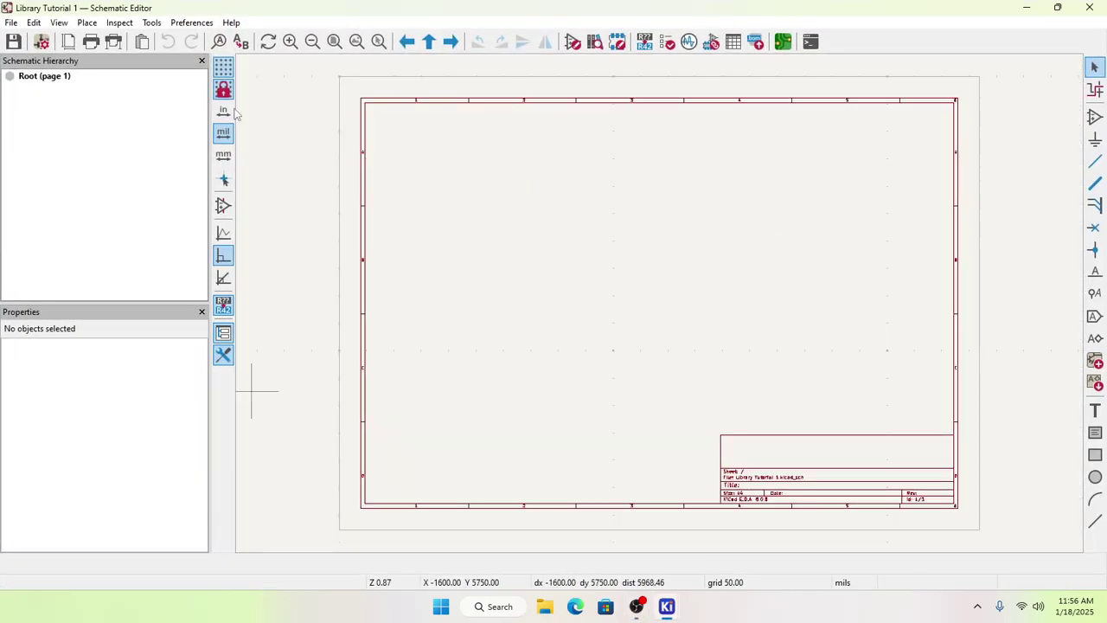
# Step: Examine the global symbol libraries registered in the symbol library manager, including the custom entries at the list's end, without changing anything
pyautogui.click(182, 23)
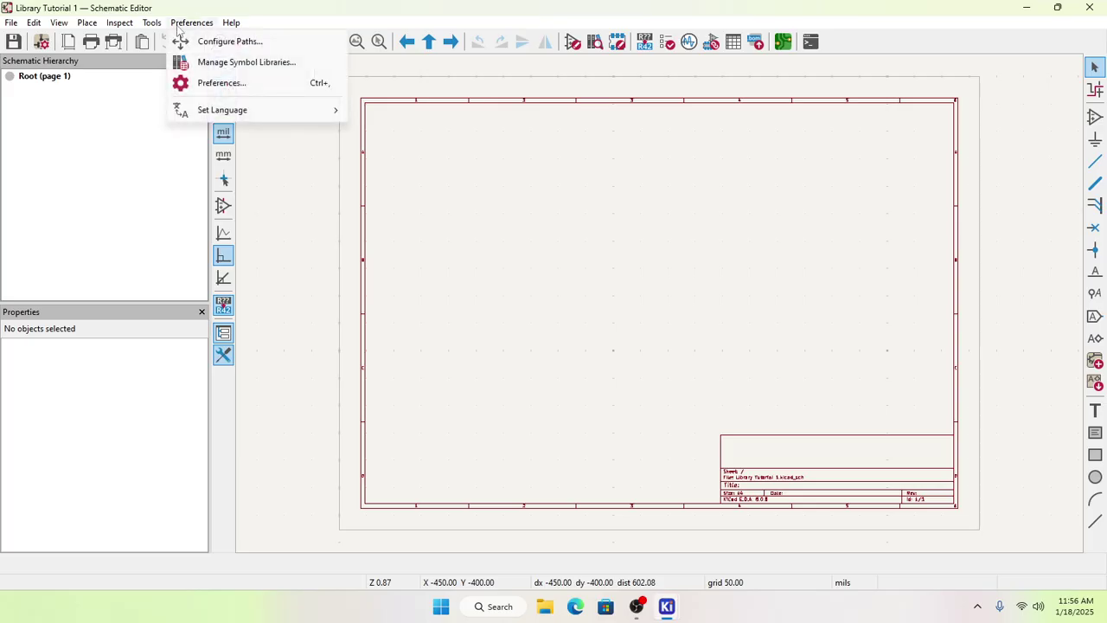
pyautogui.click(264, 66)
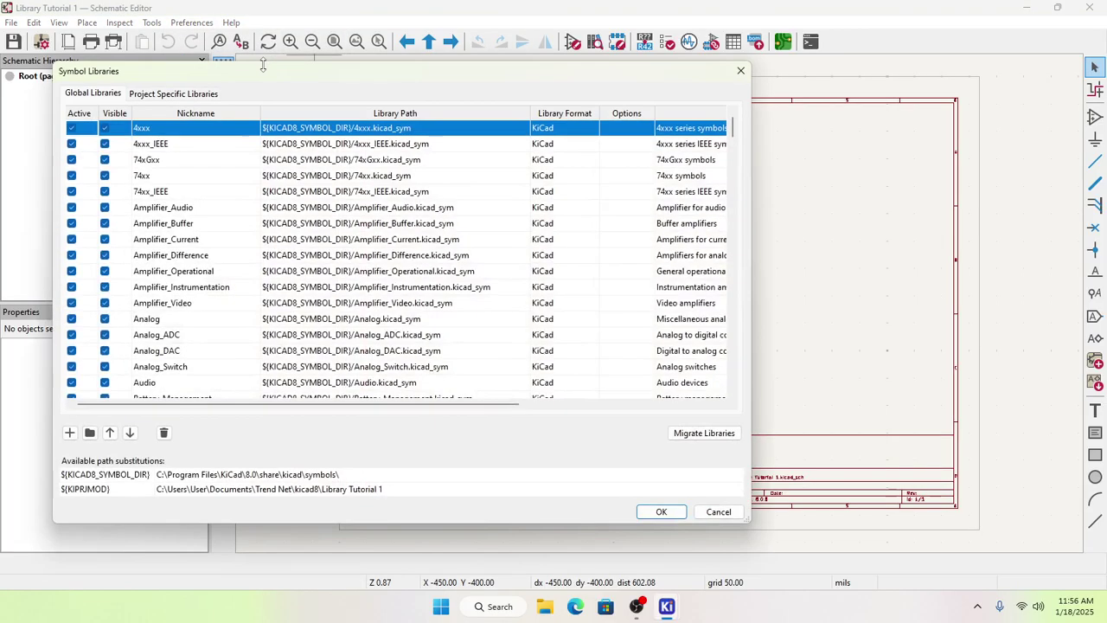
pyautogui.scroll(-18, 558, 284)
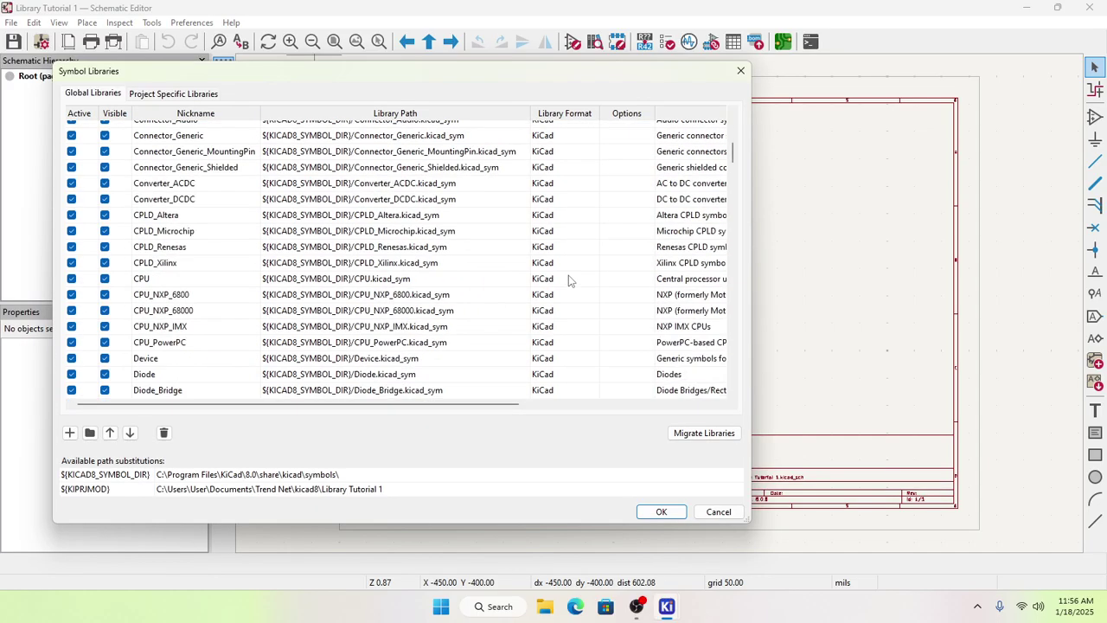
pyautogui.scroll(-10, 557, 283)
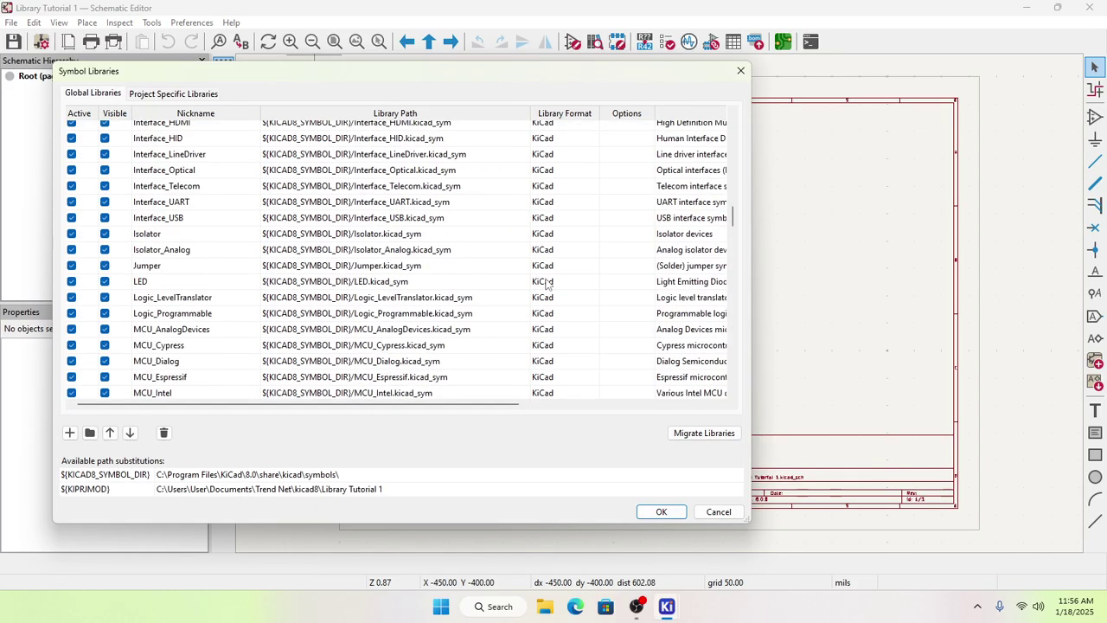
pyautogui.scroll(-15, 530, 292)
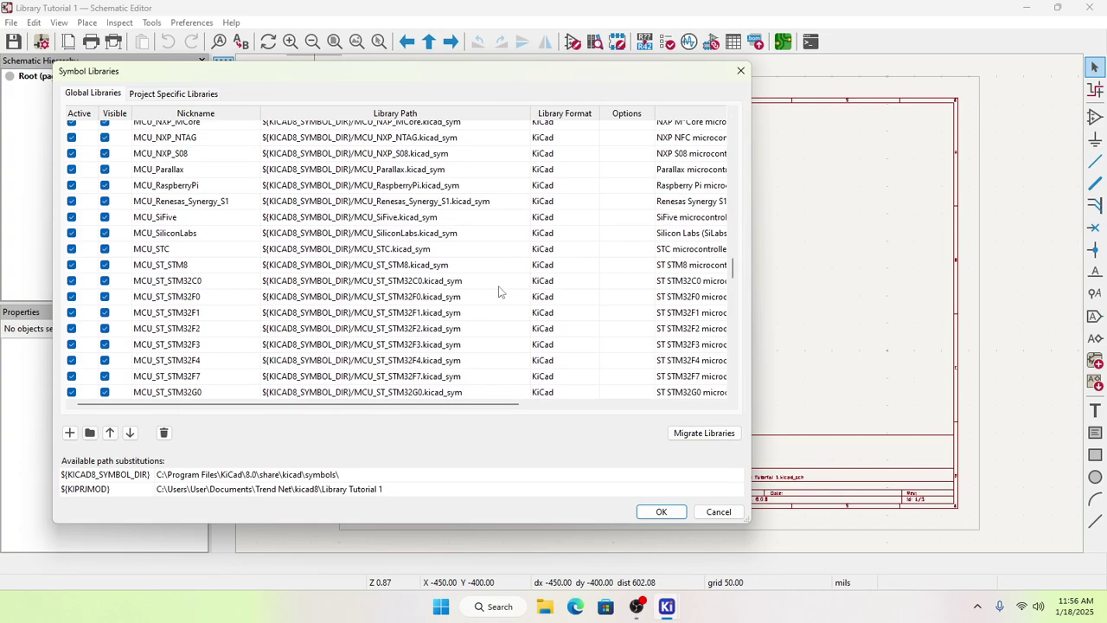
pyautogui.scroll(-12, 493, 293)
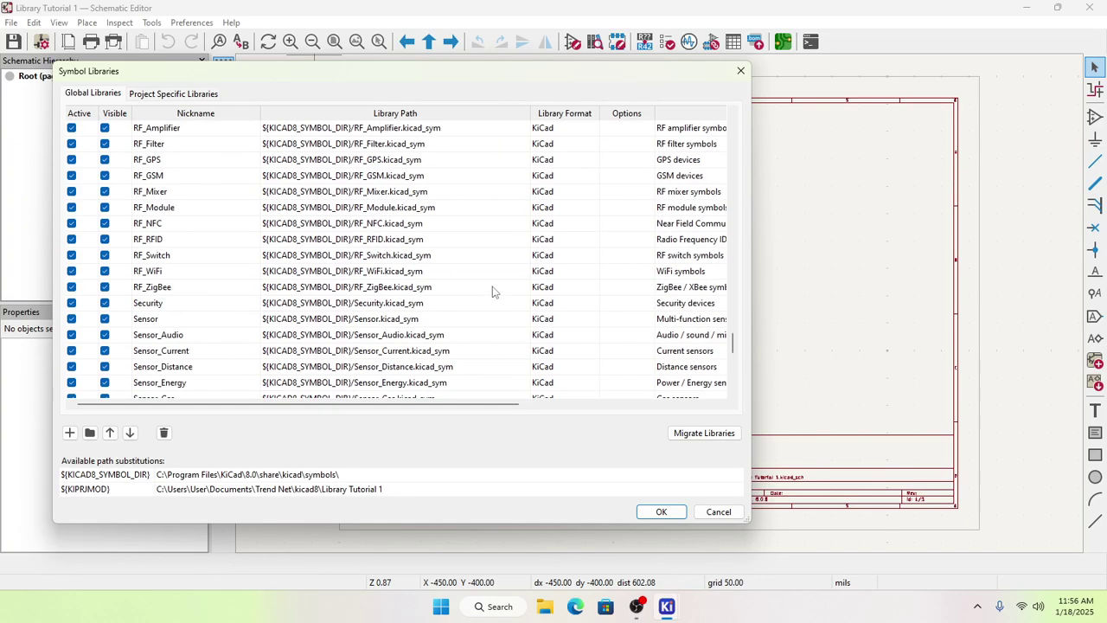
pyautogui.scroll(-10, 493, 292)
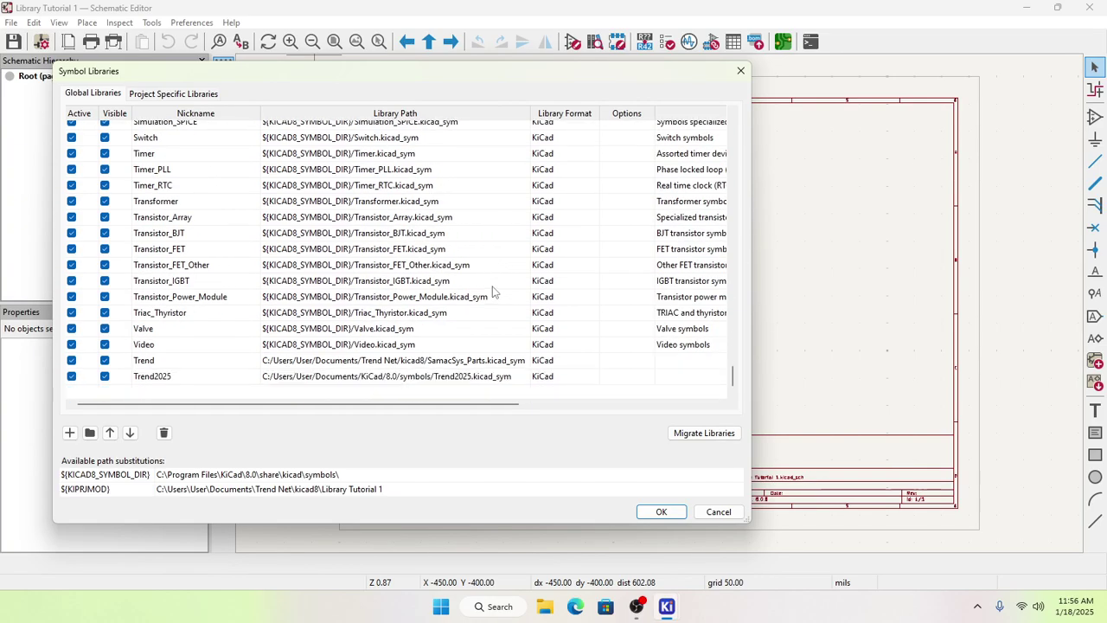
pyautogui.scroll(3, 493, 292)
pyautogui.scroll(12, 493, 293)
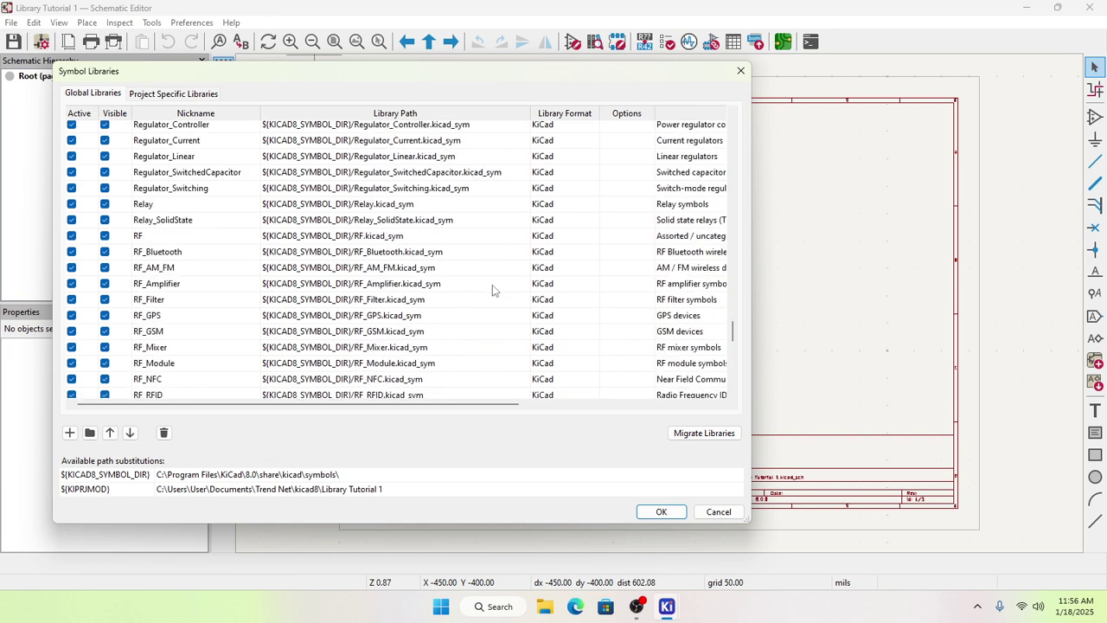
pyautogui.click(720, 517)
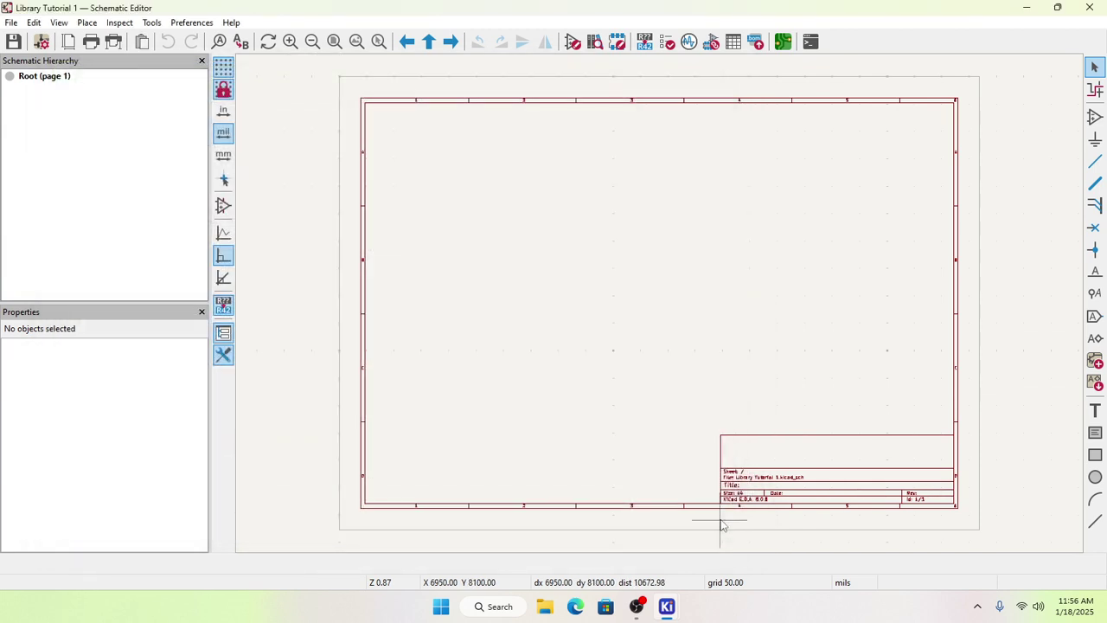
# Step: Leave the schematic for the project window, open the Symbol Editor and look through its symbol library list
pyautogui.click(152, 23)
pyautogui.moveTo(230, 22)
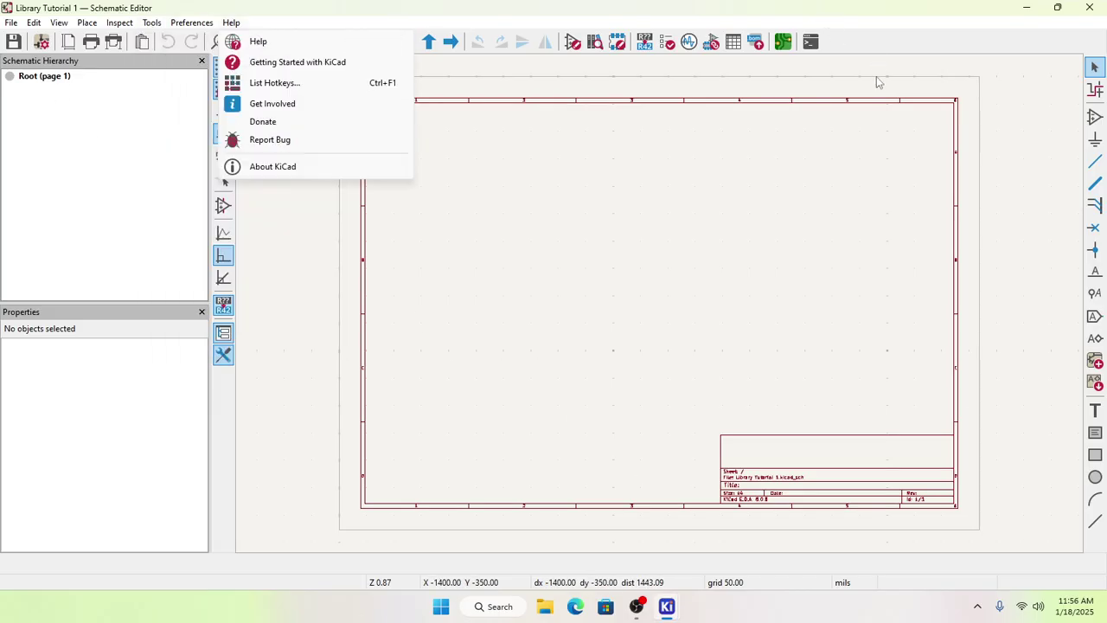
pyautogui.click(1027, 9)
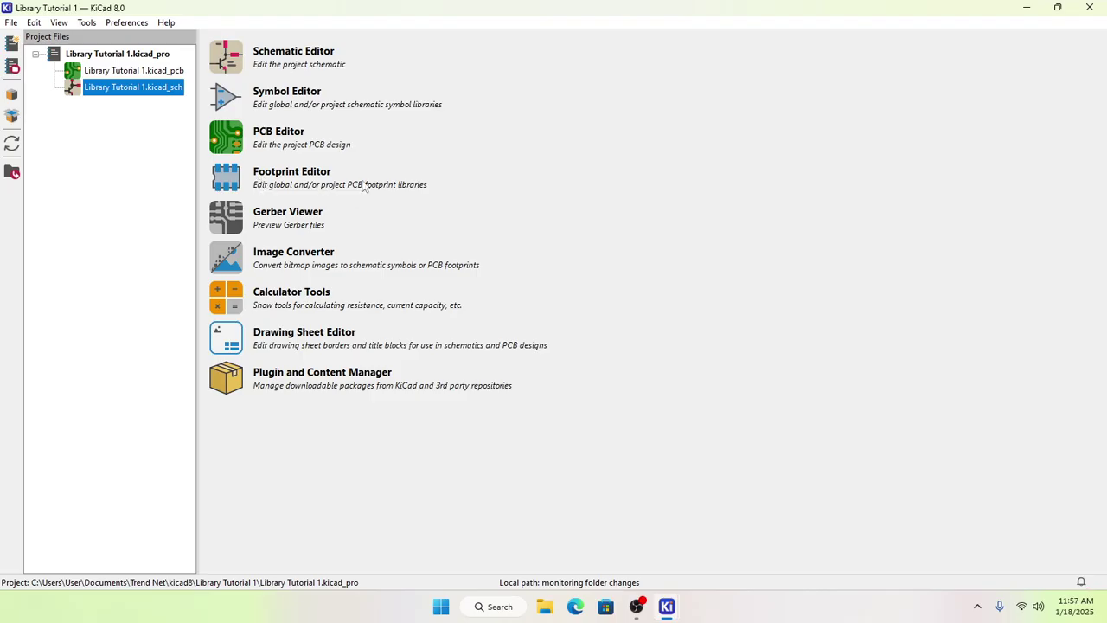
pyautogui.click(235, 103)
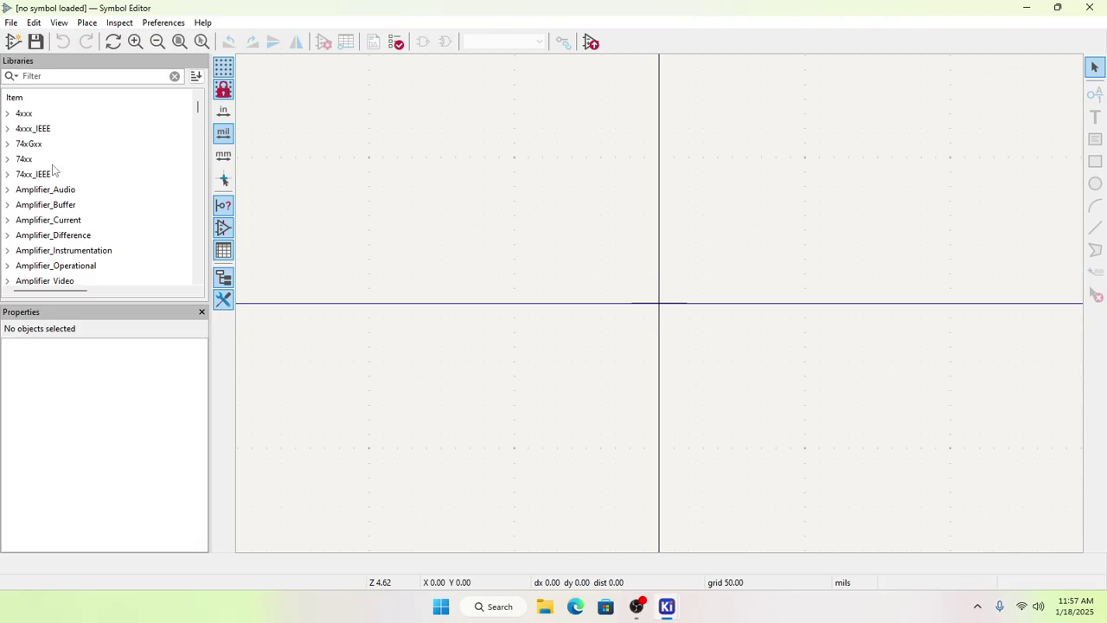
pyautogui.scroll(-3, 52, 177)
pyautogui.scroll(2, 33, 240)
pyautogui.scroll(-17, 39, 255)
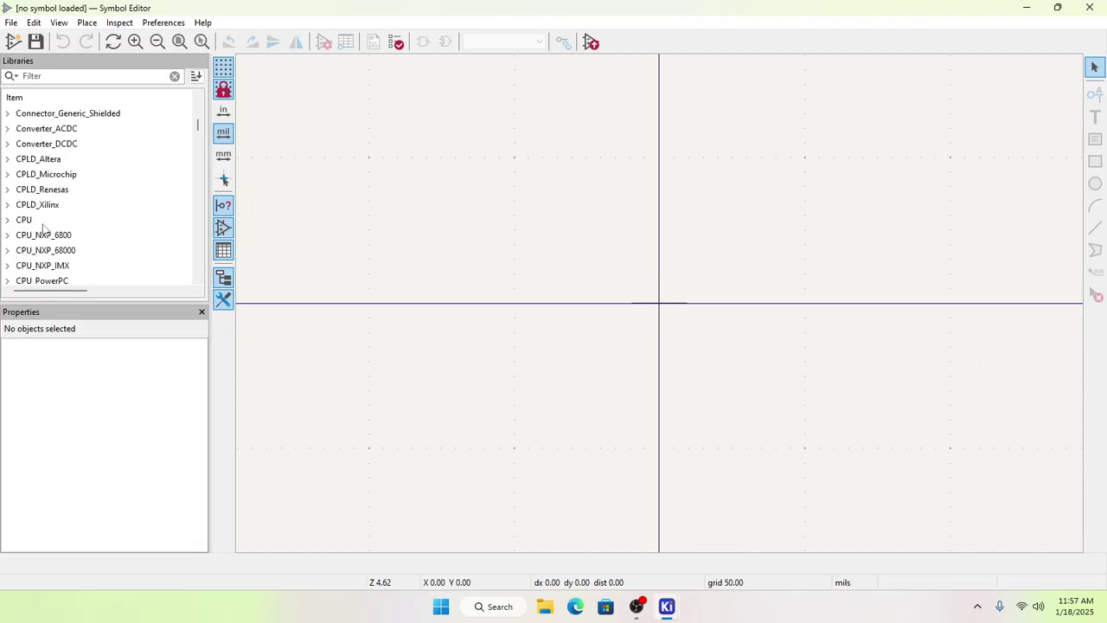
pyautogui.scroll(-12, 50, 182)
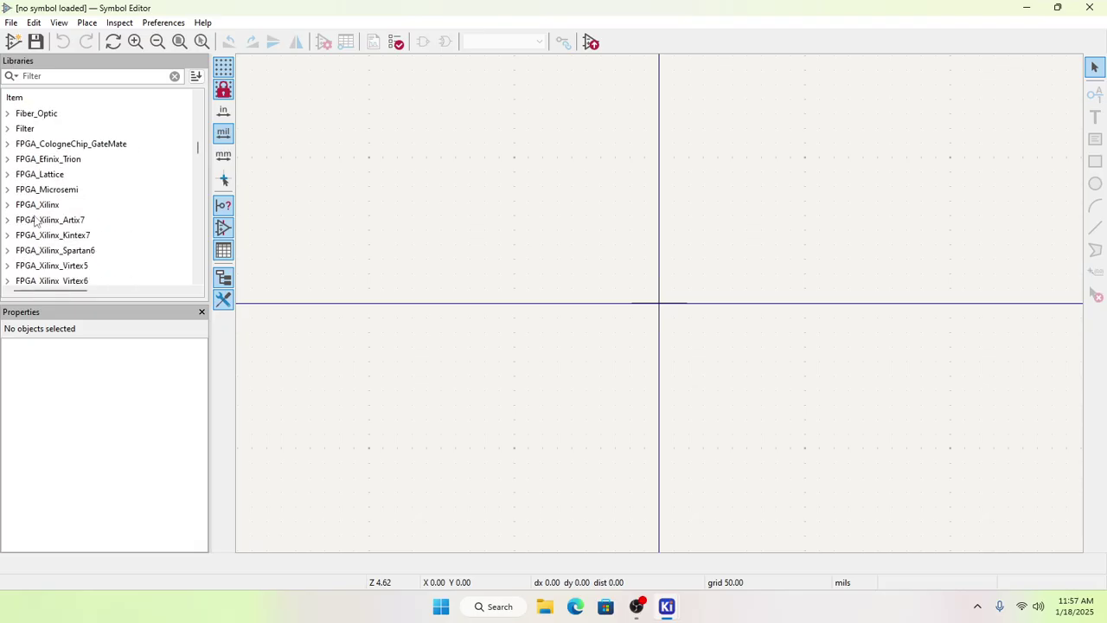
pyautogui.scroll(-13, 47, 194)
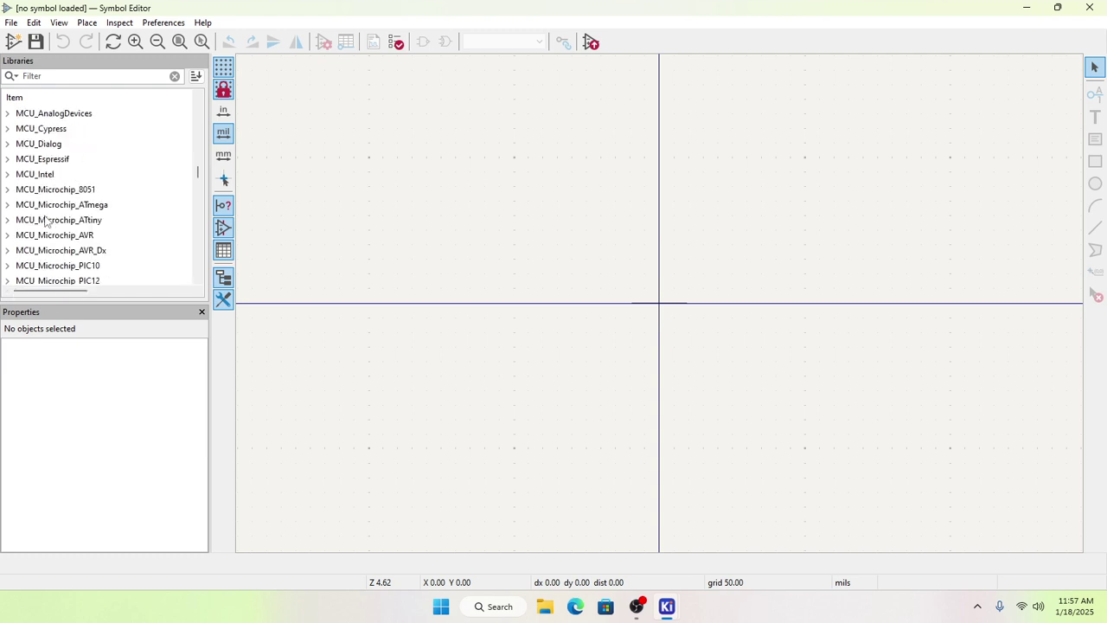
pyautogui.scroll(-20, 46, 223)
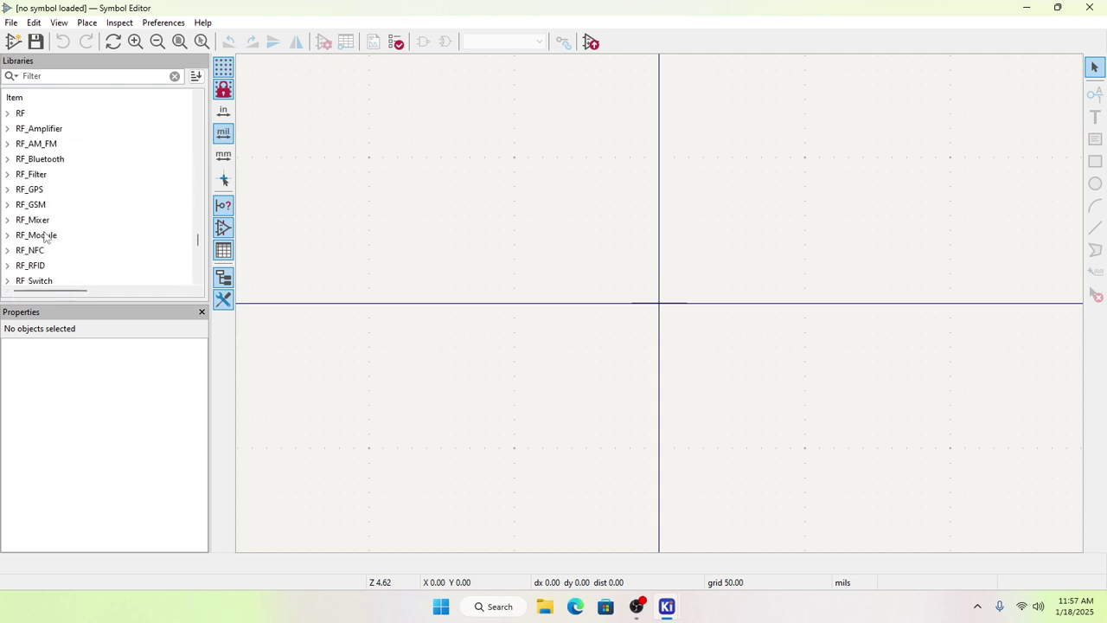
# Step: Start a new symbol library in the Global library table and choose the Documents folder as its location
pyautogui.click(11, 23)
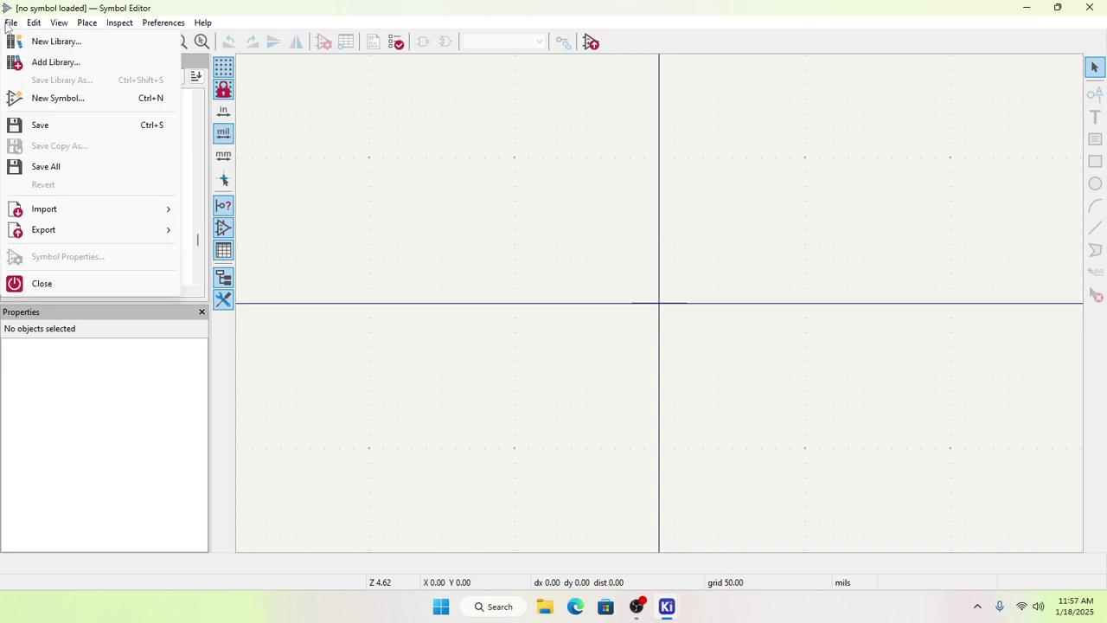
pyautogui.click(60, 43)
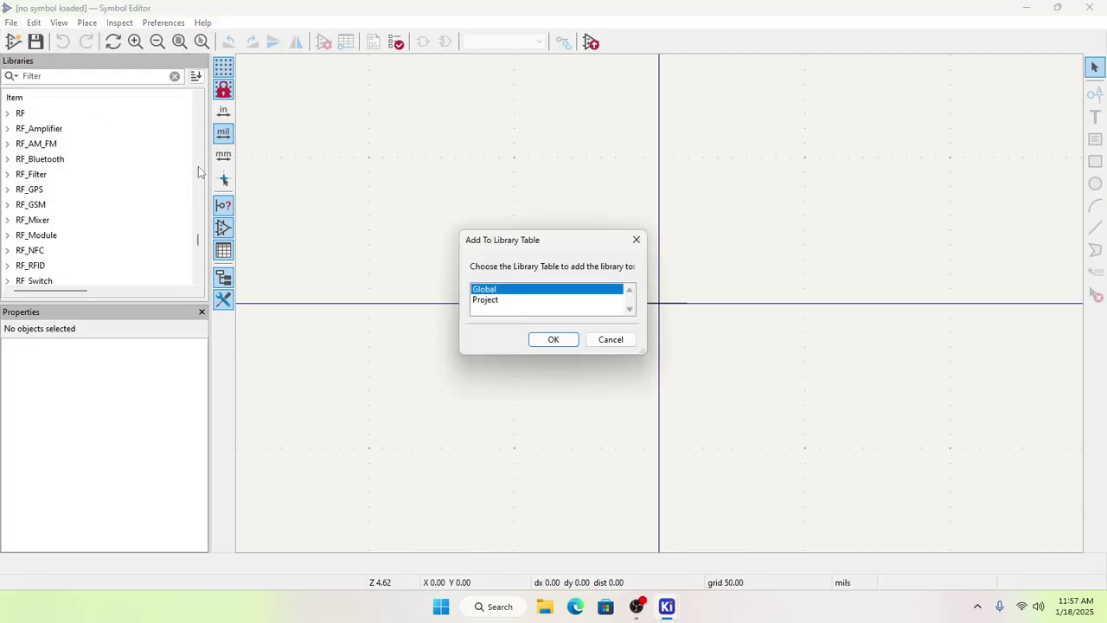
pyautogui.click(552, 340)
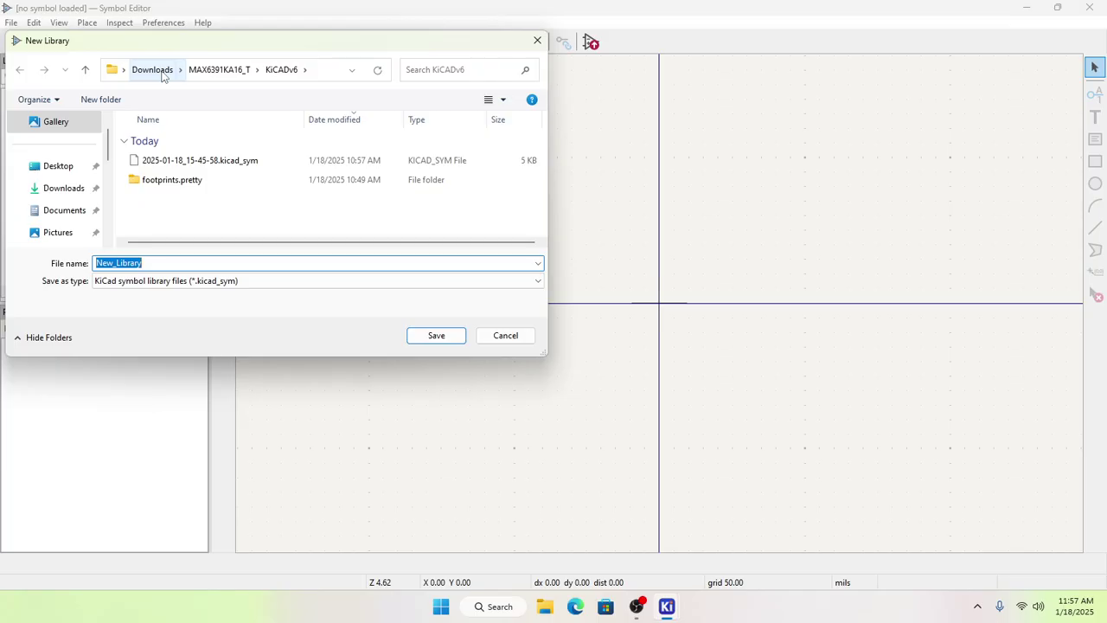
pyautogui.click(74, 213)
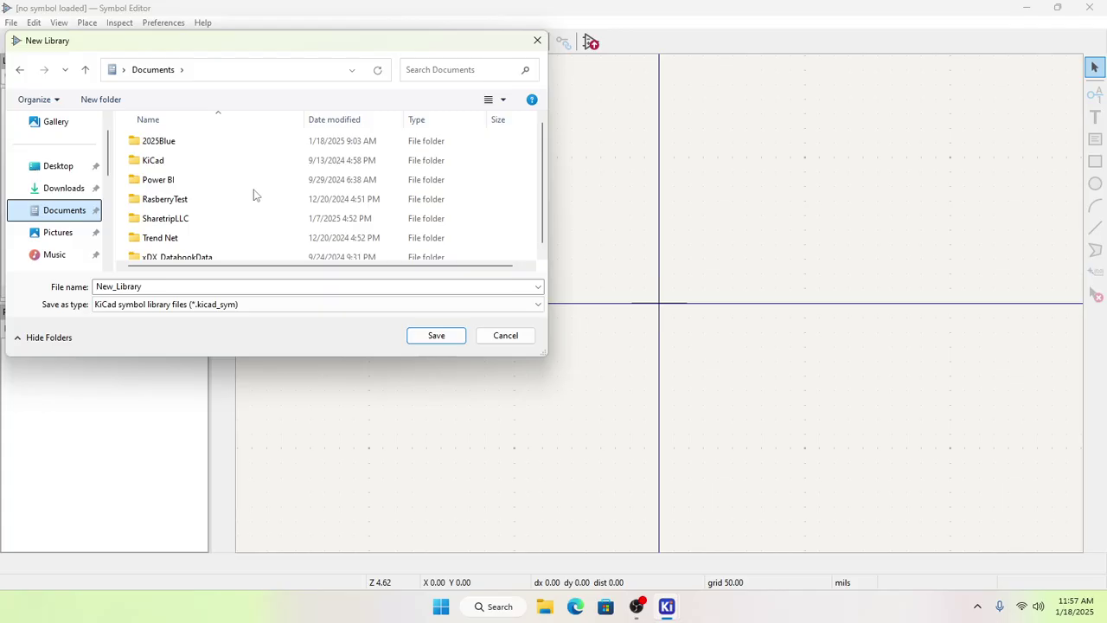
pyautogui.scroll(-1, 256, 195)
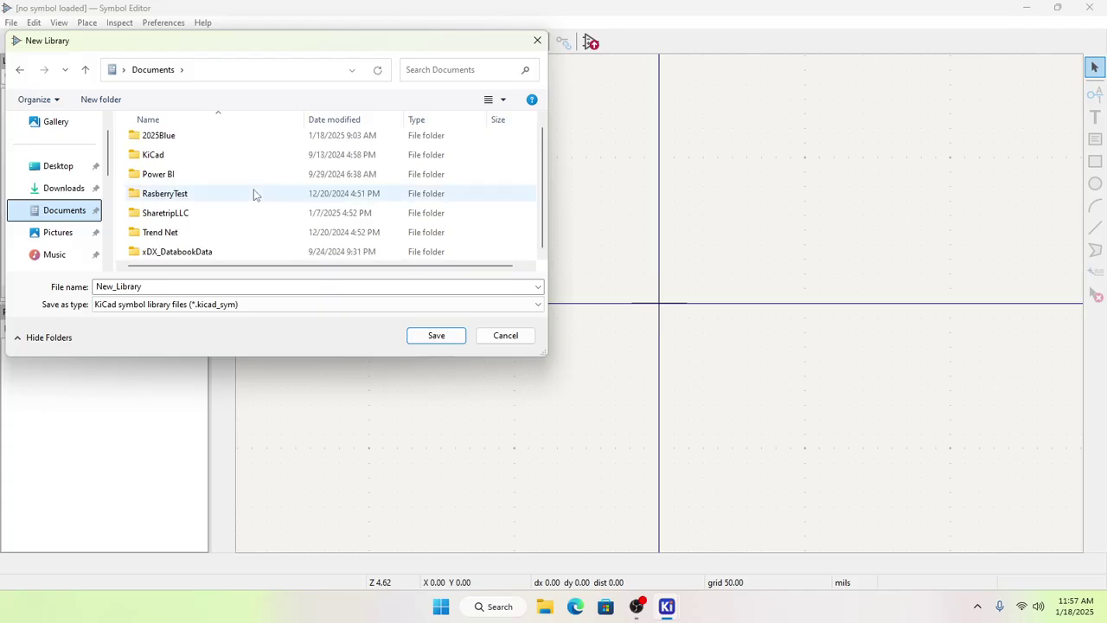
# Step: Name the new library file Sharetrip_ICs and save it as a KiCad symbol library
pyautogui.doubleClick(164, 286)
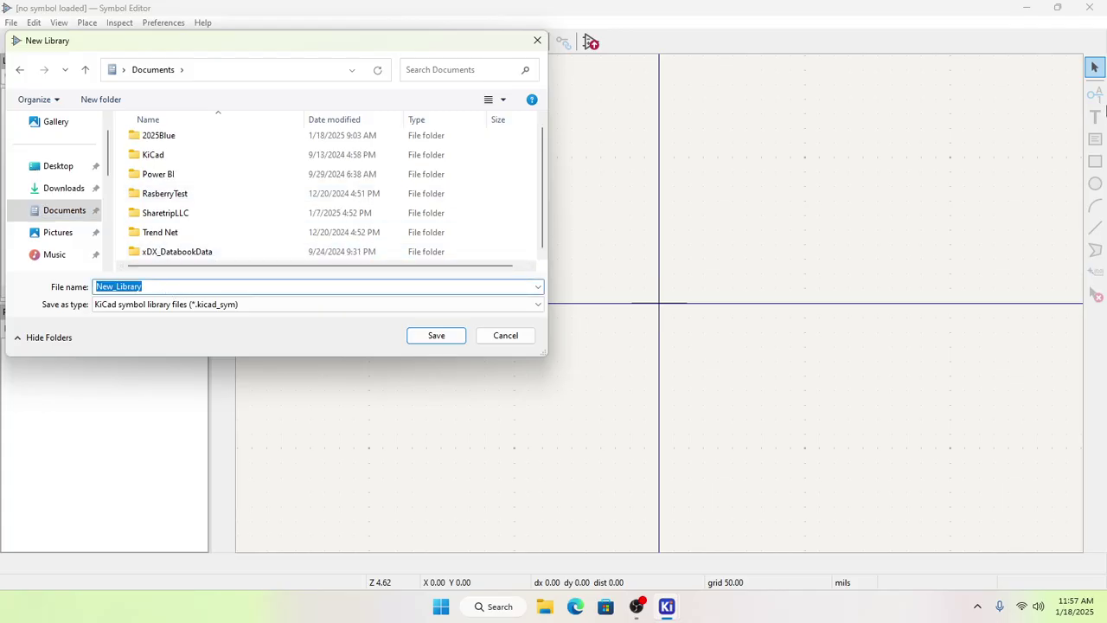
pyautogui.write('Sha')
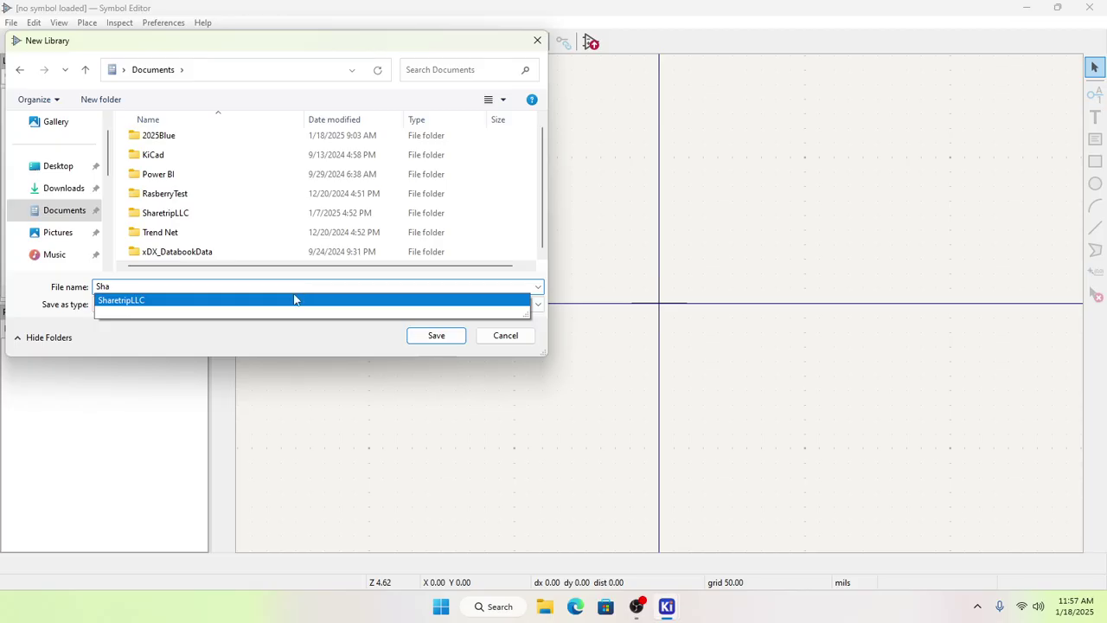
pyautogui.click(291, 299)
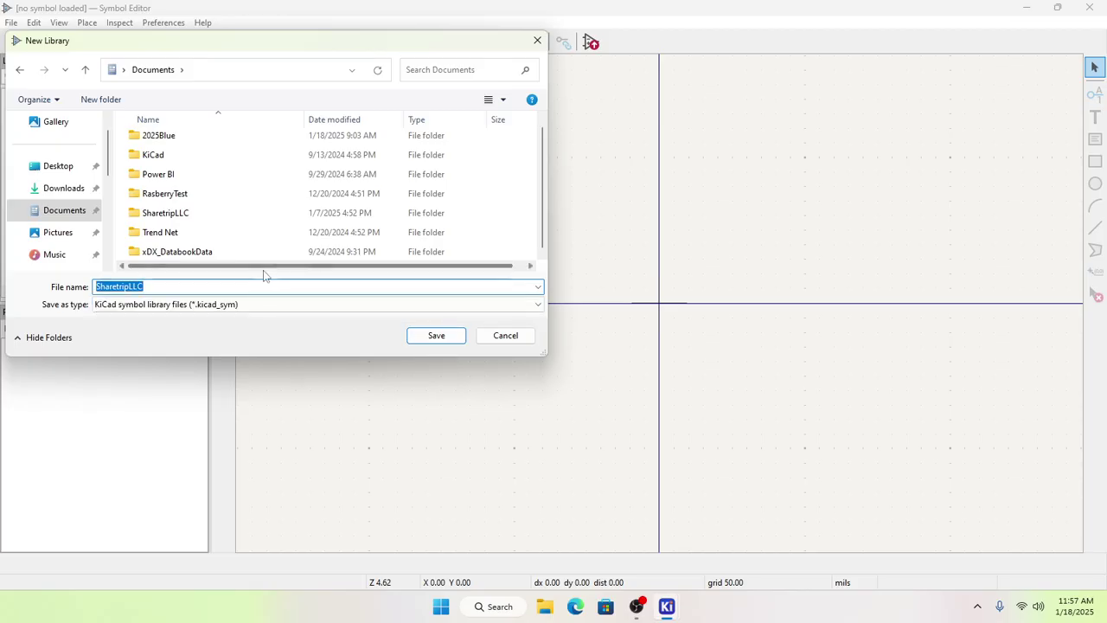
pyautogui.click(247, 285)
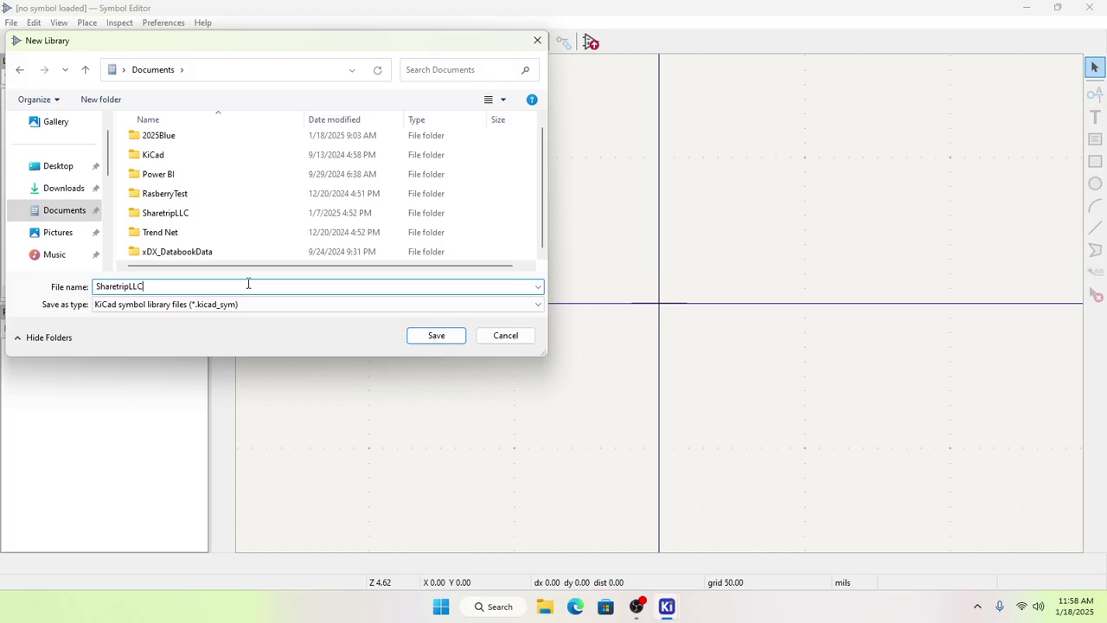
pyautogui.press('BackSpace')
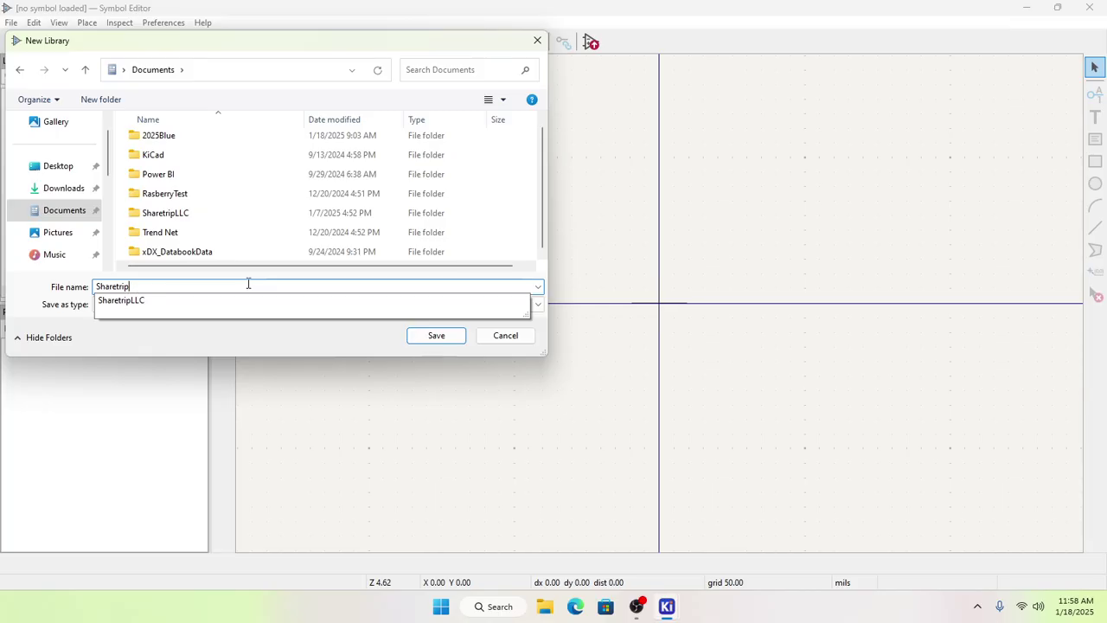
pyautogui.write('_ICs')
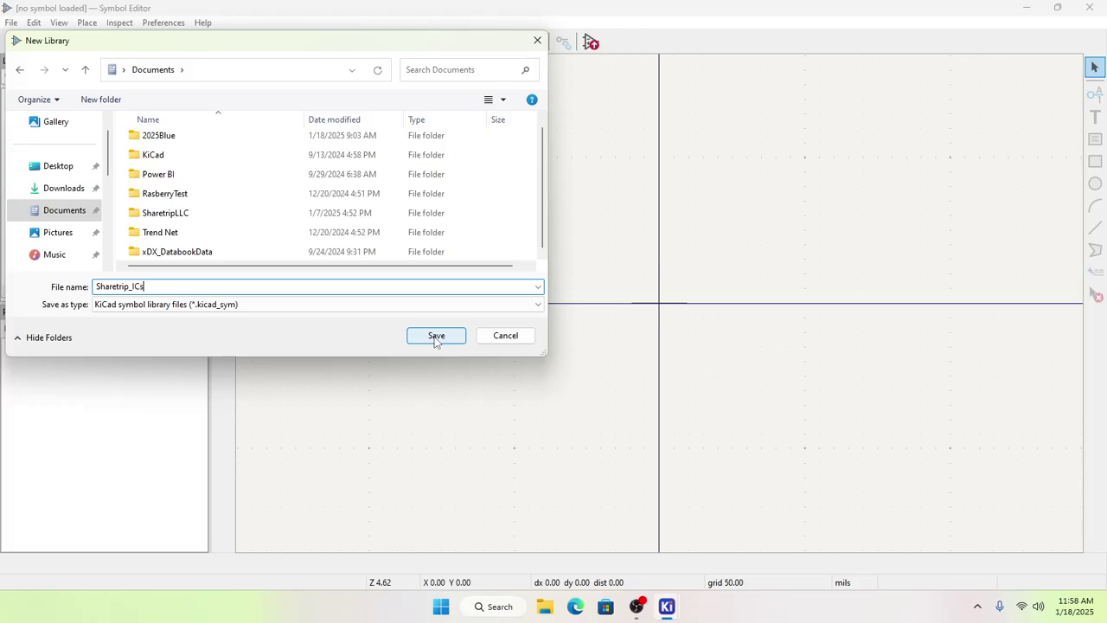
pyautogui.click(436, 336)
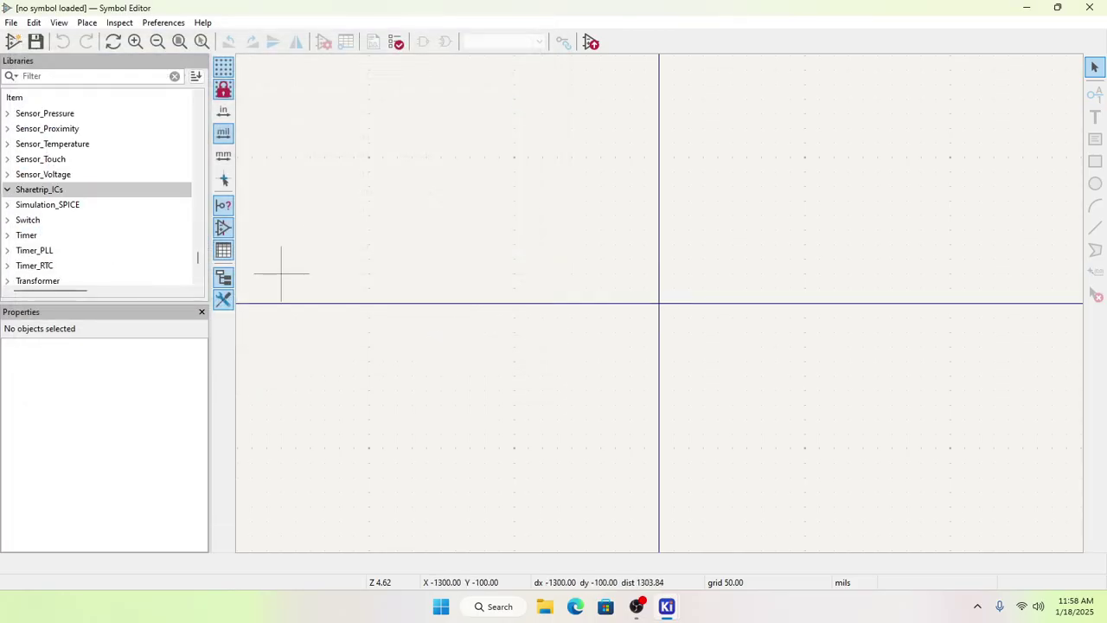
# Step: Locate the Sharetrip_ICs library in the library tree, check its contents and browse the neighbouring libraries
pyautogui.scroll(1, 29, 204)
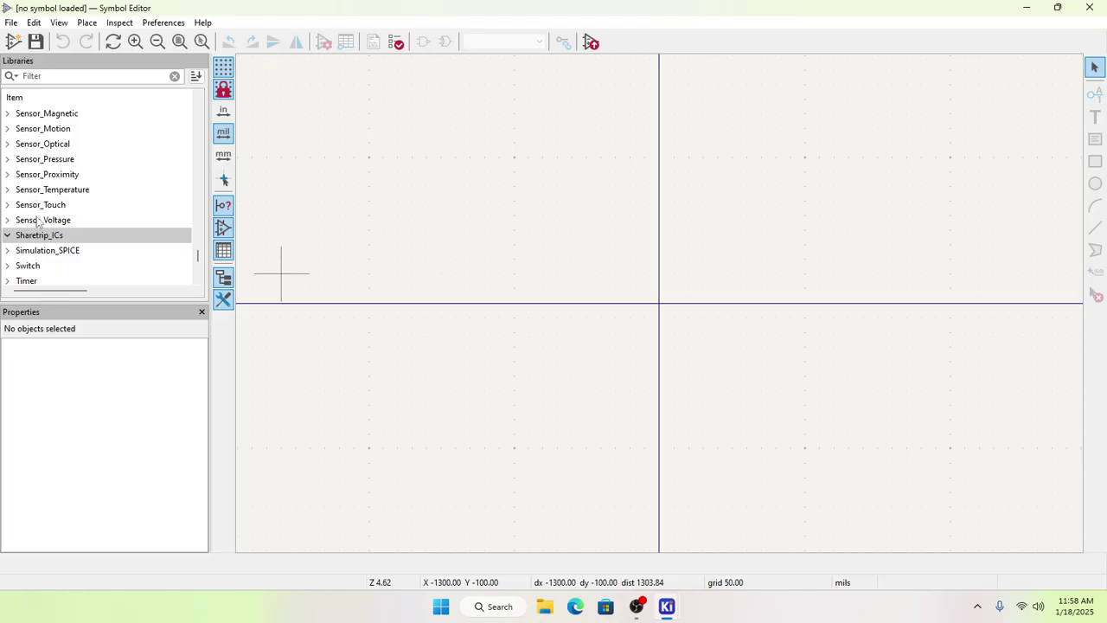
pyautogui.scroll(-1, 34, 209)
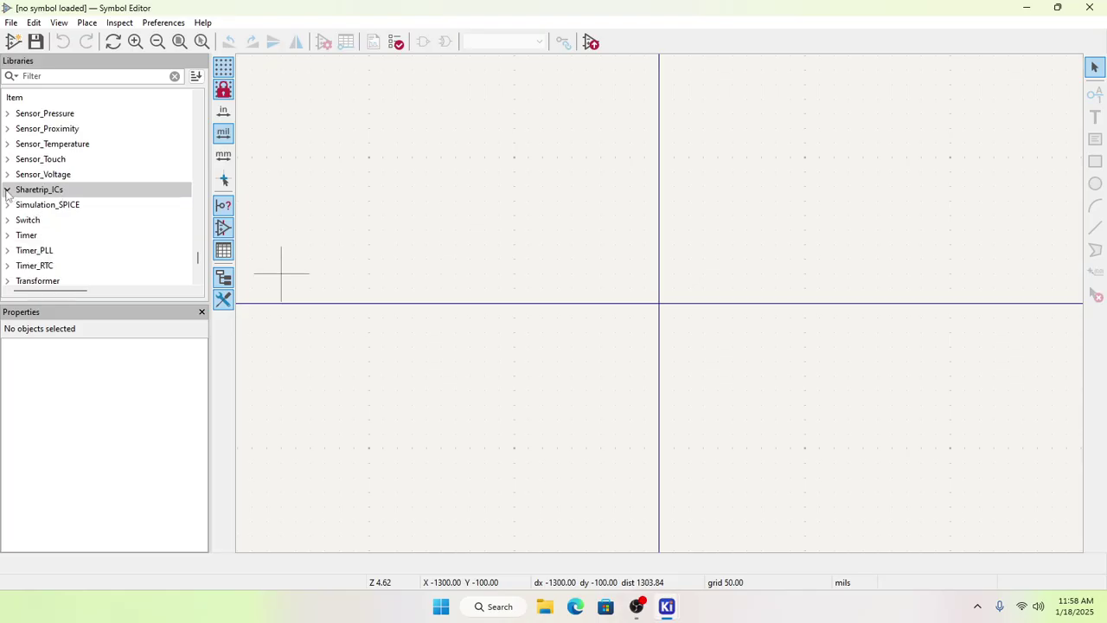
pyautogui.click(6, 192)
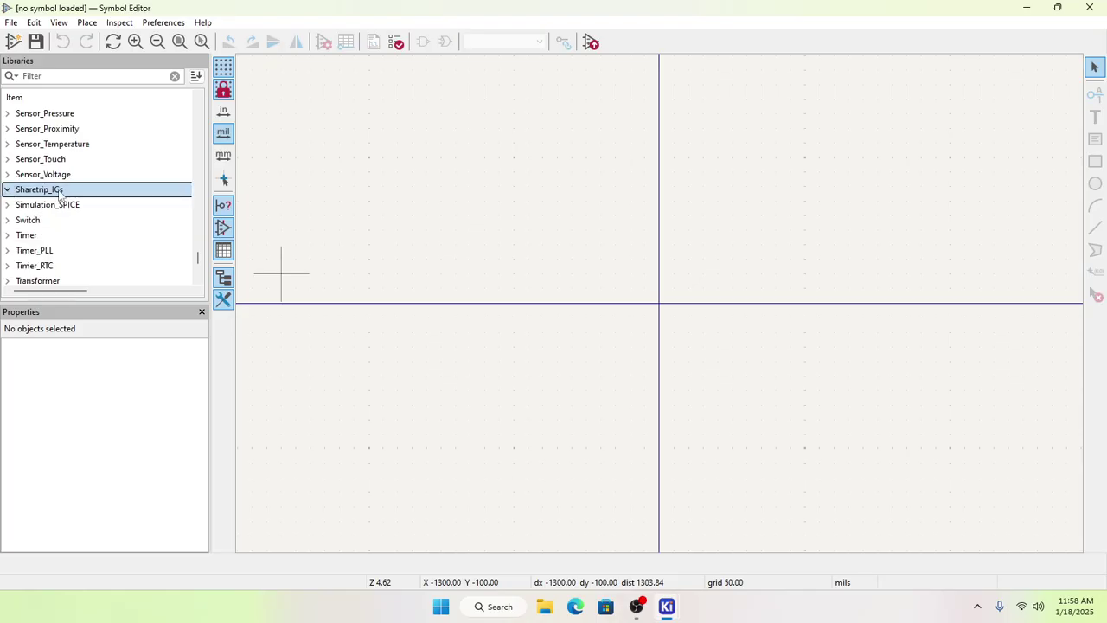
pyautogui.scroll(6, 60, 197)
pyautogui.scroll(15, 61, 197)
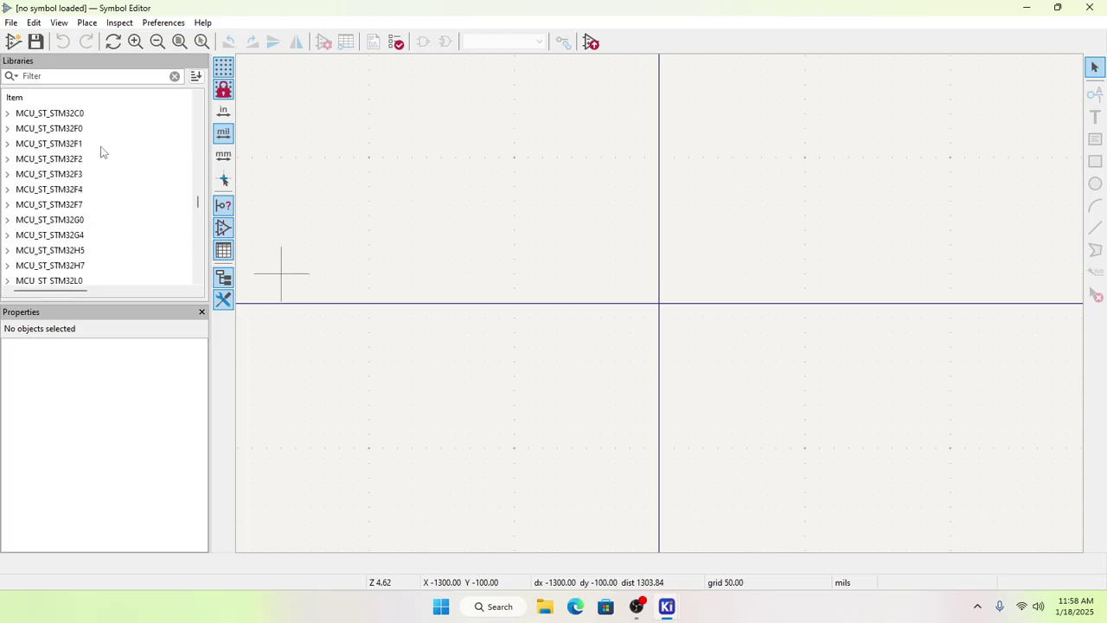
pyautogui.scroll(-14, 91, 182)
pyautogui.scroll(-11, 94, 215)
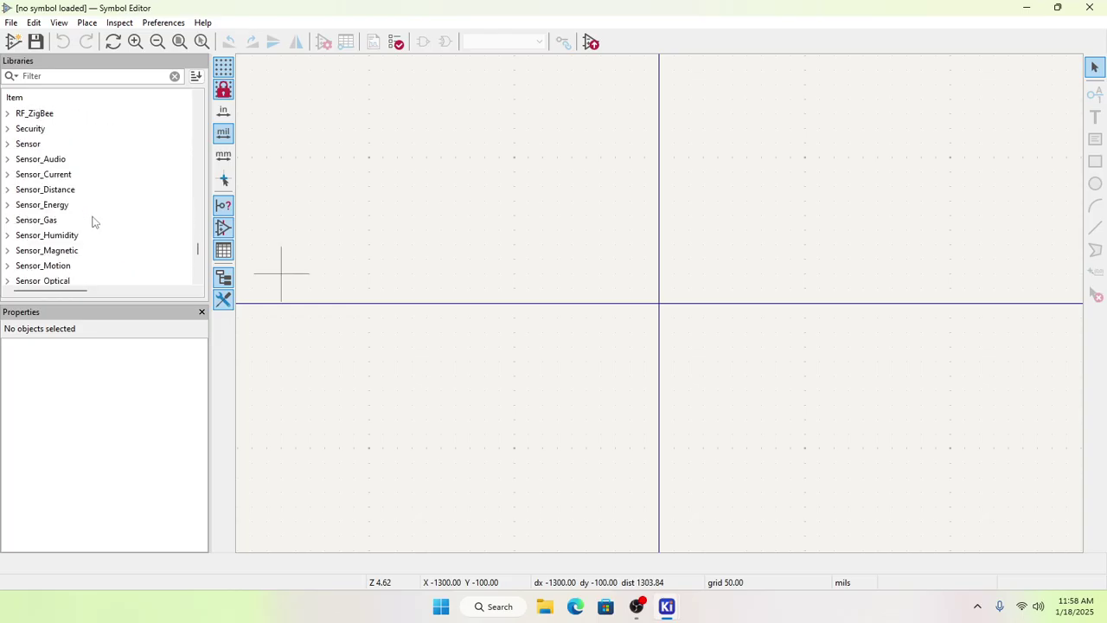
pyautogui.click(93, 234)
pyautogui.click(8, 235)
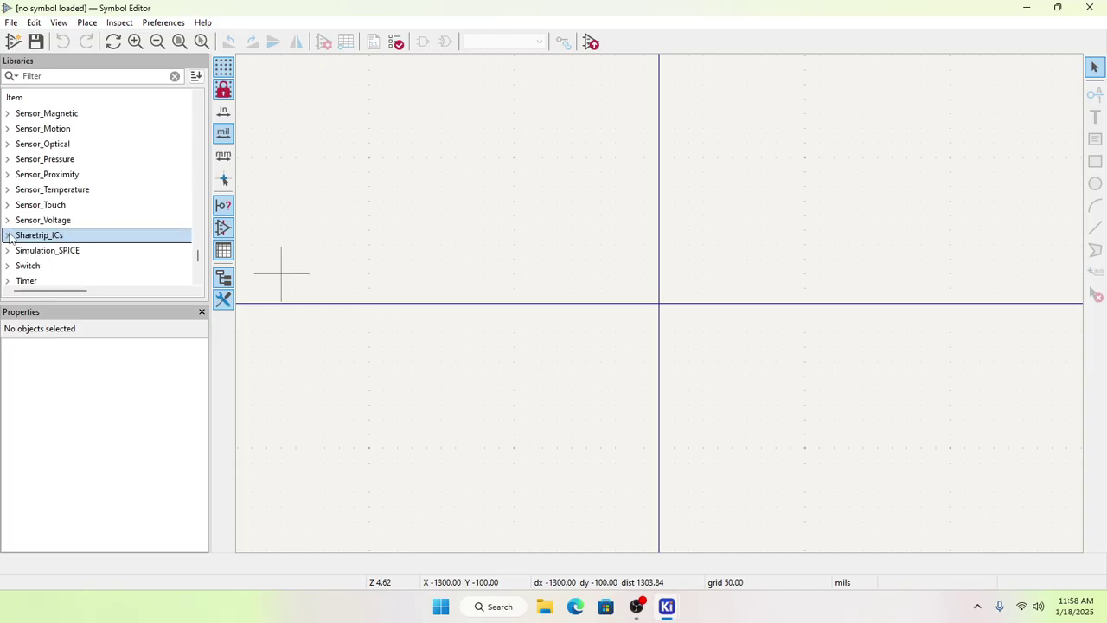
pyautogui.scroll(-5, 56, 265)
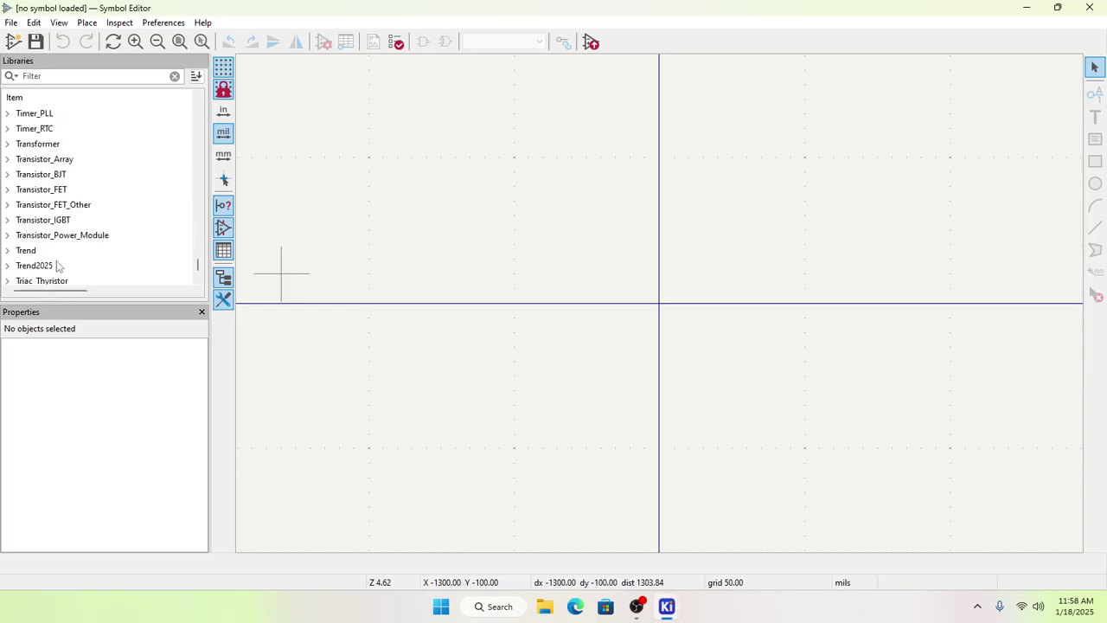
# Step: Expand the Trend library, look through its symbols and their previews, and collapse it again
pyautogui.click(8, 205)
pyautogui.scroll(-4, 111, 216)
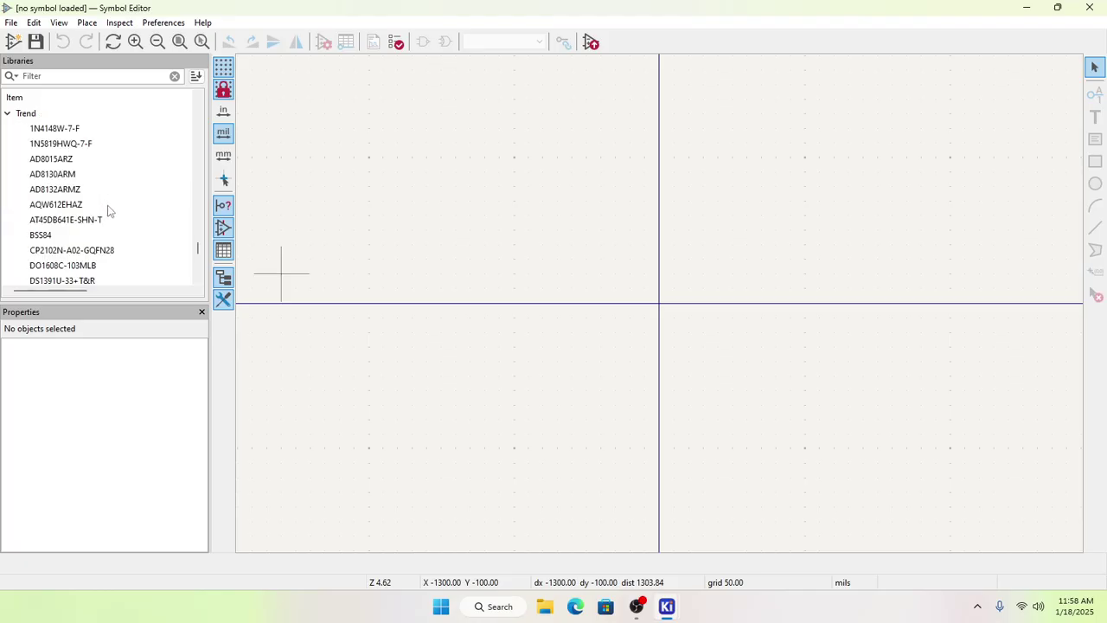
pyautogui.scroll(-3, 121, 226)
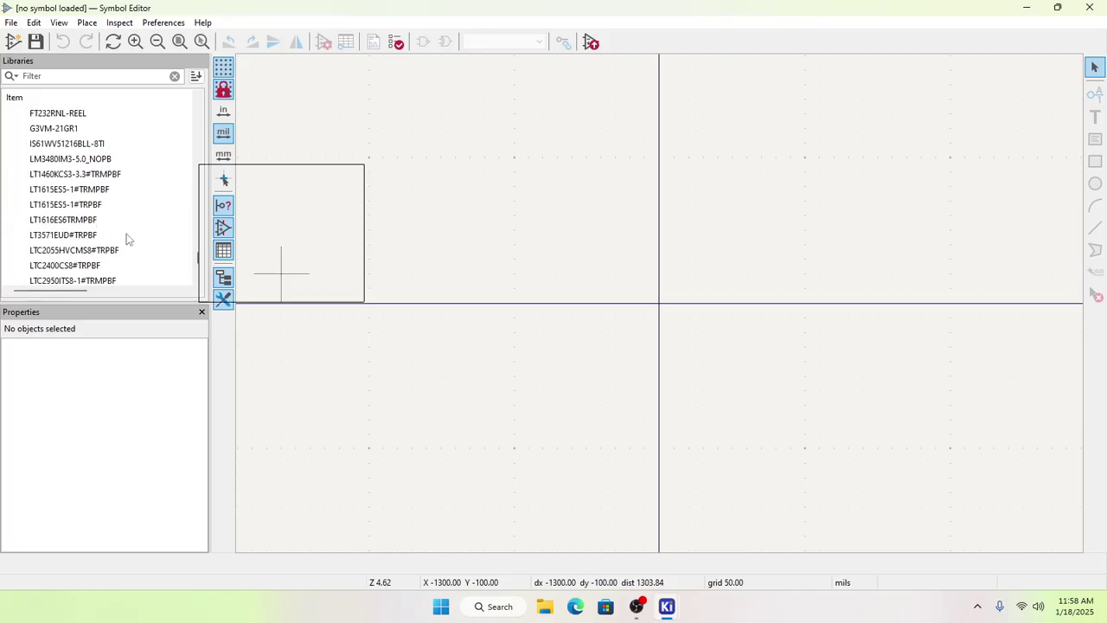
pyautogui.scroll(-2, 126, 239)
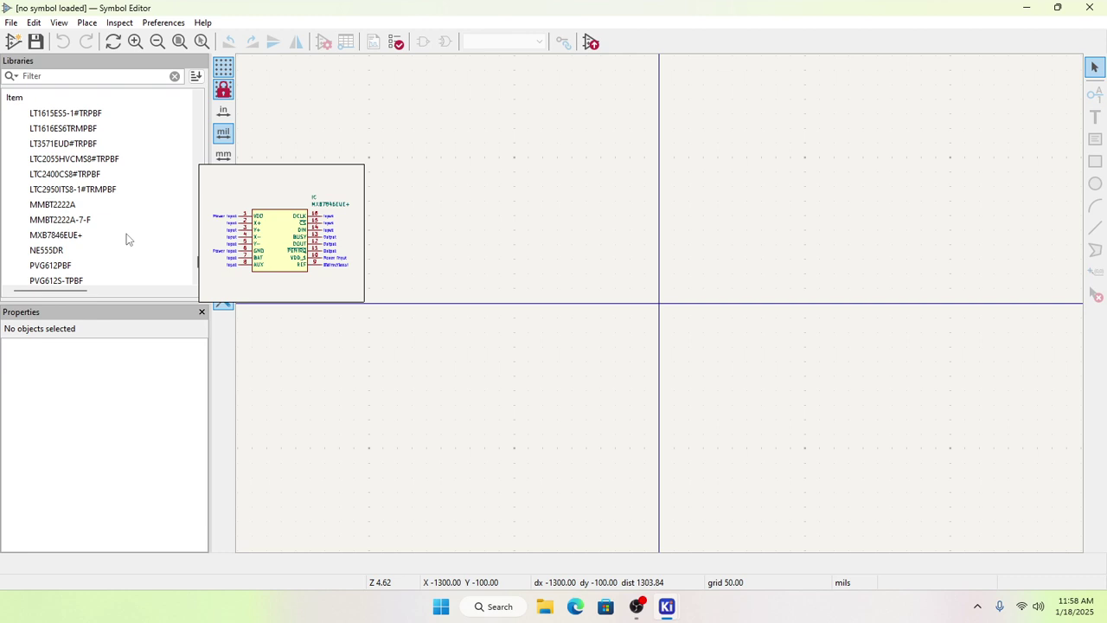
pyautogui.scroll(-3, 126, 238)
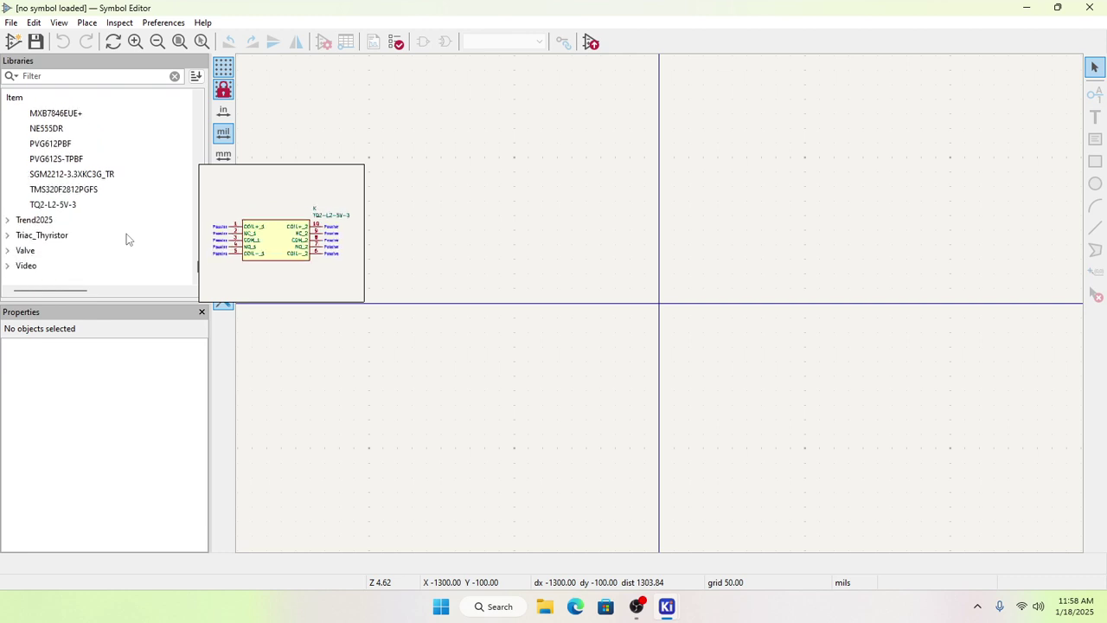
pyautogui.scroll(15, 125, 238)
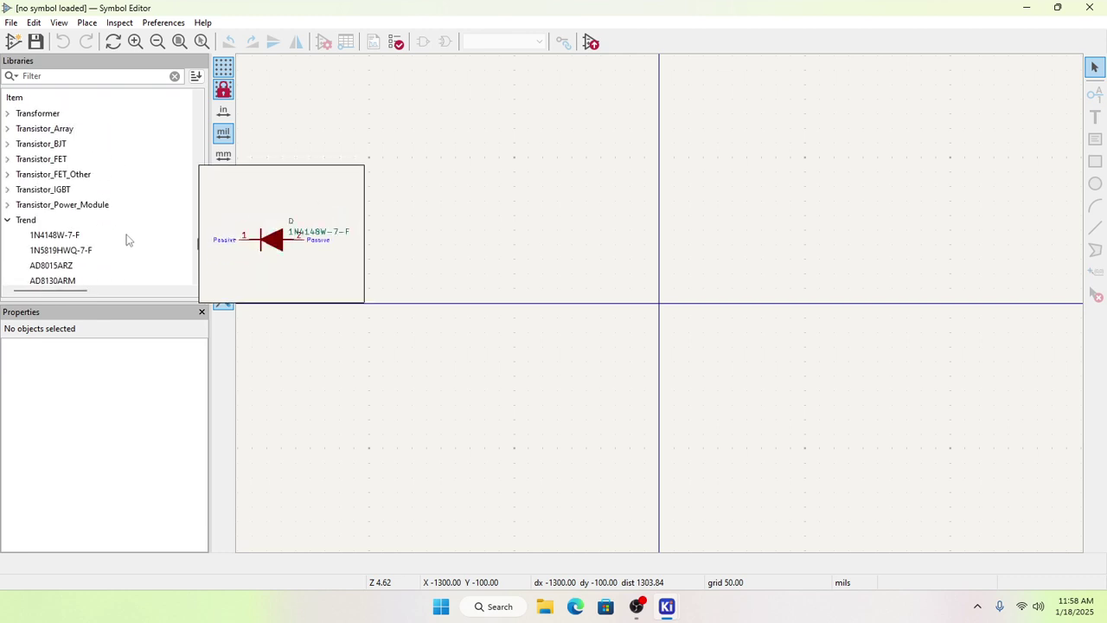
pyautogui.click(11, 222)
# Step: Look back through the symbol library list from Sharetrip_ICs up to the driver and display libraries
pyautogui.scroll(4, 26, 171)
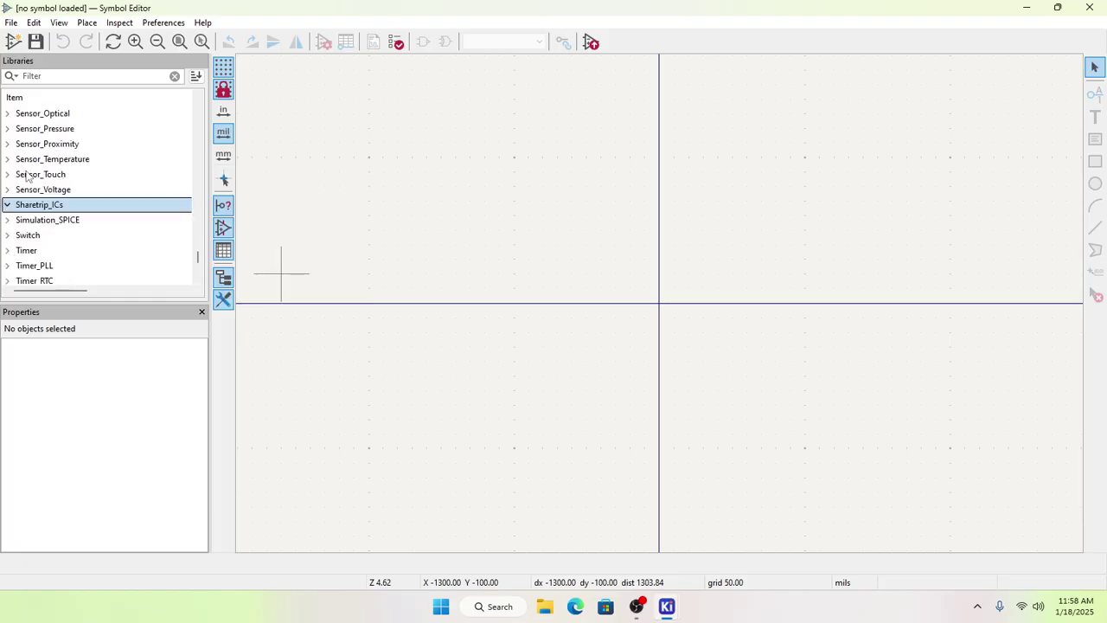
pyautogui.scroll(8, 26, 177)
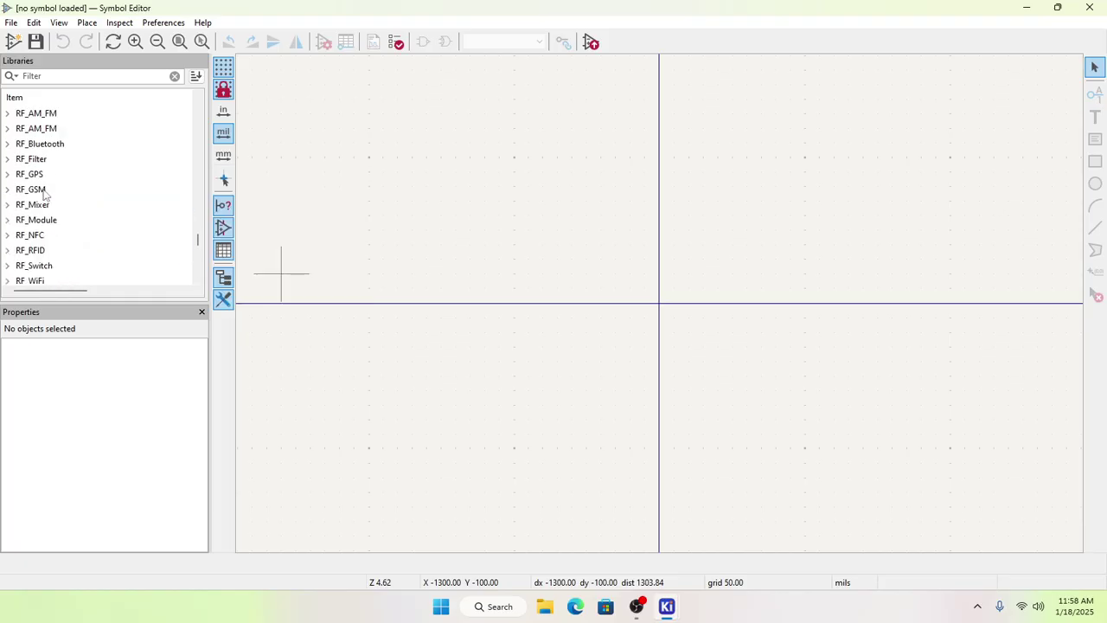
pyautogui.scroll(13, 45, 194)
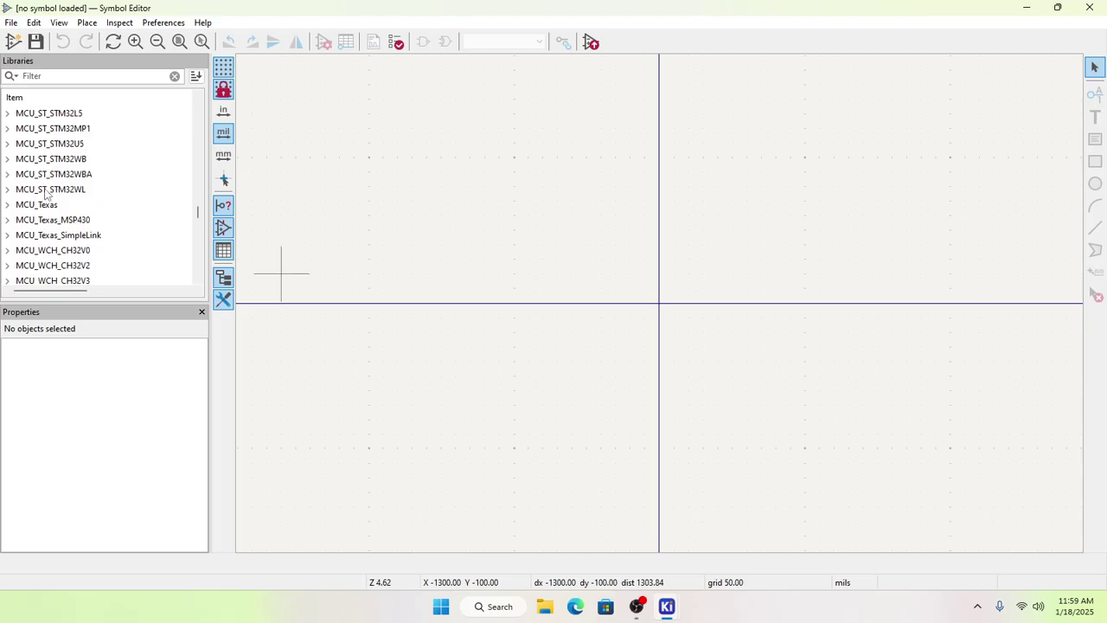
pyautogui.scroll(20, 45, 194)
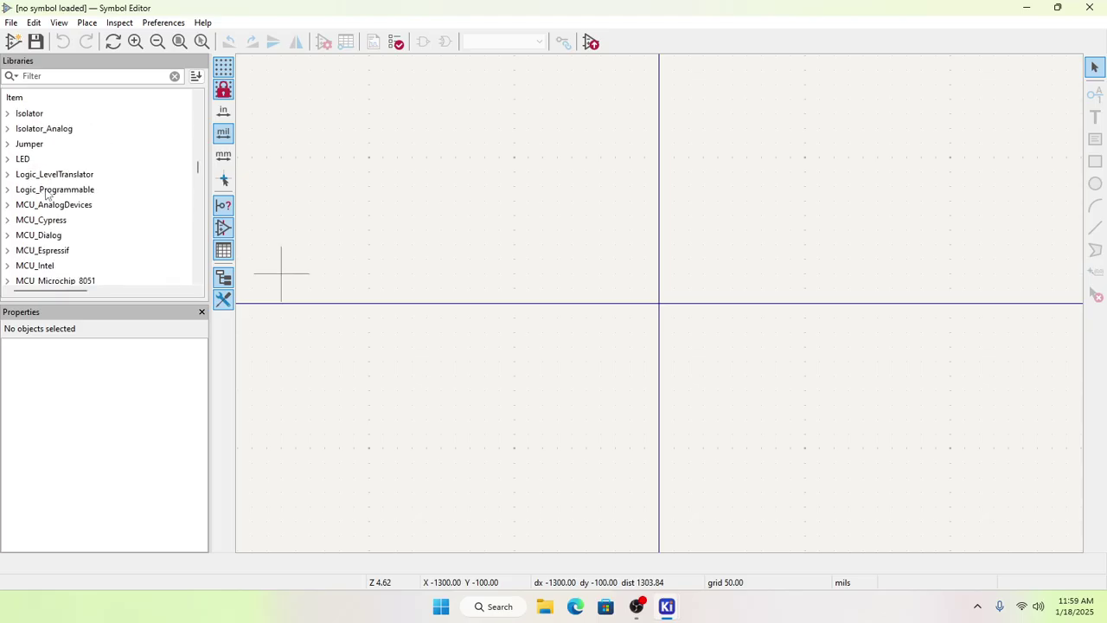
pyautogui.scroll(6, 46, 194)
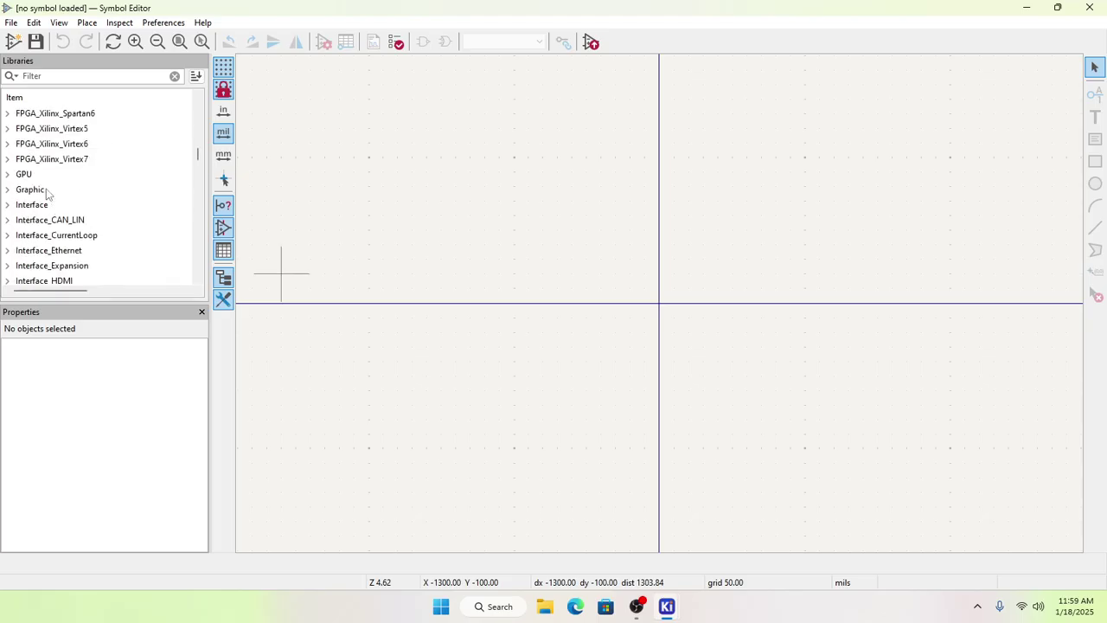
pyautogui.scroll(4, 47, 194)
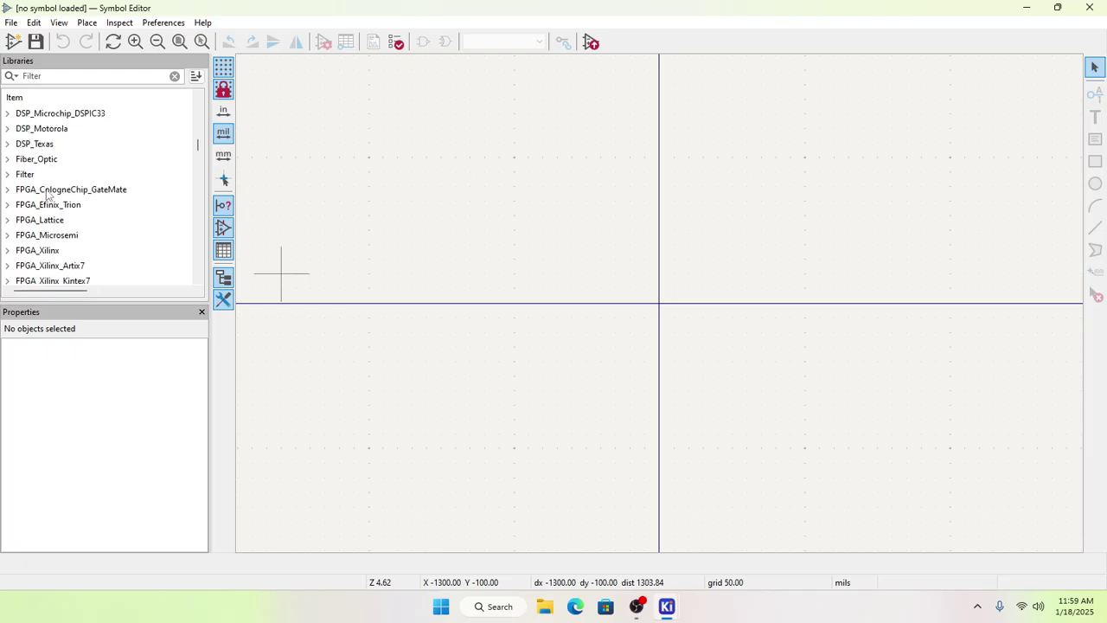
pyautogui.scroll(2, 49, 195)
pyautogui.scroll(2, 49, 195)
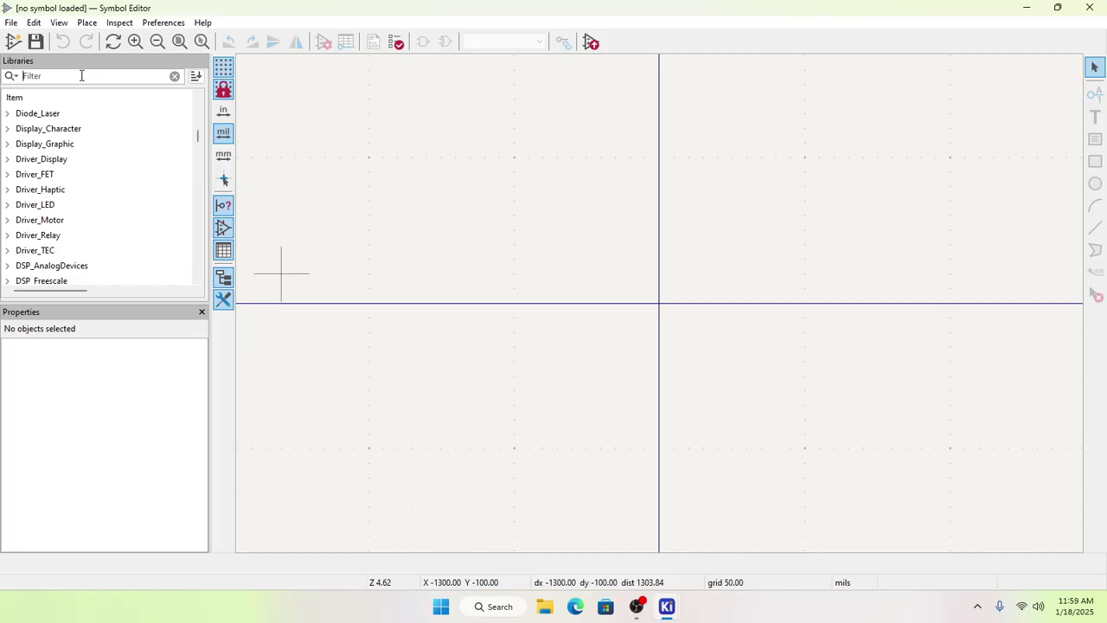
# Step: Search the symbol libraries for 6385 and clear the filter again
pyautogui.write('63')
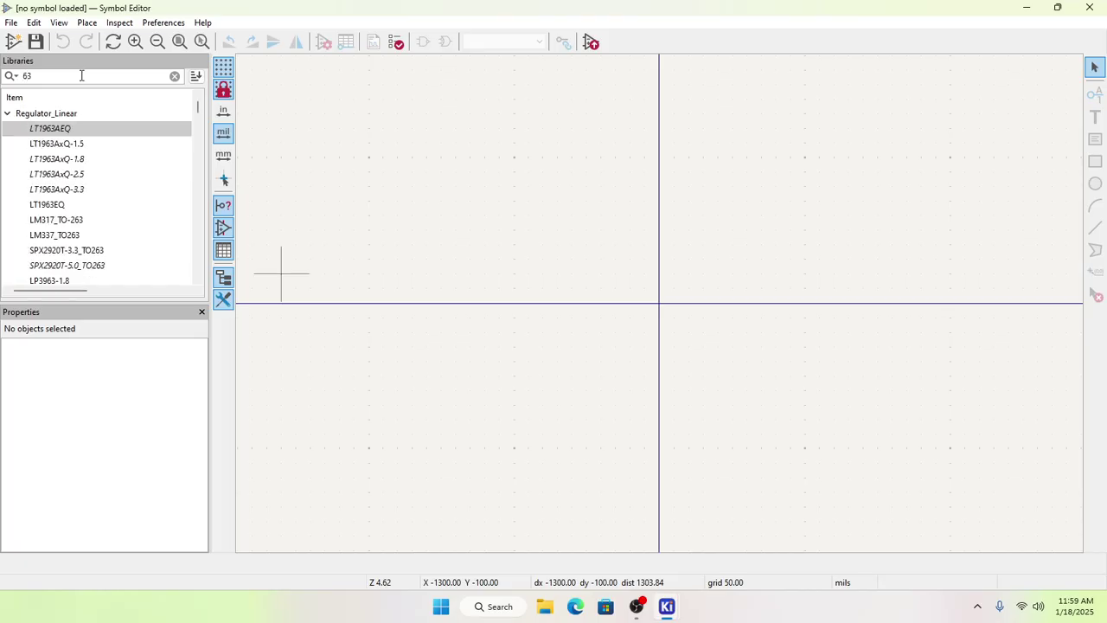
pyautogui.write('85')
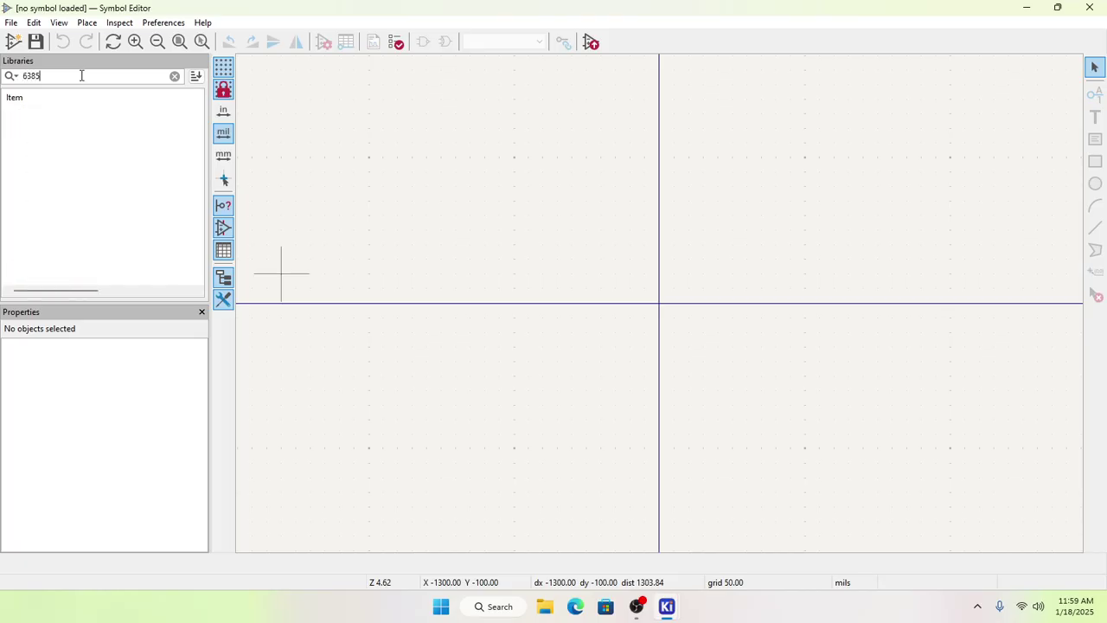
pyautogui.press('BackSpace')
pyautogui.press('BackSpace')
pyautogui.press('BackSpace')
pyautogui.press('BackSpace')
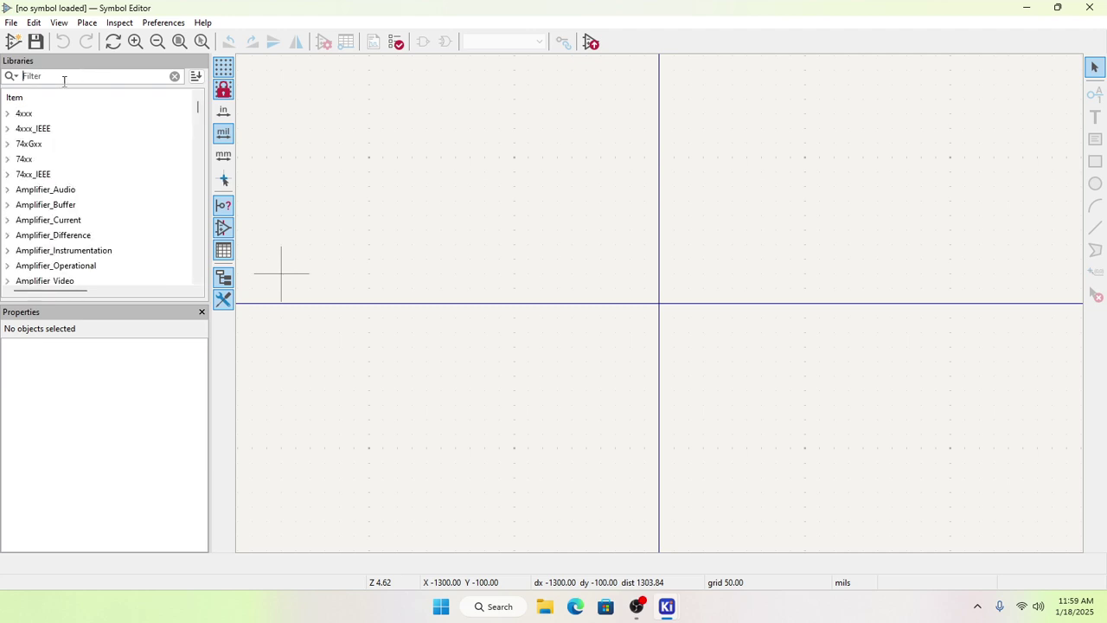
# Step: Find the Trend library again, expand it and preview its symbols, including ESP32-WROOM-32E, MMBT2222A-7-F and TQ2-L2-5V-3
pyautogui.scroll(-20, 152, 151)
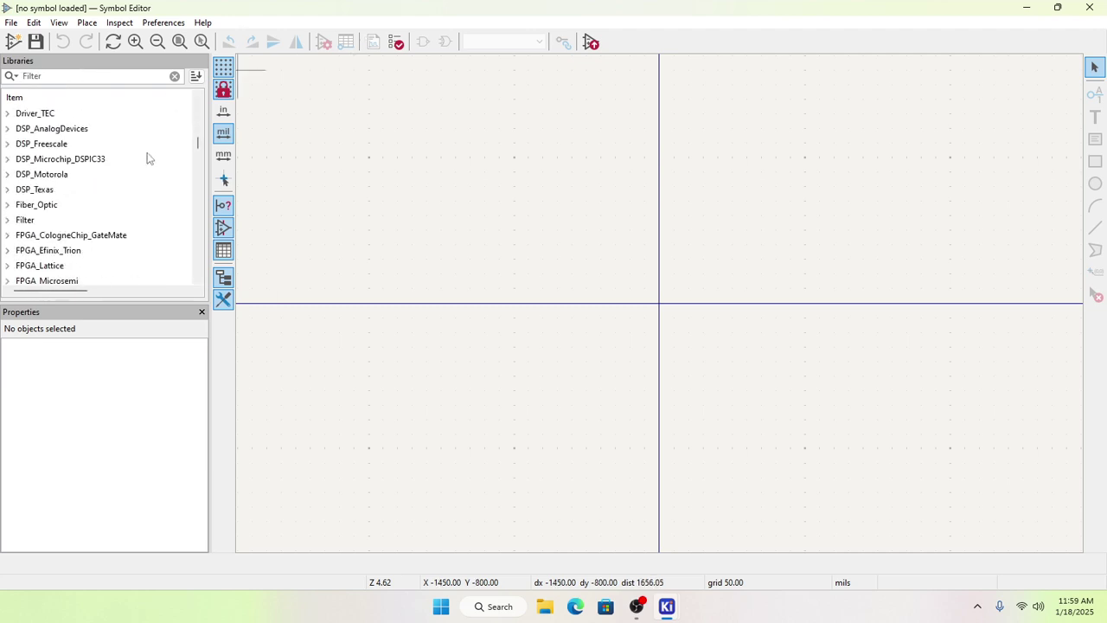
pyautogui.scroll(-20, 147, 159)
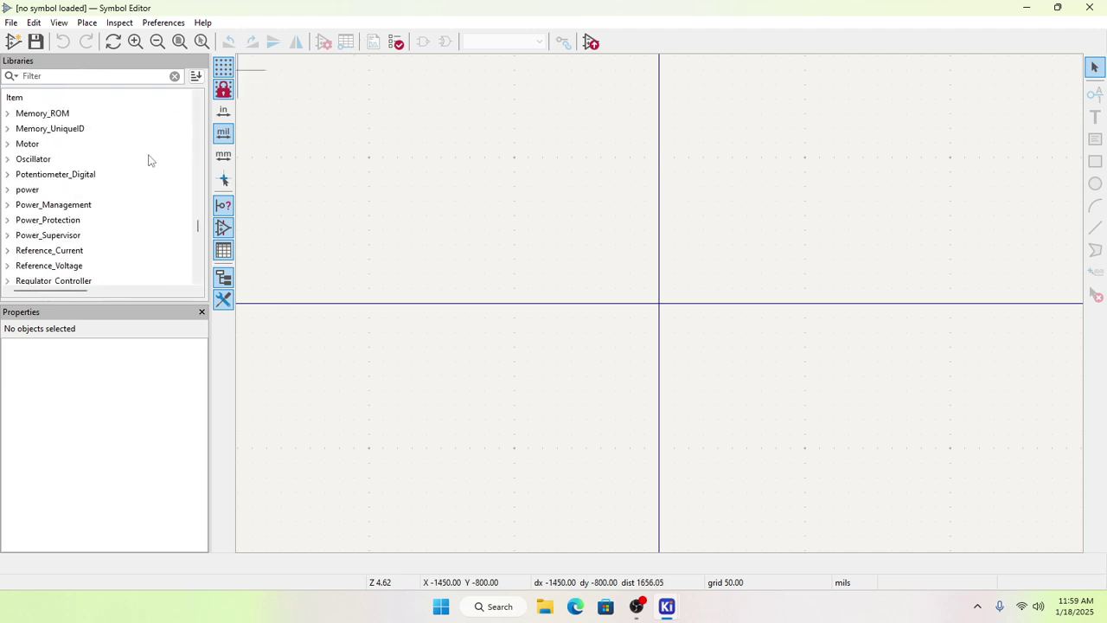
pyautogui.scroll(6, 147, 159)
pyautogui.scroll(-12, 147, 159)
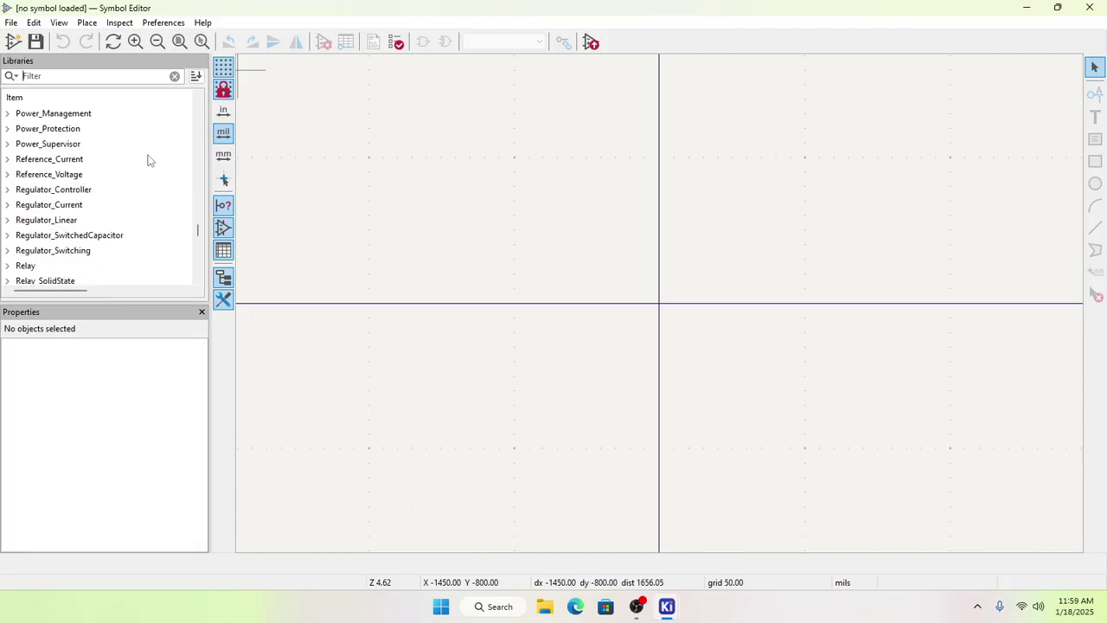
pyautogui.scroll(-12, 147, 159)
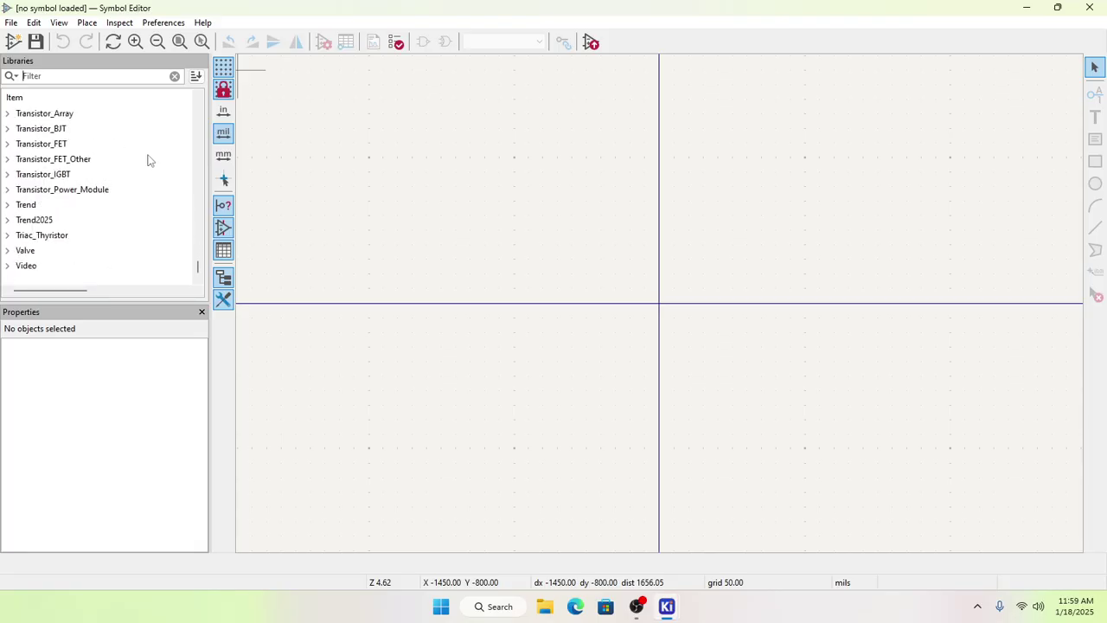
pyautogui.click(6, 204)
pyautogui.scroll(-3, 34, 217)
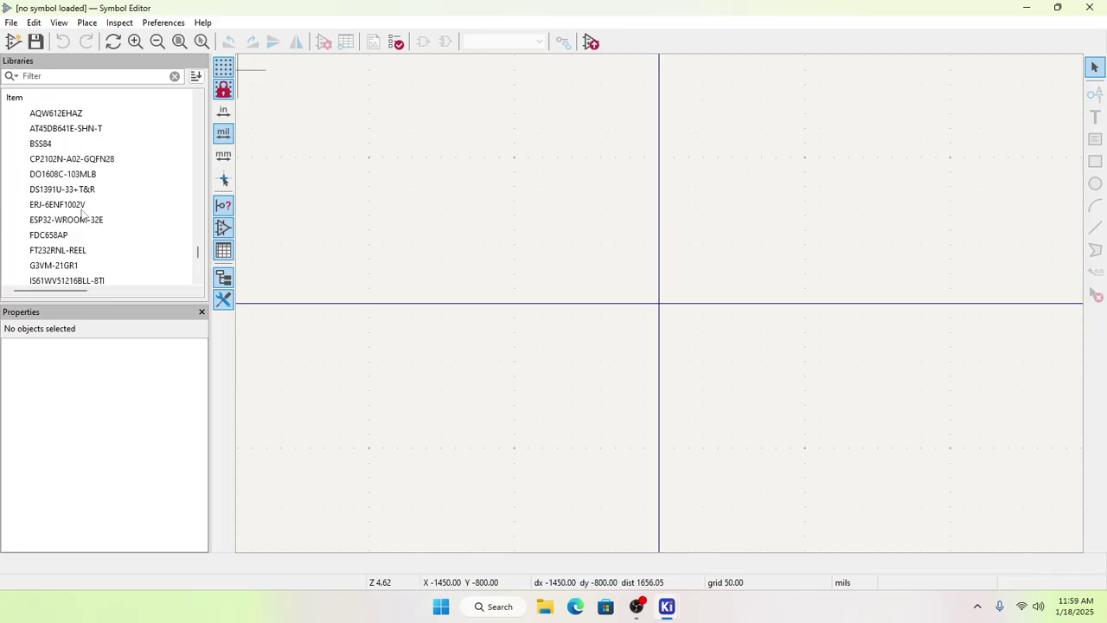
pyautogui.moveTo(131, 223)
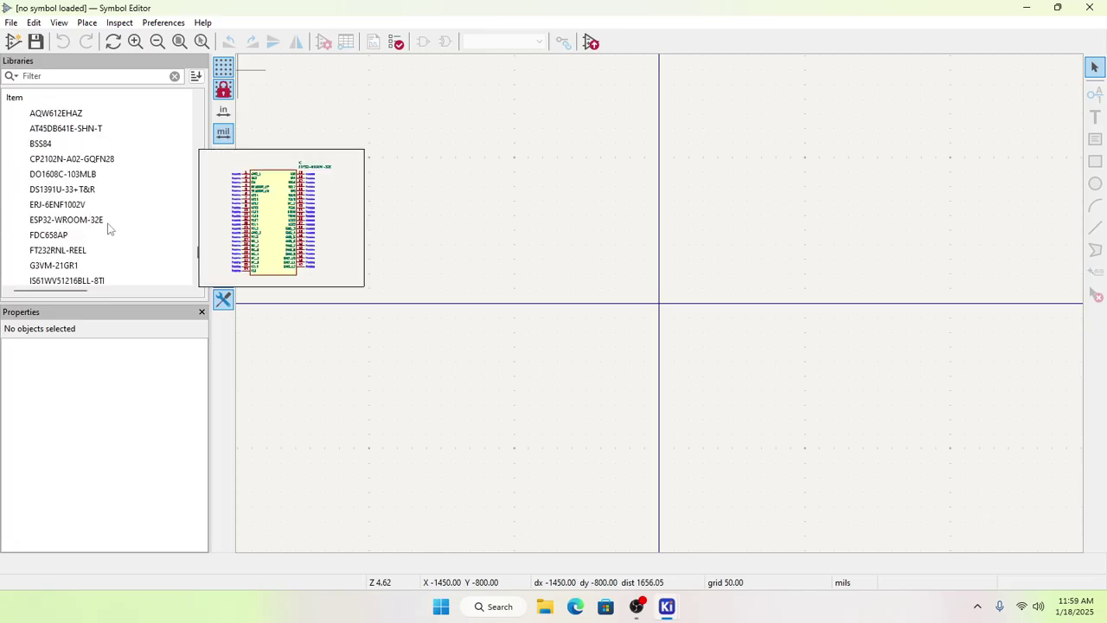
pyautogui.scroll(-3, 109, 228)
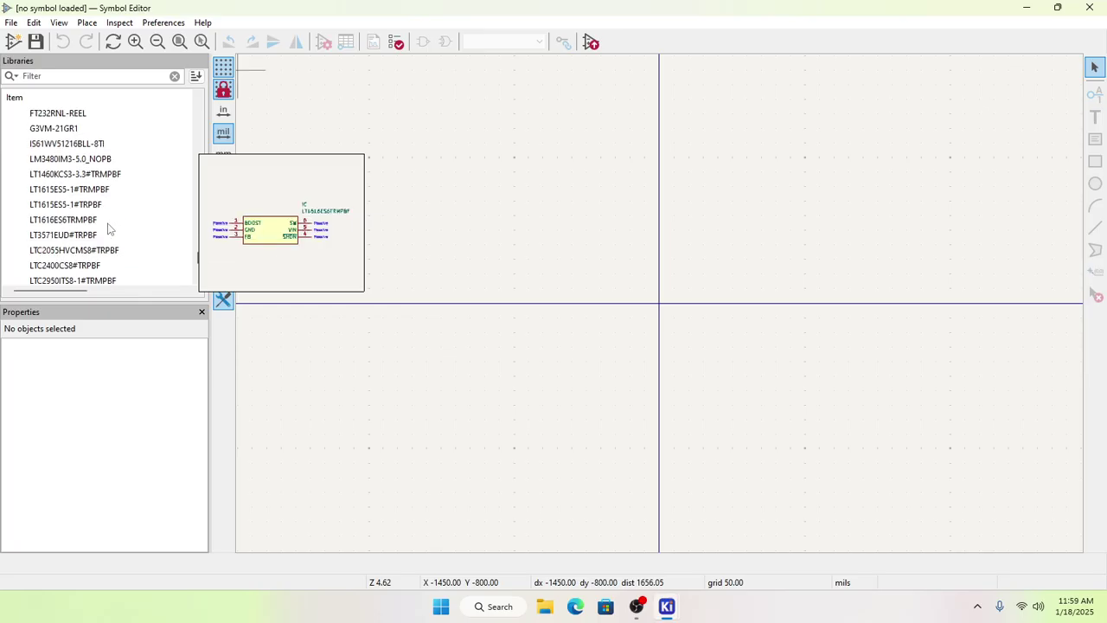
pyautogui.scroll(-2, 109, 229)
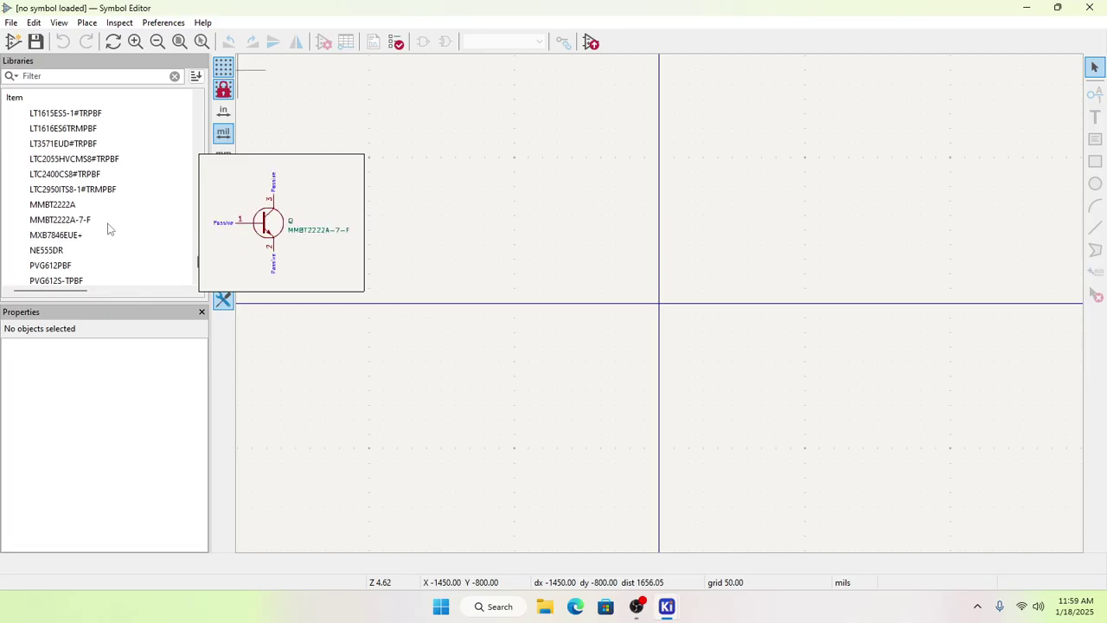
pyautogui.scroll(-2, 109, 229)
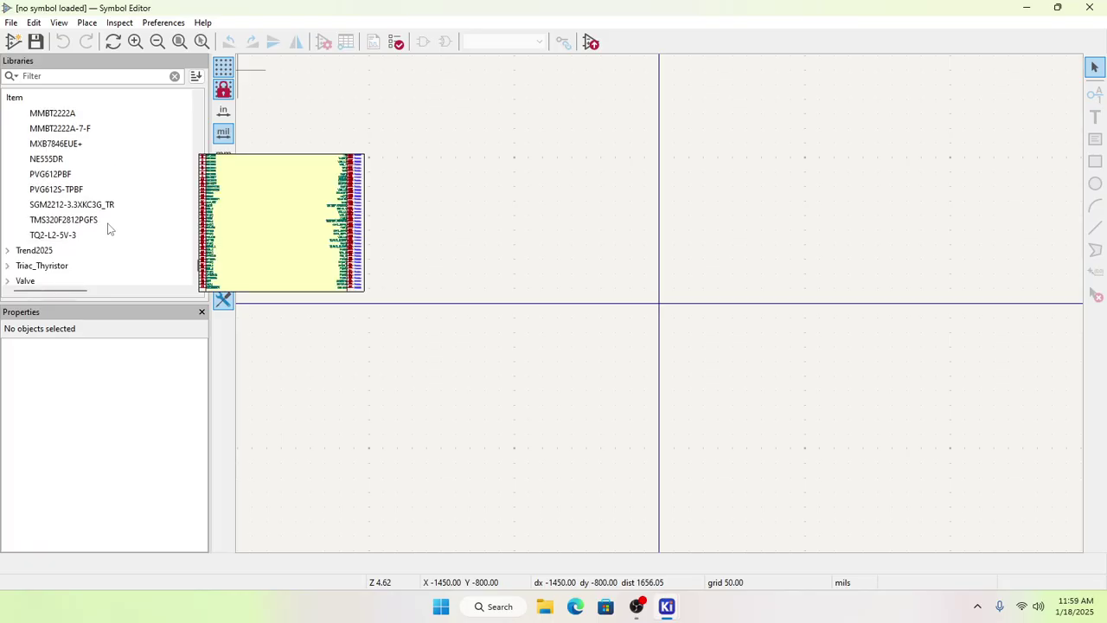
pyautogui.moveTo(68, 239)
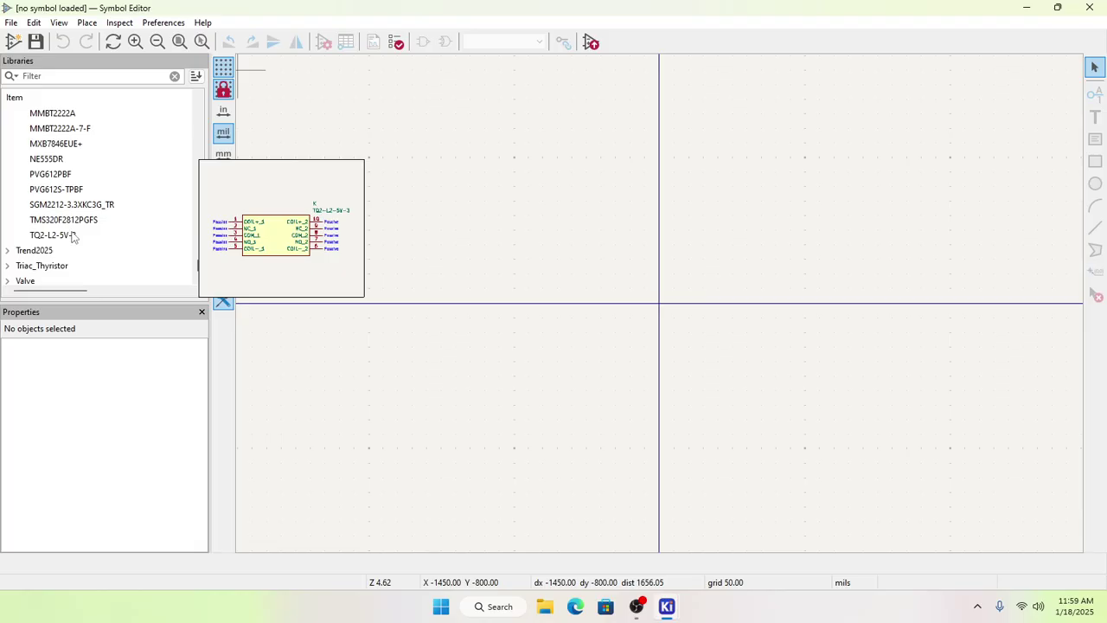
pyautogui.scroll(-1, 73, 237)
pyautogui.scroll(3, 73, 237)
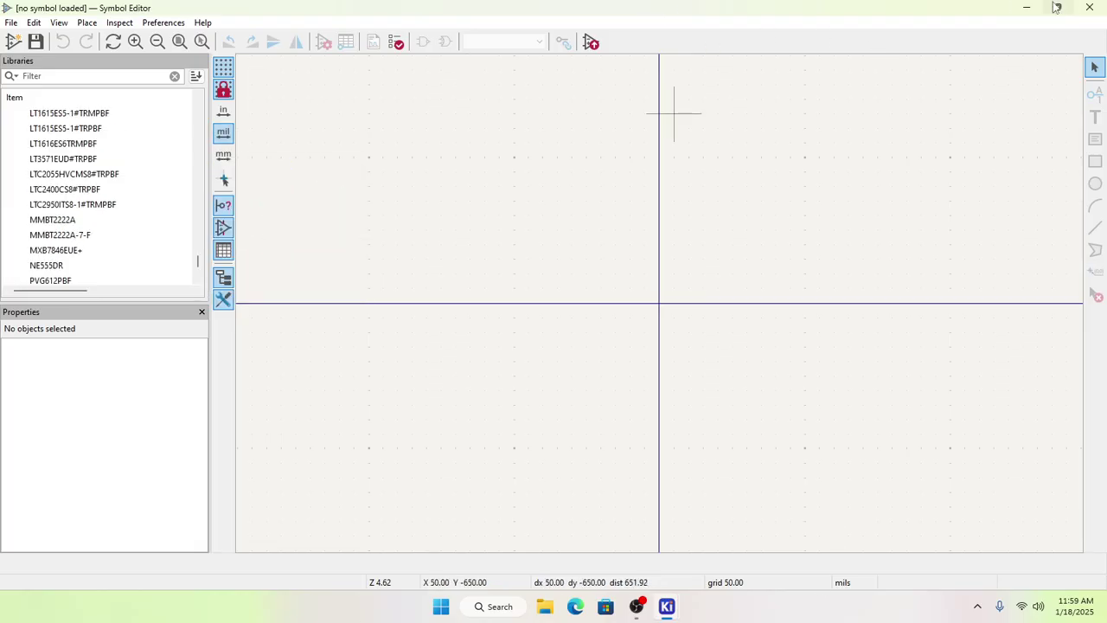
# Step: Close the Symbol Editor, open the Library Tutorial 1 schematic and start adding a symbol to the sheet
pyautogui.click(1089, 7)
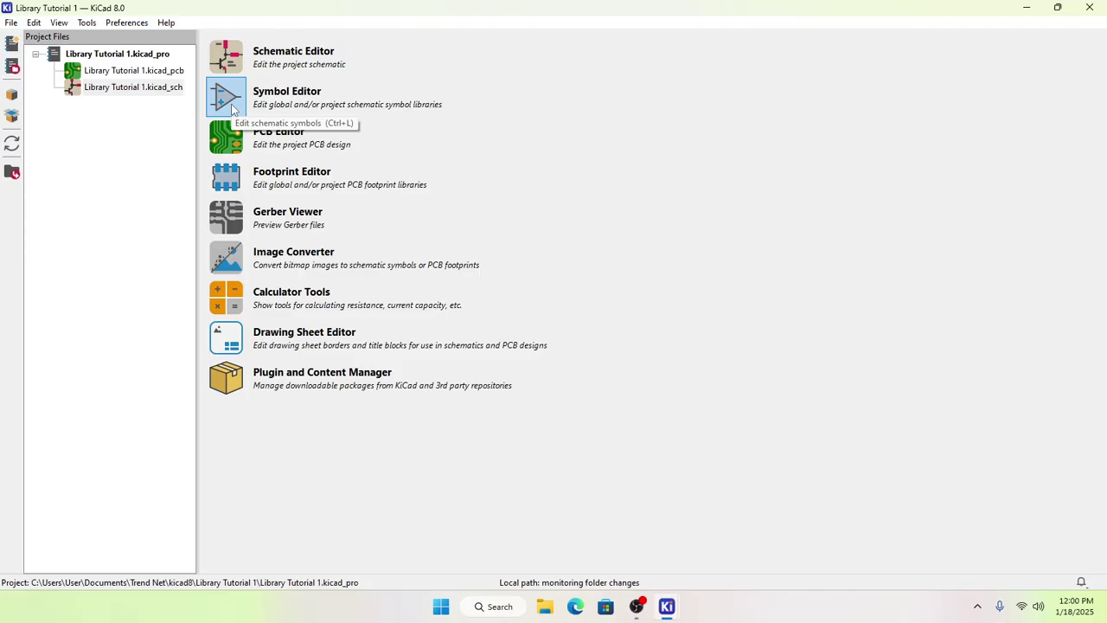
pyautogui.doubleClick(135, 92)
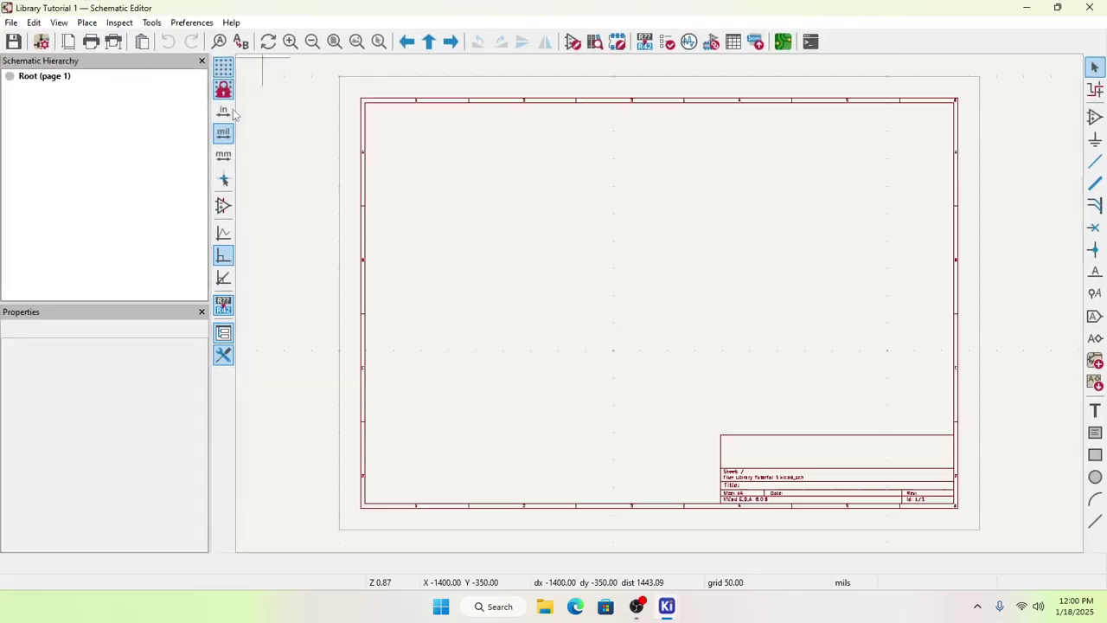
pyautogui.click(1095, 117)
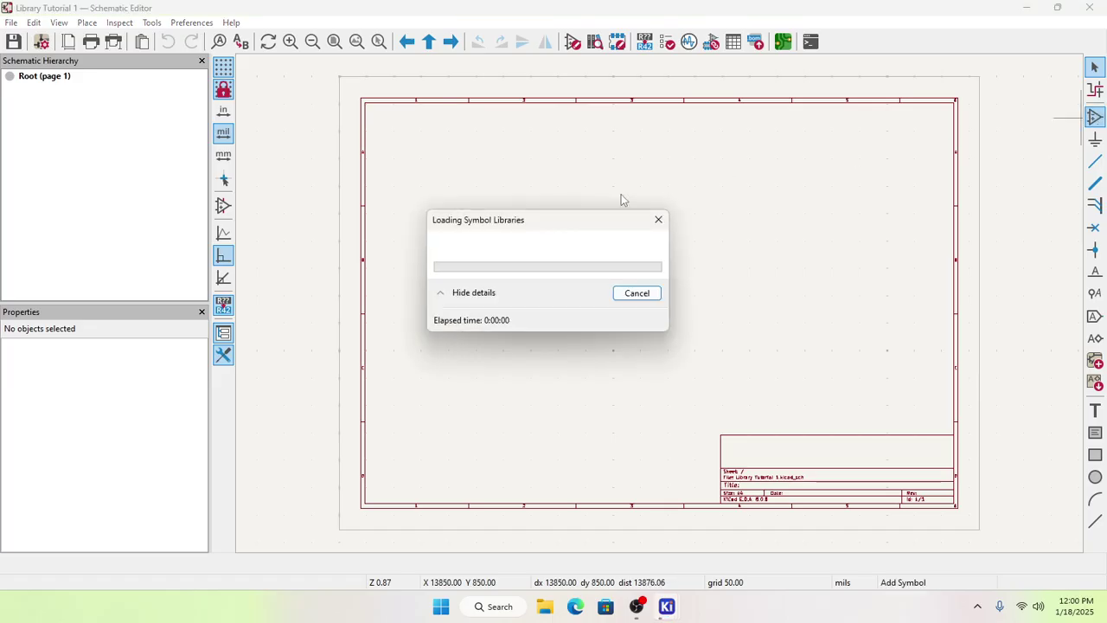
pyautogui.click(525, 248)
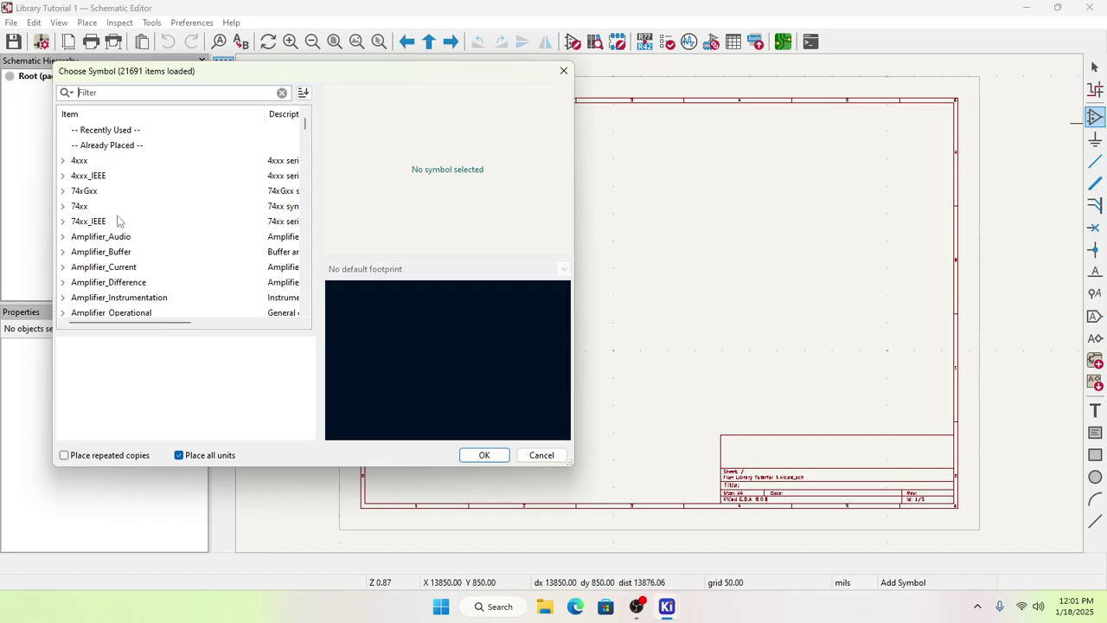
# Step: Collapse the Diode library in the symbol chooser and continue down the list to the MCU libraries
pyautogui.scroll(-6, 121, 220)
pyautogui.scroll(-3, 136, 242)
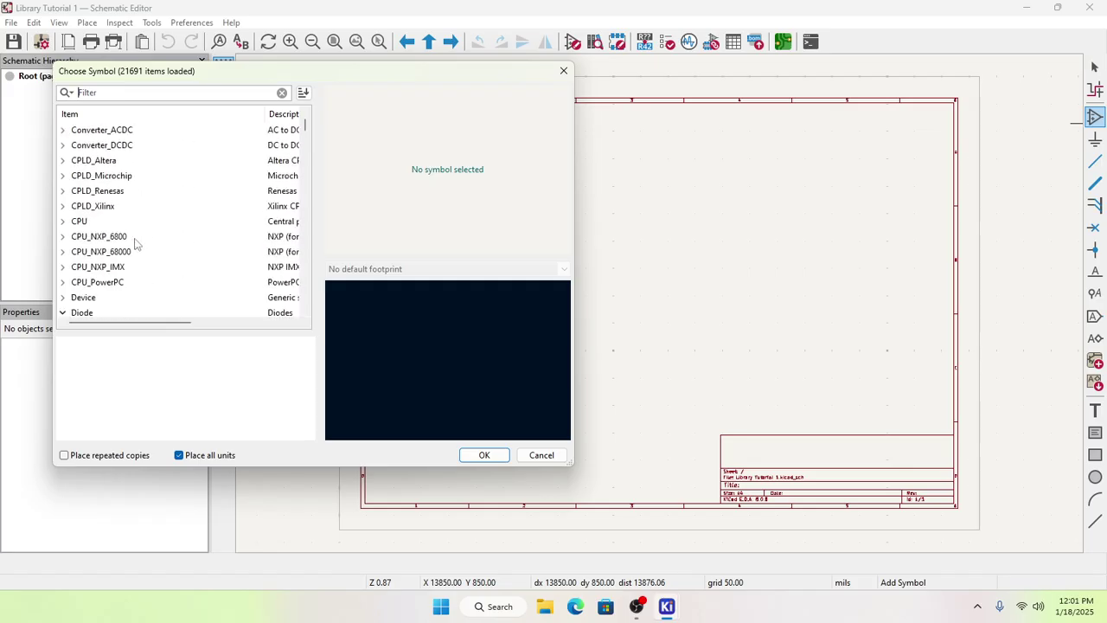
pyautogui.scroll(-3, 136, 243)
pyautogui.scroll(1, 102, 195)
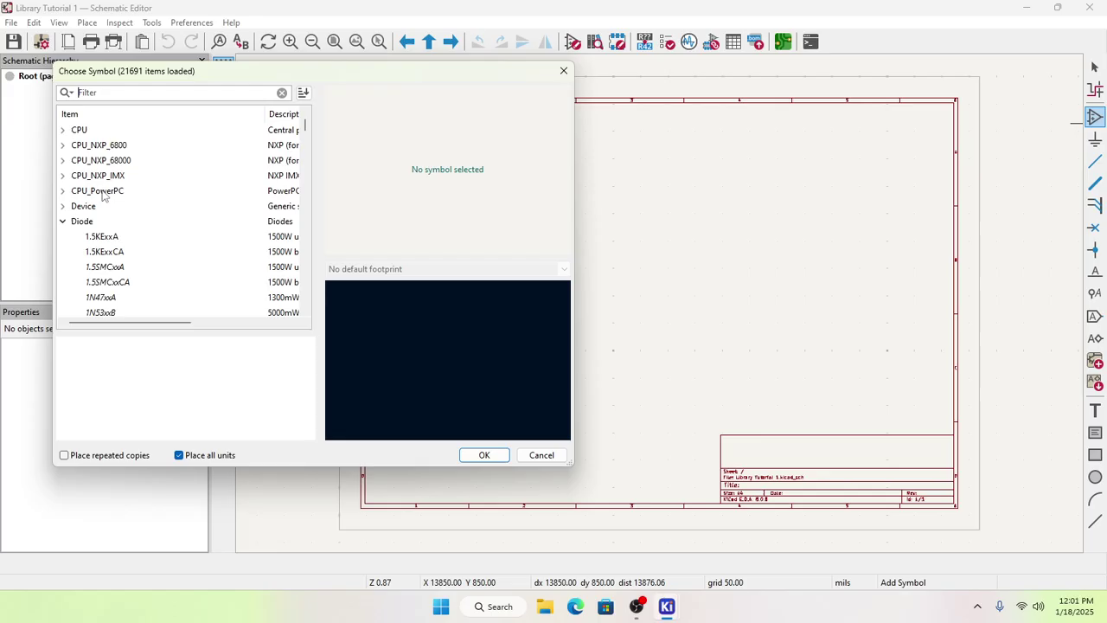
pyautogui.click(64, 222)
pyautogui.scroll(-14, 123, 259)
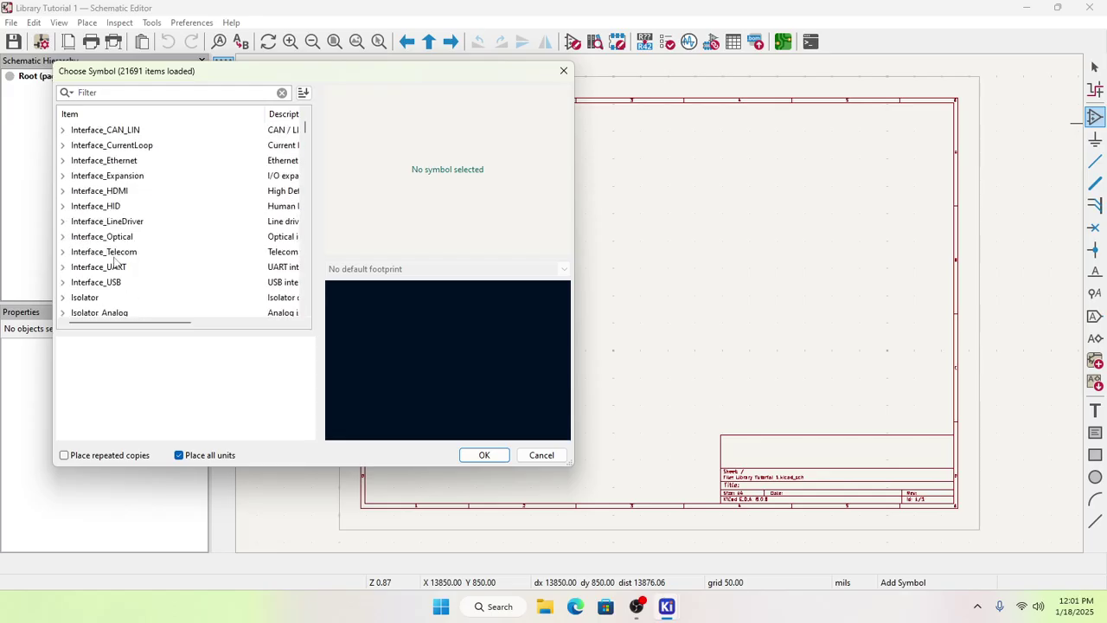
pyautogui.scroll(-9, 126, 267)
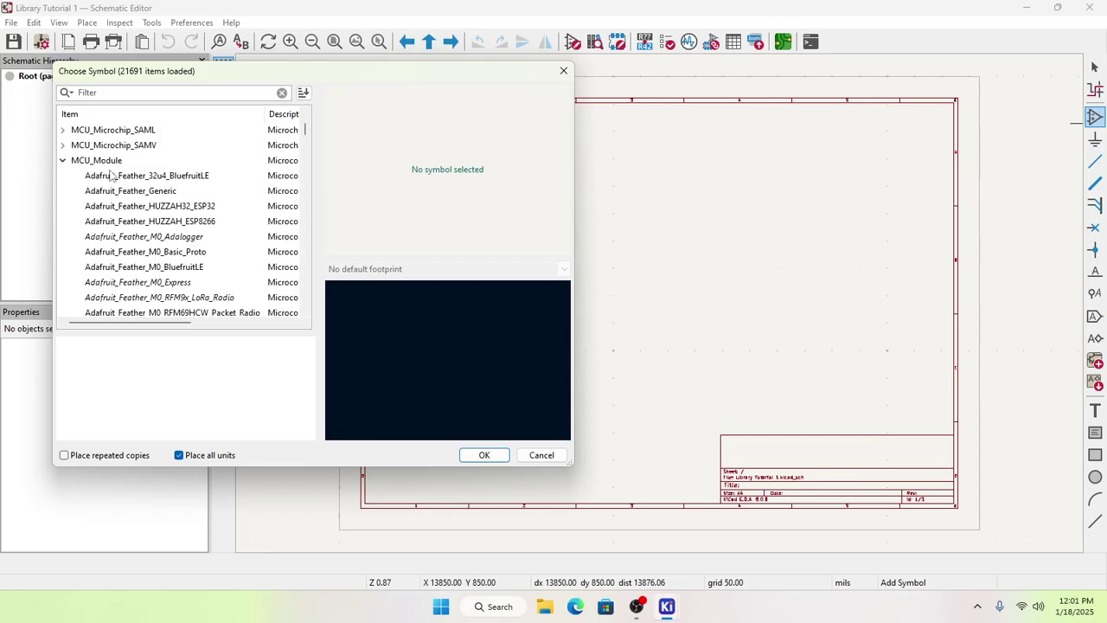
# Step: Collapse the MCU_Module, MCU_NXP_Kinetis and MCU_ST_STM8 libraries in the symbol chooser
pyautogui.click(68, 164)
pyautogui.scroll(-2, 87, 207)
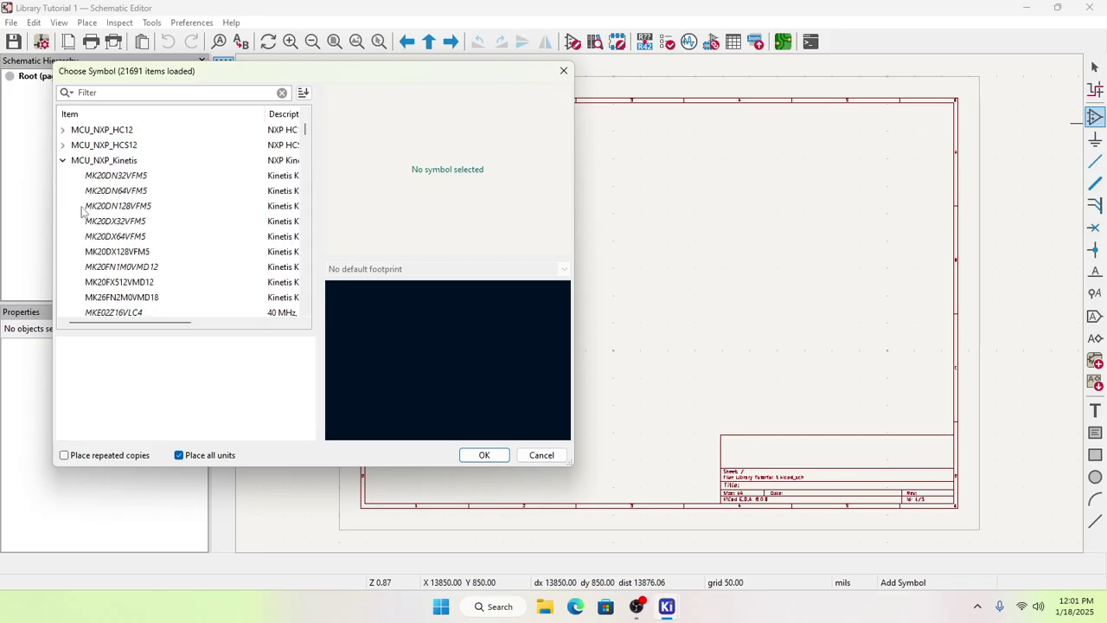
pyautogui.click(64, 164)
pyautogui.scroll(-4, 86, 208)
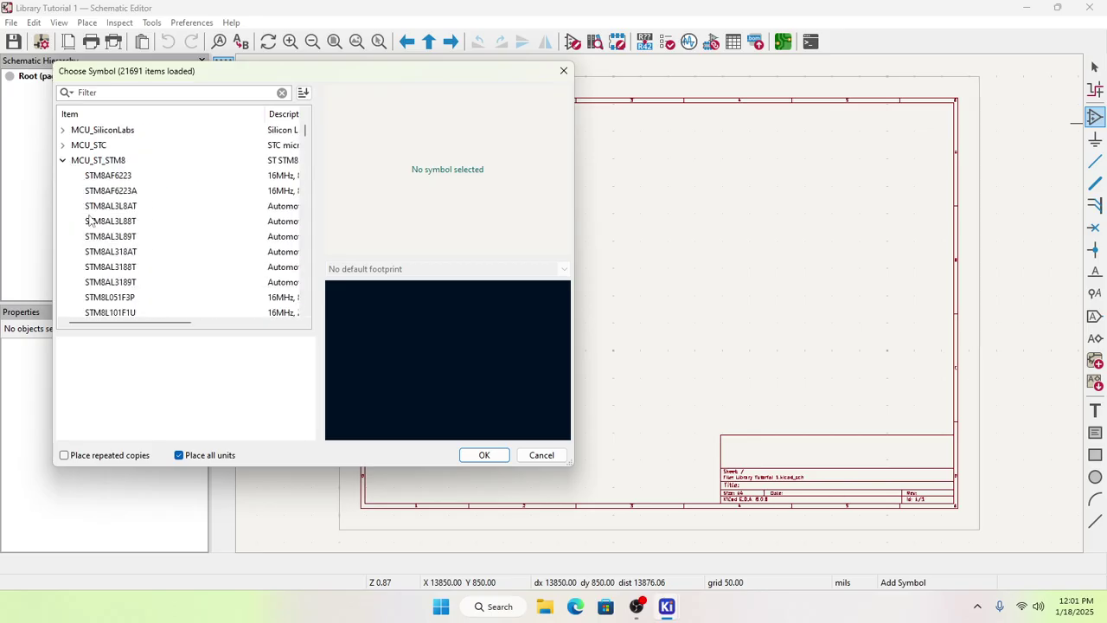
pyautogui.click(63, 161)
pyautogui.scroll(-12, 86, 217)
# Step: Collapse the Reference_Voltage, Regulator_Controller and Regulator_Switching libraries in the symbol chooser
pyautogui.doubleClick(96, 221)
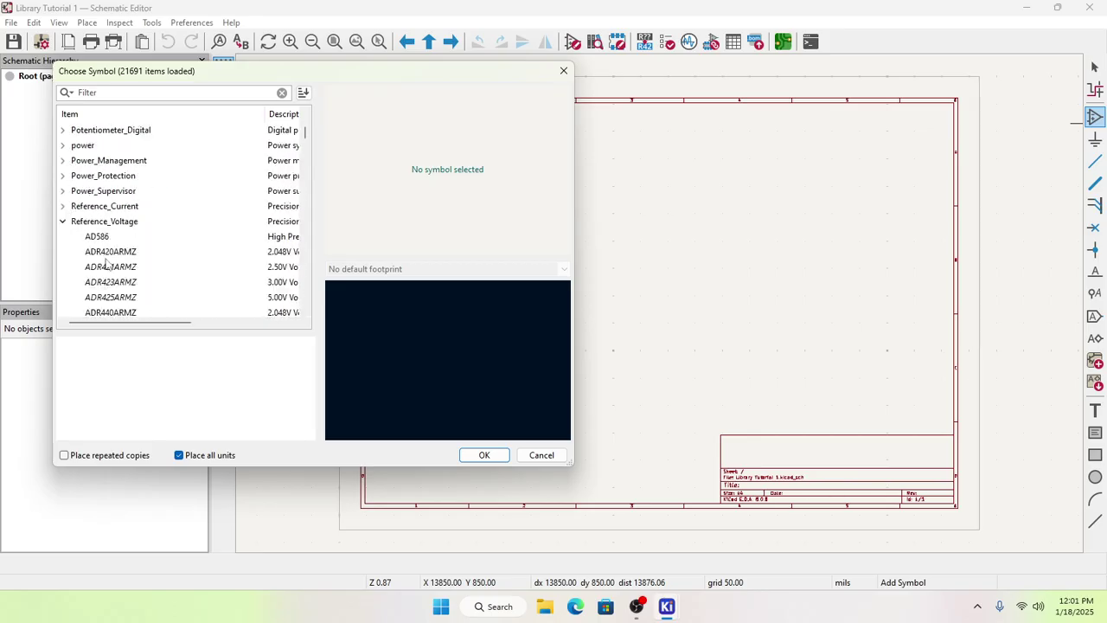
pyautogui.click(62, 222)
pyautogui.scroll(-4, 66, 226)
pyautogui.scroll(3, 65, 227)
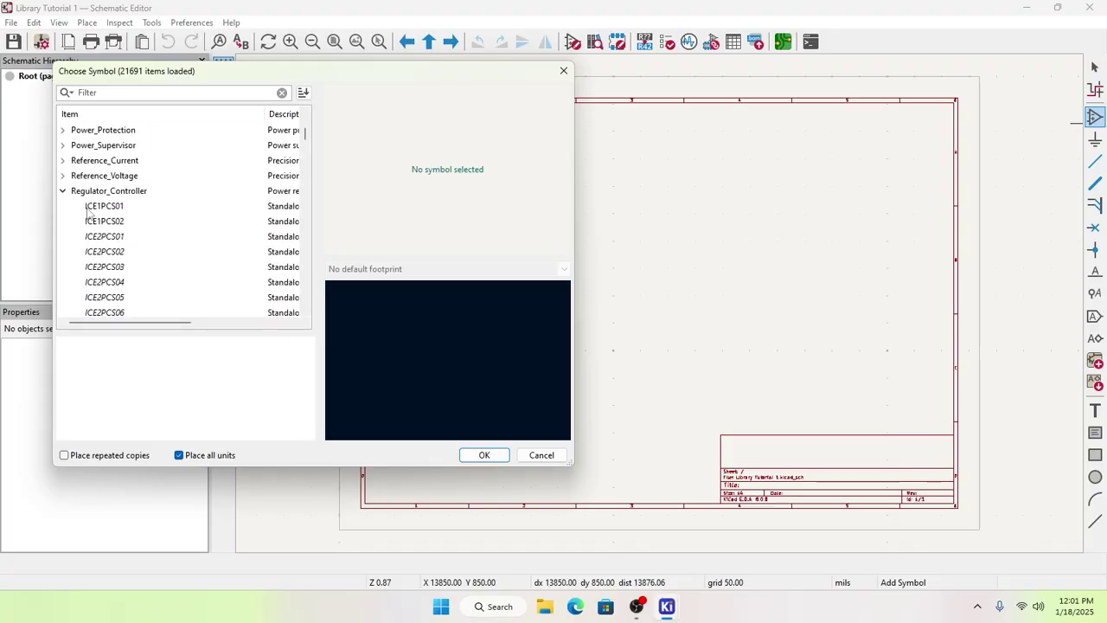
pyautogui.click(62, 191)
pyautogui.scroll(-3, 87, 227)
pyautogui.scroll(3, 81, 211)
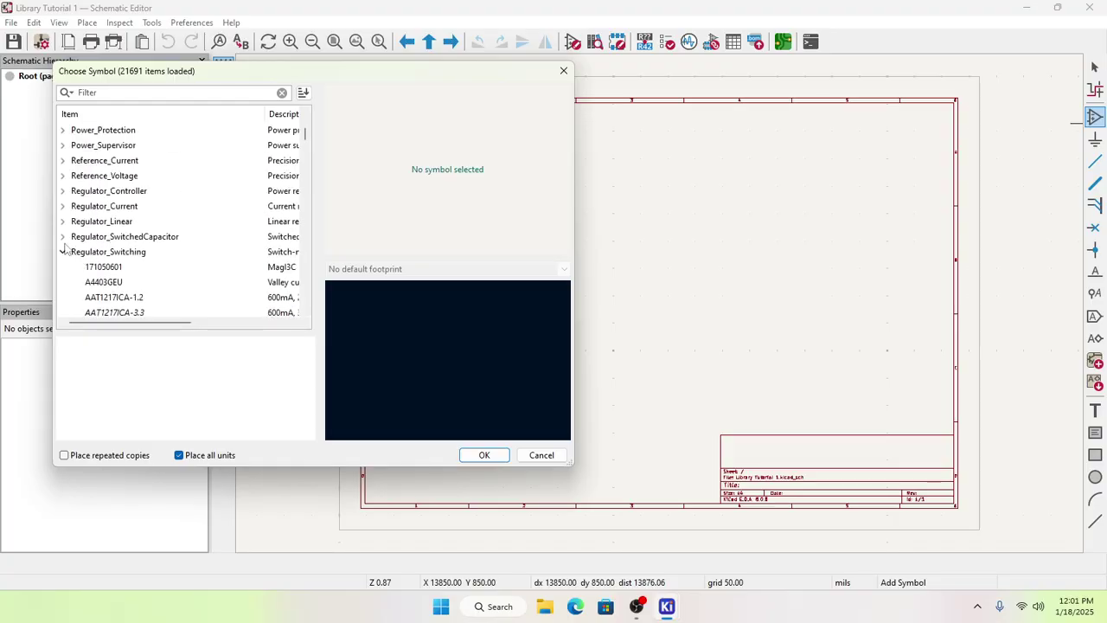
pyautogui.click(63, 252)
# Step: Collapse the Relay and RF_Module libraries and continue down the list past Sharetrip_ICs to the timer libraries
pyautogui.scroll(-4, 64, 255)
pyautogui.scroll(3, 69, 244)
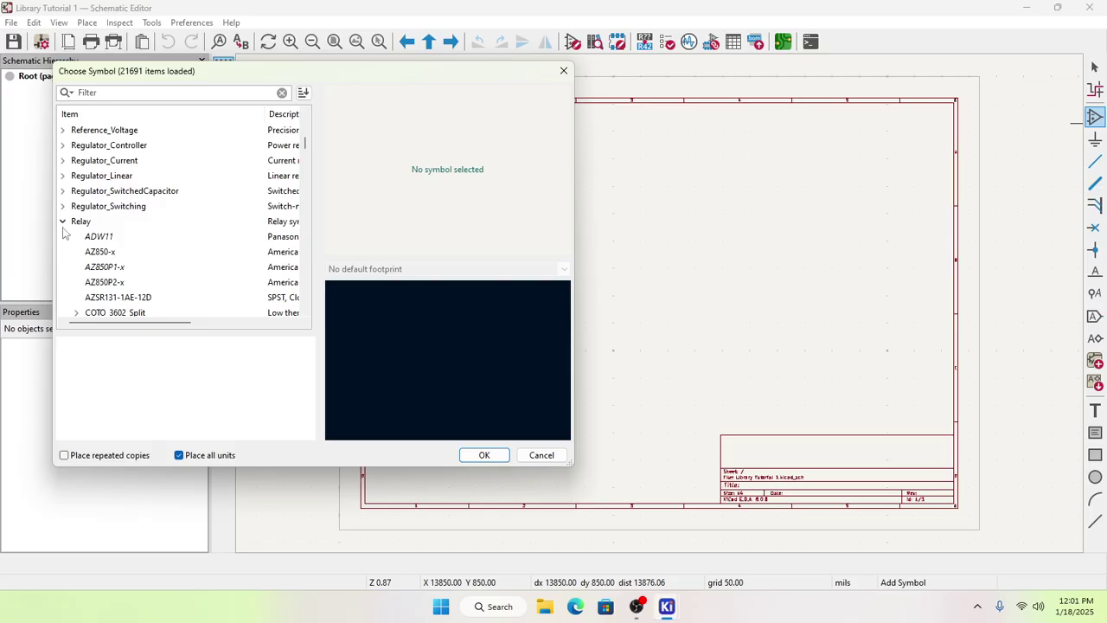
pyautogui.click(62, 221)
pyautogui.scroll(-3, 72, 251)
pyautogui.click(62, 236)
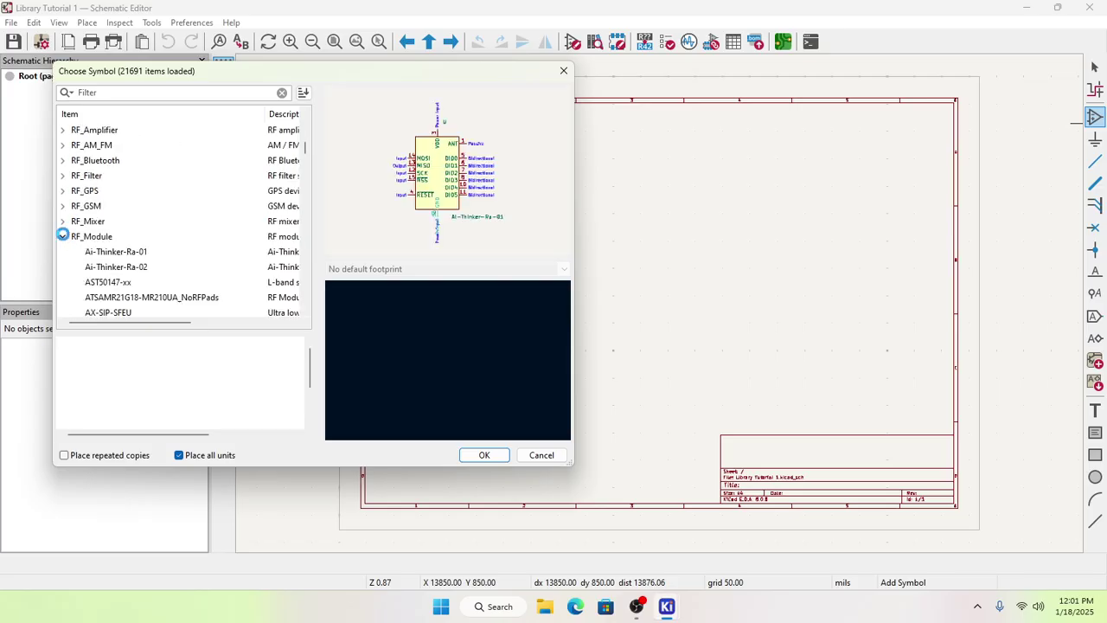
pyautogui.click(63, 236)
pyautogui.scroll(-8, 78, 258)
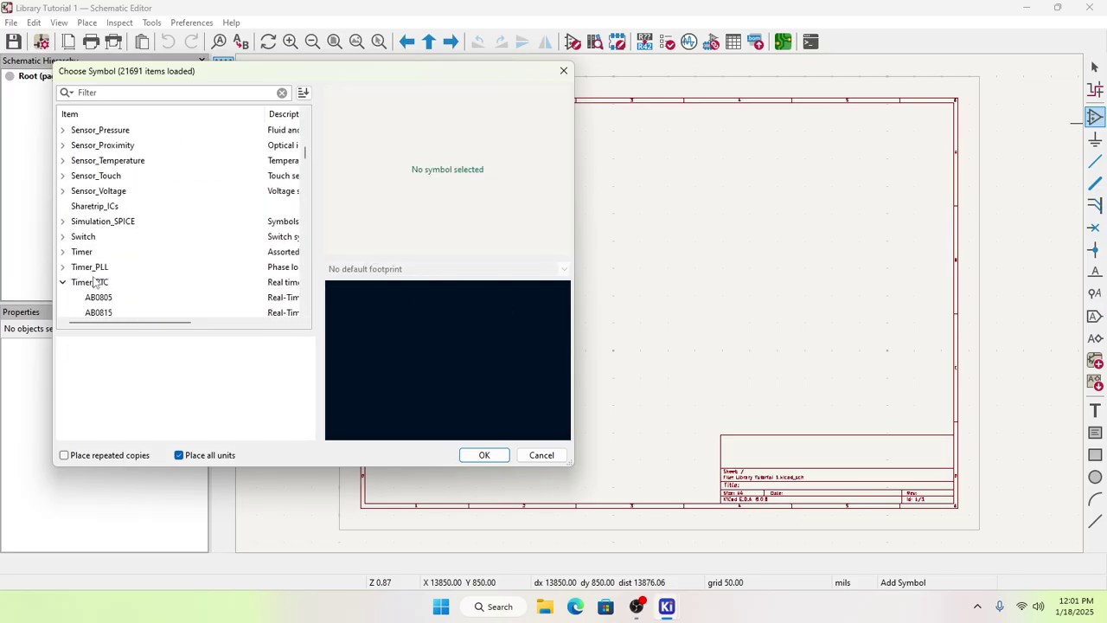
# Step: Collapse the Timer_RTC, Transistor_BJT, Transistor_FET and Trend libraries in the symbol chooser
pyautogui.click(63, 282)
pyautogui.scroll(-3, 81, 294)
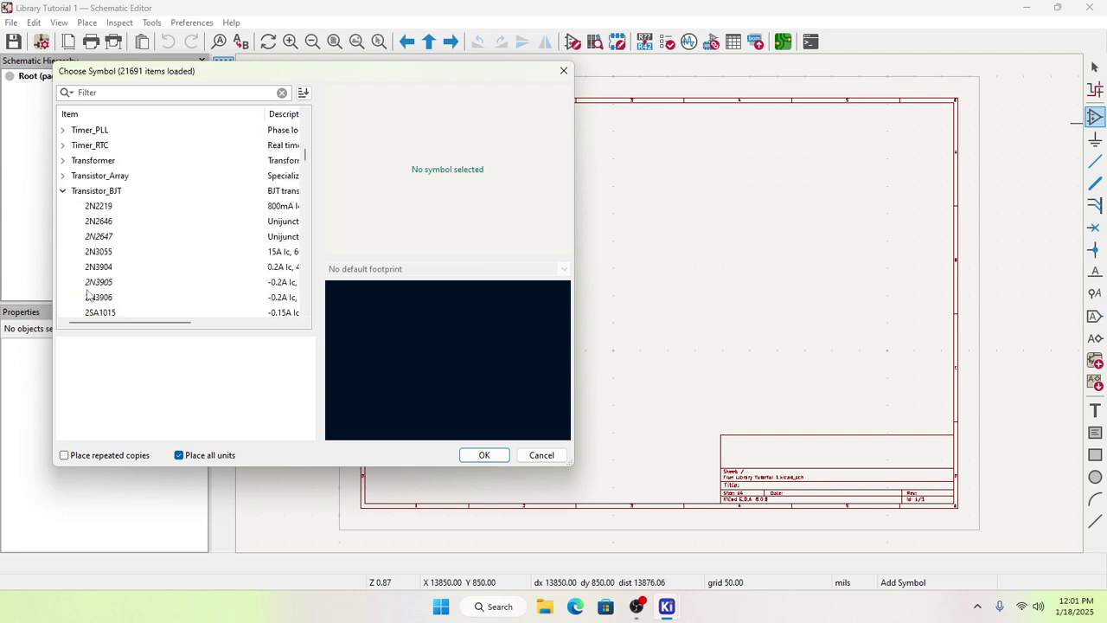
pyautogui.click(64, 191)
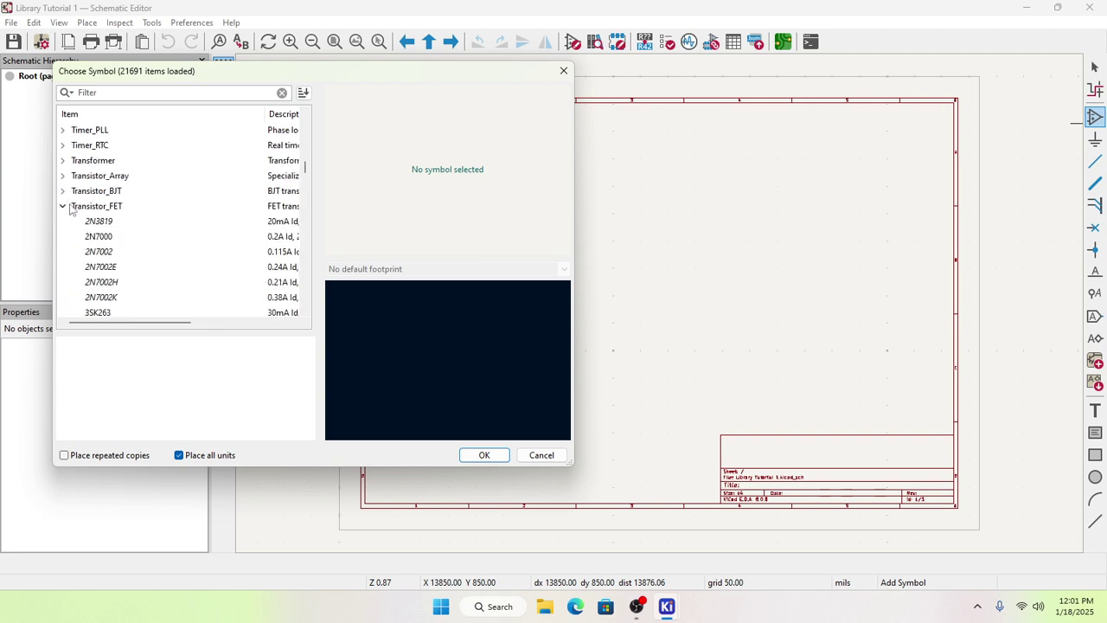
pyautogui.click(63, 208)
pyautogui.click(63, 251)
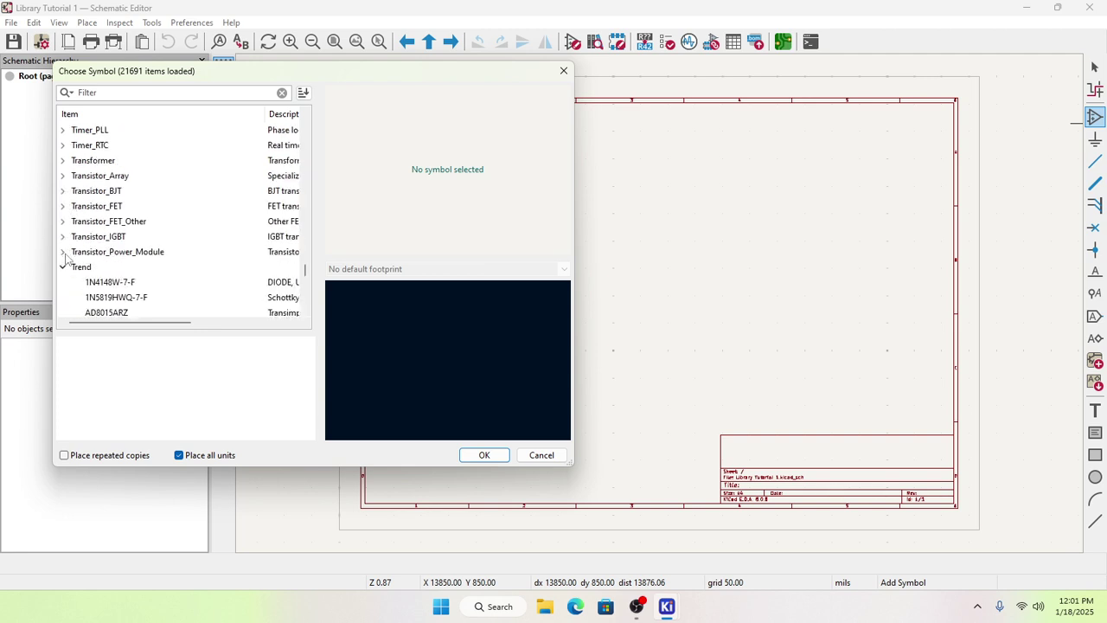
pyautogui.click(70, 267)
pyautogui.click(64, 267)
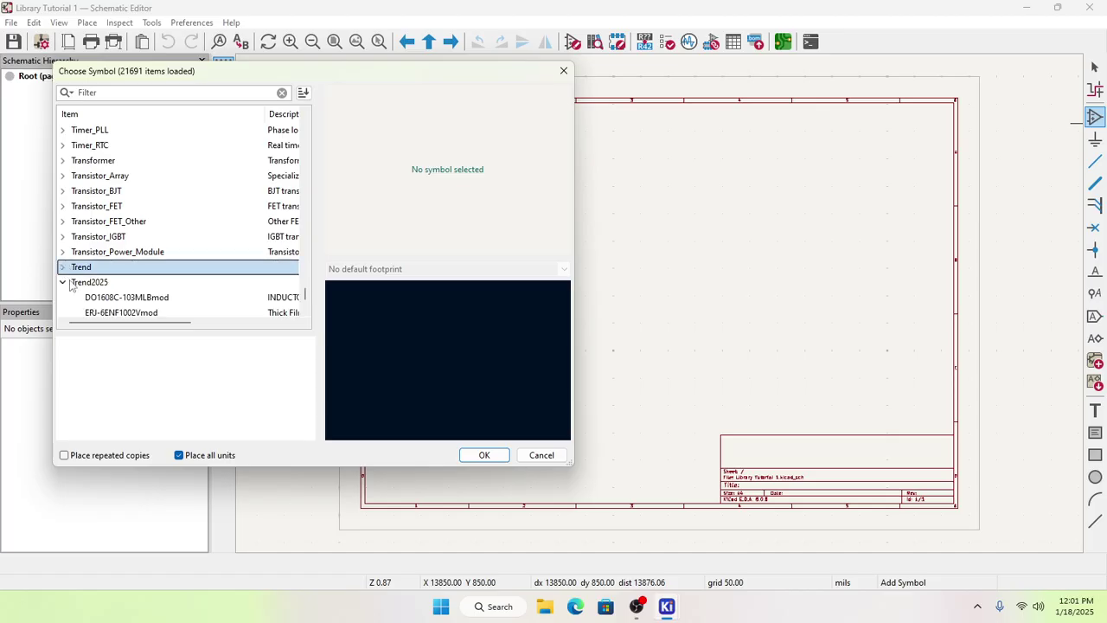
# Step: Place the MAX6391KA16+Tmod symbol from the Trend2025 library in the upper middle of the schematic sheet
pyautogui.scroll(-2, 71, 280)
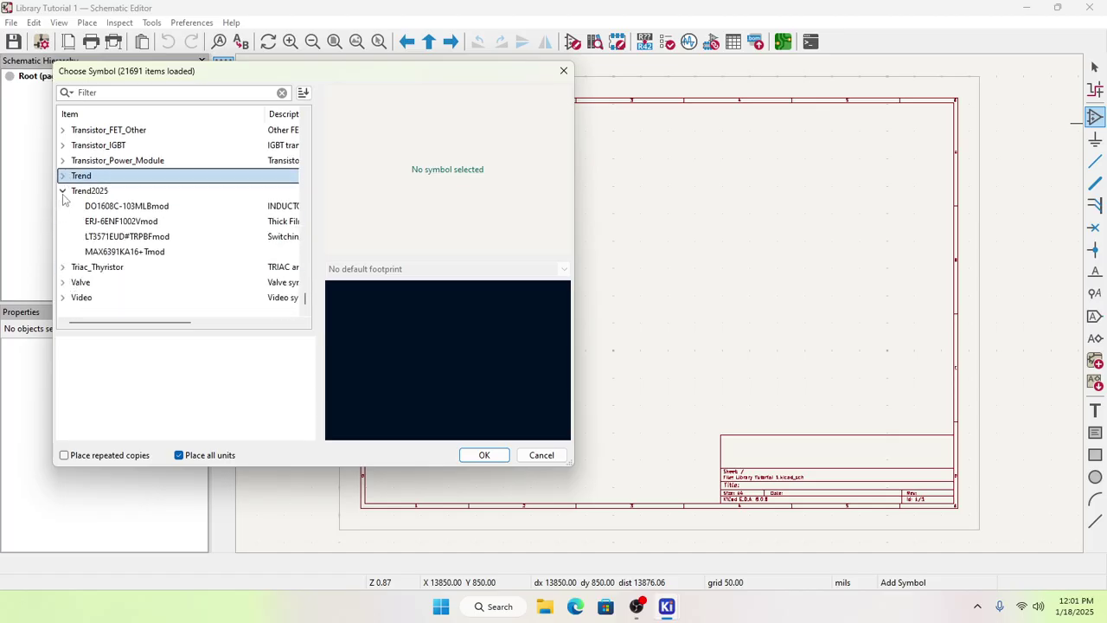
pyautogui.click(115, 254)
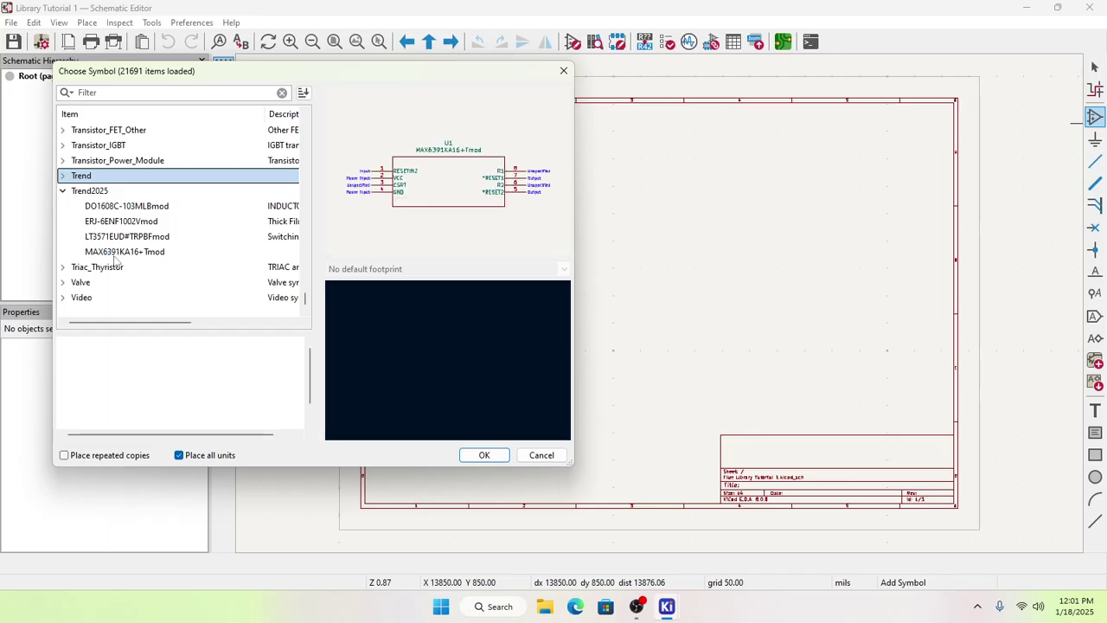
pyautogui.click(484, 456)
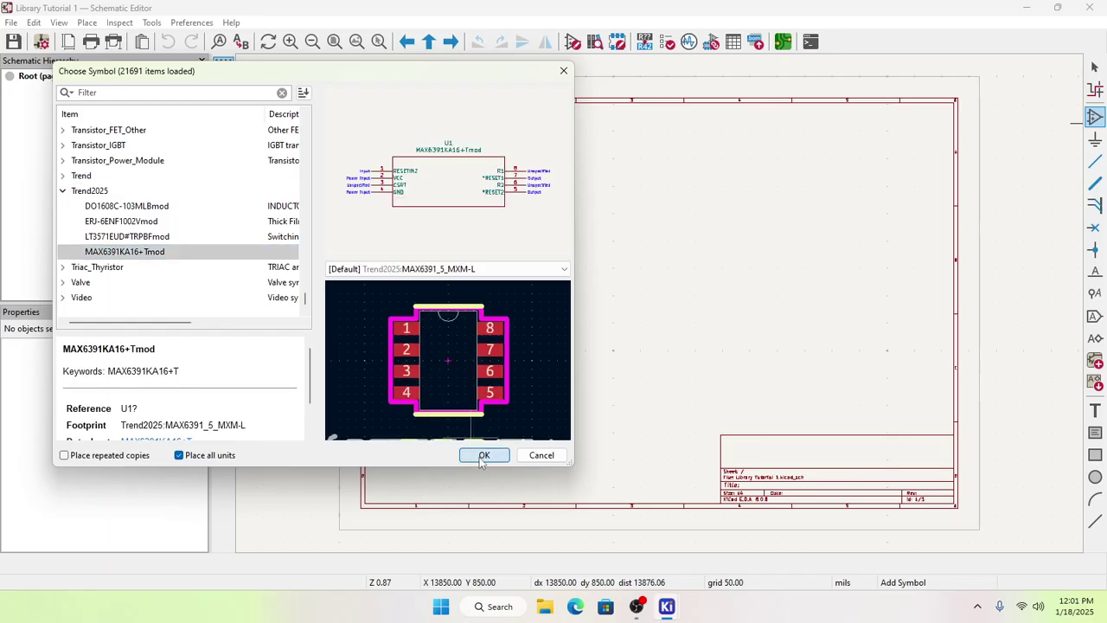
pyautogui.click(599, 221)
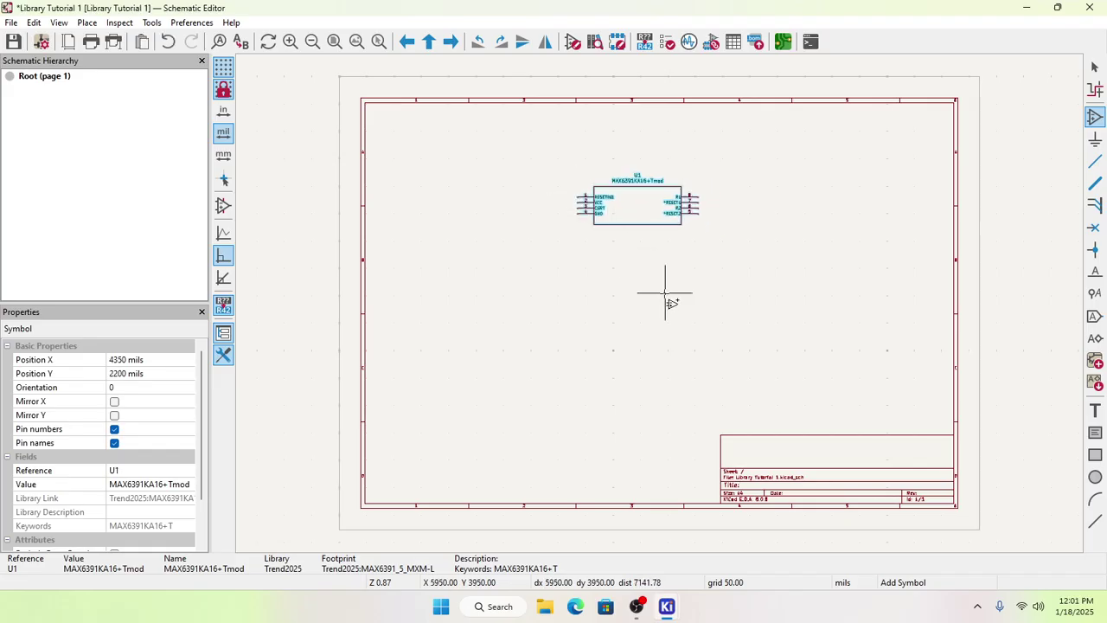
pyautogui.press('Escape')
# Step: Try to show the datasheet of the placed MAX6391KA16+Tmod symbol
pyautogui.scroll(5, 666, 238)
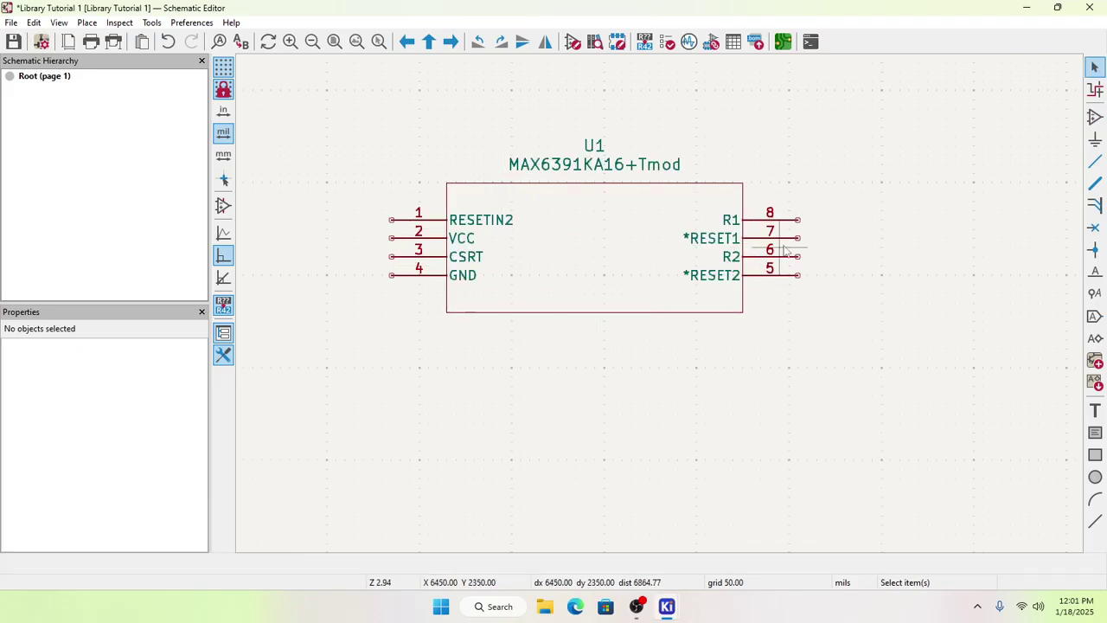
pyautogui.rightClick(637, 255)
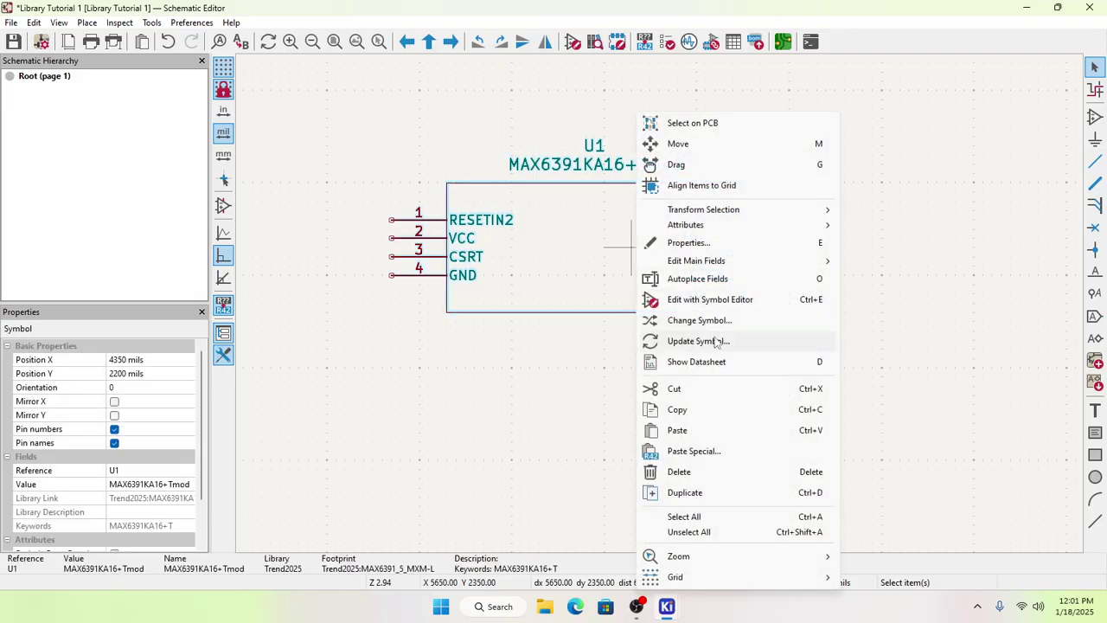
pyautogui.click(701, 363)
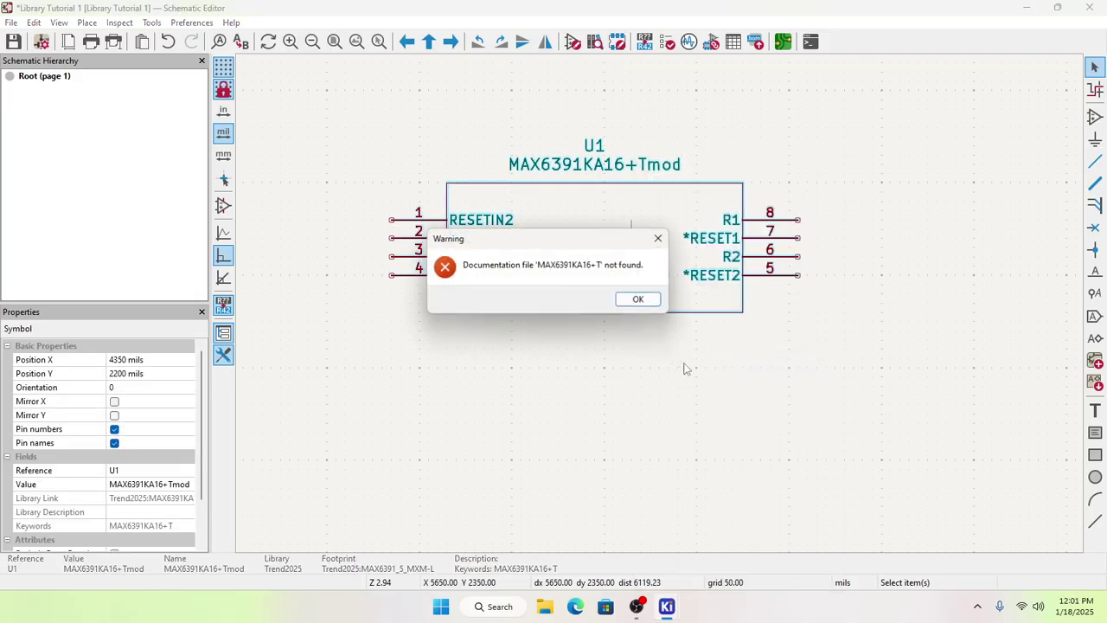
pyautogui.click(639, 299)
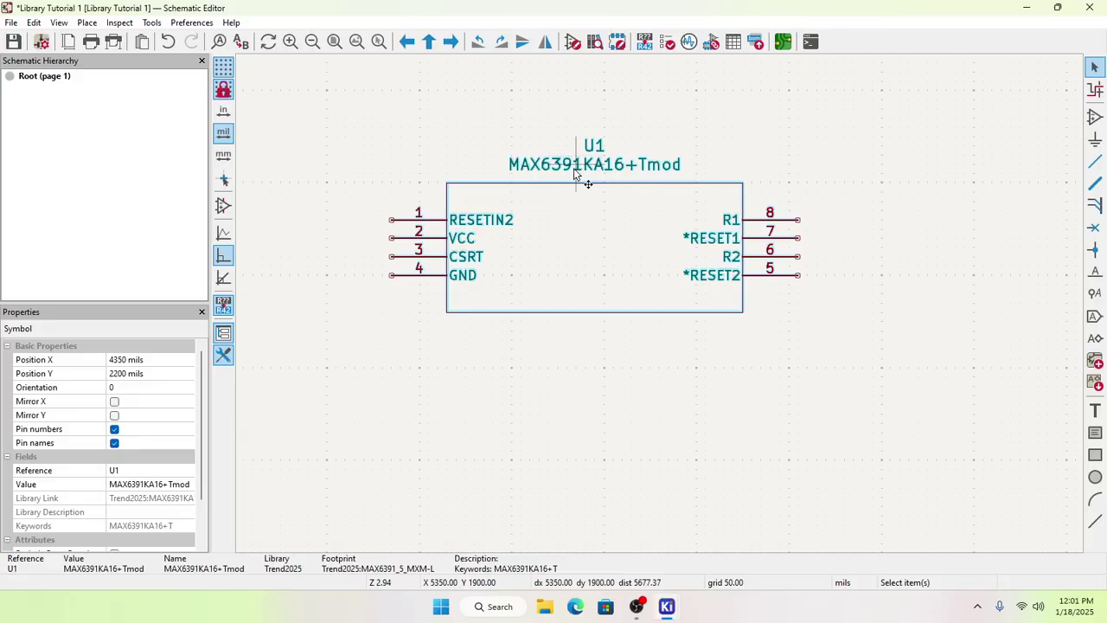
# Step: Copy the part number MAX6391 from the Value field in the placed symbol's properties, leaving the properties unchanged
pyautogui.doubleClick(569, 200)
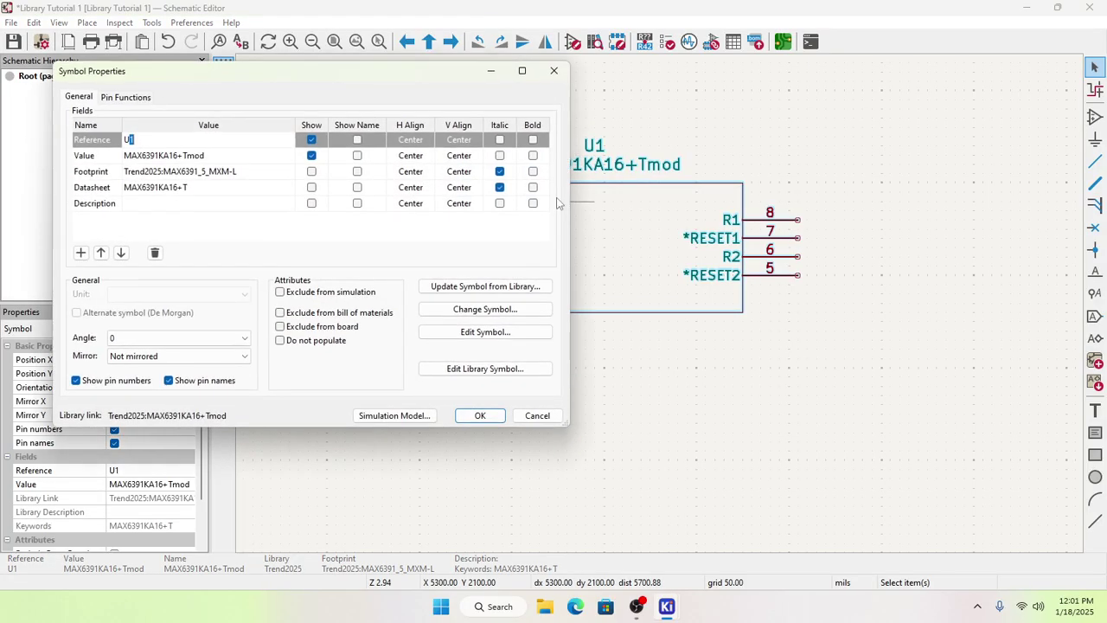
pyautogui.click(171, 156)
pyautogui.click(157, 156)
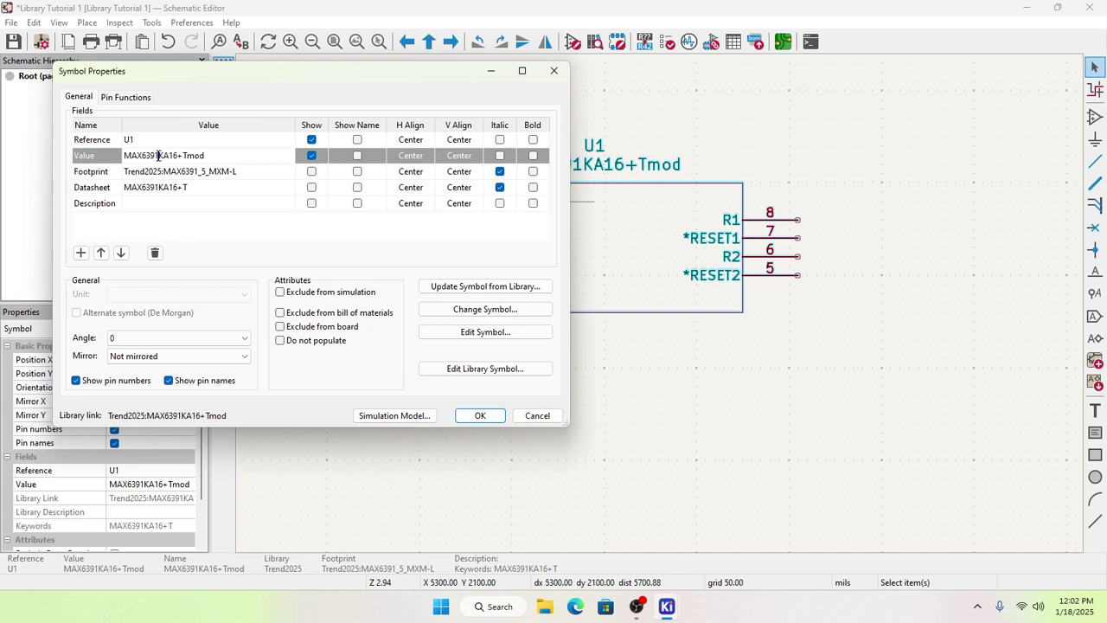
pyautogui.moveTo(155, 156); pyautogui.dragTo(93, 156)
pyautogui.hotkey('ctrl', 'c')
pyautogui.click(554, 70)
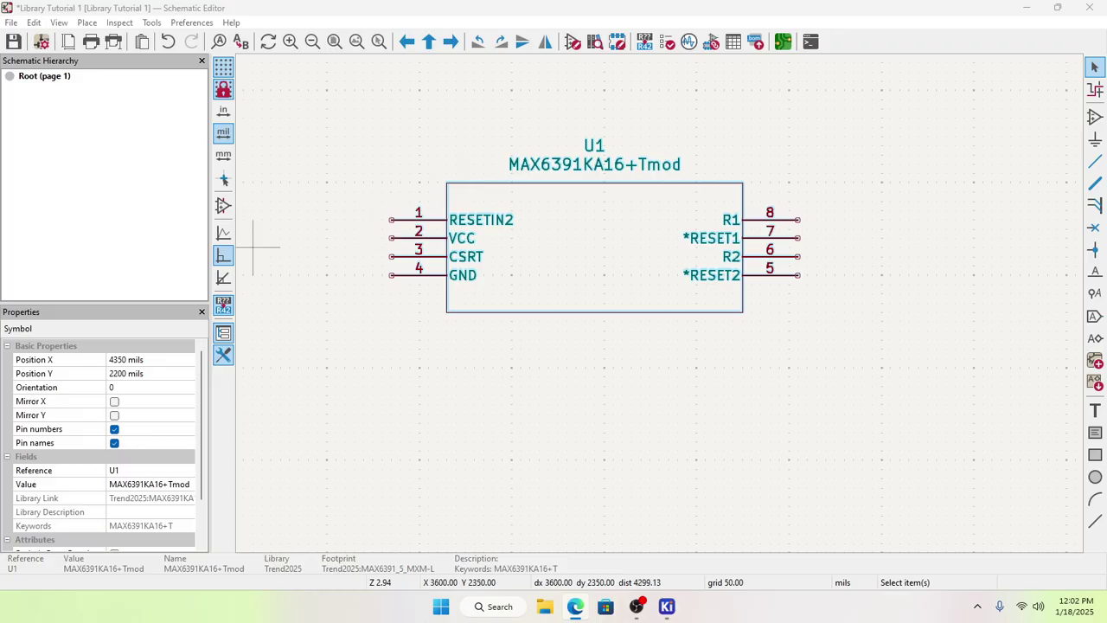
# Step: Switch to the Edge browser, maximize its window and search the web for the copied part number MAX6391
pyautogui.moveTo(0, 186); pyautogui.dragTo(571, 124)
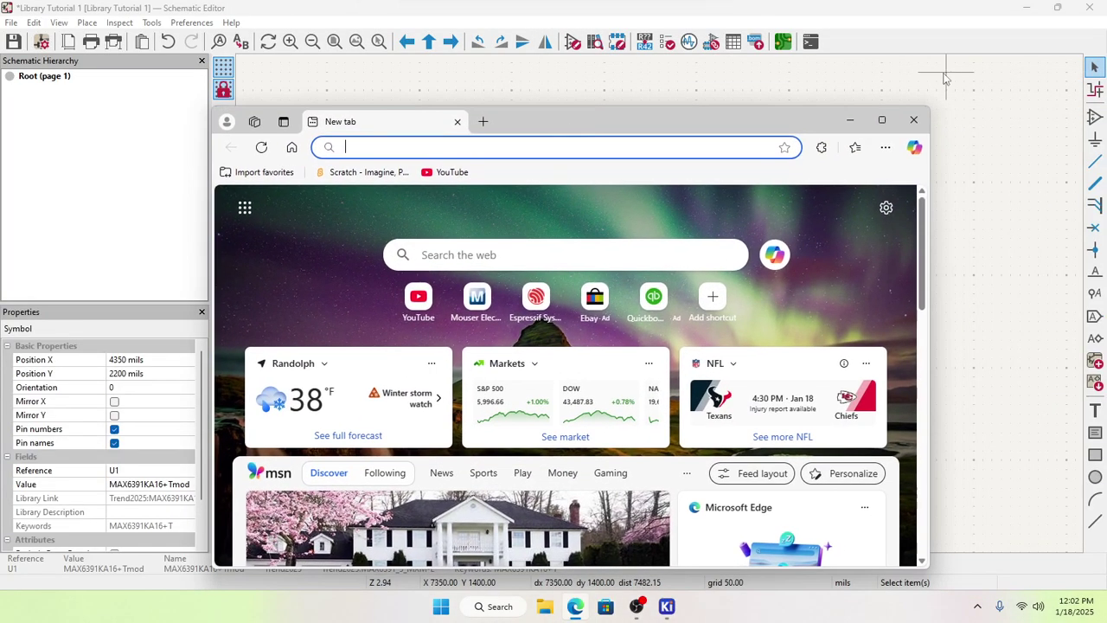
pyautogui.click(882, 120)
pyautogui.click(507, 149)
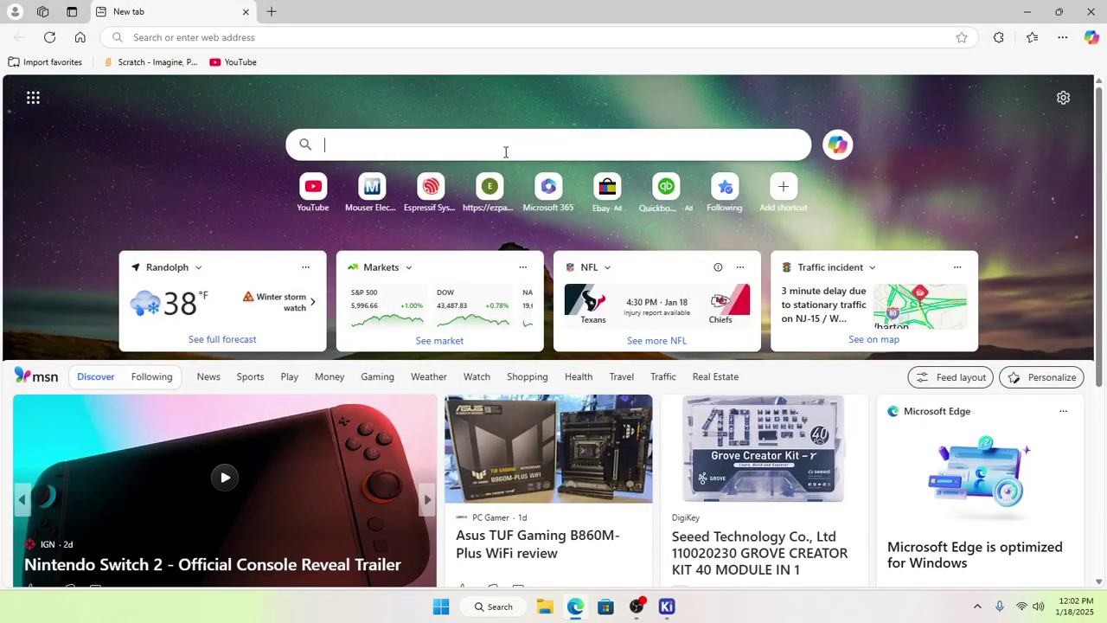
pyautogui.hotkey('ctrl', 'v')
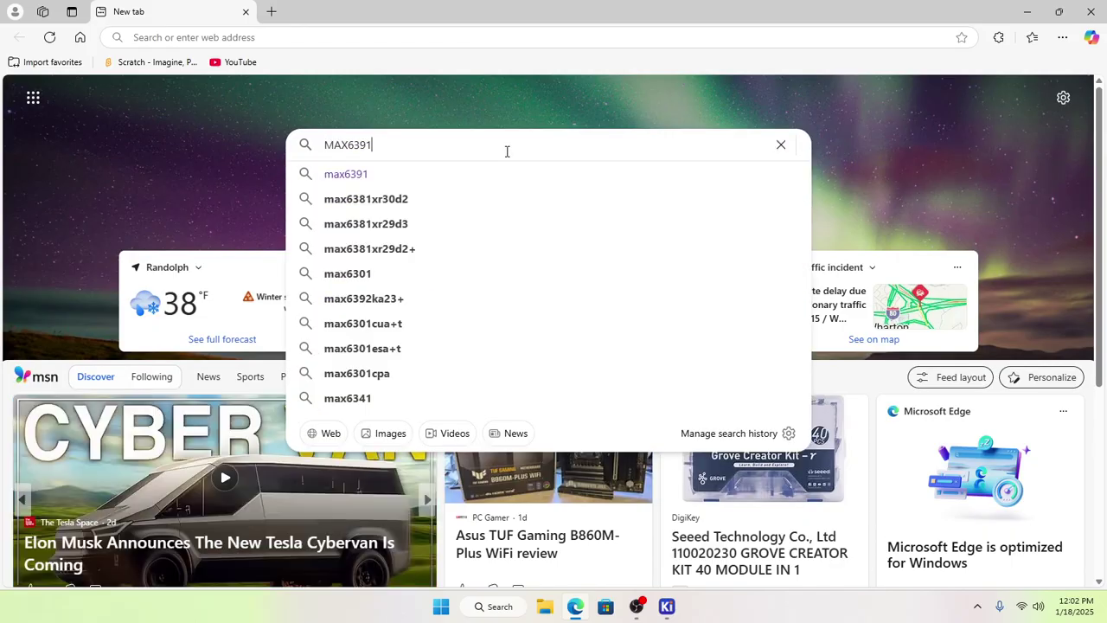
pyautogui.press('Return')
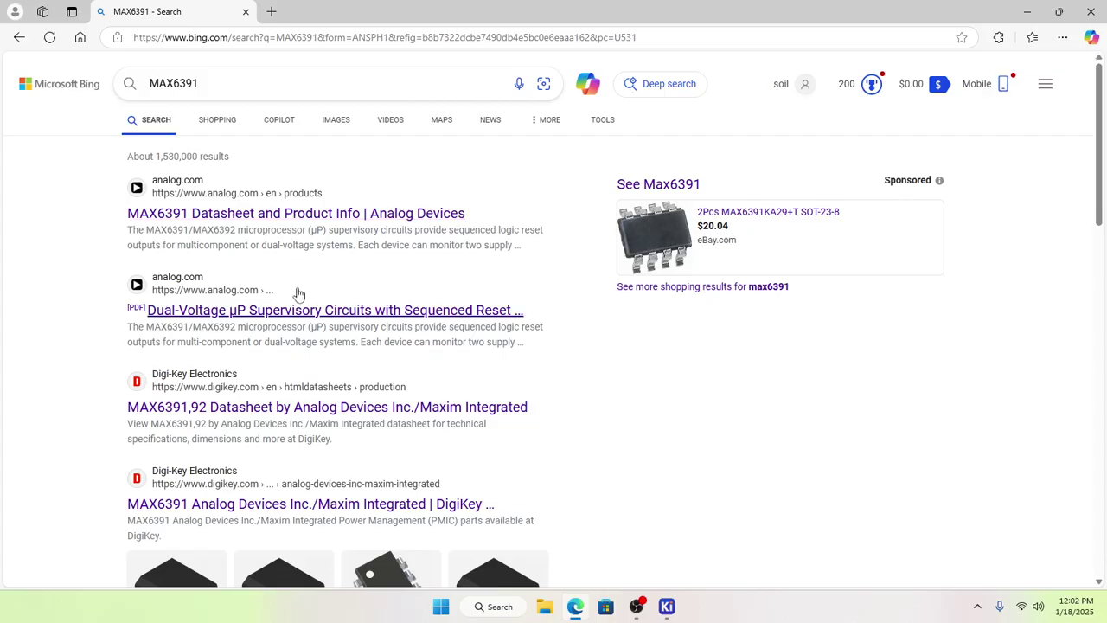
# Step: Open DigiKey's MAX6391,92 datasheet from the search results and look over its first page
pyautogui.scroll(-1, 298, 303)
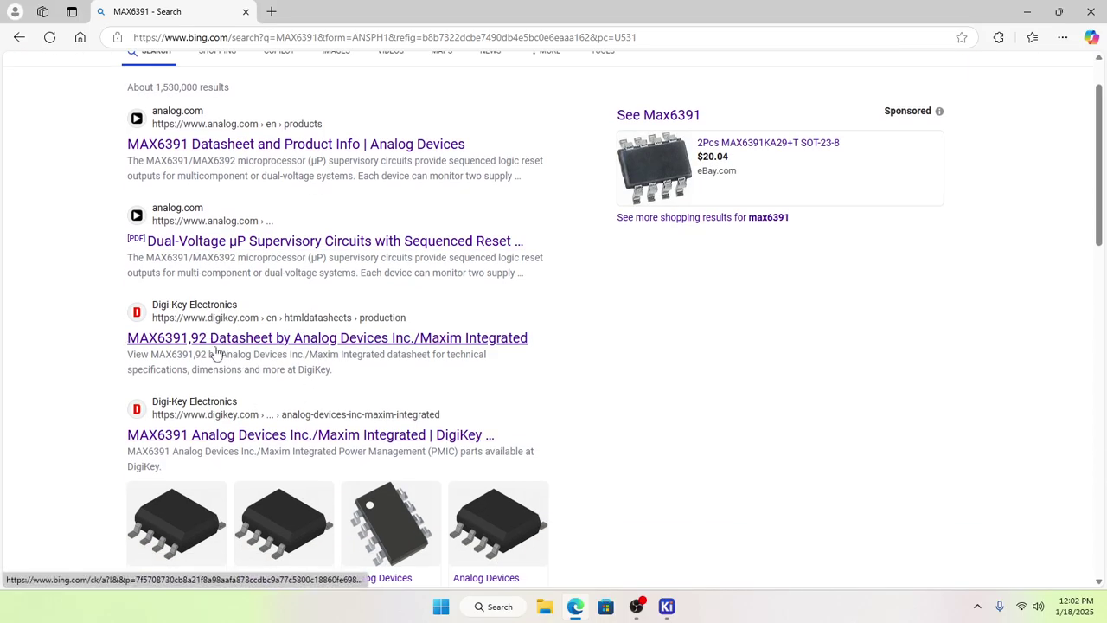
pyautogui.click(192, 307)
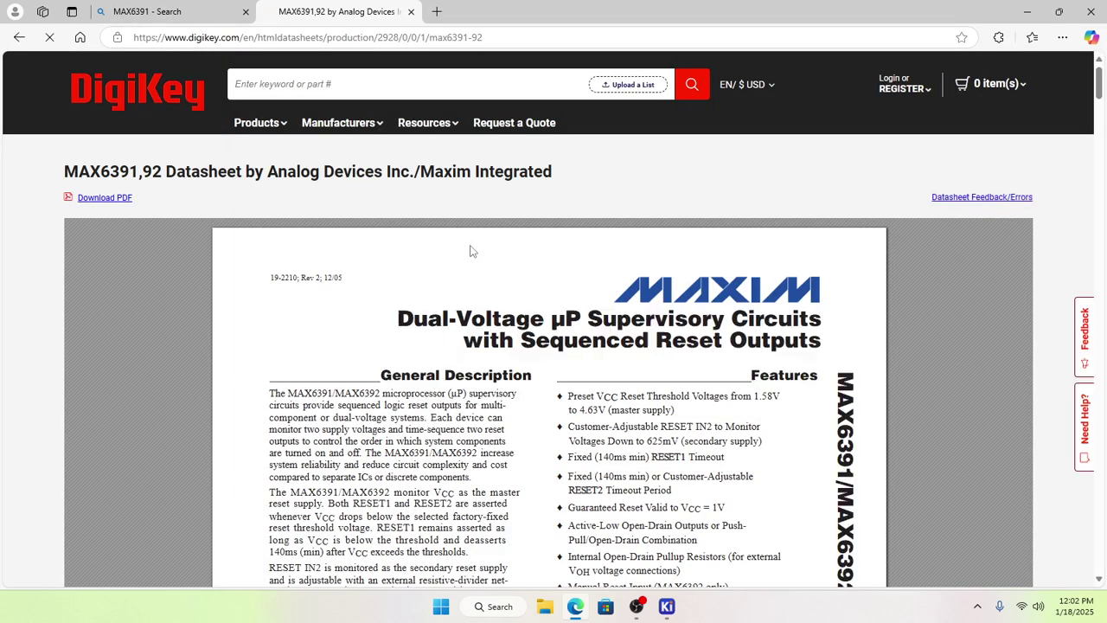
pyautogui.scroll(-2, 481, 264)
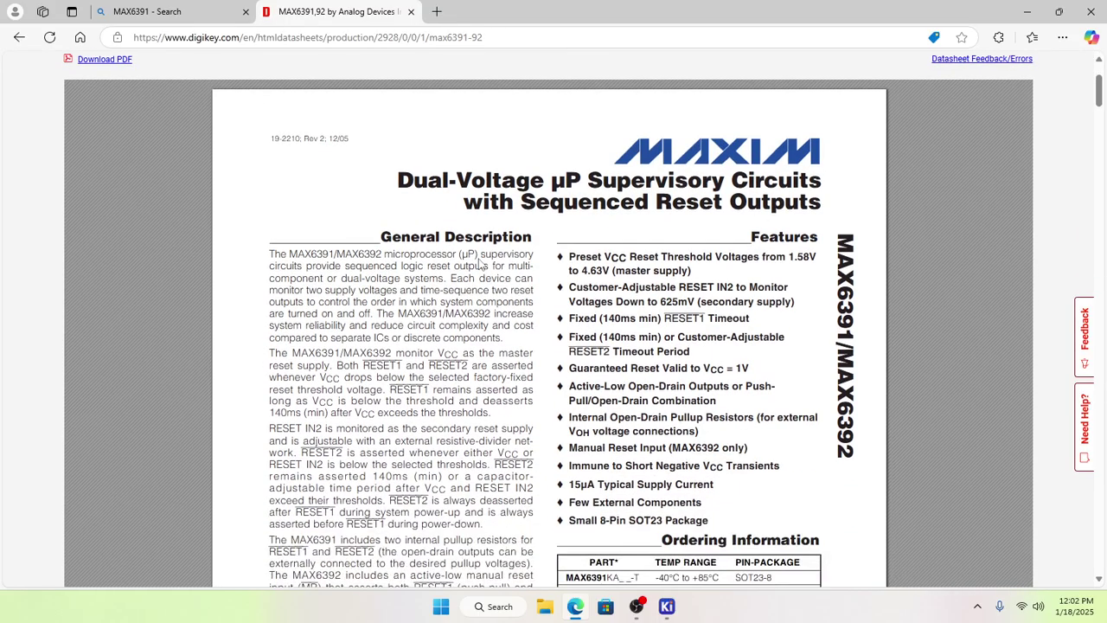
pyautogui.scroll(2, 480, 268)
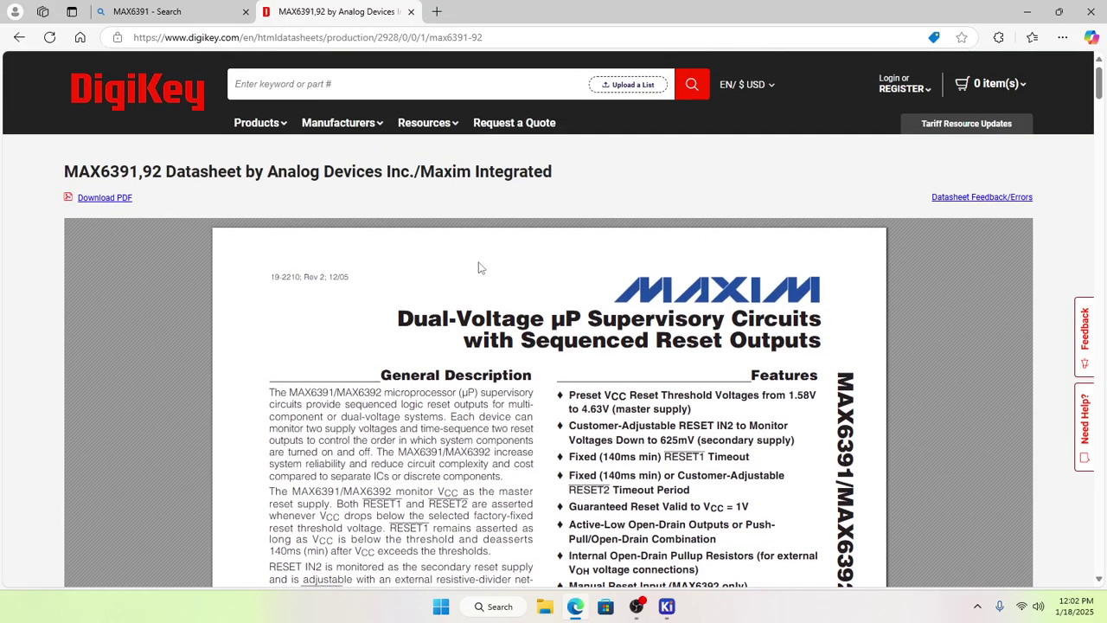
# Step: Look over the first page of the MAX6391,92 datasheet and open its PDF version from the DigiKey page
pyautogui.scroll(-7, 481, 270)
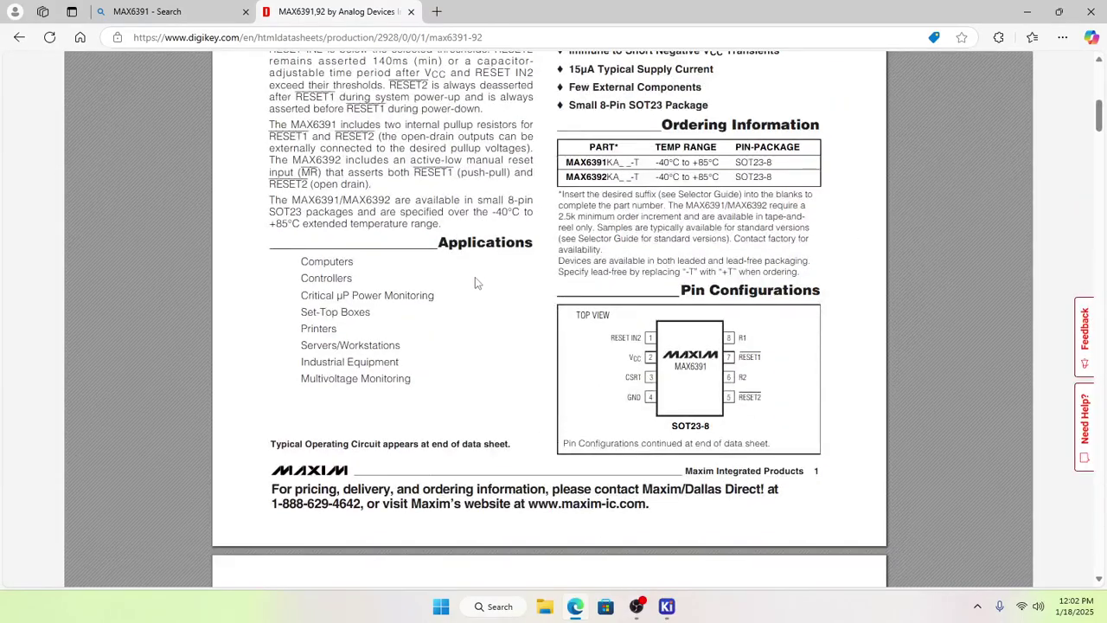
pyautogui.scroll(7, 477, 278)
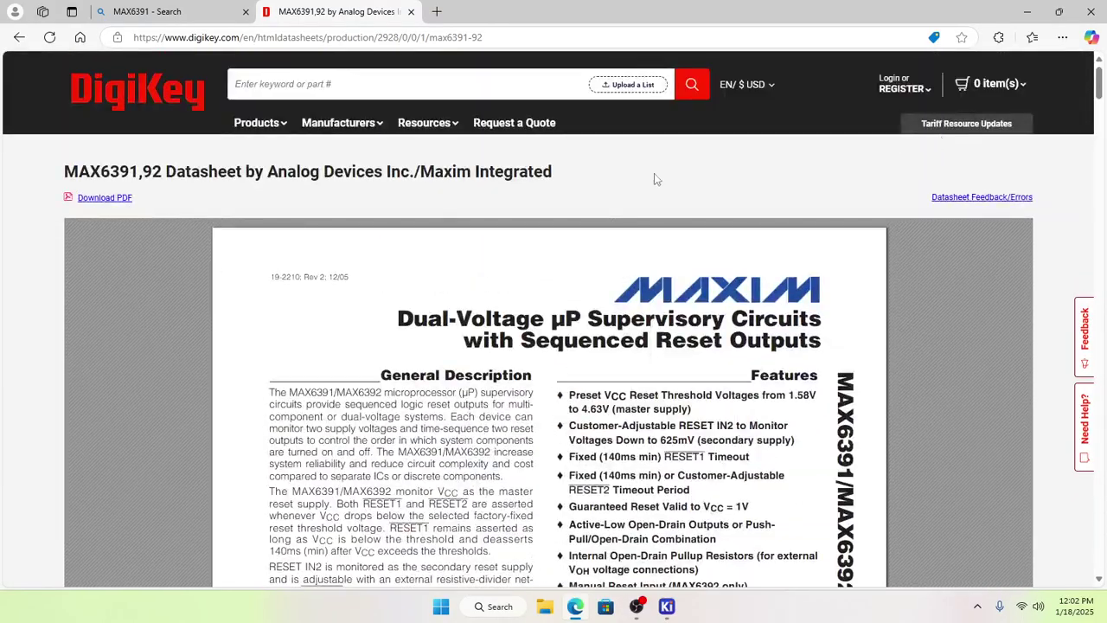
pyautogui.scroll(-2, 601, 240)
pyautogui.scroll(2, 604, 240)
pyautogui.click(101, 204)
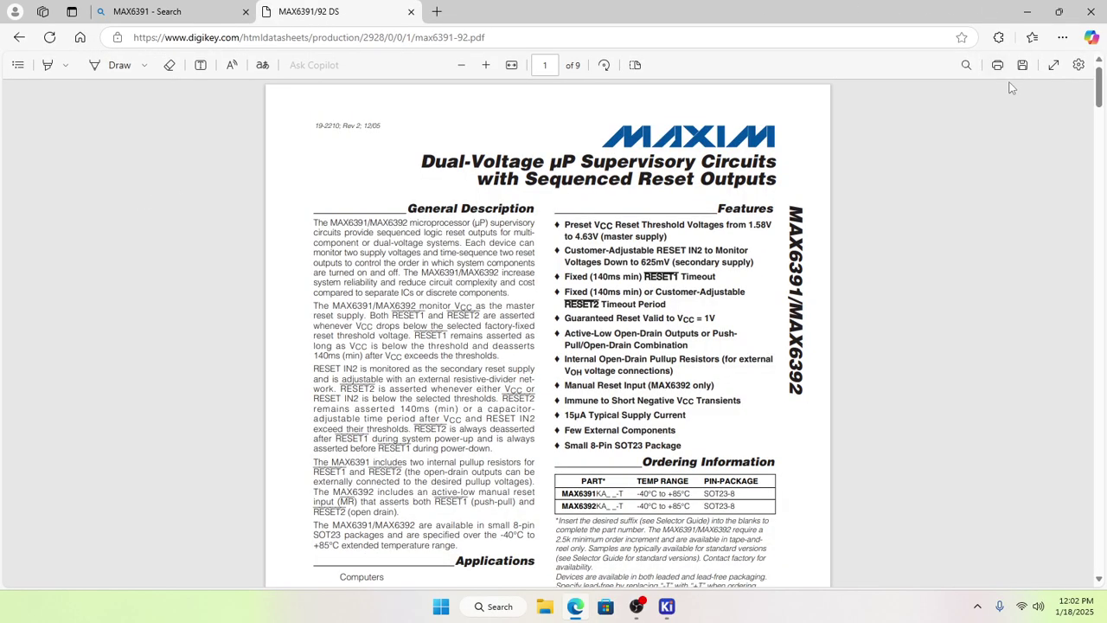
# Step: Save the datasheet PDF in the Downloads subfolder MAX6391KA16_T under the name "max6391-92 datasheet"
pyautogui.click(1021, 72)
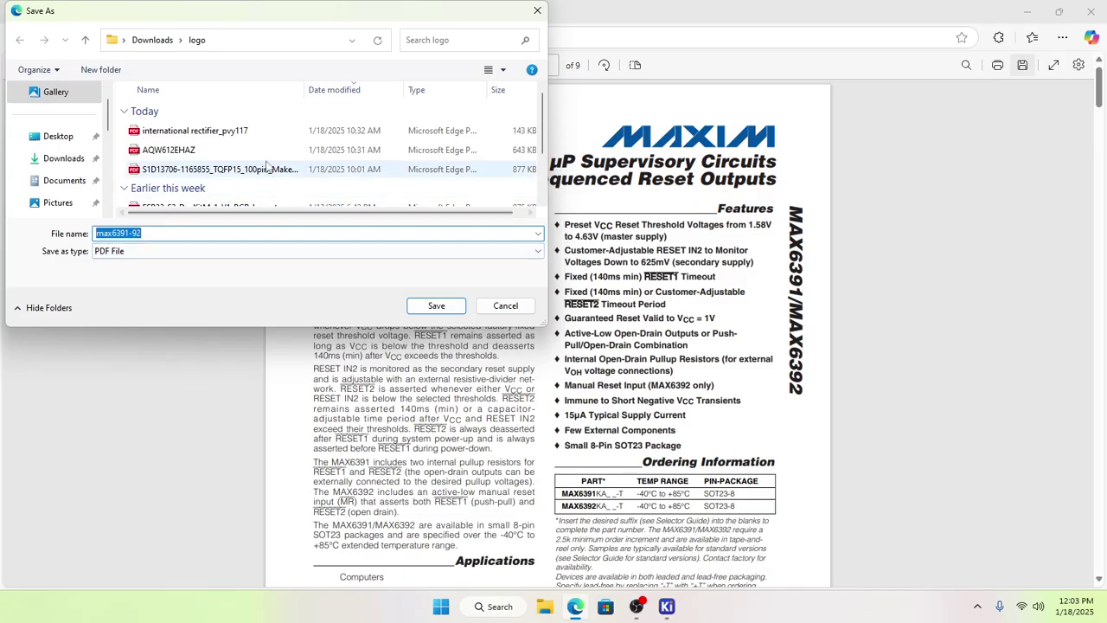
pyautogui.click(163, 41)
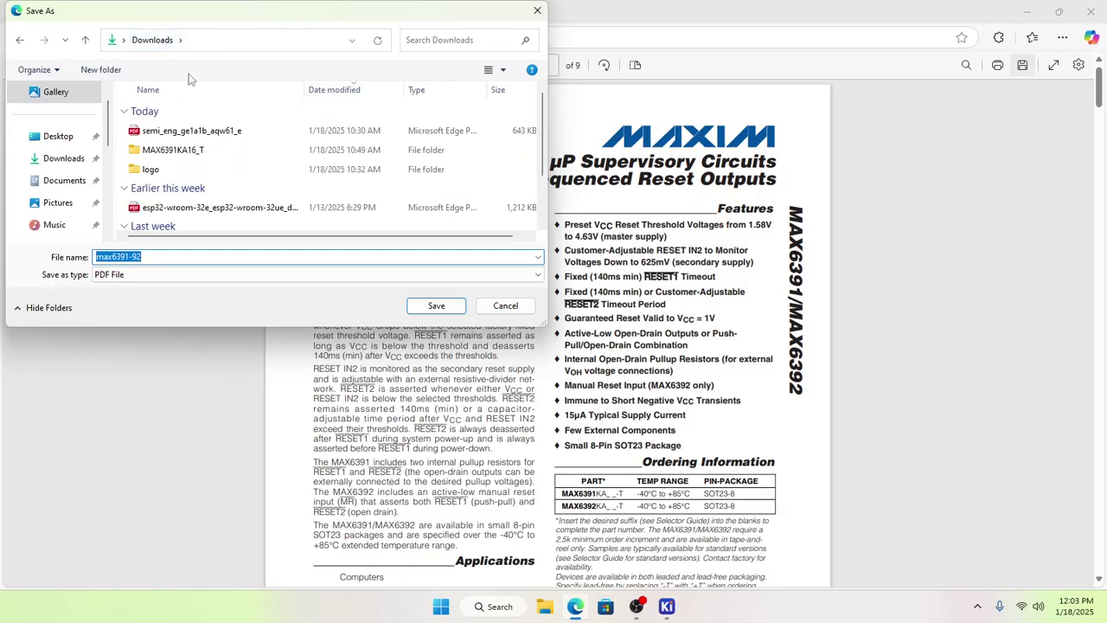
pyautogui.doubleClick(205, 151)
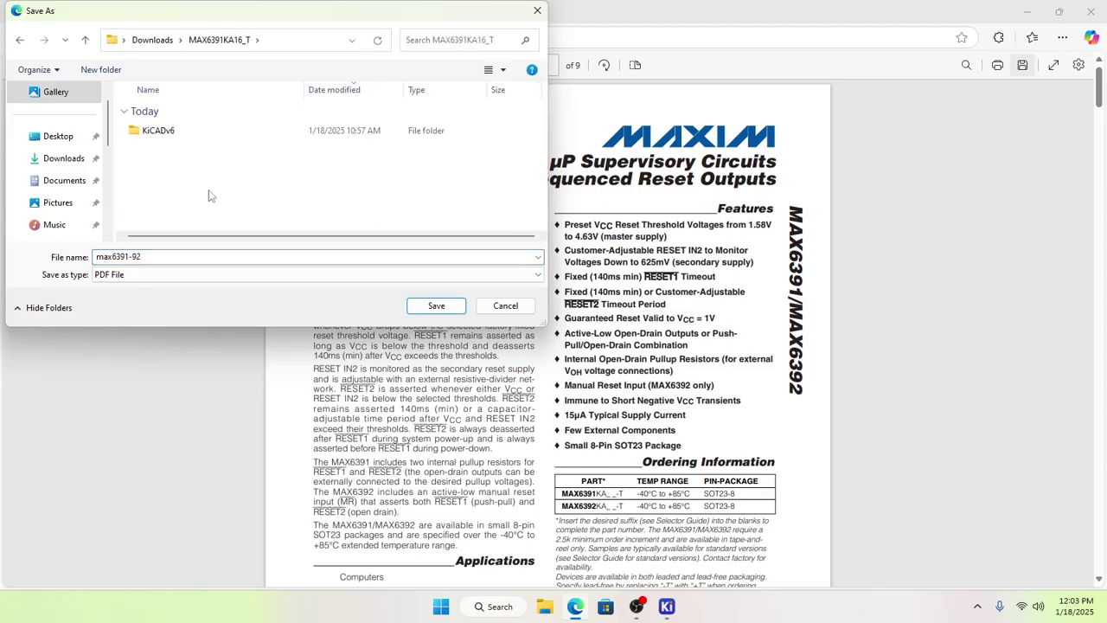
pyautogui.doubleClick(183, 254)
pyautogui.click(183, 261)
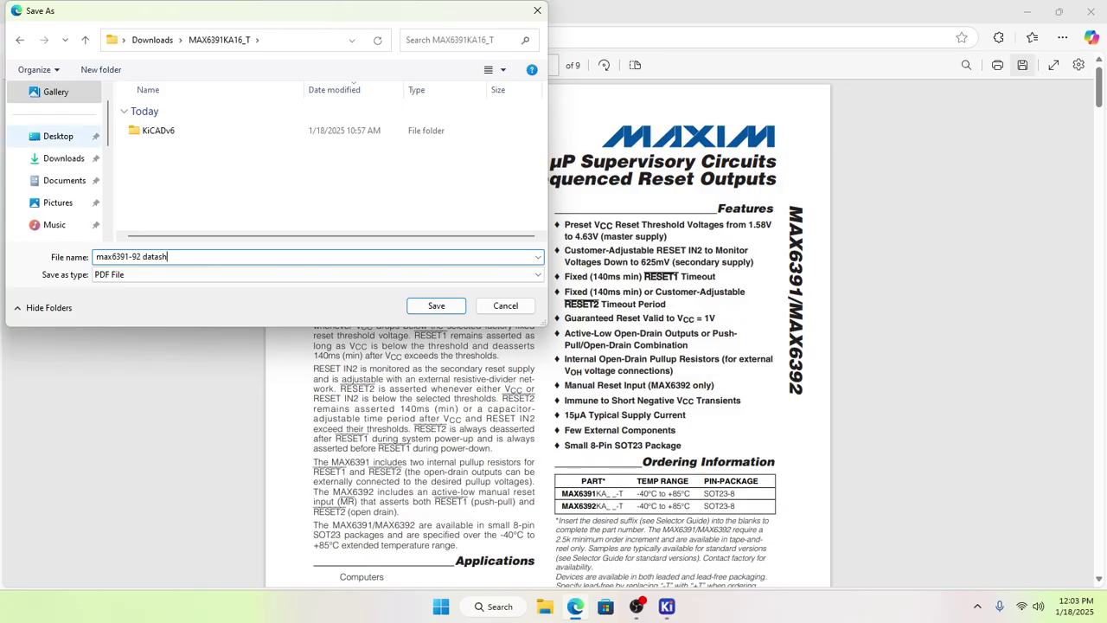
pyautogui.write('datasheet')
pyautogui.press('Return')
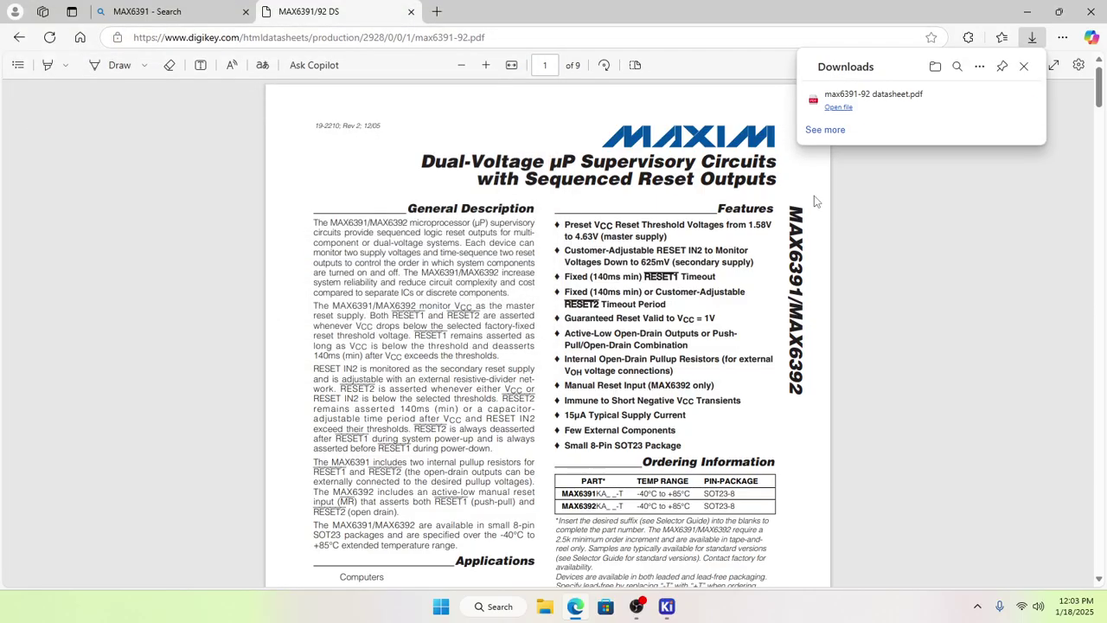
# Step: Read through the datasheet PDF, examining the pin configurations, pin descriptions, functional diagram, selector guide and typical operating circuit
pyautogui.scroll(-6, 831, 215)
pyautogui.scroll(2, 707, 285)
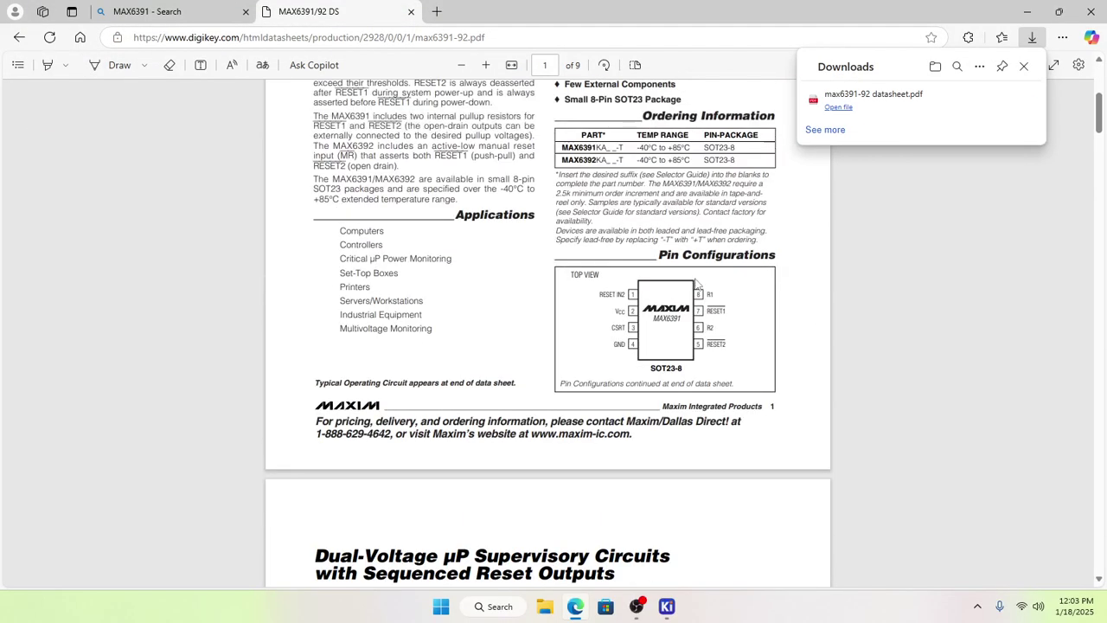
pyautogui.scroll(3, 455, 343)
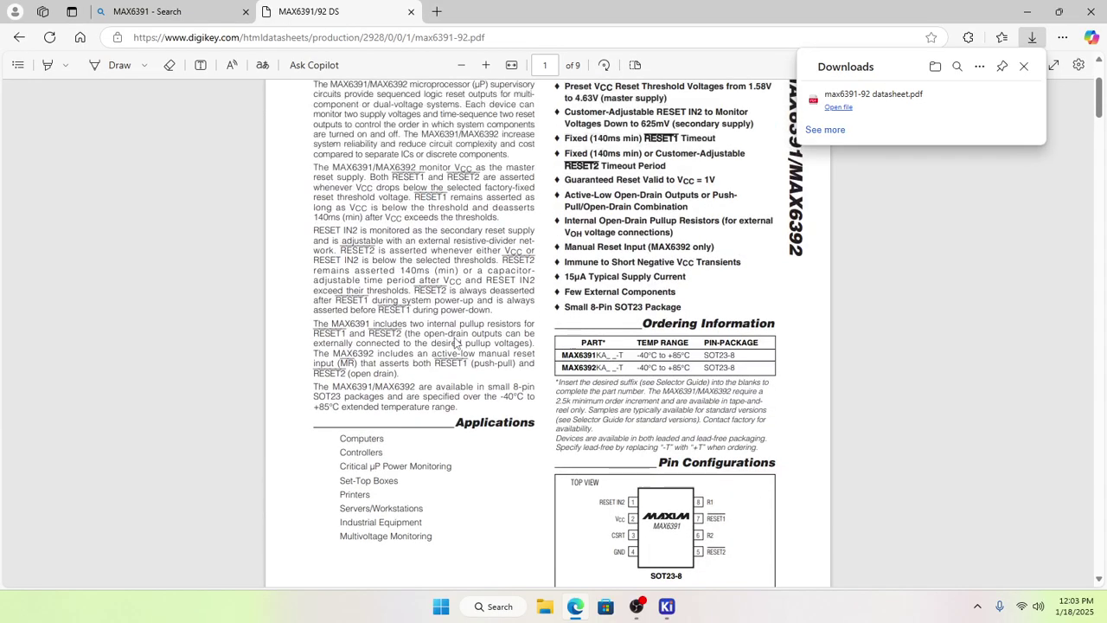
pyautogui.scroll(2, 456, 344)
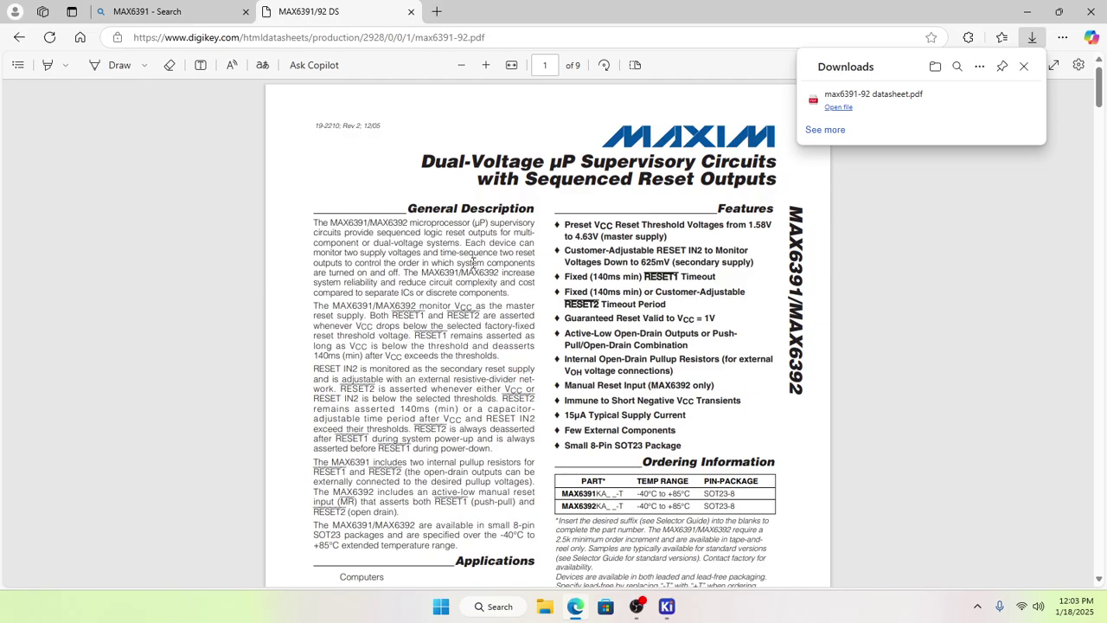
pyautogui.scroll(-10, 473, 272)
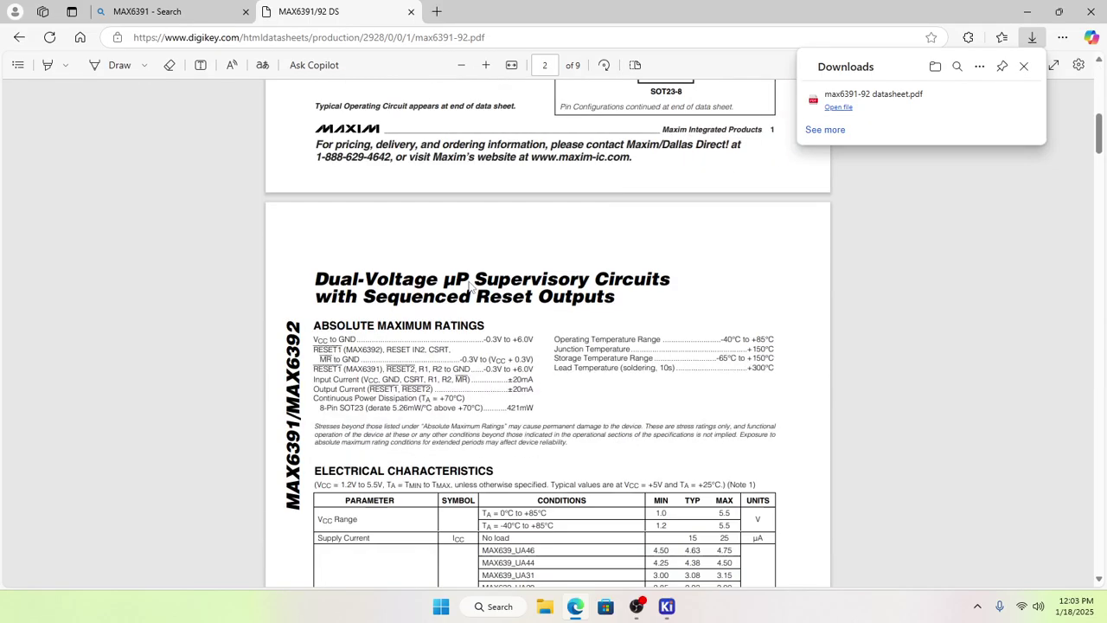
pyautogui.scroll(-10, 467, 290)
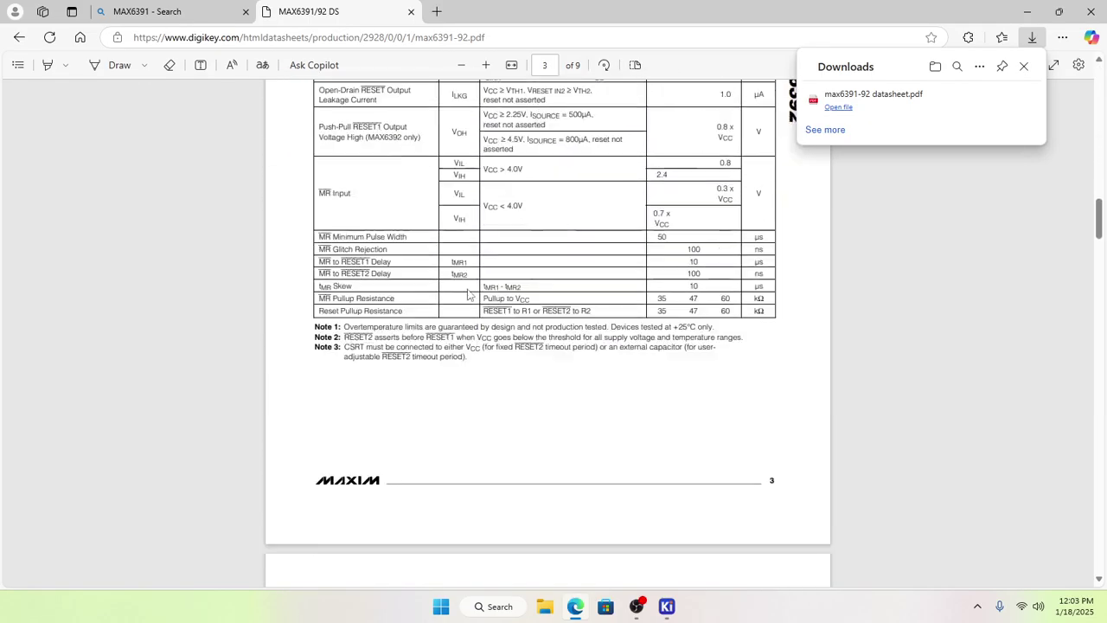
pyautogui.scroll(-10, 467, 296)
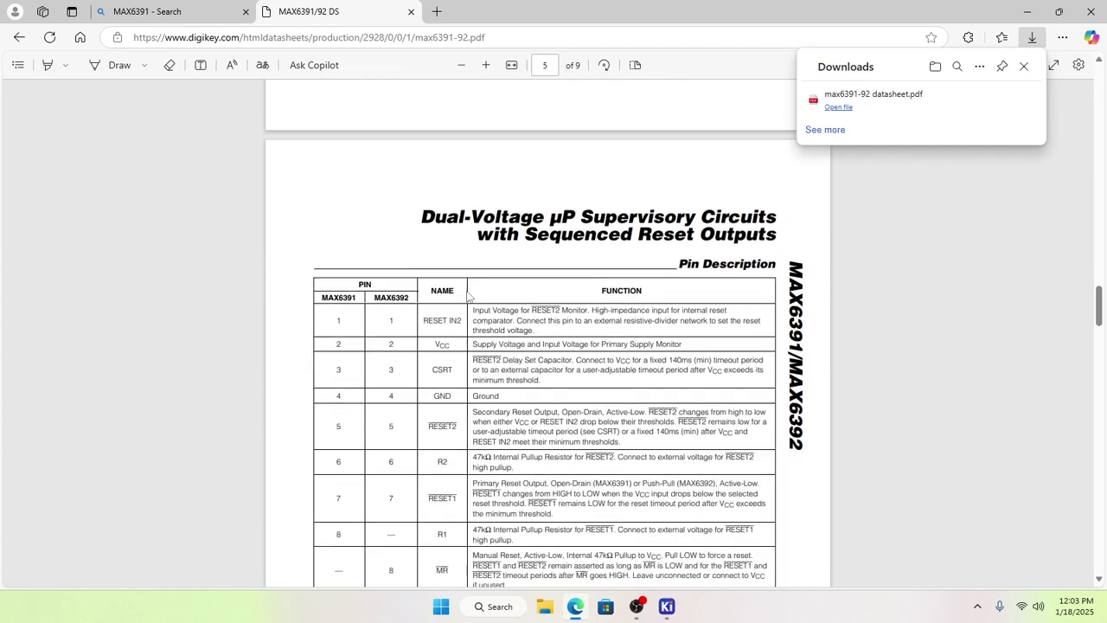
pyautogui.scroll(-10, 467, 292)
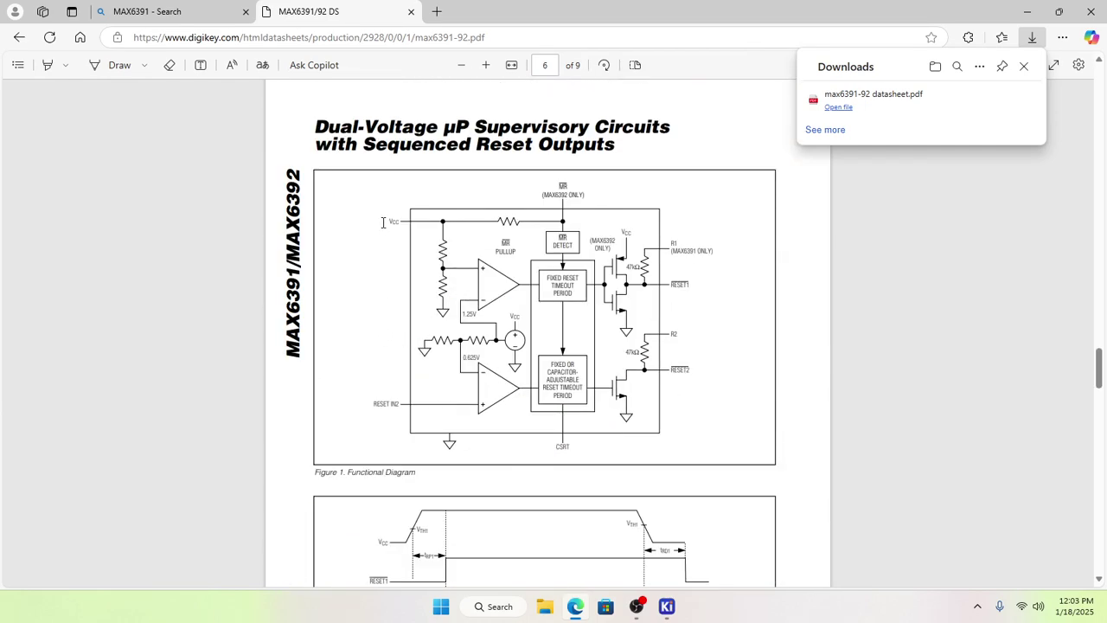
pyautogui.scroll(-1, 465, 461)
pyautogui.scroll(-15, 472, 445)
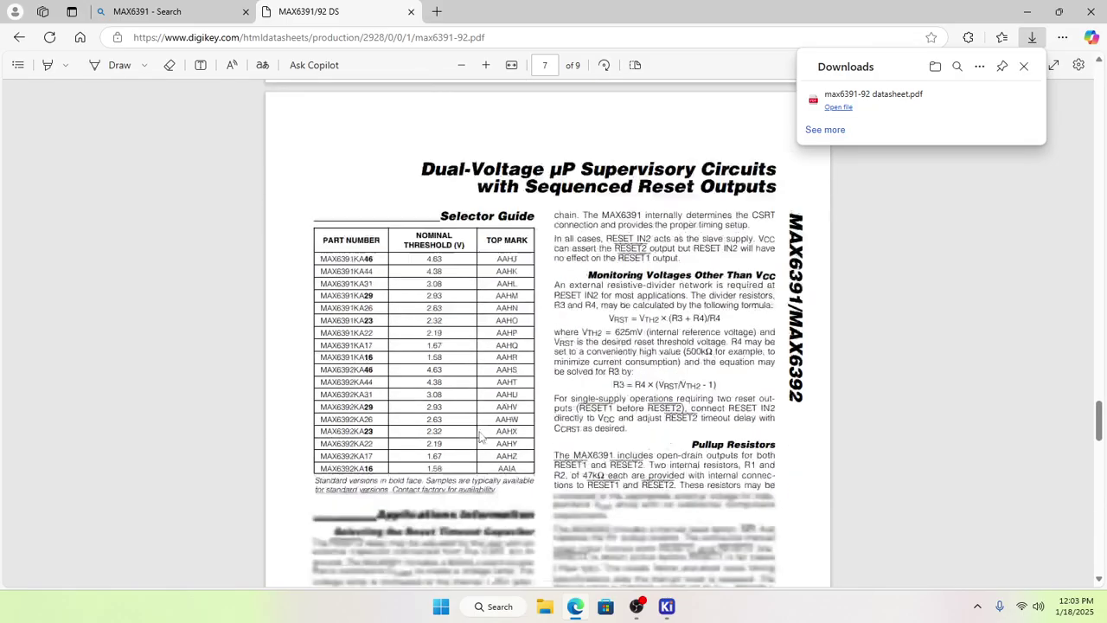
pyautogui.scroll(-2, 483, 424)
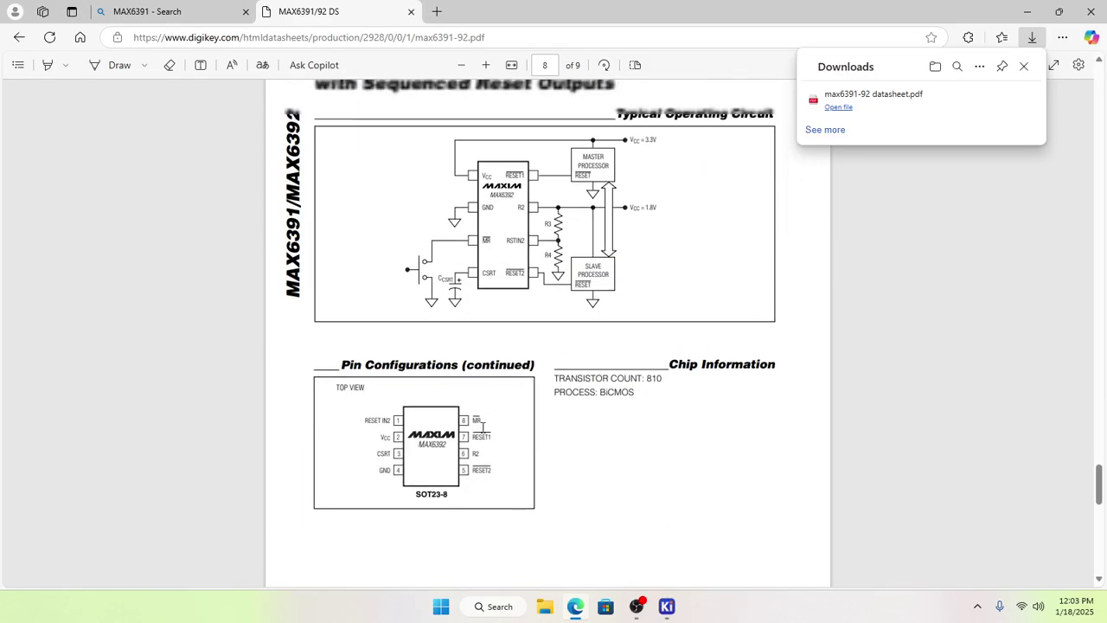
pyautogui.scroll(1, 545, 346)
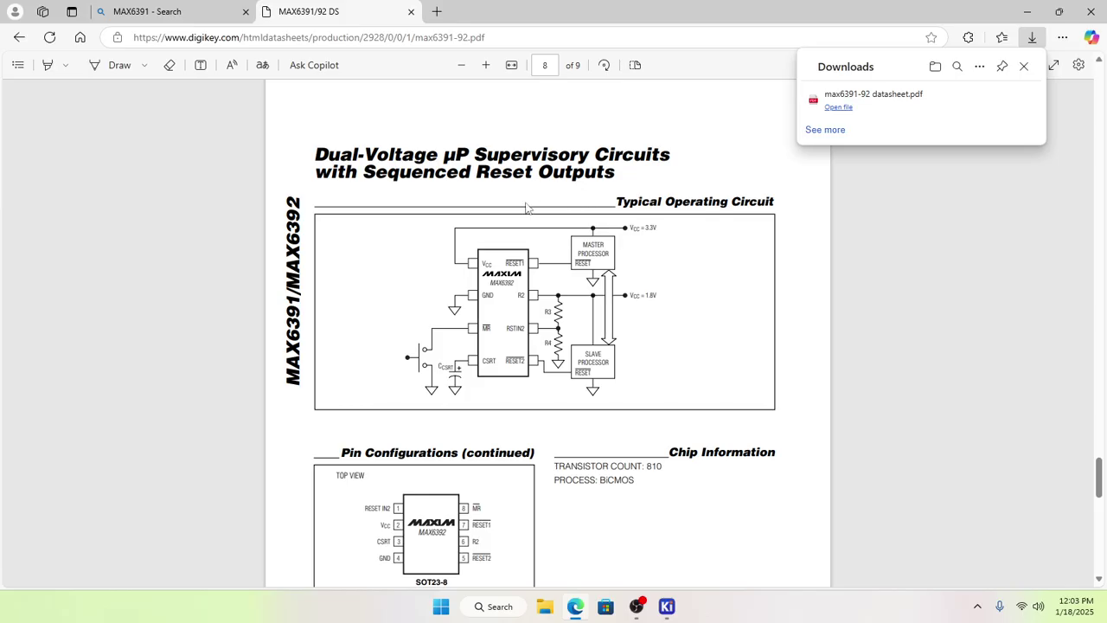
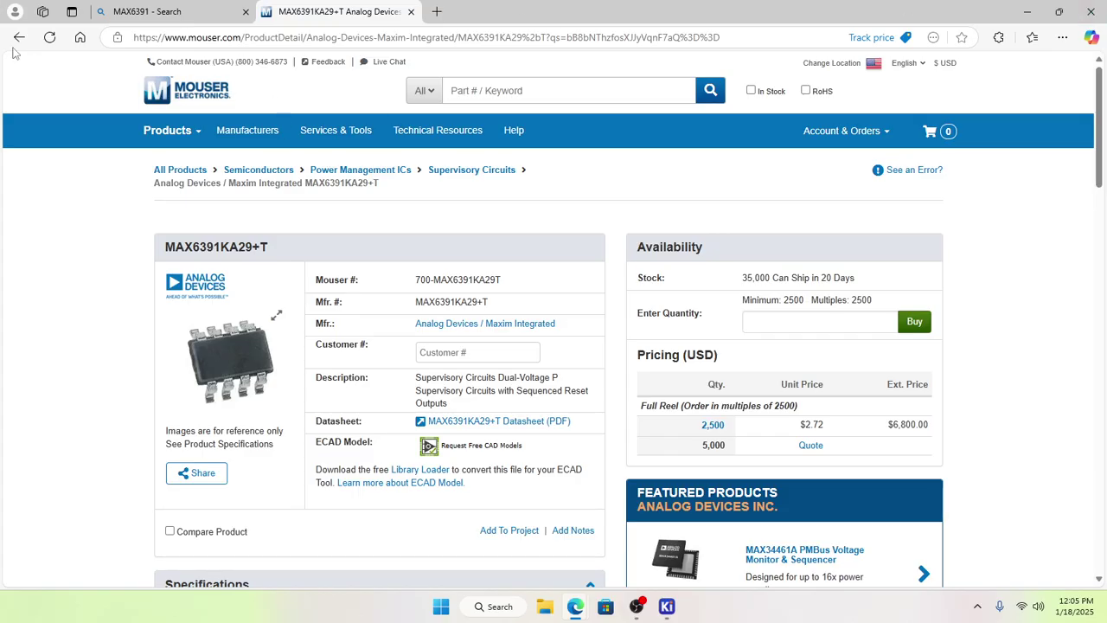
# Step: Return to the MAX6391 web search results and open DigiKey's product listing for the MAX6391 by Analog Devices Inc./Maxim Integrated
pyautogui.click(186, 11)
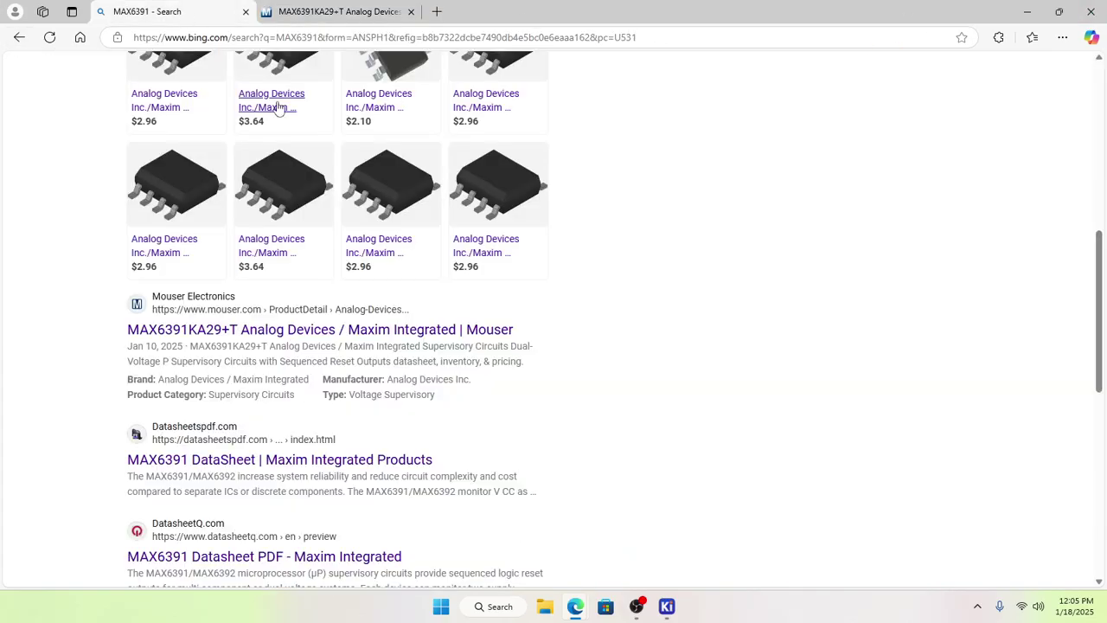
pyautogui.scroll(-2, 242, 417)
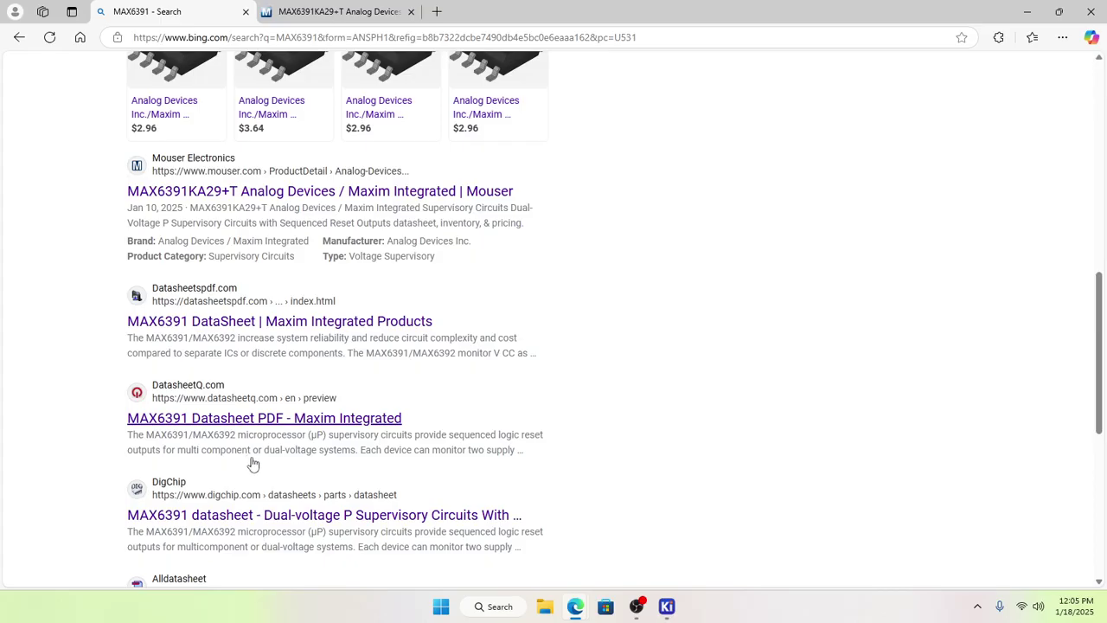
pyautogui.scroll(-3, 253, 464)
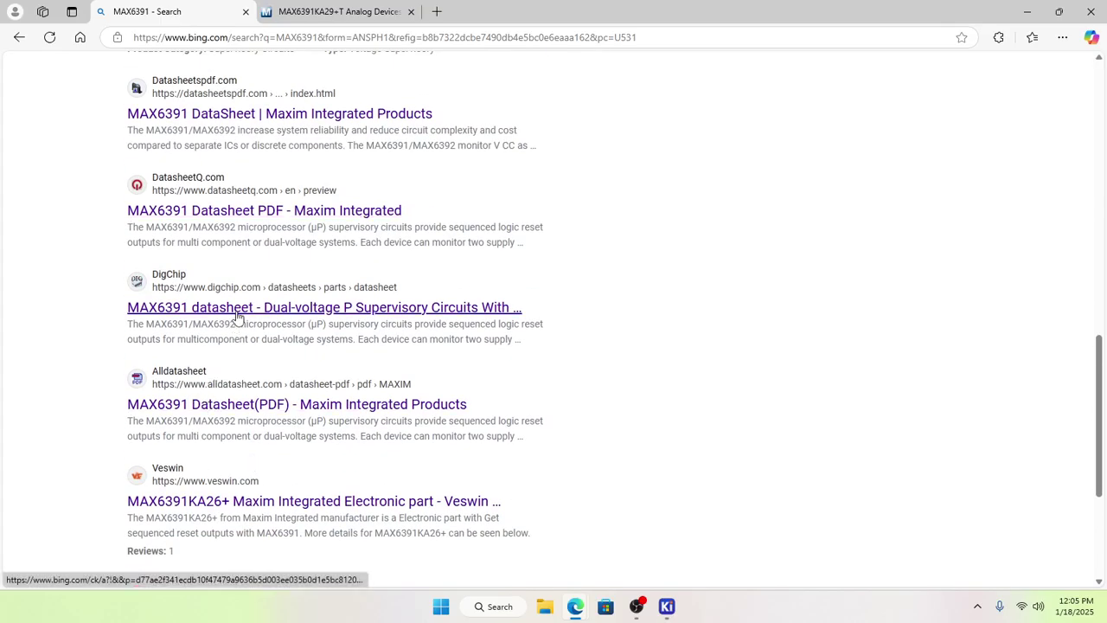
pyautogui.scroll(-3, 238, 319)
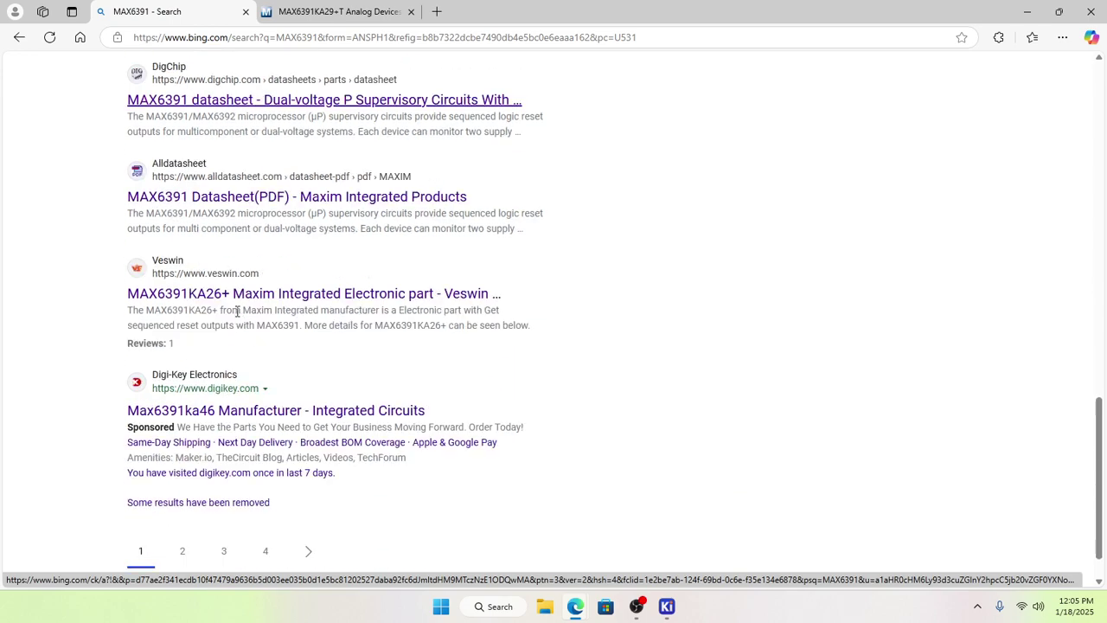
pyautogui.scroll(15, 237, 319)
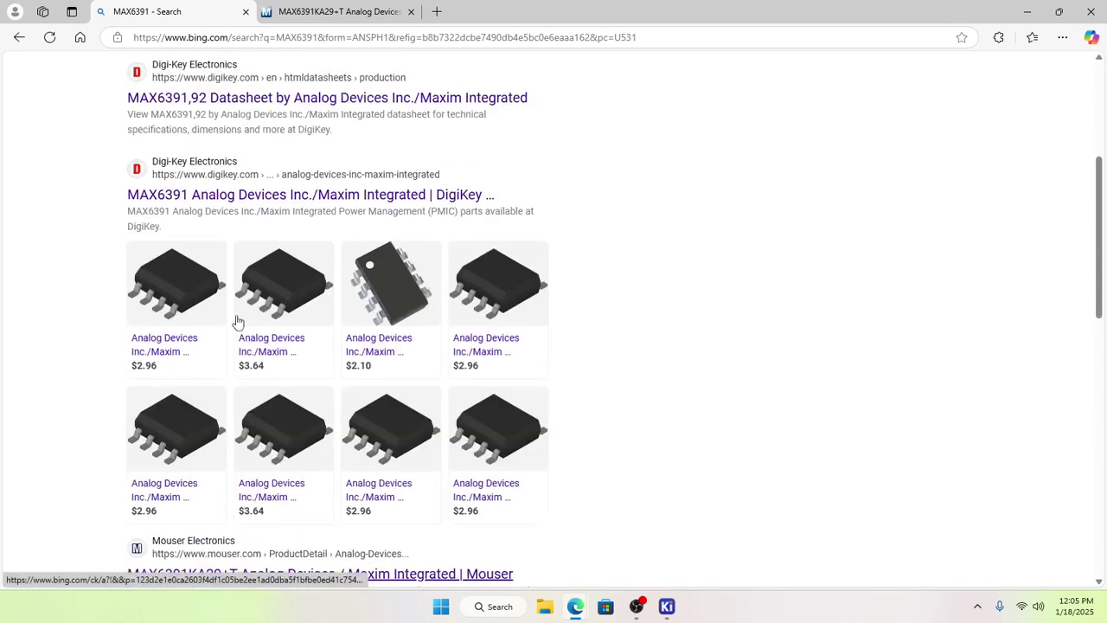
pyautogui.scroll(-1, 208, 342)
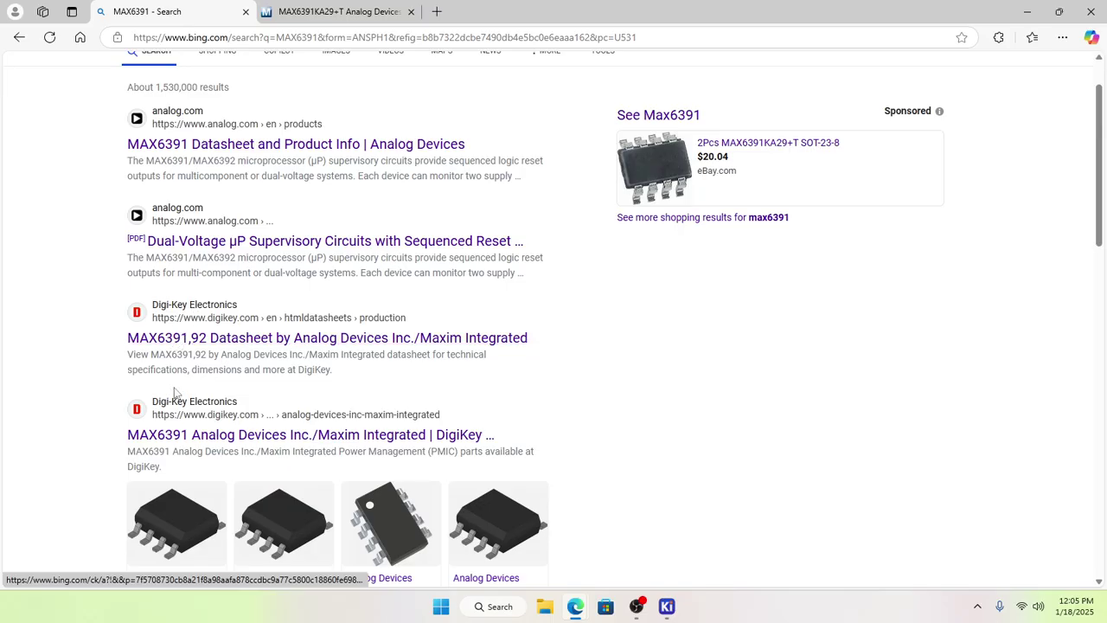
pyautogui.click(182, 432)
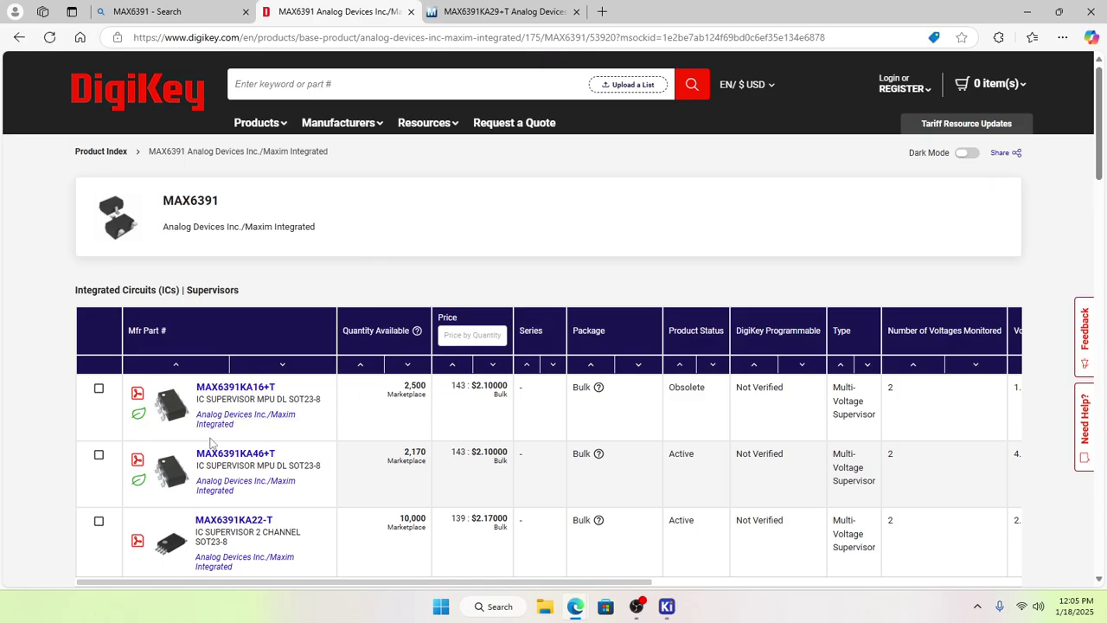
# Step: Open the MAX6391KA16+T product's EDA/CAD models and look over the Ultra Librarian symbol, footprint and 3D model previews
pyautogui.click(169, 411)
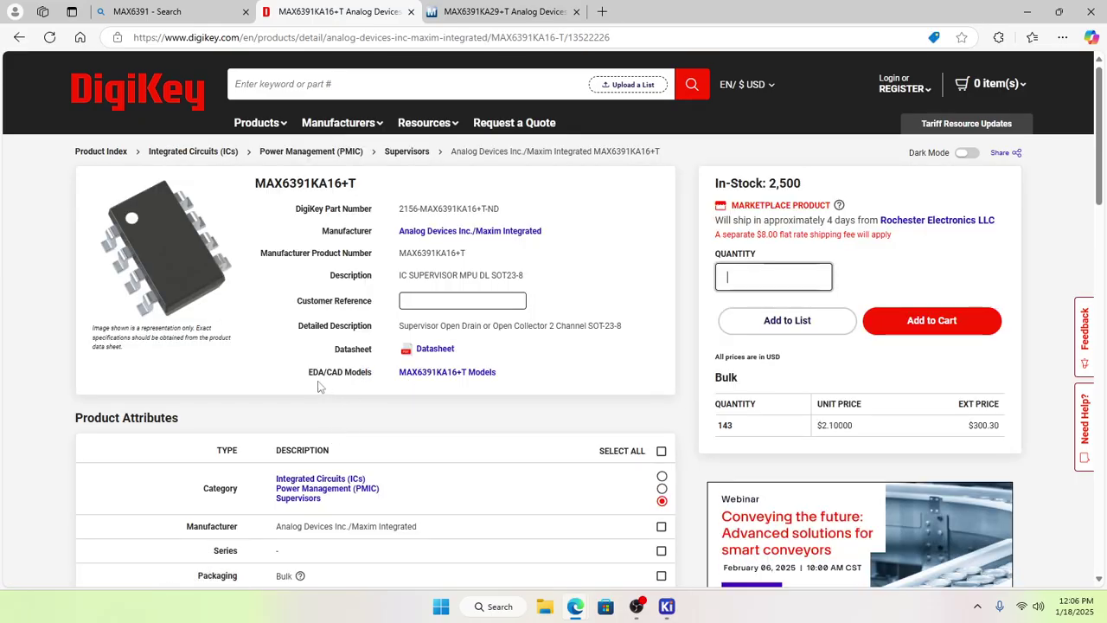
pyautogui.click(451, 374)
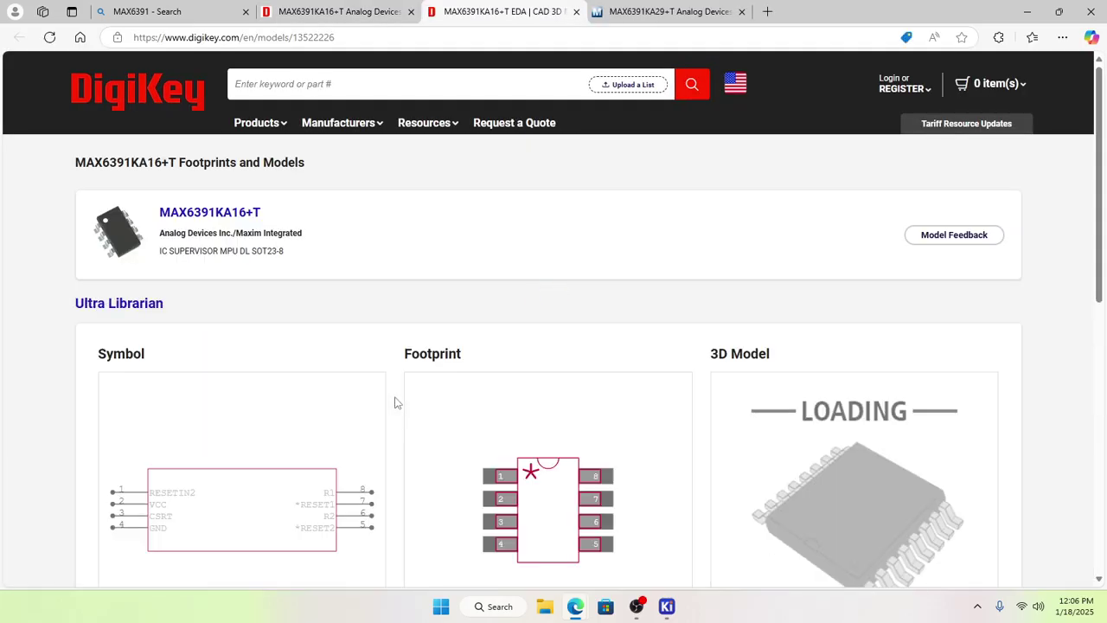
pyautogui.scroll(-2, 394, 403)
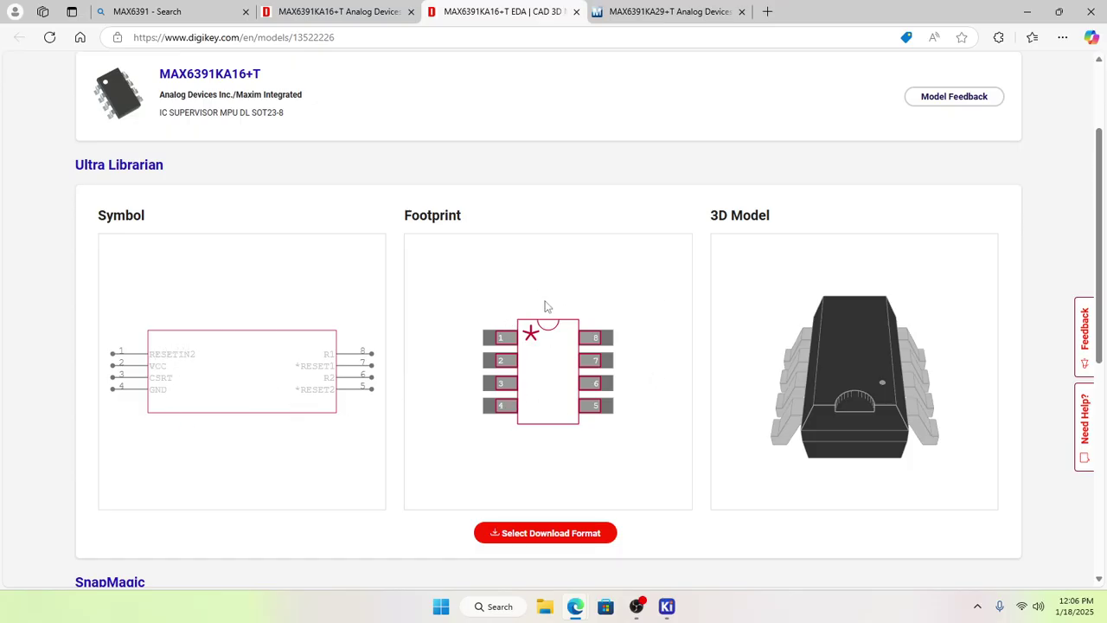
pyautogui.scroll(-3, 599, 437)
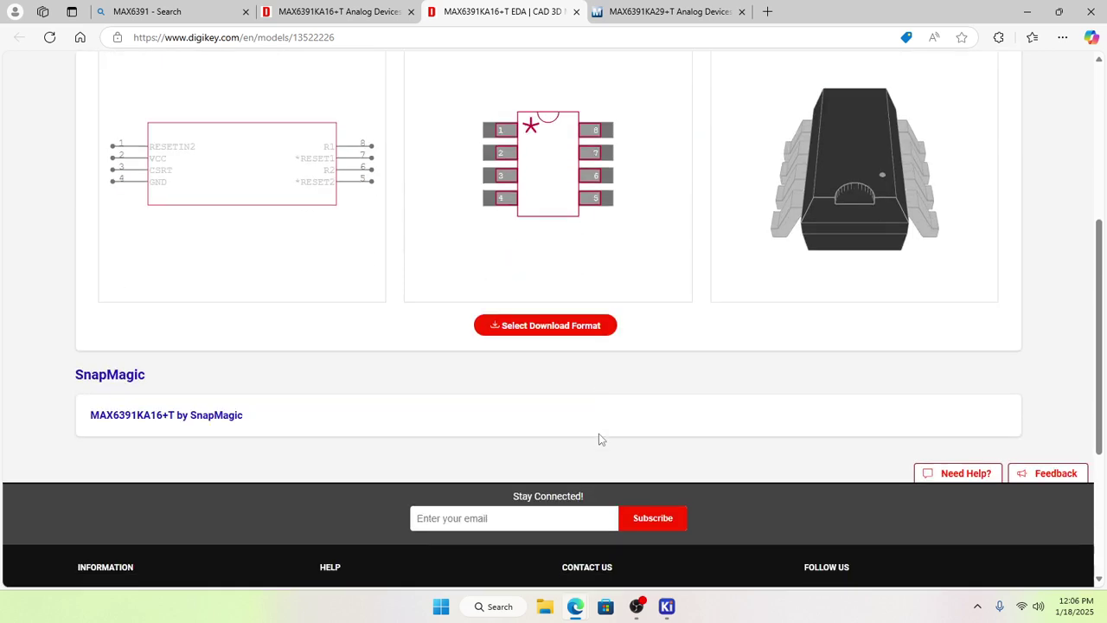
# Step: Review the Ultra Librarian download formats with STEP as 3D model and KiCAD v6+ as 2D model, and close the format selection
pyautogui.click(517, 326)
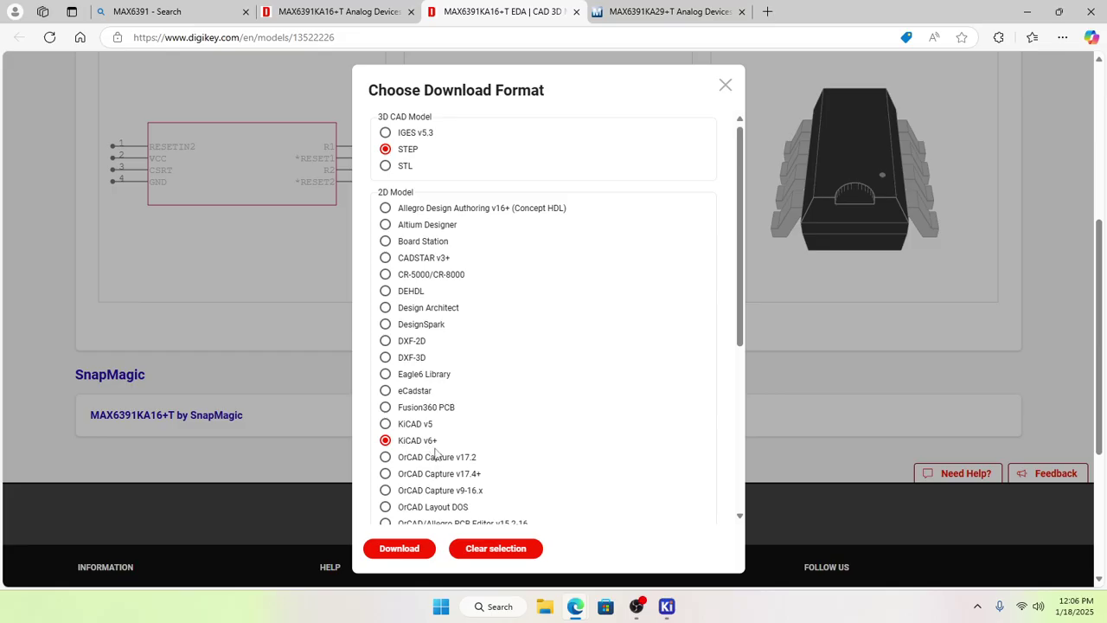
pyautogui.scroll(-2, 443, 501)
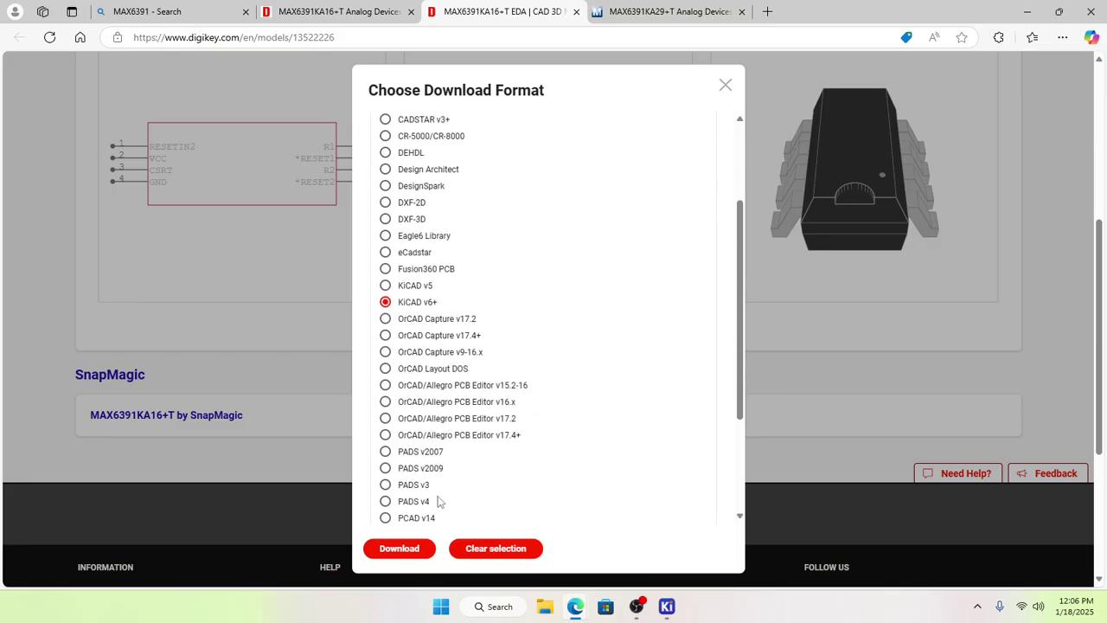
pyautogui.scroll(2, 432, 491)
pyautogui.scroll(2, 431, 492)
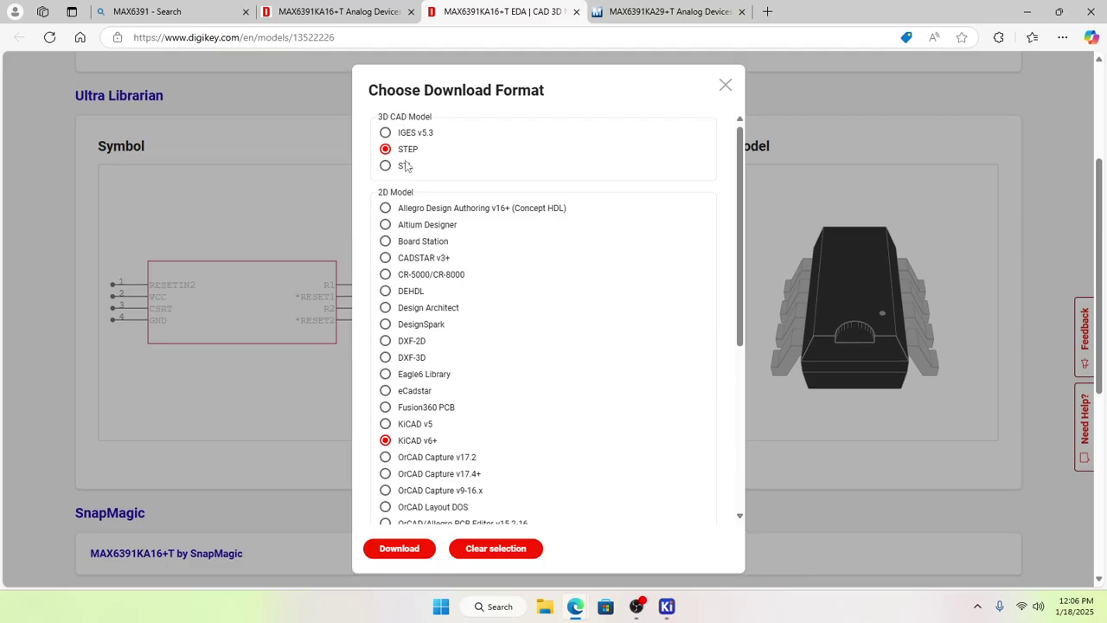
pyautogui.click(412, 553)
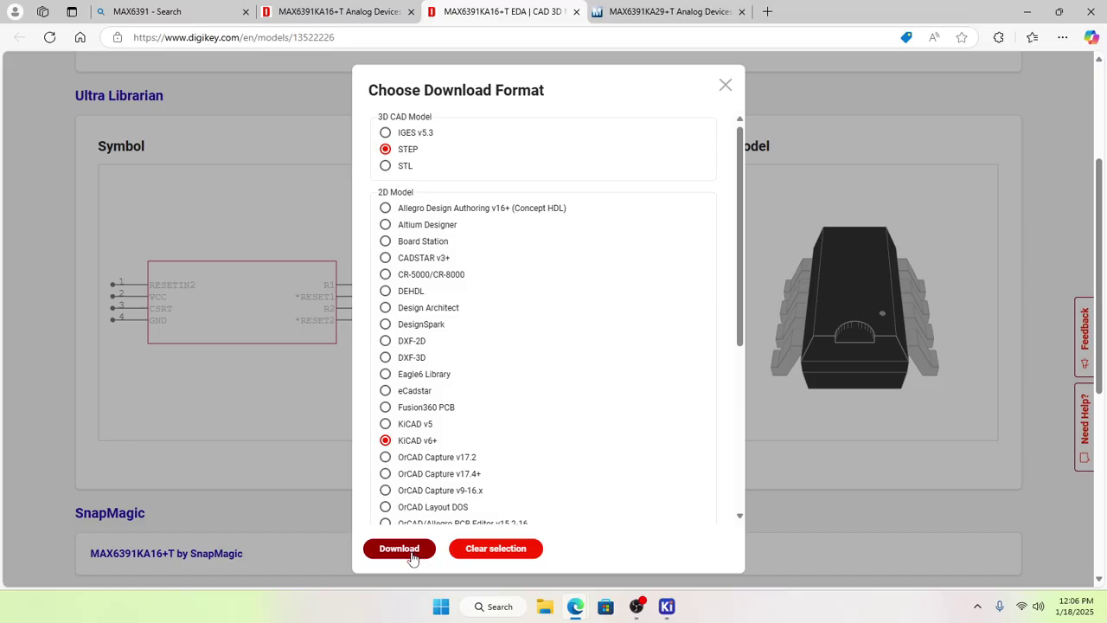
pyautogui.click(726, 86)
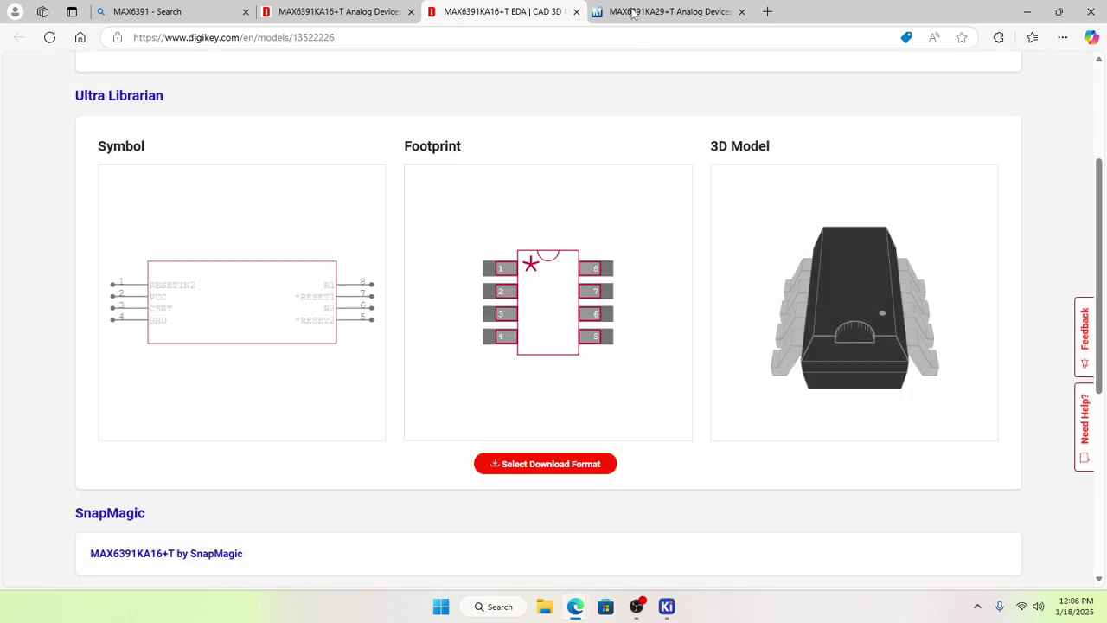
# Step: Minimize the browser and KiCad windows and open the Downloads folder in File Explorer
pyautogui.click(1028, 10)
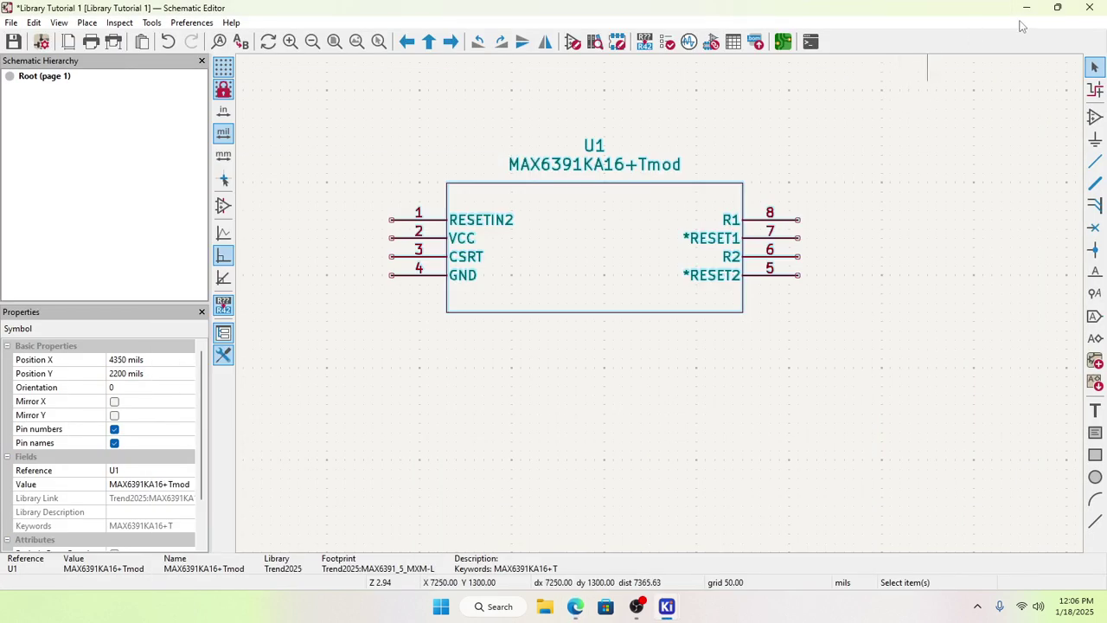
pyautogui.click(1026, 11)
pyautogui.click(1026, 11)
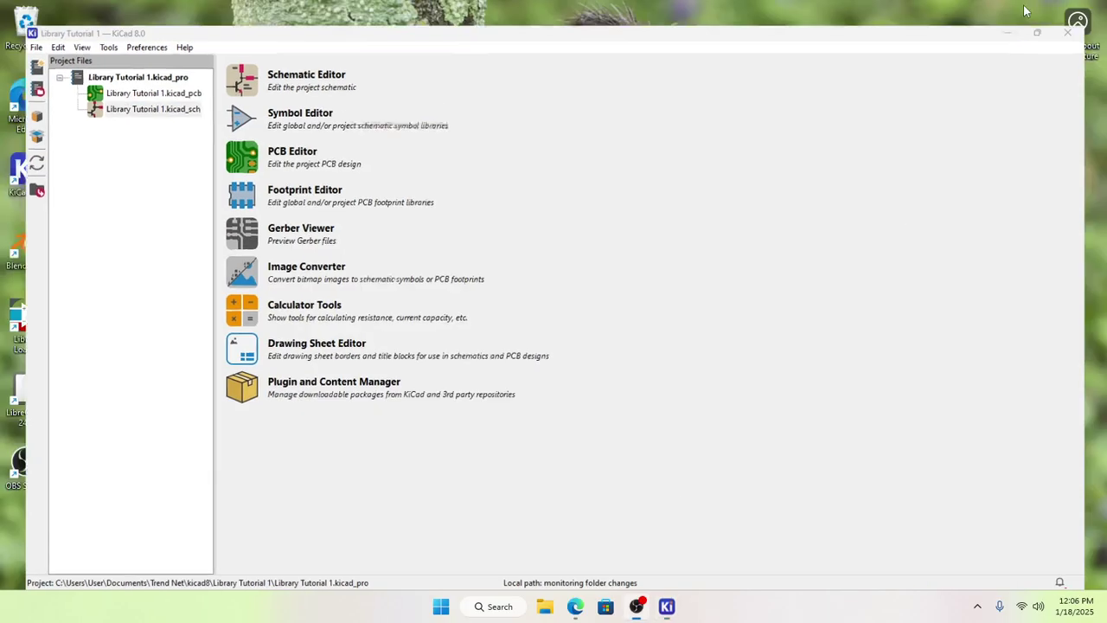
pyautogui.doubleClick(26, 26)
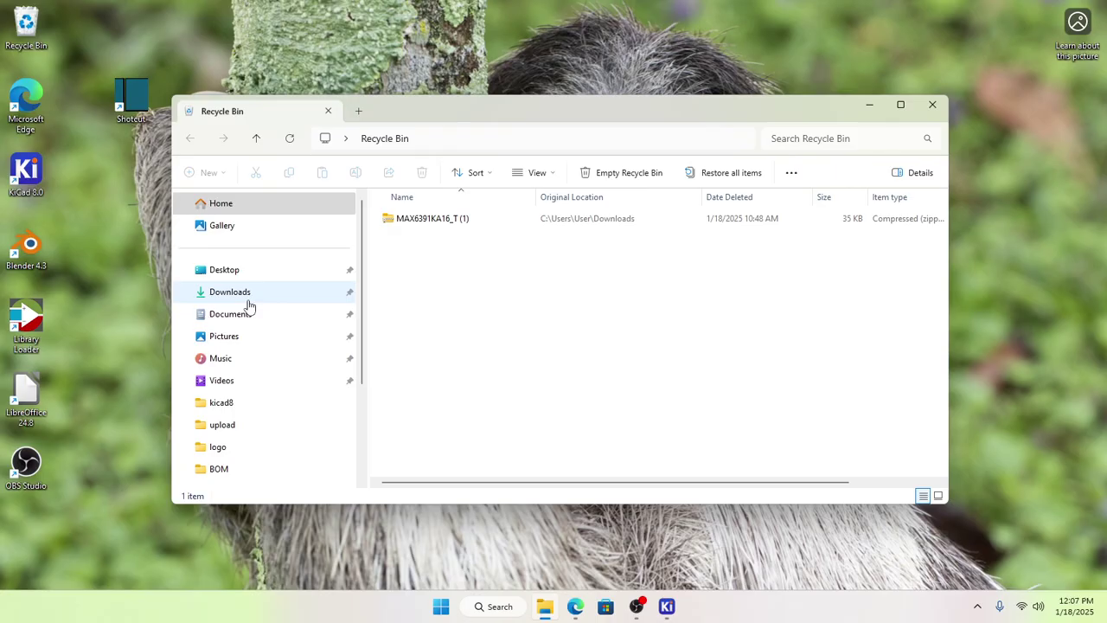
pyautogui.click(249, 295)
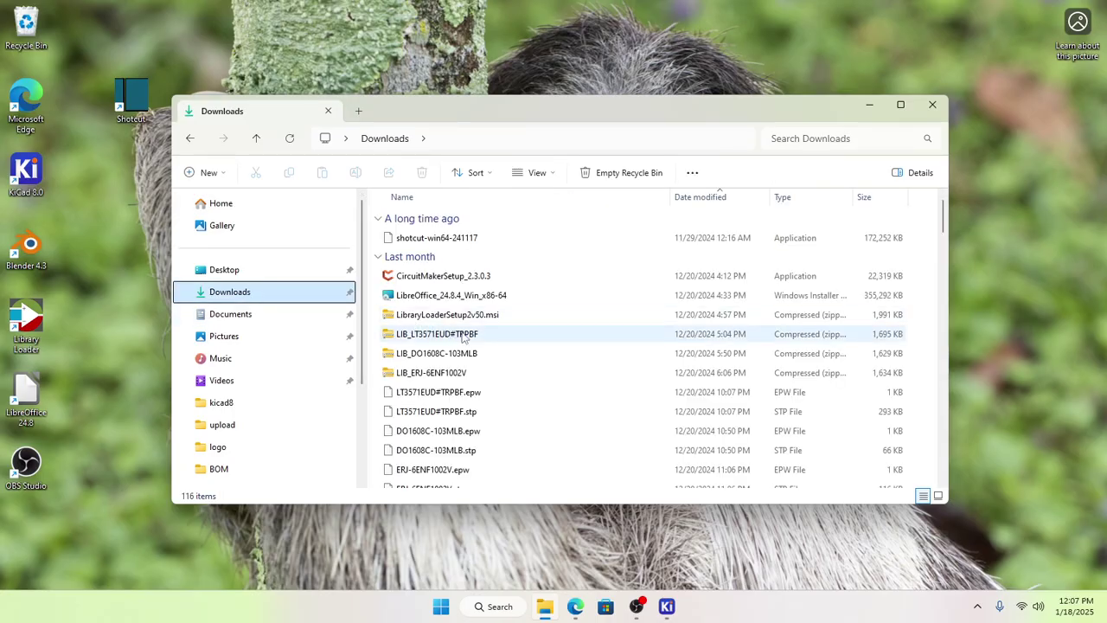
# Step: Find the extracted MAX6391KA16_T folder among today's downloads and open it in a maximized window
pyautogui.scroll(-15, 433, 389)
pyautogui.scroll(-7, 503, 439)
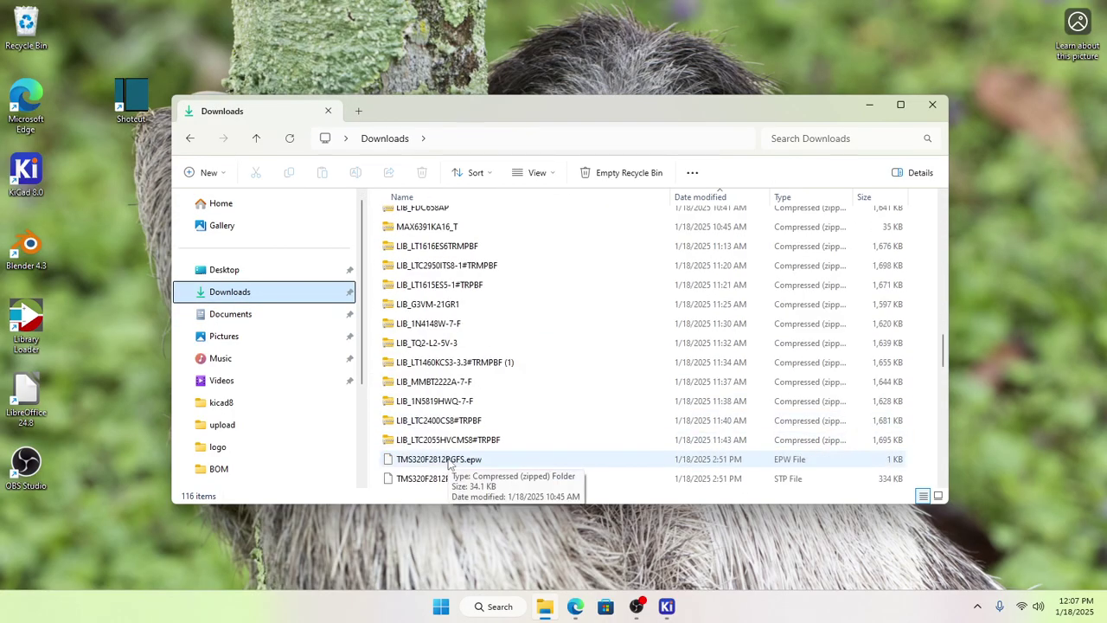
pyautogui.scroll(-10, 503, 439)
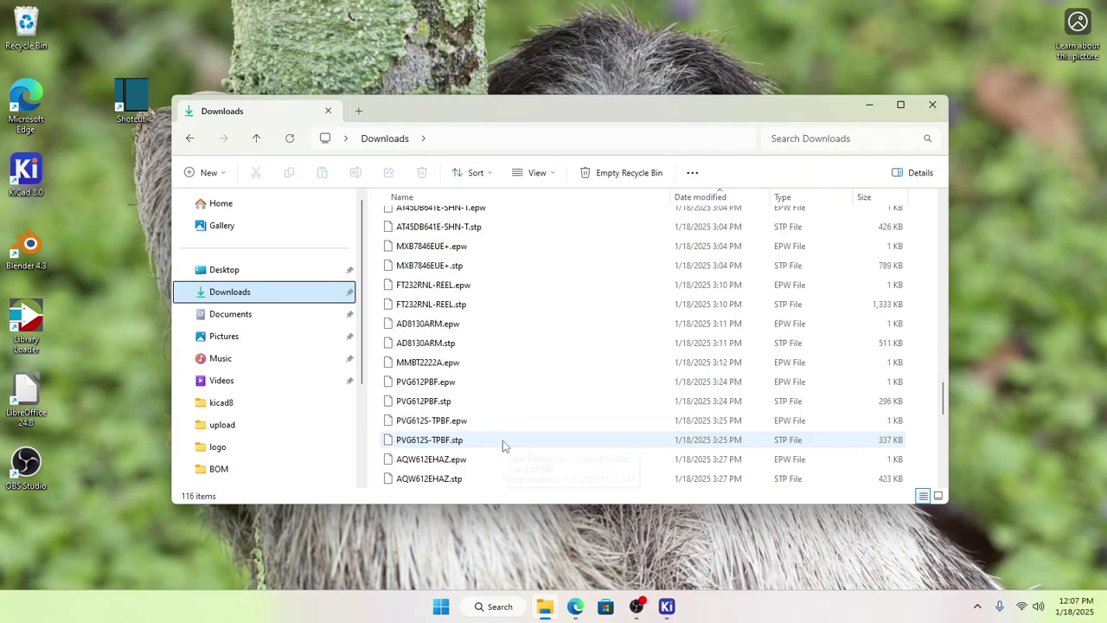
pyautogui.scroll(12, 499, 445)
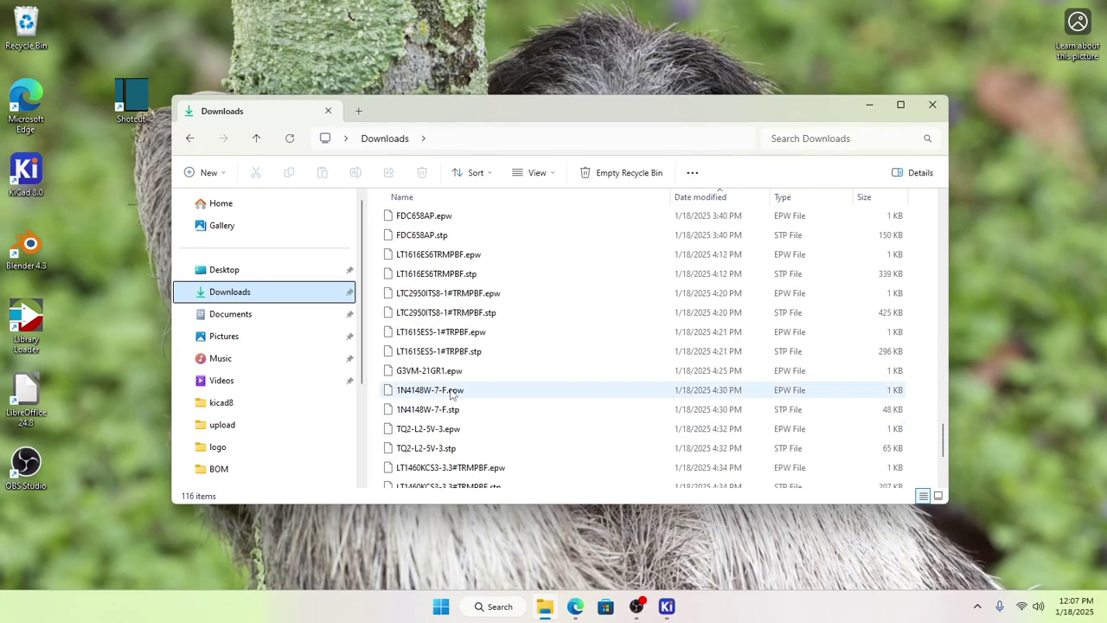
pyautogui.scroll(10, 458, 385)
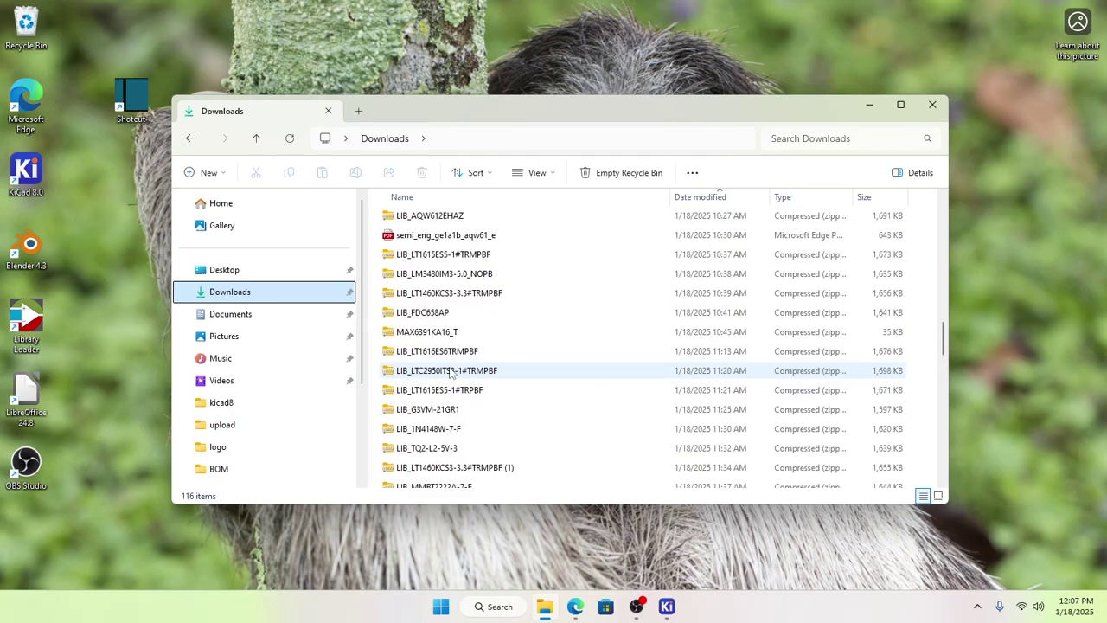
pyautogui.scroll(3, 449, 372)
pyautogui.scroll(4, 449, 372)
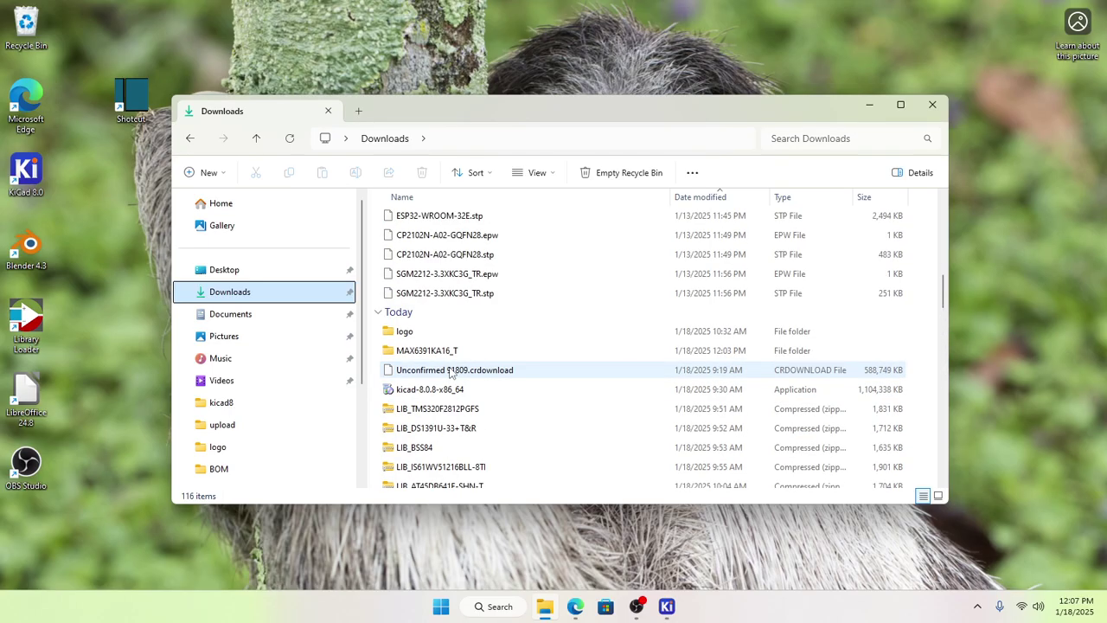
pyautogui.doubleClick(434, 353)
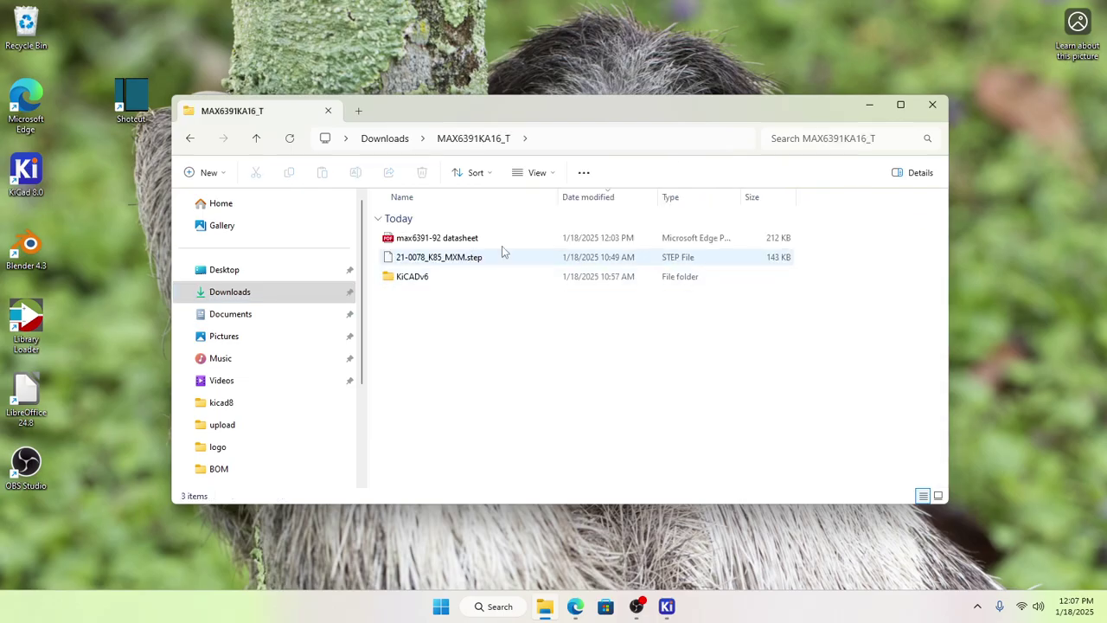
pyautogui.click(901, 105)
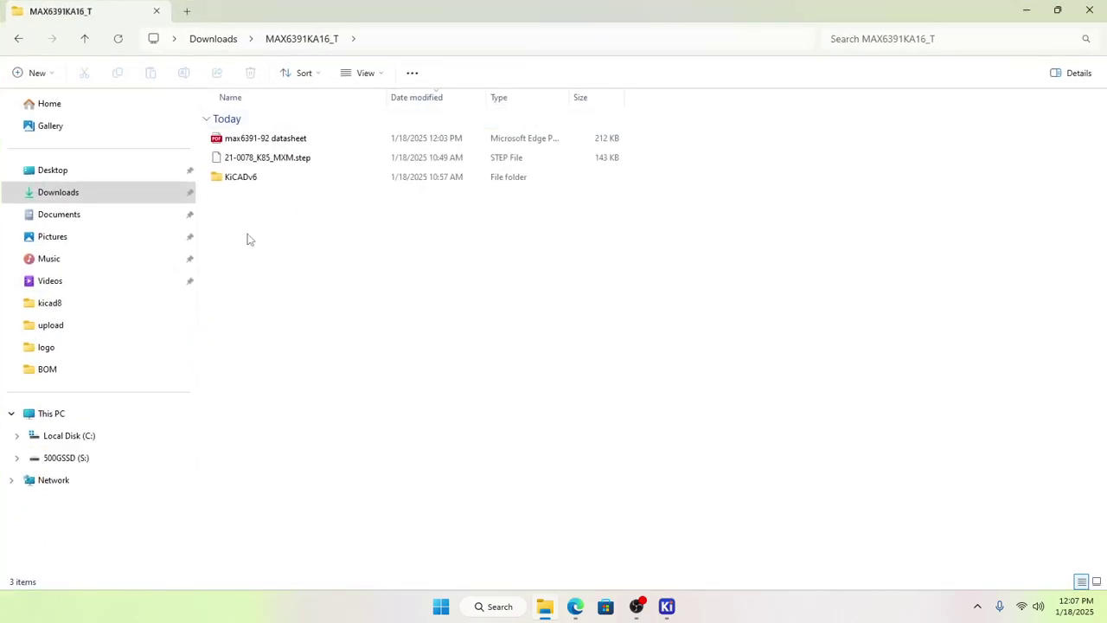
# Step: Rename the STEP 3D model file in the MAX6391KA16_T folder as max6391.step
pyautogui.click(256, 164)
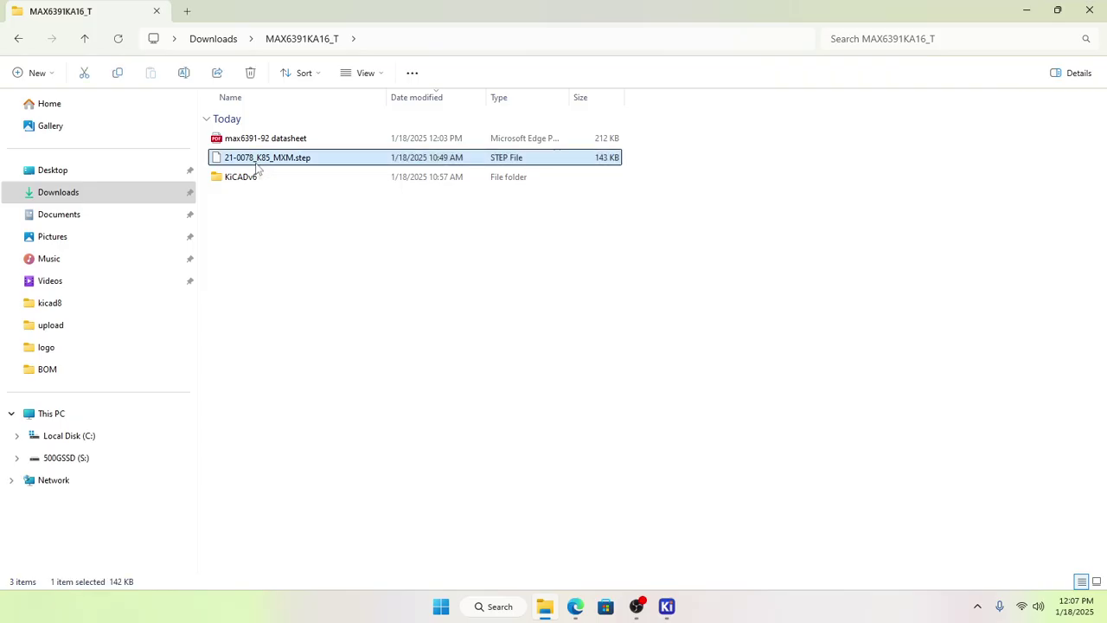
pyautogui.rightClick(257, 165)
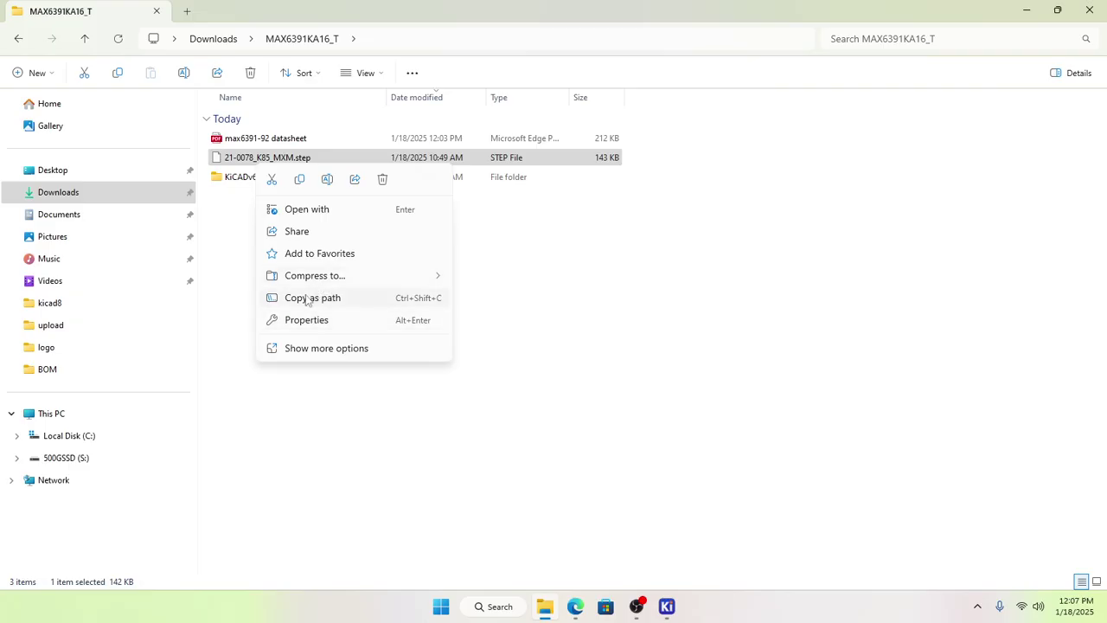
pyautogui.click(326, 179)
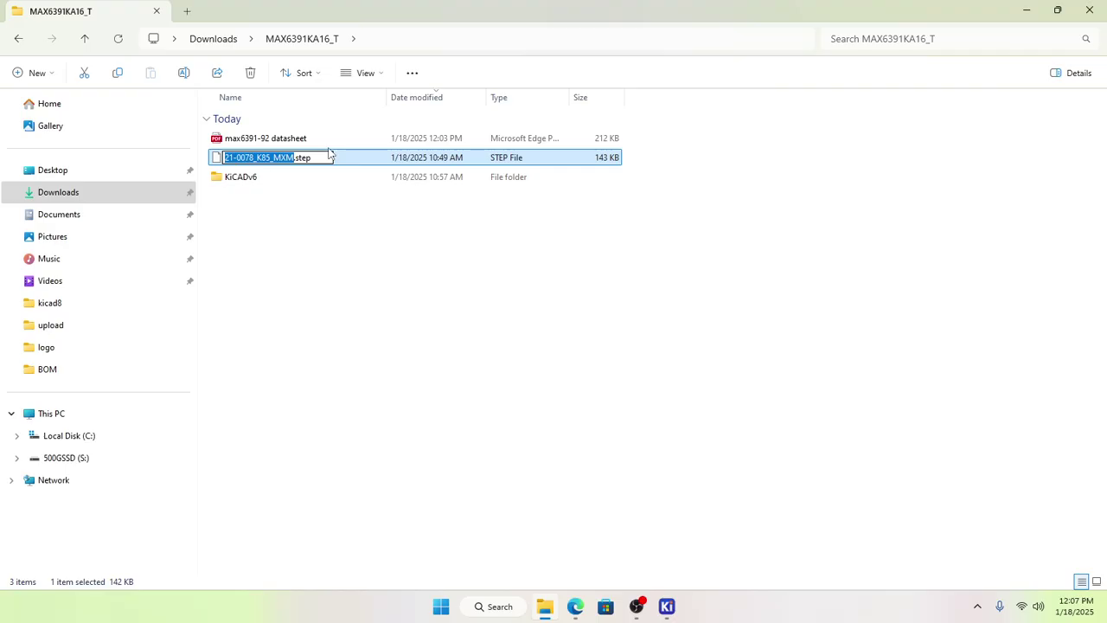
pyautogui.write('max')
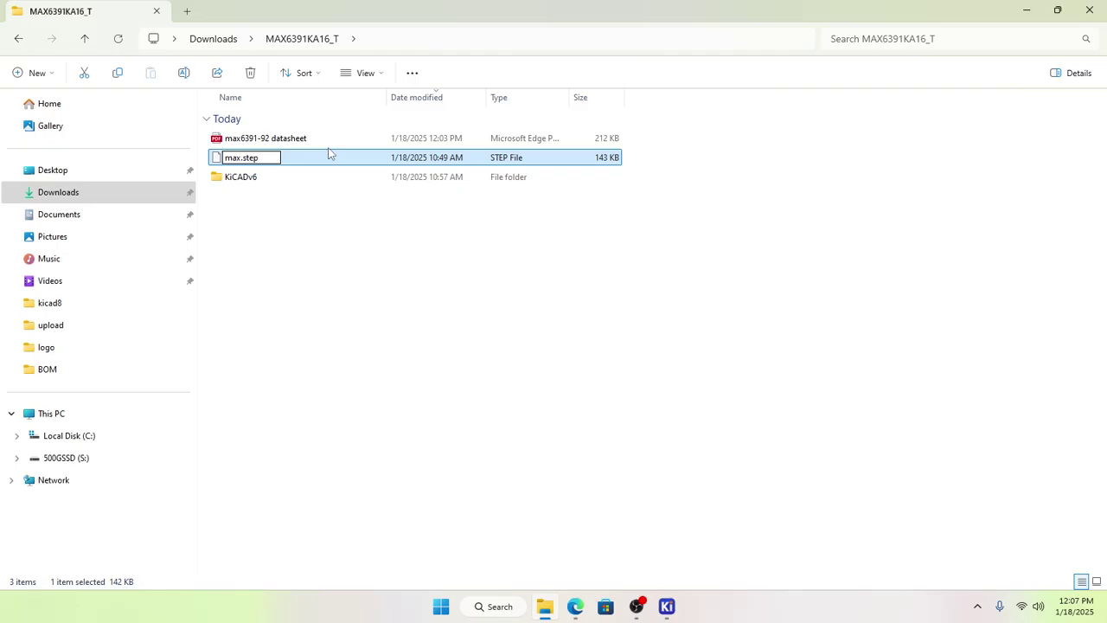
pyautogui.write('6391')
pyautogui.click(303, 301)
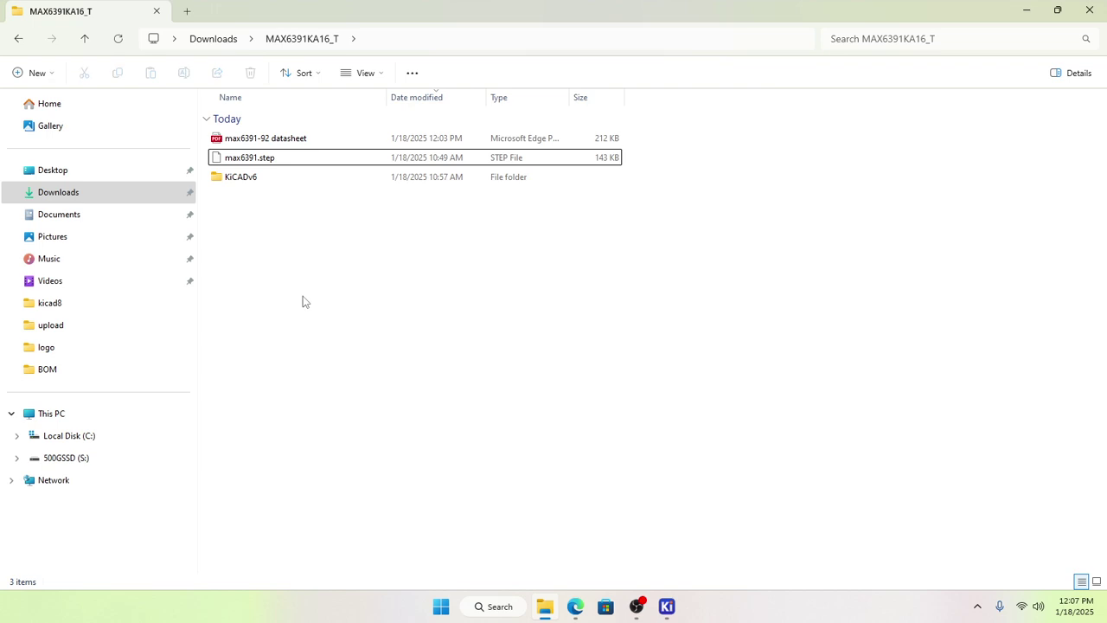
# Step: Open the KiCADv6 folder, look over the footprint files in its footprints.pretty subfolder, and return to KiCADv6
pyautogui.doubleClick(241, 180)
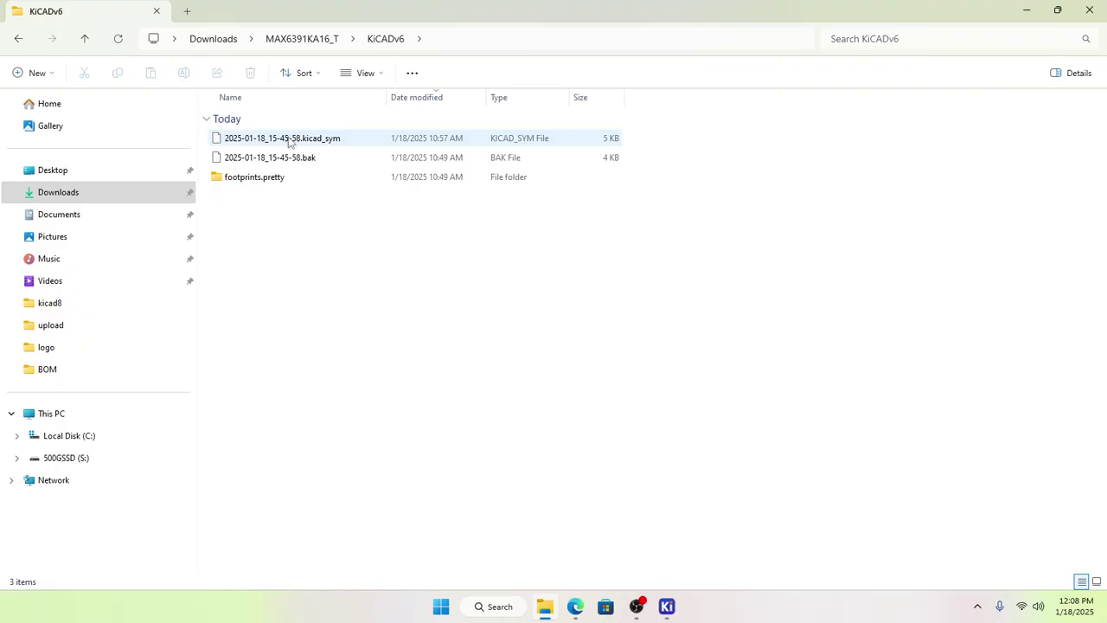
pyautogui.doubleClick(237, 178)
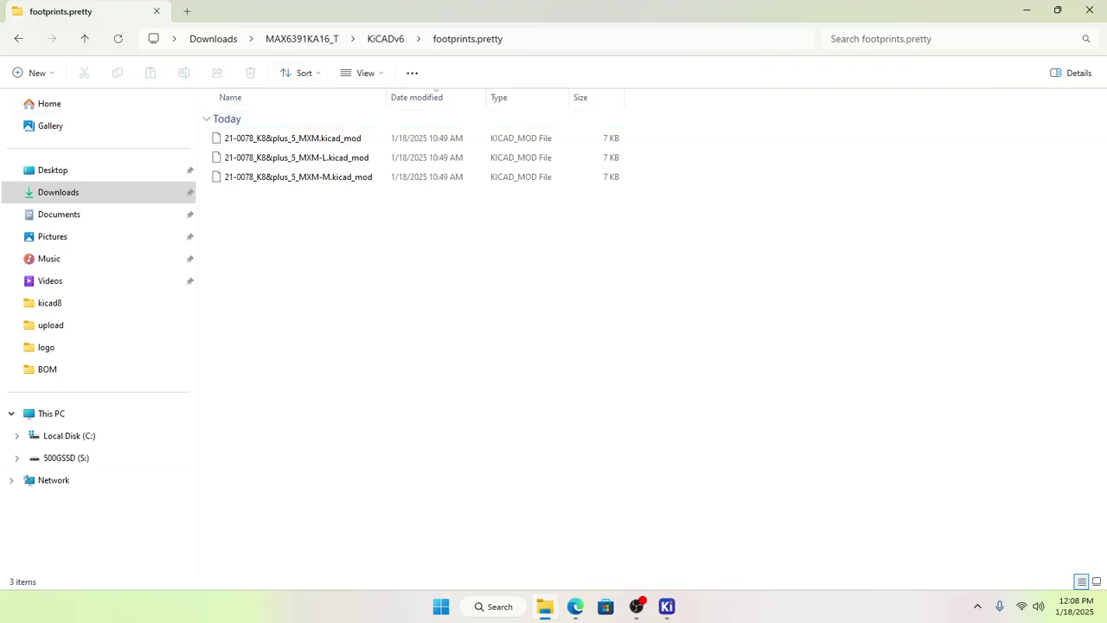
pyautogui.click(377, 40)
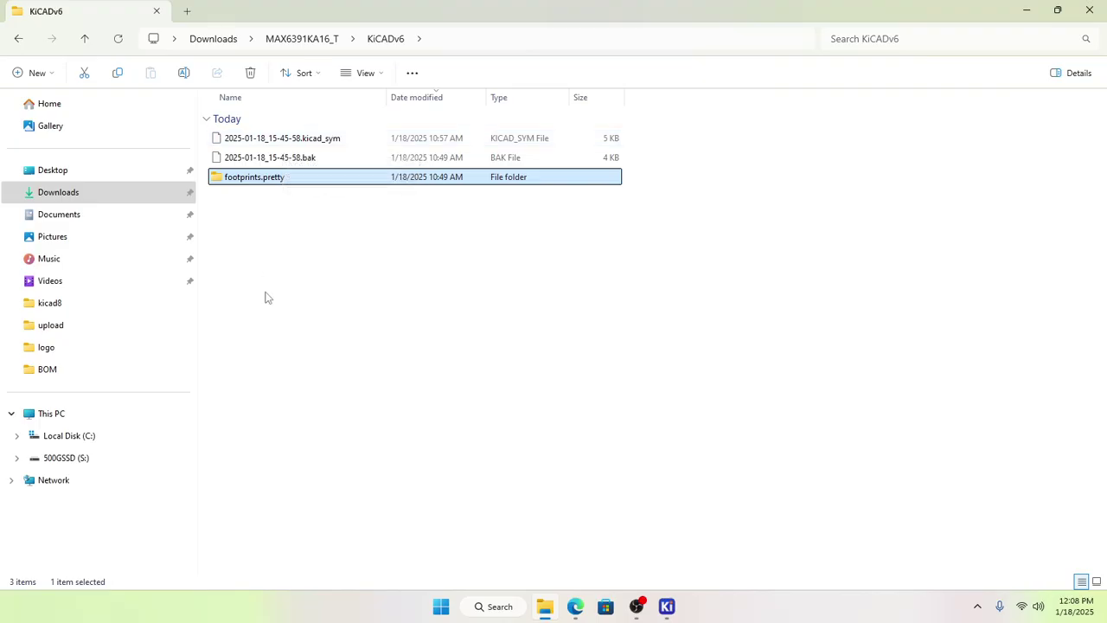
# Step: Rename the KiCad symbol file in the KiCADv6 folder as MAX6391.kicad_sym
pyautogui.rightClick(284, 143)
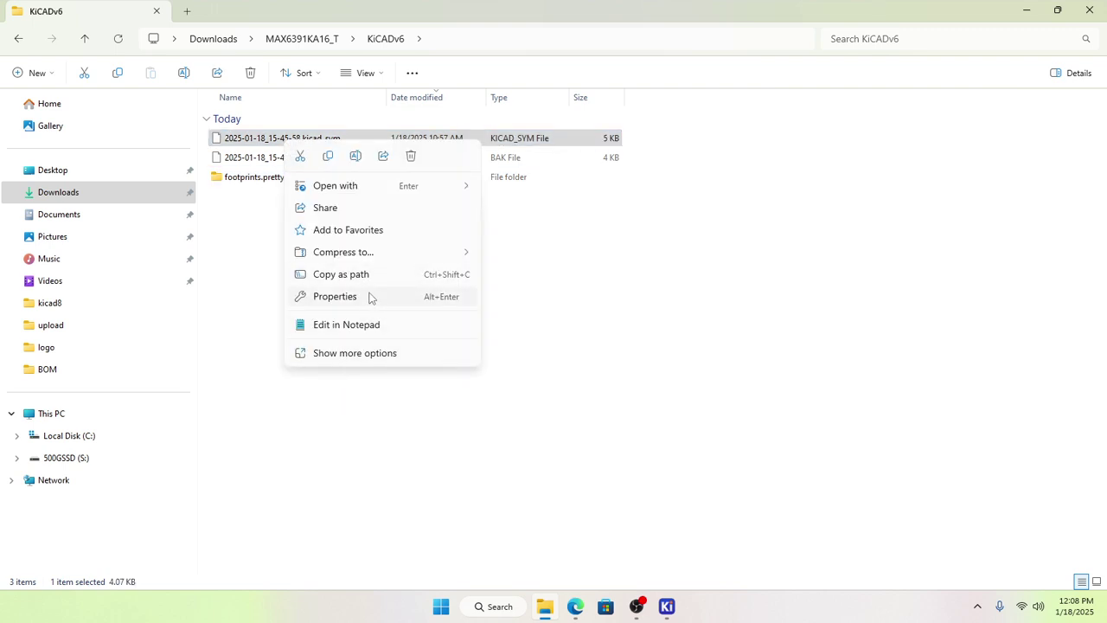
pyautogui.click(355, 157)
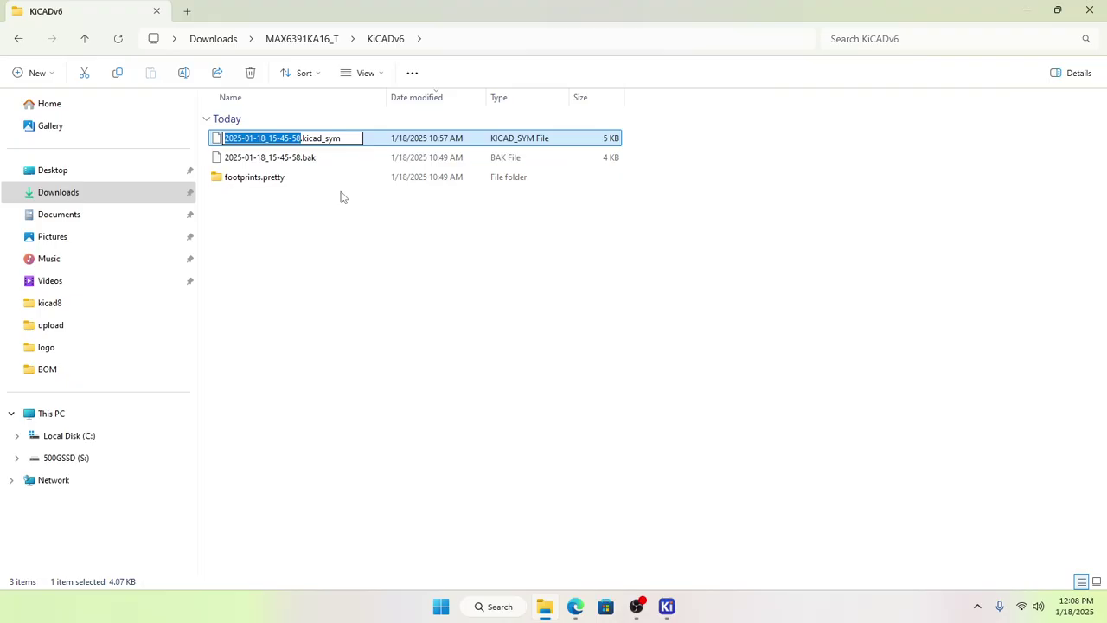
pyautogui.write('MAX6391')
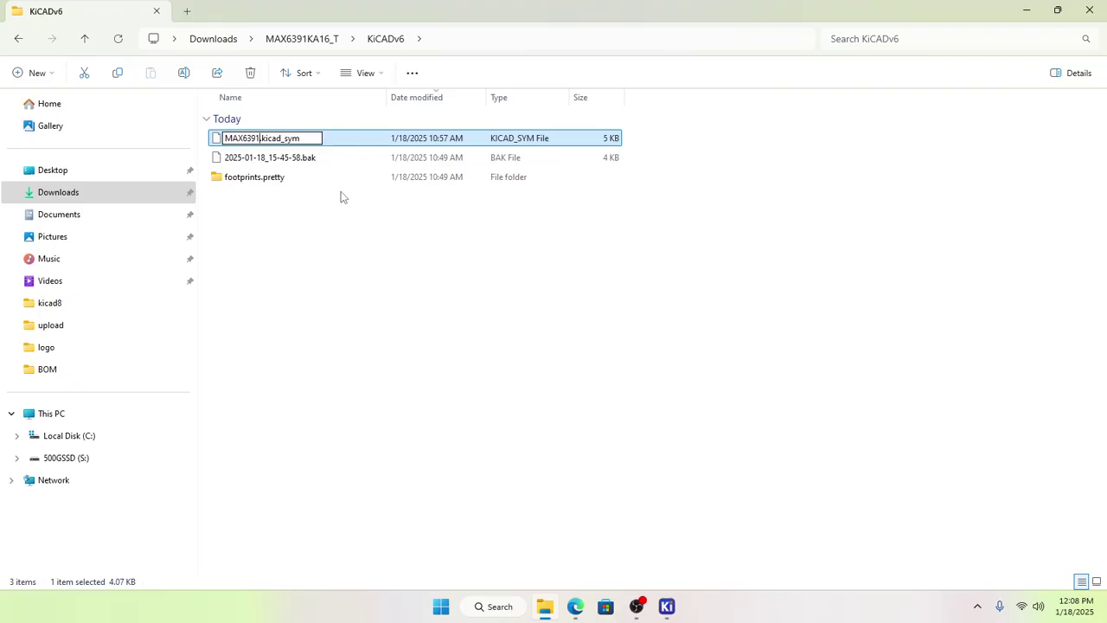
pyautogui.click(329, 272)
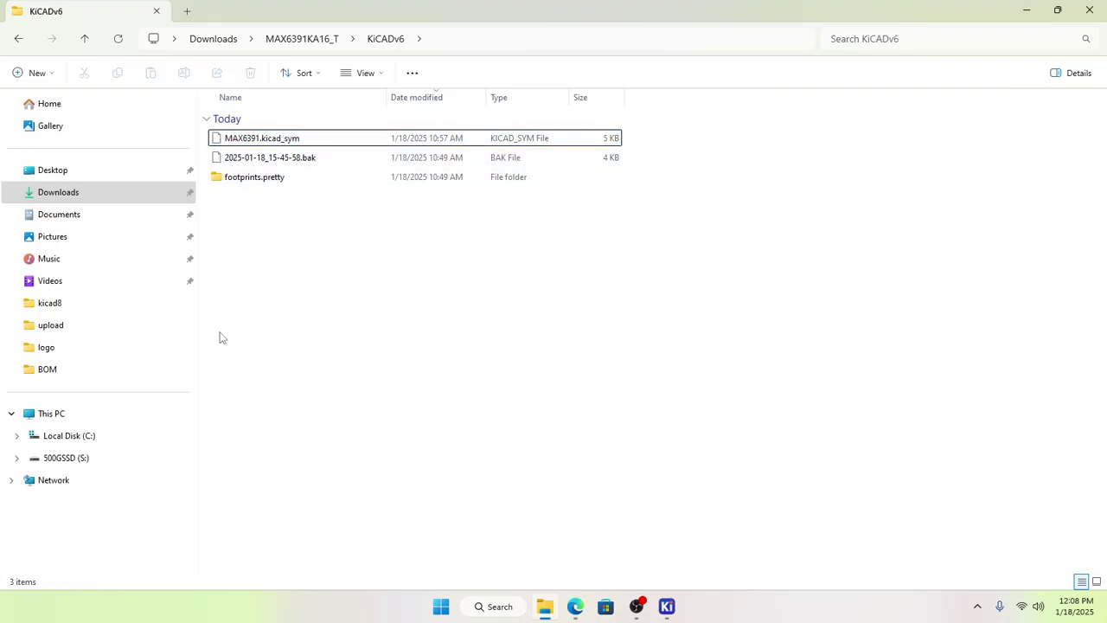
# Step: In footprints.pretty, rename the footprint file without a size suffix as MAX6391_5_MXM.kicad_mod
pyautogui.doubleClick(258, 178)
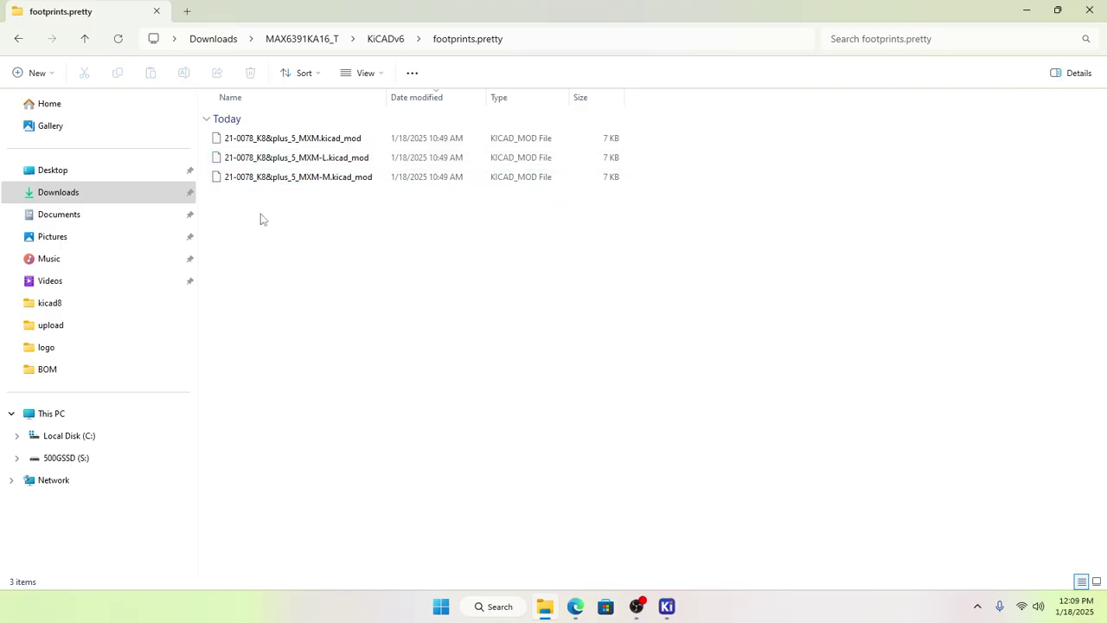
pyautogui.rightClick(273, 149)
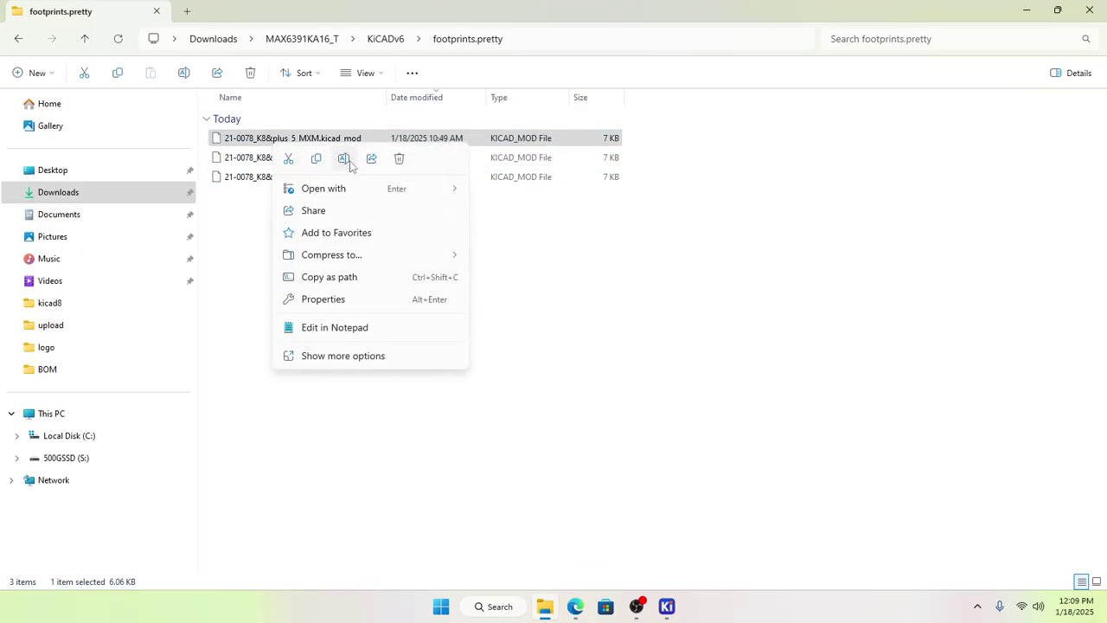
pyautogui.click(343, 159)
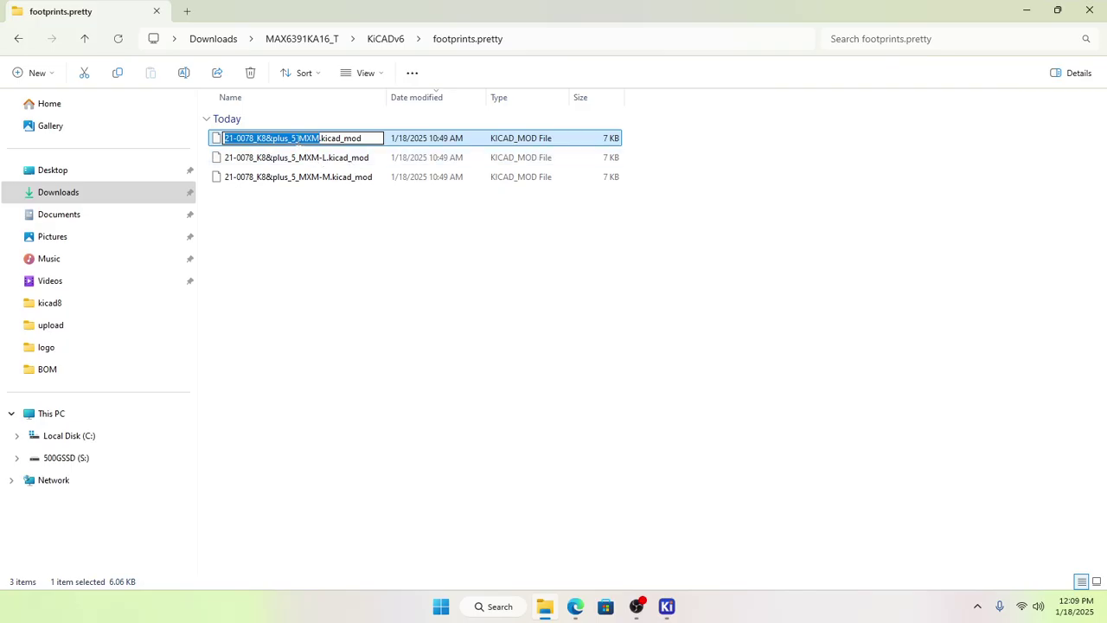
pyautogui.click(288, 139)
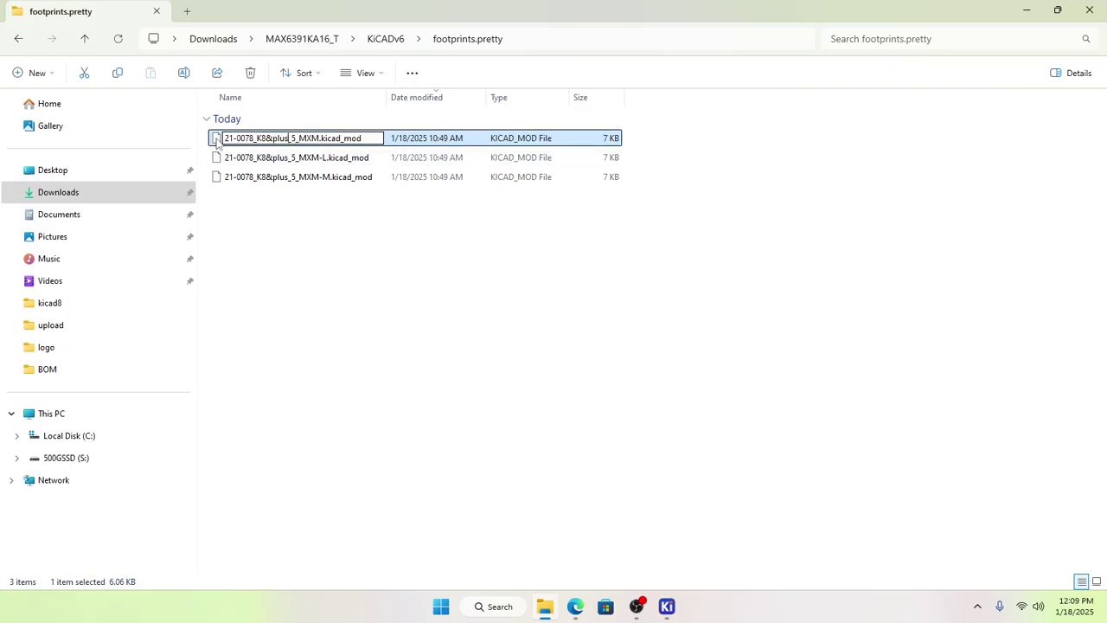
pyautogui.moveTo(288, 138); pyautogui.dragTo(211, 138)
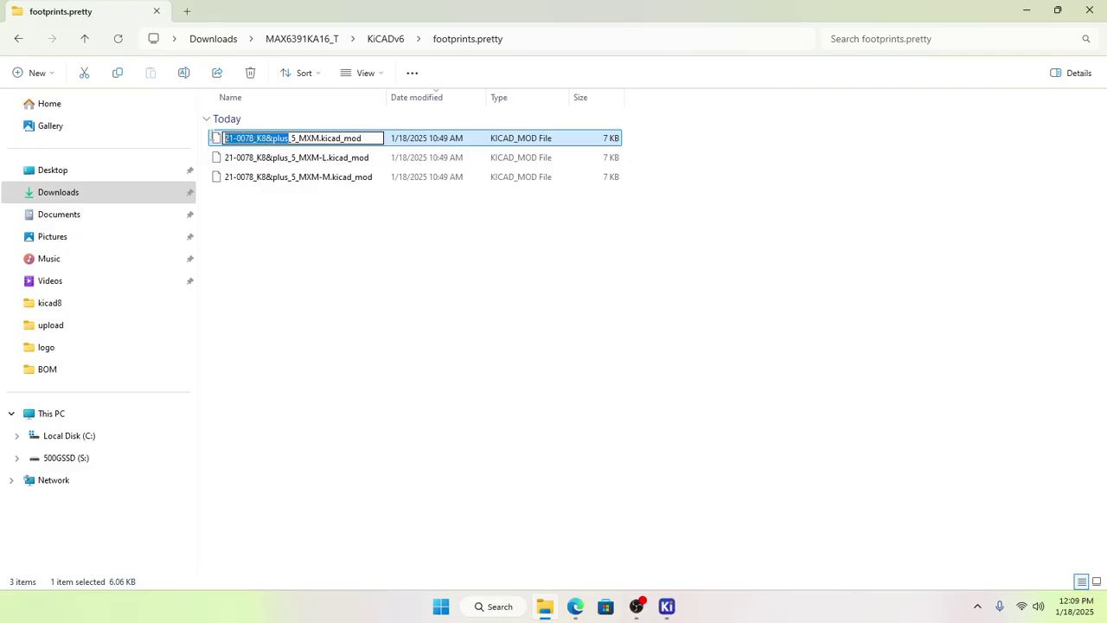
pyautogui.write('MAX6391')
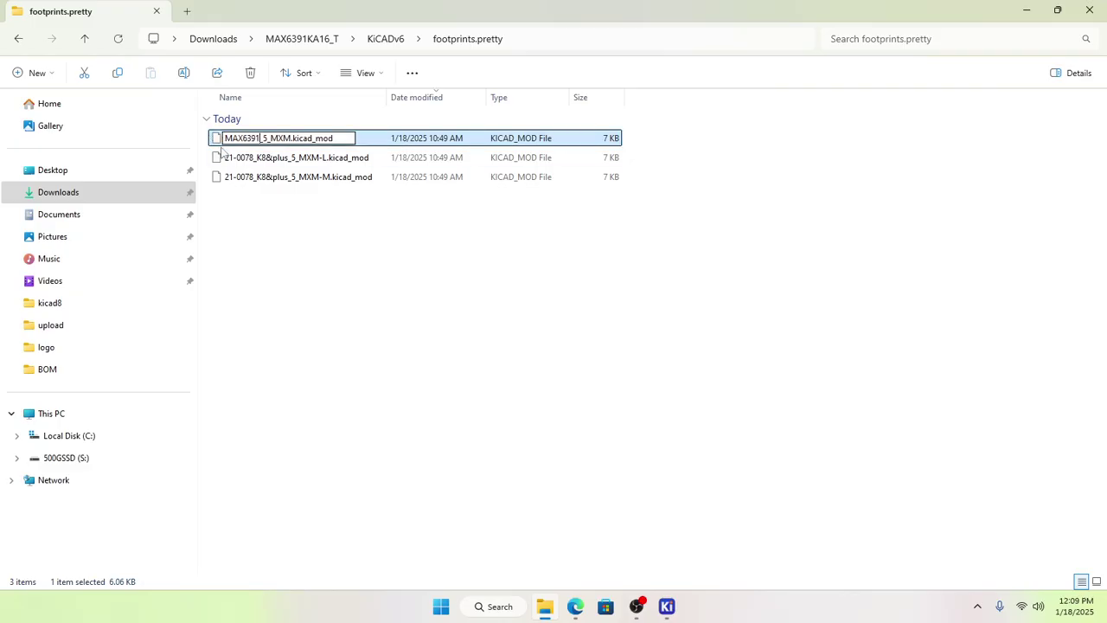
# Step: Rename the footprint file ending in MXM-L as MAX6391_5_MXM-L.kicad_mod
pyautogui.click(273, 161)
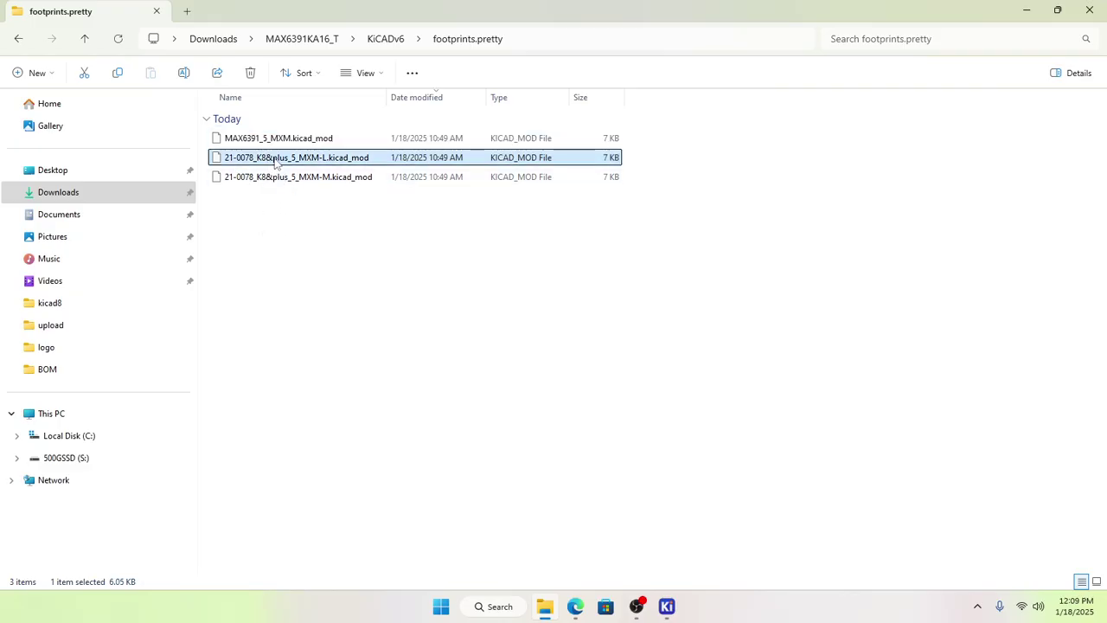
pyautogui.rightClick(275, 161)
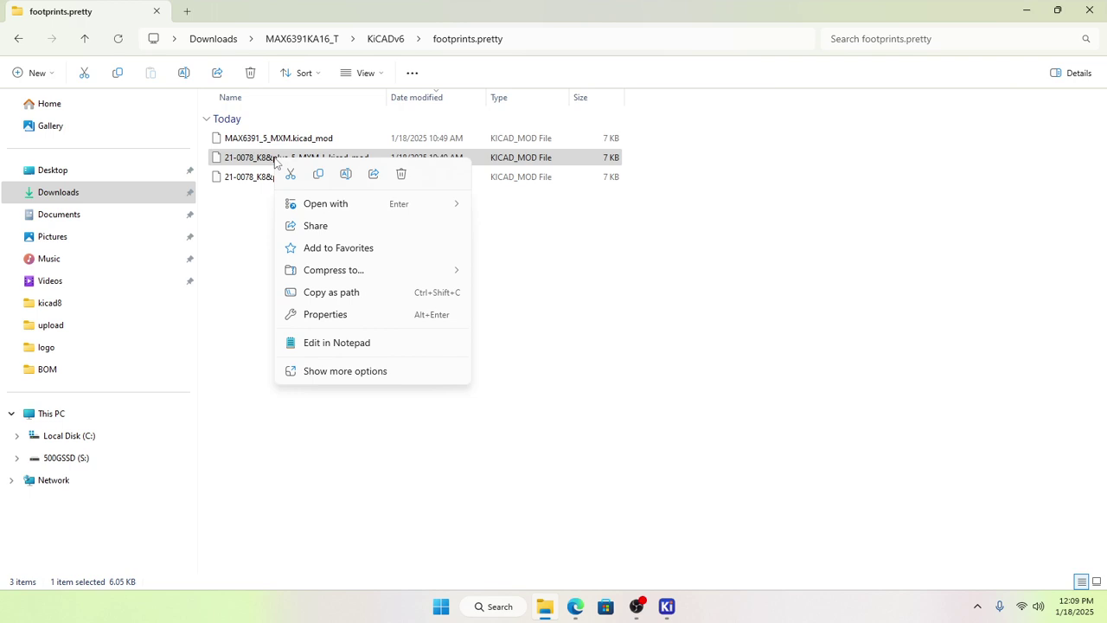
pyautogui.click(345, 176)
pyautogui.click(297, 158)
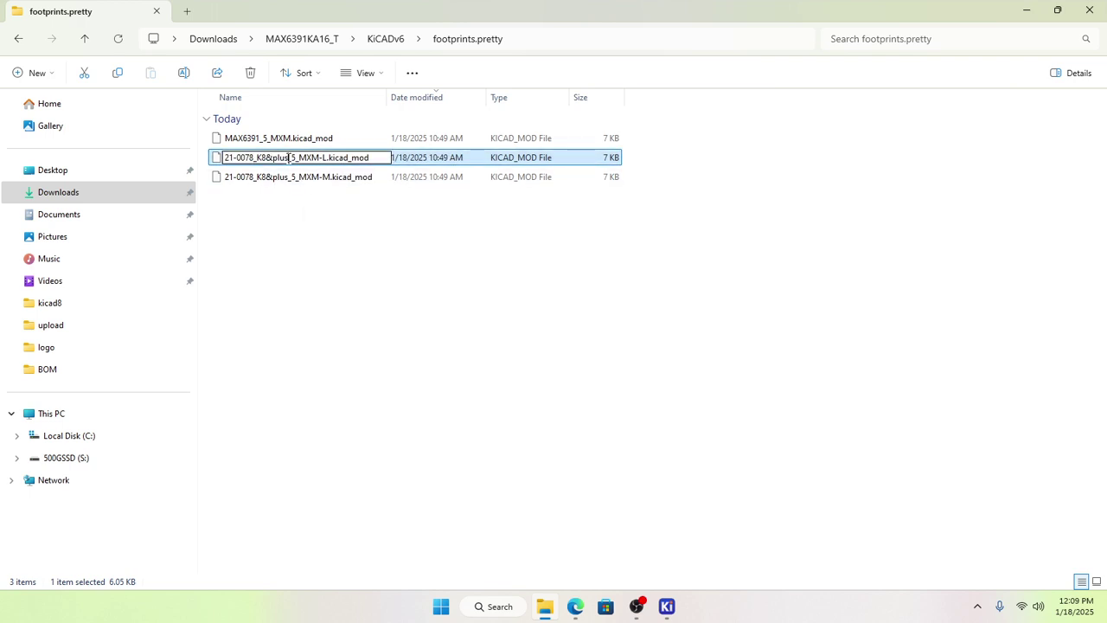
pyautogui.moveTo(289, 158); pyautogui.dragTo(193, 156)
pyautogui.write('MAX6391')
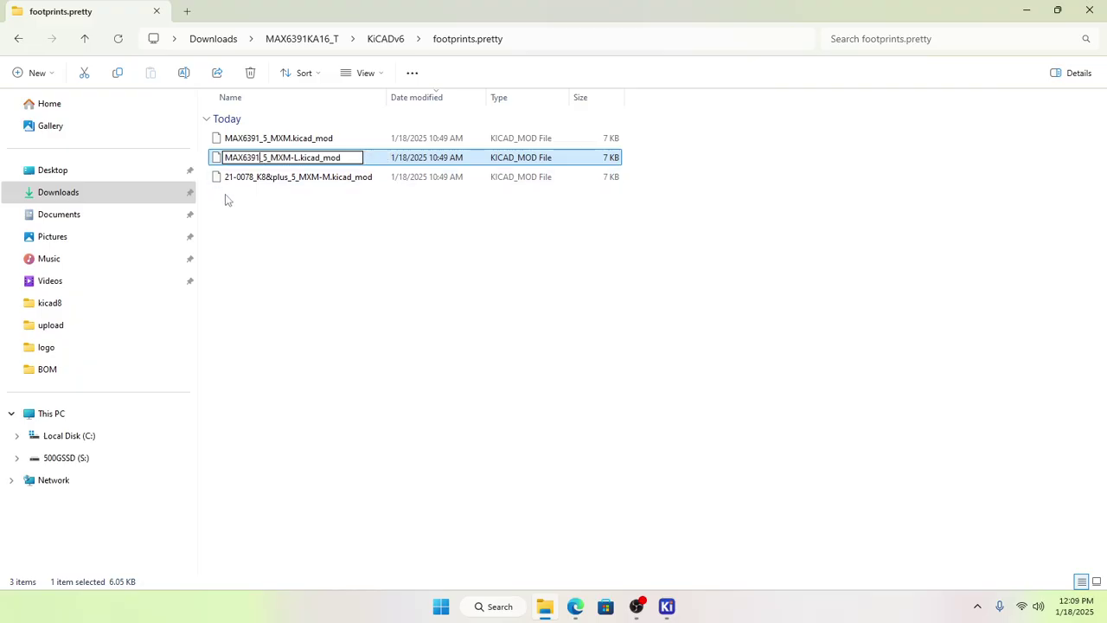
# Step: Rename the footprint file ending in MXM-M as MAX6391_5_MXM-M.kicad_mod
pyautogui.click(242, 178)
pyautogui.rightClick(242, 179)
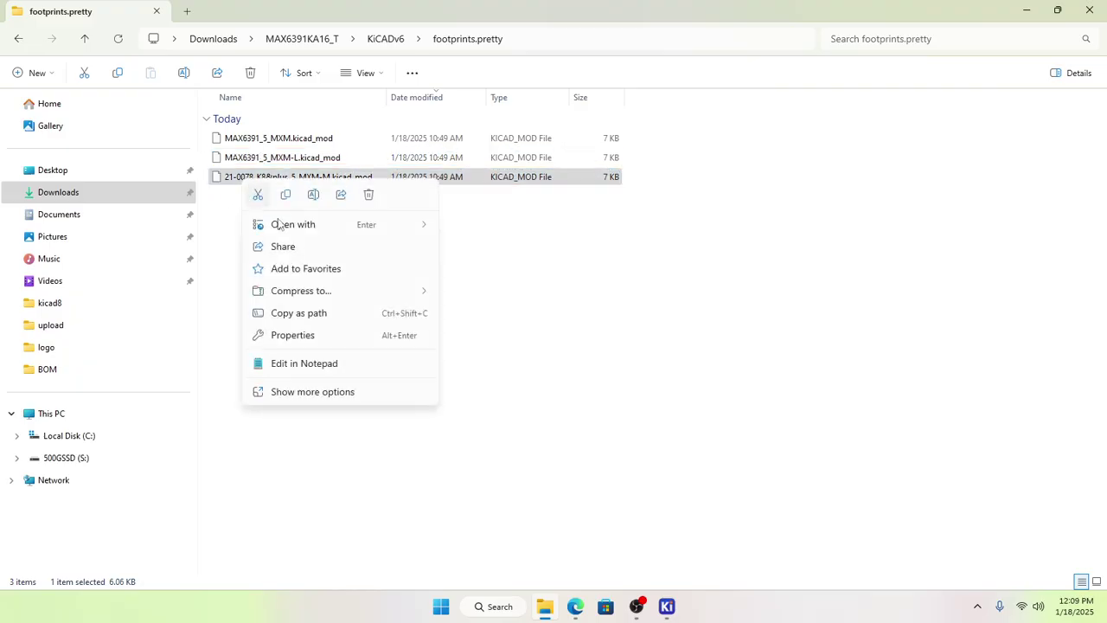
pyautogui.click(316, 194)
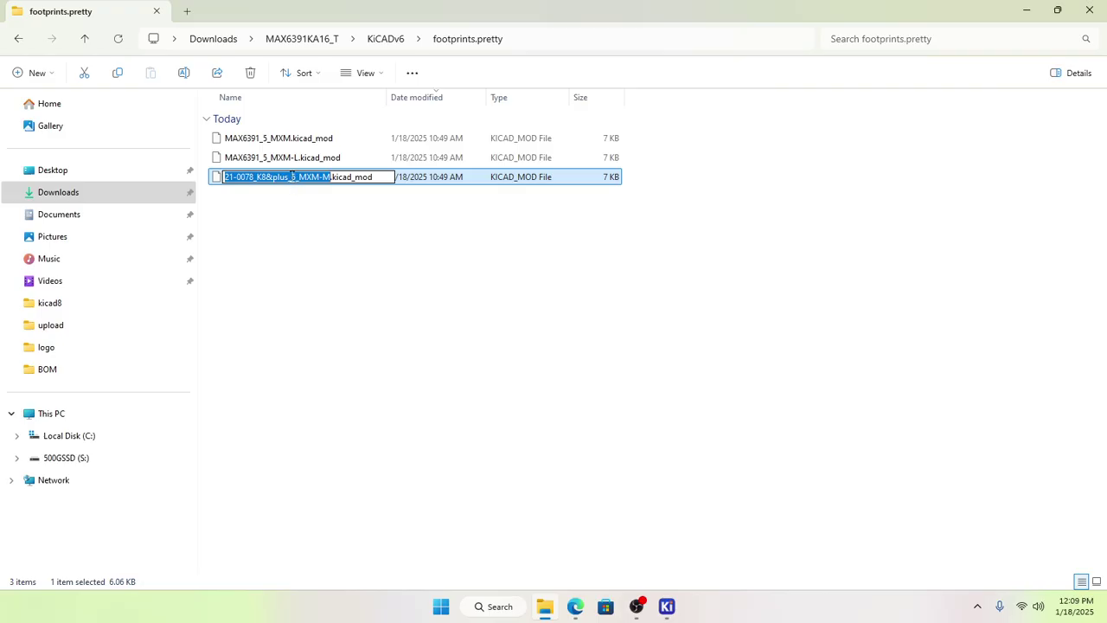
pyautogui.click(286, 176)
pyautogui.moveTo(289, 177); pyautogui.dragTo(211, 184)
pyautogui.write('MAX6391')
pyautogui.click(292, 260)
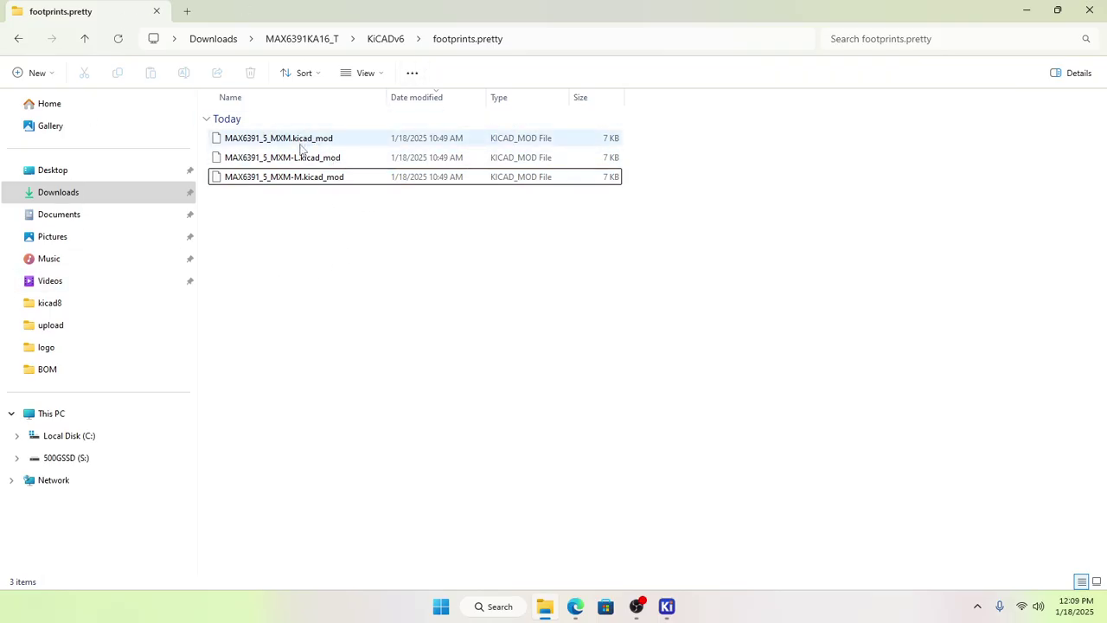
pyautogui.click(298, 178)
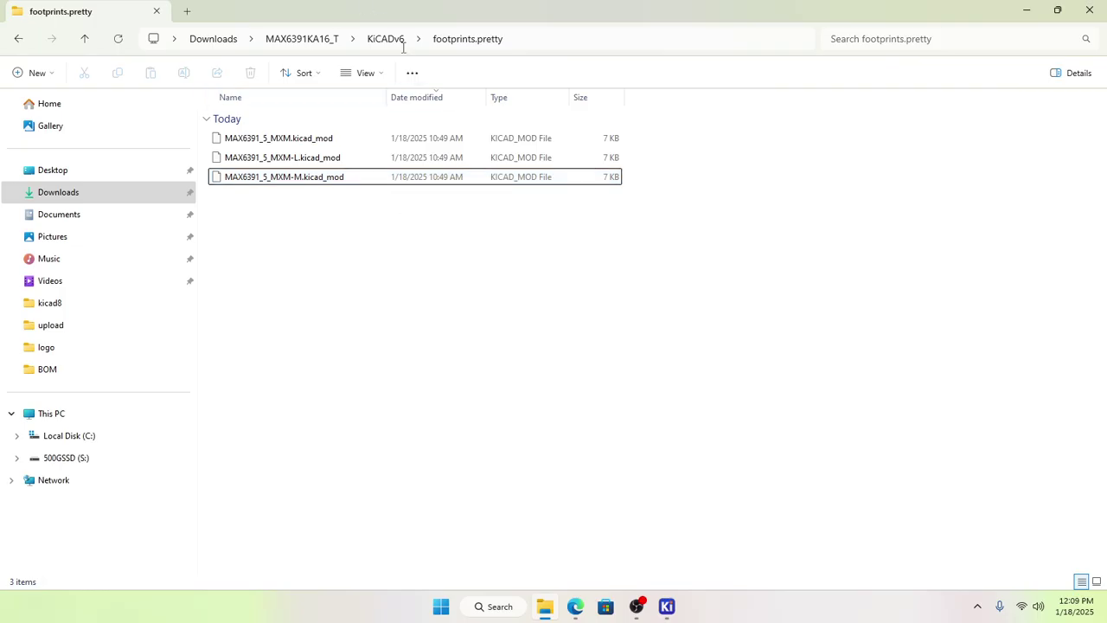
# Step: Return to the MAX6391KA16_T folder, then switch to KiCad's Schematic Editor and select the placed symbol U1
pyautogui.click(319, 44)
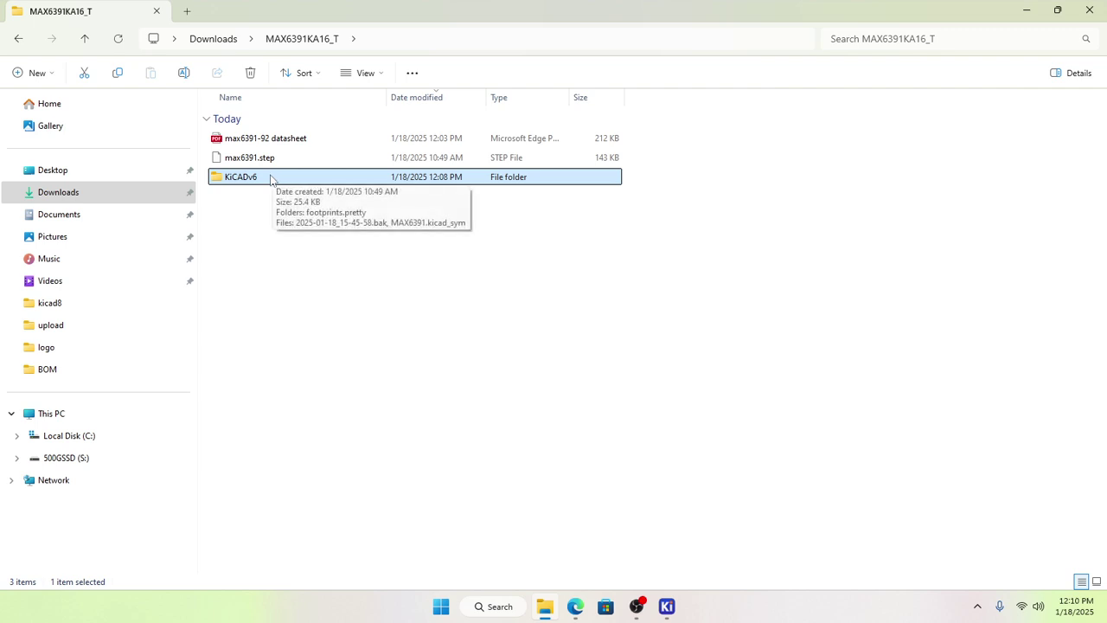
pyautogui.click(666, 607)
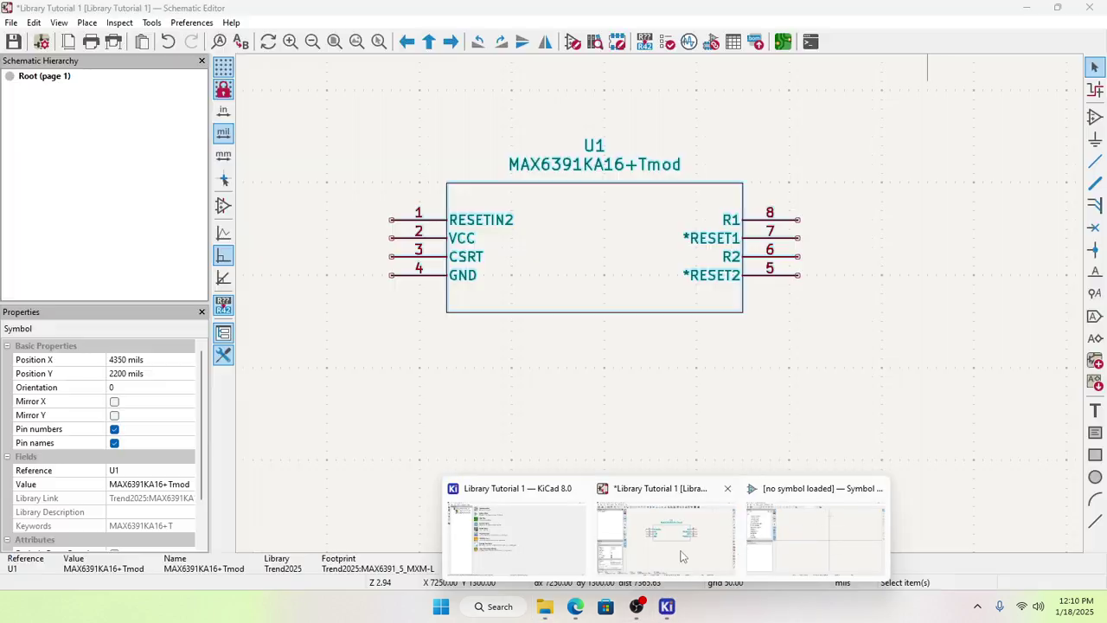
pyautogui.click(680, 555)
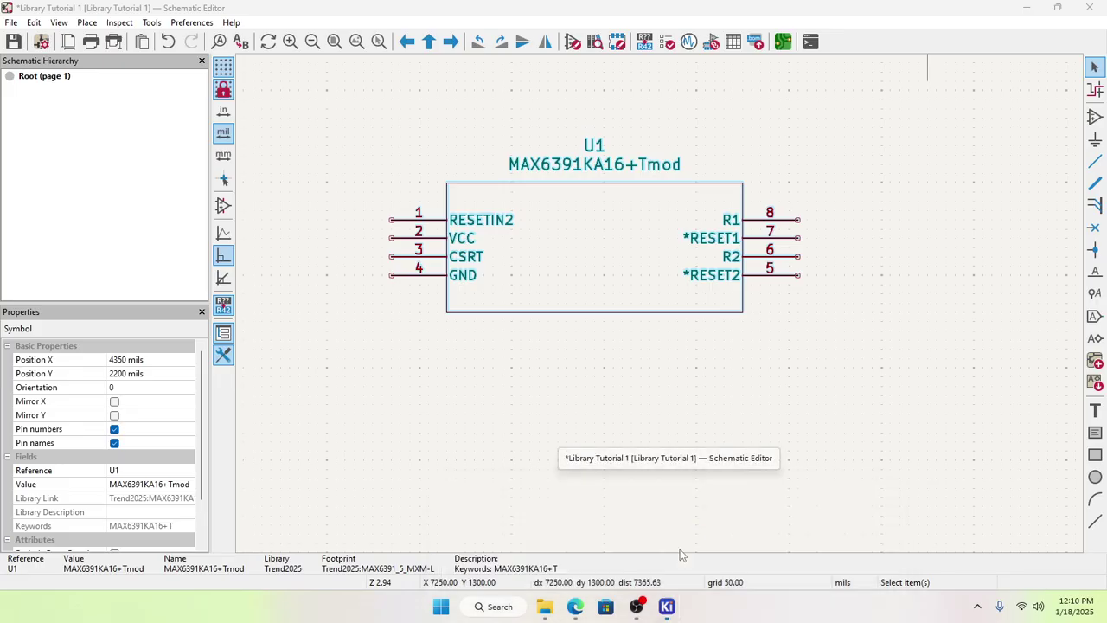
pyautogui.click(613, 371)
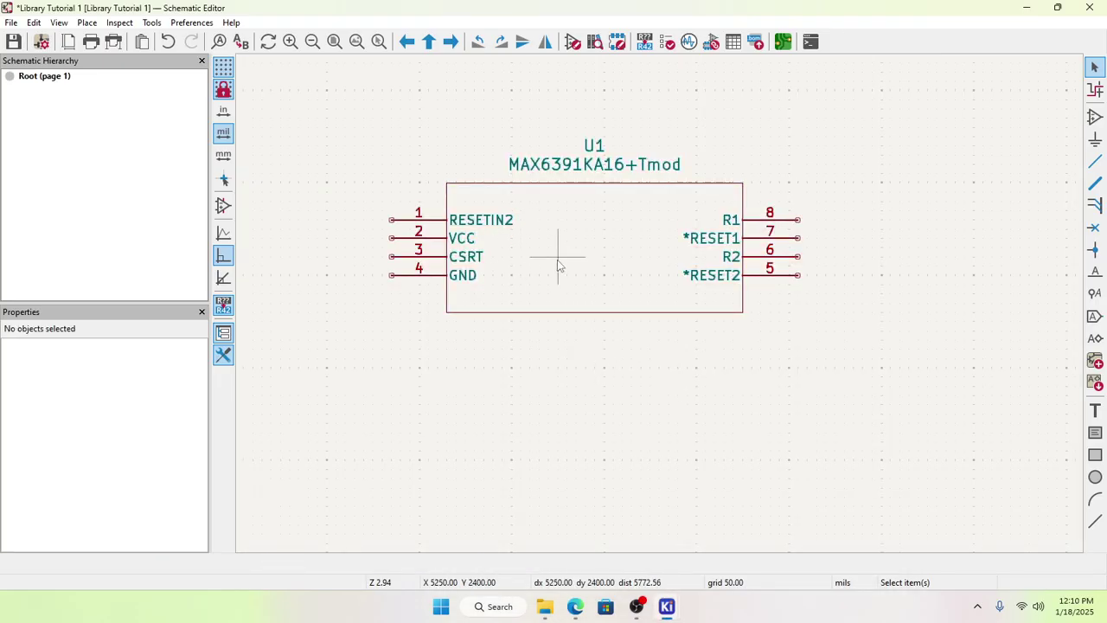
pyautogui.click(585, 257)
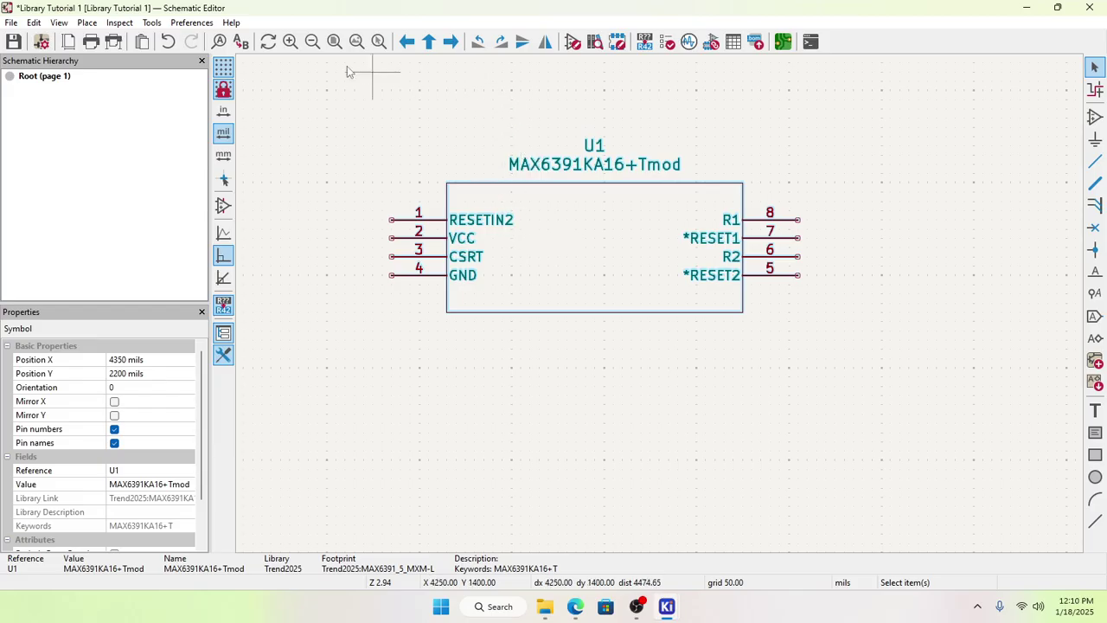
# Step: Open the symbol library manager and locate the Sharetrip_ICs entry among the global libraries
pyautogui.click(191, 23)
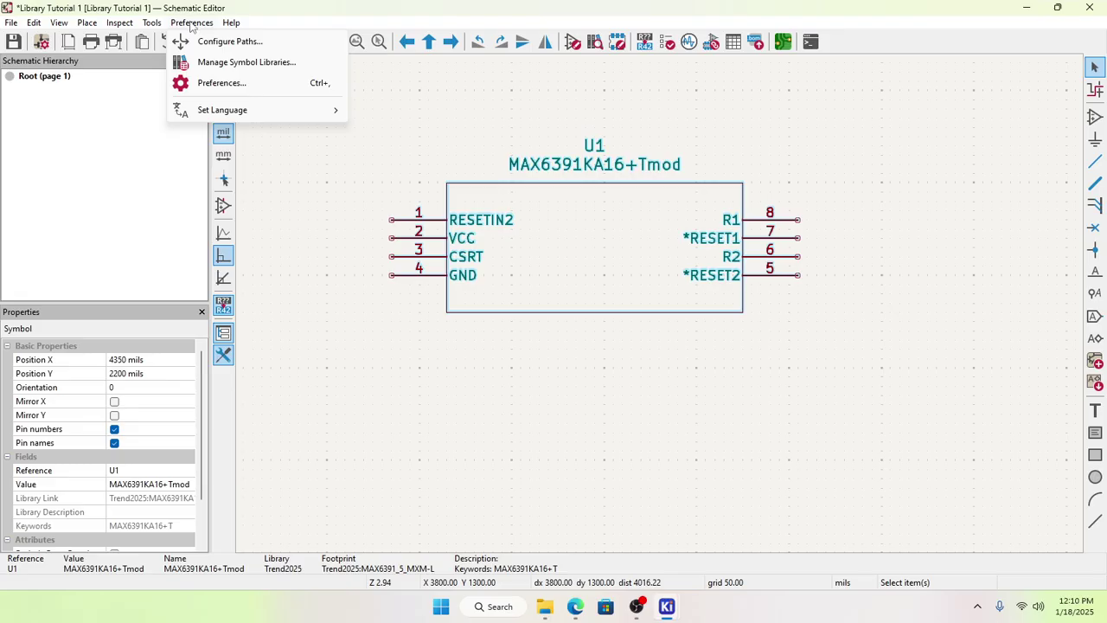
pyautogui.click(207, 67)
pyautogui.scroll(-5, 199, 297)
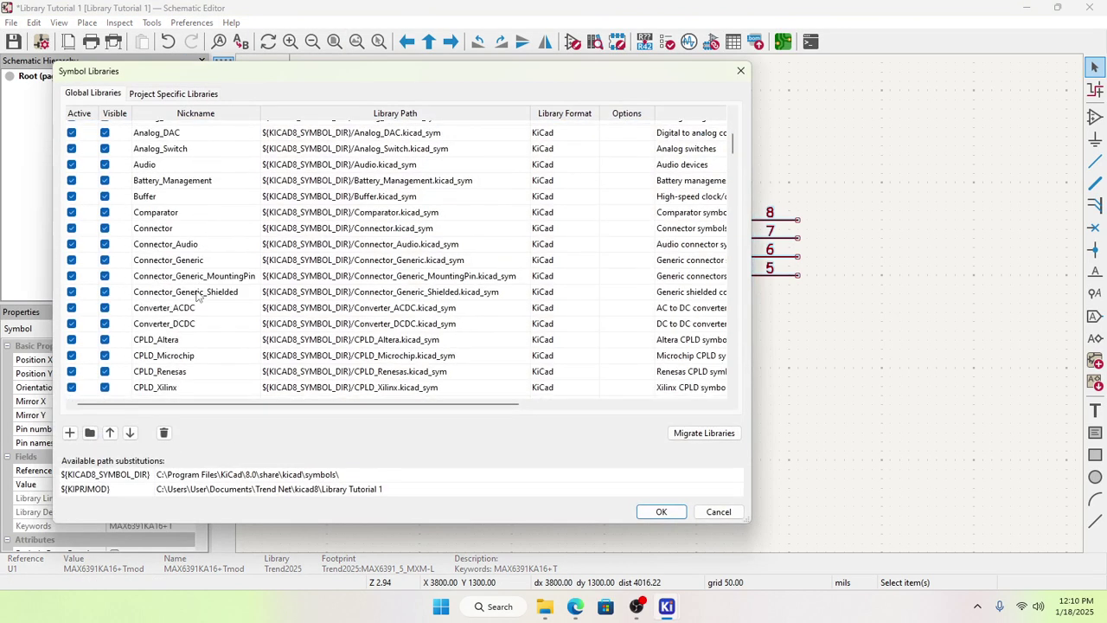
pyautogui.scroll(-10, 195, 303)
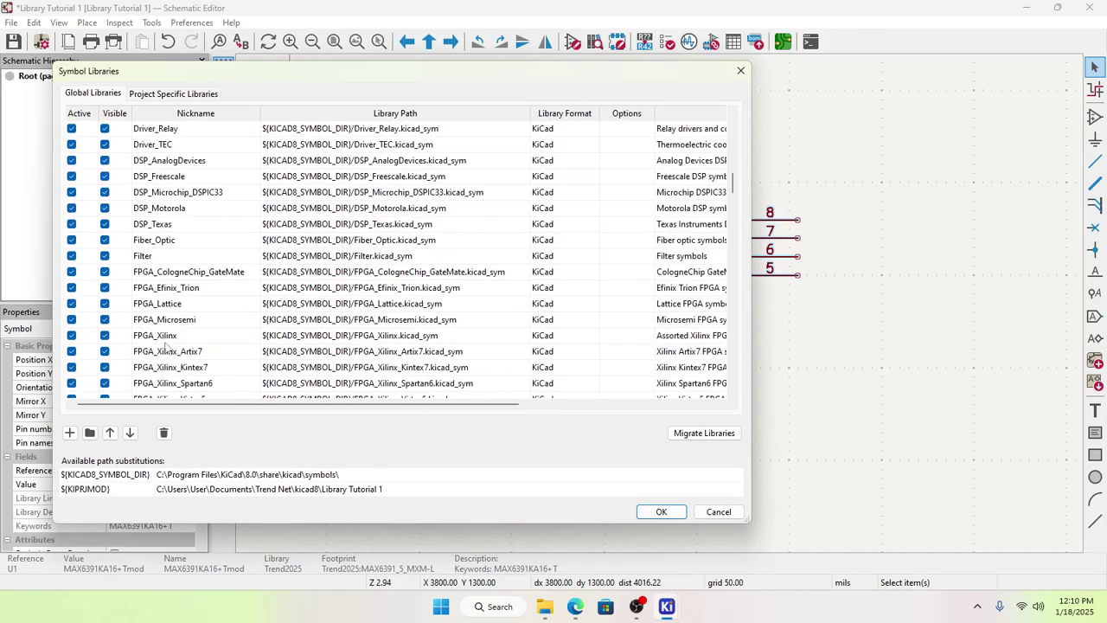
pyautogui.scroll(-8, 164, 346)
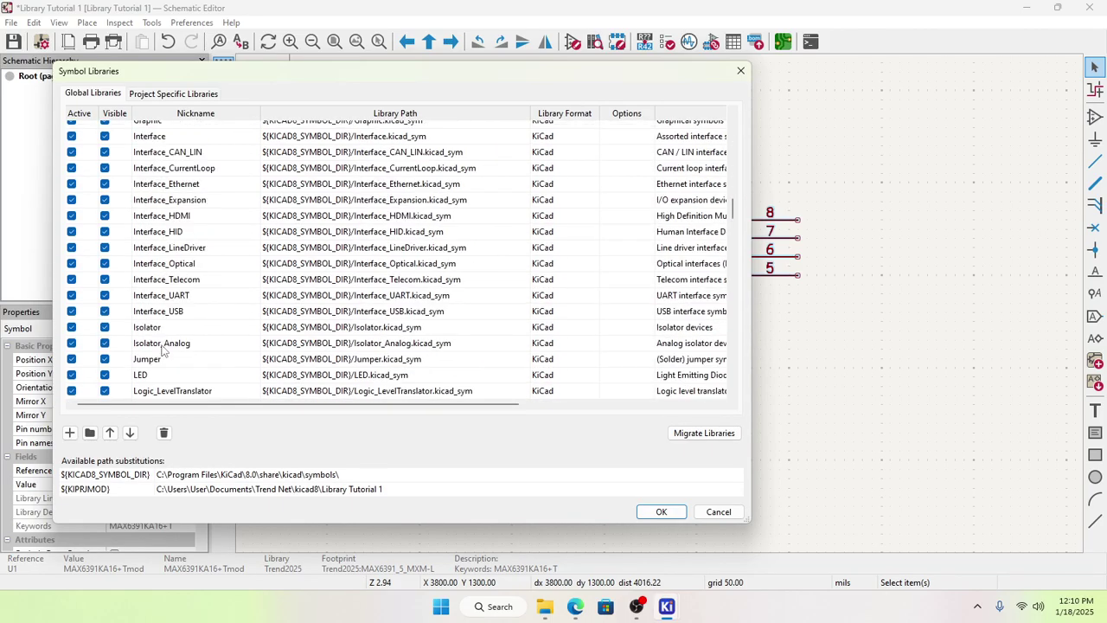
pyautogui.scroll(-10, 162, 348)
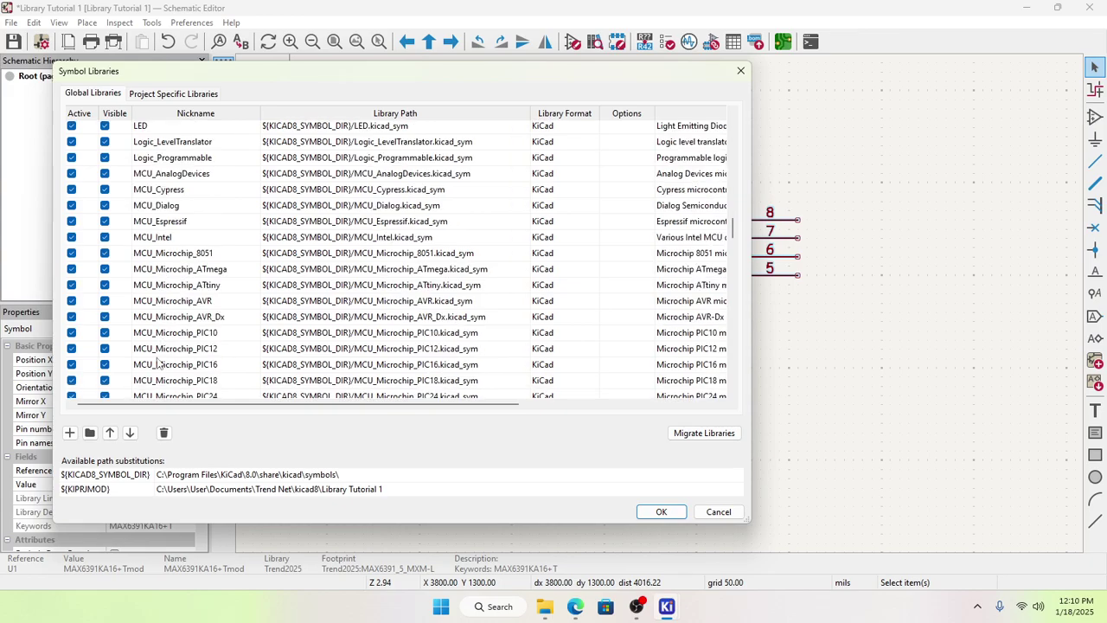
pyautogui.scroll(-13, 158, 363)
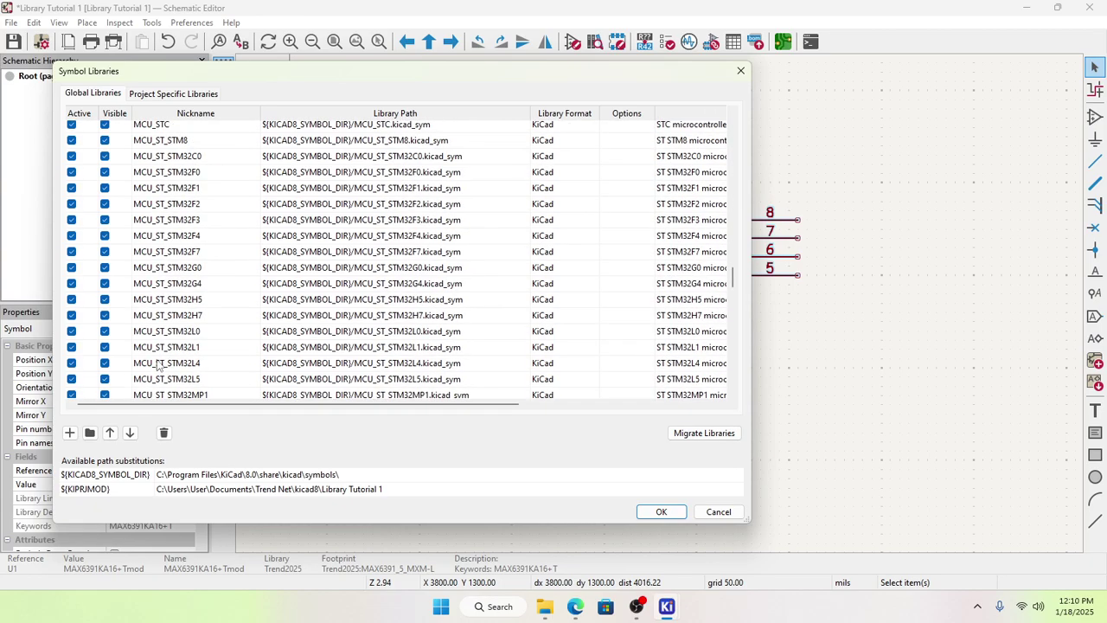
pyautogui.scroll(-6, 160, 359)
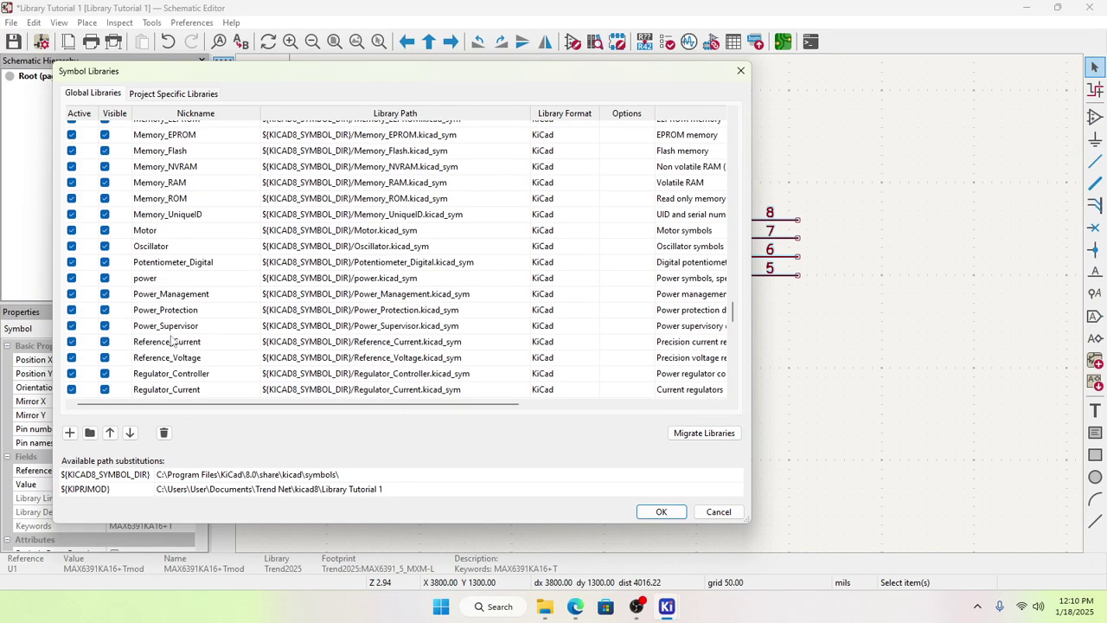
pyautogui.scroll(-7, 150, 371)
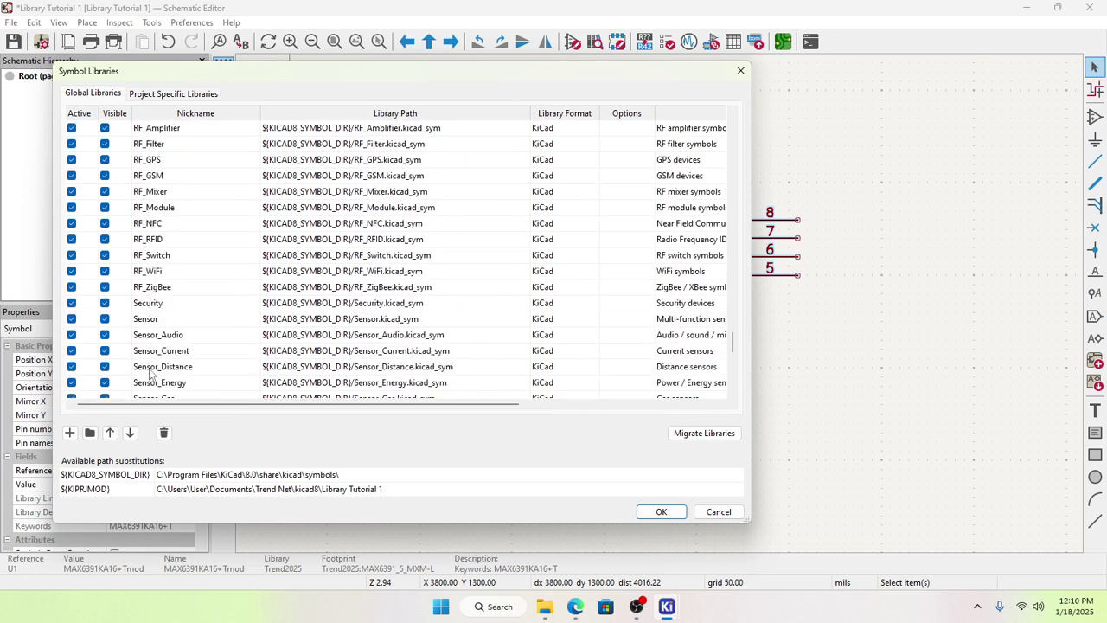
pyautogui.scroll(-8, 151, 372)
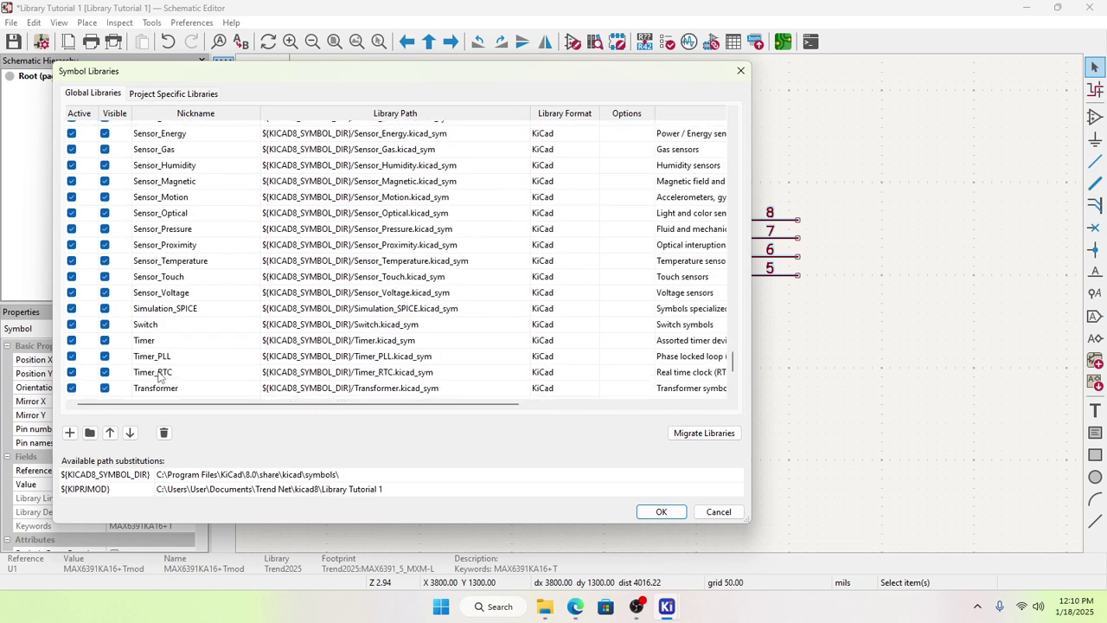
pyautogui.scroll(1, 159, 373)
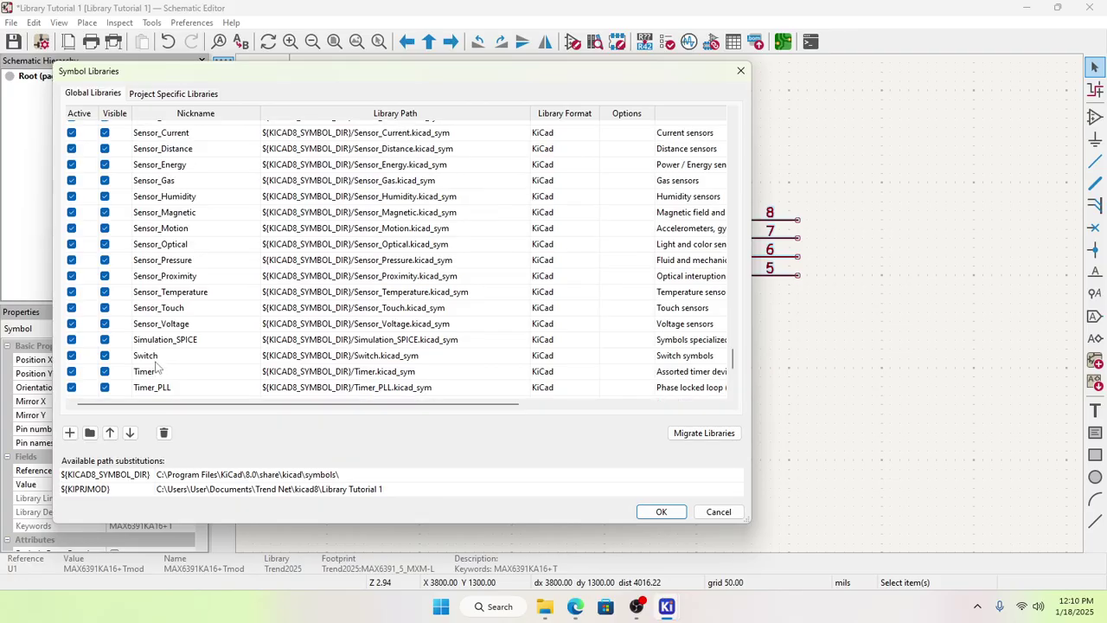
pyautogui.scroll(-5, 156, 363)
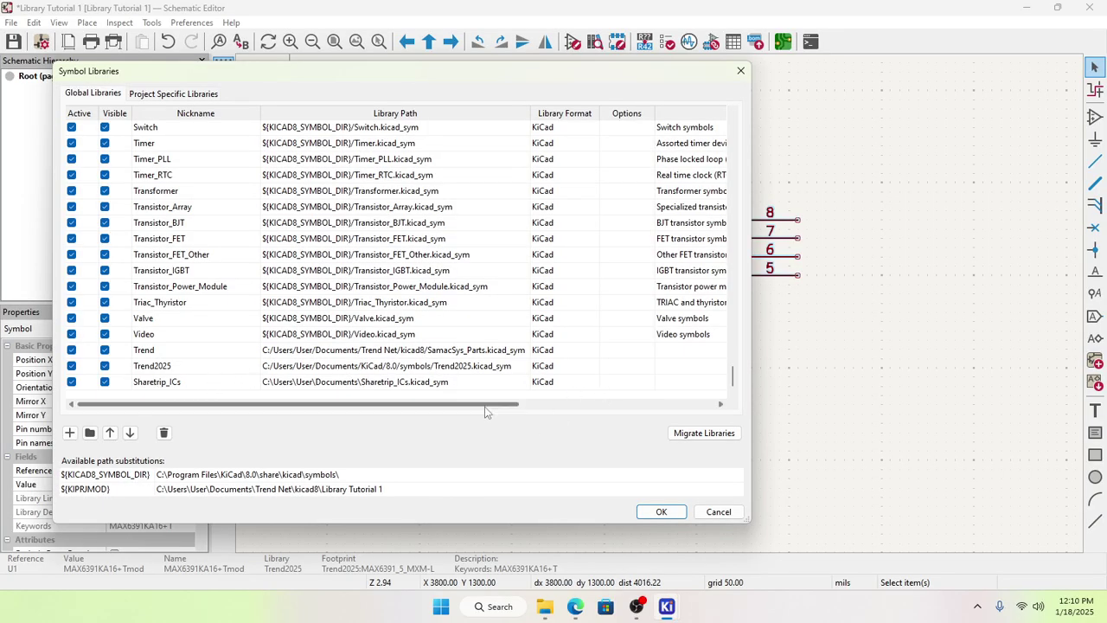
# Step: Set the description of the Sharetrip_ICs symbol library to "Custom ICs" and accept the library list
pyautogui.moveTo(485, 411); pyautogui.dragTo(568, 408)
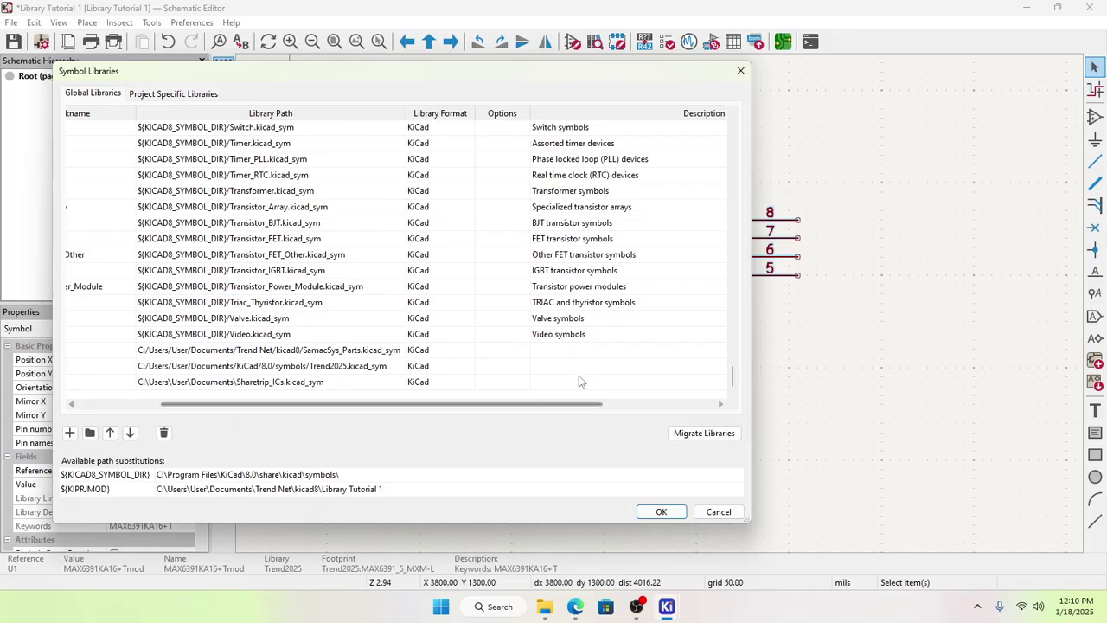
pyautogui.click(570, 387)
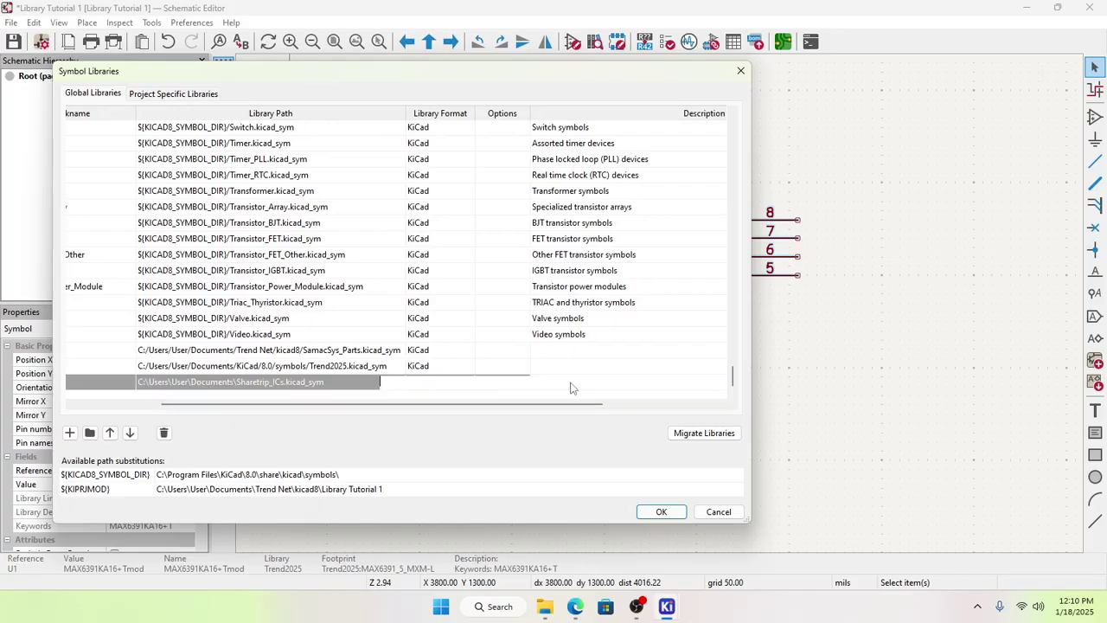
pyautogui.click(474, 367)
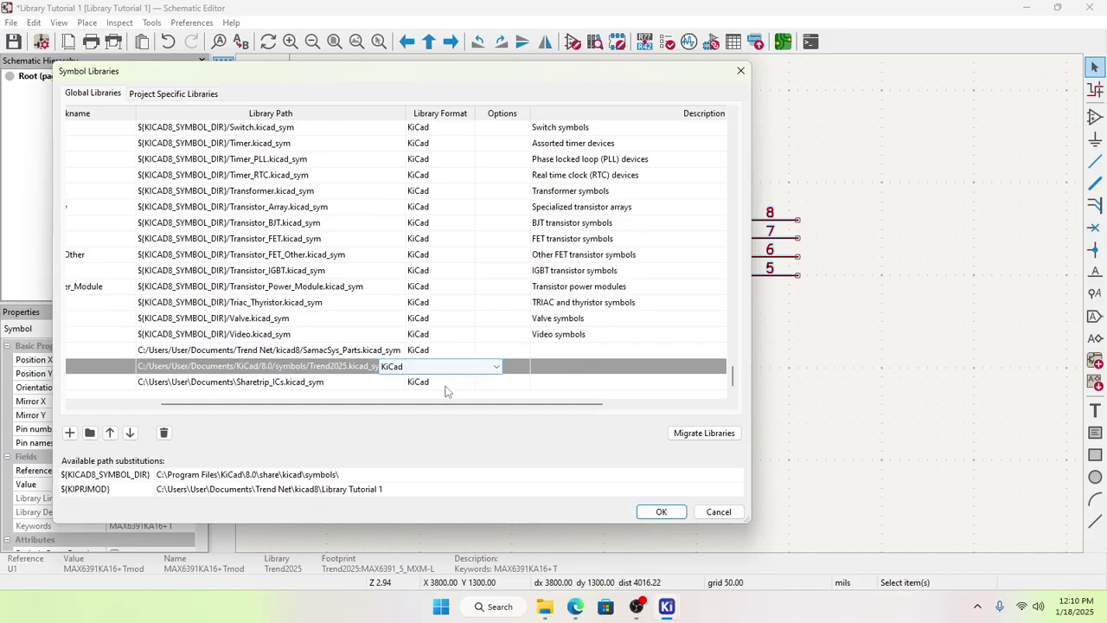
pyautogui.click(450, 383)
pyautogui.click(611, 364)
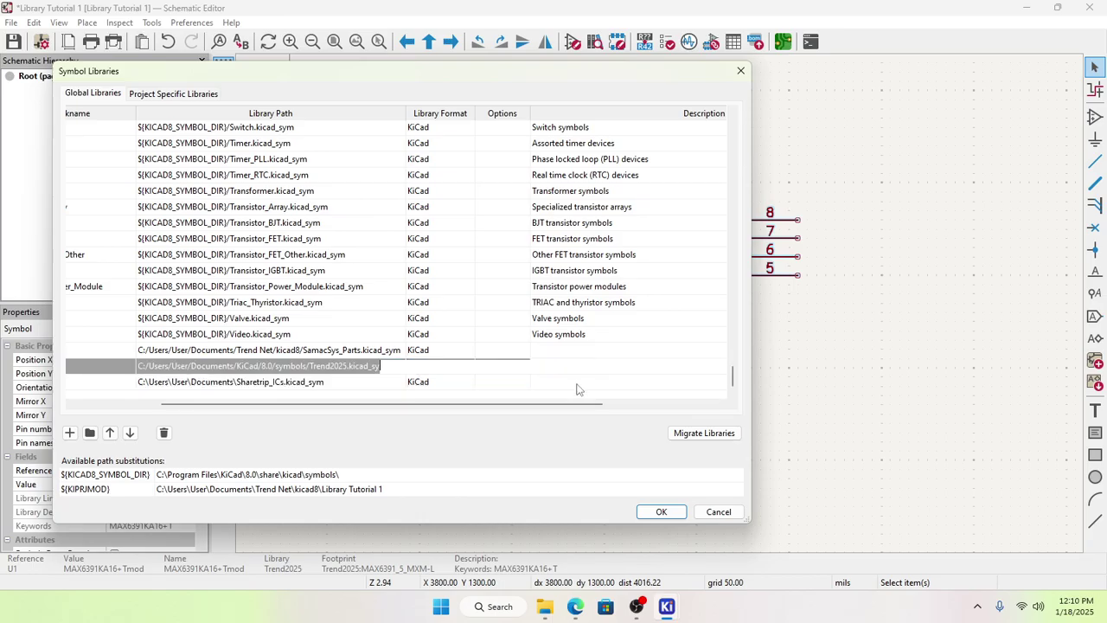
pyautogui.click(578, 388)
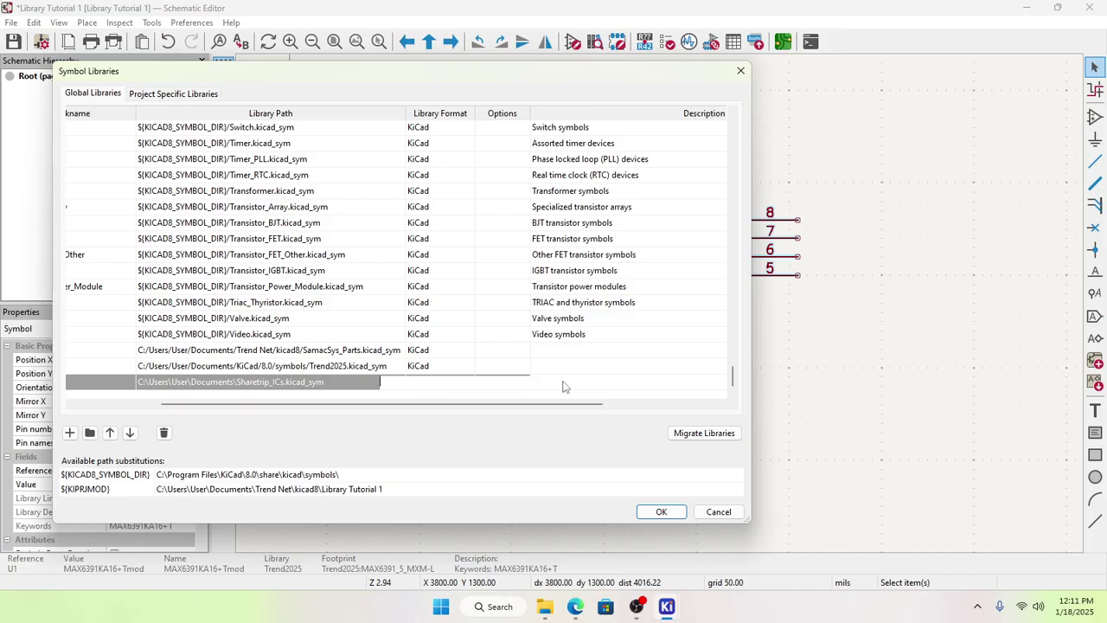
pyautogui.moveTo(499, 404); pyautogui.dragTo(613, 398)
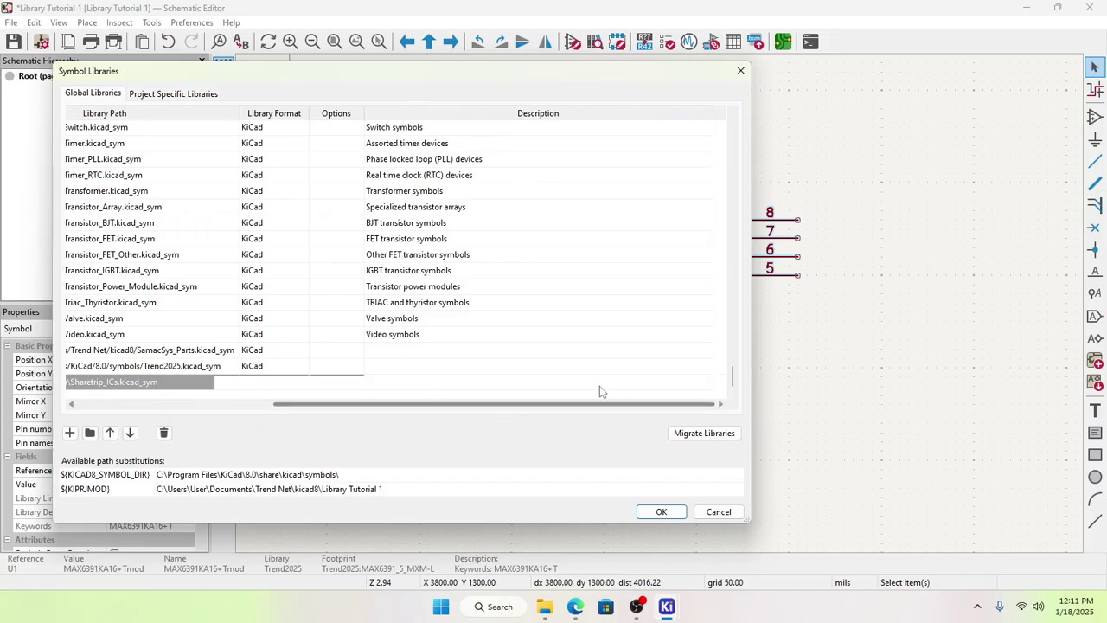
pyautogui.click(599, 384)
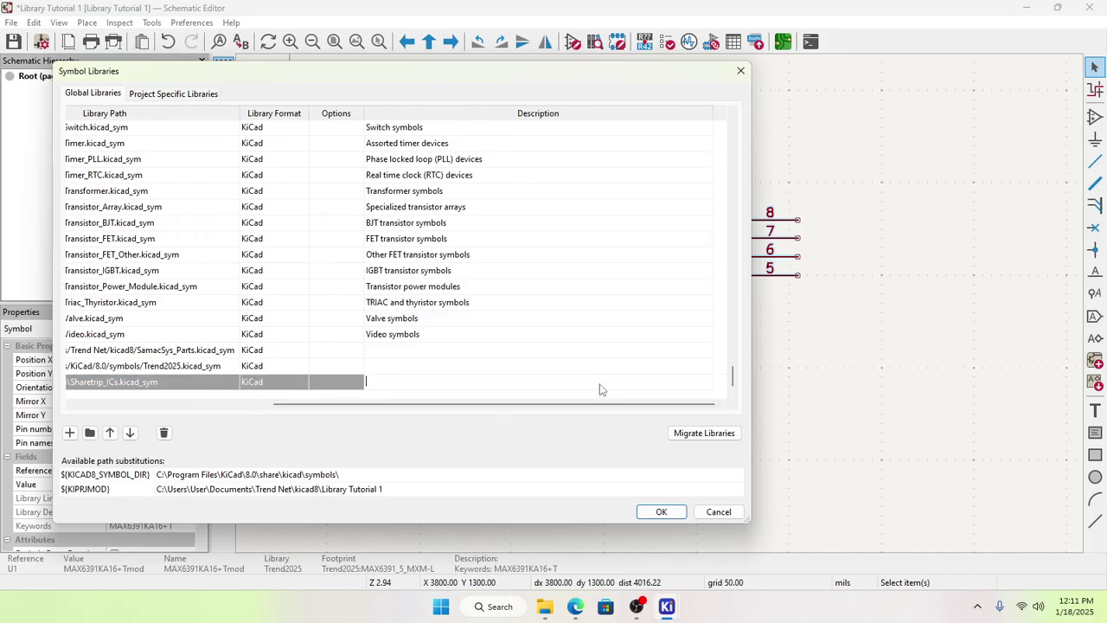
pyautogui.write('Custom ICs')
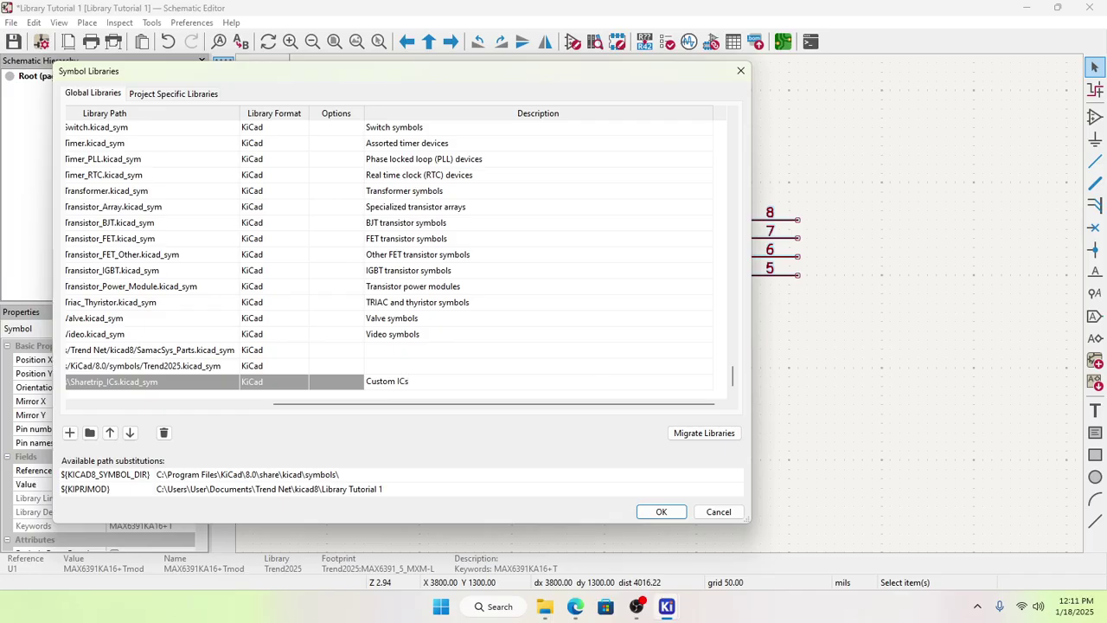
pyautogui.click(654, 512)
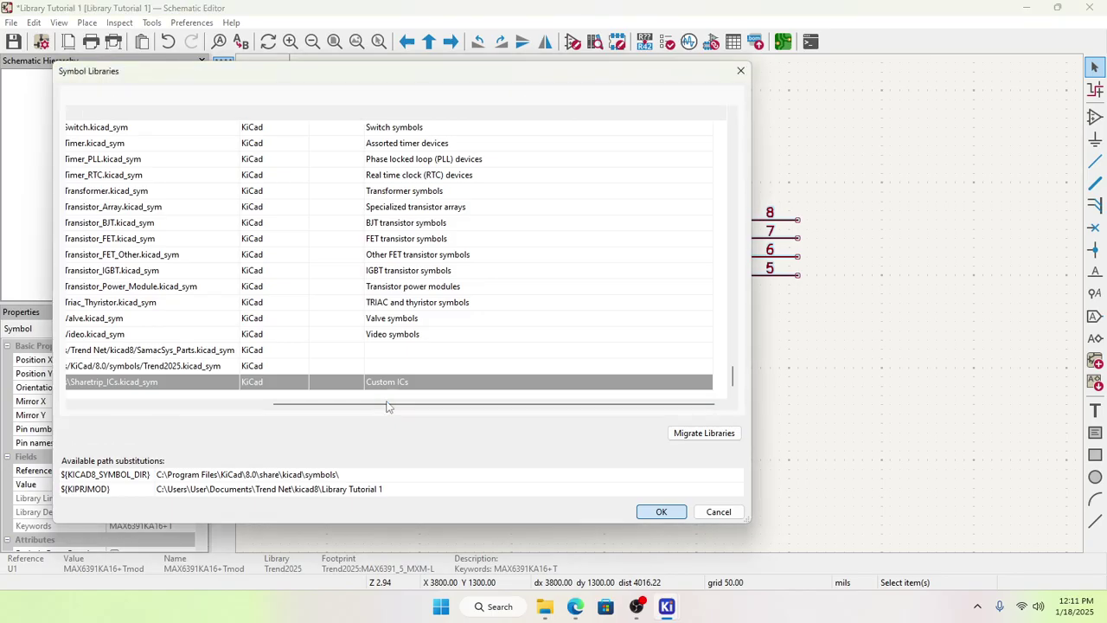
pyautogui.click(660, 512)
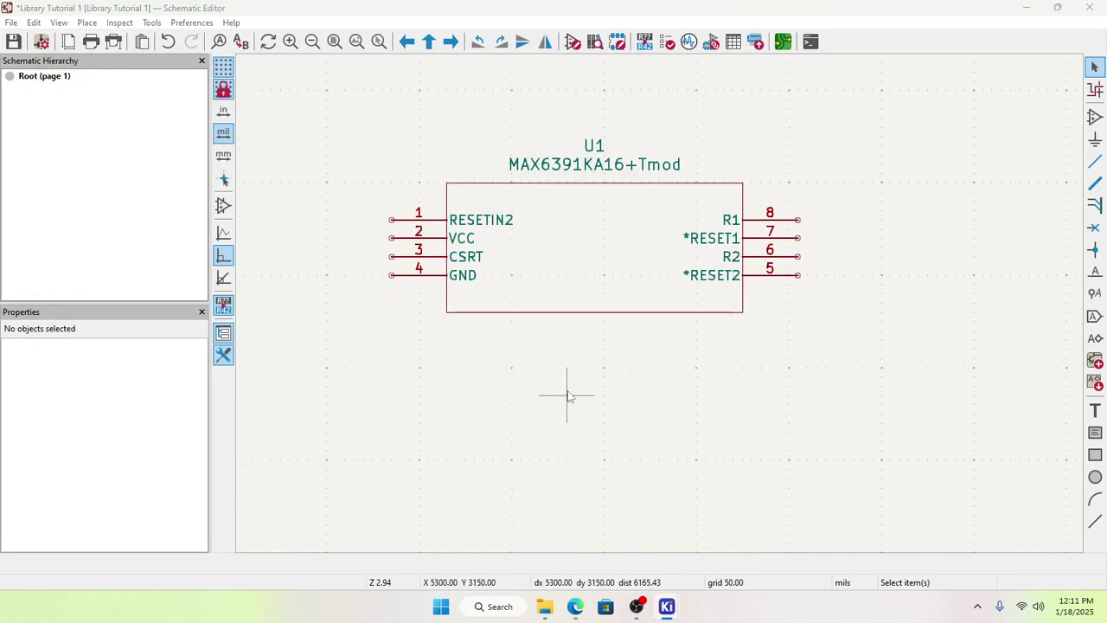
# Step: Check the symbol properties of U1 without changing them, and delete the symbol from the schematic
pyautogui.click(596, 250)
pyautogui.rightClick(598, 249)
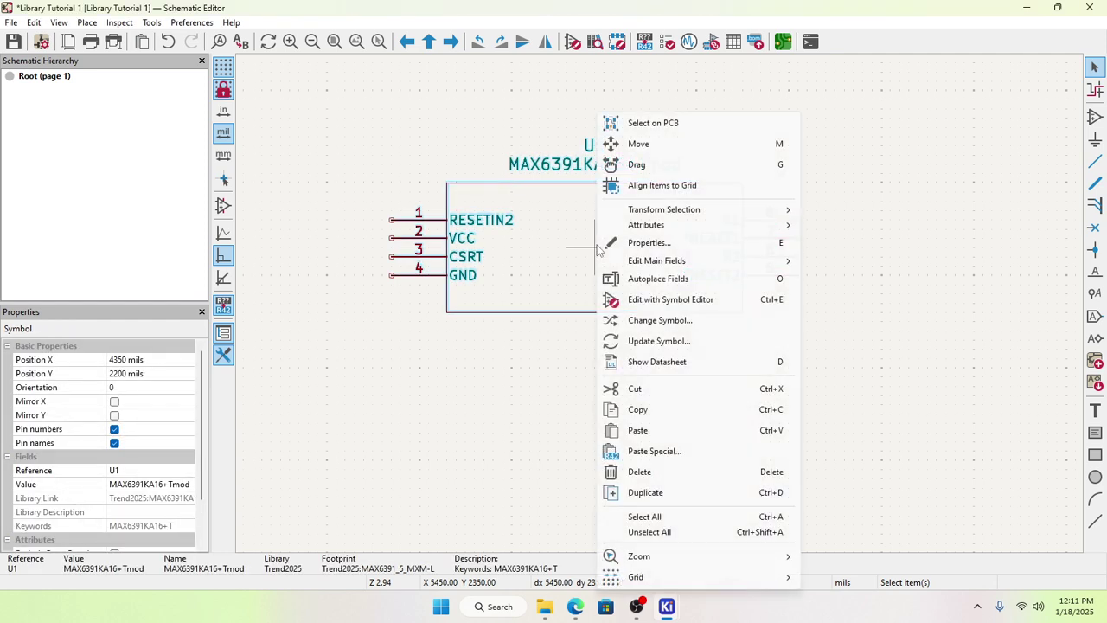
pyautogui.click(657, 243)
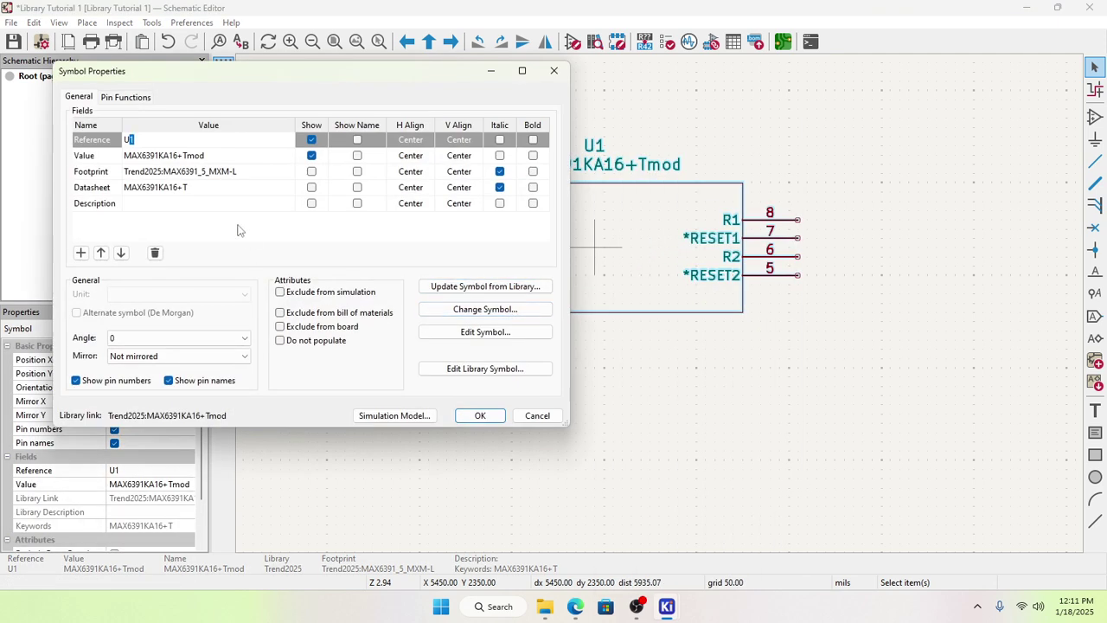
pyautogui.click(536, 415)
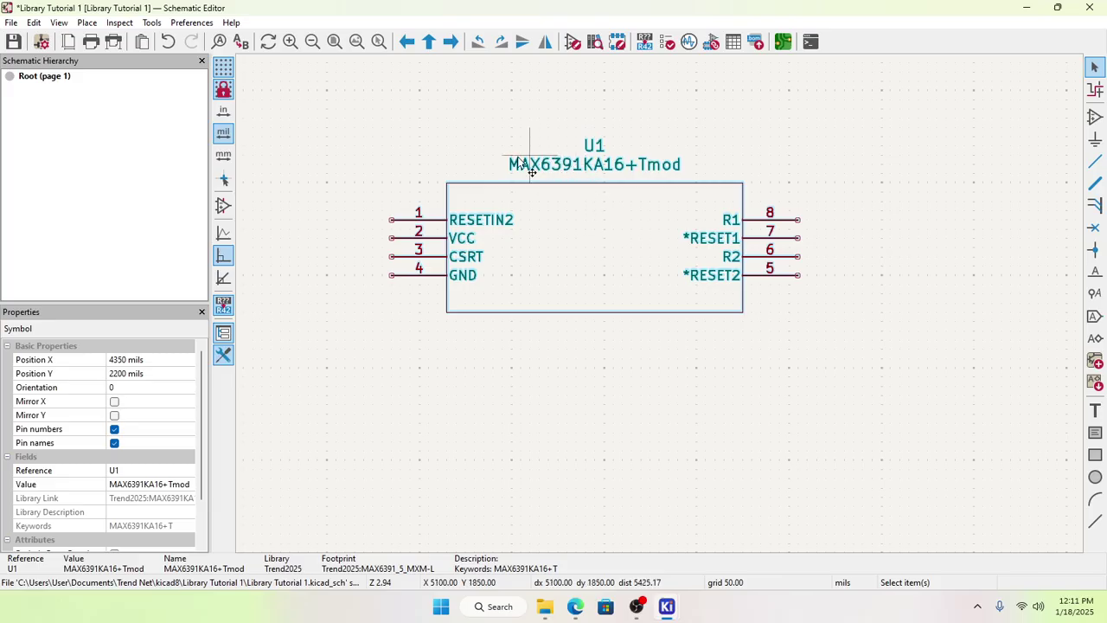
pyautogui.moveTo(363, 142); pyautogui.dragTo(946, 445)
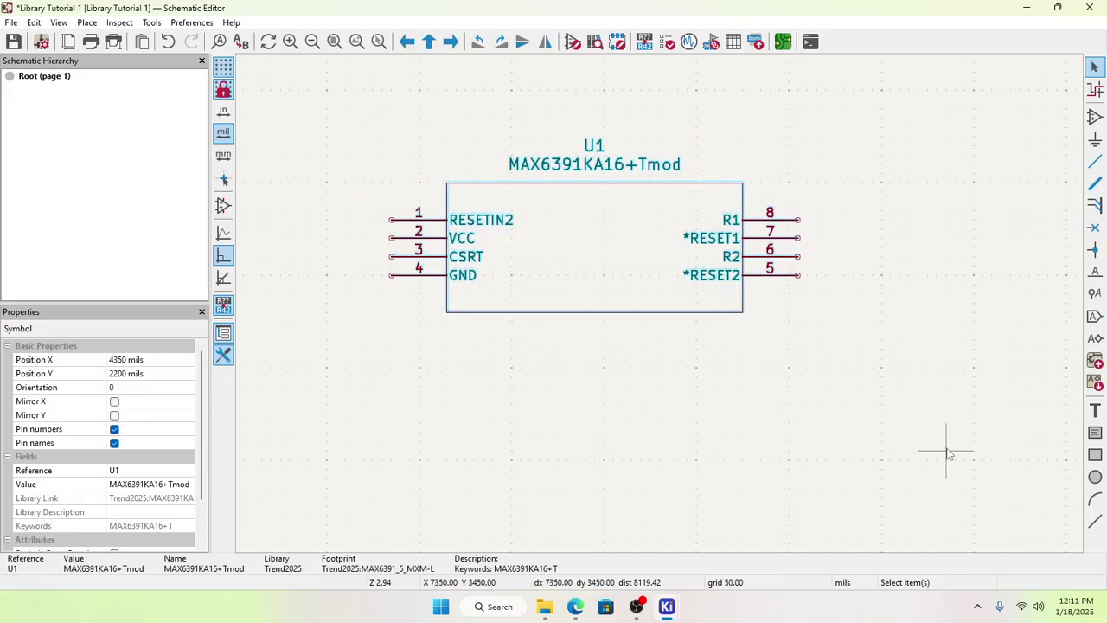
pyautogui.press('Delete')
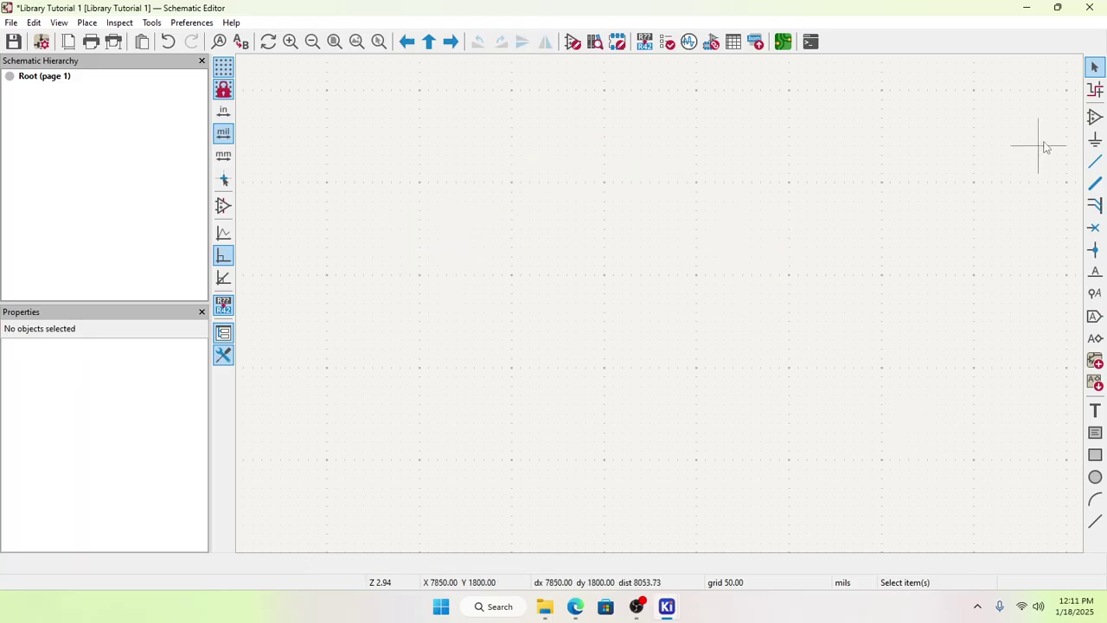
# Step: Check the symbol chooser for available symbols and inspect the global symbol libraries table, discarding any blank entry added there
pyautogui.click(1093, 116)
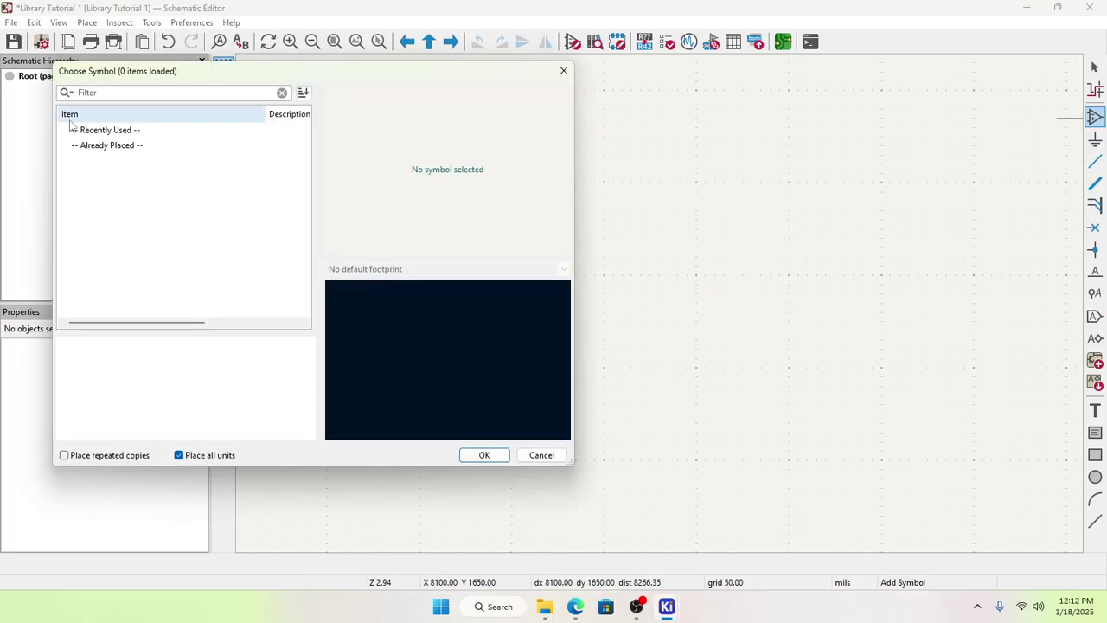
pyautogui.click(563, 70)
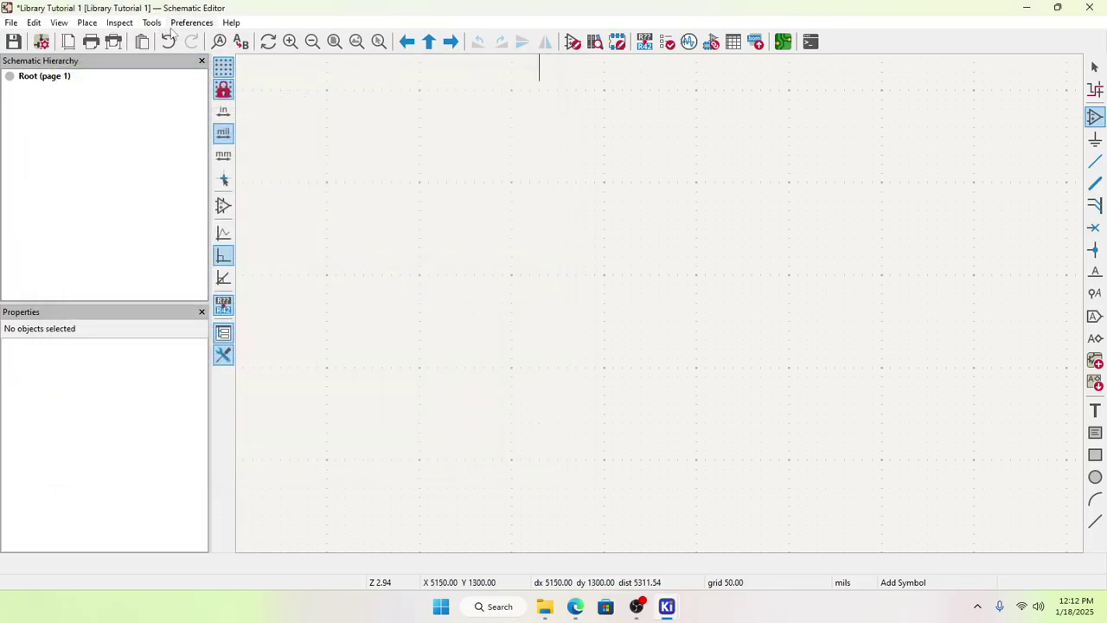
pyautogui.click(183, 24)
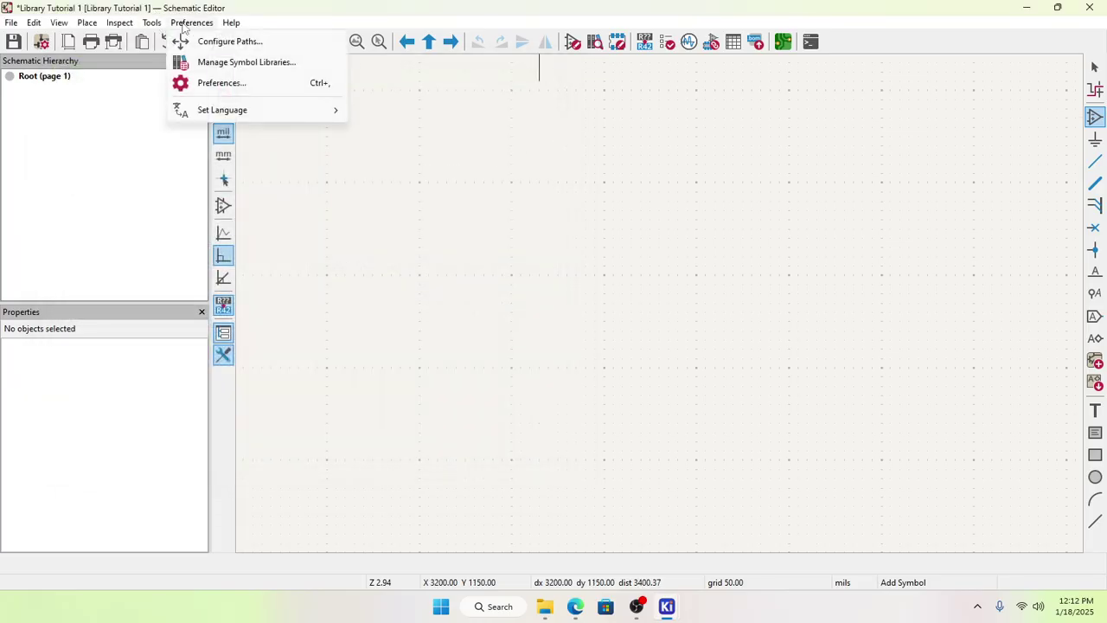
pyautogui.click(247, 61)
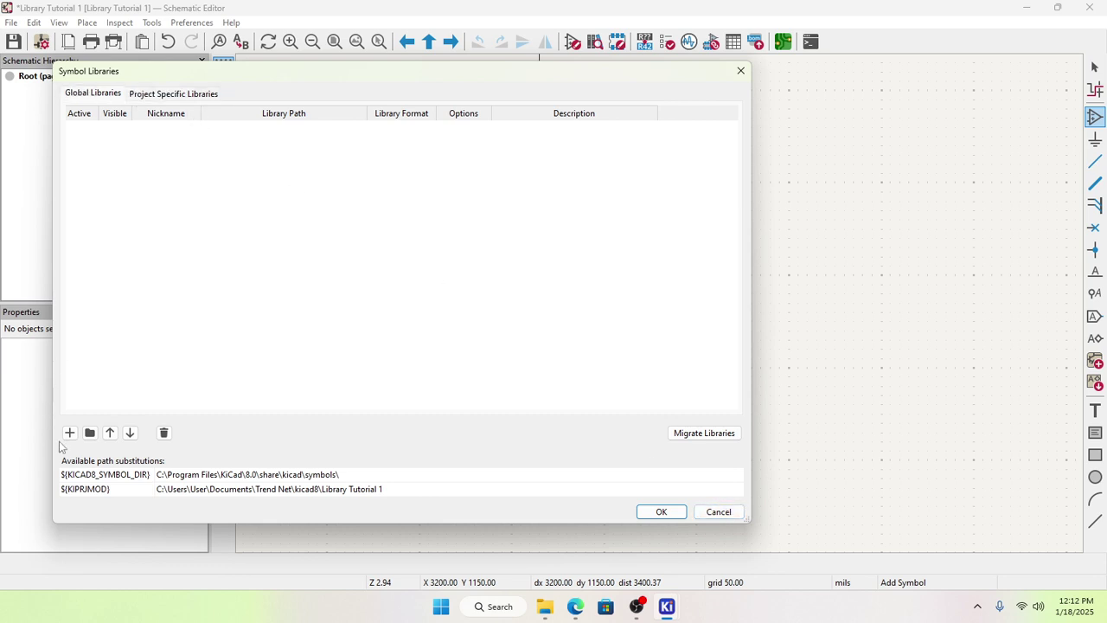
pyautogui.click(68, 435)
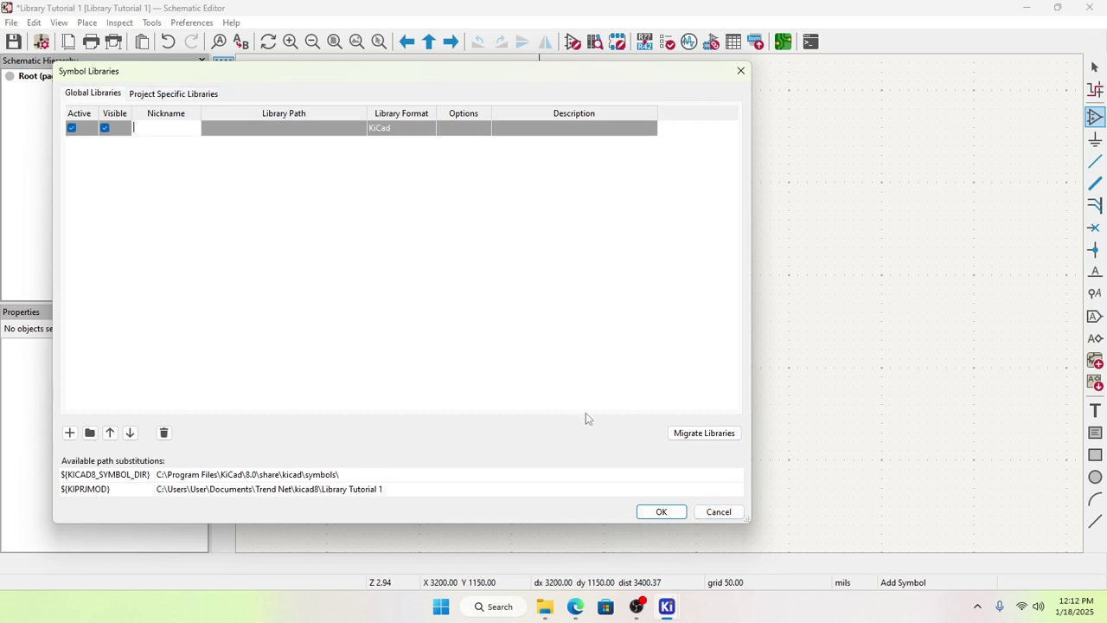
pyautogui.click(720, 513)
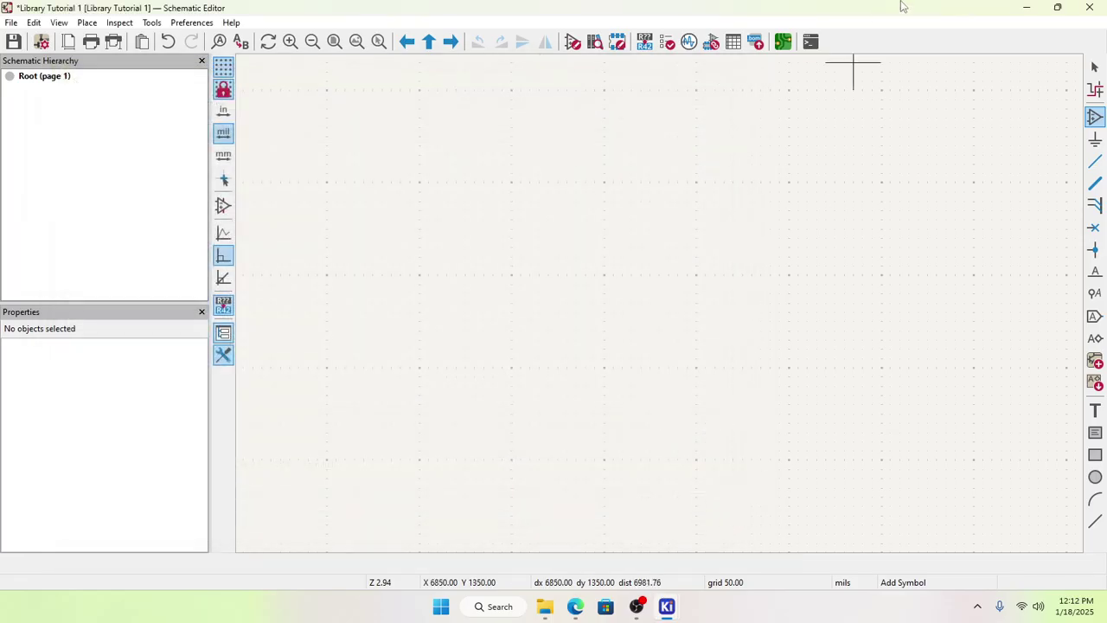
# Step: Close the Schematic Editor and the open Symbol Editor window
pyautogui.click(1092, 8)
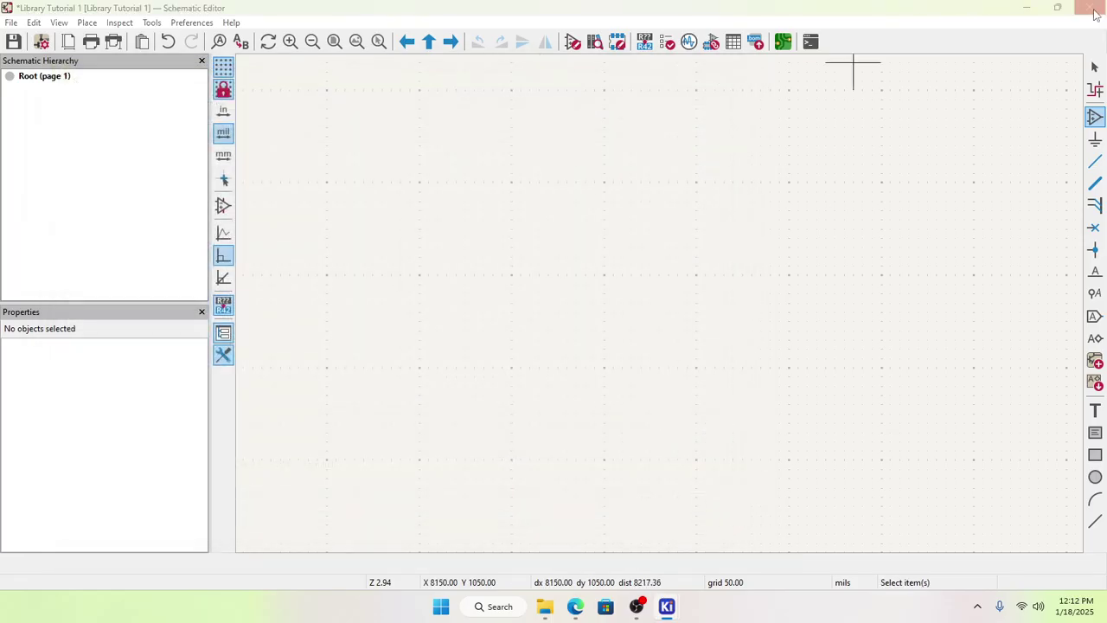
pyautogui.click(504, 314)
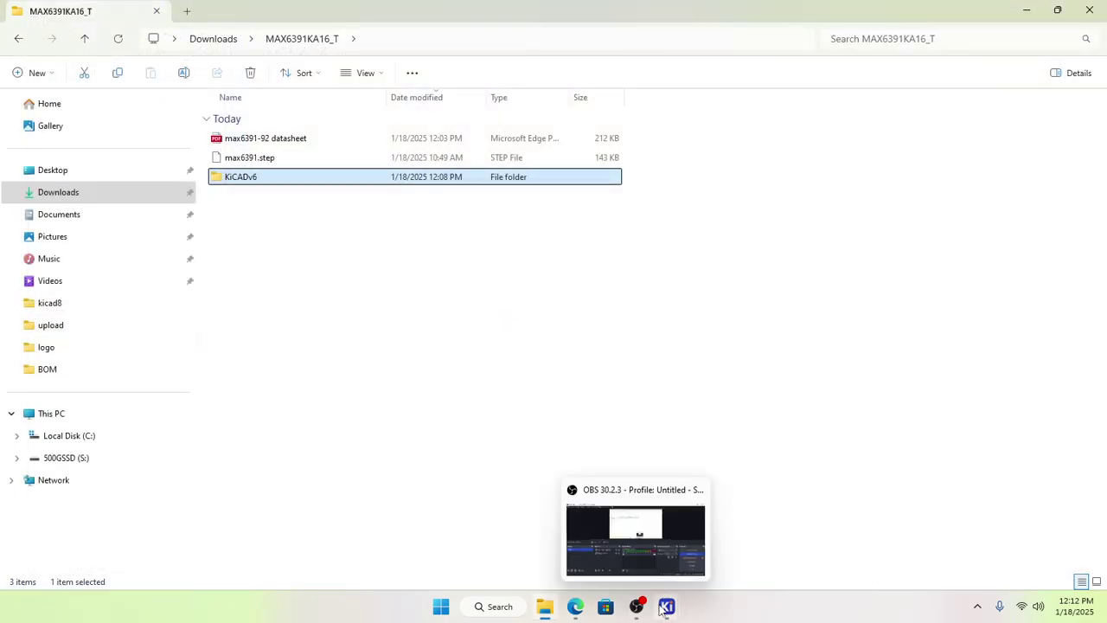
pyautogui.moveTo(665, 605)
pyautogui.click(719, 532)
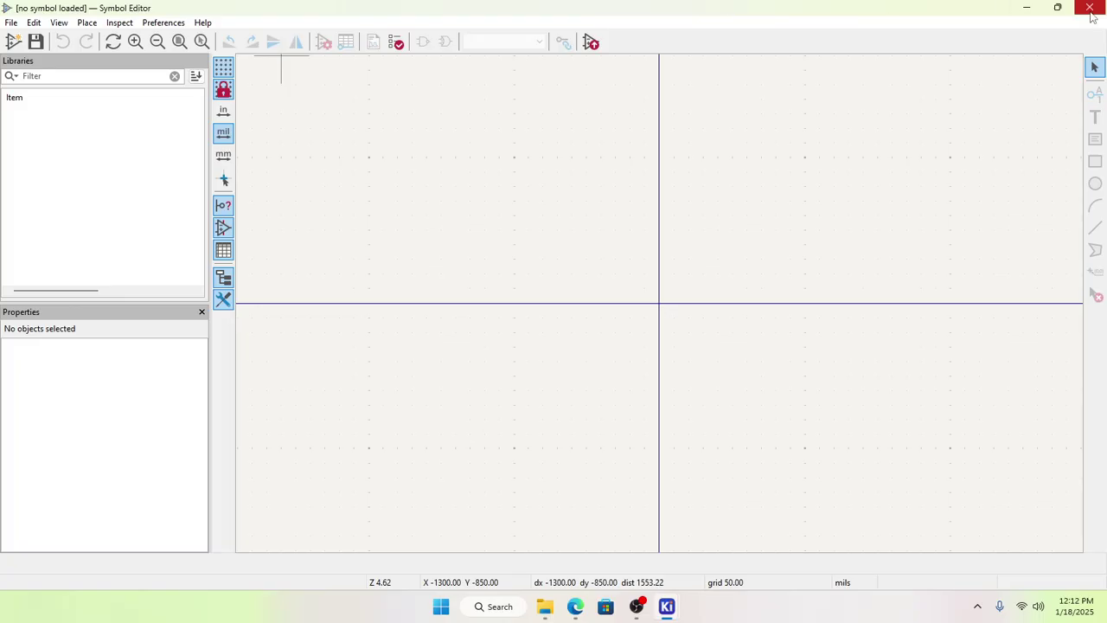
pyautogui.click(1093, 17)
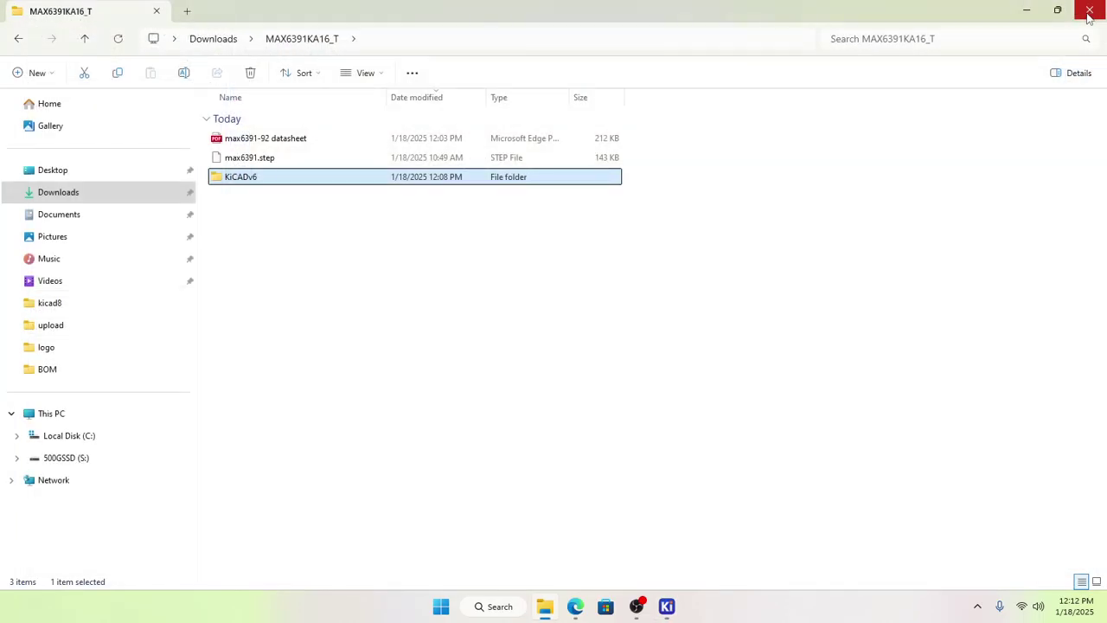
# Step: Reopen Library Tutorial 1.kicad_sch from the KiCad project window, set the schematic aside and open the Footprint Editor
pyautogui.click(666, 606)
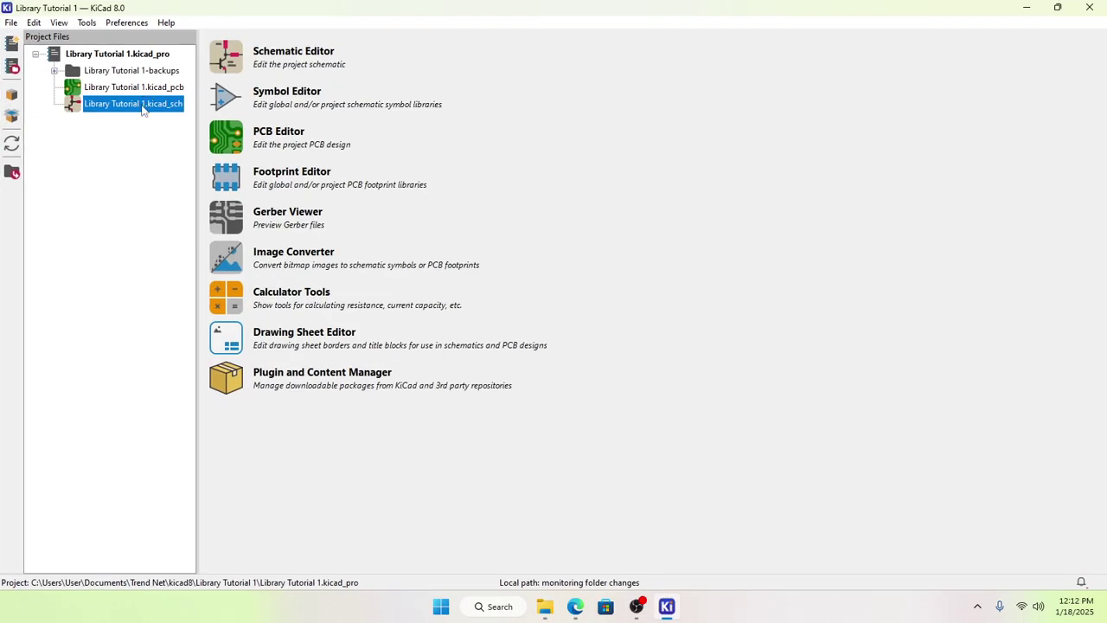
pyautogui.doubleClick(139, 104)
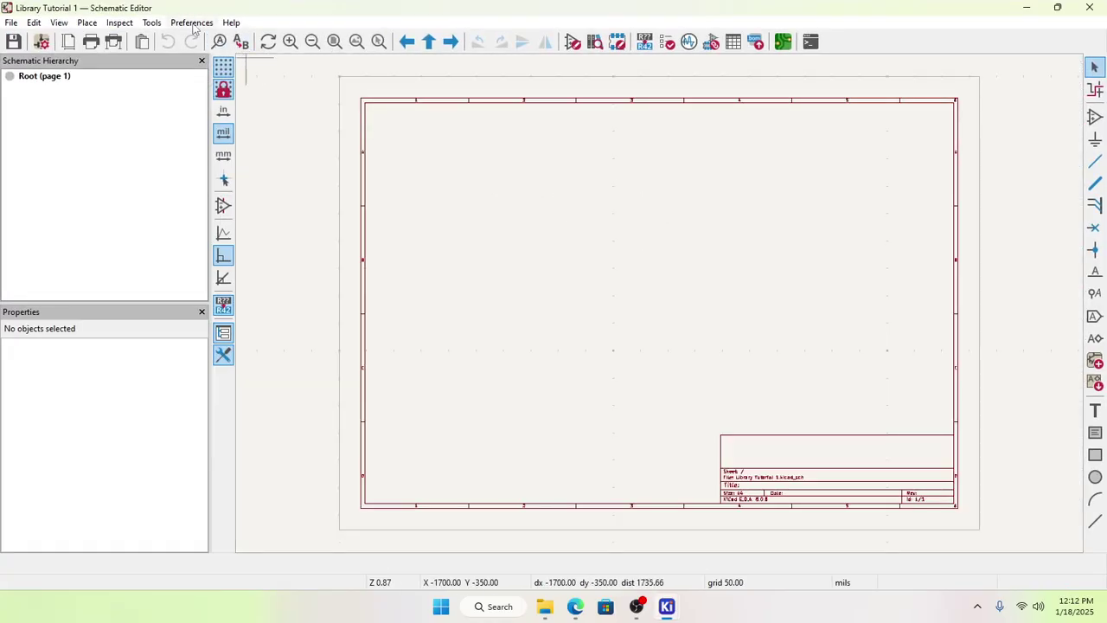
pyautogui.click(1027, 7)
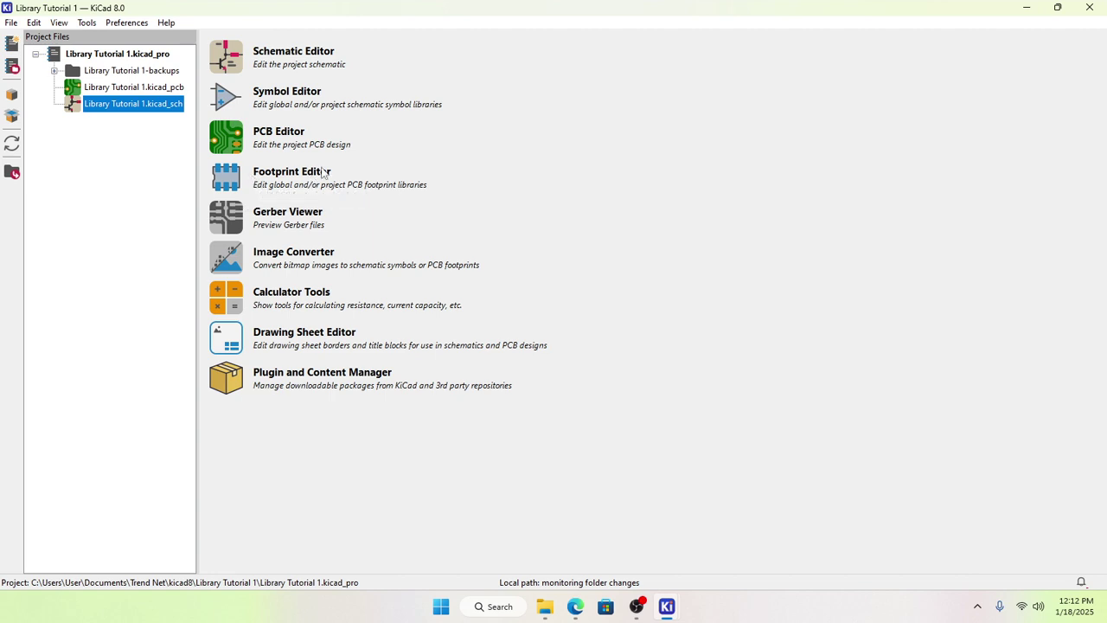
pyautogui.click(241, 185)
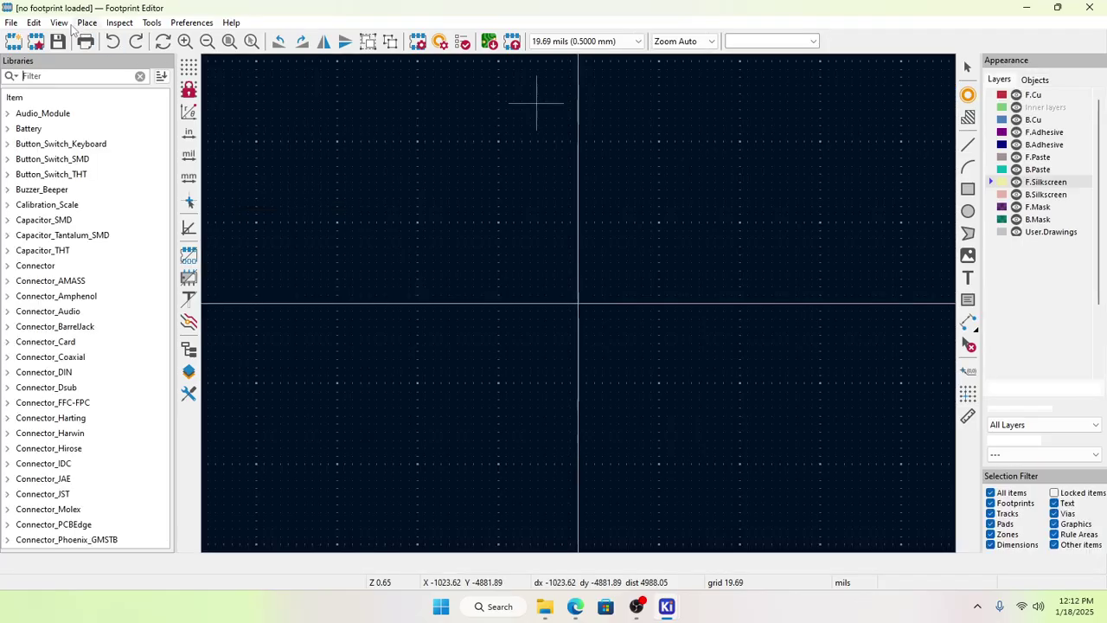
pyautogui.click(11, 22)
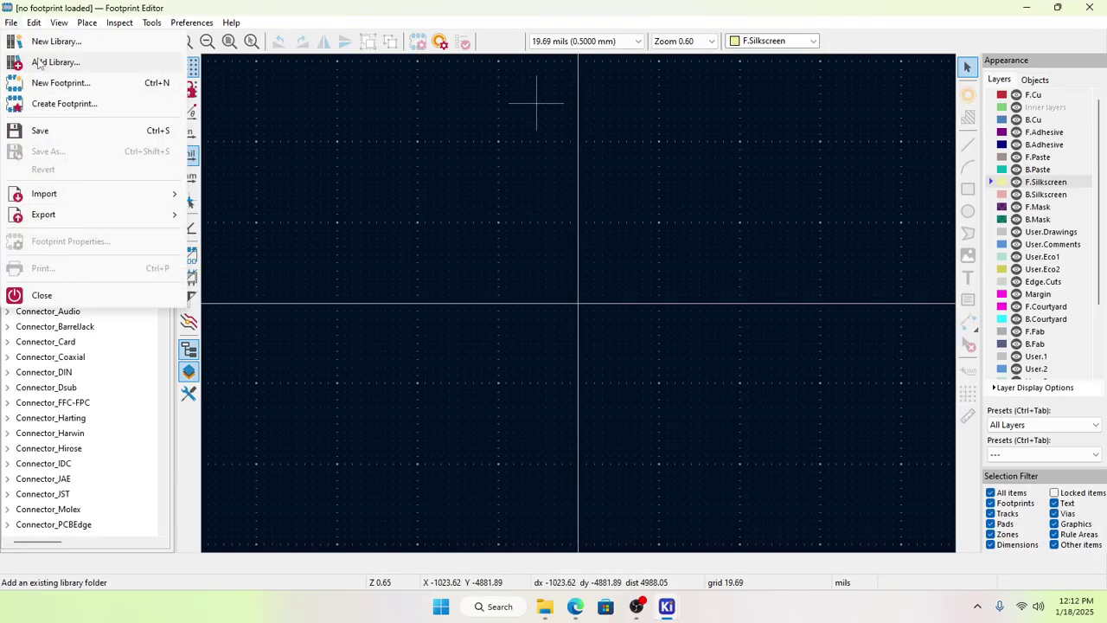
pyautogui.click(53, 42)
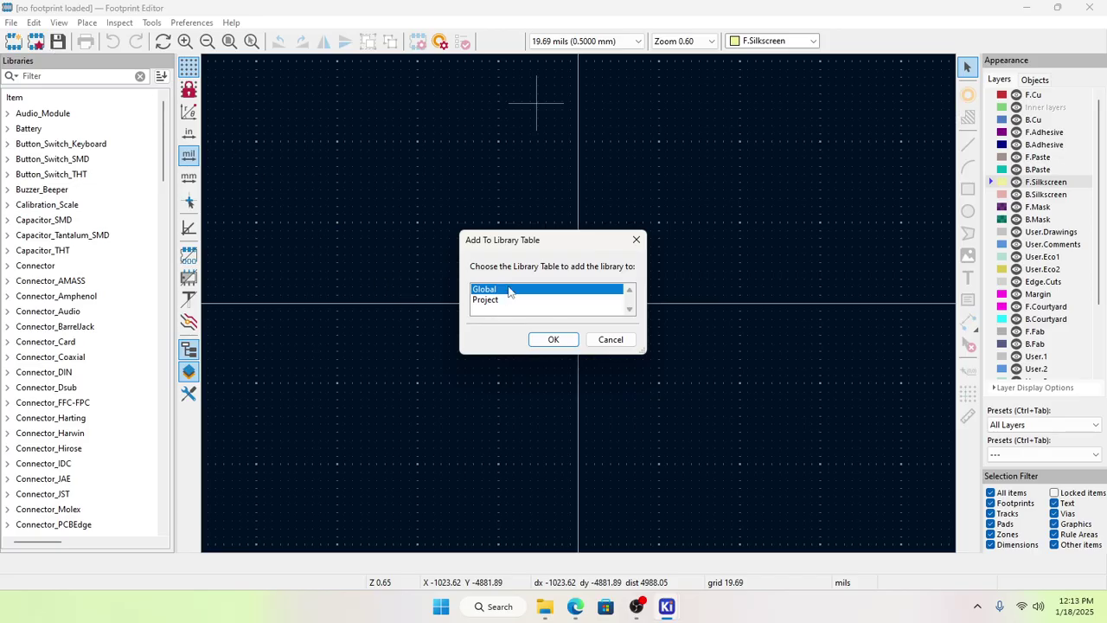
pyautogui.click(551, 340)
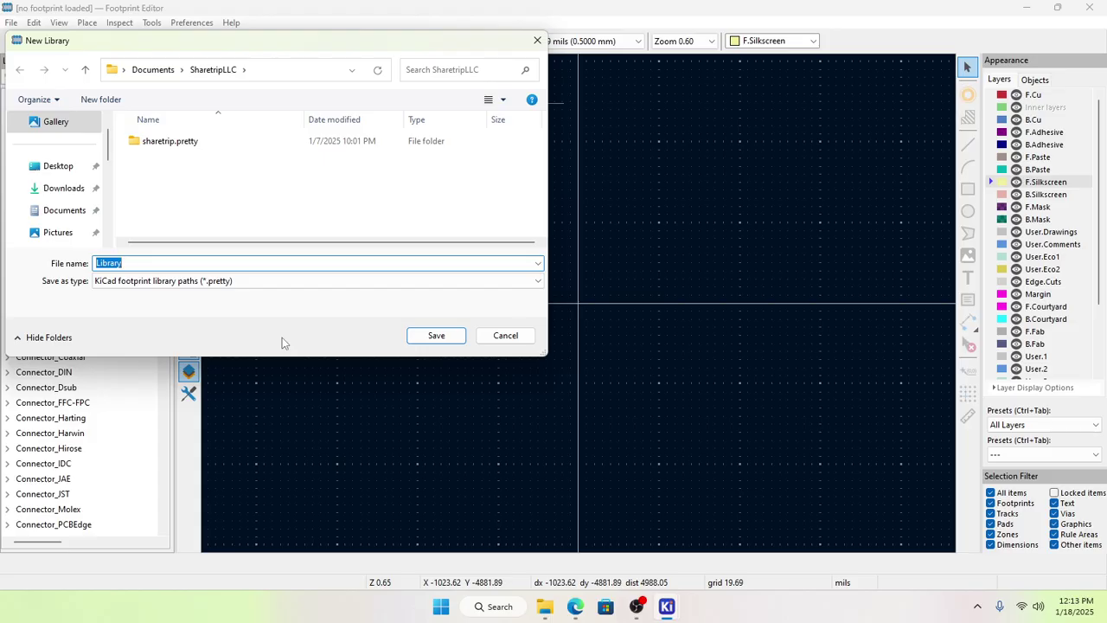
pyautogui.click(184, 145)
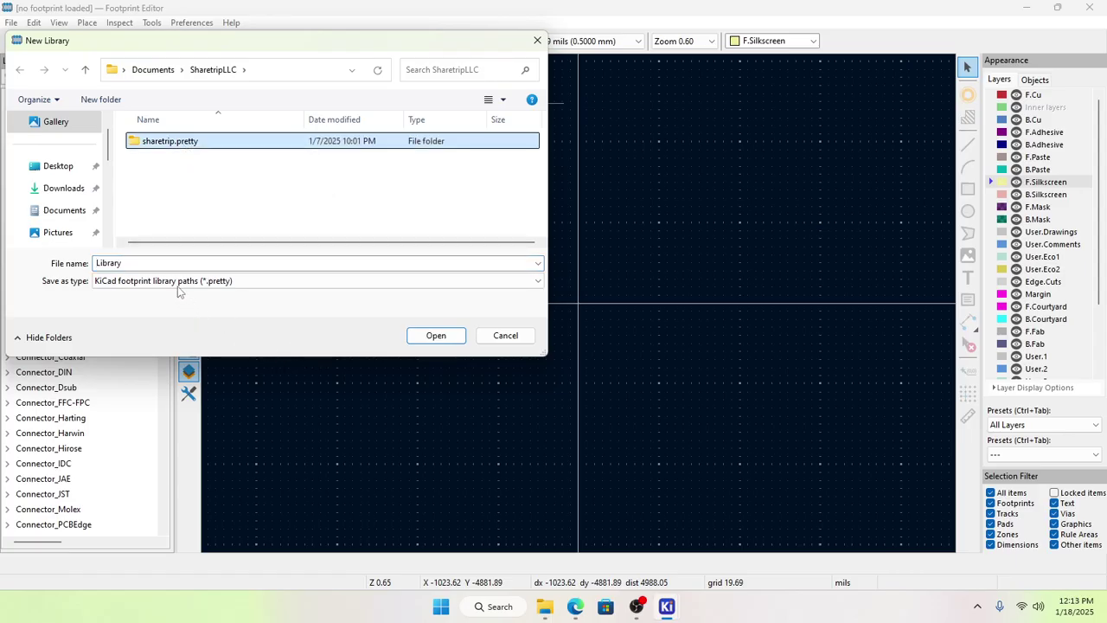
pyautogui.click(164, 71)
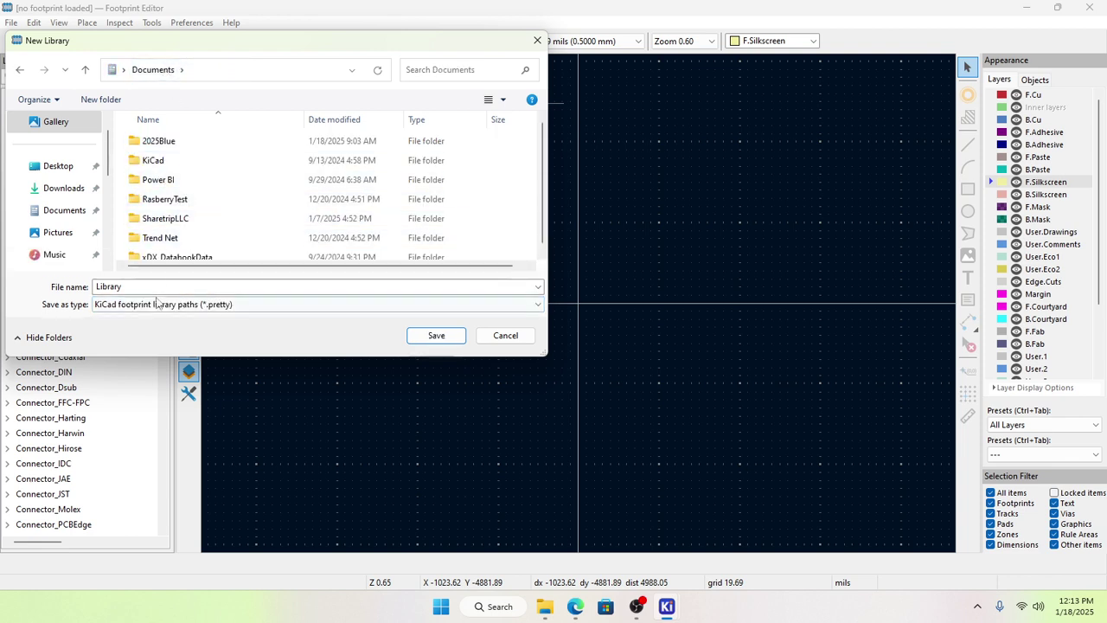
pyautogui.click(506, 335)
# Step: Create a new global footprint library named sharetrip_IC in the Documents > SharetripLLC folder
pyautogui.click(11, 23)
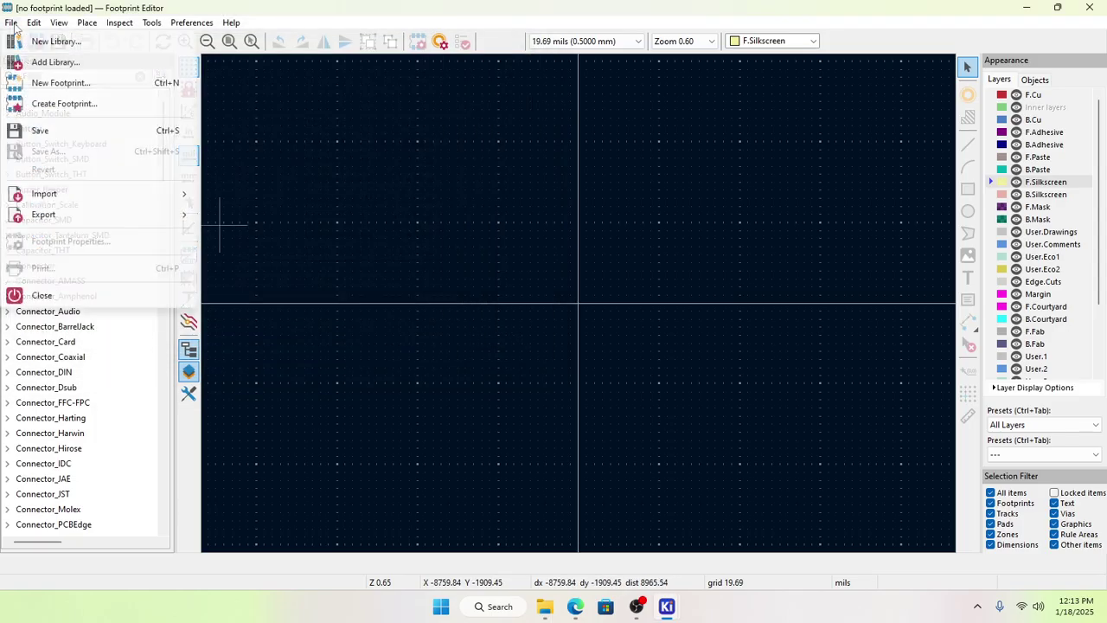
pyautogui.click(57, 62)
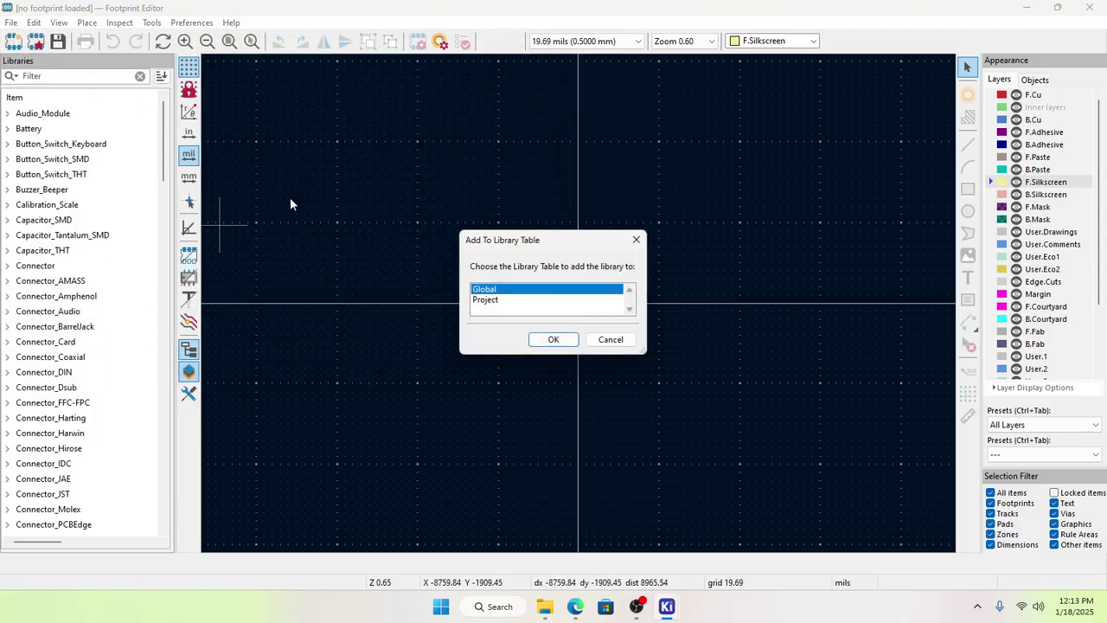
pyautogui.click(551, 339)
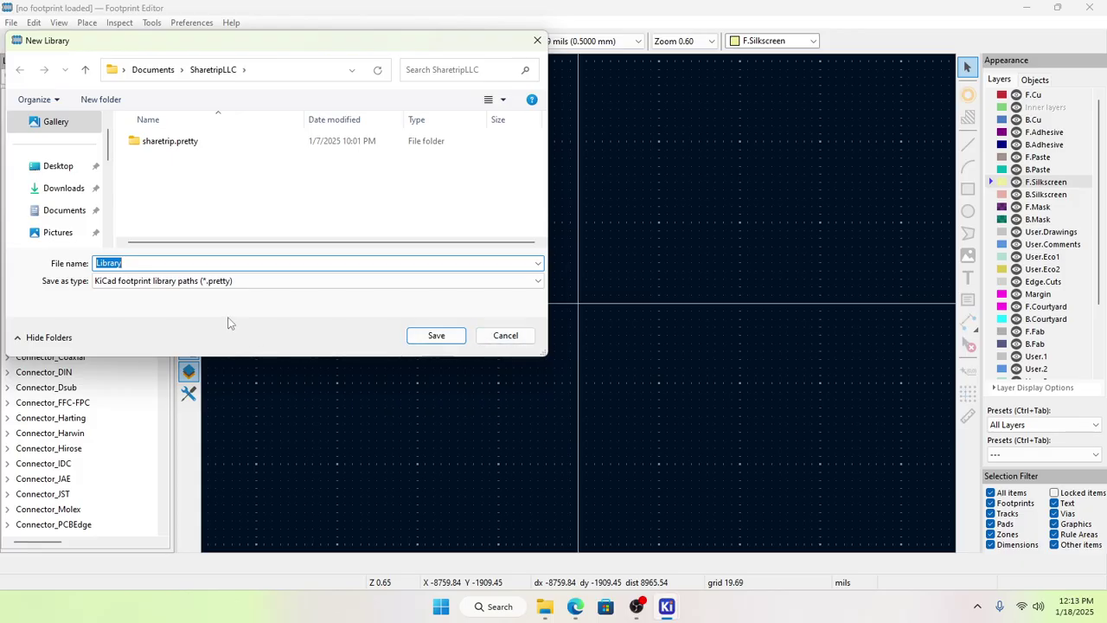
pyautogui.write('sh')
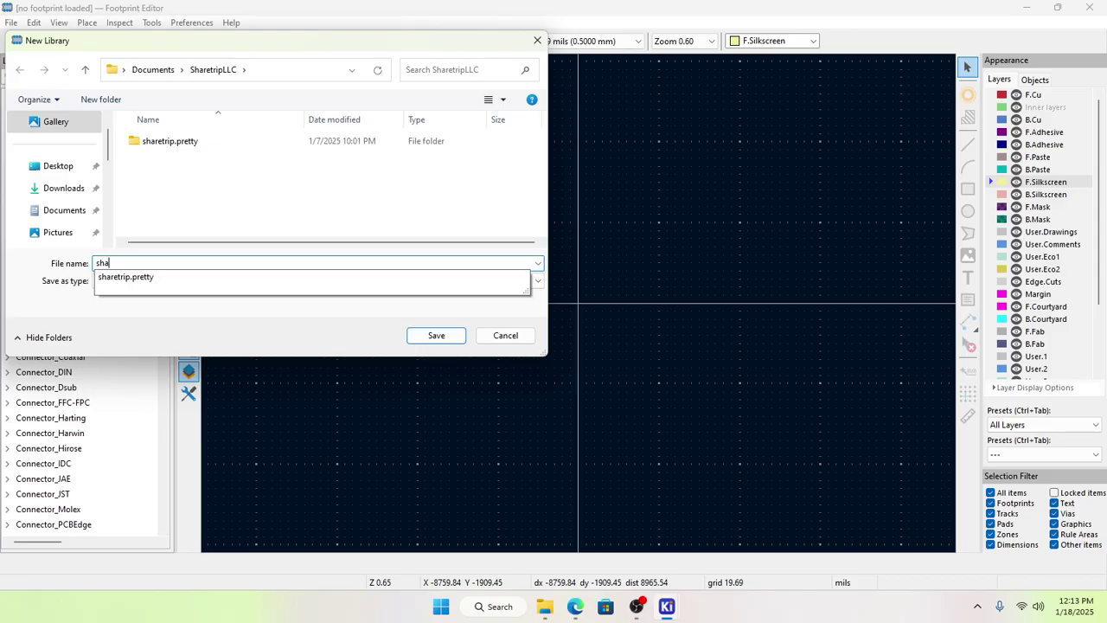
pyautogui.write('aretrip_l')
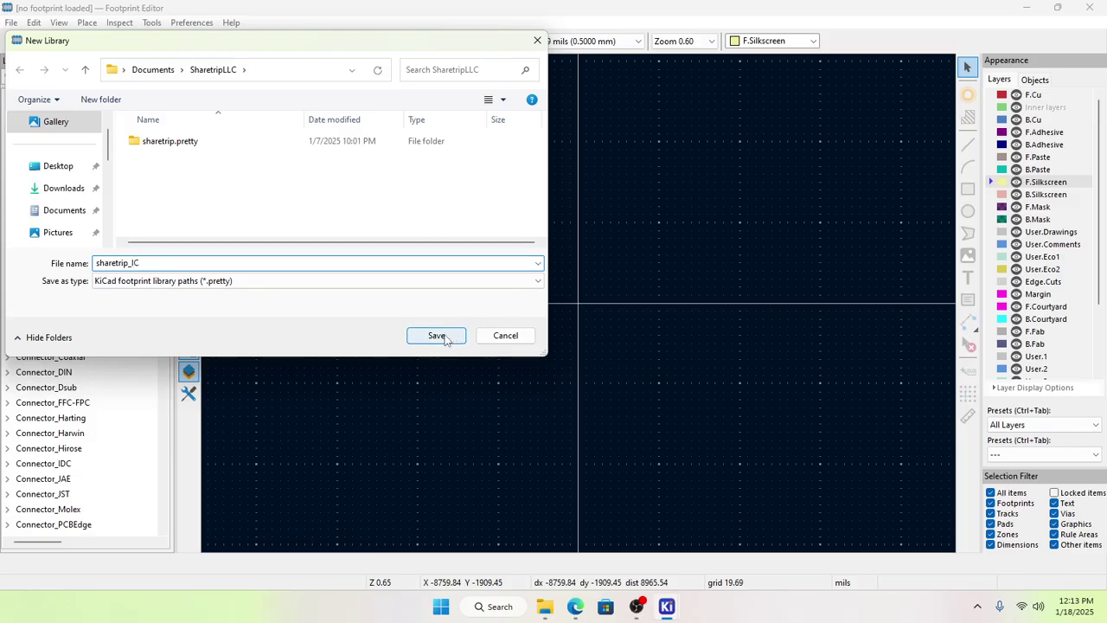
pyautogui.click(437, 335)
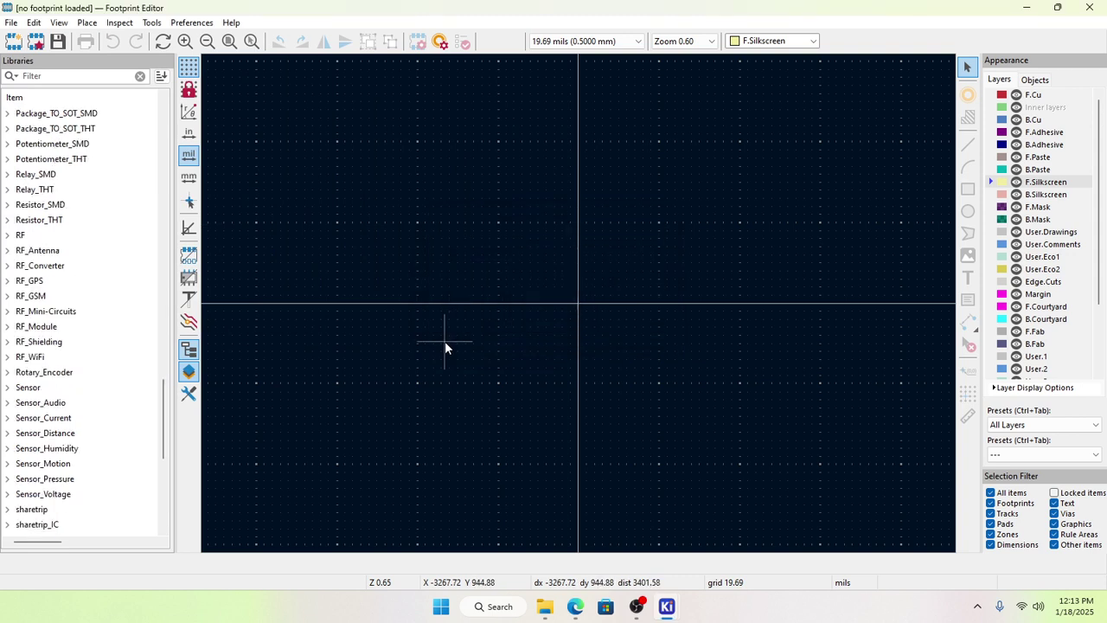
# Step: Examine the contents of the sharetrip and sharetrip_IC footprint libraries and look through the rest of the library list
pyautogui.click(7, 510)
pyautogui.scroll(-3, 11, 506)
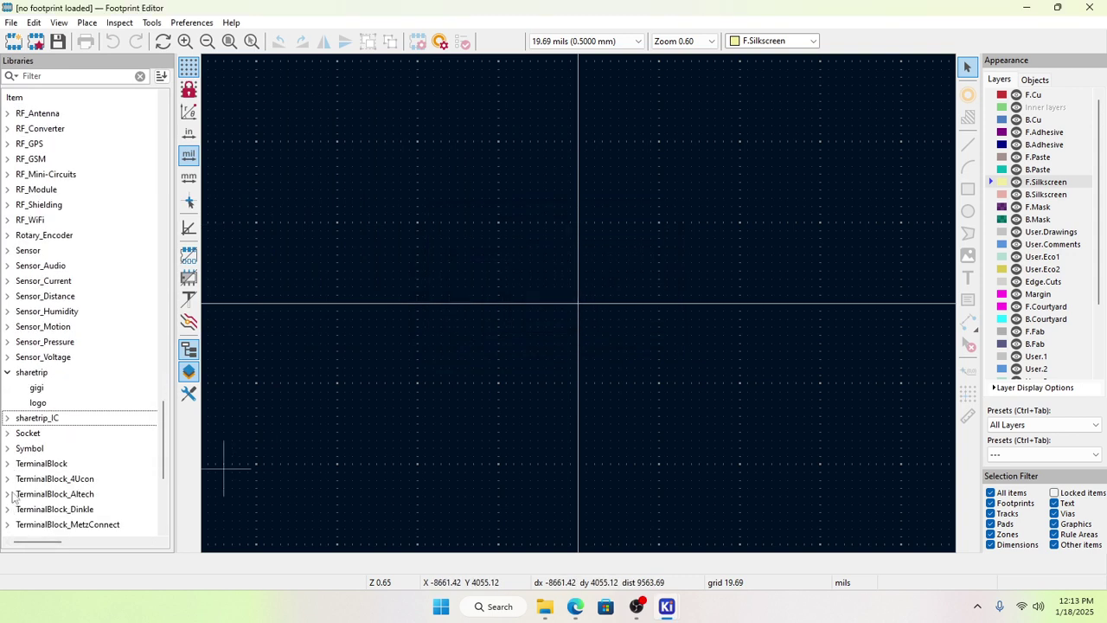
pyautogui.click(7, 372)
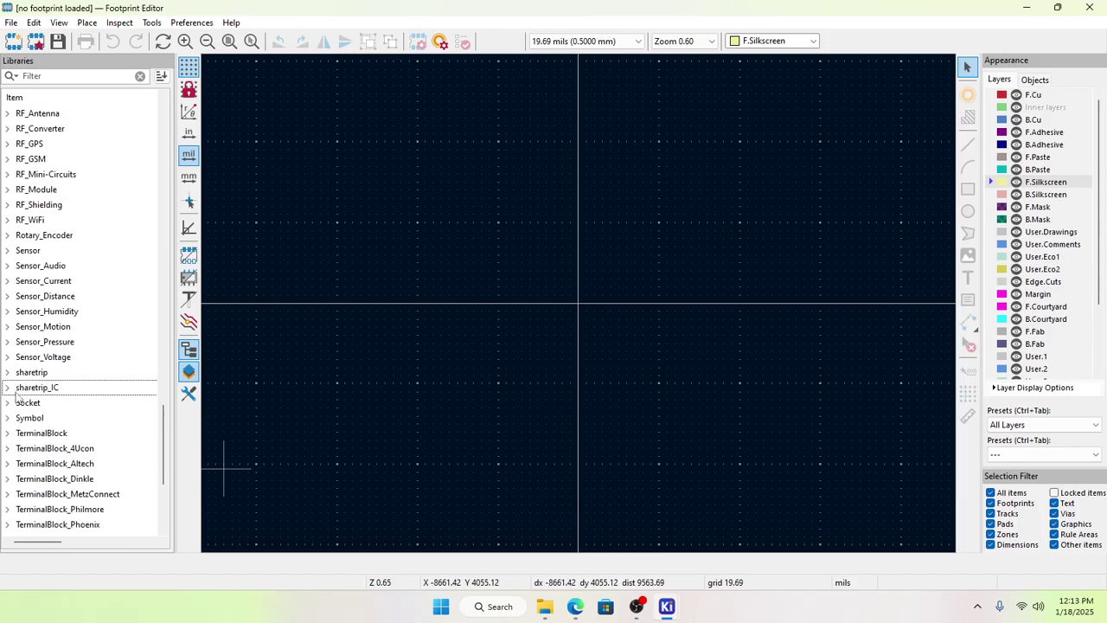
pyautogui.click(7, 389)
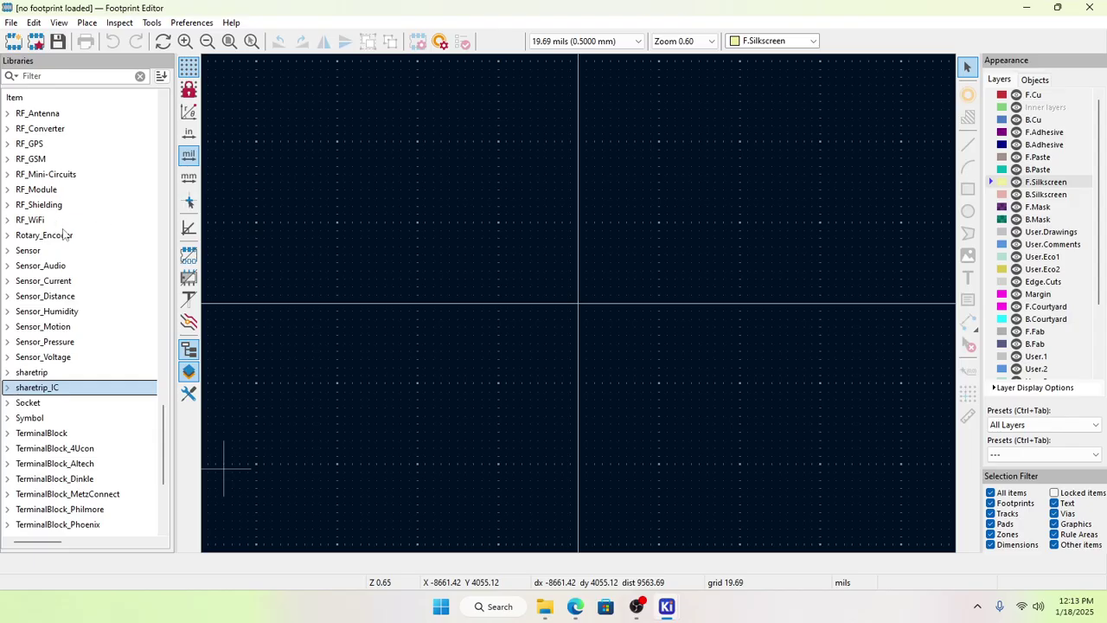
pyautogui.scroll(3, 138, 380)
pyautogui.scroll(-7, 142, 381)
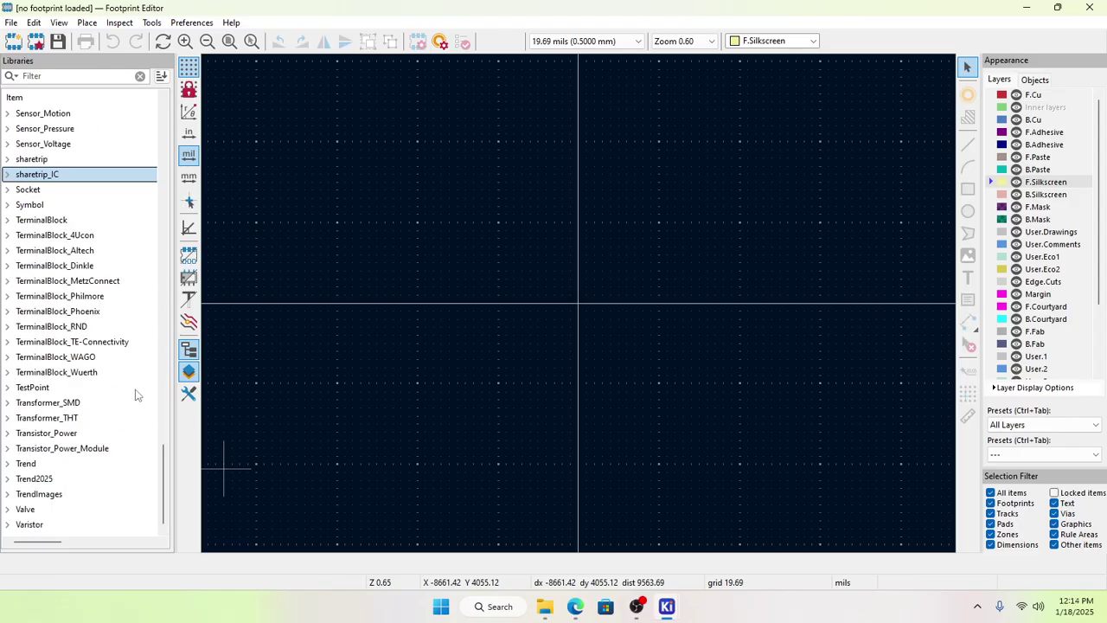
pyautogui.scroll(15, 123, 413)
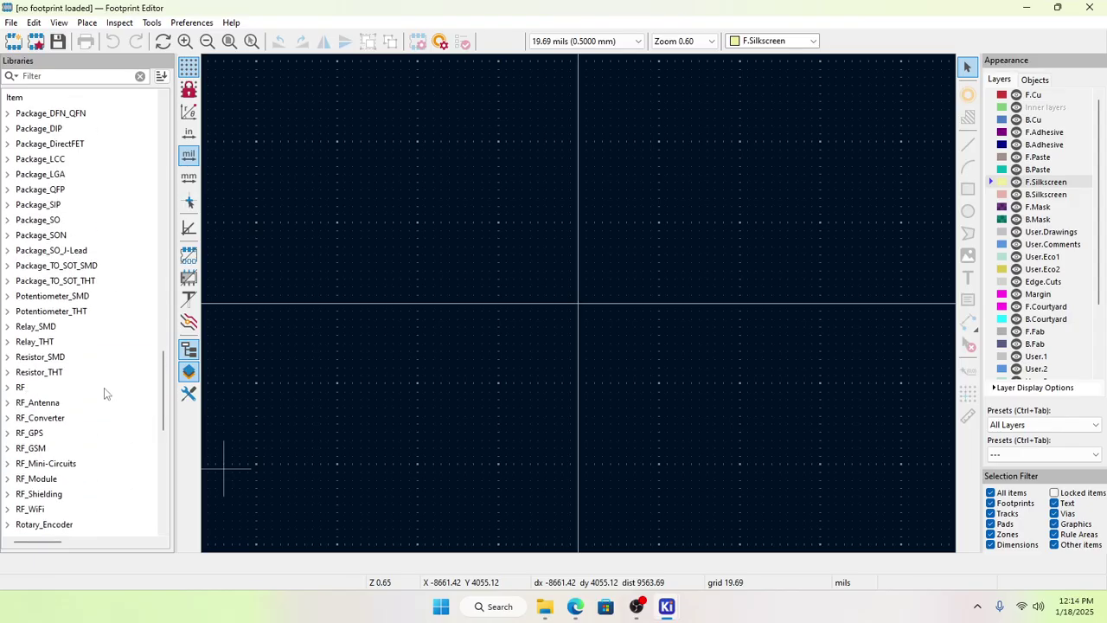
pyautogui.scroll(13, 71, 153)
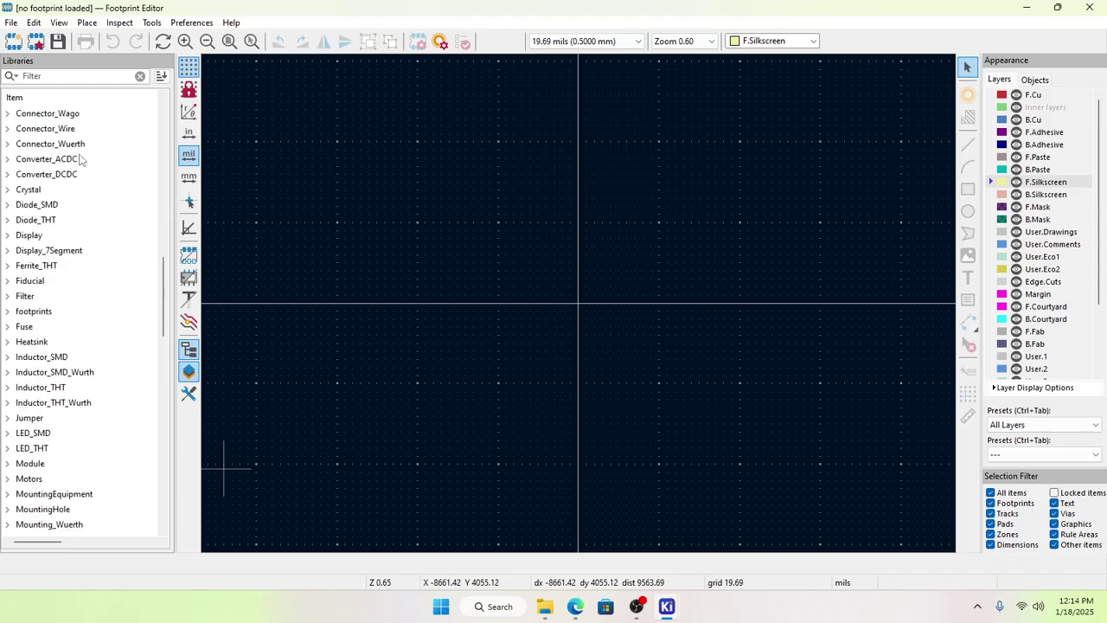
pyautogui.scroll(13, 99, 170)
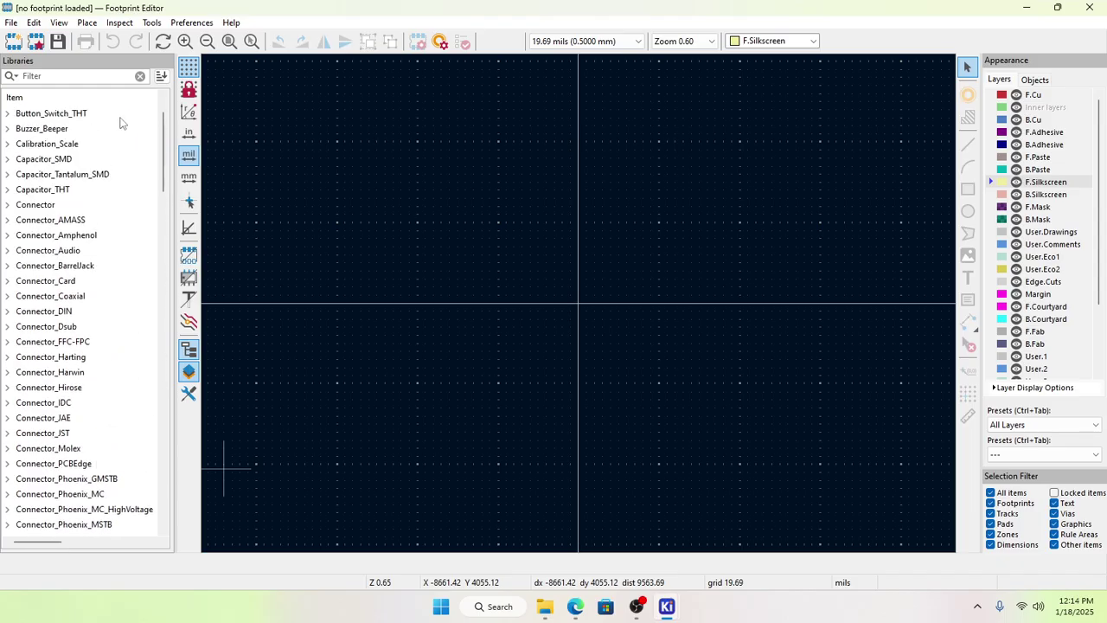
# Step: Set the Footprint Editor aside, check the library list in the Symbol Editor and close that editor
pyautogui.click(1026, 7)
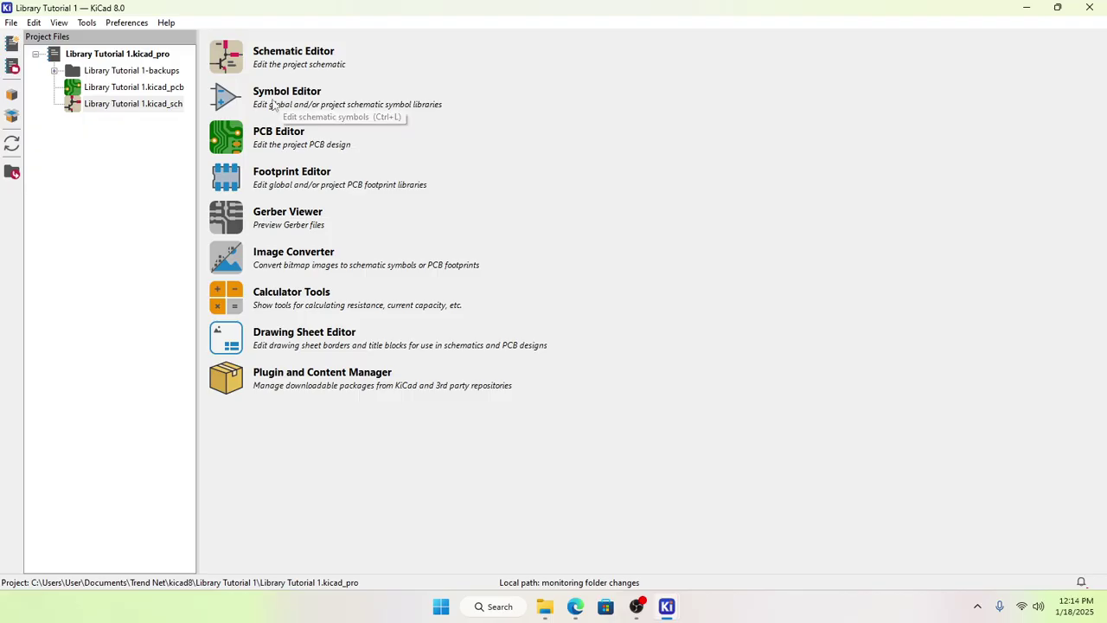
pyautogui.click(229, 98)
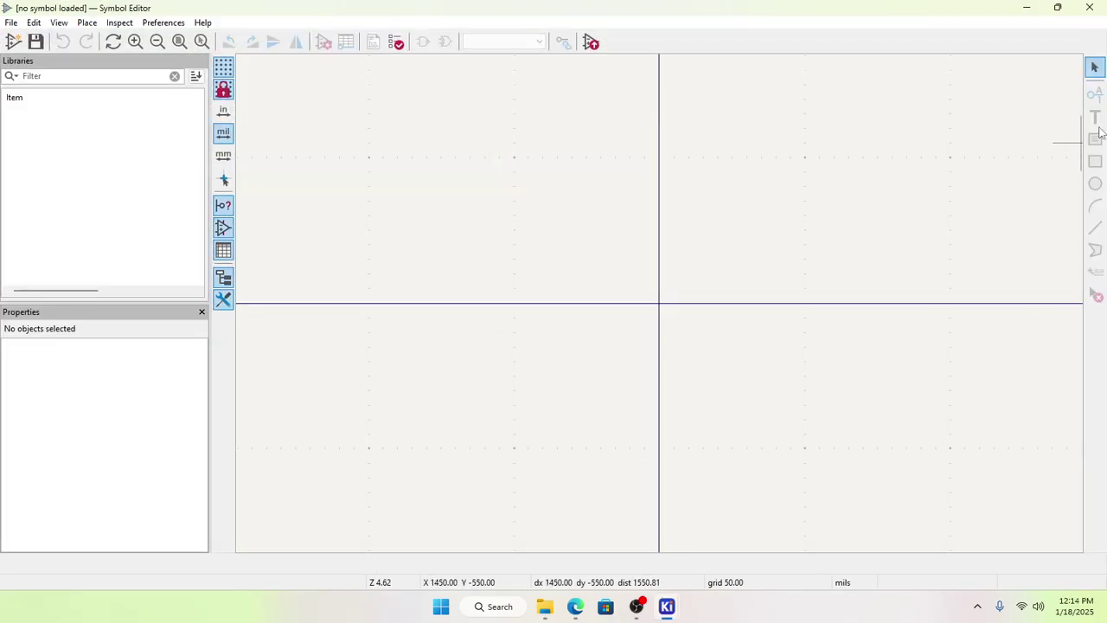
pyautogui.click(1102, 8)
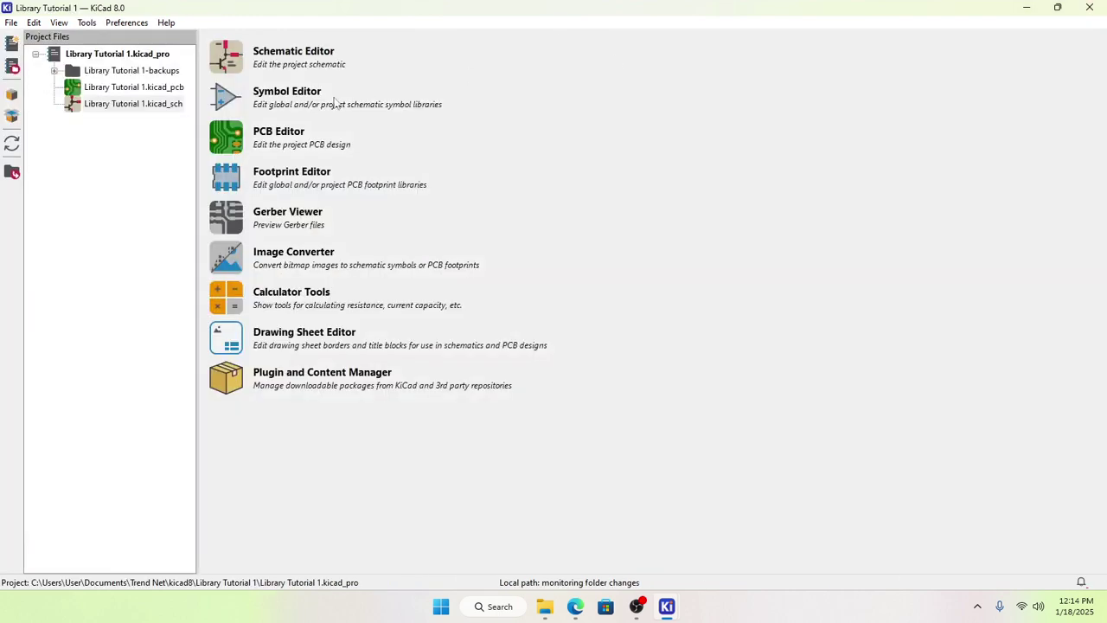
# Step: Open Library Tutorial 1.kicad_sch, check the symbol chooser for available libraries and close the chooser
pyautogui.doubleClick(157, 104)
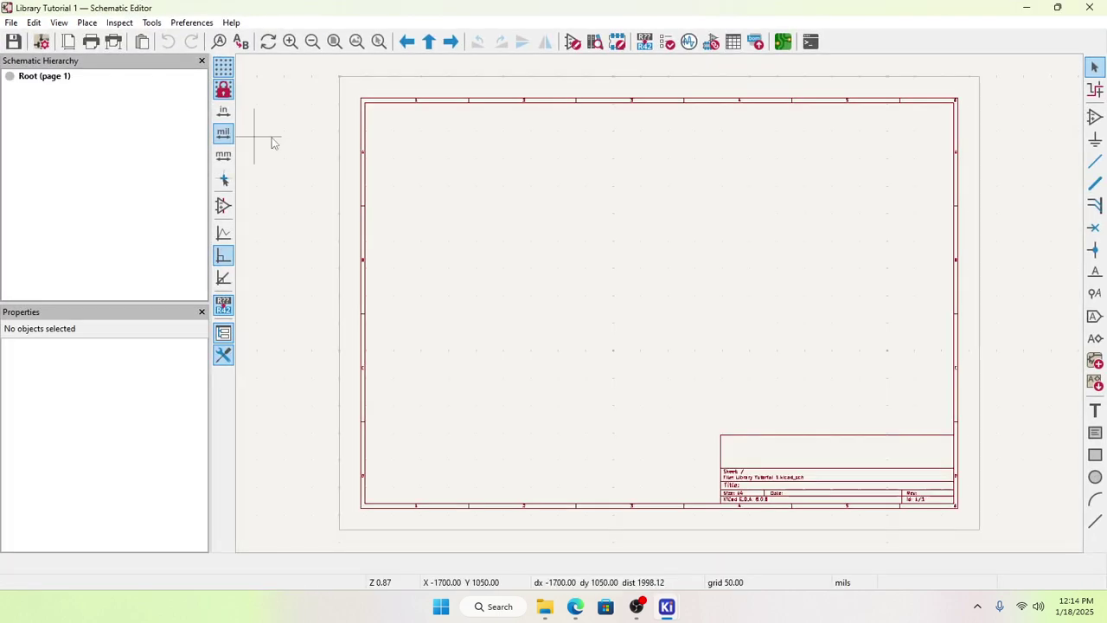
pyautogui.click(1095, 117)
pyautogui.click(498, 205)
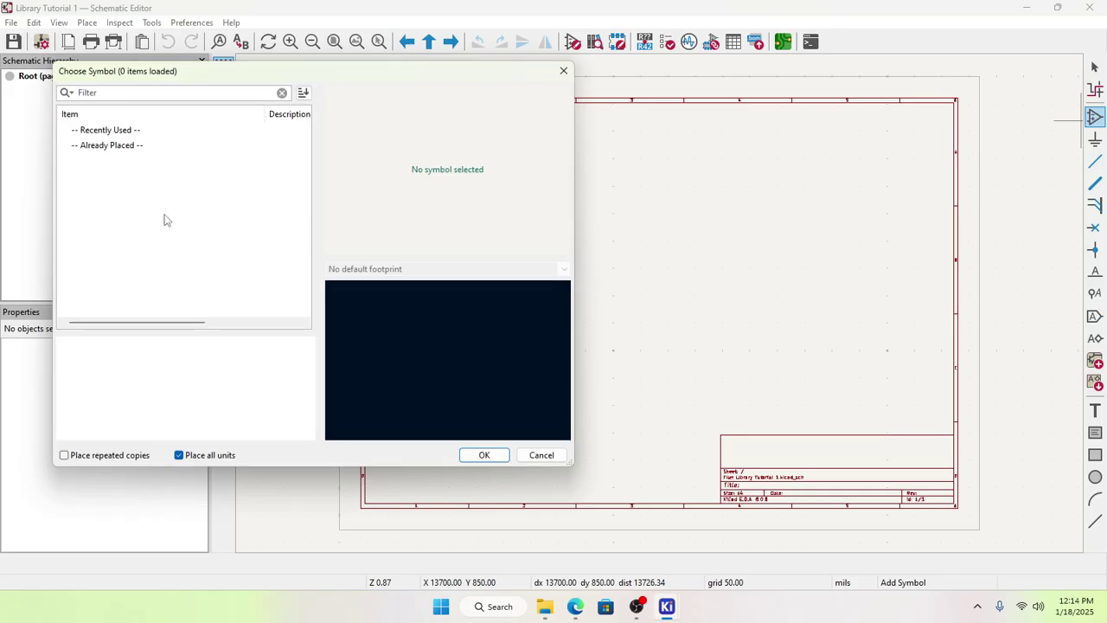
pyautogui.click(563, 70)
# Step: Inspect the global and project-specific symbol library tables, then cancel the library manager without changes
pyautogui.click(206, 24)
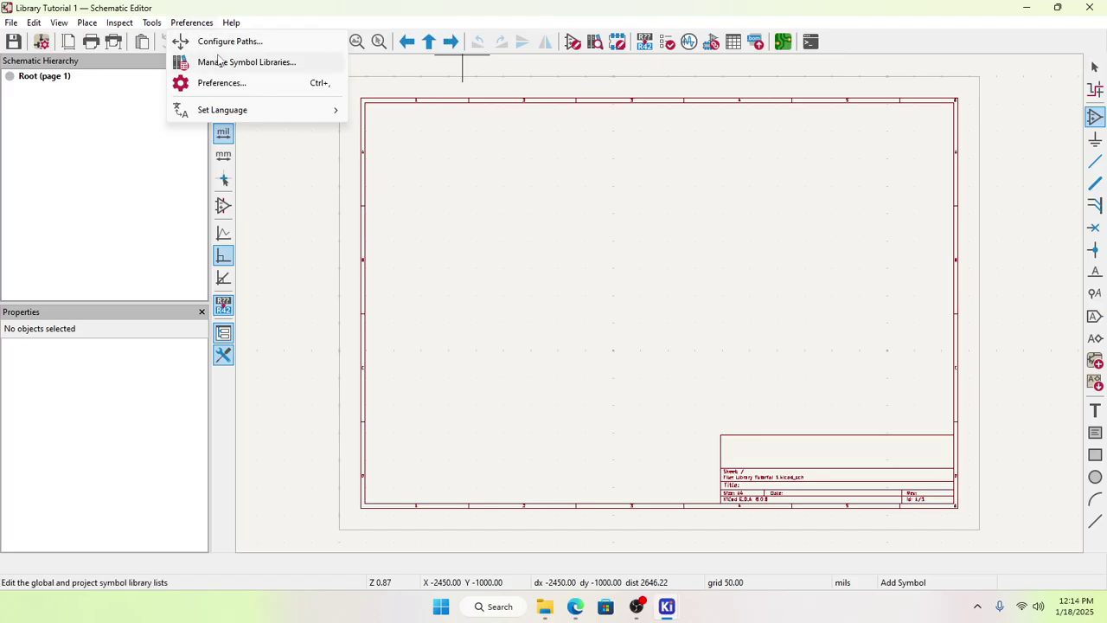
pyautogui.click(220, 61)
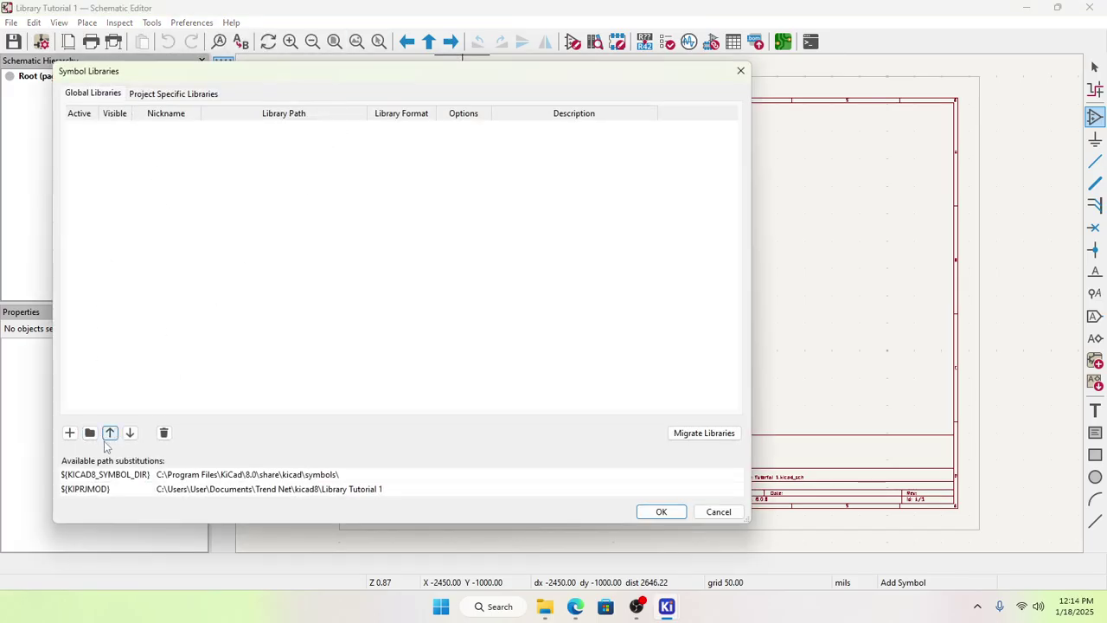
pyautogui.click(701, 433)
pyautogui.click(554, 300)
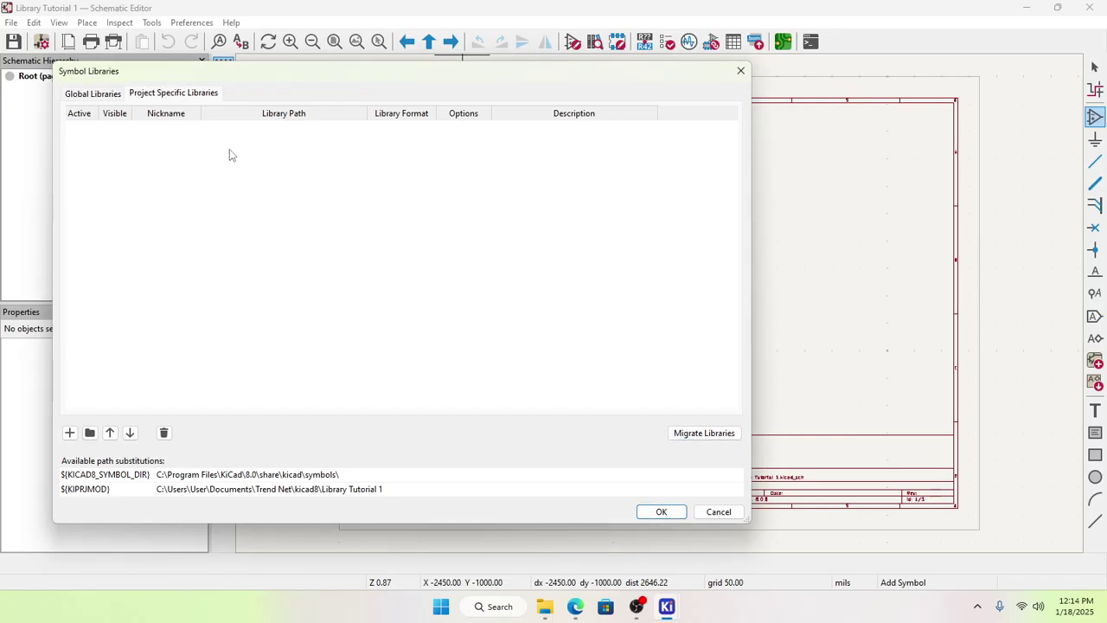
pyautogui.click(723, 515)
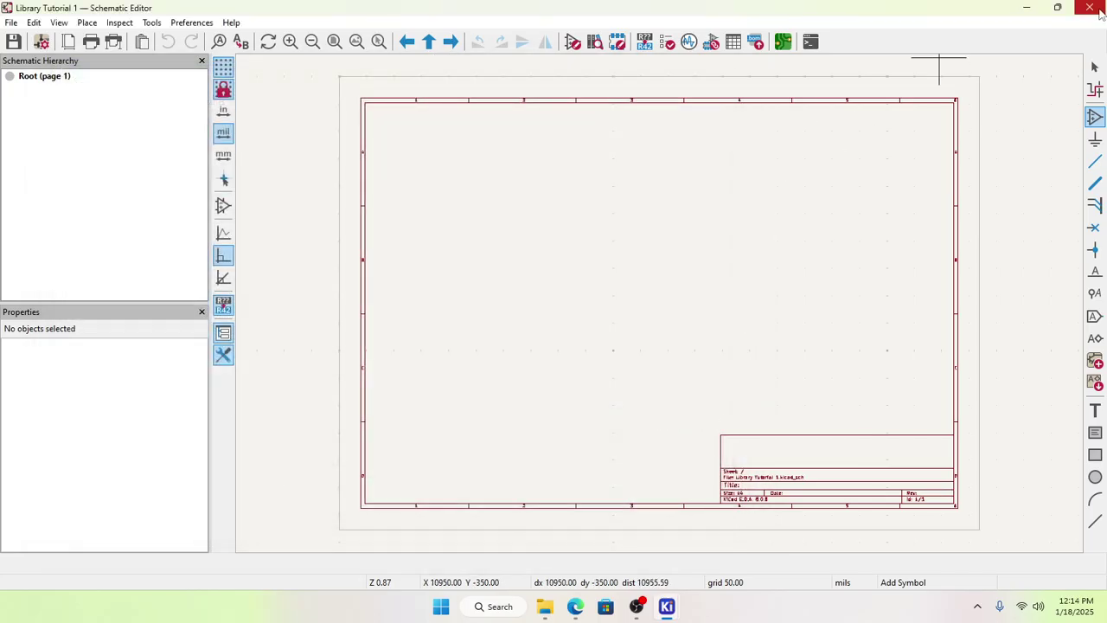
# Step: Close the Schematic Editor, KiCad and the file window, restart KiCad 8.0 and reopen Library Tutorial 1.kicad_sch
pyautogui.click(1099, 10)
pyautogui.click(1091, 11)
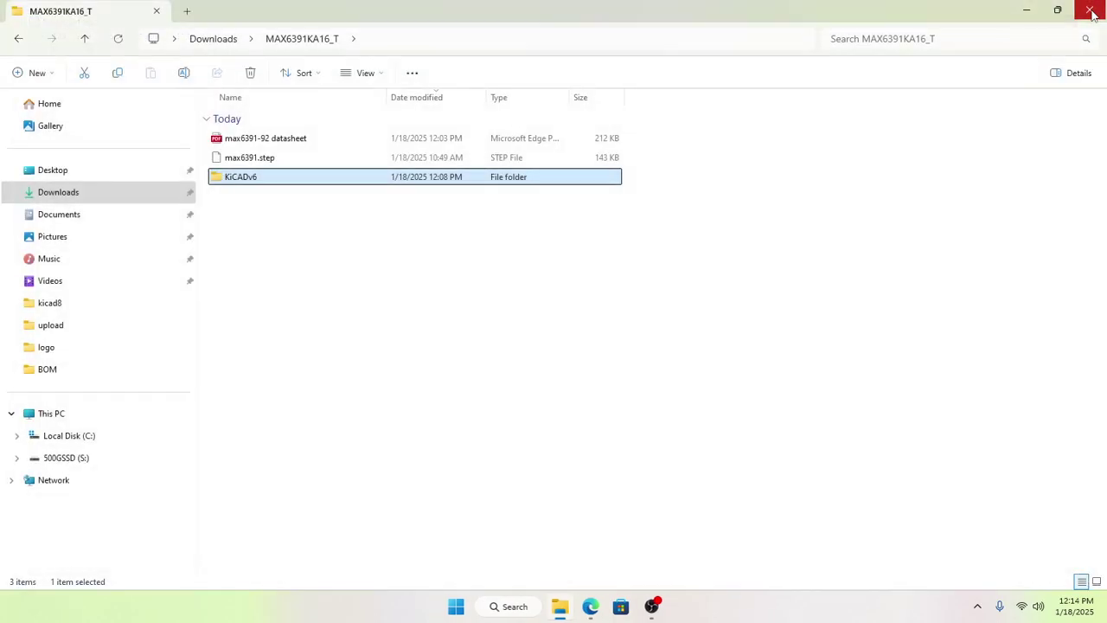
pyautogui.click(1091, 10)
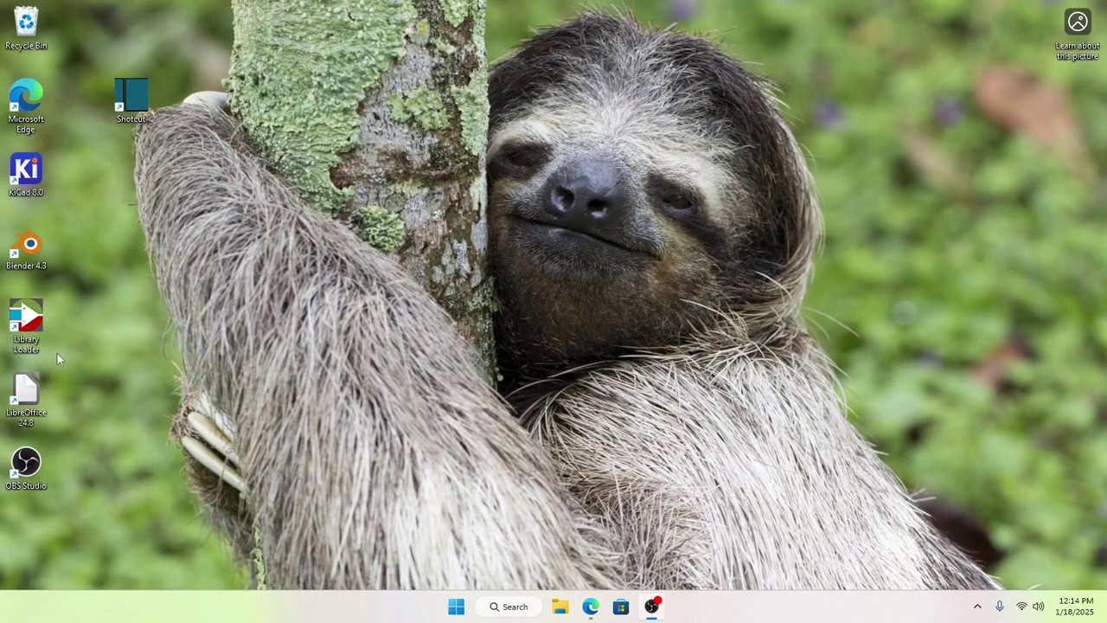
pyautogui.doubleClick(42, 185)
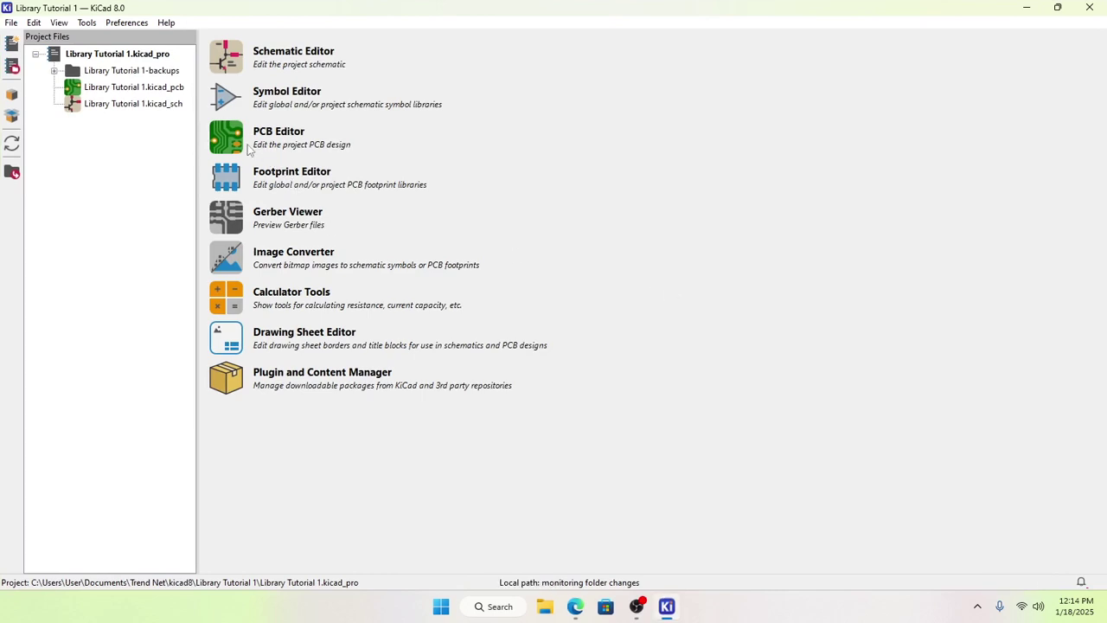
pyautogui.doubleClick(170, 105)
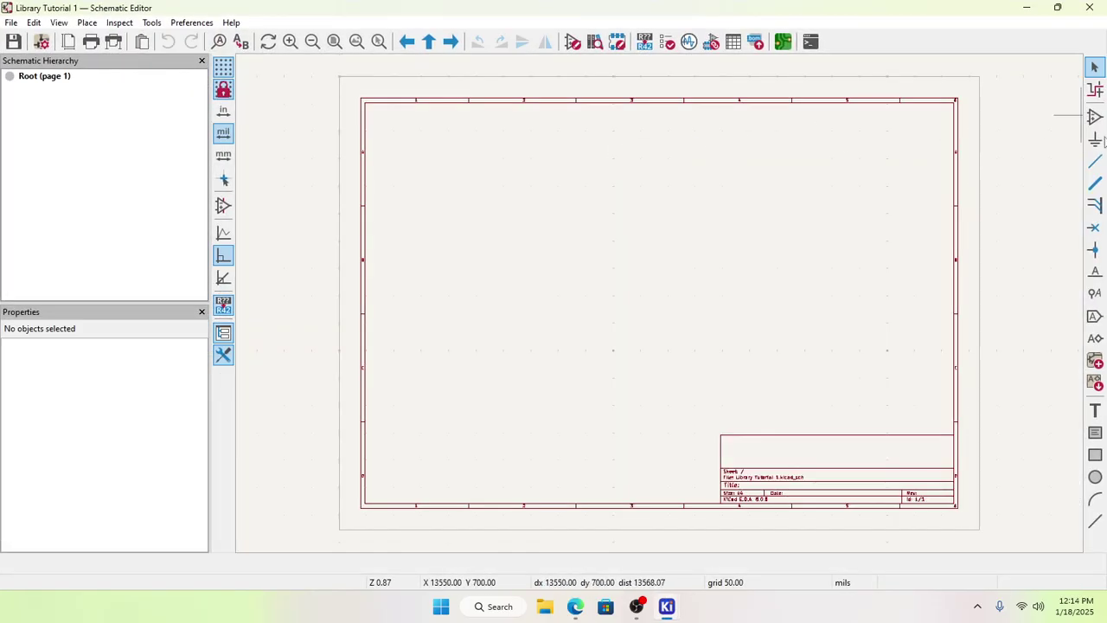
# Step: Look through the library list in the symbol chooser and close it without placing a symbol
pyautogui.click(1095, 117)
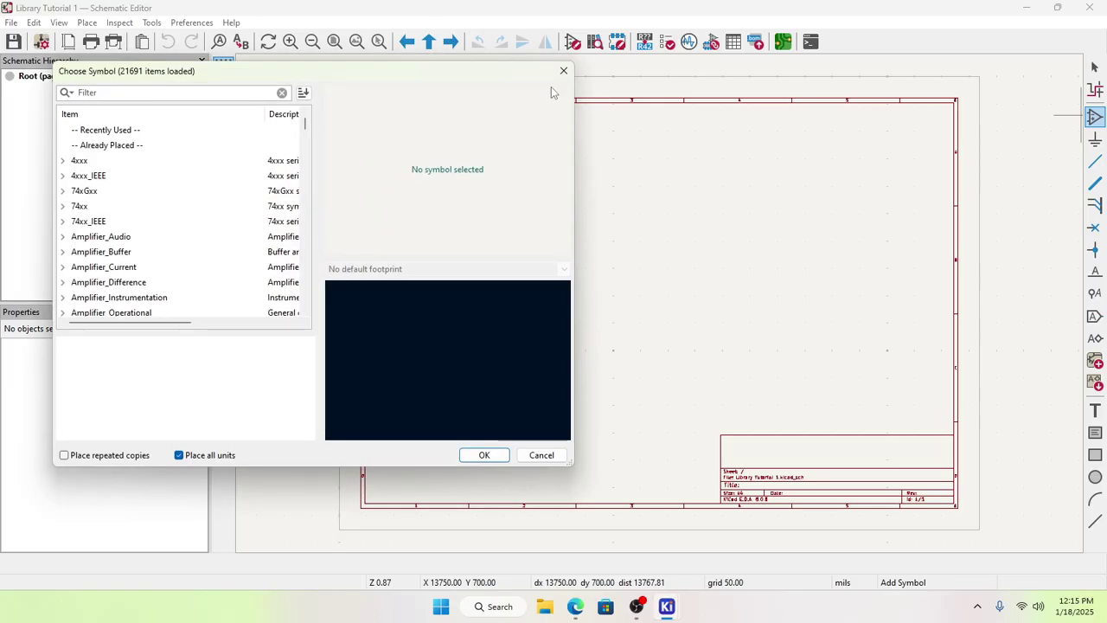
pyautogui.scroll(-15, 94, 252)
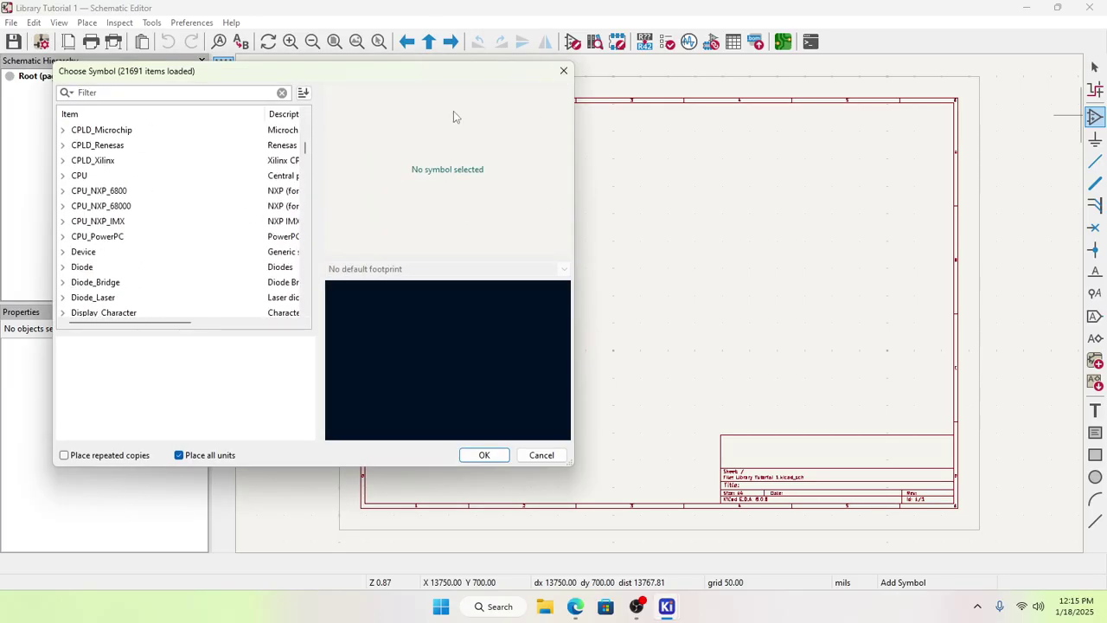
pyautogui.click(561, 71)
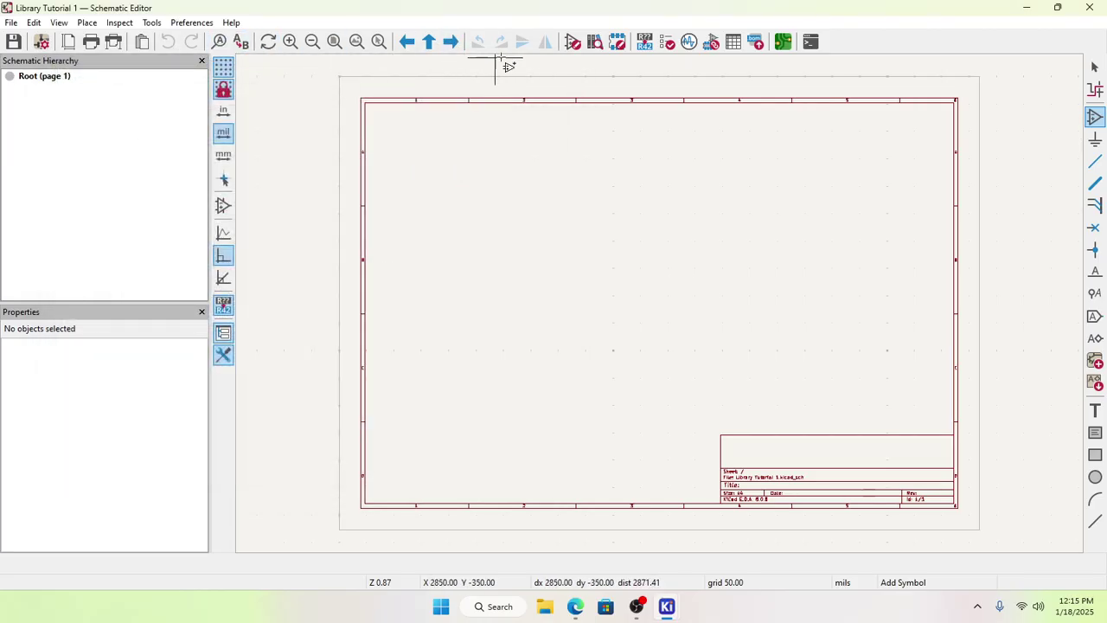
# Step: Open the symbol library manager and examine the global library list down to its last entries
pyautogui.click(152, 23)
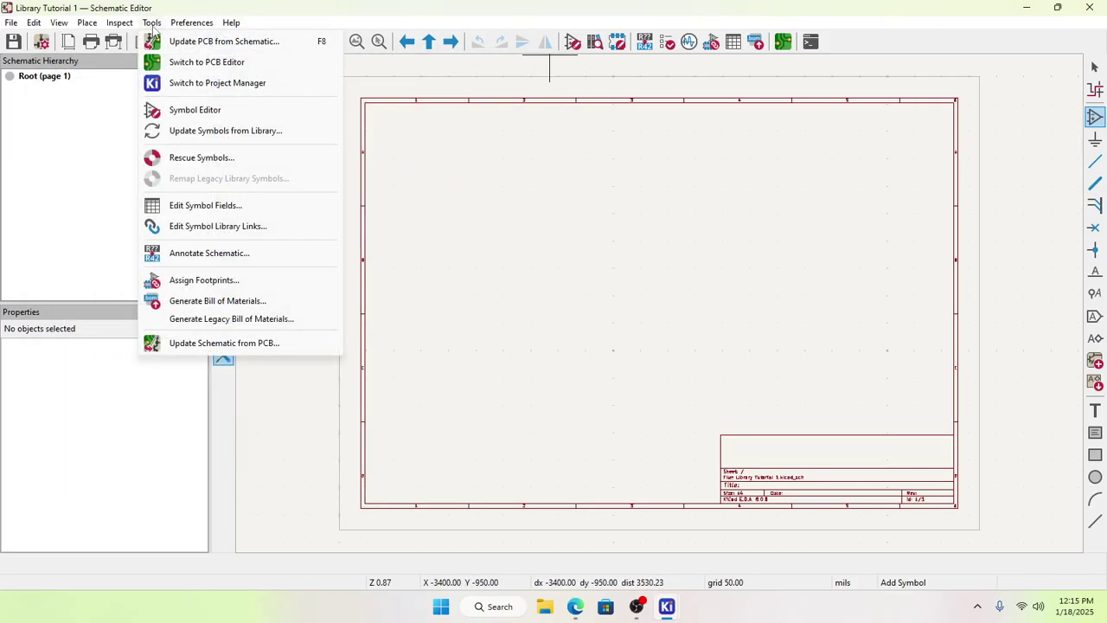
pyautogui.moveTo(191, 29)
pyautogui.click(234, 62)
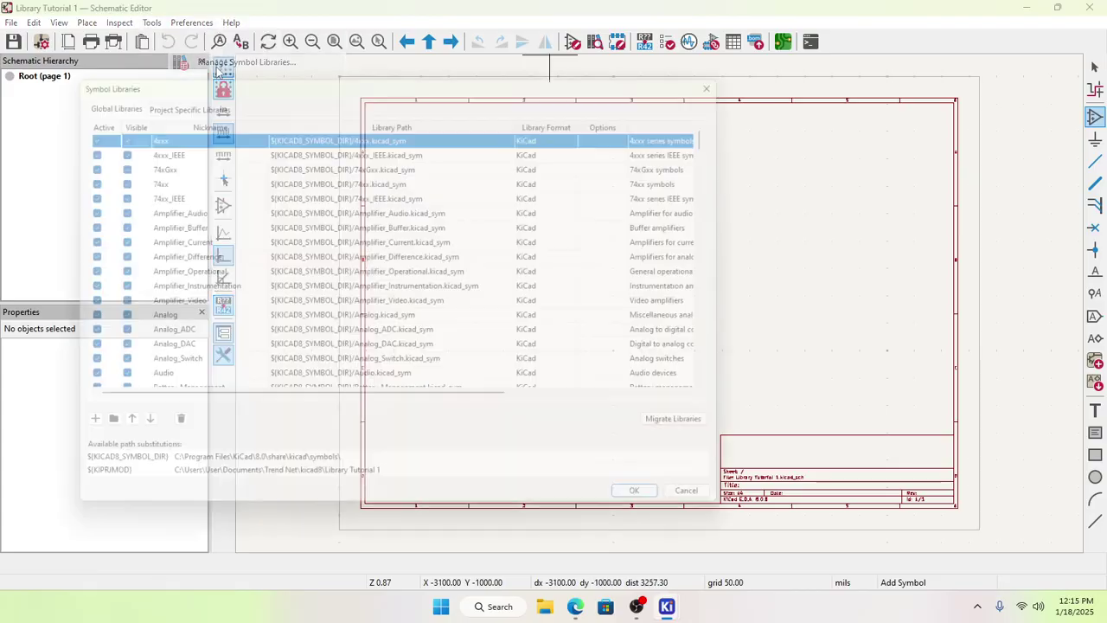
pyautogui.scroll(-3, 349, 303)
pyautogui.scroll(-20, 350, 303)
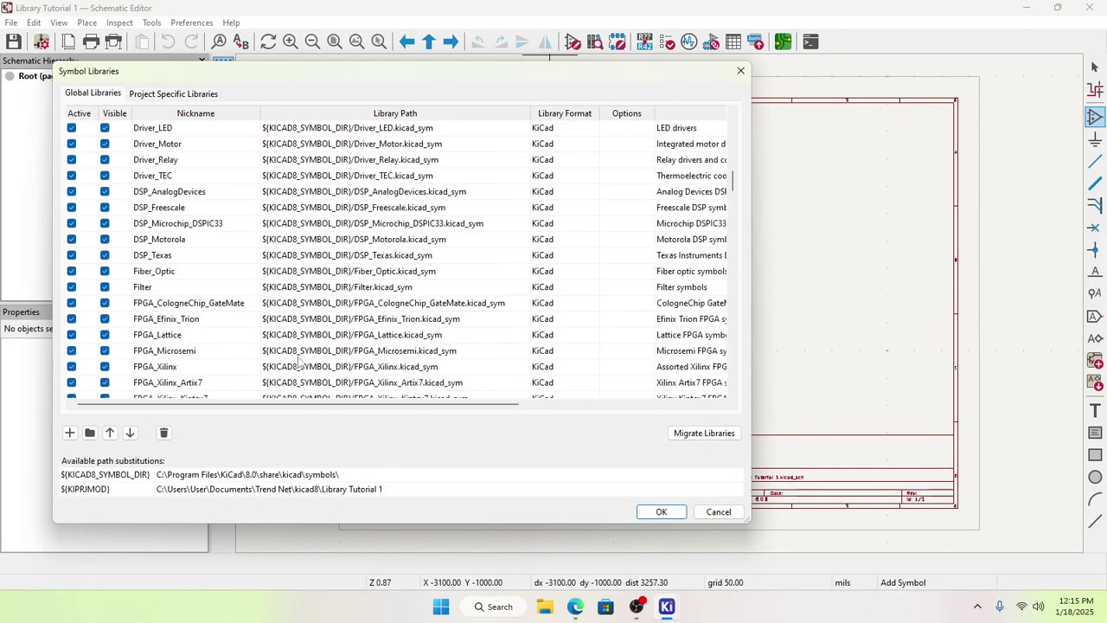
pyautogui.scroll(-20, 290, 368)
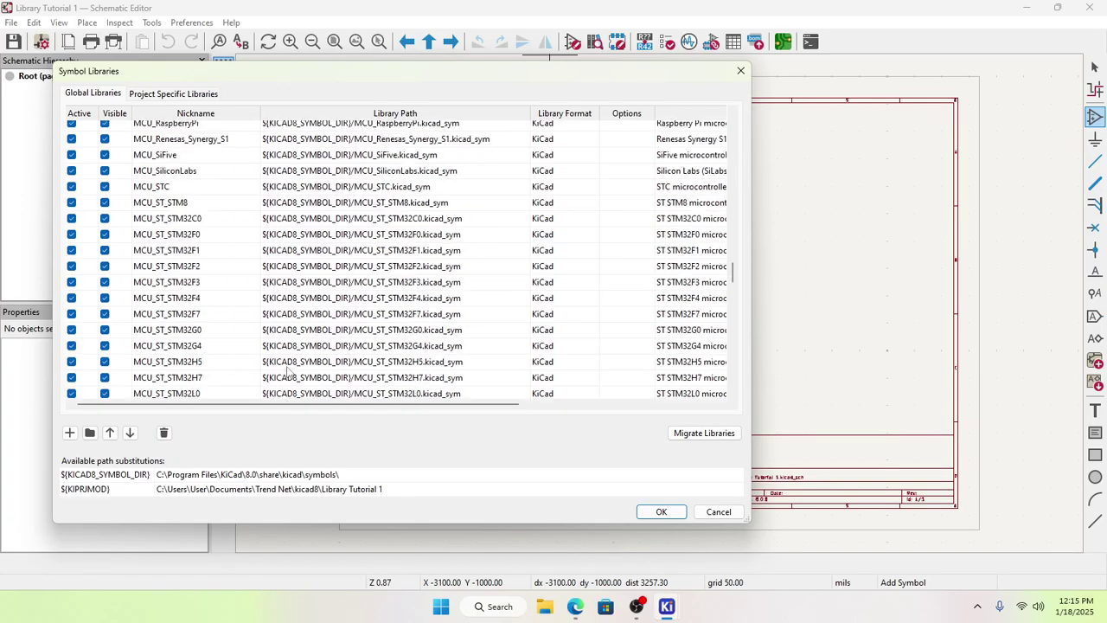
pyautogui.scroll(-20, 288, 370)
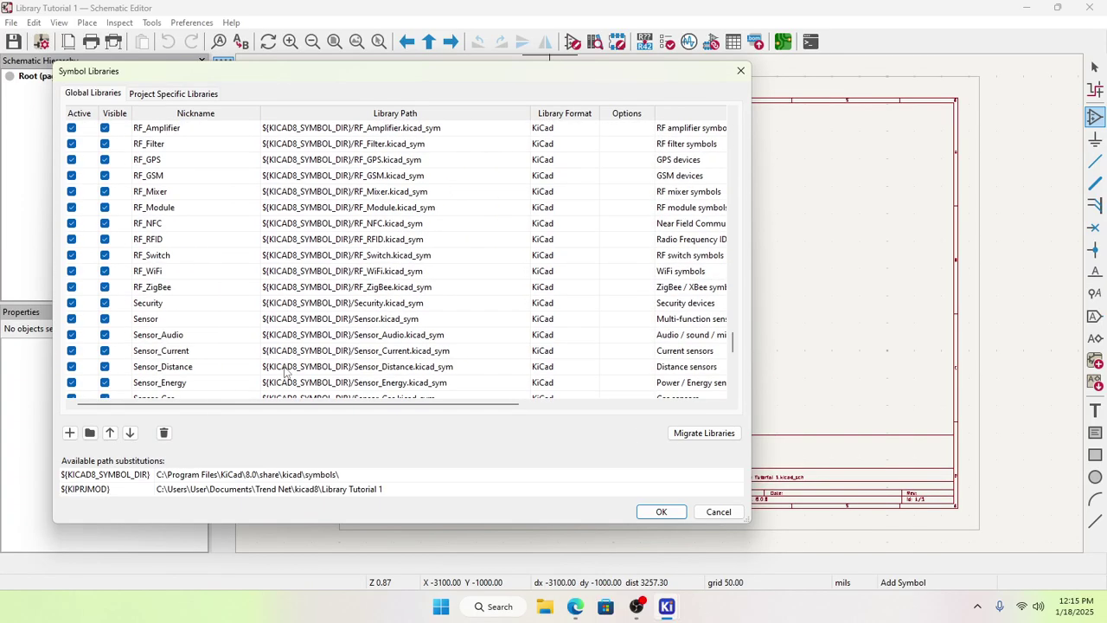
pyautogui.scroll(-2, 285, 370)
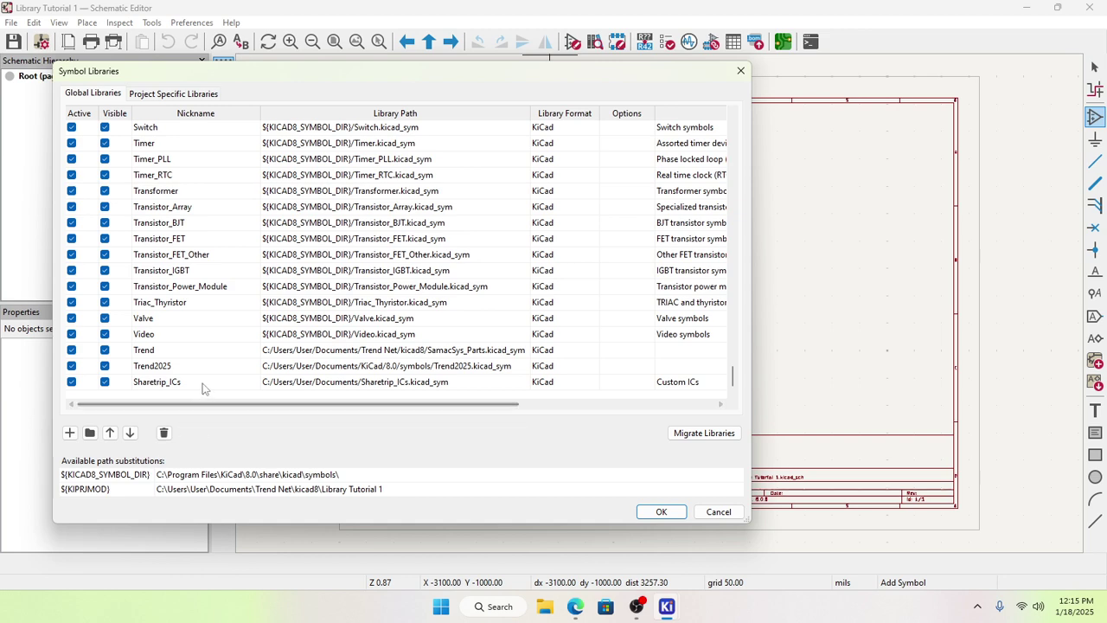
# Step: Start adding an existing library to the global symbol libraries and look through the Downloads folder for the MAX6391 files
pyautogui.click(90, 432)
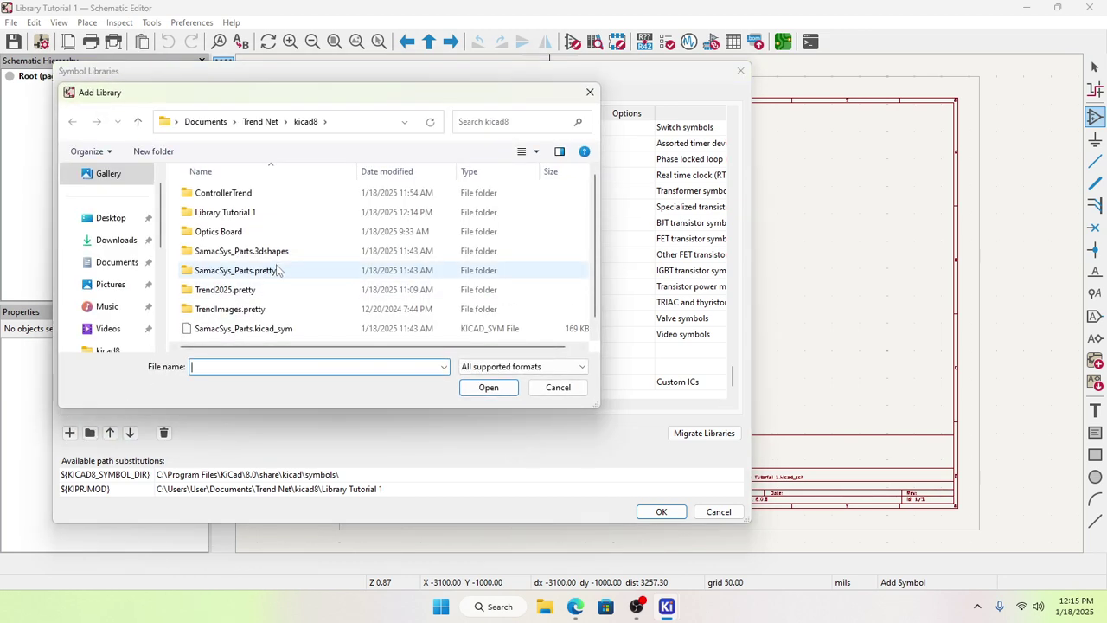
pyautogui.click(128, 237)
pyautogui.scroll(-5, 264, 227)
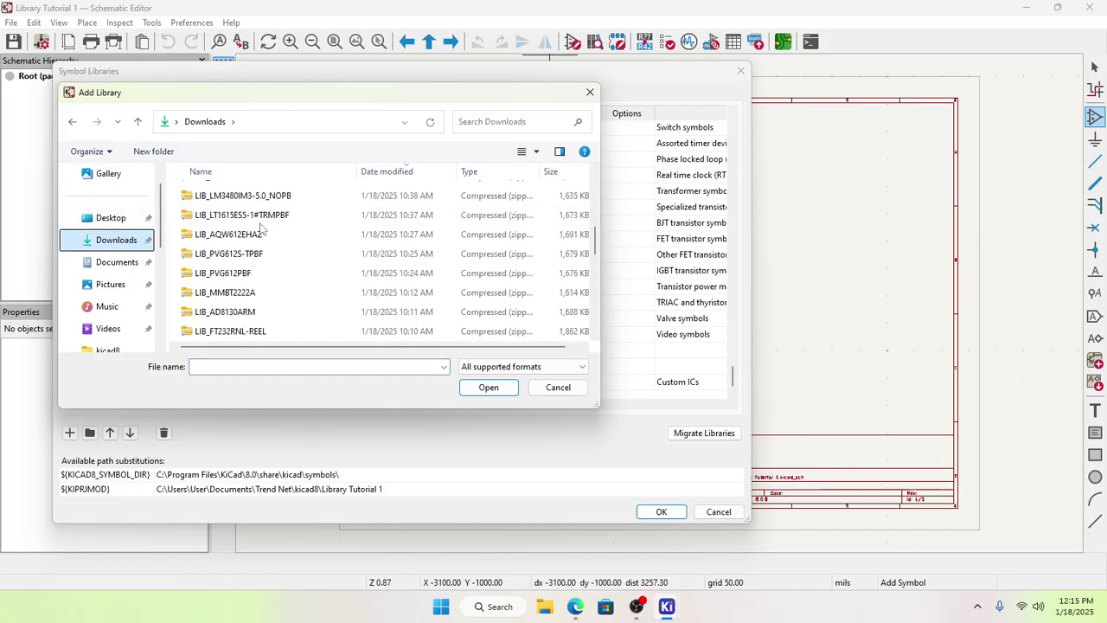
pyautogui.scroll(-3, 265, 273)
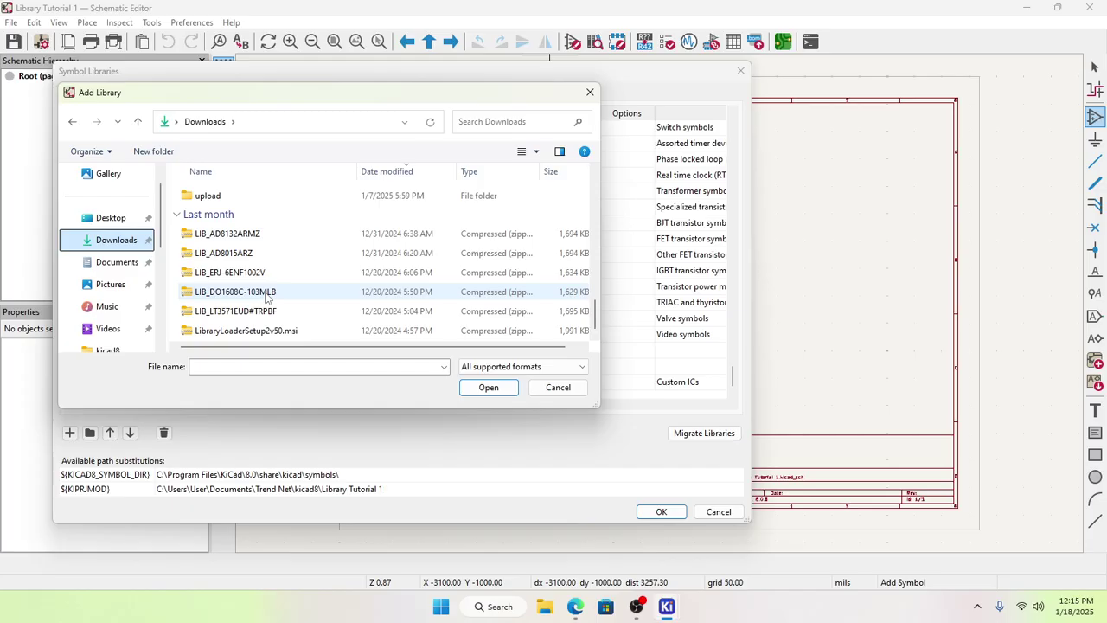
pyautogui.scroll(1, 272, 299)
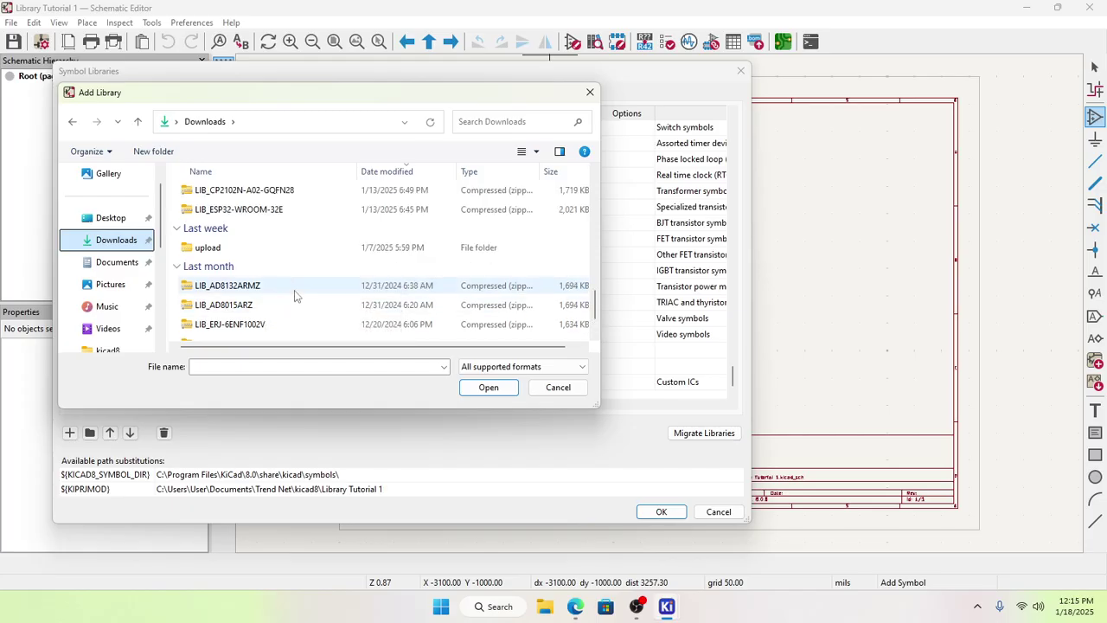
pyautogui.scroll(-1, 288, 295)
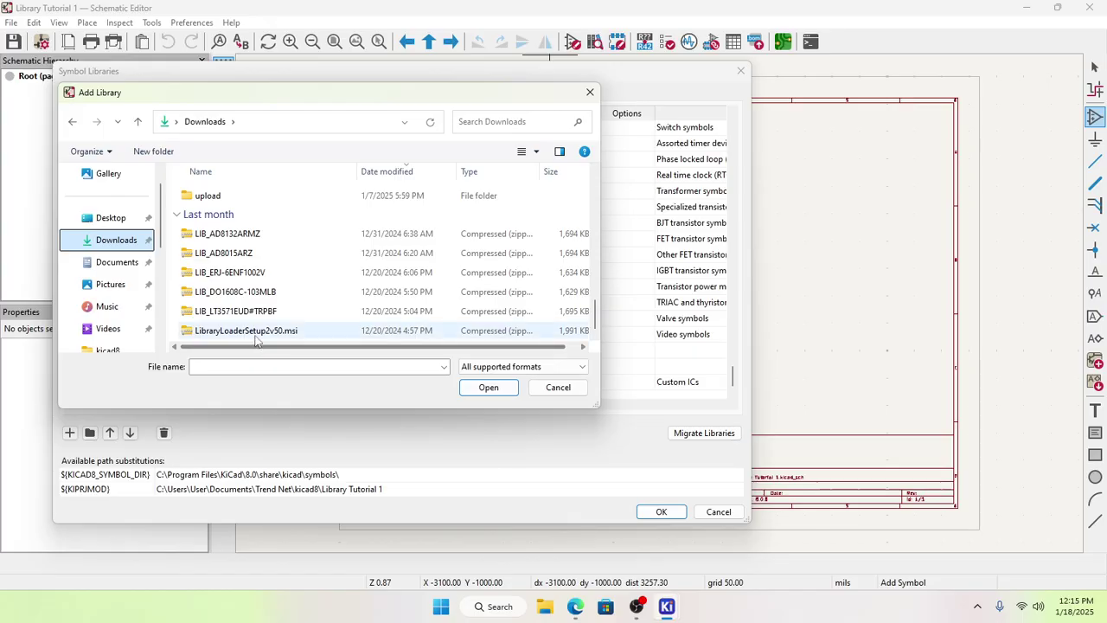
pyautogui.scroll(6, 257, 328)
pyautogui.scroll(1, 256, 329)
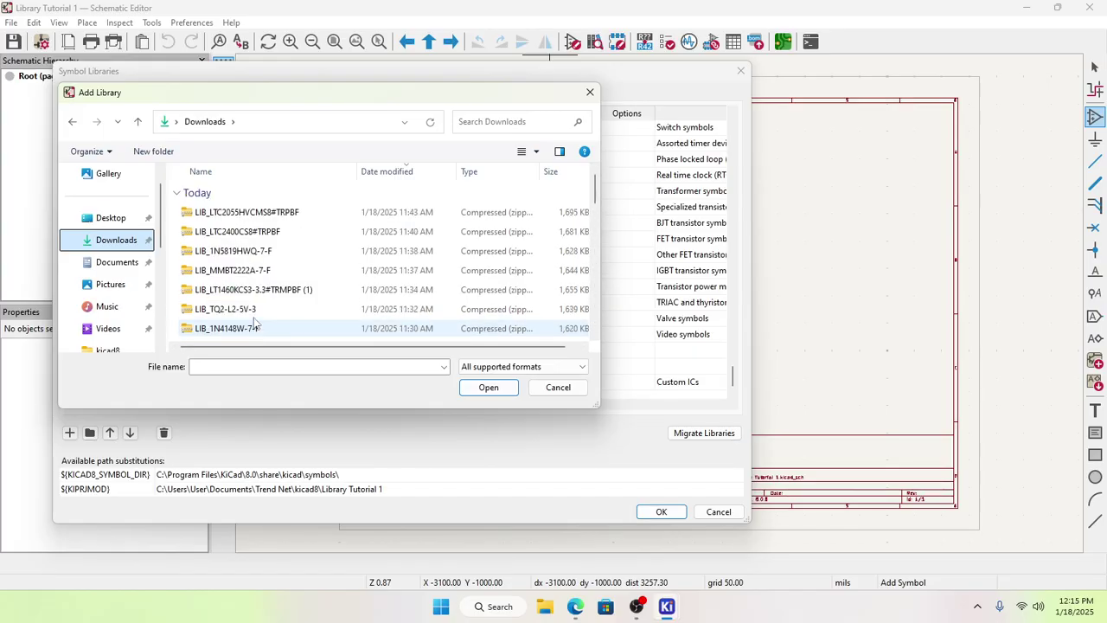
# Step: Check the Documents folder and the other folder shortcuts for the library file
pyautogui.click(122, 267)
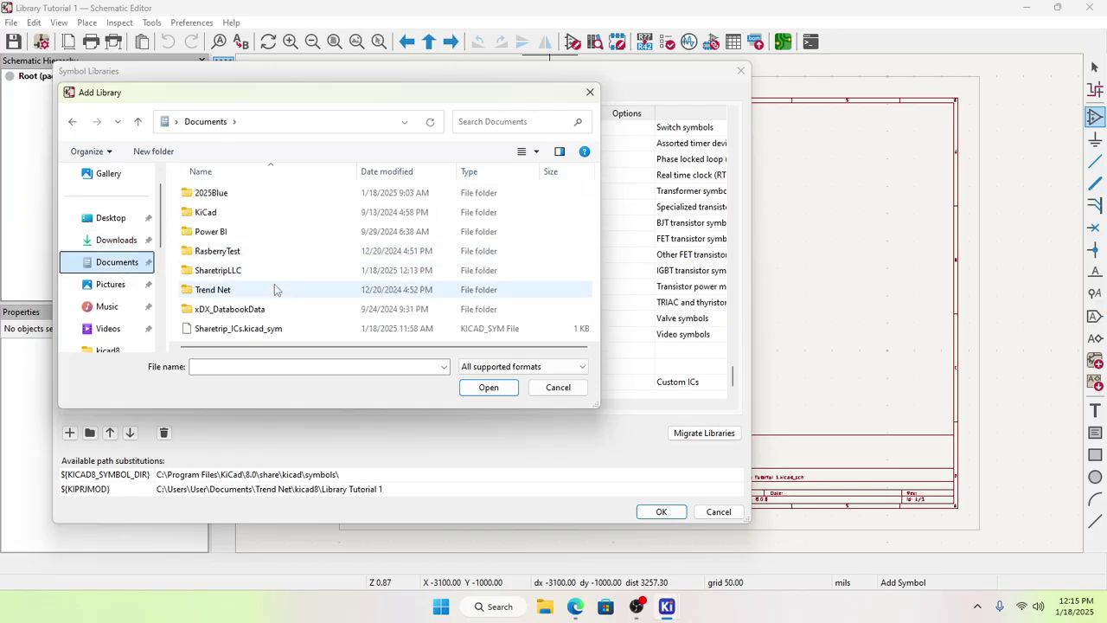
pyautogui.scroll(1, 134, 260)
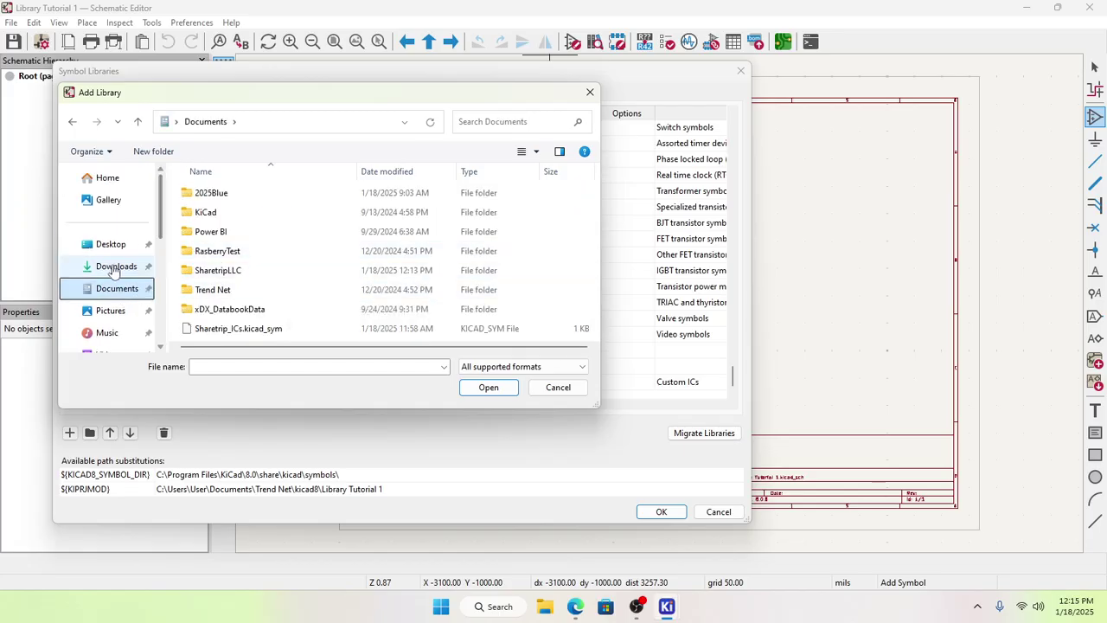
pyautogui.scroll(-5, 125, 227)
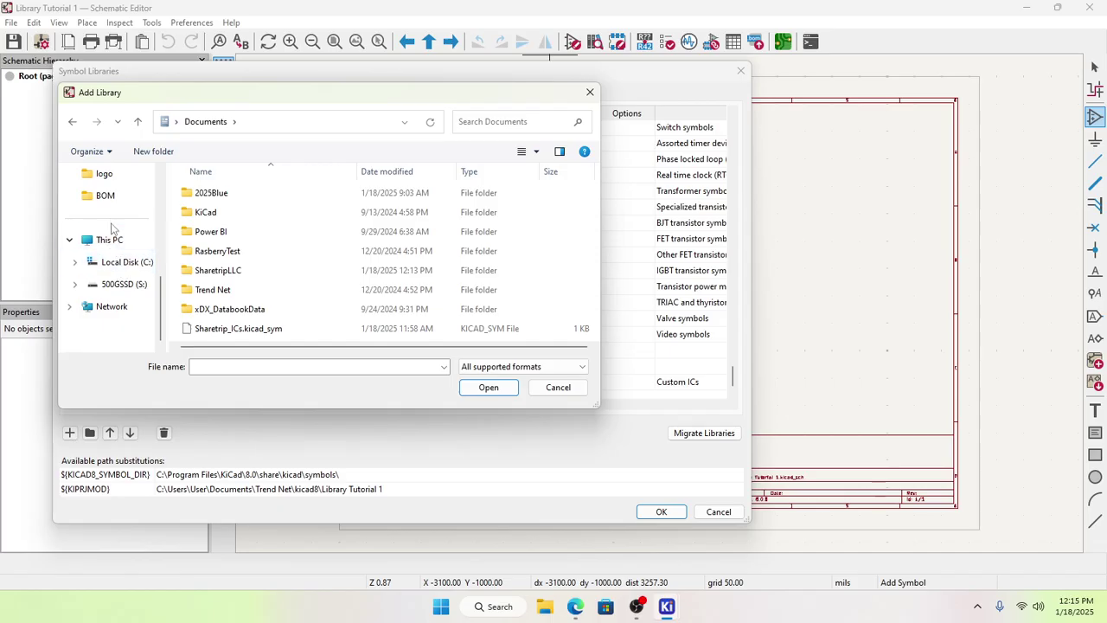
pyautogui.scroll(5, 113, 229)
pyautogui.scroll(-3, 128, 303)
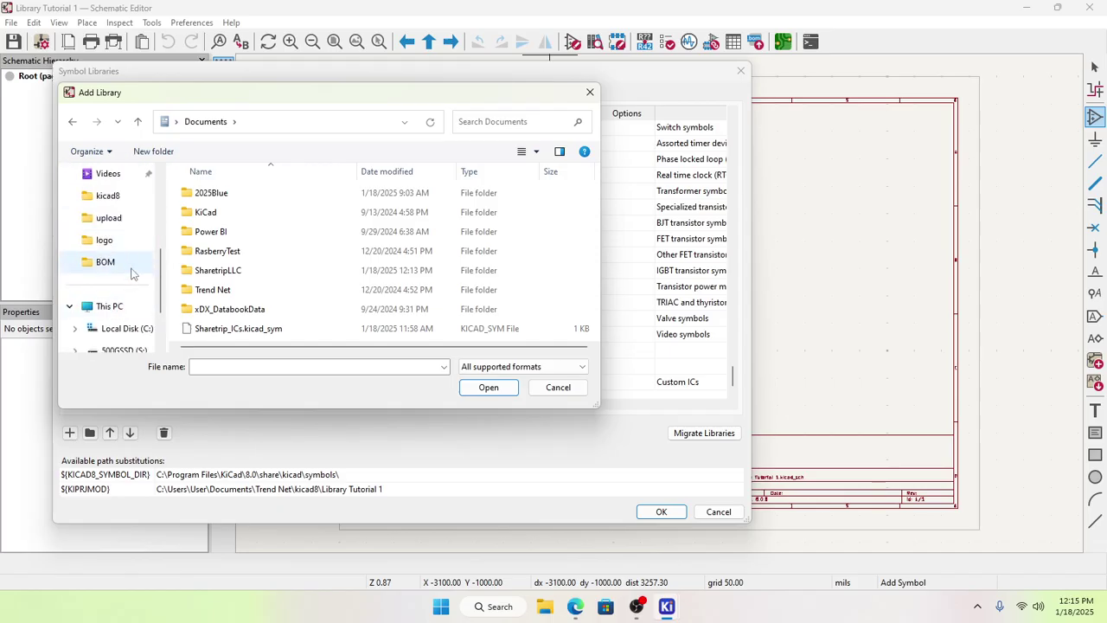
pyautogui.scroll(4, 134, 270)
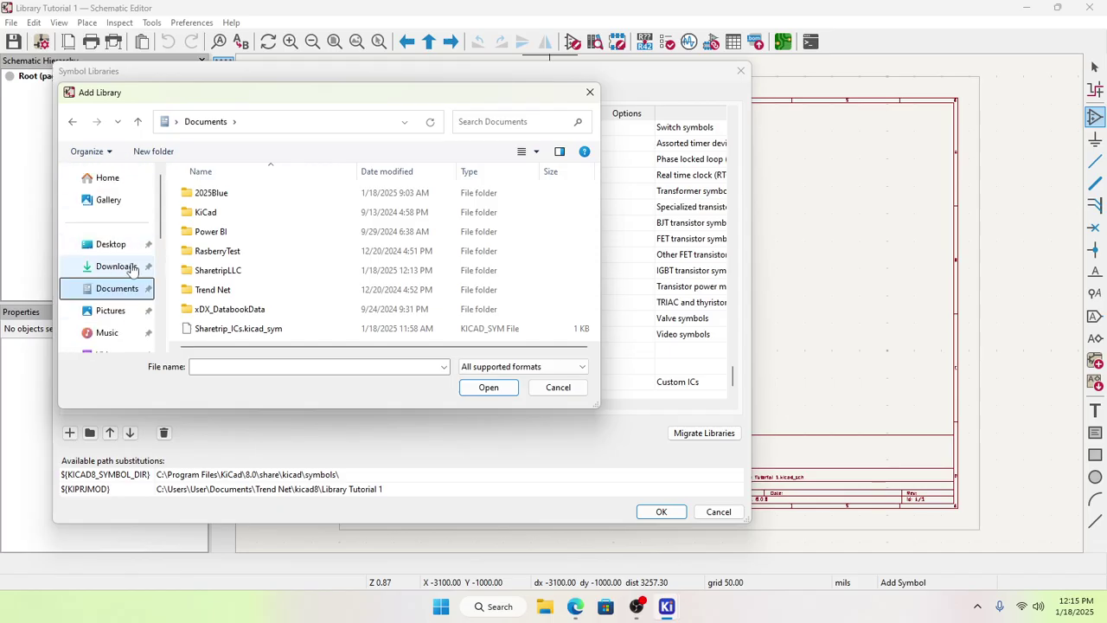
# Step: Choose MAX6391.kicad_sym from Downloads > MAX6391KA16_T > KiCADv6 as the library to add to the global symbol libraries
pyautogui.click(116, 266)
pyautogui.scroll(-3, 287, 257)
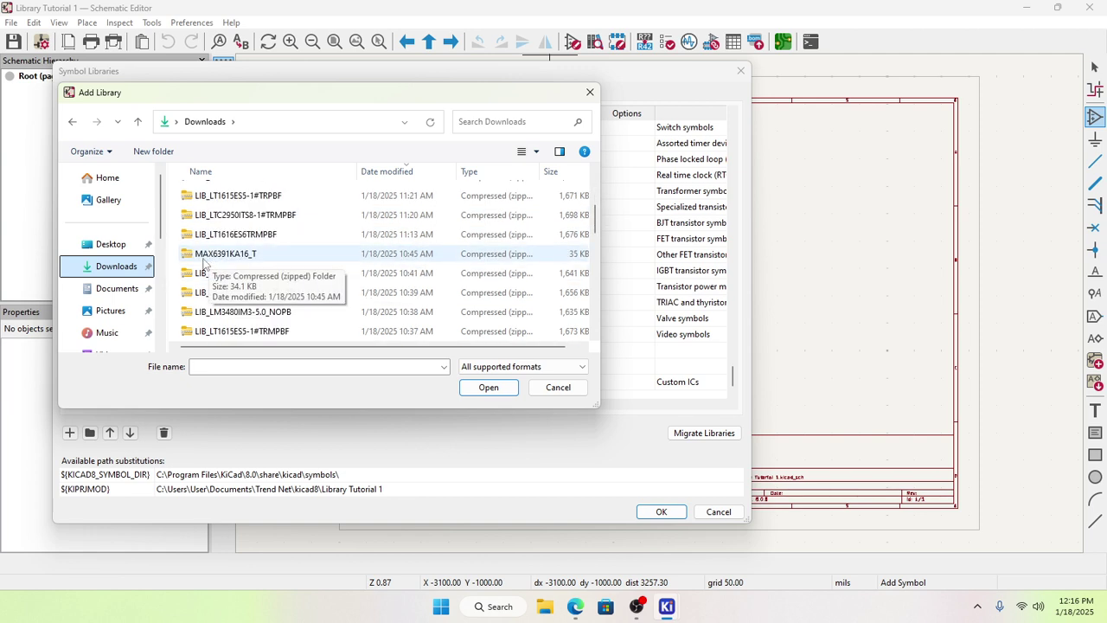
pyautogui.scroll(-8, 215, 267)
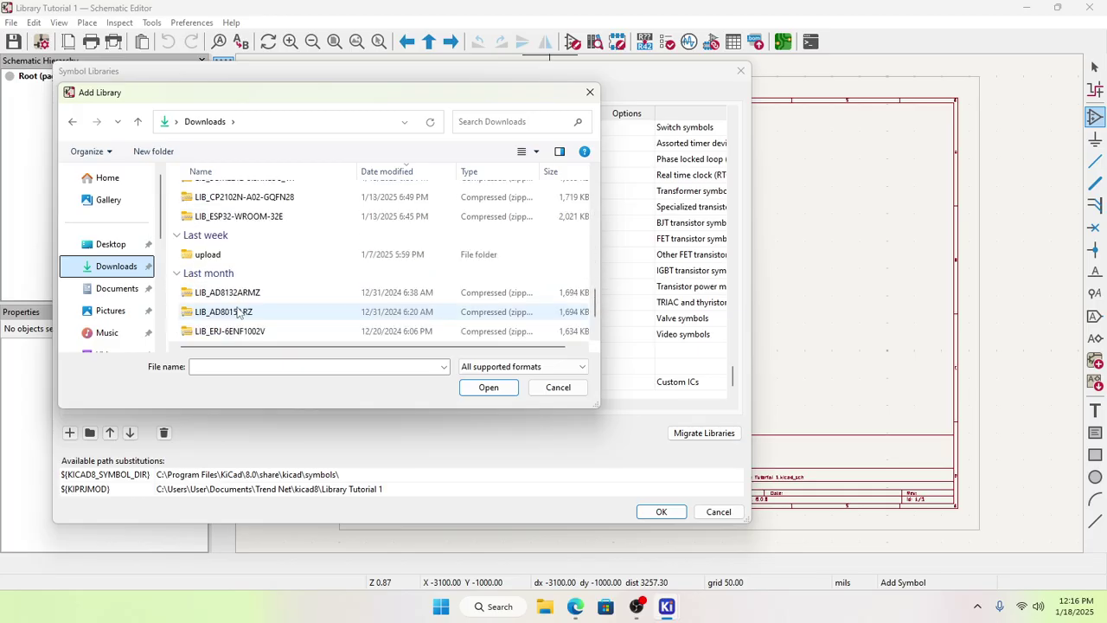
pyautogui.scroll(-2, 239, 313)
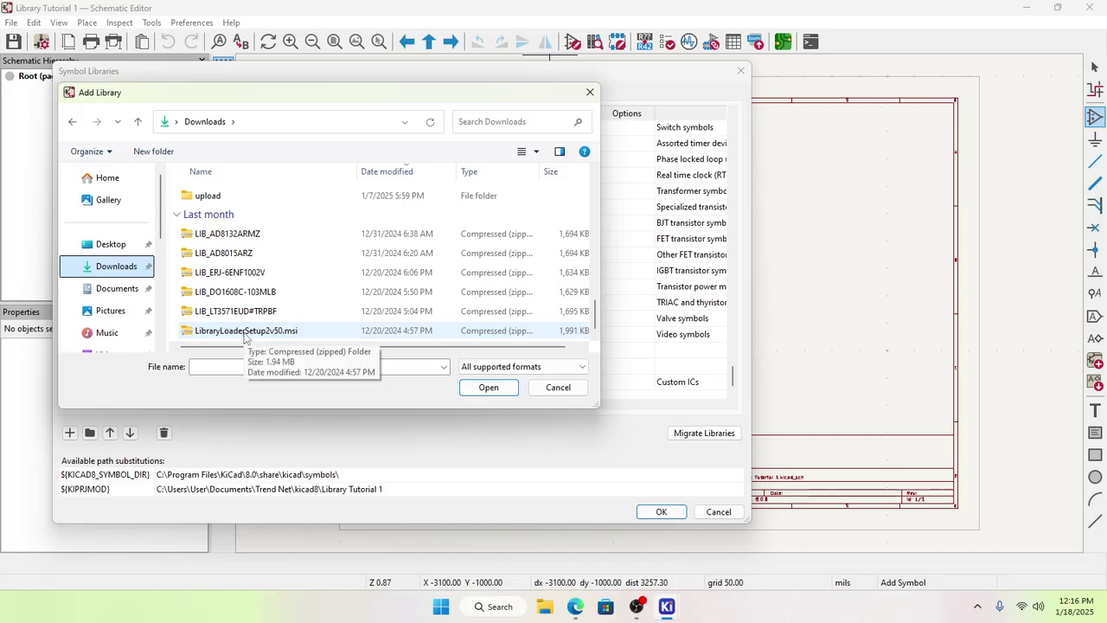
pyautogui.scroll(5, 244, 338)
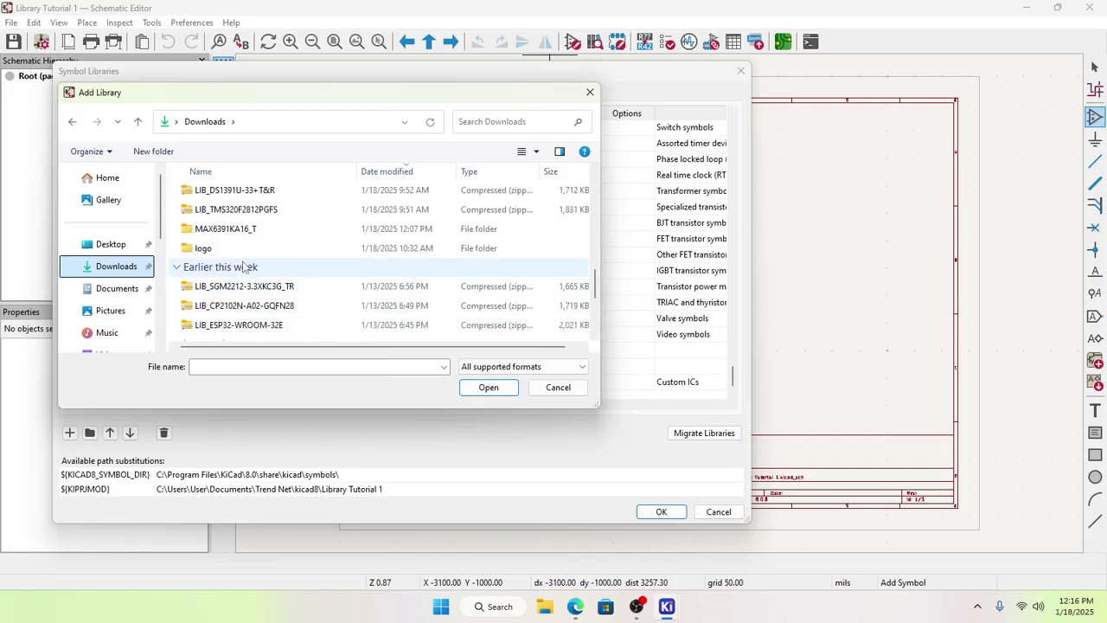
pyautogui.doubleClick(239, 229)
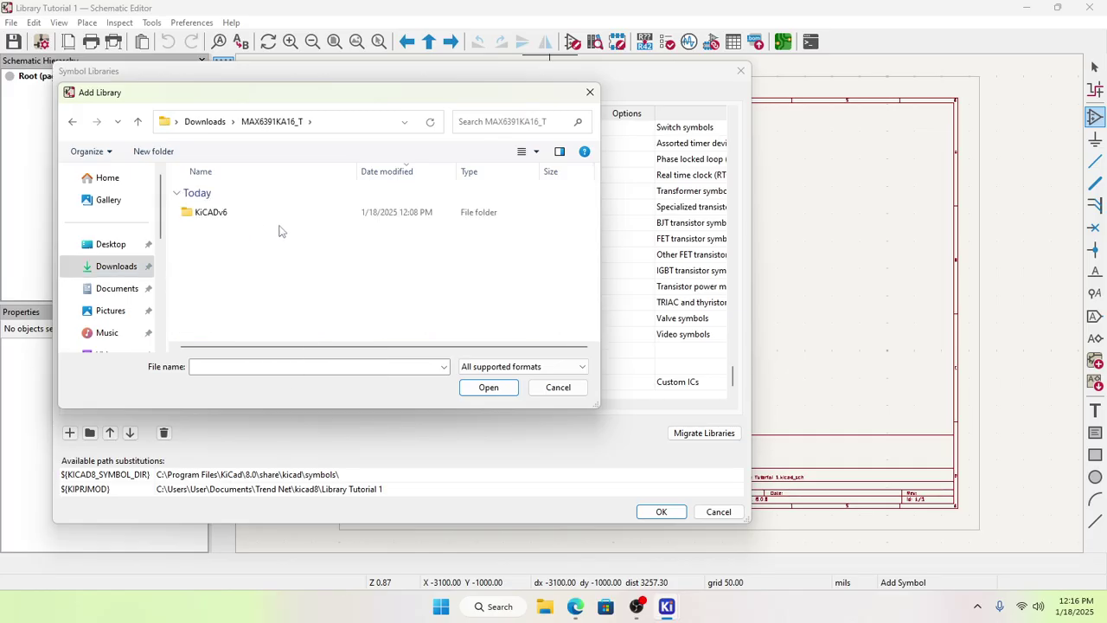
pyautogui.doubleClick(245, 219)
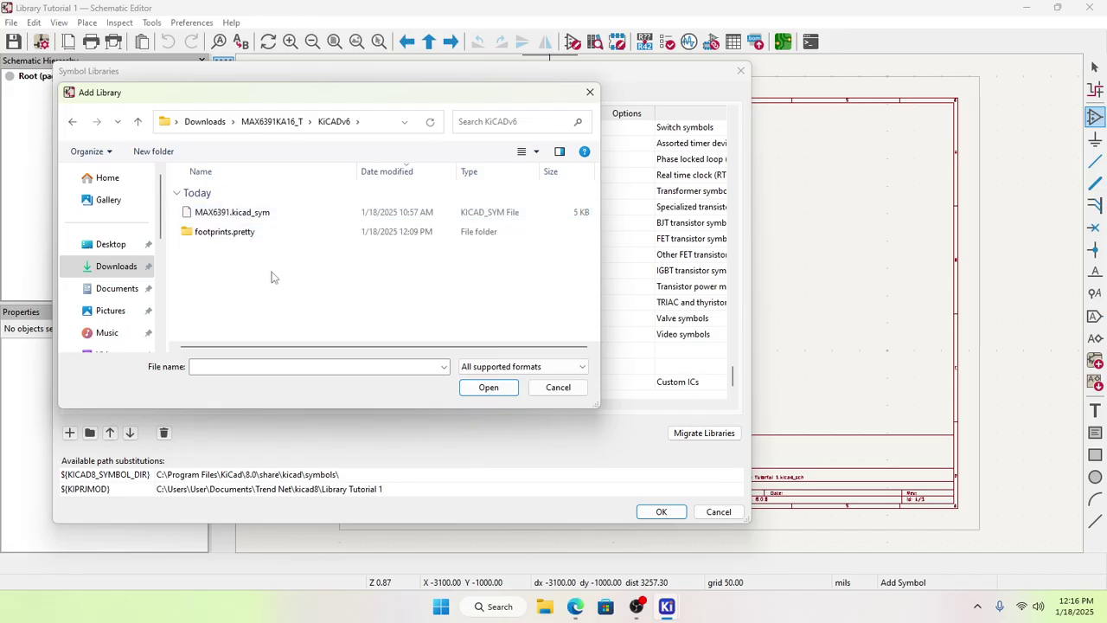
pyautogui.click(264, 215)
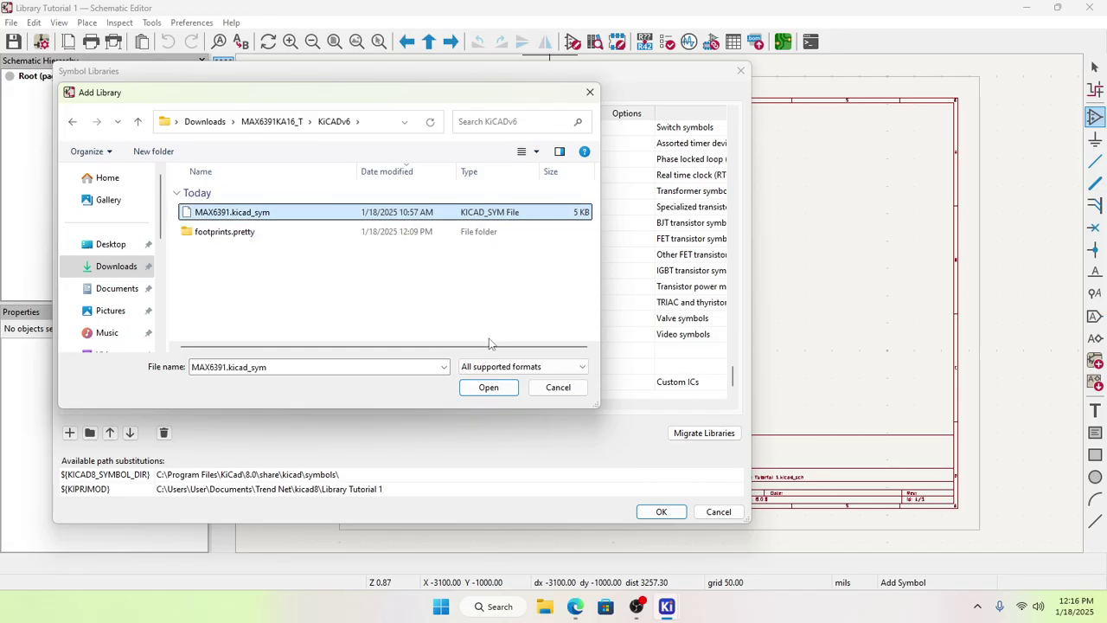
pyautogui.click(488, 387)
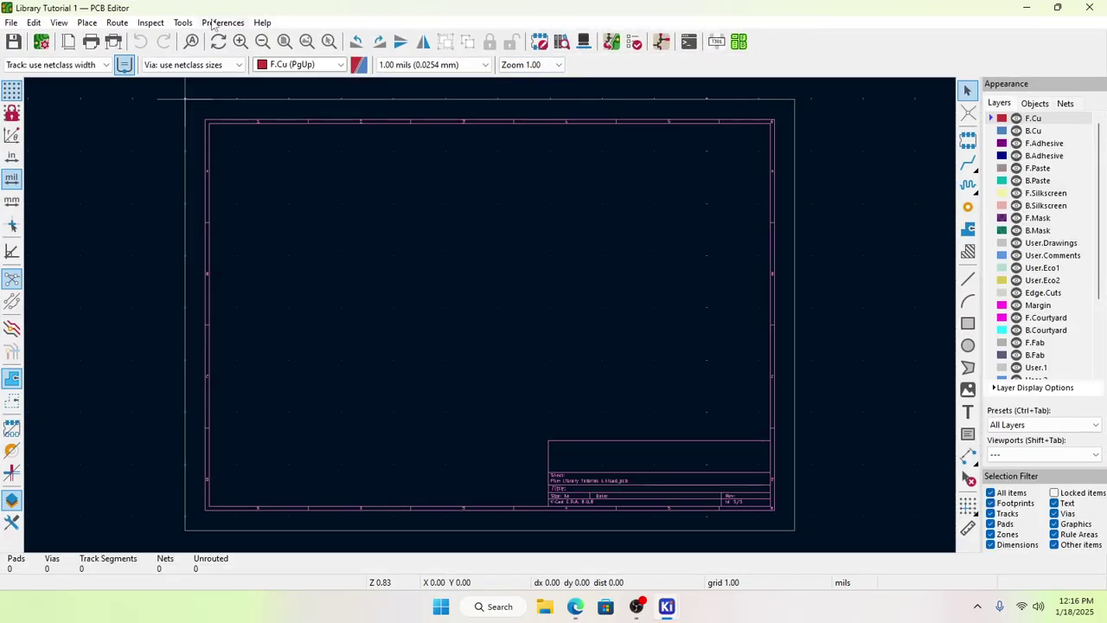
# Step: Open the footprint library manager in the PCB Editor and look through the global libraries down to the last entries
pyautogui.click(214, 24)
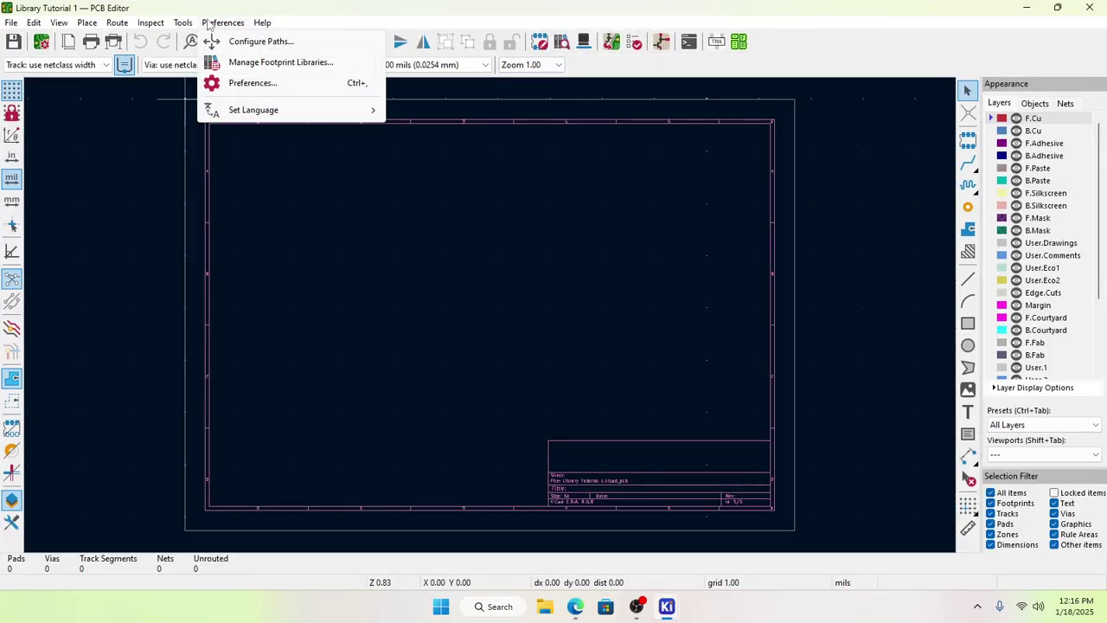
pyautogui.click(266, 63)
pyautogui.scroll(-10, 251, 333)
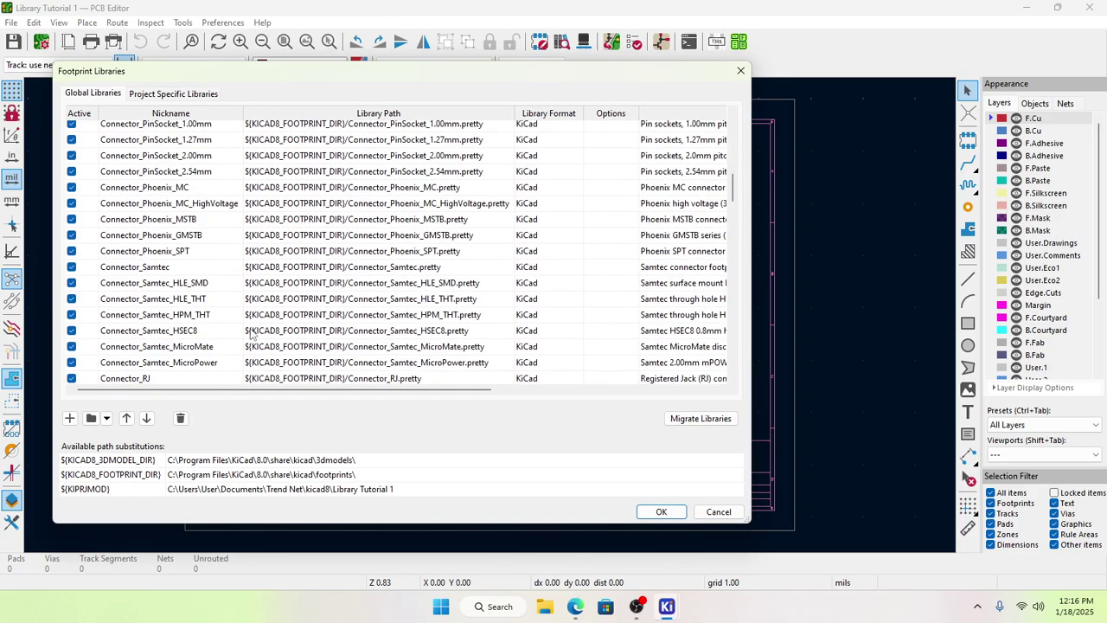
pyautogui.scroll(-20, 251, 338)
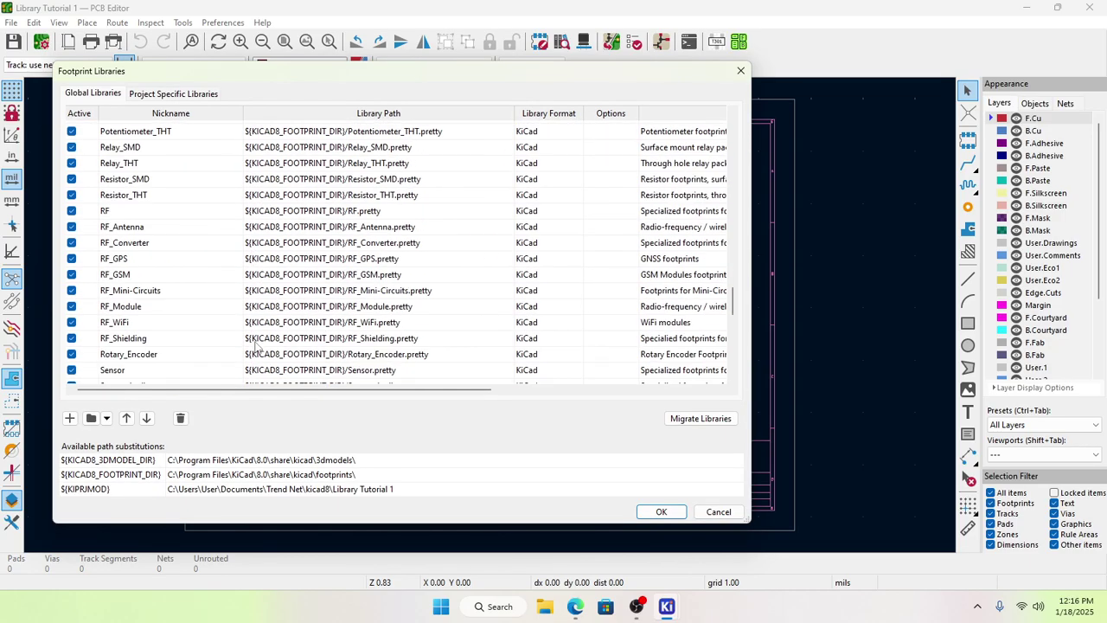
pyautogui.scroll(-12, 255, 346)
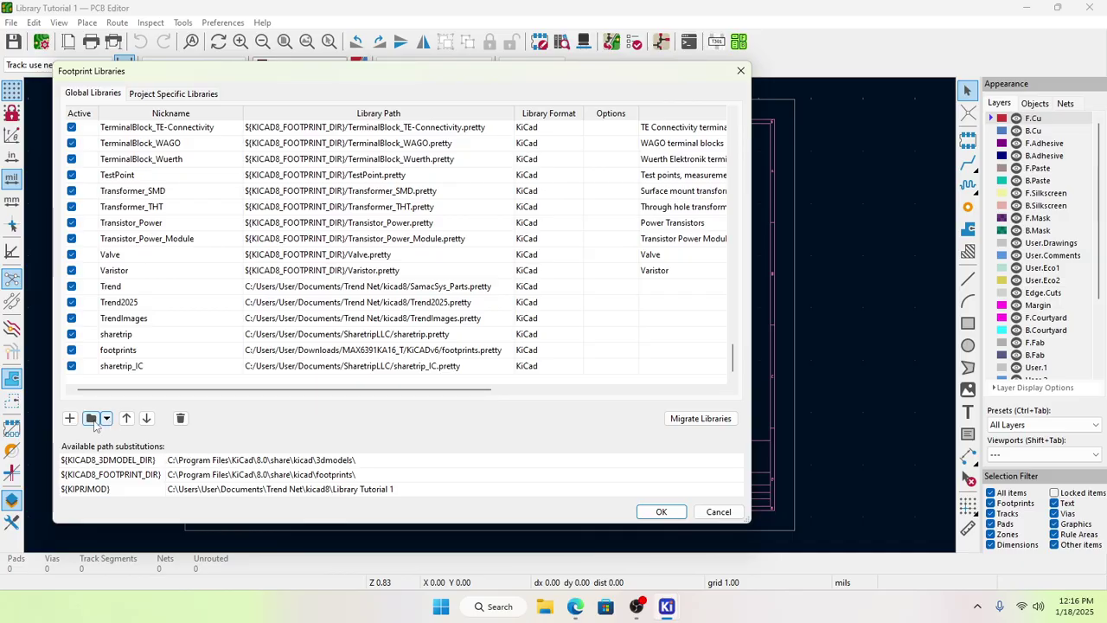
# Step: Add the footprints.pretty folder from Downloads > MAX6391KA16_T > KiCADv6 to the global footprint libraries, accepting the duplicate nickname
pyautogui.click(91, 417)
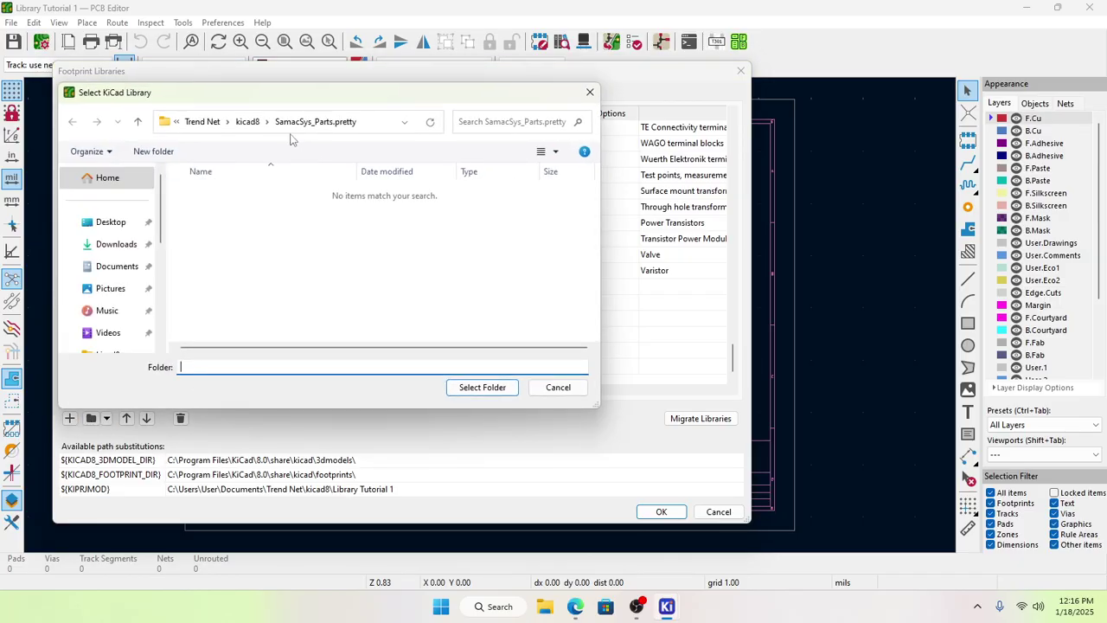
pyautogui.click(120, 245)
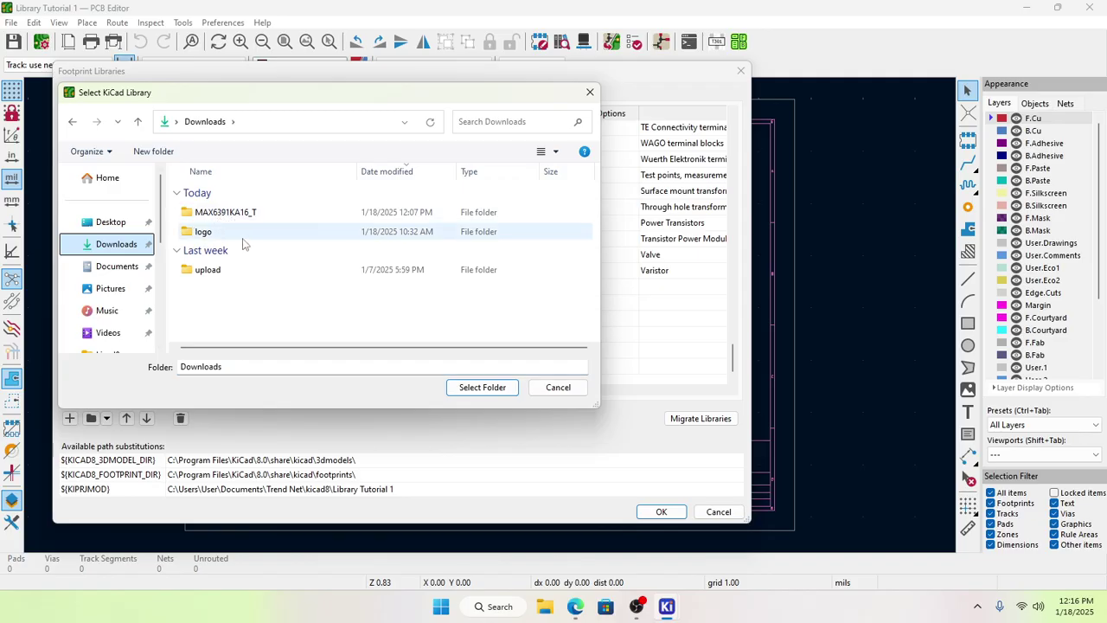
pyautogui.doubleClick(254, 213)
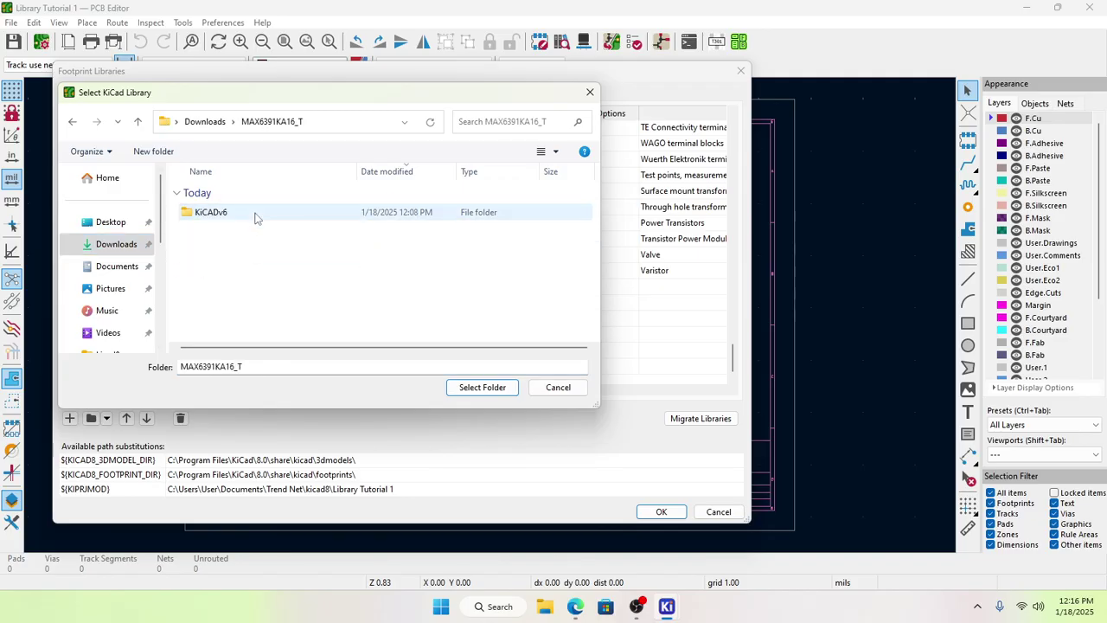
pyautogui.doubleClick(254, 214)
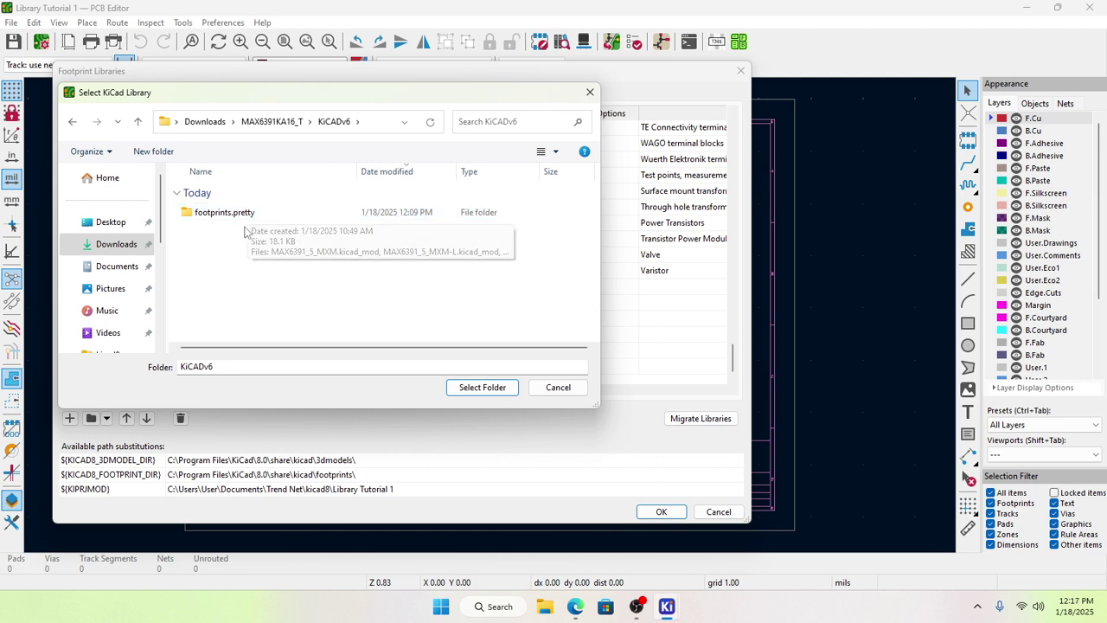
pyautogui.click(219, 223)
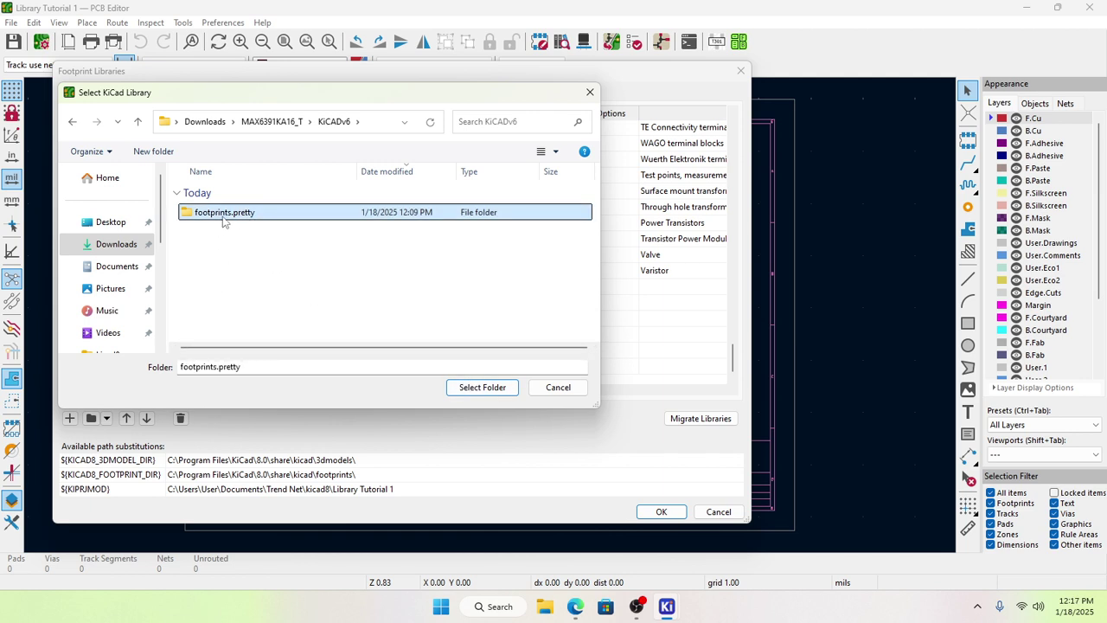
pyautogui.click(471, 389)
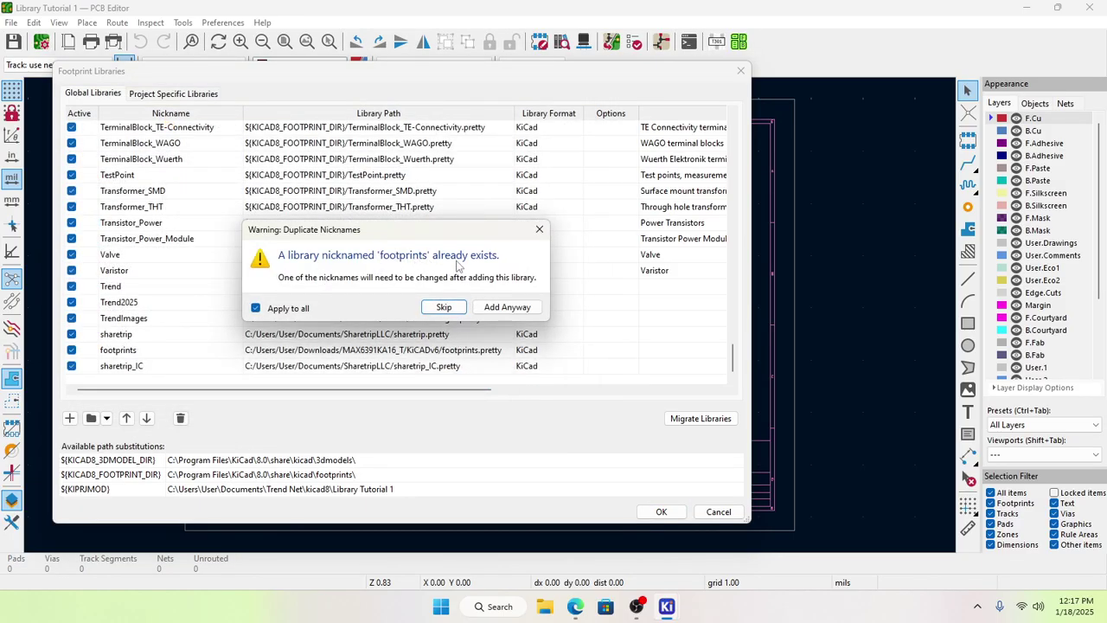
pyautogui.click(504, 307)
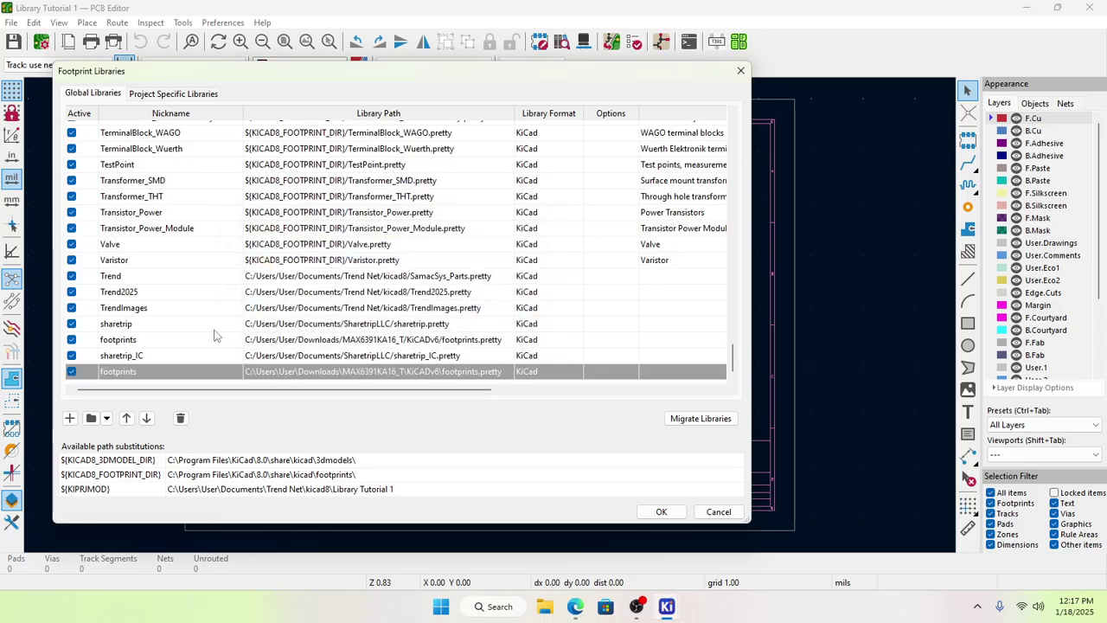
# Step: Try to save the footprint library table, and remove the newly added duplicate footprints library at the end of the list
pyautogui.scroll(15, 198, 324)
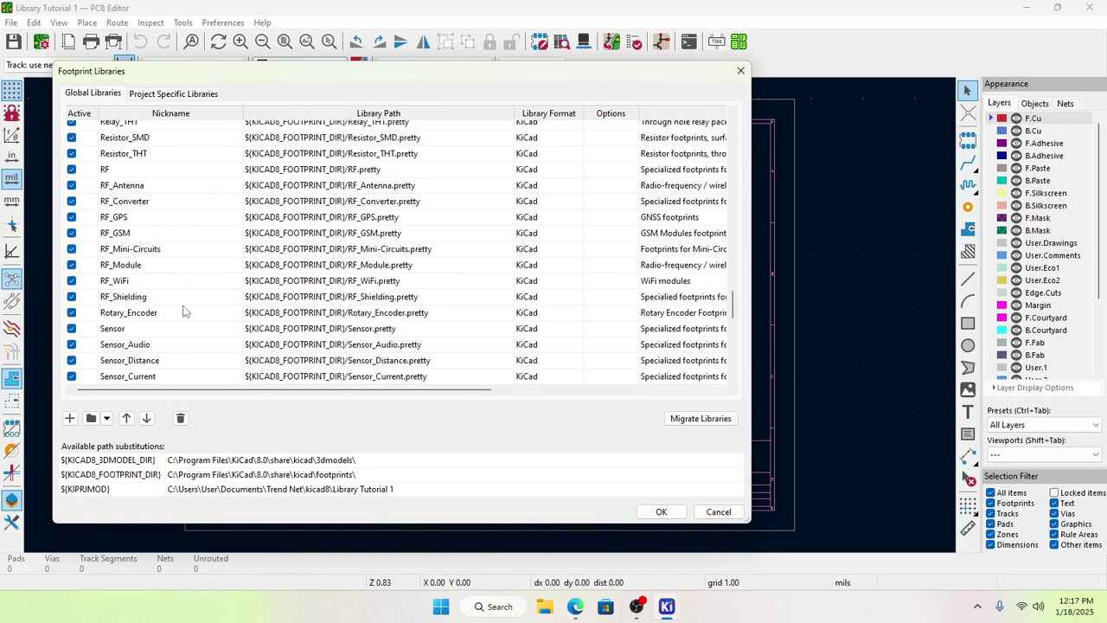
pyautogui.scroll(20, 183, 311)
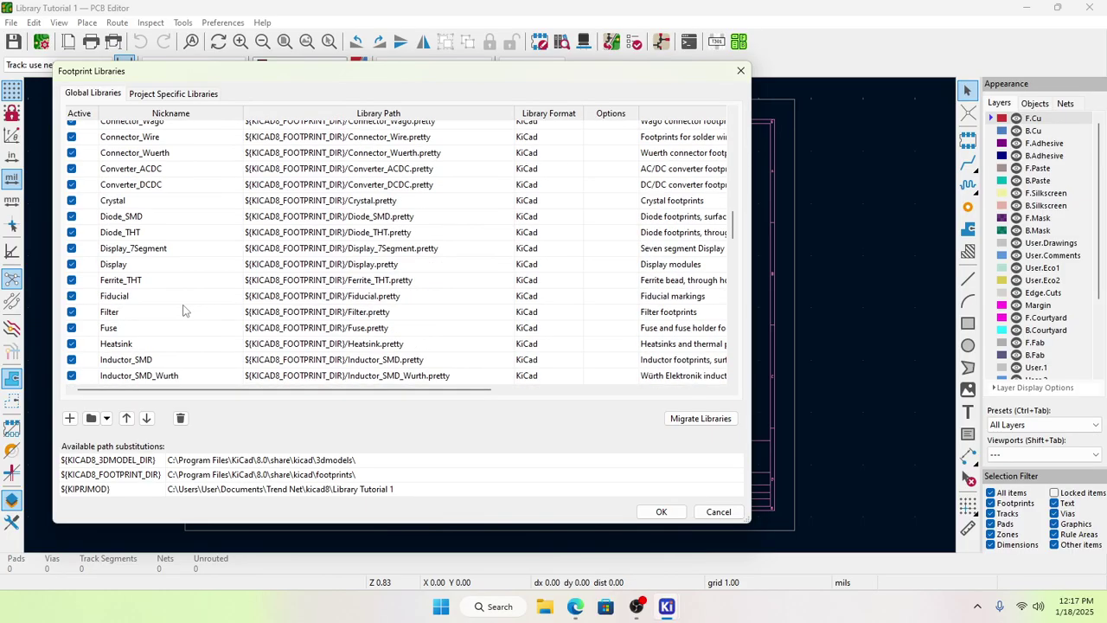
pyautogui.scroll(15, 183, 311)
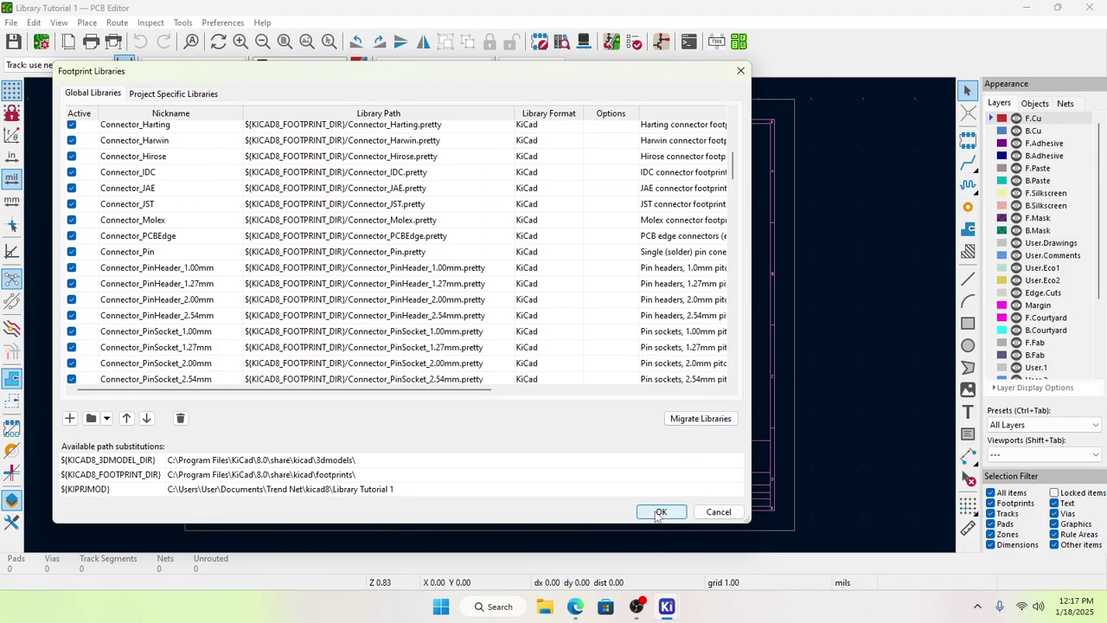
pyautogui.click(659, 512)
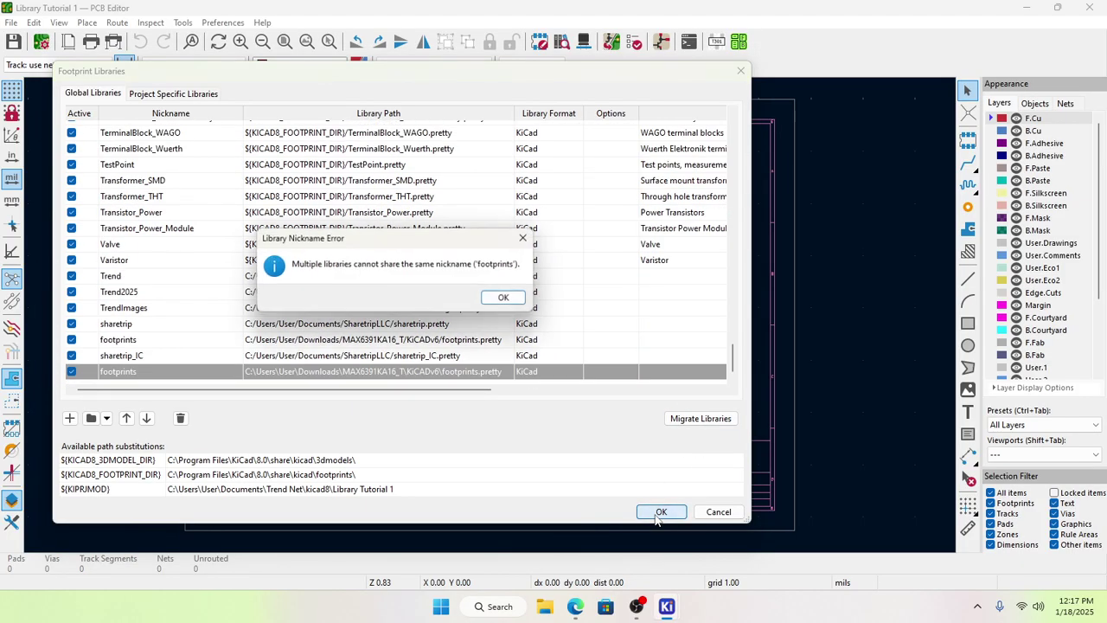
pyautogui.click(506, 298)
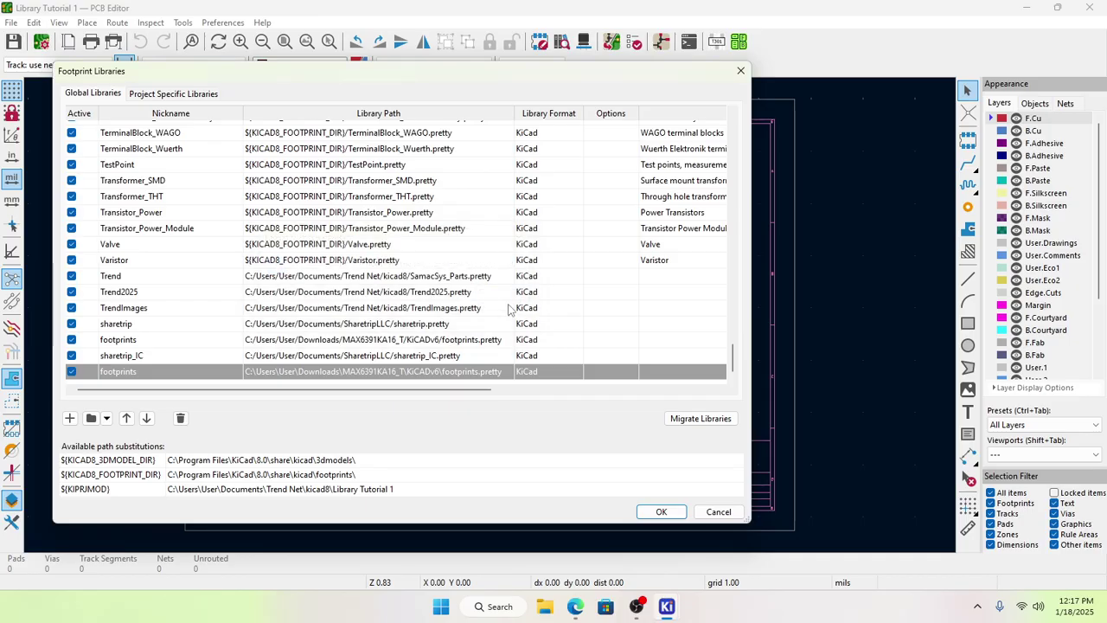
pyautogui.click(661, 513)
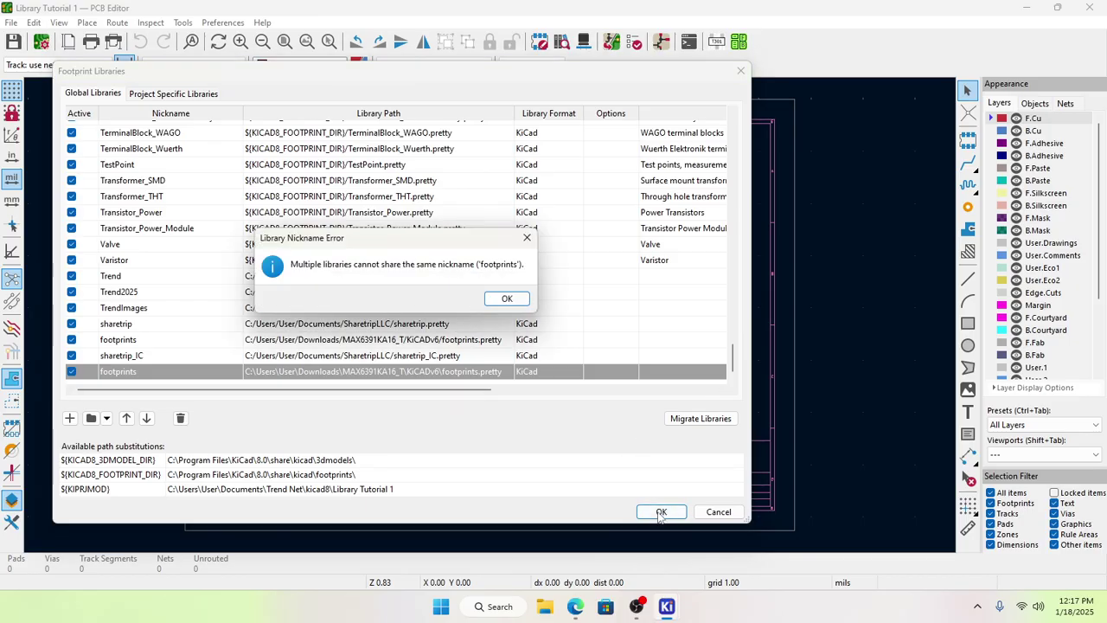
pyautogui.click(507, 298)
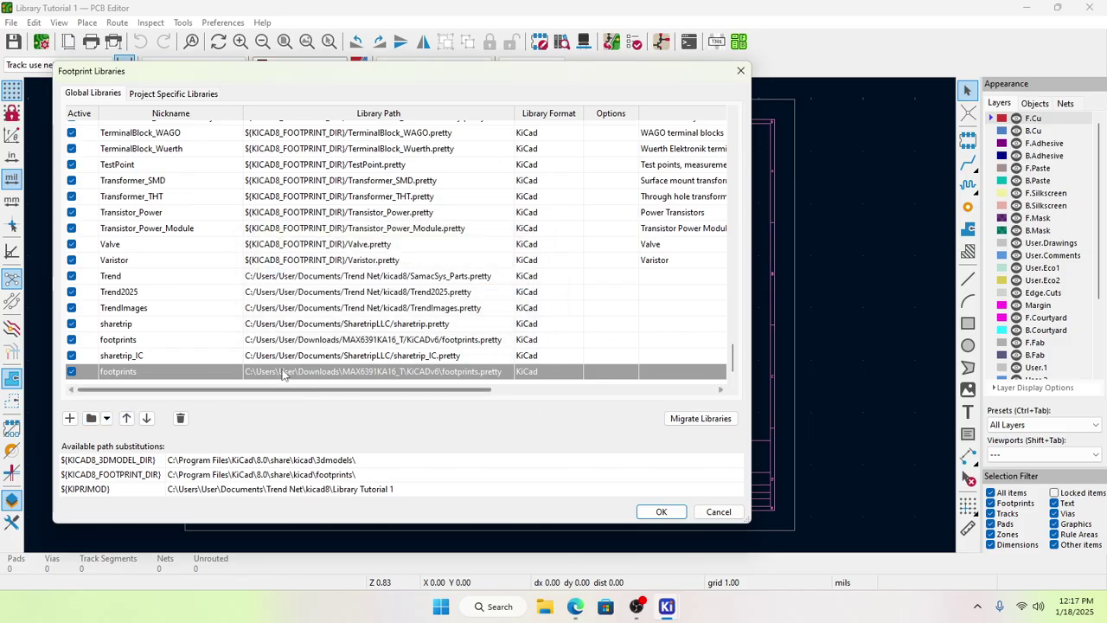
pyautogui.click(180, 419)
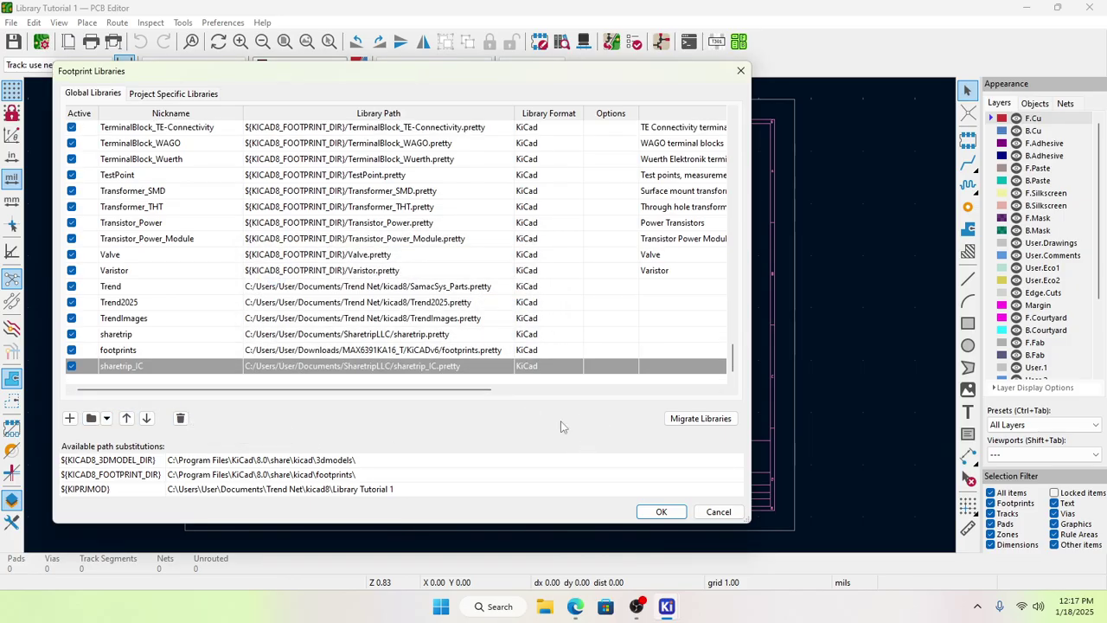
# Step: Look through the nicknames and paths of the default libraries in the global footprint library list
pyautogui.scroll(20, 136, 261)
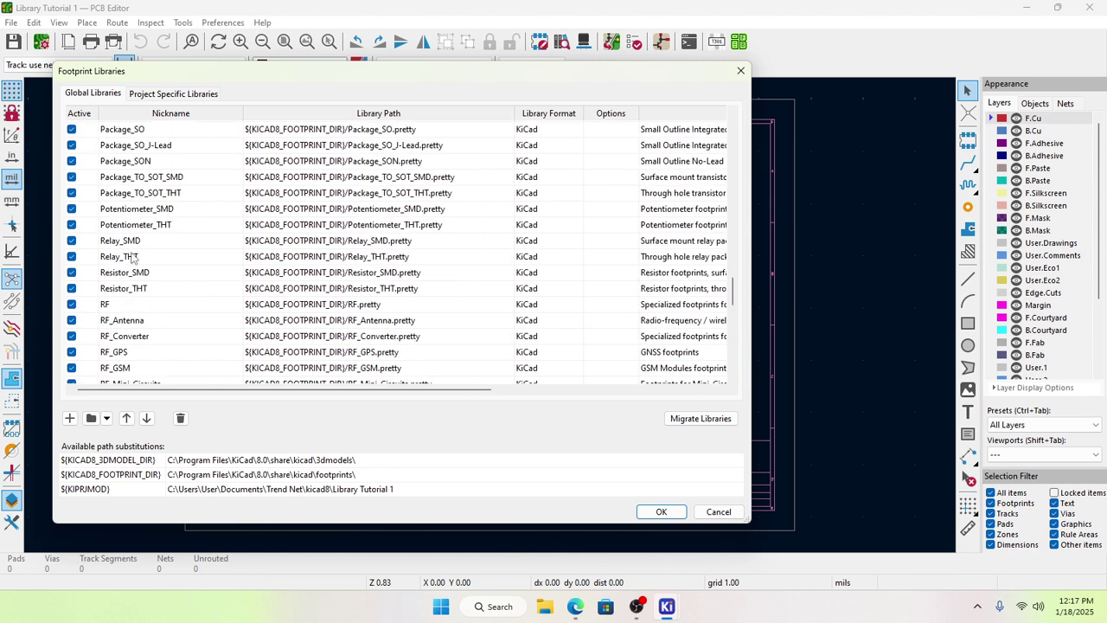
pyautogui.scroll(5, 131, 256)
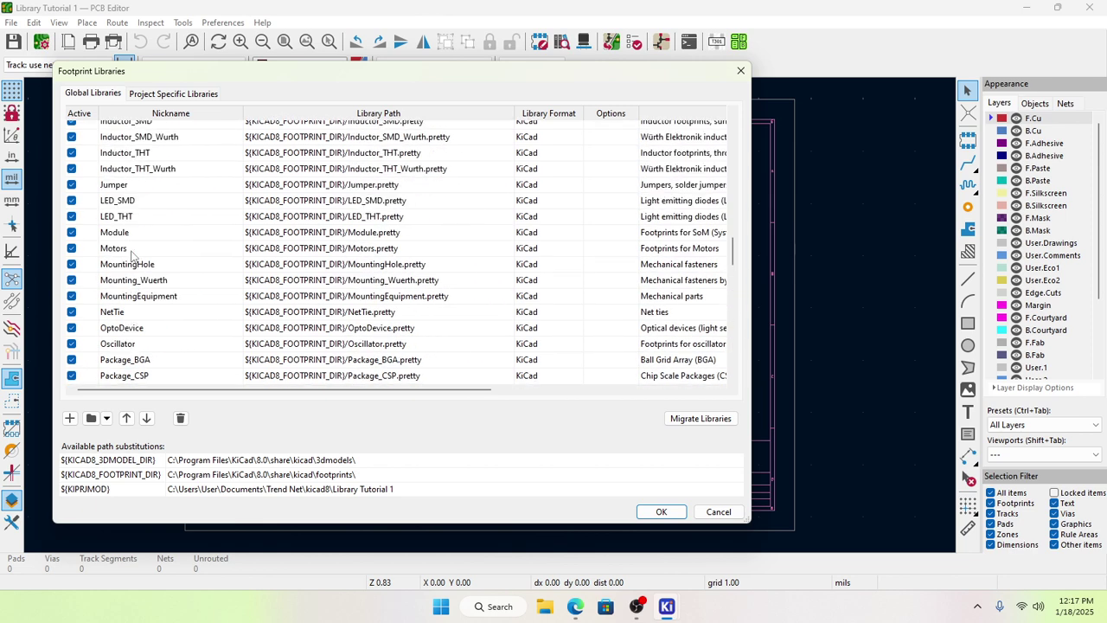
pyautogui.scroll(4, 128, 201)
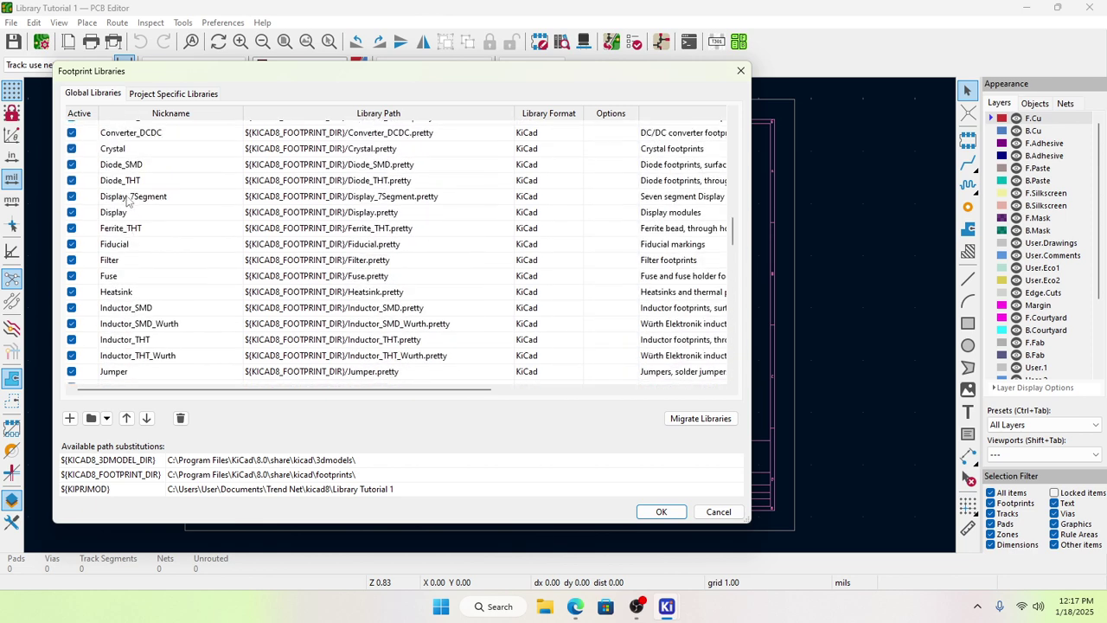
pyautogui.scroll(7, 128, 201)
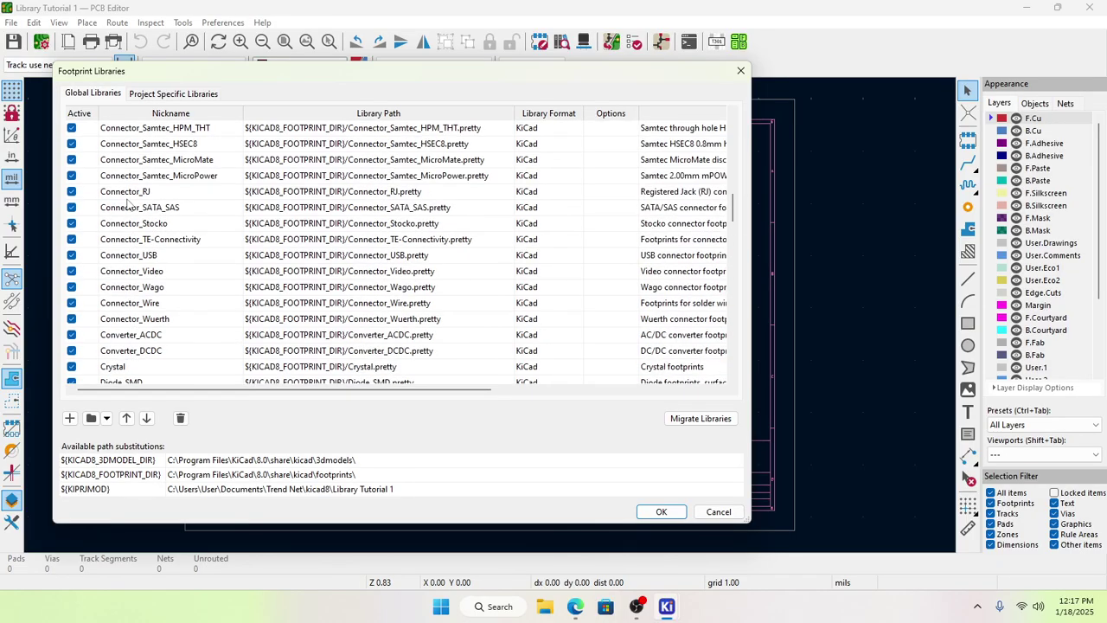
pyautogui.scroll(6, 130, 208)
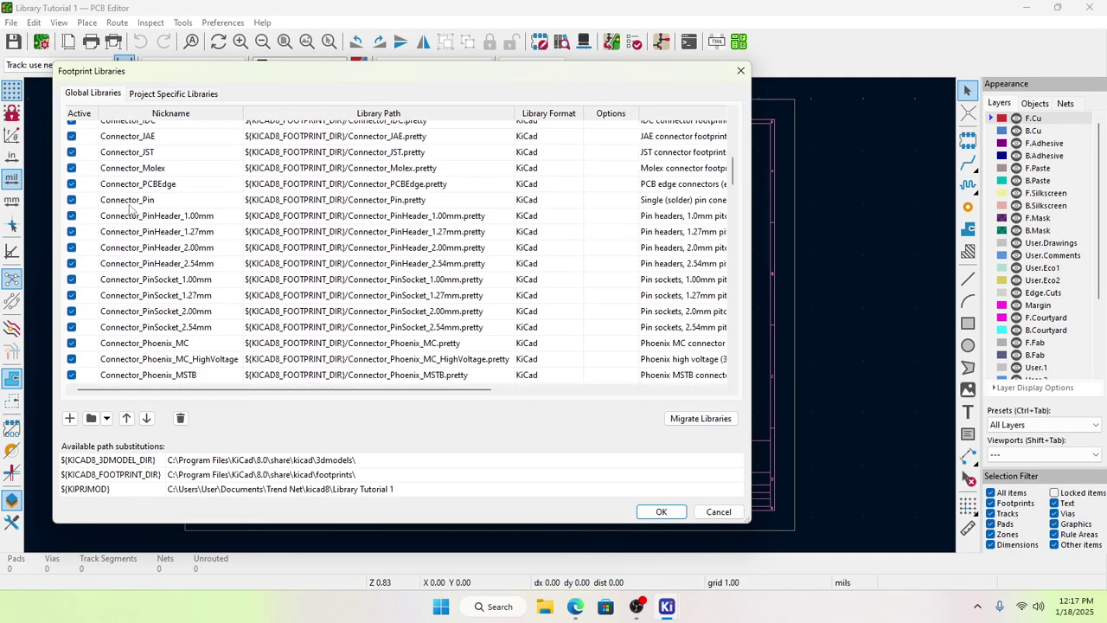
pyautogui.scroll(6, 130, 207)
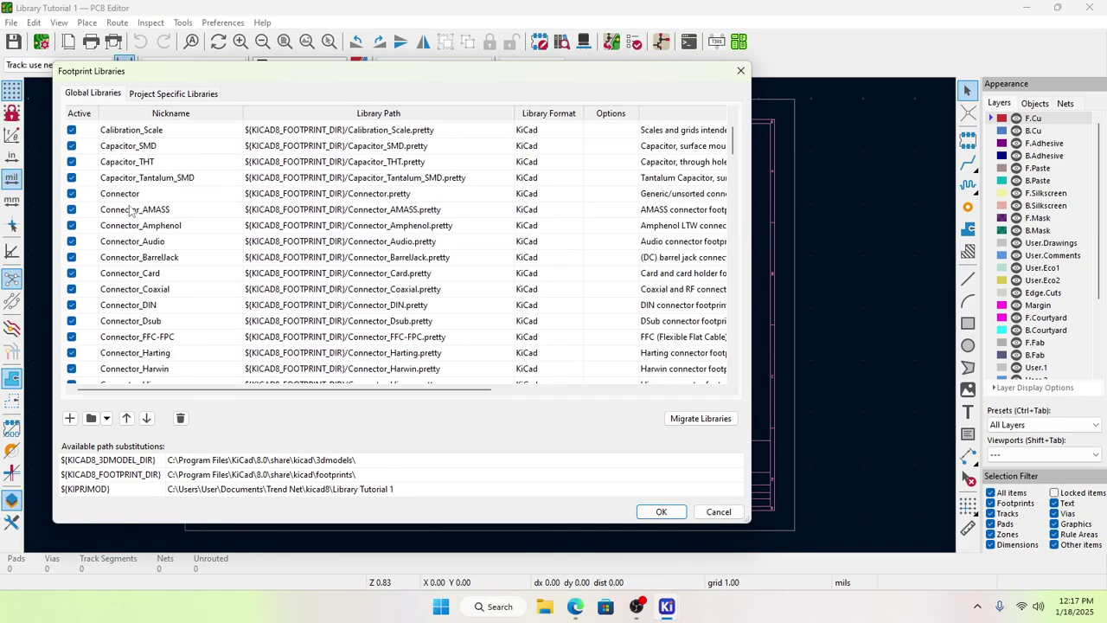
pyautogui.scroll(-7, 129, 211)
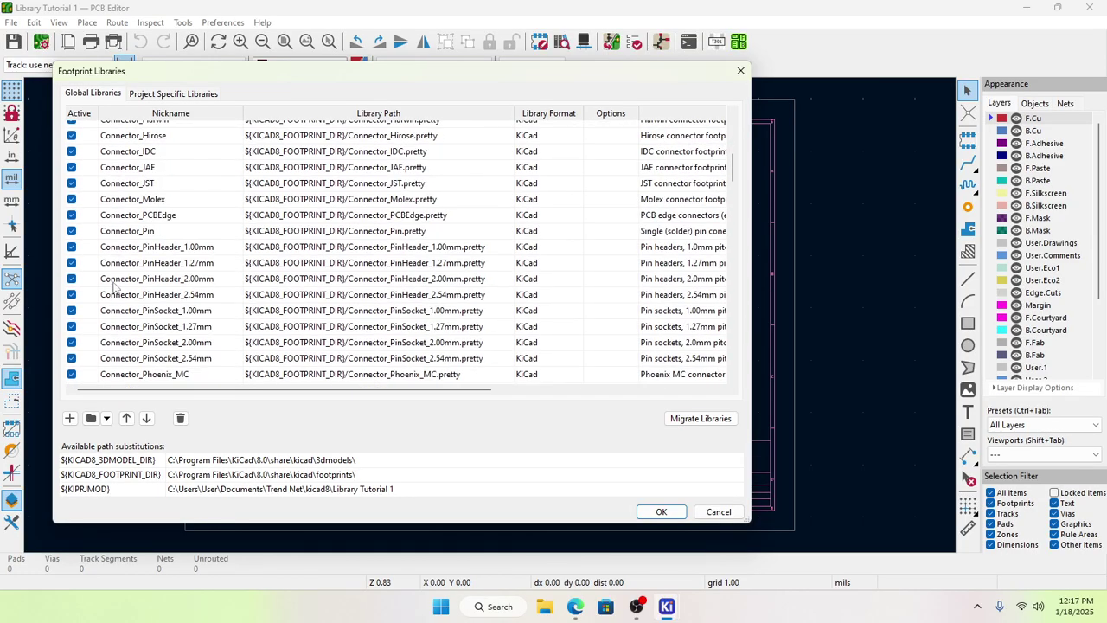
pyautogui.scroll(-7, 119, 318)
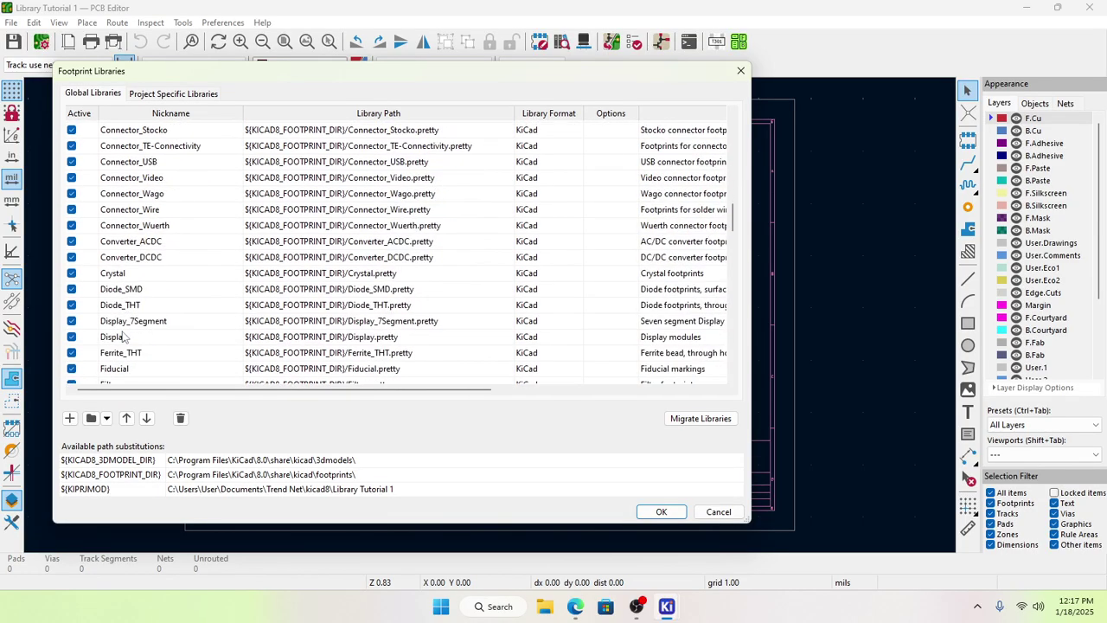
# Step: Look through the global footprint libraries from the connectors to the packages, and accept the footprint library table
pyautogui.scroll(-1, 124, 337)
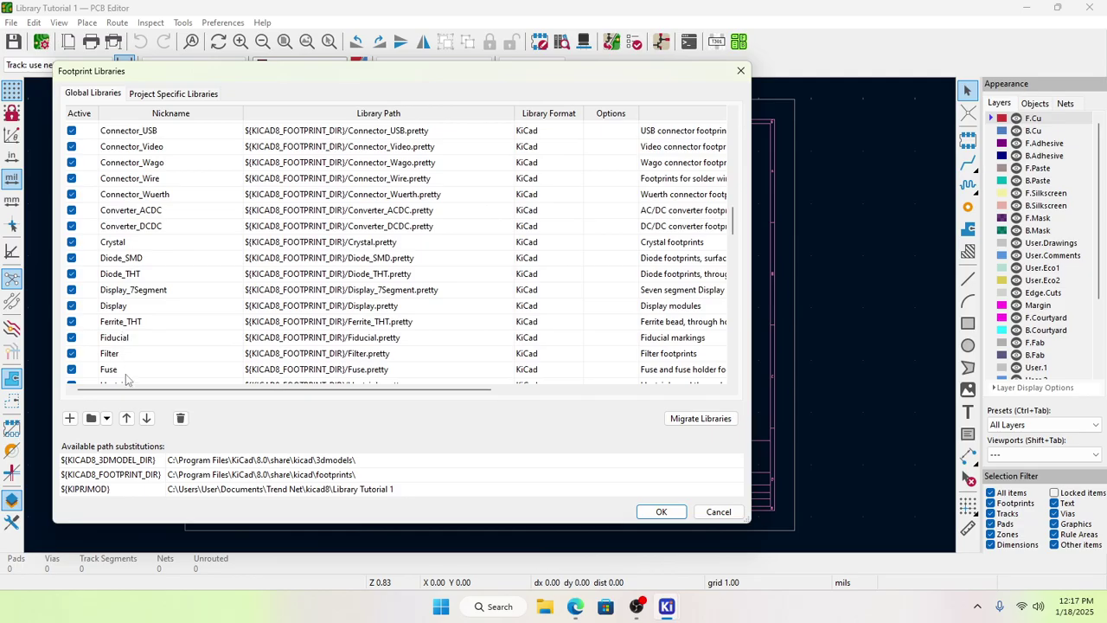
pyautogui.scroll(-1, 127, 377)
pyautogui.scroll(-1, 130, 343)
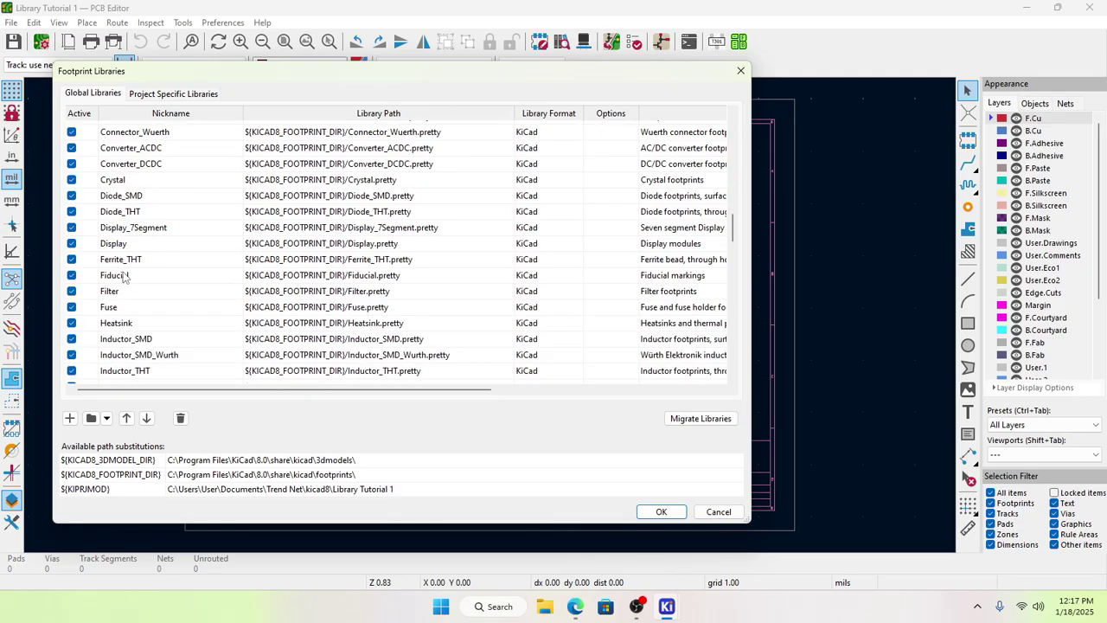
pyautogui.scroll(-3, 125, 311)
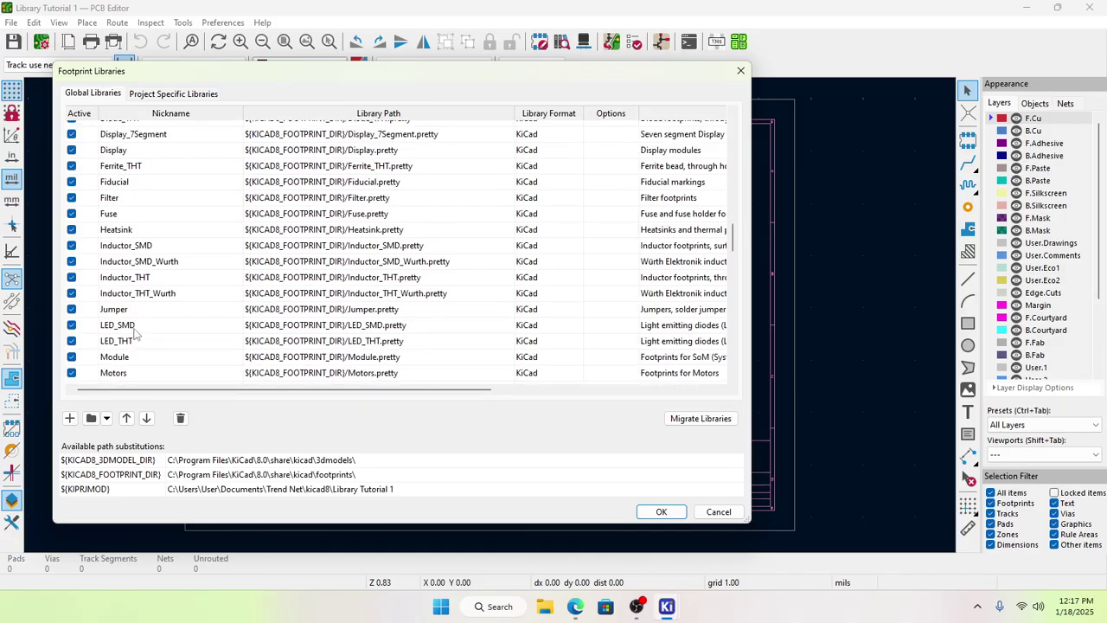
pyautogui.scroll(-7, 134, 333)
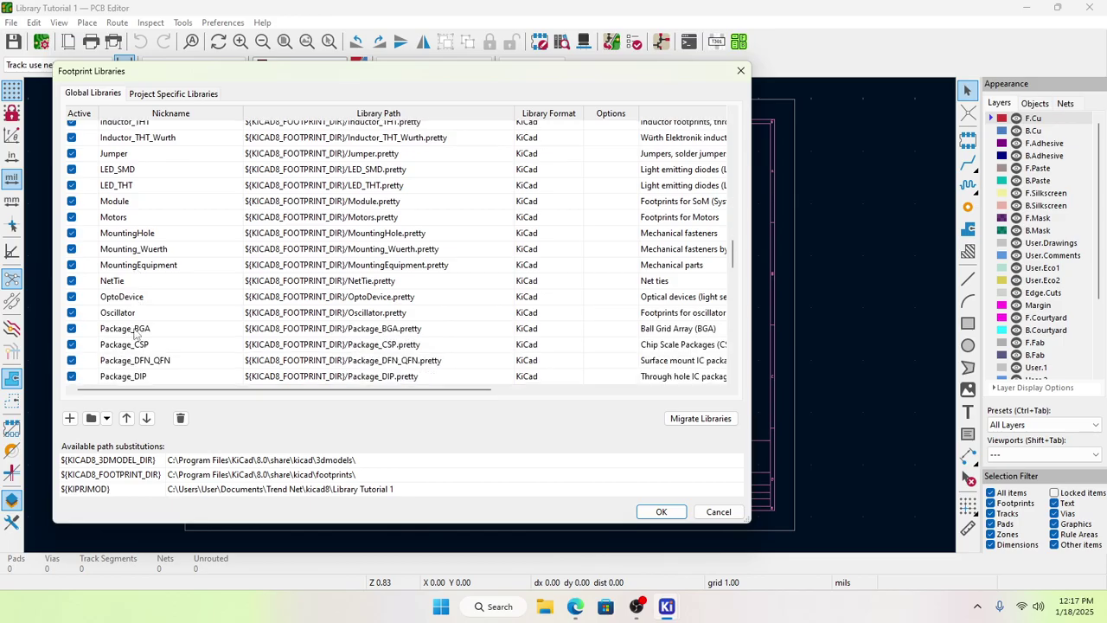
pyautogui.scroll(1, 134, 333)
pyautogui.scroll(-5, 134, 332)
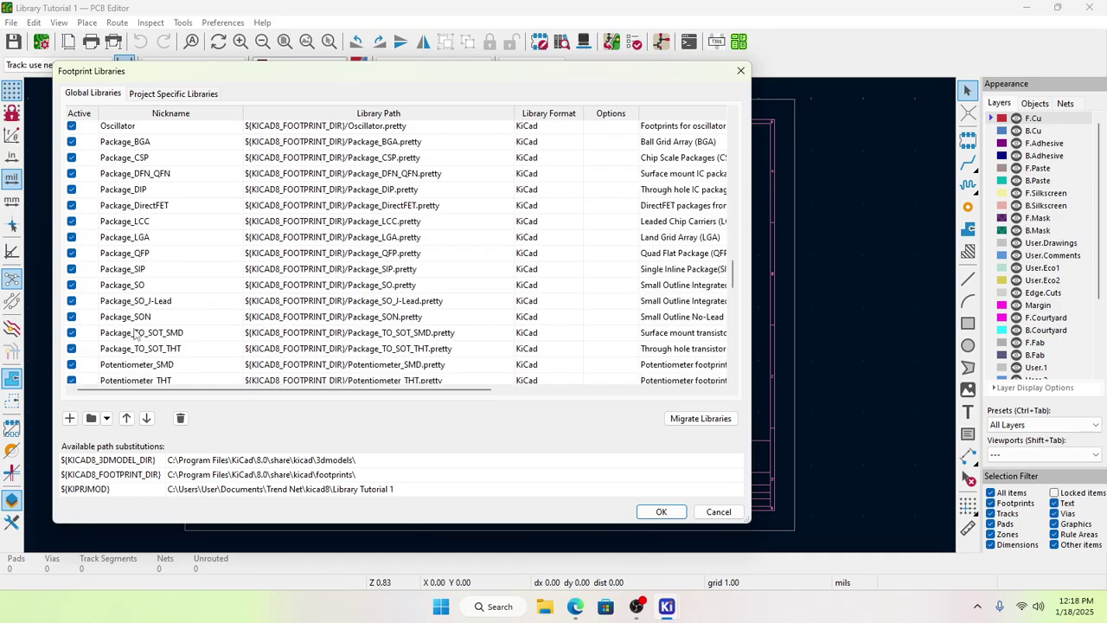
pyautogui.scroll(3, 134, 333)
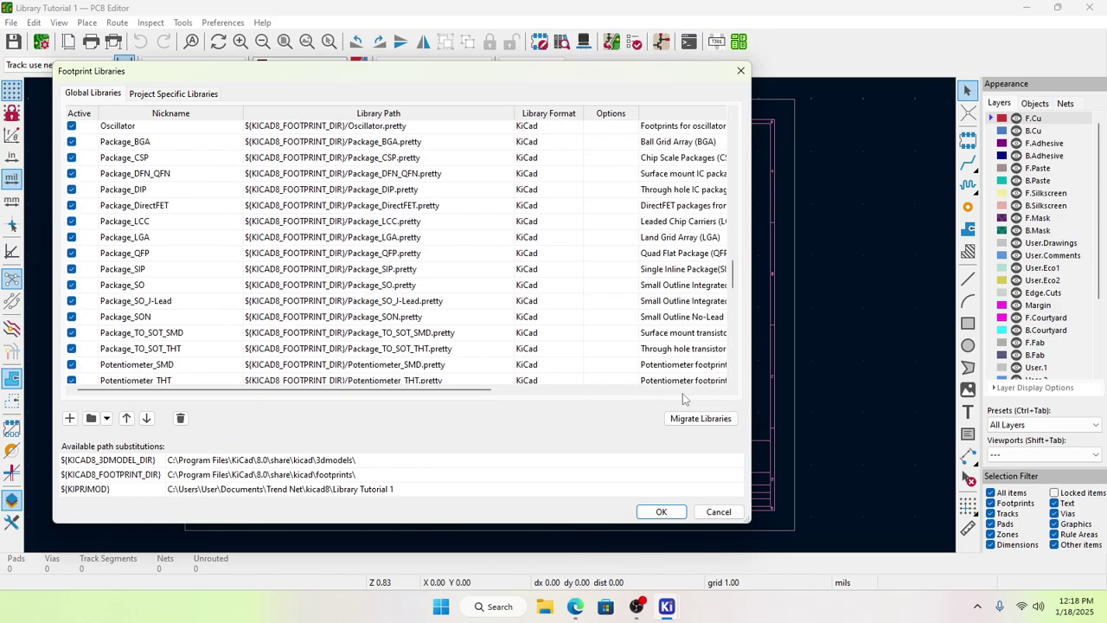
pyautogui.click(661, 512)
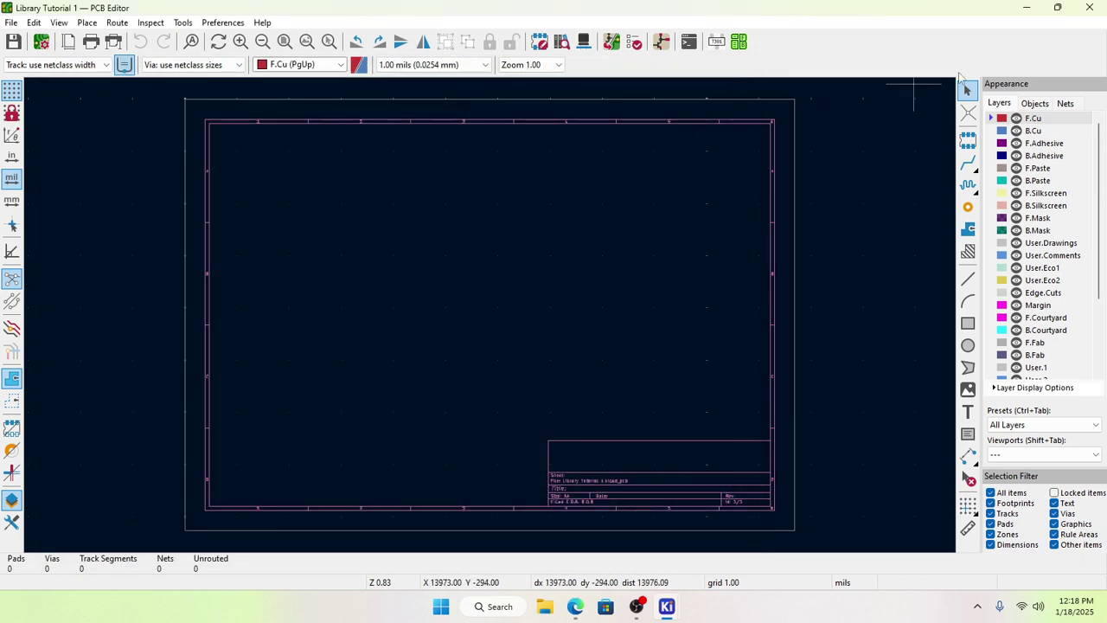
# Step: Switch to the Schematic Editor, start adding a symbol, and expand the MAX6391 library among the available symbols
pyautogui.click(660, 42)
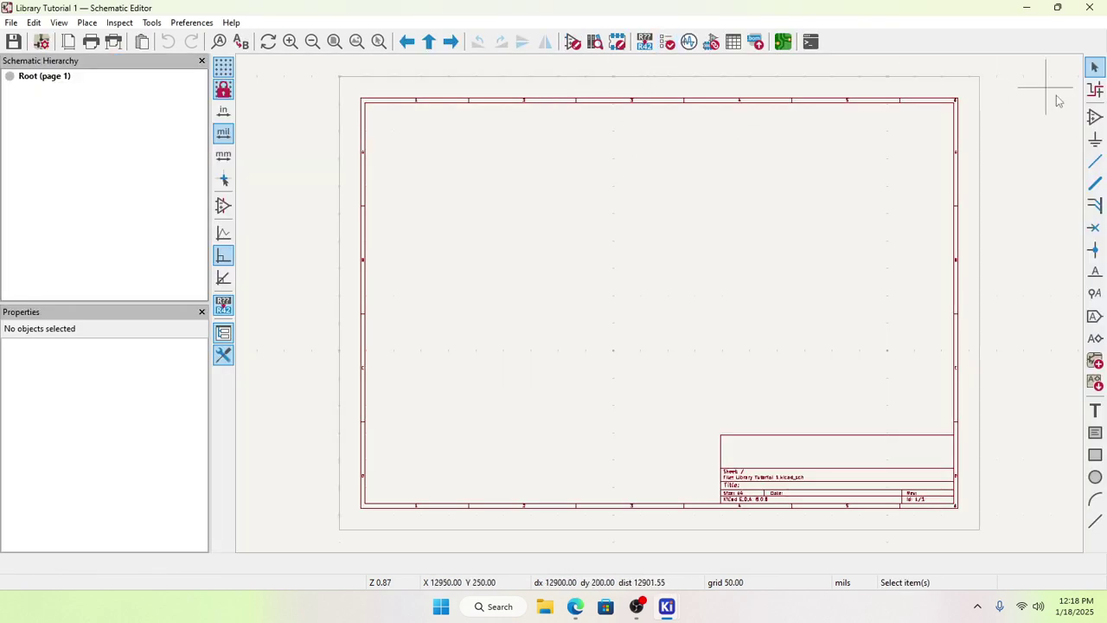
pyautogui.click(1095, 116)
pyautogui.click(517, 251)
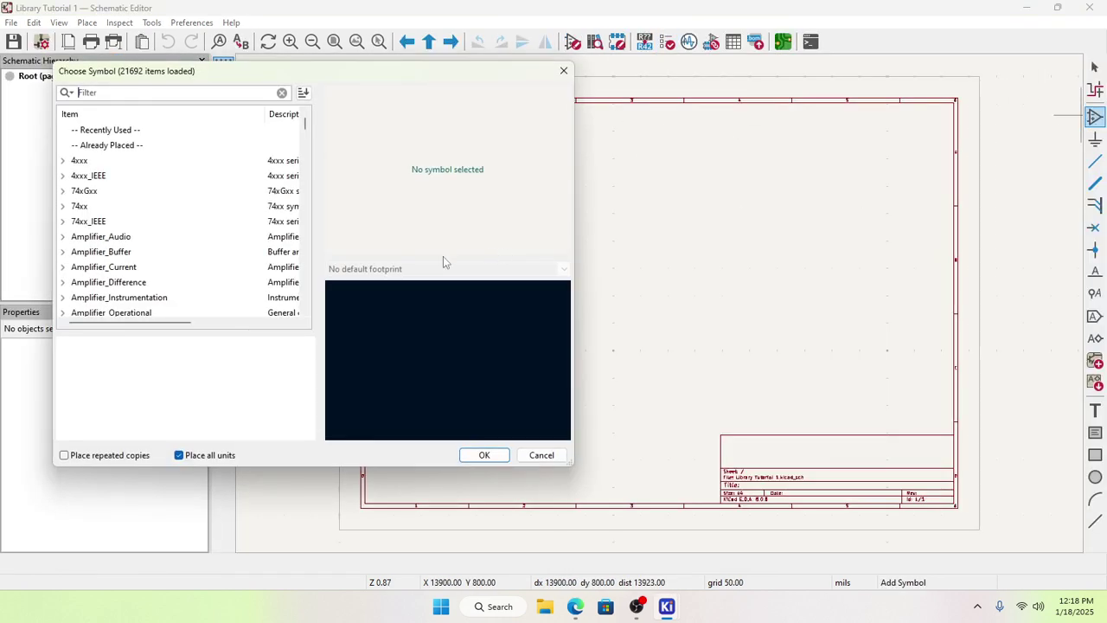
pyautogui.scroll(-10, 118, 292)
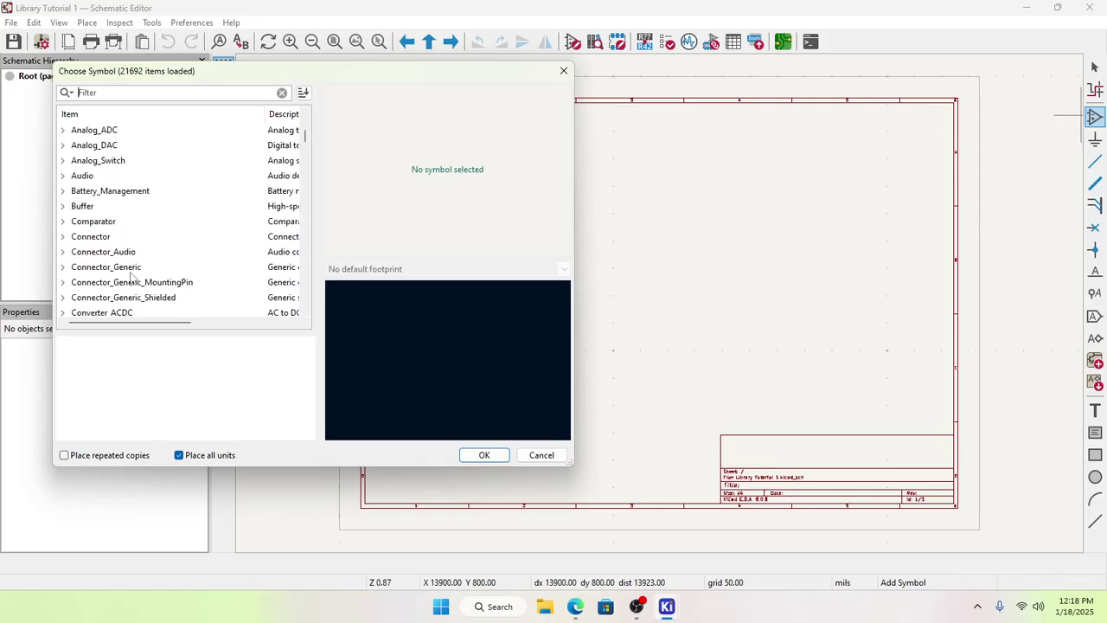
pyautogui.scroll(-20, 132, 275)
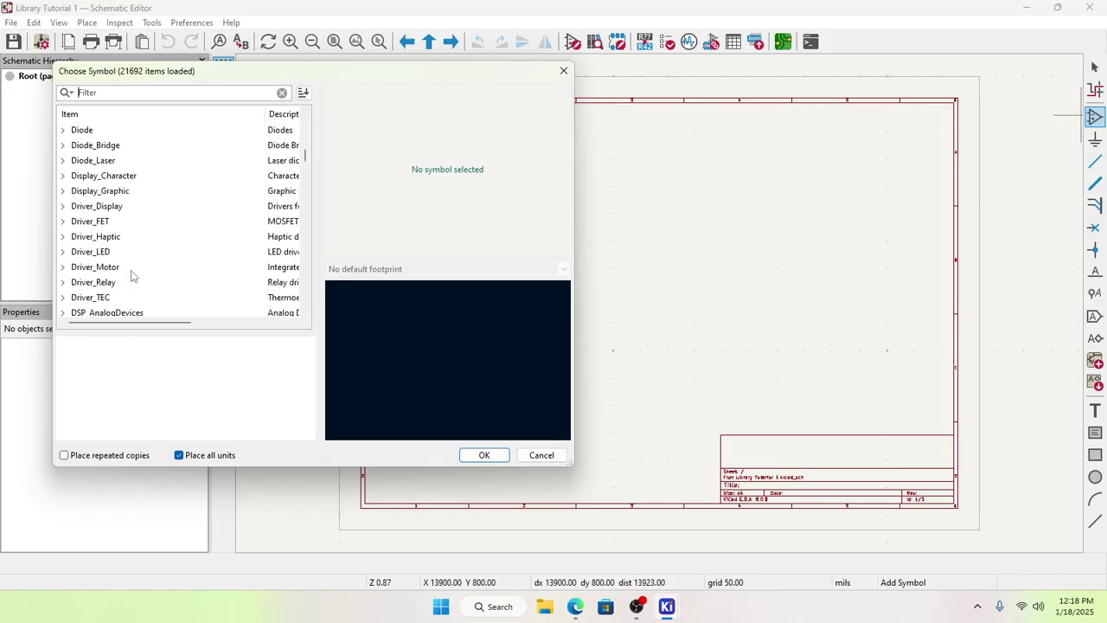
pyautogui.scroll(2, 131, 275)
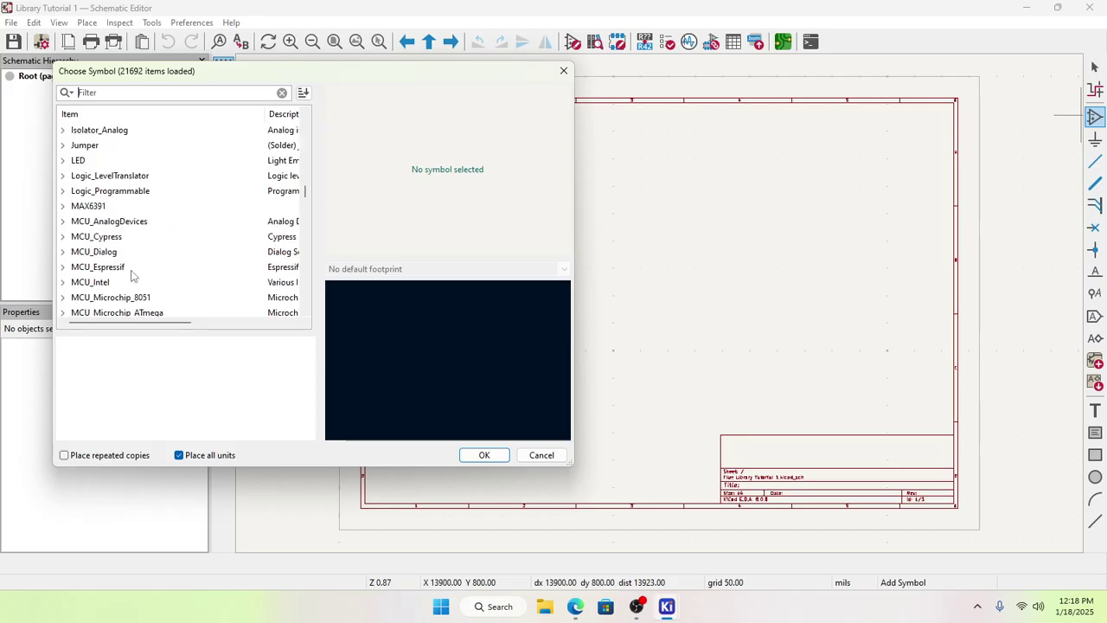
pyautogui.click(63, 206)
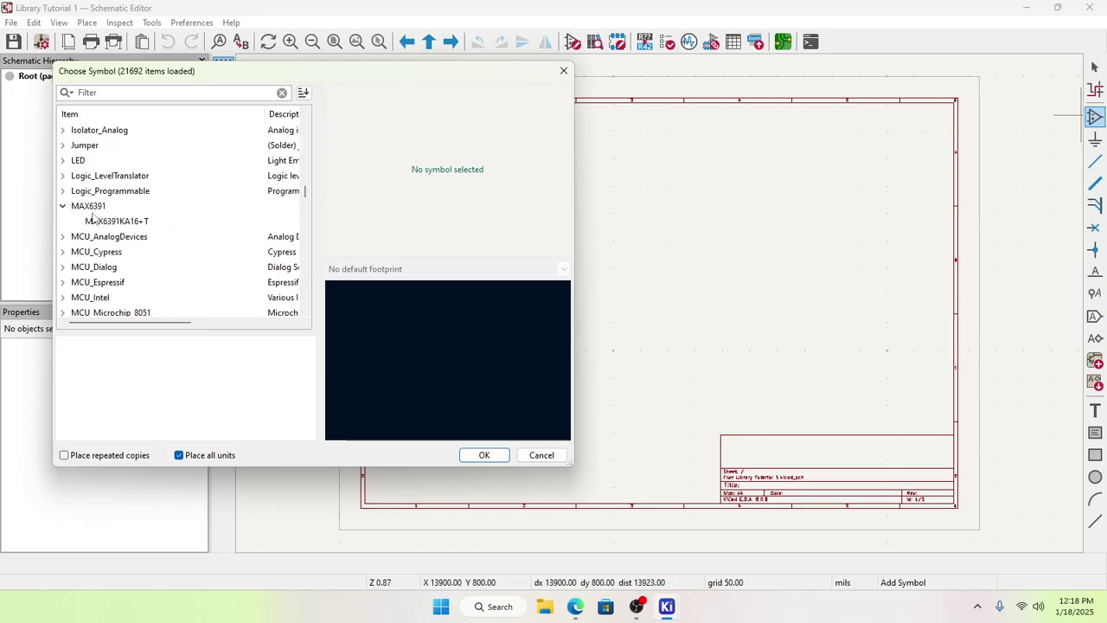
# Step: Place the MAX6391KA16+T symbol with its default footprint 21-0078_K8+5_MXM on the sheet at X 4000, Y 3600 mils
pyautogui.click(97, 221)
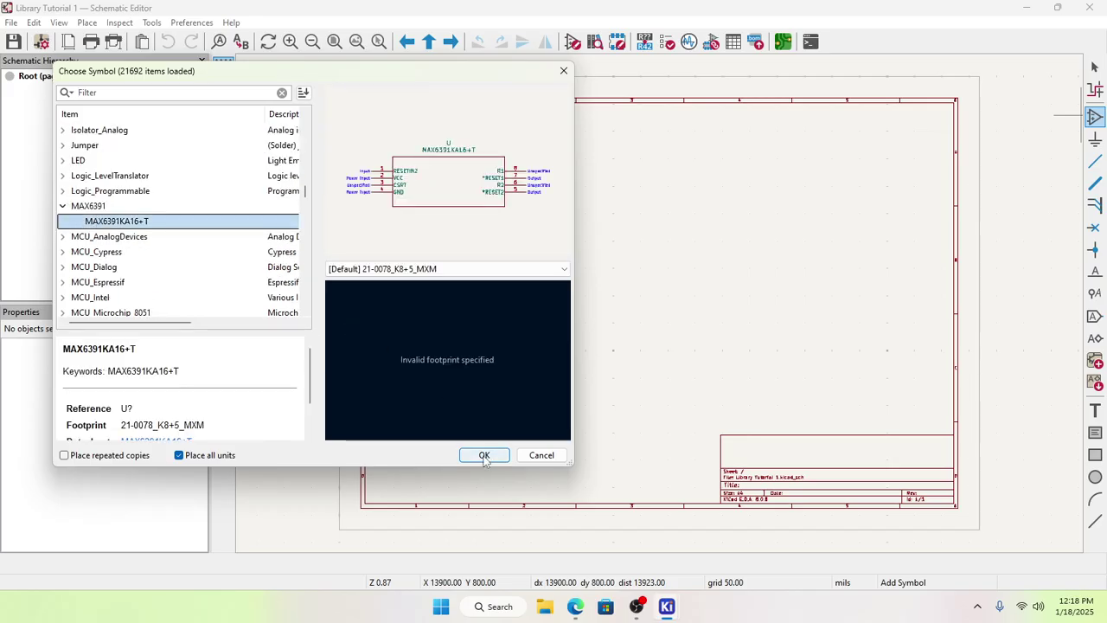
pyautogui.click(423, 269)
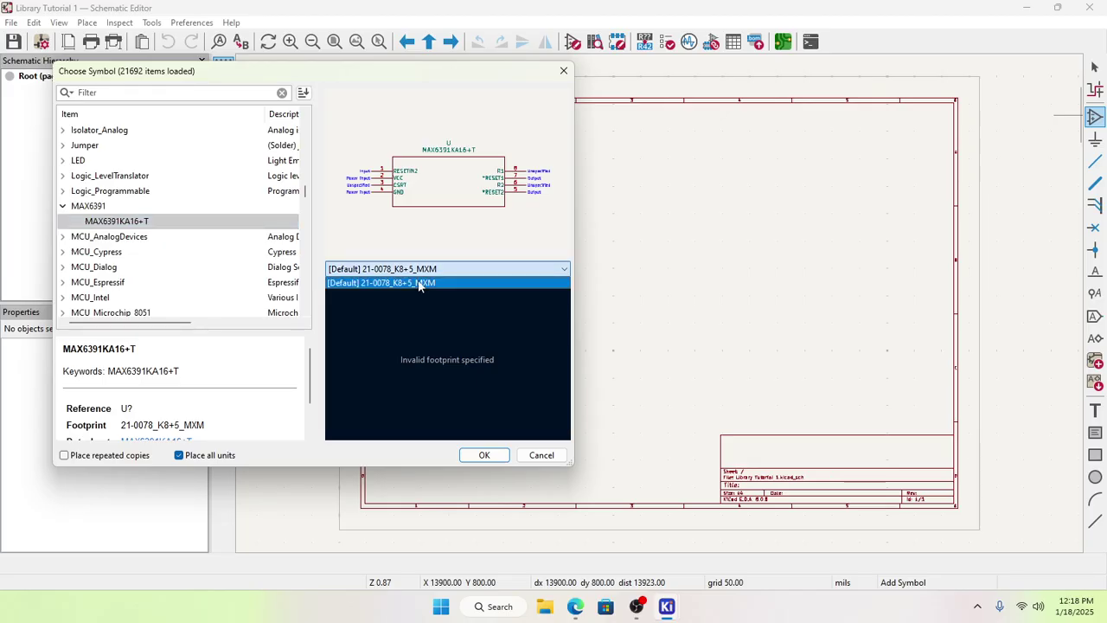
pyautogui.click(420, 283)
pyautogui.click(485, 455)
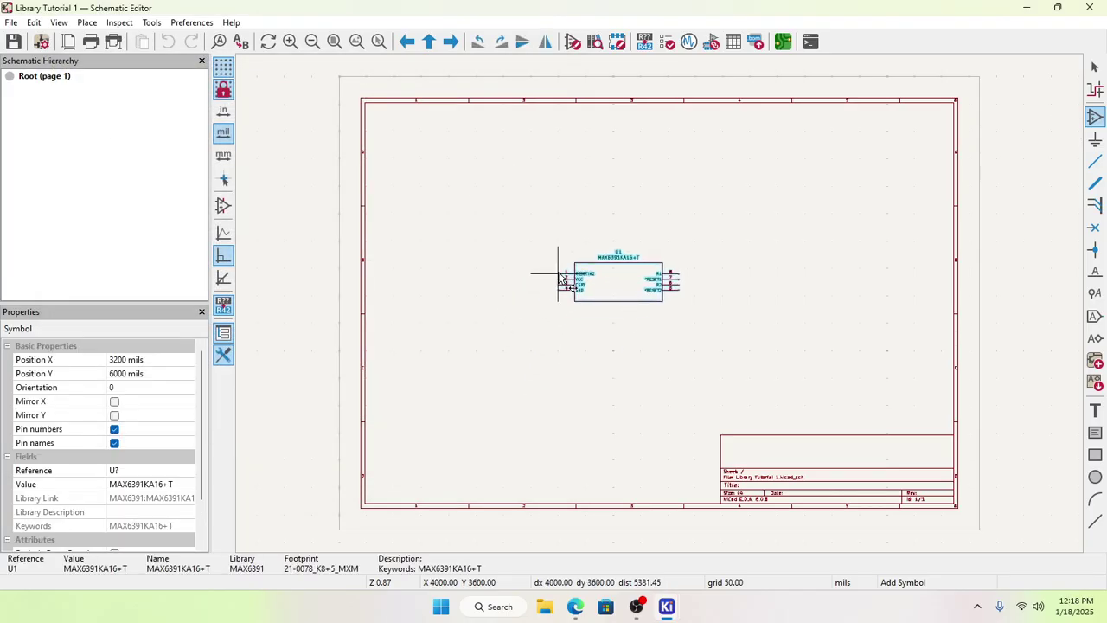
pyautogui.click(560, 276)
pyautogui.press('Escape')
pyautogui.scroll(5, 617, 292)
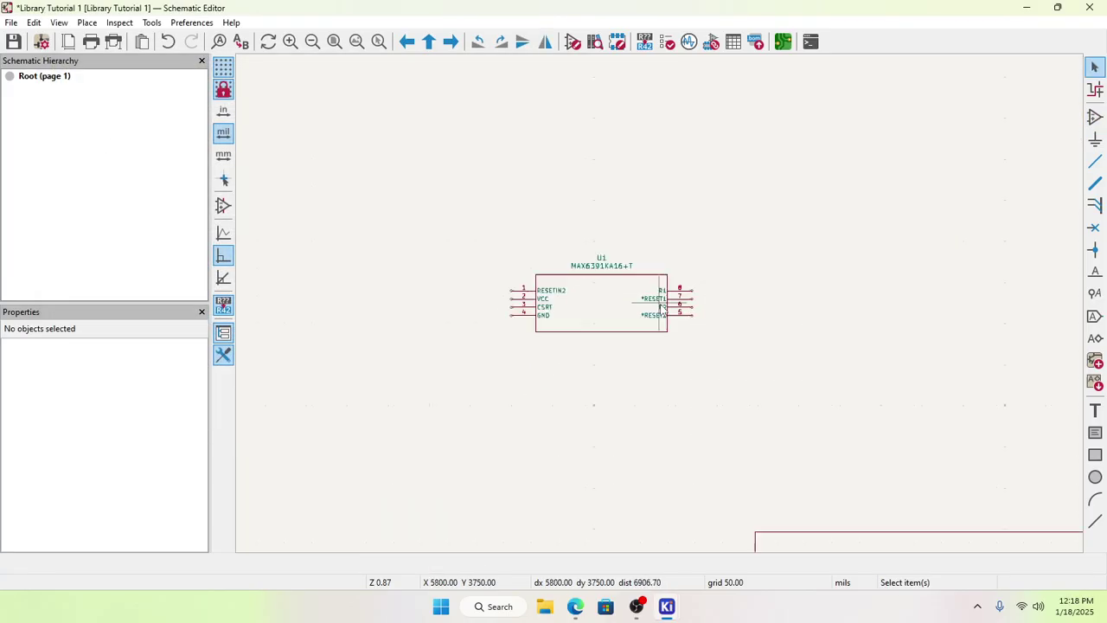
pyautogui.scroll(-3, 617, 292)
pyautogui.scroll(4, 617, 292)
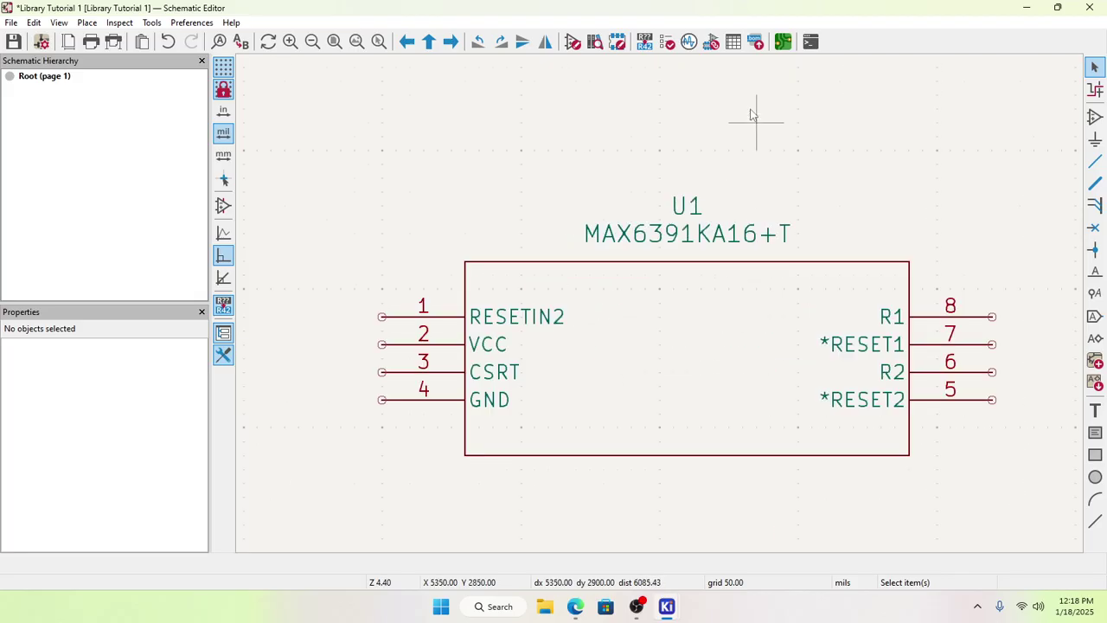
# Step: Switch to the PCB Editor and try to update the PCB from the schematic with the default options
pyautogui.click(781, 42)
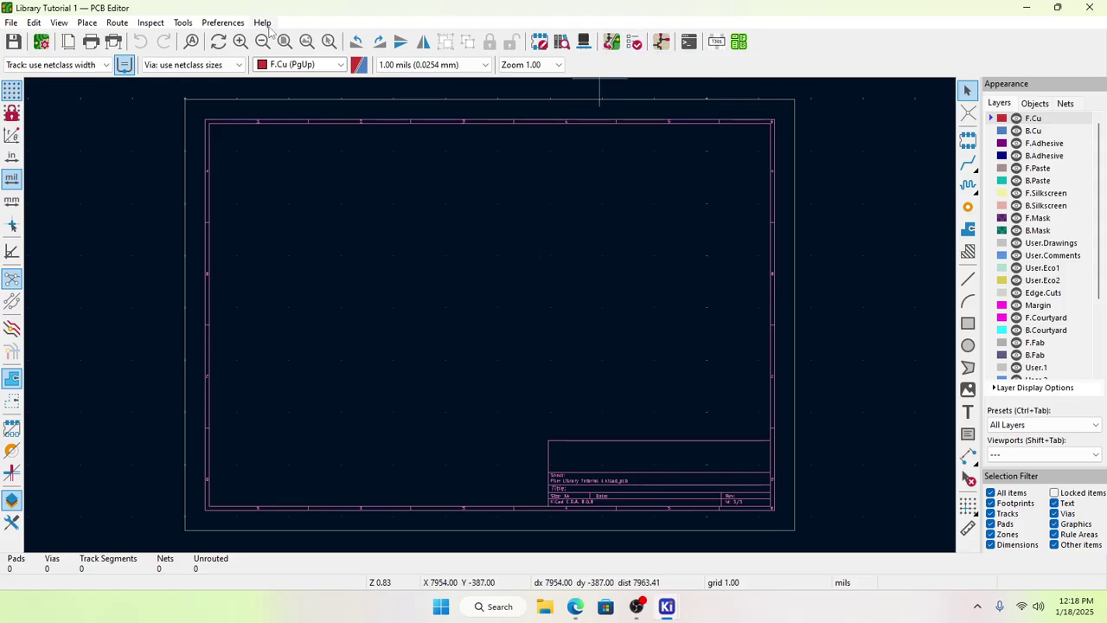
pyautogui.click(180, 24)
pyautogui.click(229, 43)
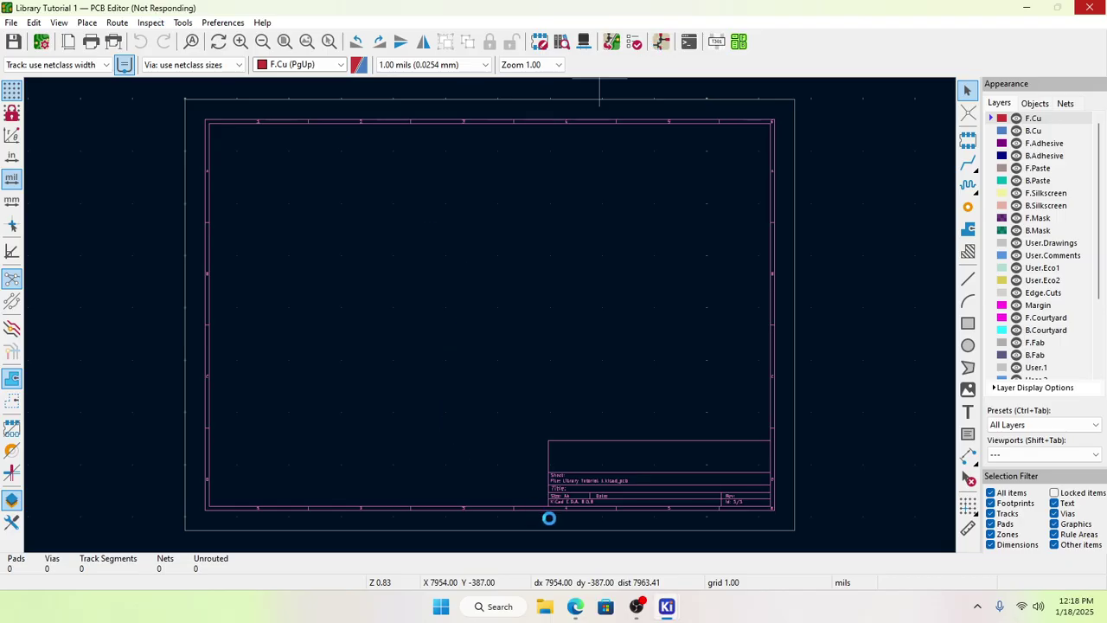
pyautogui.moveTo(671, 616)
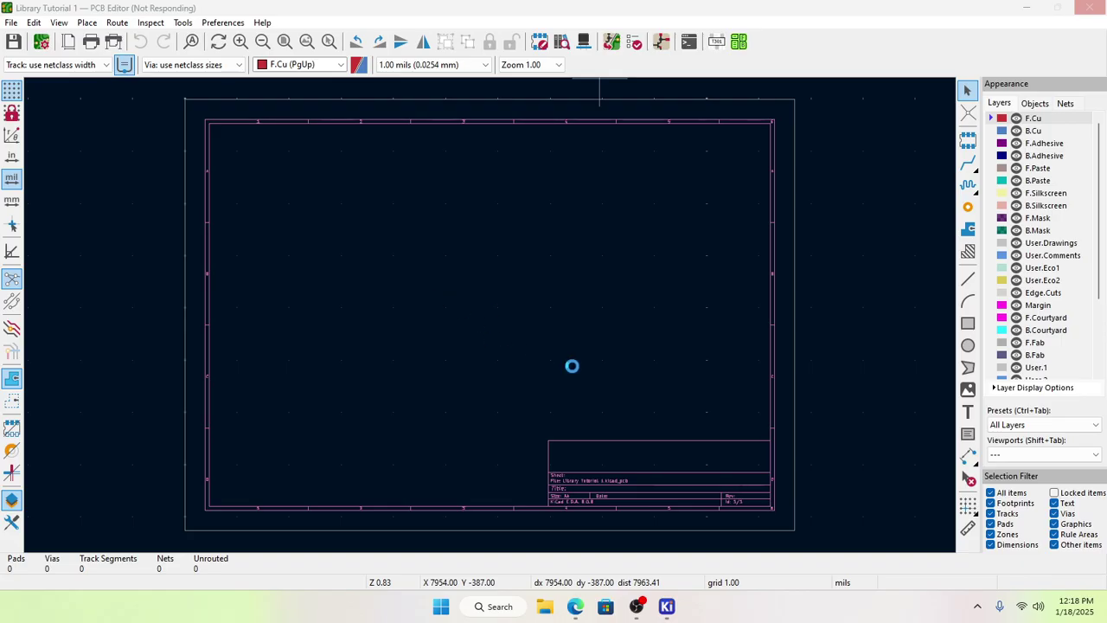
pyautogui.moveTo(666, 606)
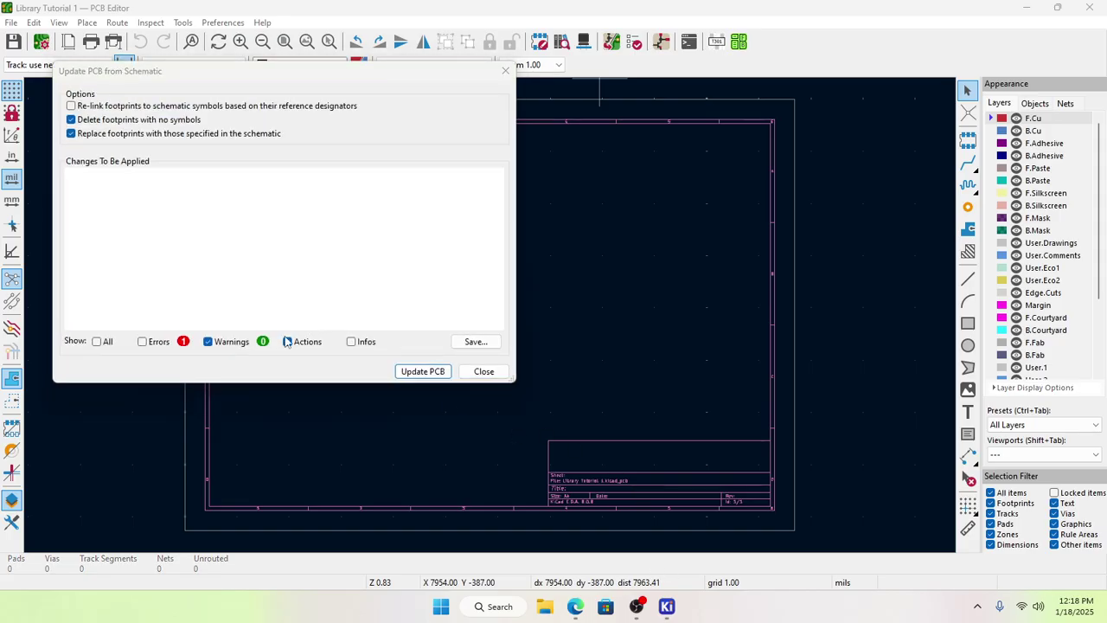
pyautogui.click(426, 372)
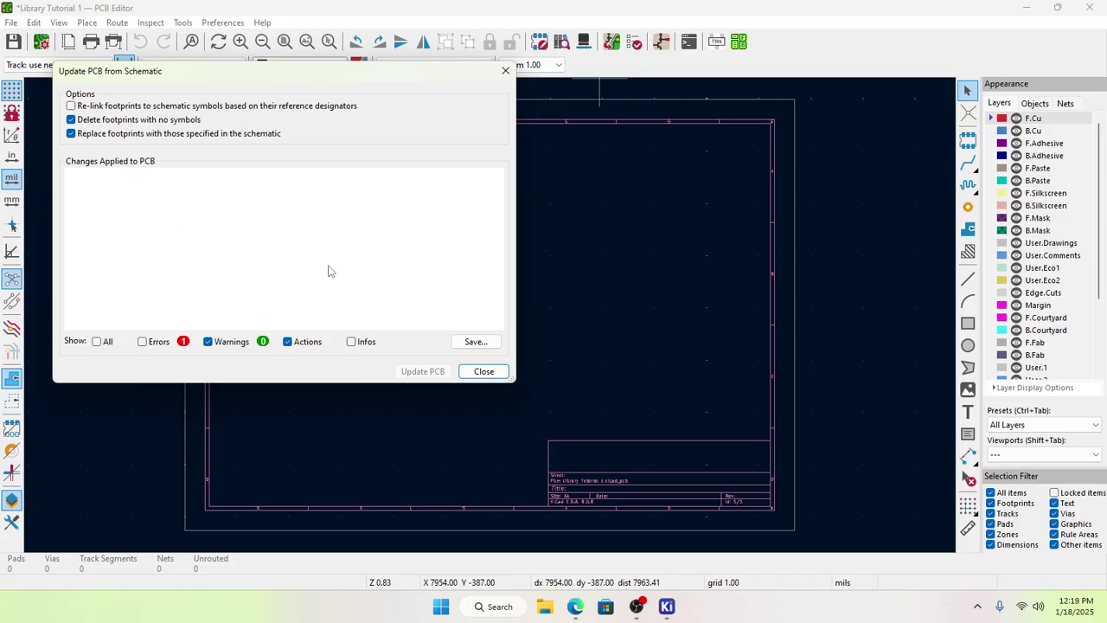
pyautogui.click(492, 377)
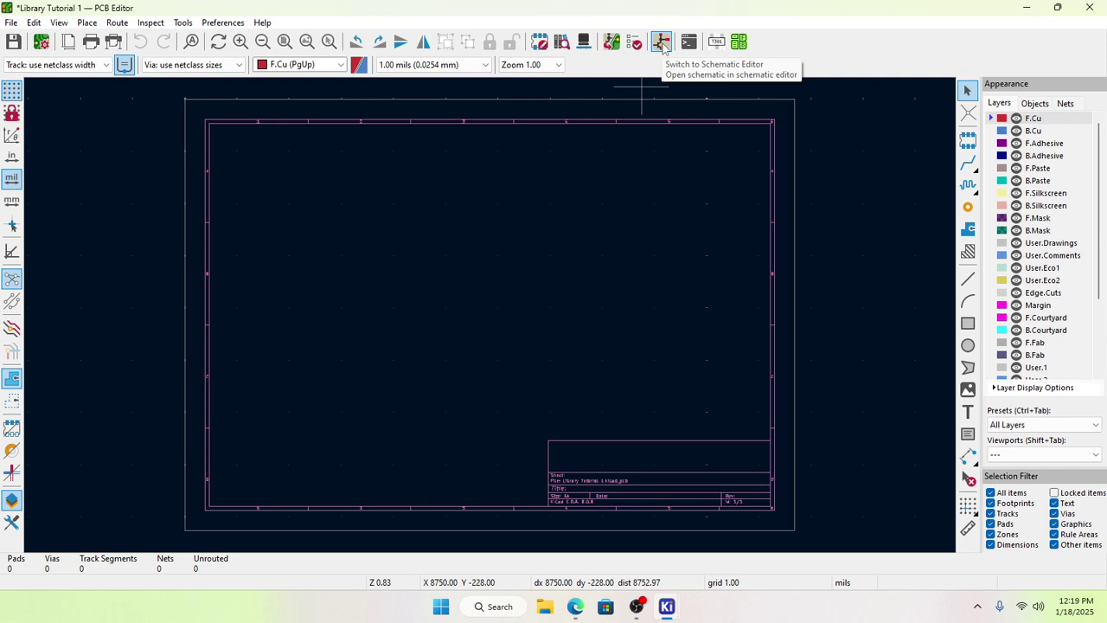
# Step: Return to the schematic and open the library symbol of U1 for editing from its symbol properties
pyautogui.click(662, 42)
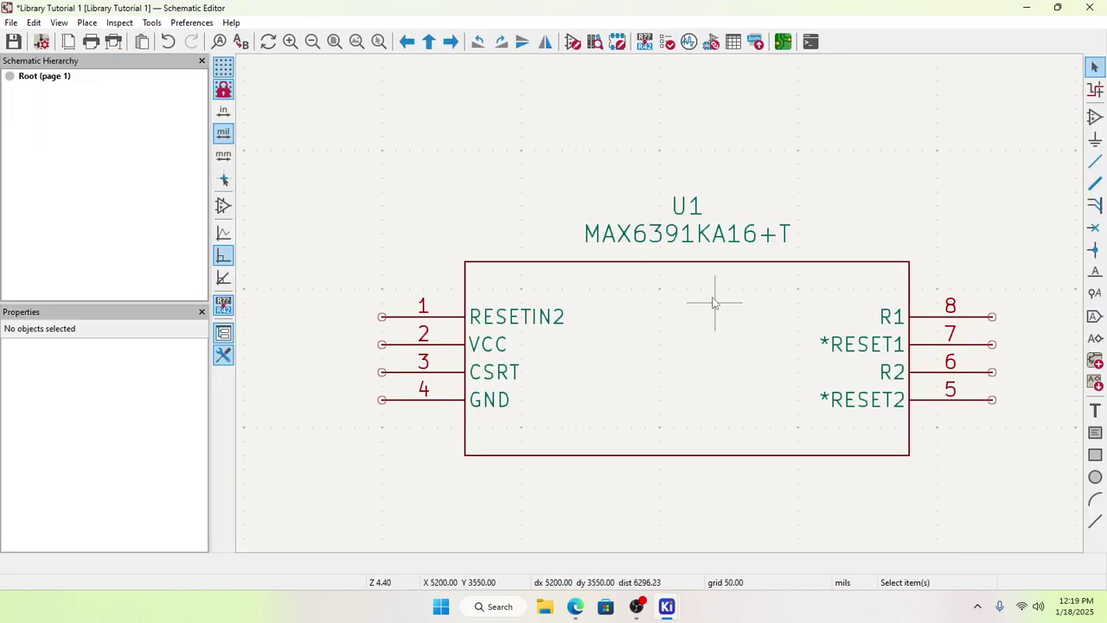
pyautogui.click(713, 303)
pyautogui.rightClick(711, 299)
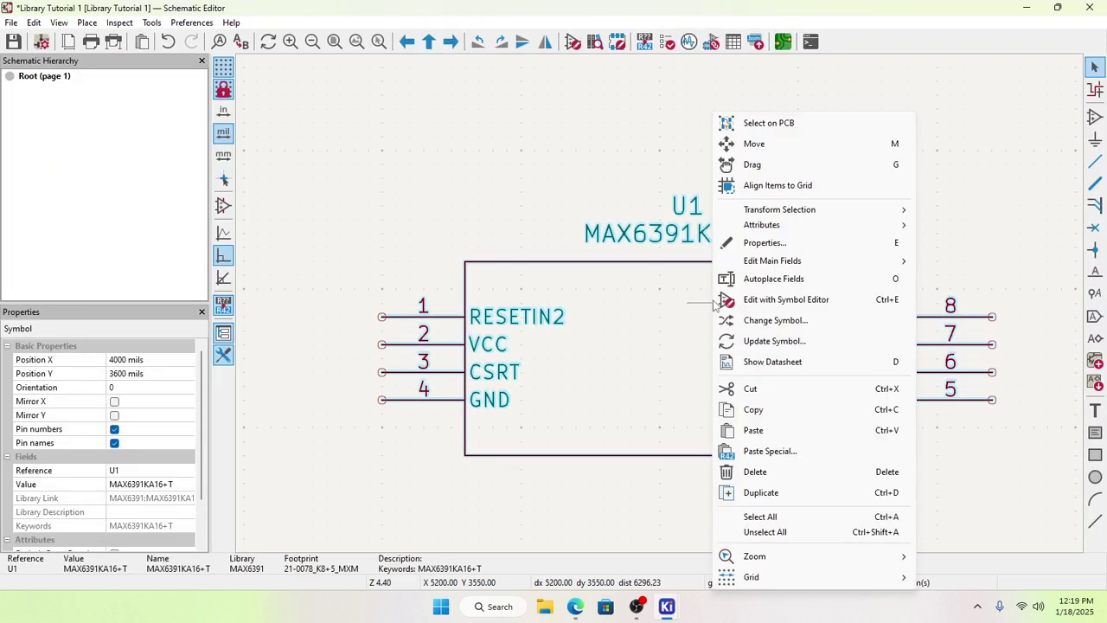
pyautogui.click(797, 249)
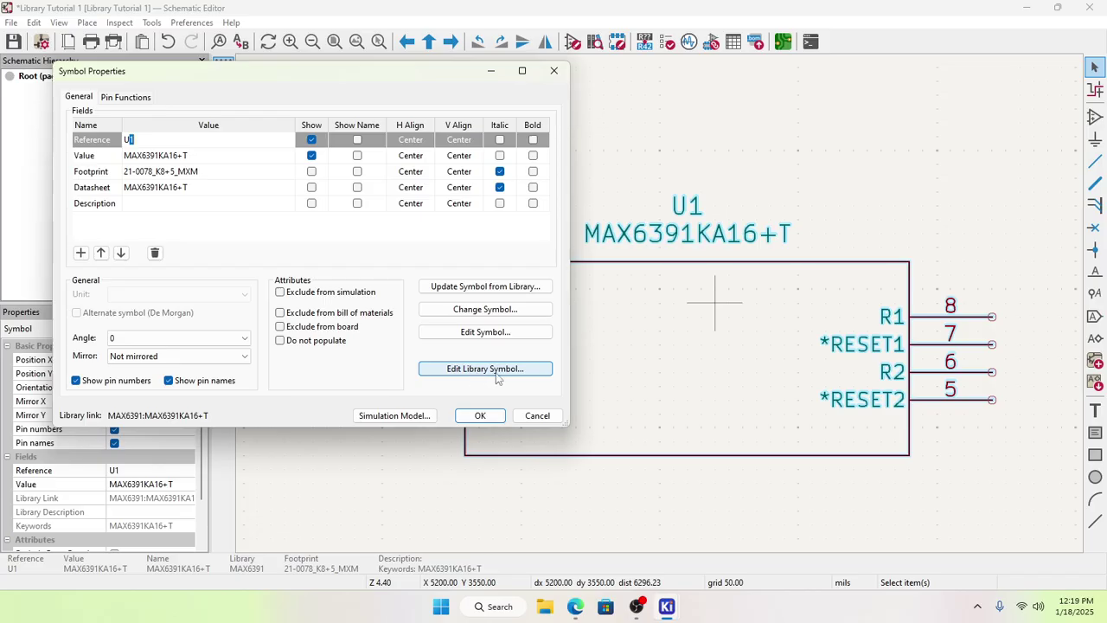
pyautogui.click(498, 372)
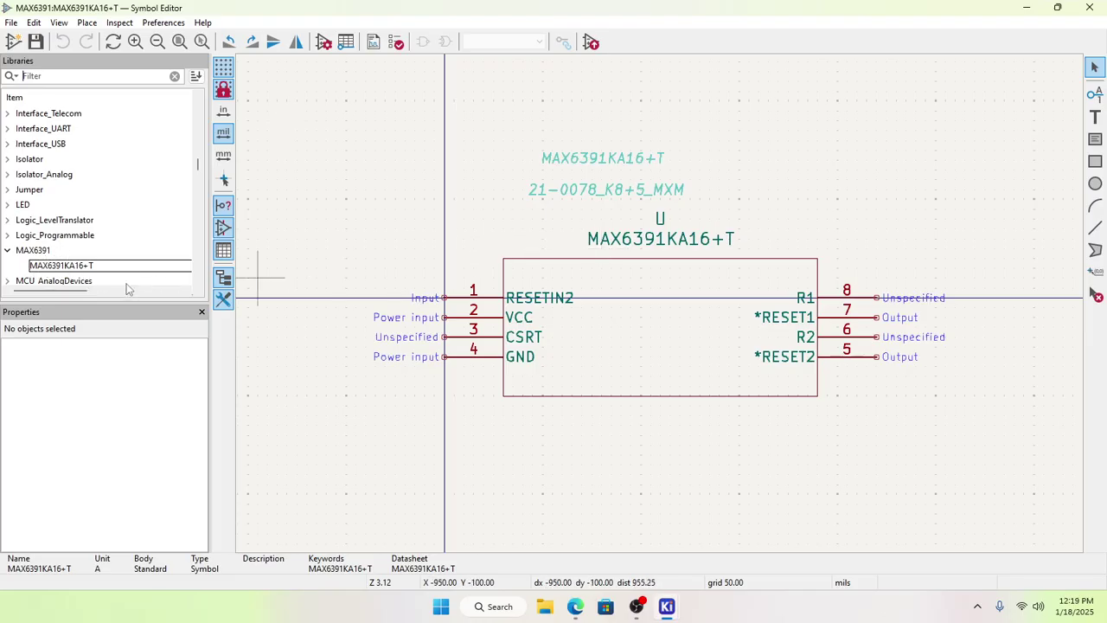
# Step: Start saving a copy of the MAX6391KA16+T symbol under the name MAX6391KA16+T_mod
pyautogui.scroll(-14, 127, 288)
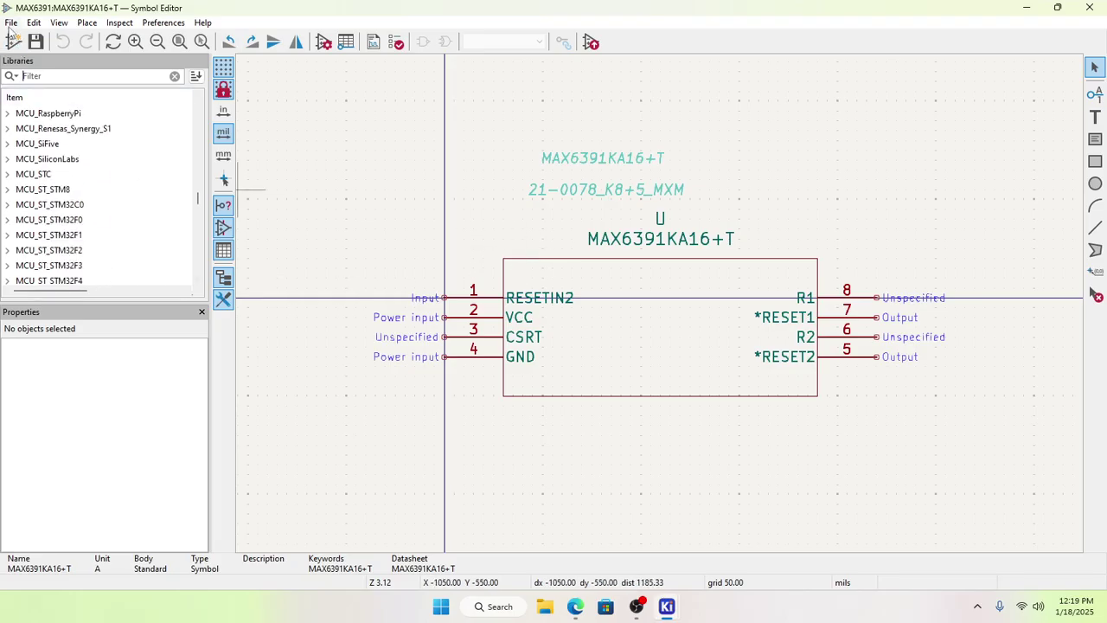
pyautogui.click(11, 23)
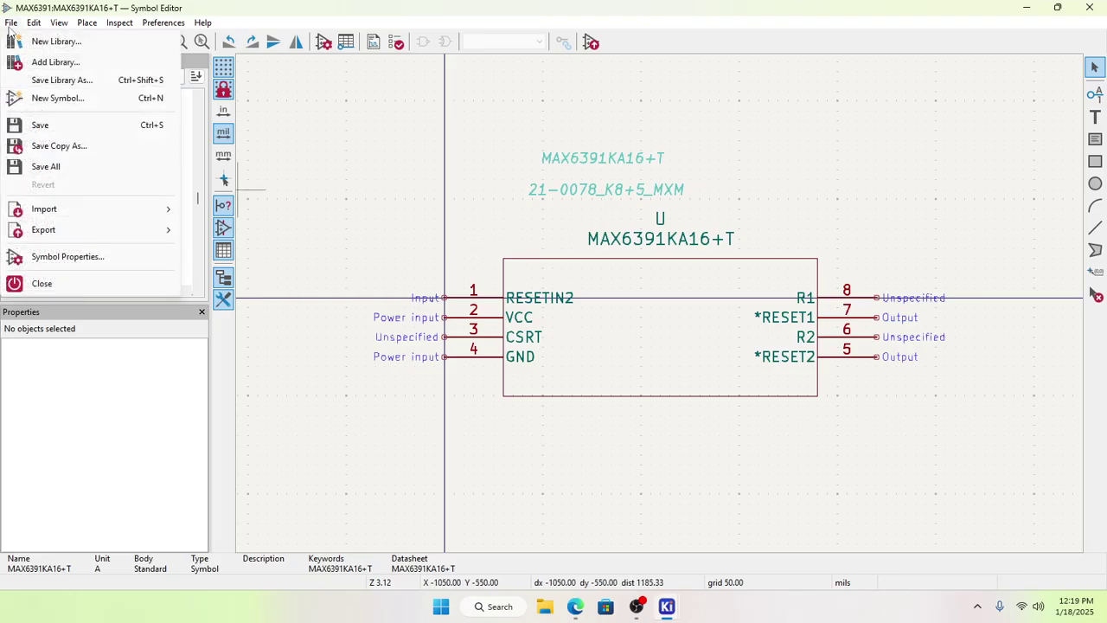
pyautogui.click(69, 147)
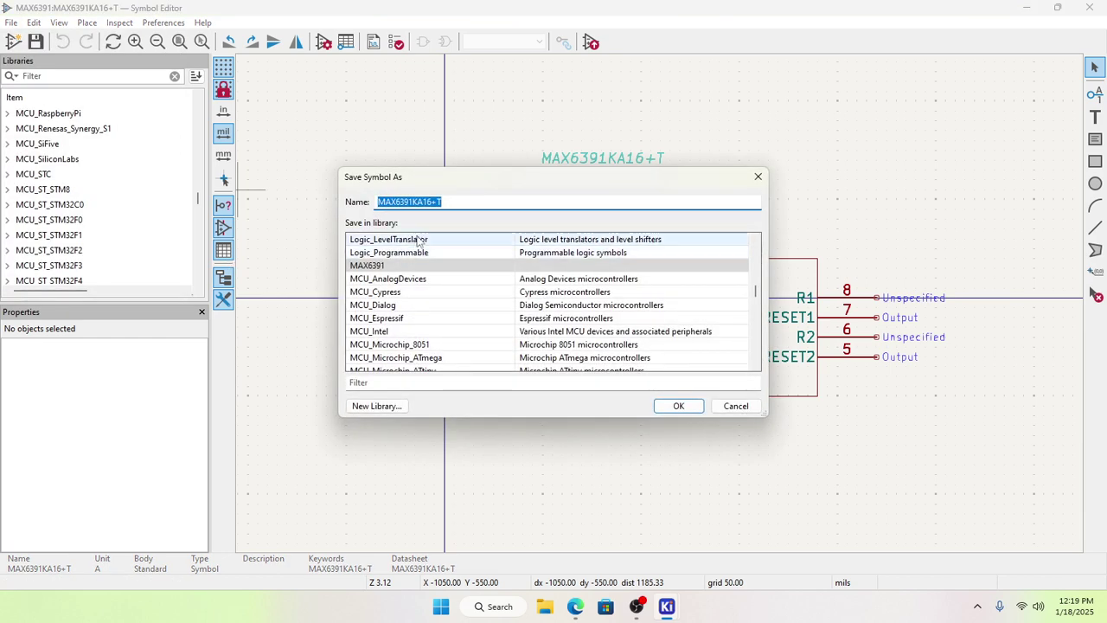
pyautogui.click(457, 200)
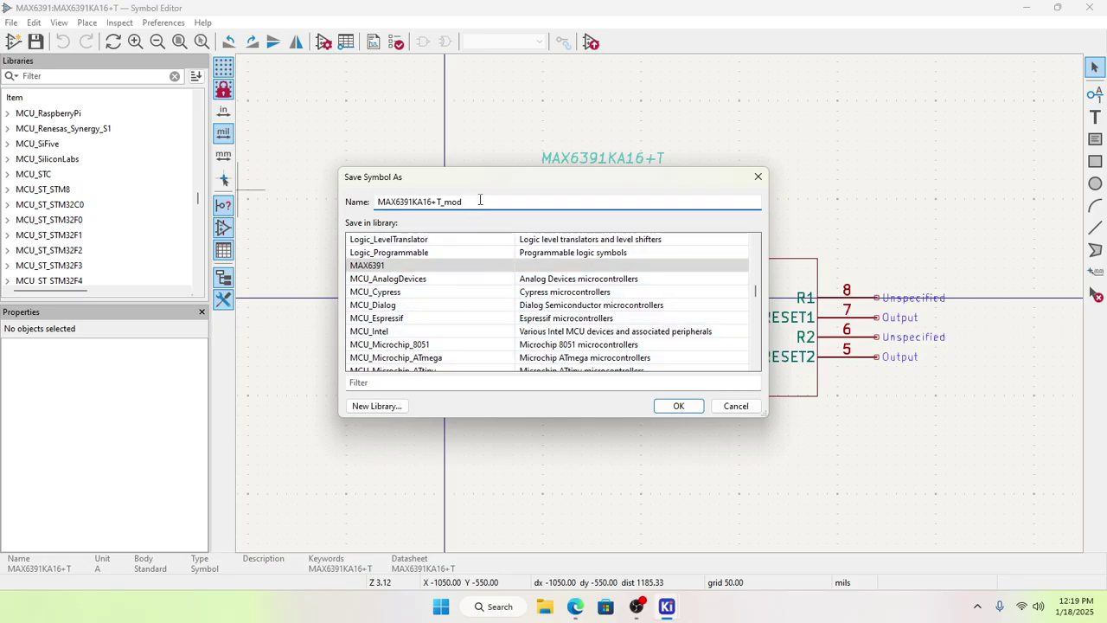
# Step: Save the symbol copy as MAX6391KA16+T_mod in the Sharetrip_ICs library
pyautogui.scroll(-14, 441, 256)
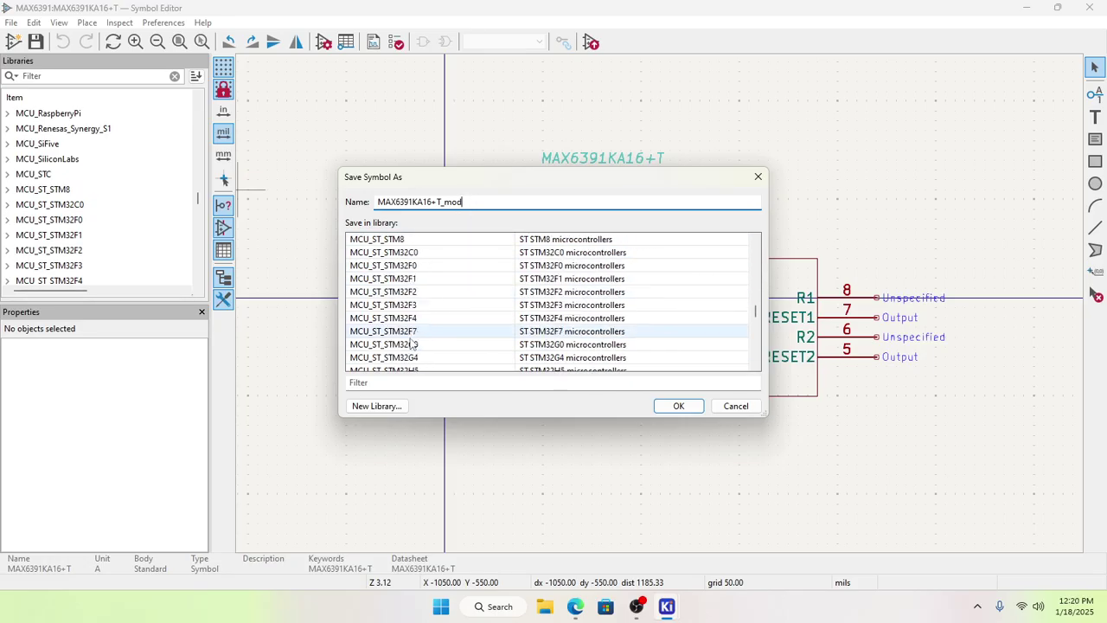
pyautogui.scroll(-20, 414, 344)
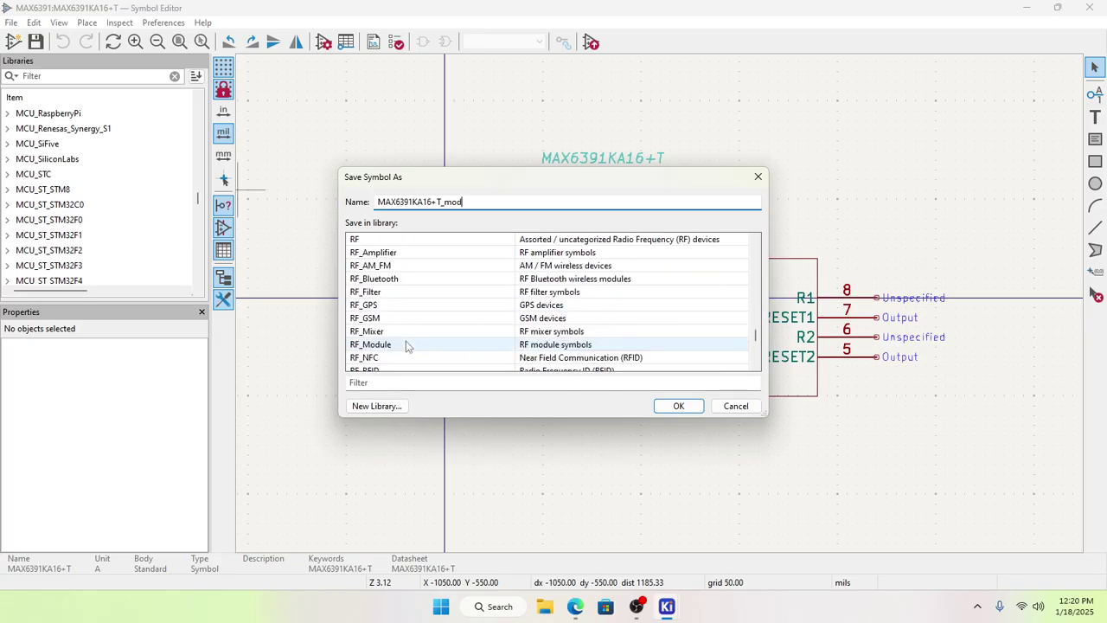
pyautogui.scroll(-11, 408, 346)
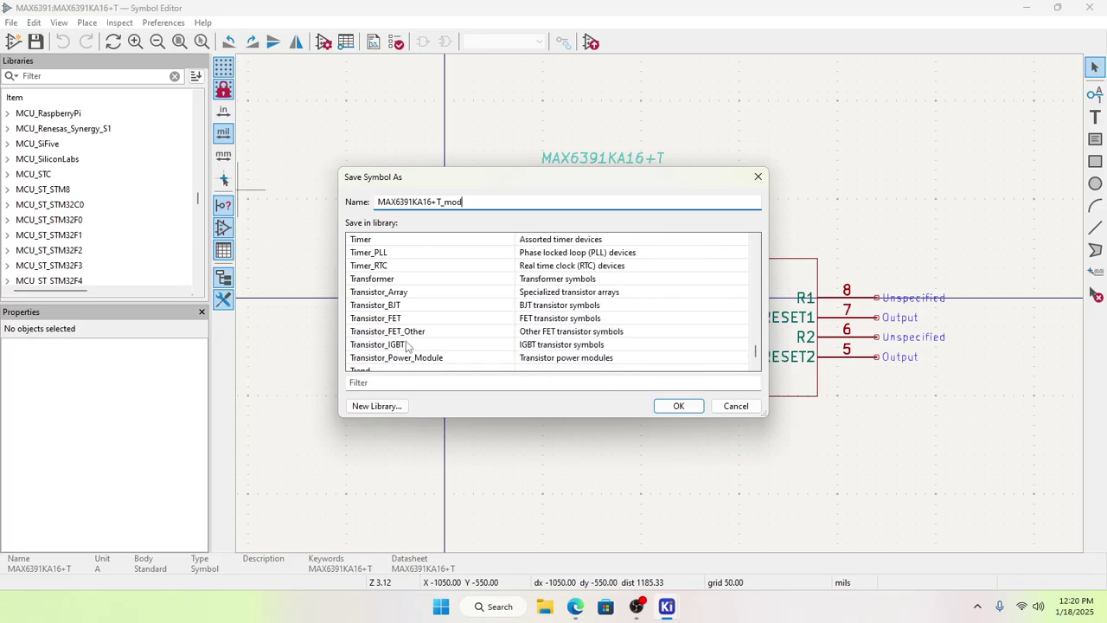
pyautogui.scroll(-2, 407, 347)
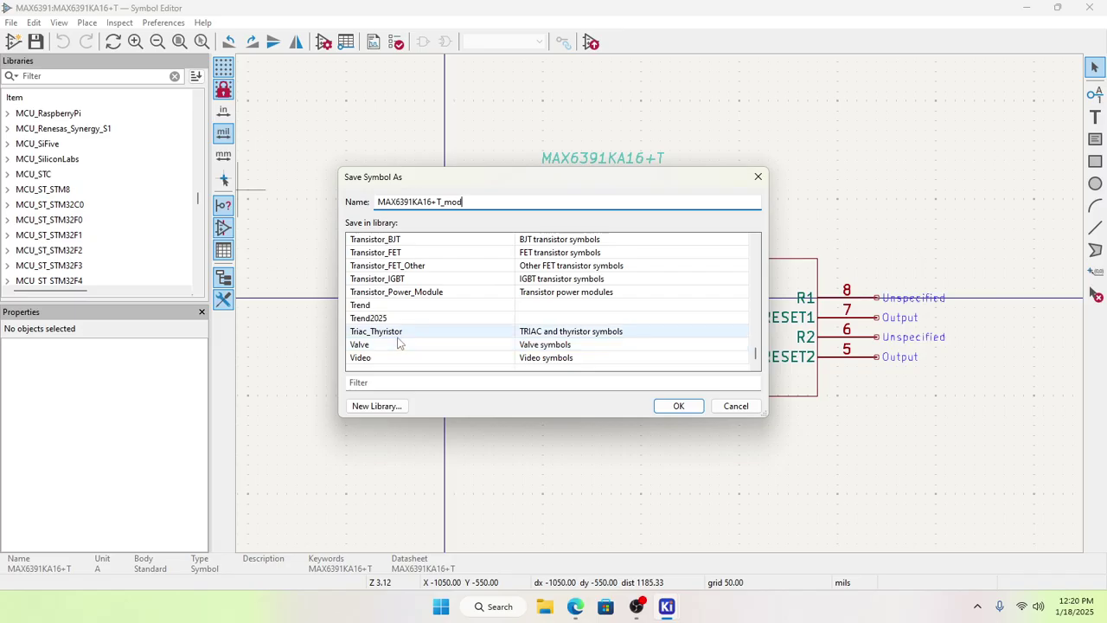
pyautogui.scroll(3, 400, 342)
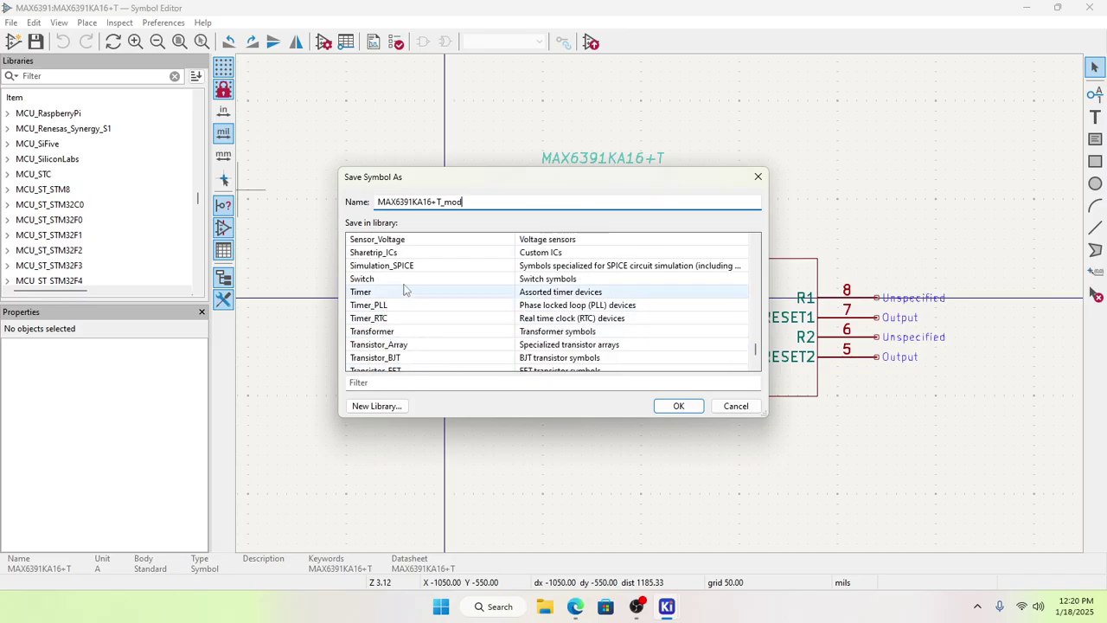
pyautogui.click(406, 252)
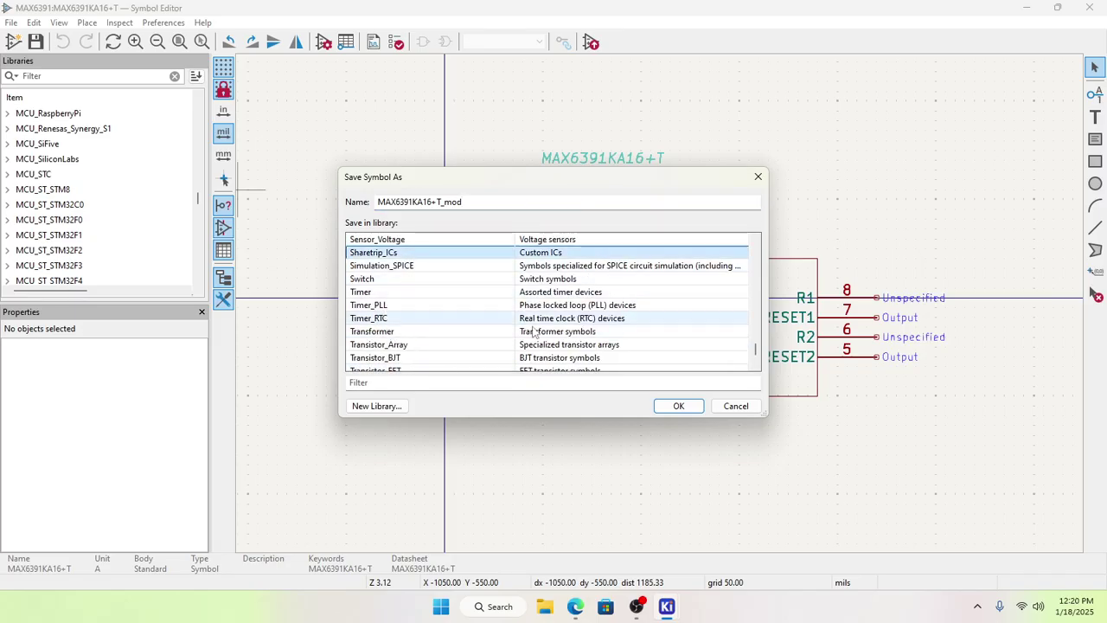
pyautogui.click(676, 407)
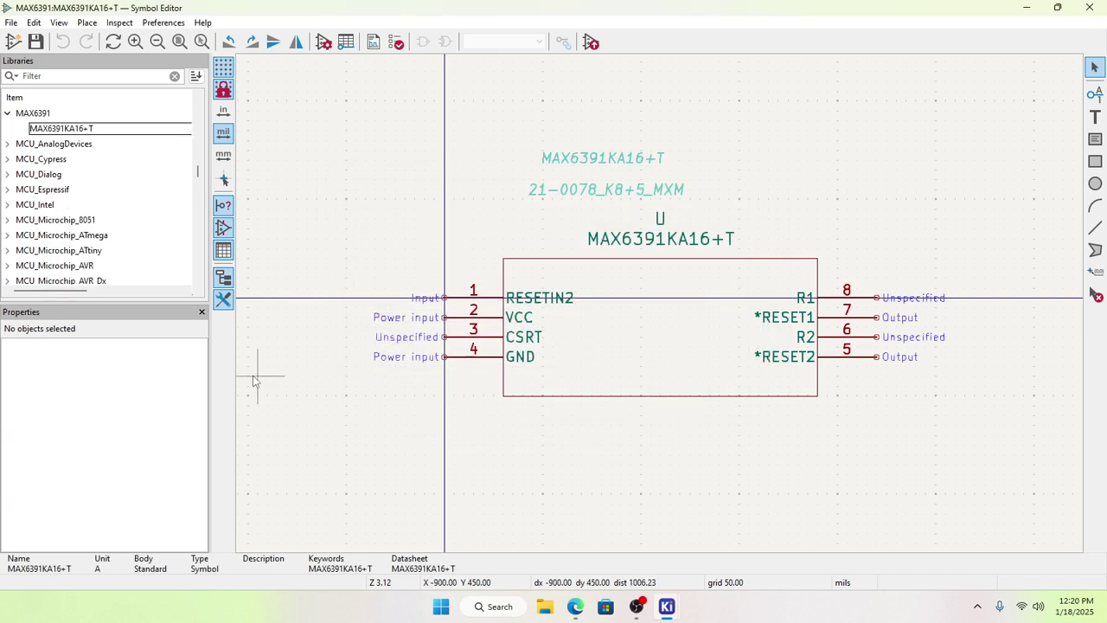
# Step: Open MAX6391KA16+T_mod from the Sharetrip_ICs library for editing and save it
pyautogui.scroll(-3, 126, 271)
pyautogui.scroll(-4, 126, 271)
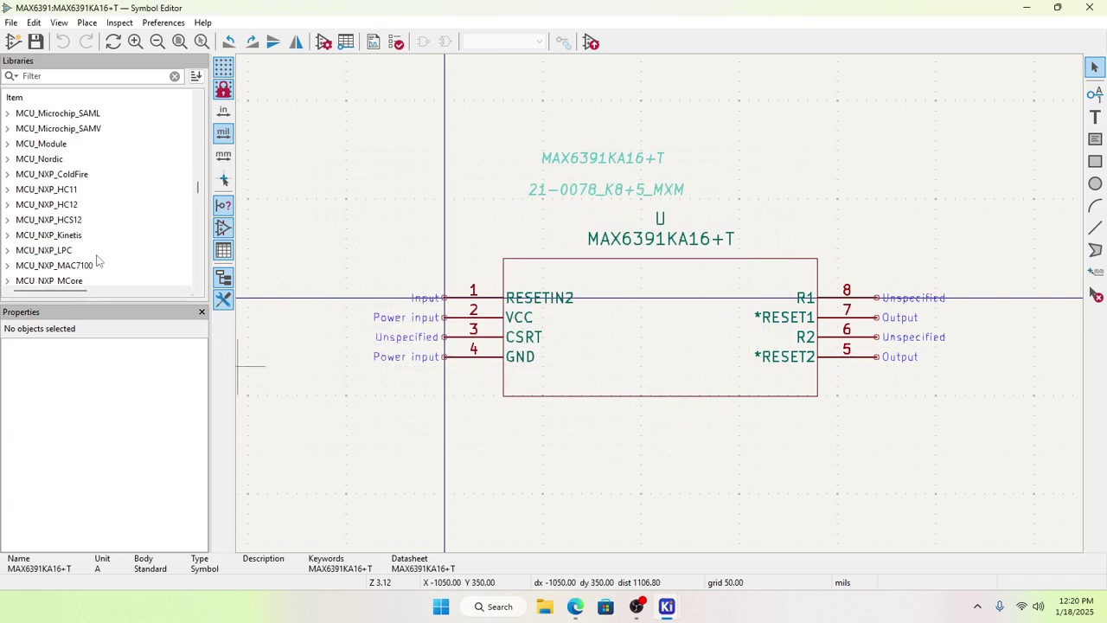
pyautogui.scroll(-15, 113, 253)
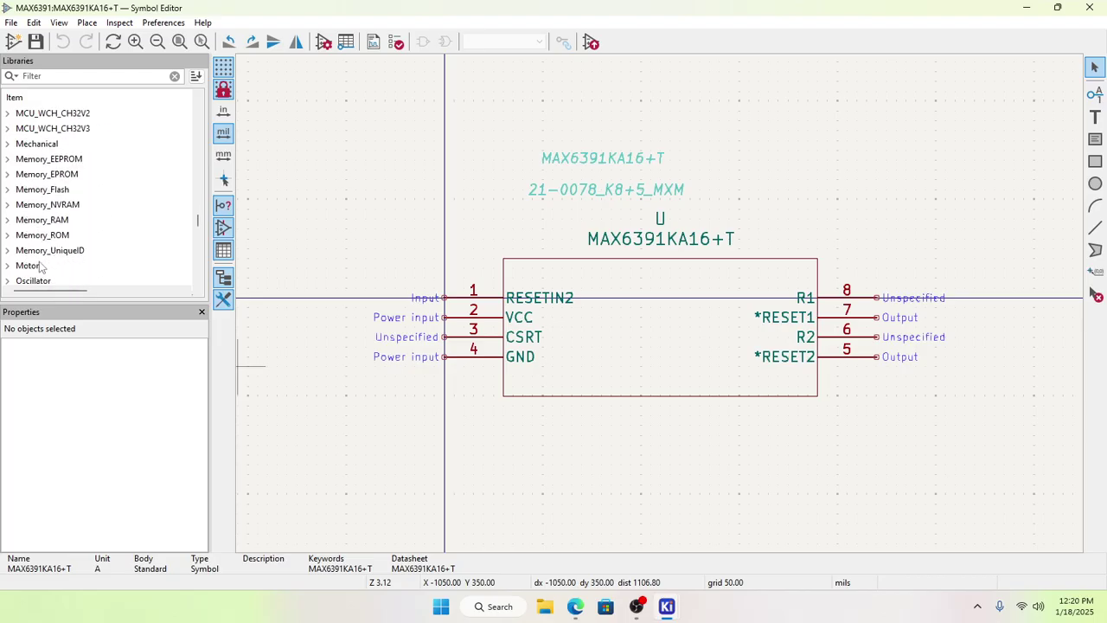
pyautogui.scroll(-2, 43, 266)
pyautogui.scroll(-2, 49, 255)
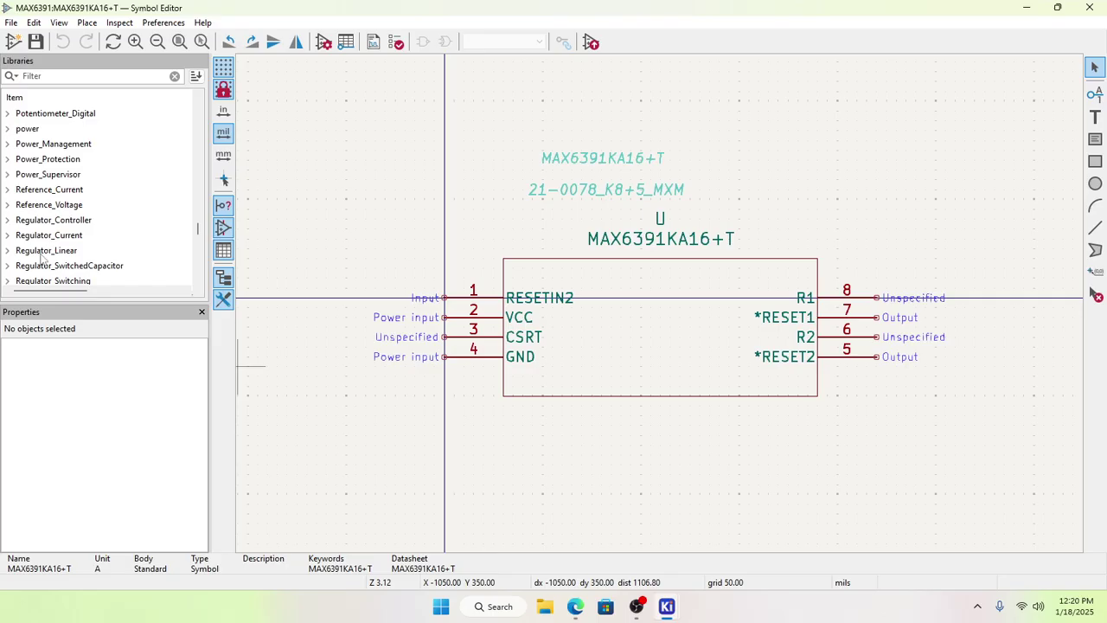
pyautogui.scroll(-7, 40, 257)
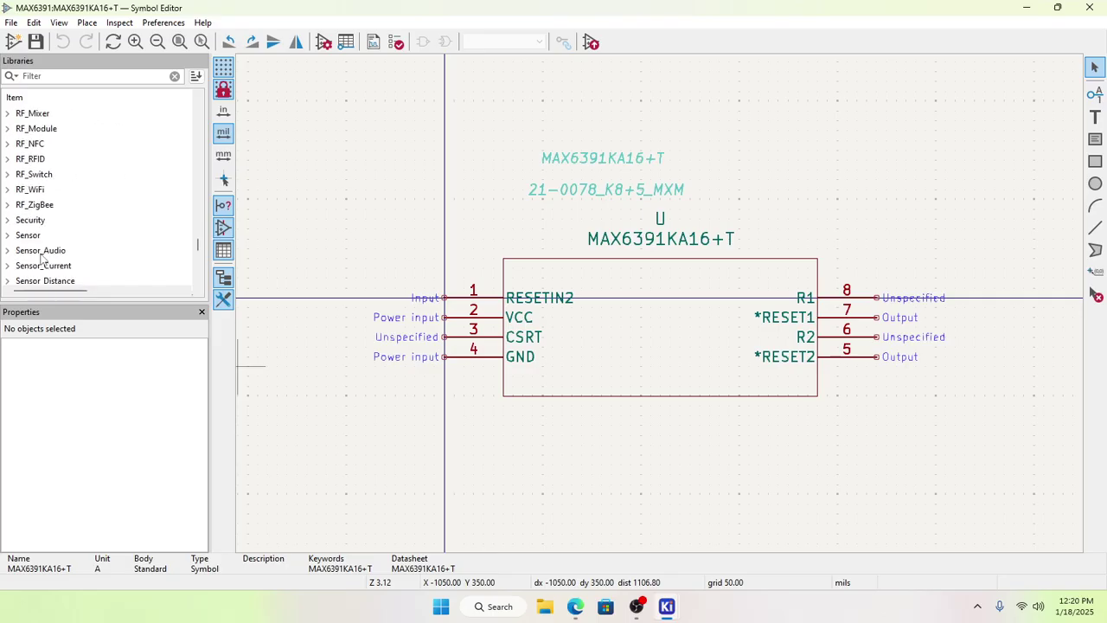
pyautogui.scroll(-3, 40, 257)
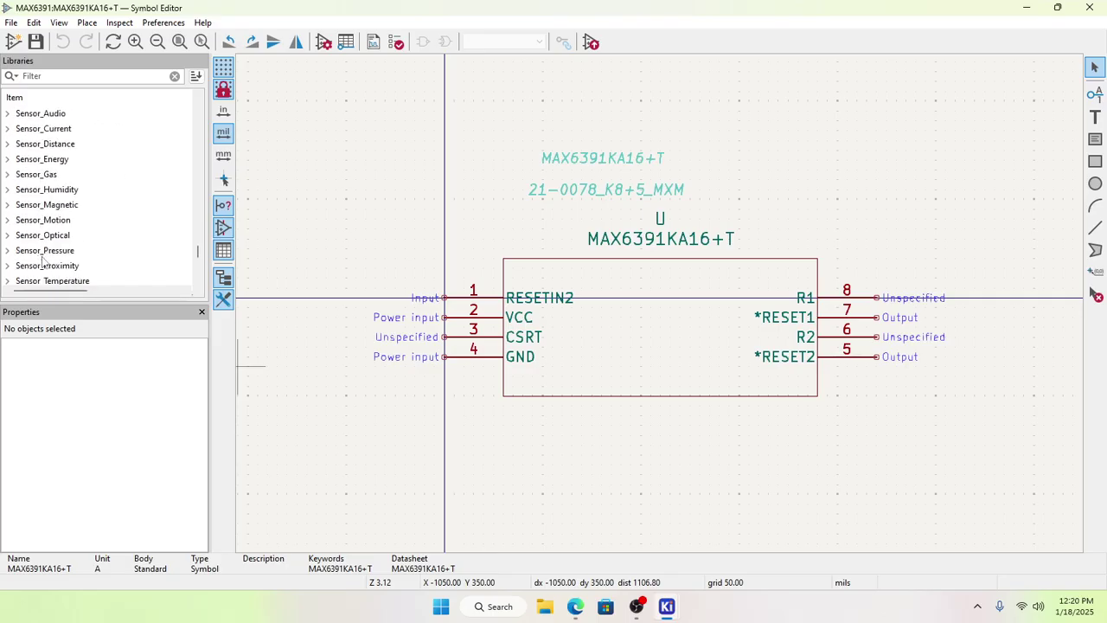
pyautogui.scroll(-2, 34, 254)
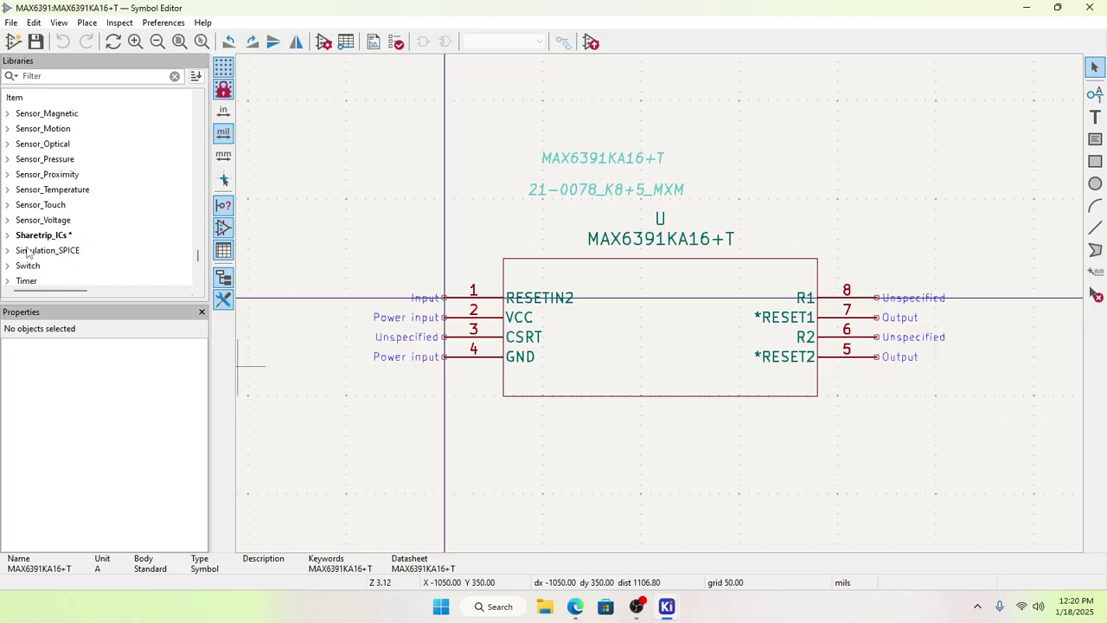
pyautogui.click(7, 236)
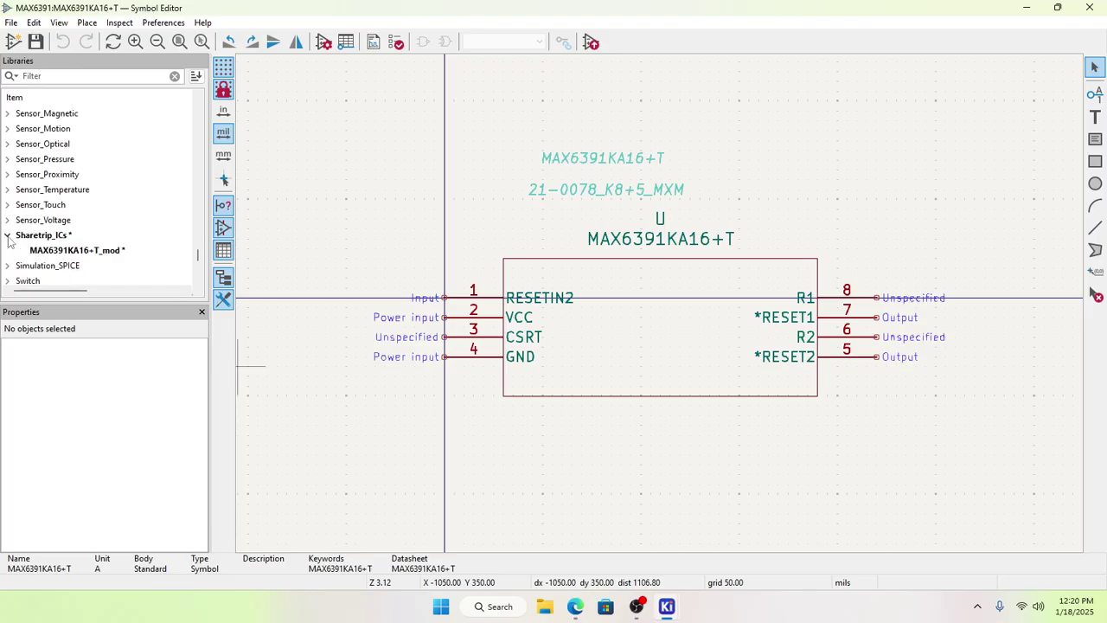
pyautogui.doubleClick(75, 249)
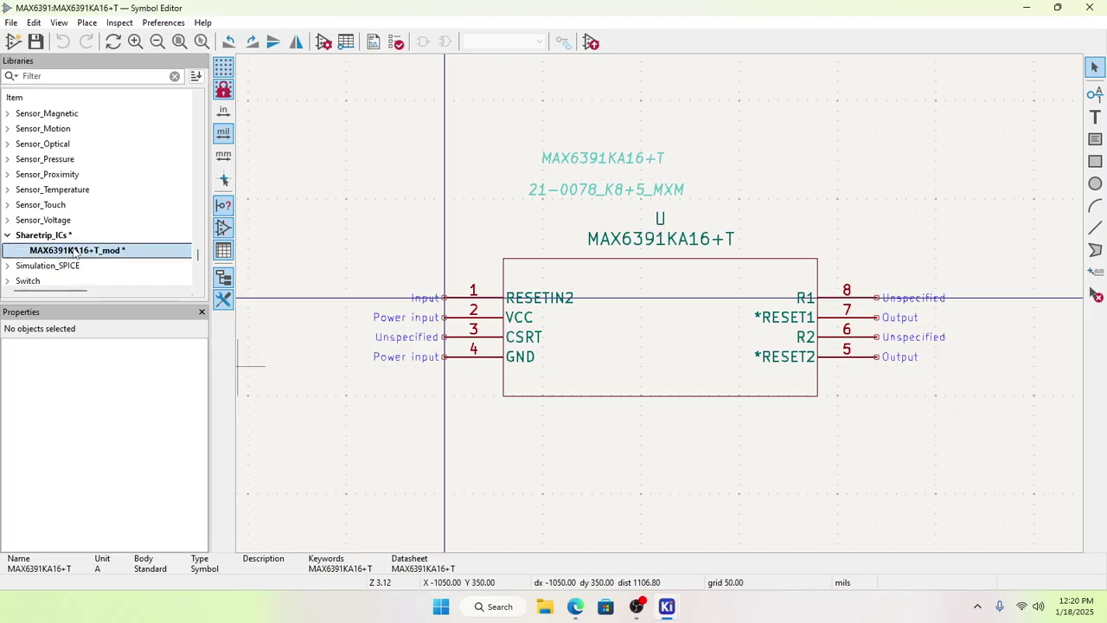
pyautogui.click(36, 41)
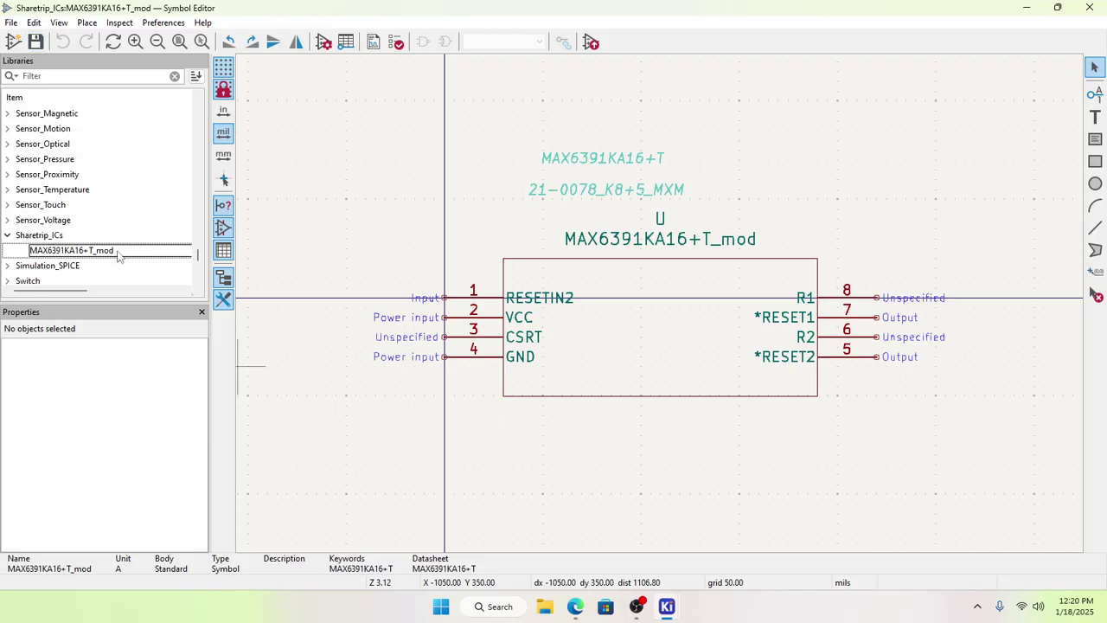
# Step: From the symbol's Footprint property, examine the entries in the footprints library, and close the properties without choosing one
pyautogui.scroll(1, 660, 307)
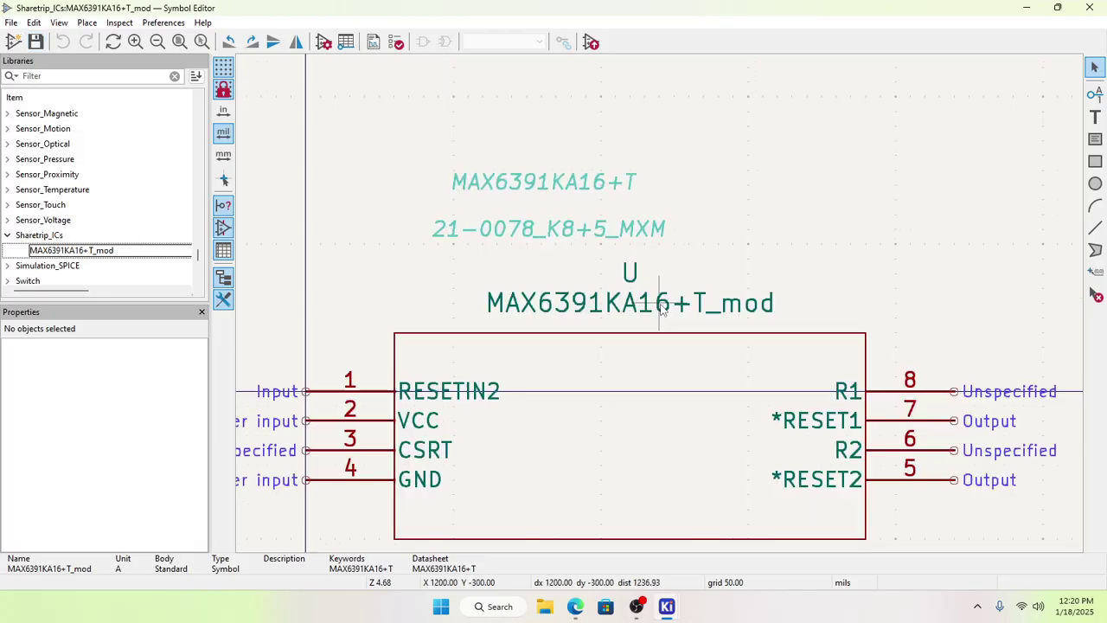
pyautogui.scroll(-2, 660, 307)
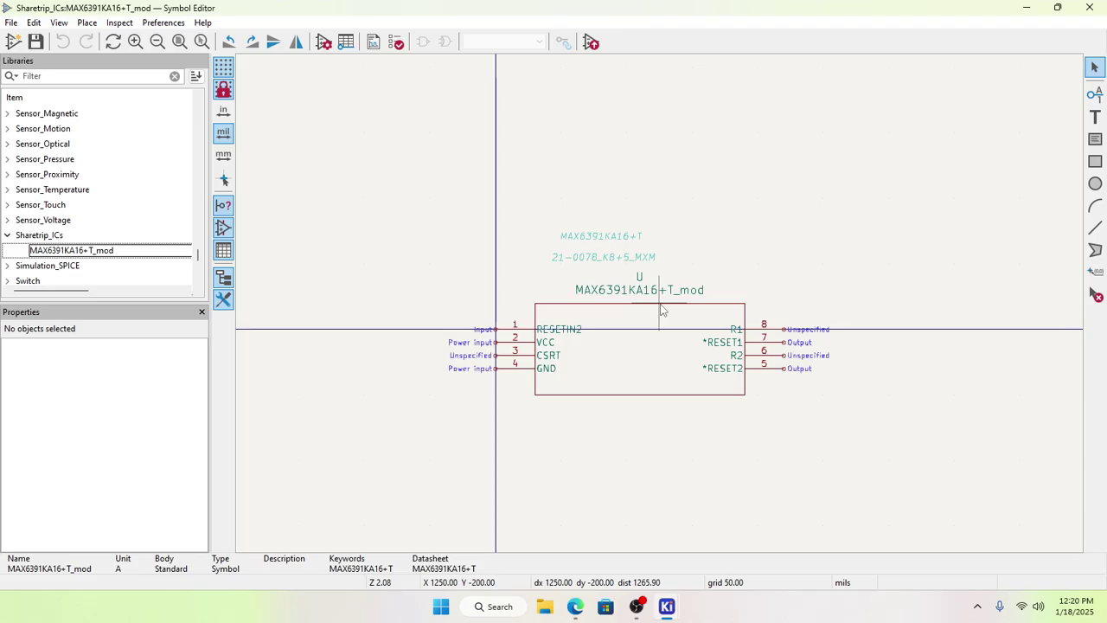
pyautogui.scroll(1, 662, 310)
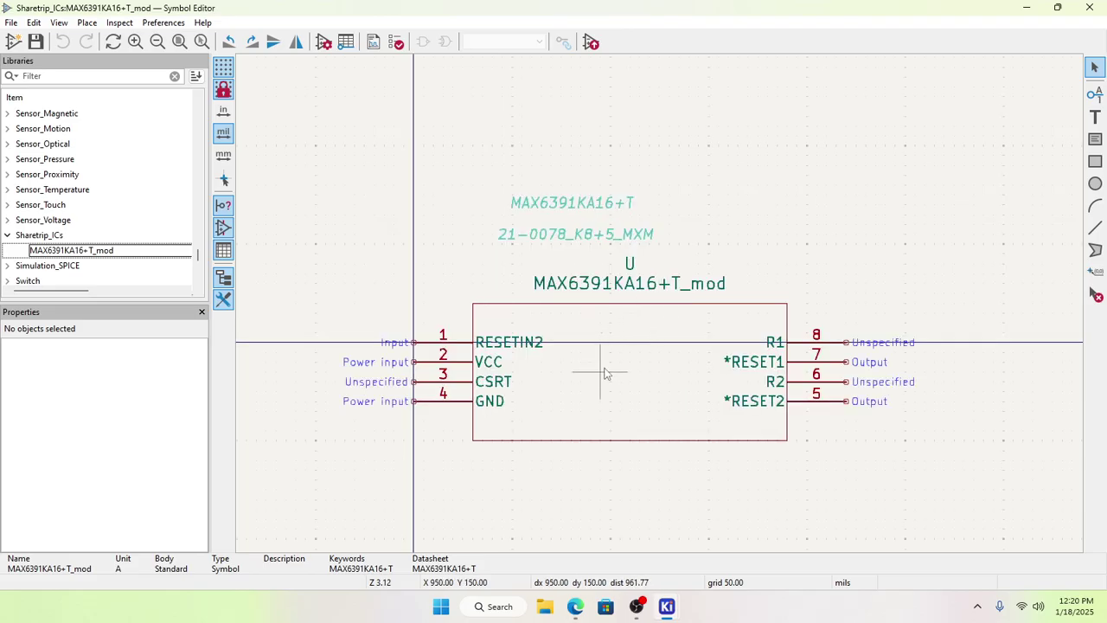
pyautogui.click(143, 251)
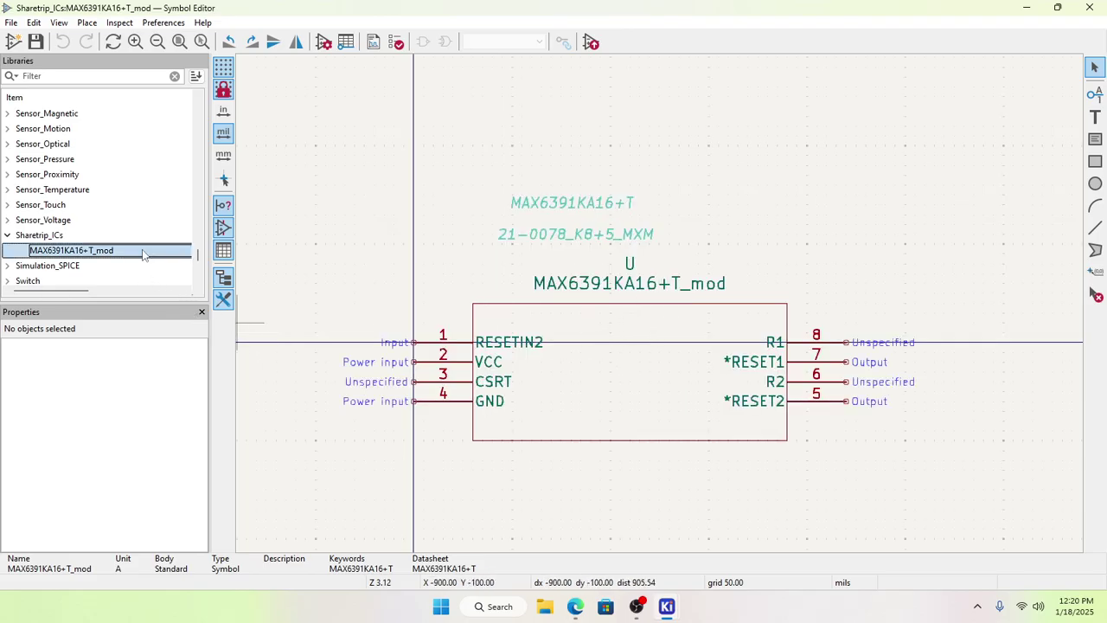
pyautogui.doubleClick(605, 370)
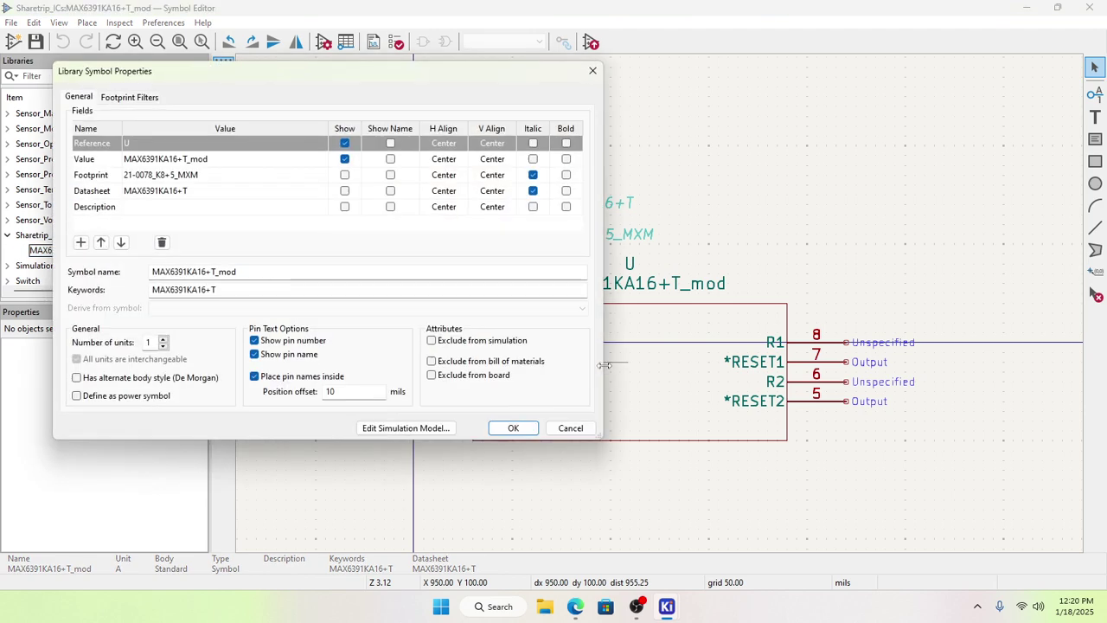
pyautogui.click(284, 178)
pyautogui.click(319, 177)
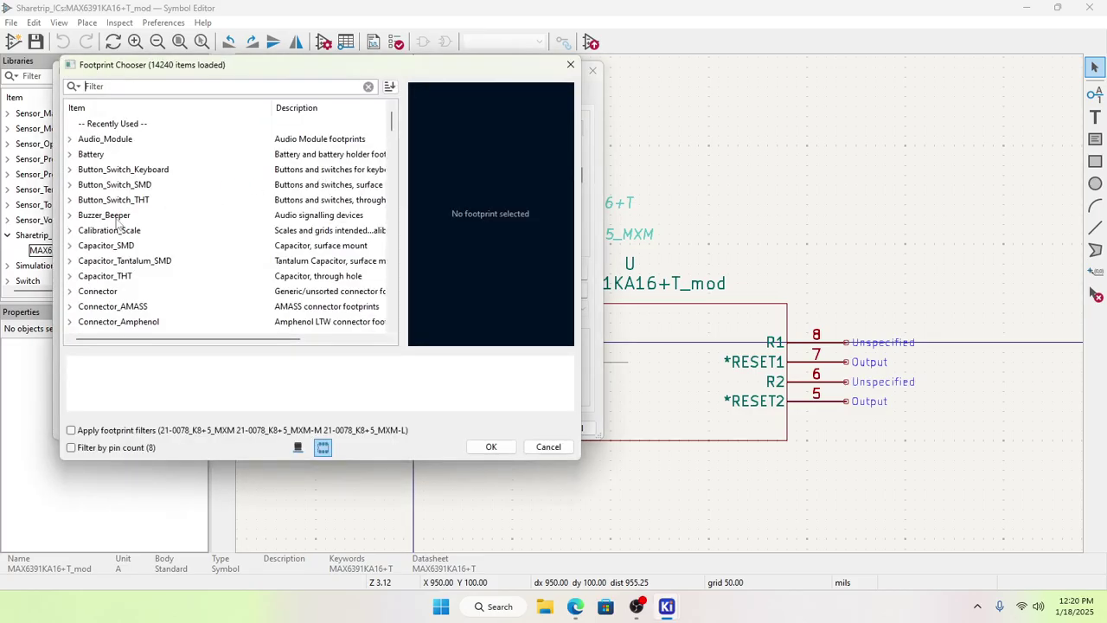
pyautogui.scroll(-5, 108, 242)
pyautogui.scroll(-12, 99, 261)
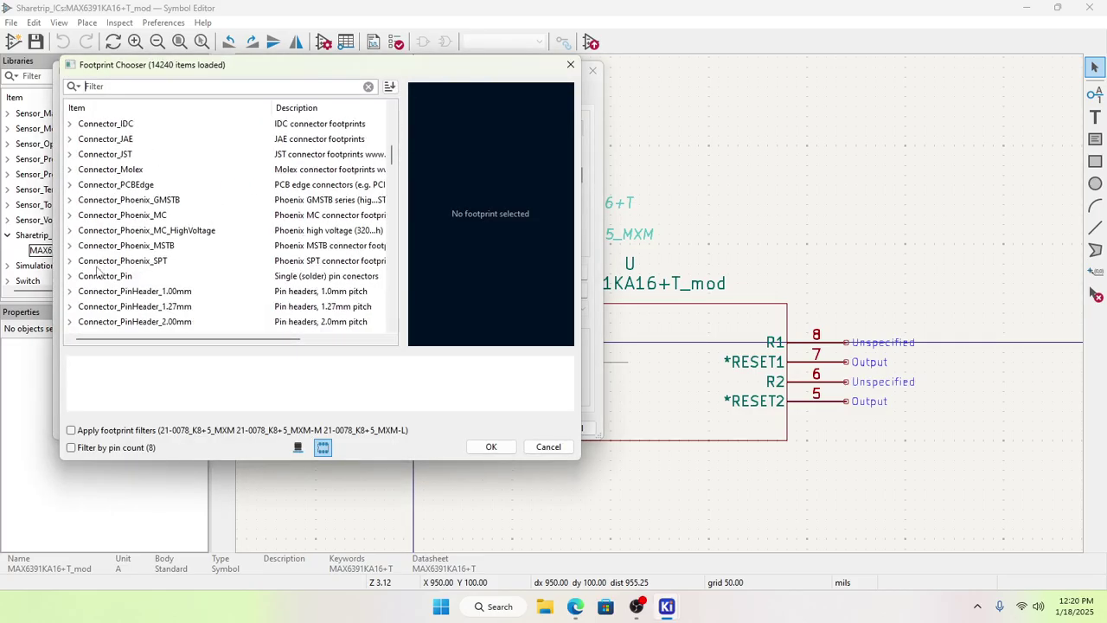
pyautogui.scroll(-3, 98, 275)
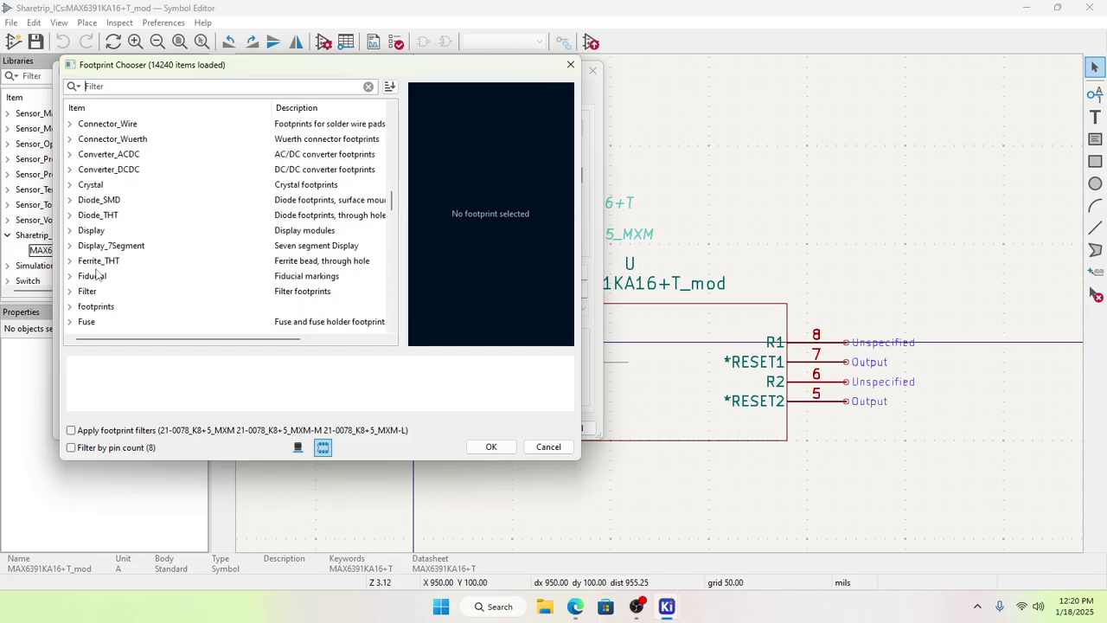
pyautogui.click(71, 307)
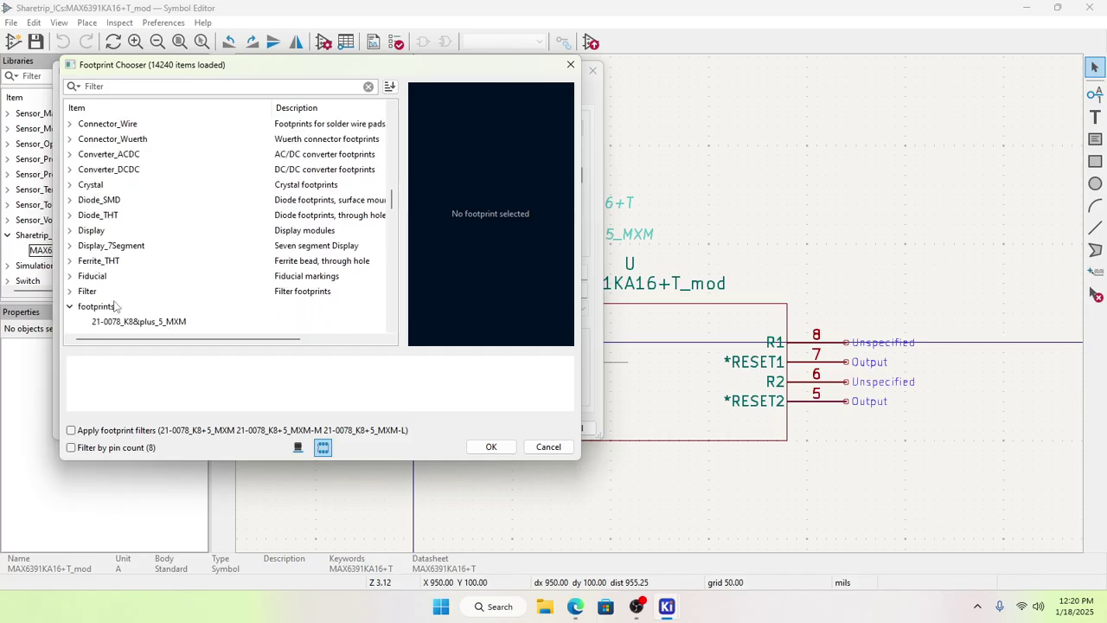
pyautogui.scroll(-2, 121, 307)
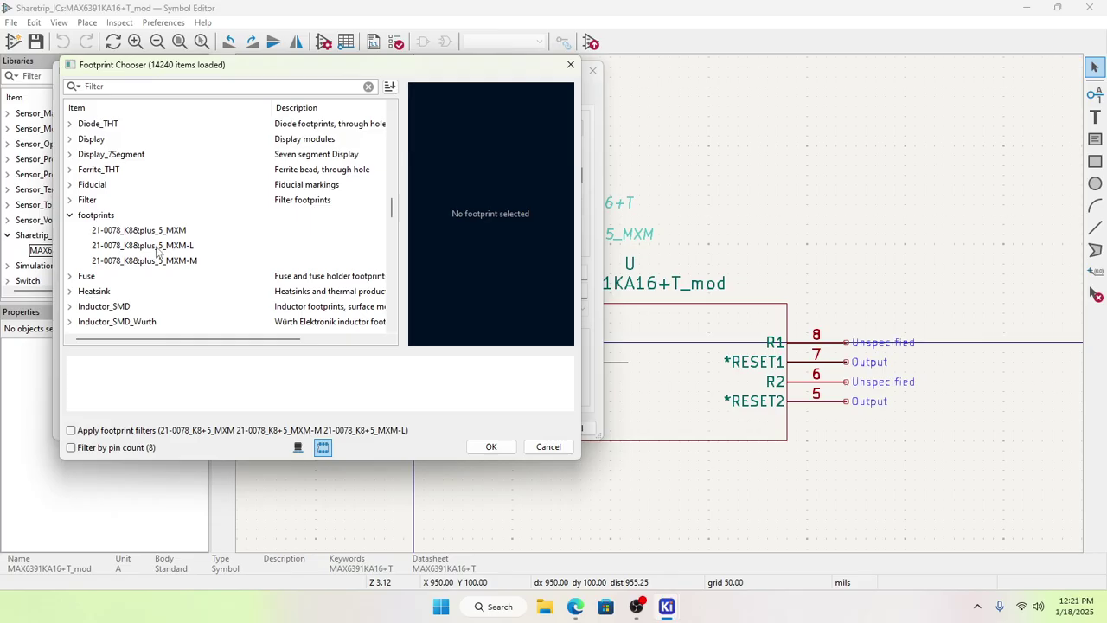
pyautogui.click(549, 447)
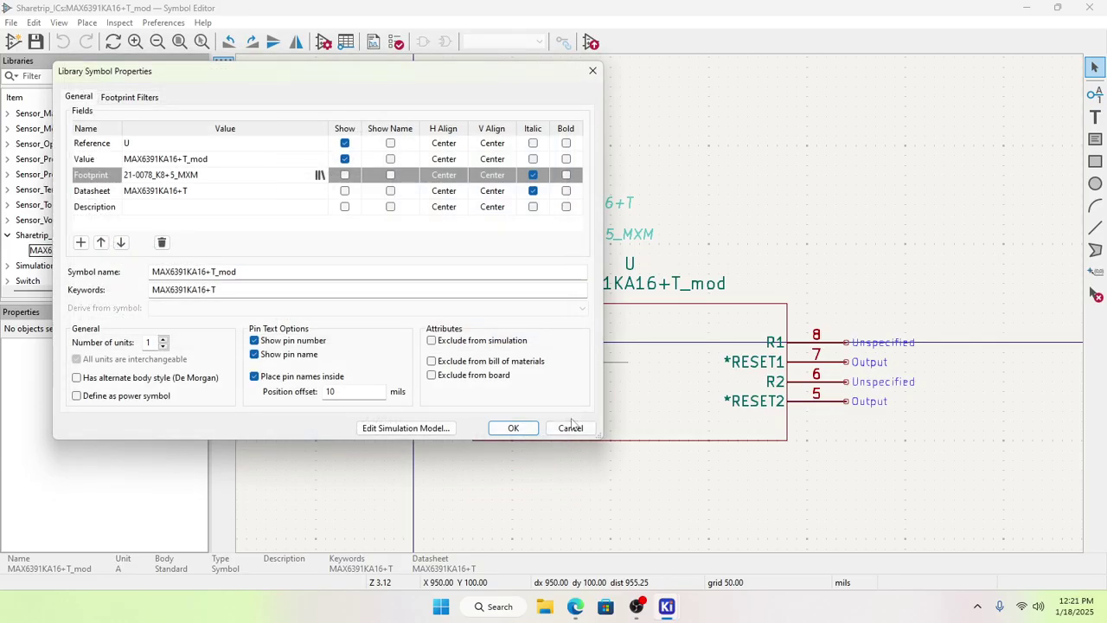
pyautogui.click(571, 428)
# Step: Switch to File Explorer and open the KiCADv6 folder inside MAX6391KA16_T in Downloads
pyautogui.click(1029, 7)
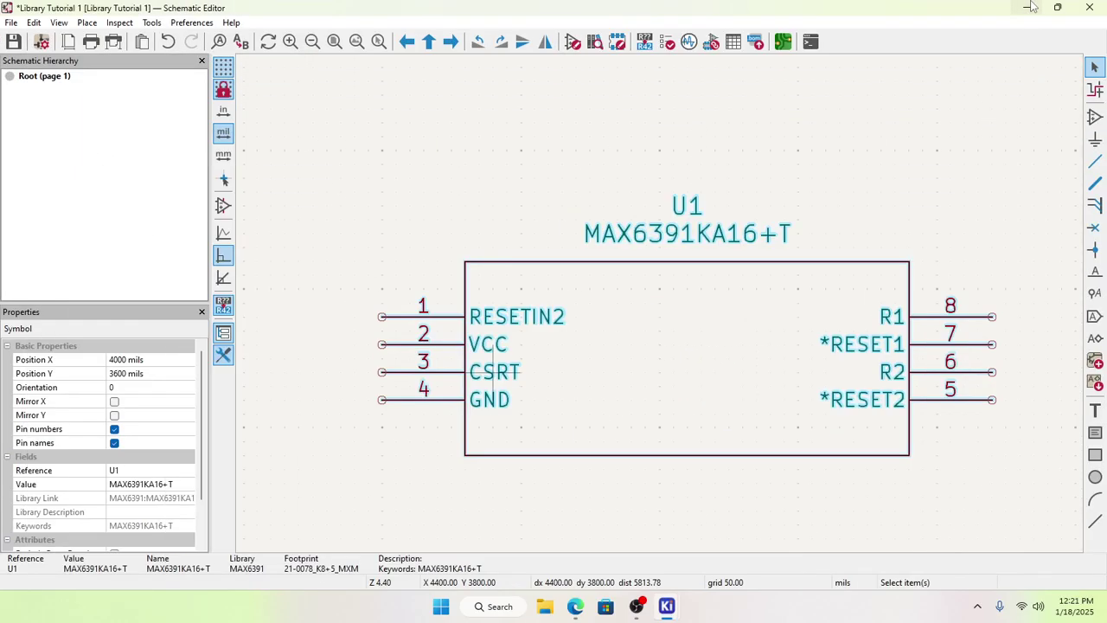
pyautogui.click(1029, 7)
pyautogui.click(1030, 7)
pyautogui.click(1031, 6)
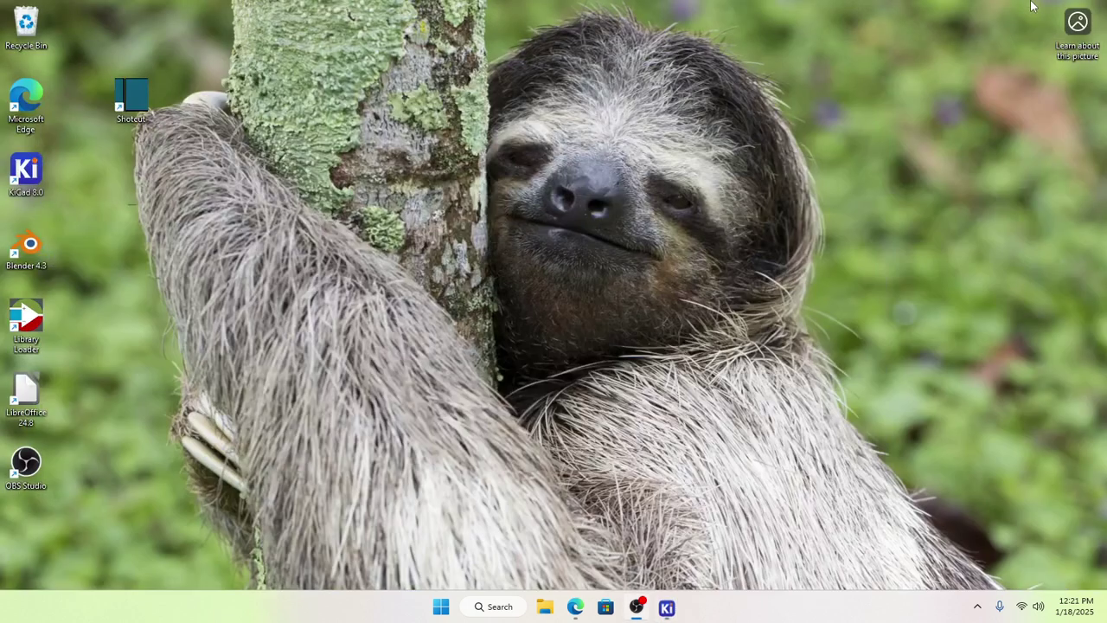
pyautogui.doubleClick(26, 26)
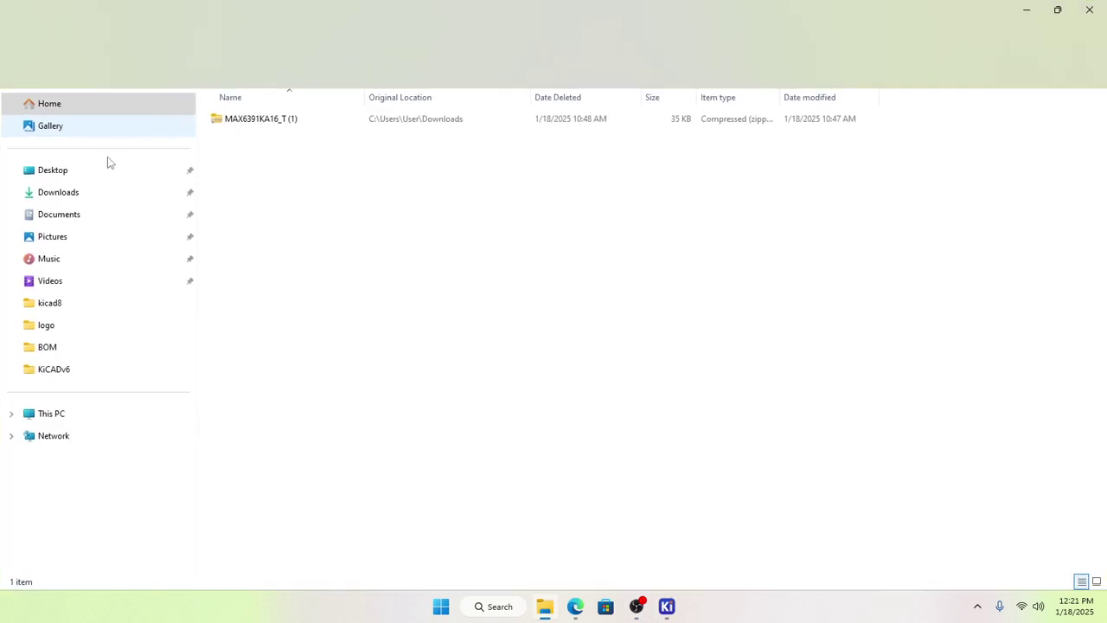
pyautogui.click(86, 200)
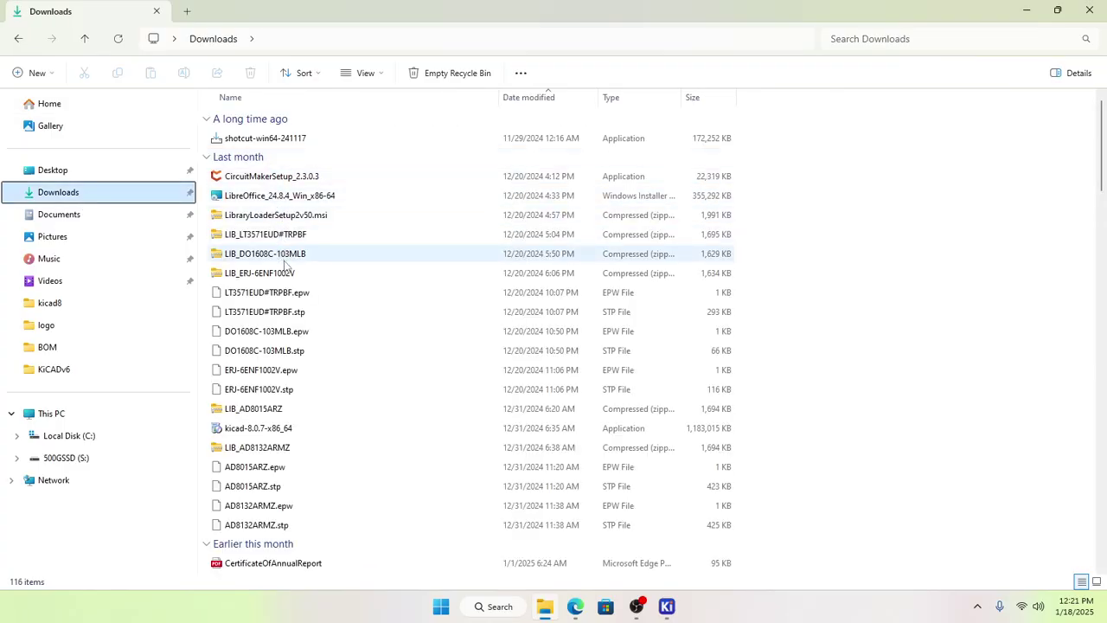
pyautogui.scroll(-4, 284, 273)
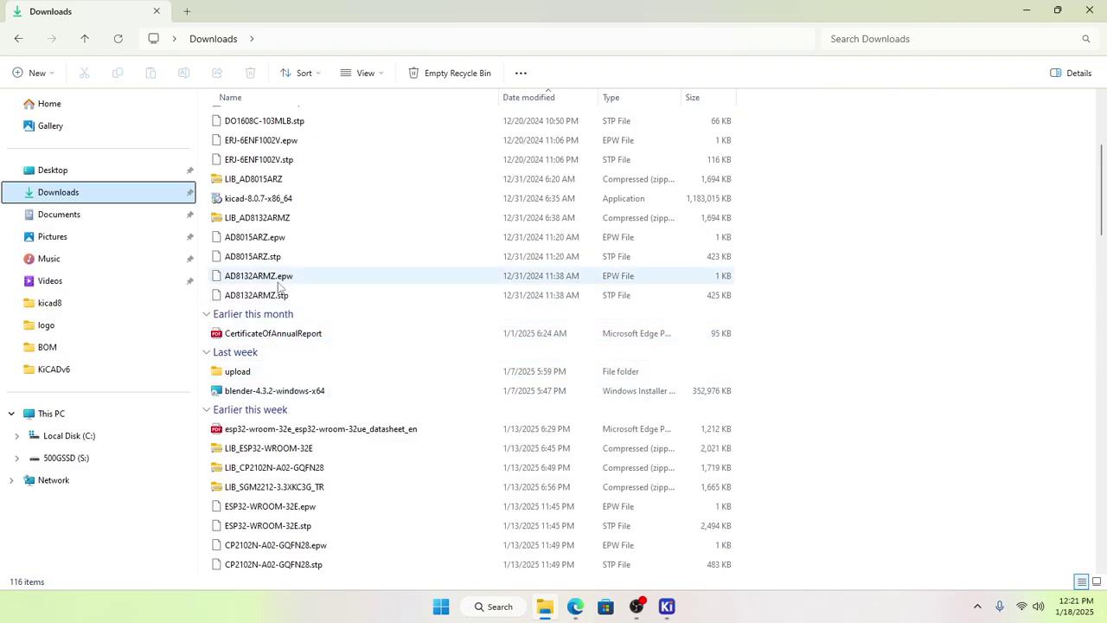
pyautogui.scroll(-3, 279, 288)
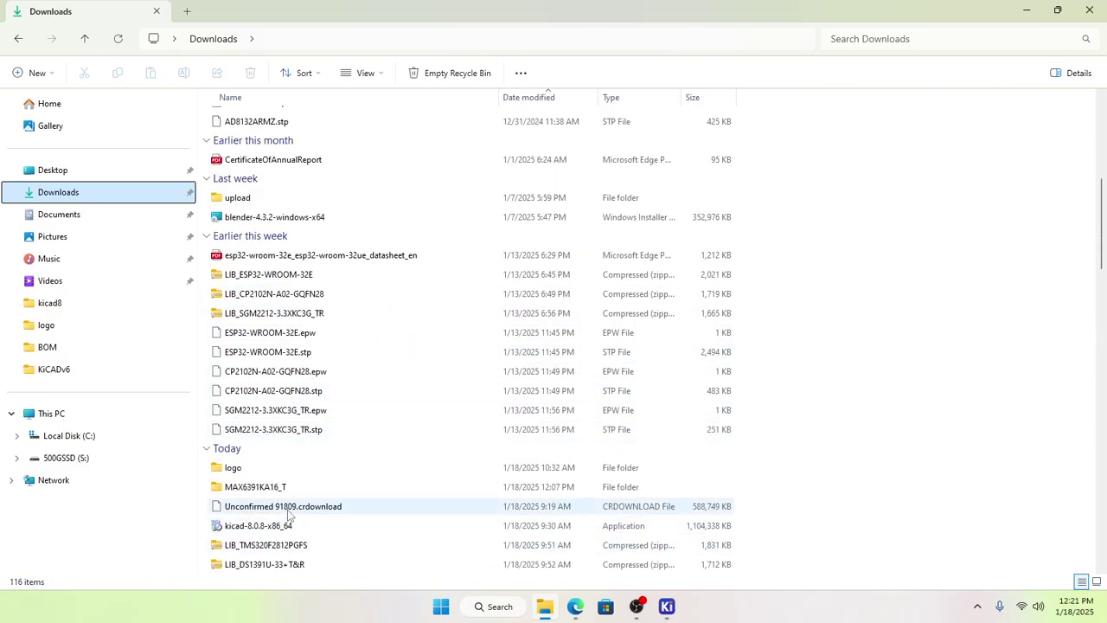
pyautogui.doubleClick(278, 486)
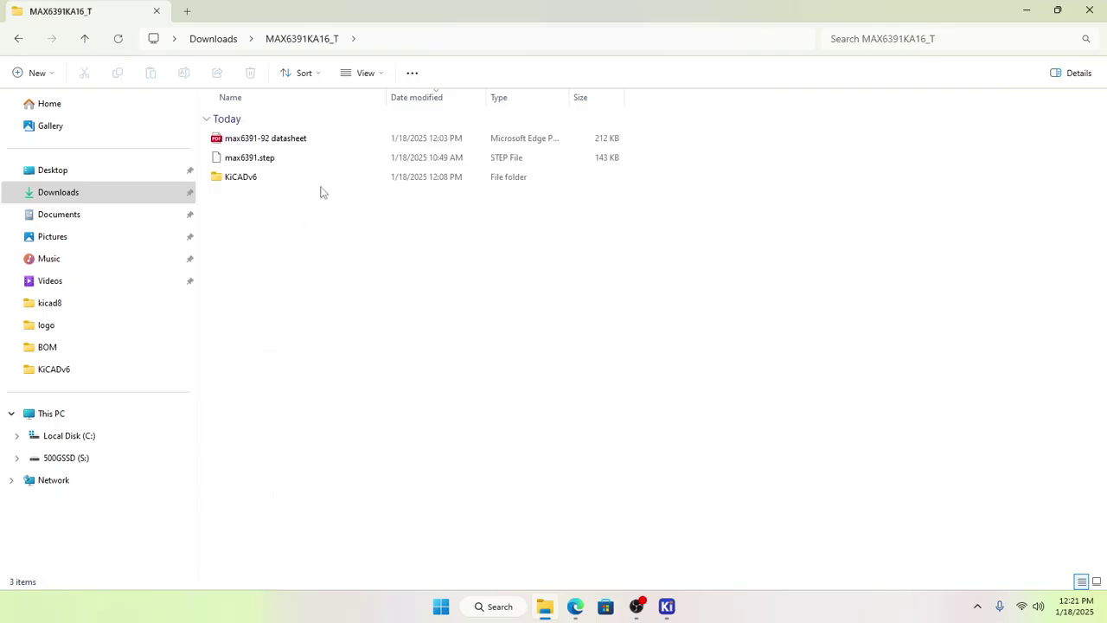
pyautogui.doubleClick(275, 181)
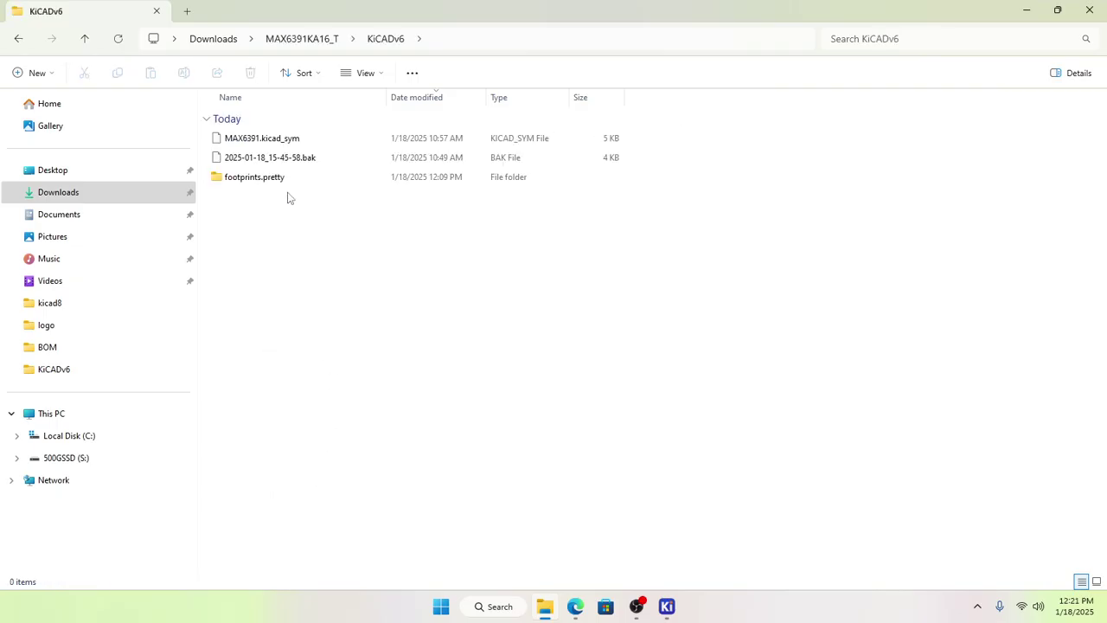
# Step: Check the footprint files inside the footprints.pretty folder and return to the KiCADv6 folder
pyautogui.click(269, 182)
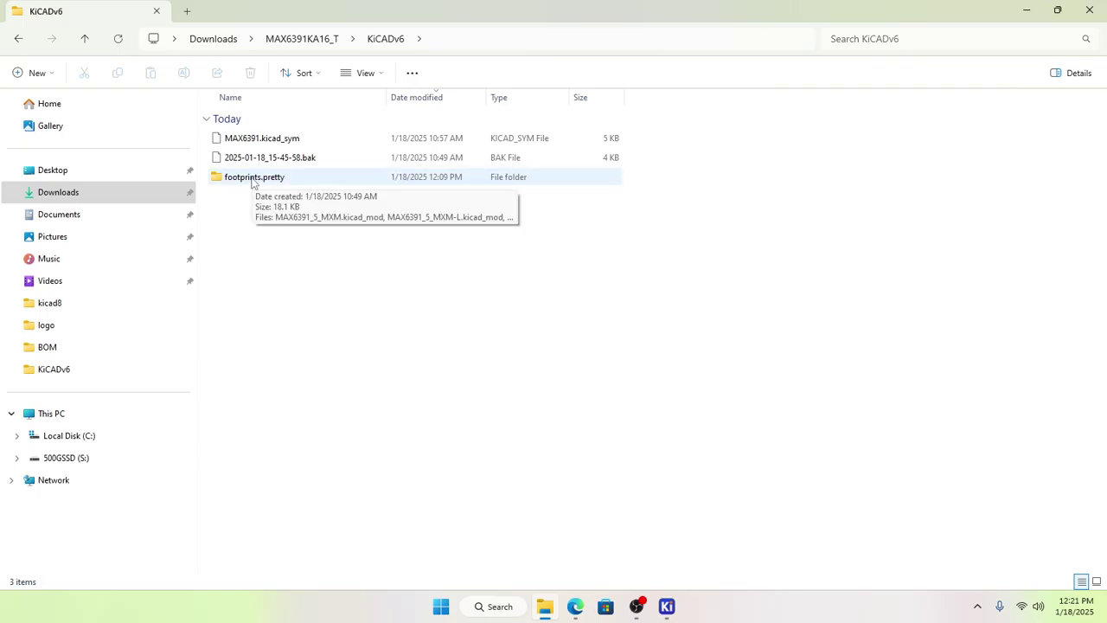
pyautogui.doubleClick(253, 179)
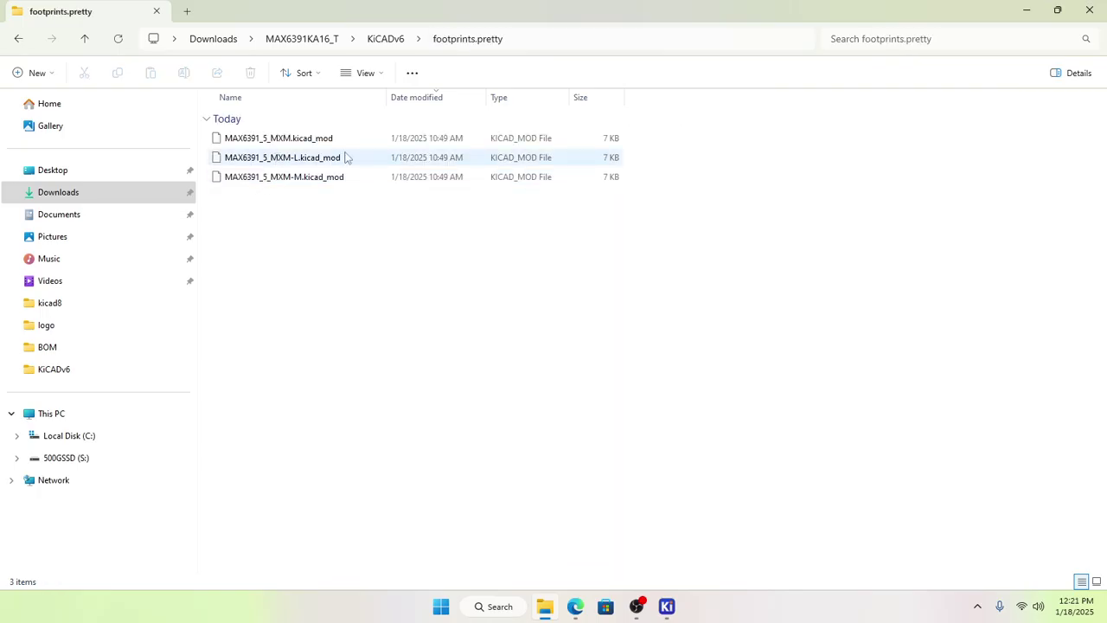
pyautogui.click(397, 41)
# Step: Rename the footprints.pretty folder in KiCADv6 as max6391.pretty
pyautogui.rightClick(246, 181)
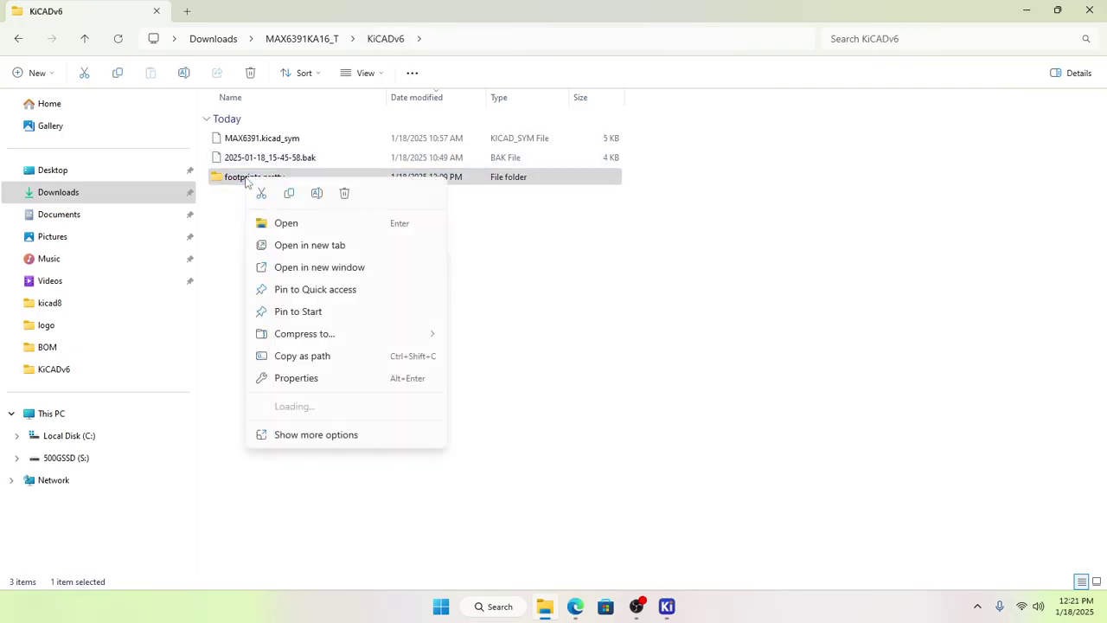
pyautogui.click(320, 195)
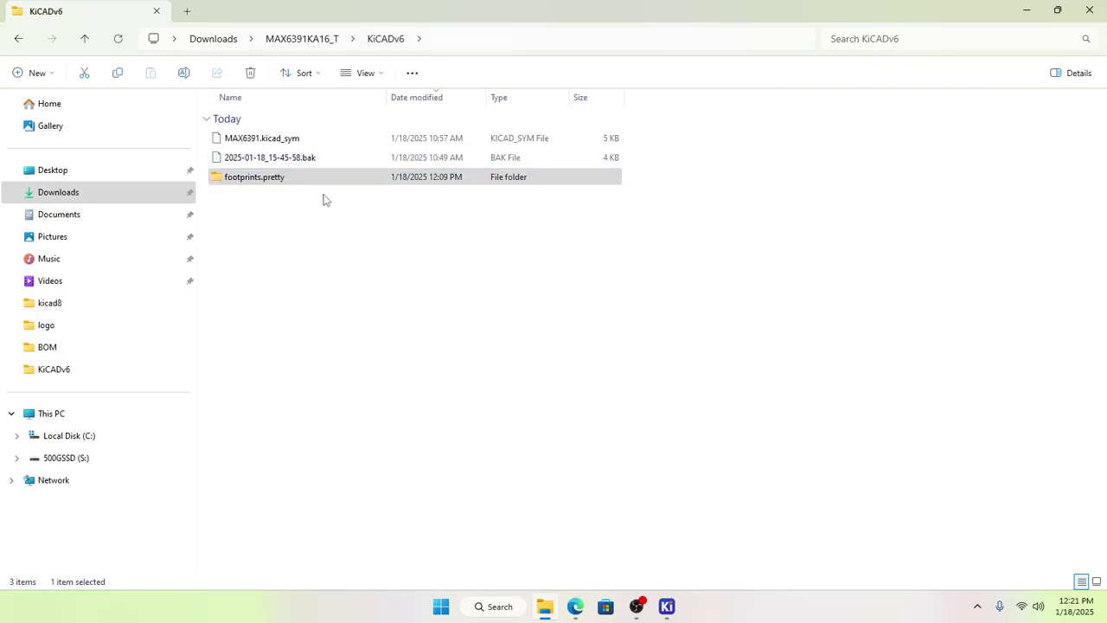
pyautogui.click(262, 177)
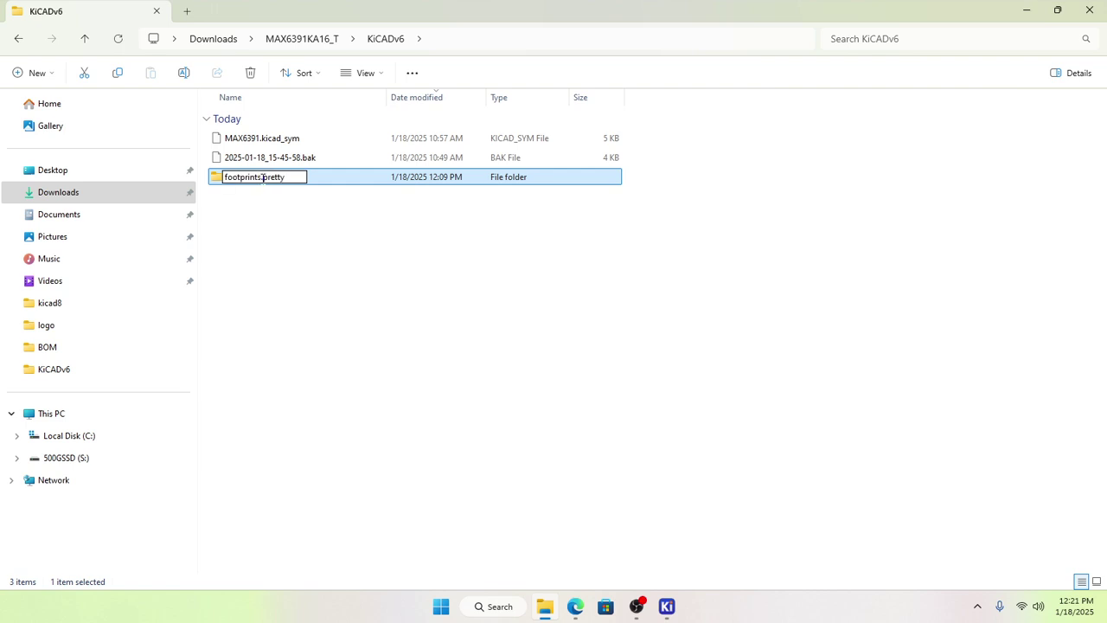
pyautogui.moveTo(261, 178); pyautogui.dragTo(200, 192)
pyautogui.write('max6391')
pyautogui.click(539, 356)
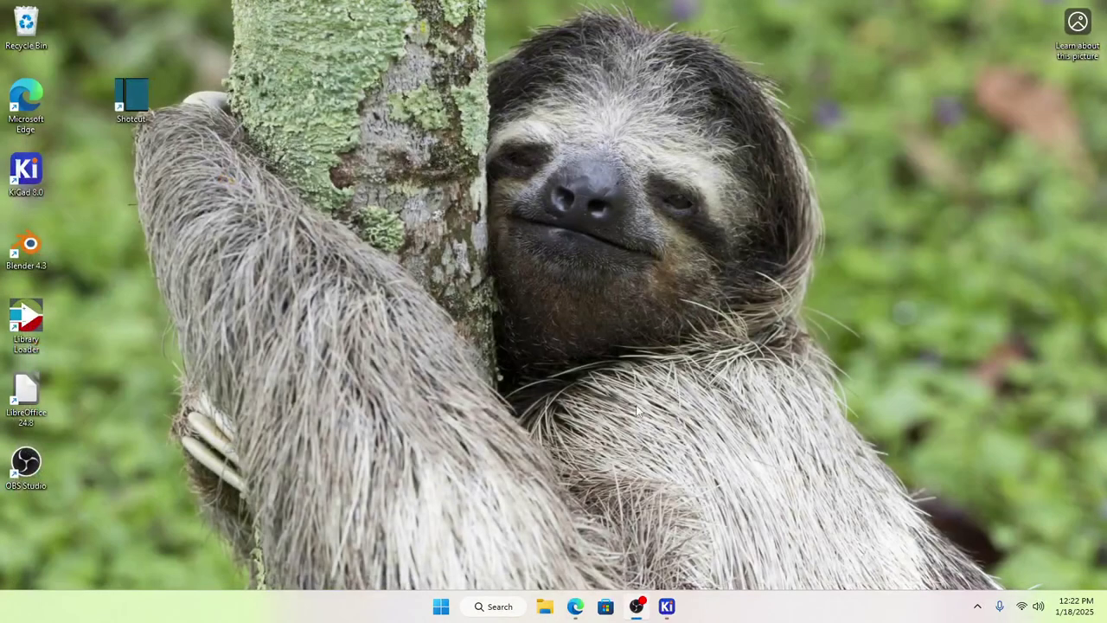
# Step: Switch to the KiCad PCB Editor and open the footprint library manager
pyautogui.moveTo(664, 607)
pyautogui.click(735, 528)
pyautogui.click(217, 24)
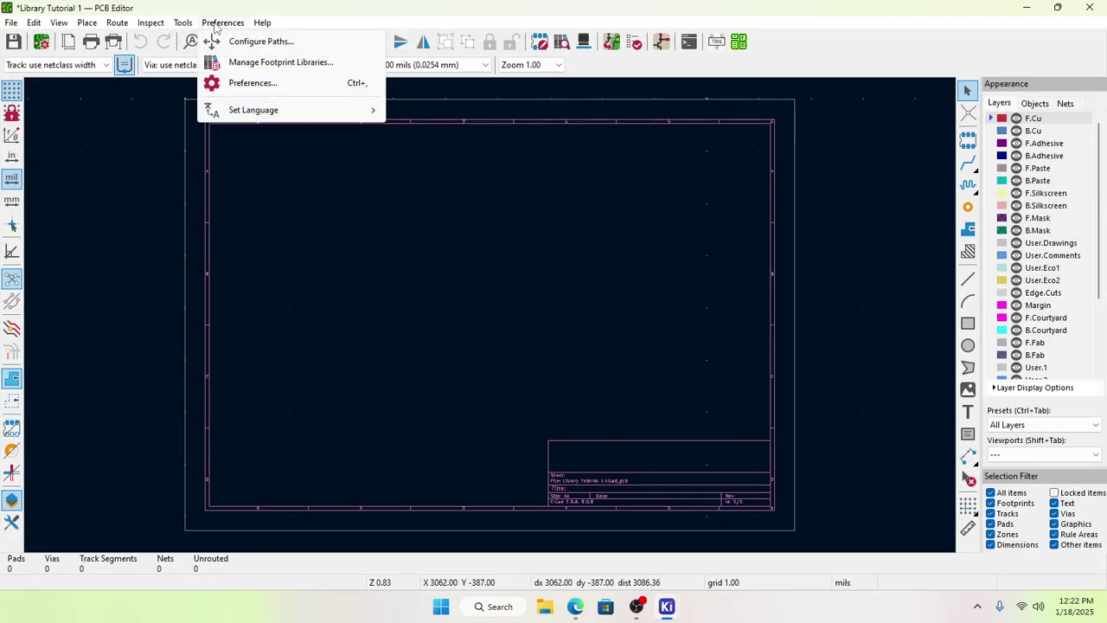
pyautogui.click(243, 62)
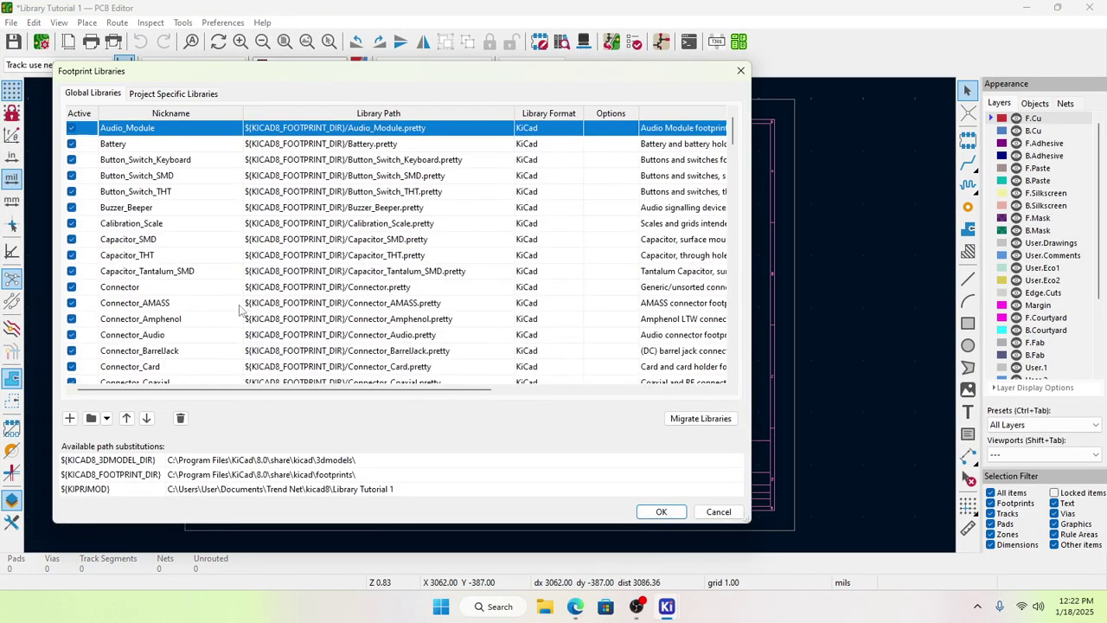
# Step: Examine the global footprint libraries list through to the custom libraries at its end
pyautogui.scroll(-20, 197, 337)
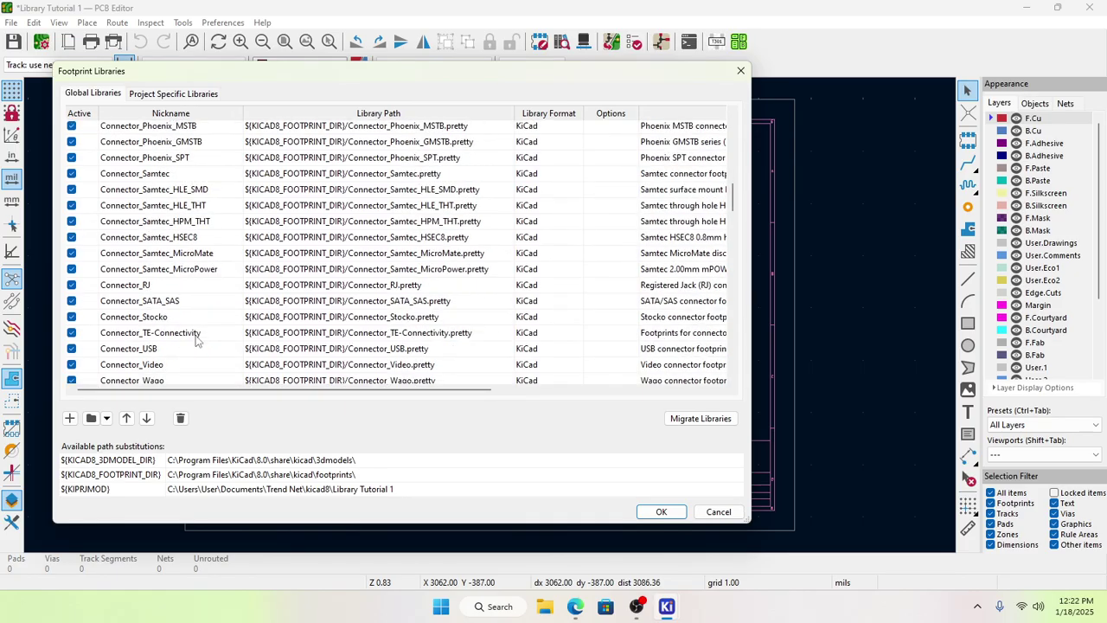
pyautogui.scroll(-20, 197, 354)
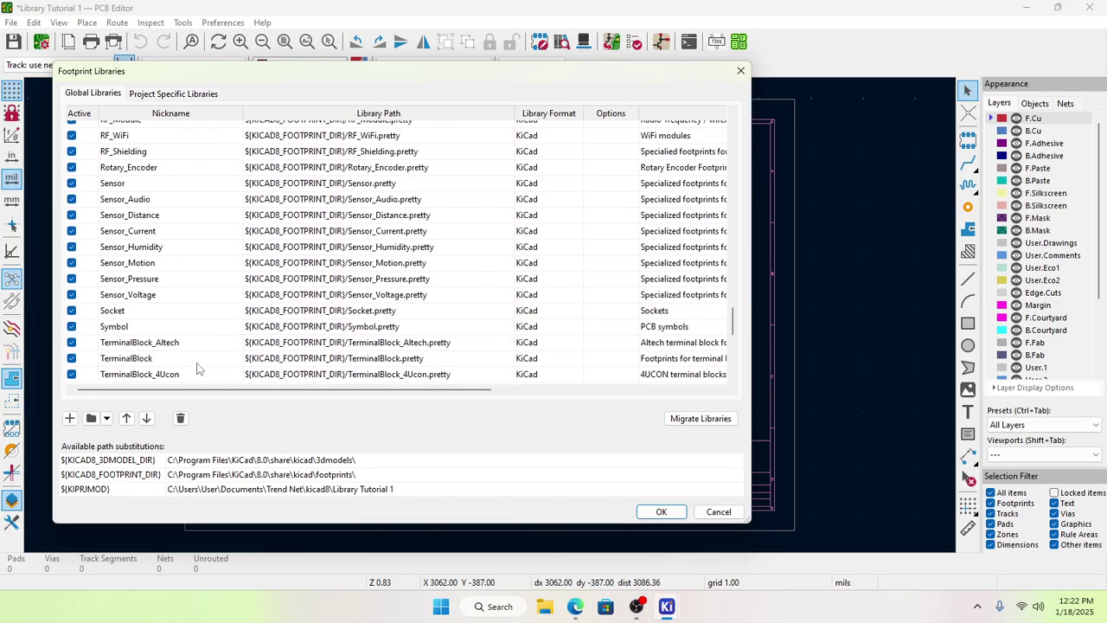
pyautogui.scroll(10, 178, 372)
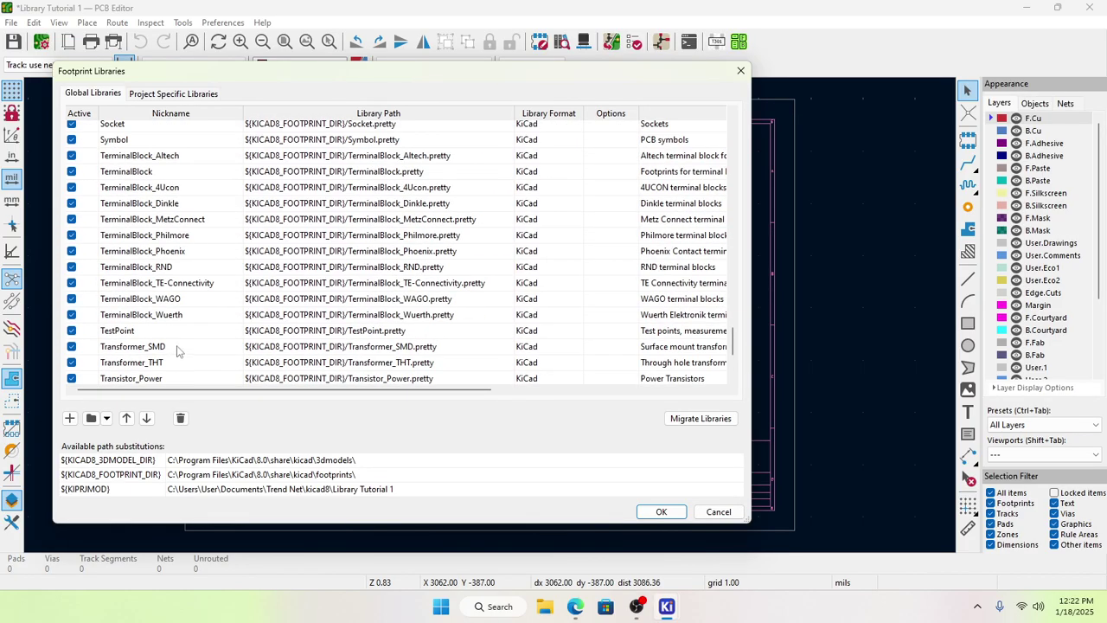
pyautogui.scroll(3, 166, 249)
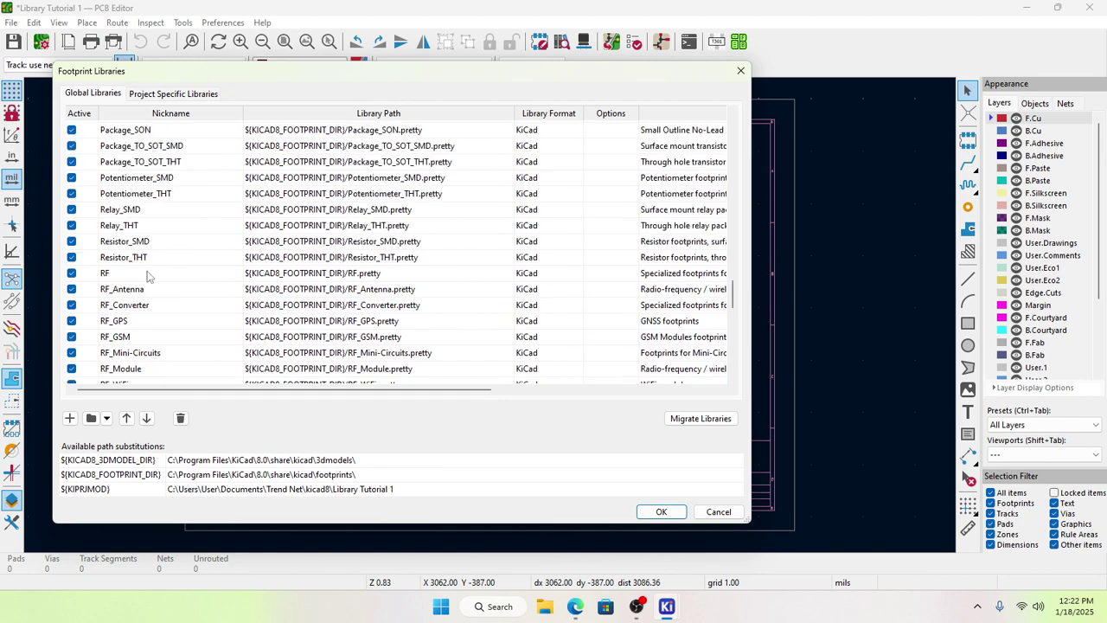
pyautogui.scroll(9, 147, 275)
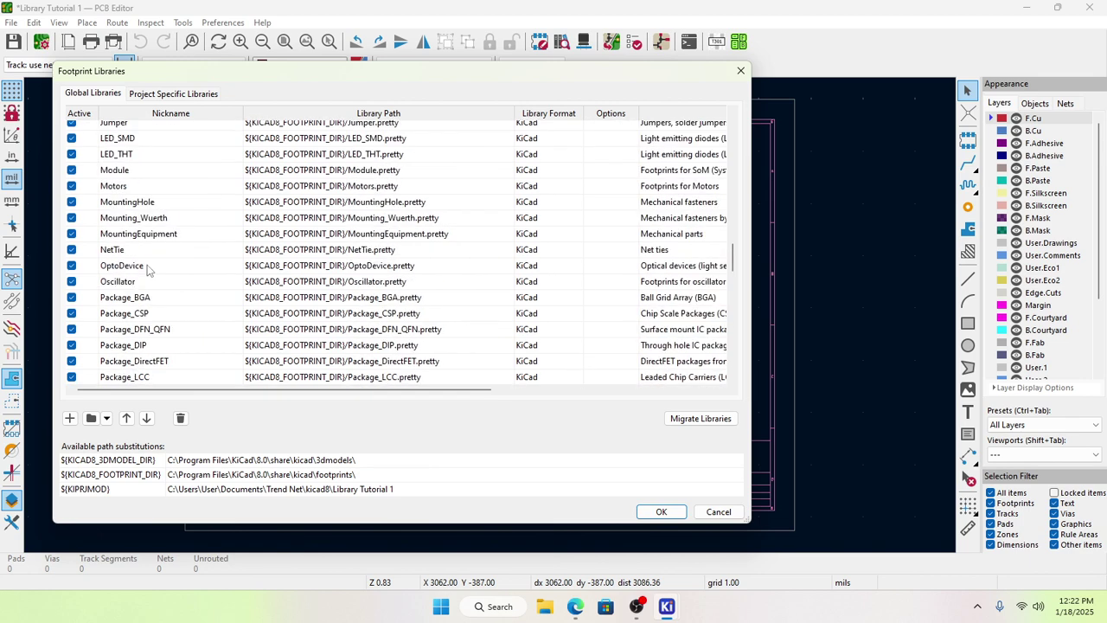
pyautogui.scroll(3, 147, 249)
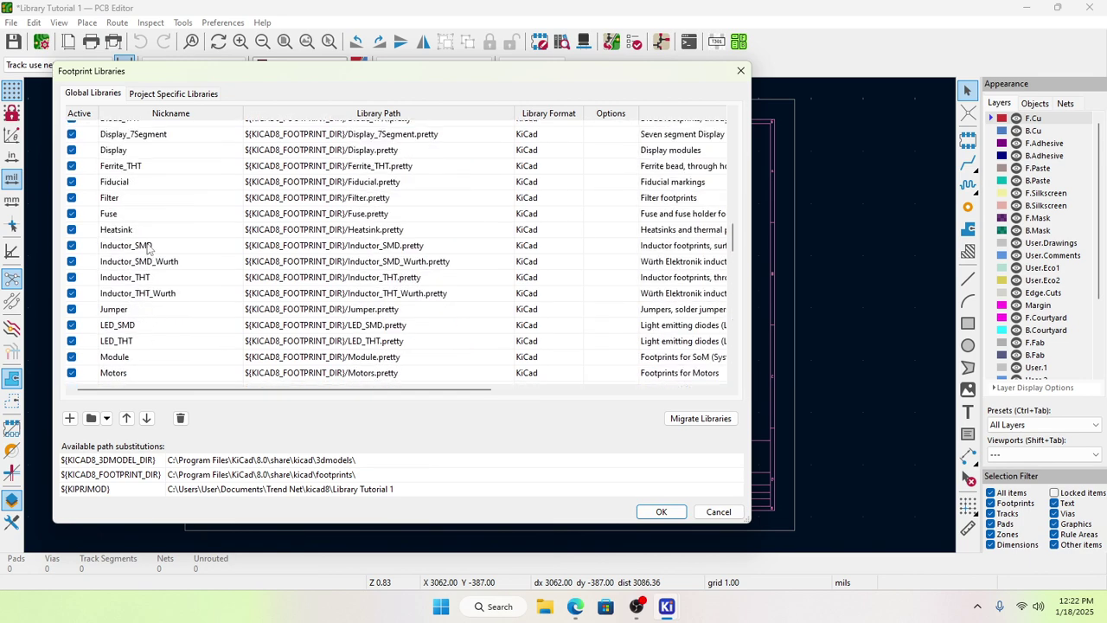
pyautogui.scroll(6, 127, 213)
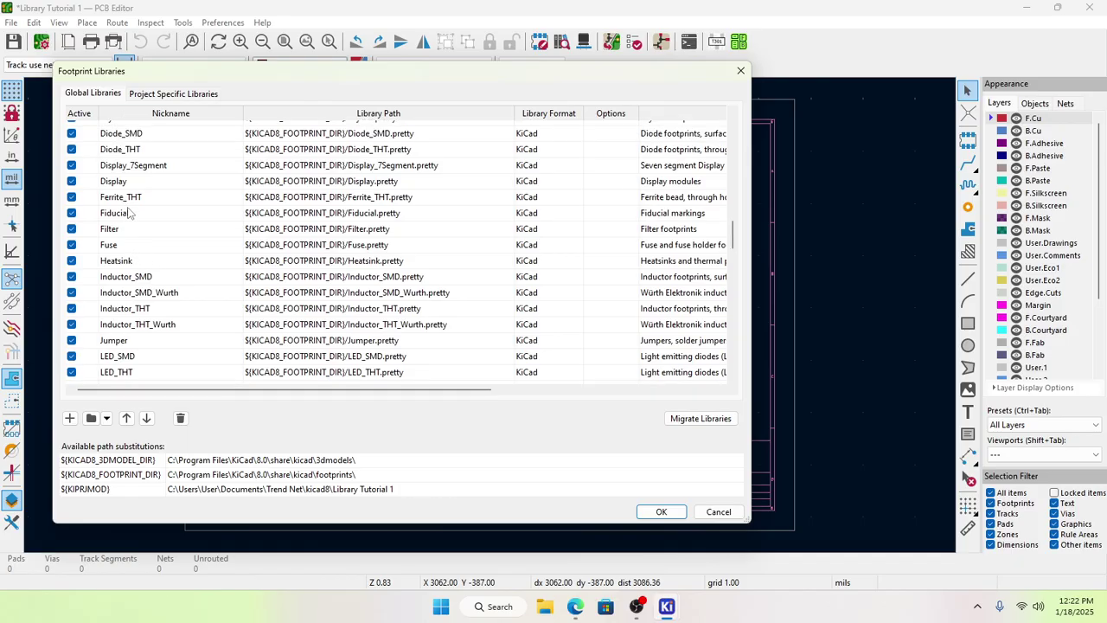
pyautogui.scroll(2, 128, 213)
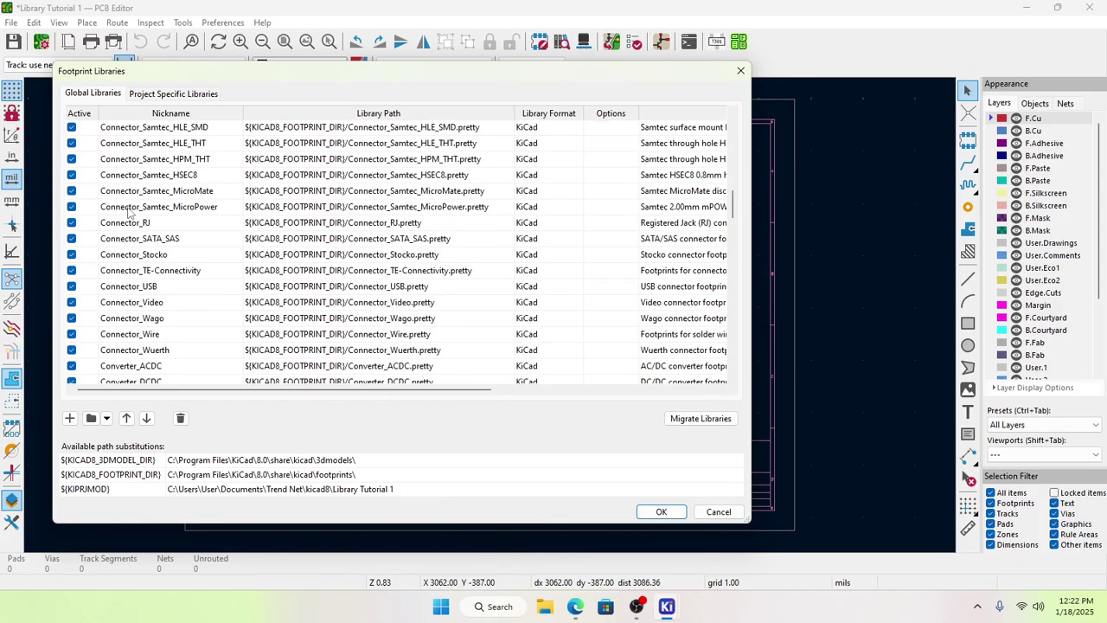
pyautogui.scroll(-15, 127, 243)
pyautogui.scroll(-18, 130, 320)
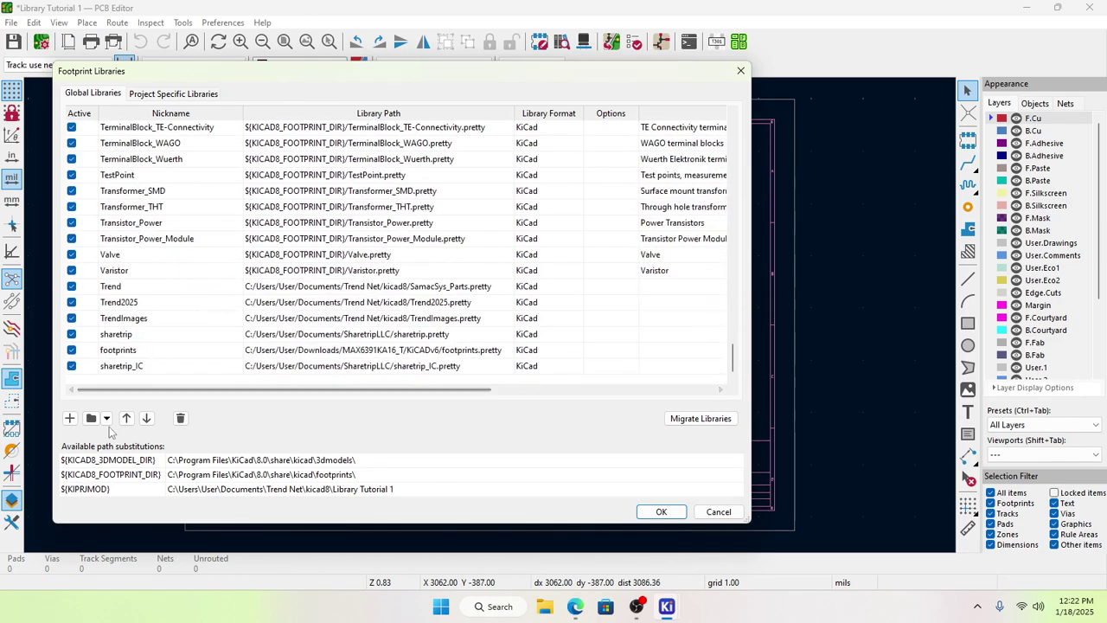
# Step: Add a global footprint library entry that points to the max6391.pretty folder in KiCADv6 and nickname it MAX6391
pyautogui.click(71, 418)
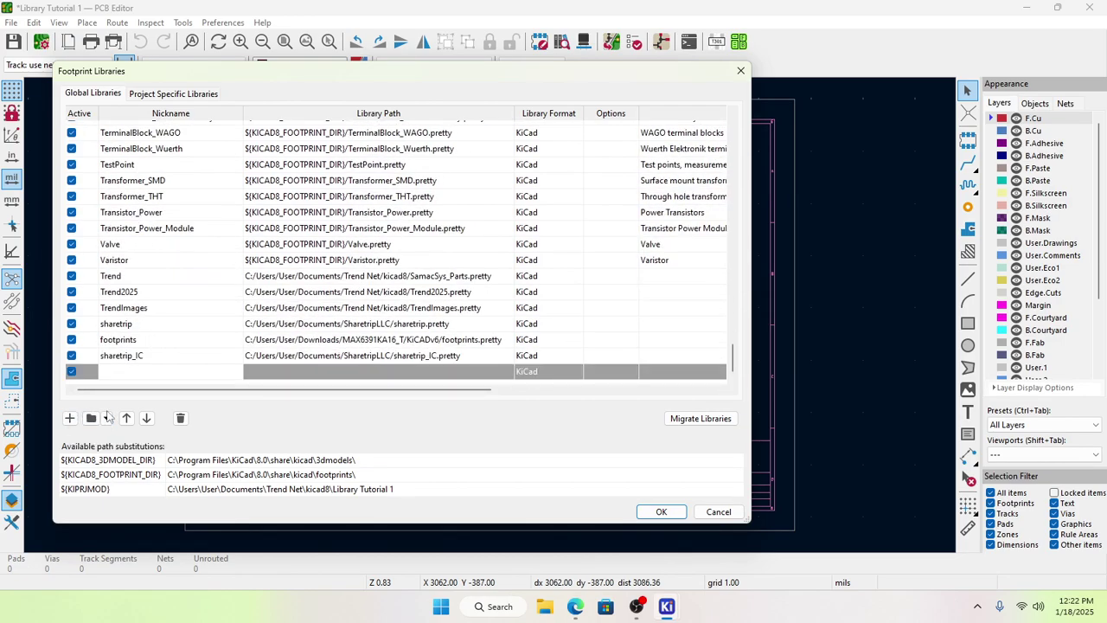
pyautogui.click(330, 357)
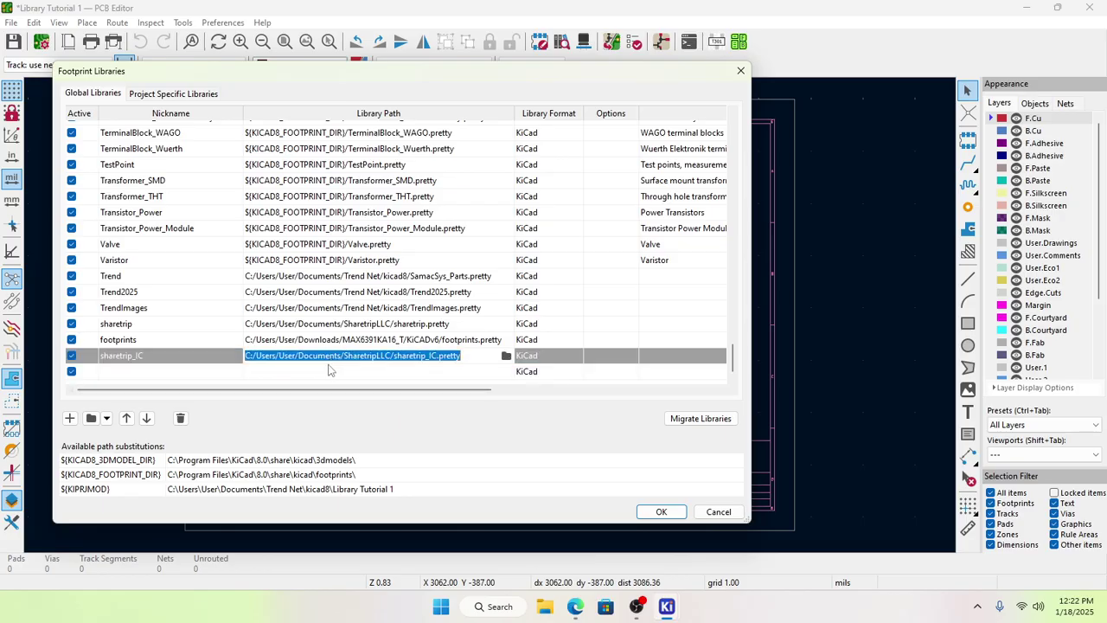
pyautogui.click(329, 372)
pyautogui.click(505, 372)
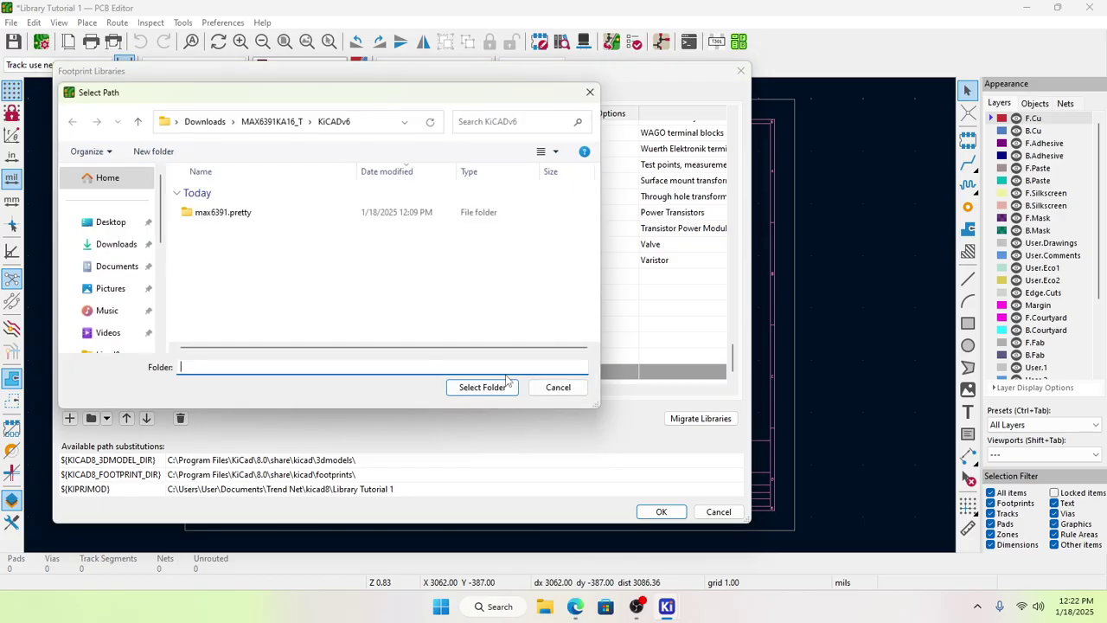
pyautogui.click(240, 214)
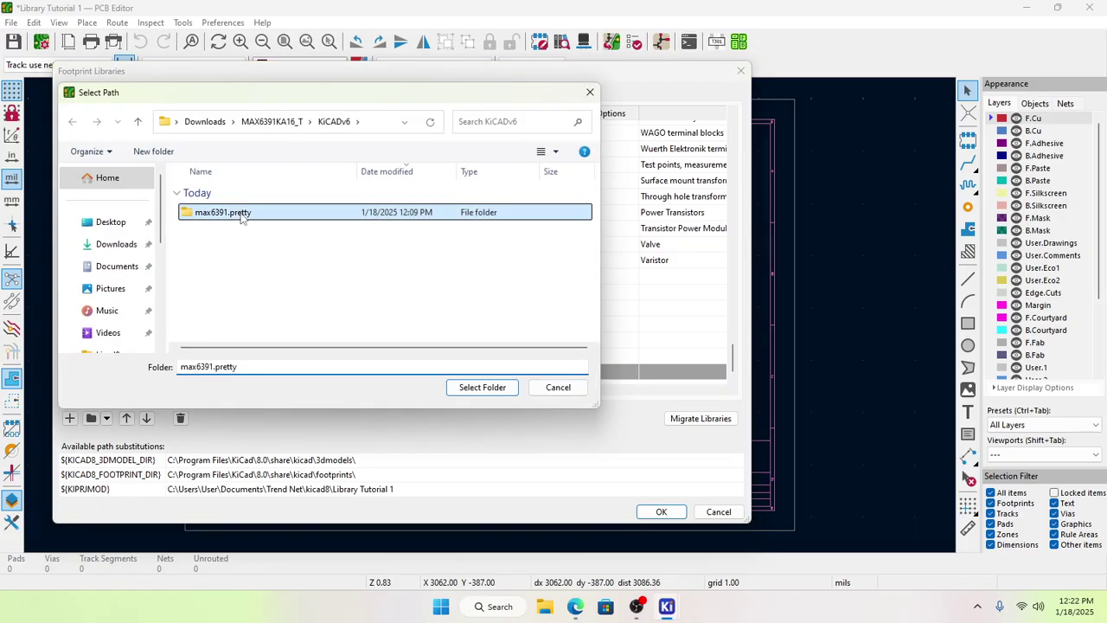
pyautogui.click(481, 386)
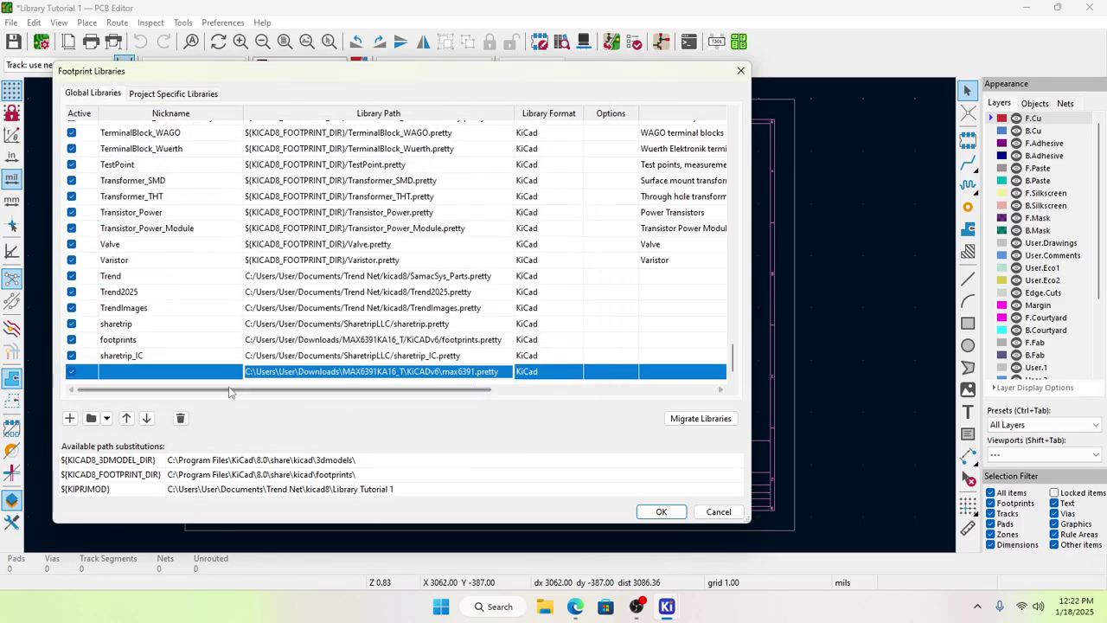
pyautogui.click(171, 374)
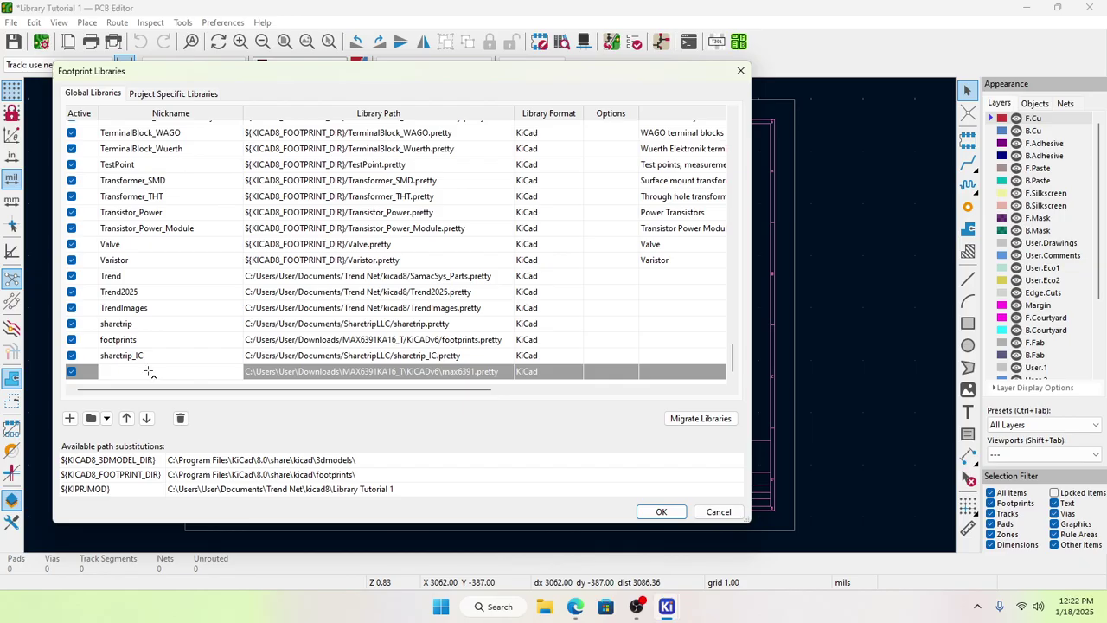
pyautogui.write('MAX6391')
# Step: Set the new footprint library's description to MAX6391 and accept the library changes
pyautogui.click(690, 373)
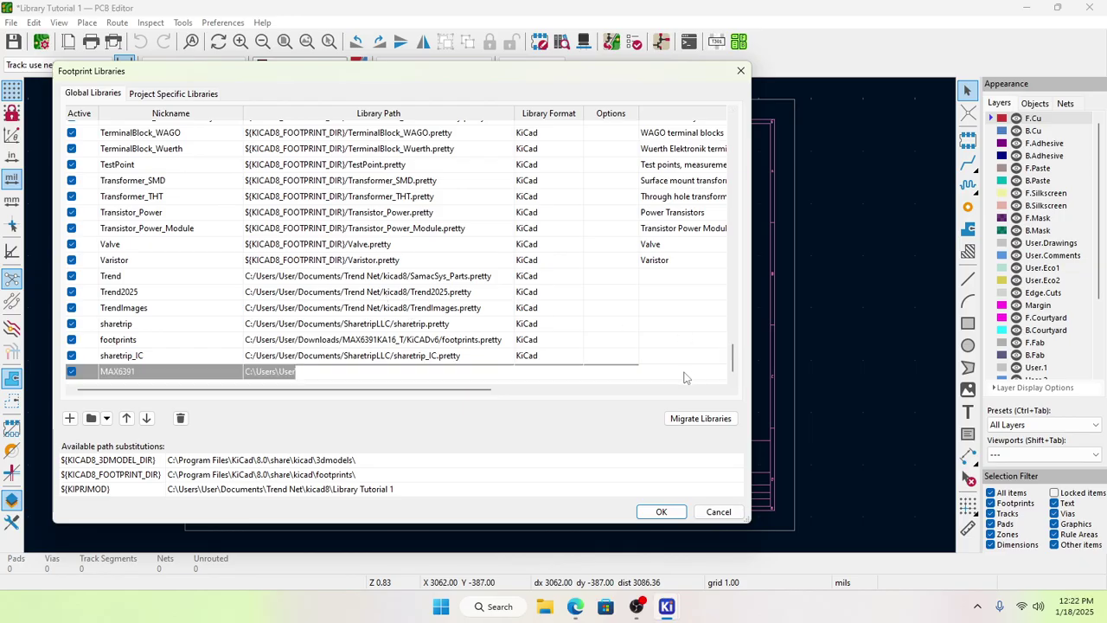
pyautogui.moveTo(487, 390); pyautogui.dragTo(566, 392)
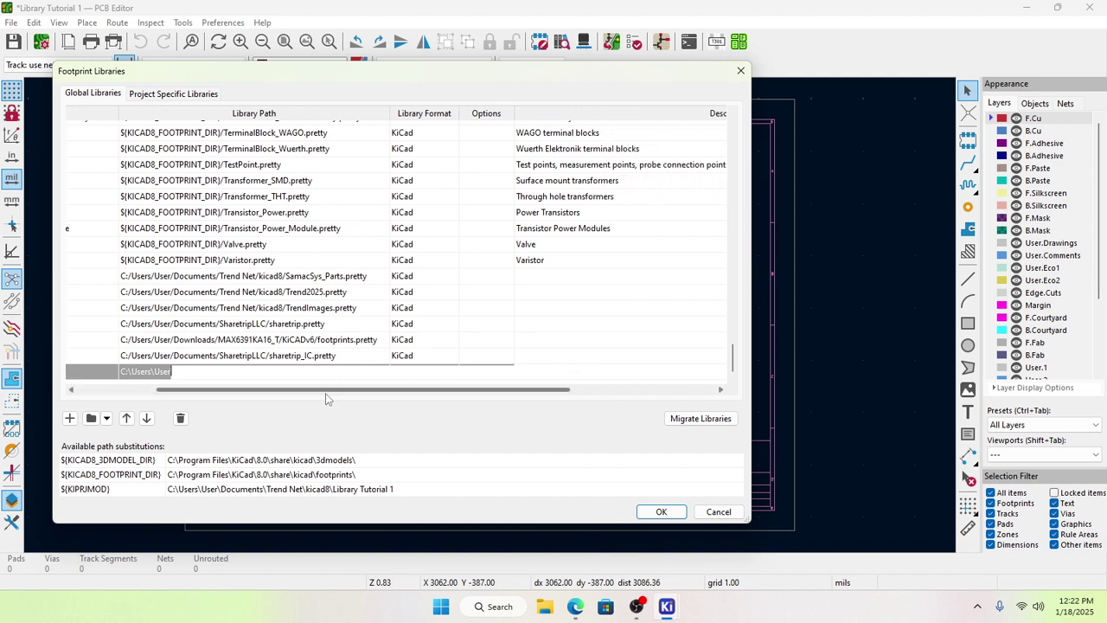
pyautogui.moveTo(326, 392); pyautogui.dragTo(410, 401)
pyautogui.click(611, 372)
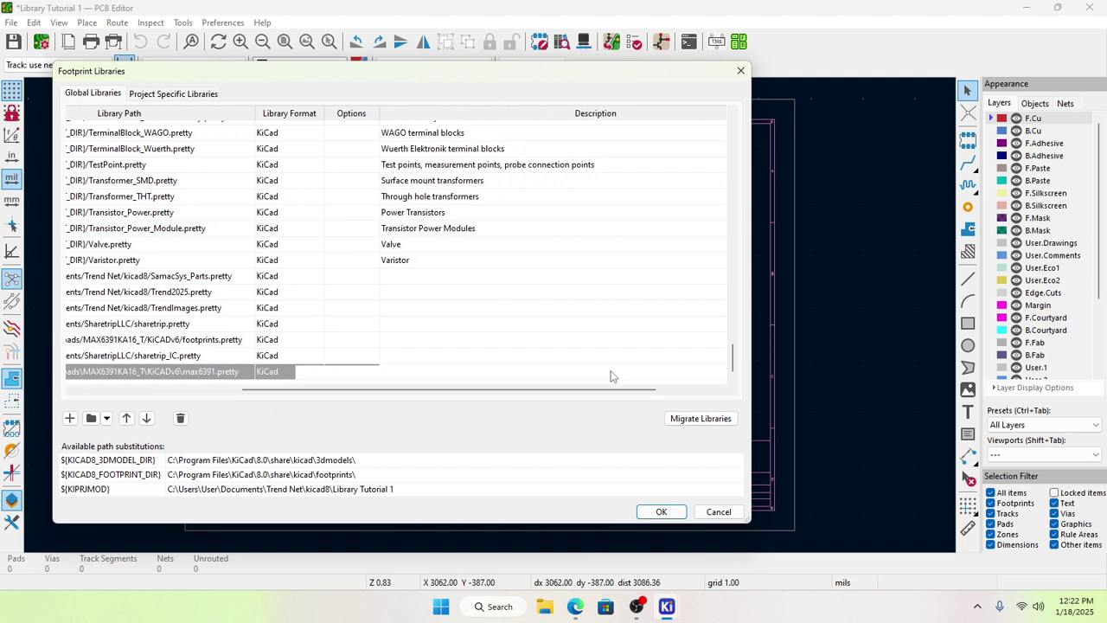
pyautogui.moveTo(402, 388); pyautogui.dragTo(461, 390)
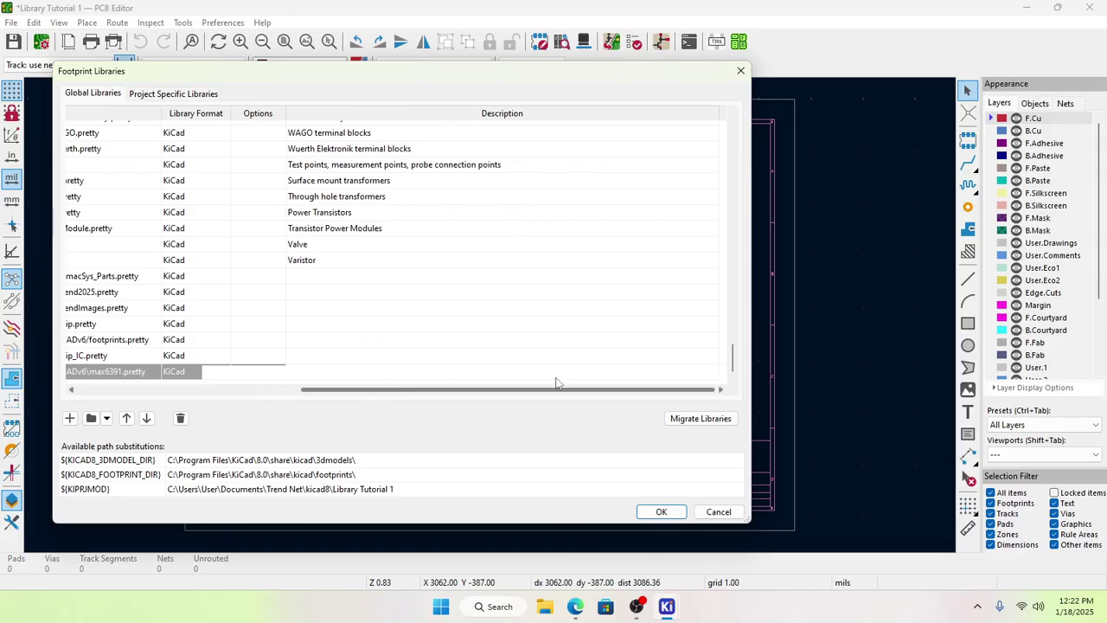
pyautogui.doubleClick(637, 372)
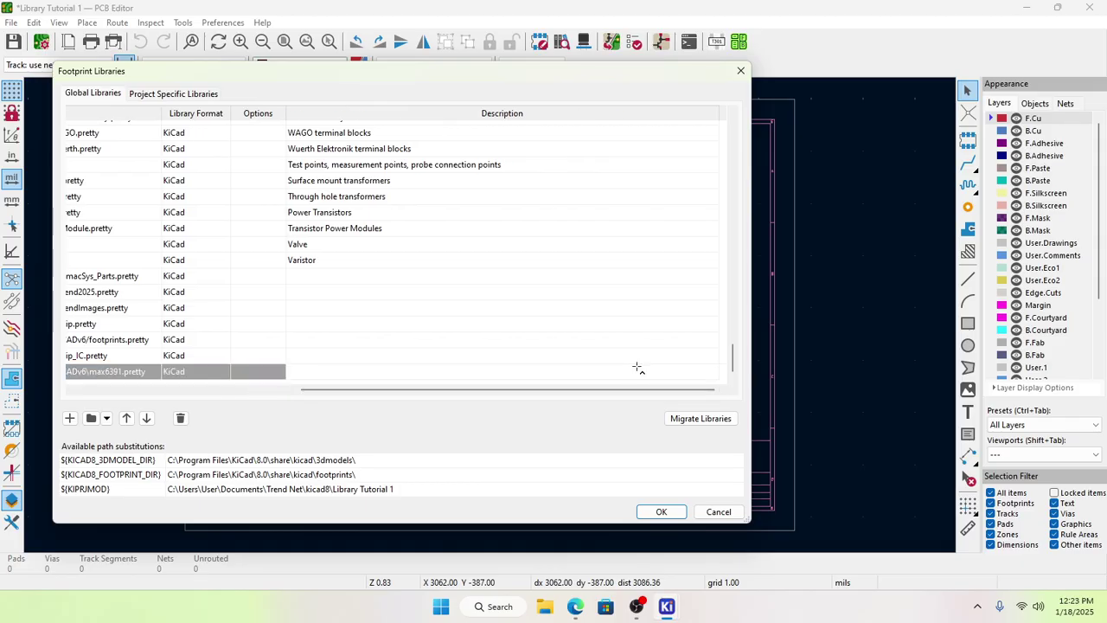
pyautogui.write('MAX6391')
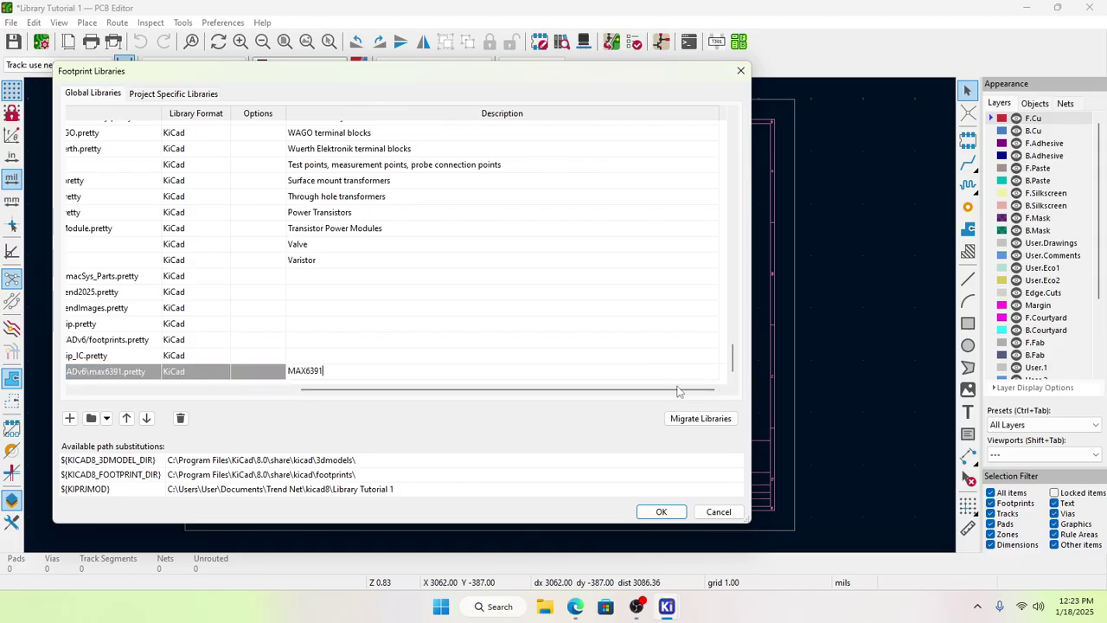
pyautogui.click(662, 512)
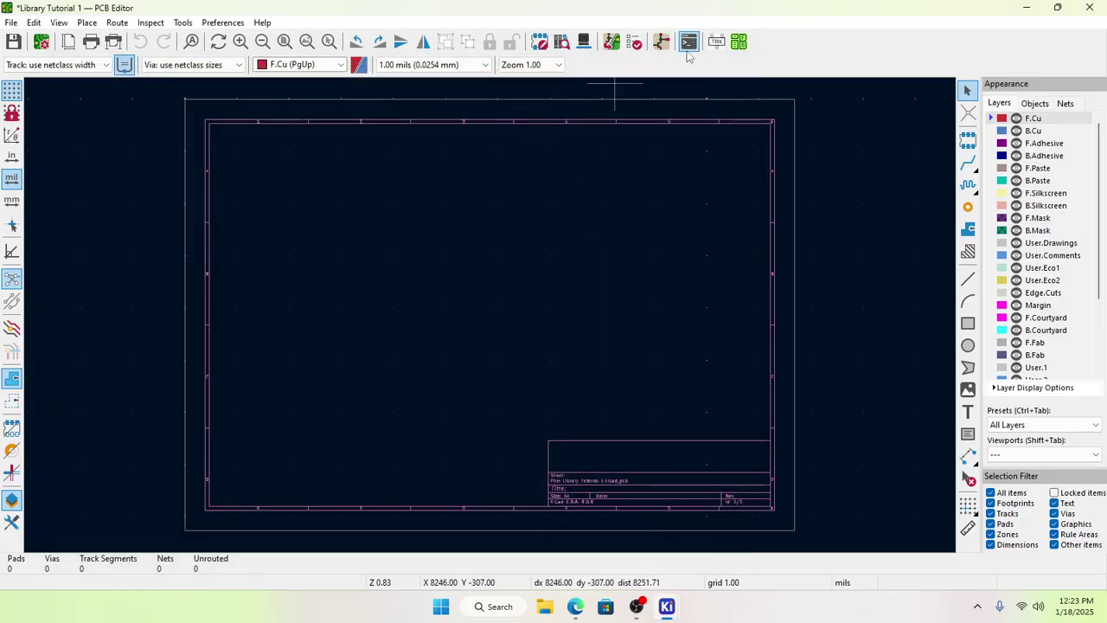
# Step: Switch to the Schematic Editor and delete the MAX6391KA16+T symbol U1 from the sheet
pyautogui.click(661, 41)
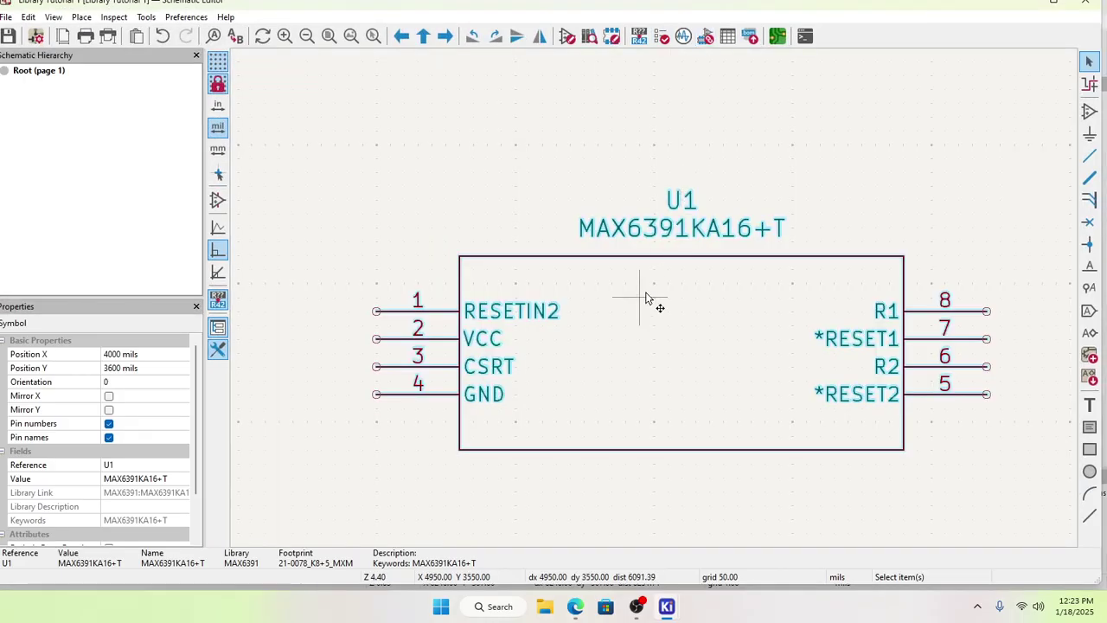
pyautogui.rightClick(650, 303)
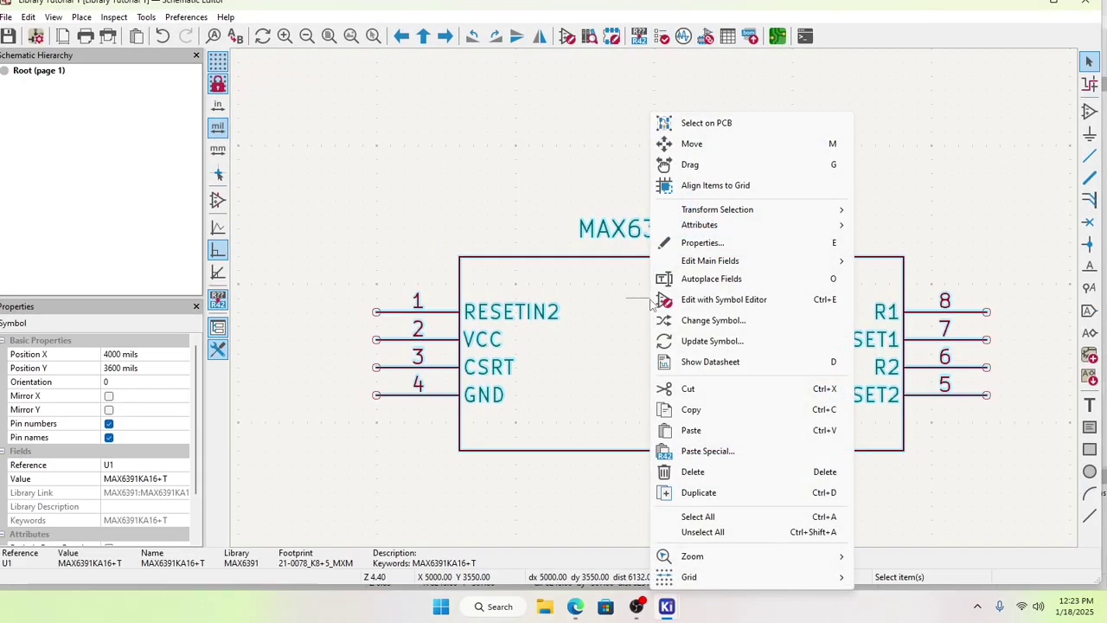
pyautogui.click(593, 242)
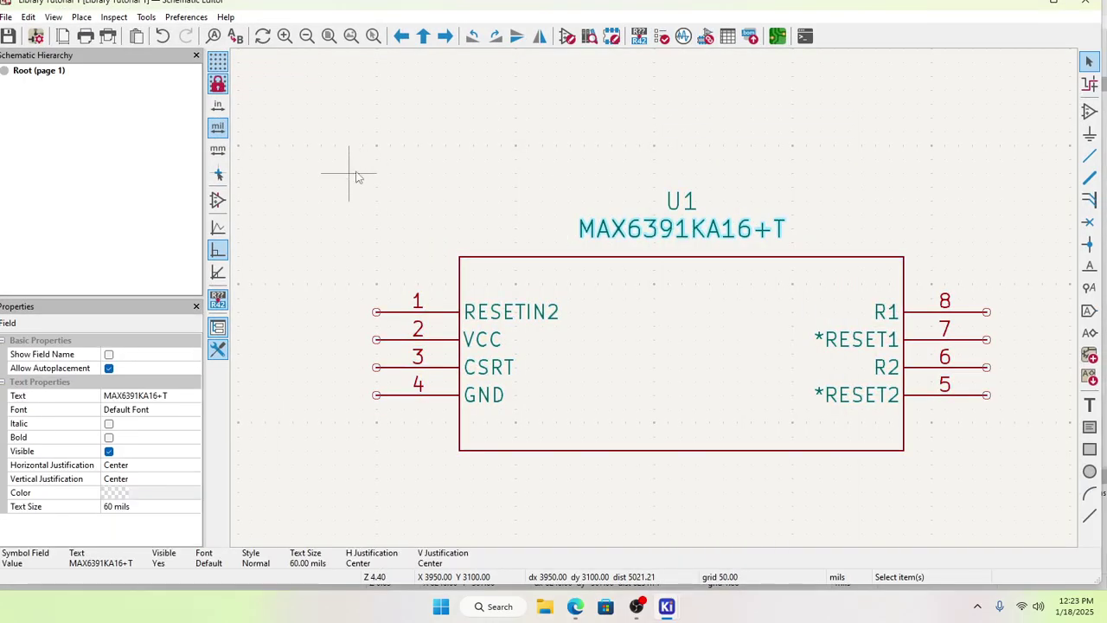
pyautogui.moveTo(344, 156); pyautogui.dragTo(1012, 492)
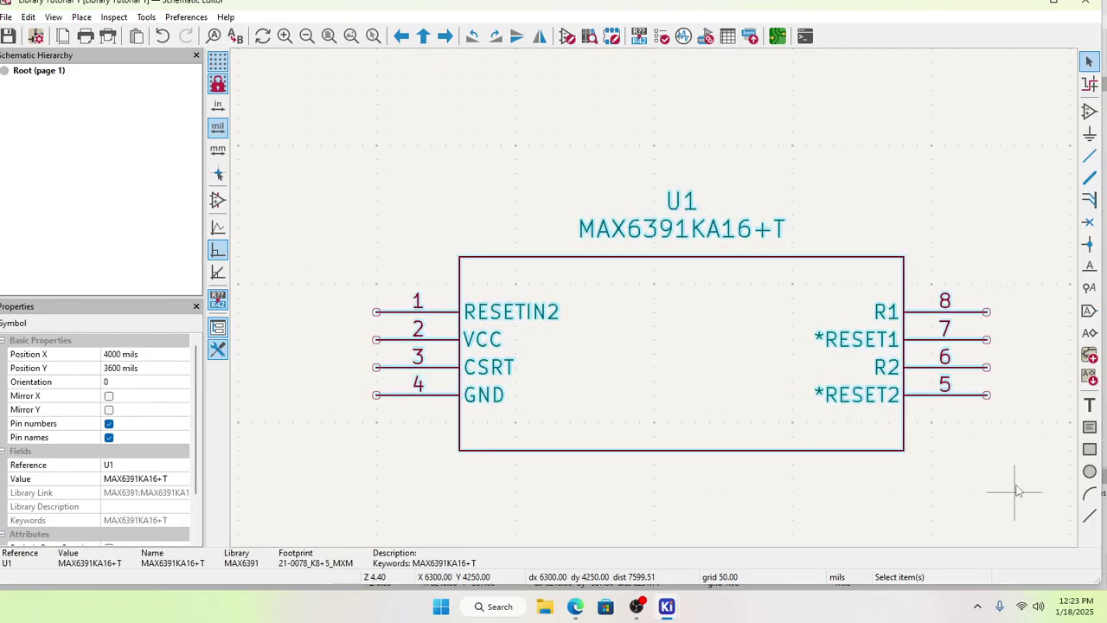
pyautogui.press('Delete')
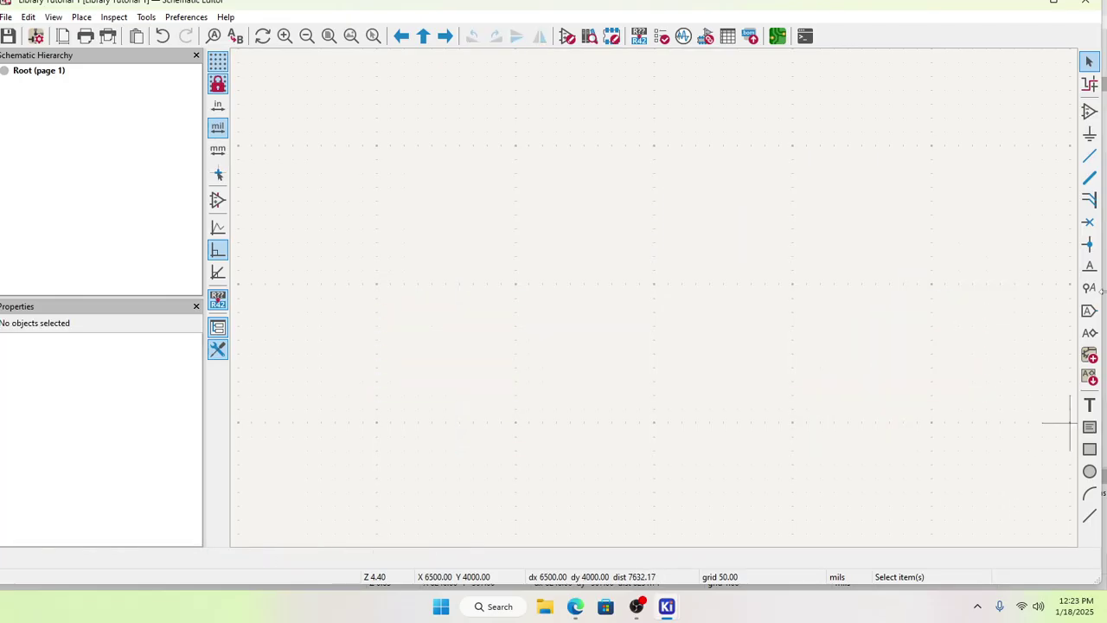
# Step: Place one MAX6391KA16+T_mod symbol from the Sharetrip_ICs library on the sheet at about X 4000, Y 3550 mils
pyautogui.click(1090, 111)
pyautogui.click(555, 225)
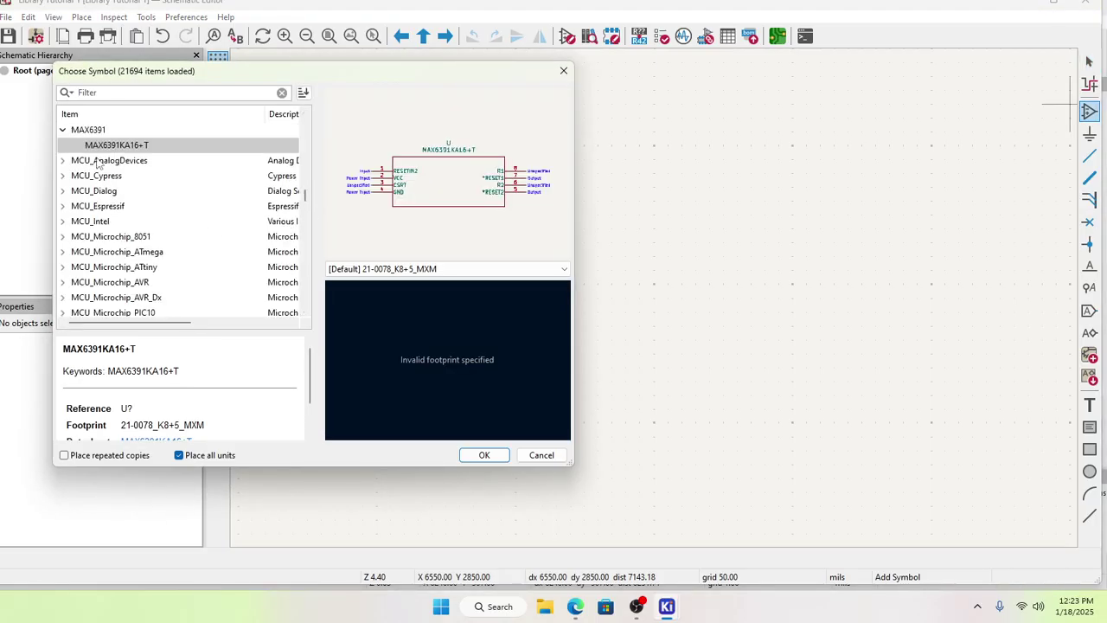
pyautogui.scroll(-20, 89, 257)
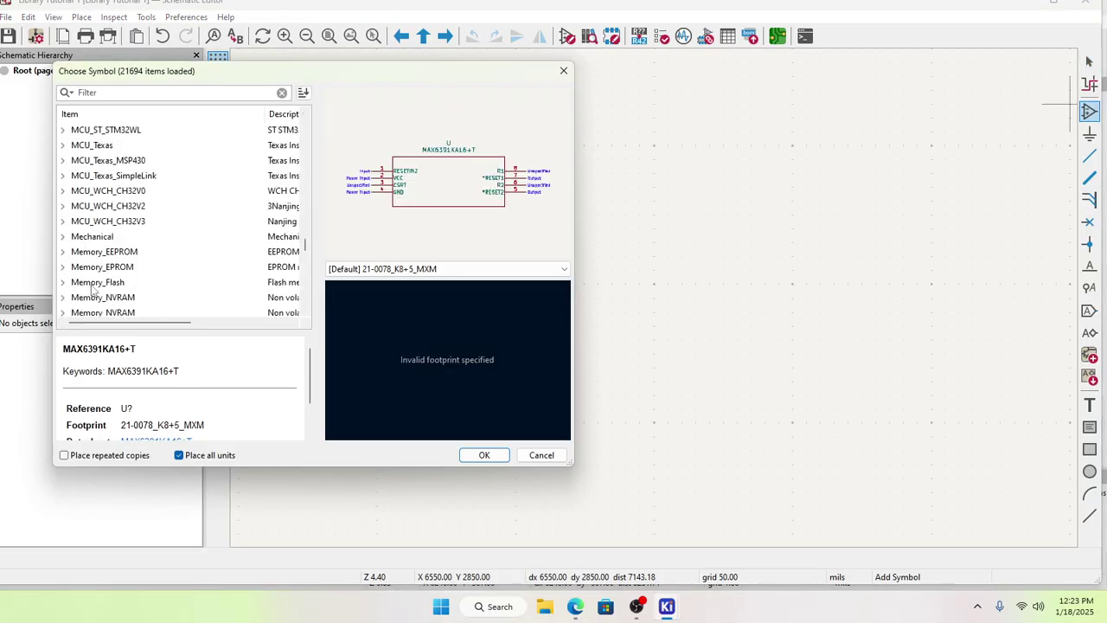
pyautogui.scroll(-15, 89, 300)
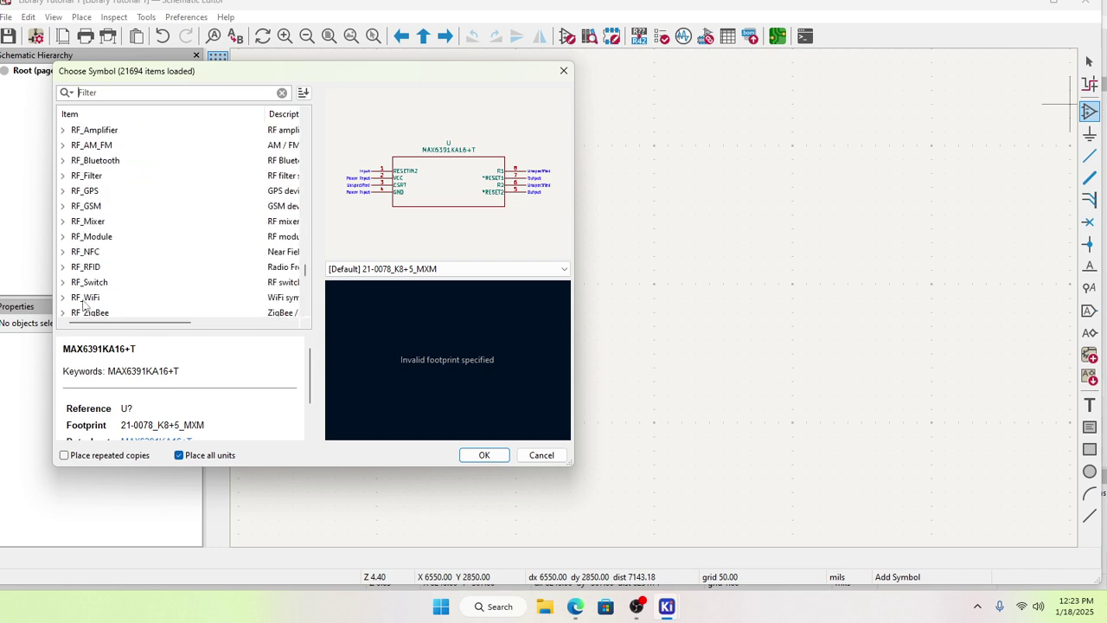
pyautogui.scroll(-5, 84, 304)
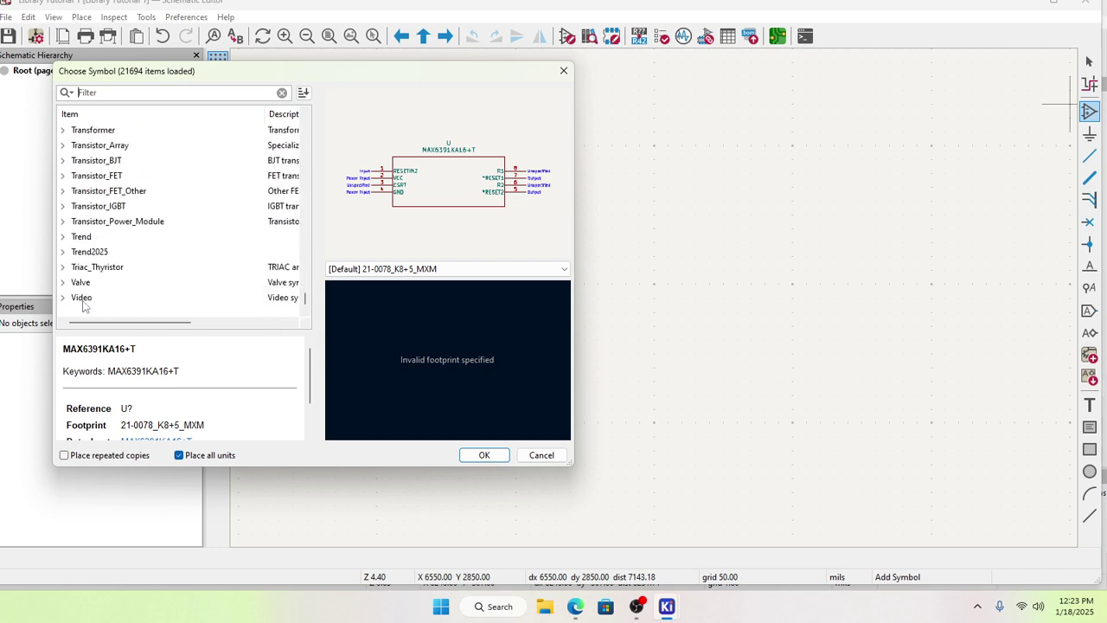
pyautogui.scroll(3, 72, 272)
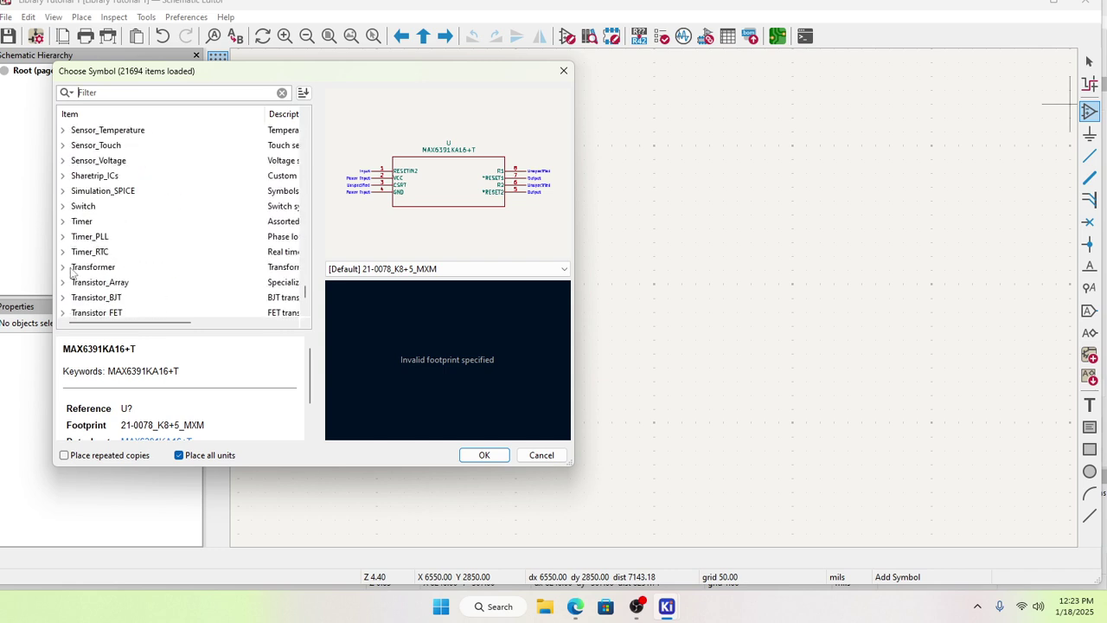
pyautogui.click(63, 175)
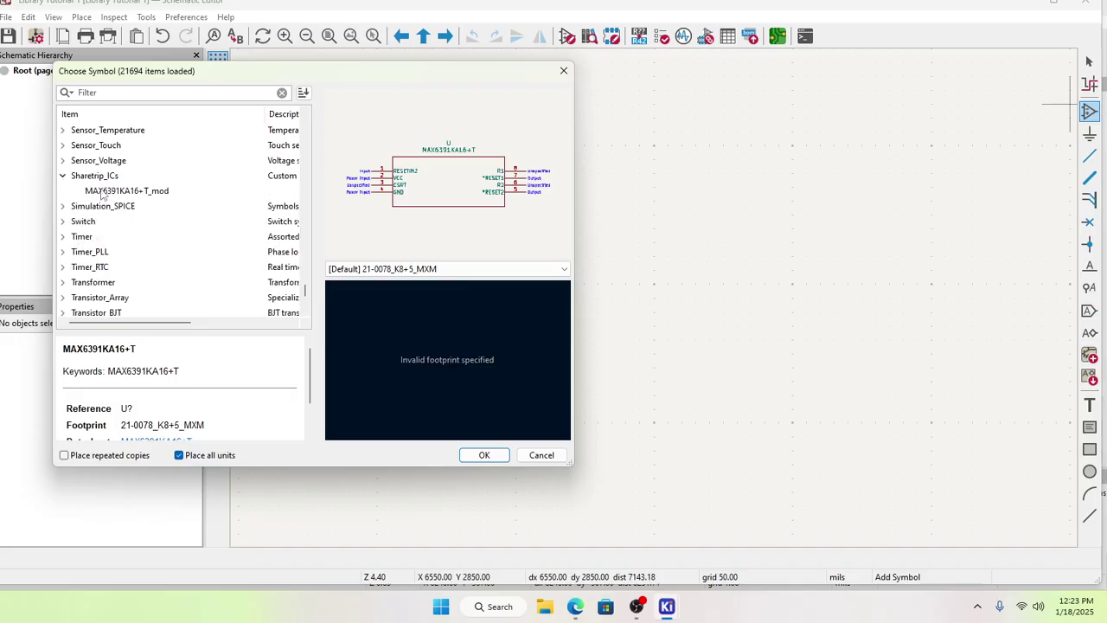
pyautogui.click(110, 191)
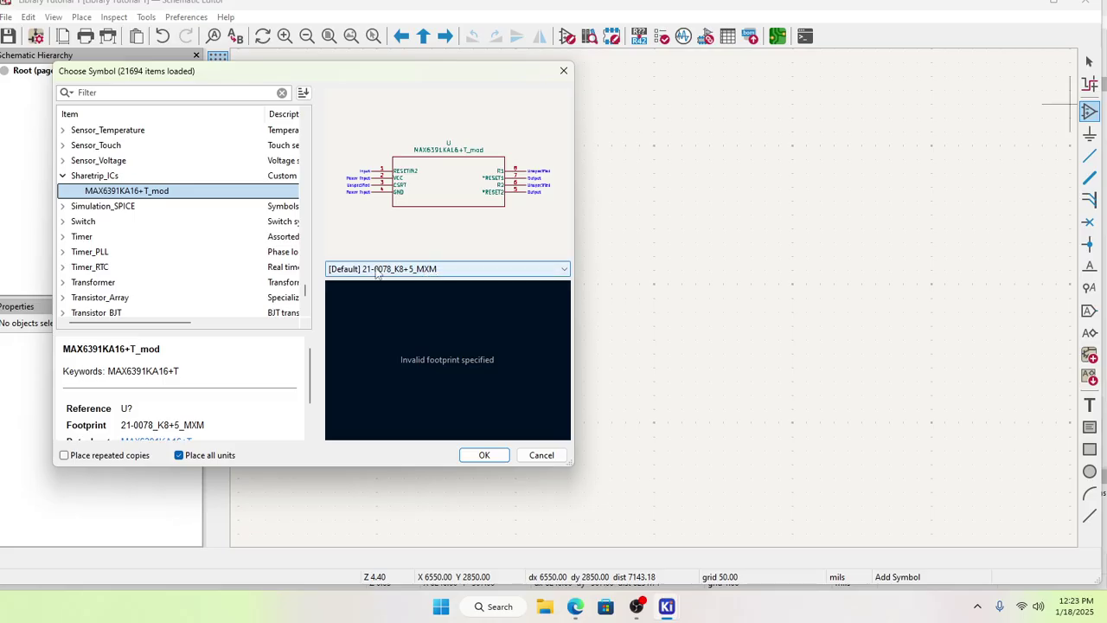
pyautogui.click(485, 455)
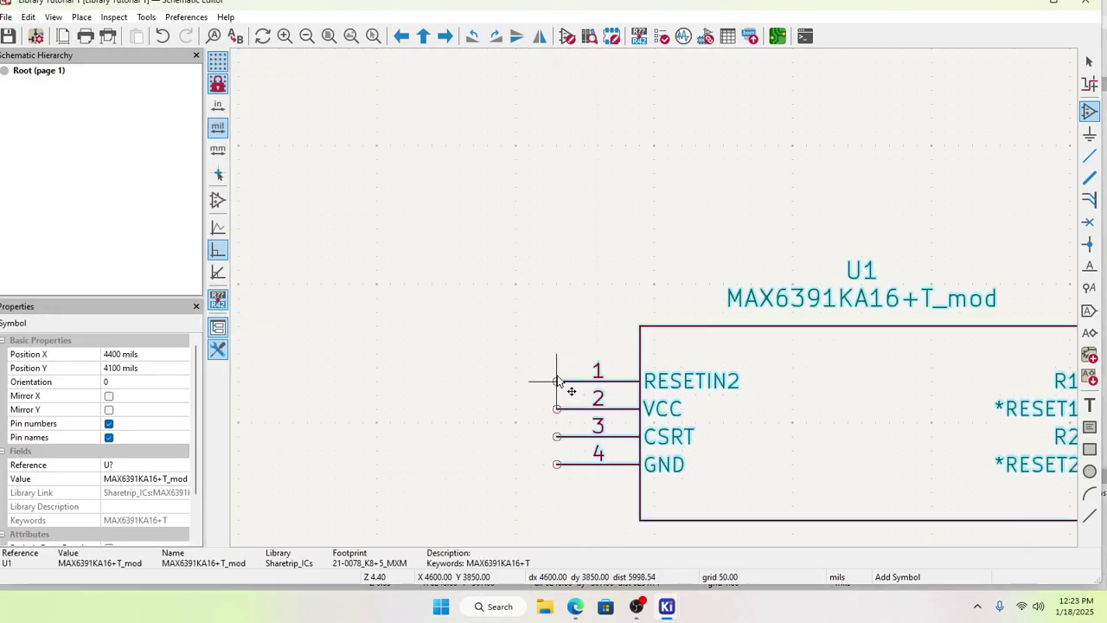
pyautogui.click(383, 300)
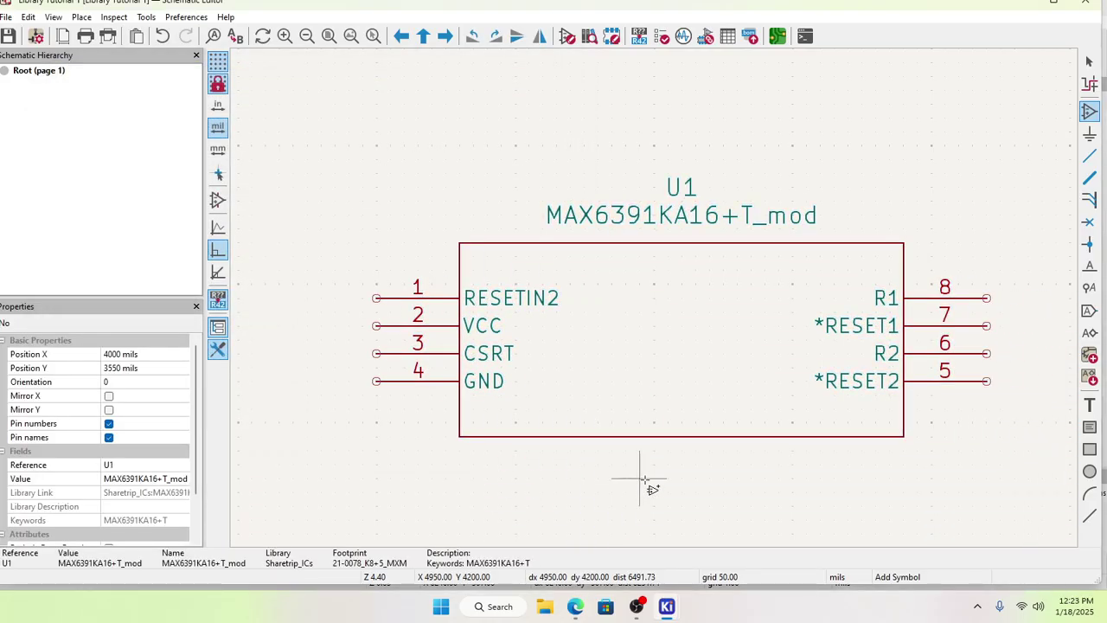
pyautogui.click(707, 384)
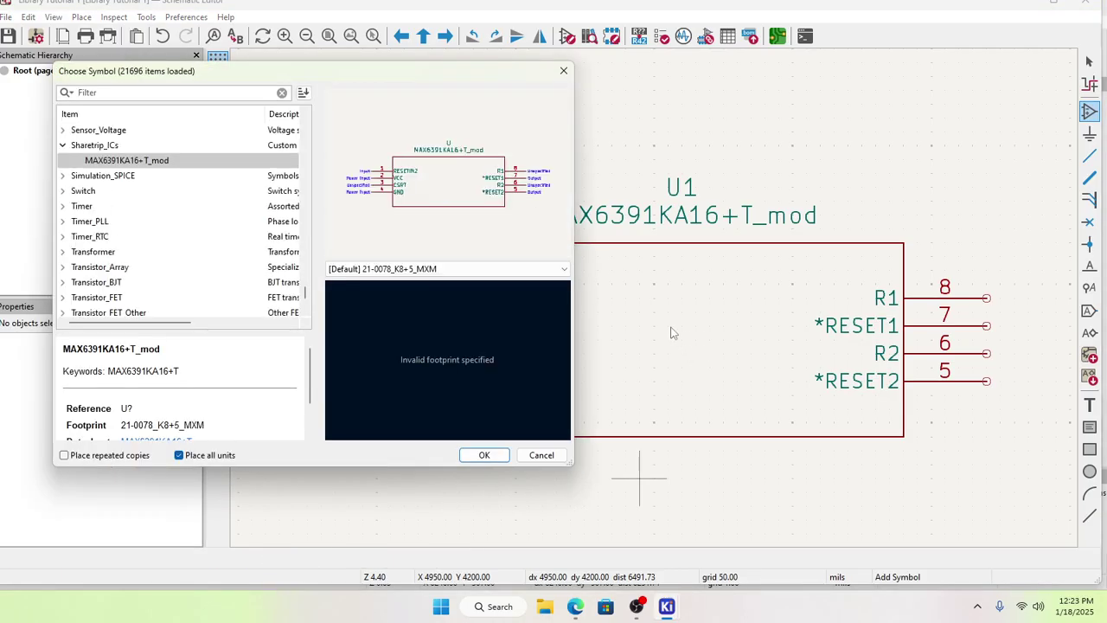
pyautogui.click(563, 70)
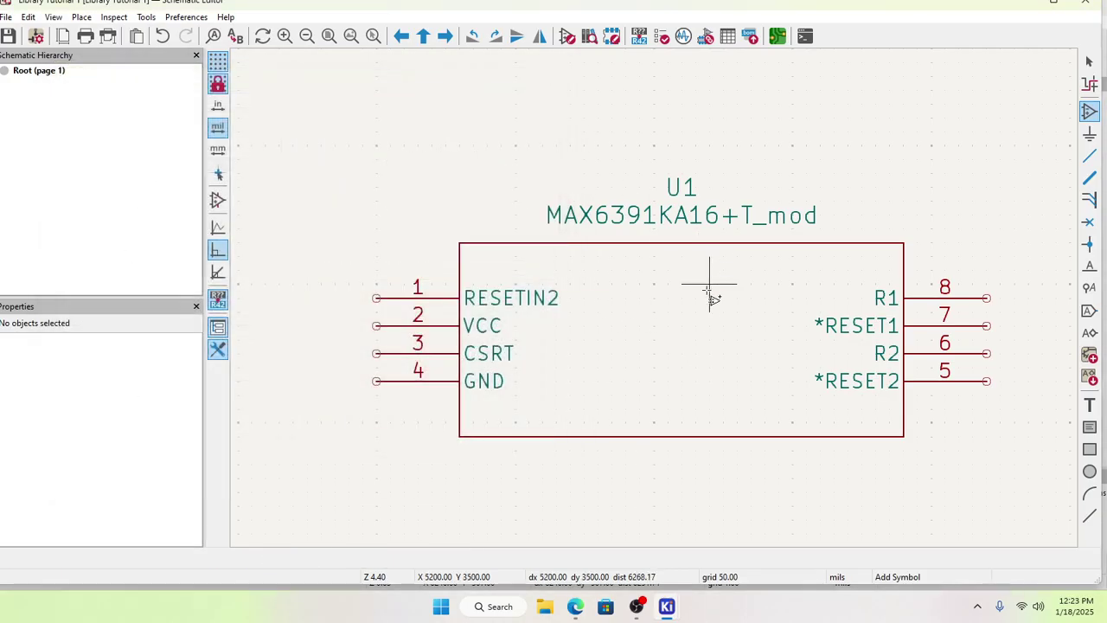
pyautogui.press('Escape')
# Step: Open the library version of symbol U1 from its properties and switch to the Symbol Editor window showing it
pyautogui.click(707, 294)
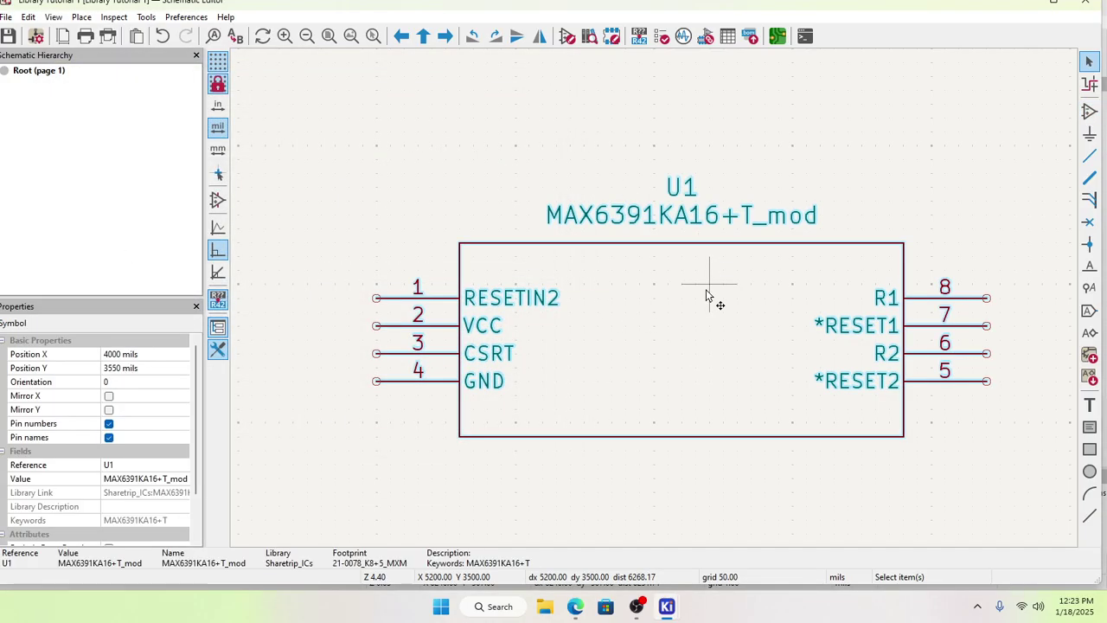
pyautogui.rightClick(707, 290)
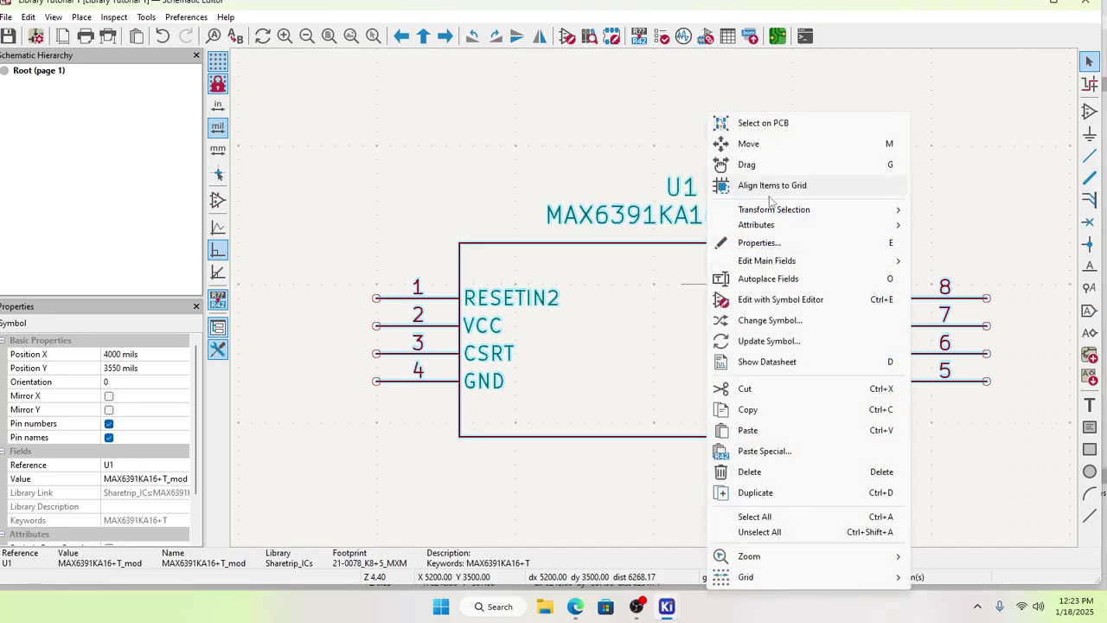
pyautogui.click(783, 243)
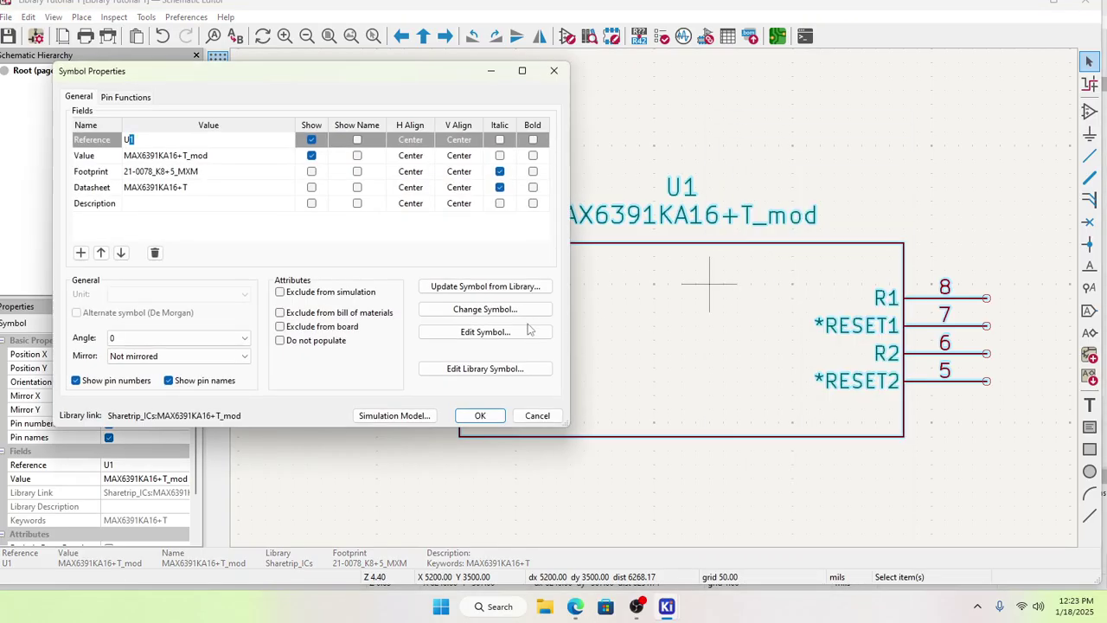
pyautogui.click(487, 369)
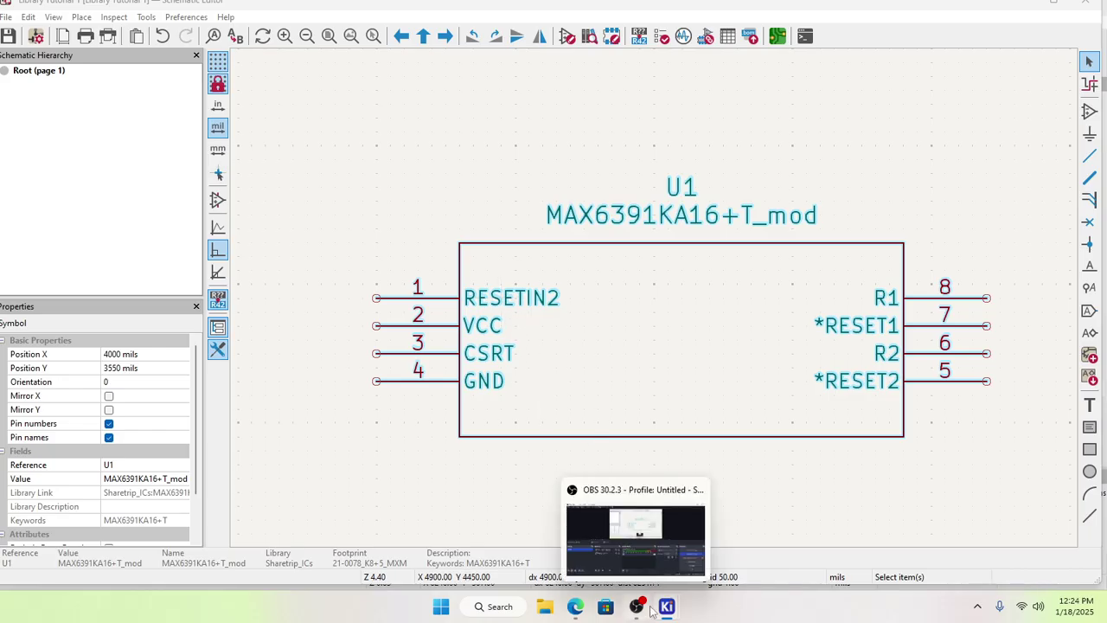
pyautogui.moveTo(666, 611)
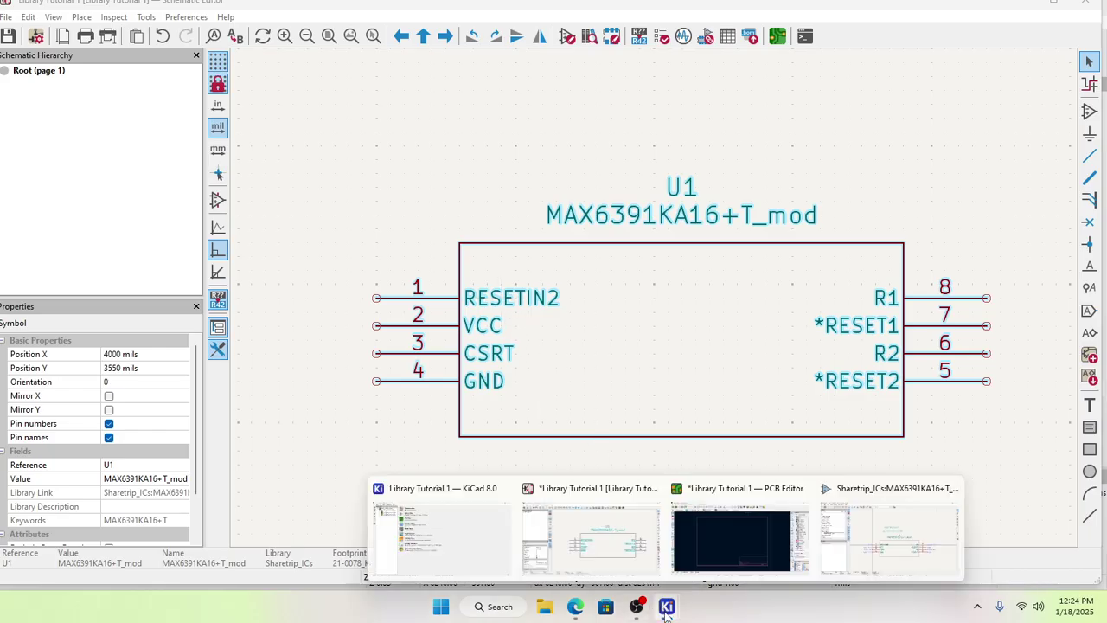
pyautogui.click(636, 558)
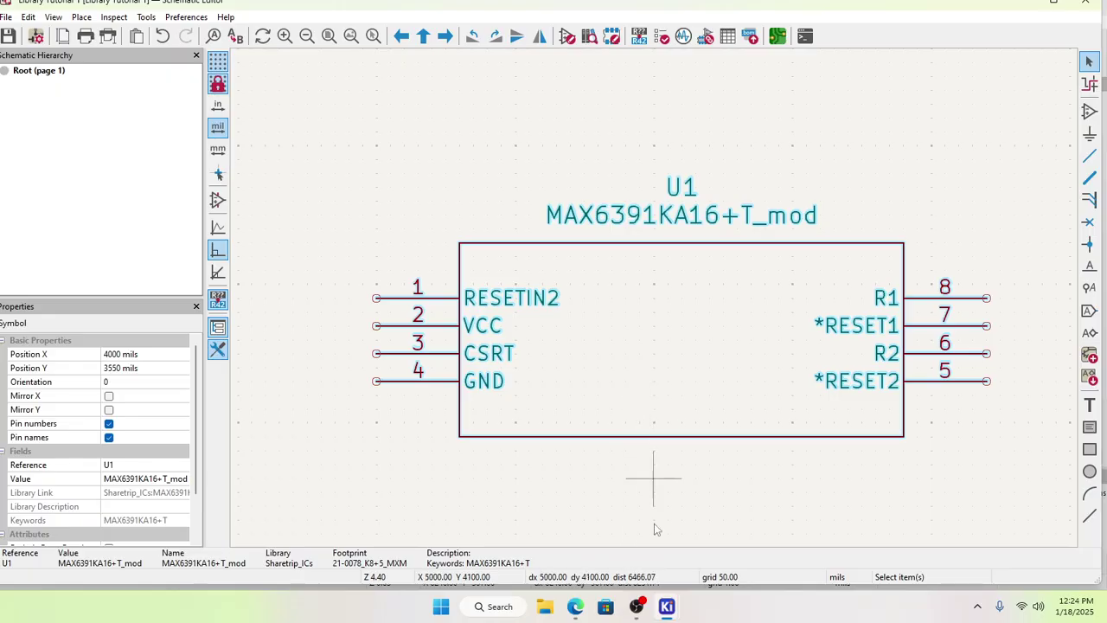
pyautogui.moveTo(666, 607)
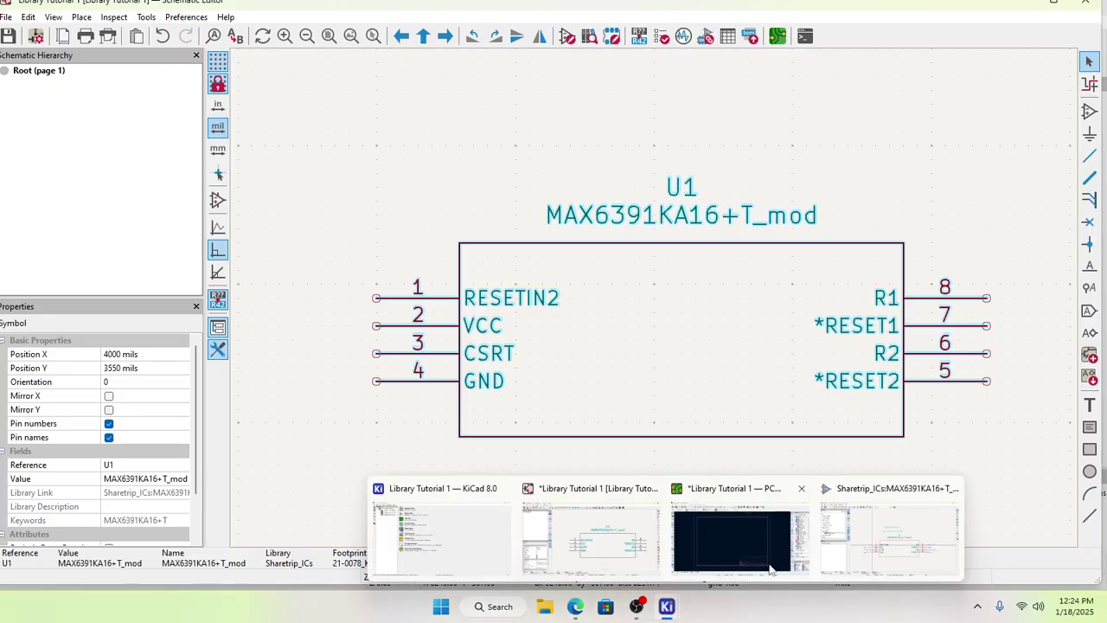
pyautogui.click(877, 555)
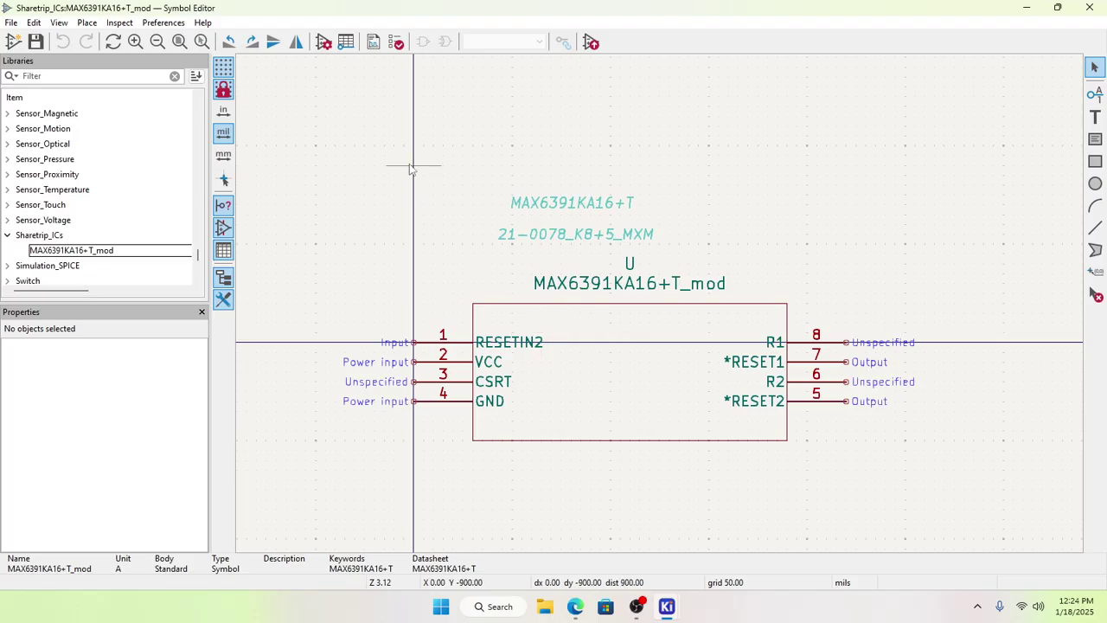
# Step: Open the footprint chooser for the library symbol's Footprint field and expand the MAX6391 footprint library
pyautogui.click(323, 43)
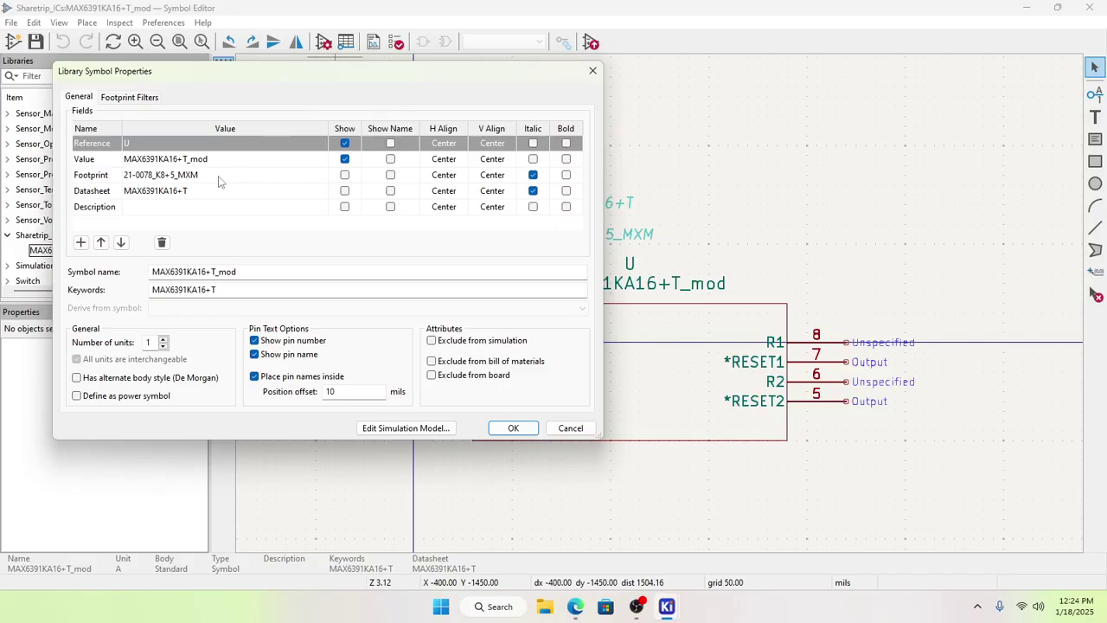
pyautogui.click(219, 176)
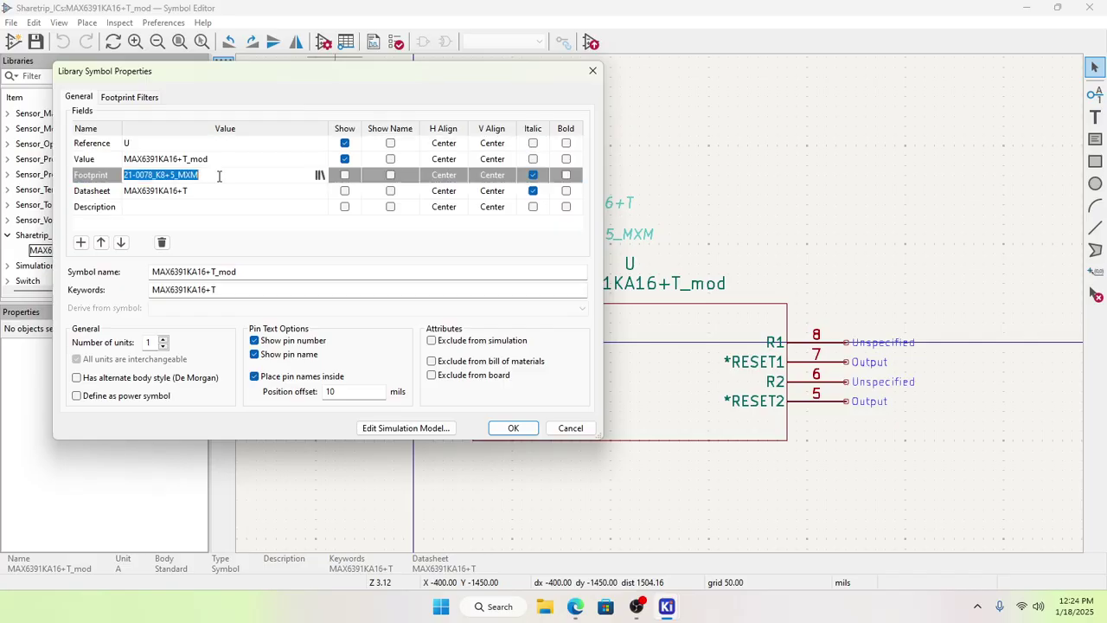
pyautogui.click(319, 175)
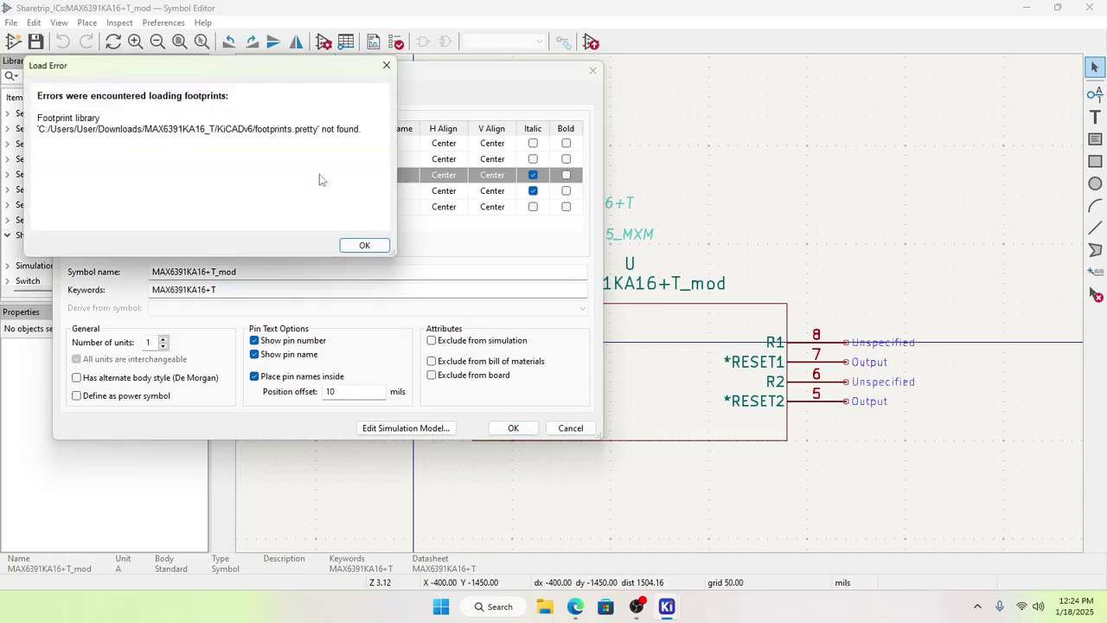
pyautogui.click(364, 247)
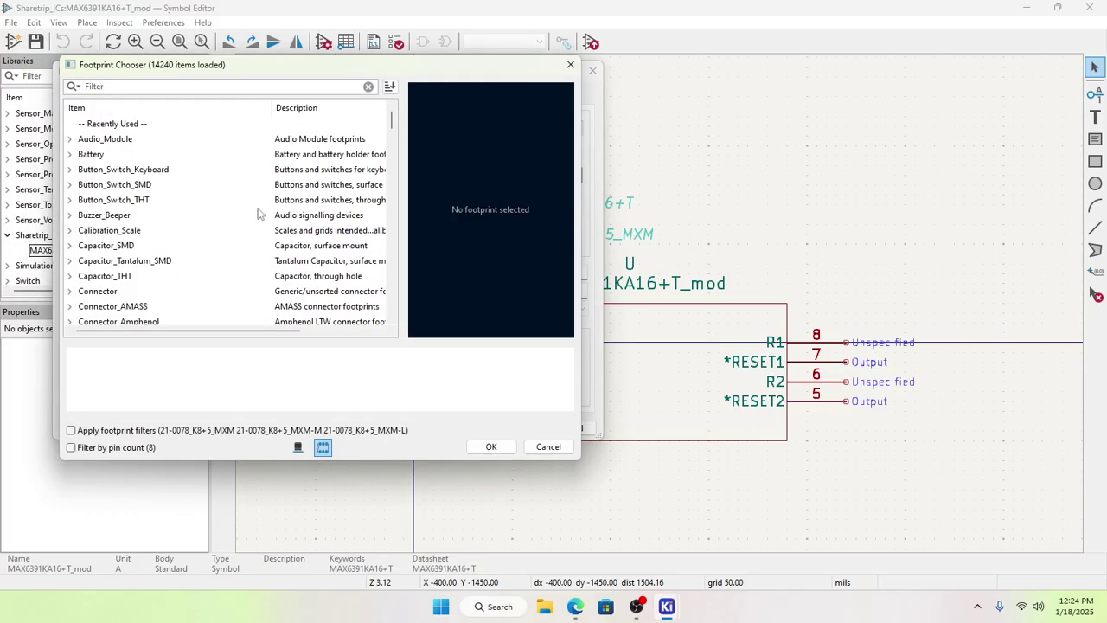
pyautogui.scroll(-15, 257, 213)
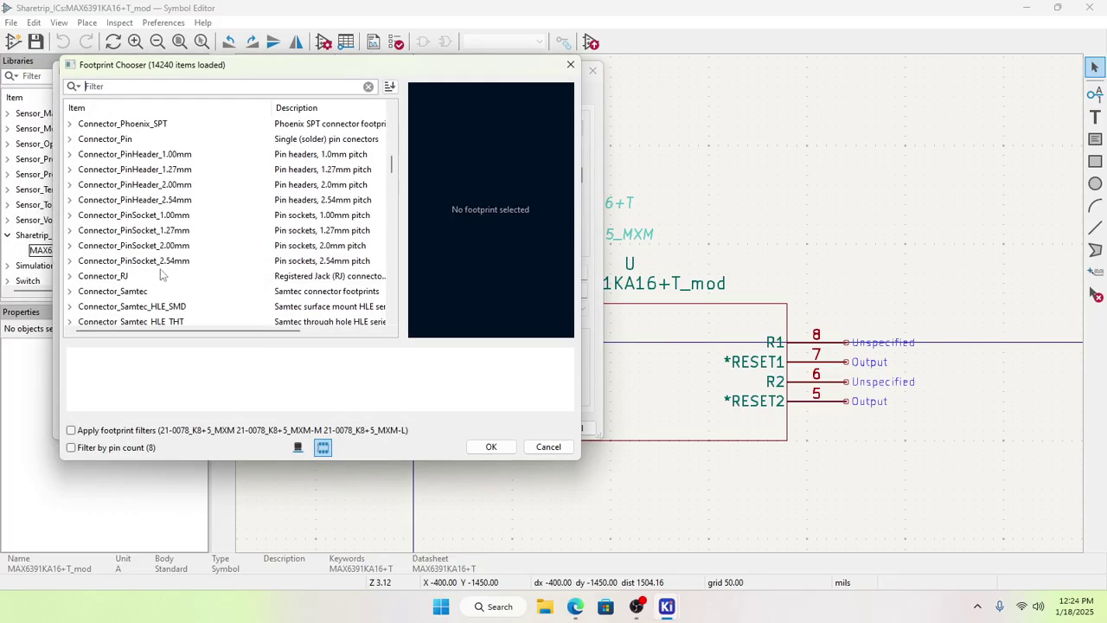
pyautogui.scroll(-3, 158, 279)
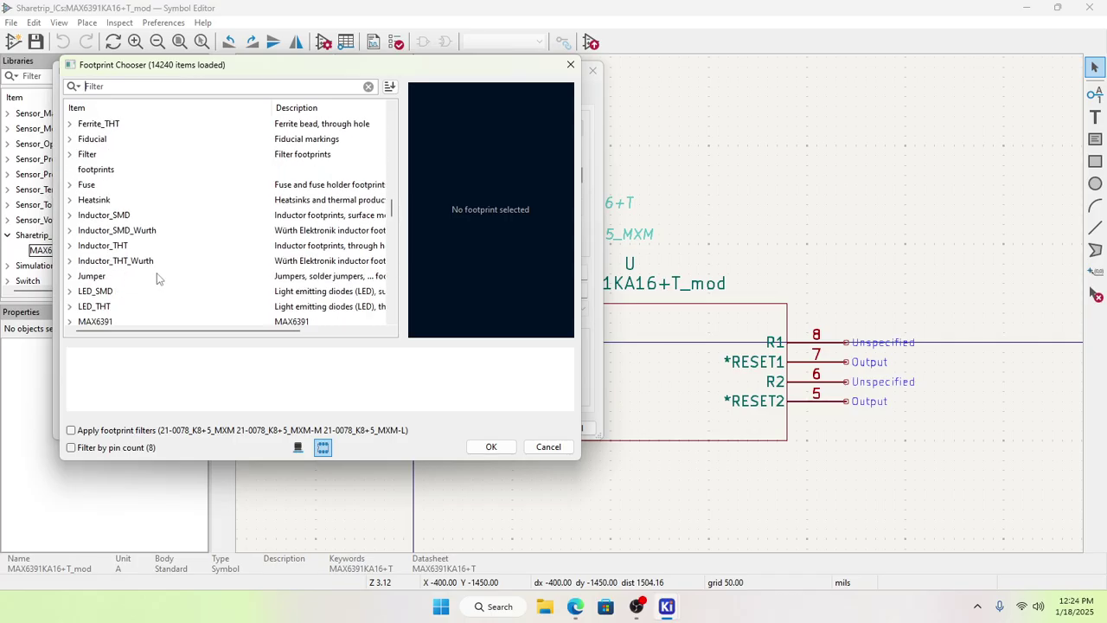
pyautogui.scroll(-1, 157, 279)
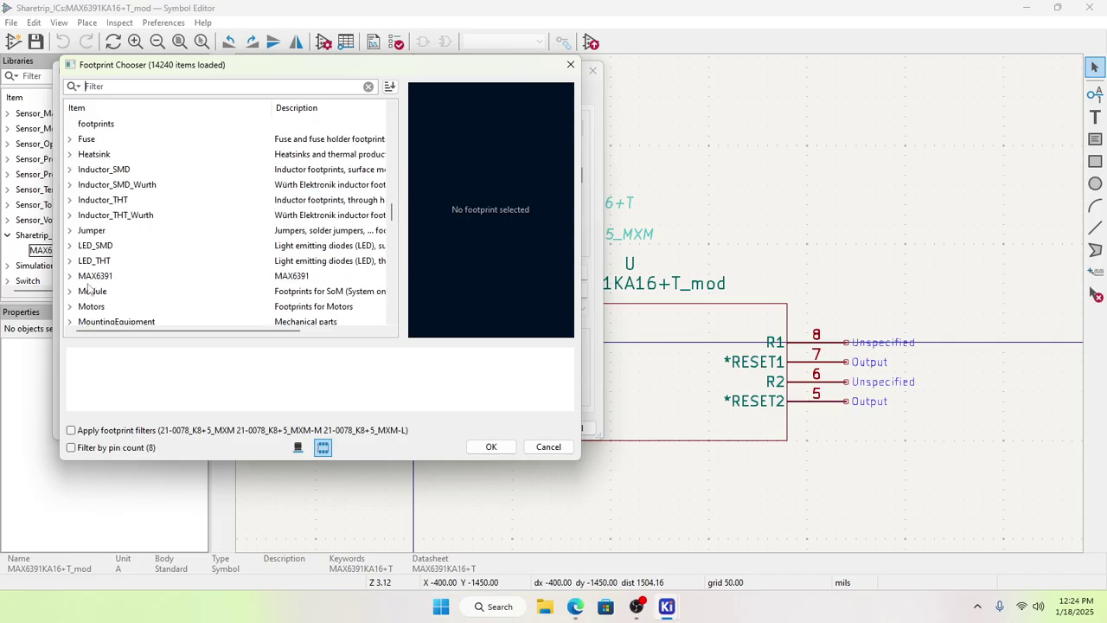
pyautogui.click(70, 277)
pyautogui.scroll(-2, 121, 277)
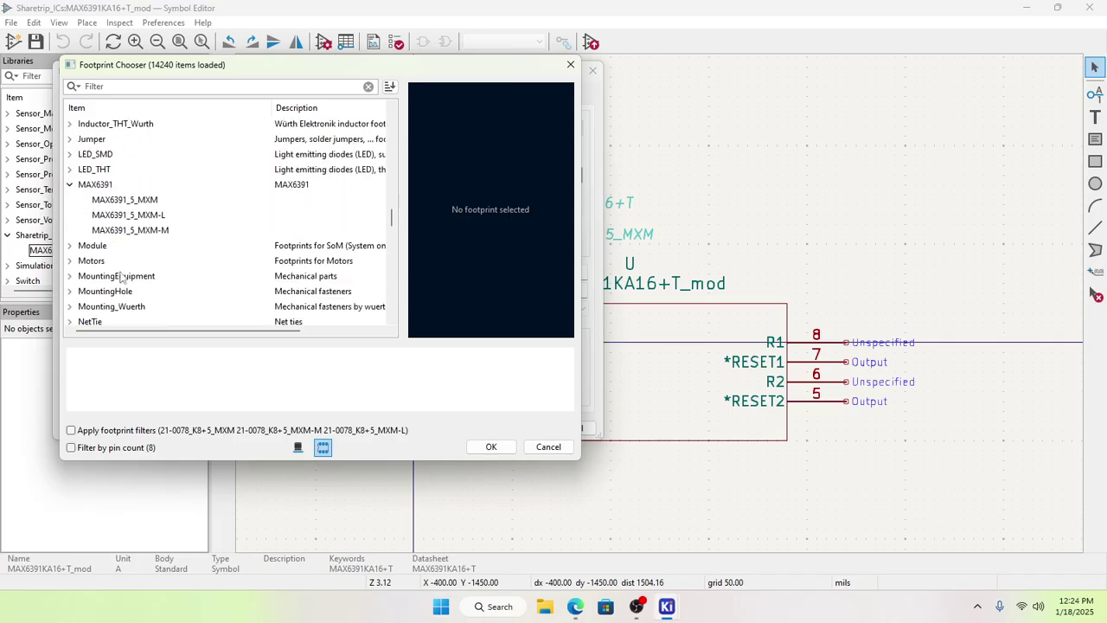
# Step: Preview the three MAX6391 footprints, assign MAX6391_5_MXM to the symbol and accept its properties
pyautogui.click(147, 199)
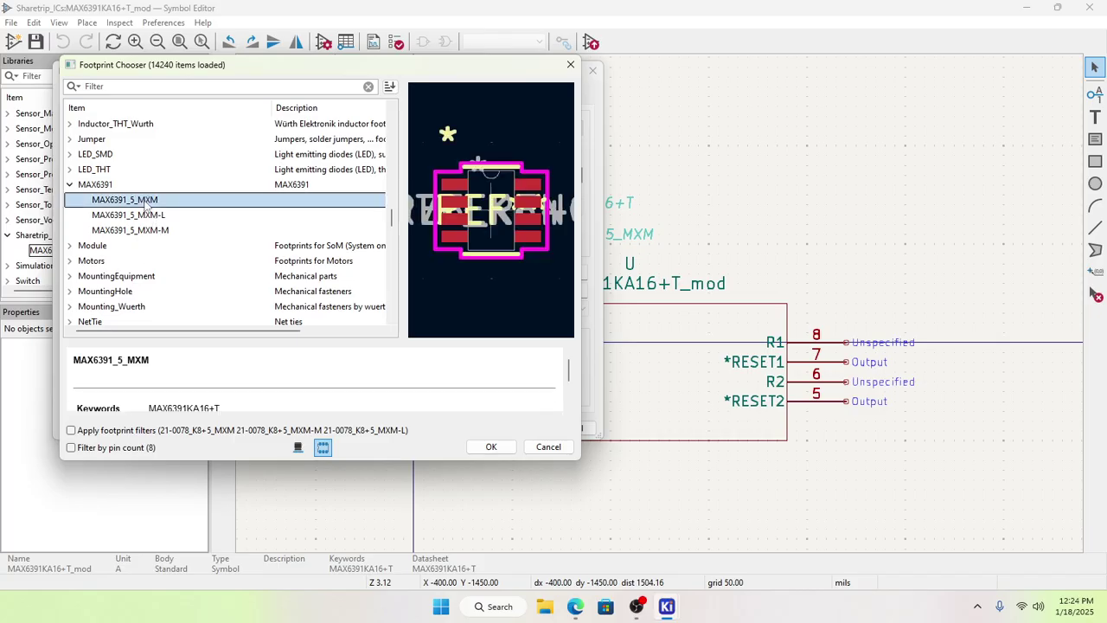
pyautogui.click(140, 216)
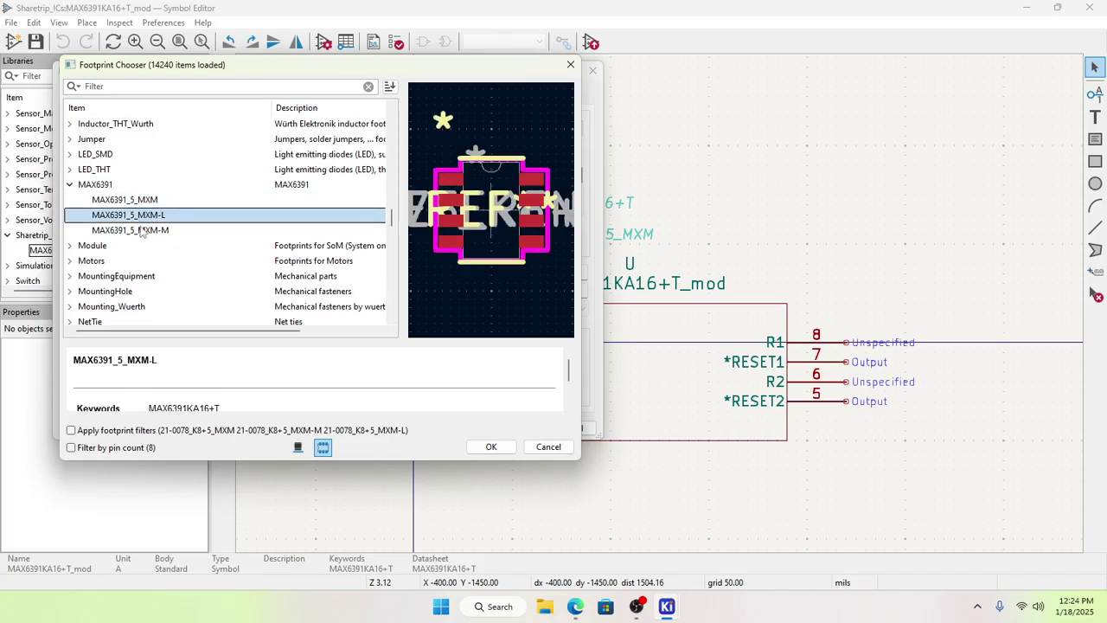
pyautogui.click(142, 230)
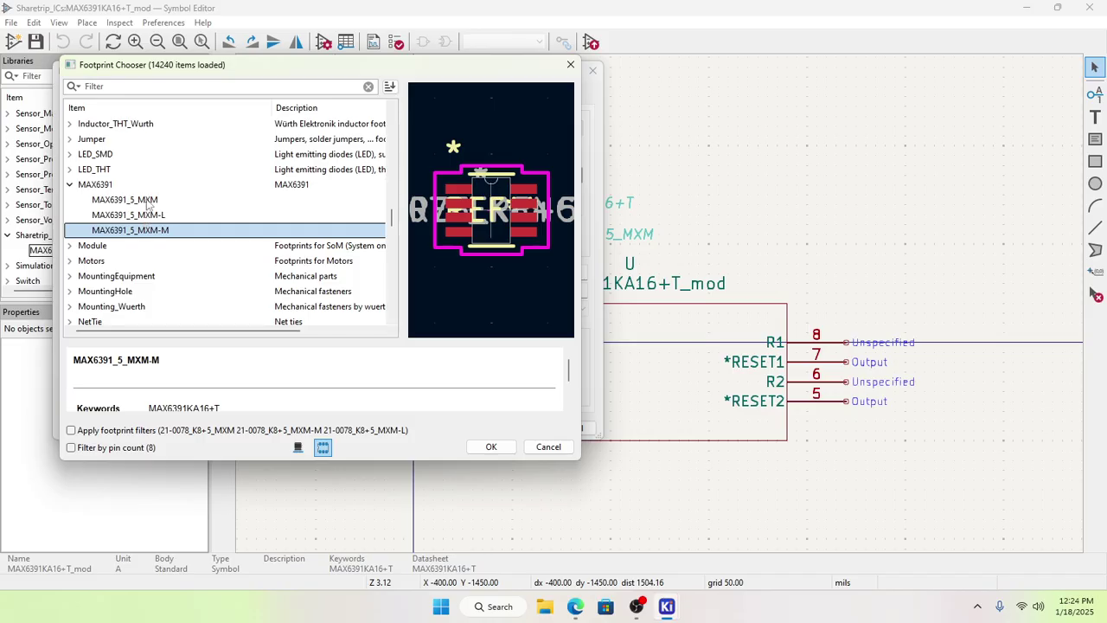
pyautogui.click(148, 201)
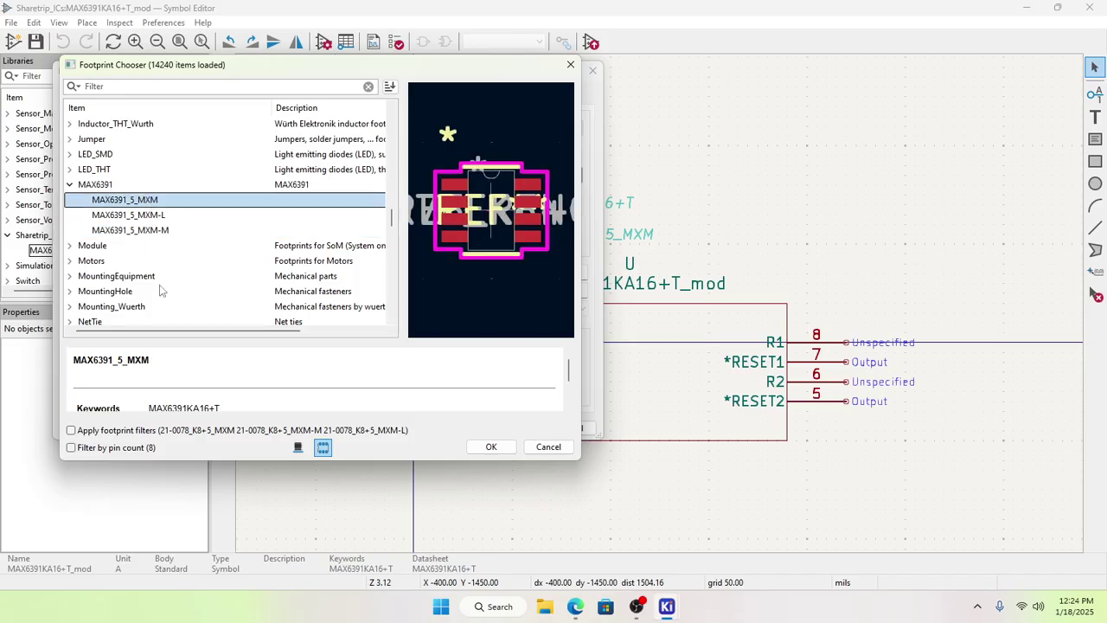
pyautogui.click(490, 447)
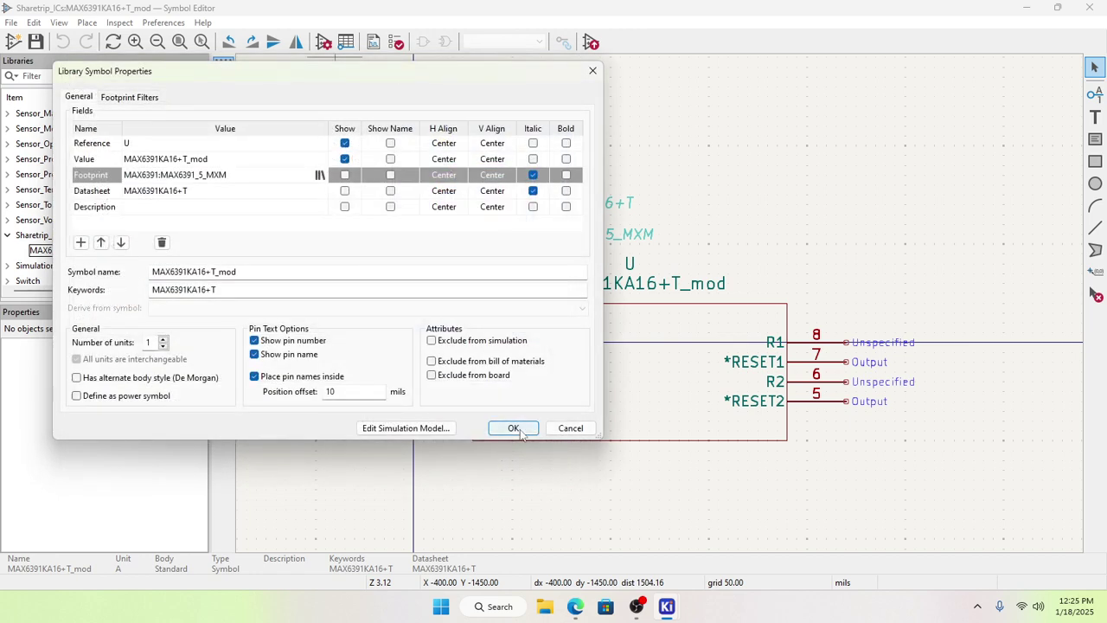
pyautogui.click(520, 430)
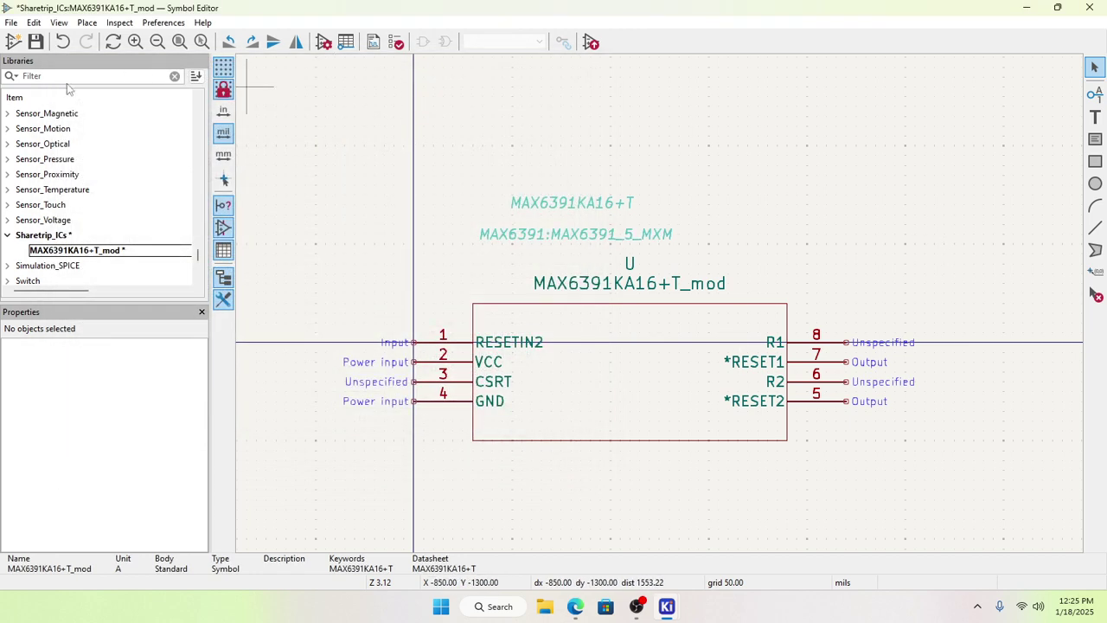
# Step: Save the modified symbol to the Sharetrip_ICs library and close the Symbol Editor
pyautogui.click(35, 41)
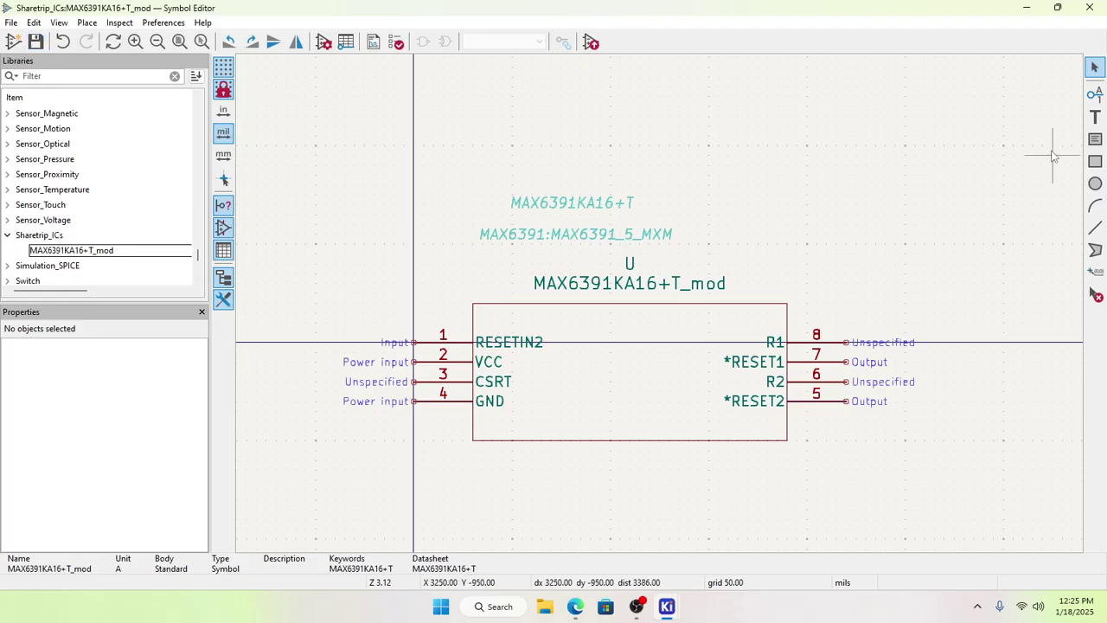
pyautogui.click(1089, 7)
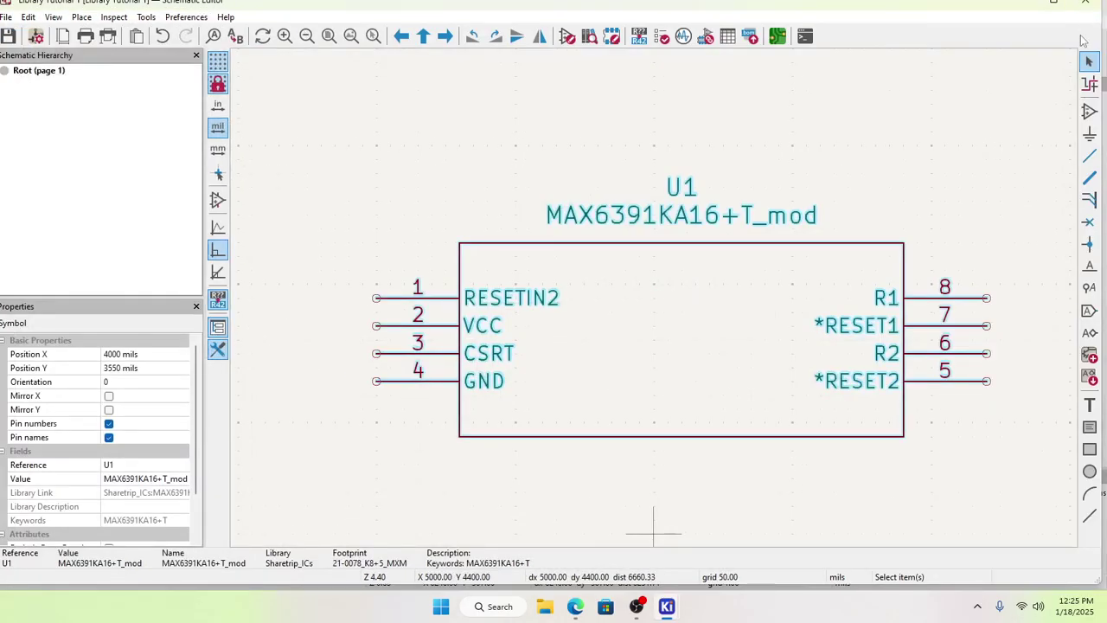
# Step: Switch to the PCB Editor and try to update the PCB from the schematic
pyautogui.click(777, 35)
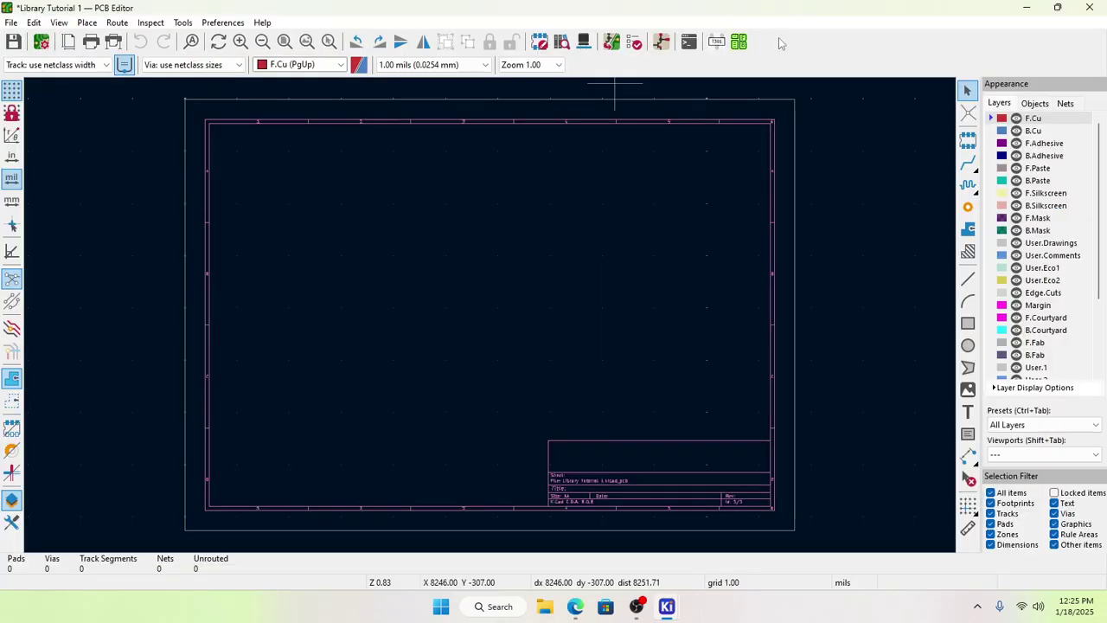
pyautogui.click(183, 22)
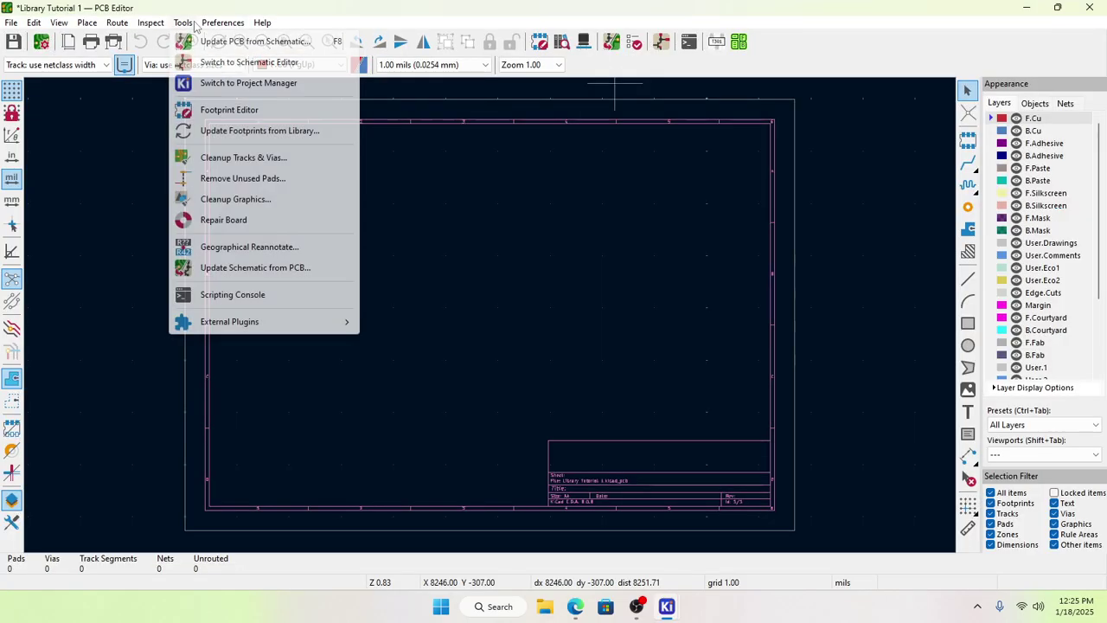
pyautogui.click(208, 44)
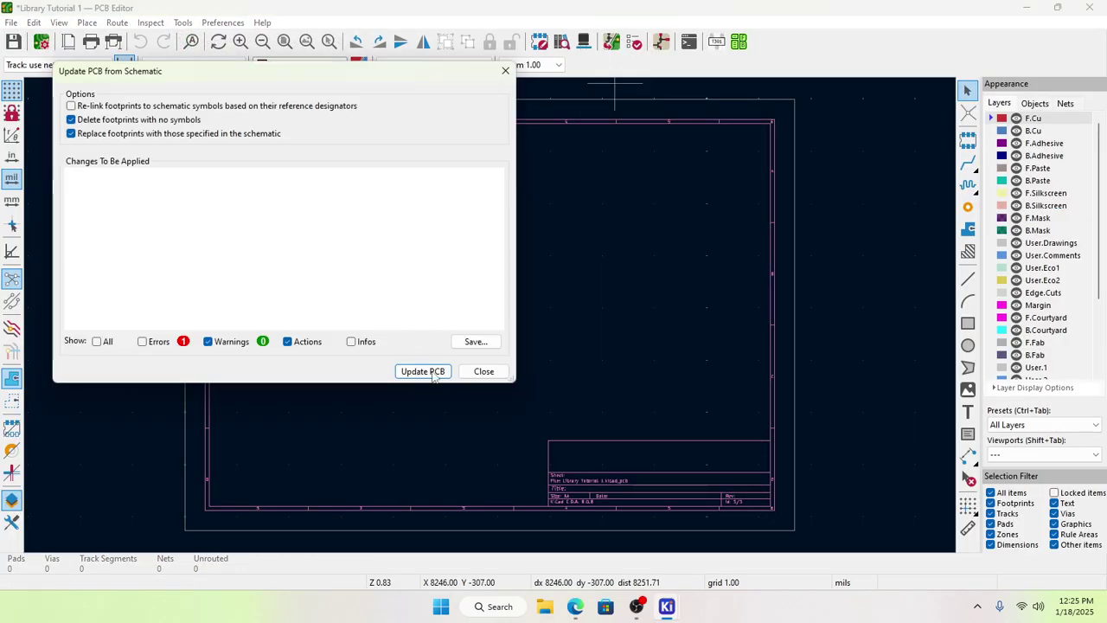
pyautogui.click(423, 371)
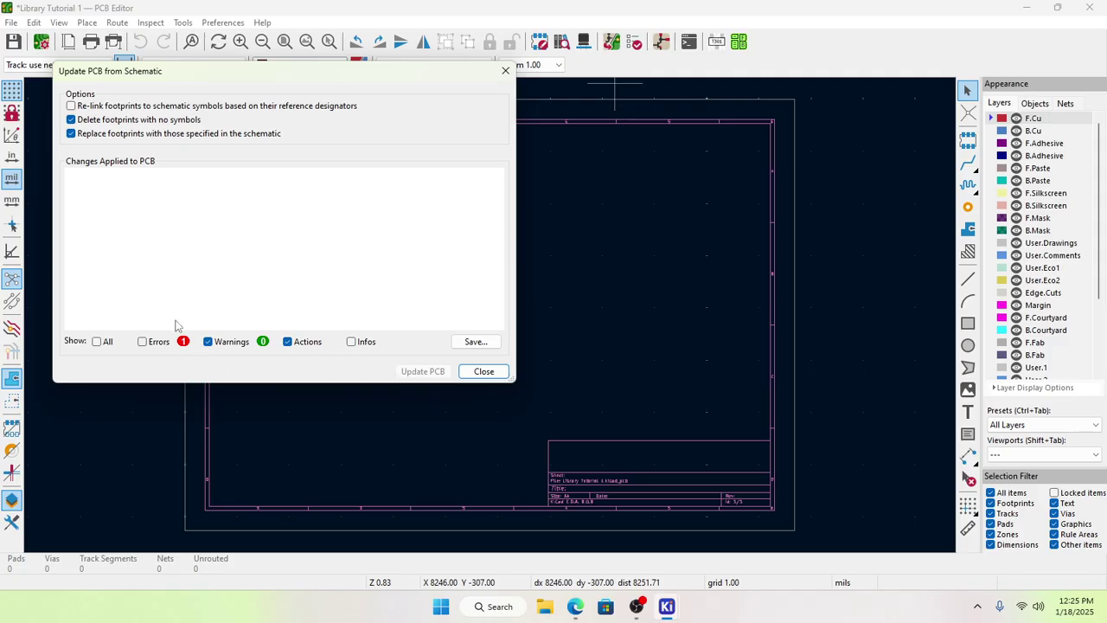
pyautogui.click(484, 372)
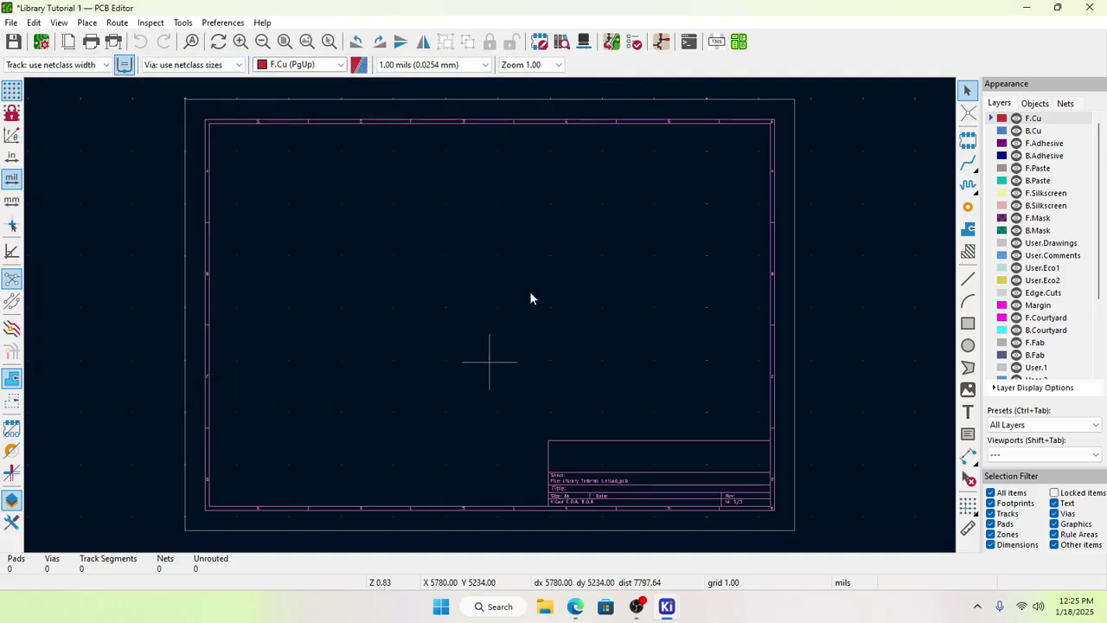
# Step: Return to the Schematic Editor and assign the MAX6391_5_MXM-L footprint from the MAX6391 library to symbol U1
pyautogui.click(659, 44)
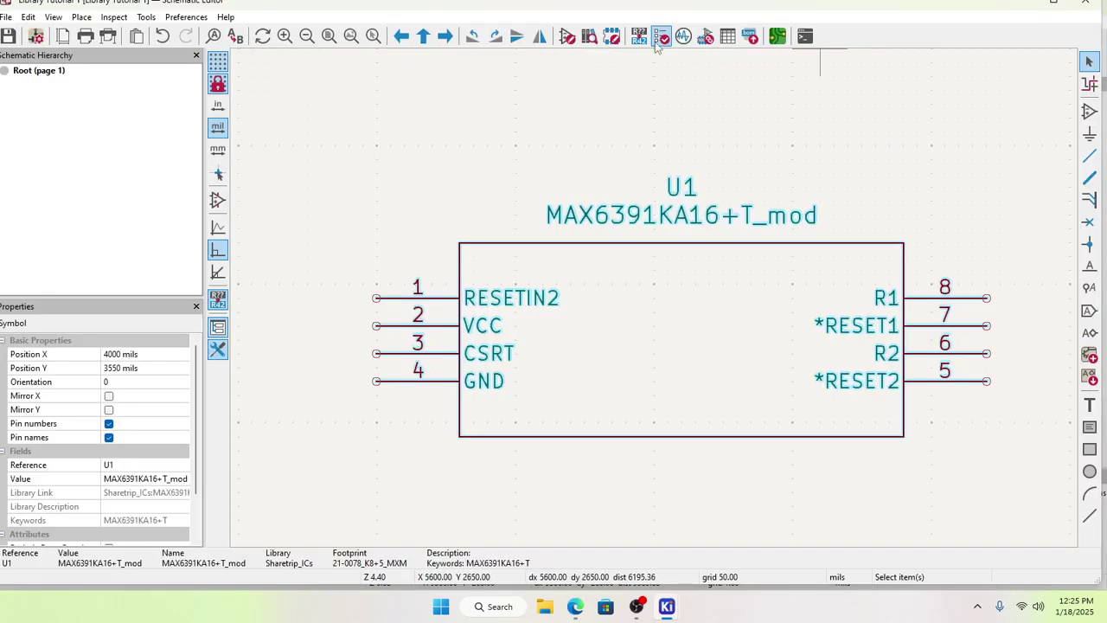
pyautogui.doubleClick(582, 301)
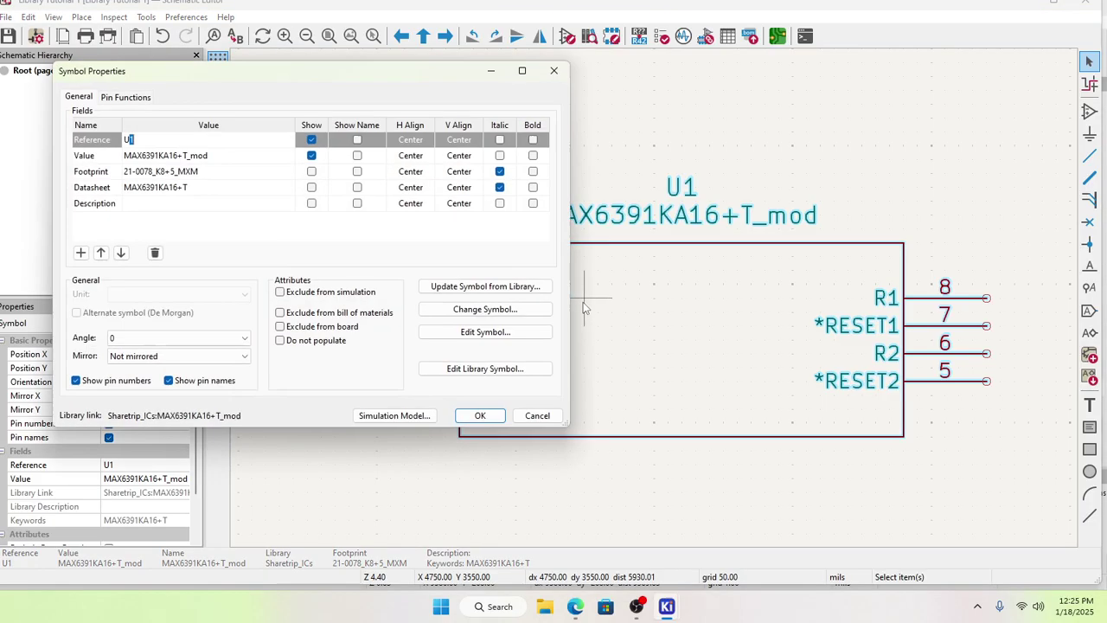
pyautogui.click(268, 170)
pyautogui.click(285, 171)
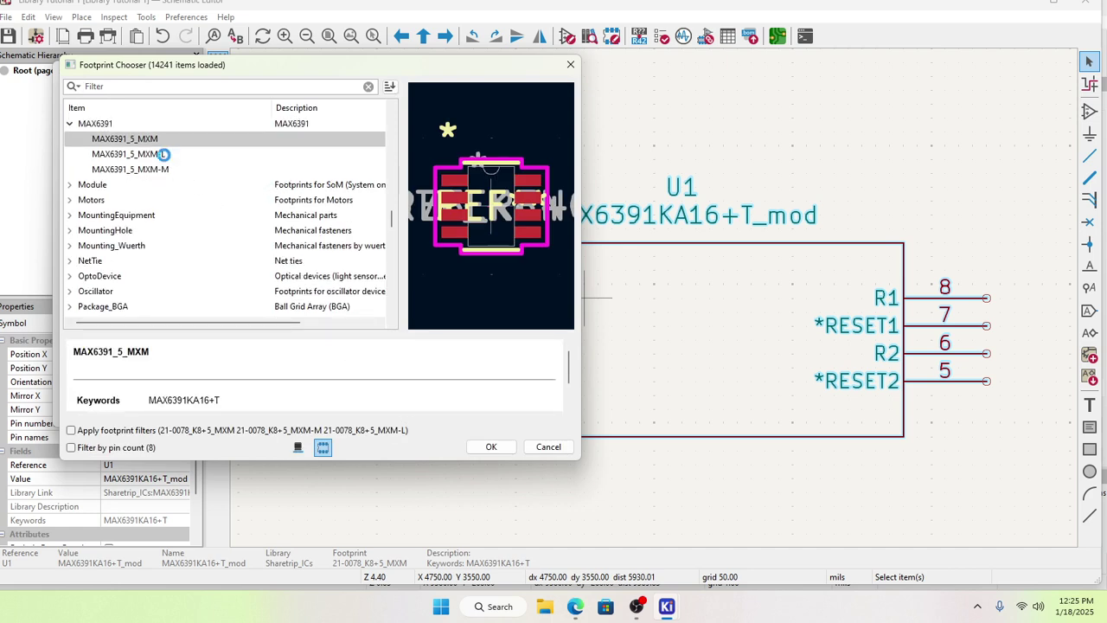
pyautogui.click(163, 153)
pyautogui.click(153, 138)
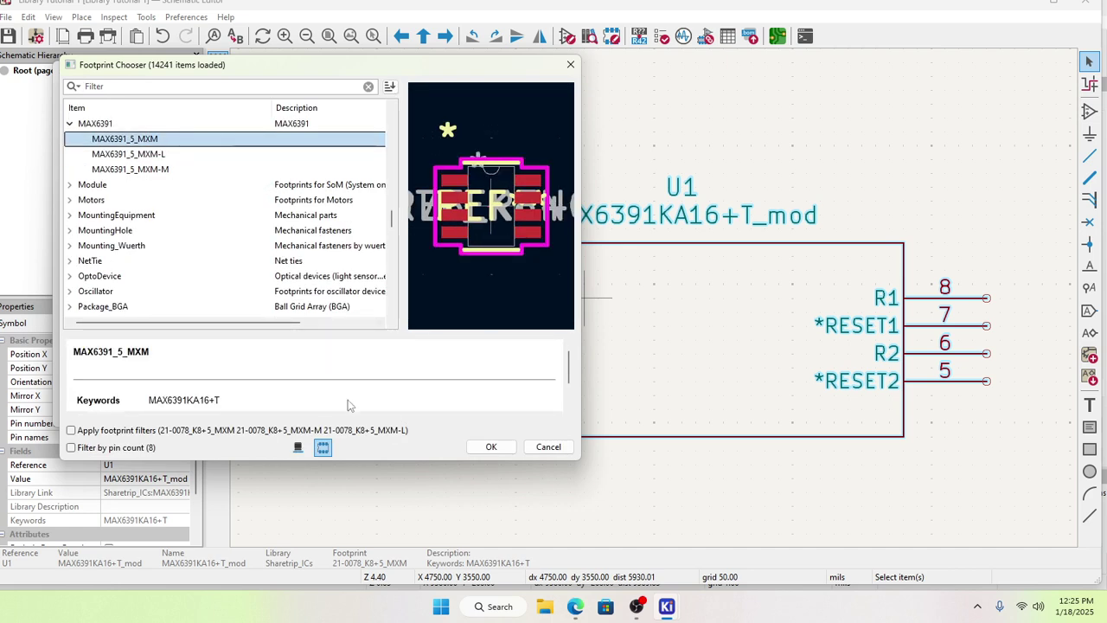
pyautogui.click(180, 154)
pyautogui.click(482, 444)
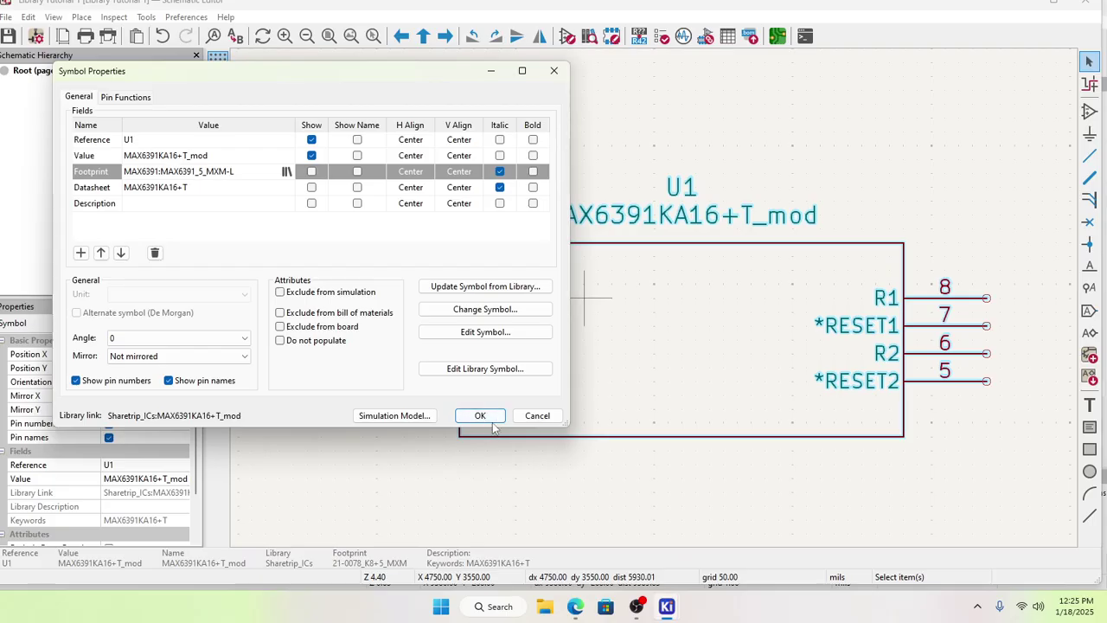
pyautogui.click(484, 416)
# Step: Update the PCB from the schematic and place the U1 footprint in the upper-left area of the drawing sheet
pyautogui.click(777, 35)
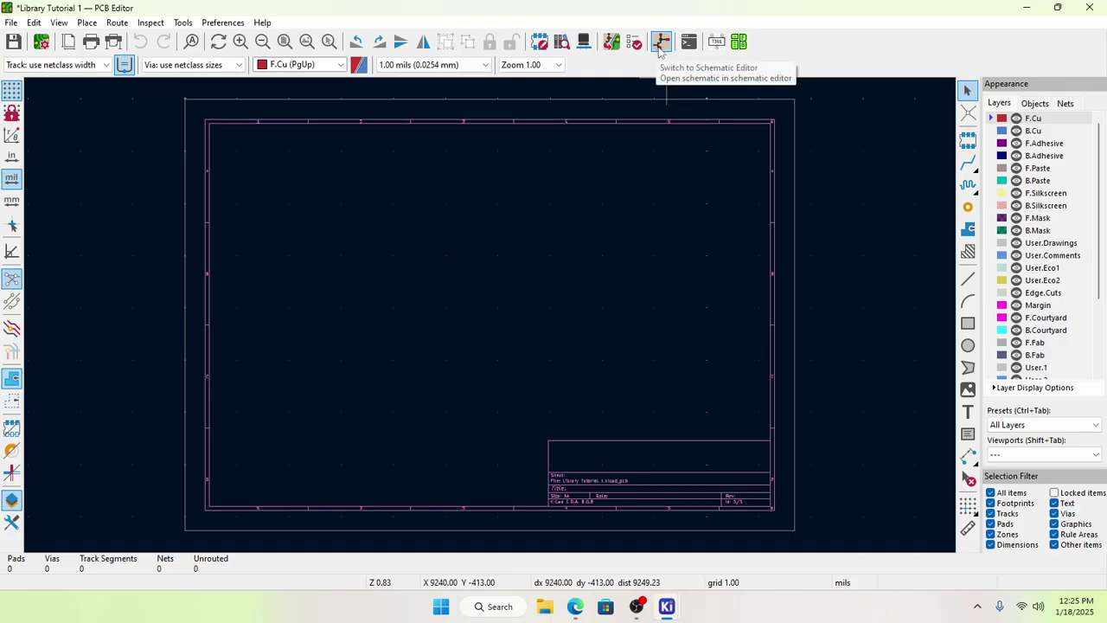
pyautogui.click(227, 23)
pyautogui.moveTo(195, 26)
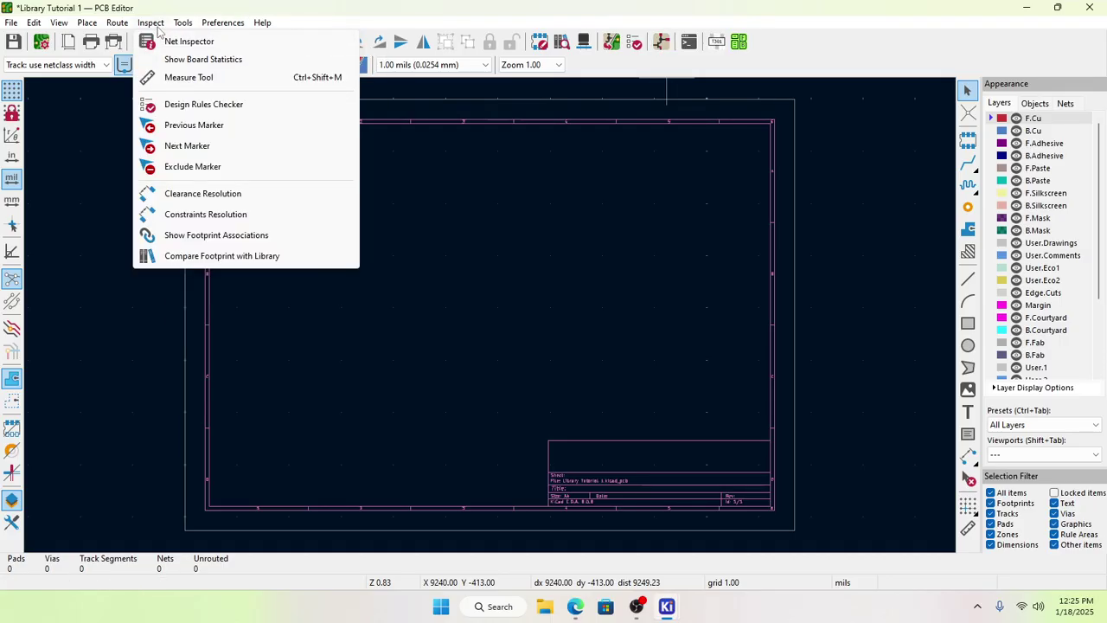
pyautogui.click(213, 41)
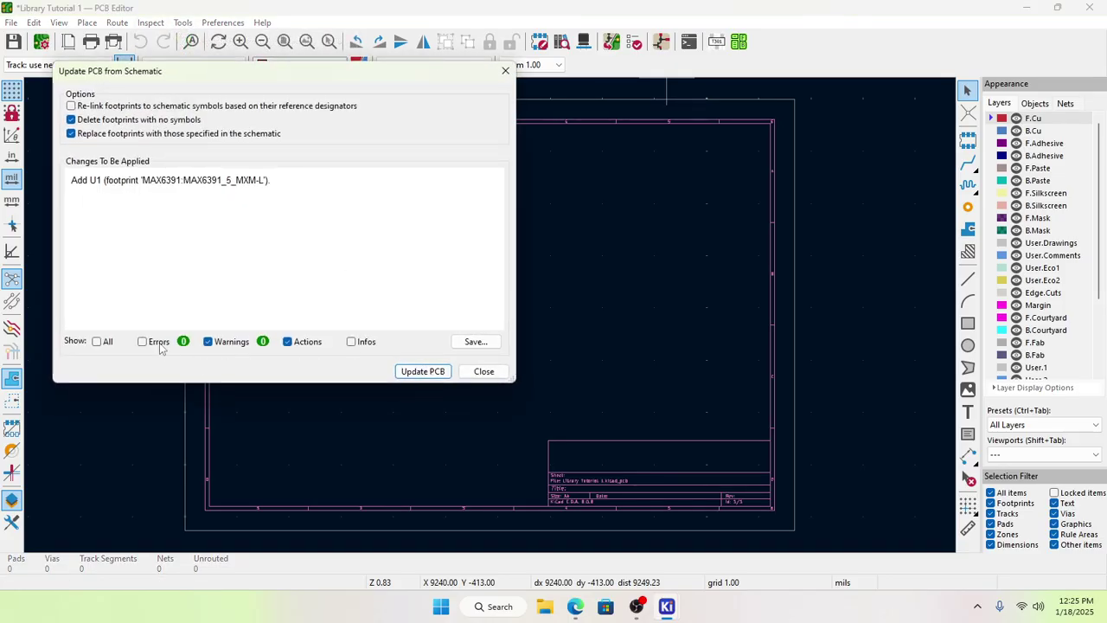
pyautogui.click(415, 373)
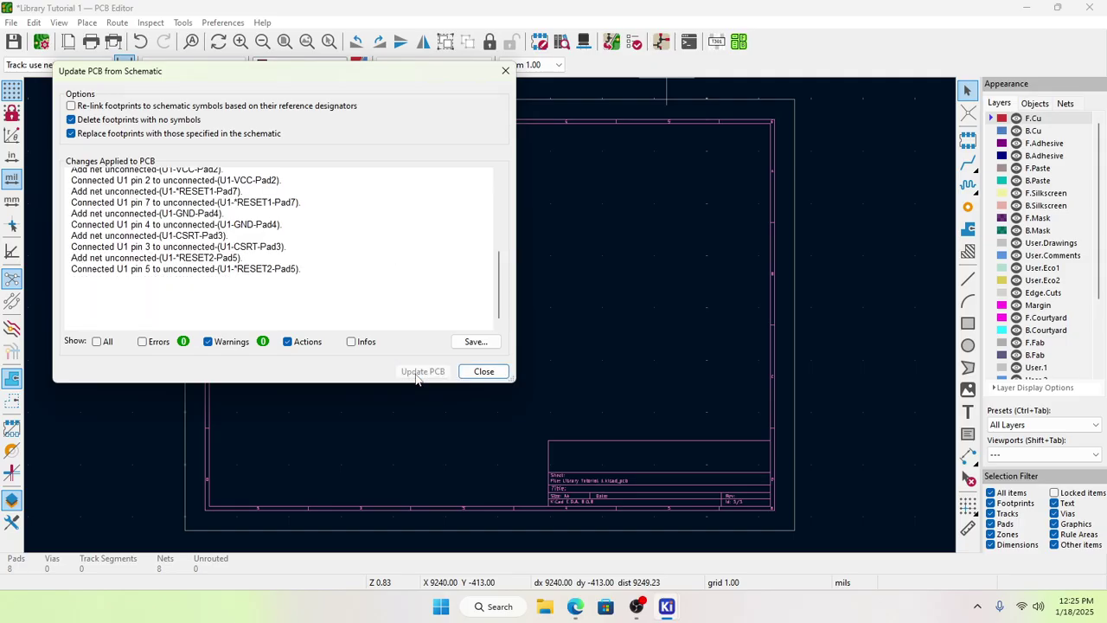
pyautogui.click(484, 372)
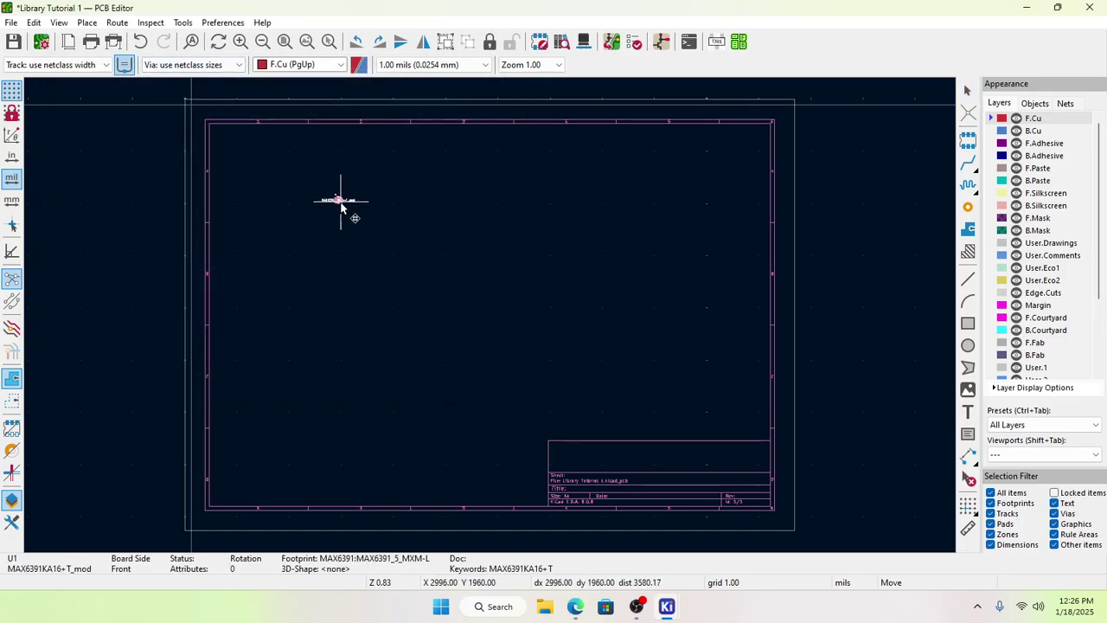
pyautogui.click(345, 208)
# Step: Examine the pads, outline and overlapping text of the placed U1 footprint up close
pyautogui.scroll(10, 345, 209)
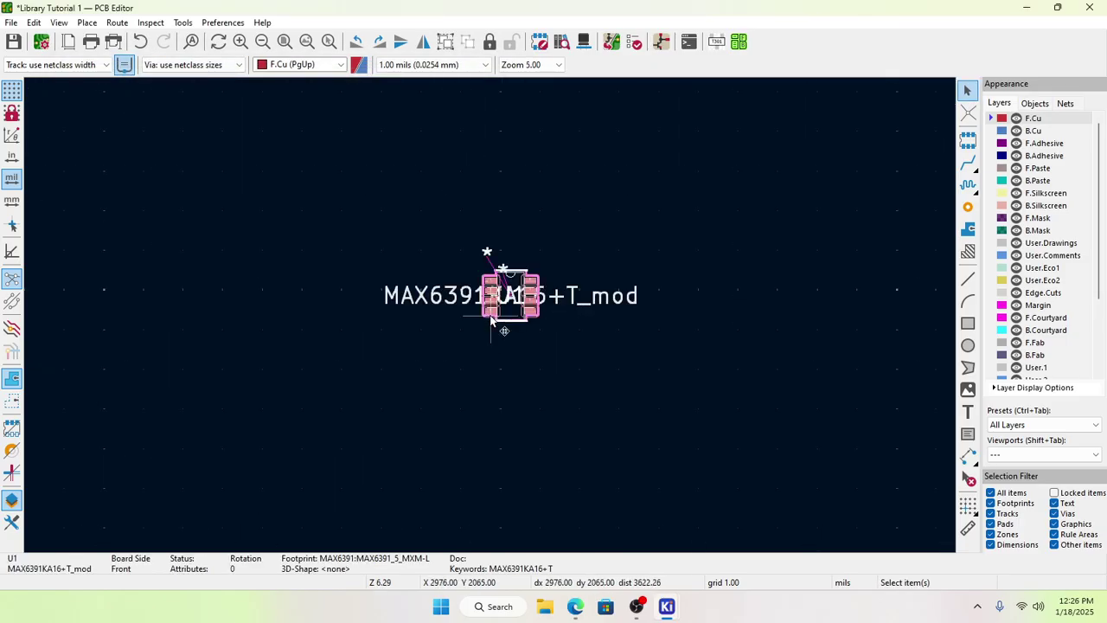
pyautogui.scroll(-3, 492, 320)
pyautogui.scroll(2, 492, 320)
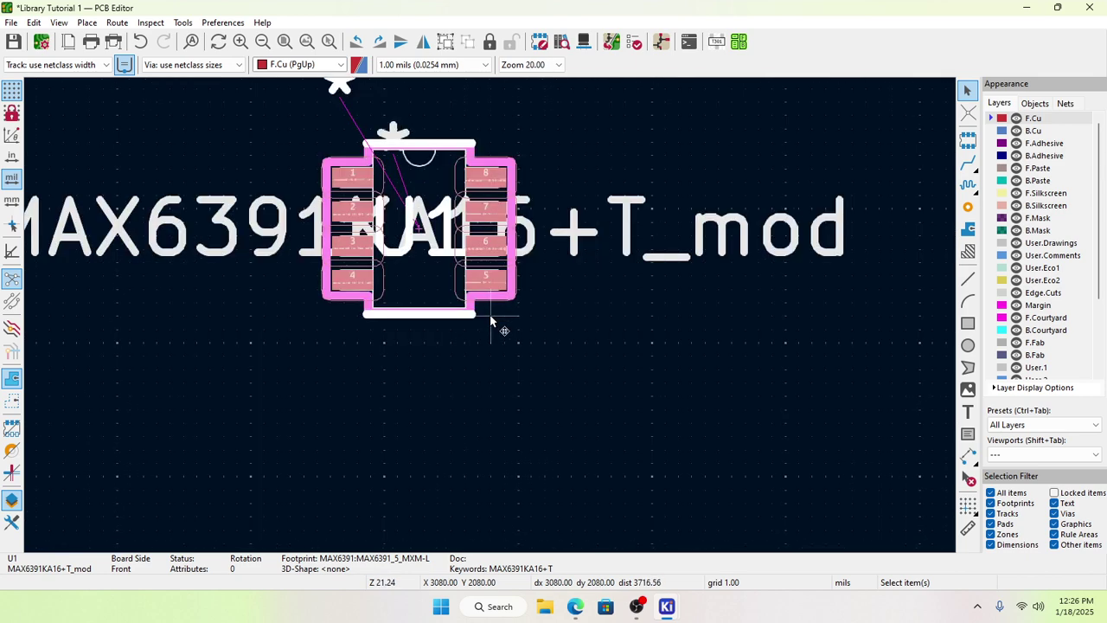
pyautogui.scroll(-1, 491, 320)
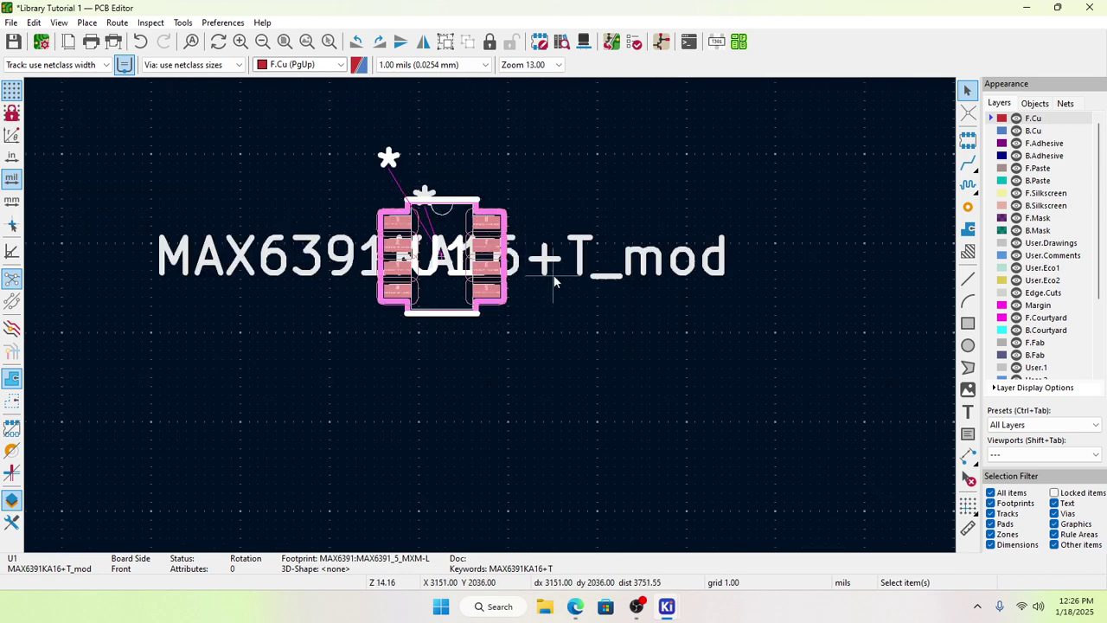
pyautogui.scroll(3, 491, 320)
pyautogui.scroll(-3, 490, 320)
pyautogui.scroll(1, 490, 322)
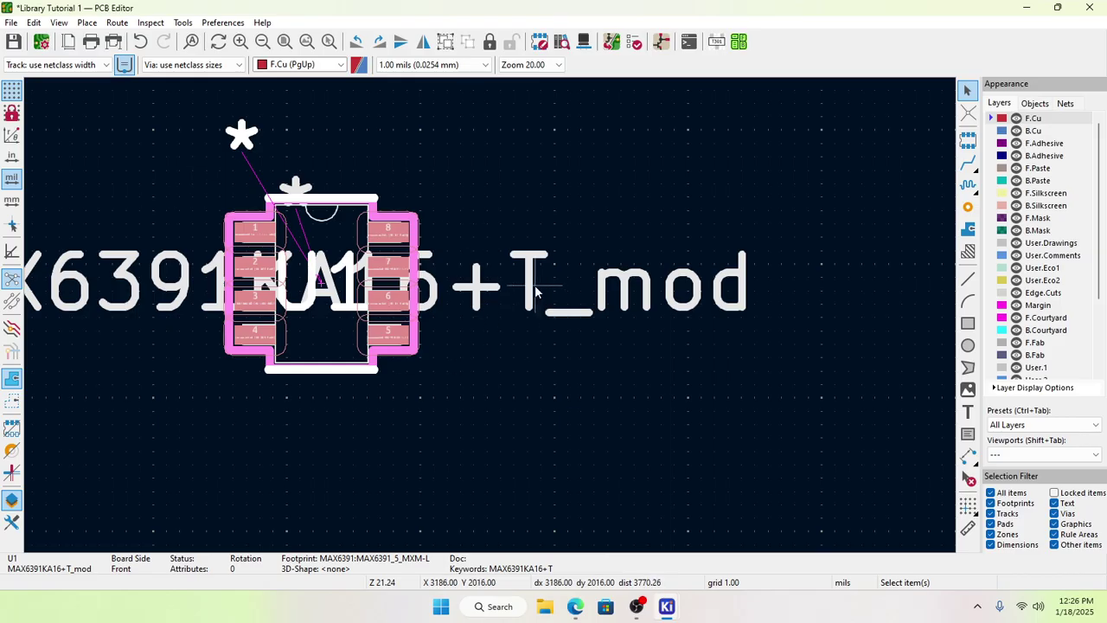
pyautogui.scroll(2, 490, 320)
pyautogui.scroll(-3, 491, 320)
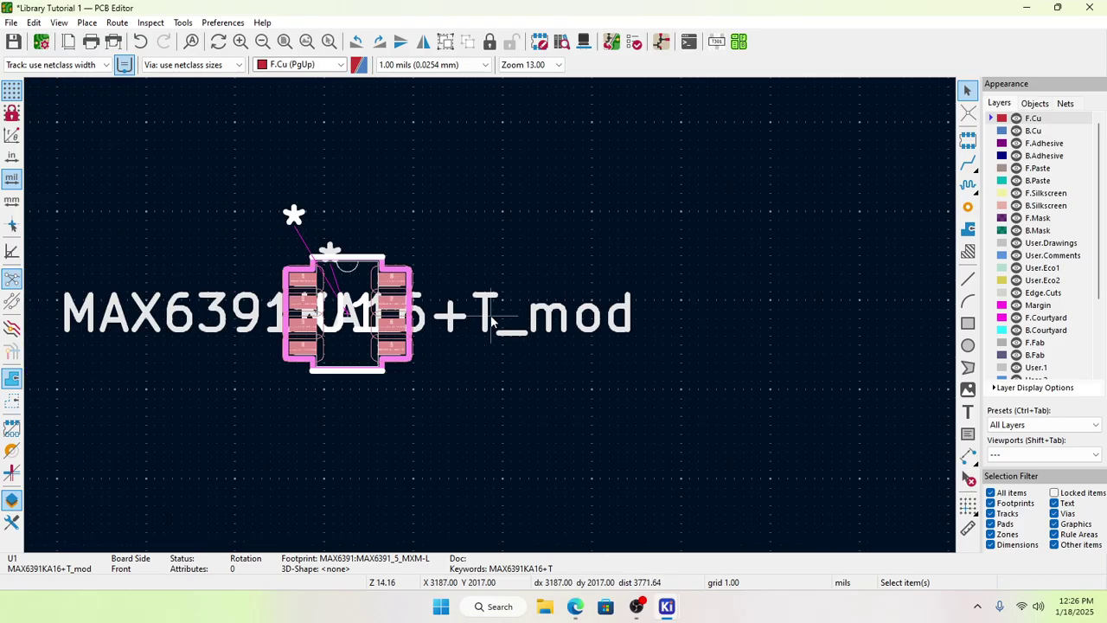
# Step: Move the MAX6391KA16+T_mod value text above the footprint and both the silkscreen and fabrication U1 reference texts below it
pyautogui.click(226, 322)
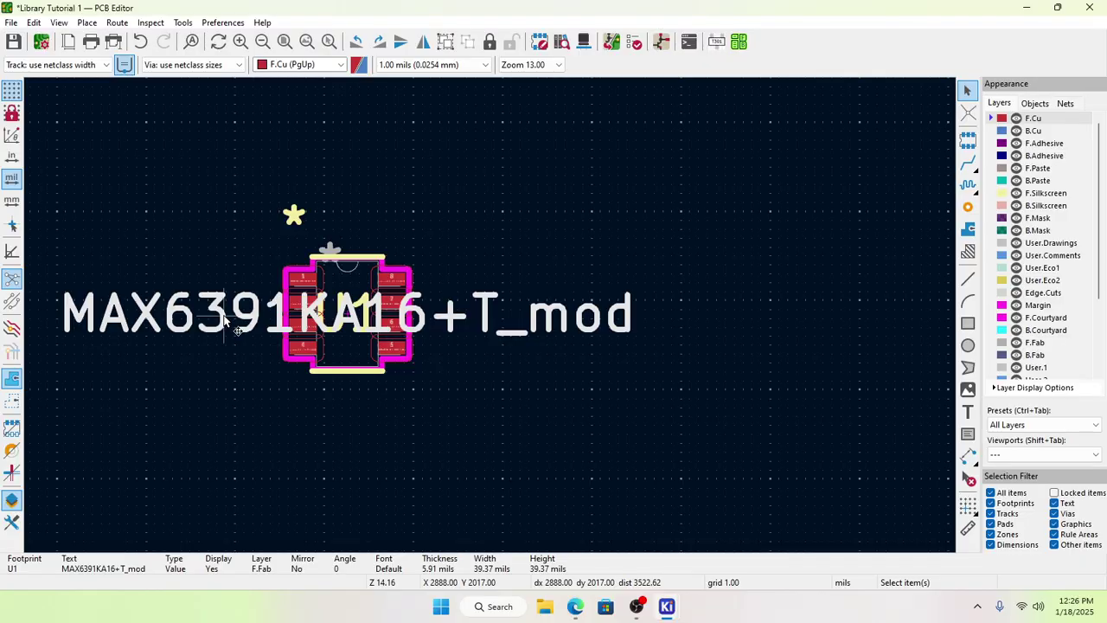
pyautogui.moveTo(226, 322); pyautogui.dragTo(266, 153)
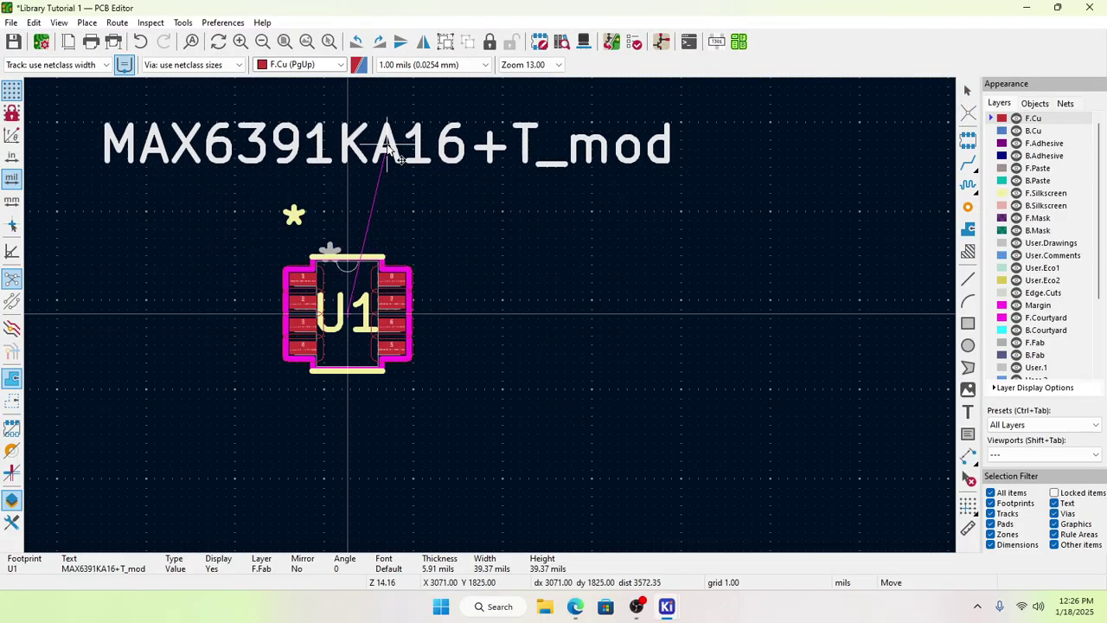
pyautogui.click(336, 319)
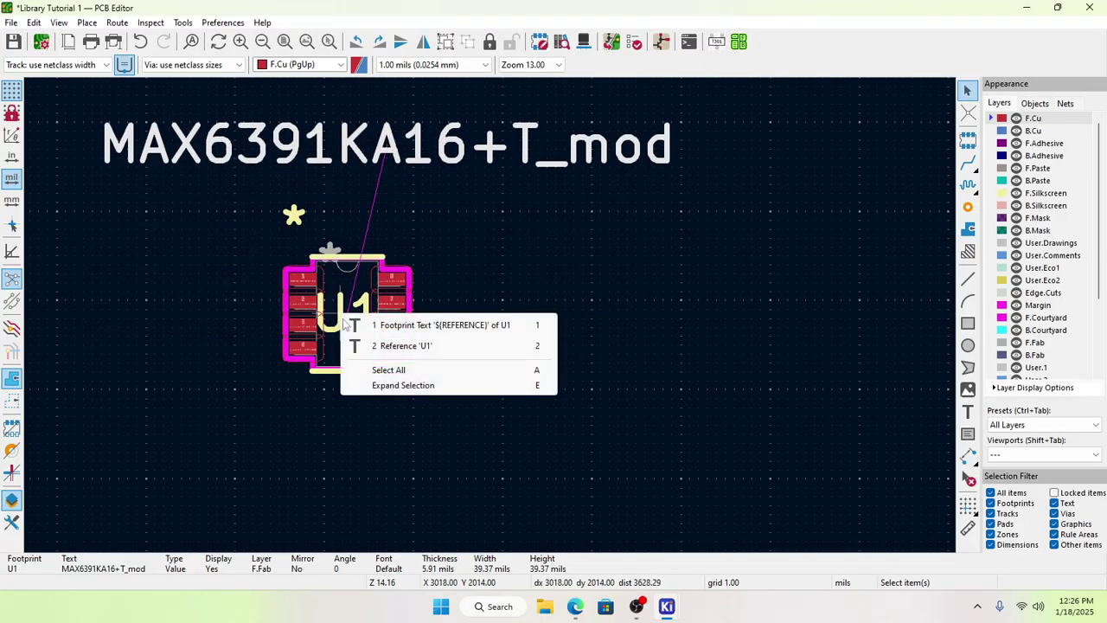
pyautogui.click(367, 341)
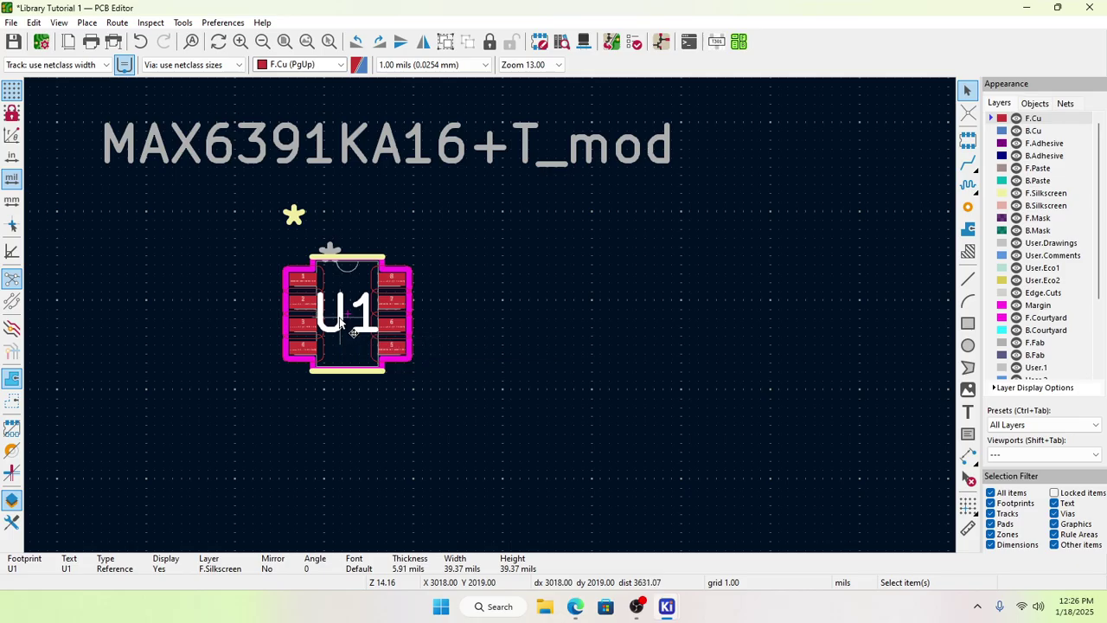
pyautogui.moveTo(353, 329); pyautogui.dragTo(342, 428)
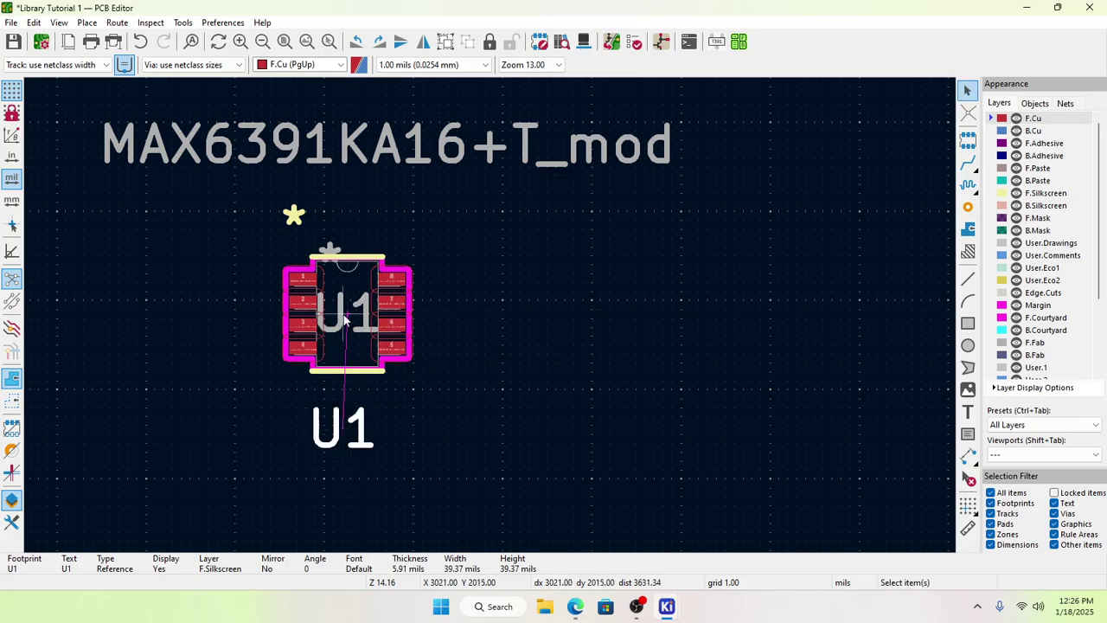
pyautogui.moveTo(350, 322); pyautogui.dragTo(342, 432)
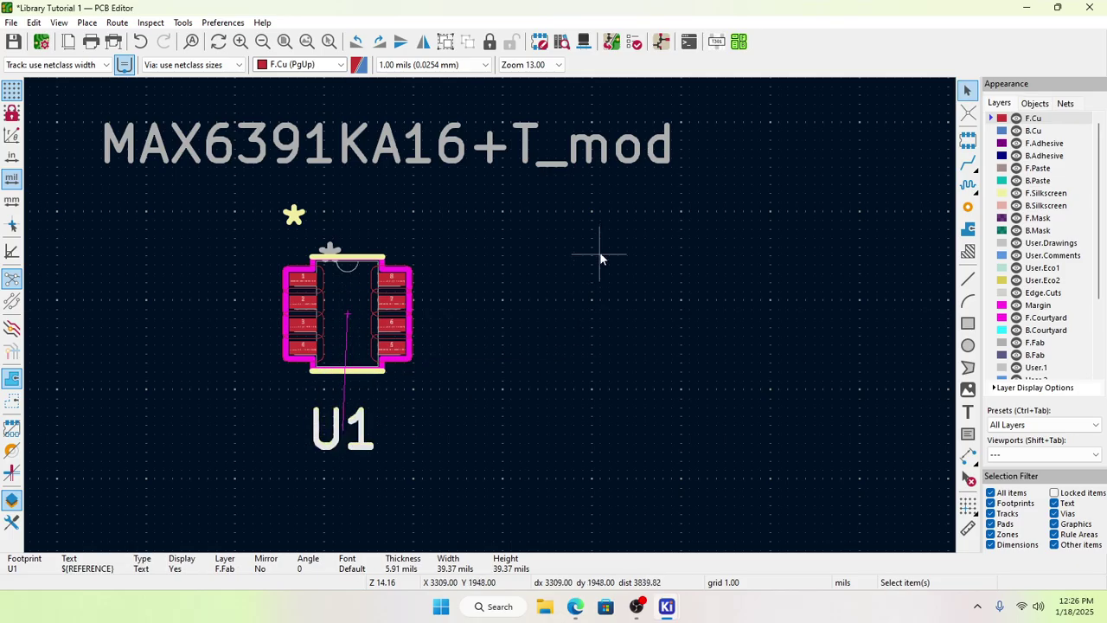
pyautogui.click(599, 257)
# Step: Leave the footprint's asterisk texts unselected and save the board
pyautogui.click(333, 249)
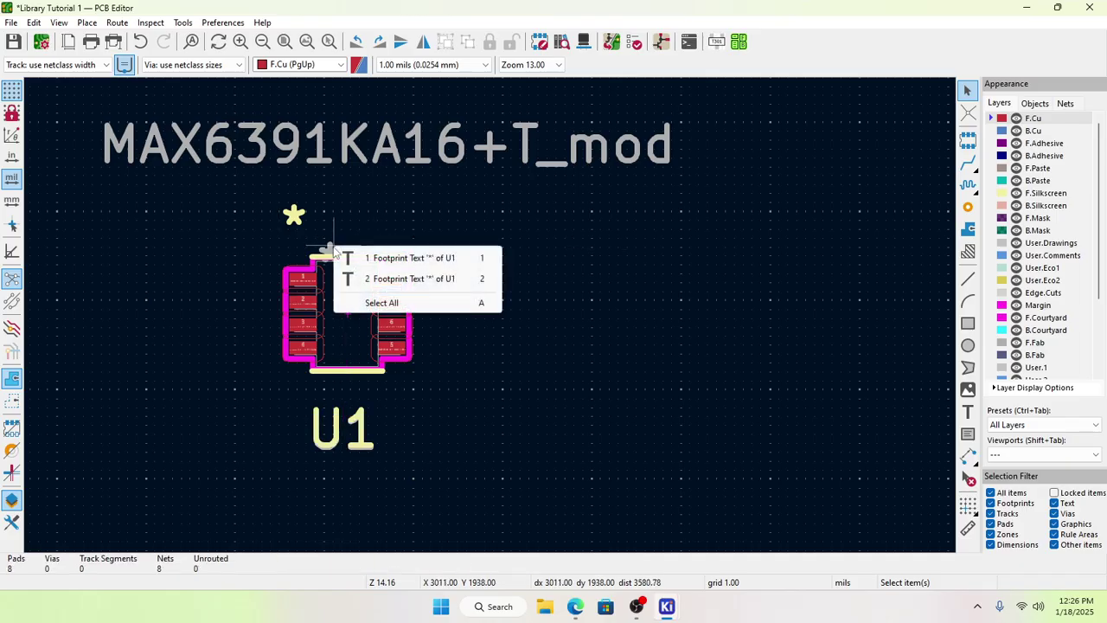
pyautogui.click(431, 210)
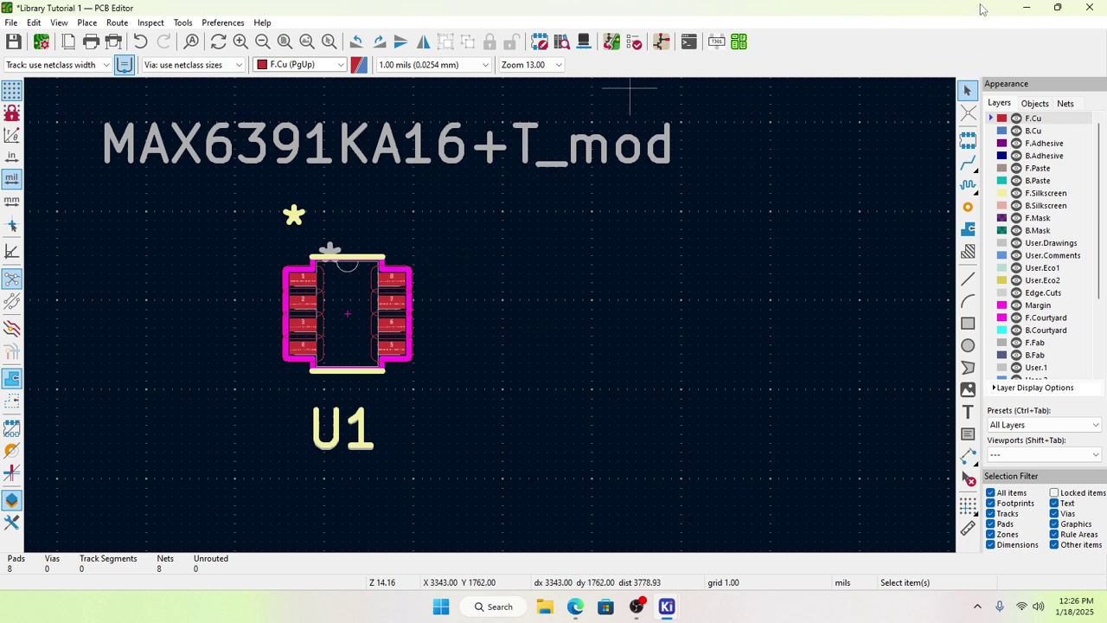
pyautogui.click(13, 42)
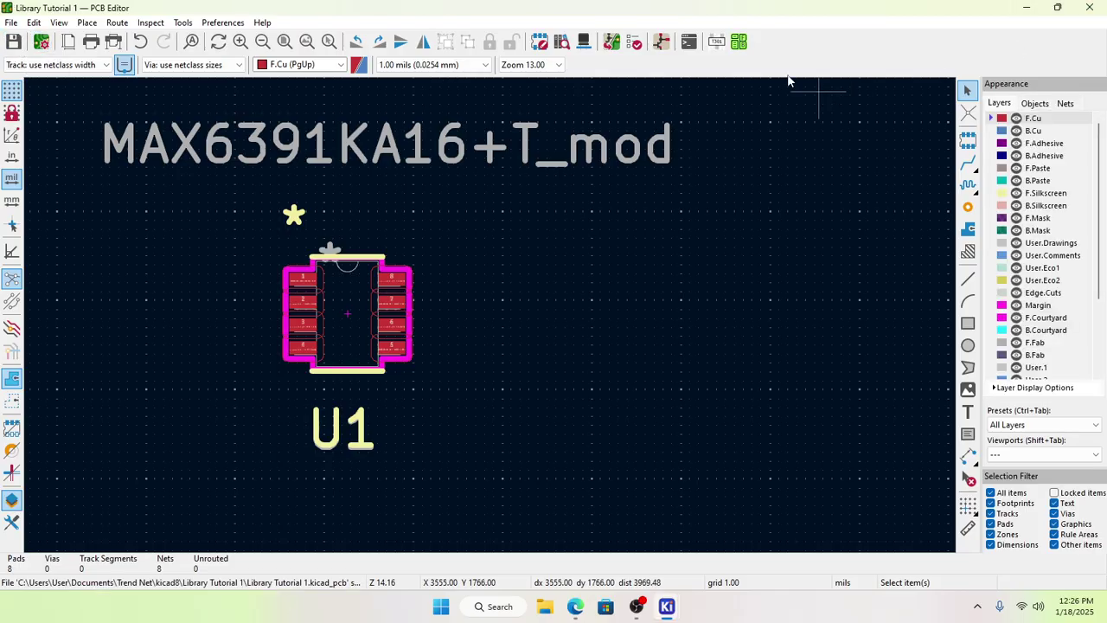
# Step: In the Schematic Editor, place a second MAX6391KA16+T_mod symbol from Sharetrip_ICs with its default footprint to the right of U1
pyautogui.click(661, 43)
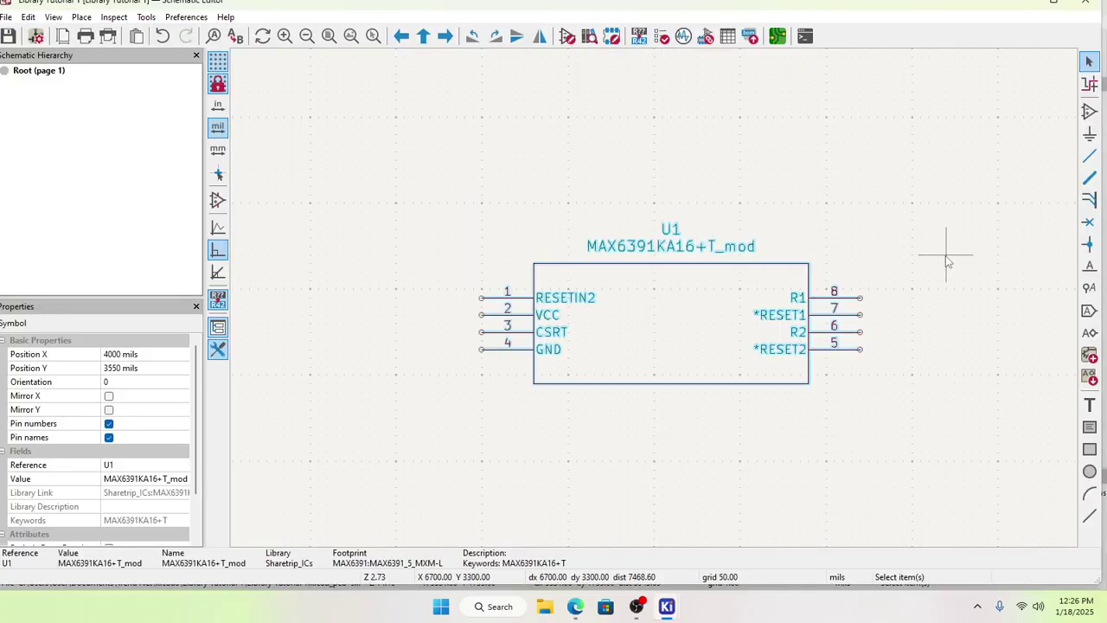
pyautogui.scroll(-1, 946, 255)
pyautogui.click(1090, 111)
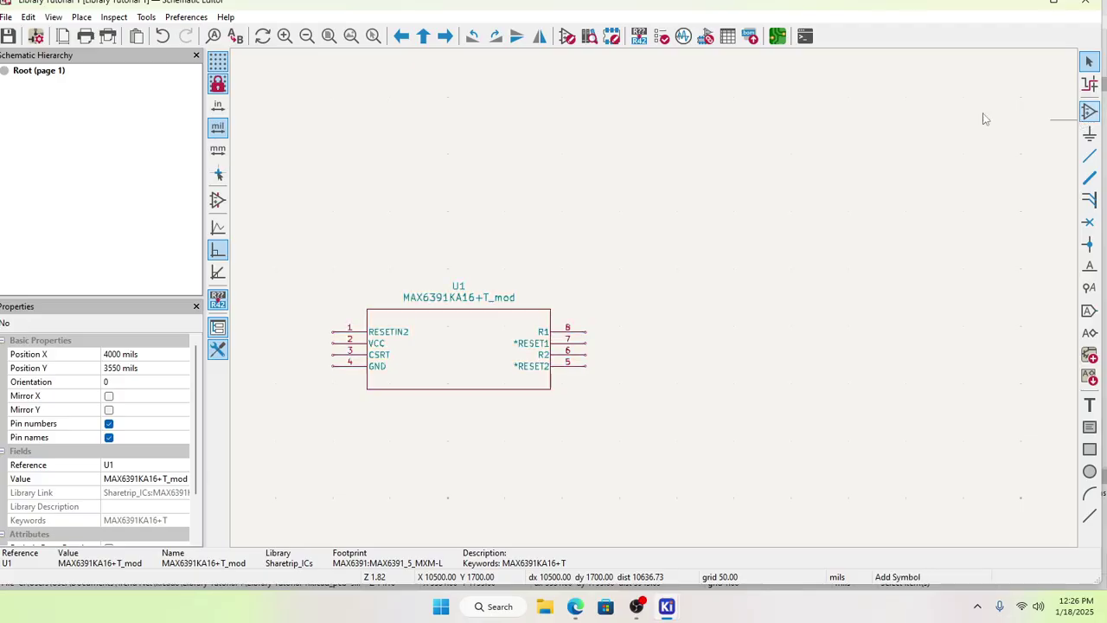
pyautogui.click(416, 179)
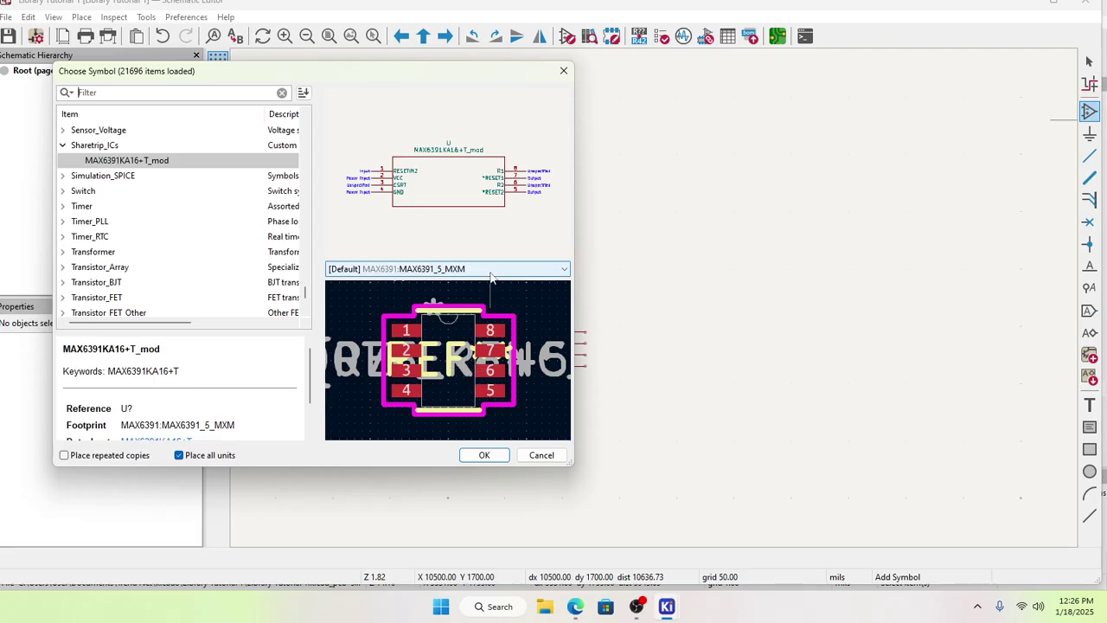
pyautogui.click(482, 456)
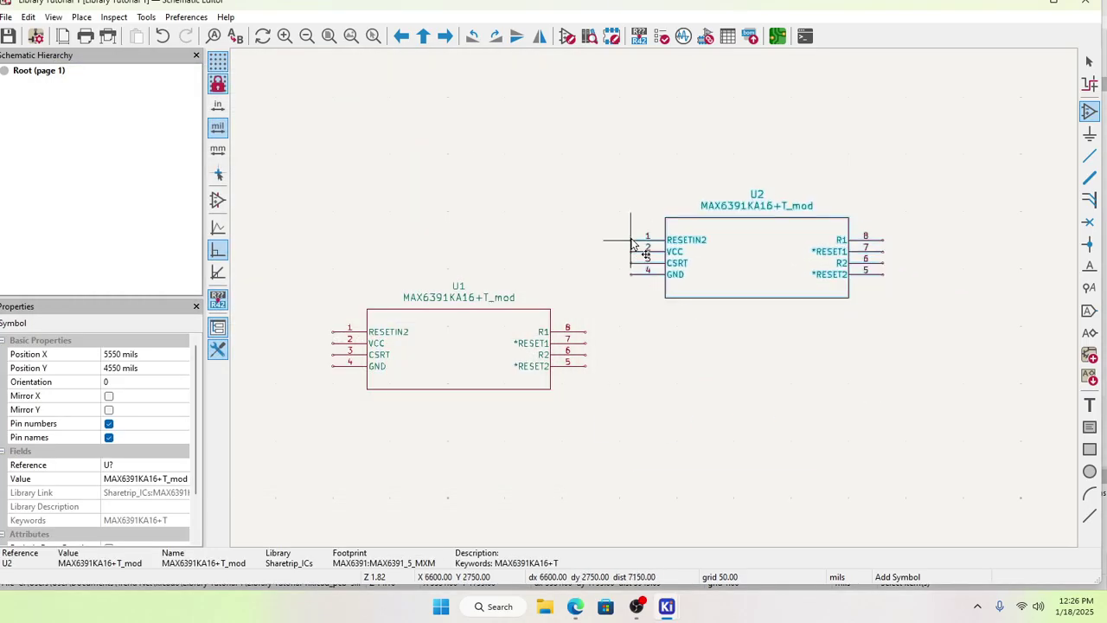
pyautogui.click(670, 300)
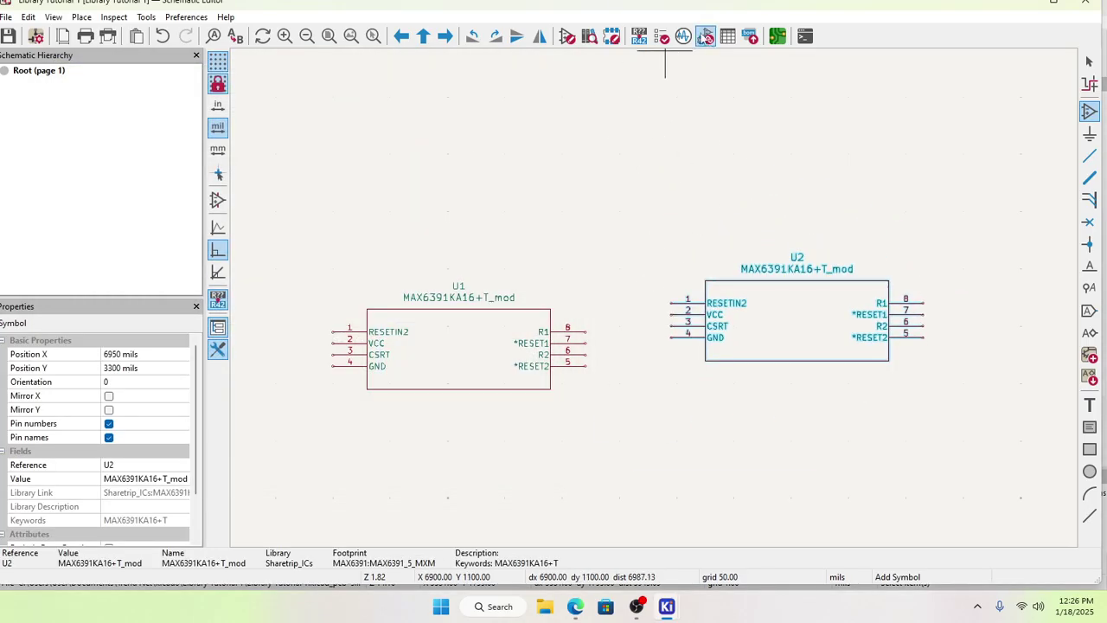
# Step: Update the PCB from the schematic to add U2 and place its footprint to the right of U1
pyautogui.click(776, 36)
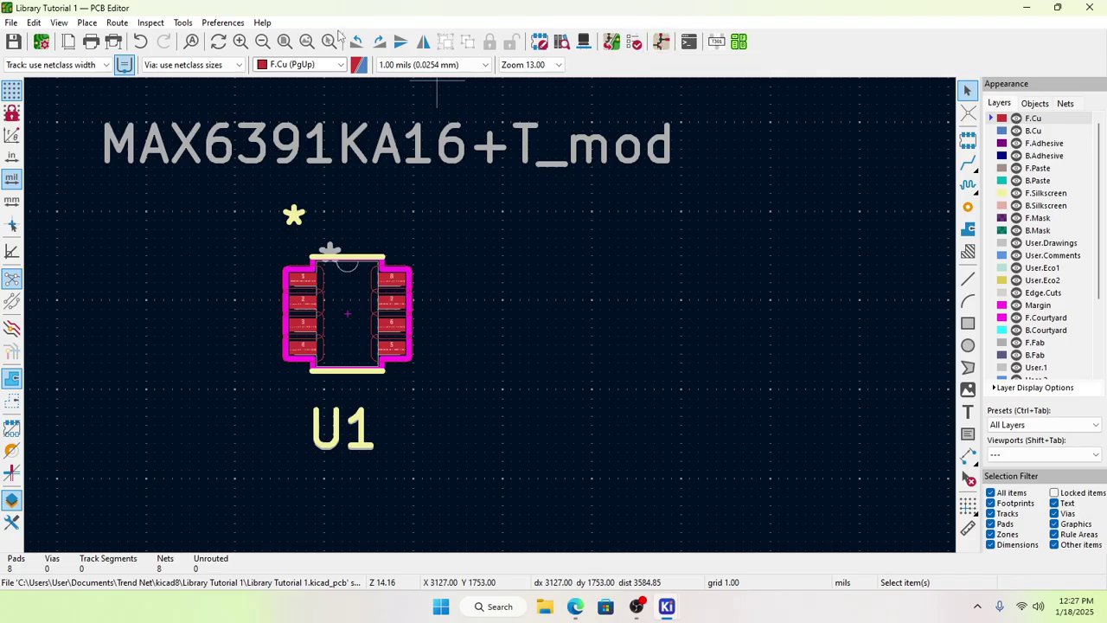
pyautogui.click(220, 23)
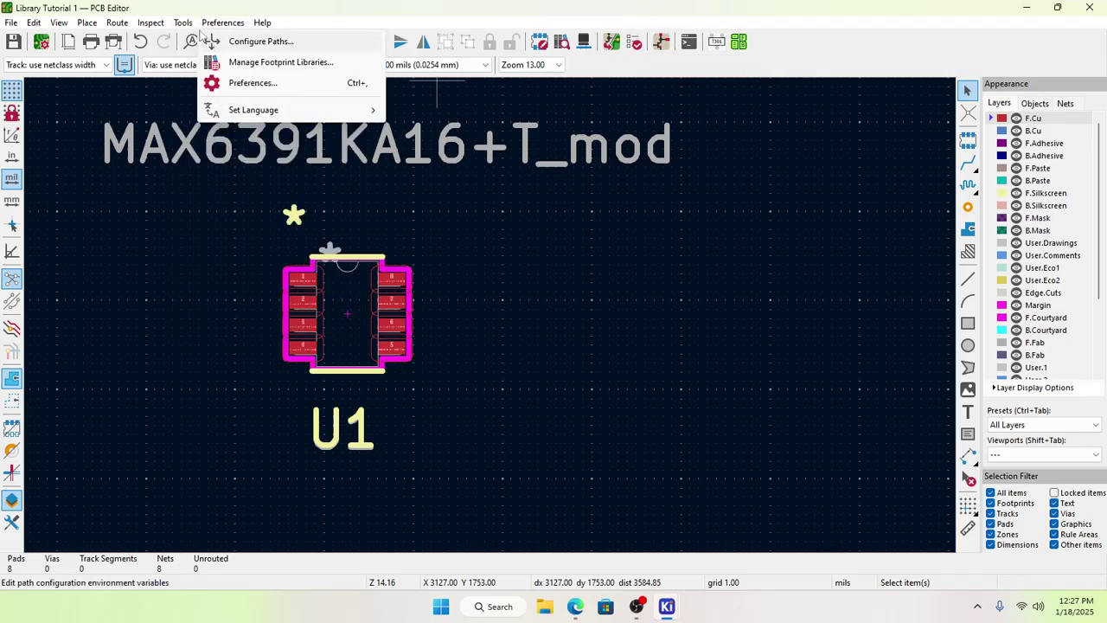
pyautogui.moveTo(185, 24)
pyautogui.click(255, 40)
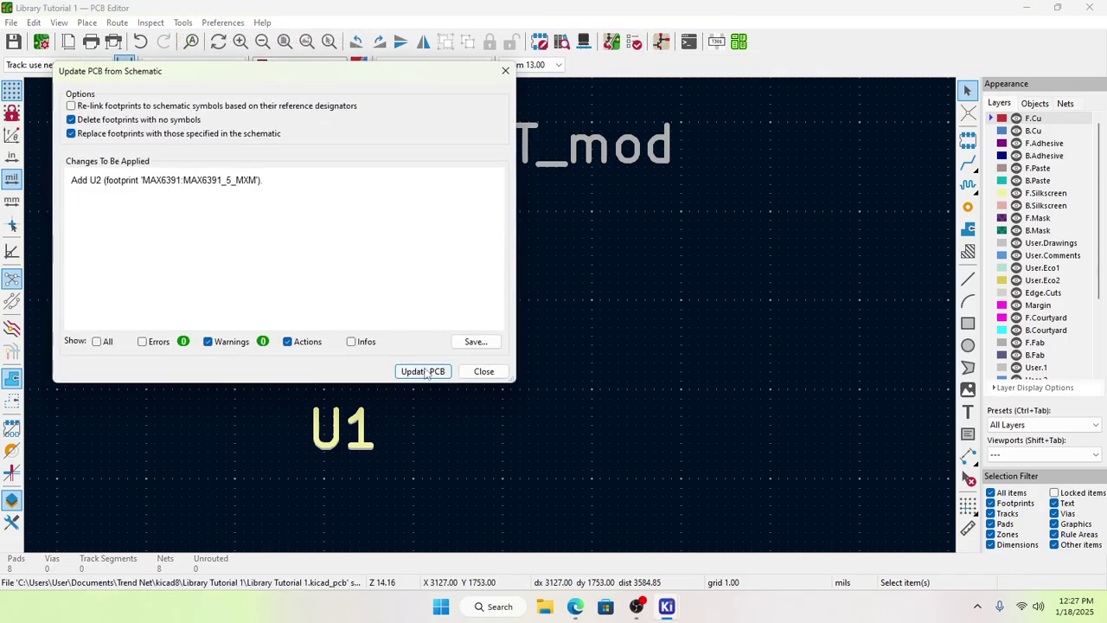
pyautogui.click(423, 371)
pyautogui.click(484, 371)
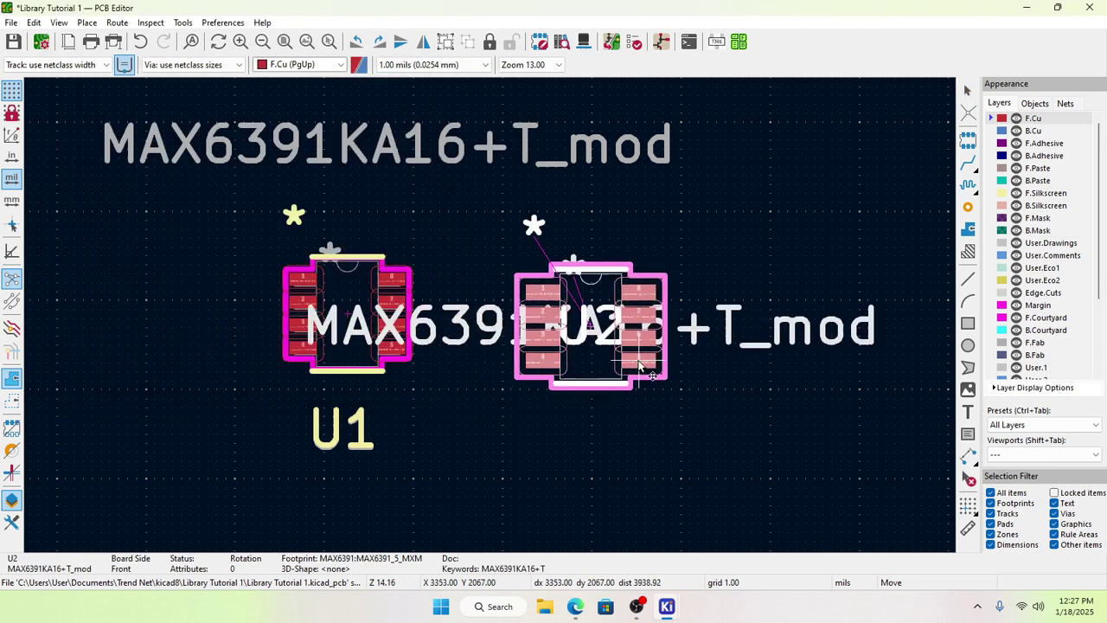
pyautogui.click(714, 313)
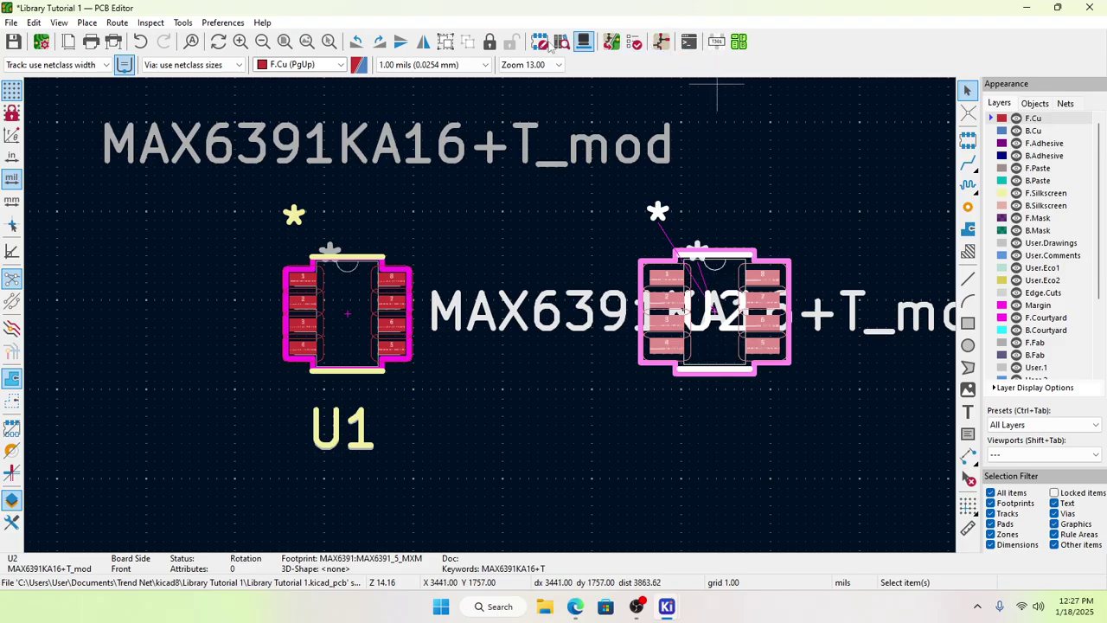
# Step: Review the list of global footprint libraries in the footprint library manager and close it without changes
pyautogui.click(228, 21)
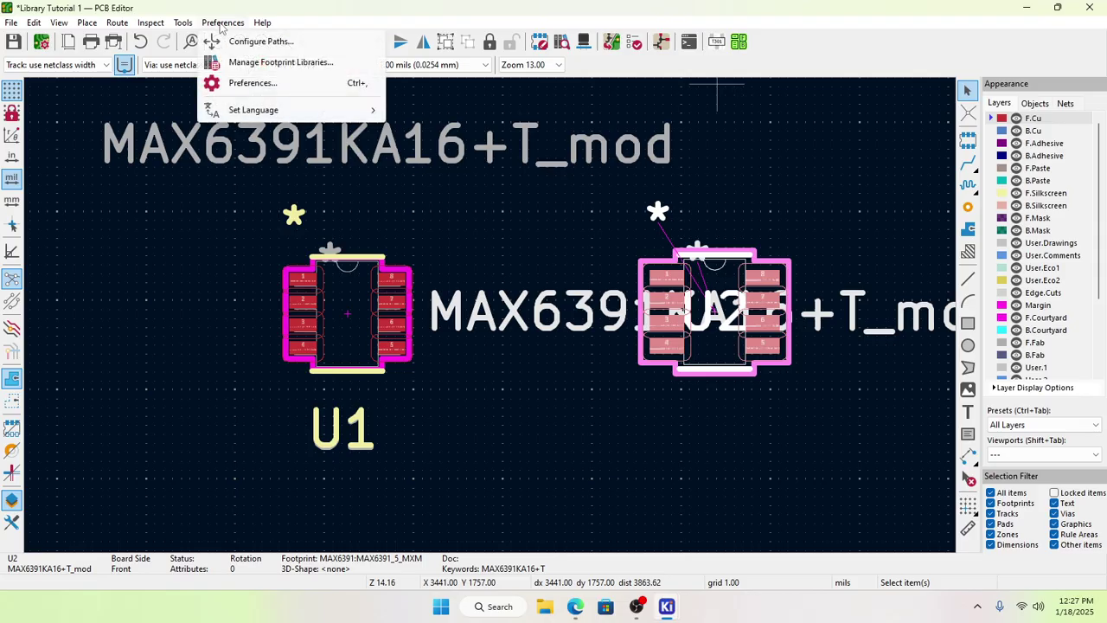
pyautogui.click(247, 66)
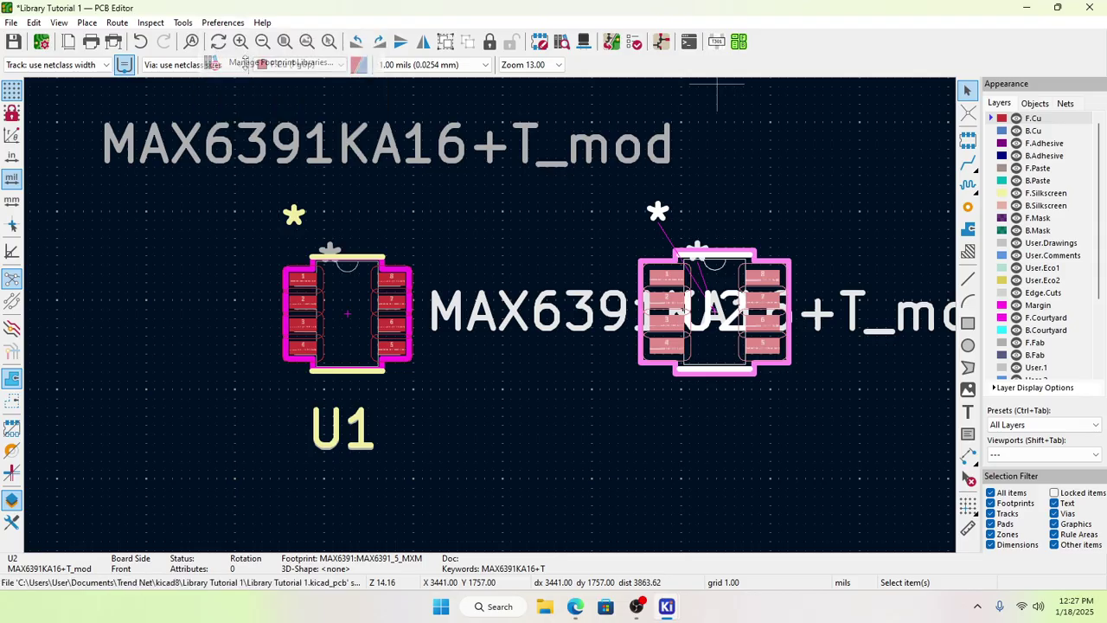
pyautogui.scroll(-4, 265, 230)
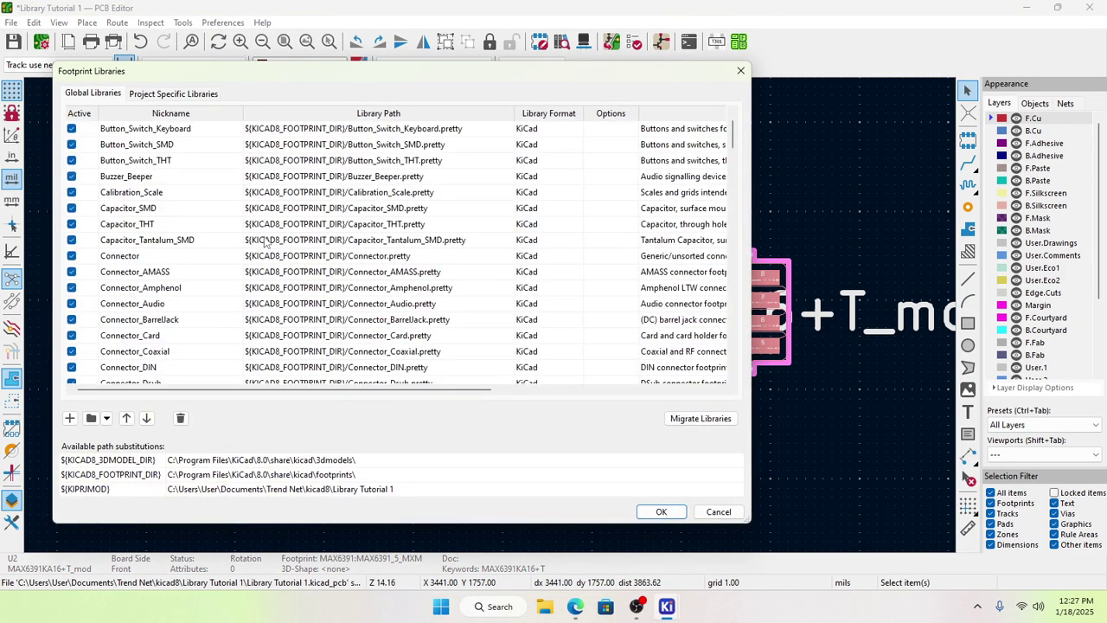
pyautogui.scroll(-9, 251, 277)
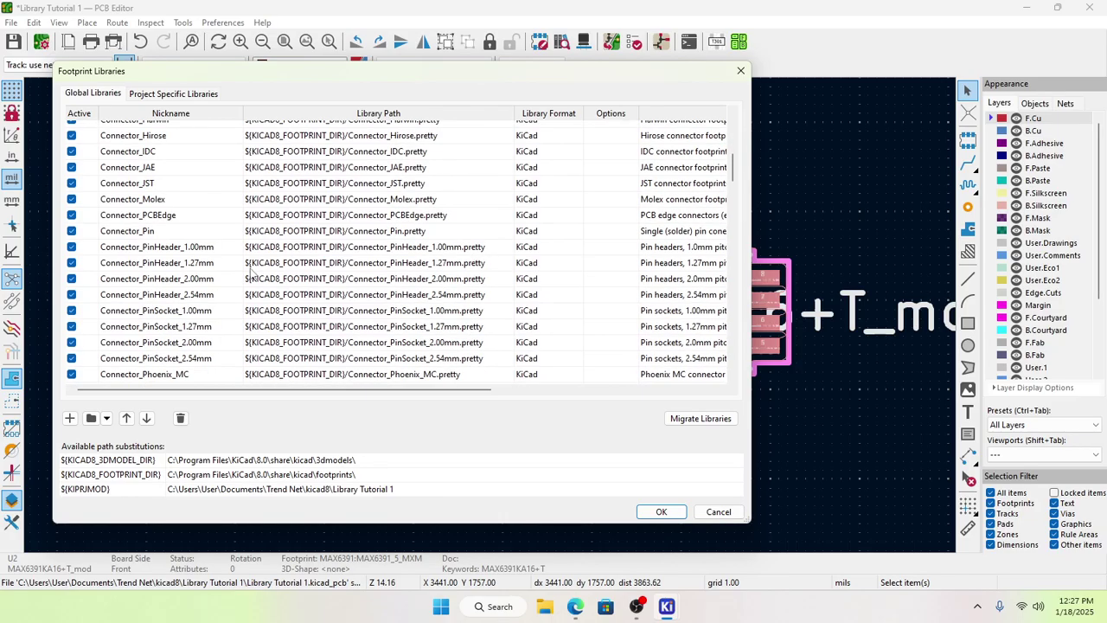
pyautogui.scroll(-10, 231, 312)
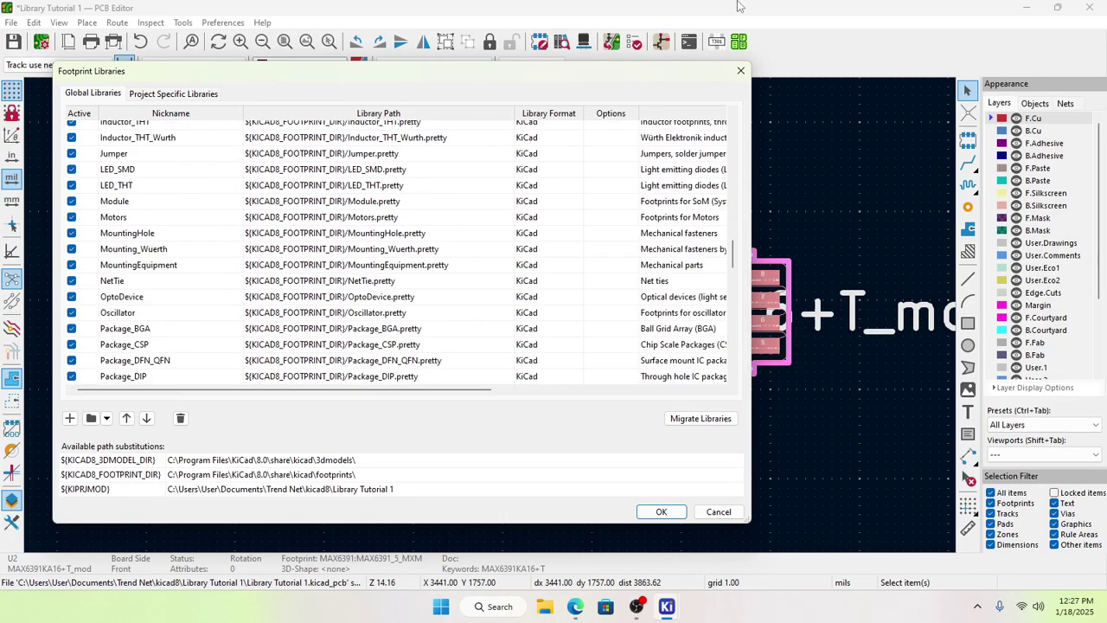
pyautogui.click(741, 70)
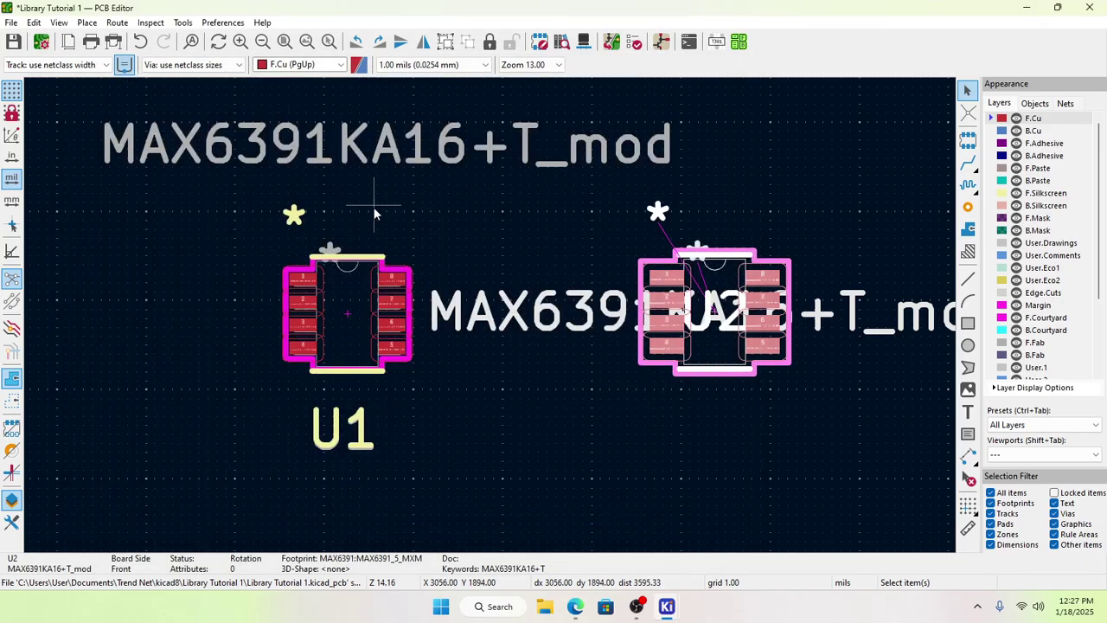
# Step: Open U2's library footprint MAX6391_5_MXM in the Footprint Editor from the footprint's properties
pyautogui.rightClick(724, 341)
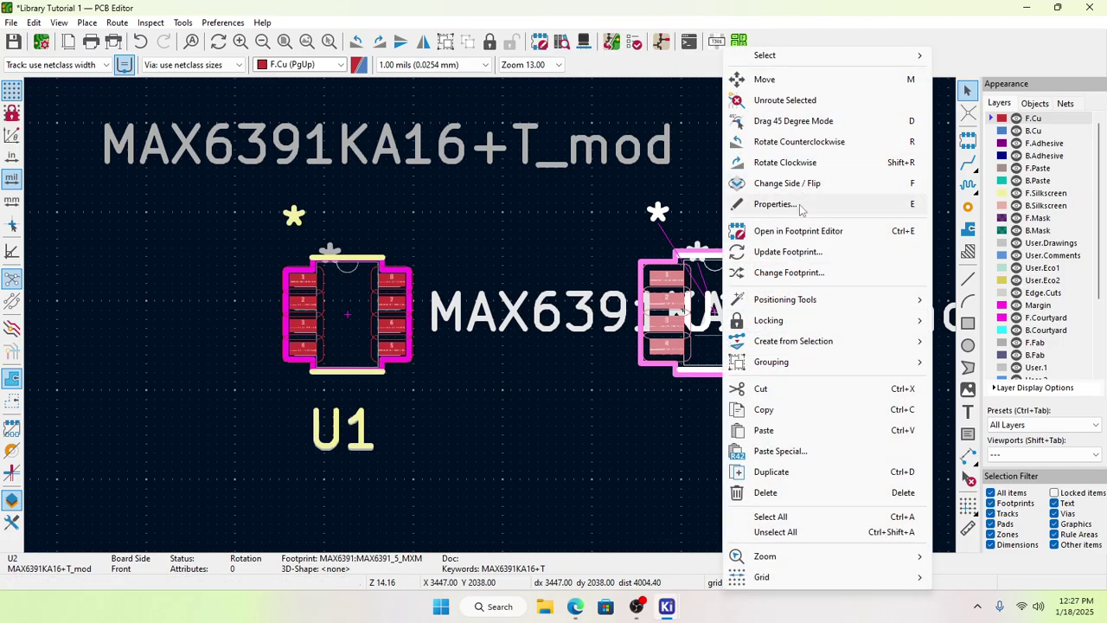
pyautogui.click(799, 207)
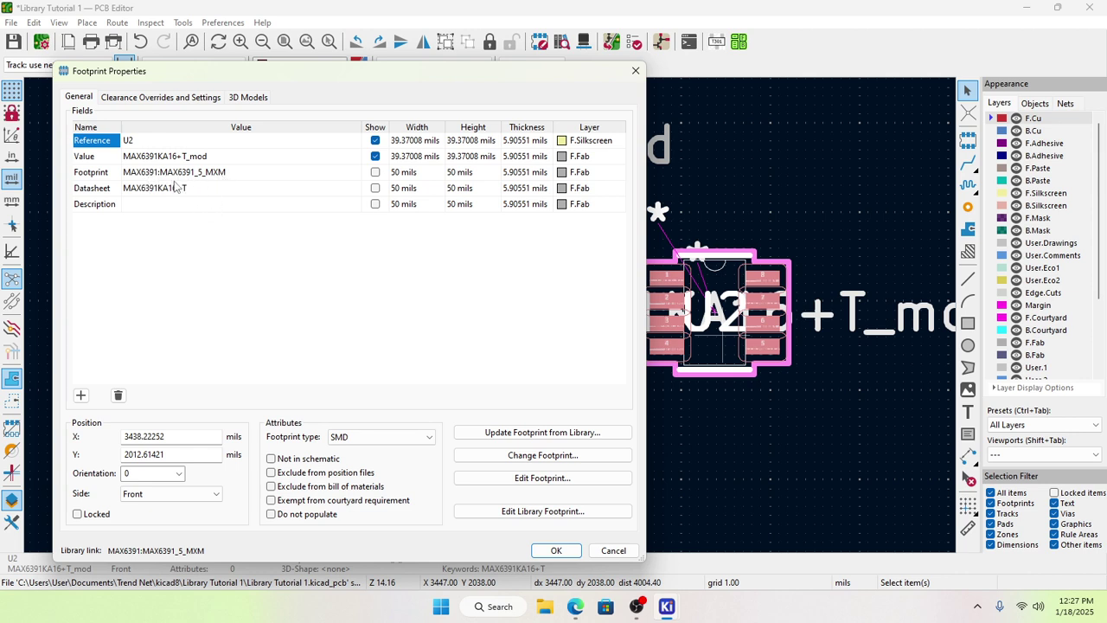
pyautogui.click(543, 511)
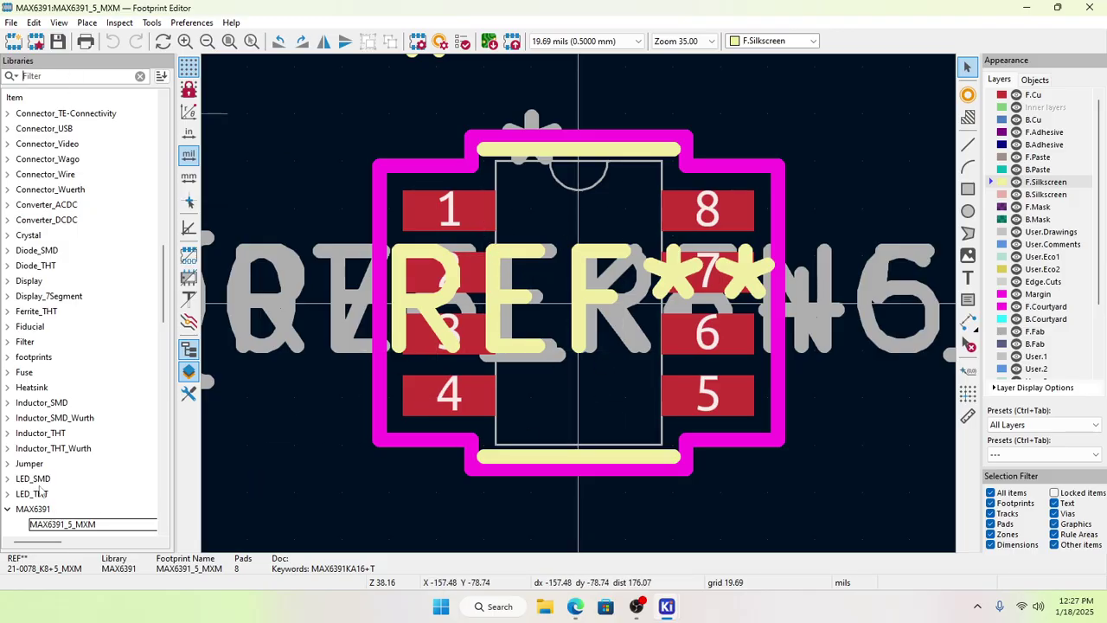
# Step: Find the sharetrip_IC library in the footprint library tree and expand it
pyautogui.scroll(-2, 48, 528)
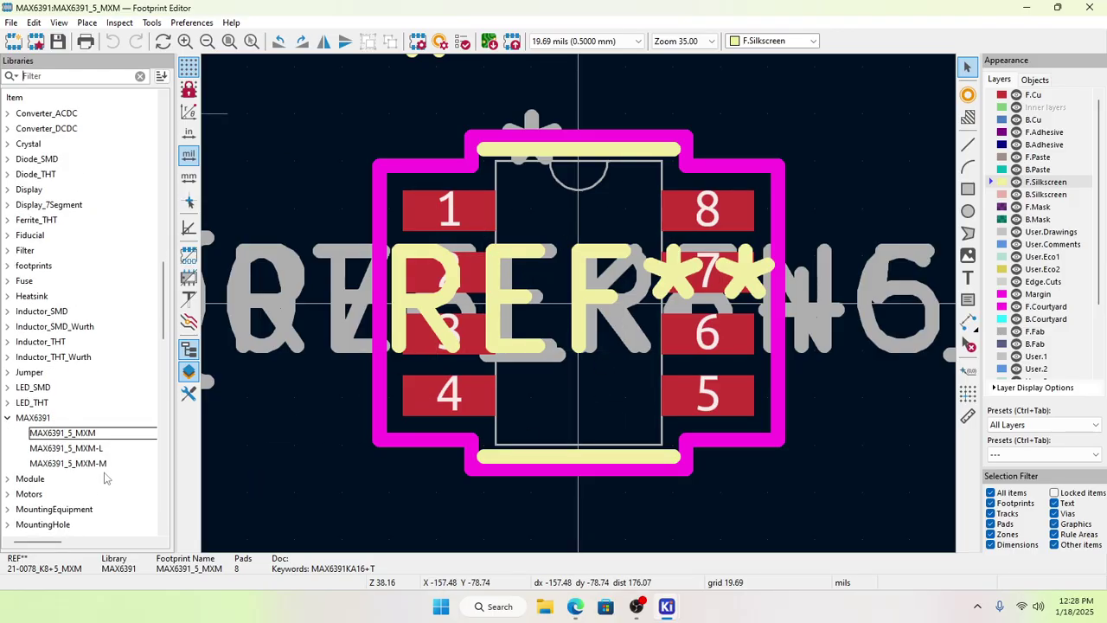
pyautogui.scroll(1, 105, 478)
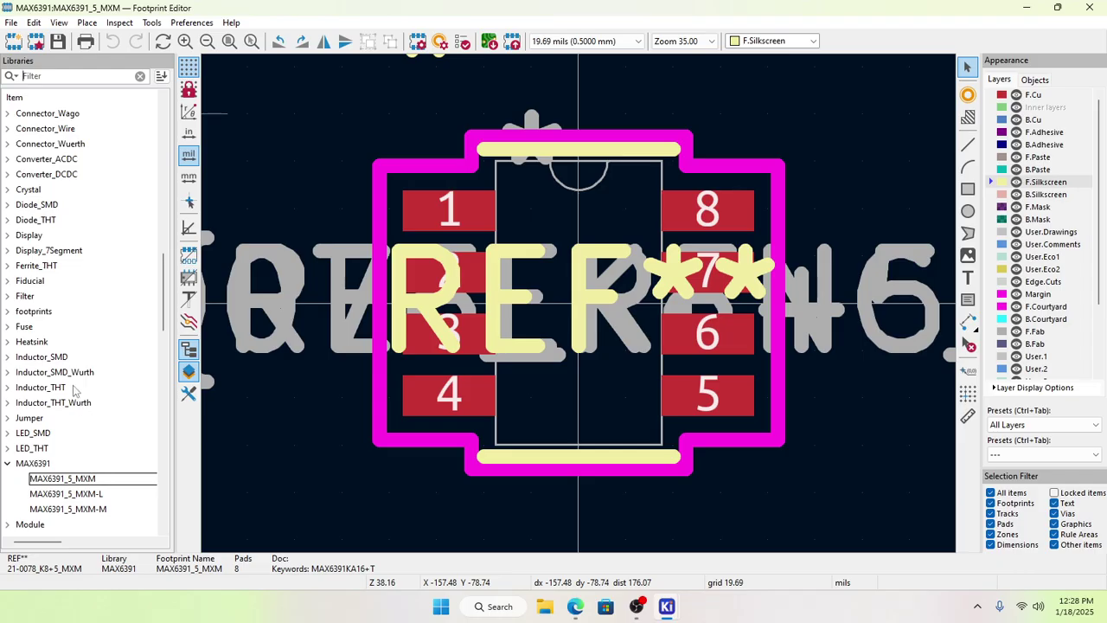
pyautogui.scroll(-7, 42, 326)
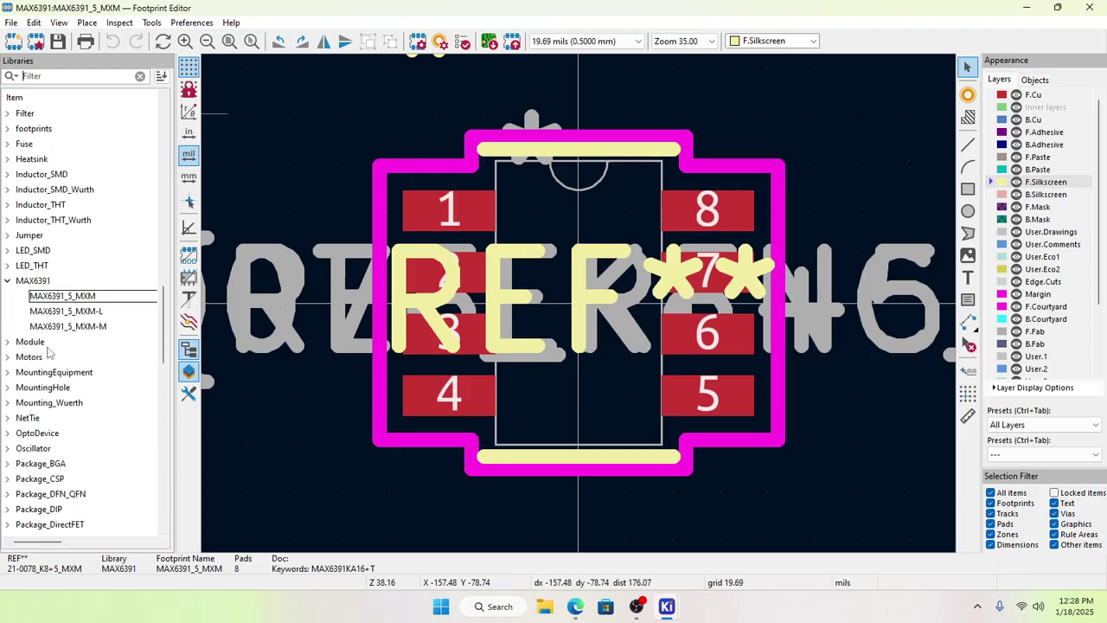
pyautogui.scroll(-7, 61, 414)
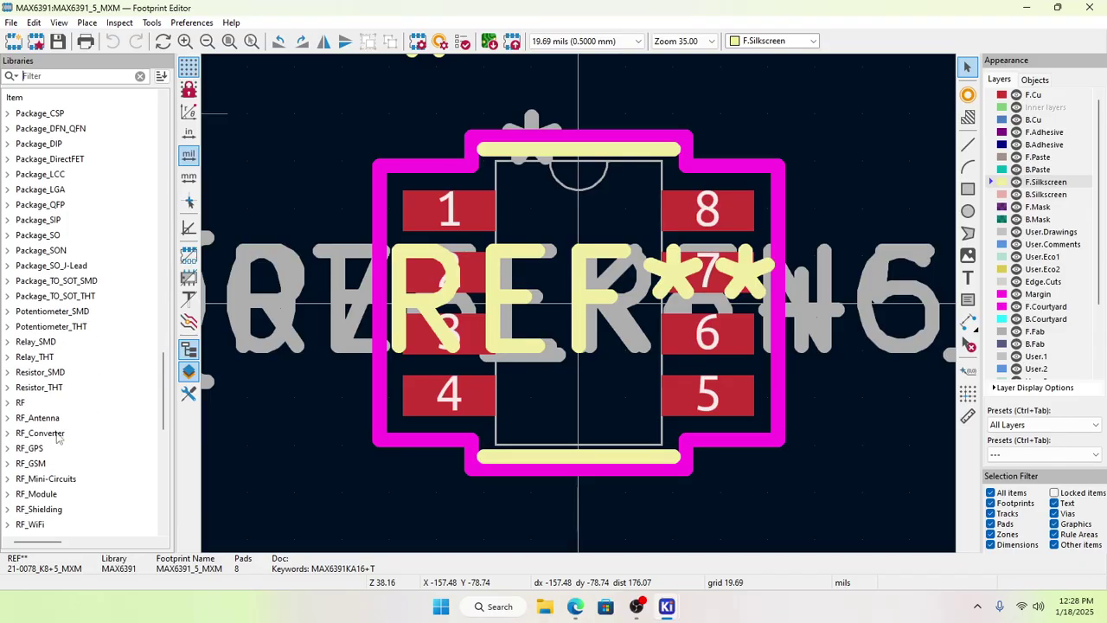
pyautogui.scroll(-4, 43, 482)
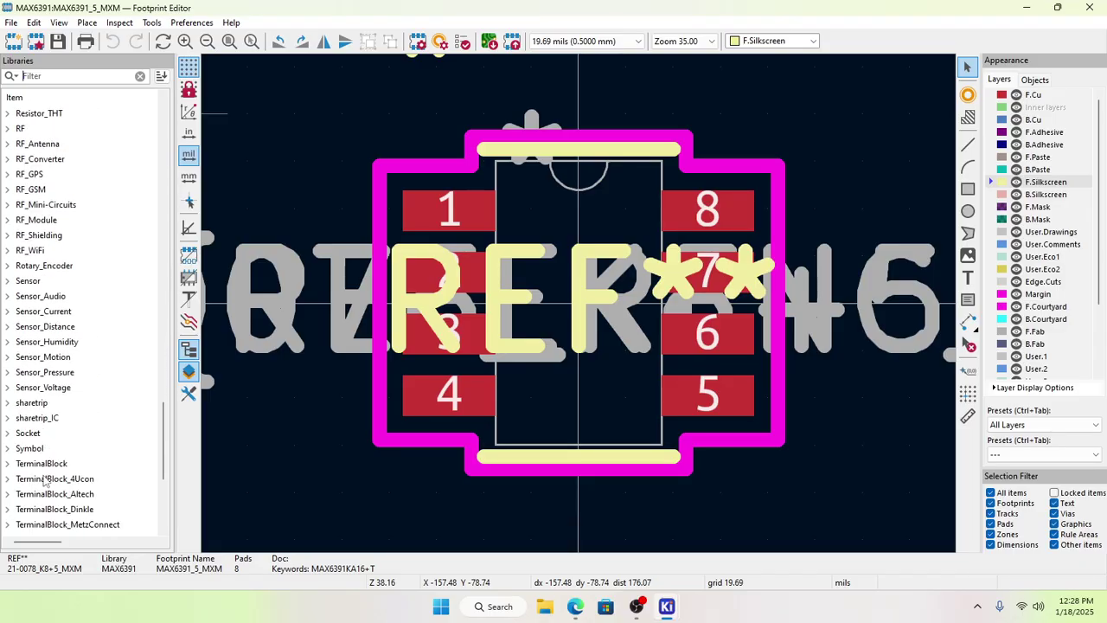
pyautogui.click(14, 422)
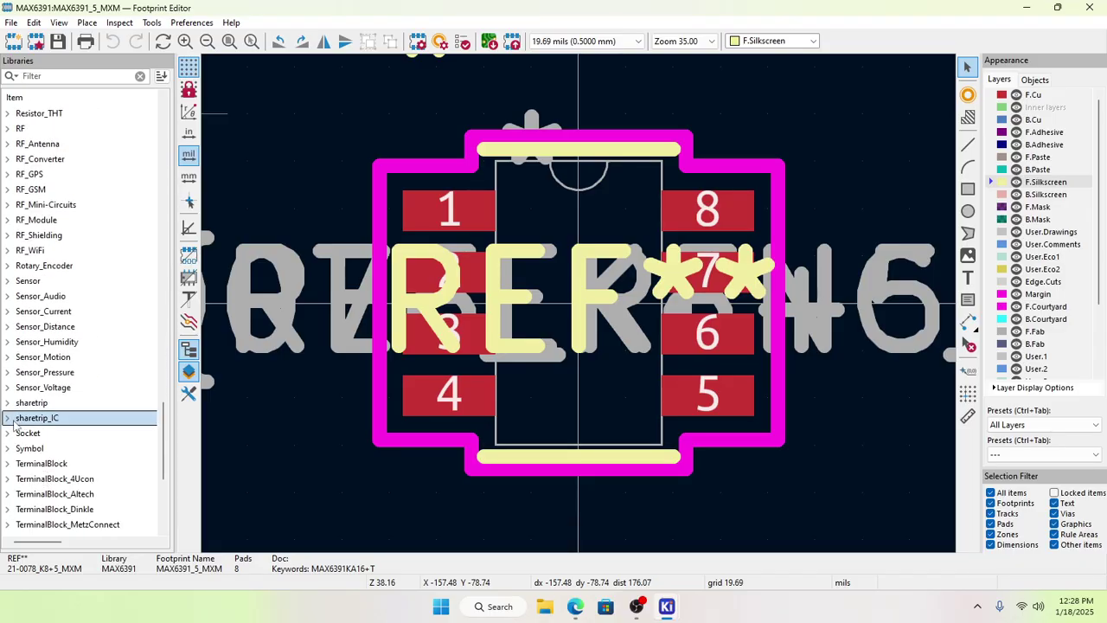
pyautogui.click(11, 22)
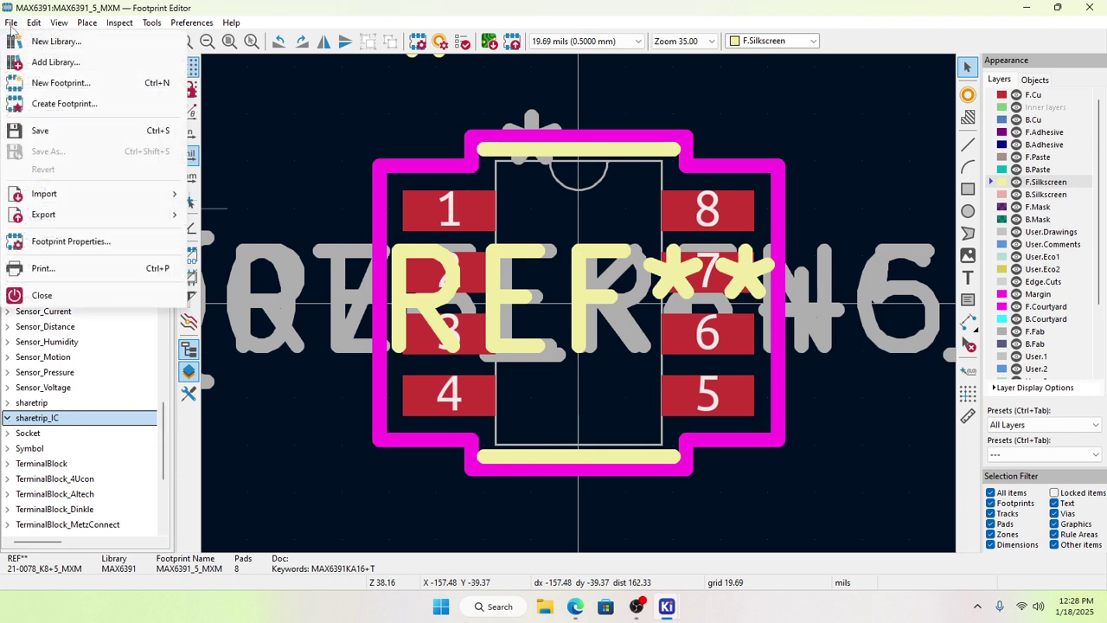
pyautogui.moveTo(45, 216)
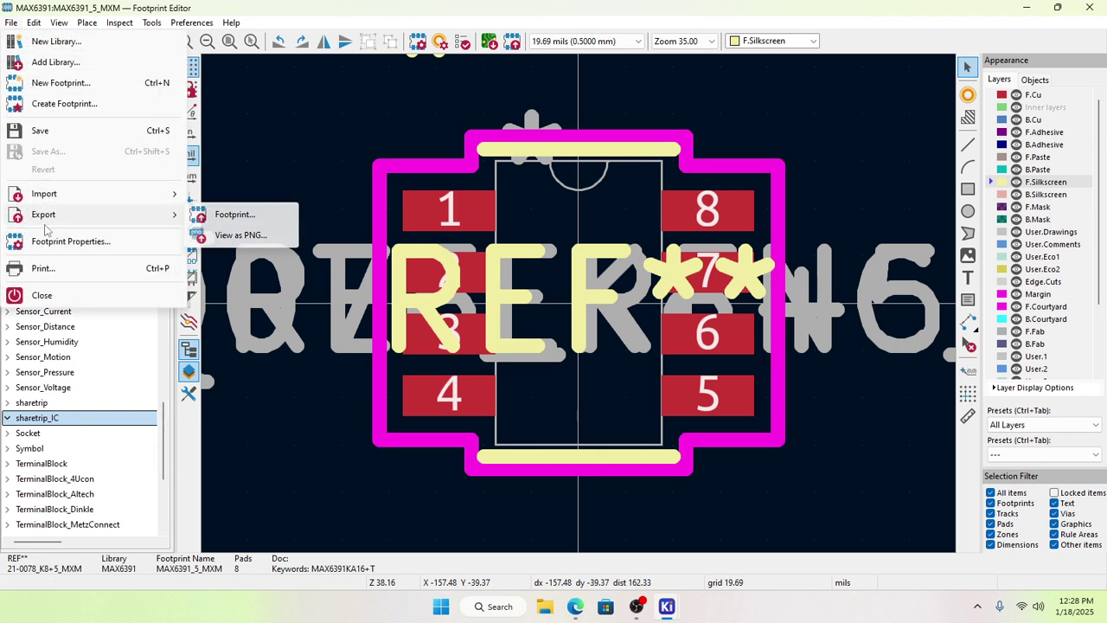
pyautogui.click(291, 103)
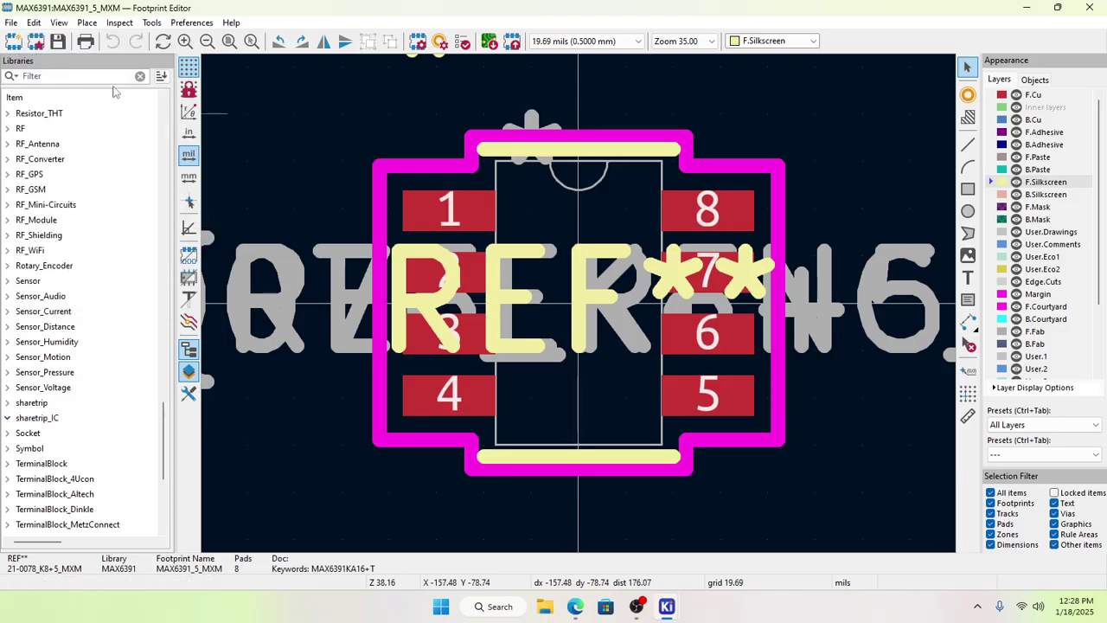
# Step: Save a copy of the open footprint under the name MAX6391_5_MXM in the sharetrip_IC library
pyautogui.click(11, 23)
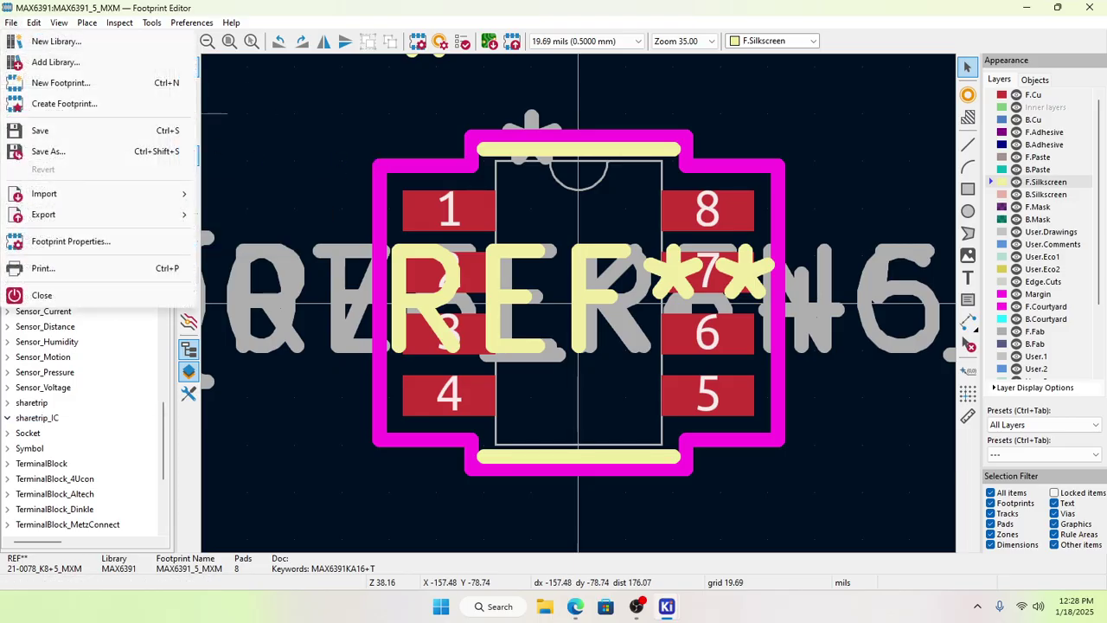
pyautogui.click(49, 152)
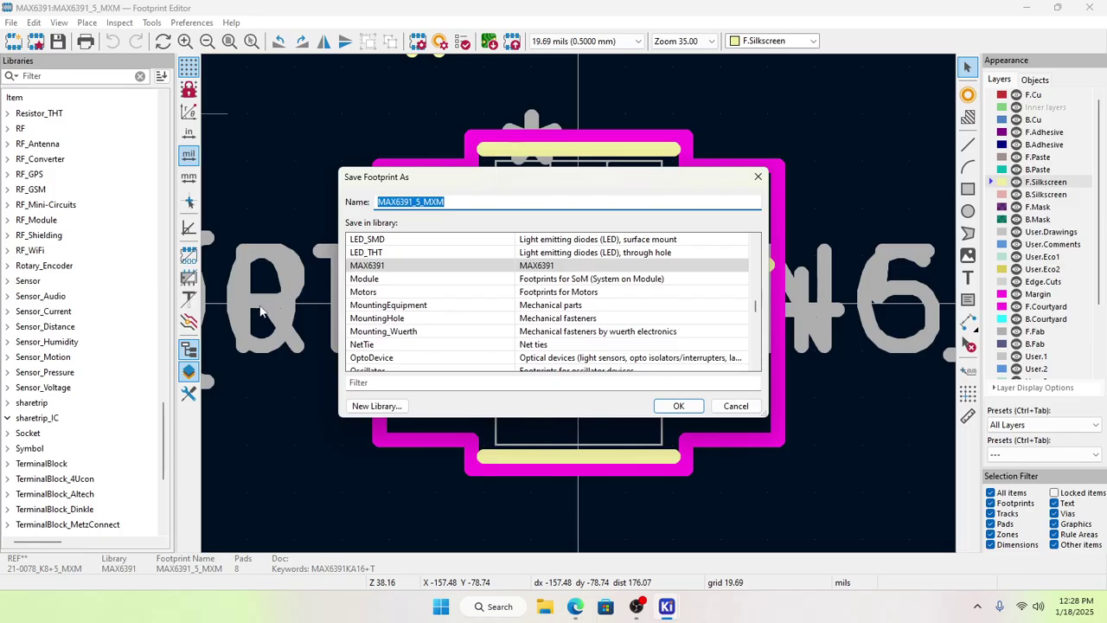
pyautogui.scroll(-10, 429, 316)
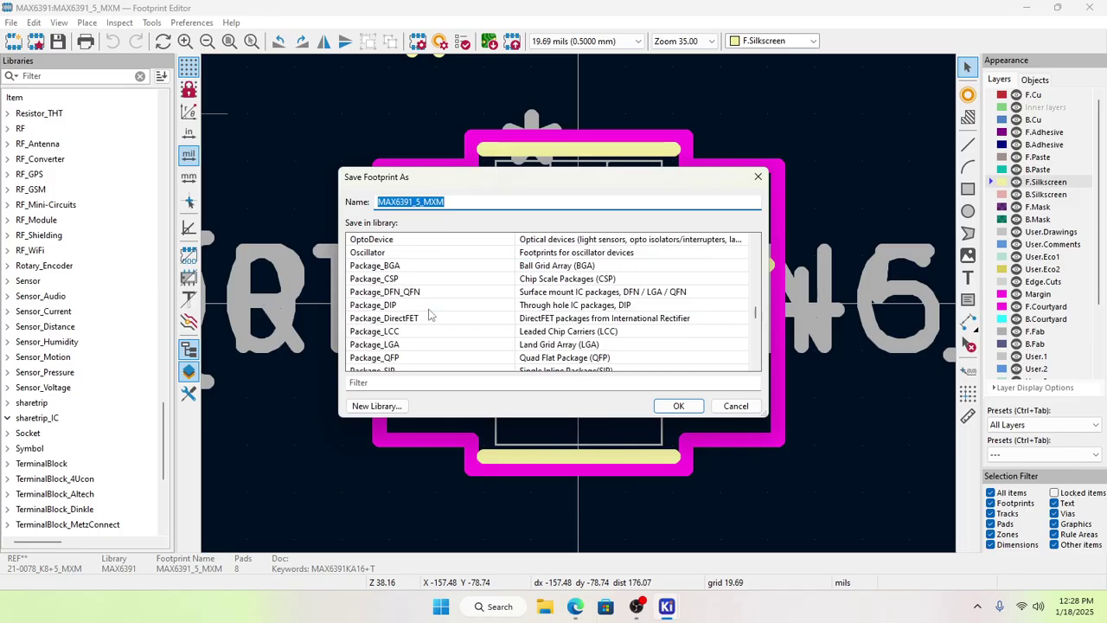
pyautogui.scroll(-8, 430, 315)
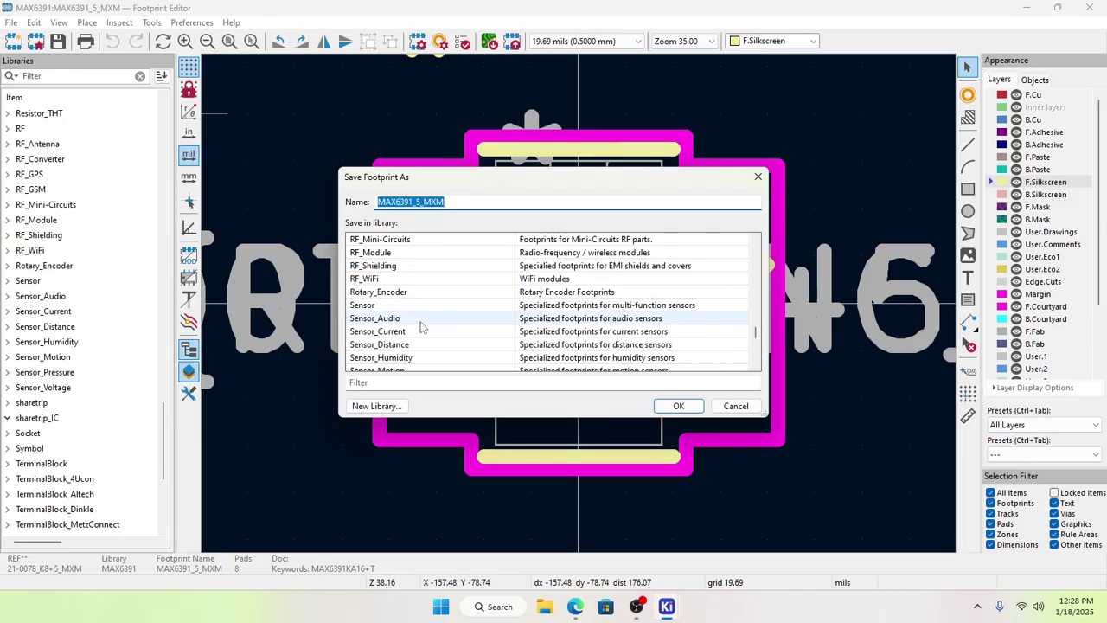
pyautogui.scroll(-3, 410, 347)
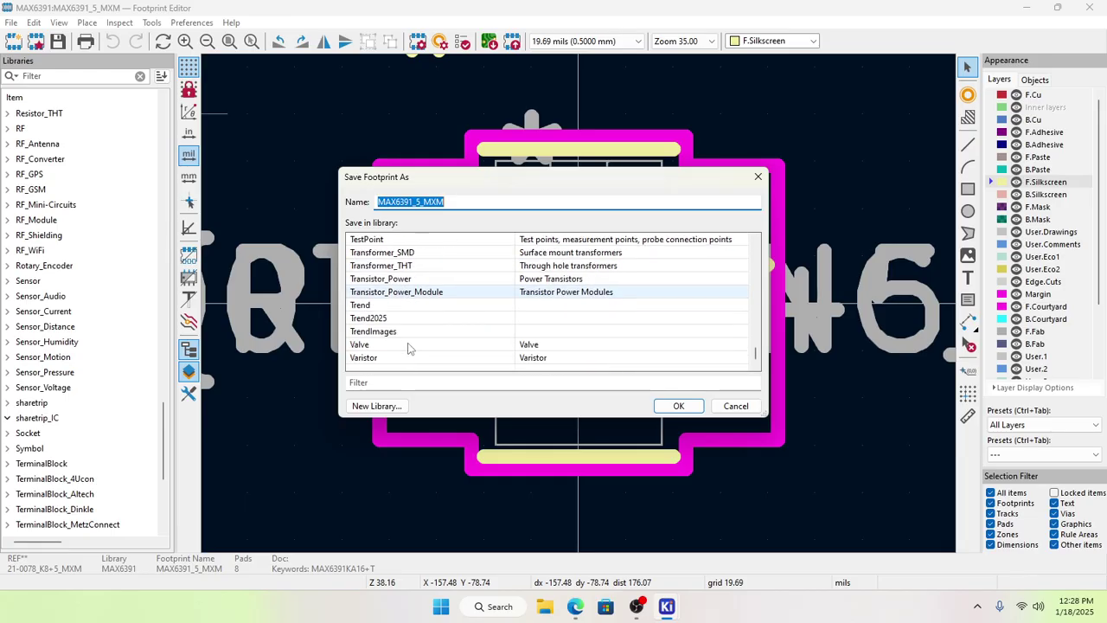
pyautogui.scroll(2, 398, 322)
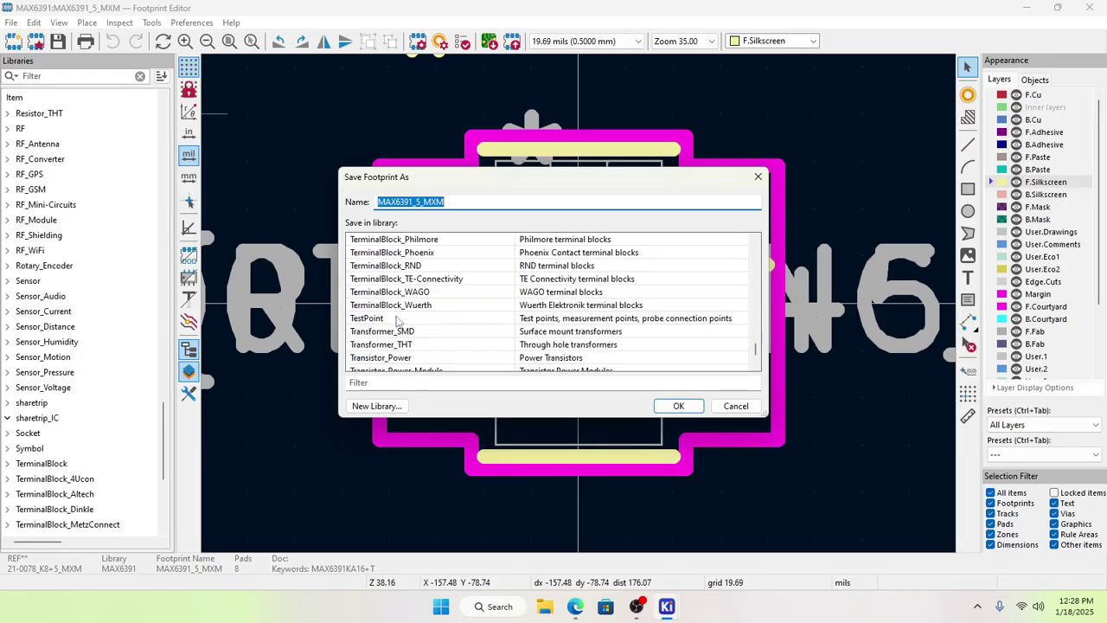
pyautogui.scroll(3, 397, 322)
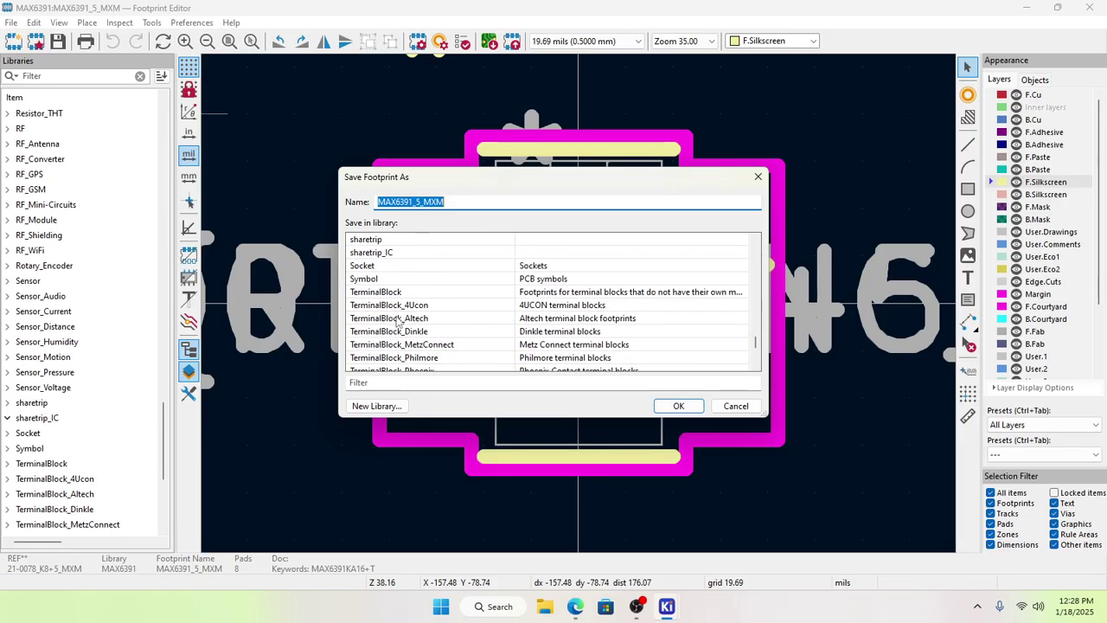
pyautogui.click(389, 253)
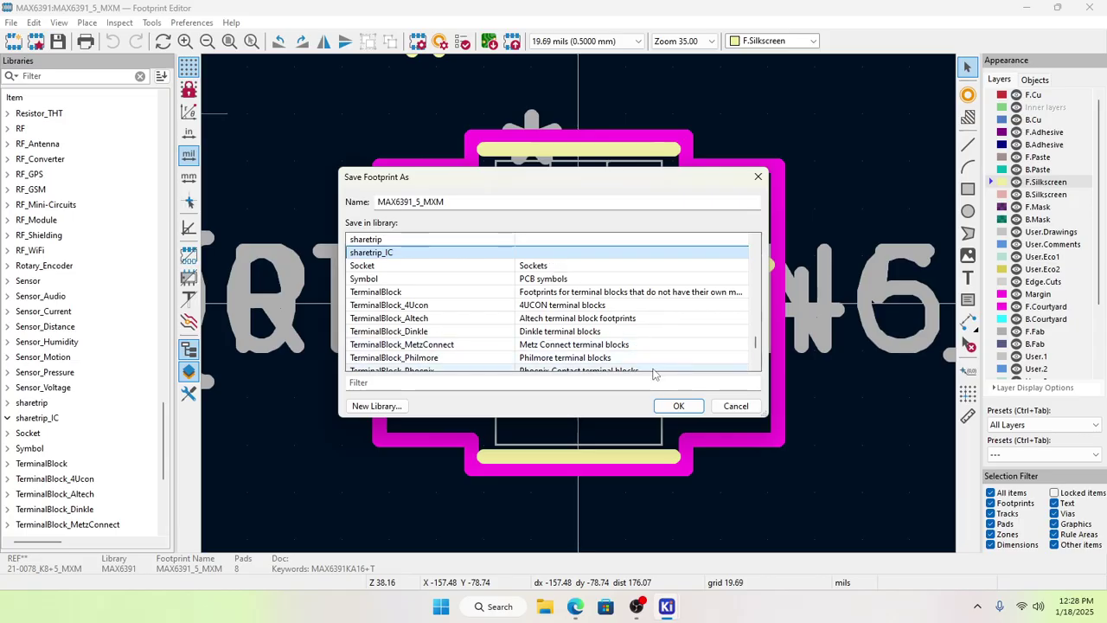
pyautogui.doubleClick(552, 253)
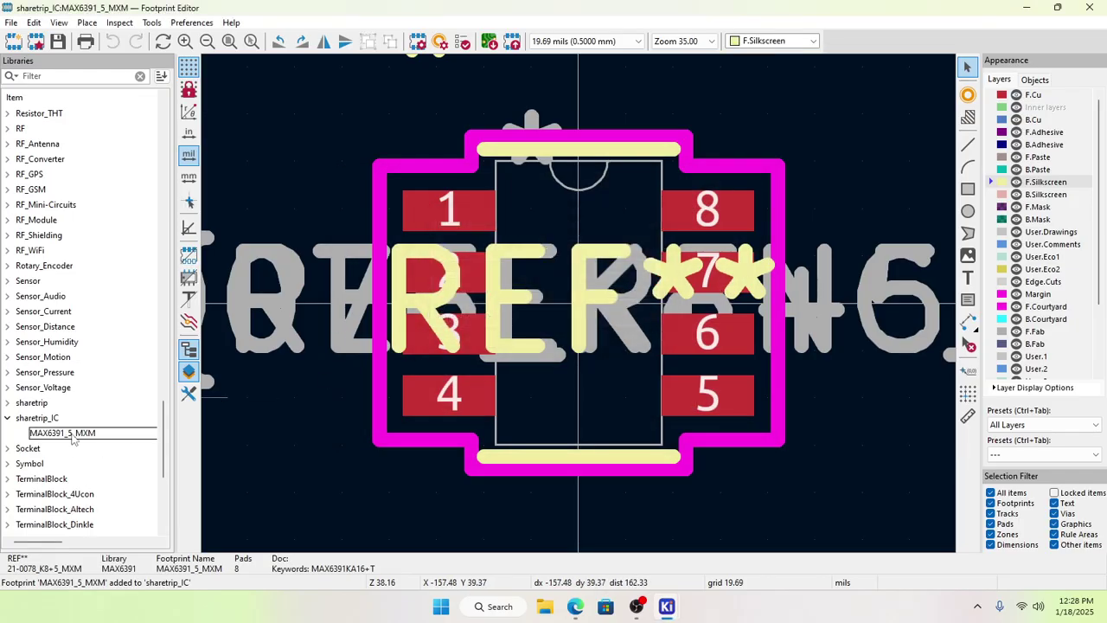
# Step: Open the MAX6391_5_MXM copy from the sharetrip_IC library and bring the whole footprint into view
pyautogui.click(73, 439)
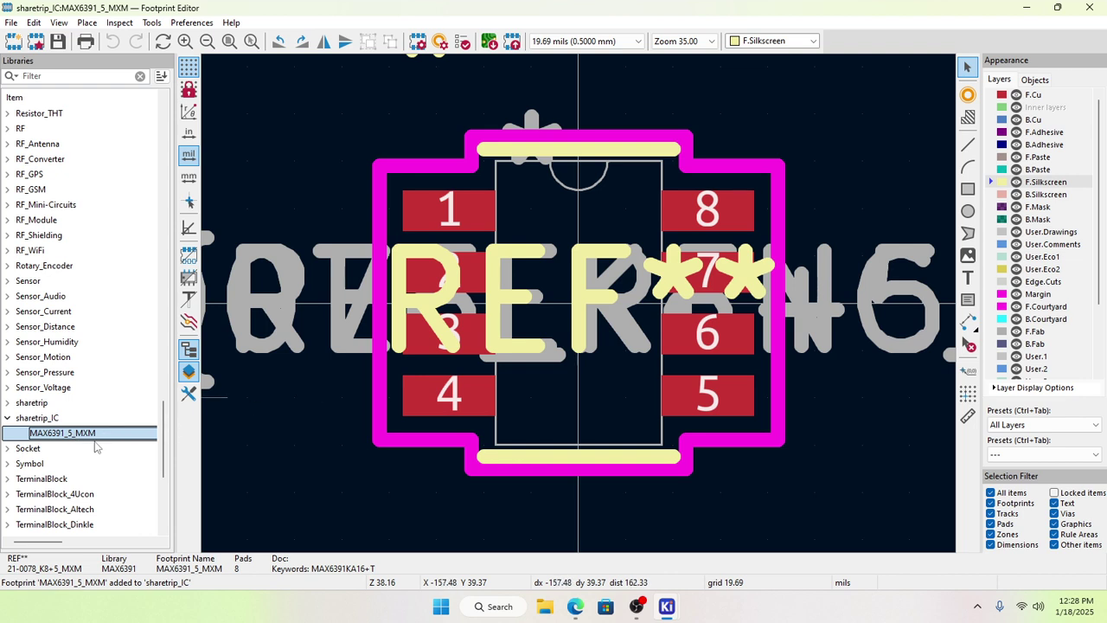
pyautogui.scroll(-2, 577, 302)
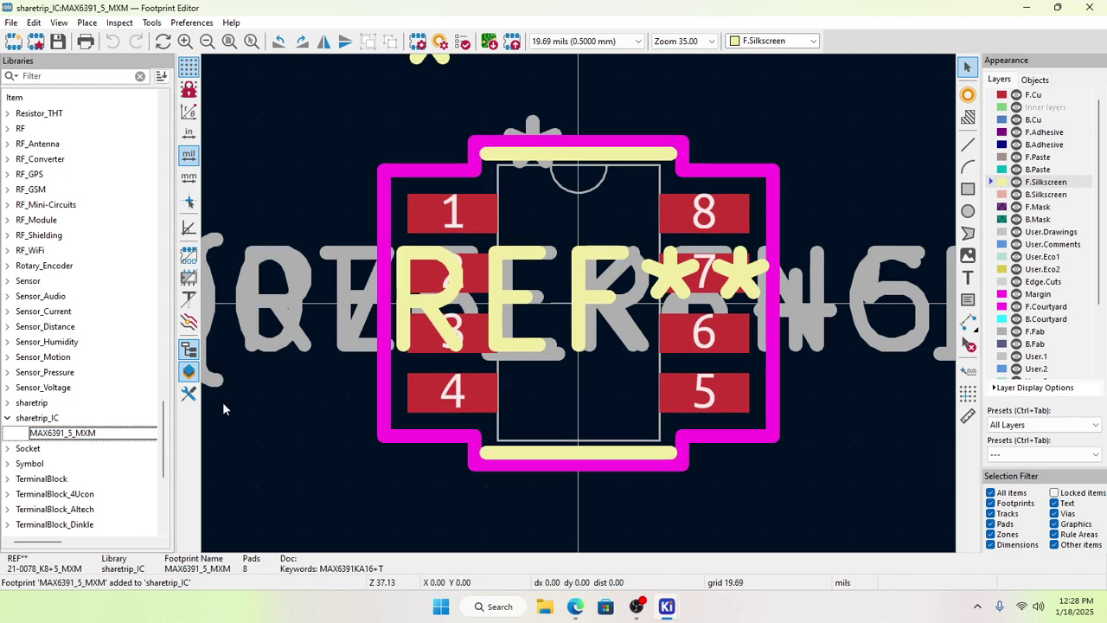
pyautogui.scroll(-2, 579, 310)
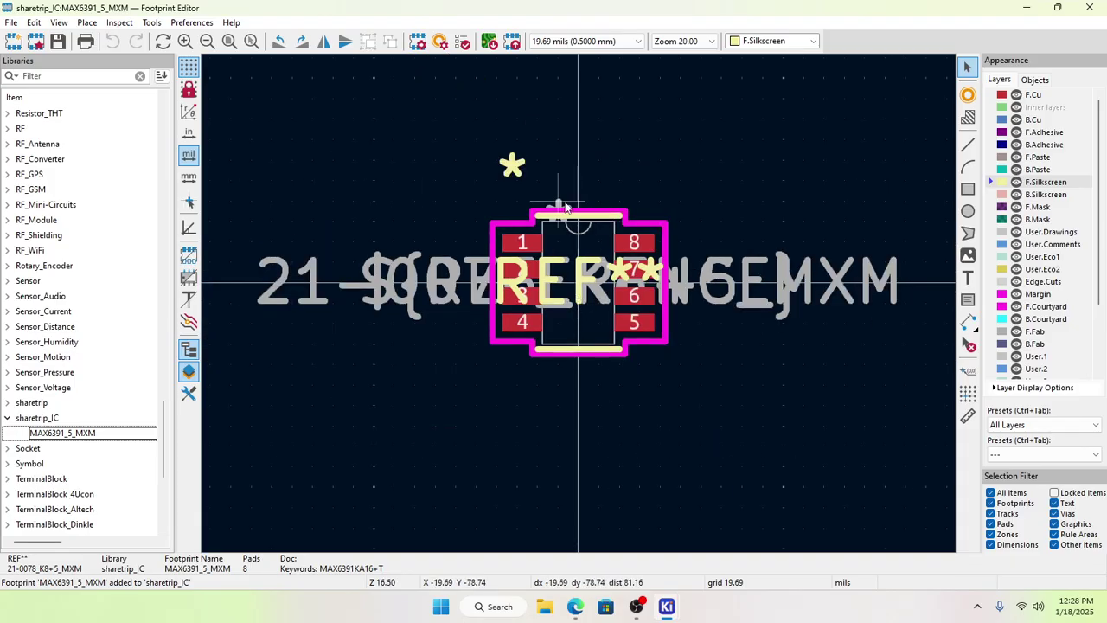
# Step: Delete both overlapping asterisk texts on the silkscreen layer above pad 1 of the footprint
pyautogui.click(567, 277)
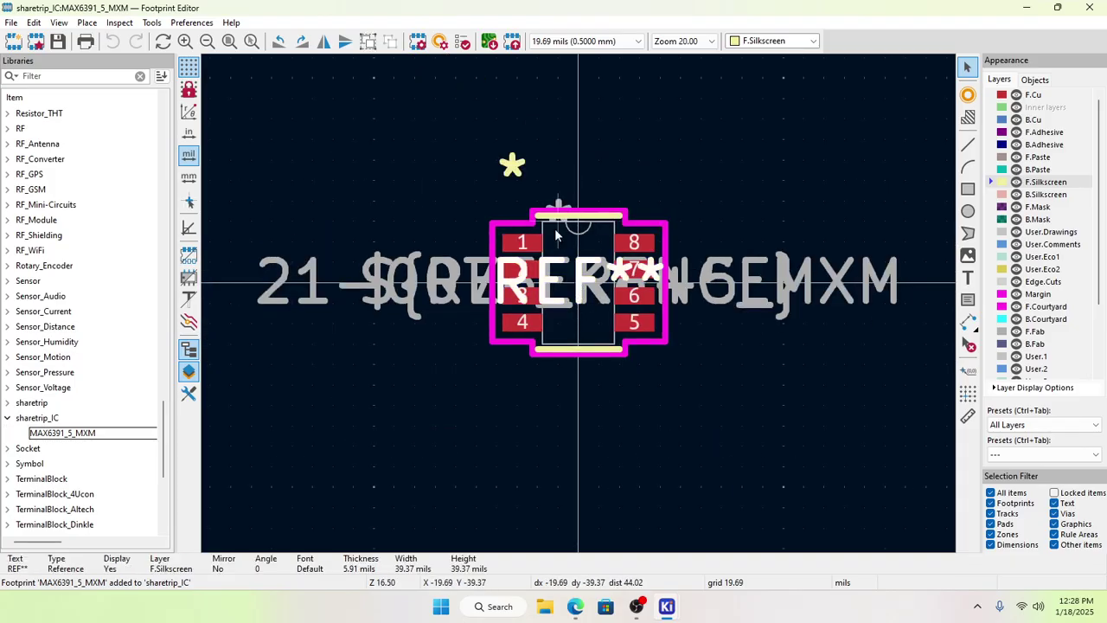
pyautogui.click(515, 166)
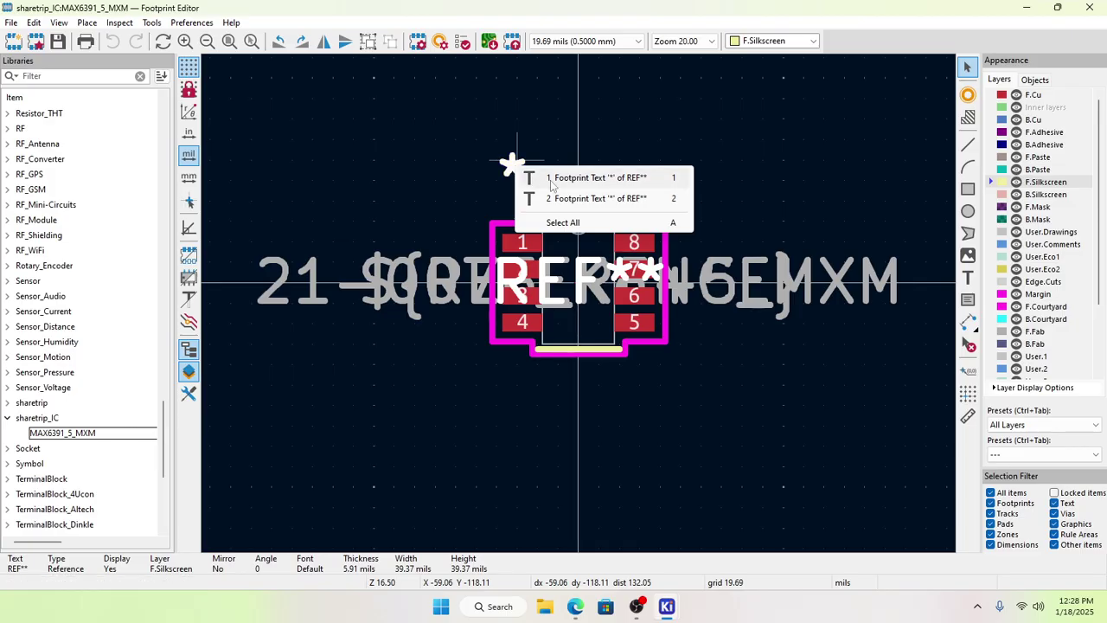
pyautogui.click(551, 180)
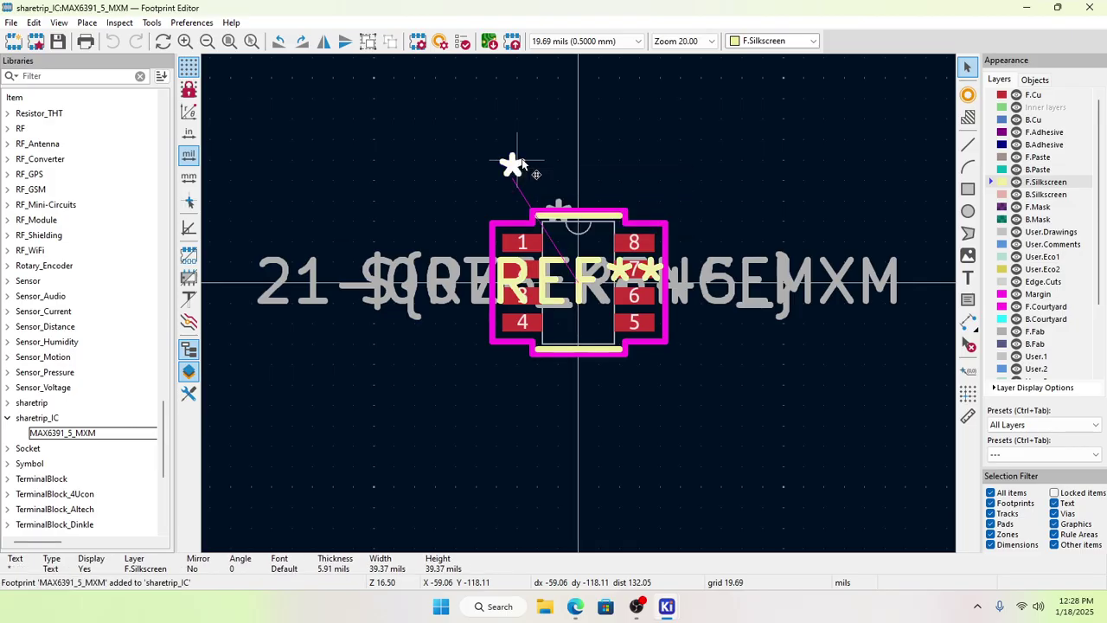
pyautogui.click(522, 163)
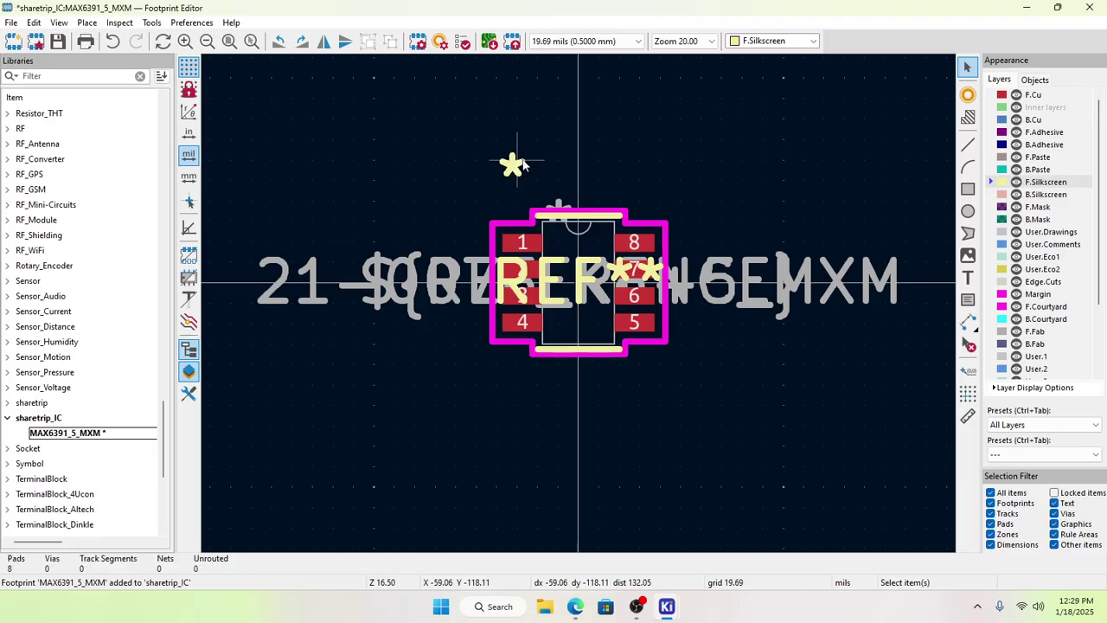
pyautogui.click(520, 166)
pyautogui.press('Delete')
# Step: Move the REF** reference text from the middle of the footprint to below its outline
pyautogui.click(562, 208)
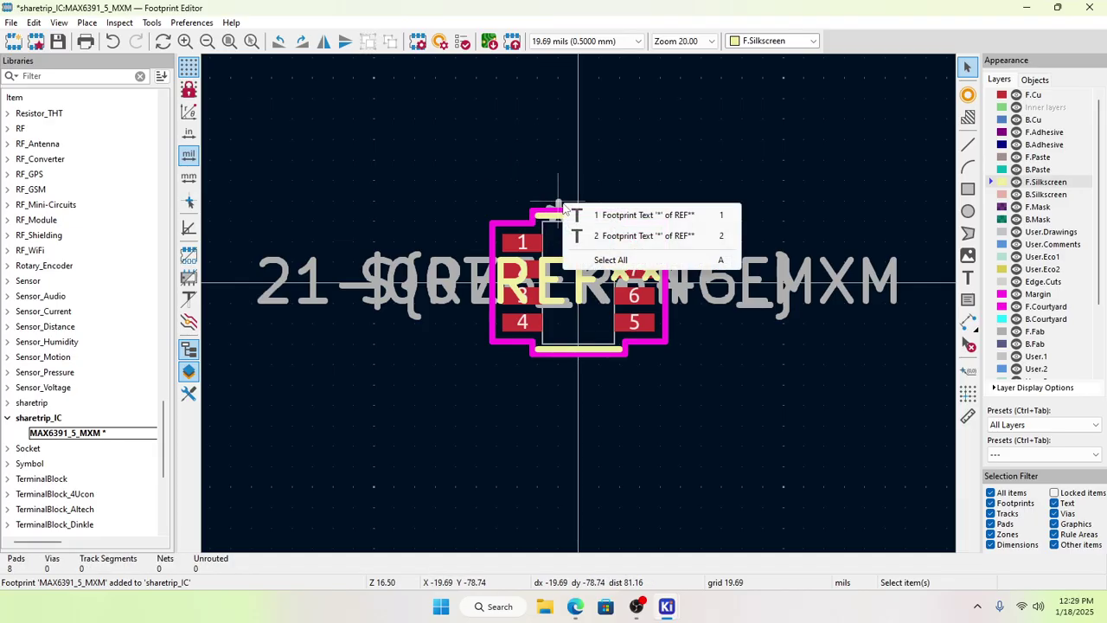
pyautogui.press('Escape')
pyautogui.click(545, 276)
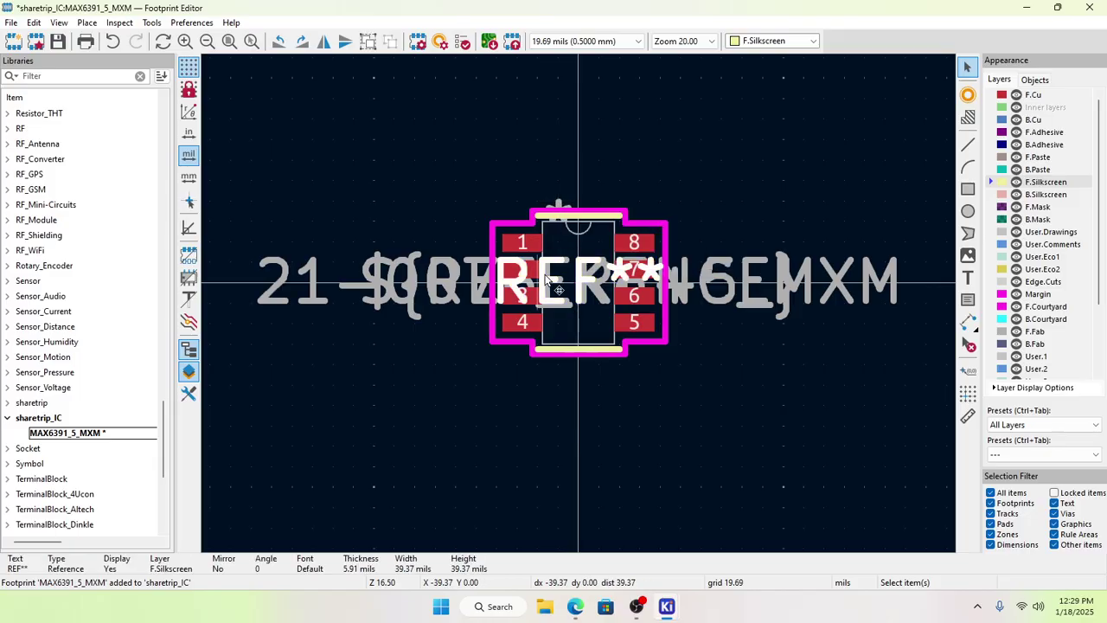
pyautogui.moveTo(546, 275); pyautogui.dragTo(595, 404)
pyautogui.click(480, 301)
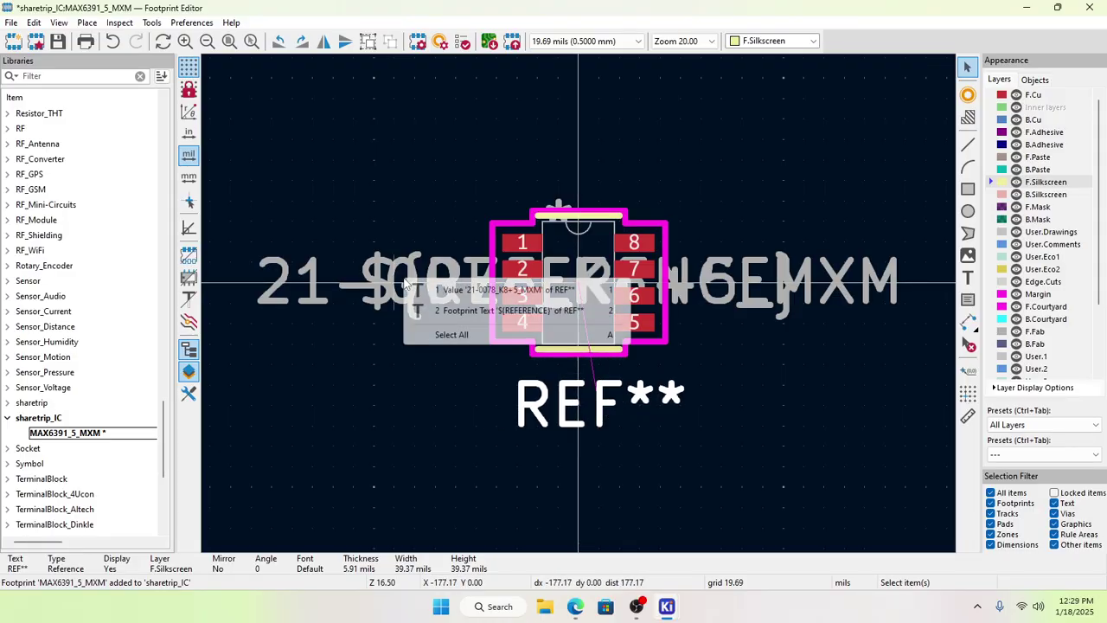
pyautogui.click(765, 277)
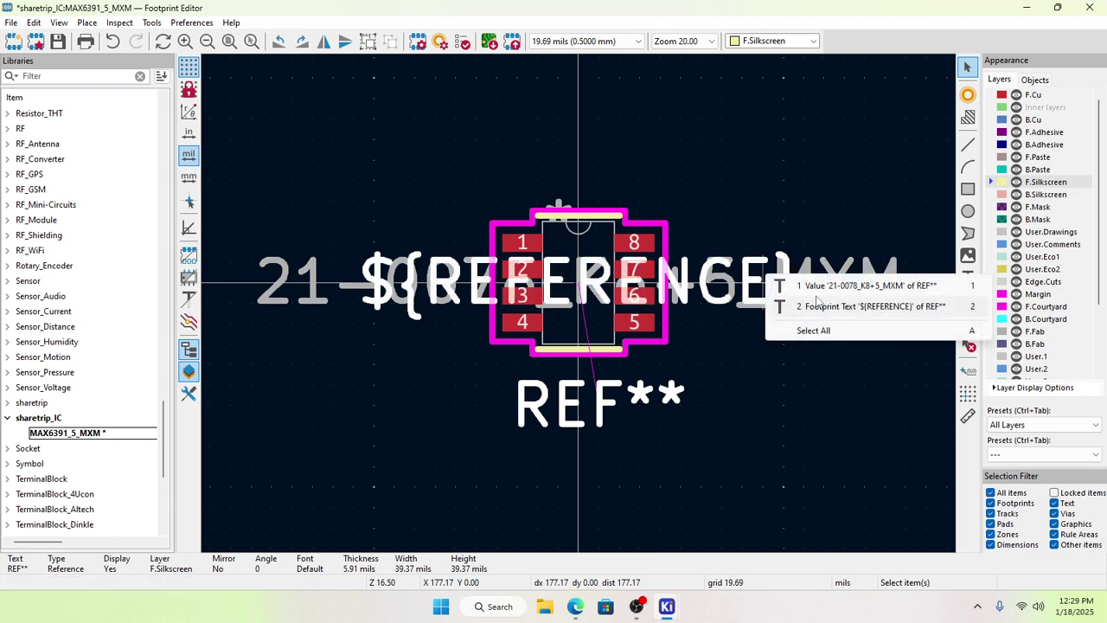
pyautogui.click(778, 229)
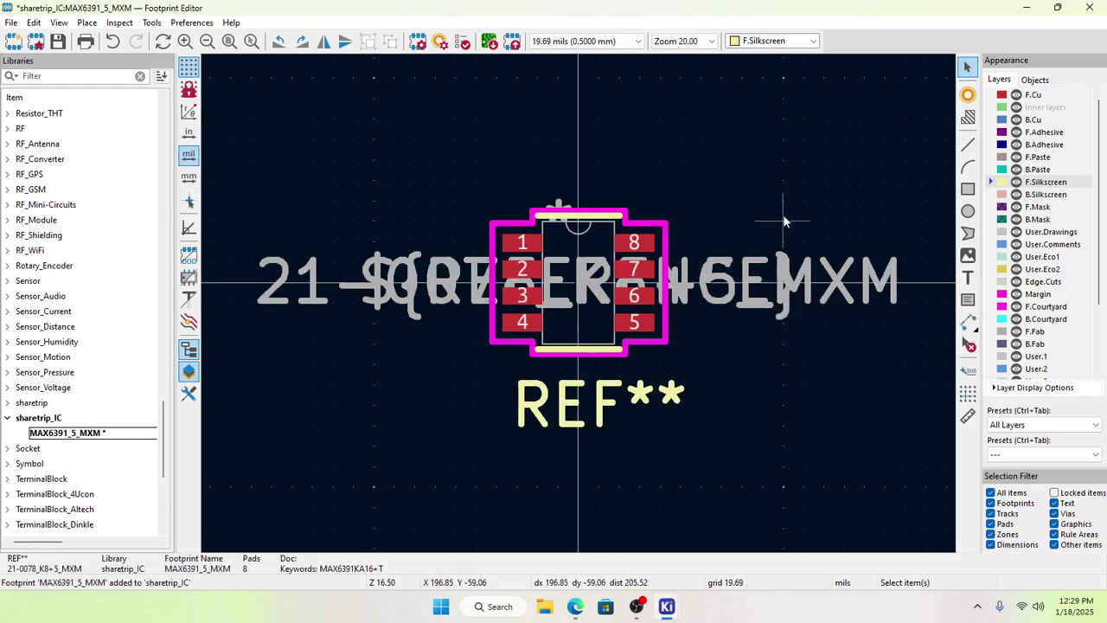
pyautogui.click(774, 278)
pyautogui.click(776, 275)
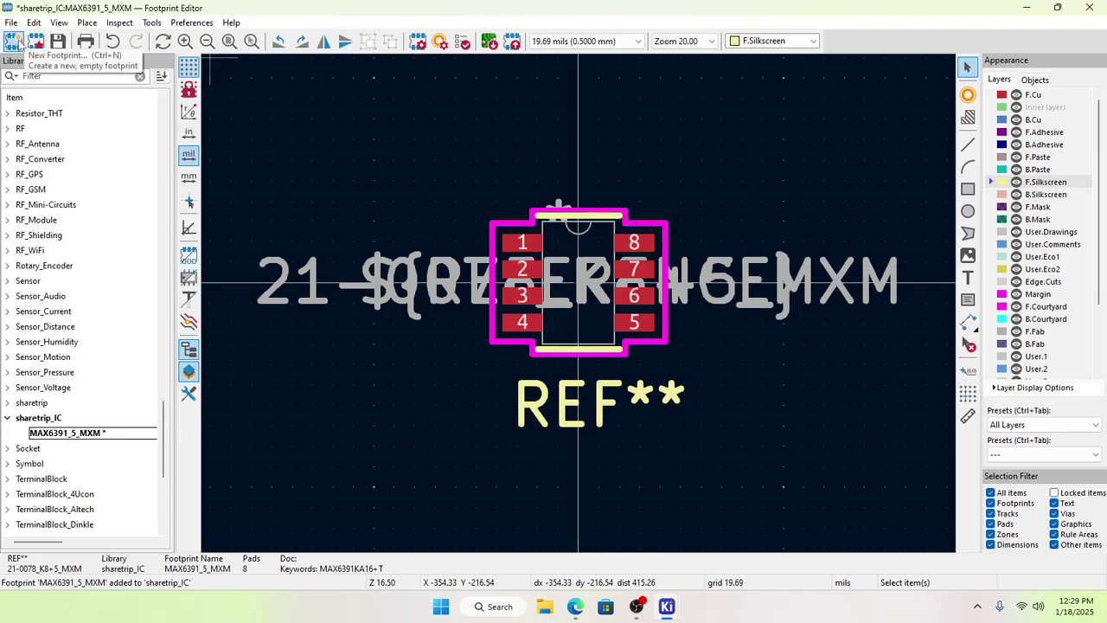
pyautogui.click(194, 22)
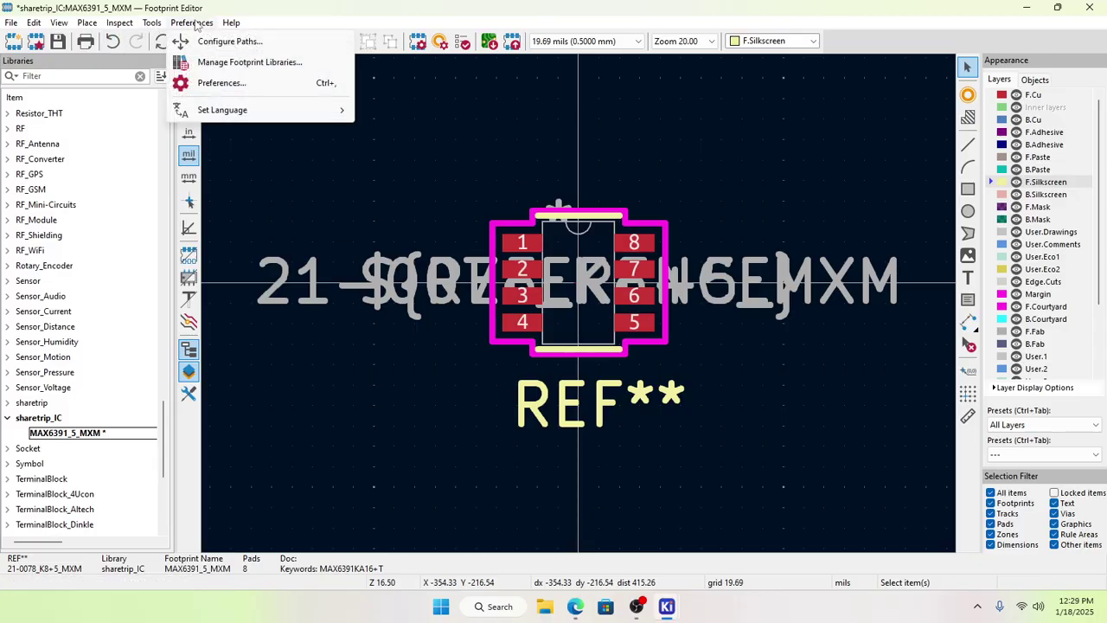
pyautogui.click(218, 83)
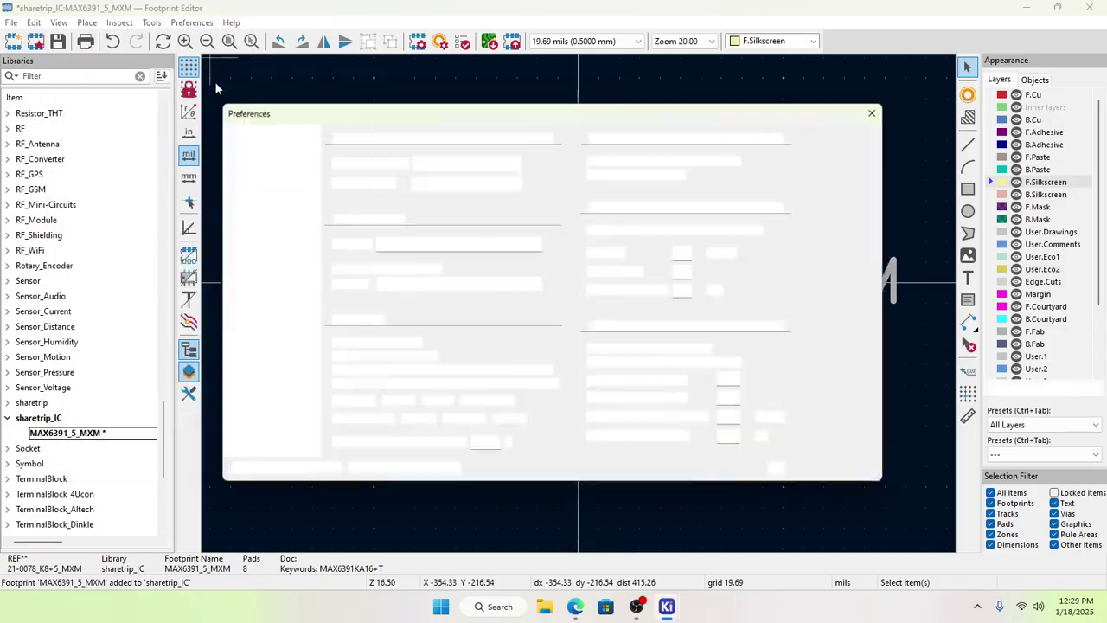
pyautogui.click(876, 112)
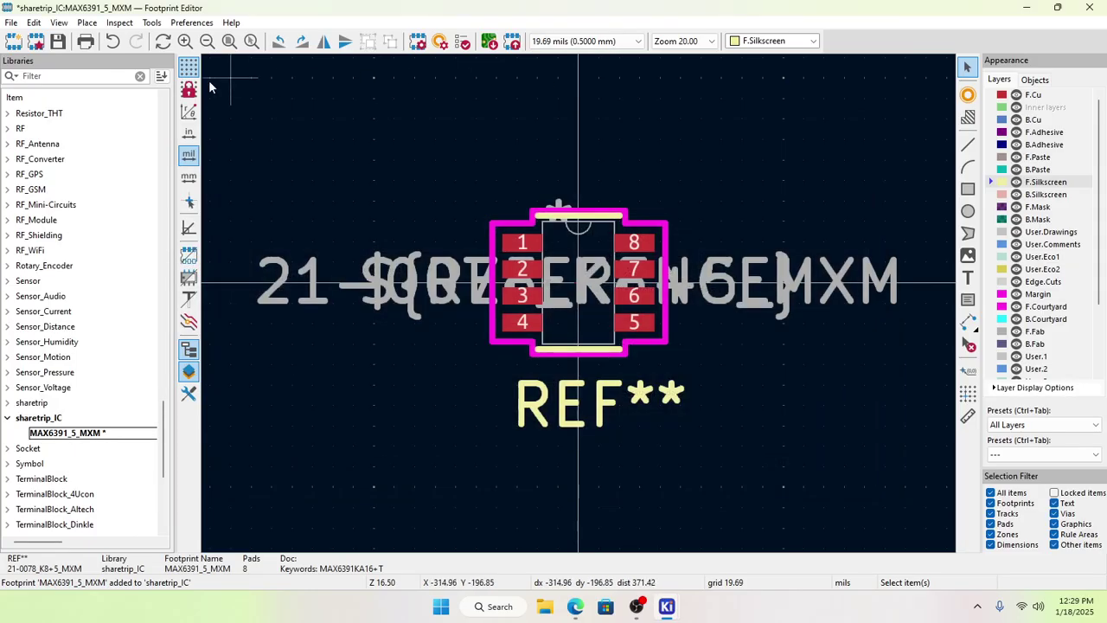
pyautogui.click(59, 22)
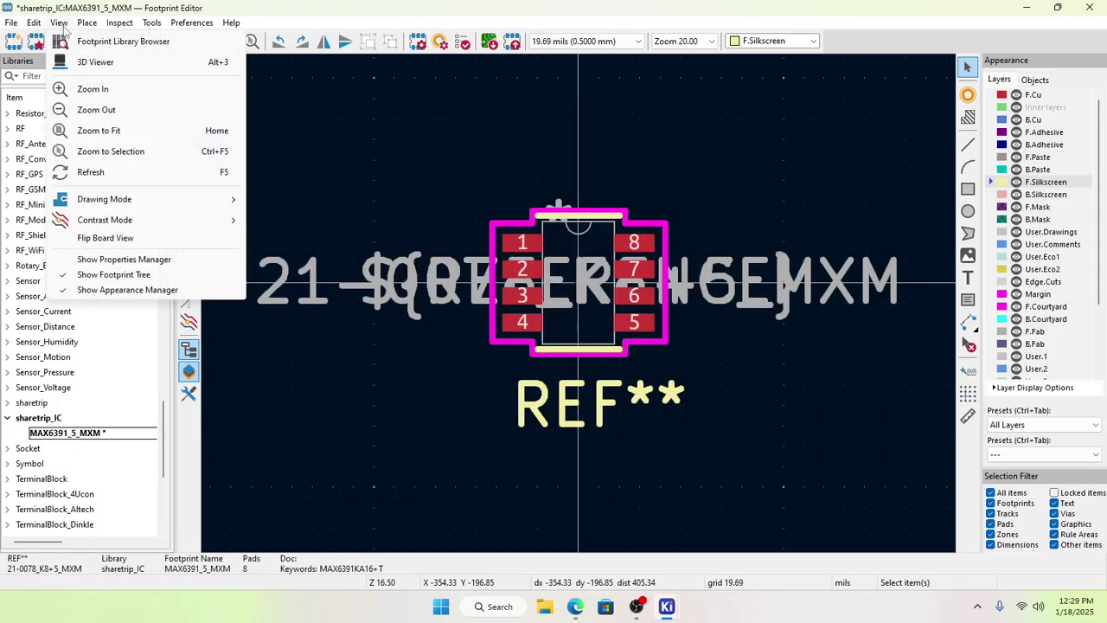
pyautogui.moveTo(38, 27)
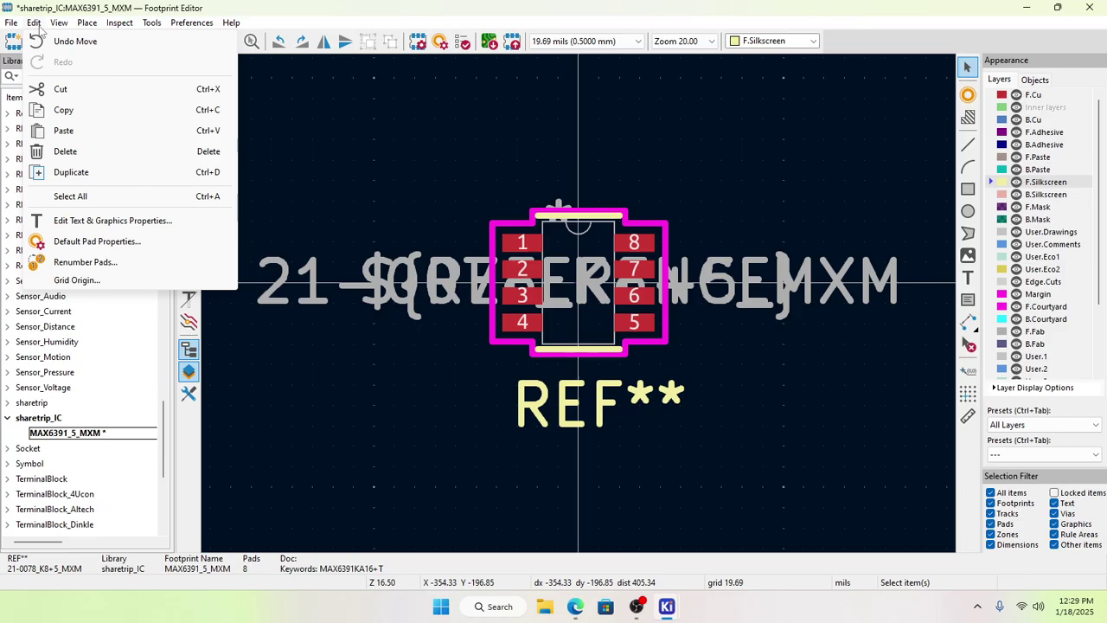
pyautogui.click(108, 224)
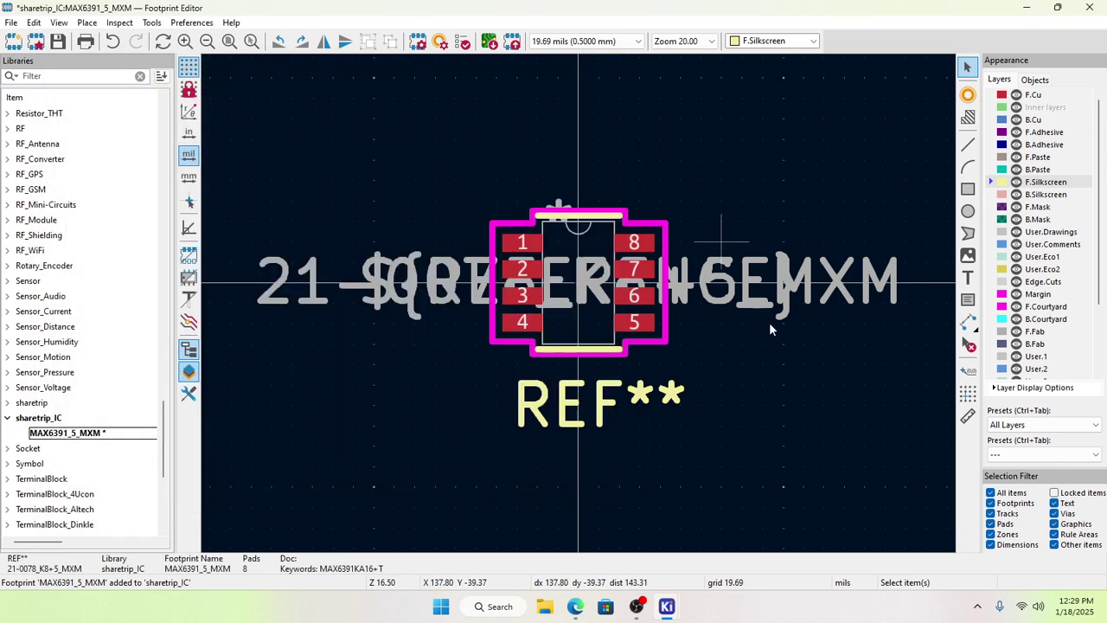
pyautogui.click(616, 70)
# Step: Move the ${REFERENCE} text about 118 mils below the footprint's origin and the value text about 118 mils above it
pyautogui.click(753, 286)
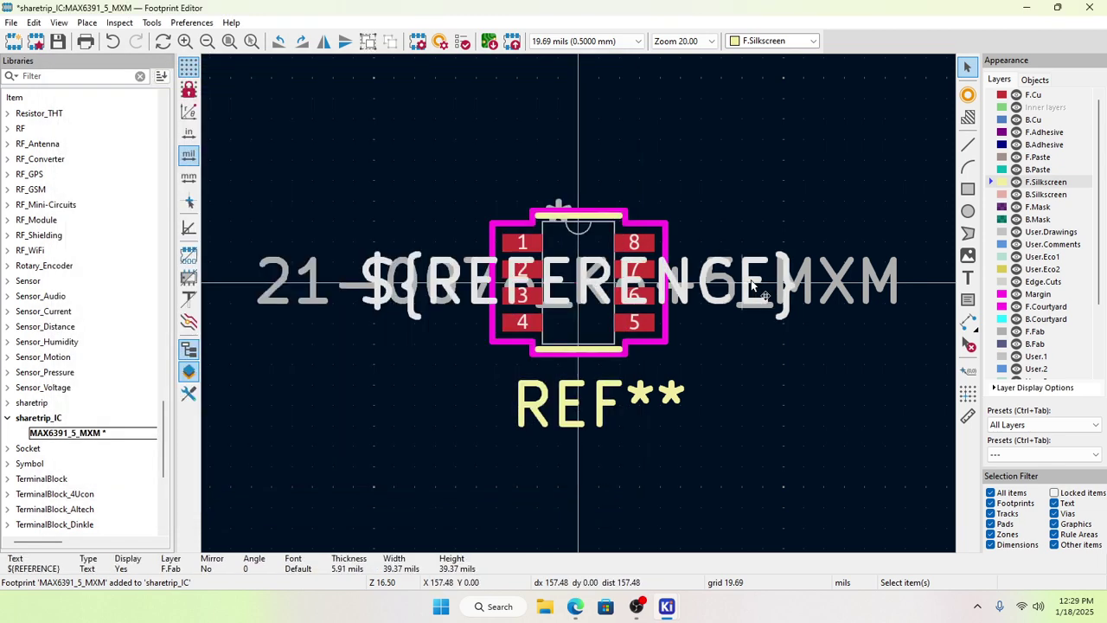
pyautogui.press('m')
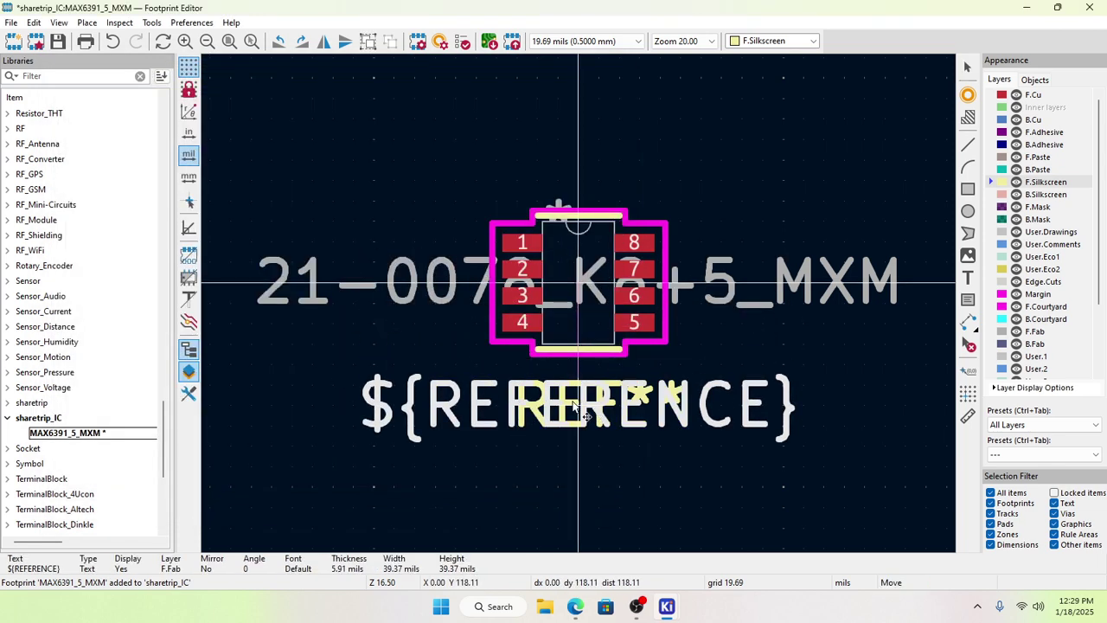
pyautogui.click(584, 413)
pyautogui.click(758, 278)
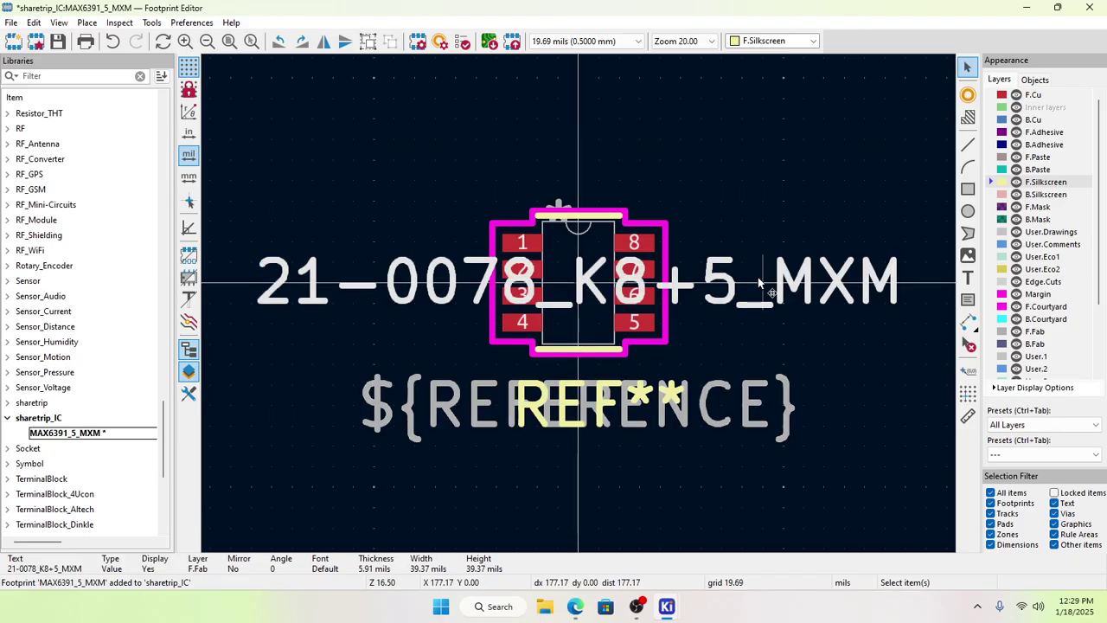
pyautogui.press('m')
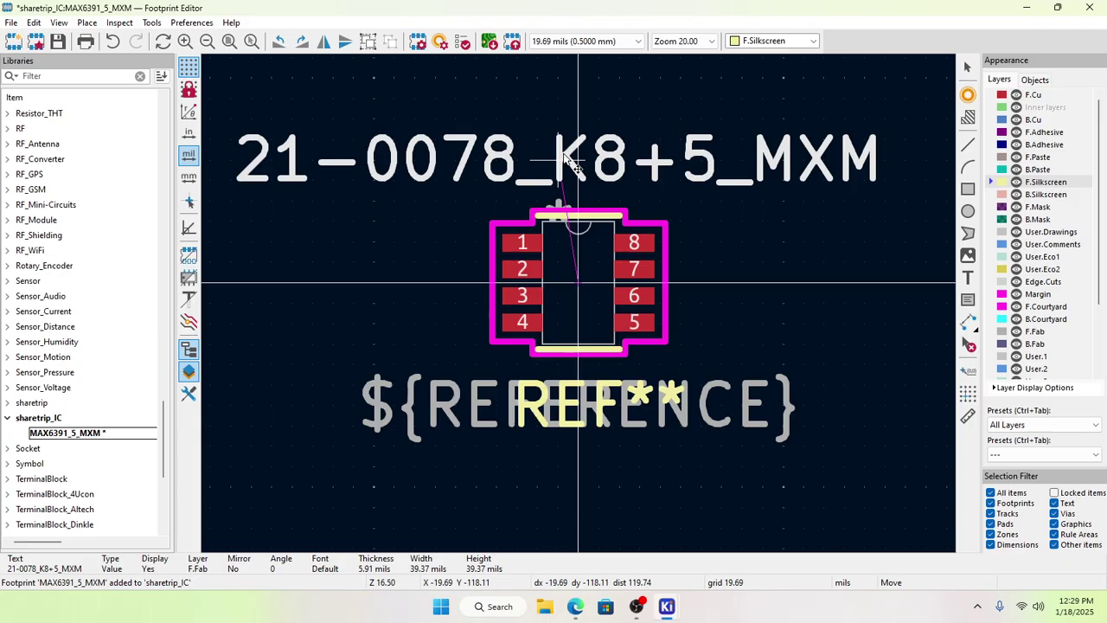
pyautogui.click(580, 164)
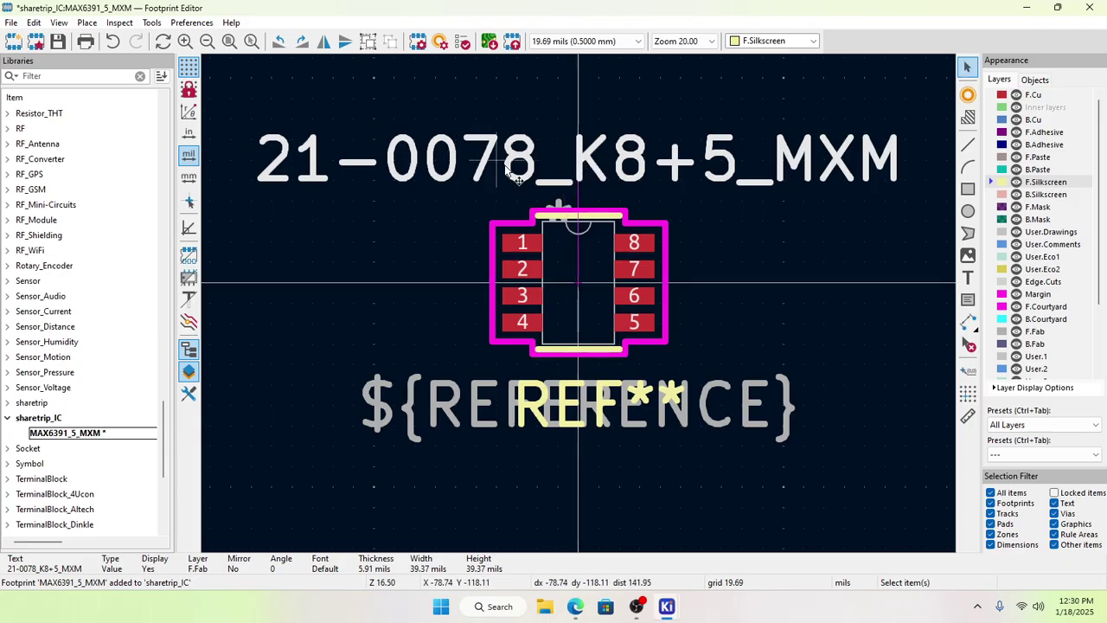
# Step: Change the footprint's value text to MAX6391_K8+5_MXM
pyautogui.doubleClick(517, 178)
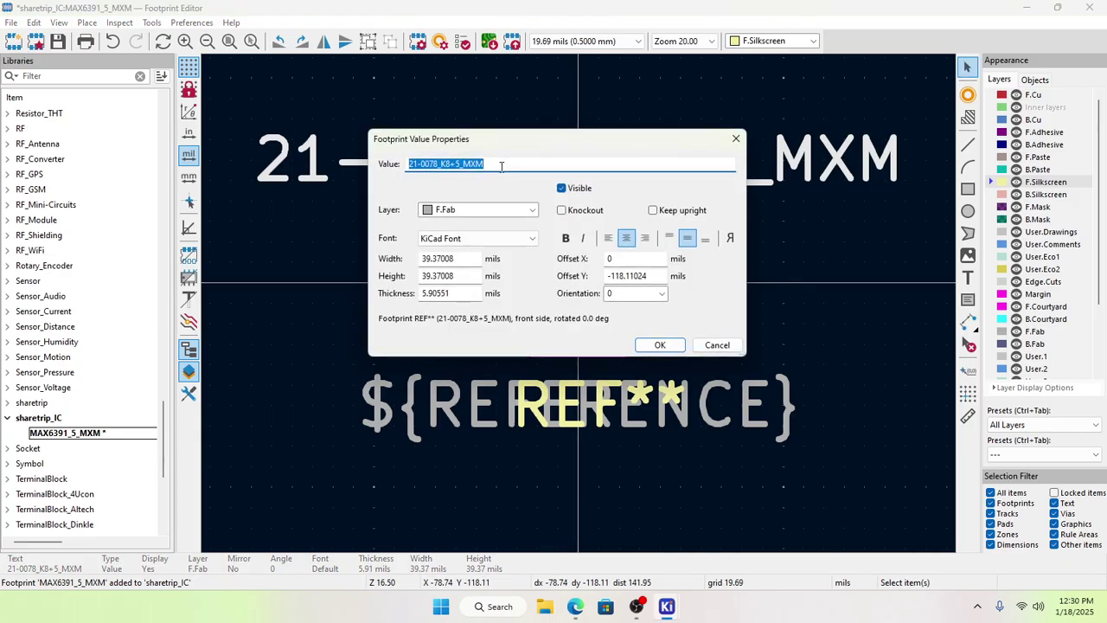
pyautogui.click(438, 164)
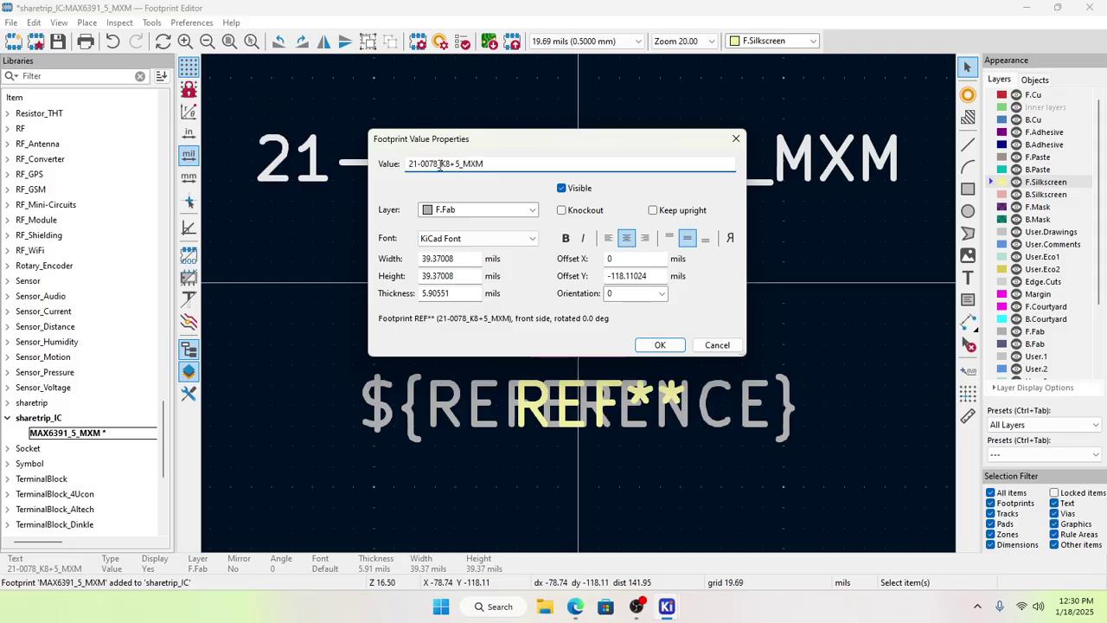
pyautogui.moveTo(438, 164); pyautogui.dragTo(372, 183)
pyautogui.write('MAX6391')
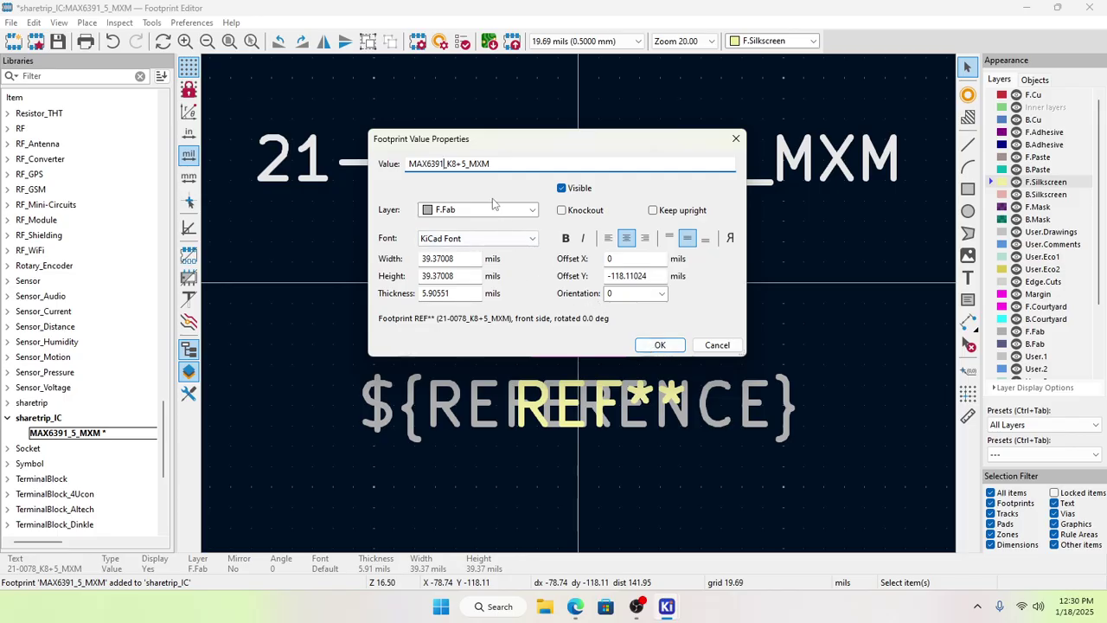
pyautogui.click(657, 345)
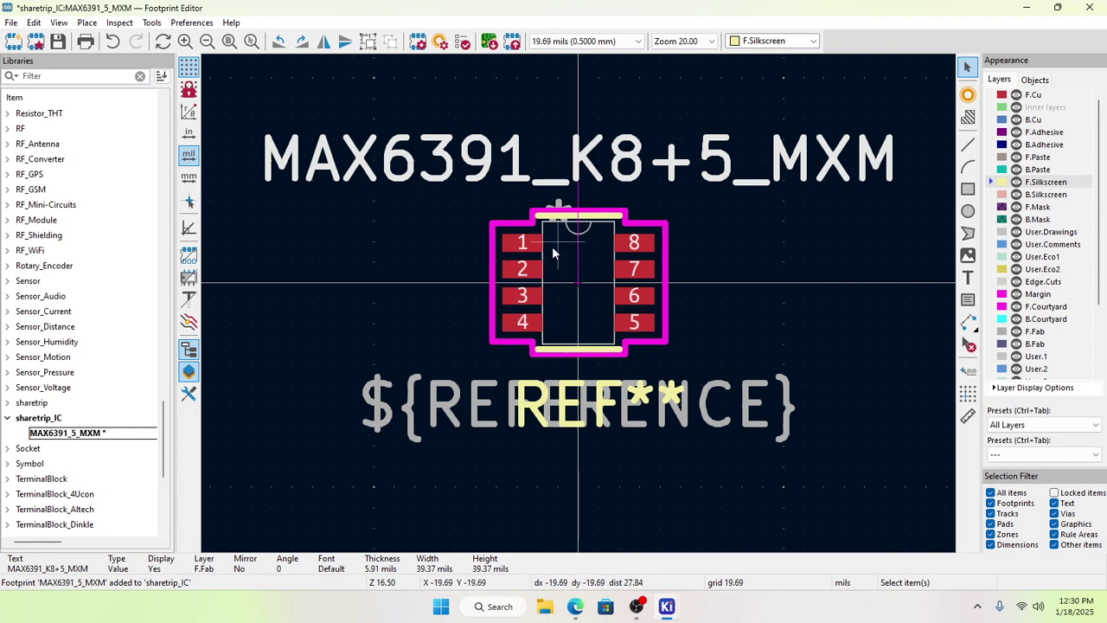
# Step: Move both fabrication-layer asterisk texts away from the footprint's upper edge and delete them
pyautogui.click(557, 212)
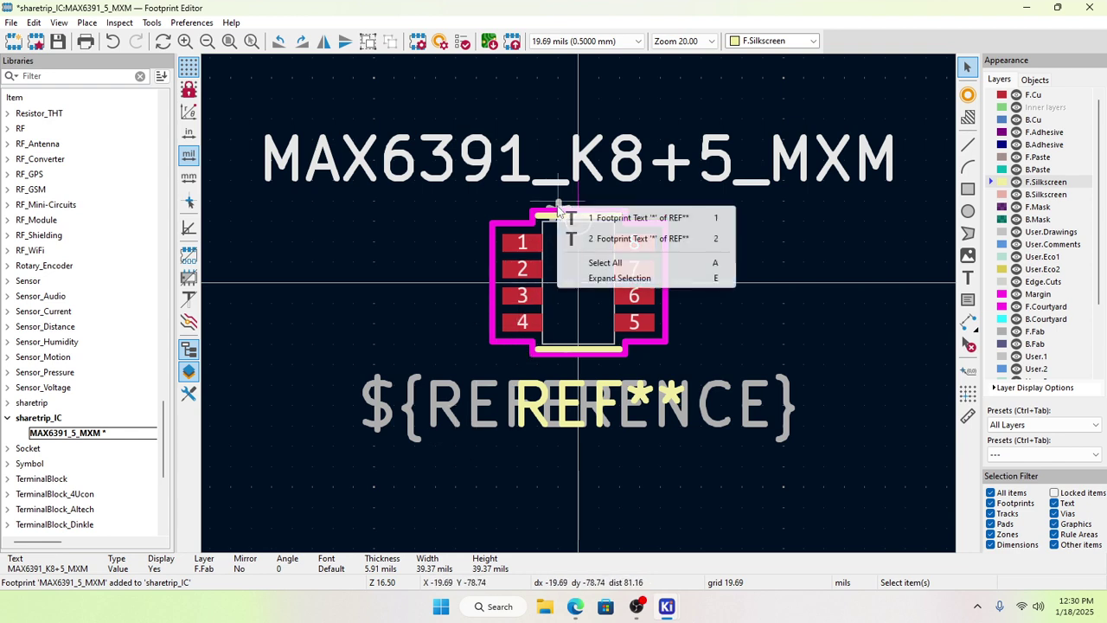
pyautogui.click(628, 219)
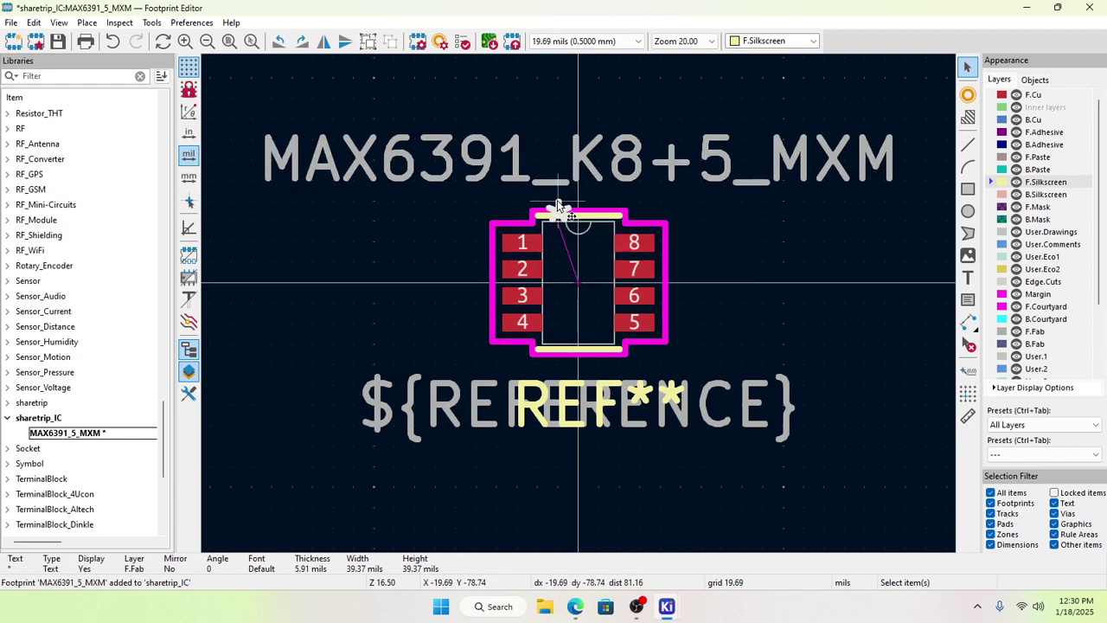
pyautogui.moveTo(558, 205); pyautogui.dragTo(404, 341)
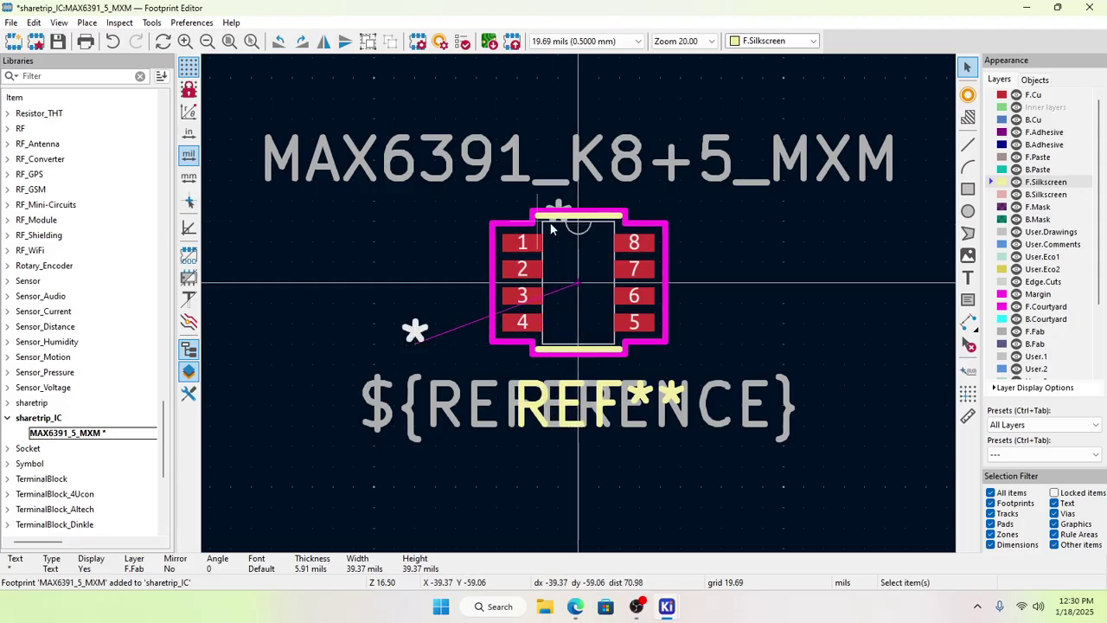
pyautogui.click(558, 211)
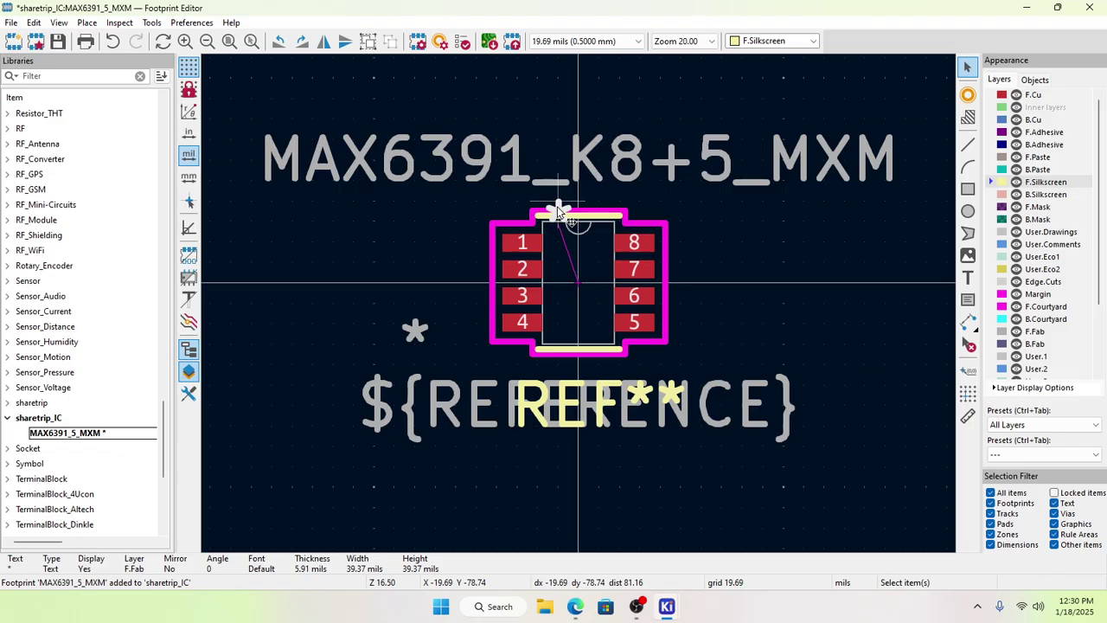
pyautogui.moveTo(558, 211); pyautogui.dragTo(430, 350)
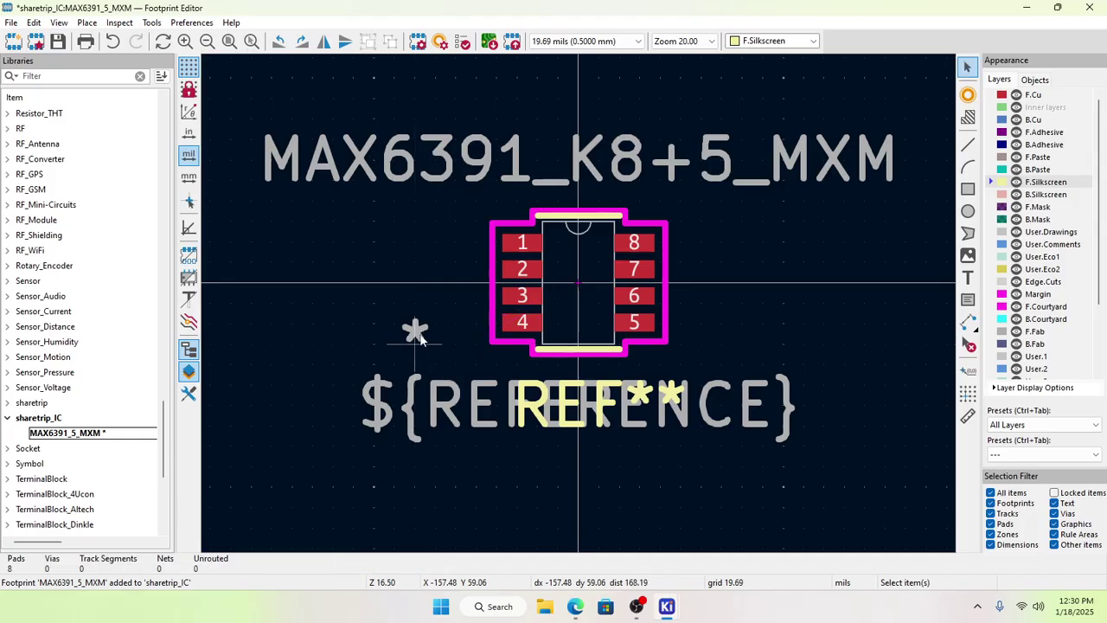
pyautogui.press('Delete')
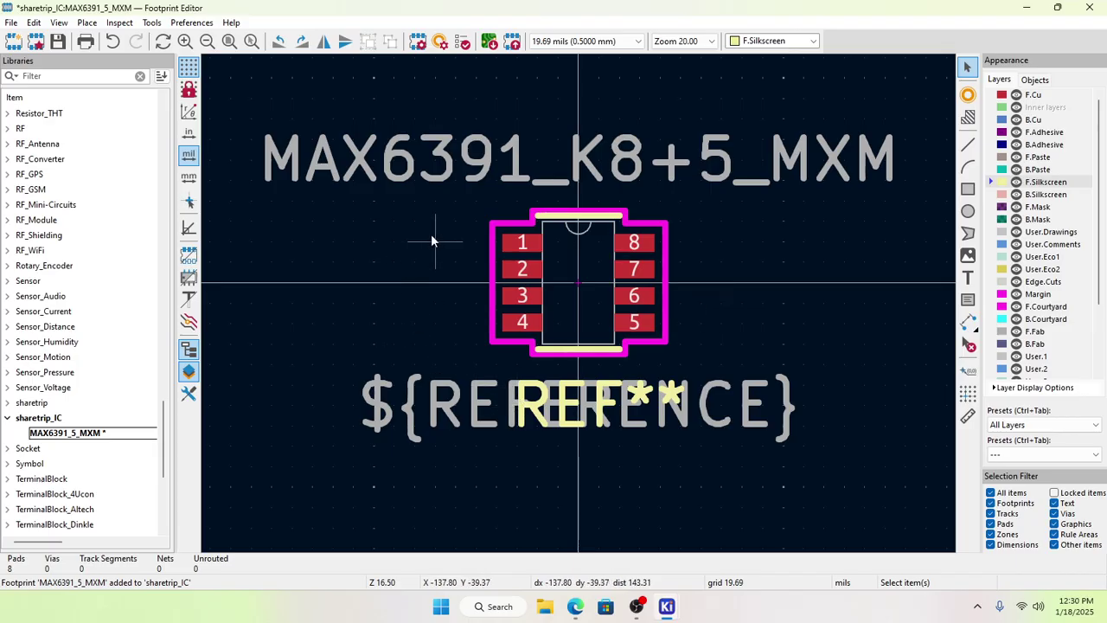
# Step: Save the modified MAX6391_5_MXM footprint and close the Footprint Editor to return to the PCB
pyautogui.scroll(-1, 431, 236)
pyautogui.scroll(2, 578, 304)
pyautogui.scroll(-2, 579, 304)
pyautogui.scroll(1, 672, 329)
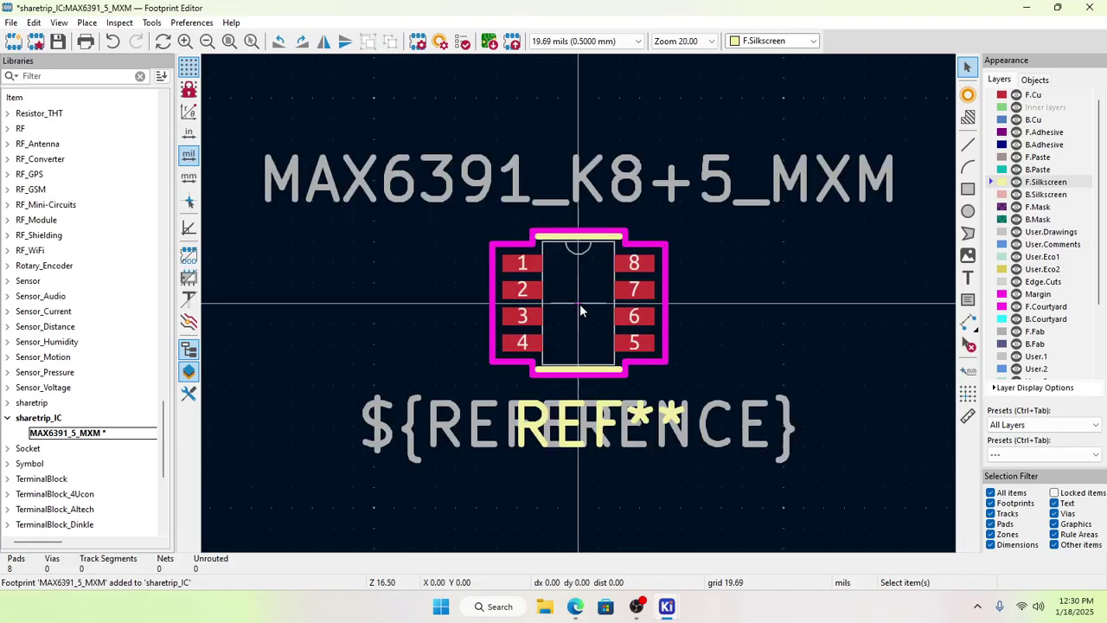
pyautogui.scroll(-1, 579, 304)
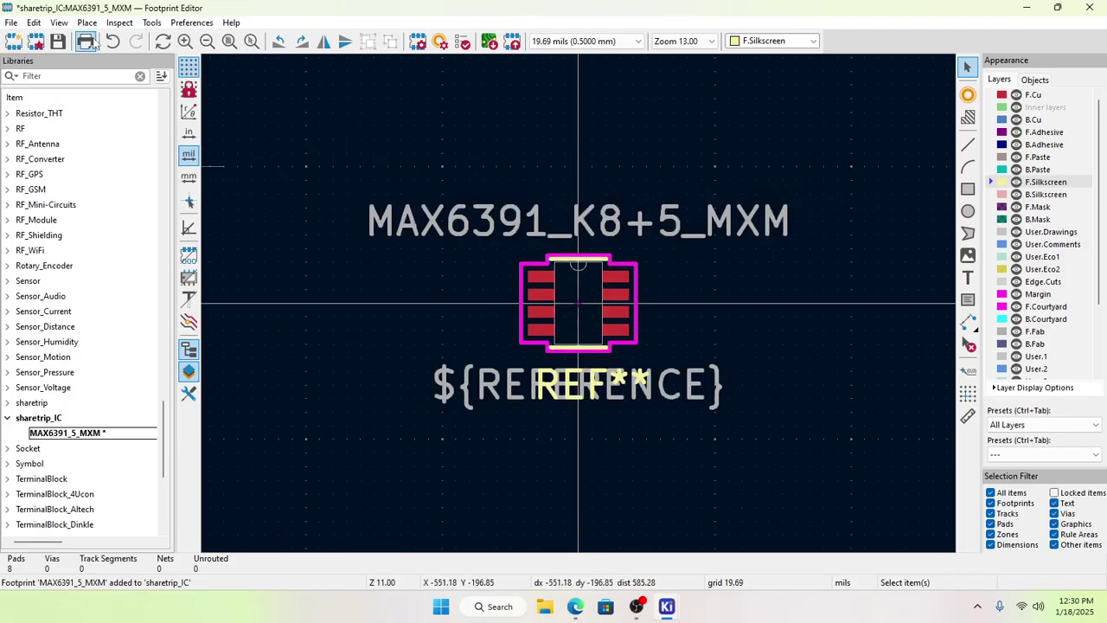
pyautogui.click(57, 40)
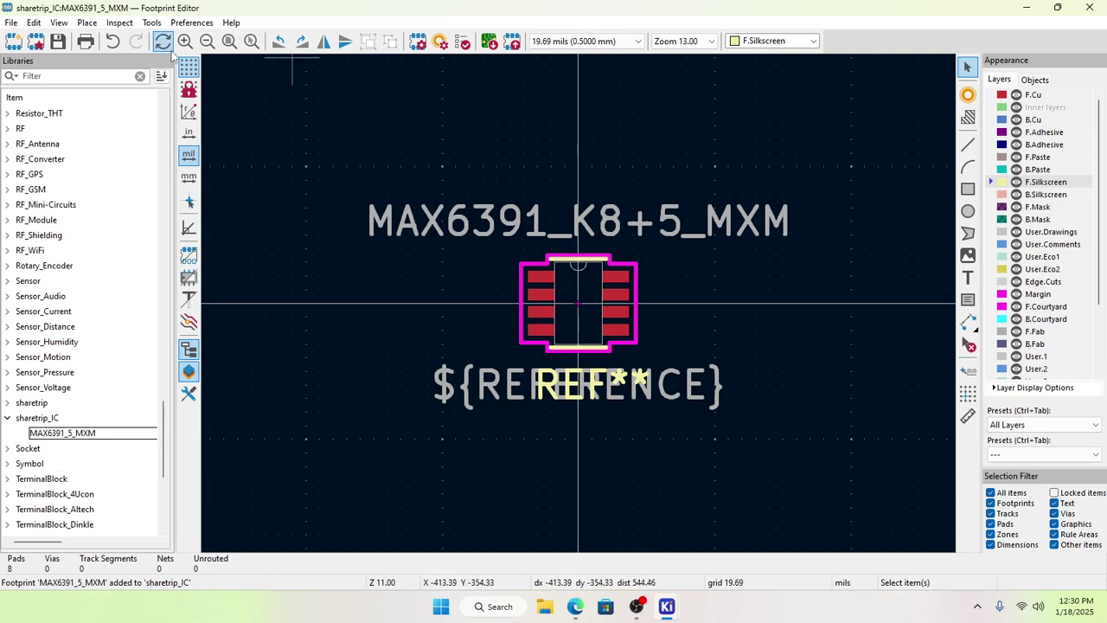
pyautogui.click(1087, 10)
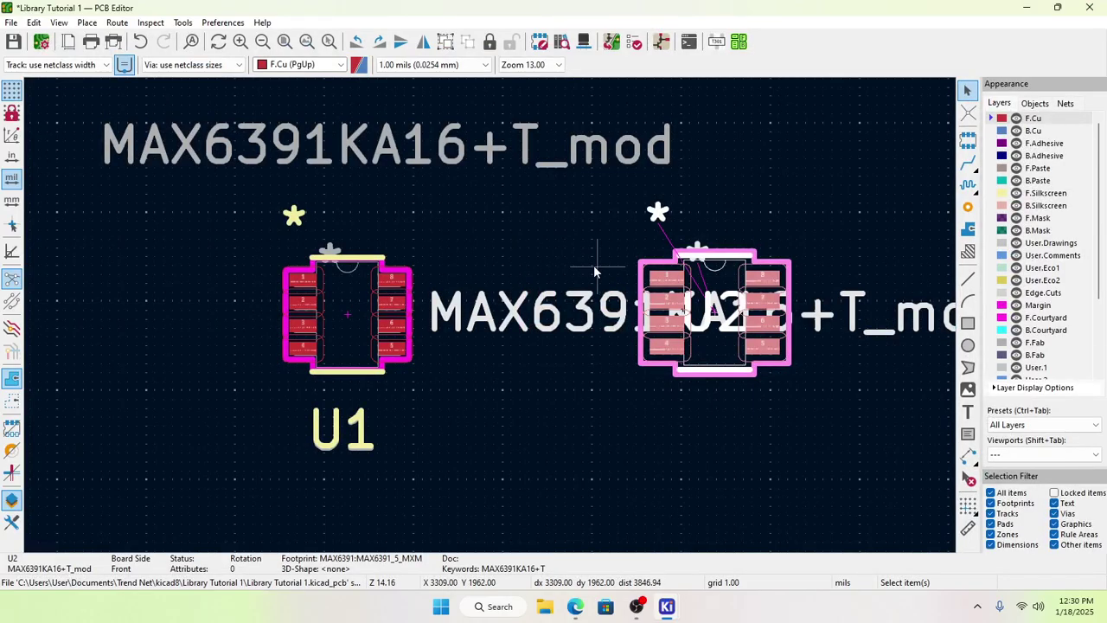
# Step: Switch to the schematic and open the library symbol of U1 for editing in the Symbol Editor
pyautogui.click(661, 42)
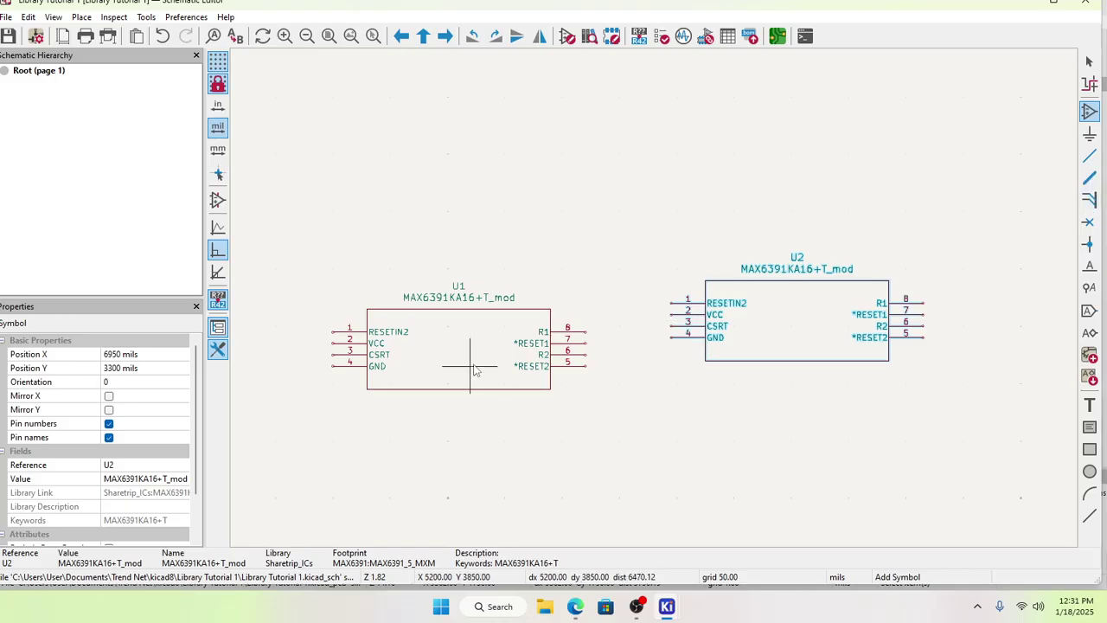
pyautogui.press('Escape')
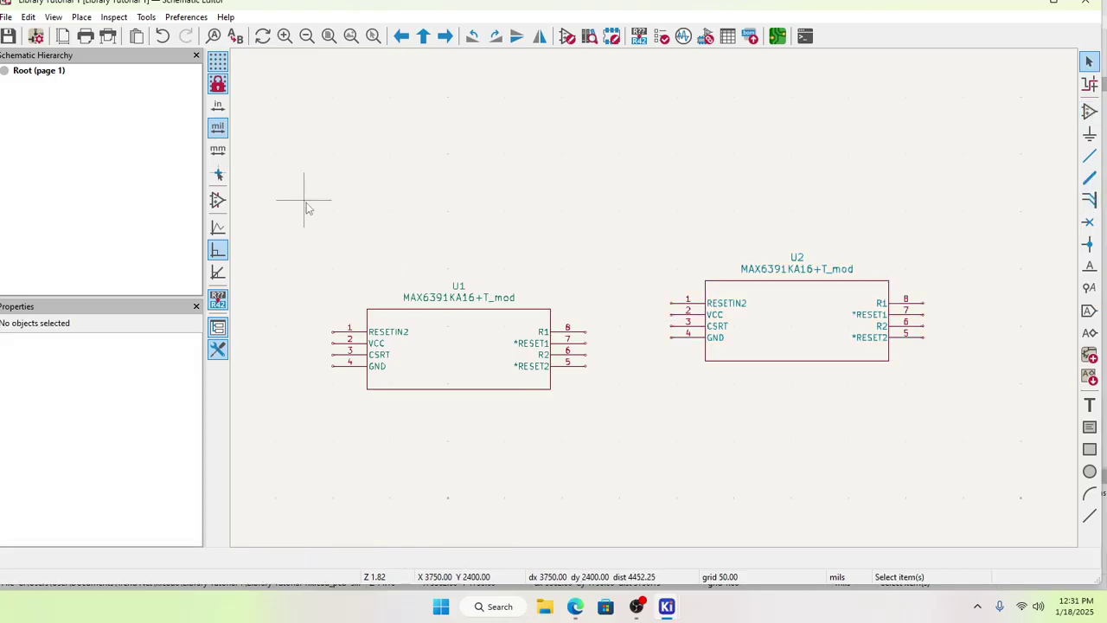
pyautogui.click(441, 354)
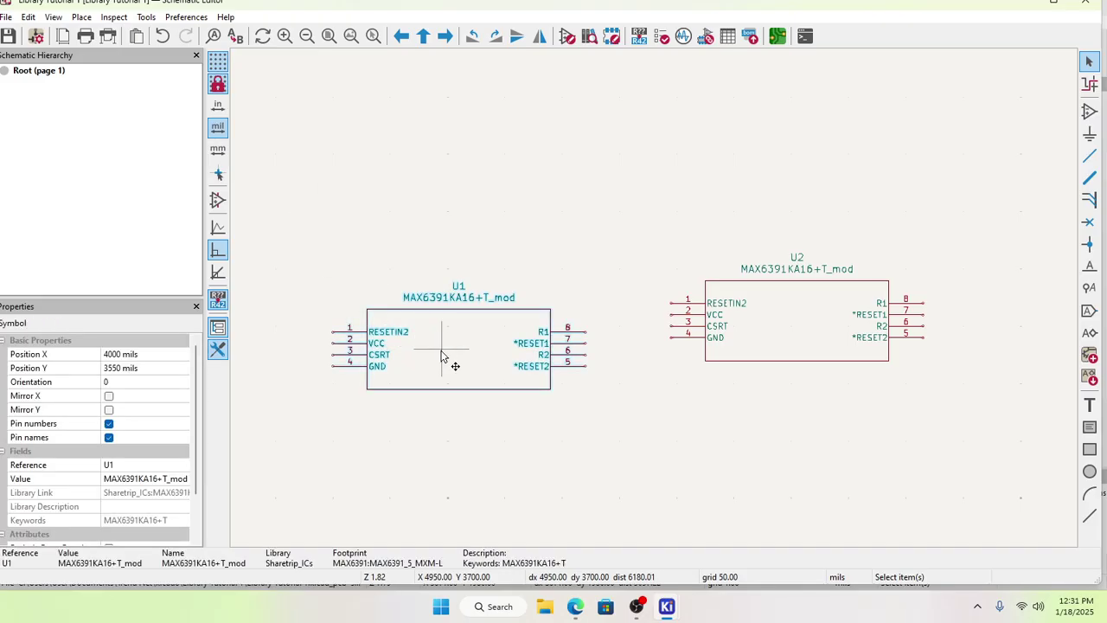
pyautogui.rightClick(442, 357)
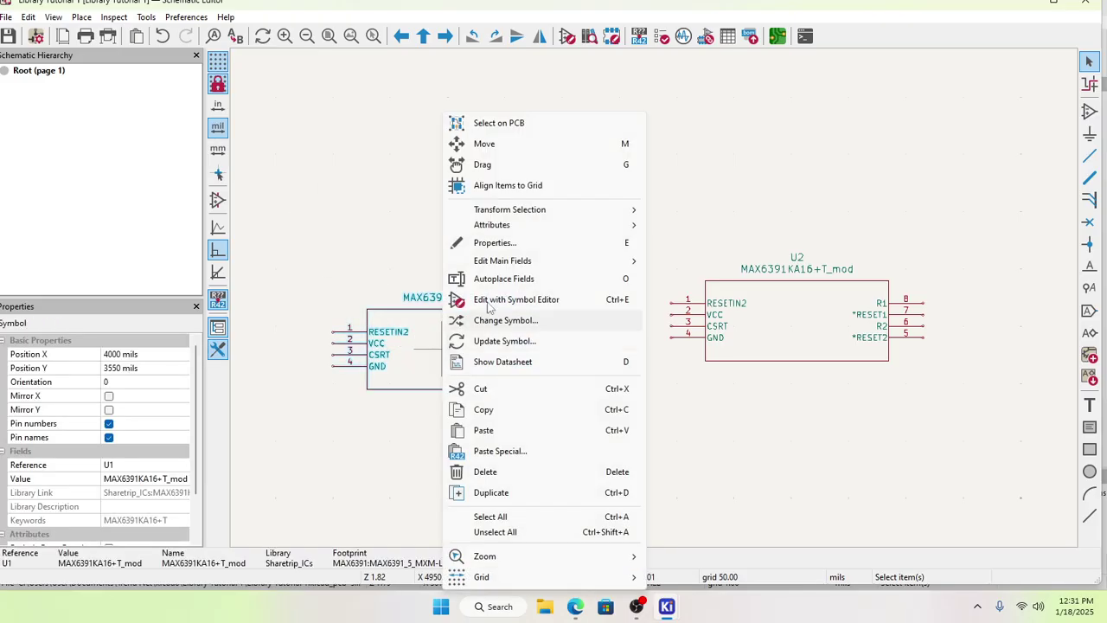
pyautogui.click(517, 241)
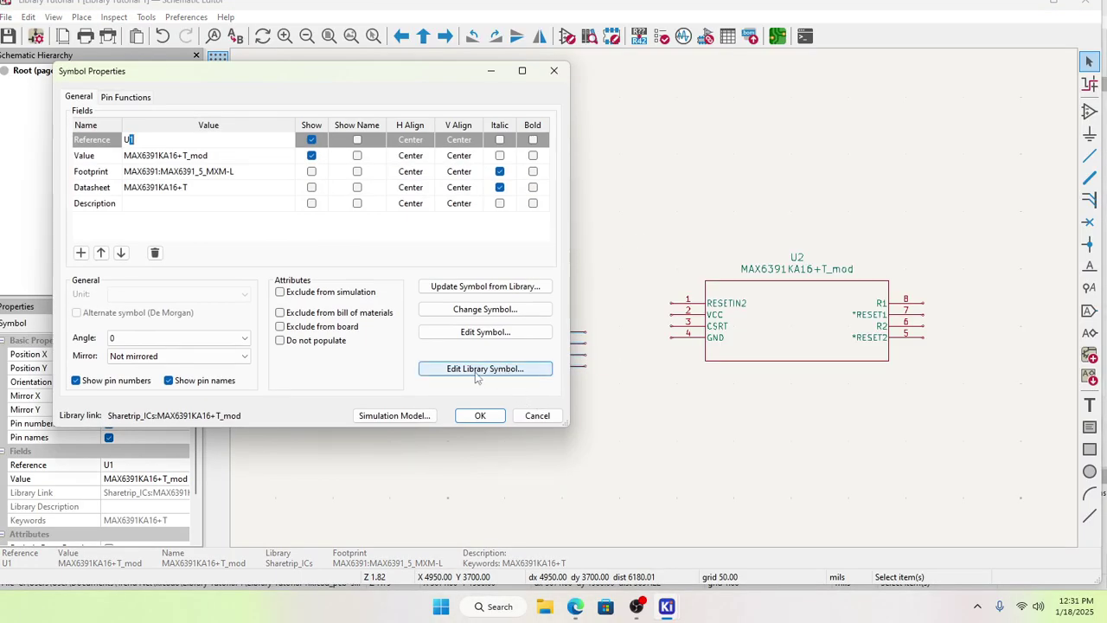
pyautogui.click(484, 368)
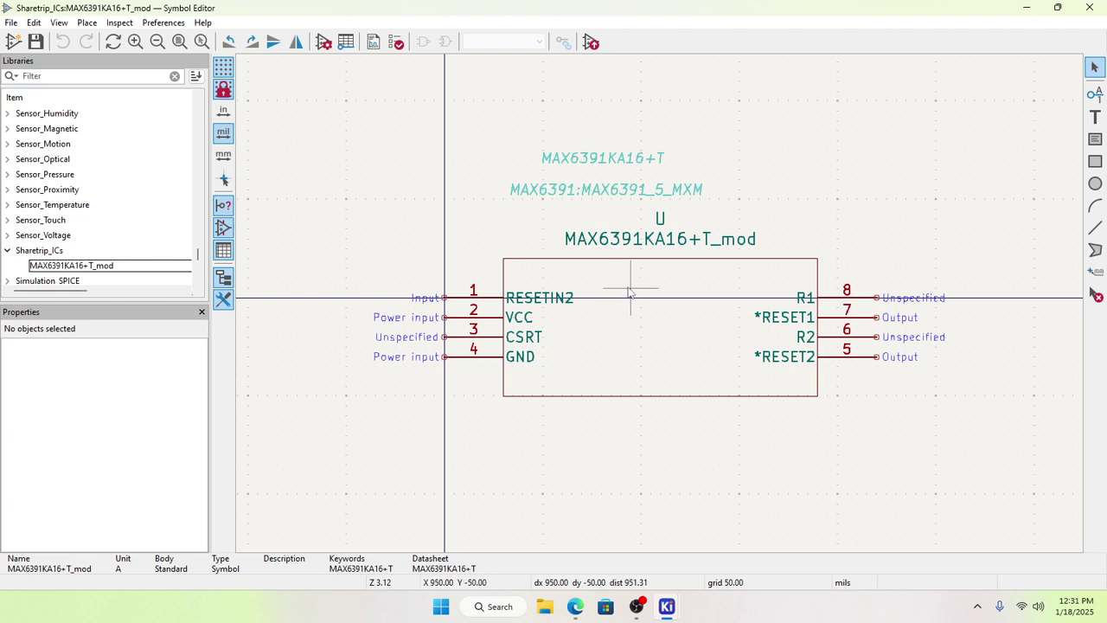
# Step: Assign the MAX6391_5_MXM footprint from the sharetrip_IC library to the MAX6391KA16+T_mod symbol and save the symbol
pyautogui.click(322, 43)
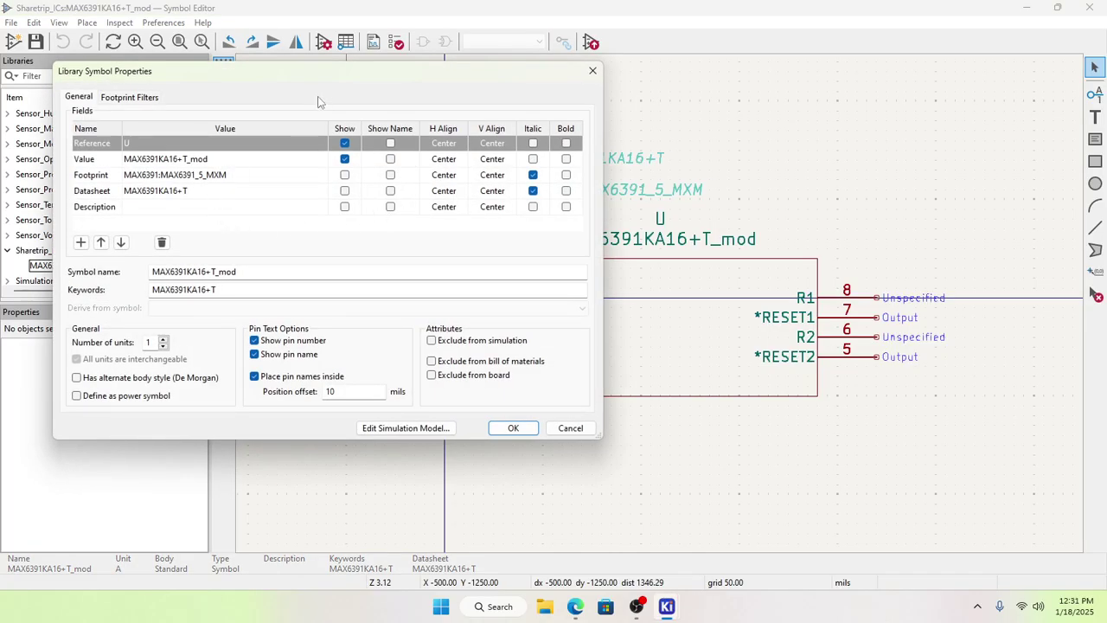
pyautogui.moveTo(341, 79); pyautogui.dragTo(781, 103)
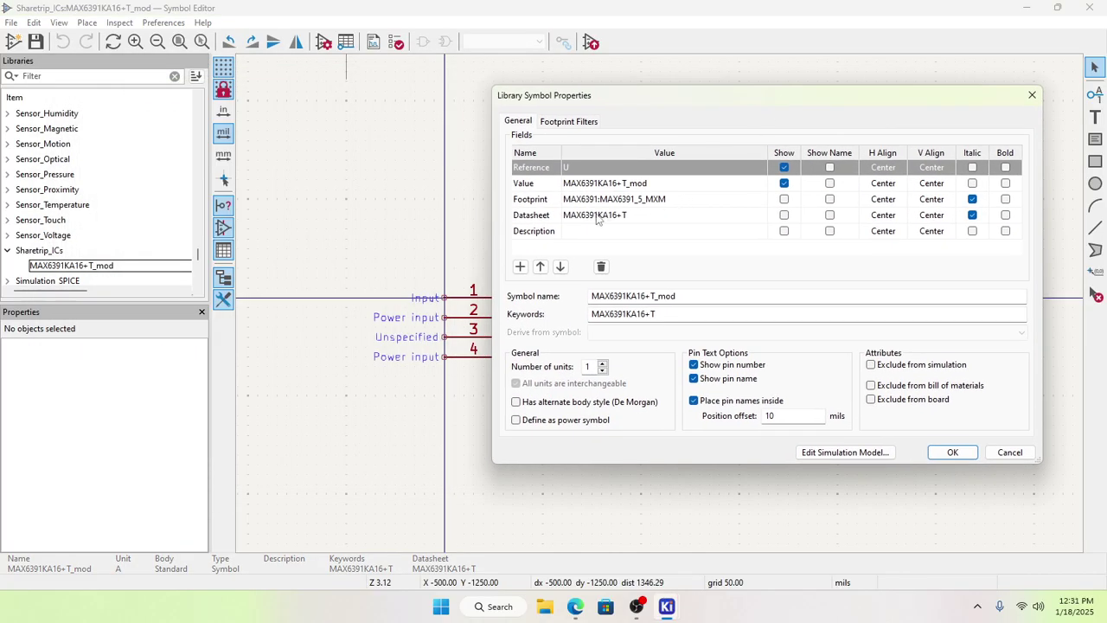
pyautogui.click(659, 201)
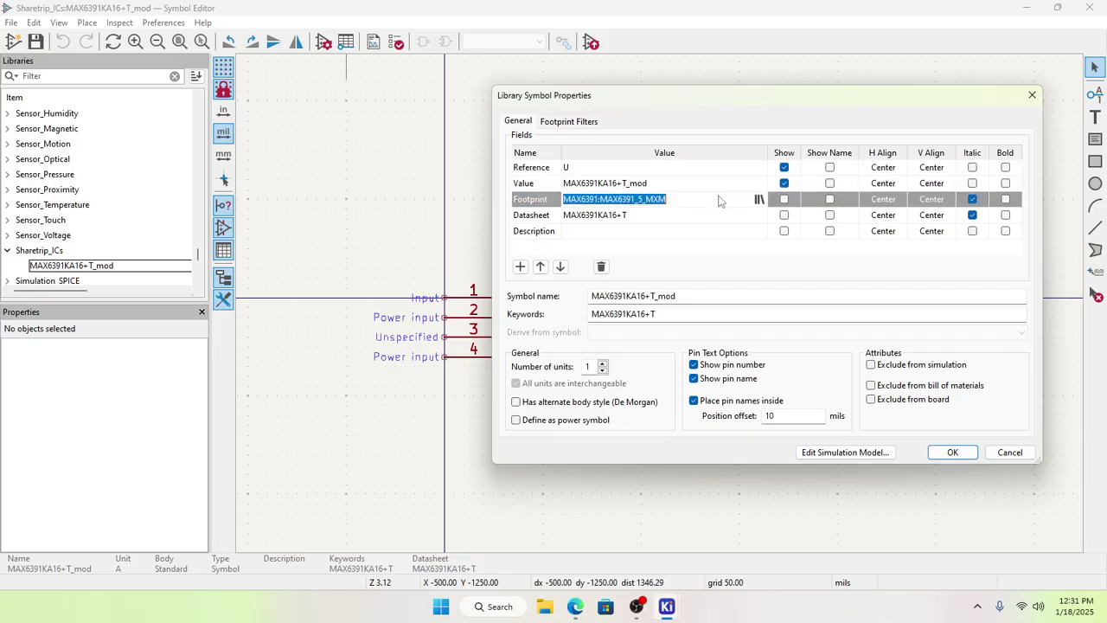
pyautogui.click(758, 200)
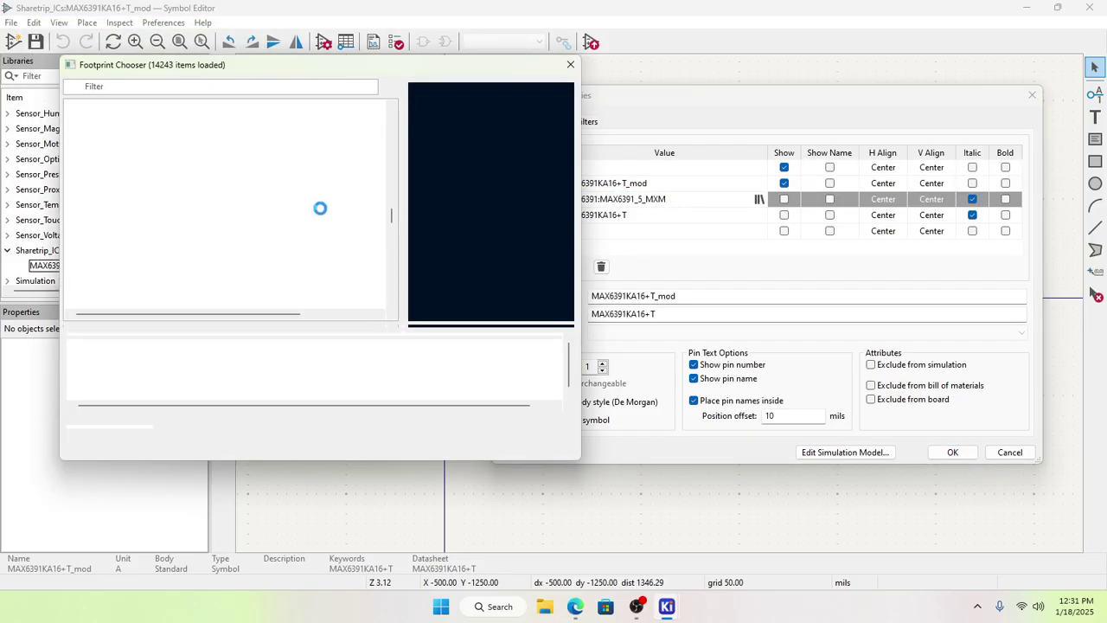
pyautogui.scroll(-10, 183, 249)
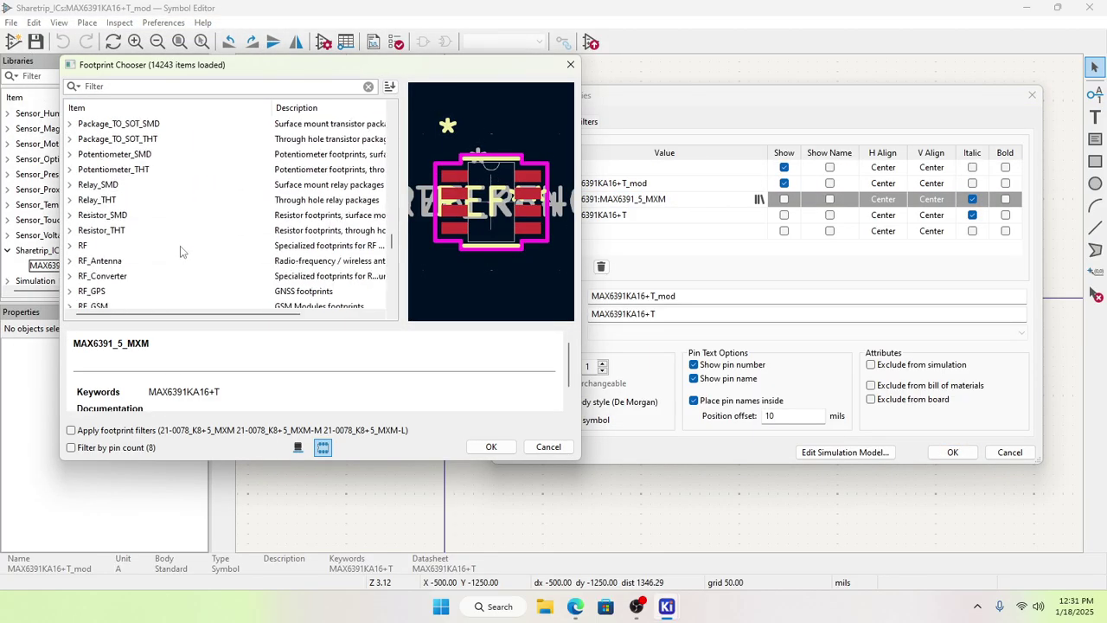
pyautogui.scroll(-5, 181, 251)
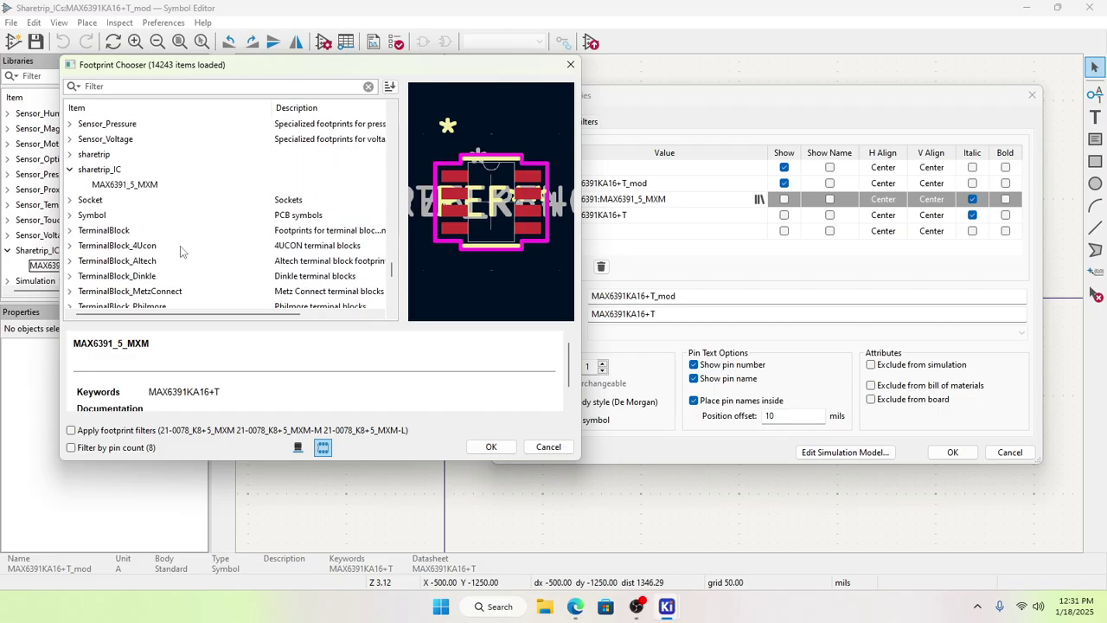
pyautogui.click(108, 170)
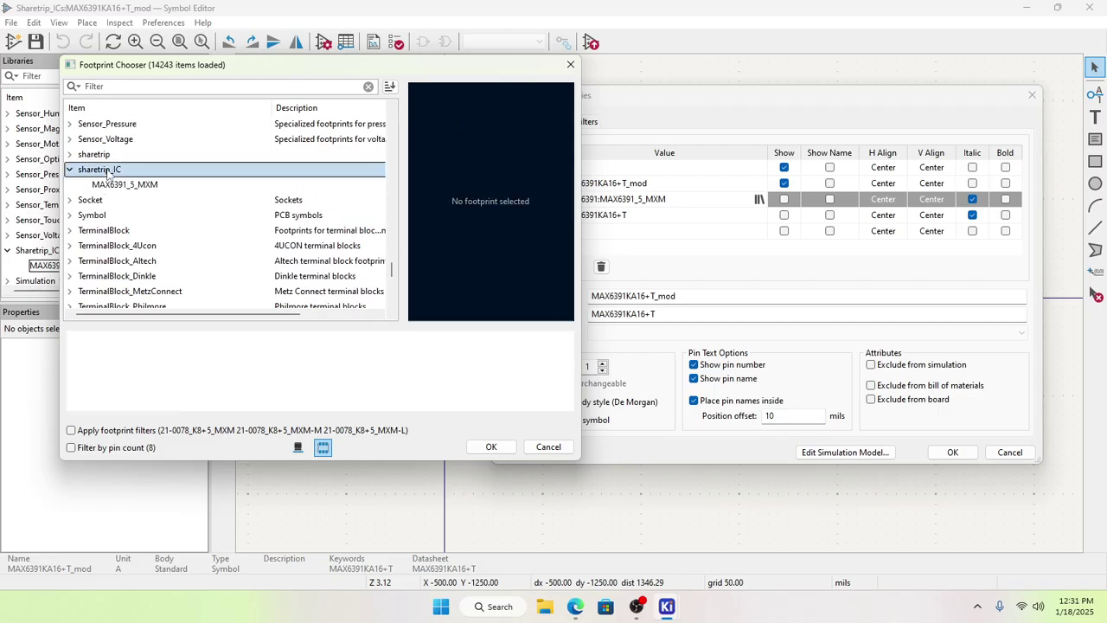
pyautogui.click(121, 185)
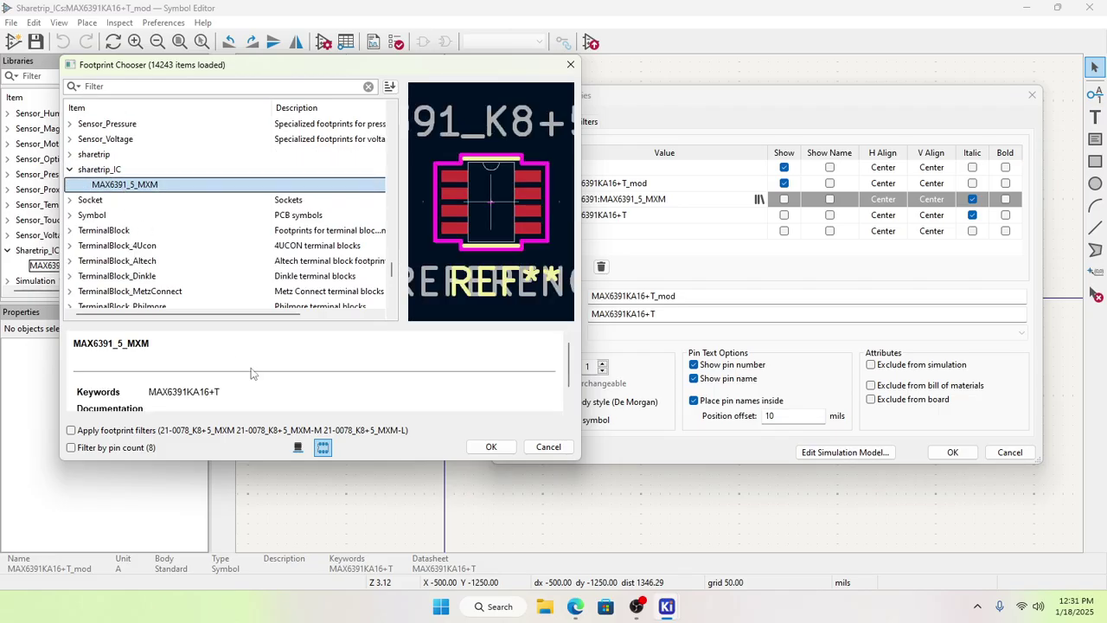
pyautogui.click(490, 447)
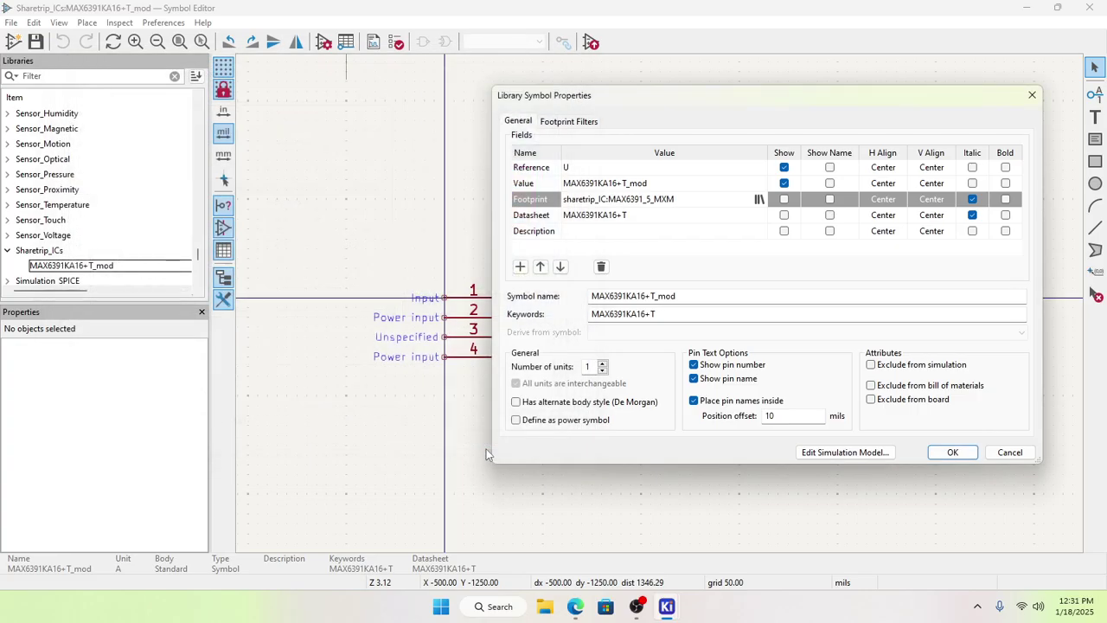
pyautogui.click(952, 454)
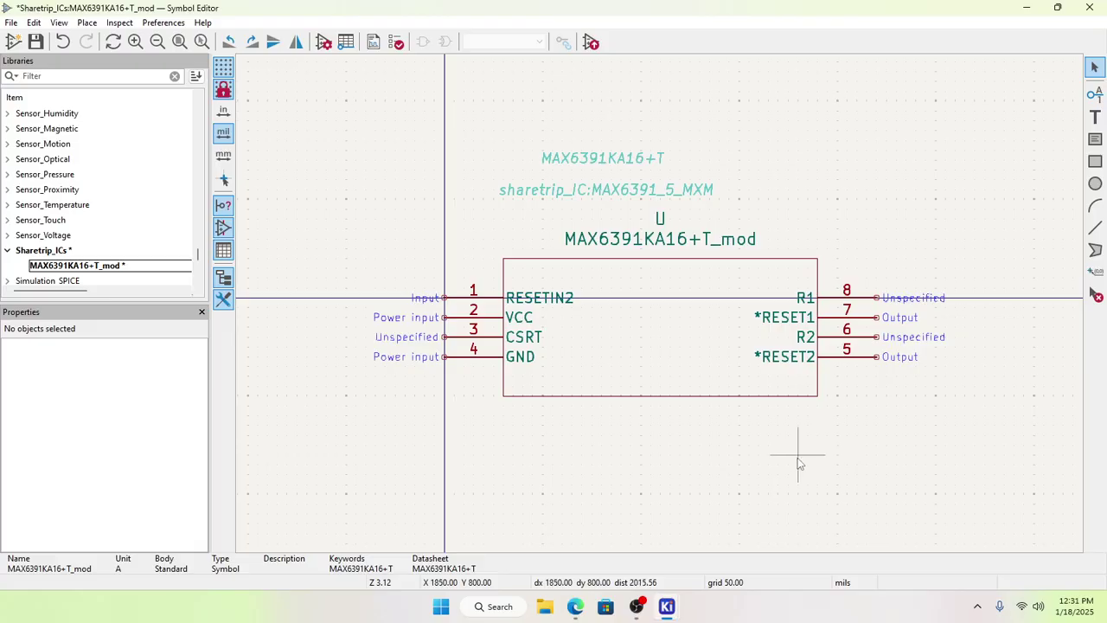
pyautogui.scroll(-2, 663, 311)
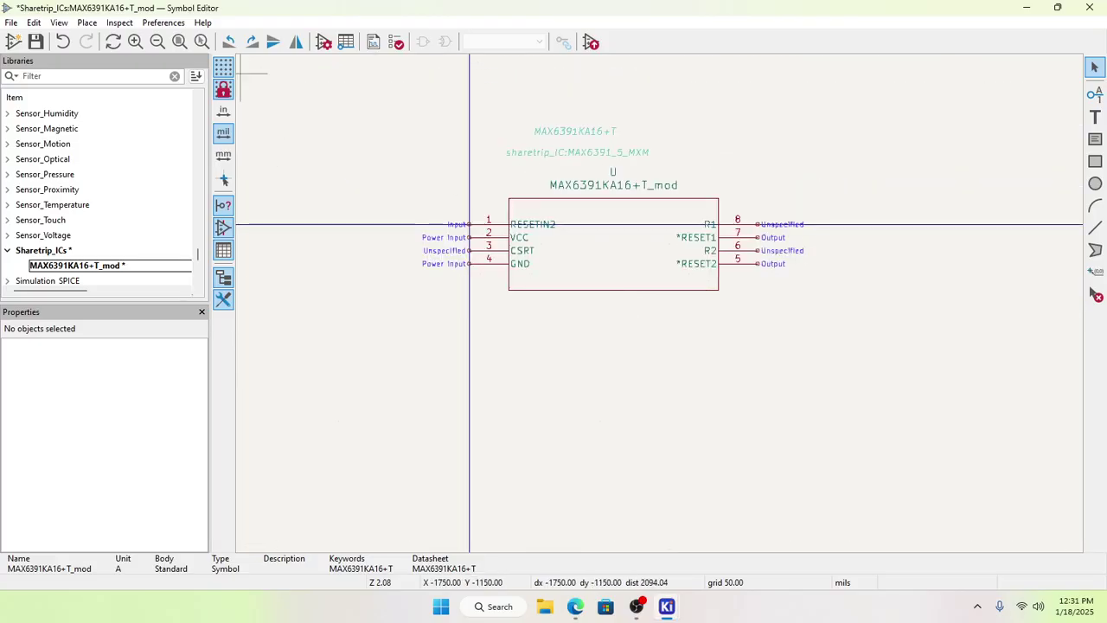
pyautogui.click(36, 41)
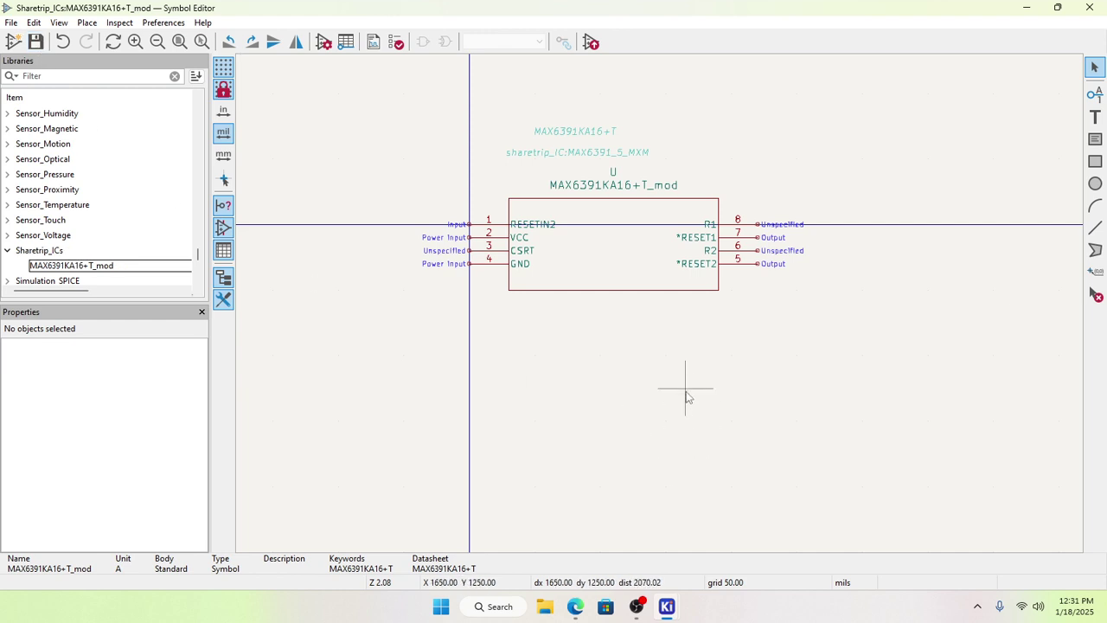
# Step: Move the entire symbol about 1050 mils left and 200 mils up so that its body straddles the origin
pyautogui.moveTo(373, 89); pyautogui.dragTo(908, 364)
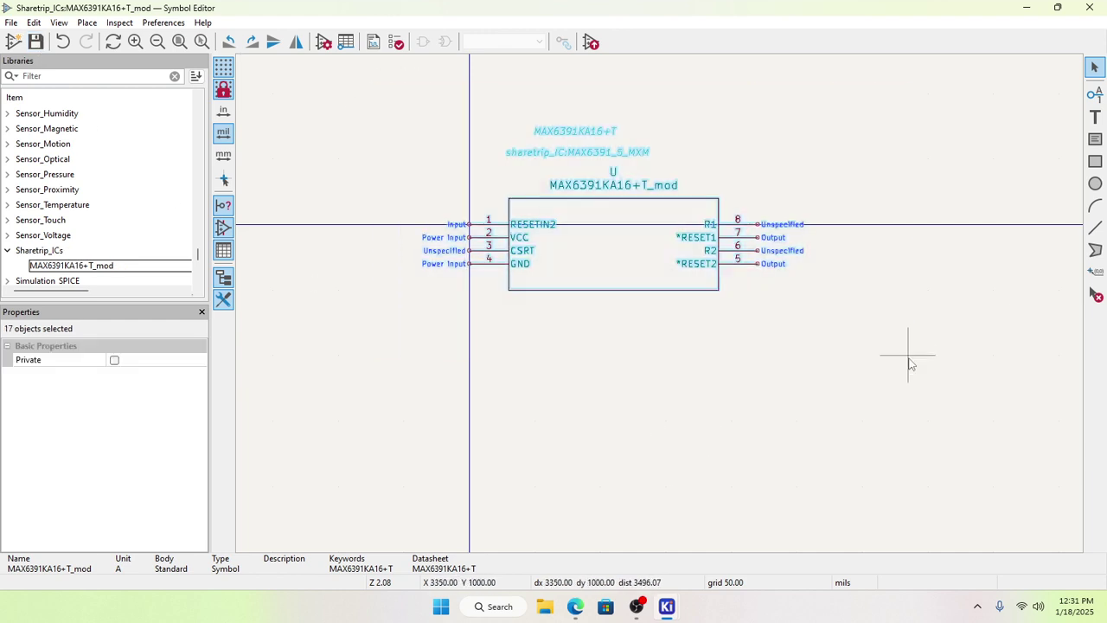
pyautogui.press('m')
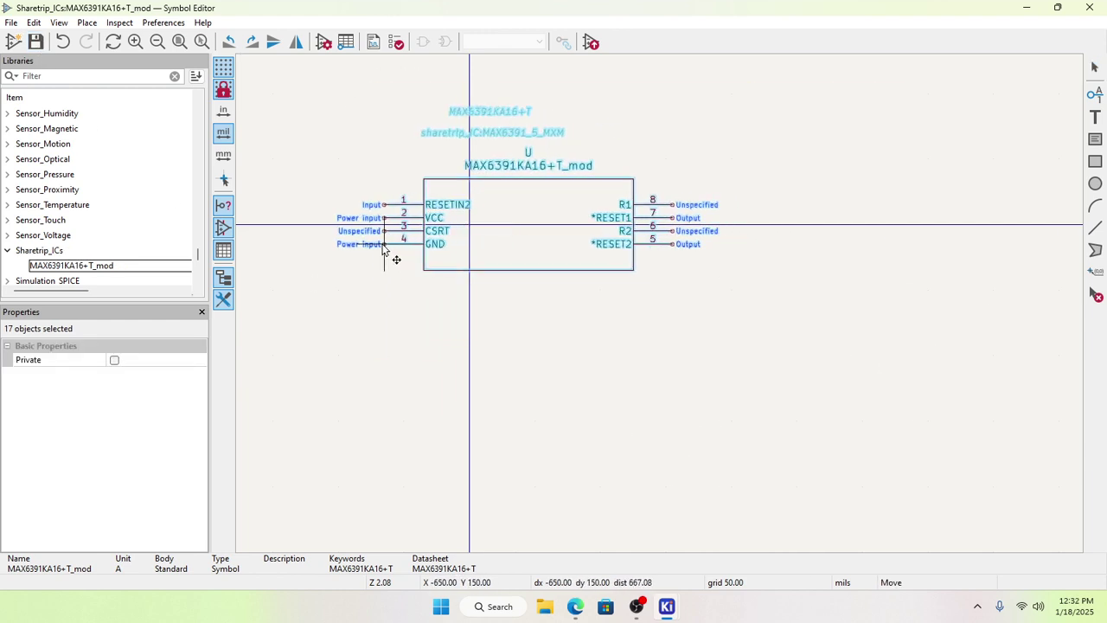
pyautogui.click(333, 240)
pyautogui.click(519, 289)
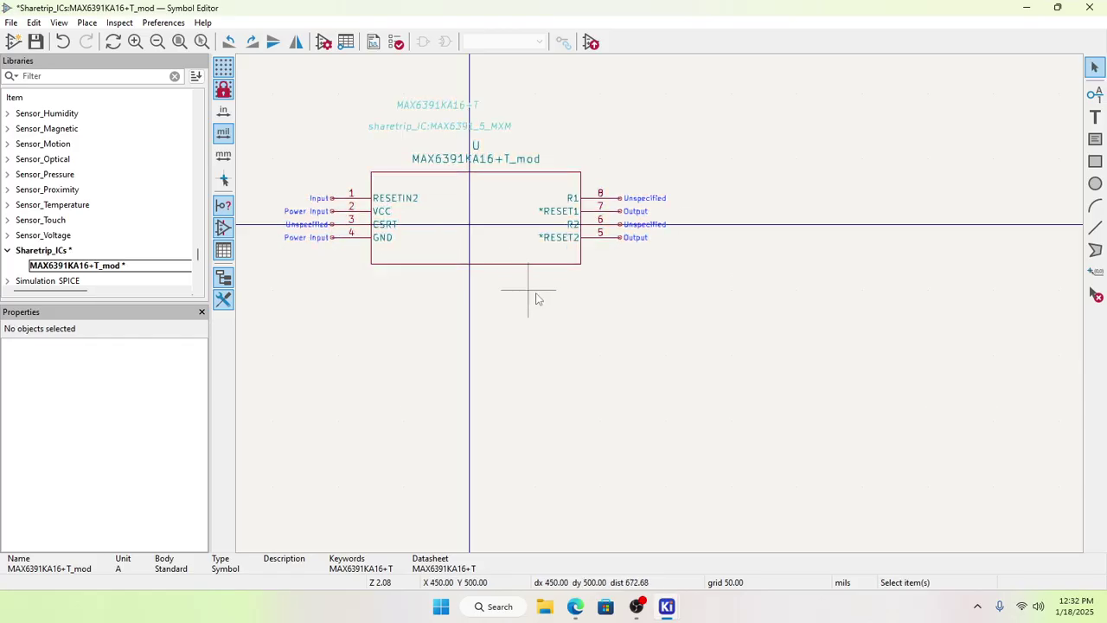
# Step: Set the border width of the symbol body's top and left edges to 10 mils
pyautogui.scroll(2, 660, 310)
pyautogui.scroll(4, 659, 310)
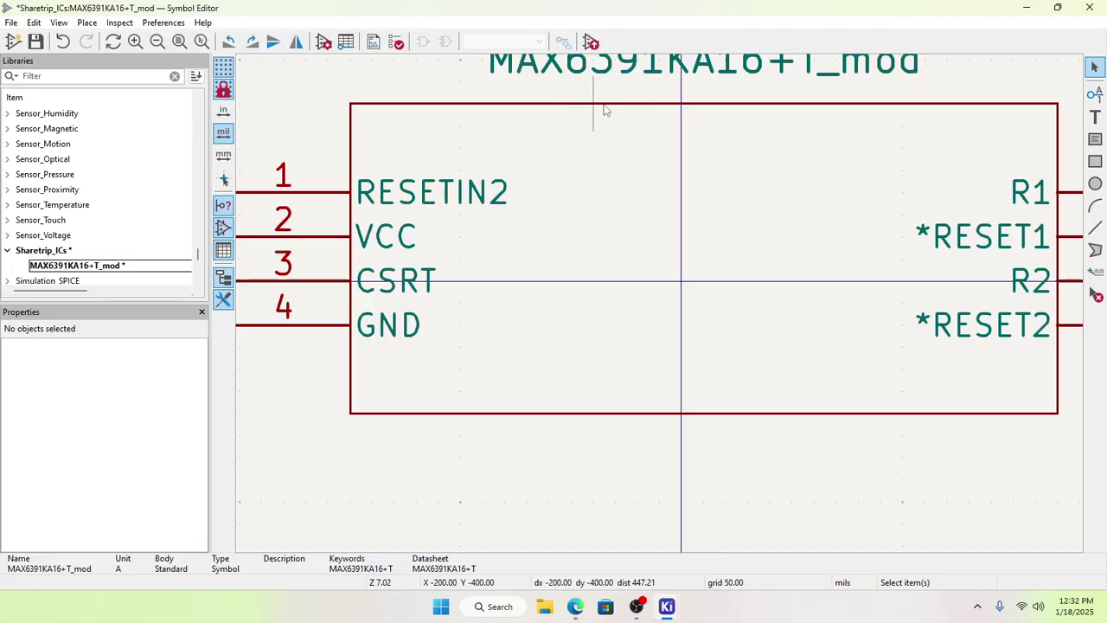
pyautogui.scroll(-2, 660, 309)
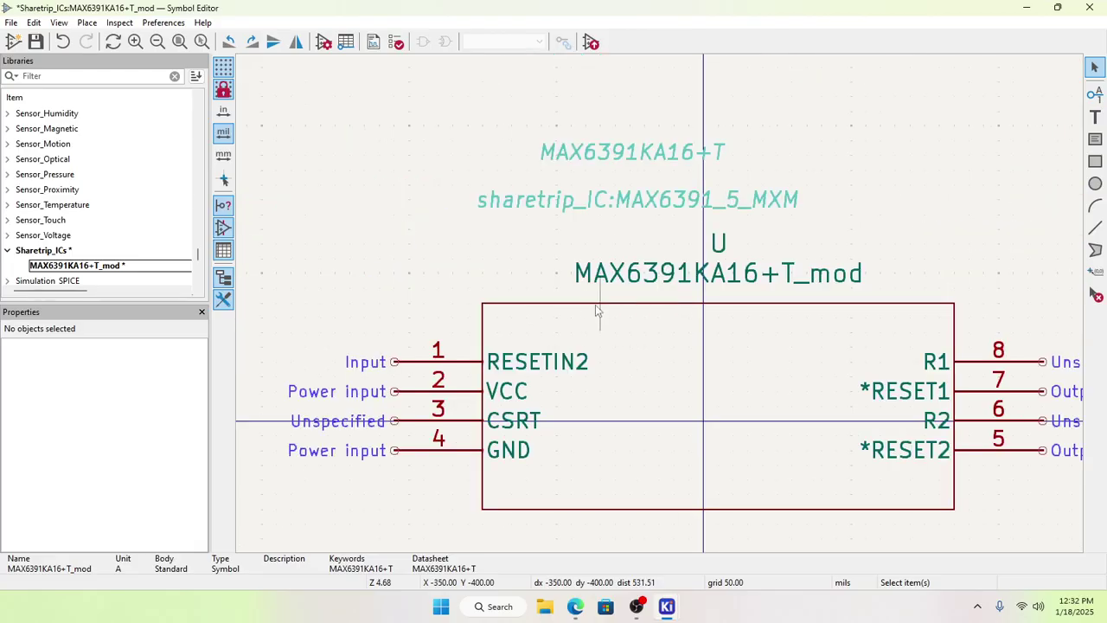
pyautogui.click(636, 305)
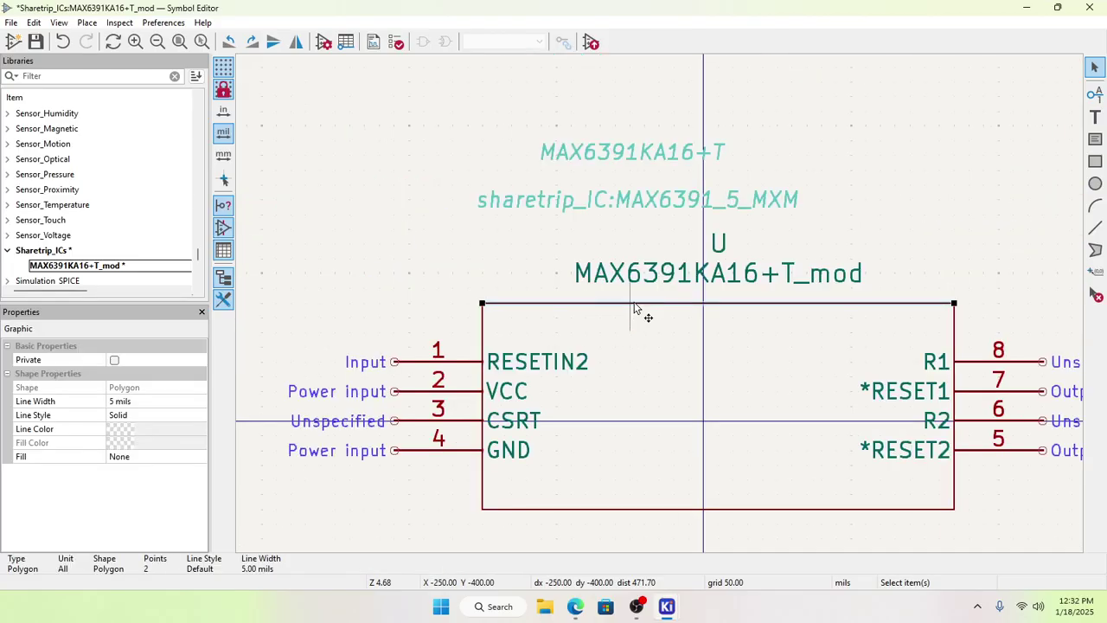
pyautogui.doubleClick(634, 304)
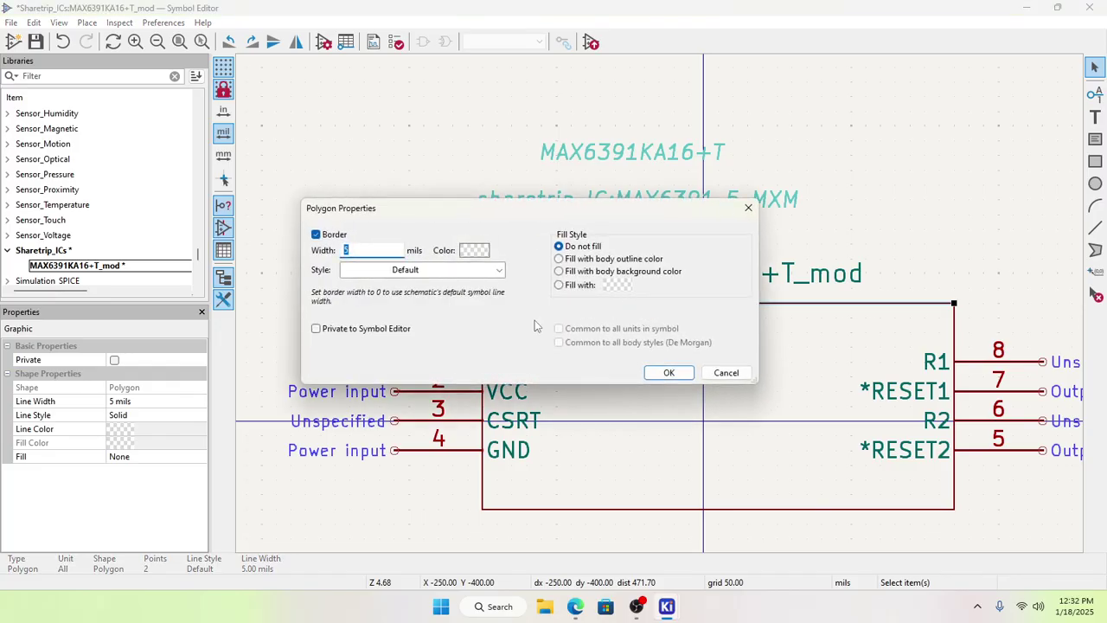
pyautogui.write('10')
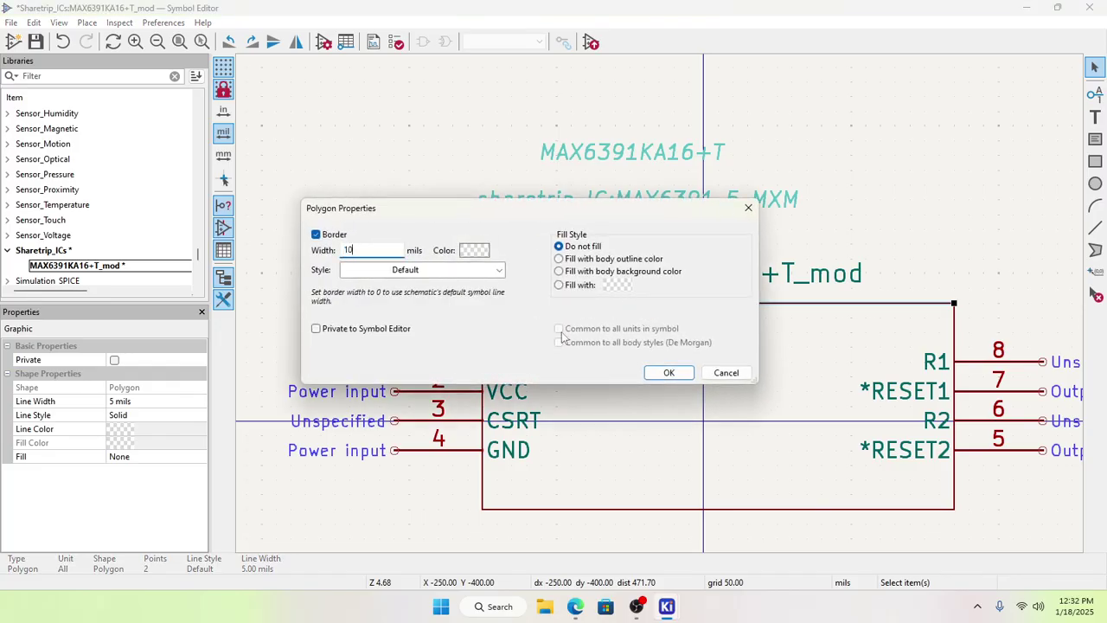
pyautogui.click(668, 372)
pyautogui.doubleClick(485, 327)
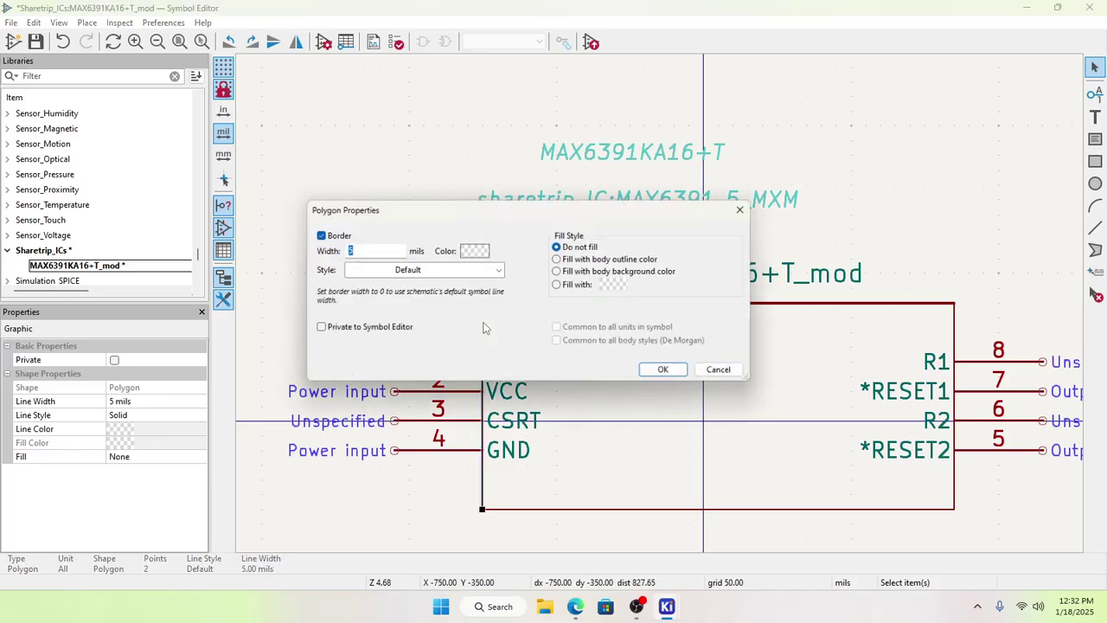
pyautogui.write('10')
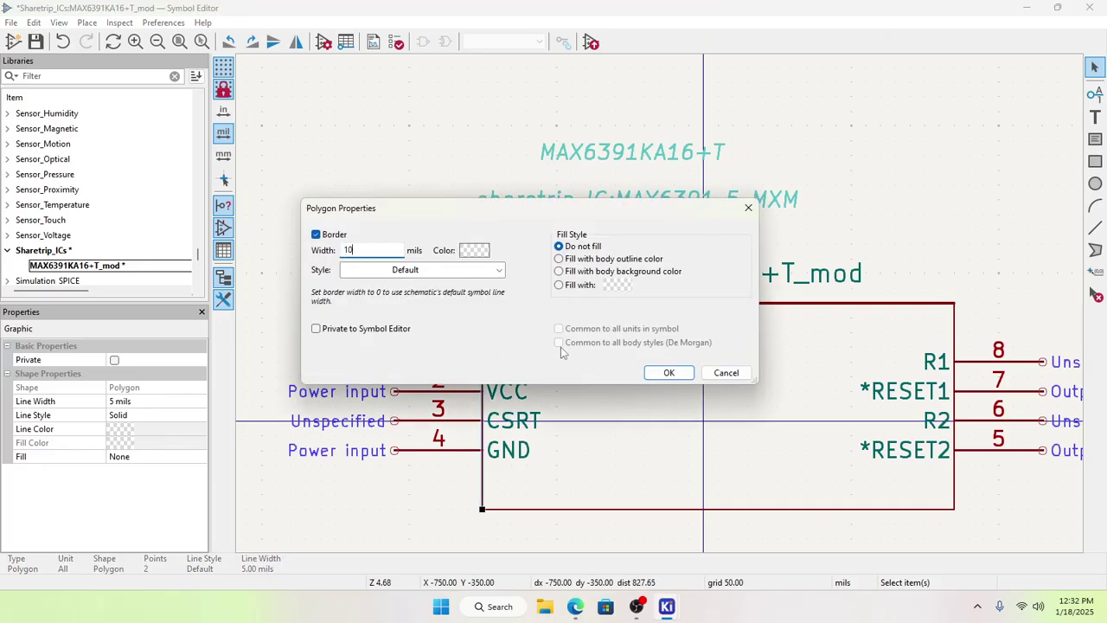
pyautogui.click(668, 371)
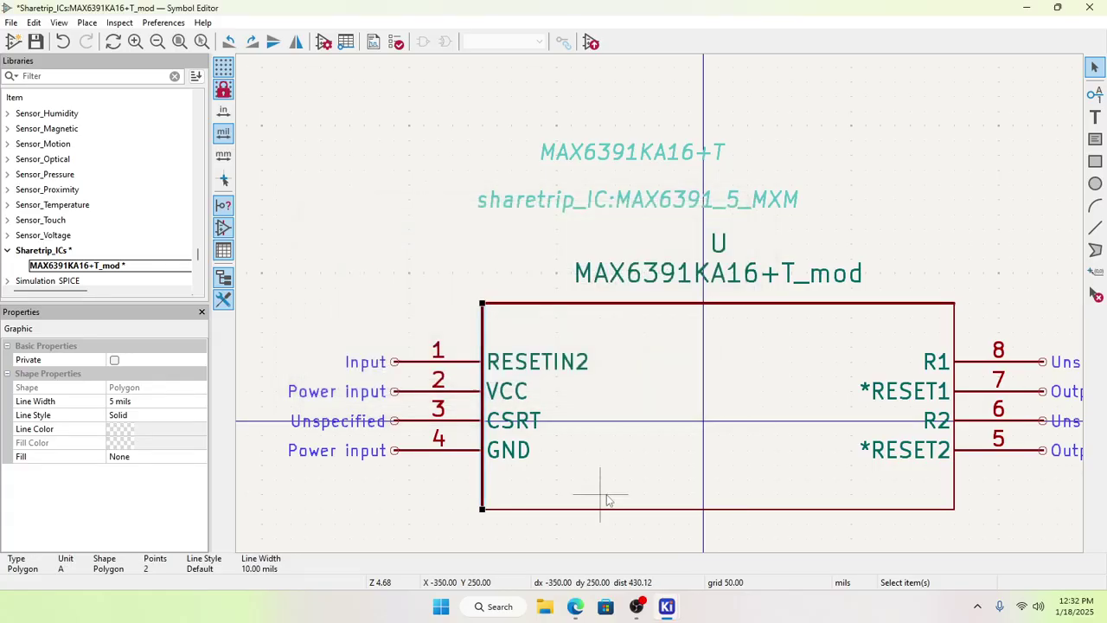
# Step: Set the border width of the symbol body's bottom and right edges to 10 mils
pyautogui.doubleClick(606, 511)
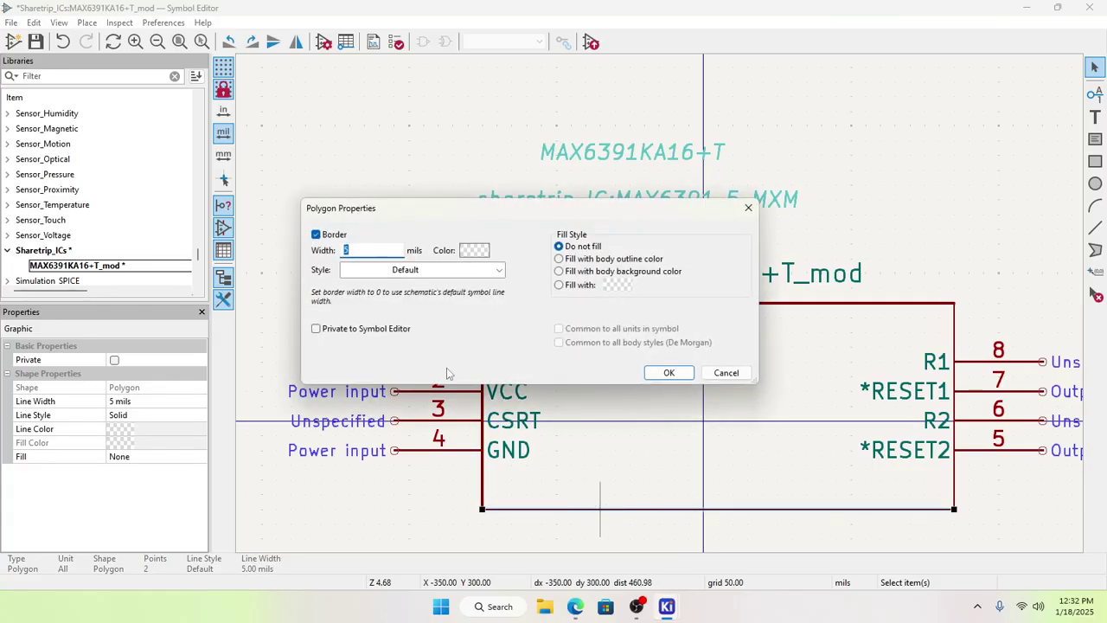
pyautogui.write('10')
pyautogui.click(663, 373)
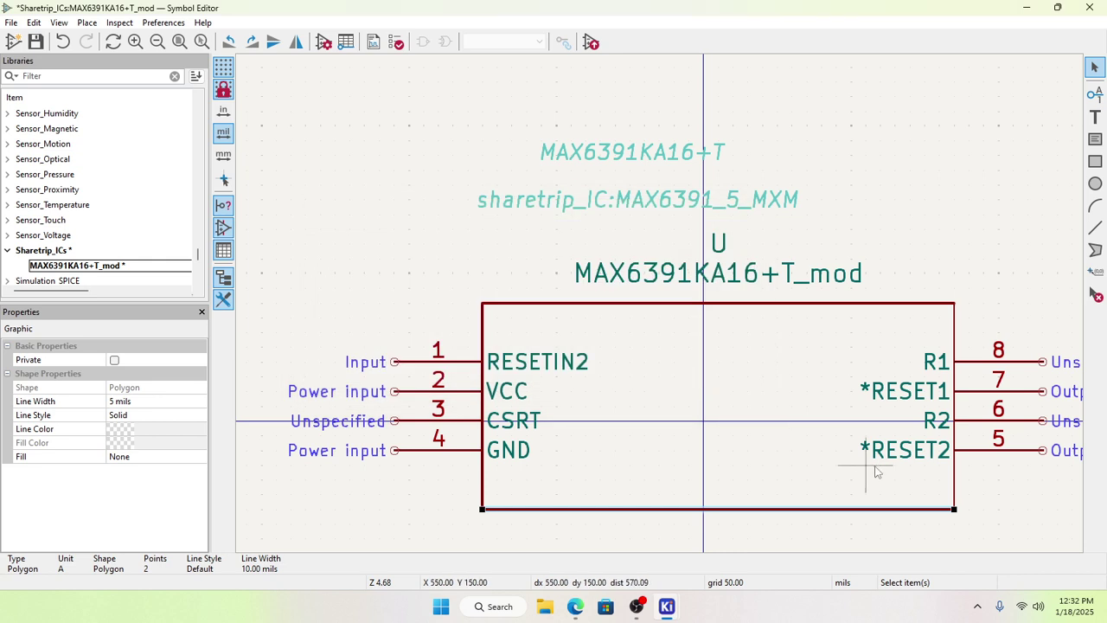
pyautogui.doubleClick(955, 440)
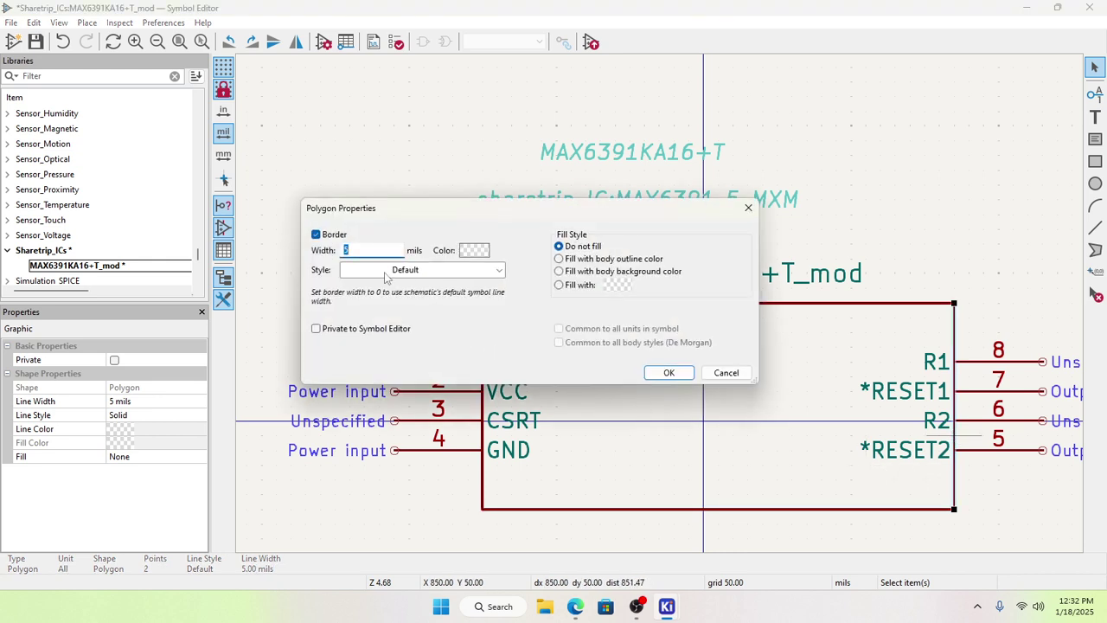
pyautogui.write('10')
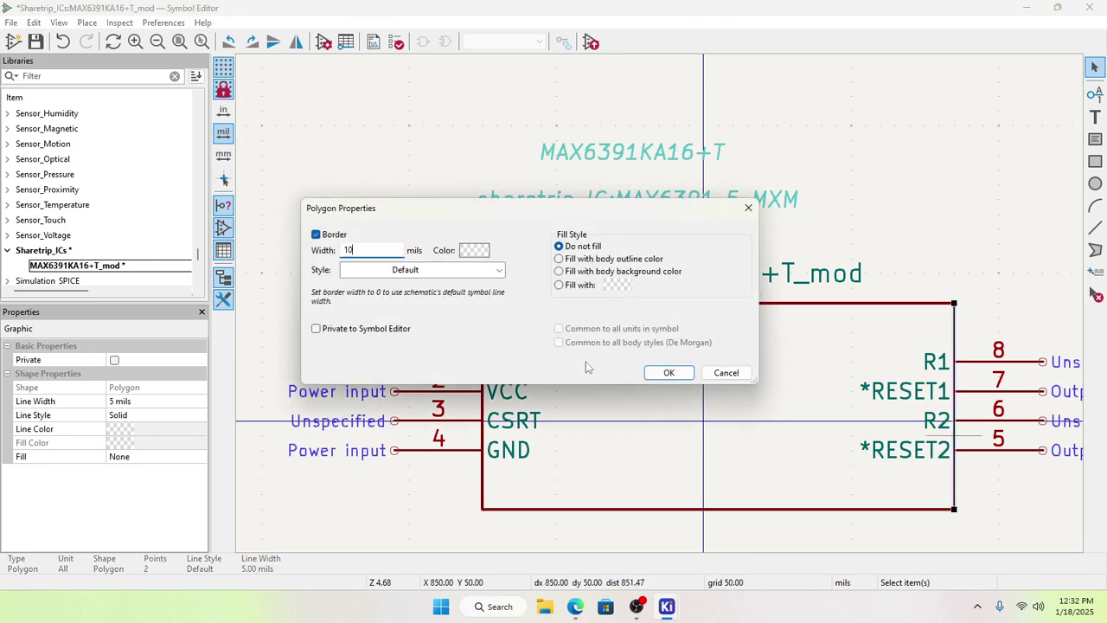
pyautogui.click(668, 372)
pyautogui.click(992, 223)
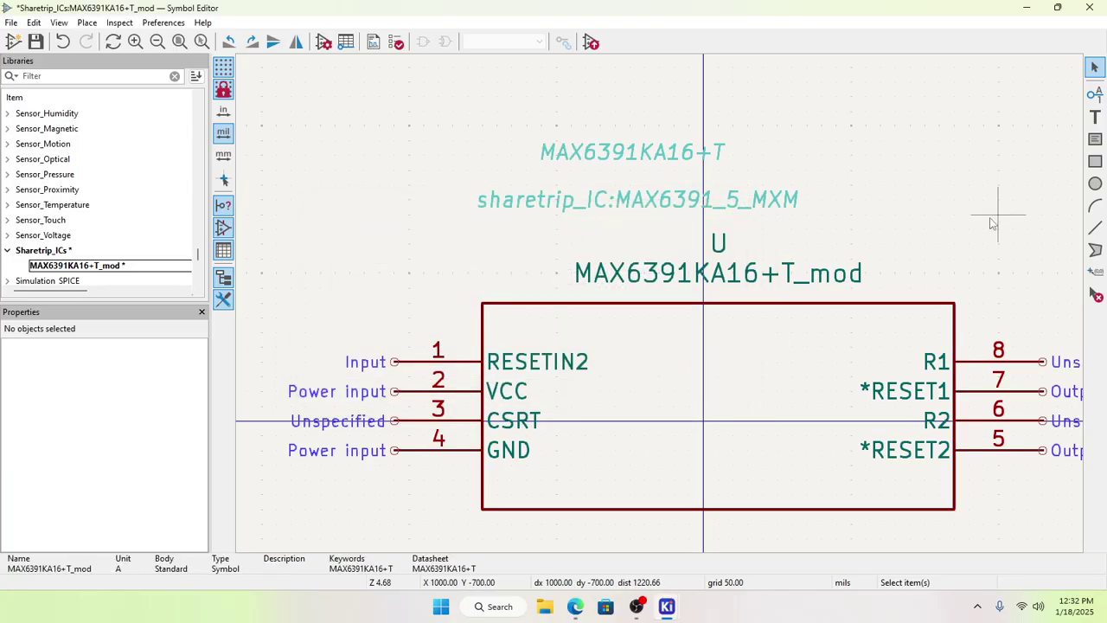
# Step: Review the properties of pin 1 (RESETIN2) on the symbol
pyautogui.doubleClick(469, 363)
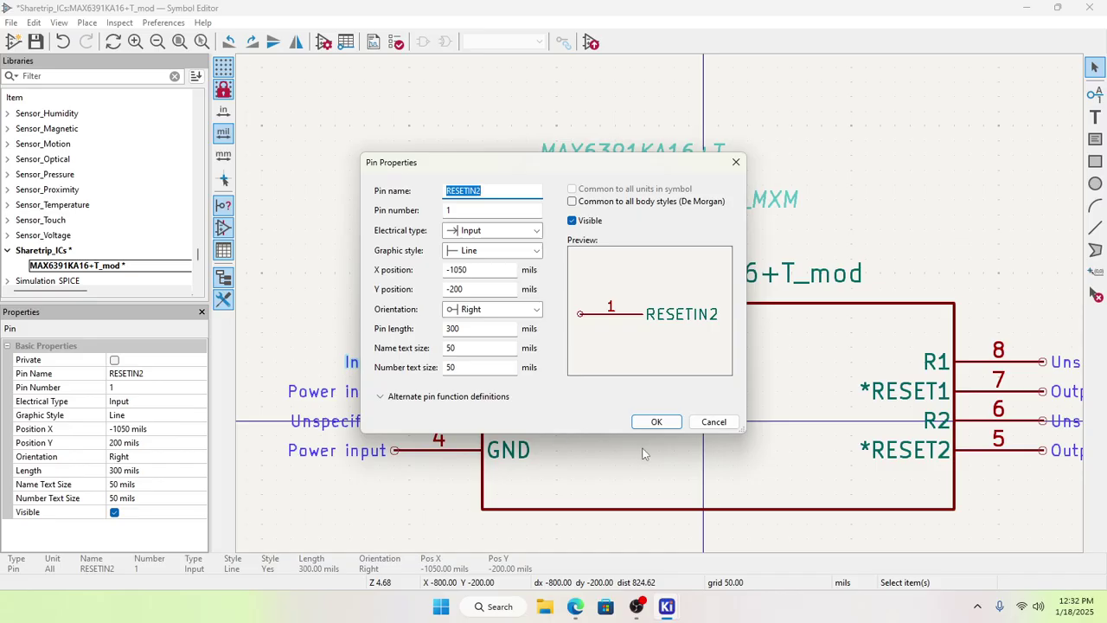
pyautogui.click(656, 421)
pyautogui.press('Escape')
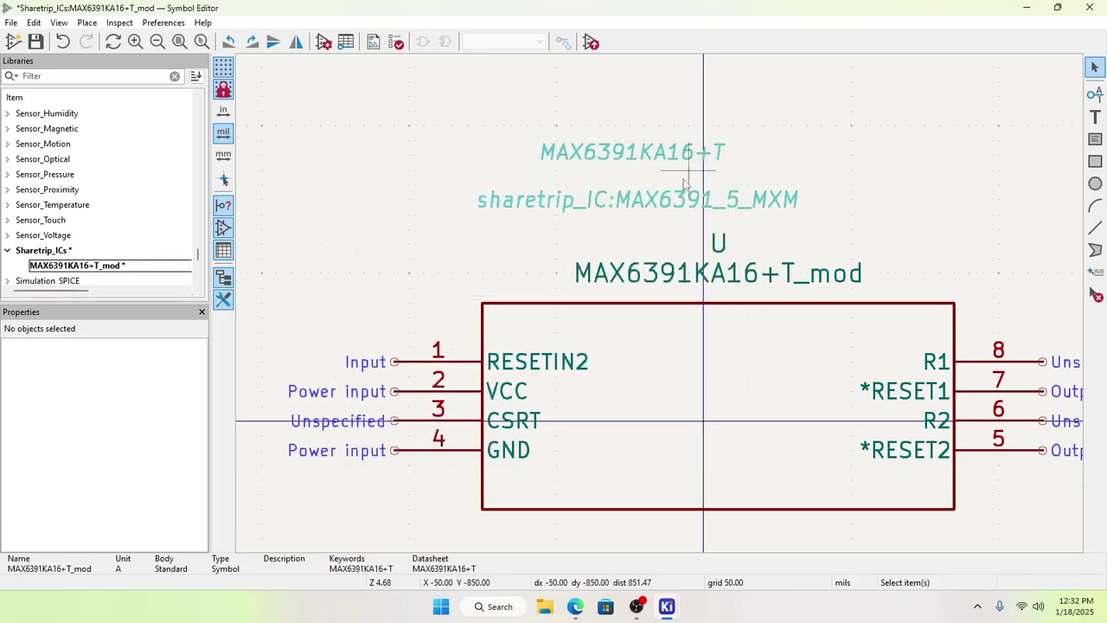
# Step: Save the modified MAX6391KA16+T_mod symbol and close the symbol editor to return to the schematic
pyautogui.scroll(-3, 684, 376)
pyautogui.scroll(1, 662, 306)
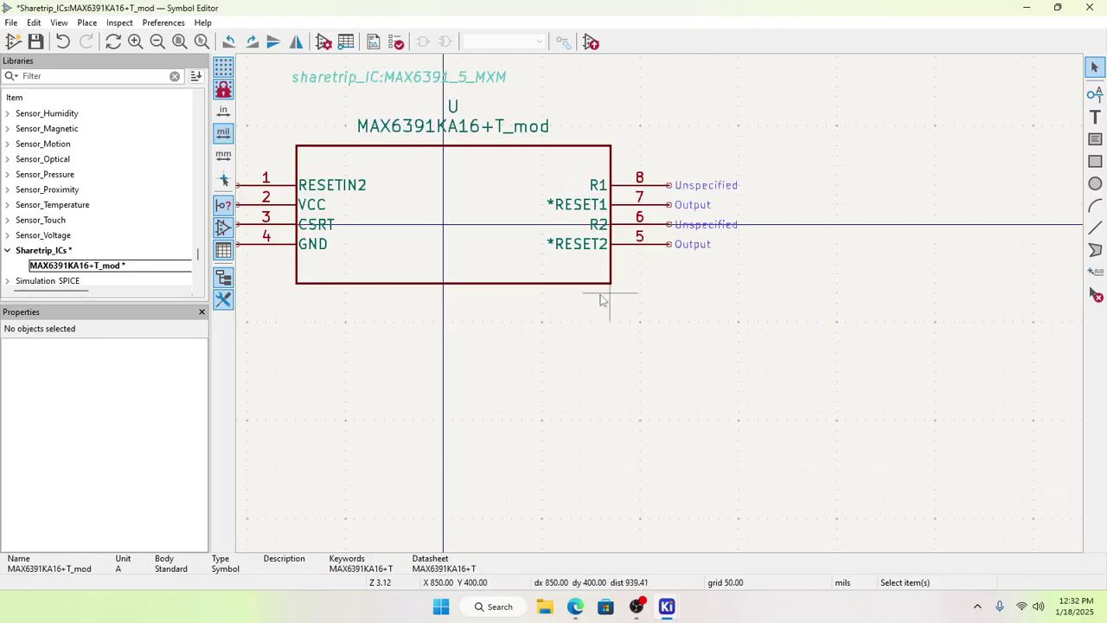
pyautogui.scroll(1, 591, 286)
pyautogui.scroll(-1, 247, 156)
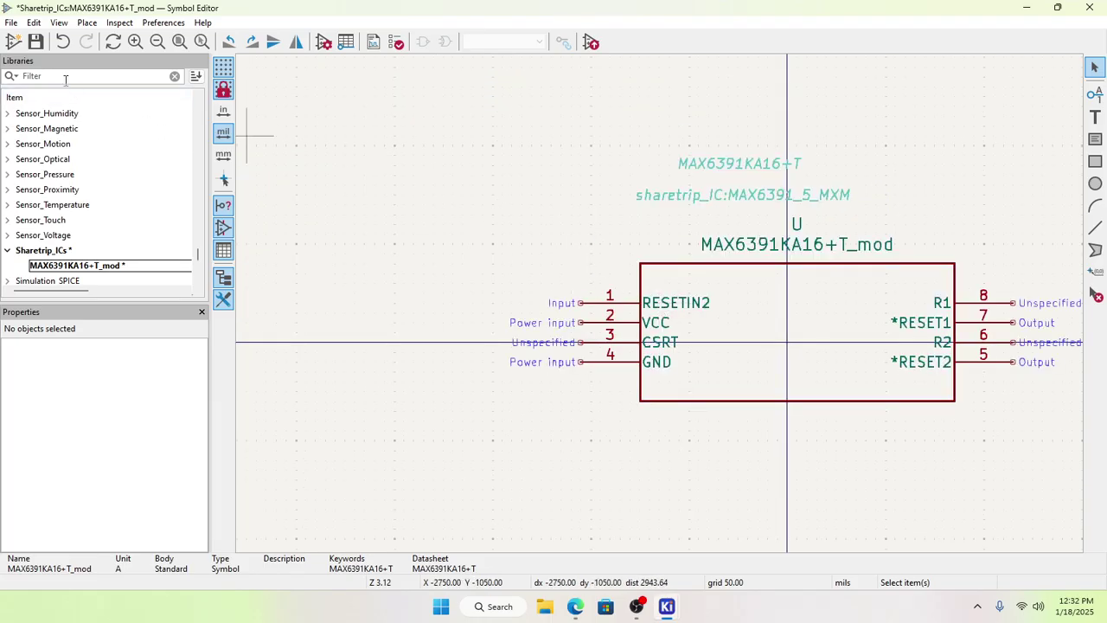
pyautogui.click(36, 41)
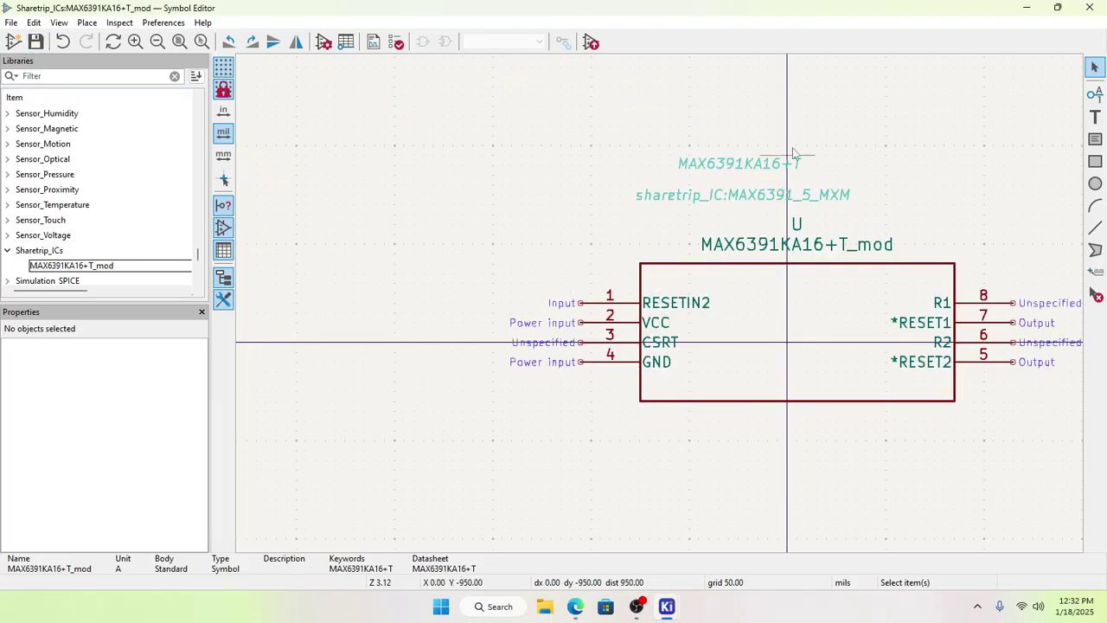
pyautogui.click(1089, 7)
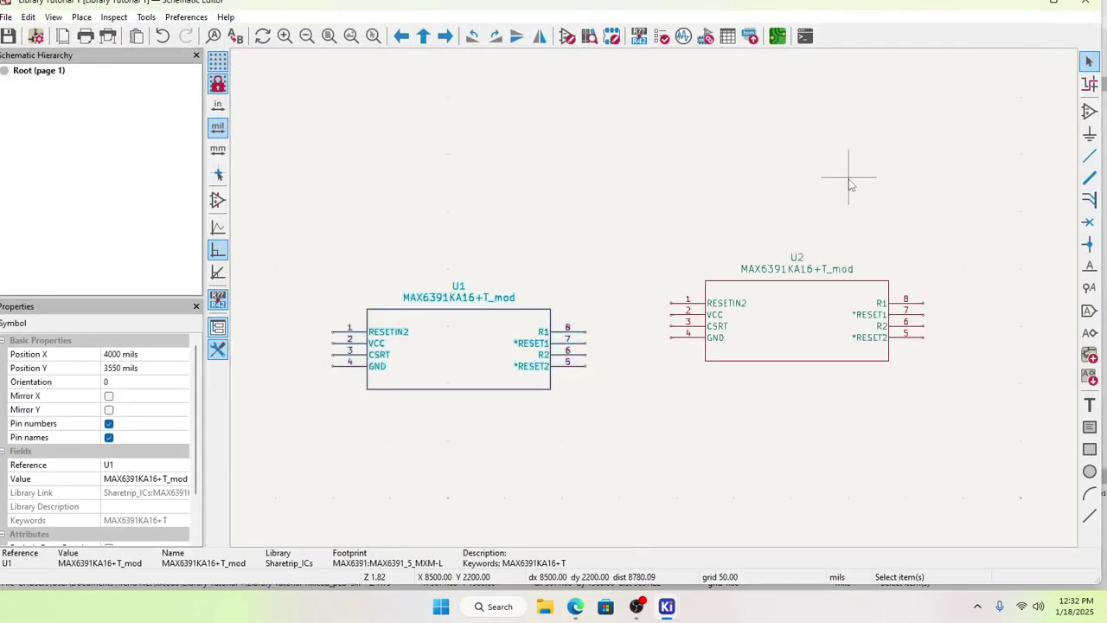
# Step: Delete both existing MAX6391KA16+T_mod symbols, U1 and U2, from the schematic
pyautogui.scroll(-3, 810, 354)
pyautogui.scroll(2, 572, 334)
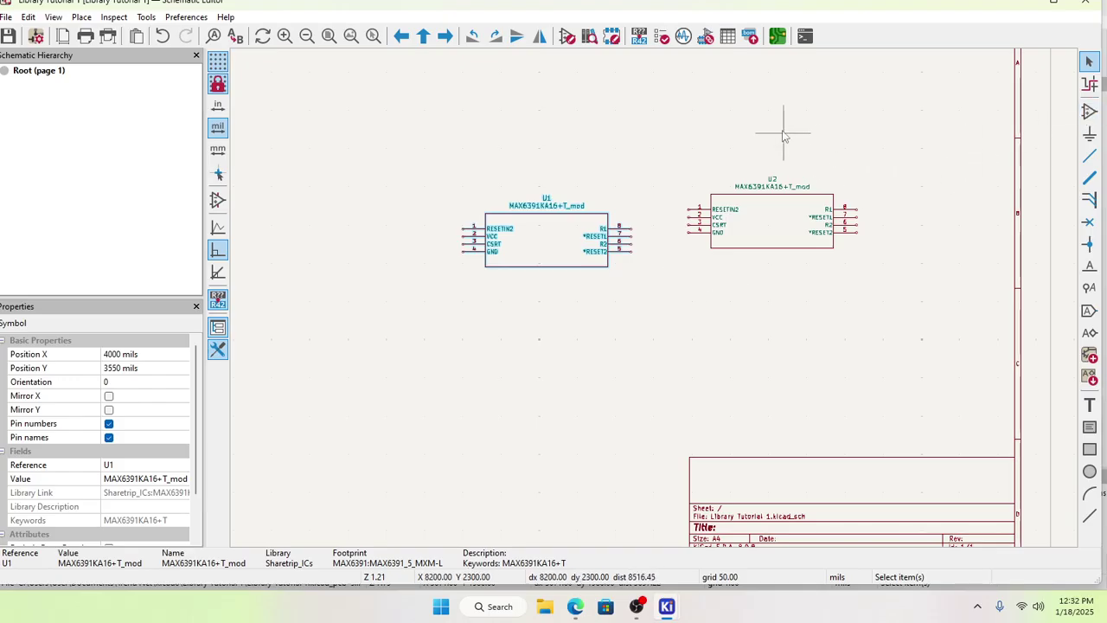
pyautogui.press('Escape')
pyautogui.moveTo(415, 153); pyautogui.dragTo(885, 289)
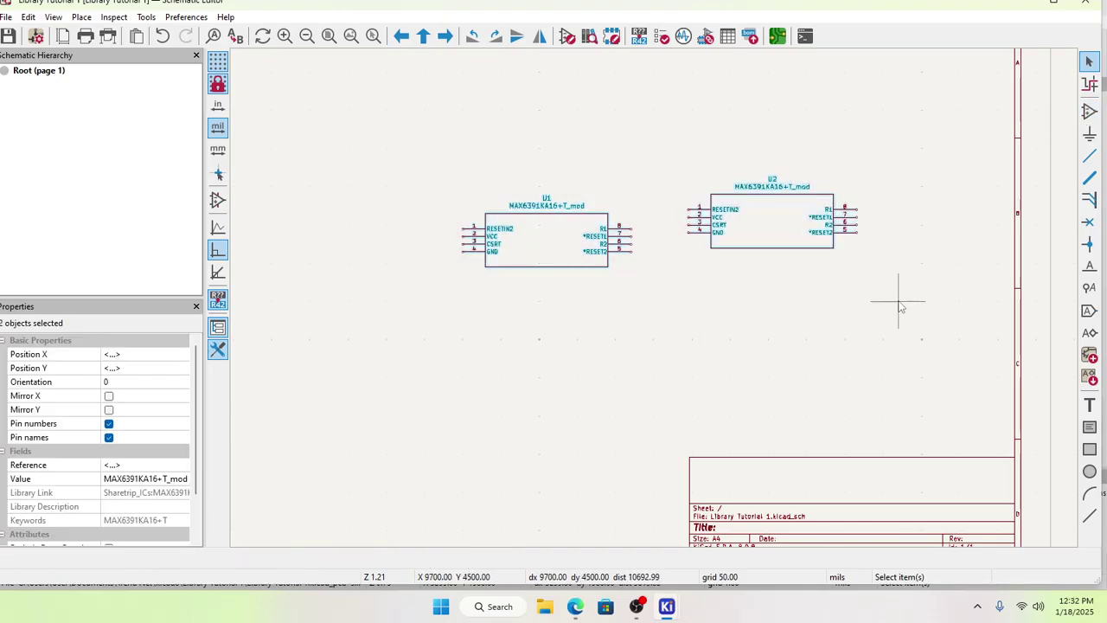
pyautogui.press('Delete')
# Step: Place the updated MAX6391KA16+T_mod symbol from the Sharetrip_ICs library at about X 4750, Y 4000 mils on the schematic
pyautogui.click(1089, 111)
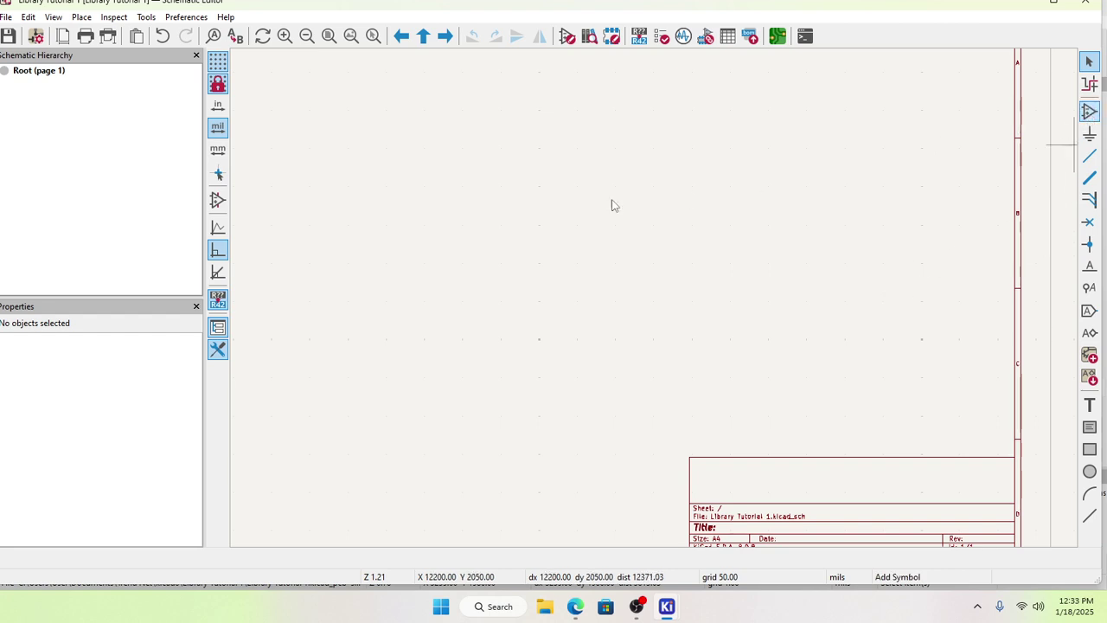
pyautogui.click(501, 245)
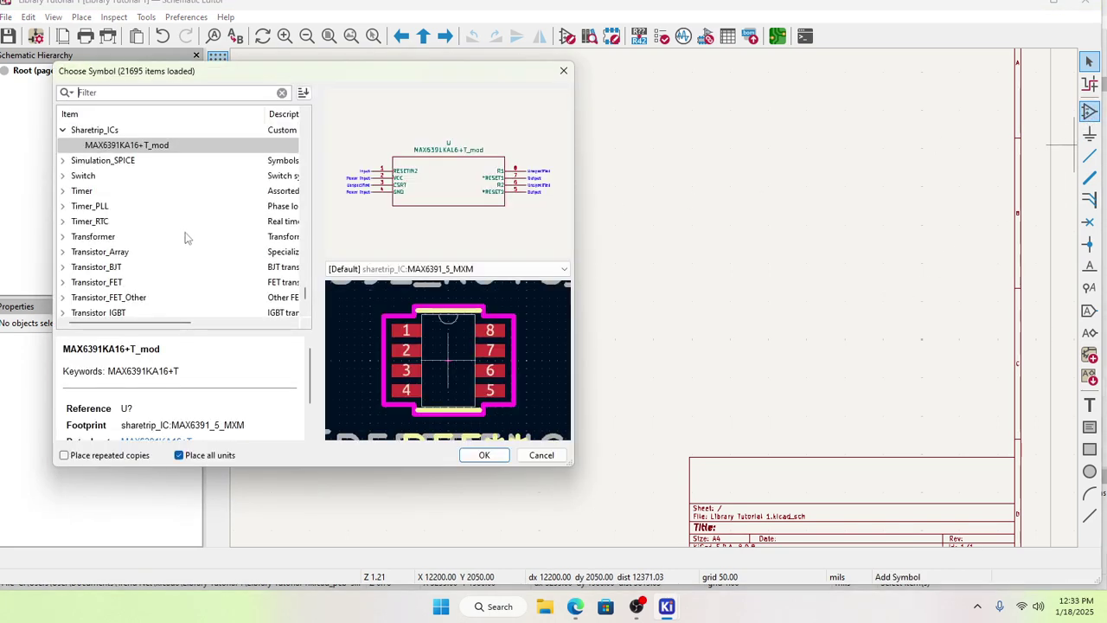
pyautogui.scroll(-2, 124, 260)
pyautogui.scroll(1, 72, 242)
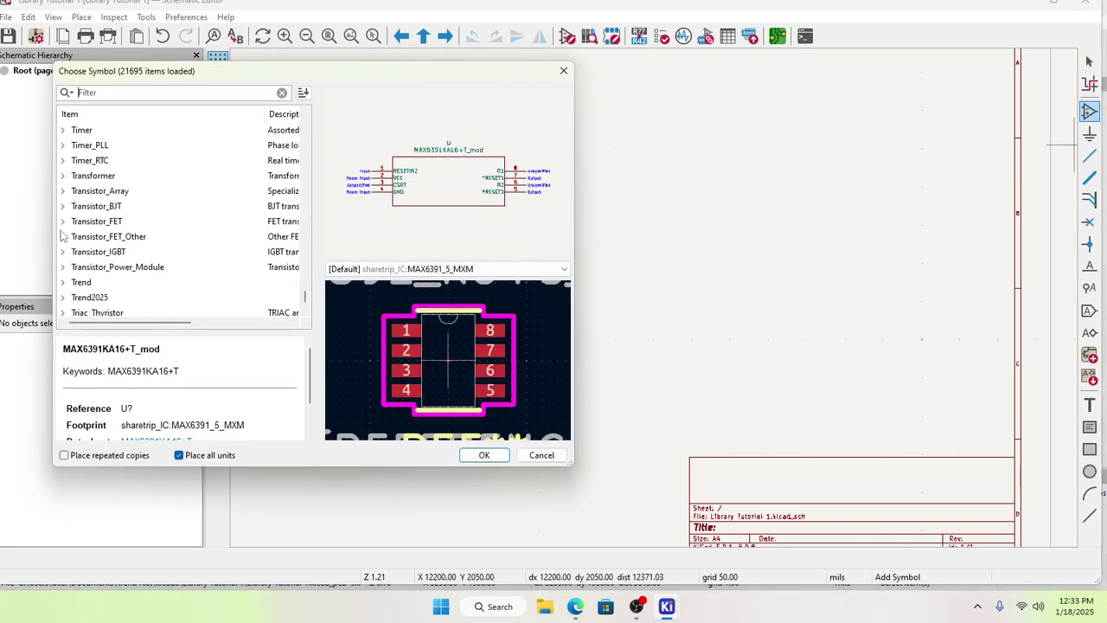
pyautogui.scroll(2, 71, 251)
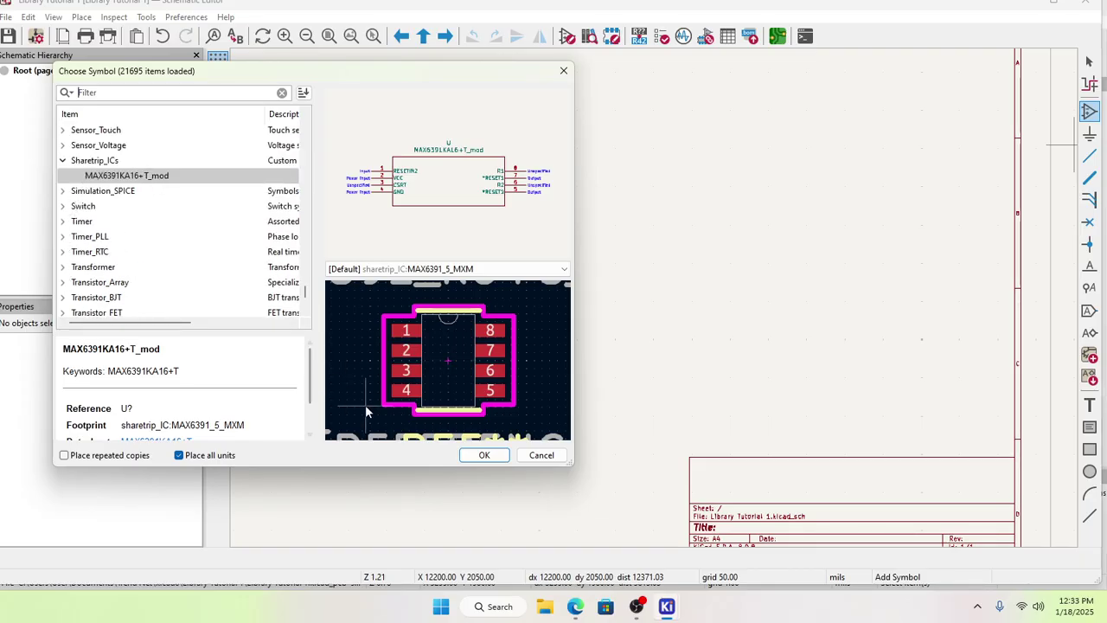
pyautogui.click(477, 456)
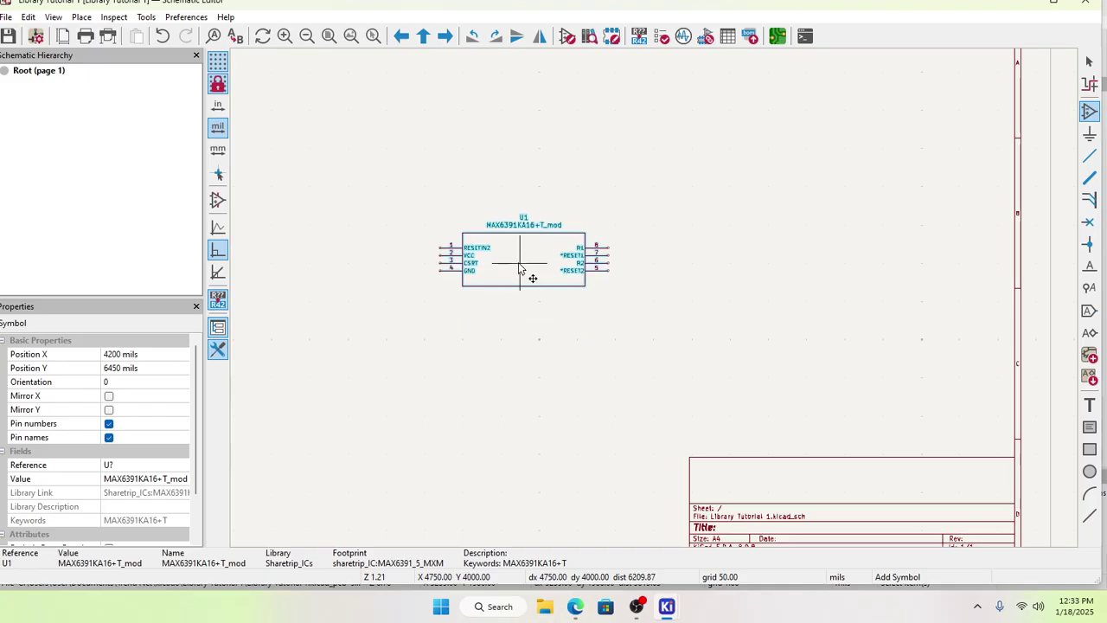
pyautogui.click(529, 277)
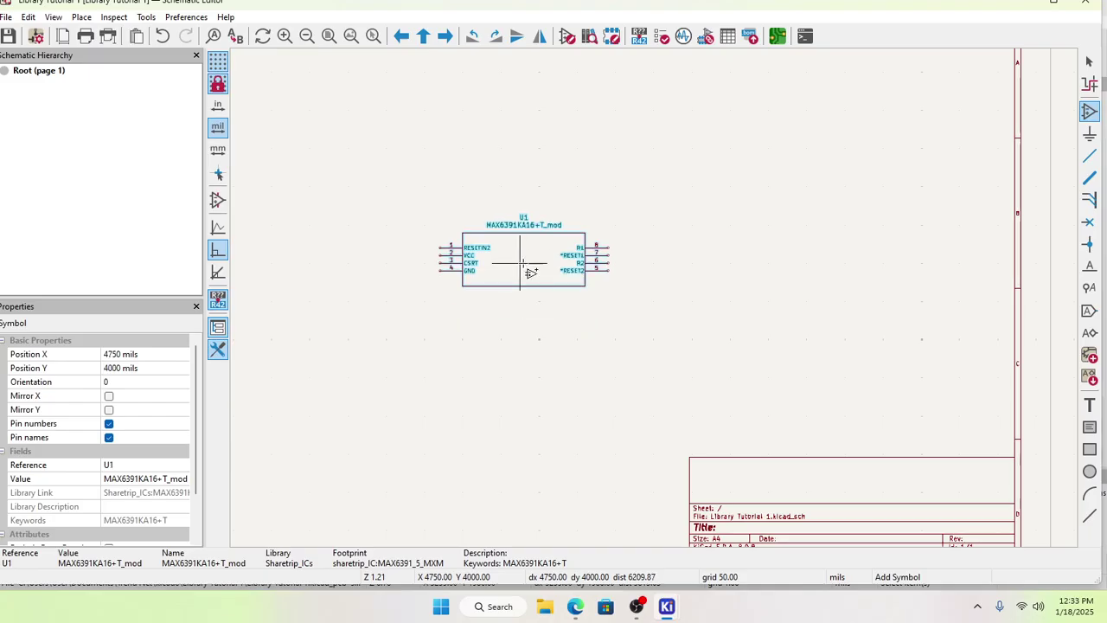
# Step: Place a second MAX6391KA16+T_mod symbol to the right of the first, at about X 7650, Y 3900 mils
pyautogui.click(730, 242)
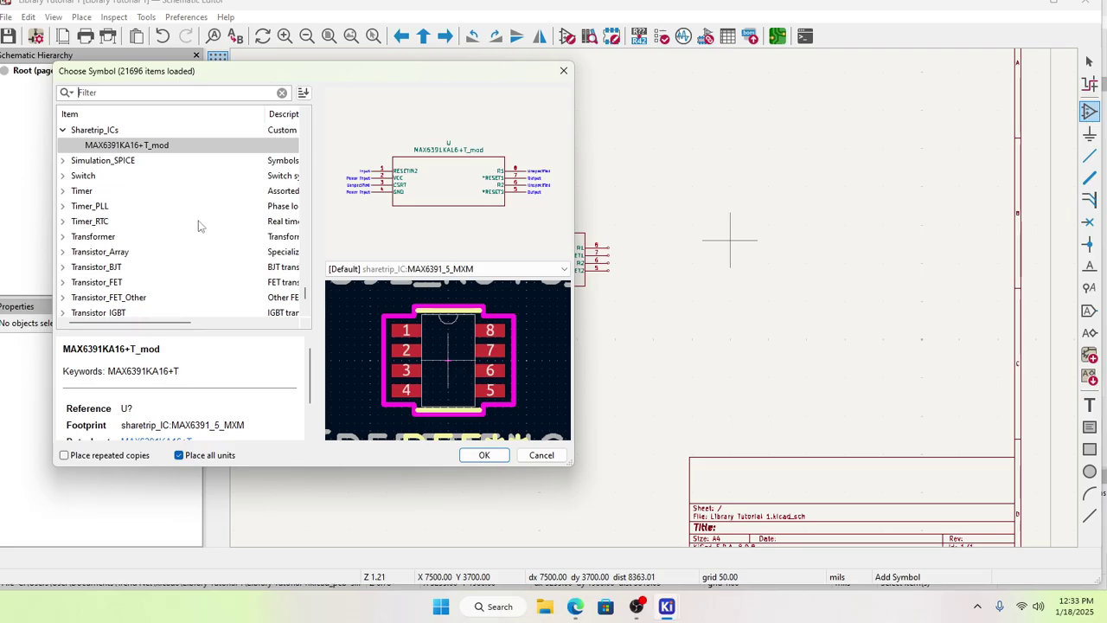
pyautogui.click(485, 455)
pyautogui.click(742, 255)
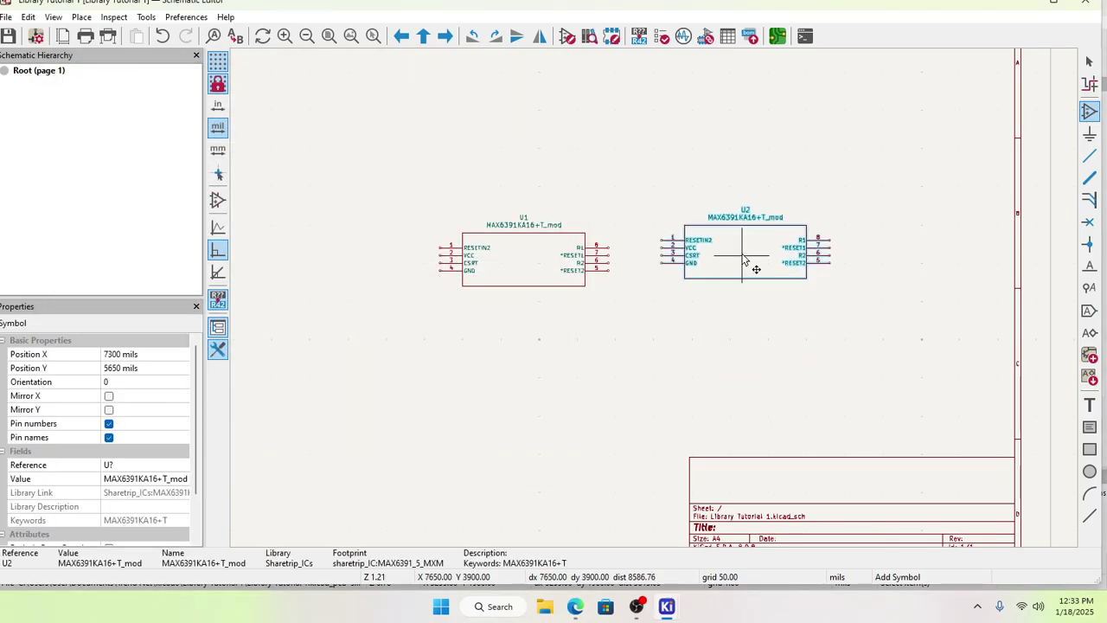
pyautogui.click(898, 141)
pyautogui.press('Escape')
# Step: Examine the outlines, labels and pins of the two newly placed symbols in the schematic
pyautogui.scroll(2, 650, 280)
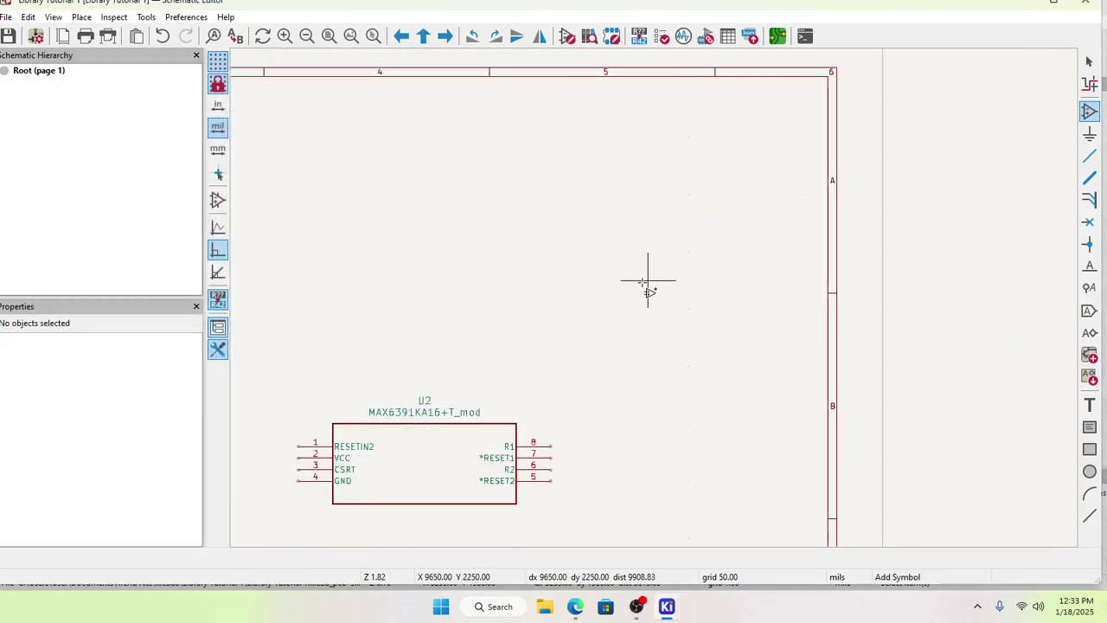
pyautogui.scroll(-4, 606, 324)
pyautogui.scroll(2, 659, 307)
pyautogui.scroll(2, 660, 305)
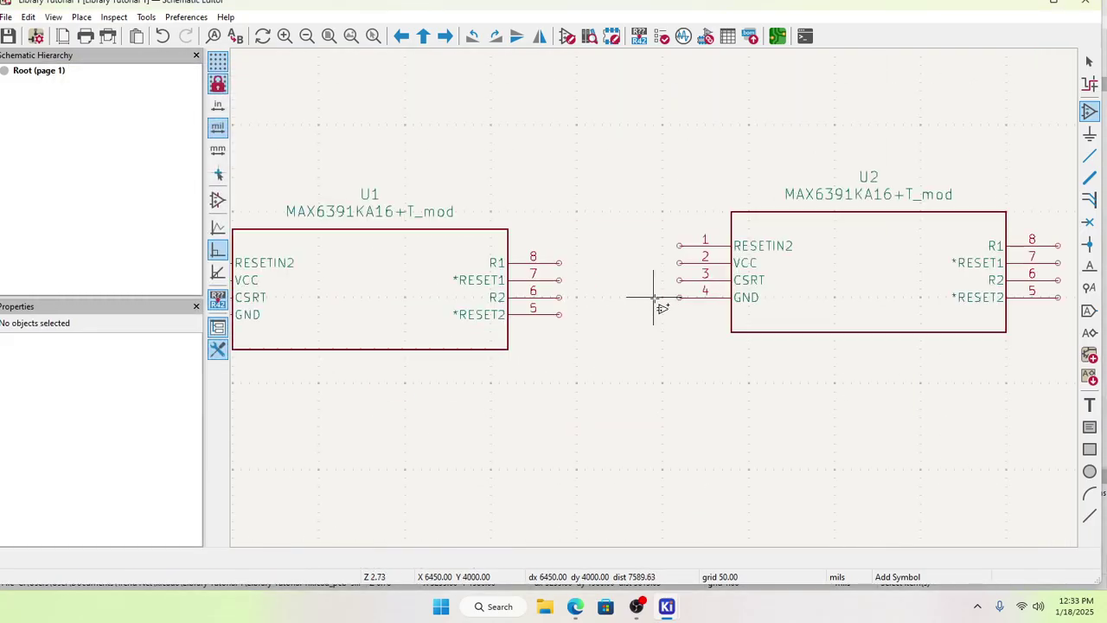
pyautogui.scroll(-3, 658, 299)
pyautogui.scroll(3, 661, 307)
pyautogui.scroll(2, 660, 307)
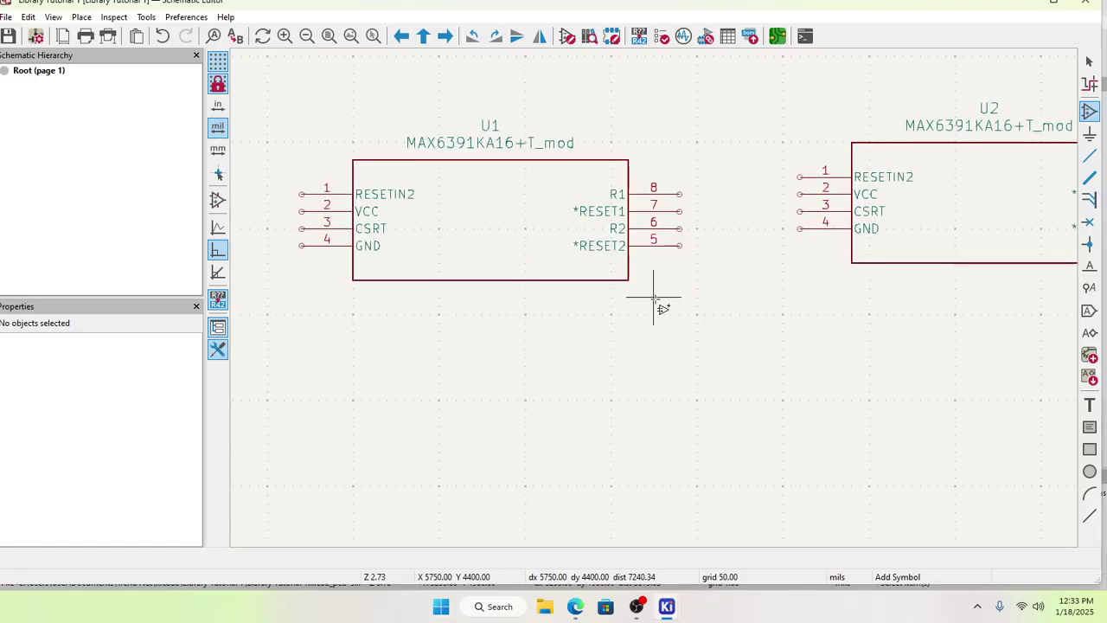
pyautogui.press('Escape')
pyautogui.scroll(4, 660, 320)
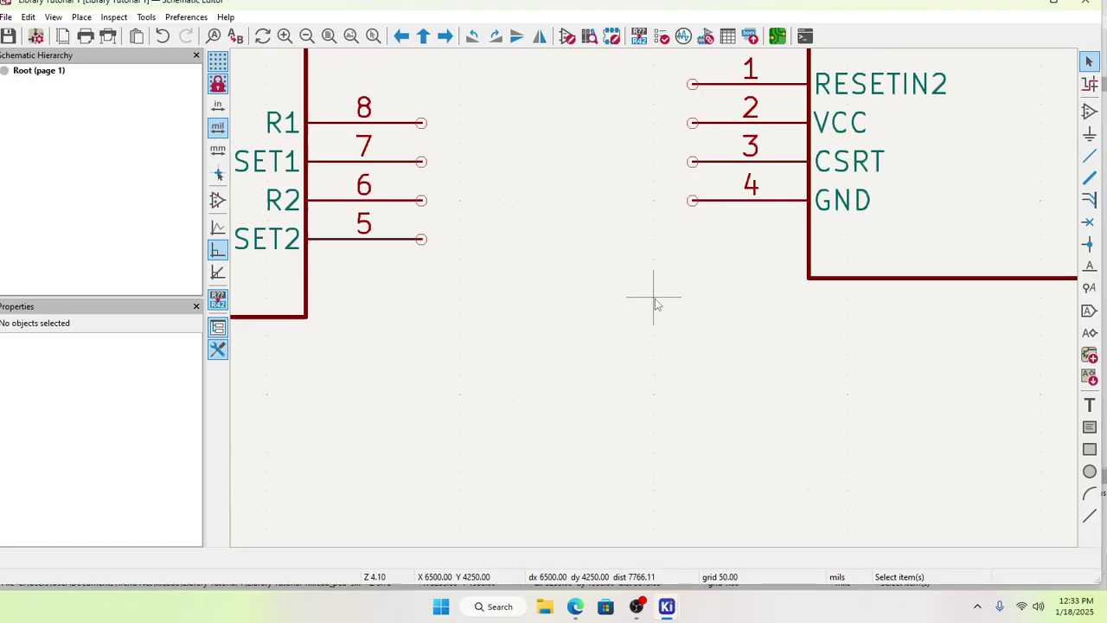
pyautogui.scroll(-6, 655, 296)
# Step: Switch to the PCB editor and update the board from the schematic, deleting unused footprints and adding U1 and U2 with sharetrip_IC:MAX6391_5_MXM
pyautogui.click(776, 36)
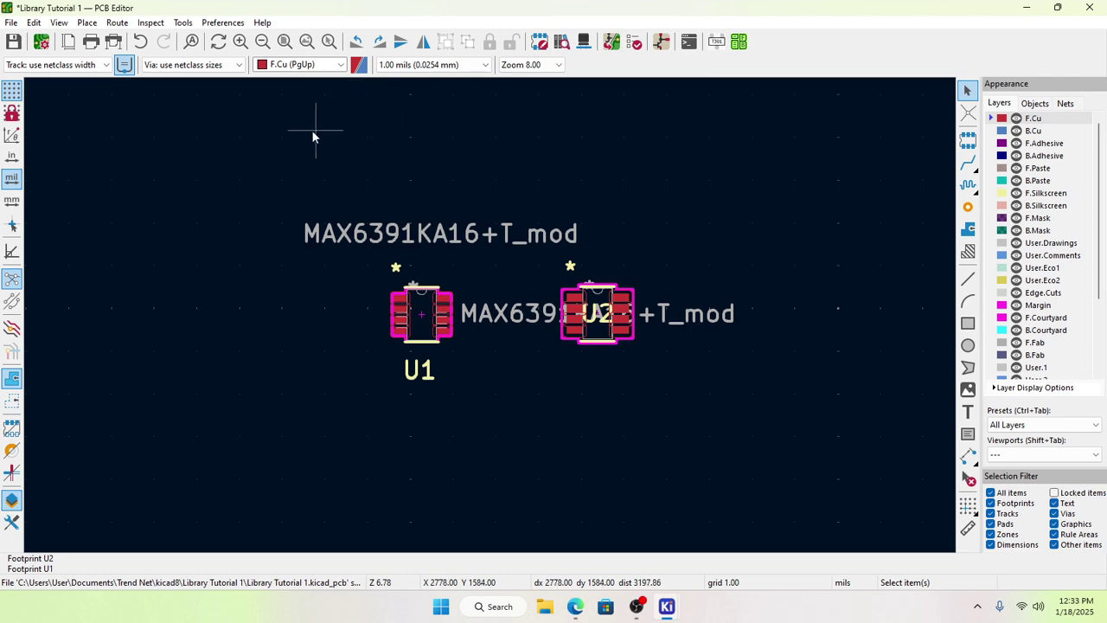
pyautogui.click(183, 24)
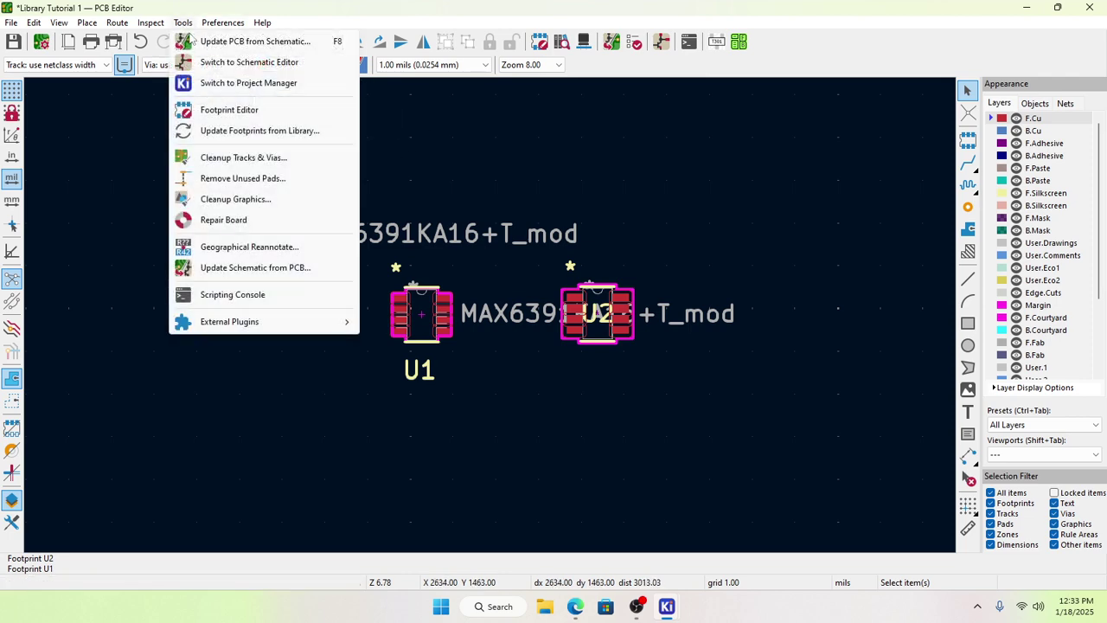
pyautogui.click(190, 41)
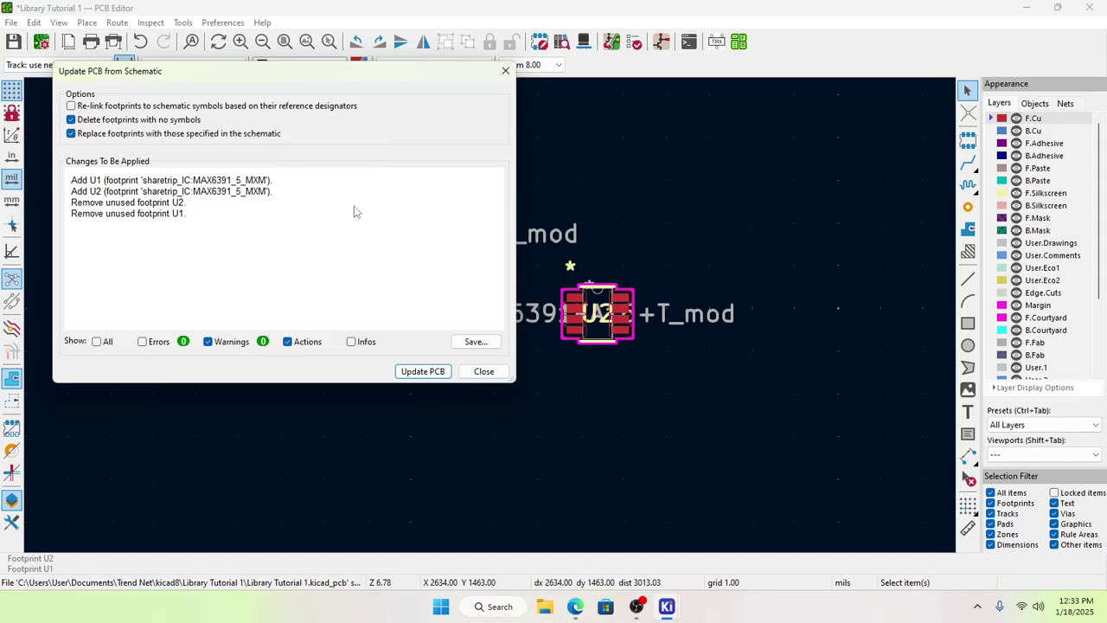
pyautogui.click(424, 372)
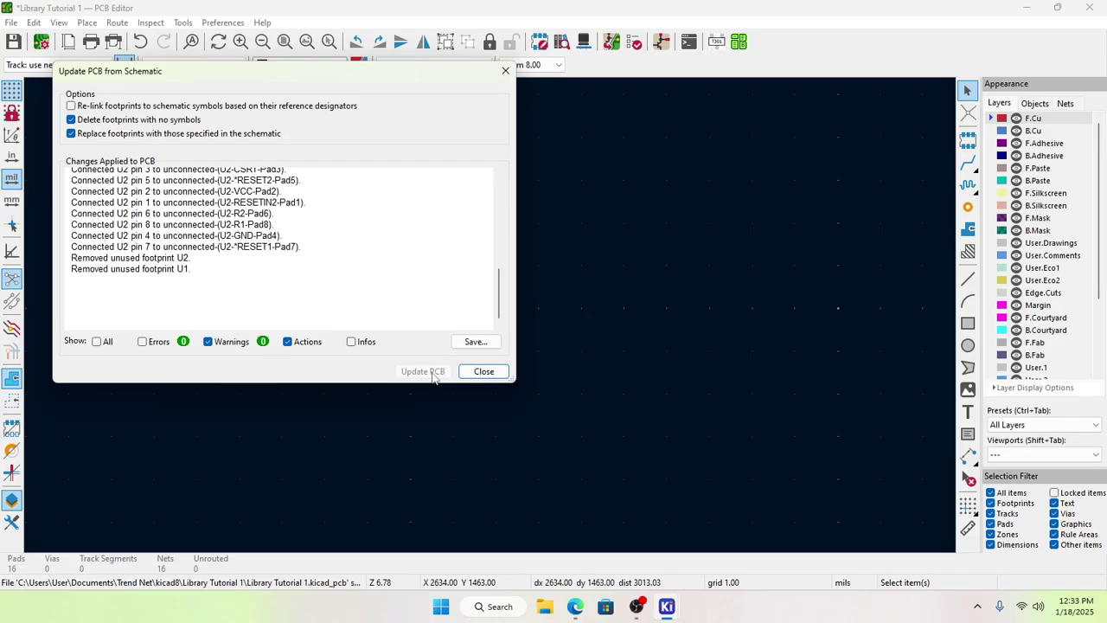
pyautogui.click(481, 372)
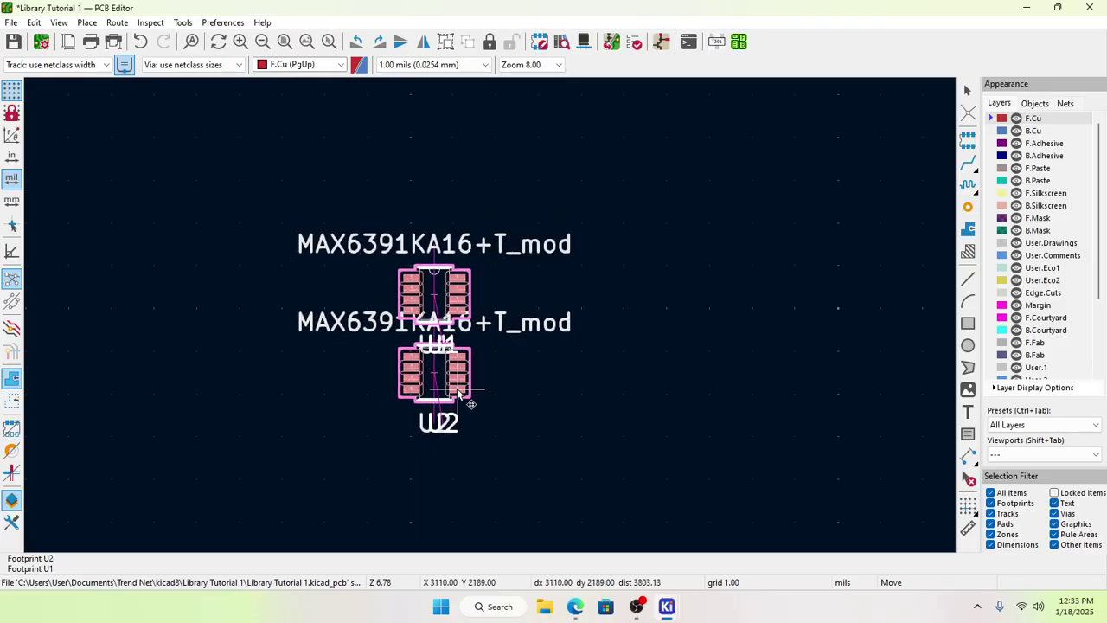
# Step: Place the new footprints on the board and move U2 to the right of U1, at about X 3738, Y 1936 mils
pyautogui.click(439, 392)
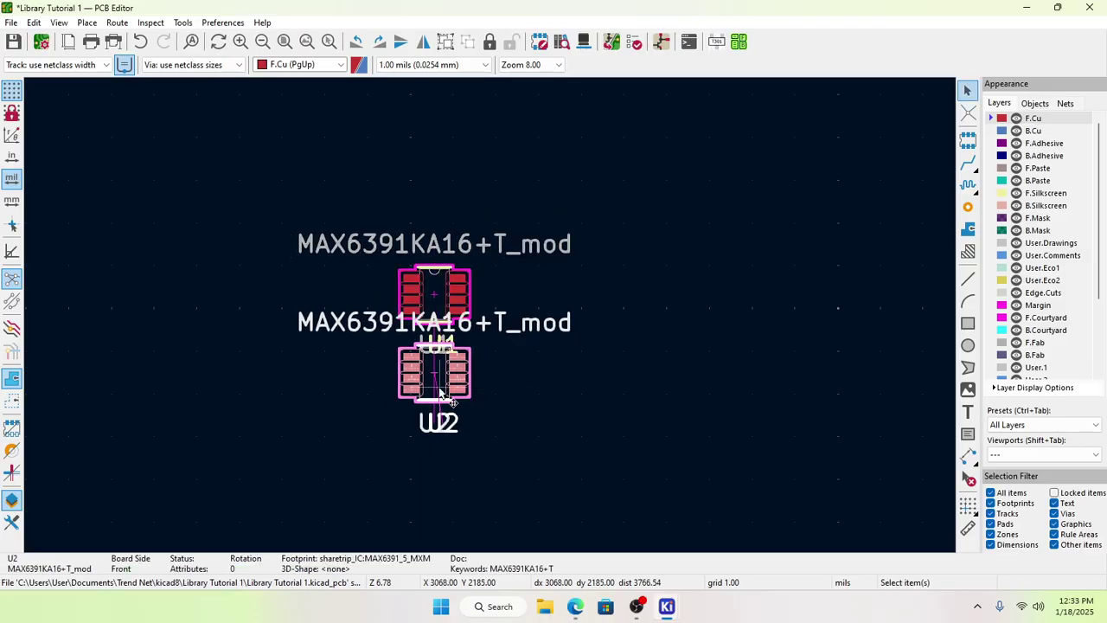
pyautogui.moveTo(439, 392); pyautogui.dragTo(726, 288)
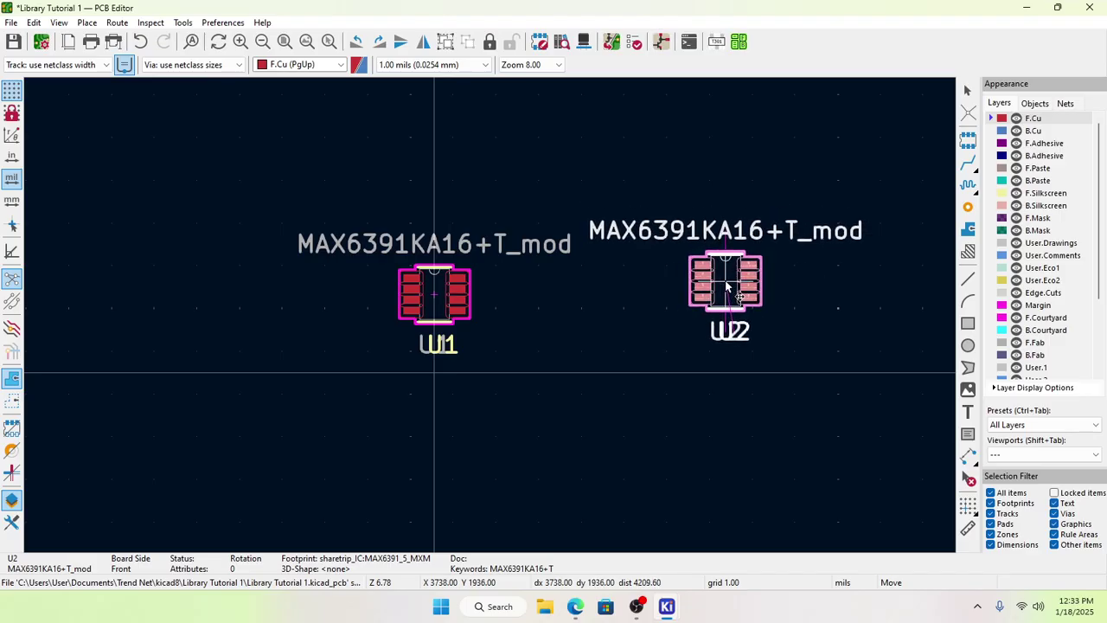
pyautogui.click(632, 361)
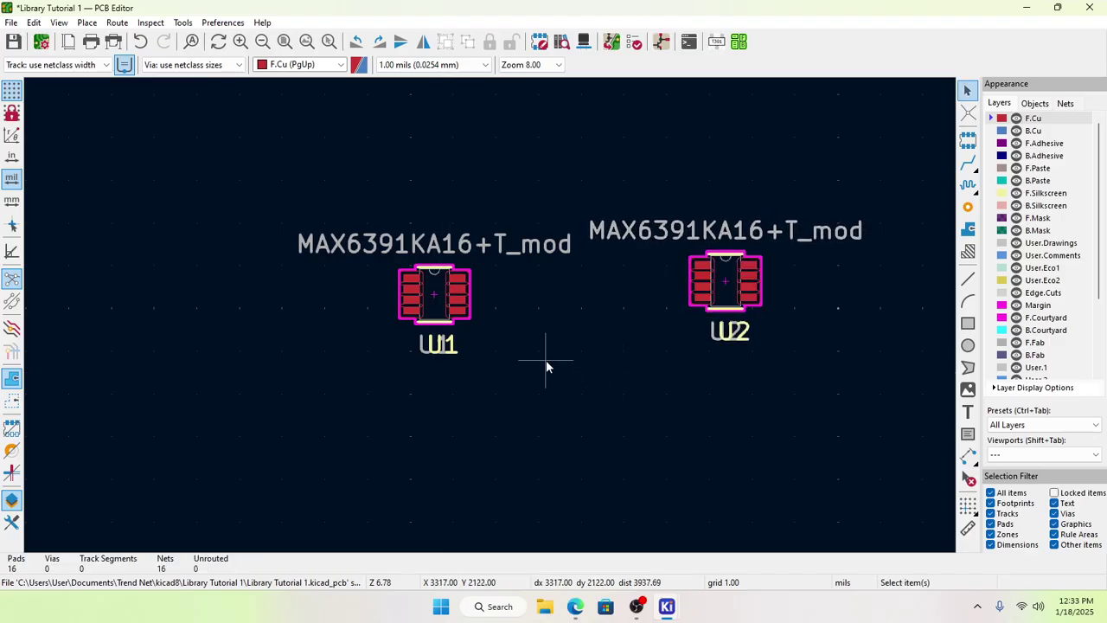
# Step: Inspect the placed U1 and U2 footprints and hide the F.Fab layer on the board
pyautogui.scroll(2, 491, 315)
pyautogui.scroll(-2, 490, 315)
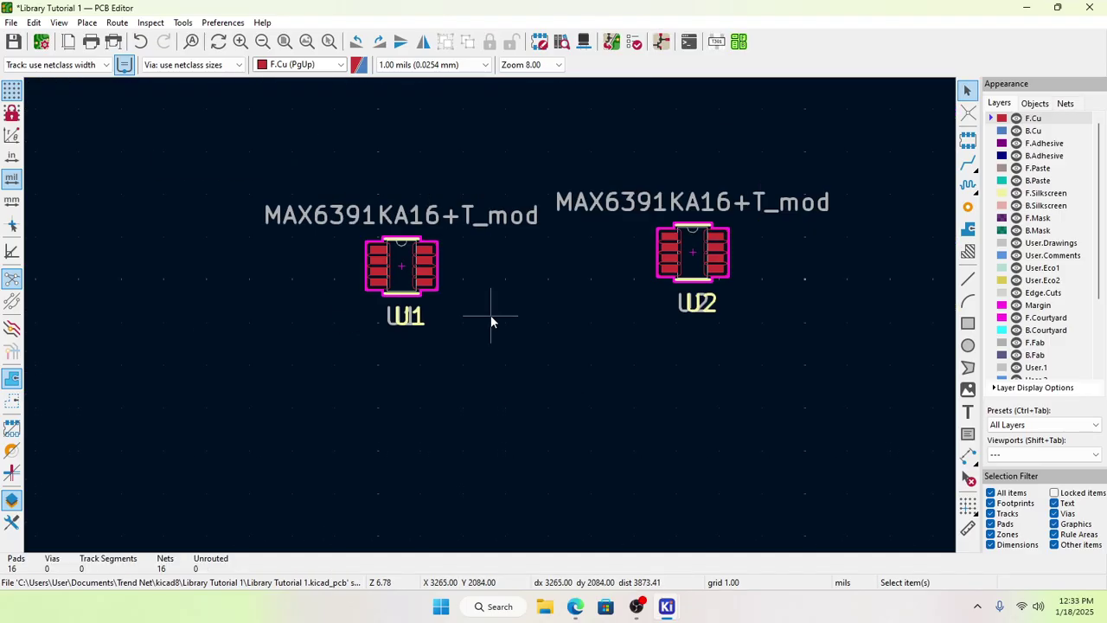
pyautogui.scroll(2, 490, 315)
pyautogui.scroll(-1, 490, 315)
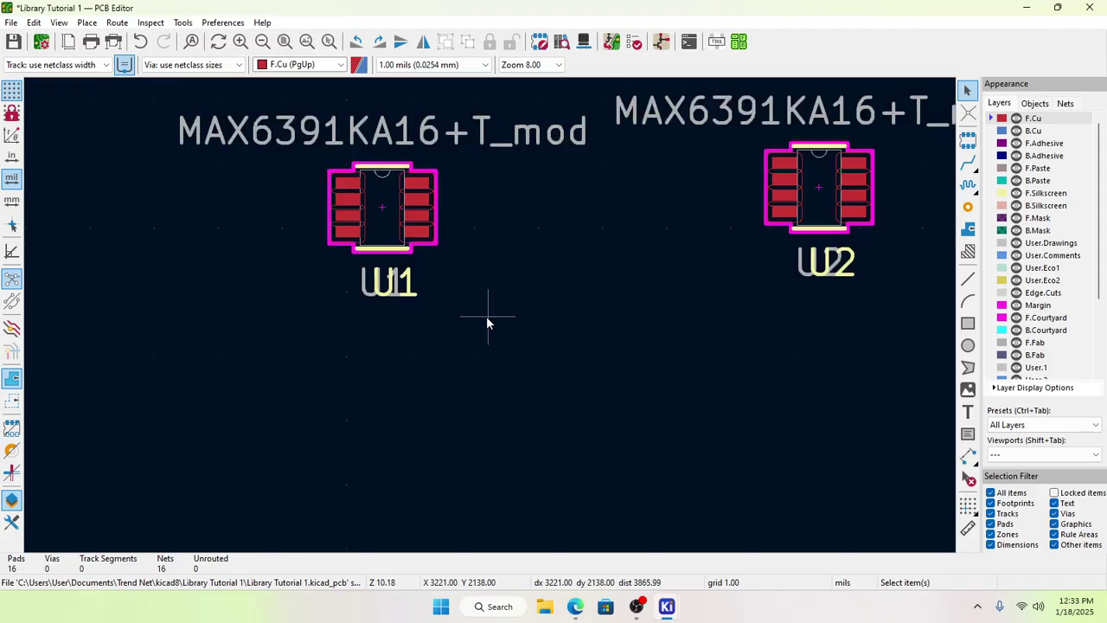
pyautogui.scroll(-1, 517, 317)
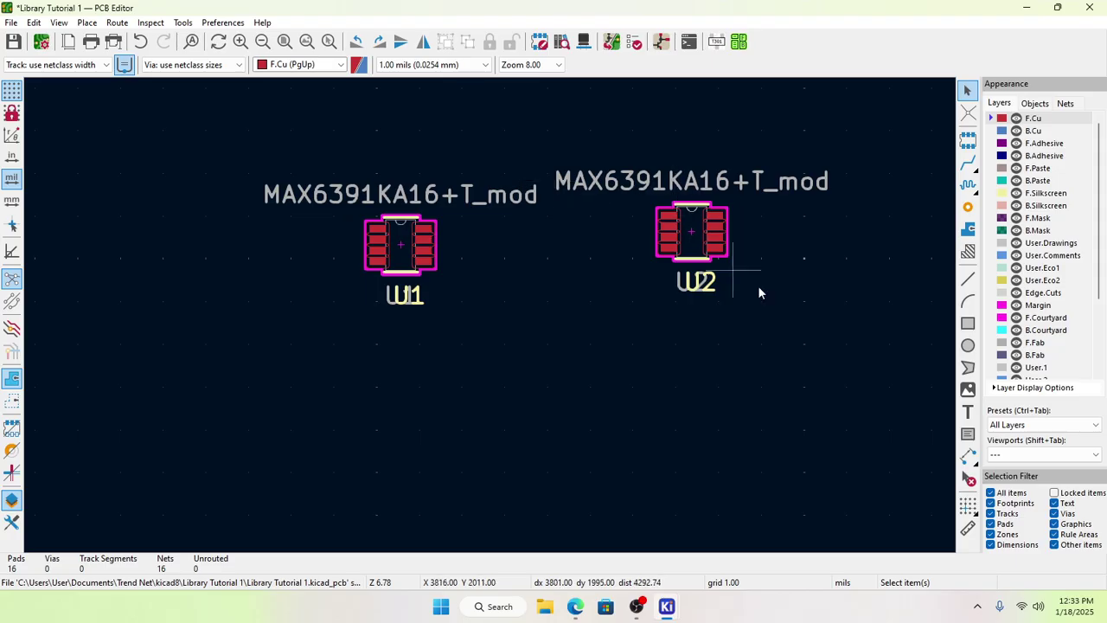
pyautogui.scroll(-3, 1011, 329)
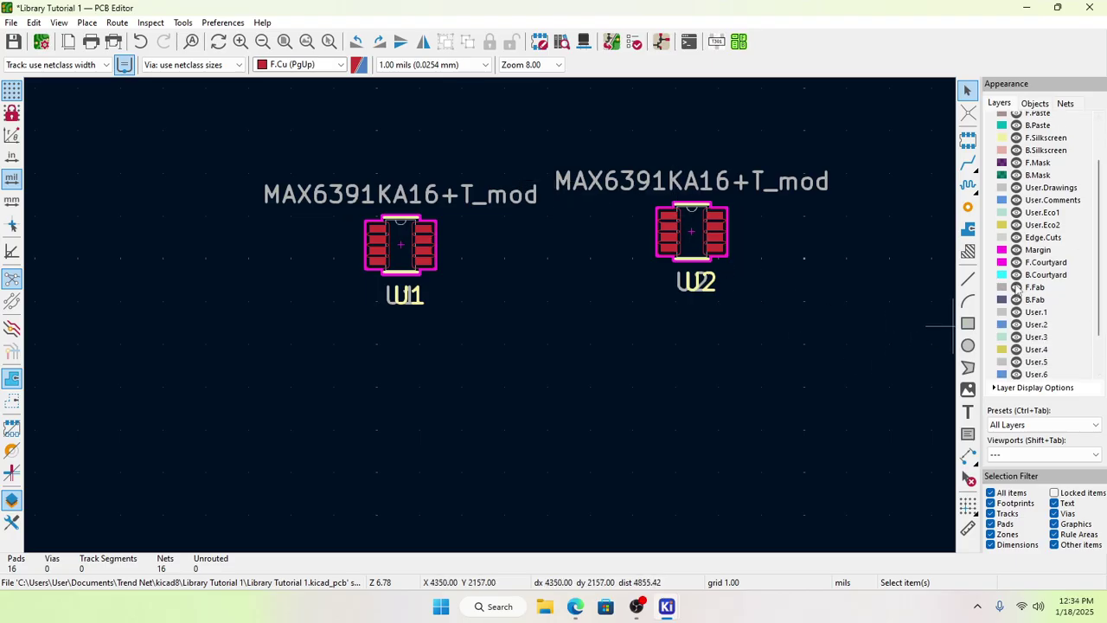
pyautogui.click(1016, 286)
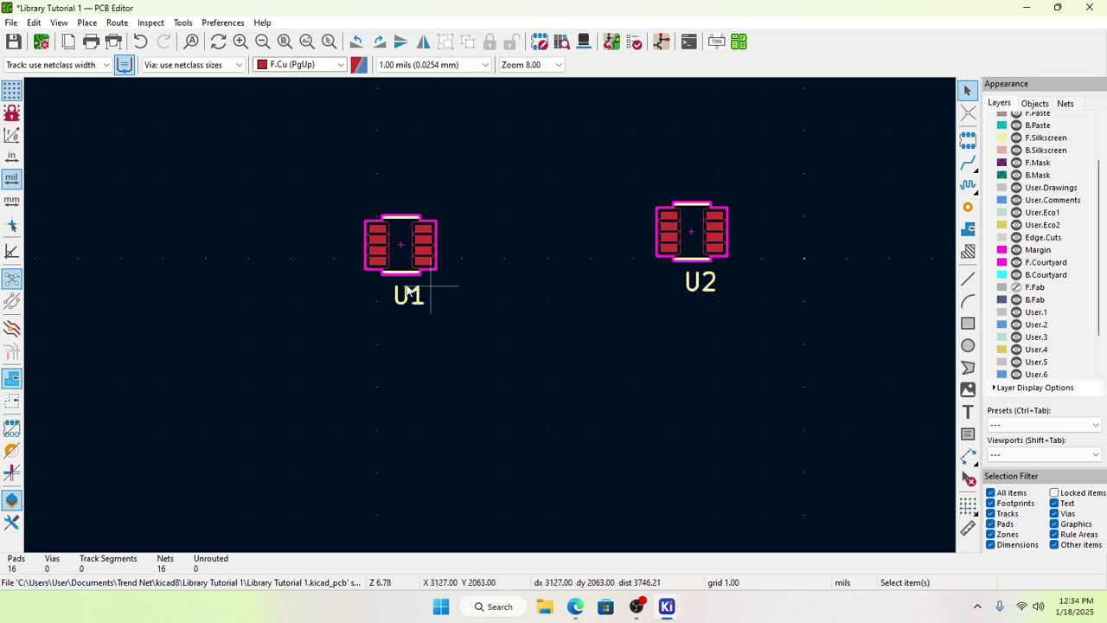
pyautogui.scroll(-2, 491, 322)
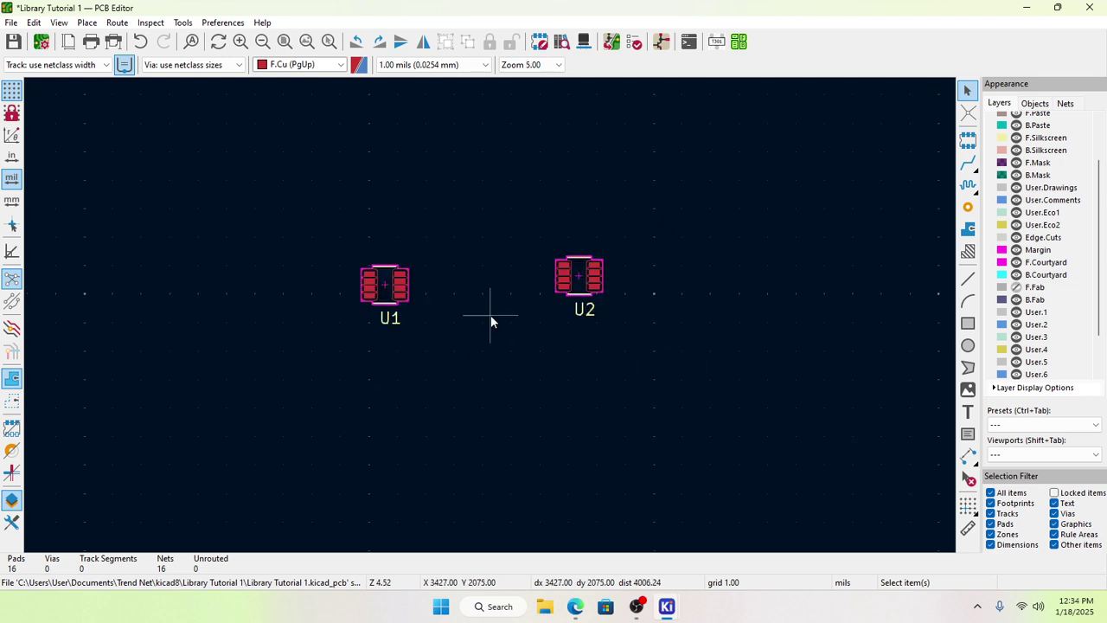
pyautogui.click(1002, 239)
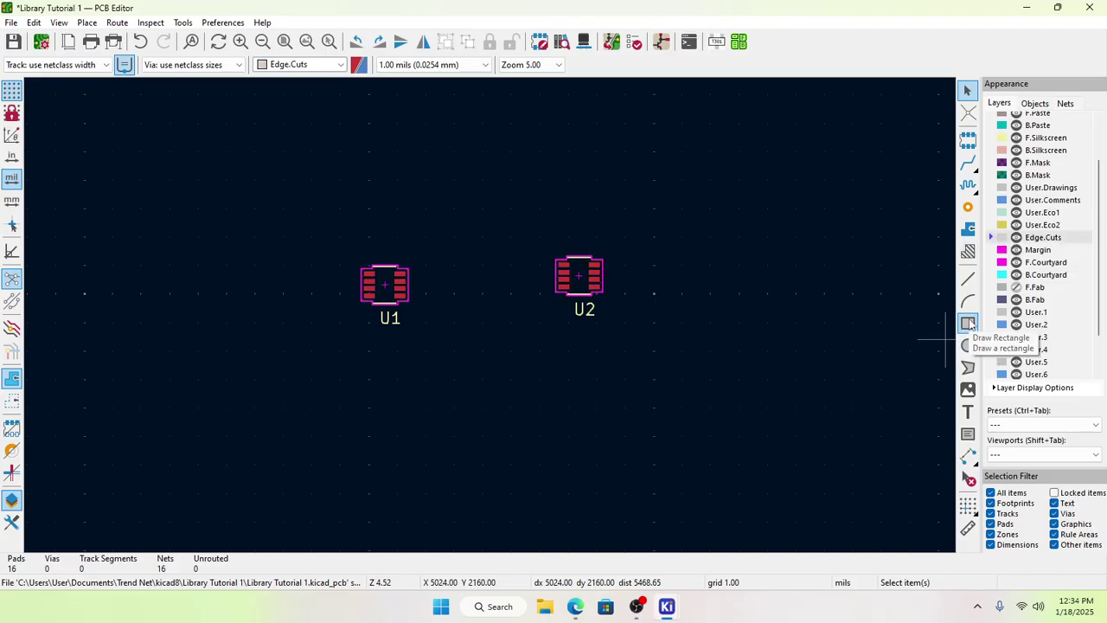
pyautogui.click(967, 346)
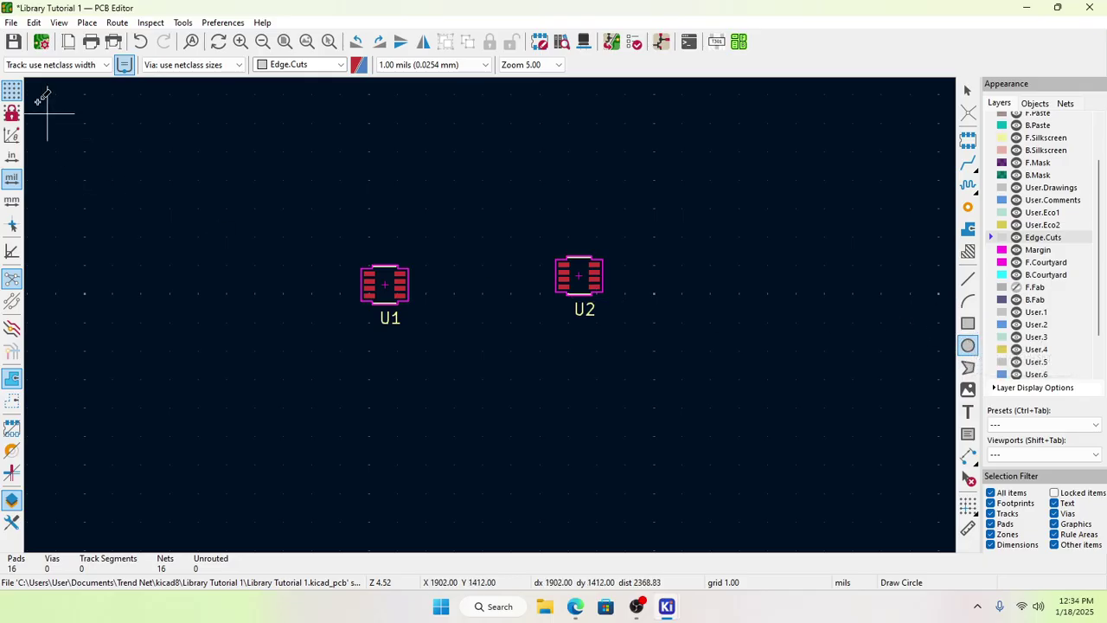
# Step: In Board Setup, set the default line thickness to 7 mils for the silk, edge cuts, courtyards, fab and other layers
pyautogui.click(41, 41)
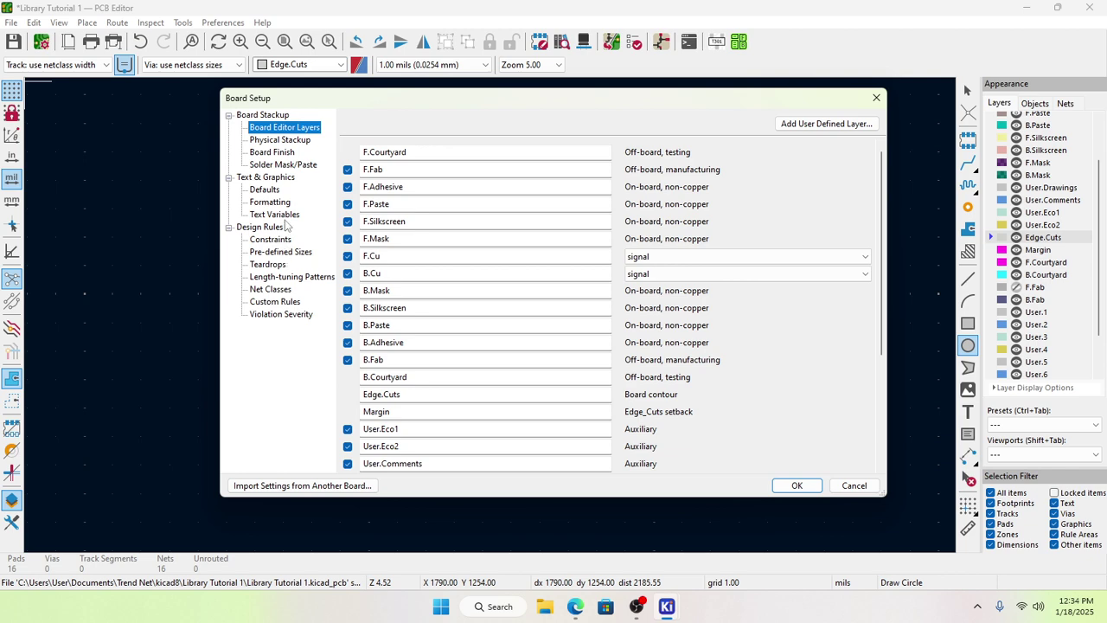
pyautogui.click(275, 237)
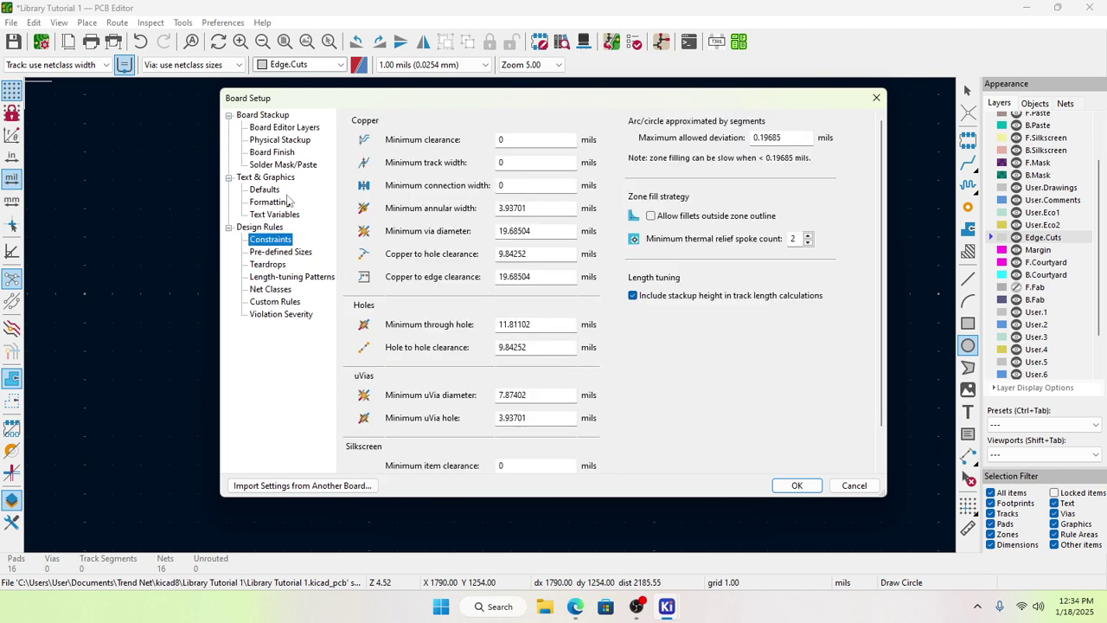
pyautogui.click(263, 189)
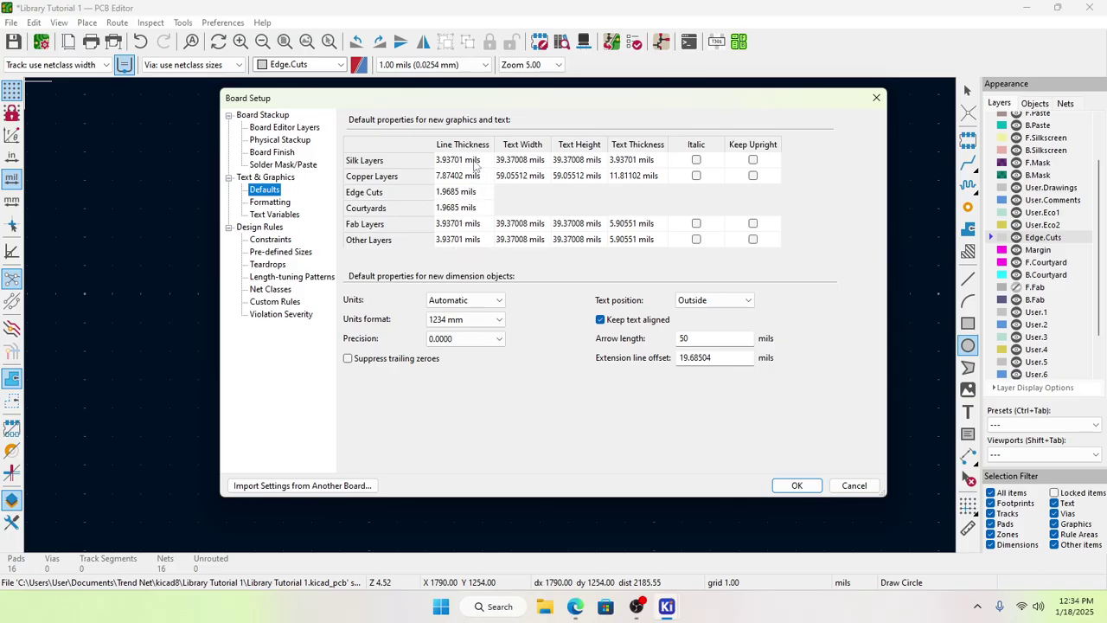
pyautogui.click(474, 161)
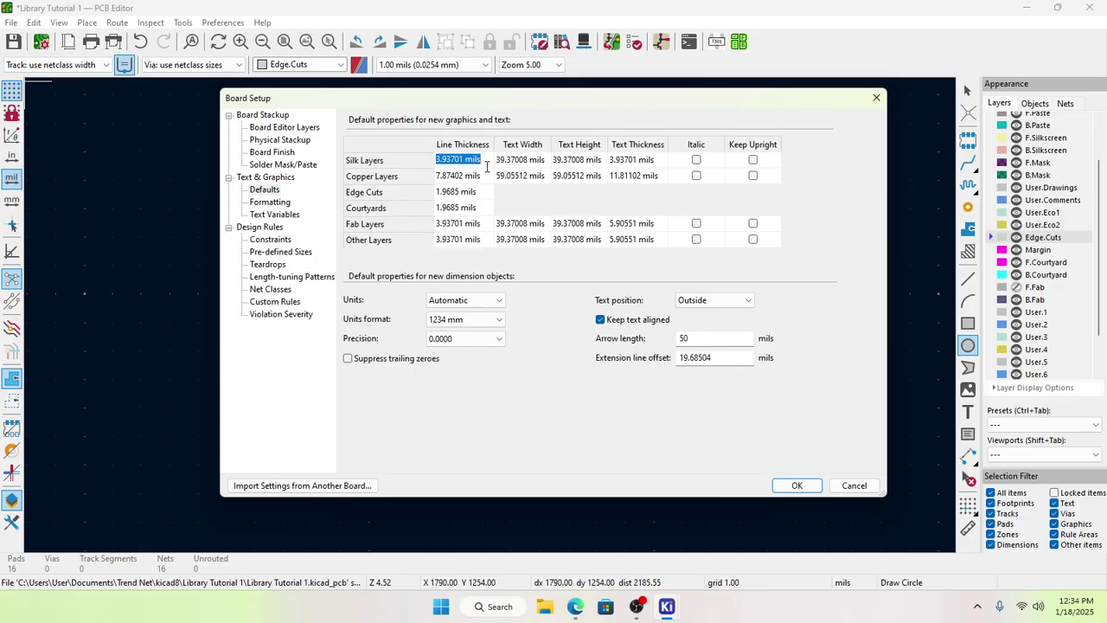
pyautogui.write('7')
pyautogui.click(486, 193)
pyautogui.write('7')
pyautogui.click(477, 211)
pyautogui.write('7')
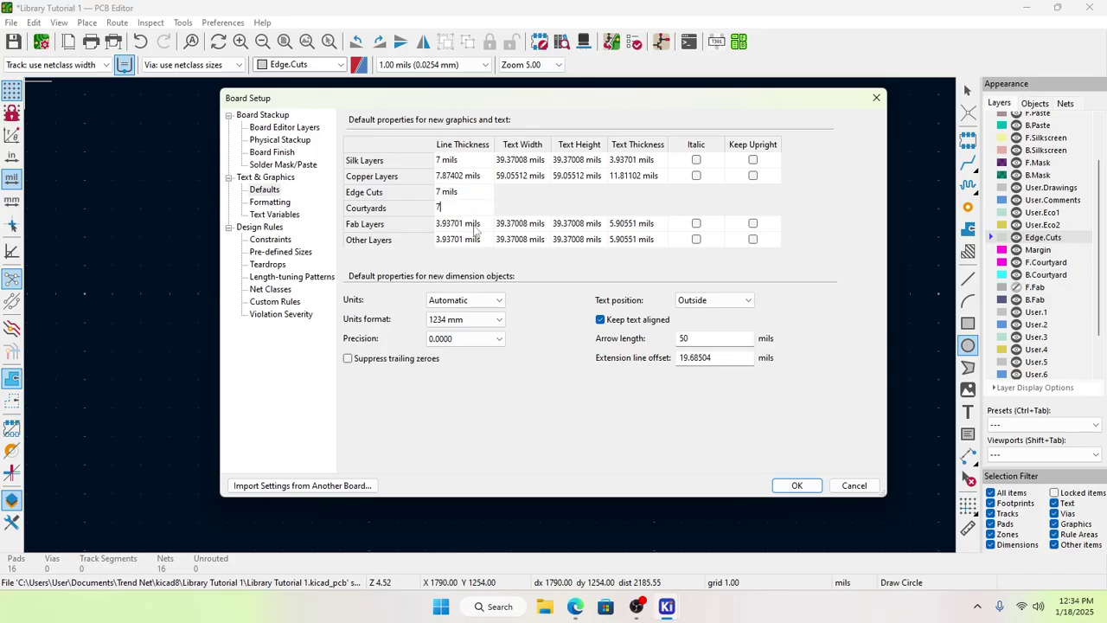
pyautogui.click(475, 226)
pyautogui.write('7')
pyautogui.click(478, 243)
pyautogui.write('7')
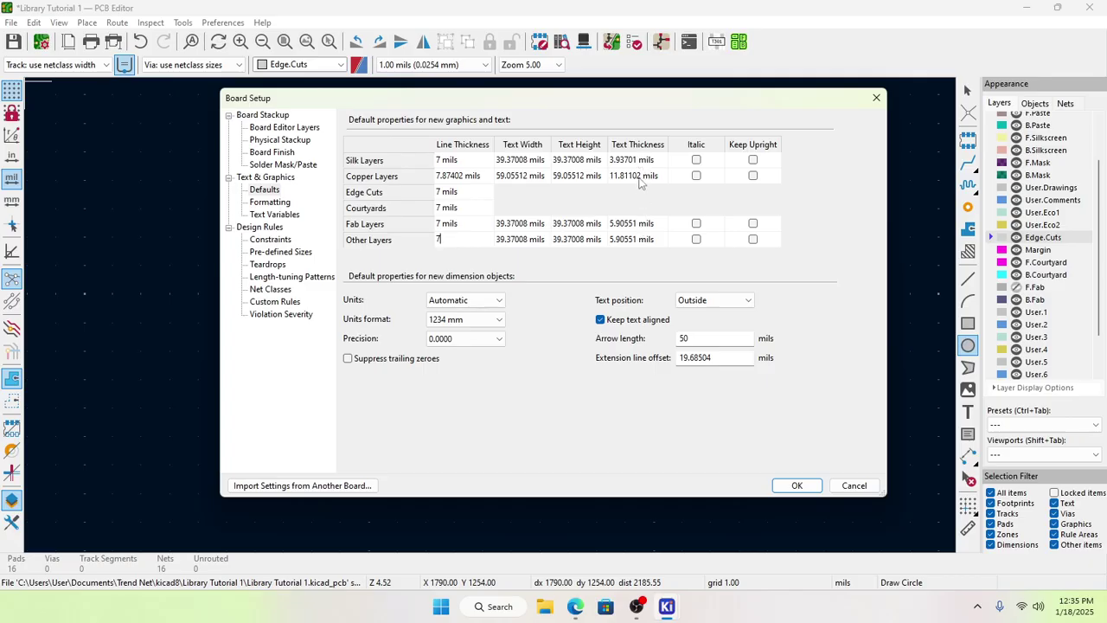
# Step: Set the default text thickness to 7 mils for the fab, other and silk layers
pyautogui.click(632, 223)
pyautogui.write('7')
pyautogui.click(640, 240)
pyautogui.write('7')
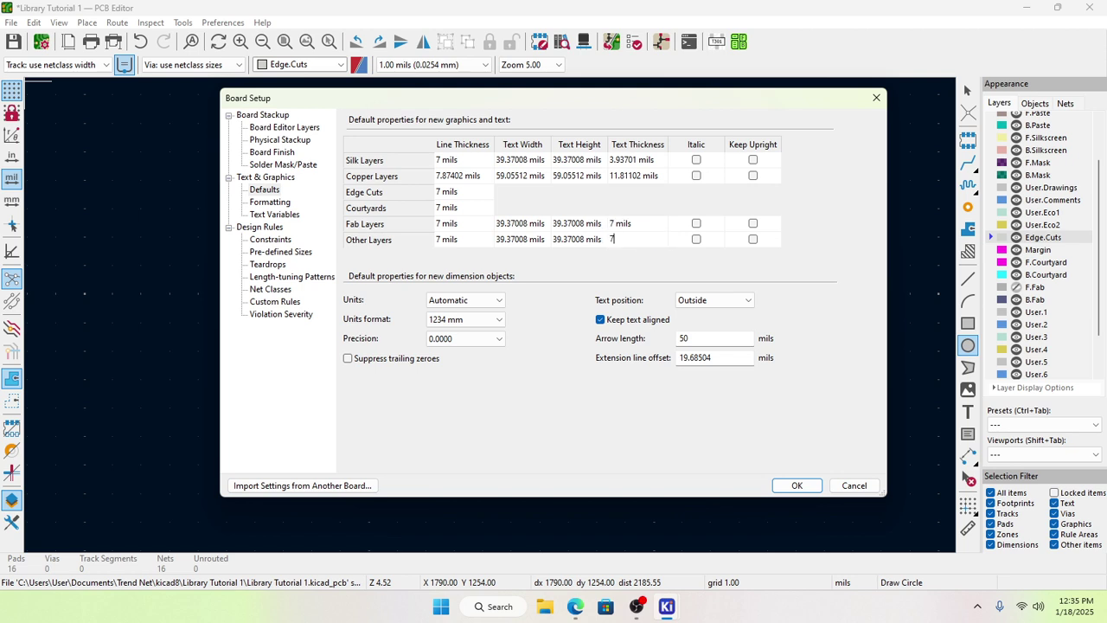
pyautogui.click(636, 160)
pyautogui.write('7')
pyautogui.click(462, 180)
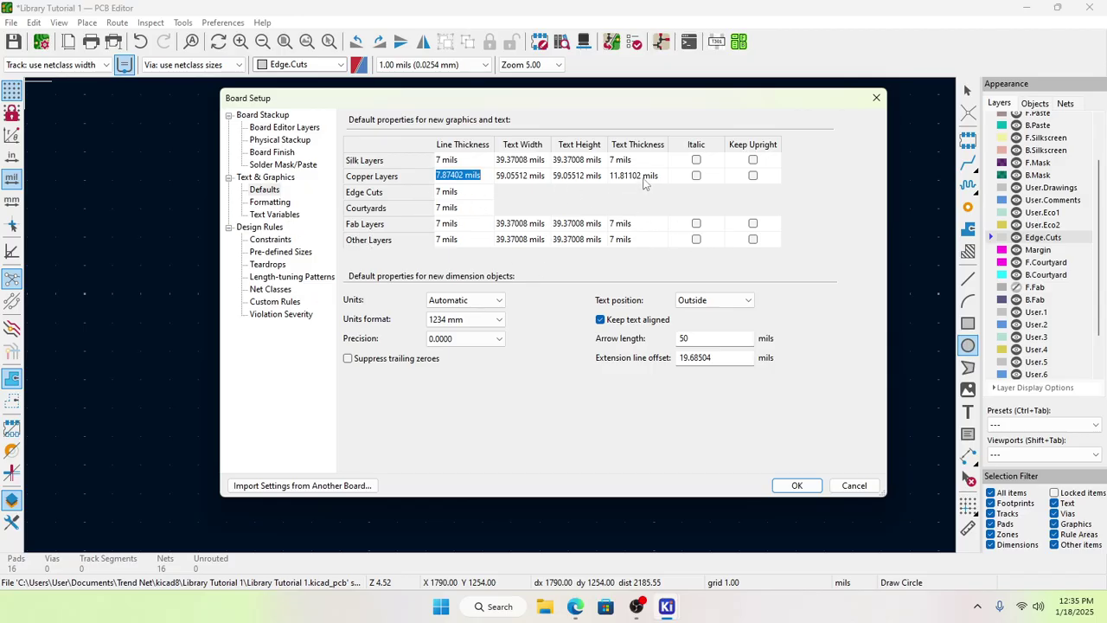
# Step: In the design rule constraints, set the minimum clearance, track width, connection width and annular width to 6 mils each
pyautogui.click(274, 203)
pyautogui.click(289, 216)
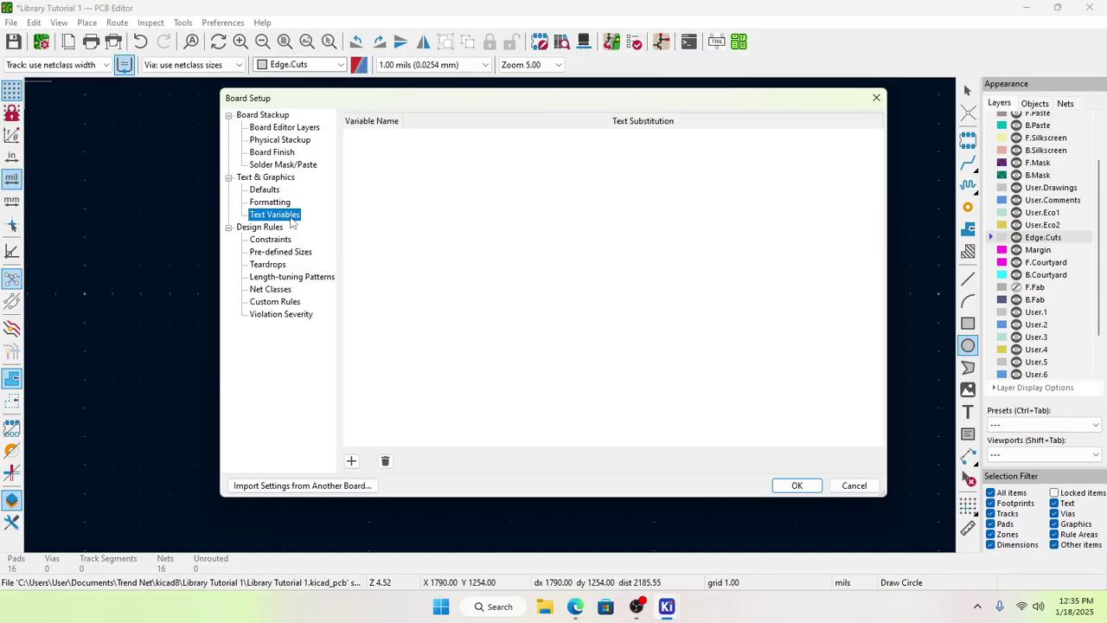
pyautogui.click(270, 240)
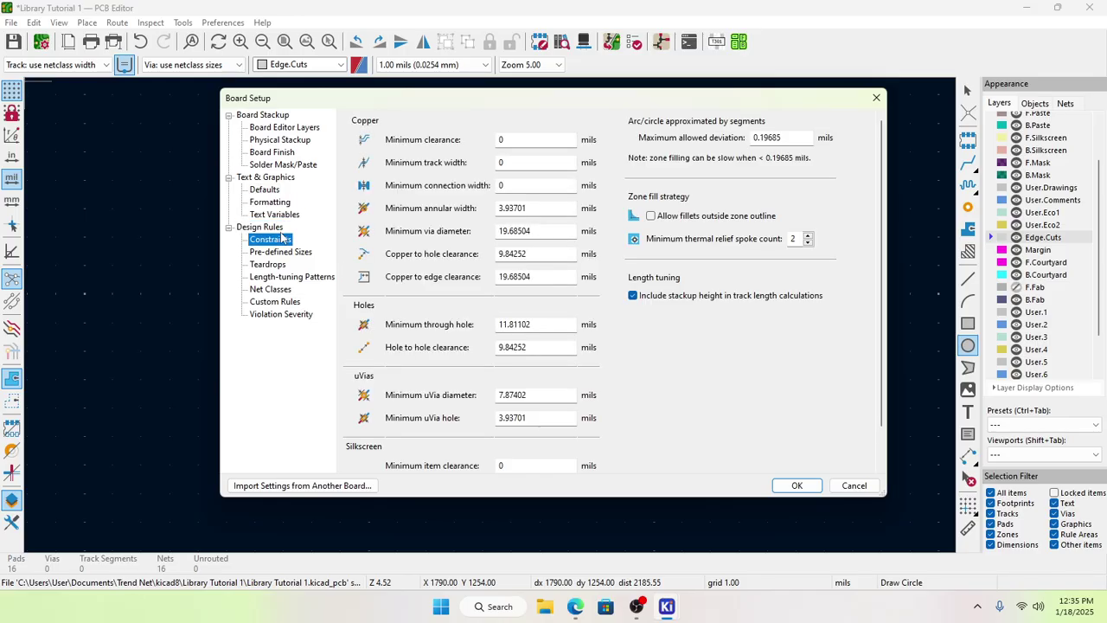
pyautogui.click(533, 140)
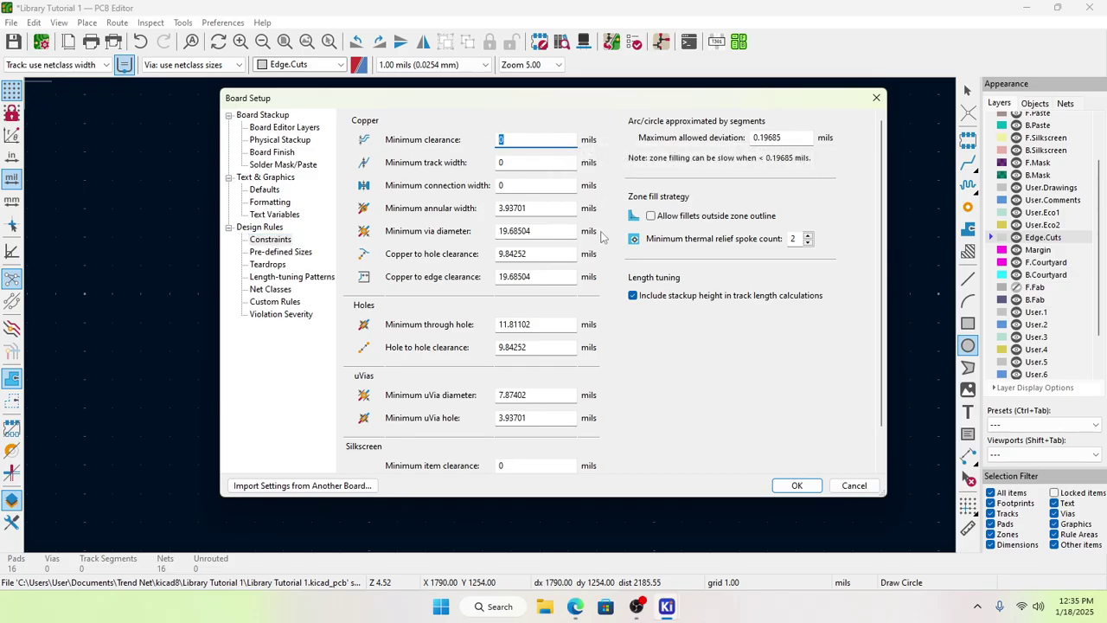
pyautogui.write('6')
pyautogui.click(519, 162)
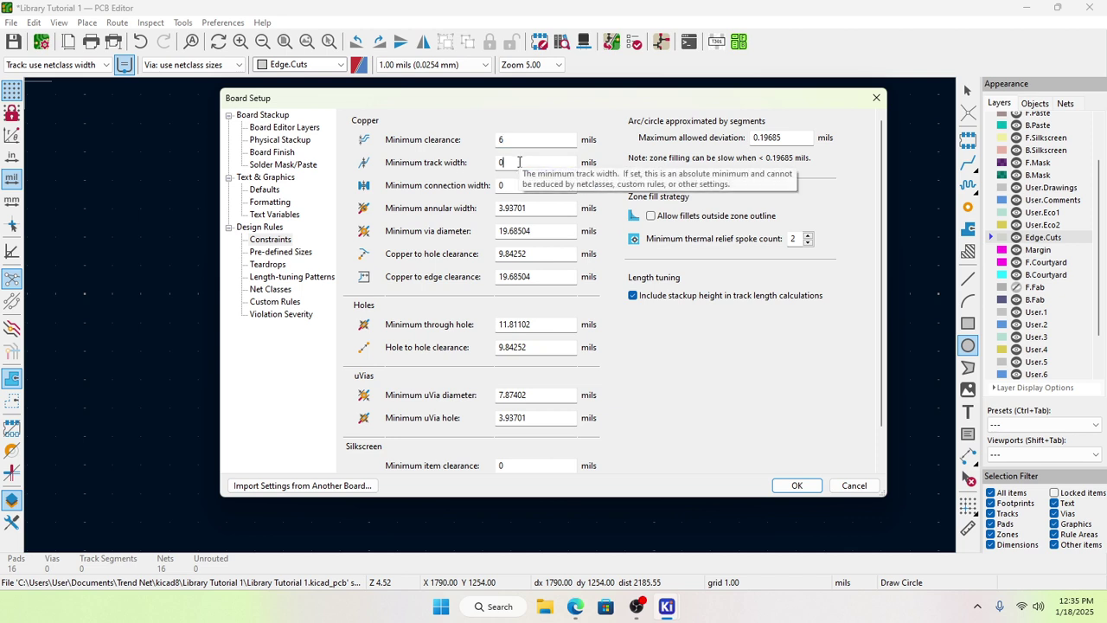
pyautogui.write('6')
pyautogui.click(497, 188)
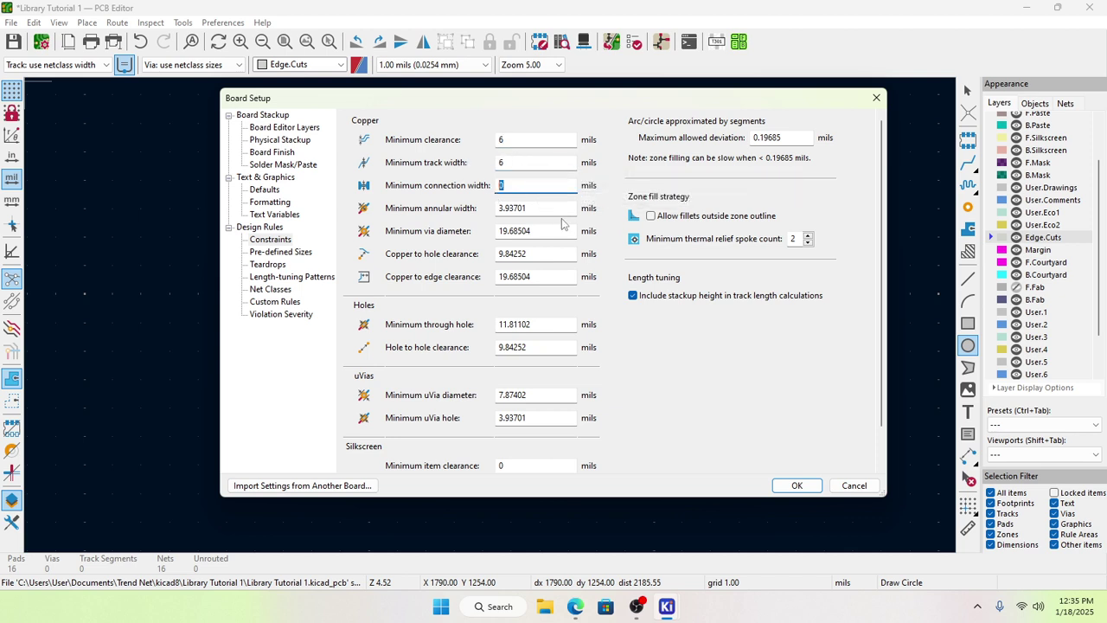
pyautogui.write('6')
pyautogui.click(548, 208)
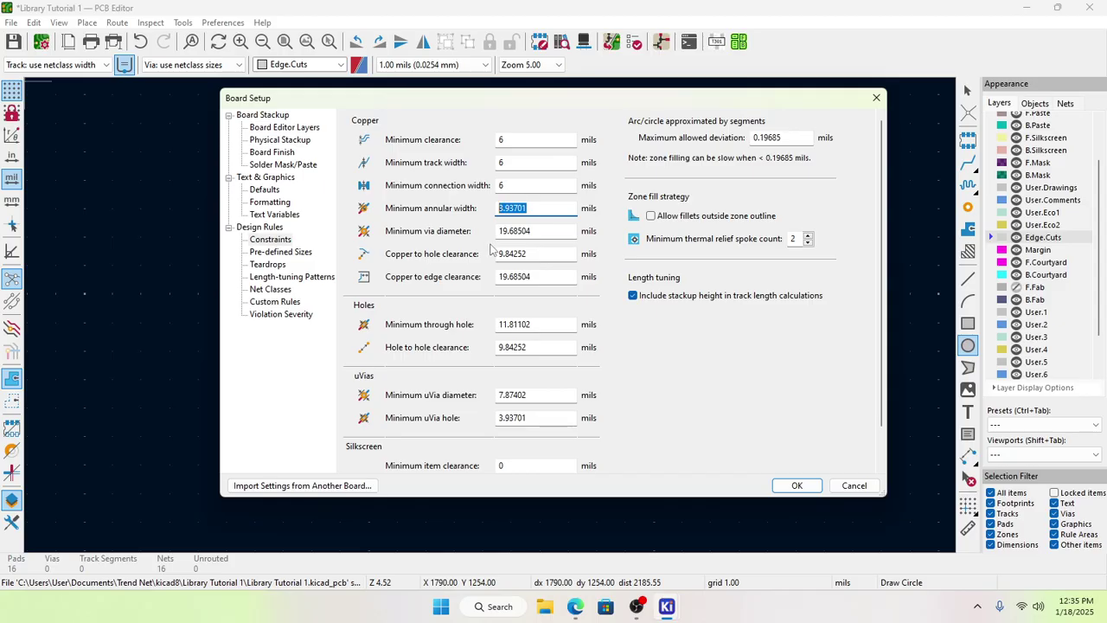
pyautogui.write('6')
# Step: Set the minimum via diameter to 20 mils, copper to hole clearance to 10 mils and copper to edge clearance to 20 mils
pyautogui.press('Tab')
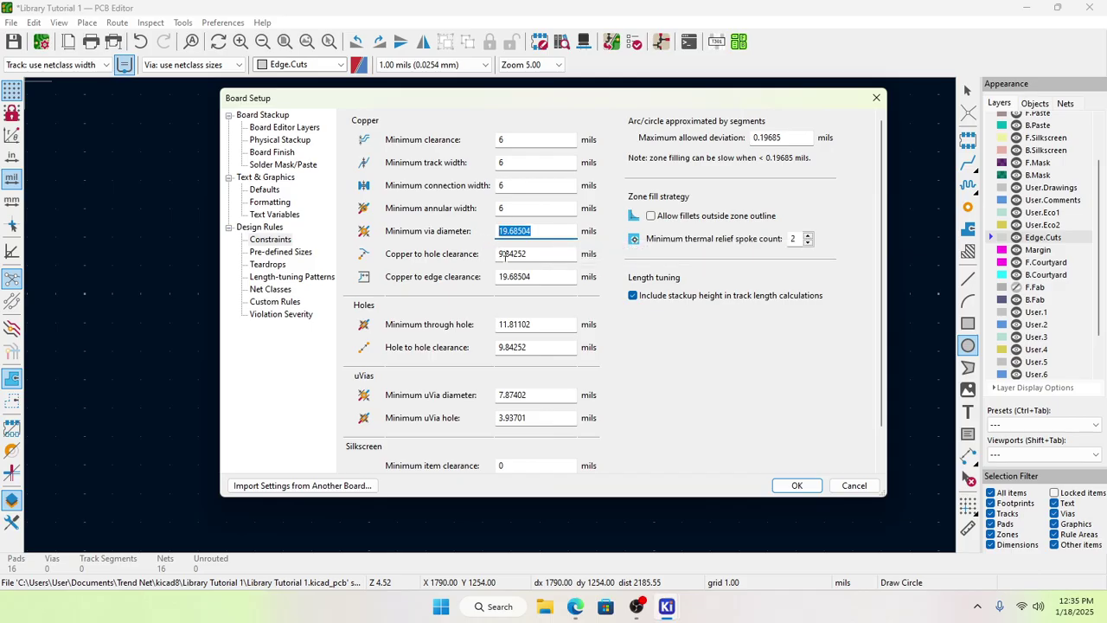
pyautogui.write('20')
pyautogui.press('Tab')
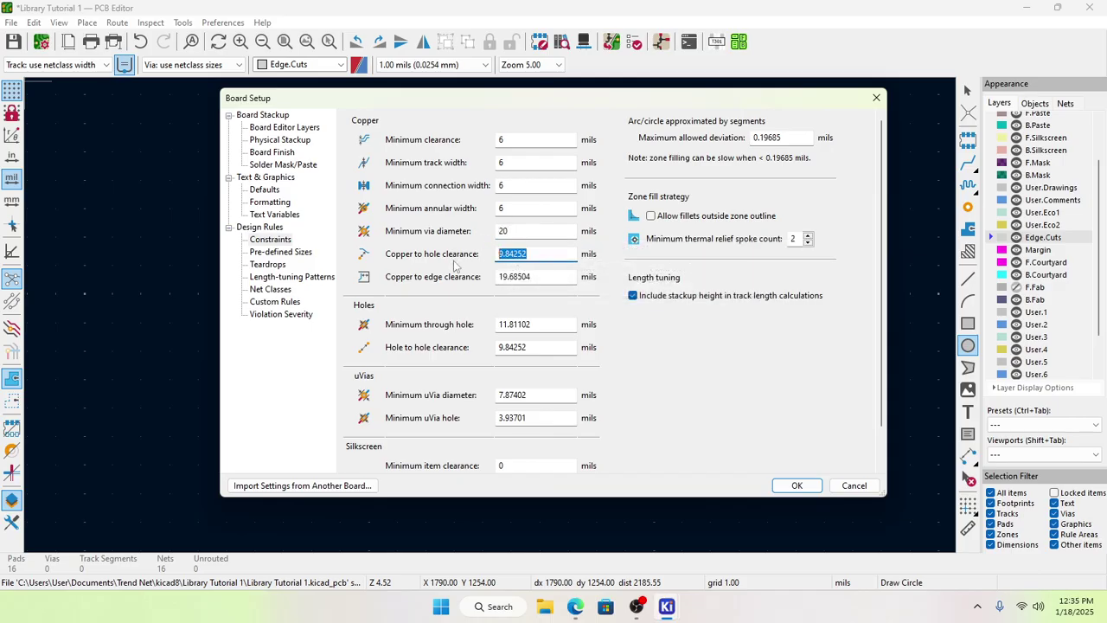
pyautogui.write('10')
pyautogui.press('Tab')
pyautogui.write('20')
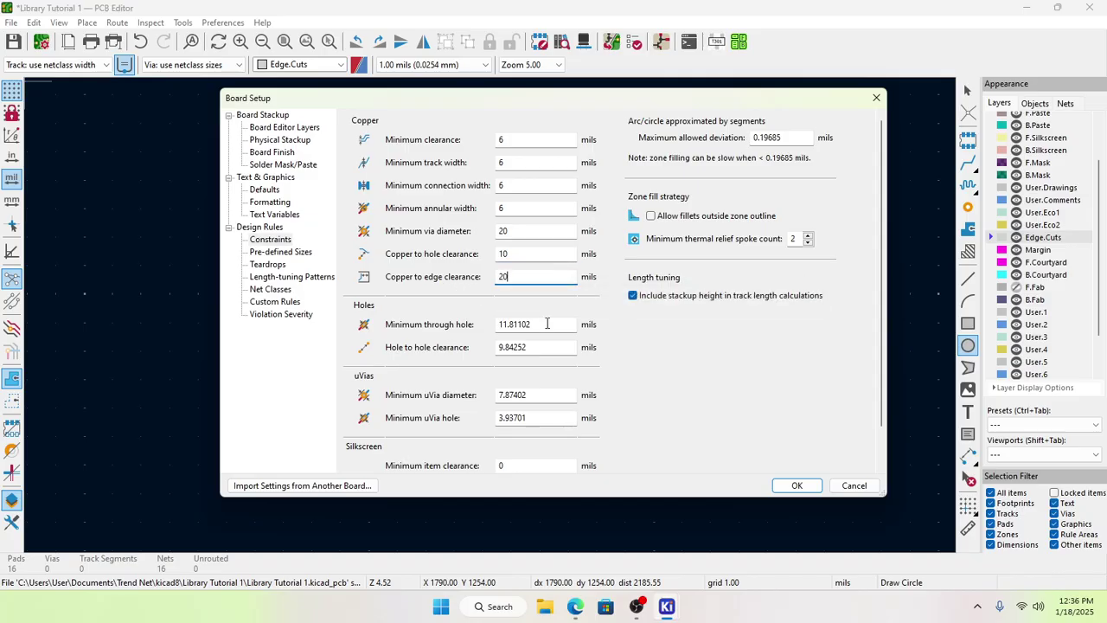
# Step: Set the minimum through hole to 12 mils and the hole to hole clearance to 10 mils
pyautogui.press('Tab')
pyautogui.write('12')
pyautogui.press('Tab')
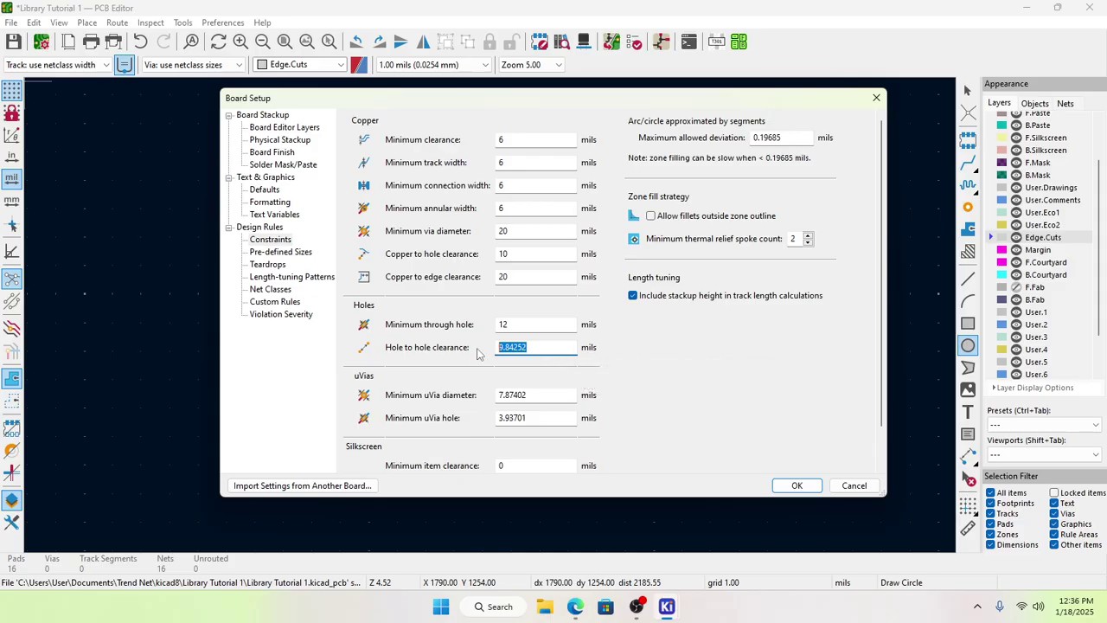
pyautogui.write('10')
# Step: Set the minimum uVia diameter to 8 mils and the minimum uVia hole to 6 mils
pyautogui.press('Tab')
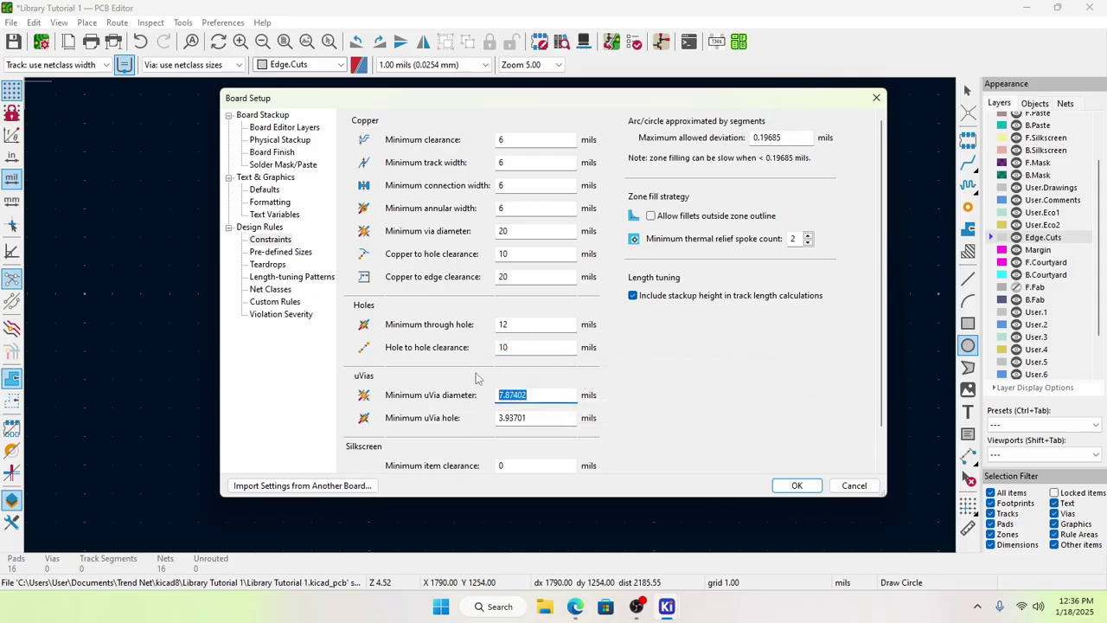
pyautogui.write('8')
pyautogui.press('Tab')
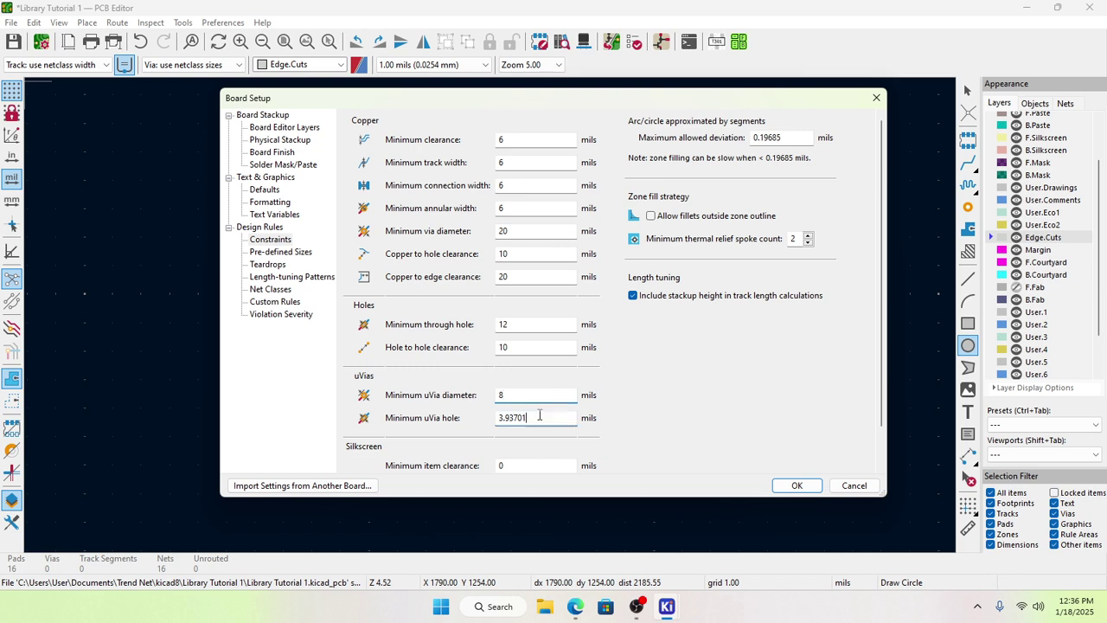
pyautogui.write('6')
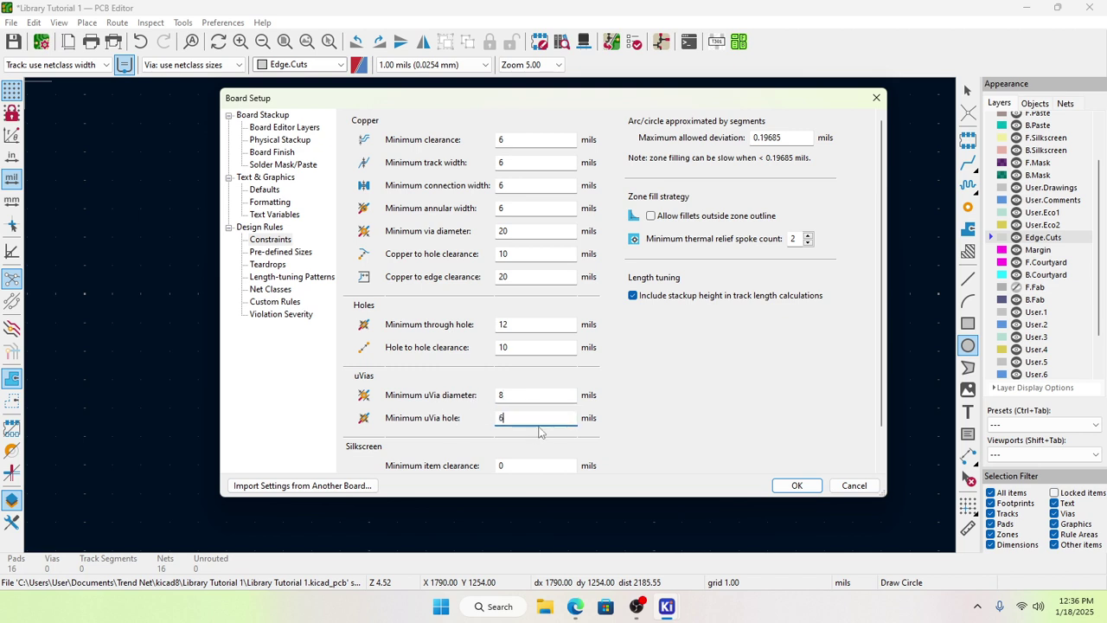
# Step: Set the silkscreen minimum item clearance to 7 mils and apply the board setup
pyautogui.scroll(-1, 447, 466)
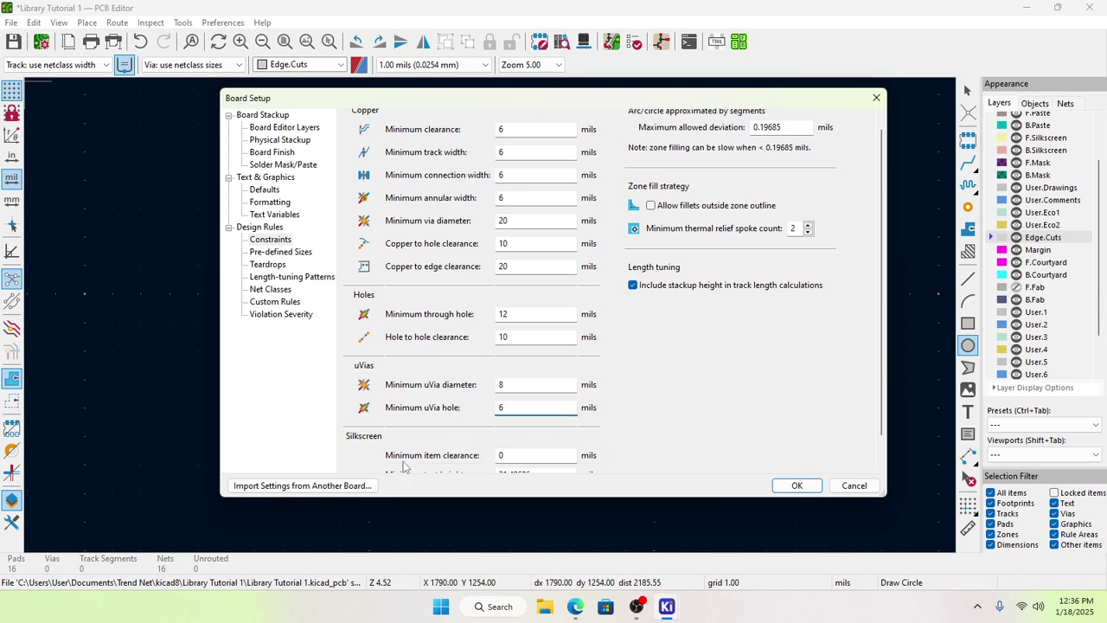
pyautogui.scroll(-2, 445, 467)
pyautogui.scroll(-1, 441, 467)
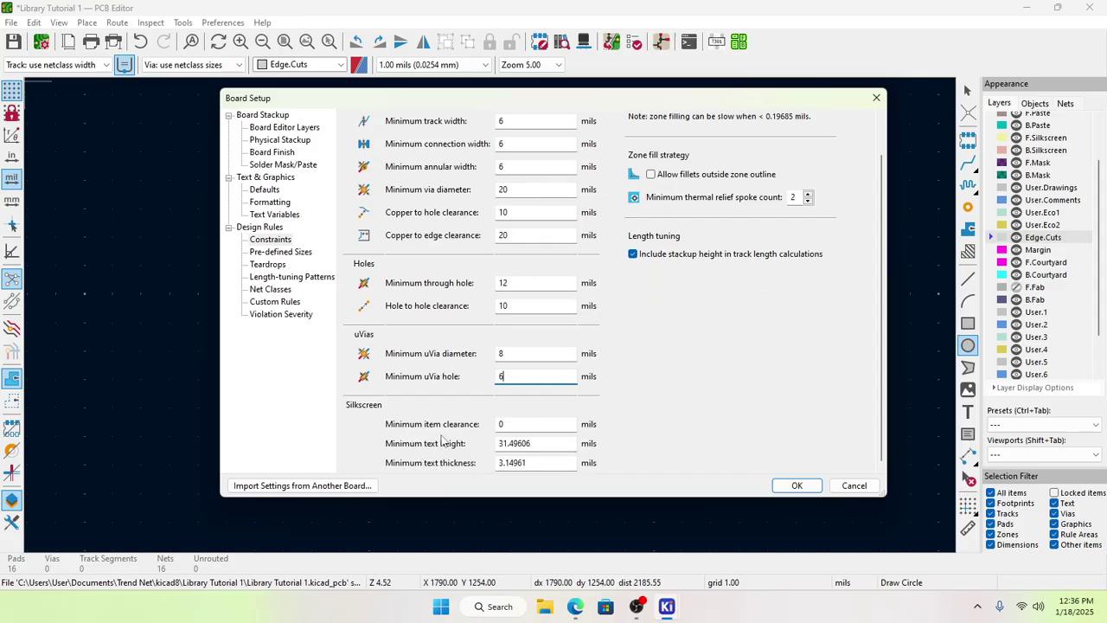
pyautogui.click(521, 424)
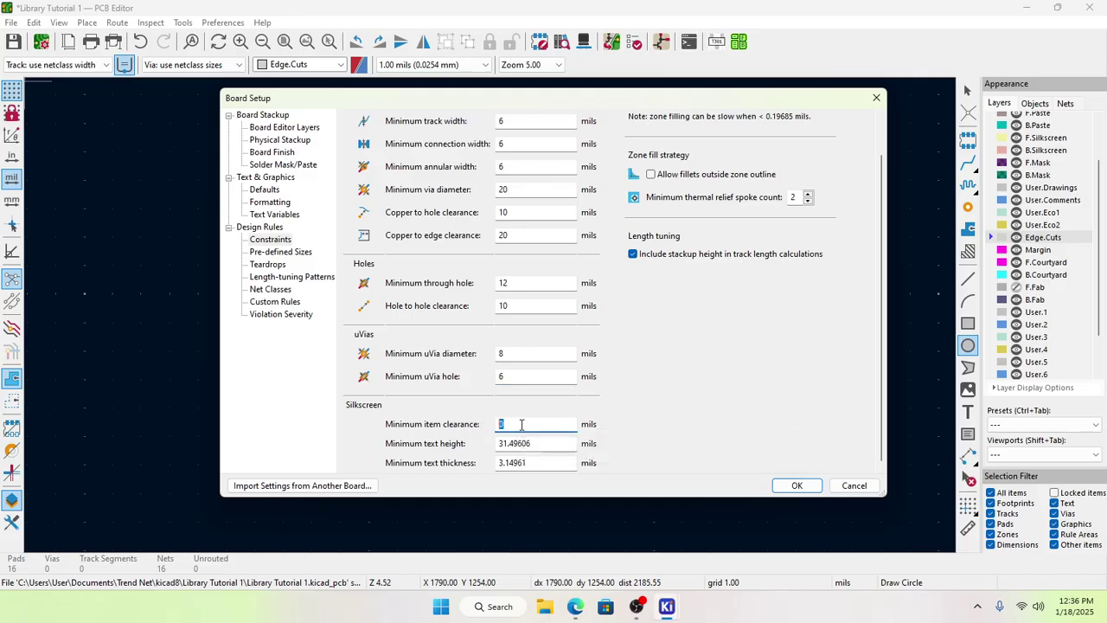
pyautogui.write('6')
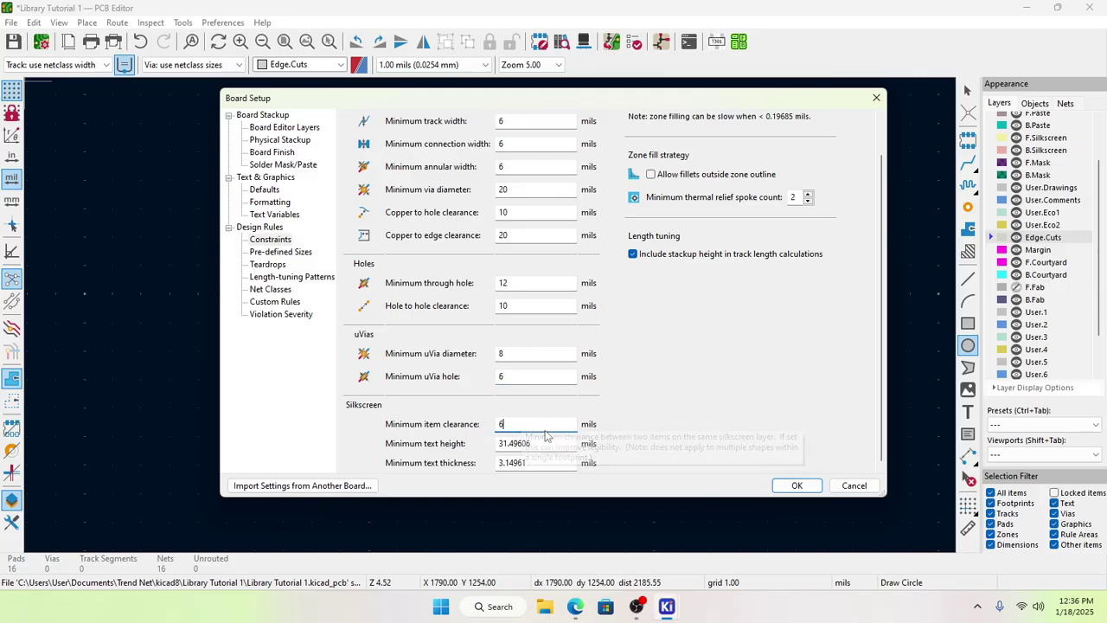
pyautogui.press('BackSpace')
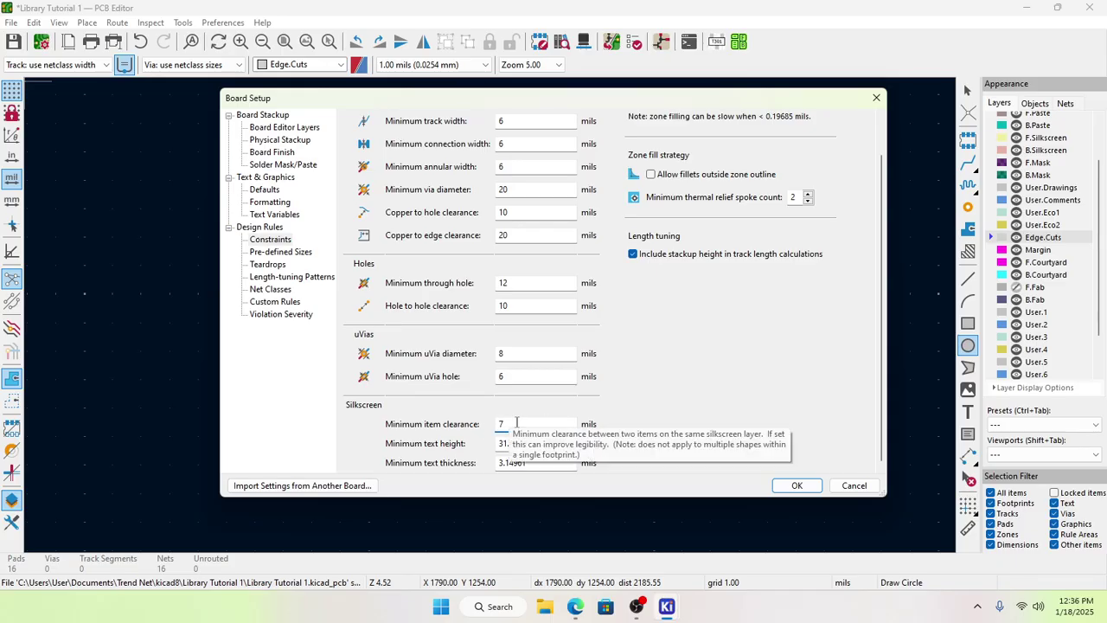
pyautogui.click(795, 487)
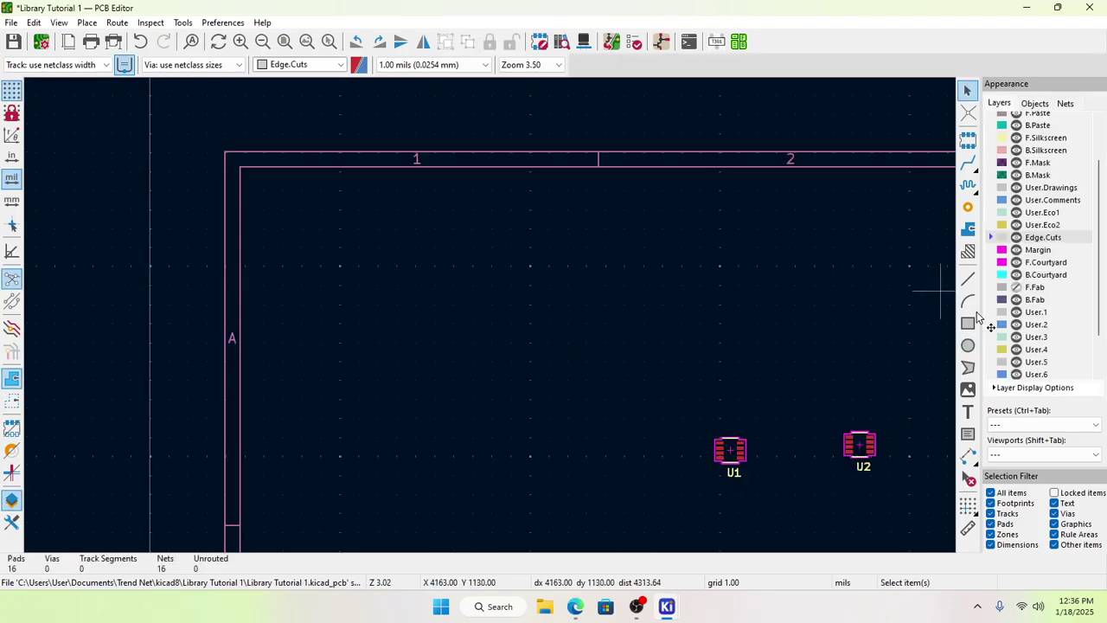
# Step: Make B.Fab the active layer, and reopen Board Setup briefly without changing any settings
pyautogui.scroll(-1, 490, 317)
pyautogui.scroll(1, 440, 364)
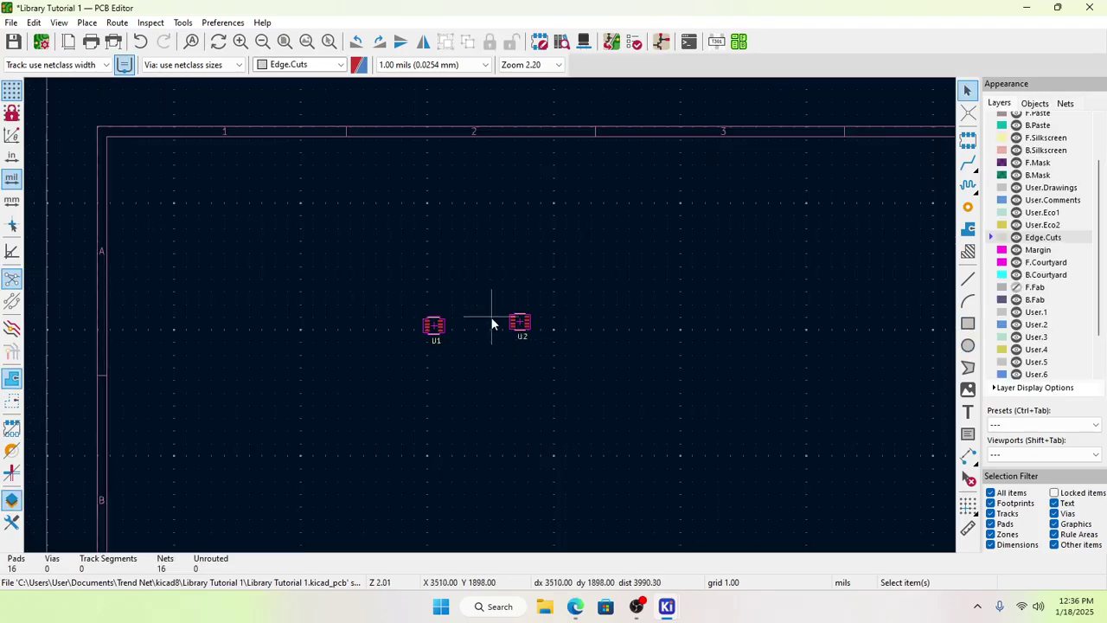
pyautogui.click(996, 300)
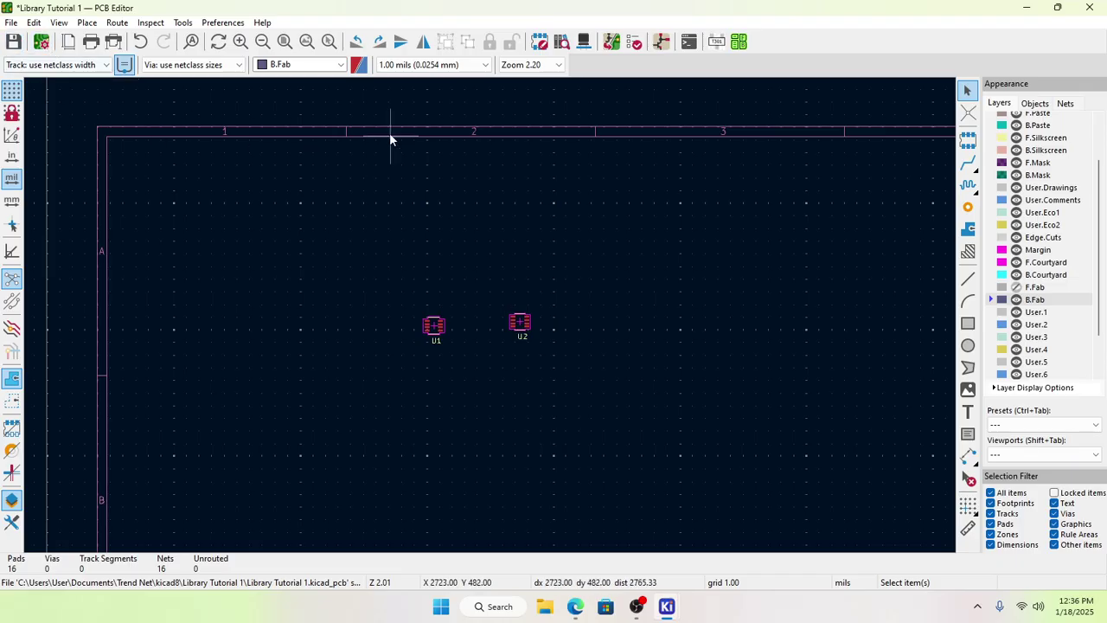
pyautogui.click(41, 41)
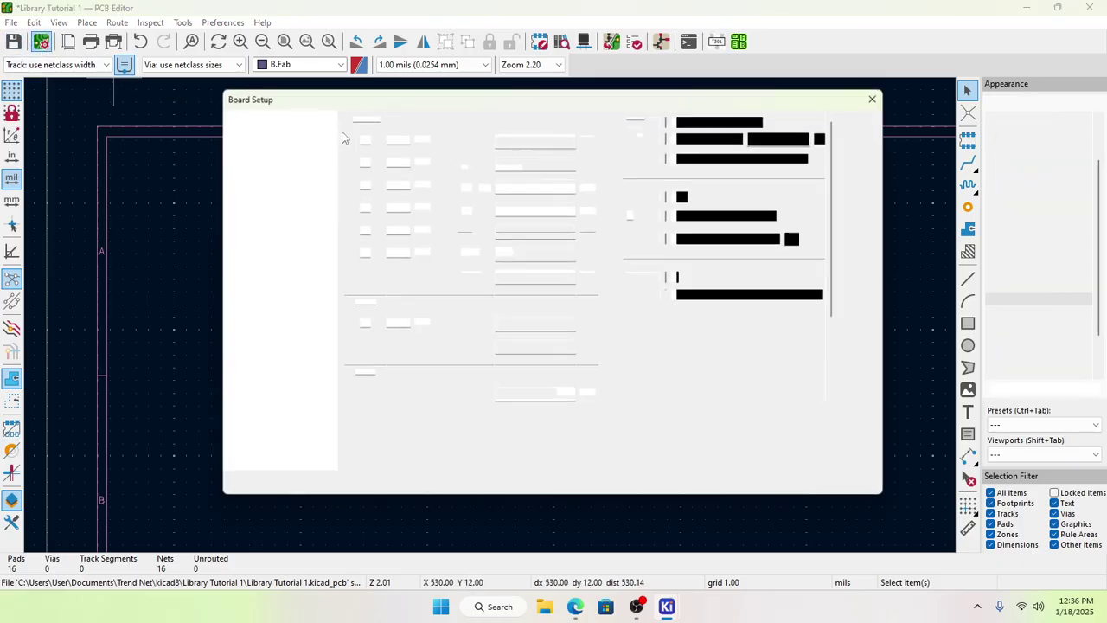
pyautogui.click(876, 98)
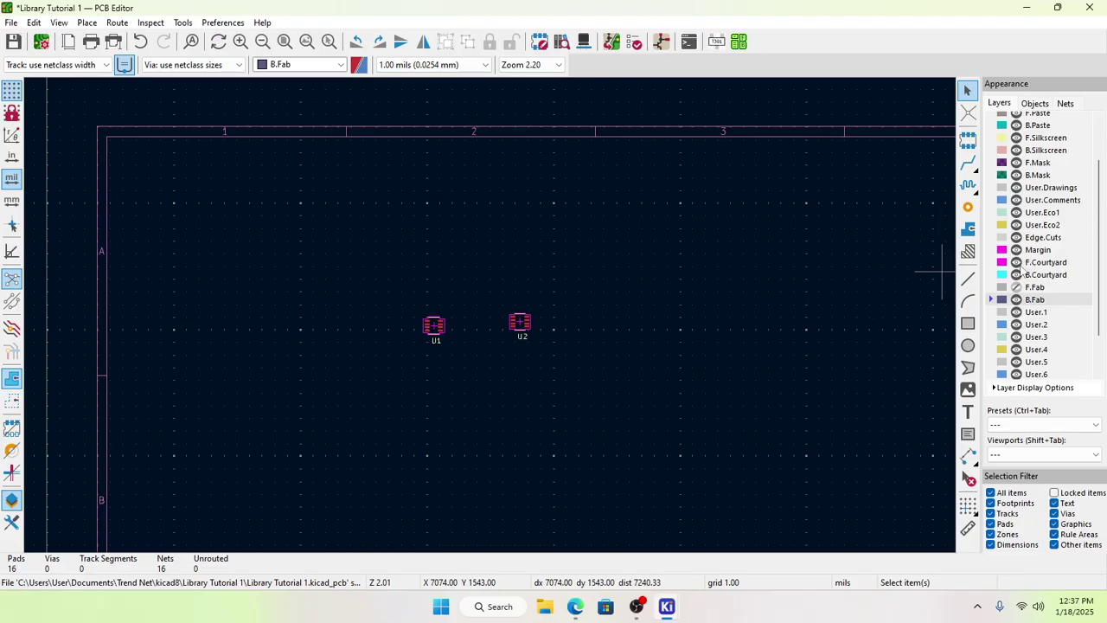
# Step: Draw a rectangle about 2744 by 1760 mils on B.Fab around U1 and U2, and check its properties
pyautogui.click(968, 323)
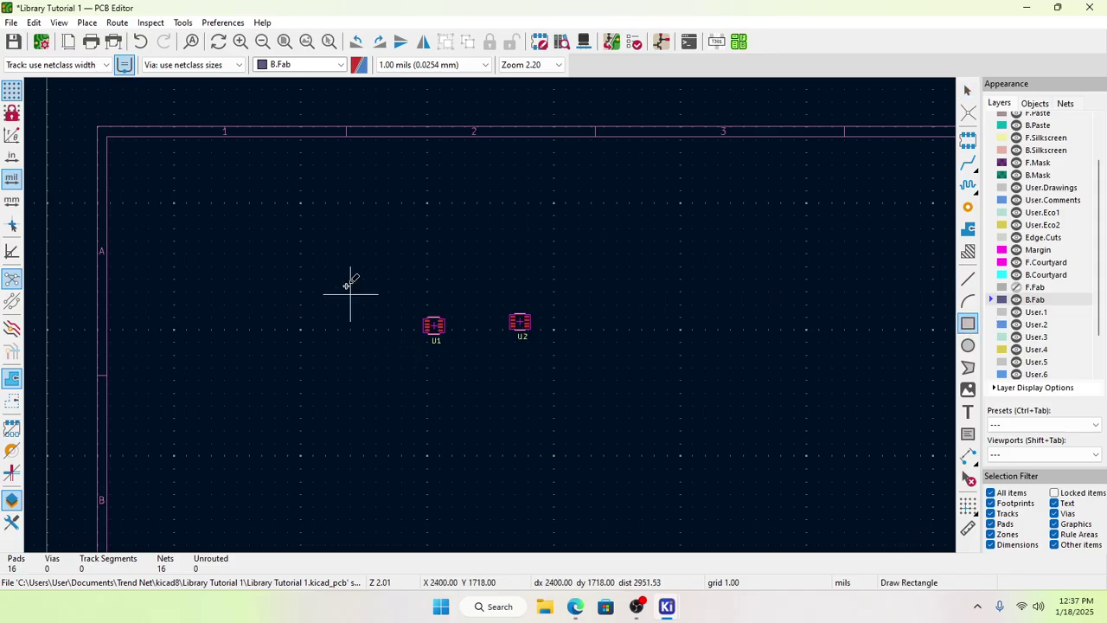
pyautogui.click(291, 226)
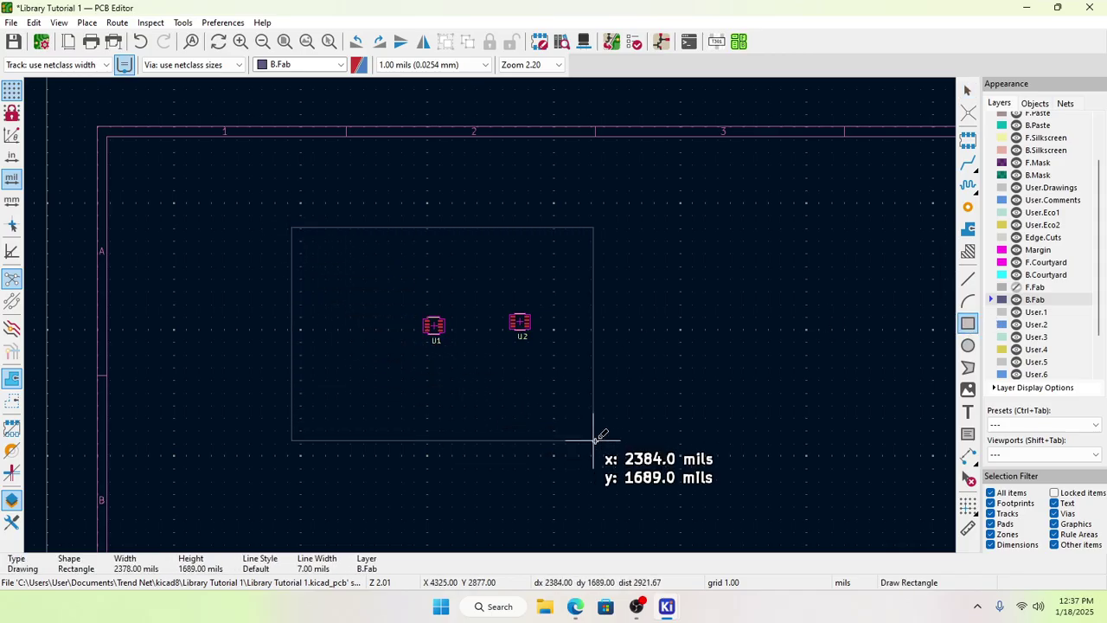
pyautogui.click(639, 450)
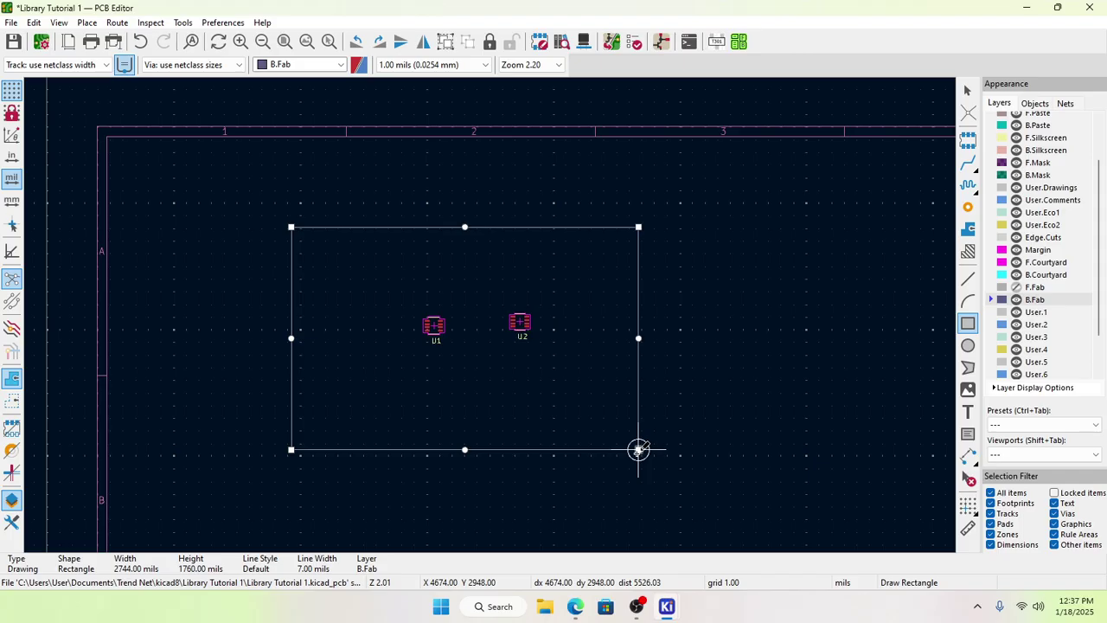
pyautogui.press('Escape')
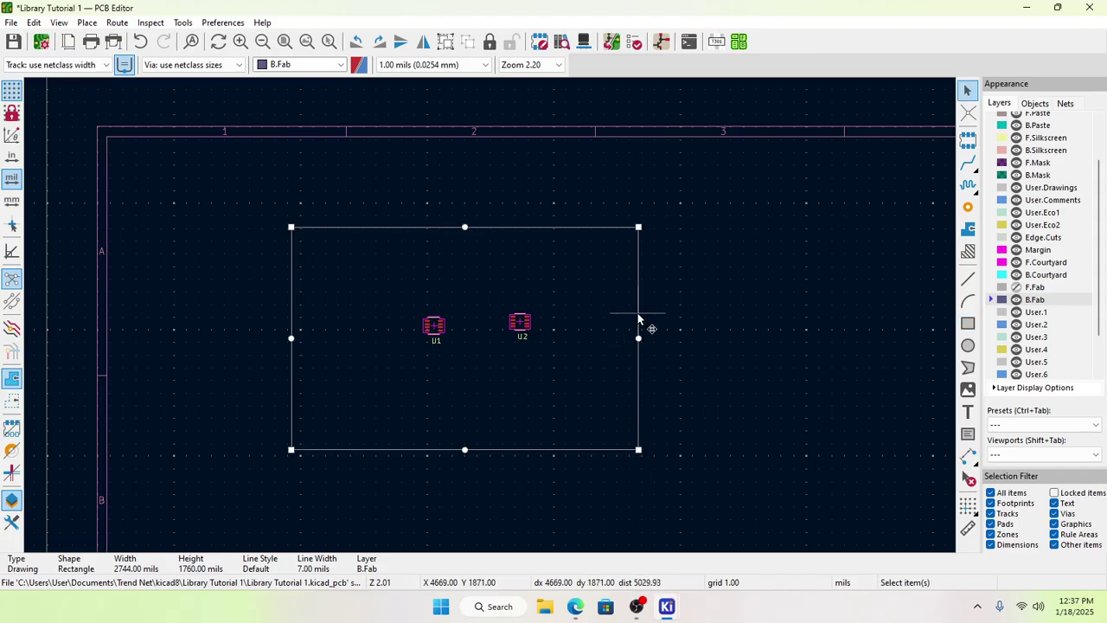
pyautogui.doubleClick(639, 318)
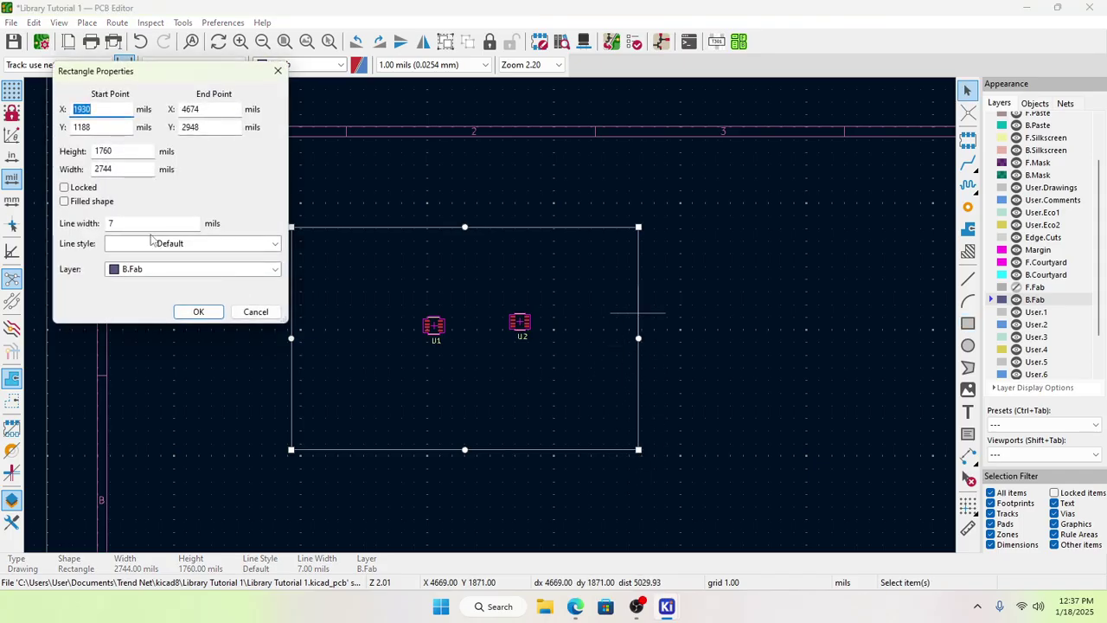
pyautogui.click(256, 311)
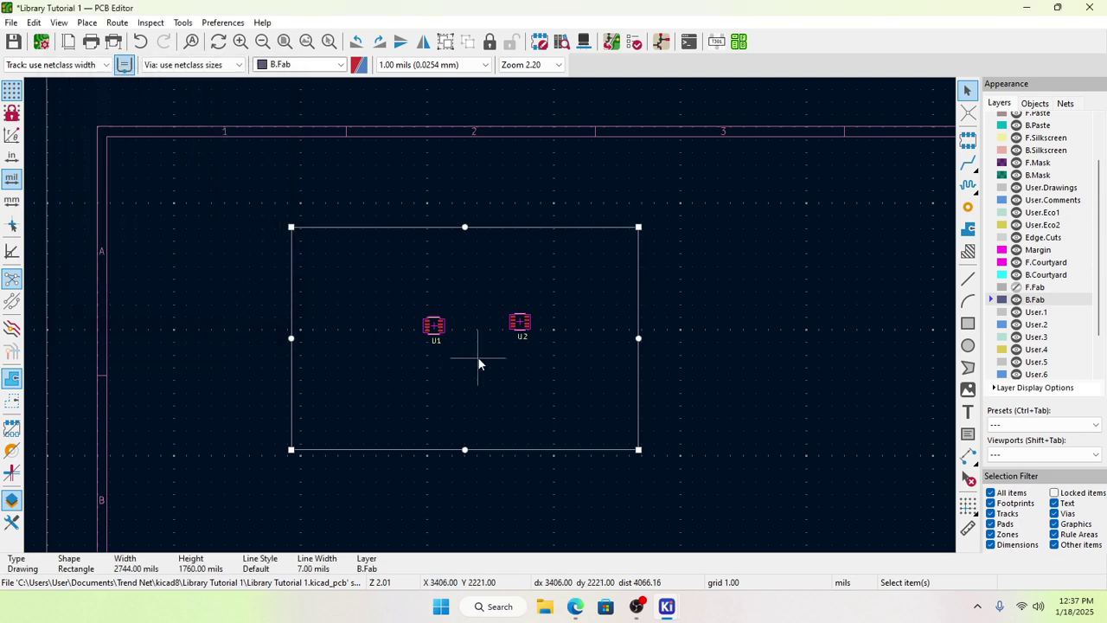
# Step: Inspect the board with its two components in the 3D Viewer, then return to the PCB layout
pyautogui.click(59, 23)
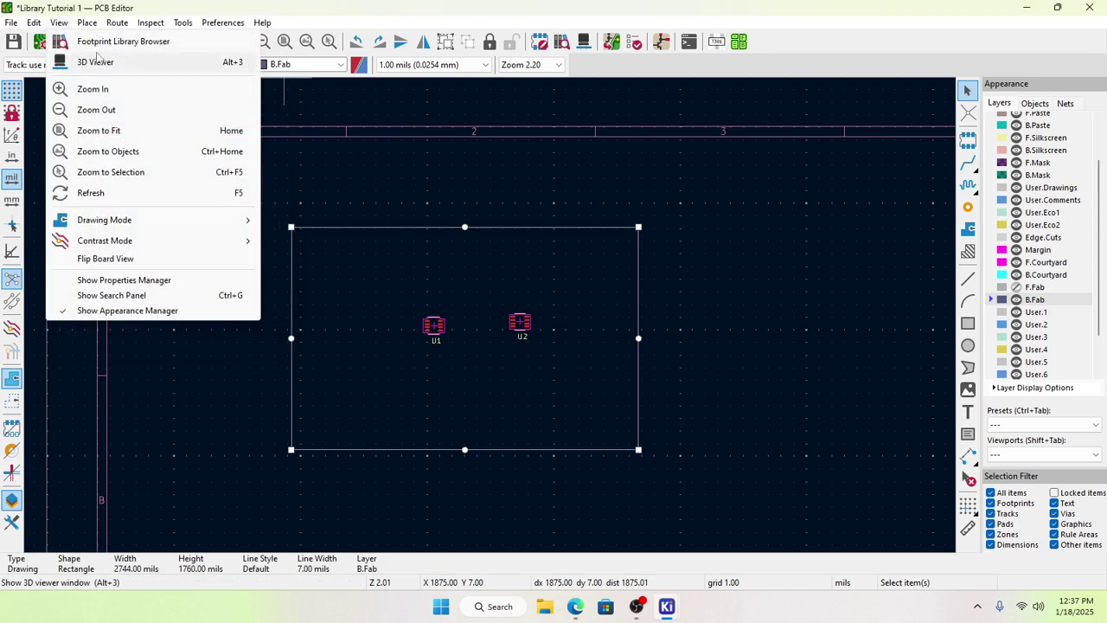
pyautogui.click(98, 59)
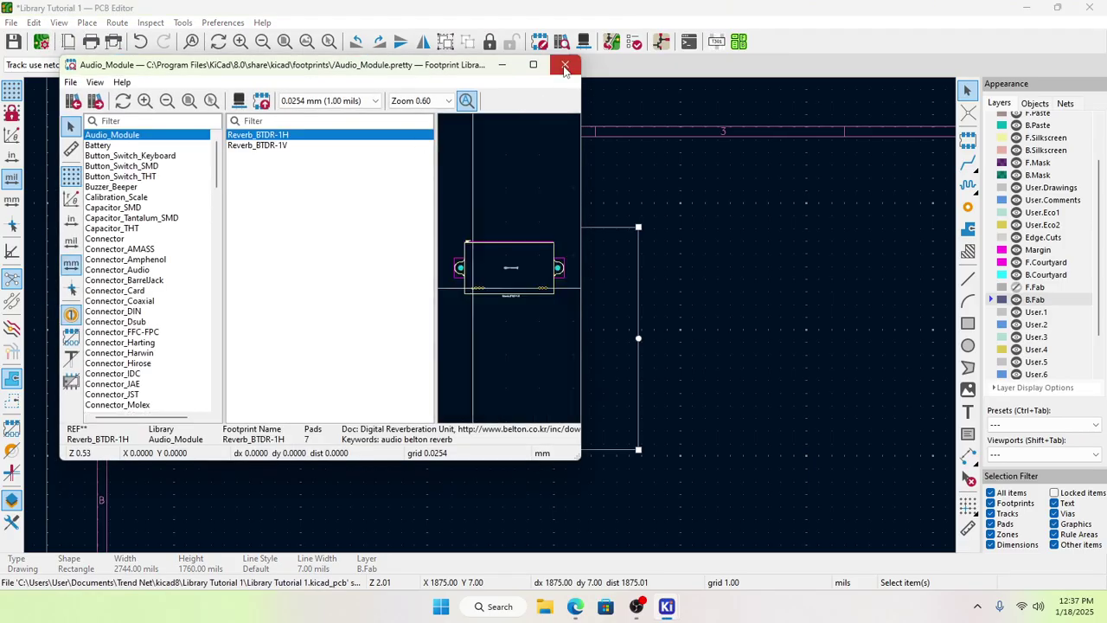
pyautogui.click(566, 67)
pyautogui.click(59, 22)
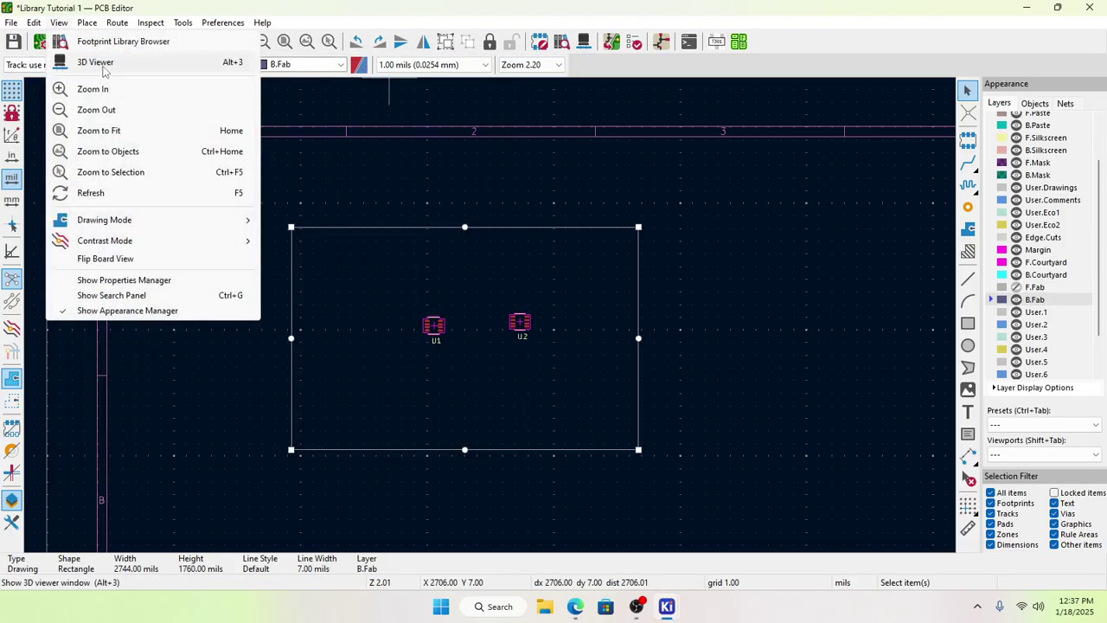
pyautogui.click(98, 61)
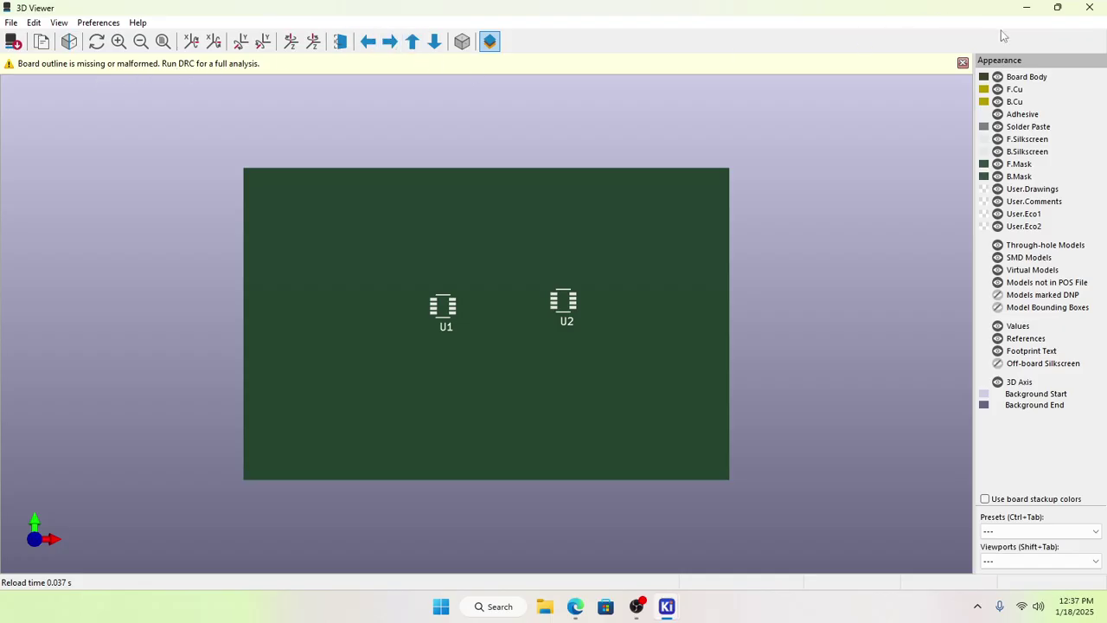
pyautogui.click(1089, 7)
# Step: Delete the B.Fab rectangle around U1 and U2 and make Edge.Cuts the active layer
pyautogui.click(586, 271)
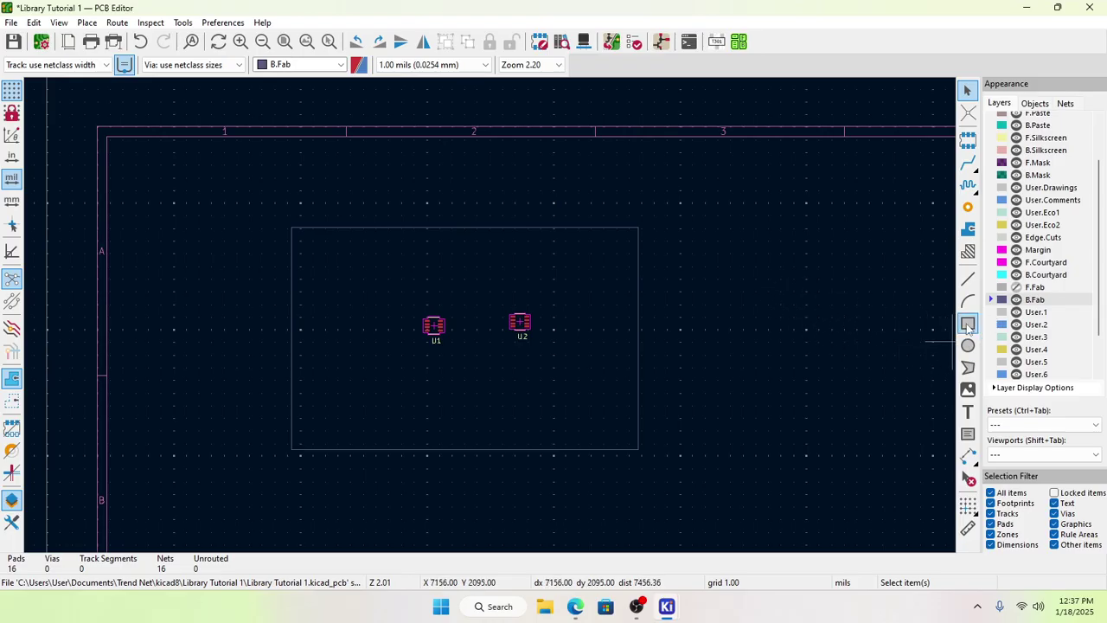
pyautogui.click(610, 229)
pyautogui.press('Delete')
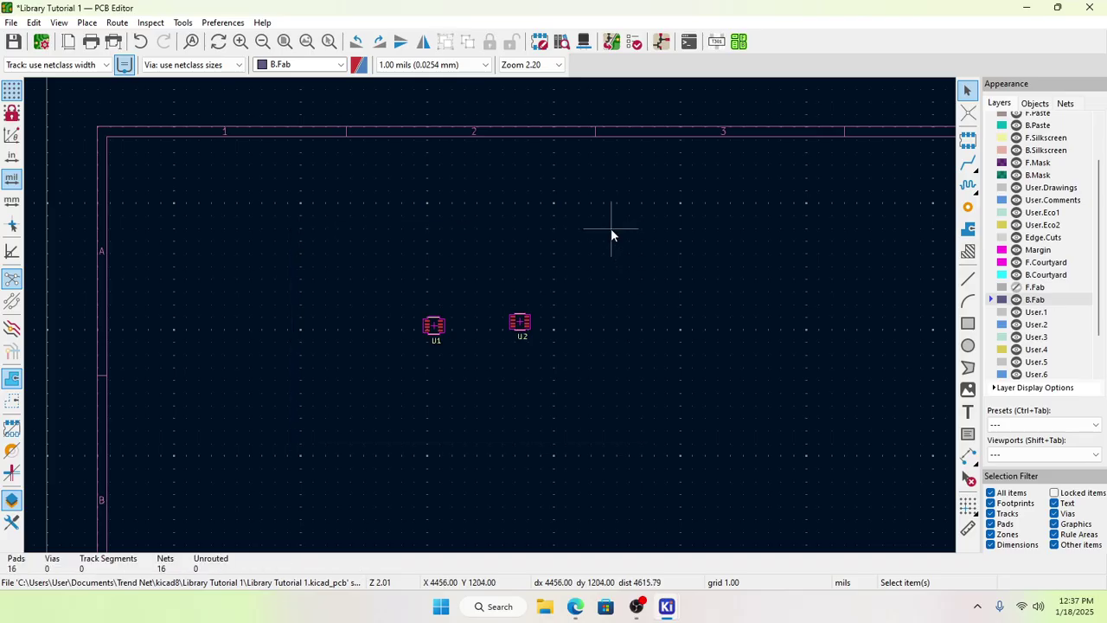
pyautogui.click(994, 238)
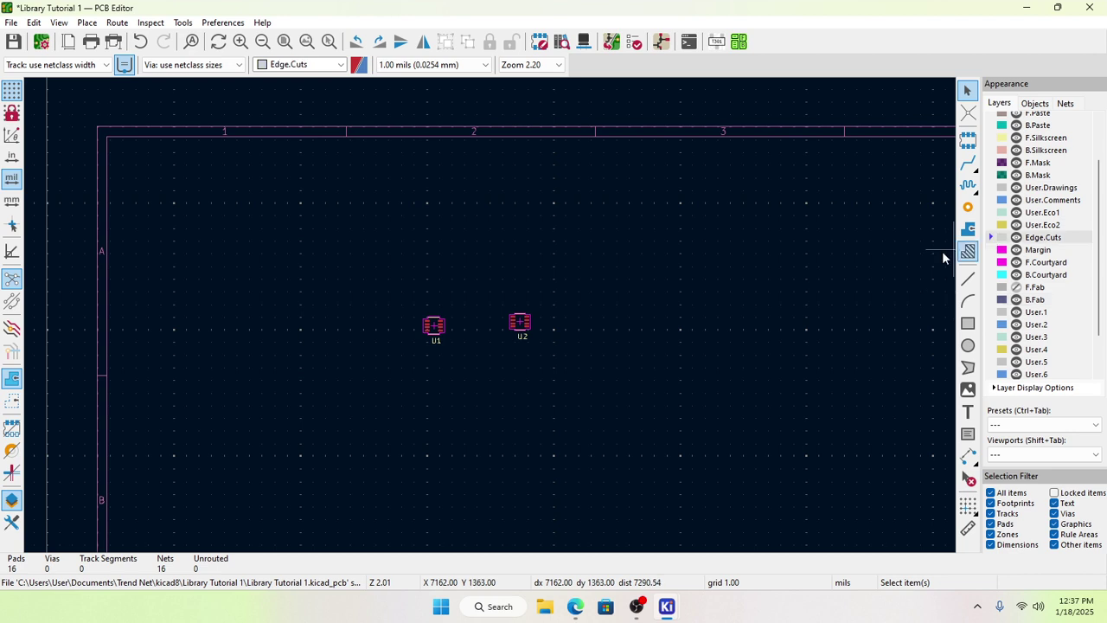
# Step: Draw a rectangle about 3013 by 1695 mils on Edge.Cuts around U1 and U2, and save the board
pyautogui.click(968, 322)
pyautogui.click(290, 257)
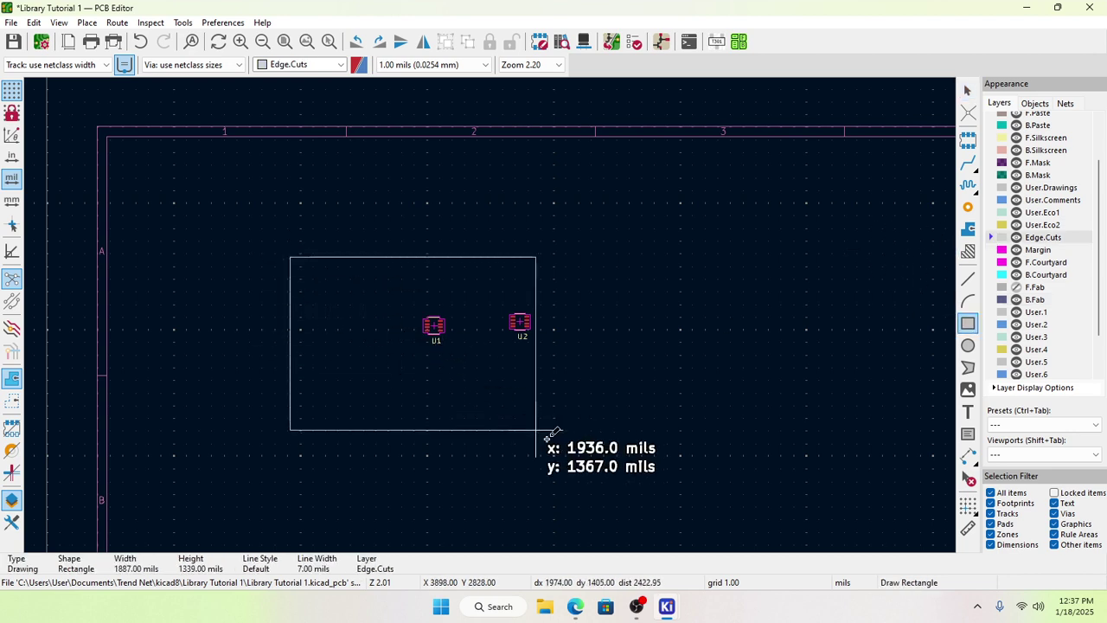
pyautogui.click(672, 471)
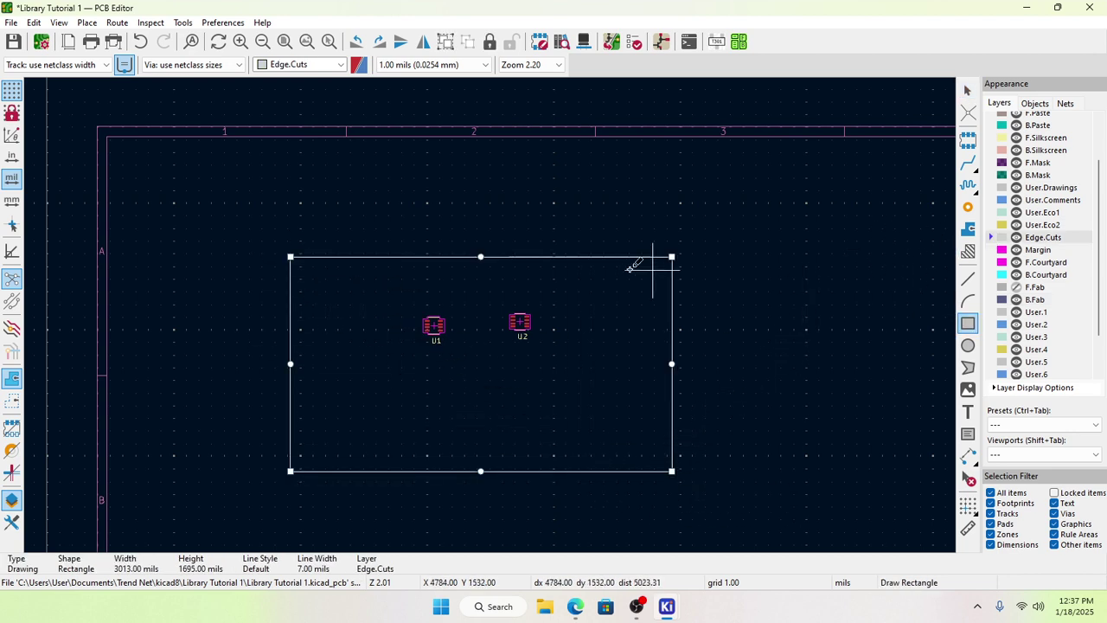
pyautogui.click(13, 44)
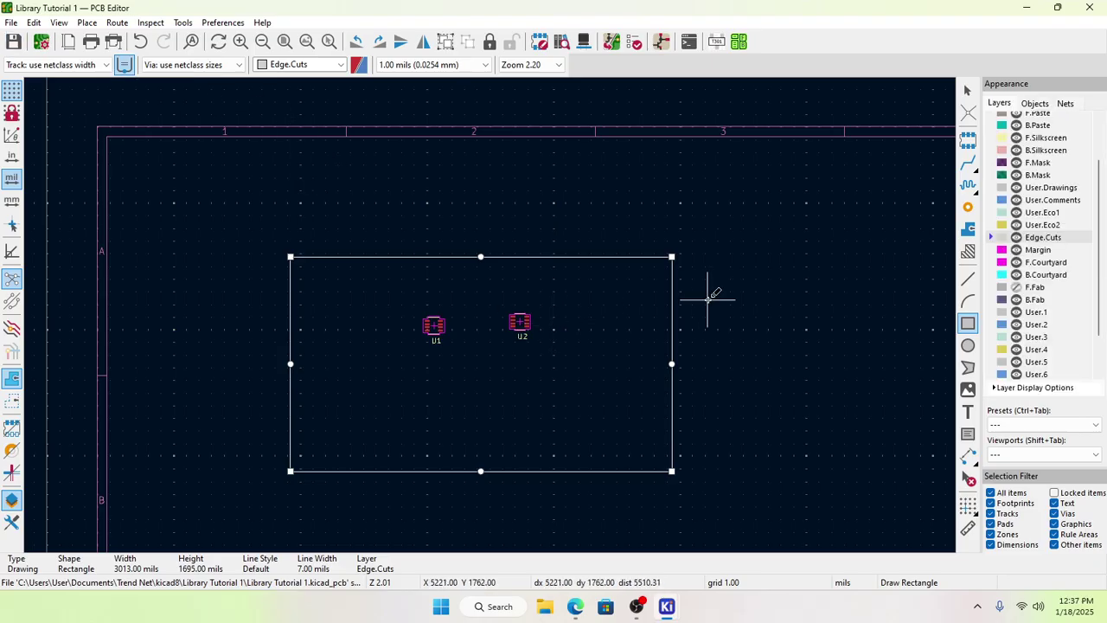
pyautogui.press('Escape')
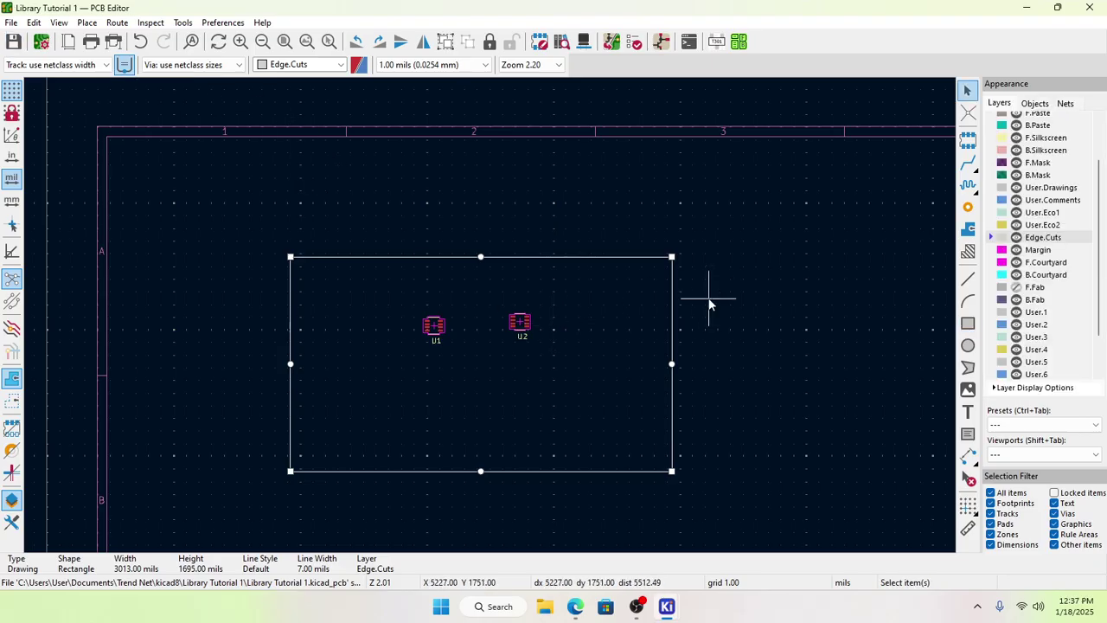
# Step: Review the Edge.Cuts rectangle's size, line width and layer in its properties, leaving them as they are
pyautogui.doubleClick(615, 257)
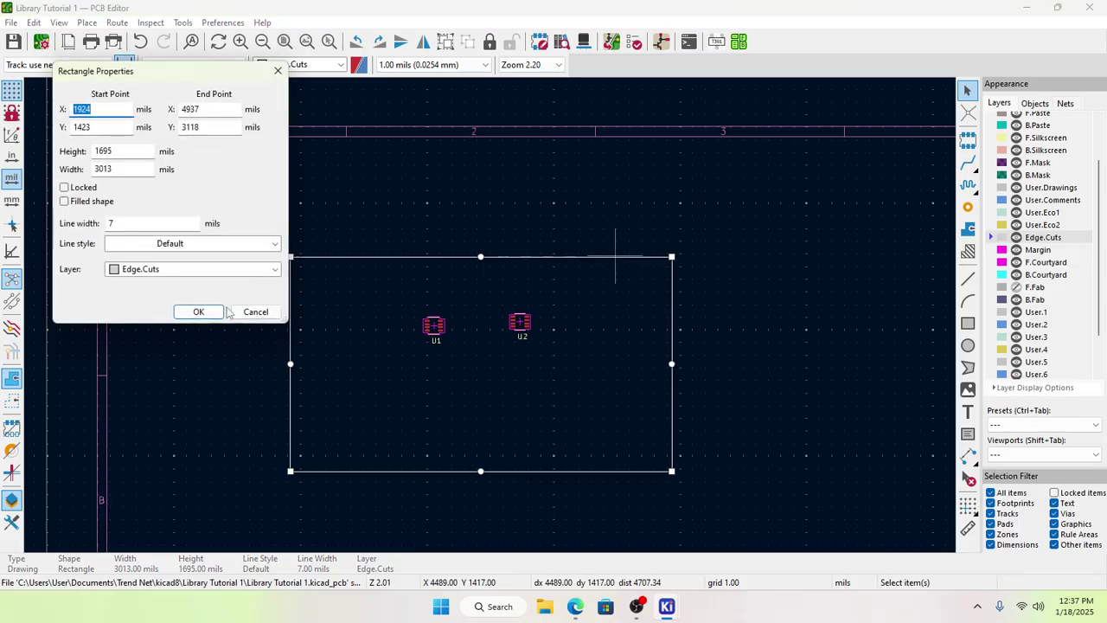
pyautogui.click(198, 312)
pyautogui.click(438, 190)
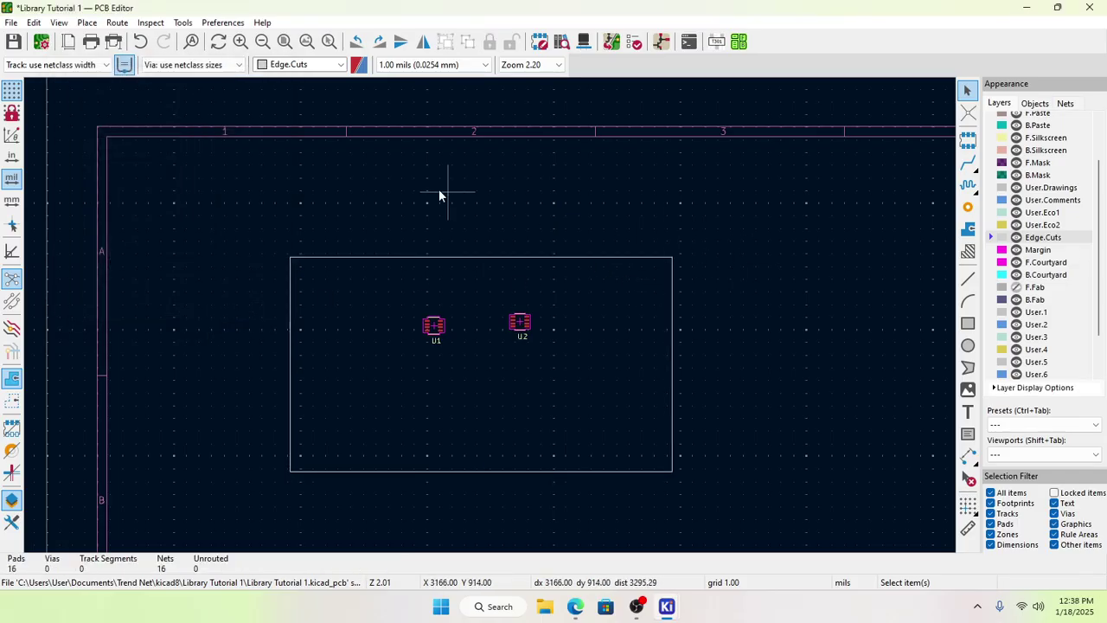
# Step: Delete the Edge.Cuts rectangle around U1 and U2
pyautogui.scroll(5, 490, 315)
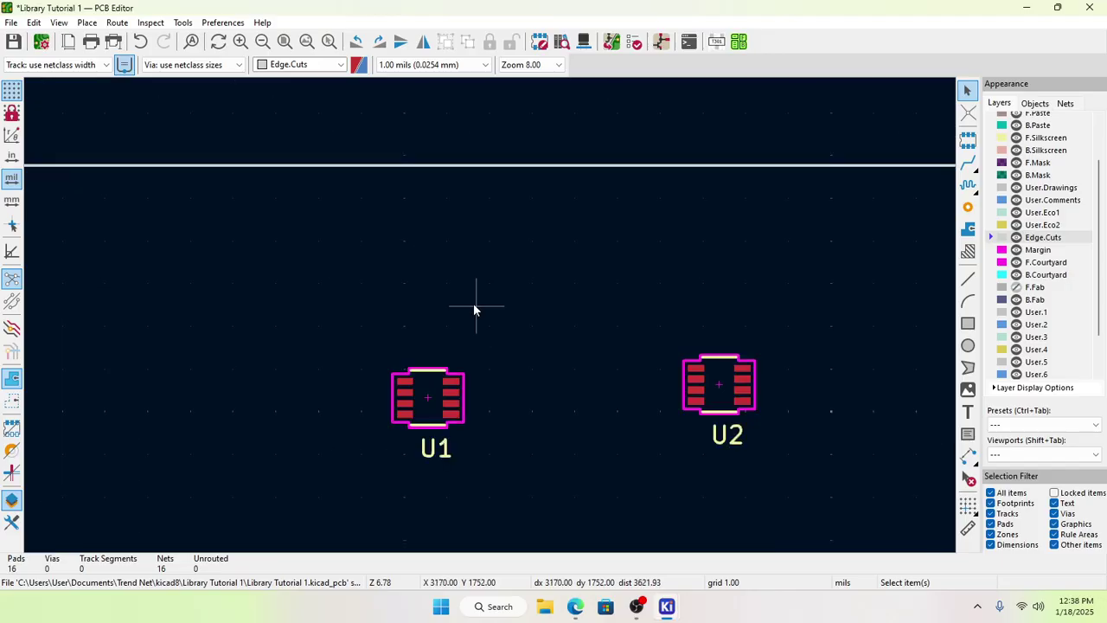
pyautogui.scroll(-2, 474, 309)
pyautogui.scroll(-1, 490, 315)
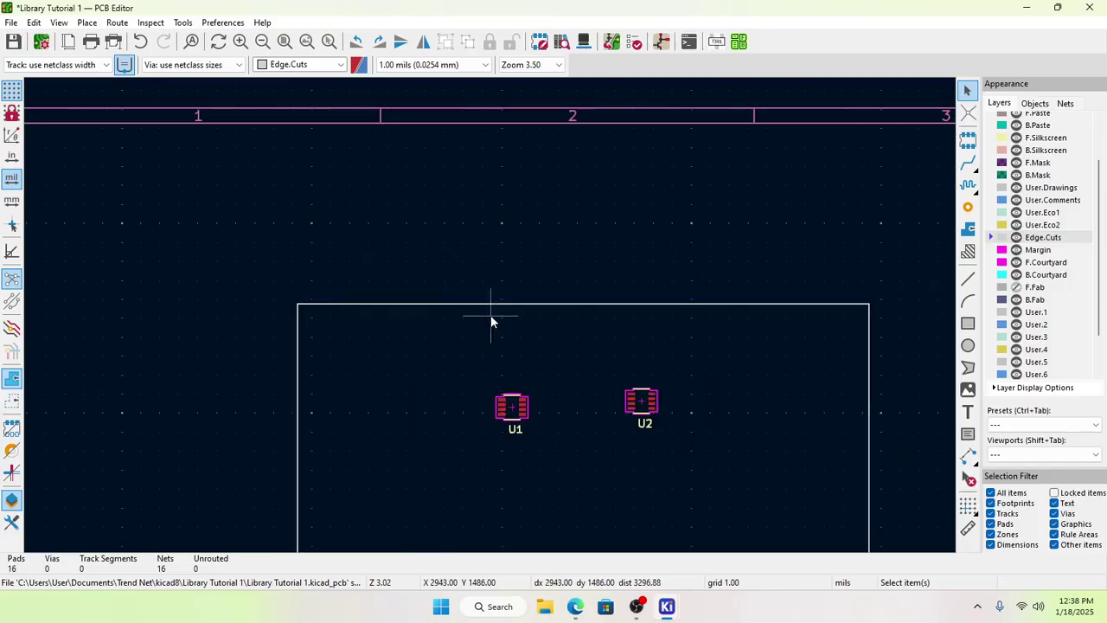
pyautogui.scroll(-2, 490, 315)
pyautogui.scroll(3, 562, 354)
pyautogui.scroll(-3, 487, 315)
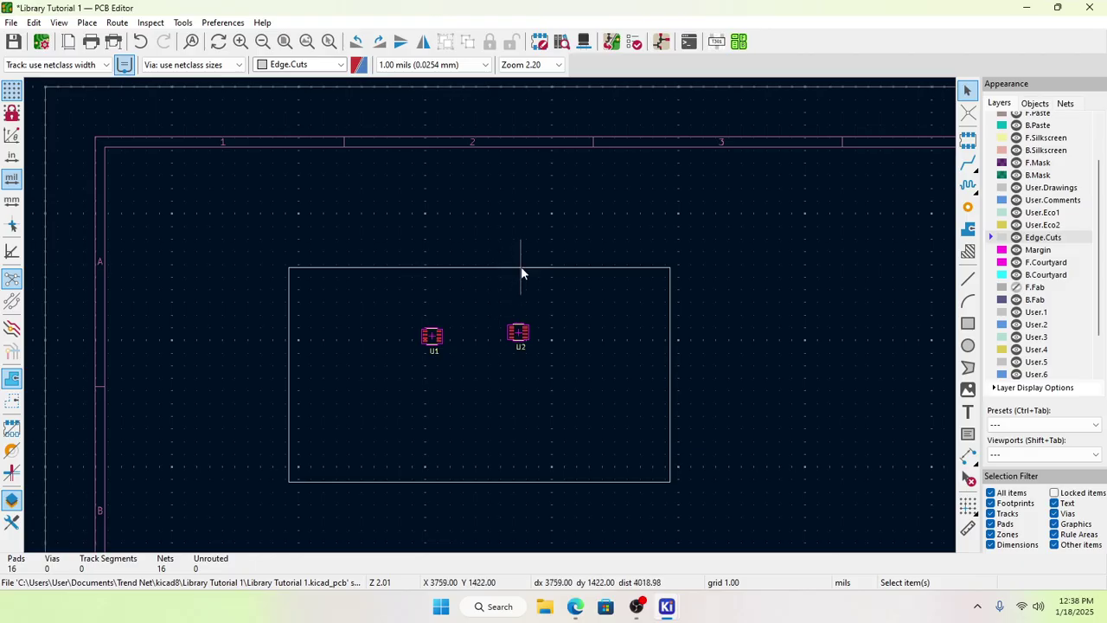
pyautogui.click(572, 268)
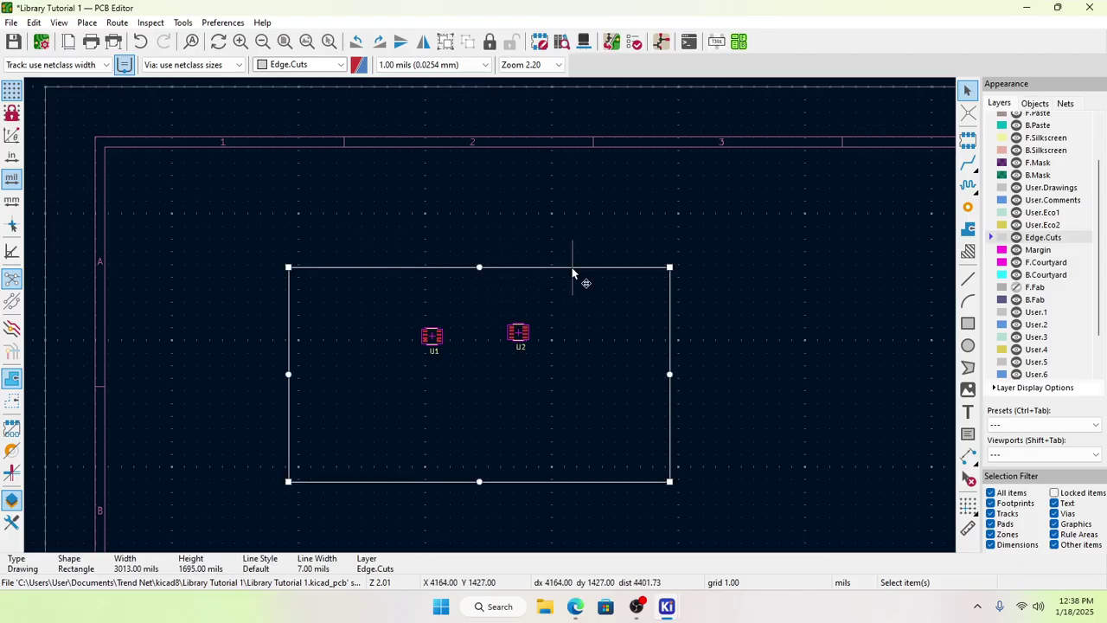
pyautogui.press('Delete')
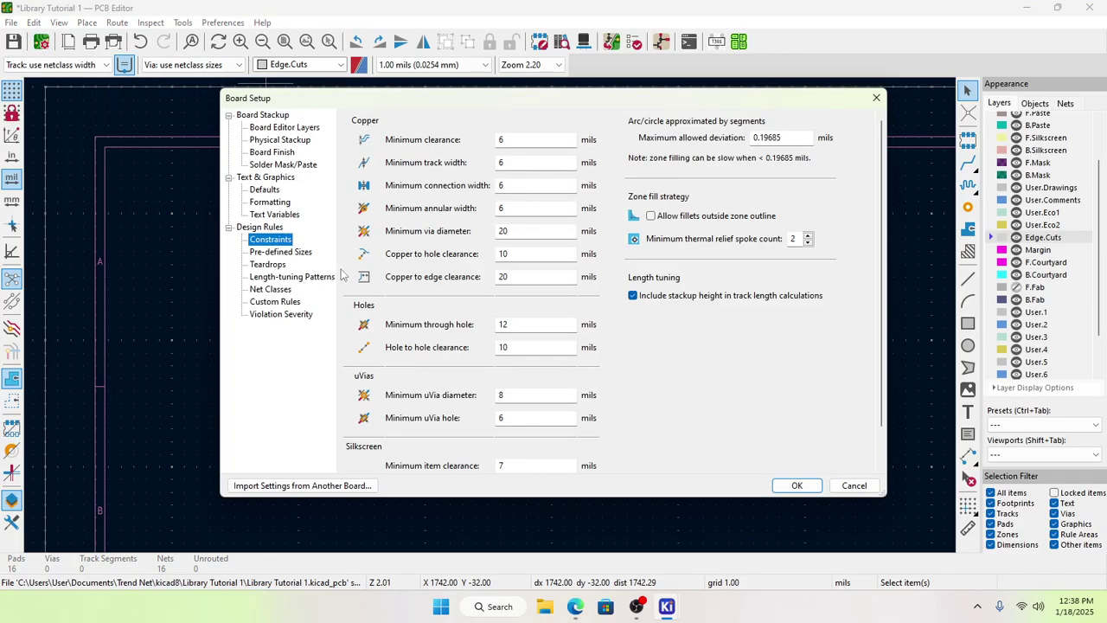
# Step: Open the text and graphics defaults in Board Setup
pyautogui.click(263, 189)
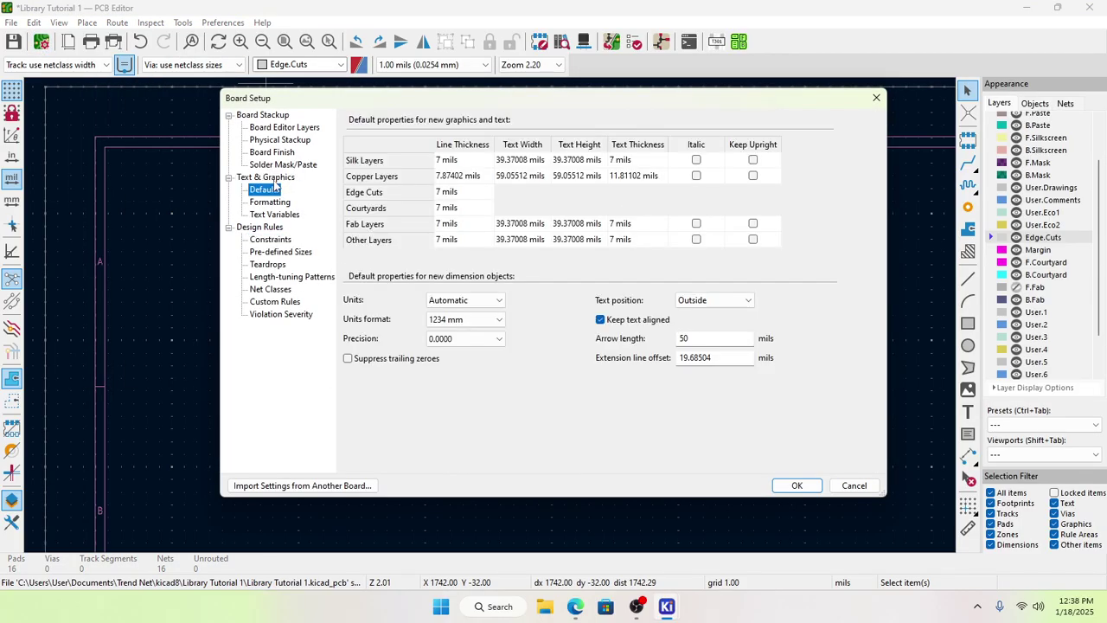
# Step: Set the default line thickness for Edge Cuts to 15 mils in the board setup
pyautogui.click(450, 194)
pyautogui.write('15')
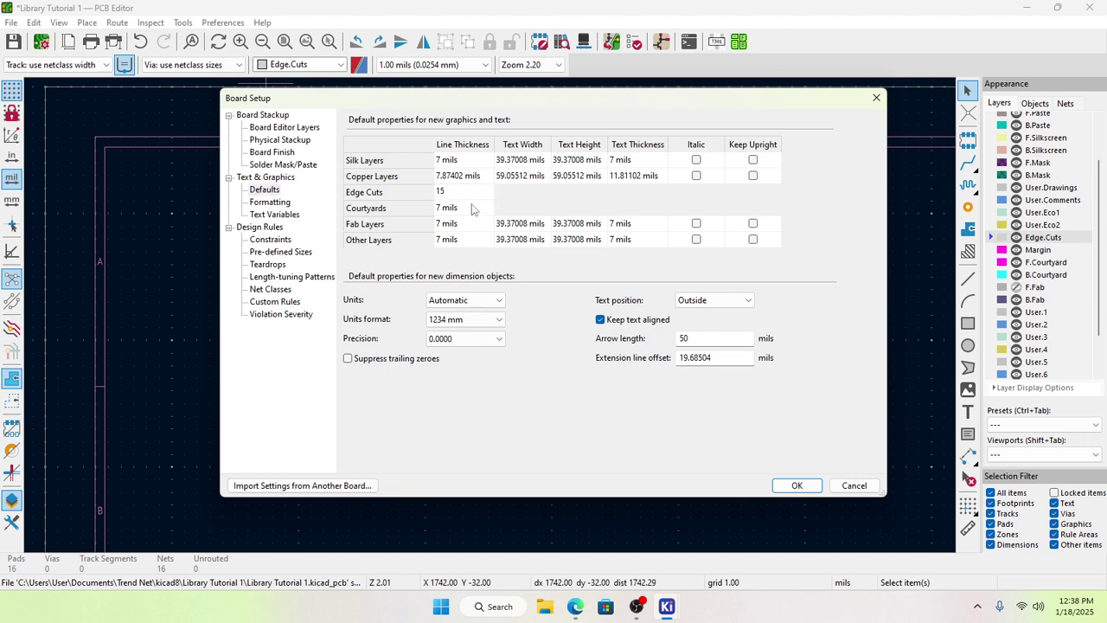
pyautogui.click(473, 208)
pyautogui.click(791, 483)
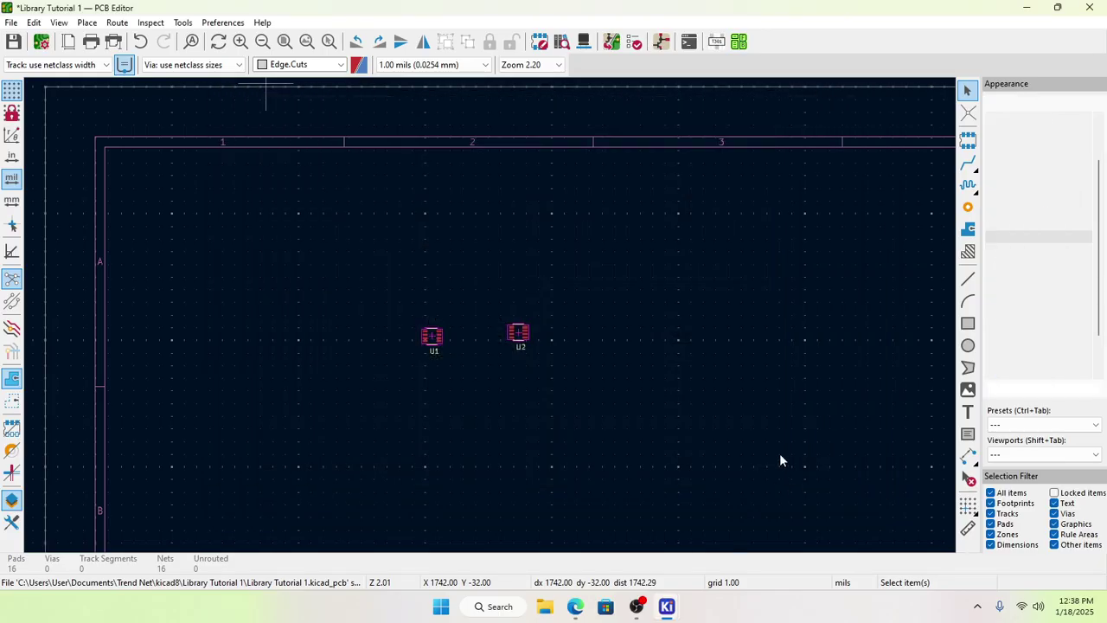
# Step: Draw a rectangular board outline about 2739 by 1673 mils on Edge.Cuts around U1 and U2
pyautogui.click(968, 323)
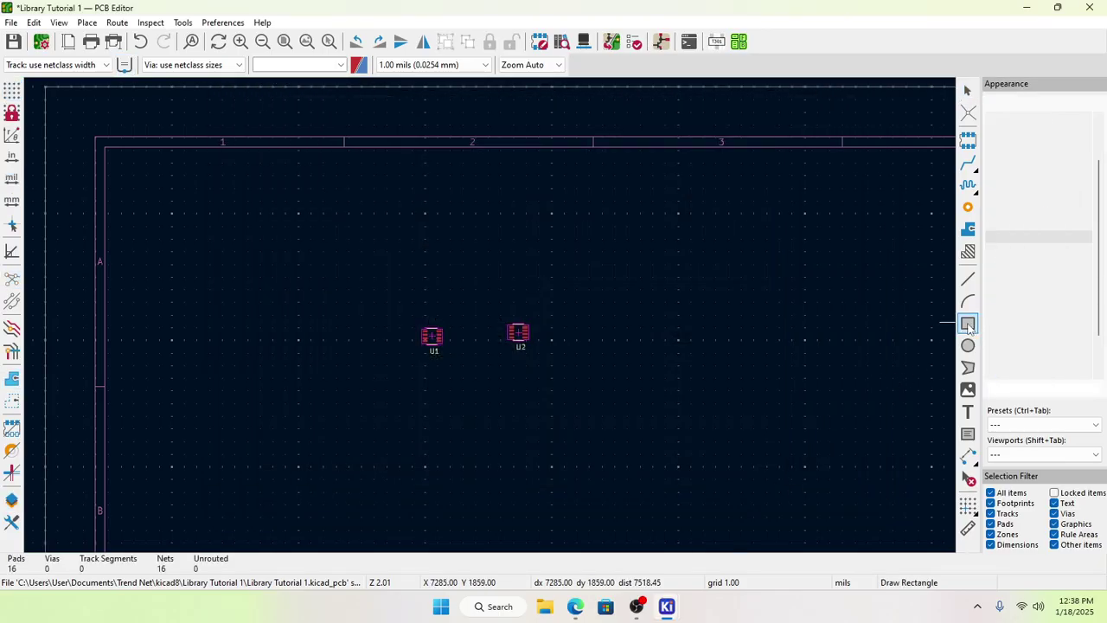
pyautogui.click(320, 255)
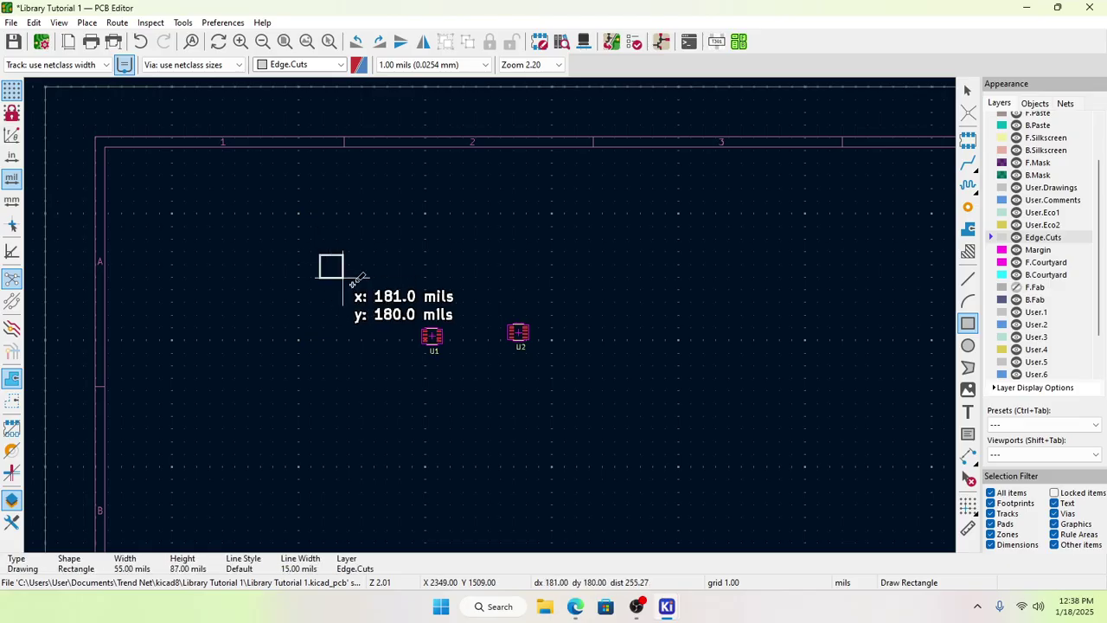
pyautogui.click(666, 466)
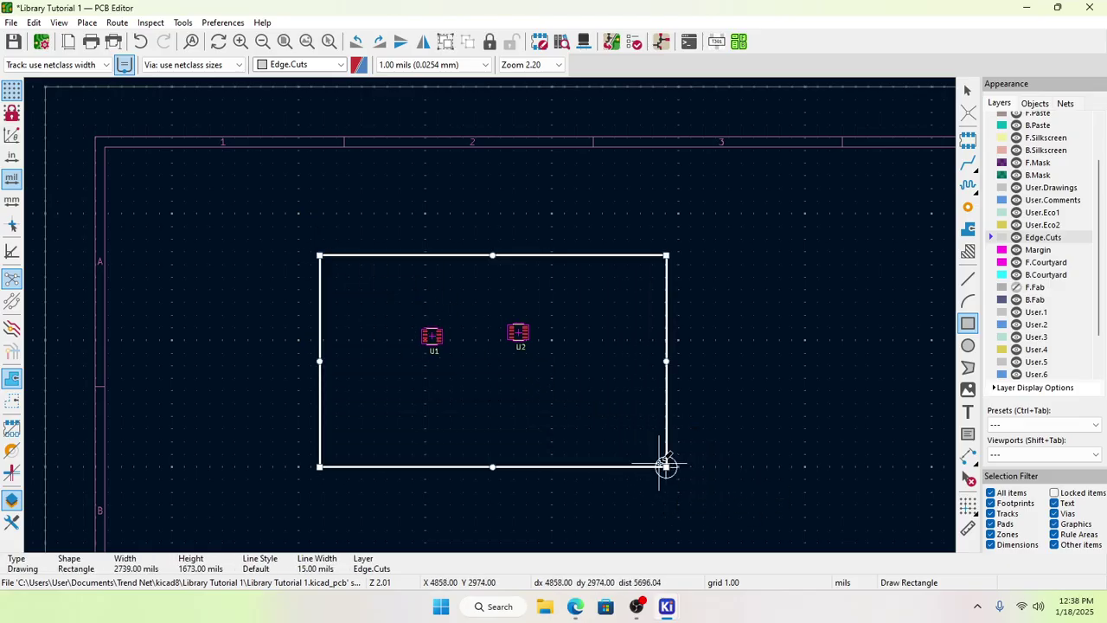
pyautogui.press('Escape')
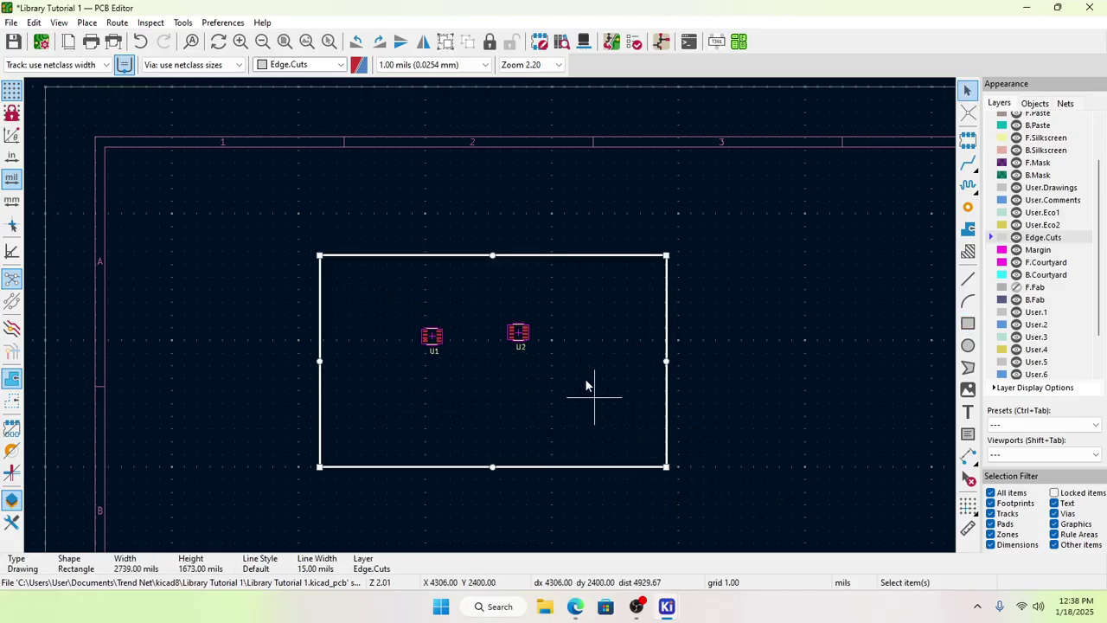
# Step: Check the outline rectangle's properties and save the board
pyautogui.doubleClick(566, 267)
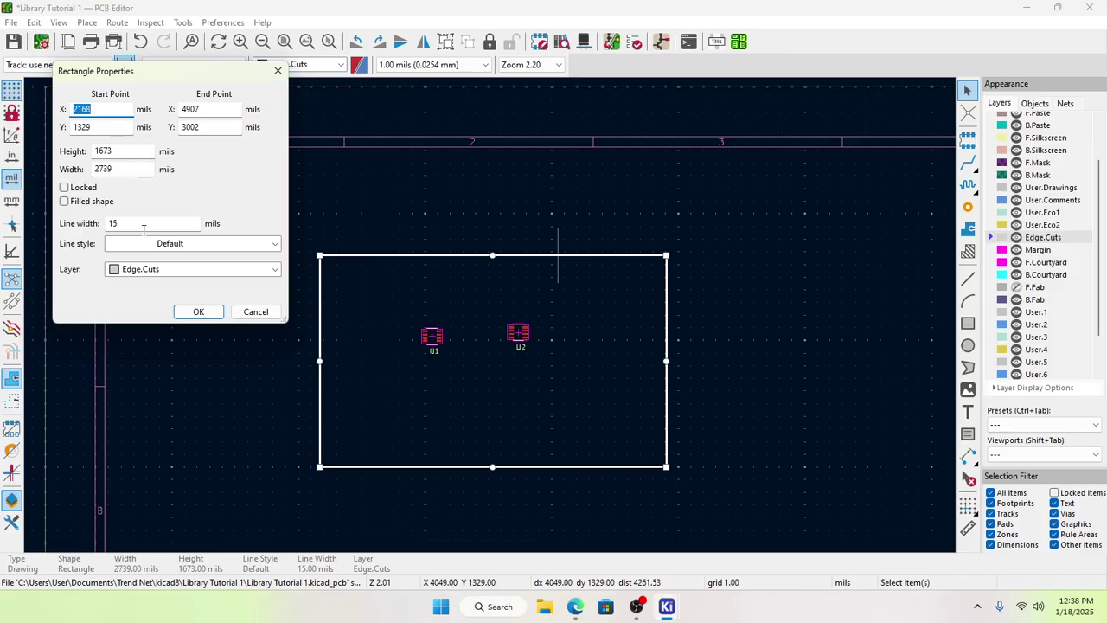
pyautogui.click(199, 311)
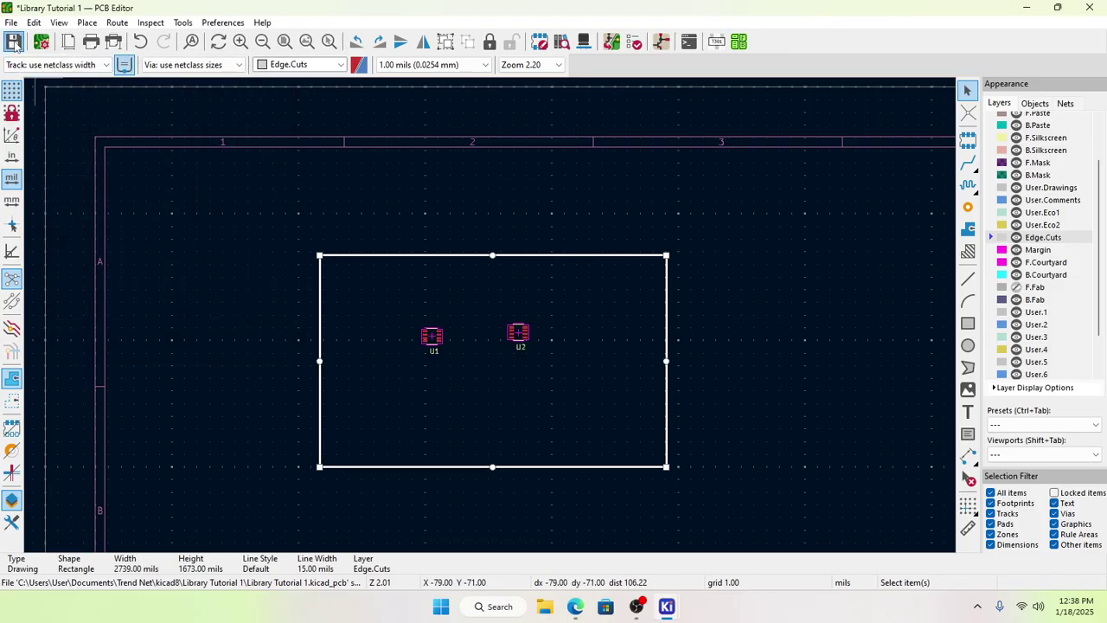
pyautogui.click(14, 43)
# Step: Inspect the board outline and the U1 and U2 footprints in the 3D Viewer, then close it
pyautogui.click(58, 23)
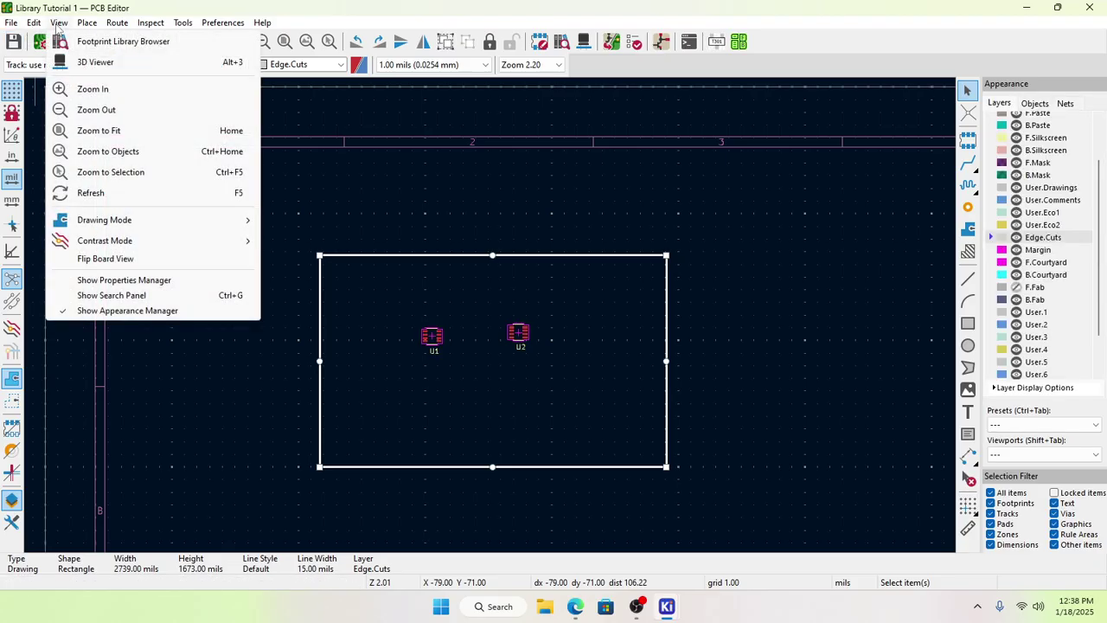
pyautogui.click(87, 65)
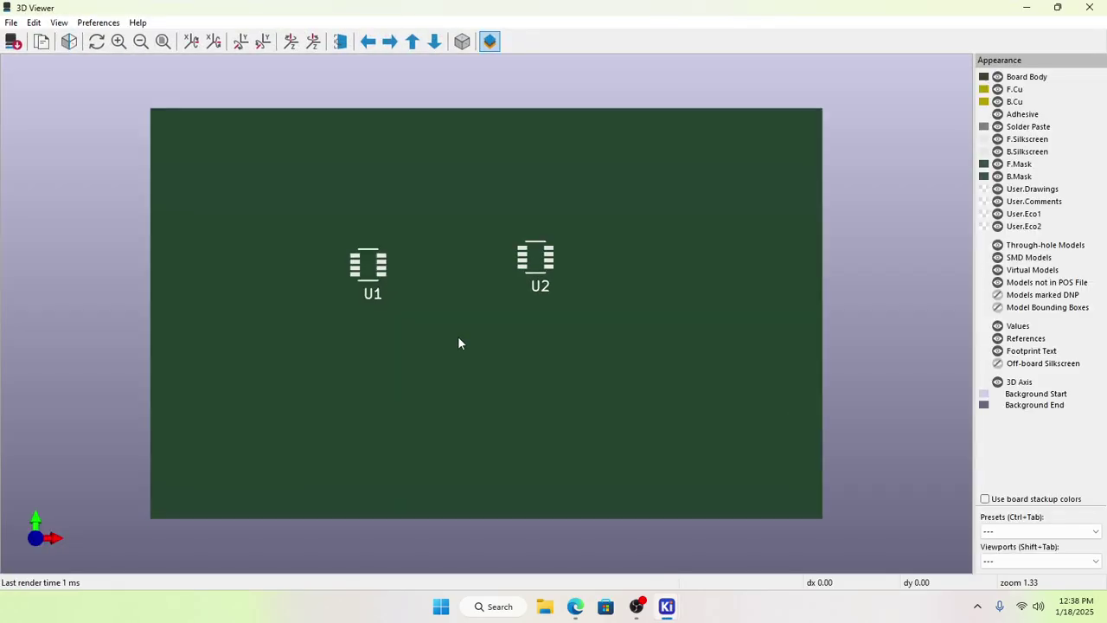
pyautogui.scroll(2, 535, 306)
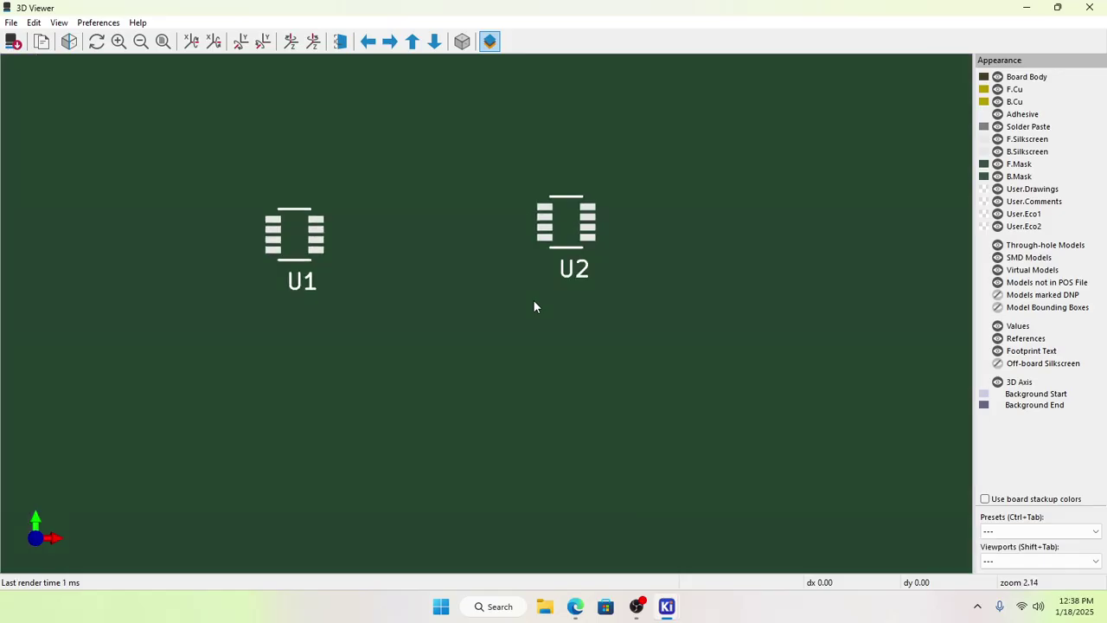
pyautogui.scroll(-8, 416, 258)
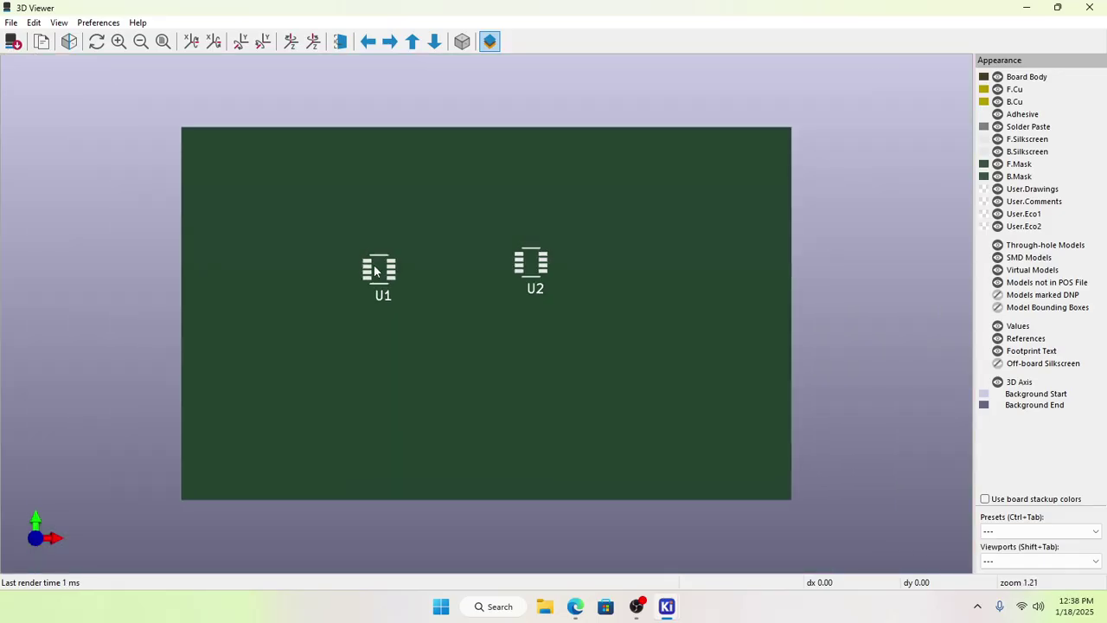
pyautogui.scroll(2, 424, 230)
pyautogui.click(1089, 8)
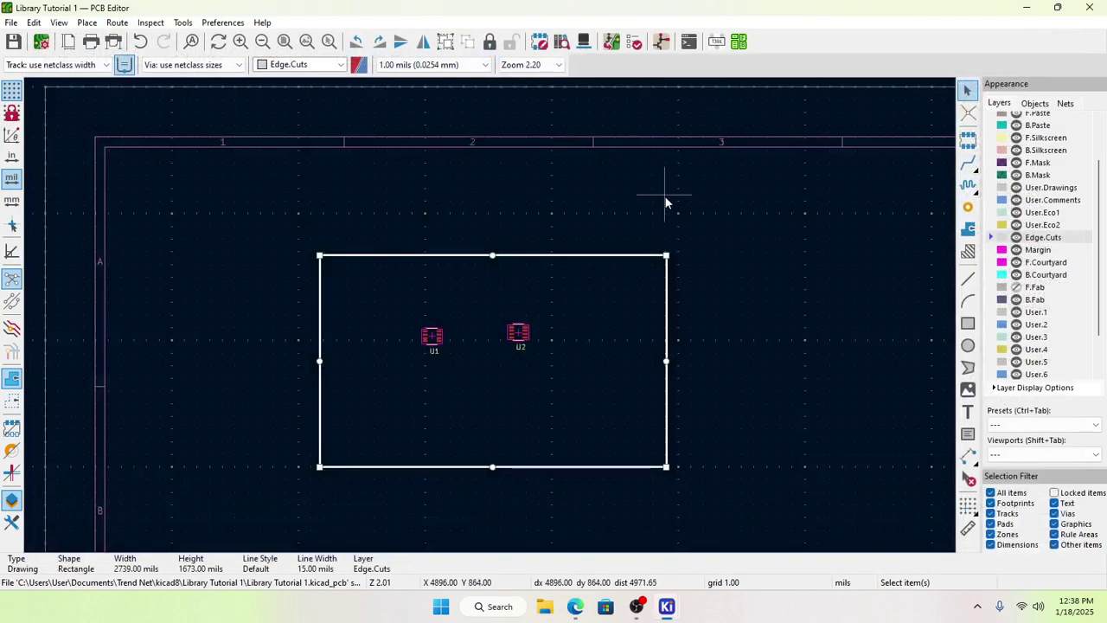
pyautogui.click(778, 323)
pyautogui.scroll(5, 460, 377)
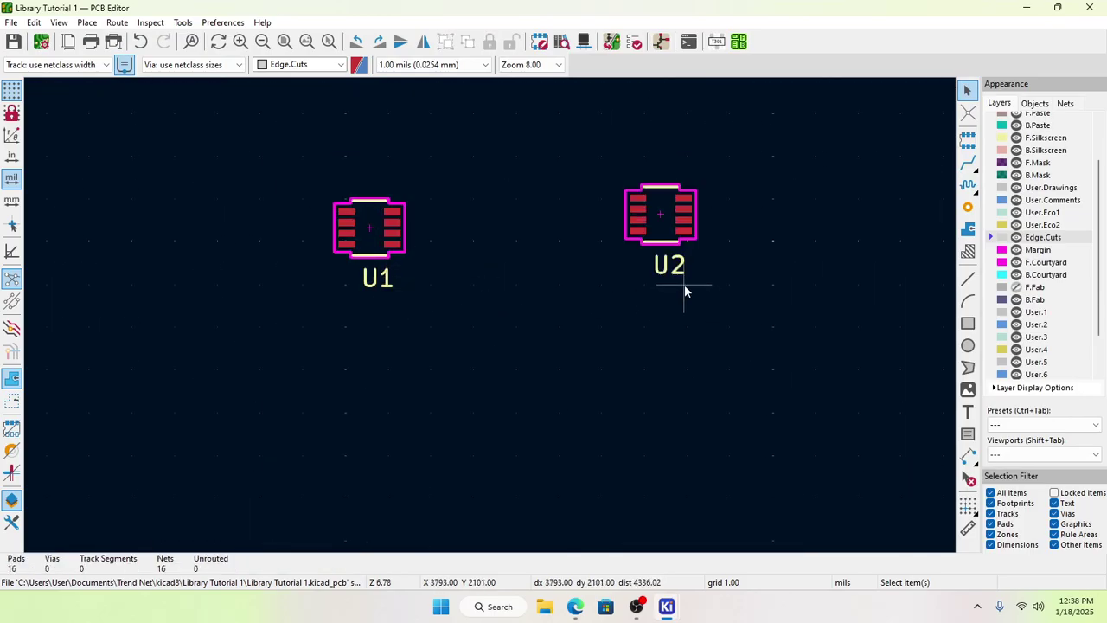
pyautogui.doubleClick(376, 281)
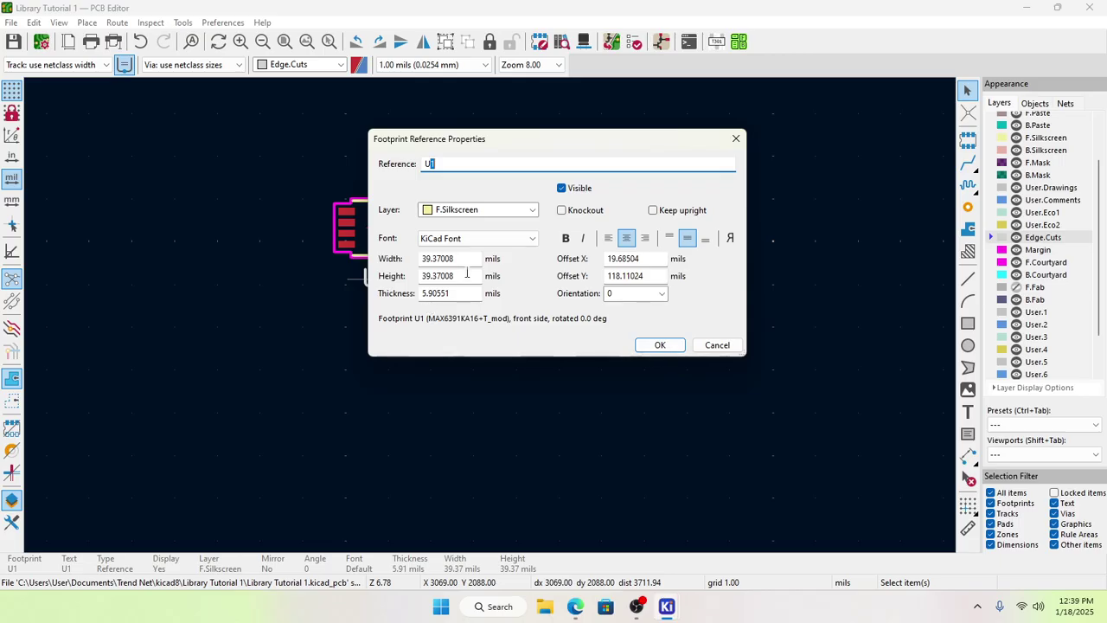
pyautogui.click(486, 240)
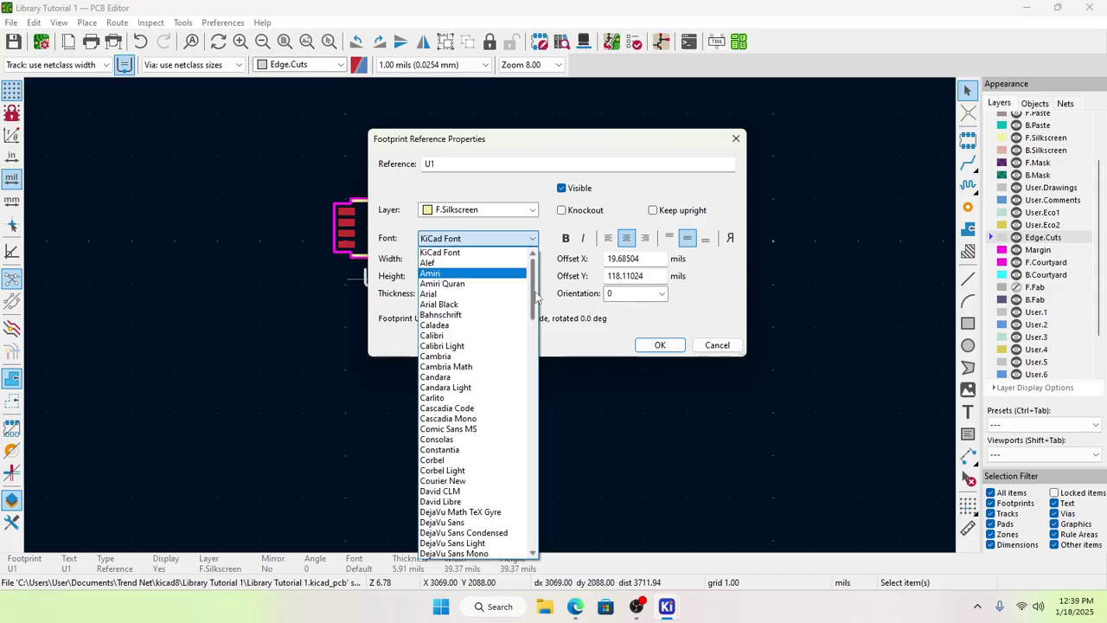
pyautogui.moveTo(537, 297); pyautogui.dragTo(539, 318)
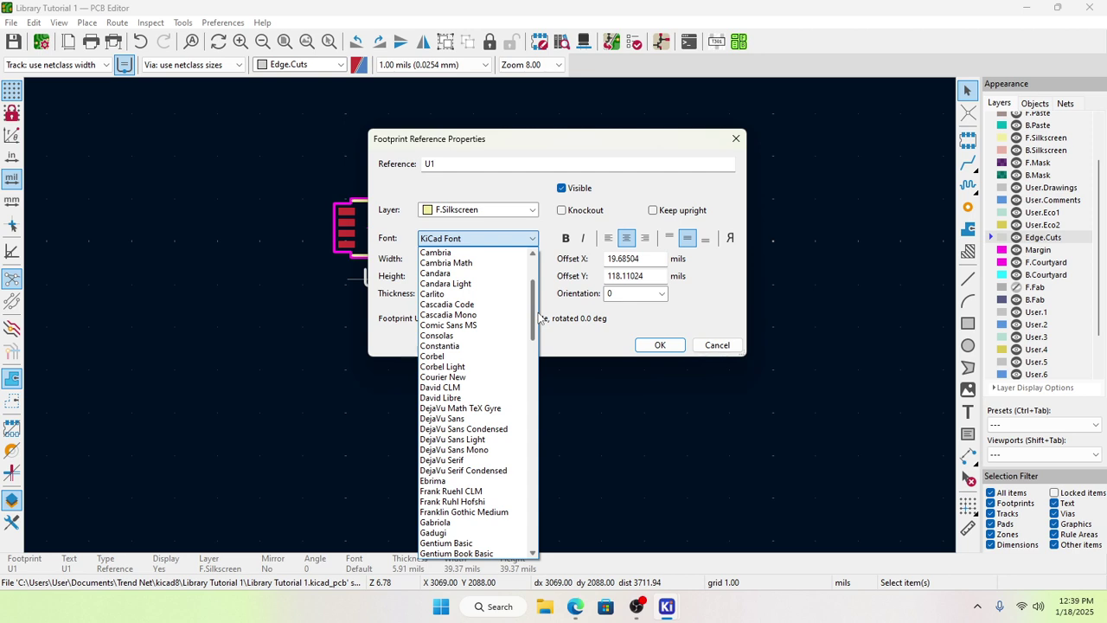
pyautogui.moveTo(539, 318); pyautogui.dragTo(542, 351)
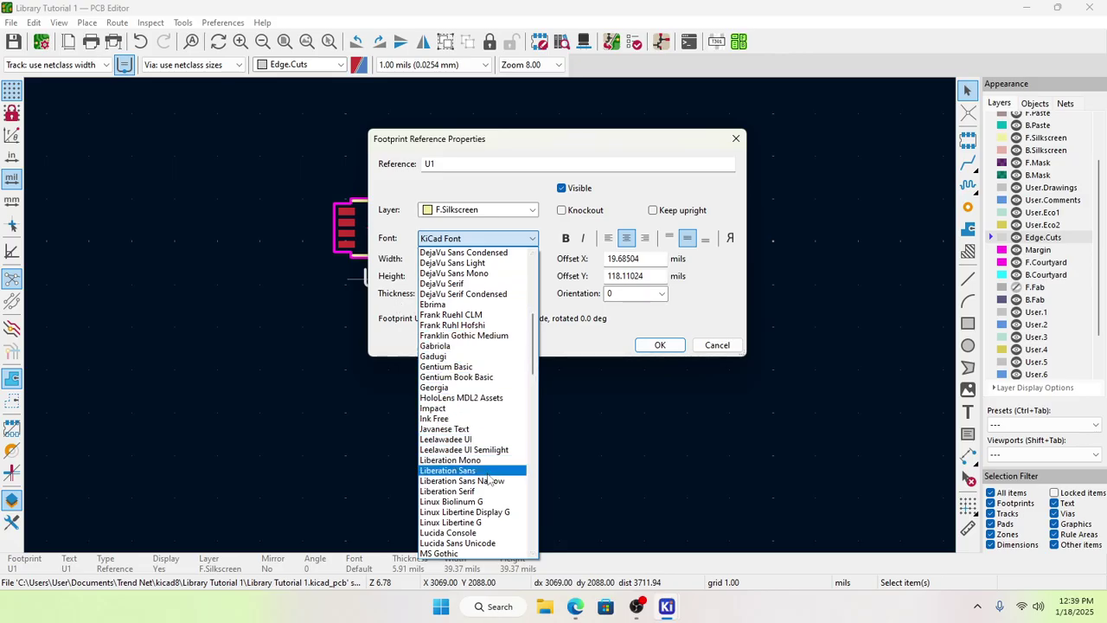
pyautogui.scroll(-3, 488, 481)
pyautogui.scroll(-6, 489, 482)
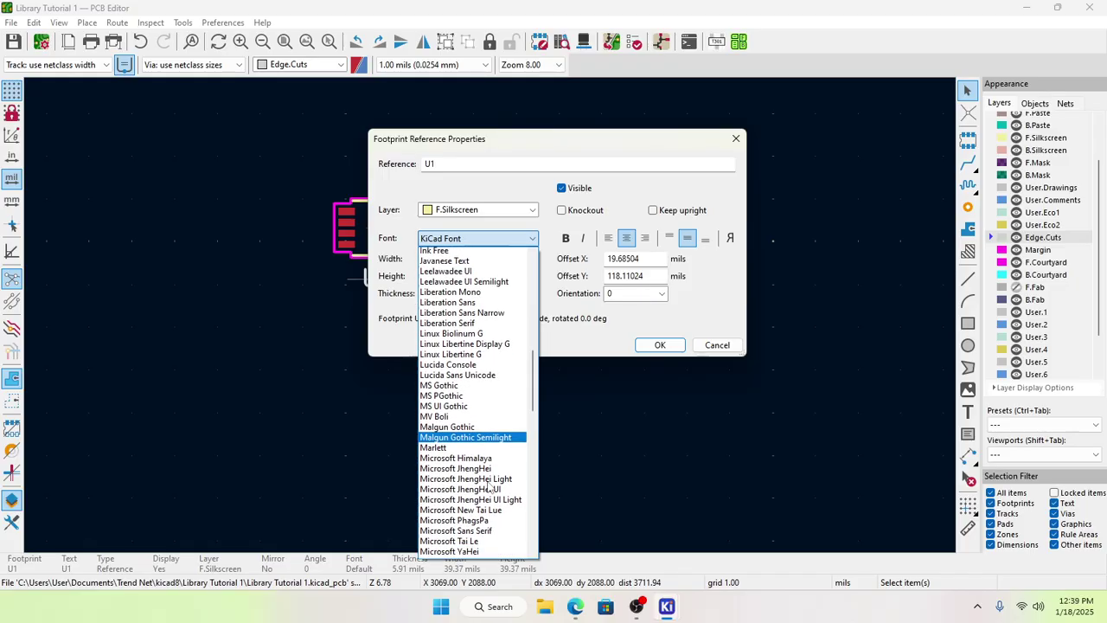
pyautogui.click(723, 346)
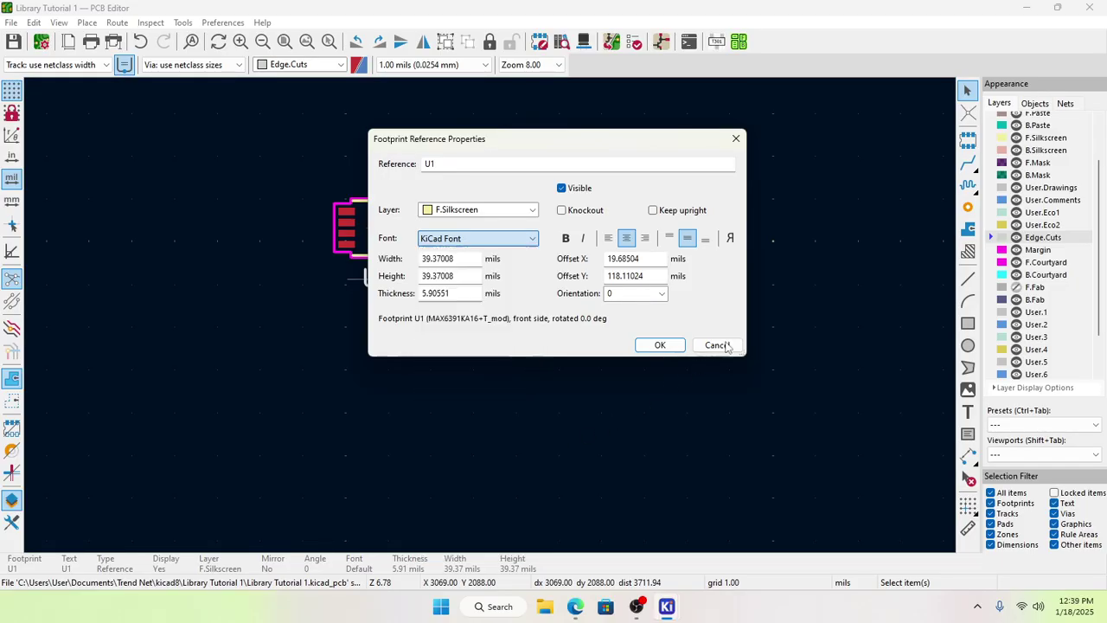
pyautogui.click(723, 347)
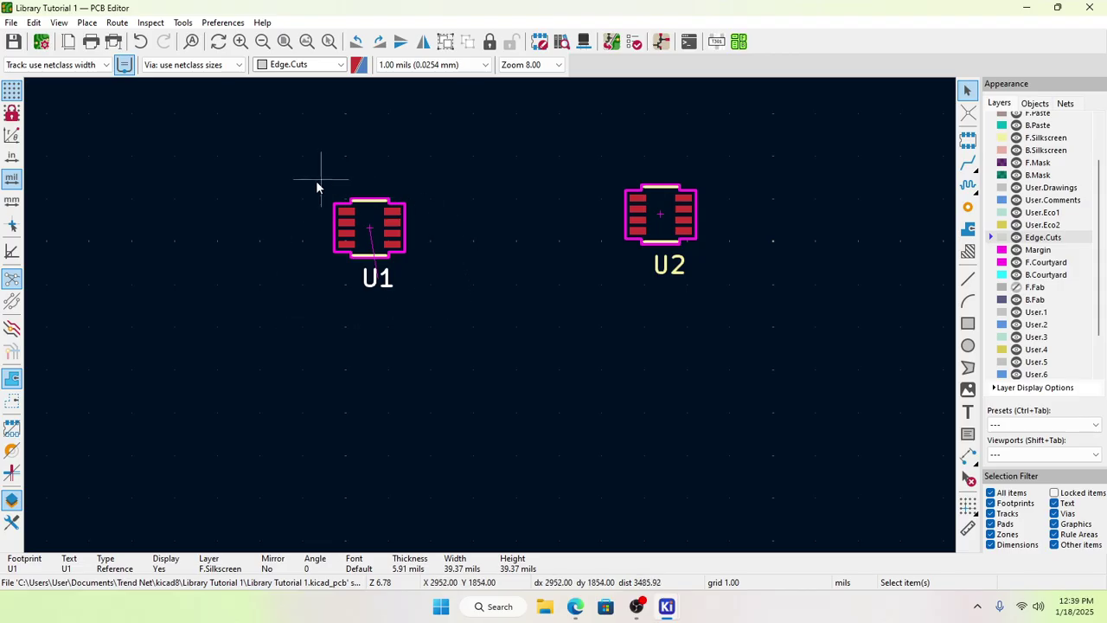
# Step: Open U1's library footprint MAX6391_5_MXM for editing from the footprint's properties
pyautogui.click(370, 227)
pyautogui.rightClick(369, 227)
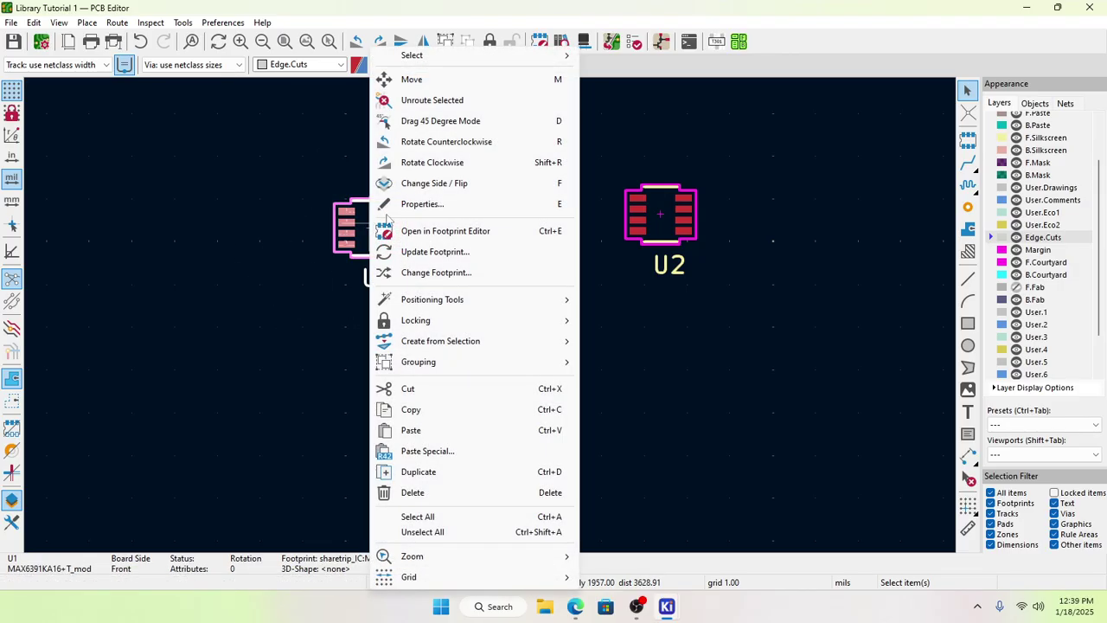
pyautogui.click(421, 203)
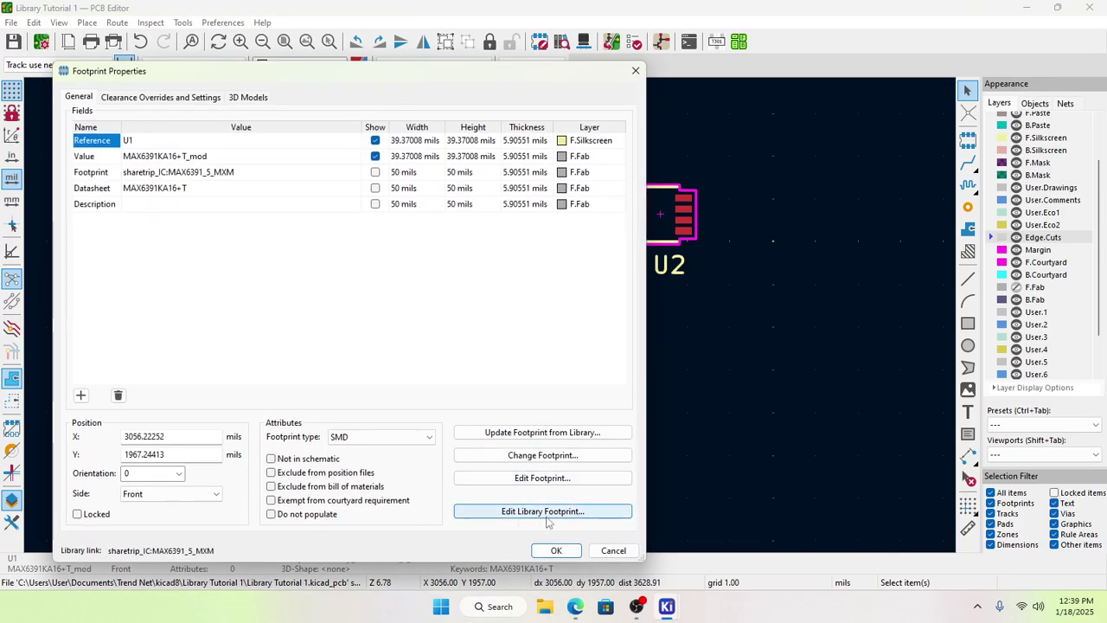
pyautogui.click(544, 511)
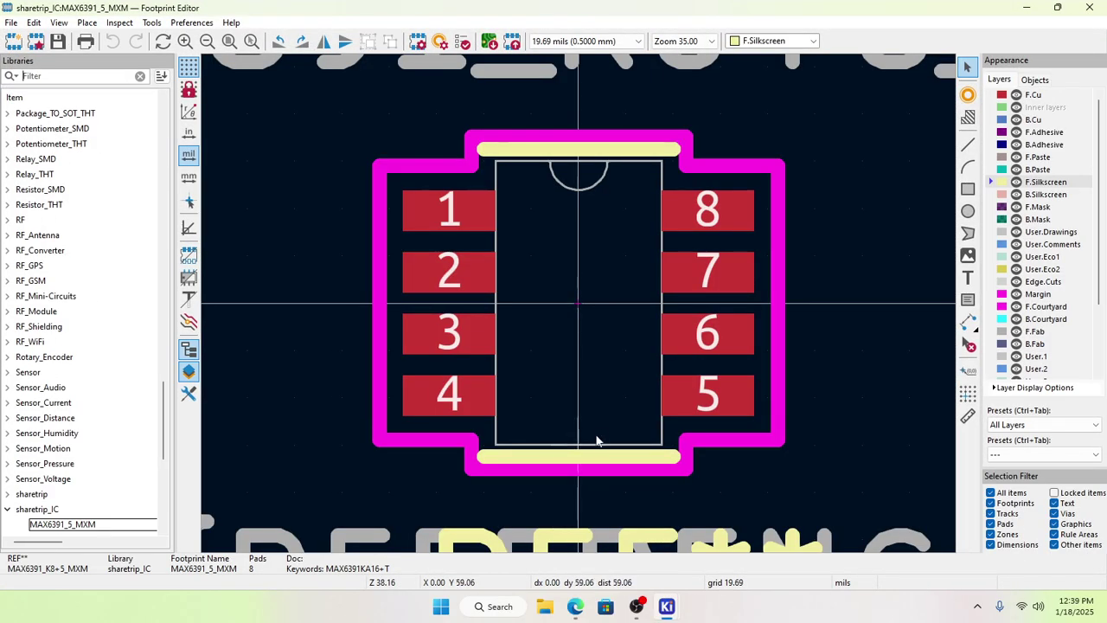
pyautogui.scroll(-2, 596, 439)
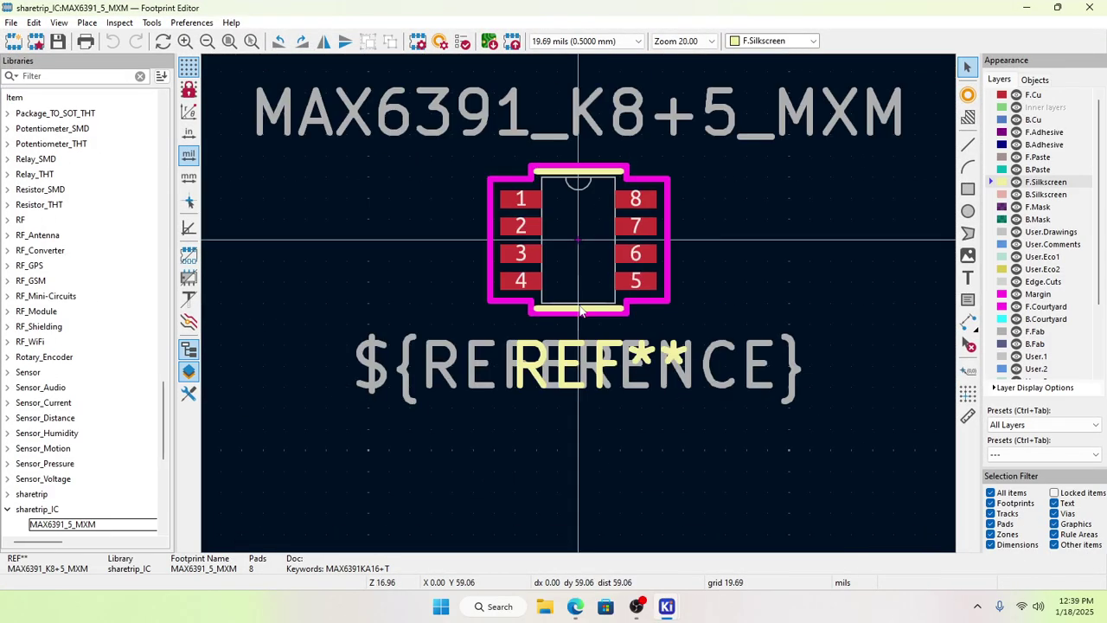
# Step: Set the width and height of the ${REFERENCE} text to 35 mils each
pyautogui.doubleClick(472, 375)
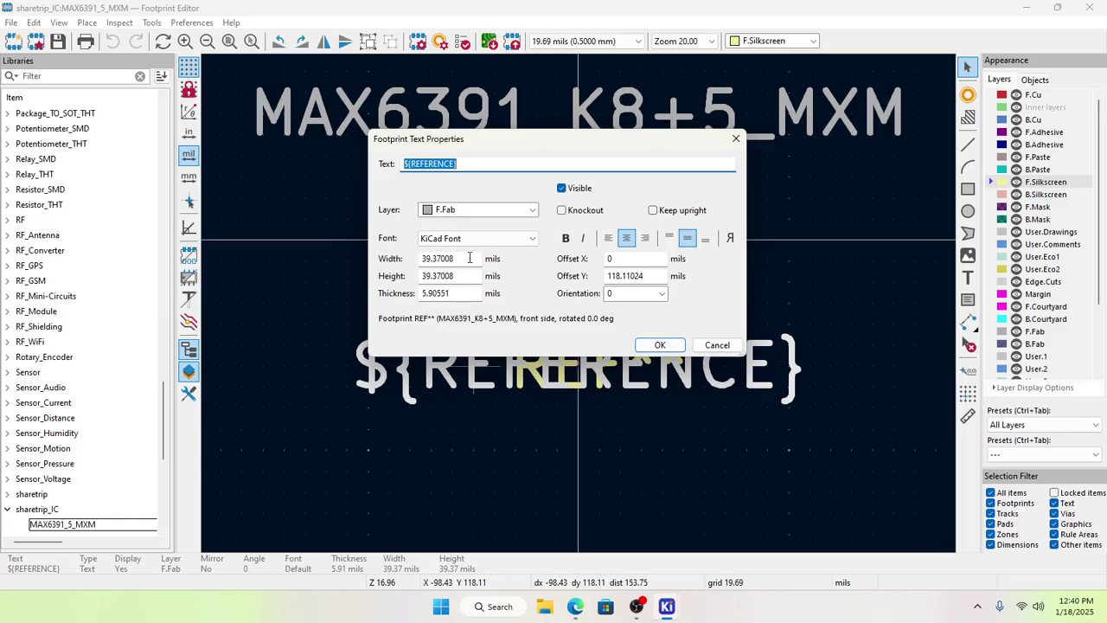
pyautogui.click(467, 258)
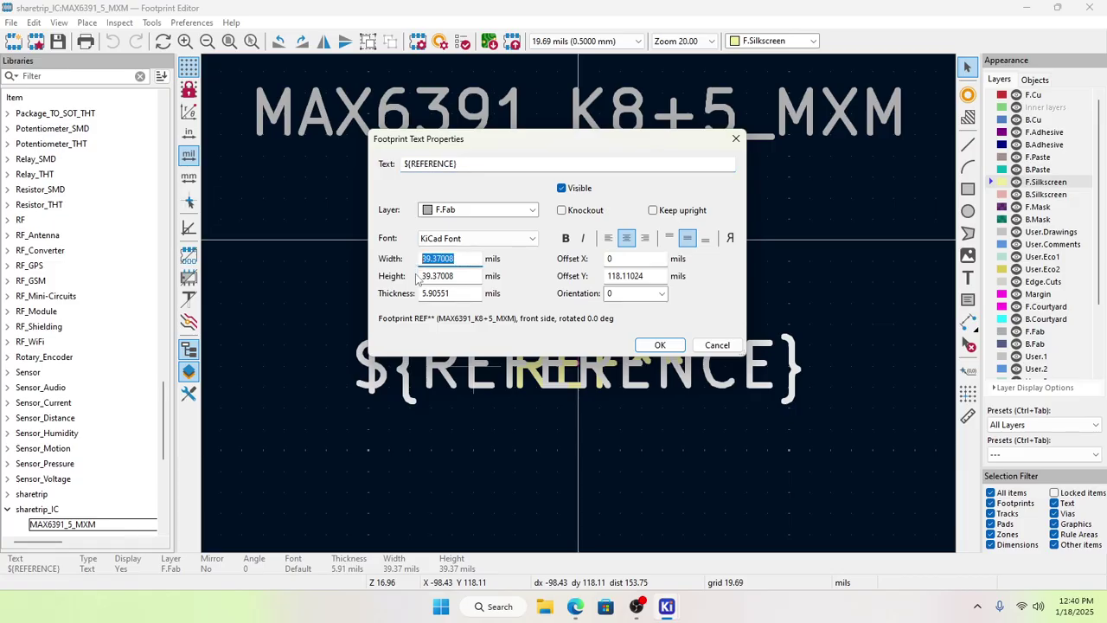
pyautogui.write('35')
pyautogui.click(456, 275)
pyautogui.write('35')
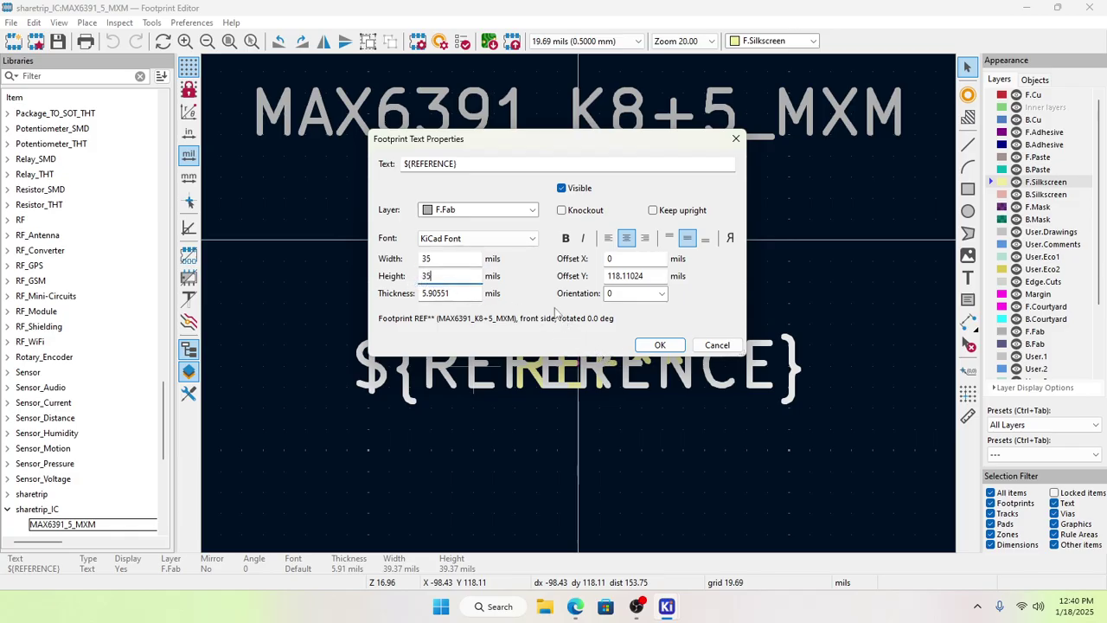
# Step: Set the font of the ${REFERENCE} text to Times New Roman
pyautogui.click(484, 240)
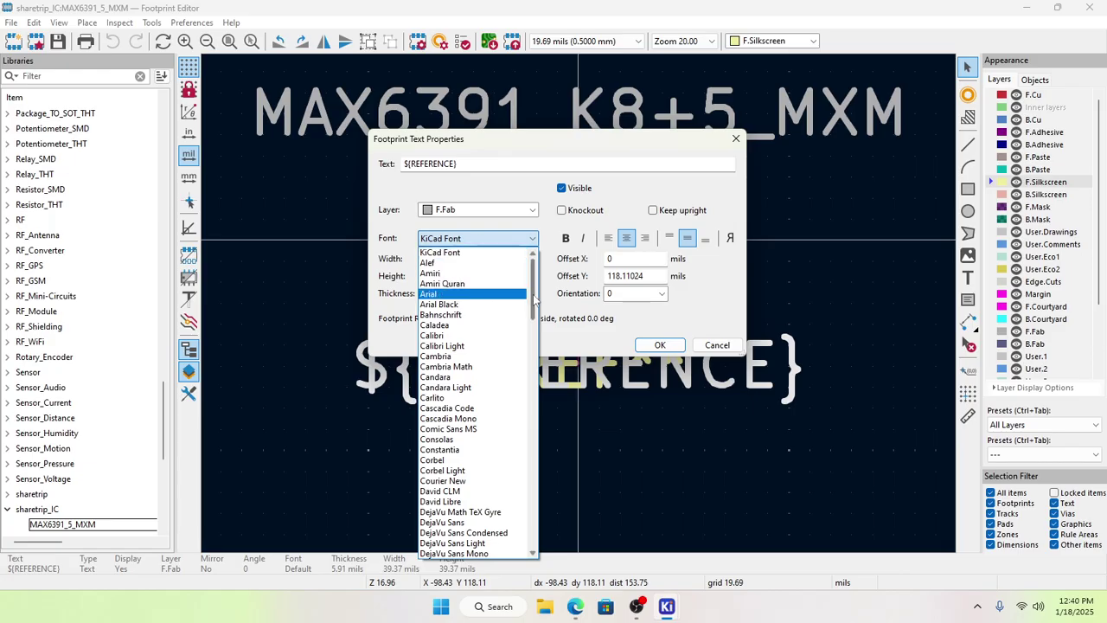
pyautogui.moveTo(534, 298); pyautogui.dragTo(578, 513)
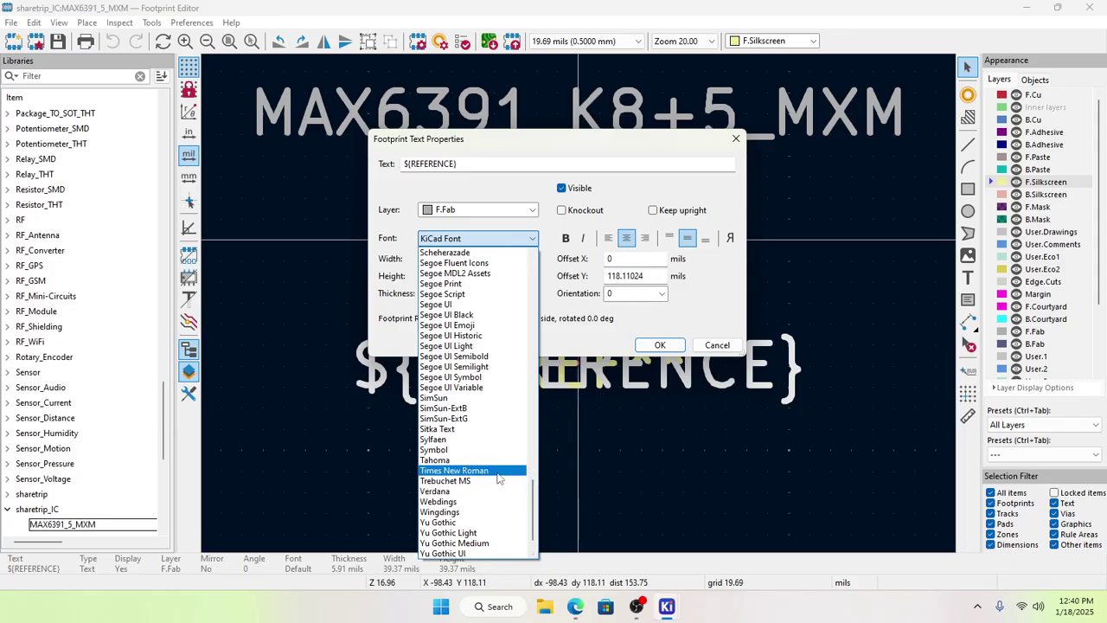
pyautogui.scroll(-1, 499, 472)
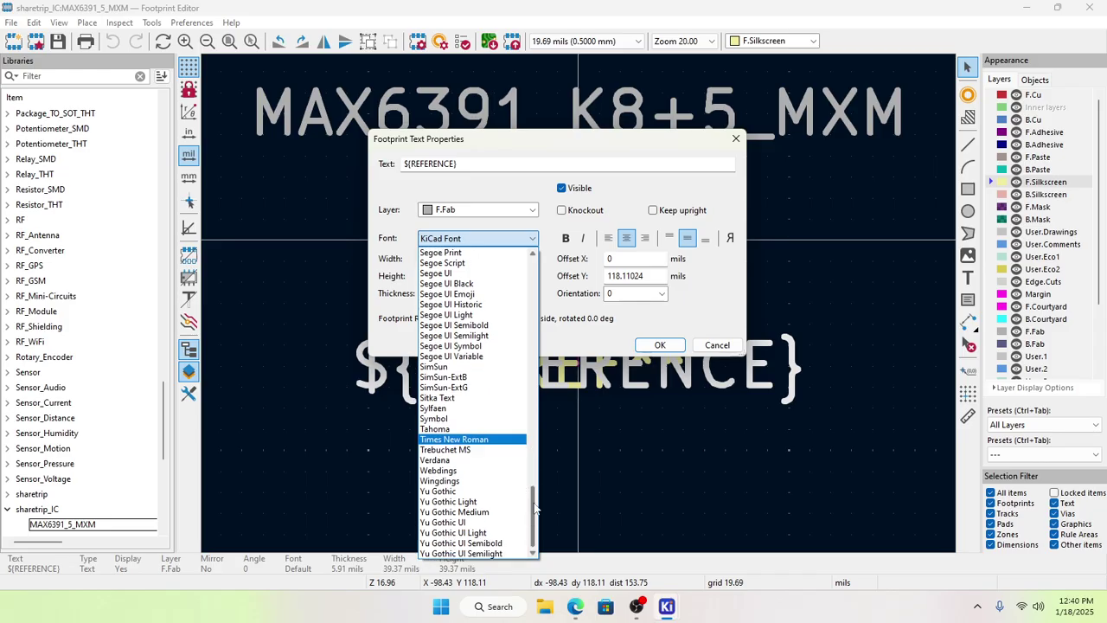
pyautogui.click(485, 440)
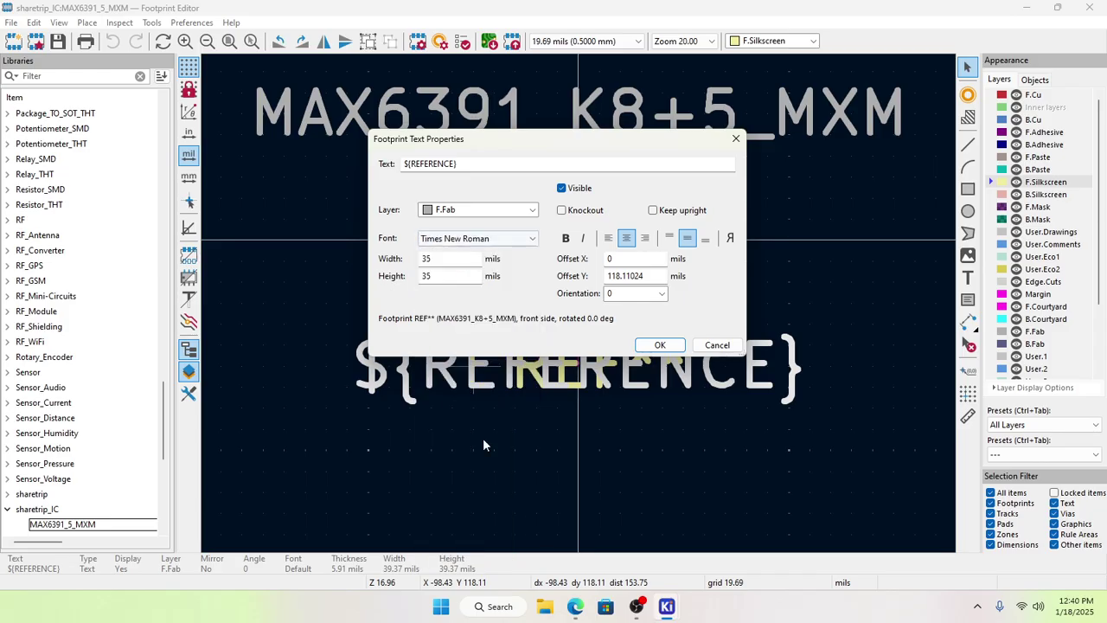
# Step: Change the ${REFERENCE} text's font to Arial
pyautogui.click(515, 246)
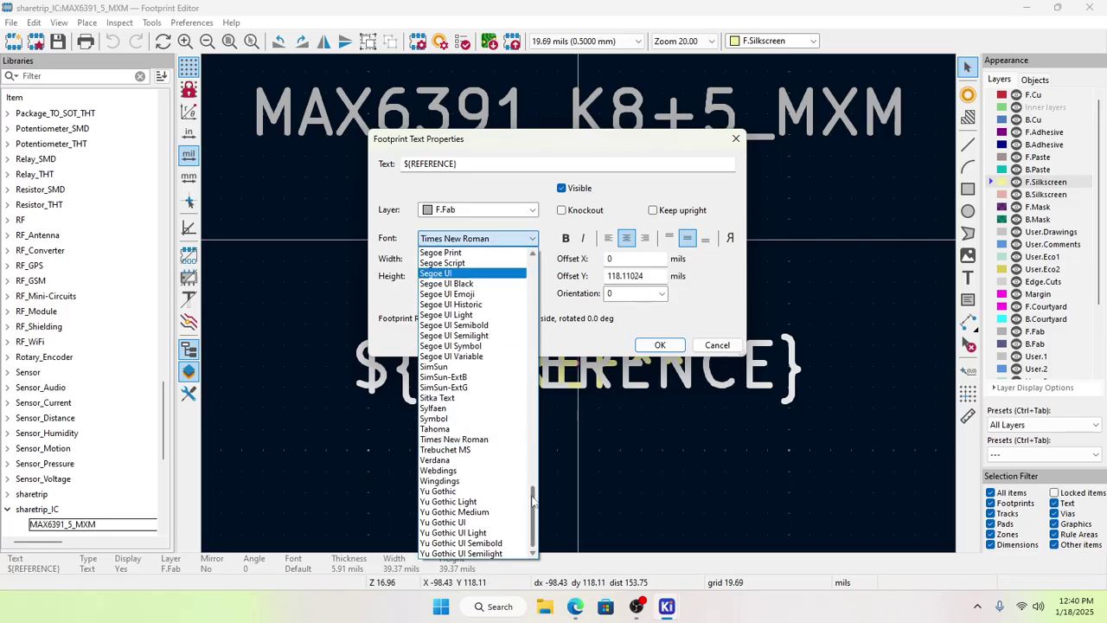
pyautogui.moveTo(533, 500); pyautogui.dragTo(548, 275)
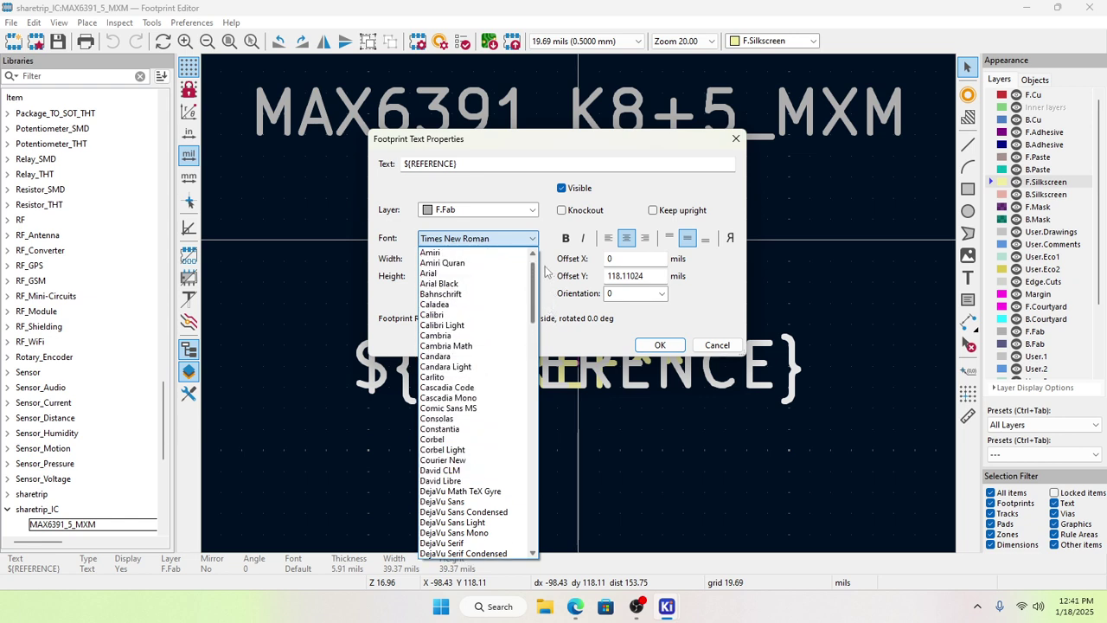
pyautogui.click(457, 275)
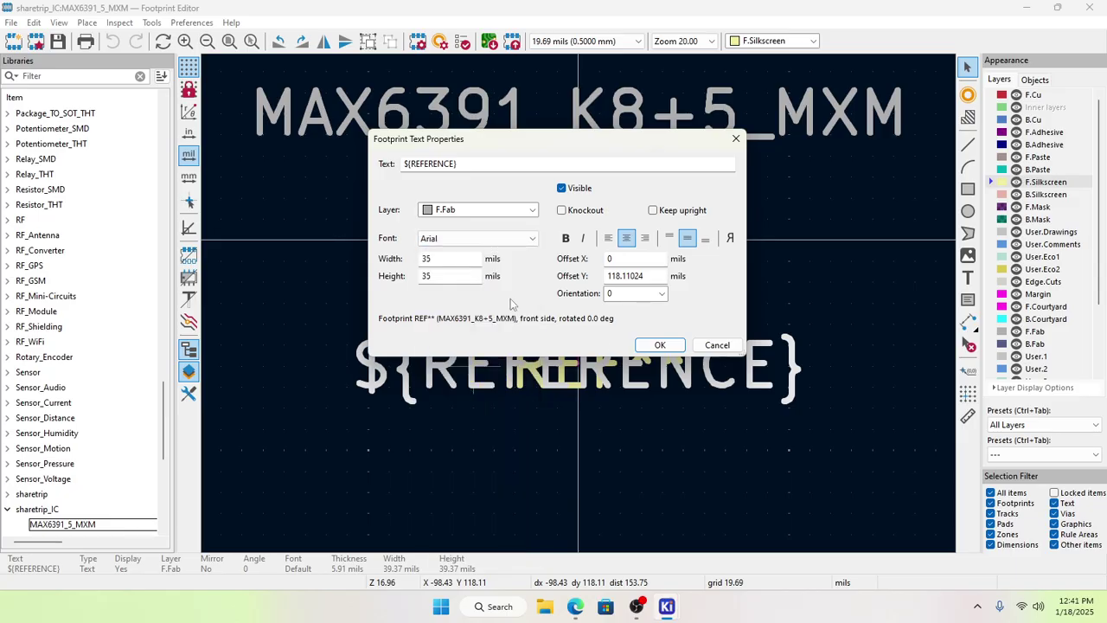
# Step: Apply the ${REFERENCE} text's changes and set the font of the REF** reference text to Arial
pyautogui.click(659, 344)
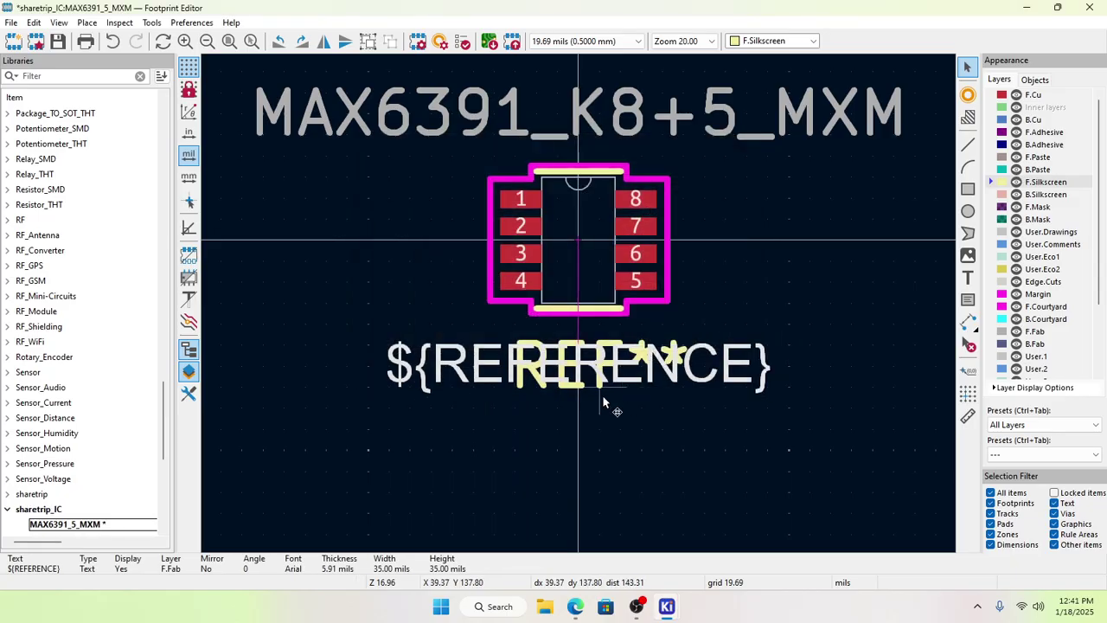
pyautogui.click(575, 414)
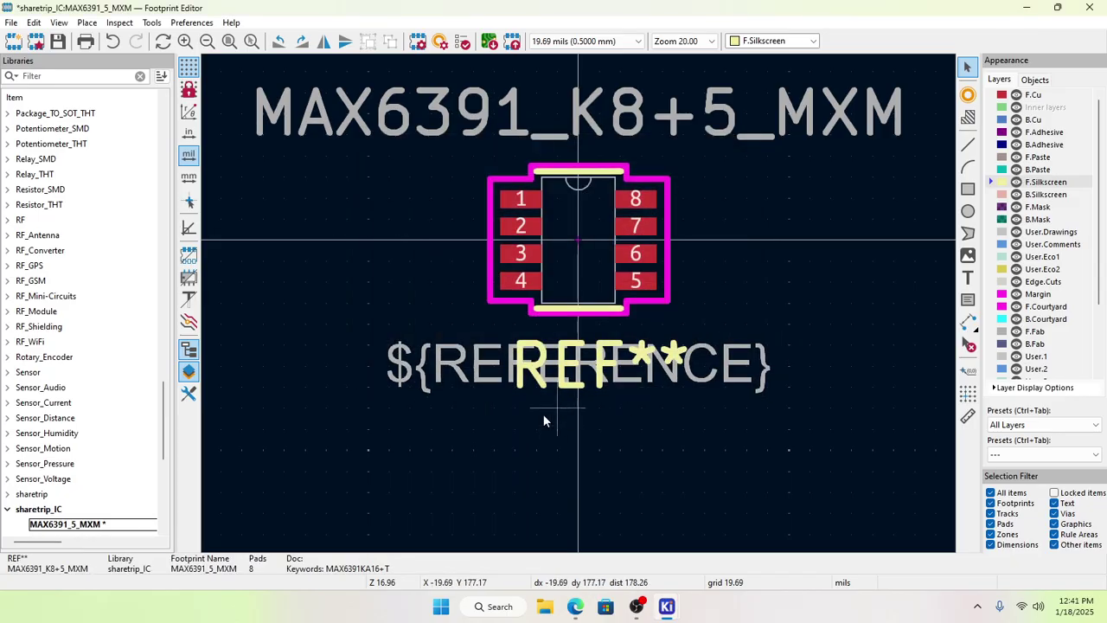
pyautogui.doubleClick(529, 368)
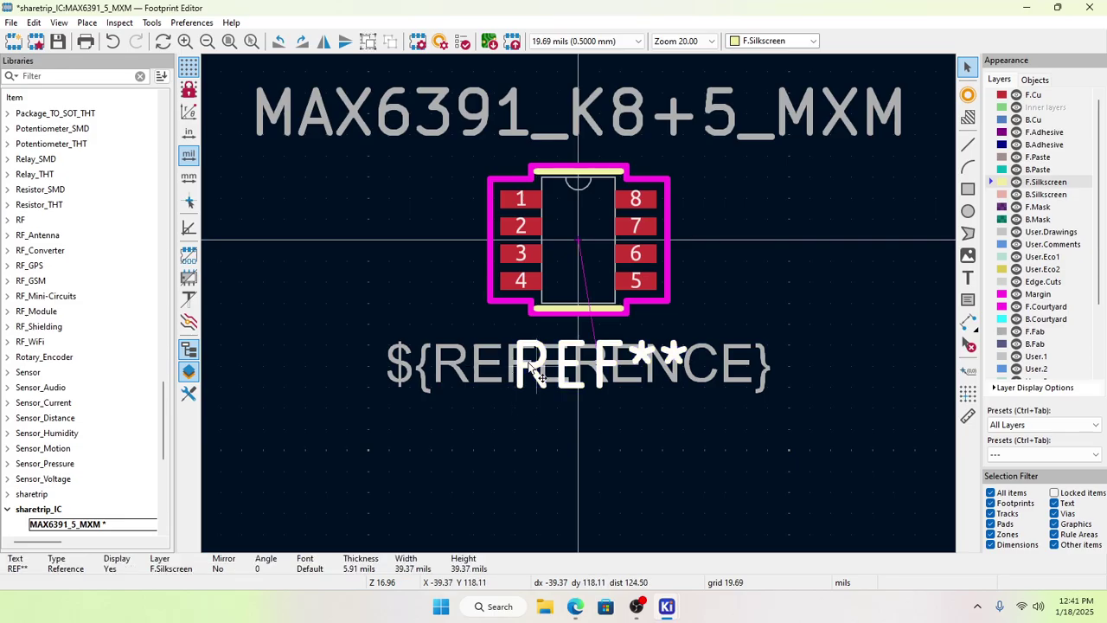
pyautogui.click(510, 242)
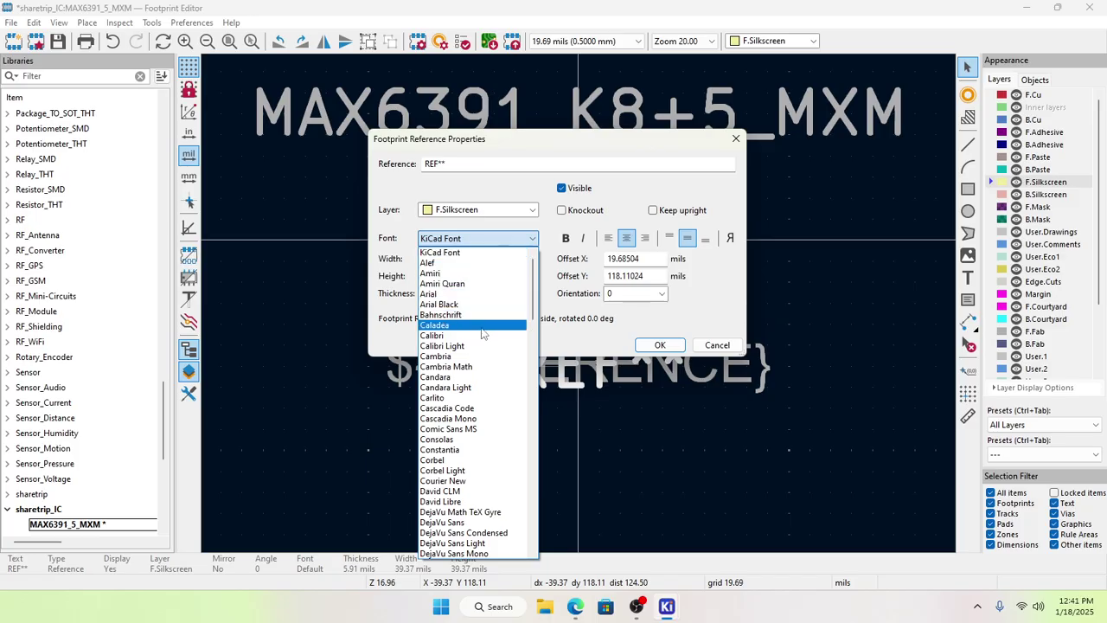
pyautogui.click(481, 296)
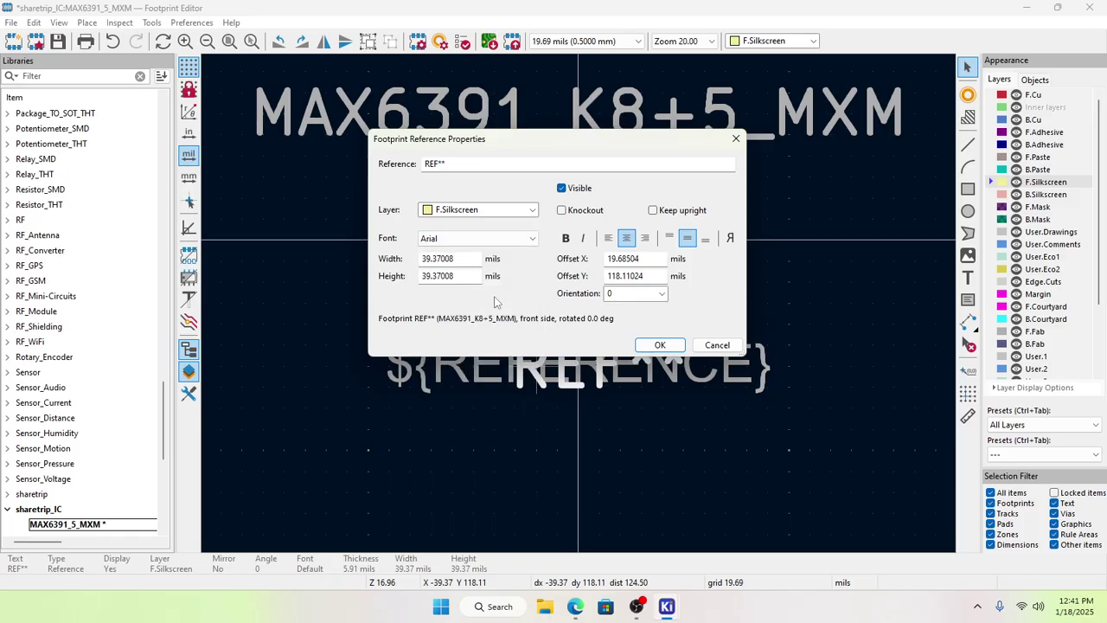
# Step: Set the width and height of the REF** reference text to 35 mils each
pyautogui.moveTo(471, 259); pyautogui.dragTo(384, 252)
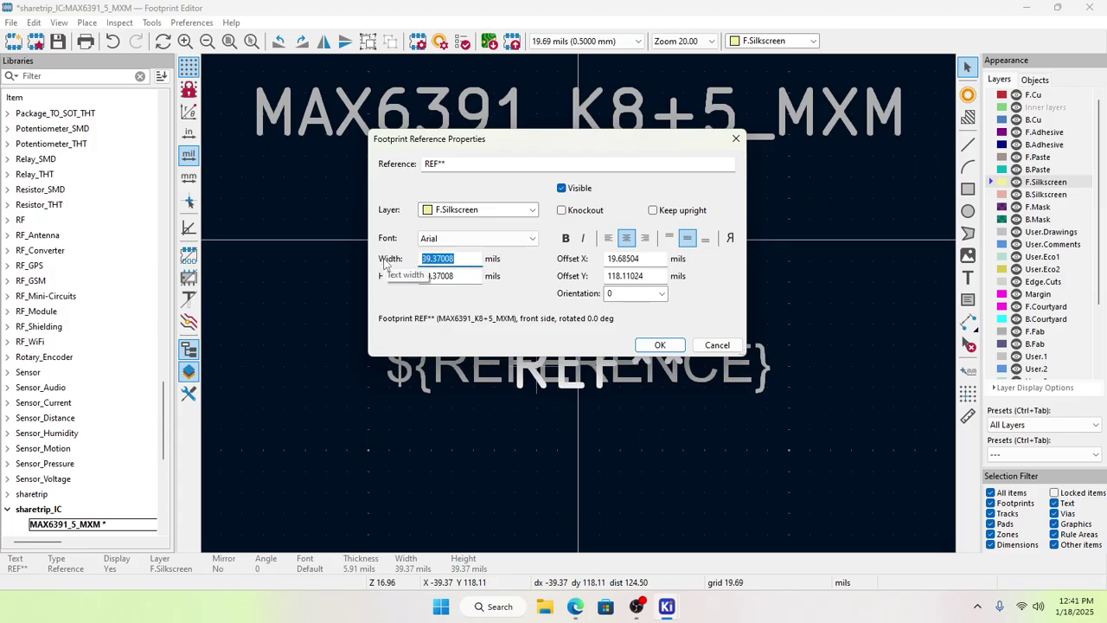
pyautogui.write('35')
pyautogui.moveTo(453, 275); pyautogui.dragTo(402, 277)
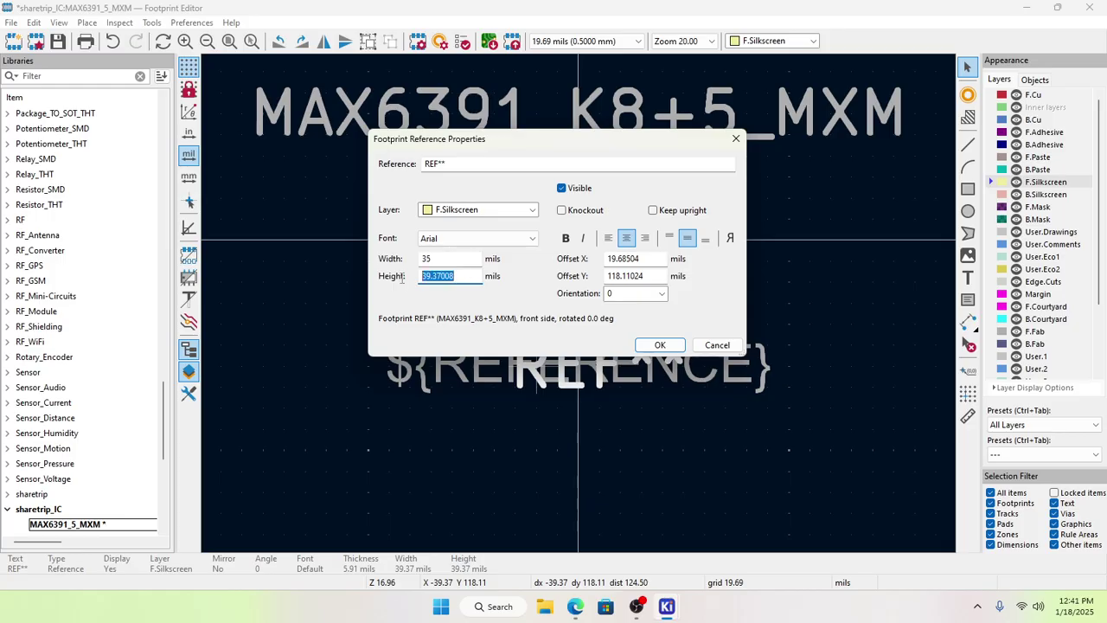
pyautogui.write('35')
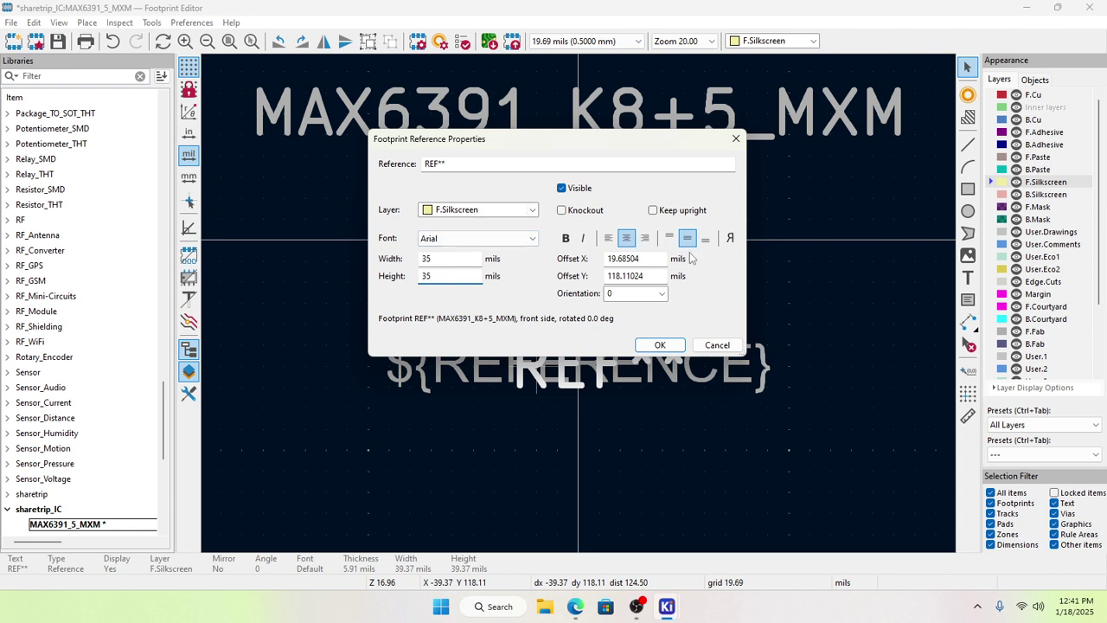
pyautogui.click(662, 346)
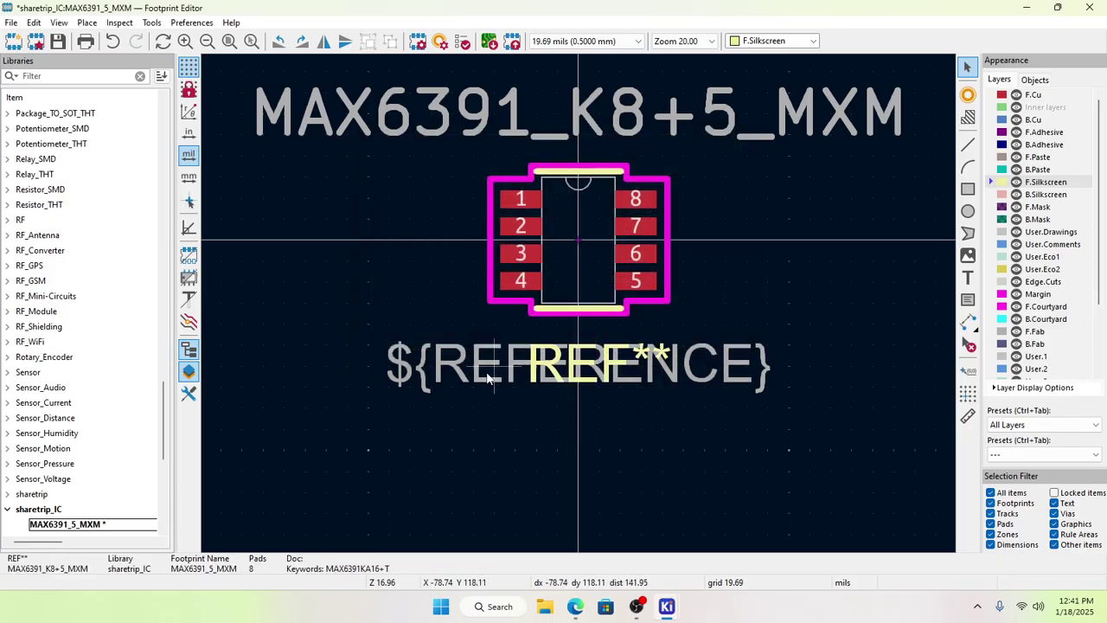
# Step: Make the ${REFERENCE} text of the footprint not visible
pyautogui.doubleClick(489, 378)
pyautogui.click(561, 192)
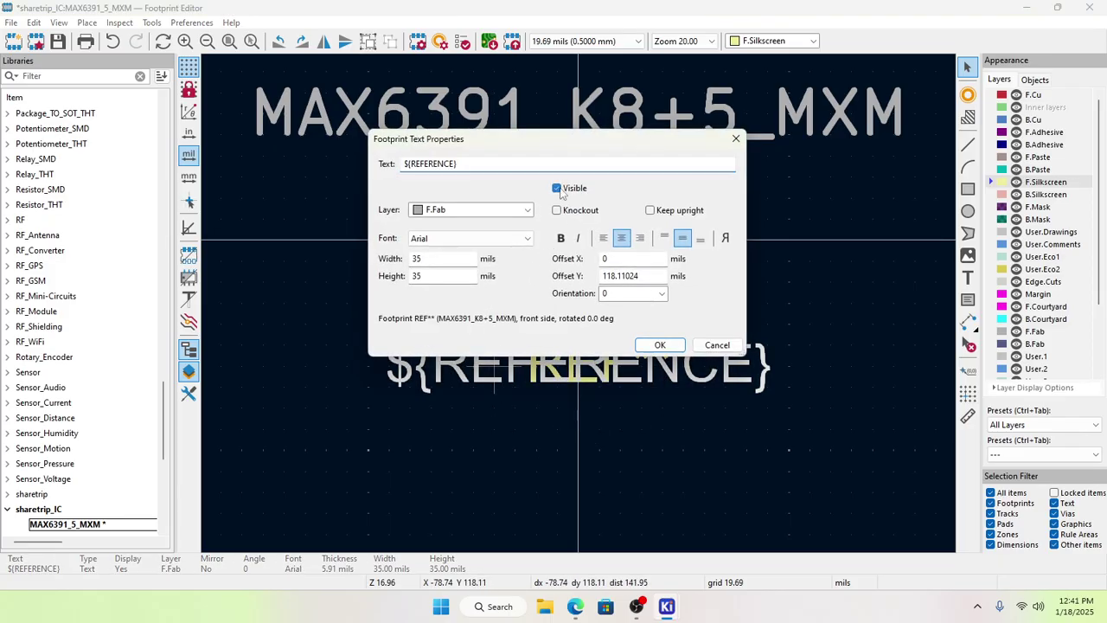
pyautogui.click(558, 188)
pyautogui.click(660, 345)
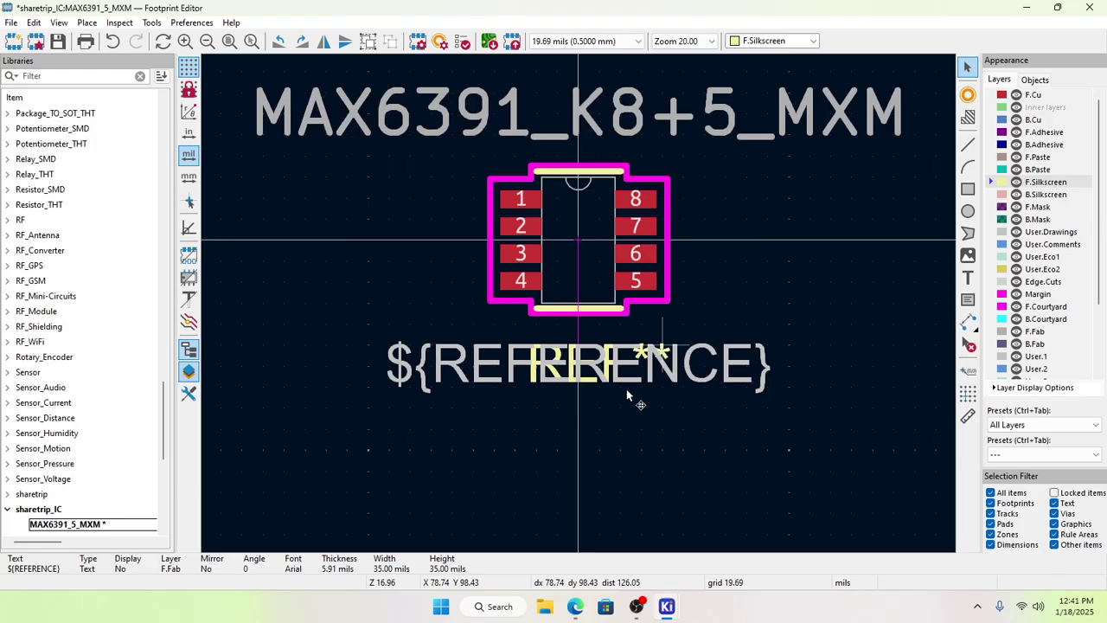
pyautogui.click(558, 455)
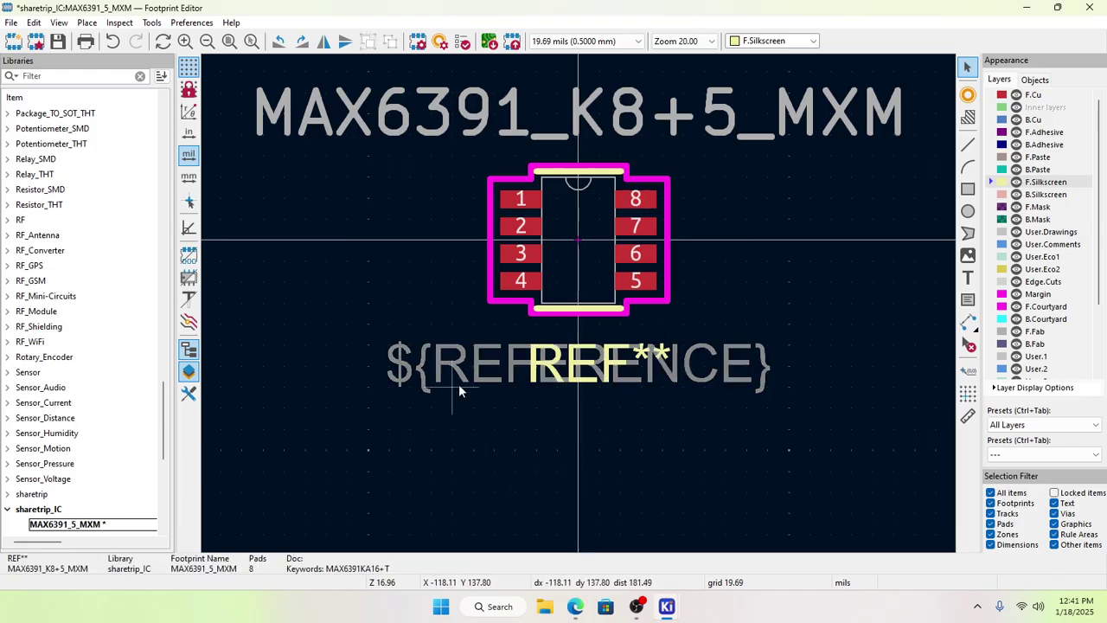
# Step: Make the footprint's value text MAX6391_K8+5_MXM not visible
pyautogui.scroll(-3, 526, 187)
pyautogui.click(545, 222)
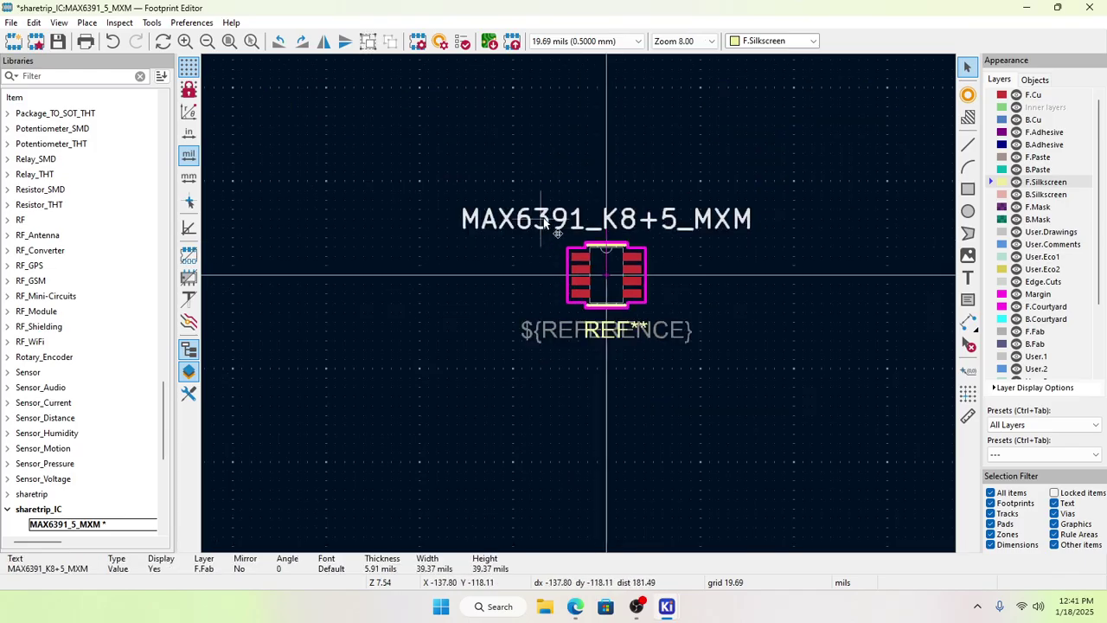
pyautogui.doubleClick(545, 222)
pyautogui.click(563, 190)
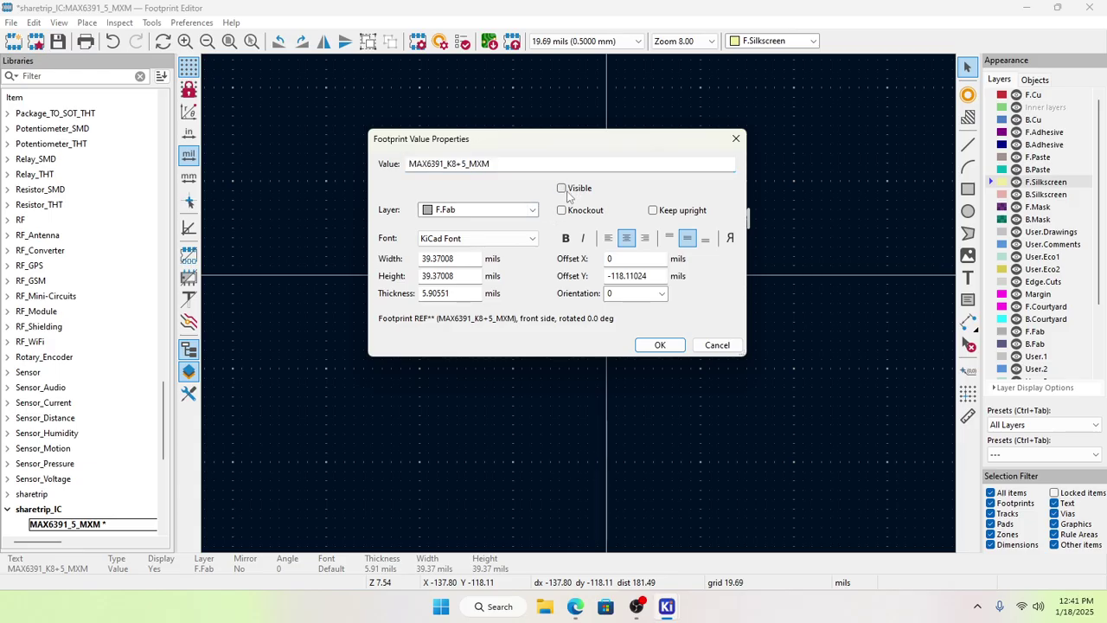
pyautogui.click(660, 345)
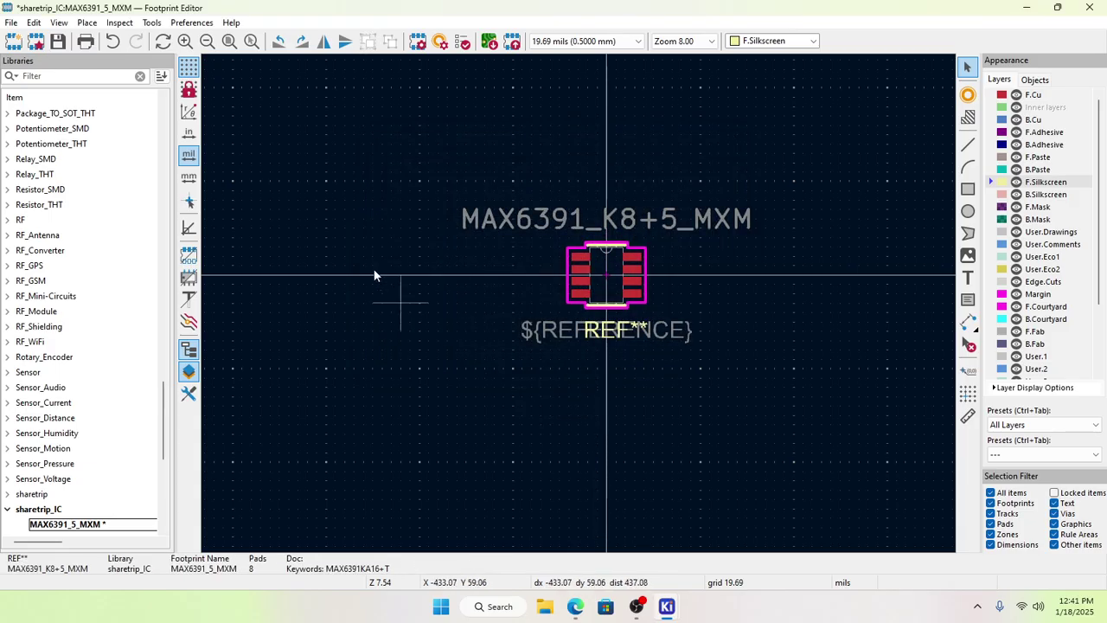
# Step: Save the edited footprint and close the Footprint Editor to return to the PCB layout
pyautogui.click(57, 41)
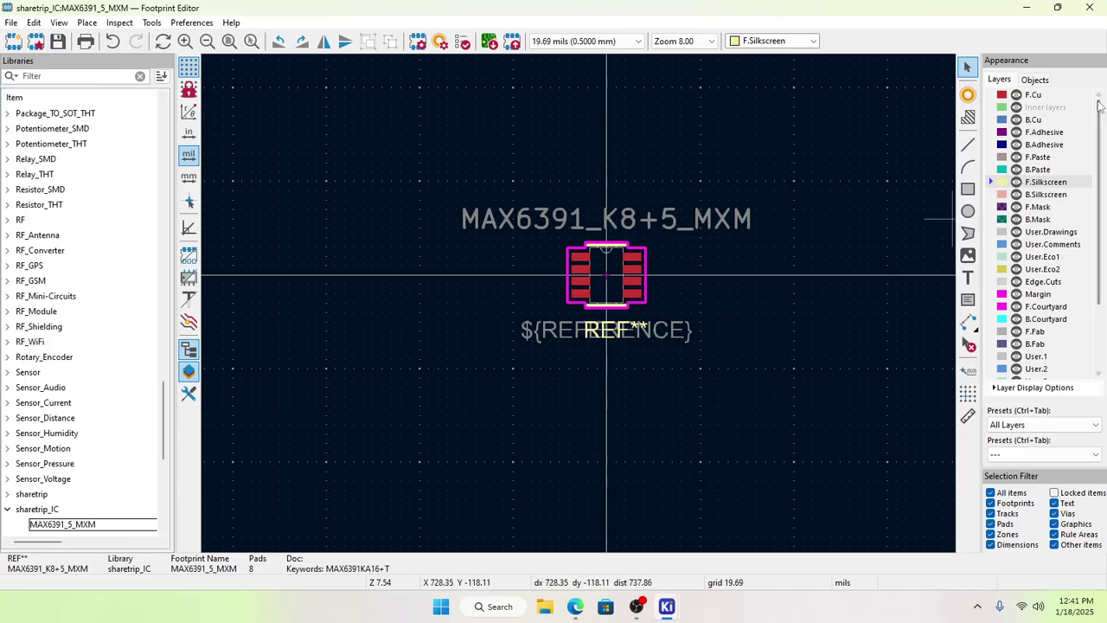
pyautogui.click(1092, 7)
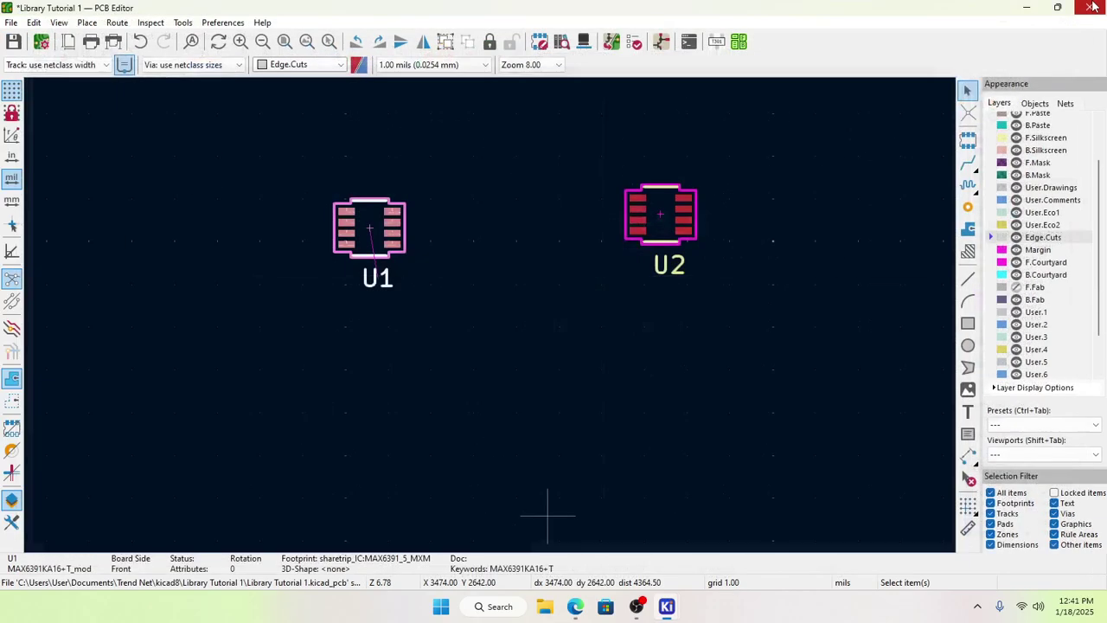
pyautogui.click(488, 371)
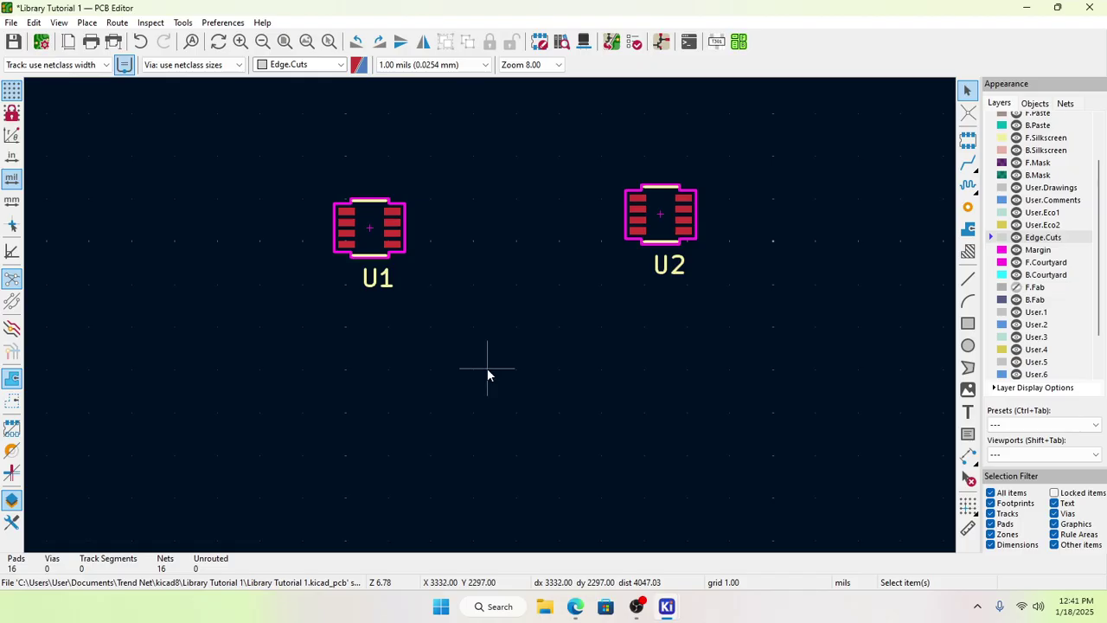
# Step: Delete footprints U1 and U2 from the board and place them anew using Update PCB from Schematic
pyautogui.moveTo(292, 158); pyautogui.dragTo(892, 437)
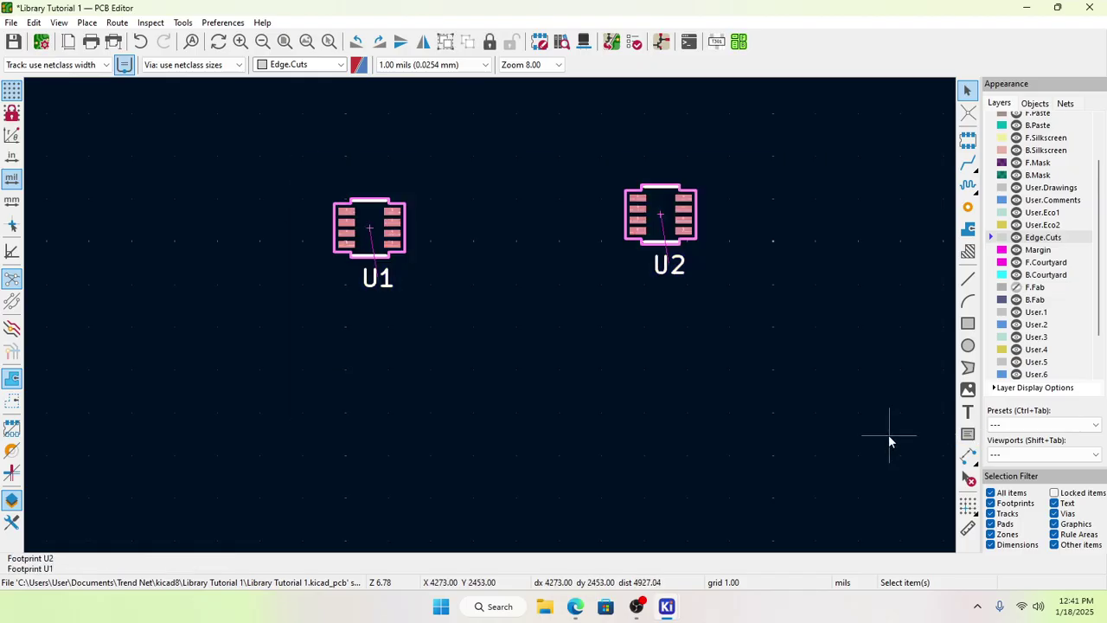
pyautogui.press('Delete')
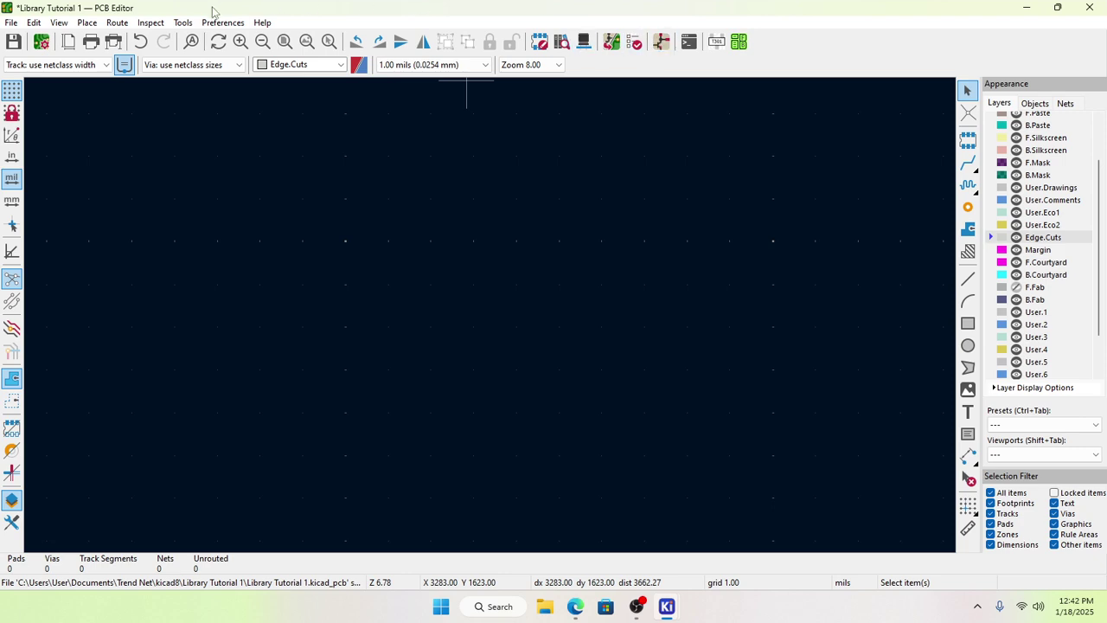
pyautogui.click(189, 23)
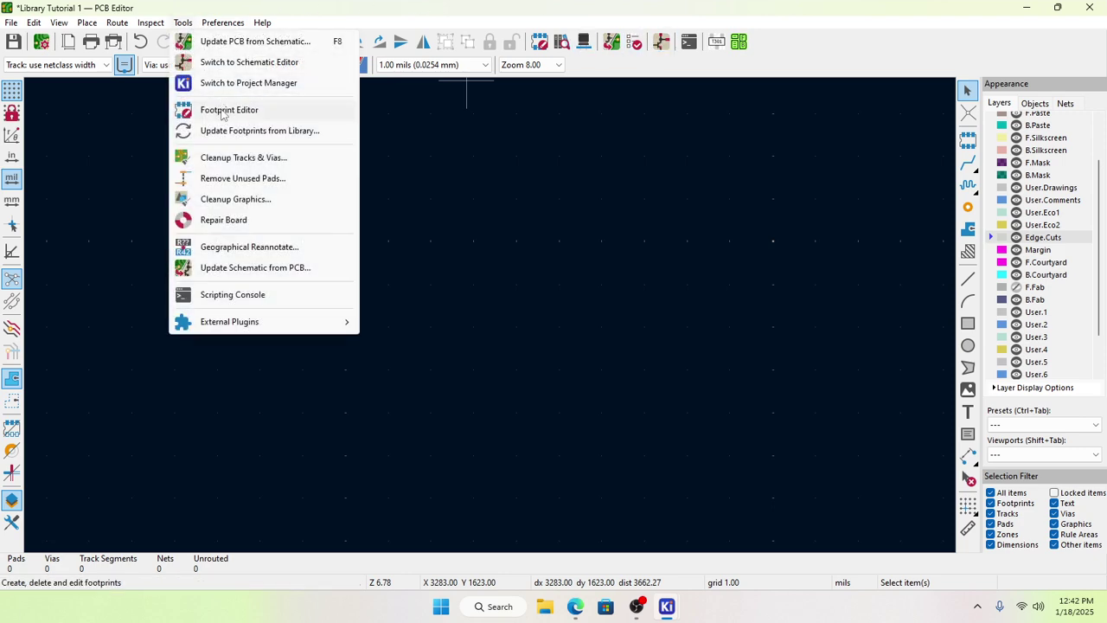
pyautogui.click(259, 43)
pyautogui.click(430, 374)
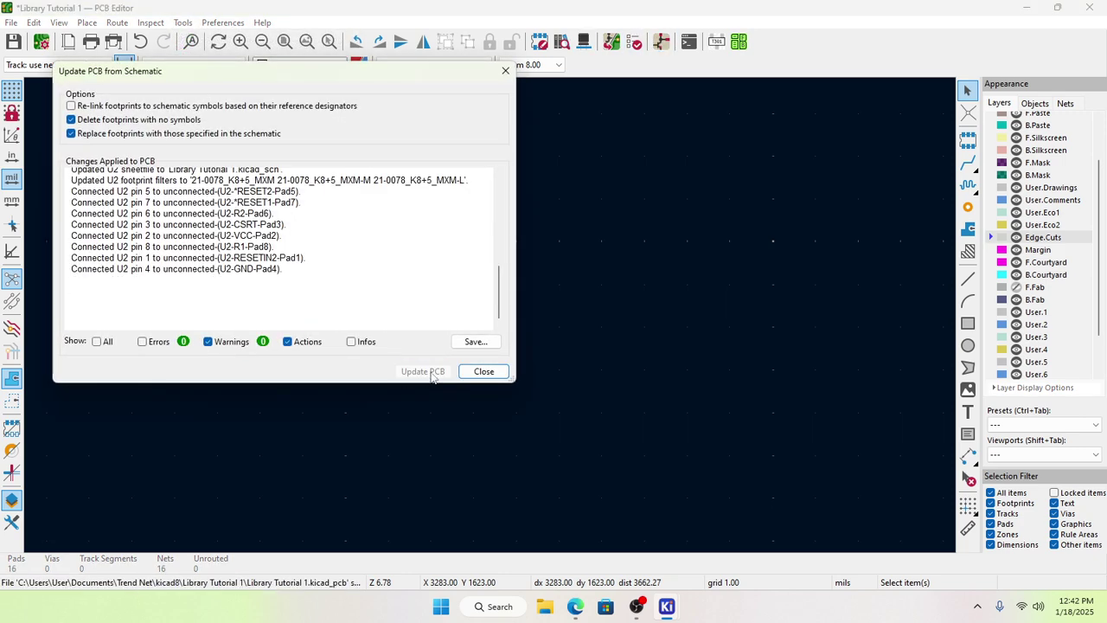
pyautogui.click(487, 374)
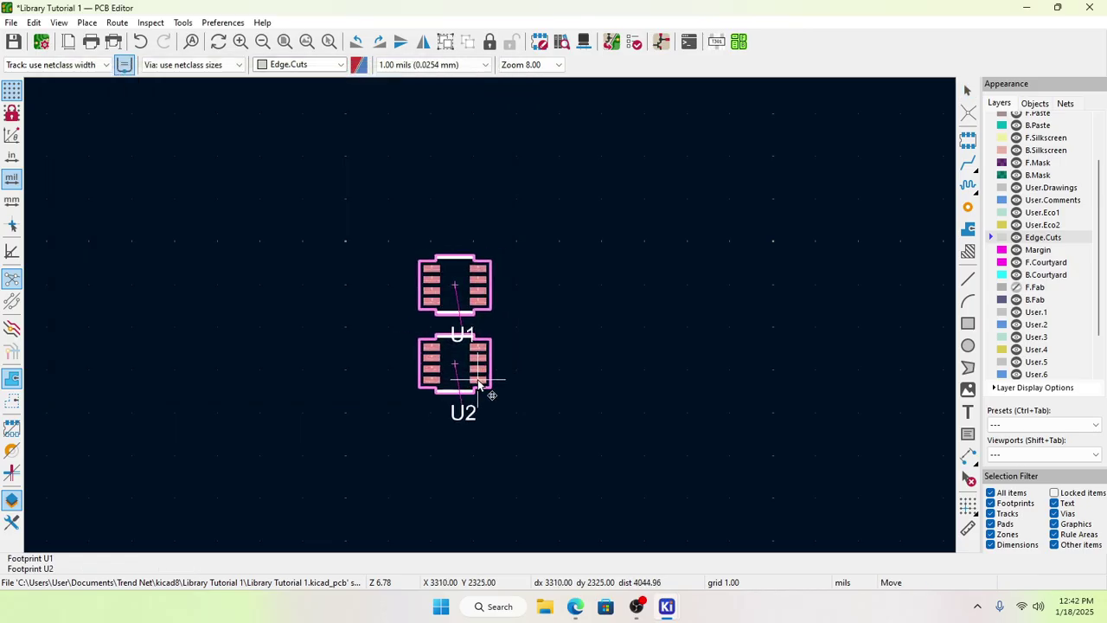
pyautogui.click(493, 378)
# Step: Move footprint U1 further up, leaving a clear gap between it and U2
pyautogui.click(467, 275)
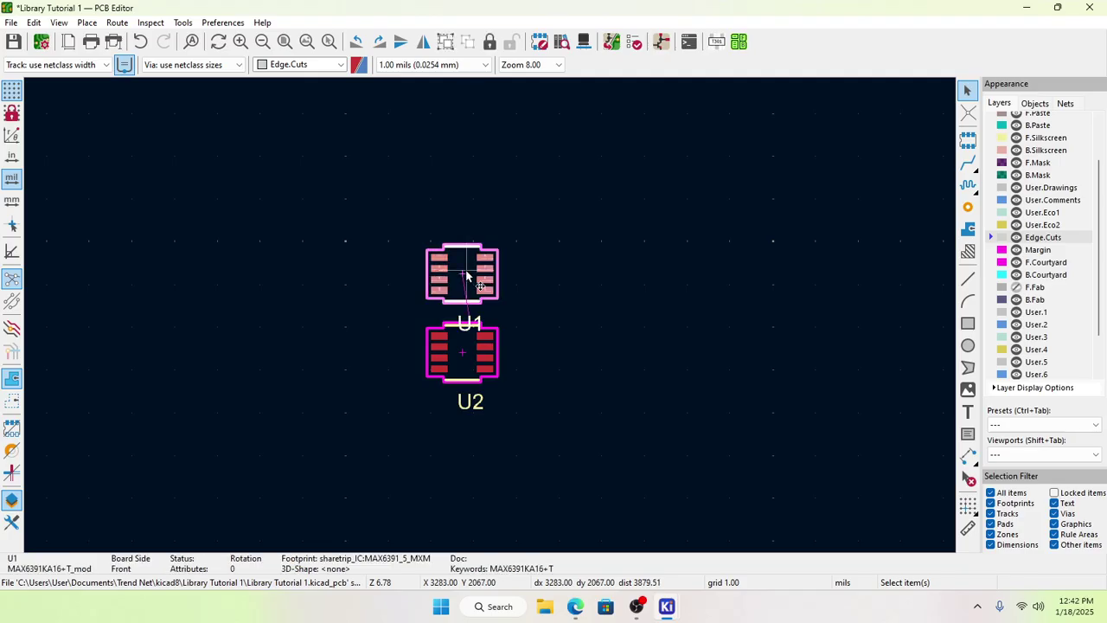
pyautogui.moveTo(467, 275); pyautogui.dragTo(464, 222)
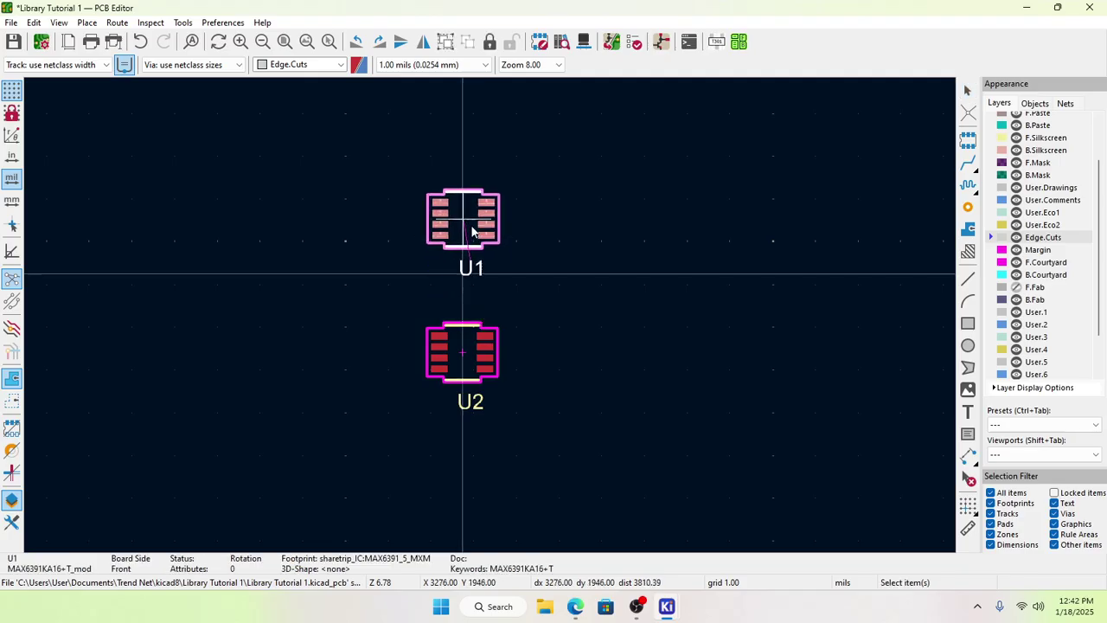
pyautogui.click(916, 389)
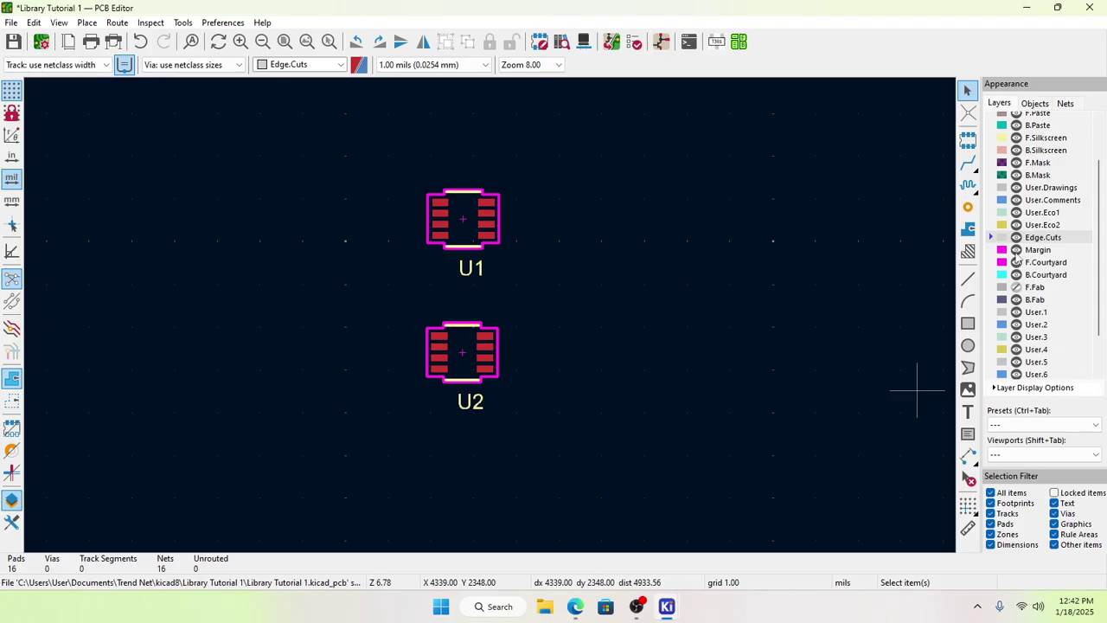
# Step: Toggle the visibility of the F.Fab layer to compare the footprints, leaving the layer shown
pyautogui.scroll(-4, 1017, 258)
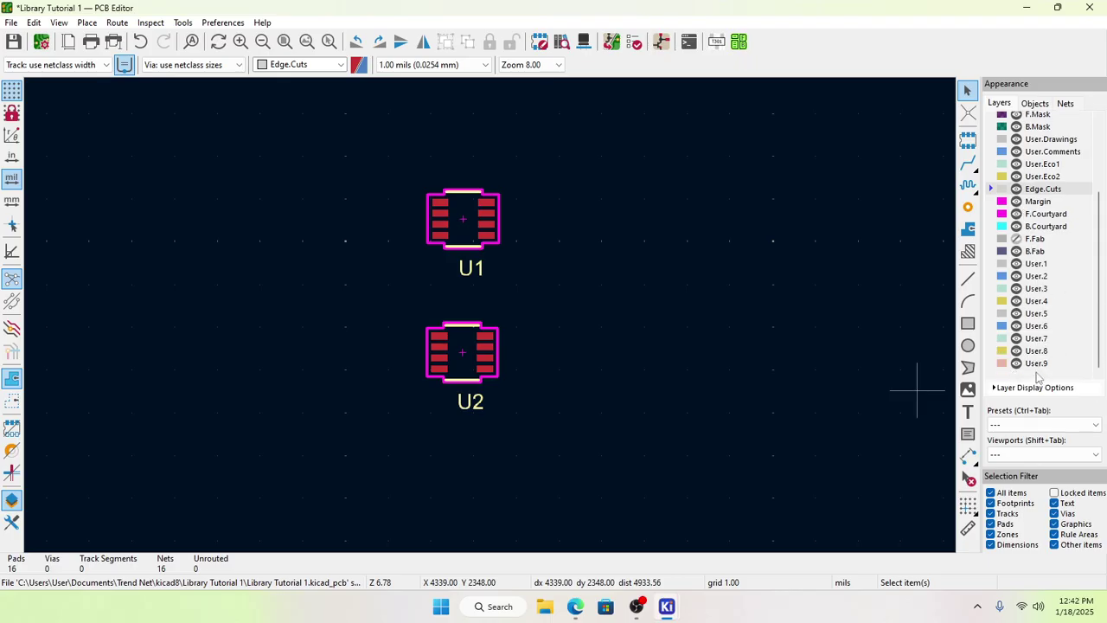
pyautogui.click(1017, 240)
pyautogui.click(1017, 239)
pyautogui.click(1017, 239)
pyautogui.click(1017, 240)
pyautogui.click(1017, 240)
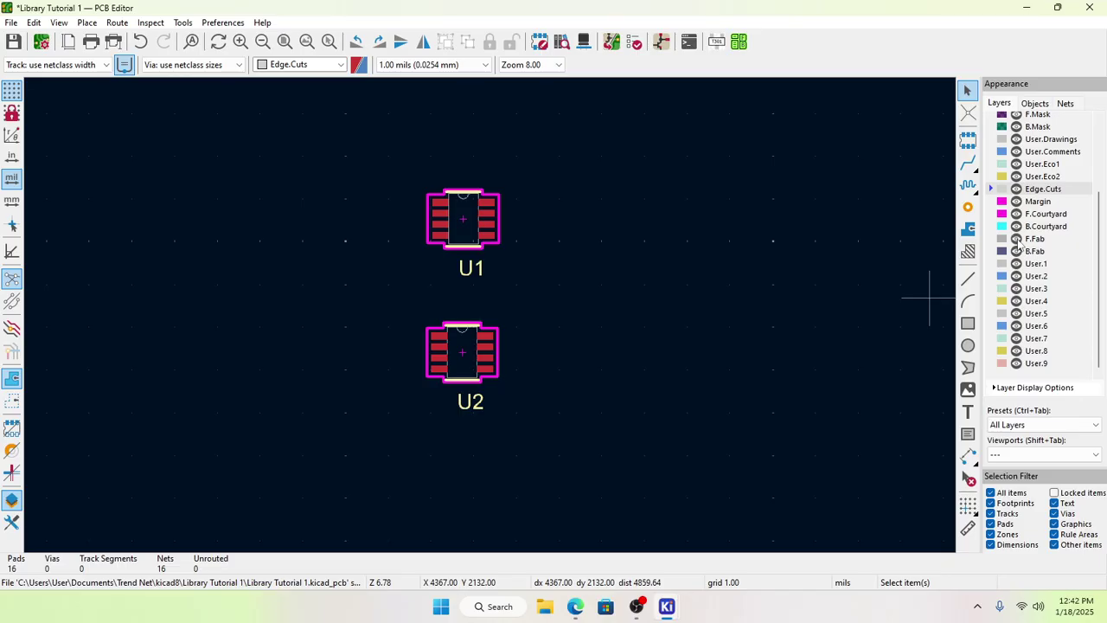
# Step: Examine U1's pads, body outline and reference text up close on the board
pyautogui.scroll(6, 459, 222)
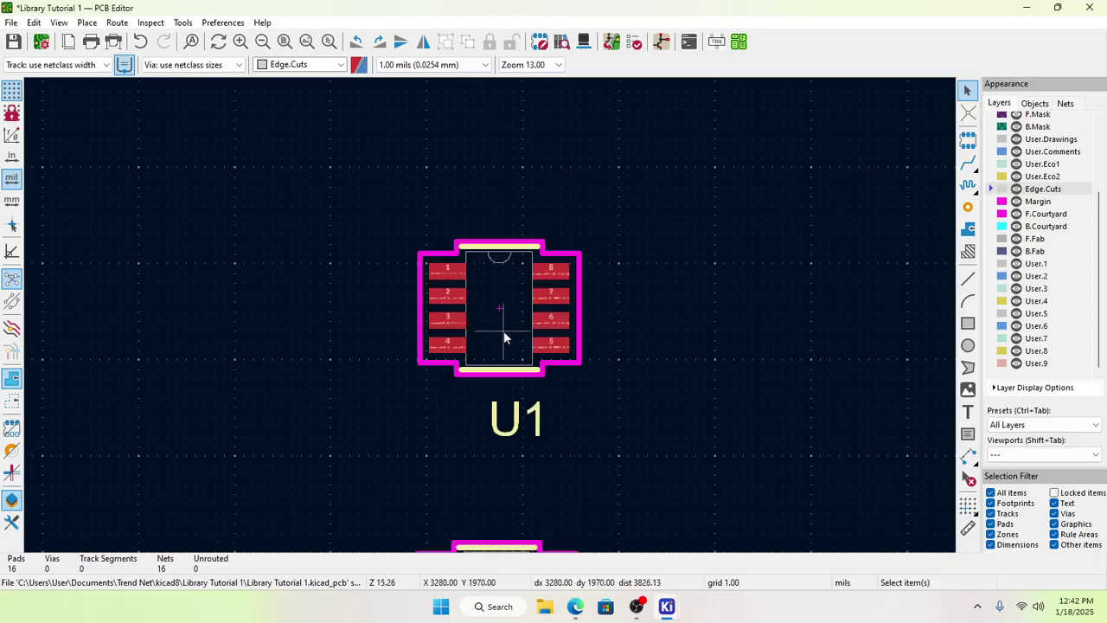
pyautogui.scroll(-4, 490, 315)
pyautogui.scroll(4, 490, 313)
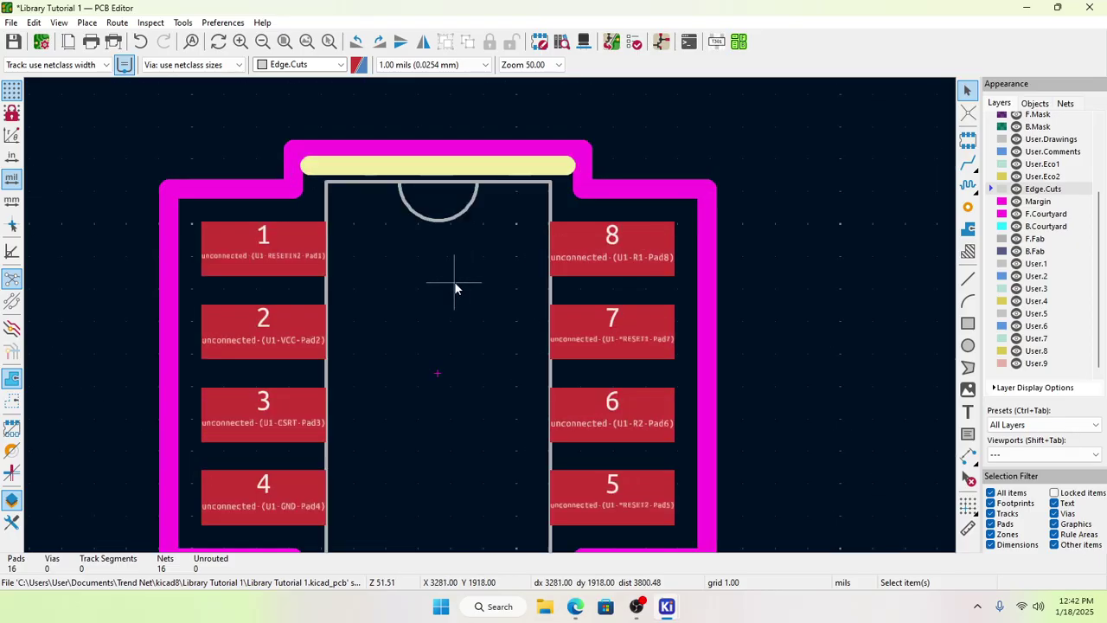
pyautogui.scroll(-3, 454, 281)
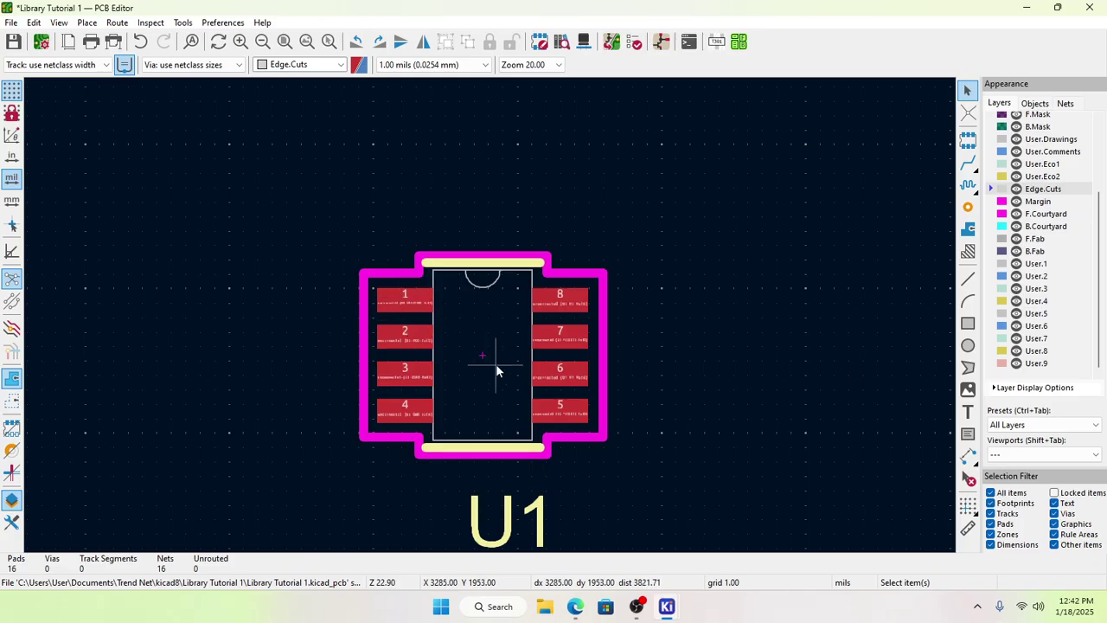
pyautogui.scroll(1, 490, 315)
pyautogui.scroll(-1, 490, 315)
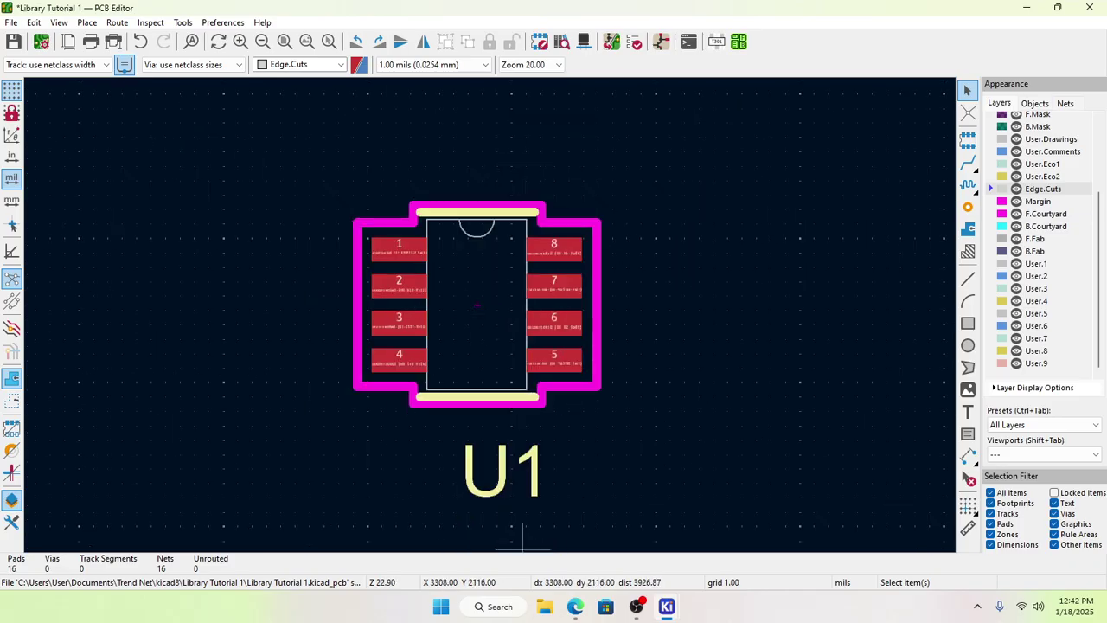
# Step: Open the board in the 3D Viewer and examine U1 and U2 up close
pyautogui.click(61, 23)
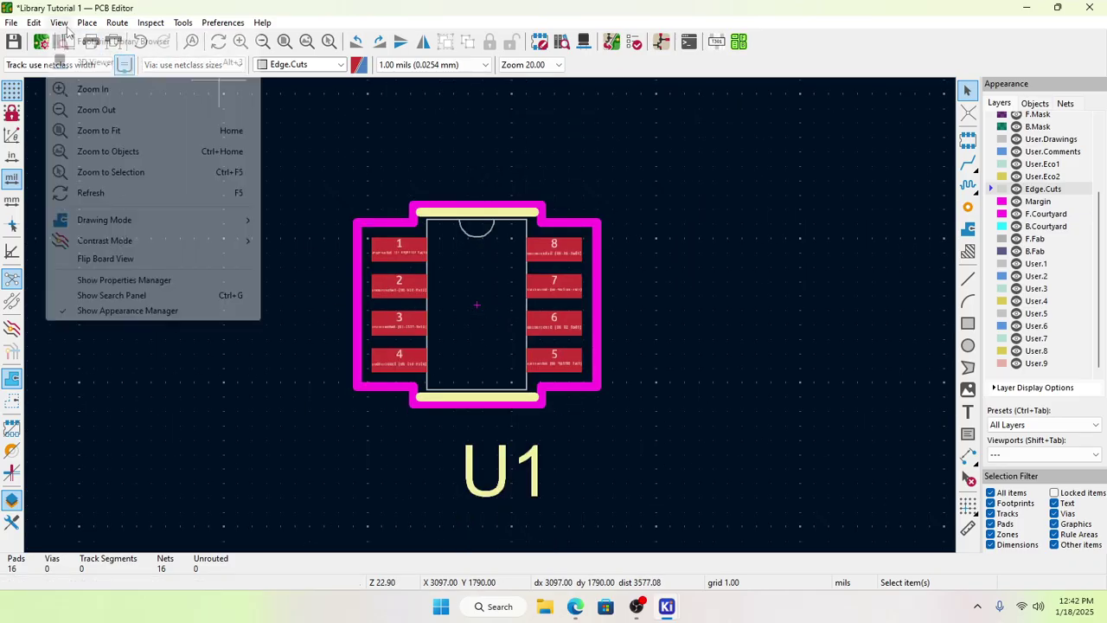
pyautogui.click(99, 62)
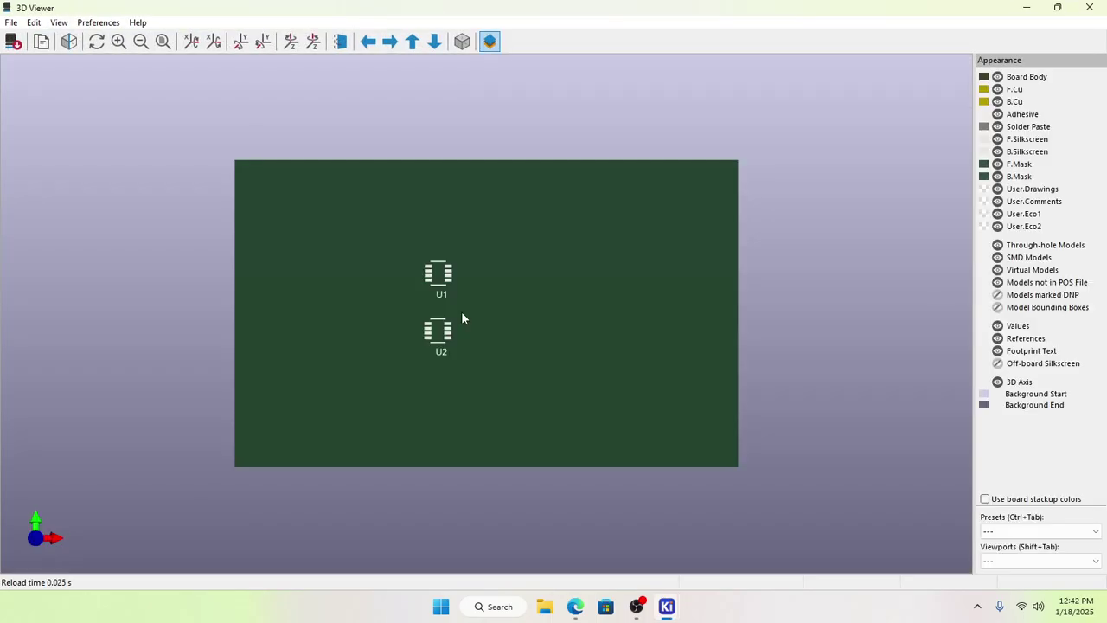
pyautogui.scroll(3, 461, 318)
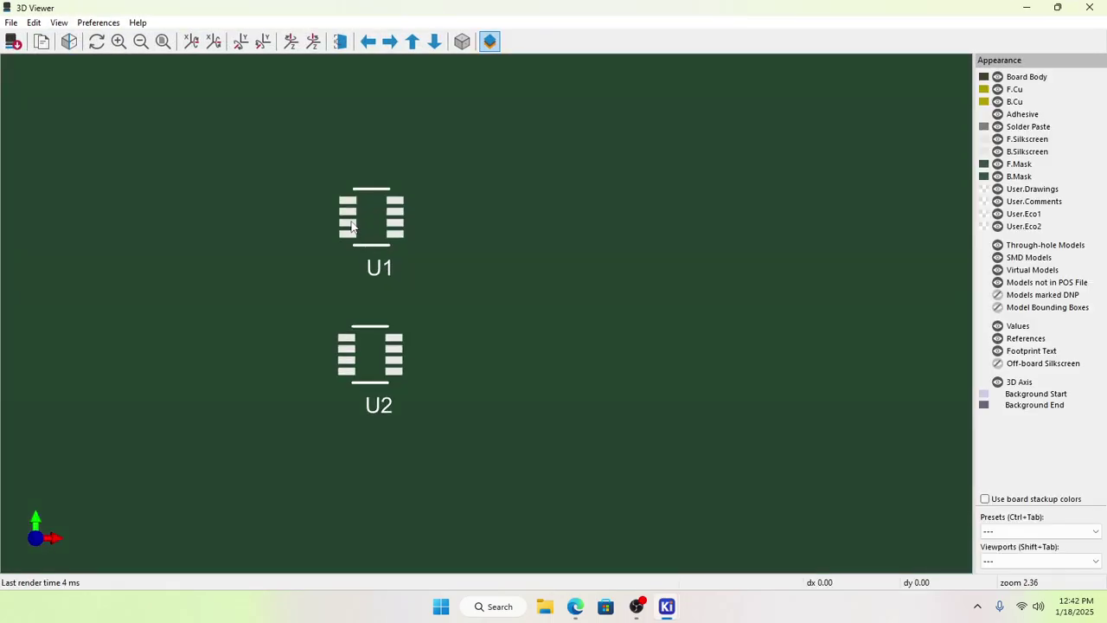
# Step: Close the 3D Viewer and open U1's library footprint MAX6391_5_MXM for editing
pyautogui.scroll(1, 350, 226)
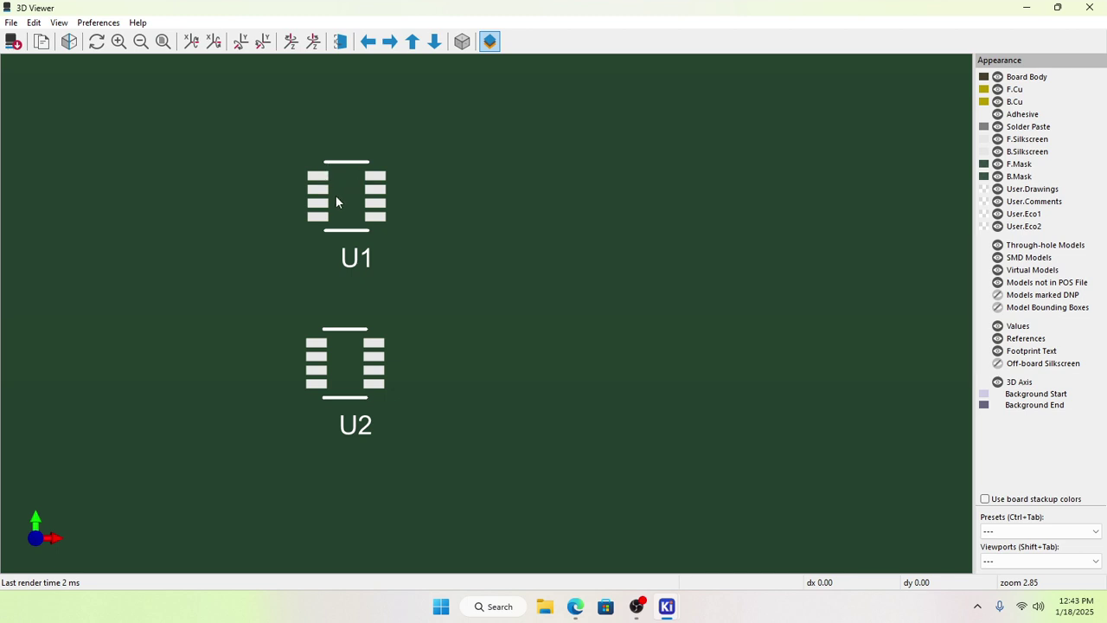
pyautogui.scroll(-1, 369, 235)
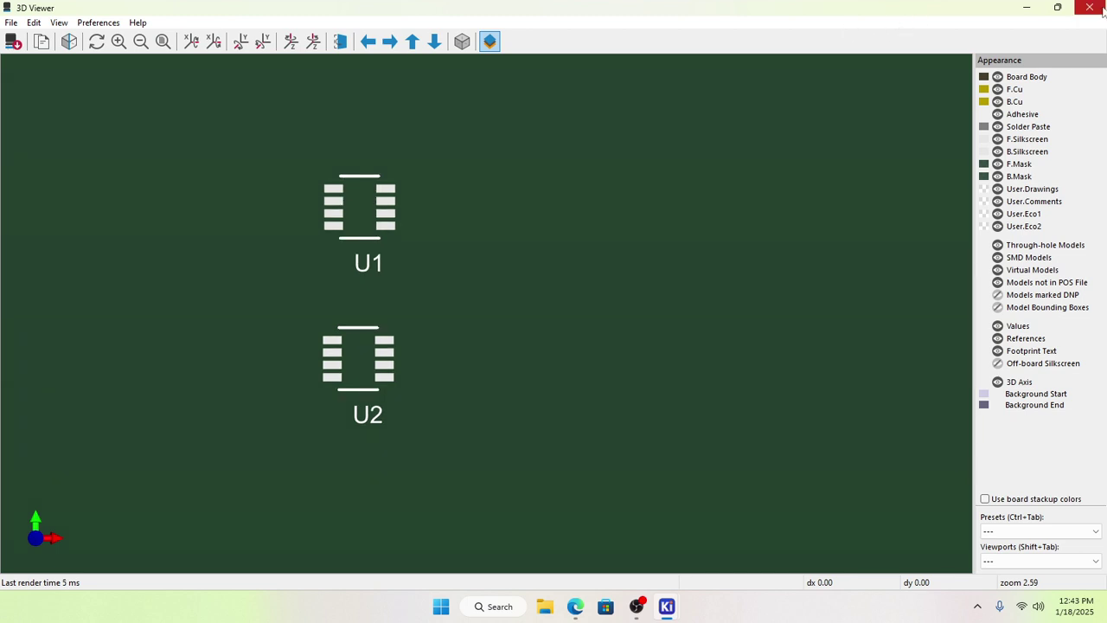
pyautogui.click(1089, 8)
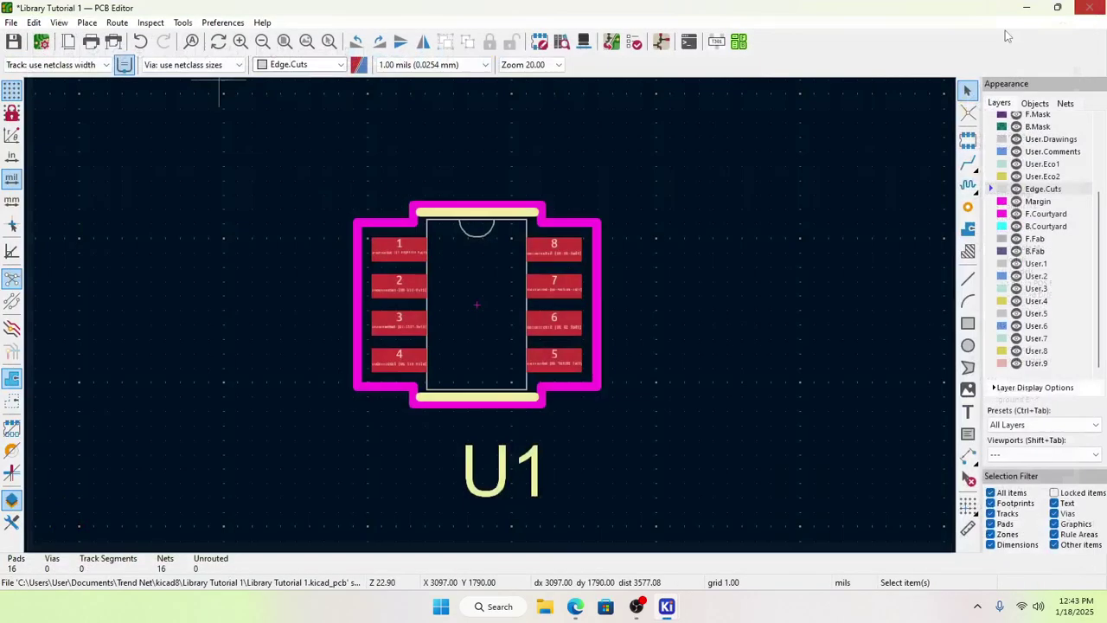
pyautogui.rightClick(496, 282)
pyautogui.click(554, 204)
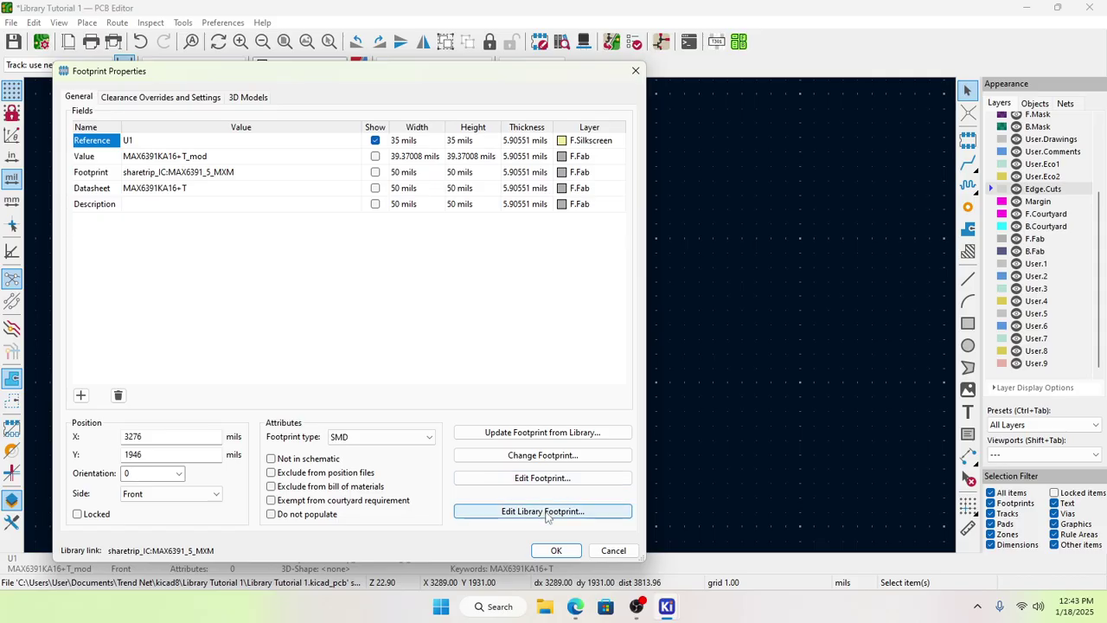
pyautogui.click(544, 511)
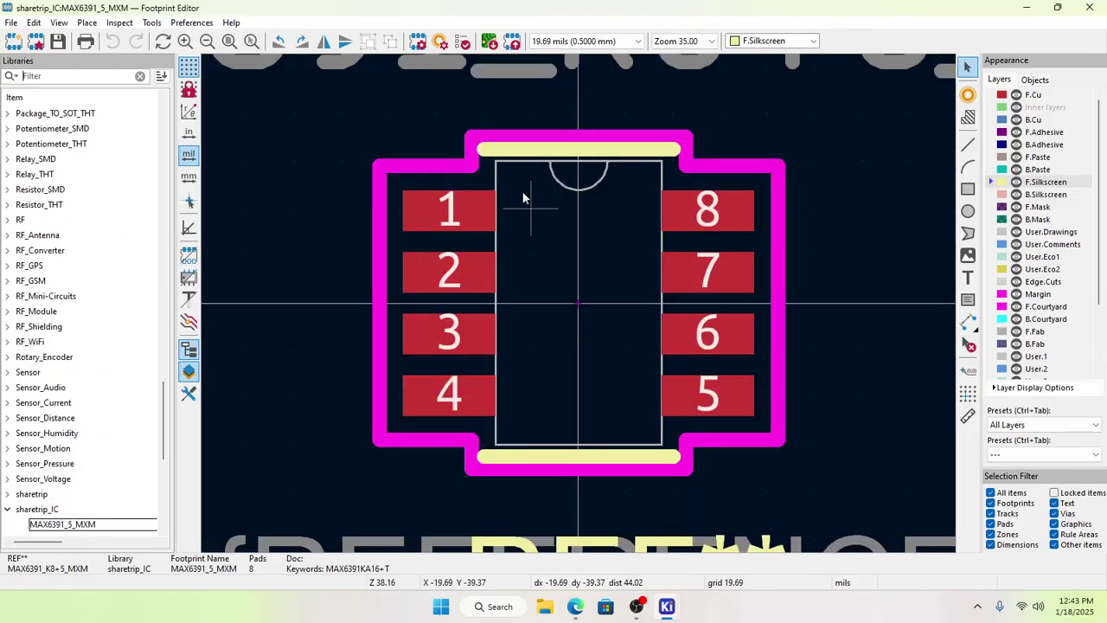
# Step: Check the properties of the horizontal F.Courtyard segment above pad 1, leaving them unchanged
pyautogui.click(430, 168)
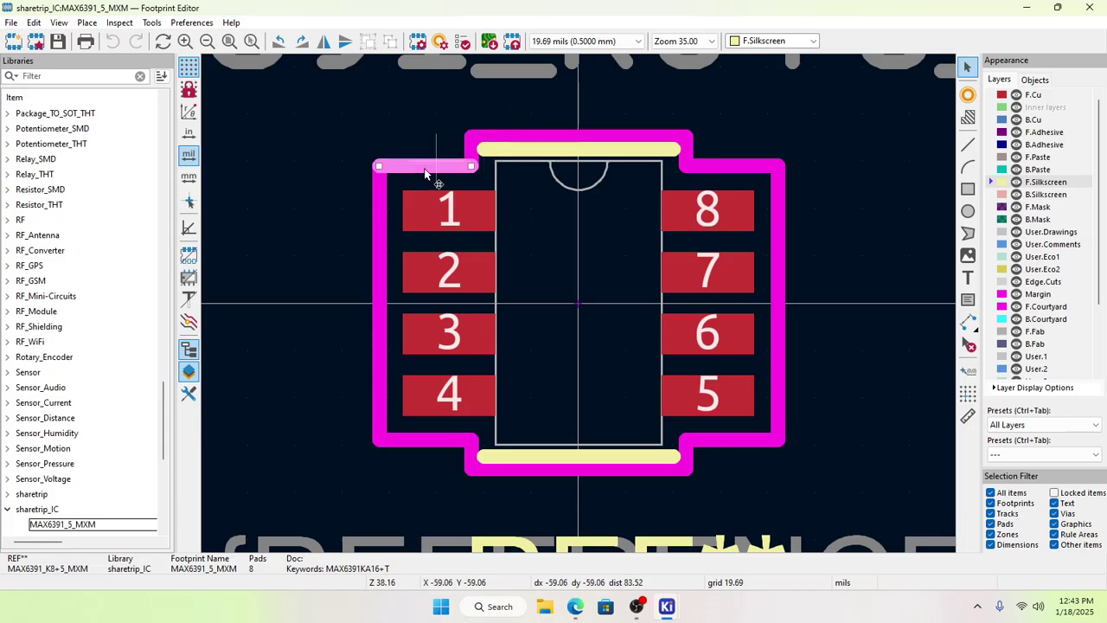
pyautogui.doubleClick(428, 169)
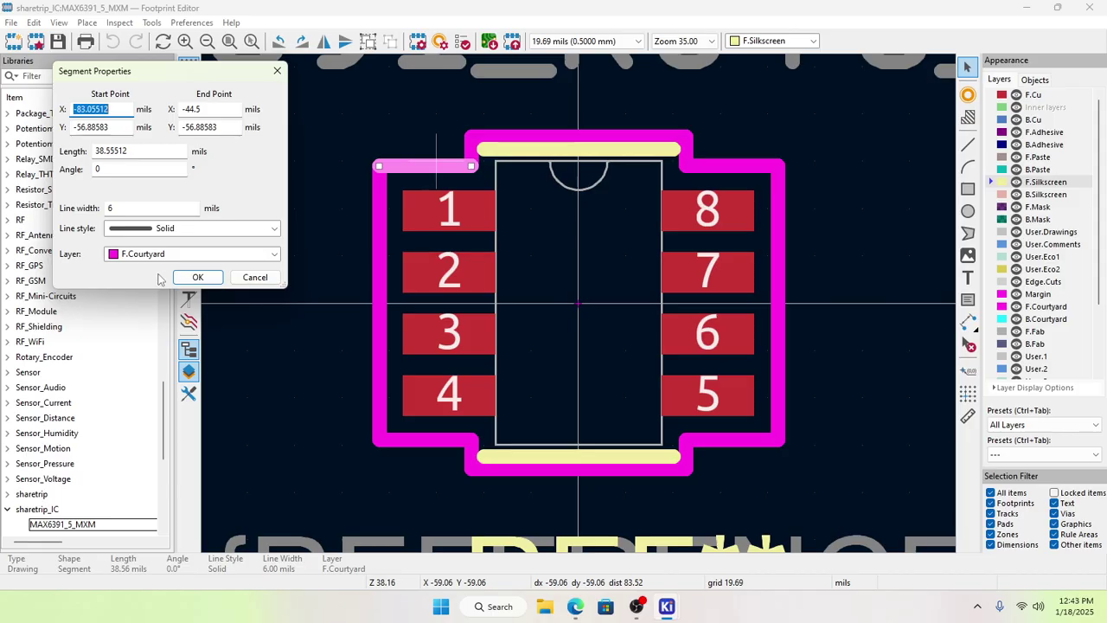
pyautogui.click(255, 278)
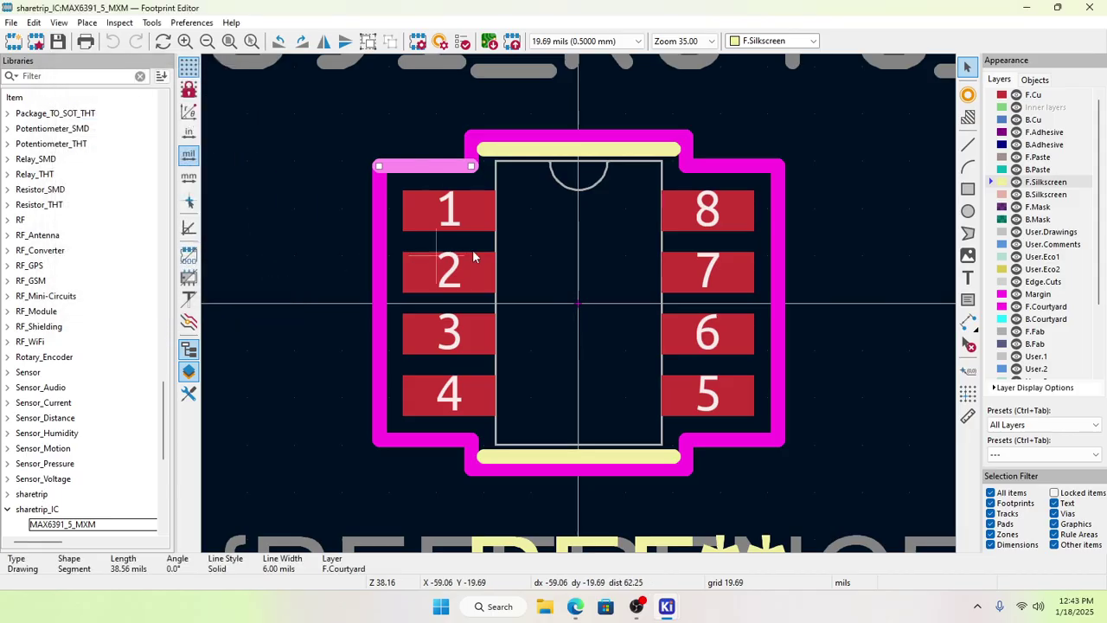
pyautogui.click(441, 108)
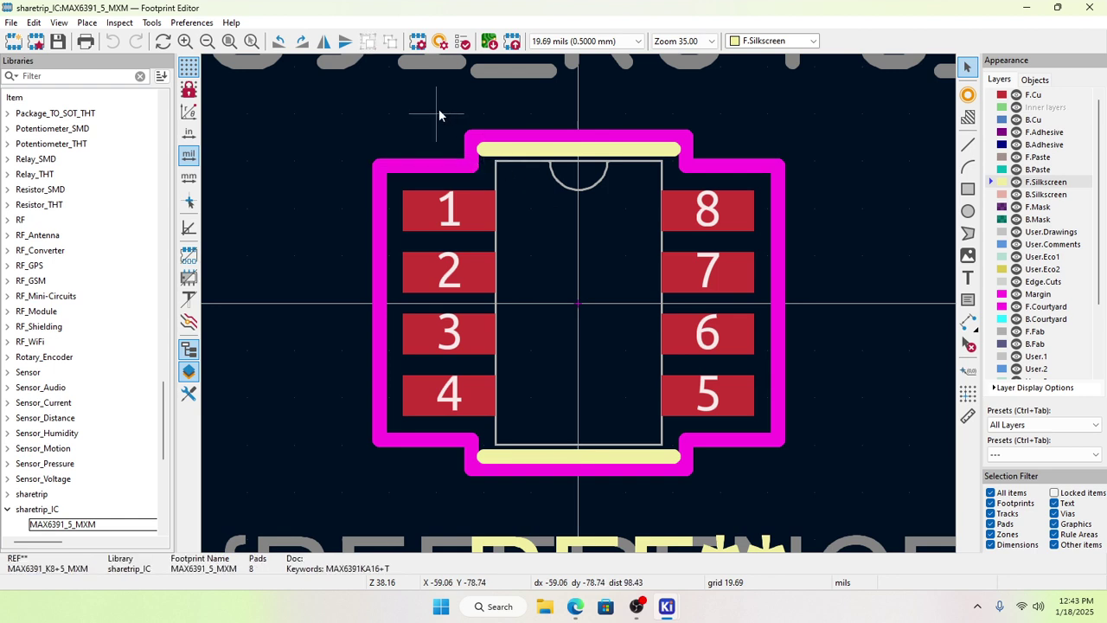
# Step: Move the horizontal F.Courtyard segment above pad 1 upward, away from the rest of the courtyard outline
pyautogui.click(432, 166)
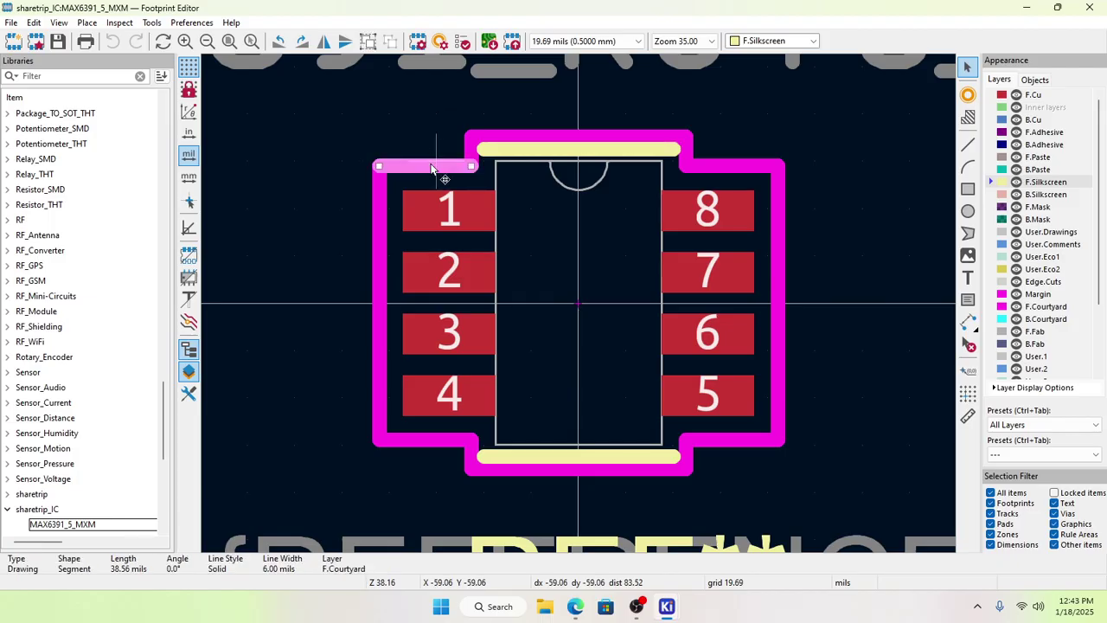
pyautogui.press('m')
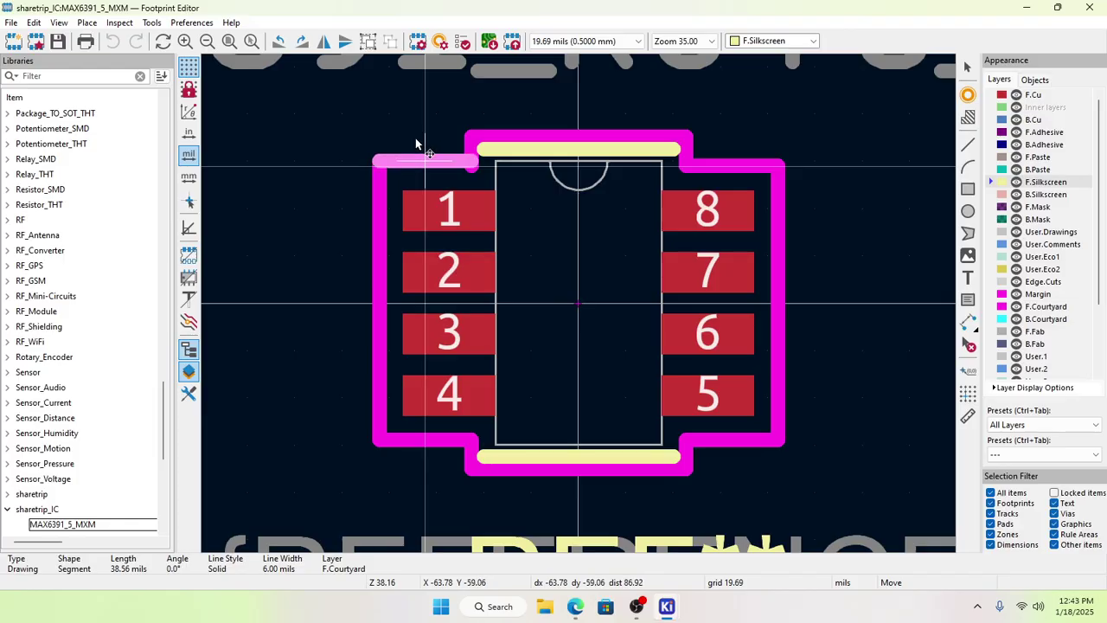
pyautogui.click(417, 129)
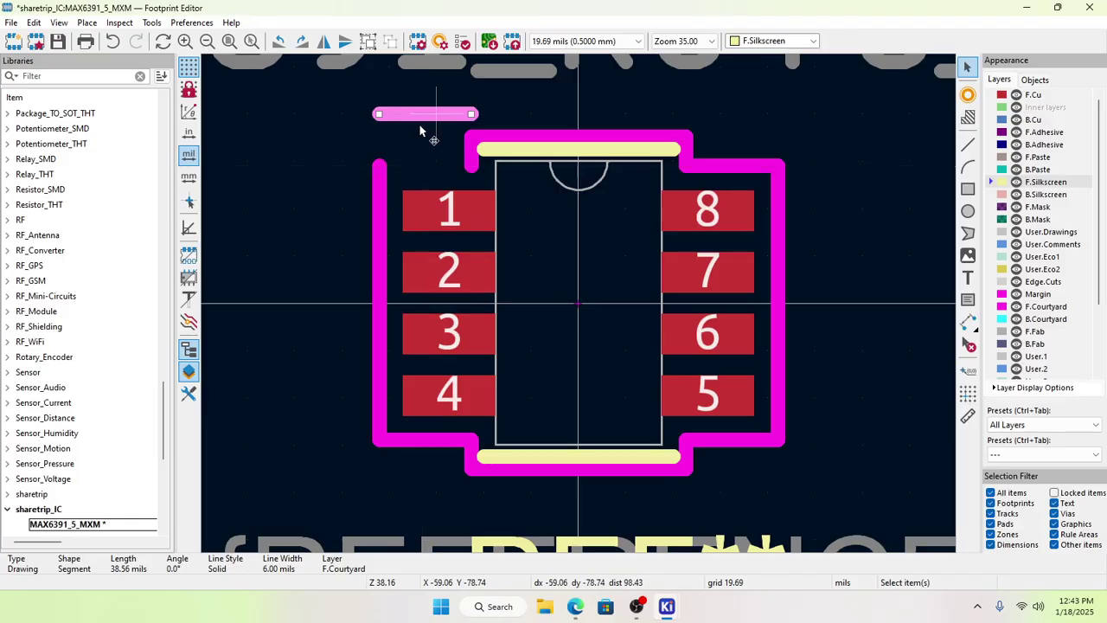
# Step: Make F.Courtyard the active layer and set the grid to 25.00 mils for drawing a rectangle
pyautogui.click(996, 309)
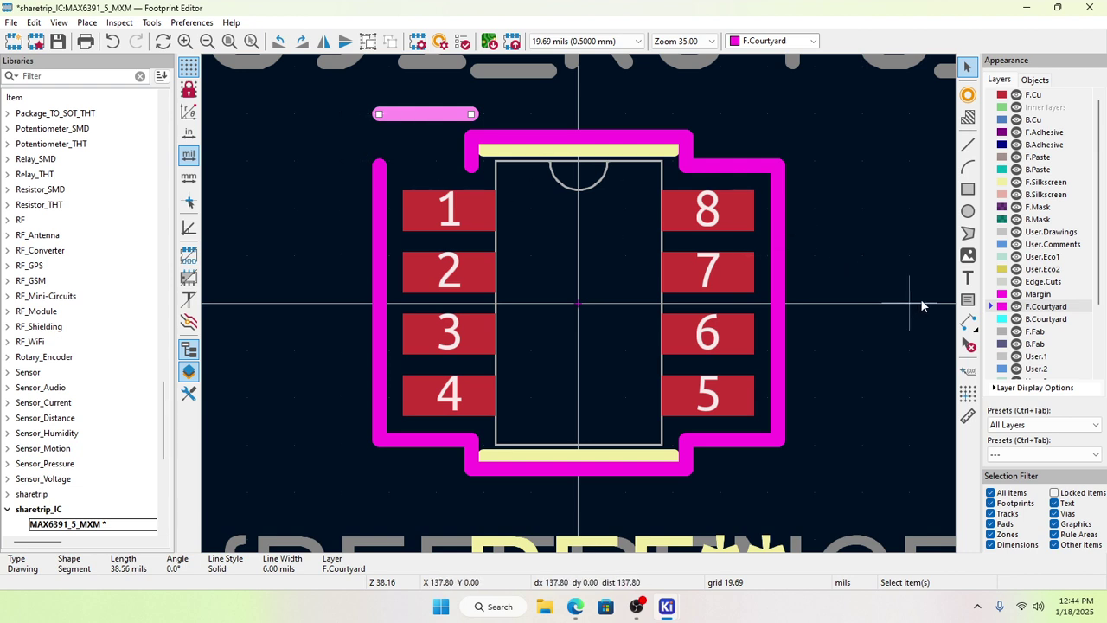
pyautogui.click(967, 189)
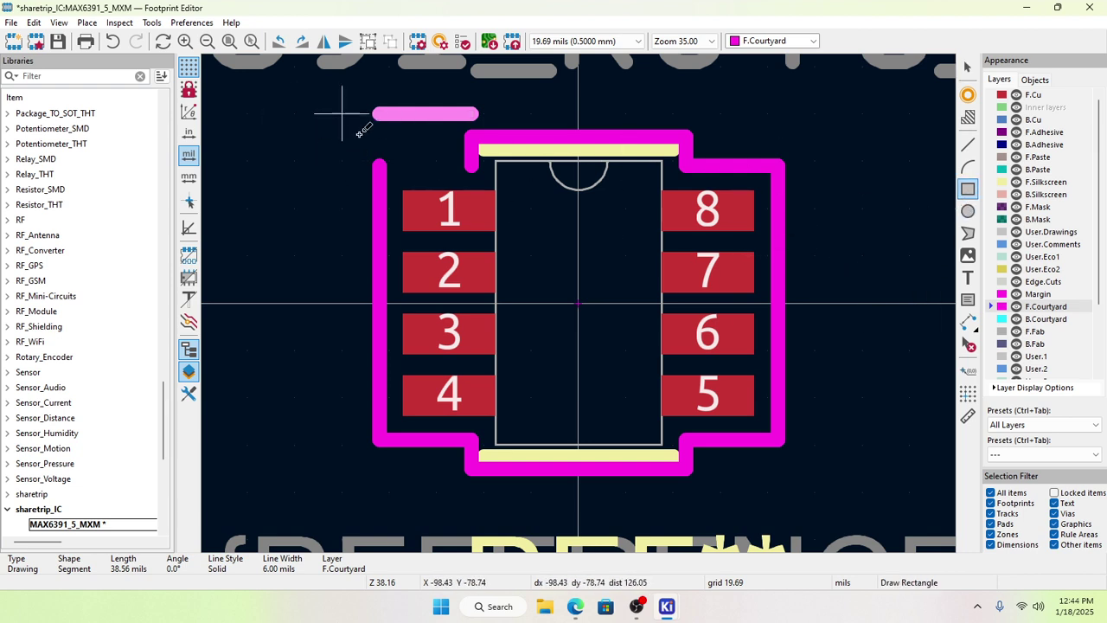
pyautogui.rightClick(784, 472)
pyautogui.moveTo(850, 551)
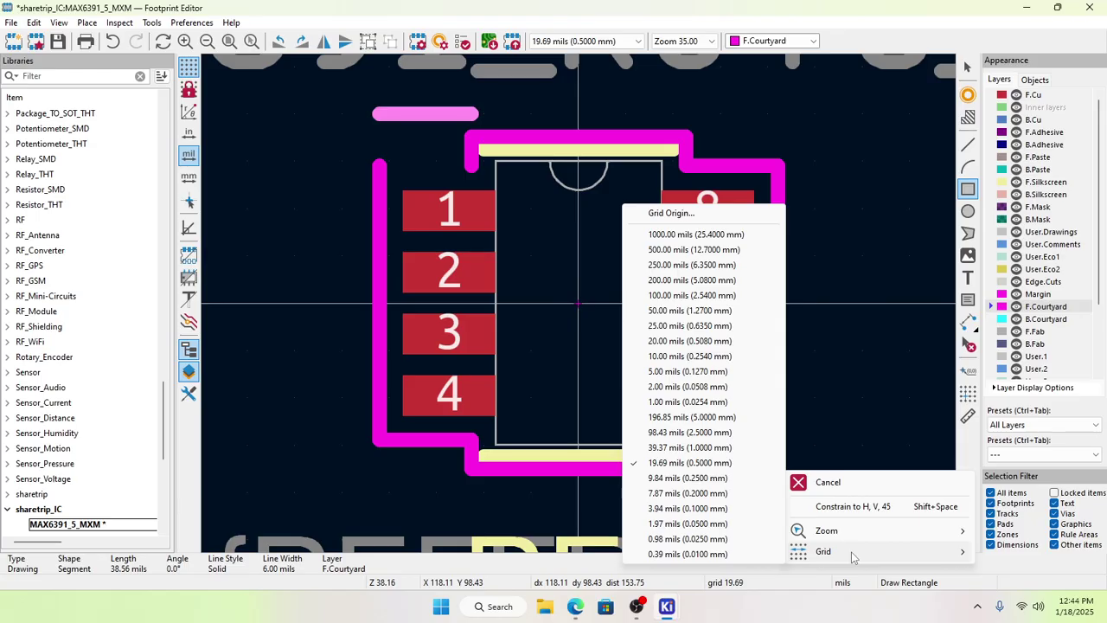
pyautogui.click(690, 327)
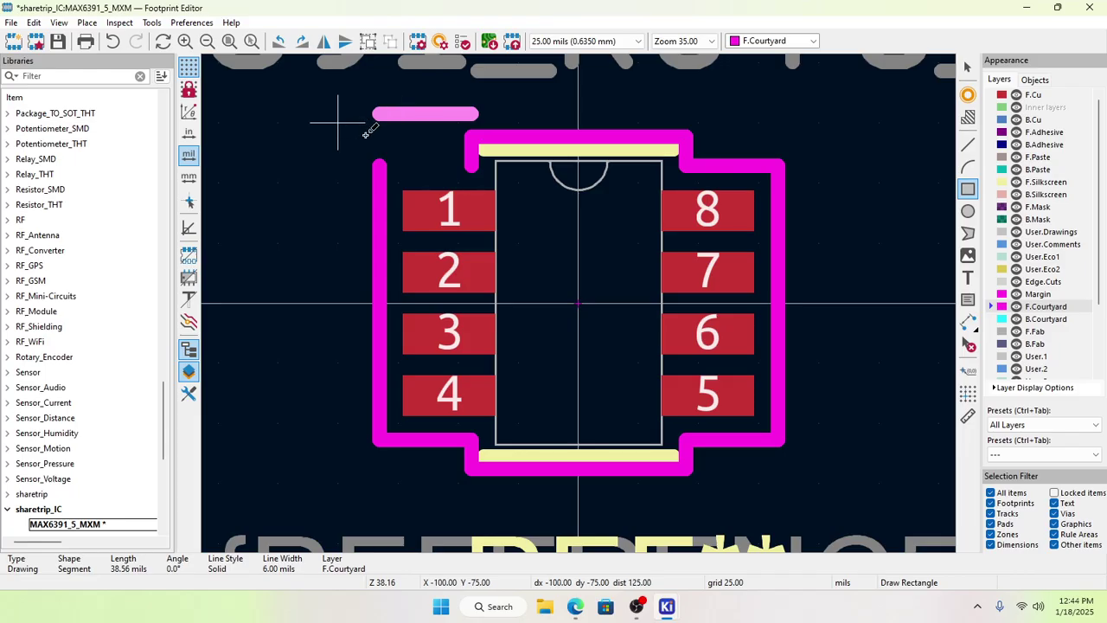
# Step: Draw an F.Courtyard rectangle about 175 by 150 mils around the pads, starting at the upper left near pad 1
pyautogui.scroll(2, 367, 129)
pyautogui.scroll(-3, 582, 302)
pyautogui.scroll(2, 573, 301)
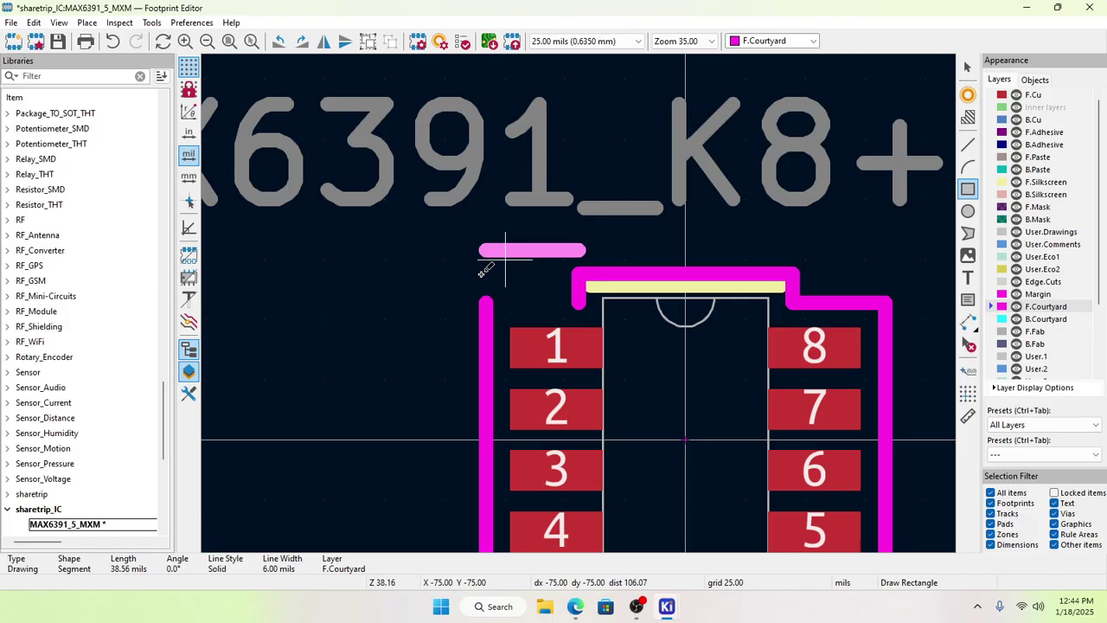
pyautogui.click(484, 270)
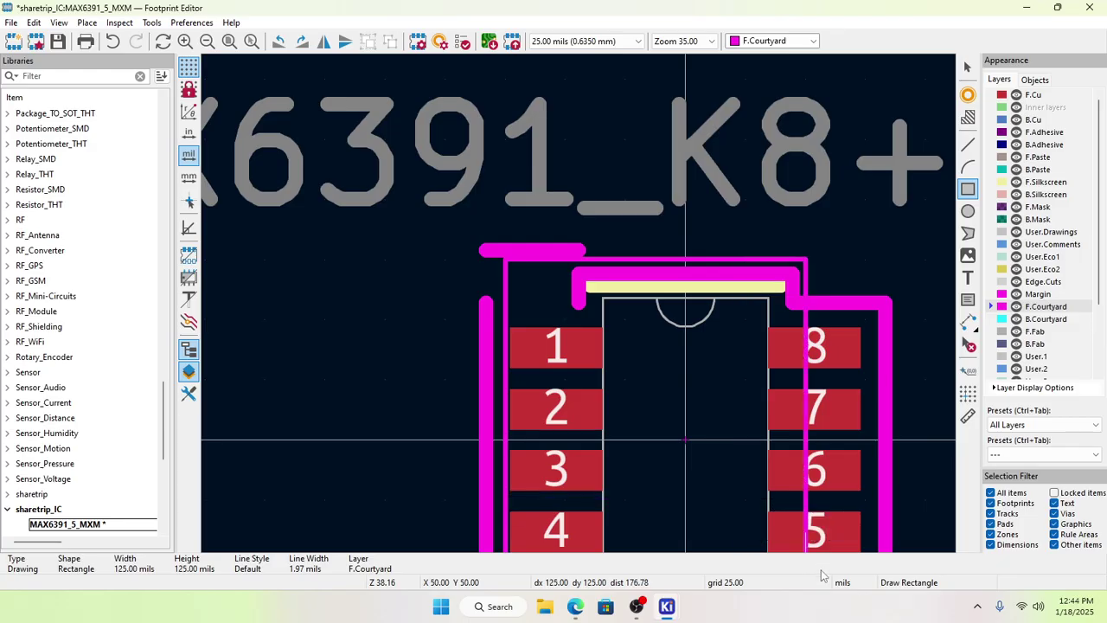
pyautogui.press('F4')
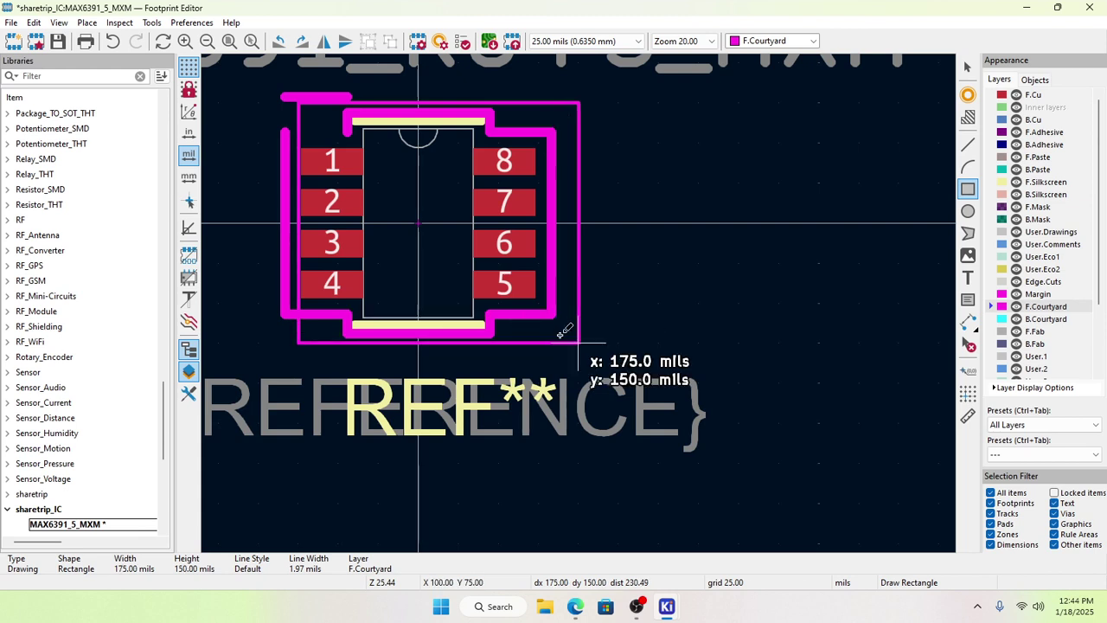
pyautogui.click(562, 332)
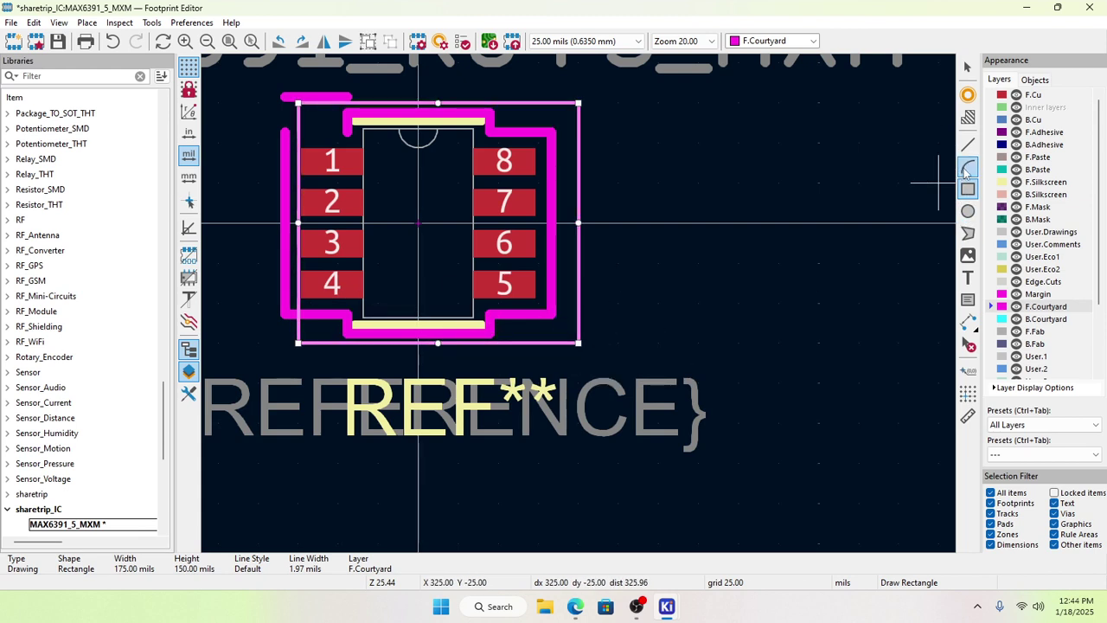
pyautogui.press('Escape')
pyautogui.press('Escape')
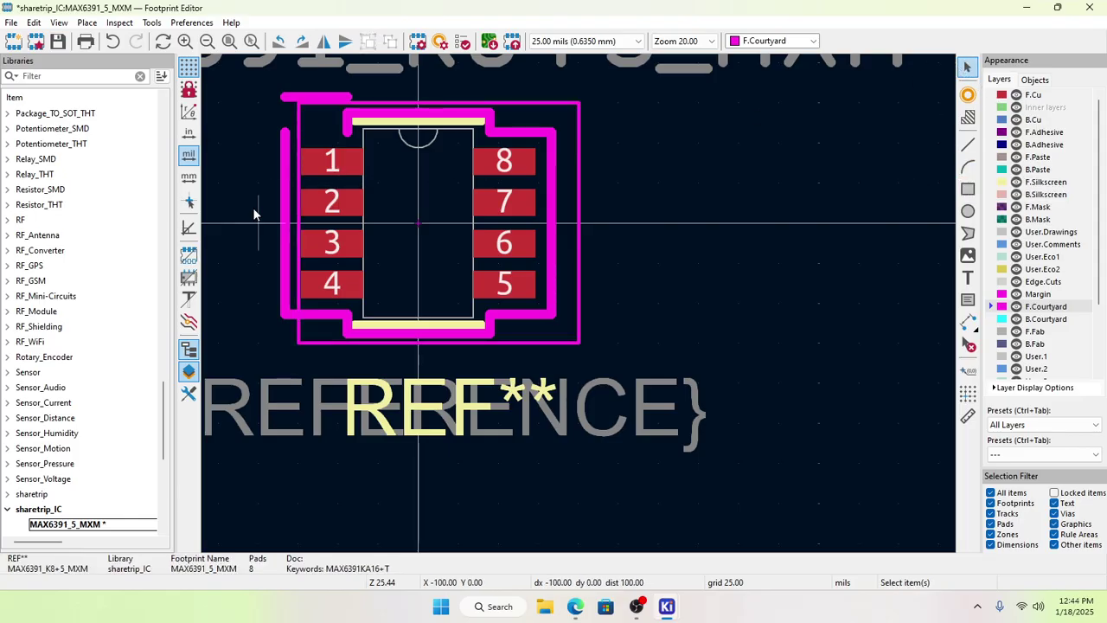
# Step: Extend the courtyard rectangle's left side to make it 200 mils wide, and set its line width to 6 mils
pyautogui.click(297, 215)
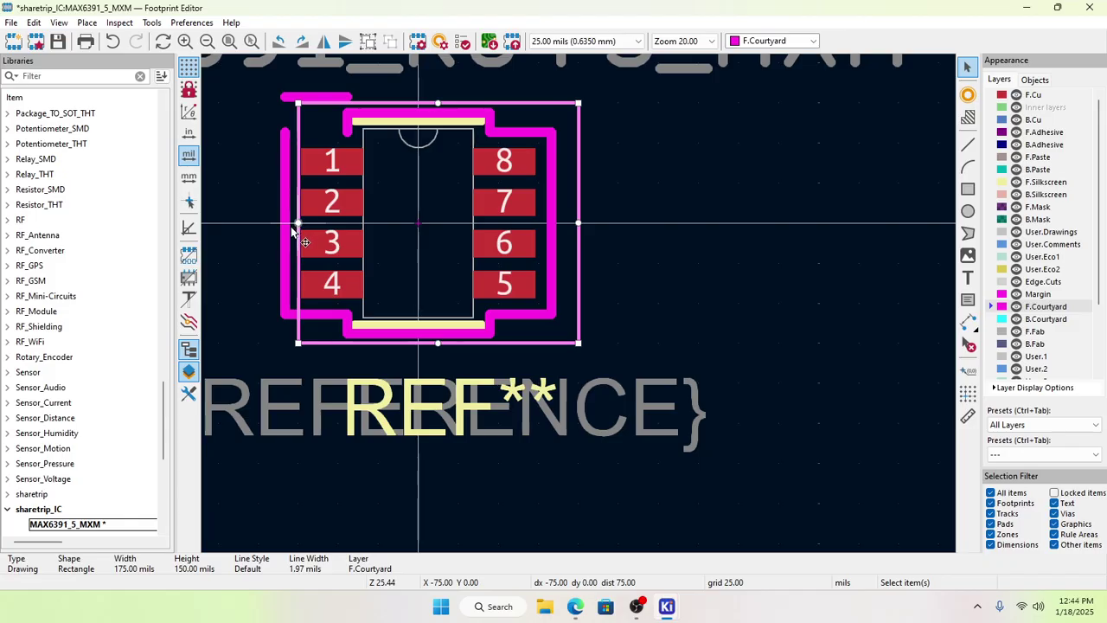
pyautogui.moveTo(285, 233); pyautogui.dragTo(275, 233)
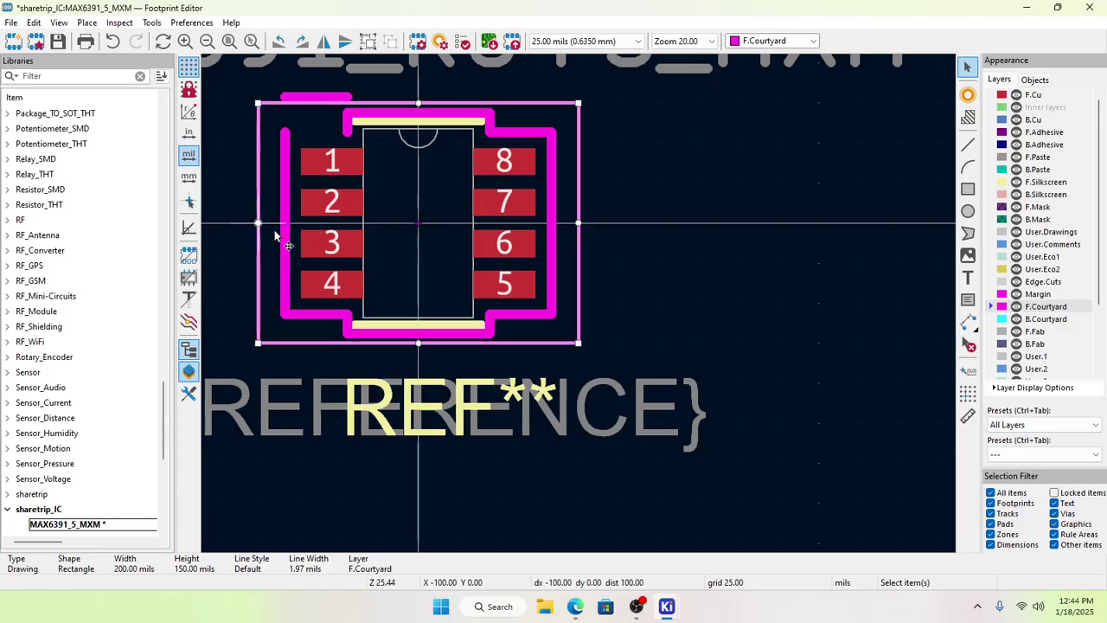
pyautogui.doubleClick(260, 171)
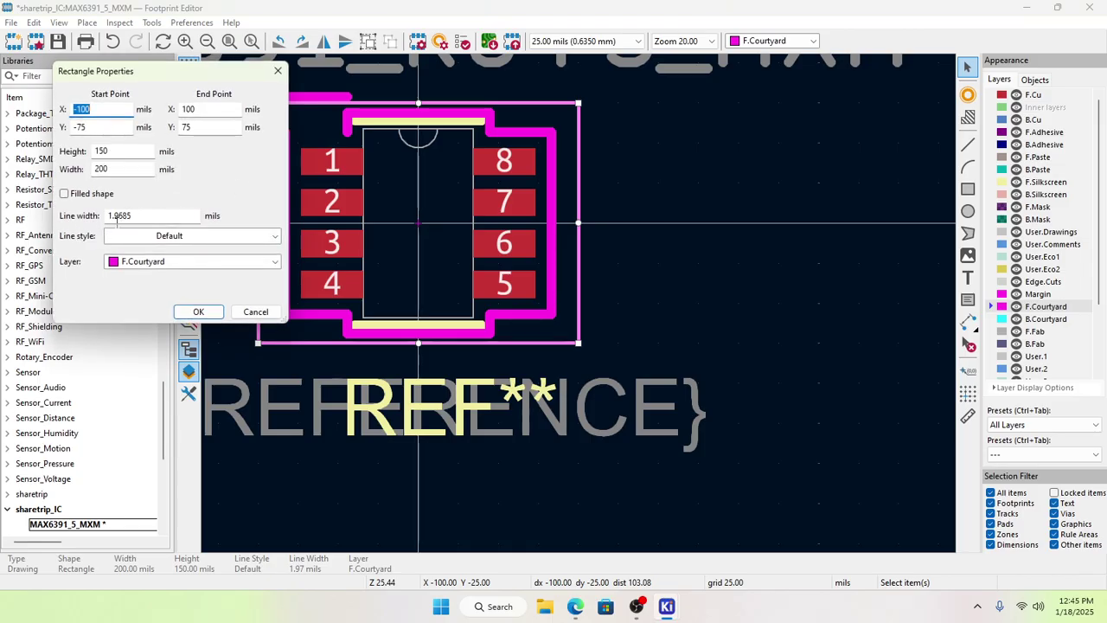
pyautogui.click(255, 312)
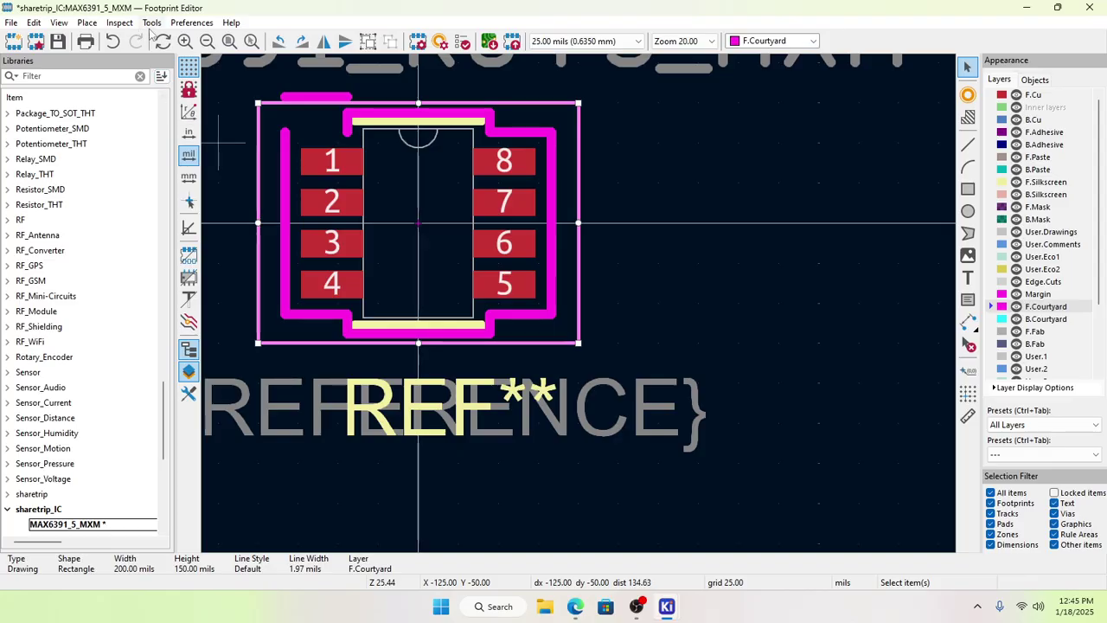
pyautogui.click(151, 23)
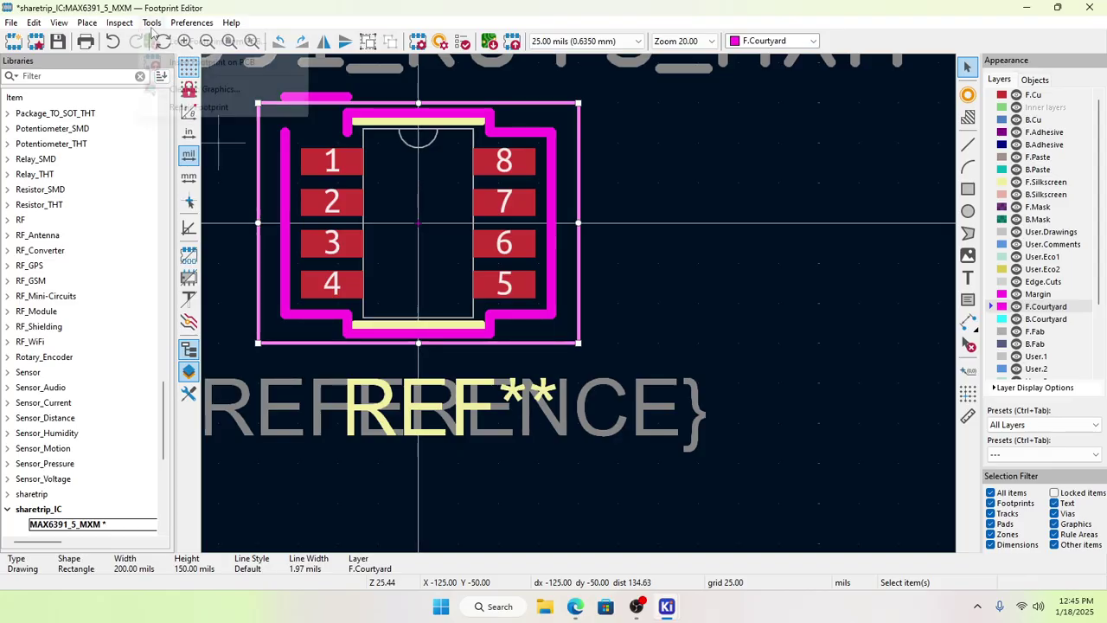
pyautogui.click(260, 178)
pyautogui.doubleClick(259, 178)
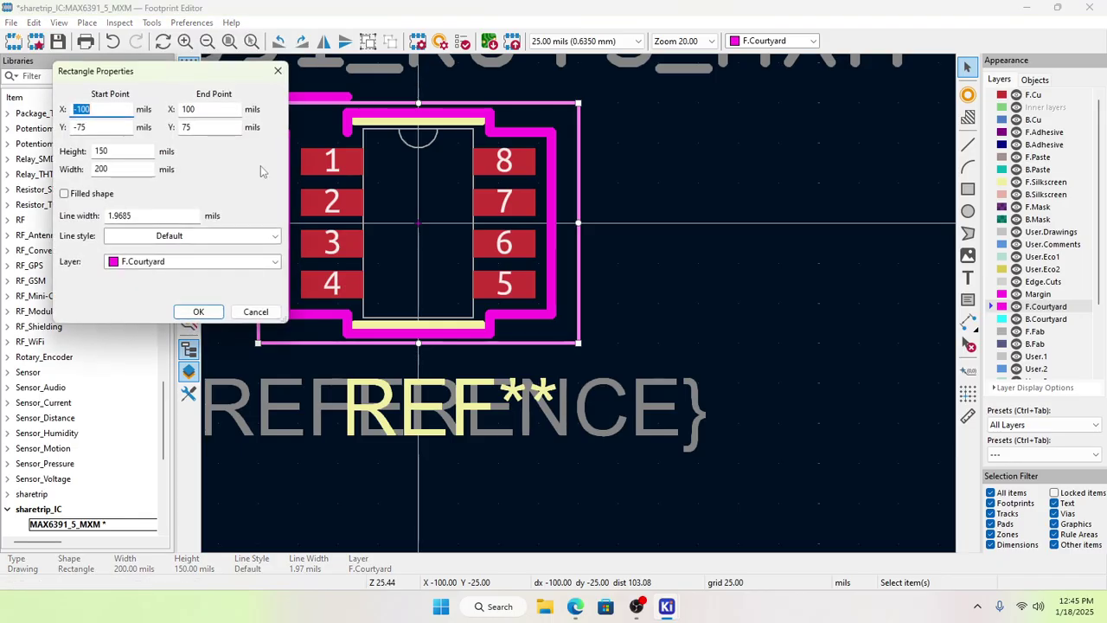
pyautogui.click(151, 216)
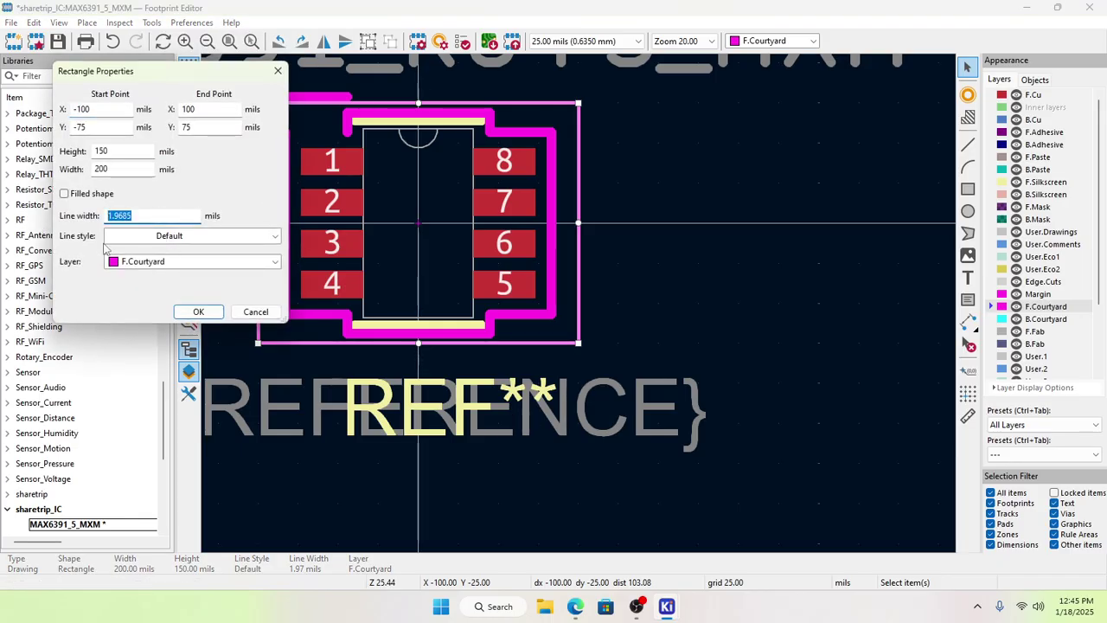
pyautogui.write('6')
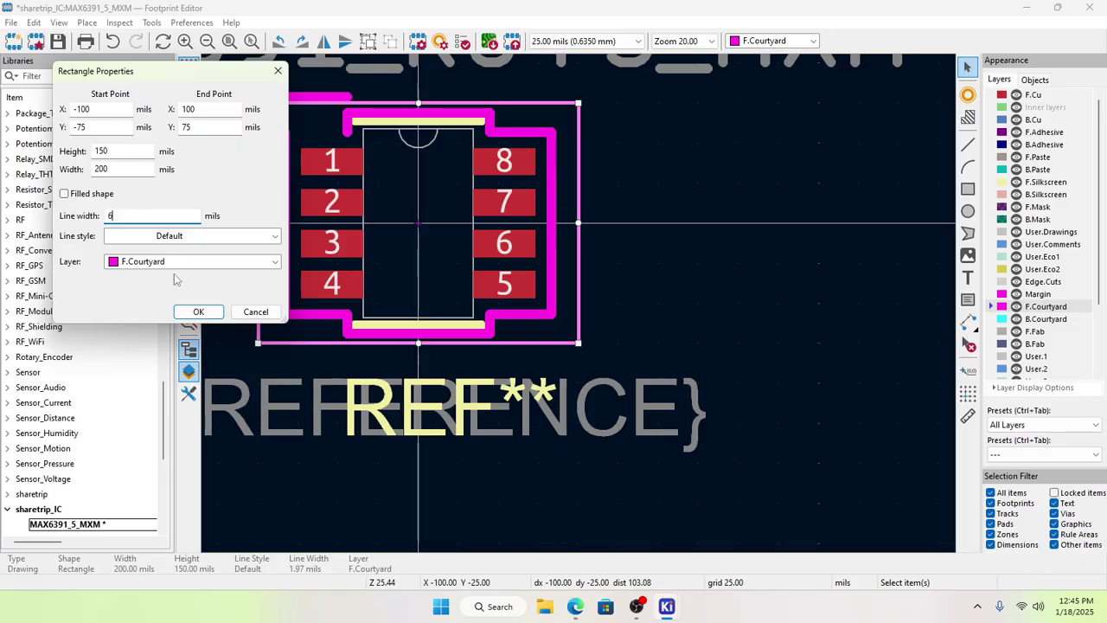
pyautogui.click(197, 313)
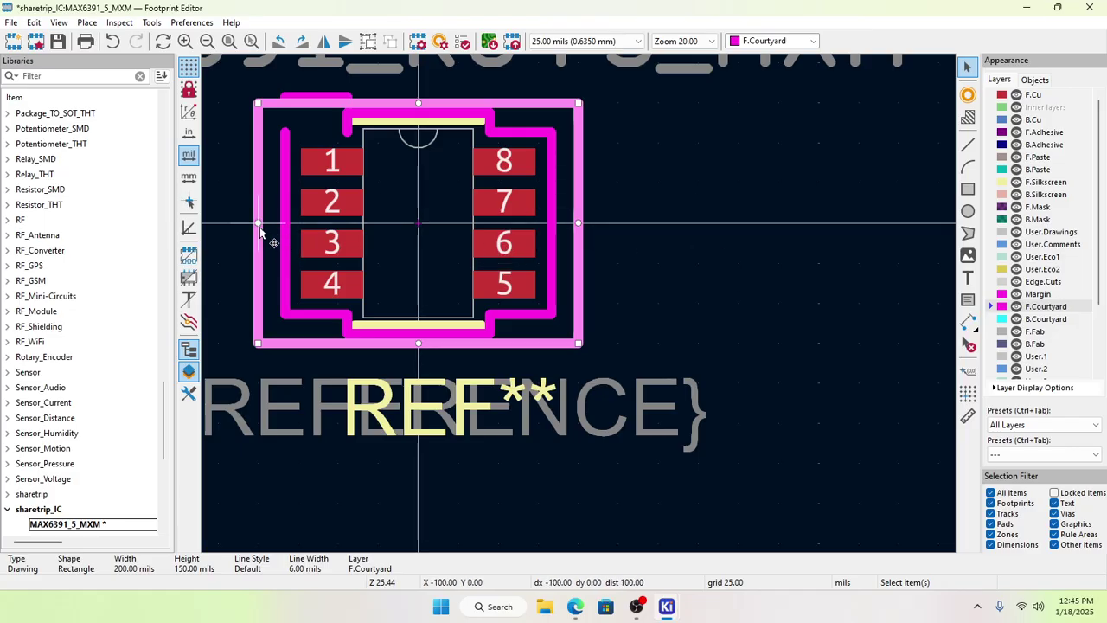
# Step: Narrow the courtyard rectangle to 175 mils and move it so its left side lies on the old left courtyard line
pyautogui.moveTo(261, 226); pyautogui.dragTo(276, 253)
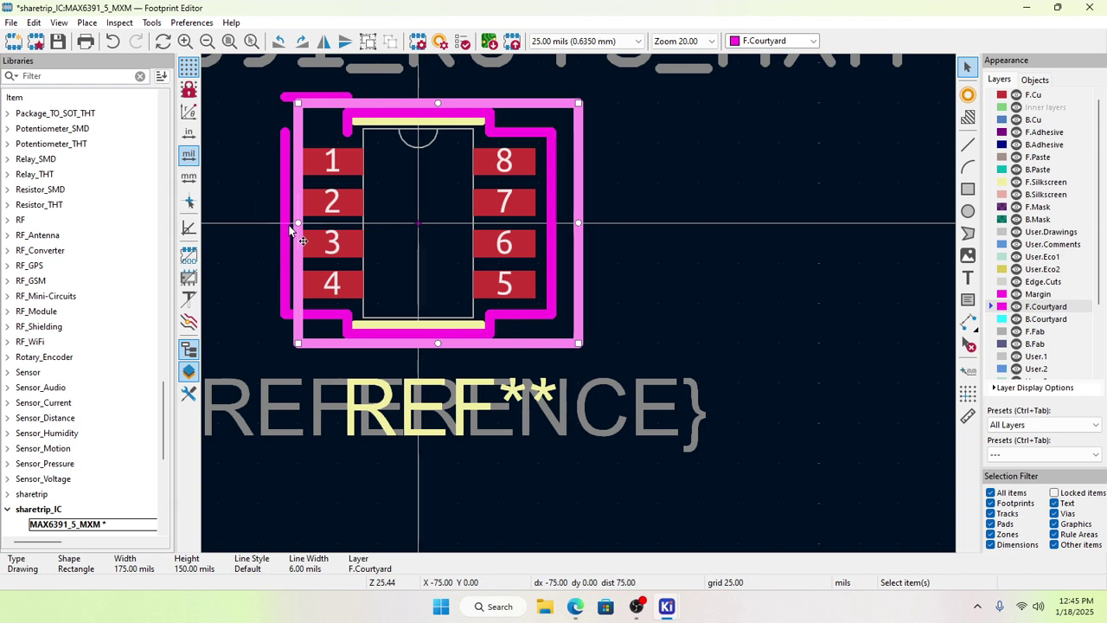
pyautogui.moveTo(290, 226); pyautogui.dragTo(255, 225)
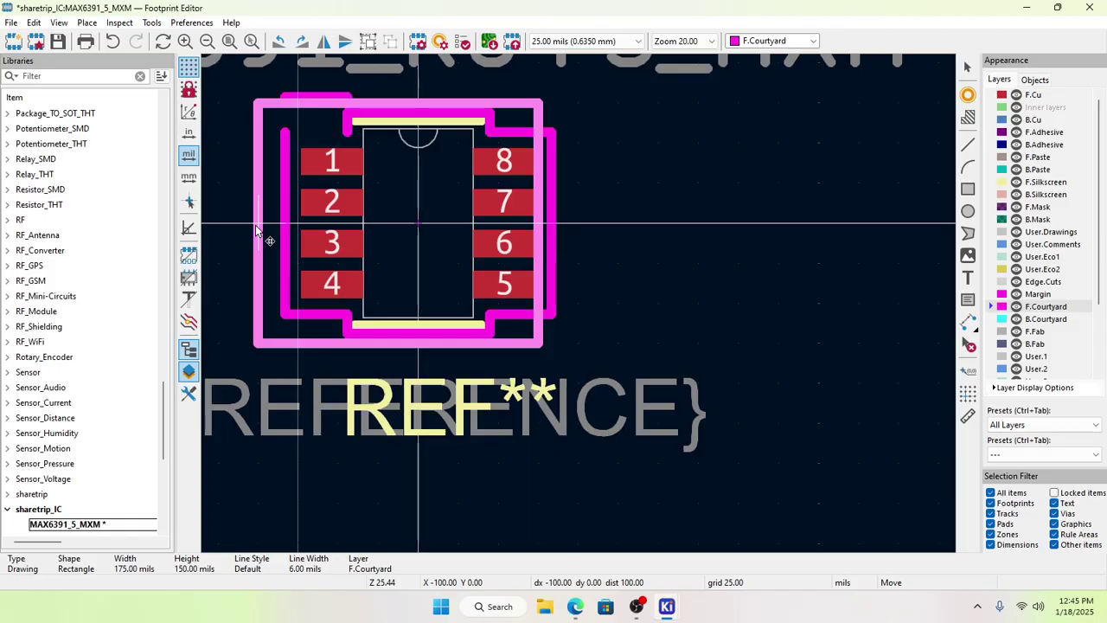
pyautogui.moveTo(255, 227); pyautogui.dragTo(287, 242)
pyautogui.click(287, 242)
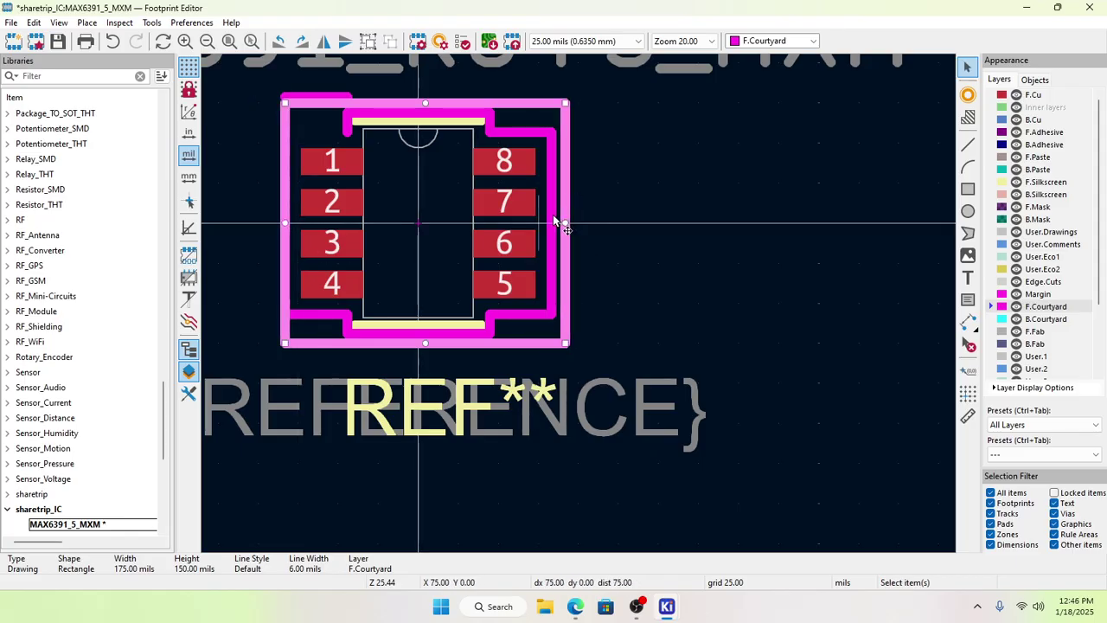
# Step: Delete the old stepped F.Courtyard segments along the footprint's top edge and right side, keeping the new rectangle
pyautogui.click(303, 95)
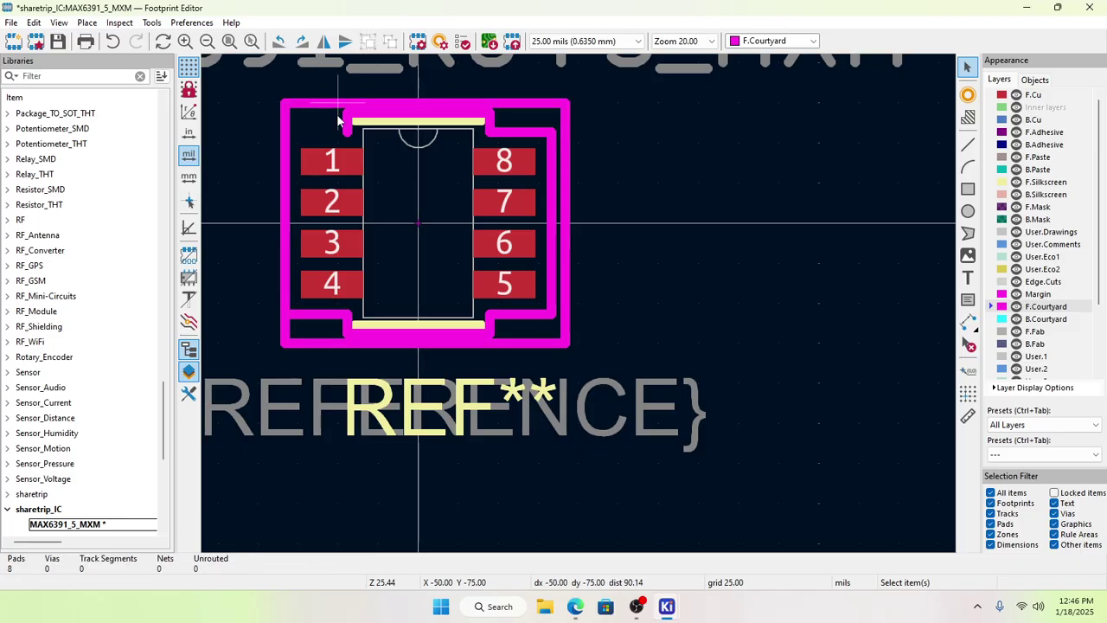
pyautogui.click(346, 125)
pyautogui.press('Delete')
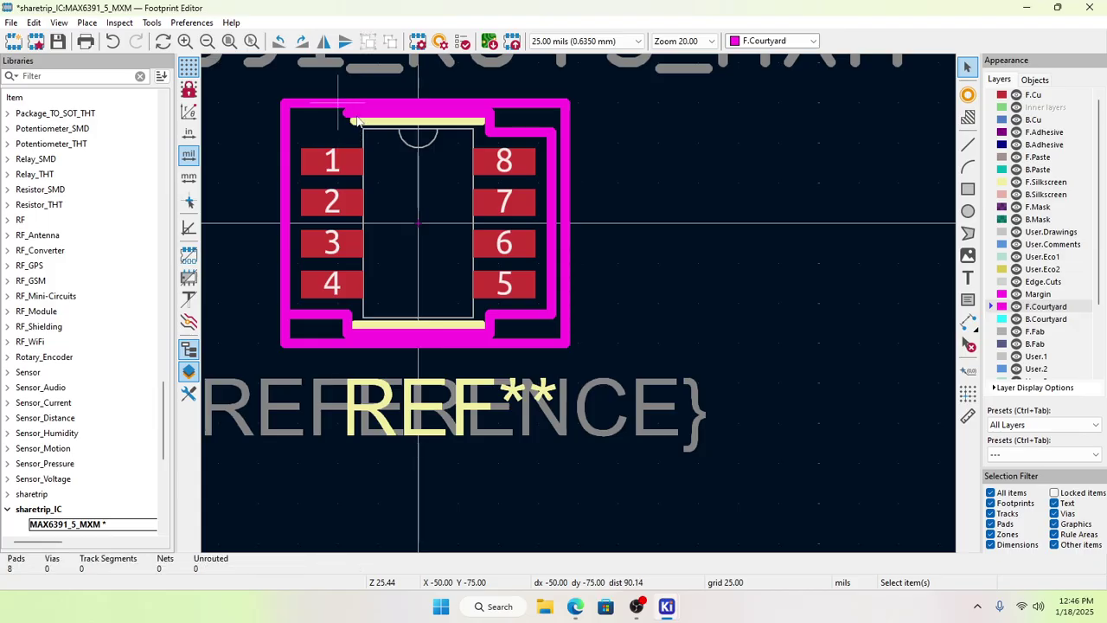
pyautogui.click(490, 120)
pyautogui.press('Delete')
pyautogui.click(497, 133)
pyautogui.press('Delete')
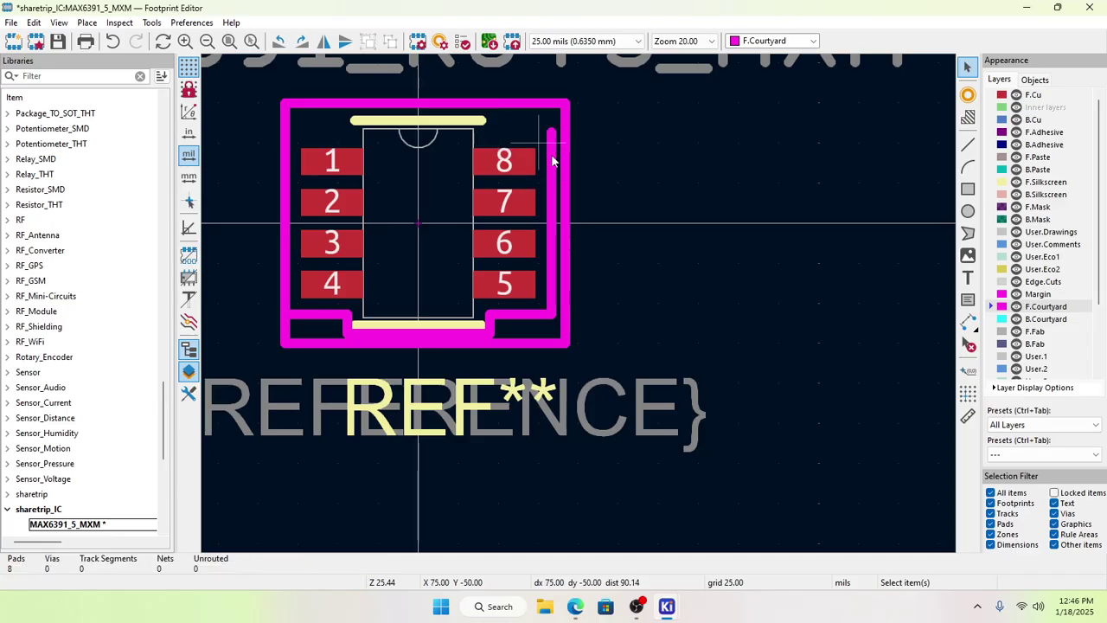
pyautogui.click(554, 161)
pyautogui.press('Delete')
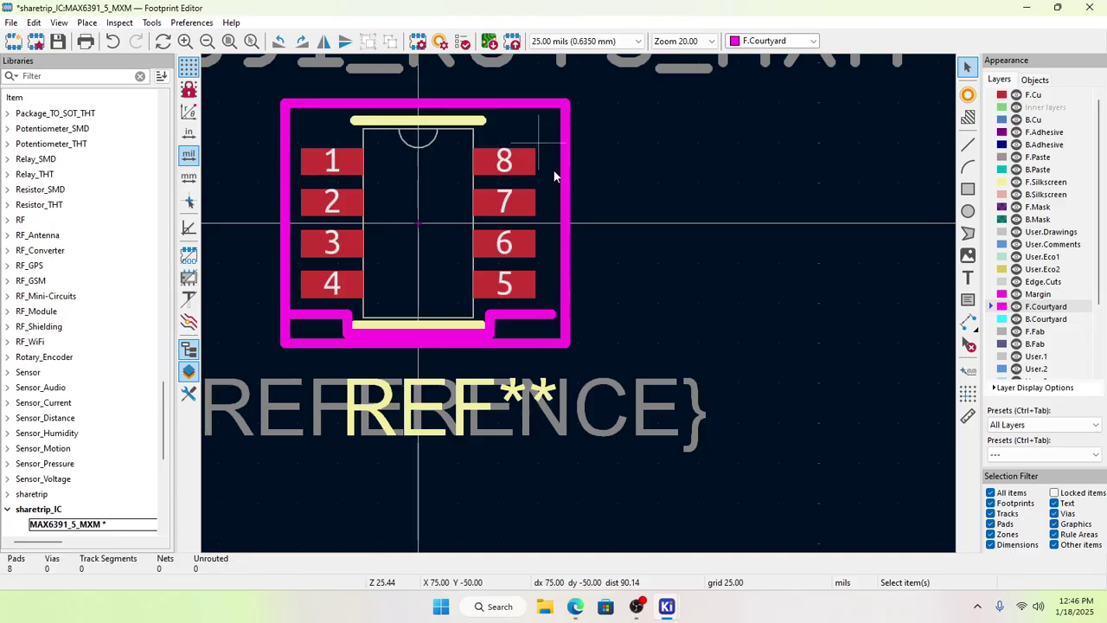
# Step: Delete the old stepped F.Courtyard segments along the footprint's bottom edge, from below pad 5 to below pad 4
pyautogui.click(542, 316)
pyautogui.press('Delete')
pyautogui.click(492, 322)
pyautogui.press('Delete')
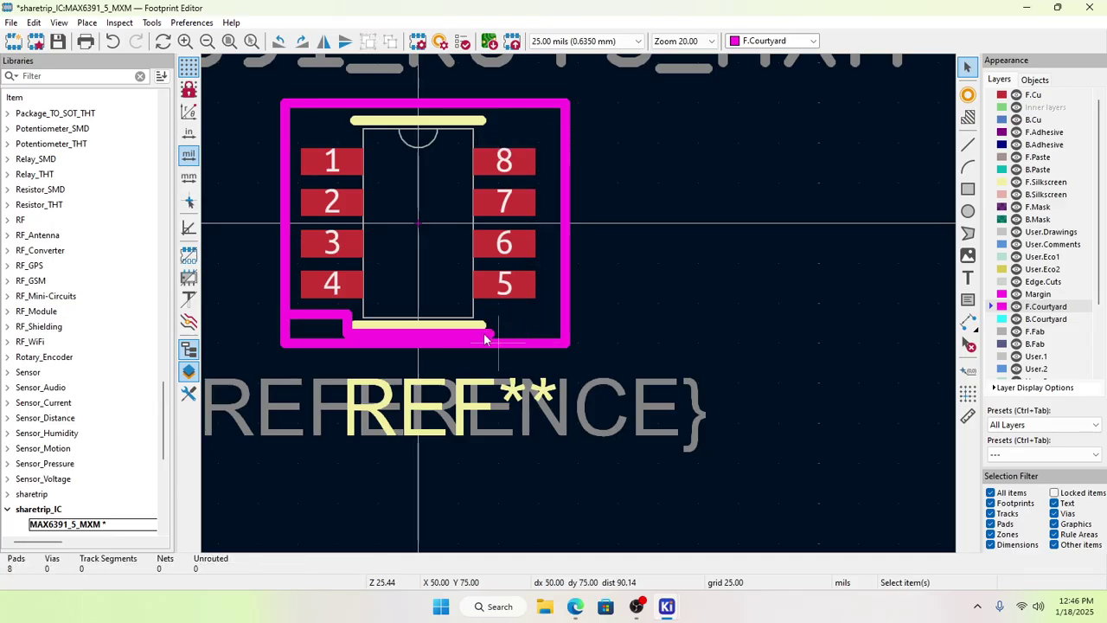
pyautogui.click(484, 337)
pyautogui.press('Delete')
pyautogui.click(348, 329)
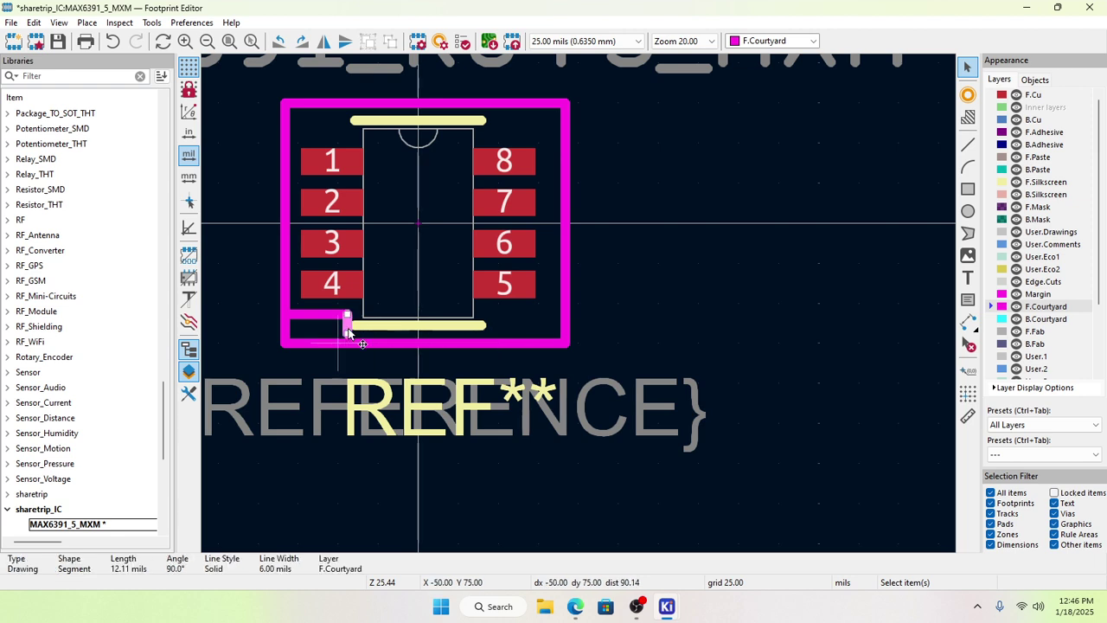
pyautogui.press('Delete')
pyautogui.click(337, 311)
pyautogui.press('Delete')
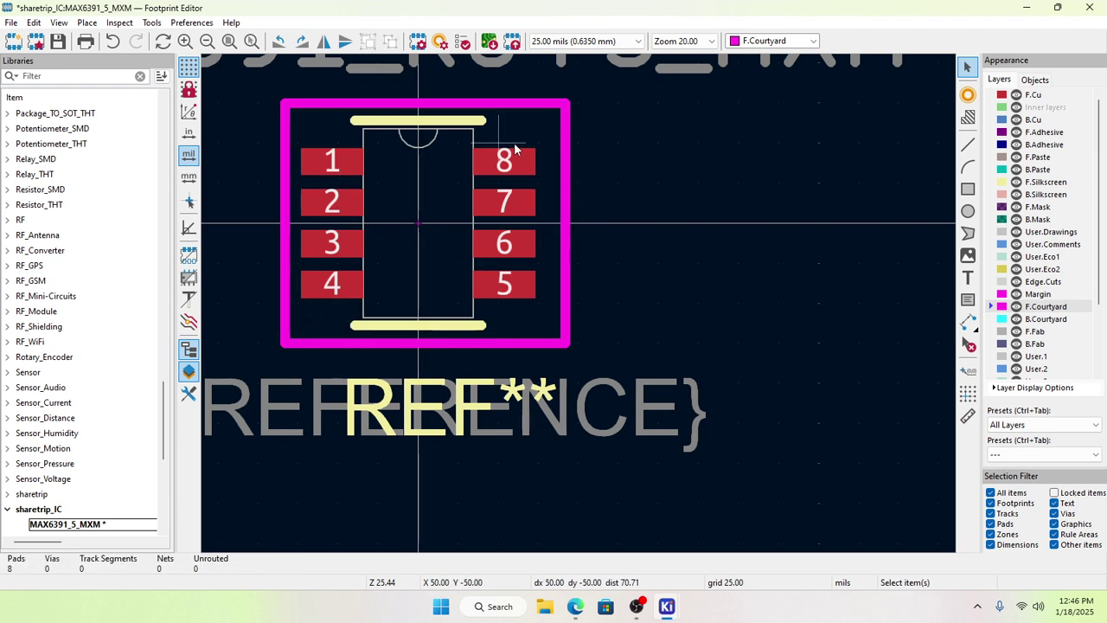
# Step: Shift the courtyard rectangle left to expose the old vertical courtyard line beside pads 1 to 4, and delete that line
pyautogui.click(519, 103)
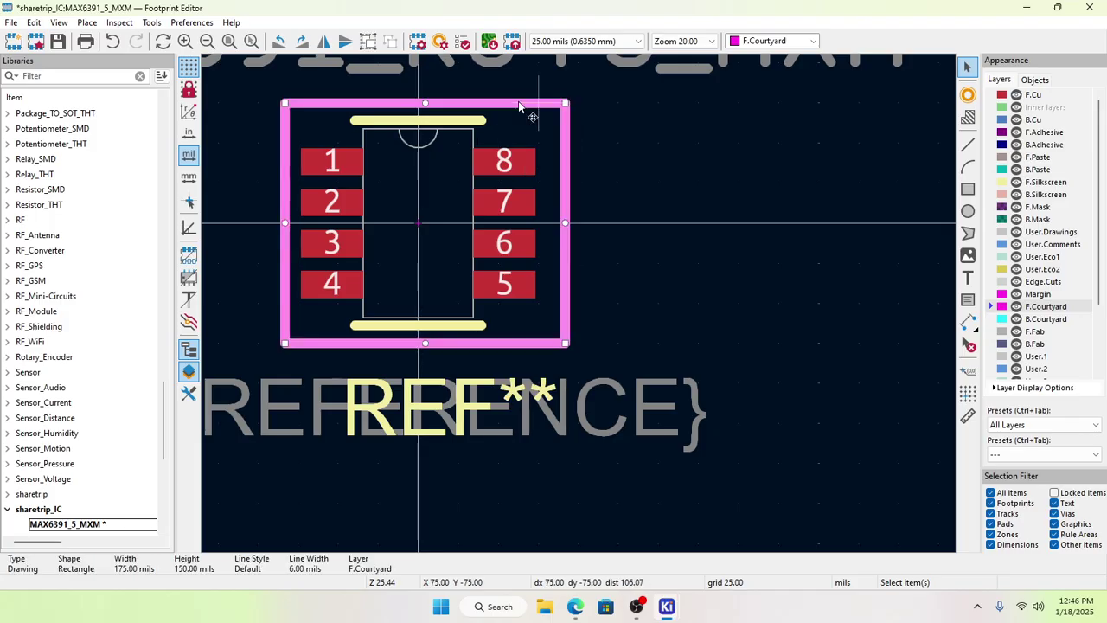
pyautogui.press('m')
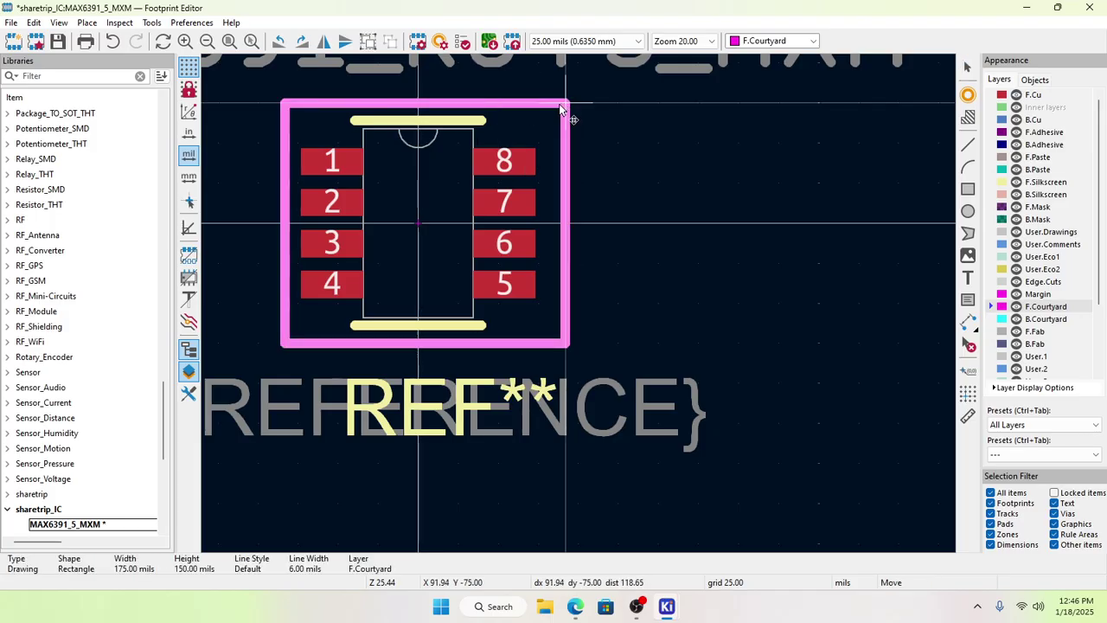
pyautogui.click(538, 111)
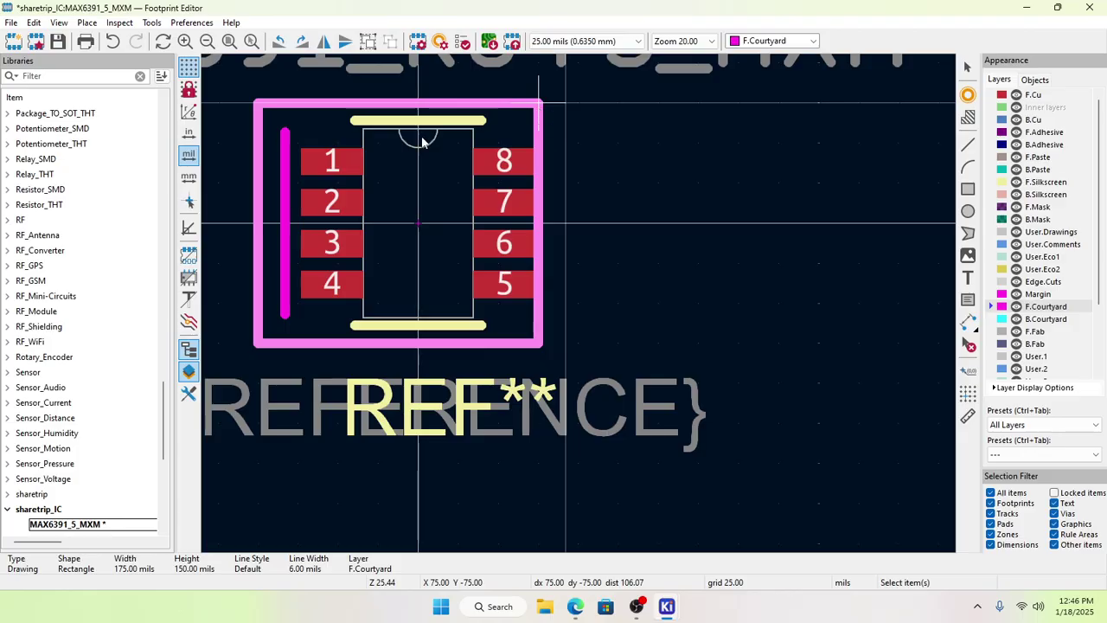
pyautogui.click(286, 176)
pyautogui.press('Delete')
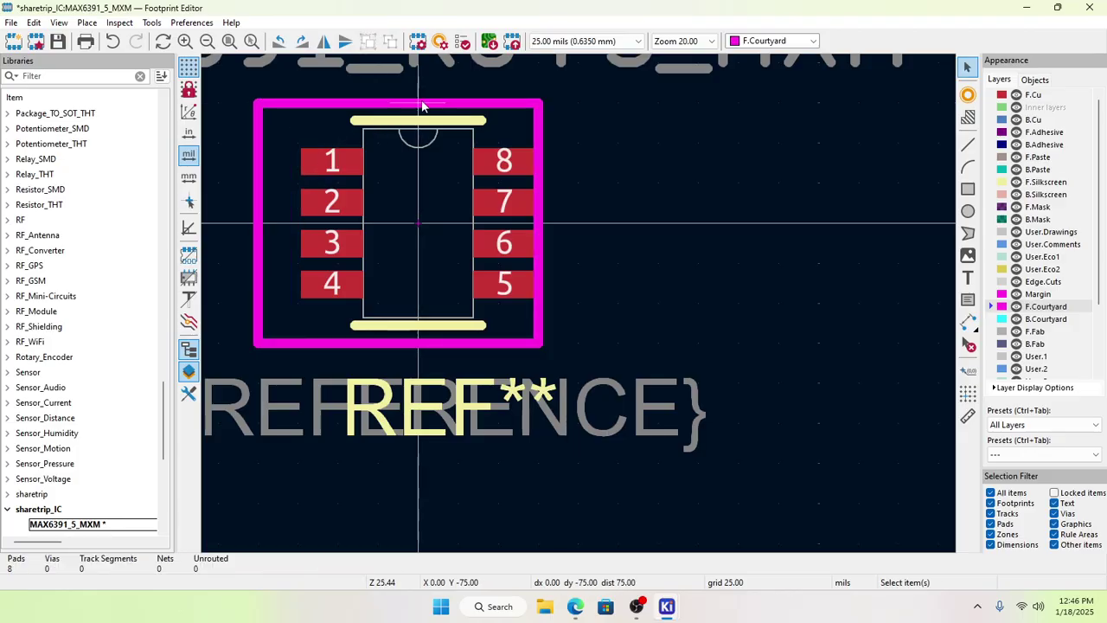
# Step: Move the courtyard rectangle so it is centred horizontally on the footprint origin
pyautogui.press('m')
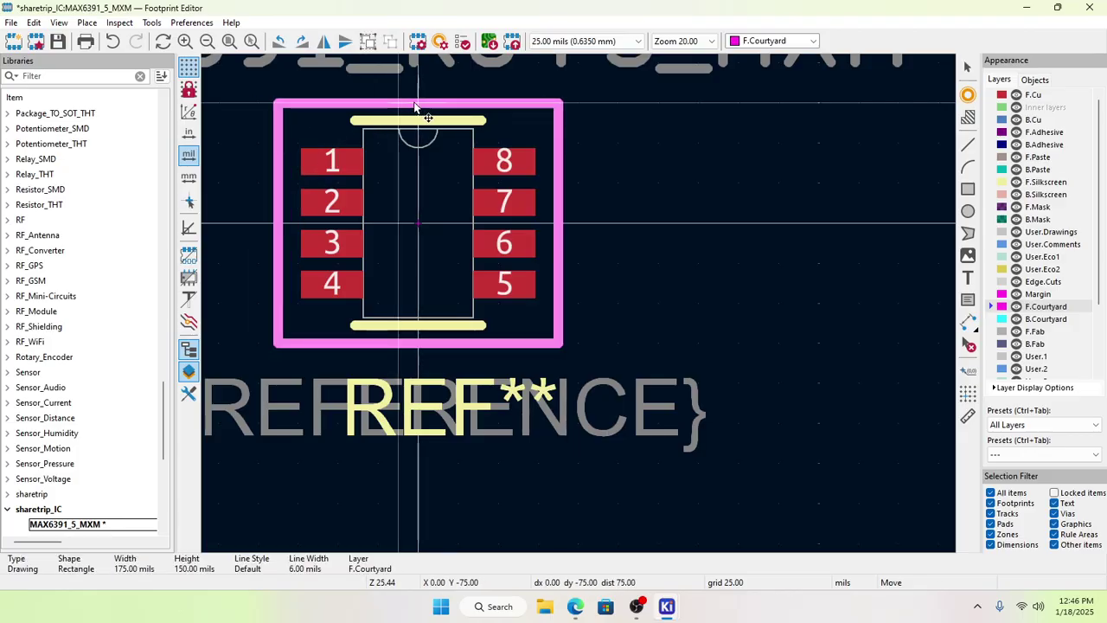
pyautogui.click(418, 106)
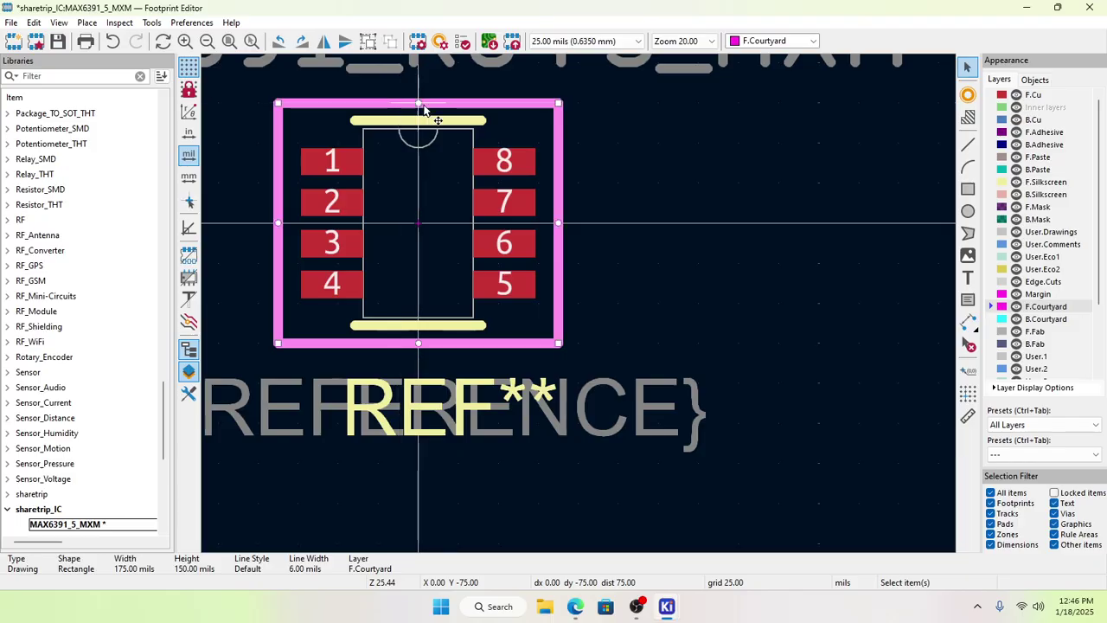
pyautogui.click(643, 170)
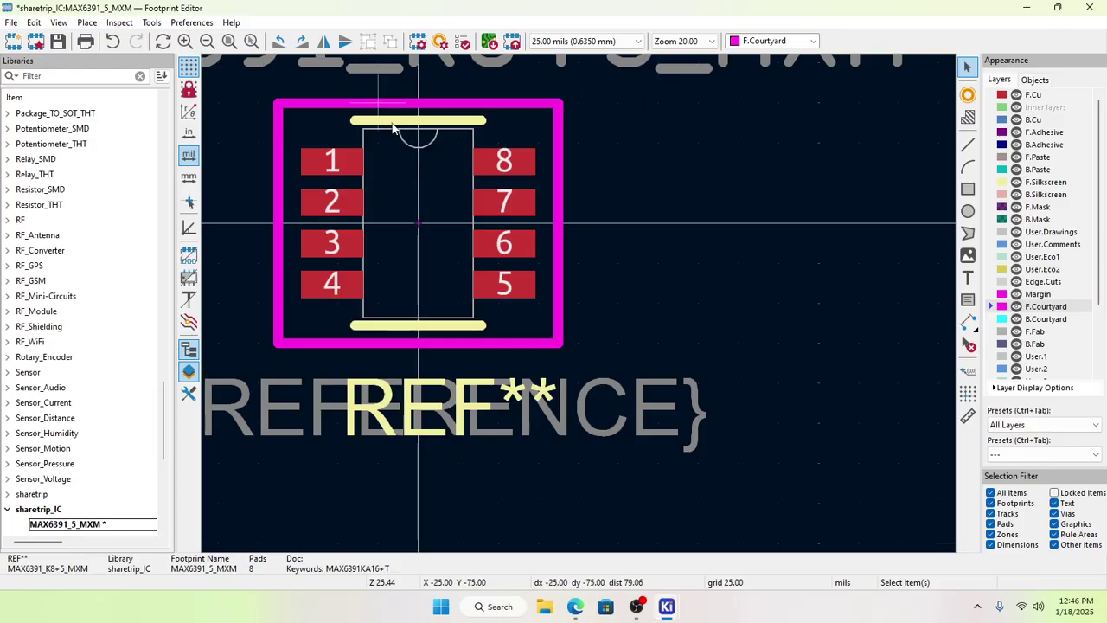
# Step: Make F.Silkscreen the active layer and set the grid to 1.00 mils for drawing a circle
pyautogui.scroll(2, 392, 128)
pyautogui.scroll(3, 588, 327)
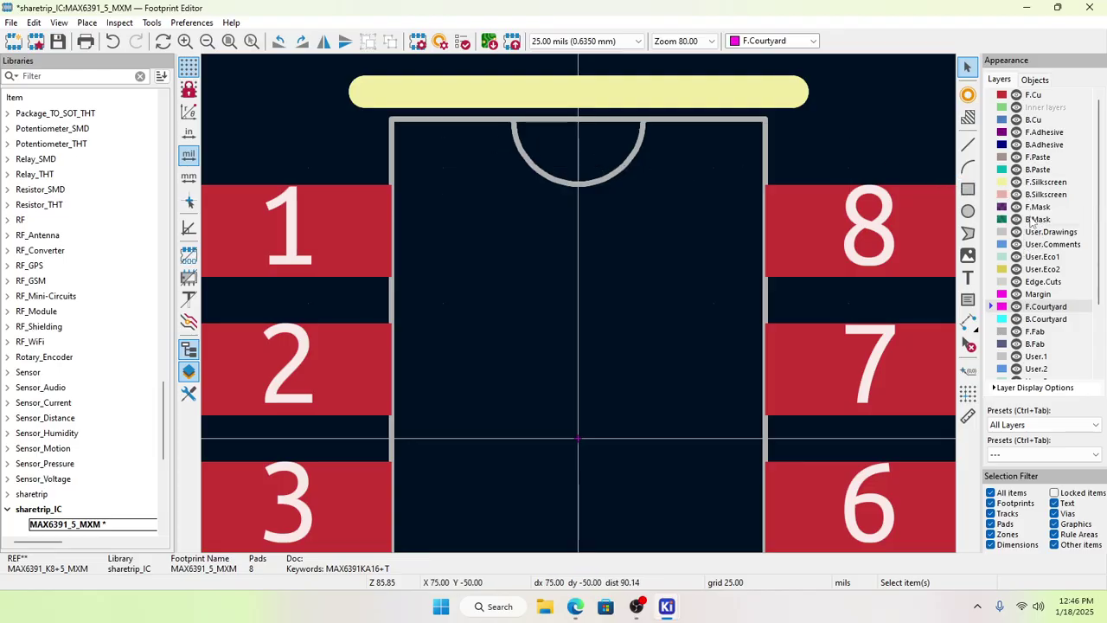
pyautogui.click(1000, 185)
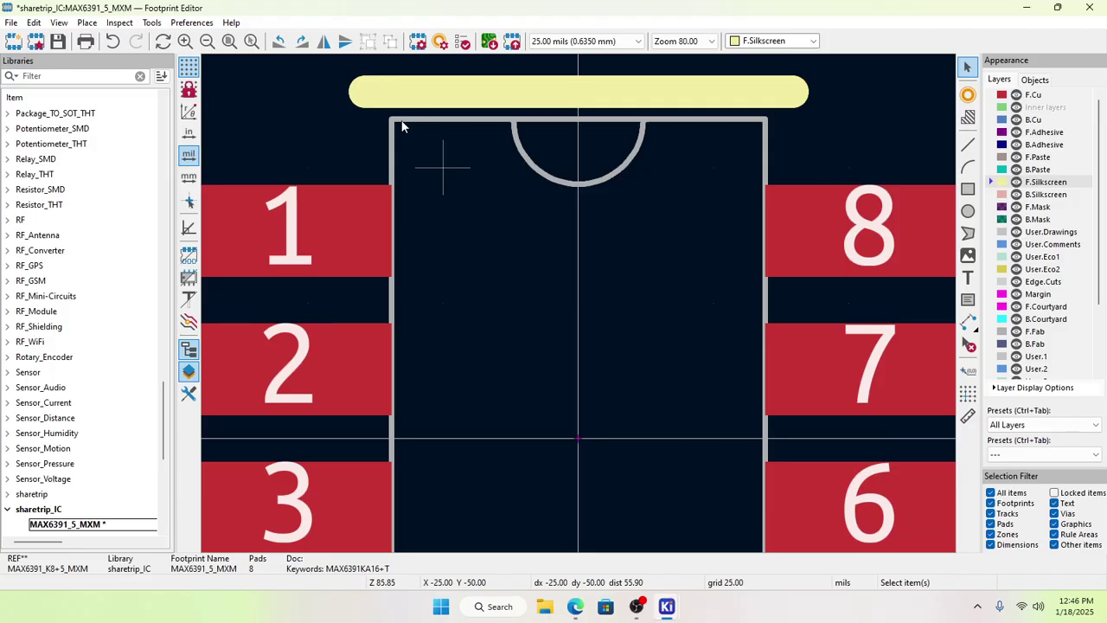
pyautogui.click(967, 210)
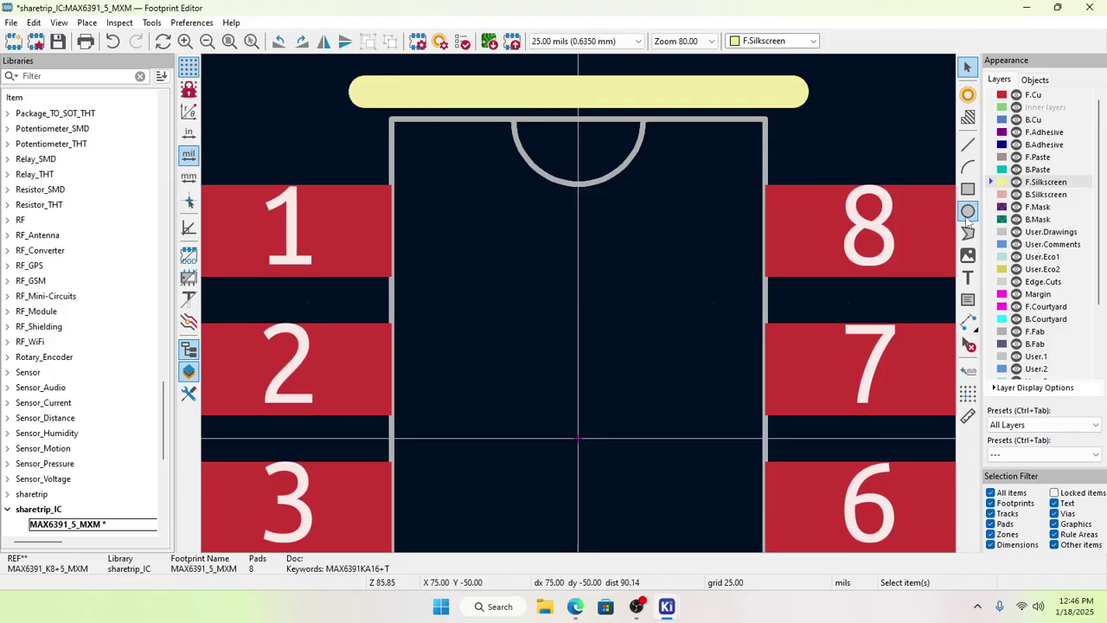
pyautogui.scroll(-3, 306, 121)
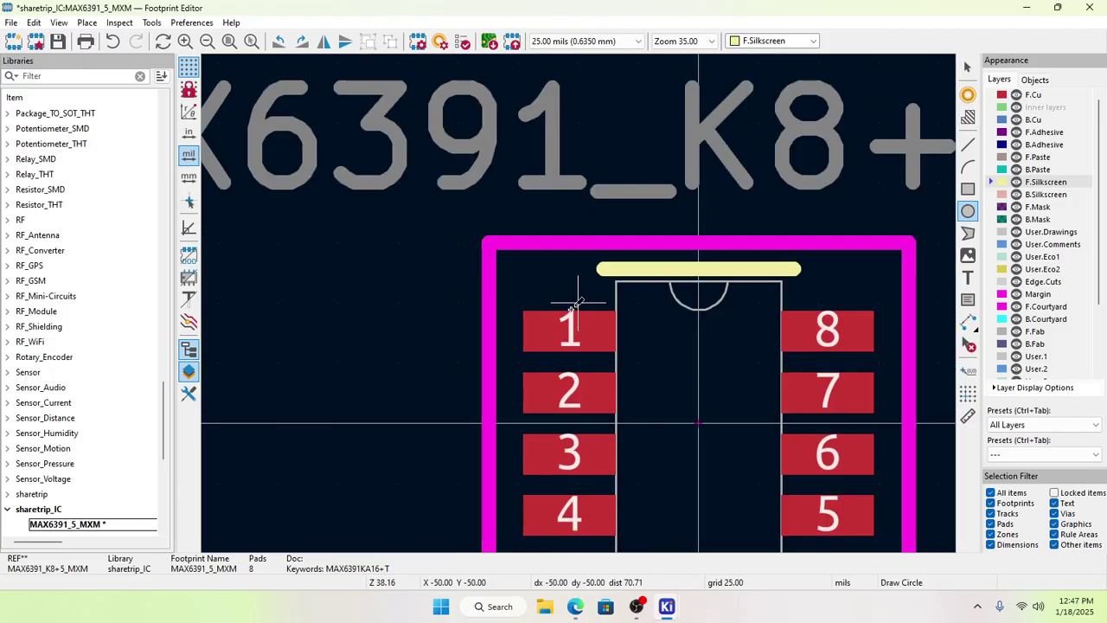
pyautogui.click(519, 303)
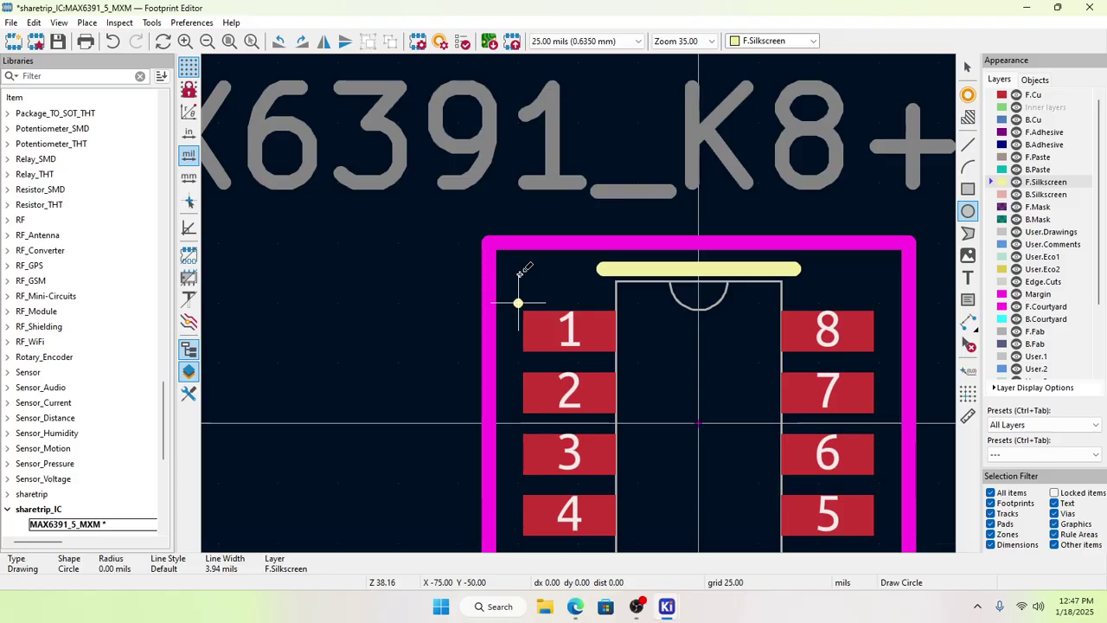
pyautogui.press('Escape')
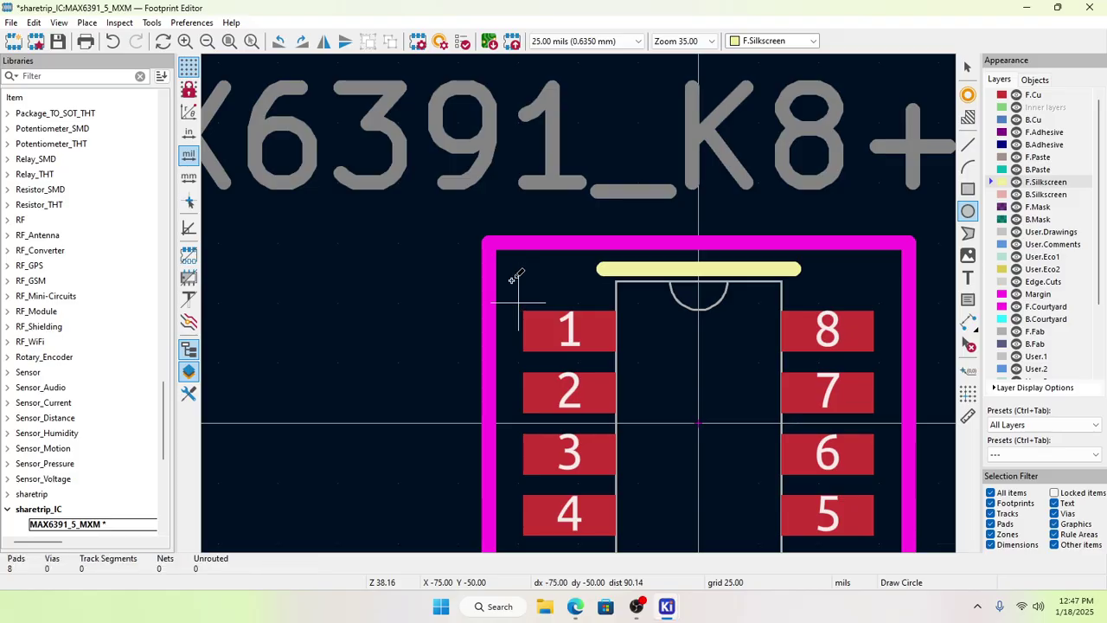
pyautogui.rightClick(302, 295)
pyautogui.moveTo(348, 379)
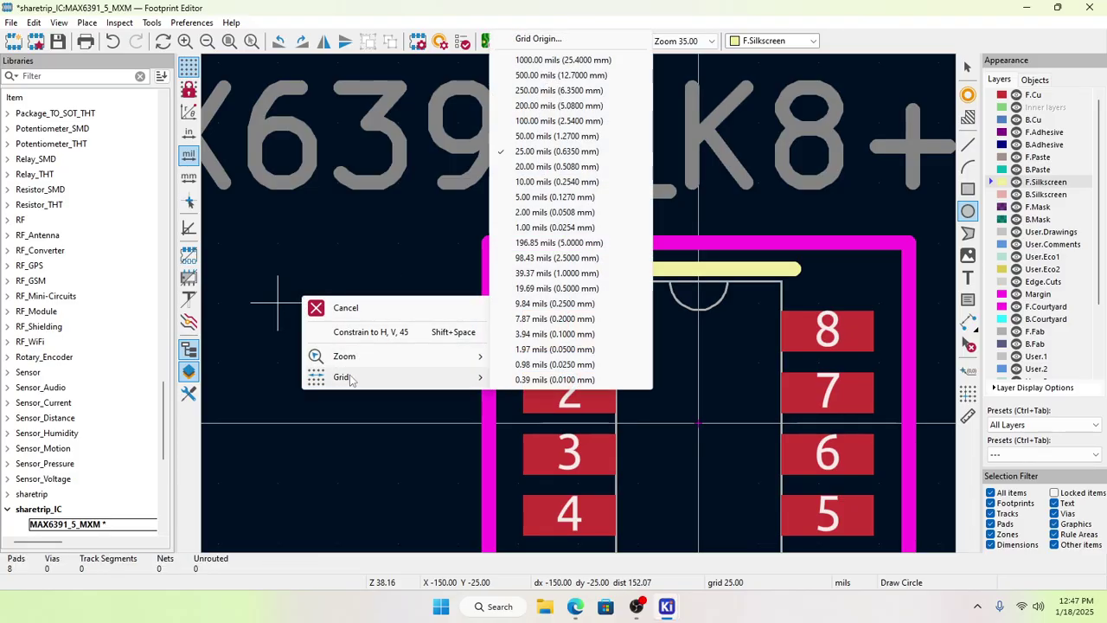
pyautogui.click(543, 227)
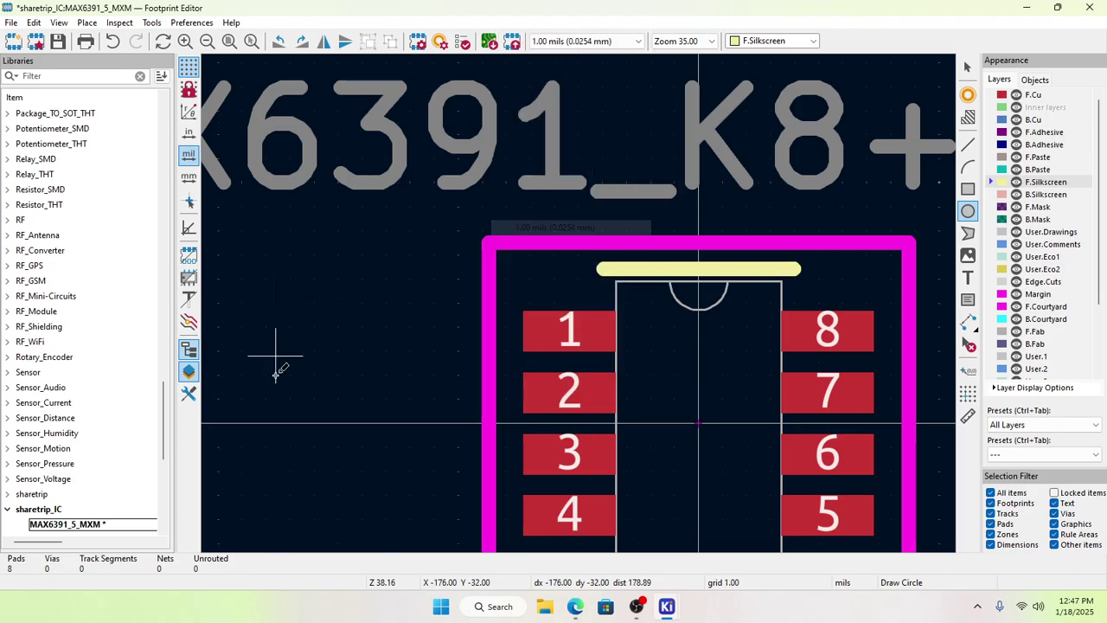
# Step: Draw a silkscreen circle with a radius of about 4 mils just above pad 1 as the pin 1 marker
pyautogui.click(554, 278)
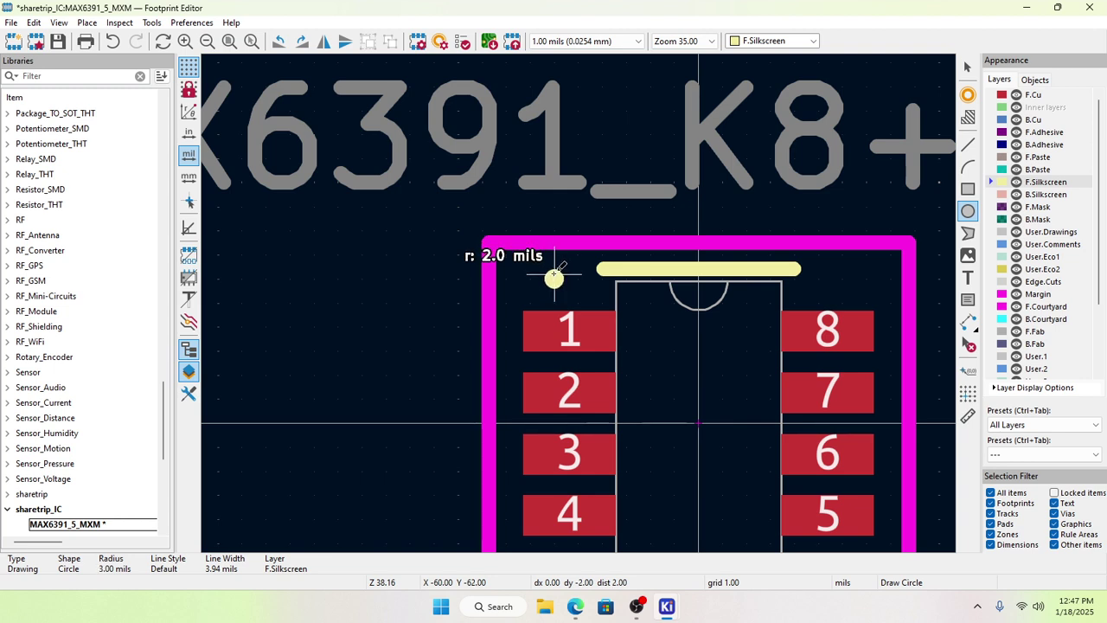
pyautogui.click(554, 270)
pyautogui.press('Escape')
pyautogui.press('Escape')
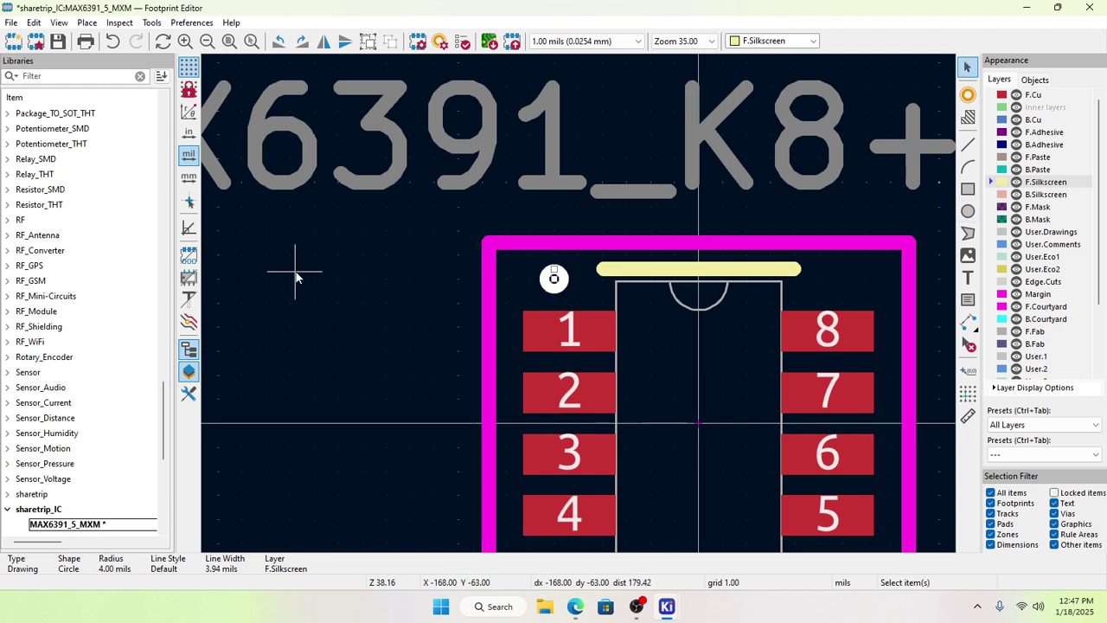
# Step: Draw a 180° silkscreen arc with a radius of about 7 mils inside the body outline, between pads 1 and 8
pyautogui.scroll(1, 735, 339)
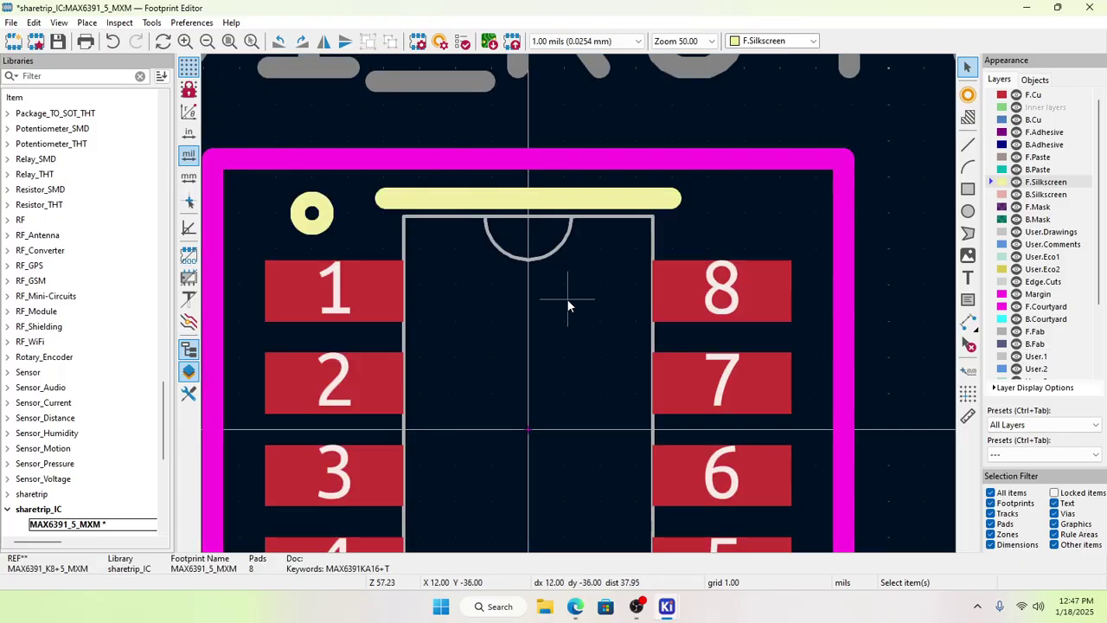
pyautogui.scroll(1, 550, 277)
pyautogui.scroll(-2, 579, 303)
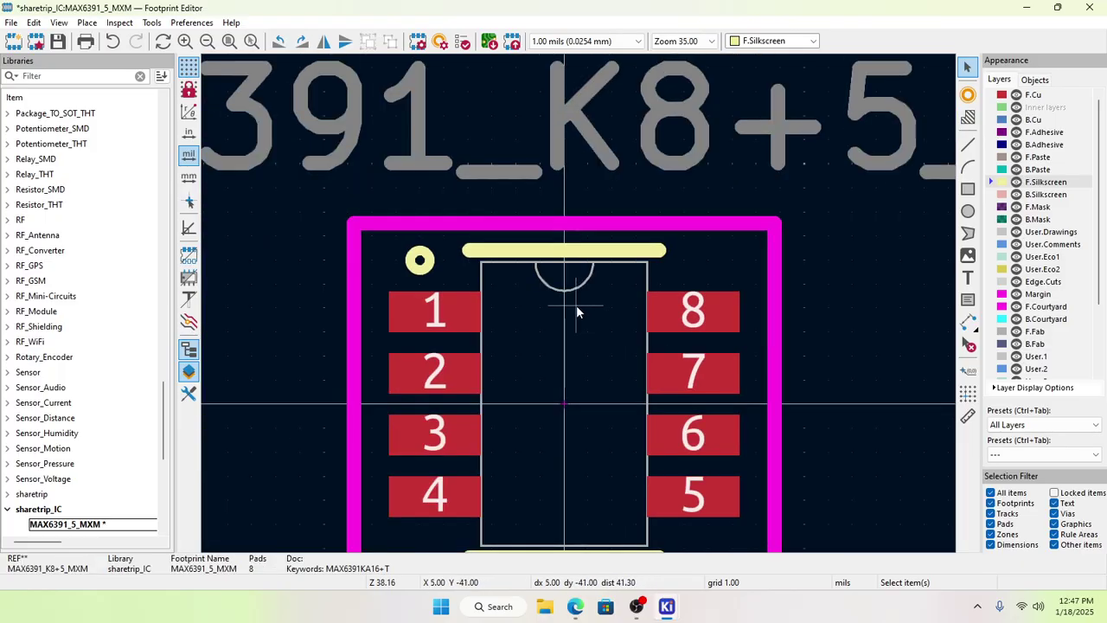
pyautogui.scroll(1, 572, 314)
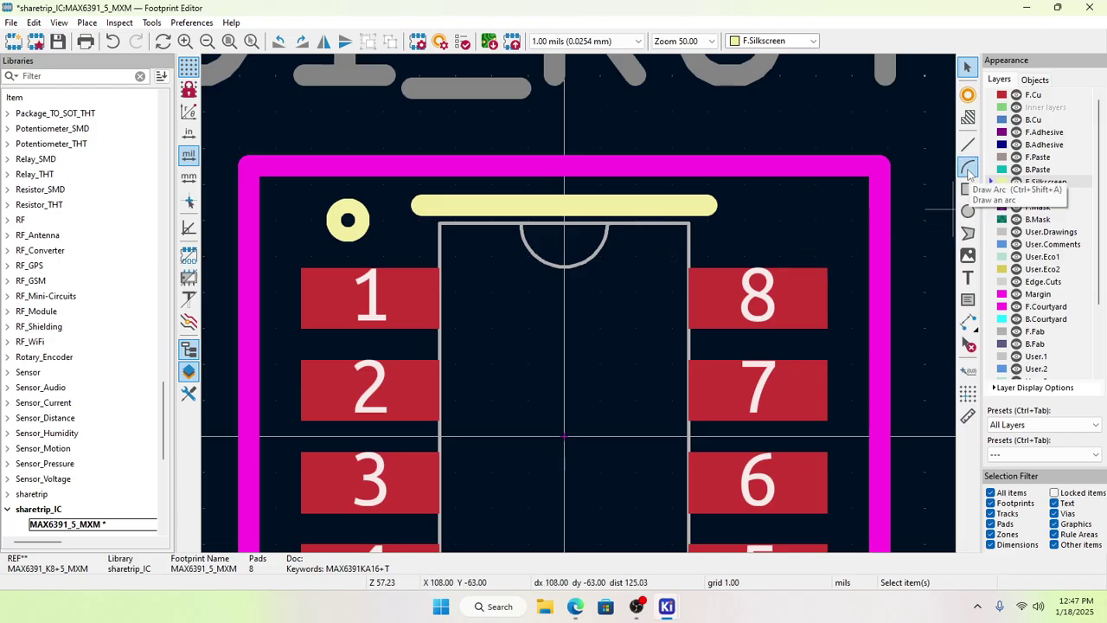
pyautogui.click(968, 168)
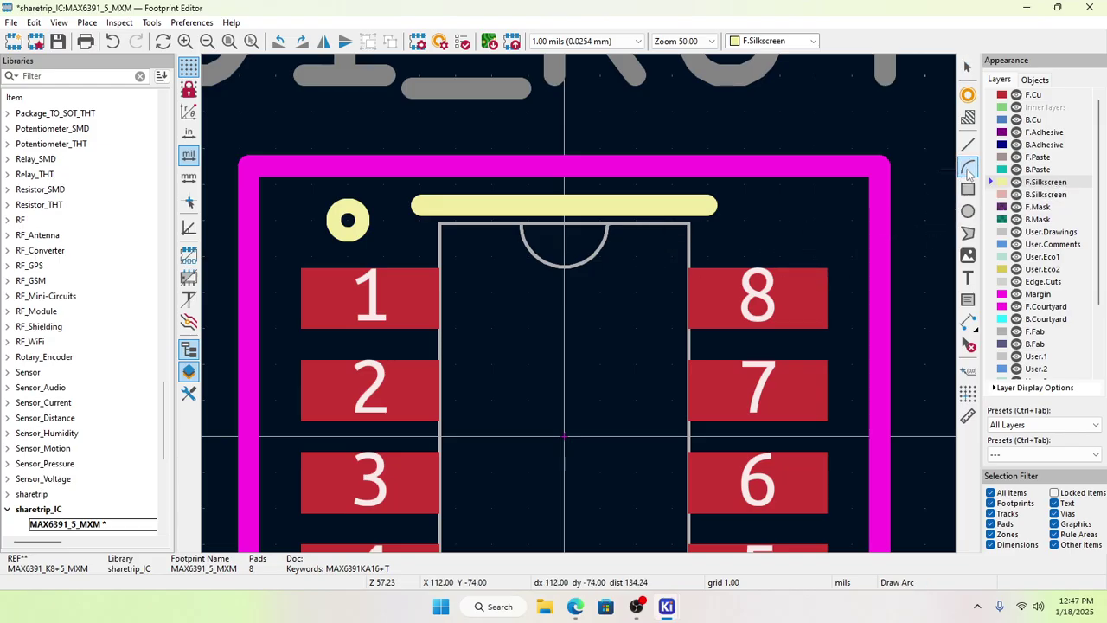
pyautogui.click(531, 293)
pyautogui.press('Escape')
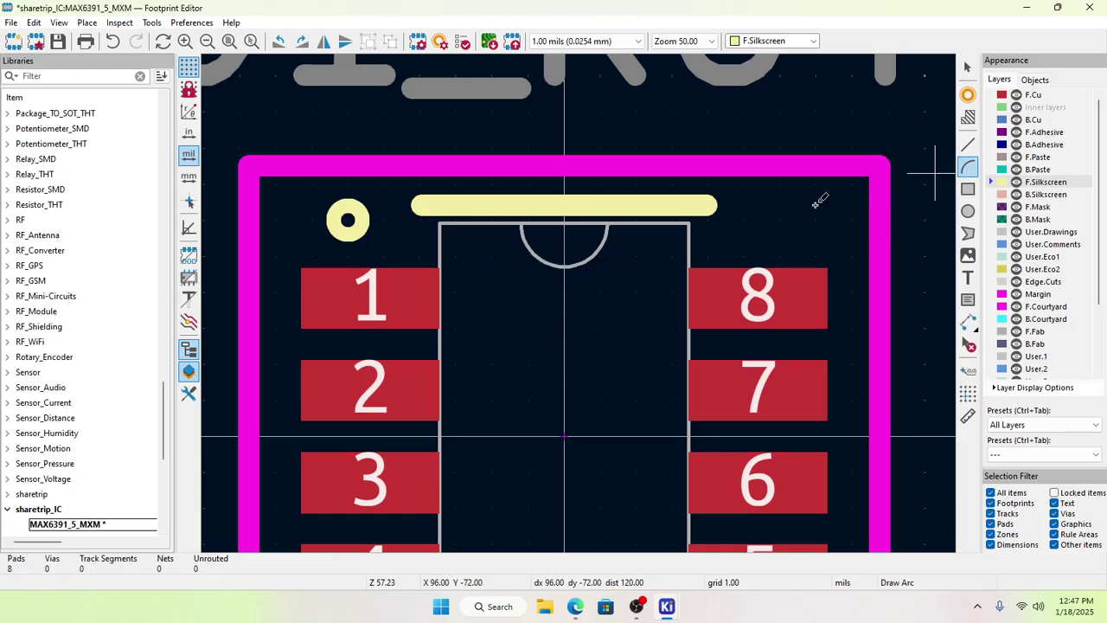
pyautogui.click(525, 313)
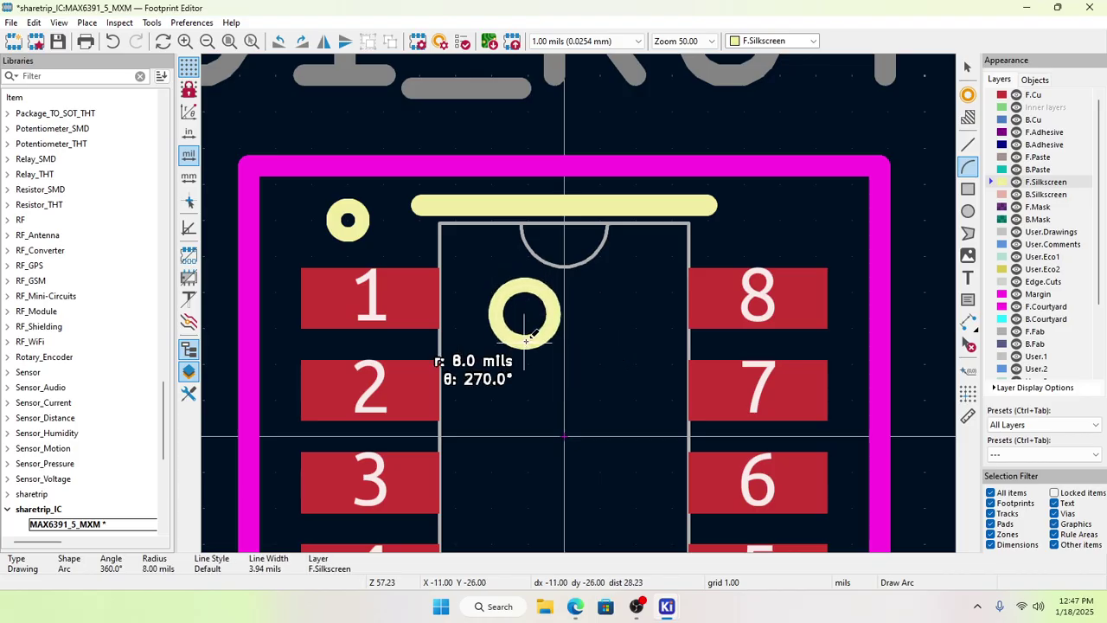
pyautogui.click(525, 336)
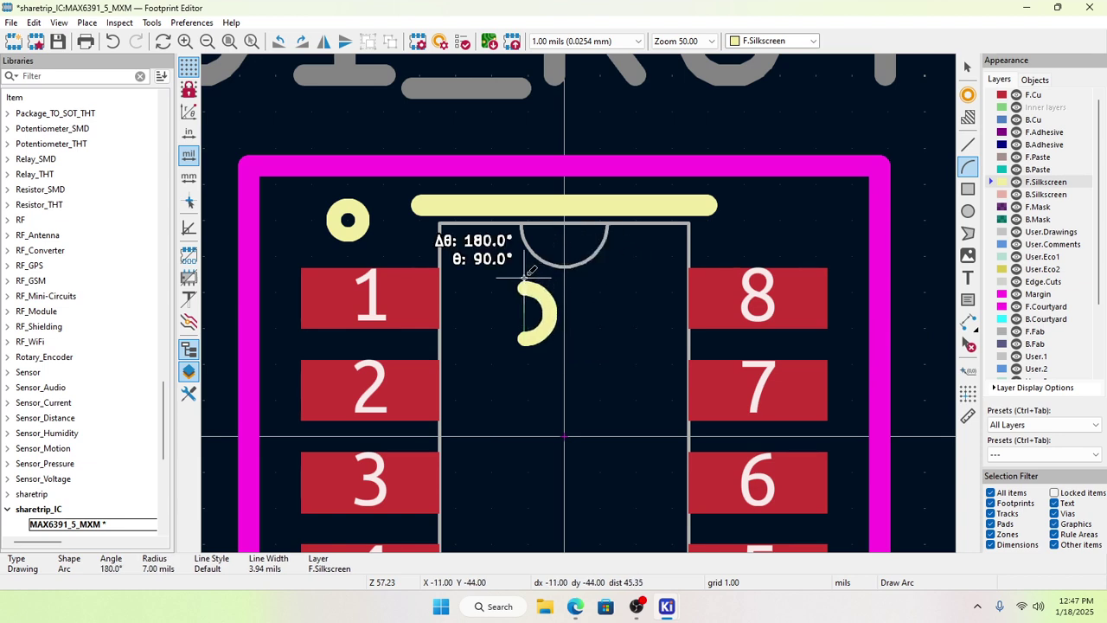
pyautogui.click(525, 277)
pyautogui.press('Escape')
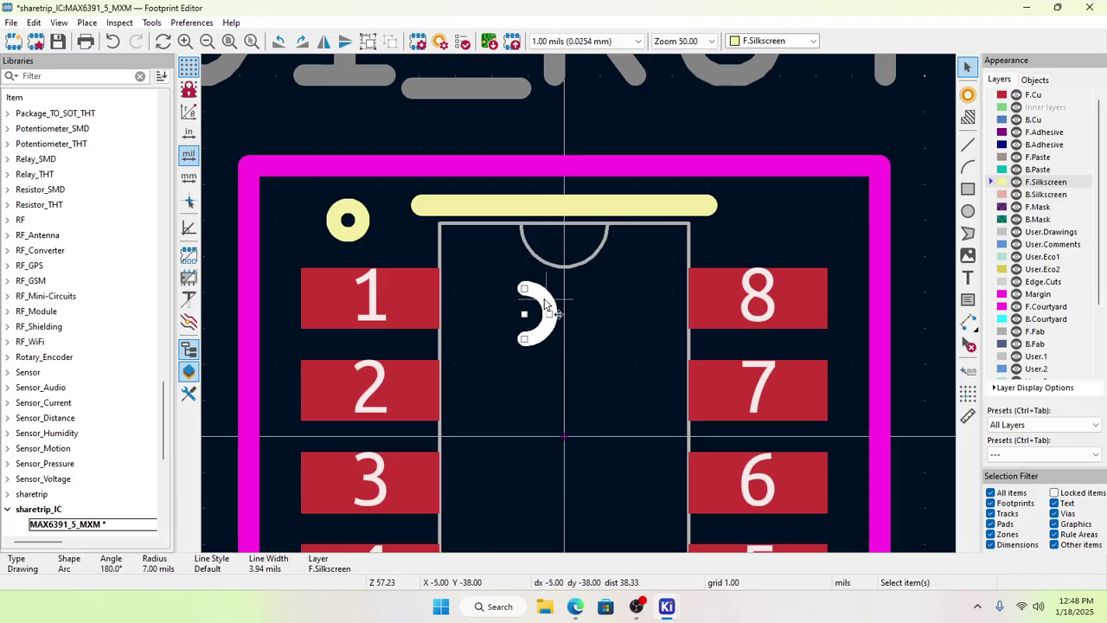
# Step: Rotate the silkscreen arc to open upward and place it centred inside the notch at the top of the body outline
pyautogui.press('m')
pyautogui.press('r')
pyautogui.press('r')
pyautogui.press('r')
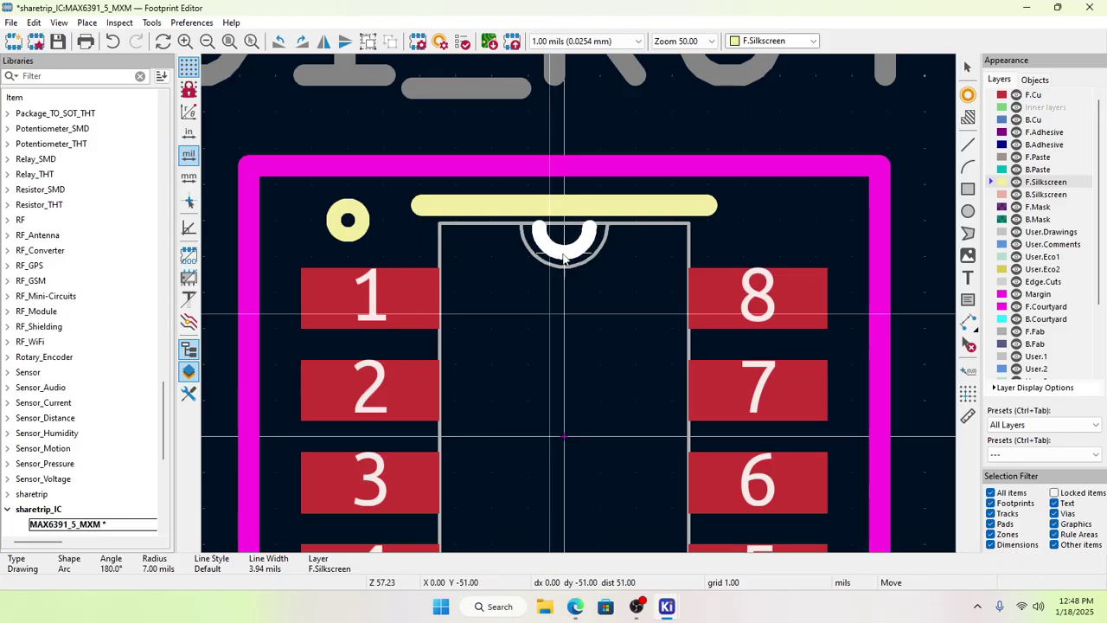
pyautogui.click(563, 258)
pyautogui.click(620, 337)
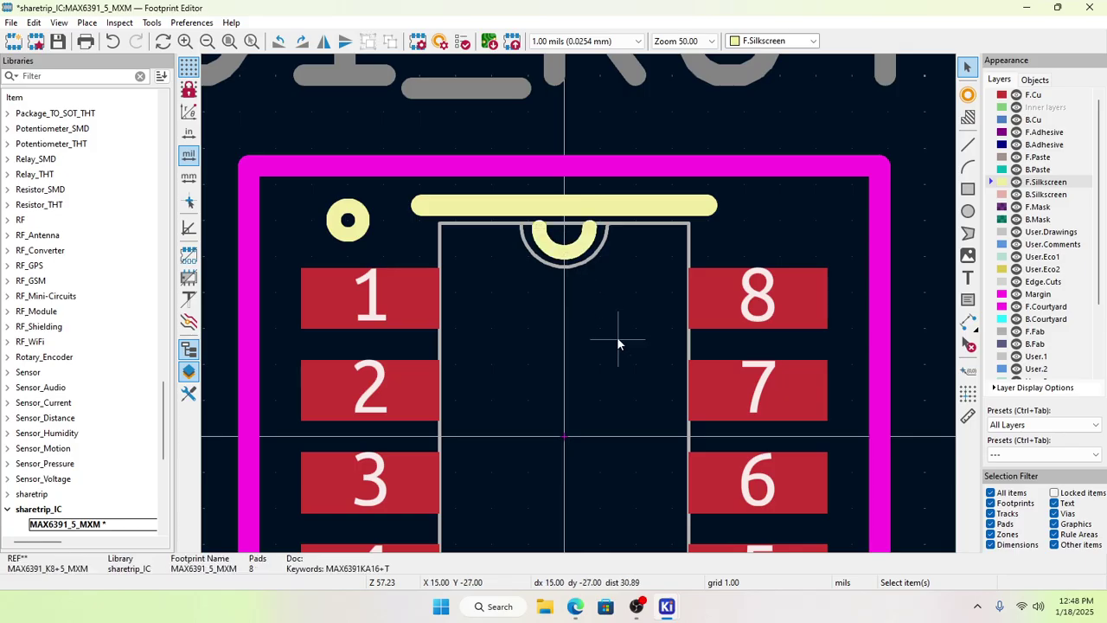
# Step: Draw a horizontal silkscreen line about 26 mils long from the notch arc's left end to the body outline's top-left corner
pyautogui.click(968, 145)
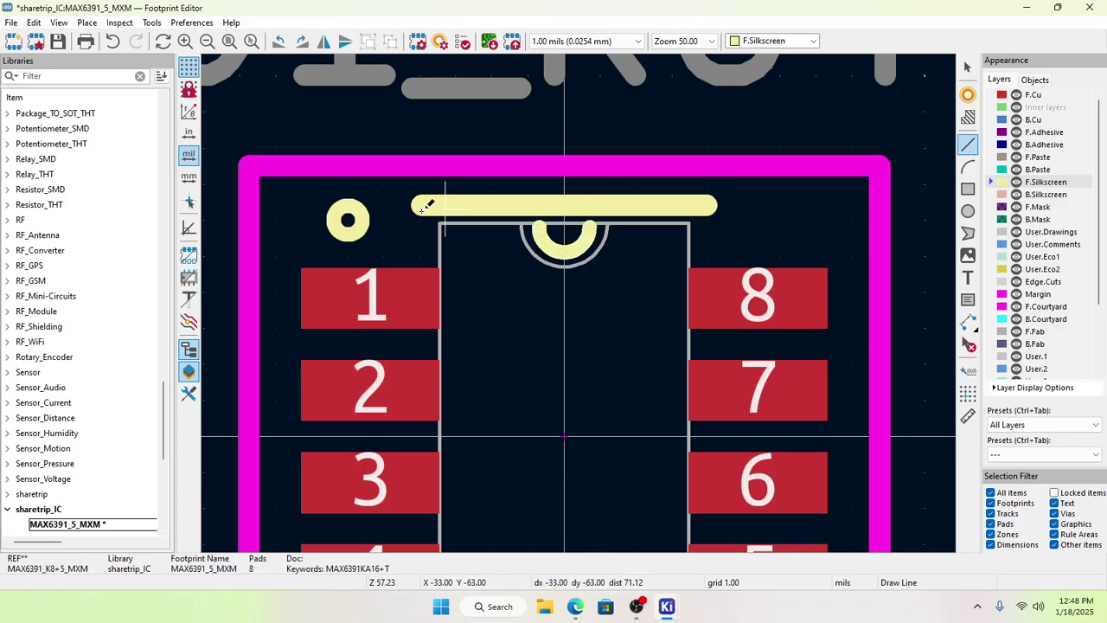
pyautogui.click(538, 226)
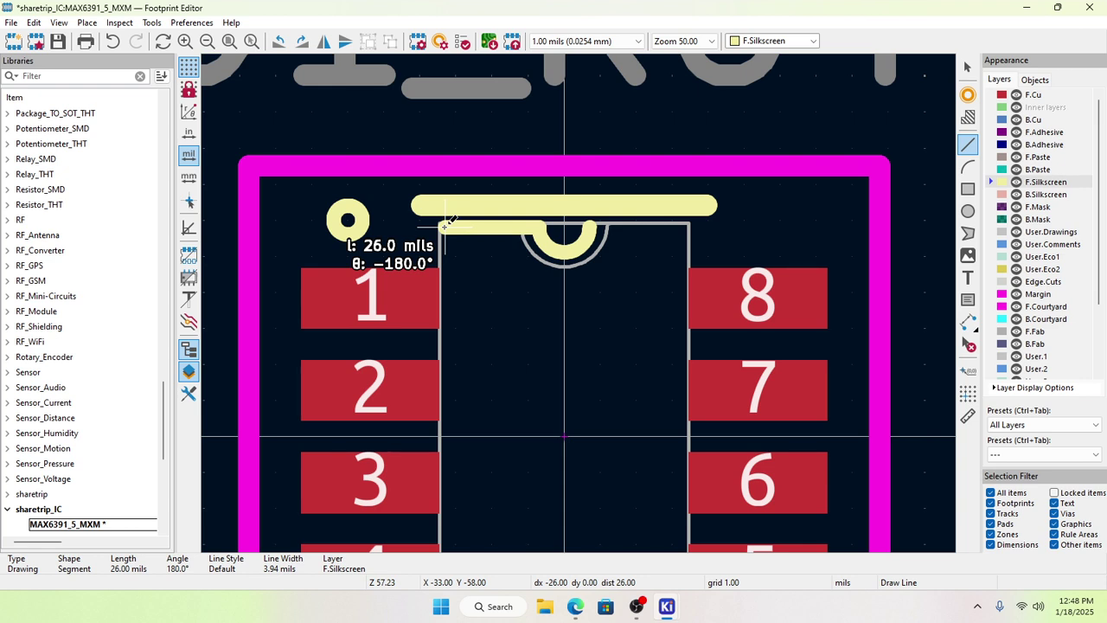
pyautogui.click(445, 227)
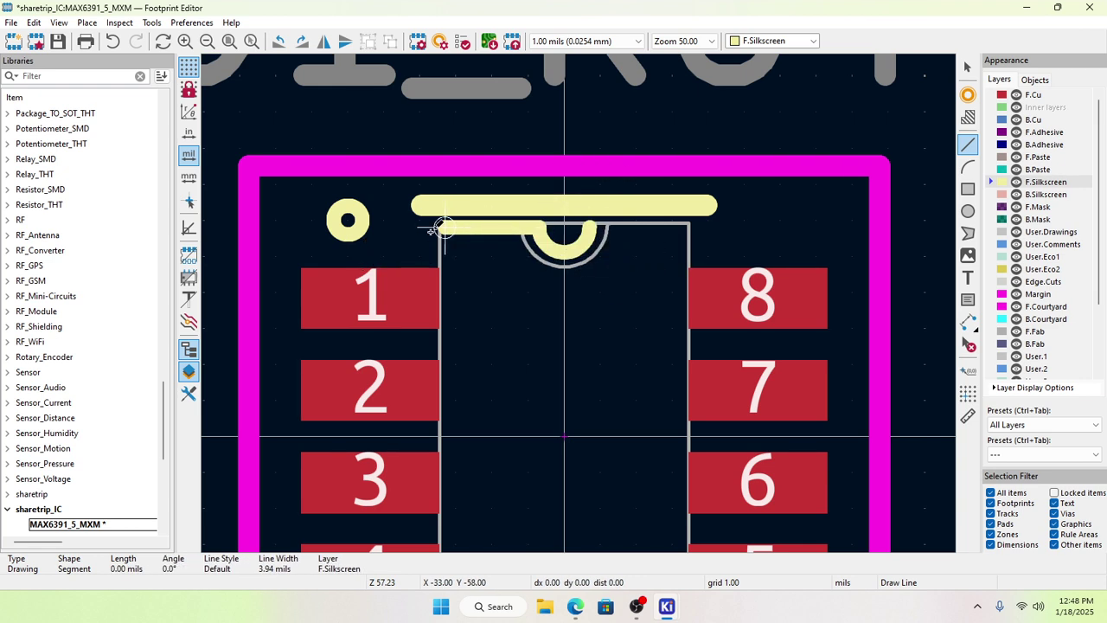
pyautogui.rightClick(442, 228)
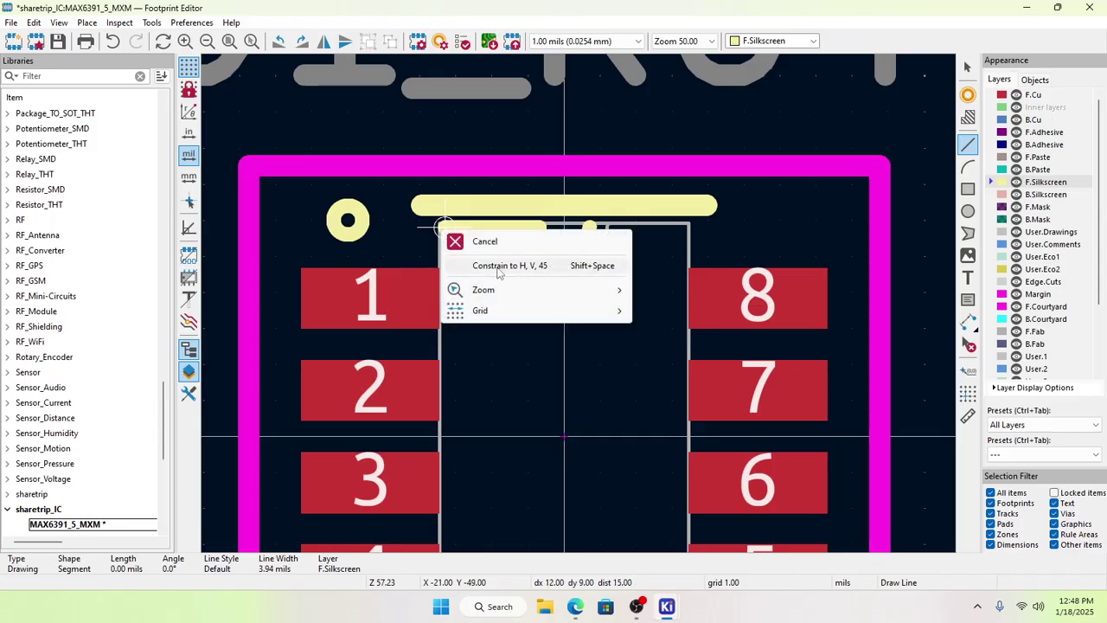
pyautogui.press('Escape')
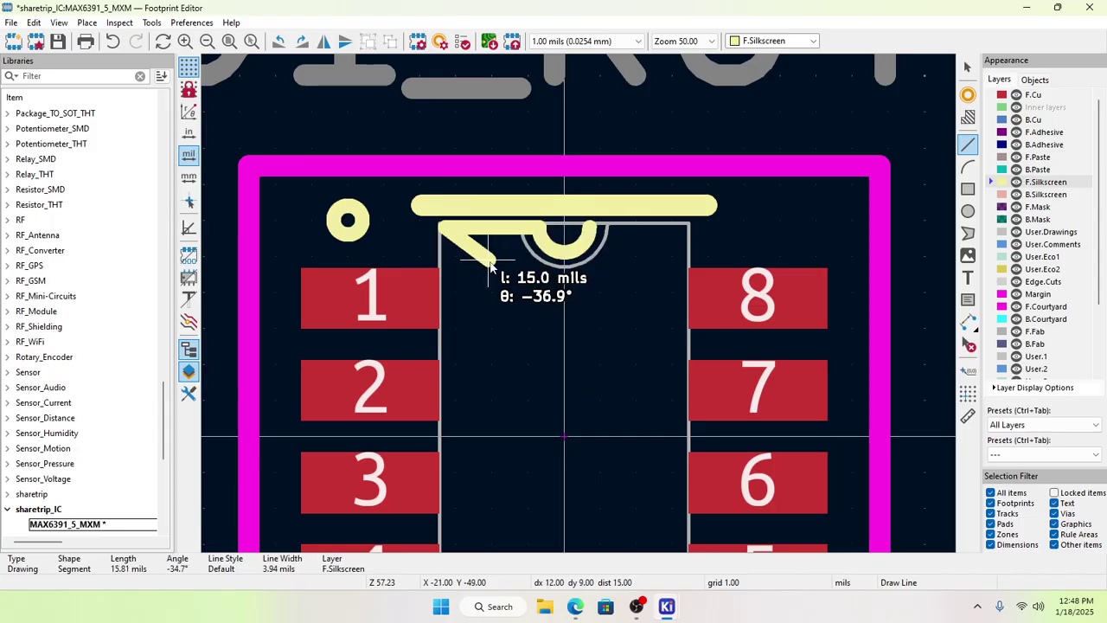
pyautogui.click(444, 230)
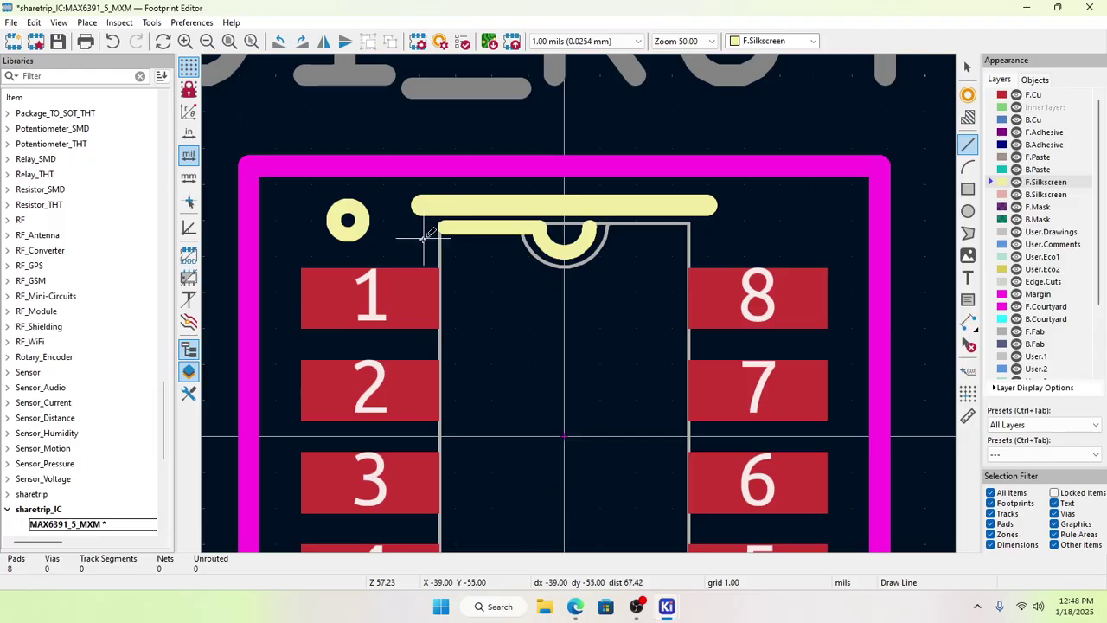
# Step: Draw a matching silkscreen line about 26 mils long from the arc's right end to the body outline's top-right corner
pyautogui.click(590, 225)
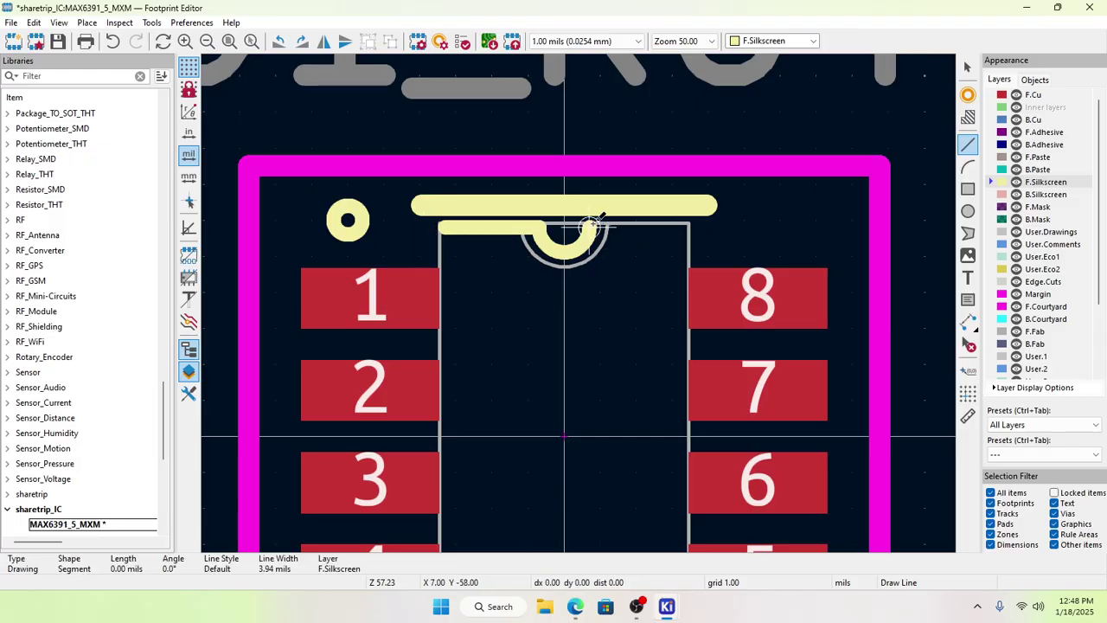
pyautogui.doubleClick(689, 227)
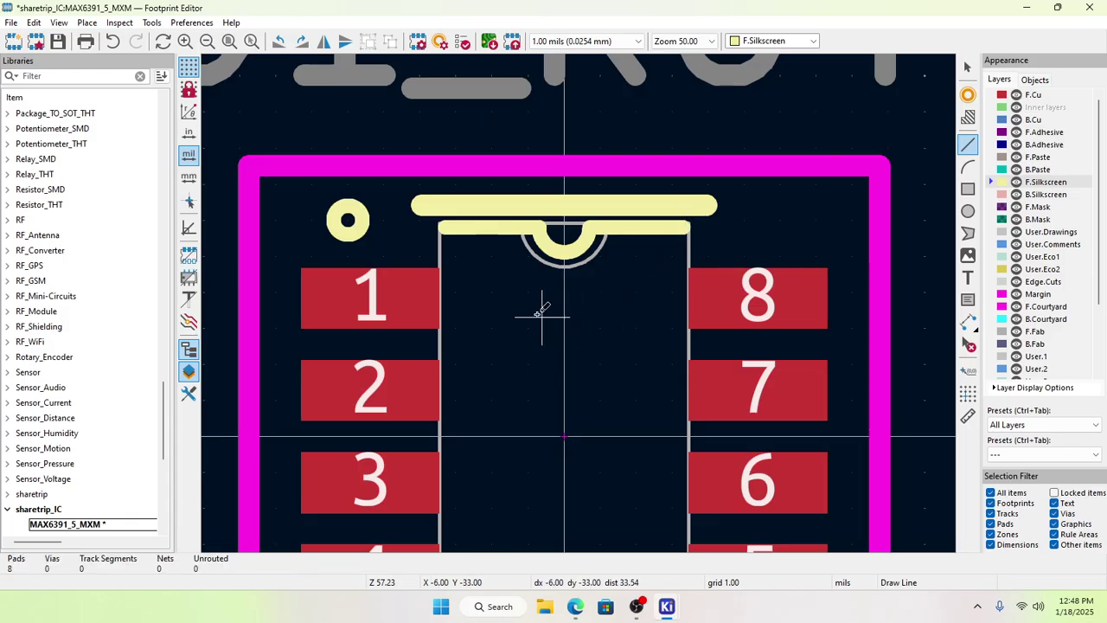
pyautogui.press('Escape')
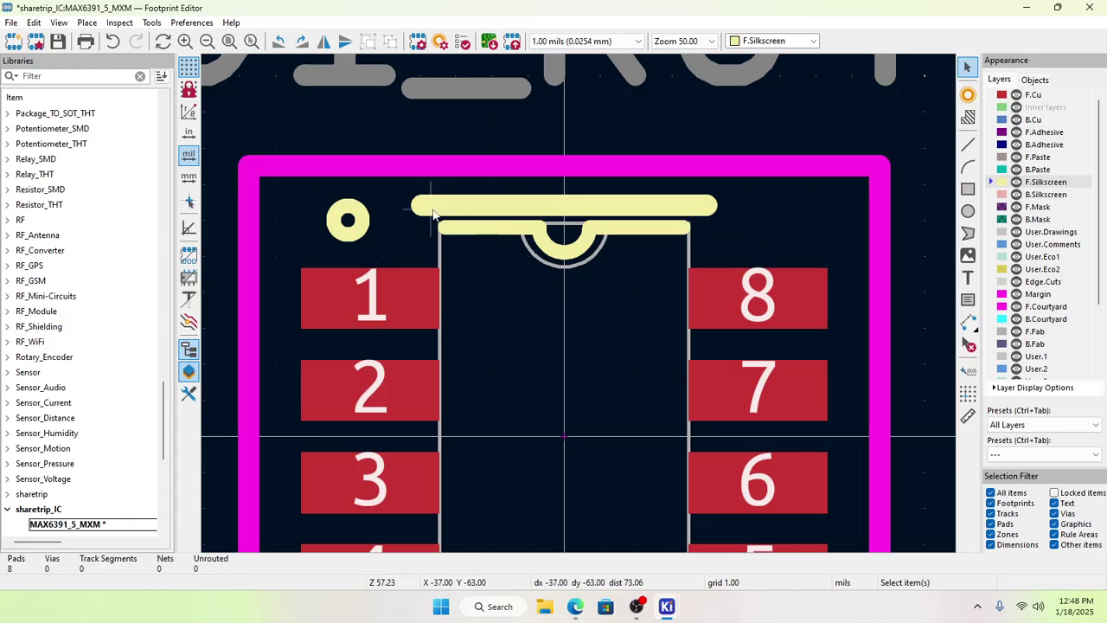
# Step: Shorten the original top silkscreen line from its left end to about 40.5 mils, and move the arc and its adjoining lines up 6 mils
pyautogui.click(432, 209)
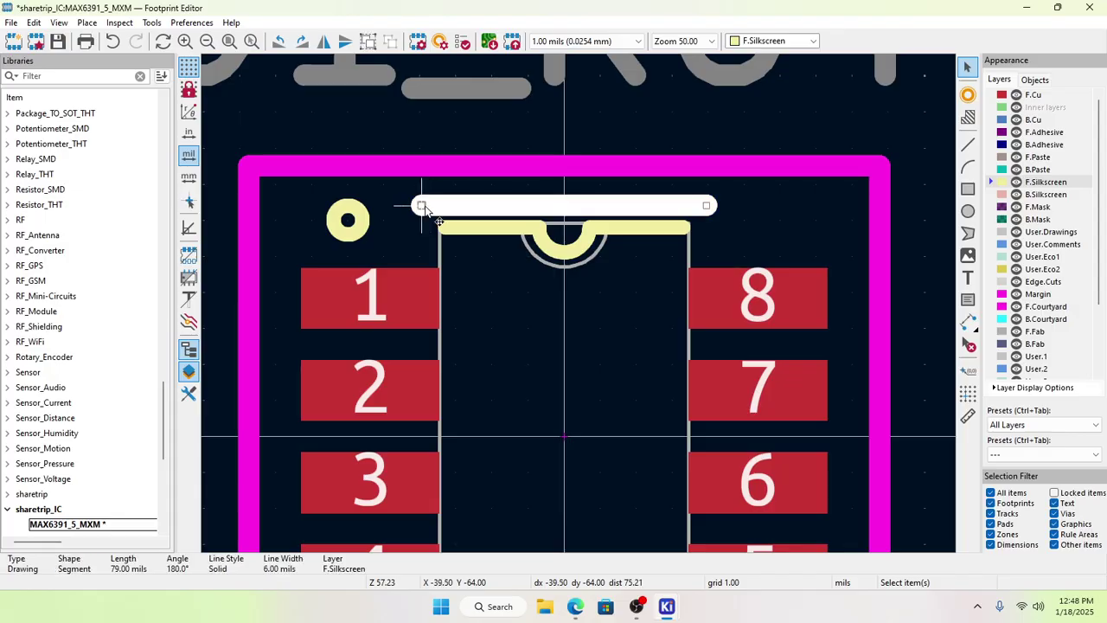
pyautogui.moveTo(421, 206); pyautogui.dragTo(562, 208)
pyautogui.moveTo(432, 215); pyautogui.dragTo(697, 264)
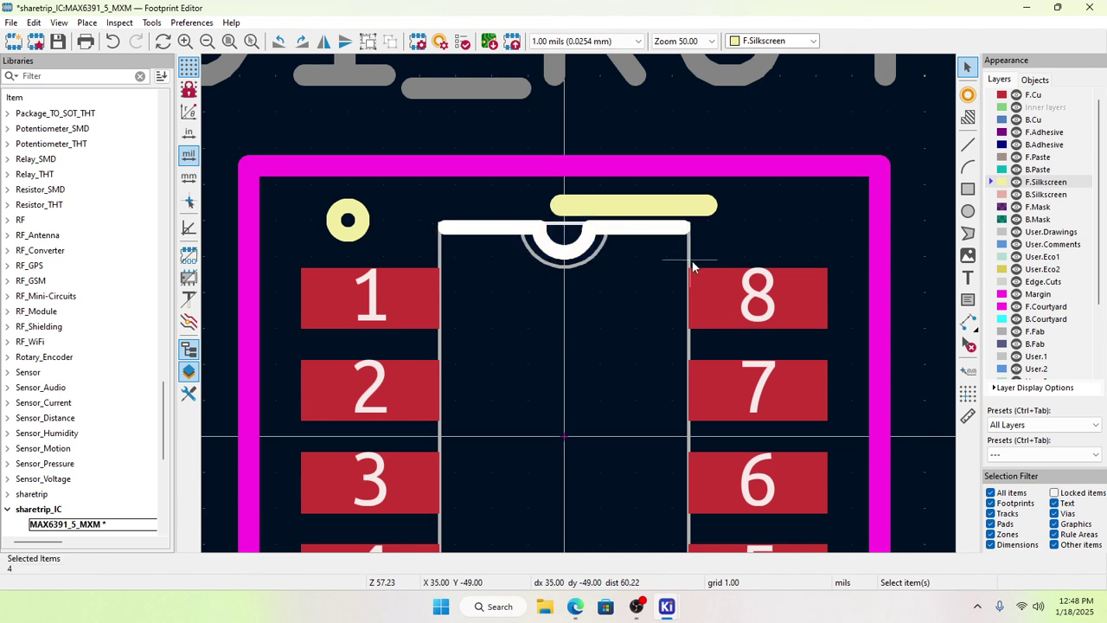
pyautogui.press('m')
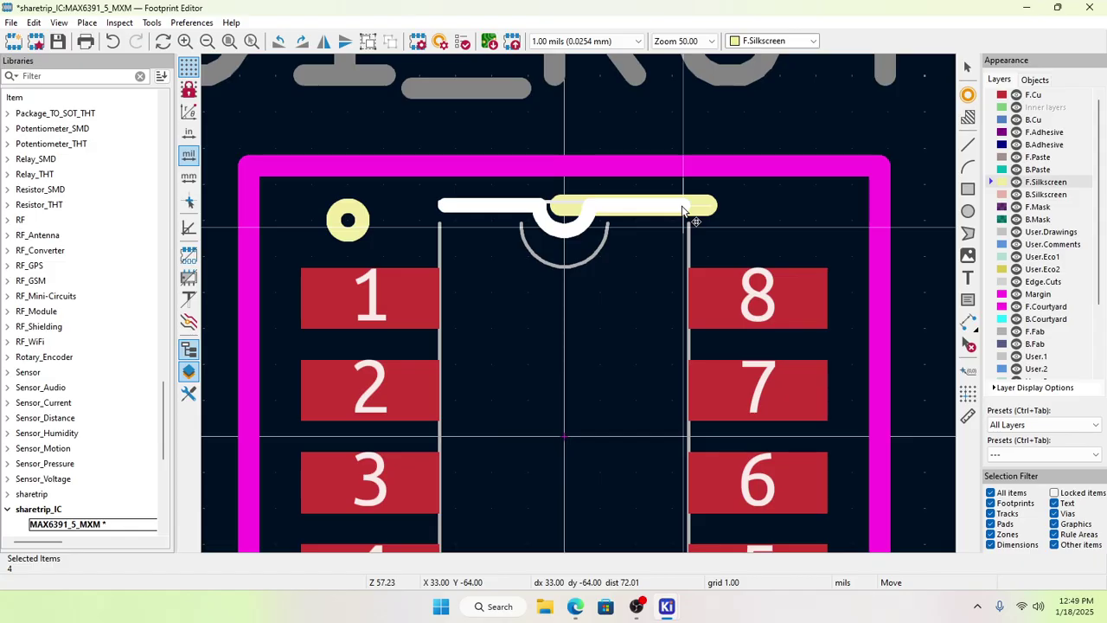
pyautogui.click(711, 221)
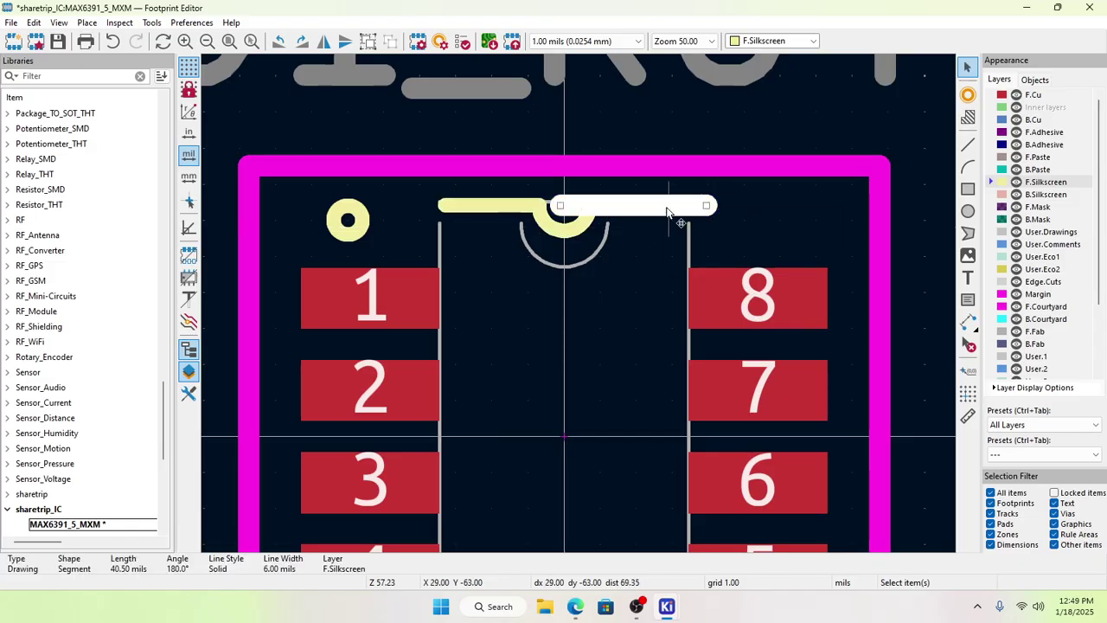
# Step: Check the original top line's properties, and set the line width of the segment left of the notch arc to 6 mils
pyautogui.doubleClick(668, 212)
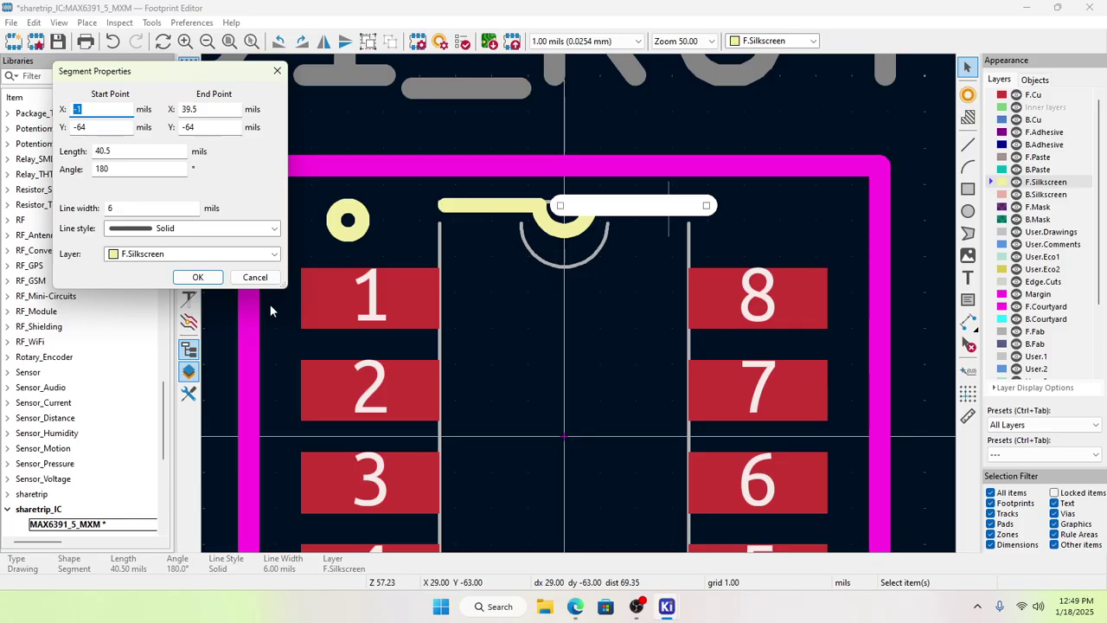
pyautogui.click(256, 277)
pyautogui.doubleClick(474, 207)
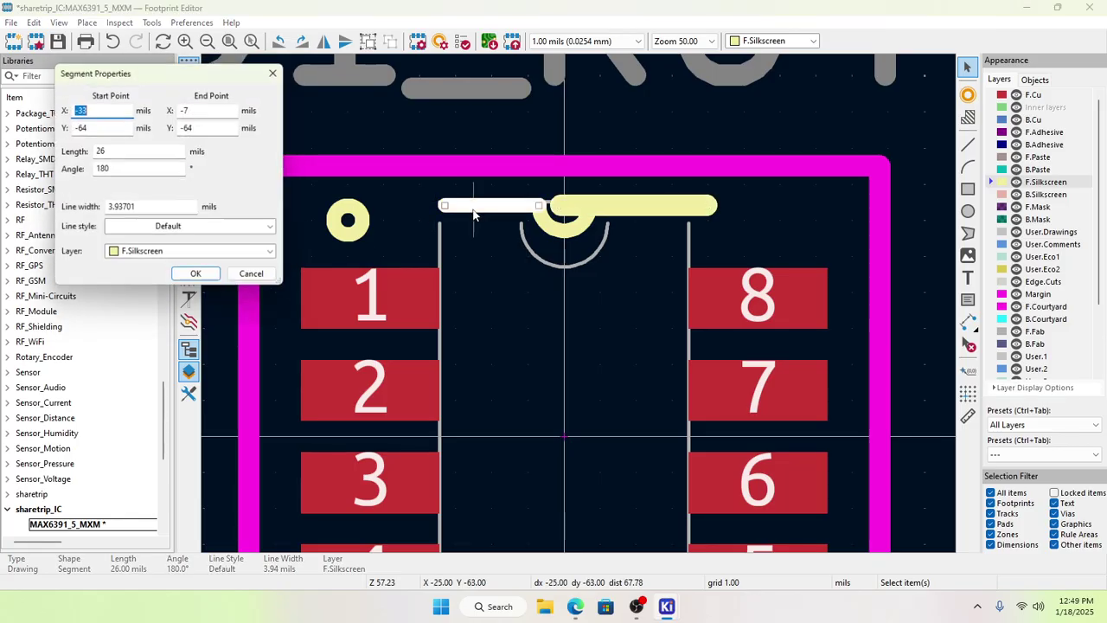
pyautogui.click(161, 208)
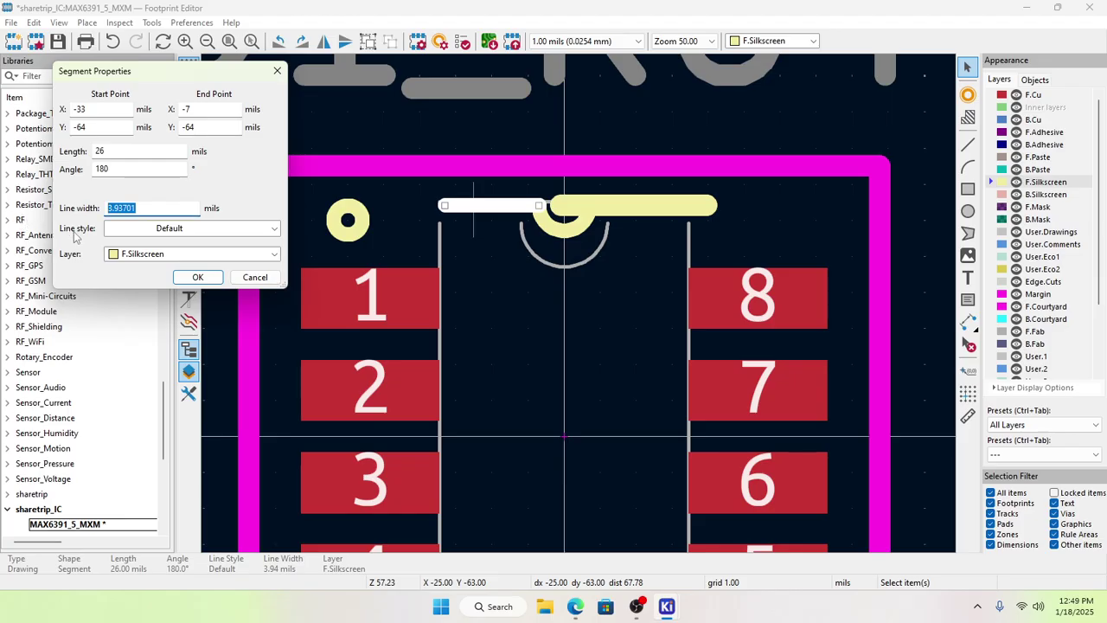
pyautogui.write('6')
pyautogui.click(211, 278)
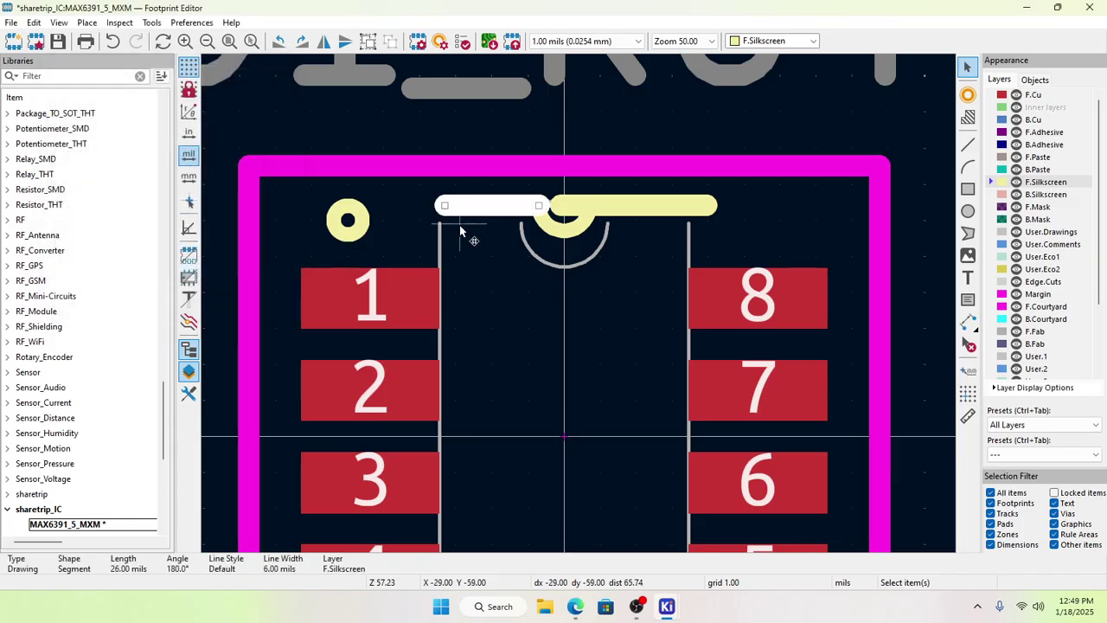
# Step: Set the line width of the silkscreen notch arc to 6 mils
pyautogui.click(546, 227)
pyautogui.doubleClick(545, 227)
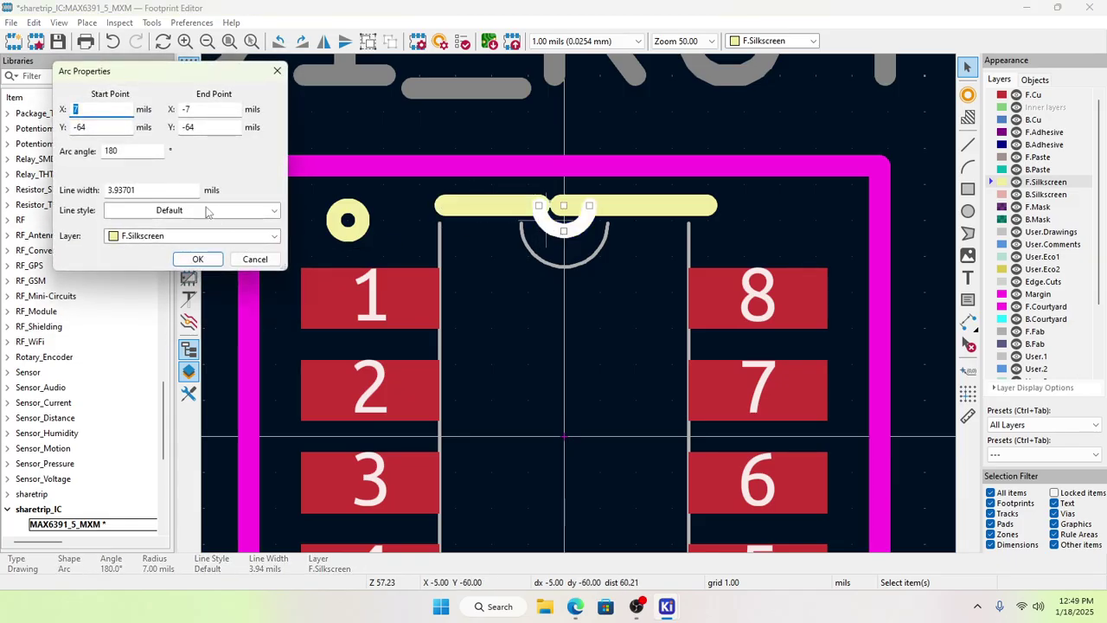
pyautogui.doubleClick(148, 191)
pyautogui.write('6')
pyautogui.click(197, 259)
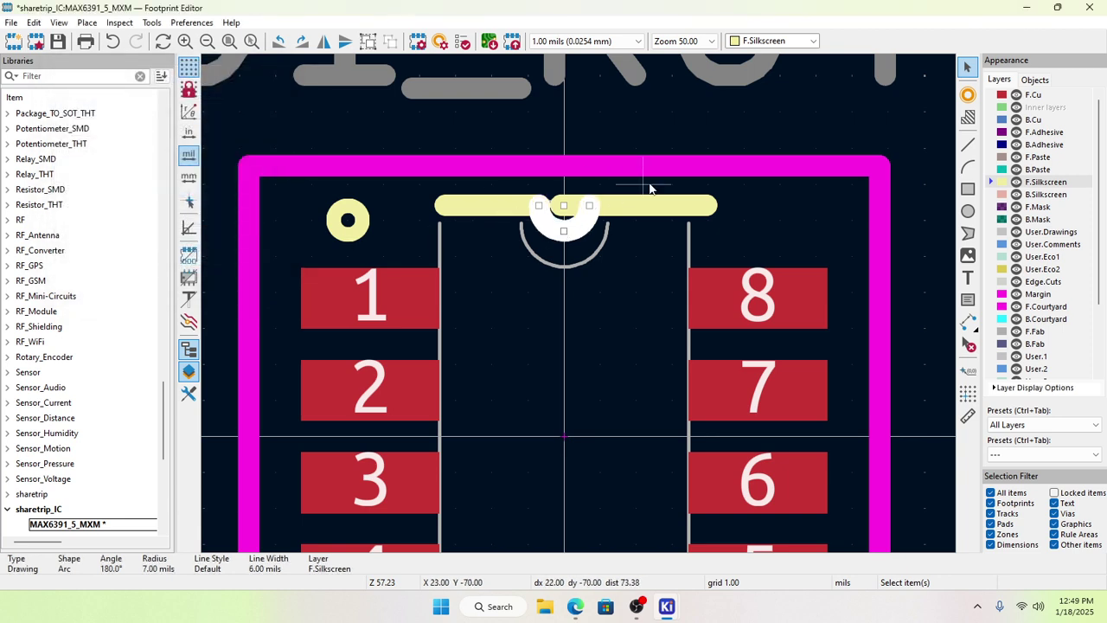
# Step: Delete the original top silkscreen line that overlaps the new segment right of the notch arc
pyautogui.click(671, 209)
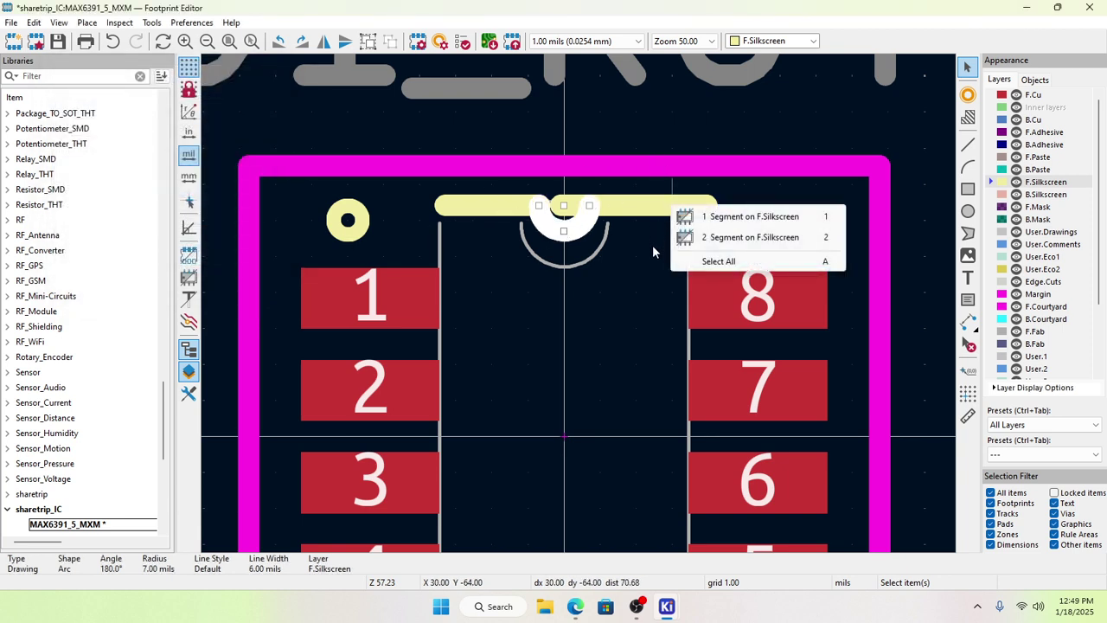
pyautogui.click(652, 247)
pyautogui.click(561, 206)
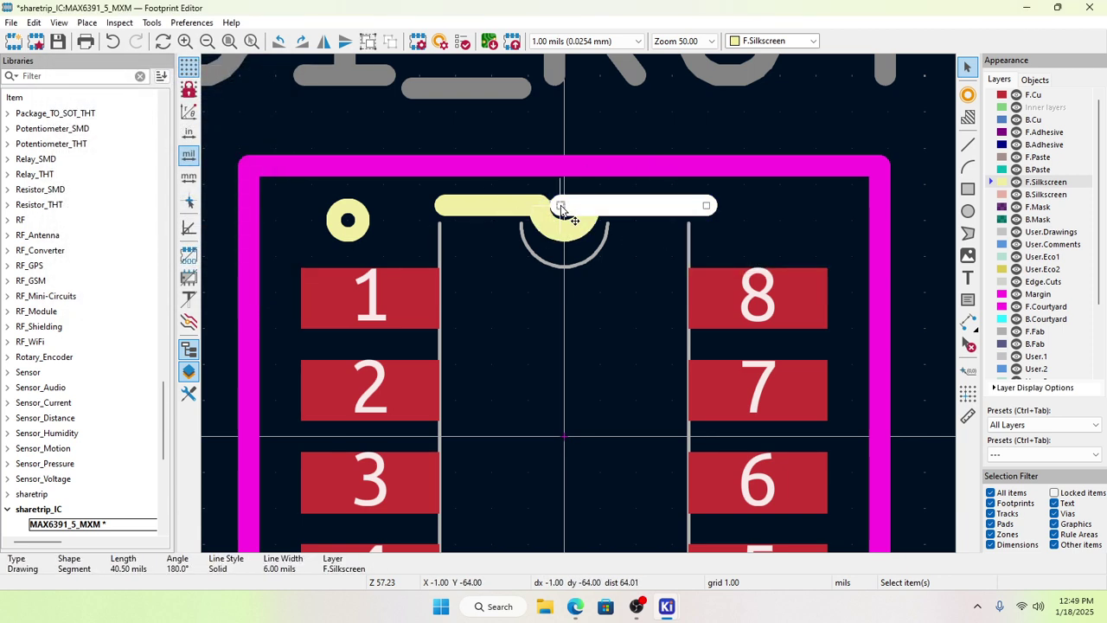
pyautogui.press('Delete')
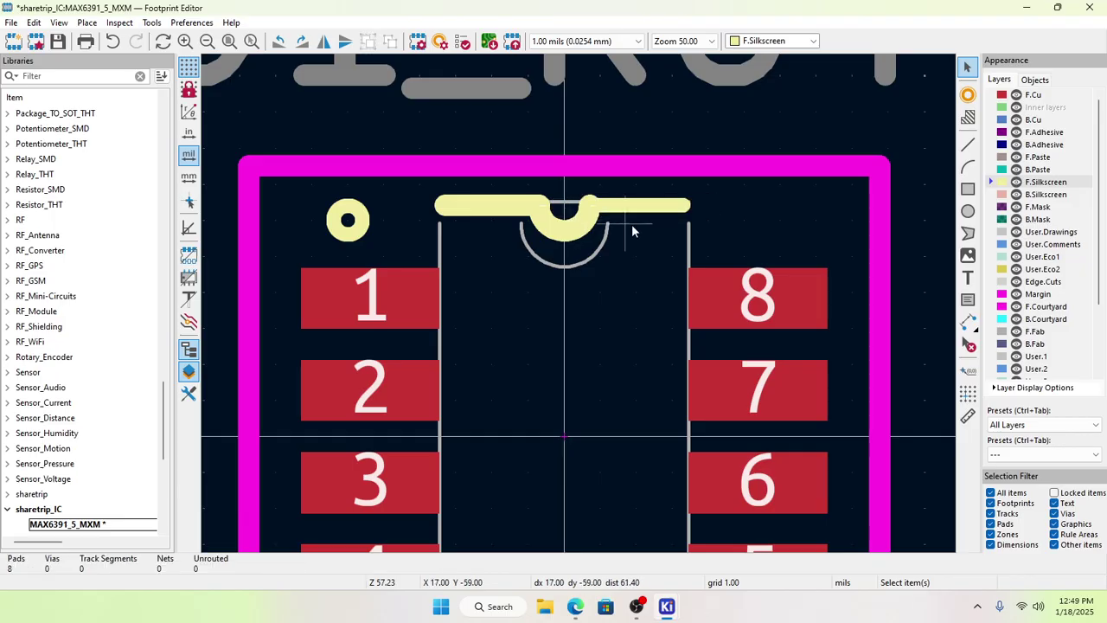
# Step: Set the line width of the silkscreen segment right of the notch arc to 6 mils
pyautogui.doubleClick(652, 207)
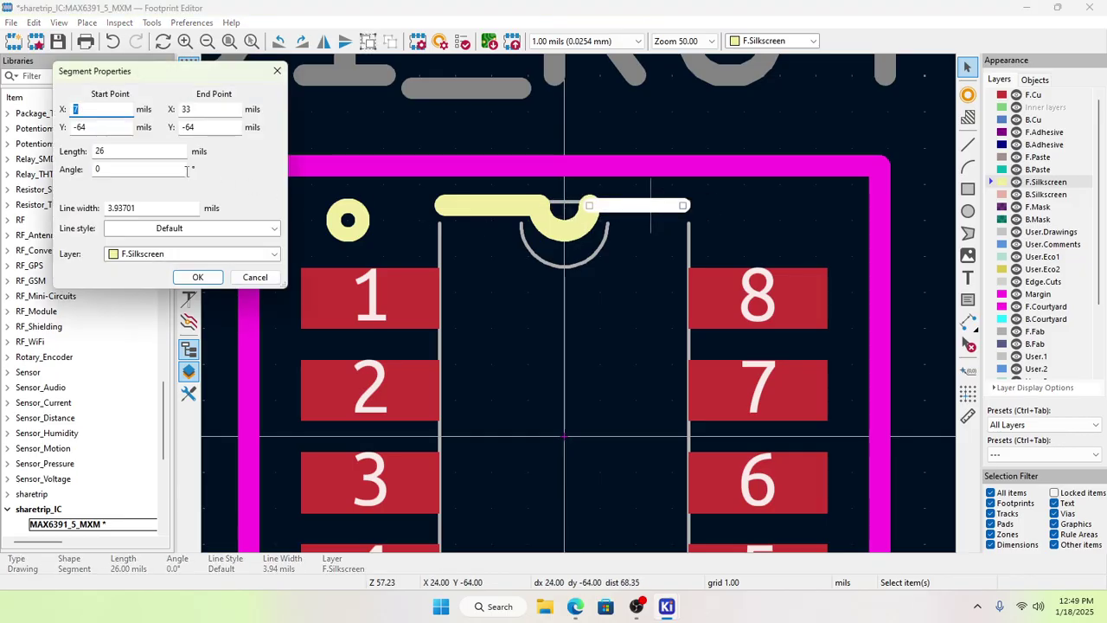
pyautogui.click(168, 209)
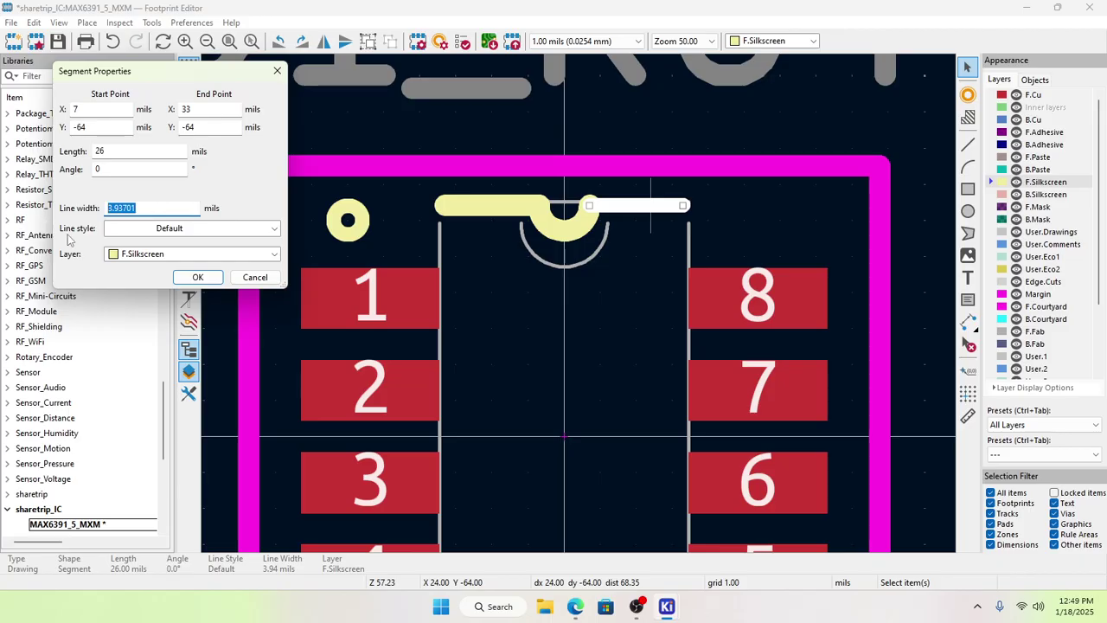
pyautogui.write('6')
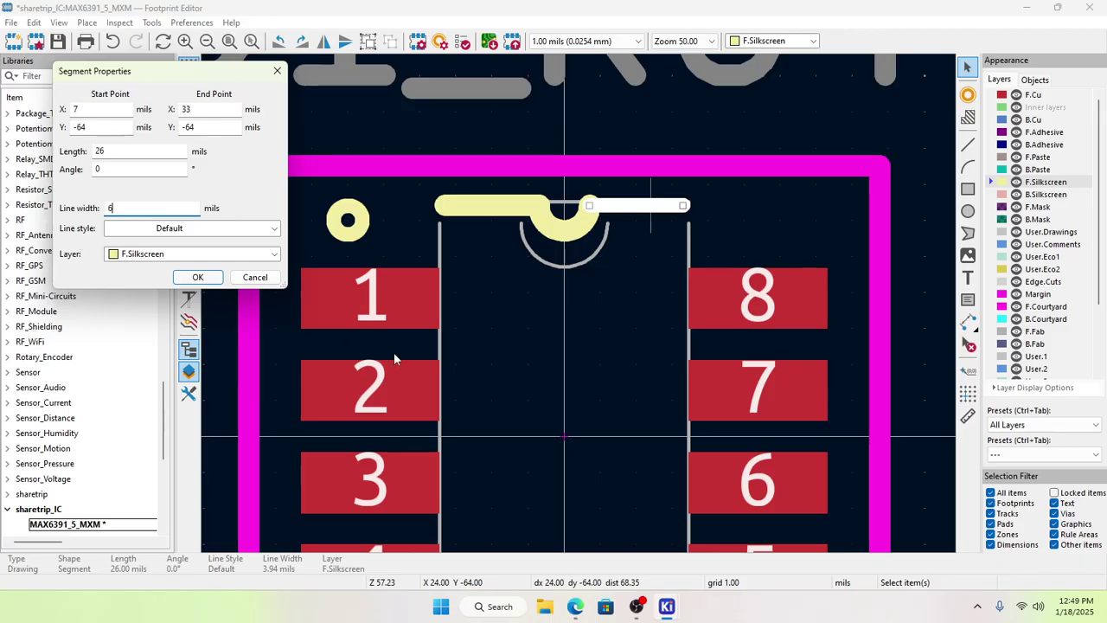
pyautogui.click(197, 276)
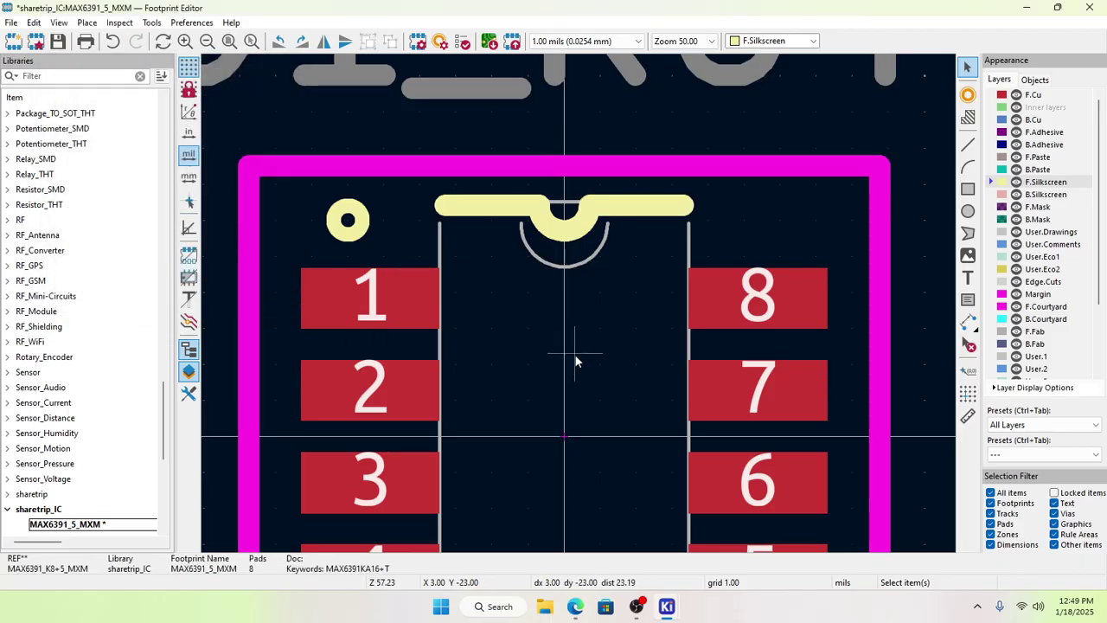
# Step: Shorten the bottom silkscreen line at both ends to about 69 mils, in line with the sides of the body outline
pyautogui.scroll(-4, 629, 309)
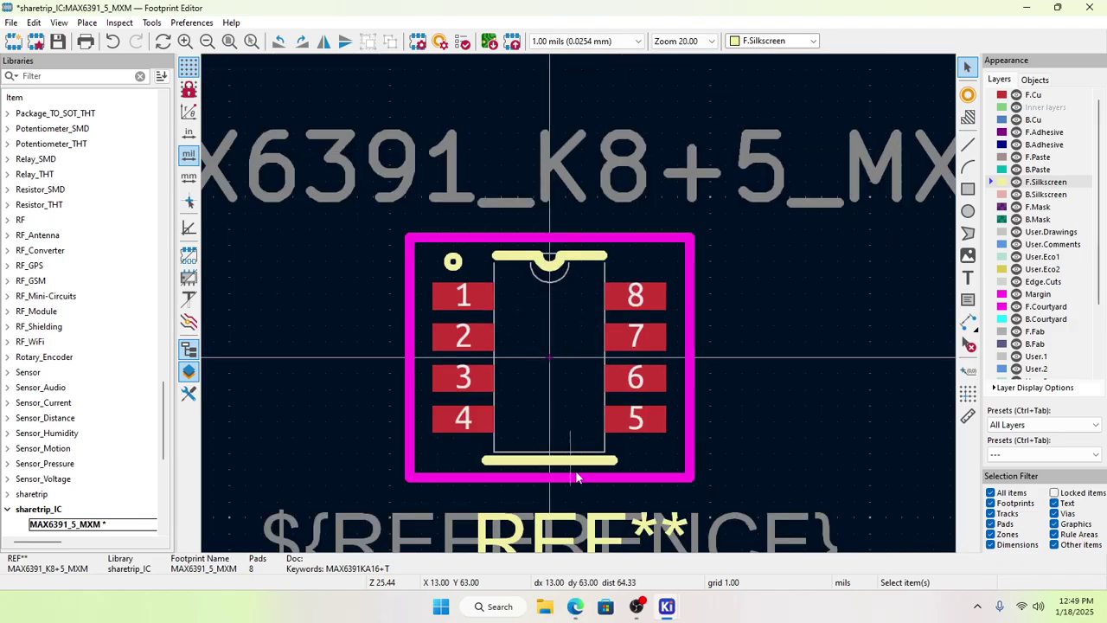
pyautogui.scroll(-1, 574, 471)
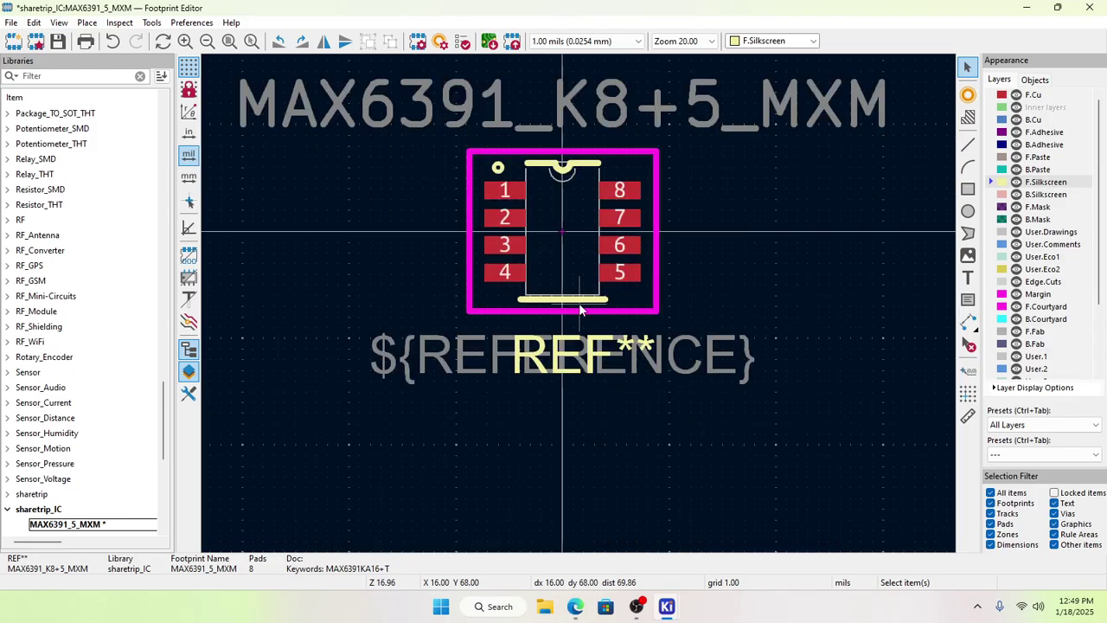
pyautogui.scroll(2, 574, 308)
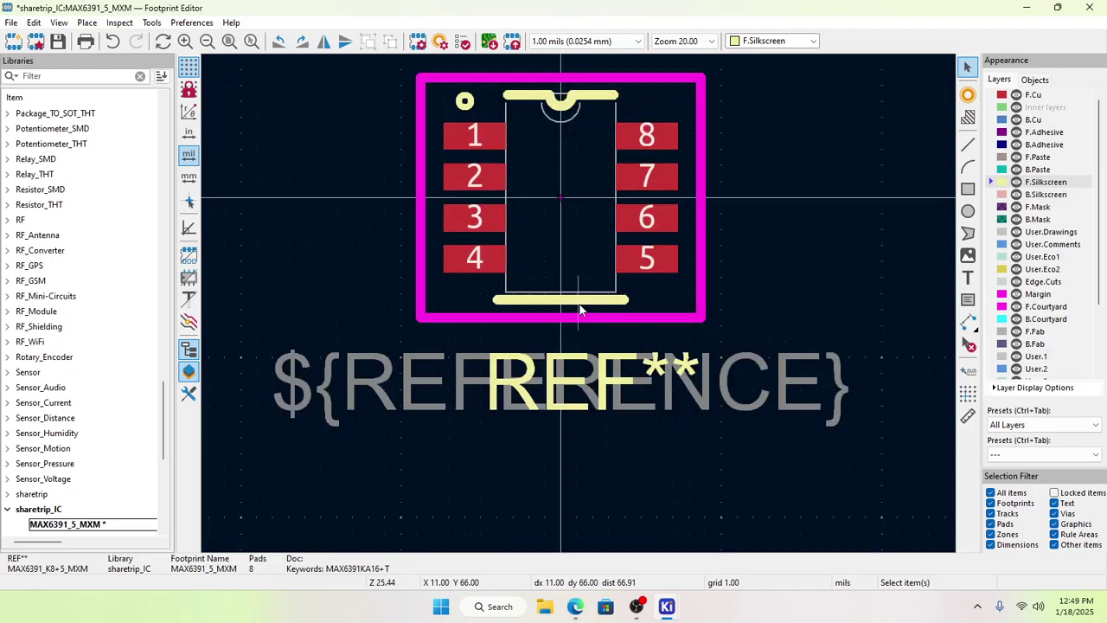
pyautogui.scroll(-1, 579, 309)
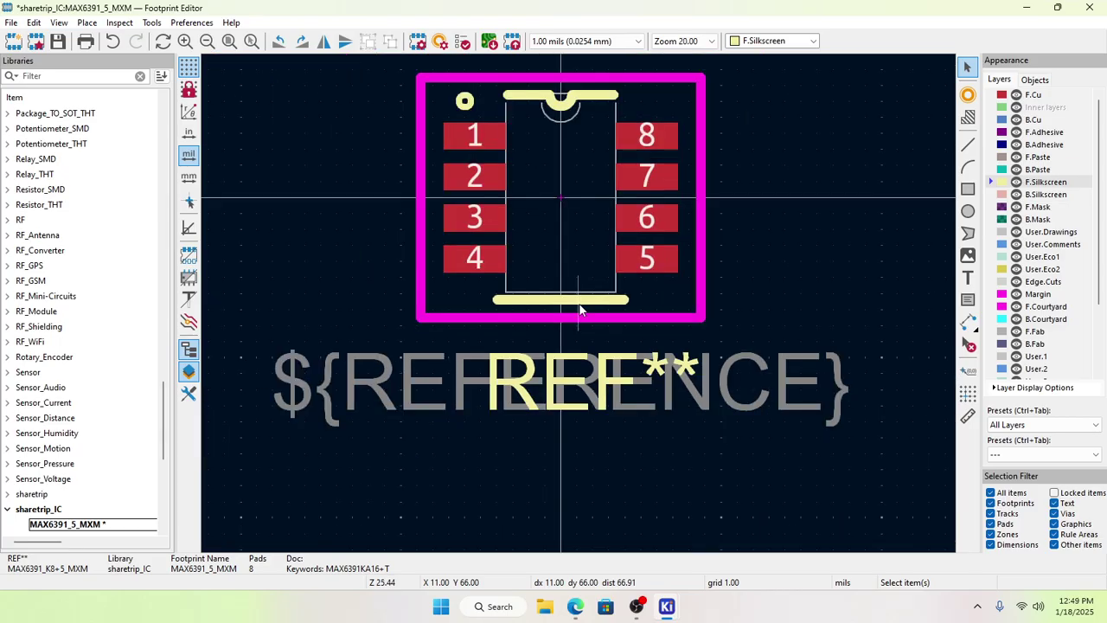
pyautogui.click(504, 301)
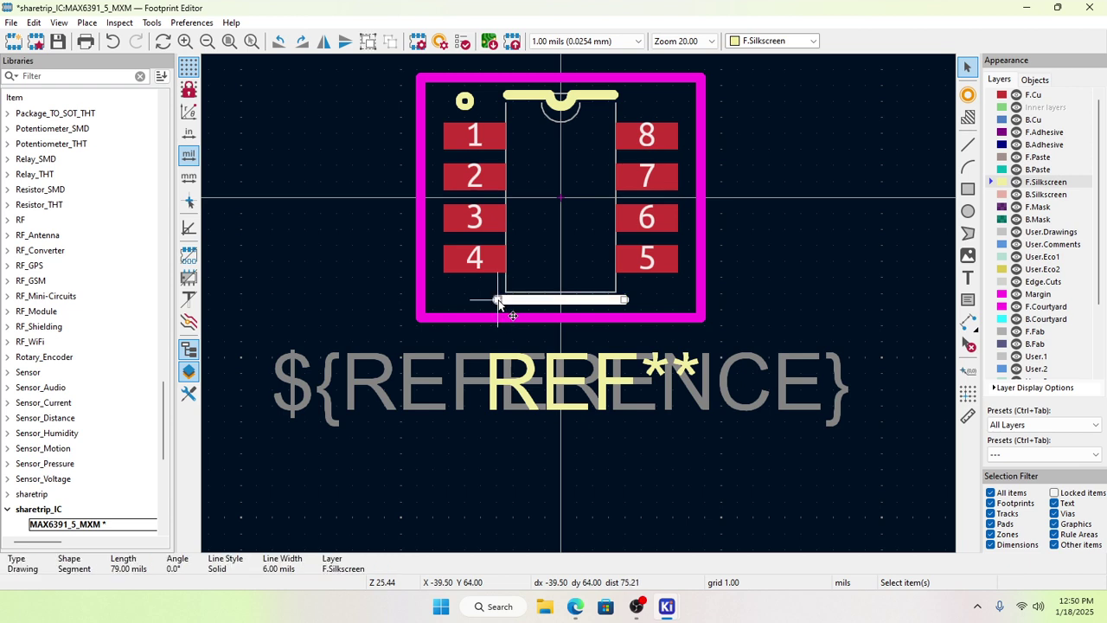
pyautogui.moveTo(501, 303); pyautogui.dragTo(506, 302)
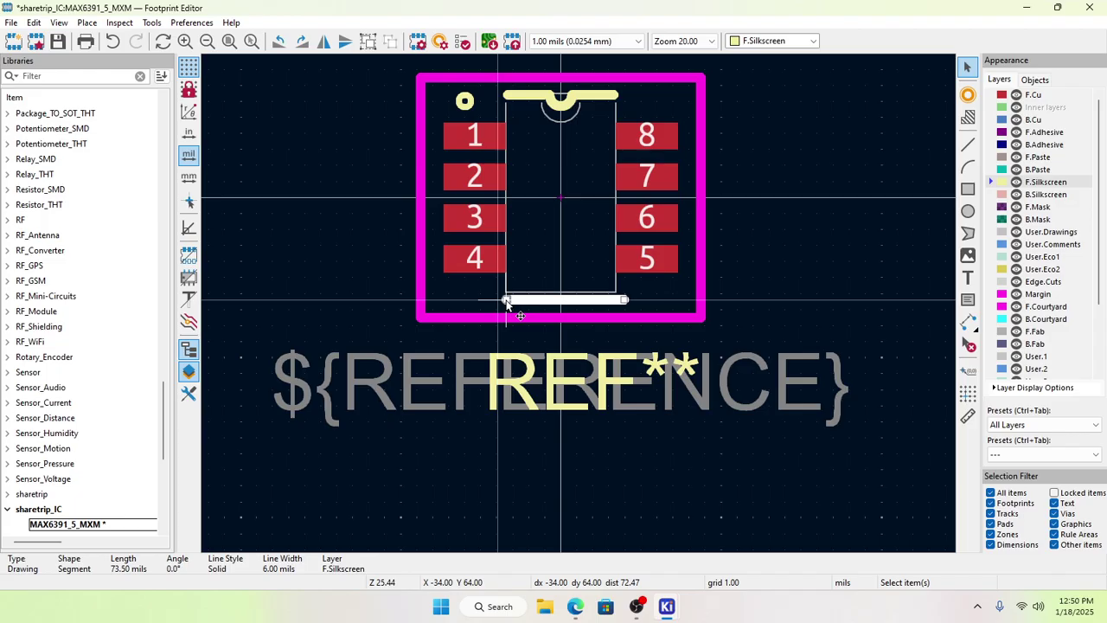
pyautogui.moveTo(506, 302); pyautogui.dragTo(506, 303)
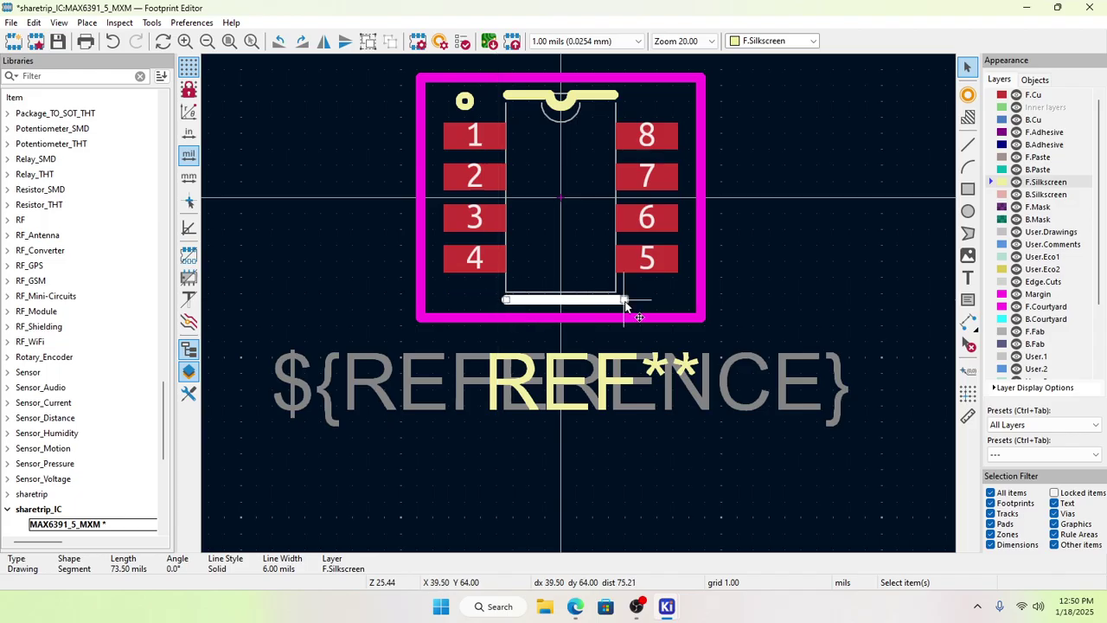
pyautogui.moveTo(625, 303); pyautogui.dragTo(617, 303)
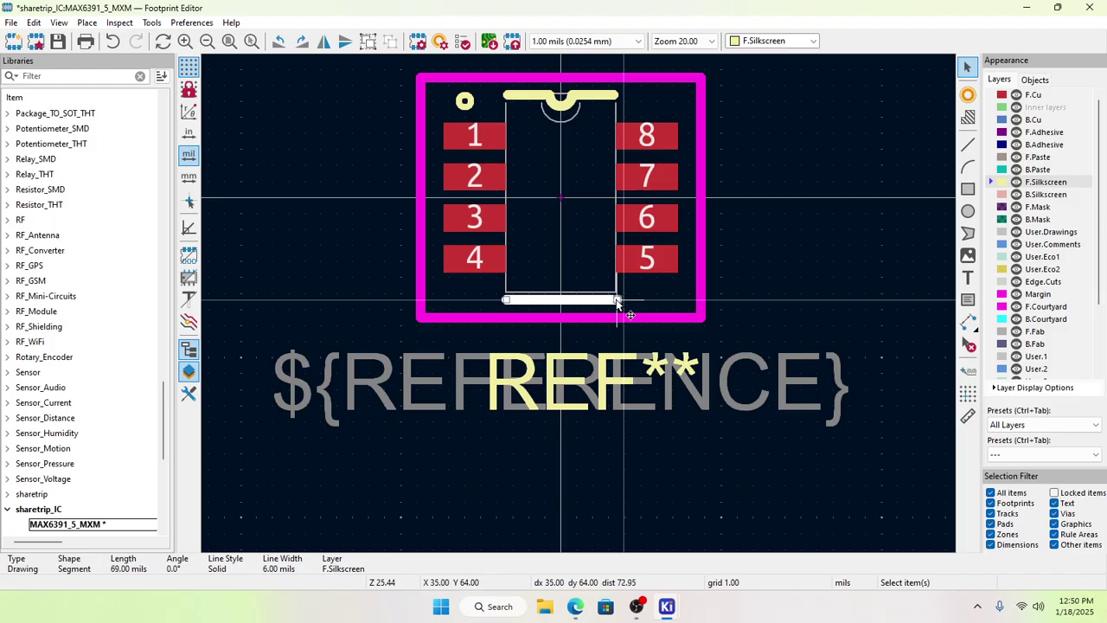
pyautogui.click(665, 302)
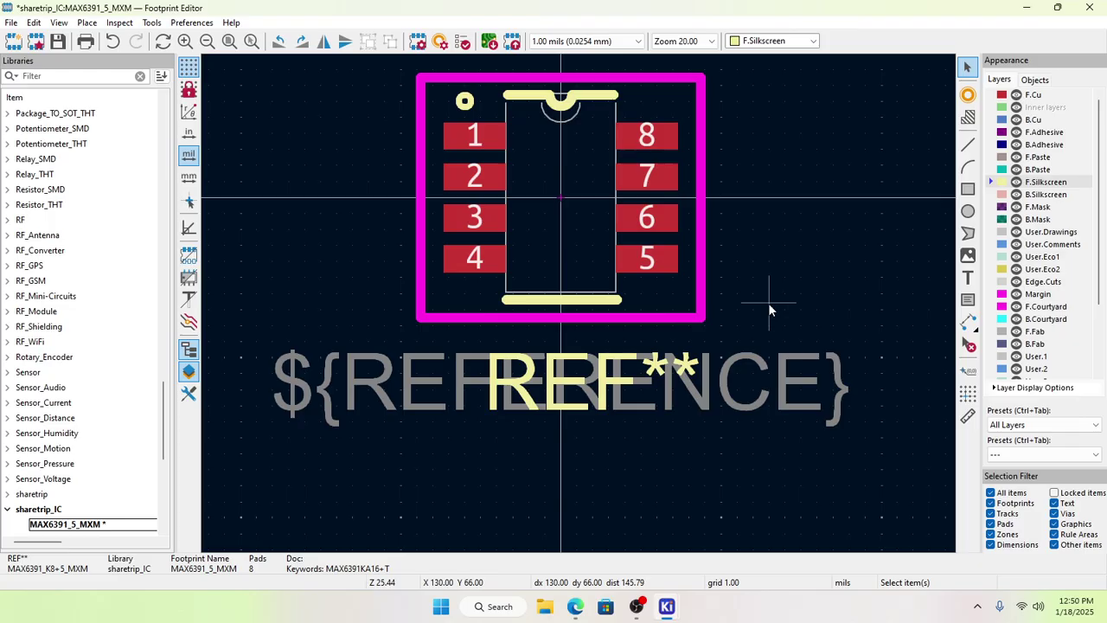
# Step: Draw a silkscreen circle with a 10 mil radius below the notch arc and delete it
pyautogui.scroll(-2, 579, 303)
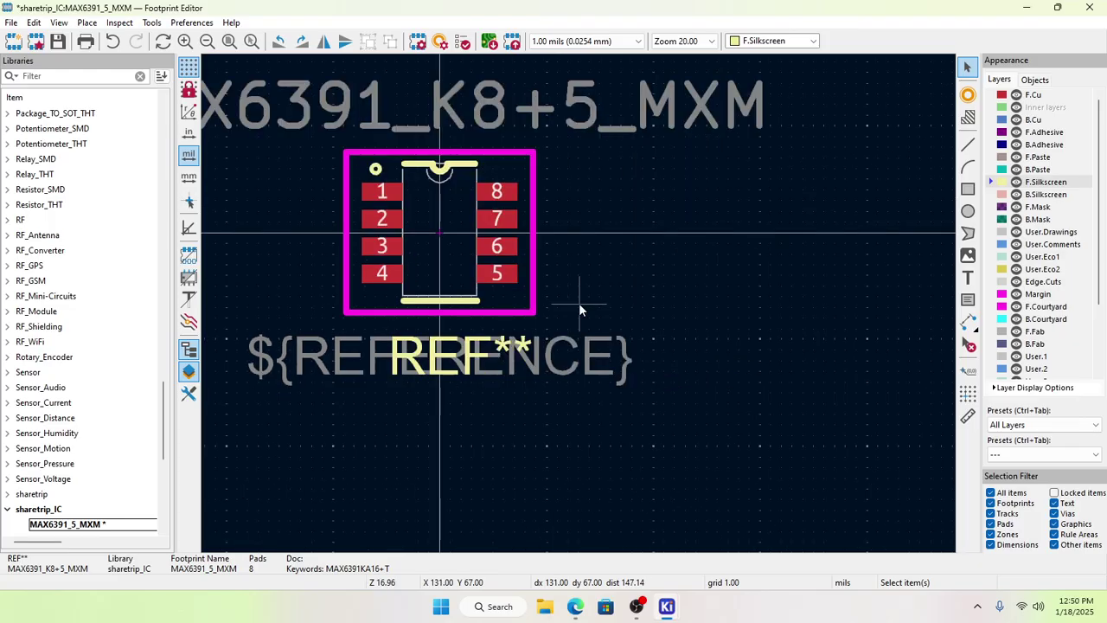
pyautogui.scroll(2, 579, 303)
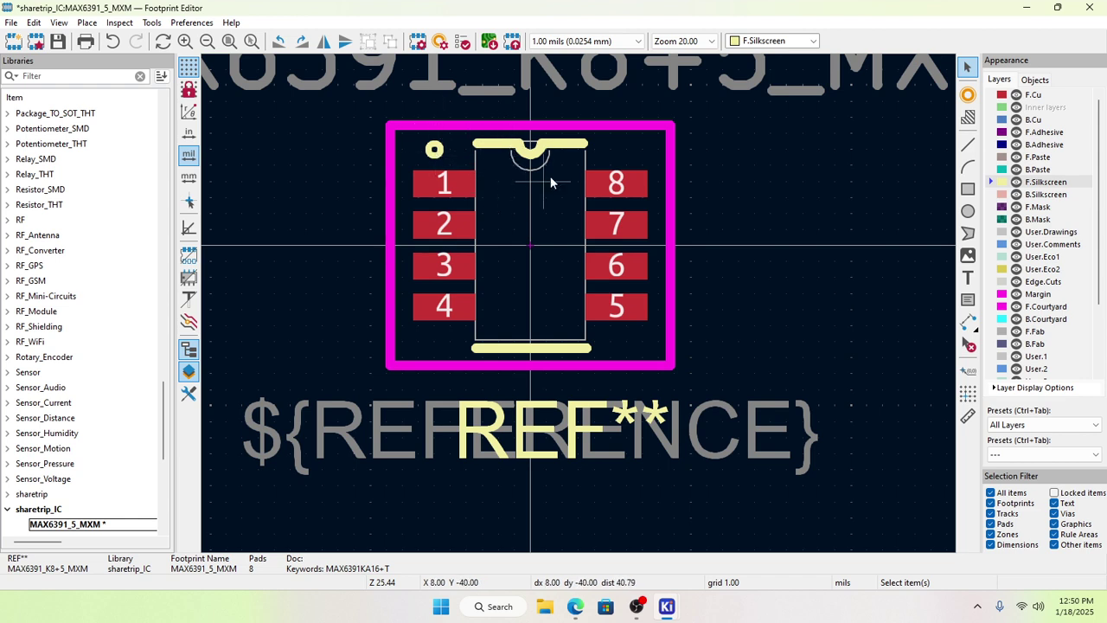
pyautogui.scroll(2, 542, 157)
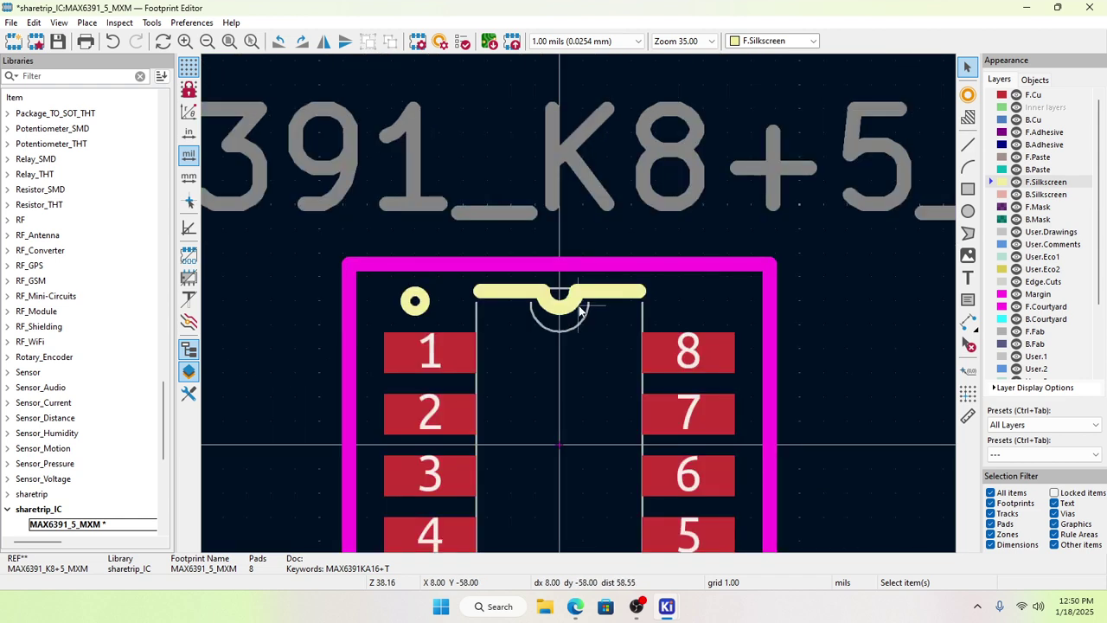
pyautogui.scroll(1, 581, 309)
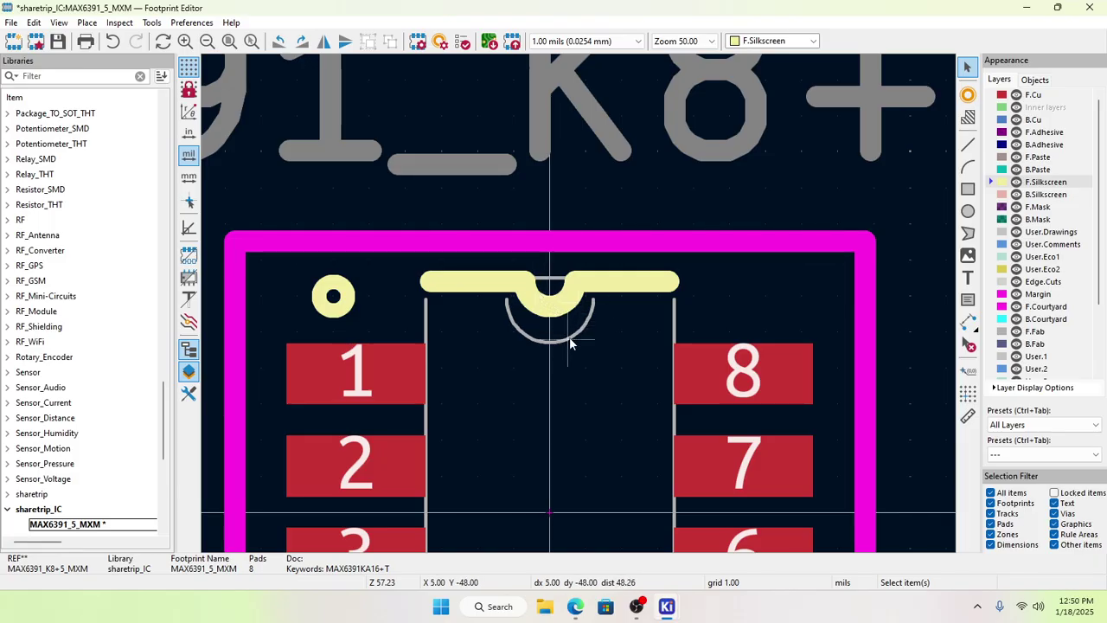
pyautogui.click(969, 212)
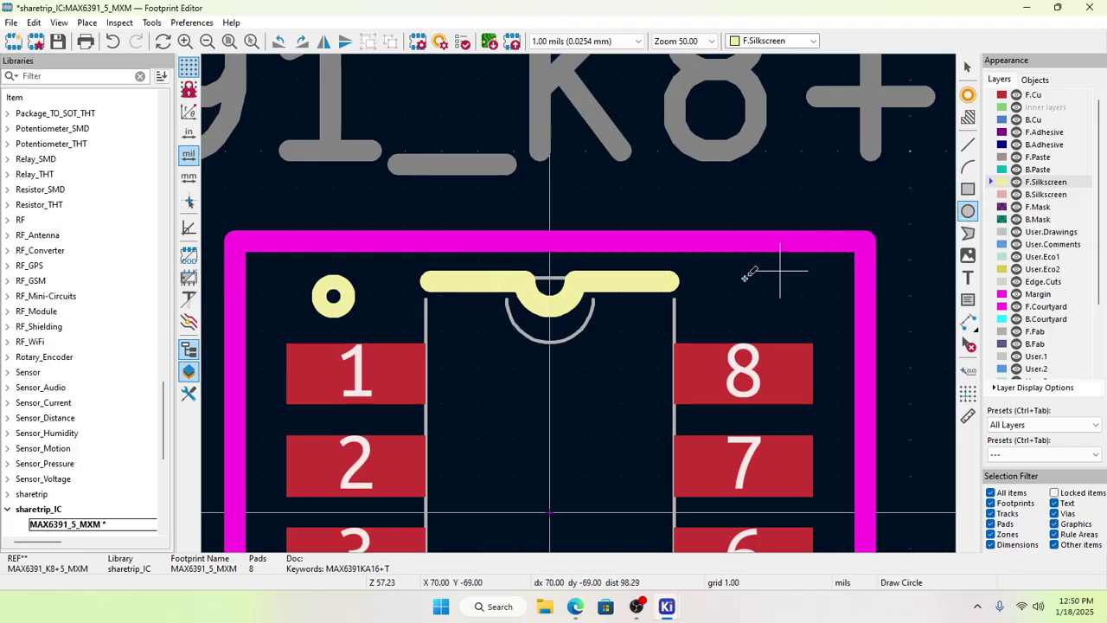
pyautogui.click(550, 374)
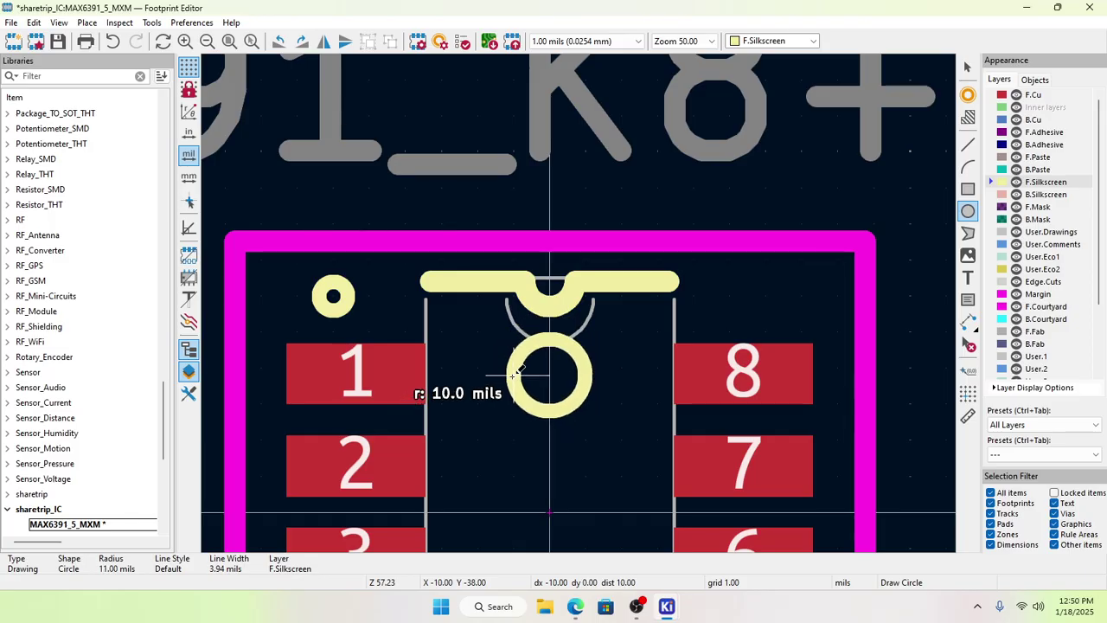
pyautogui.click(512, 377)
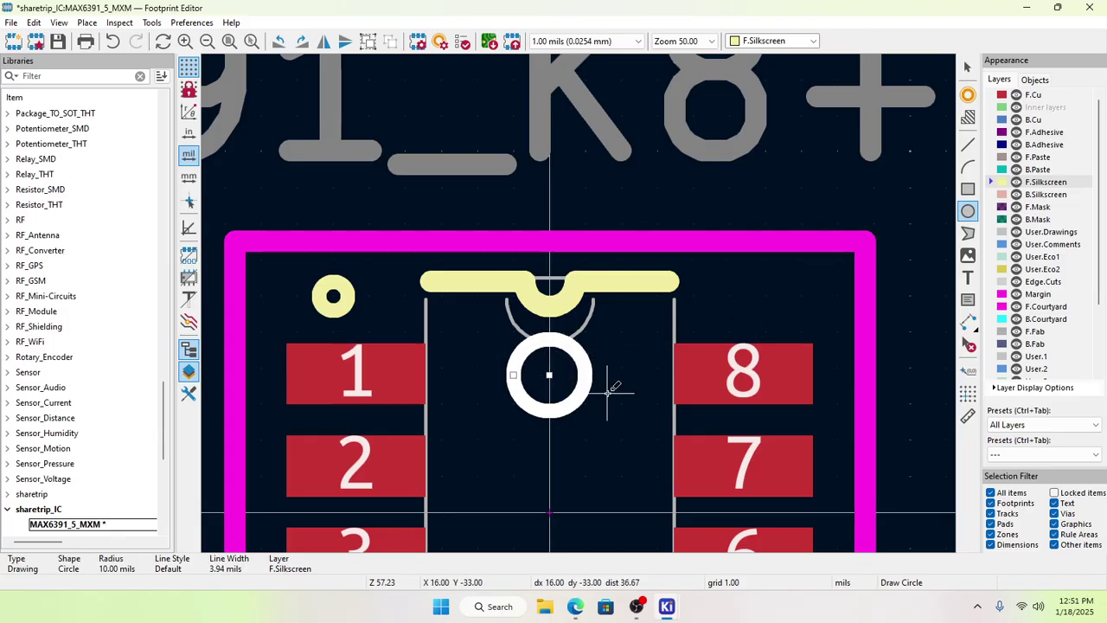
pyautogui.press('Delete')
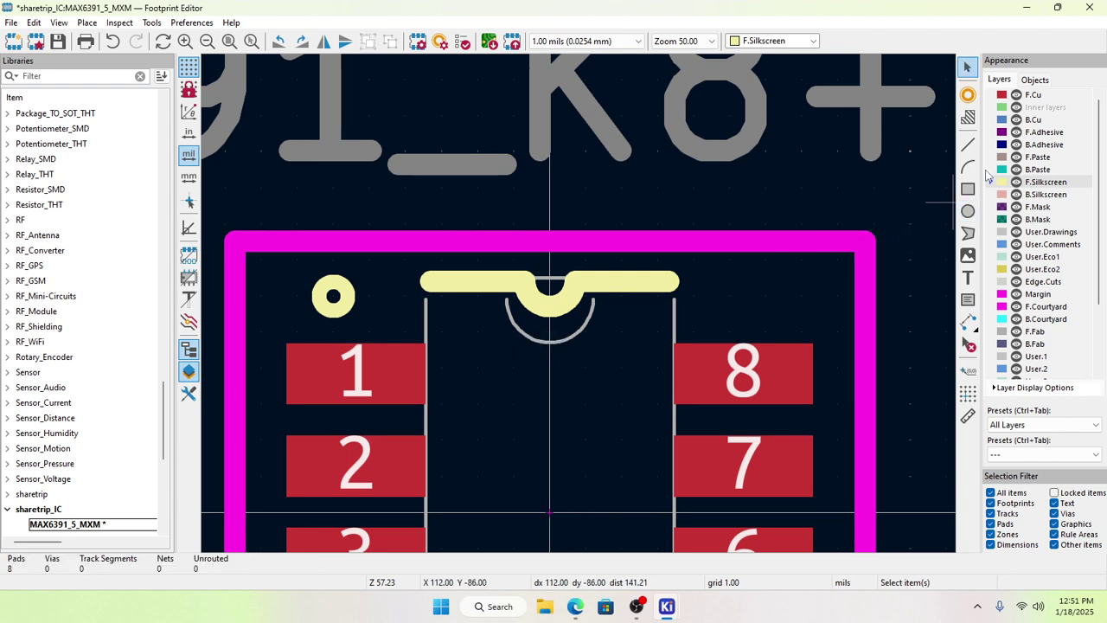
pyautogui.click(968, 166)
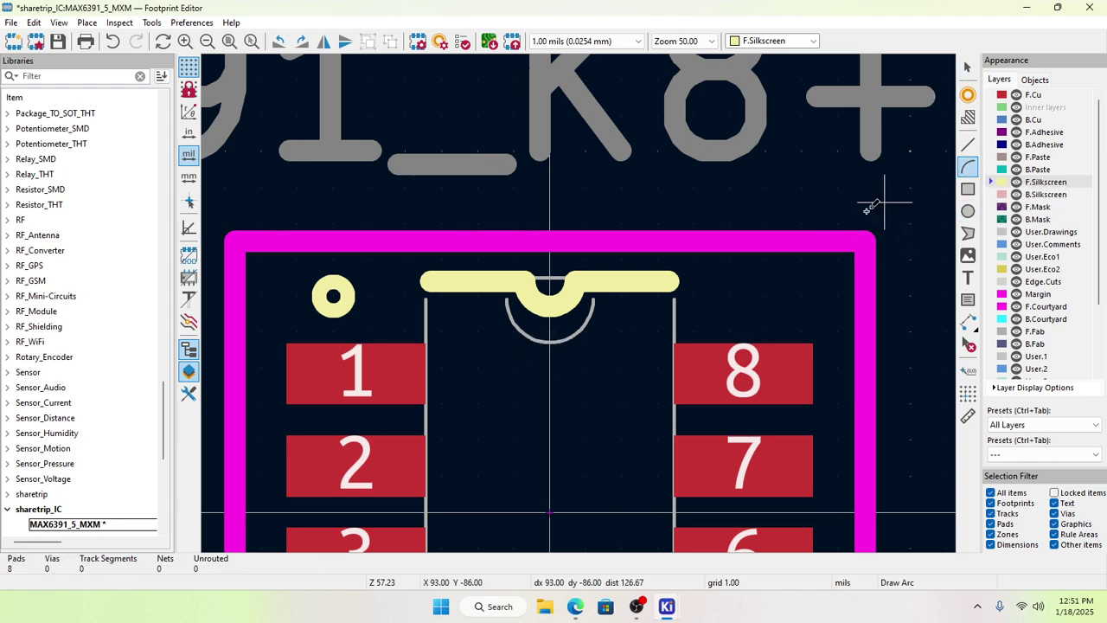
pyautogui.click(549, 363)
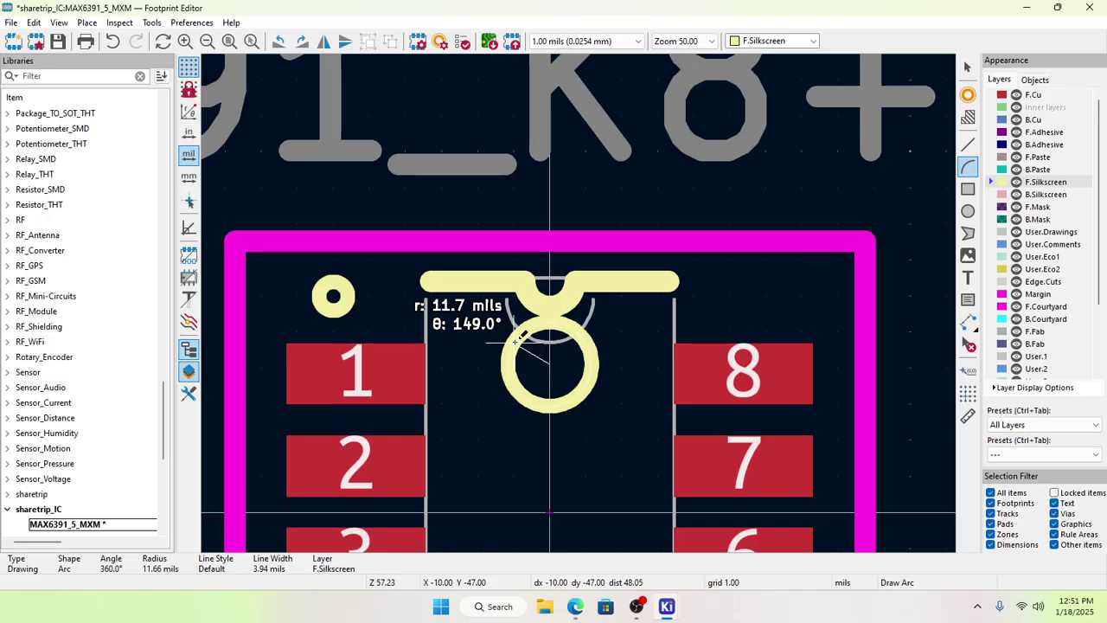
pyautogui.click(516, 340)
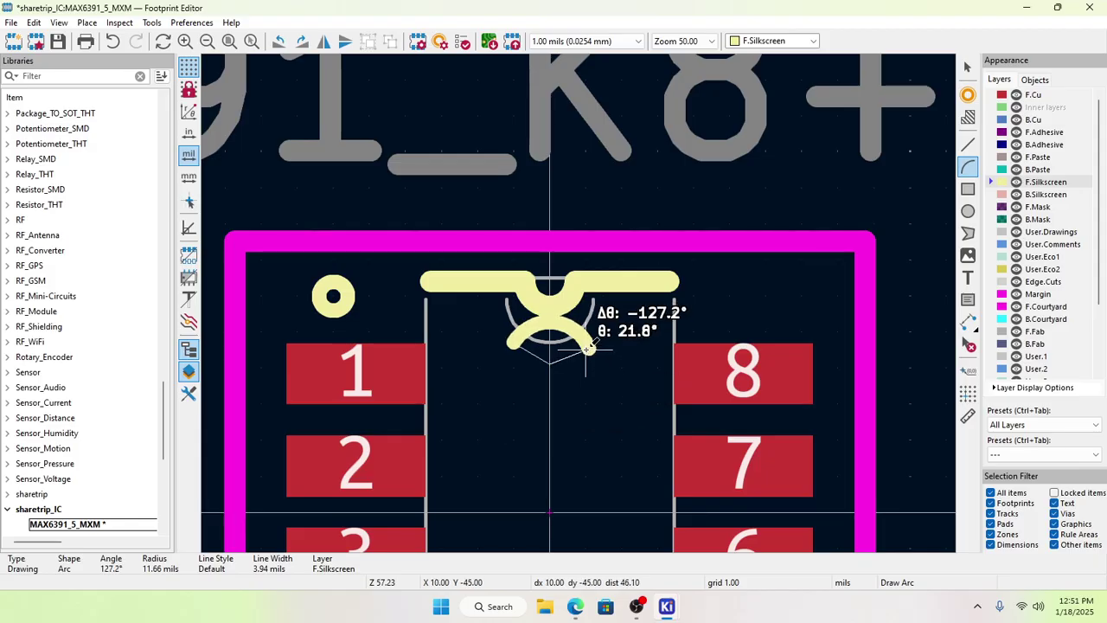
pyautogui.press('Escape')
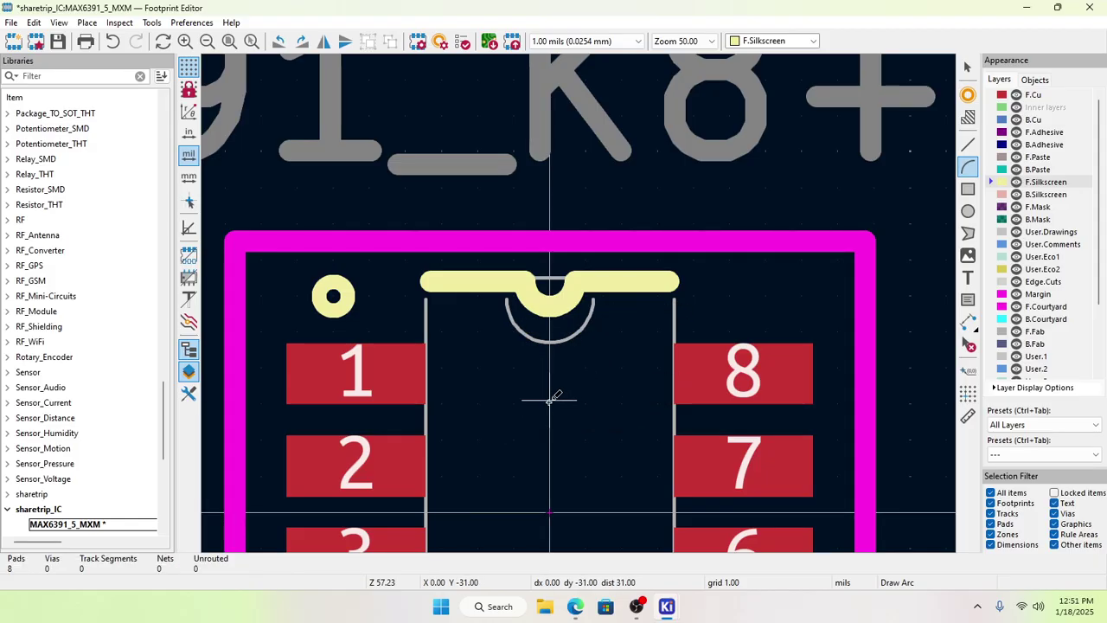
# Step: Draw a 180° silkscreen arc with a 10 mil radius, centred on the vertical axis below the notch and bulging toward pads 7 and 8
pyautogui.click(549, 399)
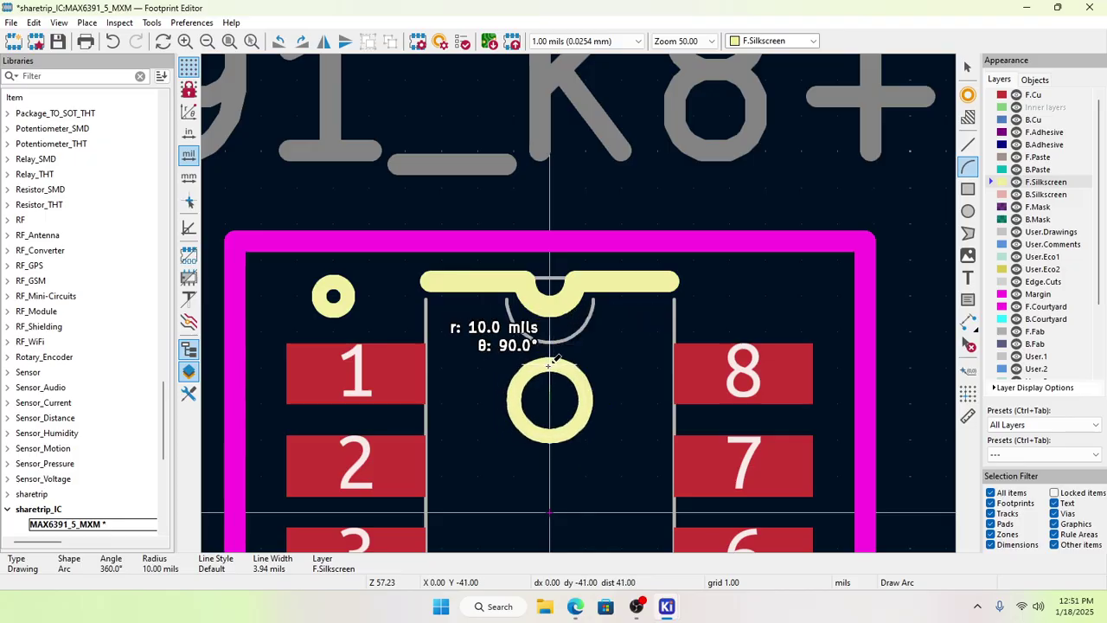
pyautogui.click(550, 364)
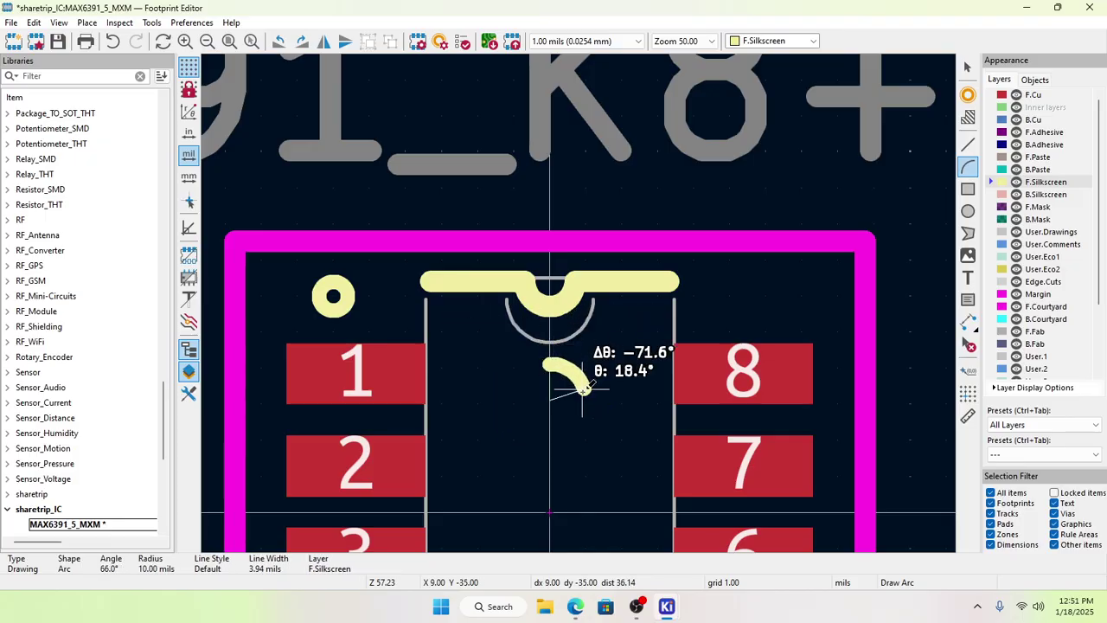
pyautogui.click(550, 439)
pyautogui.press('Escape')
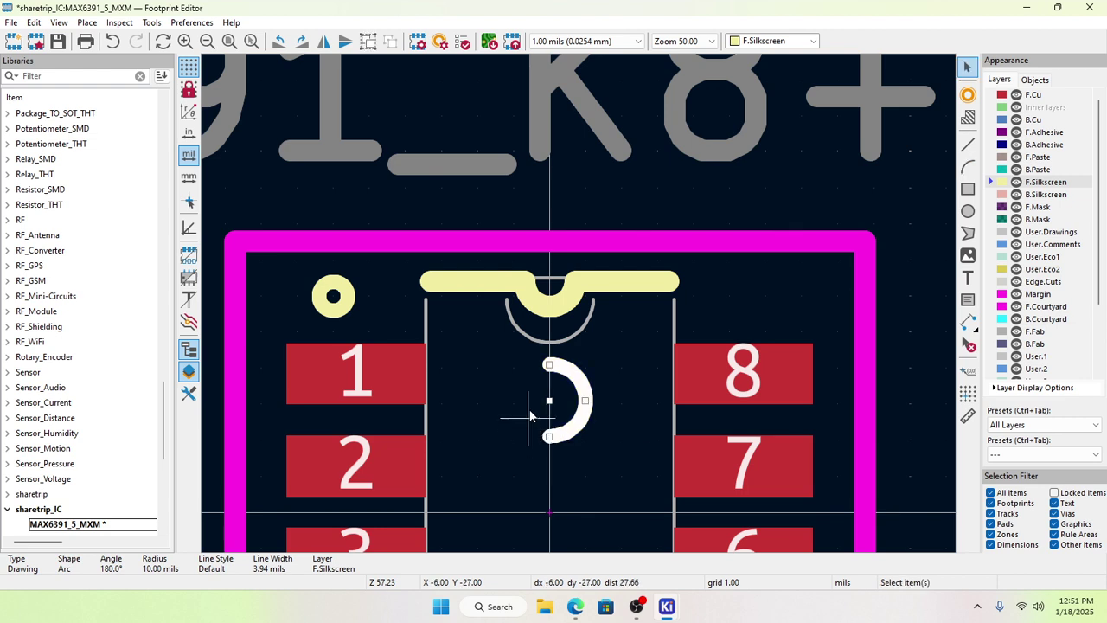
# Step: Set the line width of the new silkscreen arc below the notch to 4 mils
pyautogui.click(547, 310)
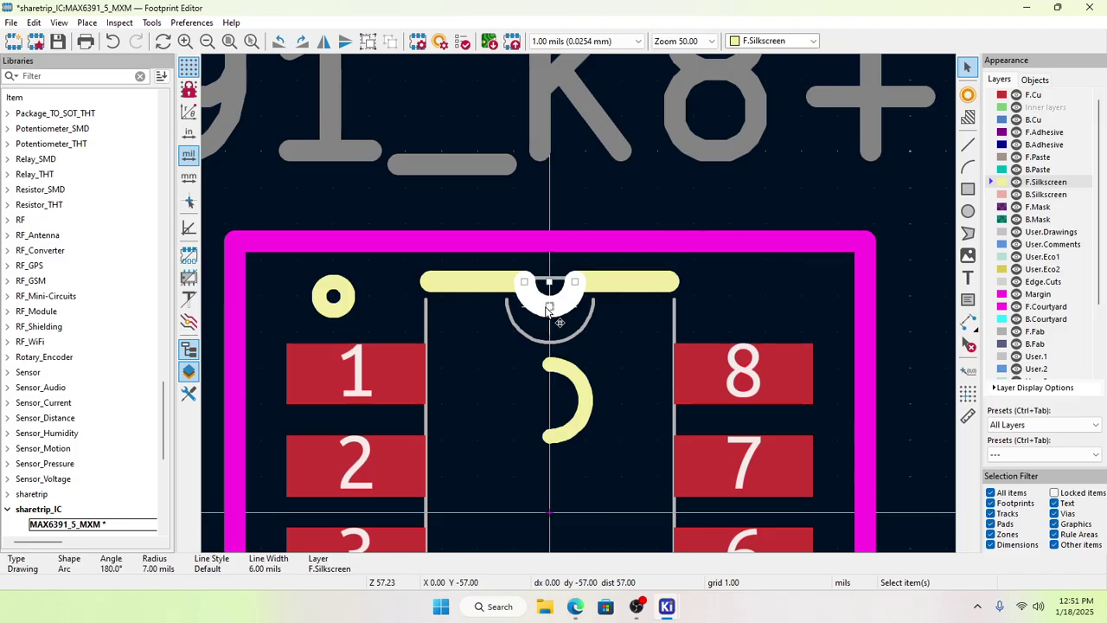
pyautogui.doubleClick(574, 379)
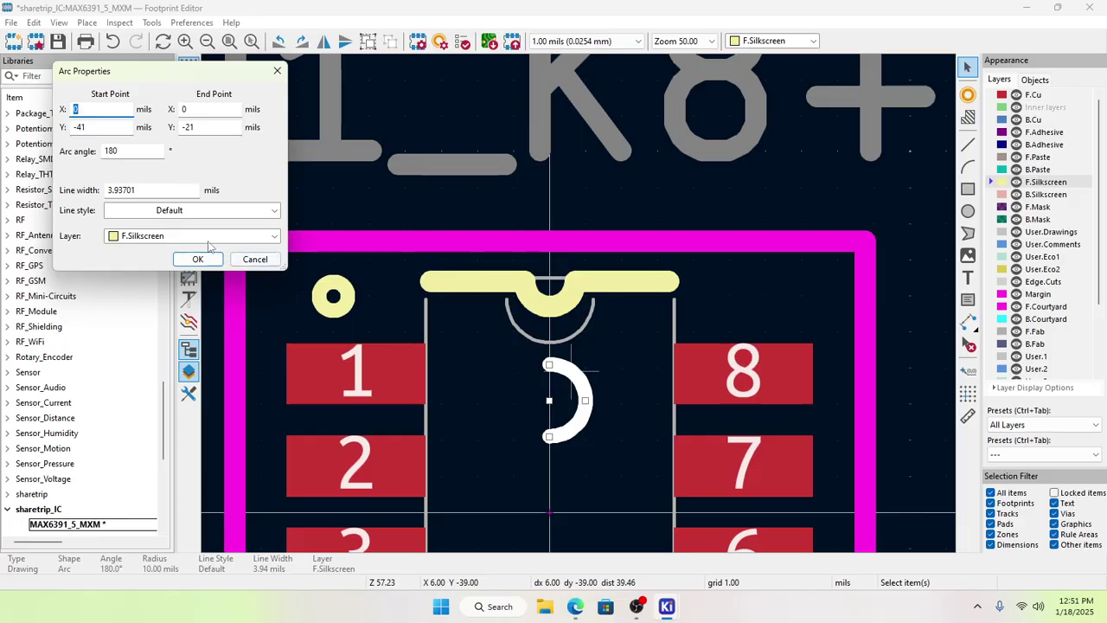
pyautogui.moveTo(153, 192); pyautogui.dragTo(56, 195)
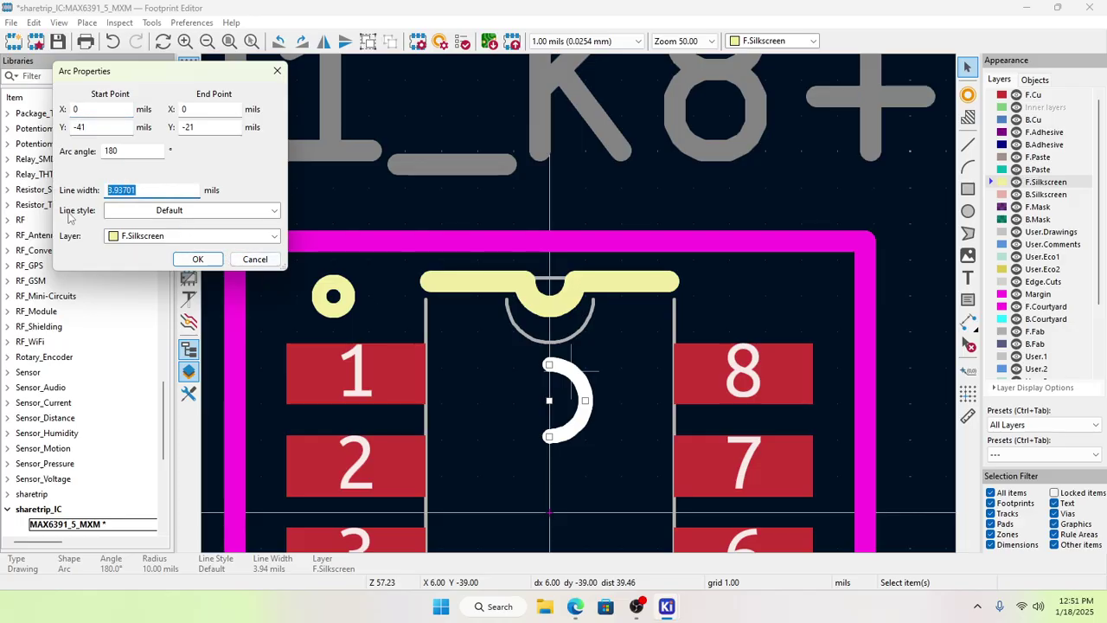
pyautogui.write('4')
pyautogui.click(196, 259)
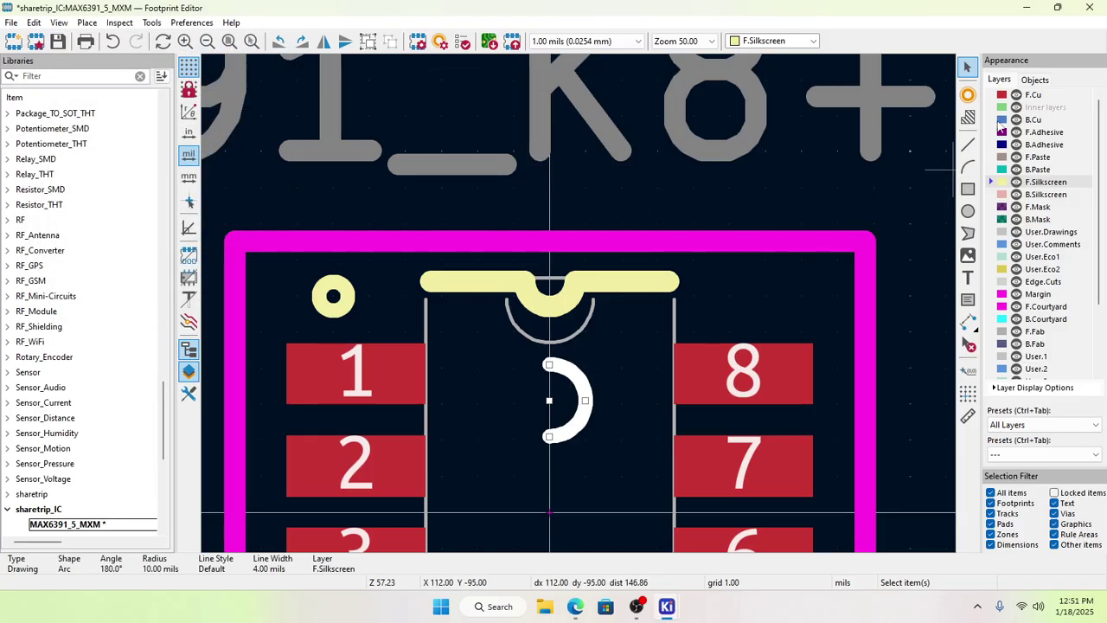
# Step: In the footprint editor's default values, set the line thickness for new courtyard and fab layer graphics to 6 mils
pyautogui.click(210, 27)
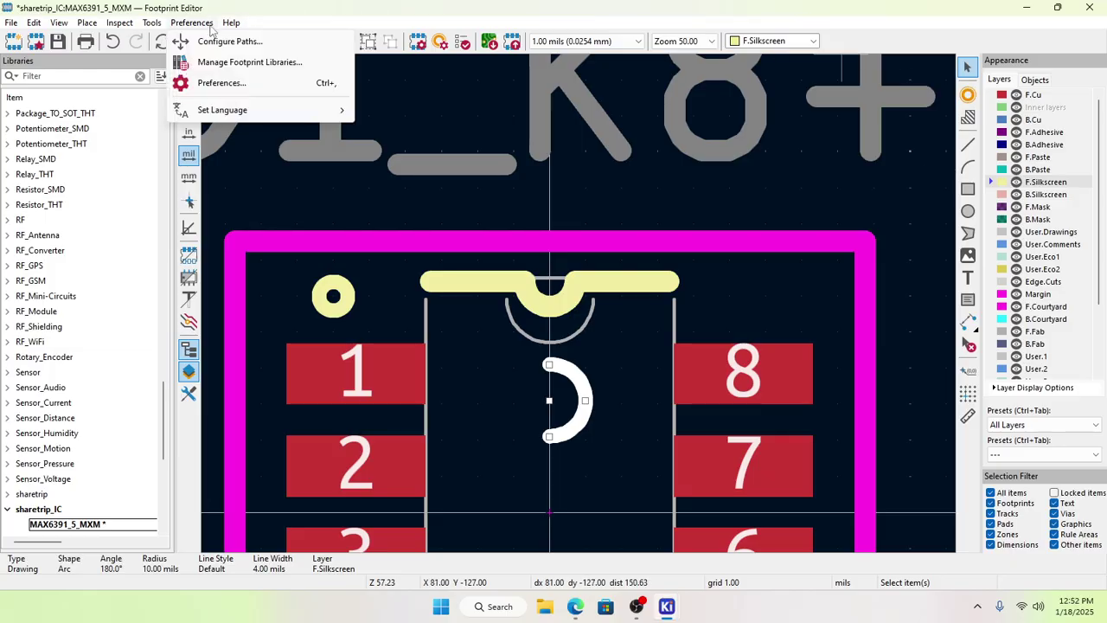
pyautogui.click(208, 83)
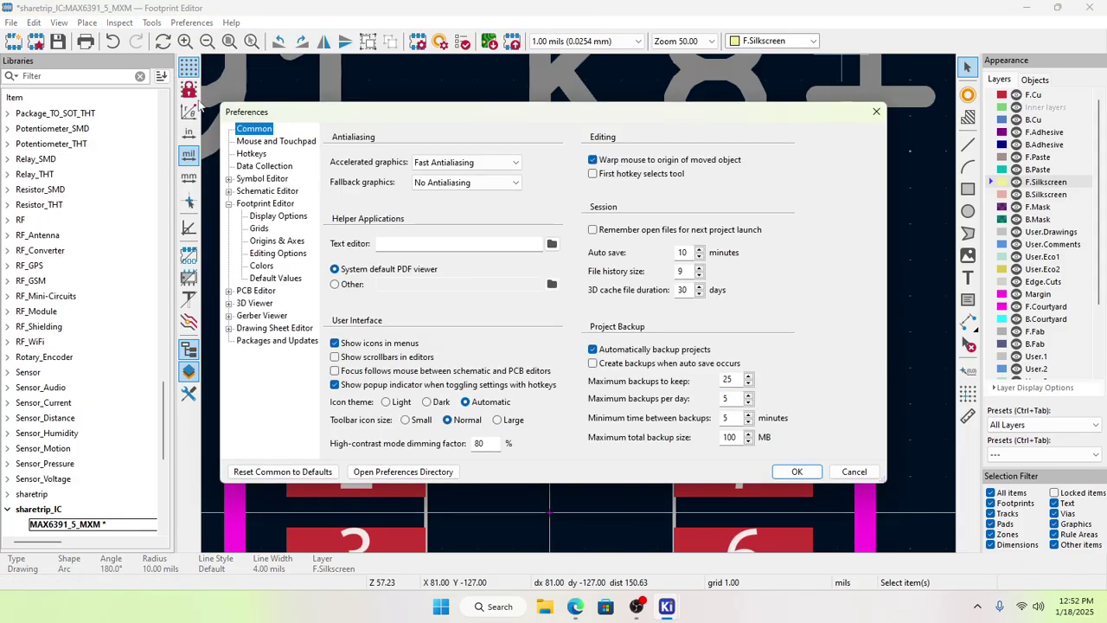
pyautogui.click(279, 253)
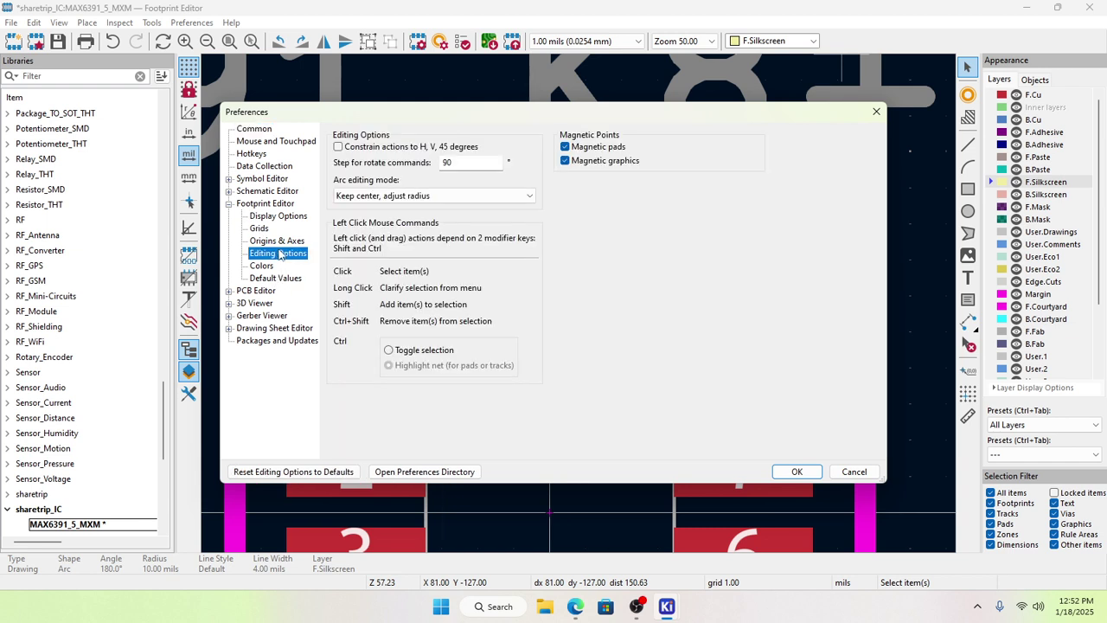
pyautogui.click(277, 242)
pyautogui.click(265, 228)
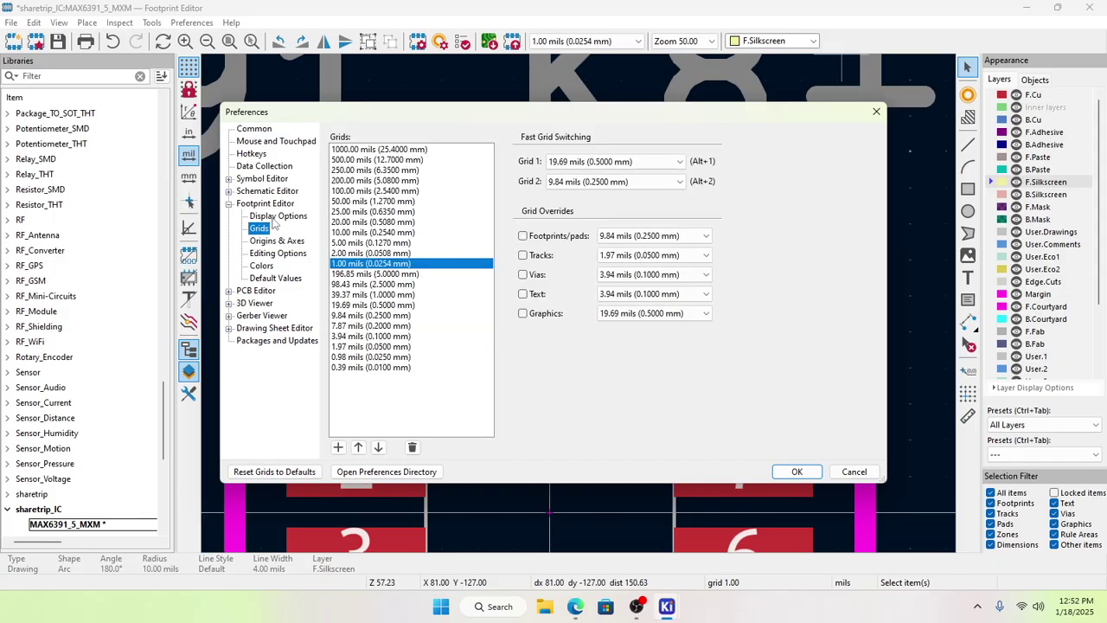
pyautogui.click(274, 218)
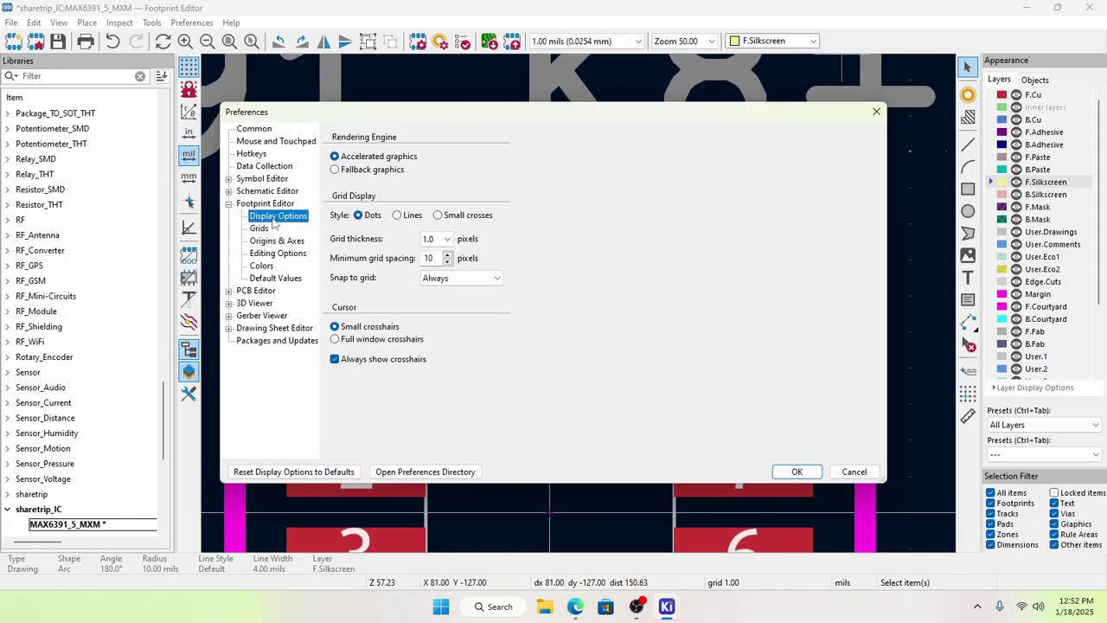
pyautogui.click(274, 278)
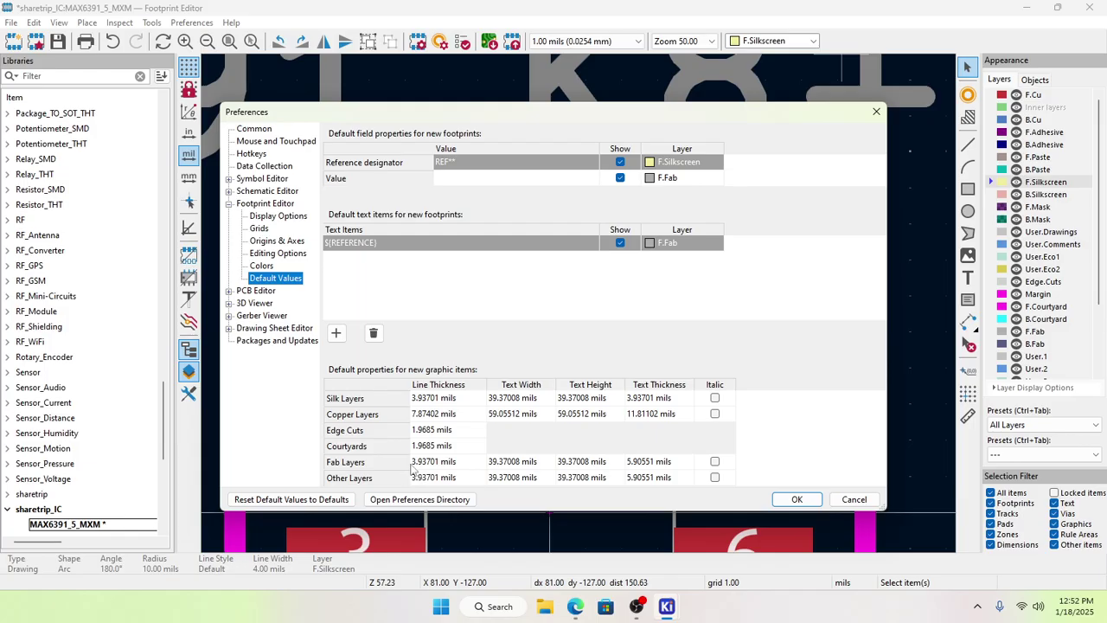
pyautogui.click(430, 445)
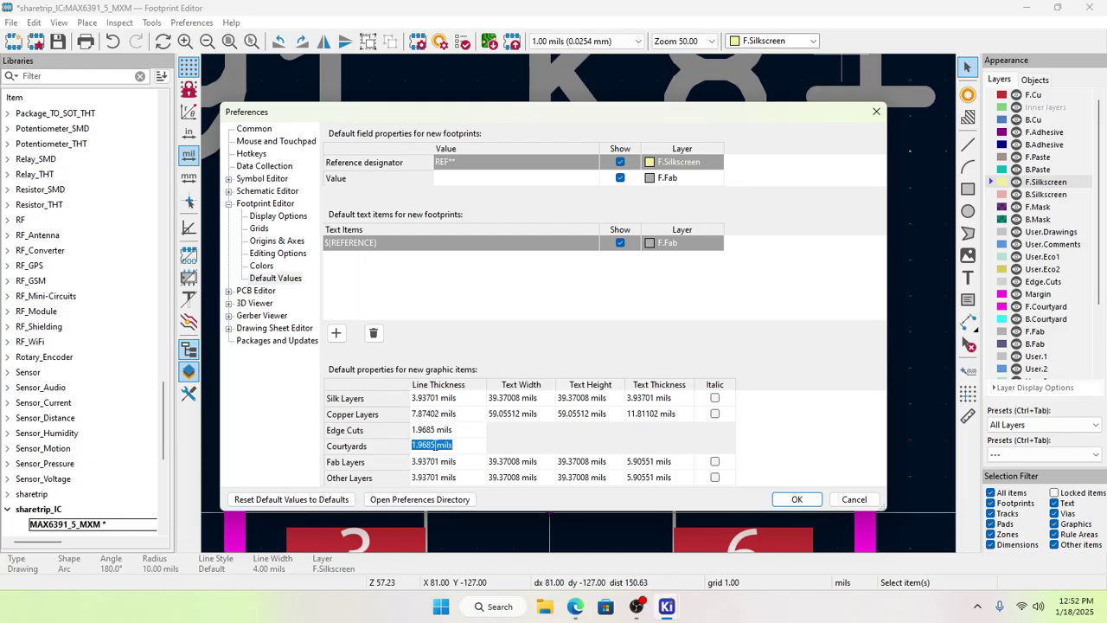
pyautogui.write('6')
pyautogui.press('Return')
pyautogui.write('6')
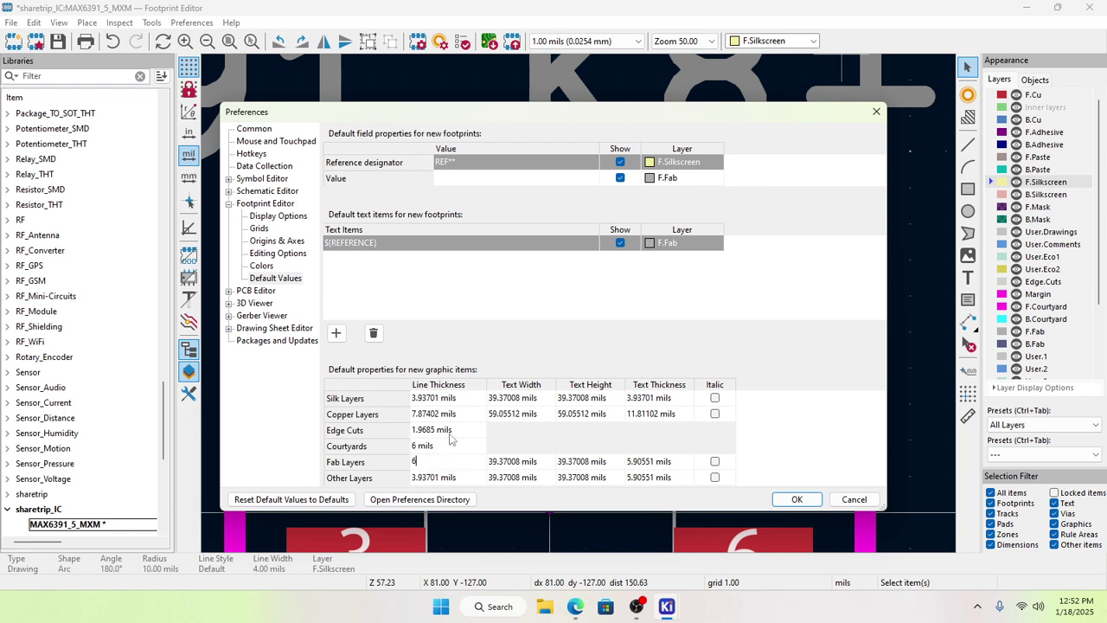
# Step: Set the default line thickness for edge cuts and silk layers to 6 mils
pyautogui.click(444, 430)
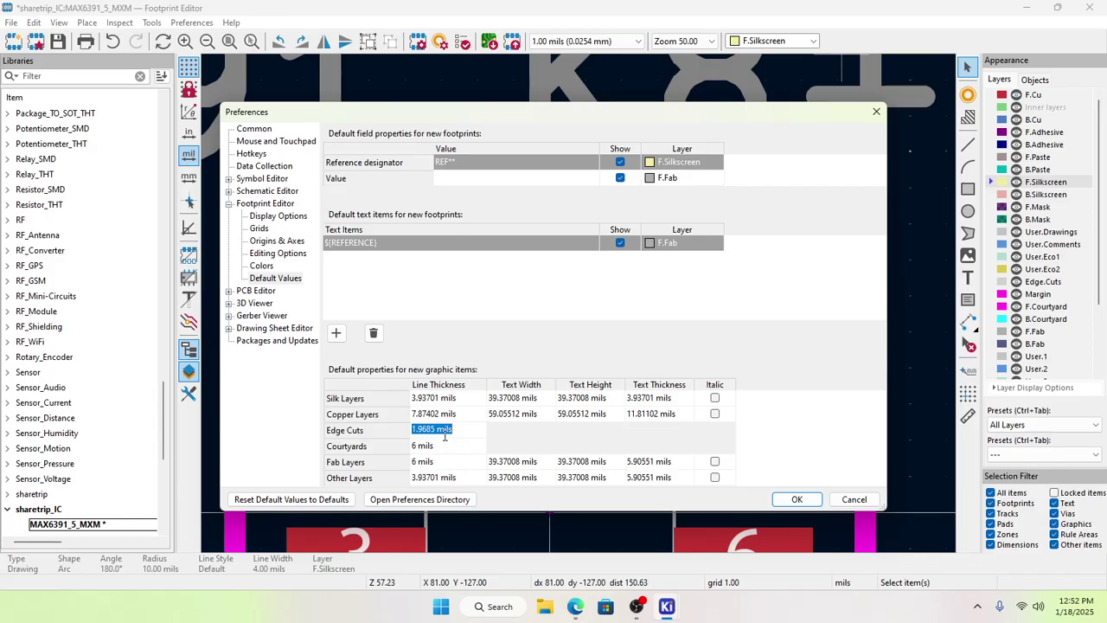
pyautogui.write('6')
pyautogui.click(446, 401)
pyautogui.write('6')
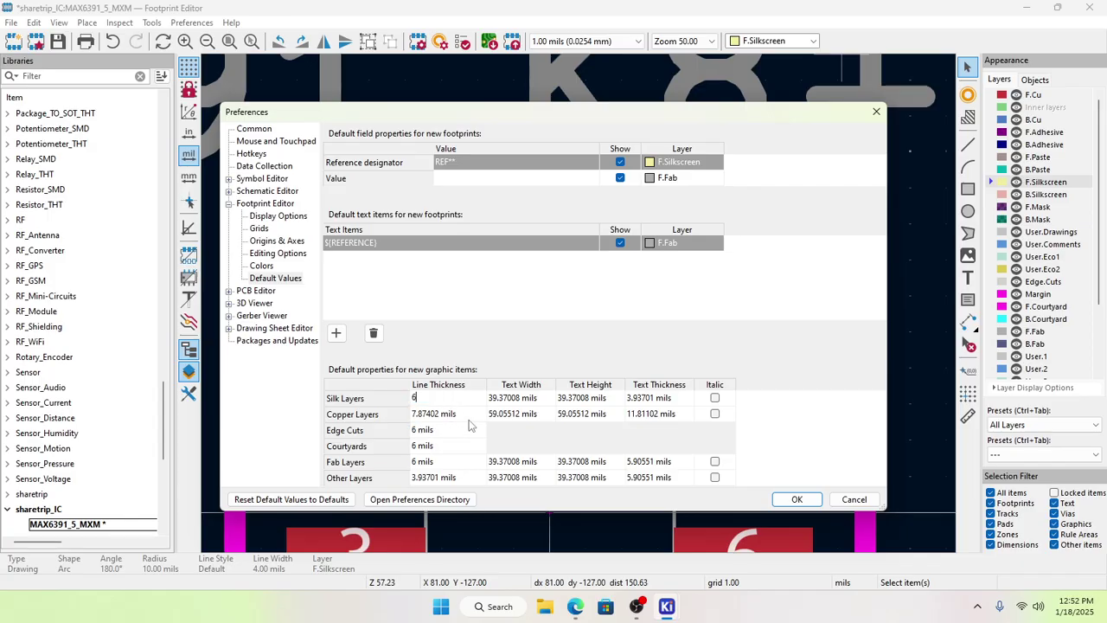
# Step: Set the default text thickness for silk, fab and other layers to 6 mils
pyautogui.click(660, 401)
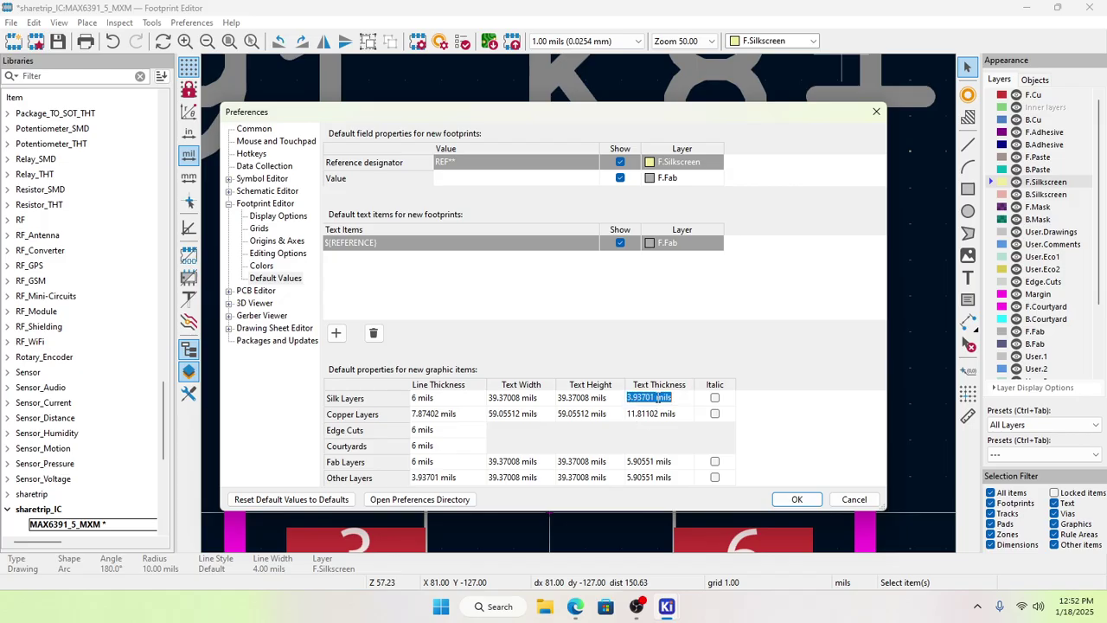
pyautogui.write('6')
pyautogui.click(657, 464)
pyautogui.write('6')
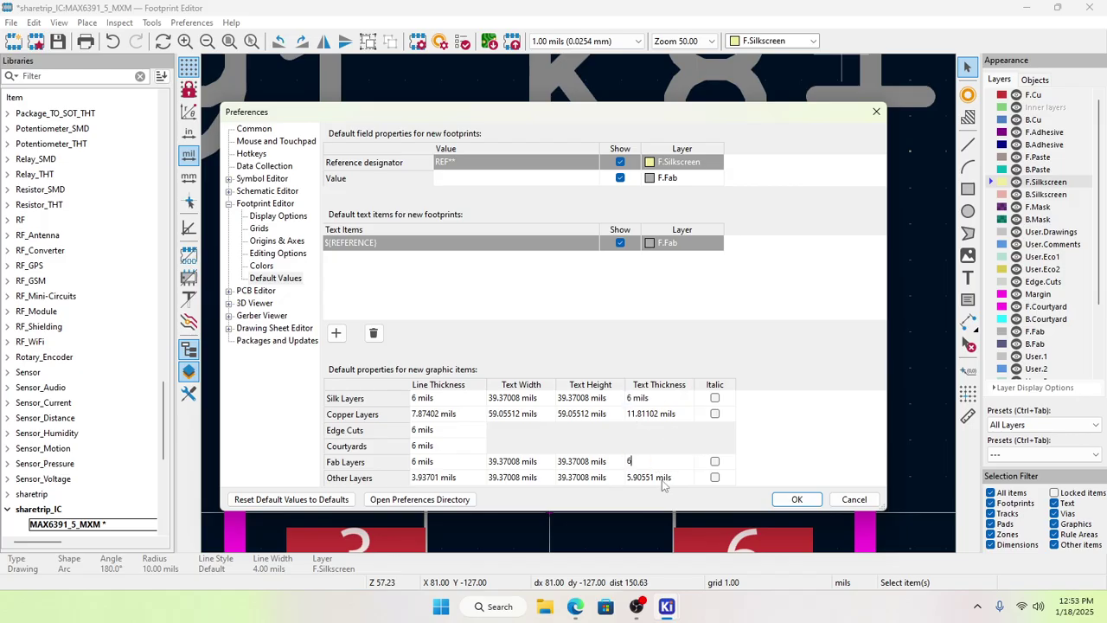
pyautogui.click(662, 477)
pyautogui.write('6')
# Step: Set the default line thickness for other layers to 6 mils and apply the preferences
pyautogui.click(439, 478)
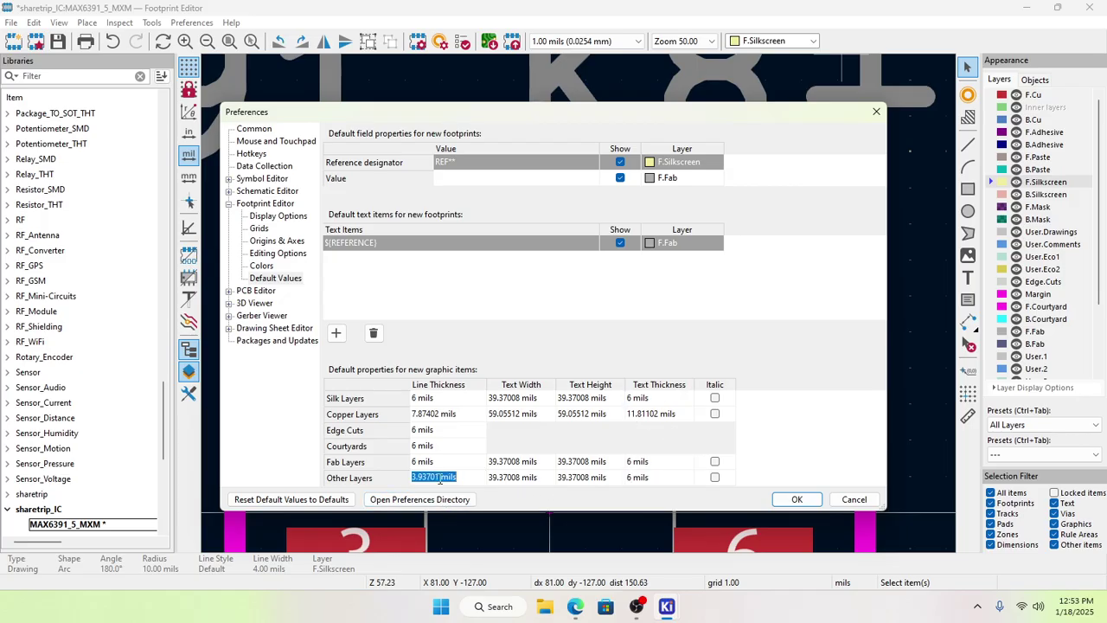
pyautogui.write('6')
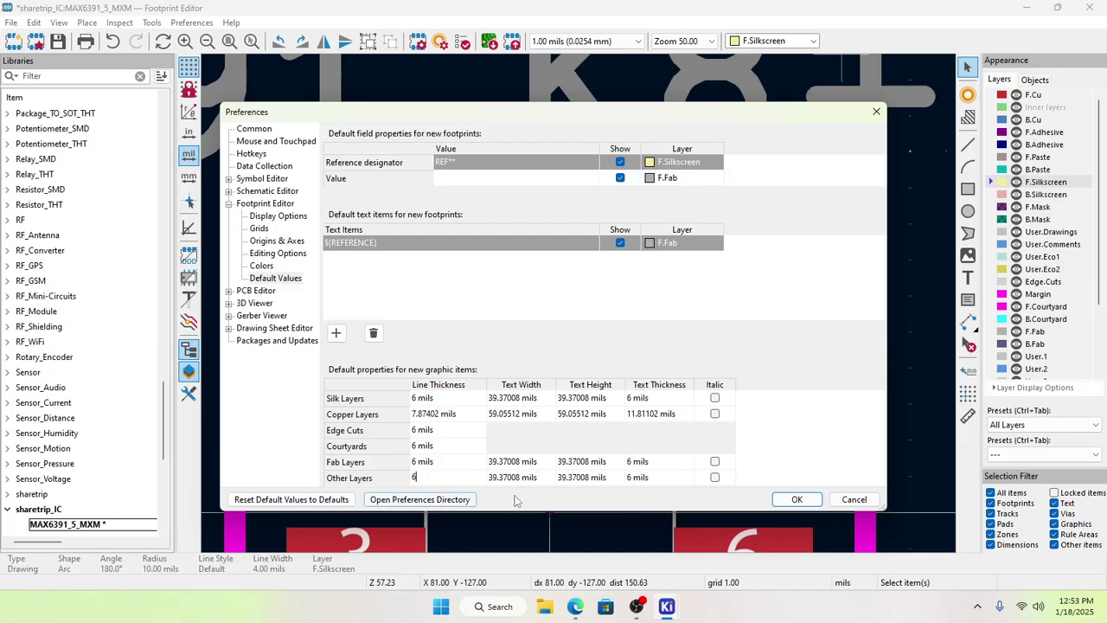
pyautogui.click(797, 500)
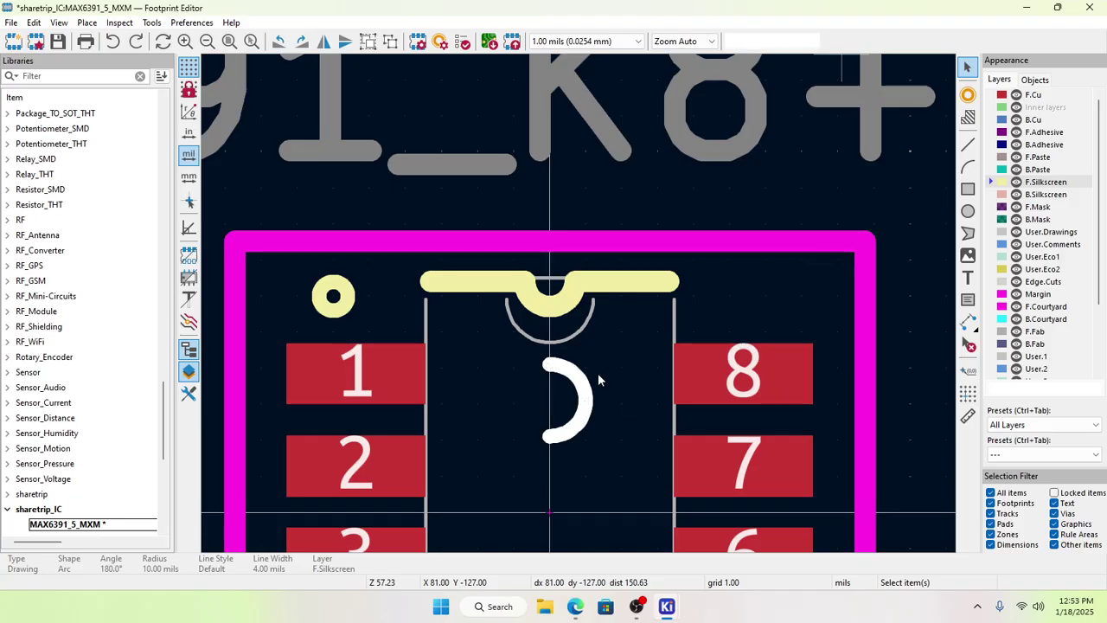
pyautogui.click(560, 301)
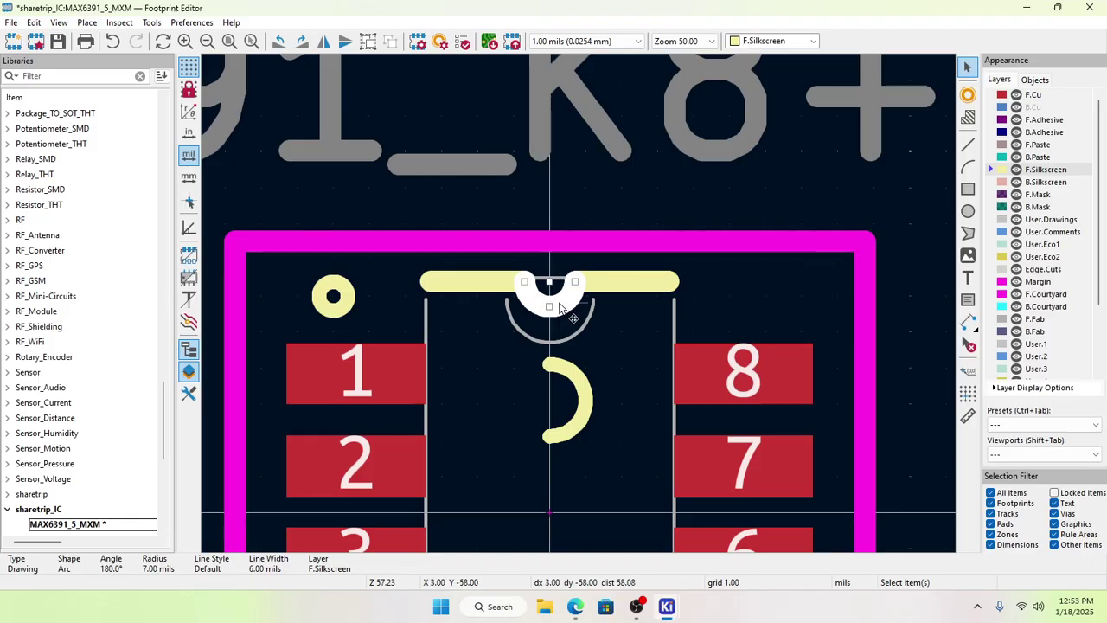
# Step: Delete the small 7 mil radius notch arc and shorten the silkscreen line on the notch's left side to 15 mils
pyautogui.press('Escape')
pyautogui.click(529, 282)
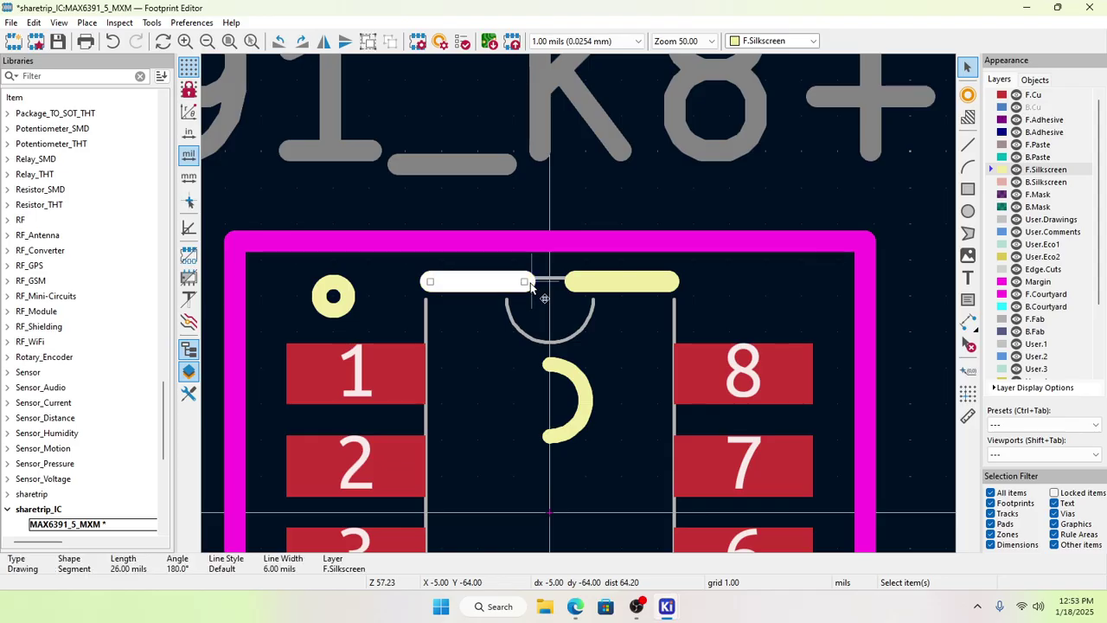
pyautogui.moveTo(526, 282); pyautogui.dragTo(485, 282)
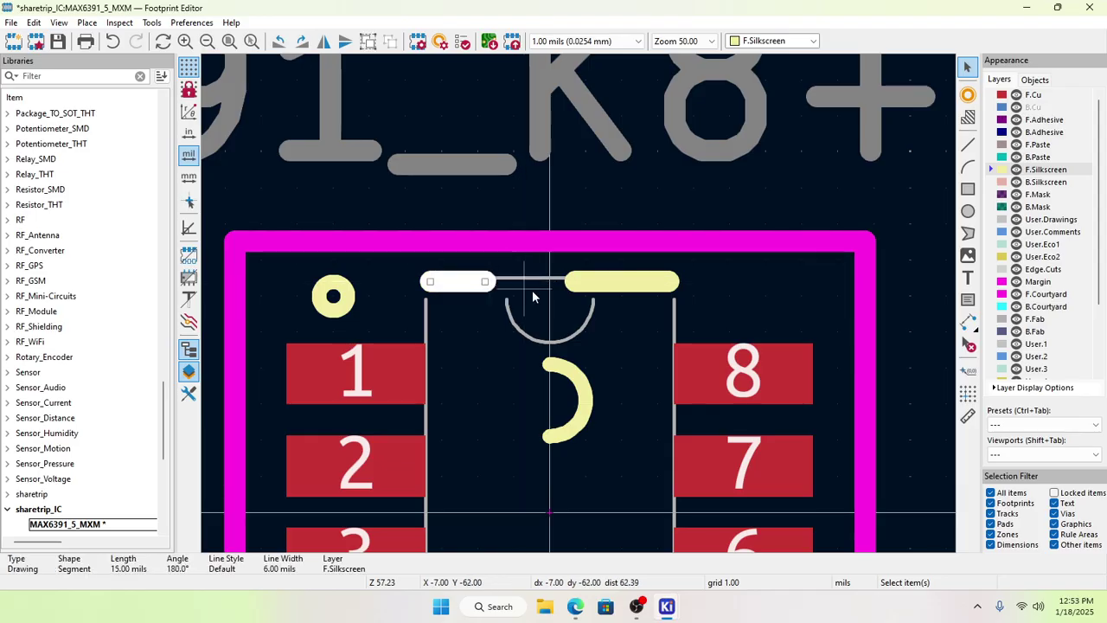
# Step: Move the silkscreen line on the notch's right side outward, away from the footprint's centre
pyautogui.click(571, 286)
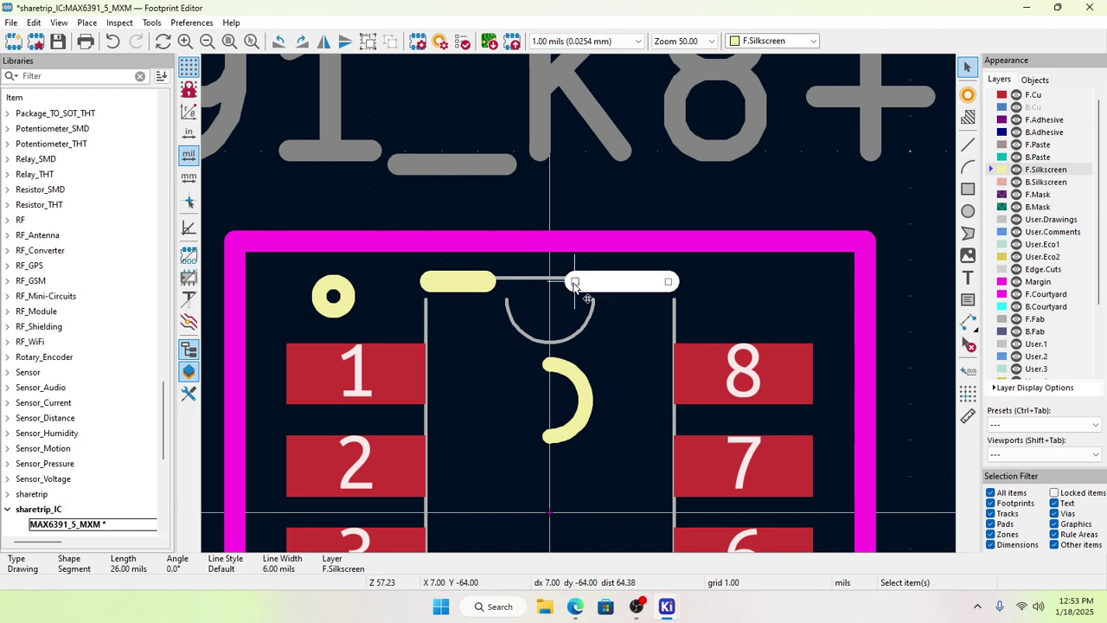
pyautogui.press('m')
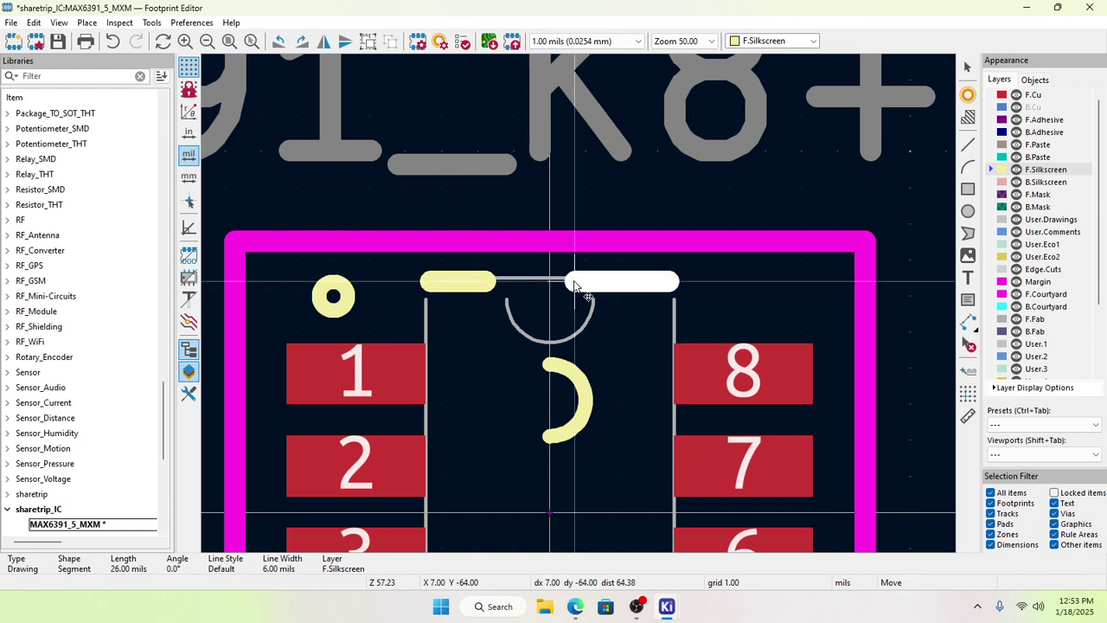
pyautogui.click(640, 281)
# Step: Rotate the 10 mil radius silkscreen arc to open upward and centre it on the body's top edge as the notch
pyautogui.click(586, 393)
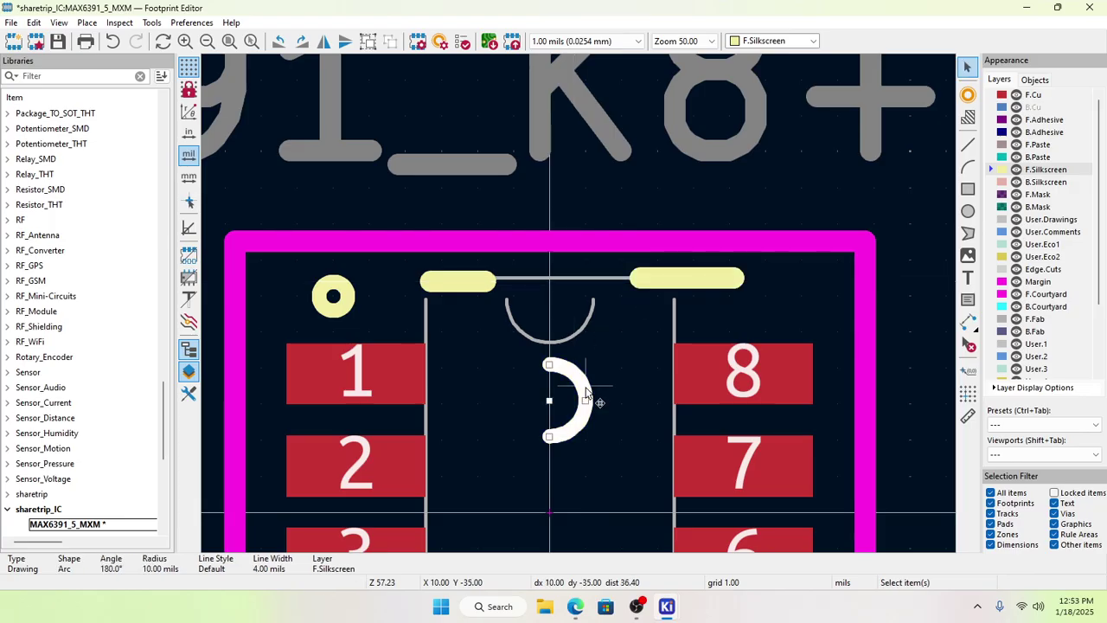
pyautogui.press('m')
pyautogui.press('r')
pyautogui.press('r')
pyautogui.press('r')
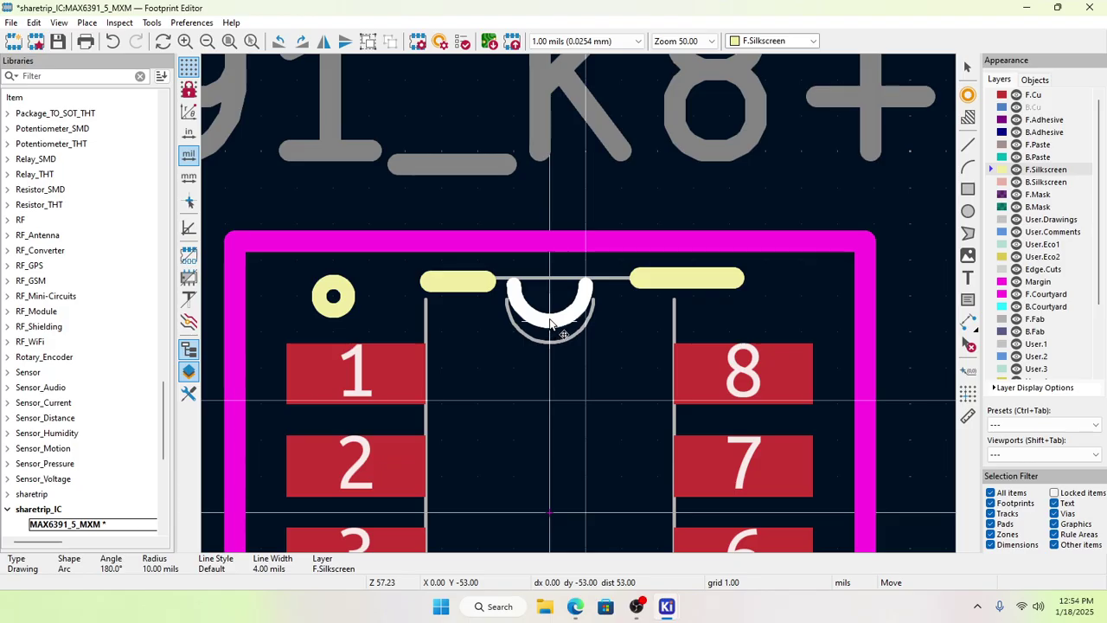
pyautogui.click(551, 320)
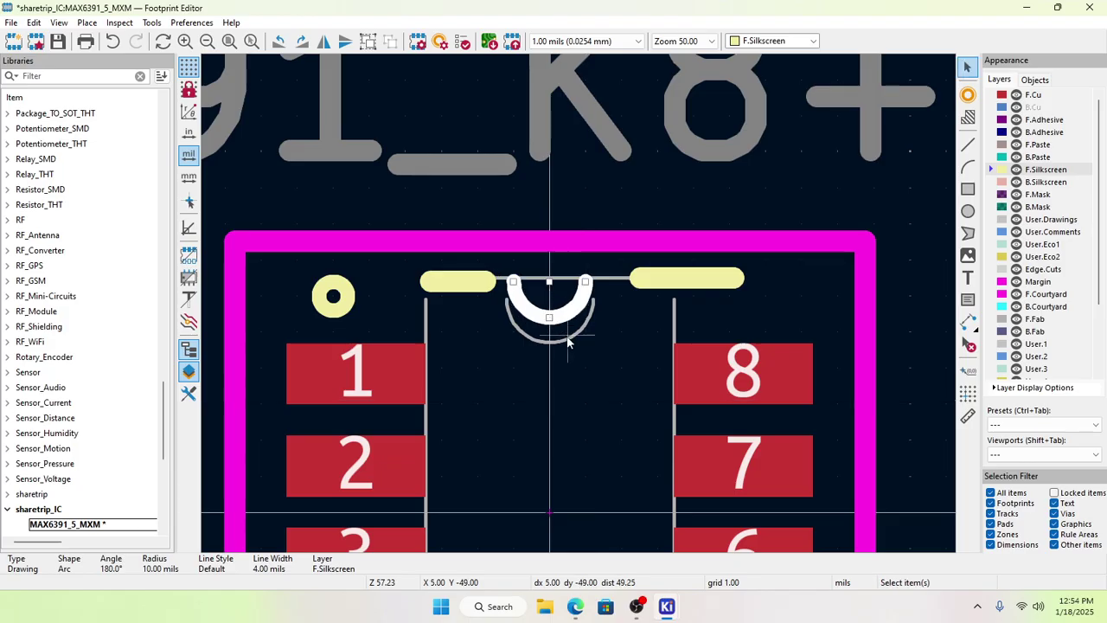
# Step: Set the silkscreen notch arc's line width to 6 mils
pyautogui.doubleClick(568, 317)
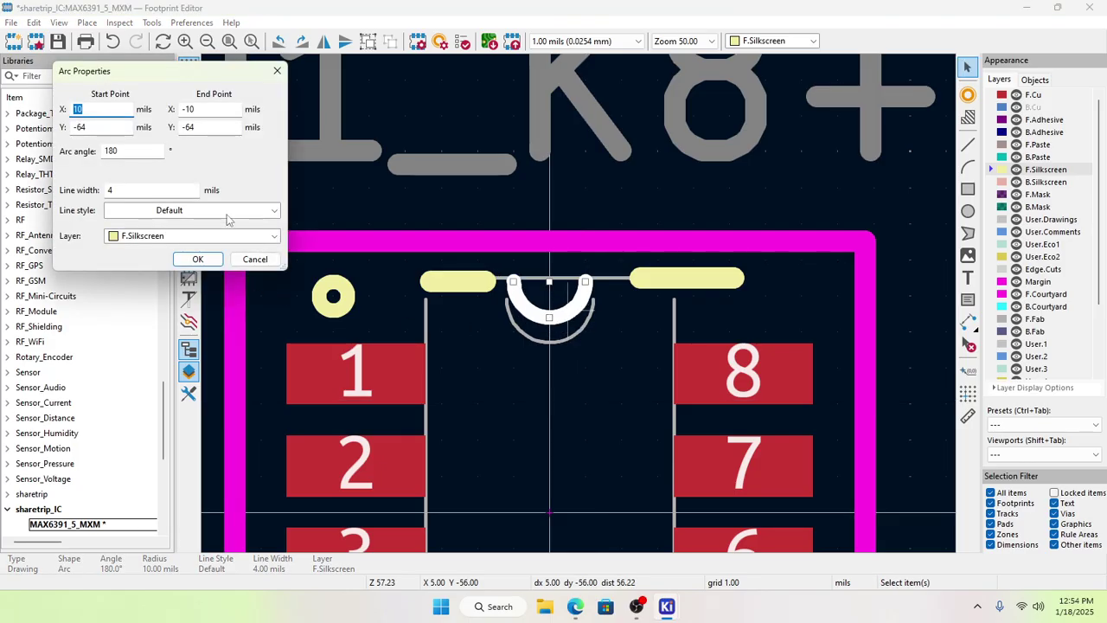
pyautogui.doubleClick(121, 190)
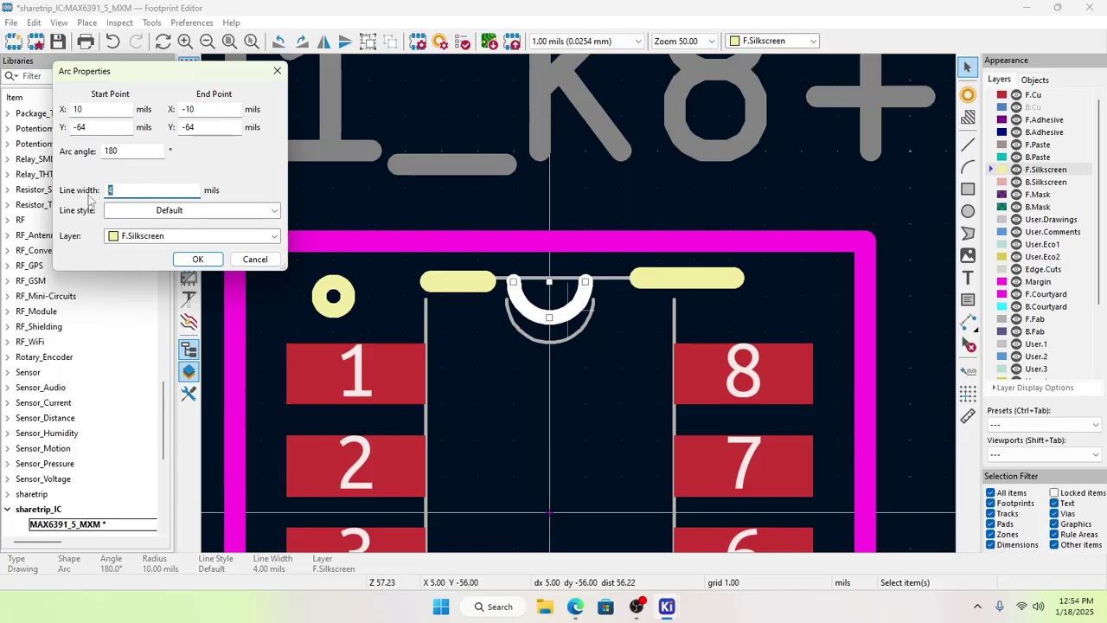
pyautogui.write('6')
pyautogui.click(198, 260)
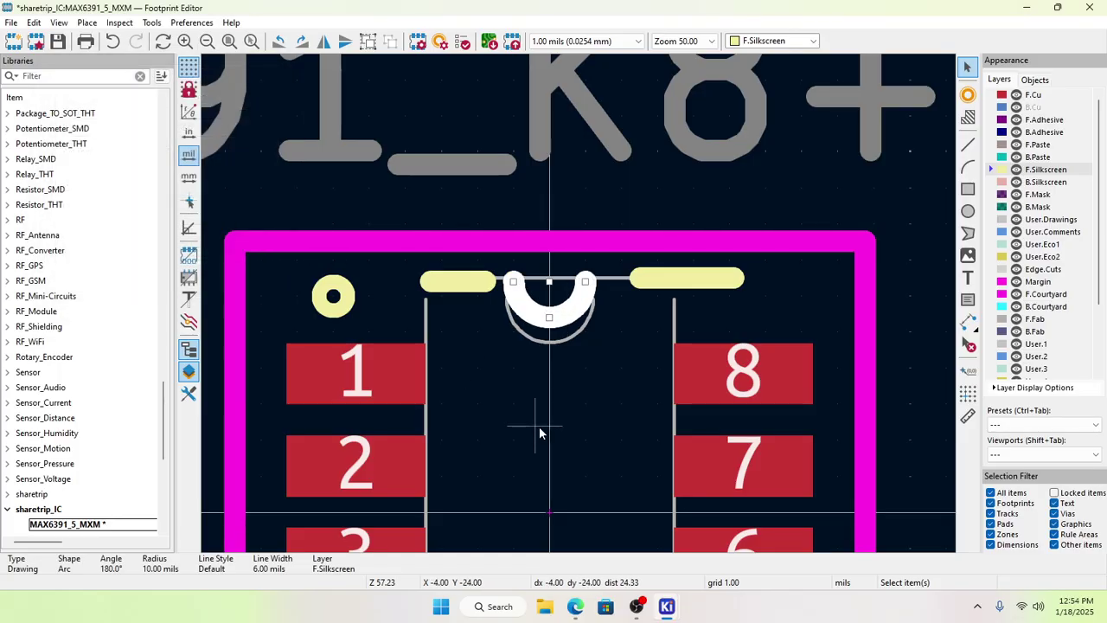
# Step: Try to shorten the silkscreen line on the right side of the notch
pyautogui.click(680, 307)
pyautogui.click(685, 283)
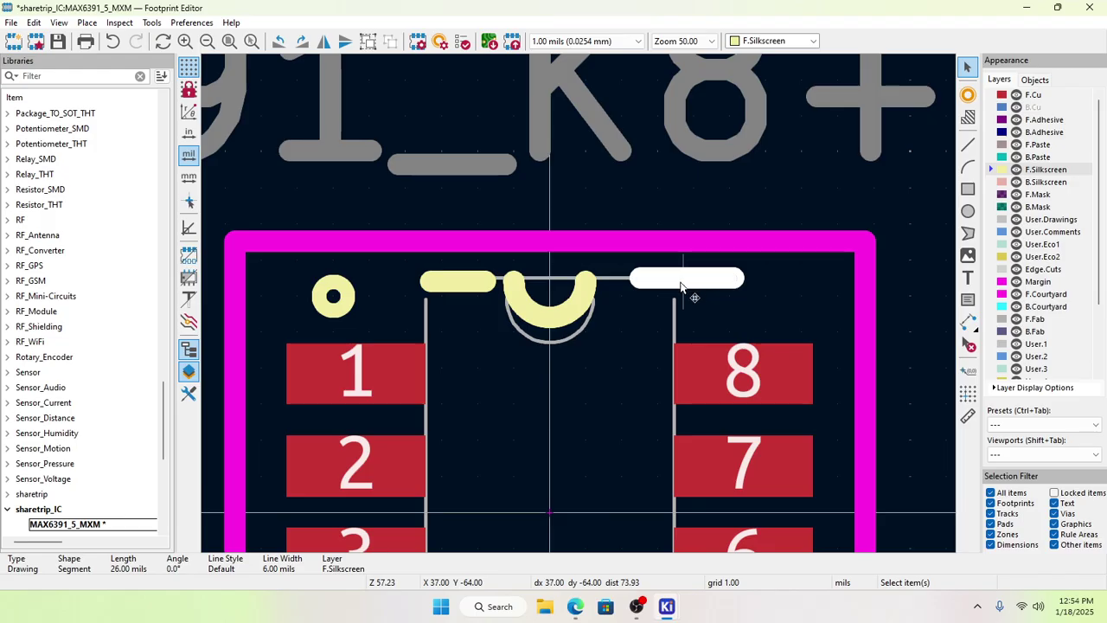
pyautogui.doubleClick(654, 283)
pyautogui.click(658, 286)
pyautogui.press('Insert')
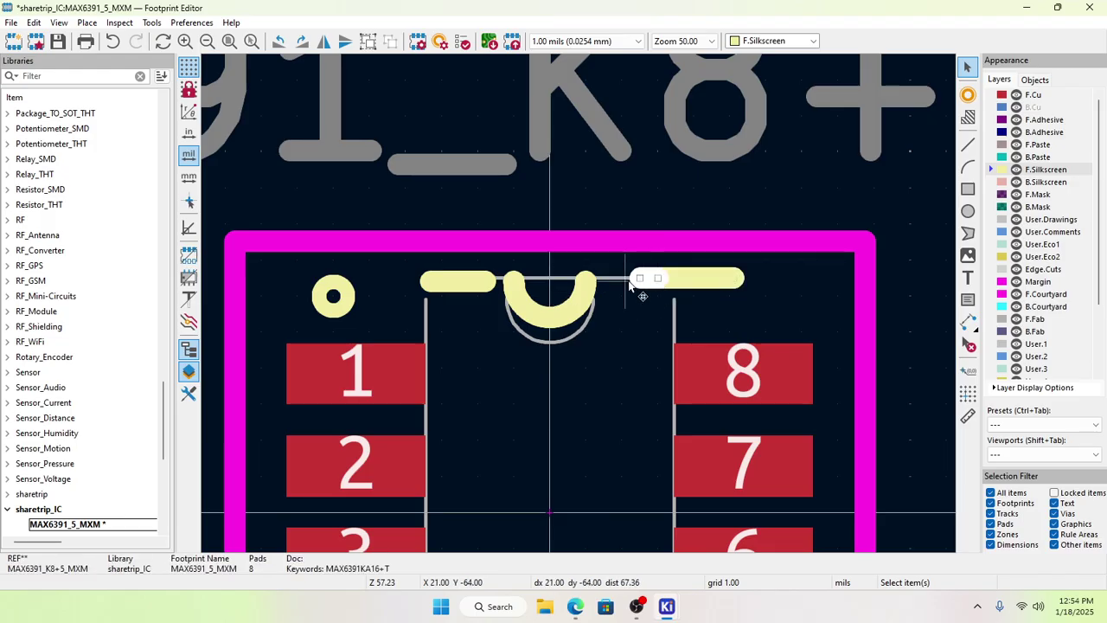
pyautogui.click(681, 278)
pyautogui.press('Insert')
pyautogui.click(665, 282)
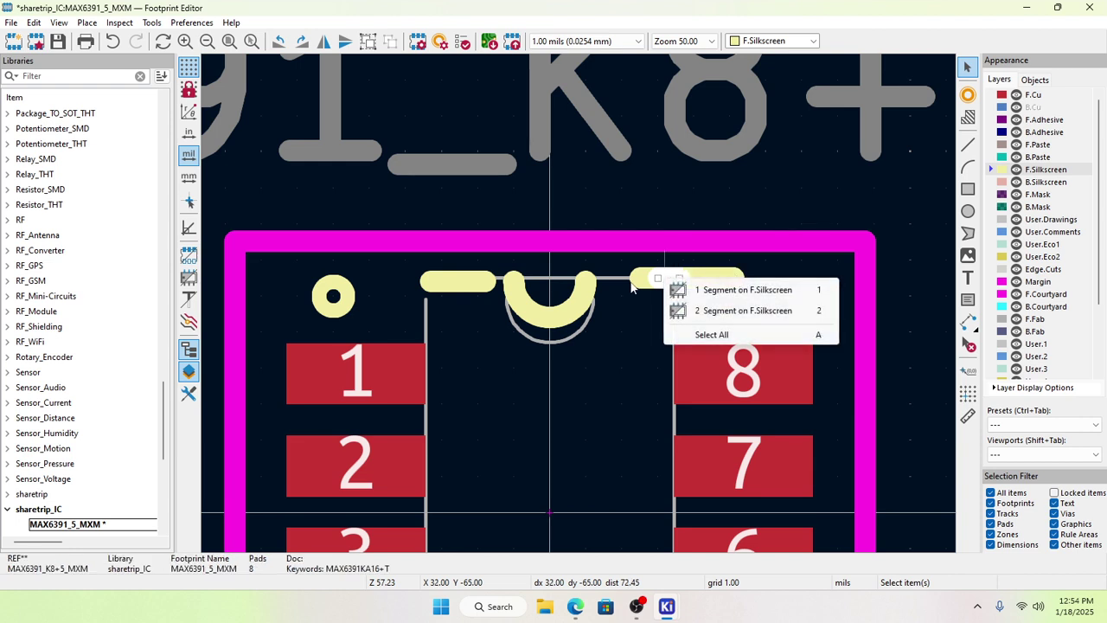
pyautogui.click(642, 289)
pyautogui.click(679, 277)
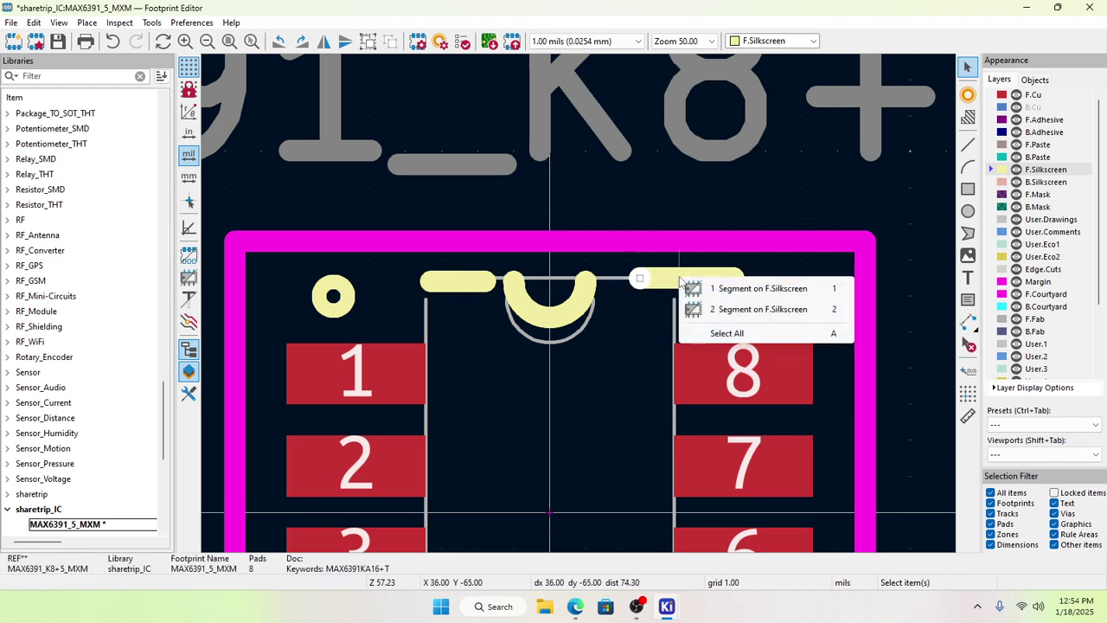
pyautogui.click(672, 284)
# Step: Delete the silkscreen lines on both sides of the notch arc
pyautogui.moveTo(611, 262); pyautogui.dragTo(768, 302)
pyautogui.press('Delete')
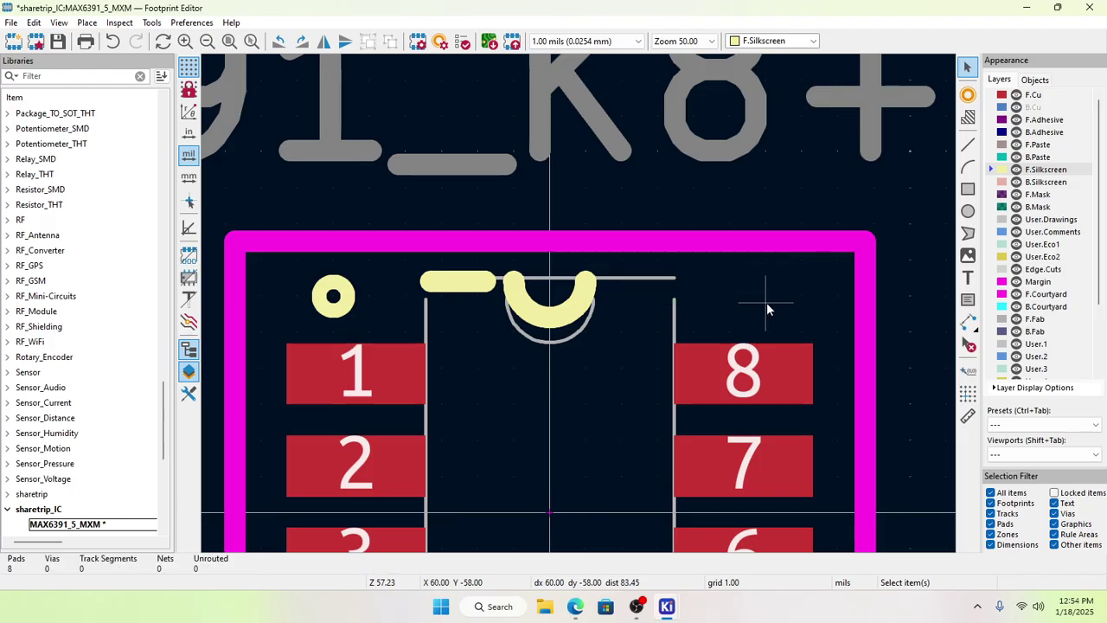
pyautogui.moveTo(409, 271); pyautogui.dragTo(494, 302)
pyautogui.press('Delete')
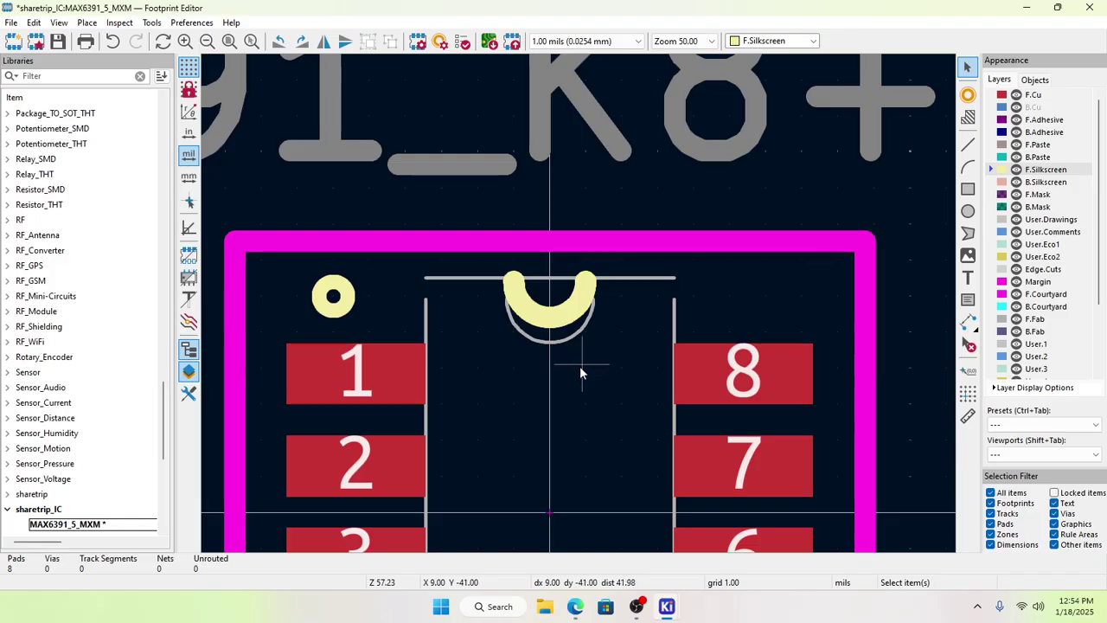
# Step: Draw a horizontal 22 mil silkscreen line from the notch arc's right end toward the body outline's top-right corner
pyautogui.click(968, 144)
pyautogui.click(588, 280)
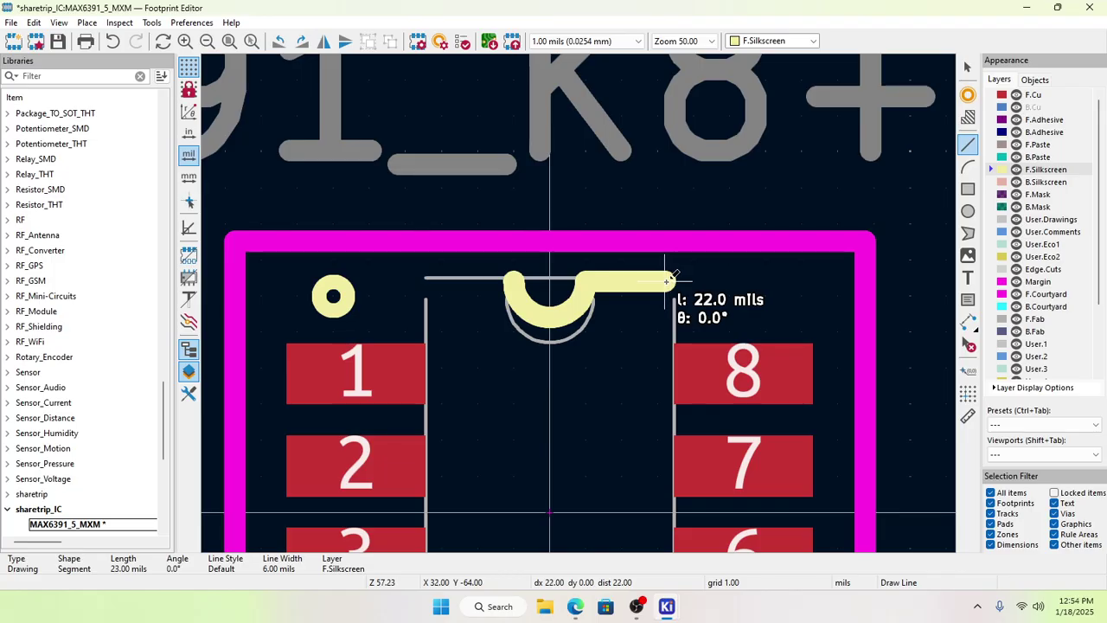
pyautogui.click(667, 280)
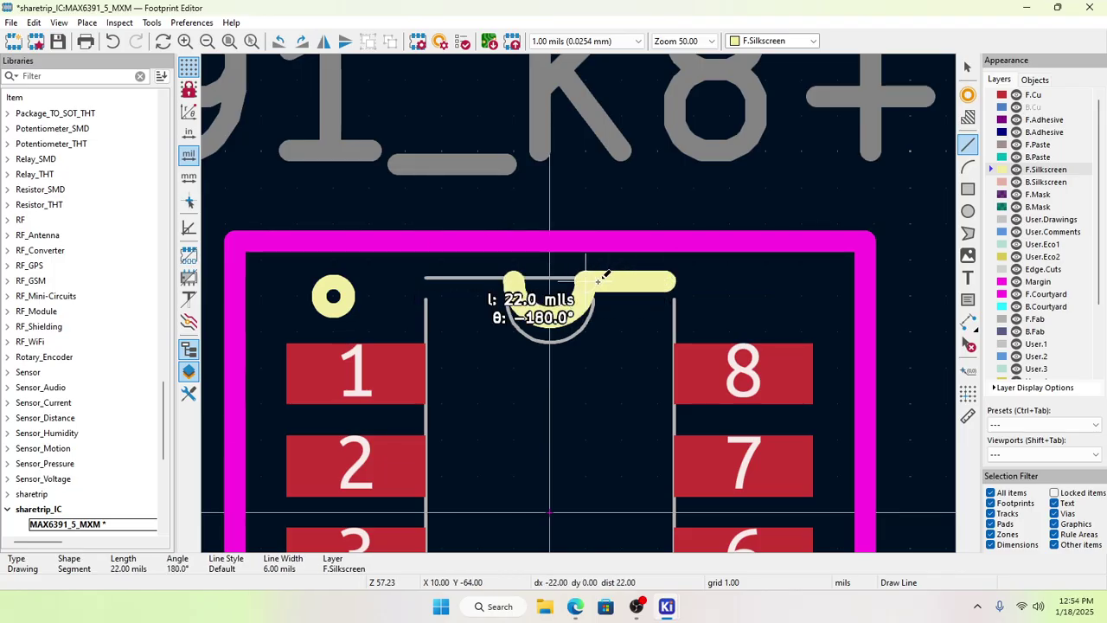
pyautogui.rightClick(672, 286)
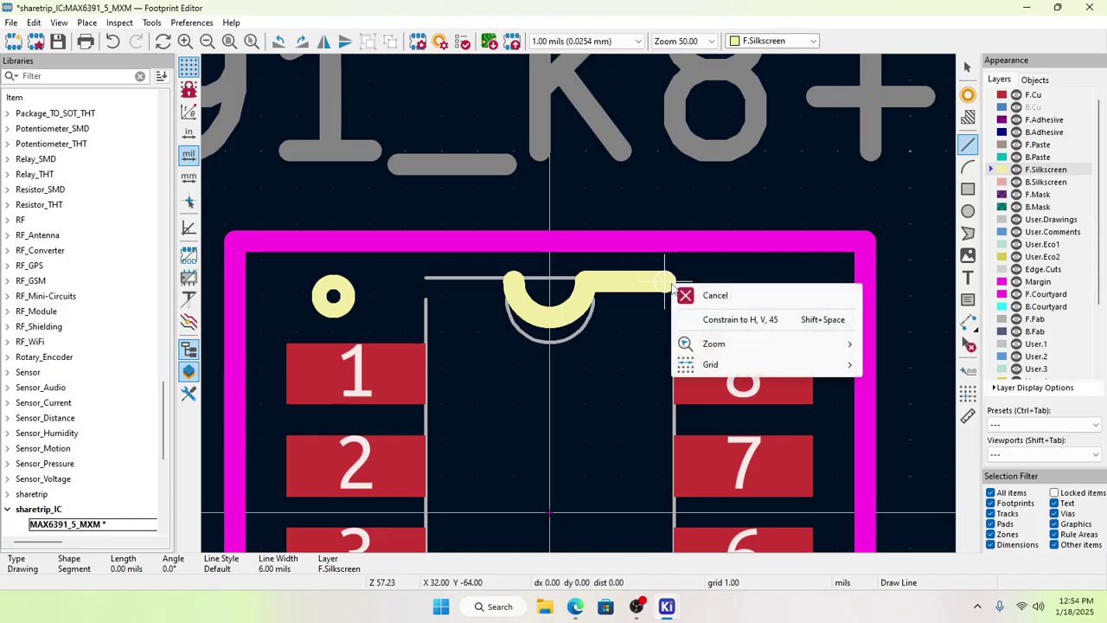
pyautogui.click(714, 295)
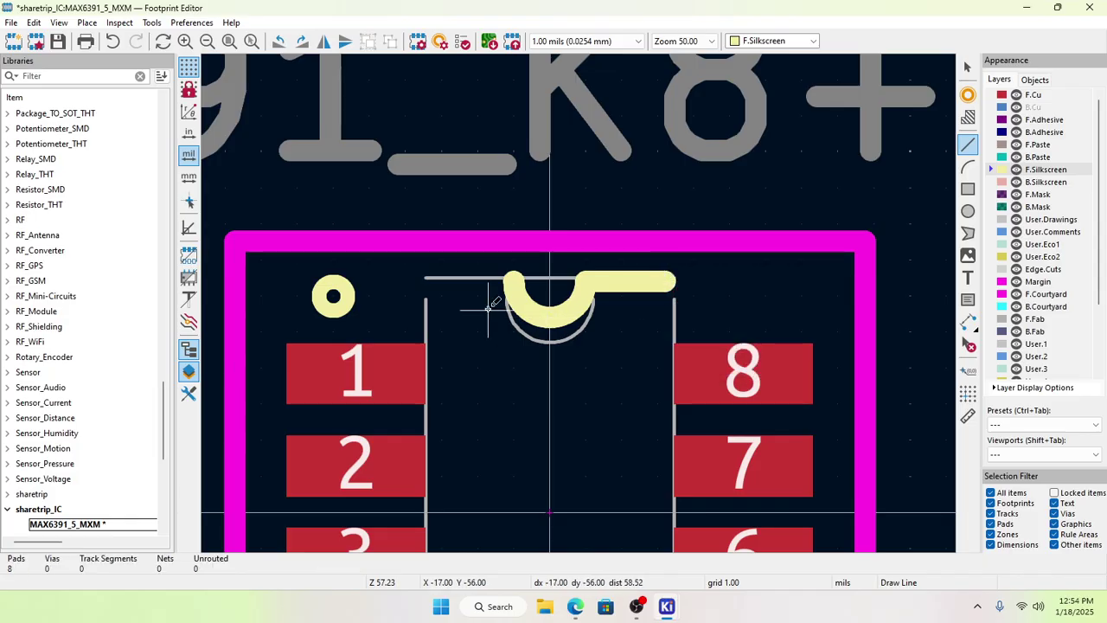
# Step: Draw a horizontal 23 mil silkscreen line from the notch arc's left end to the body outline's top-left corner
pyautogui.click(515, 279)
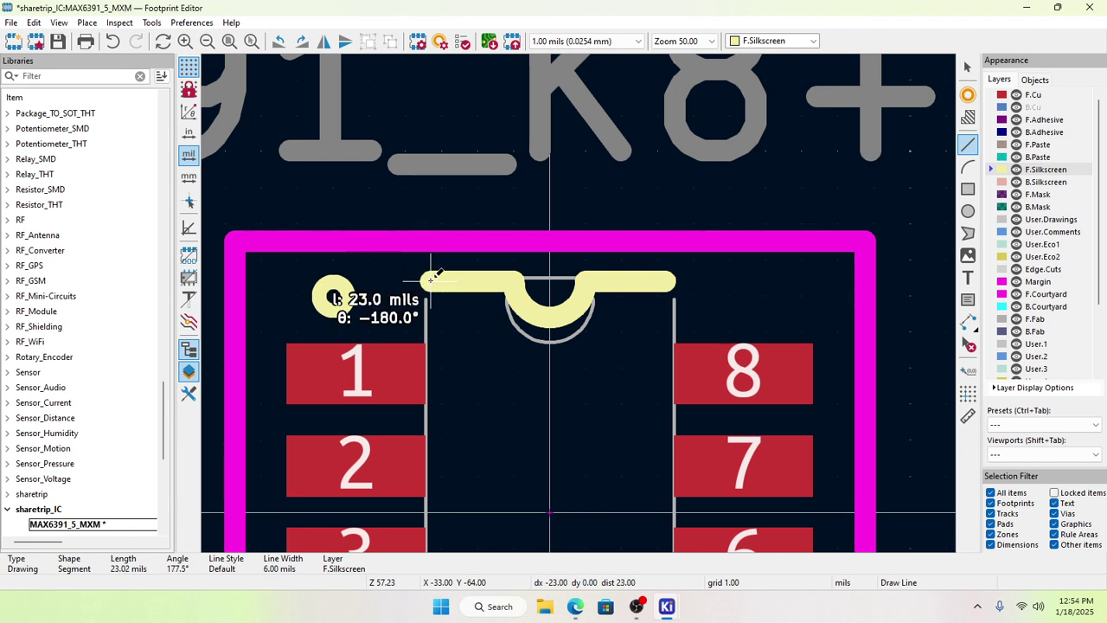
pyautogui.click(431, 279)
pyautogui.rightClick(431, 279)
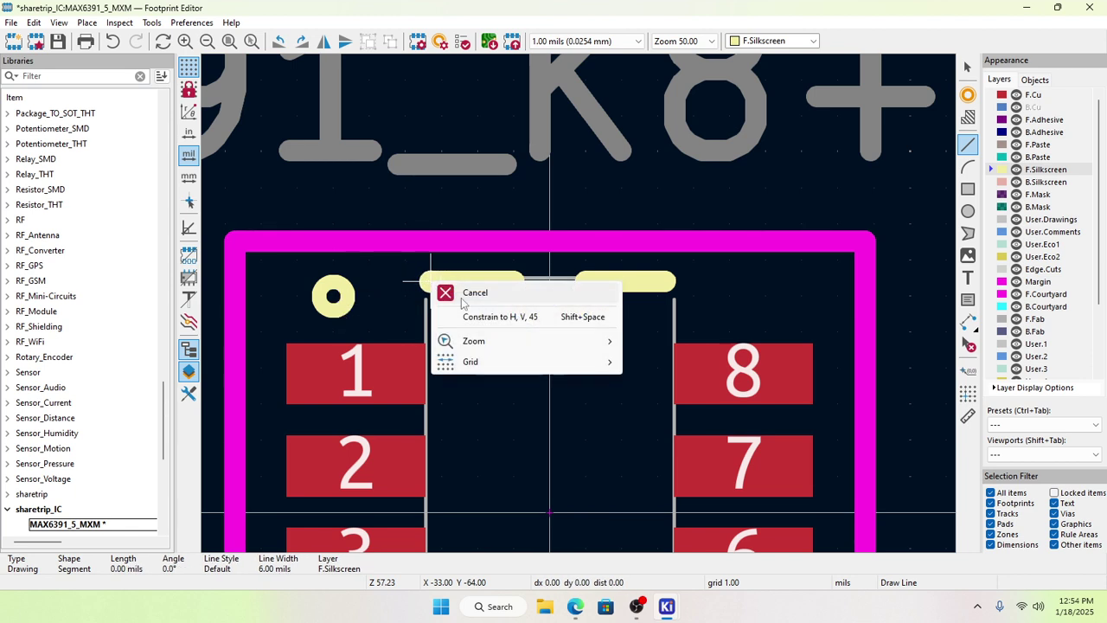
pyautogui.click(450, 292)
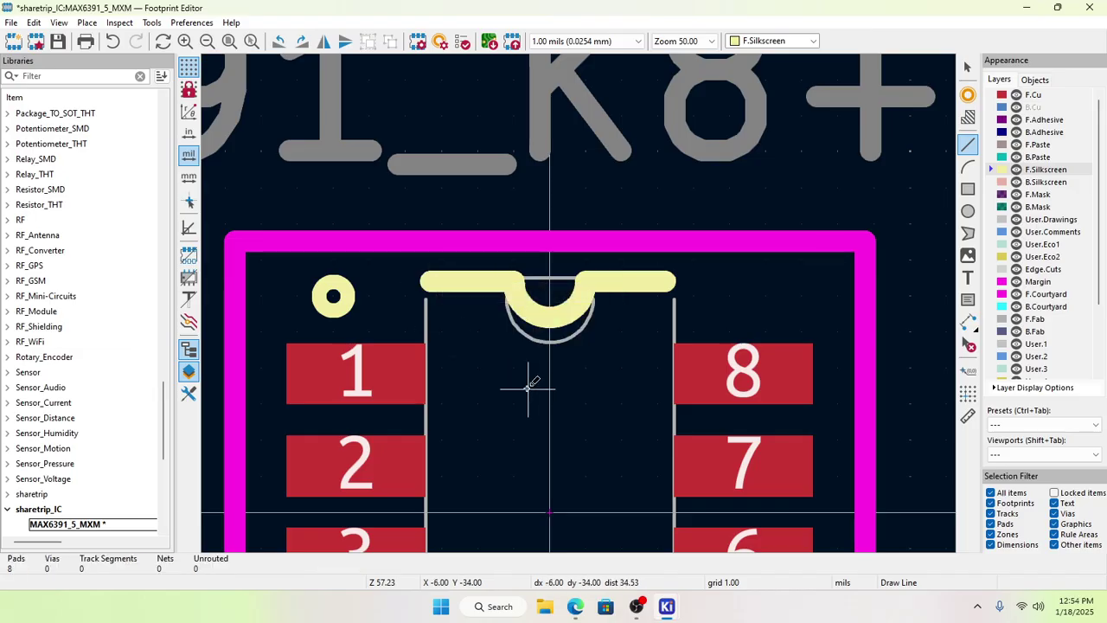
# Step: Save the MAX6391_5_MXM footprint and close the Footprint Editor to return to the PCB Editor
pyautogui.scroll(-1, 528, 388)
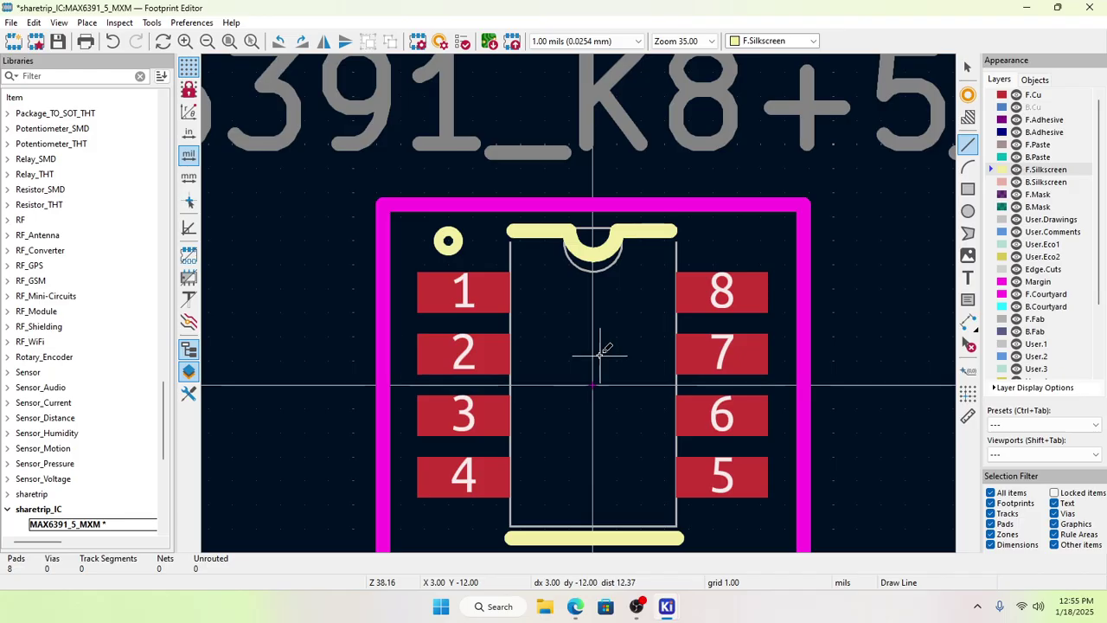
pyautogui.scroll(-1, 600, 349)
pyautogui.scroll(-1, 588, 312)
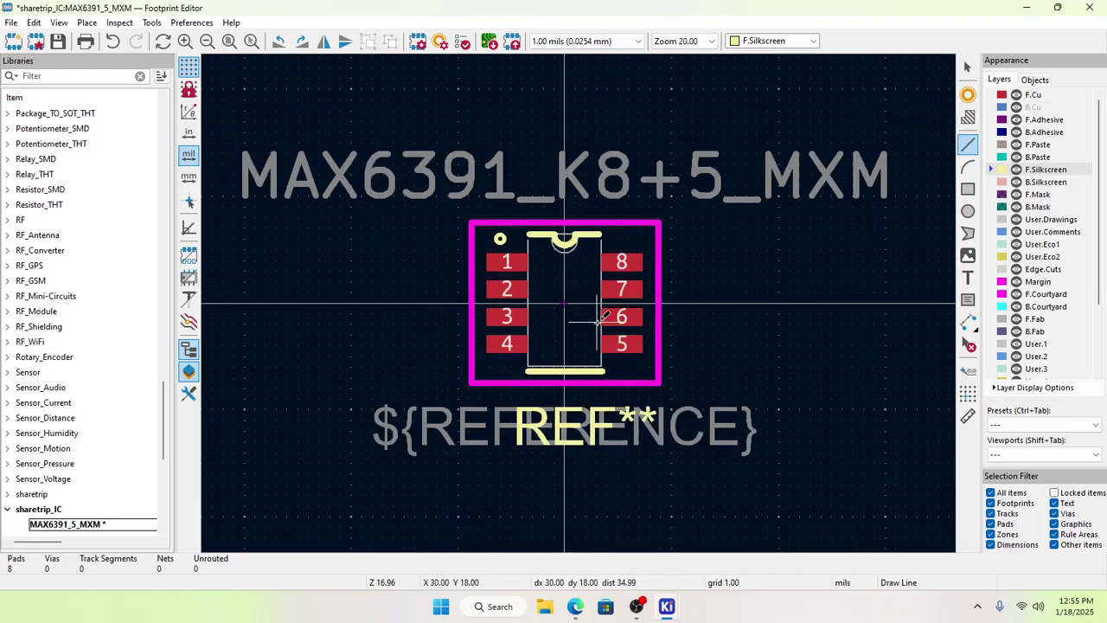
pyautogui.scroll(1, 605, 307)
pyautogui.scroll(-2, 575, 290)
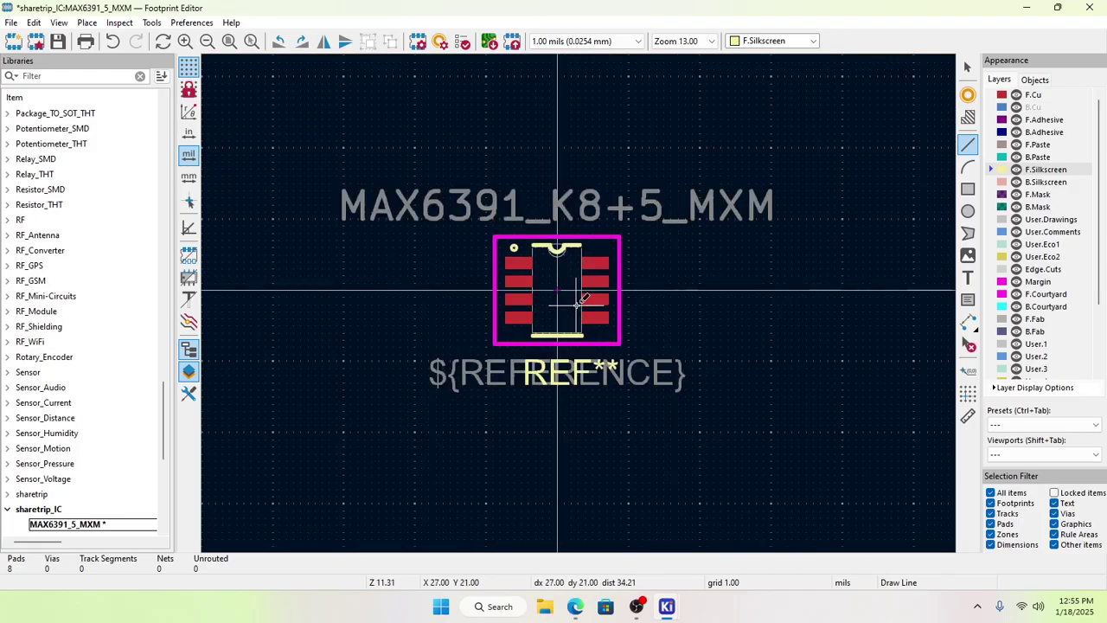
pyautogui.scroll(1, 554, 285)
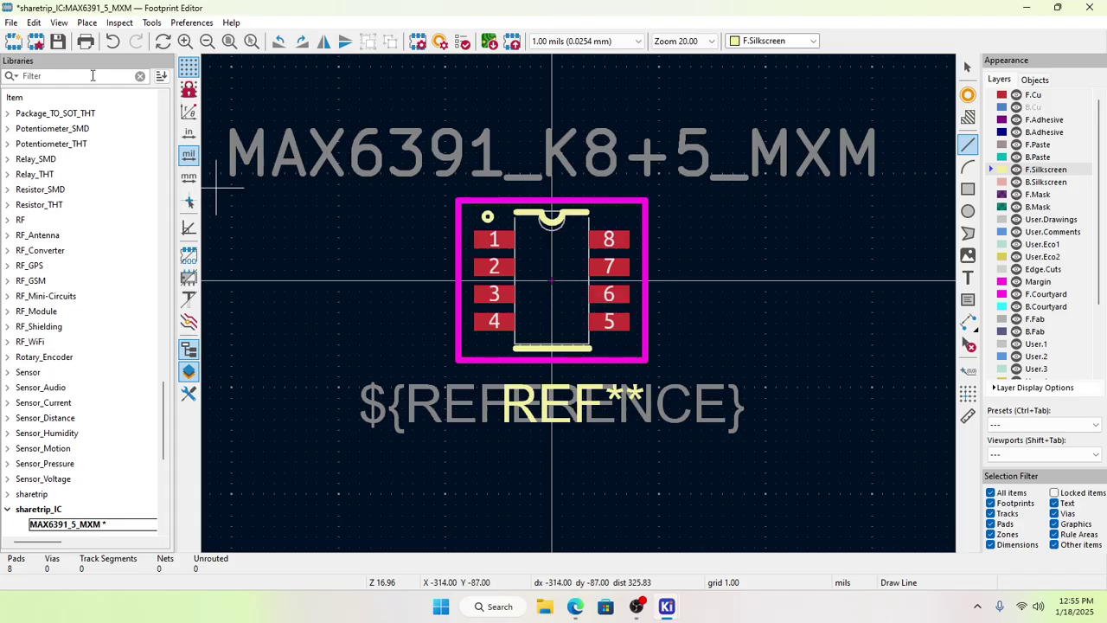
pyautogui.click(57, 40)
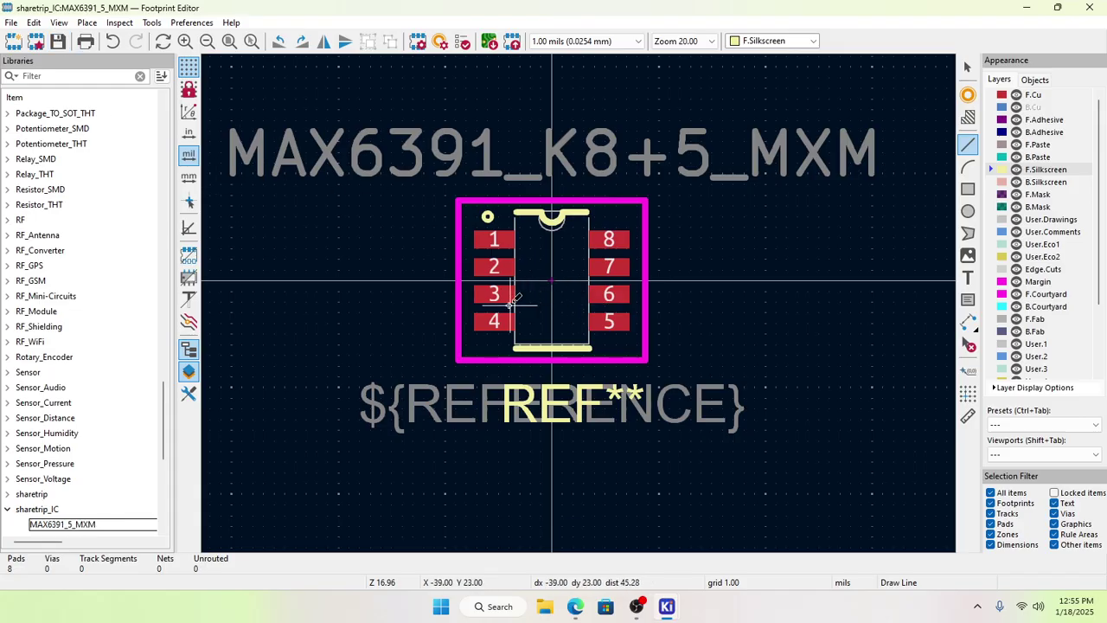
pyautogui.click(1091, 7)
# Step: Delete the outdated U1 and U2 footprints from the board
pyautogui.scroll(-3, 423, 363)
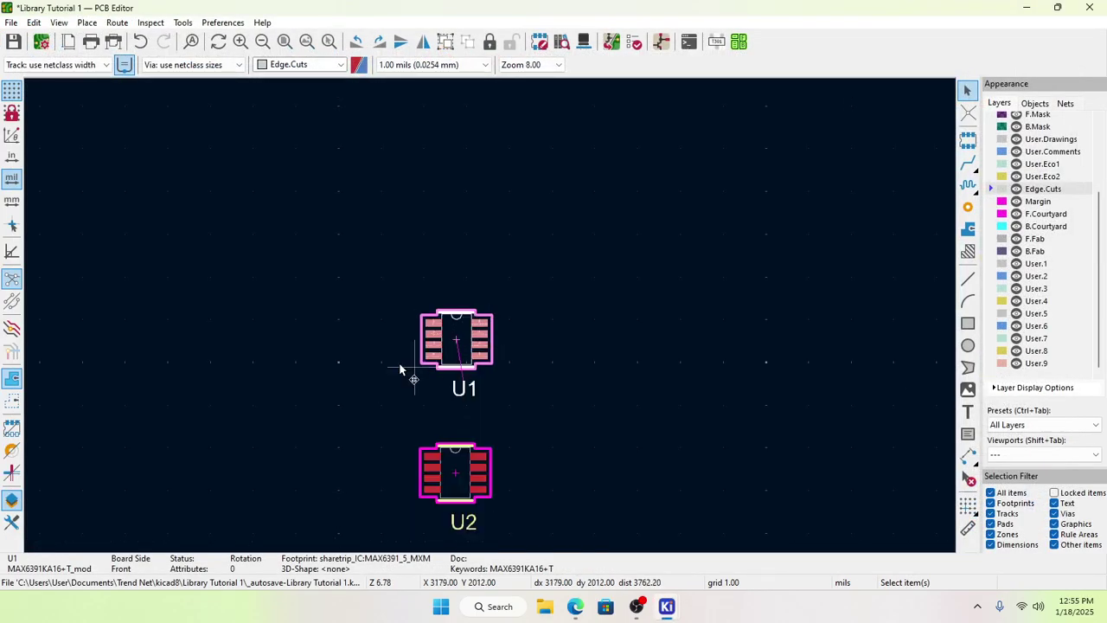
pyautogui.moveTo(341, 265); pyautogui.dragTo(588, 547)
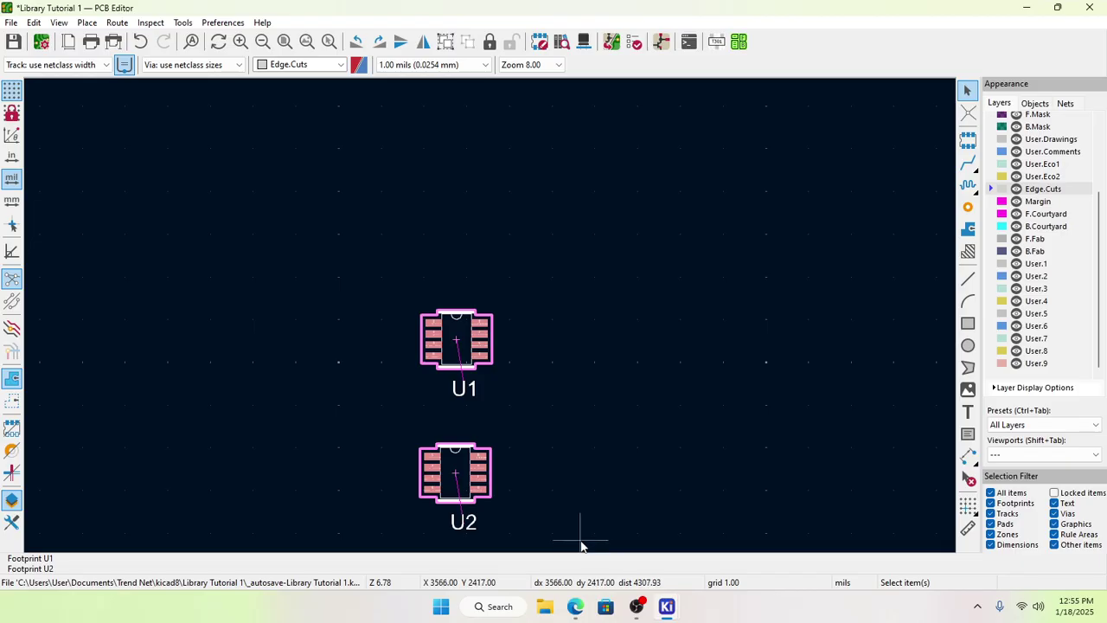
pyautogui.press('Delete')
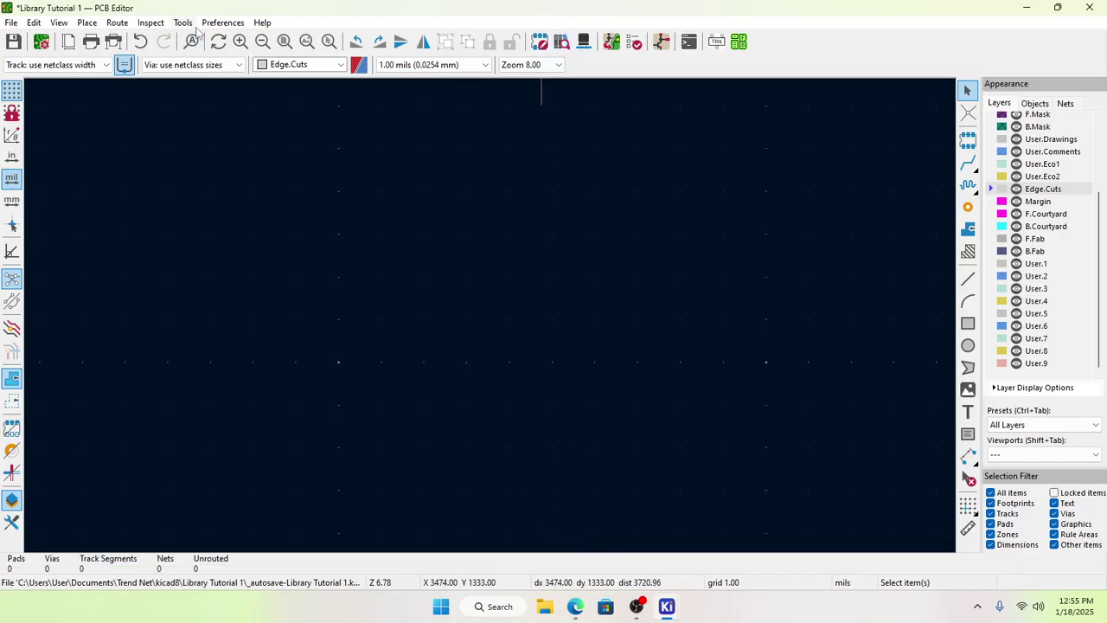
# Step: Update the PCB from the schematic to add U1 and U2 with the revised MAX6391_5_MXM footprint
pyautogui.click(184, 23)
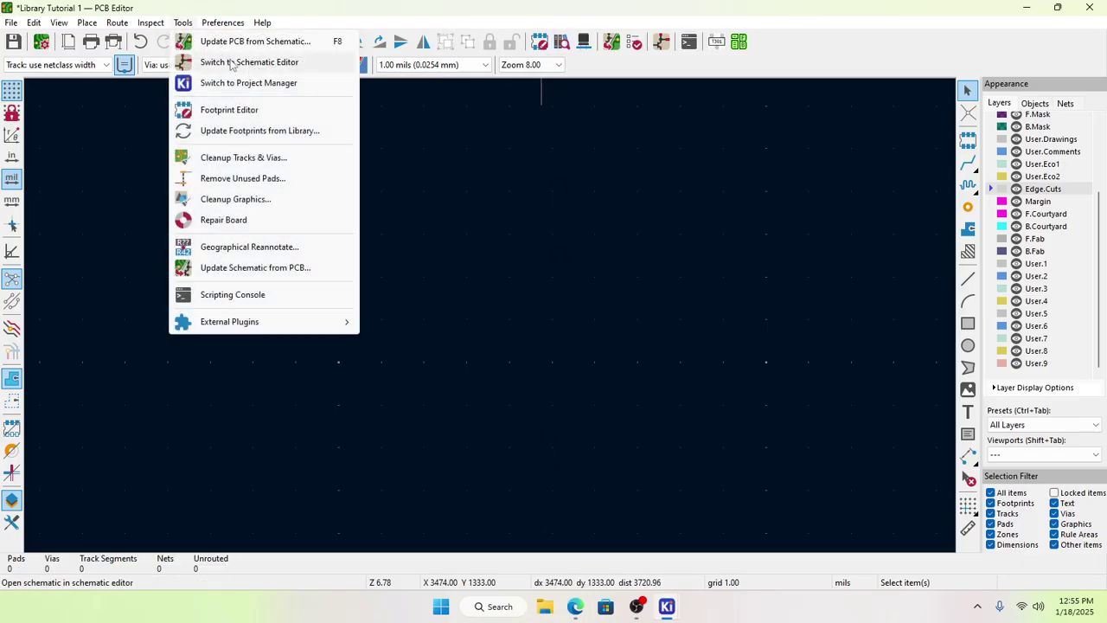
pyautogui.moveTo(226, 23)
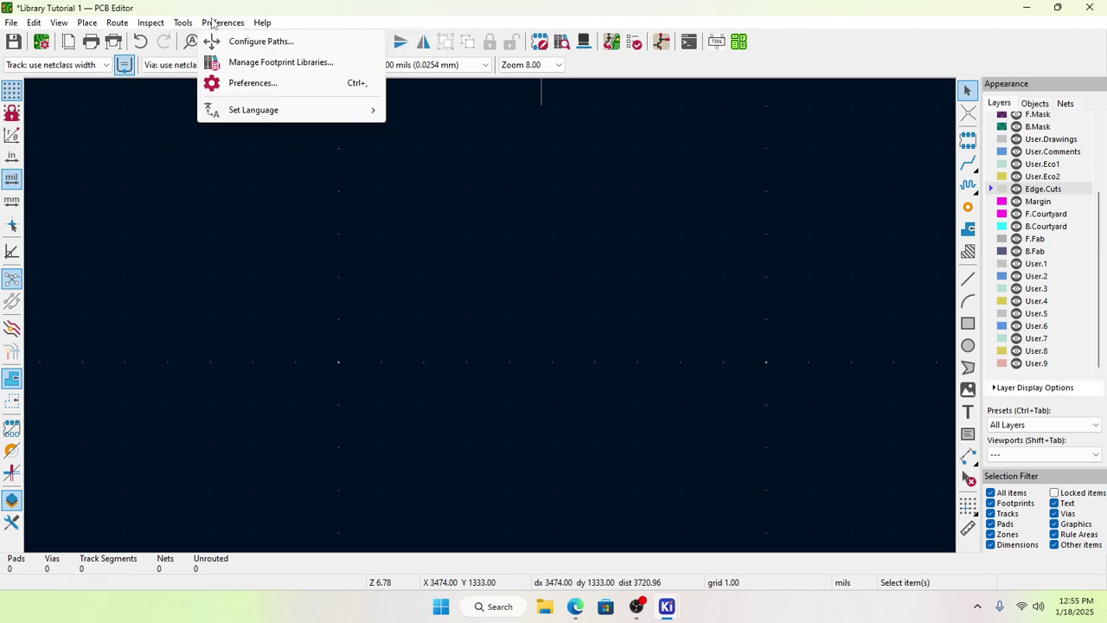
pyautogui.moveTo(183, 23)
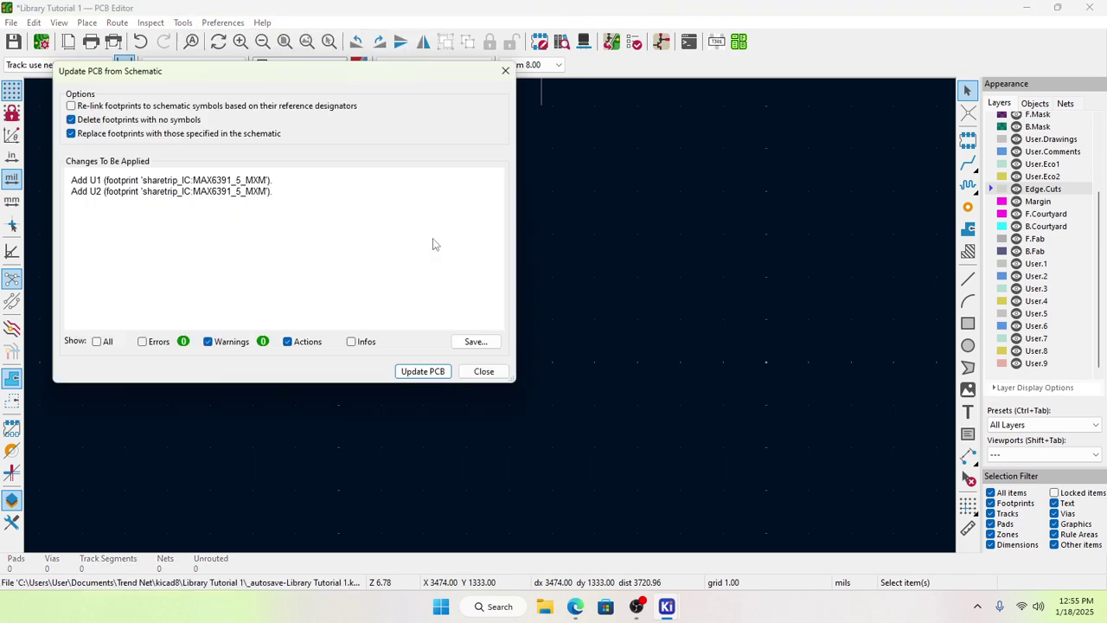
pyautogui.click(423, 371)
pyautogui.click(483, 371)
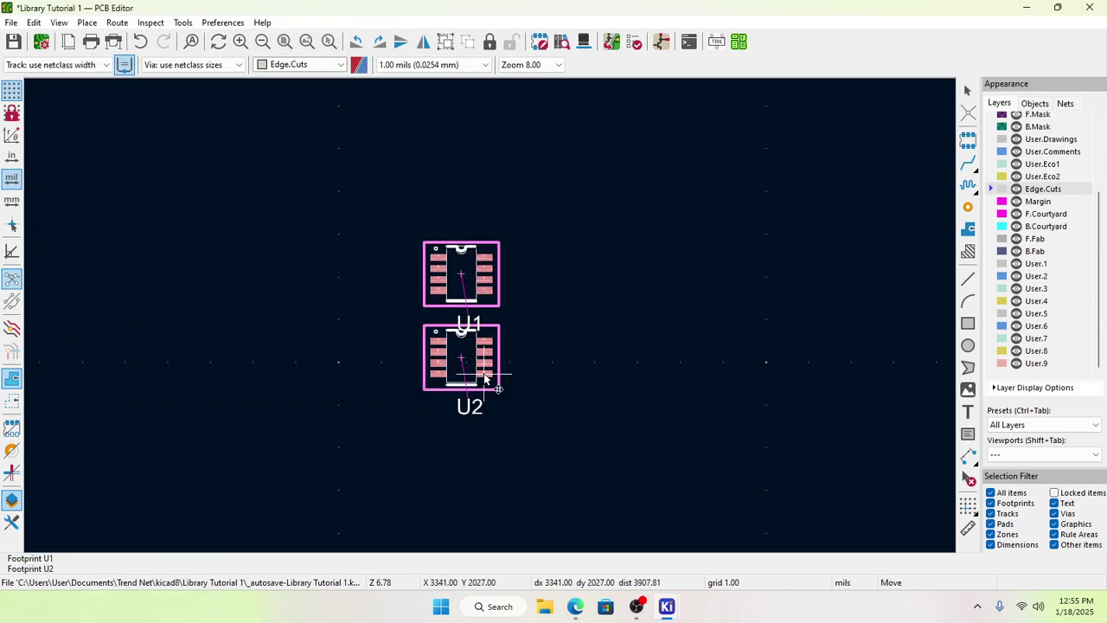
# Step: Place the U1 and U2 footprints on the board and move U1 farther above U2
pyautogui.click(485, 365)
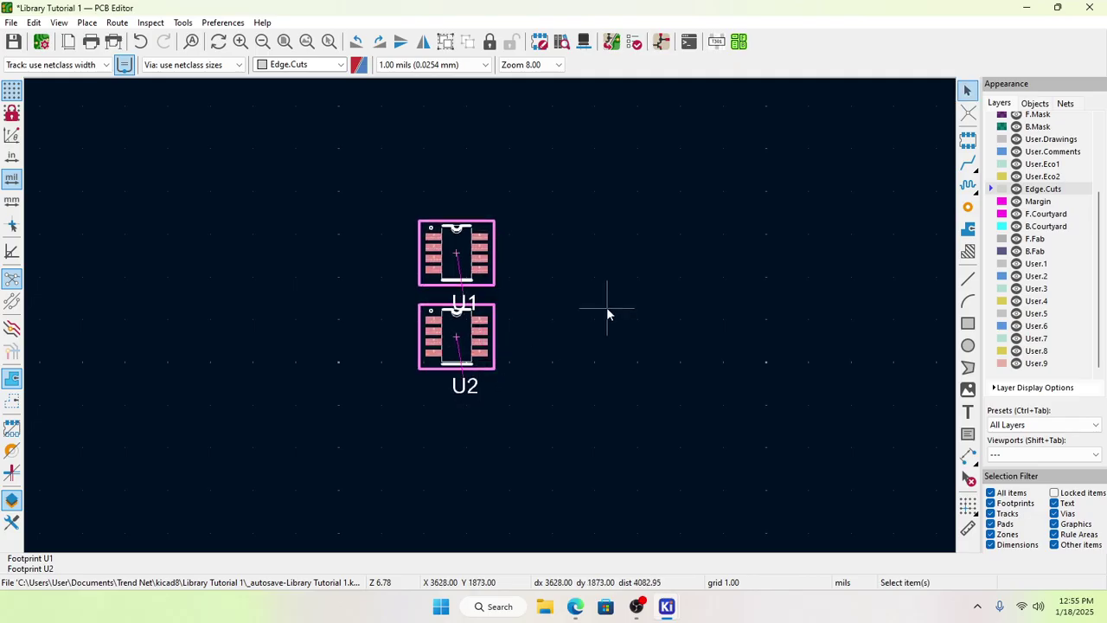
pyautogui.click(607, 315)
pyautogui.moveTo(396, 199); pyautogui.dragTo(525, 298)
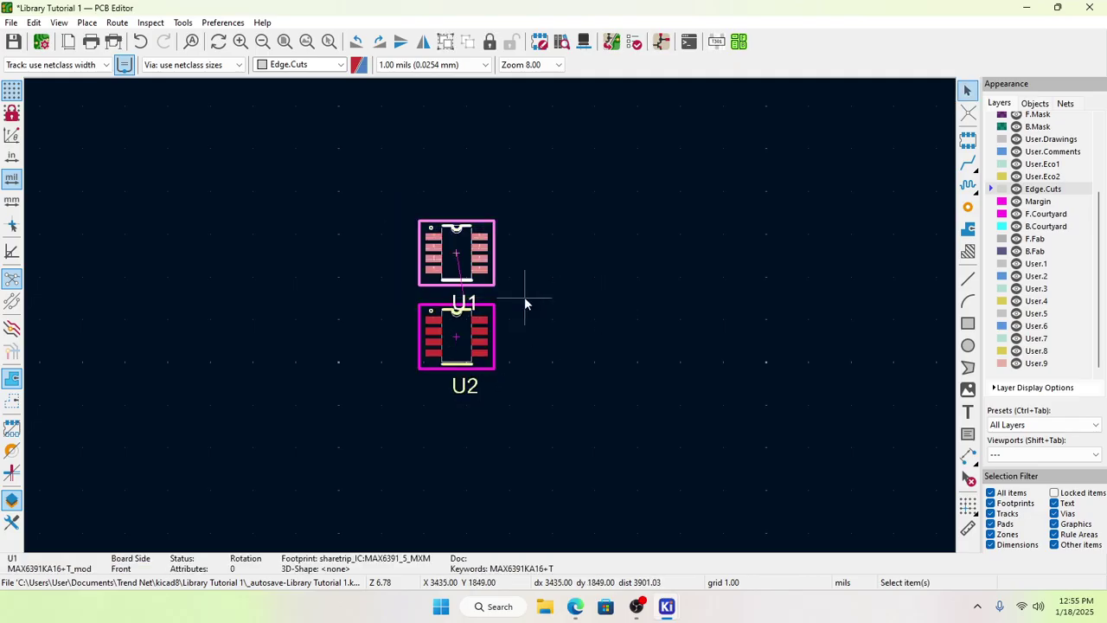
pyautogui.press('m')
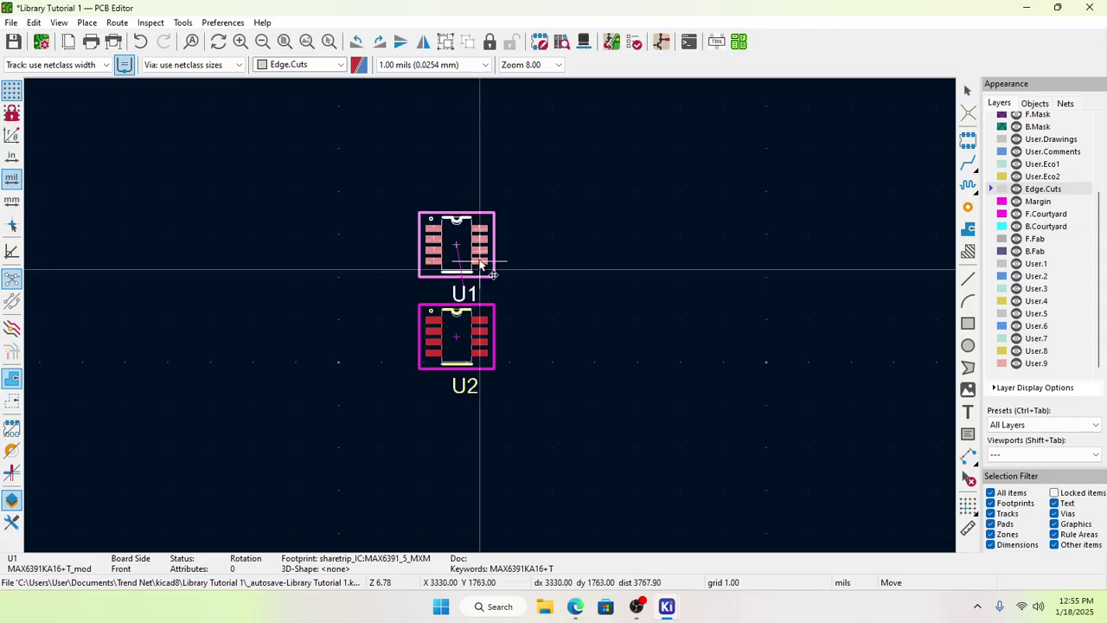
pyautogui.click(528, 269)
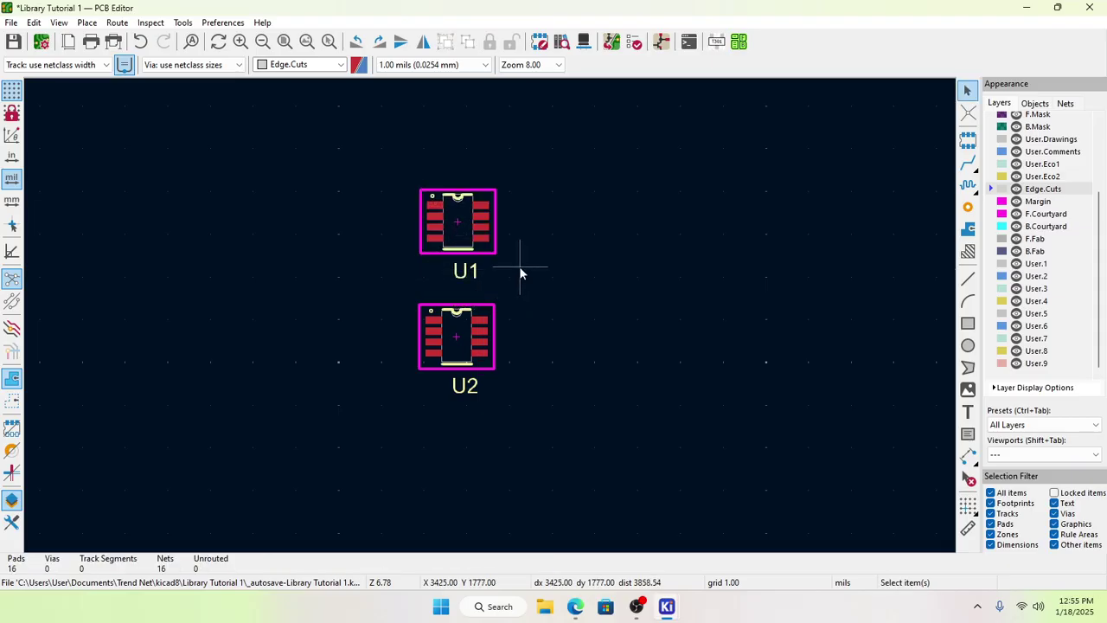
# Step: Run the design rules check on the separated U1 and U2 footprints and close the checker
pyautogui.scroll(2, 519, 272)
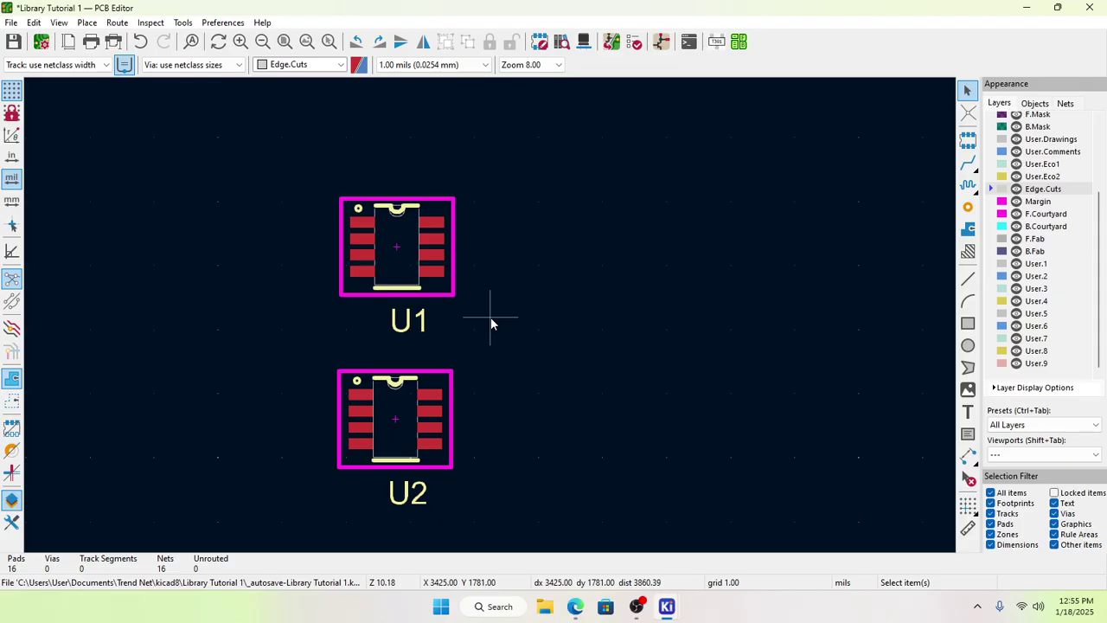
pyautogui.click(636, 42)
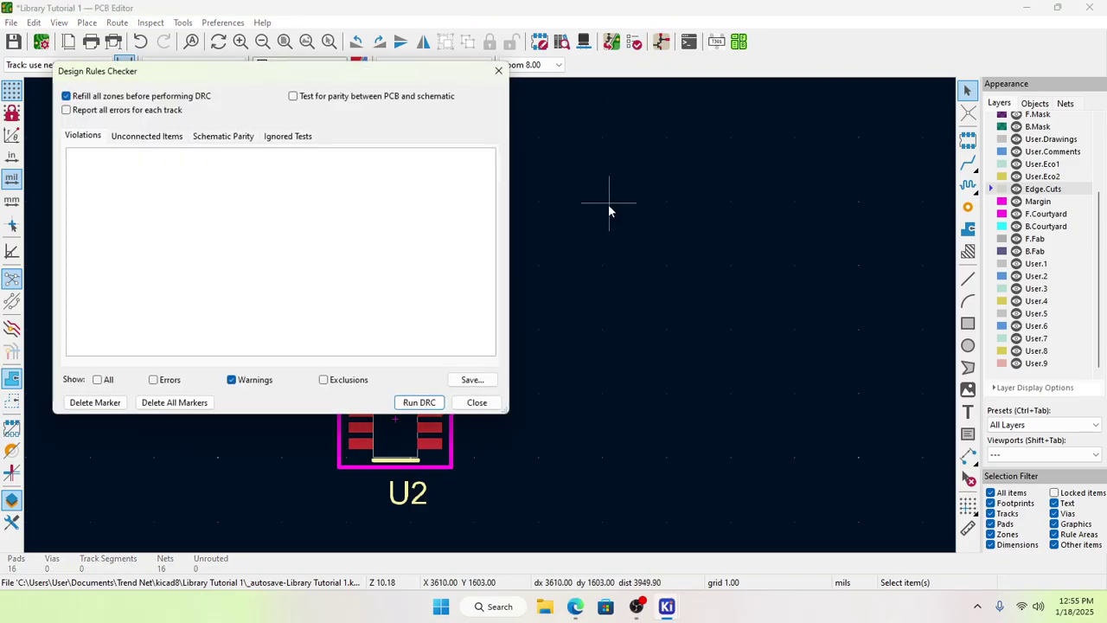
pyautogui.click(418, 402)
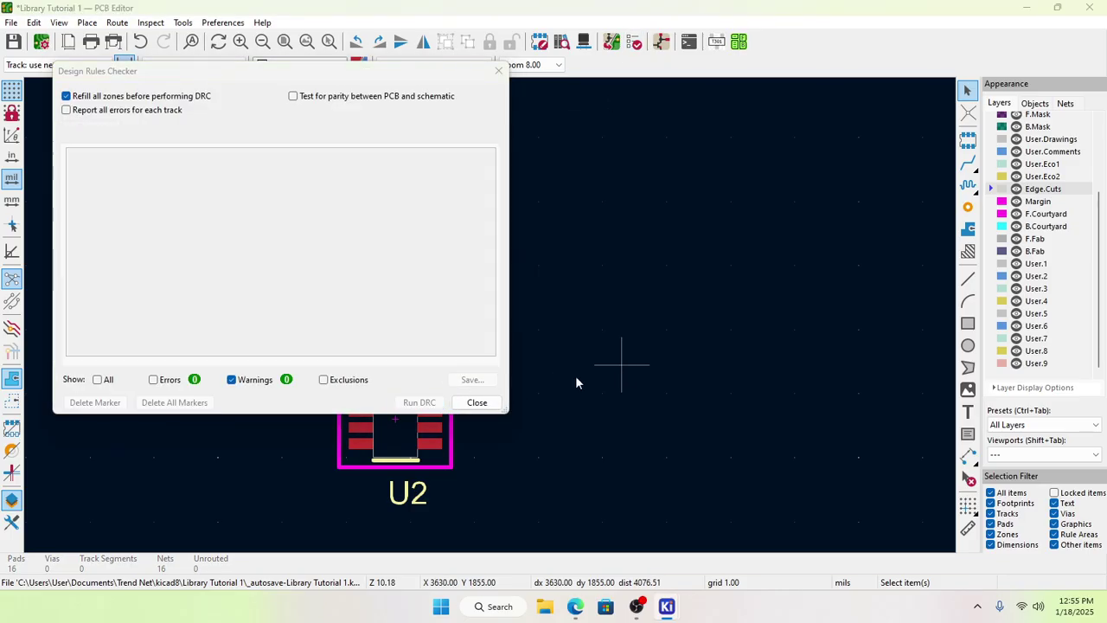
pyautogui.click(475, 402)
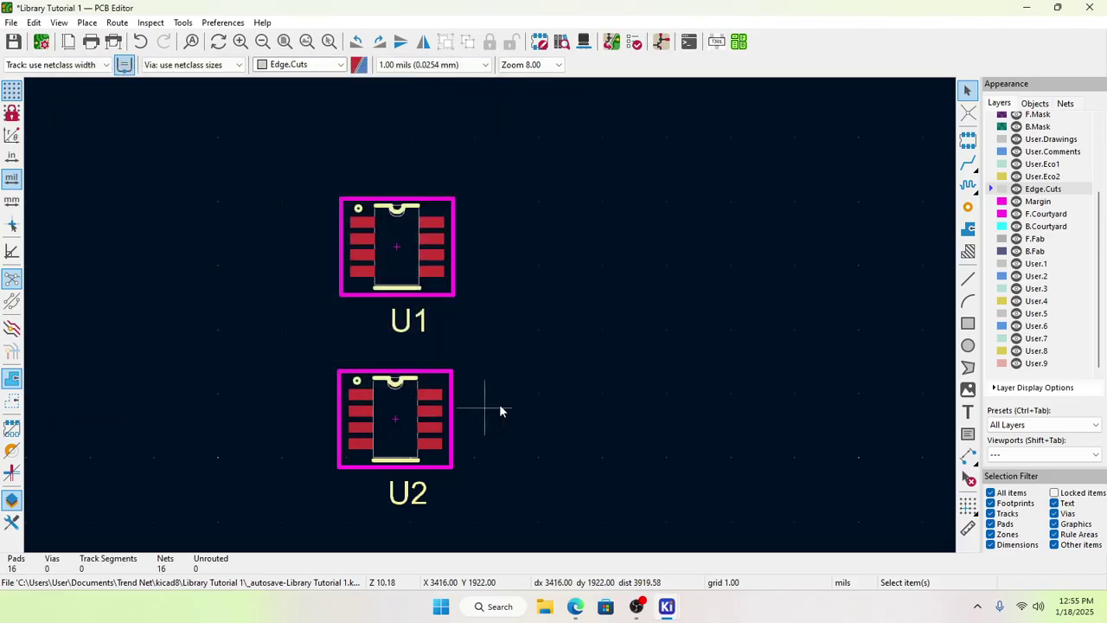
# Step: Move U2 directly beside U1 so that their courtyards overlap
pyautogui.moveTo(309, 351); pyautogui.dragTo(465, 495)
pyautogui.moveTo(430, 445); pyautogui.dragTo(531, 271)
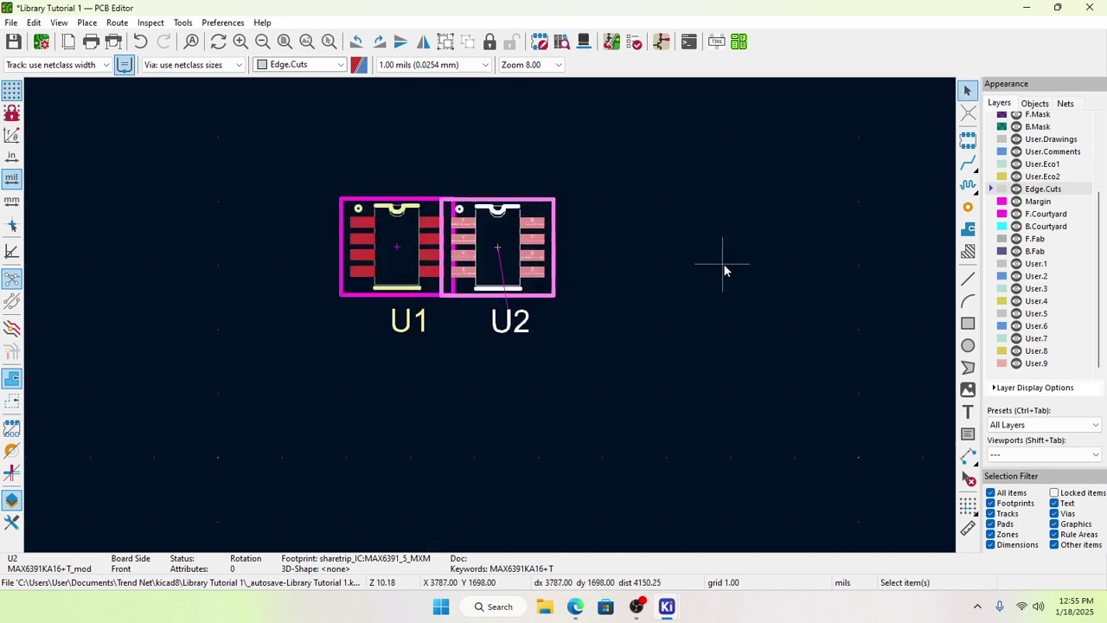
pyautogui.click(725, 270)
# Step: Run the design rules check on the overlapping courtyards and inspect the violation marker between U1 and U2
pyautogui.click(634, 41)
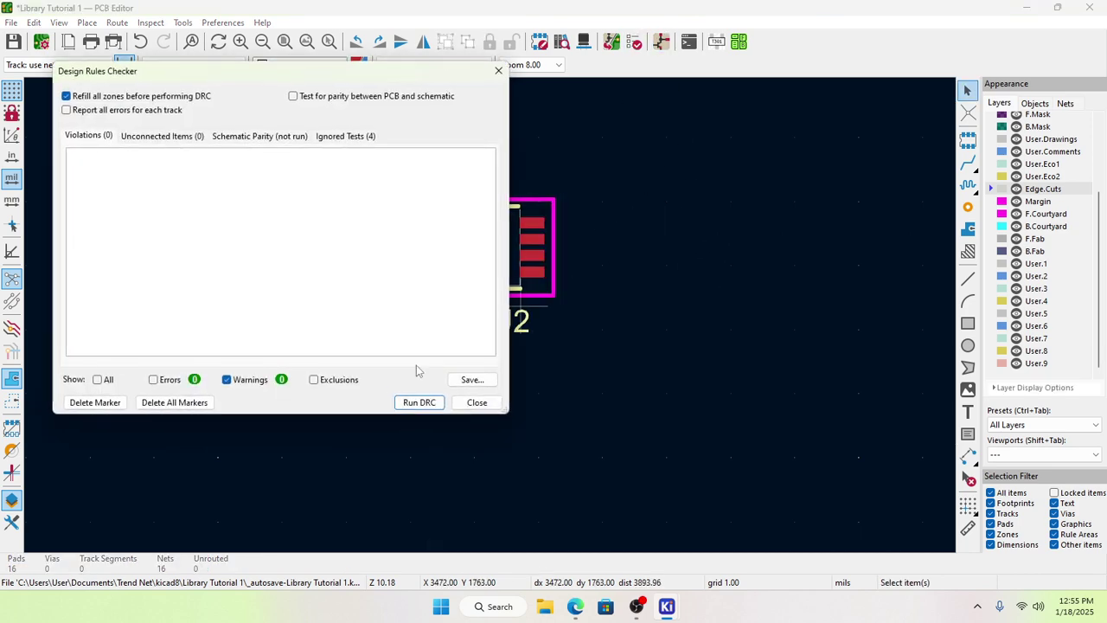
pyautogui.click(419, 402)
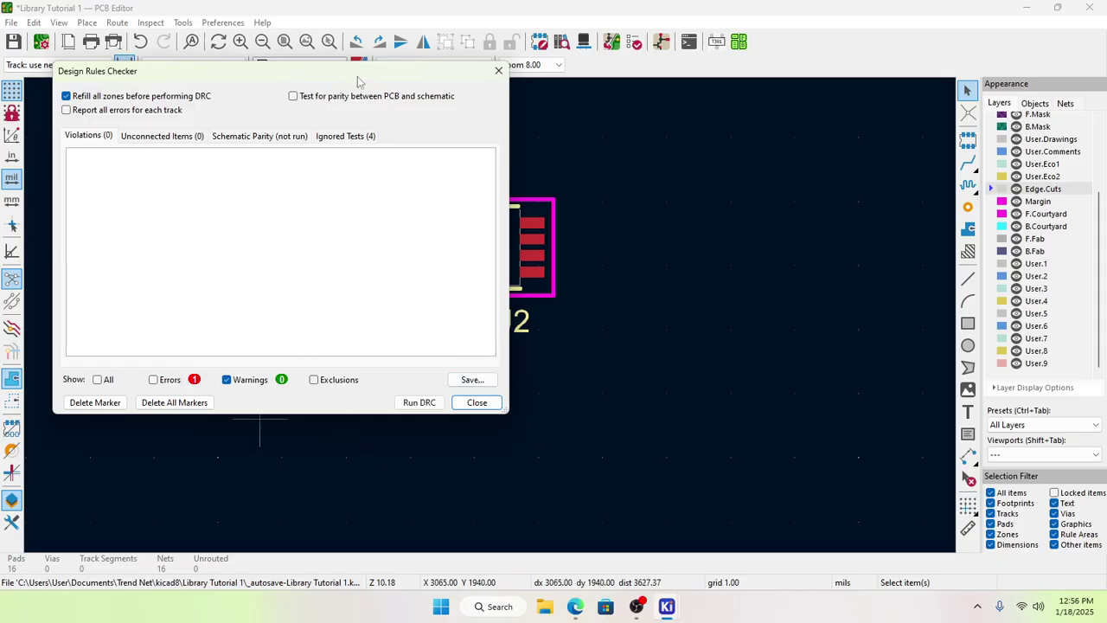
pyautogui.moveTo(360, 76); pyautogui.dragTo(900, 108)
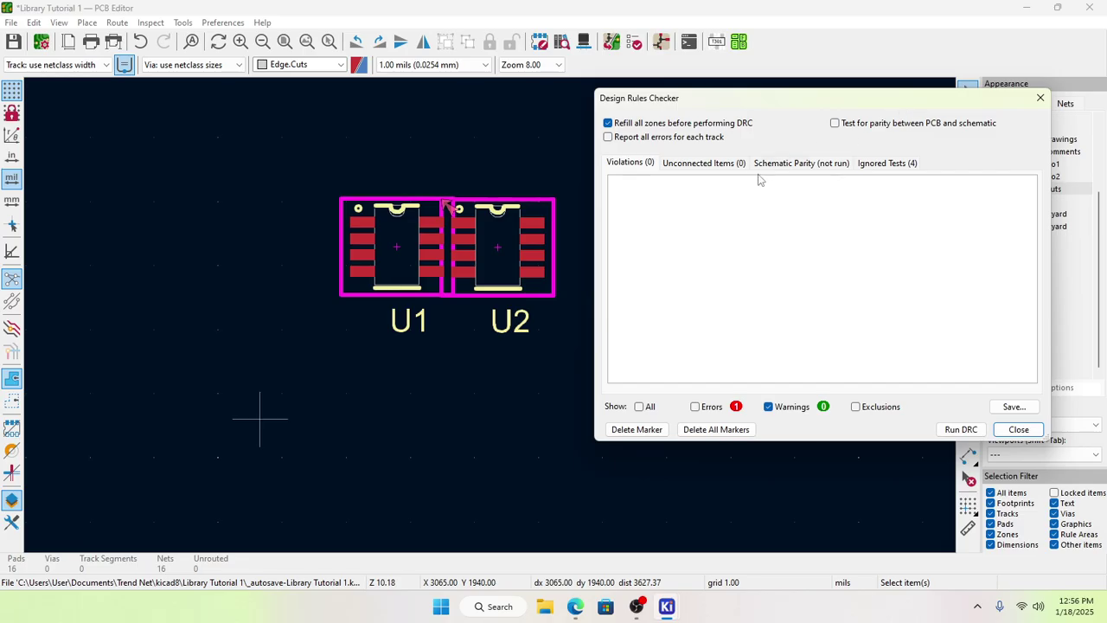
pyautogui.click(449, 206)
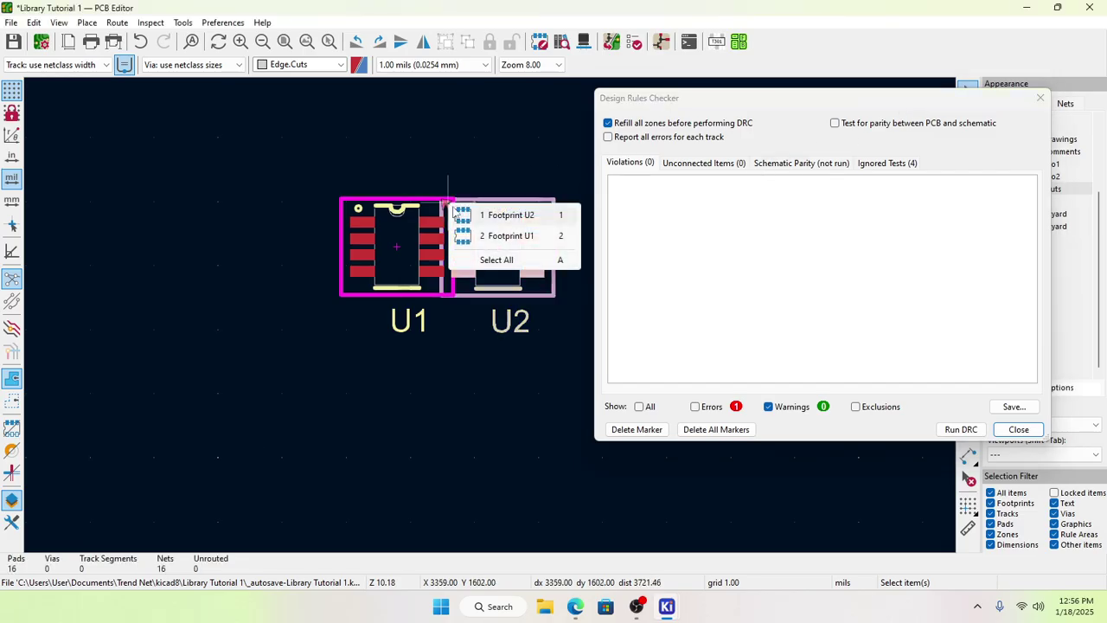
pyautogui.click(490, 378)
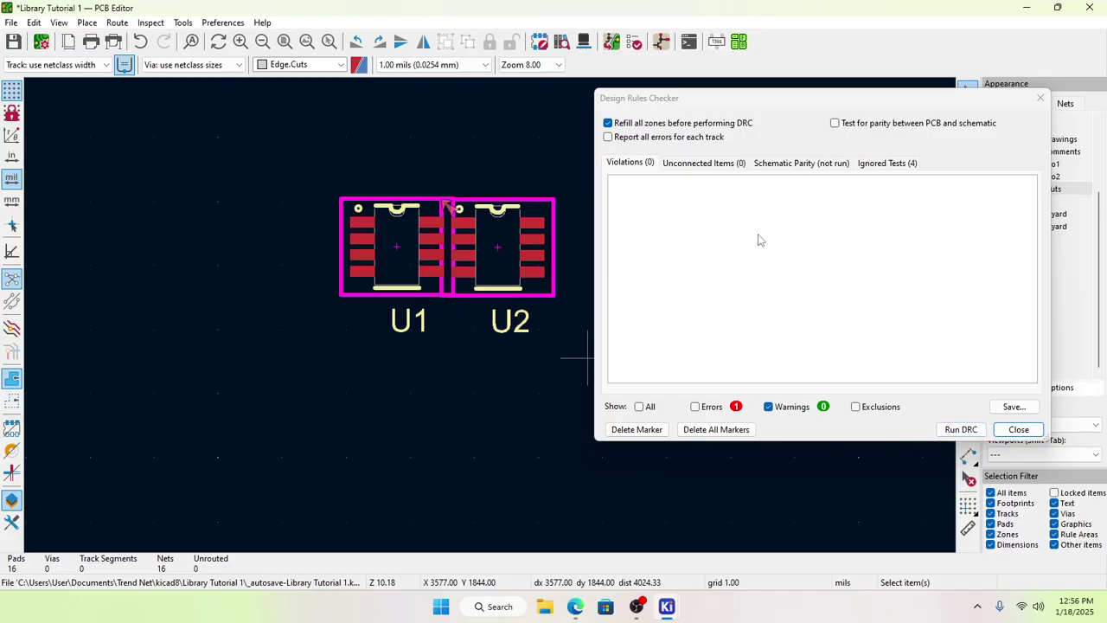
# Step: Review the unconnected items, ignored tests and violations in the design rules check results
pyautogui.click(711, 165)
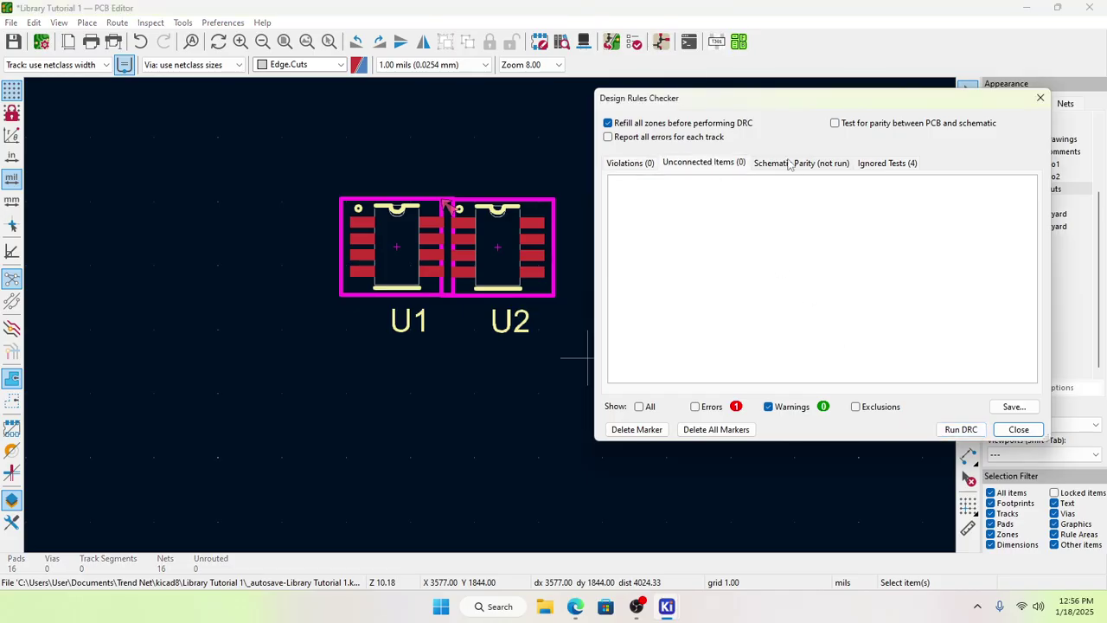
pyautogui.click(896, 163)
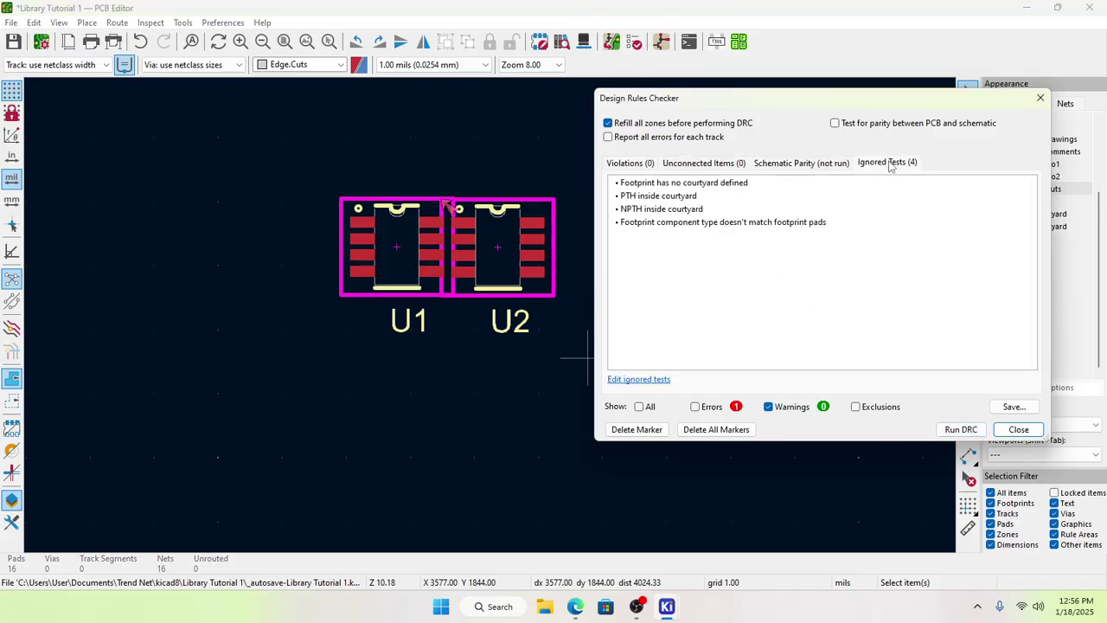
pyautogui.click(630, 163)
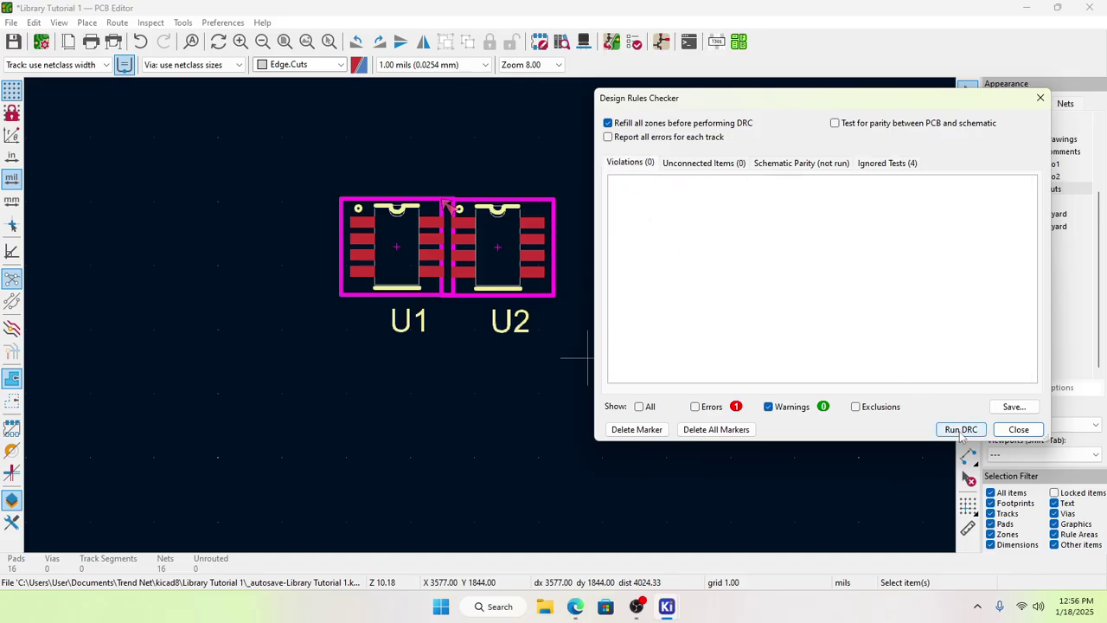
# Step: Show errors and exclusions in the check results, highlight U2 and U1 from the courtyard violation, and close the checker
pyautogui.click(697, 408)
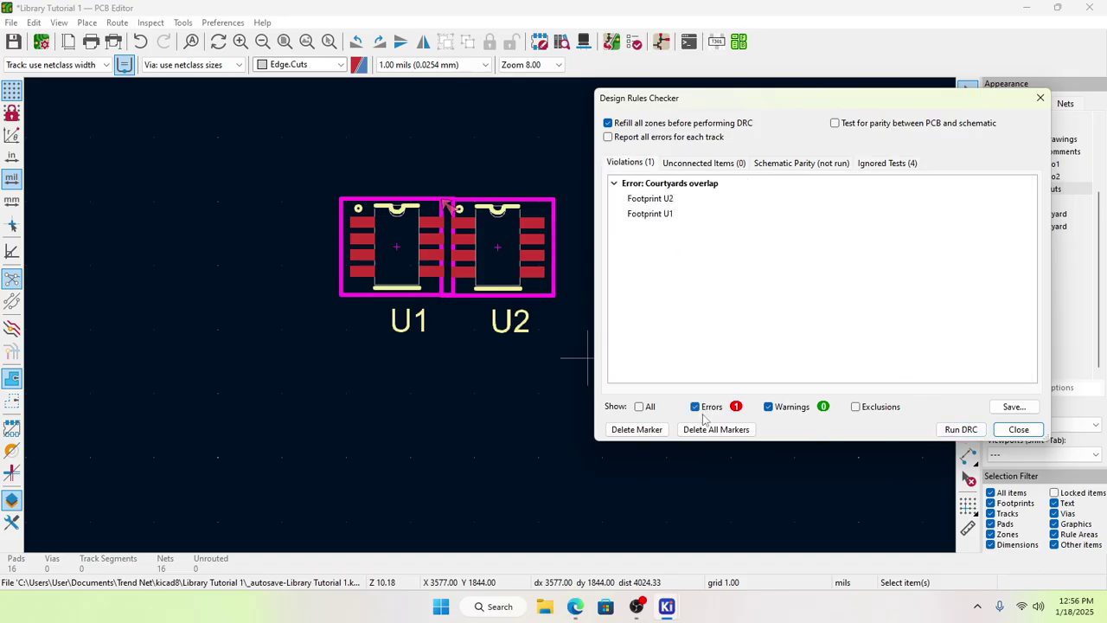
pyautogui.click(648, 206)
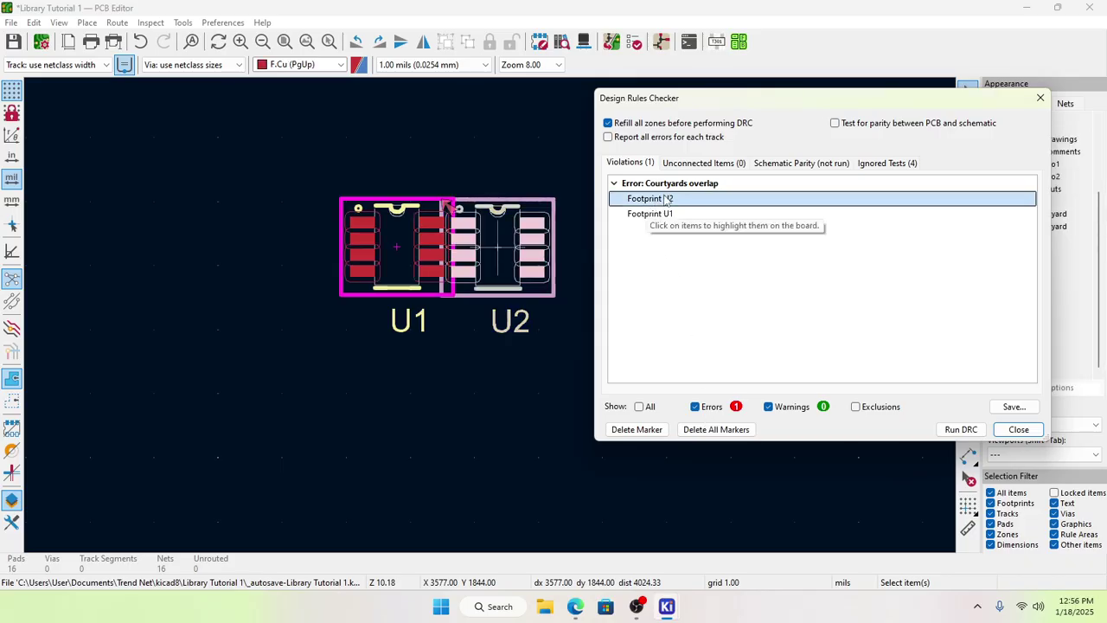
pyautogui.click(664, 214)
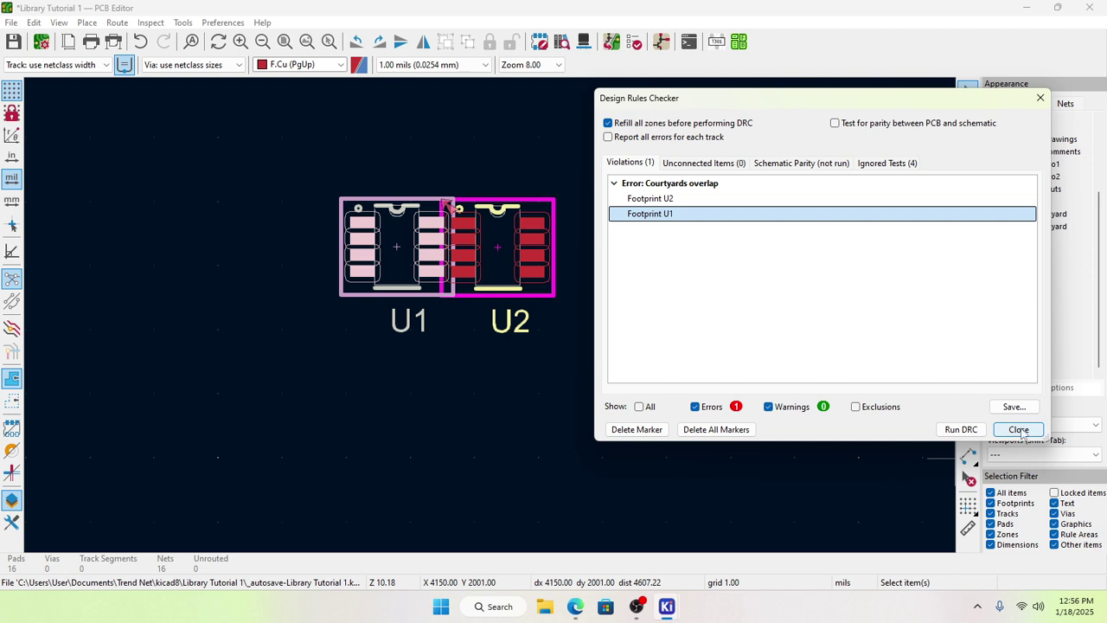
pyautogui.click(642, 412)
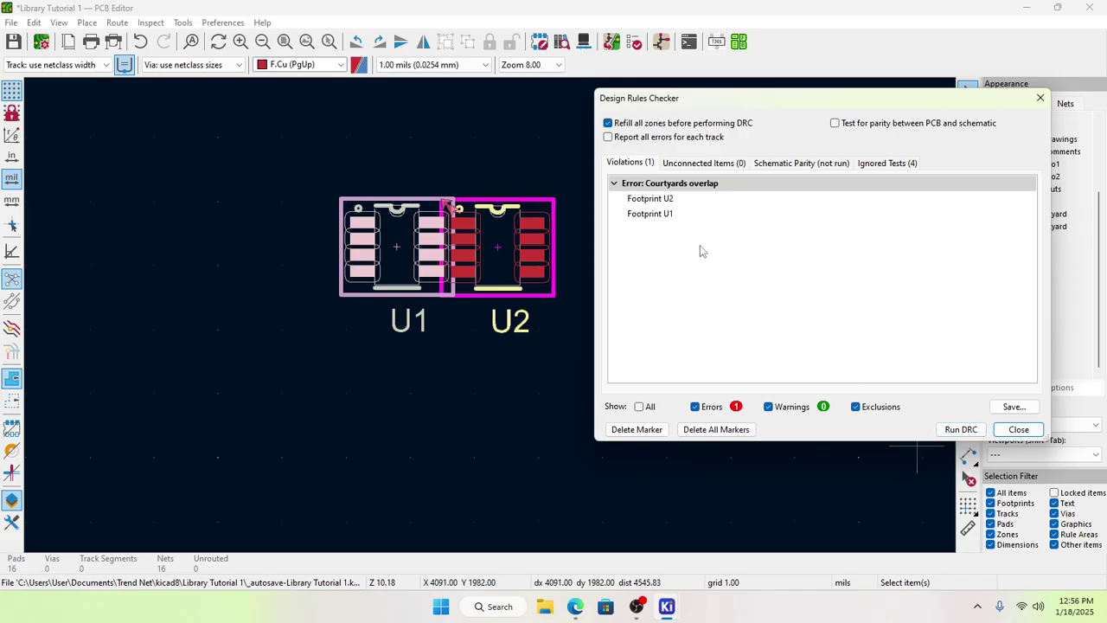
pyautogui.click(640, 215)
pyautogui.click(667, 216)
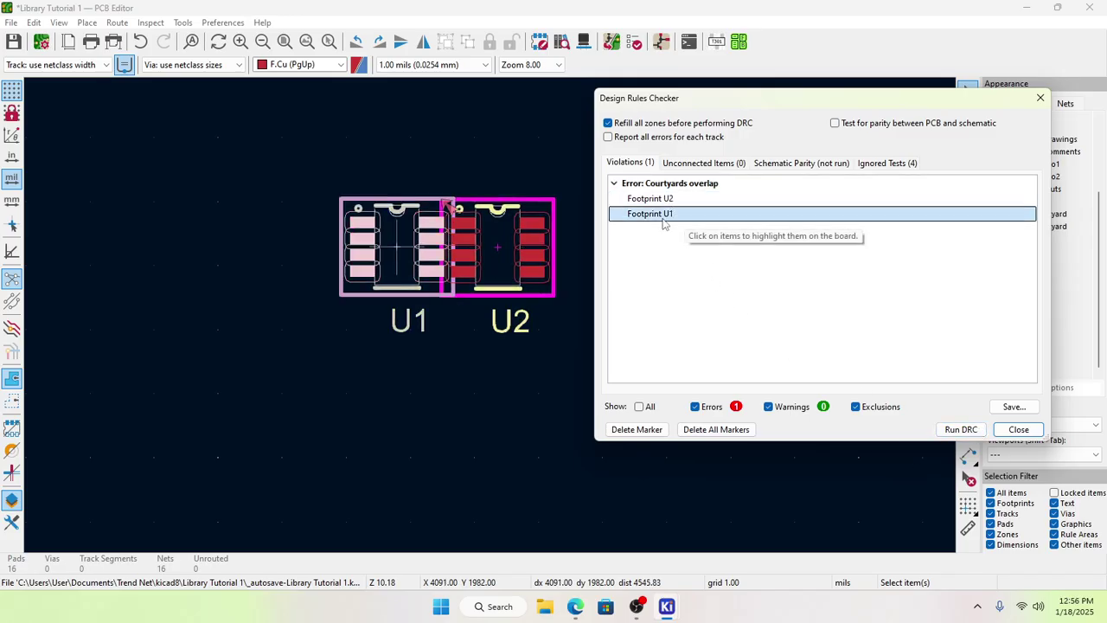
pyautogui.click(1018, 429)
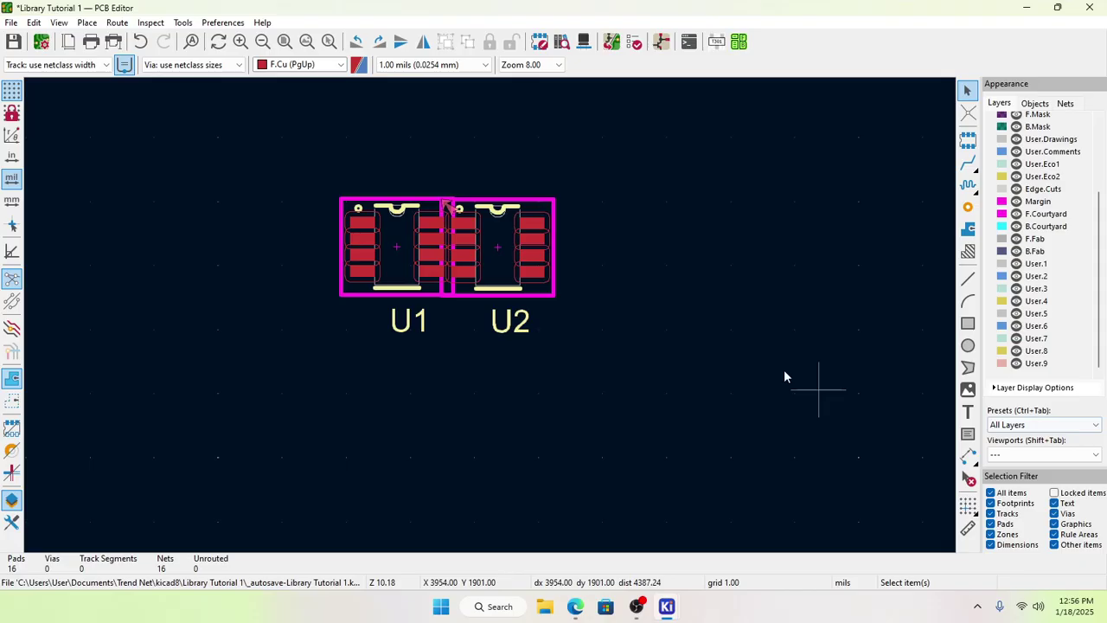
# Step: Move U2 away from U1 horizontally so their courtyards have a narrow gap
pyautogui.click(510, 262)
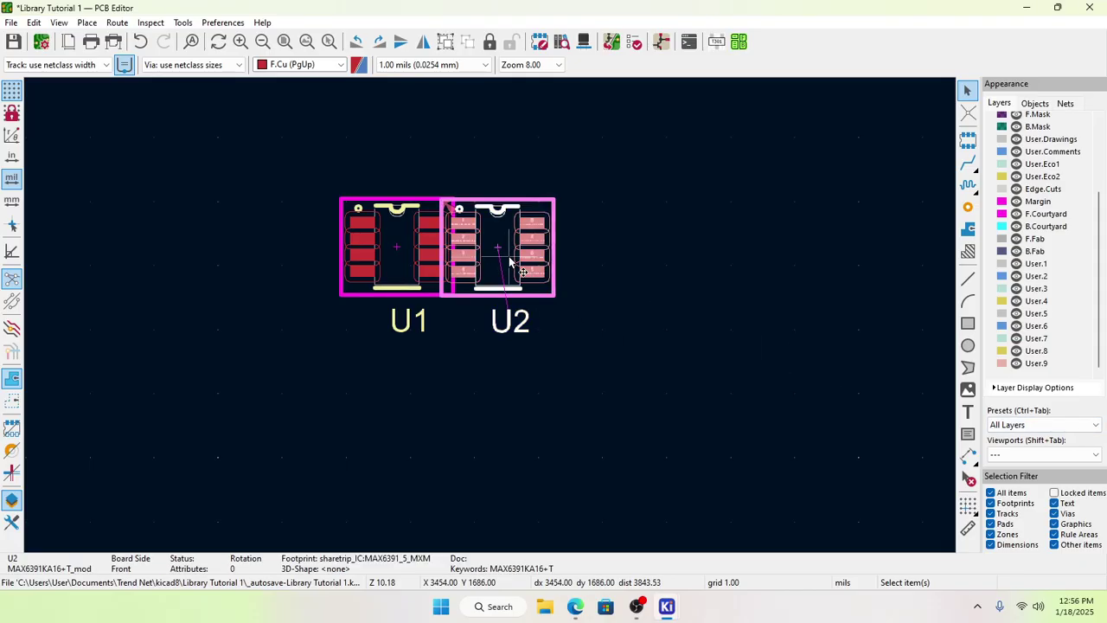
pyautogui.press('m')
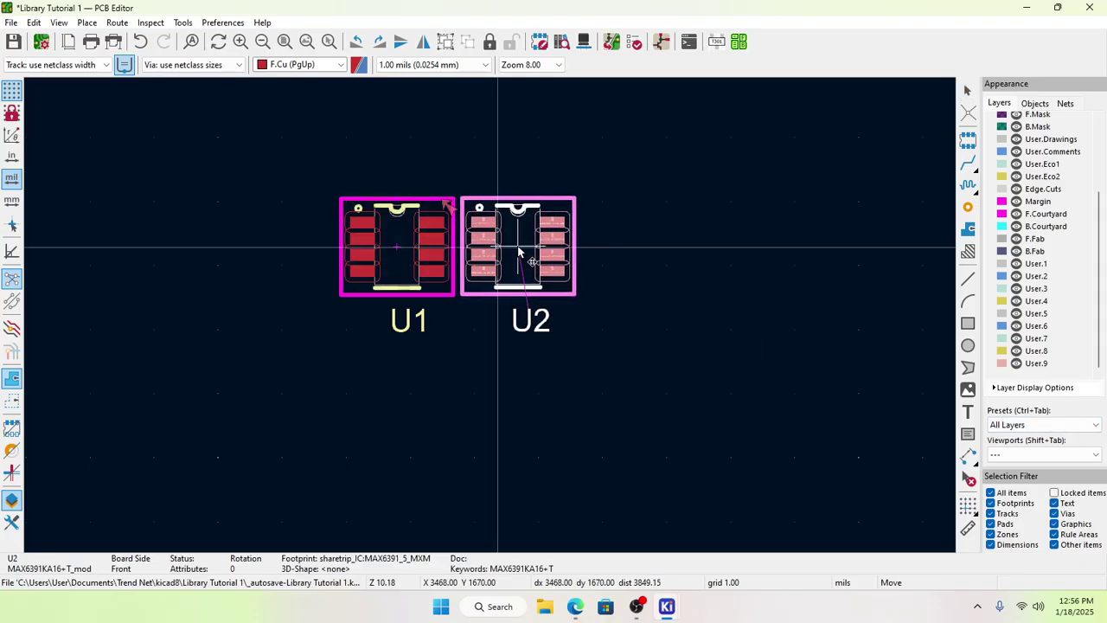
pyautogui.scroll(2, 518, 252)
pyautogui.scroll(2, 491, 322)
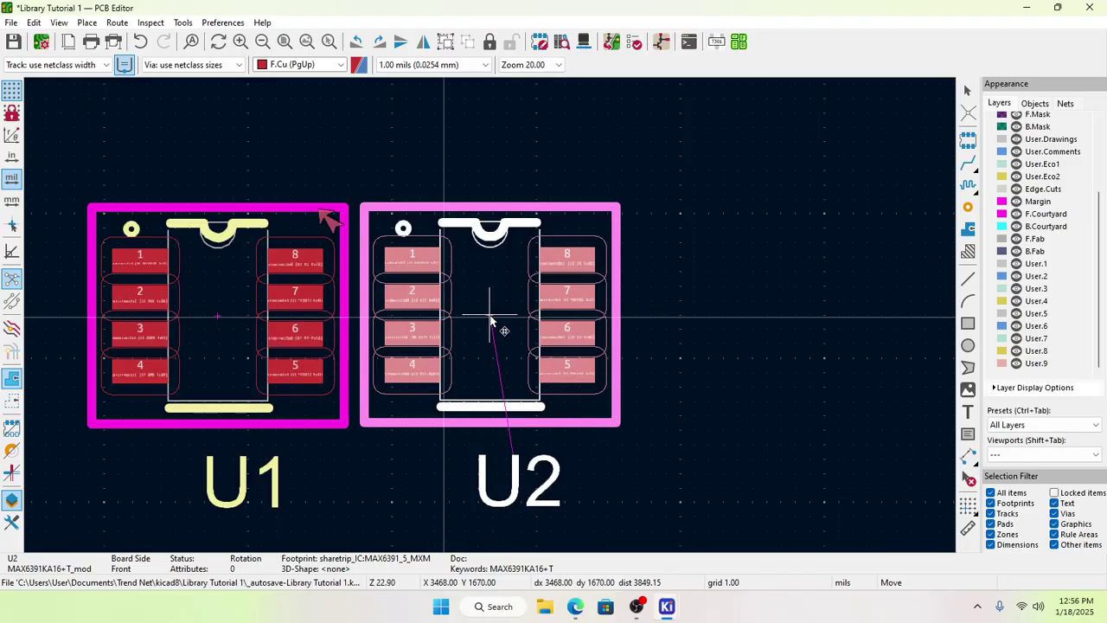
pyautogui.click(494, 318)
# Step: Set the grid to 25 mils and move U2 slightly farther from U1
pyautogui.rightClick(713, 353)
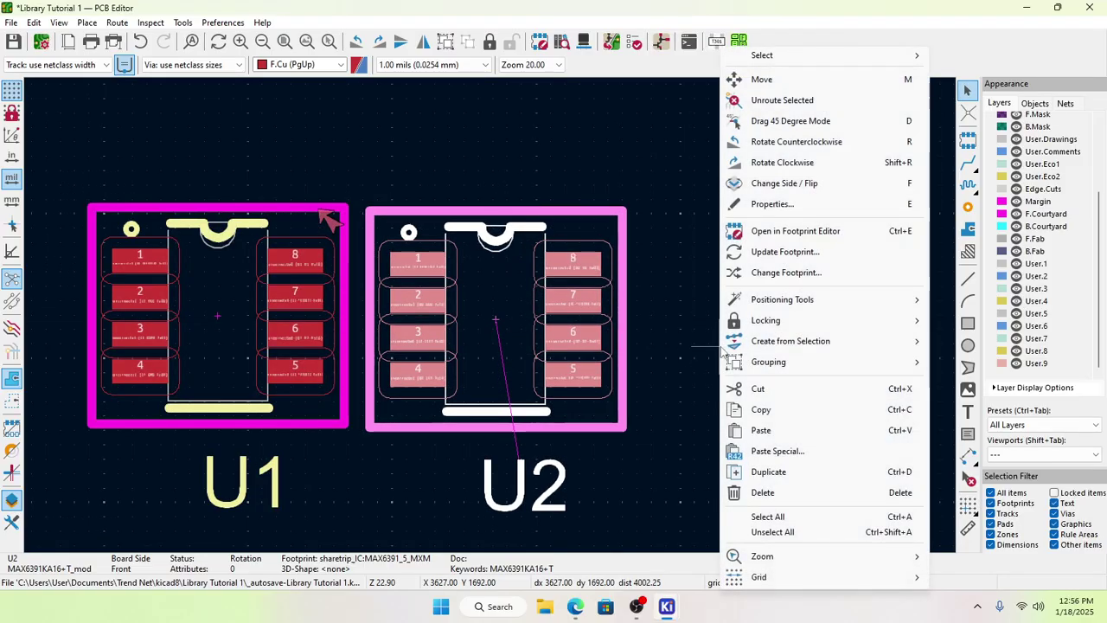
pyautogui.moveTo(787, 578)
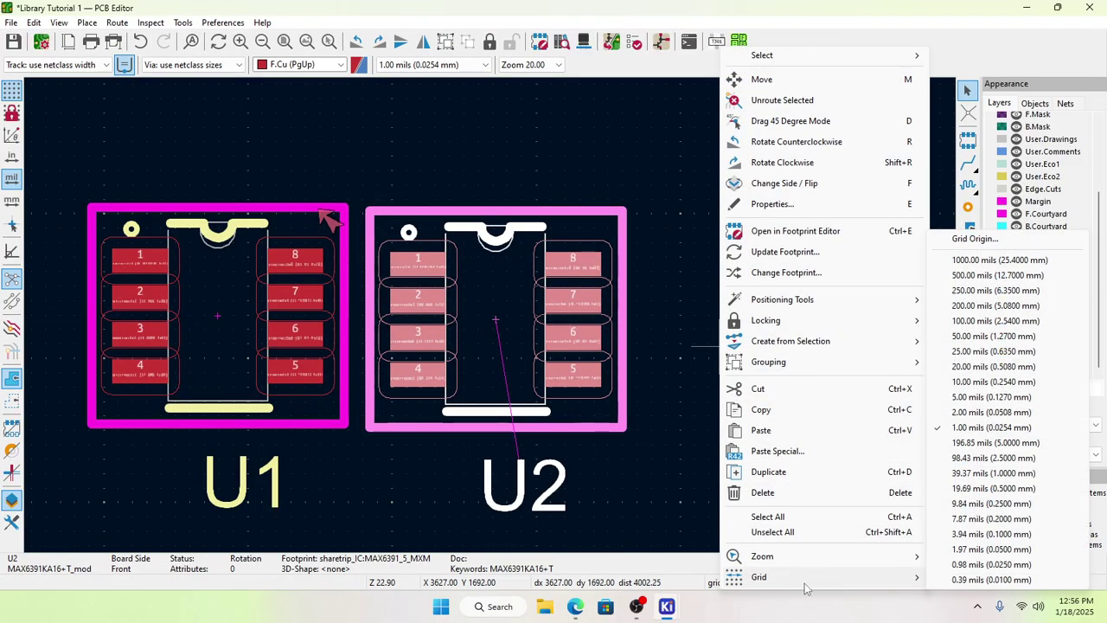
pyautogui.click(975, 353)
pyautogui.click(633, 513)
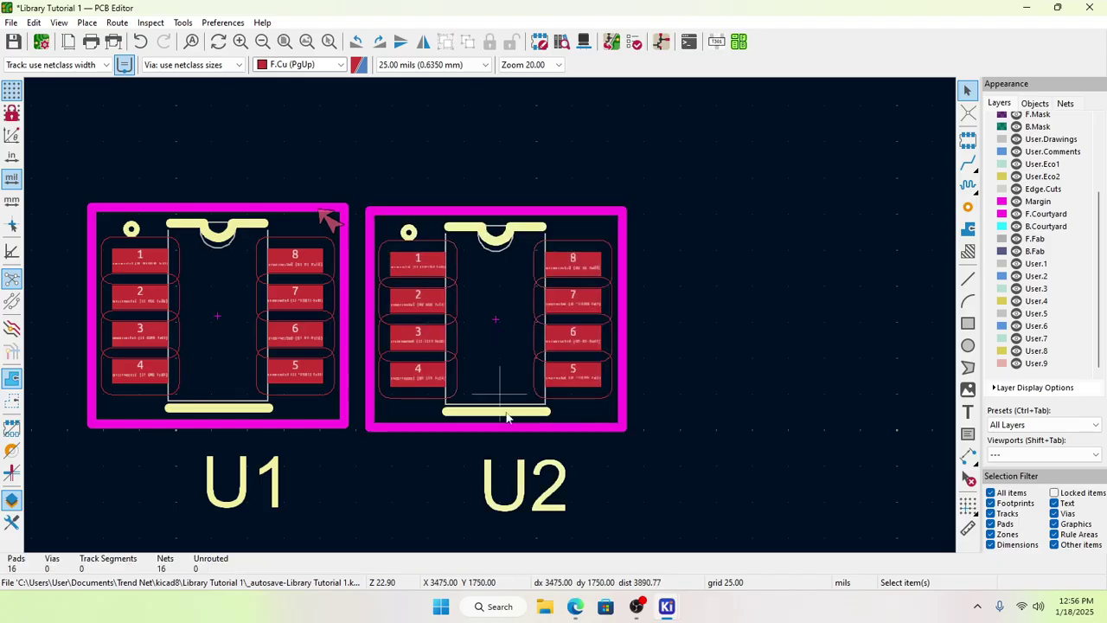
pyautogui.click(488, 378)
pyautogui.press('m')
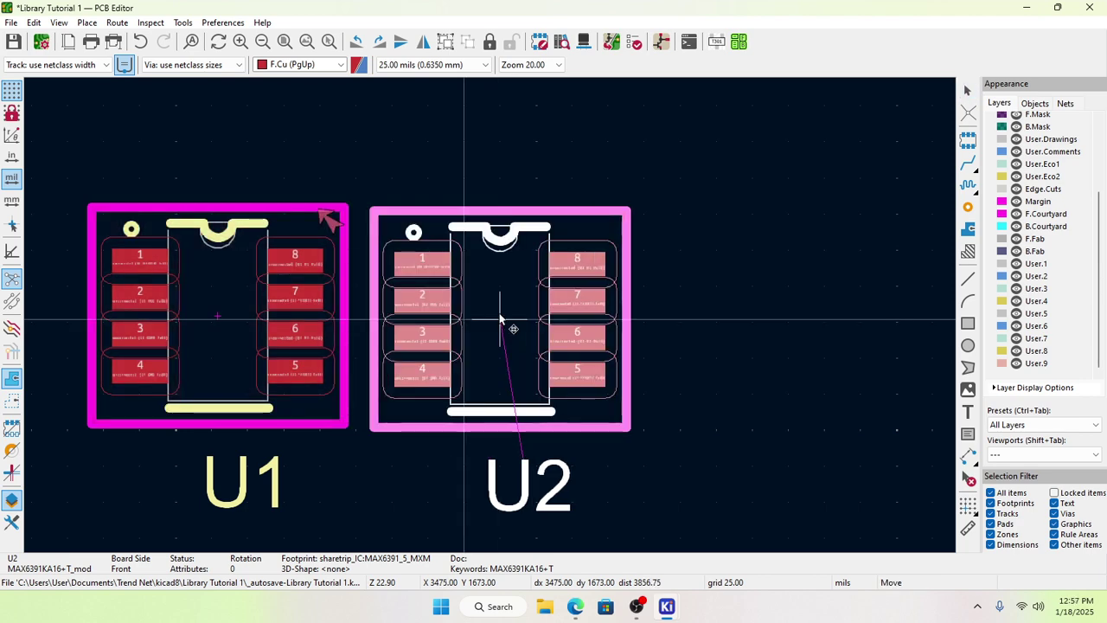
pyautogui.click(499, 319)
# Step: Try to measure the gap between the facing courtyard edges of U1 and U2
pyautogui.scroll(2, 356, 323)
pyautogui.scroll(1, 490, 315)
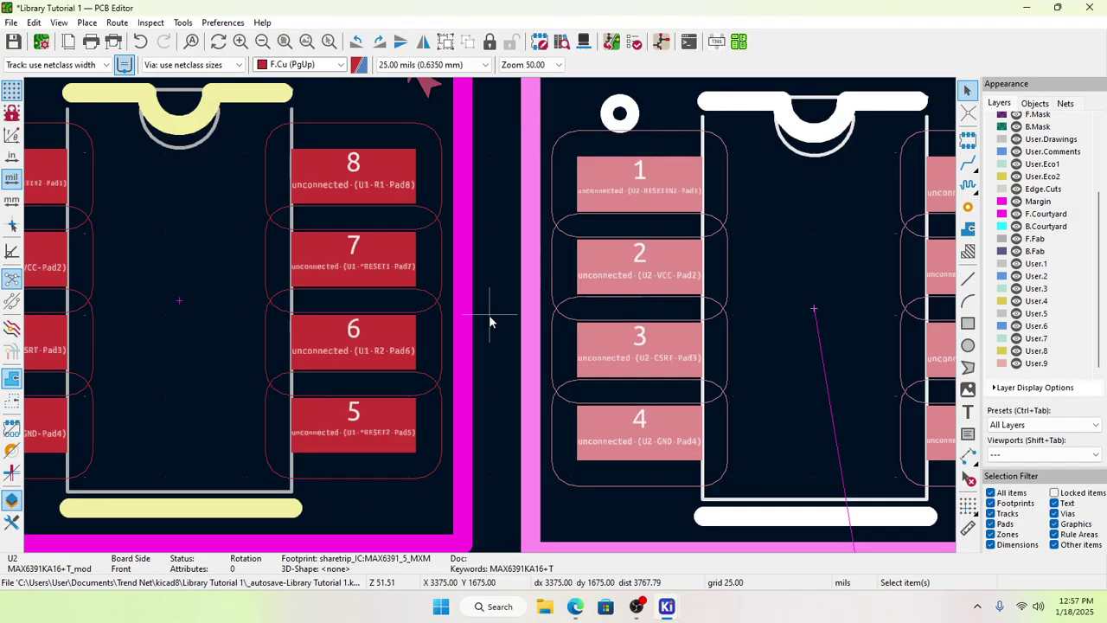
pyautogui.click(183, 22)
pyautogui.moveTo(150, 23)
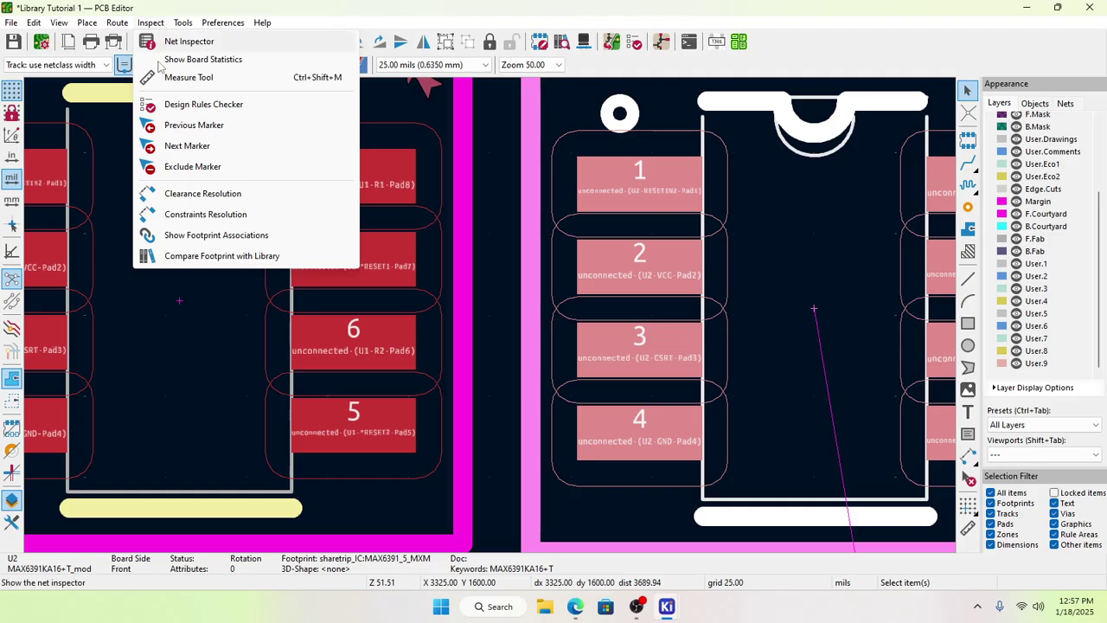
pyautogui.click(188, 77)
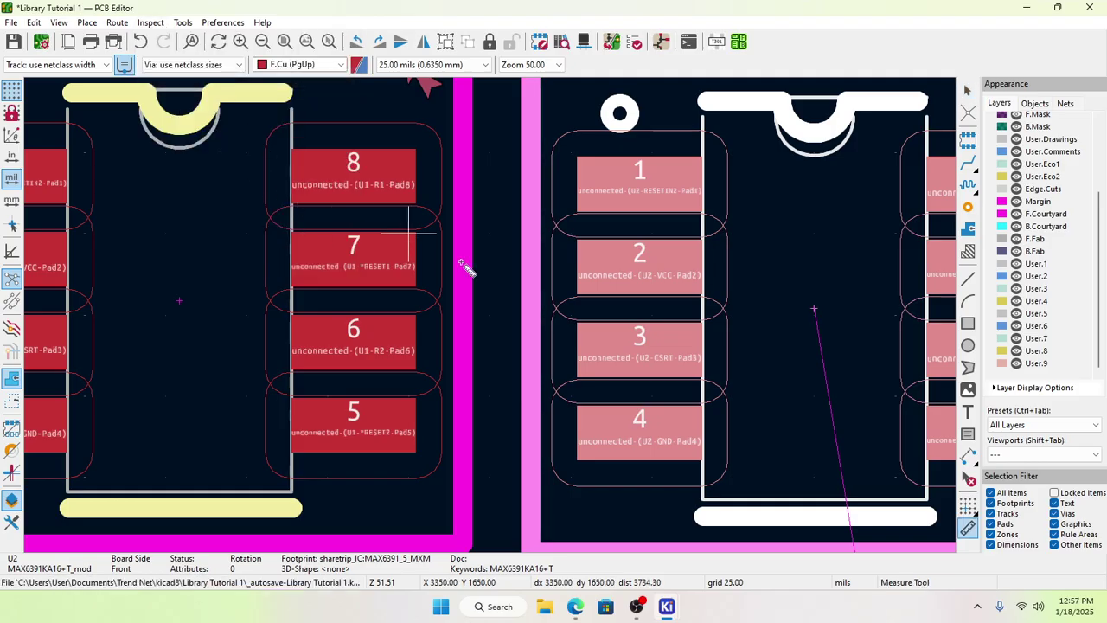
pyautogui.click(465, 302)
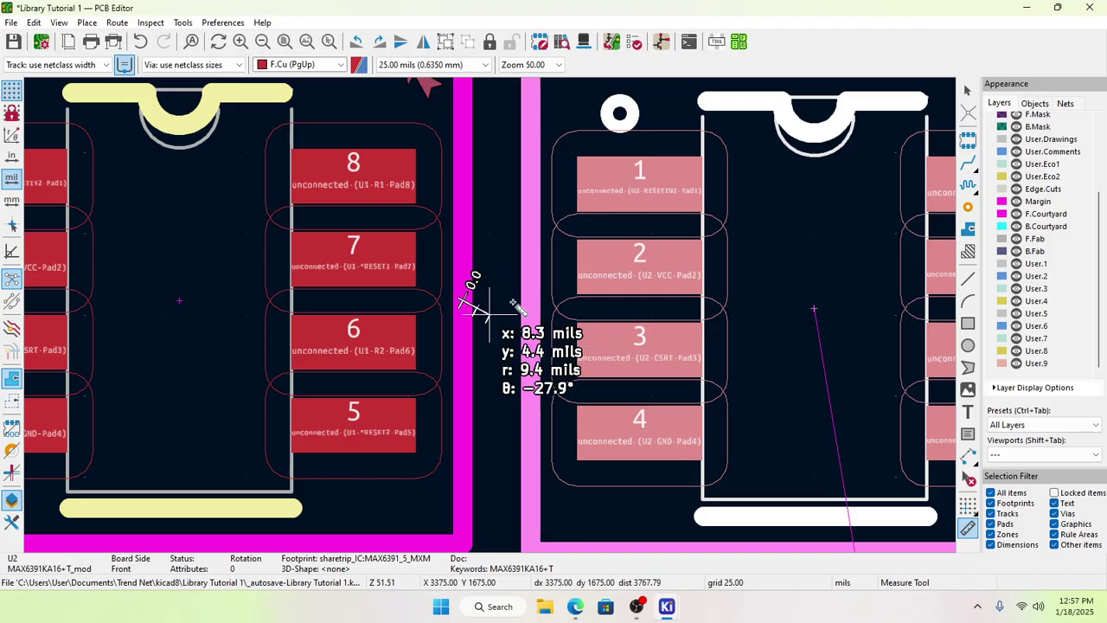
pyautogui.press('Escape')
pyautogui.scroll(-4, 525, 307)
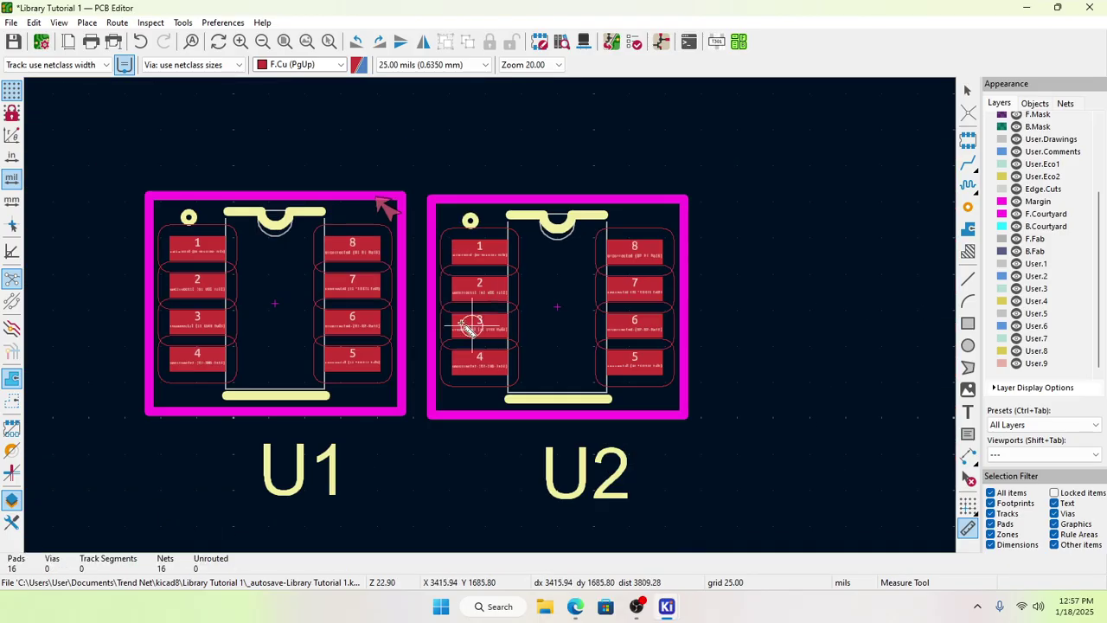
# Step: Move U2 farther from U1 horizontally to widen the gap between their courtyards
pyautogui.press('Escape')
pyautogui.click(566, 281)
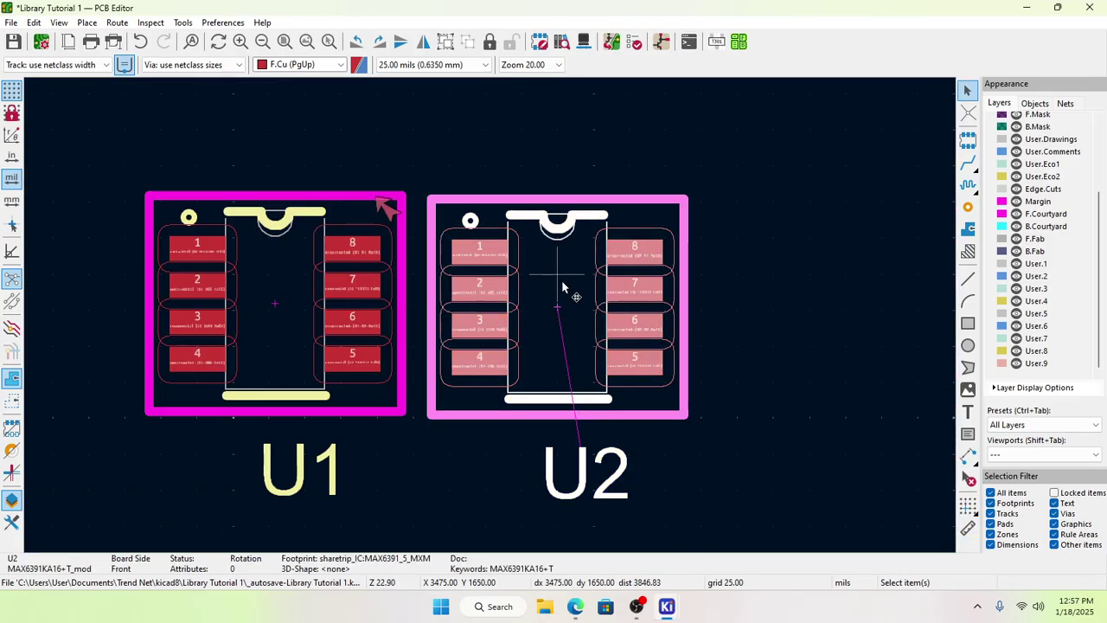
pyautogui.press('m')
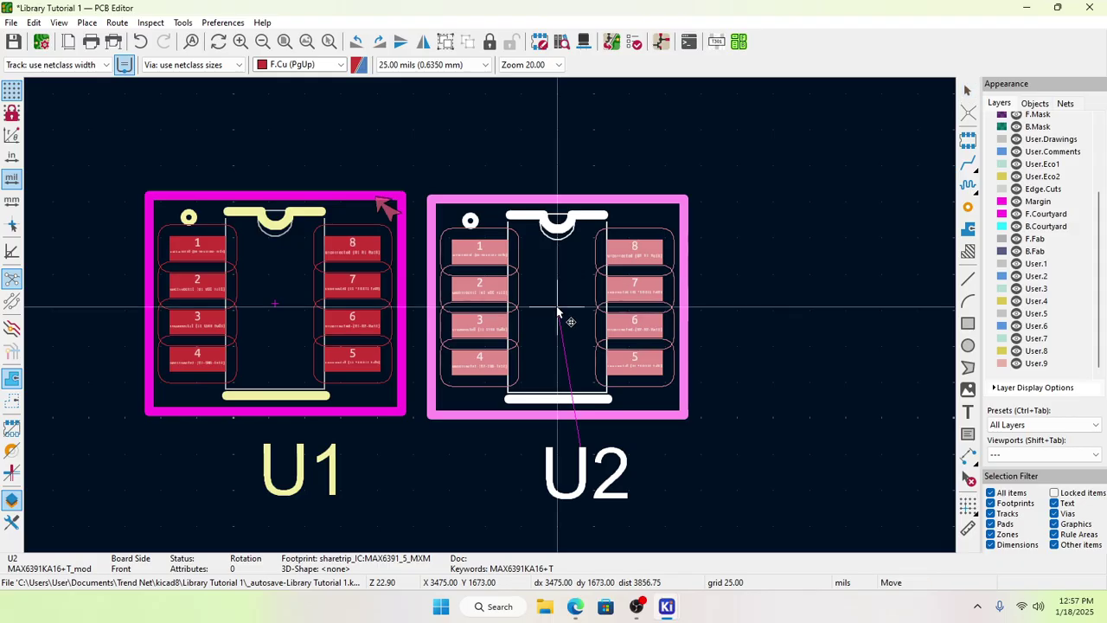
pyautogui.click(593, 308)
pyautogui.click(417, 308)
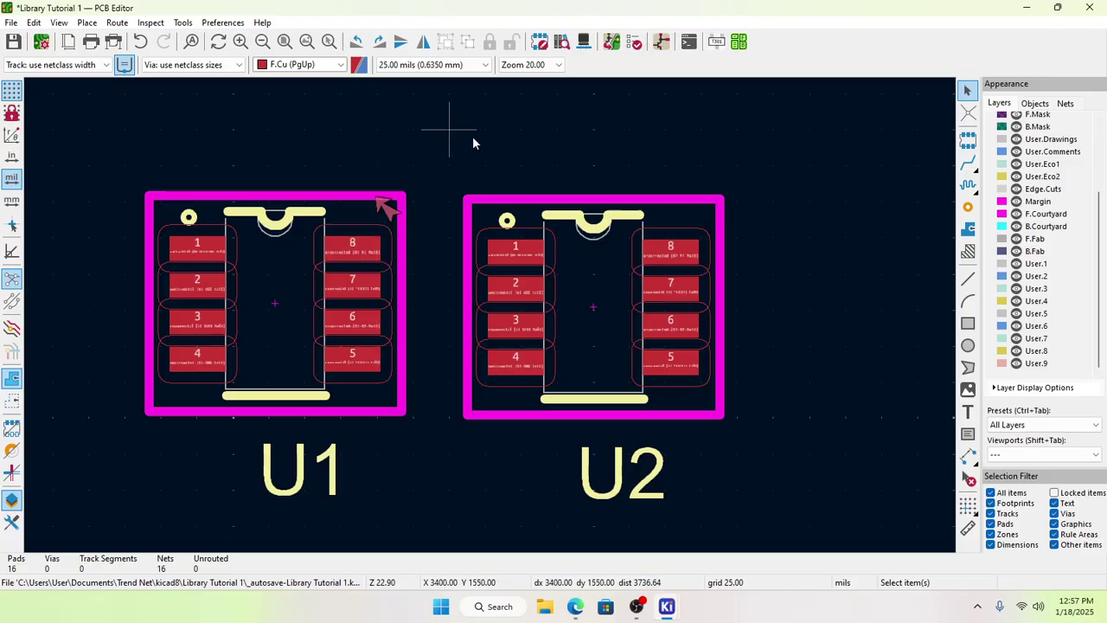
# Step: Rerun the design rules check on the new U1 and U2 spacing and close the checker
pyautogui.click(636, 42)
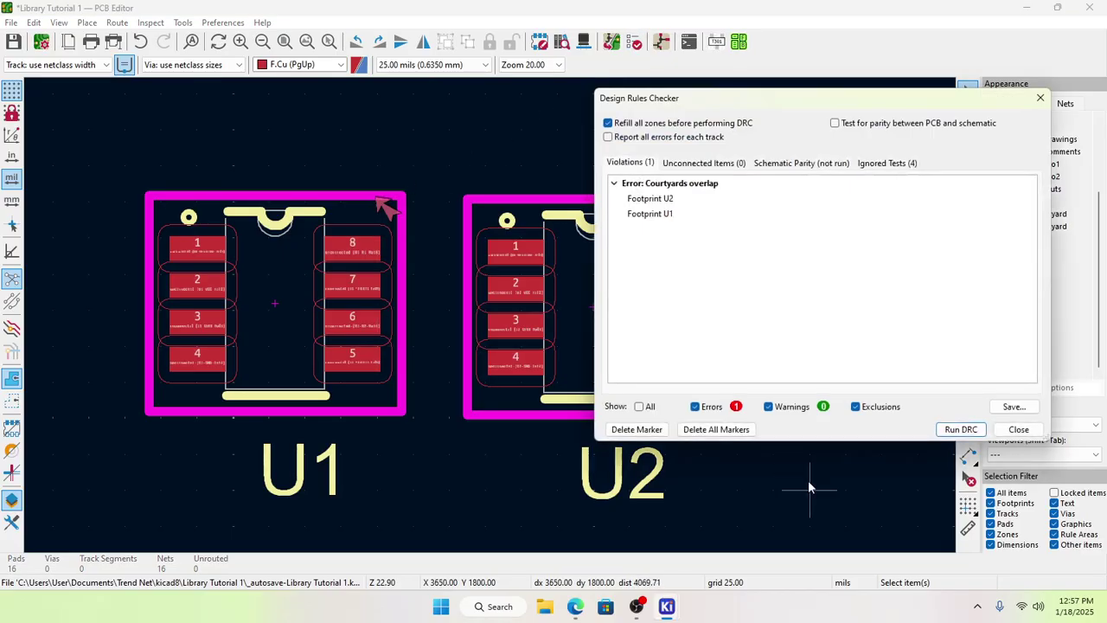
pyautogui.click(960, 429)
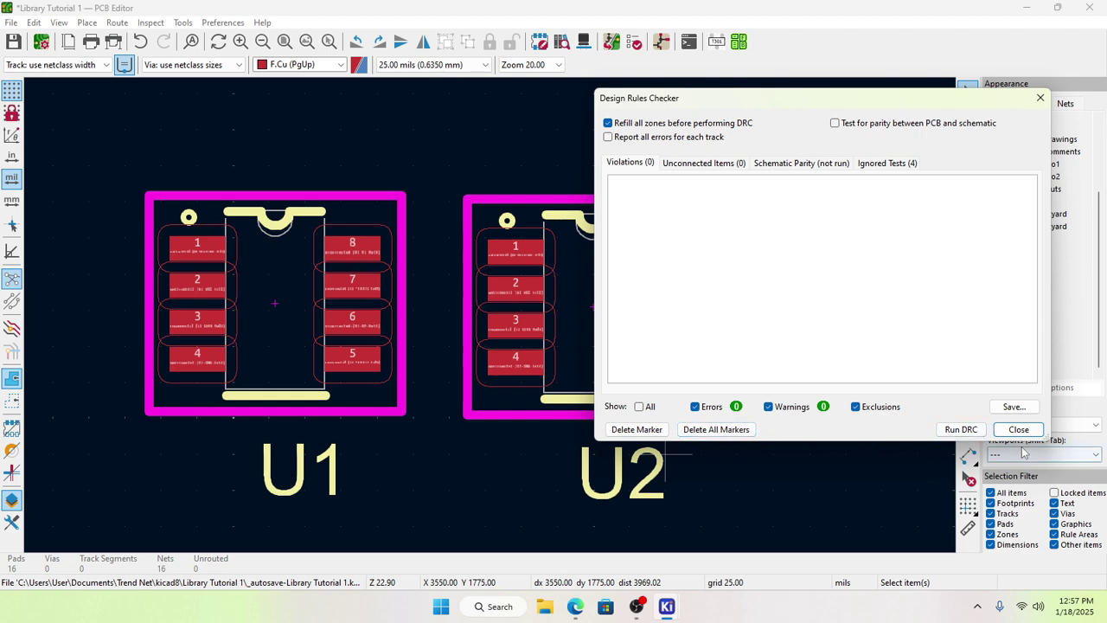
pyautogui.click(1018, 429)
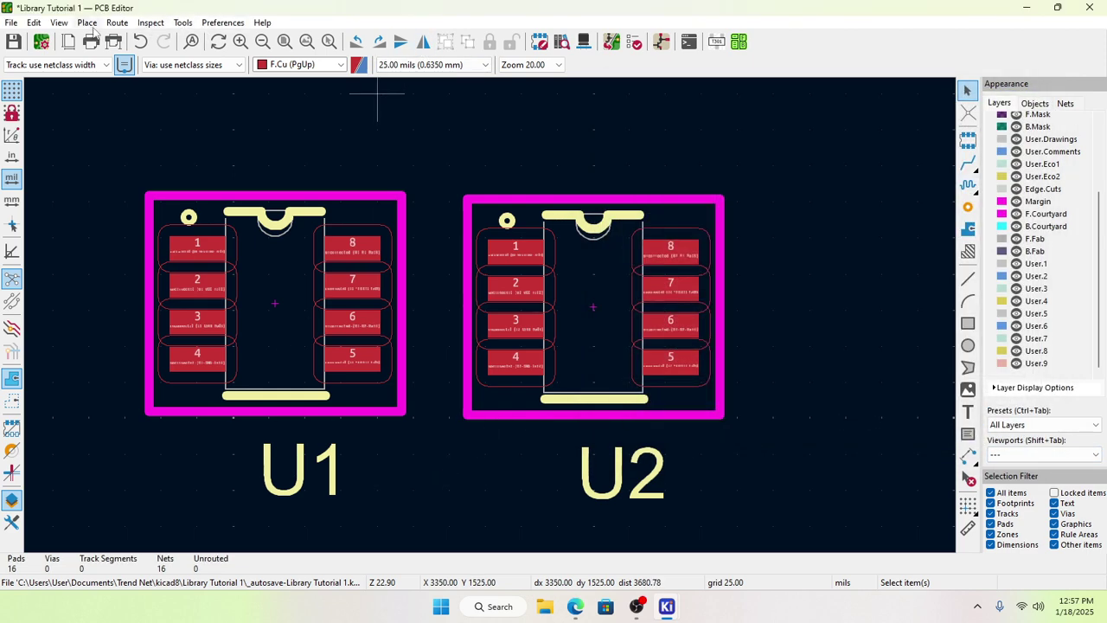
# Step: Inspect the U1 and U2 pads and silkscreen on the board in the 3D Viewer, tilting the board, and close the viewer
pyautogui.click(58, 23)
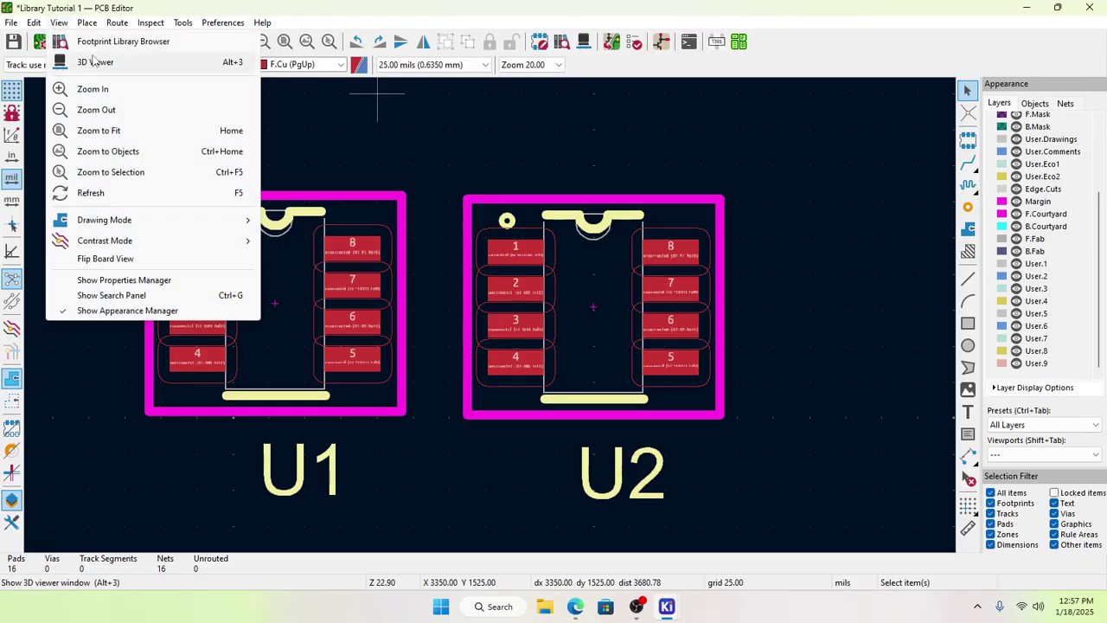
pyautogui.click(104, 62)
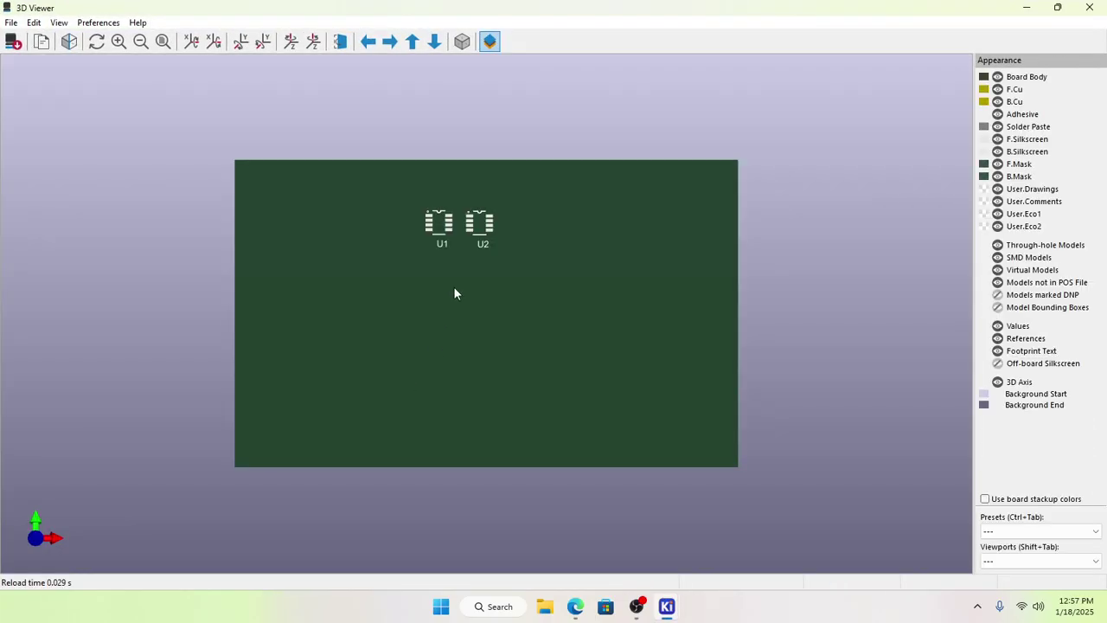
pyautogui.scroll(1, 437, 221)
pyautogui.moveTo(438, 221); pyautogui.dragTo(435, 298)
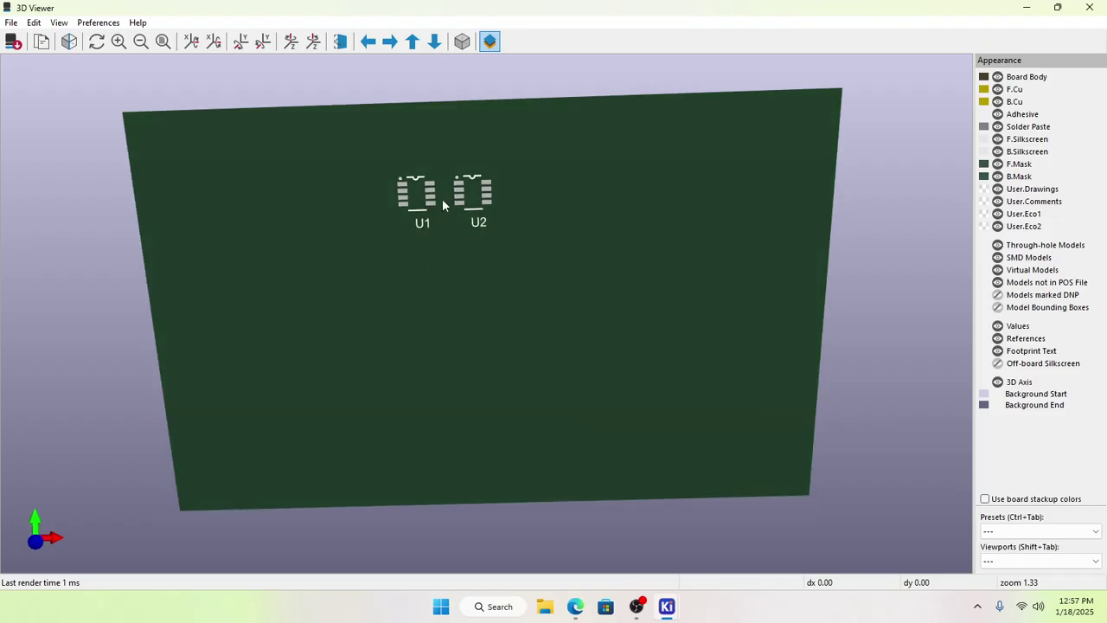
pyautogui.scroll(4, 437, 188)
pyautogui.moveTo(433, 184)
pyautogui.mouseDown()
pyautogui.moveTo(455, 203)
pyautogui.moveTo(475, 178)
pyautogui.moveTo(436, 175)
pyautogui.mouseUp()
pyautogui.scroll(3, 458, 141)
pyautogui.scroll(-4, 459, 141)
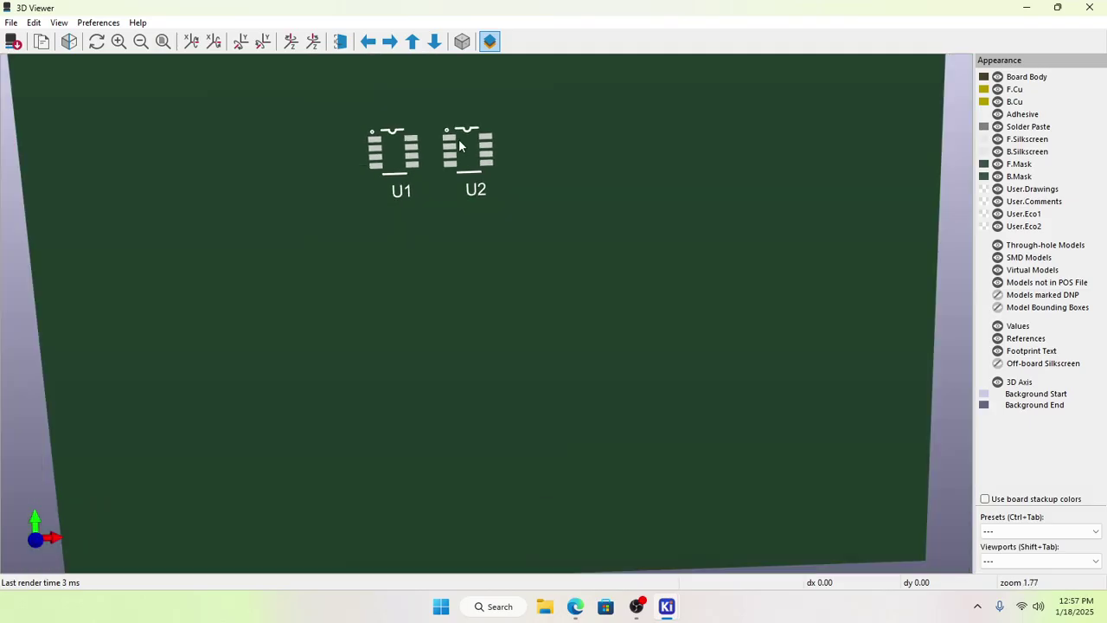
pyautogui.scroll(-2, 459, 137)
pyautogui.scroll(4, 460, 151)
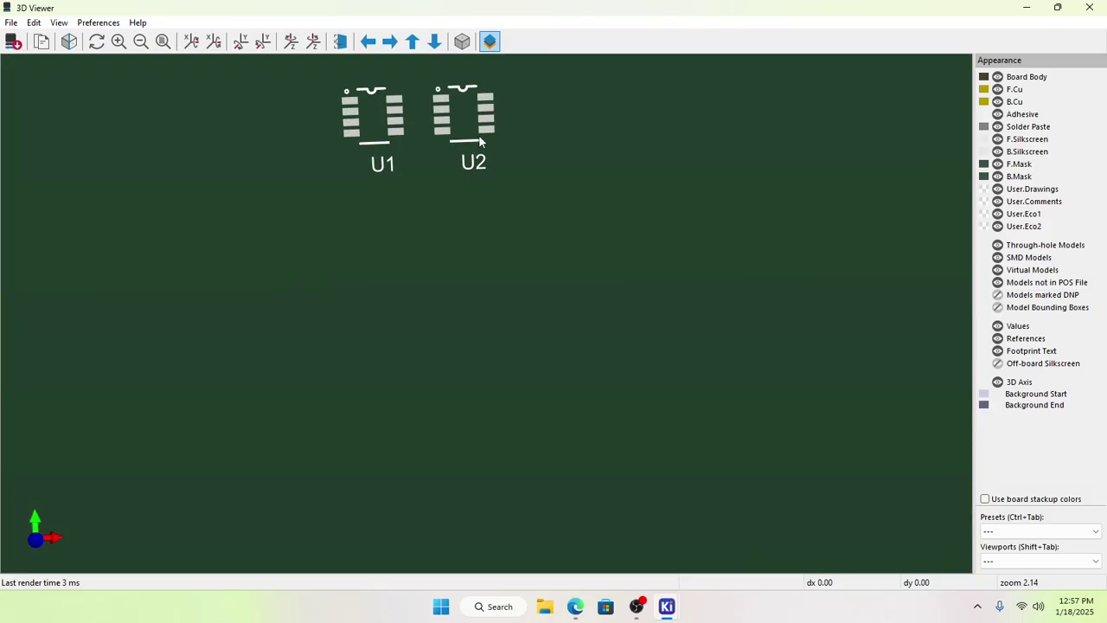
pyautogui.scroll(-2, 481, 141)
pyautogui.scroll(-1, 438, 150)
pyautogui.scroll(3, 439, 152)
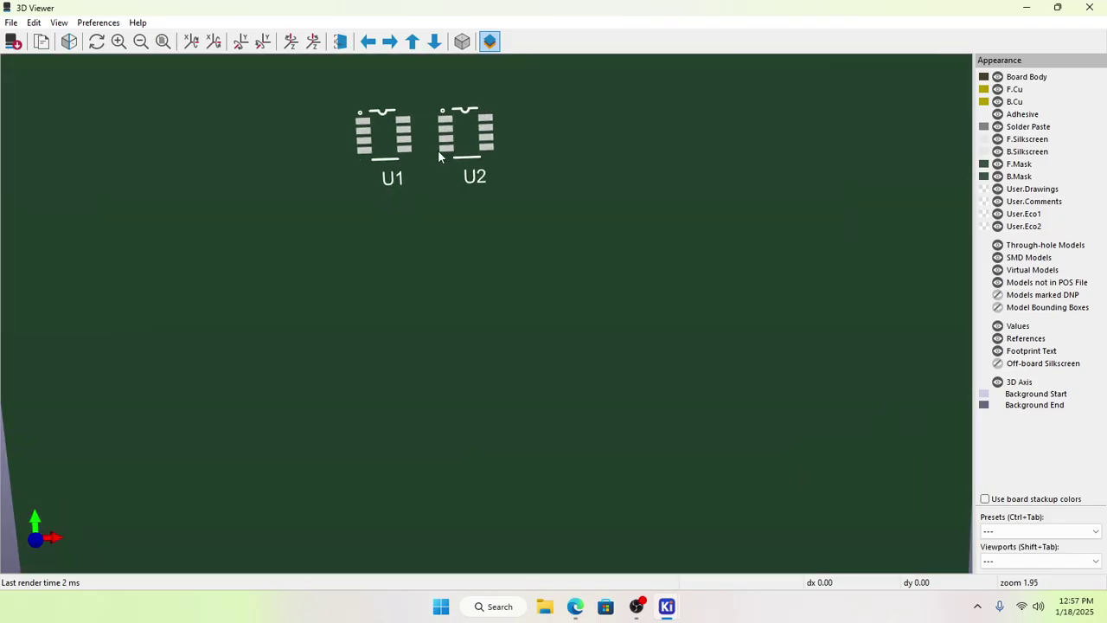
pyautogui.scroll(-4, 419, 159)
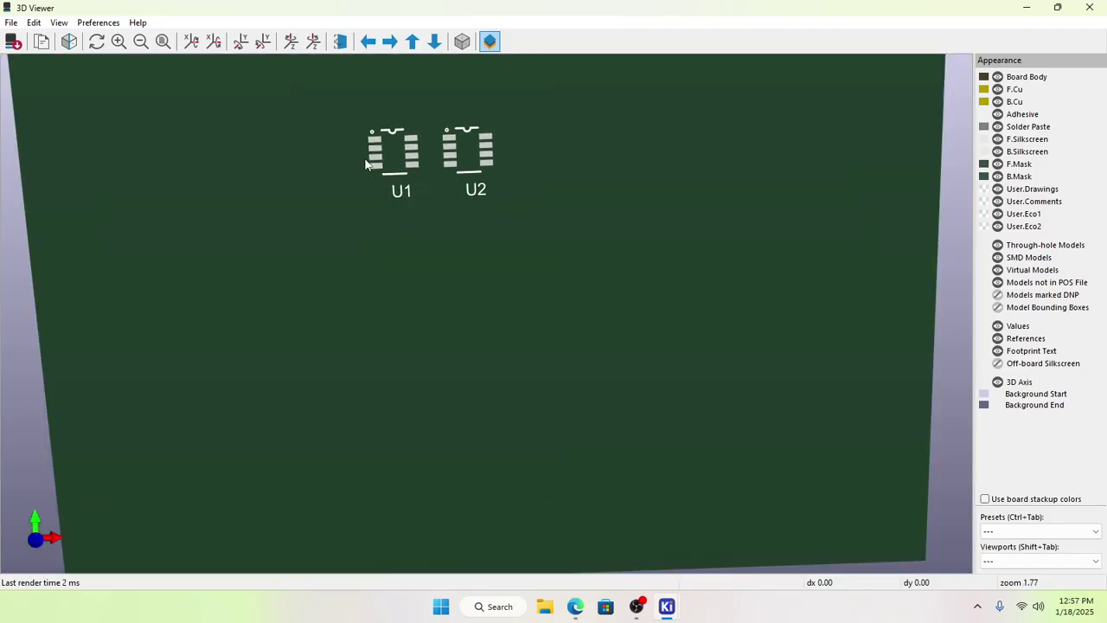
pyautogui.scroll(-1, 412, 173)
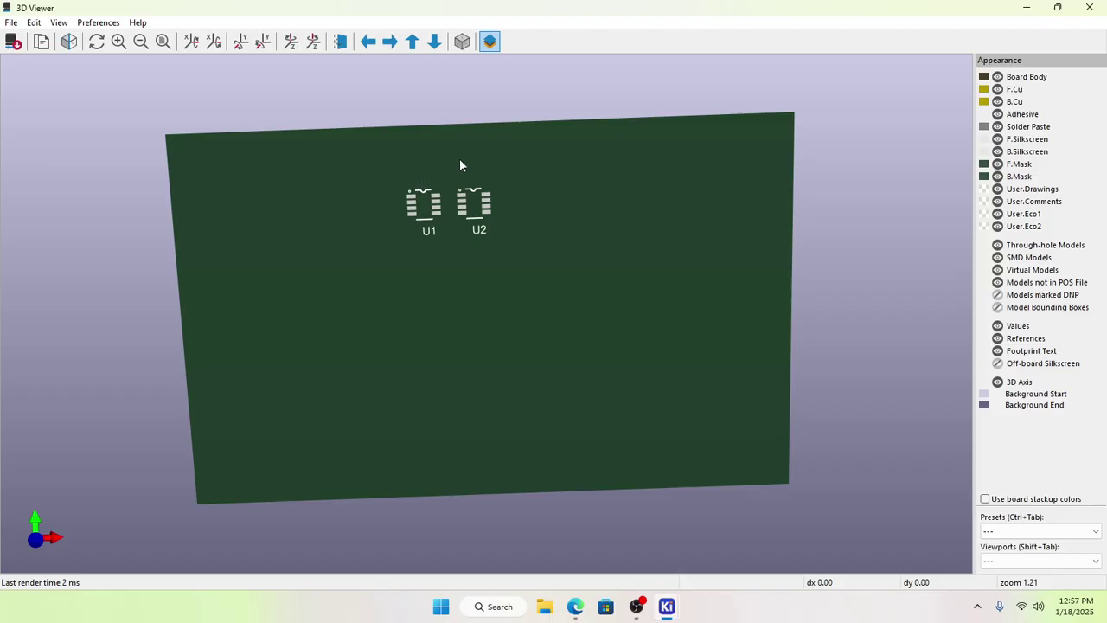
pyautogui.scroll(6, 460, 161)
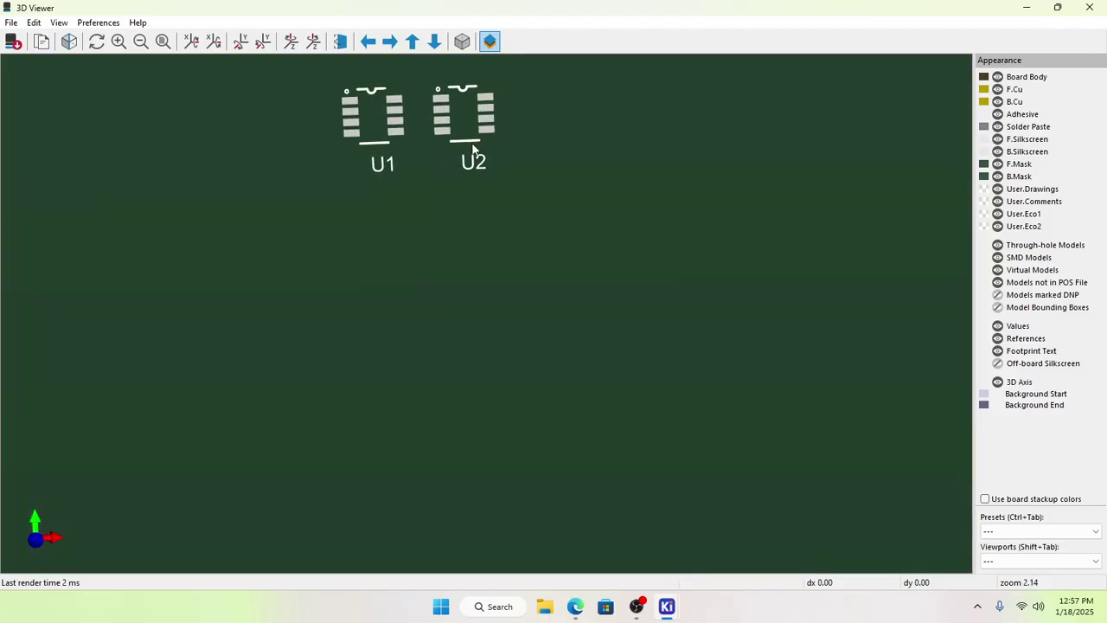
pyautogui.click(1089, 7)
# Step: Shrink the Edge.Cuts board rectangle around U1 and U2 by pulling two opposite corners inward, and save the board
pyautogui.scroll(-6, 490, 315)
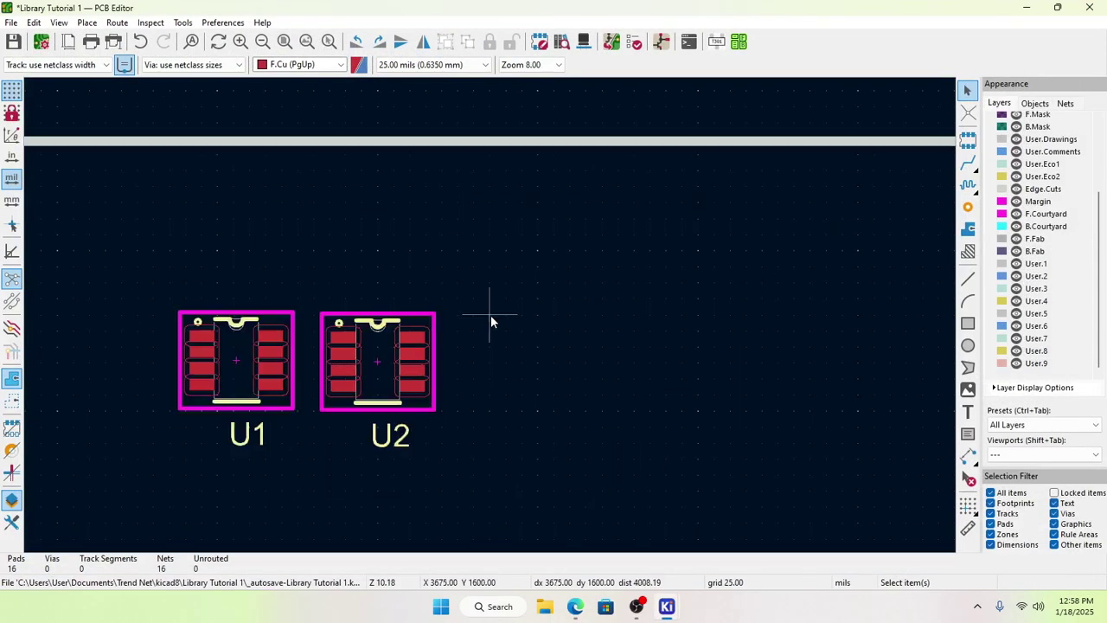
pyautogui.click(608, 431)
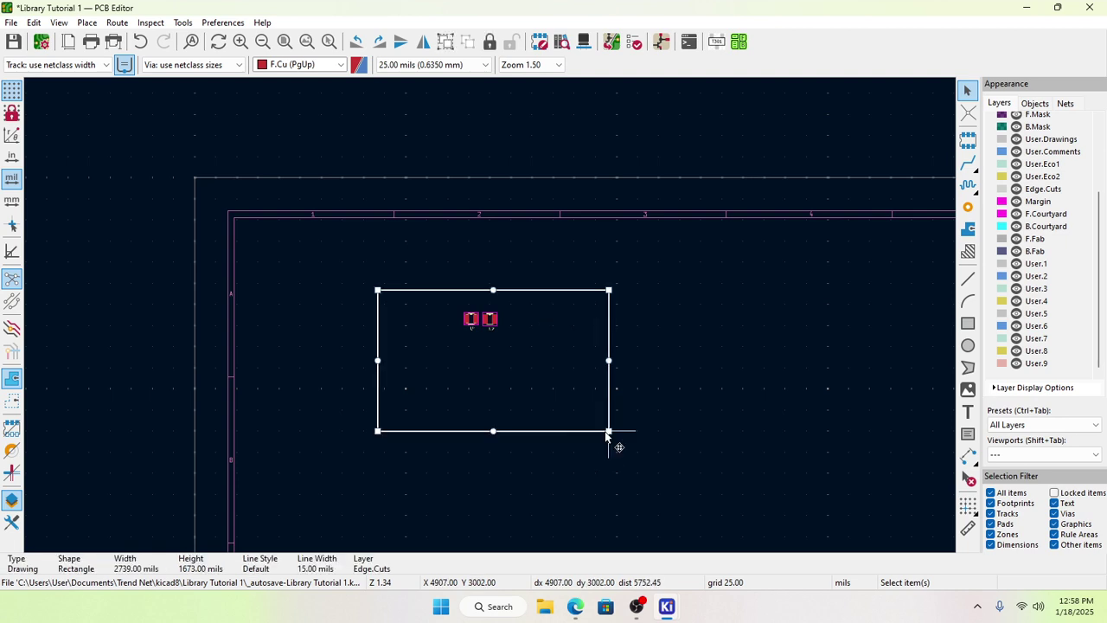
pyautogui.moveTo(608, 430); pyautogui.dragTo(534, 371)
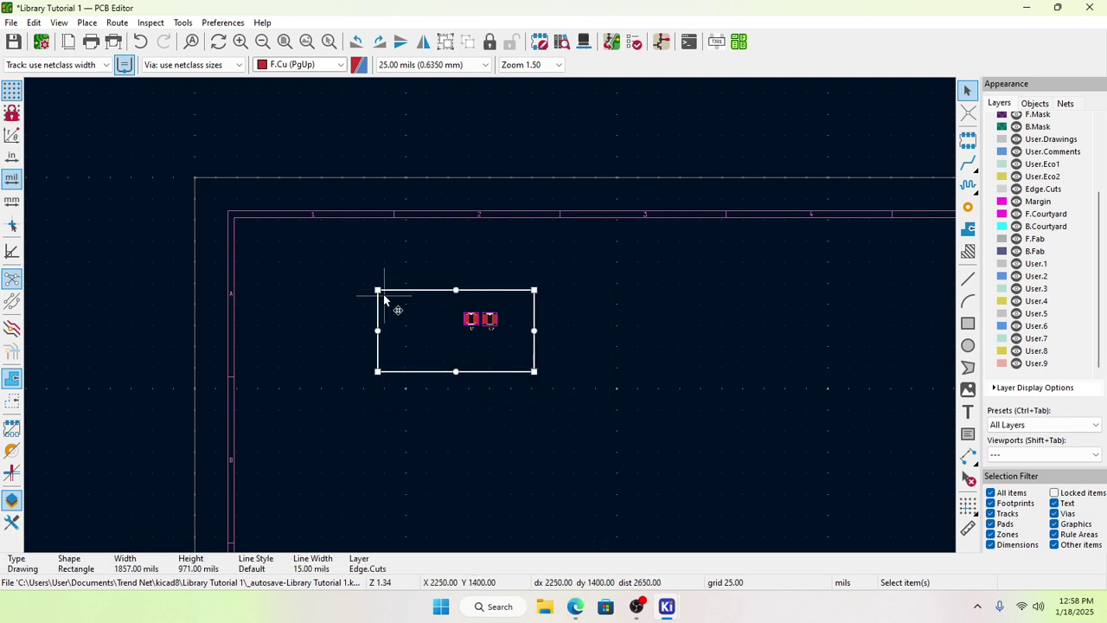
pyautogui.moveTo(380, 294); pyautogui.dragTo(441, 295)
pyautogui.click(632, 266)
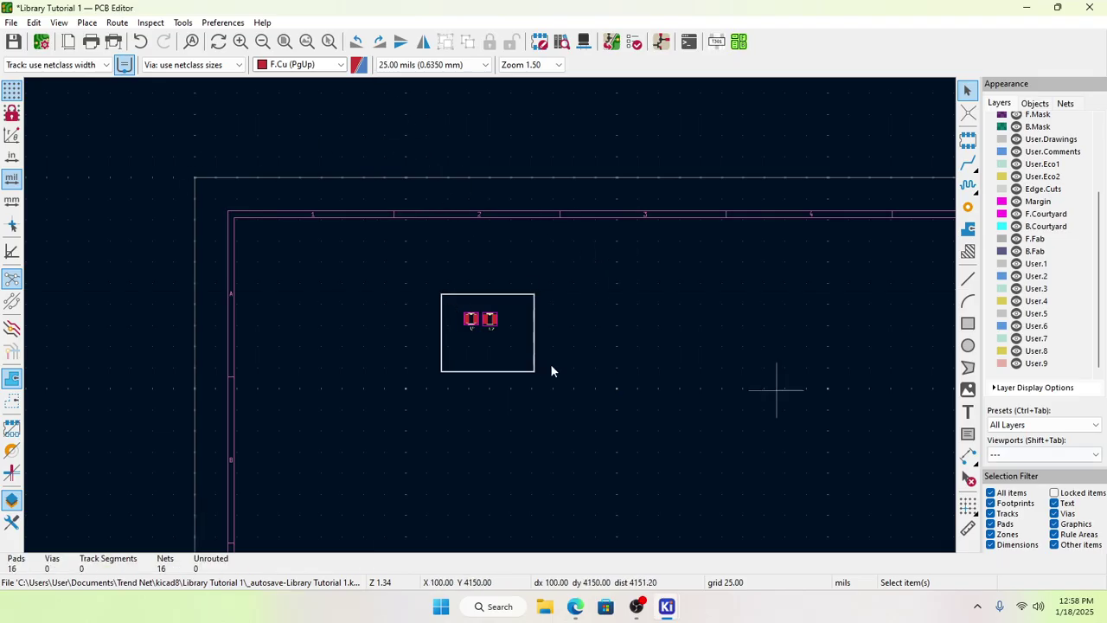
pyautogui.click(13, 42)
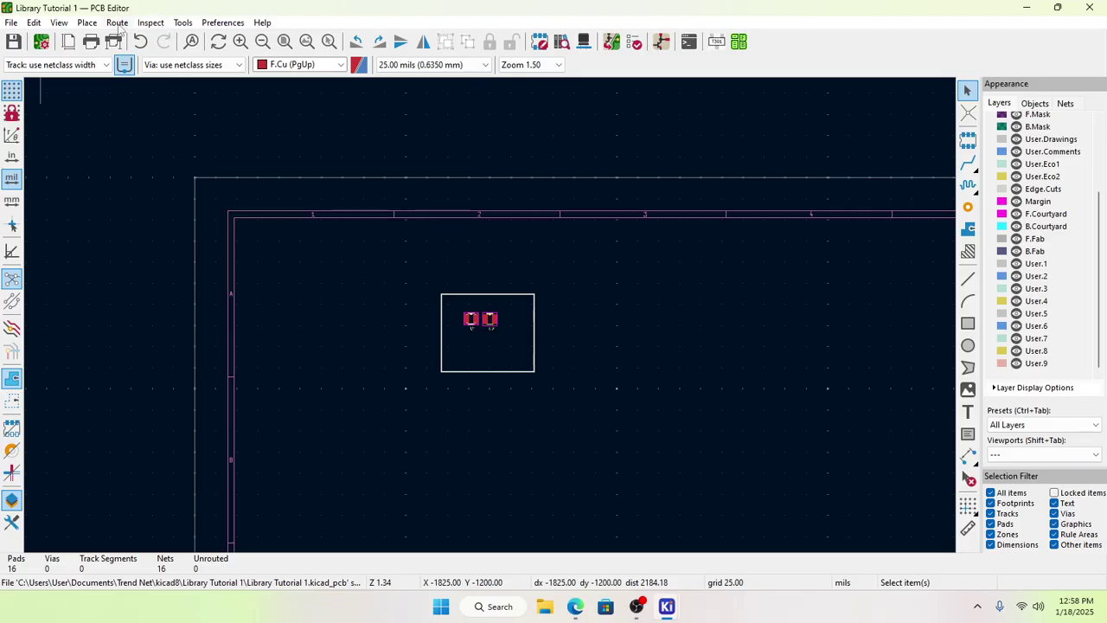
# Step: Examine the reduced board with U1 and U2 in the 3D Viewer, rotate it slightly, and close the viewer
pyautogui.click(60, 23)
pyautogui.click(95, 58)
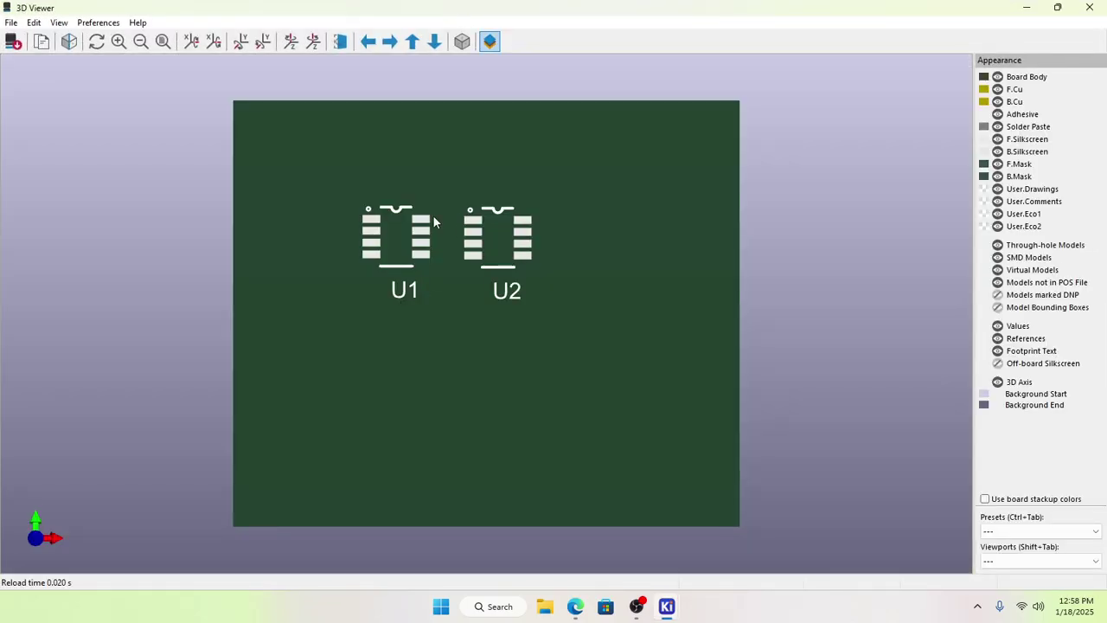
pyautogui.scroll(1, 437, 219)
pyautogui.scroll(1, 433, 197)
pyautogui.scroll(-1, 467, 195)
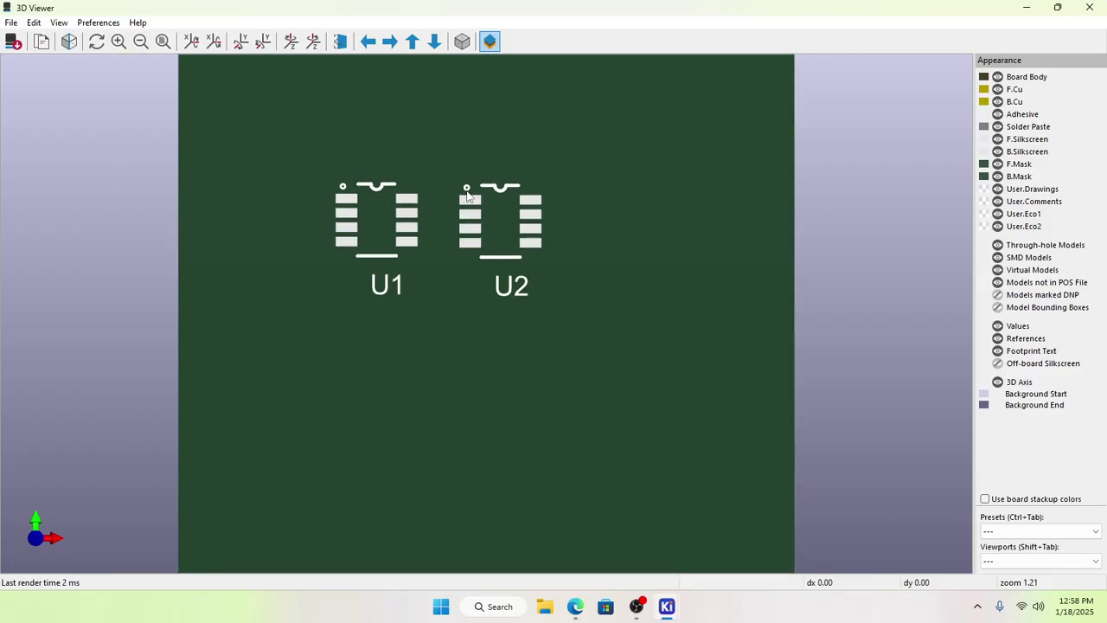
pyautogui.scroll(-2, 458, 189)
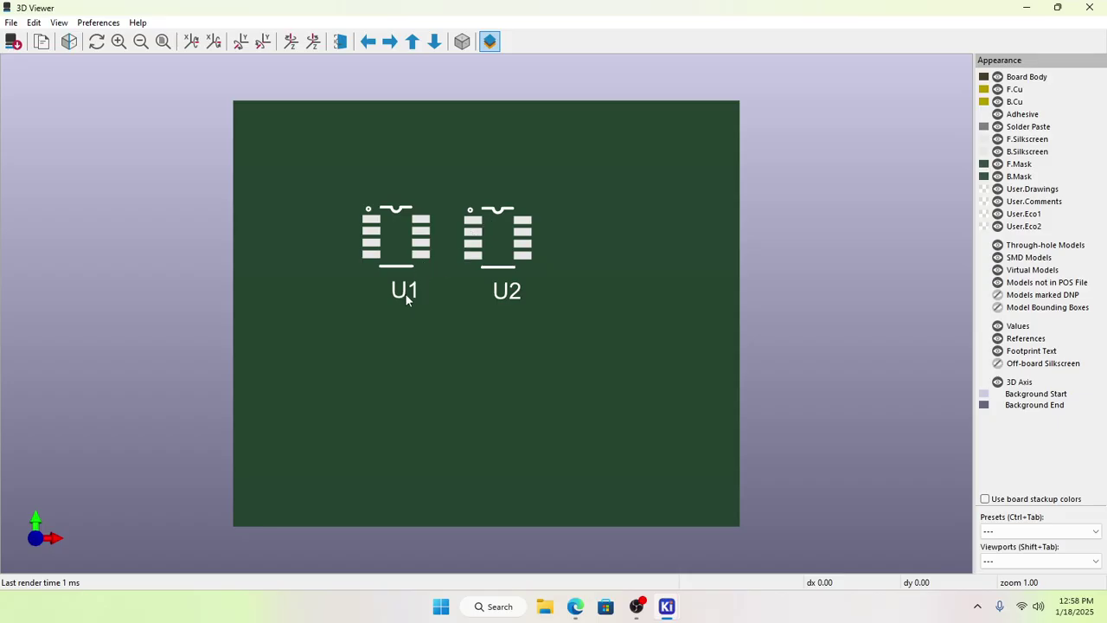
pyautogui.moveTo(407, 298); pyautogui.dragTo(439, 301)
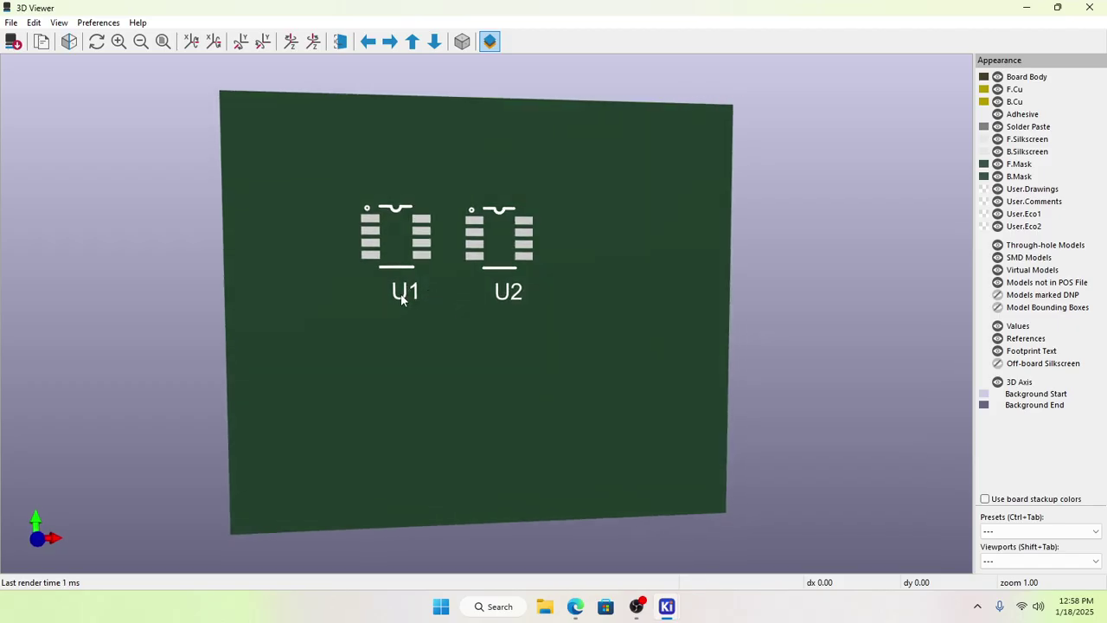
pyautogui.click(1089, 7)
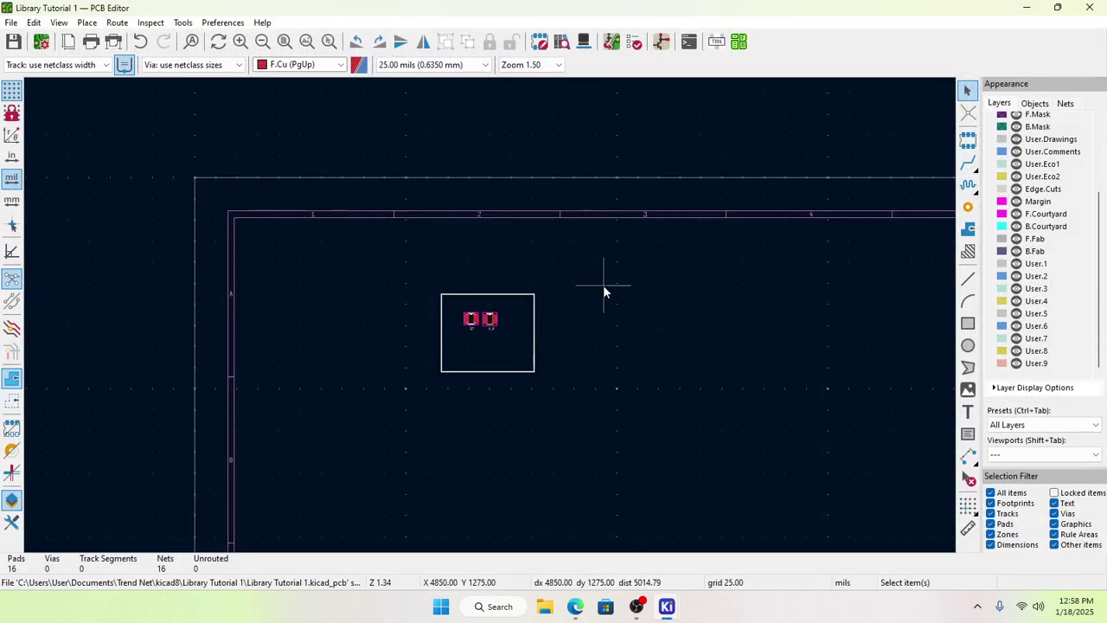
# Step: Open U1's library footprint MAX6391_5_MXM for editing from its footprint properties
pyautogui.scroll(9, 490, 320)
pyautogui.scroll(-4, 494, 323)
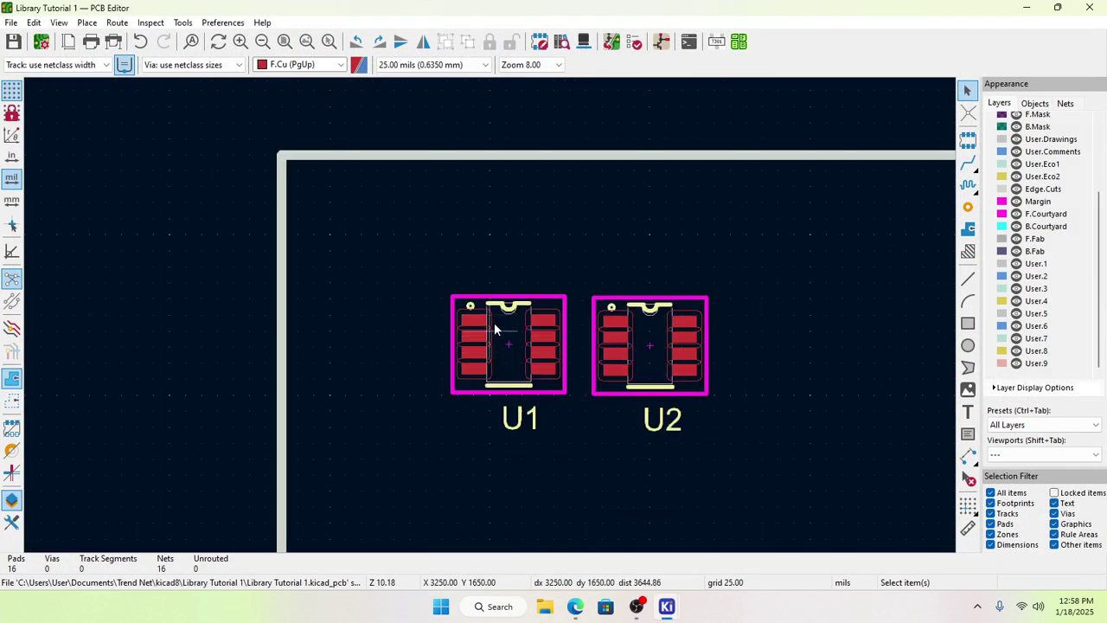
pyautogui.scroll(5, 506, 329)
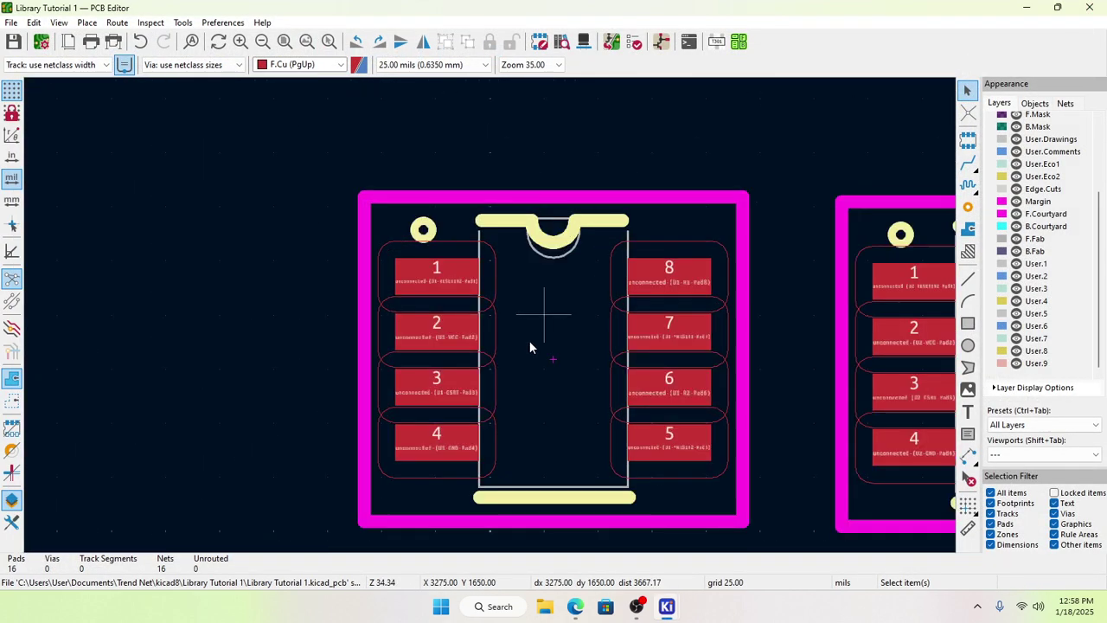
pyautogui.click(530, 347)
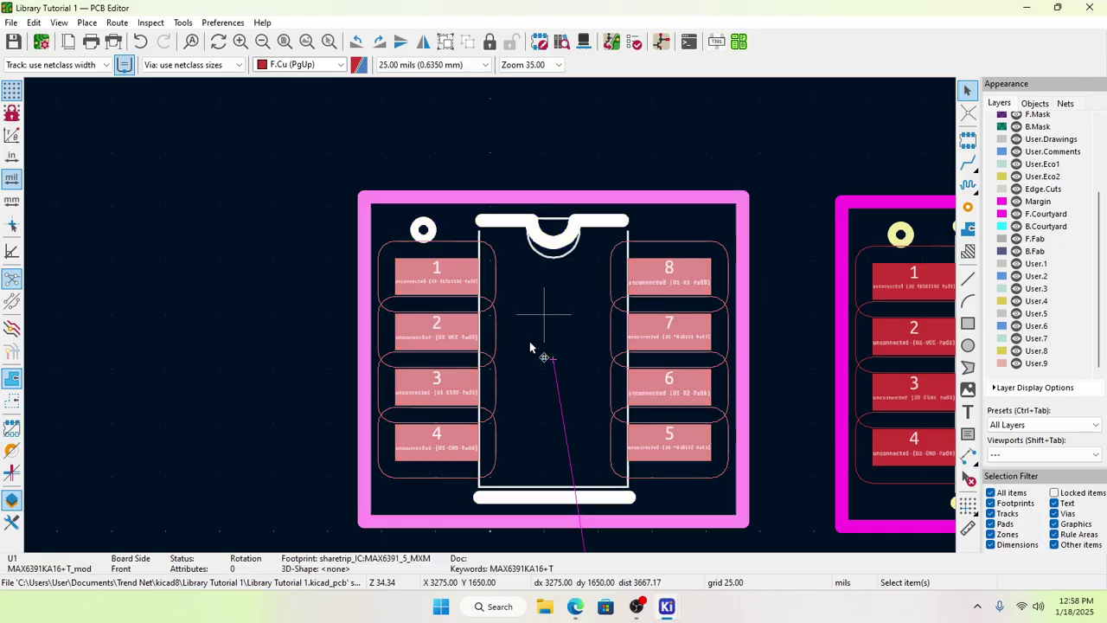
pyautogui.rightClick(530, 347)
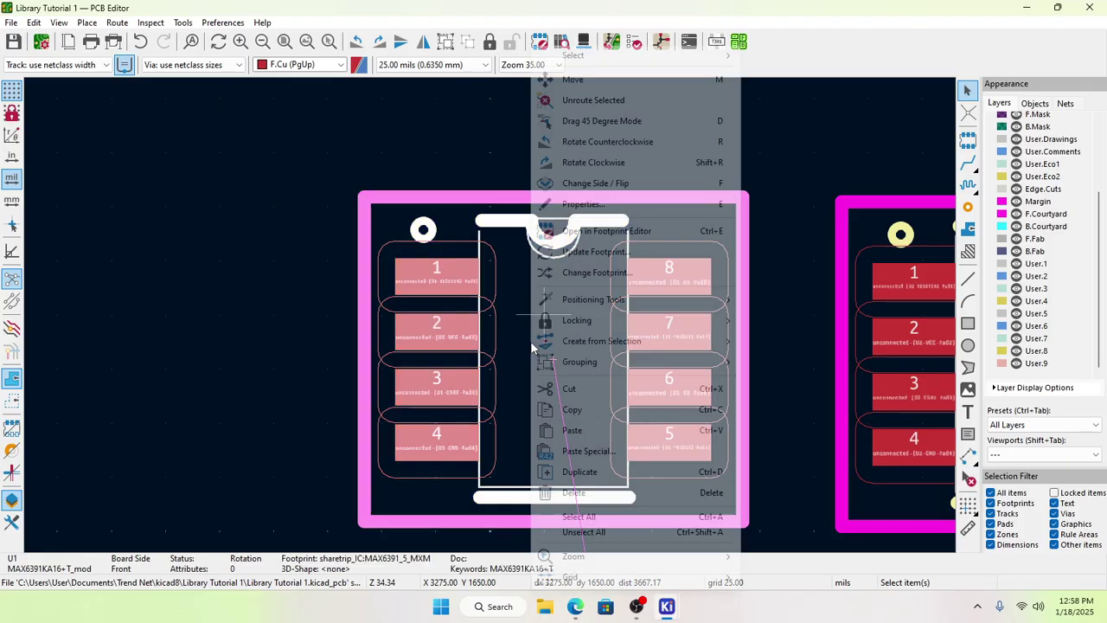
pyautogui.click(581, 204)
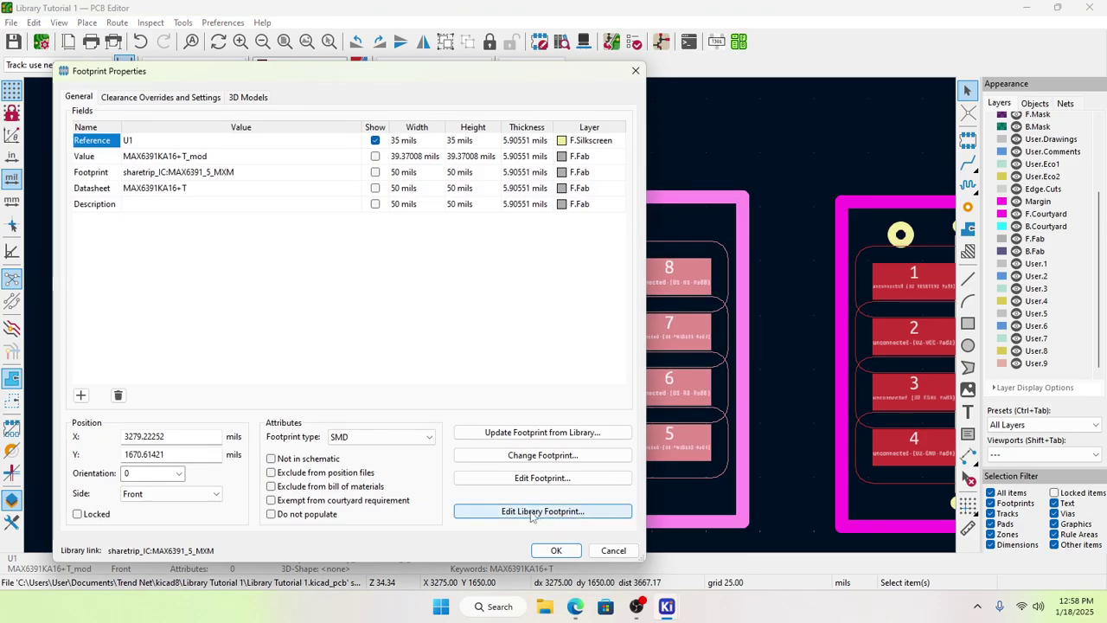
pyautogui.click(535, 512)
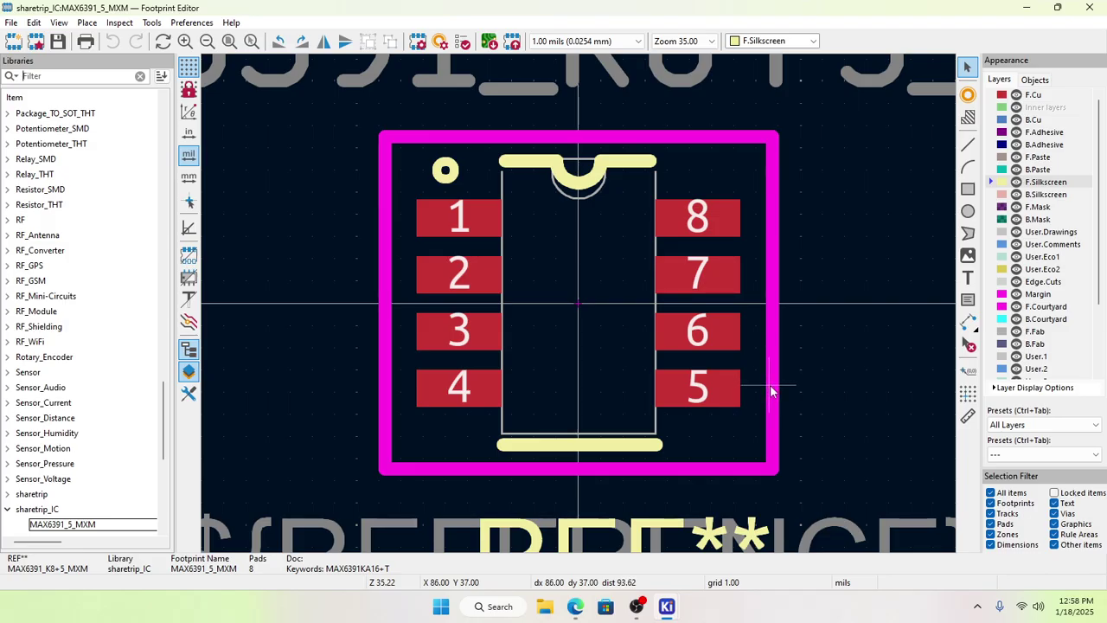
# Step: Set the width and height of the footprint's REF** silkscreen text to 25 mils each
pyautogui.scroll(1, 772, 391)
pyautogui.scroll(-1, 580, 309)
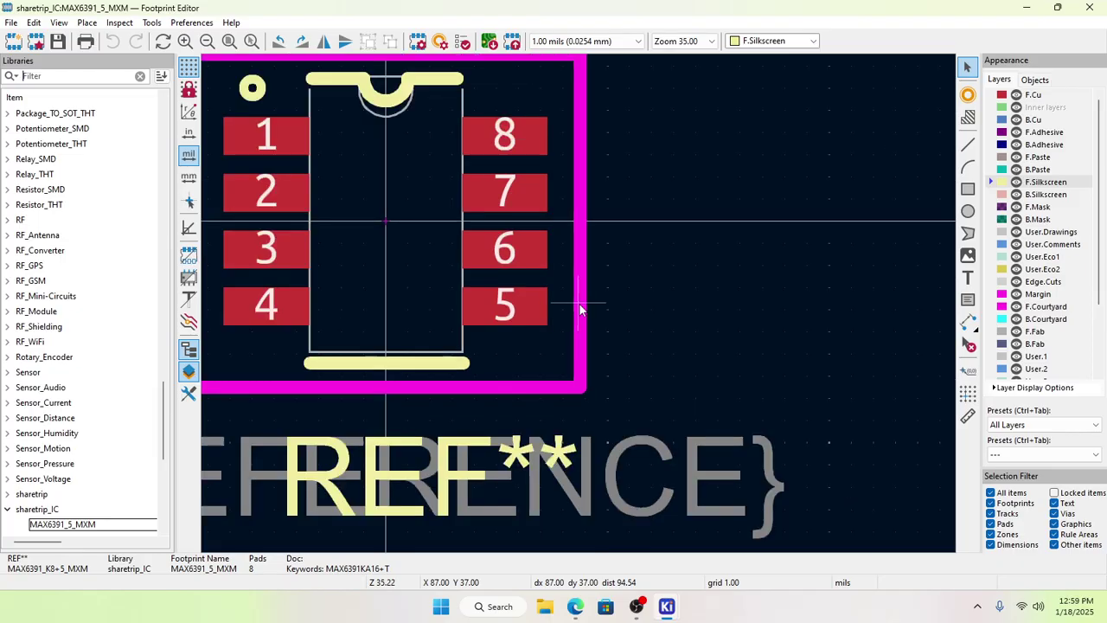
pyautogui.scroll(-2, 580, 308)
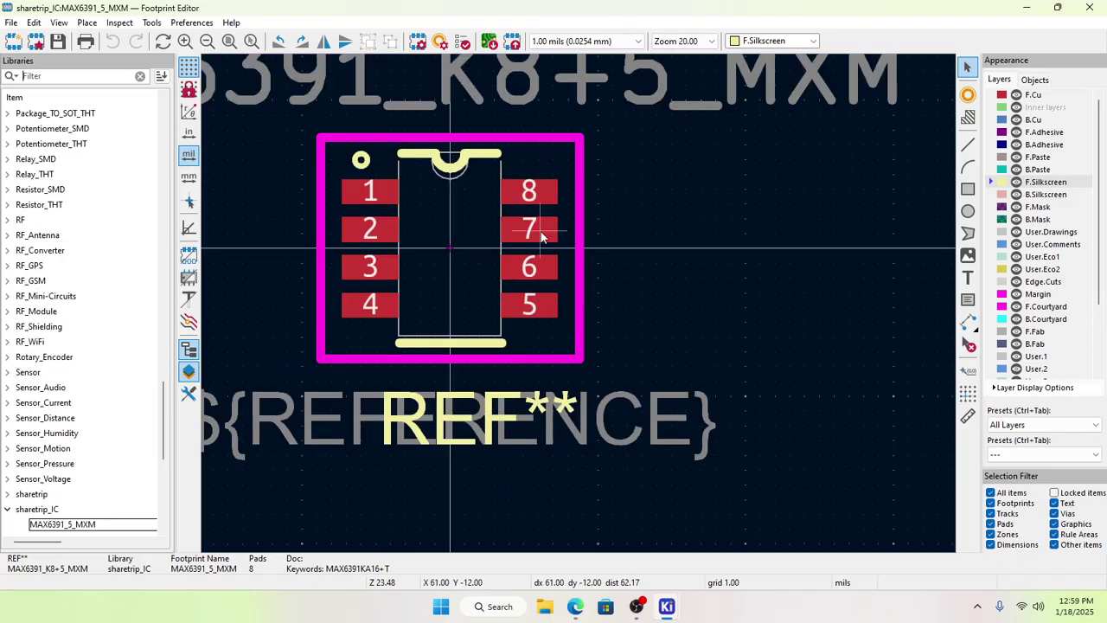
pyautogui.scroll(-1, 541, 245)
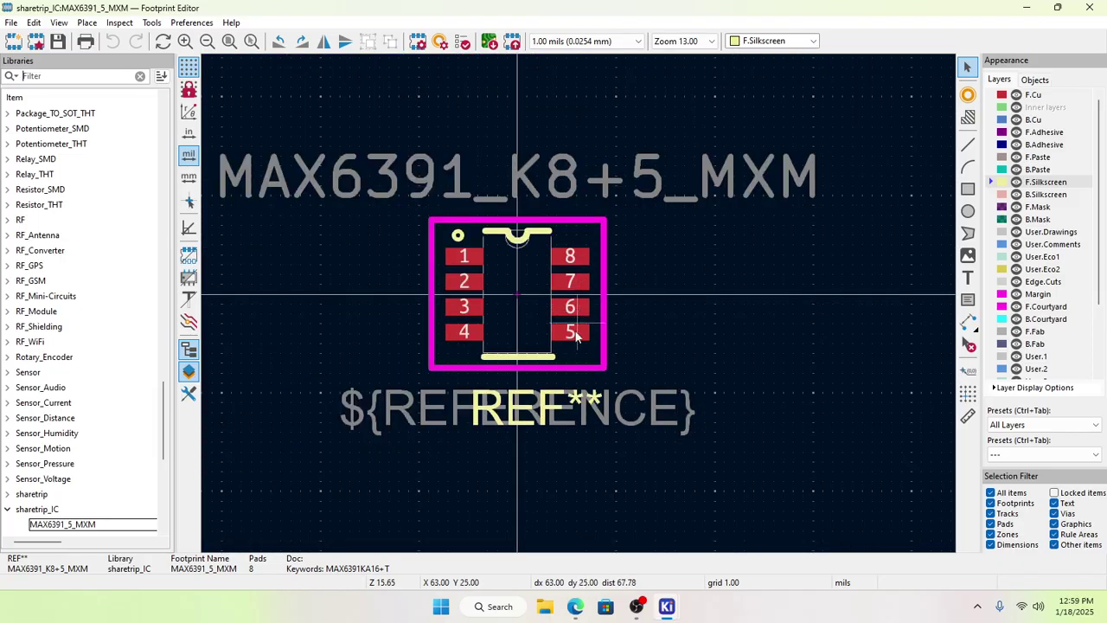
pyautogui.doubleClick(521, 412)
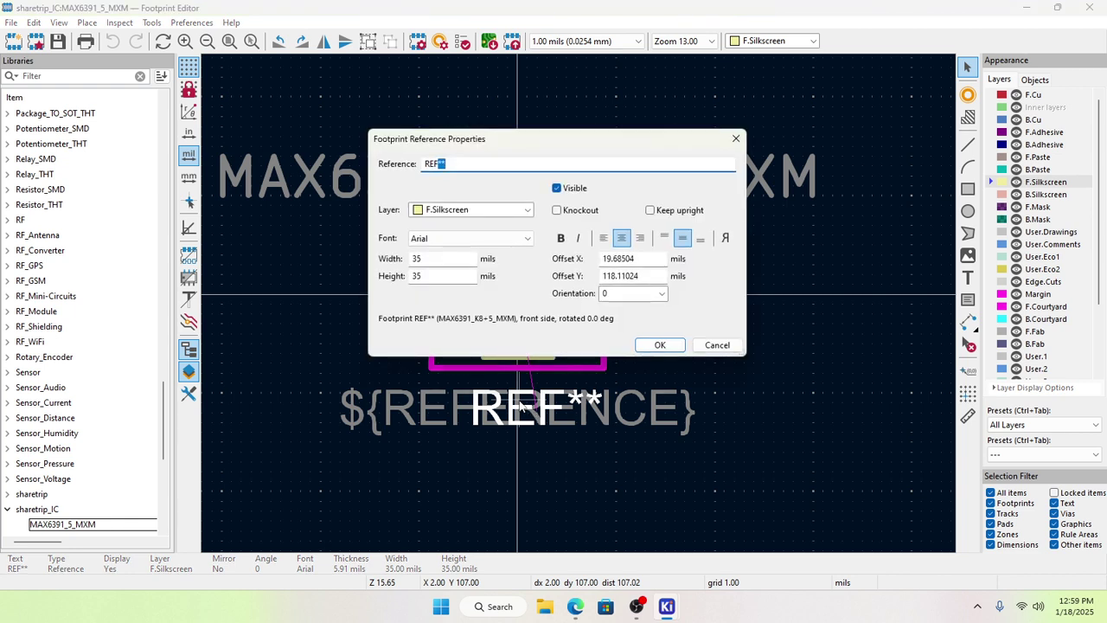
pyautogui.click(451, 260)
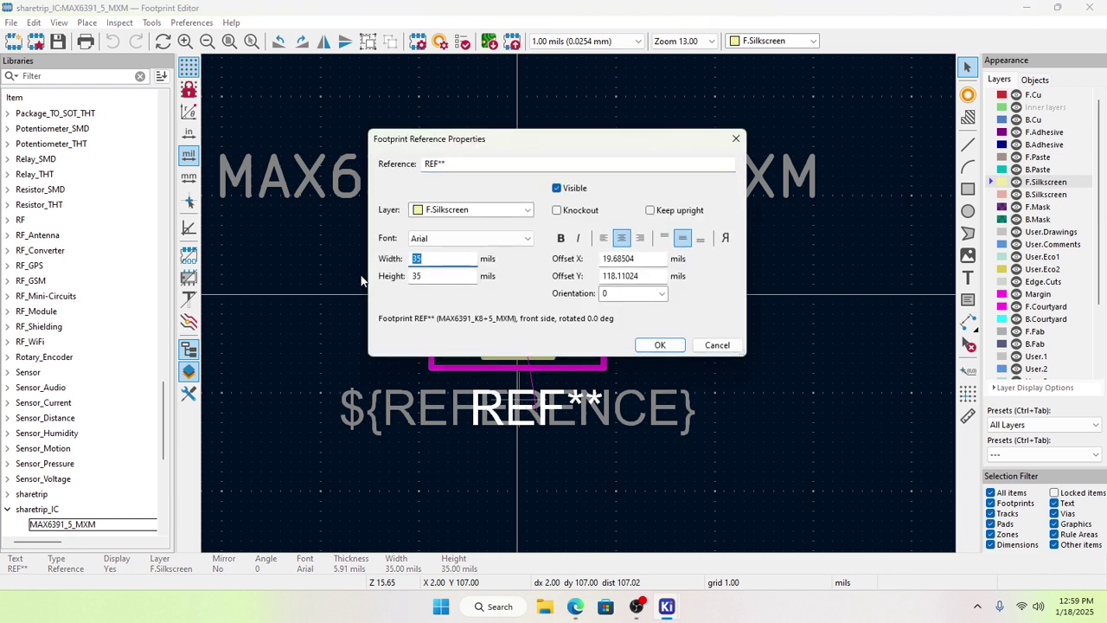
pyautogui.write('25')
pyautogui.press('Tab')
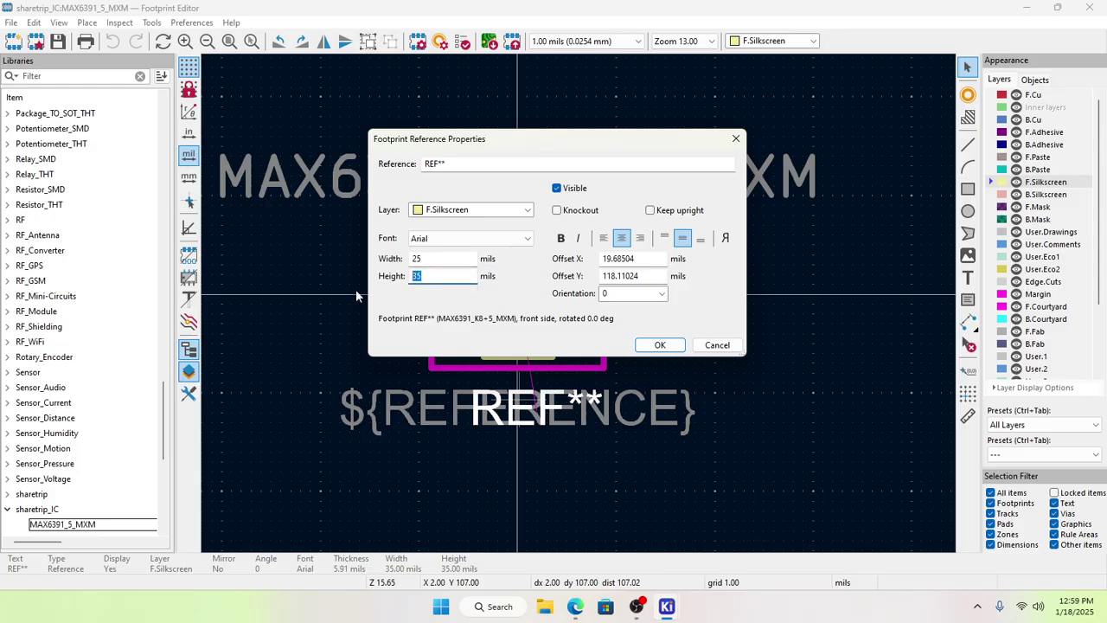
pyautogui.write('25')
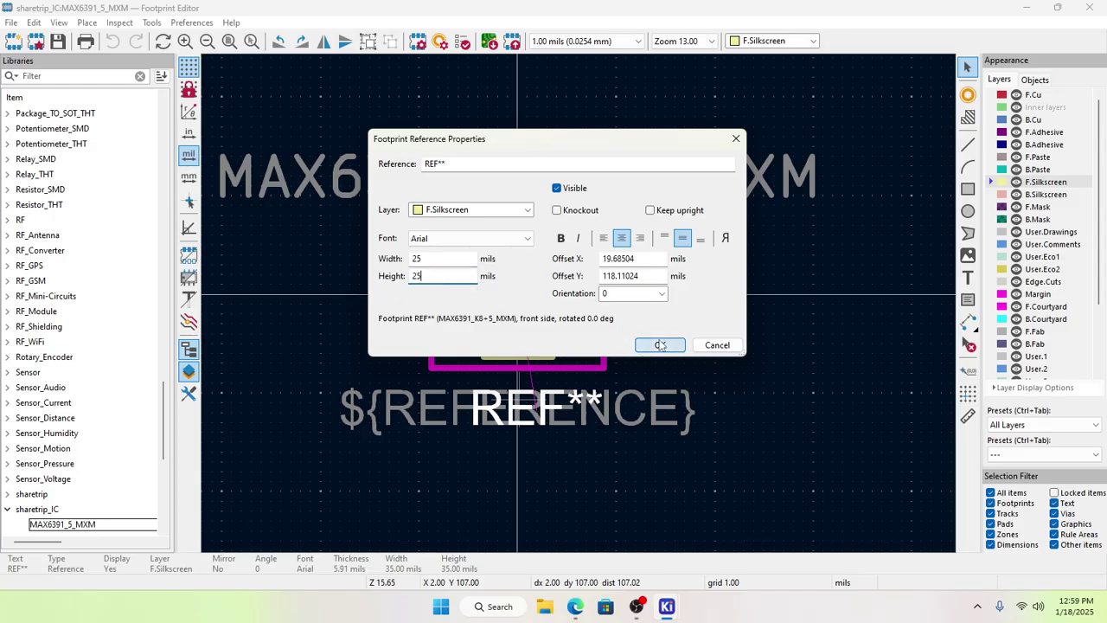
pyautogui.click(660, 344)
# Step: Set the ${REFERENCE} fabrication text to 25 mils width and height, with a Y offset of 120 mils
pyautogui.click(453, 404)
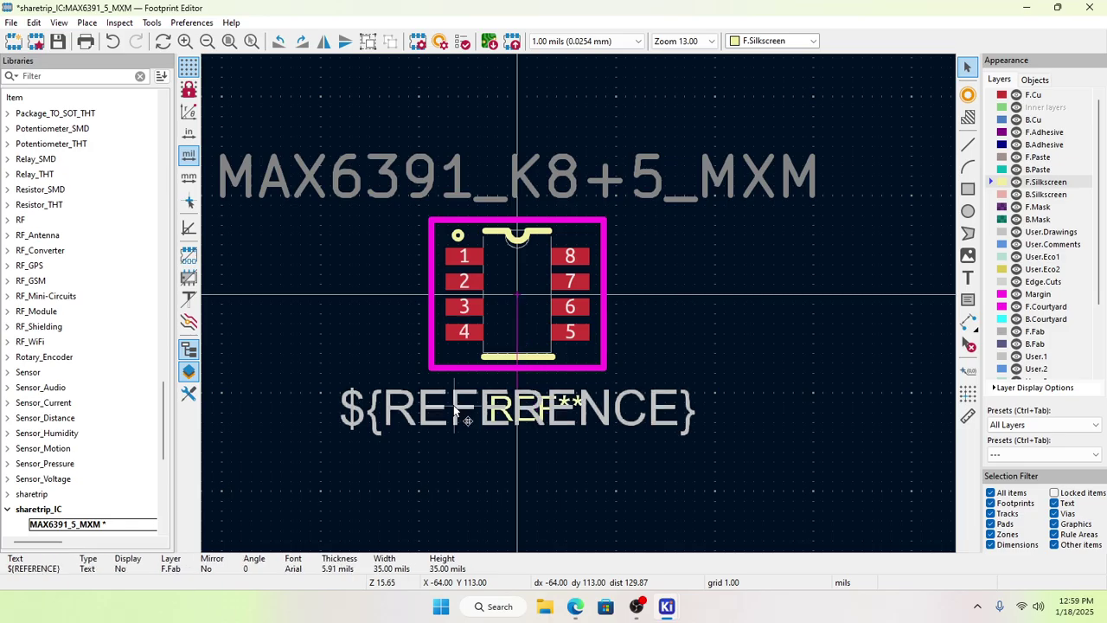
pyautogui.doubleClick(454, 404)
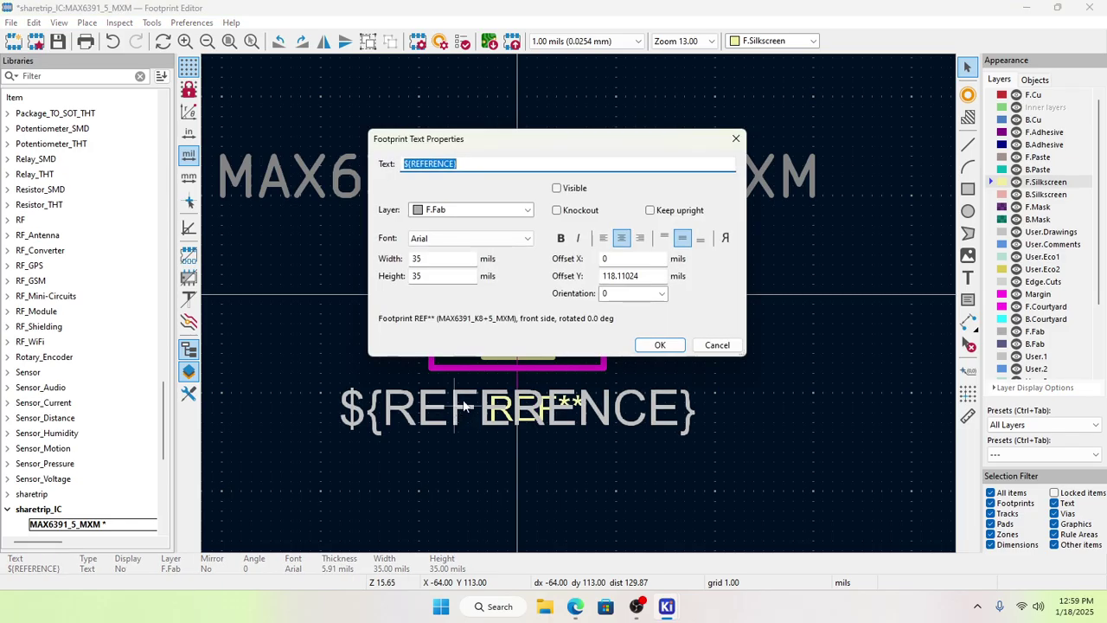
pyautogui.click(441, 257)
pyautogui.write('25')
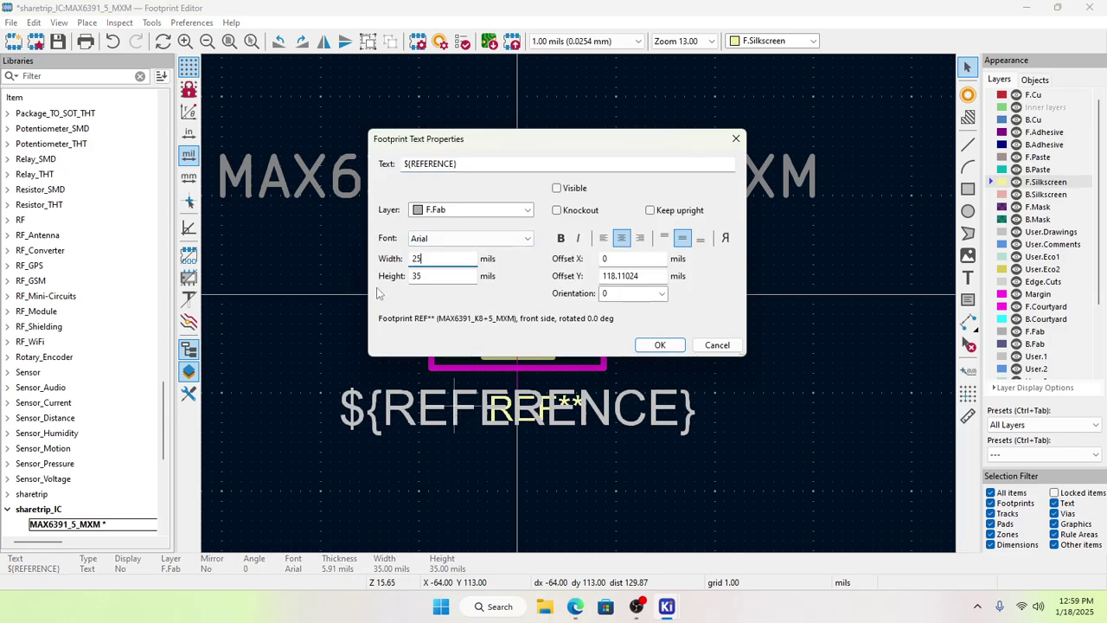
pyautogui.press('Tab')
pyautogui.write('25')
pyautogui.click(643, 275)
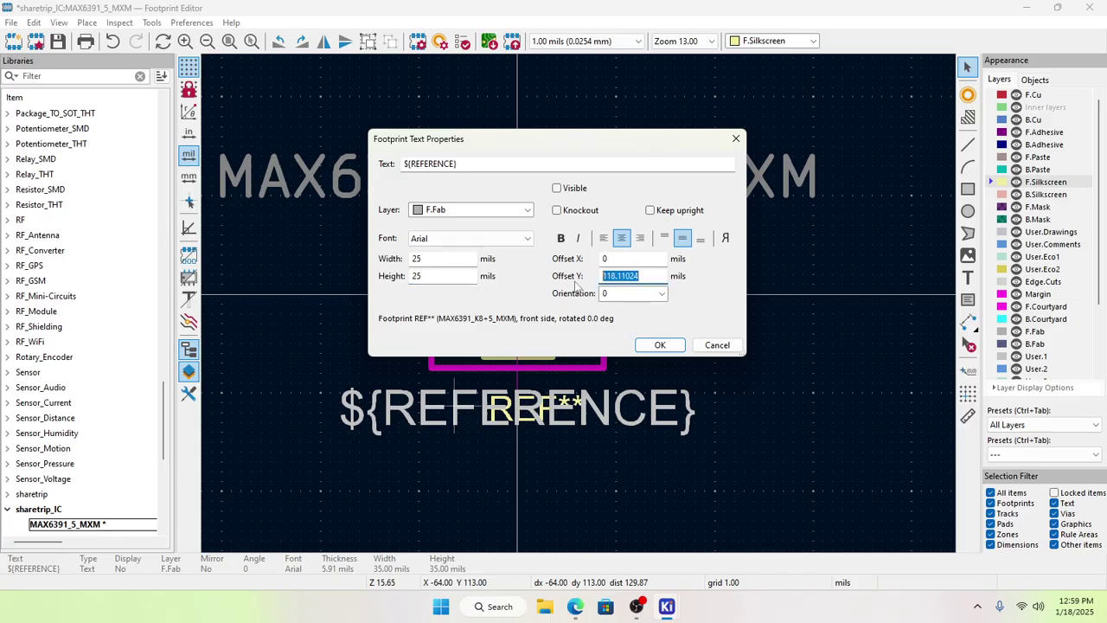
pyautogui.write('120')
pyautogui.click(659, 346)
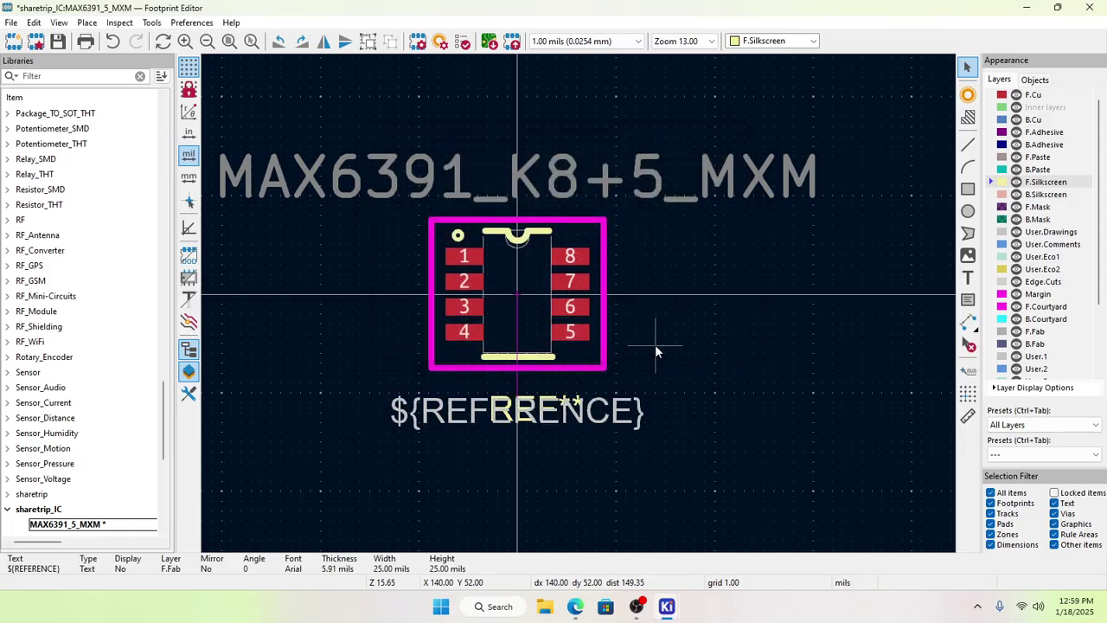
# Step: Reposition the REF** silkscreen text at X offset 0 and Y offset 120 mils
pyautogui.click(509, 415)
pyautogui.doubleClick(509, 415)
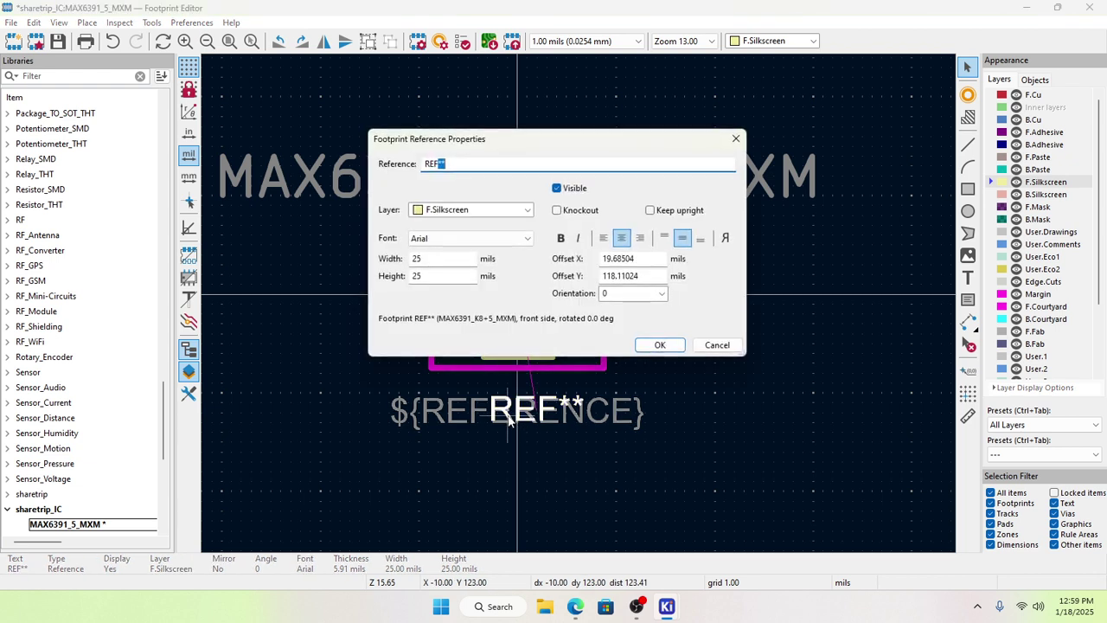
pyautogui.click(645, 259)
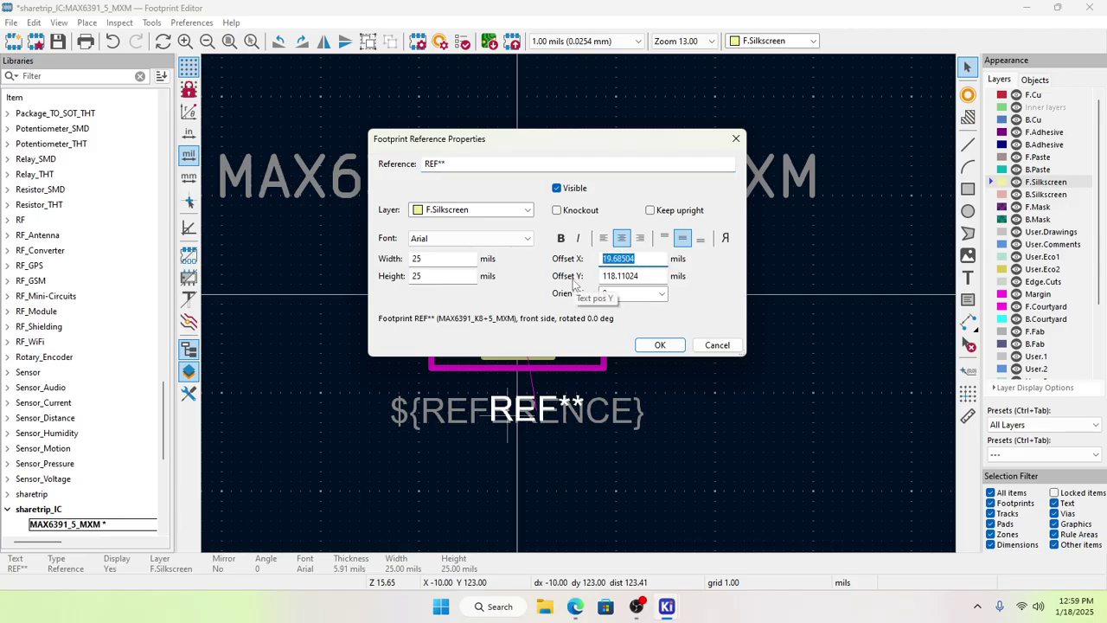
pyautogui.write('0')
pyautogui.press('Tab')
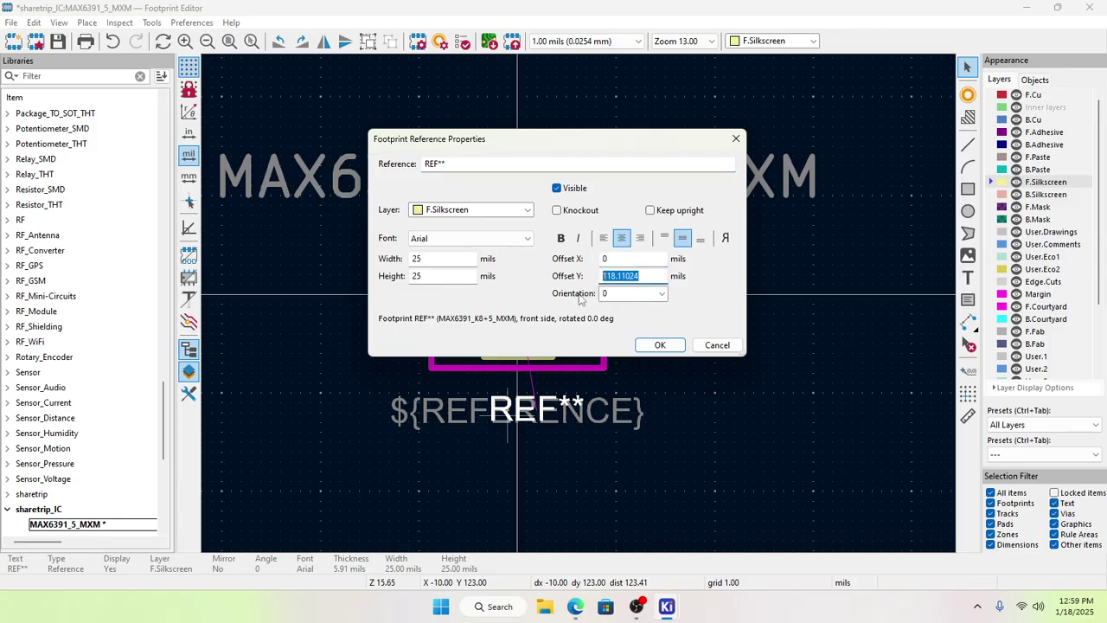
pyautogui.write('0')
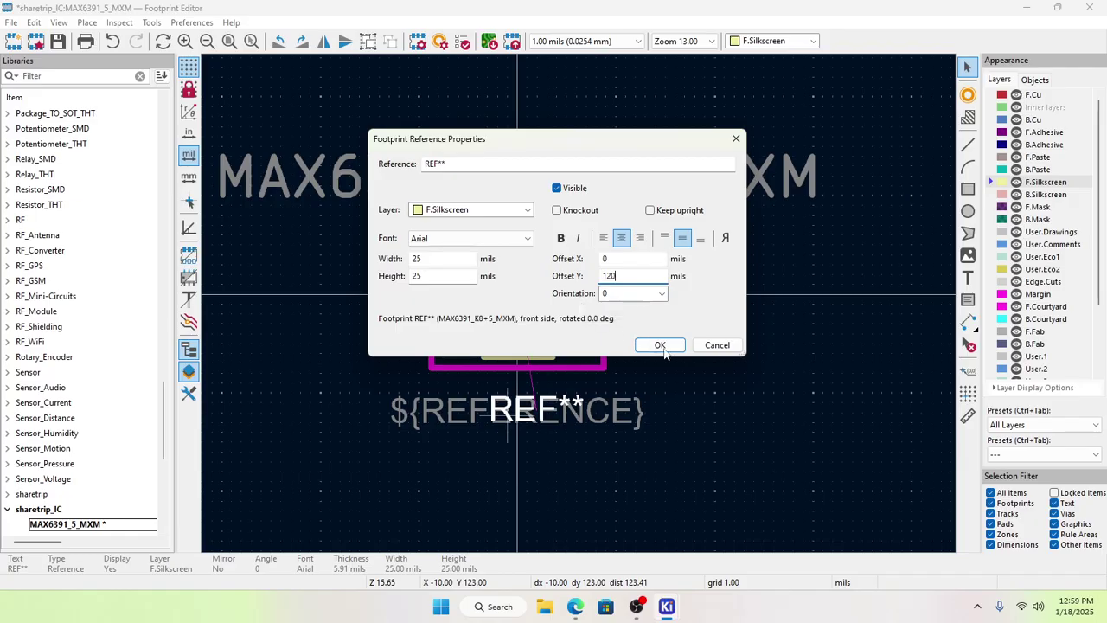
pyautogui.click(661, 345)
# Step: Save the MAX6391_5_MXM footprint and close the Footprint Editor to return to the board
pyautogui.click(670, 369)
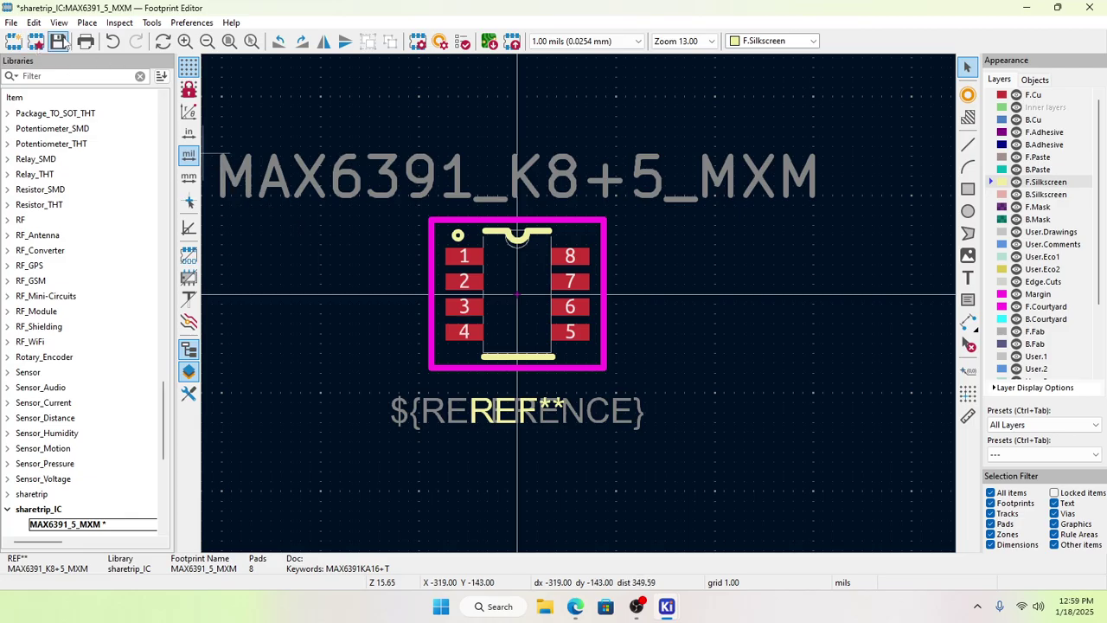
pyautogui.click(58, 41)
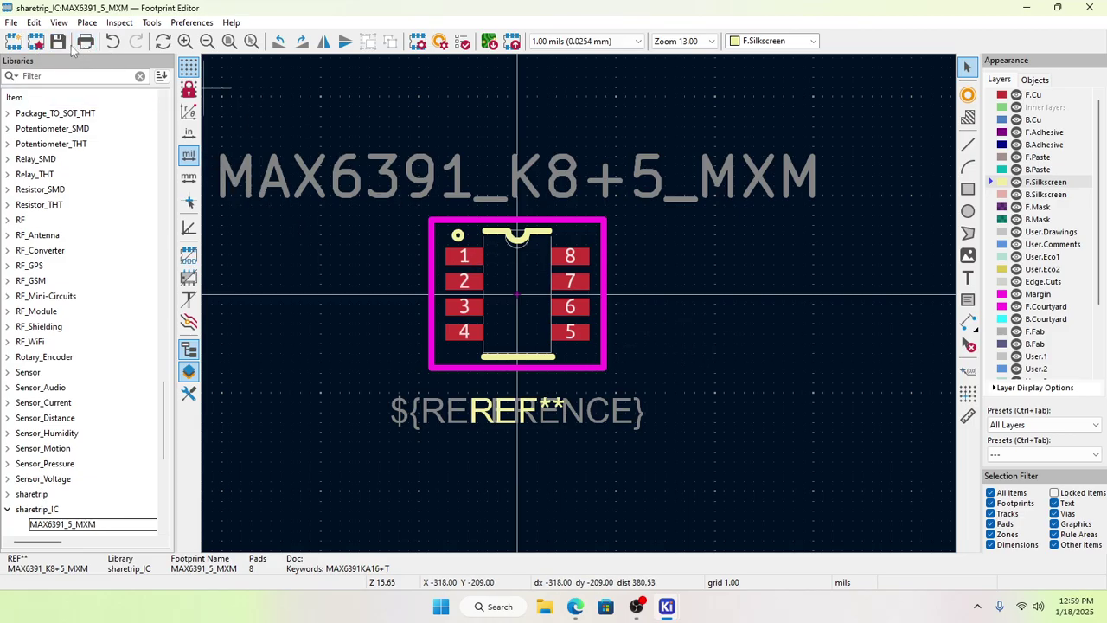
pyautogui.click(1089, 7)
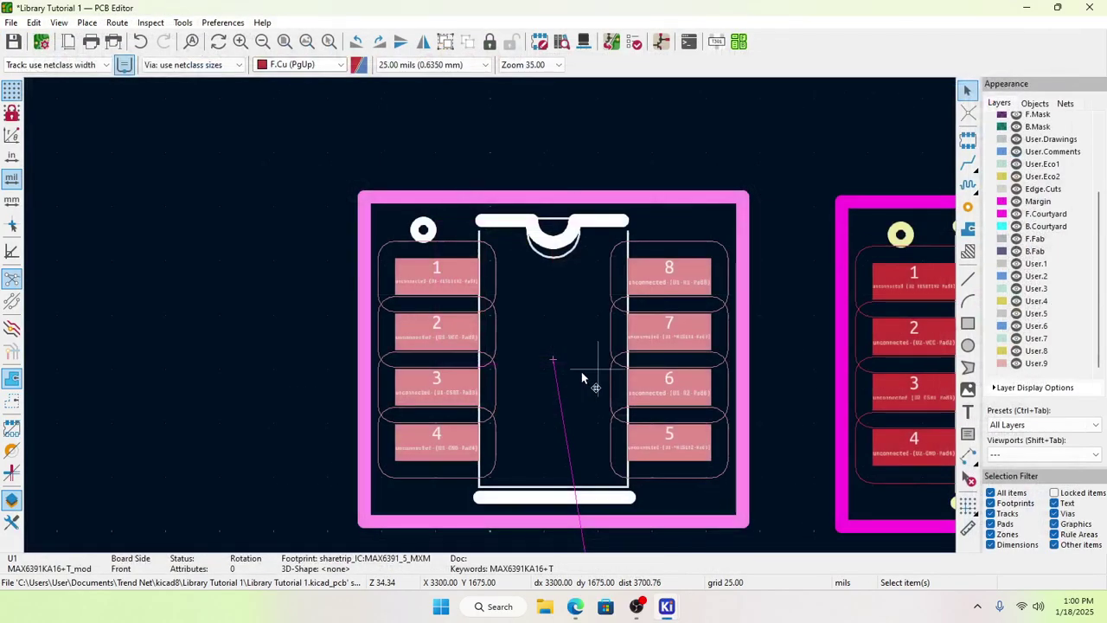
# Step: Delete both footprints U1 and U2 from the board, keeping the board outline
pyautogui.scroll(-4, 753, 323)
pyautogui.click(322, 246)
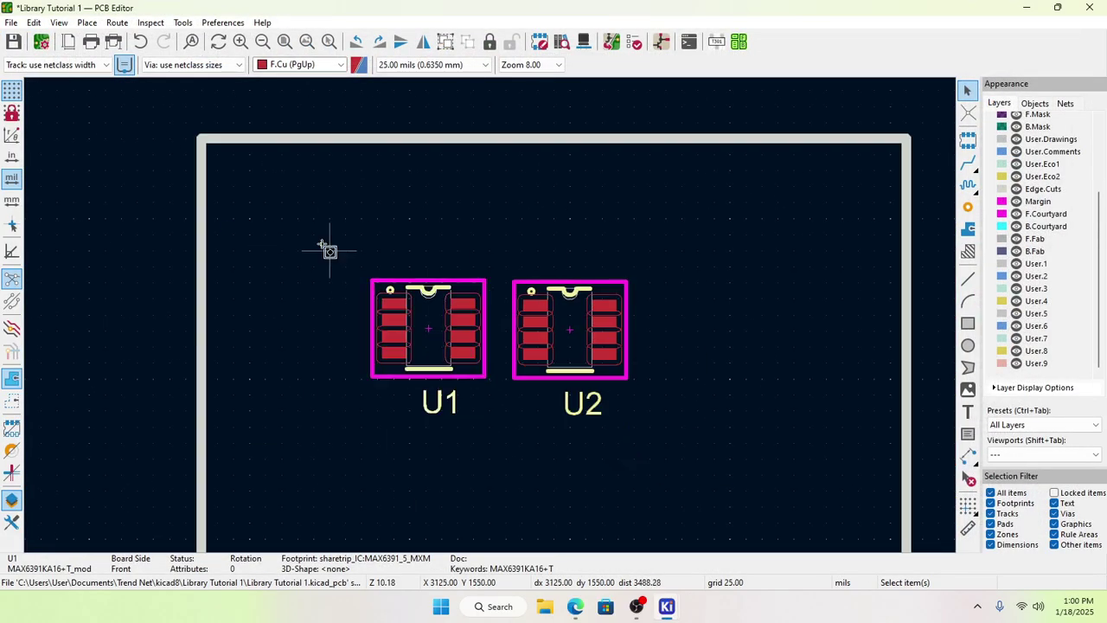
pyautogui.moveTo(322, 245); pyautogui.dragTo(624, 402)
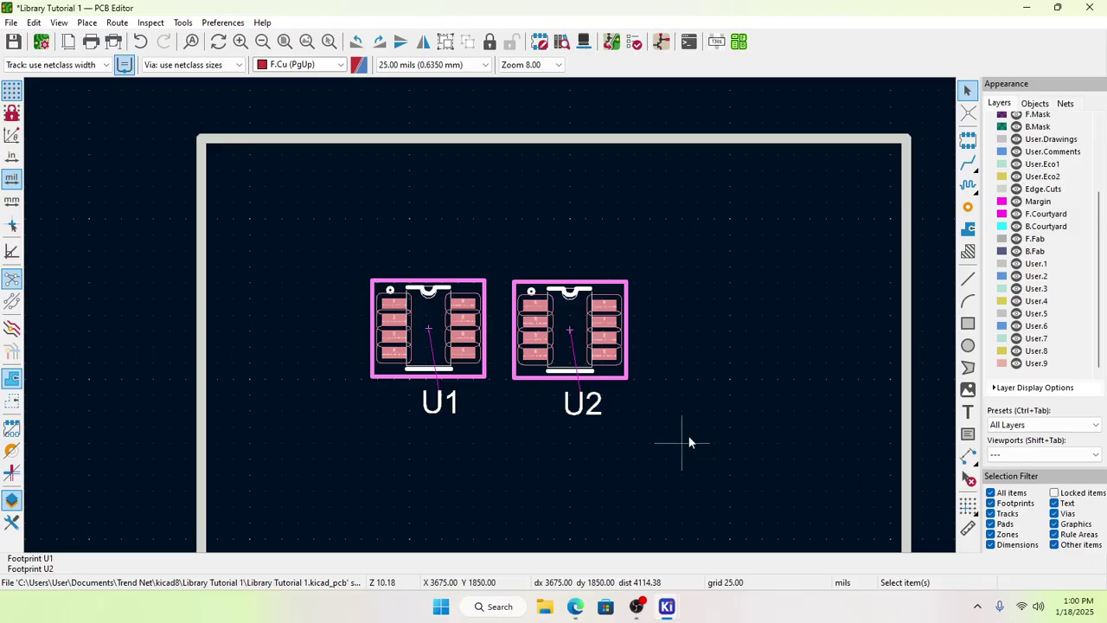
pyautogui.press('Delete')
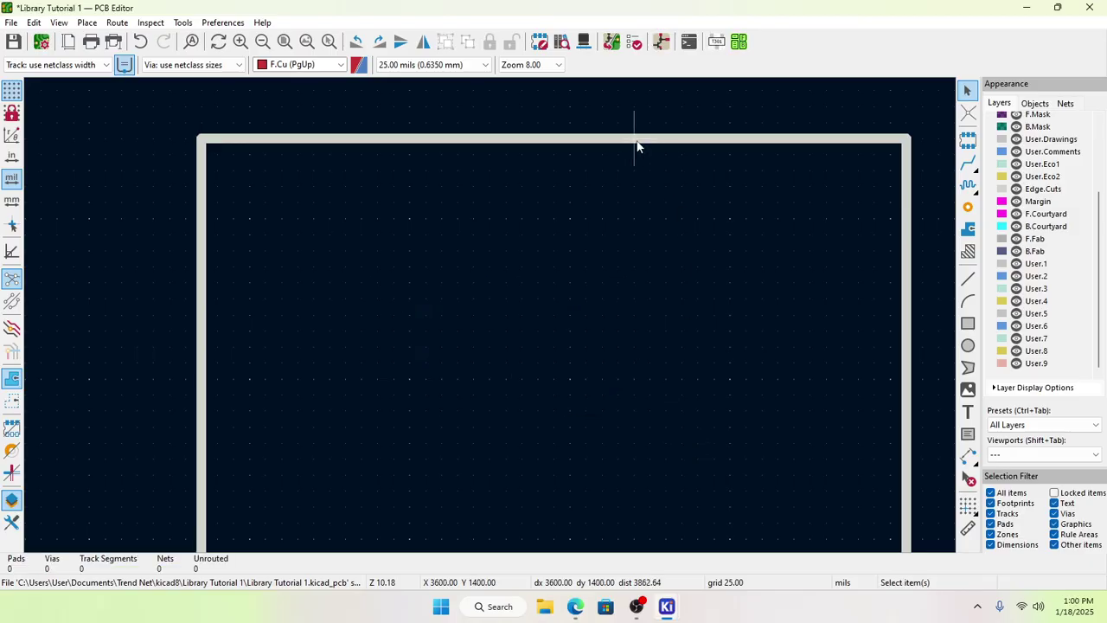
# Step: Update the PCB from the schematic to add U1 and U2 with the sharetrip_IC:MAX6391_5_MXM footprint
pyautogui.click(183, 23)
pyautogui.click(229, 41)
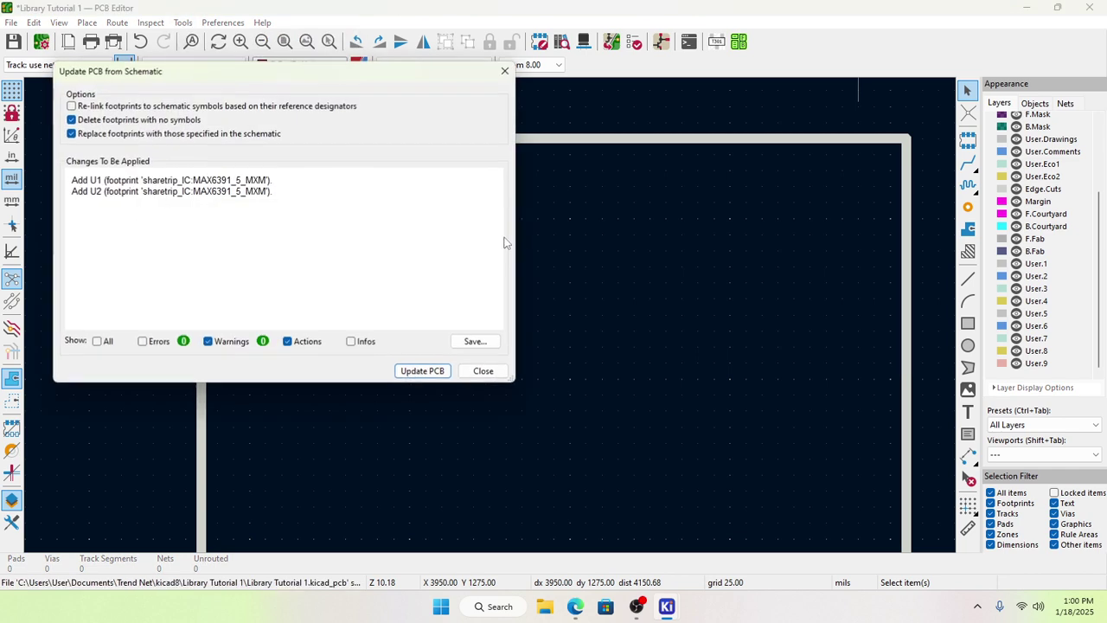
pyautogui.click(423, 371)
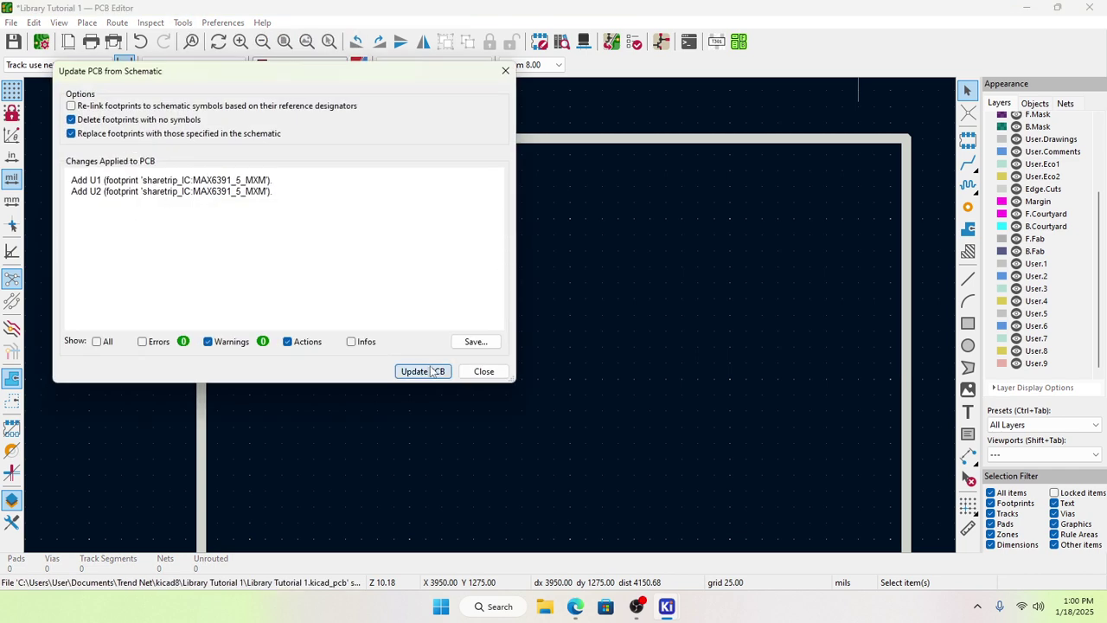
pyautogui.click(486, 372)
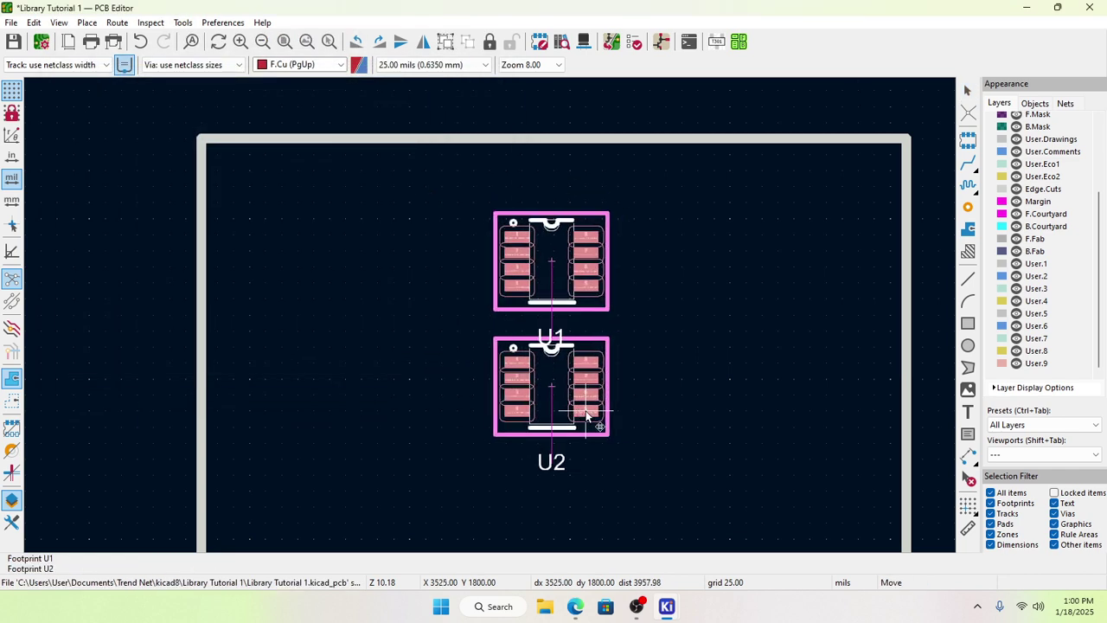
# Step: Place U1 and U2 one above the other inside the upper part of the board outline, and select U2
pyautogui.click(586, 416)
pyautogui.click(579, 488)
pyautogui.click(559, 424)
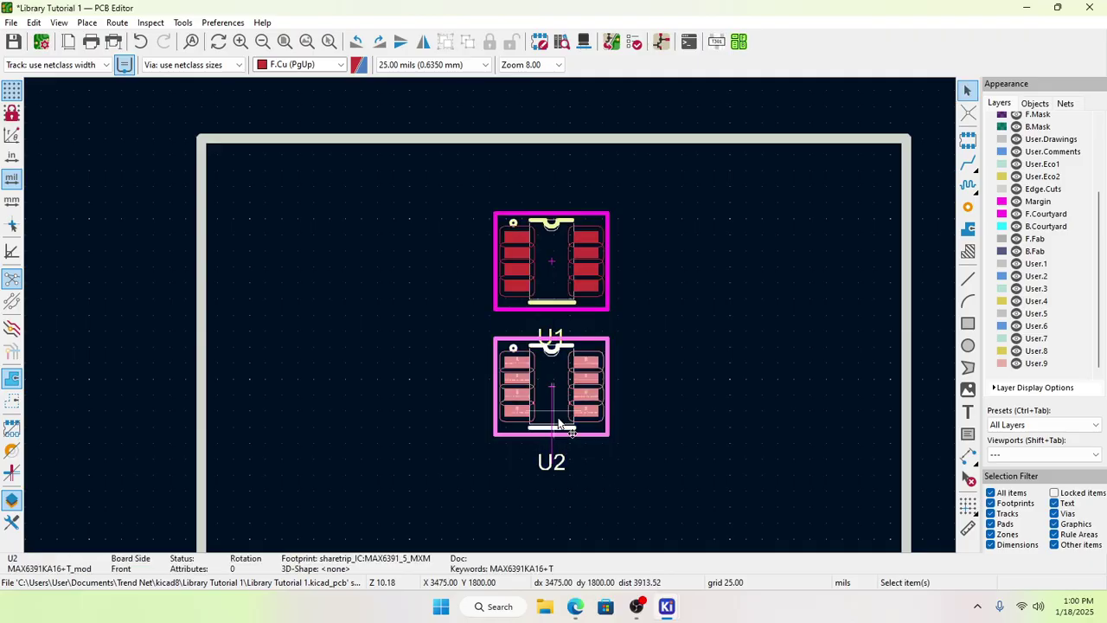
# Step: Move footprint U2 straight down so that it clears the reference text of U1
pyautogui.moveTo(558, 423); pyautogui.dragTo(580, 444)
pyautogui.click(683, 400)
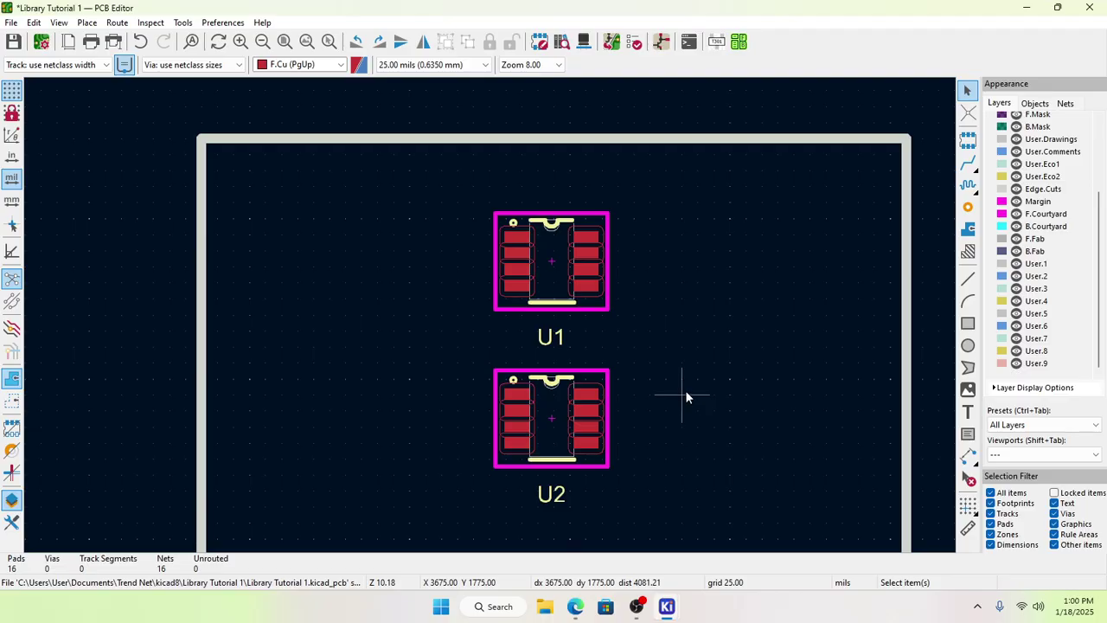
pyautogui.scroll(1, 685, 396)
pyautogui.scroll(-2, 490, 315)
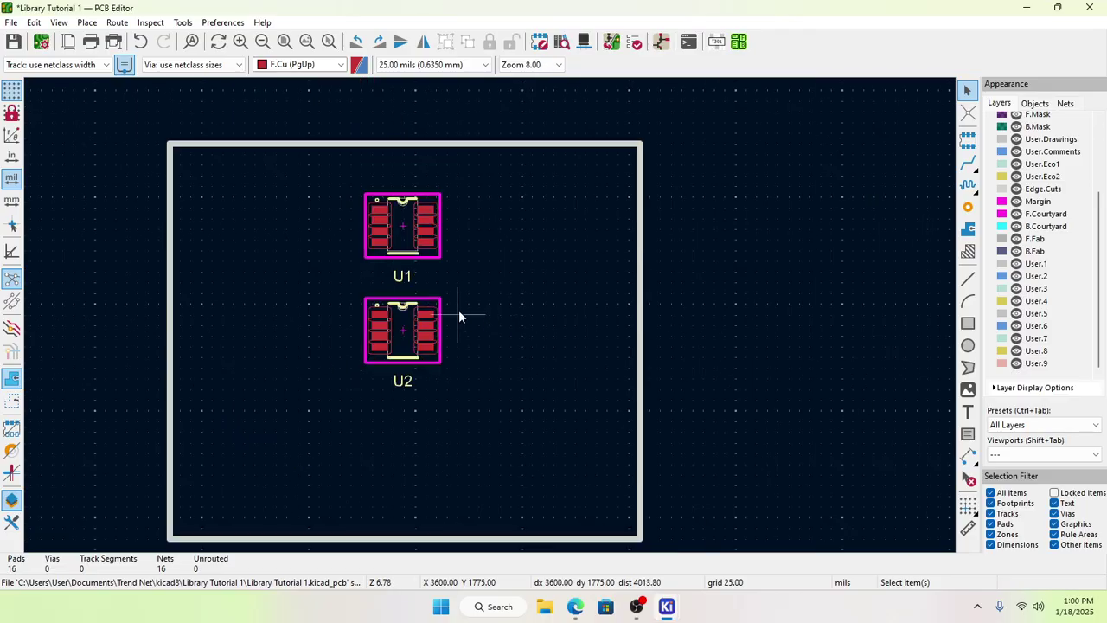
pyautogui.scroll(1, 460, 317)
pyautogui.scroll(2, 491, 315)
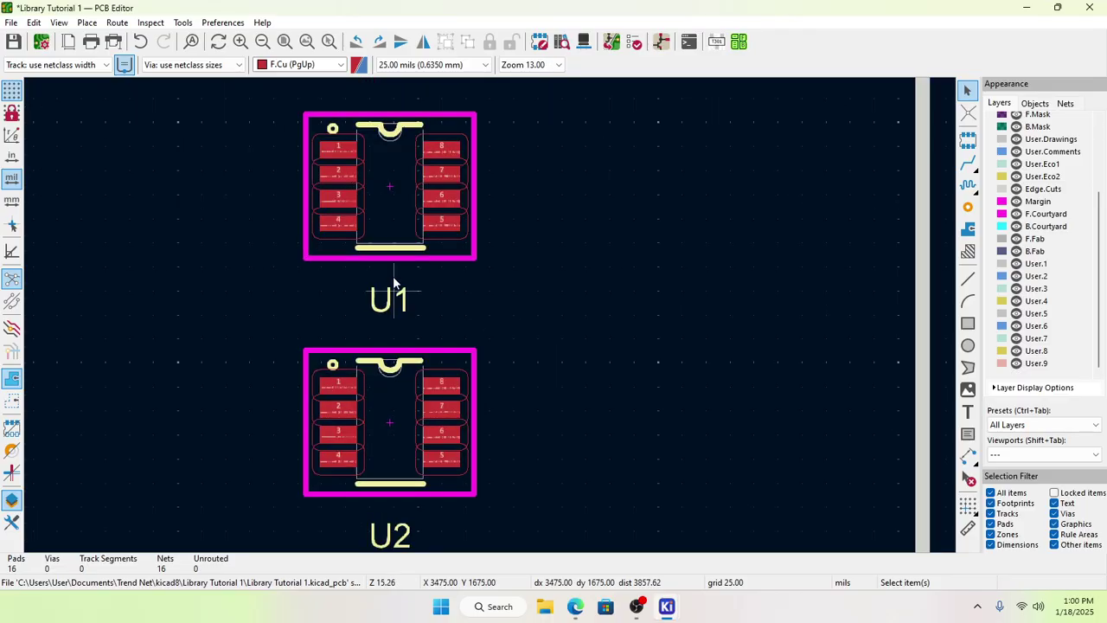
# Step: Examine the board with footprints U1 and U2 in the 3D viewer, then close the viewer
pyautogui.click(59, 23)
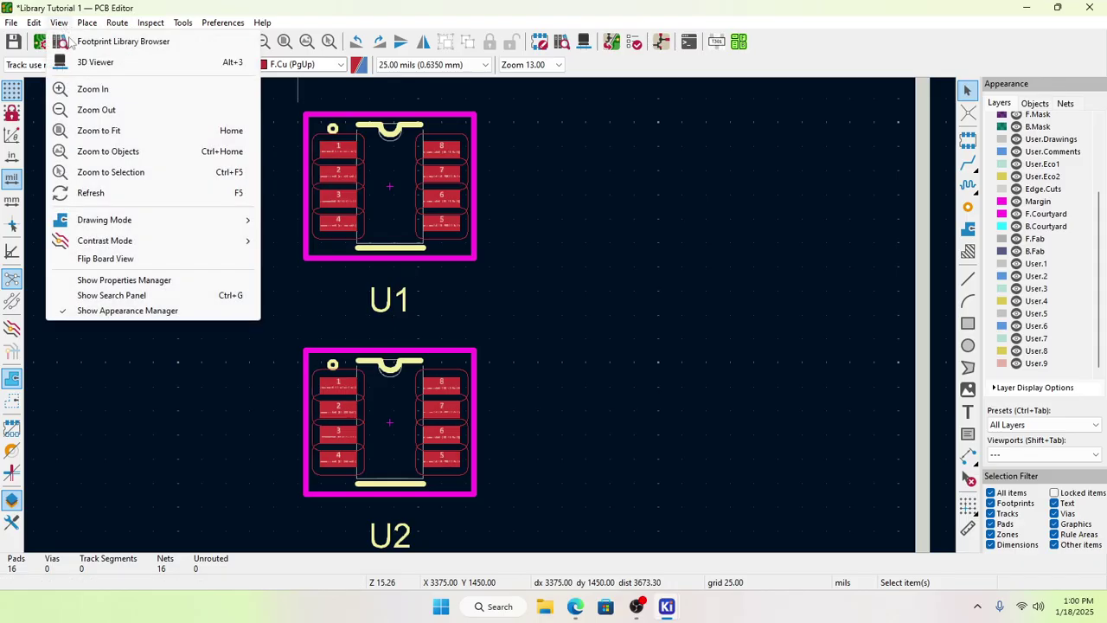
pyautogui.click(95, 62)
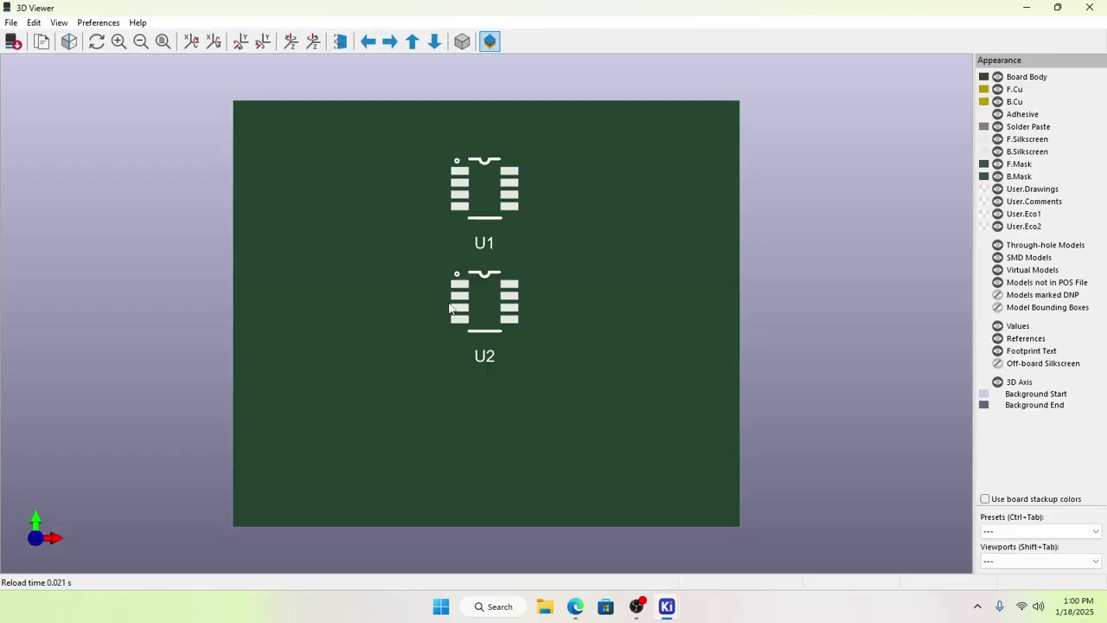
pyautogui.scroll(2, 491, 253)
pyautogui.scroll(-2, 512, 180)
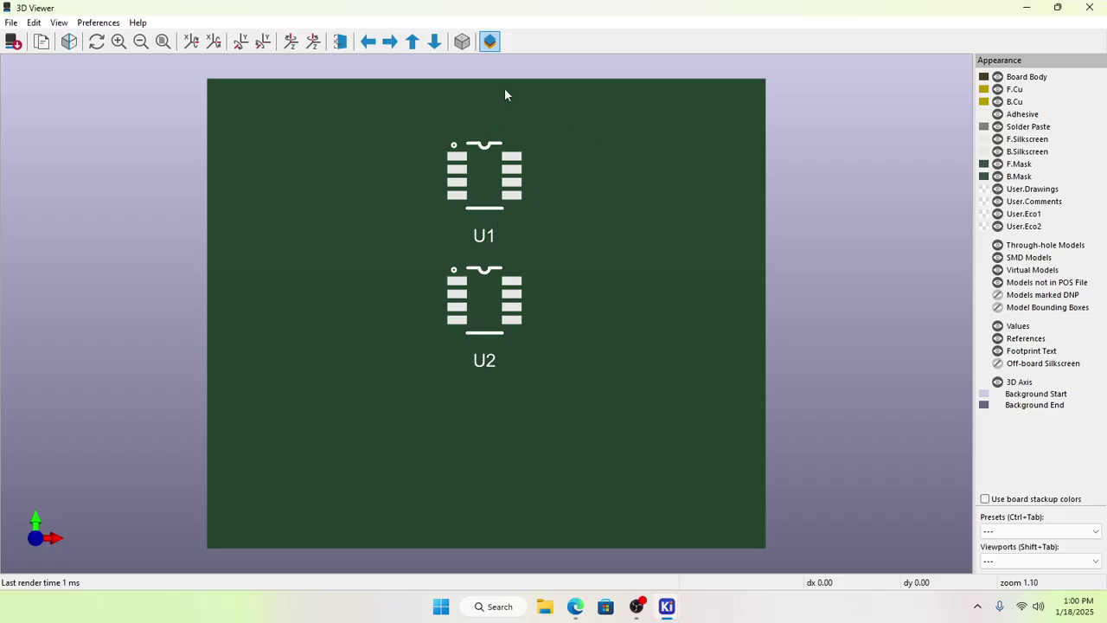
pyautogui.click(1089, 7)
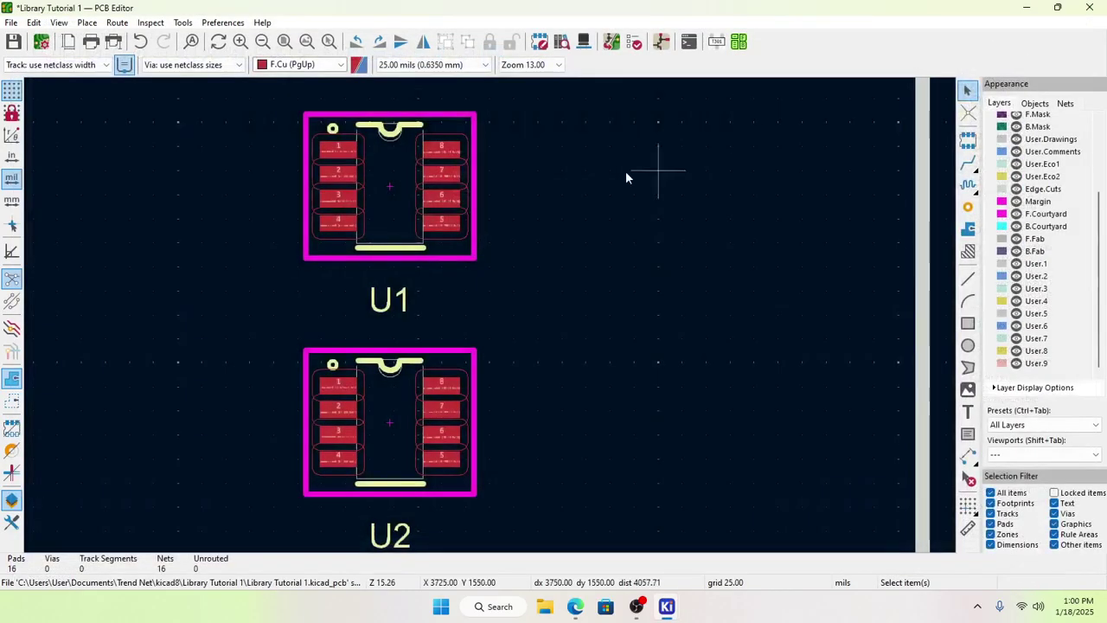
# Step: Open the library footprint of U1 for editing from its footprint properties
pyautogui.rightClick(388, 218)
pyautogui.click(458, 204)
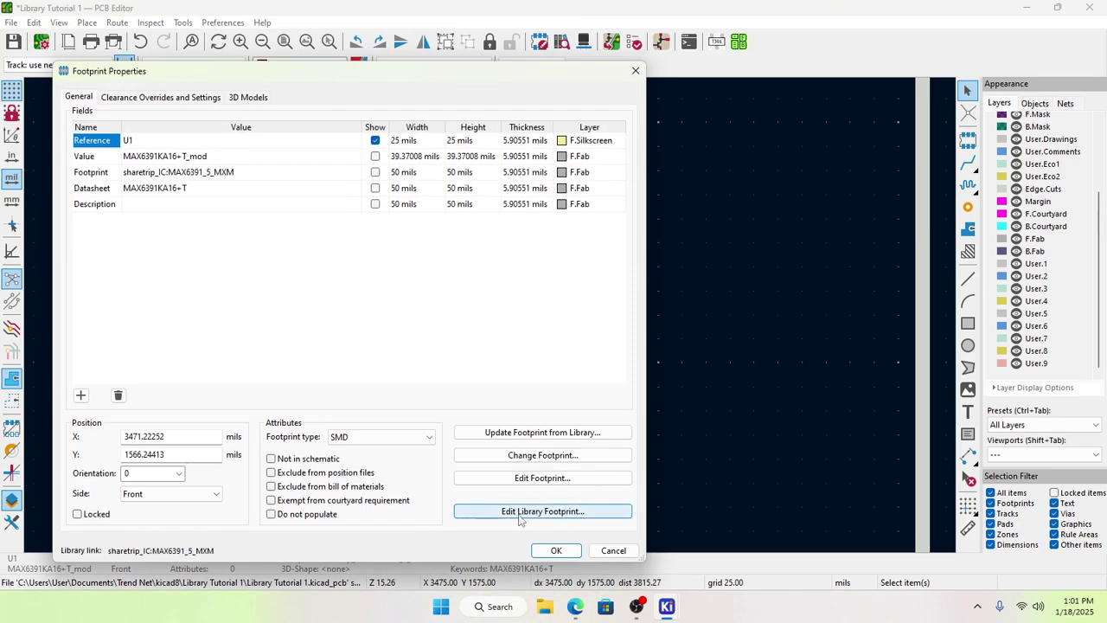
pyautogui.click(552, 517)
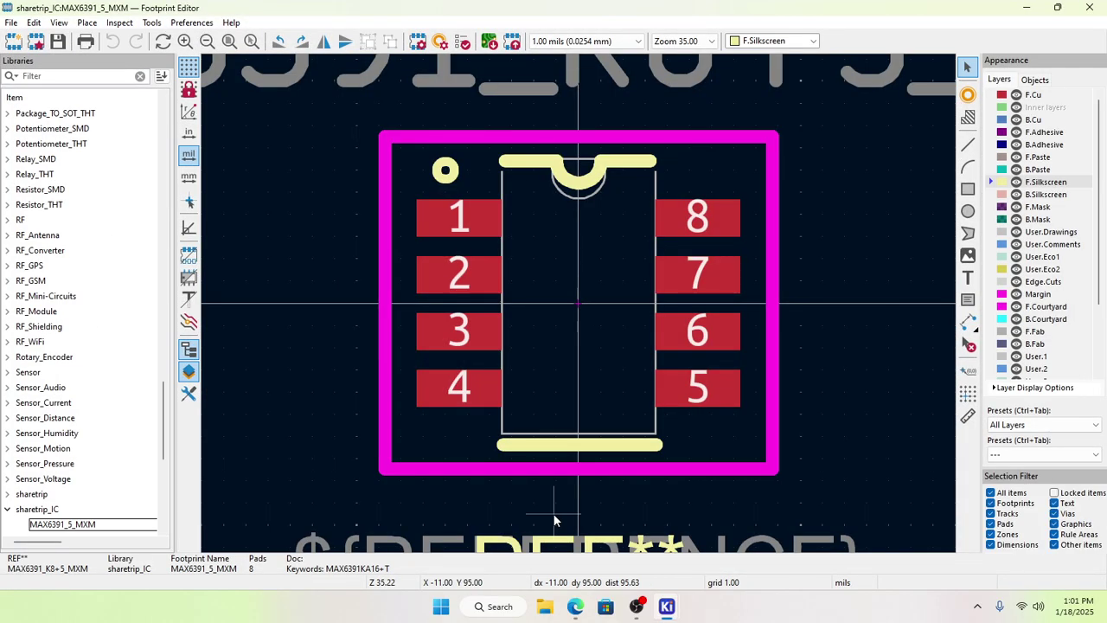
# Step: Move the REF** text above the footprint outline, to about X 8 and Y -101 mils
pyautogui.scroll(-3, 565, 482)
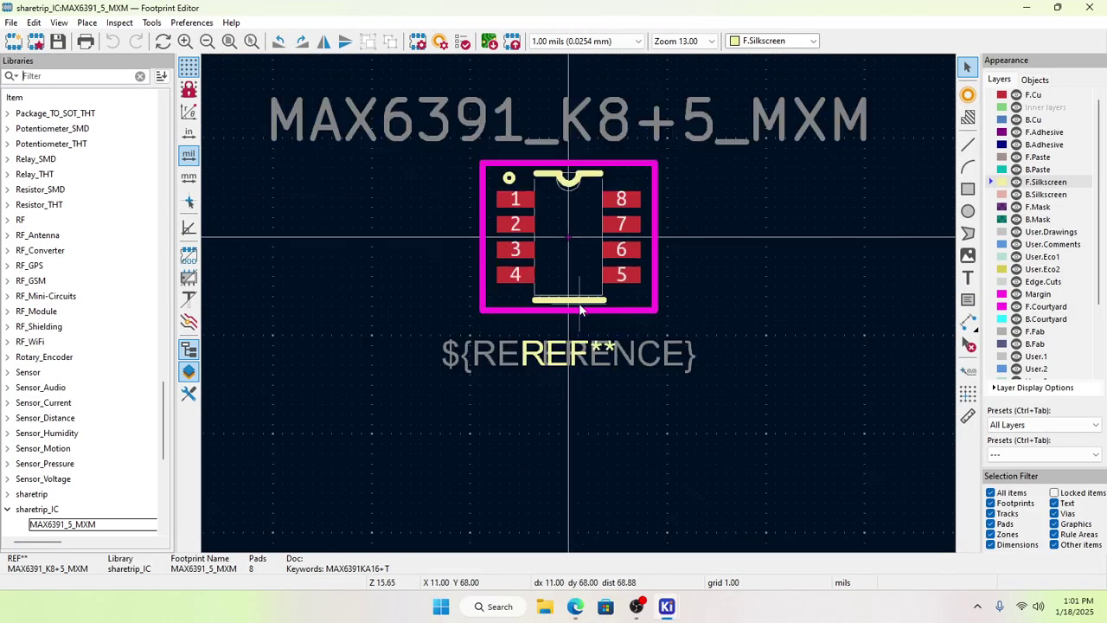
pyautogui.click(572, 356)
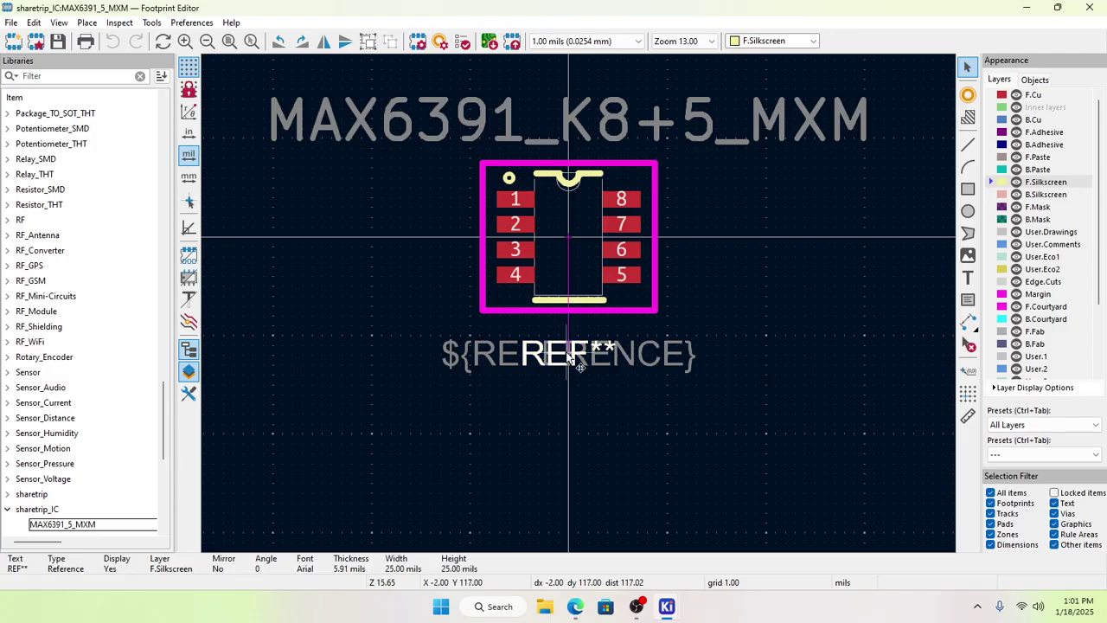
pyautogui.press('m')
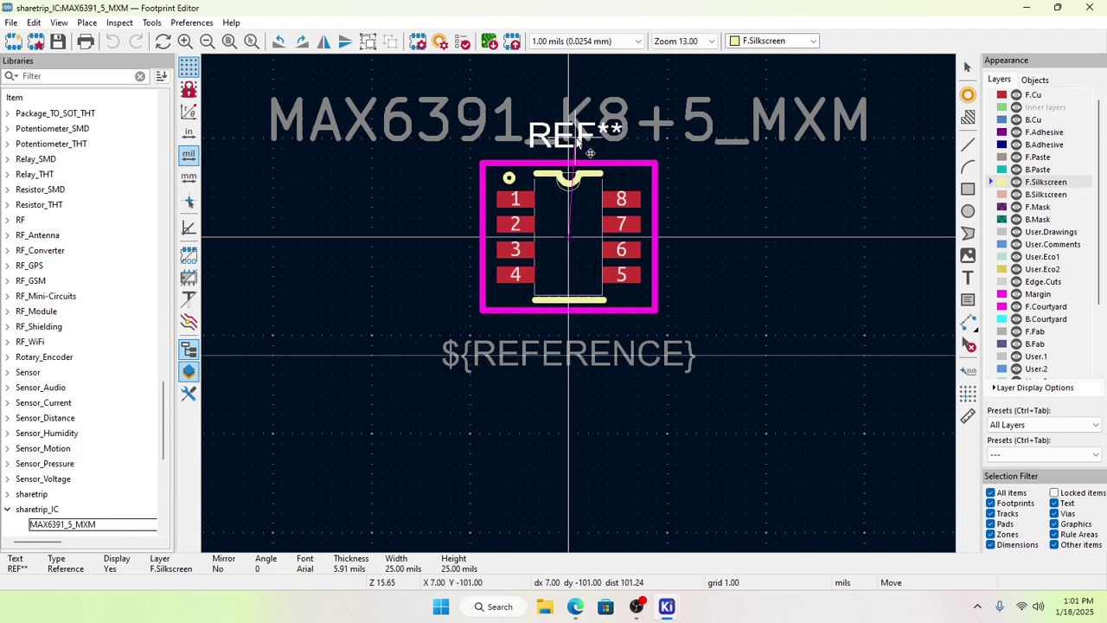
pyautogui.click(578, 140)
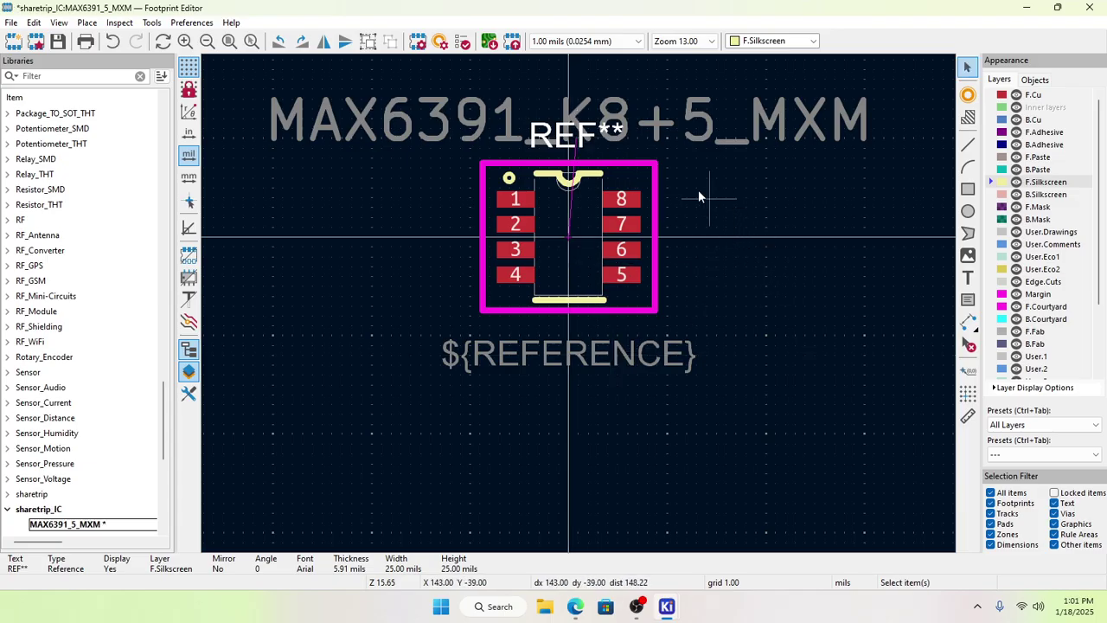
# Step: Set the REF** text's offset to X 10 mils and Y -100 mils
pyautogui.doubleClick(571, 136)
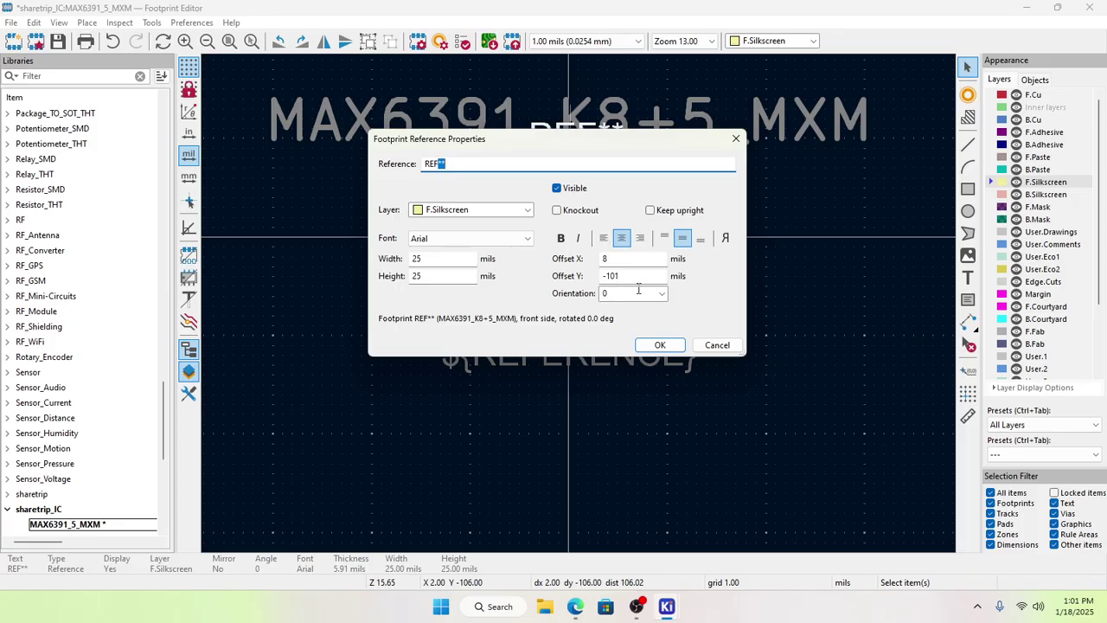
pyautogui.moveTo(619, 259); pyautogui.dragTo(594, 258)
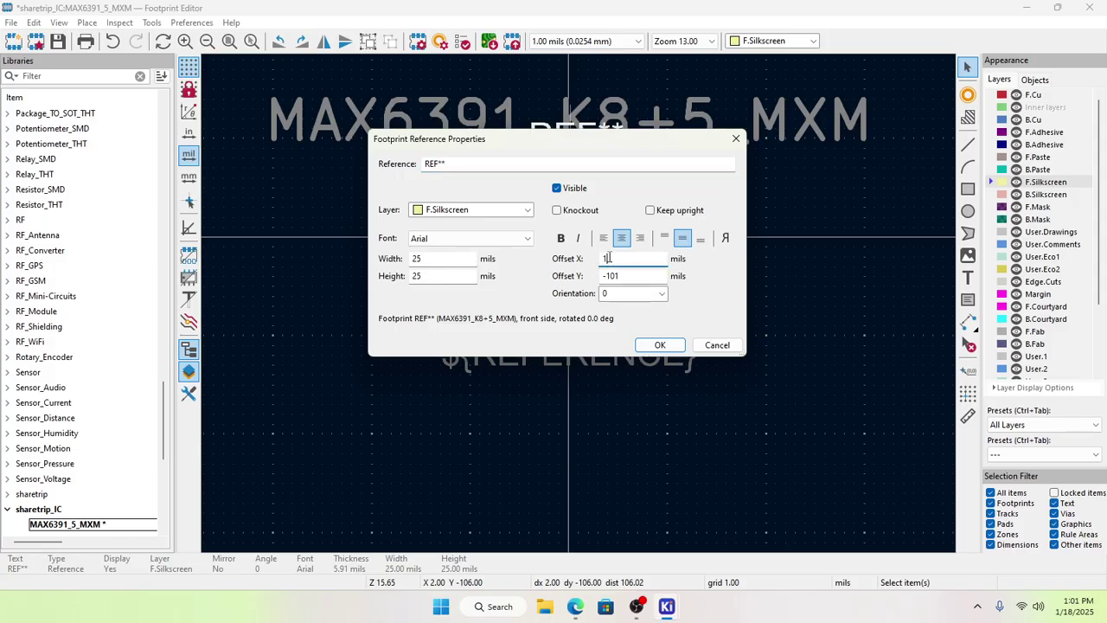
pyautogui.write('10')
pyautogui.click(659, 344)
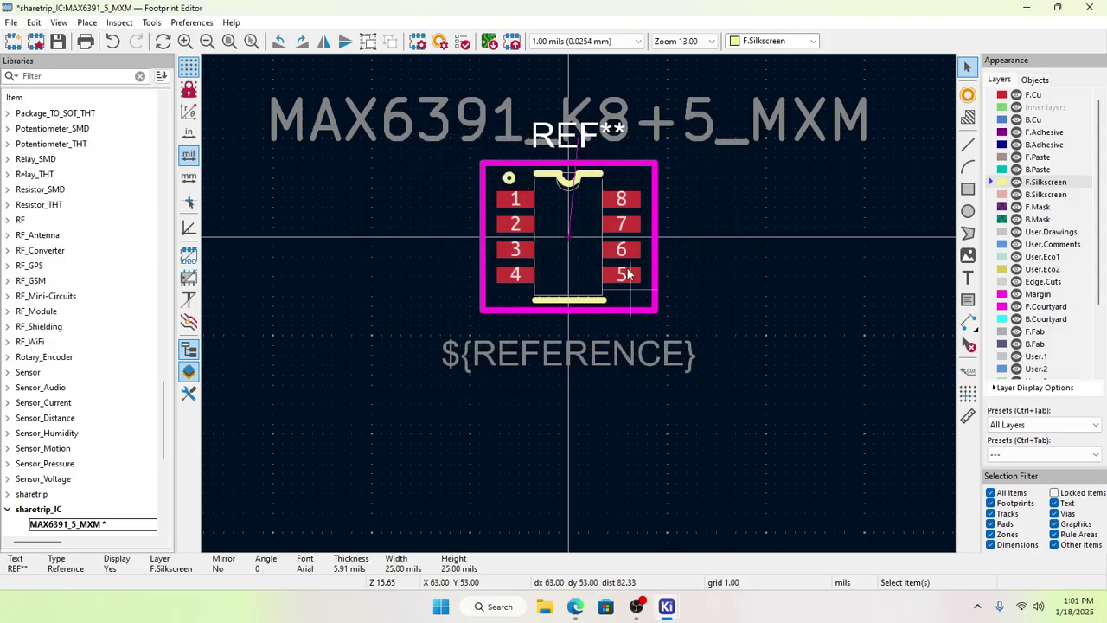
pyautogui.doubleClick(556, 133)
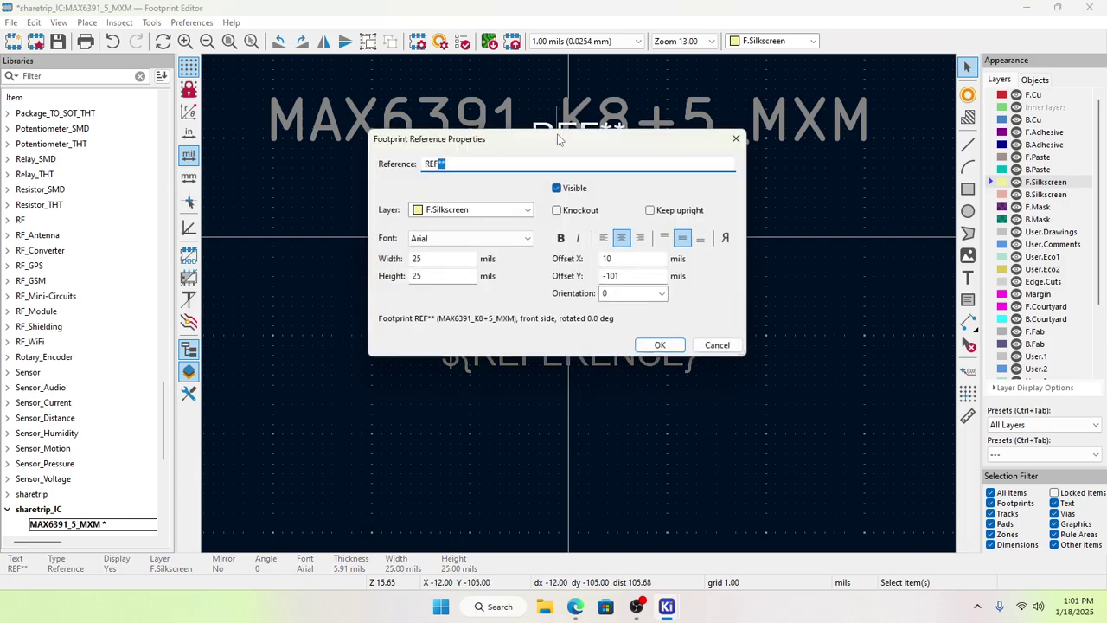
pyautogui.moveTo(632, 276); pyautogui.dragTo(600, 277)
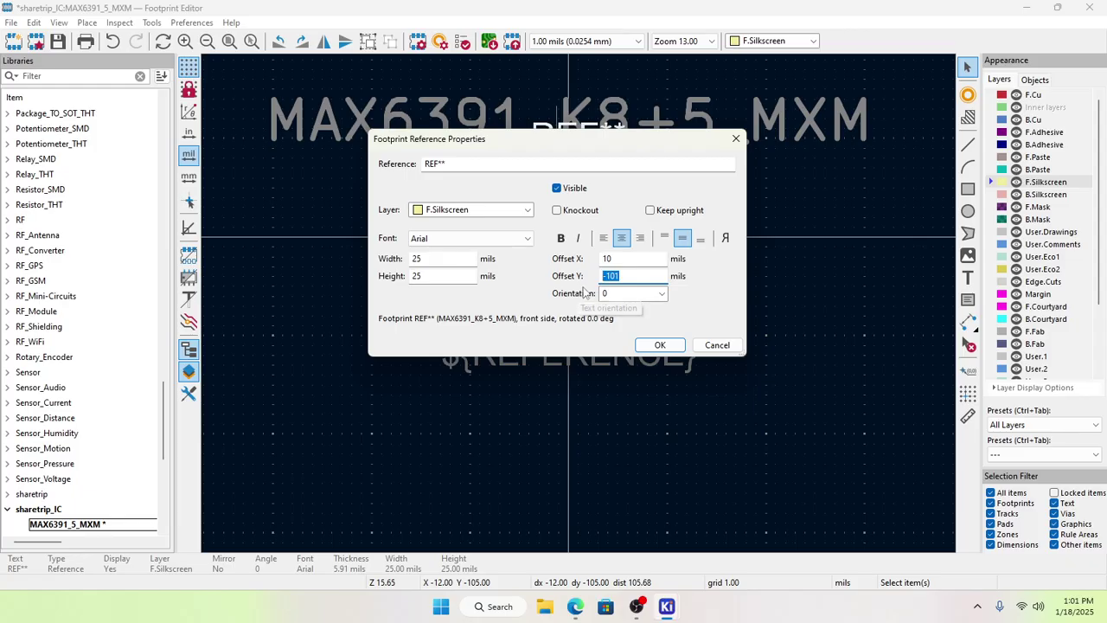
pyautogui.write('-')
pyautogui.write('105')
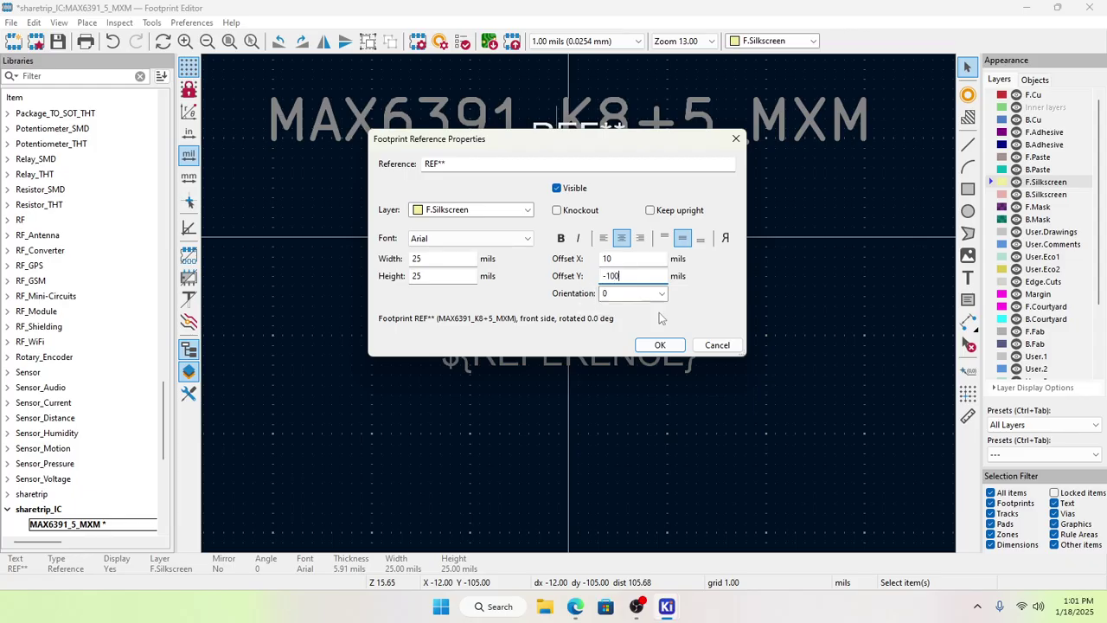
pyautogui.click(660, 344)
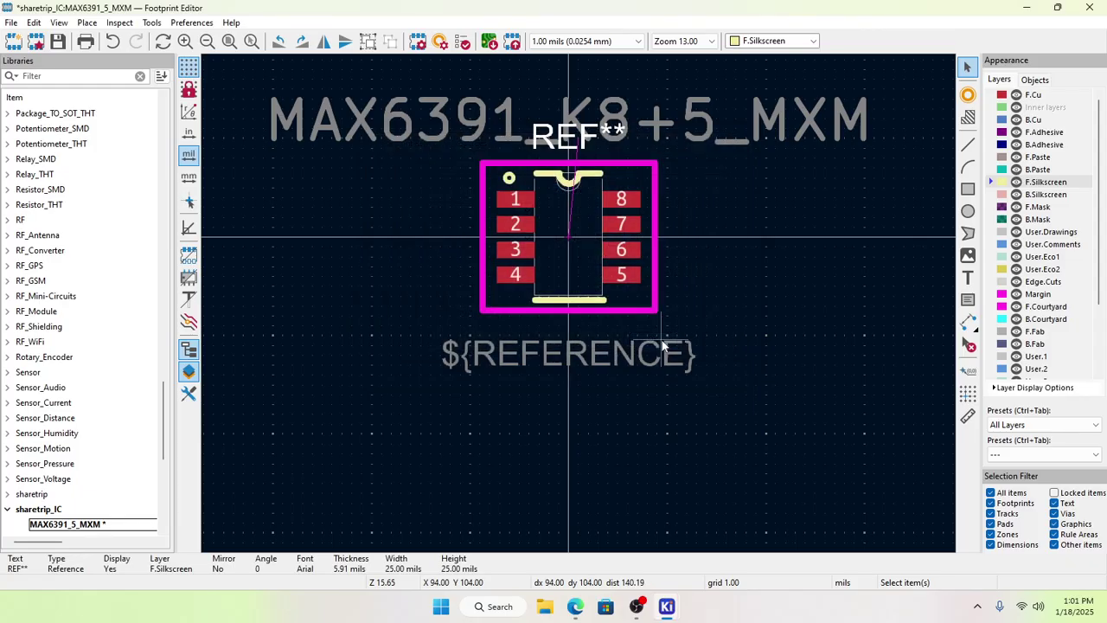
# Step: Set the ${REFERENCE} text's offset to X -10 mils and Y -100 mils
pyautogui.doubleClick(601, 357)
pyautogui.doubleClick(630, 258)
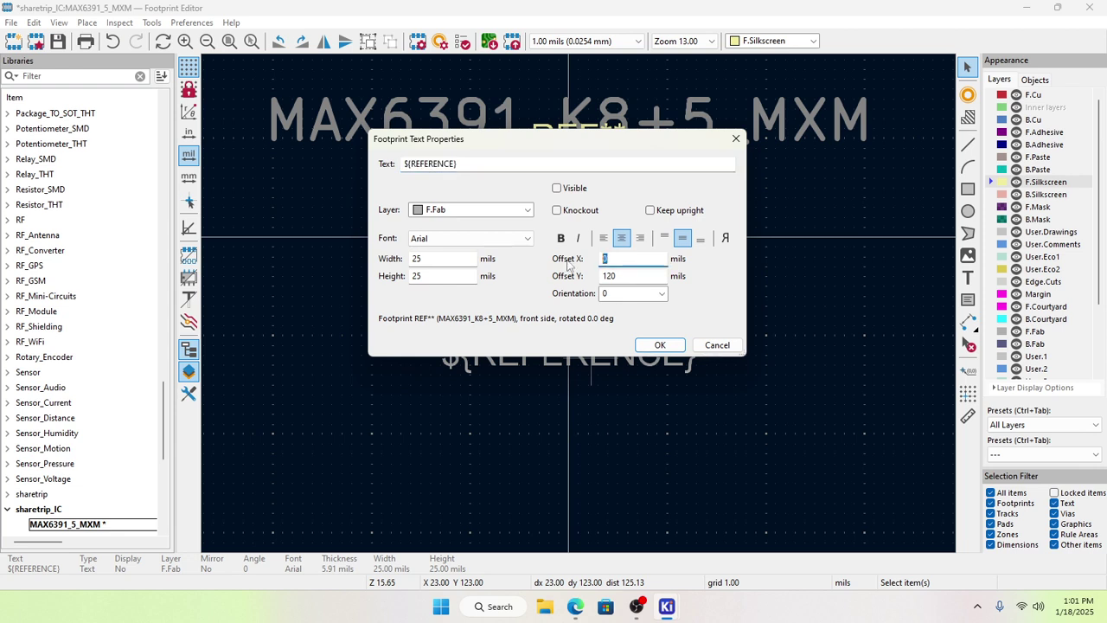
pyautogui.write('-10')
pyautogui.doubleClick(623, 275)
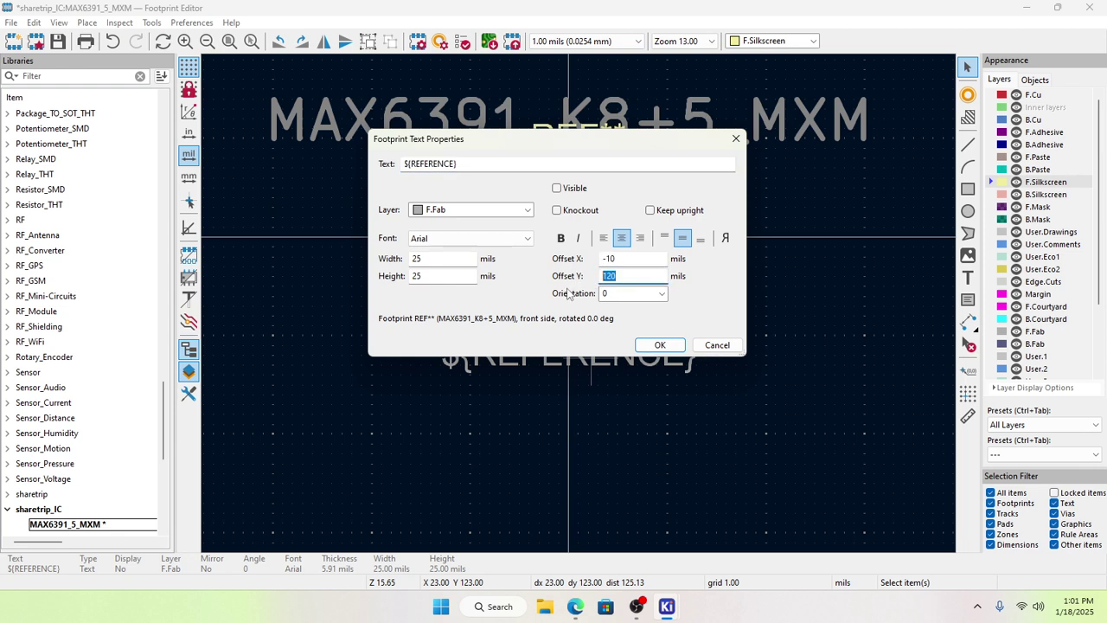
pyautogui.write('-100')
pyautogui.click(660, 344)
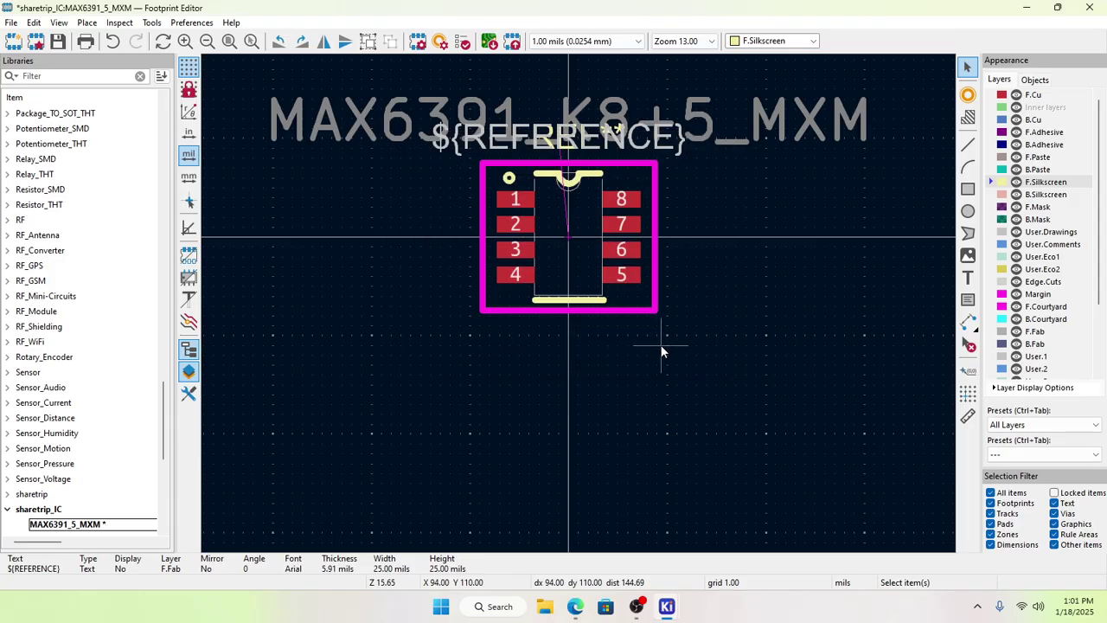
pyautogui.click(656, 354)
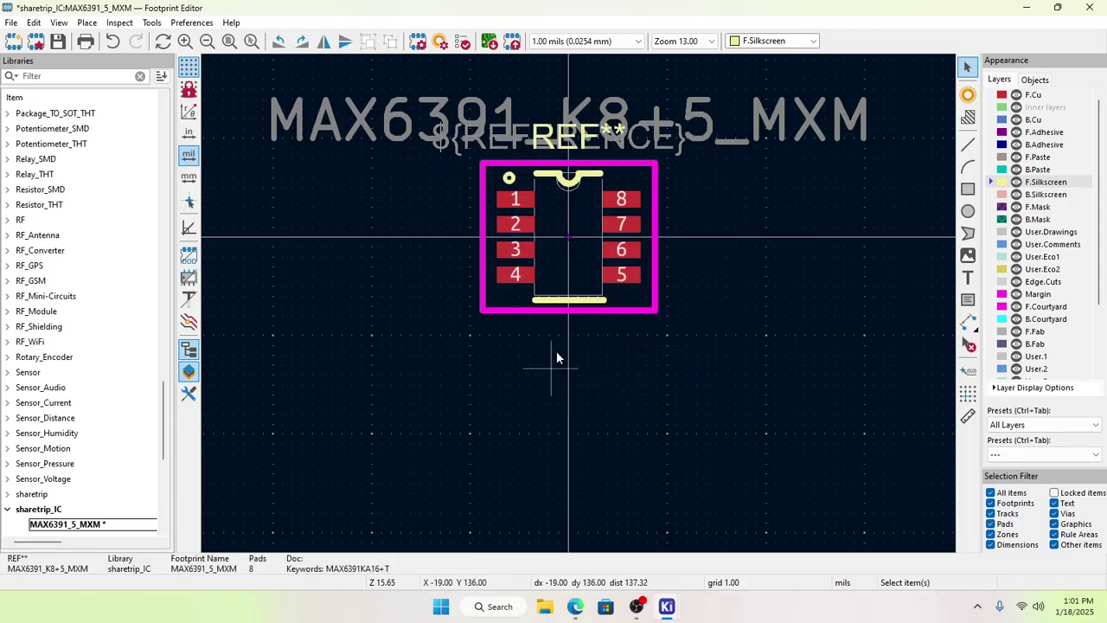
# Step: Move the MAX6391_K8+5_MXM value text below the footprint outline, to about X 21 and Y 115 mils
pyautogui.click(393, 119)
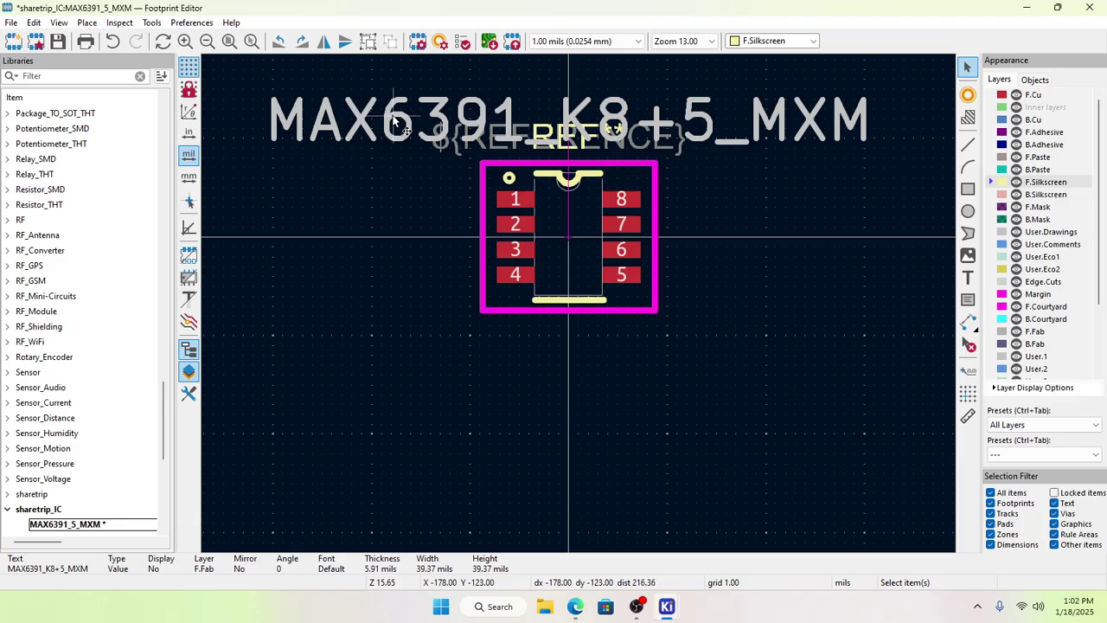
pyautogui.press('m')
pyautogui.moveTo(588, 329); pyautogui.dragTo(591, 352)
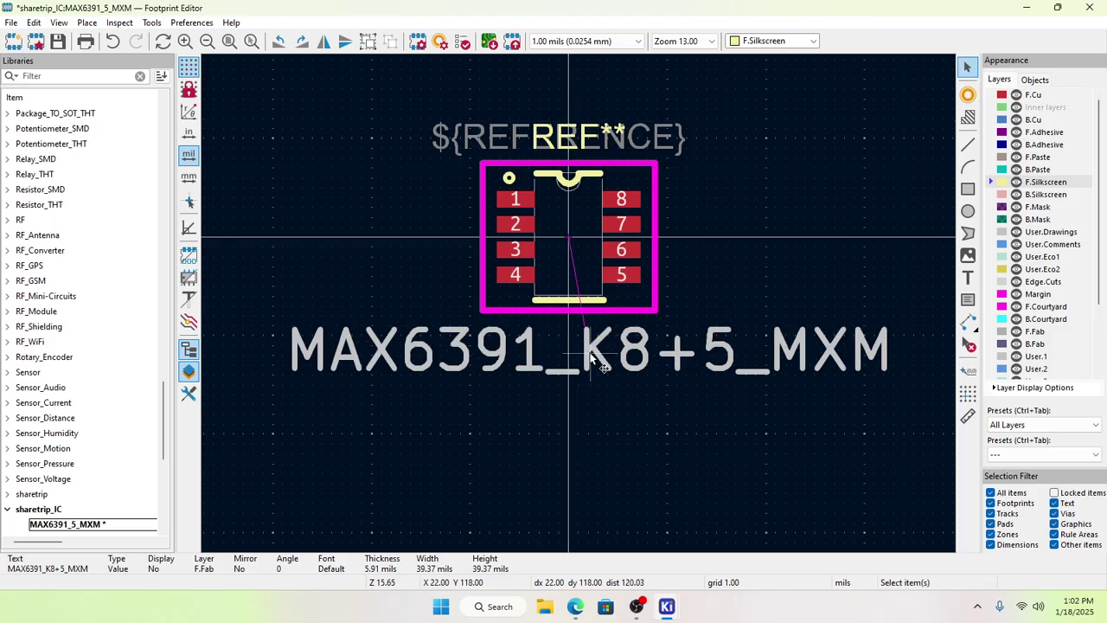
# Step: Shorten the footprint's value text to MAX6391
pyautogui.doubleClick(591, 354)
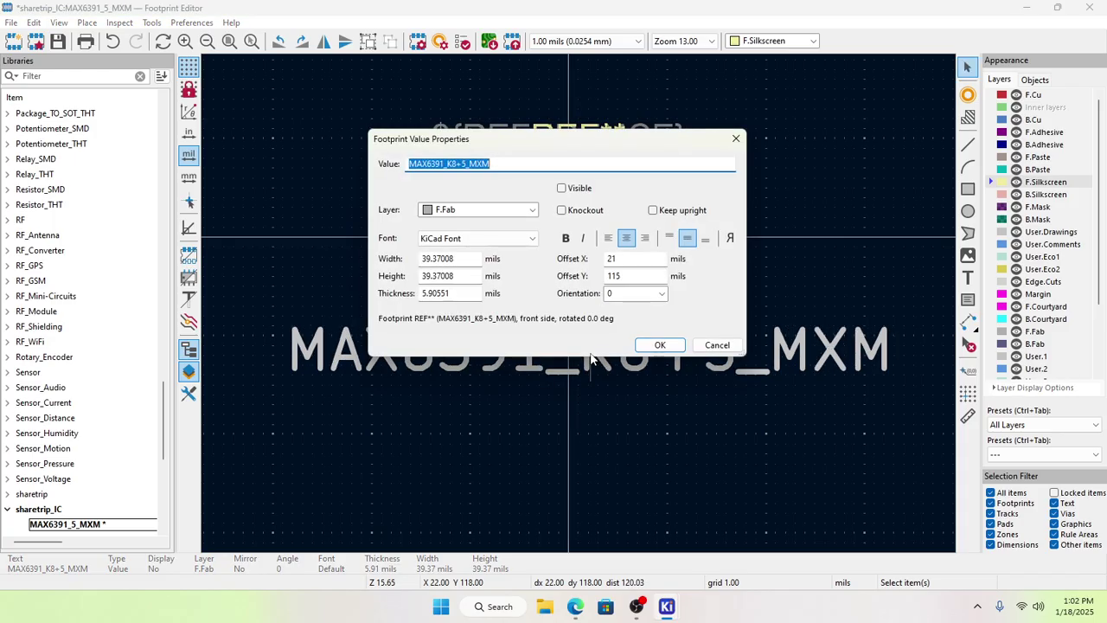
pyautogui.click(519, 162)
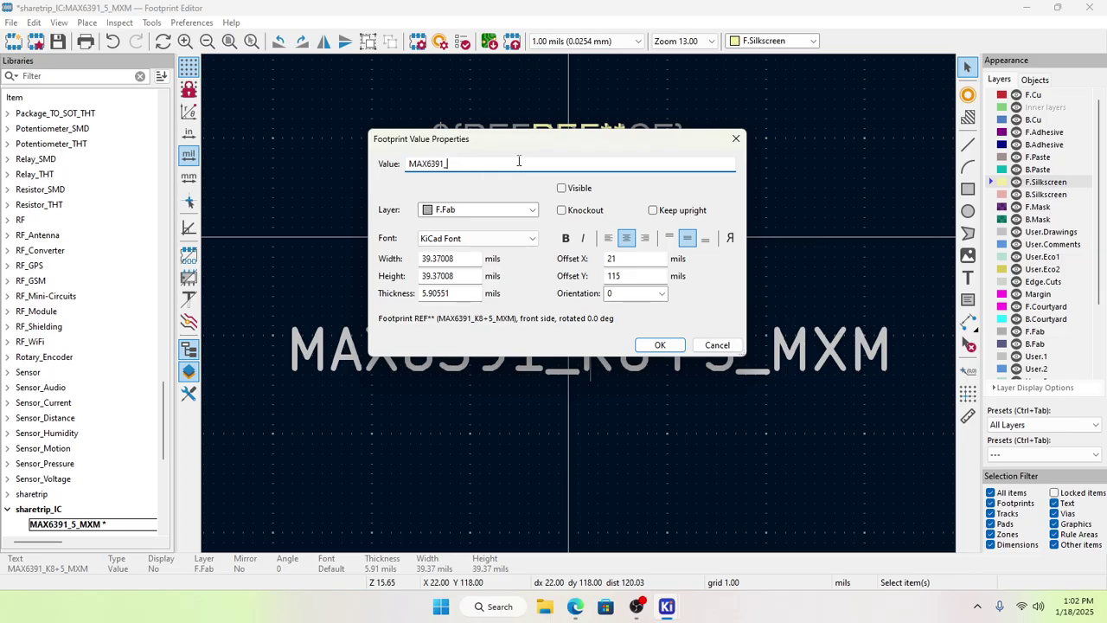
pyautogui.click(659, 344)
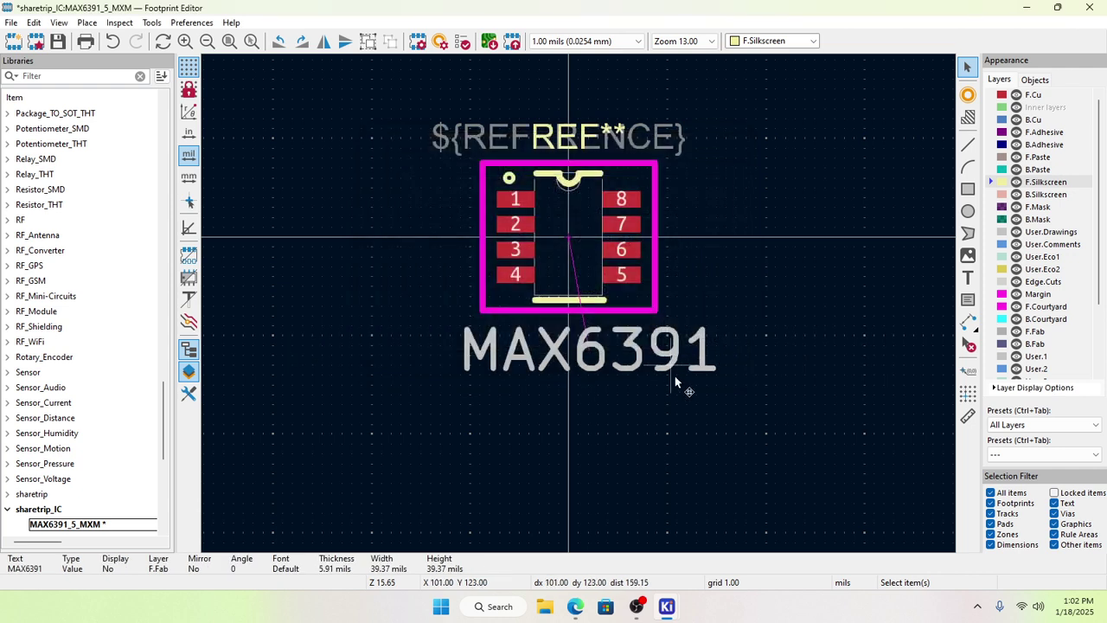
# Step: Set the MAX6391 value text's width and height to 25 mils and its thickness to 6 mils
pyautogui.doubleClick(592, 363)
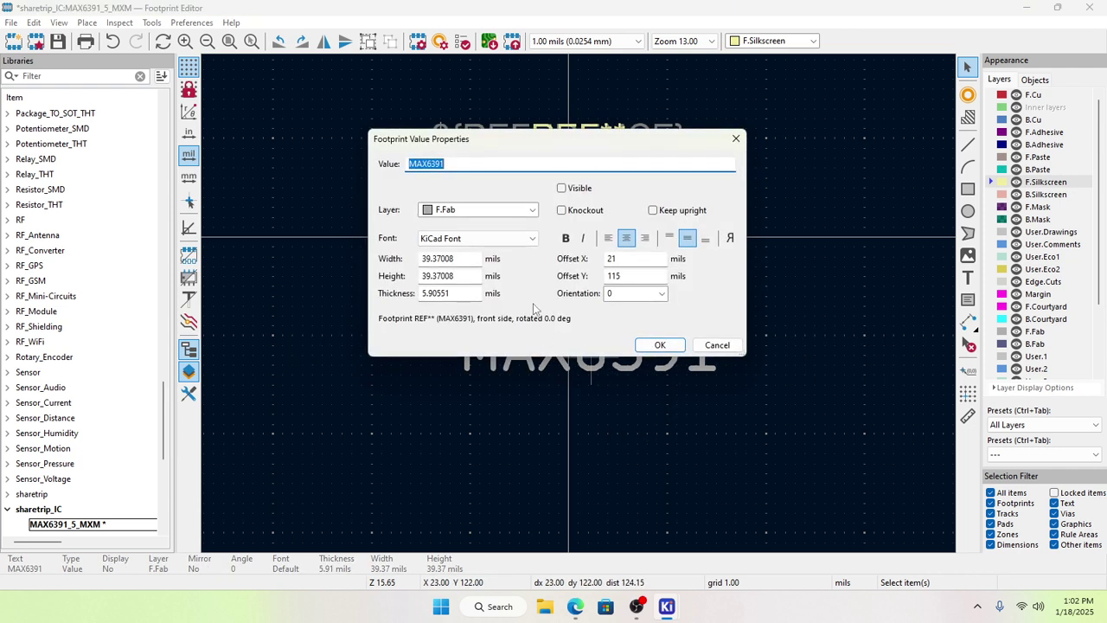
pyautogui.click(461, 258)
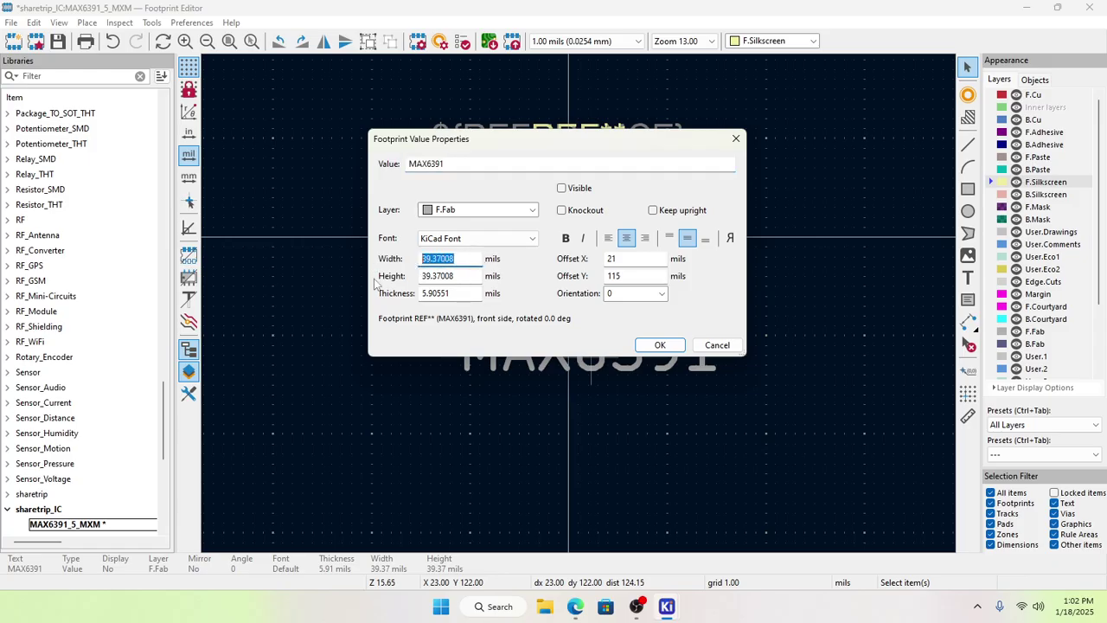
pyautogui.write('25')
pyautogui.press('Tab')
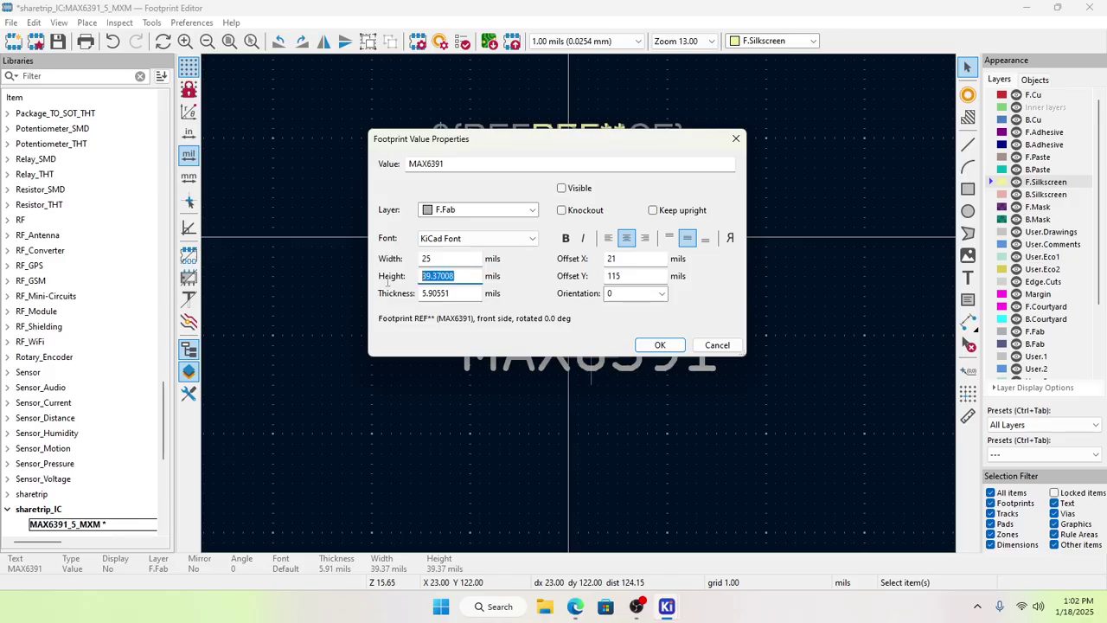
pyautogui.write('25')
pyautogui.press('Tab')
pyautogui.write('6')
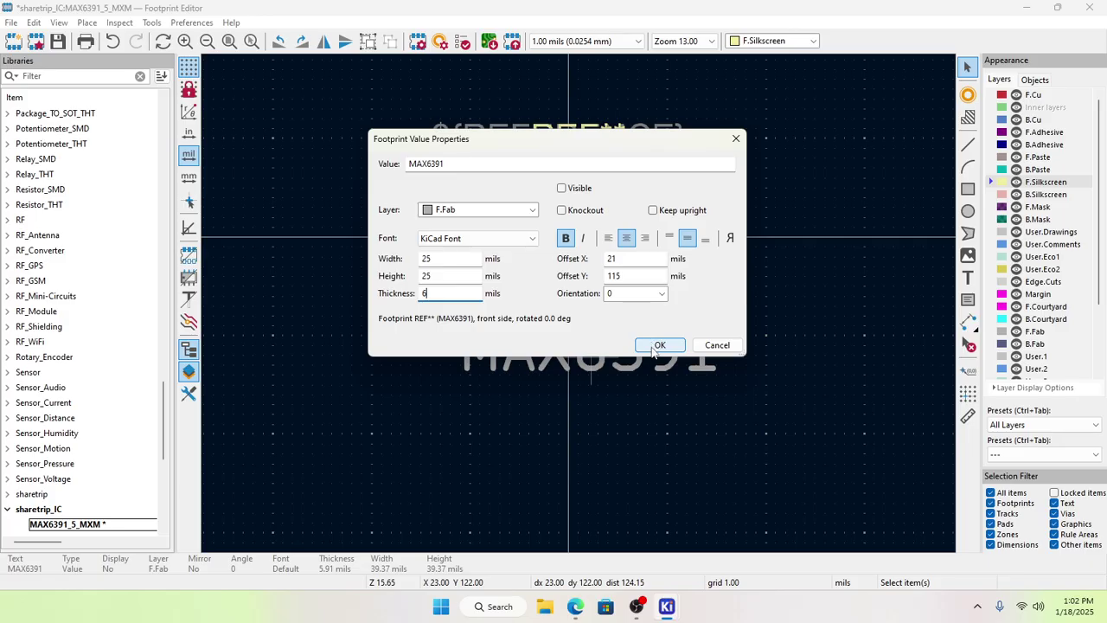
# Step: Set the MAX6391 value text's offset to X 20 mils and Y 110 mils
pyautogui.press('Tab')
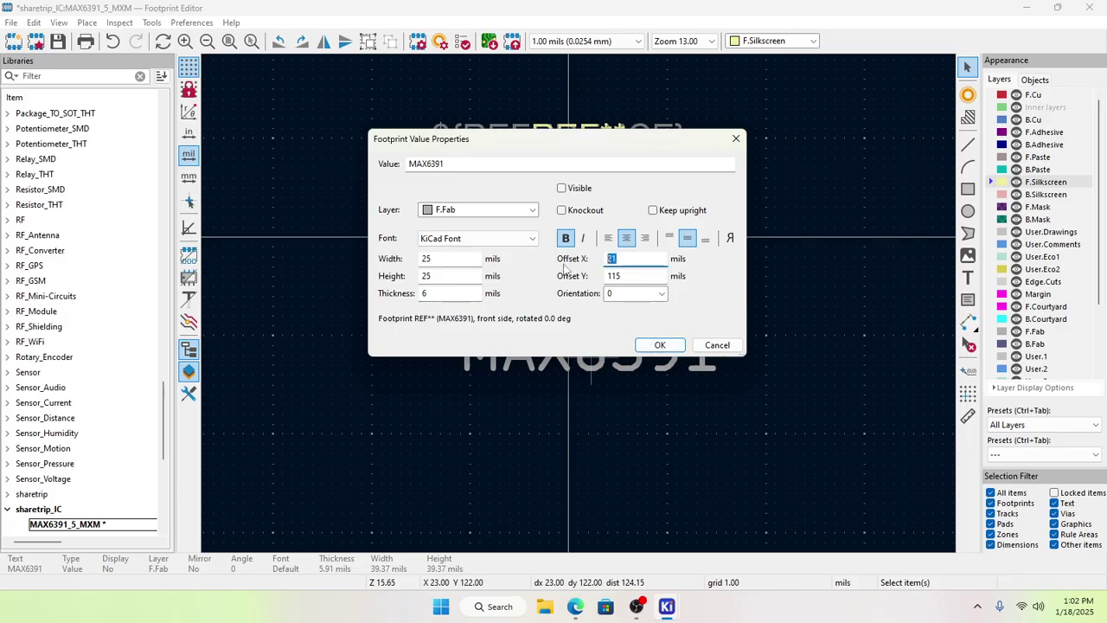
pyautogui.write('20')
pyautogui.press('Tab')
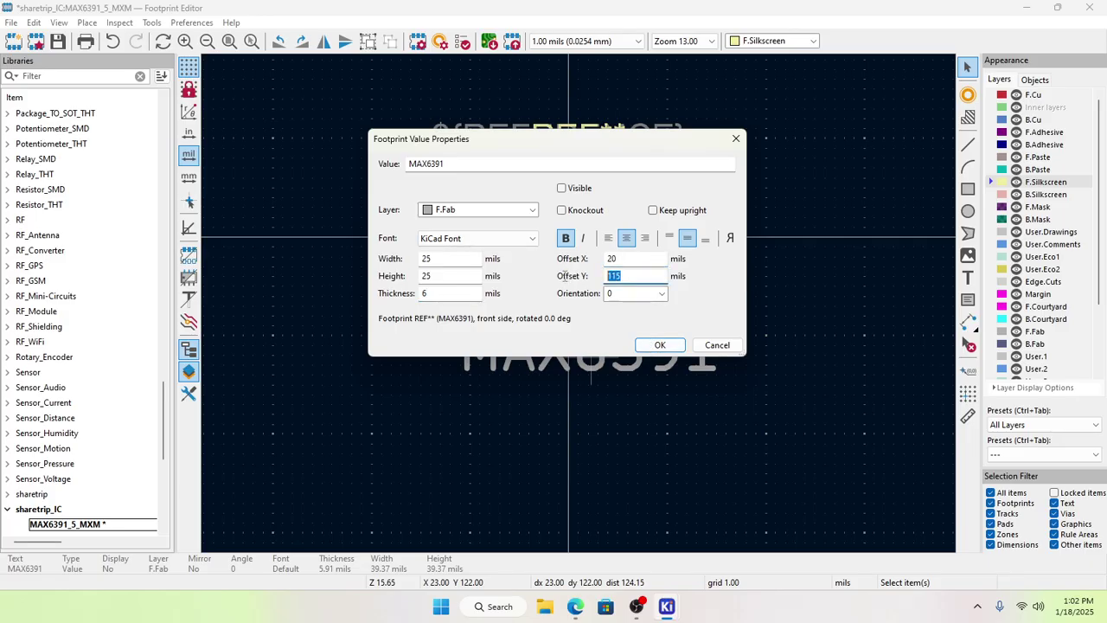
pyautogui.write('110')
pyautogui.click(660, 345)
pyautogui.click(720, 348)
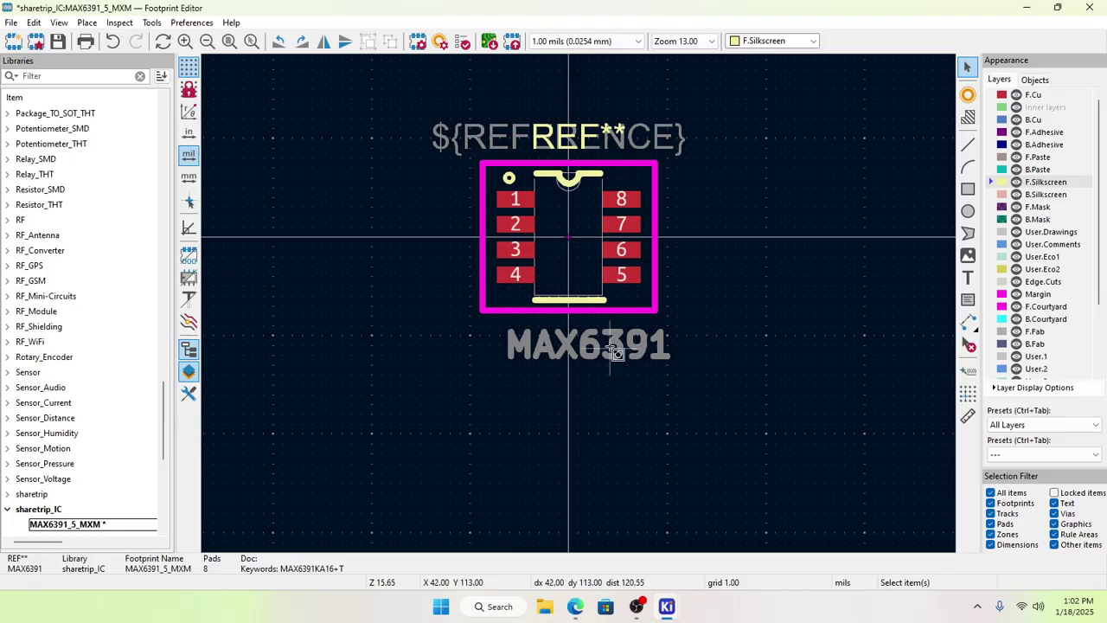
pyautogui.click(618, 348)
pyautogui.click(719, 329)
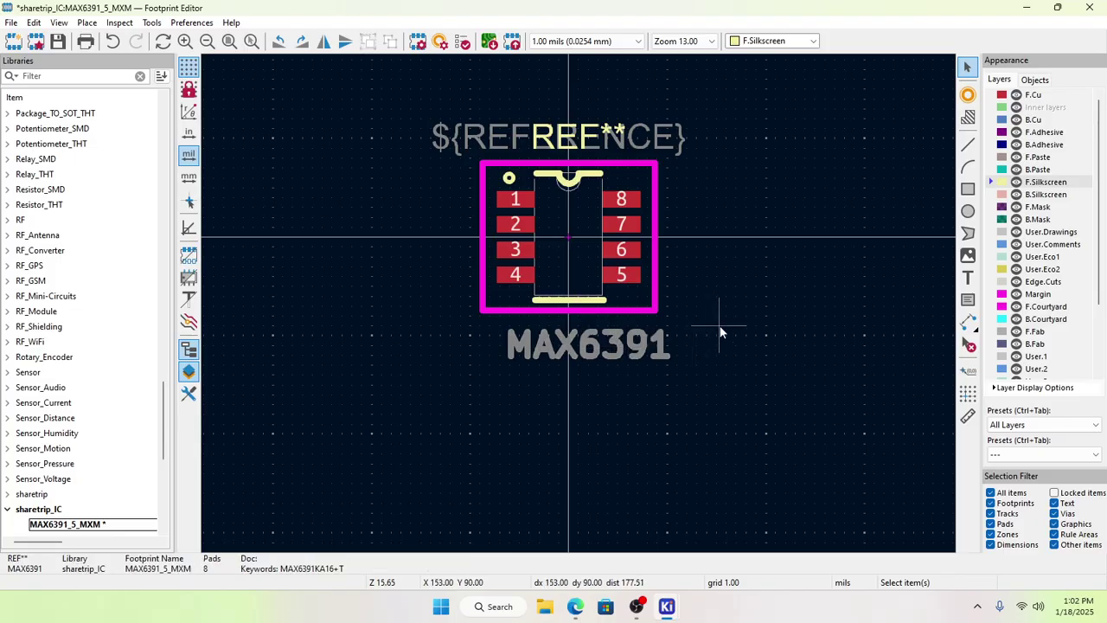
# Step: Save the MAX6391_5_MXM footprint and close the Footprint Editor to return to the board
pyautogui.click(57, 40)
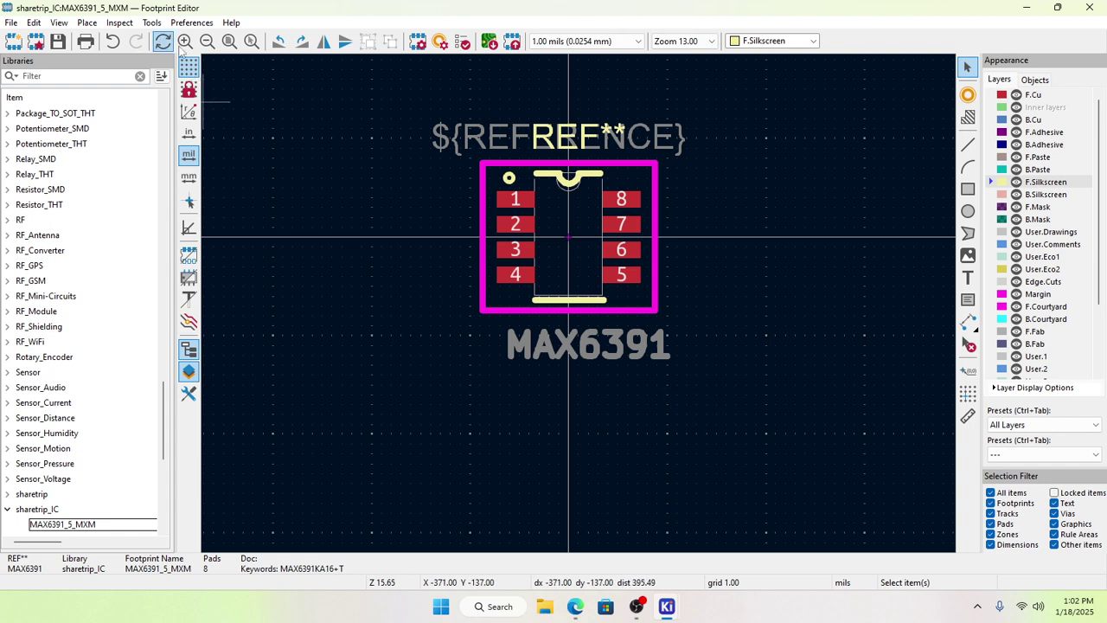
pyautogui.scroll(4, 569, 178)
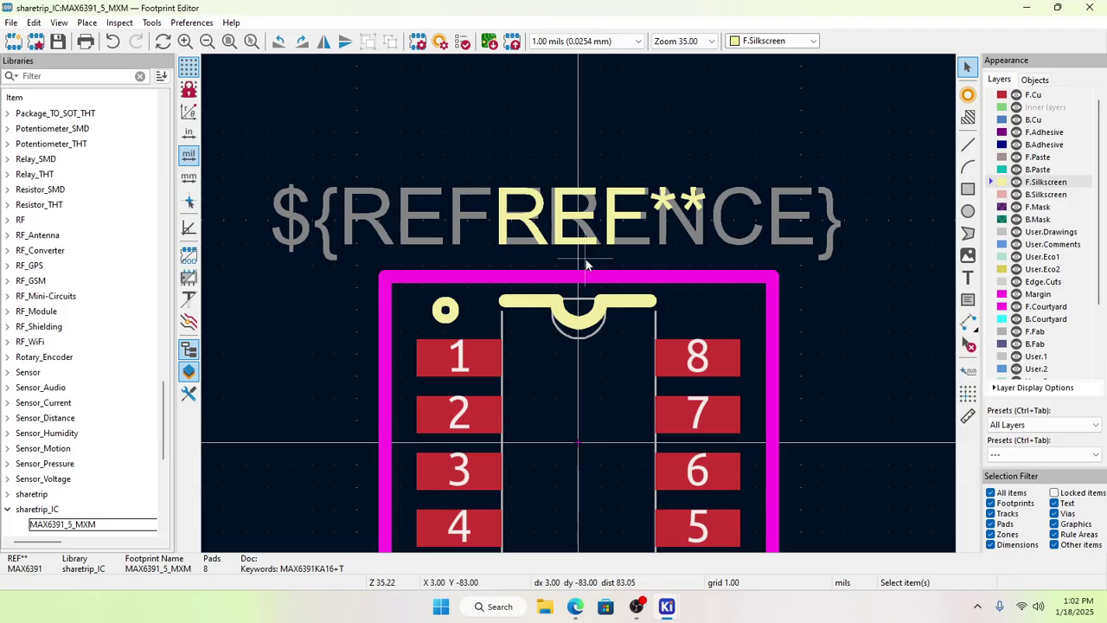
pyautogui.scroll(-2, 586, 264)
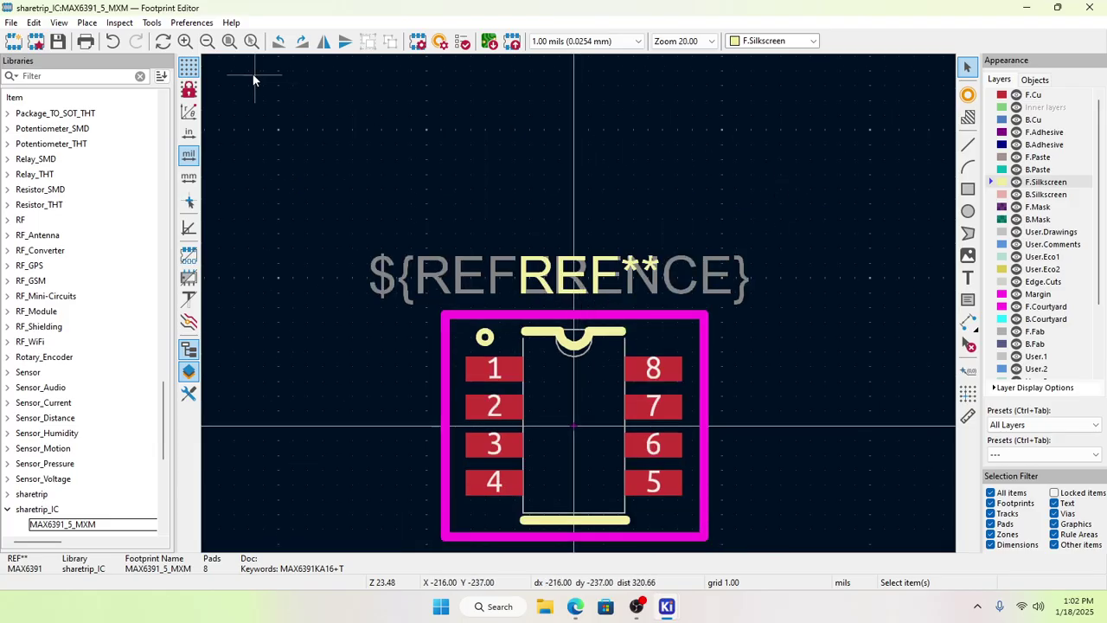
pyautogui.click(1088, 8)
# Step: Delete footprints U1 and U2 from the board
pyautogui.scroll(-2, 491, 315)
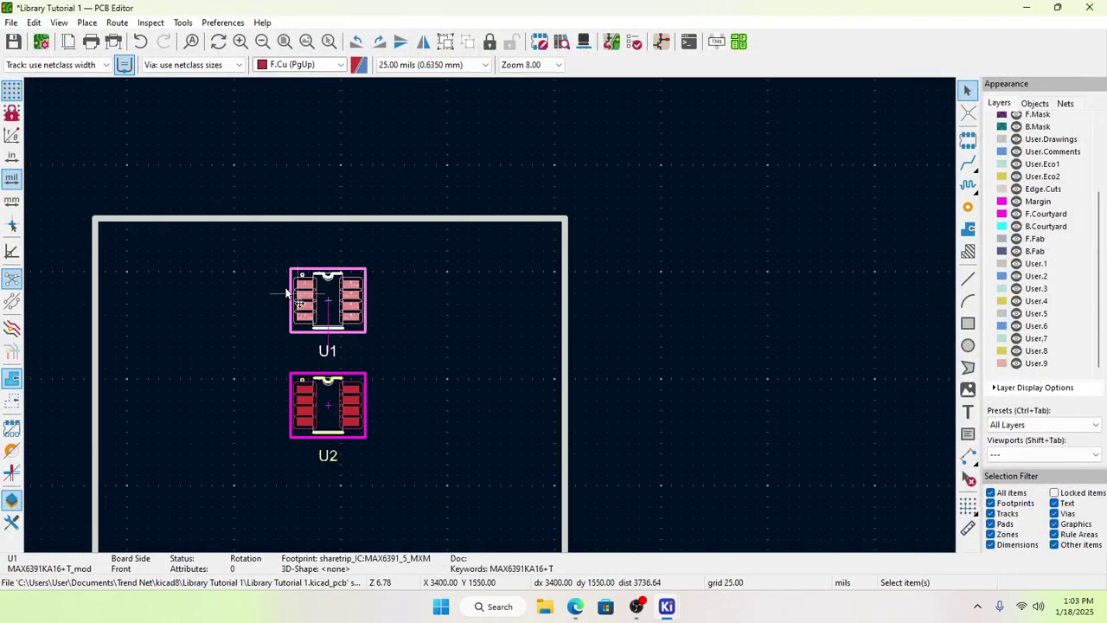
pyautogui.moveTo(236, 255); pyautogui.dragTo(408, 467)
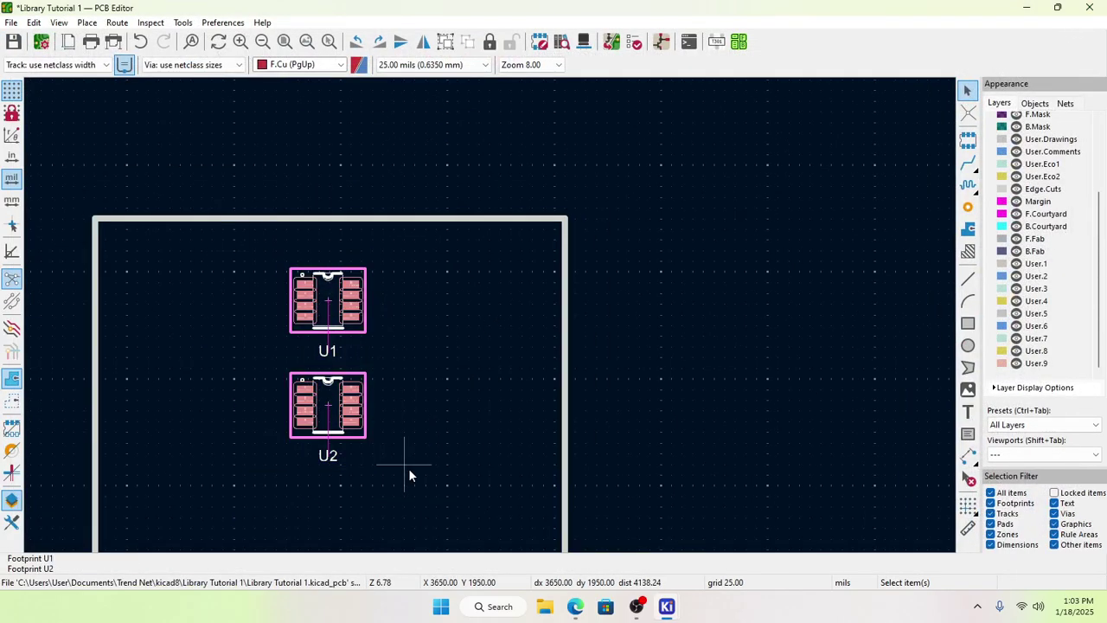
pyautogui.press('Delete')
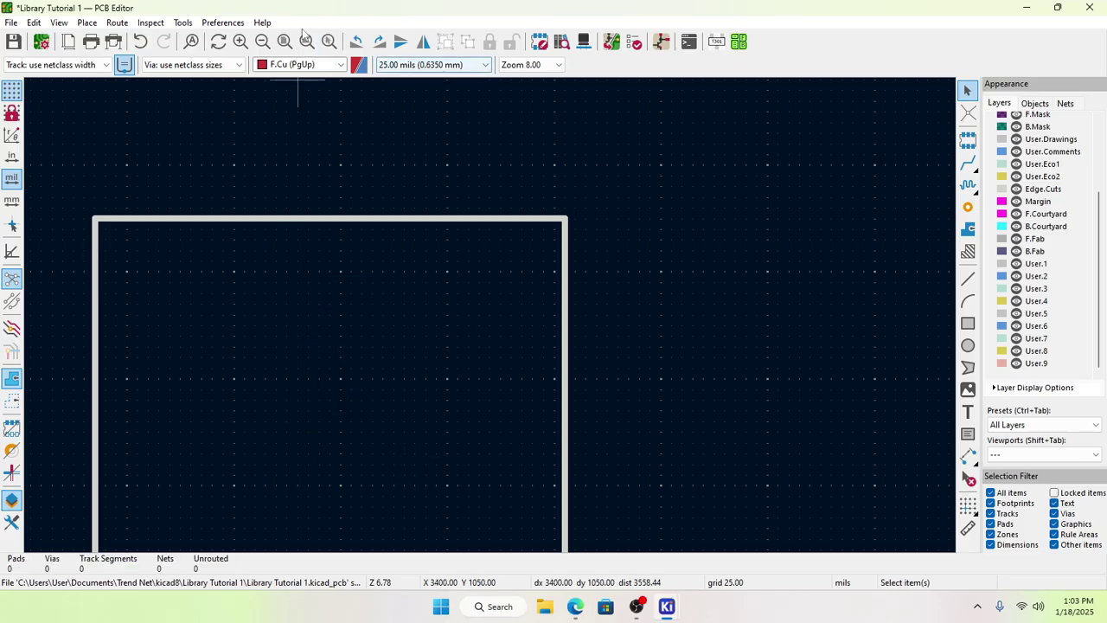
# Step: Update the PCB from the schematic and place the U1 and U2 footprints inside the upper part of the board outline
pyautogui.click(218, 22)
pyautogui.moveTo(184, 23)
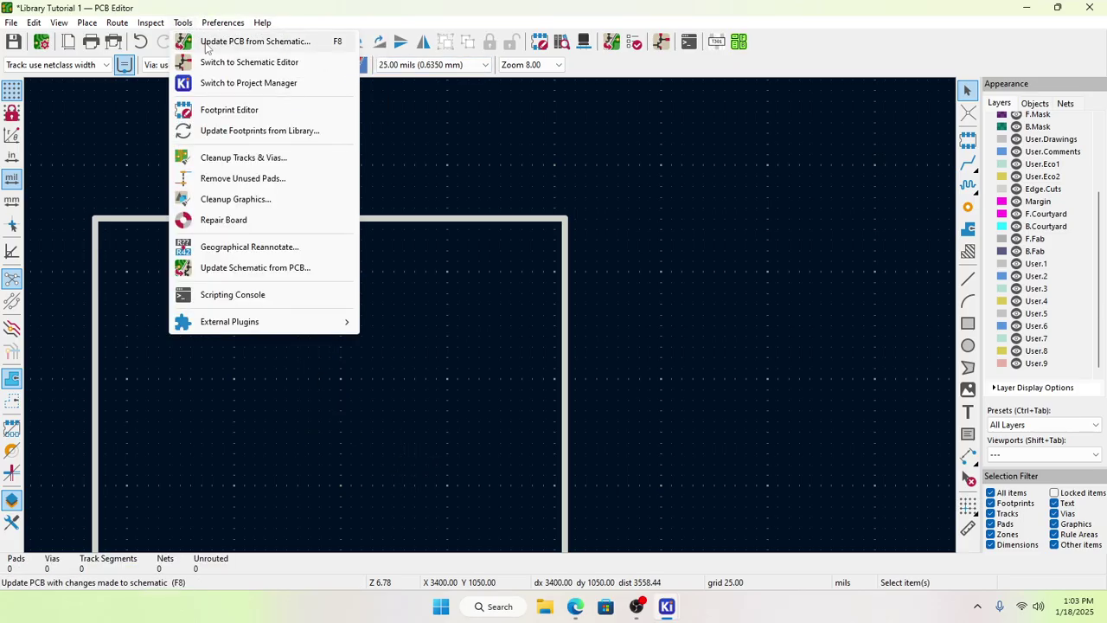
pyautogui.click(207, 45)
pyautogui.click(412, 371)
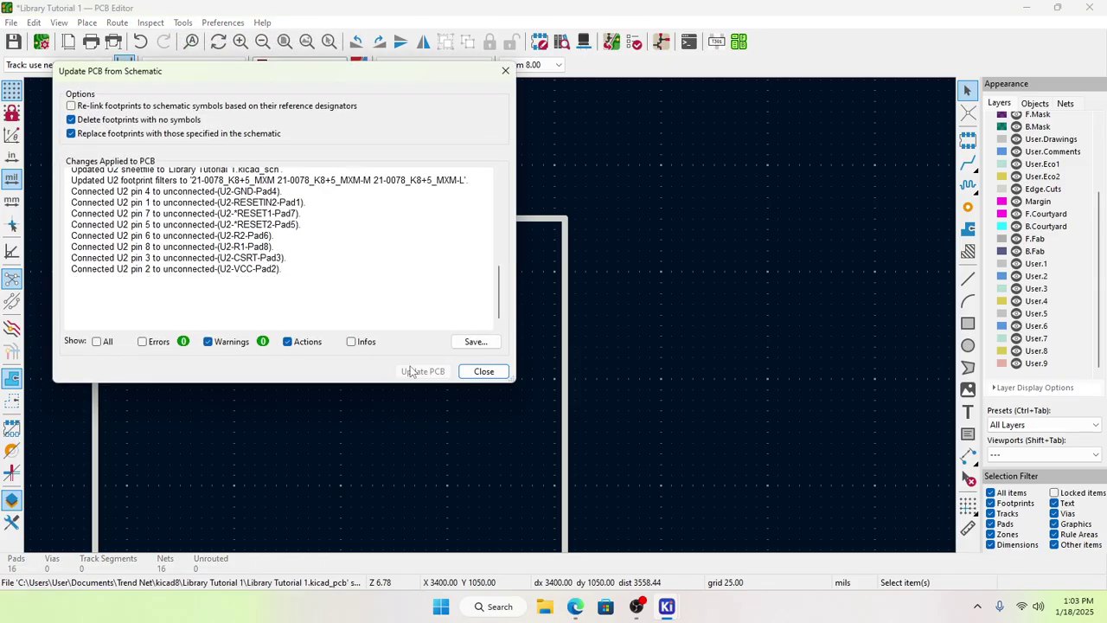
pyautogui.click(486, 372)
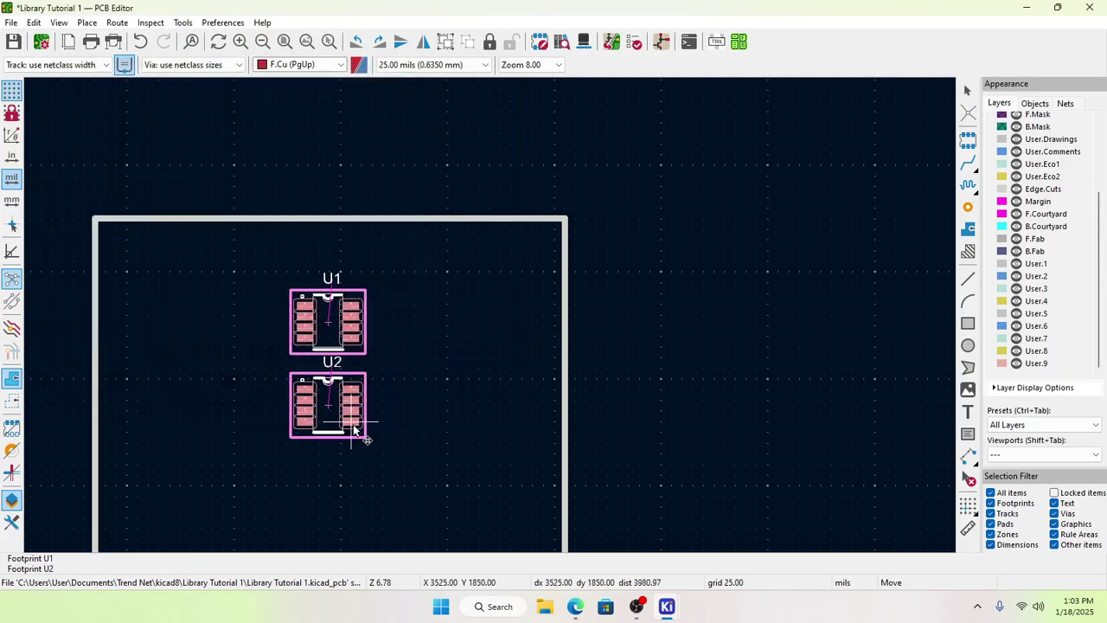
pyautogui.click(353, 429)
pyautogui.click(398, 394)
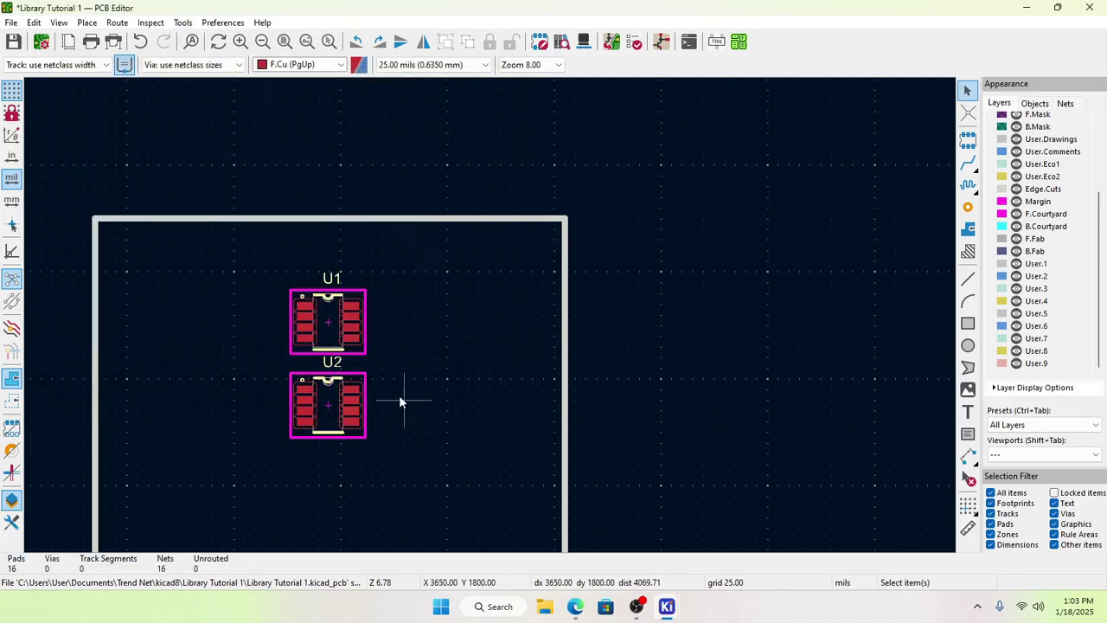
# Step: Move footprint U2 beside U1, to its right, and save the board
pyautogui.click(332, 417)
pyautogui.press('m')
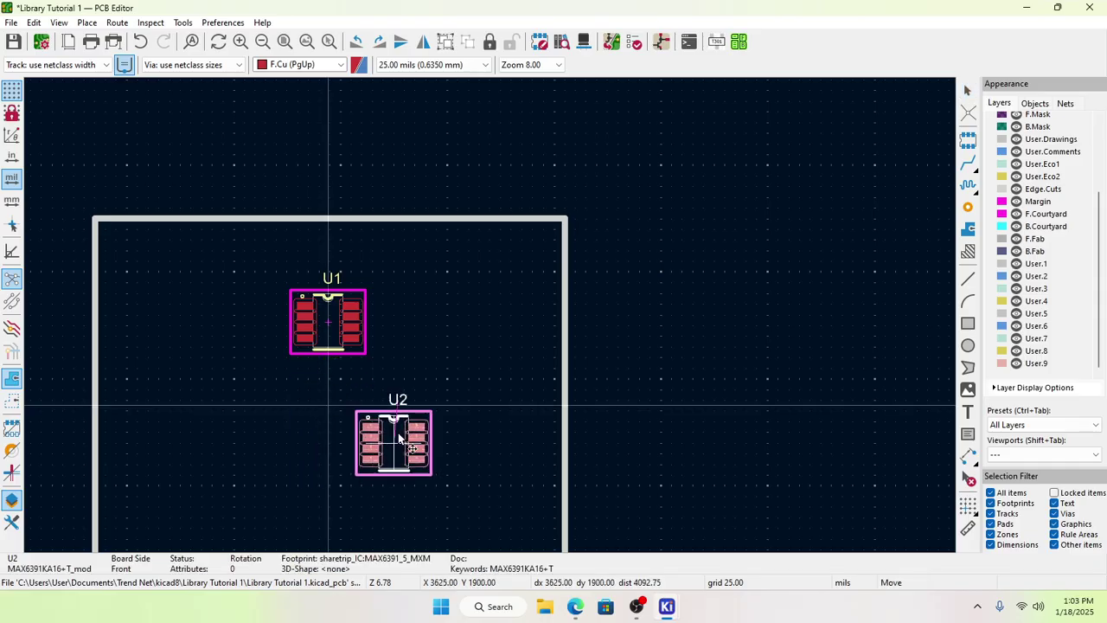
pyautogui.click(435, 334)
pyautogui.click(378, 352)
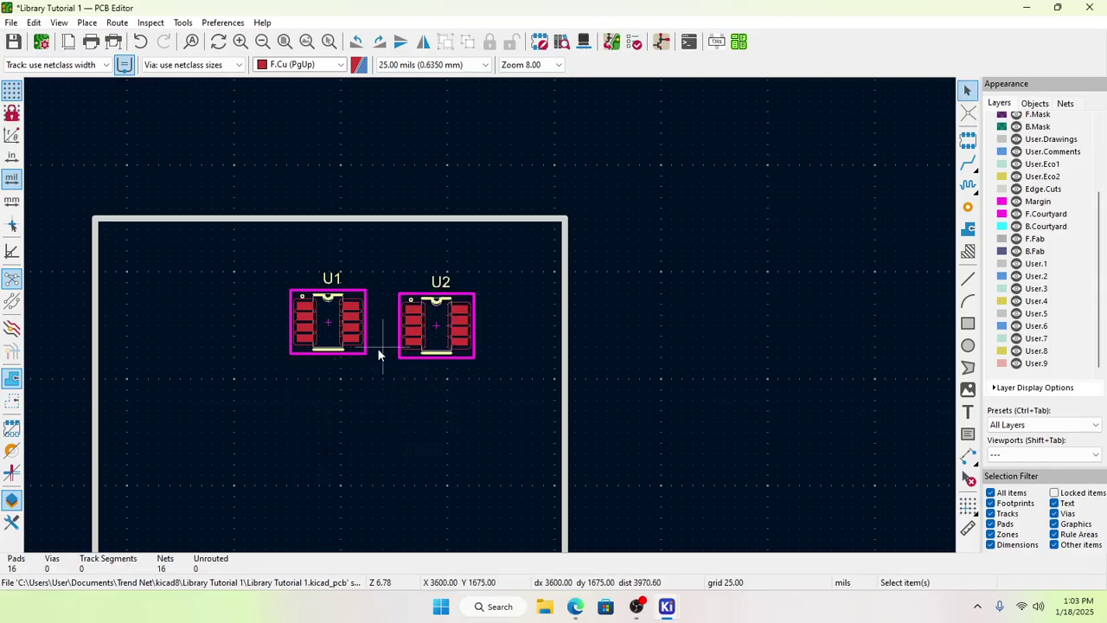
pyautogui.scroll(5, 455, 271)
pyautogui.scroll(-5, 454, 272)
pyautogui.scroll(2, 493, 325)
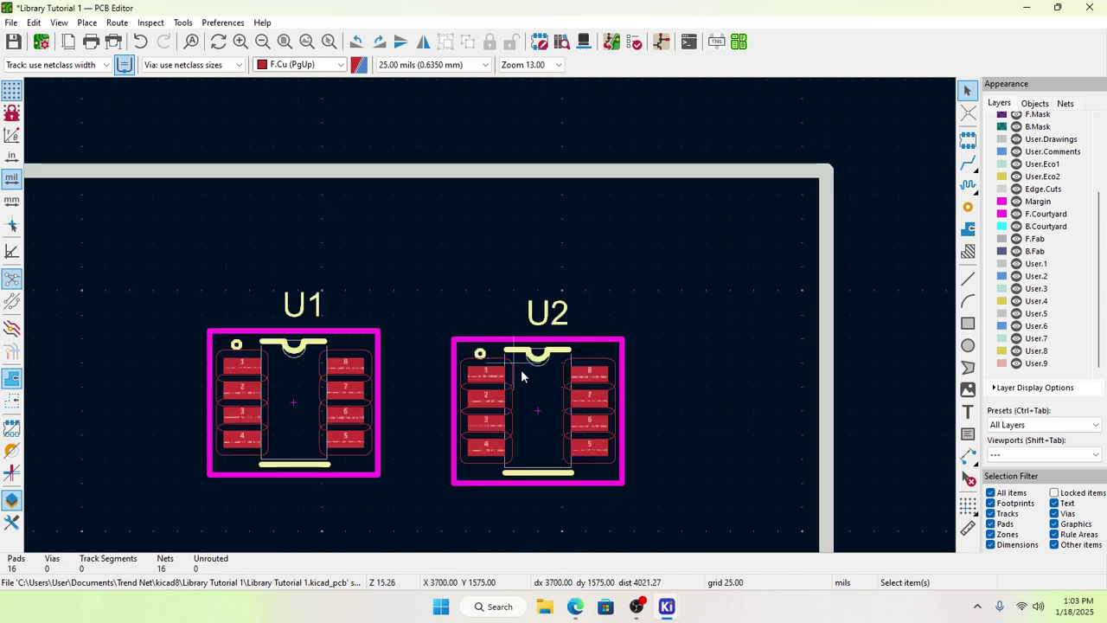
pyautogui.click(13, 42)
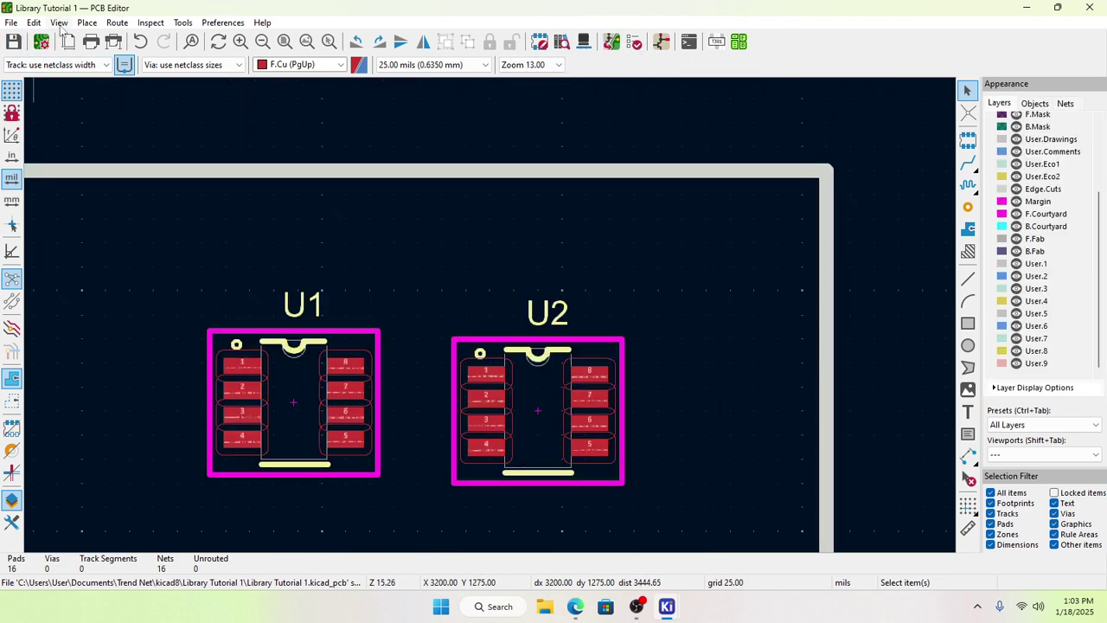
# Step: Inspect the U1 and U2 footprints on the board in the 3D Viewer from the top and at a tilt
pyautogui.click(59, 22)
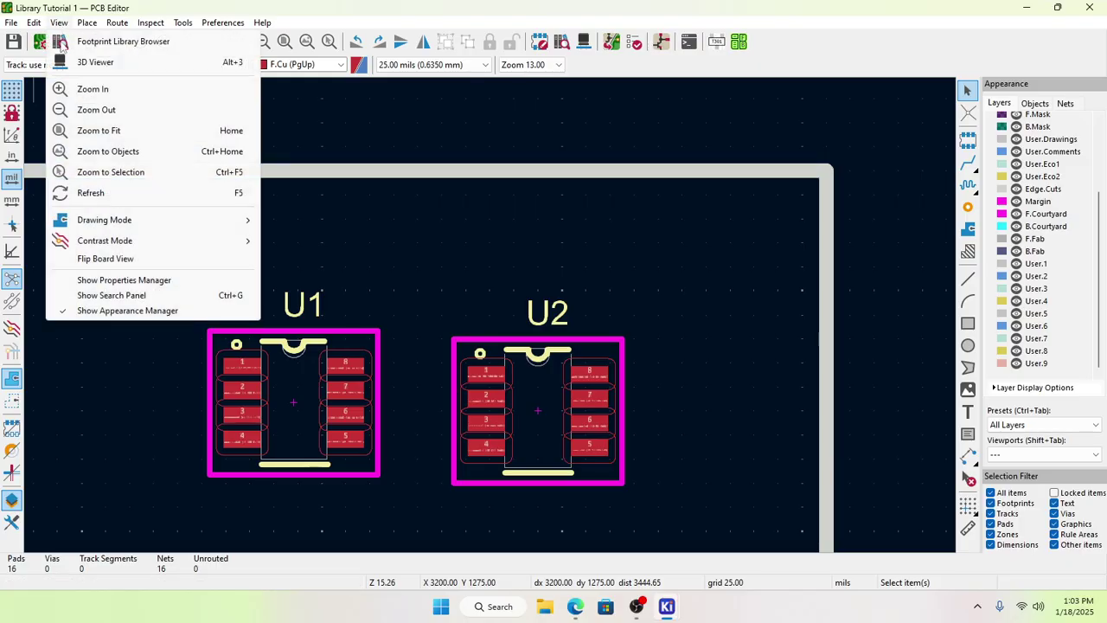
pyautogui.click(111, 68)
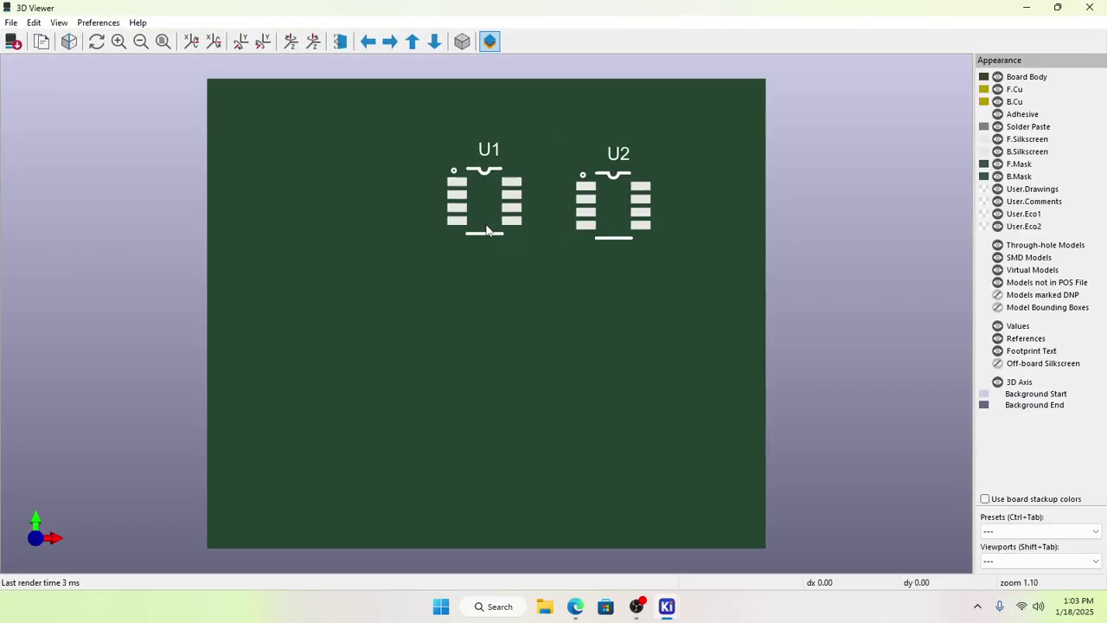
pyautogui.scroll(2, 497, 182)
pyautogui.scroll(-3, 528, 160)
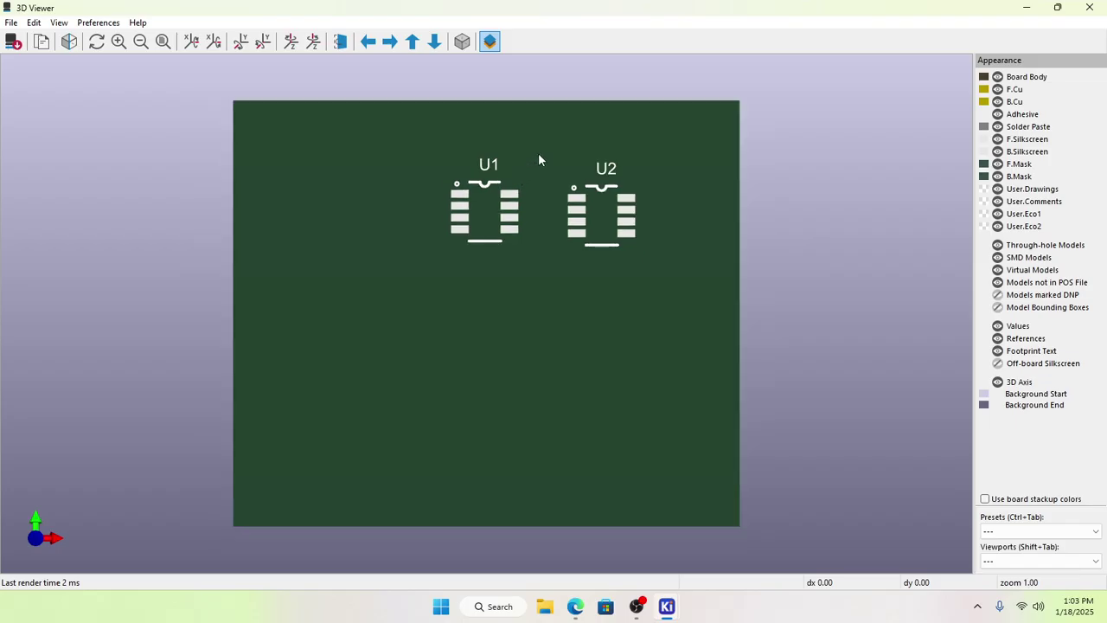
pyautogui.scroll(-1, 527, 225)
pyautogui.moveTo(521, 272); pyautogui.dragTo(533, 346)
pyautogui.scroll(2, 520, 232)
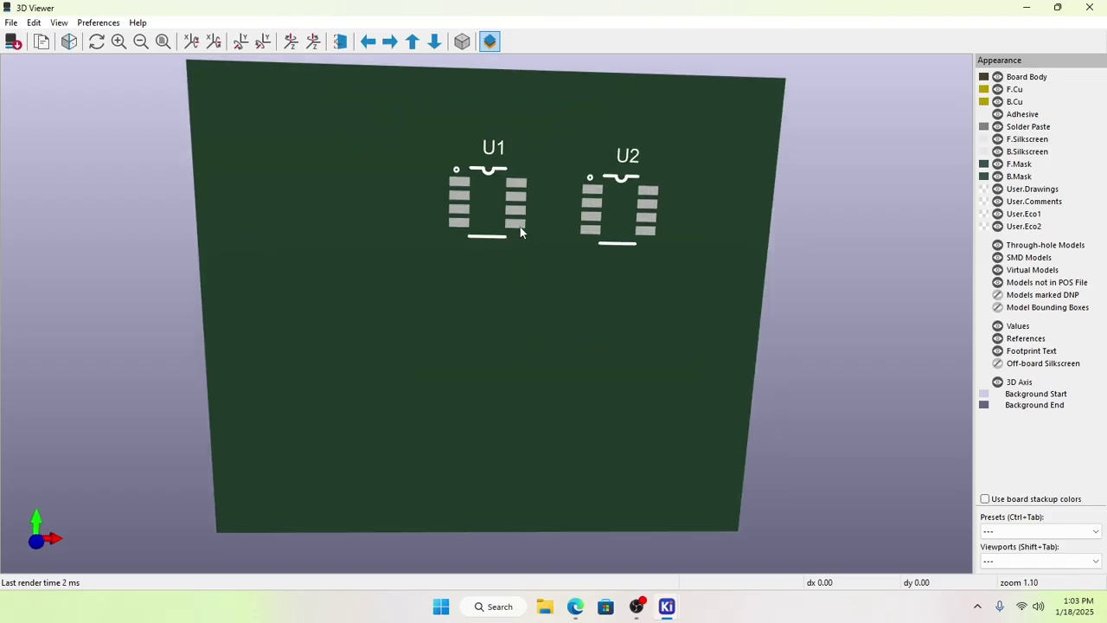
pyautogui.scroll(-1, 525, 226)
pyautogui.scroll(2, 553, 169)
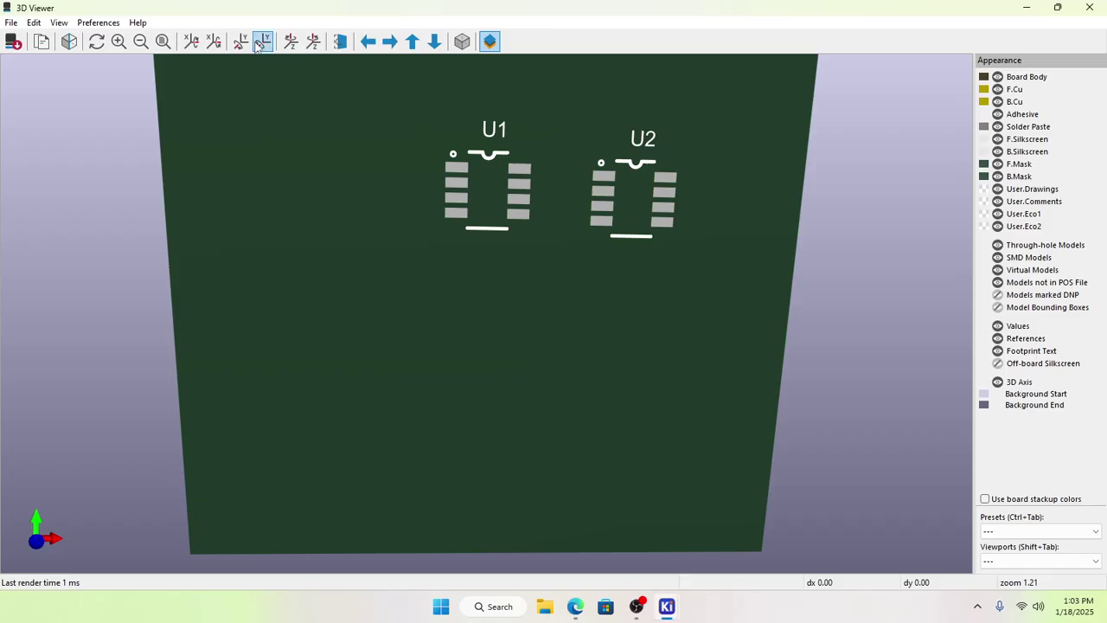
pyautogui.click(163, 42)
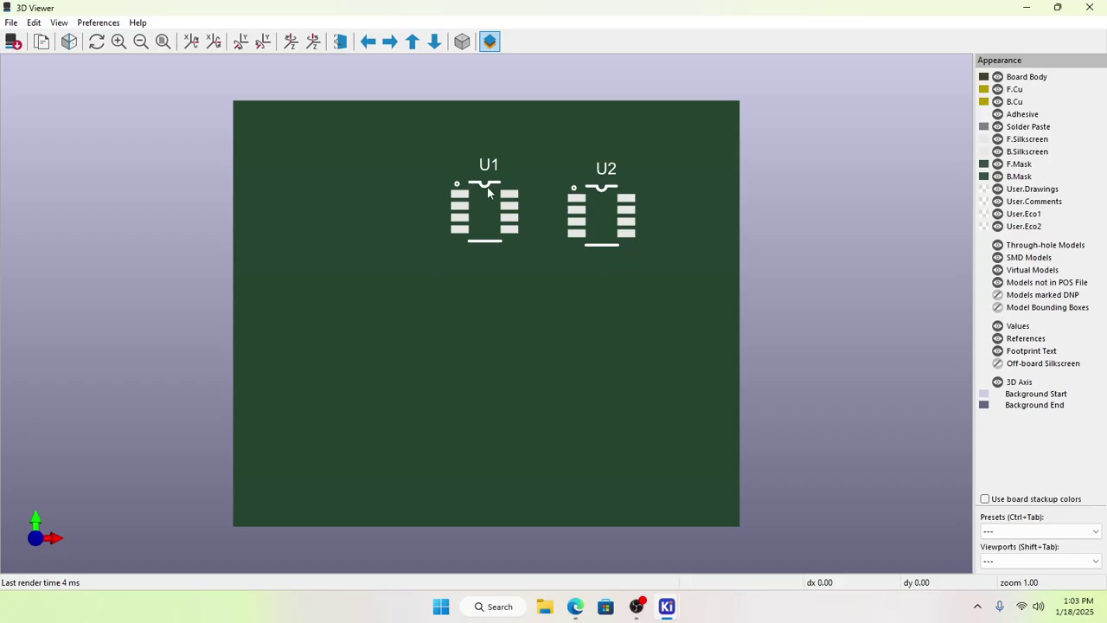
pyautogui.click(1090, 8)
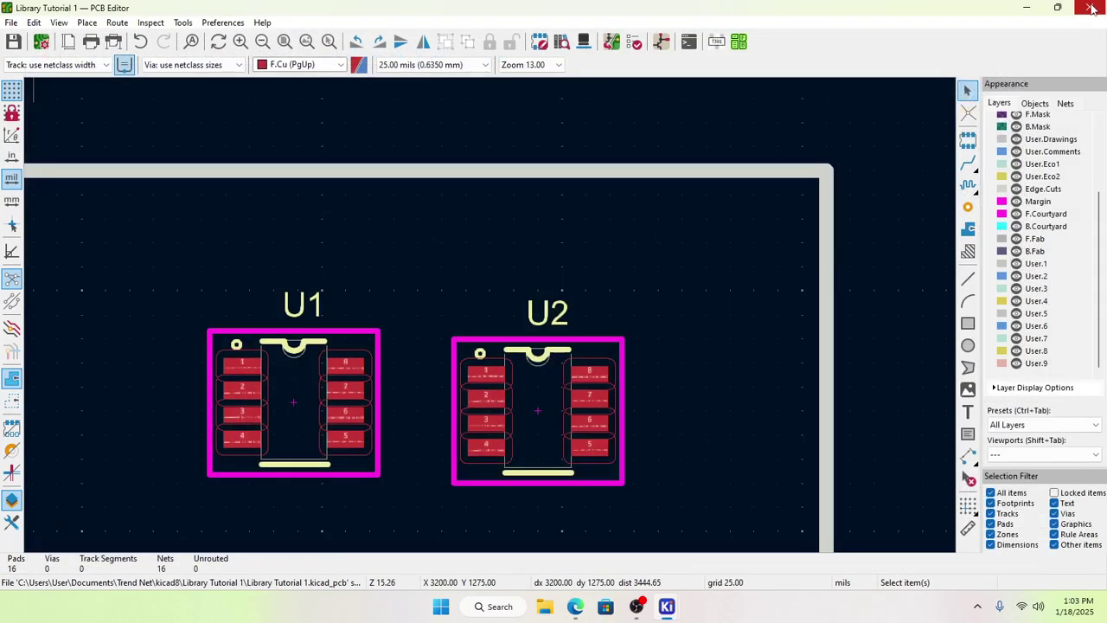
# Step: Open U1's library footprint in the Footprint Editor and show the 3D model settings in its properties
pyautogui.click(309, 384)
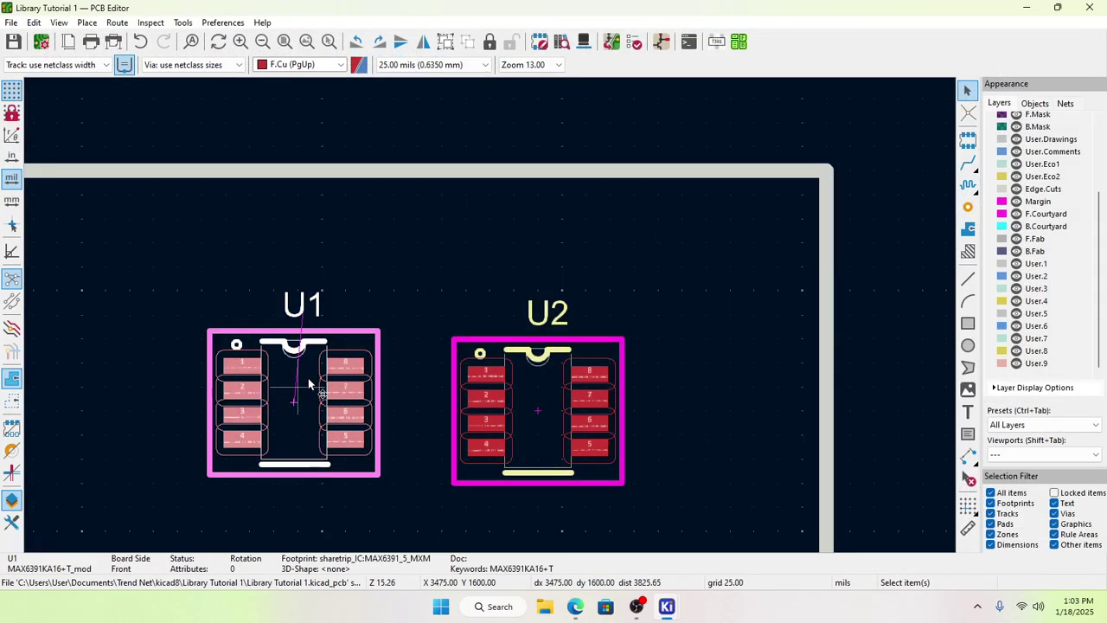
pyautogui.rightClick(309, 384)
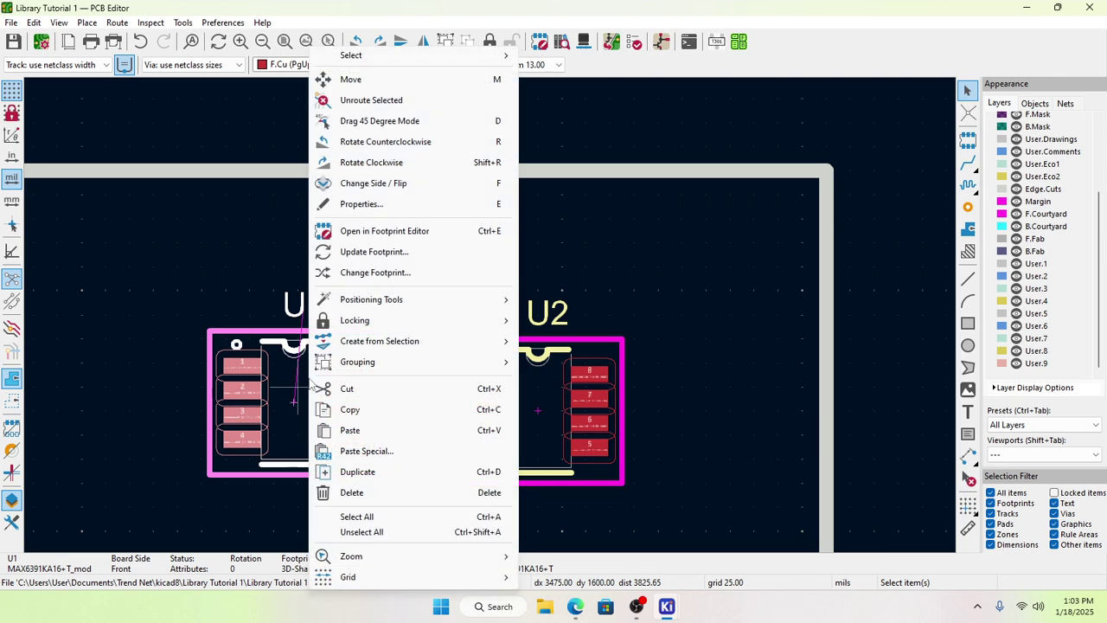
pyautogui.click(384, 207)
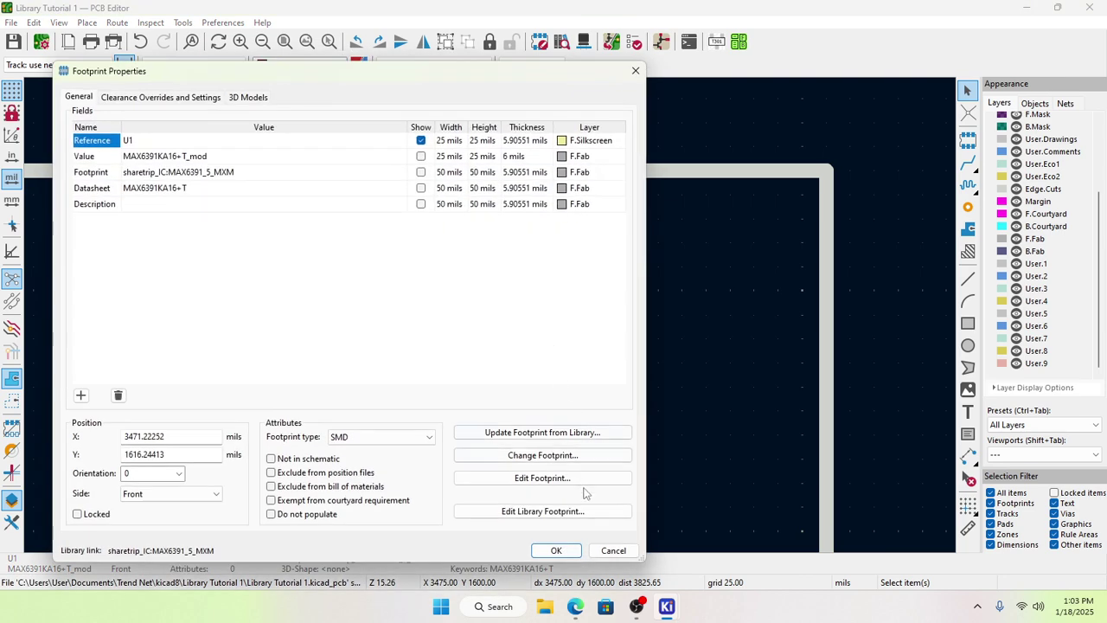
pyautogui.click(543, 514)
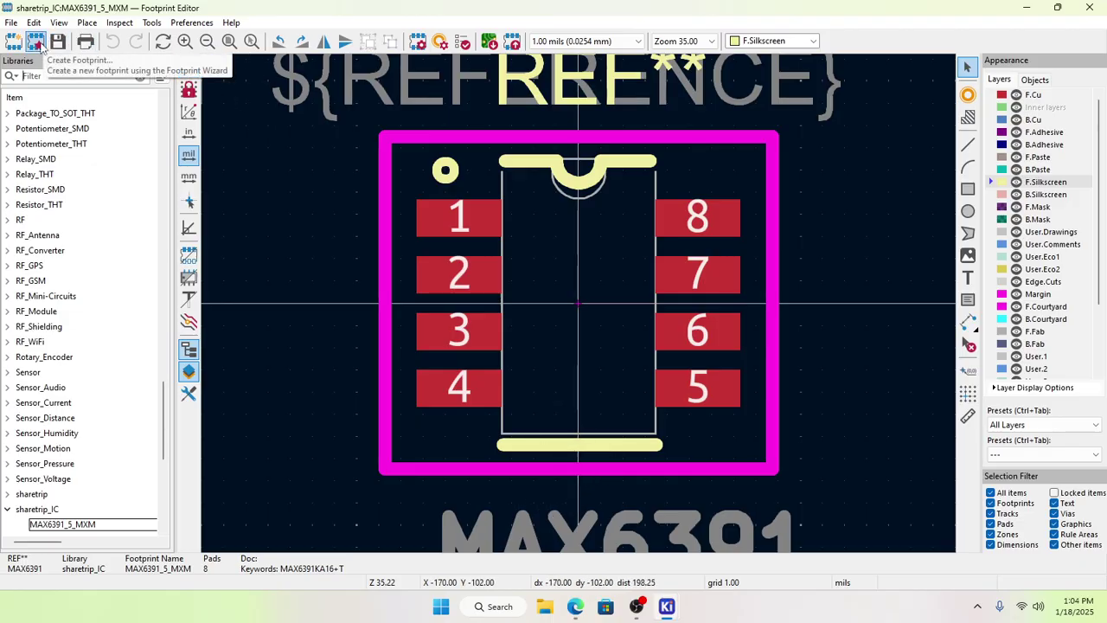
pyautogui.click(420, 47)
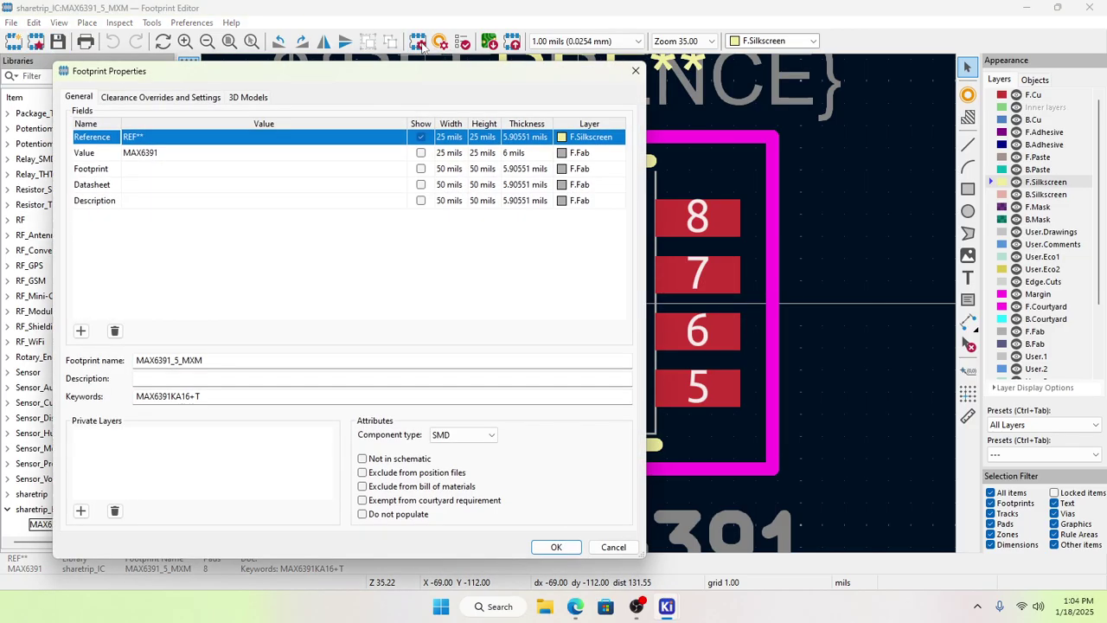
pyautogui.click(248, 97)
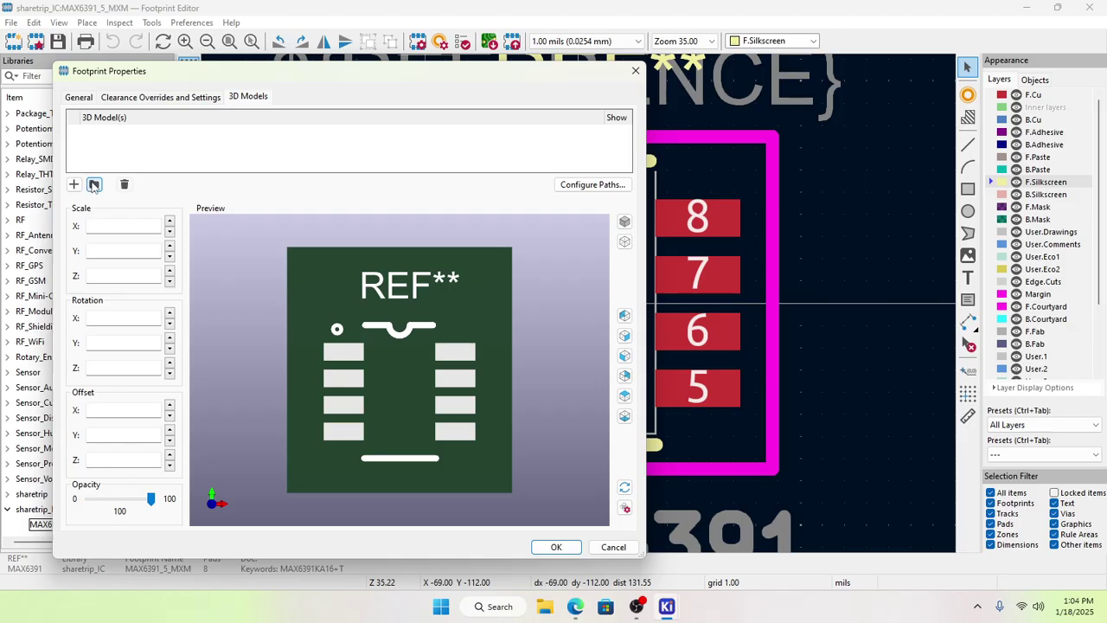
# Step: Add a new 3D model entry to the footprint and open the file selection for its path
pyautogui.click(95, 185)
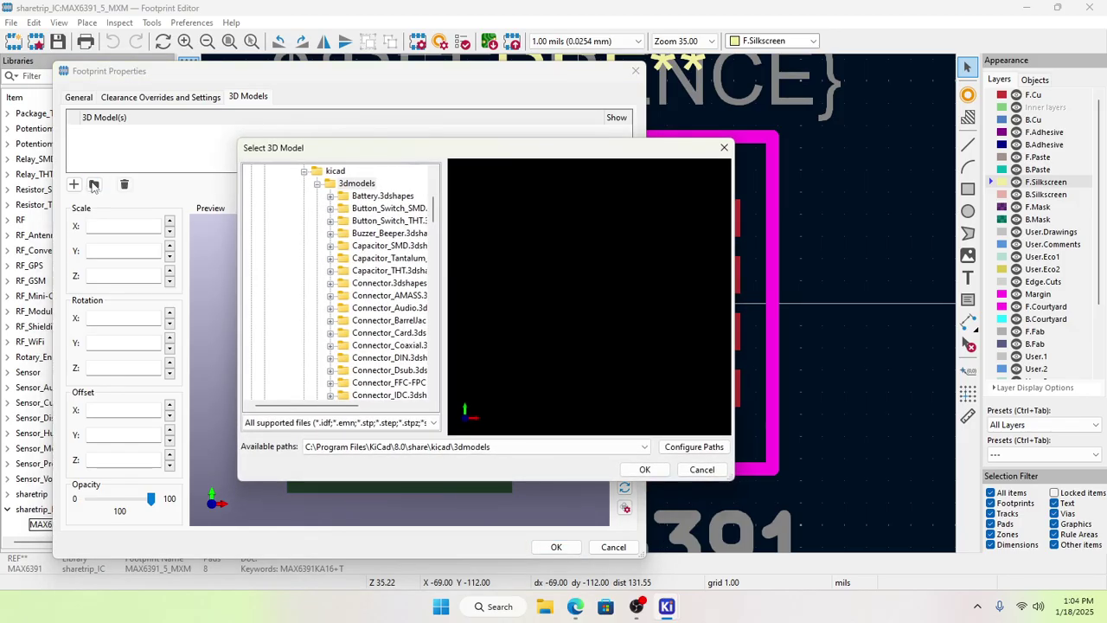
pyautogui.click(701, 469)
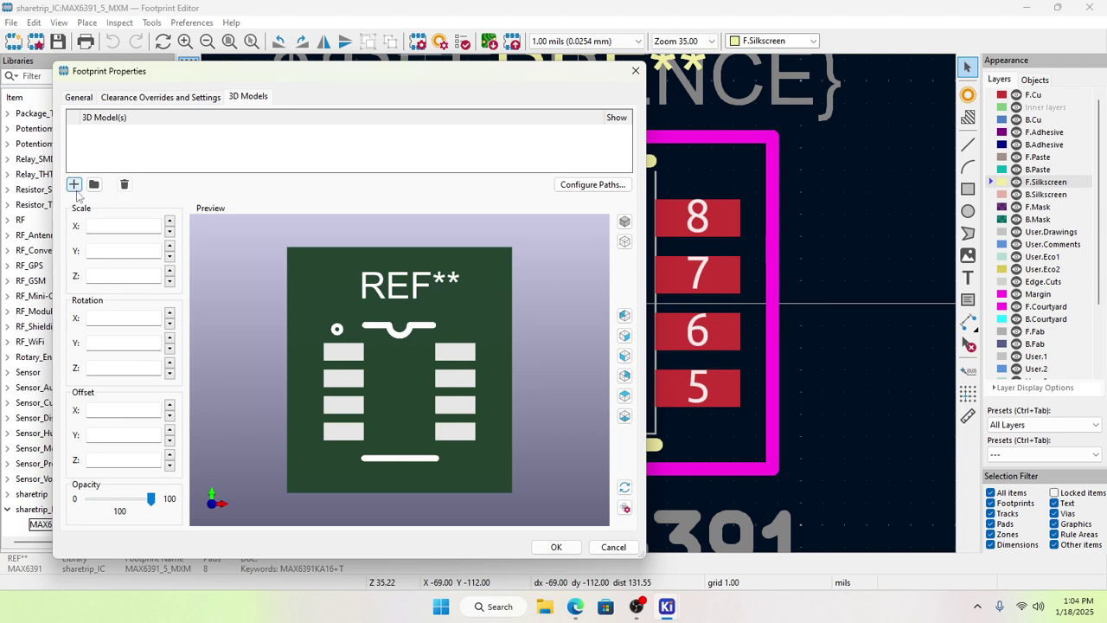
pyautogui.click(75, 185)
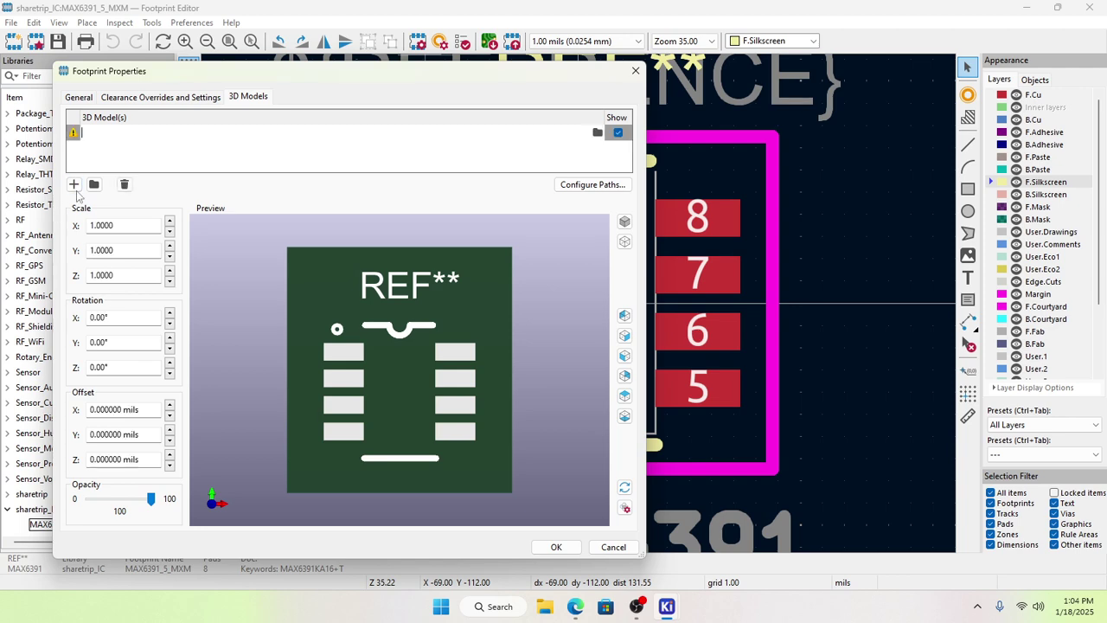
pyautogui.click(597, 133)
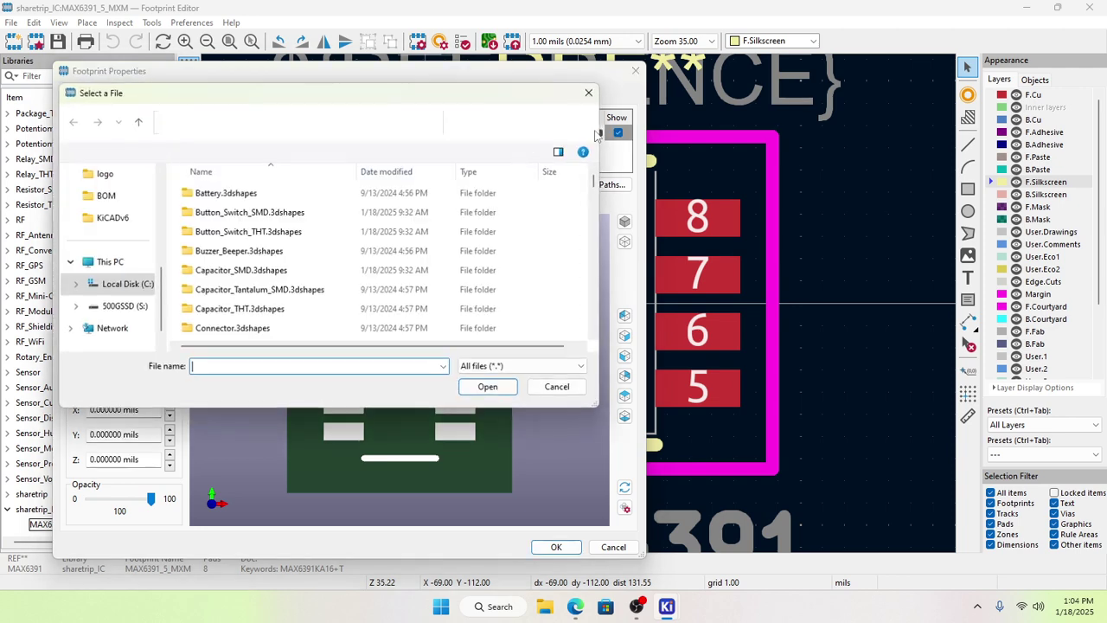
# Step: Assign max6391.step from the MAX6391KA16_T folder in Downloads as the footprint's 3D model
pyautogui.click(130, 265)
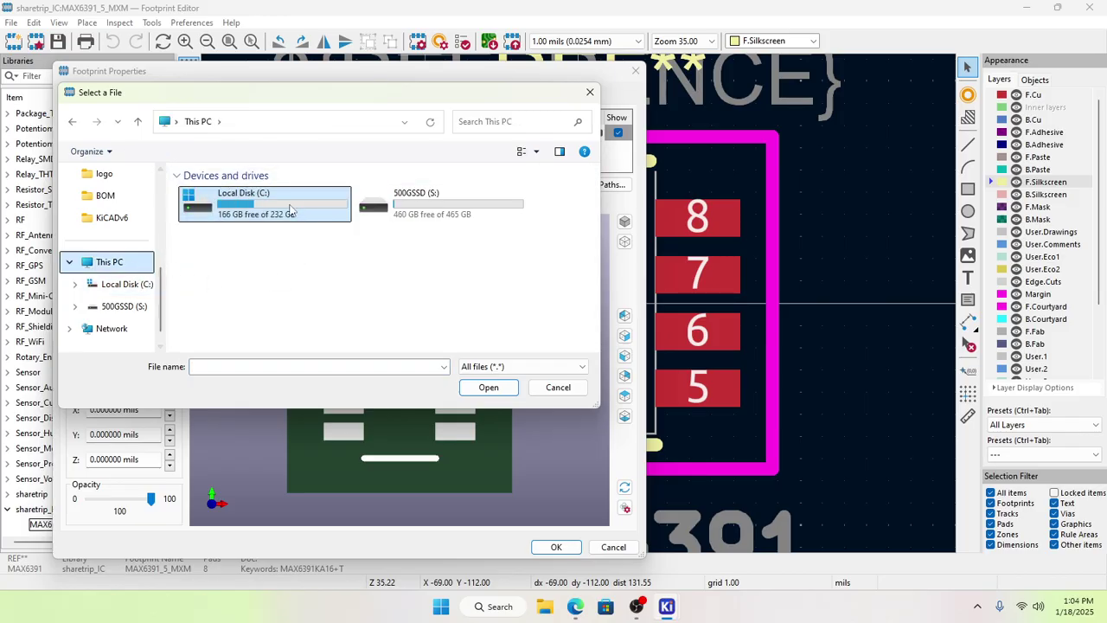
pyautogui.scroll(2, 125, 279)
pyautogui.scroll(2, 127, 275)
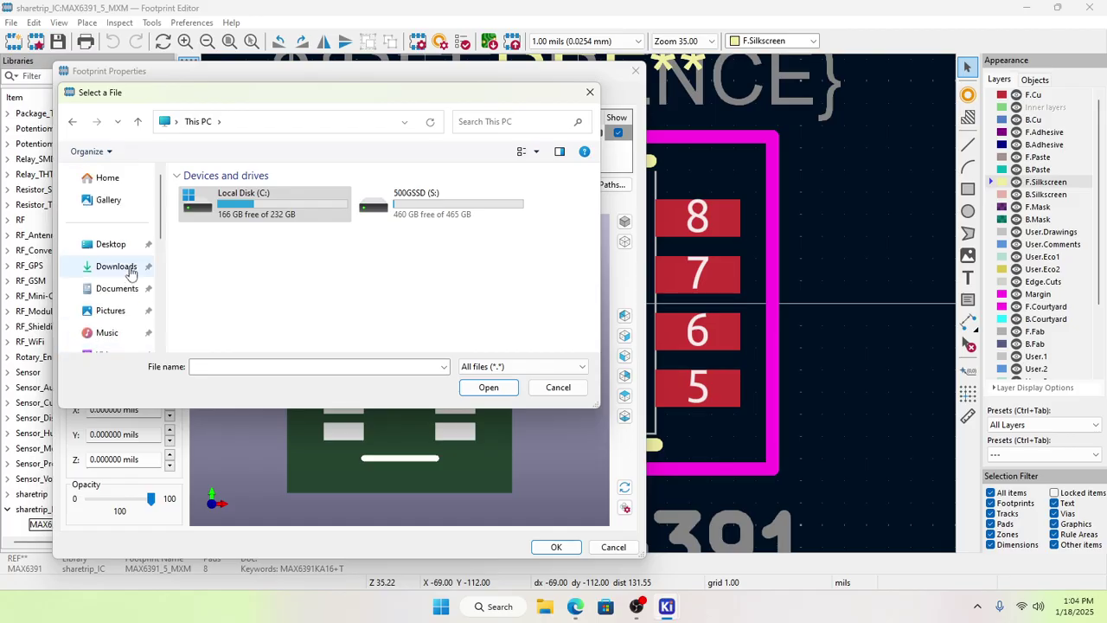
pyautogui.click(121, 267)
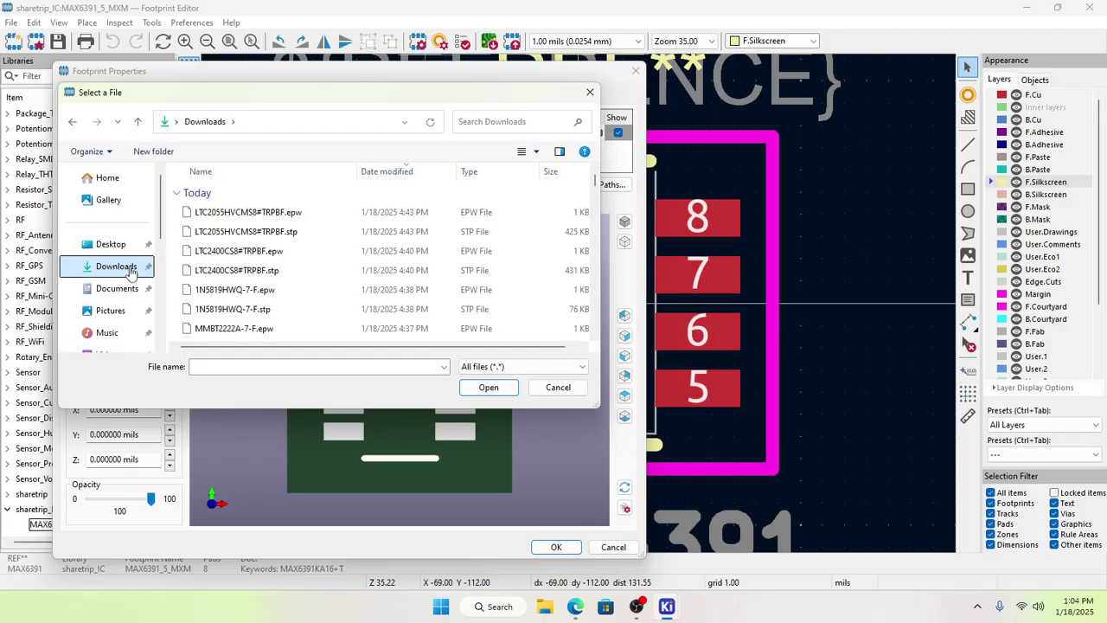
pyautogui.scroll(-1, 267, 245)
pyautogui.scroll(-10, 273, 260)
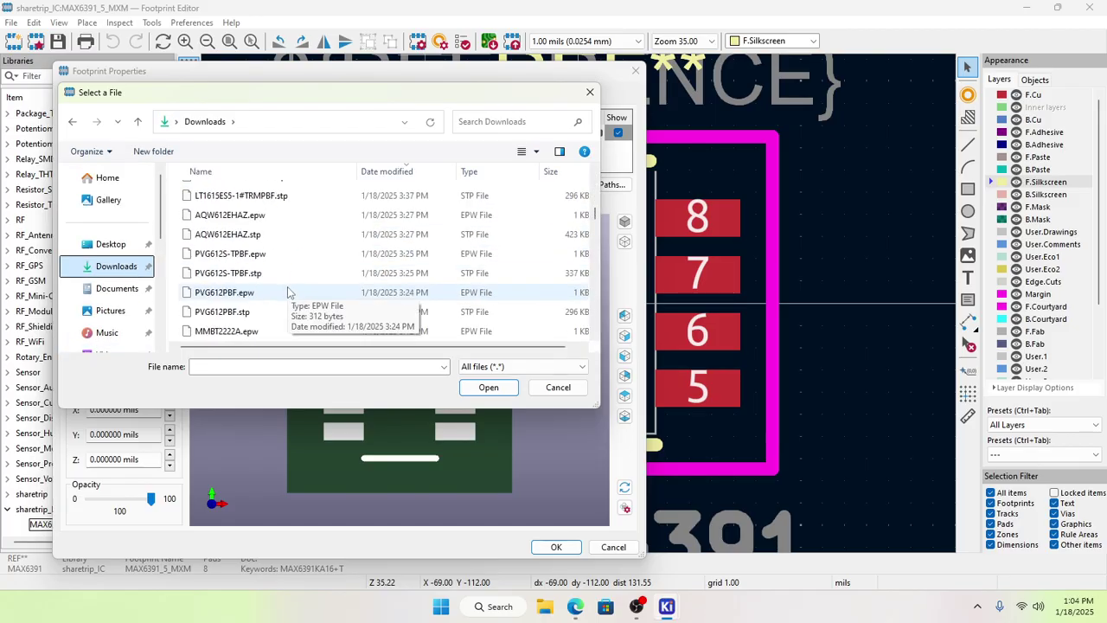
pyautogui.scroll(-10, 289, 297)
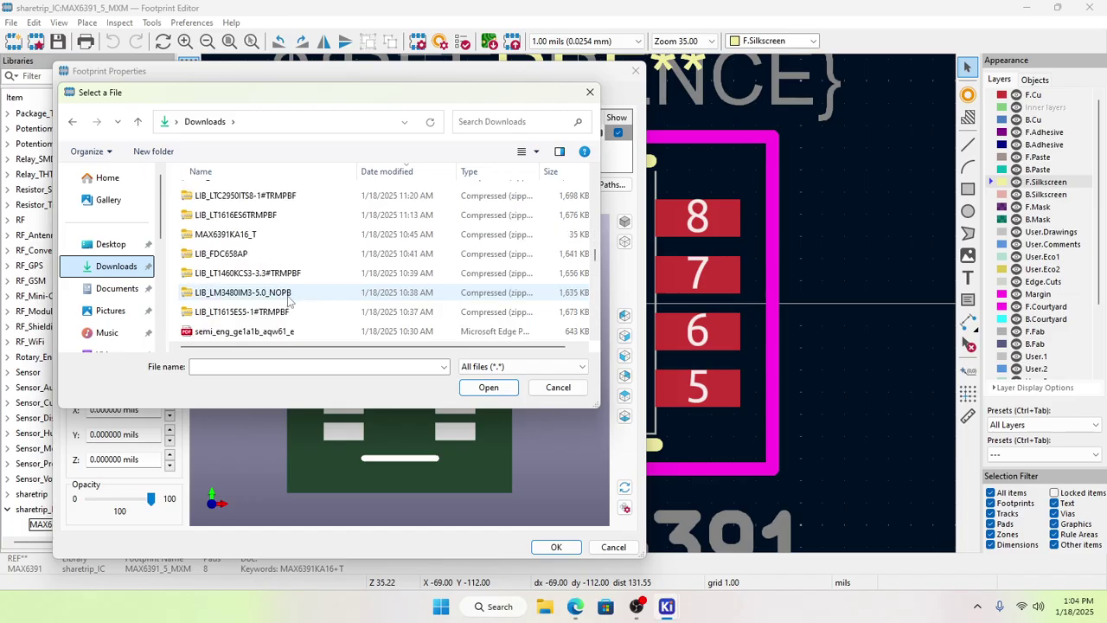
pyautogui.scroll(-6, 289, 299)
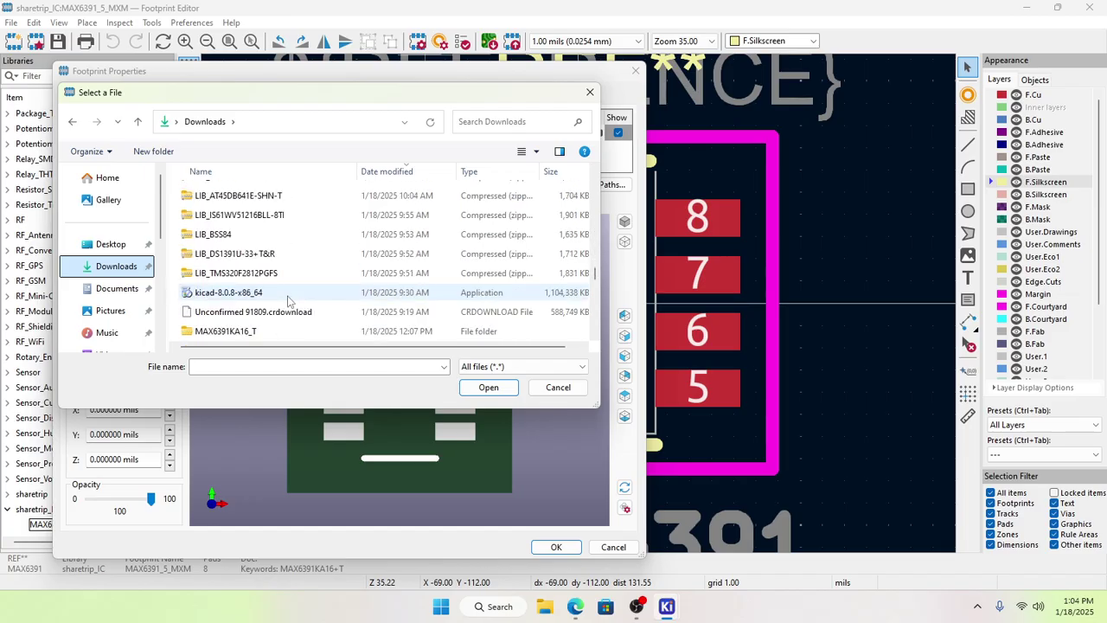
pyautogui.scroll(3, 265, 257)
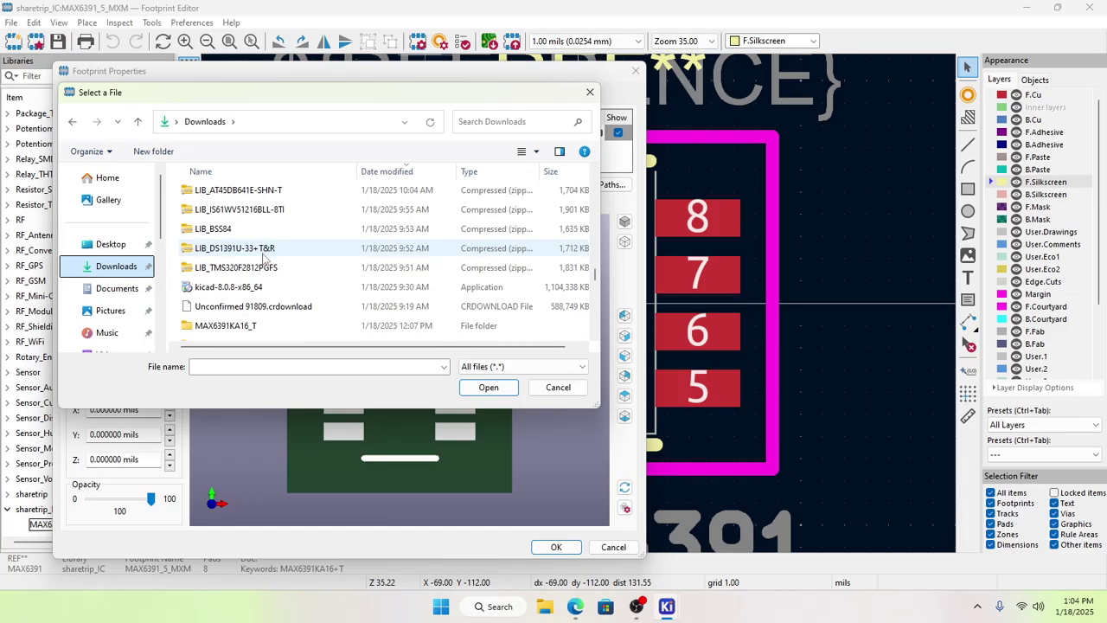
pyautogui.scroll(-1, 262, 304)
pyautogui.doubleClick(251, 275)
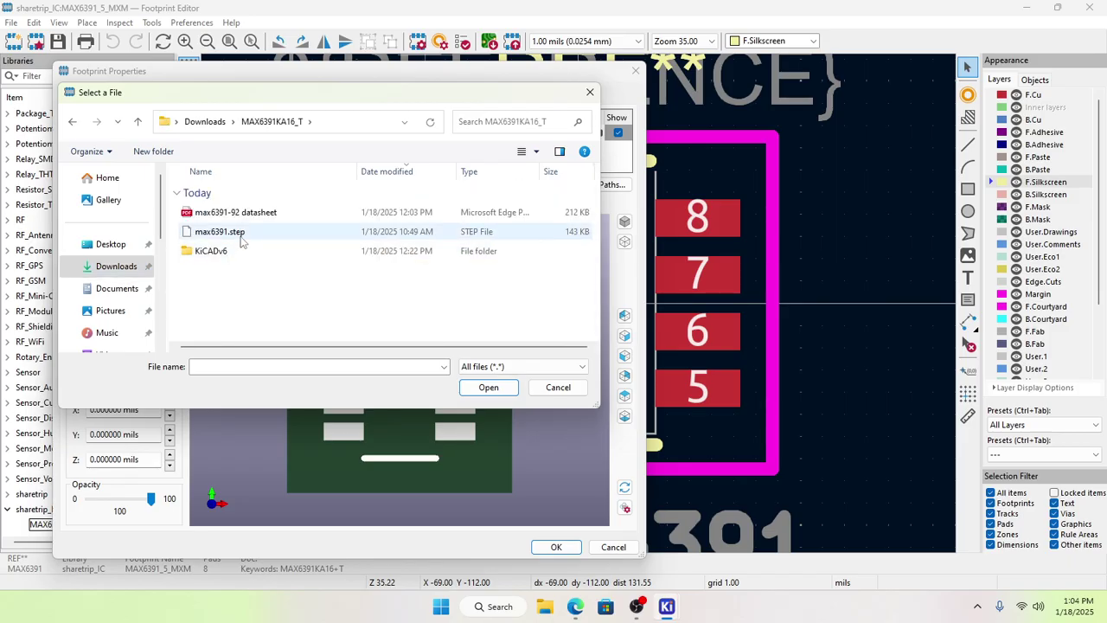
pyautogui.click(240, 234)
pyautogui.click(486, 388)
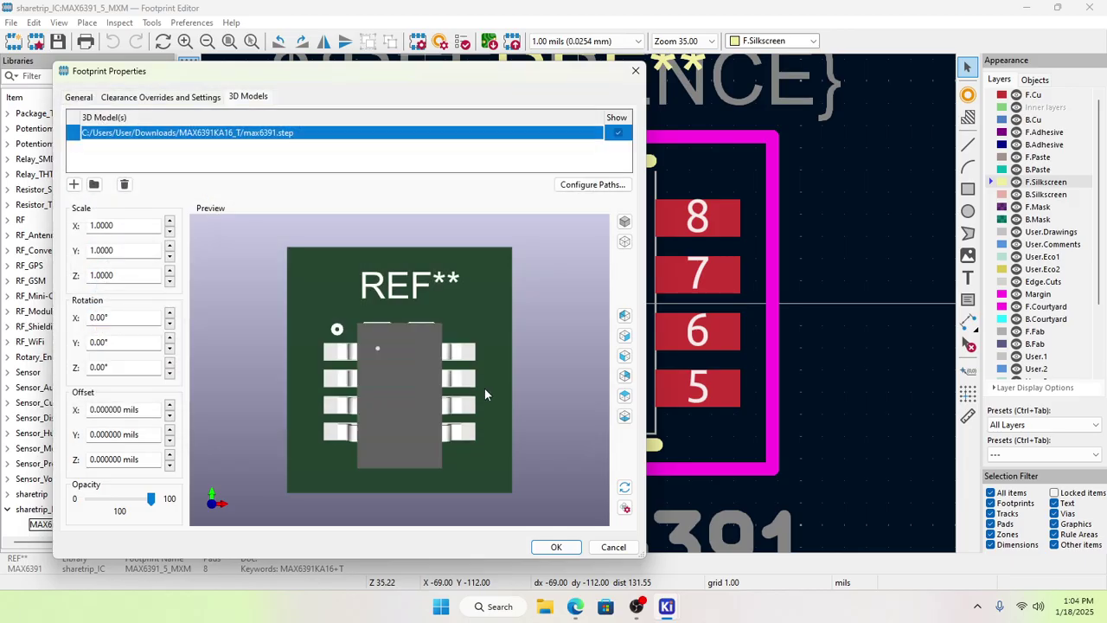
# Step: Inspect in the 3D preview how the max6391.step body and leads sit on the footprint's pads, from several angles
pyautogui.moveTo(419, 485); pyautogui.dragTo(521, 388)
pyautogui.moveTo(381, 453); pyautogui.dragTo(406, 485)
pyautogui.scroll(6, 412, 464)
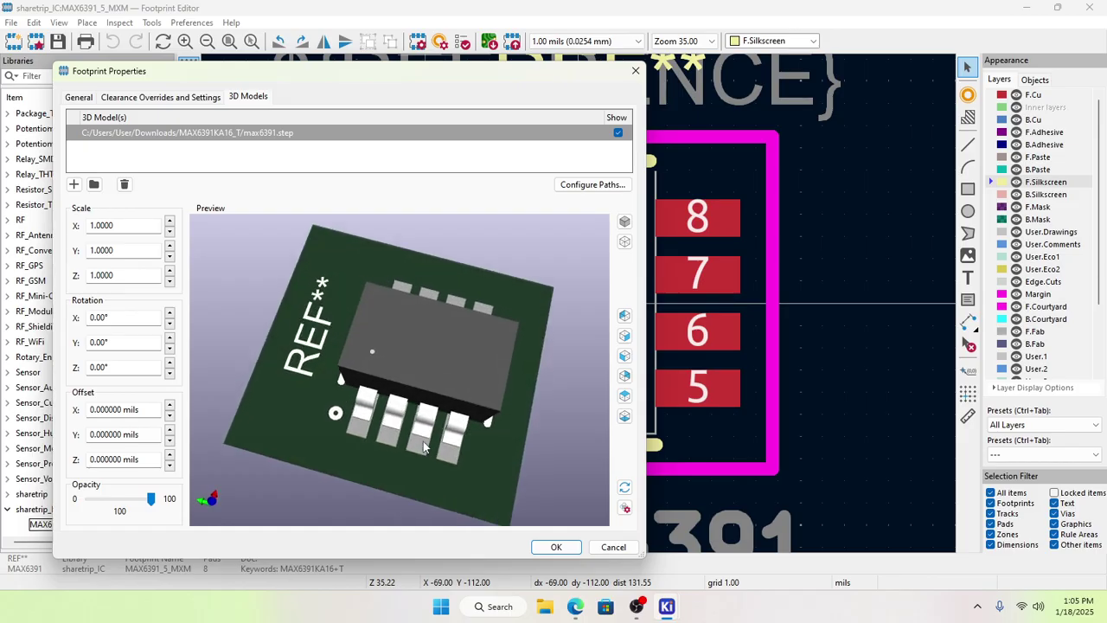
pyautogui.scroll(2, 339, 463)
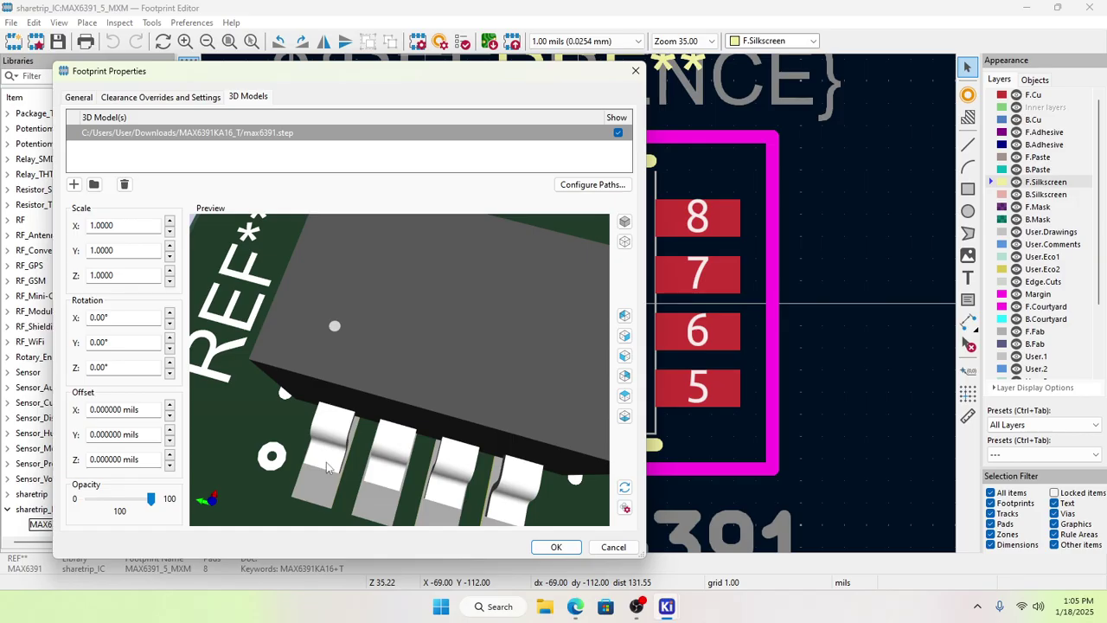
pyautogui.moveTo(276, 489); pyautogui.dragTo(531, 469)
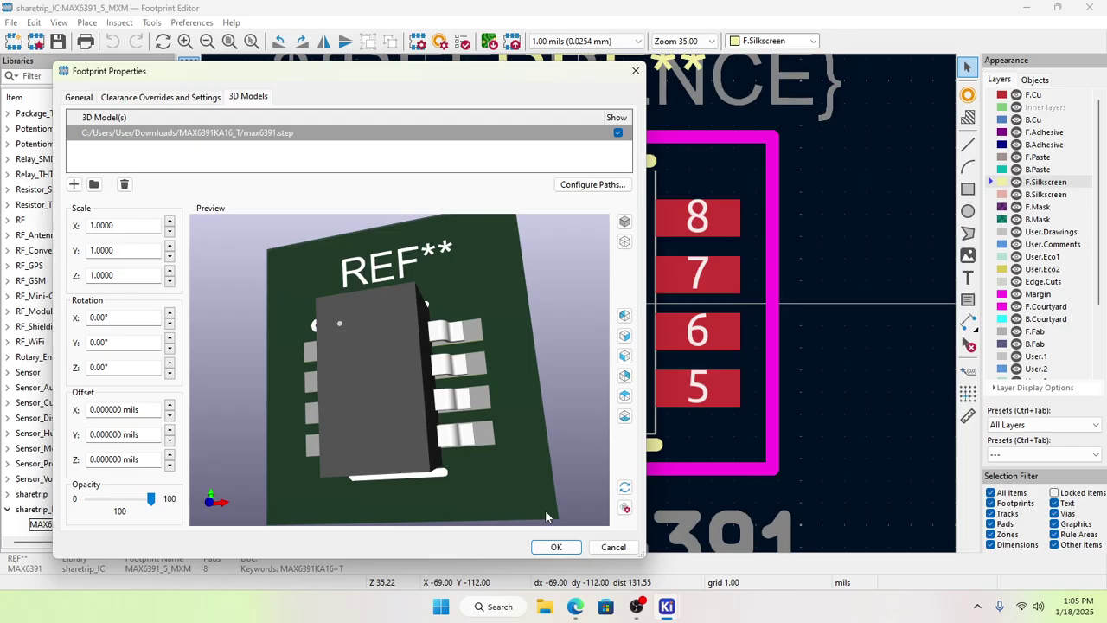
pyautogui.moveTo(546, 516); pyautogui.dragTo(548, 424)
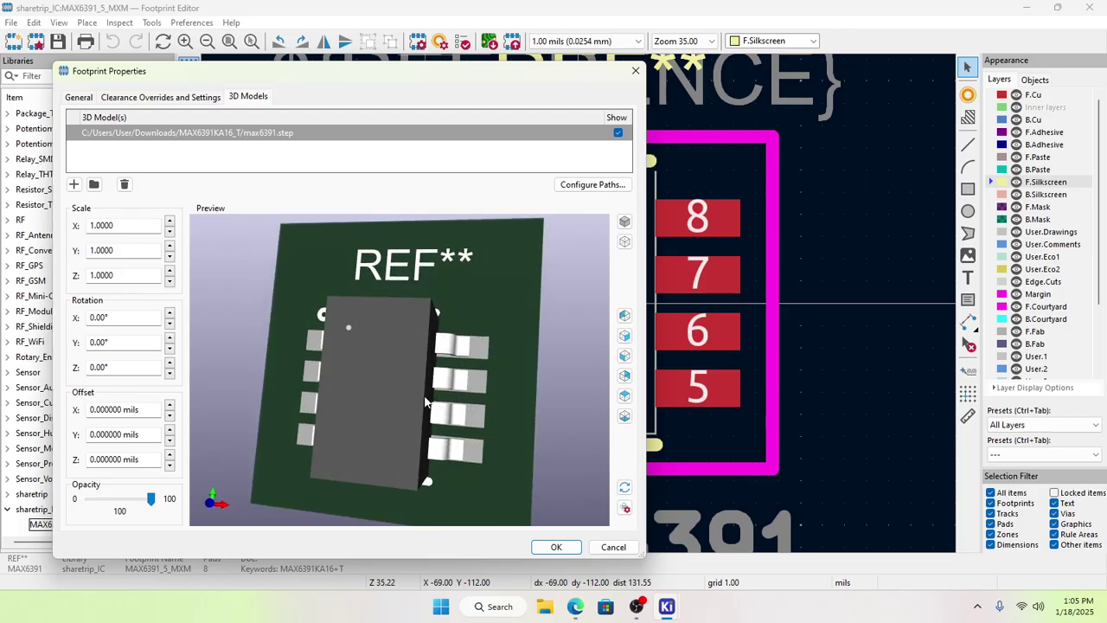
pyautogui.moveTo(426, 399)
pyautogui.mouseDown()
pyautogui.moveTo(428, 409)
pyautogui.moveTo(442, 402)
pyautogui.moveTo(439, 386)
pyautogui.moveTo(401, 375)
pyautogui.moveTo(403, 387)
pyautogui.moveTo(424, 388)
pyautogui.mouseUp()
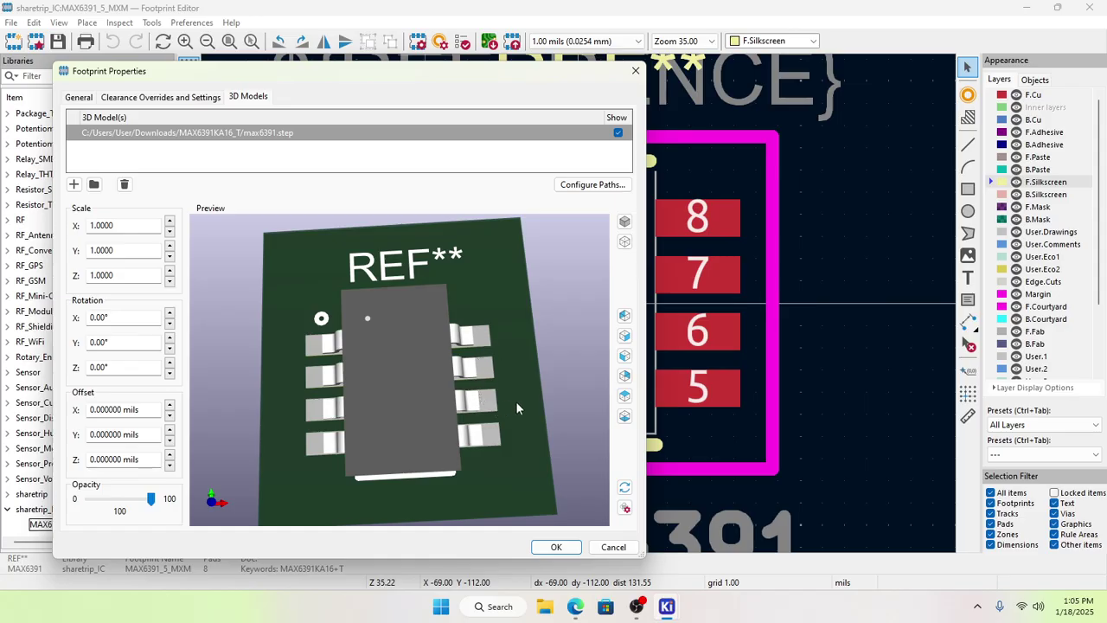
# Step: Confirm the 3D model assignment, save the MAX6391_5_MXM footprint and return to the board
pyautogui.click(556, 548)
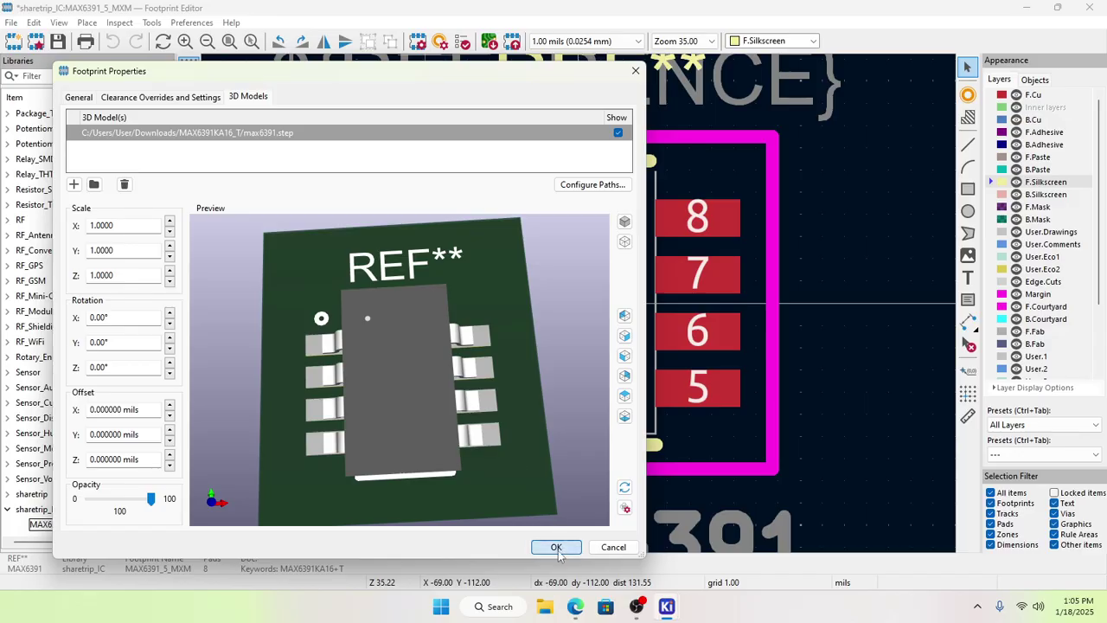
pyautogui.hotkey('ctrl', 's')
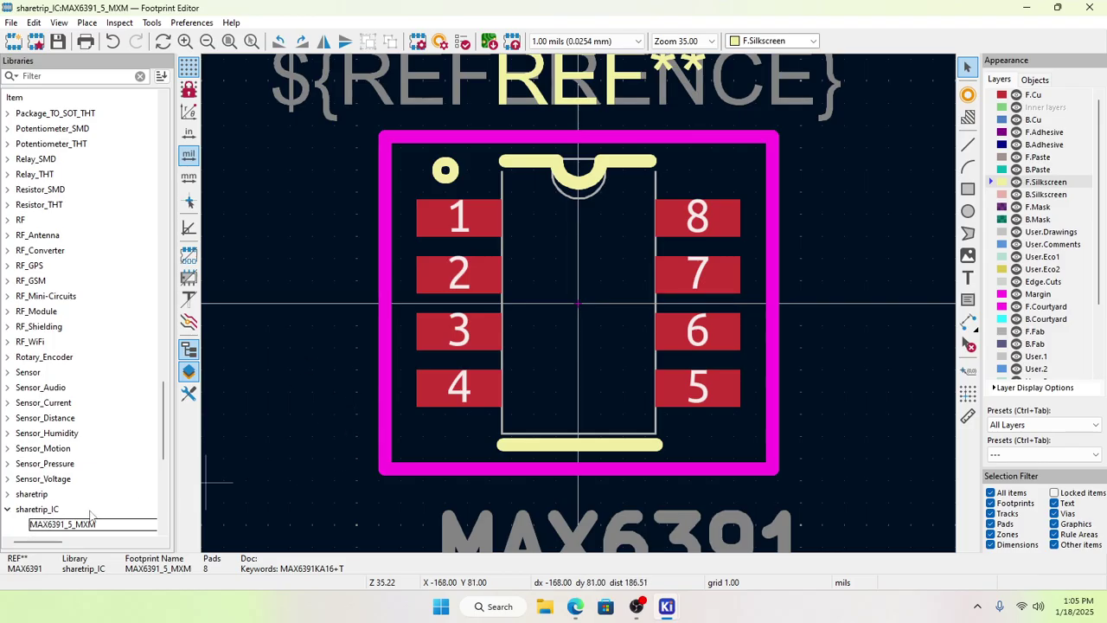
pyautogui.scroll(-1, 90, 515)
pyautogui.scroll(-5, 623, 284)
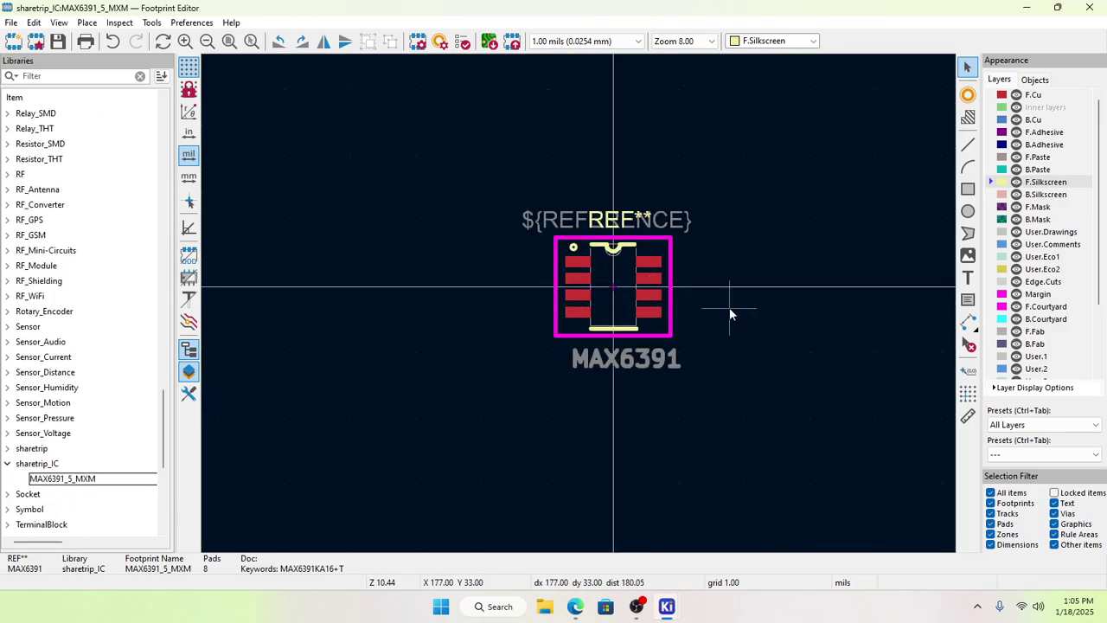
pyautogui.scroll(1, 579, 309)
pyautogui.scroll(-1, 579, 309)
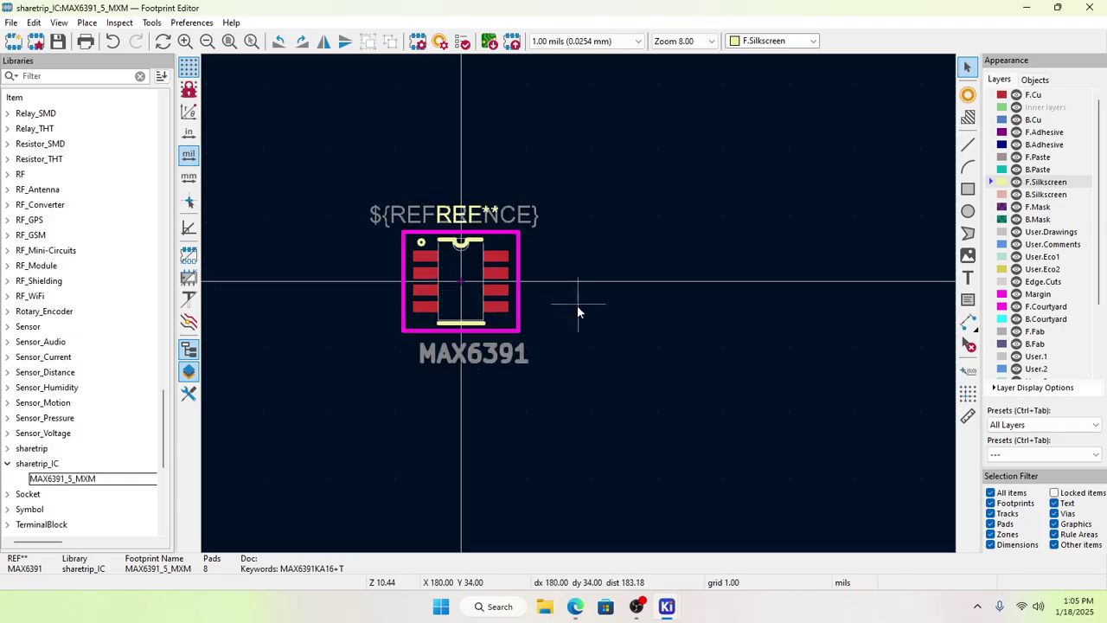
pyautogui.click(1088, 7)
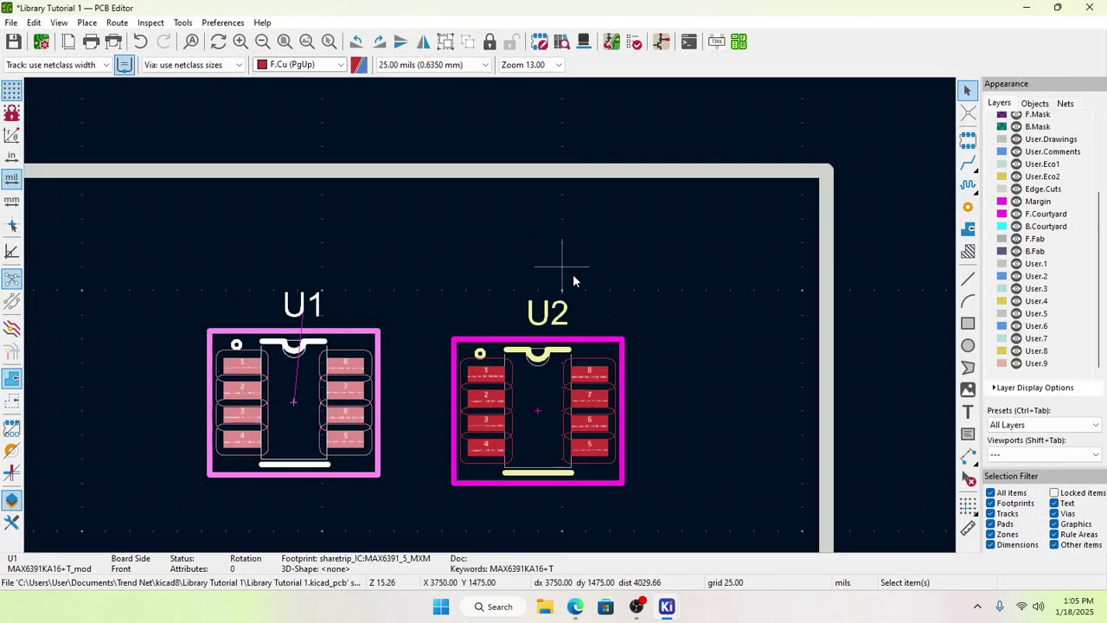
# Step: Delete footprints U1 and U2 from the board and add them again by updating the PCB from the schematic
pyautogui.moveTo(164, 281); pyautogui.dragTo(664, 509)
pyautogui.press('Delete')
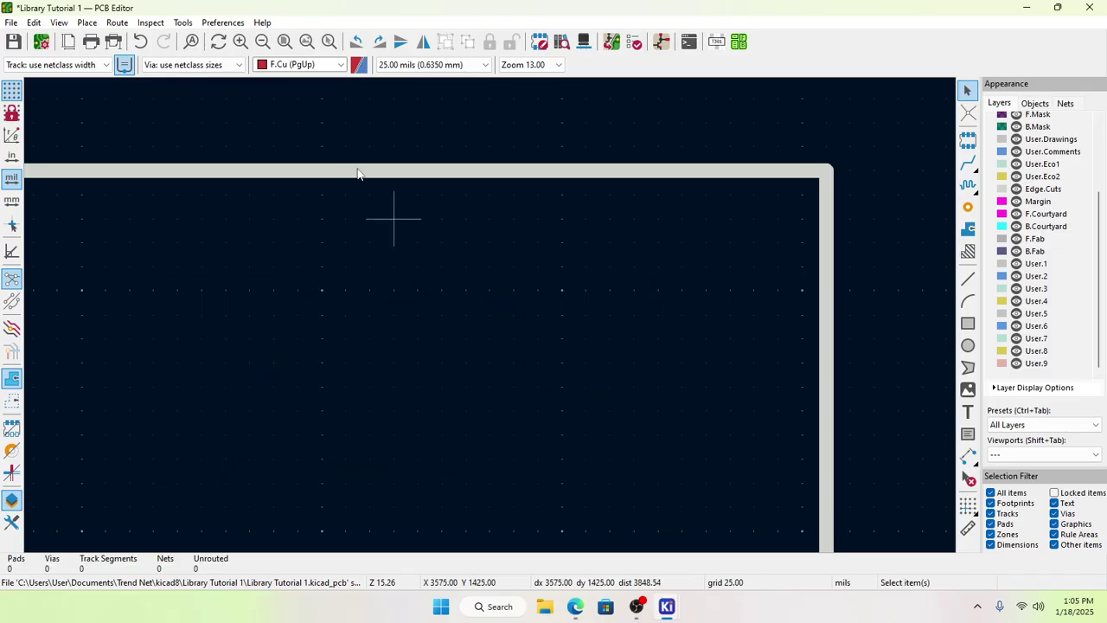
pyautogui.click(183, 22)
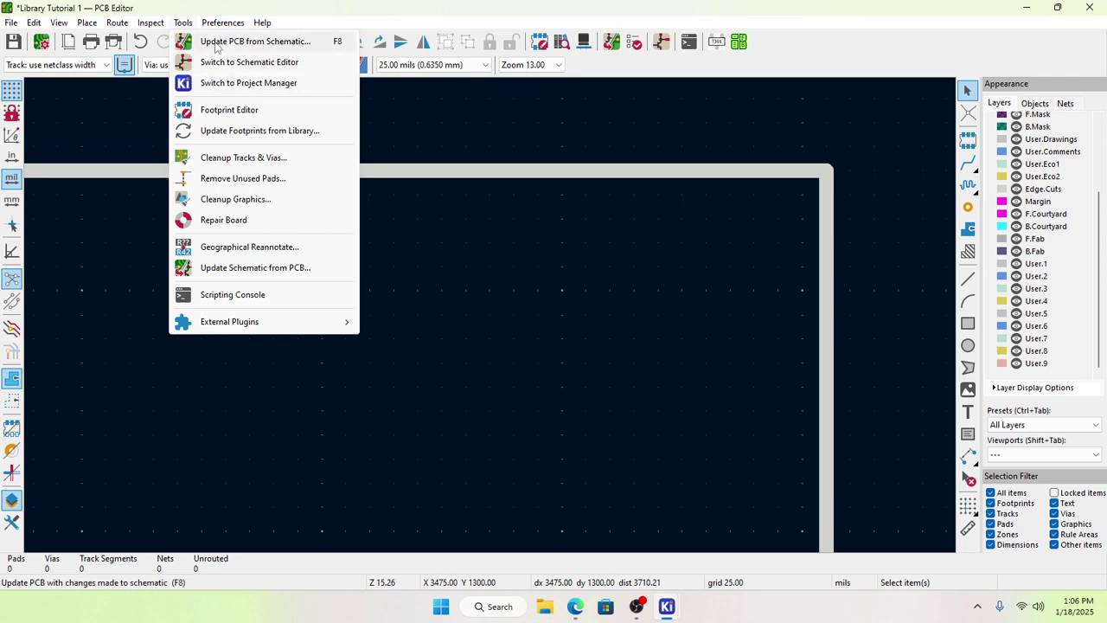
pyautogui.click(216, 42)
pyautogui.click(413, 372)
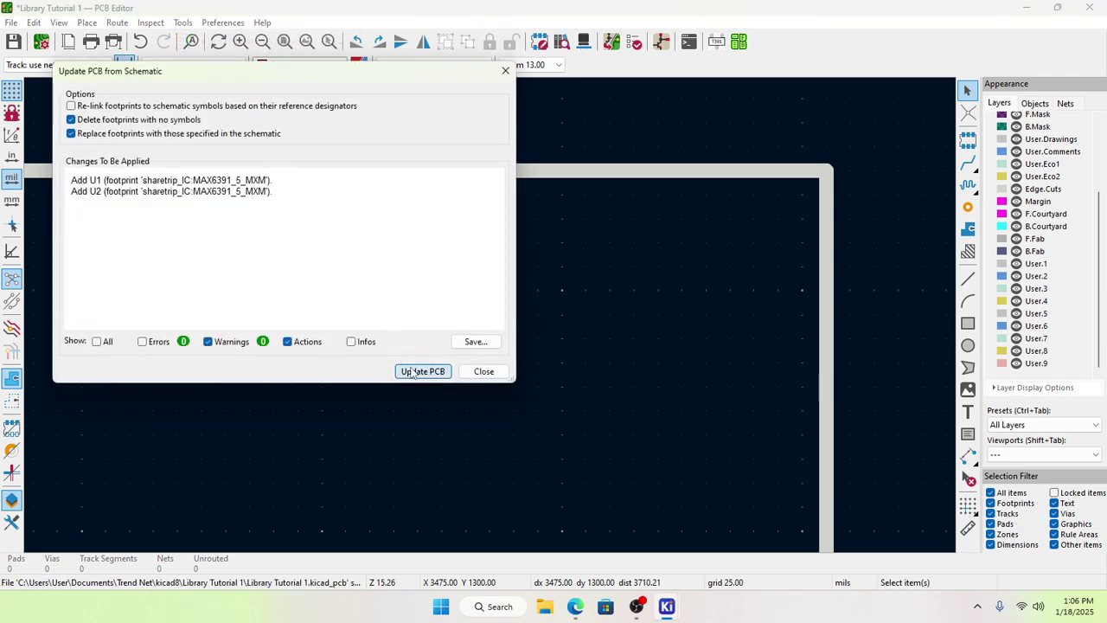
pyautogui.click(463, 374)
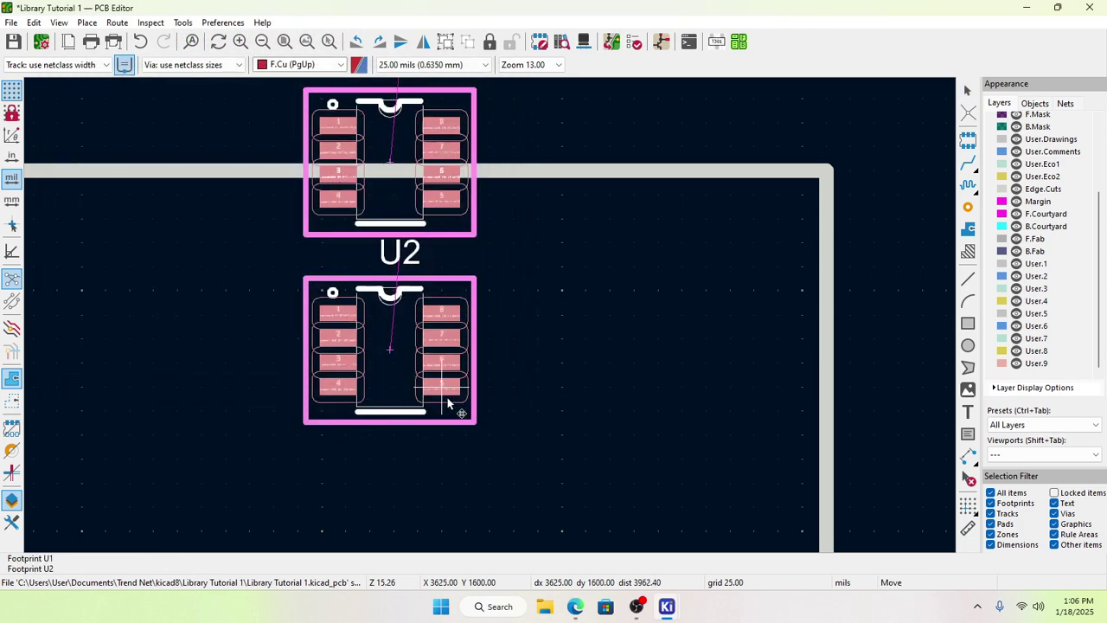
# Step: Place the re-added footprints in the upper-left part of the board outline, then move U2 beside U1, to its right
pyautogui.scroll(-3, 339, 551)
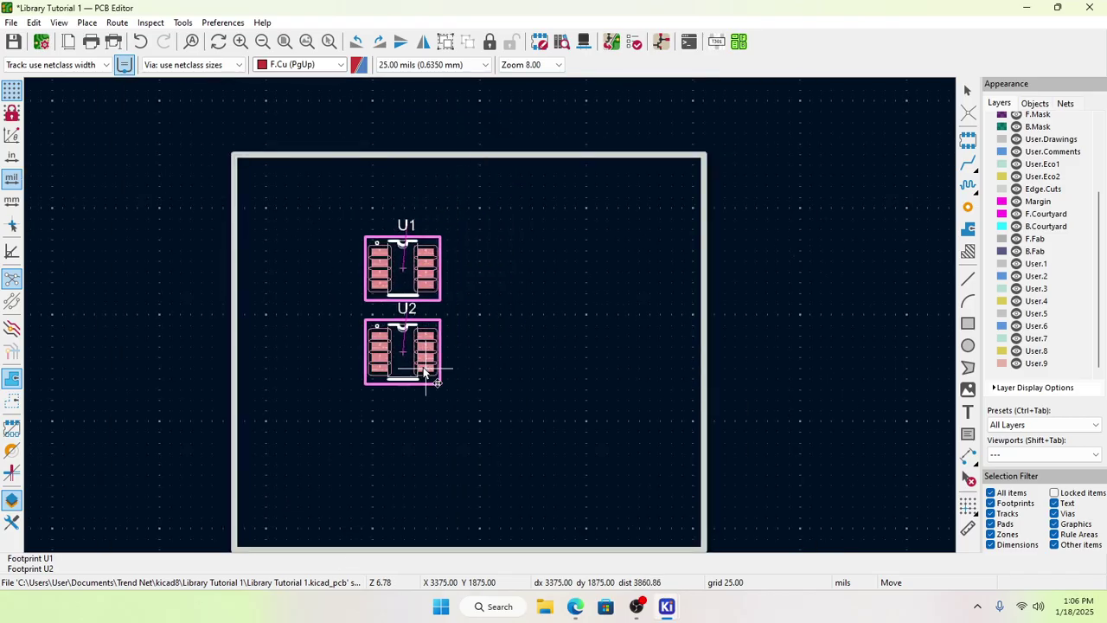
pyautogui.click(383, 395)
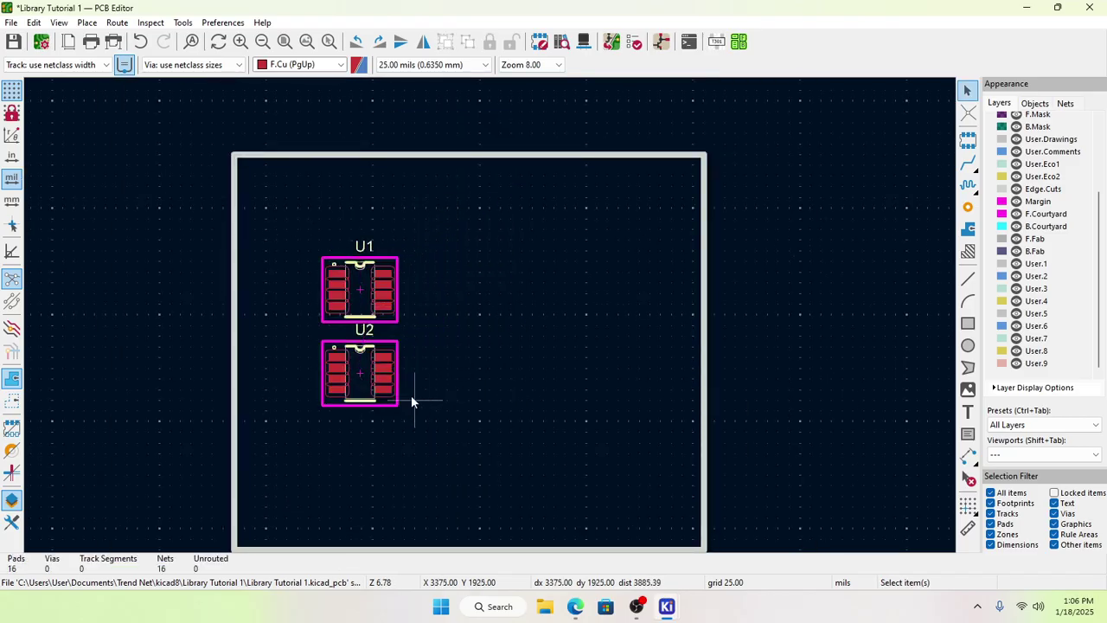
pyautogui.click(371, 390)
pyautogui.press('m')
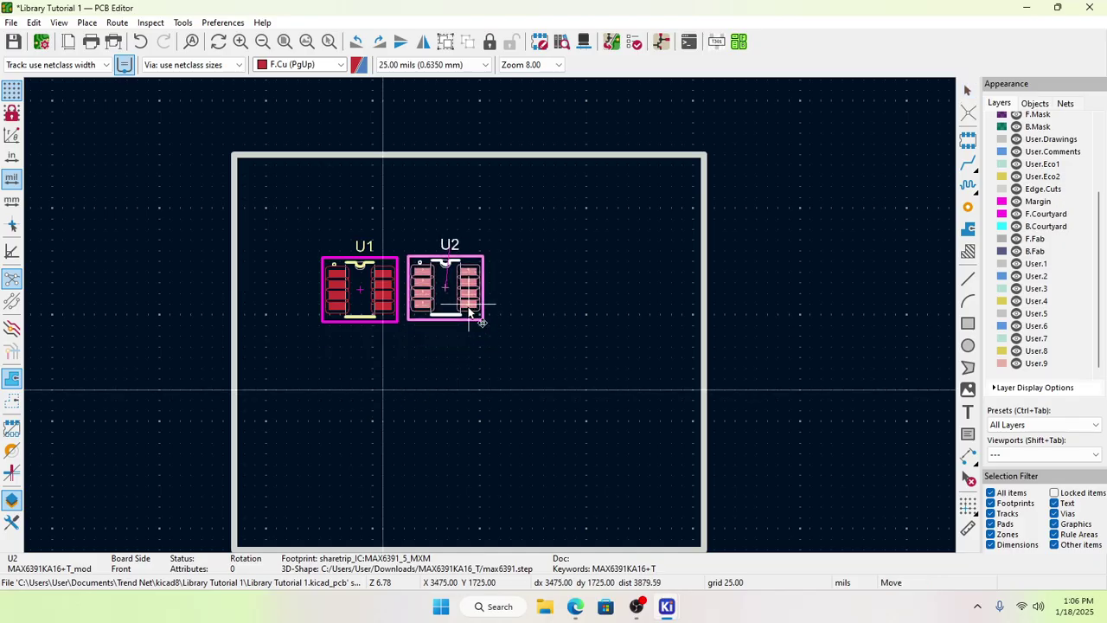
pyautogui.click(481, 318)
# Step: Set the board editor's grid to 100.00 mils (2.5400 mm)
pyautogui.rightClick(554, 390)
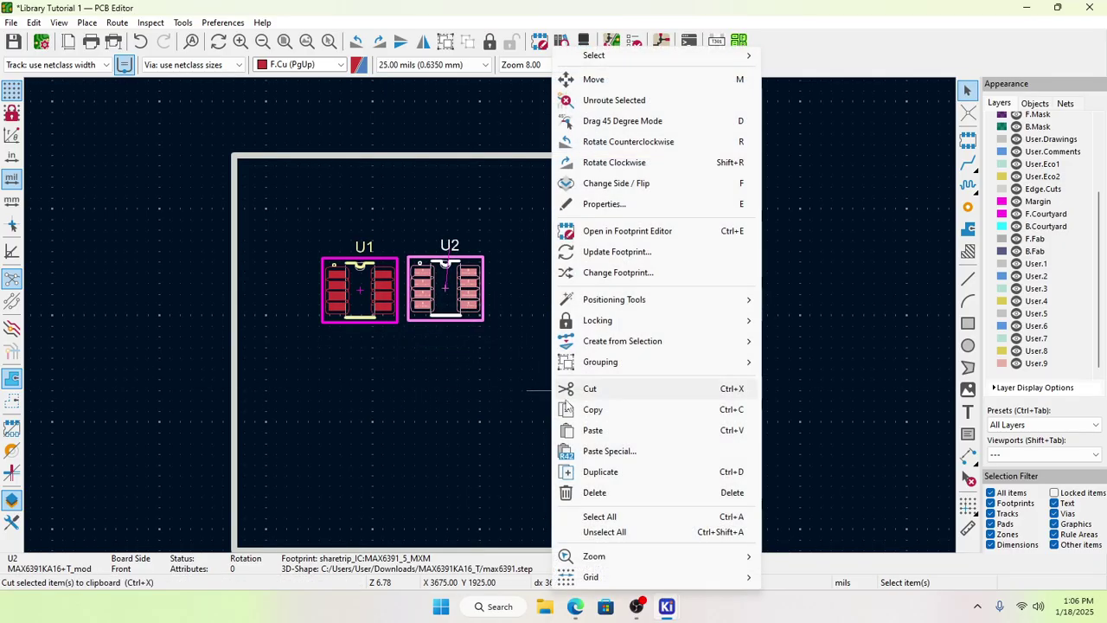
pyautogui.moveTo(631, 577)
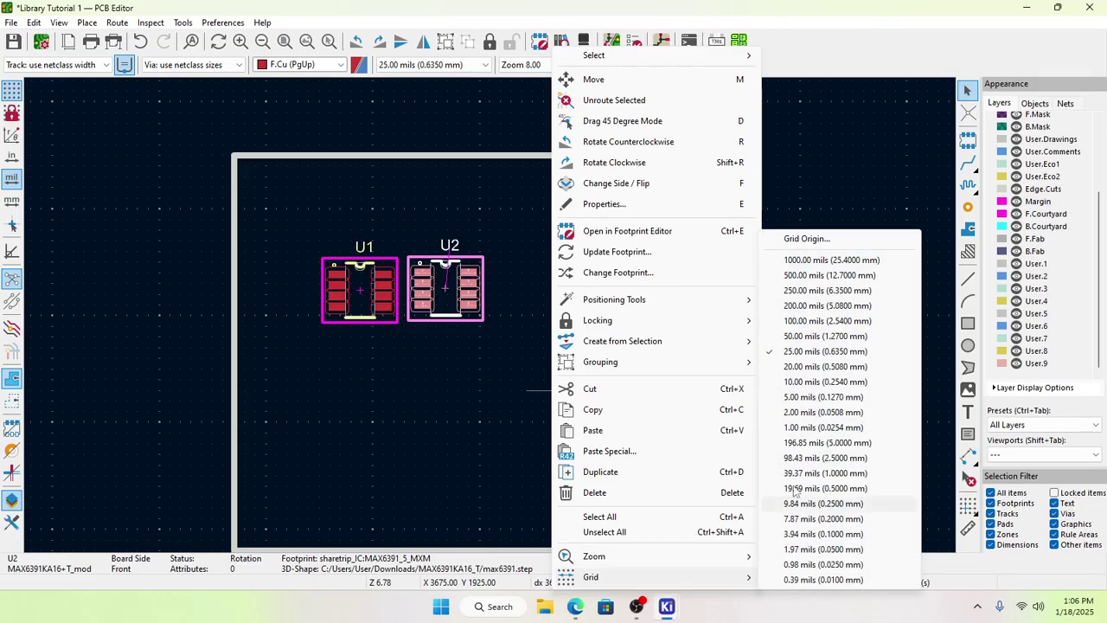
pyautogui.click(500, 404)
pyautogui.rightClick(542, 415)
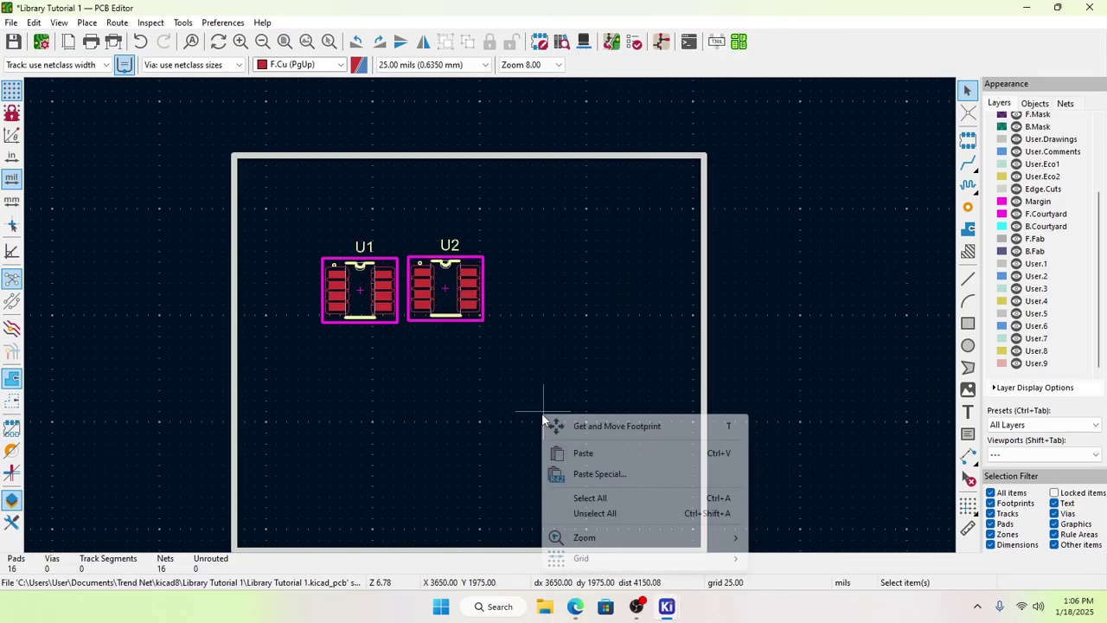
pyautogui.moveTo(608, 564)
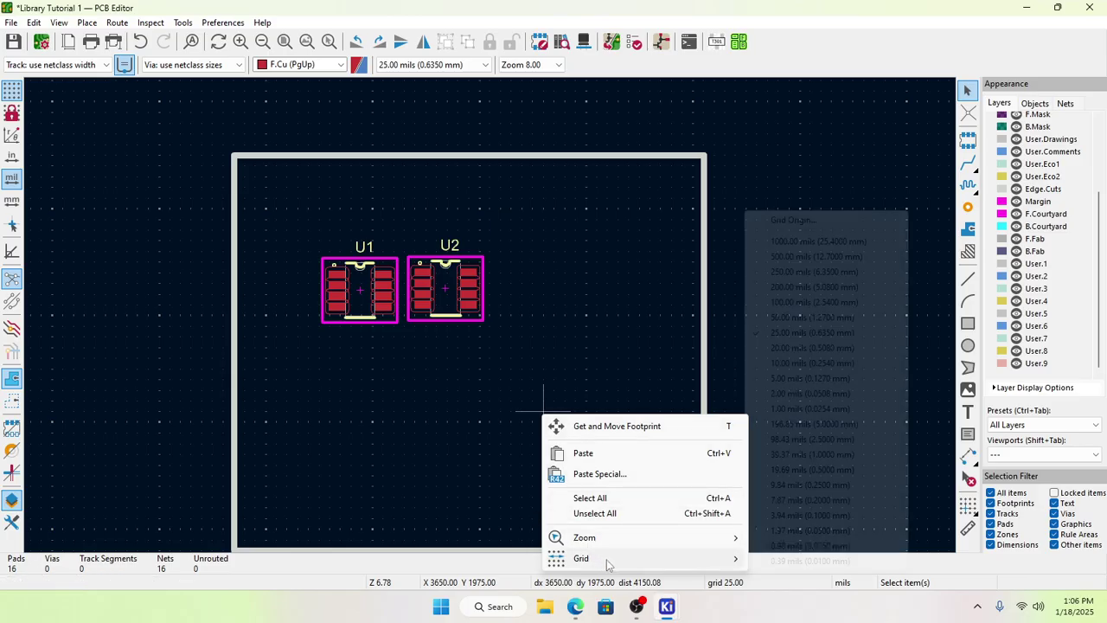
pyautogui.click(793, 303)
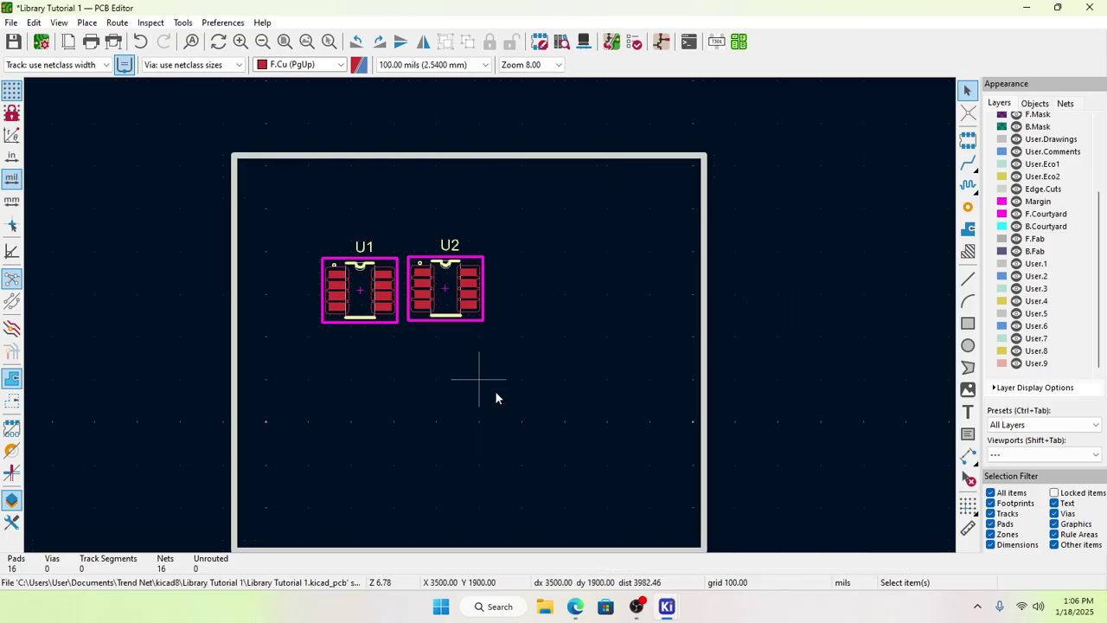
# Step: Try to reposition U2 closer to U1 on the 100 mil grid
pyautogui.click(448, 299)
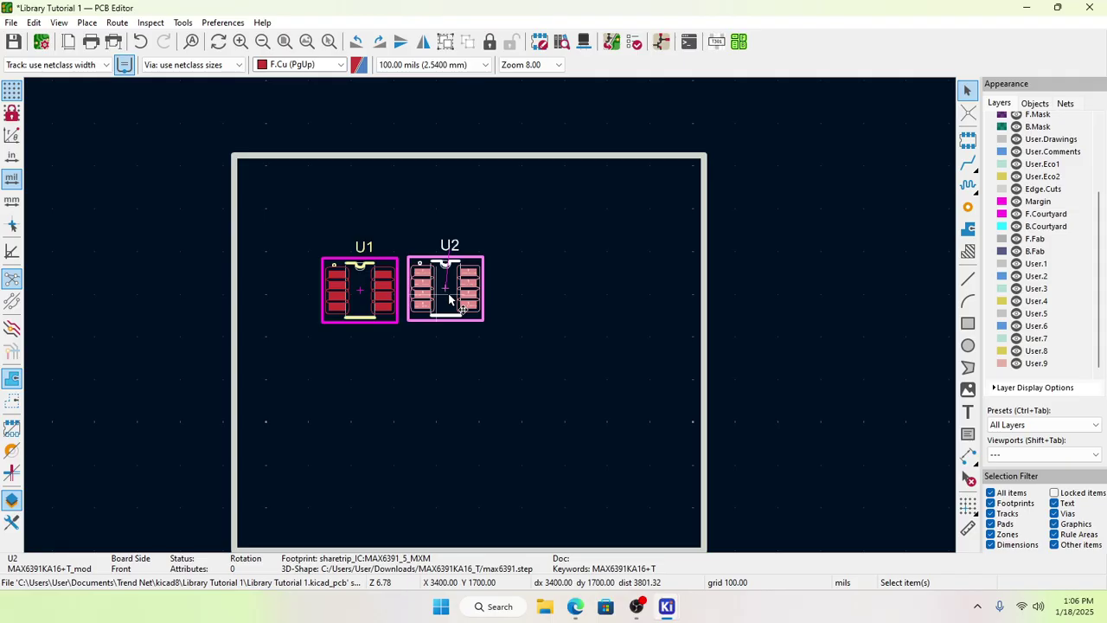
pyautogui.press('m')
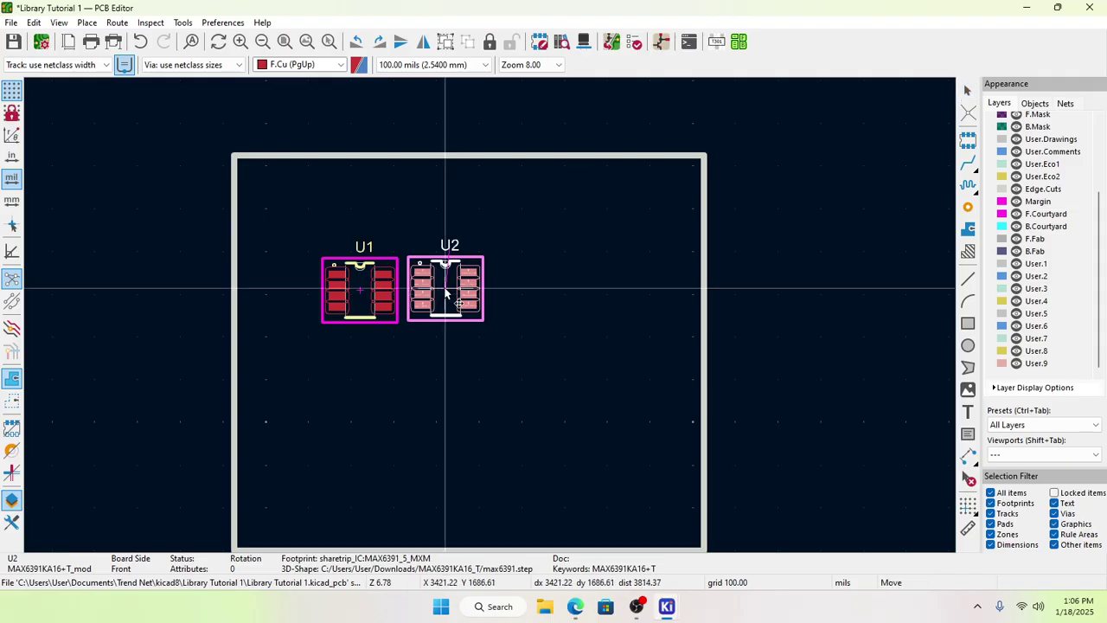
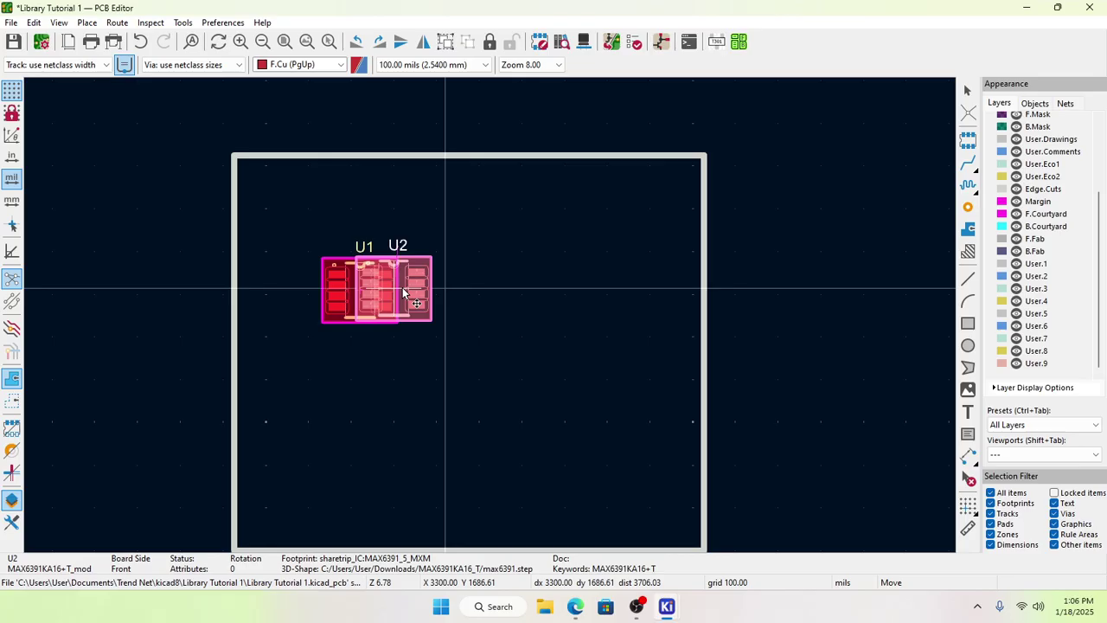
pyautogui.click(402, 287)
# Step: Set the grid to 25.00 mils (0.6350 mm) and move U2 to the right of U1 with a small gap between their courtyards
pyautogui.rightClick(509, 275)
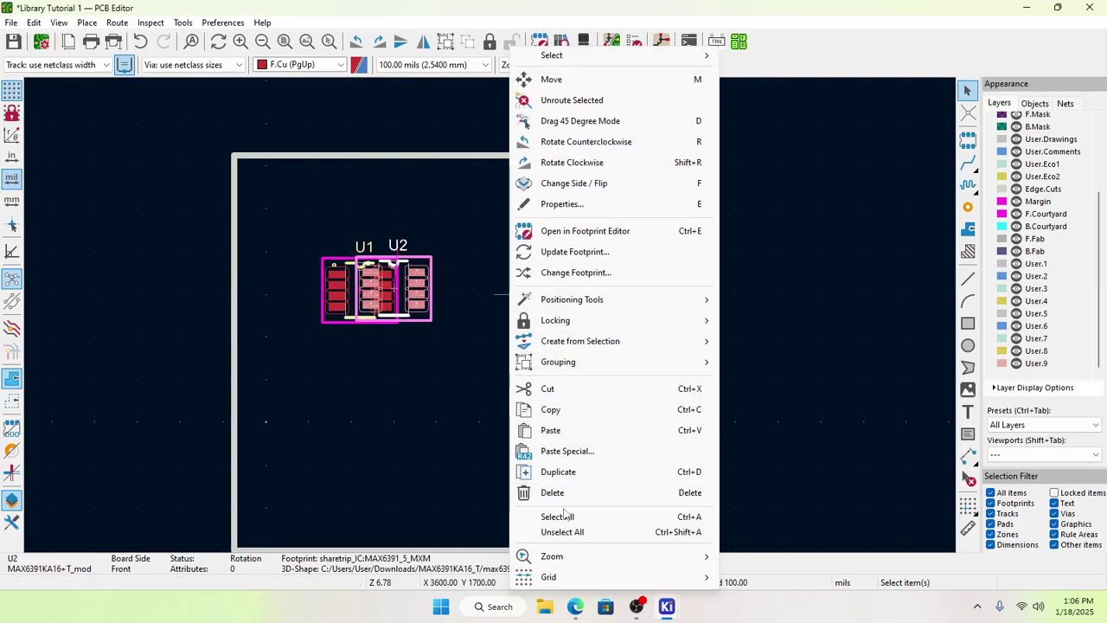
pyautogui.moveTo(593, 576)
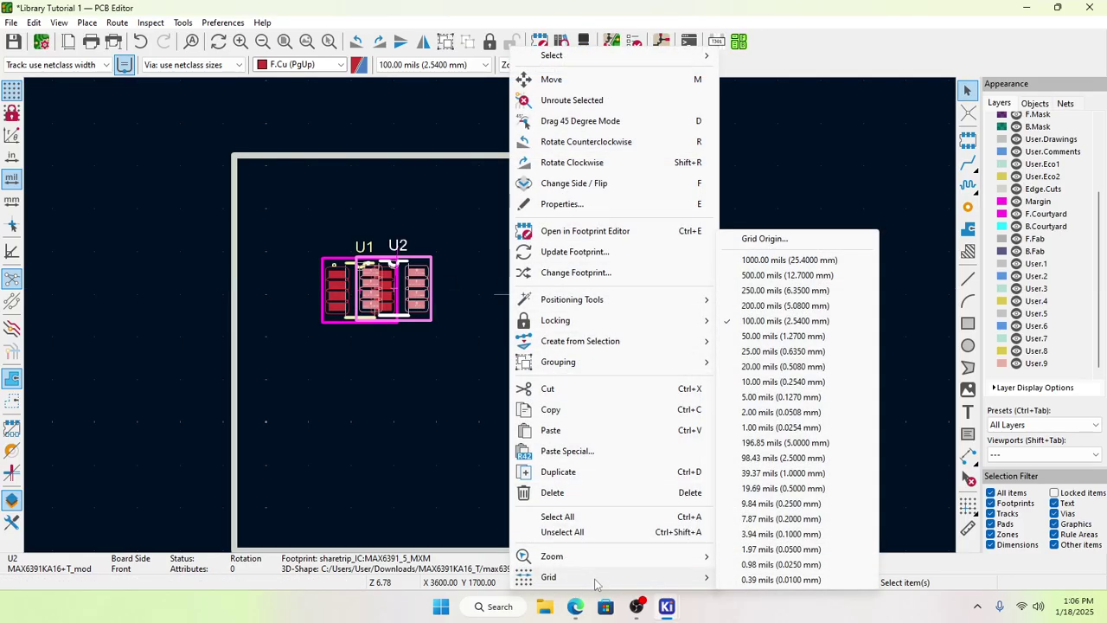
pyautogui.click(801, 353)
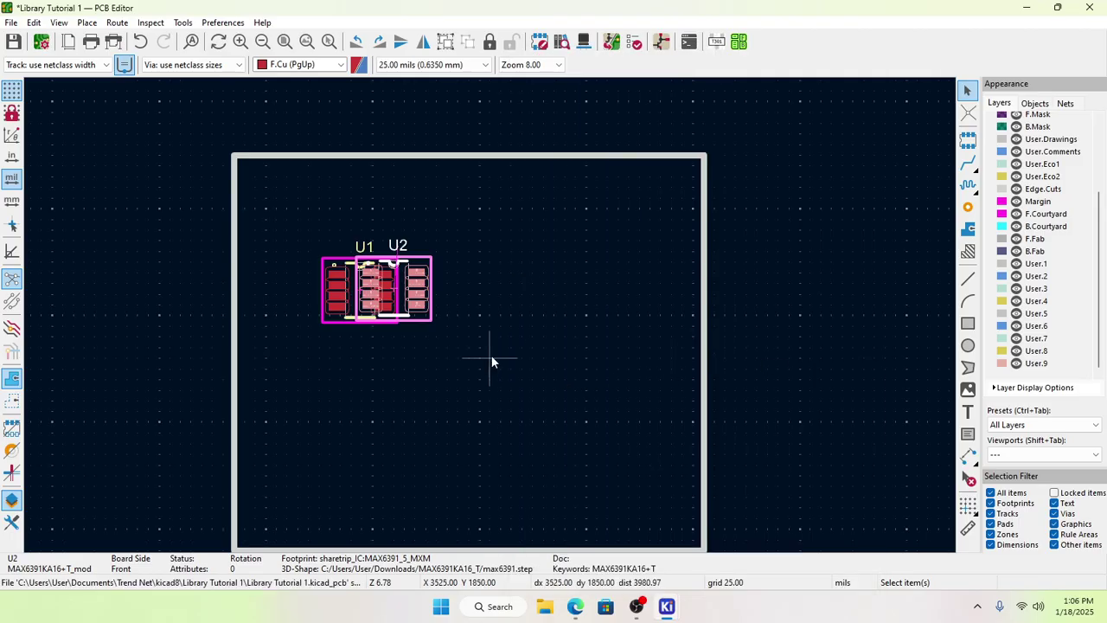
pyautogui.press('m')
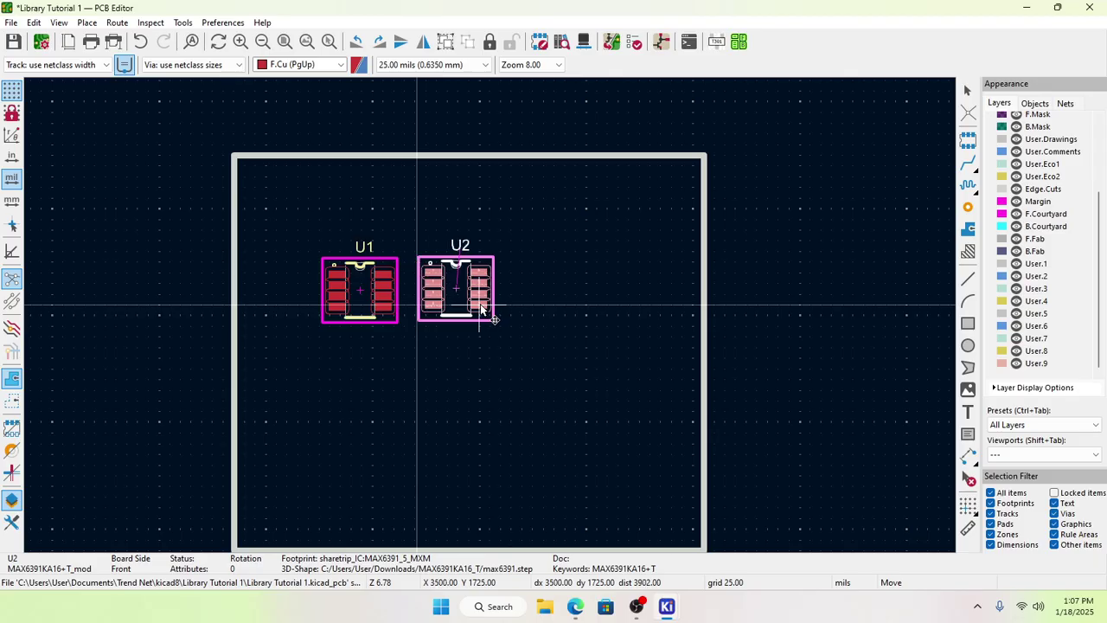
pyautogui.click(487, 312)
pyautogui.click(483, 372)
# Step: Measure the spacing between the courtyards of U1 and U2 with the Measure Tool
pyautogui.scroll(3, 490, 316)
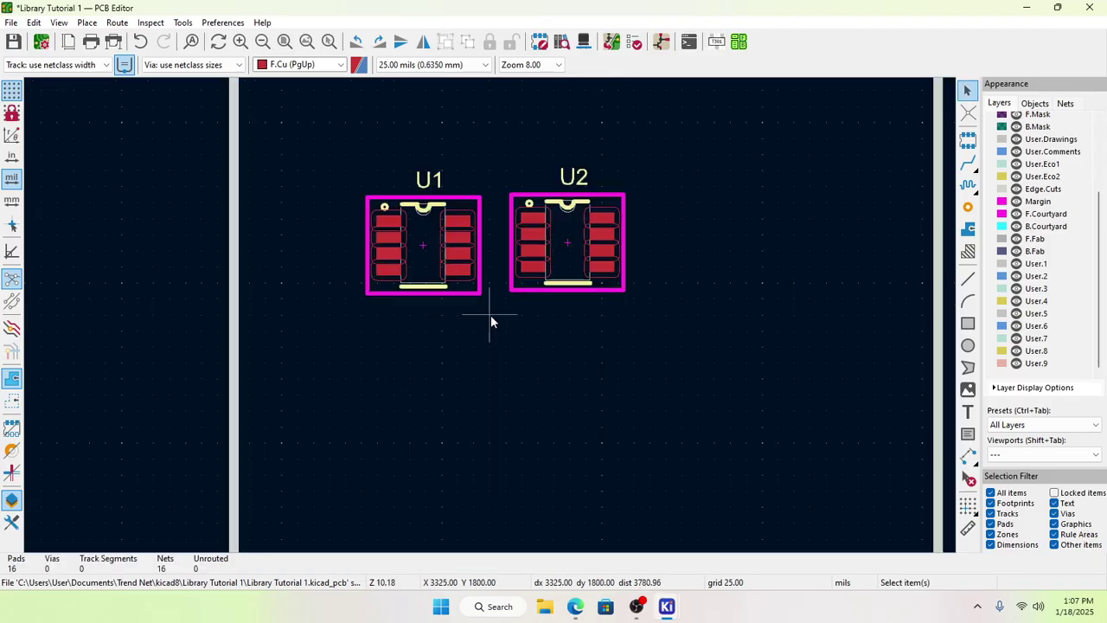
pyautogui.scroll(-2, 486, 315)
pyautogui.scroll(3, 495, 316)
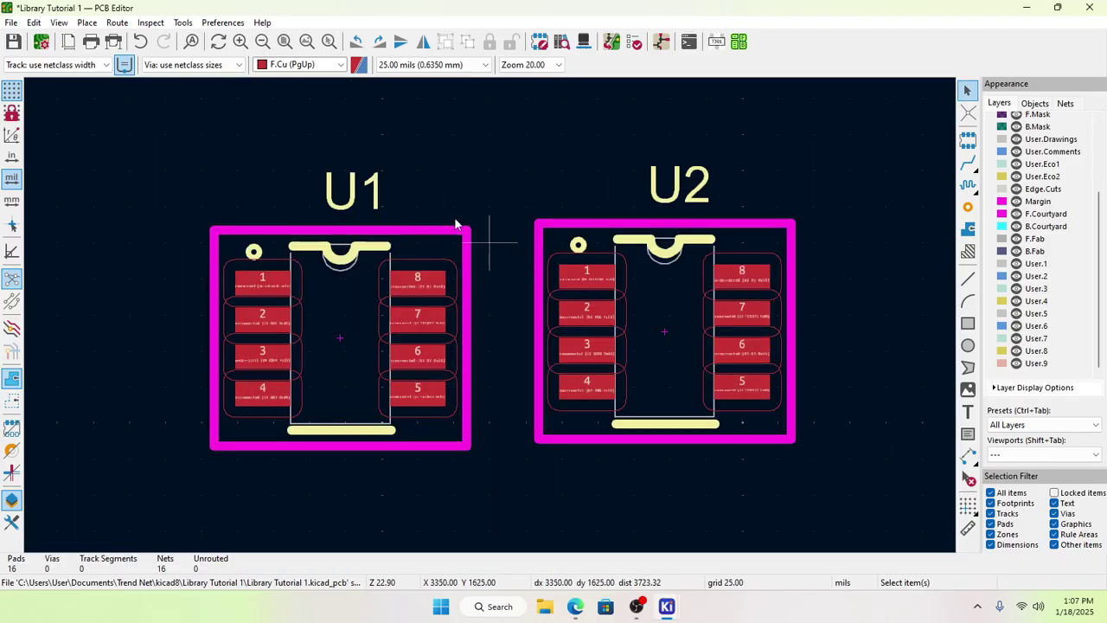
pyautogui.click(184, 22)
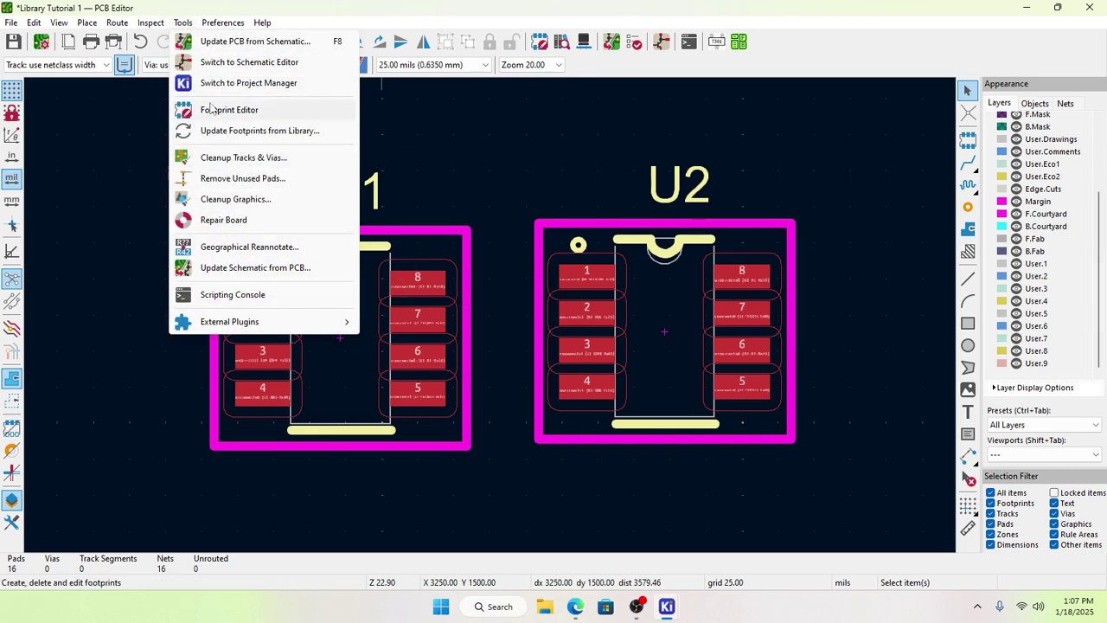
pyautogui.moveTo(144, 26)
pyautogui.click(188, 77)
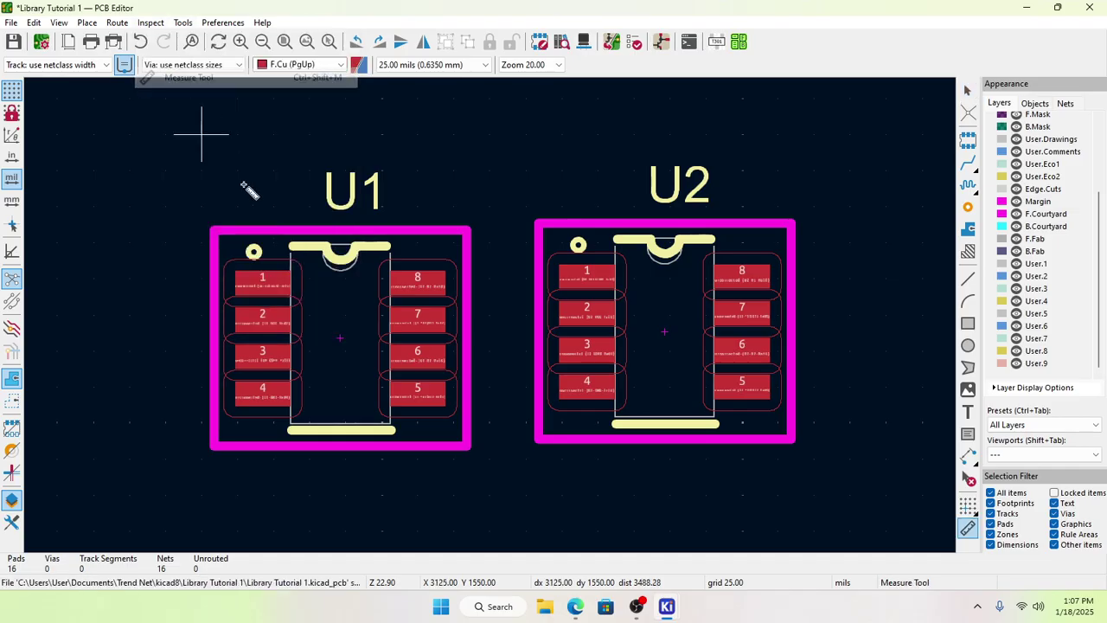
pyautogui.moveTo(466, 338); pyautogui.dragTo(634, 491)
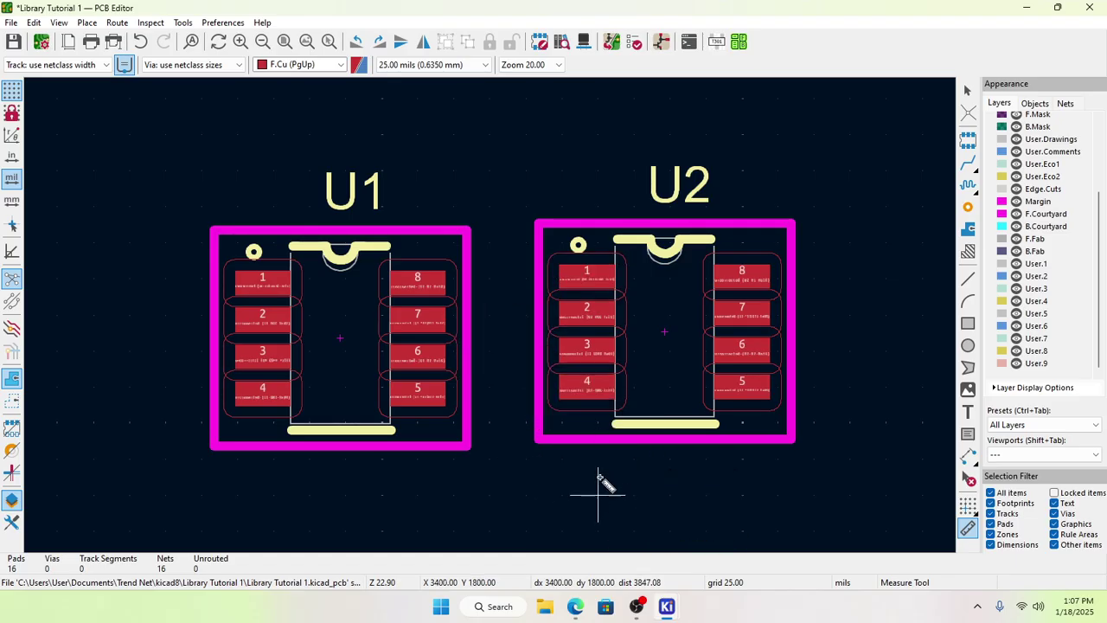
pyautogui.scroll(-5, 482, 329)
pyautogui.scroll(4, 491, 316)
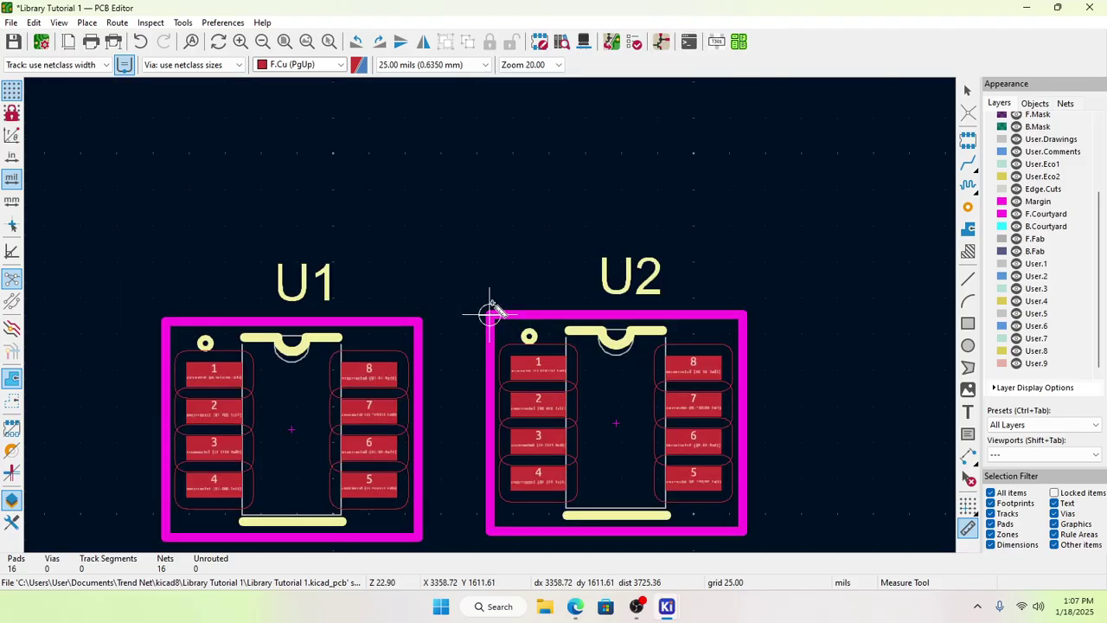
pyautogui.scroll(-3, 490, 311)
pyautogui.press('Escape')
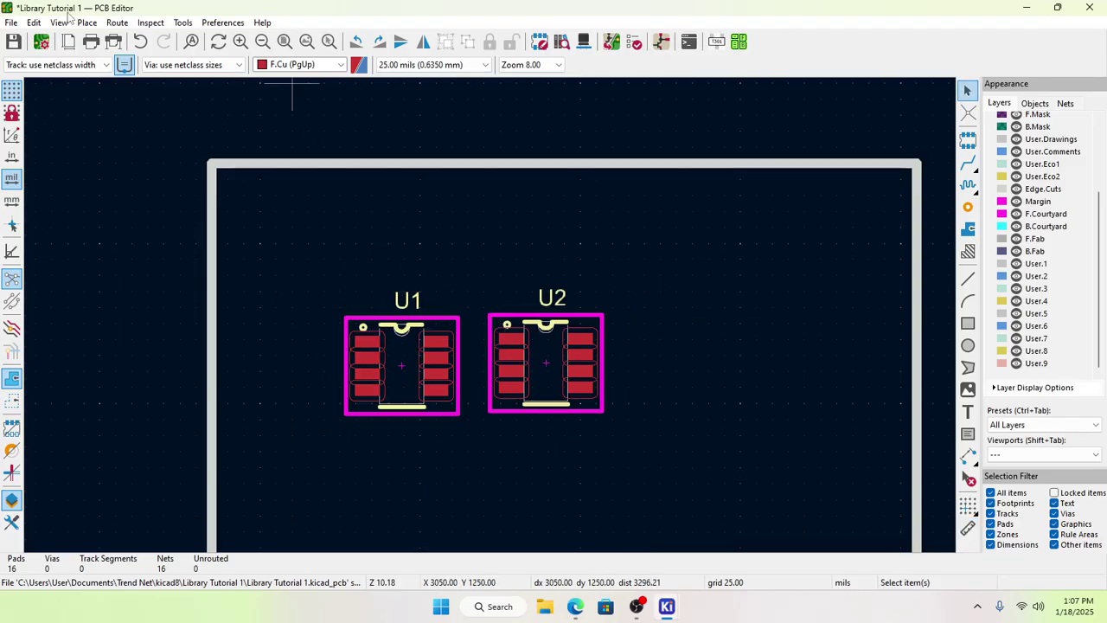
# Step: Save the board and open it in the 3D Viewer to view U1 and U2 from several angles
pyautogui.hotkey('ctrl', 's')
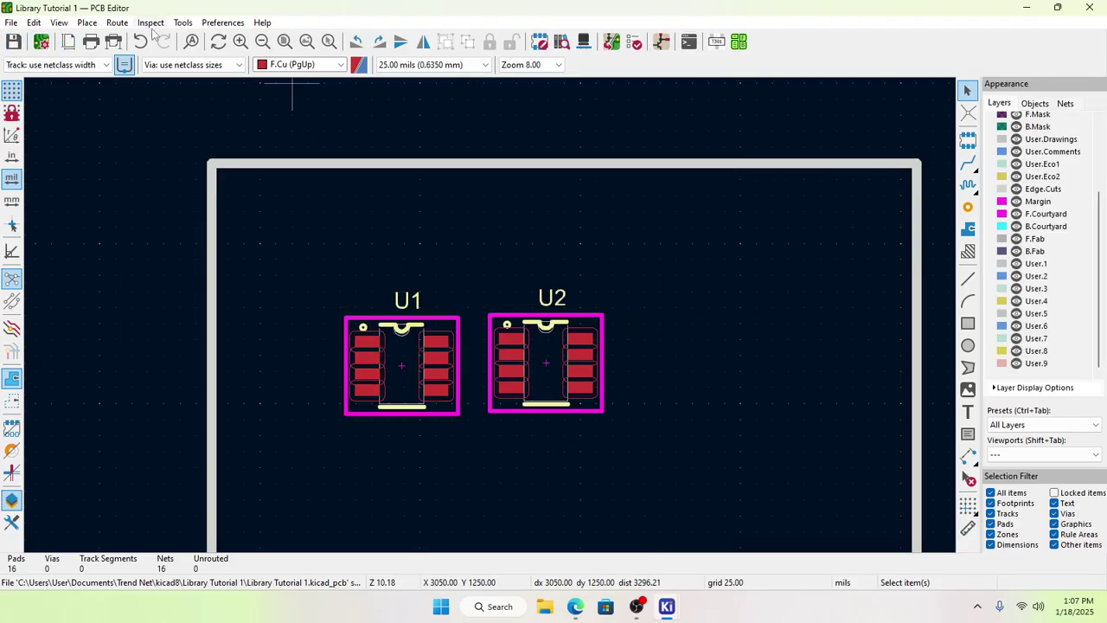
pyautogui.click(59, 25)
pyautogui.click(105, 66)
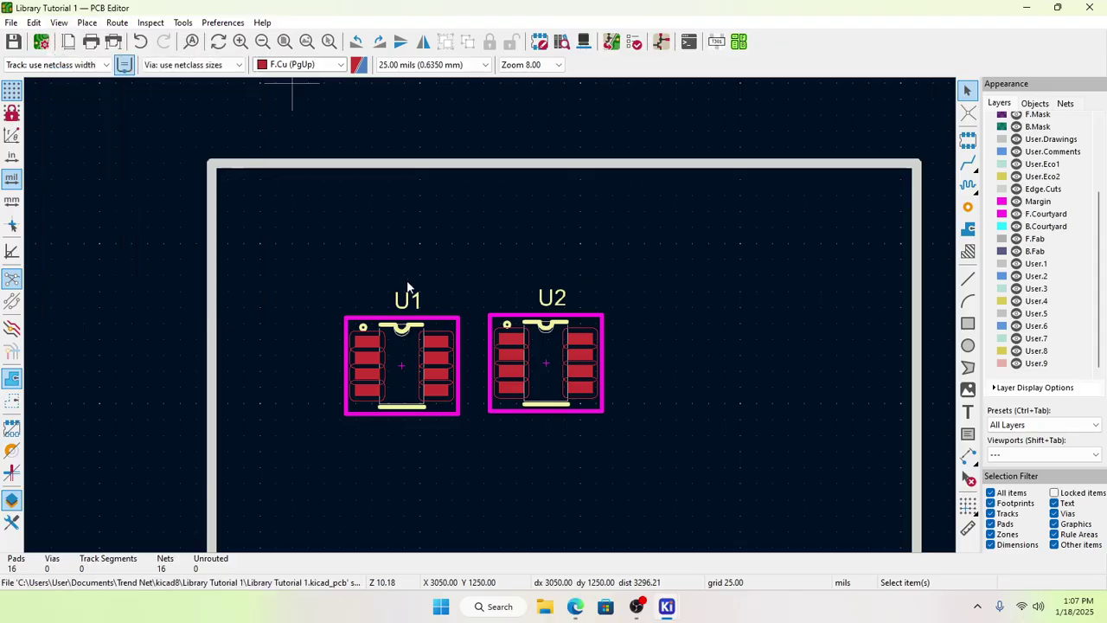
pyautogui.scroll(2, 389, 286)
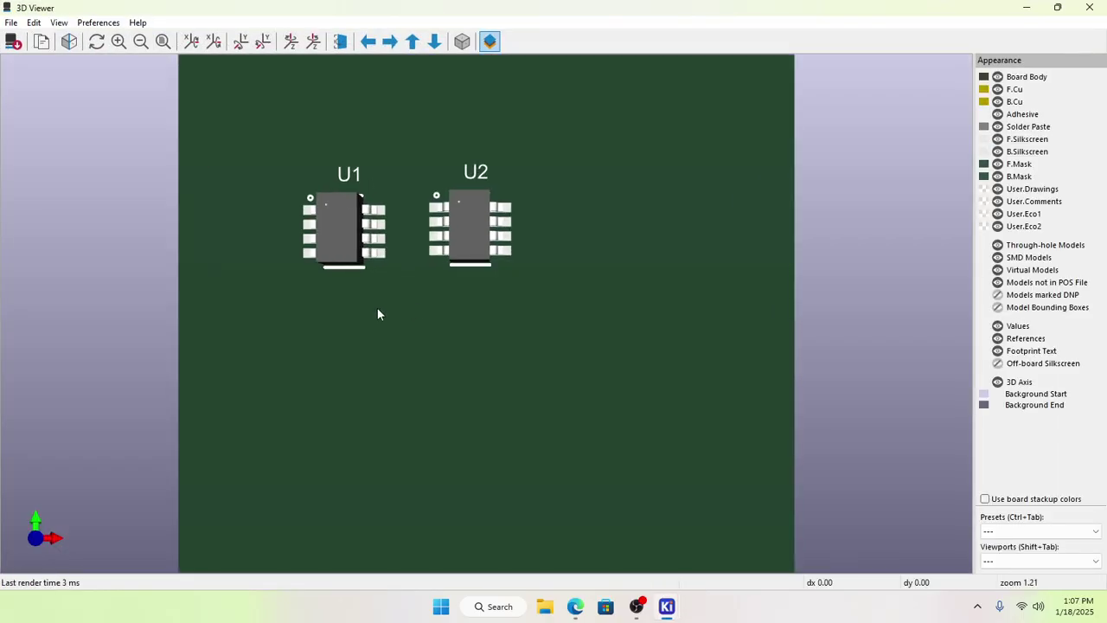
pyautogui.moveTo(377, 314); pyautogui.dragTo(537, 363)
pyautogui.scroll(3, 331, 331)
pyautogui.moveTo(379, 345); pyautogui.dragTo(766, 280)
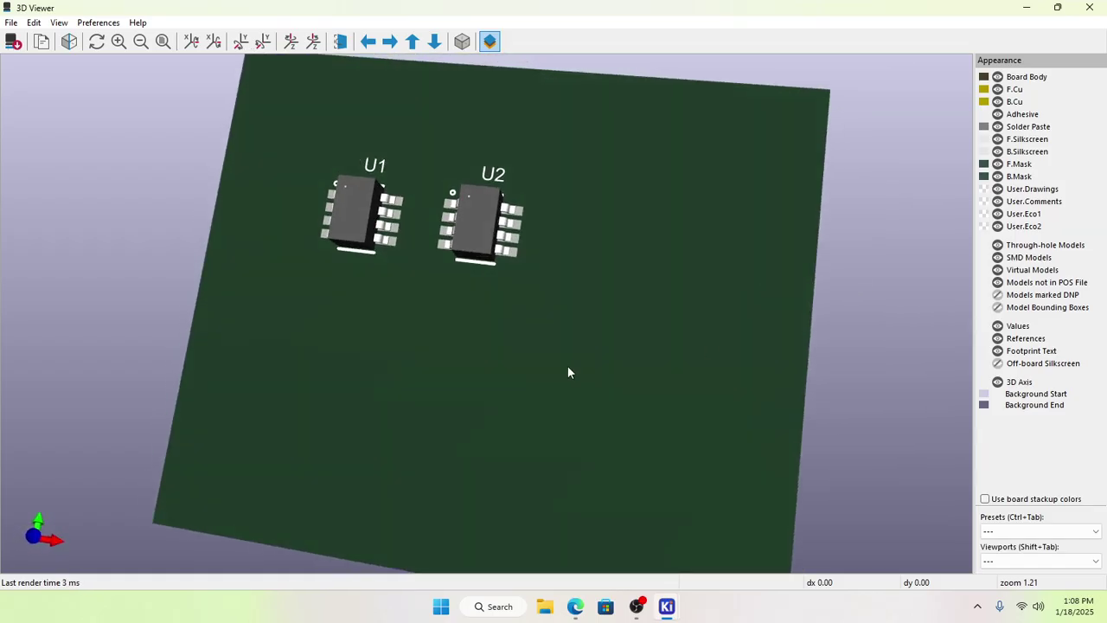
pyautogui.moveTo(569, 372); pyautogui.dragTo(631, 406)
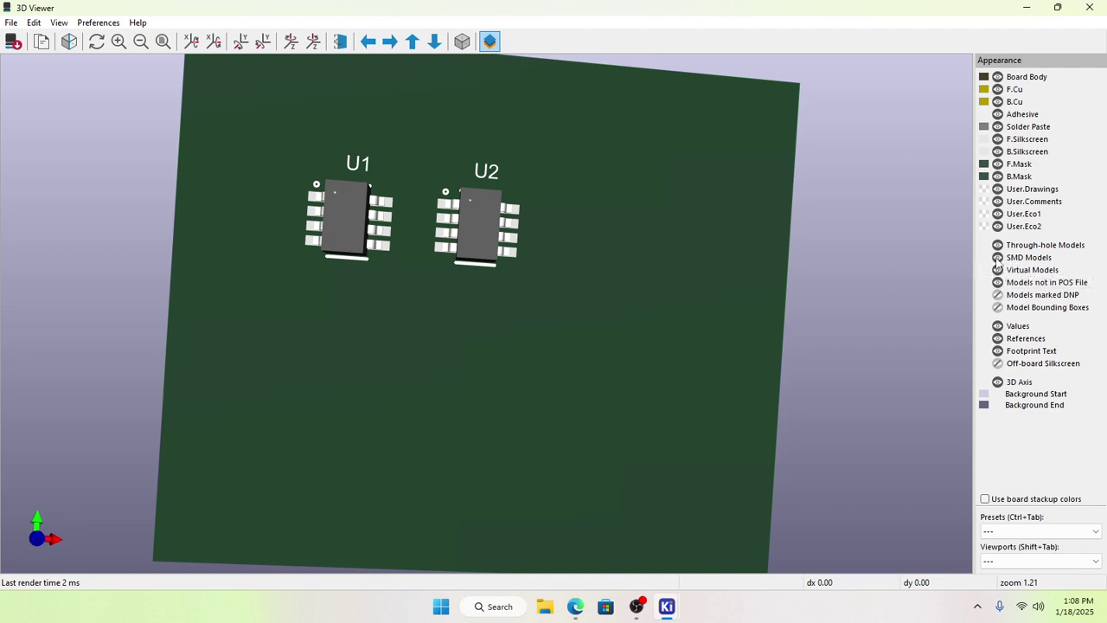
# Step: Switch the SMD models off and on to compare the populated board with its bare pads
pyautogui.click(997, 258)
pyautogui.click(997, 258)
pyautogui.click(997, 258)
pyautogui.click(997, 257)
pyautogui.click(997, 257)
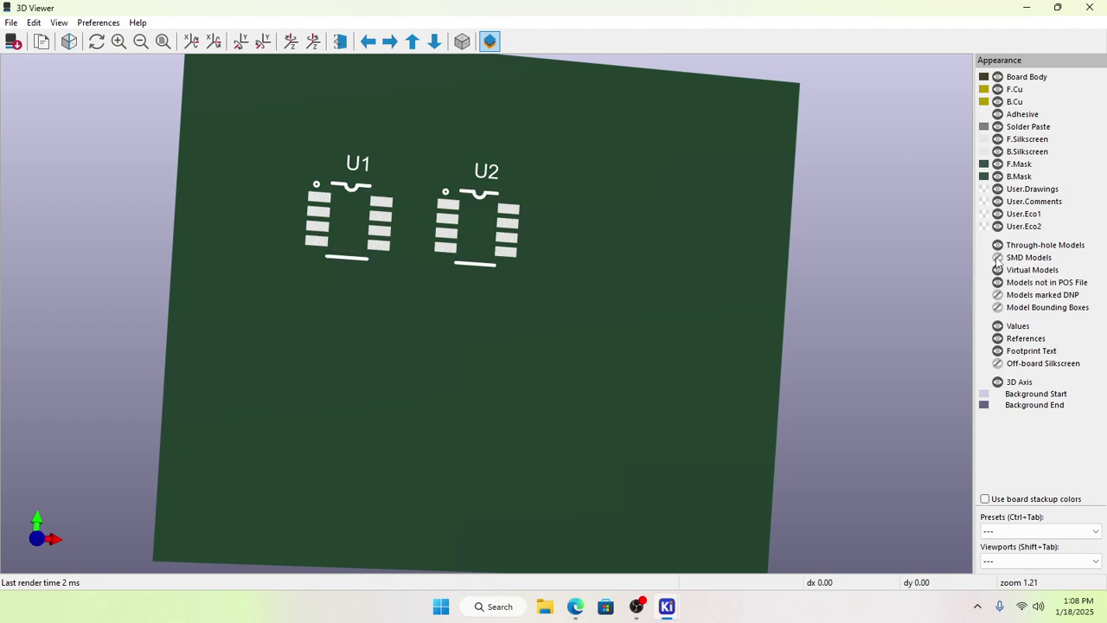
pyautogui.click(997, 258)
# Step: Examine the U1 and U2 models up close and from a tilted angle to check how their leads sit on the pads
pyautogui.moveTo(471, 330); pyautogui.dragTo(353, 311)
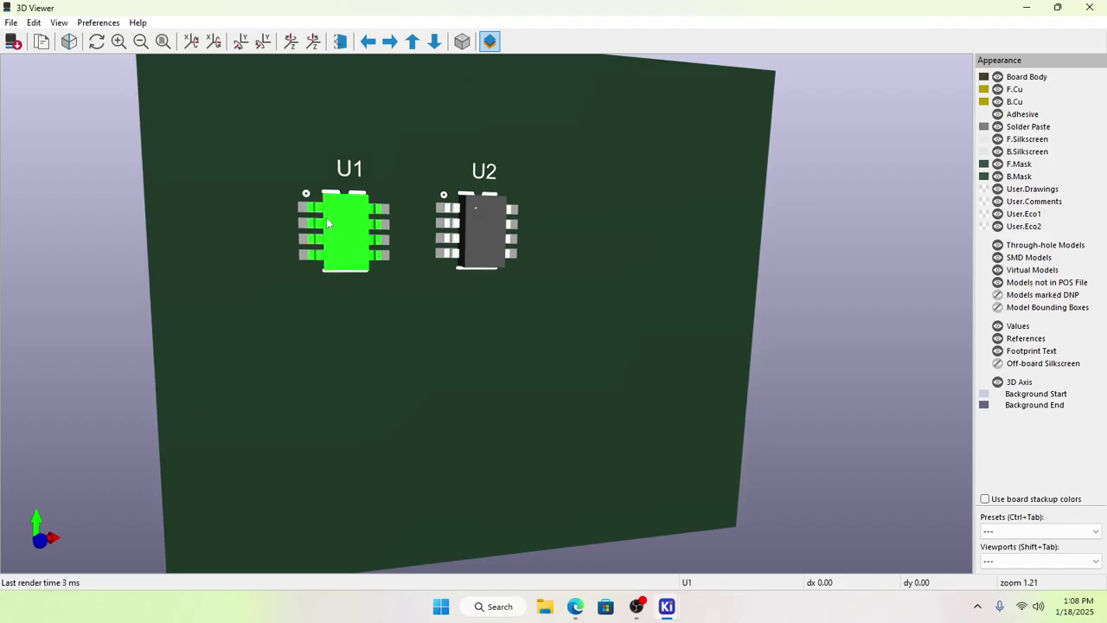
pyautogui.scroll(2, 329, 205)
pyautogui.scroll(-2, 329, 204)
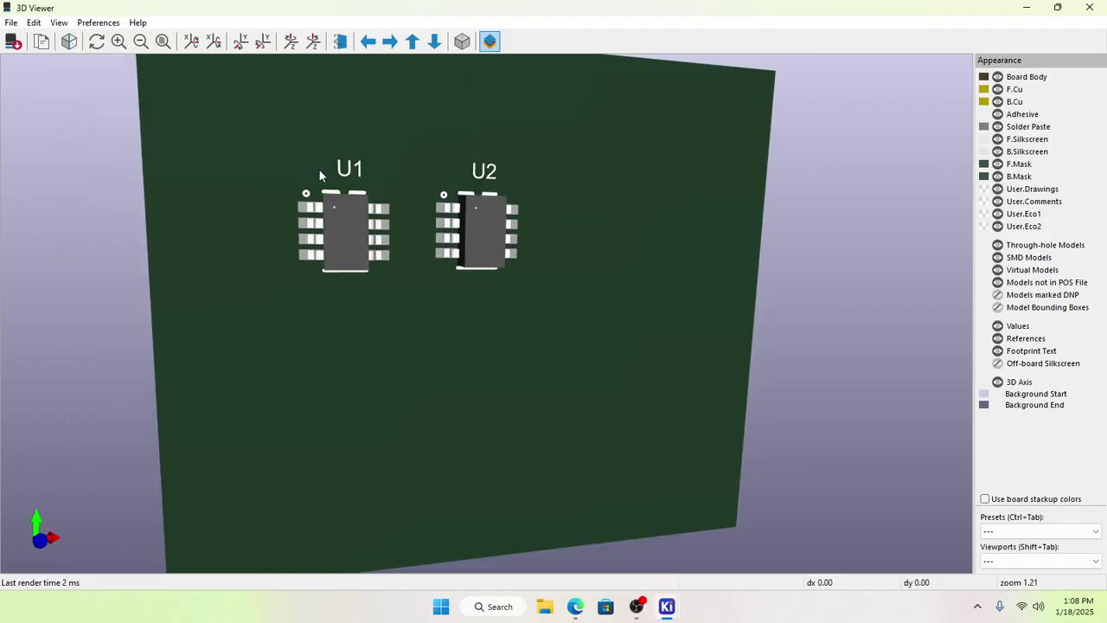
pyautogui.scroll(2, 319, 173)
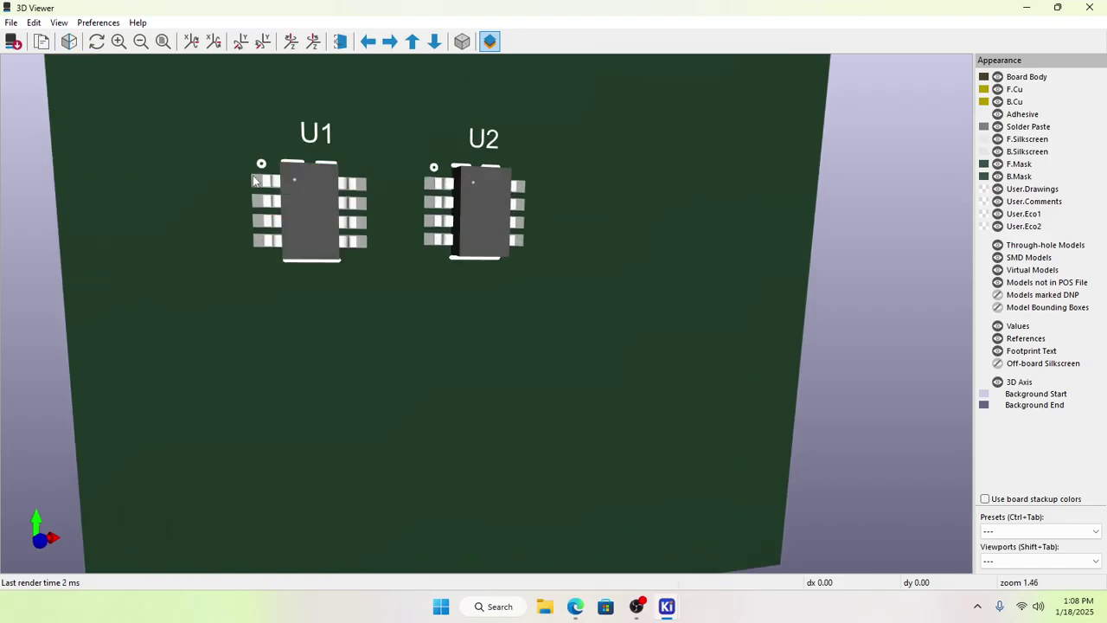
pyautogui.scroll(2, 456, 173)
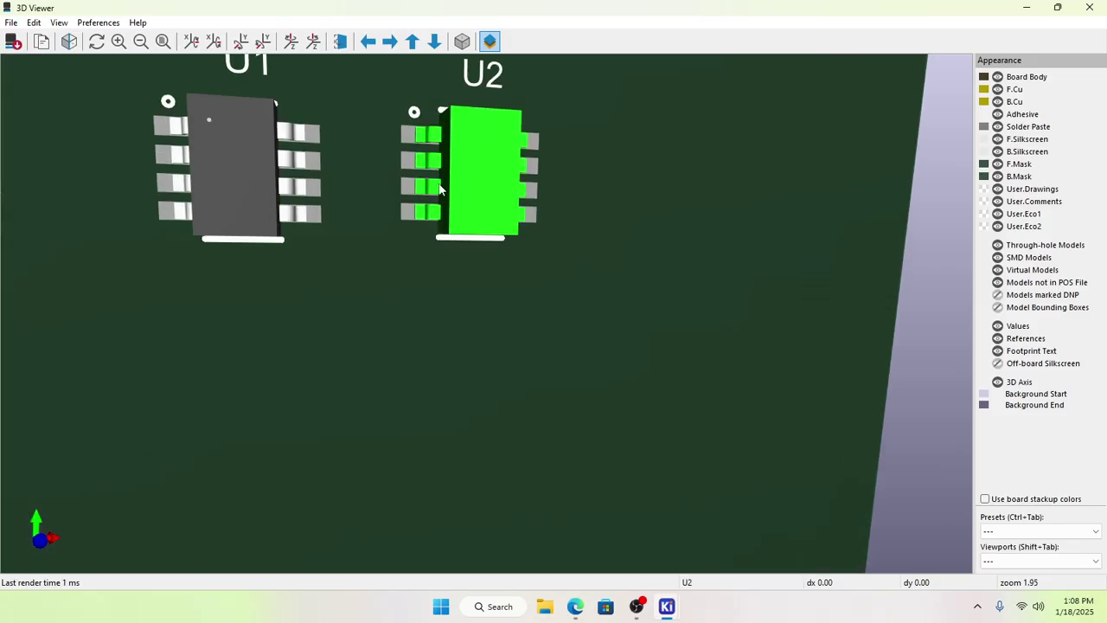
pyautogui.moveTo(385, 197); pyautogui.dragTo(323, 288)
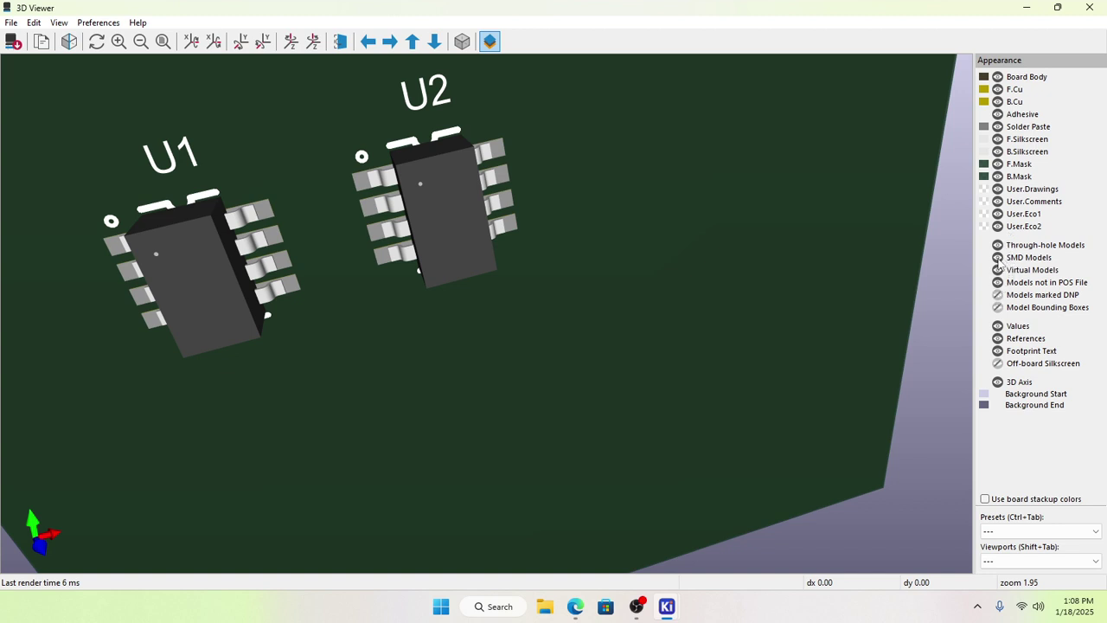
# Step: Hide and show the SMD models again to check the pin 1 markers, and close the 3D Viewer
pyautogui.click(997, 257)
pyautogui.click(997, 258)
pyautogui.click(997, 257)
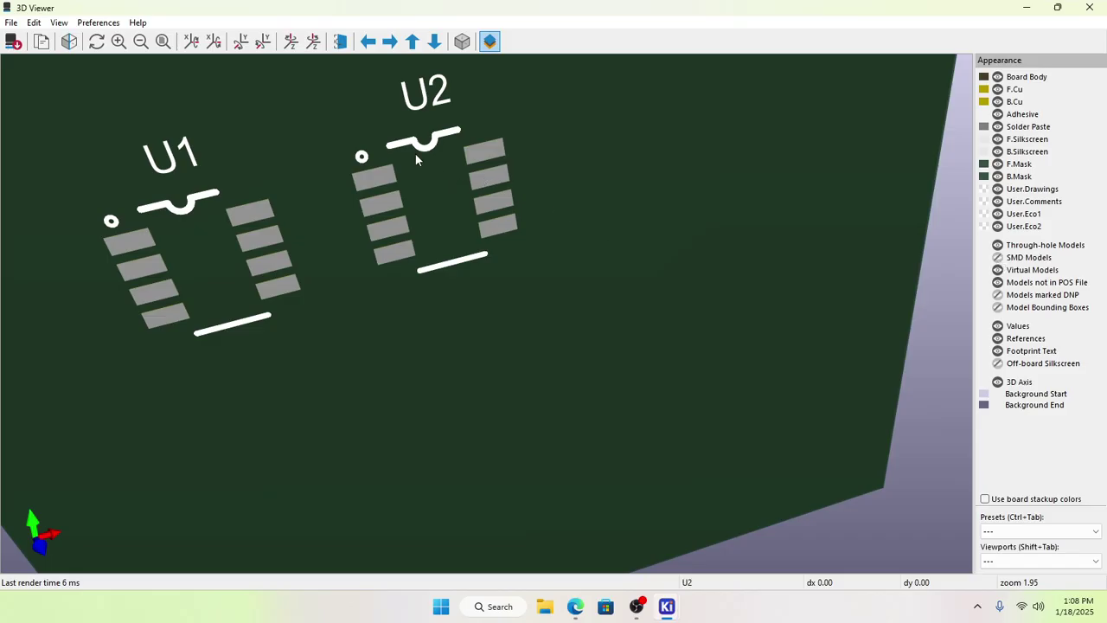
pyautogui.click(997, 258)
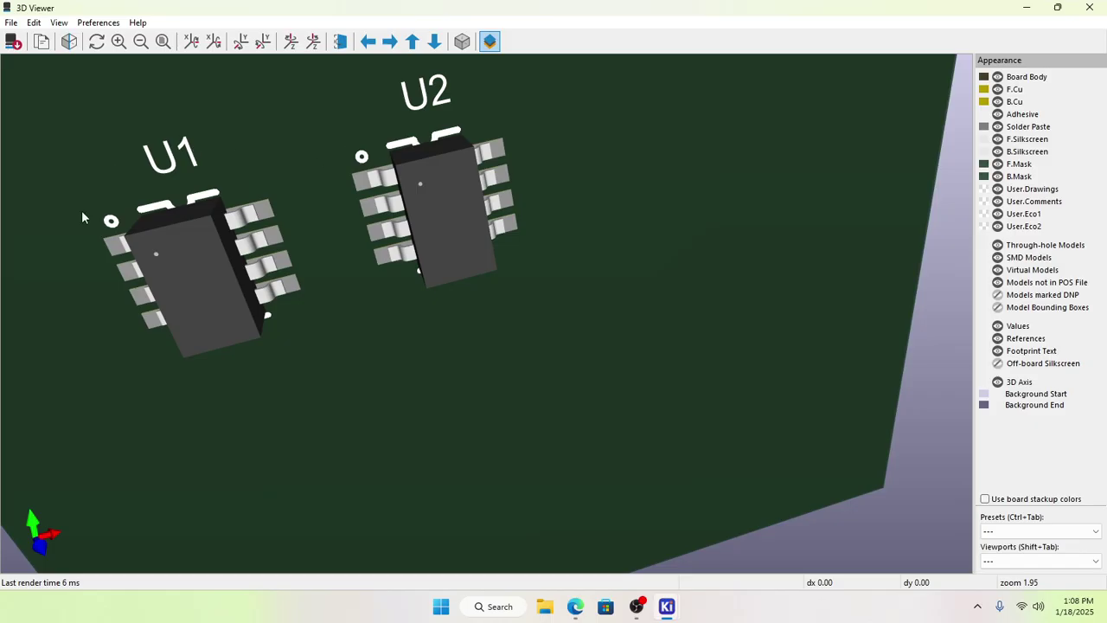
pyautogui.moveTo(557, 282); pyautogui.dragTo(513, 248)
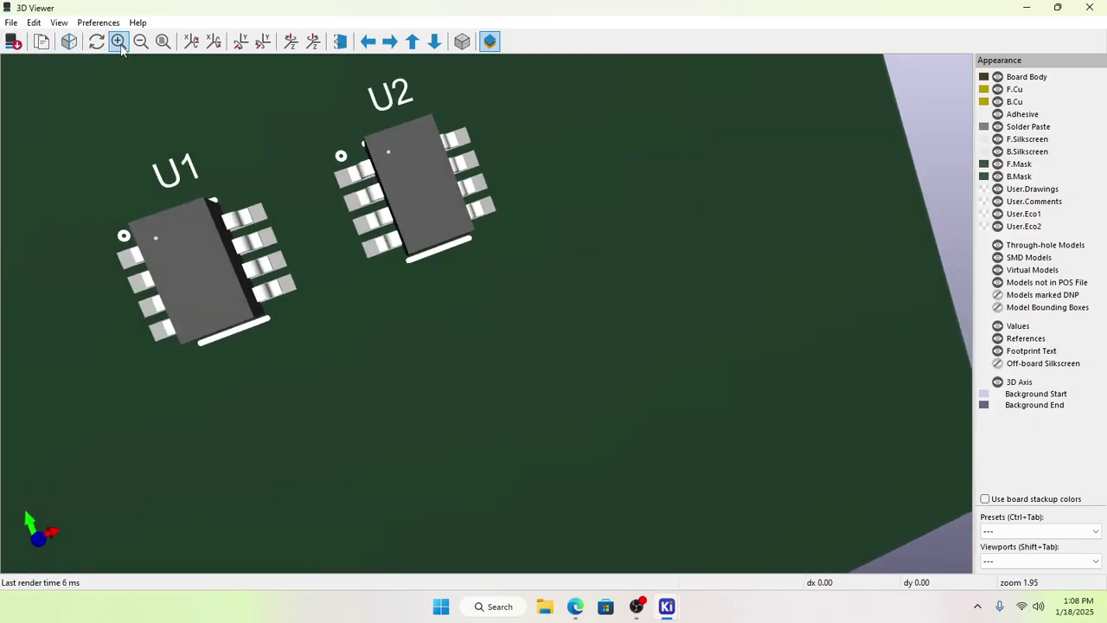
pyautogui.click(1100, 7)
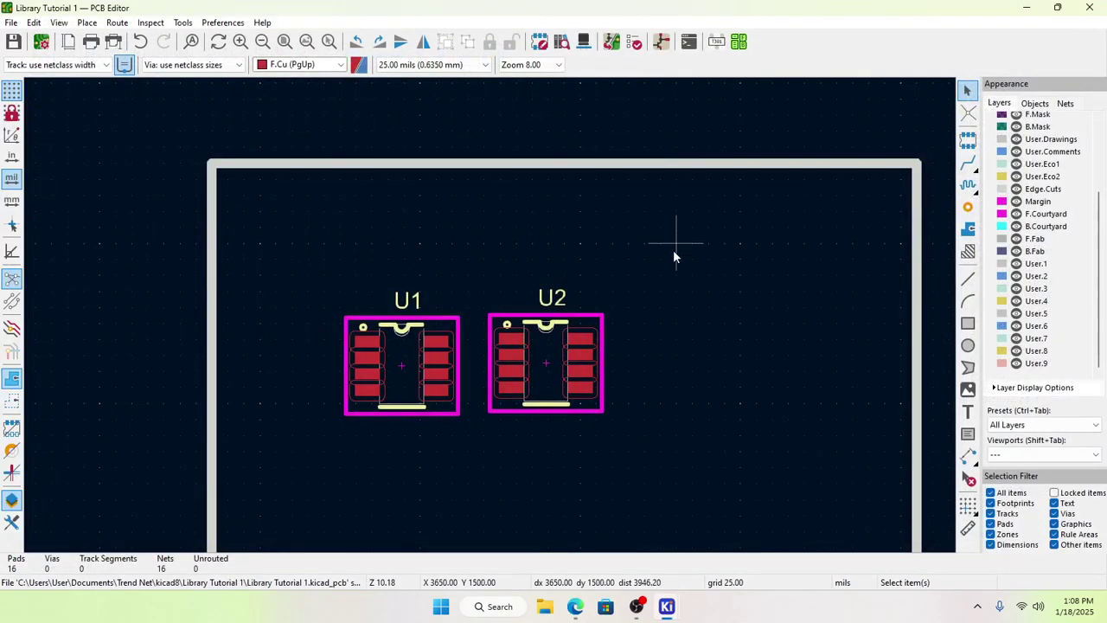
pyautogui.scroll(3, 490, 321)
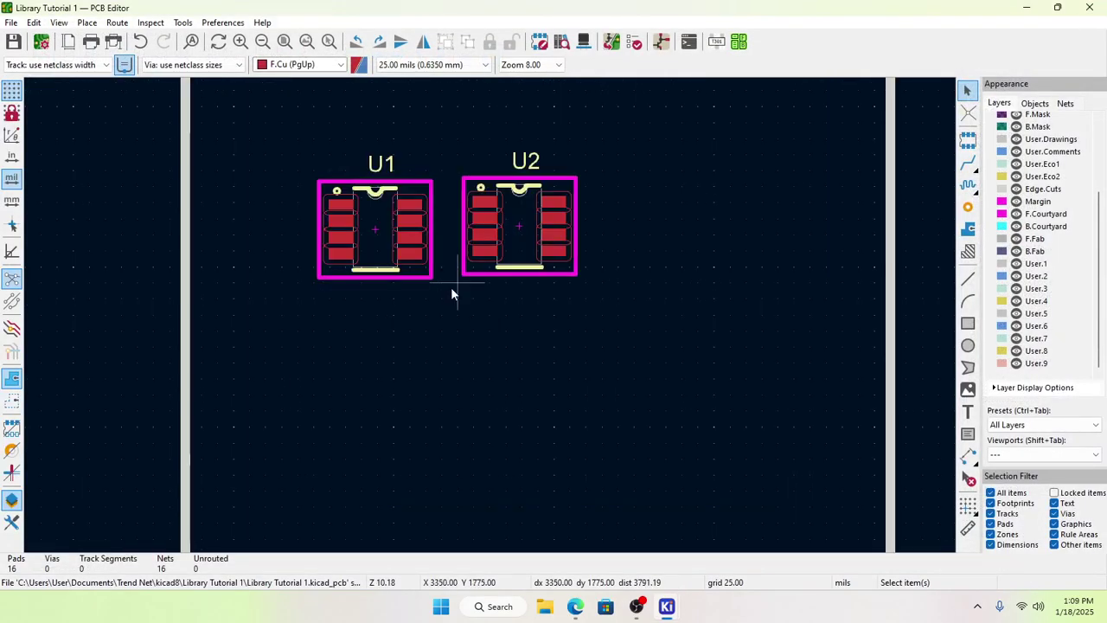
pyautogui.scroll(-2, 452, 291)
pyautogui.scroll(3, 396, 372)
pyautogui.scroll(-1, 491, 321)
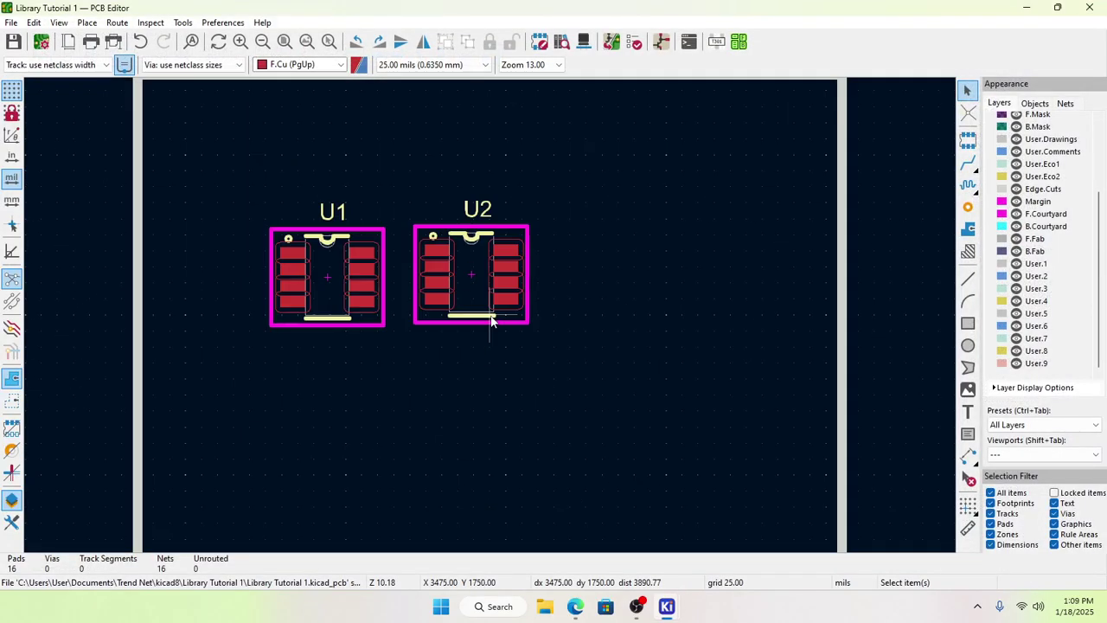
pyautogui.scroll(-1, 507, 334)
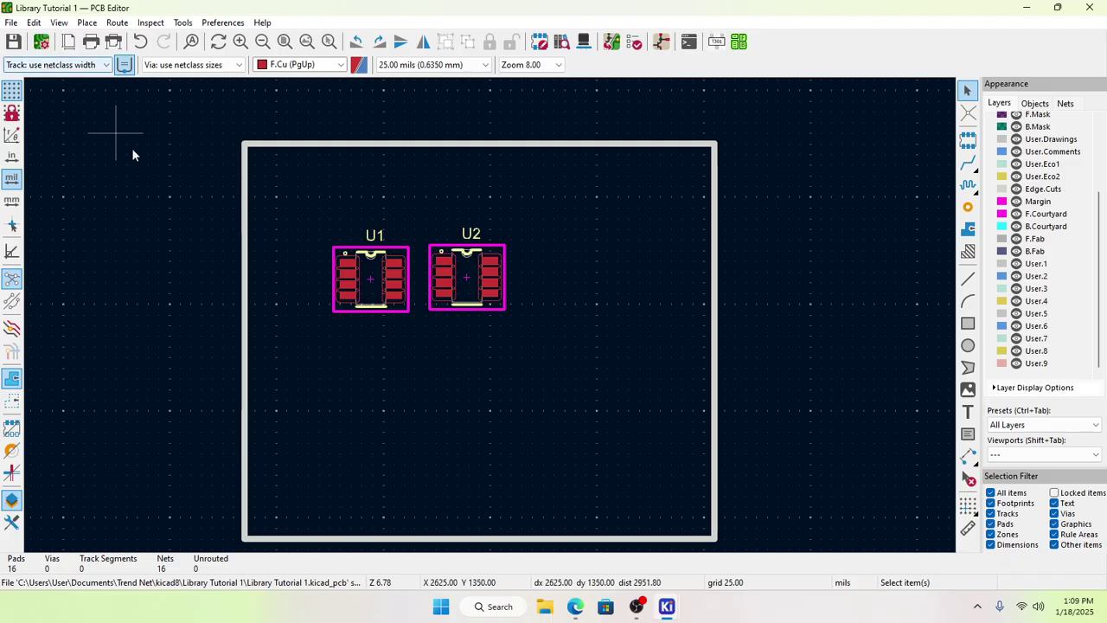
# Step: Switch to the schematic and browse the symbols available for placement for the MAX6391 library
pyautogui.click(660, 41)
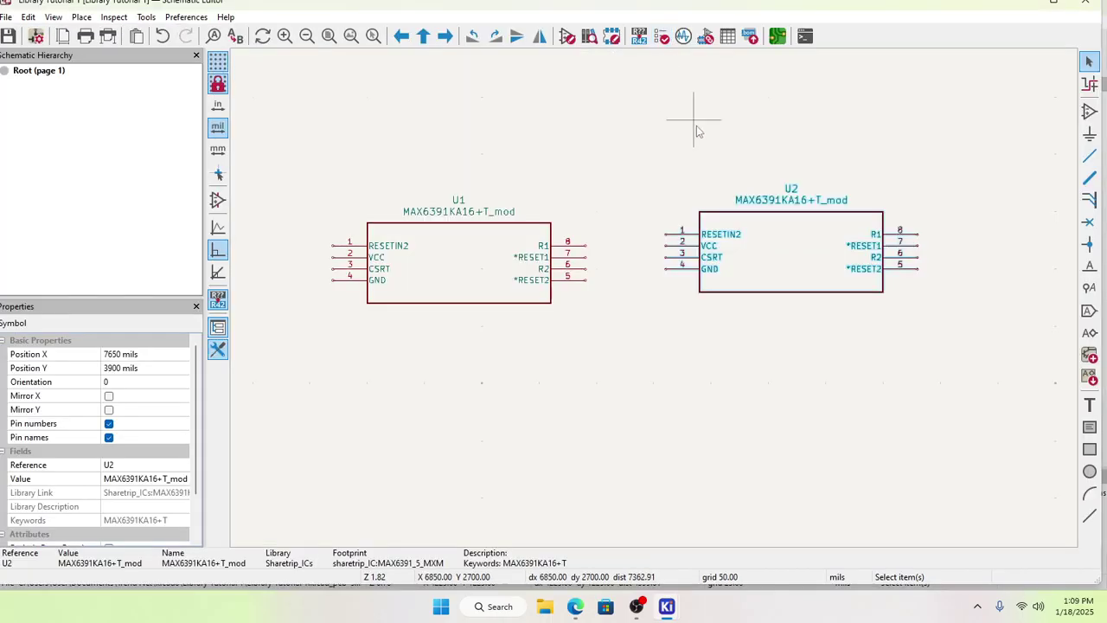
pyautogui.click(1089, 111)
pyautogui.click(445, 255)
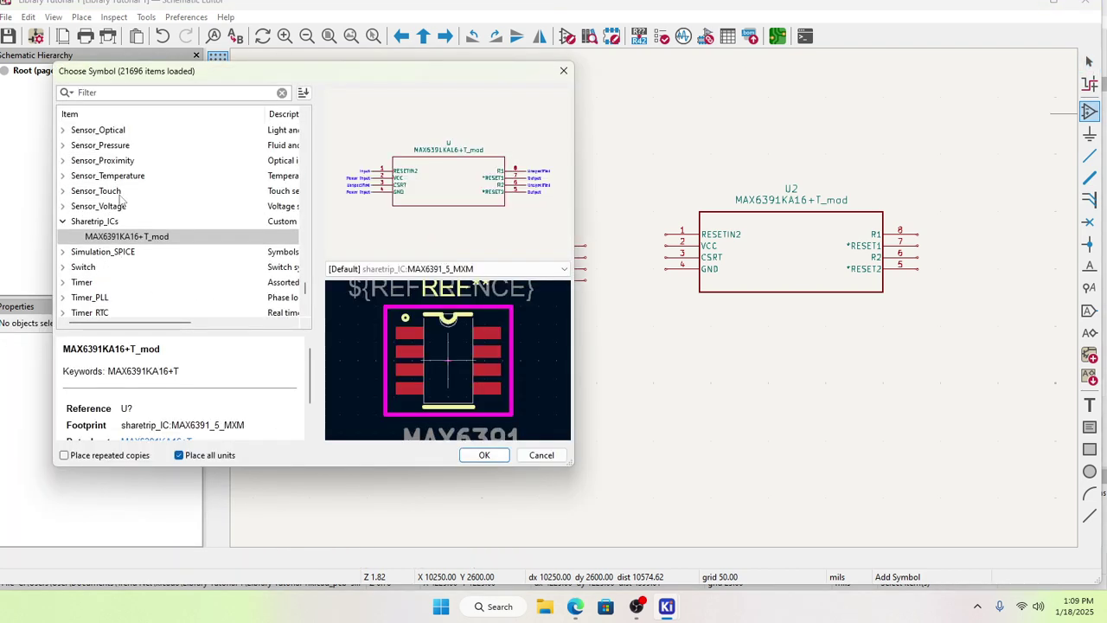
pyautogui.scroll(5, 121, 200)
pyautogui.scroll(-5, 134, 212)
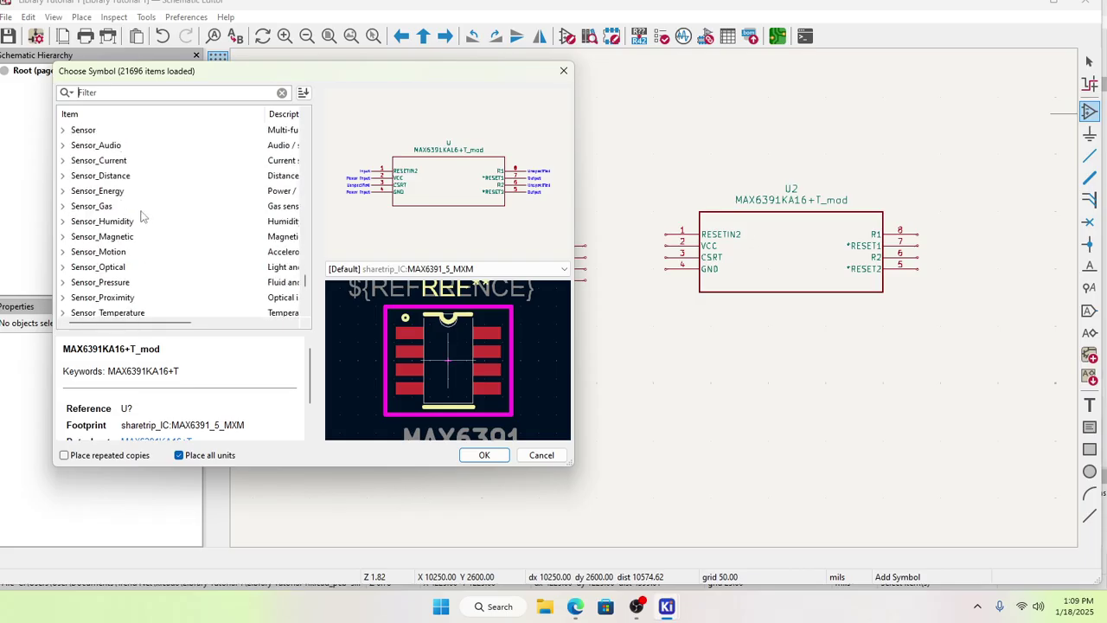
pyautogui.scroll(15, 145, 240)
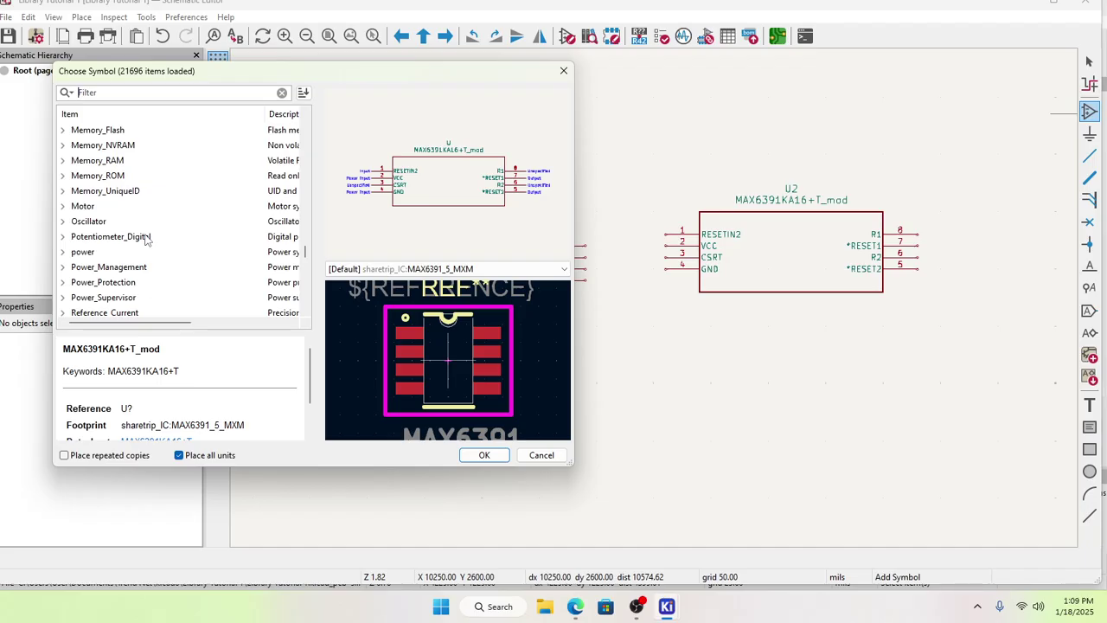
pyautogui.scroll(7, 145, 239)
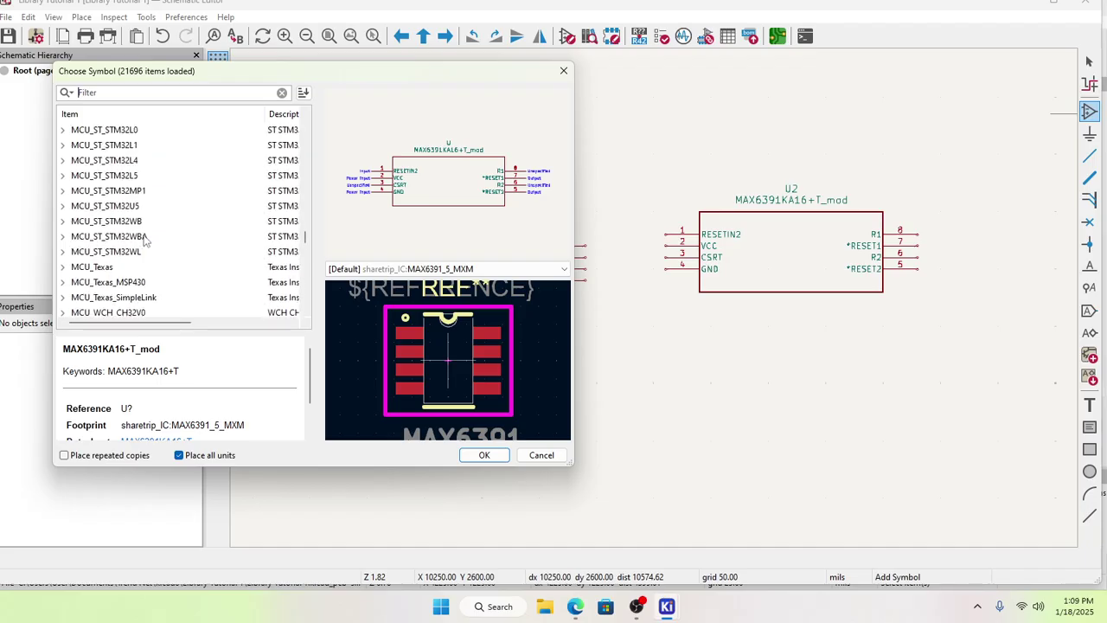
pyautogui.scroll(10, 146, 240)
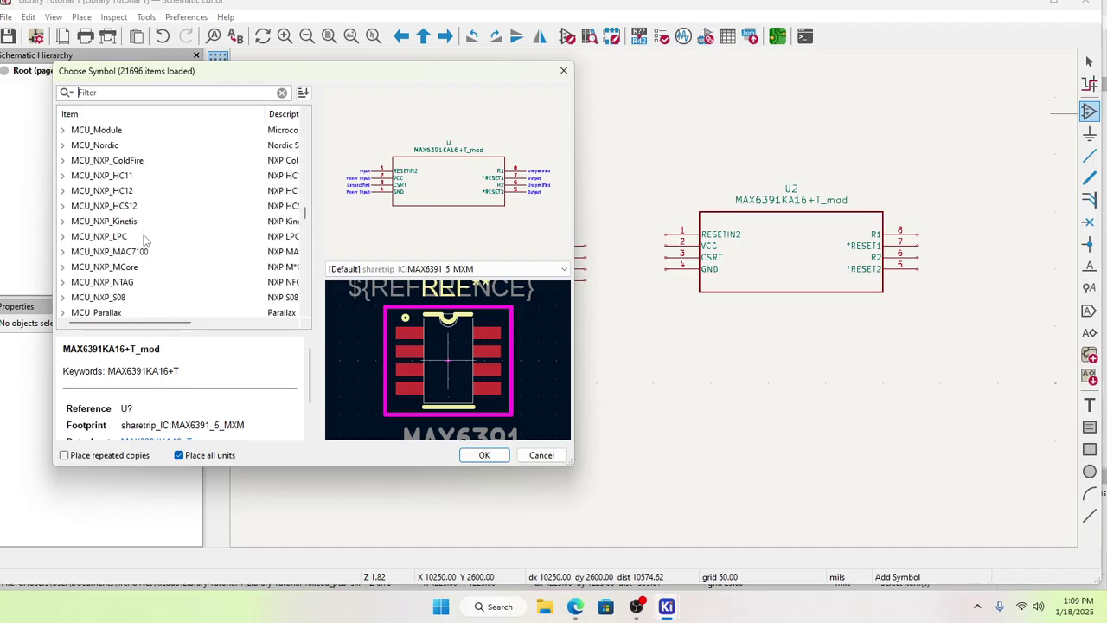
pyautogui.scroll(10, 146, 240)
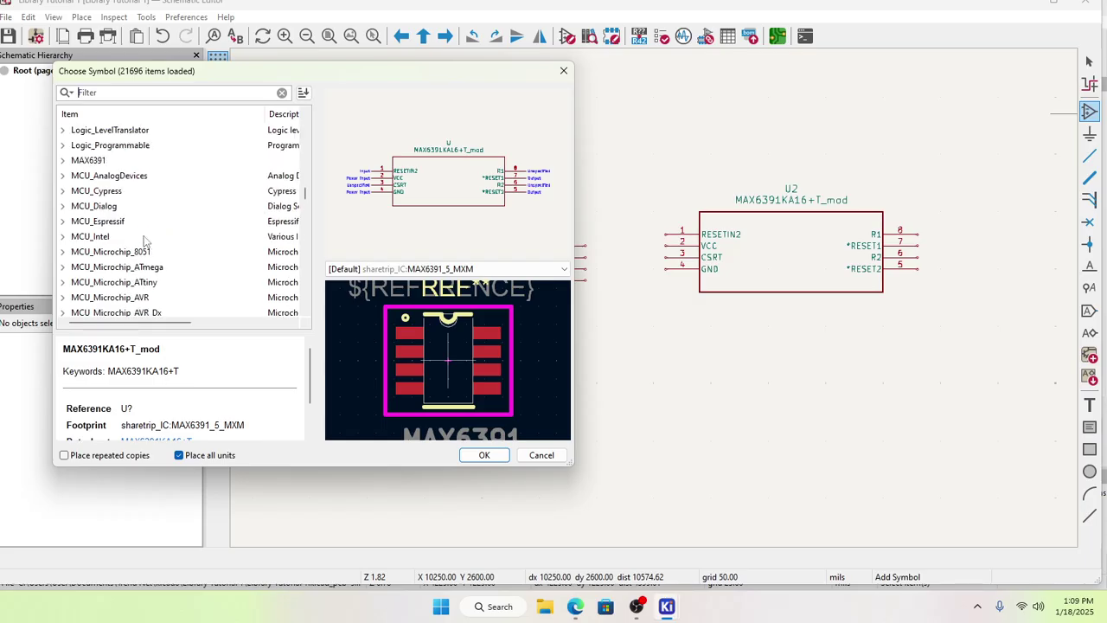
# Step: Place the MAX6391KA16+T symbol from the MAX6391 library below U1, keeping its default footprint
pyautogui.click(62, 161)
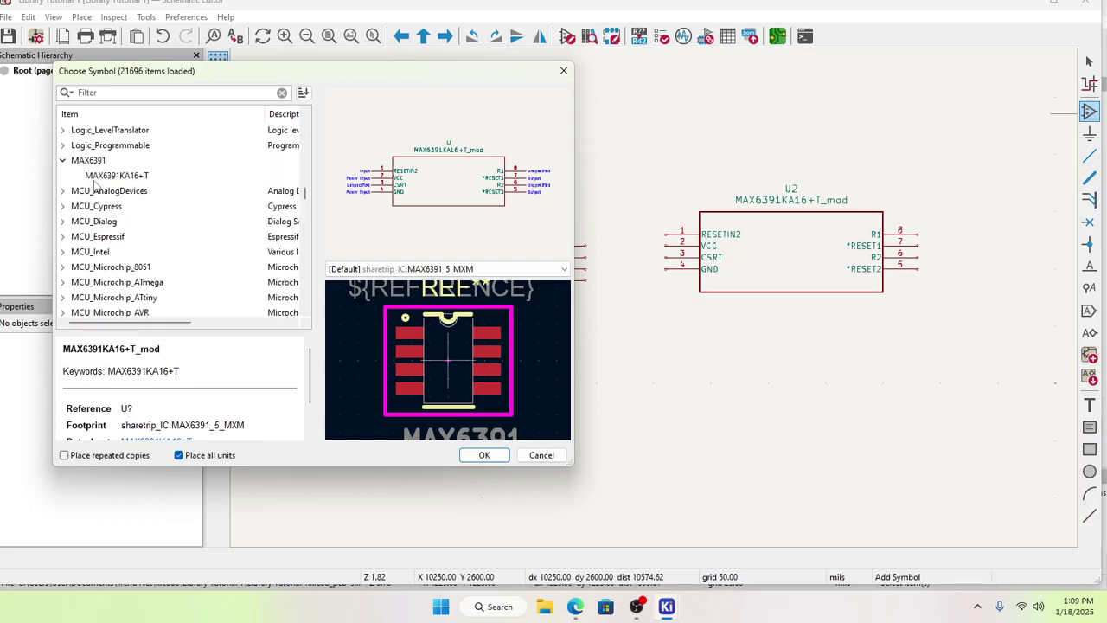
pyautogui.click(104, 176)
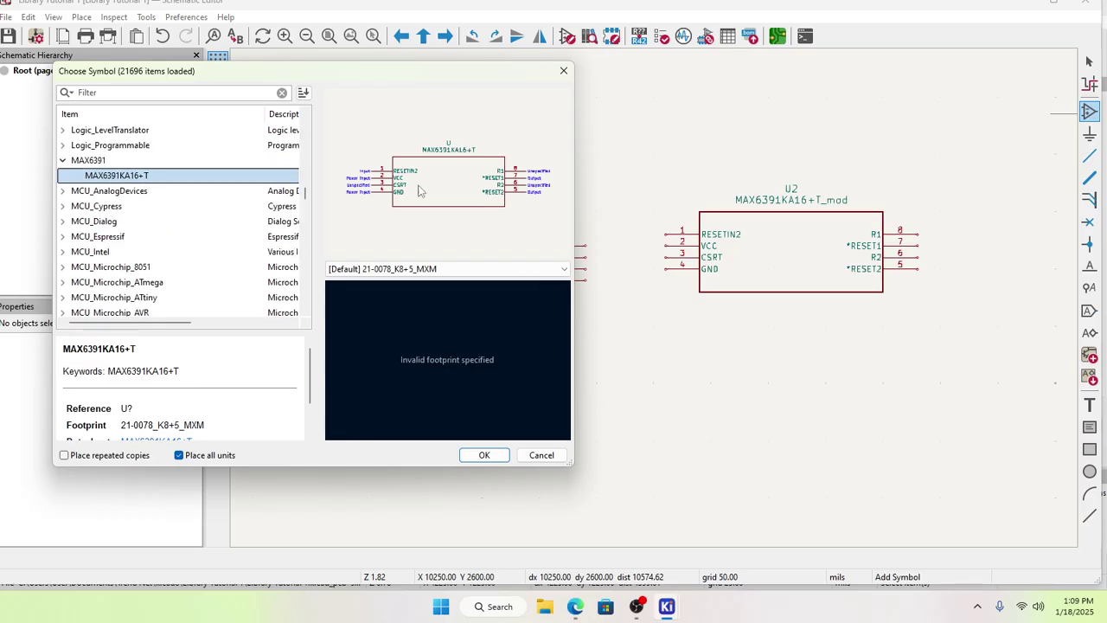
pyautogui.click(444, 268)
pyautogui.click(451, 191)
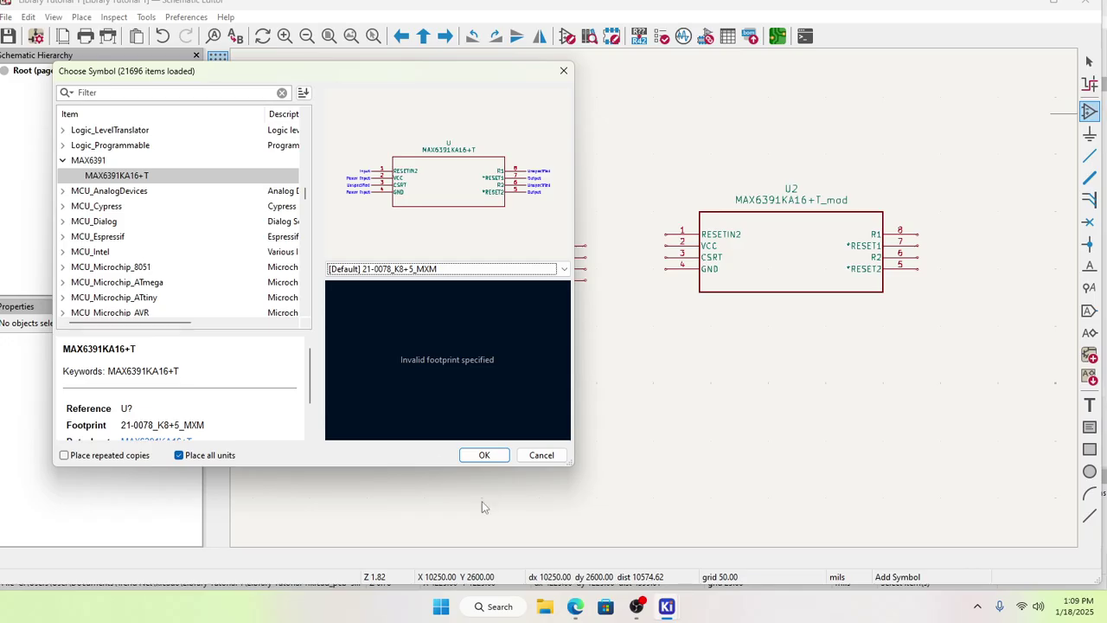
pyautogui.click(485, 455)
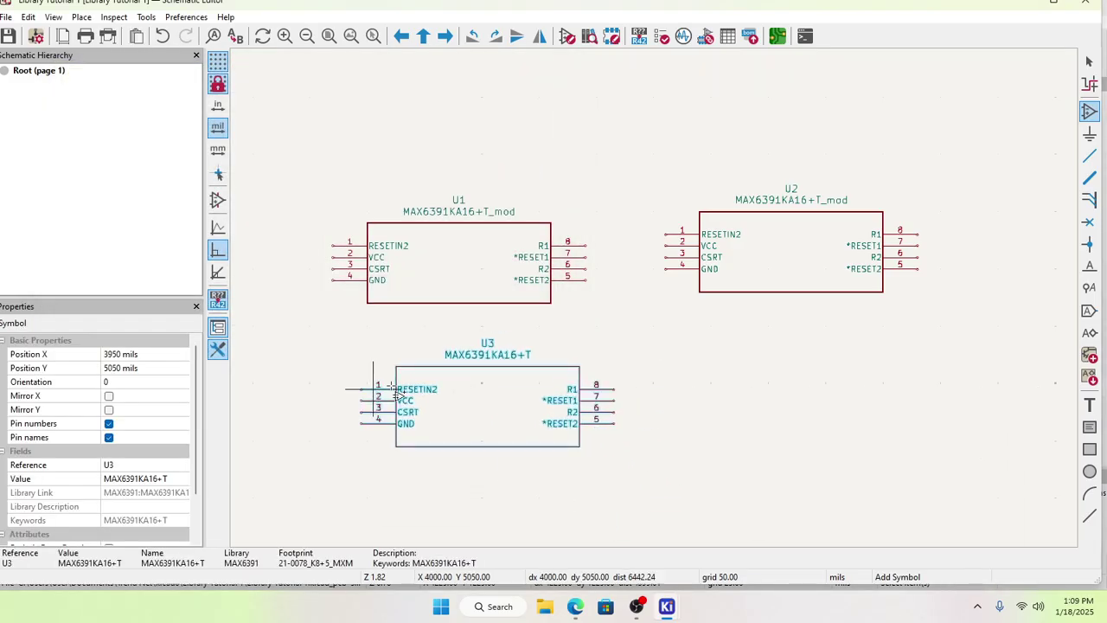
pyautogui.click(373, 390)
pyautogui.scroll(4, 637, 347)
pyautogui.scroll(-4, 655, 294)
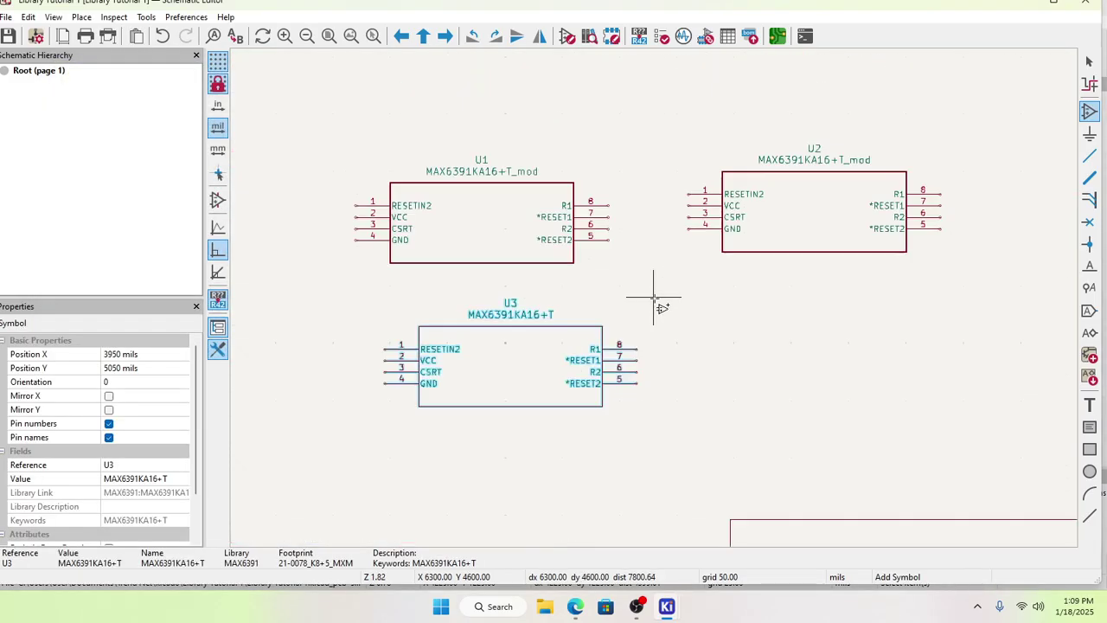
pyautogui.press('Escape')
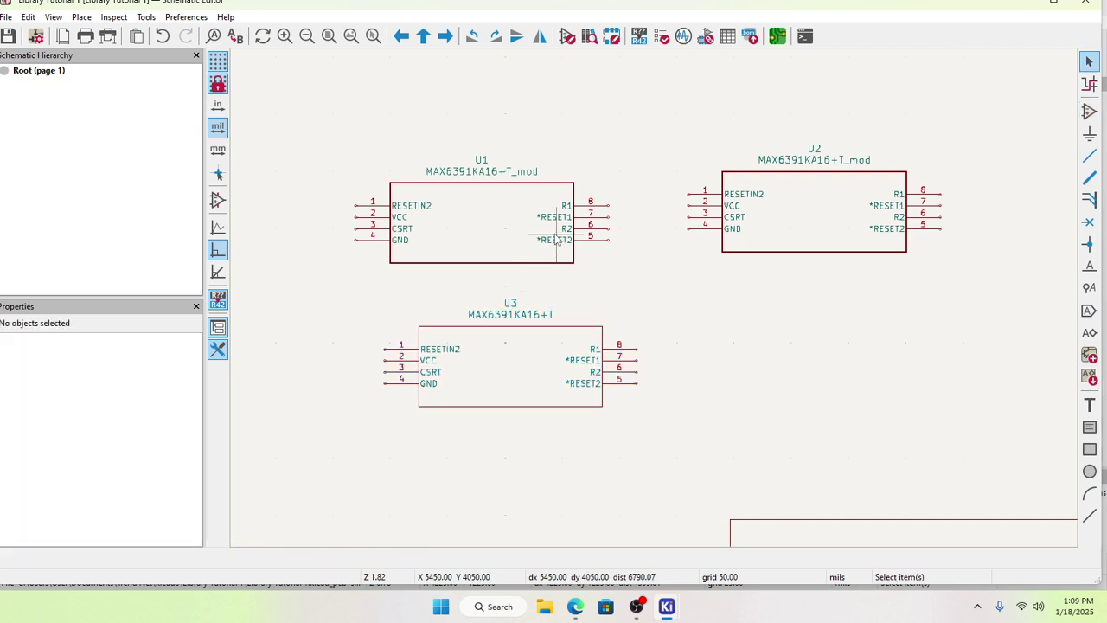
# Step: Compare the placed symbols, recheck the MAX6391KA16+T footprint preview in the symbol chooser, and close it without placing anything
pyautogui.scroll(3, 554, 294)
pyautogui.scroll(-2, 654, 315)
pyautogui.scroll(1, 654, 309)
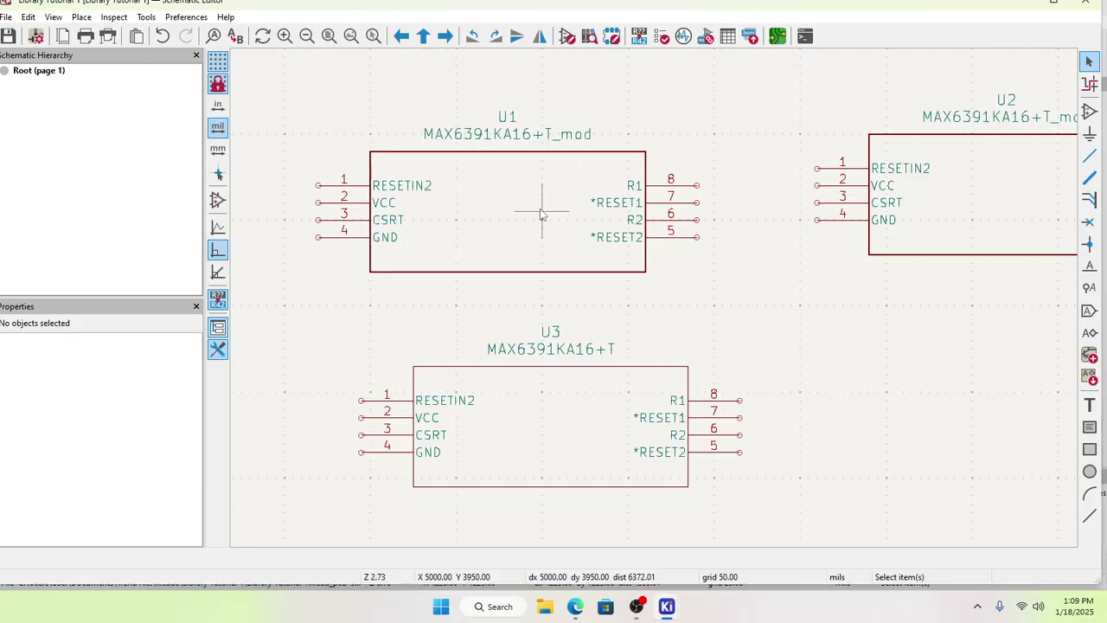
pyautogui.click(1089, 112)
pyautogui.click(789, 188)
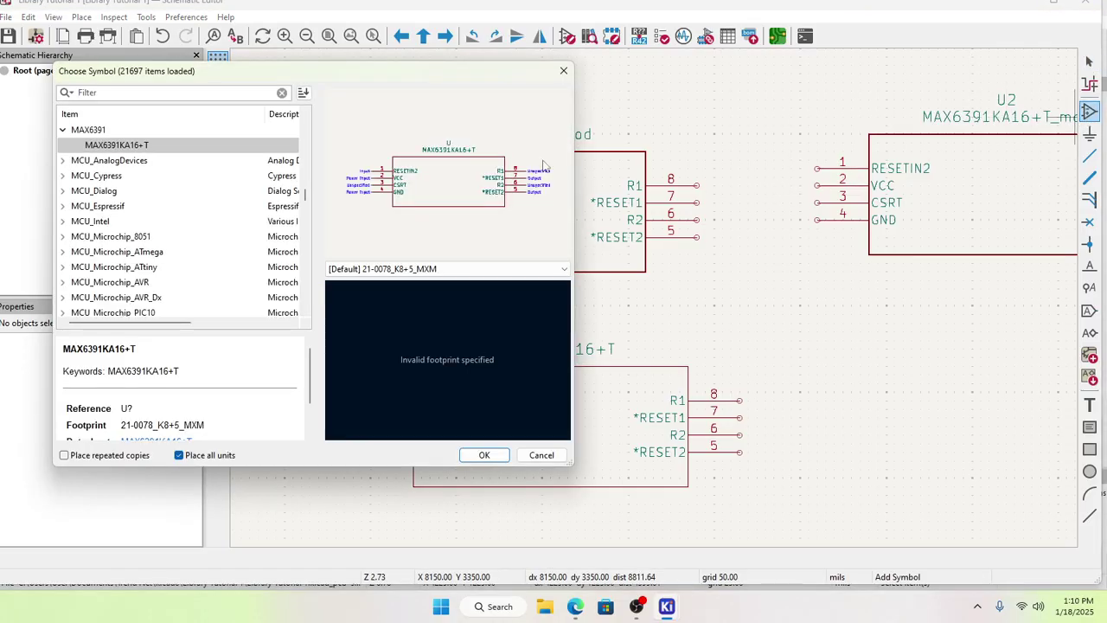
pyautogui.click(563, 70)
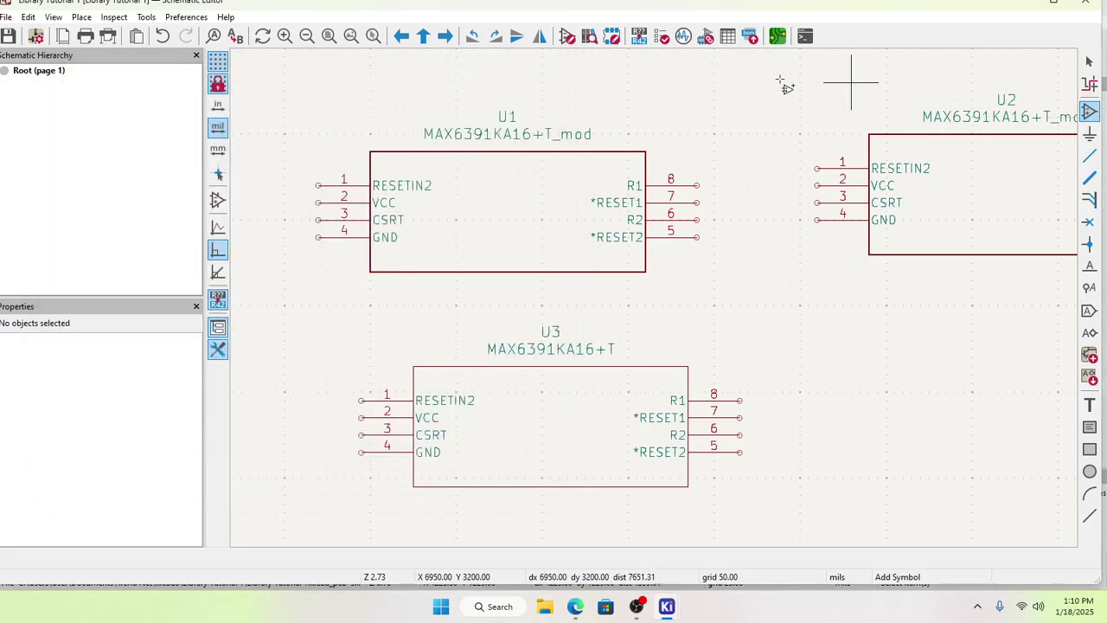
# Step: Switch to the board and update the PCB from the schematic, keeping the board open
pyautogui.click(777, 36)
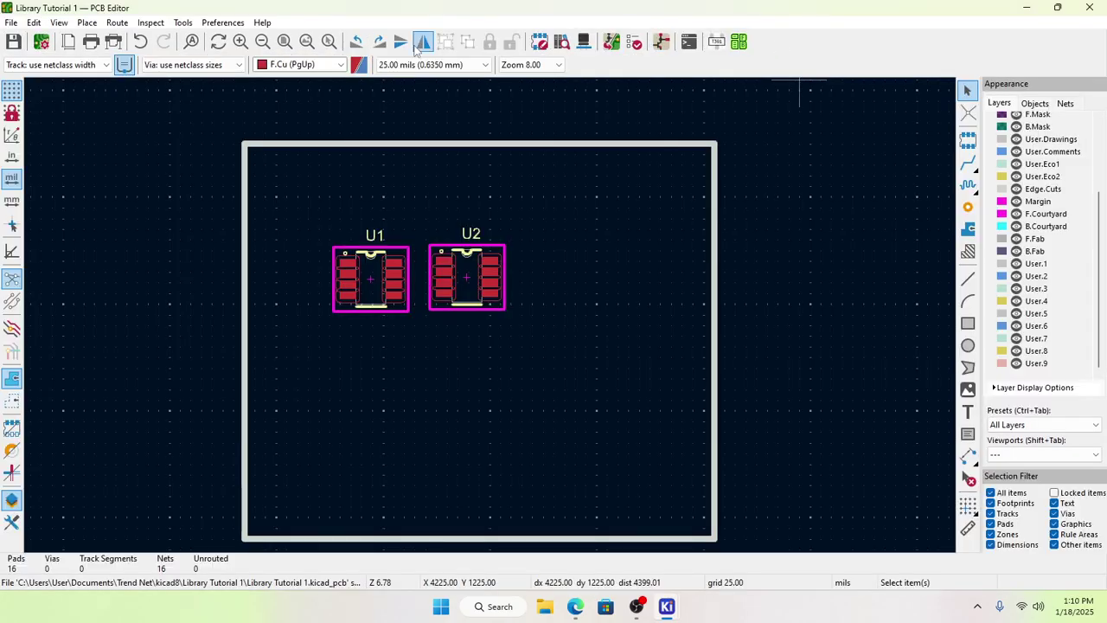
pyautogui.click(211, 24)
pyautogui.moveTo(192, 23)
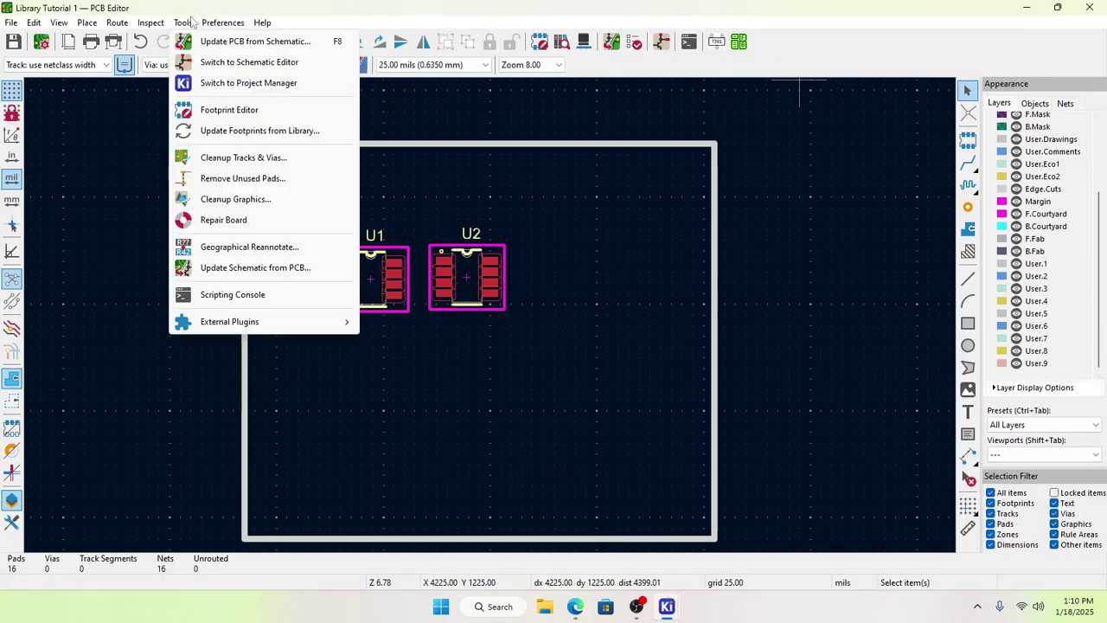
pyautogui.click(234, 42)
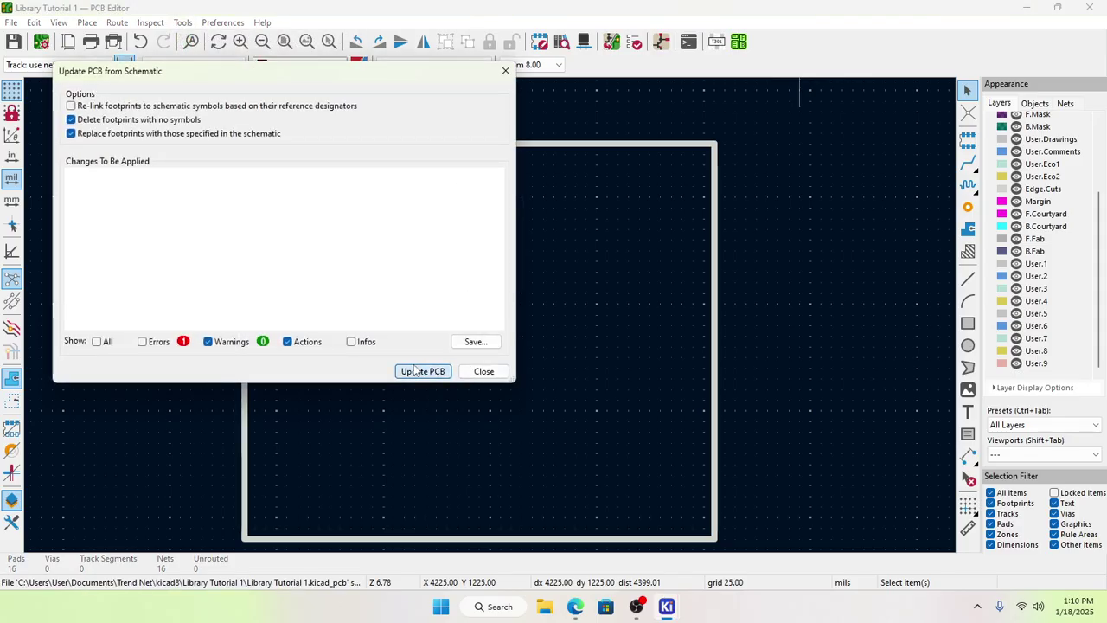
pyautogui.click(437, 370)
pyautogui.click(489, 373)
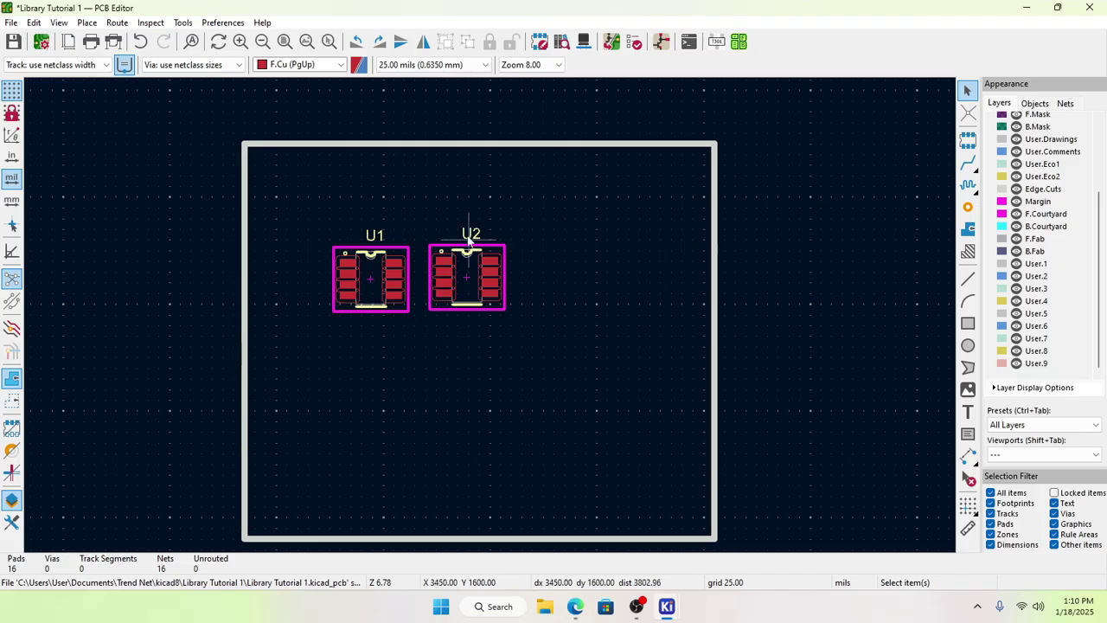
pyautogui.click(1092, 8)
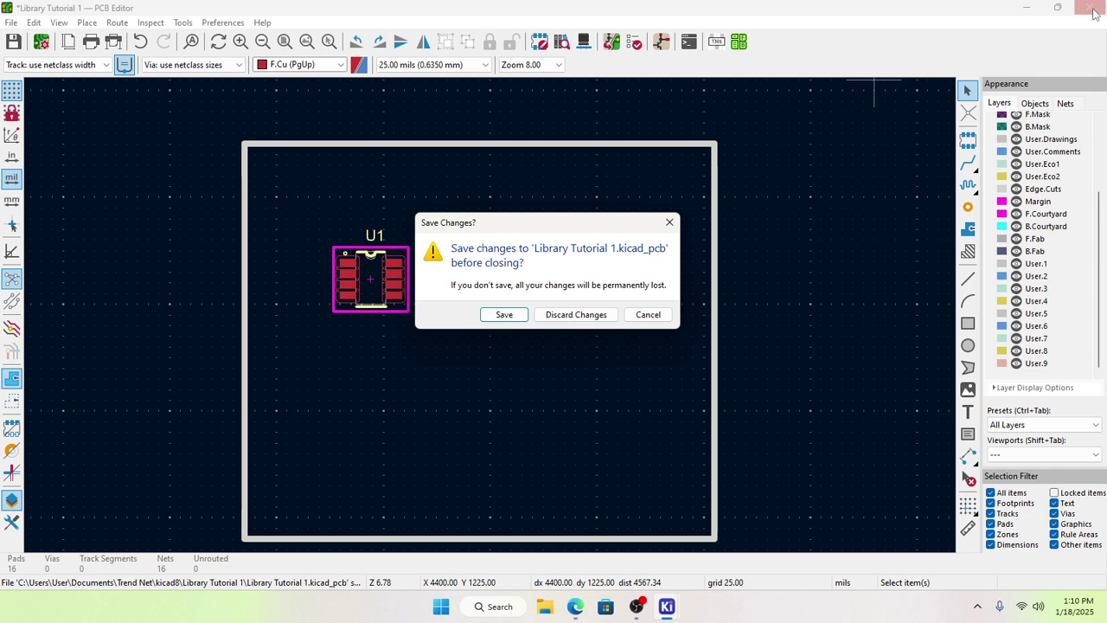
pyautogui.click(648, 314)
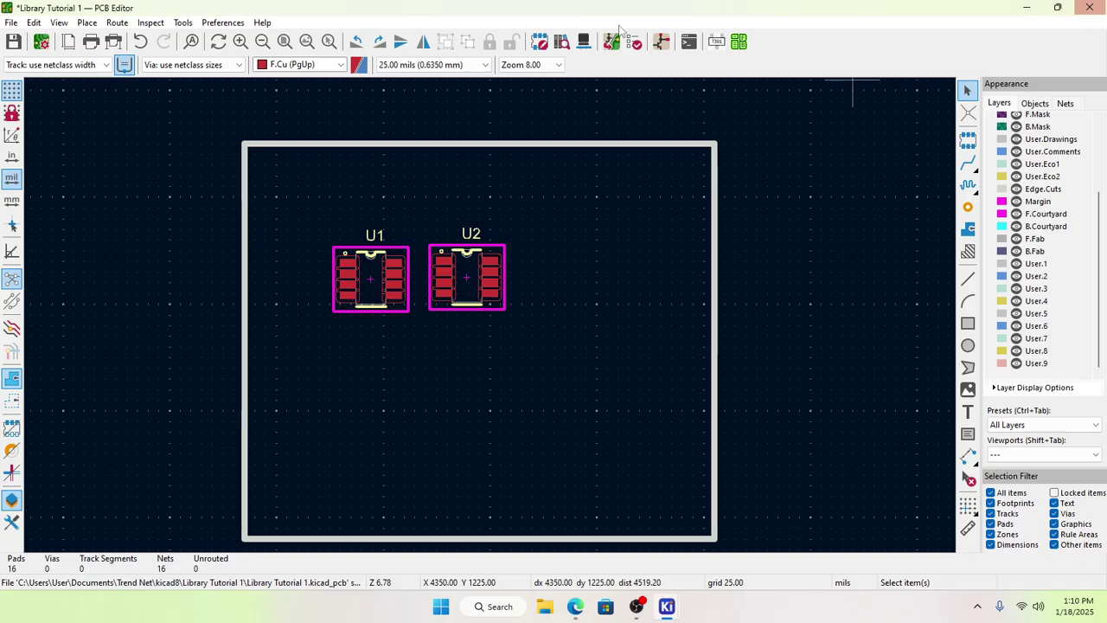
# Step: Return to the schematic and open U3's library symbol for editing from its symbol properties
pyautogui.click(660, 41)
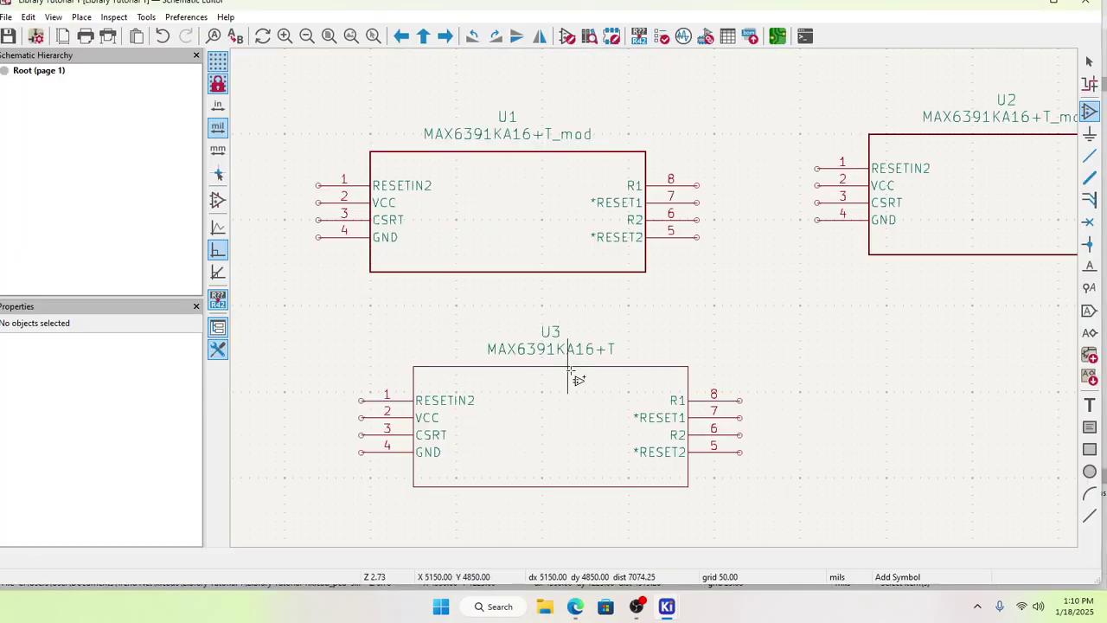
pyautogui.rightClick(561, 421)
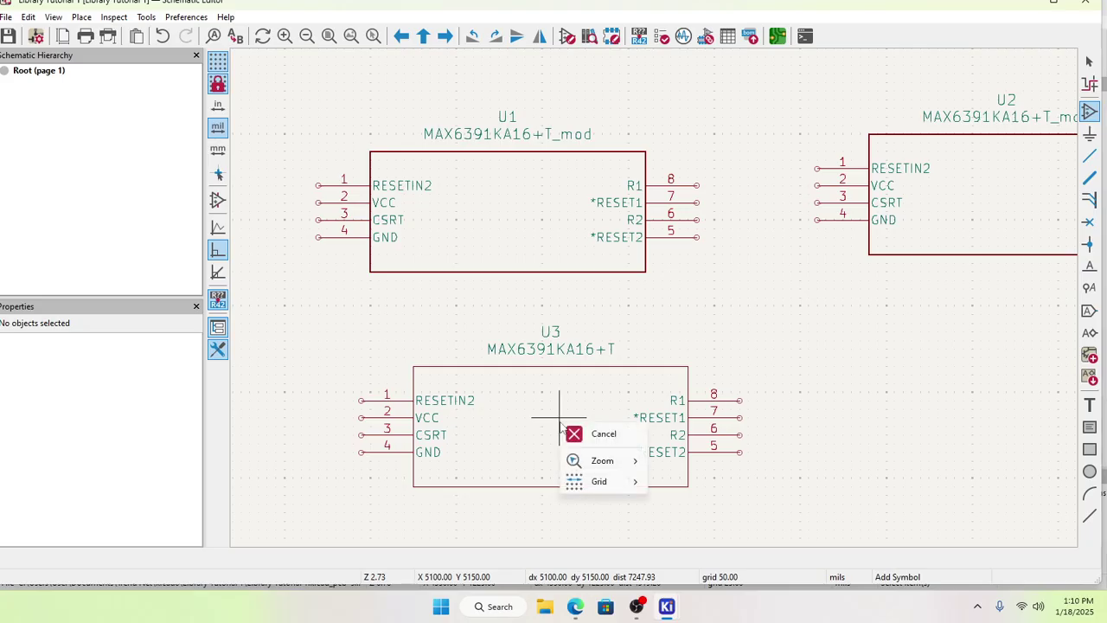
pyautogui.press('Escape')
pyautogui.press('Escape')
pyautogui.click(585, 396)
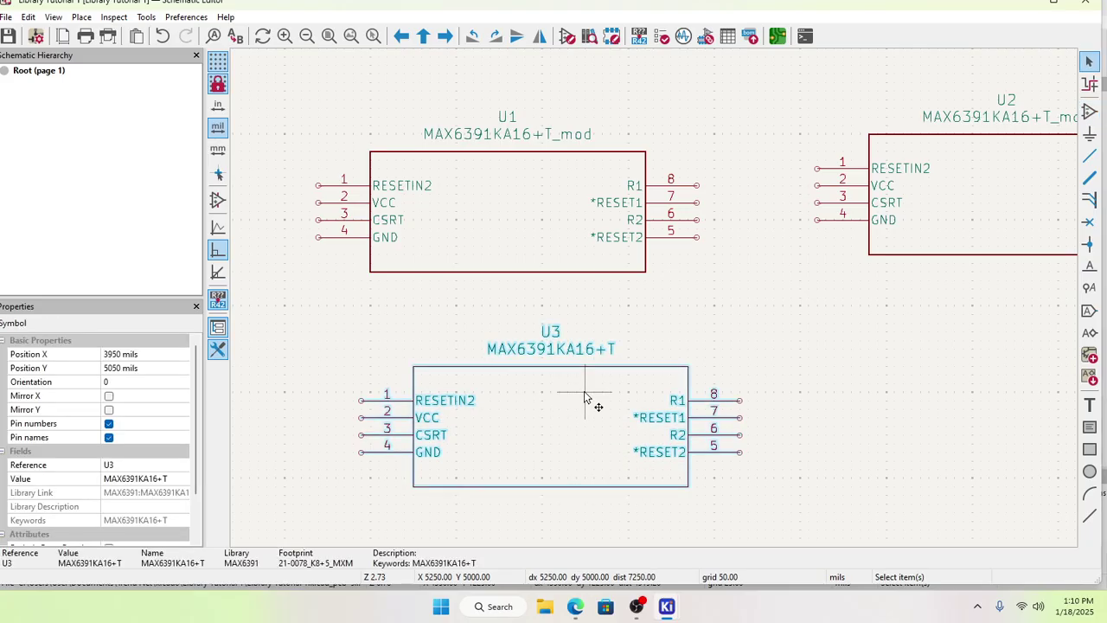
pyautogui.rightClick(588, 396)
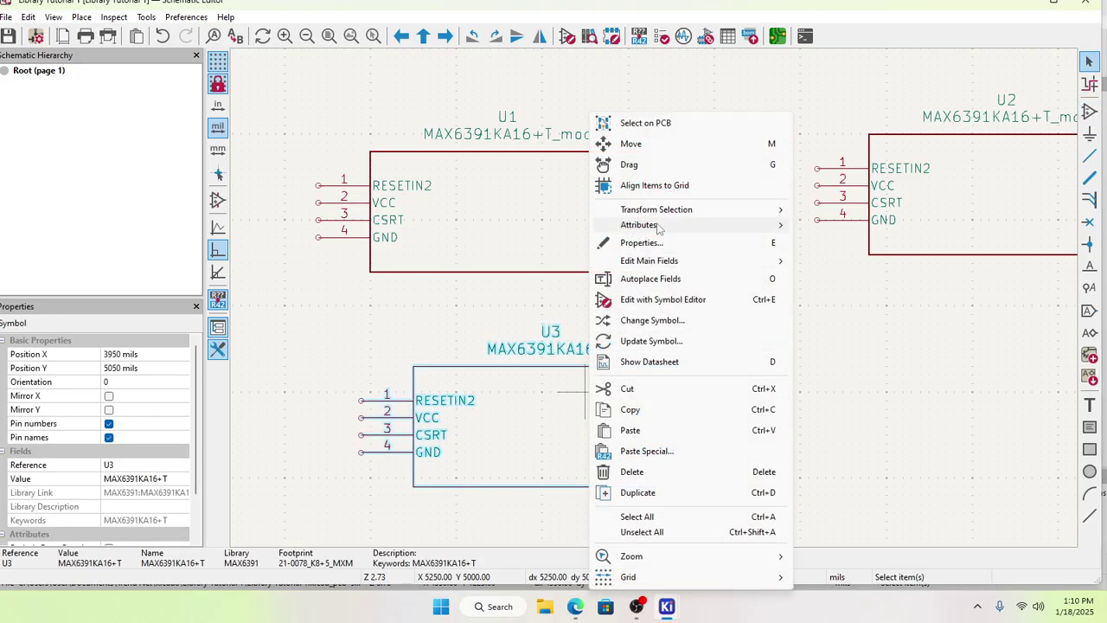
pyautogui.click(640, 243)
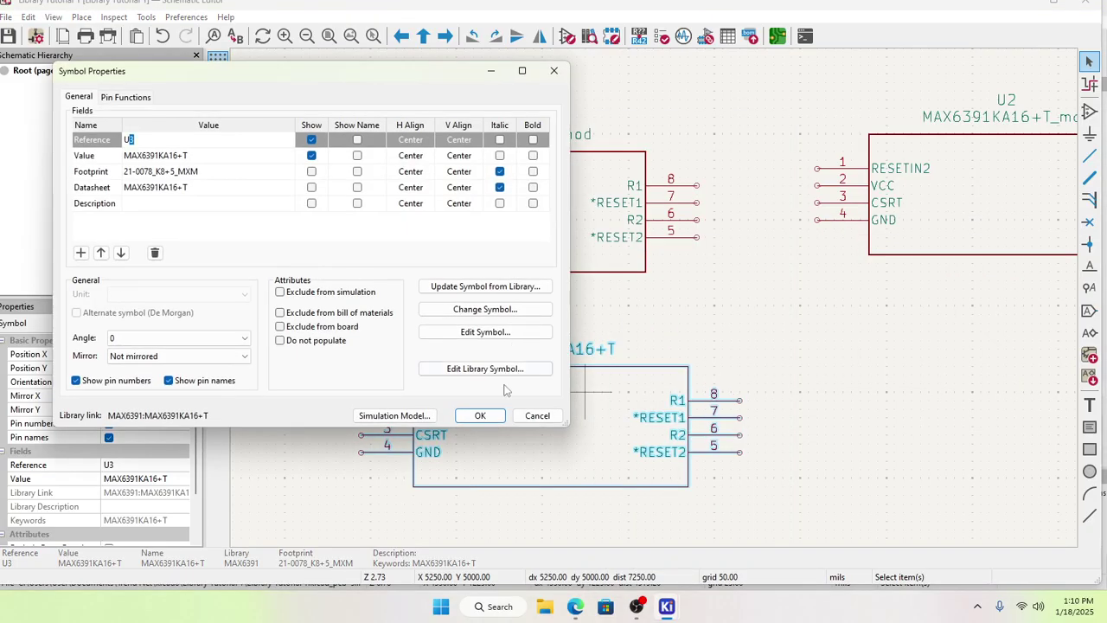
pyautogui.click(503, 369)
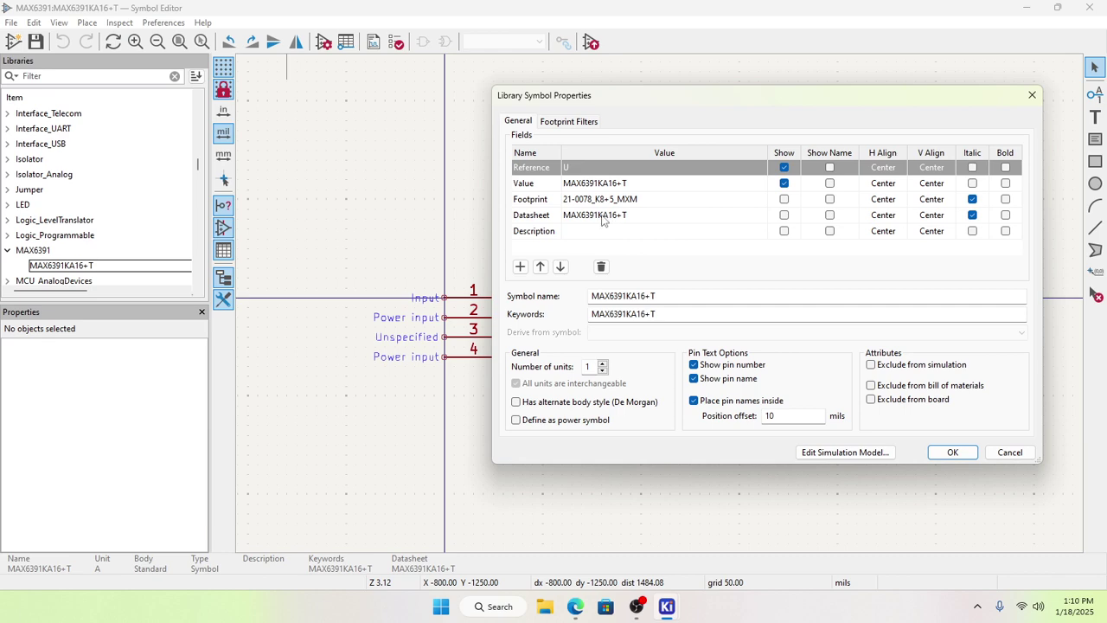
# Step: Assign the MAX6391_5_MXM-L footprint from the MAX6391 footprint library to the symbol's Footprint field
pyautogui.click(631, 202)
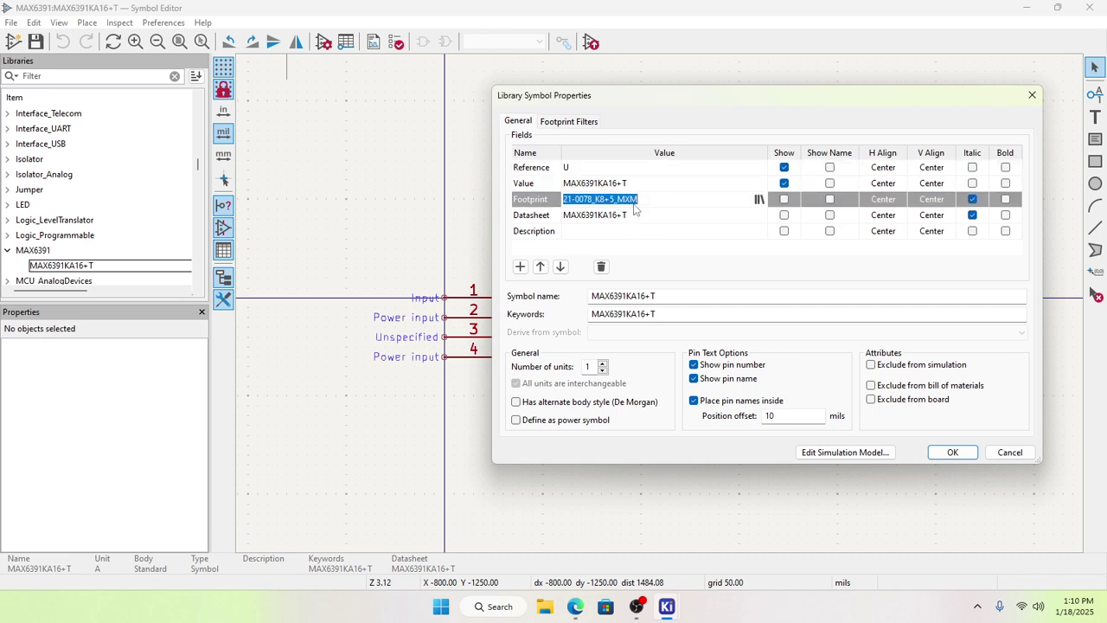
pyautogui.click(759, 199)
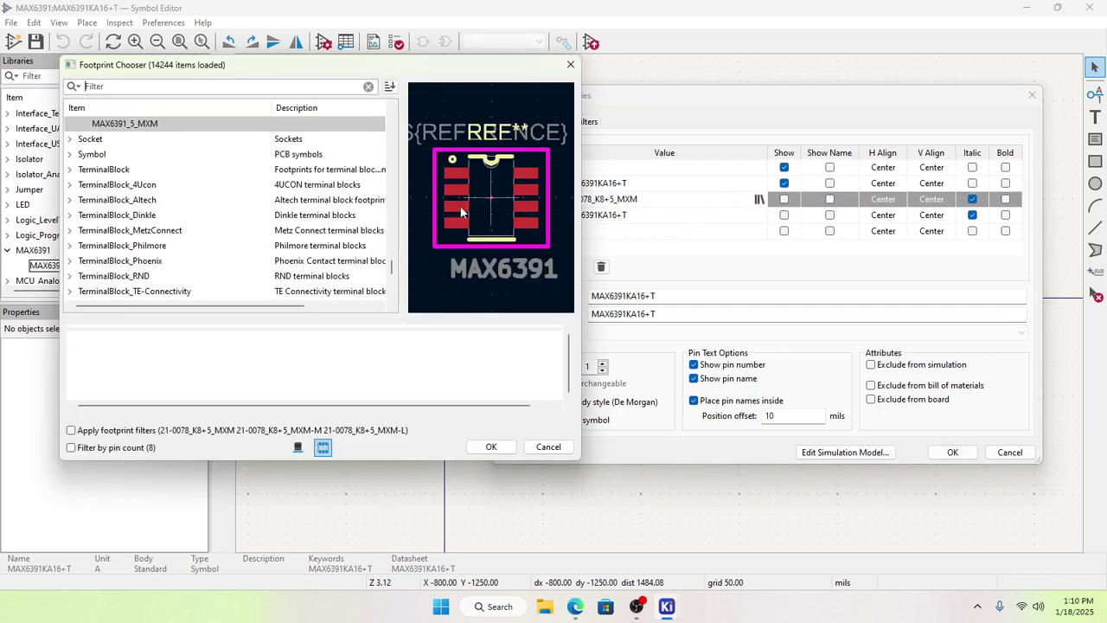
pyautogui.scroll(3, 195, 160)
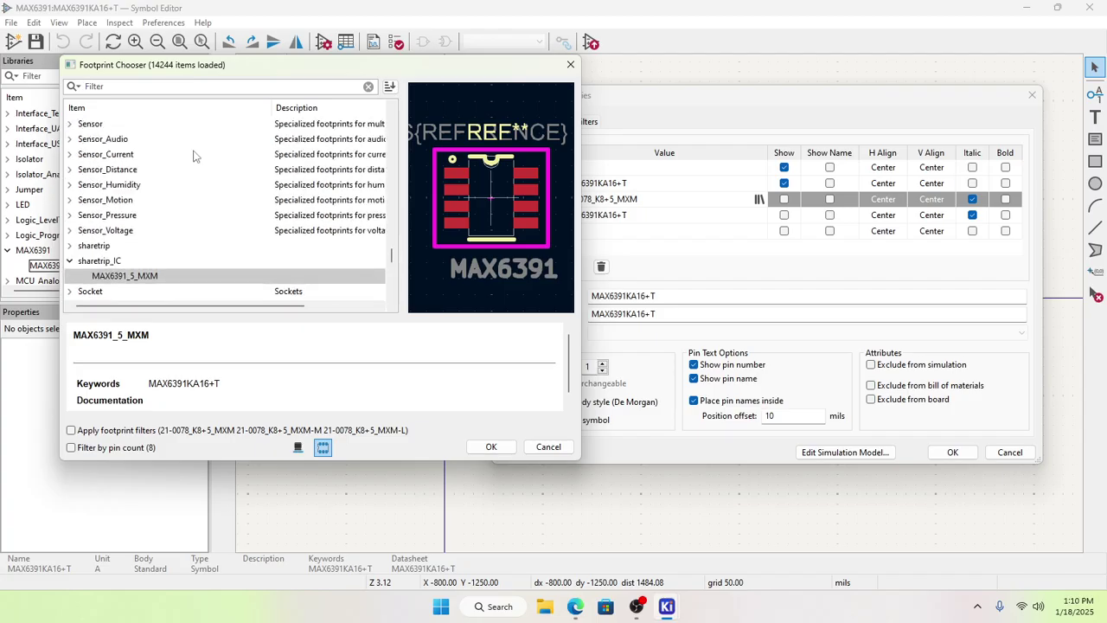
pyautogui.scroll(6, 80, 272)
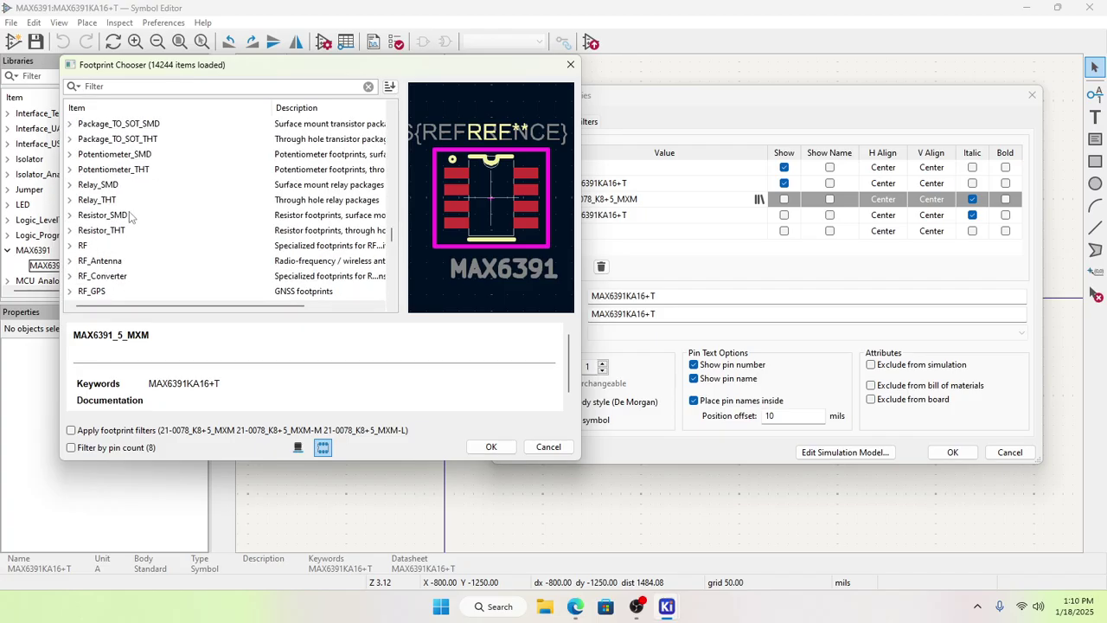
pyautogui.scroll(6, 134, 208)
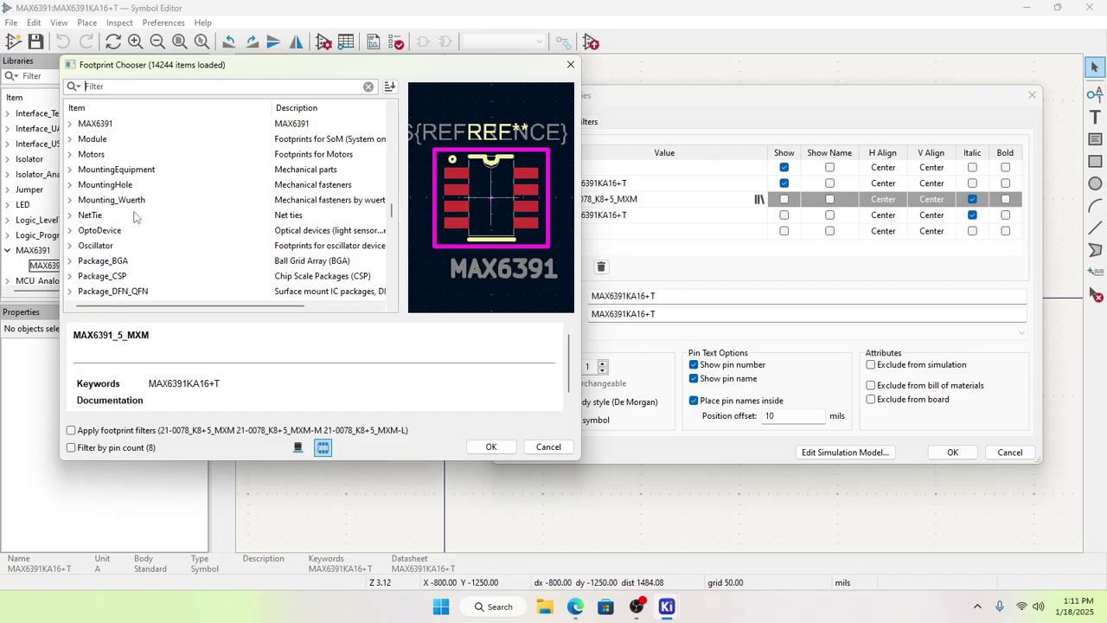
pyautogui.click(70, 123)
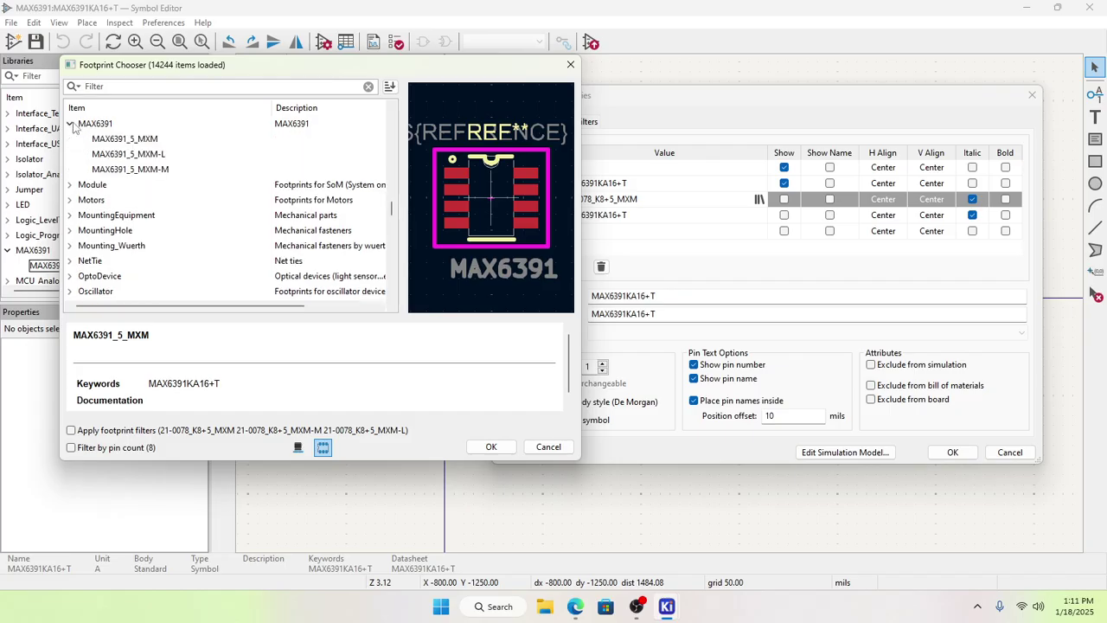
pyautogui.click(143, 139)
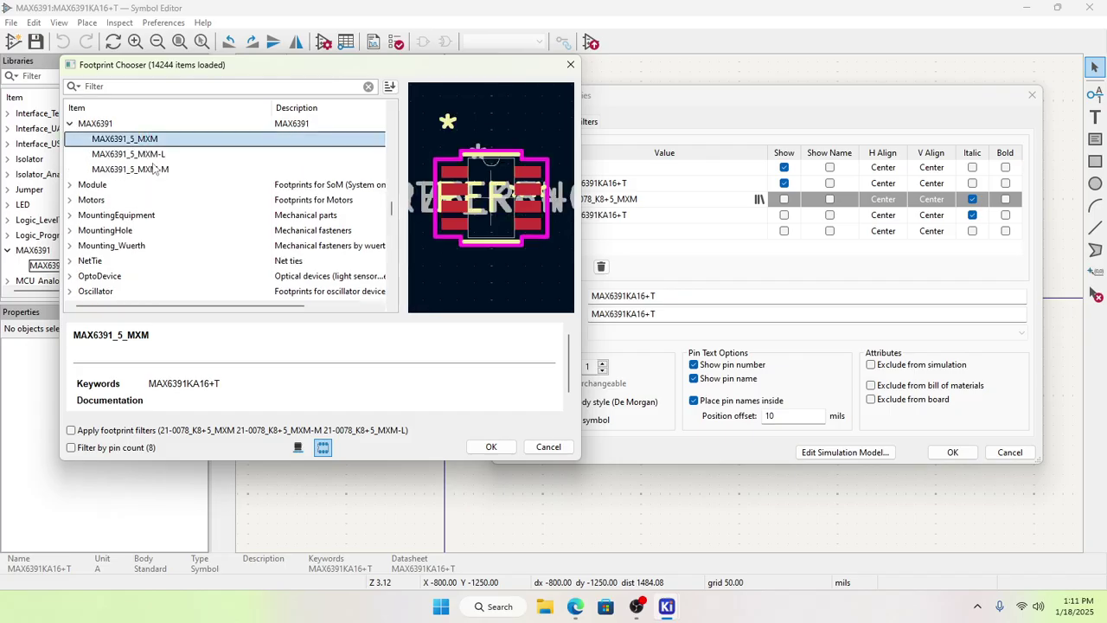
pyautogui.click(156, 154)
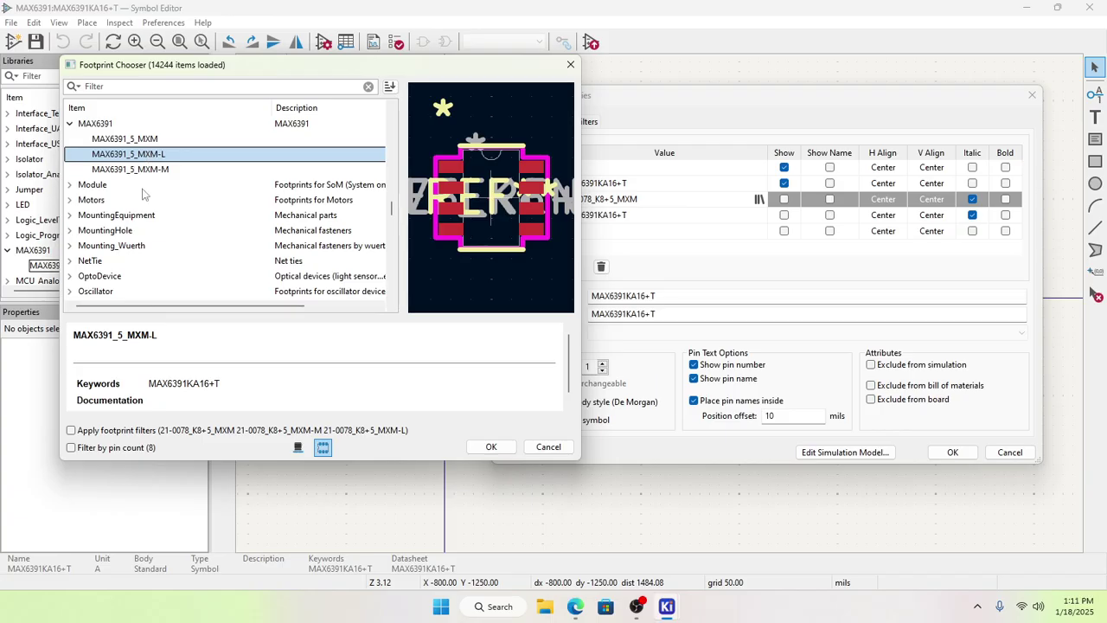
pyautogui.click(490, 447)
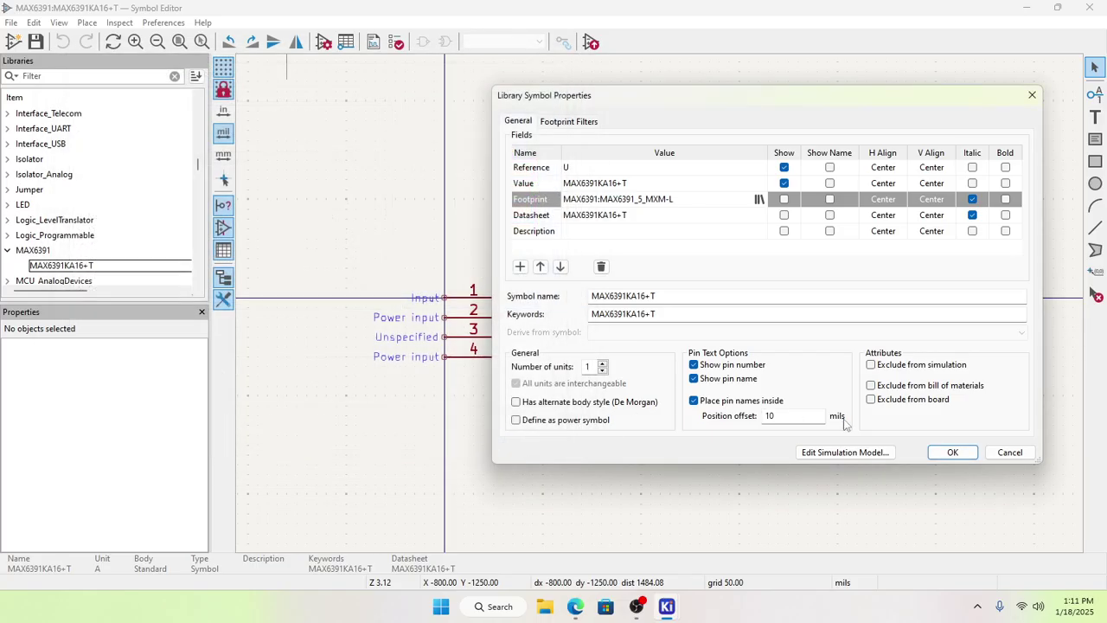
# Step: Apply the library symbol properties, save the MAX6391KA16+T symbol, and close the symbol editor
pyautogui.click(950, 452)
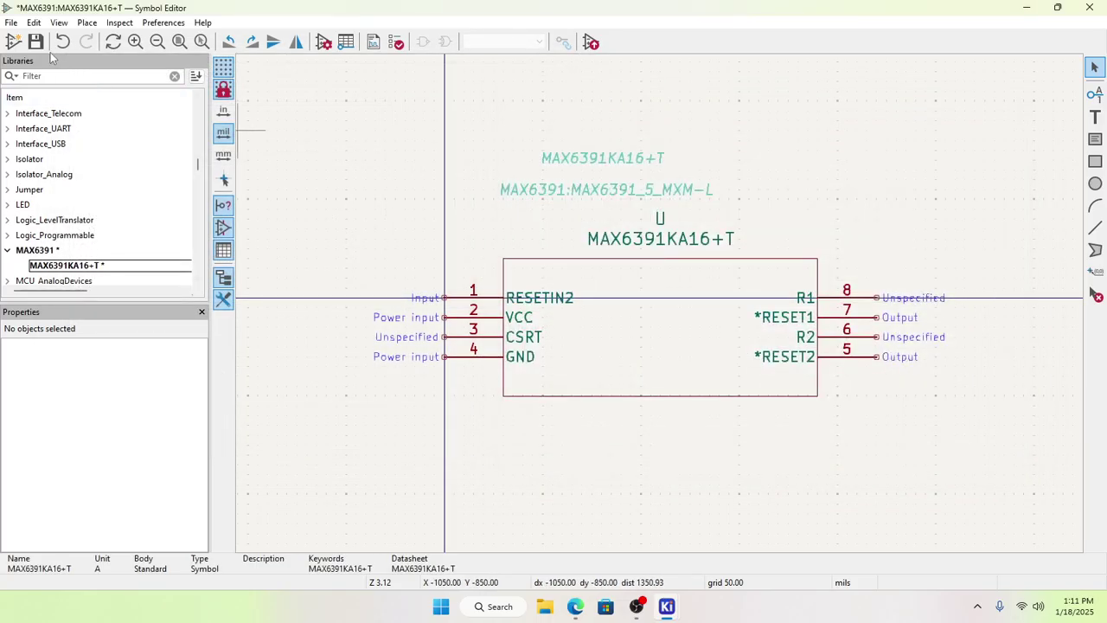
pyautogui.click(37, 43)
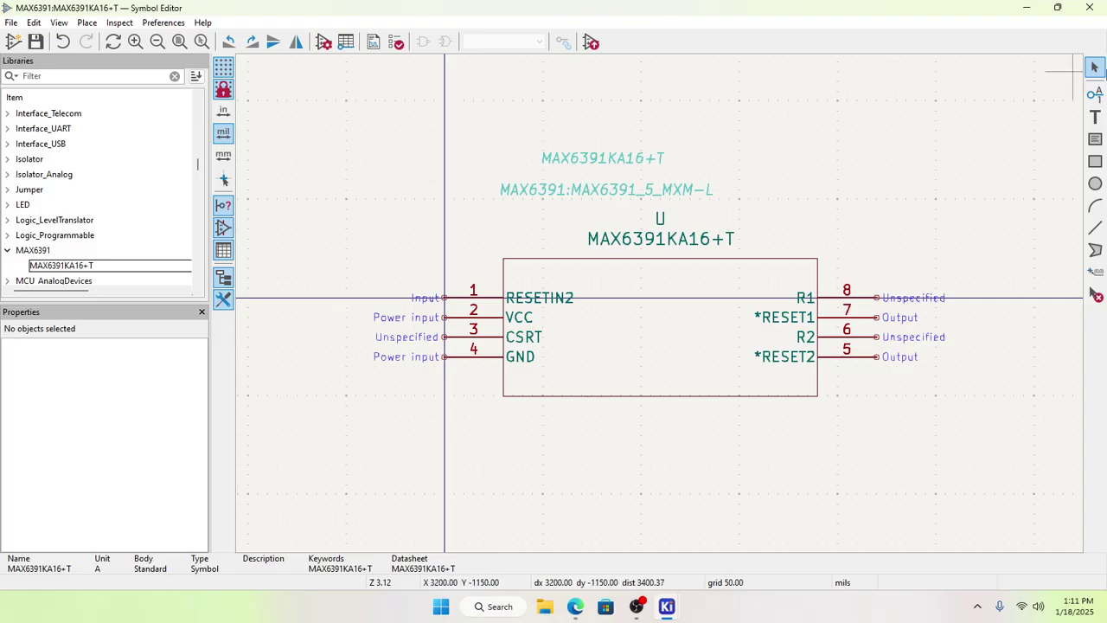
pyautogui.click(1091, 8)
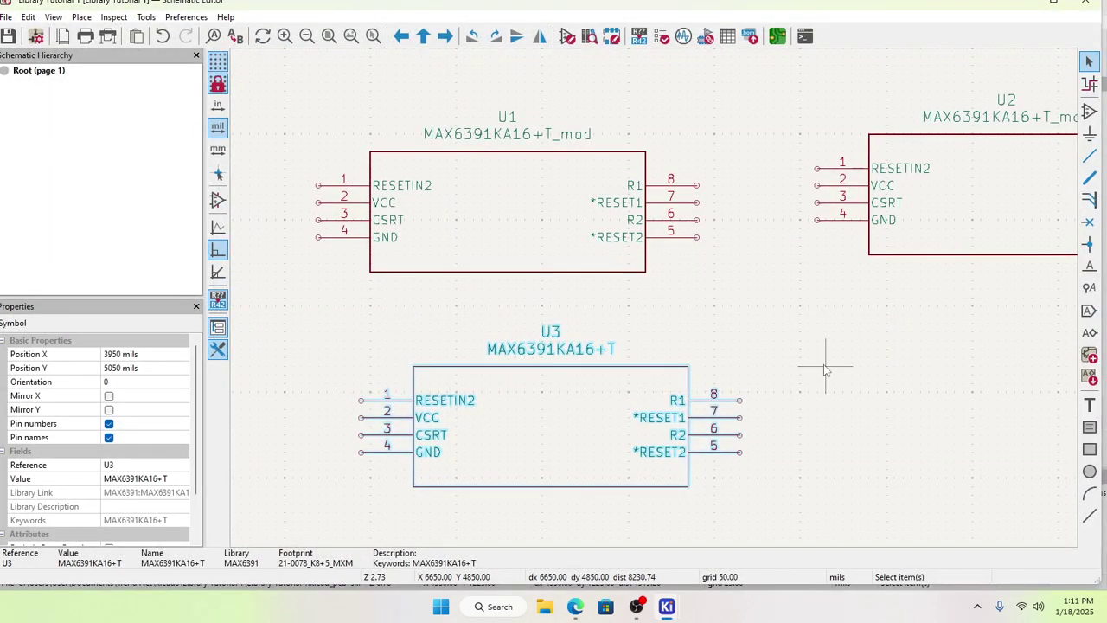
# Step: Check the footprint assigned to U3 in its symbol properties and close them without changes
pyautogui.click(827, 291)
pyautogui.moveTo(330, 332); pyautogui.dragTo(843, 512)
pyautogui.click(876, 418)
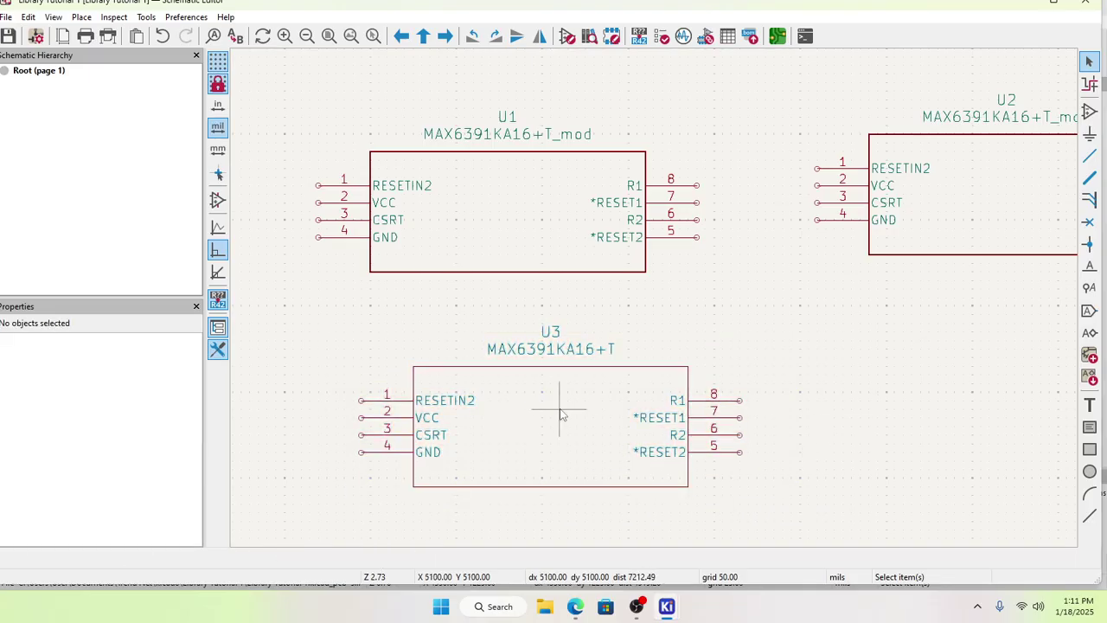
pyautogui.doubleClick(559, 409)
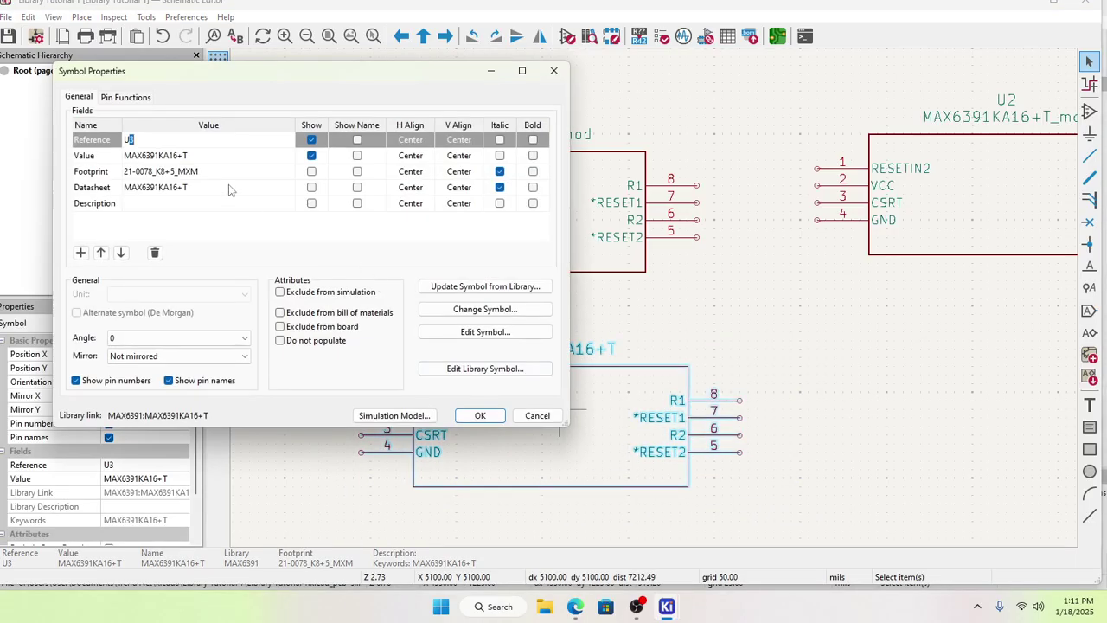
pyautogui.click(554, 72)
# Step: Delete the outdated U3 symbol from the schematic
pyautogui.click(403, 330)
pyautogui.moveTo(323, 306); pyautogui.dragTo(897, 524)
pyautogui.press('Delete')
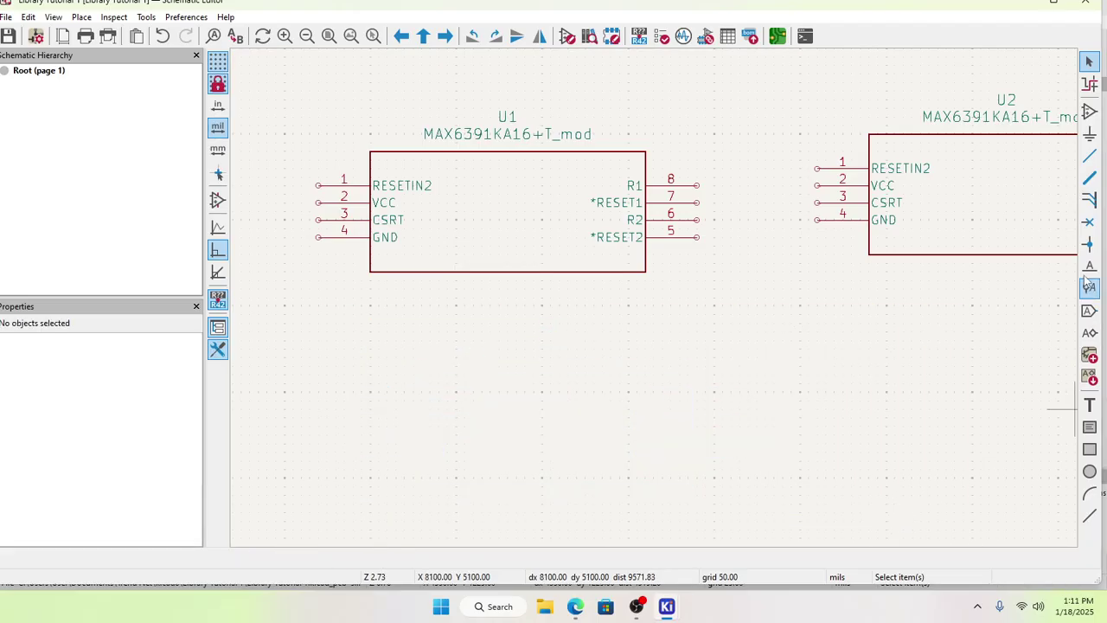
# Step: Place the MAX6391KA16+T symbol below U1 with its default MAX6391:MAX6391_5_MXM-L footprint
pyautogui.click(1089, 112)
pyautogui.click(456, 347)
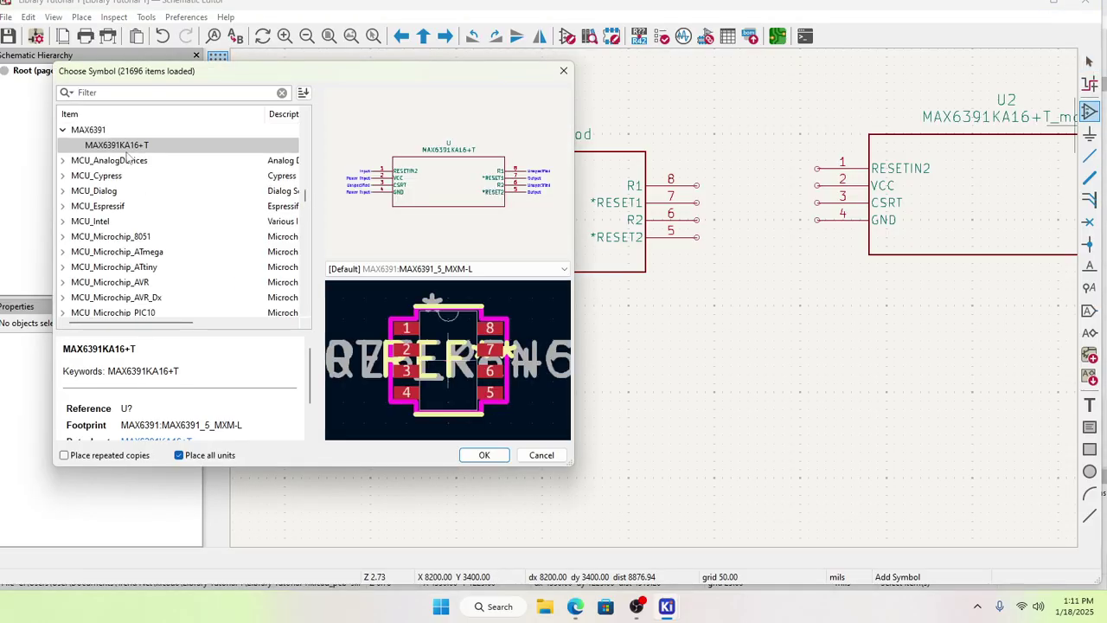
pyautogui.click(484, 455)
pyautogui.click(330, 399)
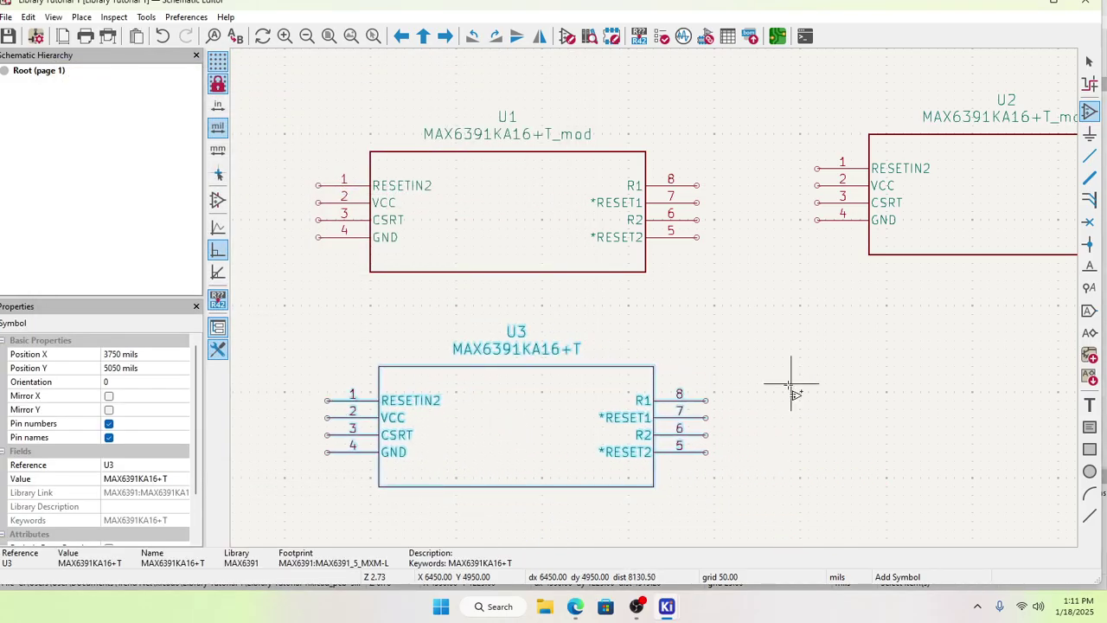
# Step: Place a second MAX6391KA16+T symbol below U2 with the default footprint, and save the schematic
pyautogui.click(274, 179)
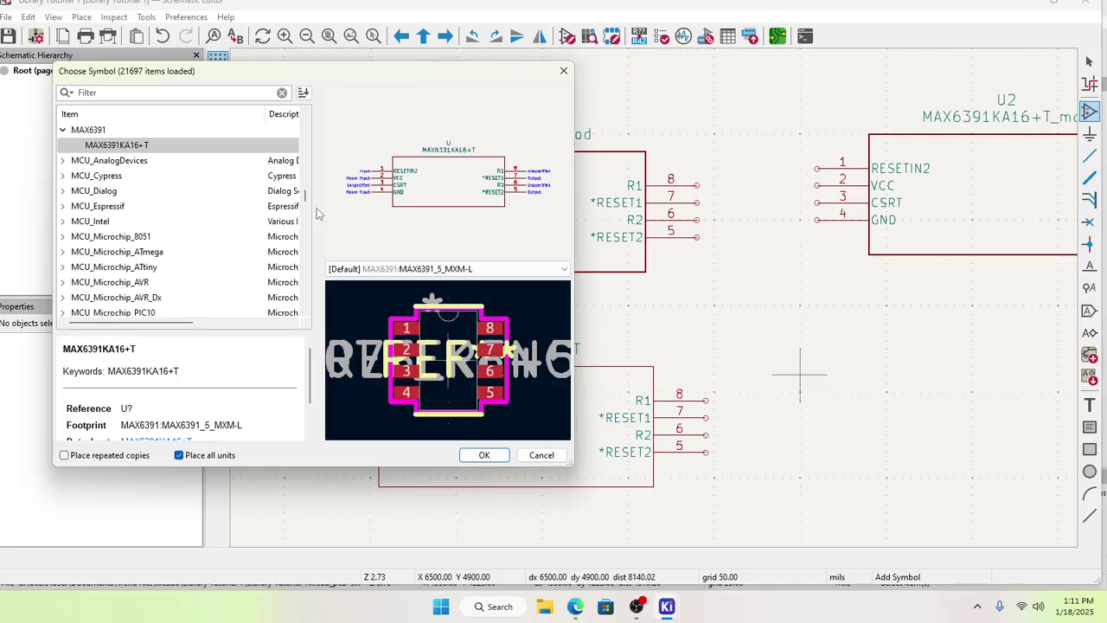
pyautogui.click(484, 455)
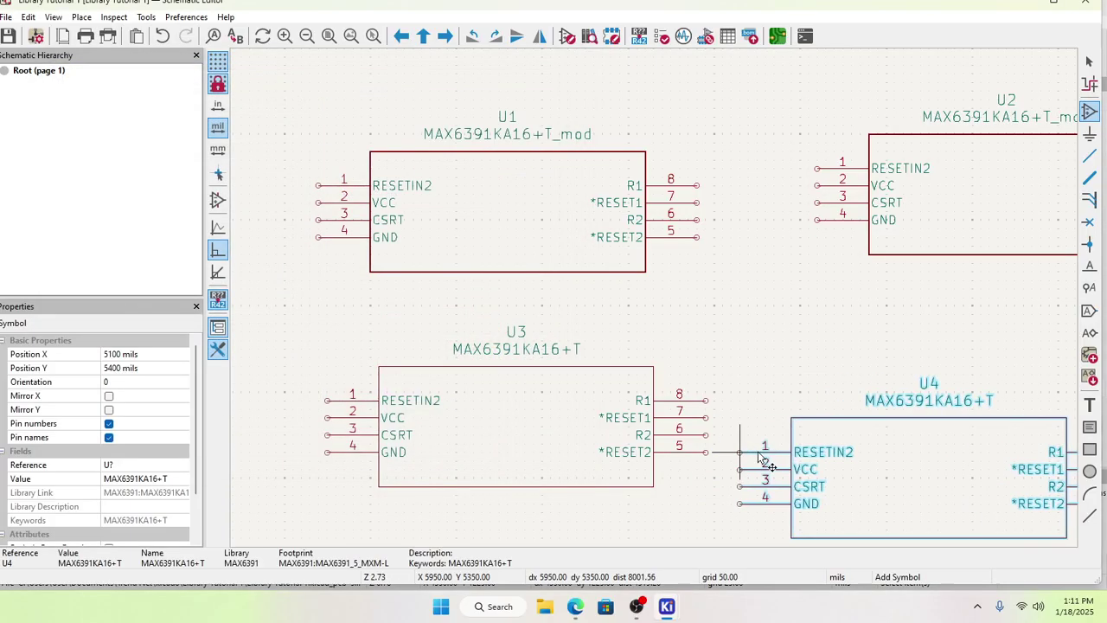
pyautogui.click(813, 403)
pyautogui.press('Escape')
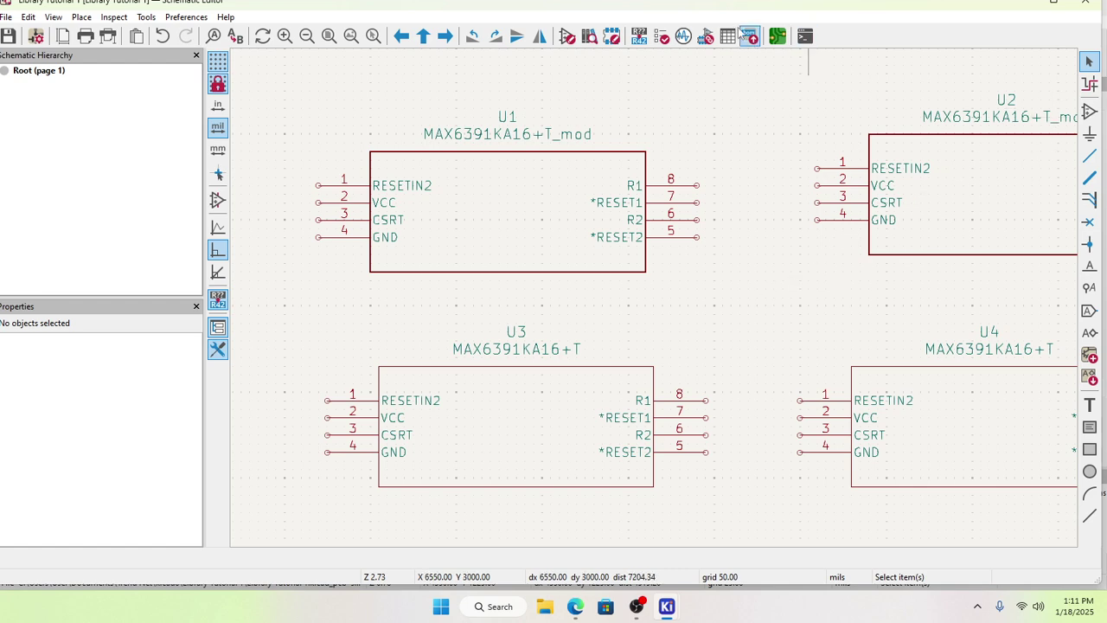
pyautogui.hotkey('ctrl', 's')
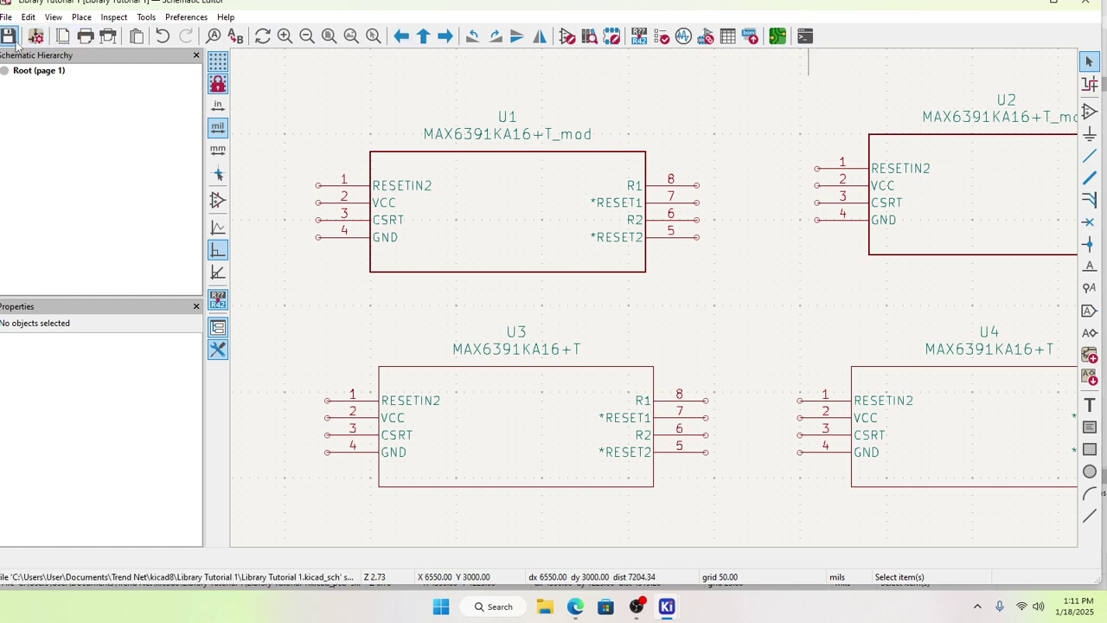
# Step: Switch to the board, update the PCB from the schematic, and place the U3 and U4 footprints below U1 and U2
pyautogui.click(778, 36)
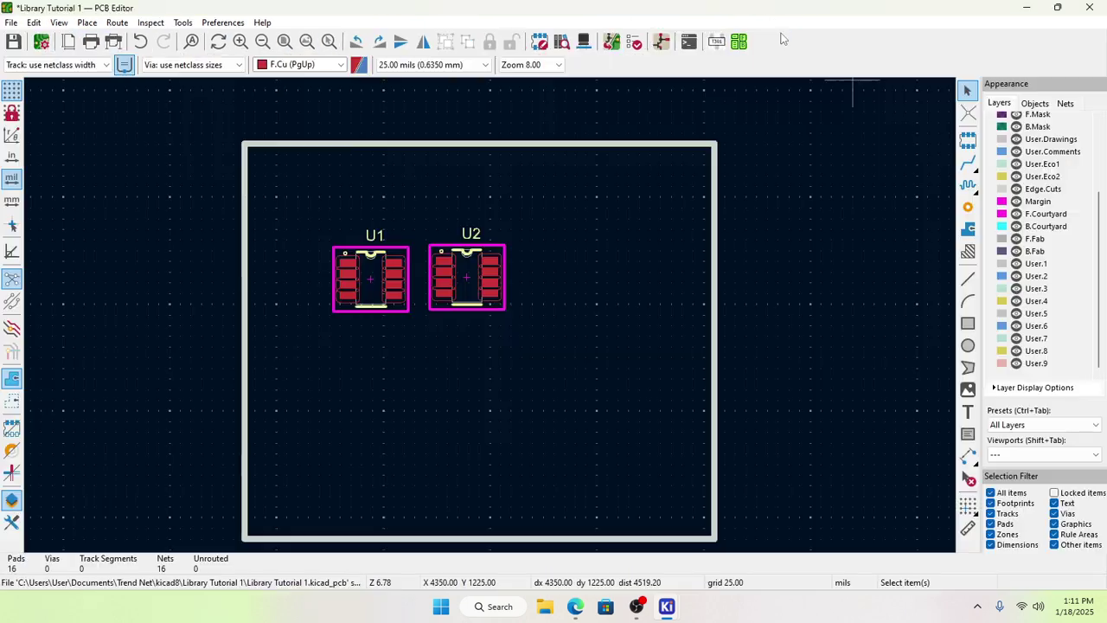
pyautogui.click(182, 22)
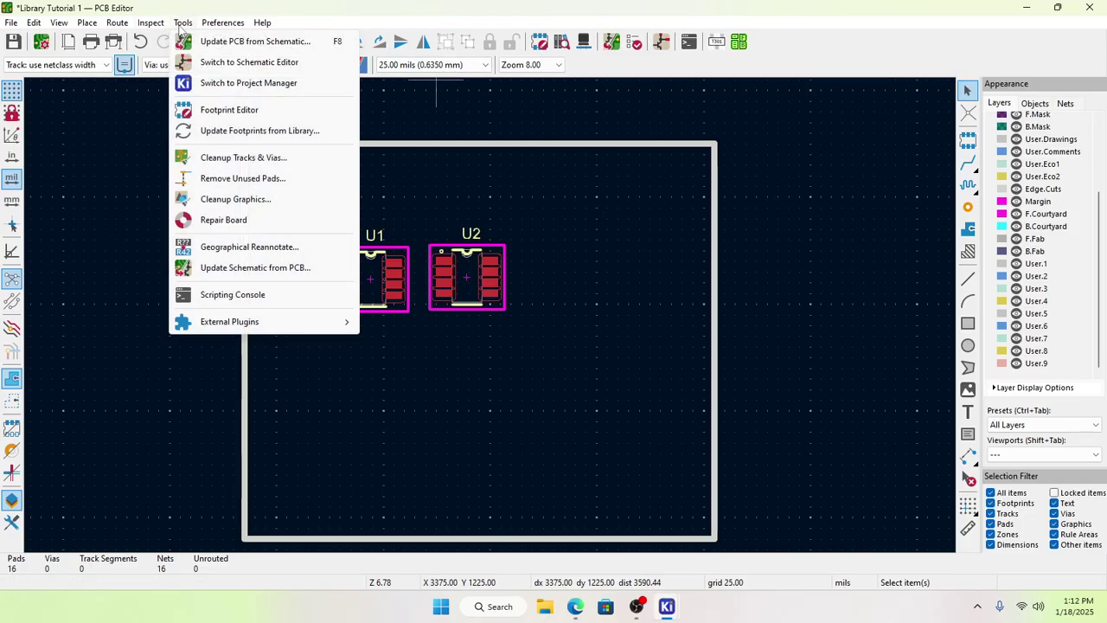
pyautogui.click(207, 44)
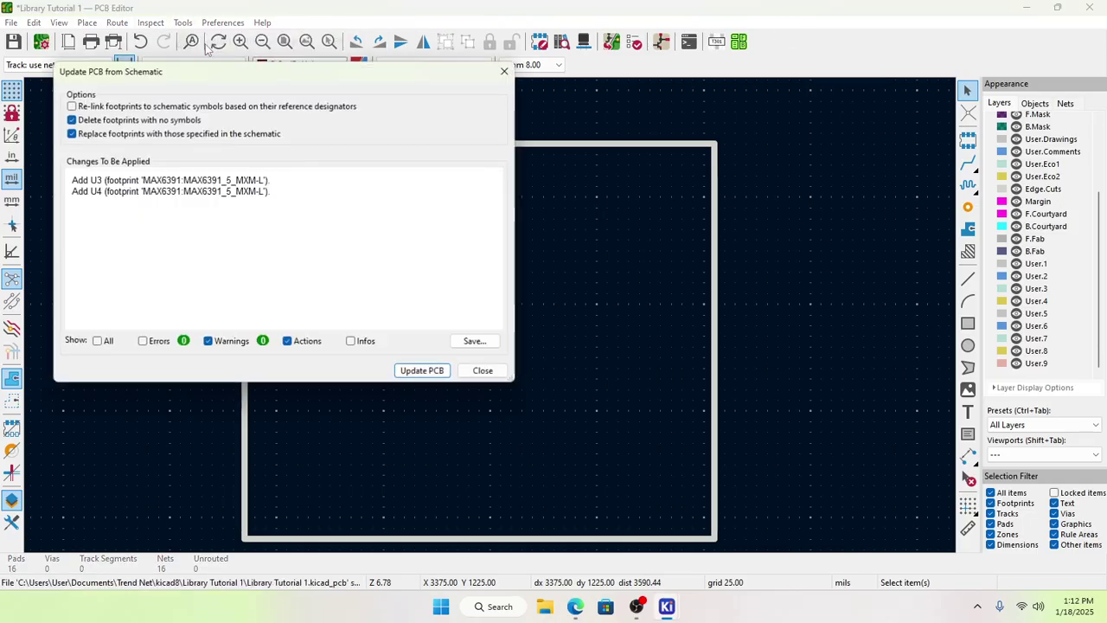
pyautogui.click(421, 370)
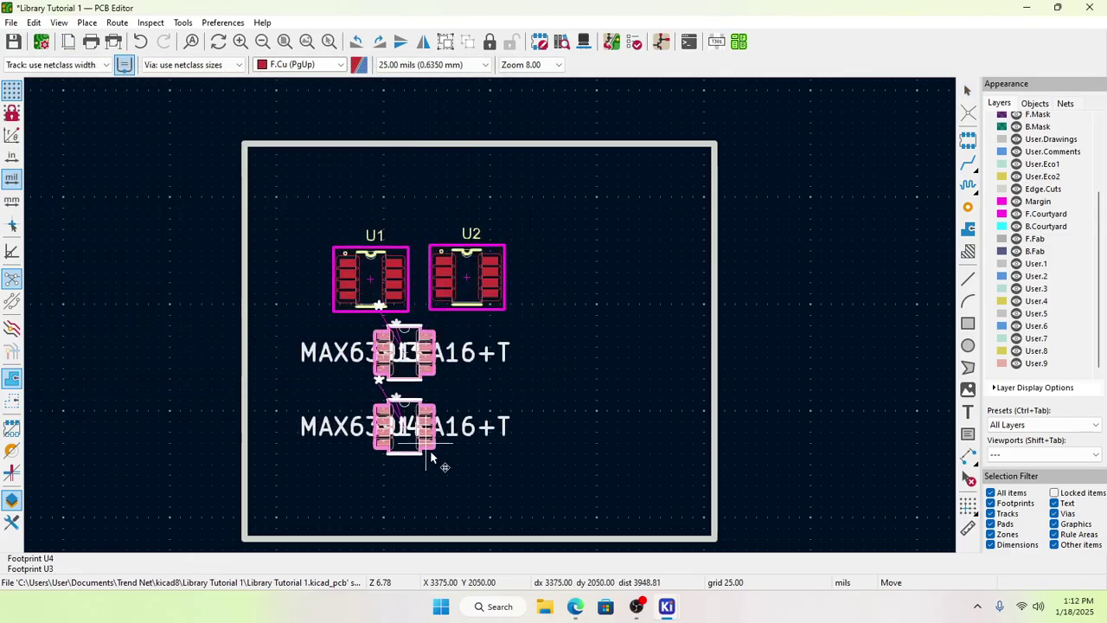
pyautogui.click(445, 472)
pyautogui.click(562, 425)
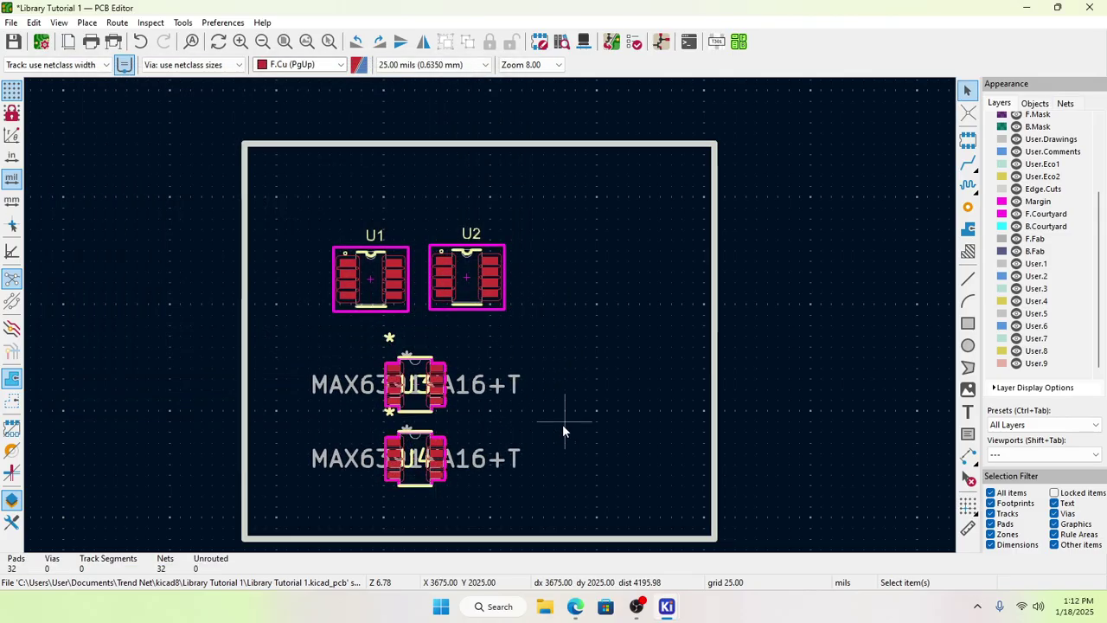
# Step: Move the U3 footprint directly below U1 and the U4 footprint level with it, clear to its right
pyautogui.scroll(2, 527, 405)
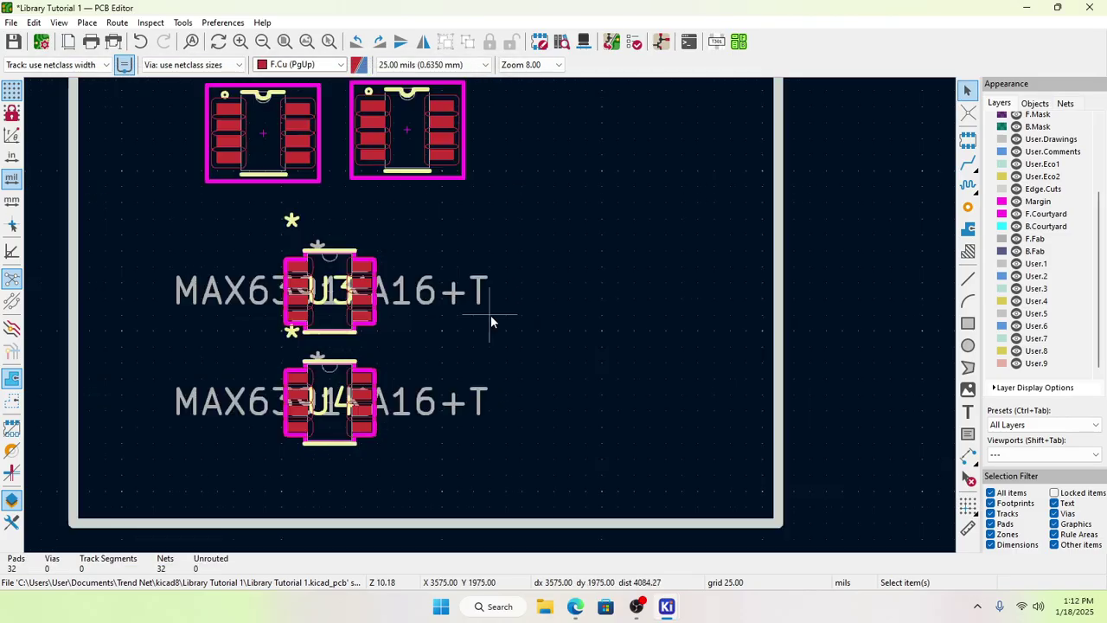
pyautogui.click(338, 292)
pyautogui.moveTo(337, 291); pyautogui.dragTo(265, 303)
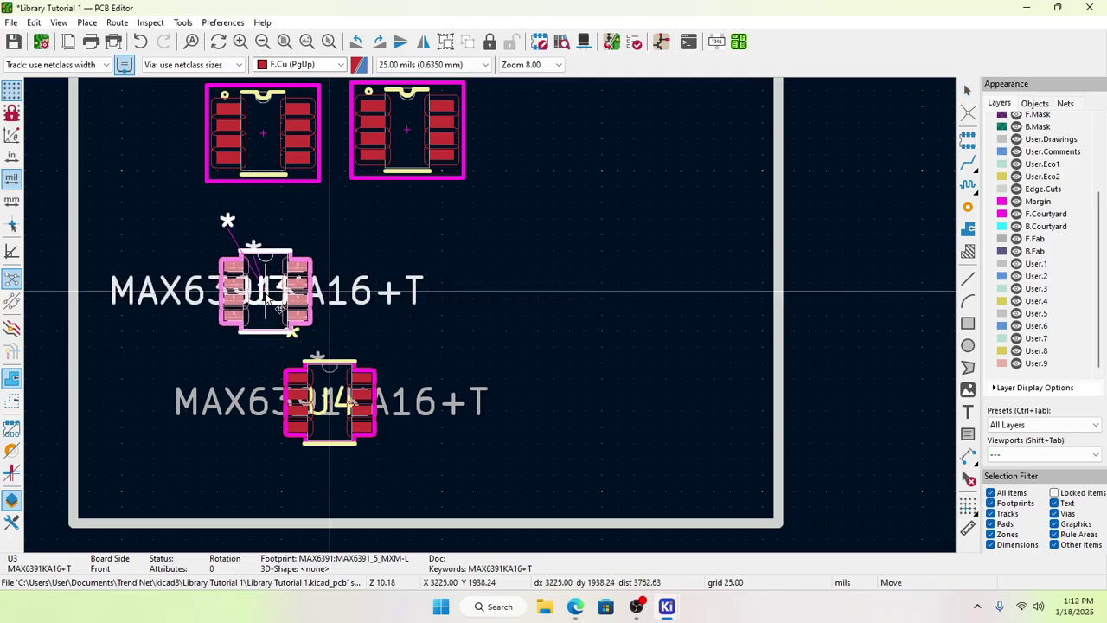
pyautogui.click(337, 423)
pyautogui.moveTo(335, 424); pyautogui.dragTo(557, 310)
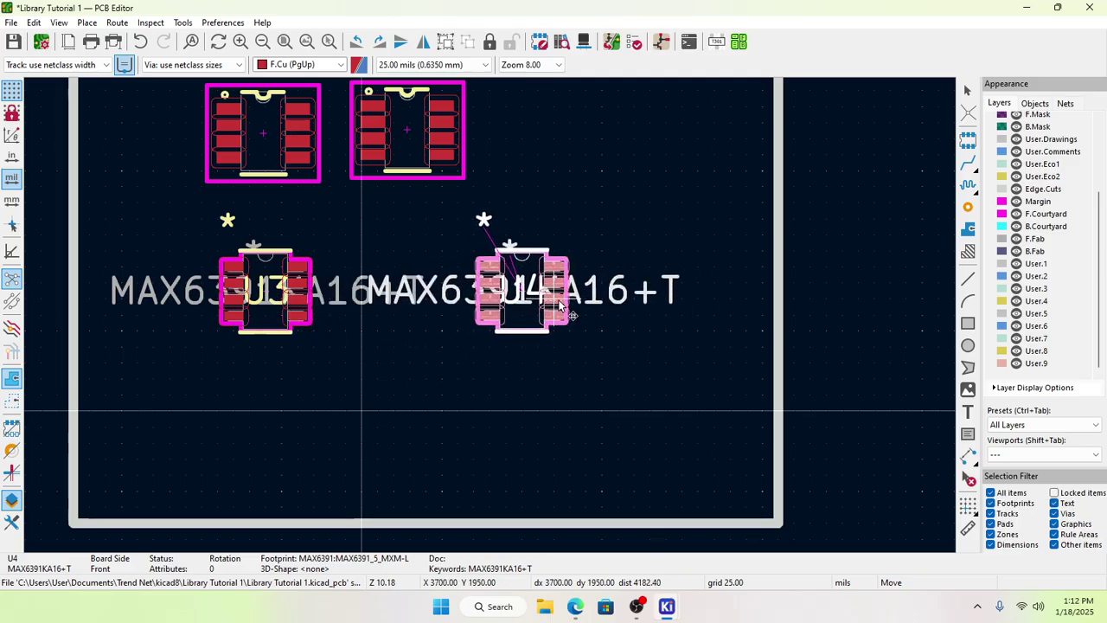
pyautogui.click(516, 363)
# Step: Examine the U3 and U4 footprints on the board and in the 3D viewer, comparing them with U1 and U2
pyautogui.scroll(3, 516, 363)
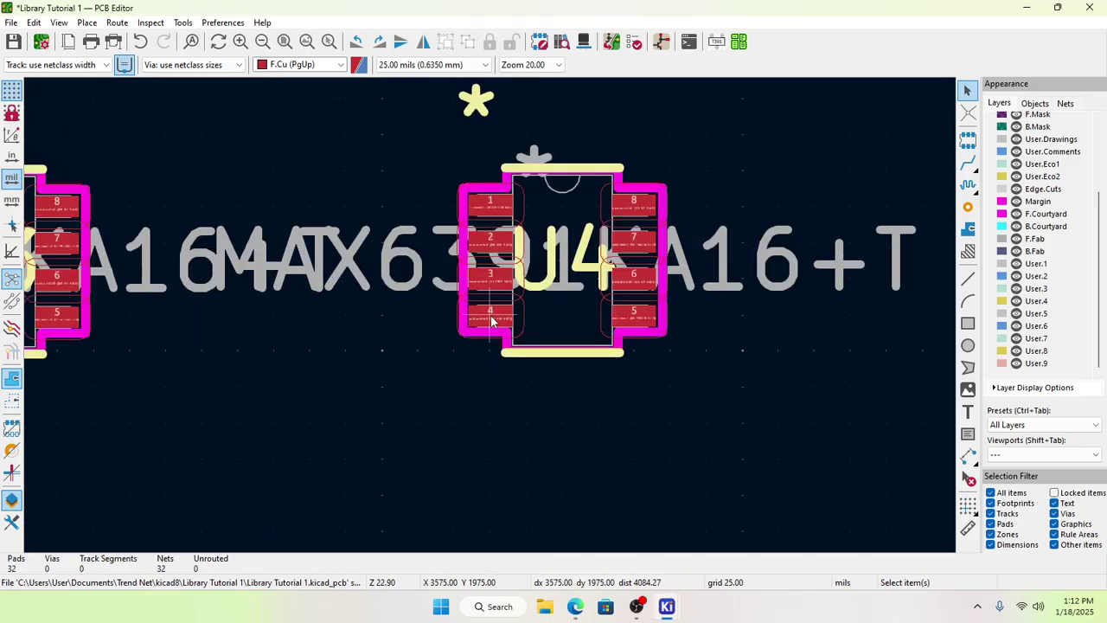
pyautogui.scroll(-3, 490, 320)
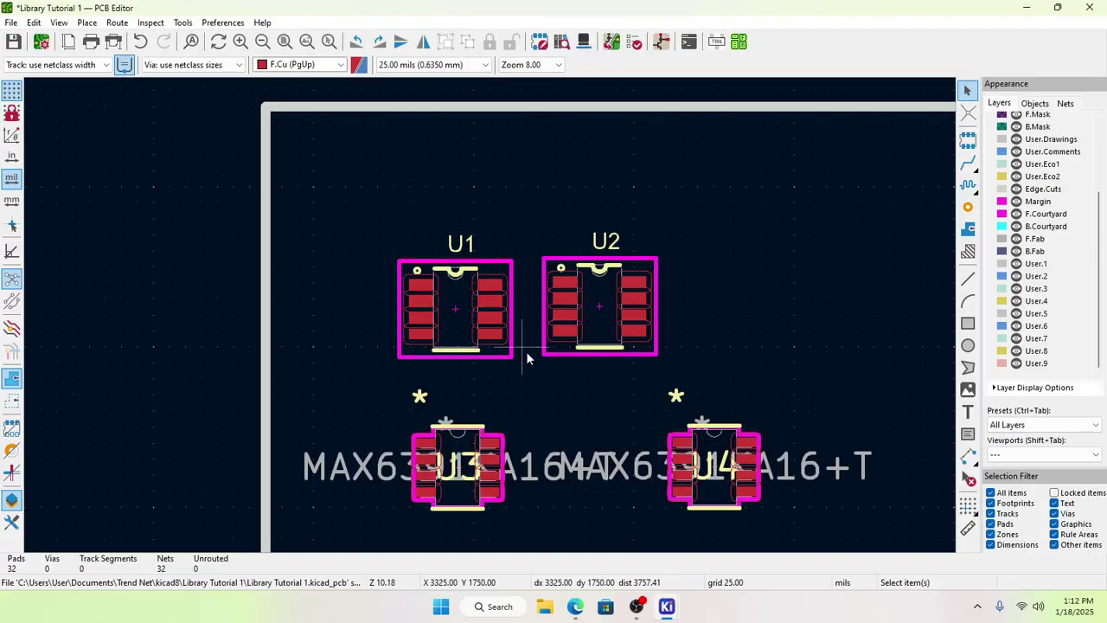
pyautogui.scroll(-1, 491, 316)
pyautogui.scroll(1, 490, 315)
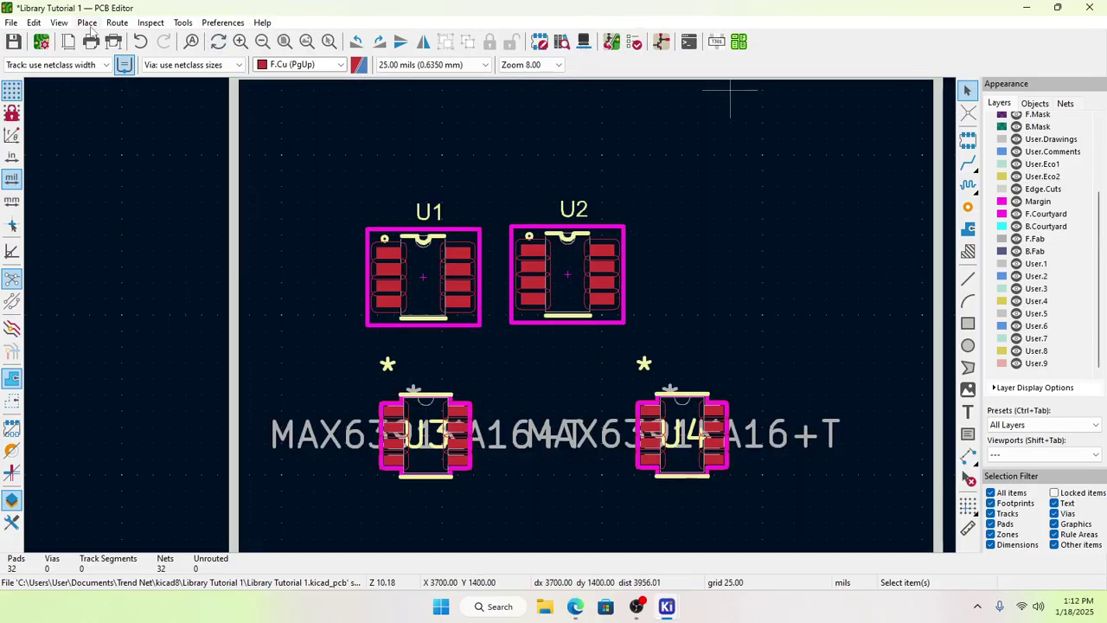
pyautogui.click(59, 22)
pyautogui.click(266, 255)
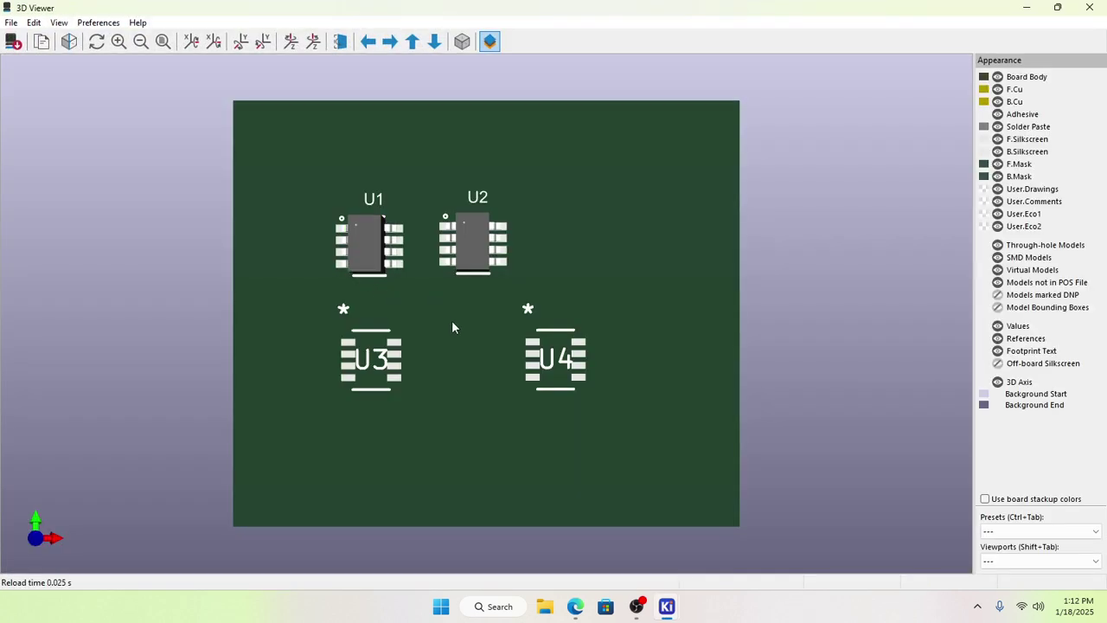
pyautogui.scroll(2, 419, 350)
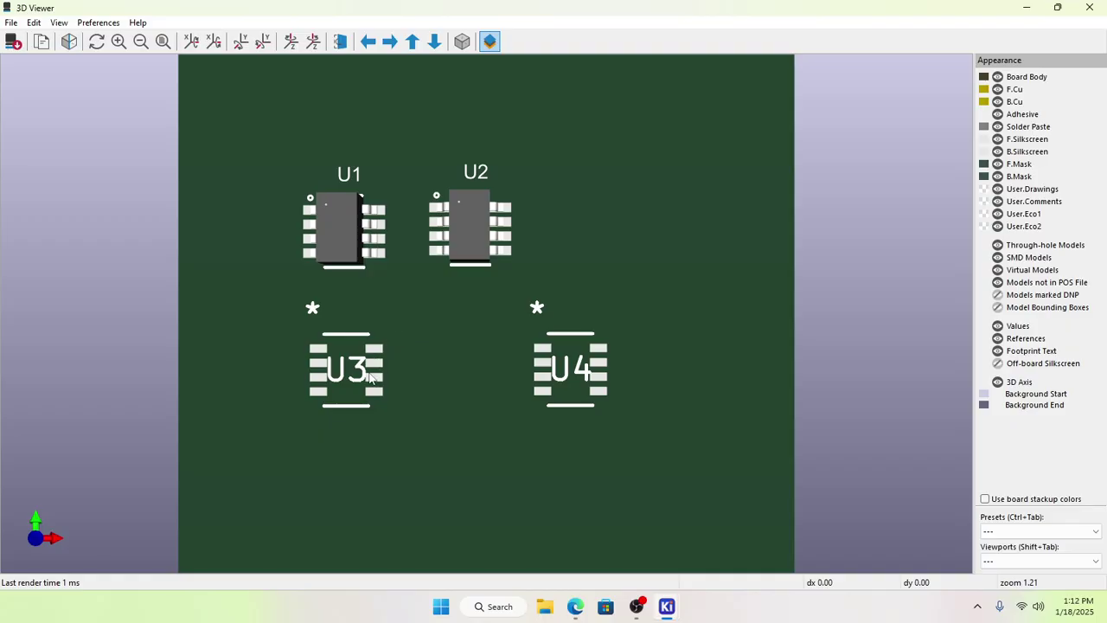
pyautogui.moveTo(524, 296); pyautogui.dragTo(551, 308)
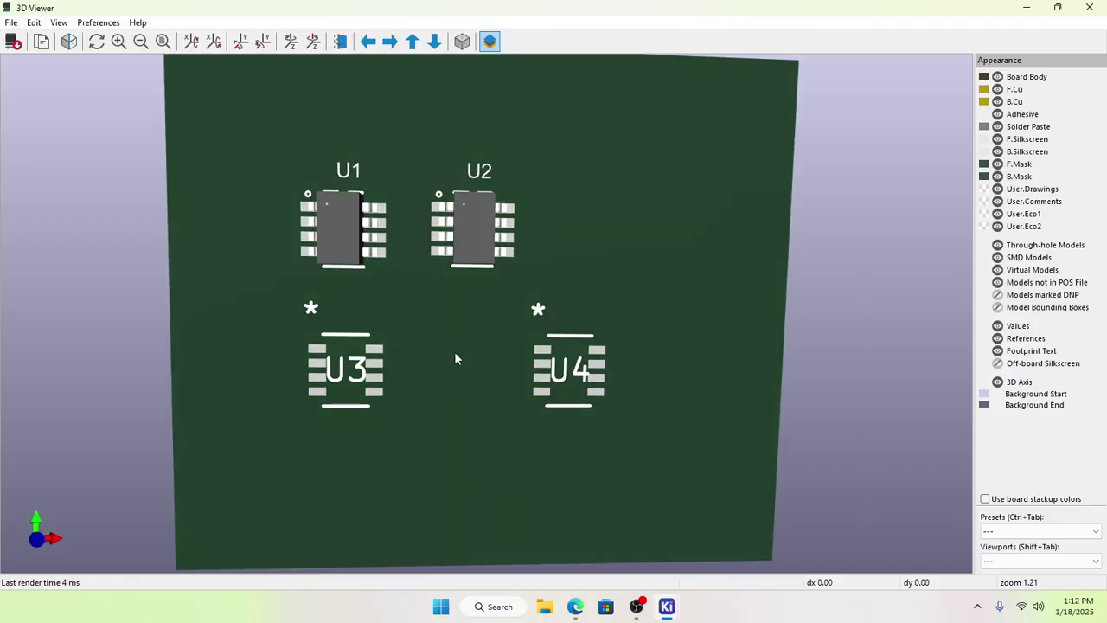
# Step: Compare the four footprints in the 3D viewer with the SMD models hidden and shown, and close the viewer
pyautogui.moveTo(558, 372); pyautogui.dragTo(434, 392)
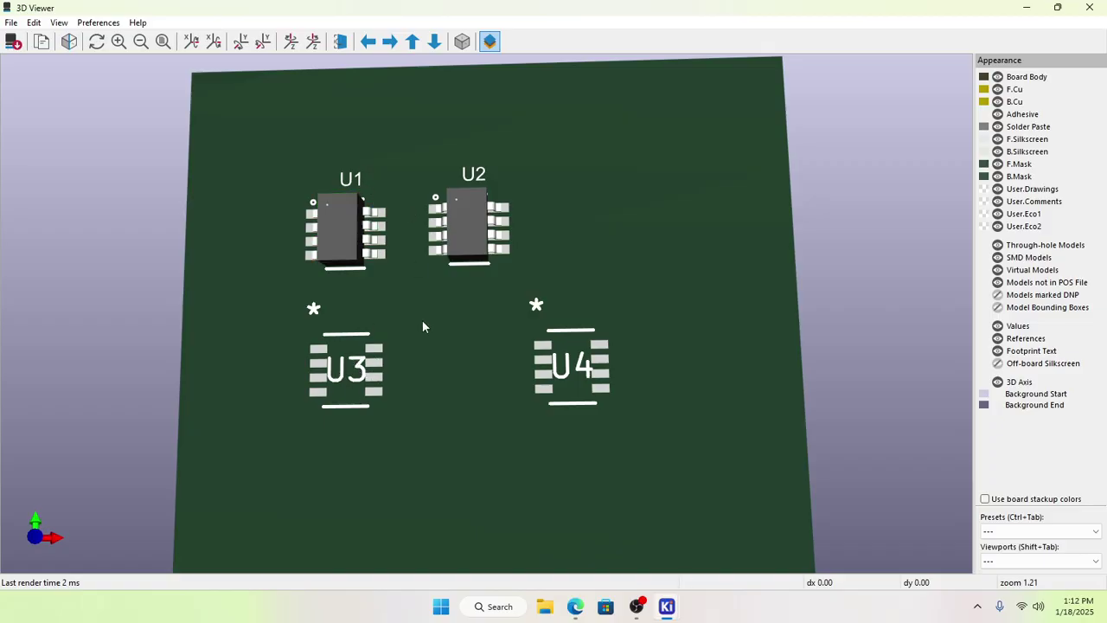
pyautogui.moveTo(422, 326); pyautogui.dragTo(381, 350)
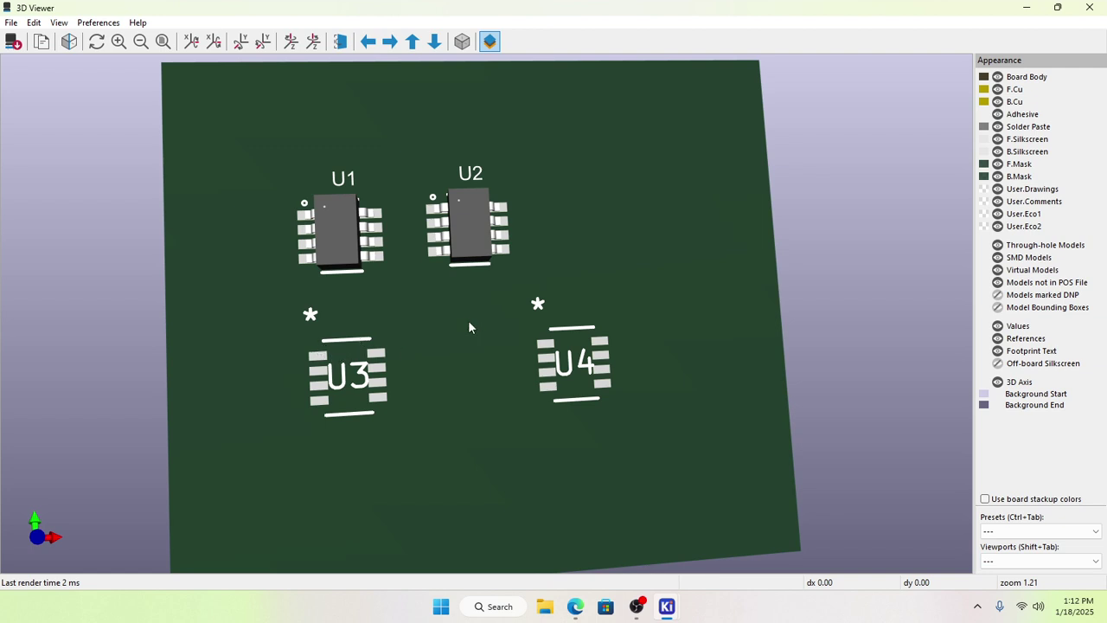
pyautogui.moveTo(486, 346)
pyautogui.mouseDown()
pyautogui.moveTo(487, 368)
pyautogui.moveTo(481, 355)
pyautogui.mouseUp()
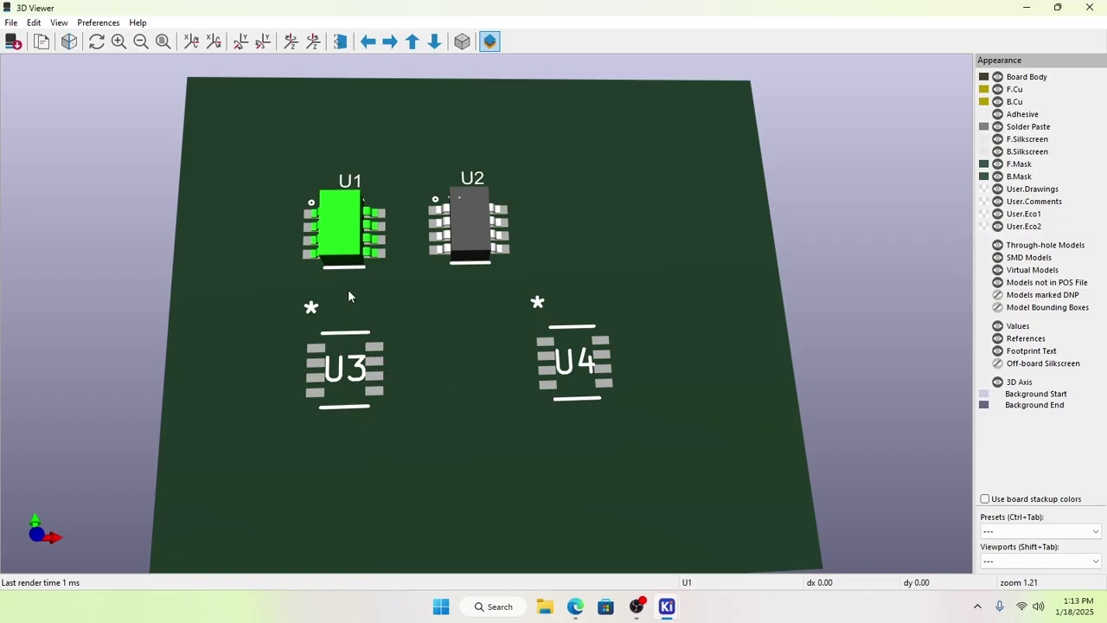
pyautogui.moveTo(427, 372); pyautogui.dragTo(473, 376)
pyautogui.click(997, 257)
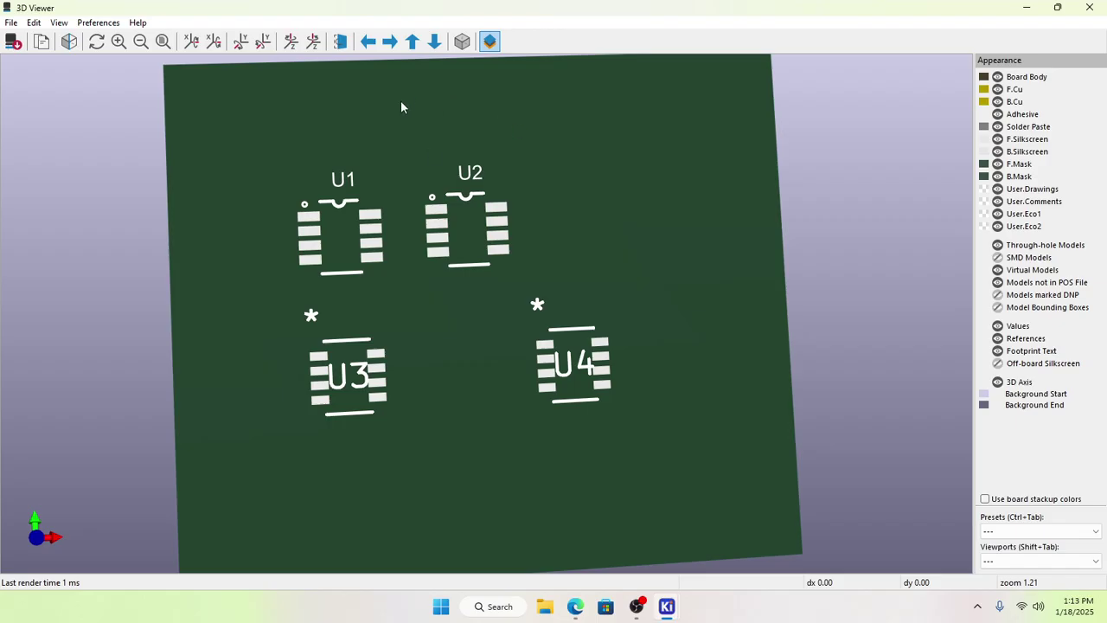
pyautogui.moveTo(419, 325)
pyautogui.mouseDown()
pyautogui.moveTo(397, 327)
pyautogui.moveTo(433, 312)
pyautogui.mouseUp()
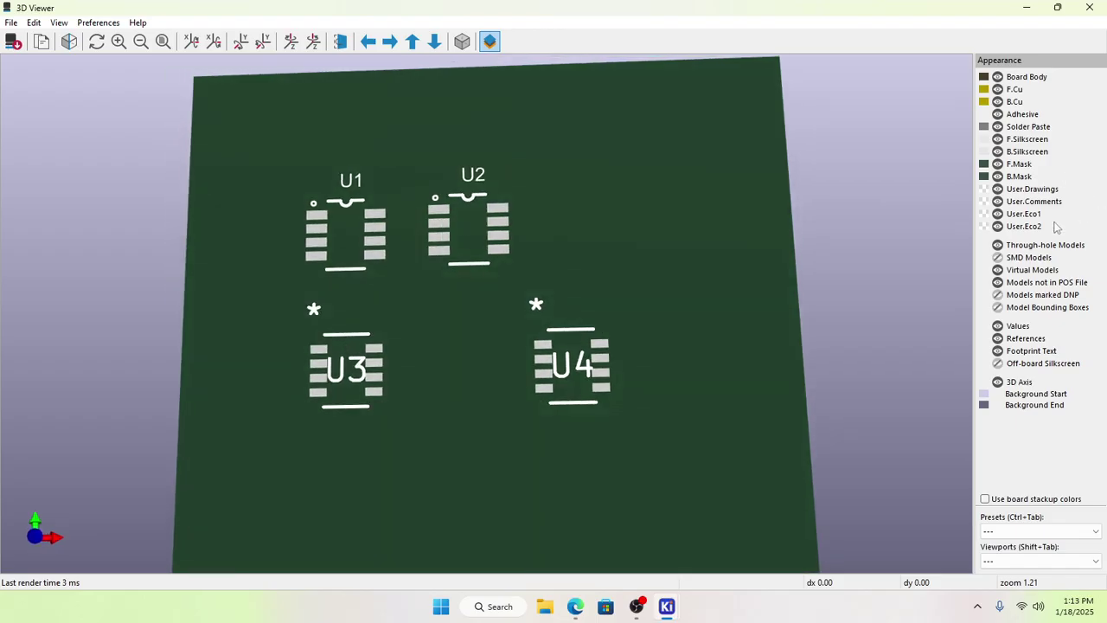
pyautogui.click(997, 257)
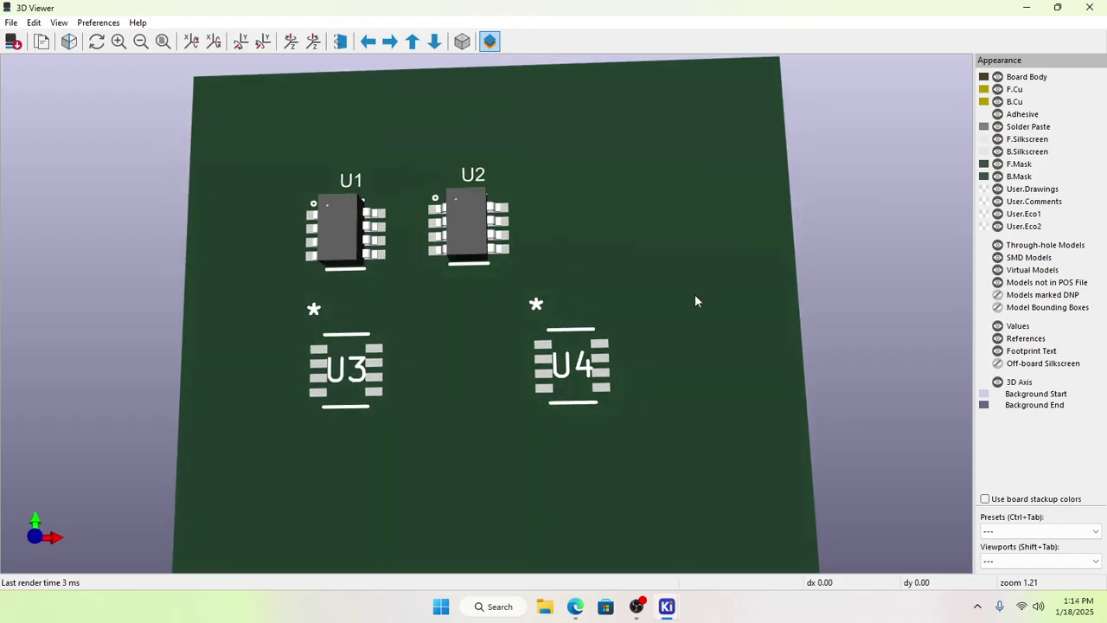
pyautogui.moveTo(697, 299)
pyautogui.mouseDown()
pyautogui.moveTo(643, 346)
pyautogui.moveTo(657, 342)
pyautogui.moveTo(675, 299)
pyautogui.mouseUp()
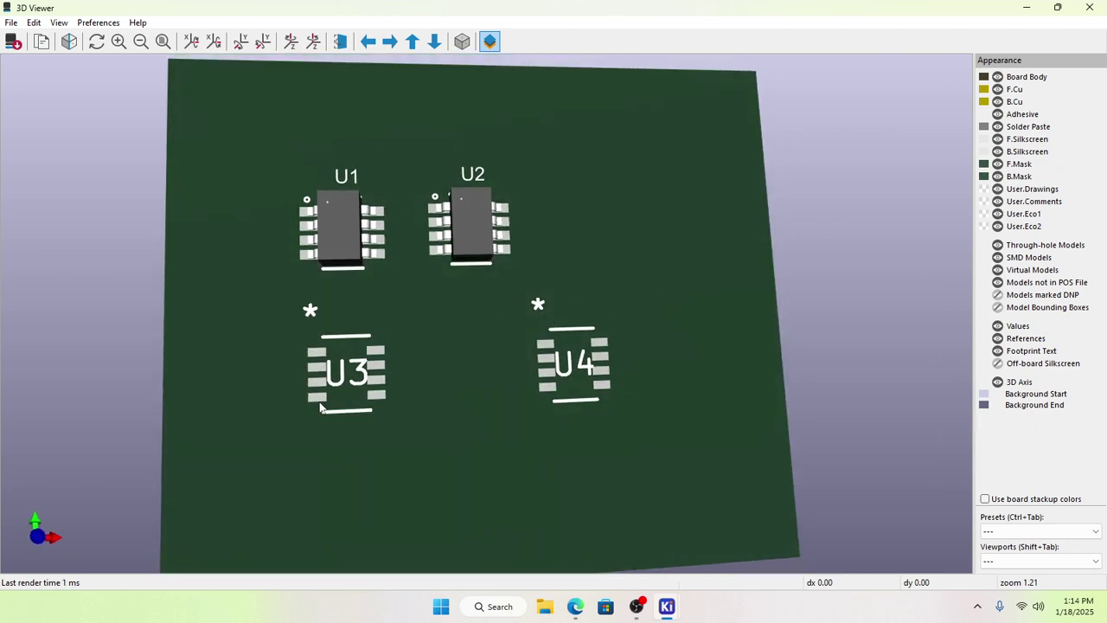
pyautogui.click(1089, 7)
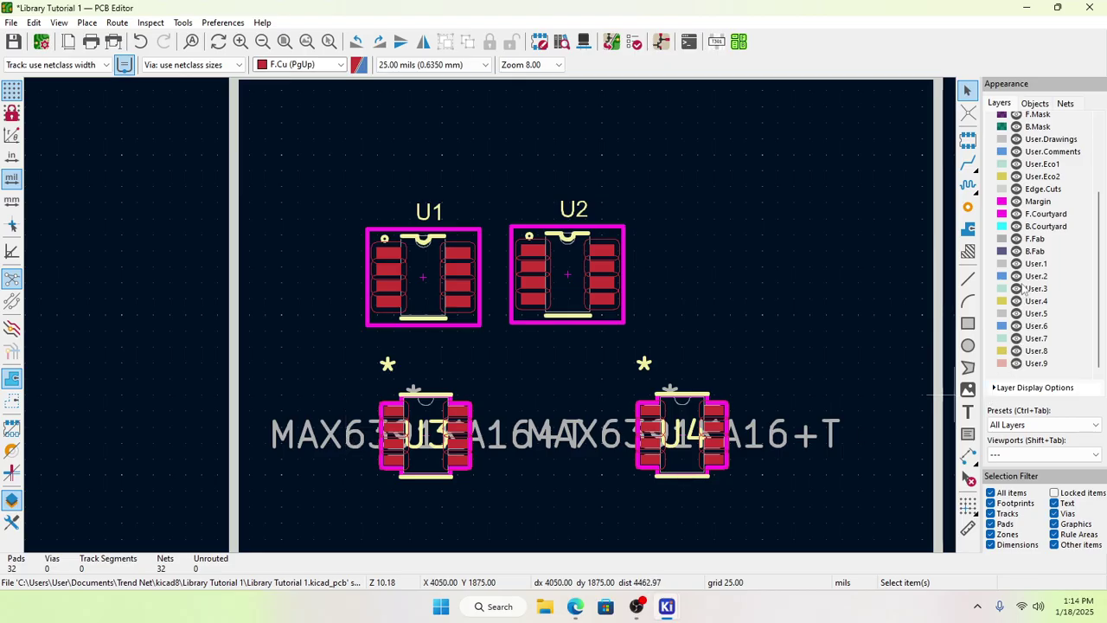
# Step: Toggle the F.Fab layer's visibility on the board to examine the fabrication graphics of the four footprints, leaving the layer shown
pyautogui.click(1016, 241)
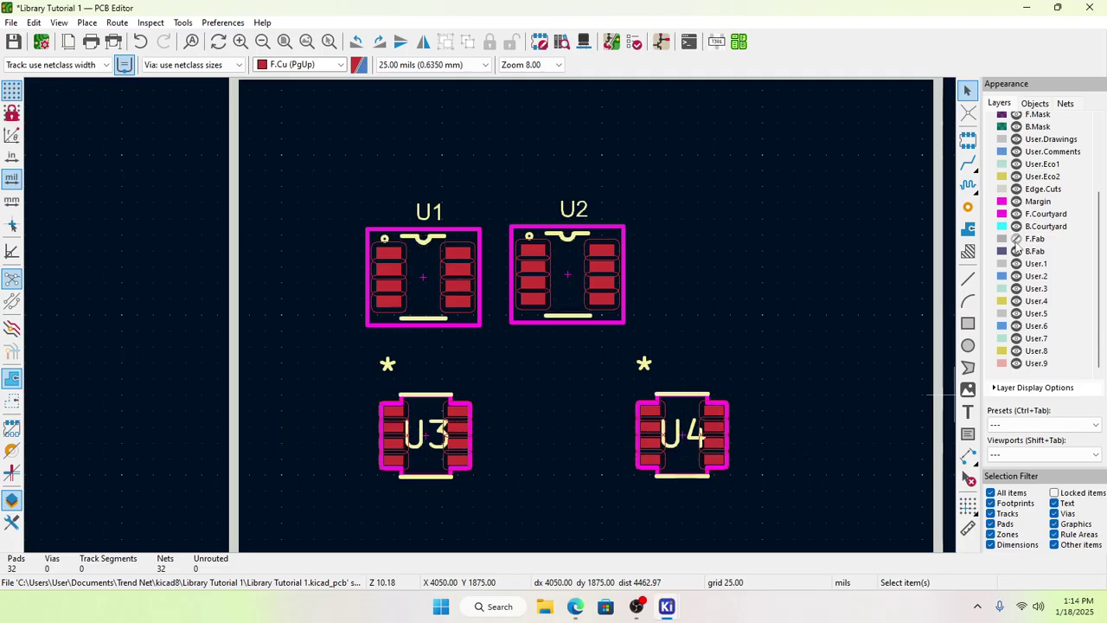
pyautogui.click(1016, 240)
pyautogui.click(1016, 240)
pyautogui.click(1016, 240)
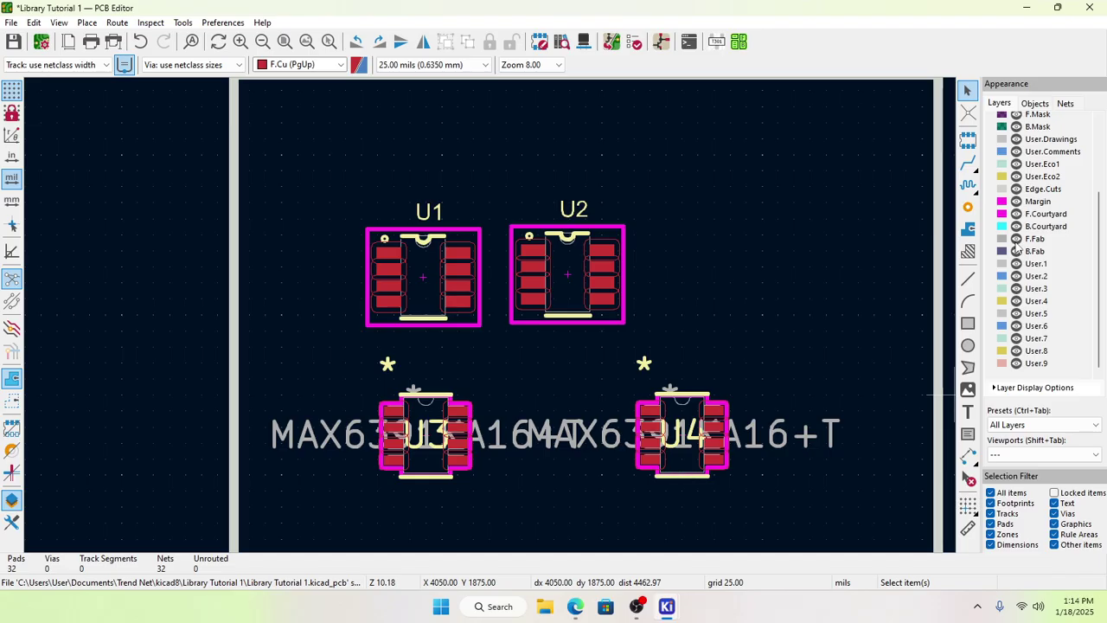
pyautogui.click(1016, 240)
pyautogui.click(1015, 245)
pyautogui.click(1016, 244)
pyautogui.click(1016, 241)
pyautogui.click(1016, 242)
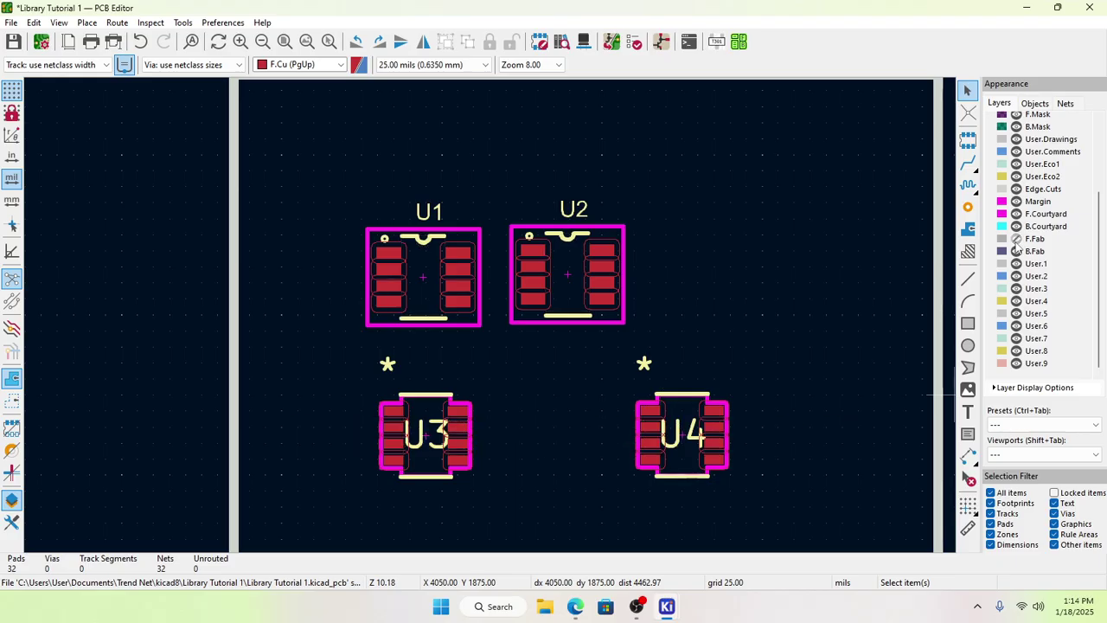
pyautogui.click(1017, 244)
pyautogui.click(1016, 244)
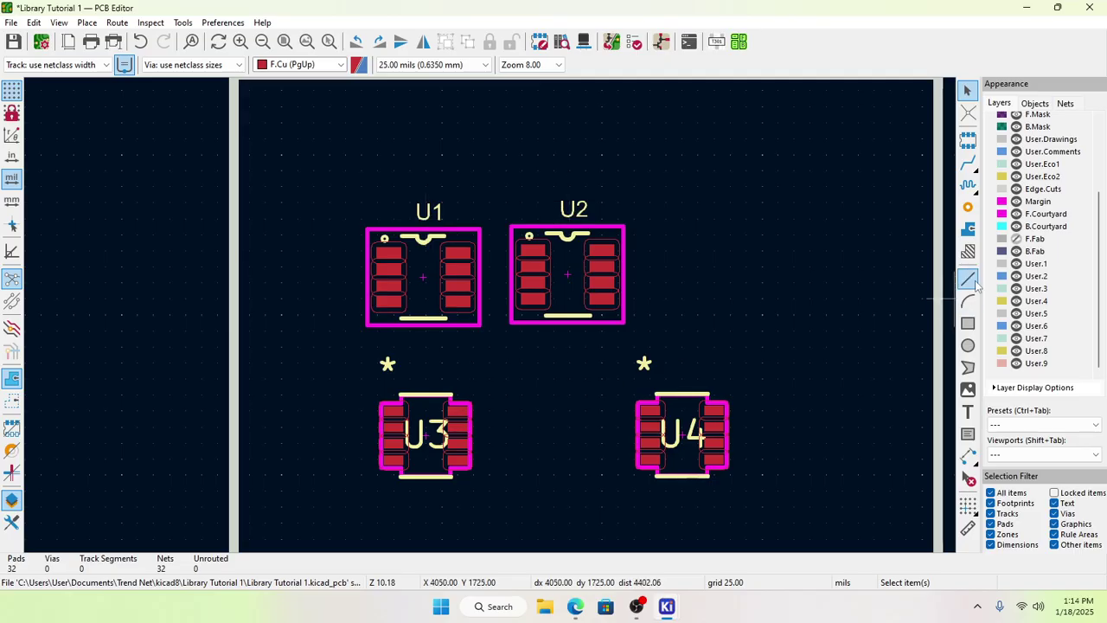
pyautogui.click(1016, 240)
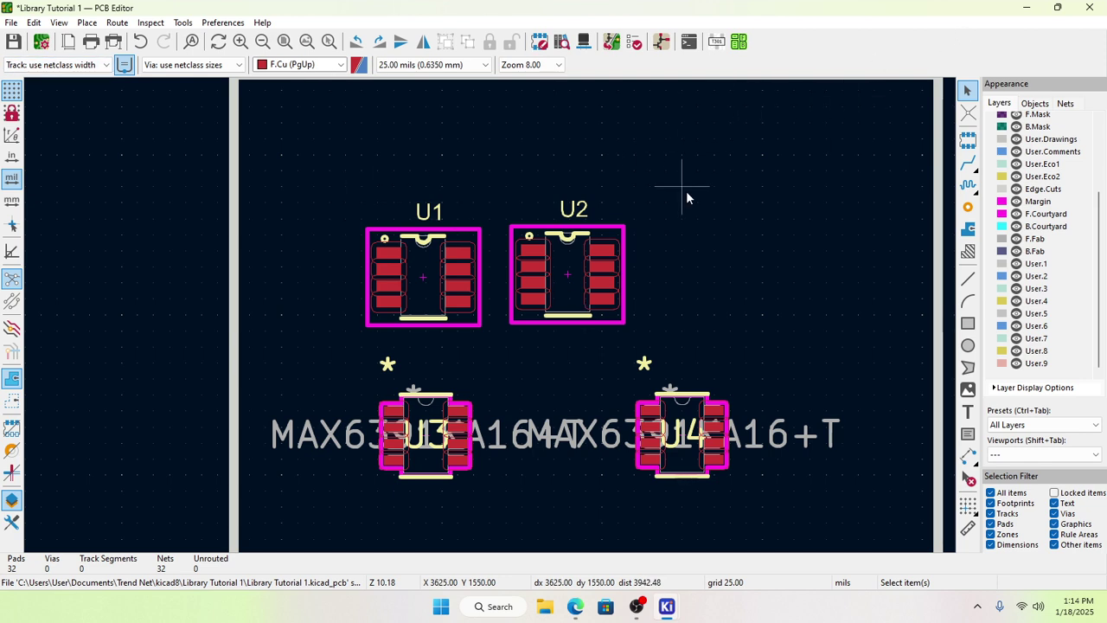
# Step: Switch to the schematic and open U1's library symbol MAX6391KA16+T_mod in the Symbol Editor from its properties
pyautogui.click(661, 41)
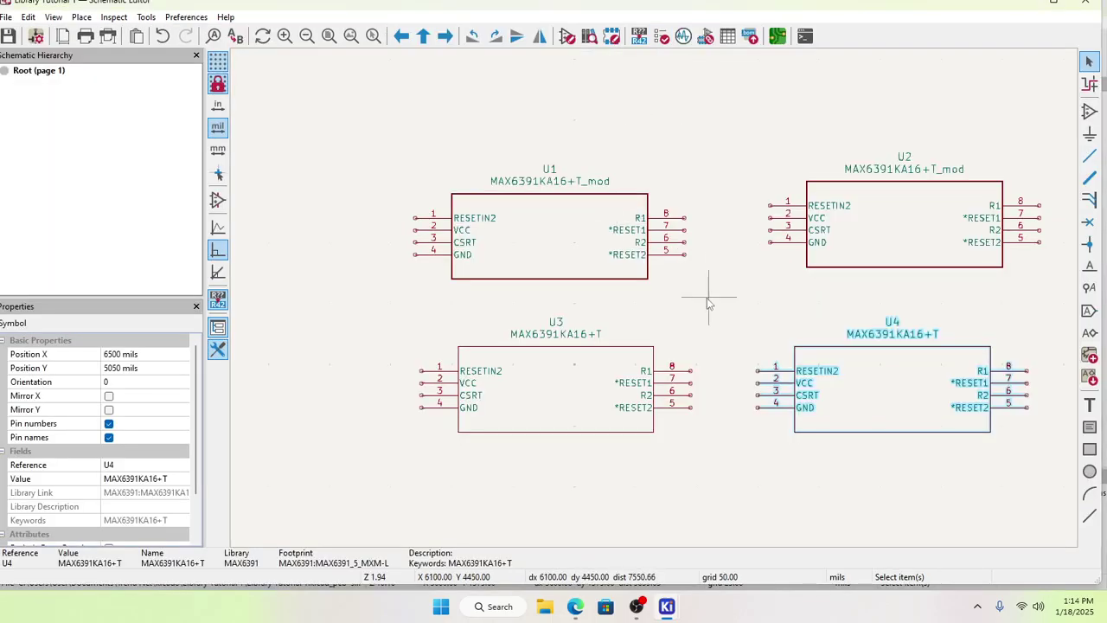
pyautogui.scroll(-2, 709, 292)
pyautogui.scroll(2, 667, 292)
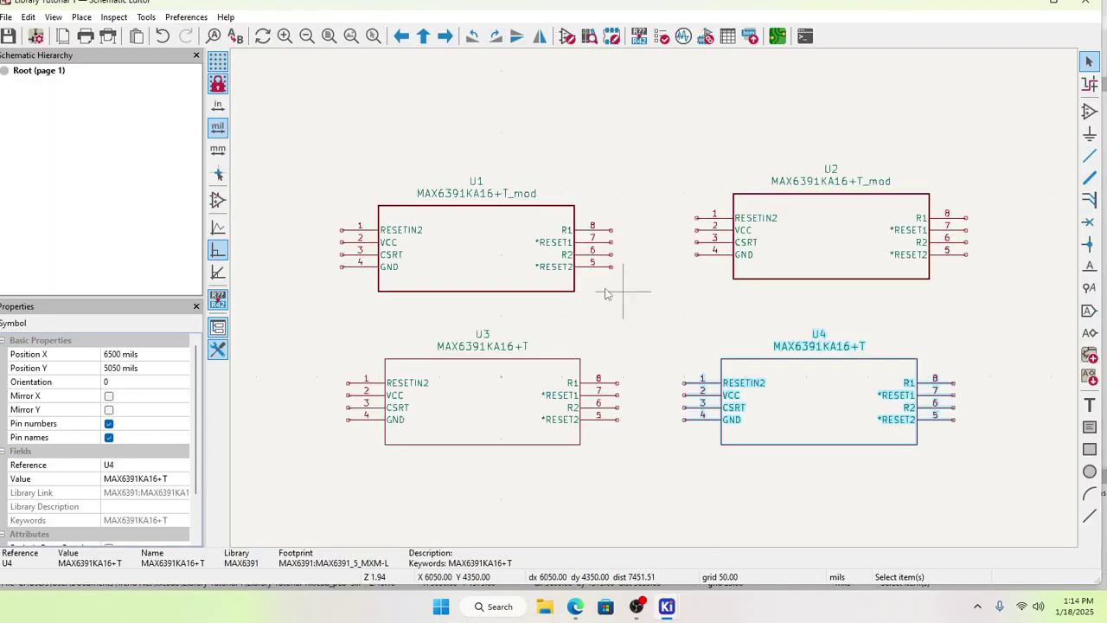
pyautogui.scroll(-2, 643, 305)
pyautogui.scroll(4, 649, 302)
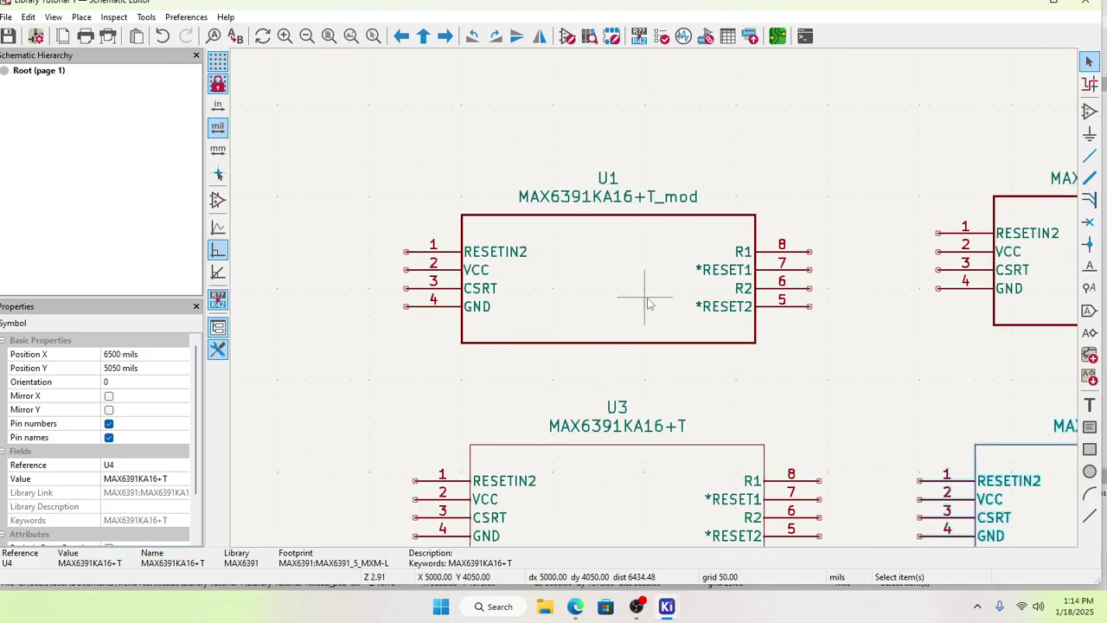
pyautogui.click(628, 281)
pyautogui.rightClick(629, 281)
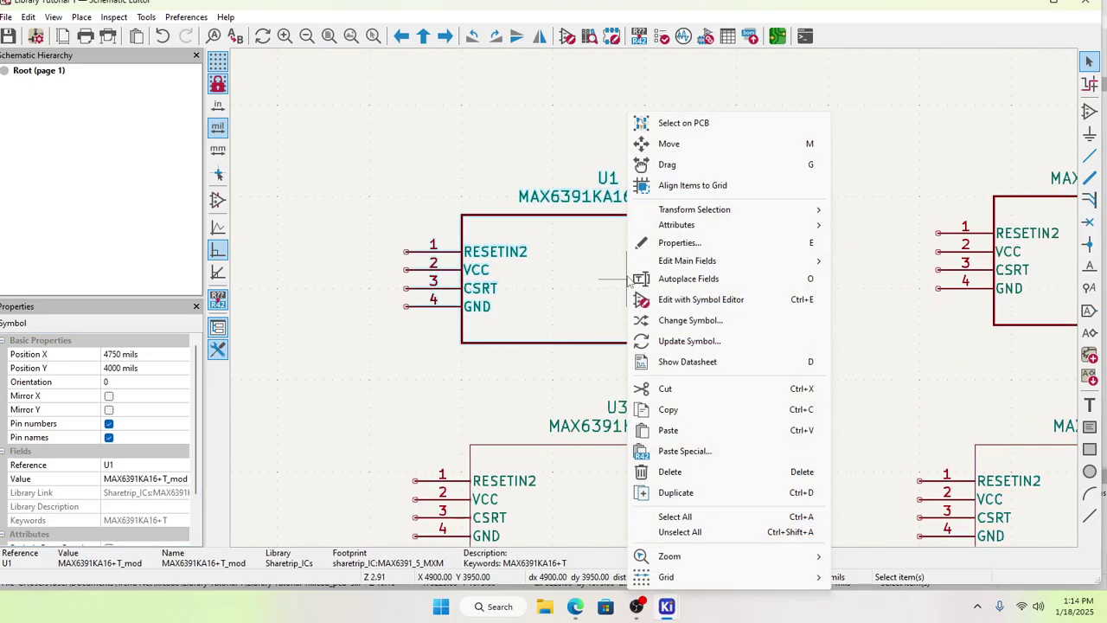
pyautogui.click(688, 247)
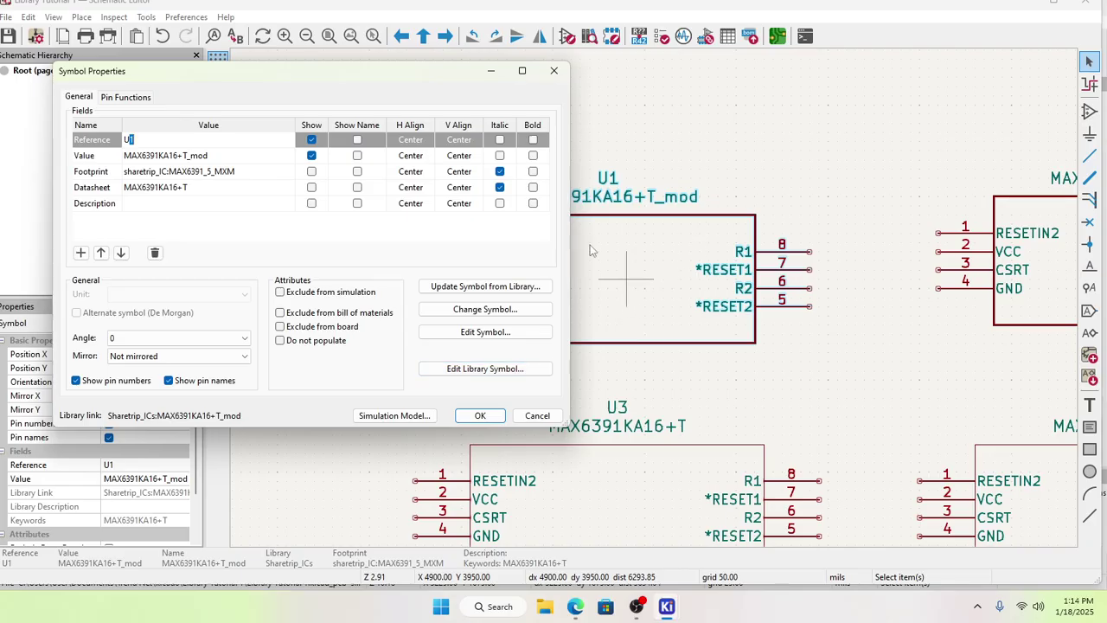
pyautogui.click(484, 368)
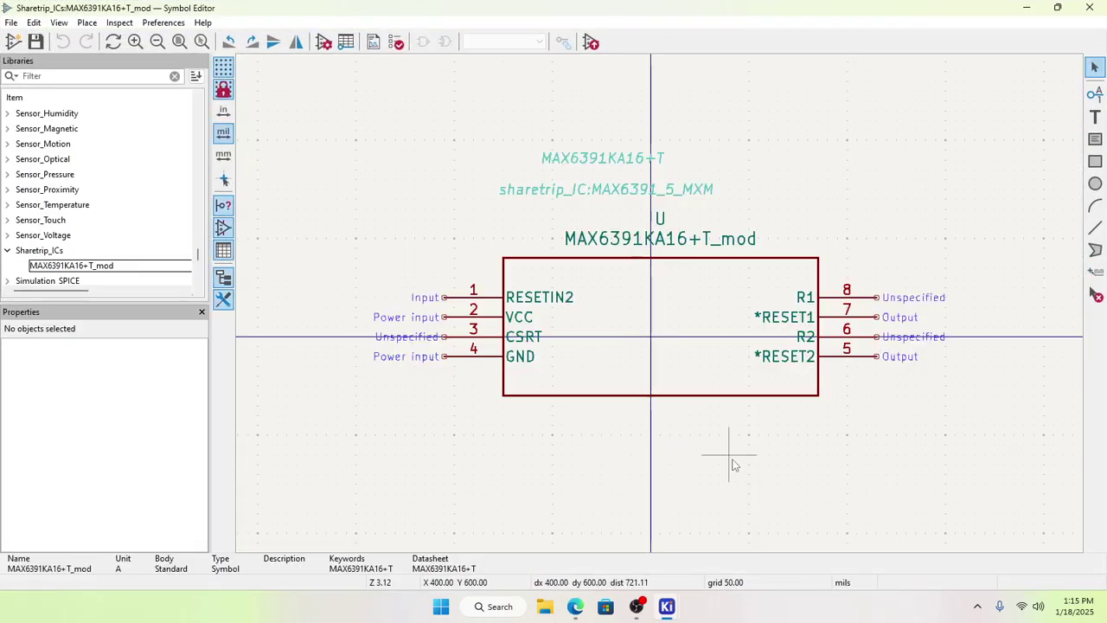
pyautogui.scroll(1, 757, 443)
pyautogui.scroll(-2, 660, 309)
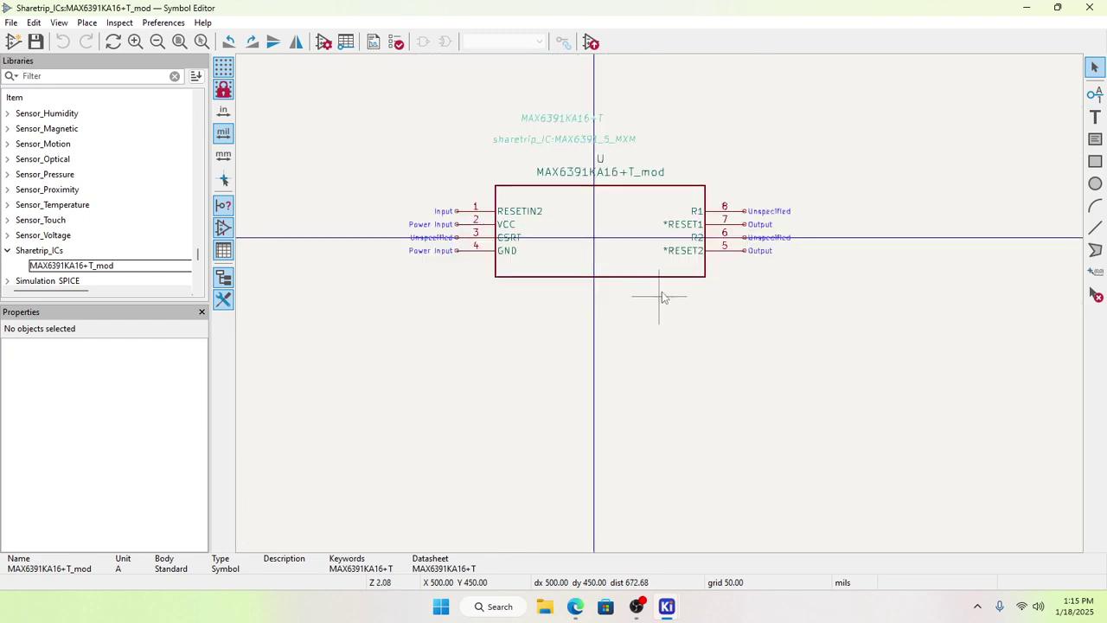
pyautogui.scroll(1, 660, 309)
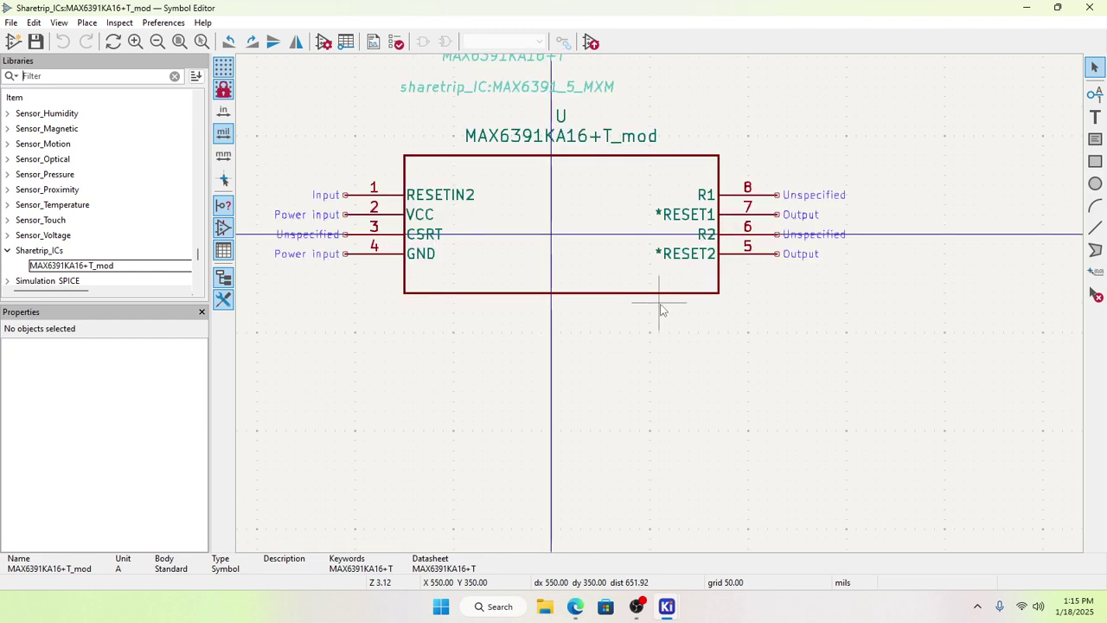
# Step: Open the preferences and look through the Schematic Editor's grid, editing, annotation, colour and field name template settings
pyautogui.click(1095, 164)
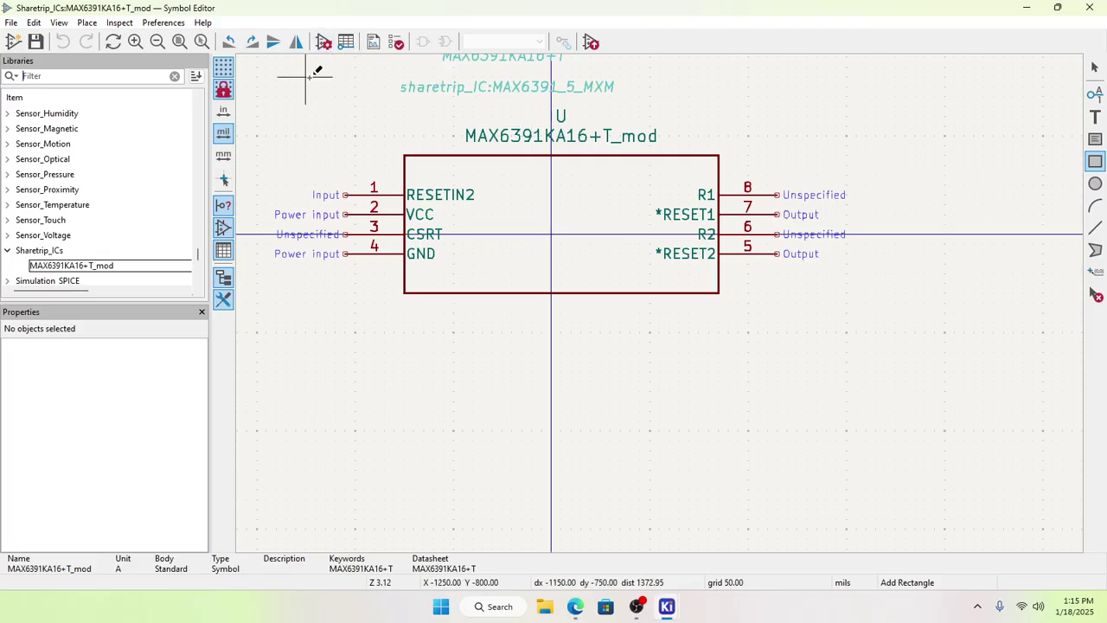
pyautogui.click(171, 24)
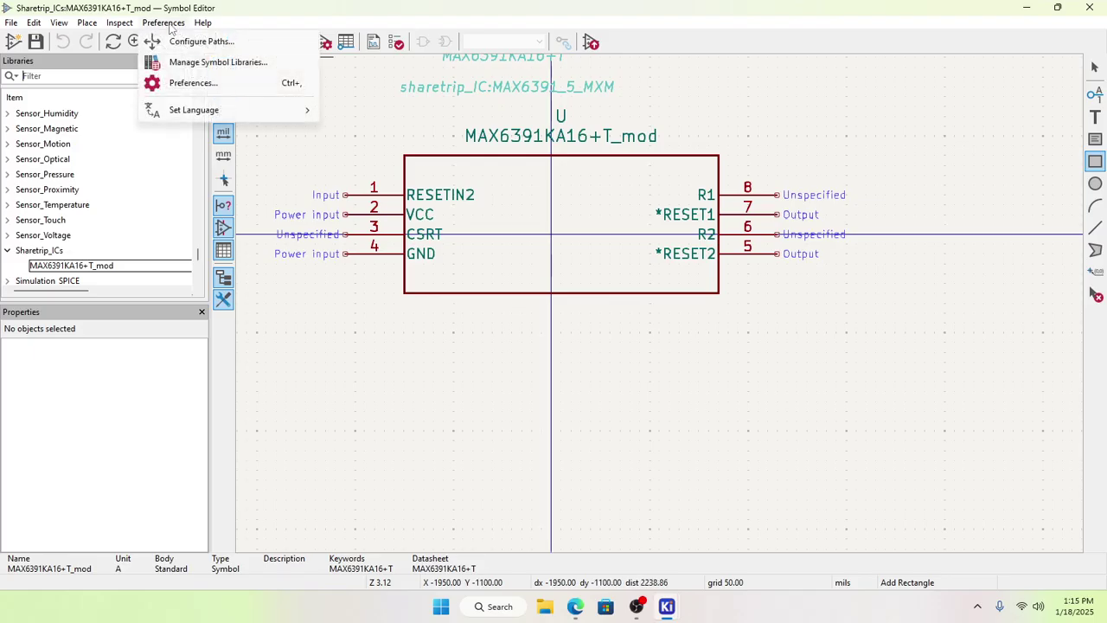
pyautogui.click(183, 85)
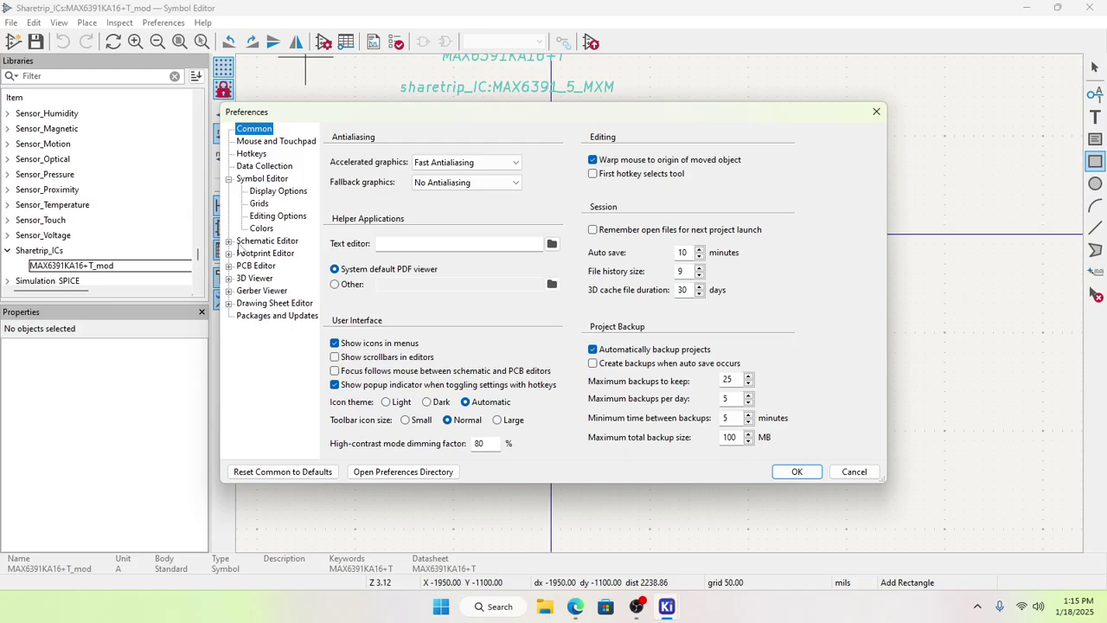
pyautogui.click(229, 242)
pyautogui.click(284, 253)
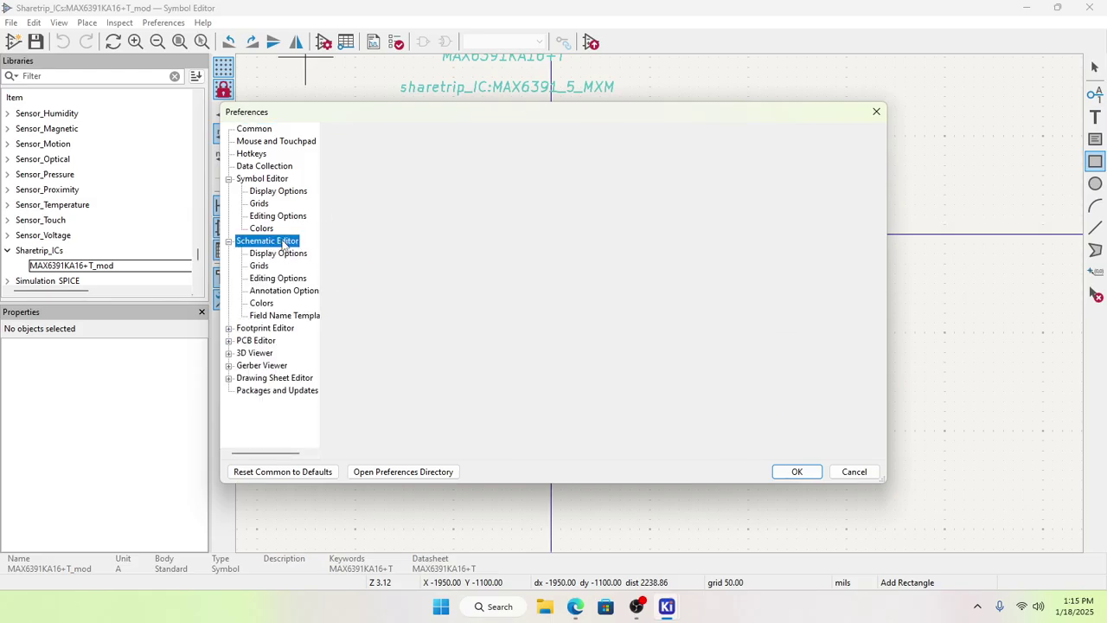
pyautogui.click(275, 268)
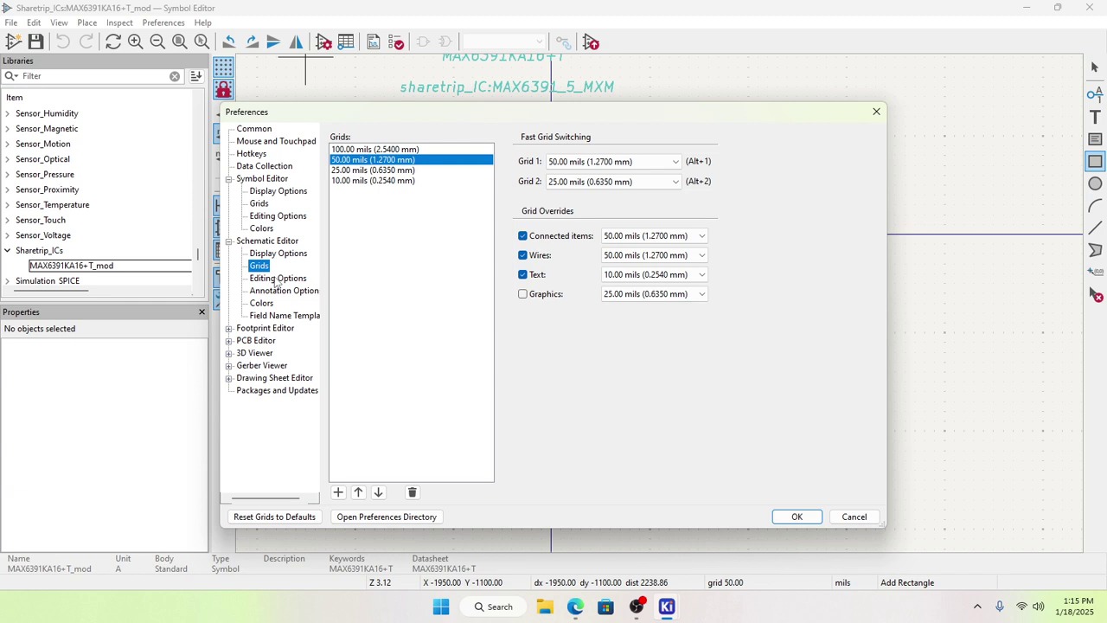
pyautogui.click(275, 279)
pyautogui.click(277, 291)
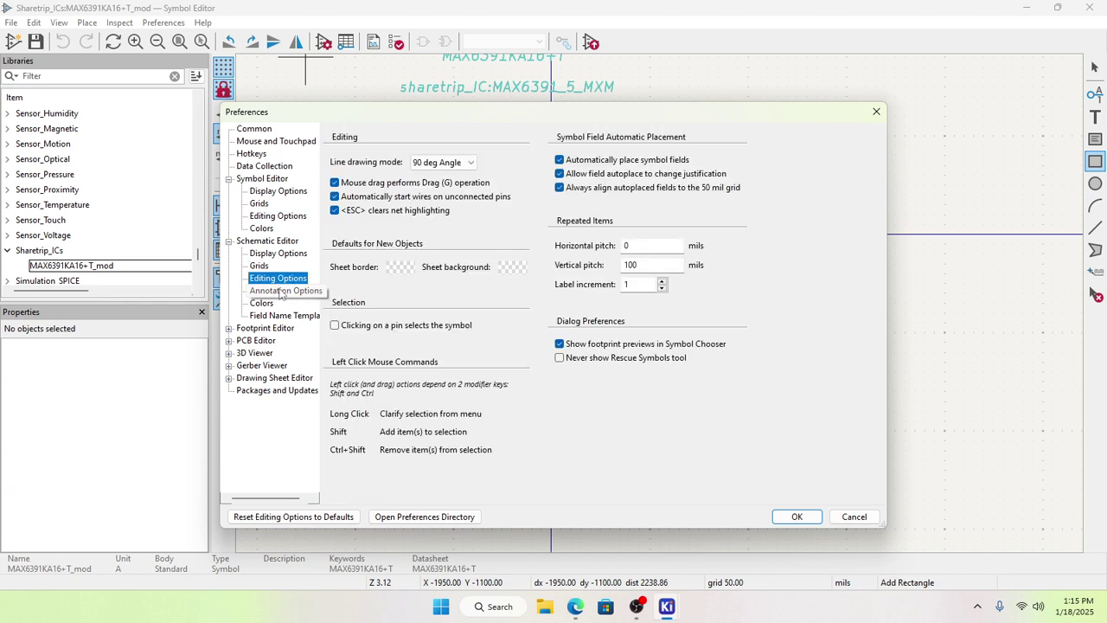
pyautogui.click(267, 304)
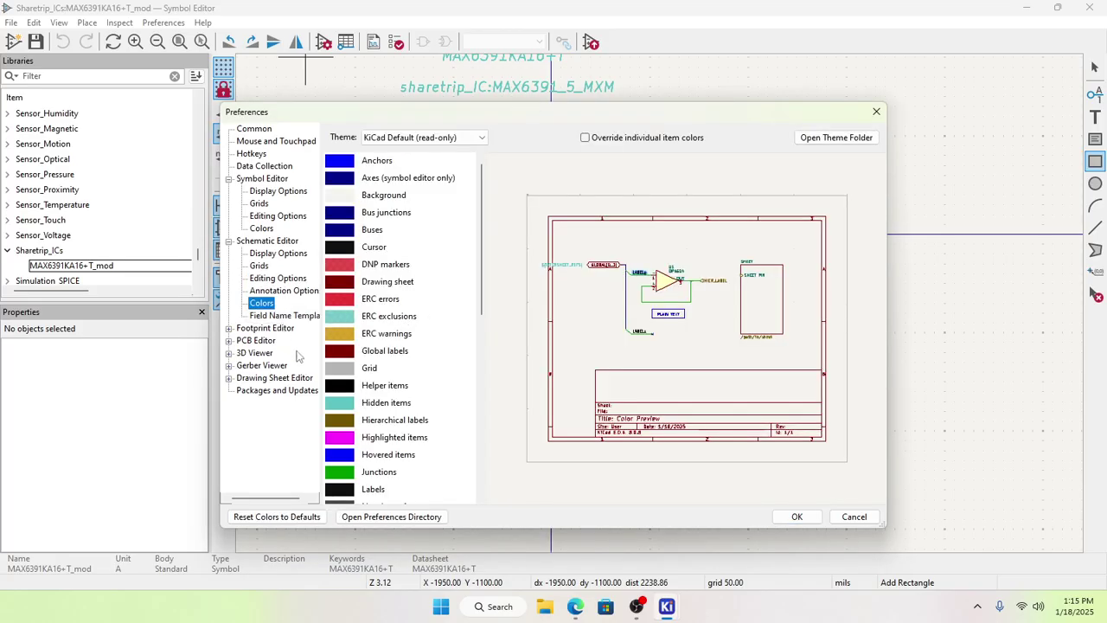
pyautogui.click(301, 318)
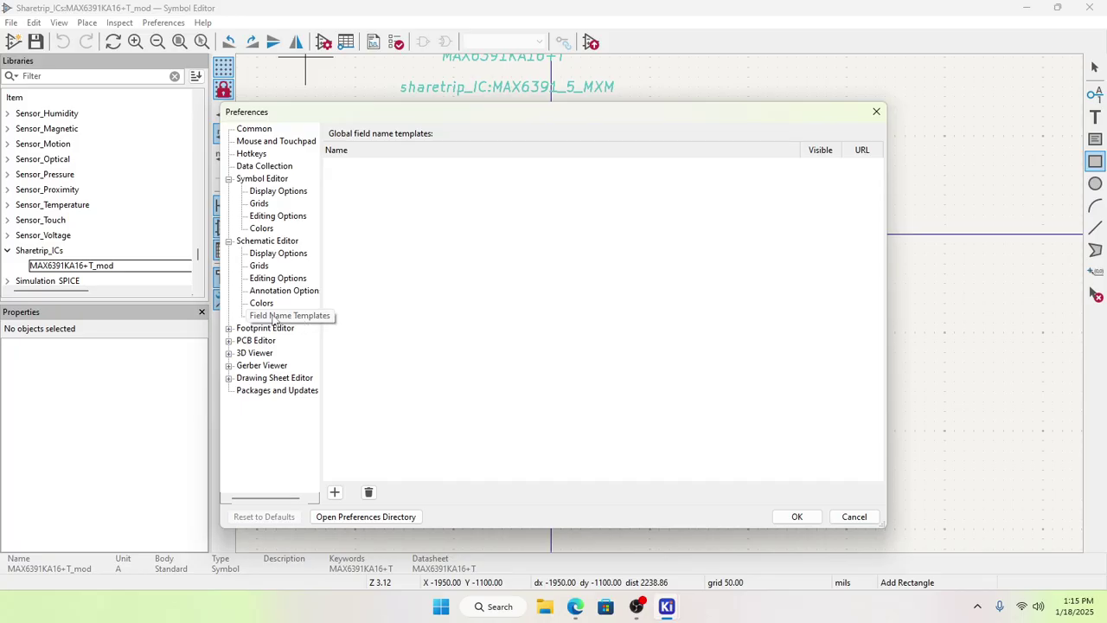
pyautogui.click(267, 304)
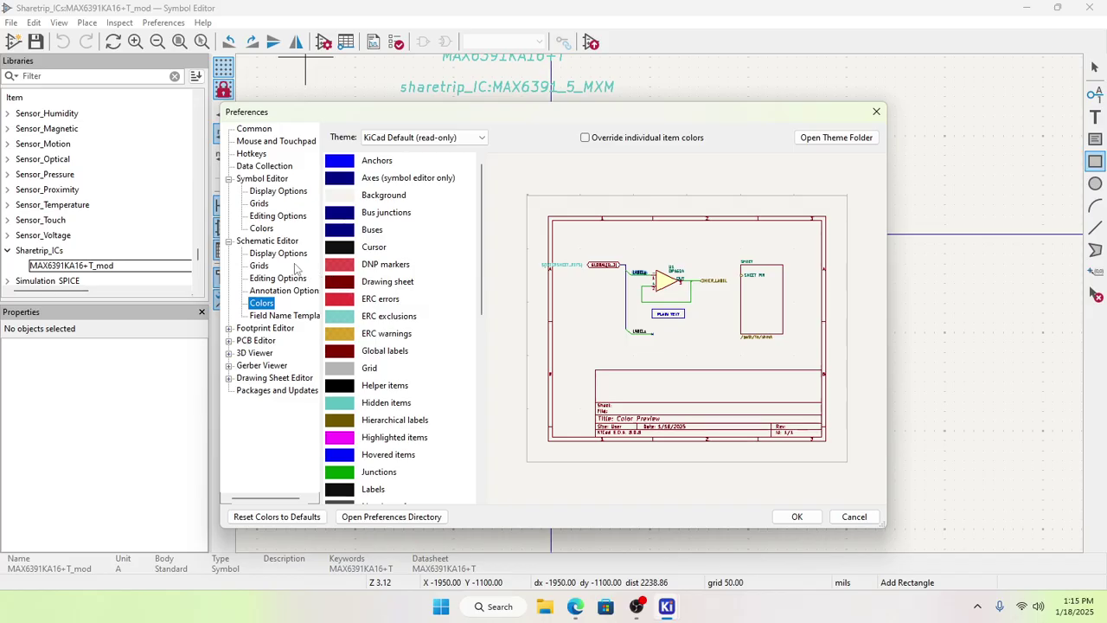
# Step: Review the Symbol Editor's display and grid settings, and set the default line width for new objects to 7 mils
pyautogui.click(277, 192)
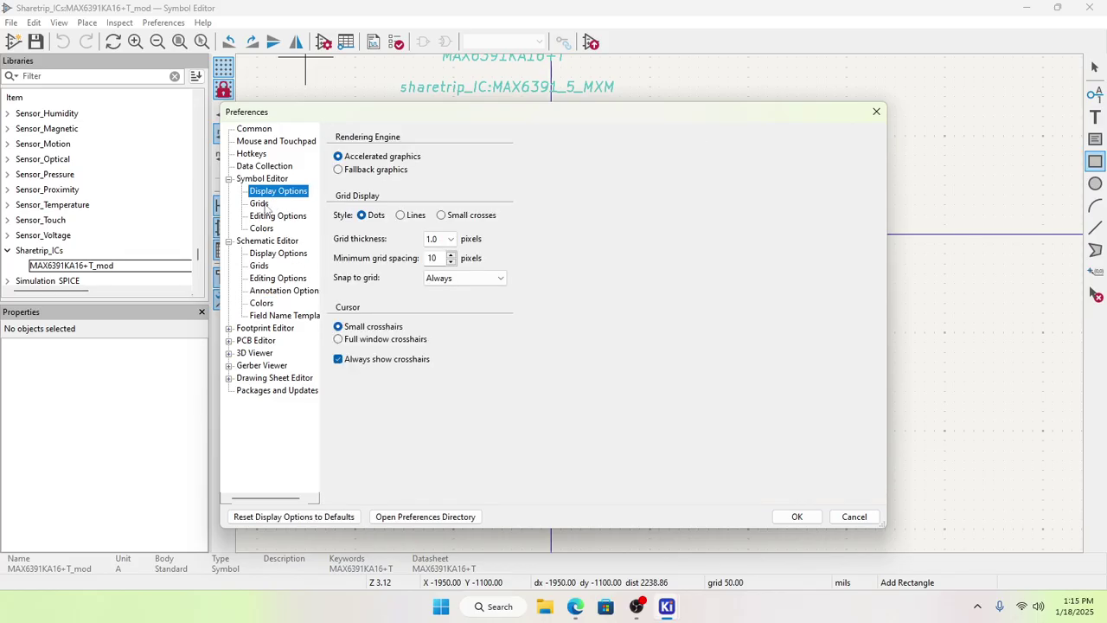
pyautogui.click(259, 204)
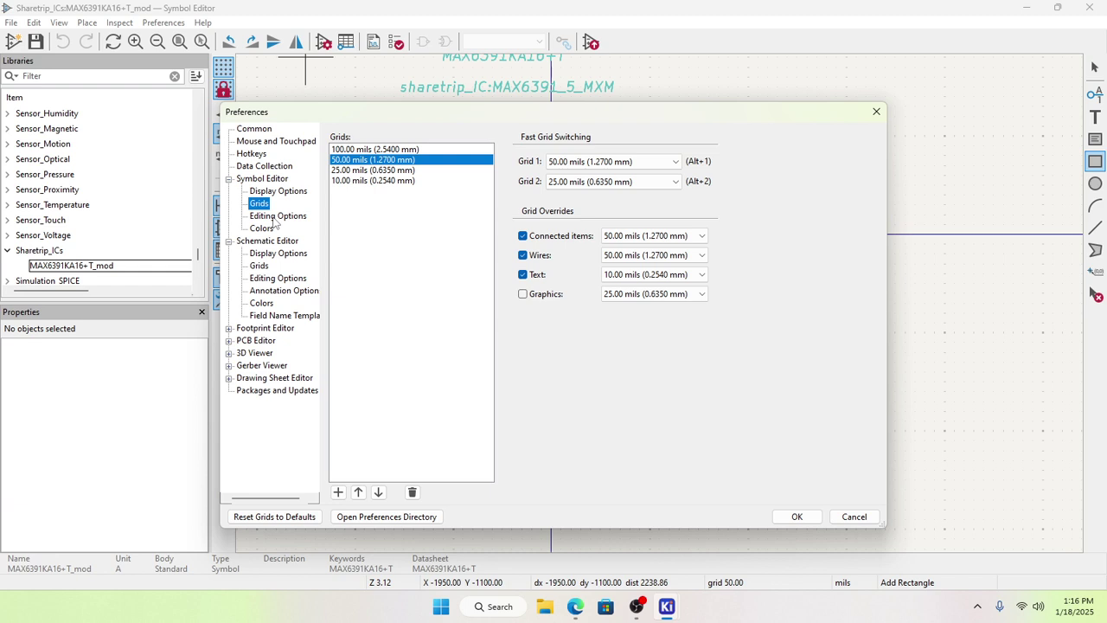
pyautogui.click(273, 217)
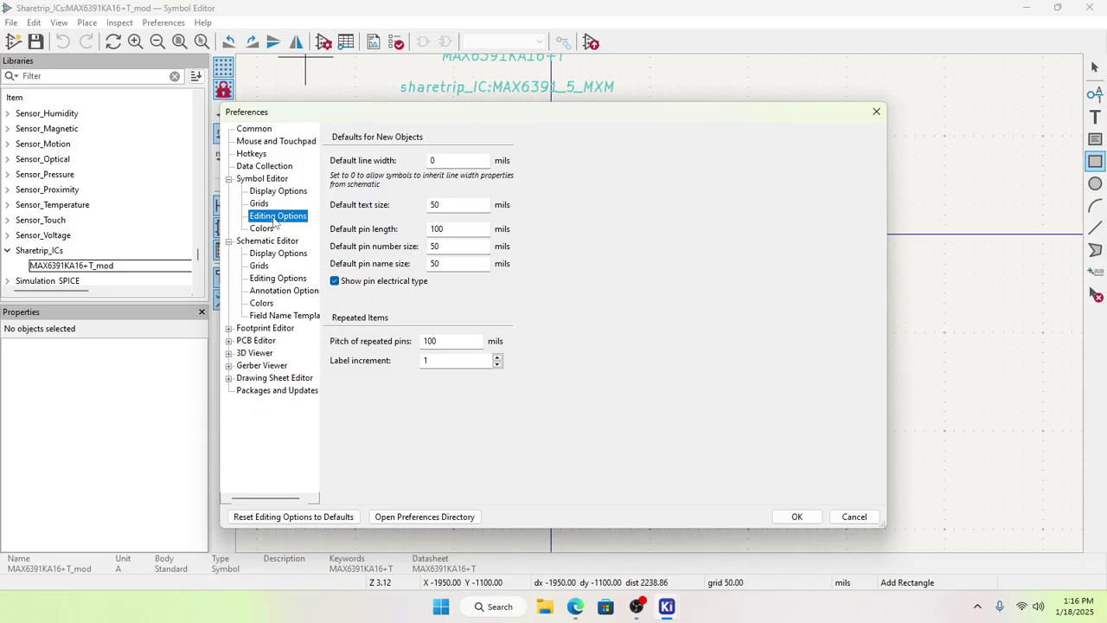
pyautogui.click(448, 158)
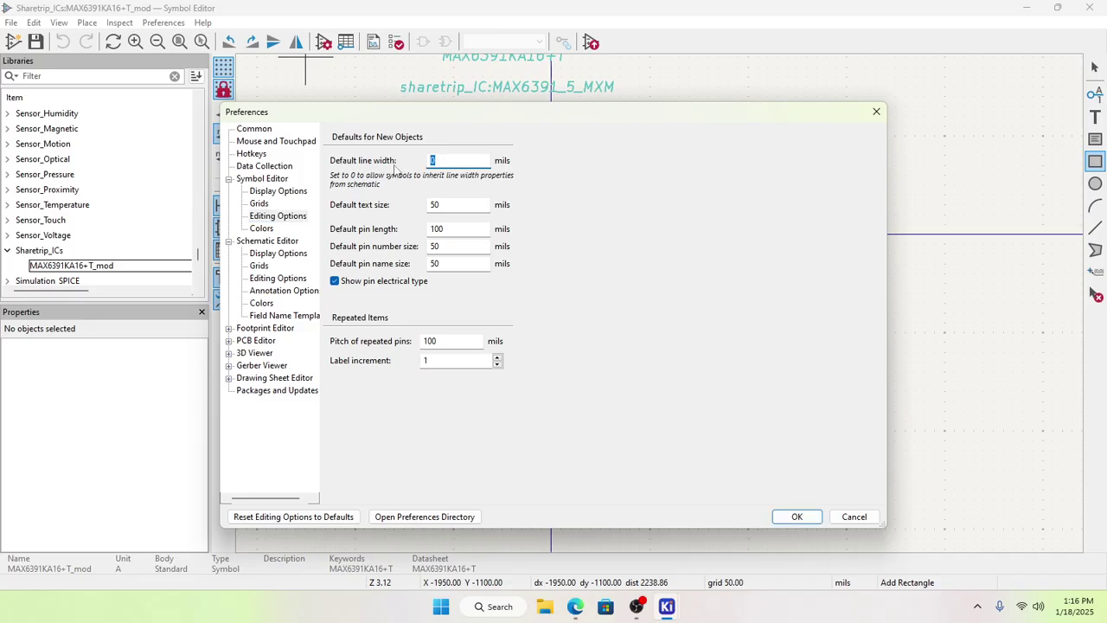
pyautogui.write('7')
# Step: Check the Symbol Editor's colour theme settings, keeping the schematic editor colour theme, and apply the preferences
pyautogui.click(281, 230)
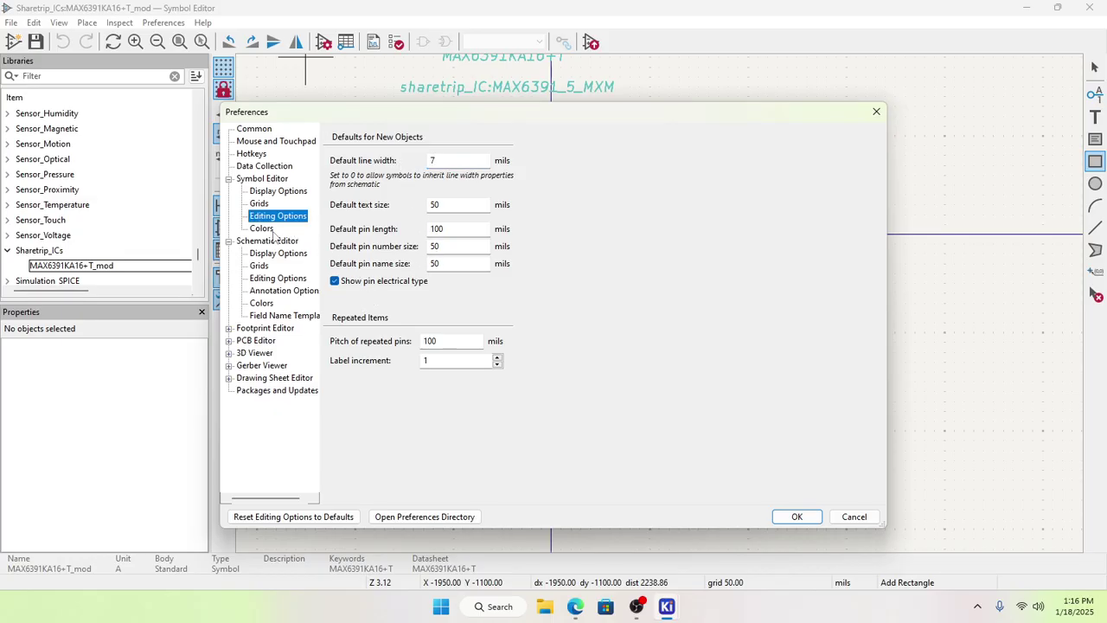
pyautogui.click(262, 228)
pyautogui.click(273, 217)
pyautogui.click(269, 229)
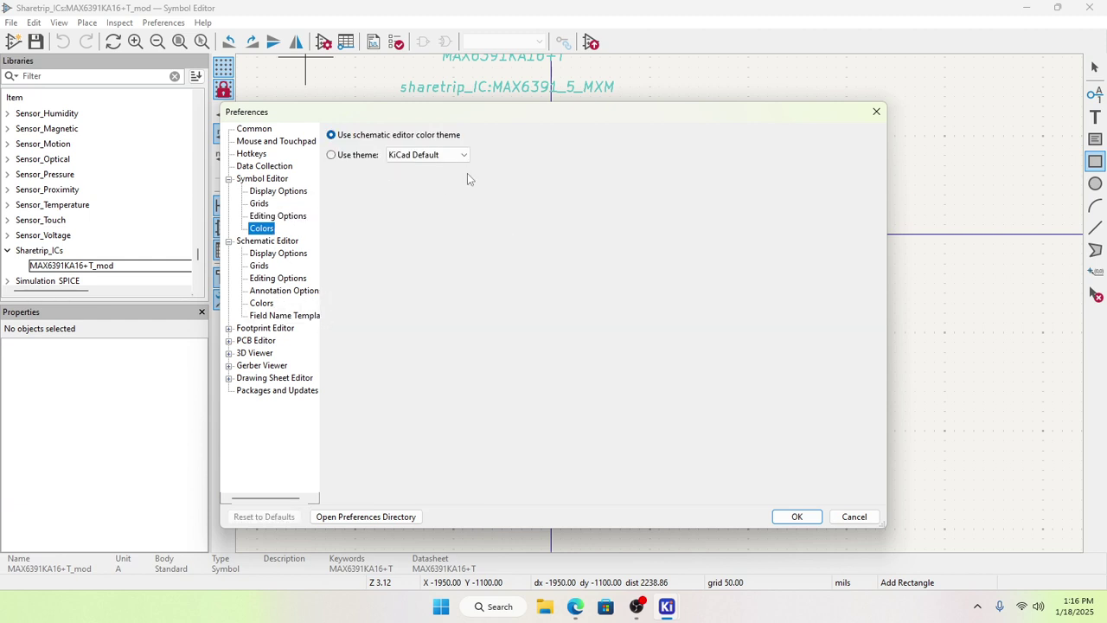
pyautogui.click(464, 157)
pyautogui.click(569, 159)
pyautogui.click(795, 516)
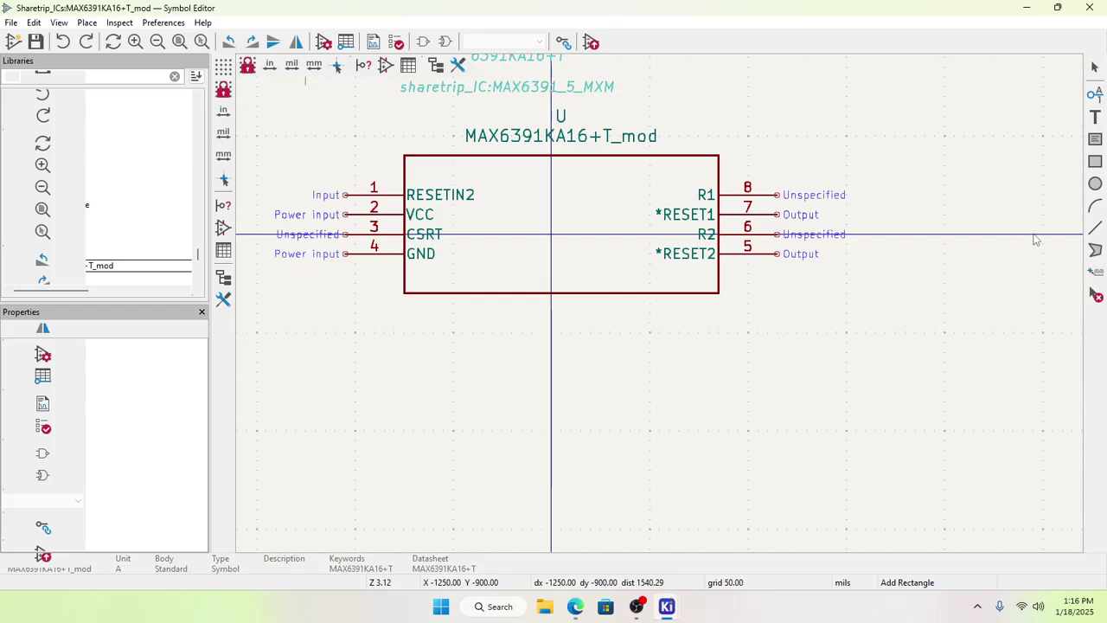
# Step: Draw a rectangle about 1150 by 750 mils below the existing symbol body
pyautogui.click(1094, 162)
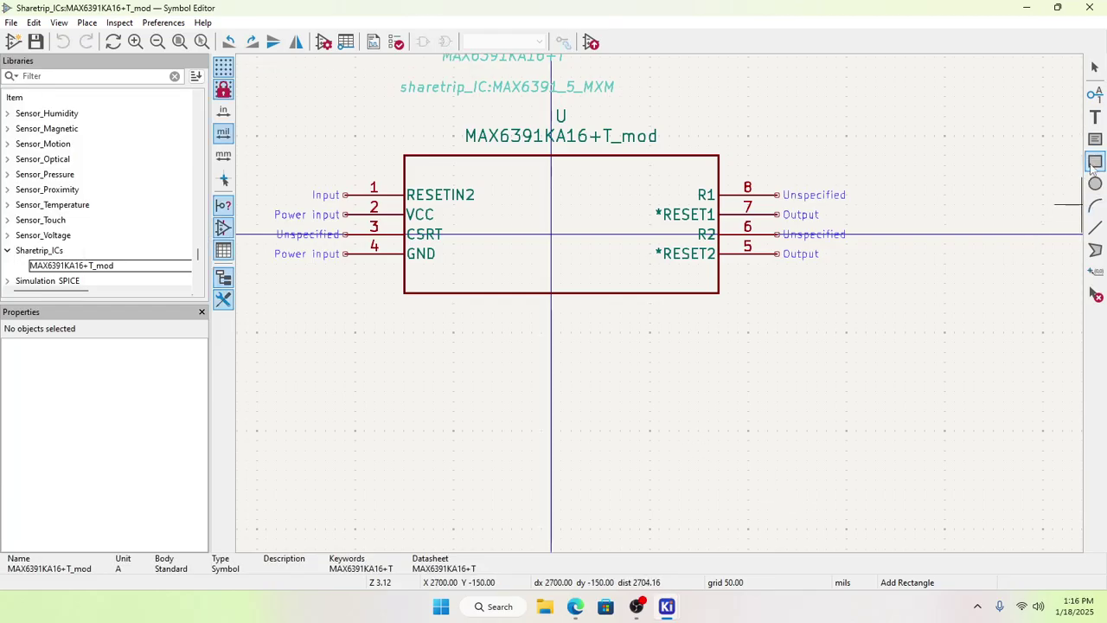
pyautogui.click(472, 352)
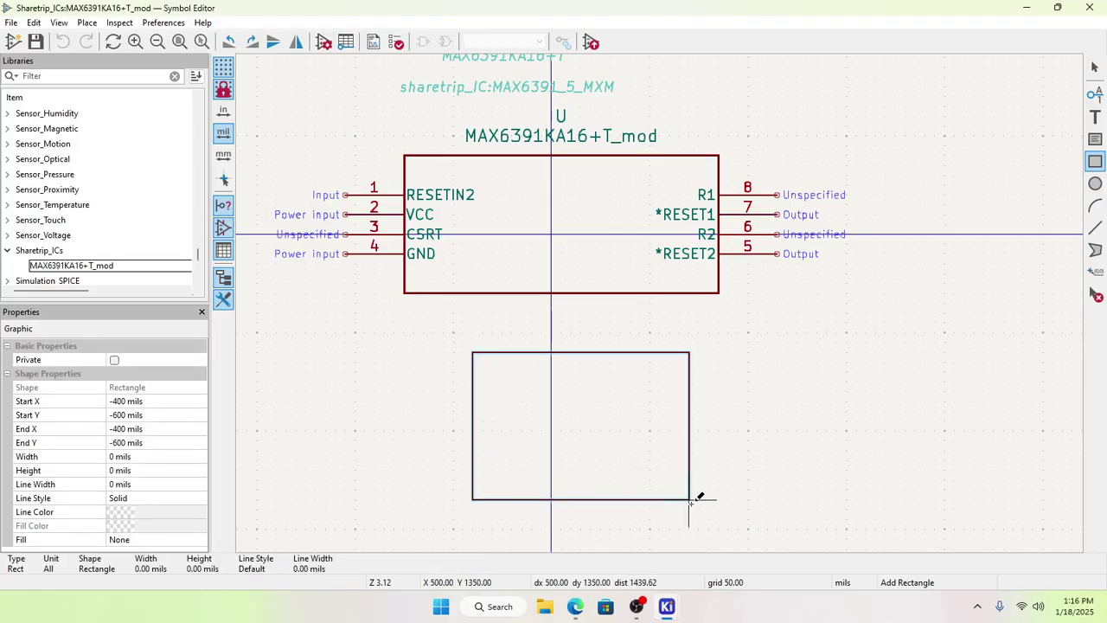
pyautogui.click(699, 499)
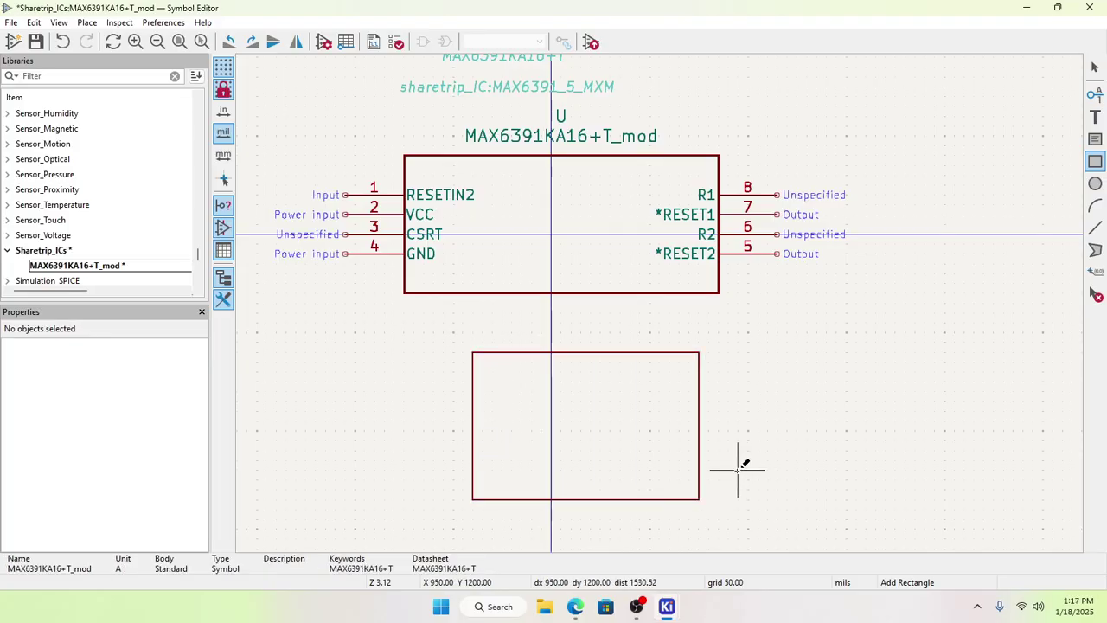
pyautogui.press('Escape')
# Step: Set the new rectangle's border width to 7 mils and recheck the width in its properties
pyautogui.click(699, 441)
pyautogui.doubleClick(700, 441)
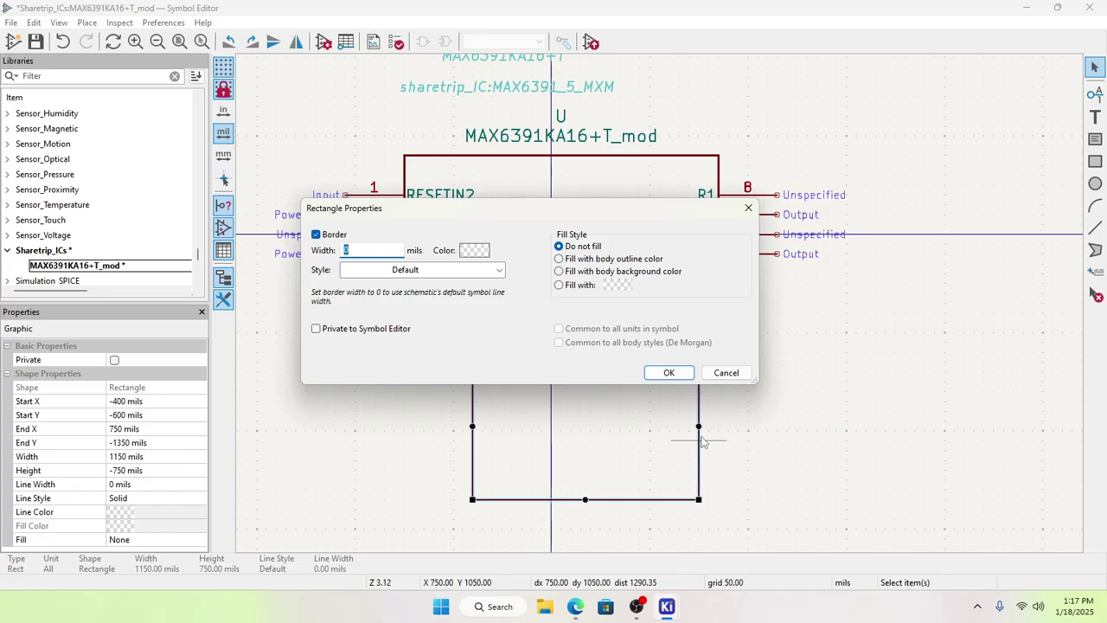
pyautogui.write('7')
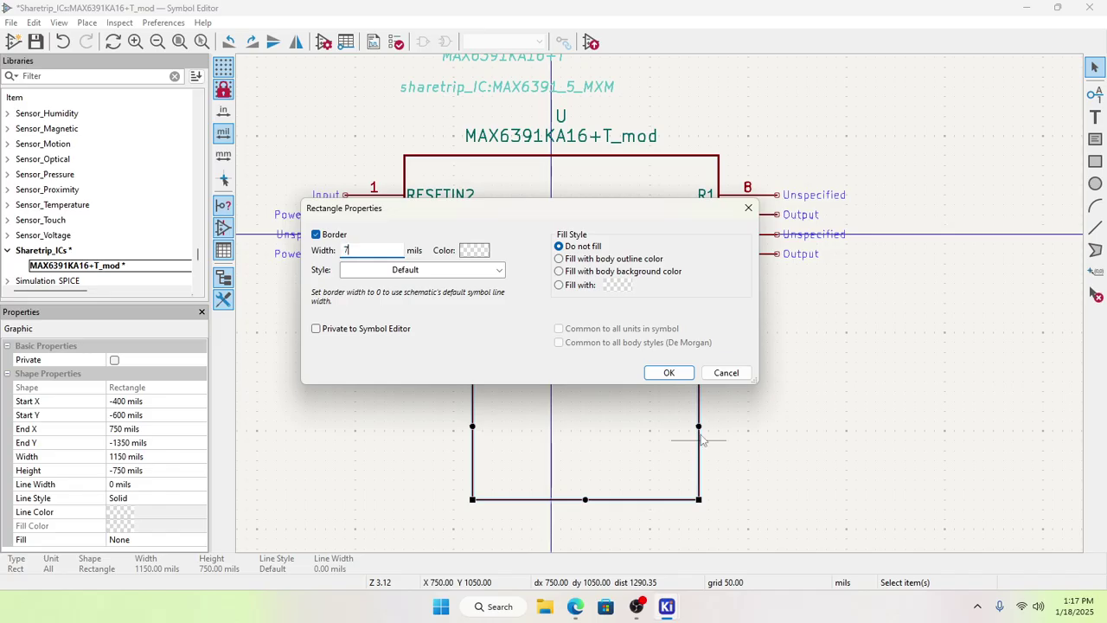
pyautogui.click(667, 373)
pyautogui.click(673, 408)
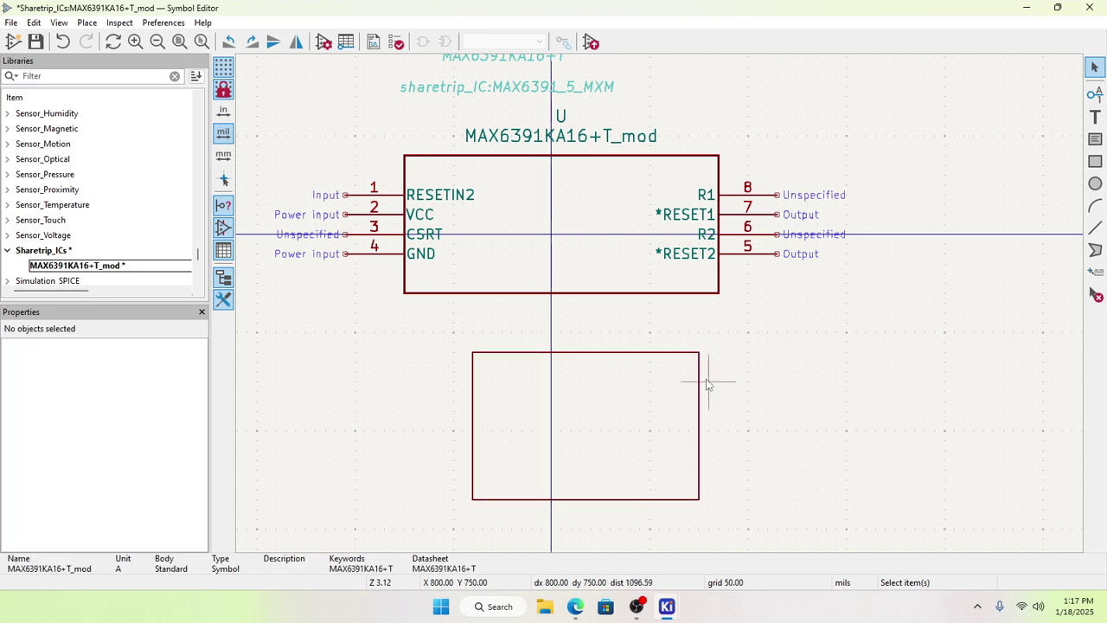
pyautogui.doubleClick(700, 383)
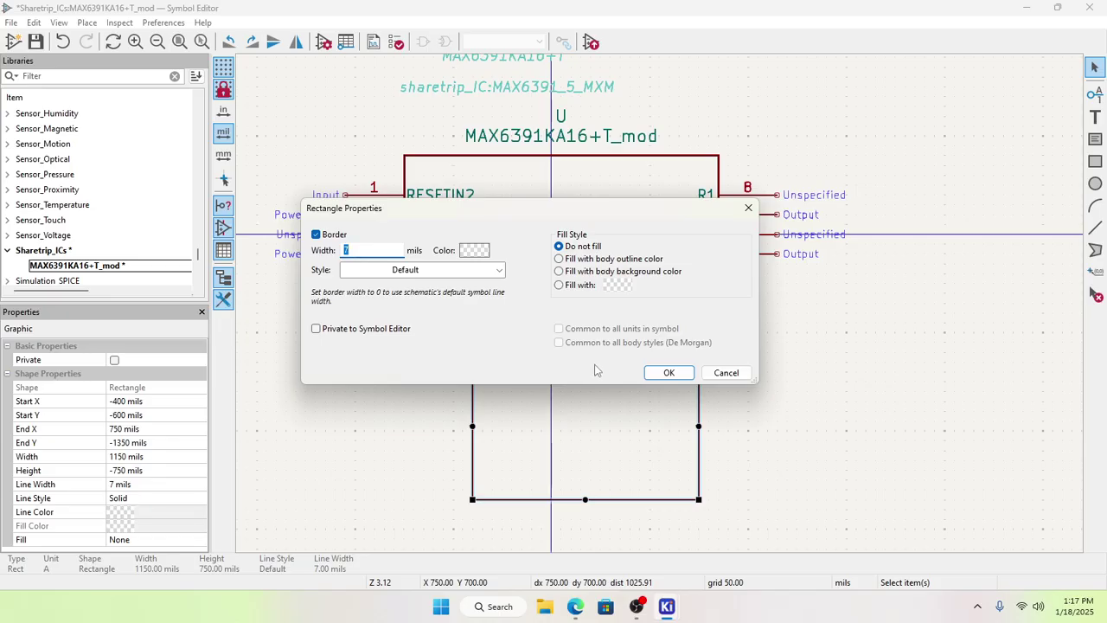
pyautogui.click(721, 373)
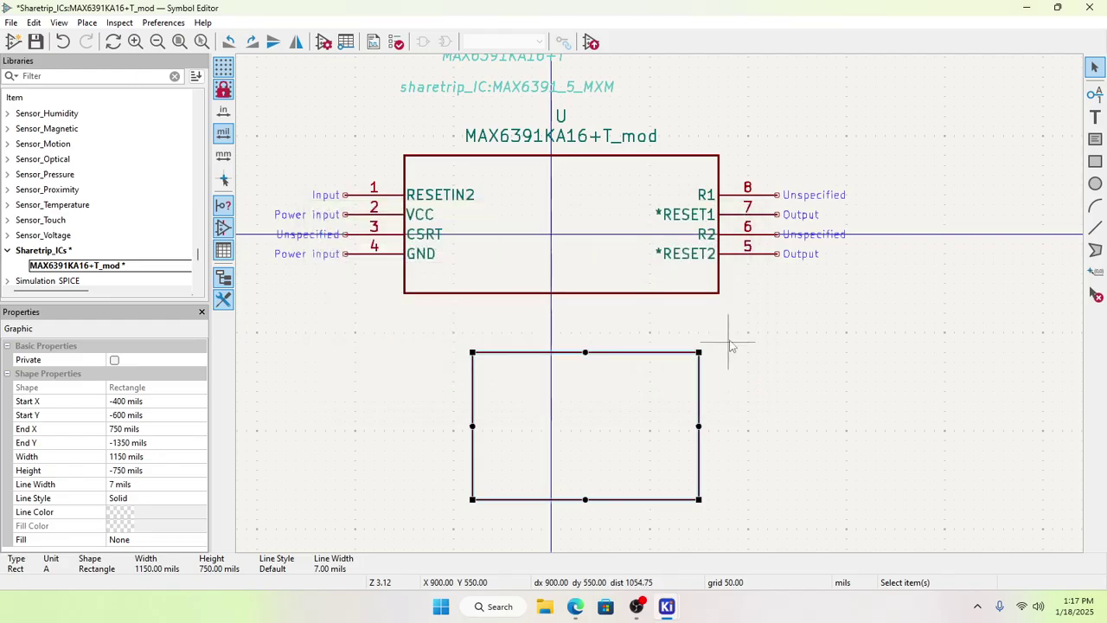
pyautogui.click(734, 365)
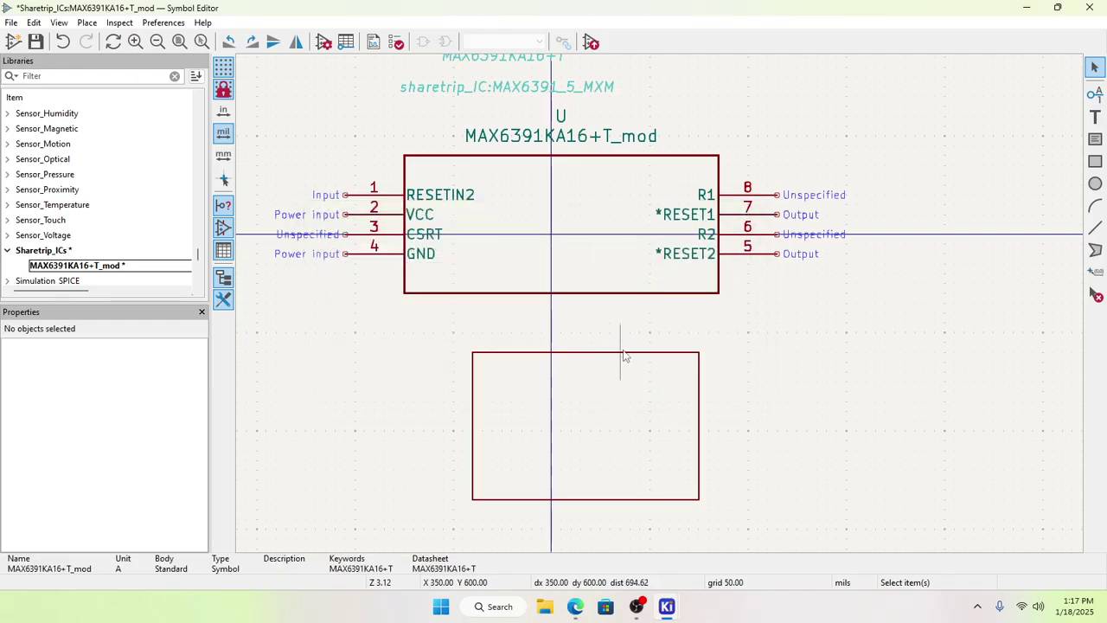
# Step: Move the rectangle onto the old body's upper-left corner and shorten it to 700 mils high to match the body
pyautogui.moveTo(624, 355); pyautogui.dragTo(406, 164)
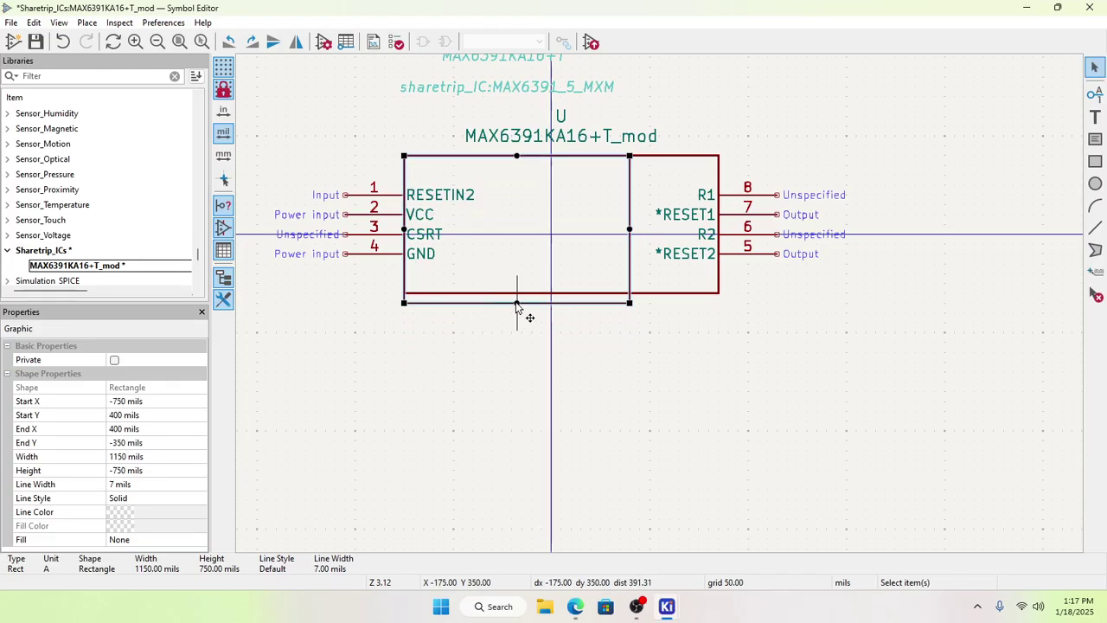
pyautogui.moveTo(516, 303); pyautogui.dragTo(517, 294)
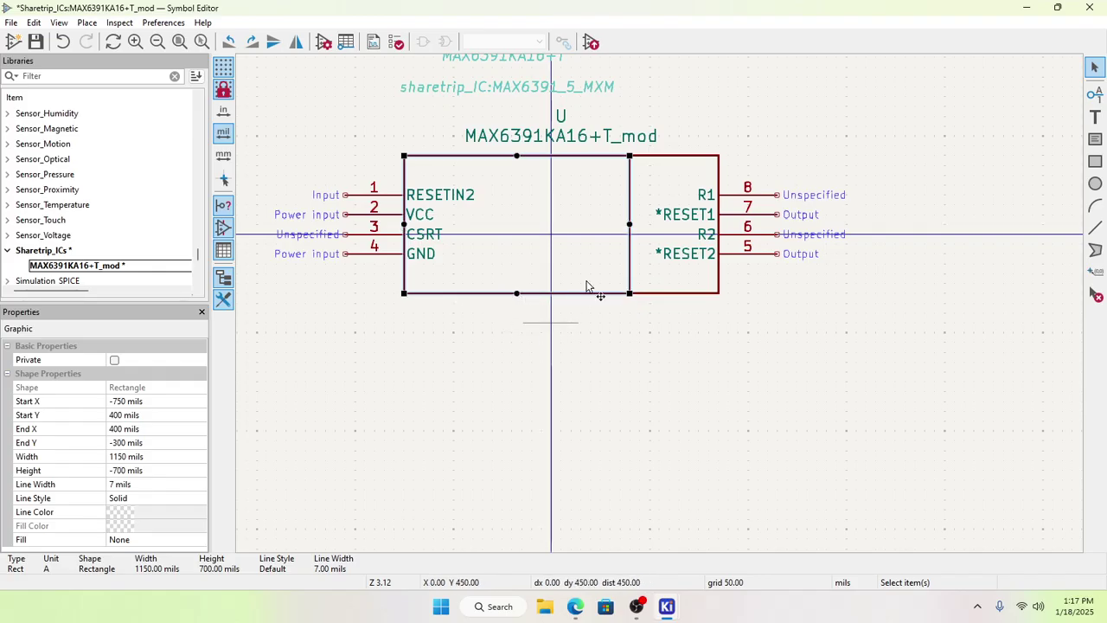
pyautogui.moveTo(630, 227)
pyautogui.mouseDown()
pyautogui.moveTo(616, 233)
pyautogui.moveTo(628, 226)
pyautogui.mouseUp()
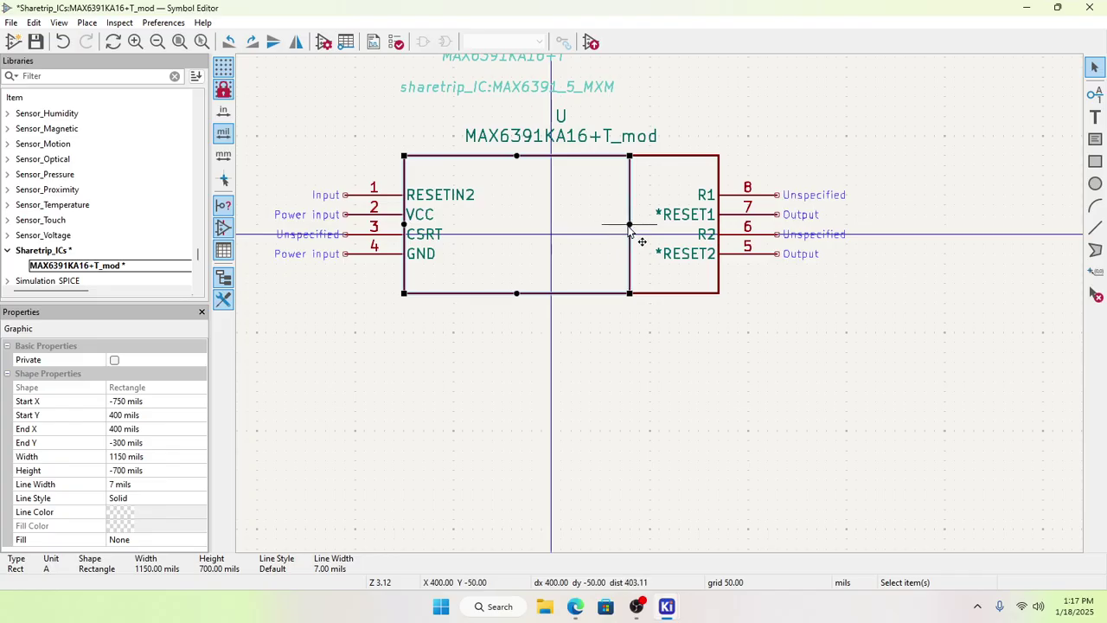
pyautogui.click(565, 337)
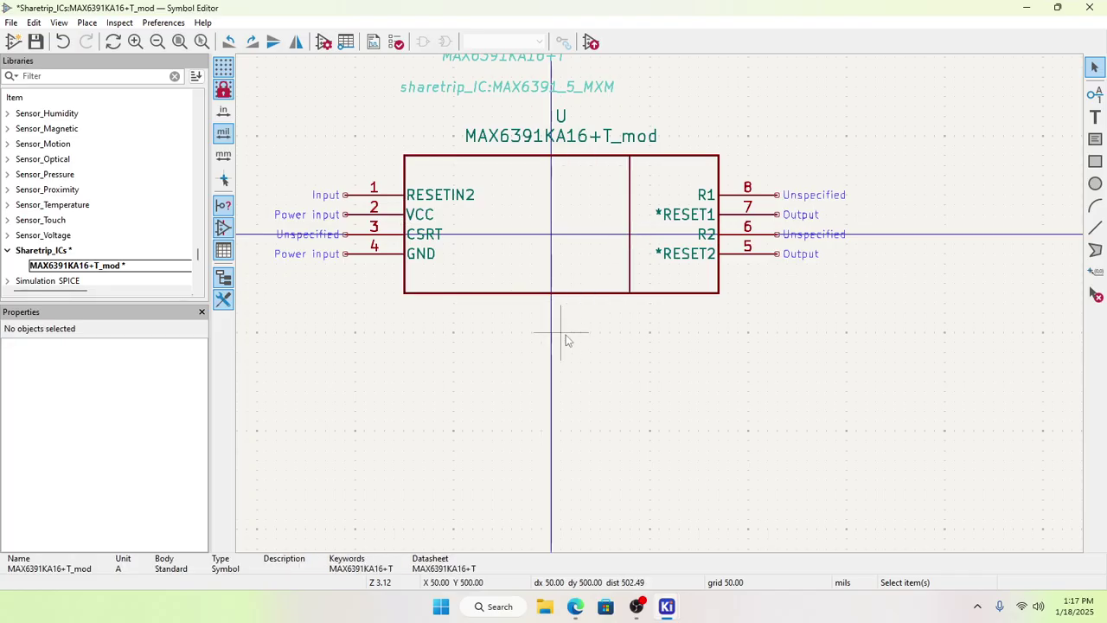
# Step: Delete the upper, right and lower lines of the old symbol outline
pyautogui.click(683, 161)
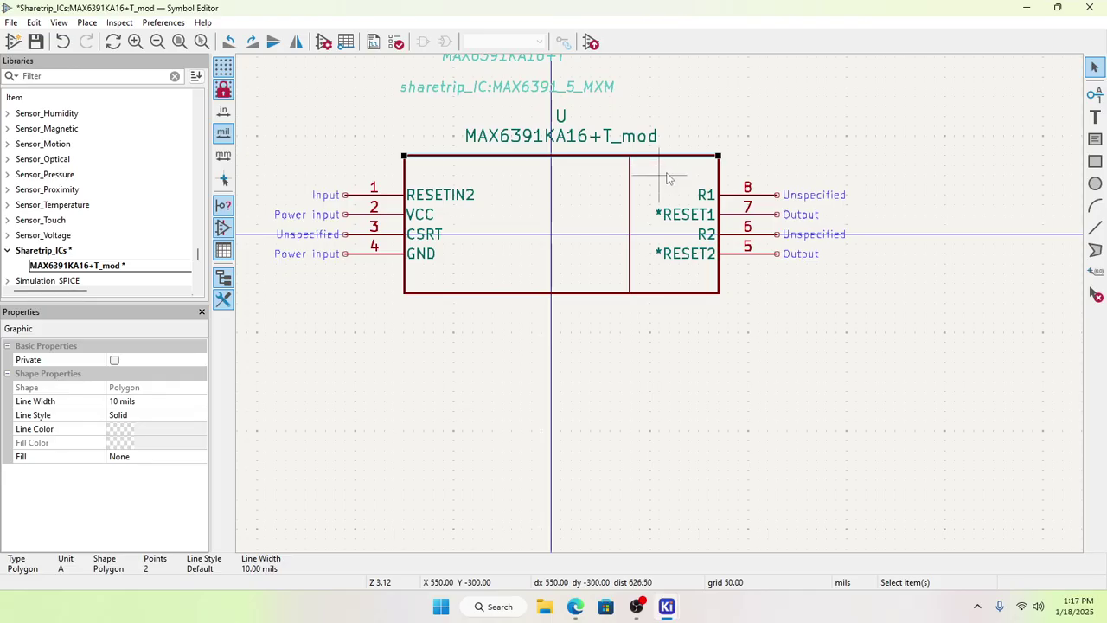
pyautogui.press('super+shift+s')
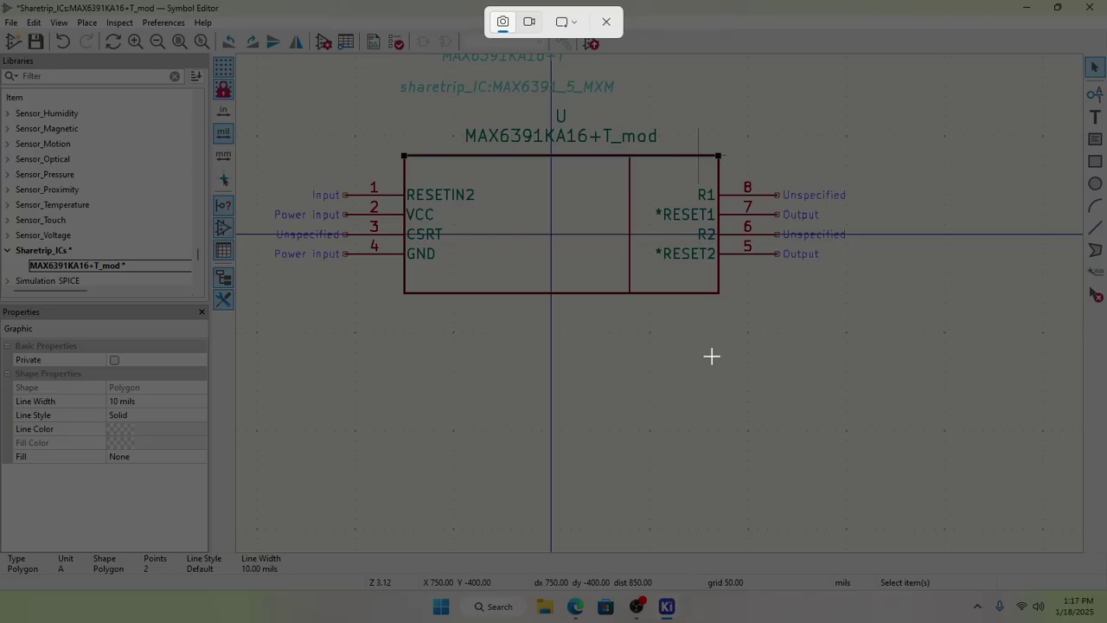
pyautogui.press('Escape')
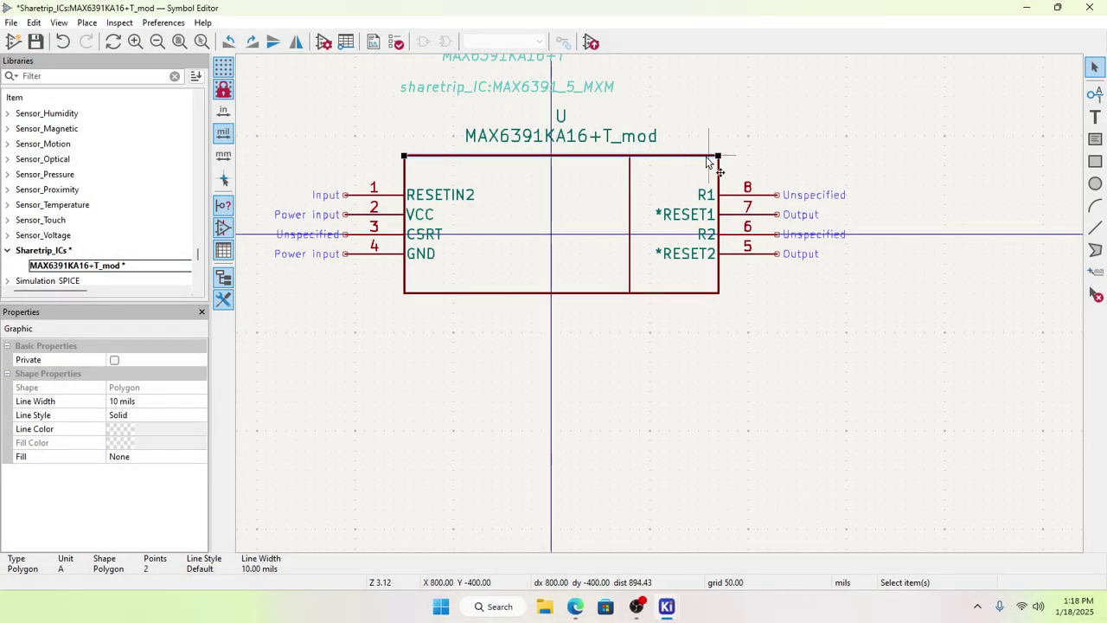
pyautogui.press('Delete')
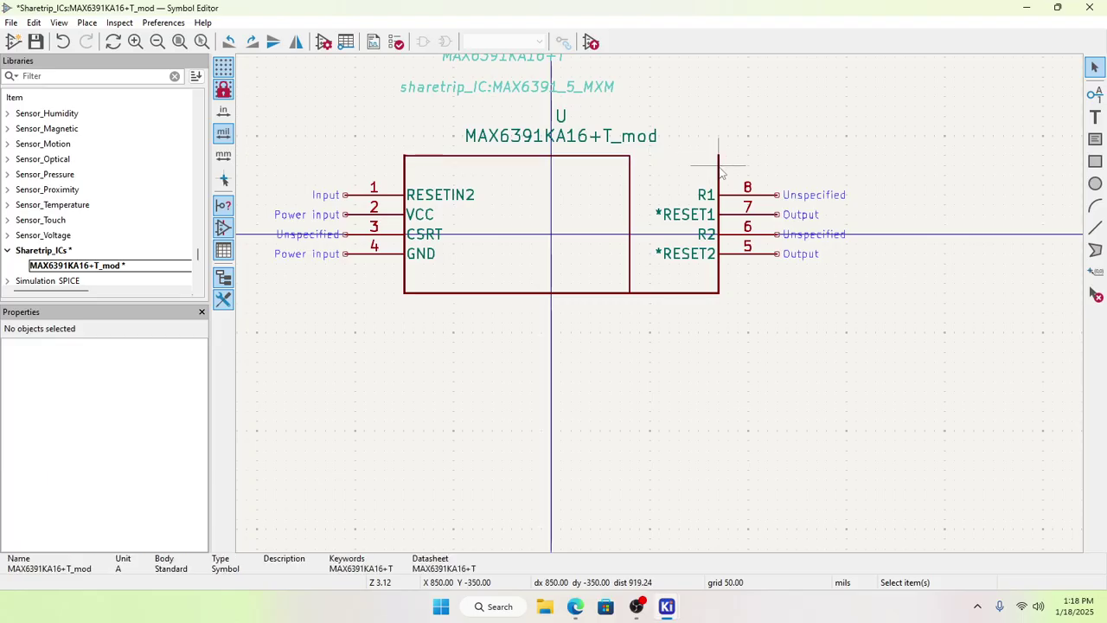
pyautogui.click(718, 178)
pyautogui.press('Delete')
pyautogui.click(689, 294)
pyautogui.press('Delete')
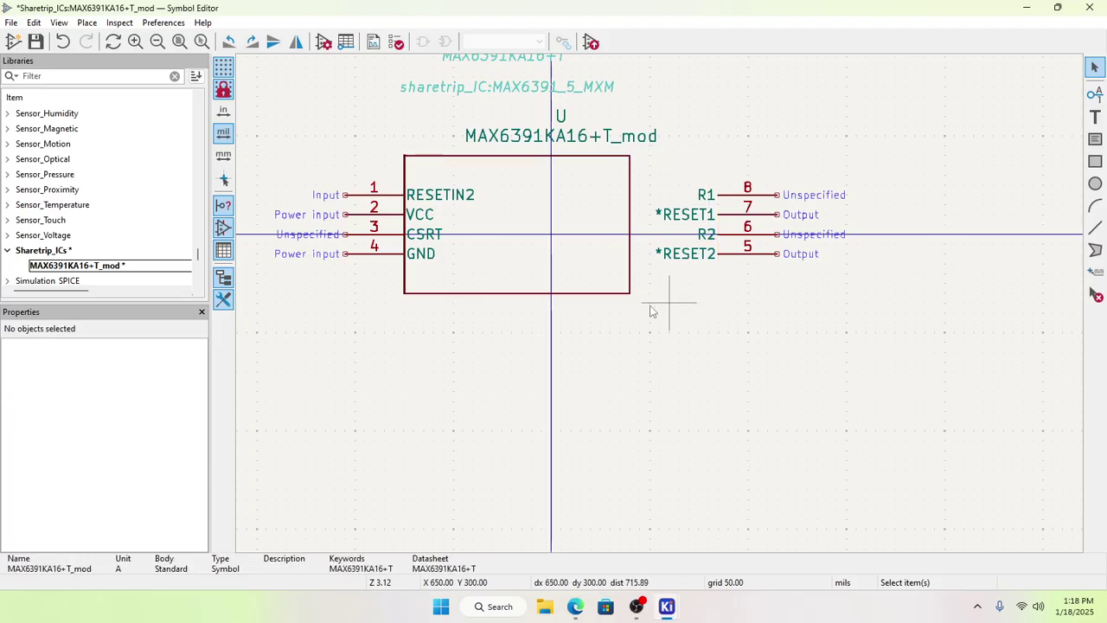
# Step: Move the rectangle right so its left edge sits at X -550 mils, and delete the old outline's left line
pyautogui.click(506, 157)
pyautogui.press('m')
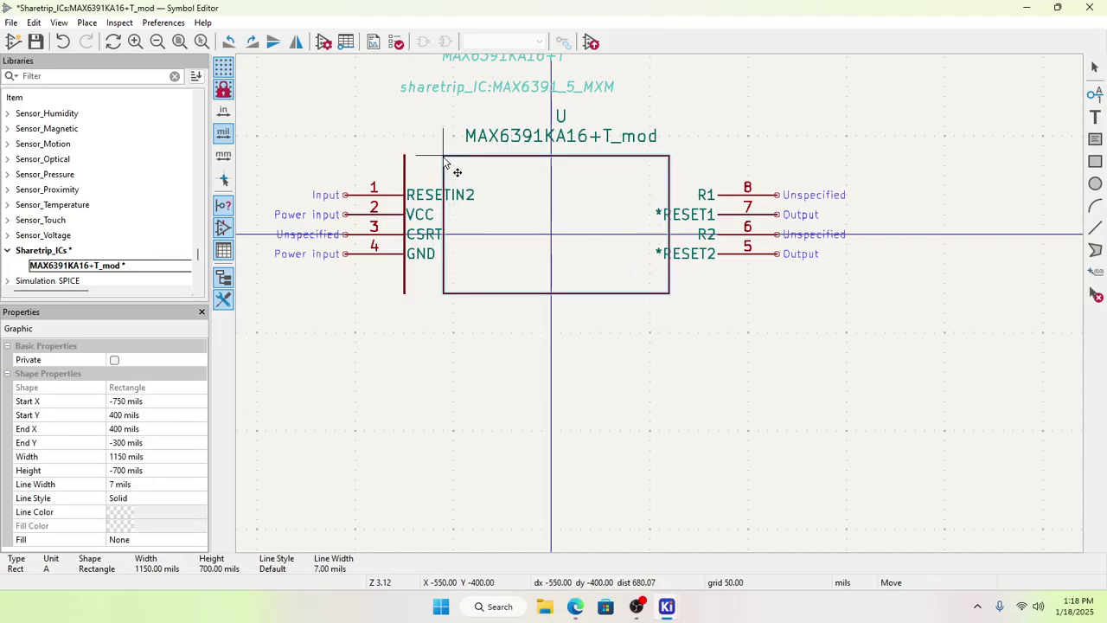
pyautogui.click(442, 156)
pyautogui.click(404, 234)
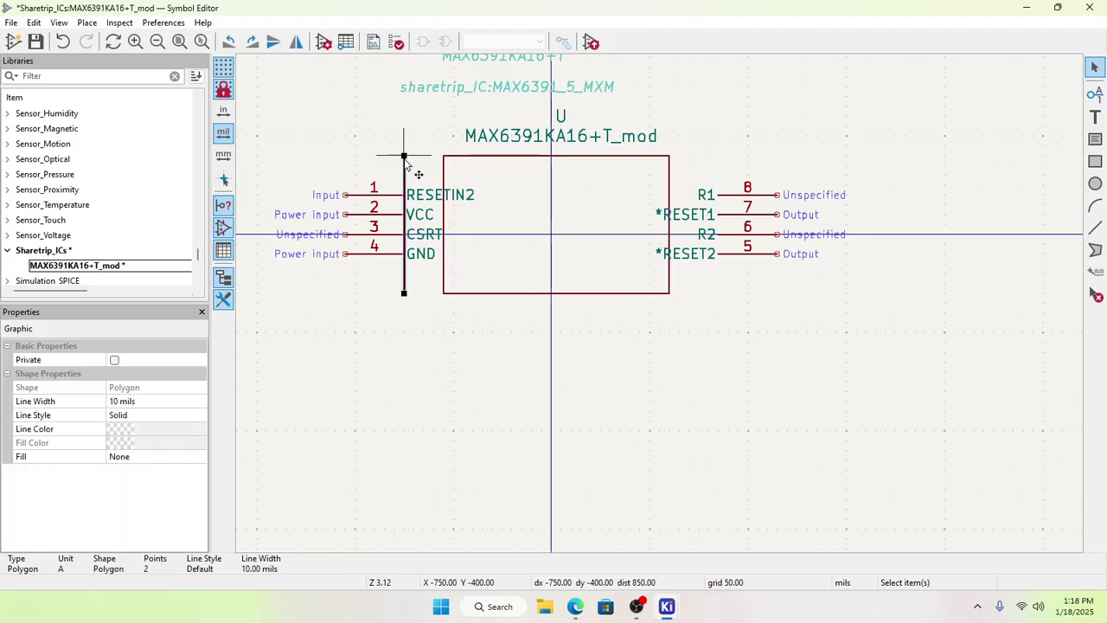
pyautogui.press('Delete')
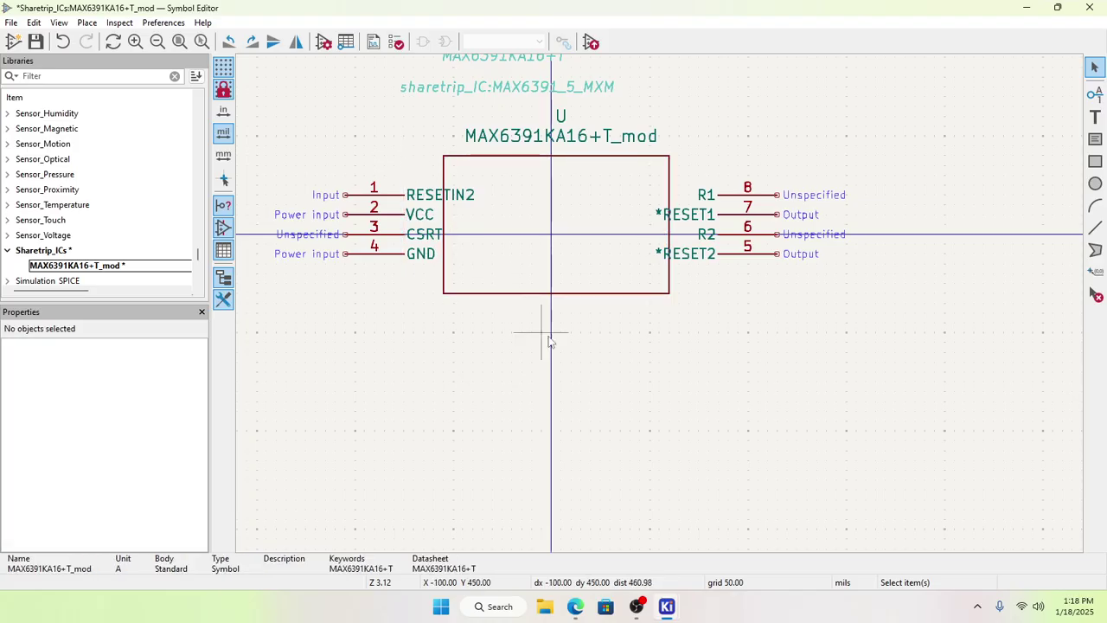
pyautogui.rightClick(658, 391)
pyautogui.moveTo(748, 545)
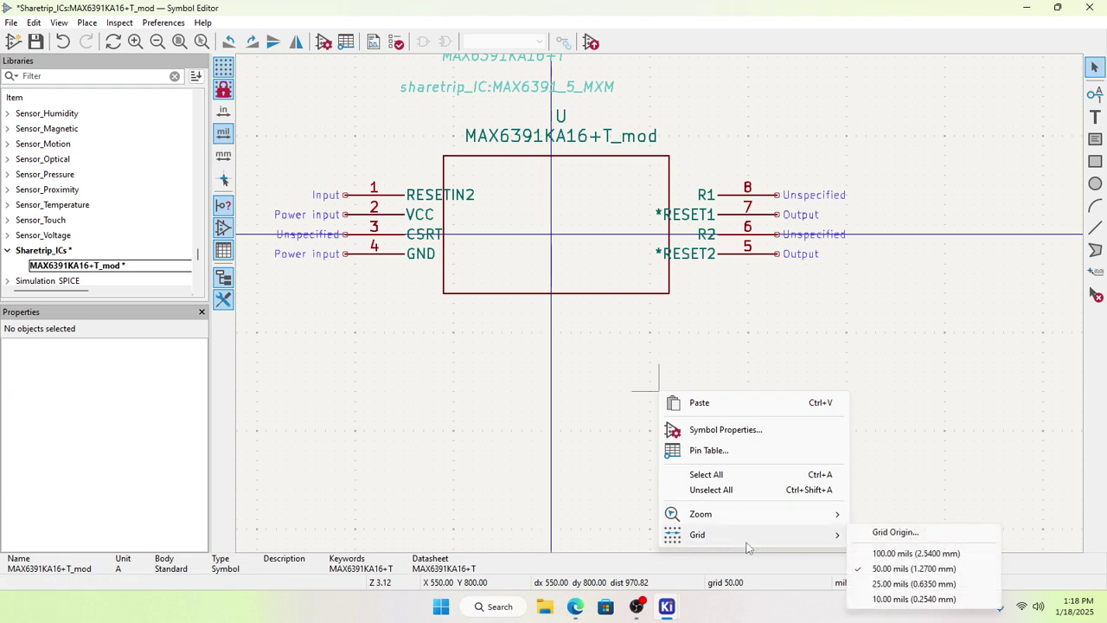
pyautogui.click(982, 470)
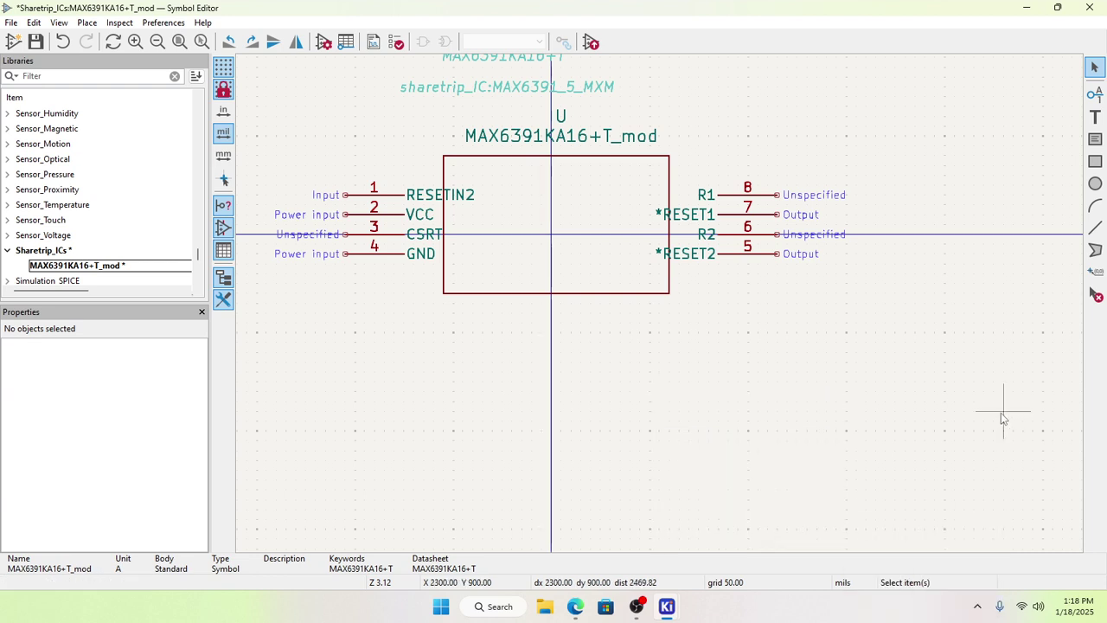
# Step: Move pins 5 to 8 to X position 900 mils so they meet the rectangle's right edge
pyautogui.moveTo(650, 195); pyautogui.dragTo(893, 287)
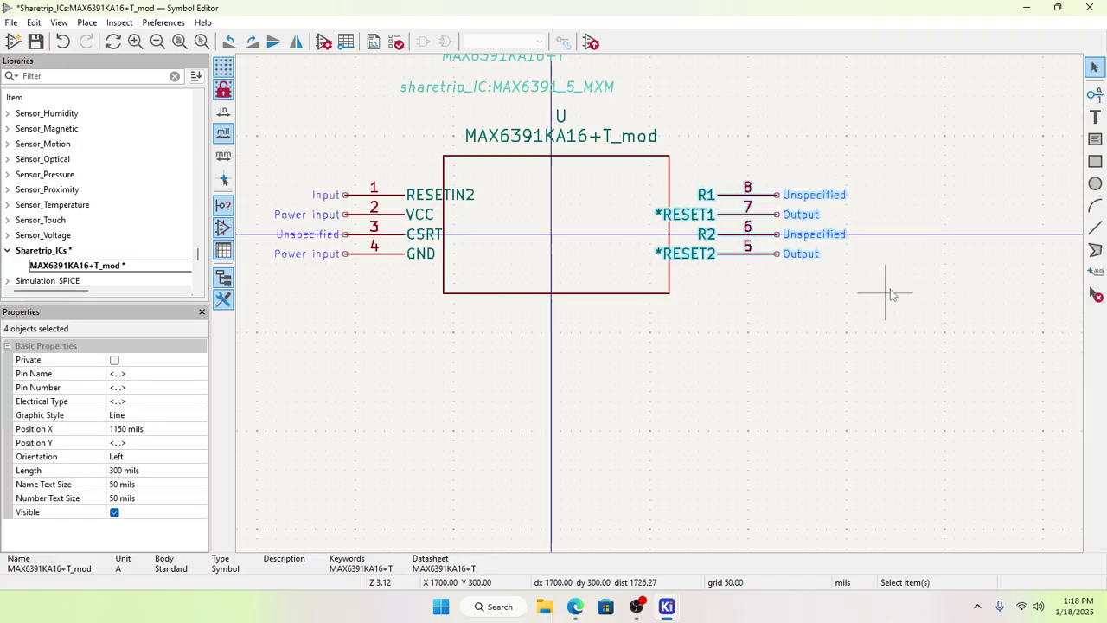
pyautogui.press('m')
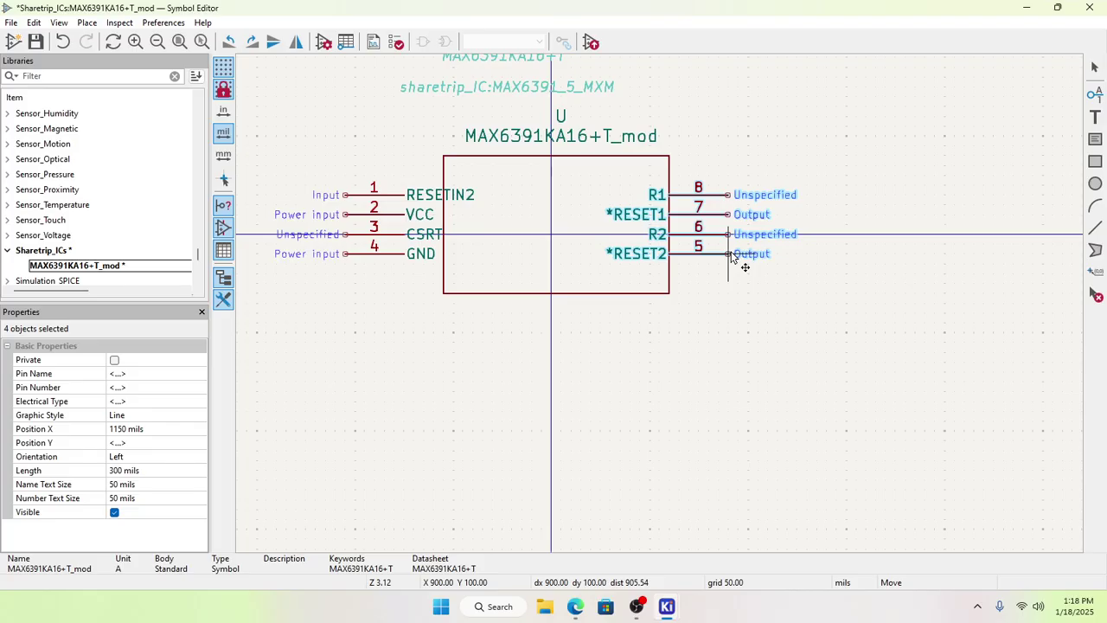
pyautogui.click(732, 256)
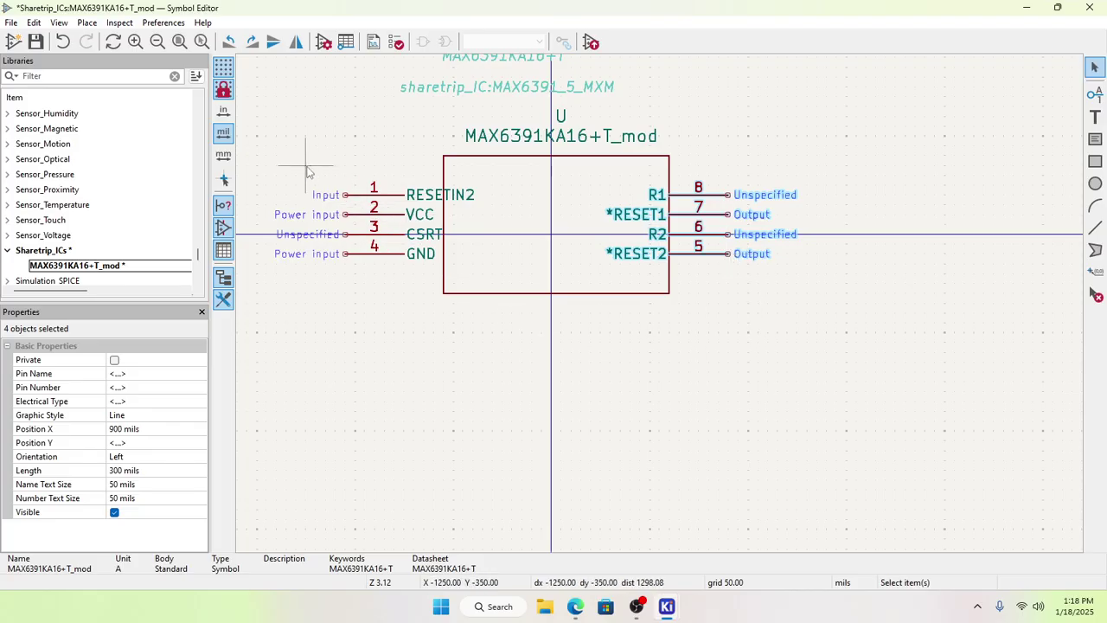
# Step: Move pins 1 to 4 right so their outer ends sit at X -850 mils and they meet the rectangle's left edge
pyautogui.moveTo(305, 170); pyautogui.dragTo(422, 292)
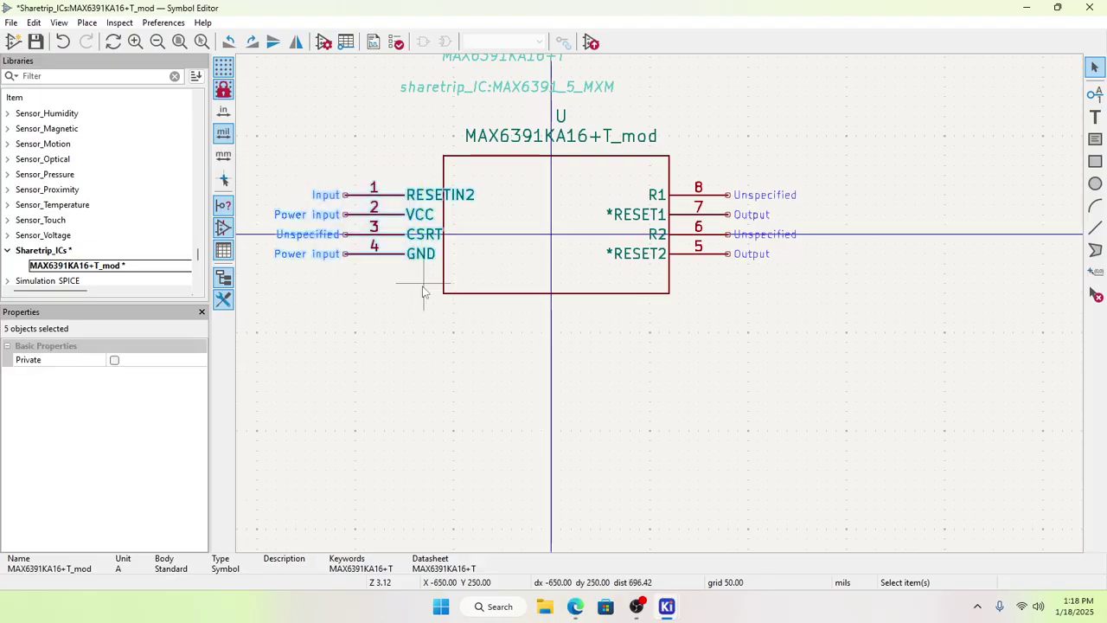
pyautogui.press('m')
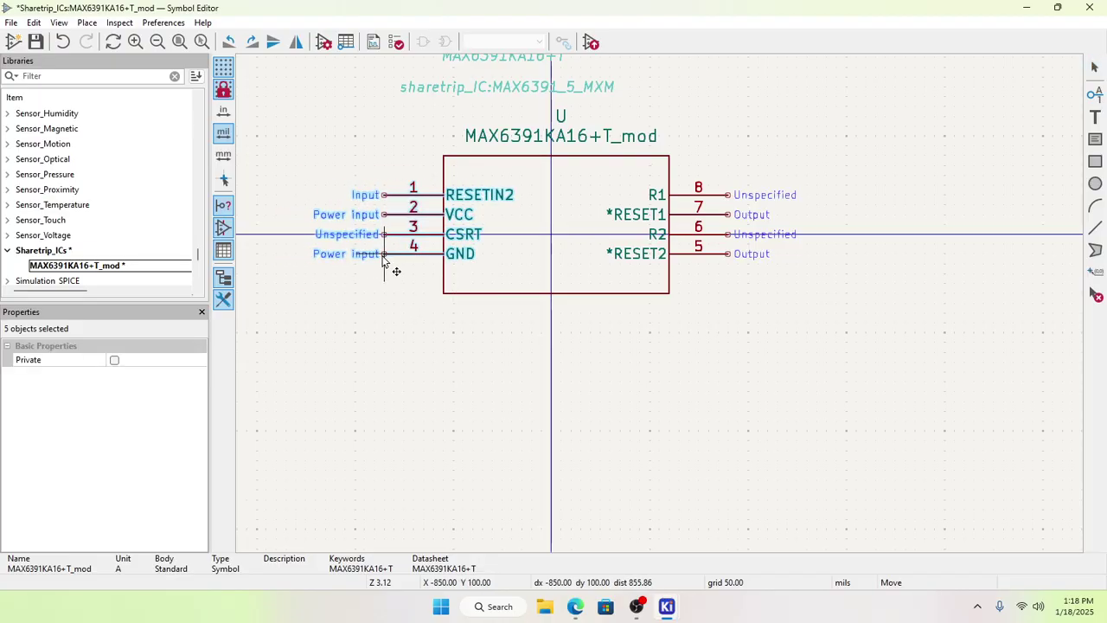
pyautogui.click(383, 260)
pyautogui.click(434, 340)
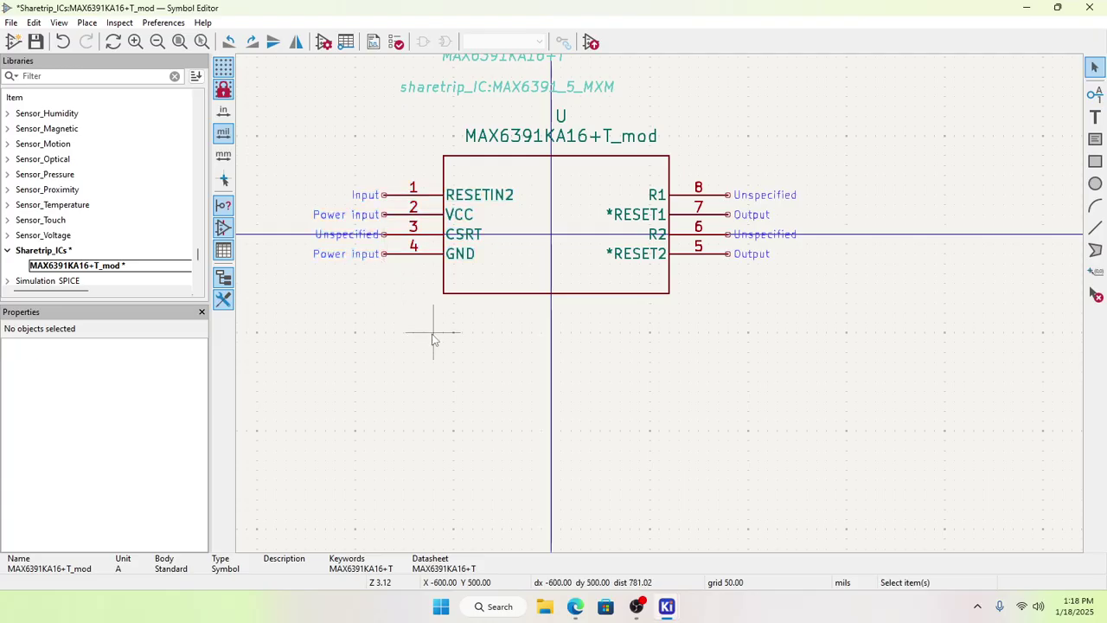
# Step: Fill the symbol's rectangle with the body background color, then save the symbol and close the Symbol Editor
pyautogui.doubleClick(583, 157)
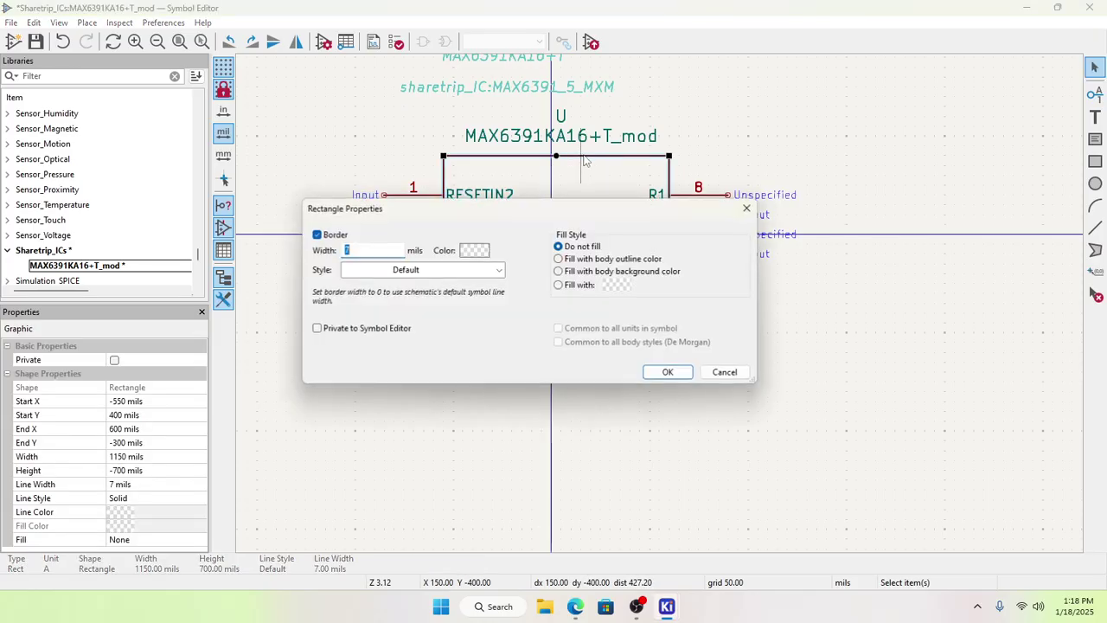
pyautogui.click(560, 259)
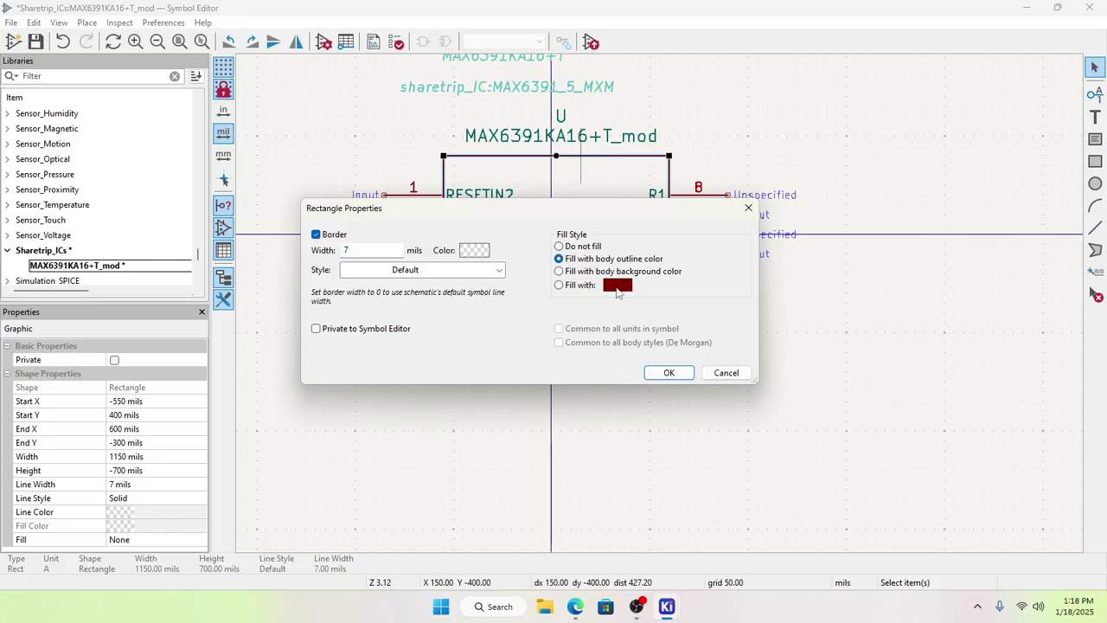
pyautogui.click(559, 272)
pyautogui.click(667, 373)
pyautogui.click(664, 374)
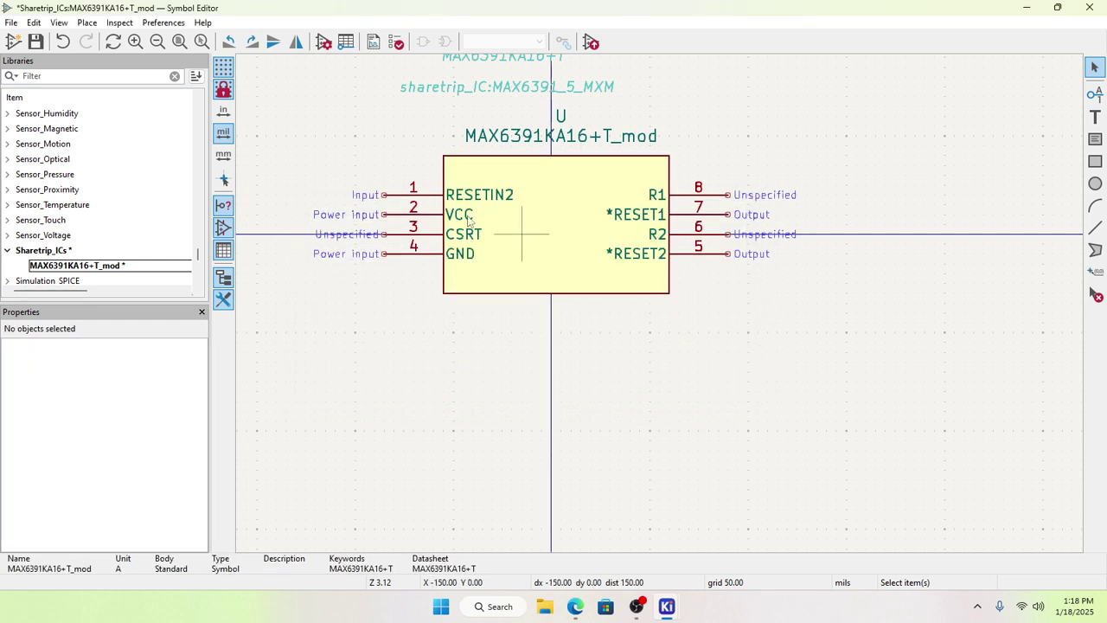
pyautogui.click(35, 42)
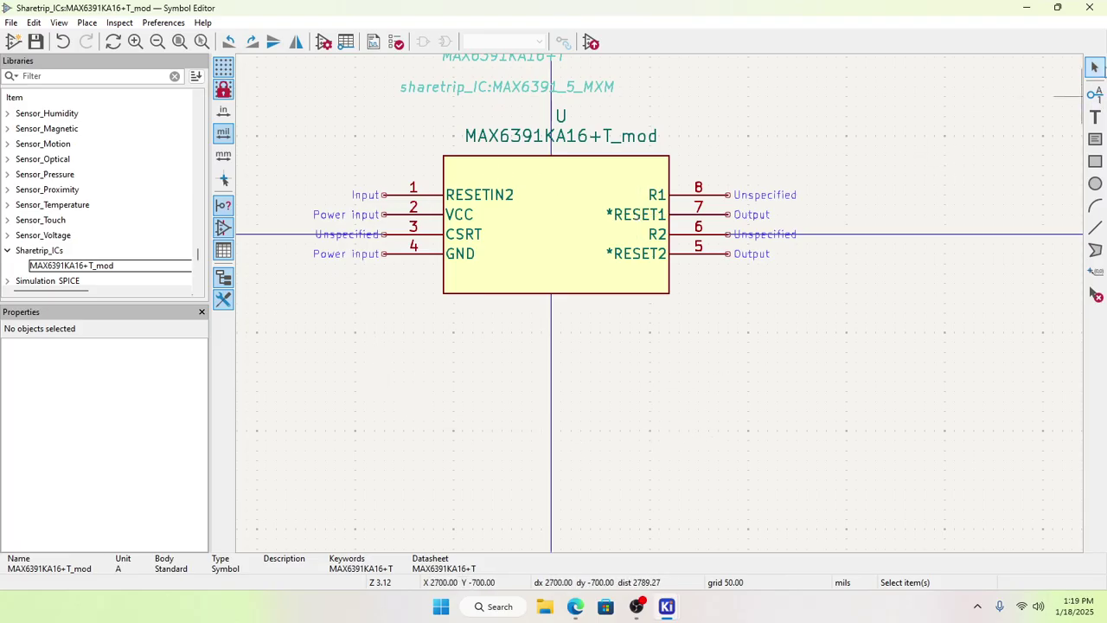
pyautogui.click(1090, 8)
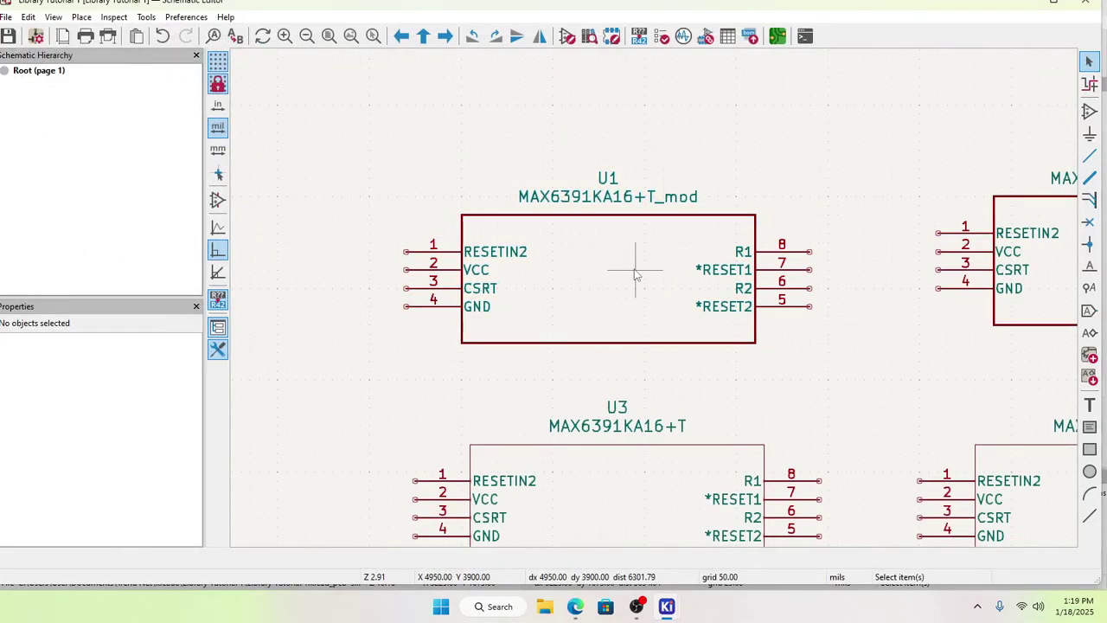
# Step: Update schematic symbol U1 from its library version, keeping the default update options
pyautogui.scroll(-2, 635, 274)
pyautogui.click(654, 303)
pyautogui.rightClick(657, 303)
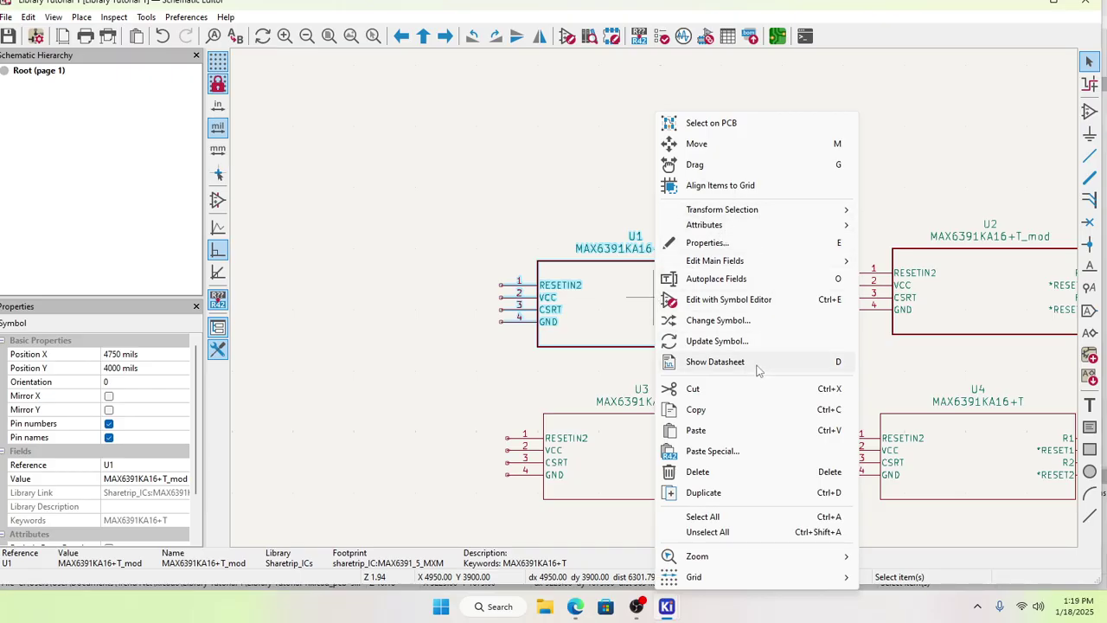
pyautogui.click(707, 243)
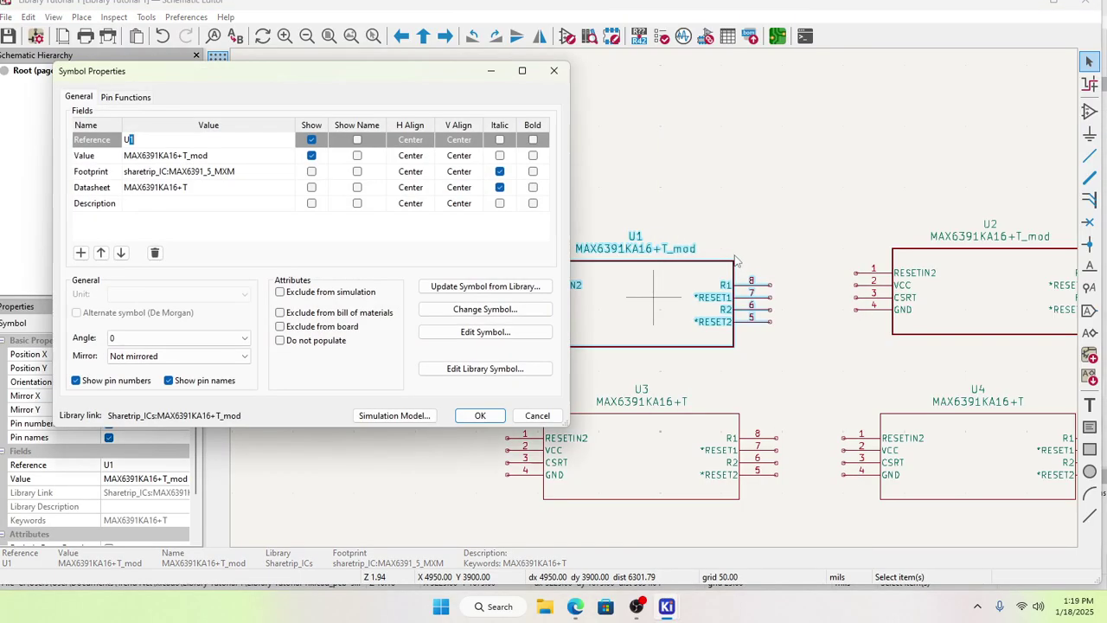
pyautogui.click(486, 286)
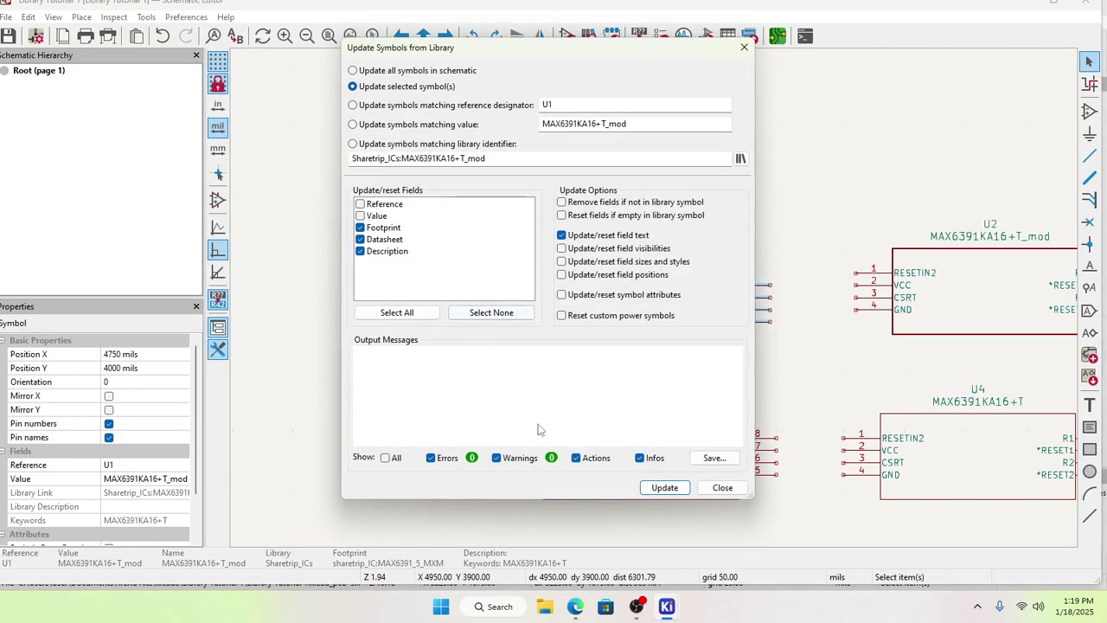
pyautogui.click(665, 489)
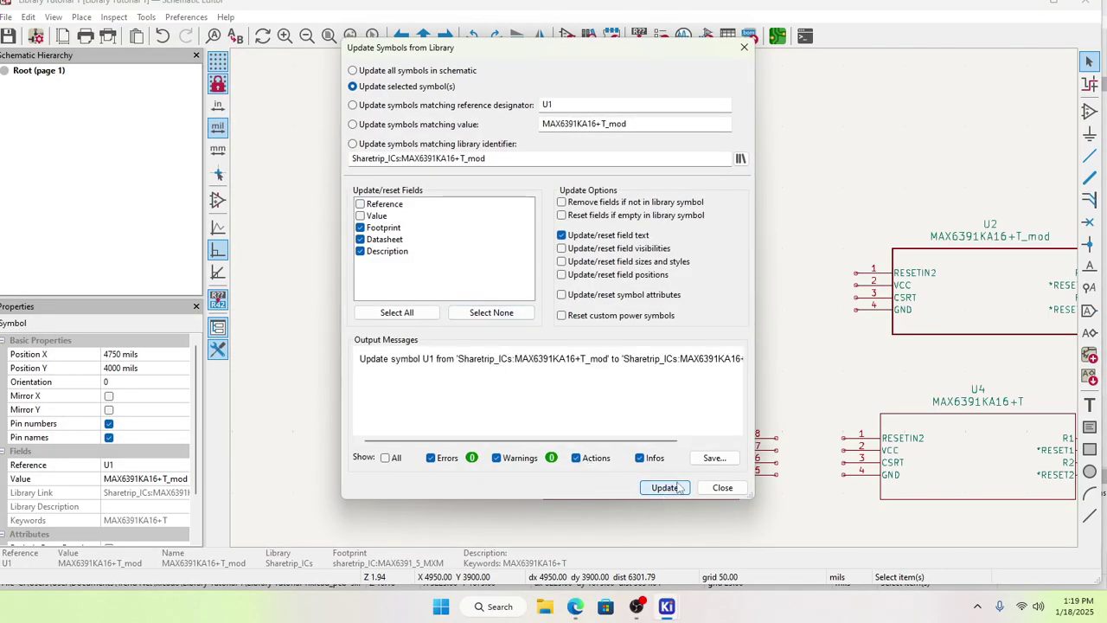
pyautogui.click(723, 487)
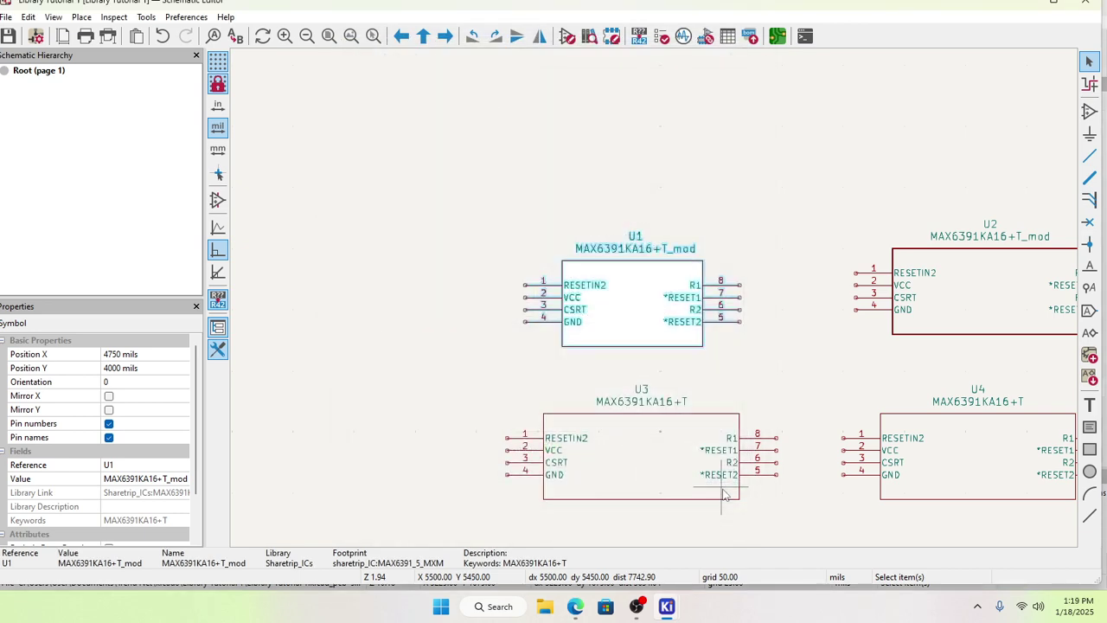
pyautogui.click(783, 296)
# Step: Update schematic symbol U2 from its library version, keeping the default update options
pyautogui.scroll(-2, 783, 296)
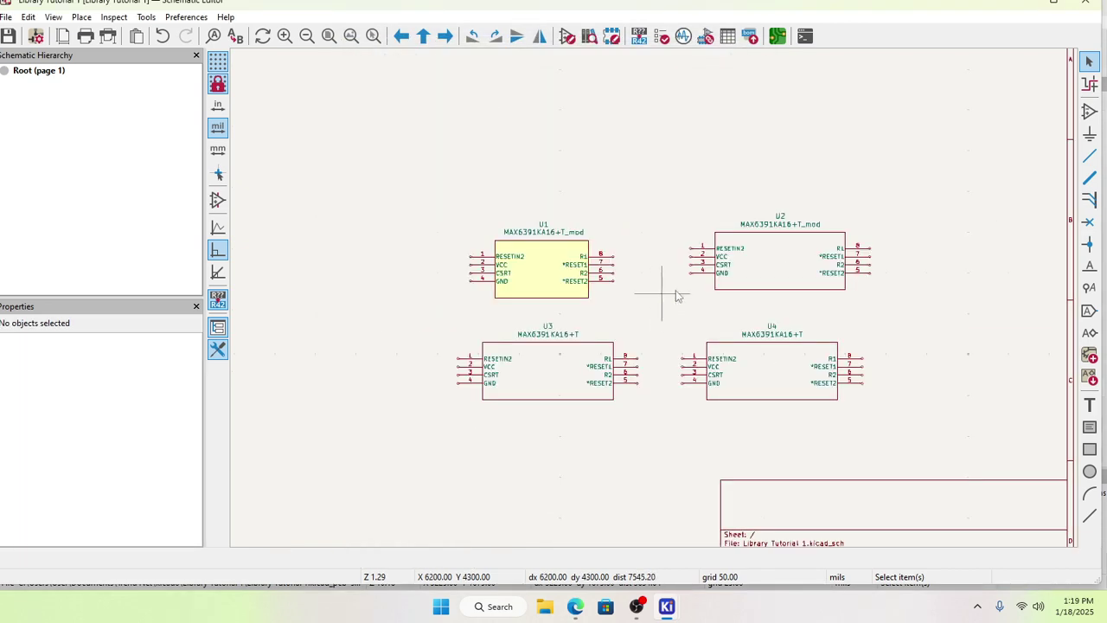
pyautogui.scroll(4, 751, 275)
pyautogui.scroll(-4, 461, 319)
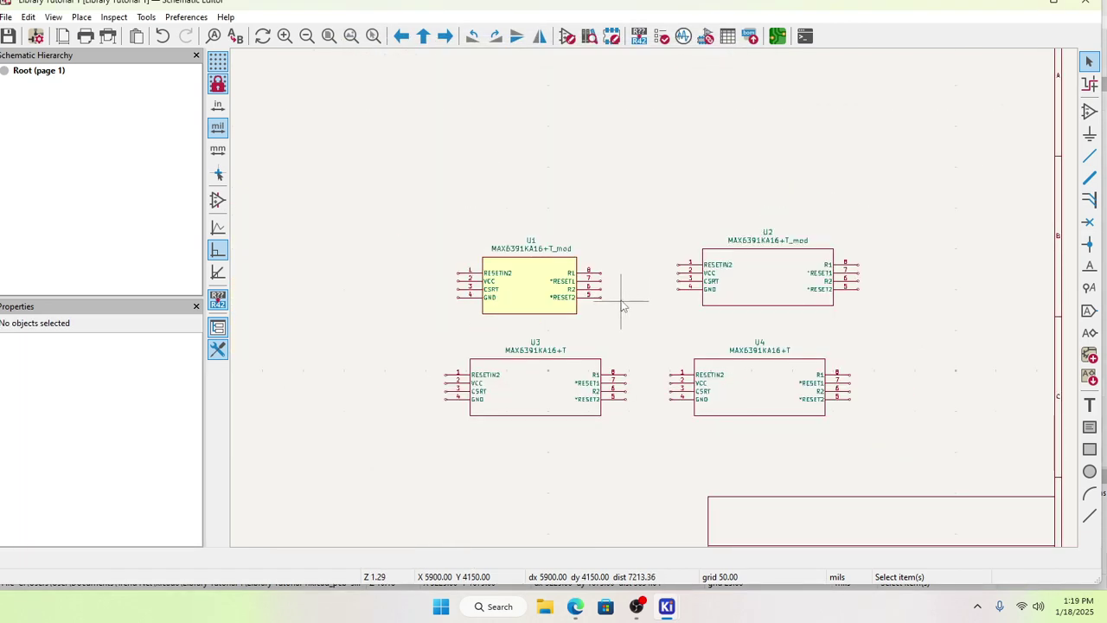
pyautogui.scroll(2, 650, 292)
pyautogui.click(851, 286)
pyautogui.rightClick(852, 286)
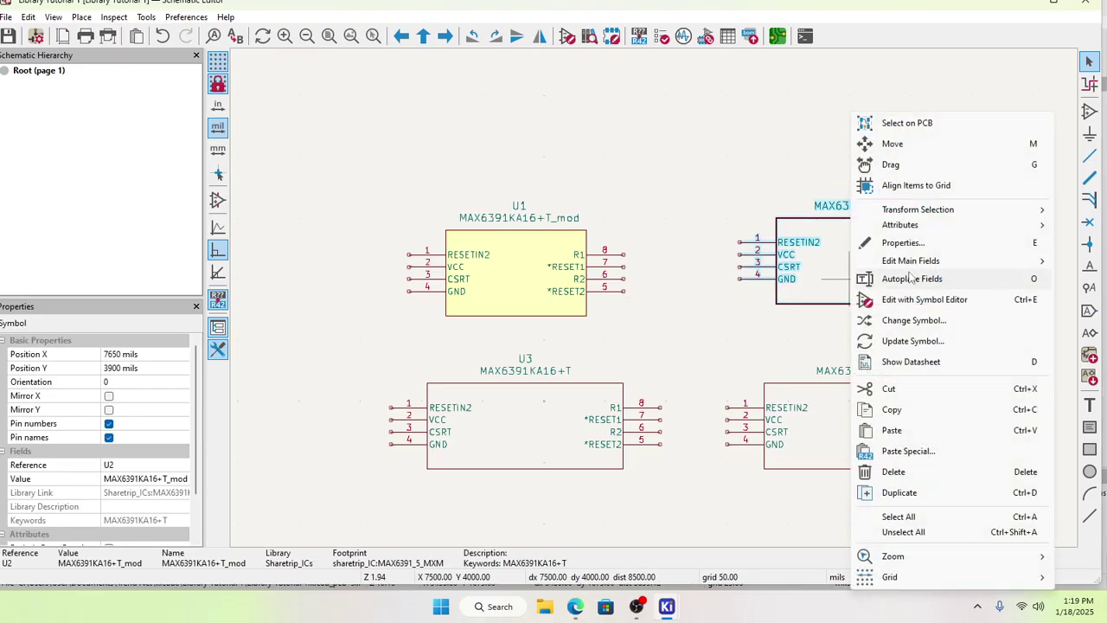
pyautogui.click(909, 243)
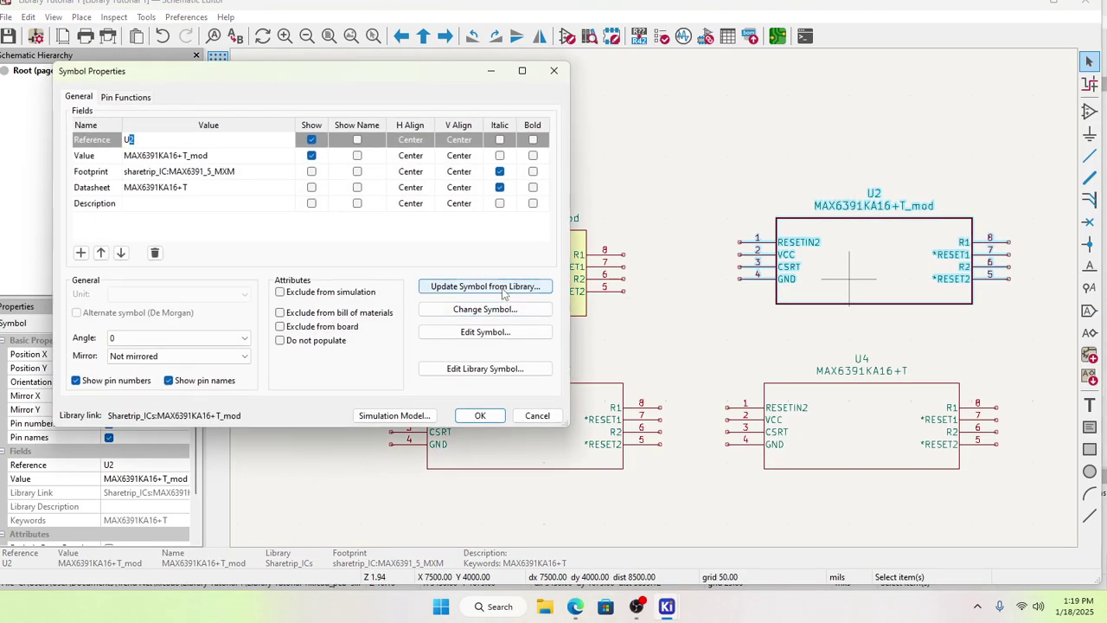
pyautogui.click(485, 286)
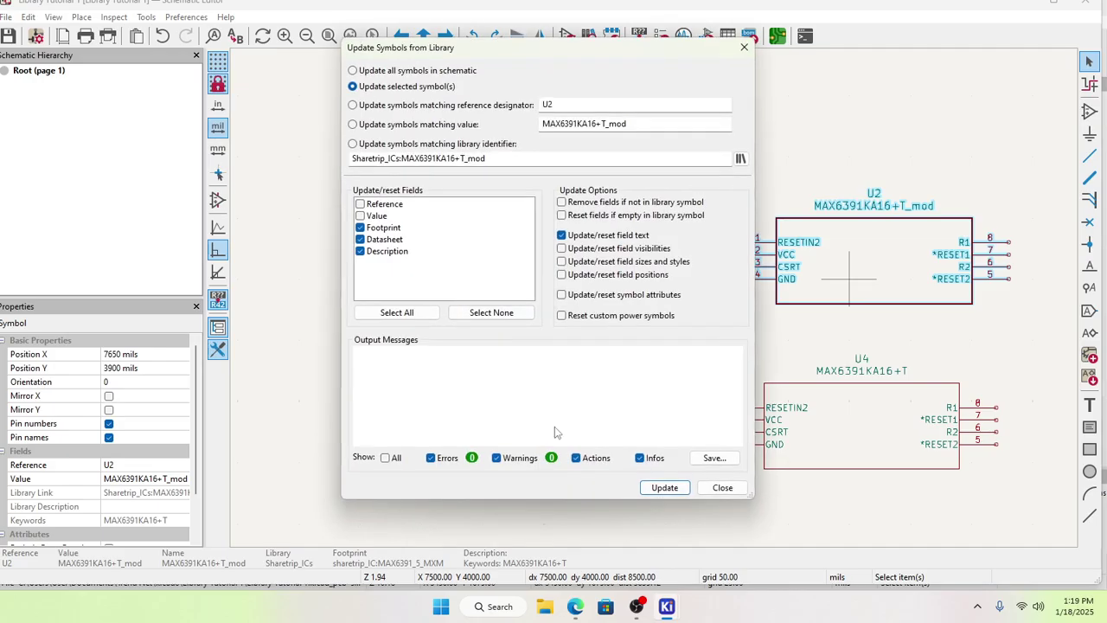
pyautogui.click(663, 491)
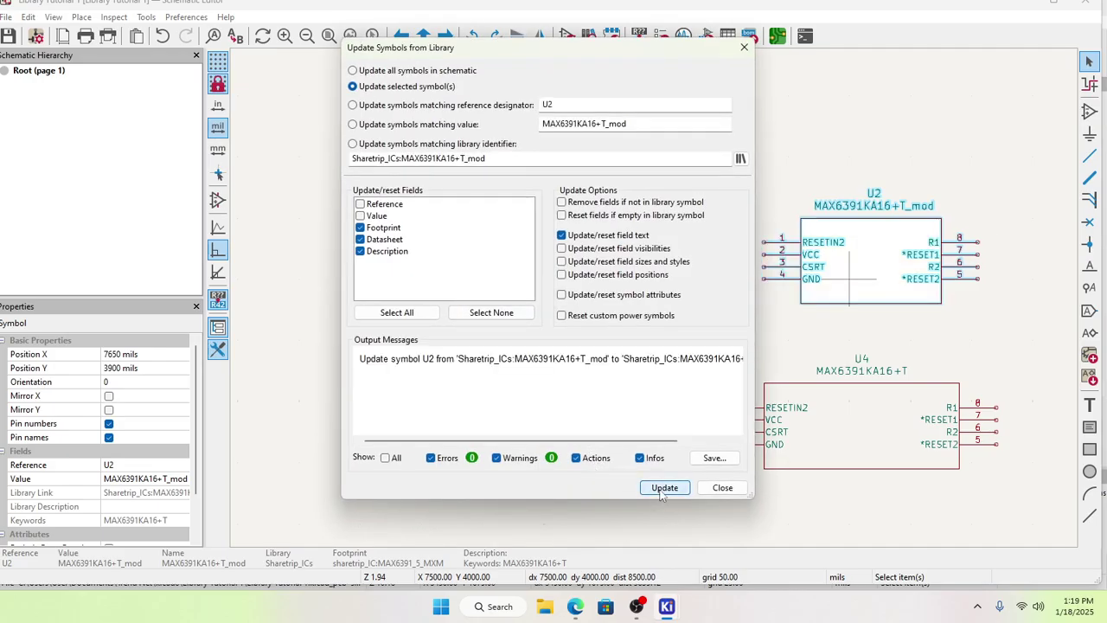
pyautogui.click(723, 489)
pyautogui.click(733, 350)
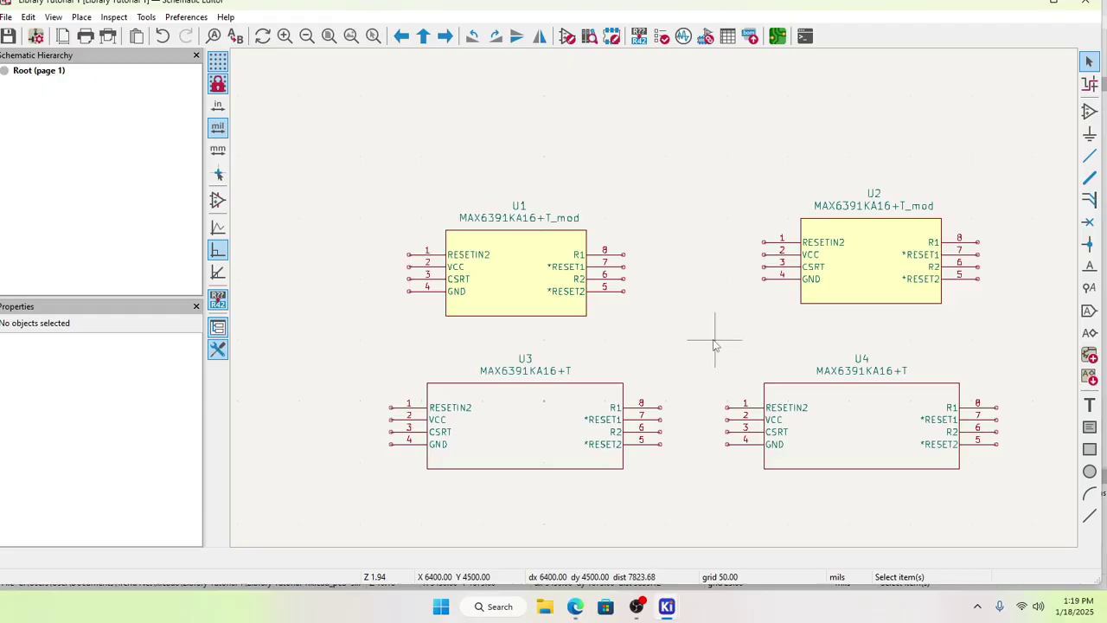
# Step: Compare the updated U1 and U2 symbols with the original U3 and U4 symbols on the sheet
pyautogui.scroll(-2, 666, 302)
pyautogui.scroll(4, 655, 298)
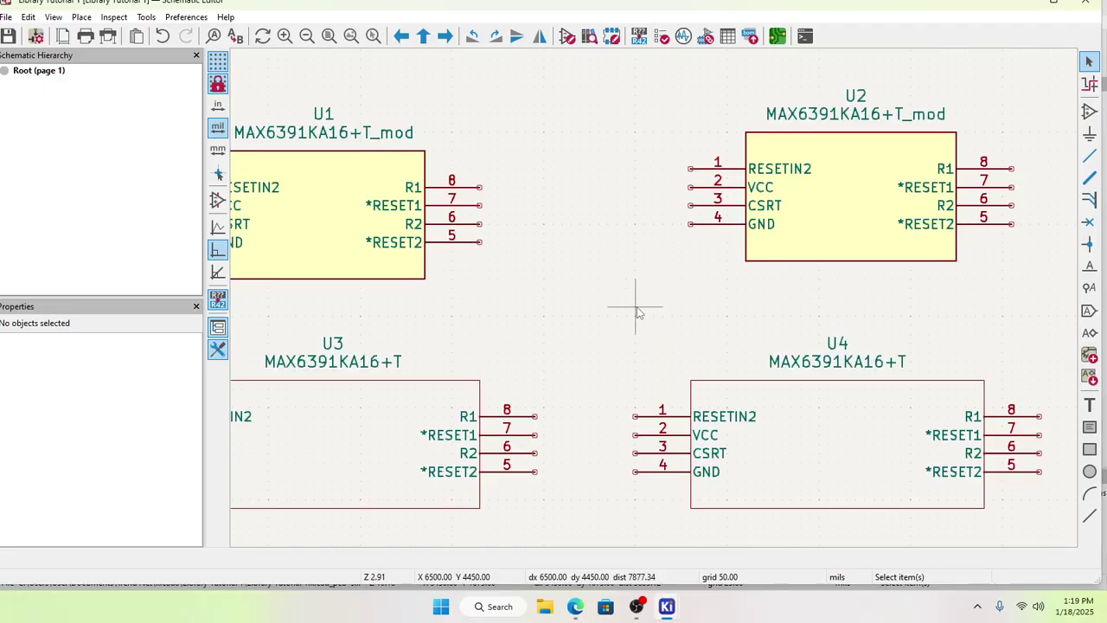
pyautogui.scroll(1, 657, 303)
pyautogui.scroll(-4, 658, 302)
pyautogui.scroll(2, 595, 316)
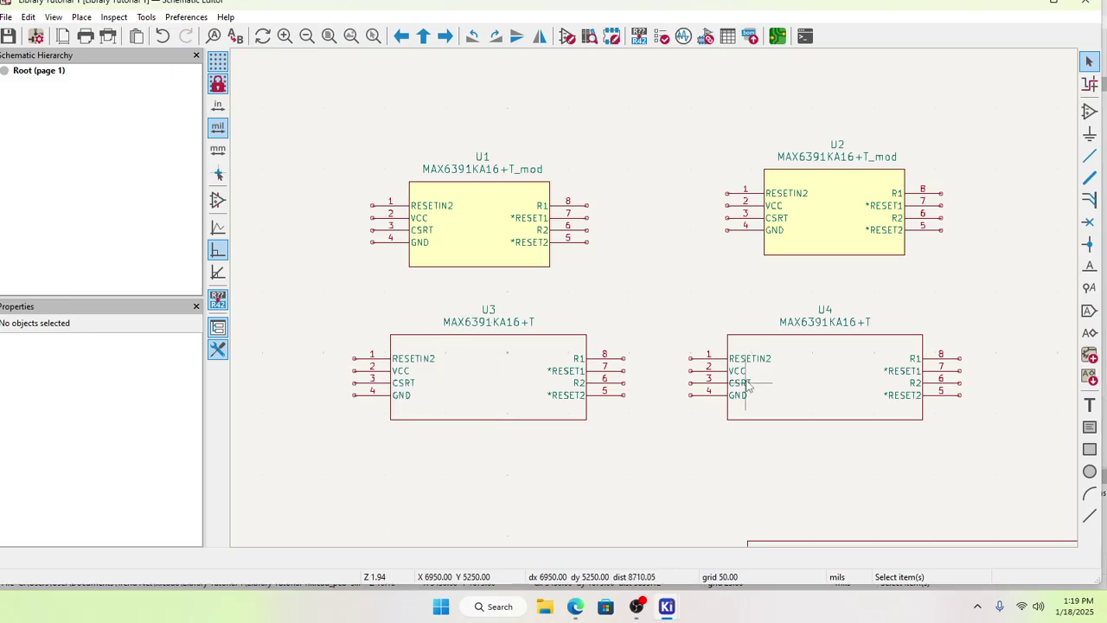
pyautogui.scroll(1, 654, 294)
pyautogui.scroll(-2, 654, 298)
pyautogui.scroll(1, 655, 302)
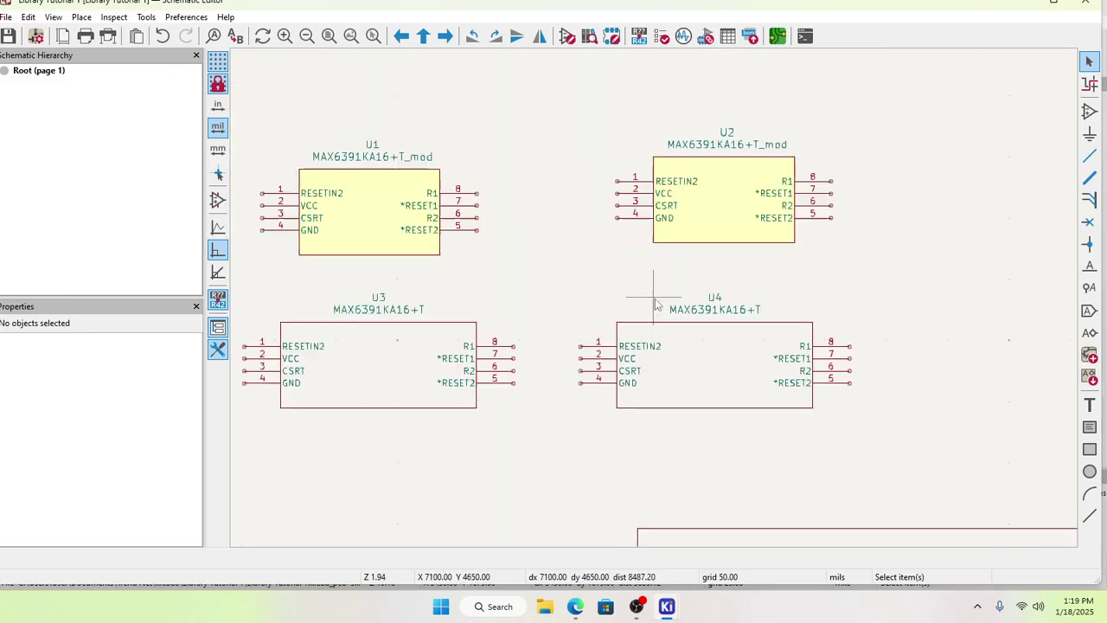
pyautogui.scroll(-1, 654, 303)
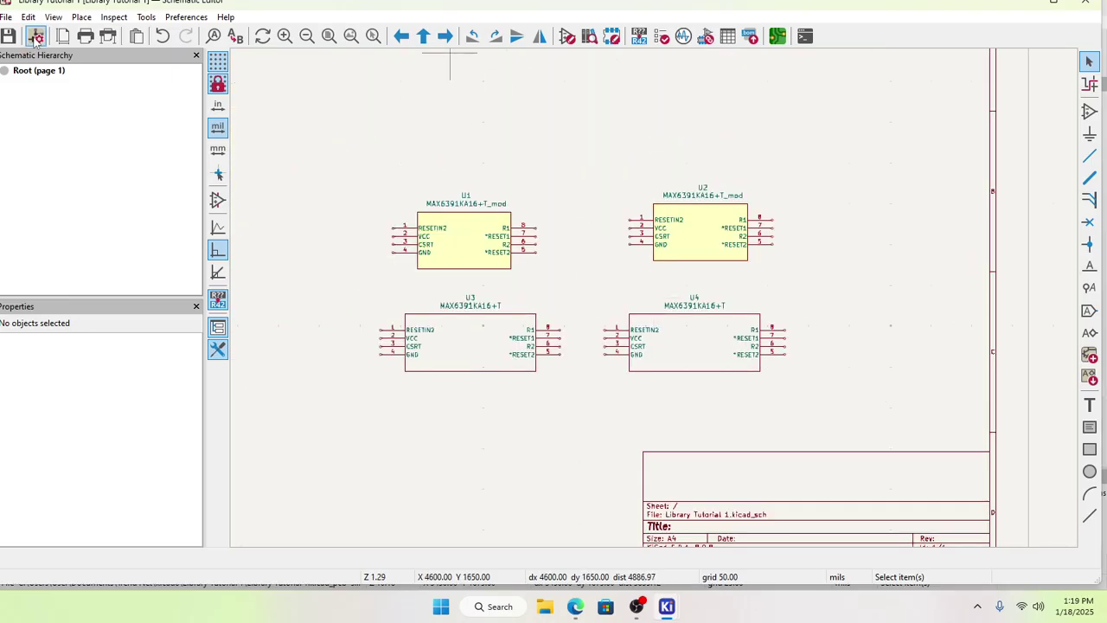
# Step: Save the schematic and maximize the Schematic Editor window
pyautogui.click(7, 35)
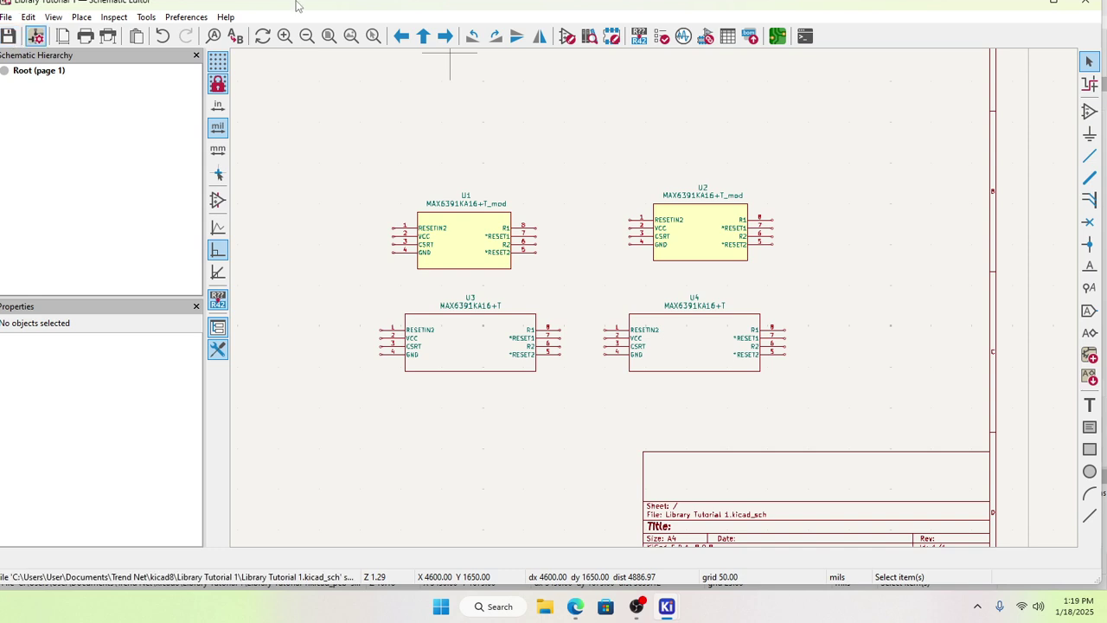
pyautogui.click(1052, 4)
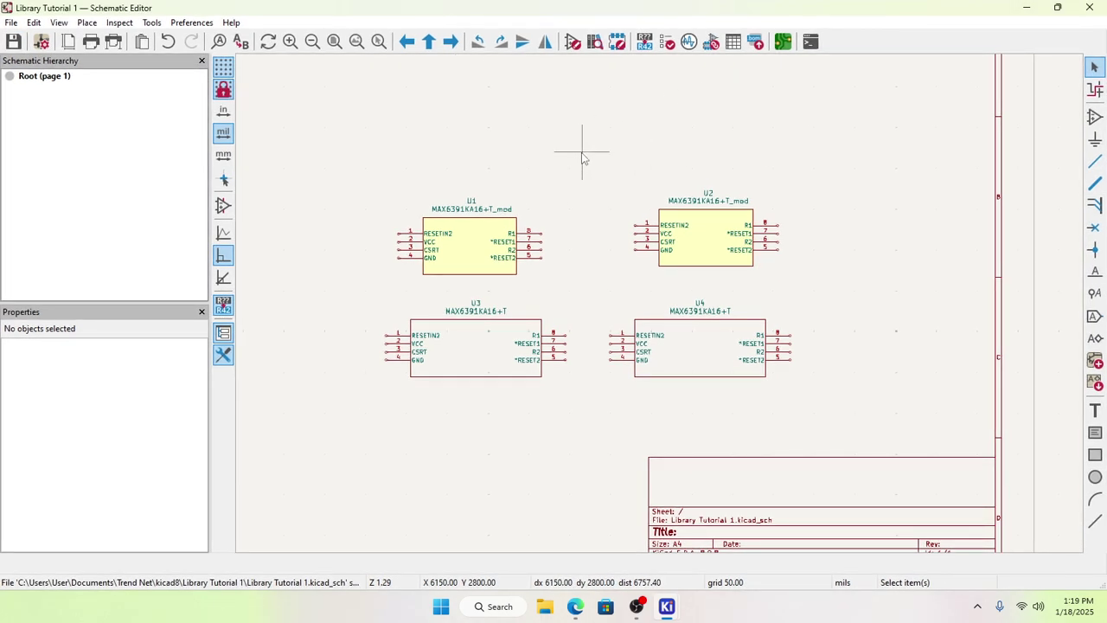
# Step: Try to show the datasheet of symbol U2, then select symbol U1
pyautogui.rightClick(717, 239)
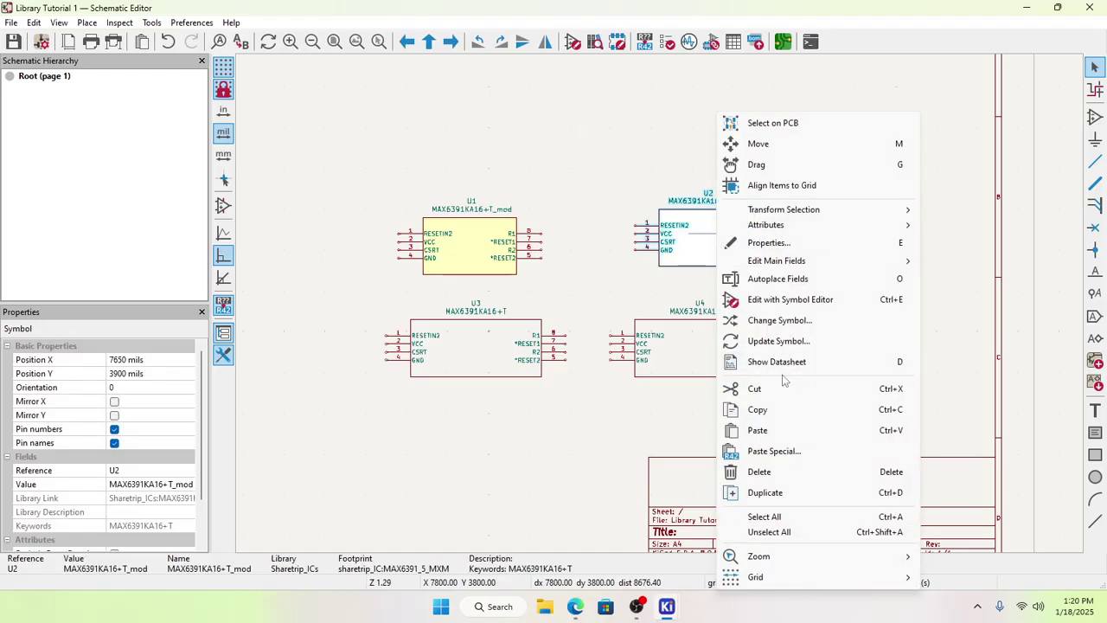
pyautogui.click(774, 362)
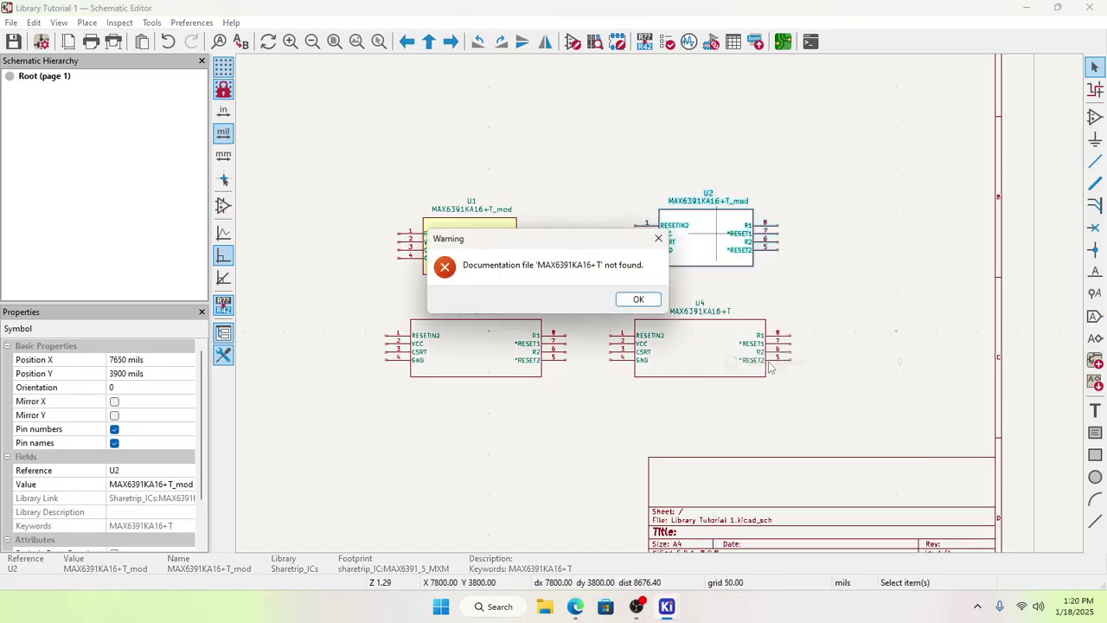
pyautogui.click(645, 301)
pyautogui.click(617, 173)
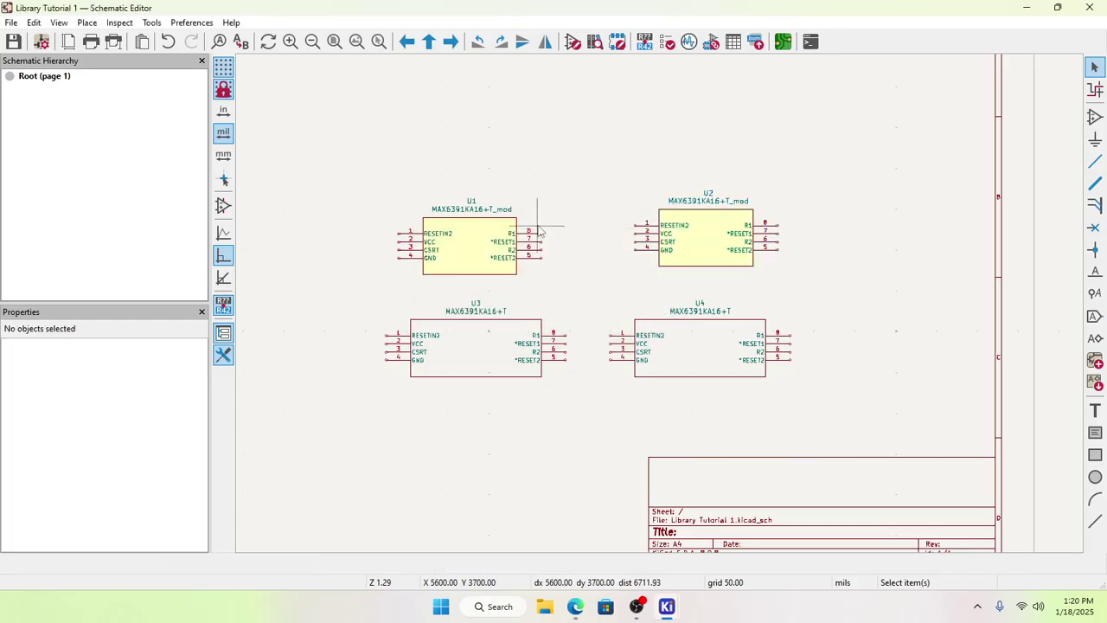
pyautogui.click(477, 249)
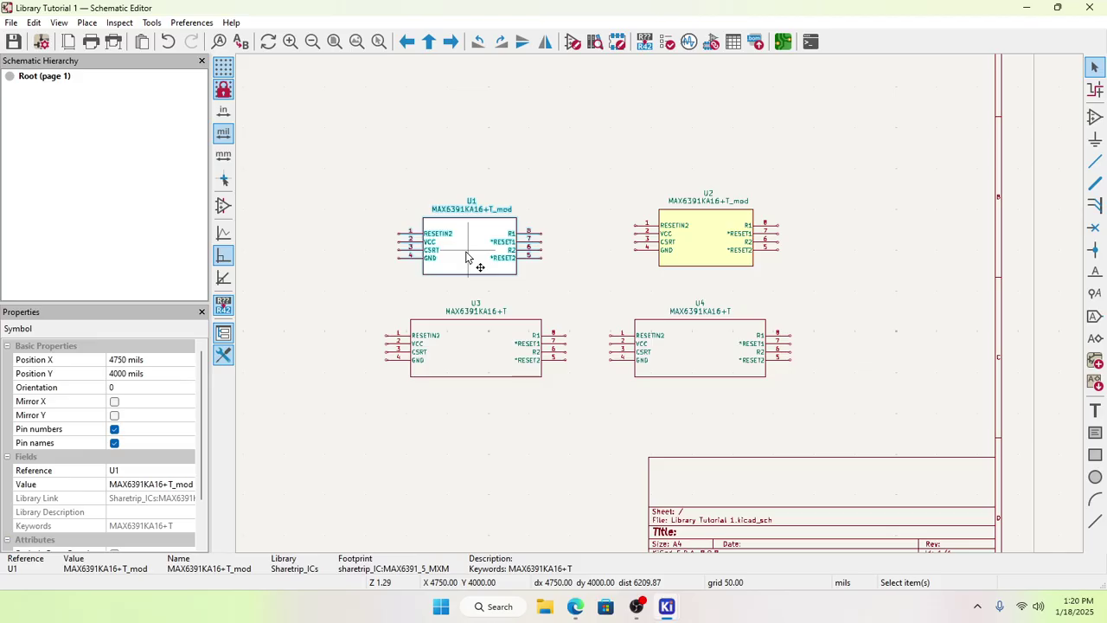
# Step: Minimize the Schematic Editor and PCB Editor windows and switch to File Explorer, opening the Downloads folder
pyautogui.click(1023, 6)
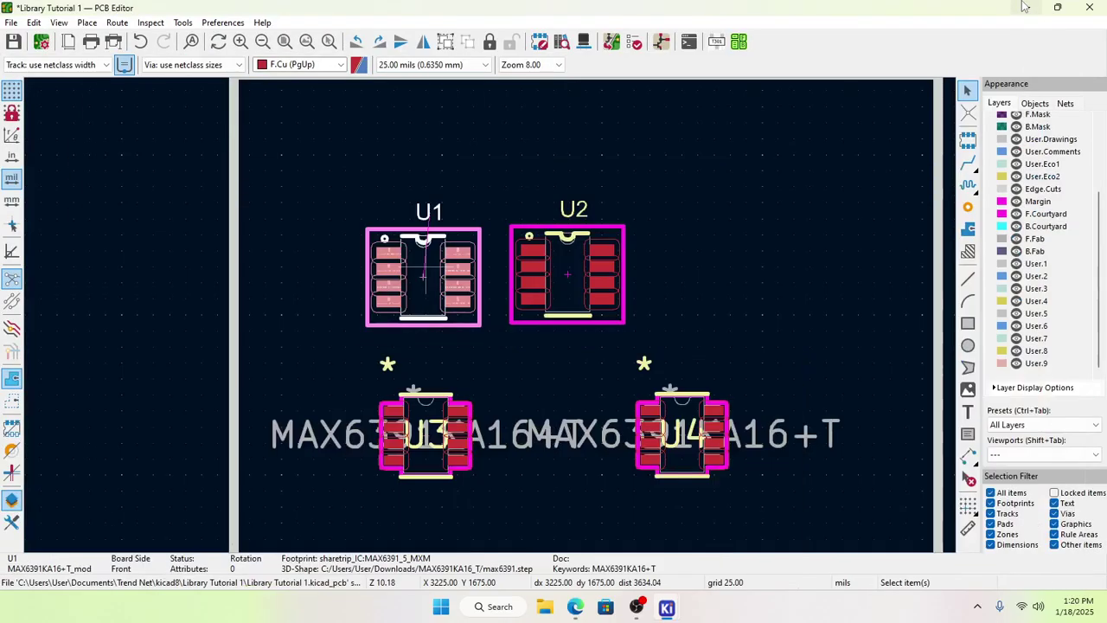
pyautogui.click(1020, 7)
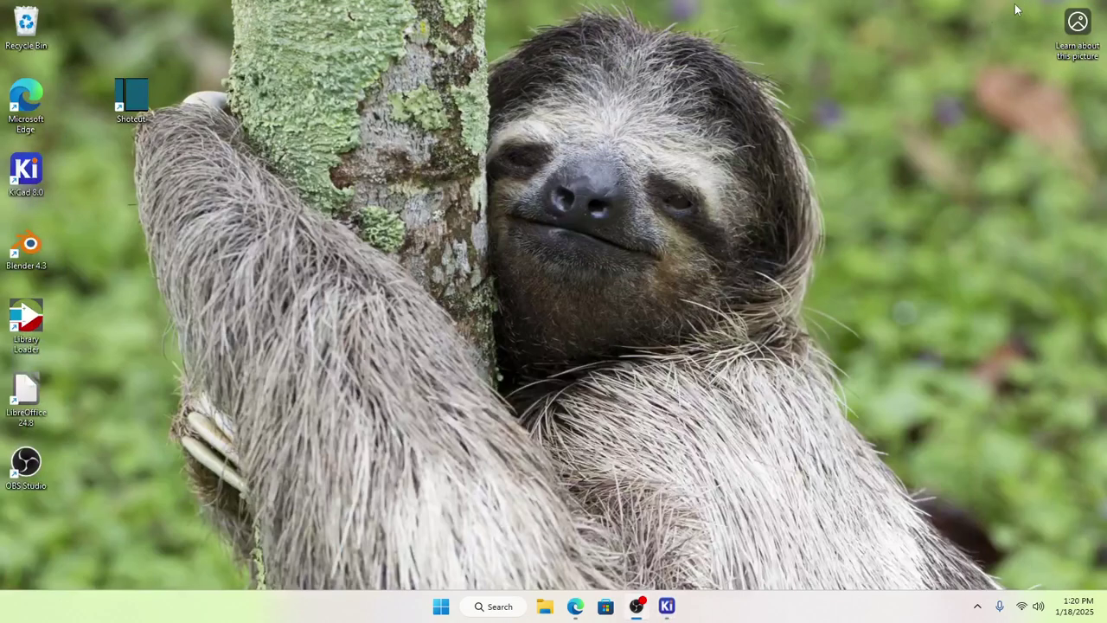
pyautogui.doubleClick(26, 26)
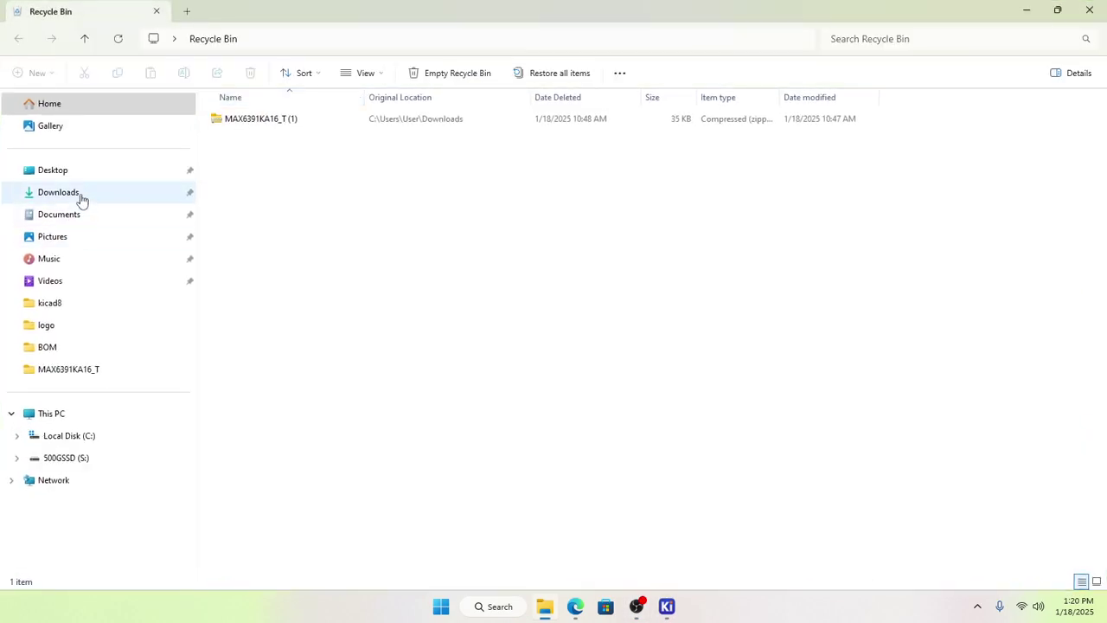
pyautogui.click(79, 194)
# Step: Create a new folder named "datasheets" in Downloads
pyautogui.rightClick(969, 119)
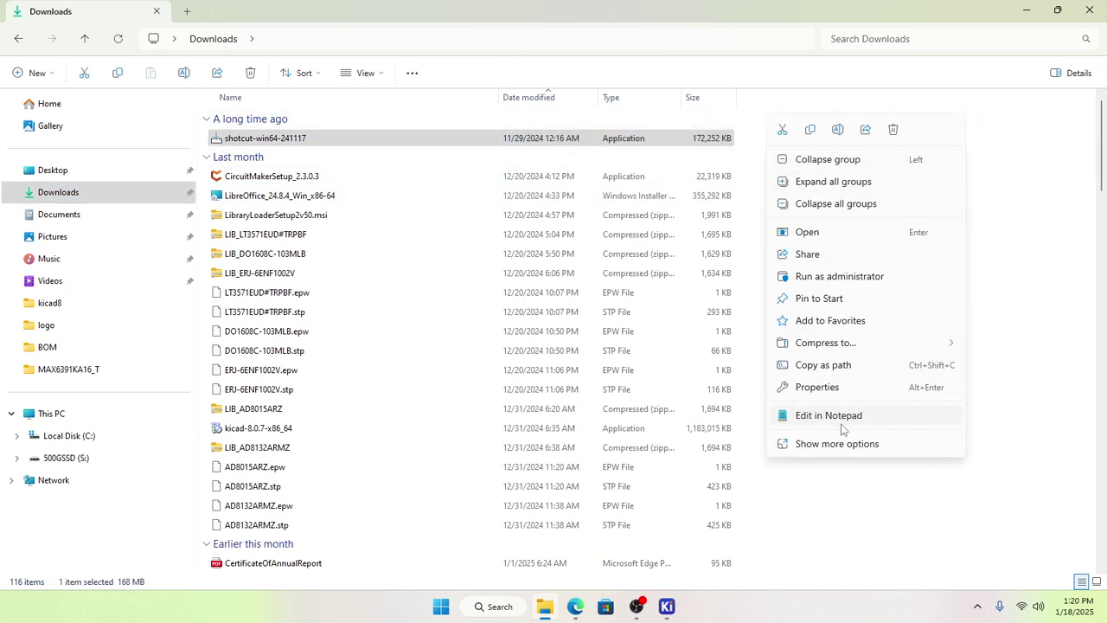
pyautogui.click(1044, 363)
pyautogui.rightClick(1044, 364)
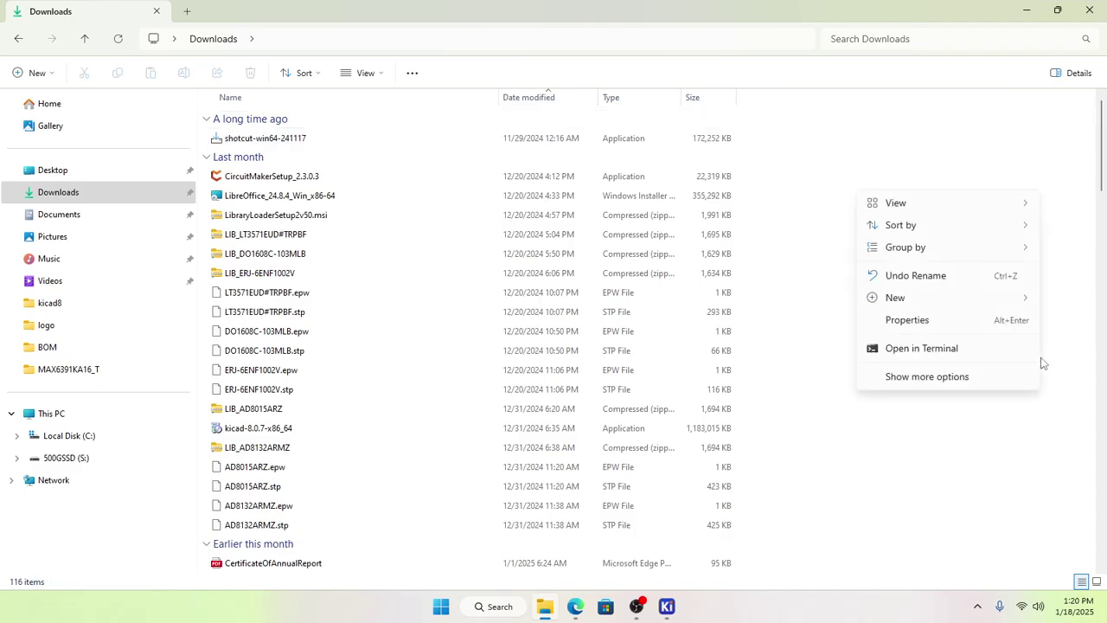
pyautogui.moveTo(1025, 302)
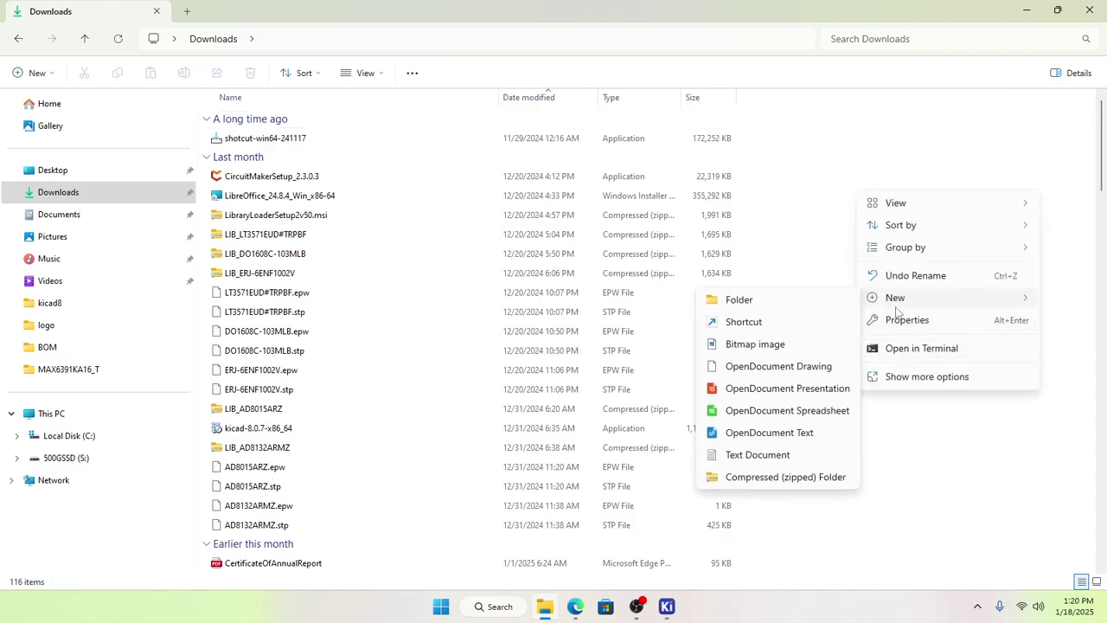
pyautogui.click(811, 298)
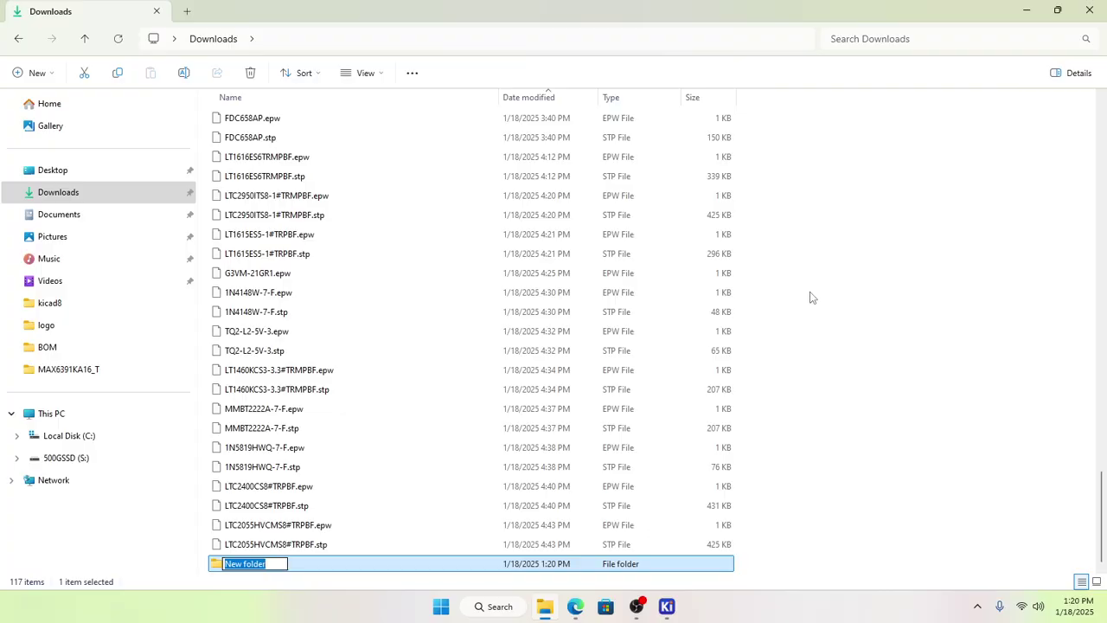
pyautogui.write('dat')
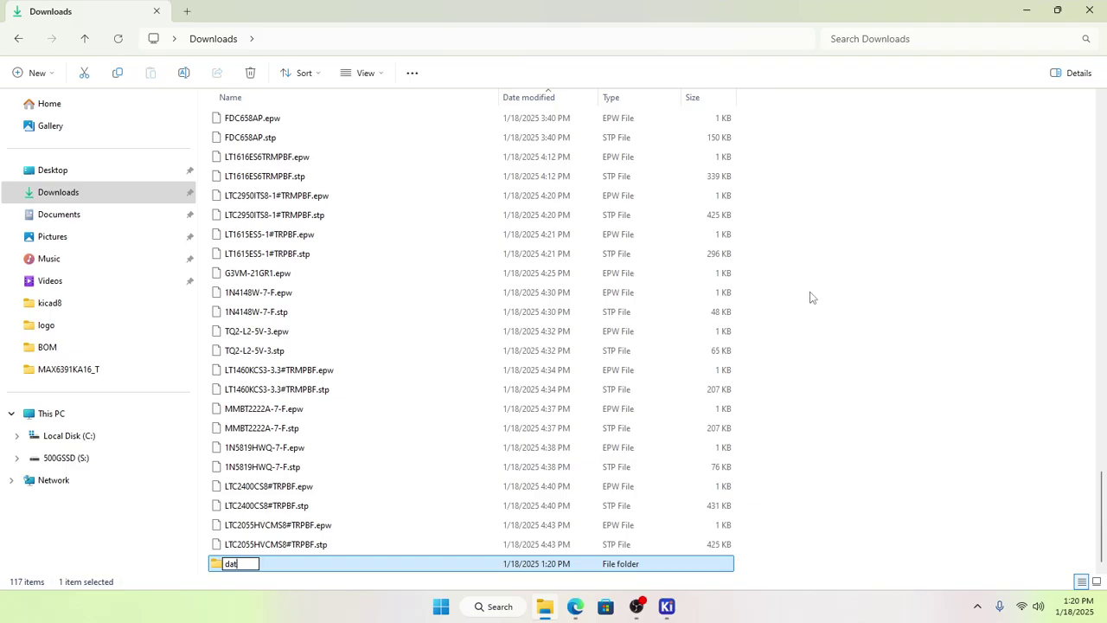
pyautogui.write('asheets')
pyautogui.click(859, 271)
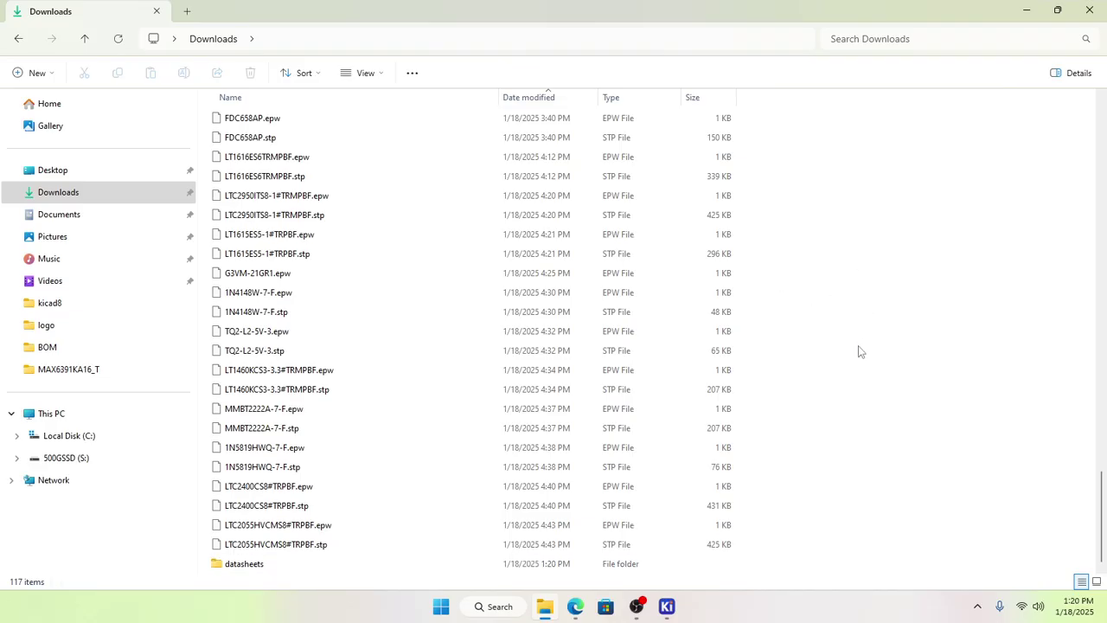
# Step: Create another new folder in Downloads, named "pcb 3d steps"
pyautogui.rightClick(856, 356)
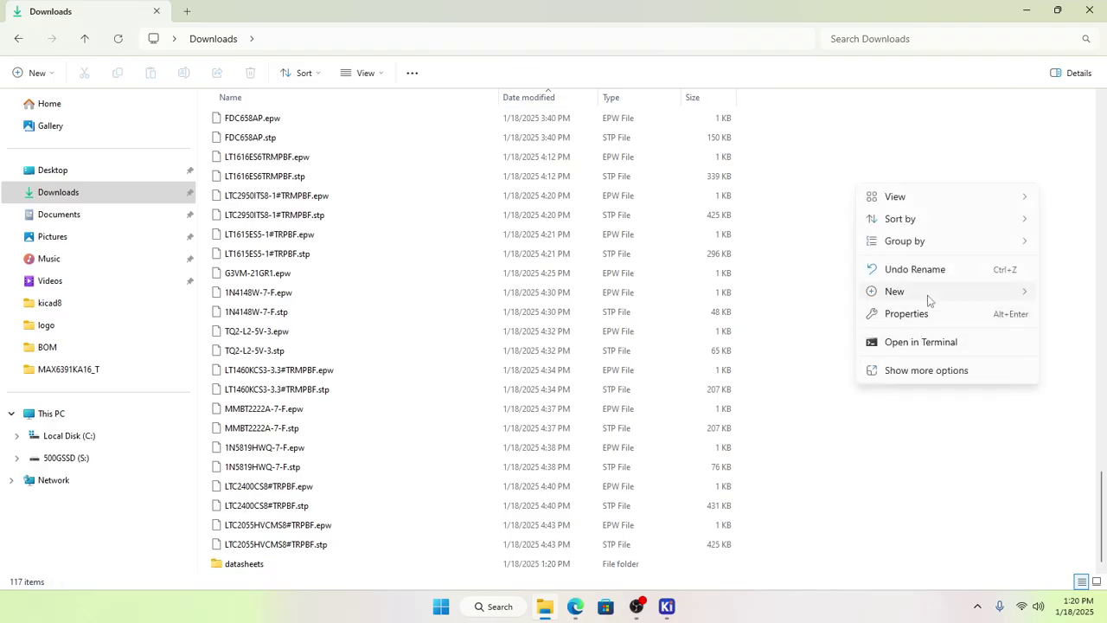
pyautogui.moveTo(943, 301)
pyautogui.click(811, 292)
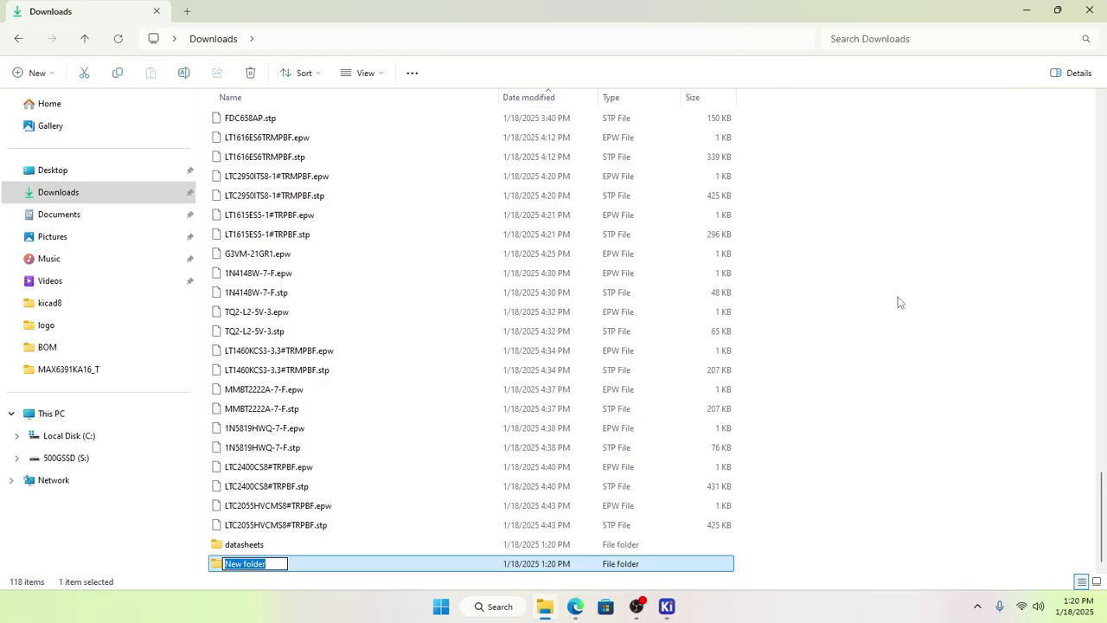
pyautogui.write('pcb 3d')
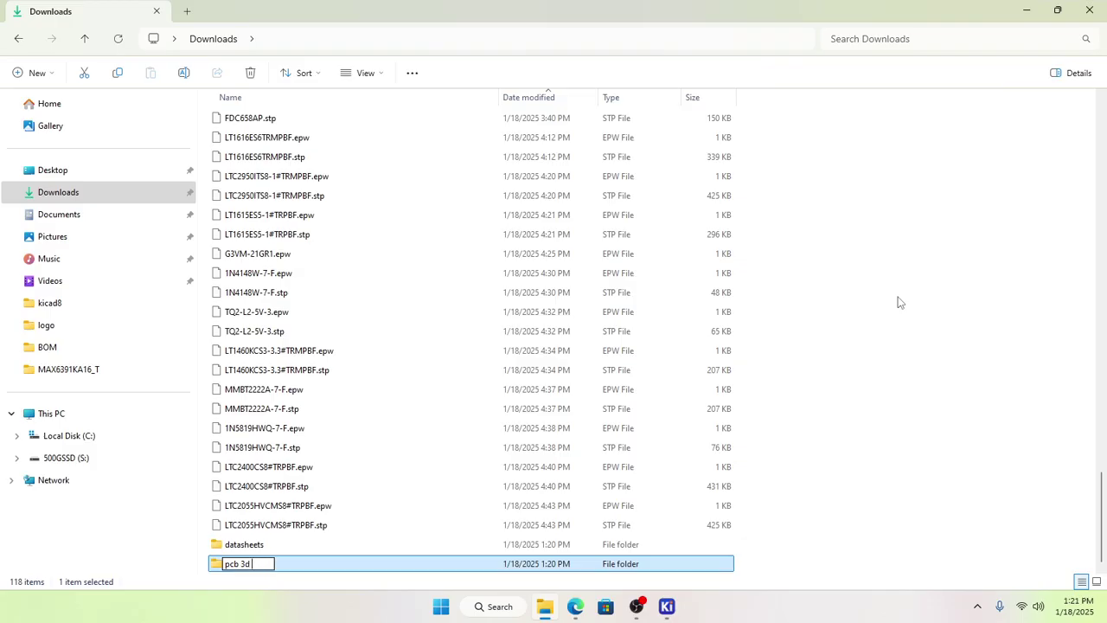
pyautogui.write('ps')
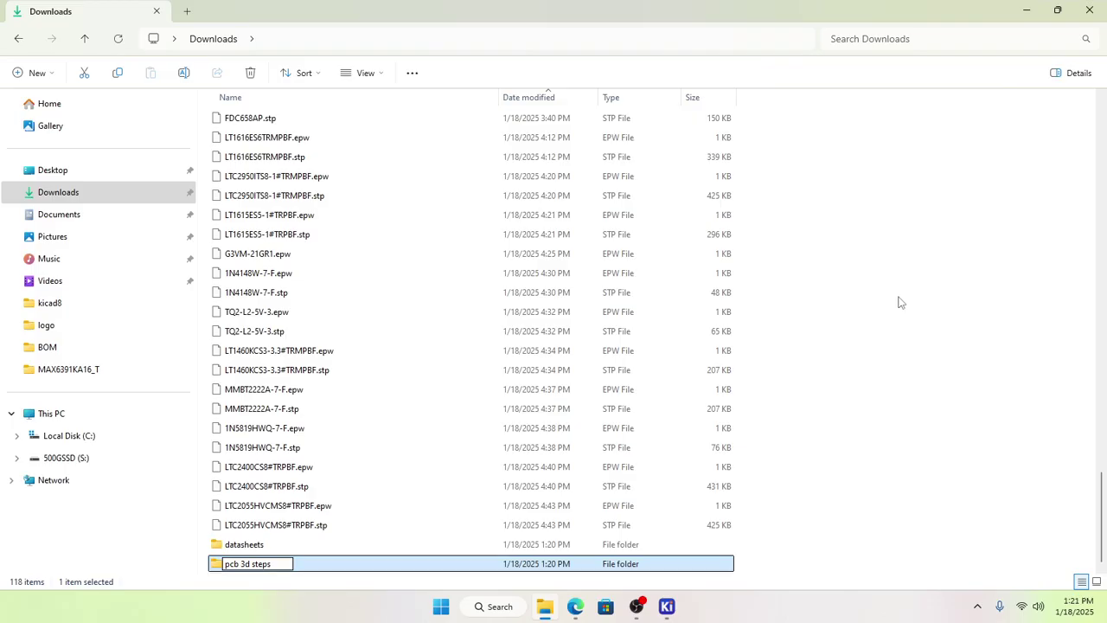
pyautogui.click(896, 302)
pyautogui.scroll(1, 352, 227)
pyautogui.scroll(-1, 350, 238)
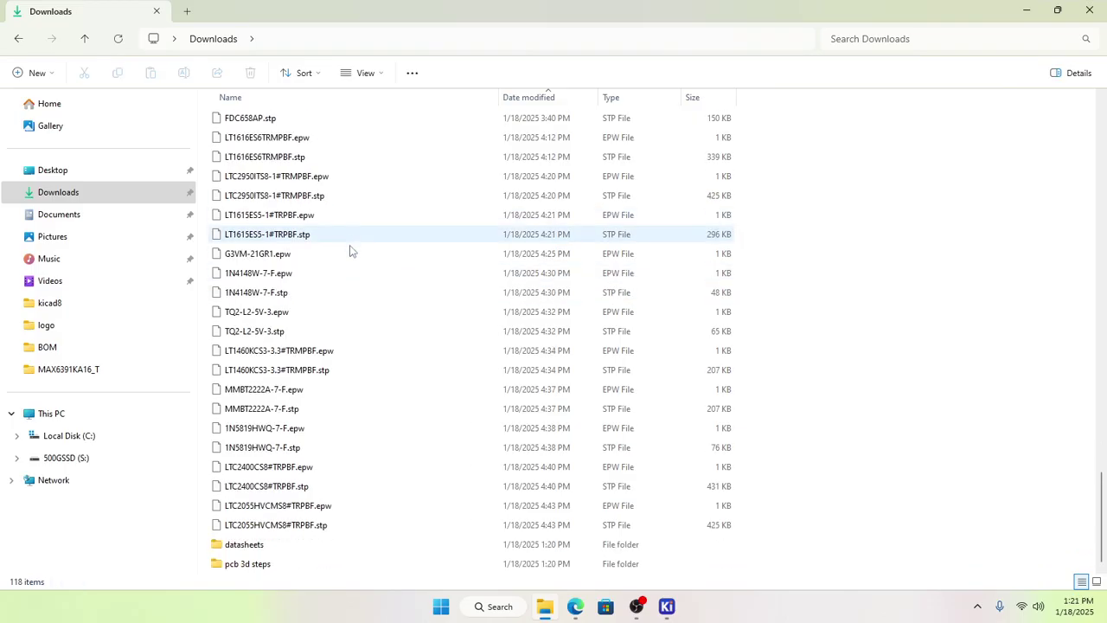
# Step: In the MAX6391KA16_T folder within Downloads, rename the "max6391-92 datasheet" PDF as "MAX6391"
pyautogui.scroll(10, 313, 260)
pyautogui.scroll(10, 304, 218)
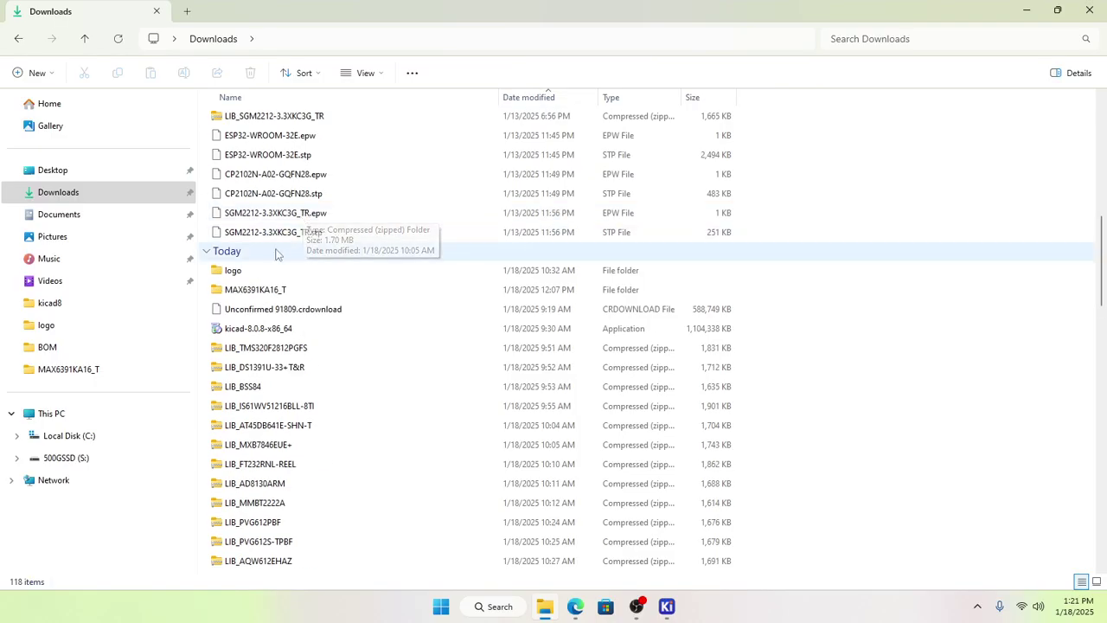
pyautogui.click(279, 292)
pyautogui.doubleClick(279, 292)
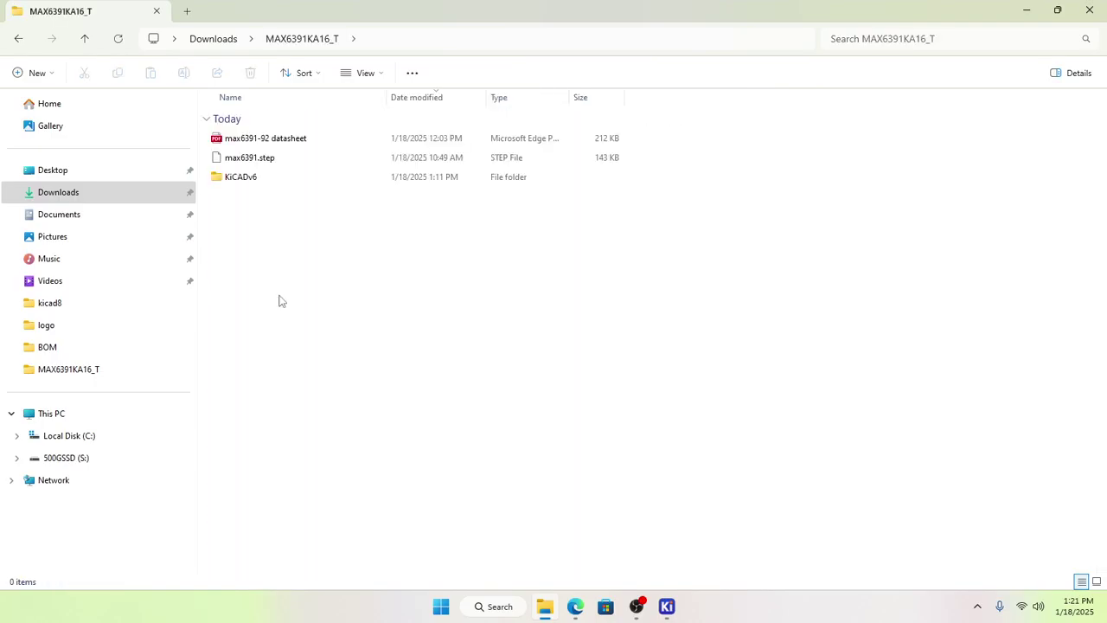
pyautogui.rightClick(285, 147)
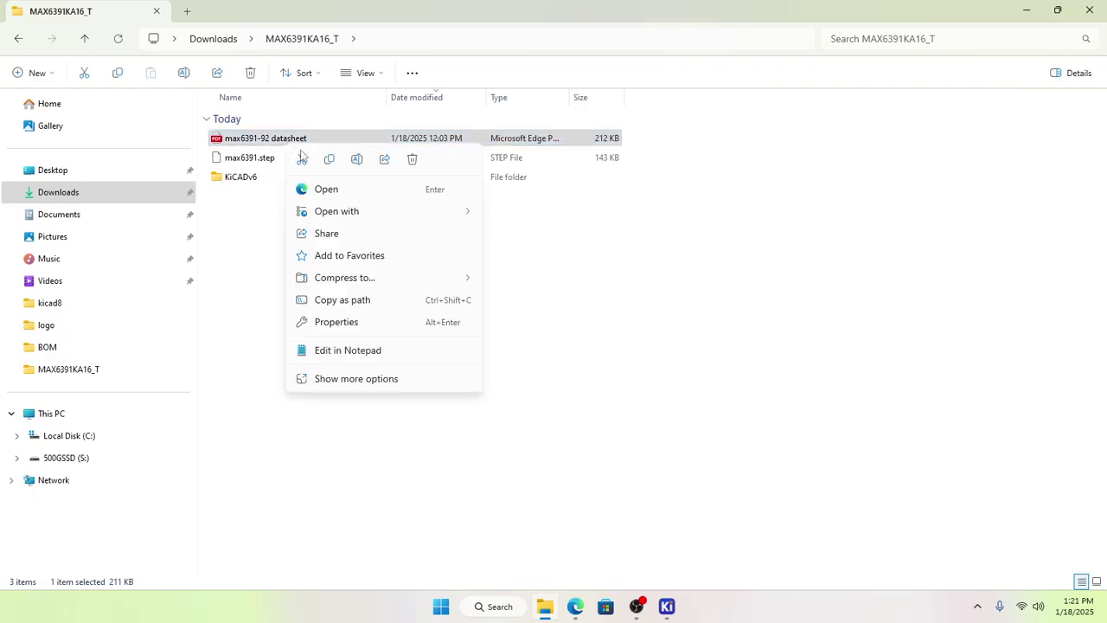
pyautogui.click(356, 159)
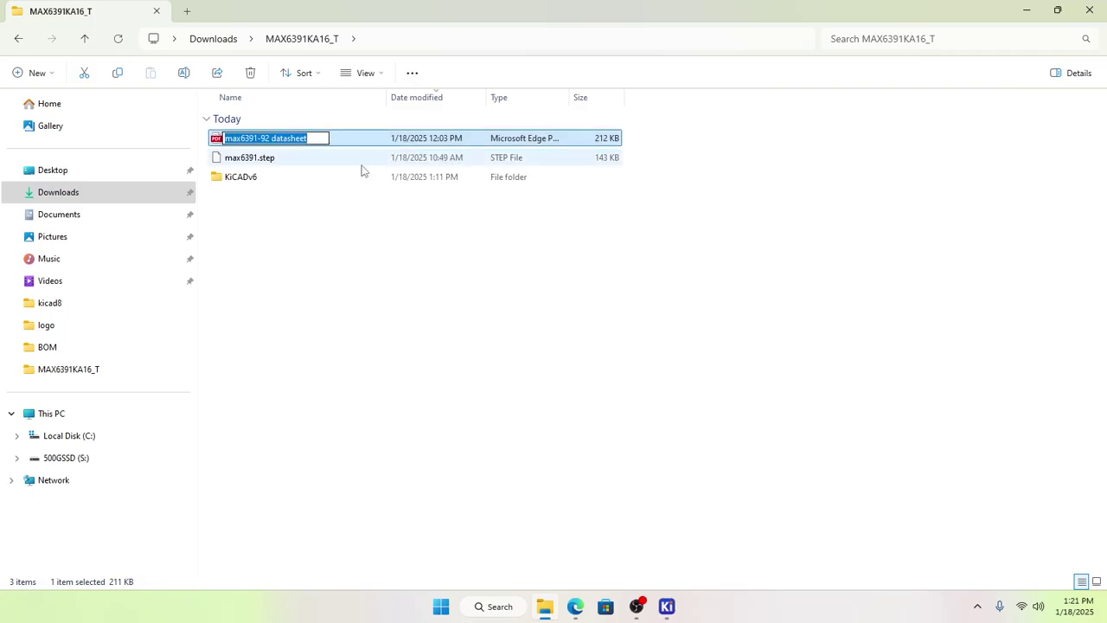
pyautogui.write('MAX6391')
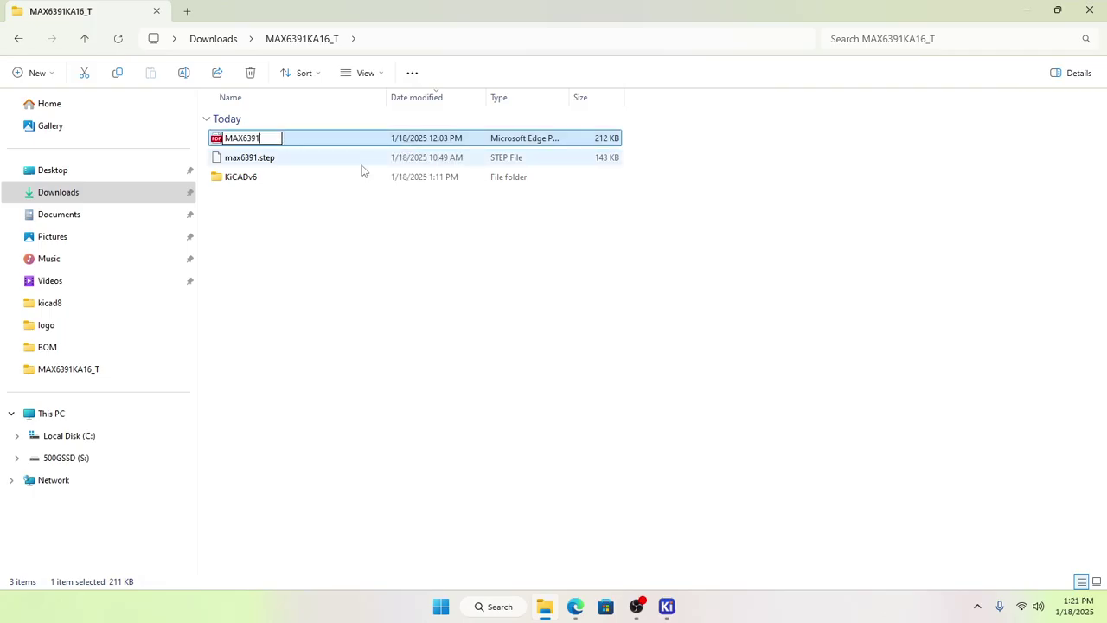
pyautogui.click(306, 250)
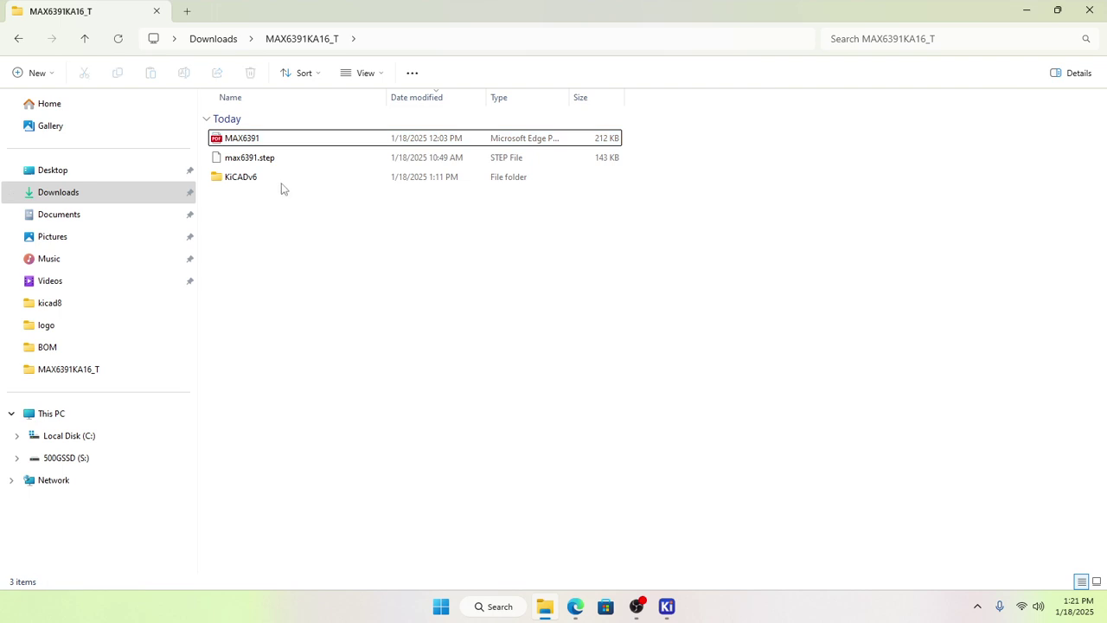
# Step: Move the MAX6391 PDF from the MAX6391KA16_T folder into the datasheets folder in Downloads
pyautogui.click(260, 142)
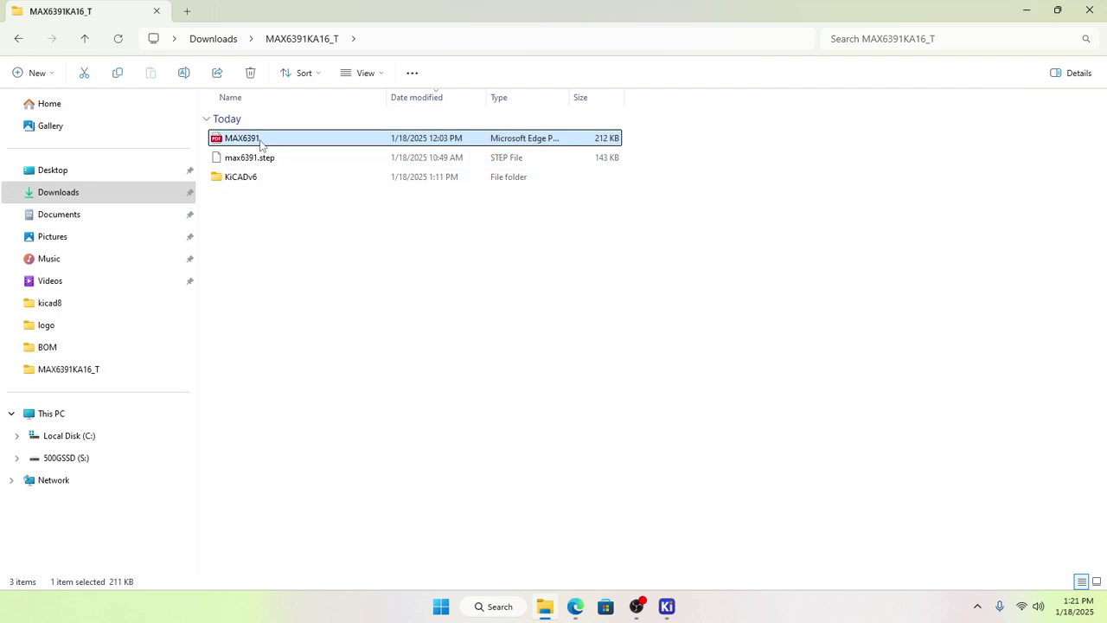
pyautogui.hotkey('ctrl', 'c')
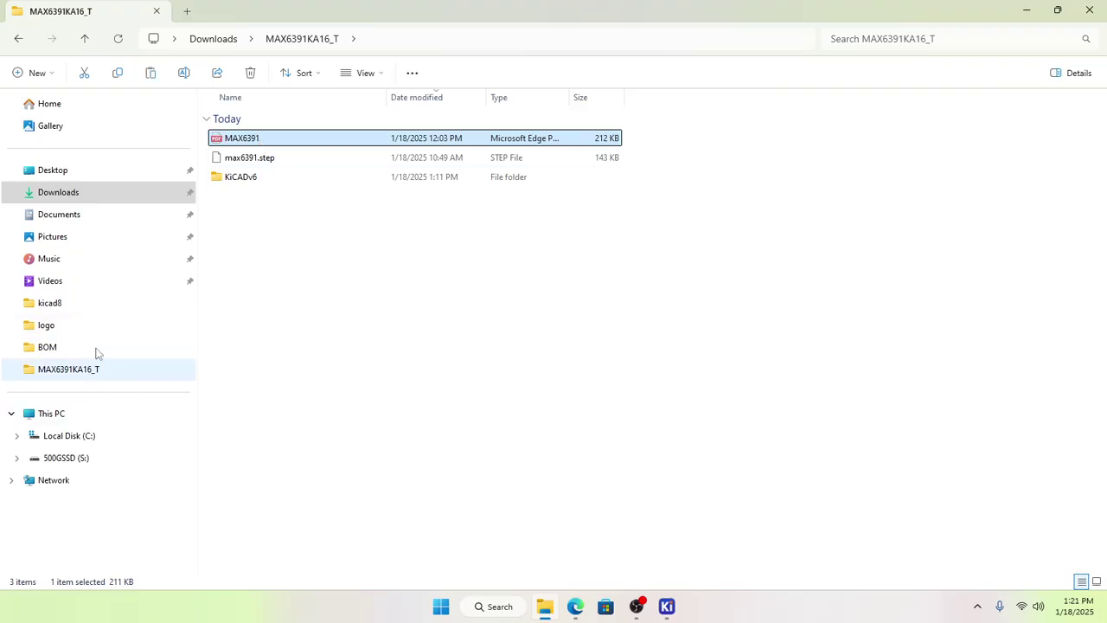
pyautogui.click(91, 197)
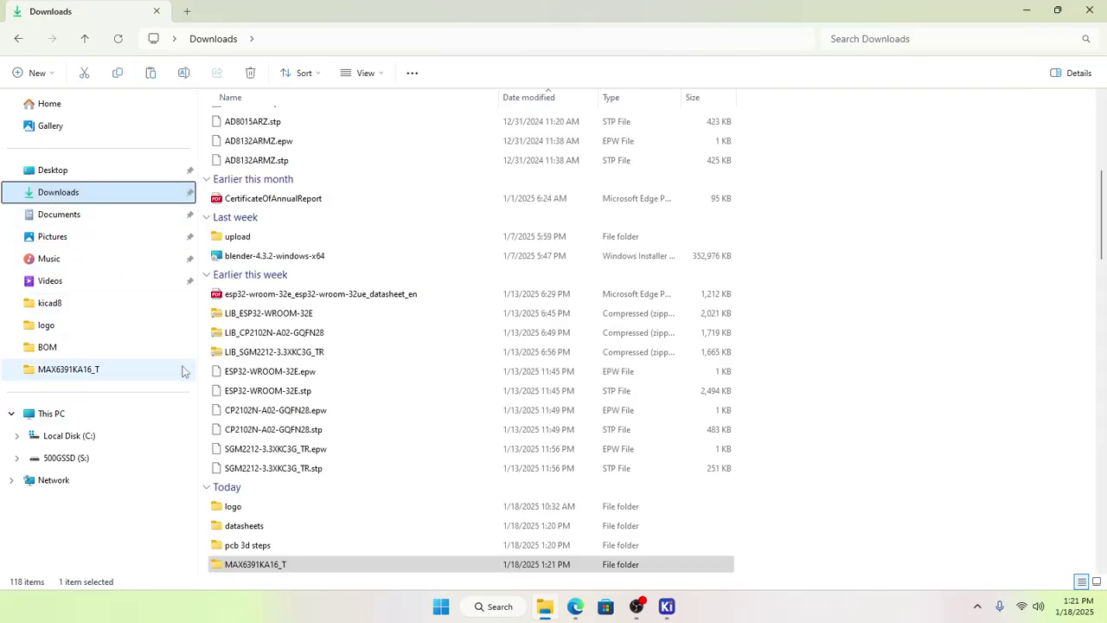
pyautogui.doubleClick(251, 468)
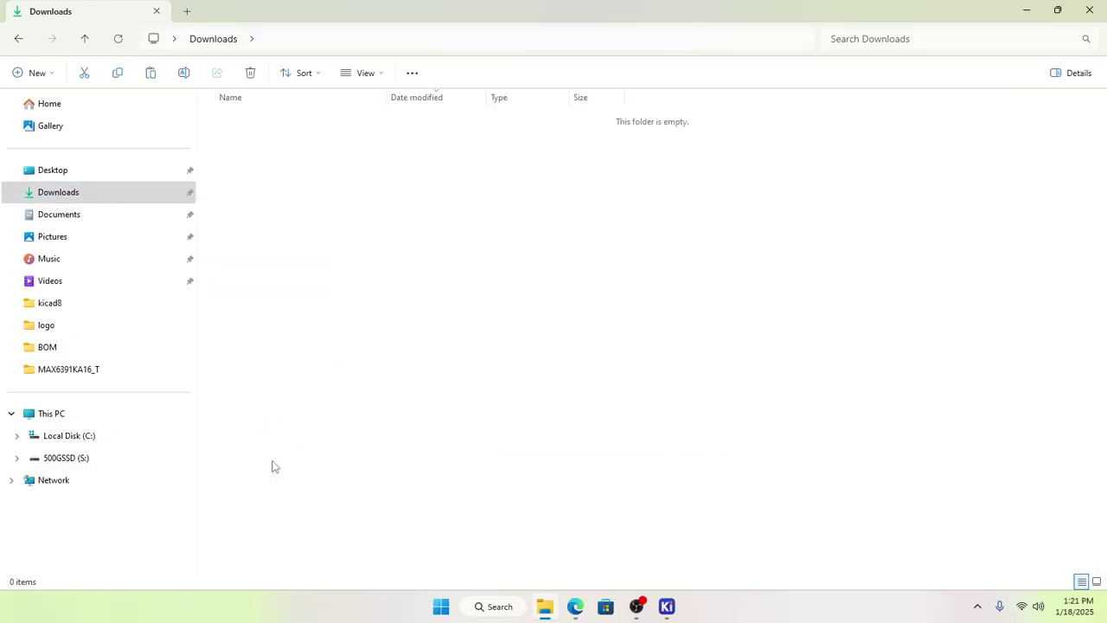
pyautogui.hotkey('ctrl', 'v')
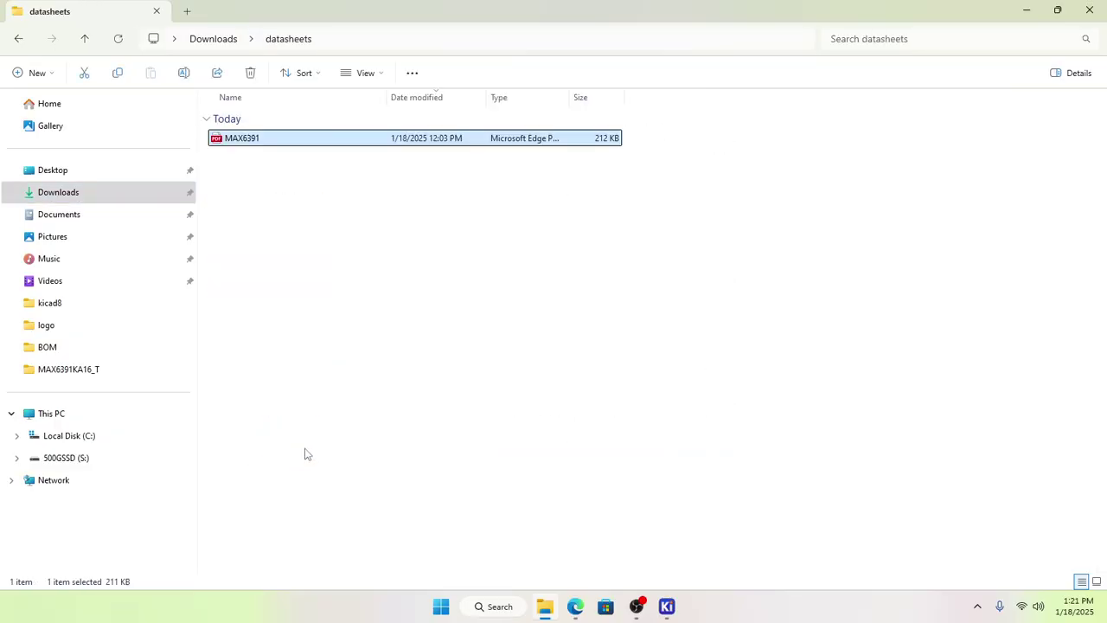
# Step: Return to Downloads and open the MAX6391KA16_T folder
pyautogui.click(18, 39)
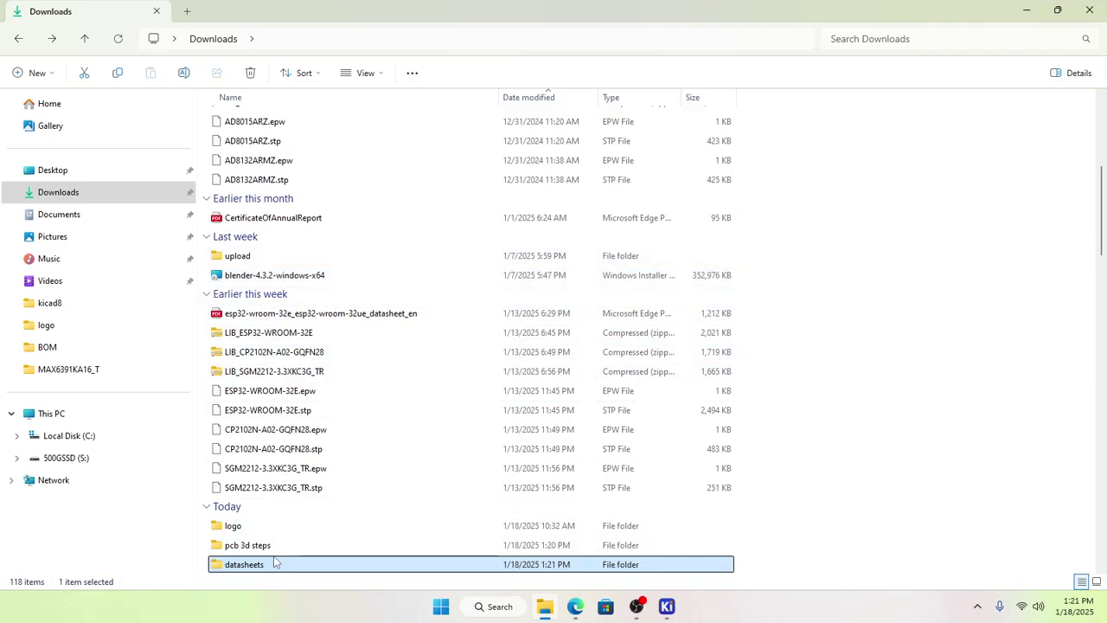
pyautogui.scroll(3, 327, 218)
pyautogui.scroll(3, 327, 218)
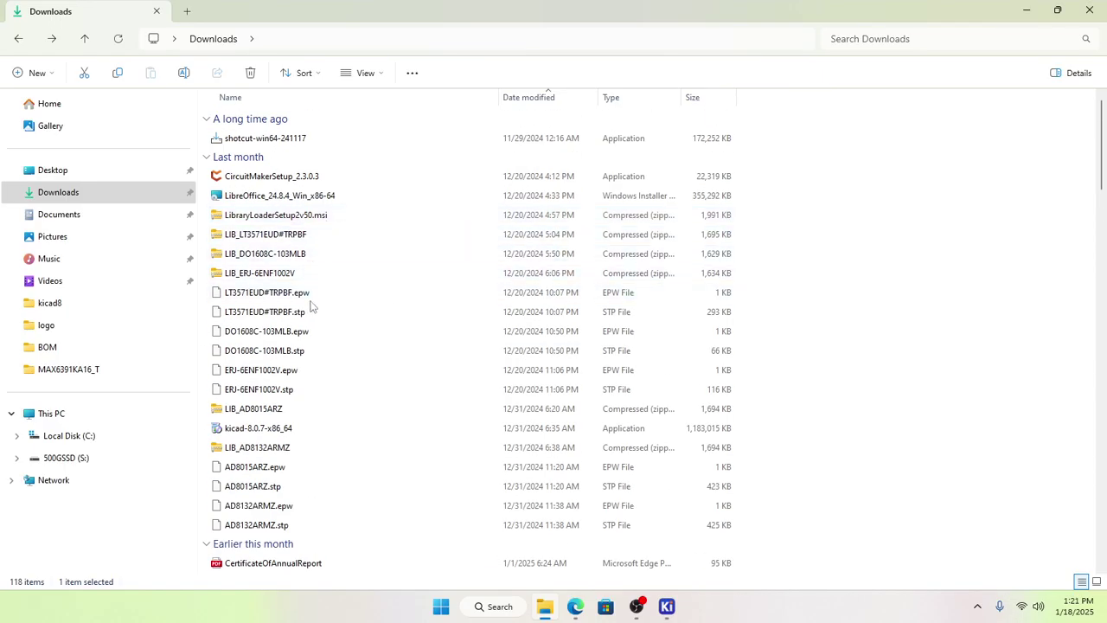
pyautogui.scroll(-4, 315, 314)
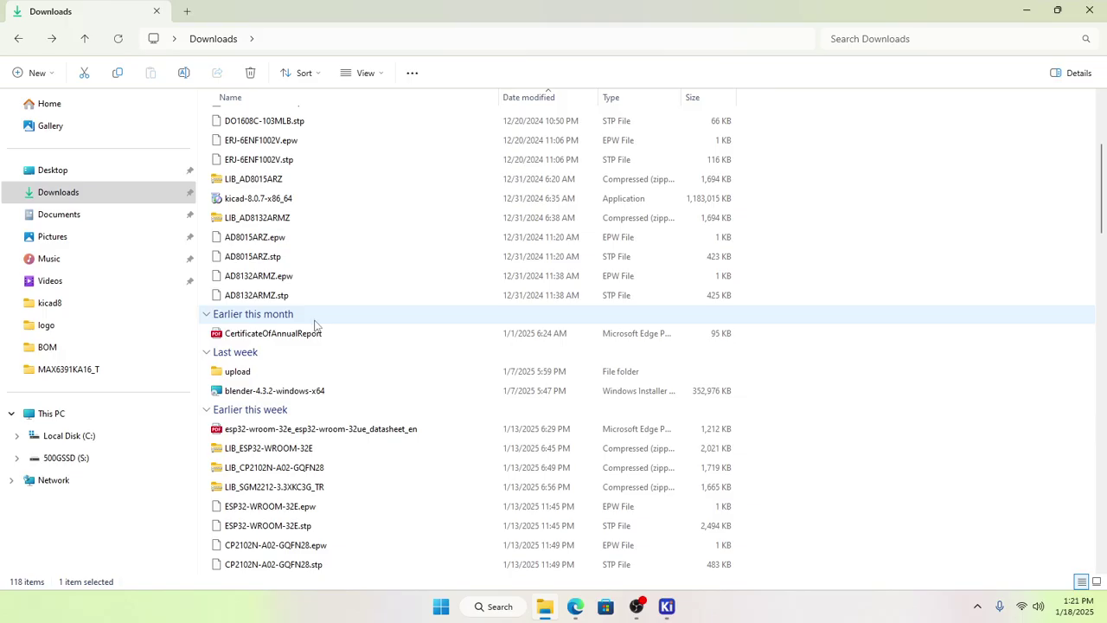
pyautogui.scroll(4, 316, 325)
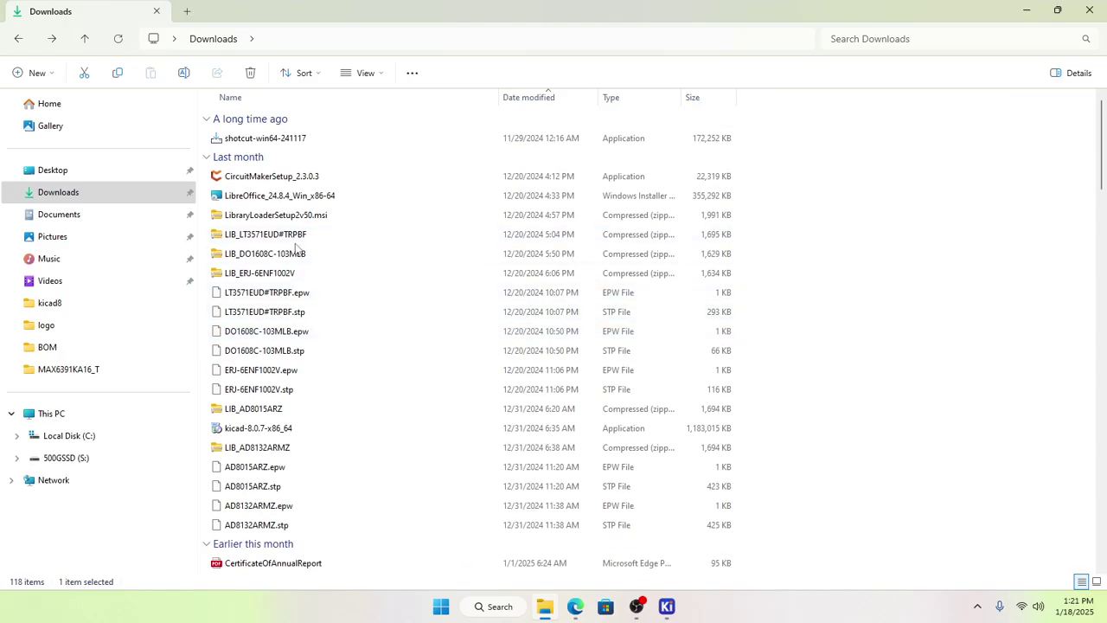
pyautogui.scroll(-10, 308, 390)
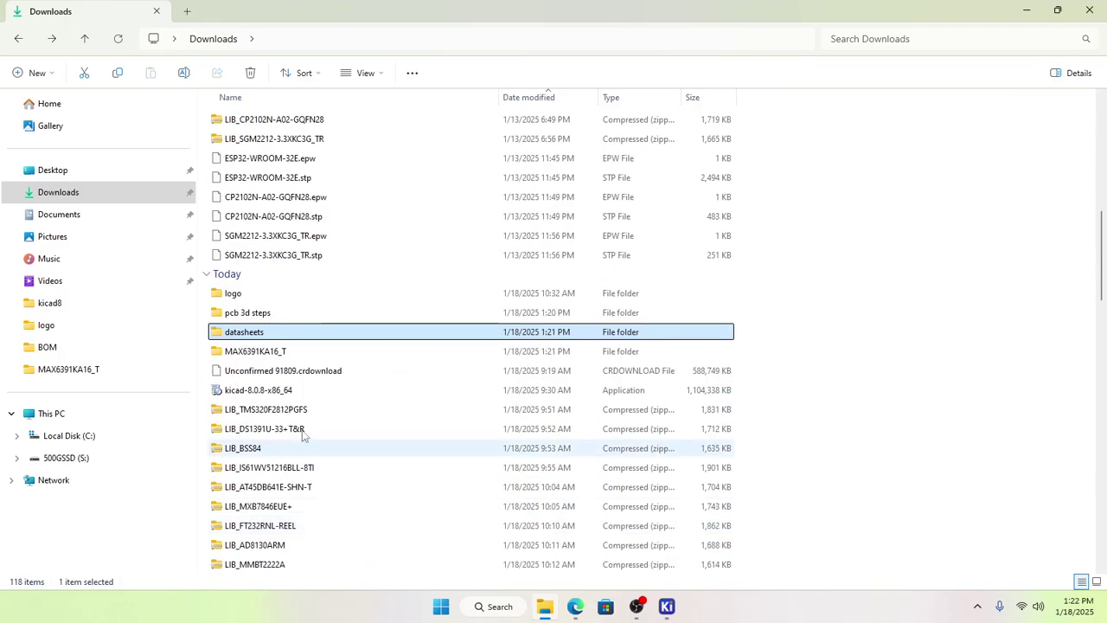
pyautogui.doubleClick(277, 355)
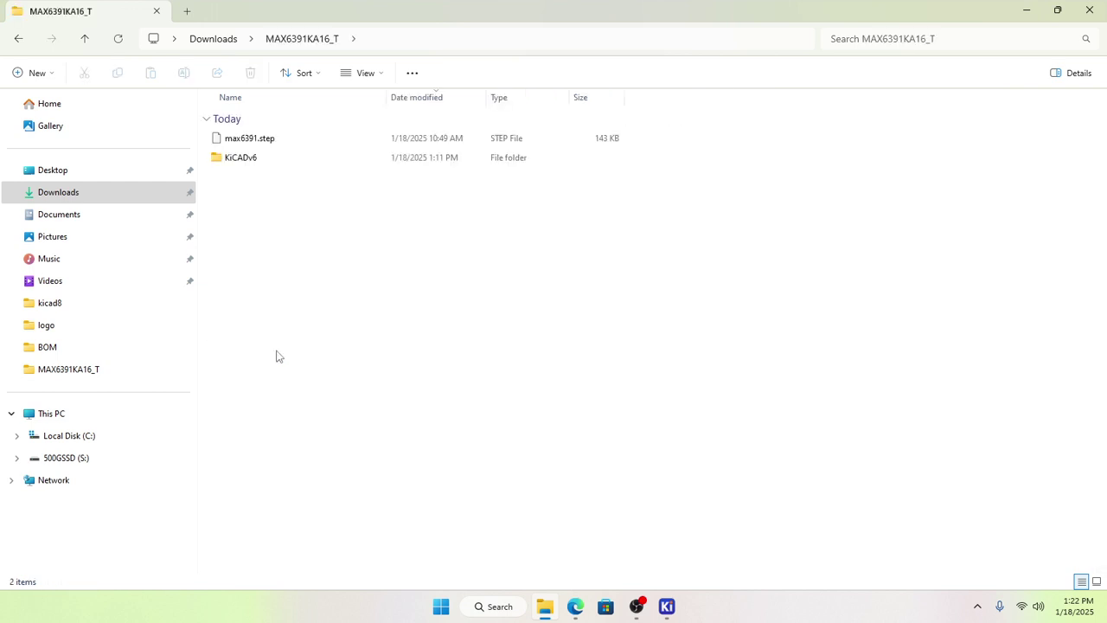
# Step: Move max6391.step from the MAX6391KA16_T folder into the pcb 3d steps folder in Downloads, and close the file window
pyautogui.click(245, 163)
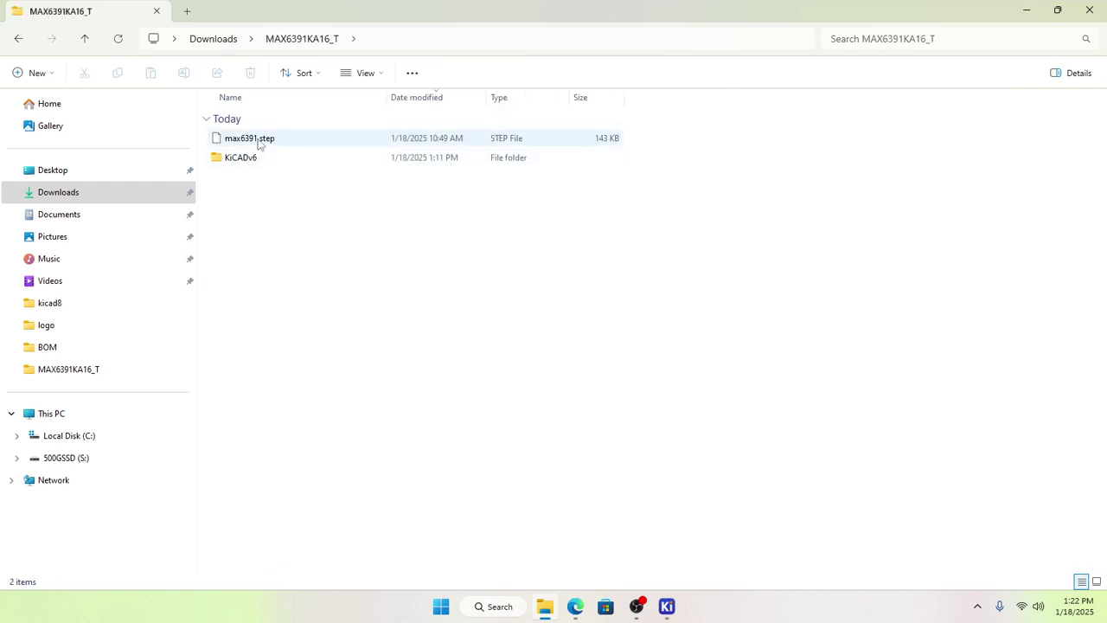
pyautogui.click(258, 143)
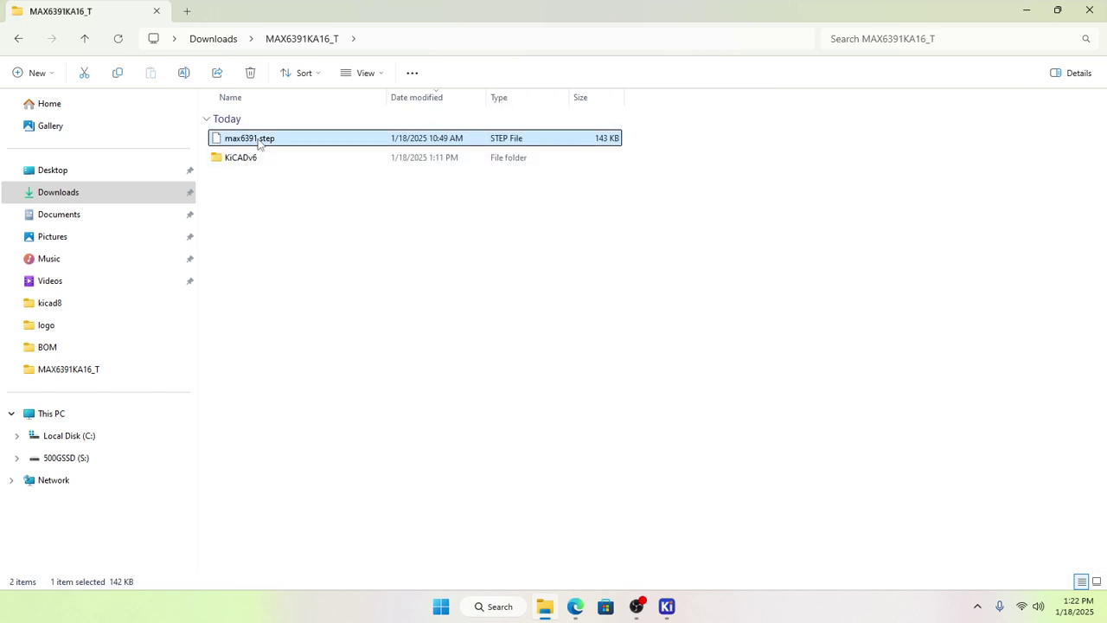
pyautogui.click(224, 40)
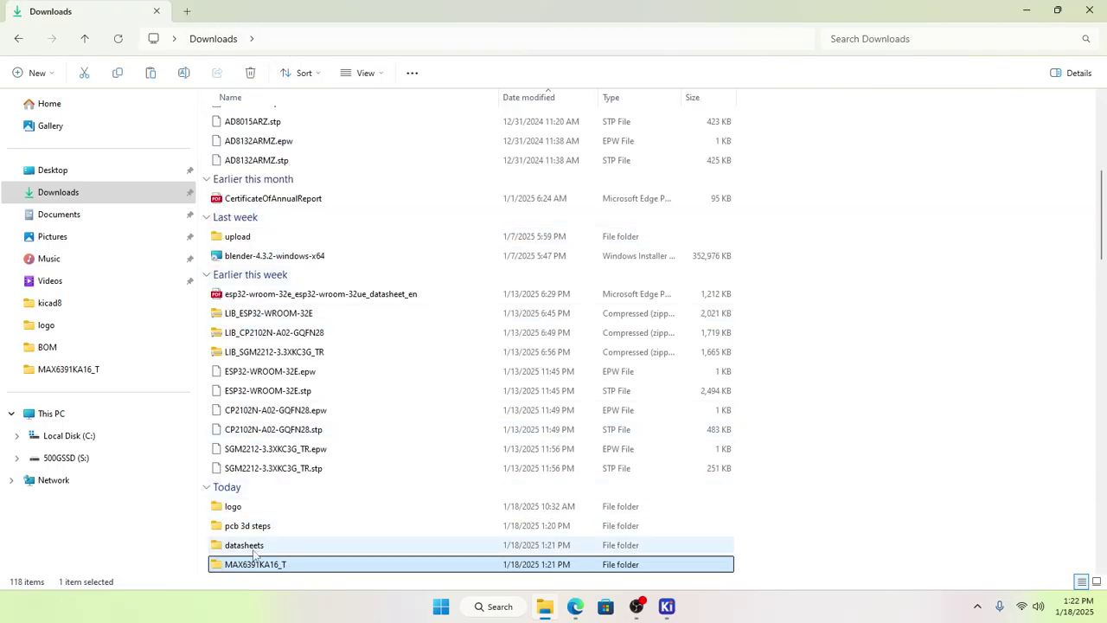
pyautogui.click(263, 529)
pyautogui.doubleClick(262, 529)
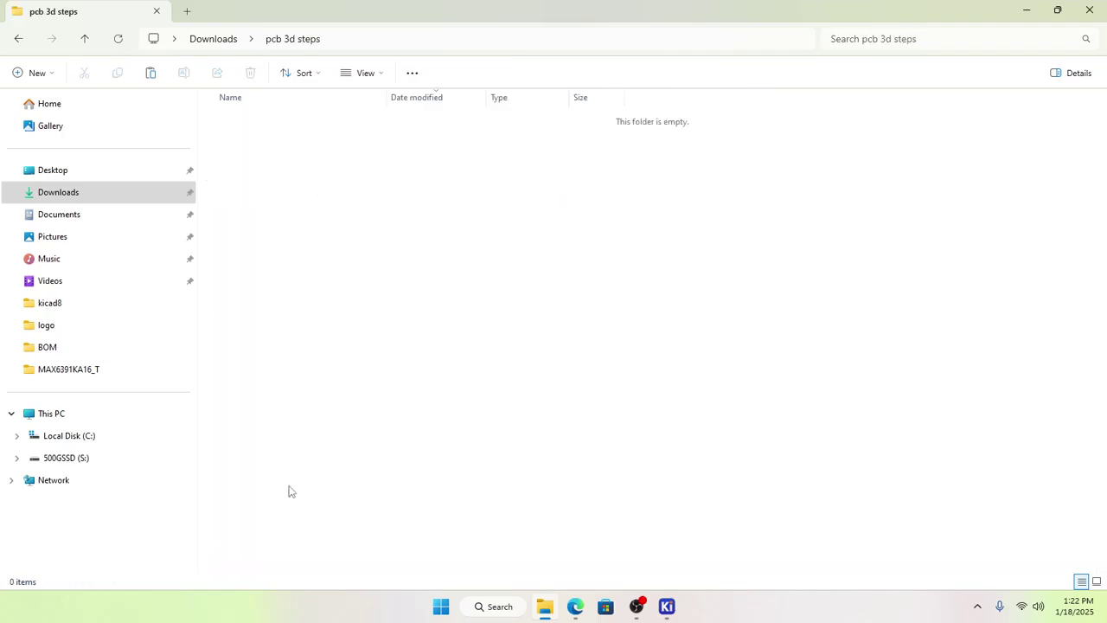
pyautogui.hotkey('ctrl', 'v')
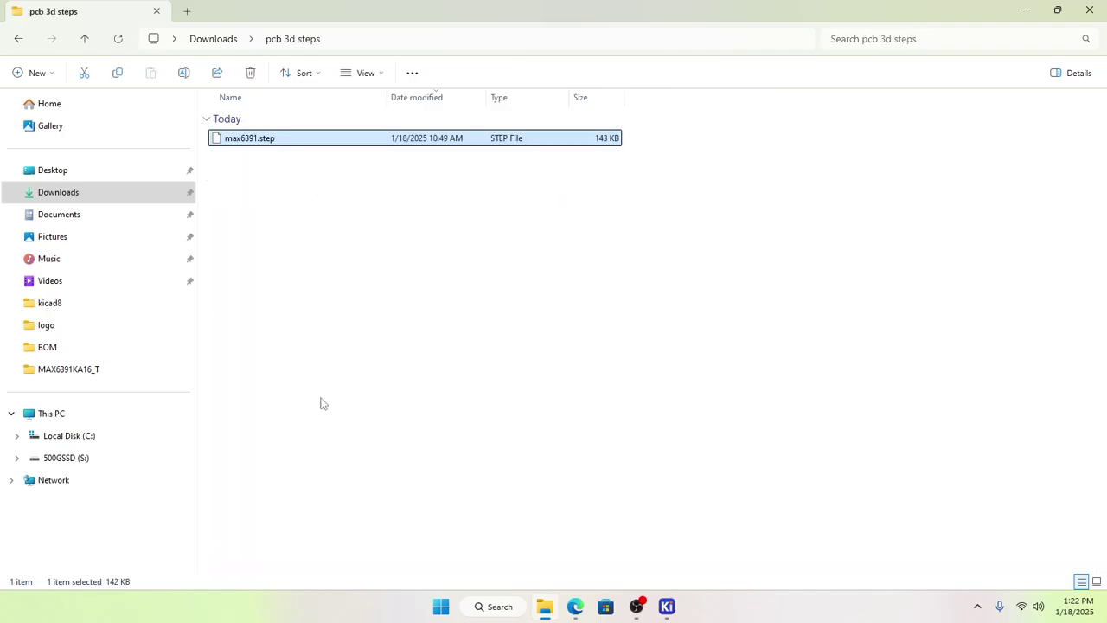
pyautogui.click(338, 386)
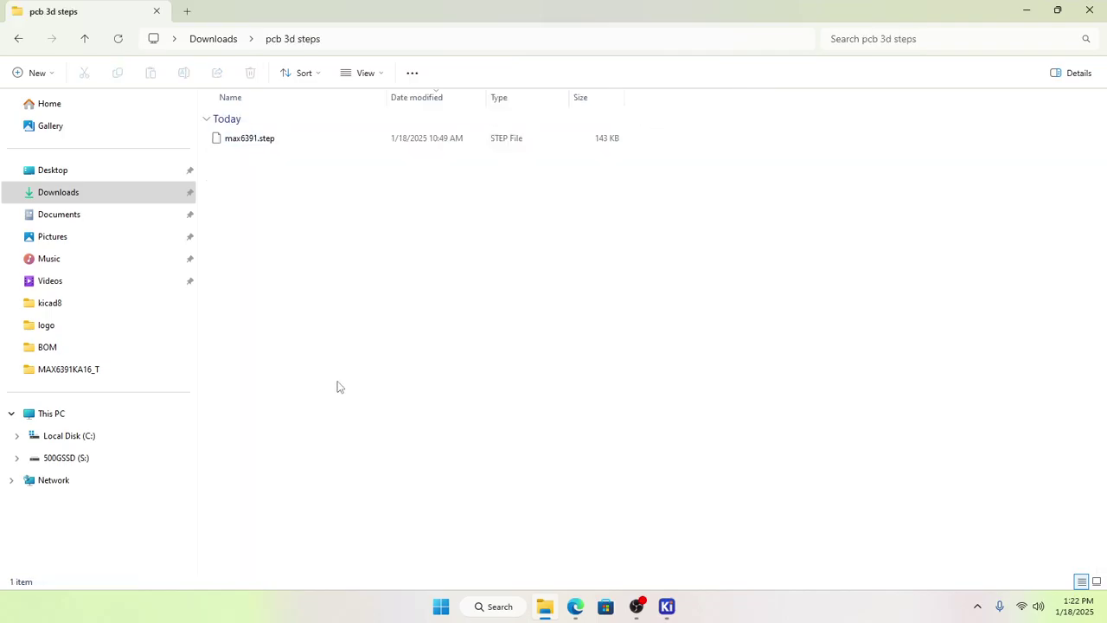
pyautogui.click(1091, 11)
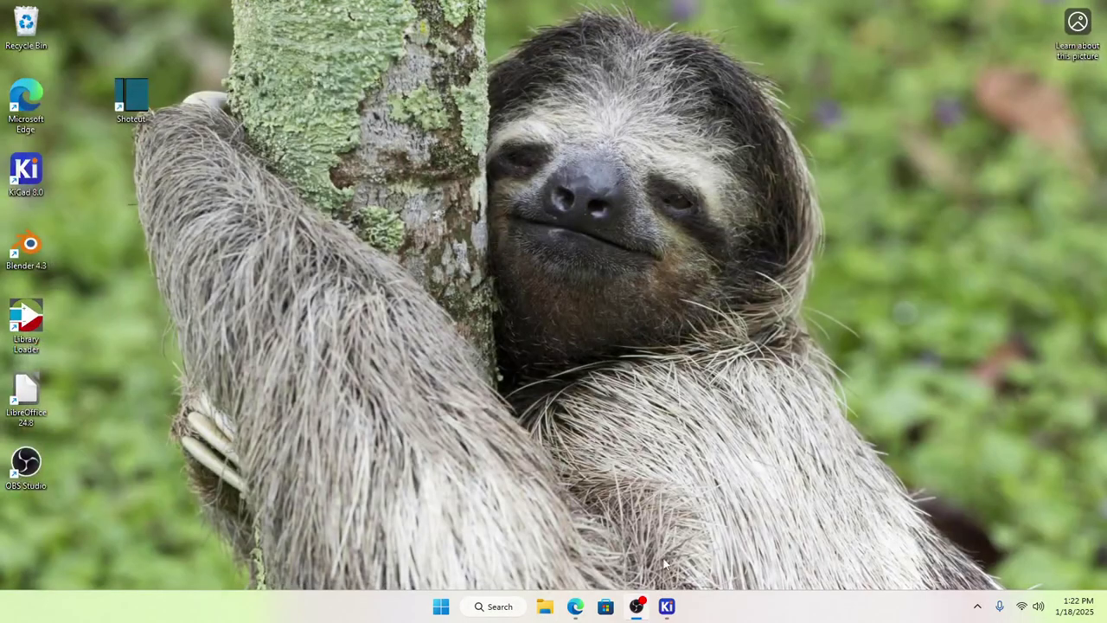
# Step: Switch to the KiCad PCB Editor, save the Library Tutorial 1 board and close the editor
pyautogui.moveTo(666, 606)
pyautogui.click(813, 541)
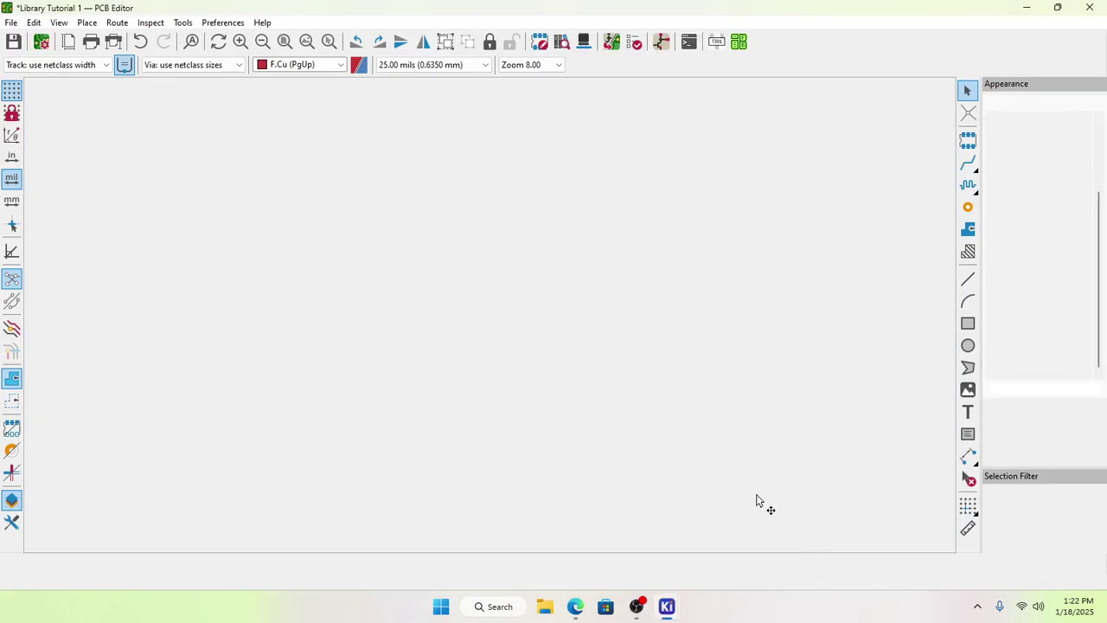
pyautogui.click(308, 138)
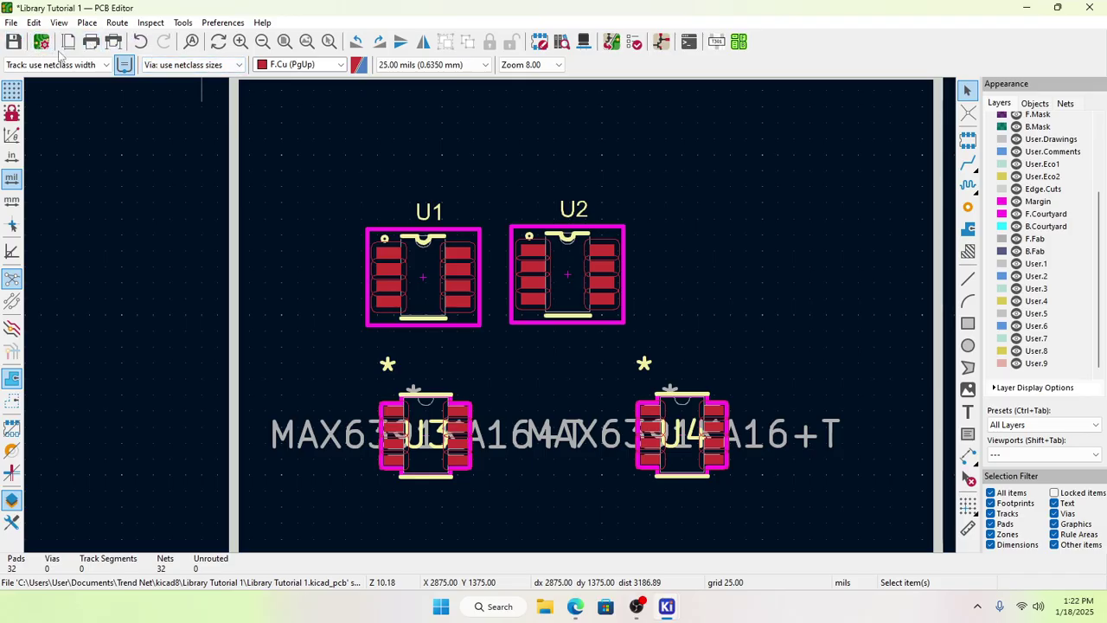
pyautogui.click(183, 23)
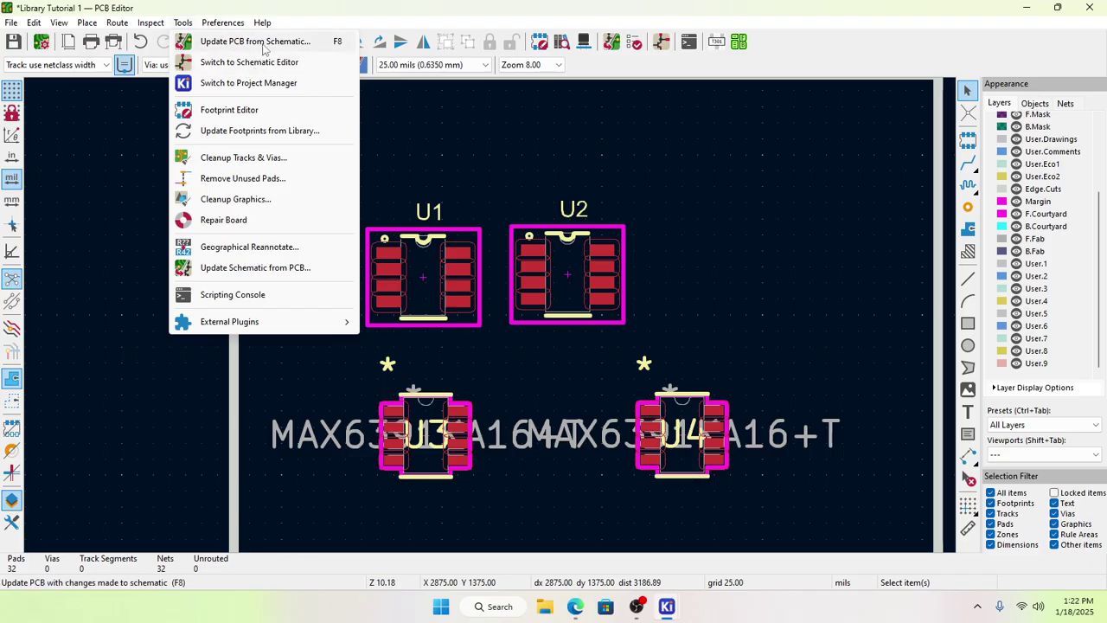
pyautogui.click(485, 168)
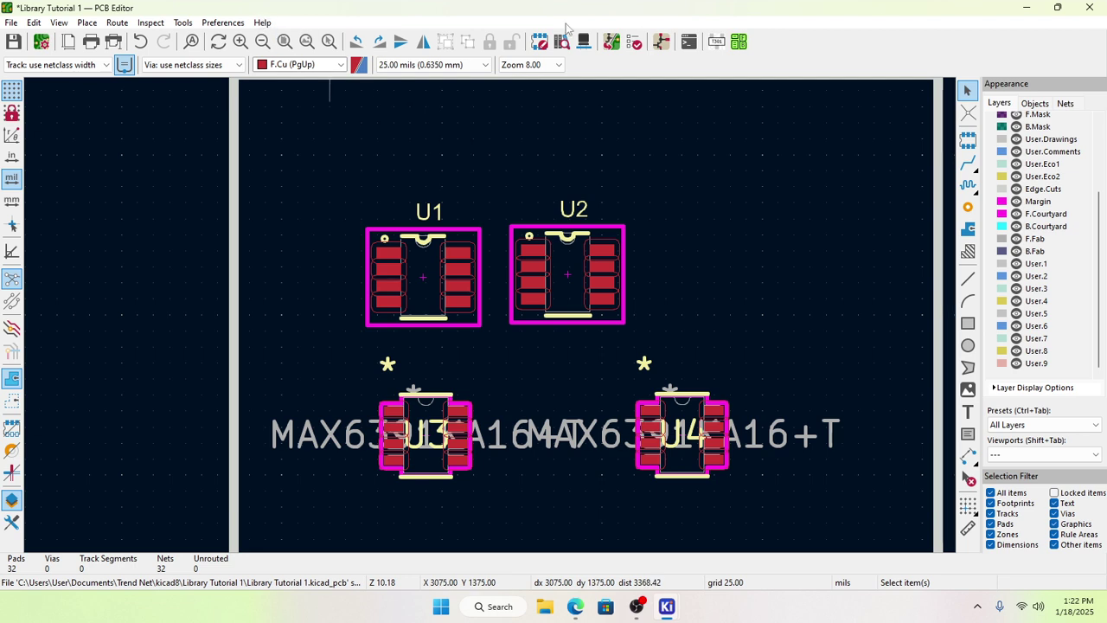
pyautogui.click(13, 42)
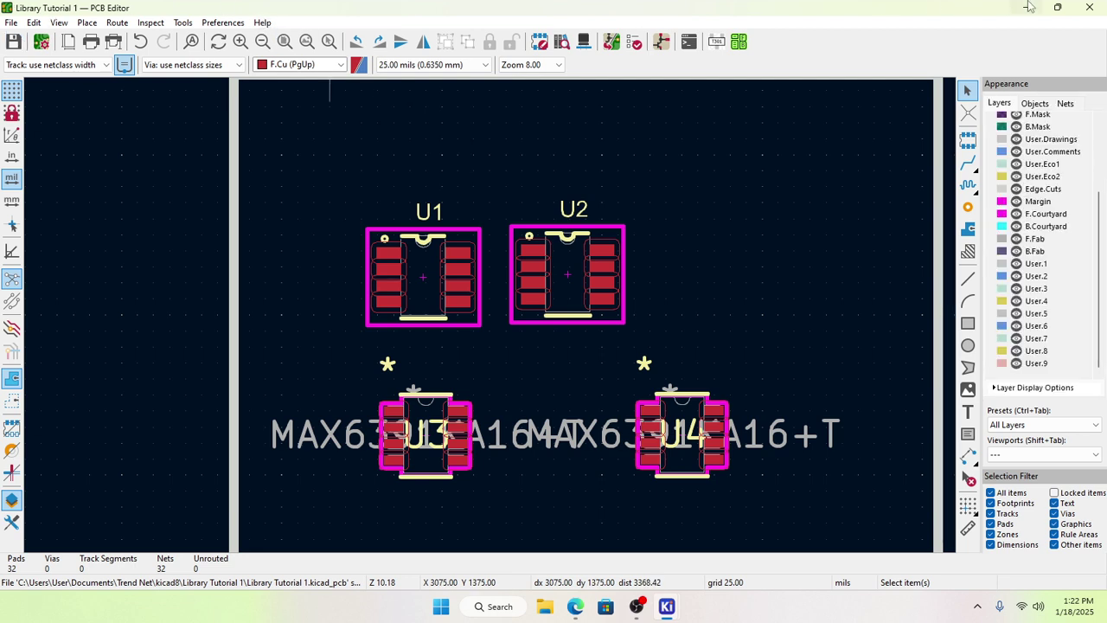
pyautogui.click(1089, 8)
# Step: Reopen the Library Tutorial 1 board from the Schematic Editor and display it in the 3D Viewer
pyautogui.moveTo(675, 605)
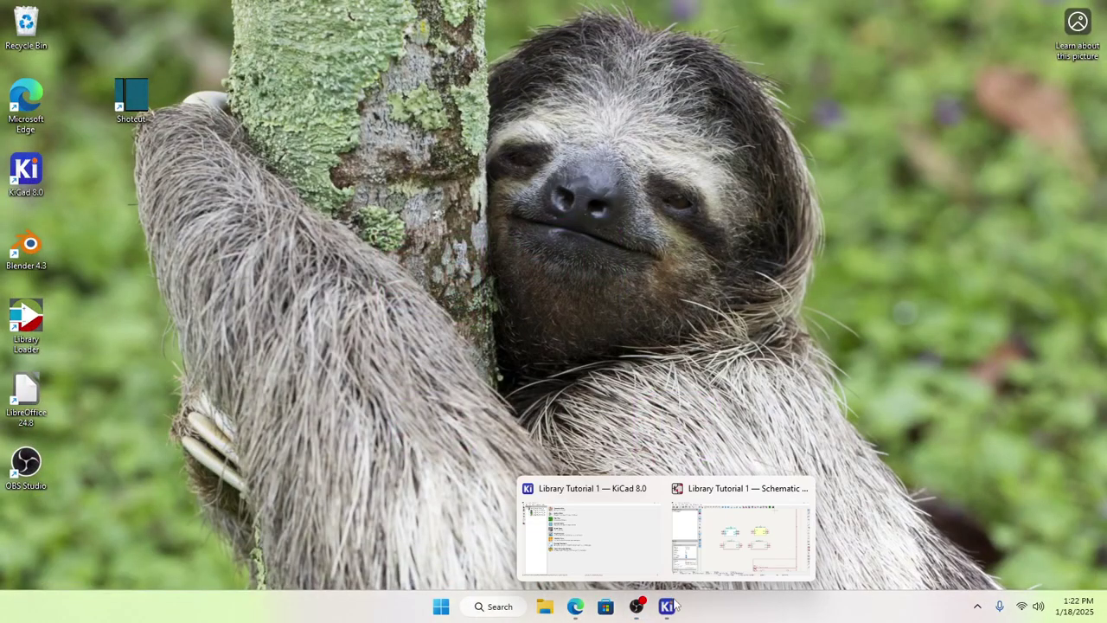
pyautogui.click(729, 545)
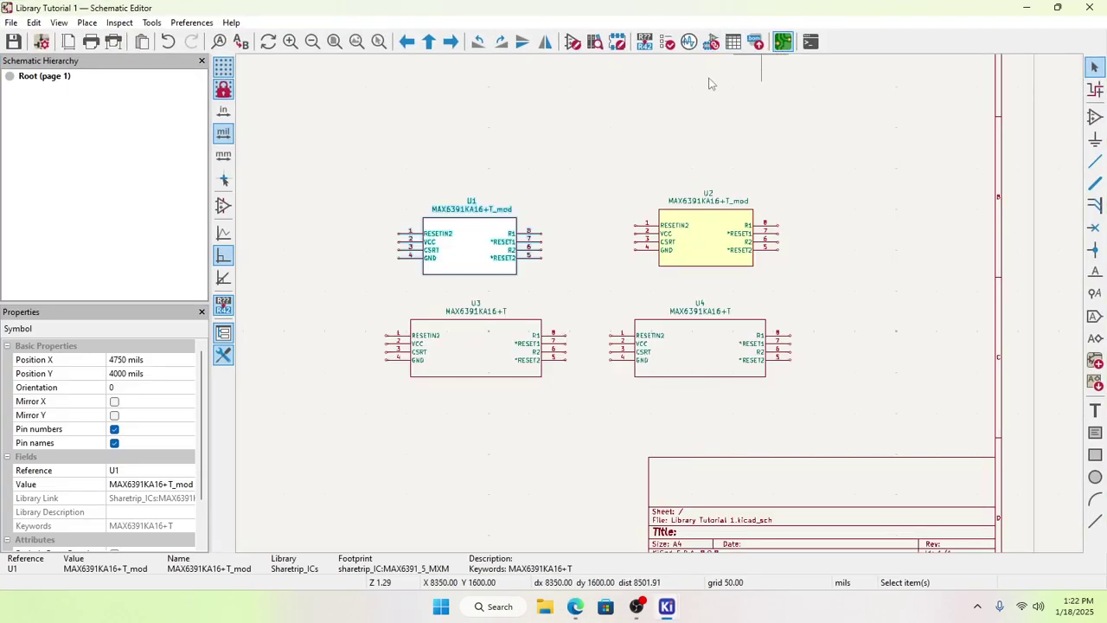
pyautogui.click(752, 45)
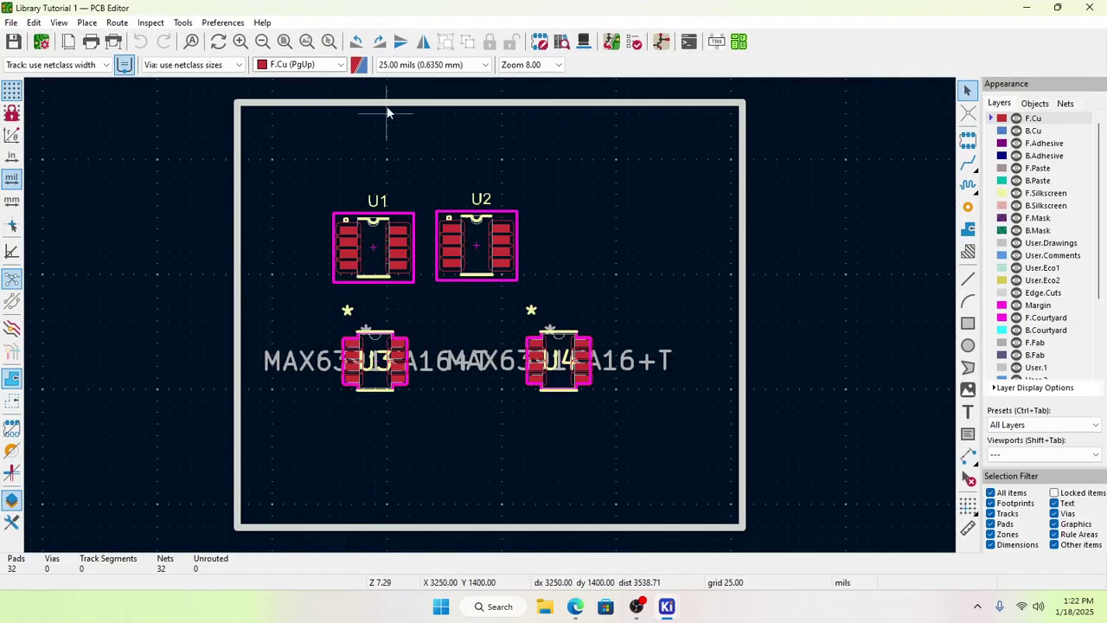
pyautogui.click(58, 22)
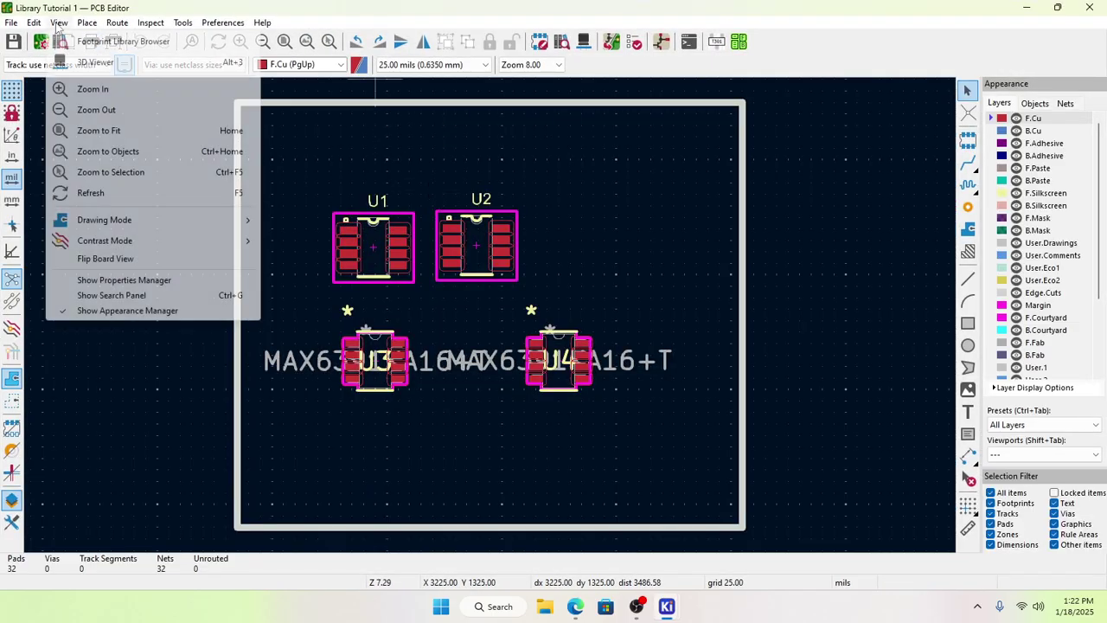
pyautogui.click(360, 173)
pyautogui.hotkey('alt', '3')
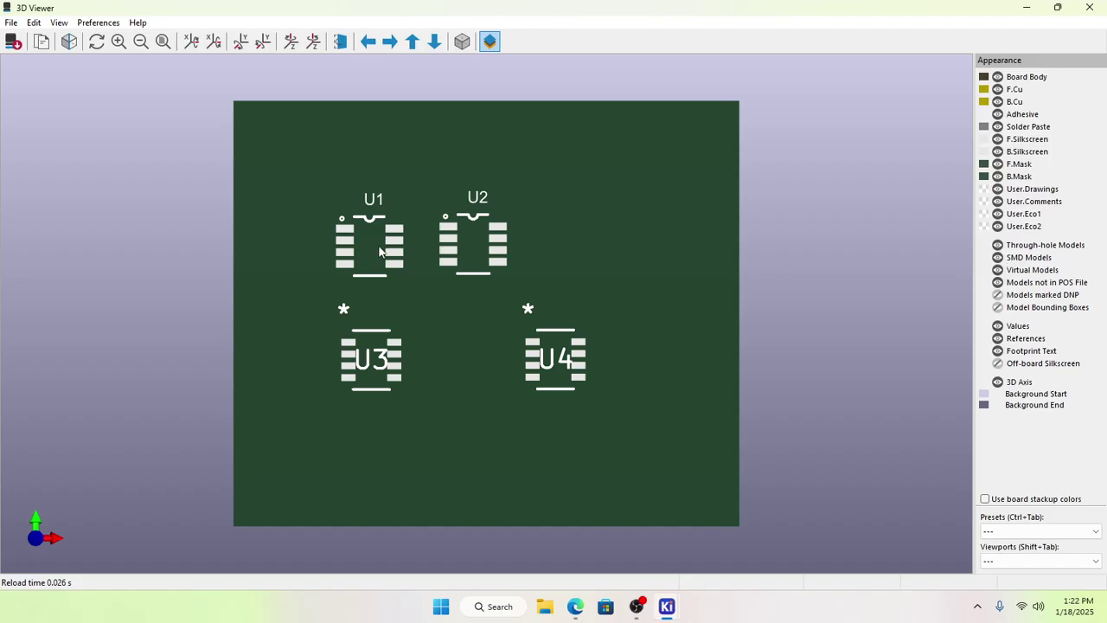
# Step: Close the 3D viewer and check the 3D model file linked in U1's footprint properties, leaving them without changes
pyautogui.click(997, 257)
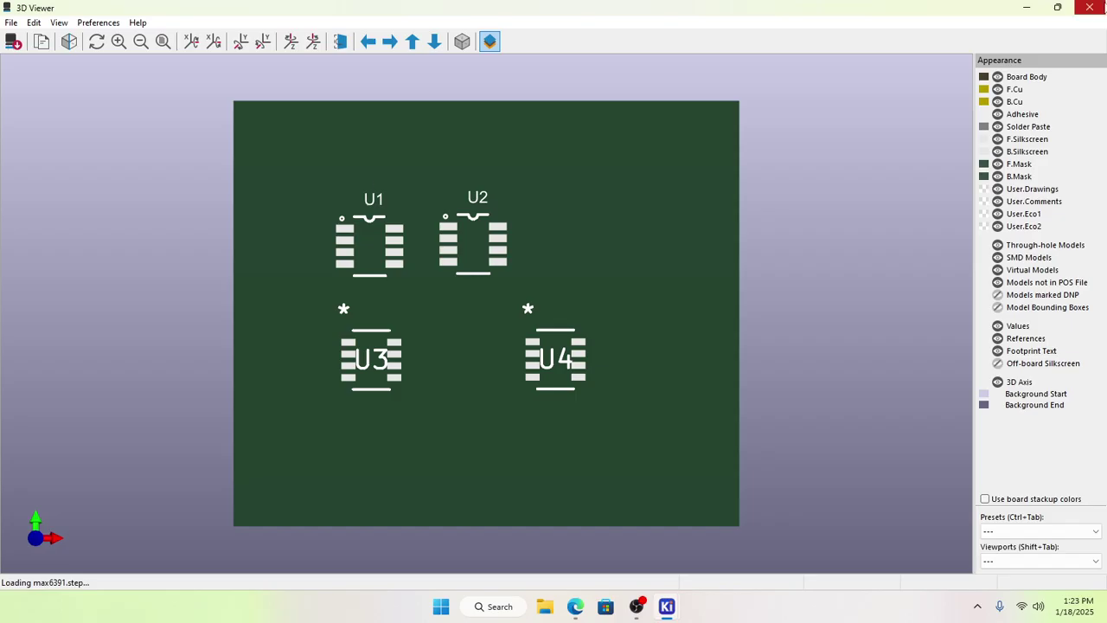
pyautogui.click(1093, 10)
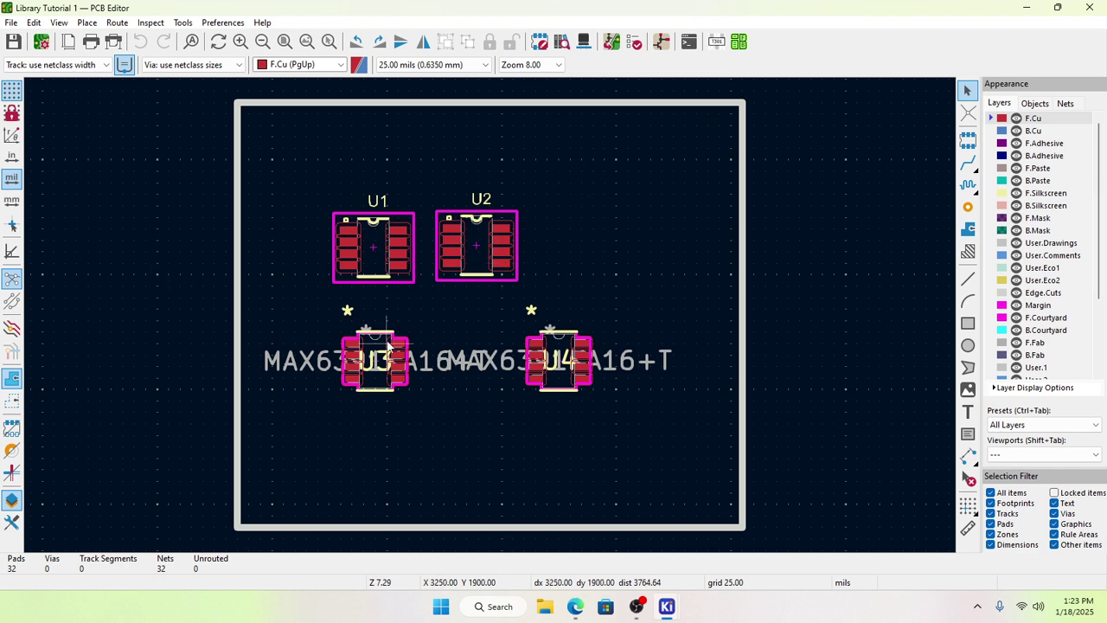
pyautogui.click(365, 268)
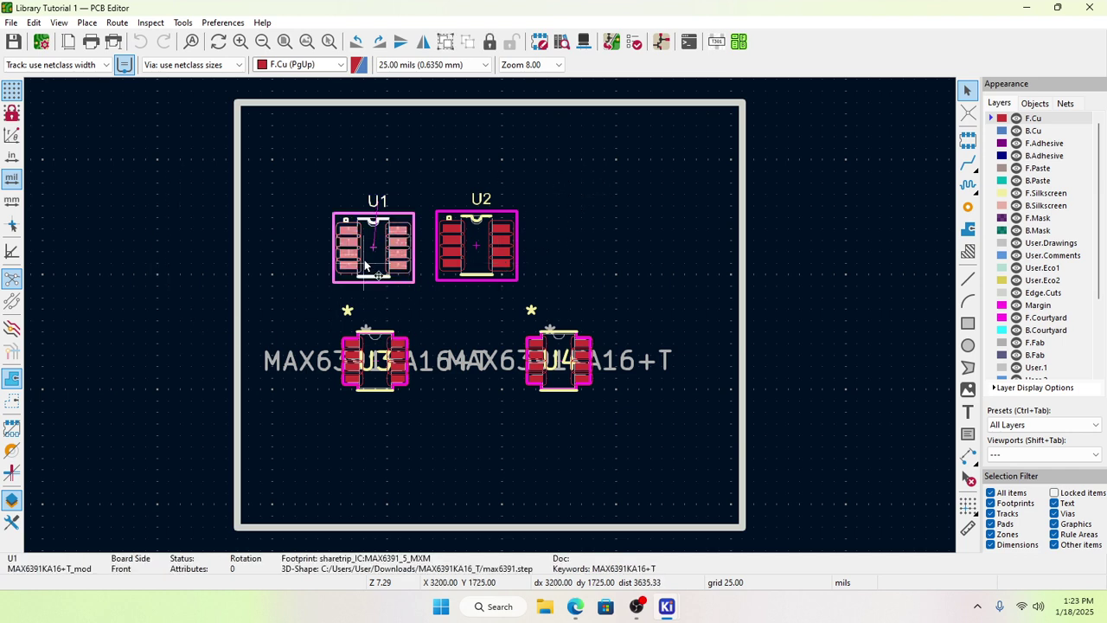
pyautogui.rightClick(366, 267)
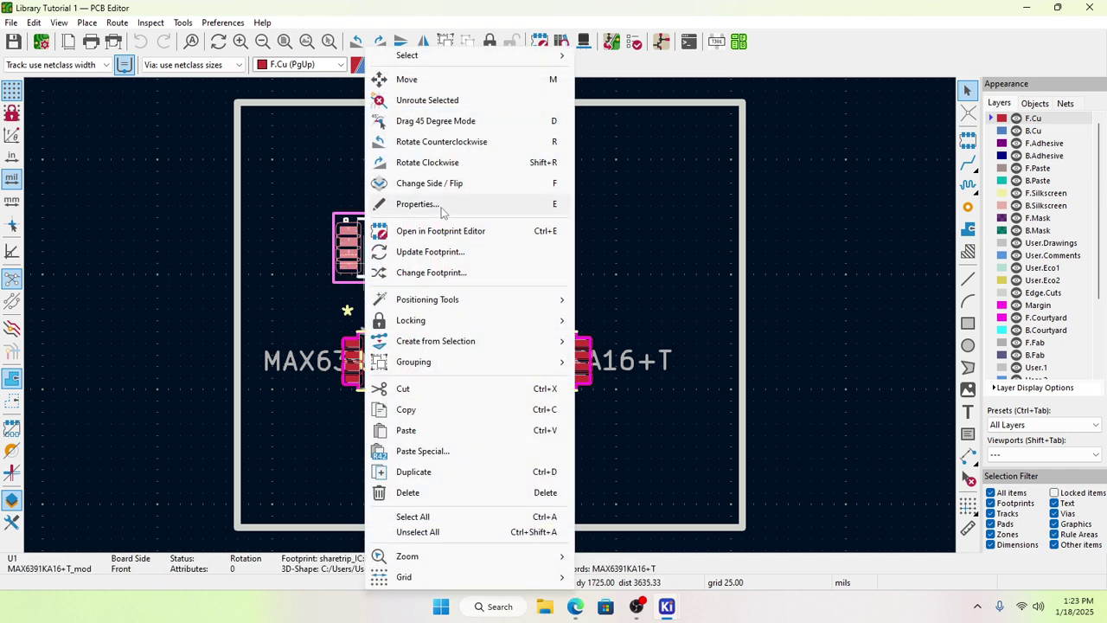
pyautogui.click(441, 207)
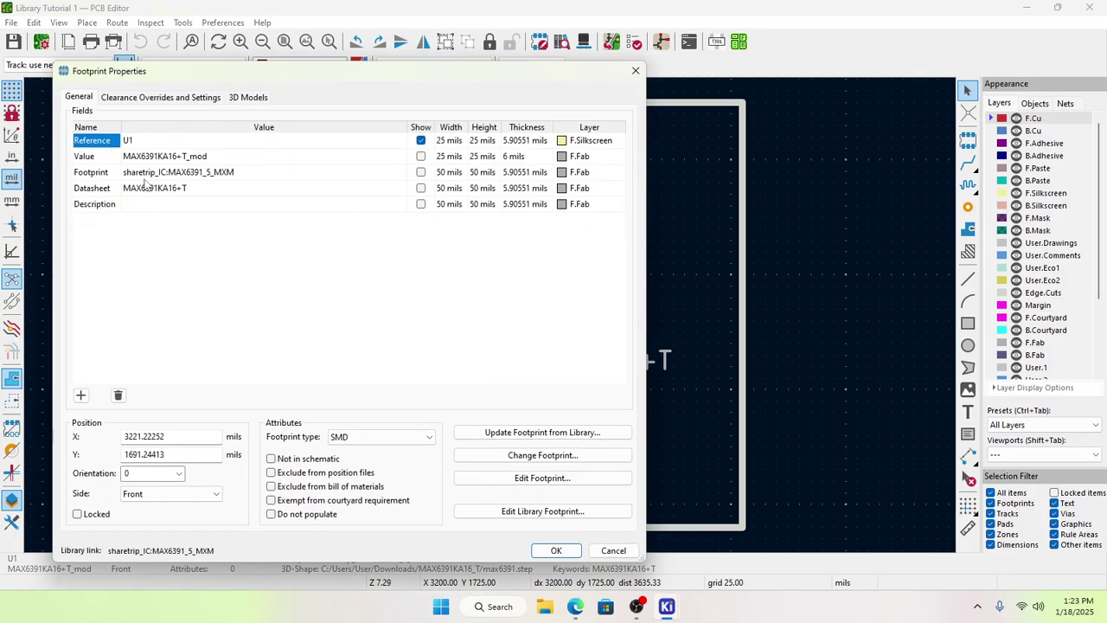
pyautogui.click(247, 97)
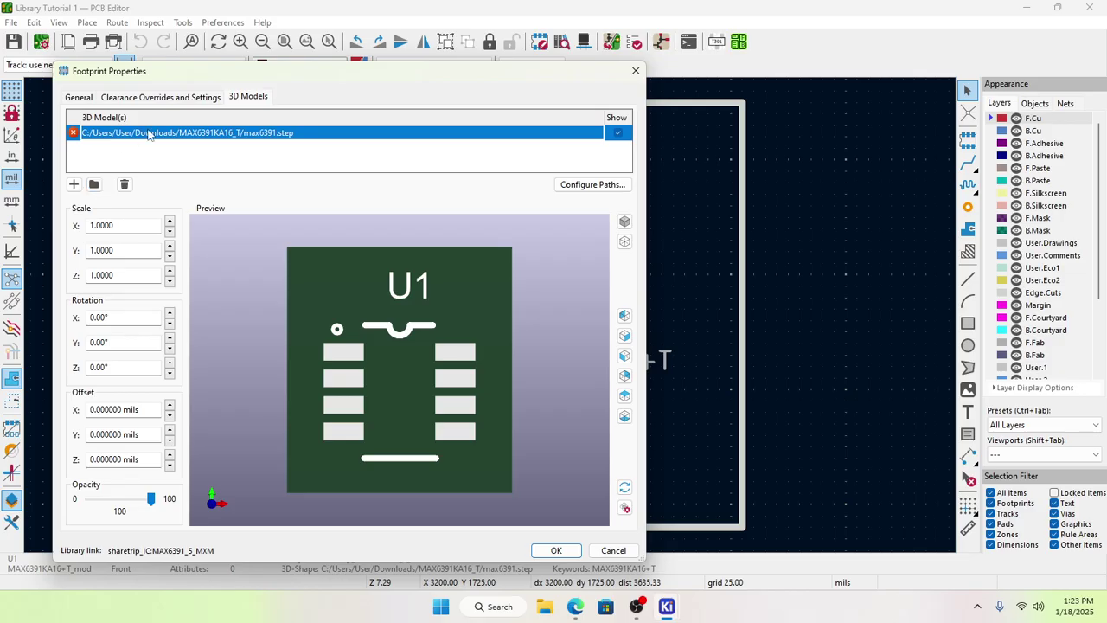
pyautogui.click(148, 134)
pyautogui.click(599, 133)
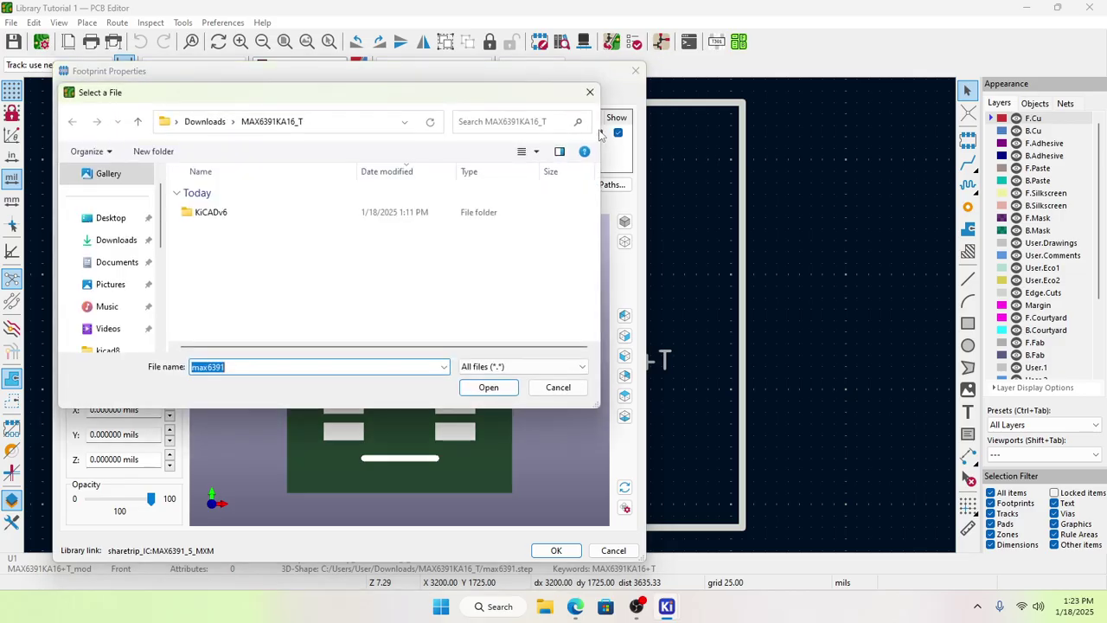
pyautogui.click(558, 387)
pyautogui.click(613, 550)
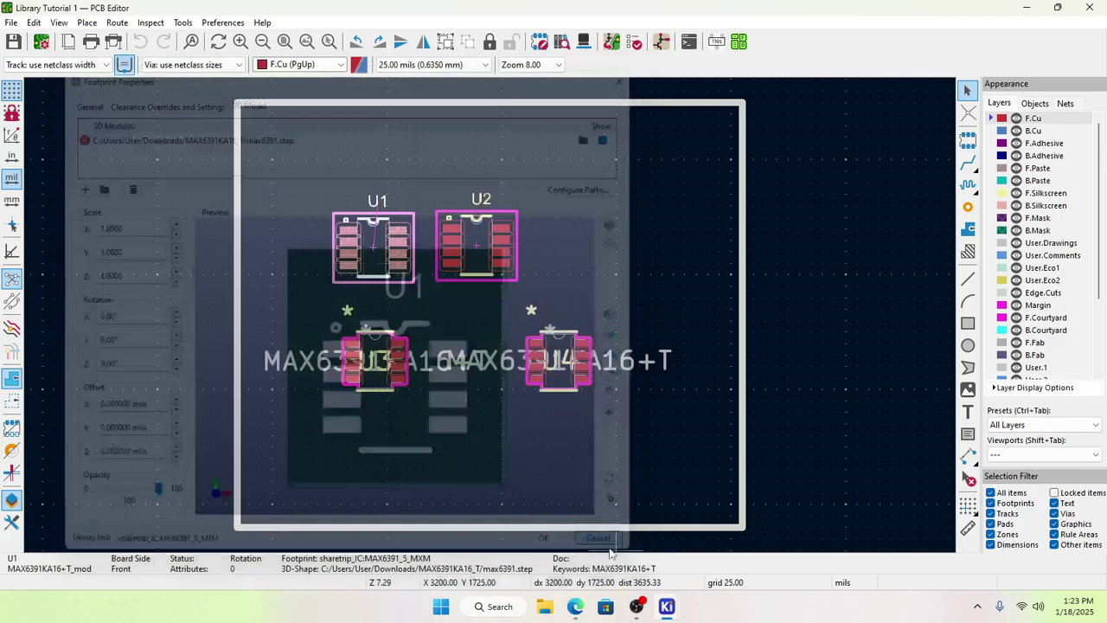
# Step: Open U1's library footprint for editing from its footprint properties
pyautogui.rightClick(378, 253)
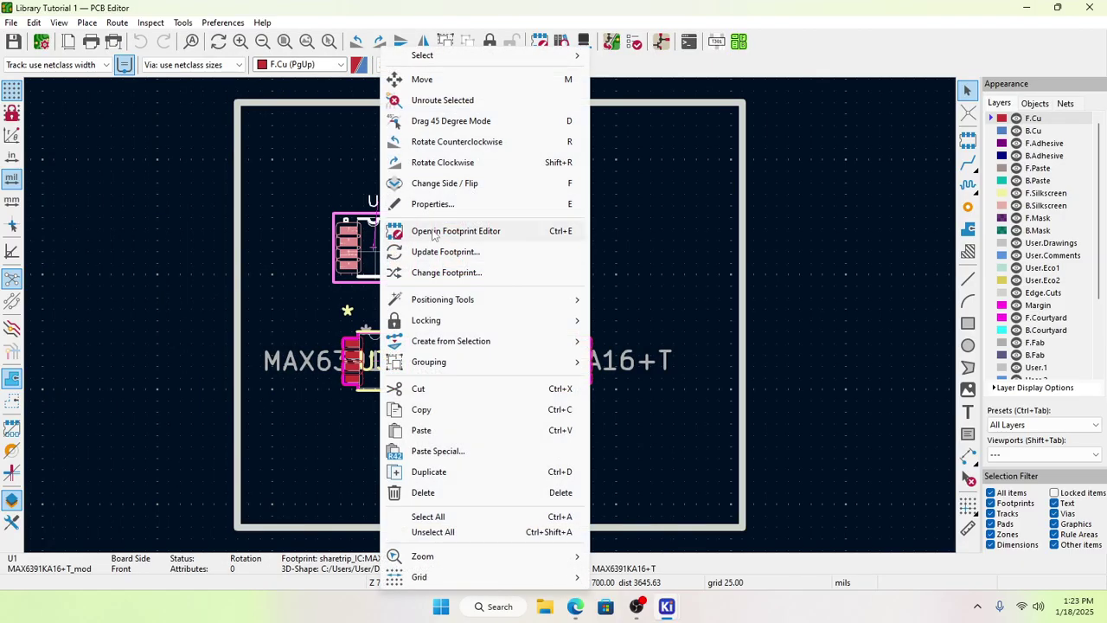
pyautogui.click(432, 205)
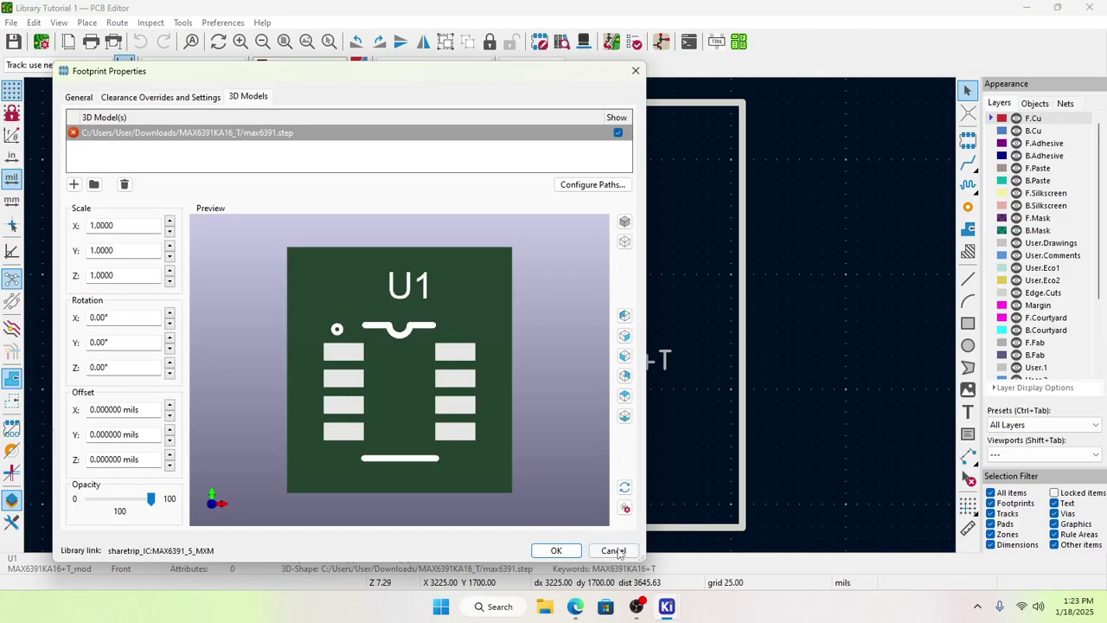
pyautogui.click(88, 99)
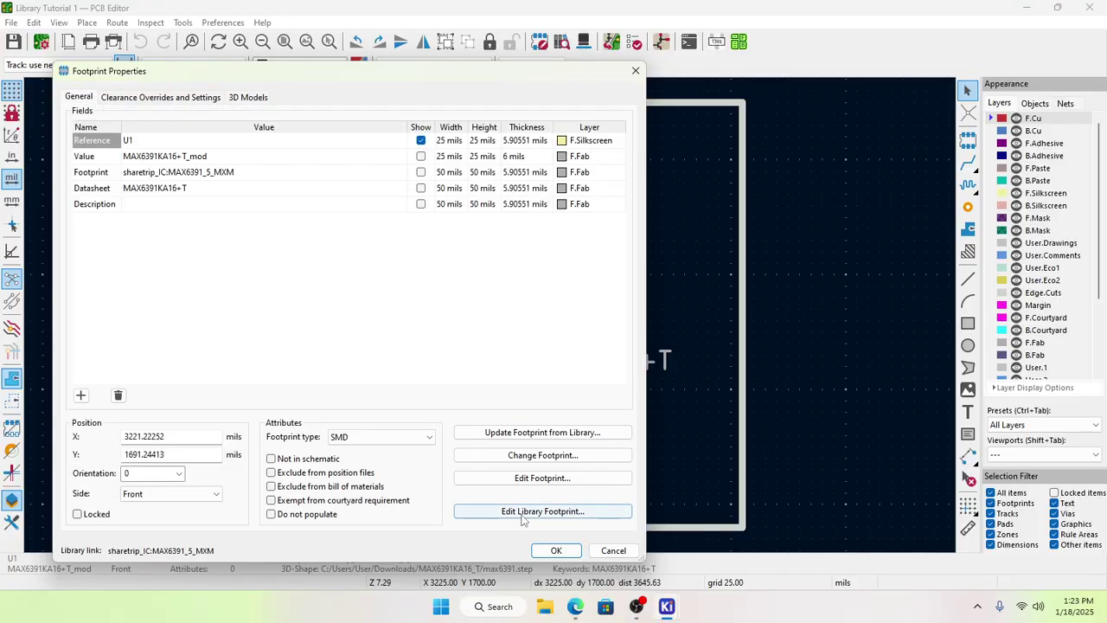
pyautogui.click(550, 516)
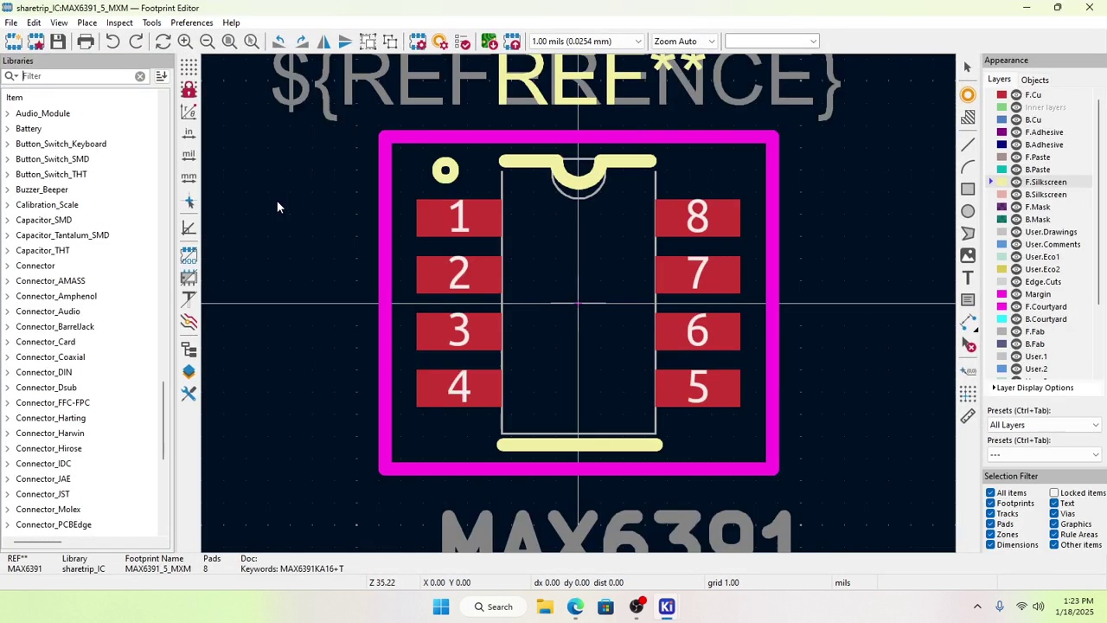
# Step: Relink the library footprint's 3D model to max6391.step in the "pcb 3d steps" folder under Downloads
pyautogui.click(440, 44)
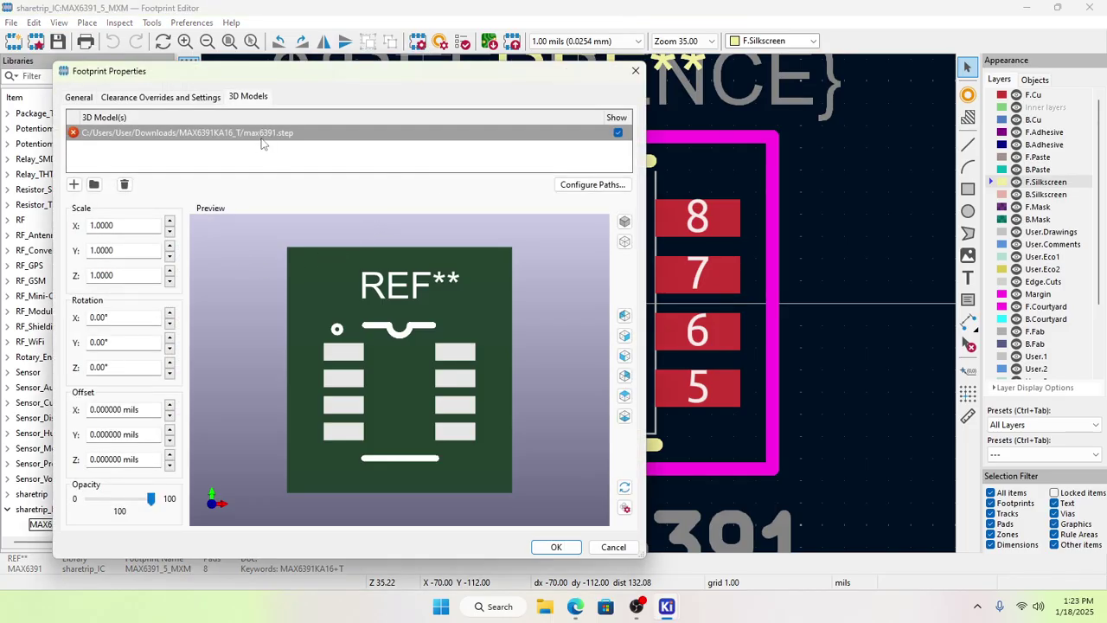
pyautogui.doubleClick(161, 135)
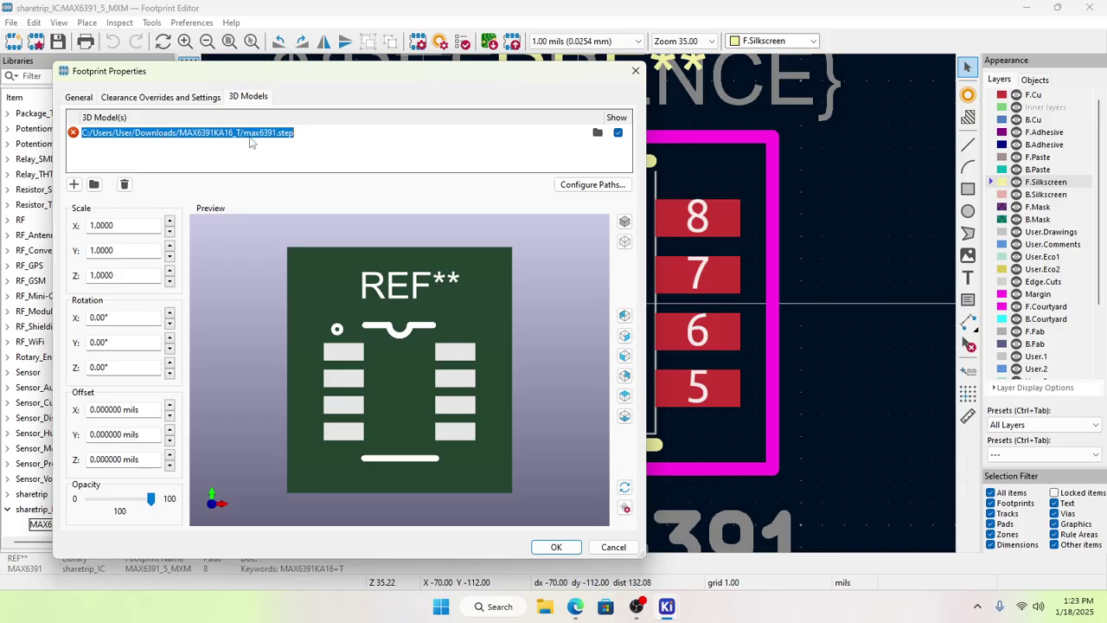
pyautogui.click(596, 132)
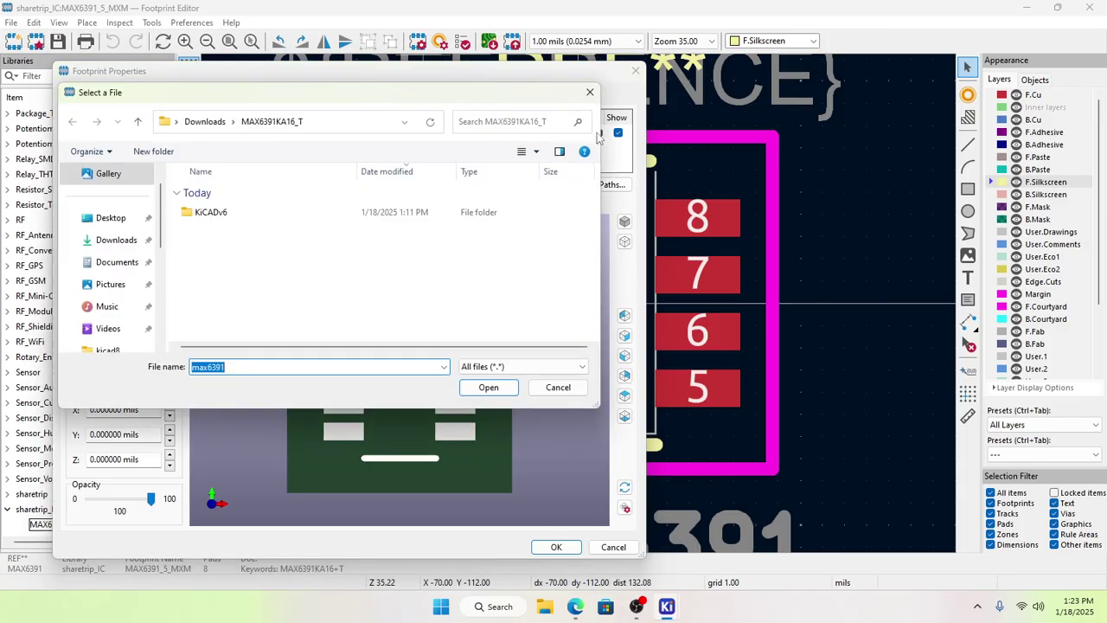
pyautogui.click(205, 121)
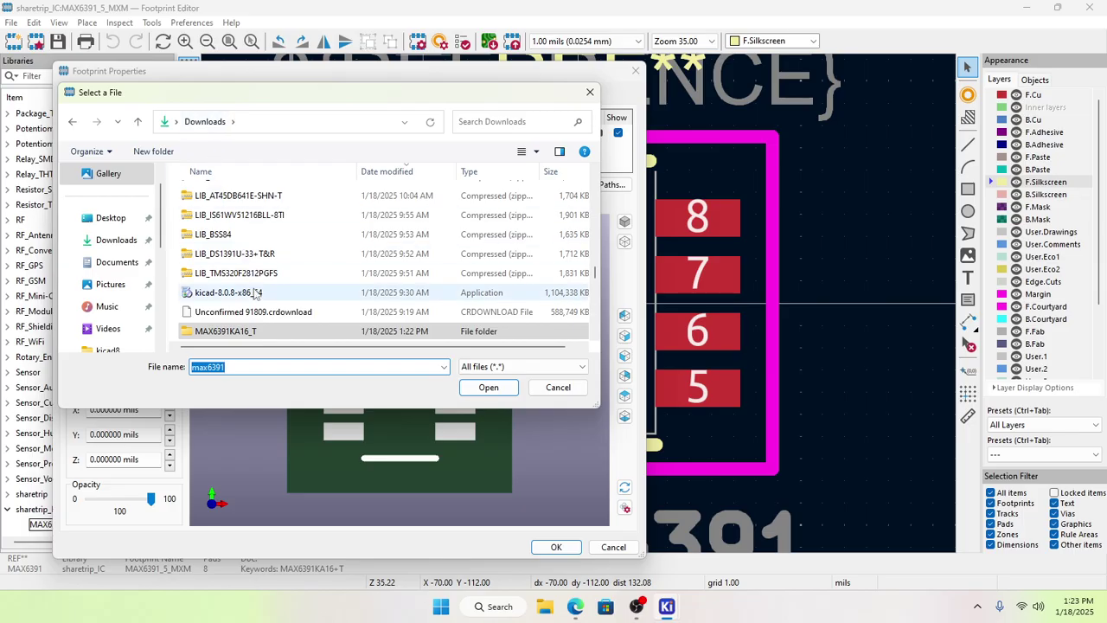
pyautogui.scroll(-12, 255, 294)
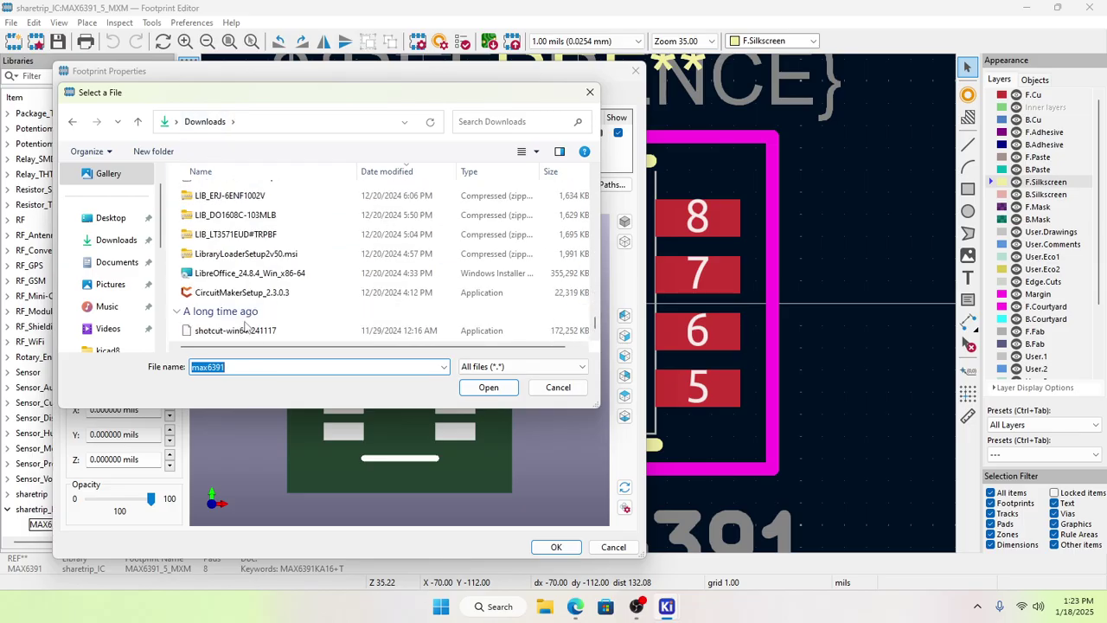
pyautogui.scroll(2, 246, 326)
pyautogui.scroll(-2, 245, 326)
pyautogui.scroll(3, 246, 327)
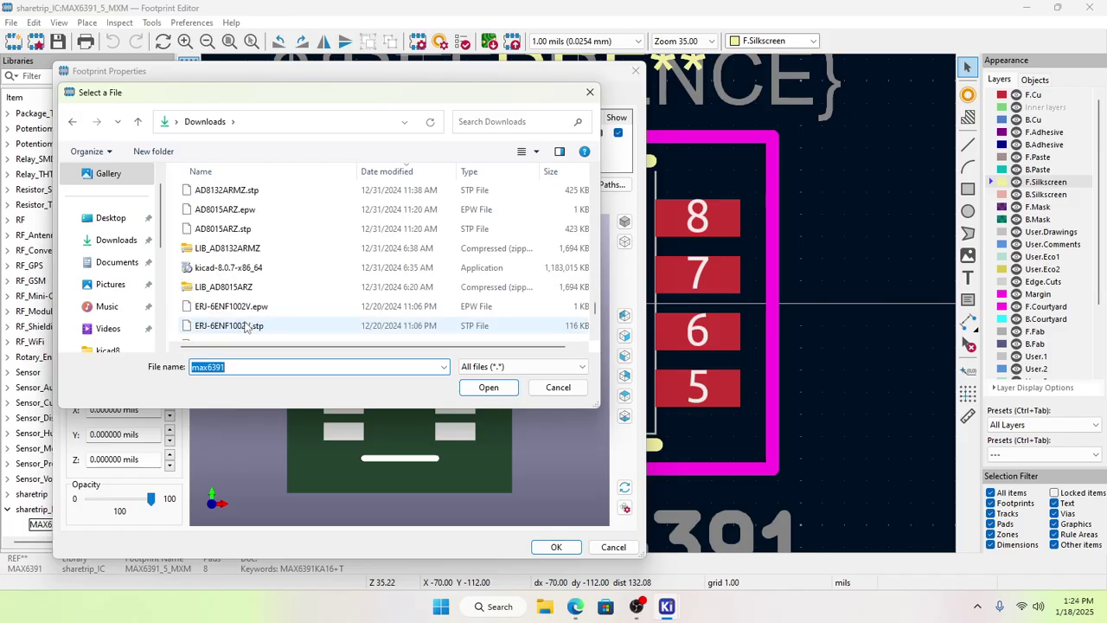
pyautogui.scroll(3, 246, 326)
pyautogui.scroll(2, 246, 326)
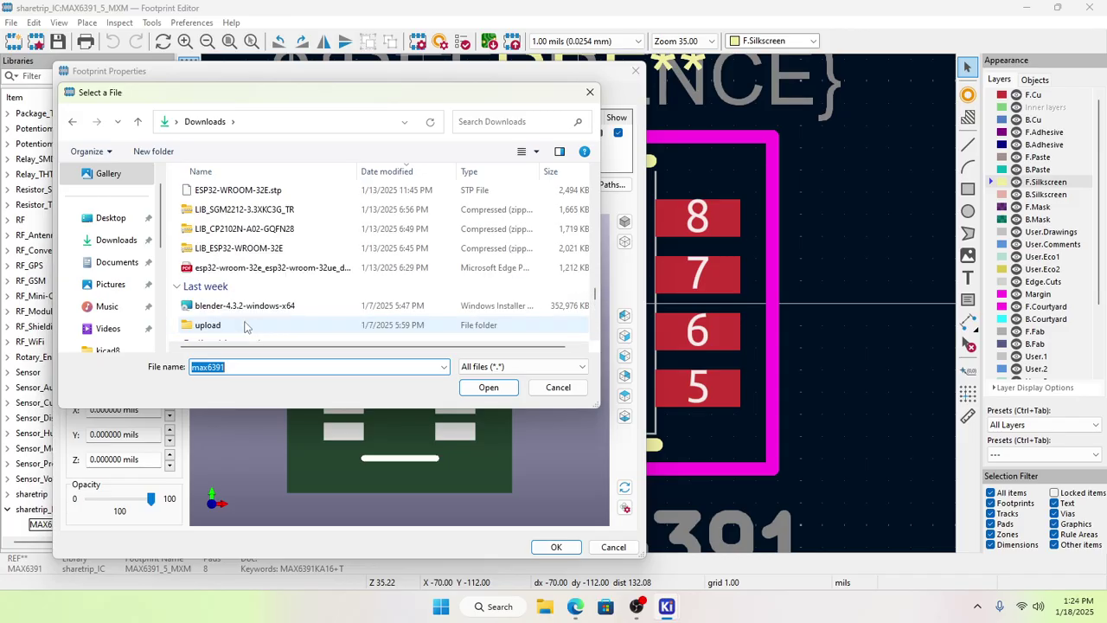
pyautogui.scroll(3, 245, 326)
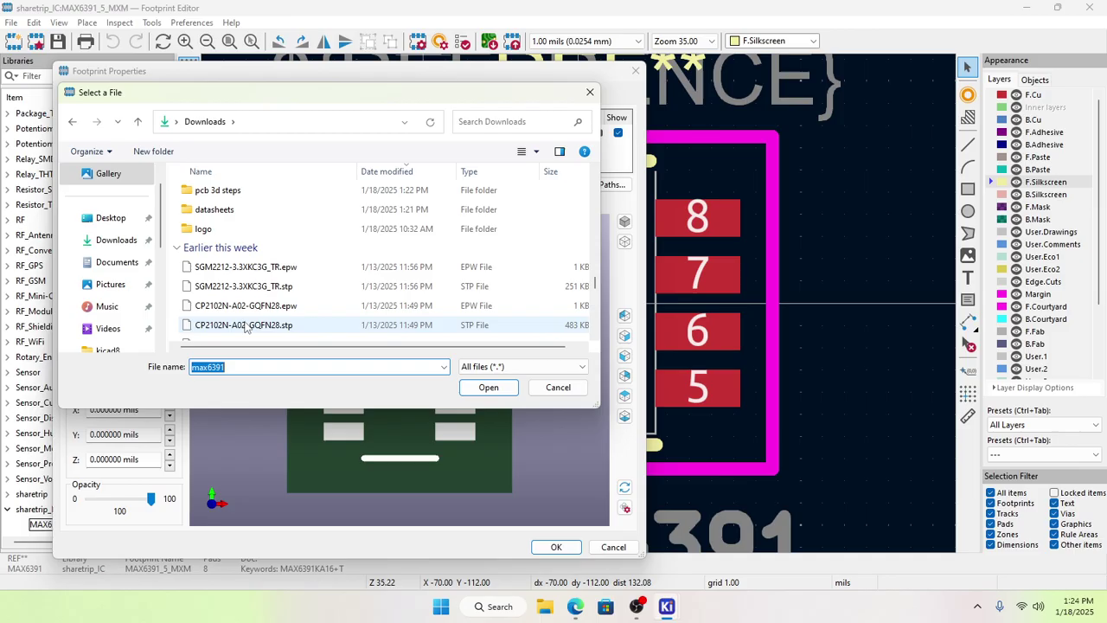
pyautogui.doubleClick(232, 191)
pyautogui.click(227, 211)
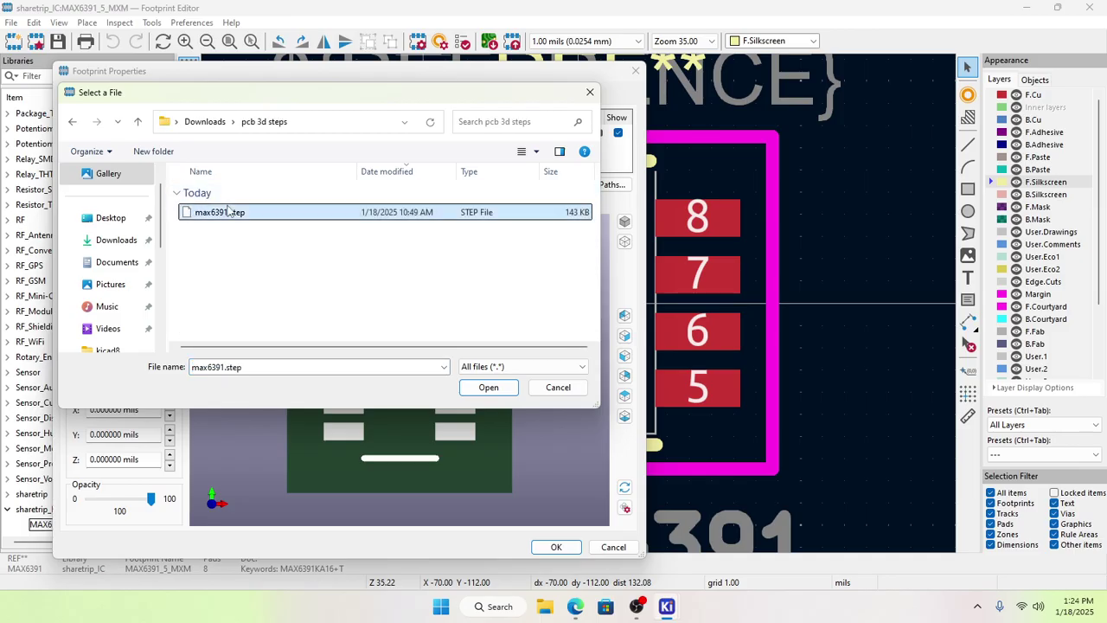
pyautogui.click(482, 387)
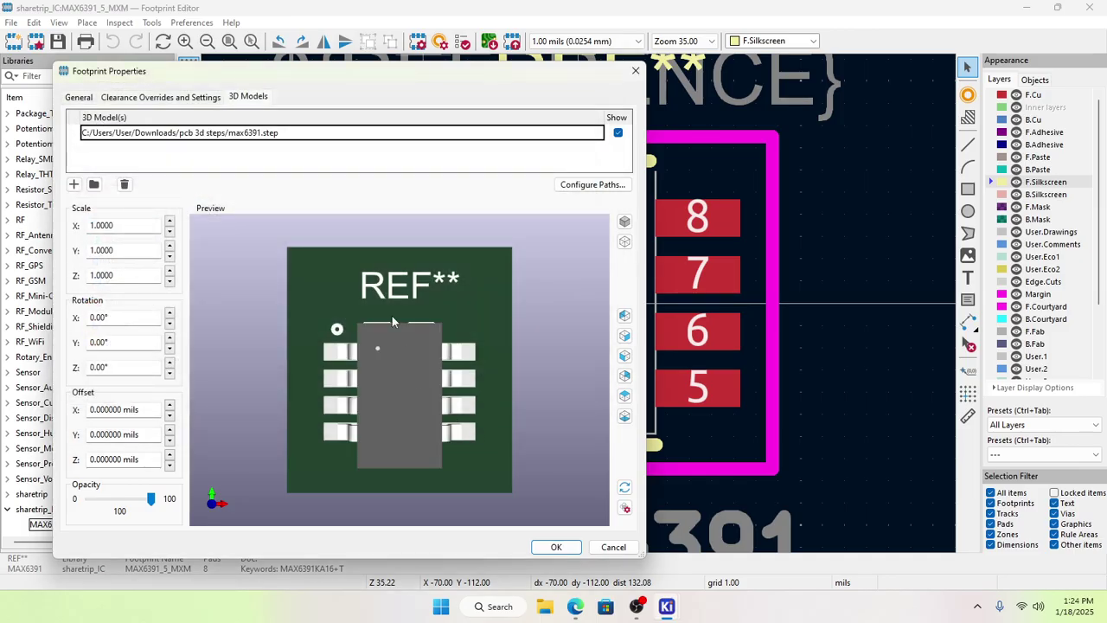
pyautogui.click(556, 548)
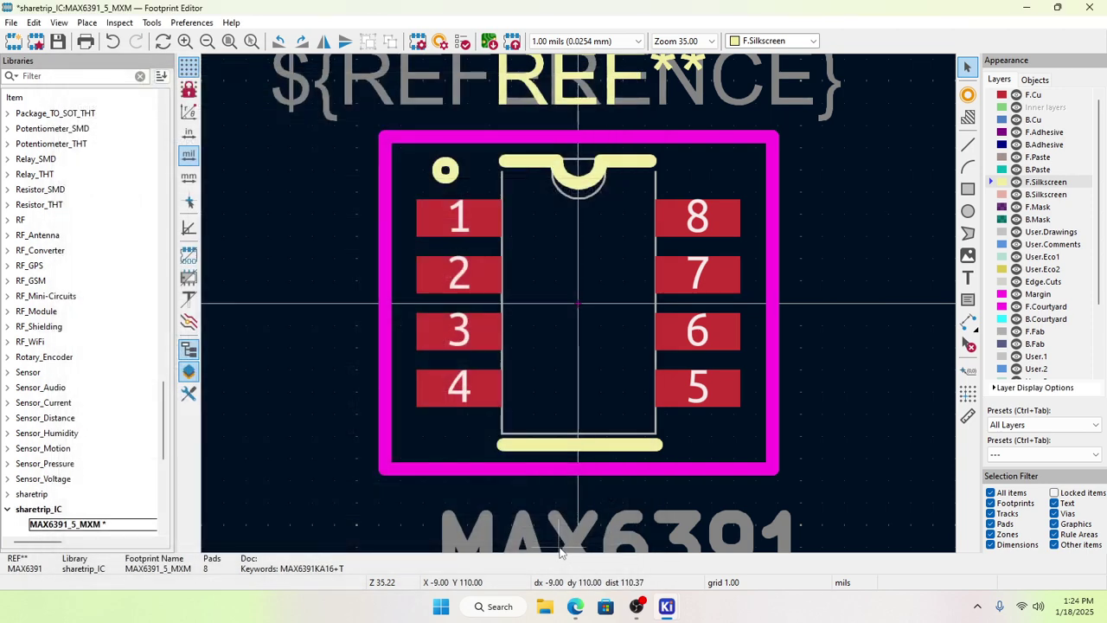
# Step: Save the MAX6391_5_MXM library footprint and close the footprint editor
pyautogui.click(57, 40)
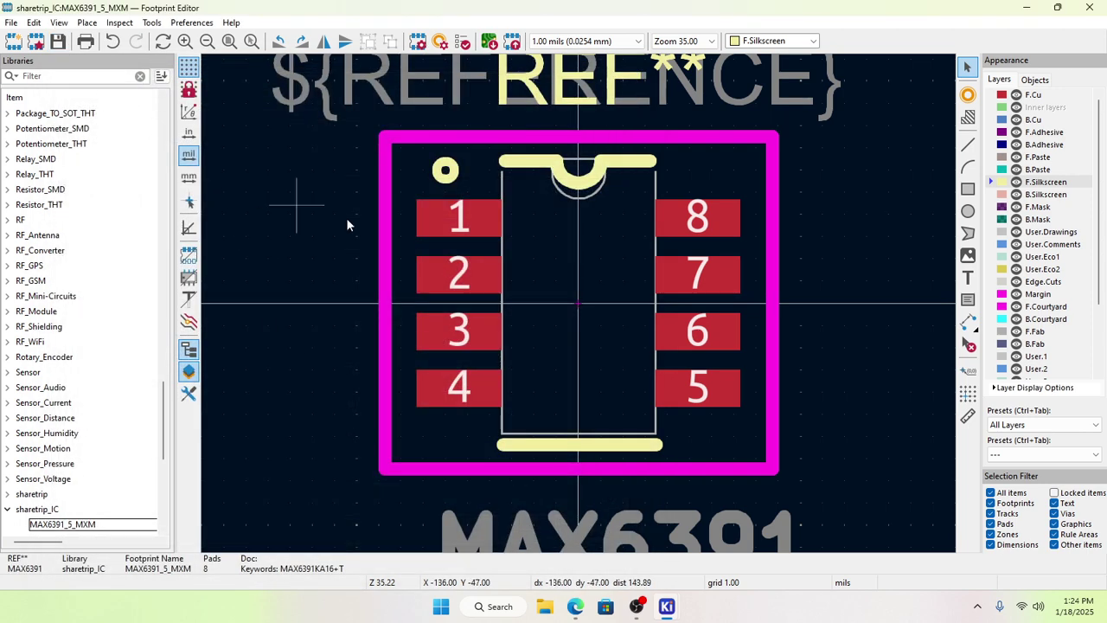
pyautogui.click(1101, 8)
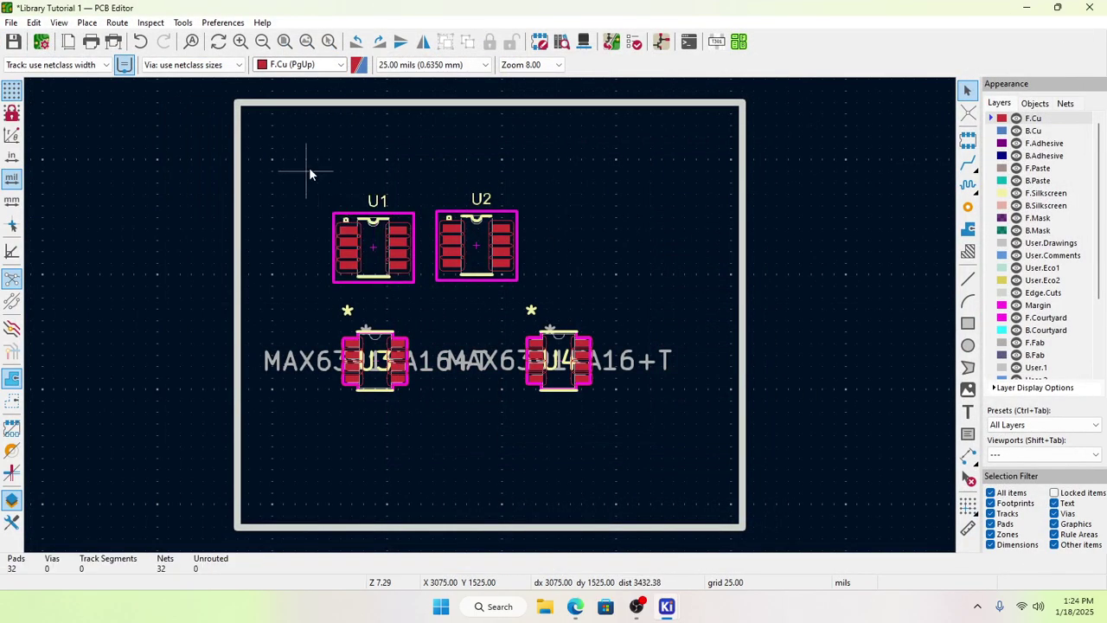
# Step: Delete all four footprints and place fresh copies inside the board outline by updating the PCB from the schematic
pyautogui.moveTo(305, 151); pyautogui.dragTo(676, 428)
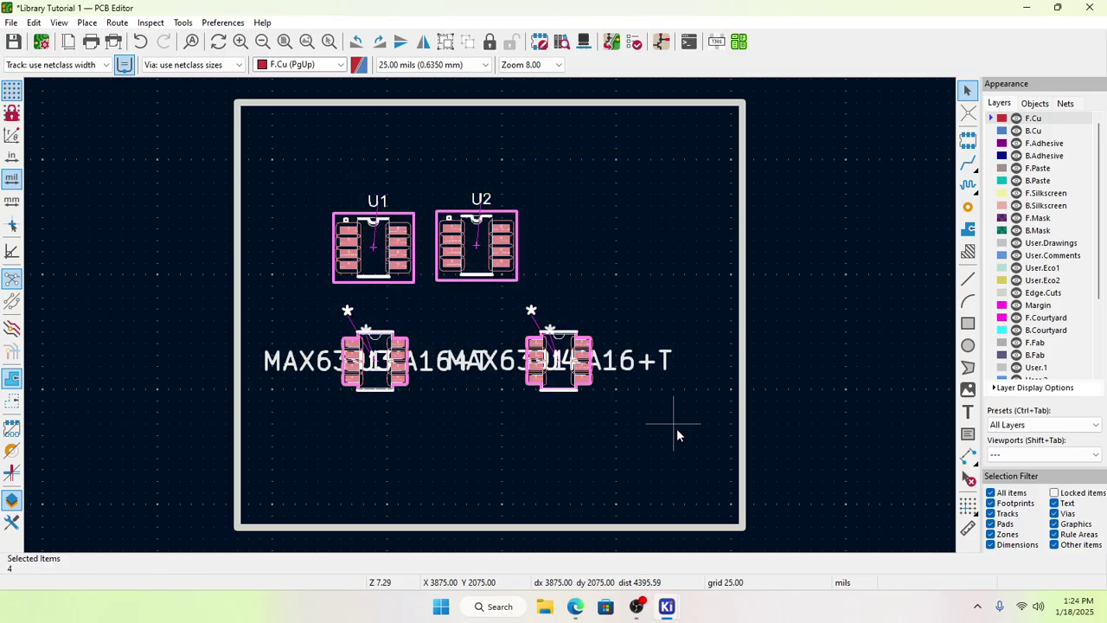
pyautogui.press('Delete')
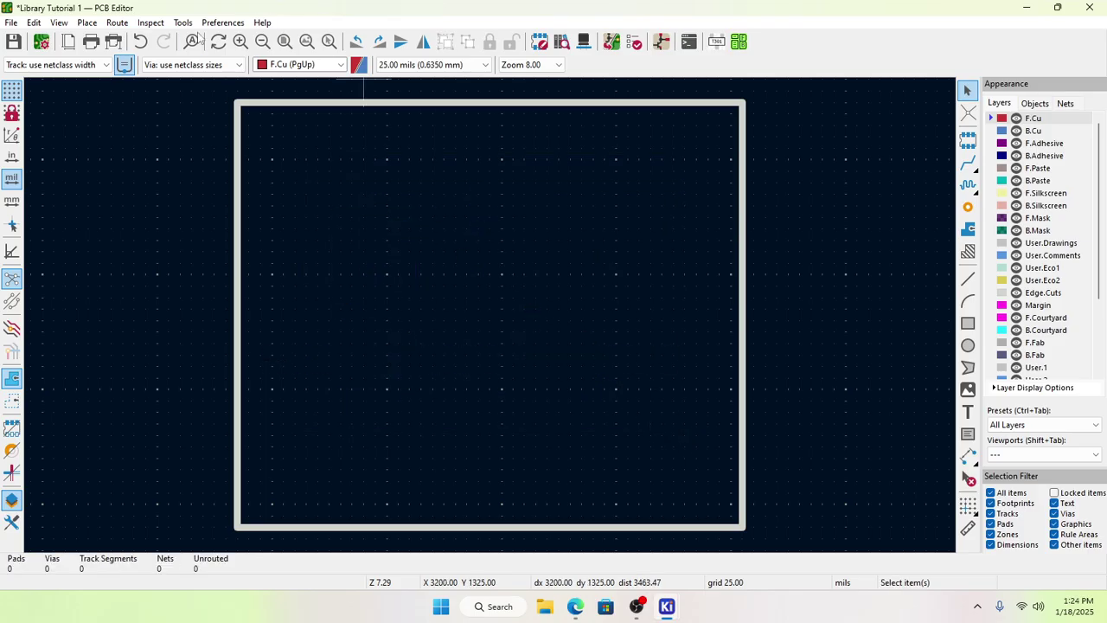
pyautogui.click(182, 23)
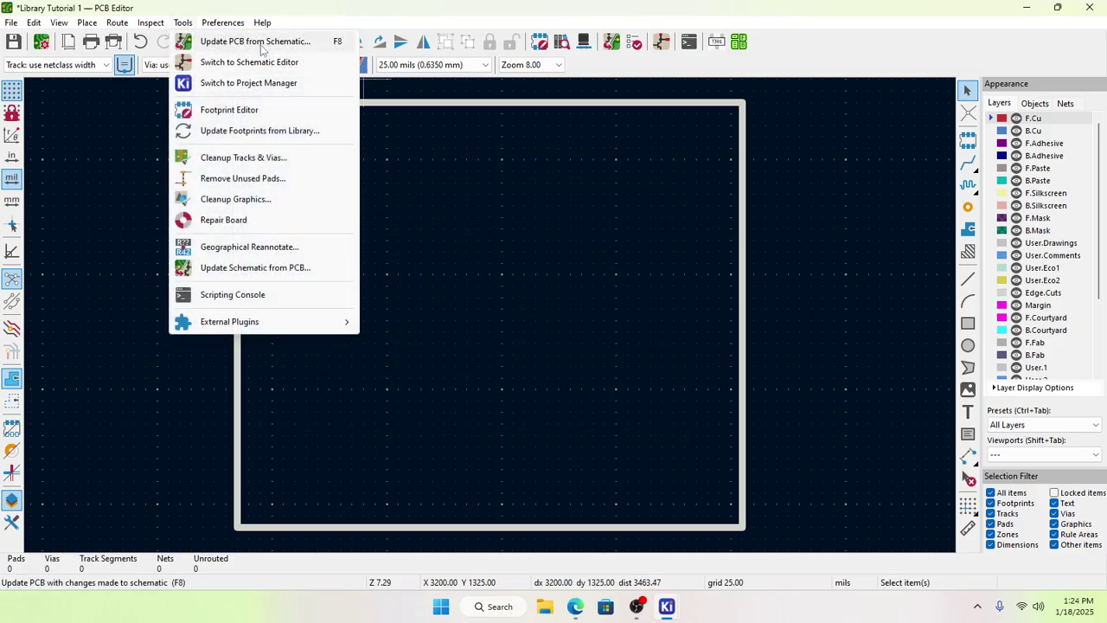
pyautogui.click(260, 49)
pyautogui.click(422, 371)
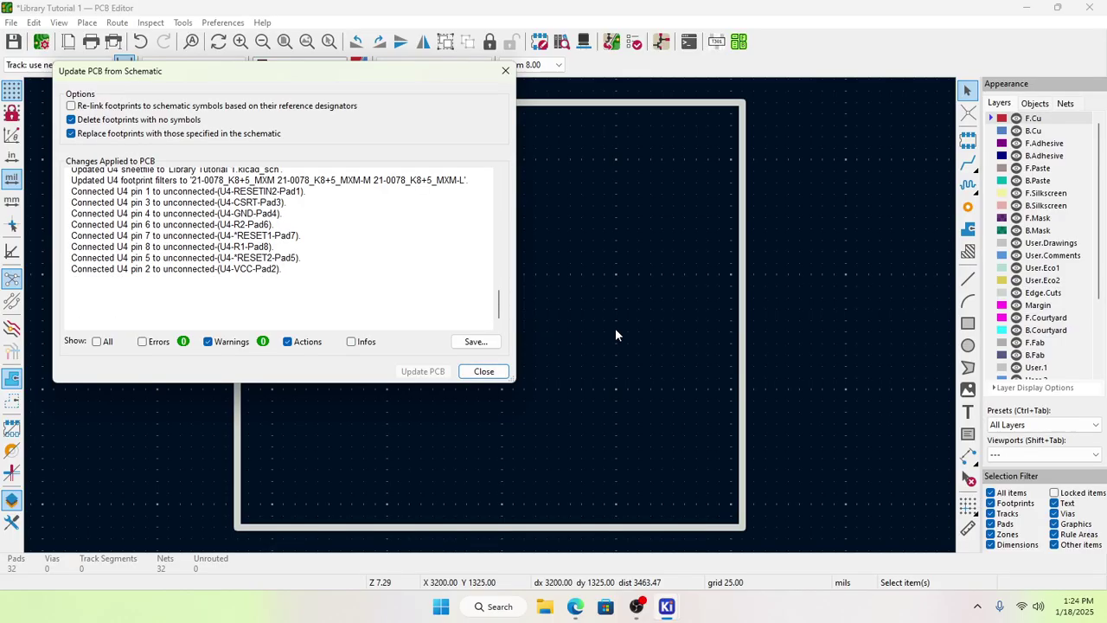
pyautogui.click(484, 371)
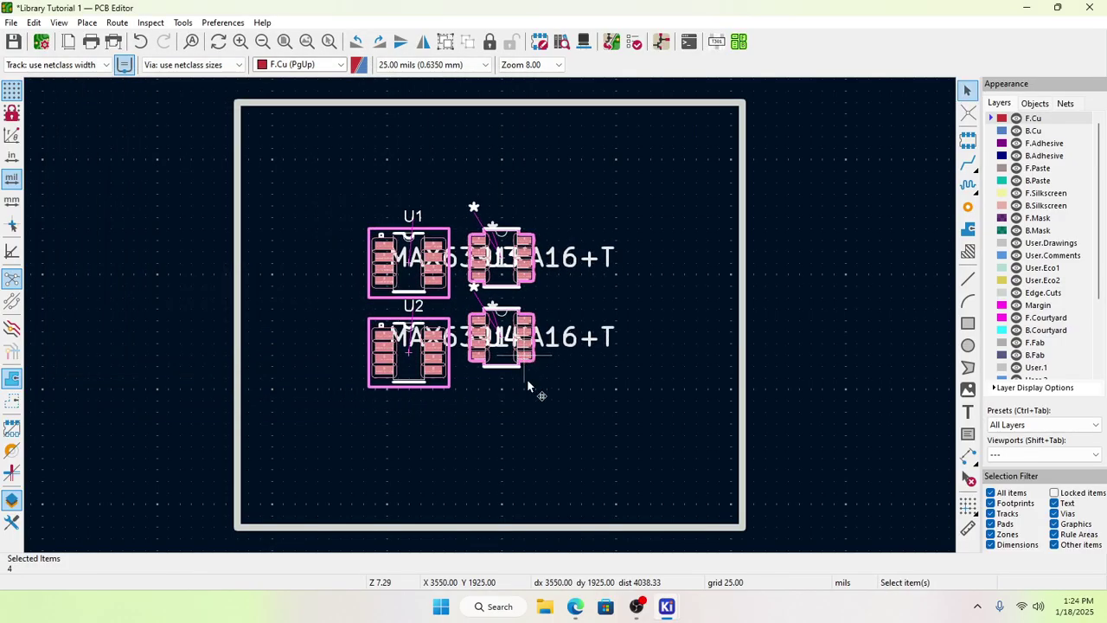
pyautogui.click(529, 387)
# Step: Move footprints U3 and U4 away from U1 and U2 into a separate column with a wider vertical gap
pyautogui.scroll(3, 466, 297)
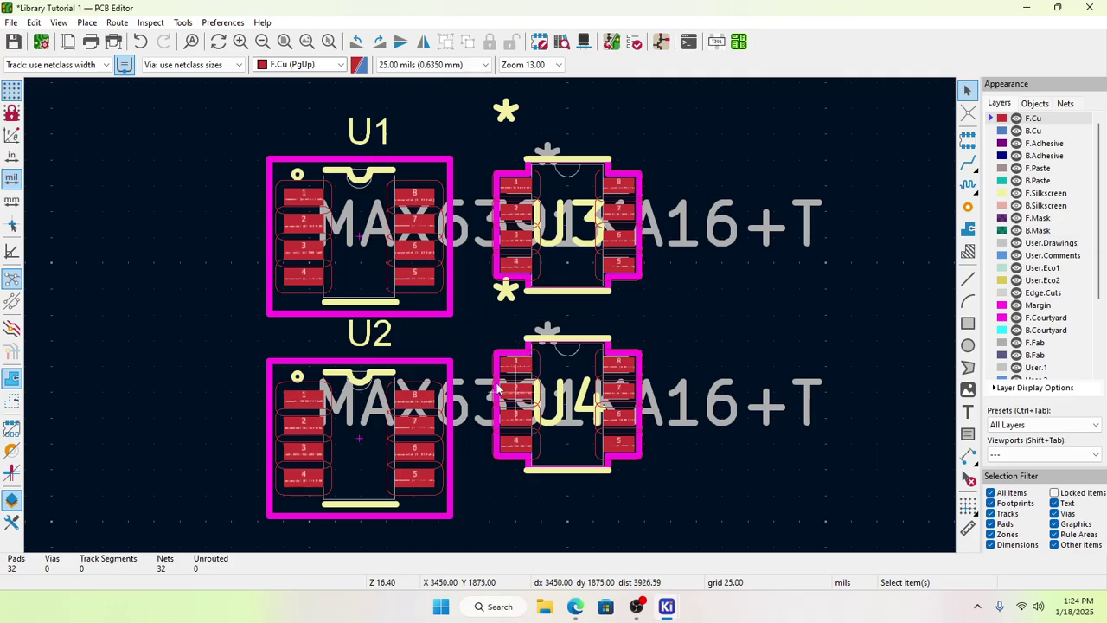
pyautogui.click(367, 244)
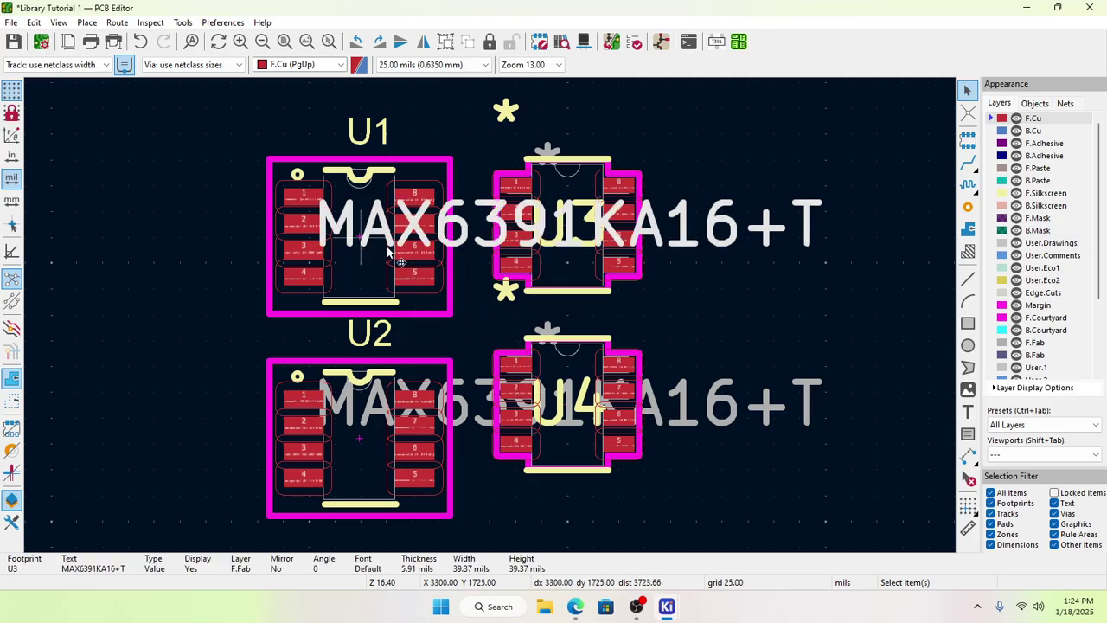
pyautogui.click(565, 265)
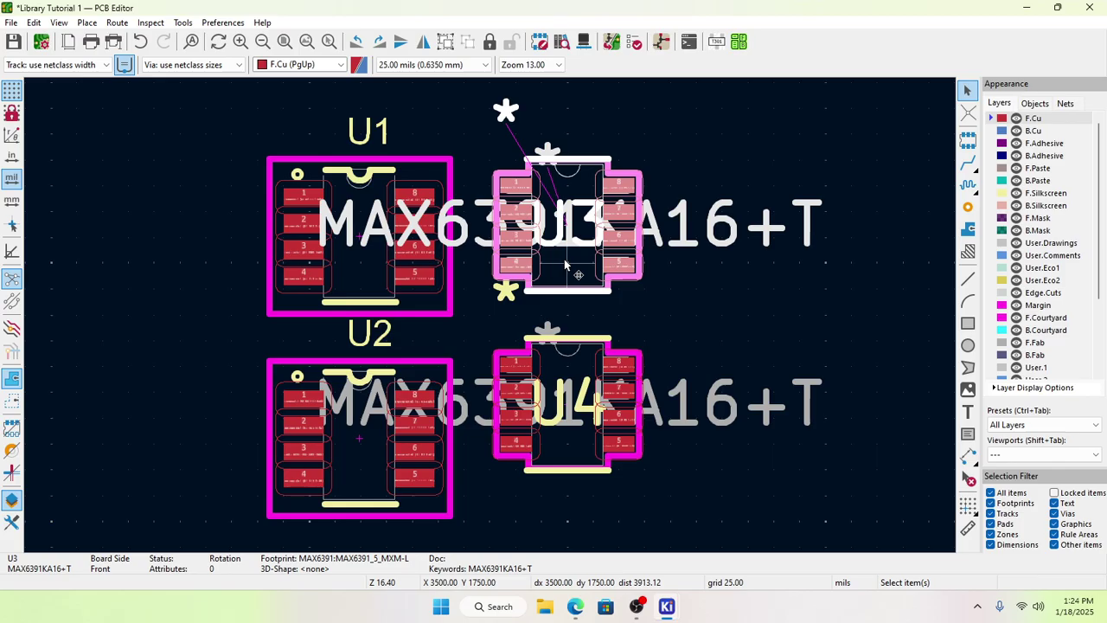
pyautogui.moveTo(564, 265); pyautogui.dragTo(796, 252)
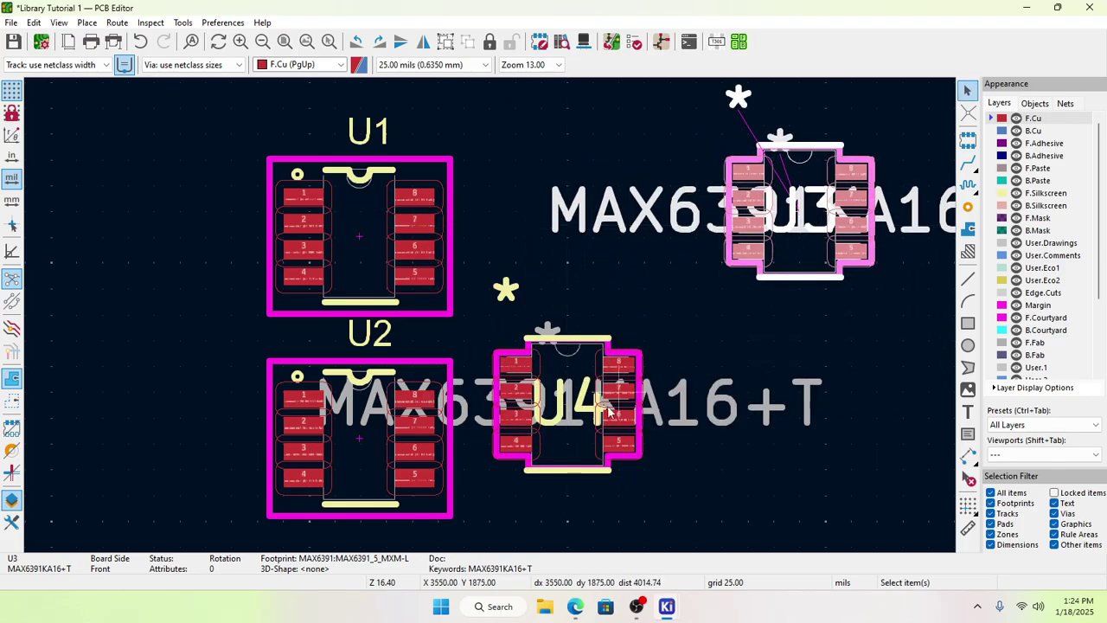
pyautogui.click(595, 443)
pyautogui.moveTo(597, 444); pyautogui.dragTo(830, 501)
pyautogui.click(515, 351)
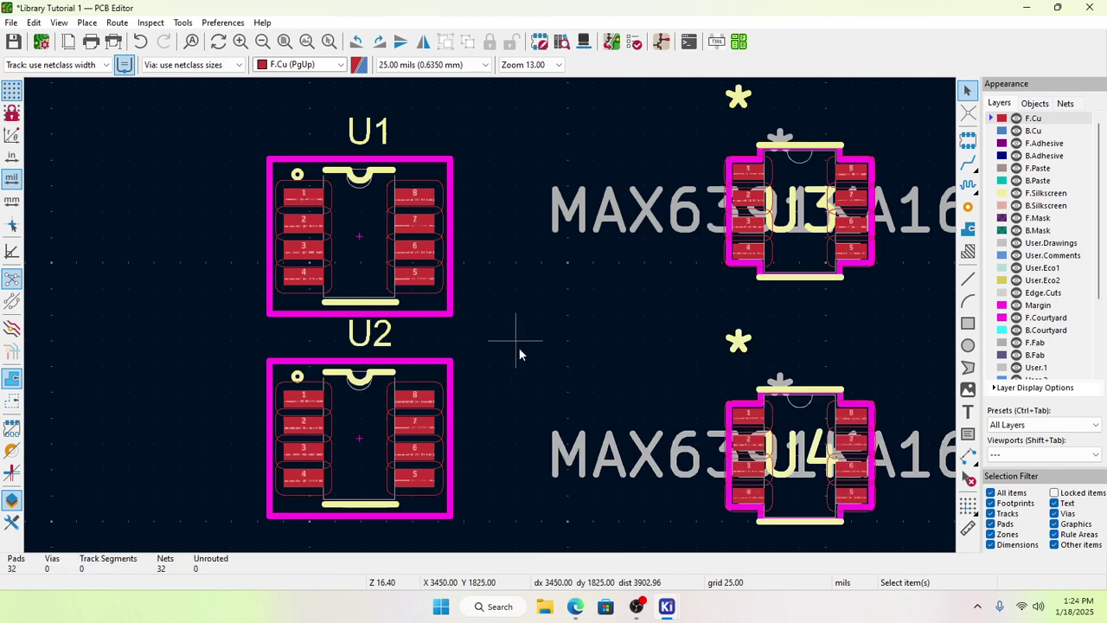
# Step: Save the board with the rearranged footprints
pyautogui.moveTo(519, 348); pyautogui.dragTo(490, 315, button='middle')
pyautogui.scroll(-2, 491, 315)
pyautogui.scroll(-1, 648, 253)
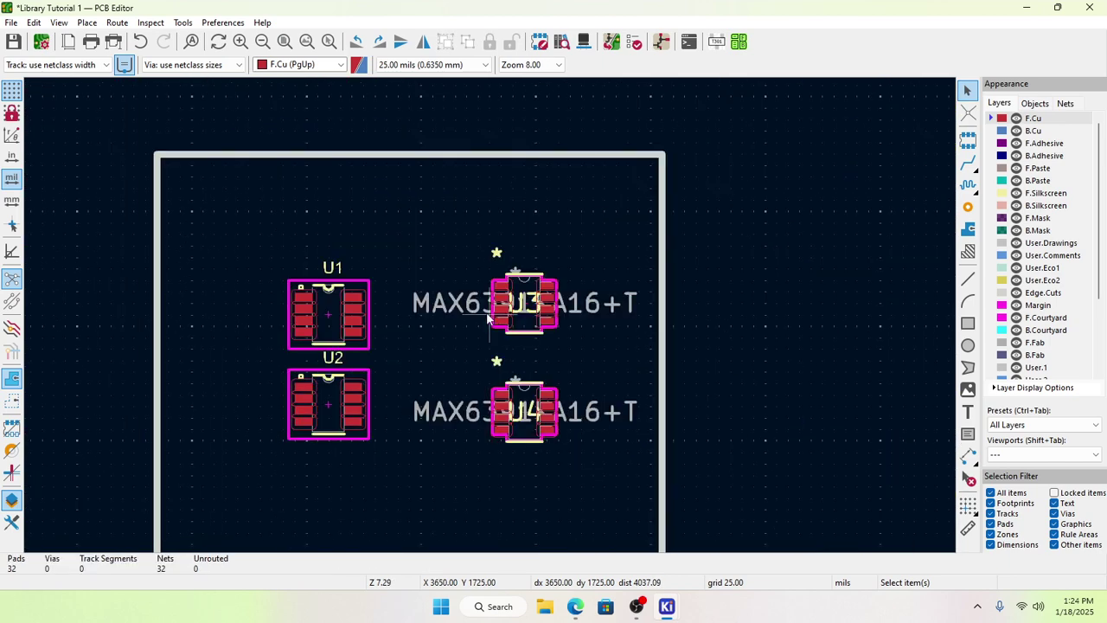
pyautogui.click(14, 43)
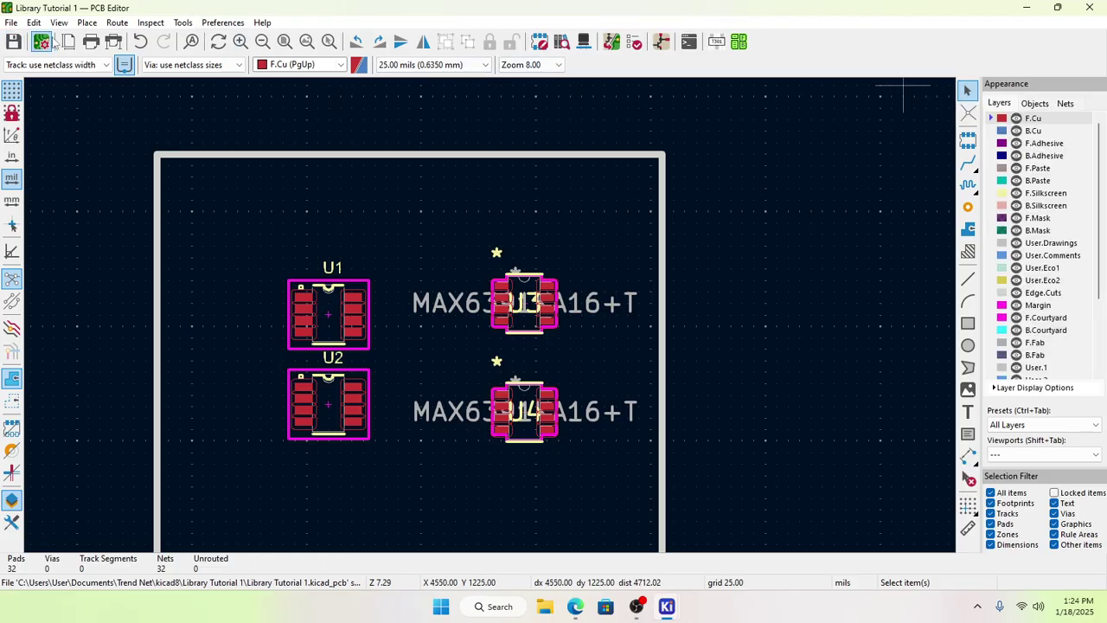
# Step: Examine the board in the 3D viewer from a tilted angle to check the footprints' component models, and close the viewer
pyautogui.click(59, 23)
pyautogui.click(95, 62)
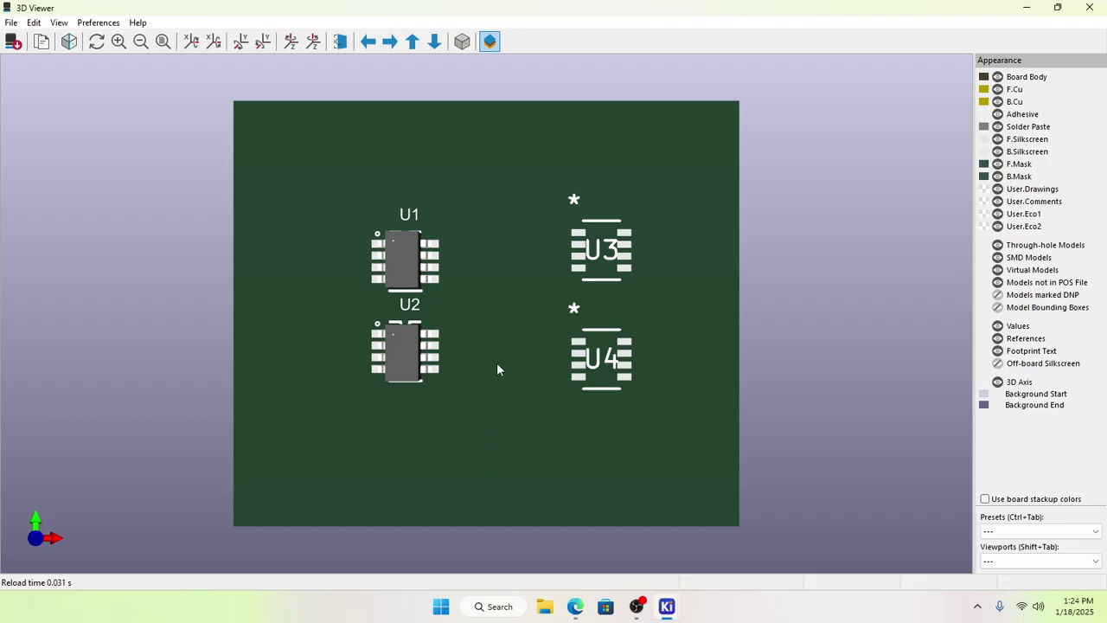
pyautogui.moveTo(462, 455); pyautogui.dragTo(563, 304)
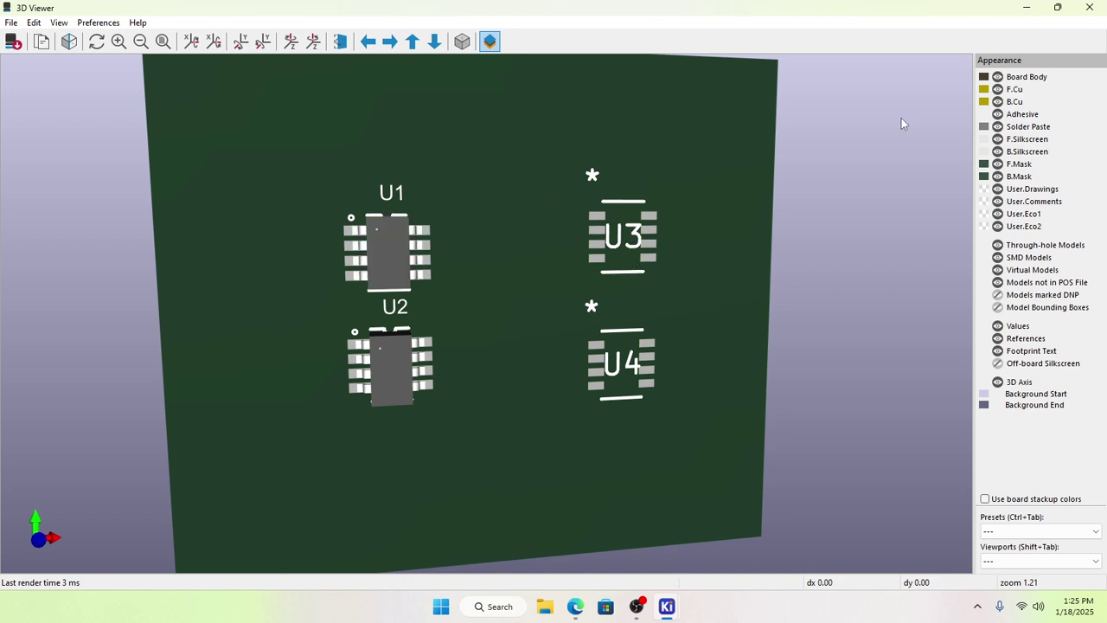
pyautogui.click(1089, 7)
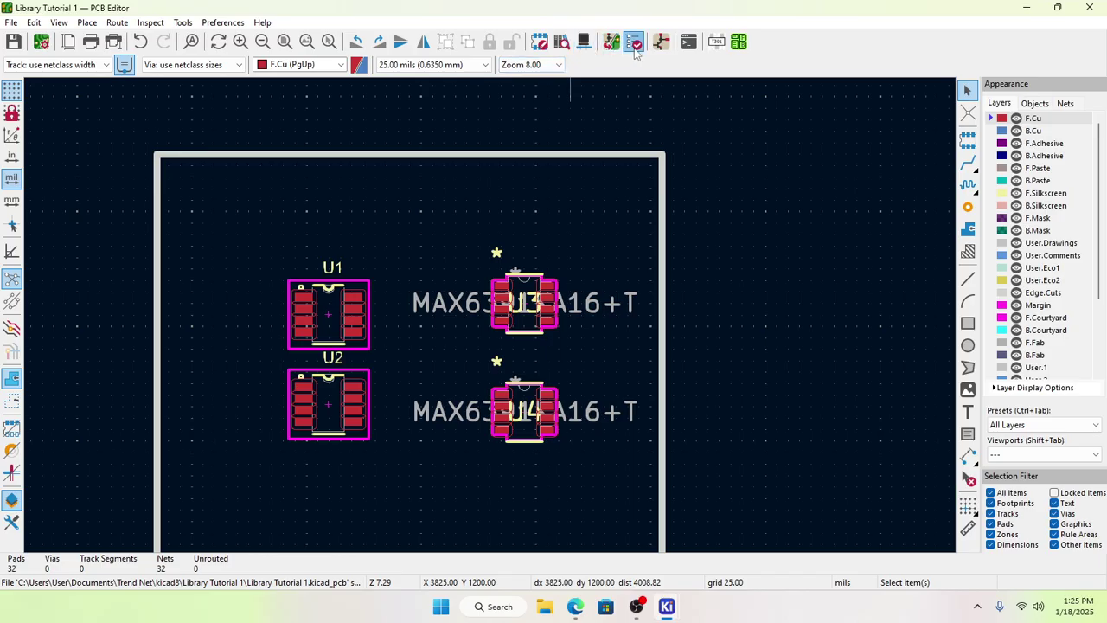
# Step: Run the design rules check on the board
pyautogui.click(633, 42)
pyautogui.click(960, 429)
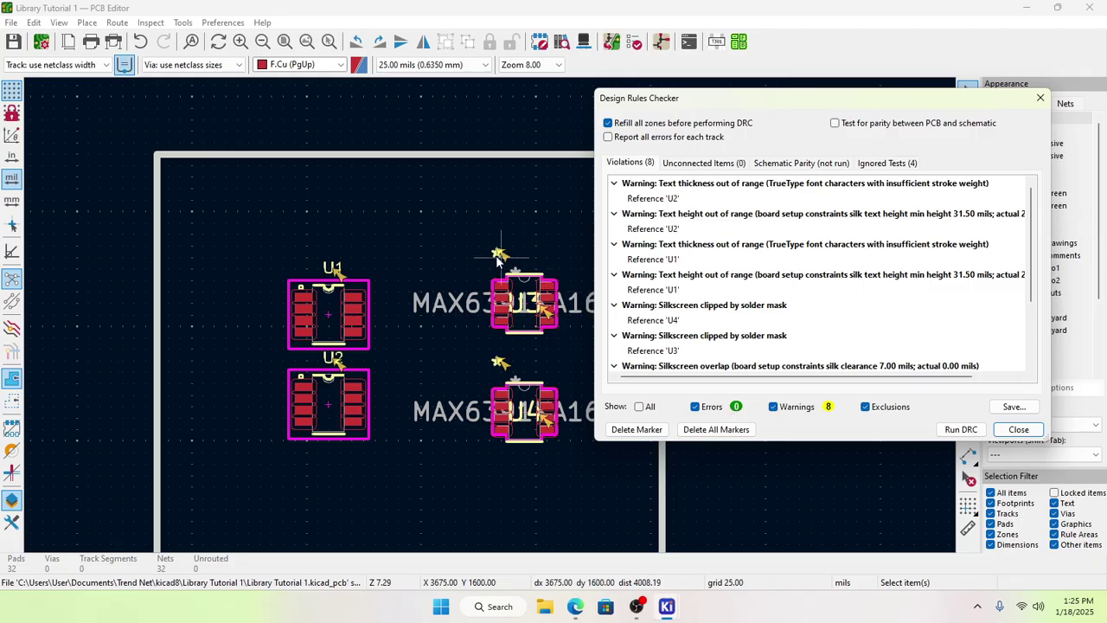
pyautogui.click(466, 356)
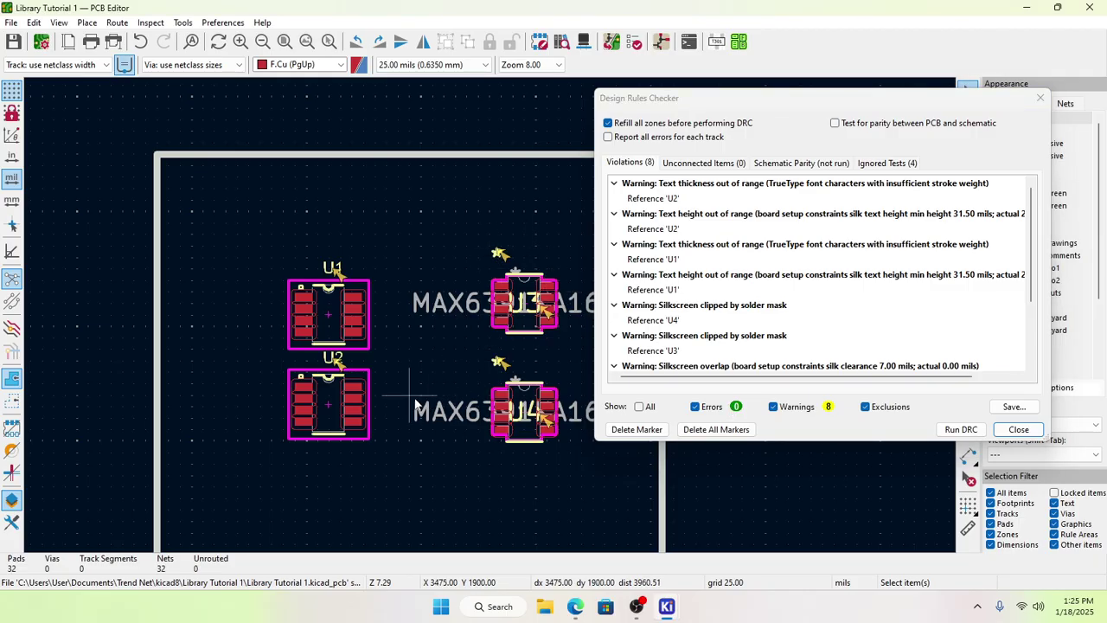
pyautogui.click(420, 401)
# Step: Move footprint U2 straight down about 50 mils to widen the gap below U1
pyautogui.click(329, 412)
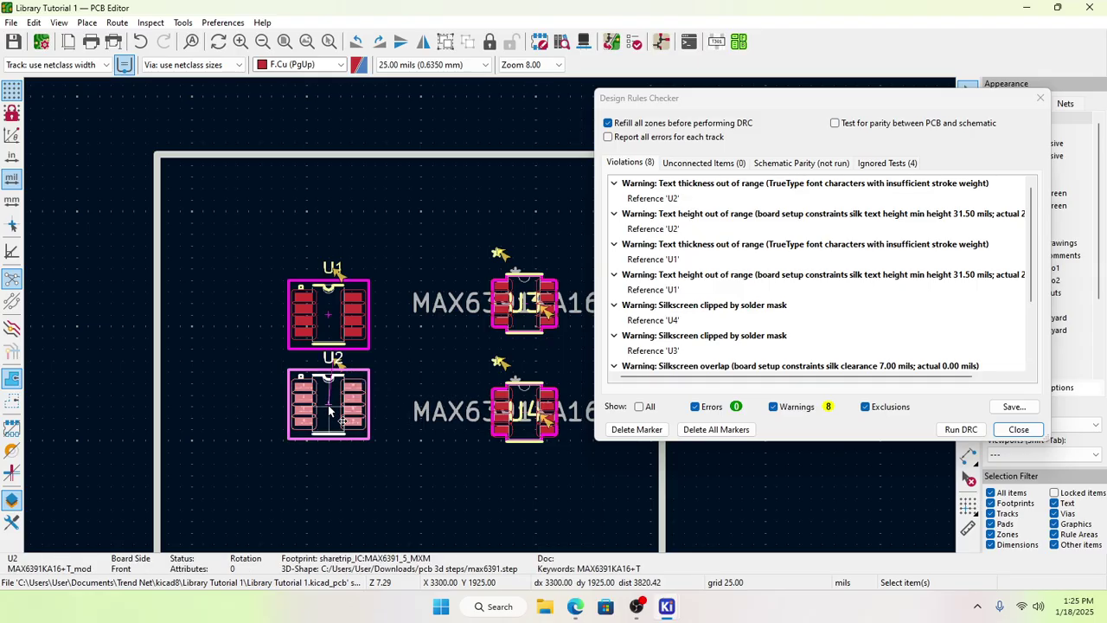
pyautogui.press('m')
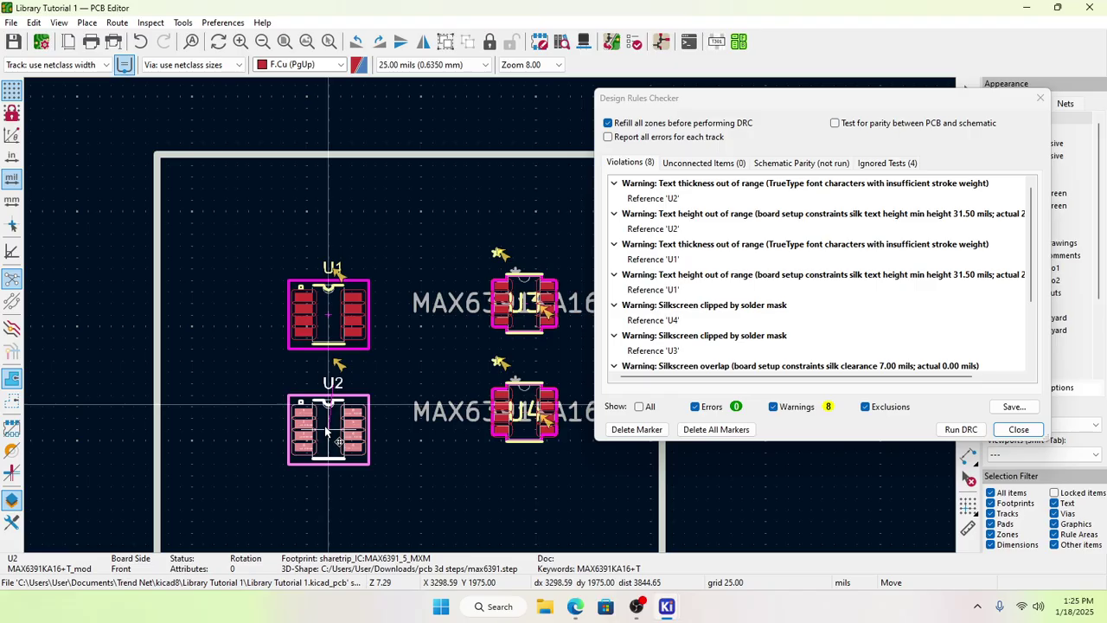
pyautogui.click(329, 430)
pyautogui.click(401, 351)
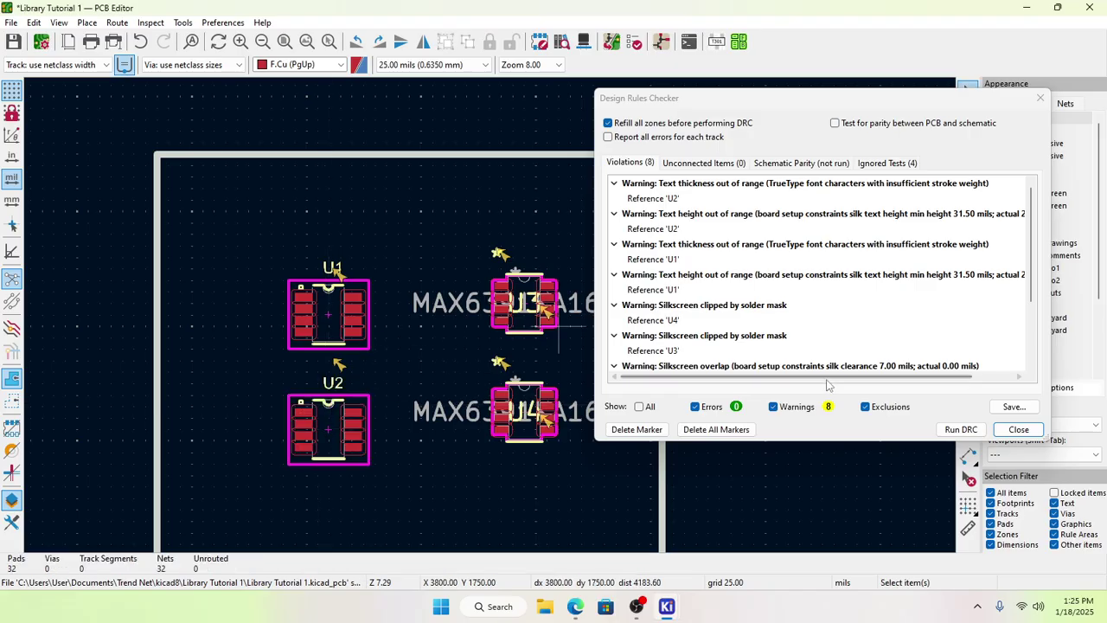
# Step: Rerun the design rules check, examine the silkscreen text height warning for U2's reference, and close the checker
pyautogui.click(960, 429)
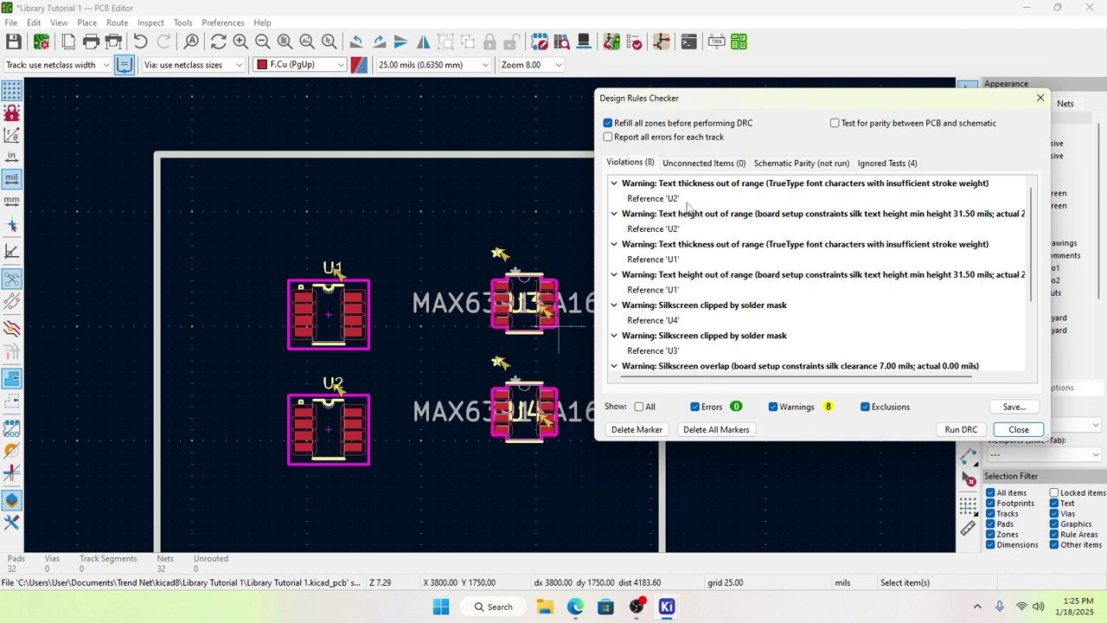
pyautogui.click(783, 214)
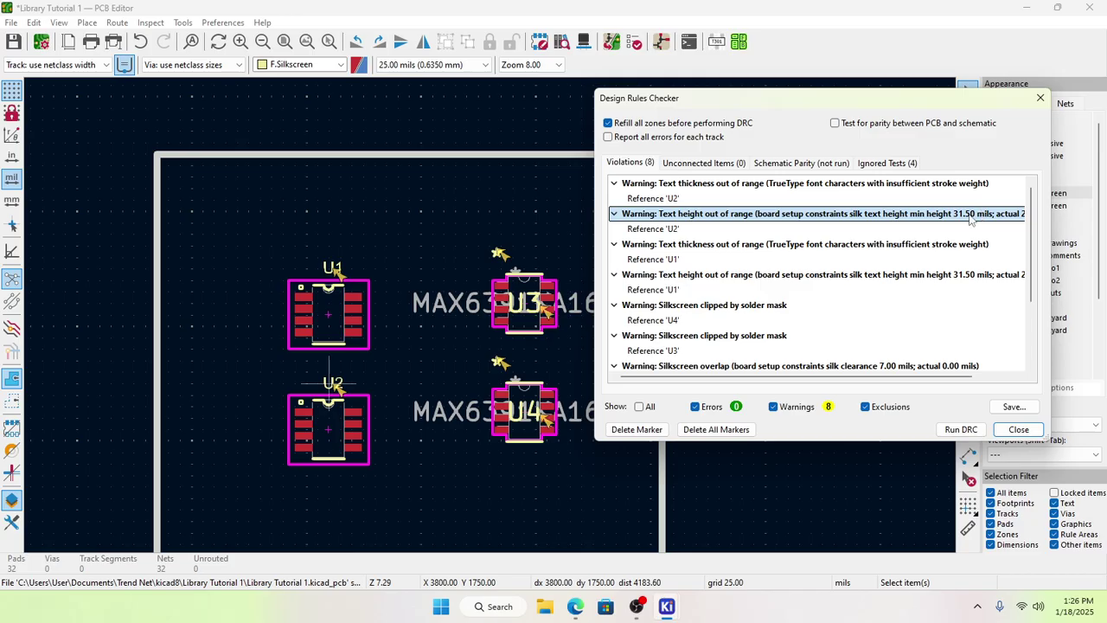
pyautogui.click(1016, 428)
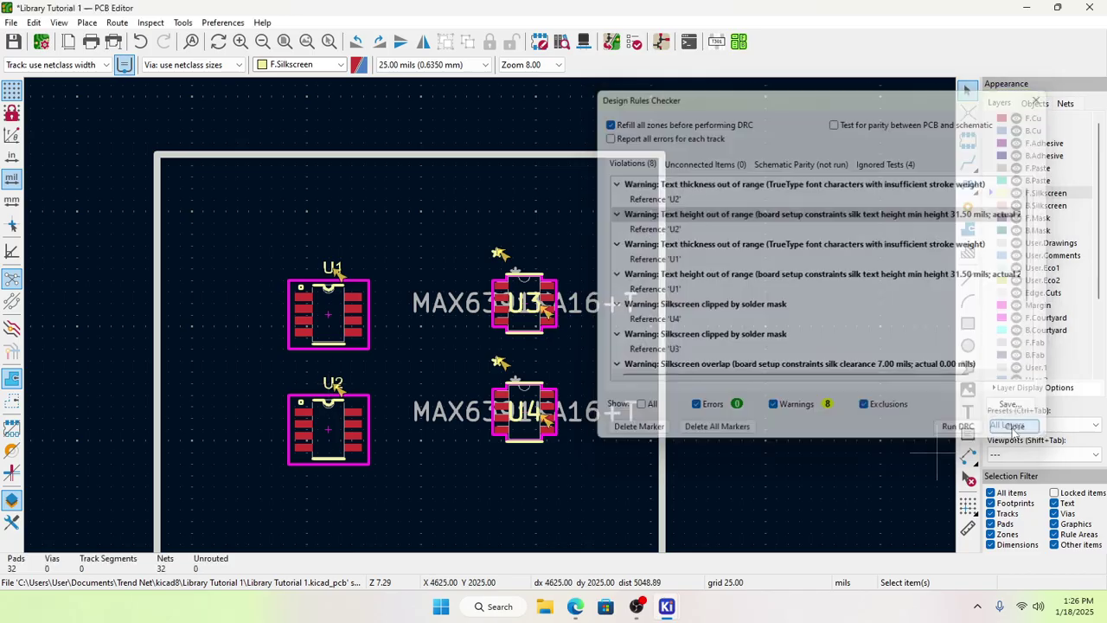
# Step: Place a CP_Elec_3x5.4 footprint from the Capacitor_SMD library just inside the board's upper edge, above U1 and U3
pyautogui.click(967, 140)
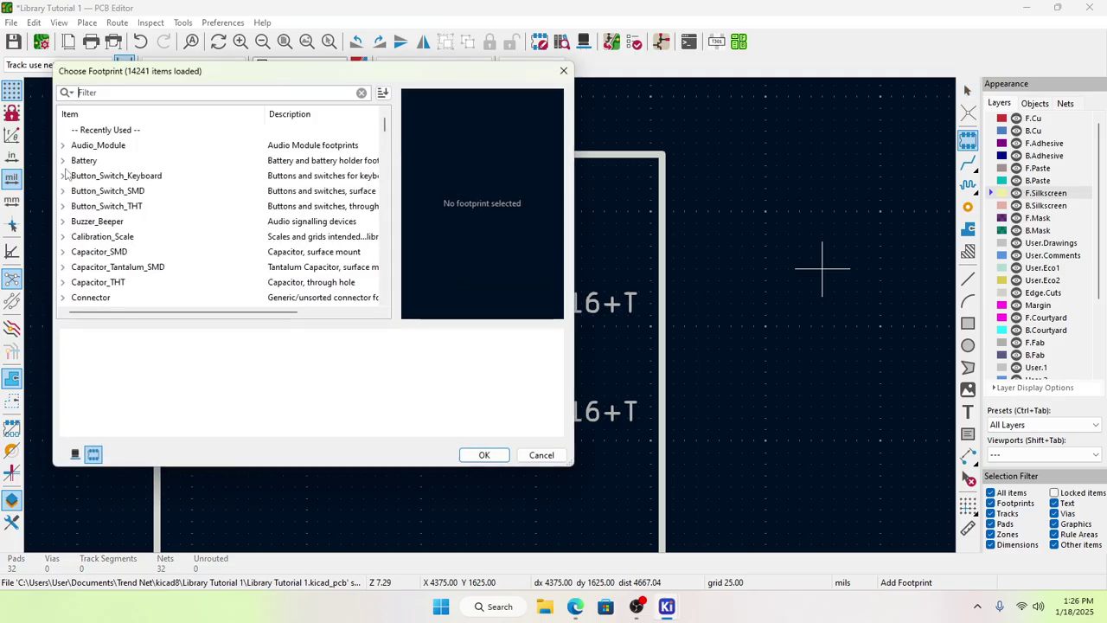
pyautogui.click(62, 146)
pyautogui.click(107, 162)
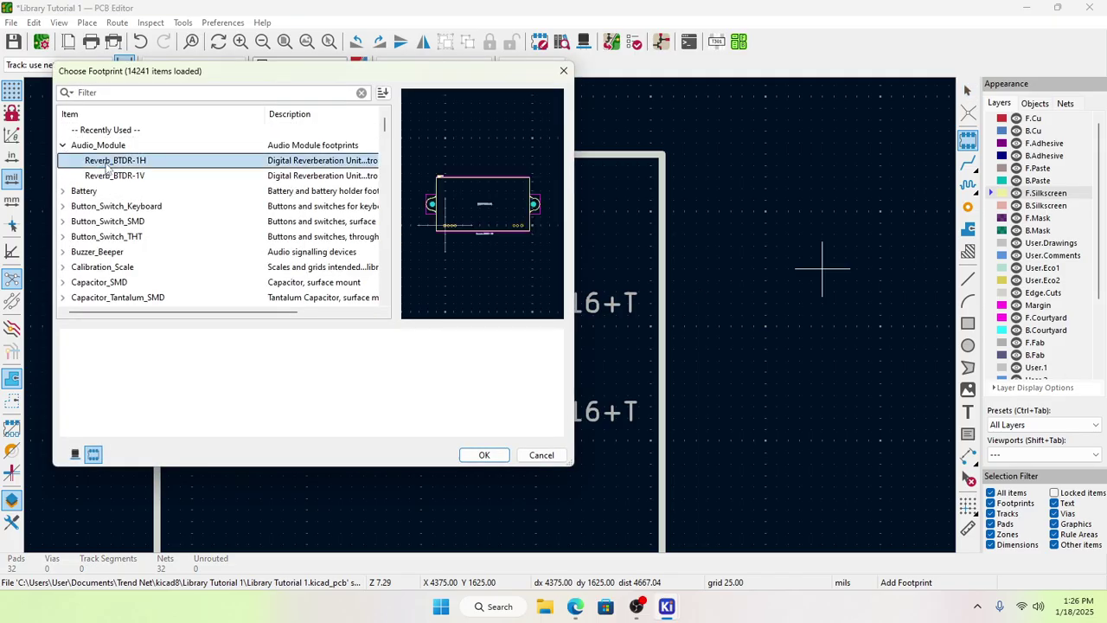
pyautogui.scroll(-2, 79, 277)
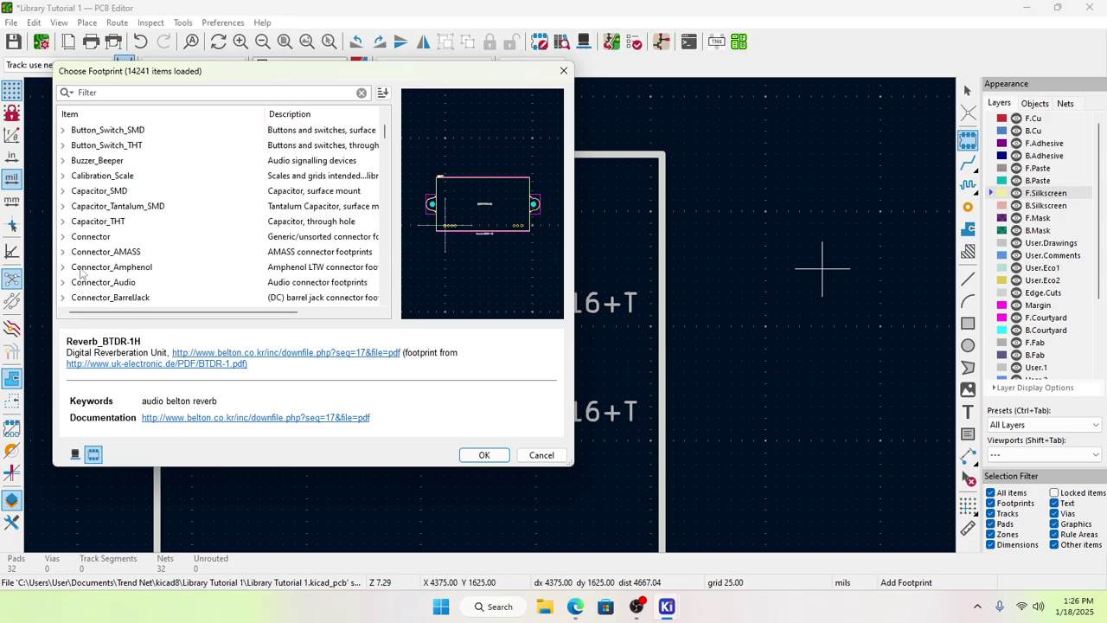
pyautogui.click(76, 191)
pyautogui.click(63, 191)
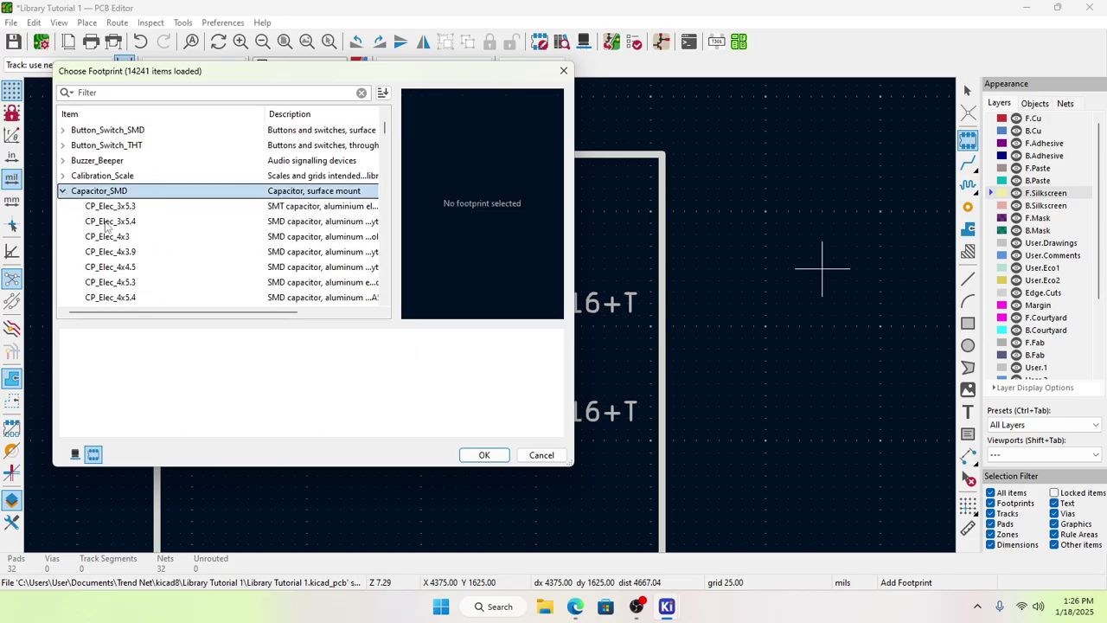
pyautogui.click(116, 221)
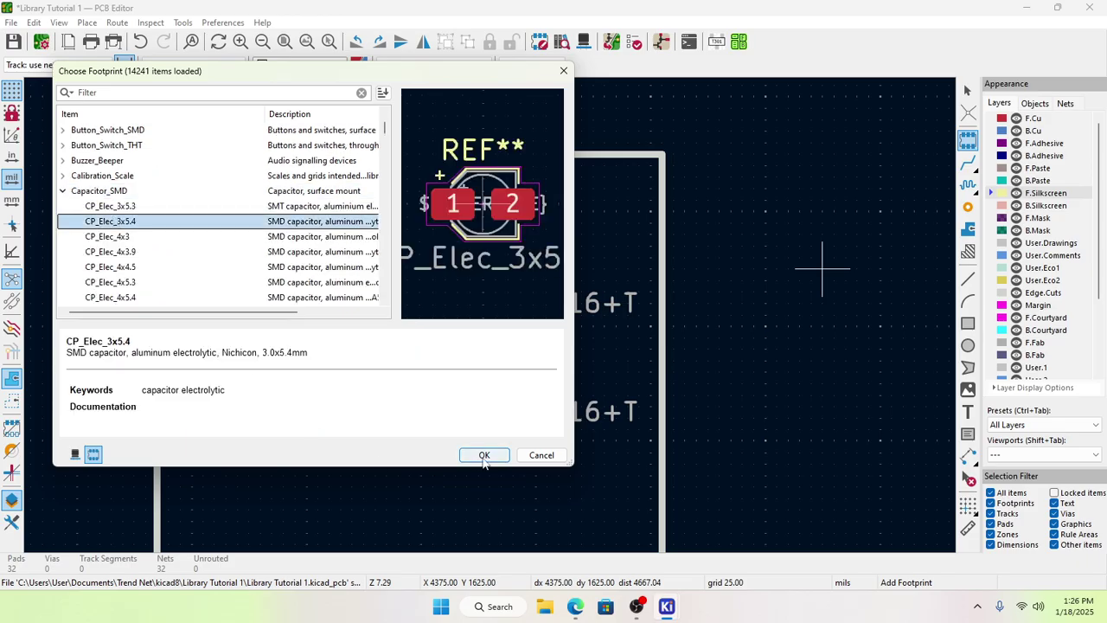
pyautogui.click(485, 455)
pyautogui.scroll(-3, 445, 456)
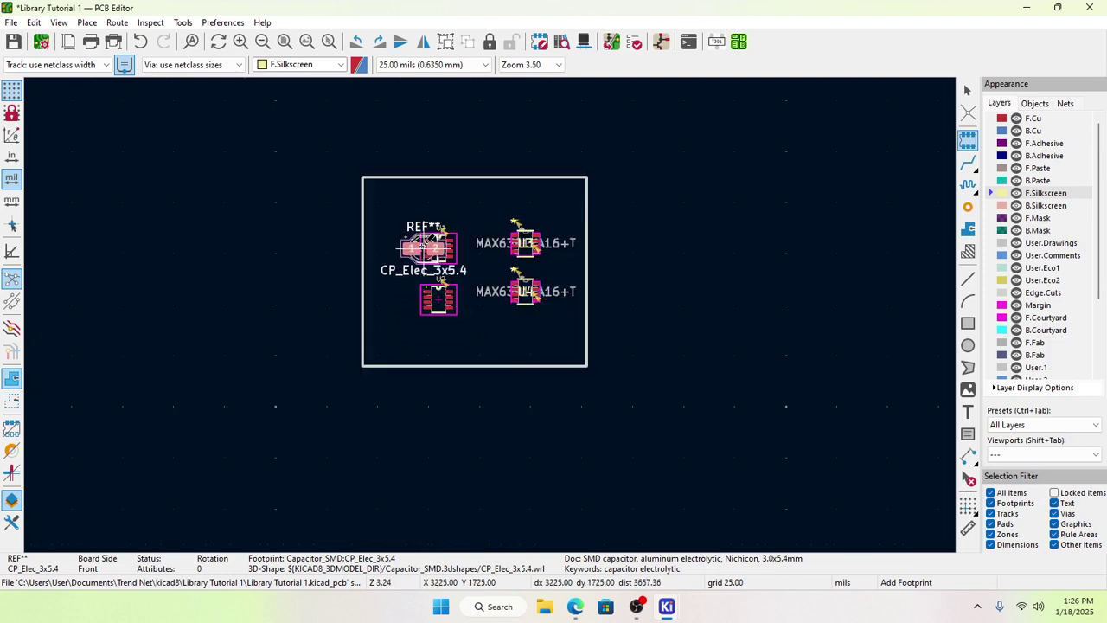
pyautogui.click(480, 197)
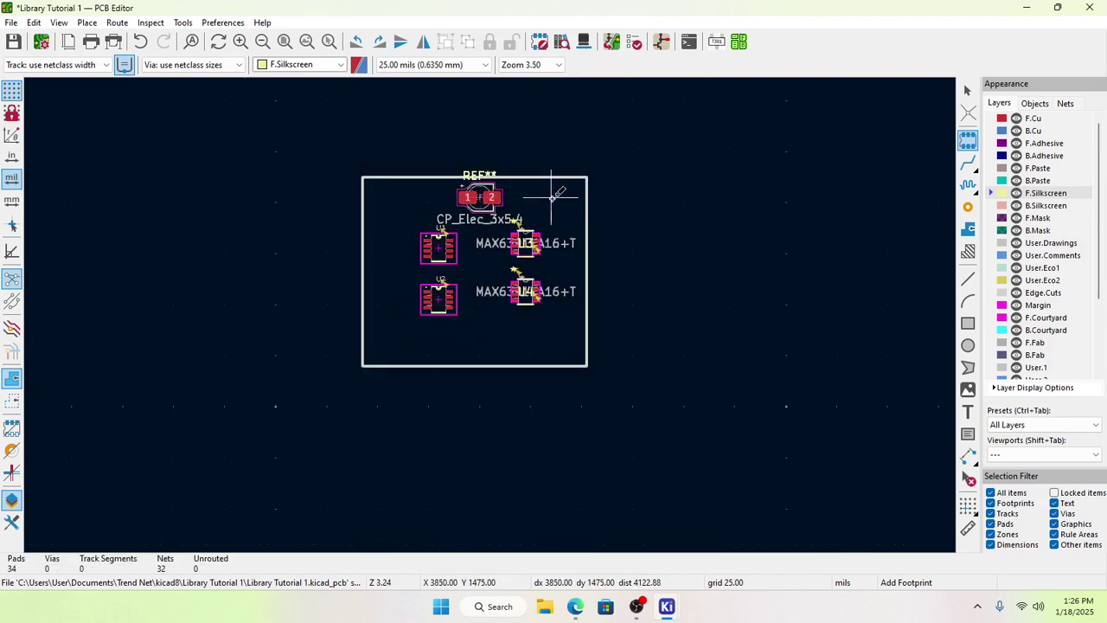
pyautogui.scroll(2, 553, 185)
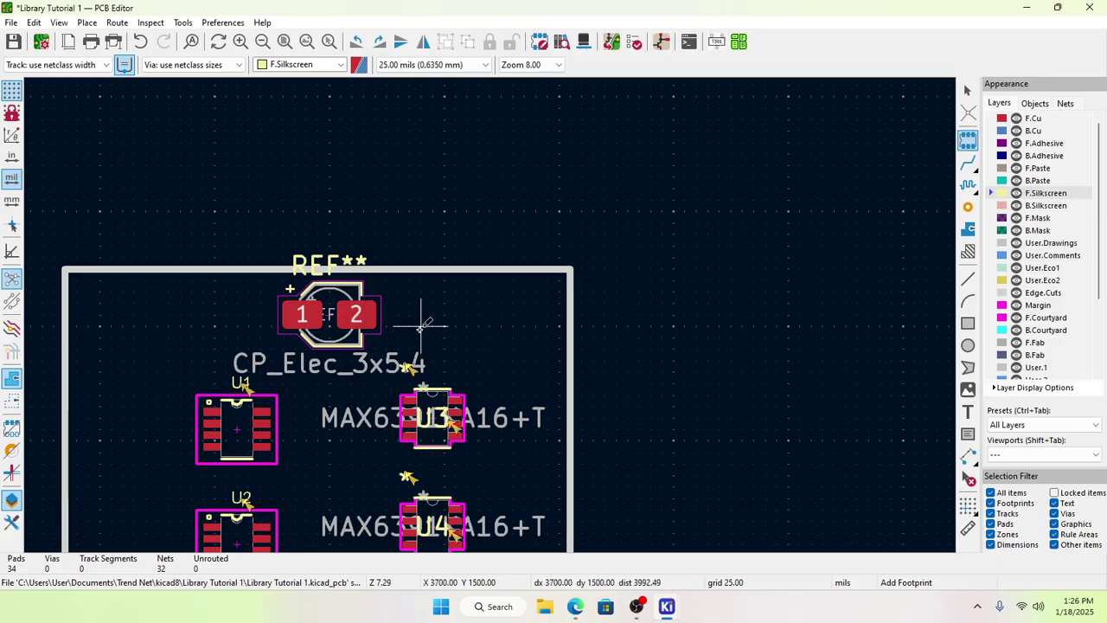
pyautogui.press('Escape')
# Step: Inspect the capacitor's reference text size without changing it and compare it with the U1 and U3 reference texts
pyautogui.click(334, 266)
pyautogui.doubleClick(334, 266)
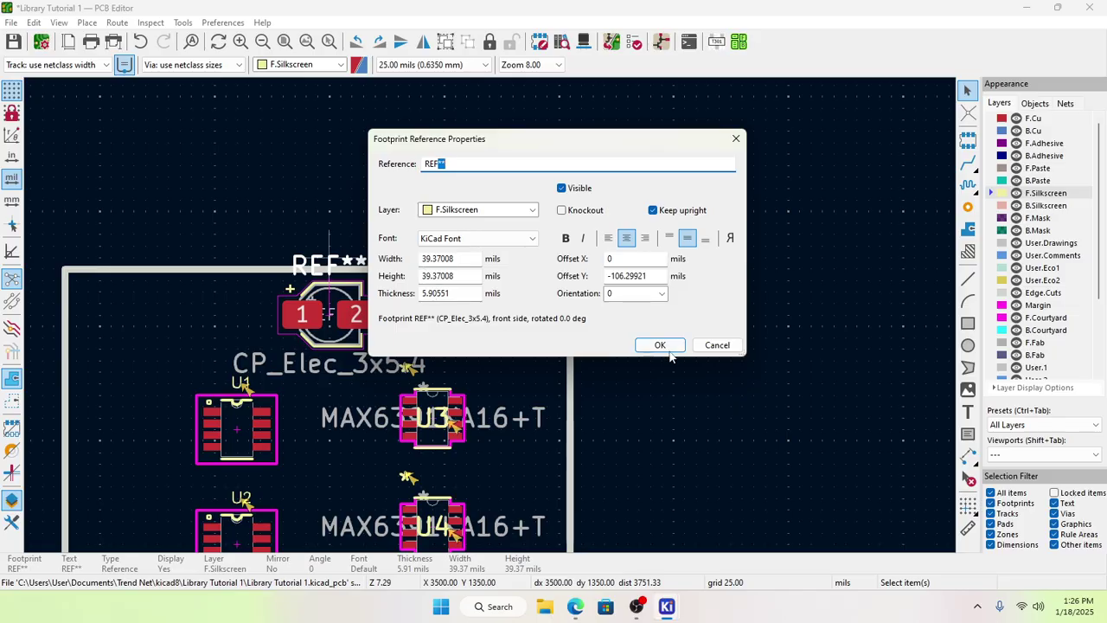
pyautogui.click(716, 344)
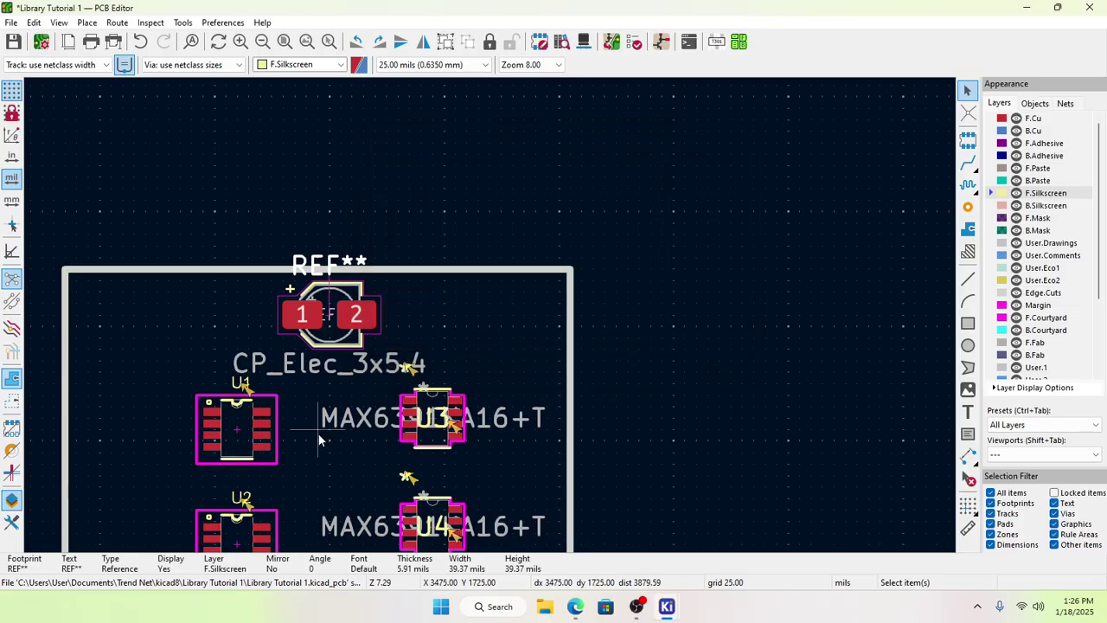
pyautogui.scroll(-3, 316, 434)
pyautogui.scroll(3, 488, 309)
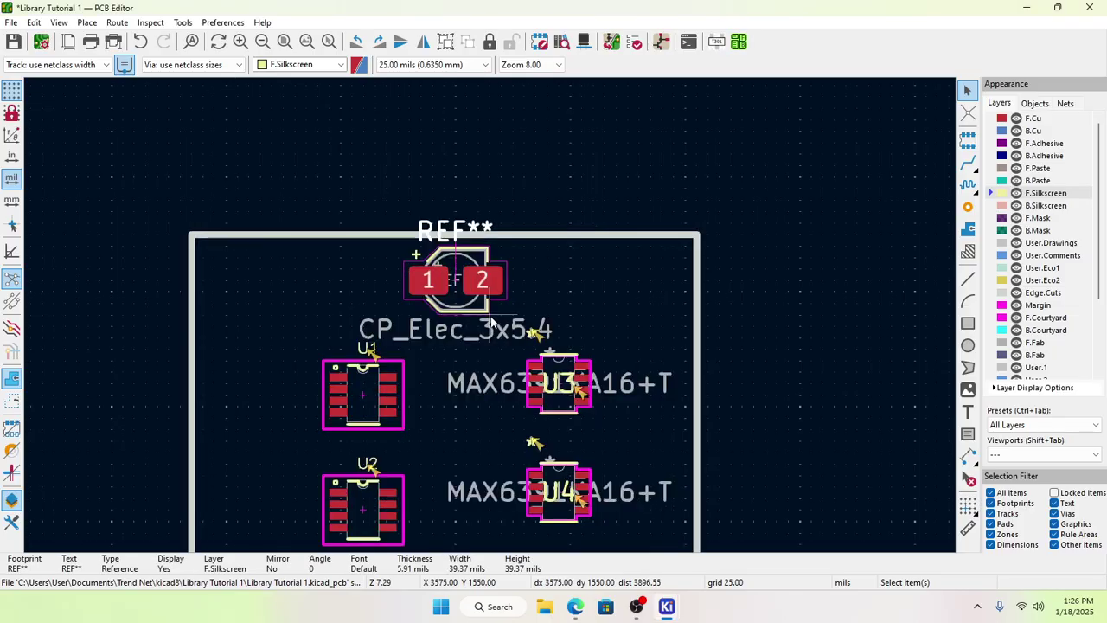
pyautogui.scroll(2, 490, 322)
pyautogui.scroll(2, 490, 323)
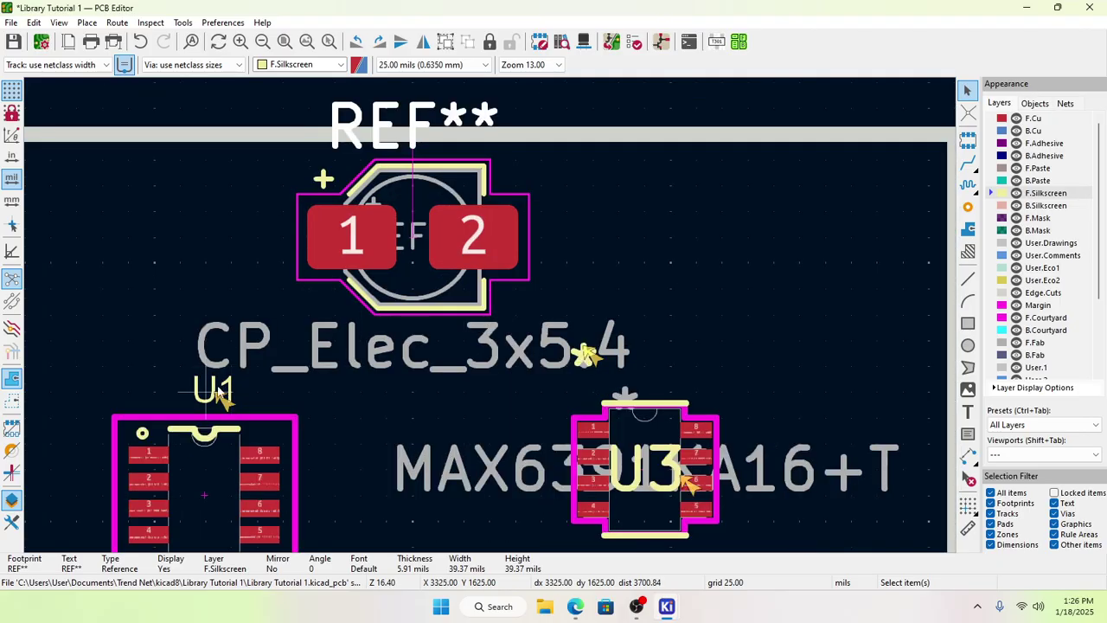
pyautogui.scroll(-2, 227, 397)
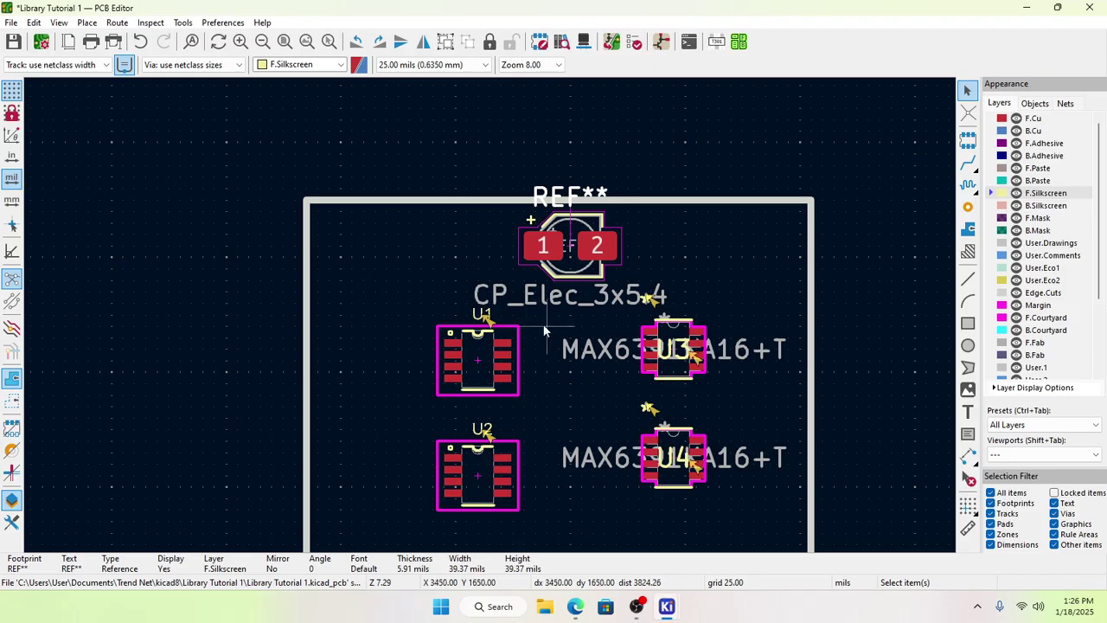
# Step: Set the U1 reference text's width and height to 32 mils each
pyautogui.click(481, 313)
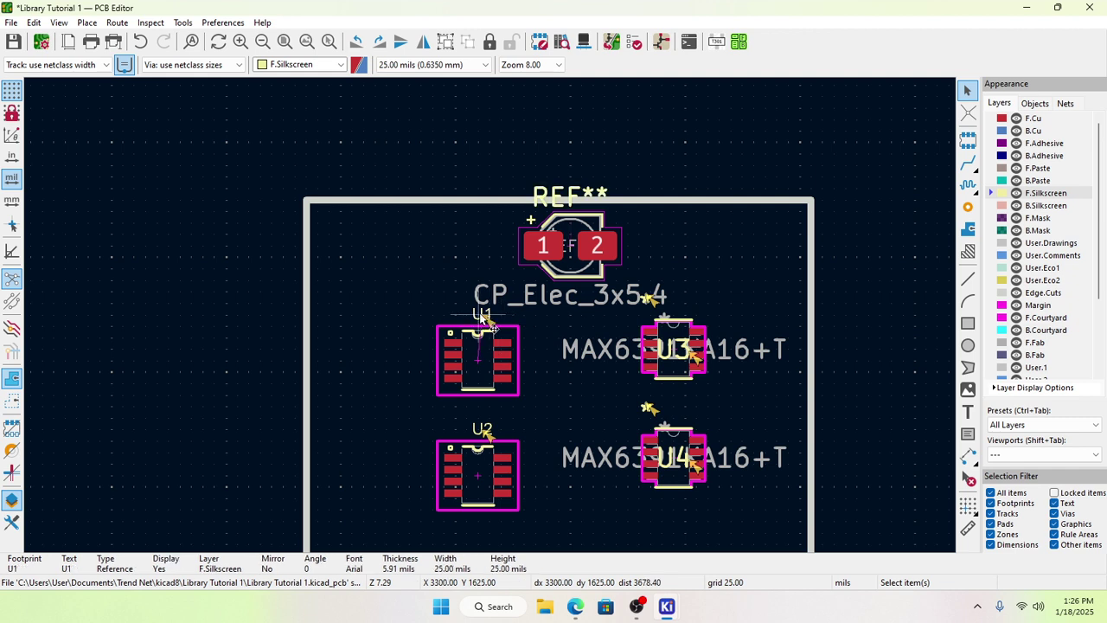
pyautogui.doubleClick(481, 315)
pyautogui.click(463, 258)
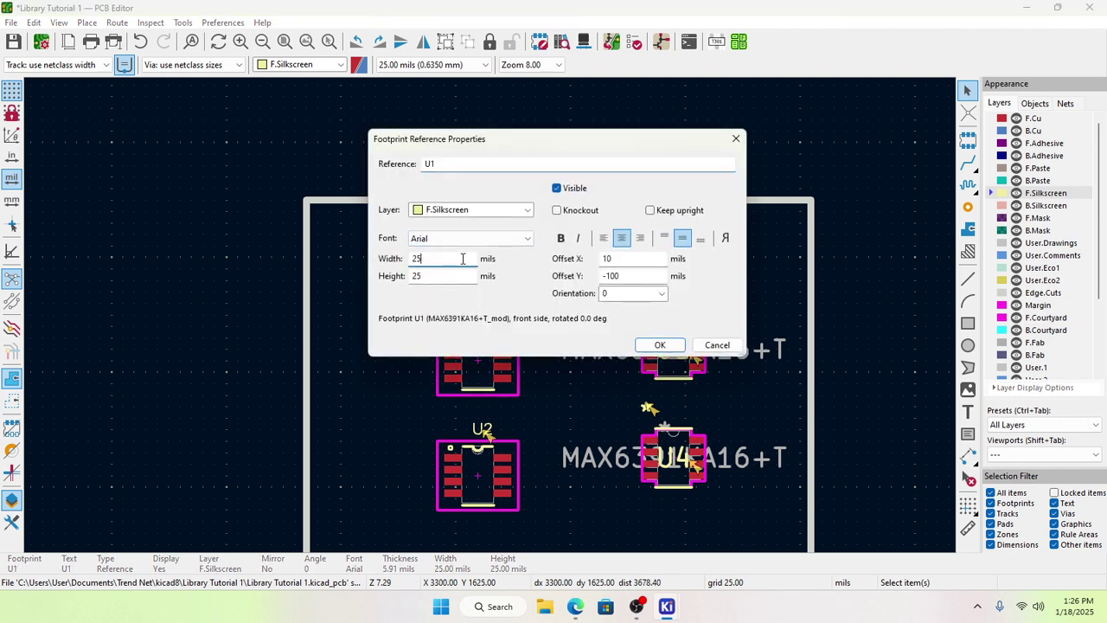
pyautogui.moveTo(462, 258); pyautogui.dragTo(373, 258)
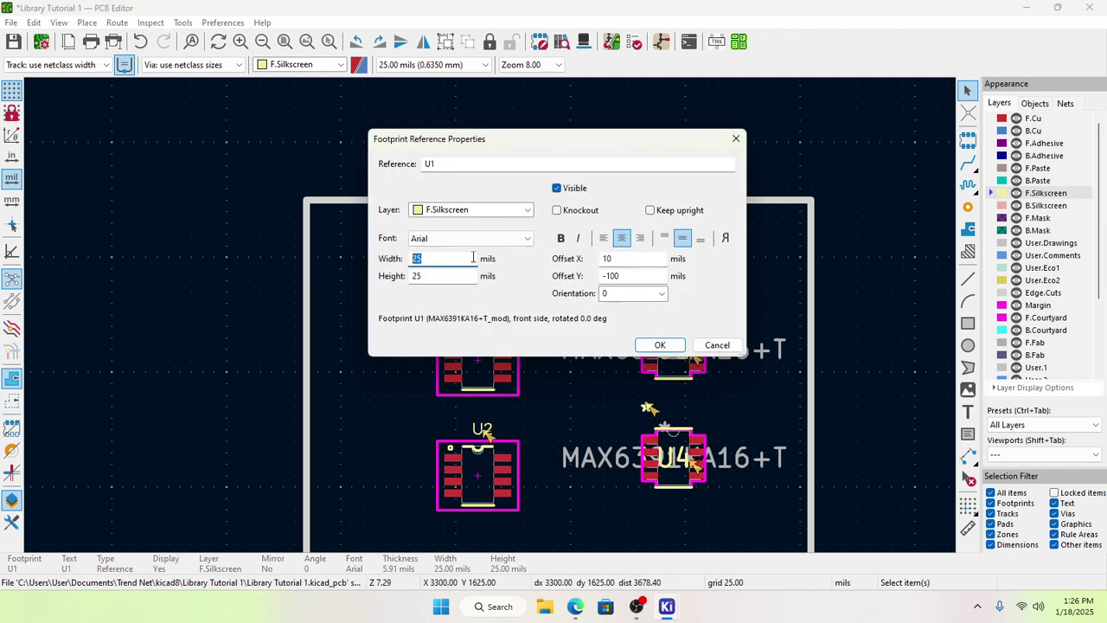
pyautogui.write('32')
pyautogui.moveTo(448, 276); pyautogui.dragTo(377, 281)
pyautogui.write('32')
pyautogui.click(659, 345)
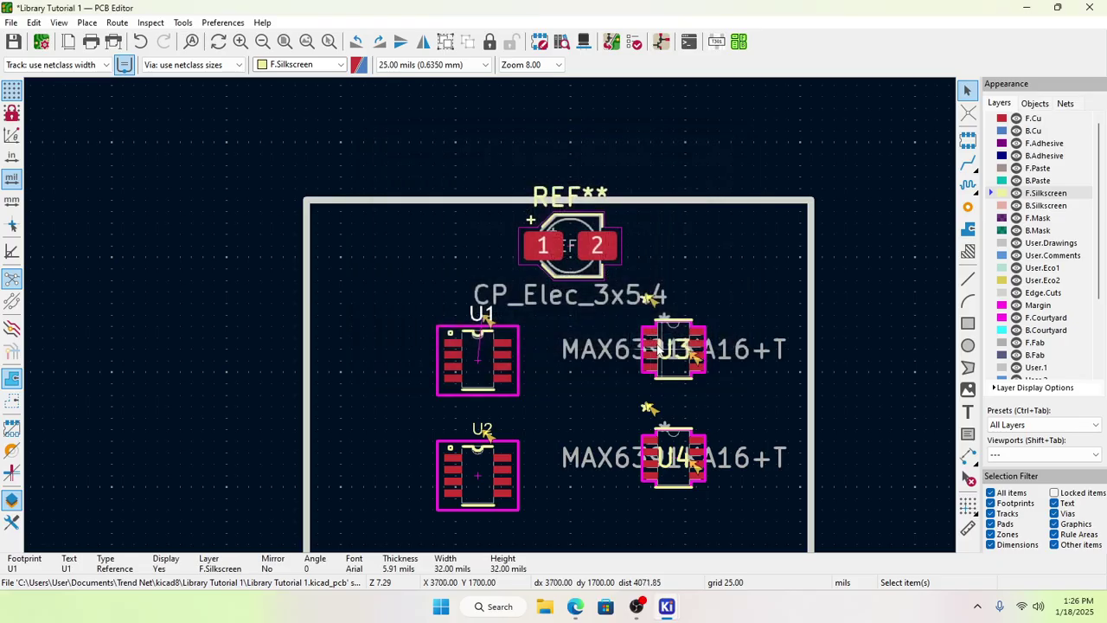
# Step: Set the U2 reference text's width and height to 32 mils each
pyautogui.click(484, 430)
pyautogui.doubleClick(486, 425)
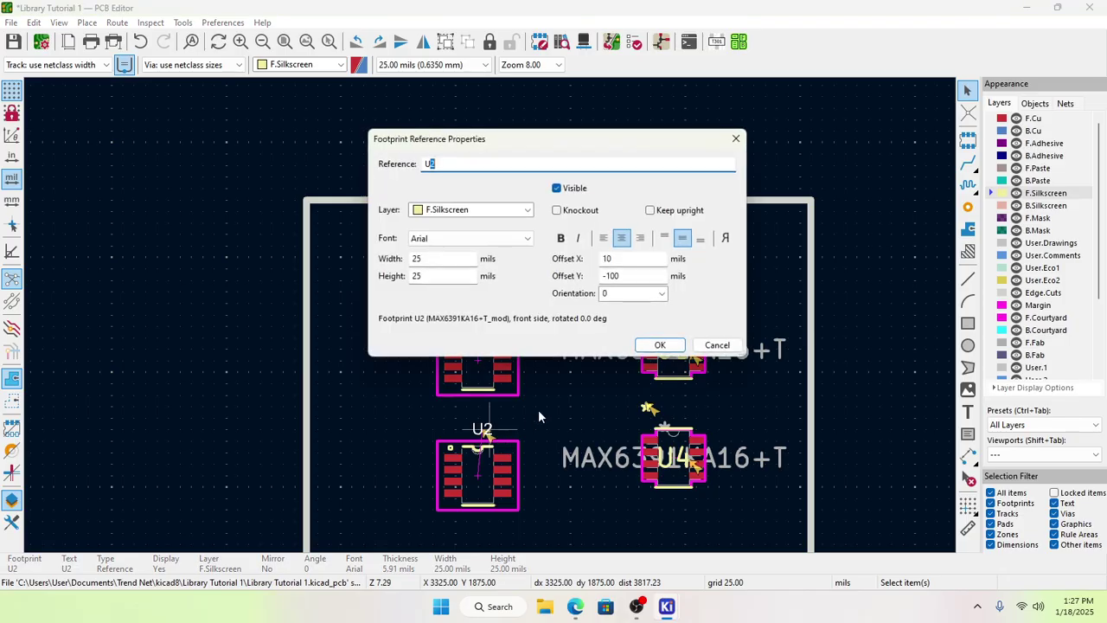
pyautogui.moveTo(446, 259); pyautogui.dragTo(406, 277)
pyautogui.write('3232')
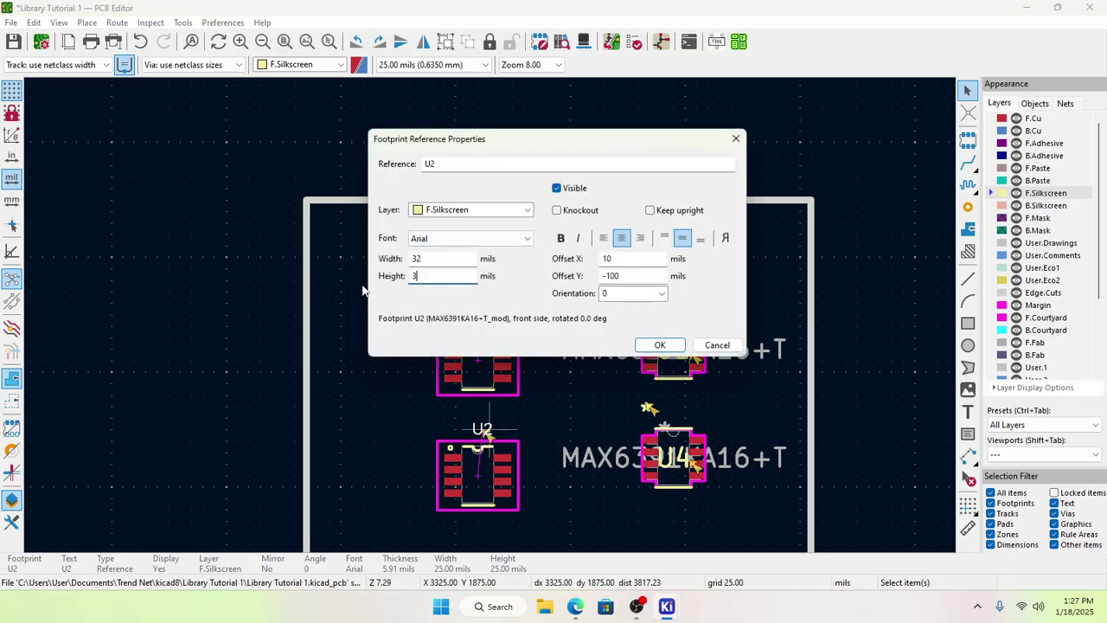
pyautogui.click(658, 345)
pyautogui.click(398, 403)
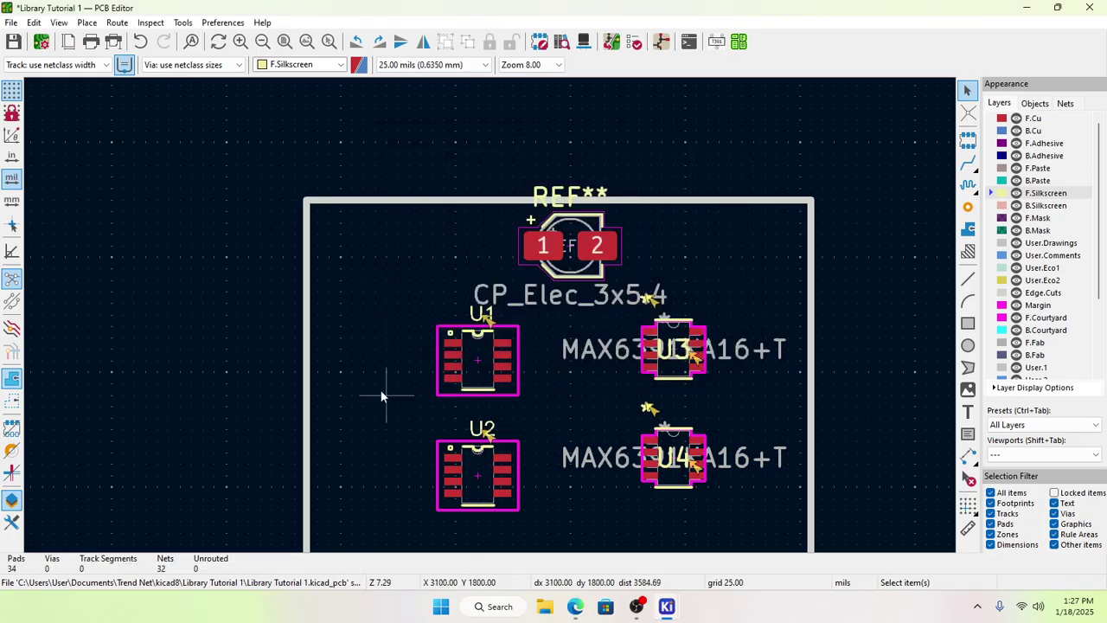
# Step: Delete the CP_Elec_3x5.4 capacitor footprint from the board
pyautogui.click(567, 246)
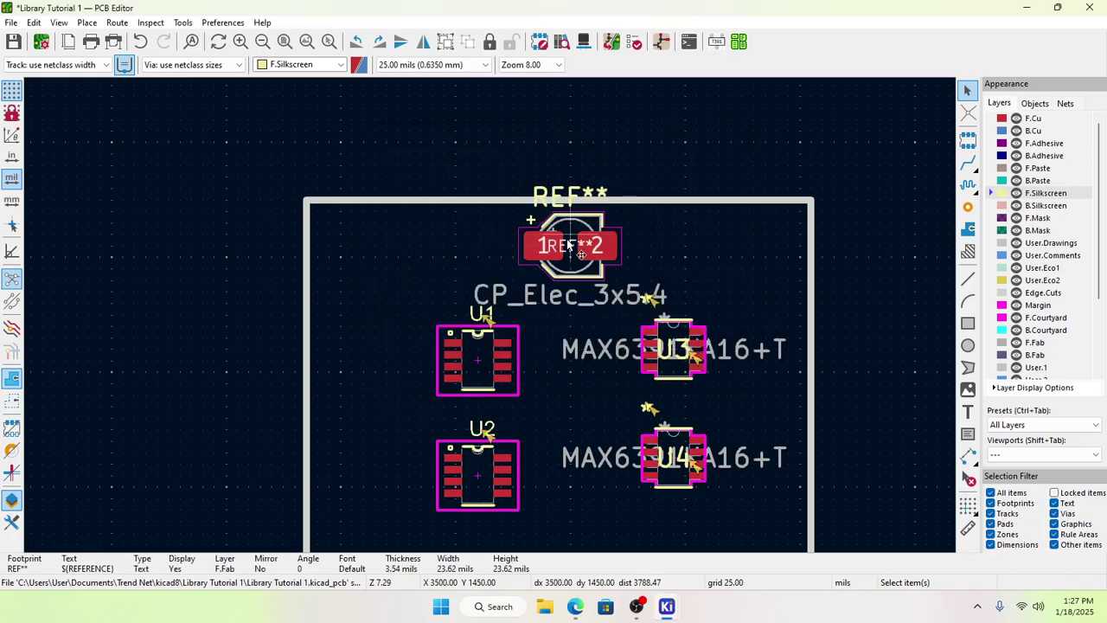
pyautogui.click(605, 281)
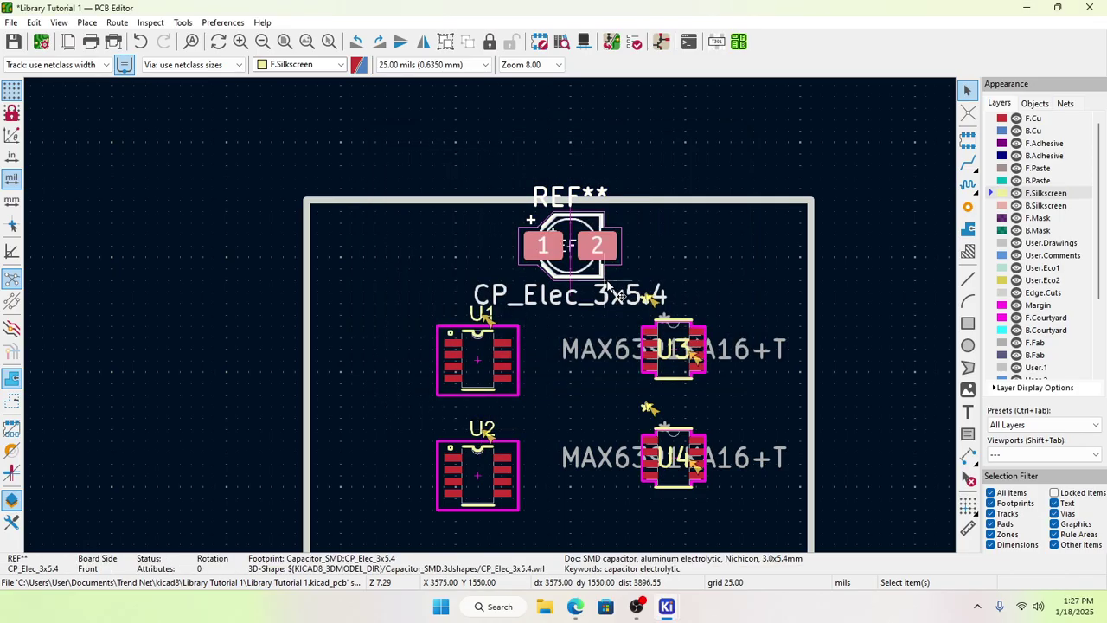
pyautogui.press('Delete')
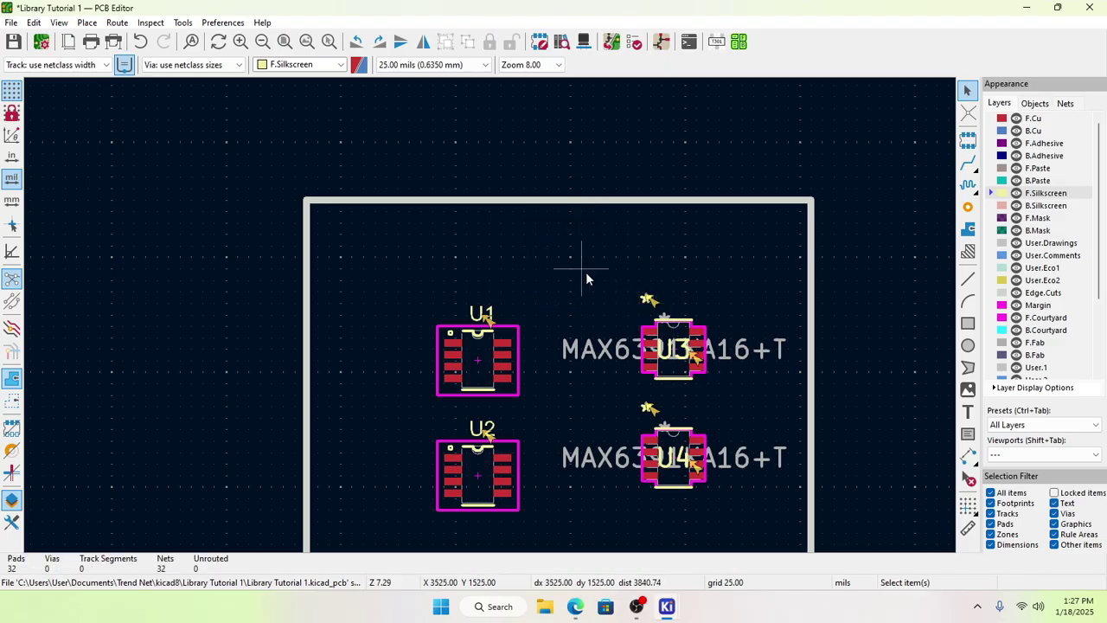
# Step: Switch to the Schematic Editor, delete the U3 and U4 symbols, and save the schematic
pyautogui.click(661, 41)
pyautogui.click(858, 331)
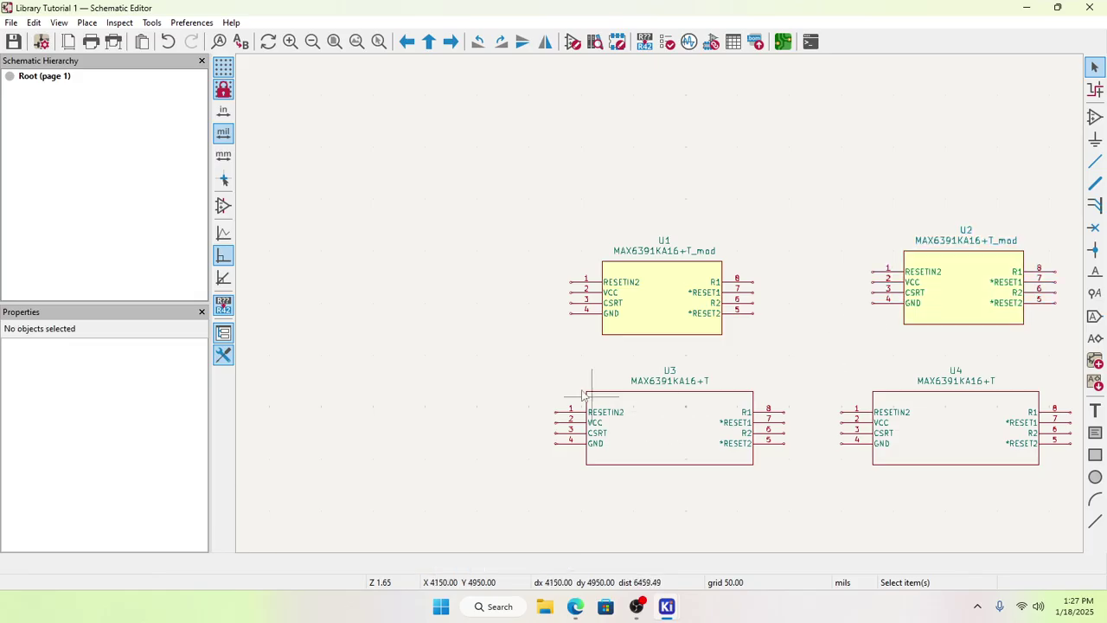
pyautogui.moveTo(499, 389); pyautogui.dragTo(1038, 498)
pyautogui.press('Delete')
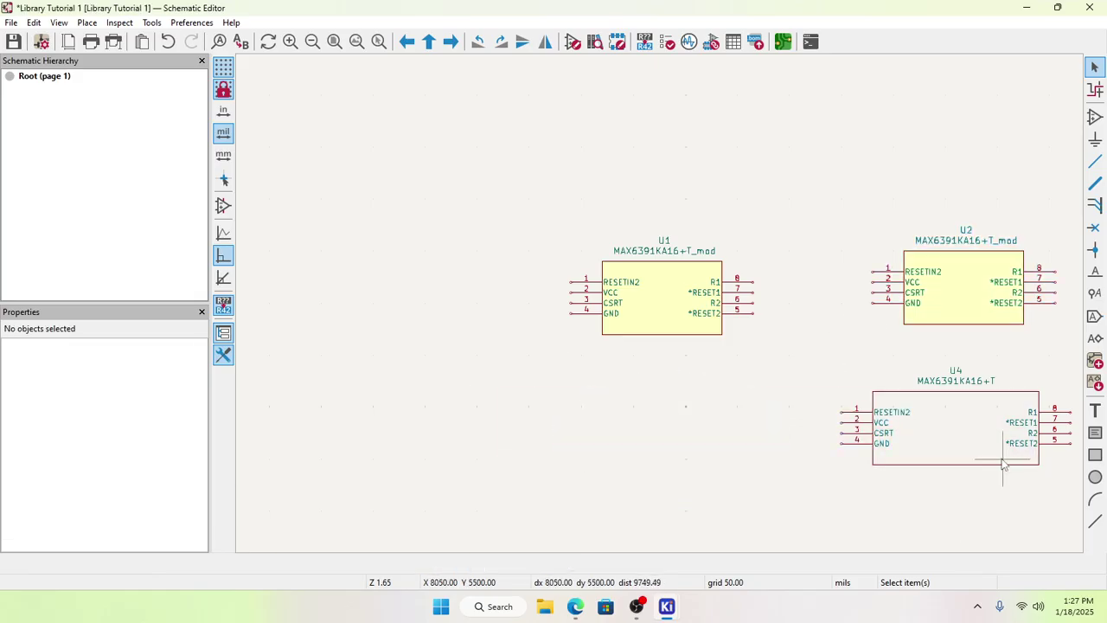
pyautogui.click(1005, 465)
pyautogui.press('Delete')
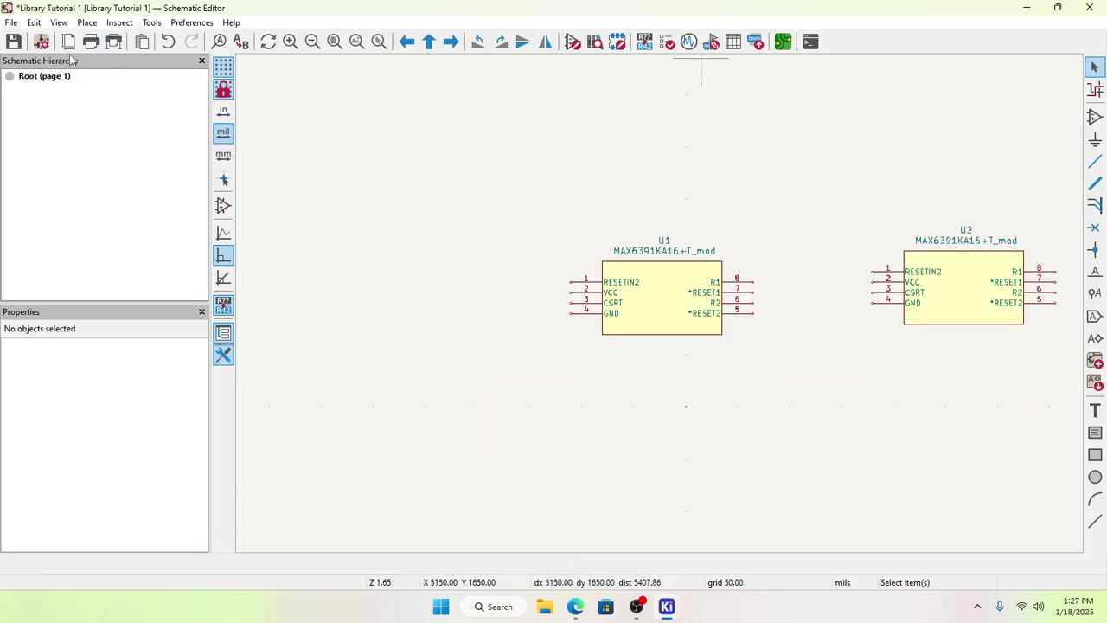
pyautogui.click(13, 41)
# Step: Update the PCB from the schematic so that the unused U3 and U4 footprints are removed
pyautogui.click(790, 41)
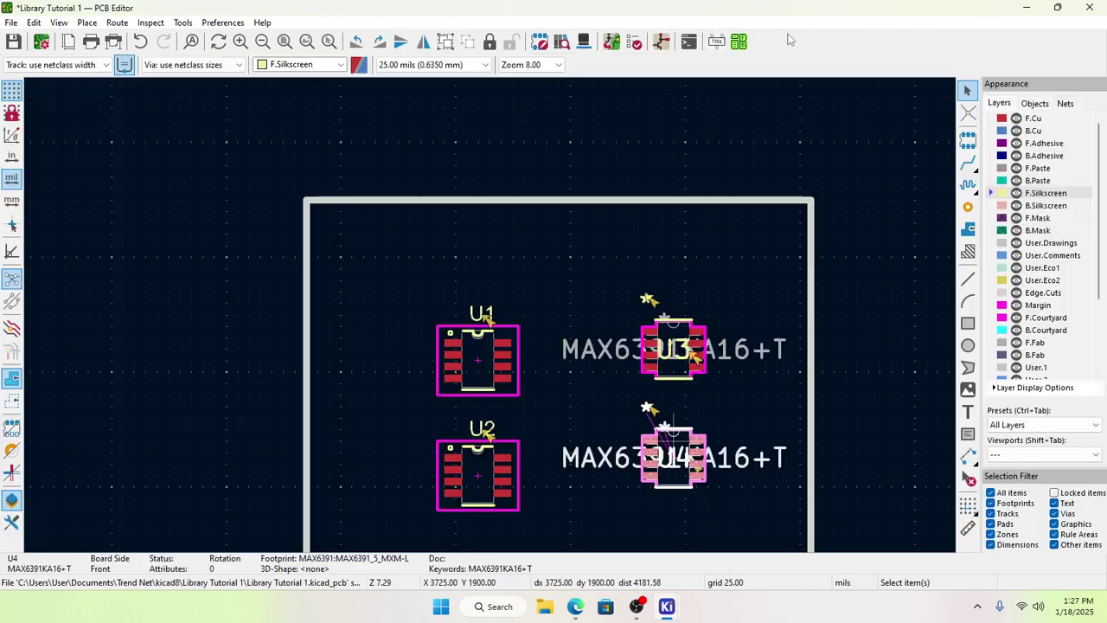
pyautogui.click(182, 23)
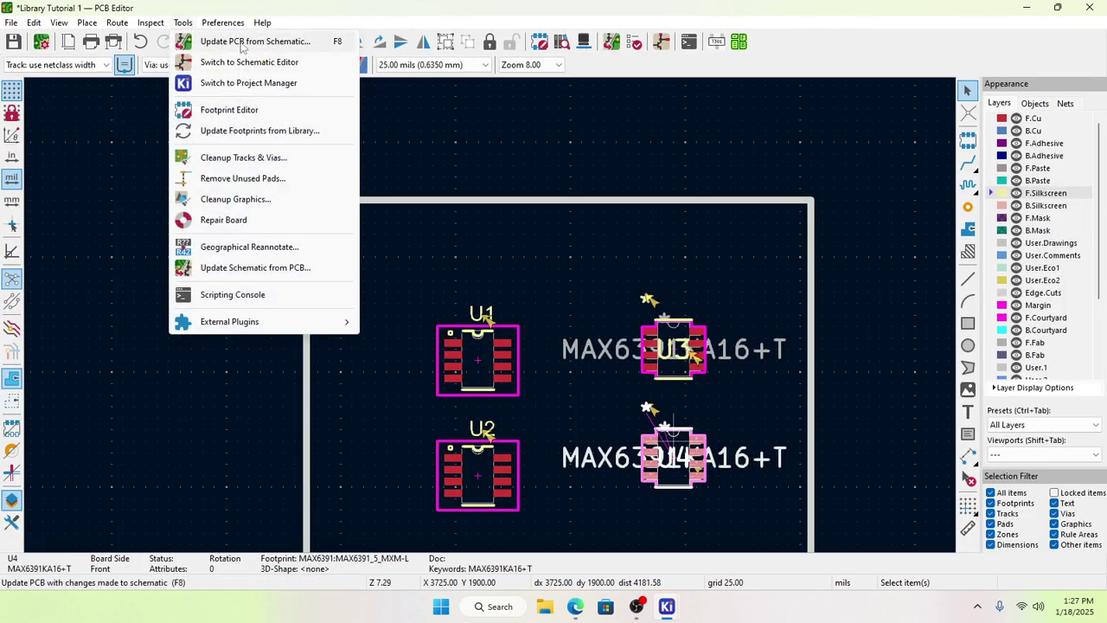
pyautogui.click(225, 39)
pyautogui.click(420, 371)
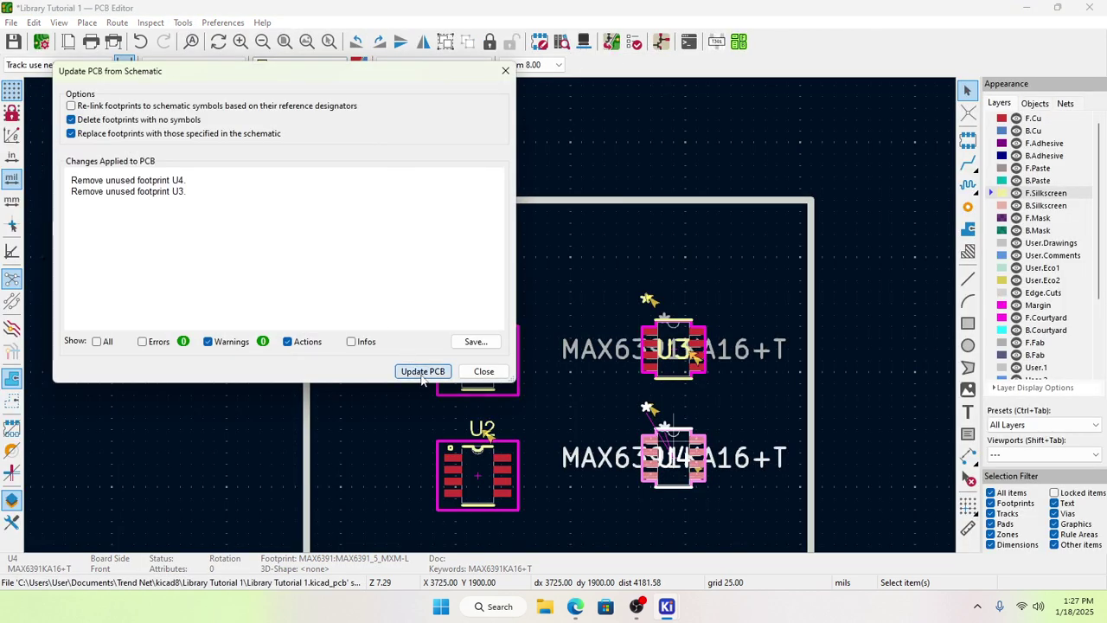
pyautogui.click(491, 373)
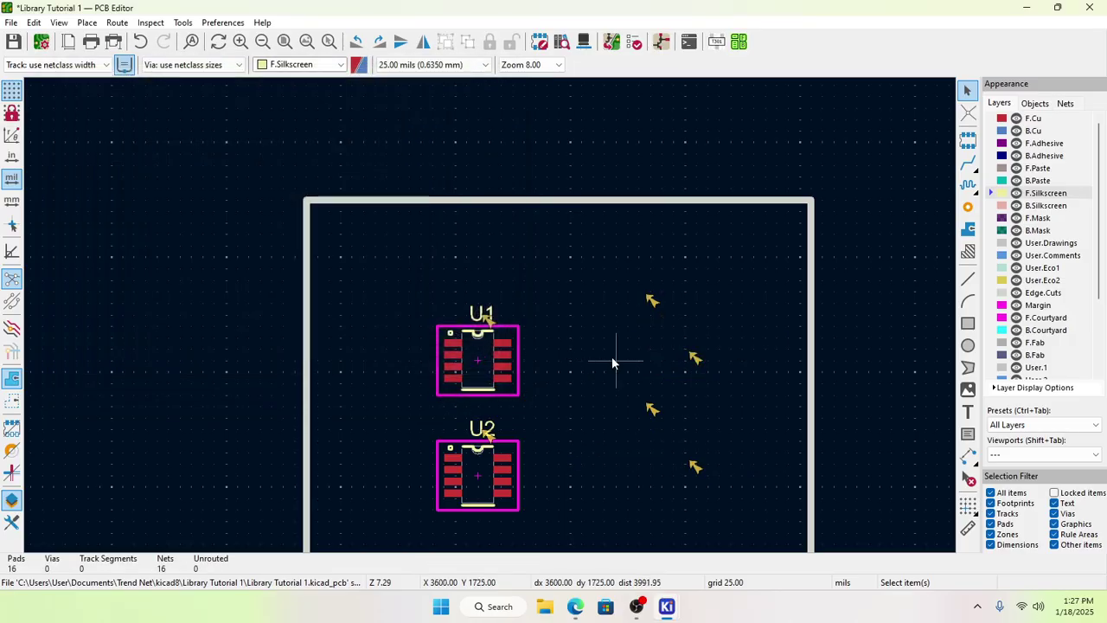
# Step: Rerun the design rules check on the updated board and close the checker
pyautogui.click(635, 42)
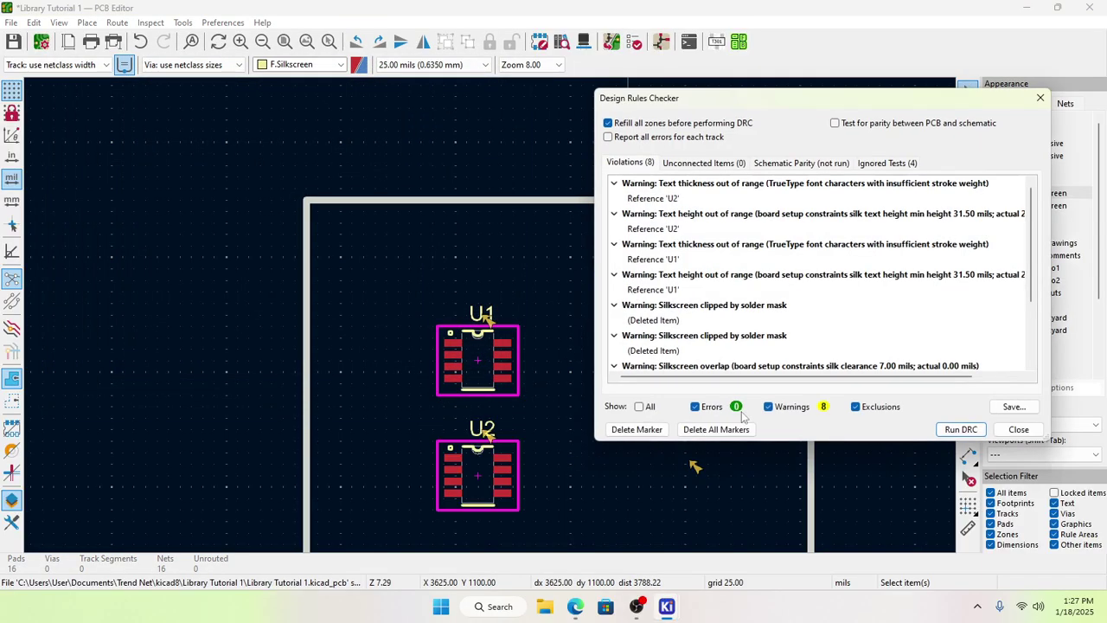
pyautogui.click(940, 431)
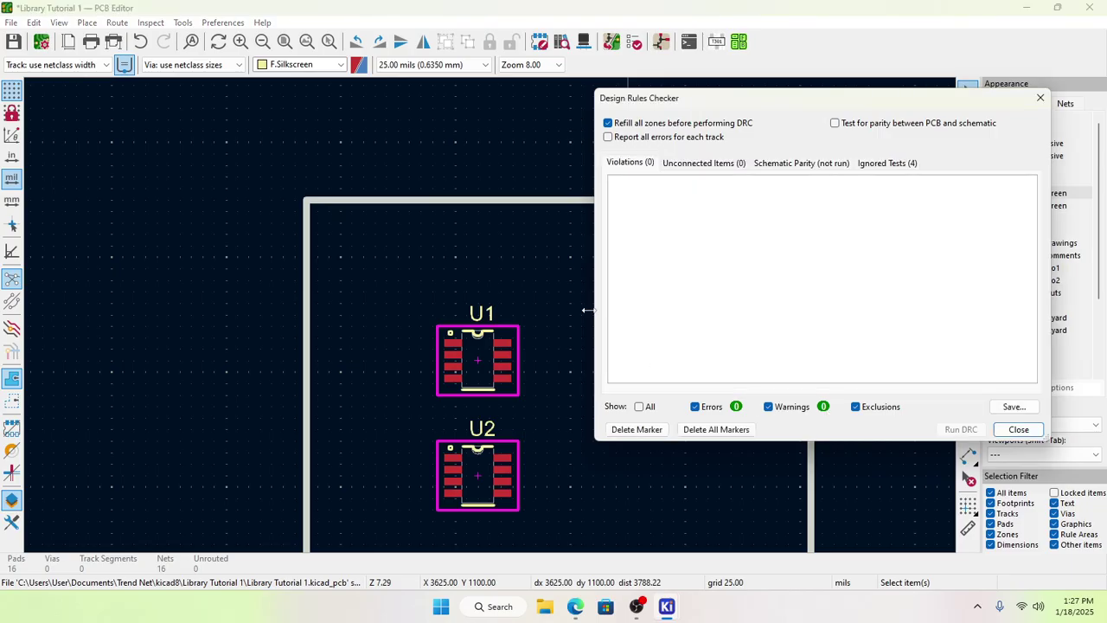
pyautogui.click(1018, 429)
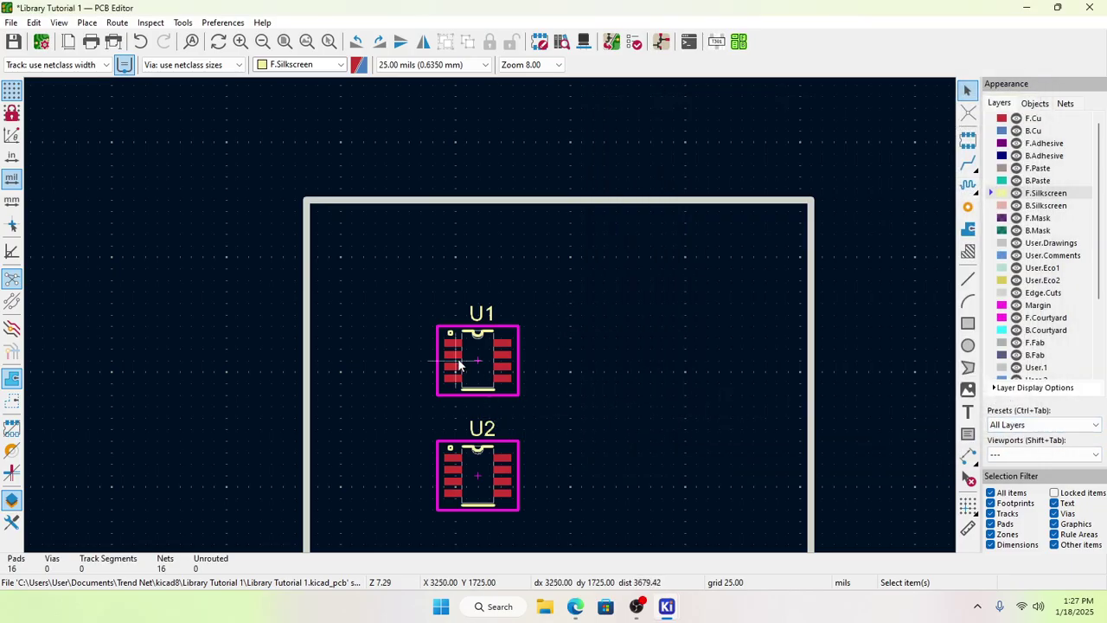
# Step: Examine the U1 and U2 footprints up close on the layout and tilt the board in the 3D viewer to check their models
pyautogui.scroll(3, 519, 381)
pyautogui.scroll(1, 492, 318)
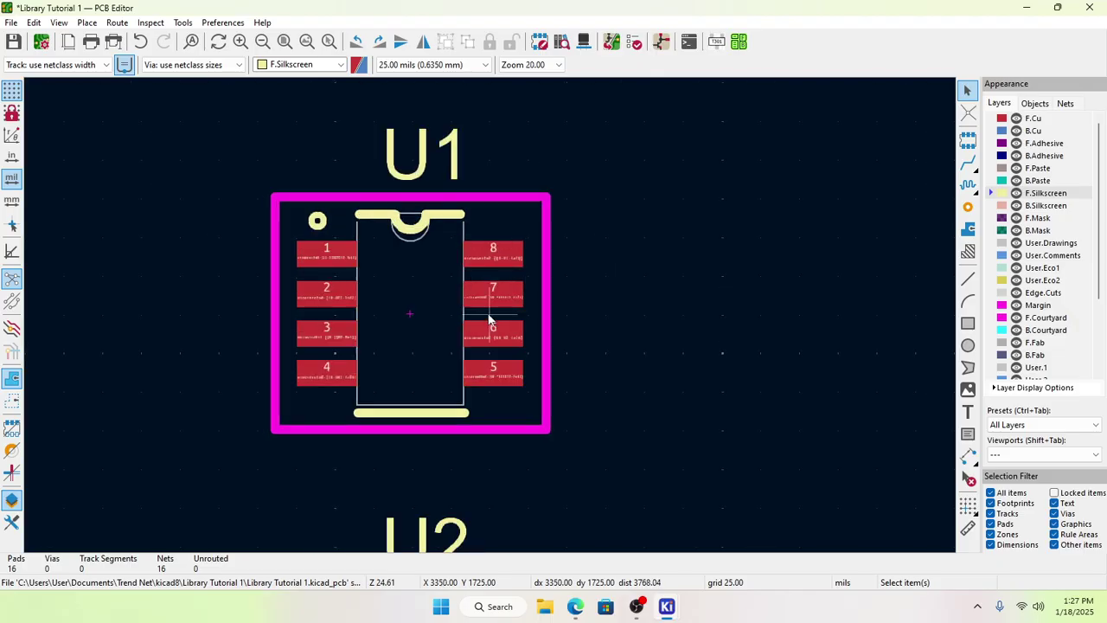
pyautogui.scroll(-3, 506, 333)
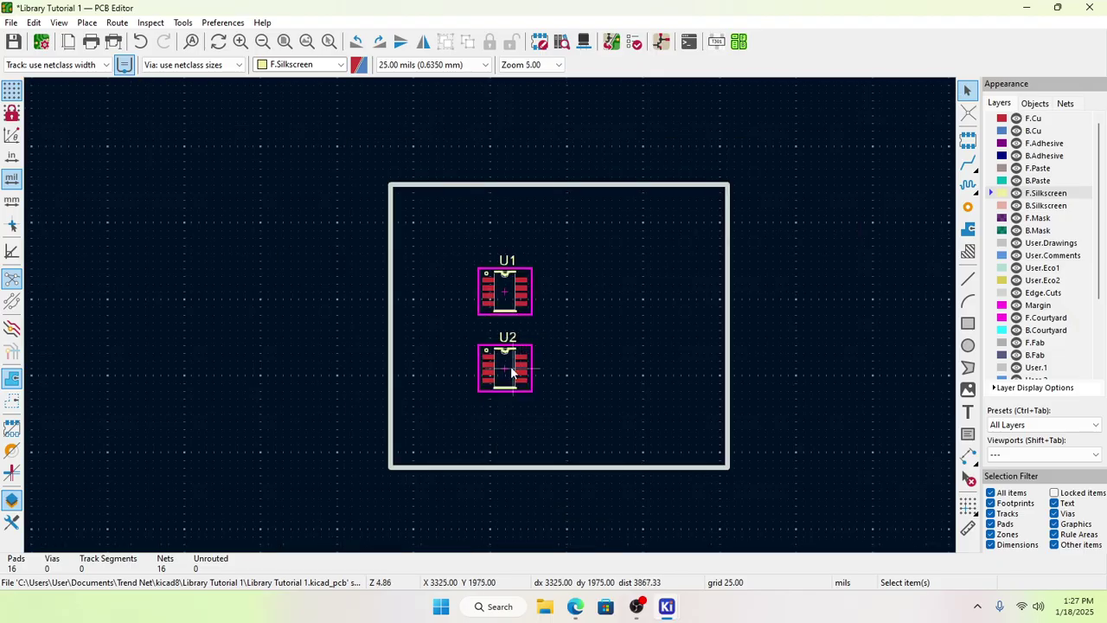
pyautogui.scroll(1, 507, 333)
pyautogui.scroll(1, 496, 341)
pyautogui.scroll(-2, 496, 341)
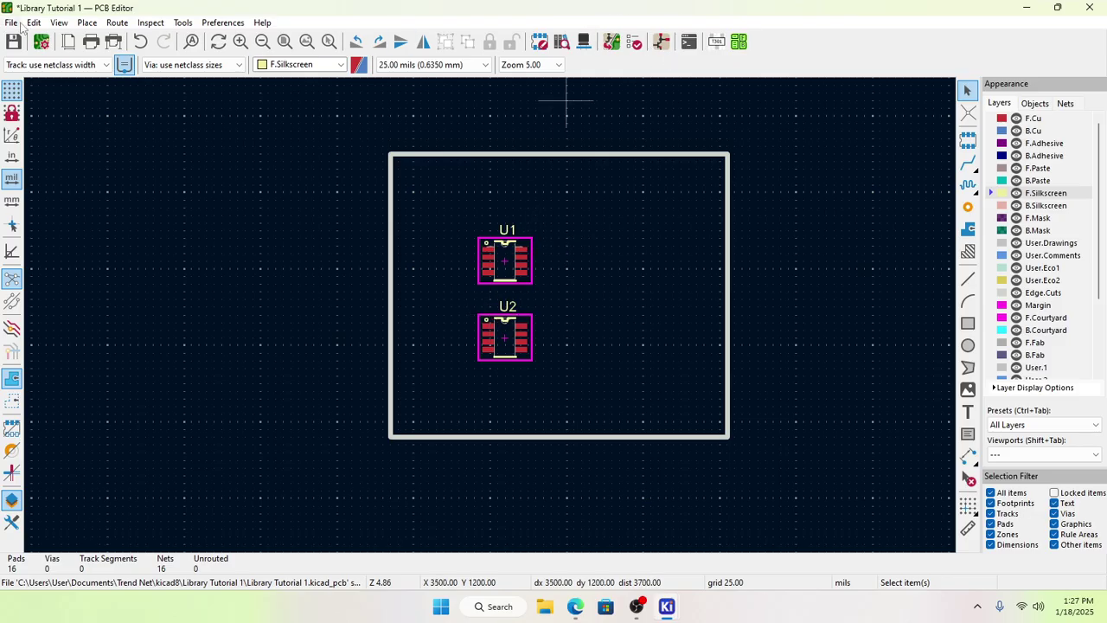
pyautogui.click(59, 23)
pyautogui.click(280, 142)
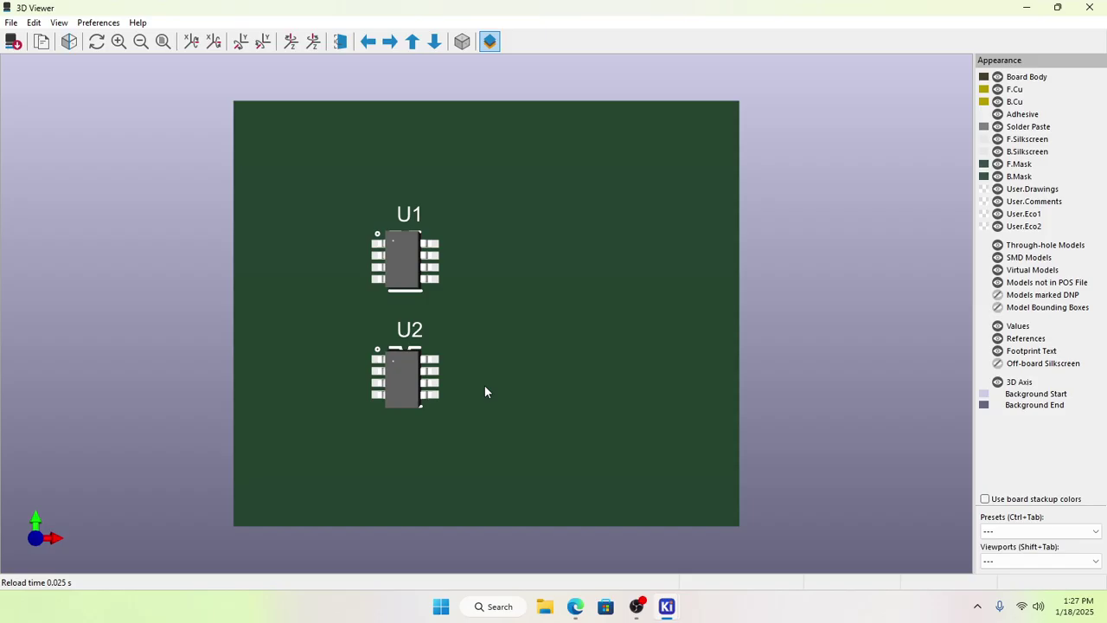
pyautogui.moveTo(484, 392); pyautogui.dragTo(513, 380)
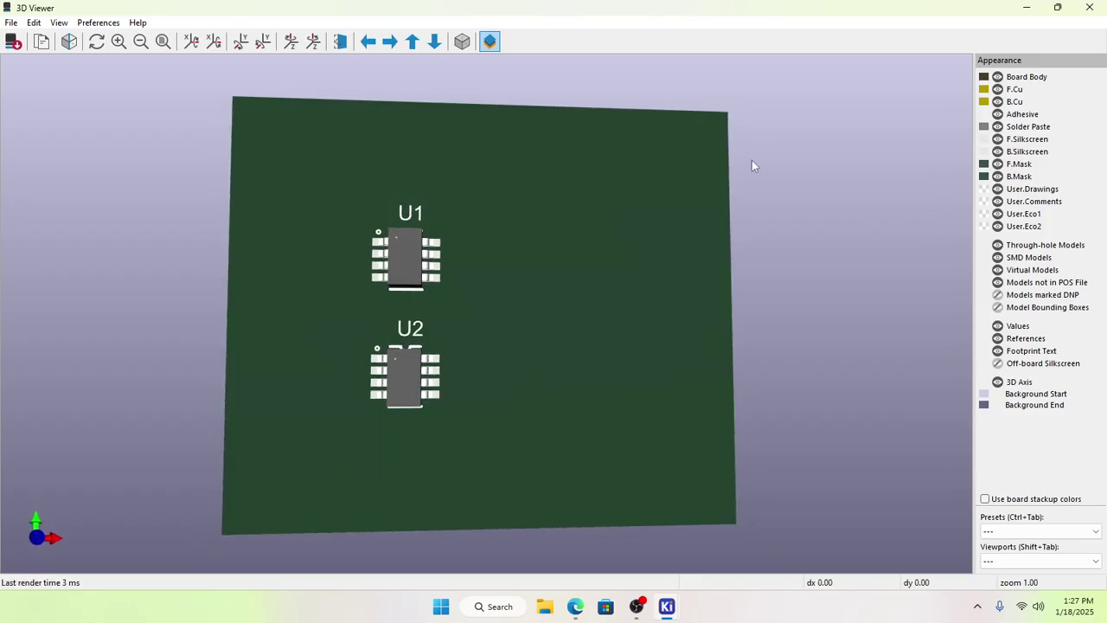
pyautogui.click(1089, 8)
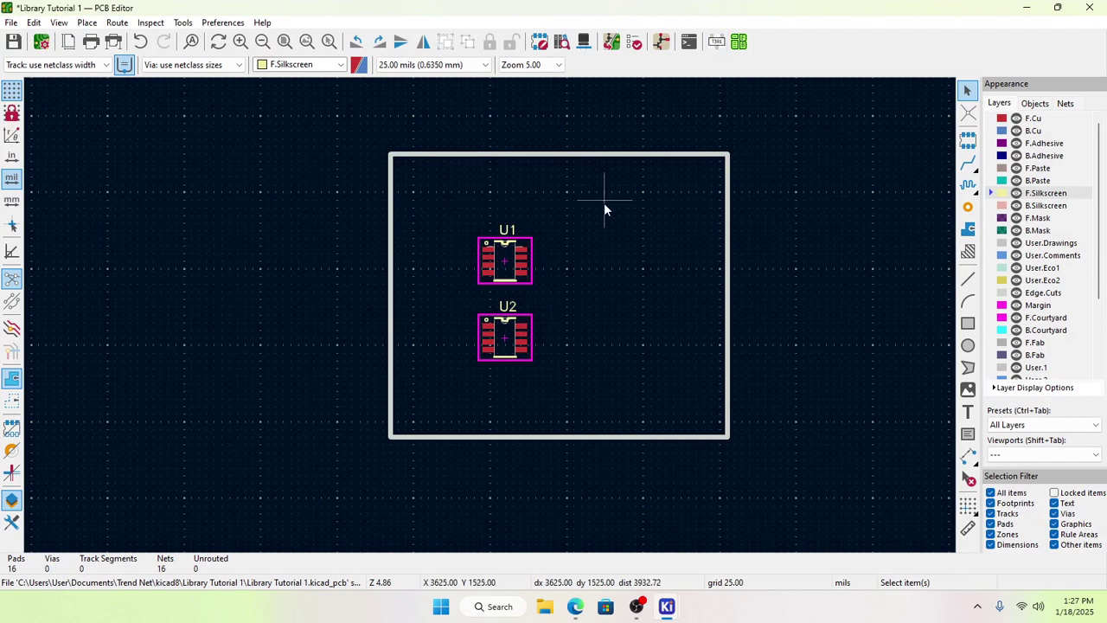
# Step: Inspect the U1 symbol in the Schematic Editor and try to show its datasheet
pyautogui.click(662, 41)
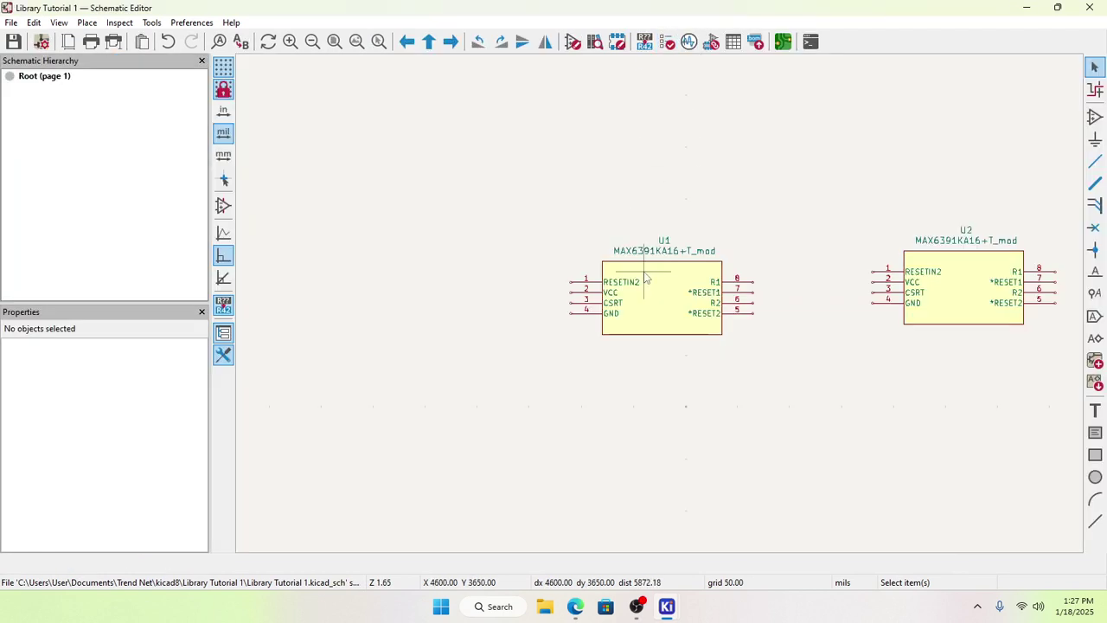
pyautogui.scroll(5, 742, 317)
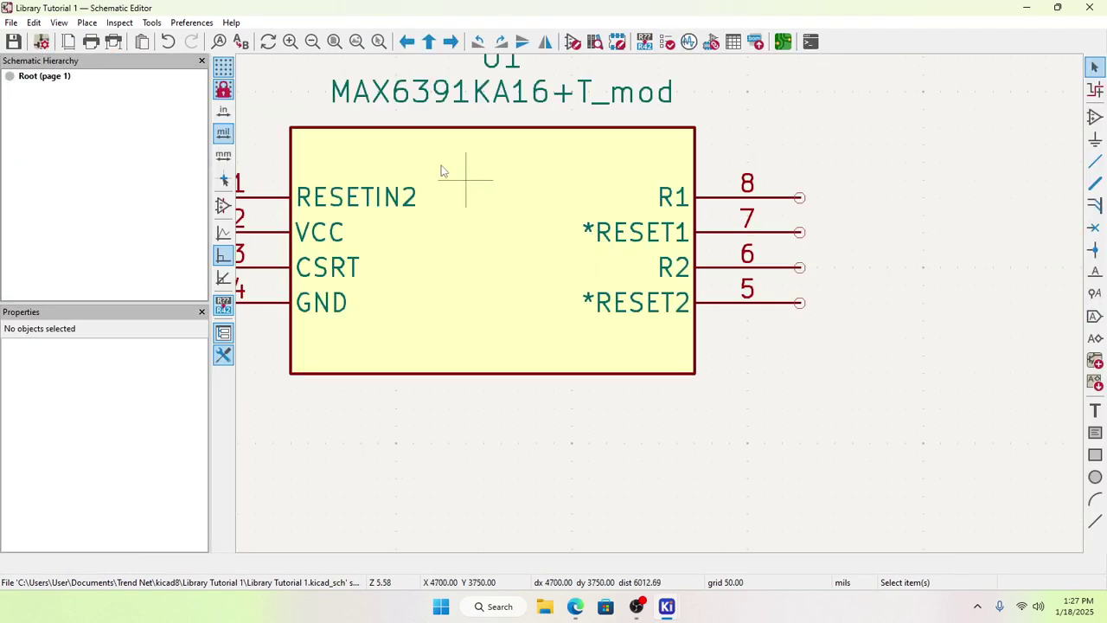
pyautogui.scroll(-4, 454, 280)
pyautogui.scroll(2, 719, 274)
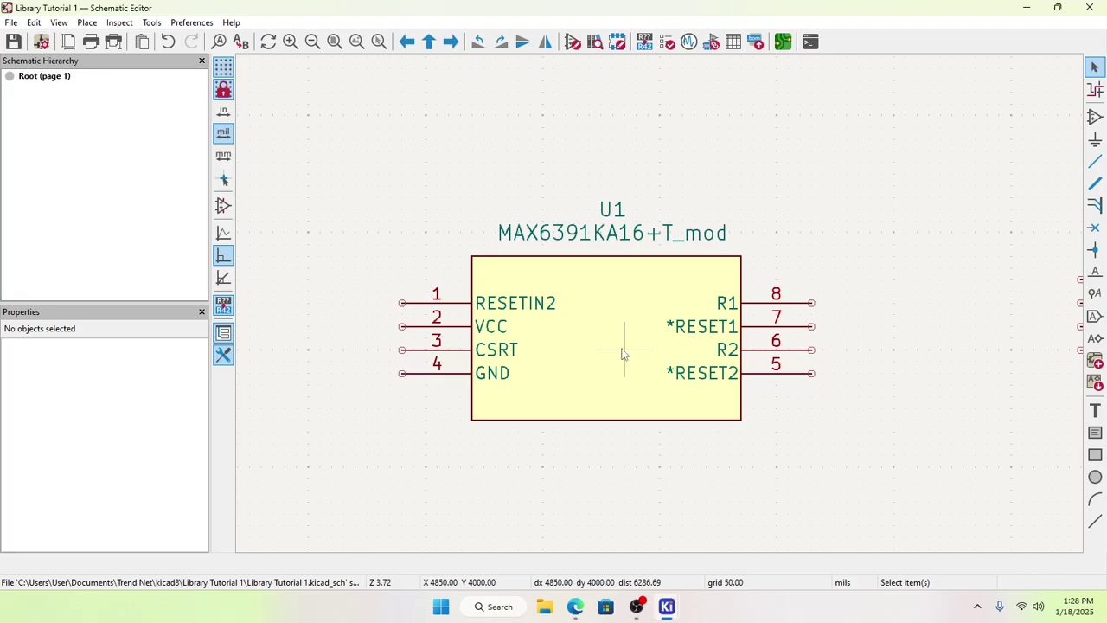
pyautogui.scroll(-2, 622, 352)
pyautogui.click(660, 300)
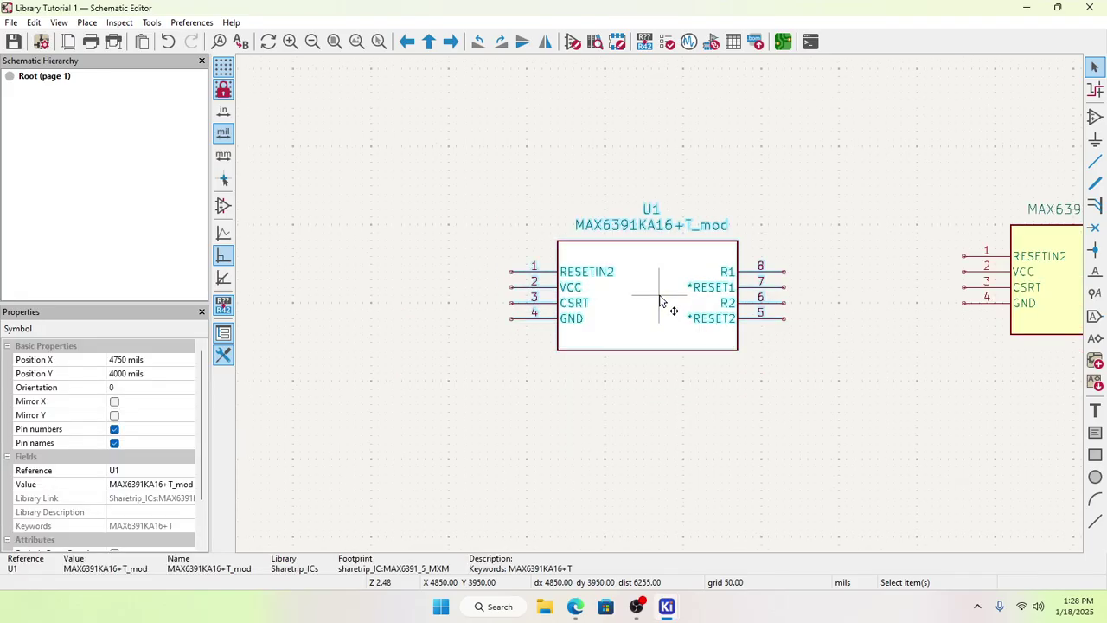
pyautogui.rightClick(660, 300)
pyautogui.click(708, 362)
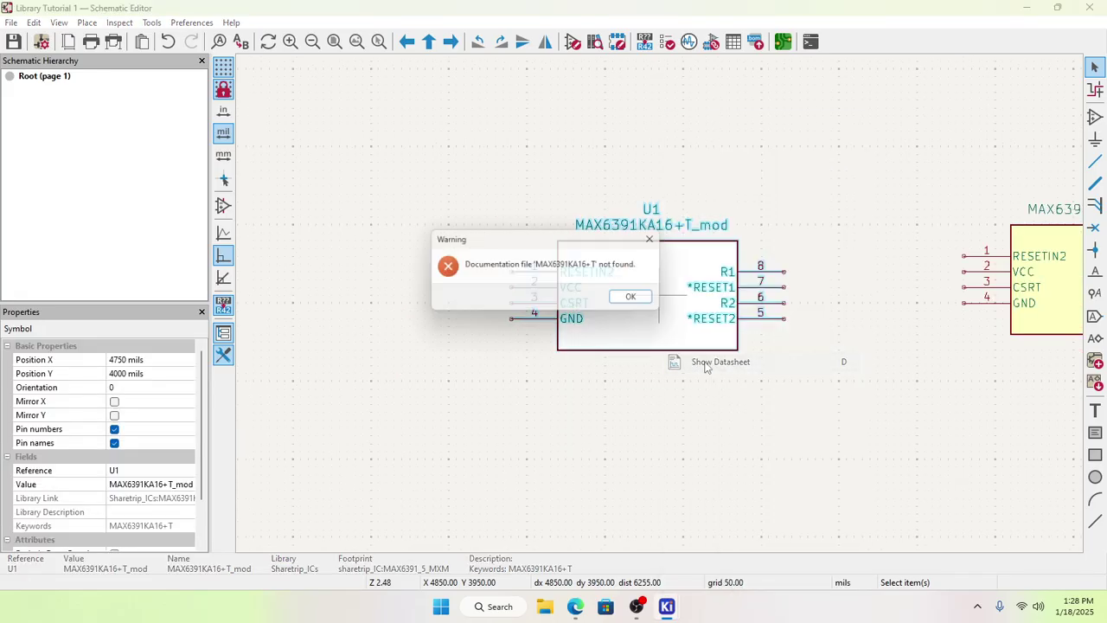
pyautogui.click(641, 301)
pyautogui.click(650, 310)
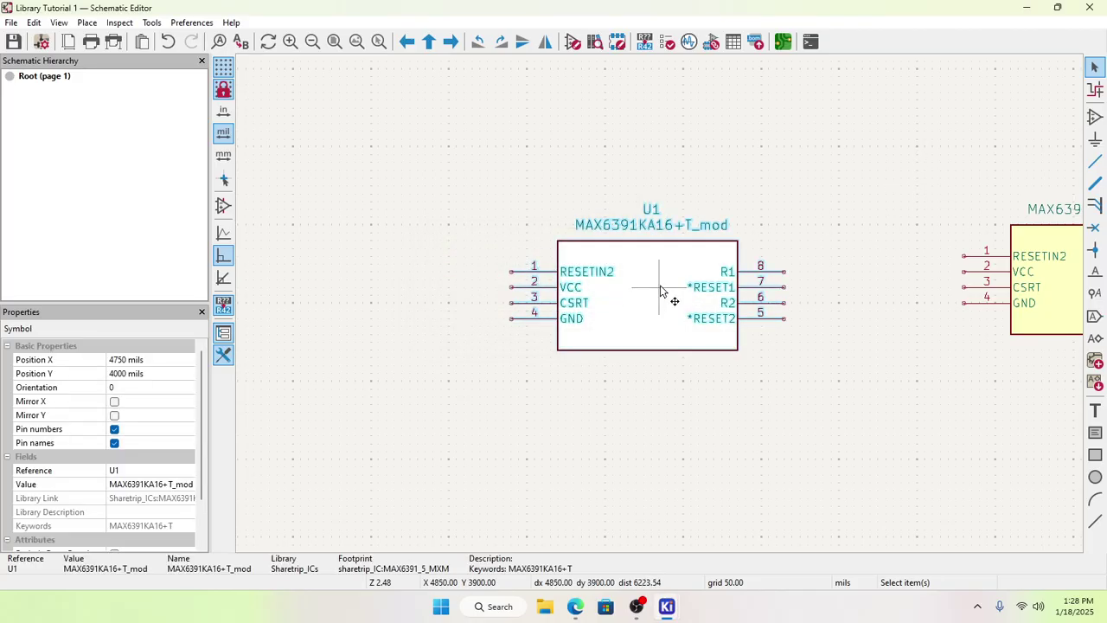
# Step: Open U1's library symbol for editing from its symbol properties and bring up the library symbol's properties
pyautogui.rightClick(662, 291)
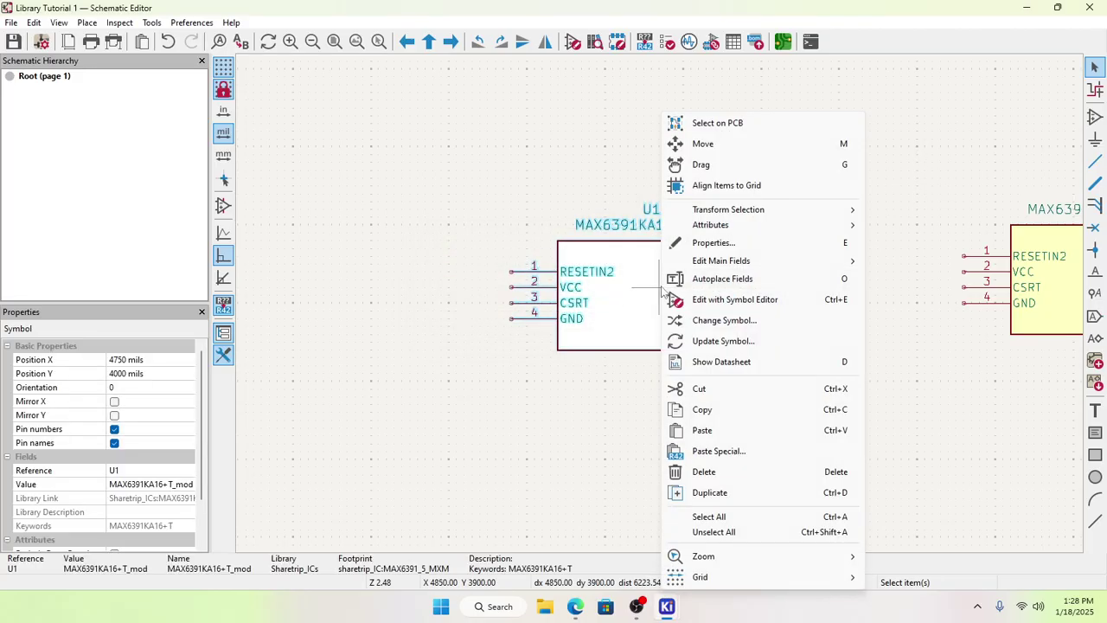
pyautogui.click(715, 243)
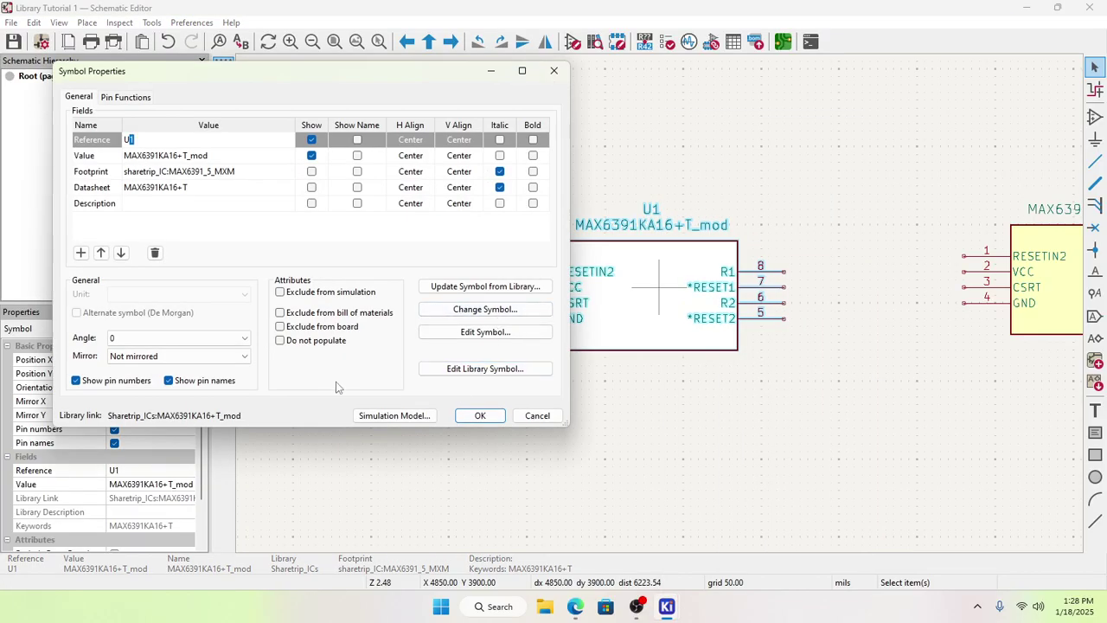
pyautogui.click(458, 368)
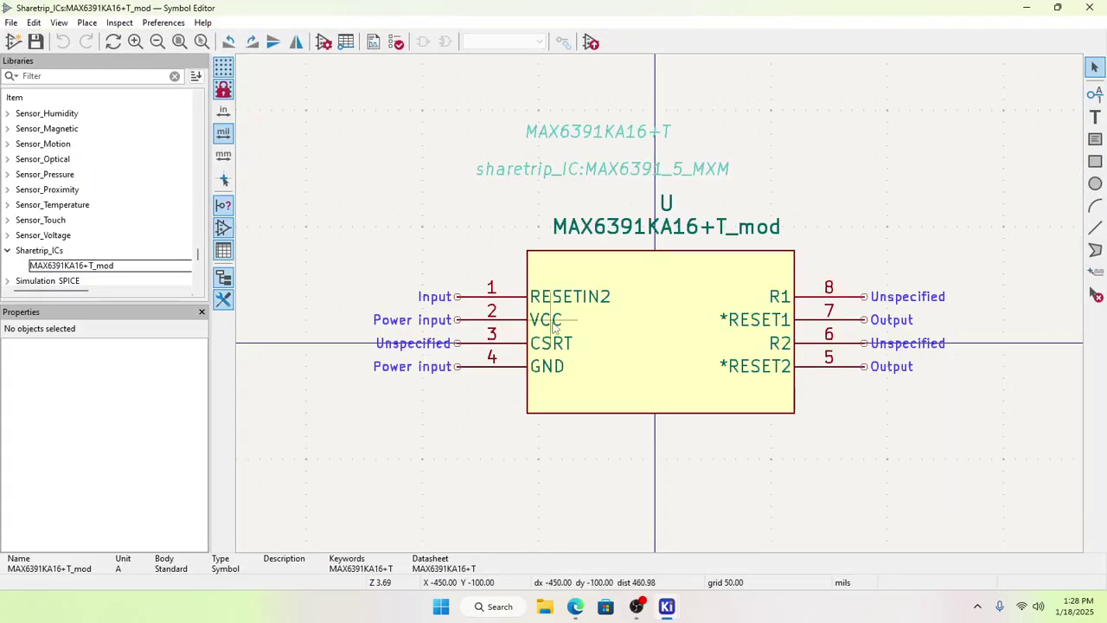
pyautogui.click(670, 317)
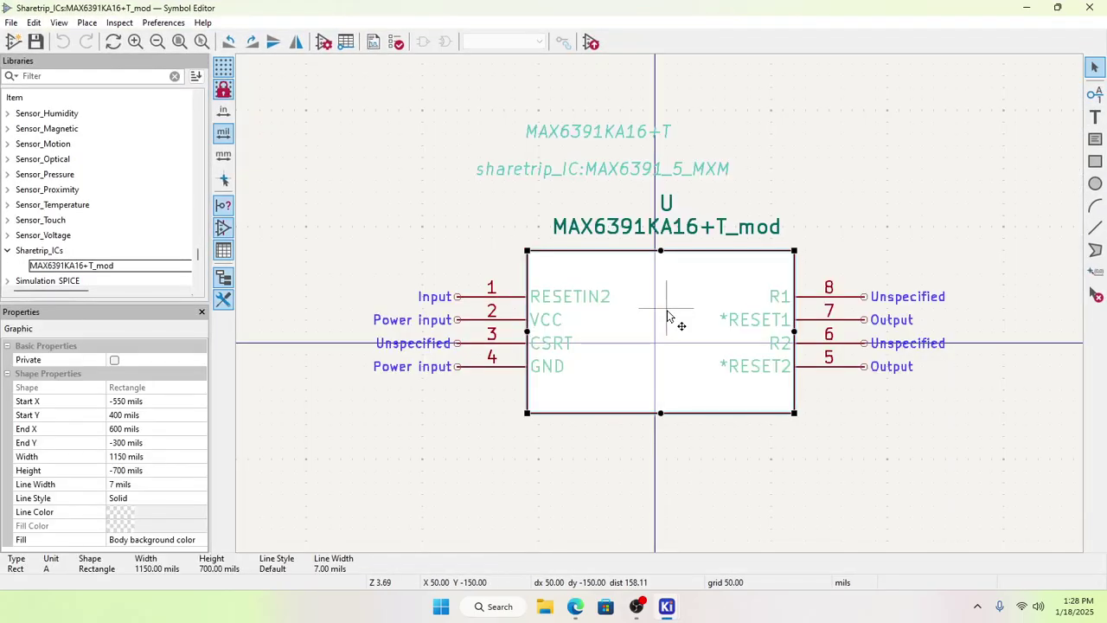
pyautogui.click(334, 90)
pyautogui.click(323, 42)
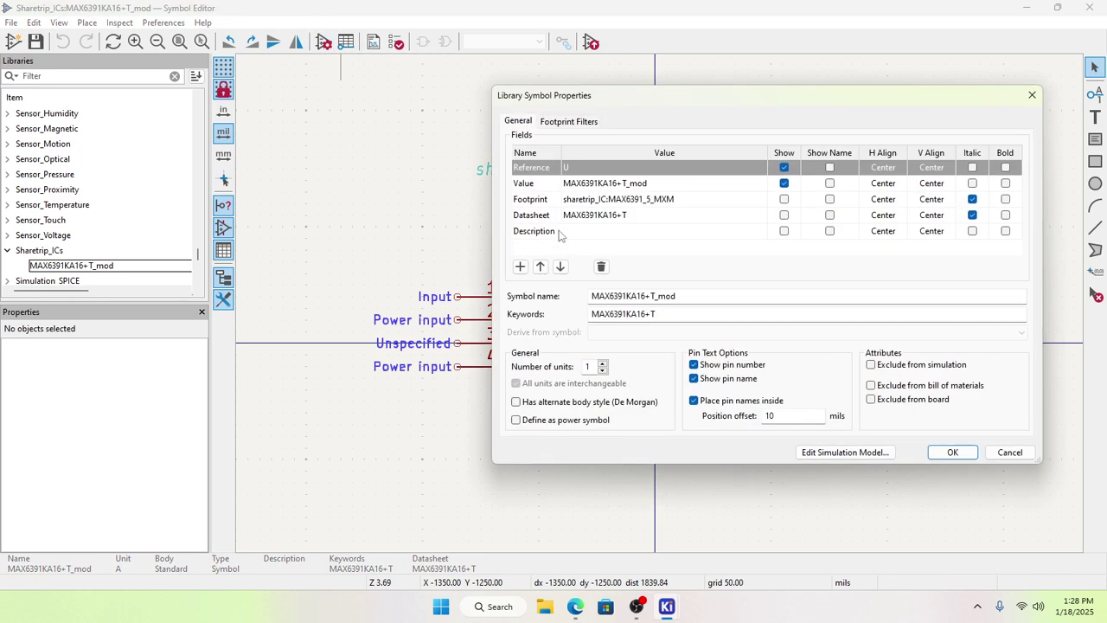
# Step: Test the library symbol's datasheet link and clear the Datasheet field
pyautogui.doubleClick(622, 219)
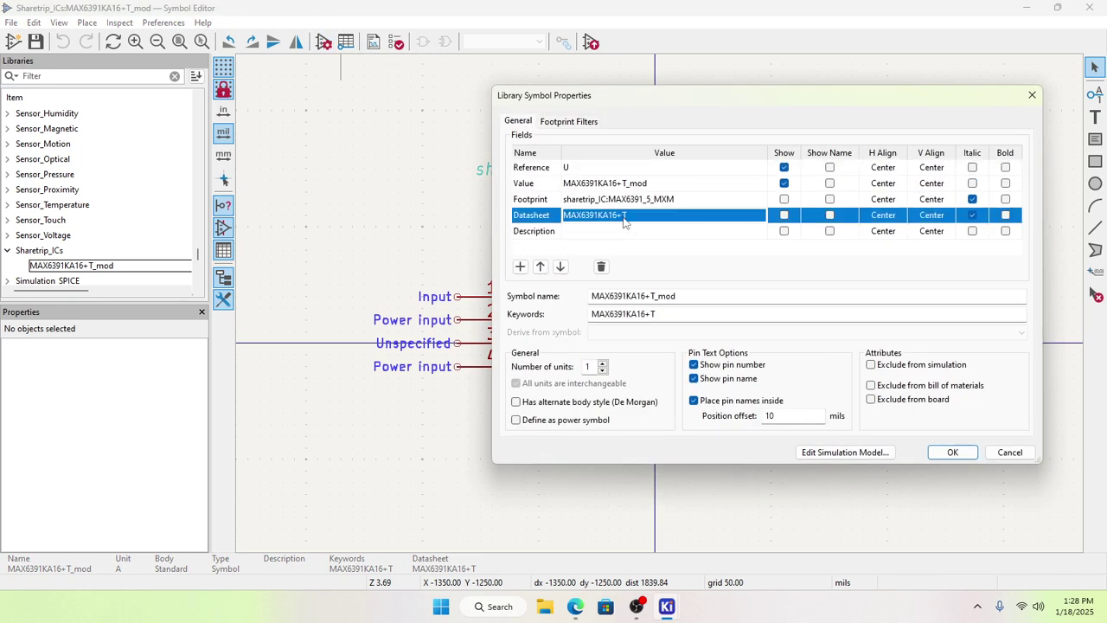
pyautogui.click(760, 217)
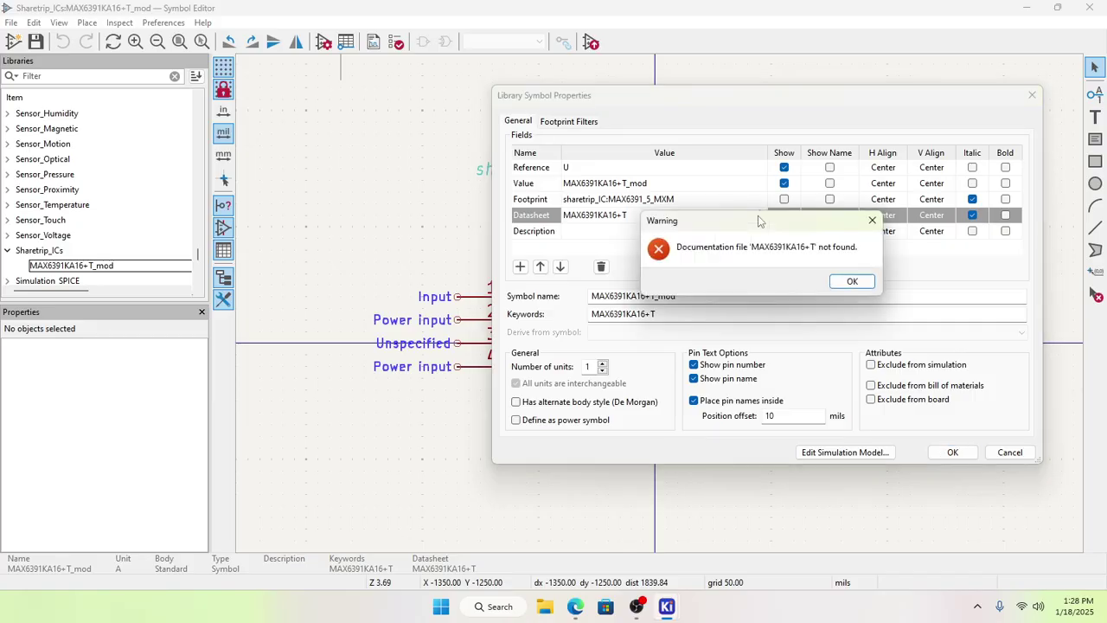
pyautogui.click(852, 280)
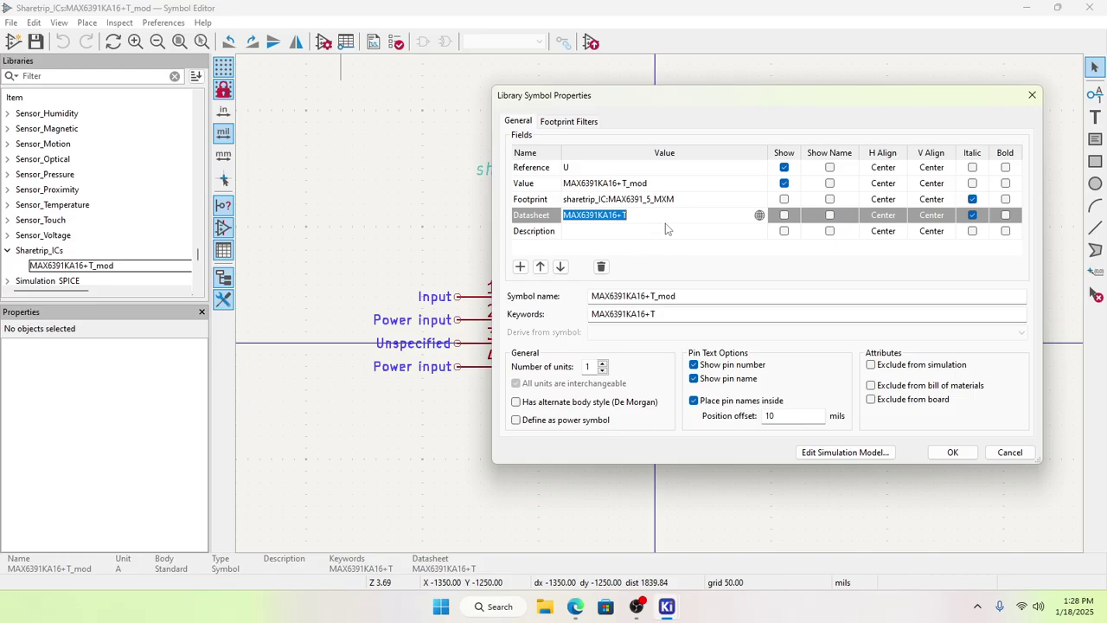
pyautogui.press('BackSpace')
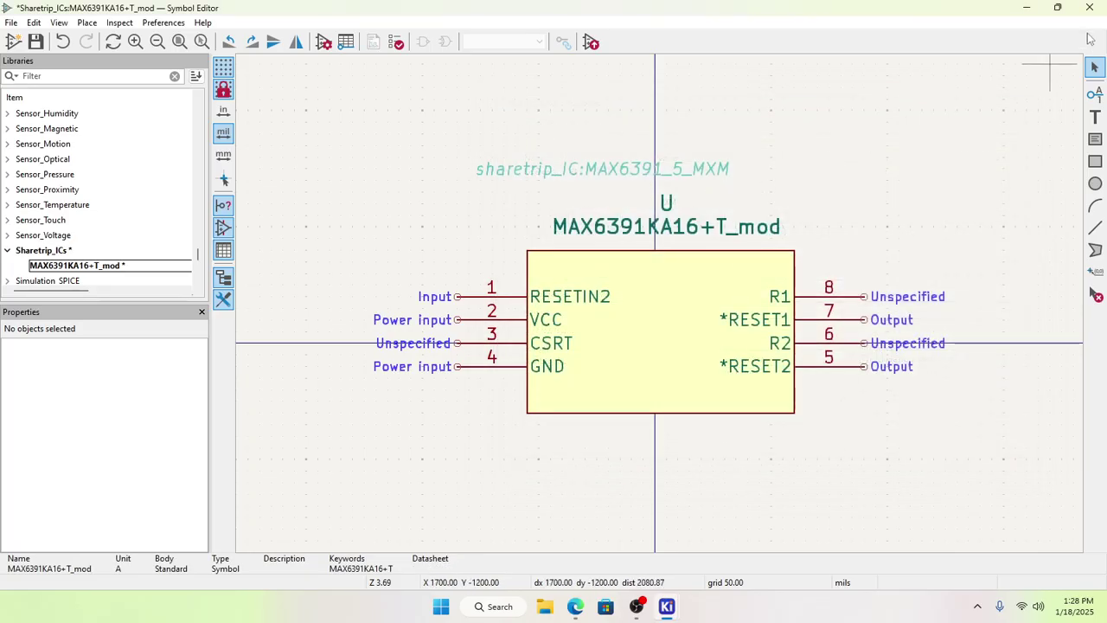
# Step: Minimize the open editor windows and browse to the datasheets folder inside Downloads in File Explorer
pyautogui.click(1027, 7)
pyautogui.click(1027, 8)
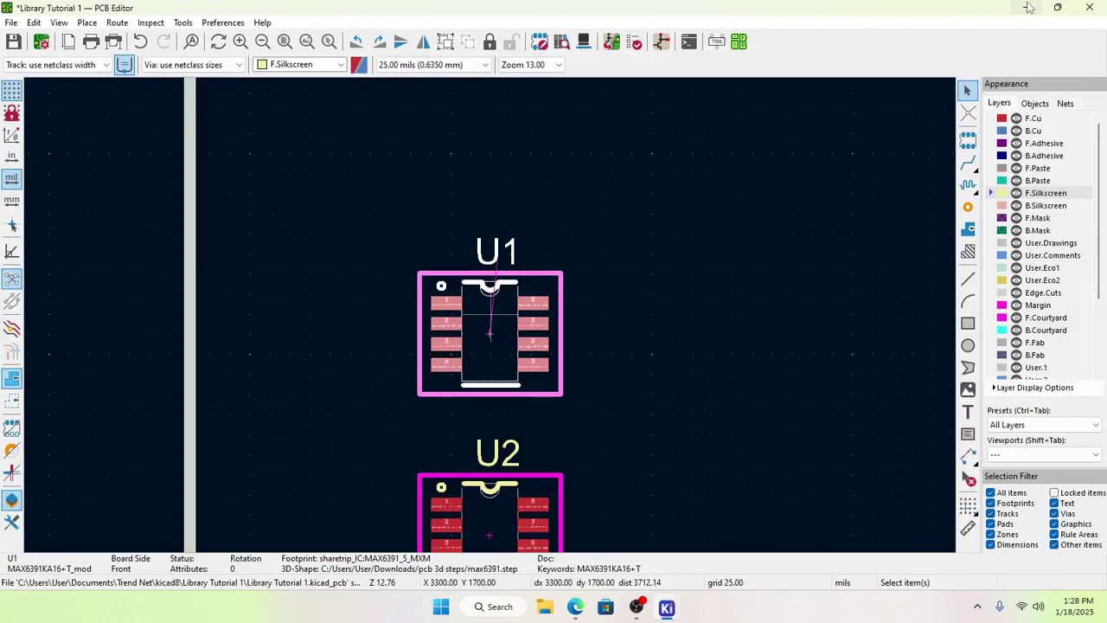
pyautogui.click(1027, 8)
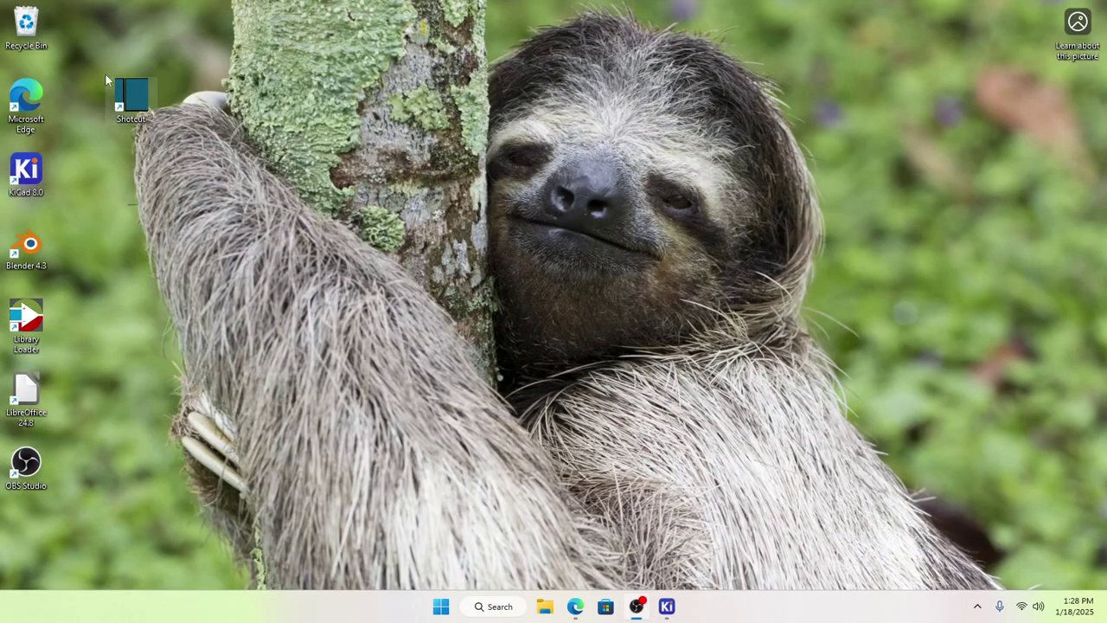
pyautogui.doubleClick(34, 36)
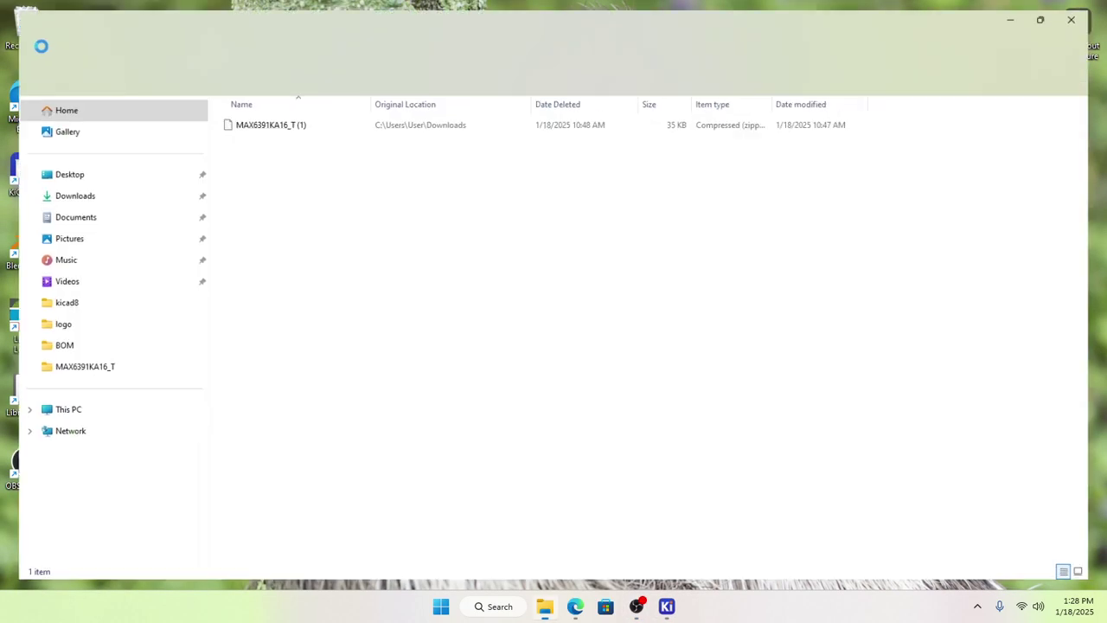
pyautogui.click(151, 198)
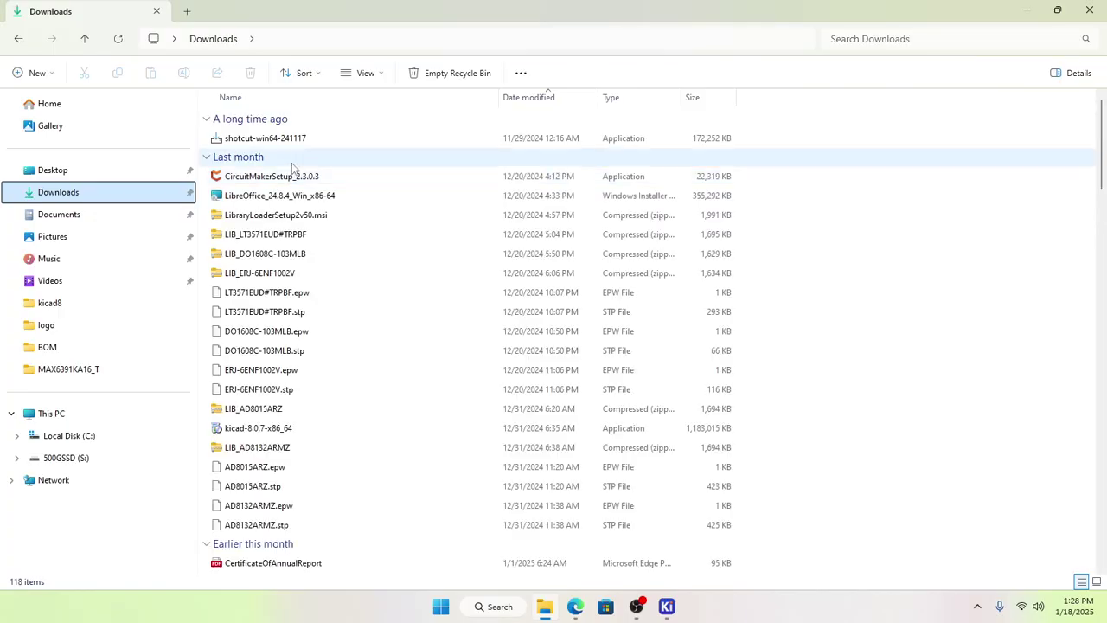
pyautogui.scroll(-4, 296, 320)
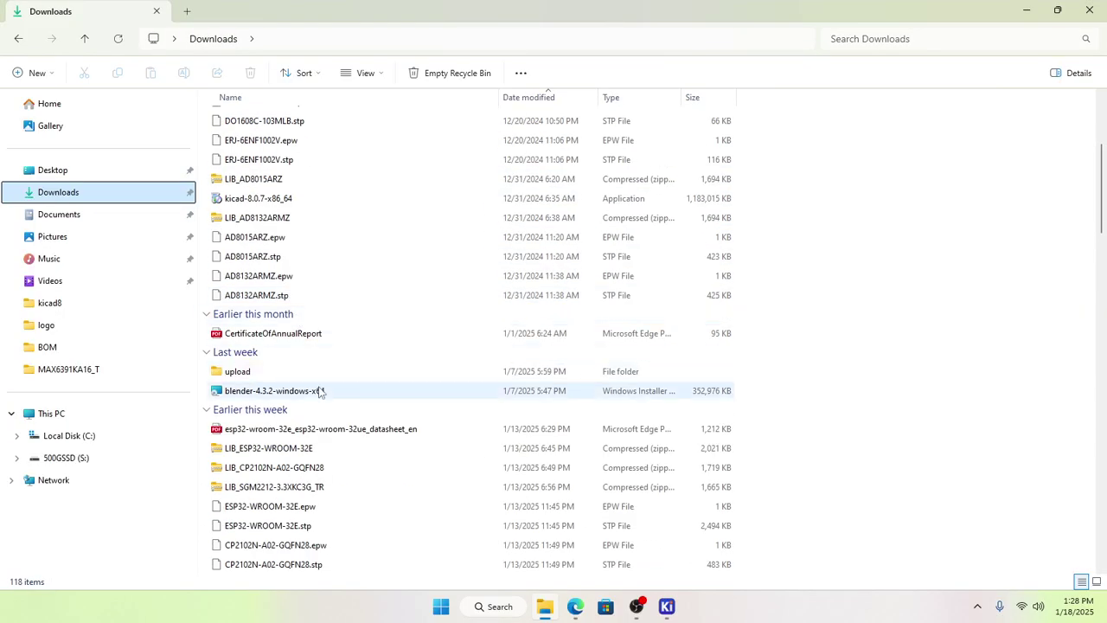
pyautogui.scroll(-3, 313, 390)
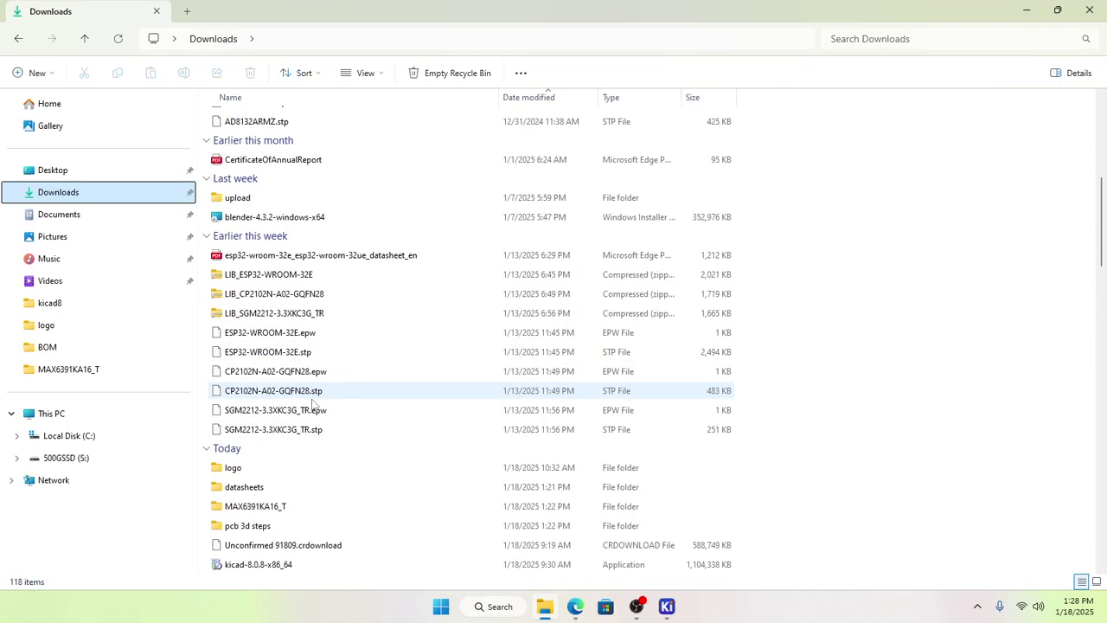
pyautogui.doubleClick(313, 489)
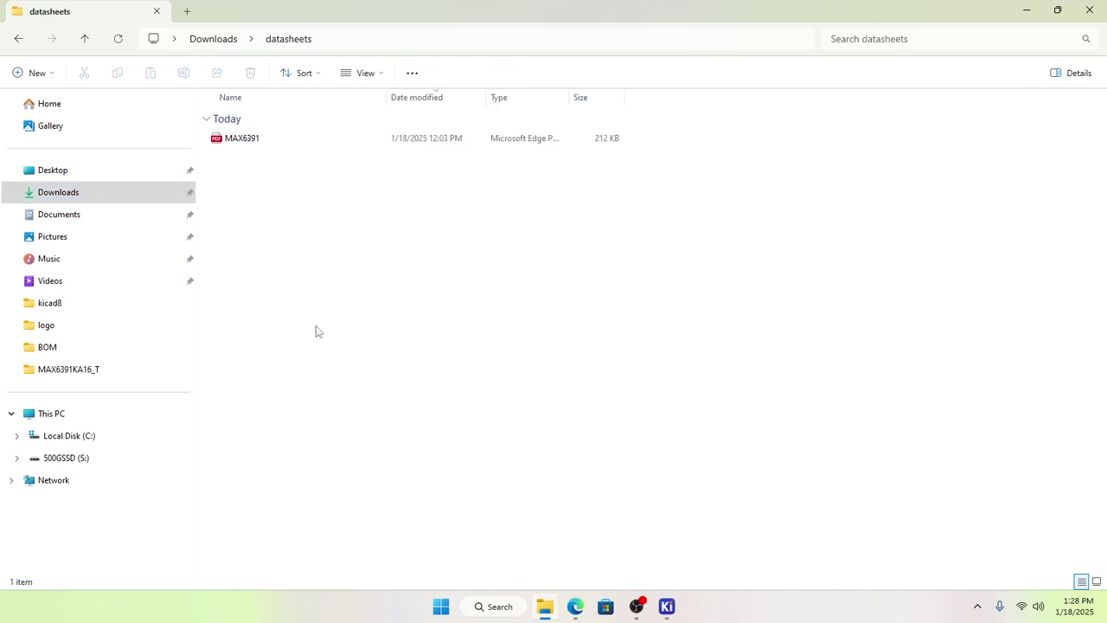
# Step: Copy the path of the folder containing the MAX6391 PDF and minimize File Explorer
pyautogui.click(266, 147)
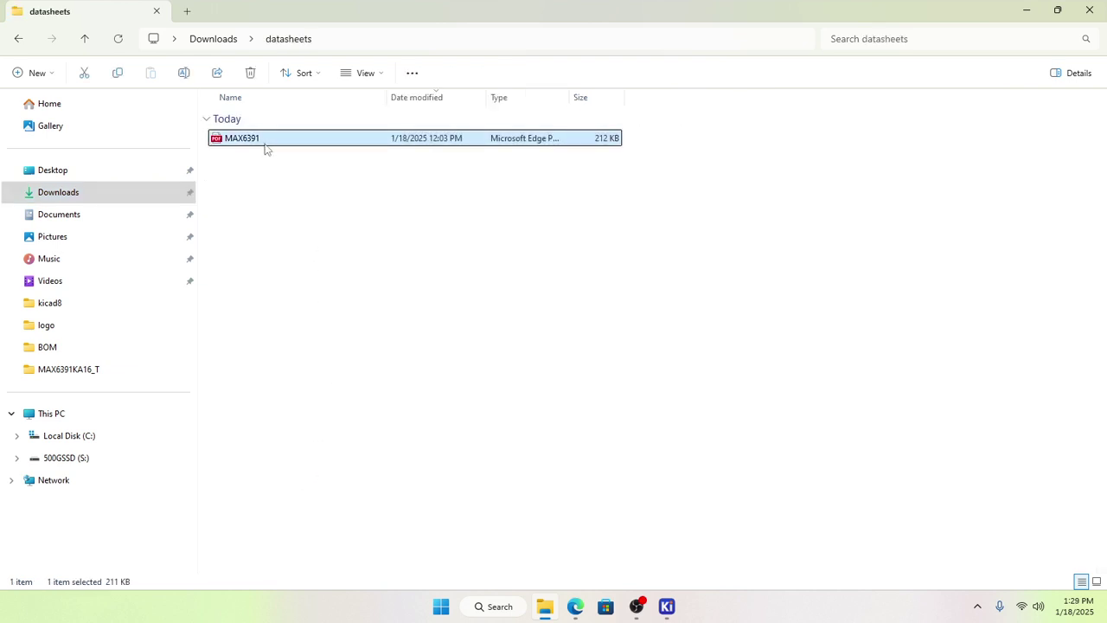
pyautogui.click(368, 40)
pyautogui.hotkey('ctrl', 'c')
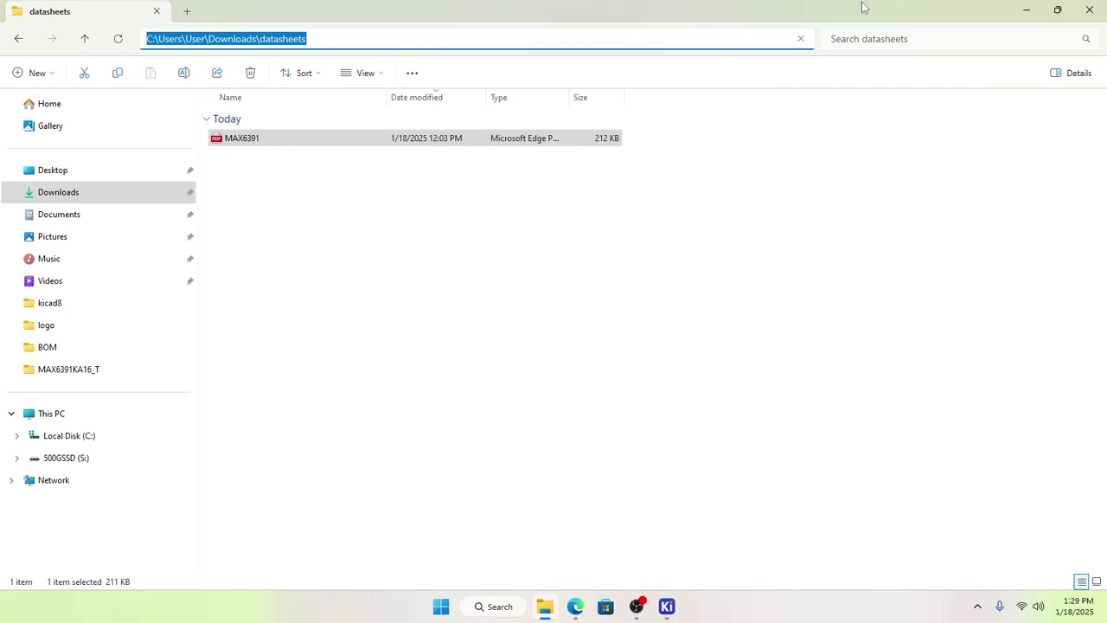
pyautogui.click(1029, 10)
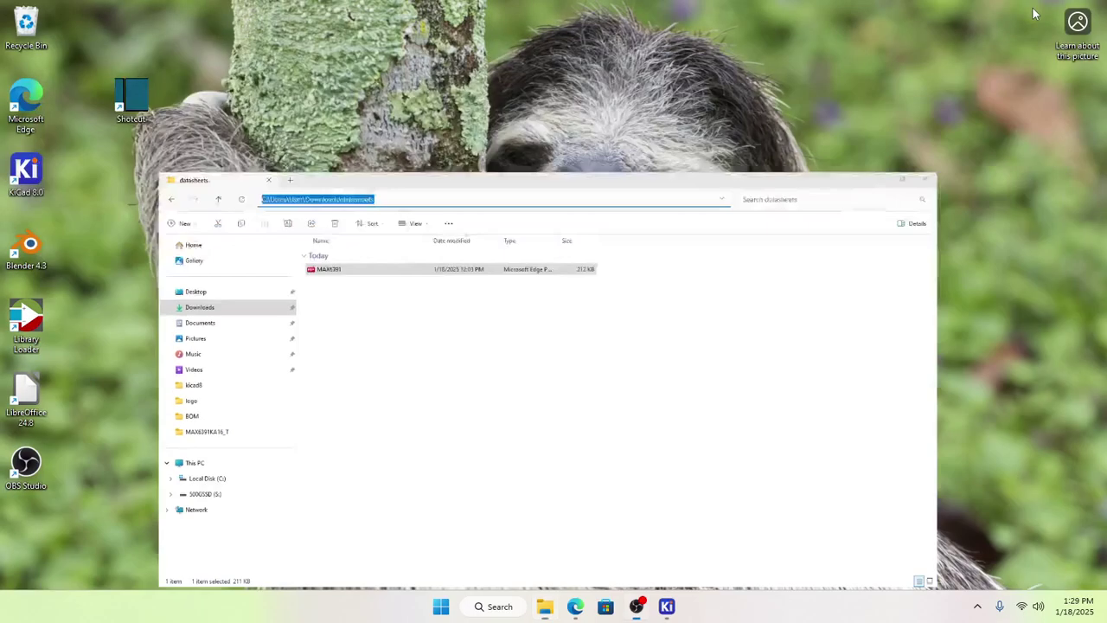
# Step: Back in the Symbol Editor, set the library symbol's Datasheet field to C:\Users\User\Downloads\datasheets\MAX6391.pdf and accept the properties
pyautogui.moveTo(664, 608)
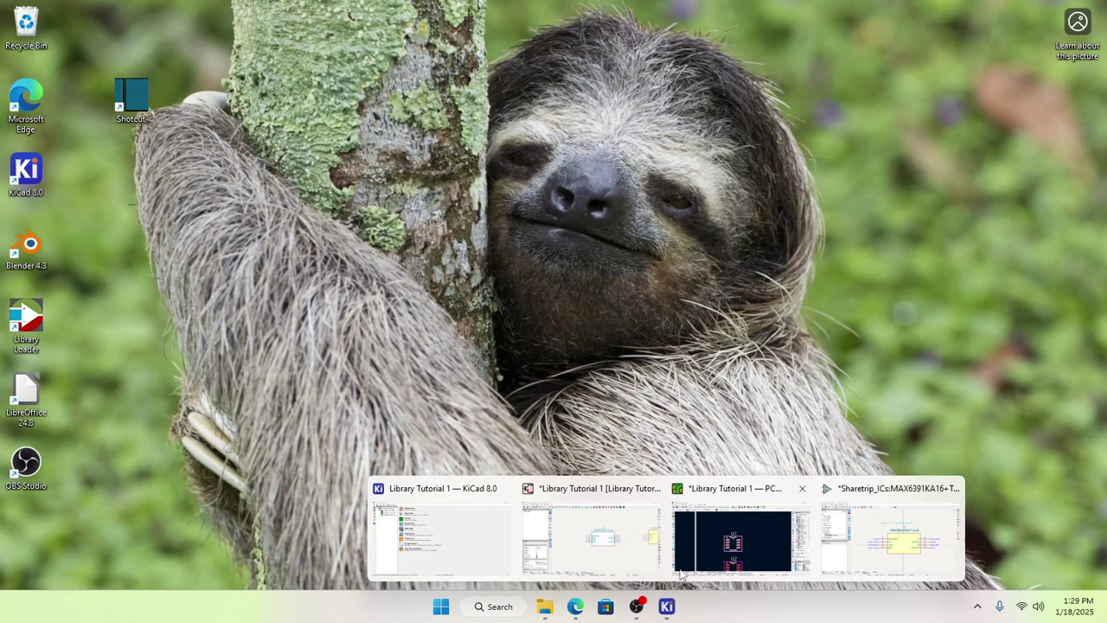
pyautogui.click(878, 558)
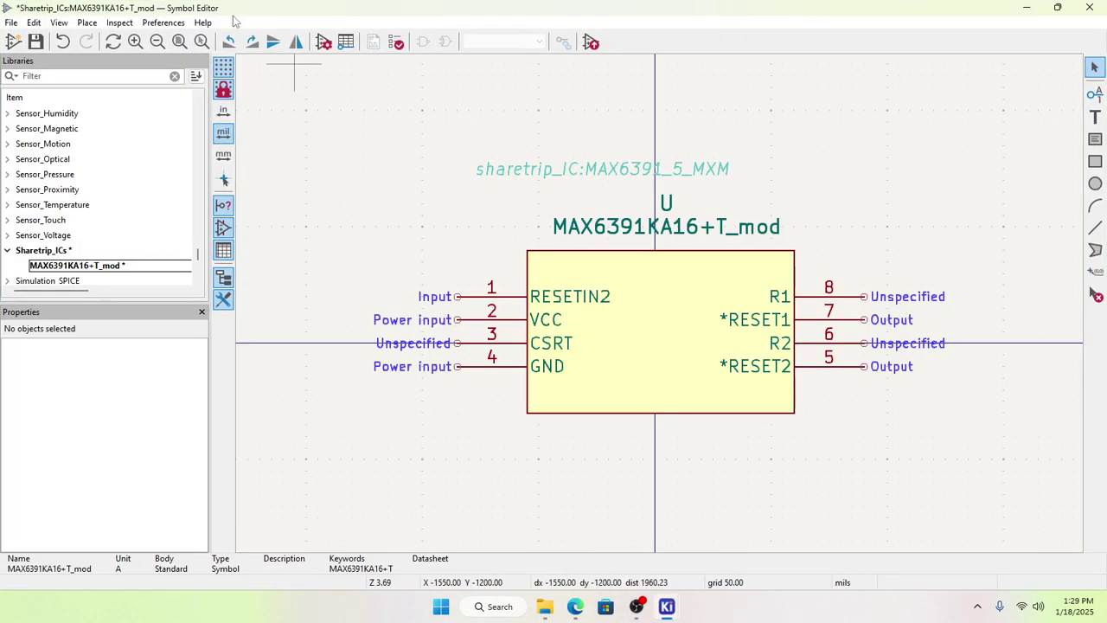
pyautogui.click(324, 42)
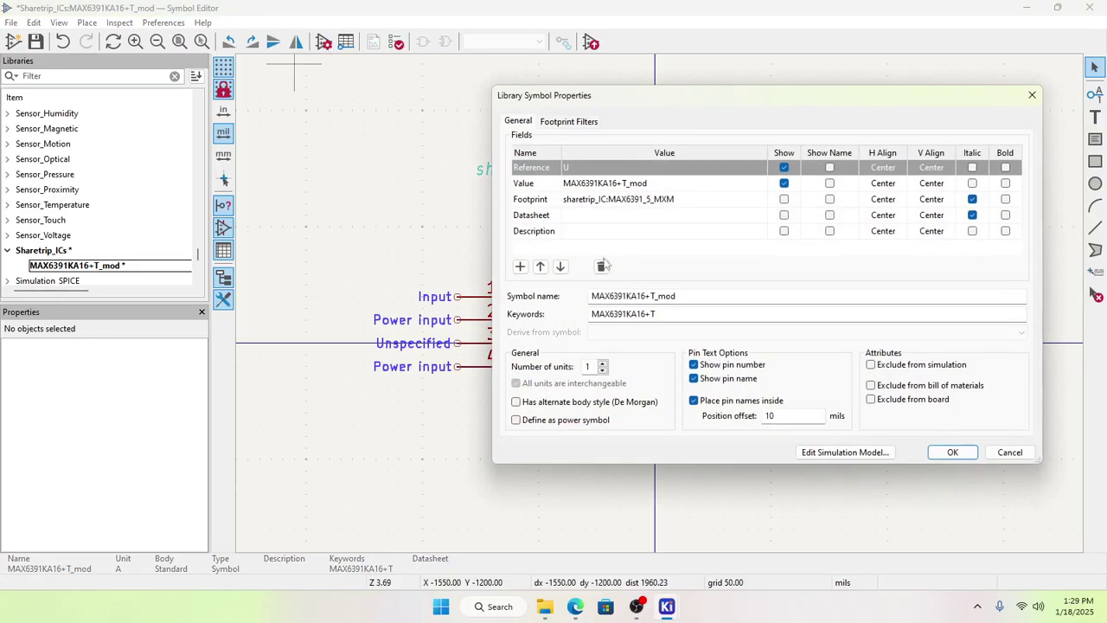
pyautogui.click(599, 216)
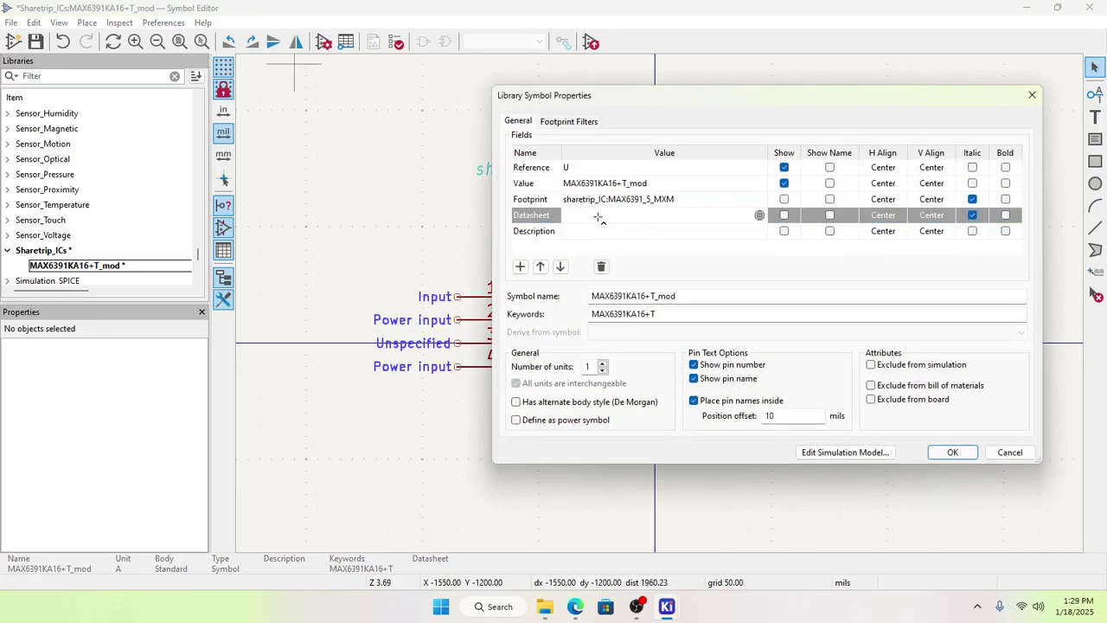
pyautogui.hotkey('ctrl', 'v')
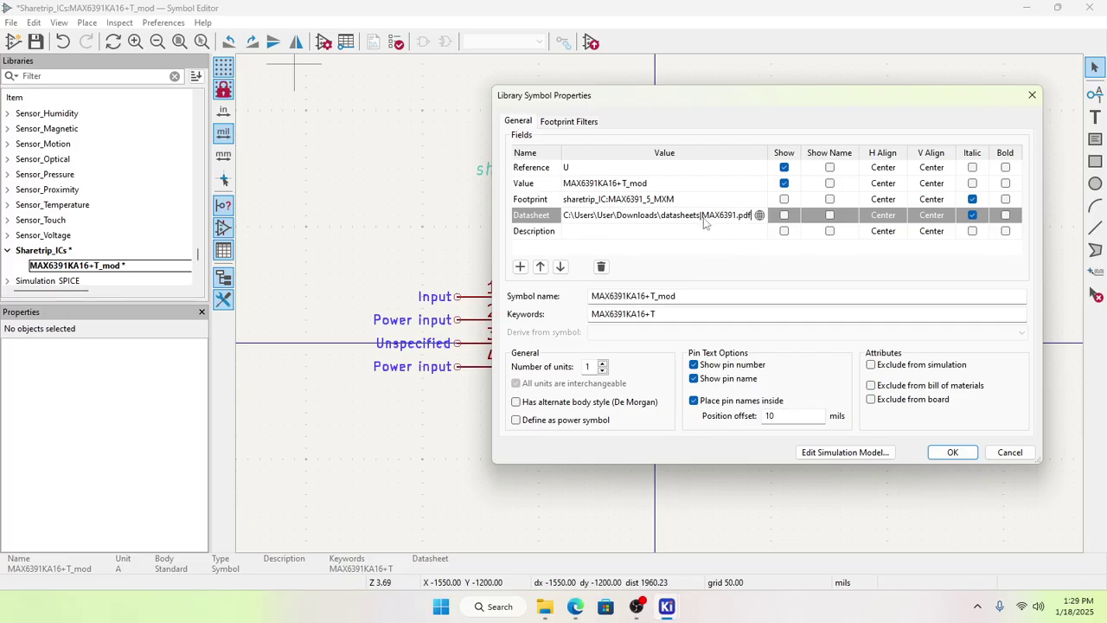
pyautogui.press('BackSpace')
pyautogui.write('\\')
pyautogui.click(711, 235)
pyautogui.press('Up')
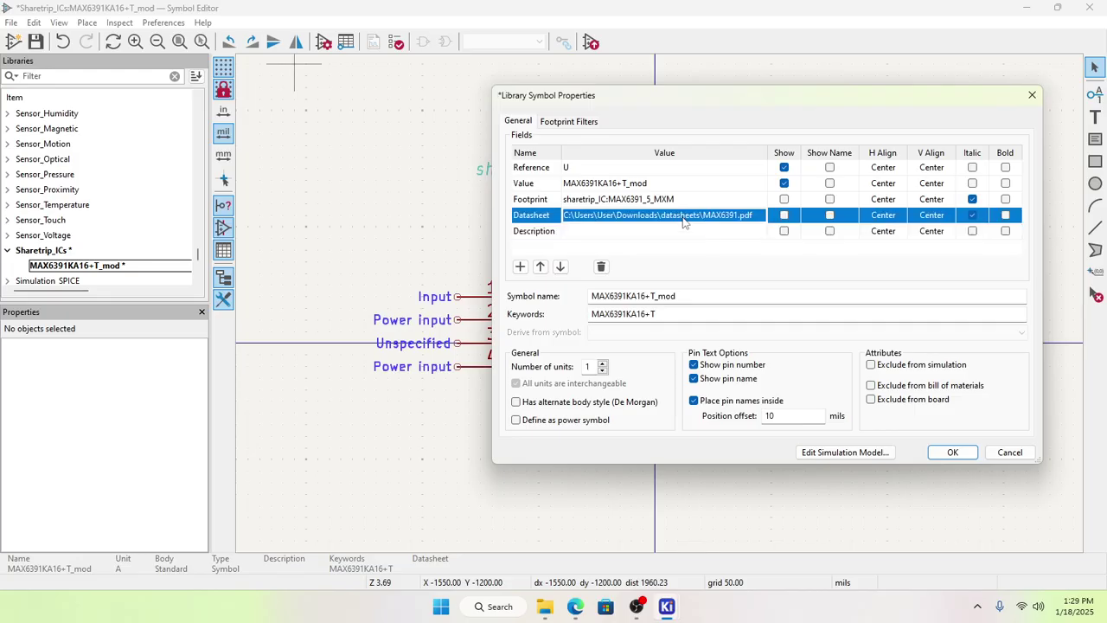
pyautogui.click(932, 457)
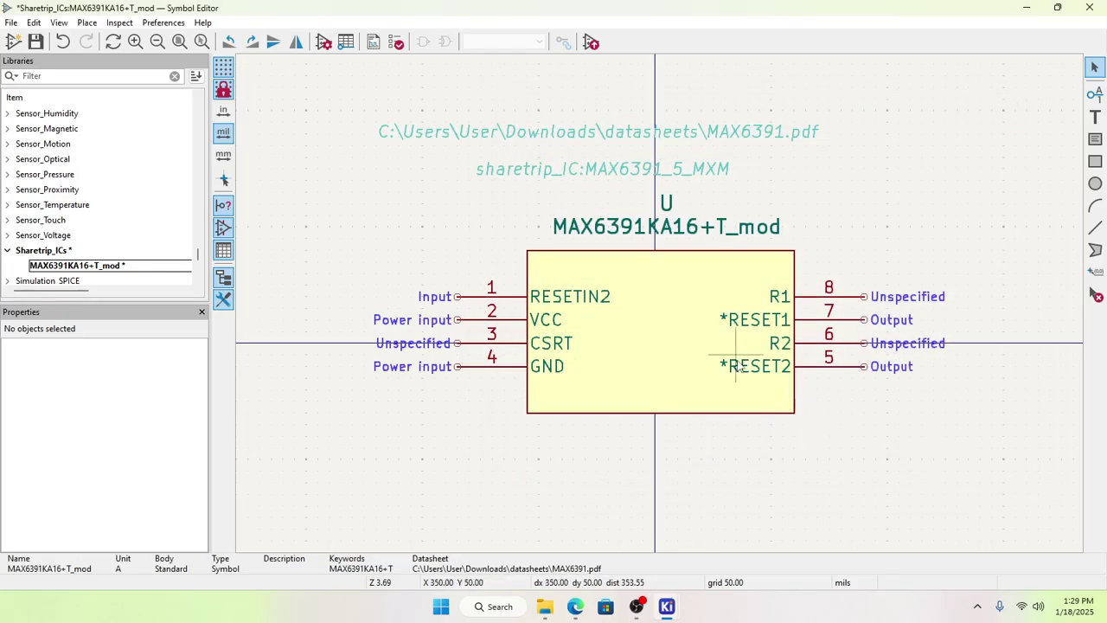
# Step: Save the MAX6391KA16+T_mod symbol to its library and close the Symbol Editor
pyautogui.rightClick(672, 353)
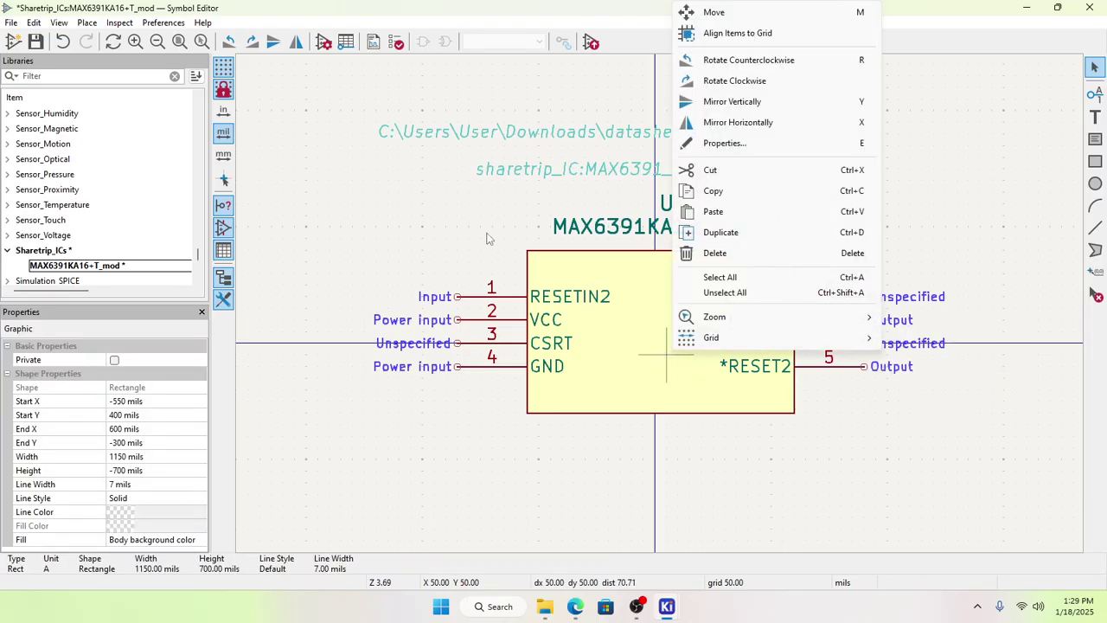
pyautogui.click(495, 240)
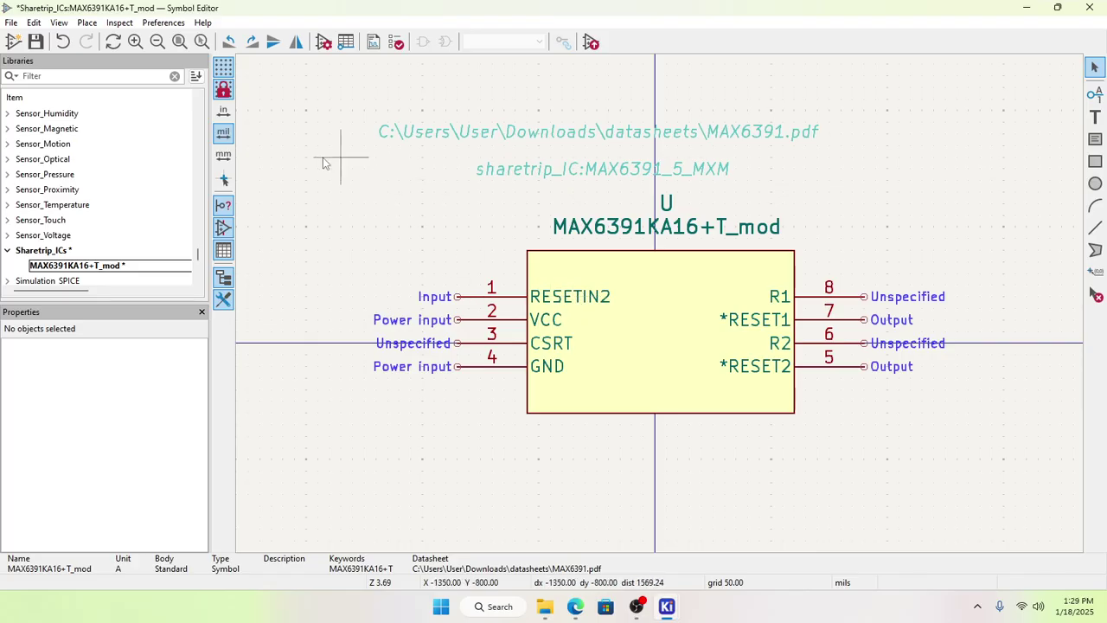
pyautogui.click(35, 41)
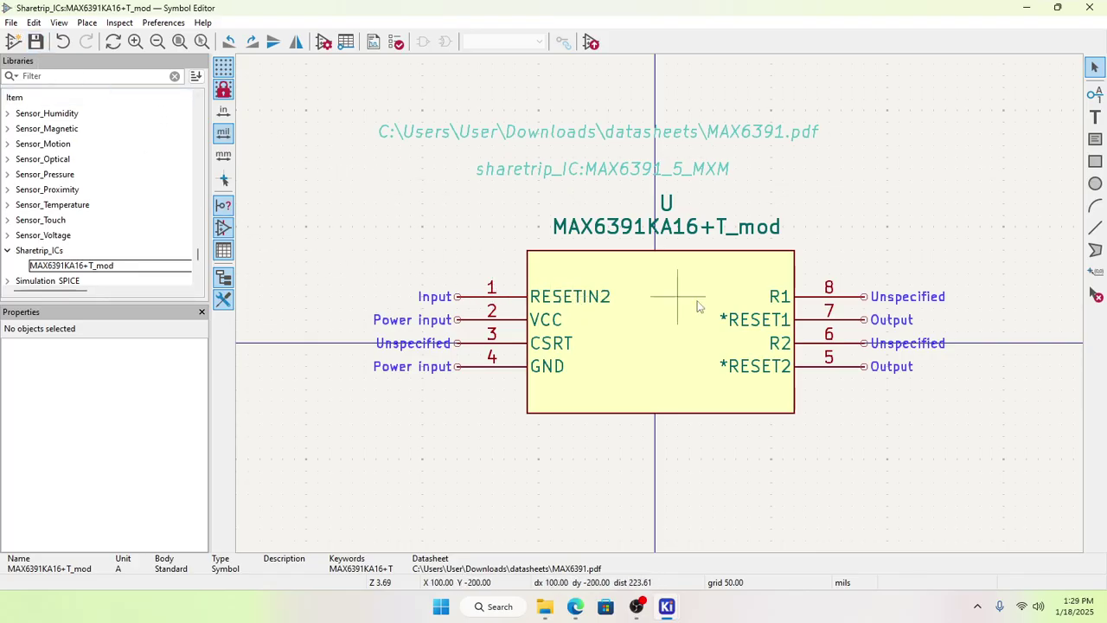
pyautogui.click(1087, 8)
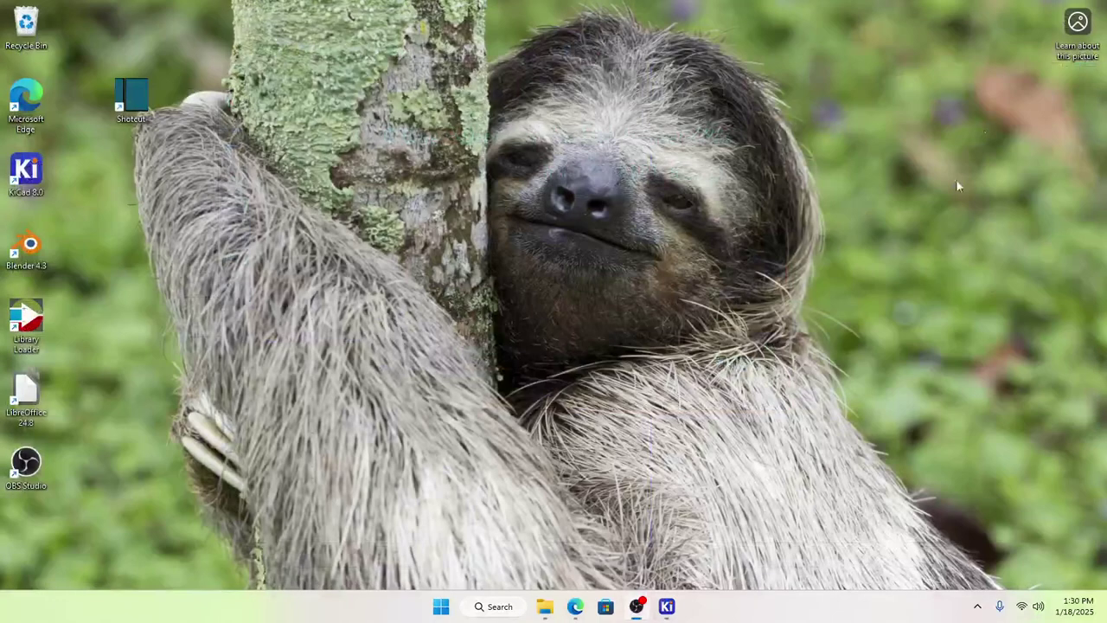
# Step: In the Schematic Editor, update symbol U1 from the library through its symbol properties, with the Footprint, Datasheet and Description fields included
pyautogui.moveTo(666, 607)
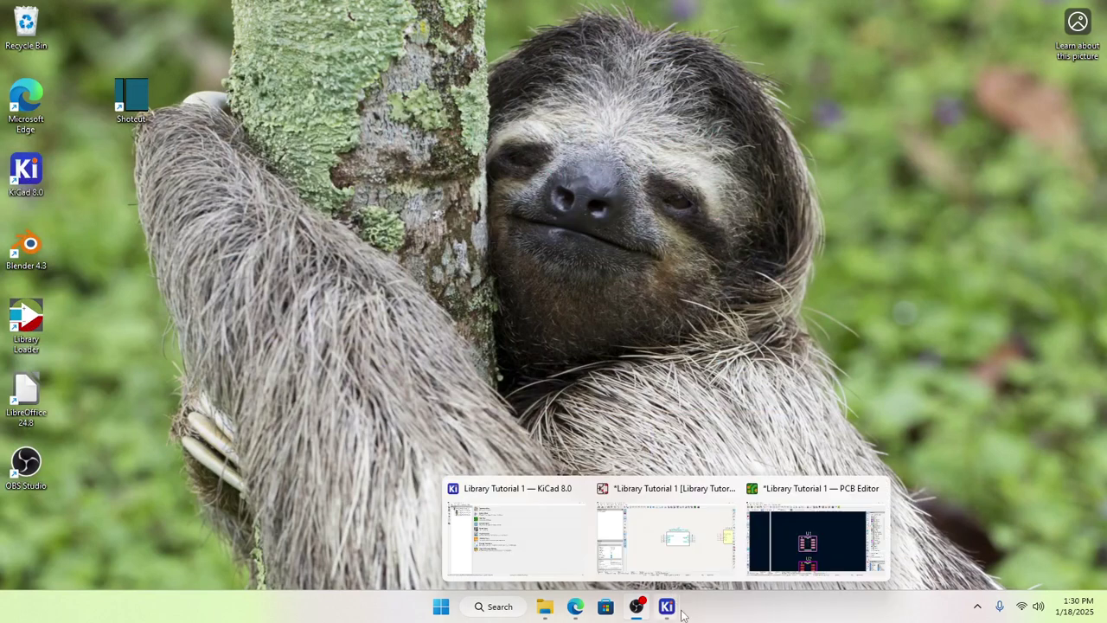
pyautogui.click(713, 558)
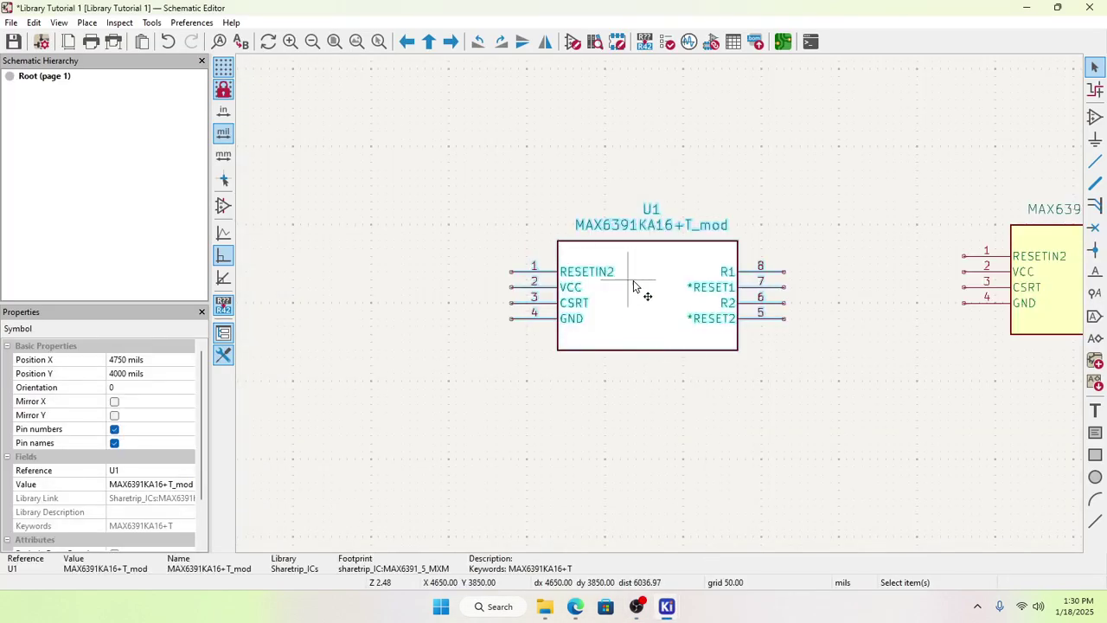
pyautogui.rightClick(638, 287)
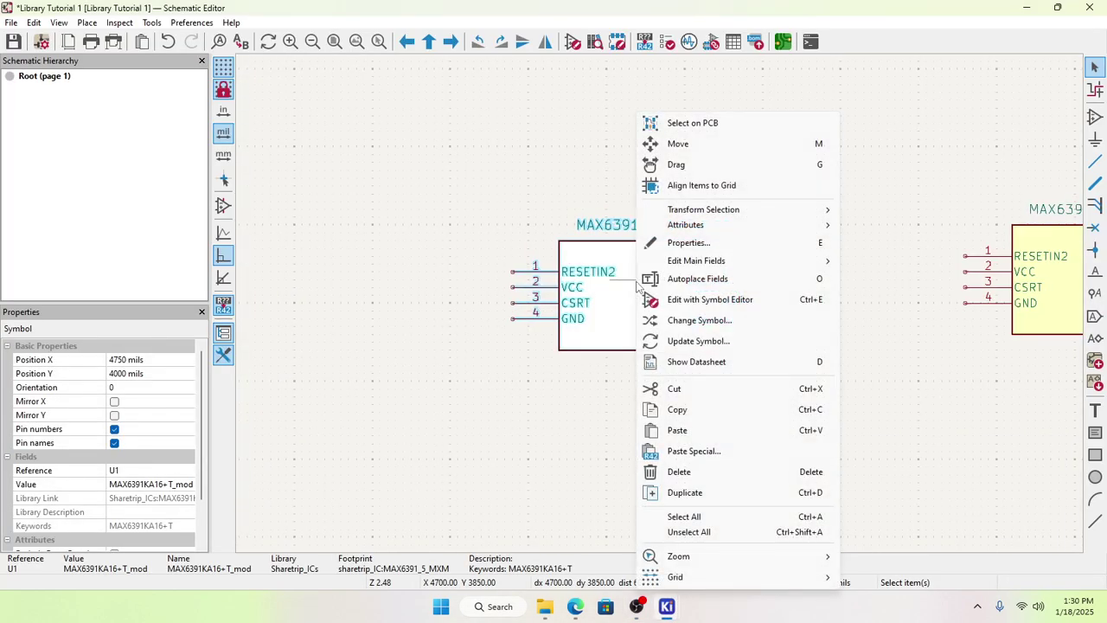
pyautogui.click(697, 248)
pyautogui.click(486, 286)
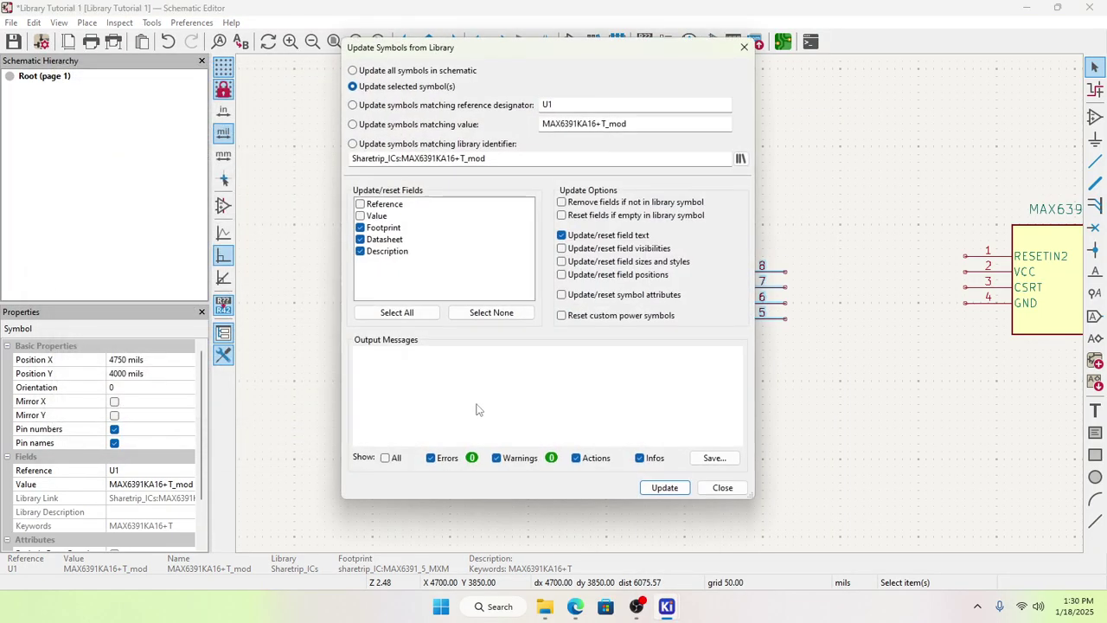
pyautogui.click(679, 490)
pyautogui.click(721, 487)
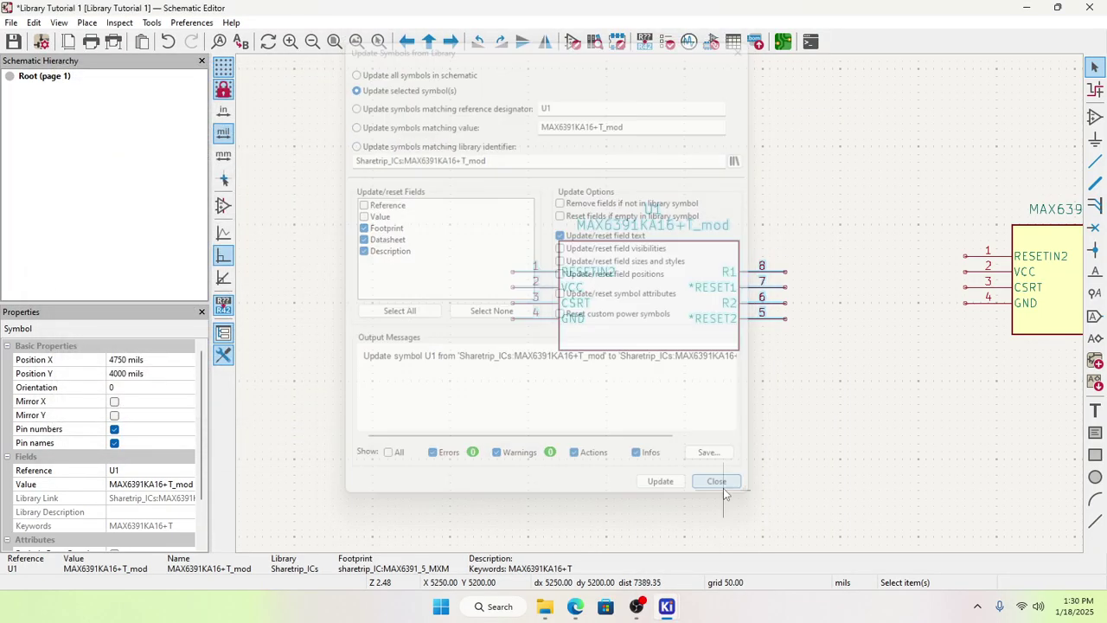
pyautogui.click(671, 416)
# Step: Show U1's datasheet, look over the first page including the pin configuration, and close the PDF
pyautogui.rightClick(647, 301)
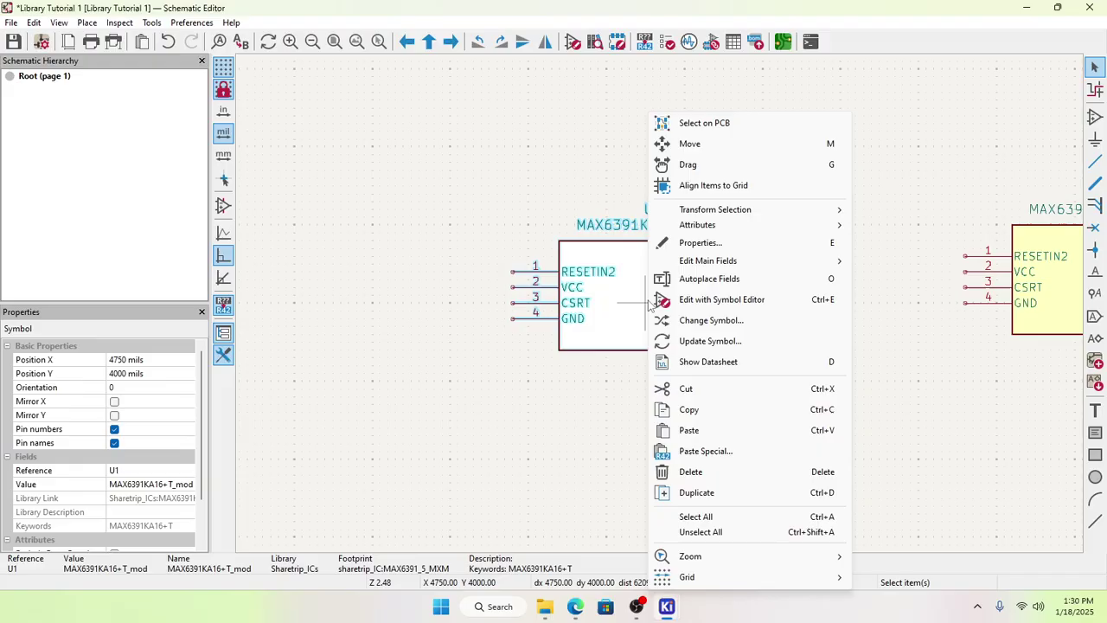
pyautogui.click(687, 364)
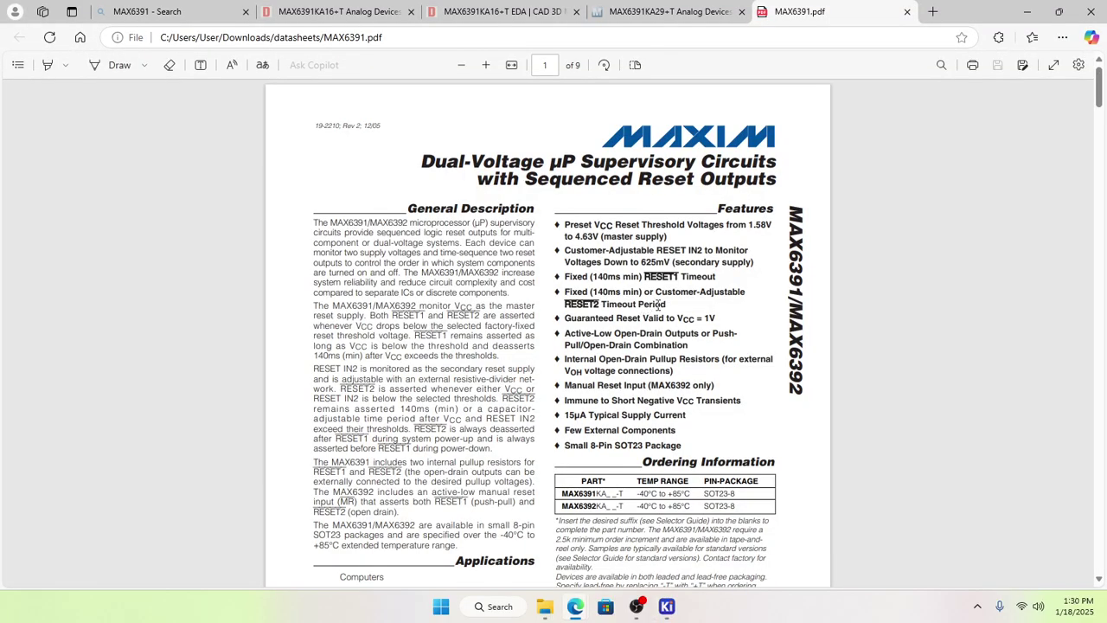
pyautogui.scroll(-3, 702, 337)
pyautogui.scroll(3, 707, 381)
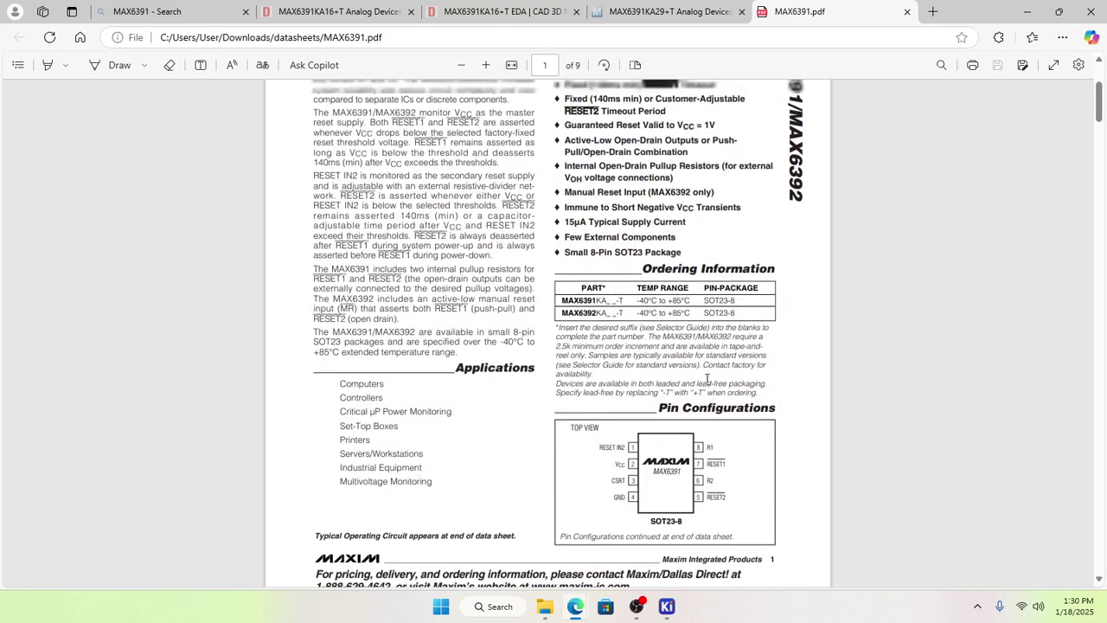
pyautogui.scroll(-3, 696, 354)
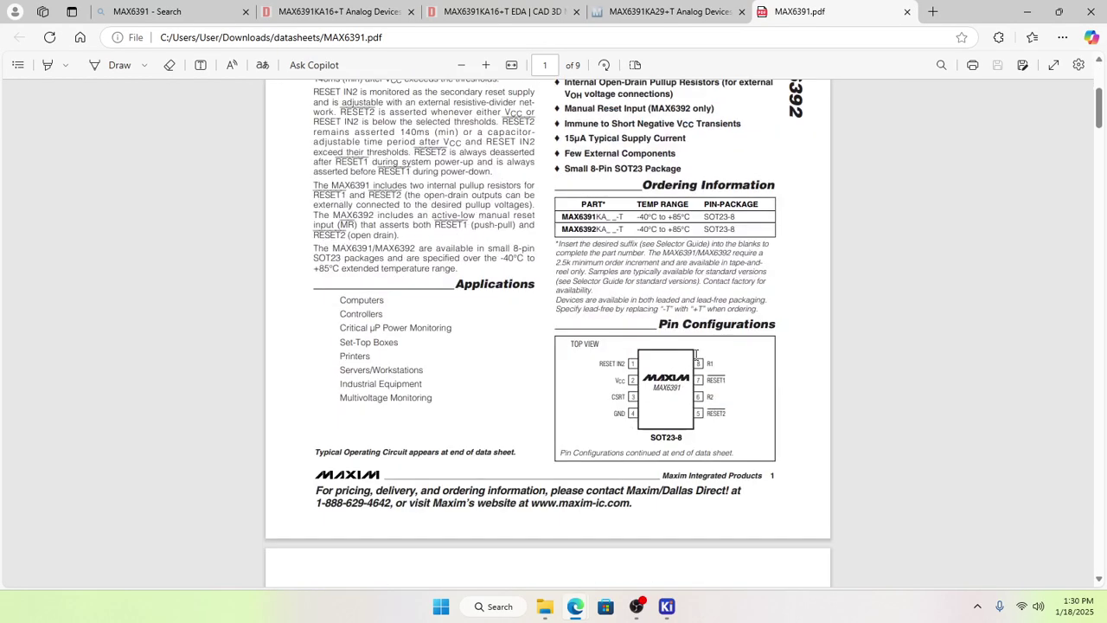
pyautogui.scroll(3, 697, 354)
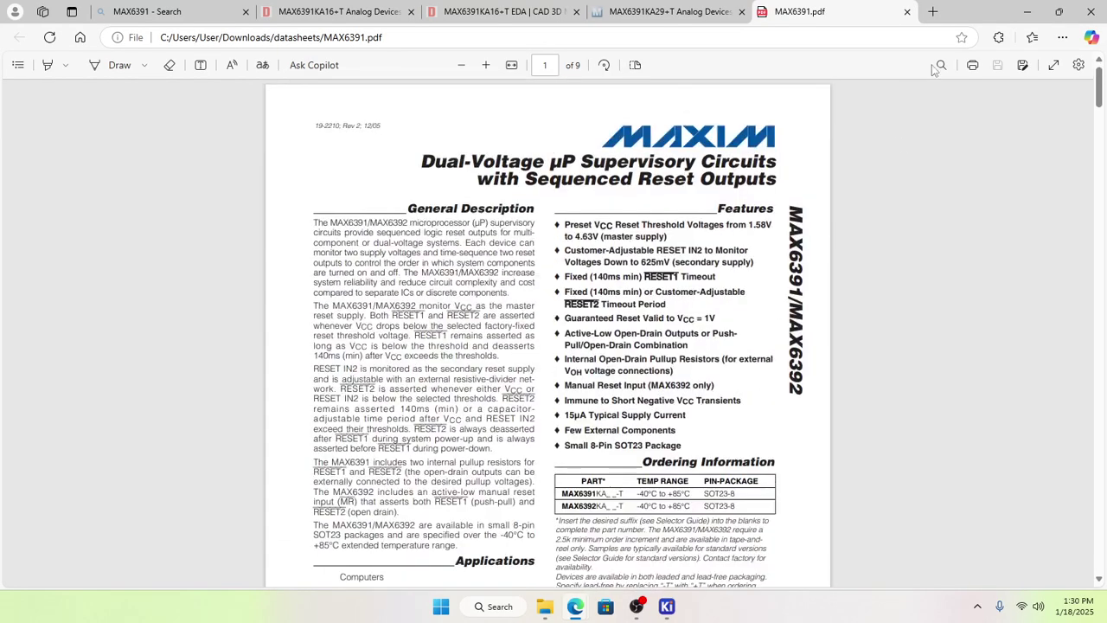
pyautogui.click(907, 12)
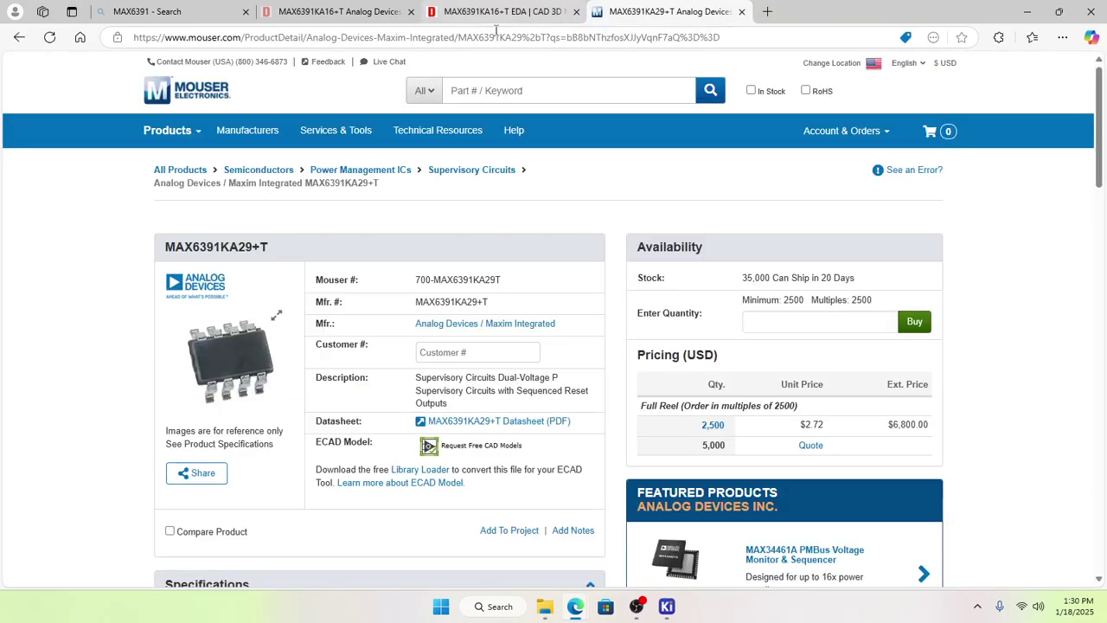
# Step: Return to the Schematic Editor and try to show the datasheet of symbol U2
pyautogui.moveTo(666, 605)
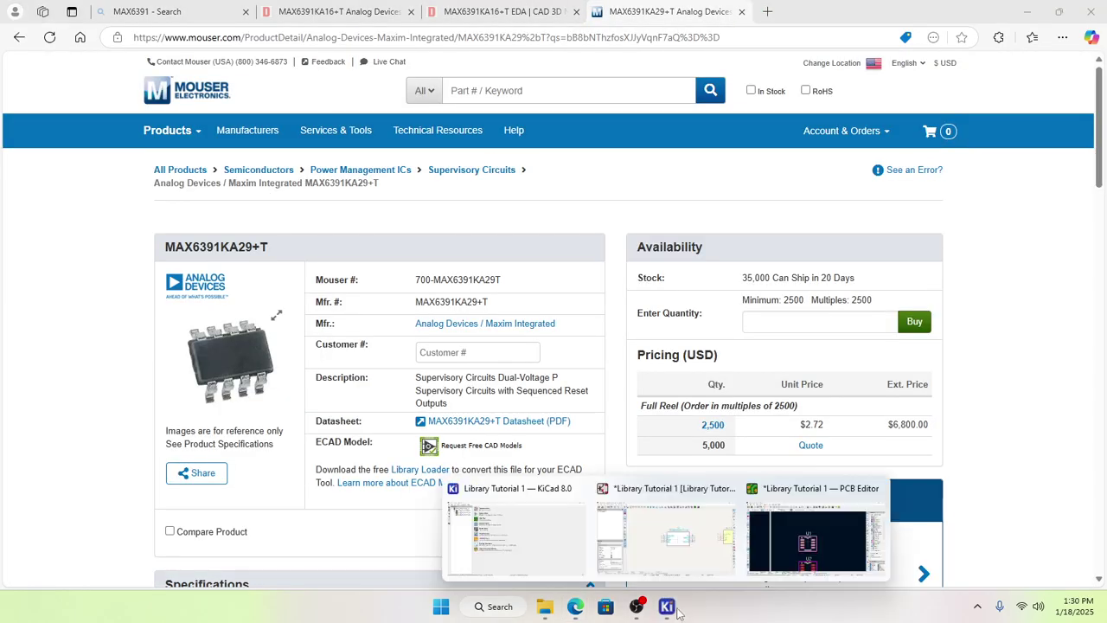
pyautogui.click(696, 556)
pyautogui.click(876, 462)
pyautogui.scroll(-3, 715, 254)
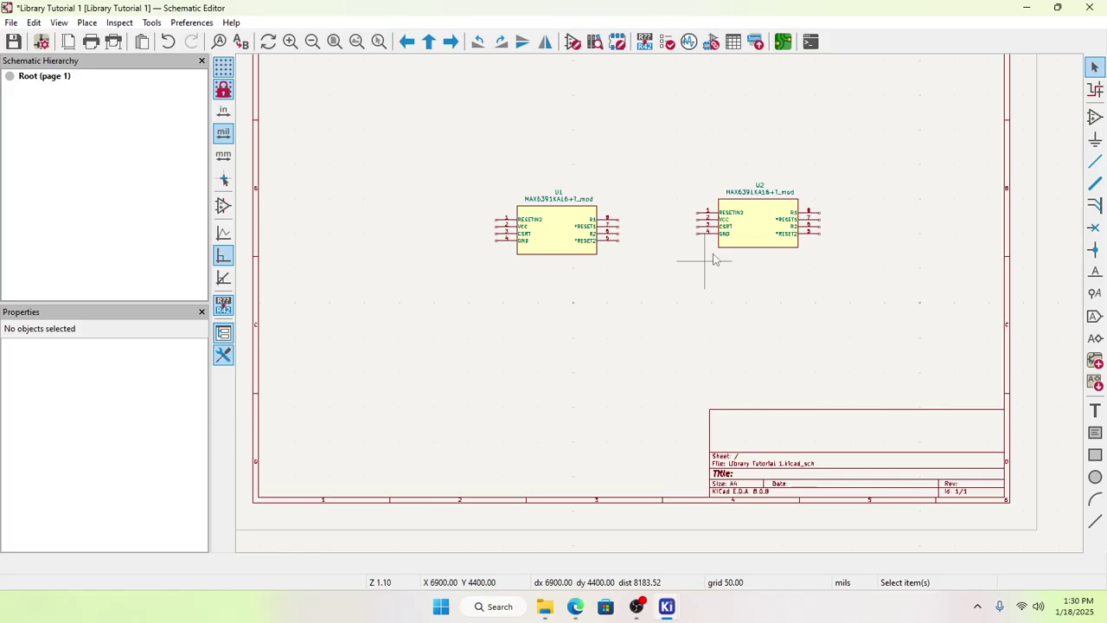
pyautogui.click(765, 227)
pyautogui.rightClick(765, 227)
pyautogui.click(821, 363)
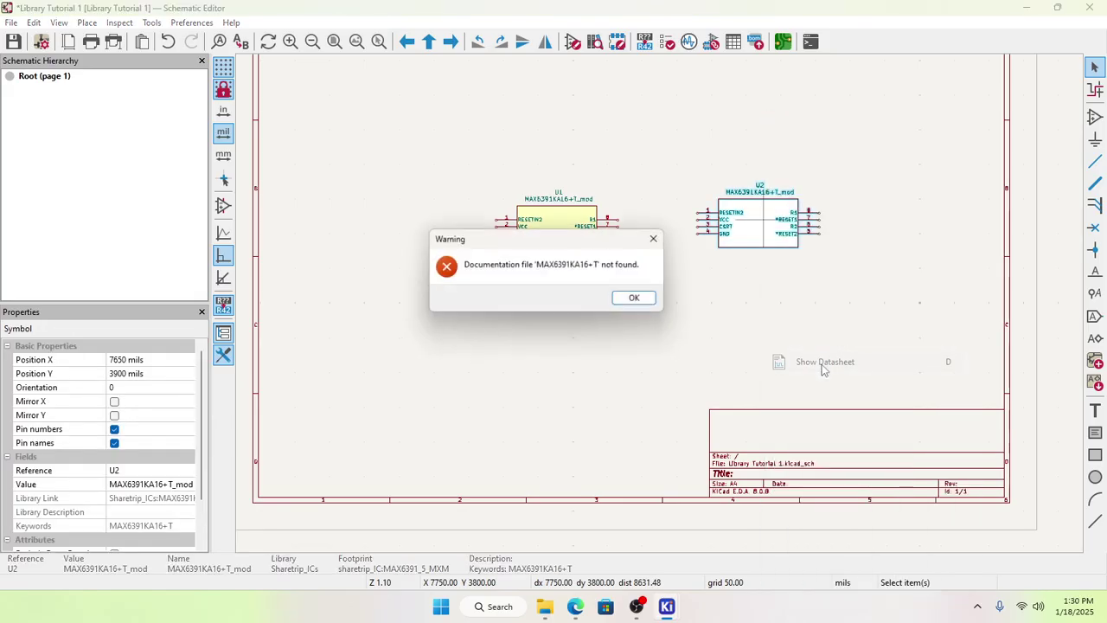
# Step: Dismiss the warning and update symbol U2 from the library through its properties, with the Footprint, Datasheet and Description fields included
pyautogui.click(634, 298)
pyautogui.rightClick(768, 226)
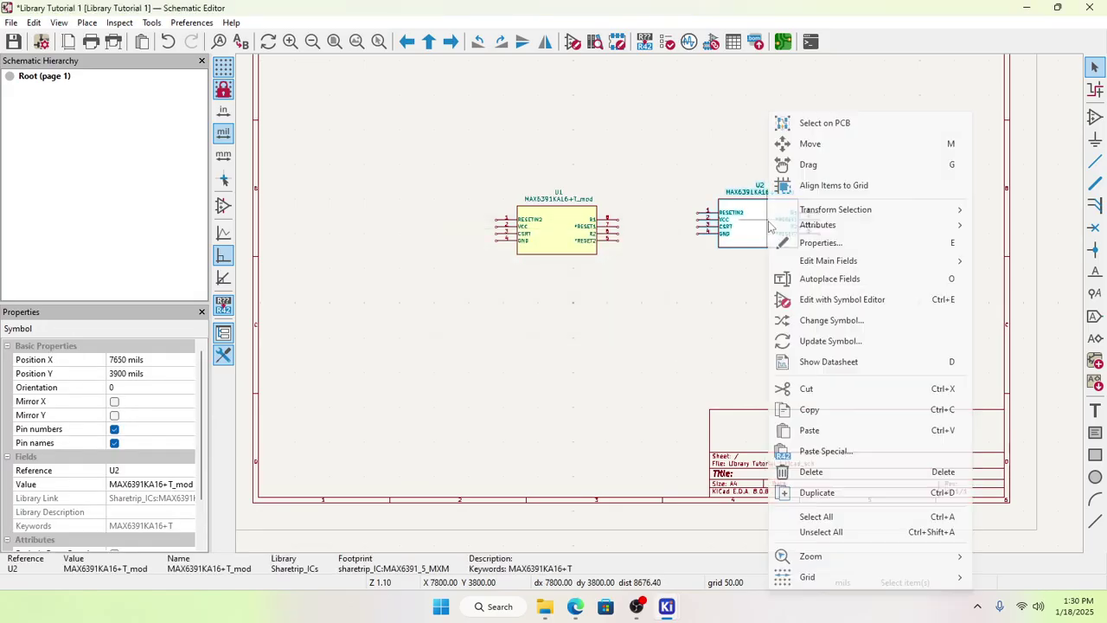
pyautogui.click(817, 242)
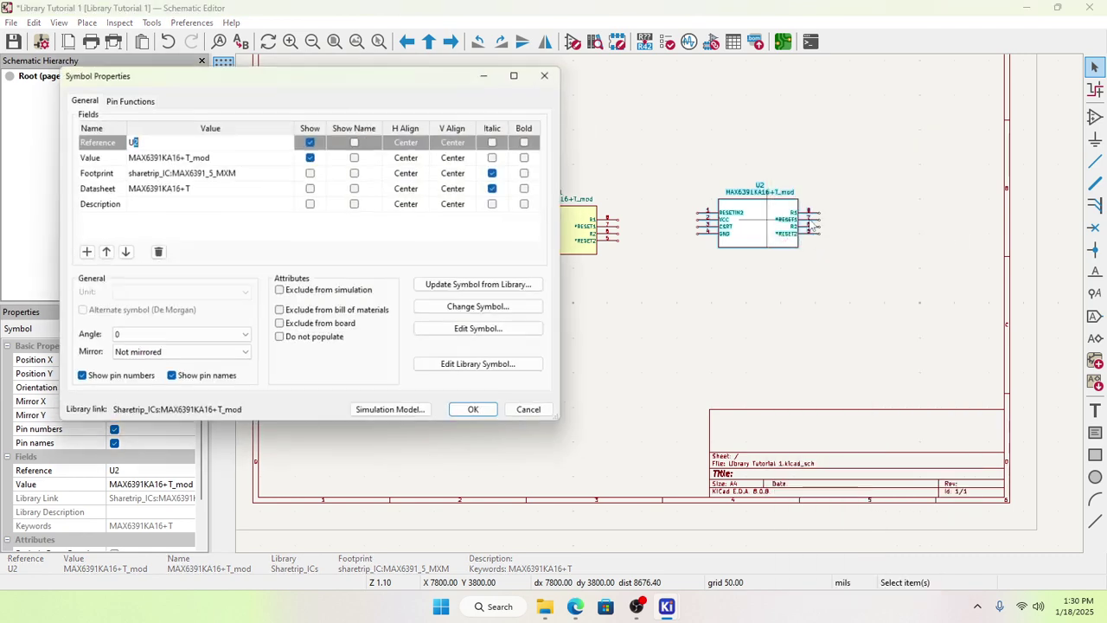
pyautogui.click(484, 286)
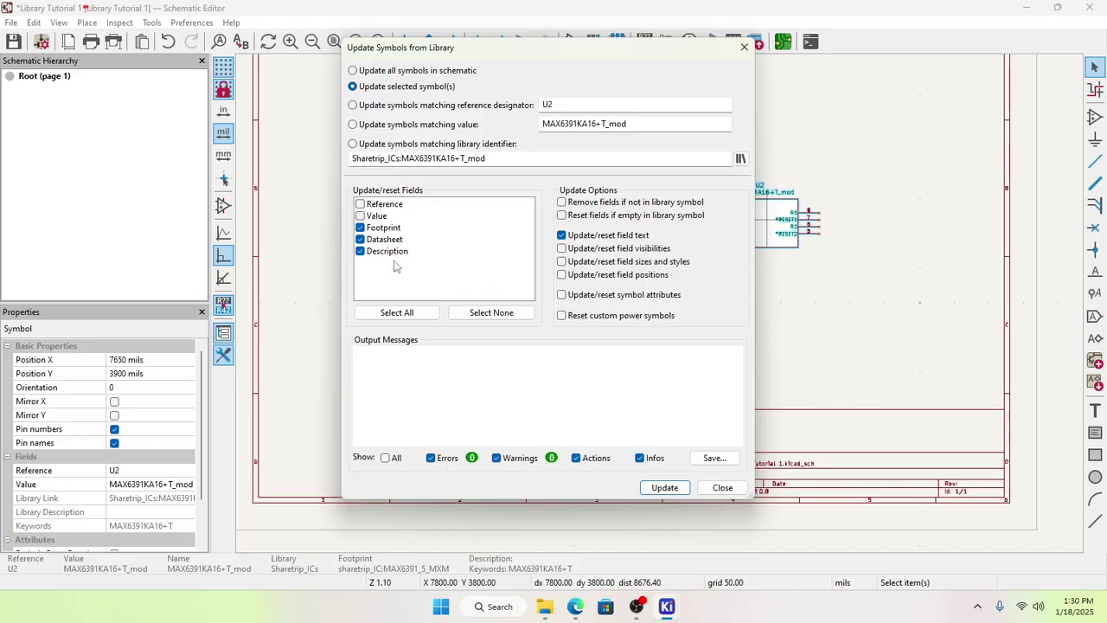
pyautogui.click(665, 488)
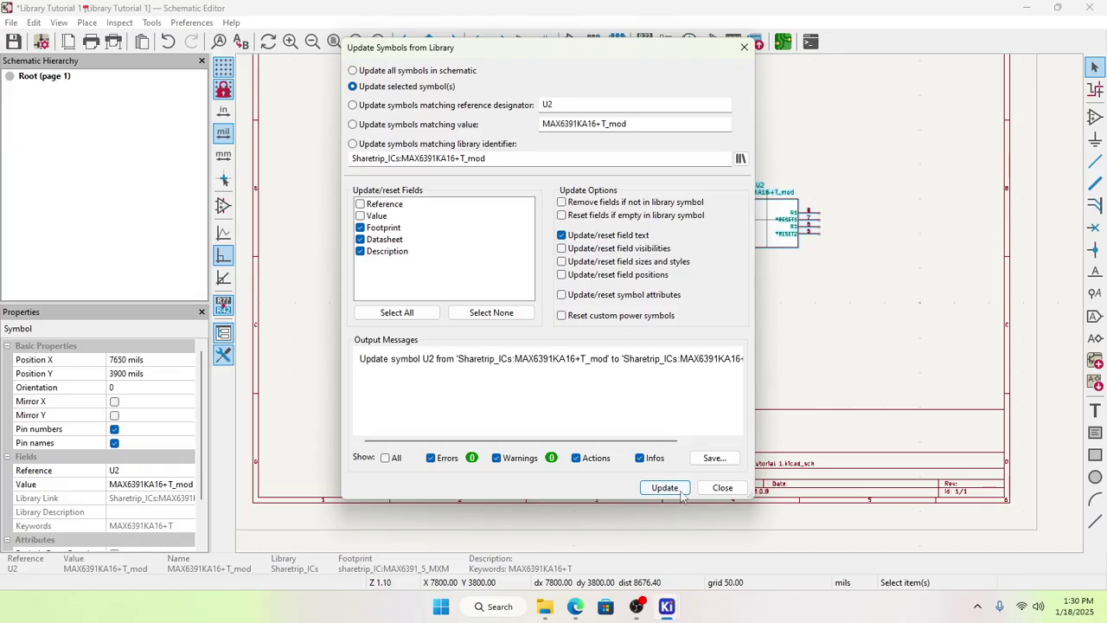
pyautogui.click(722, 487)
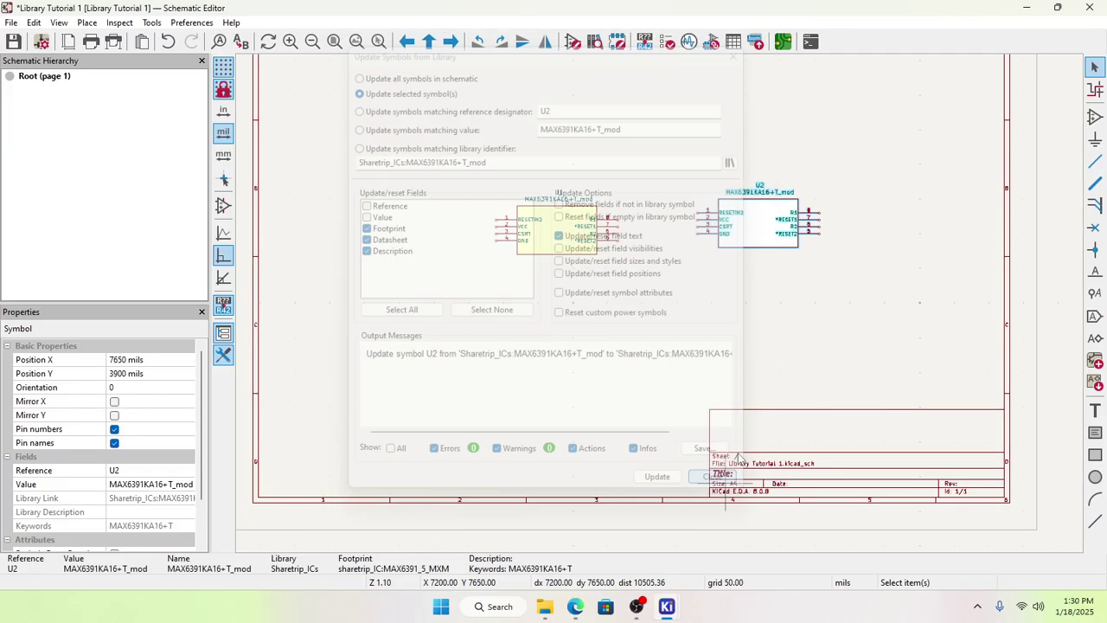
# Step: Show U2's datasheet and look over the first page down to the pin configuration
pyautogui.rightClick(761, 242)
pyautogui.click(813, 362)
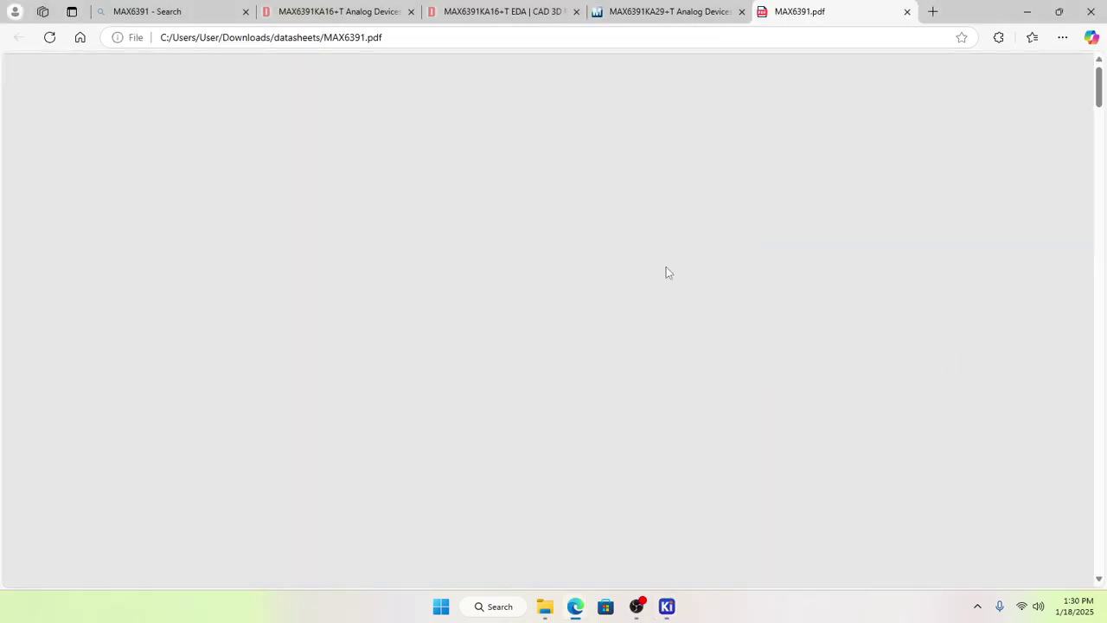
pyautogui.scroll(-3, 557, 277)
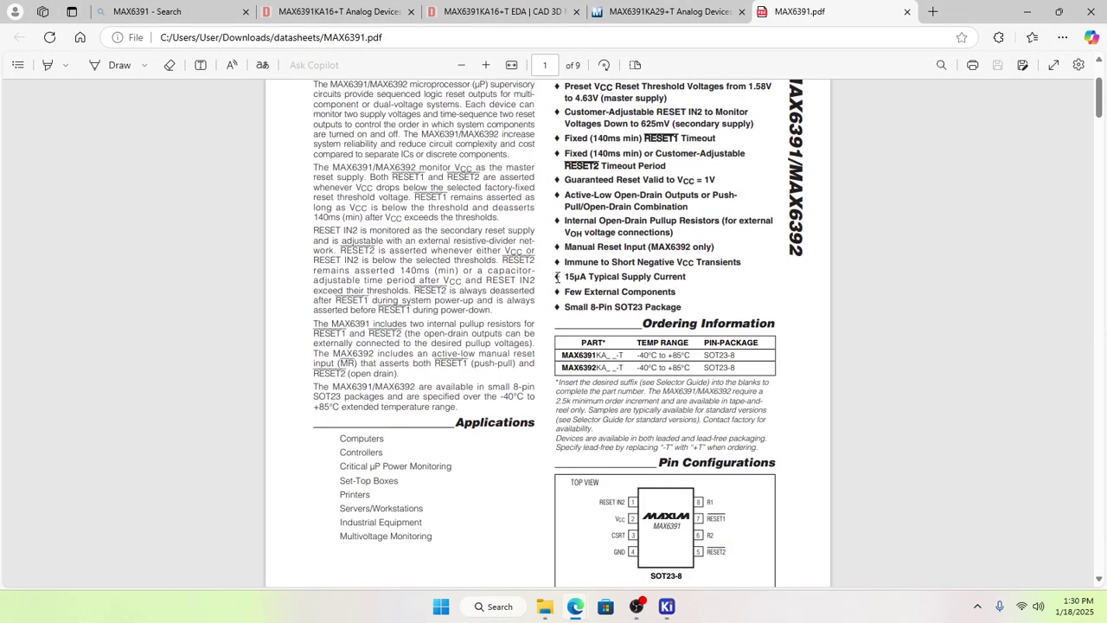
pyautogui.scroll(-3, 557, 277)
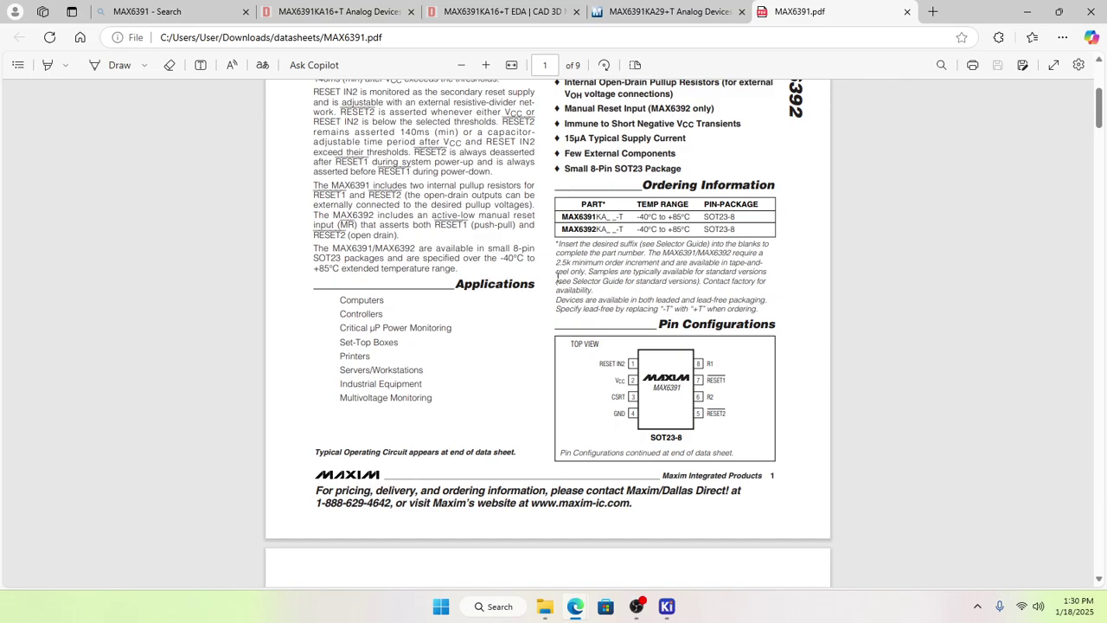
pyautogui.scroll(2, 557, 278)
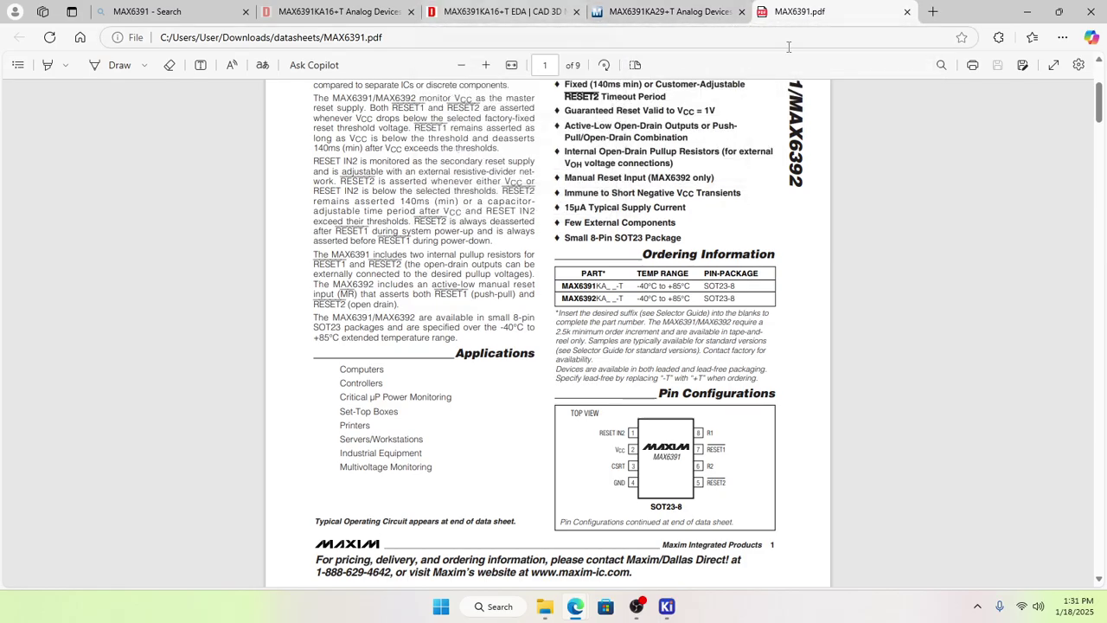
# Step: Detach the MAX6391.pdf tab into its own window, minimize the main browser window, and place the PDF beside the enlarged U1 symbol
pyautogui.moveTo(809, 20); pyautogui.dragTo(195, 167)
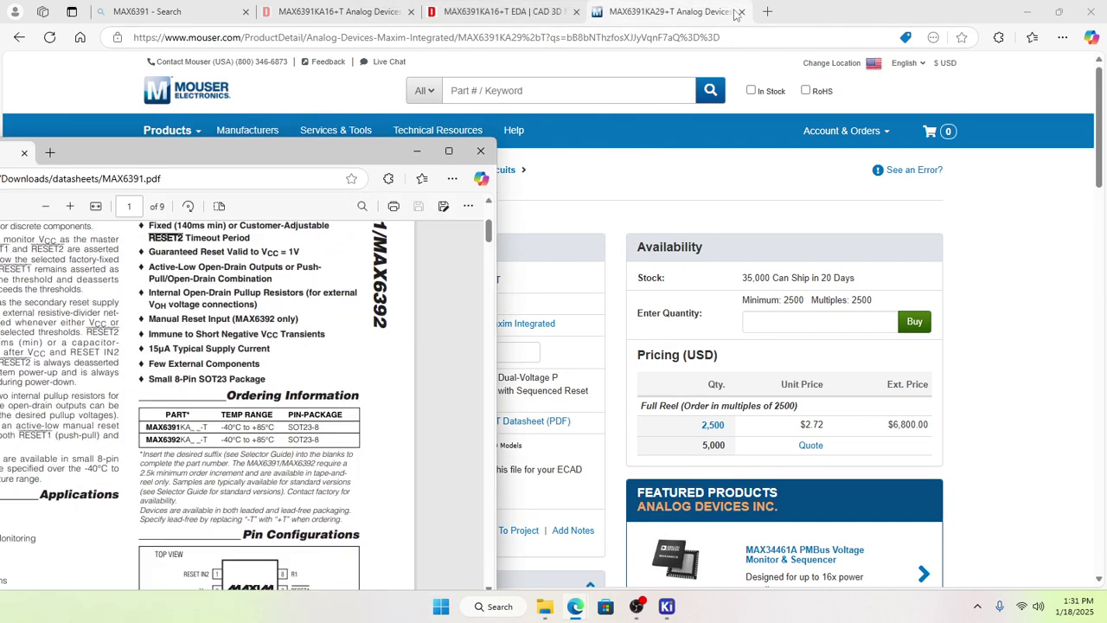
pyautogui.click(522, 17)
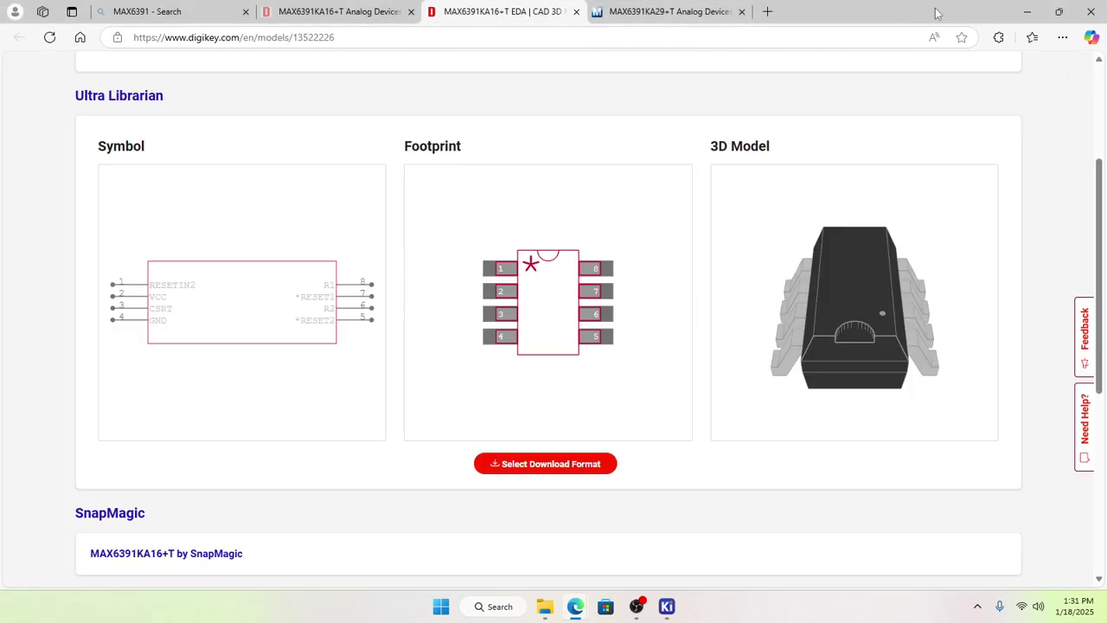
pyautogui.click(1027, 11)
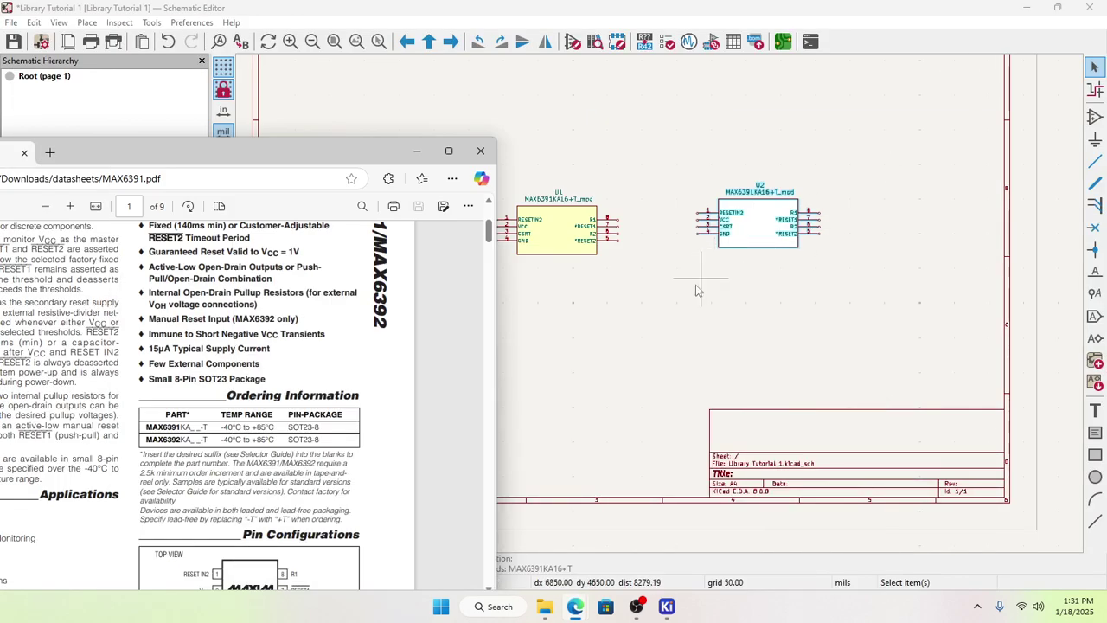
pyautogui.scroll(4, 538, 285)
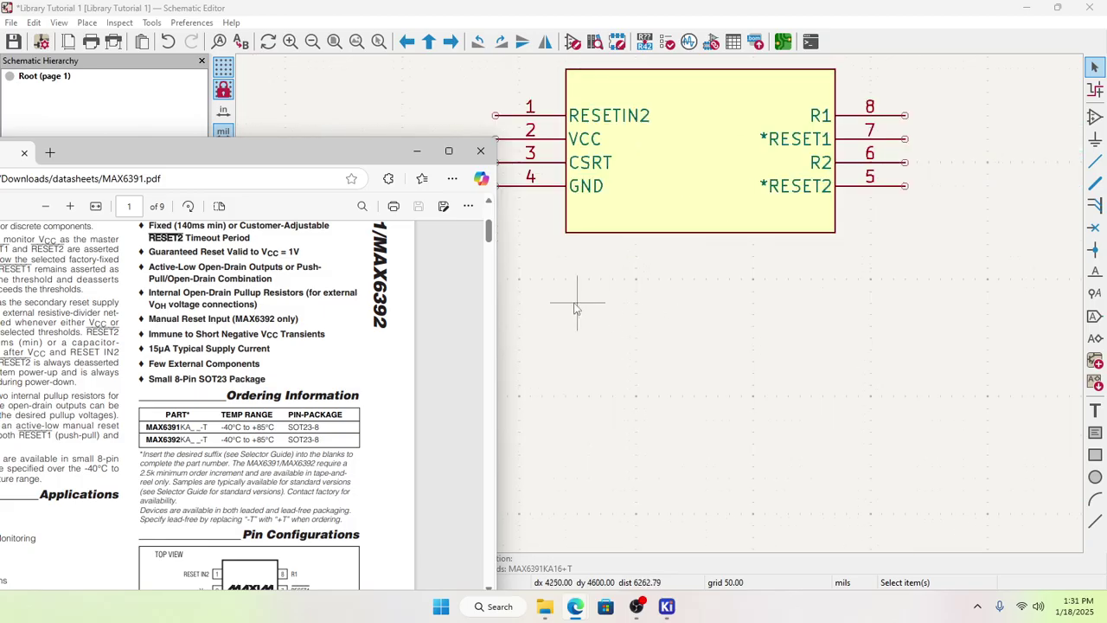
pyautogui.moveTo(301, 151); pyautogui.dragTo(330, 33)
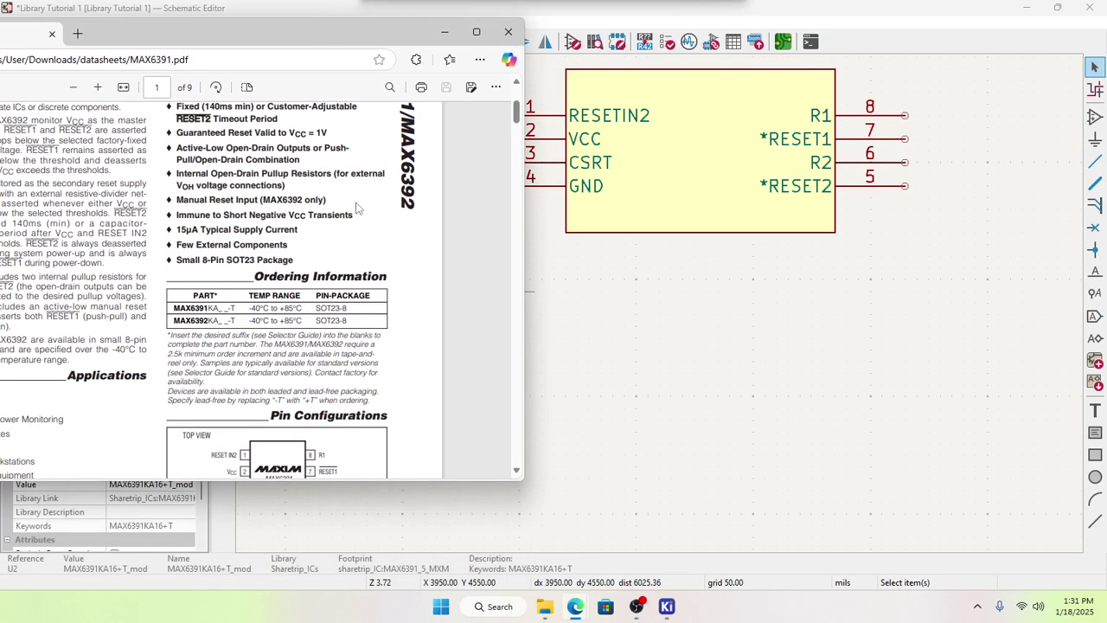
# Step: Compare the datasheet's Pin Configurations drawing with the pin names and numbers of U1, and minimize the PDF window
pyautogui.scroll(-3, 285, 363)
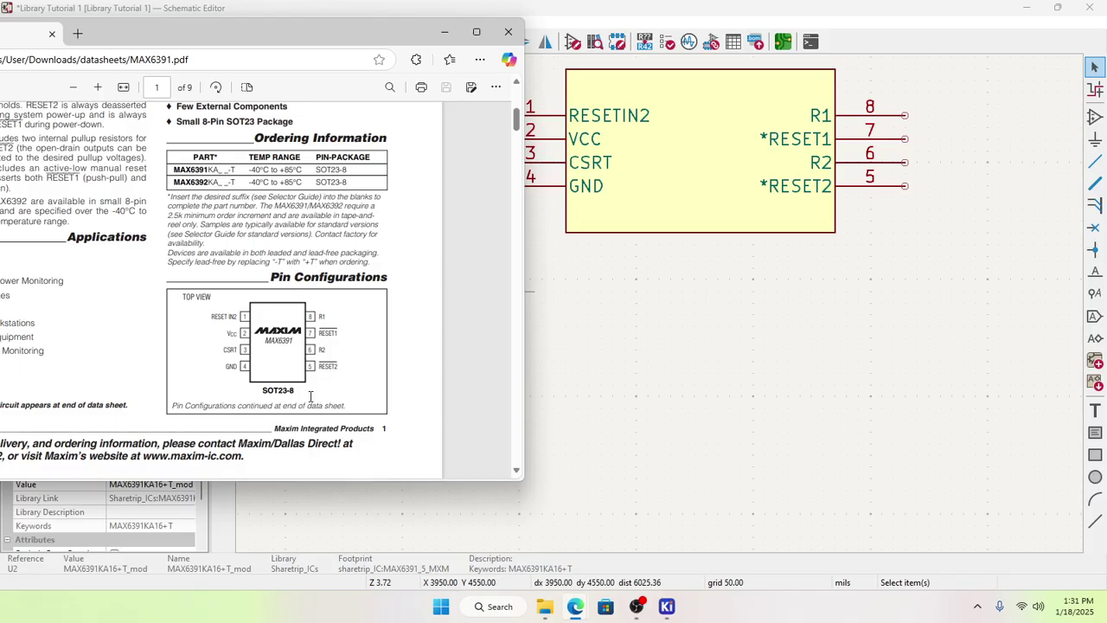
pyautogui.scroll(2, 287, 404)
pyautogui.scroll(-4, 287, 404)
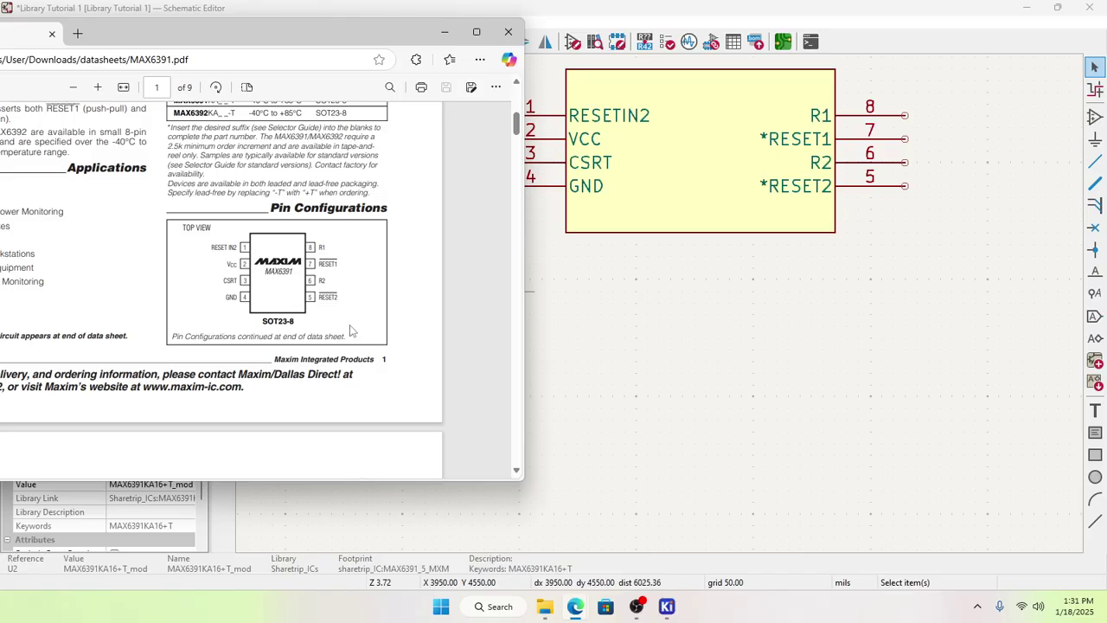
pyautogui.scroll(4, 345, 317)
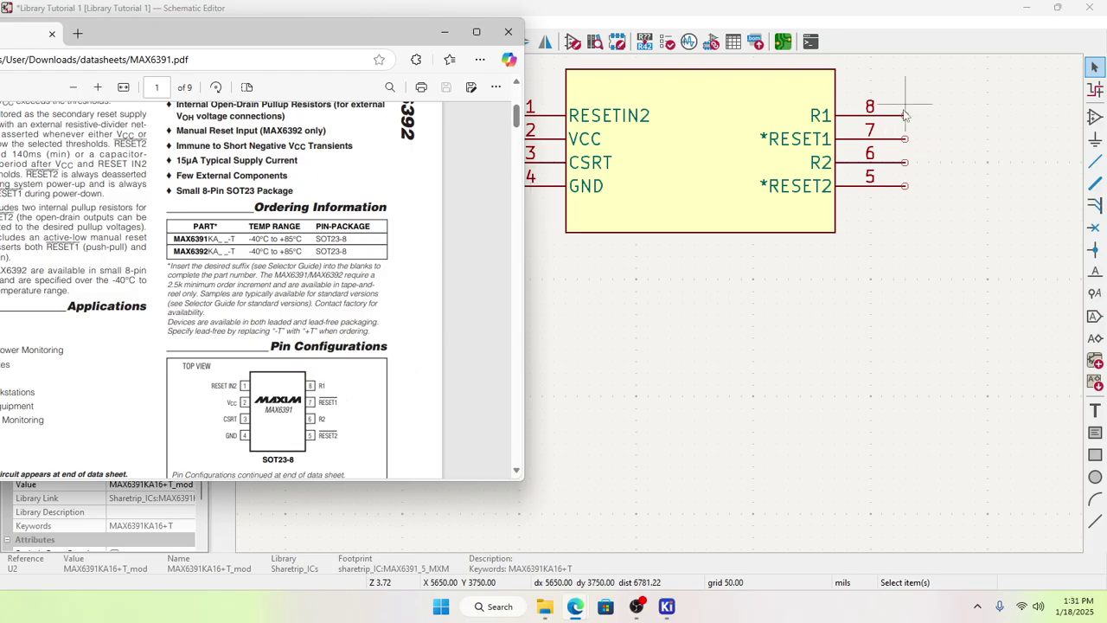
pyautogui.click(445, 37)
# Step: Open the library symbol of U1 in the Symbol Editor through its symbol properties
pyautogui.scroll(-2, 680, 289)
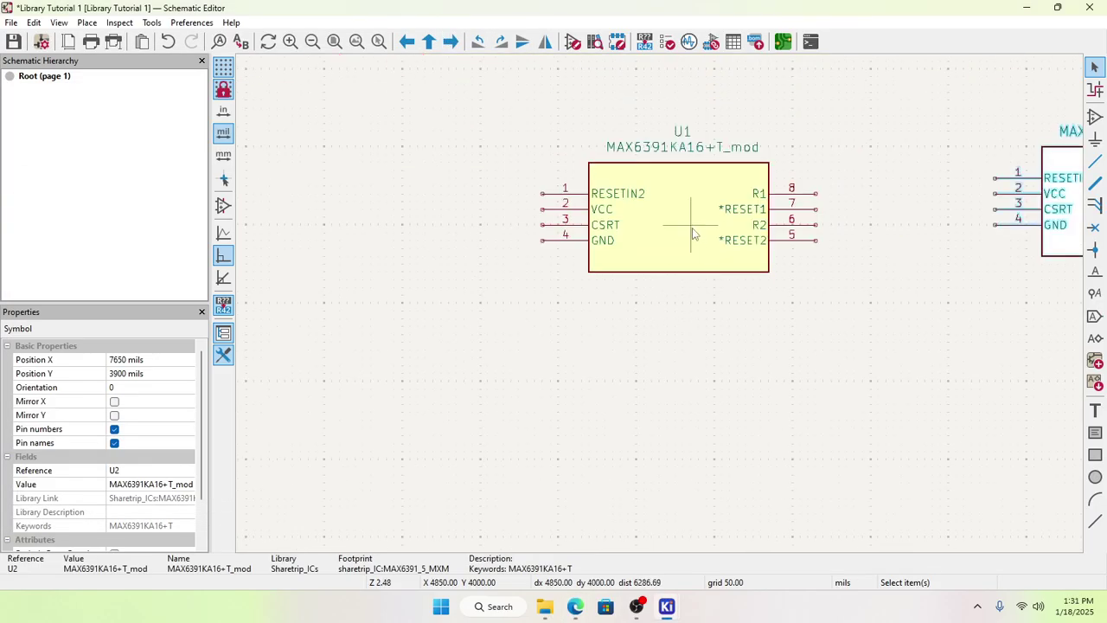
pyautogui.scroll(3, 692, 227)
pyautogui.click(653, 308)
pyautogui.rightClick(652, 308)
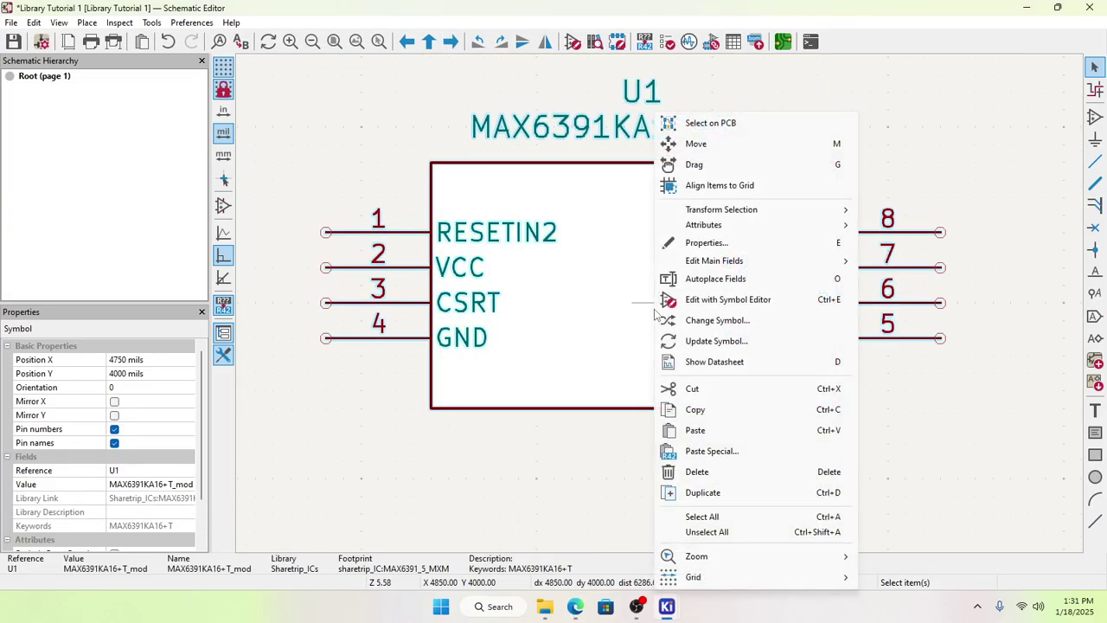
pyautogui.click(707, 243)
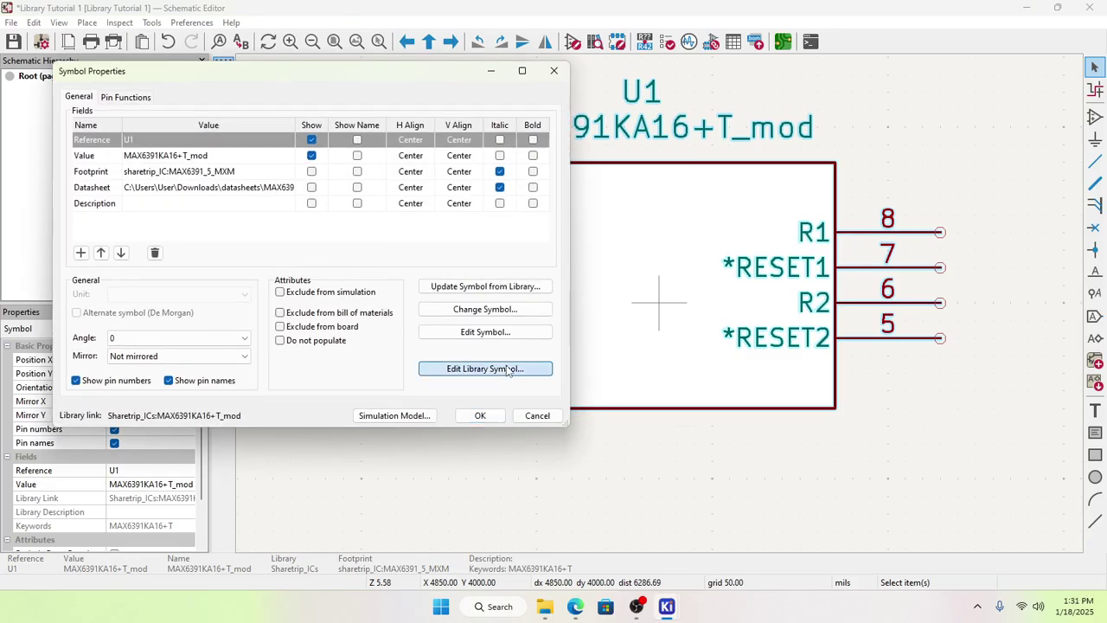
pyautogui.click(491, 369)
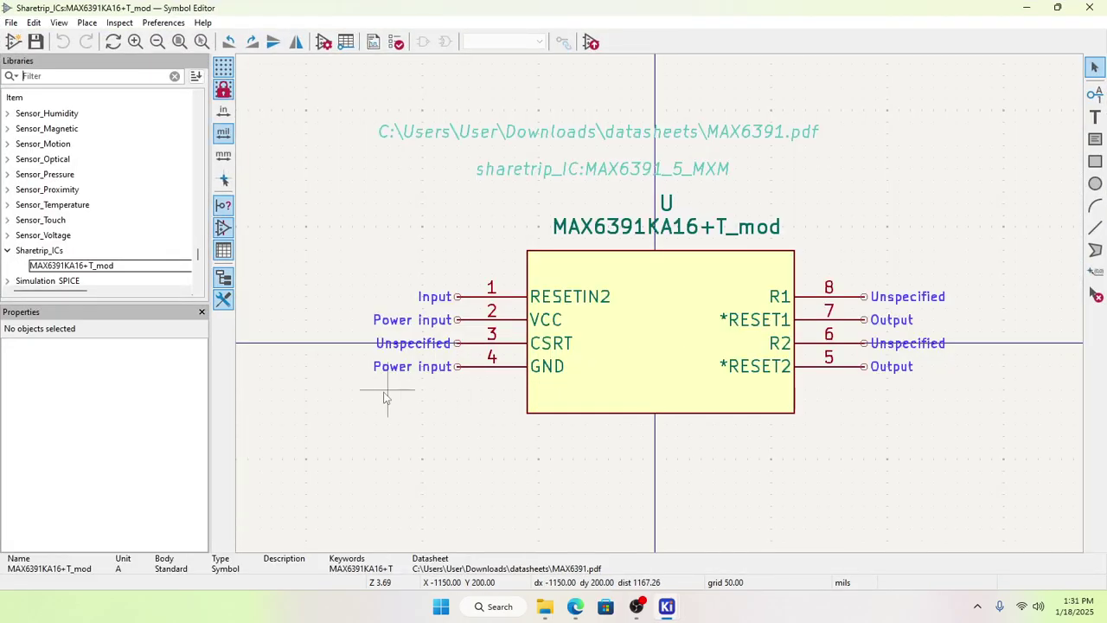
# Step: Rename pin 7 of MAX6391KA16+T_mod to ~RESET1, replacing the leading asterisk with a tilde
pyautogui.click(769, 322)
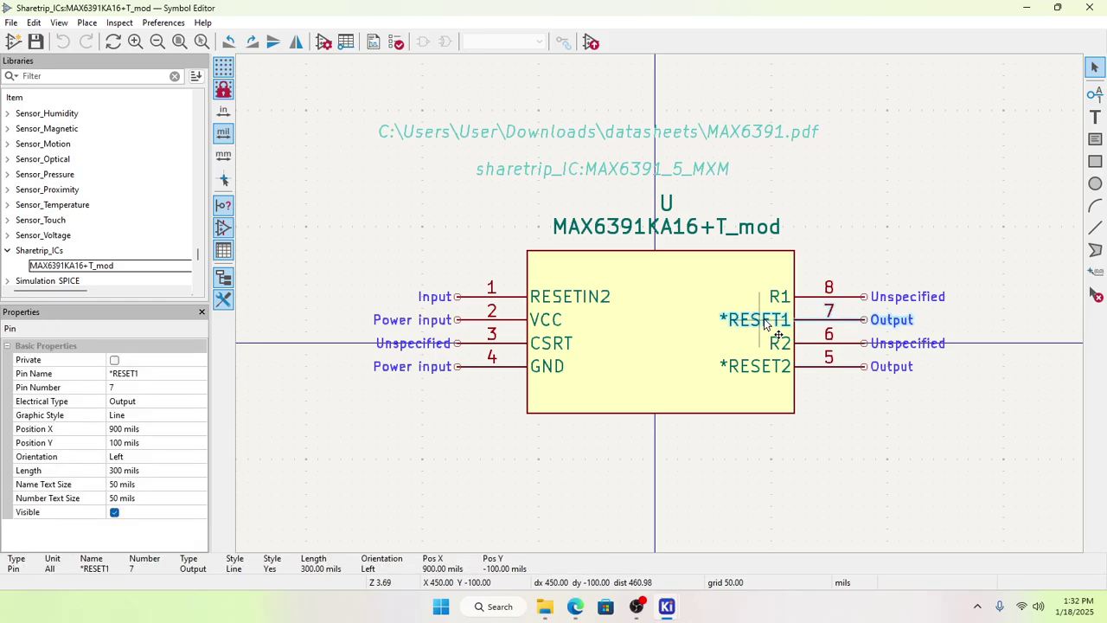
pyautogui.doubleClick(764, 322)
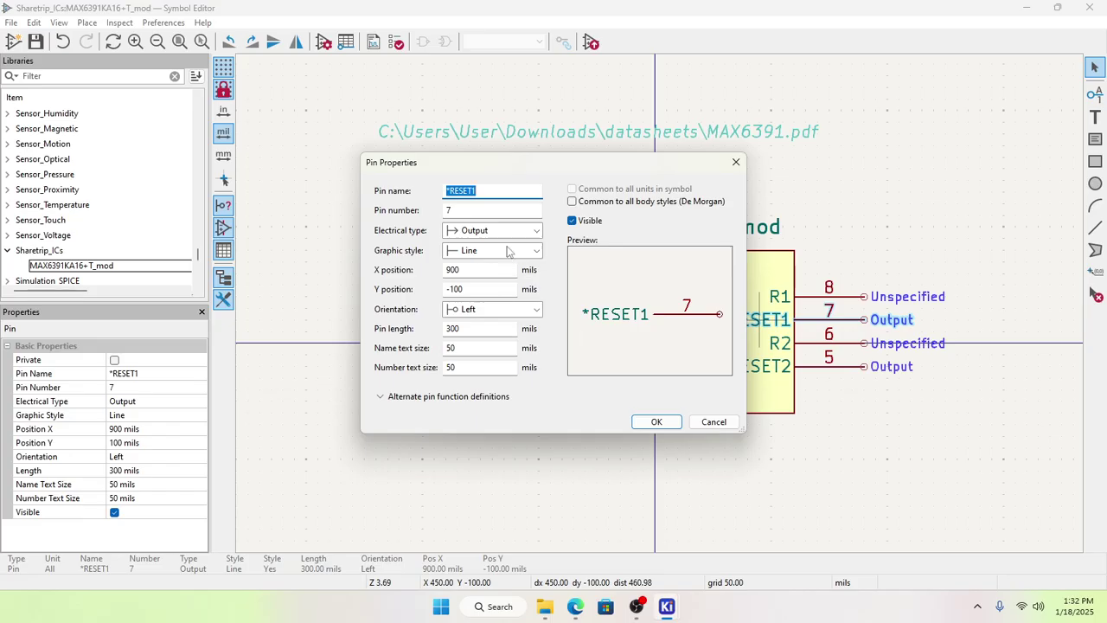
pyautogui.click(450, 191)
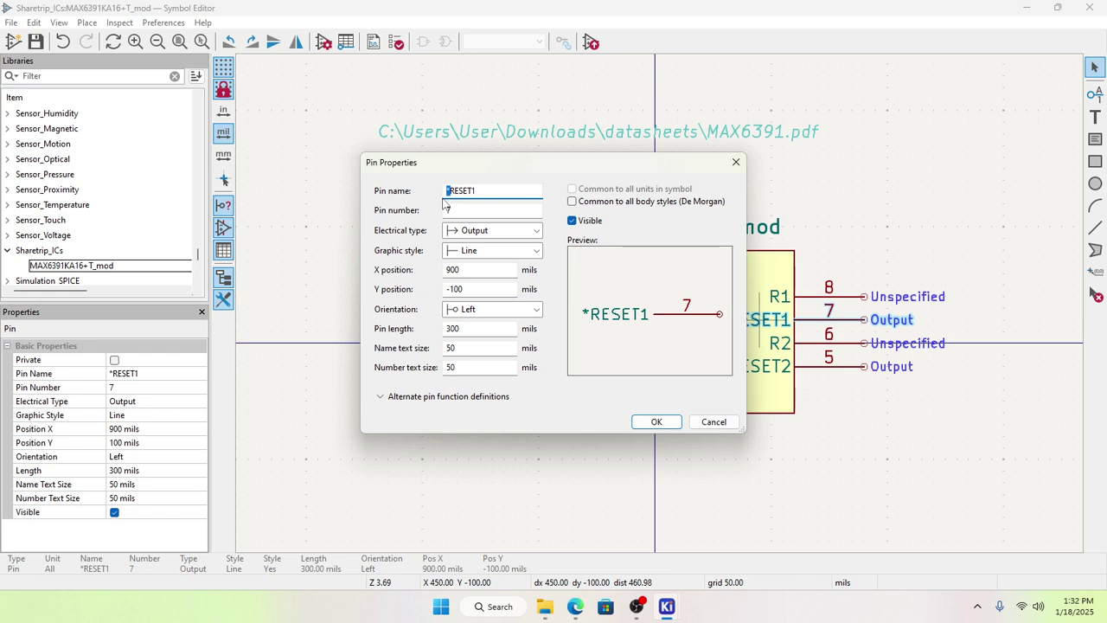
pyautogui.press('BackSpace')
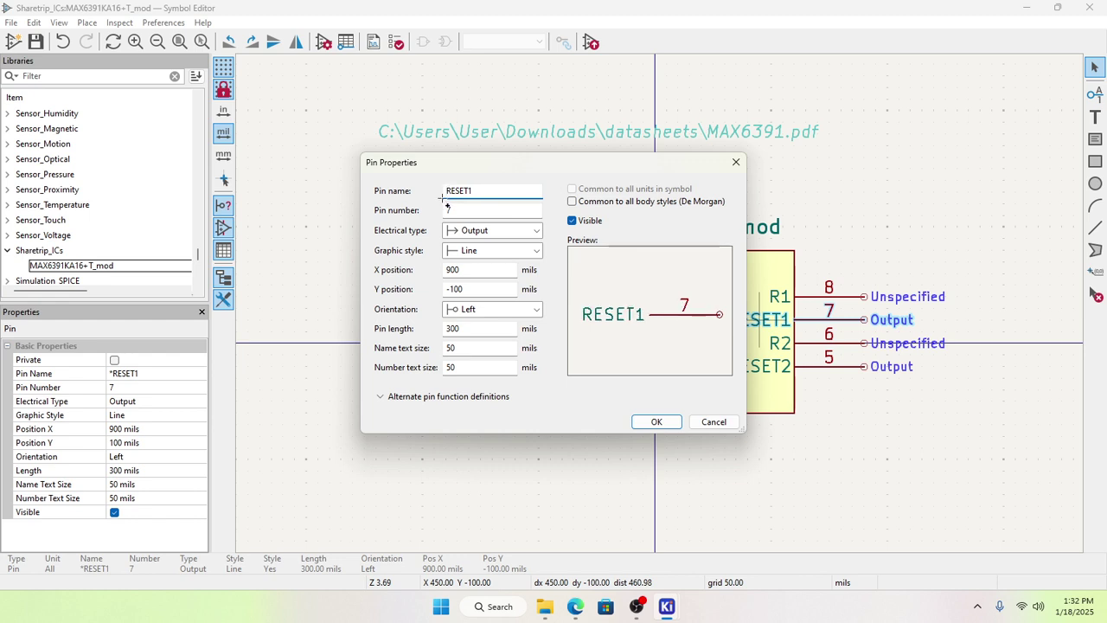
pyautogui.write('~')
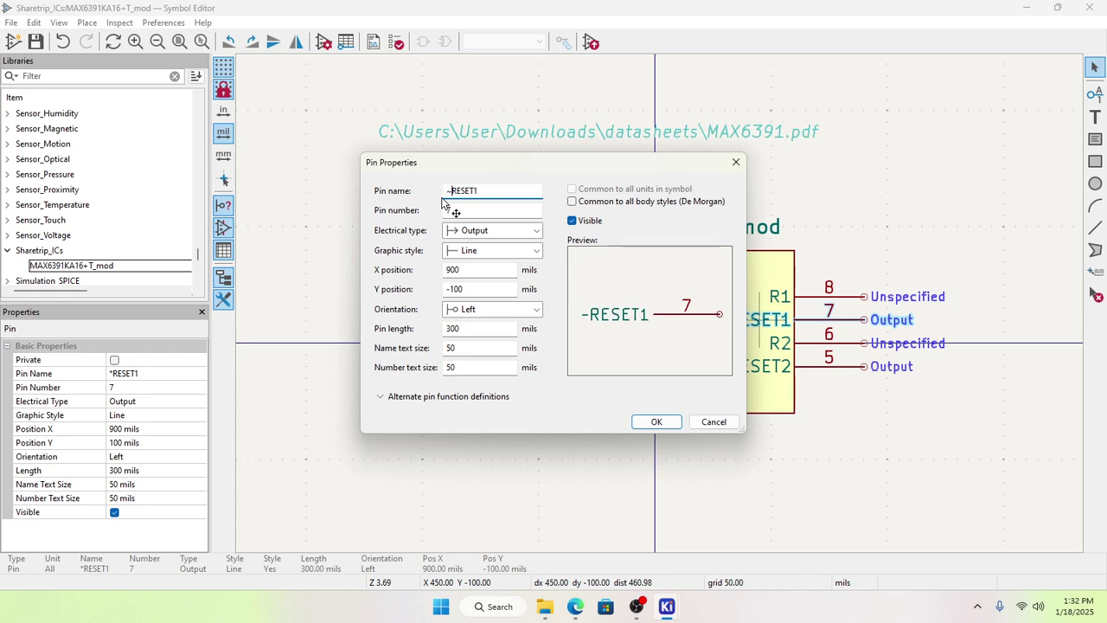
pyautogui.press('BackSpace')
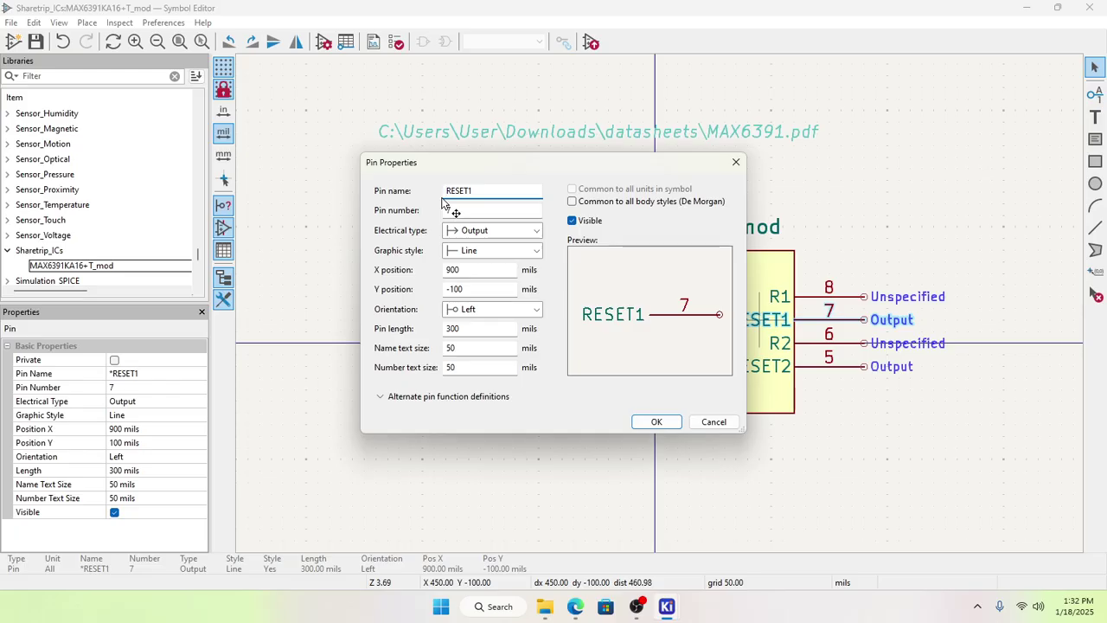
pyautogui.write('~')
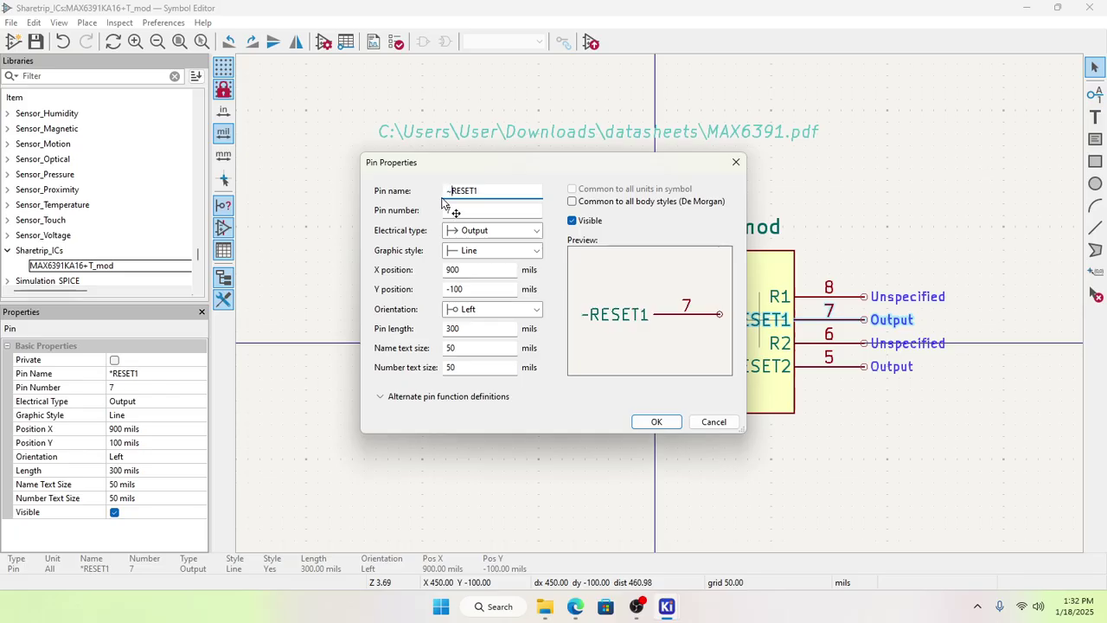
pyautogui.click(647, 420)
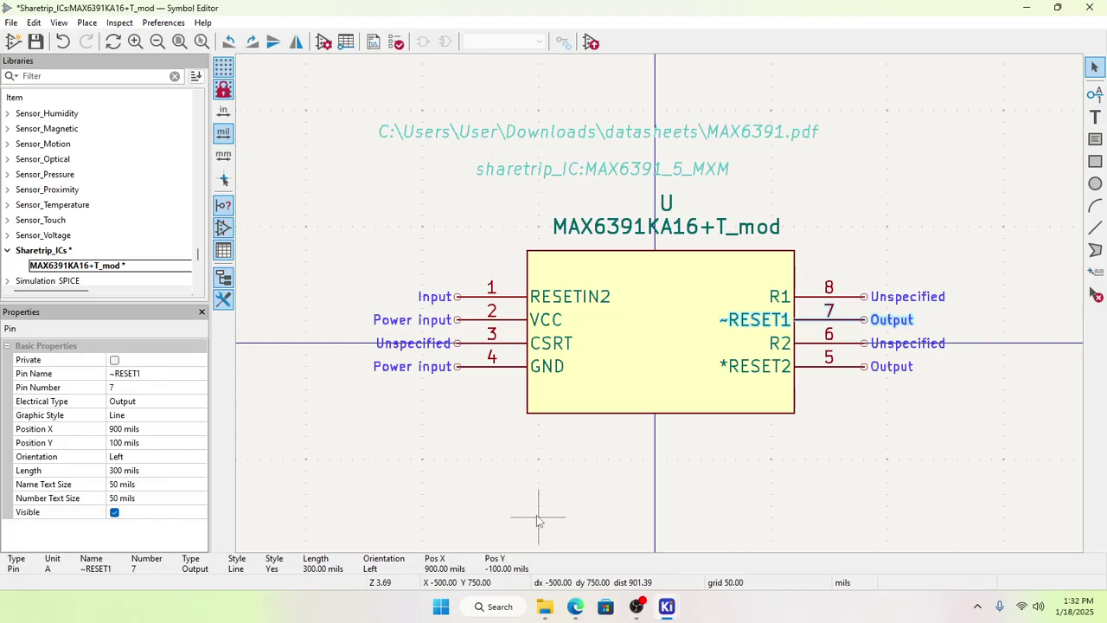
# Step: Deselect the pin, save the MAX6391KA16+T_mod symbol to the Sharetrip_ICs library, and close the Symbol Editor
pyautogui.click(941, 184)
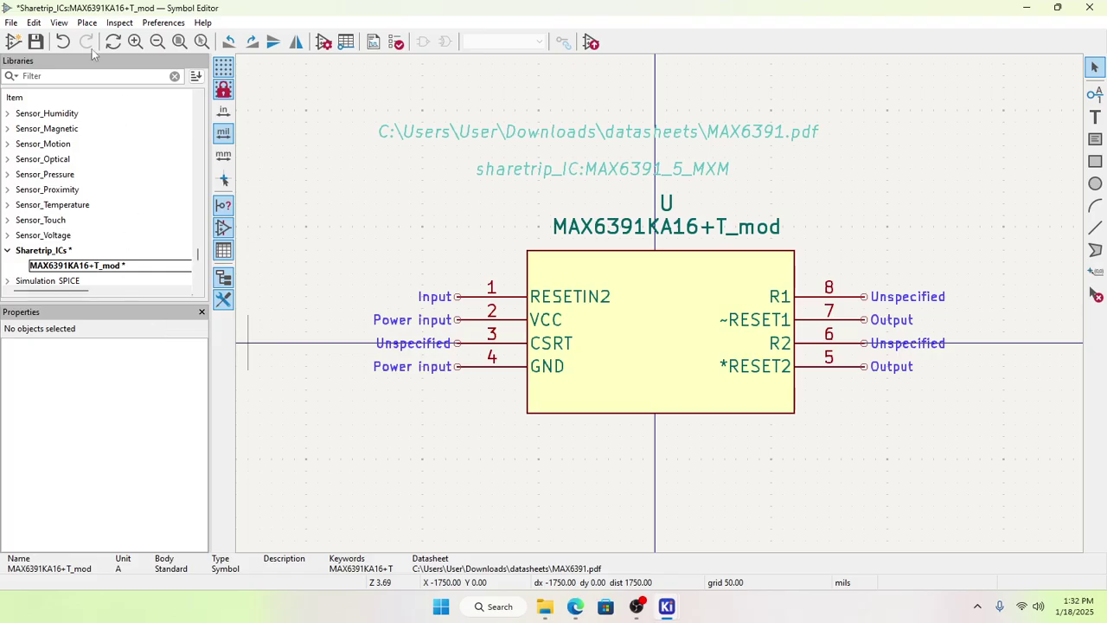
pyautogui.click(36, 42)
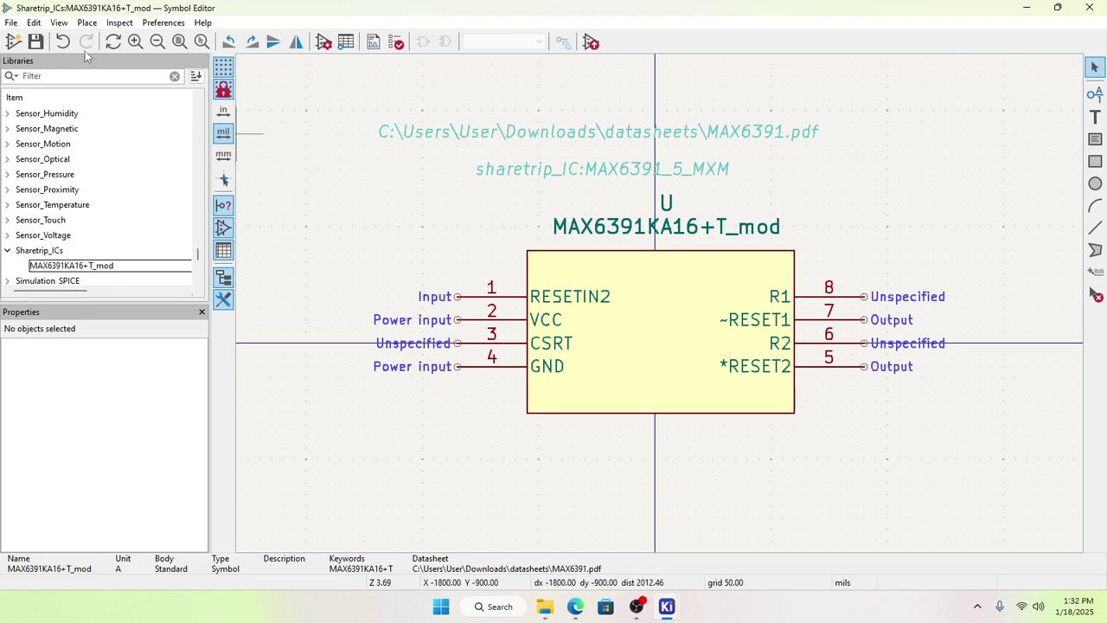
pyautogui.click(1090, 8)
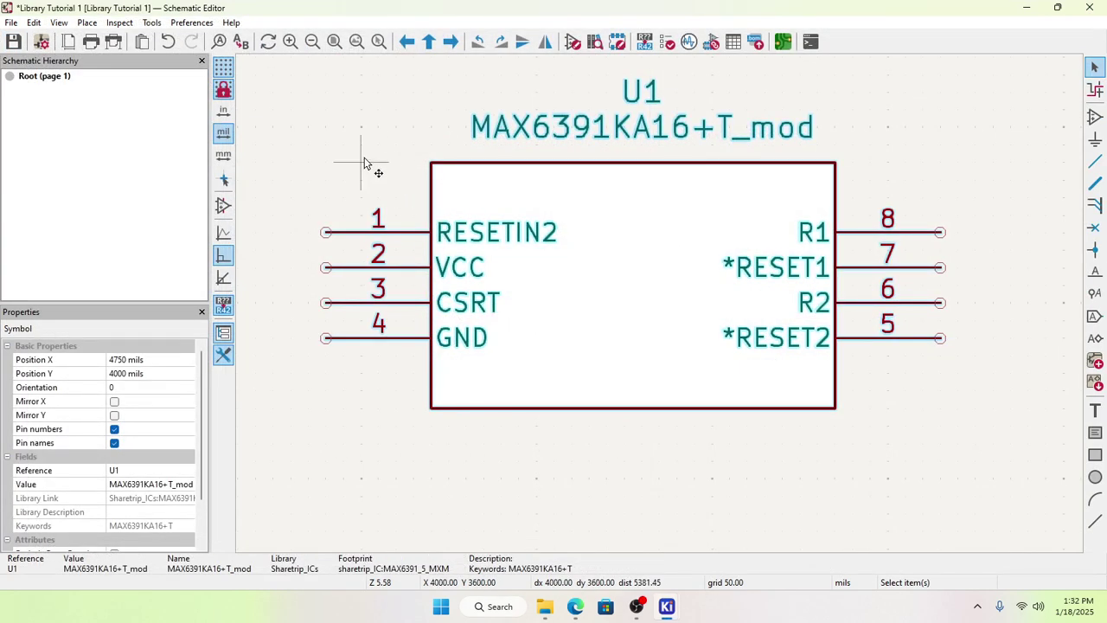
# Step: Start adding a symbol to the schematic and preview the 80C188 part of the MCU_Intel library
pyautogui.scroll(-4, 766, 394)
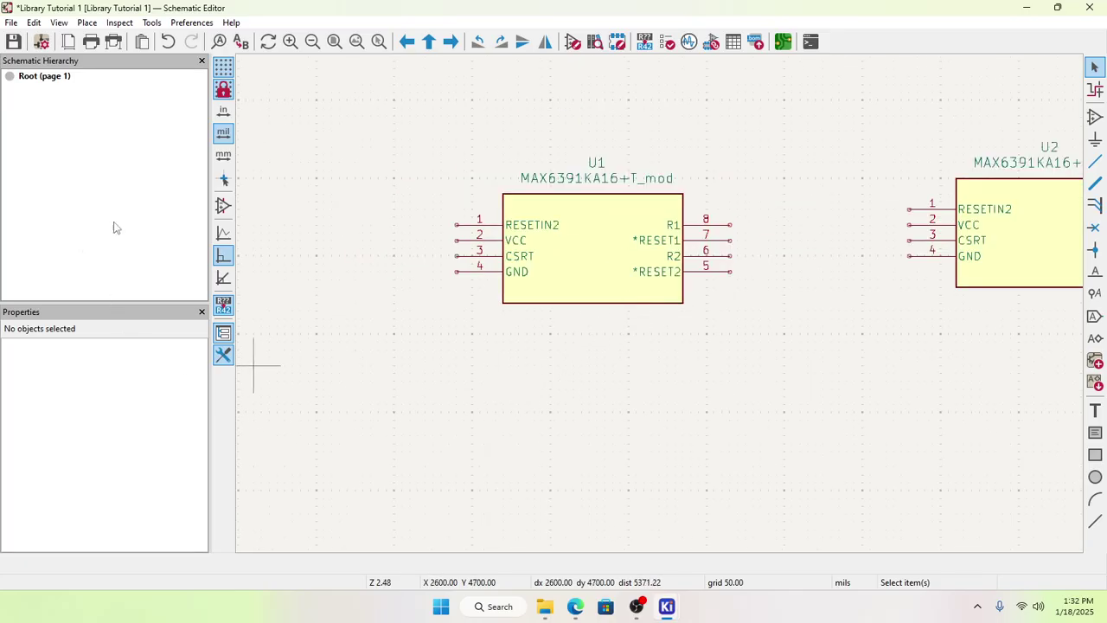
pyautogui.click(1095, 117)
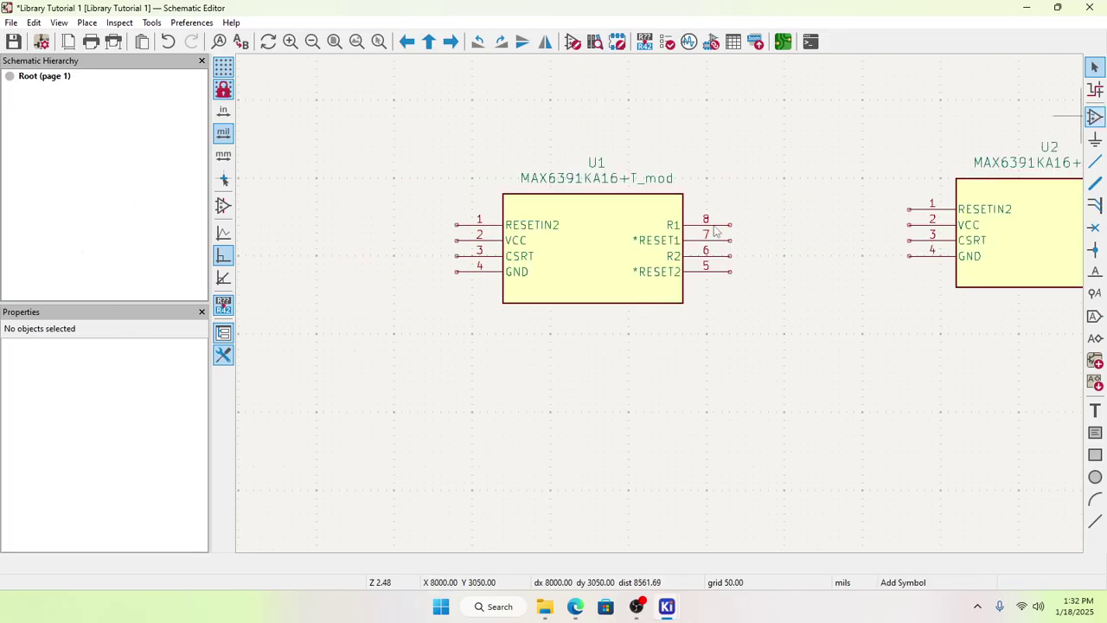
pyautogui.click(575, 286)
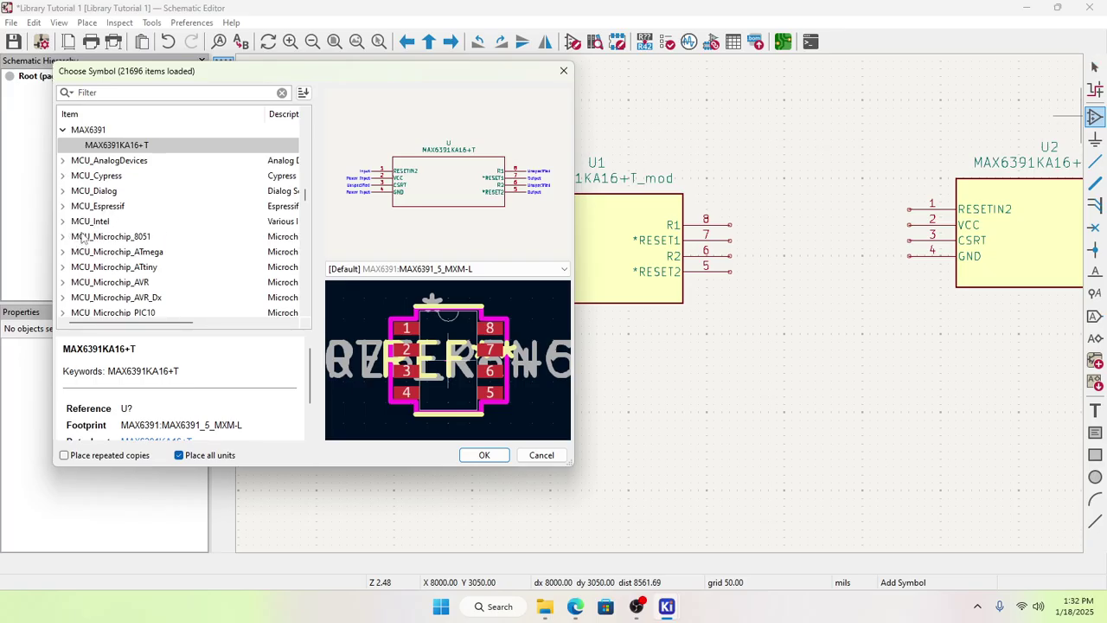
pyautogui.scroll(-2, 79, 221)
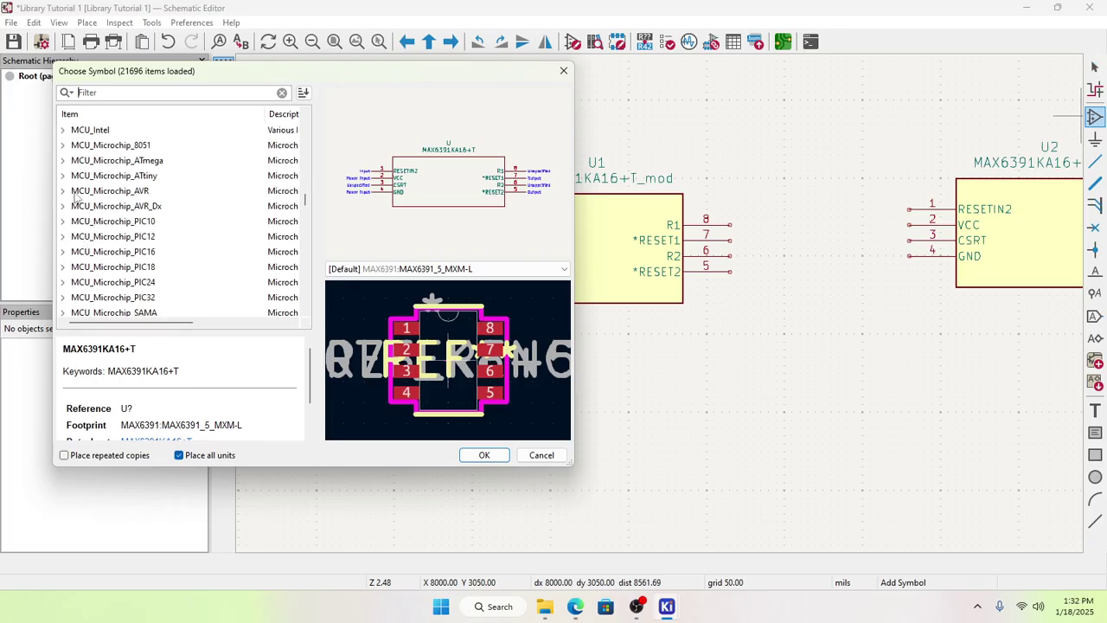
pyautogui.click(63, 130)
pyautogui.click(90, 166)
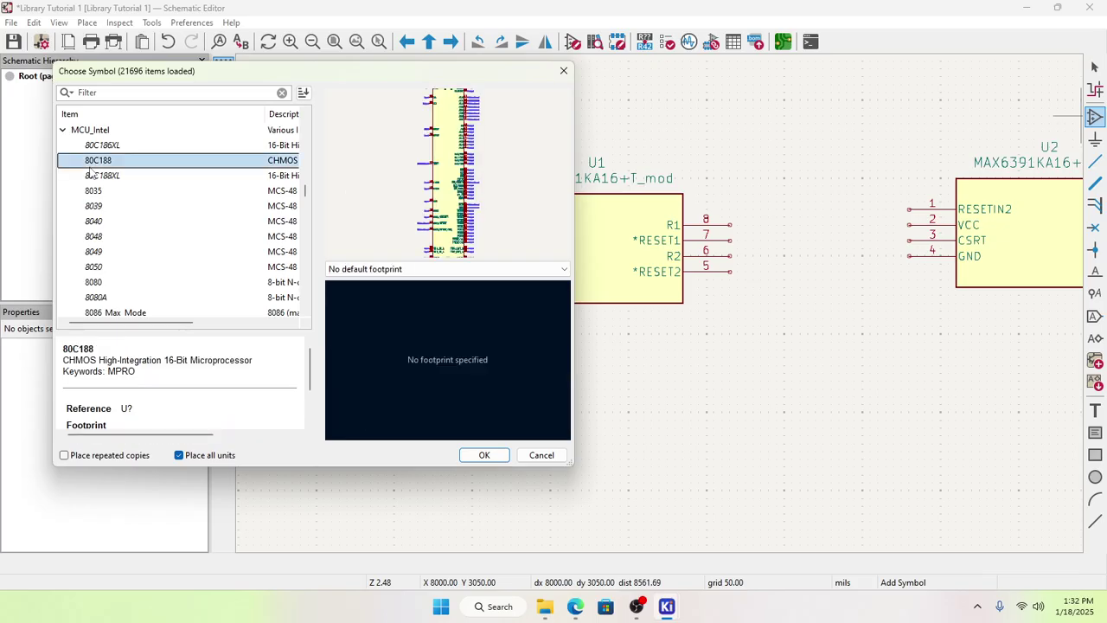
pyautogui.click(63, 130)
# Step: Browse the remaining symbol libraries down to the end of the list, and look into the Switch library
pyautogui.scroll(-4, 95, 260)
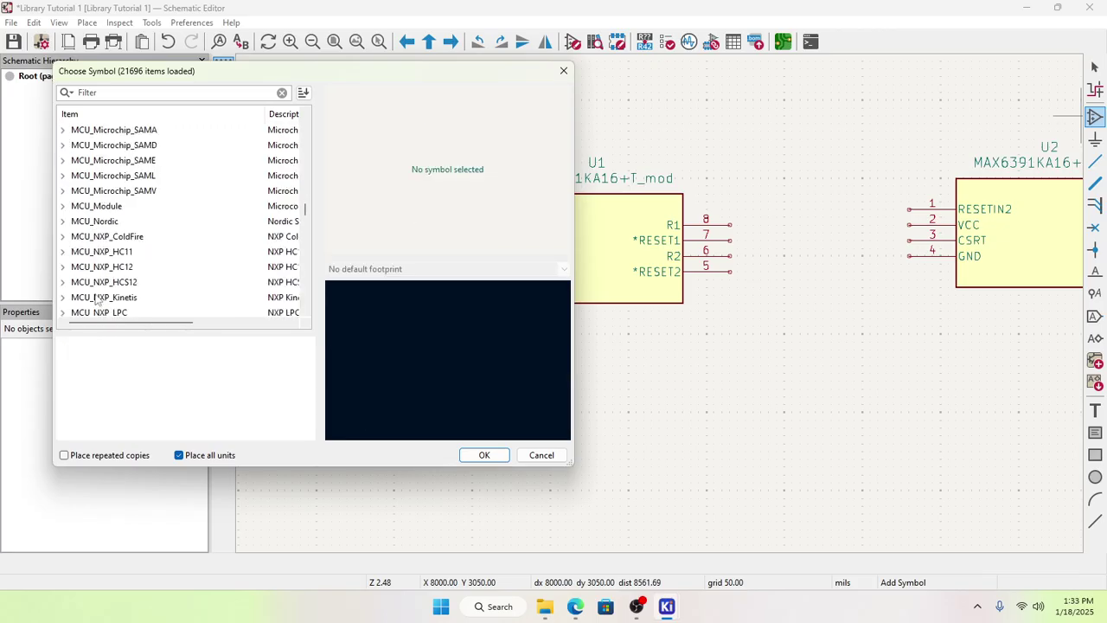
pyautogui.scroll(-4, 96, 299)
pyautogui.scroll(-15, 107, 286)
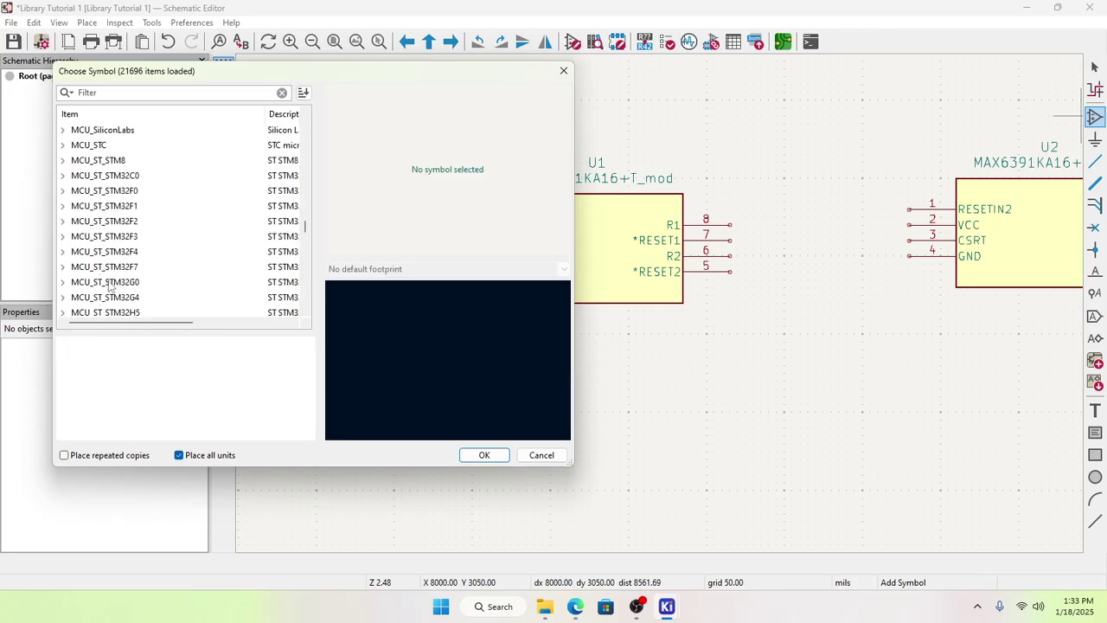
pyautogui.scroll(-1, 107, 292)
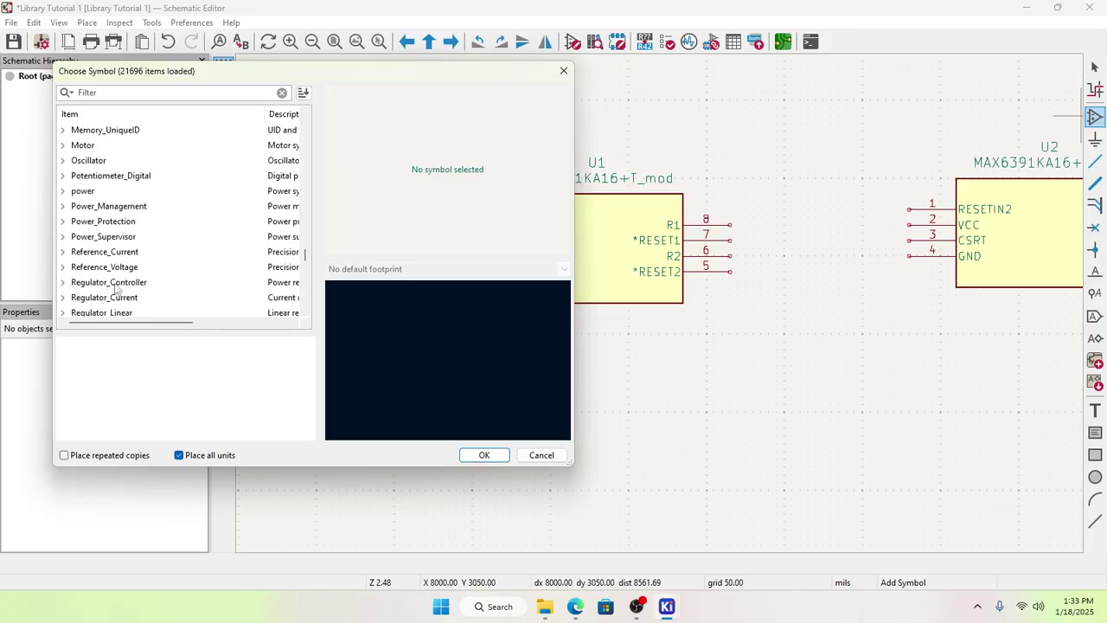
pyautogui.scroll(-6, 113, 292)
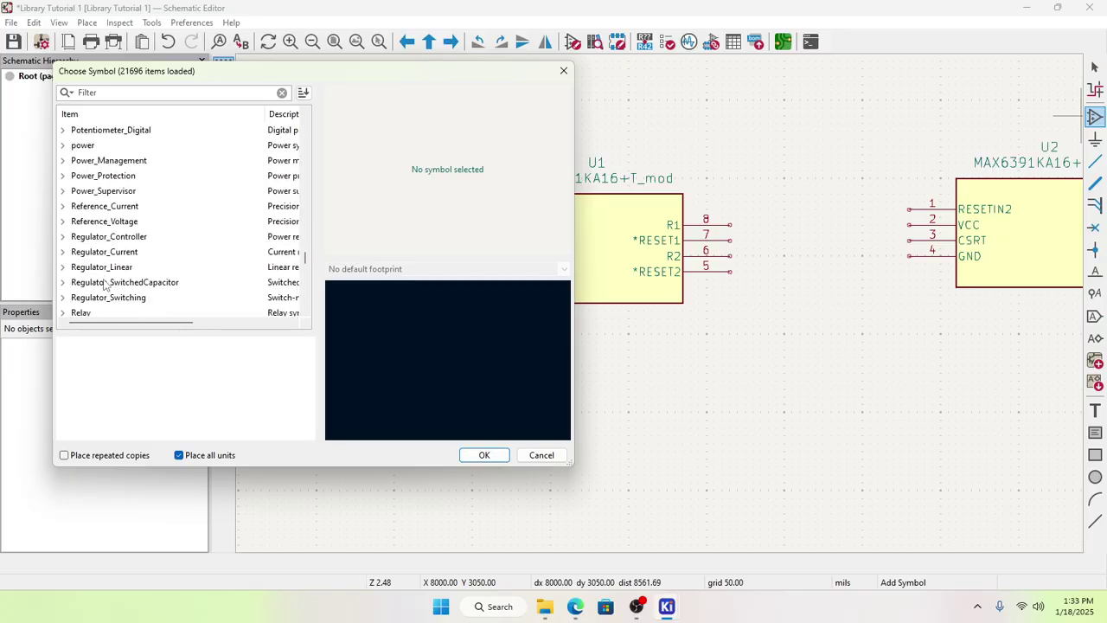
pyautogui.scroll(-3, 113, 296)
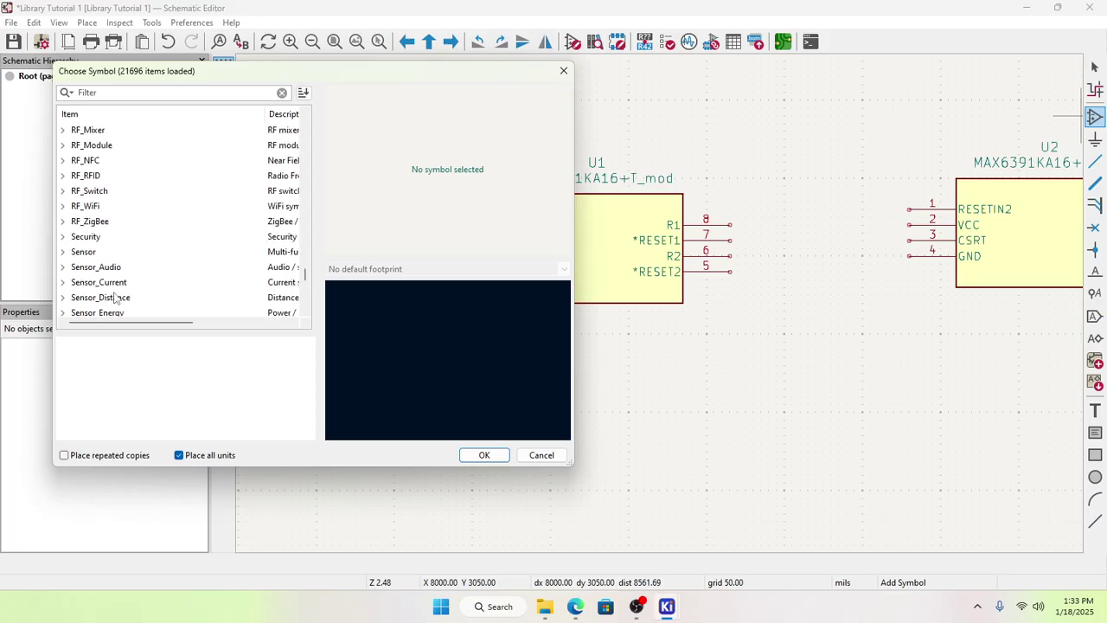
pyautogui.scroll(-2, 114, 271)
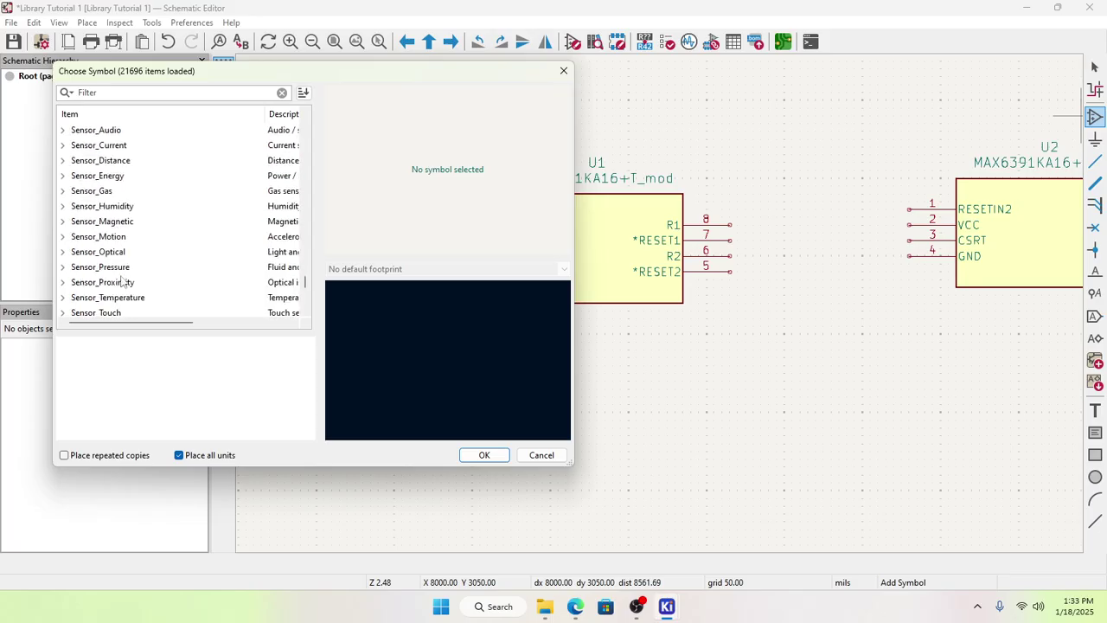
pyautogui.scroll(-2, 136, 296)
pyautogui.scroll(-2, 130, 302)
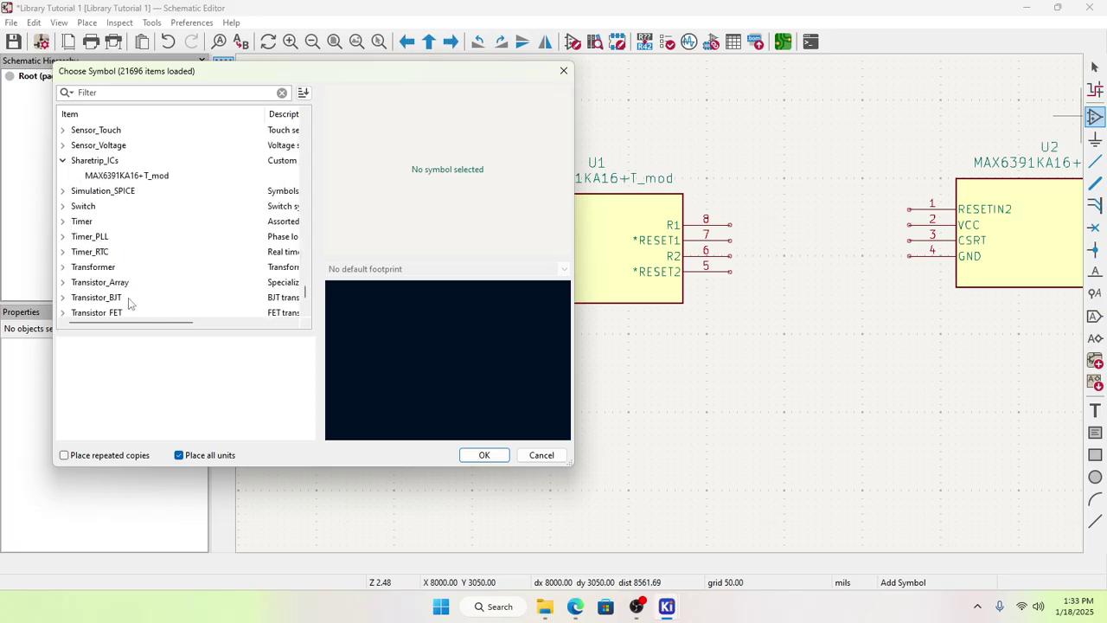
pyautogui.scroll(-2, 129, 302)
pyautogui.scroll(-1, 130, 301)
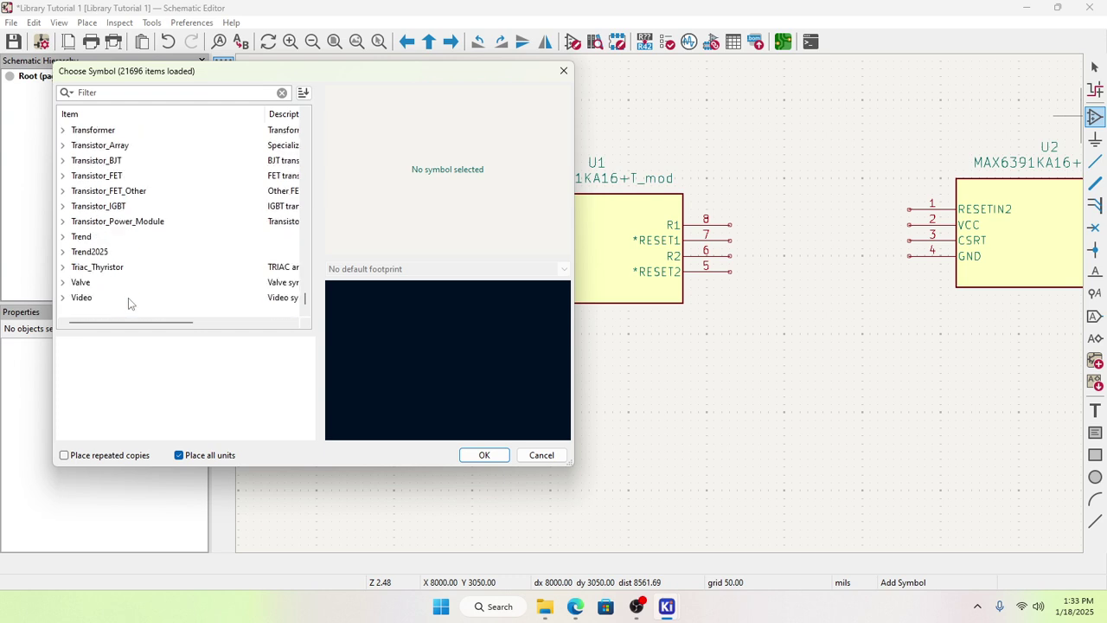
pyautogui.scroll(2, 130, 302)
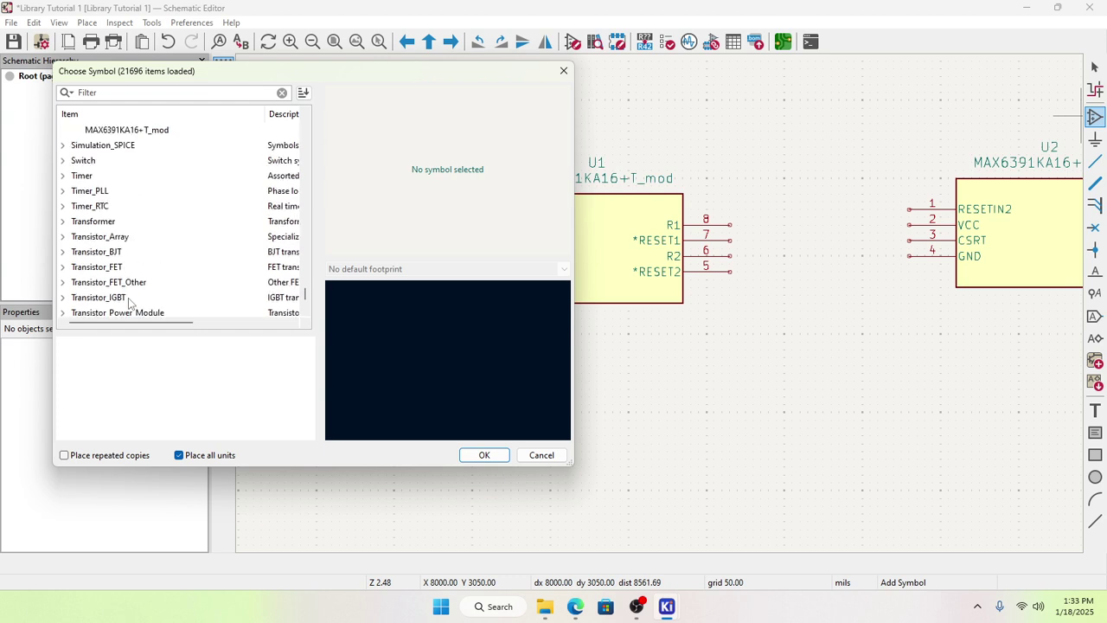
pyautogui.scroll(-2, 128, 302)
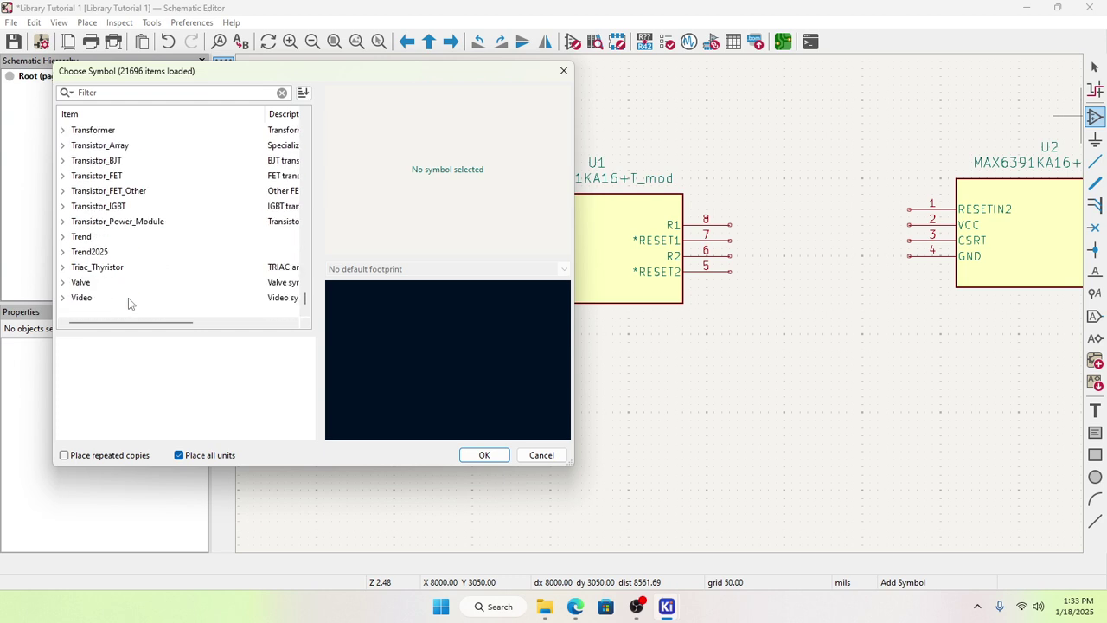
pyautogui.scroll(1, 130, 303)
pyautogui.scroll(1, 129, 302)
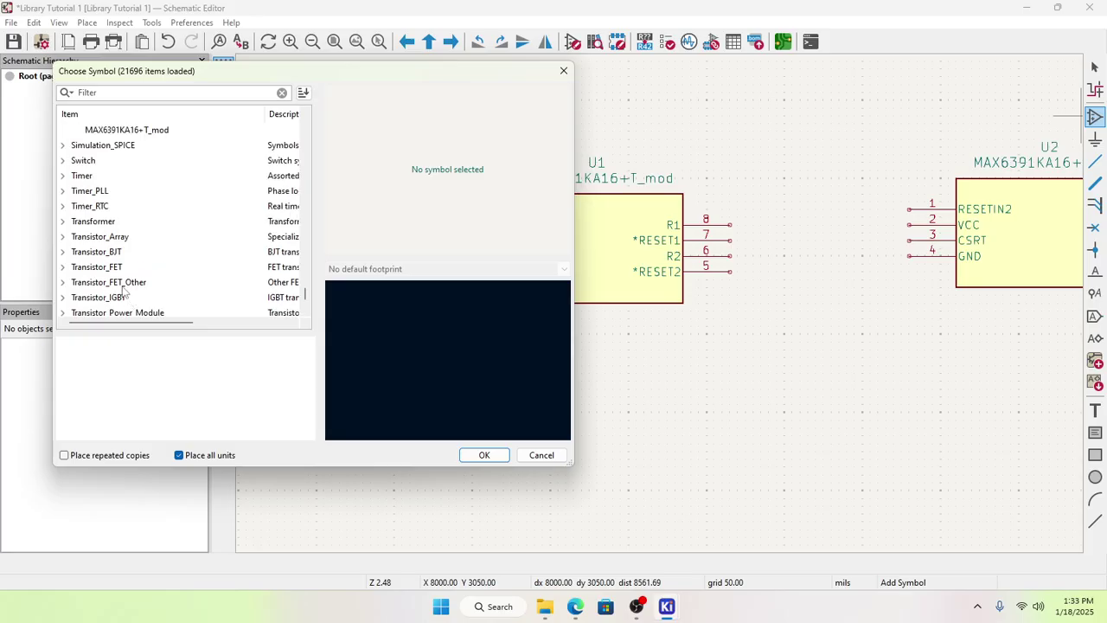
pyautogui.click(62, 161)
pyautogui.click(66, 170)
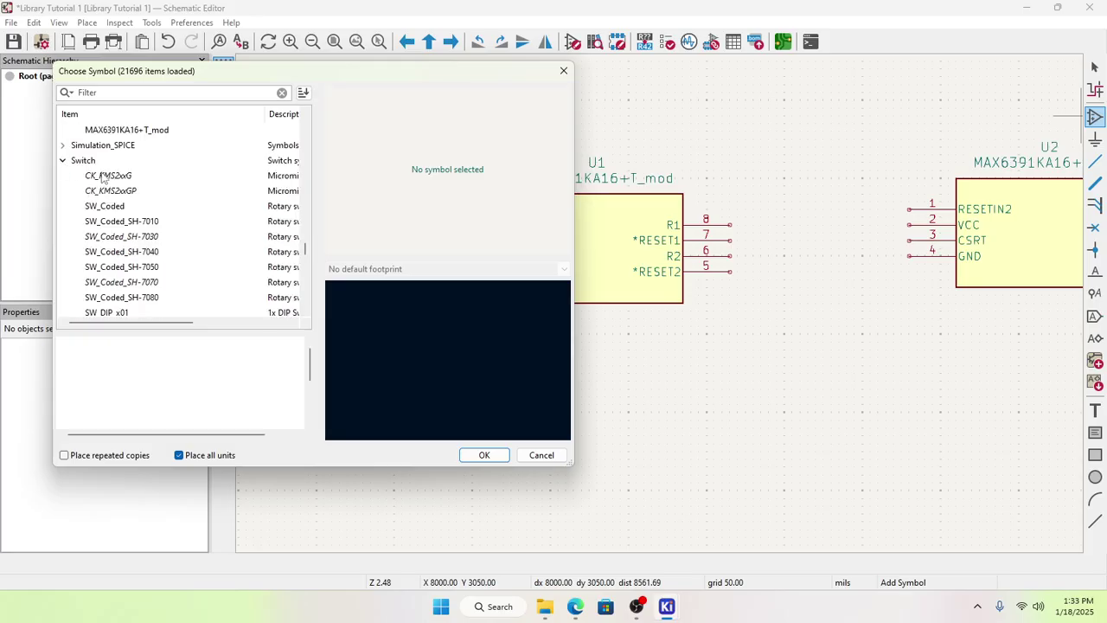
pyautogui.click(63, 162)
# Step: Look into the 74xx library and compare the previews of its symbols from 74AHC240 to 74AHC541 for active-low pins
pyautogui.scroll(9, 87, 177)
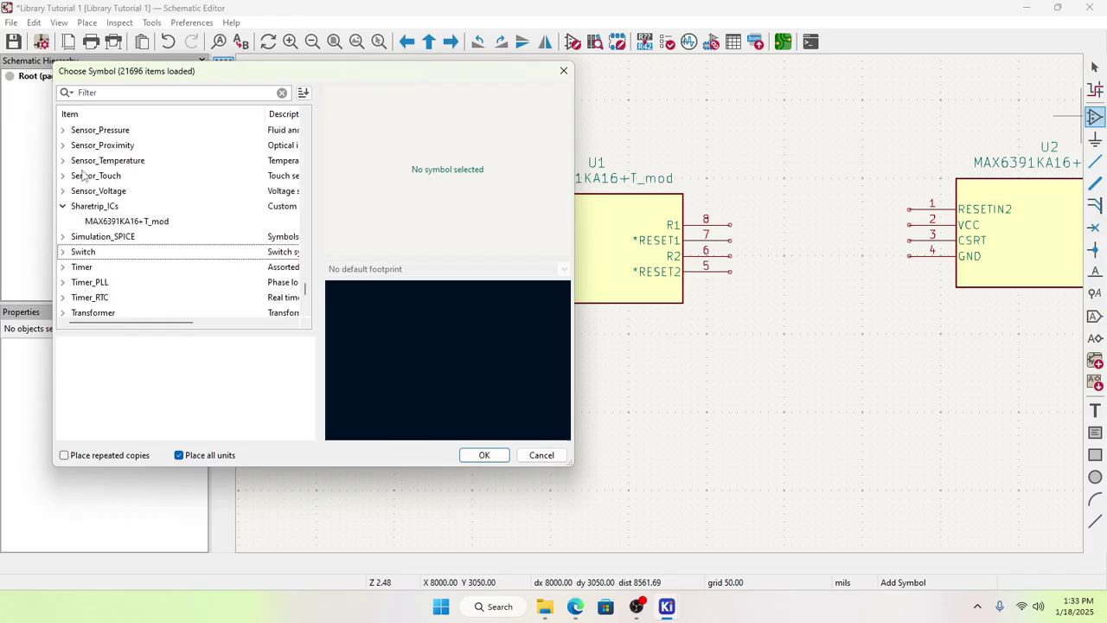
pyautogui.scroll(20, 92, 179)
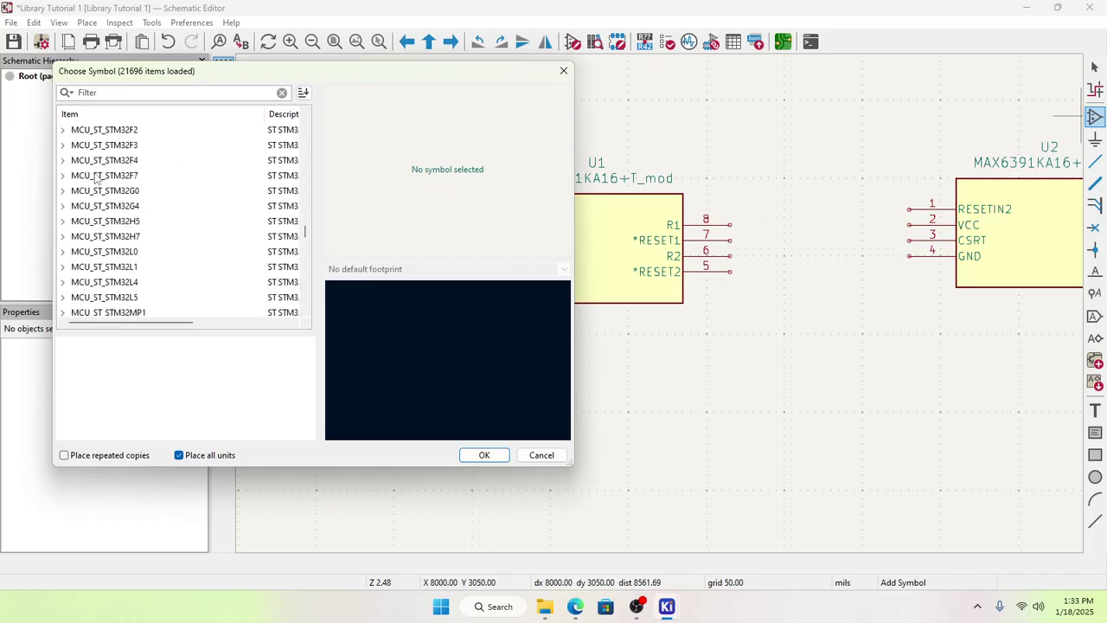
pyautogui.scroll(20, 98, 183)
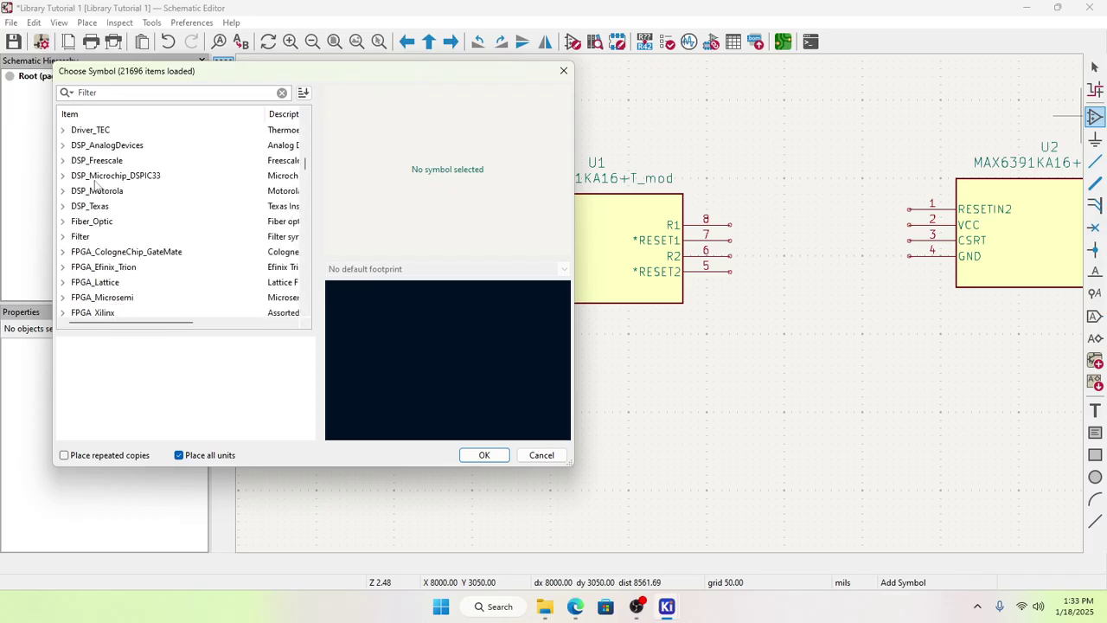
pyautogui.scroll(8, 96, 191)
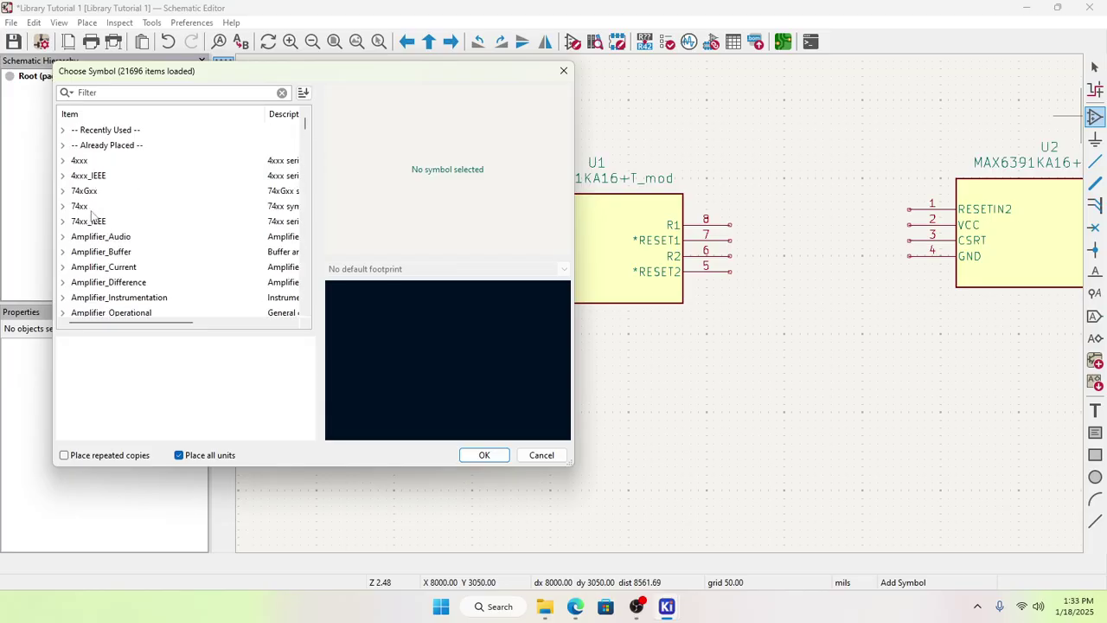
pyautogui.click(63, 207)
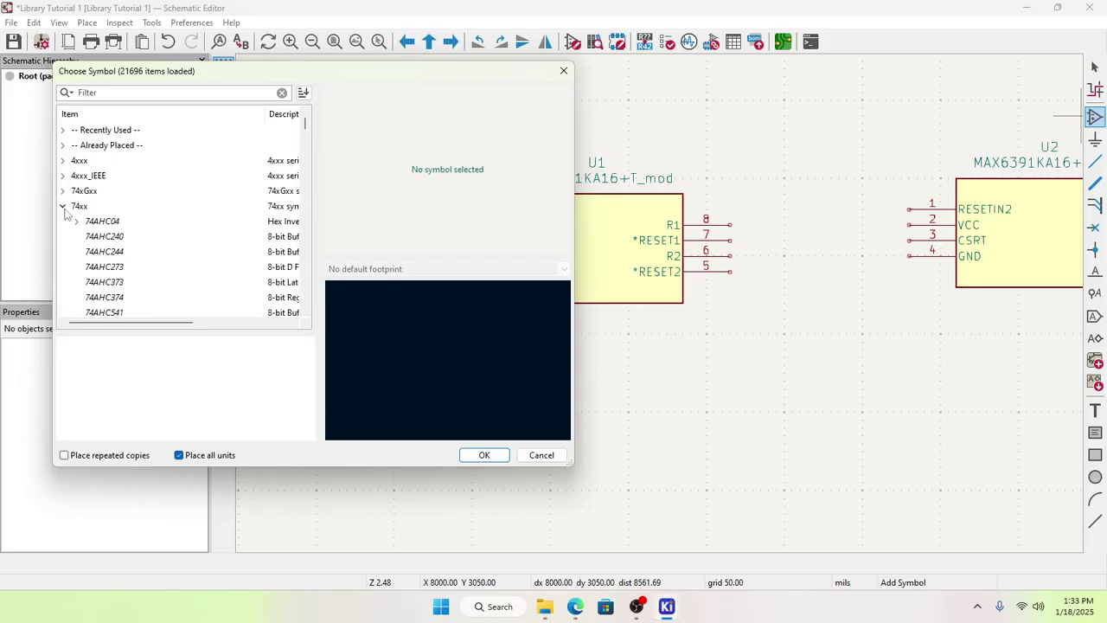
pyautogui.click(103, 221)
pyautogui.click(110, 251)
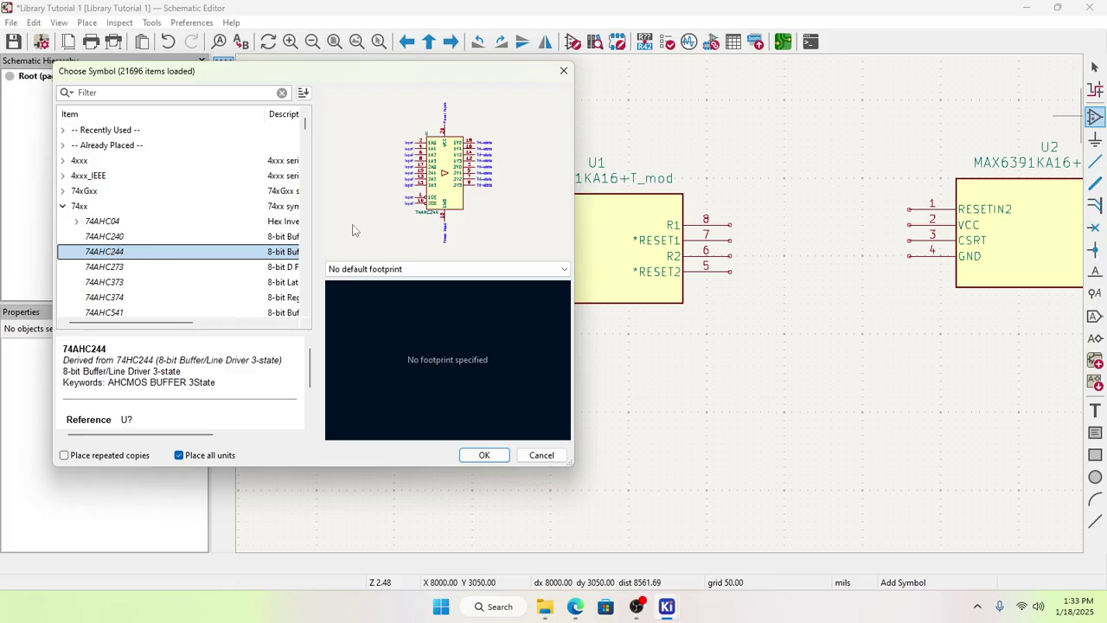
pyautogui.click(117, 270)
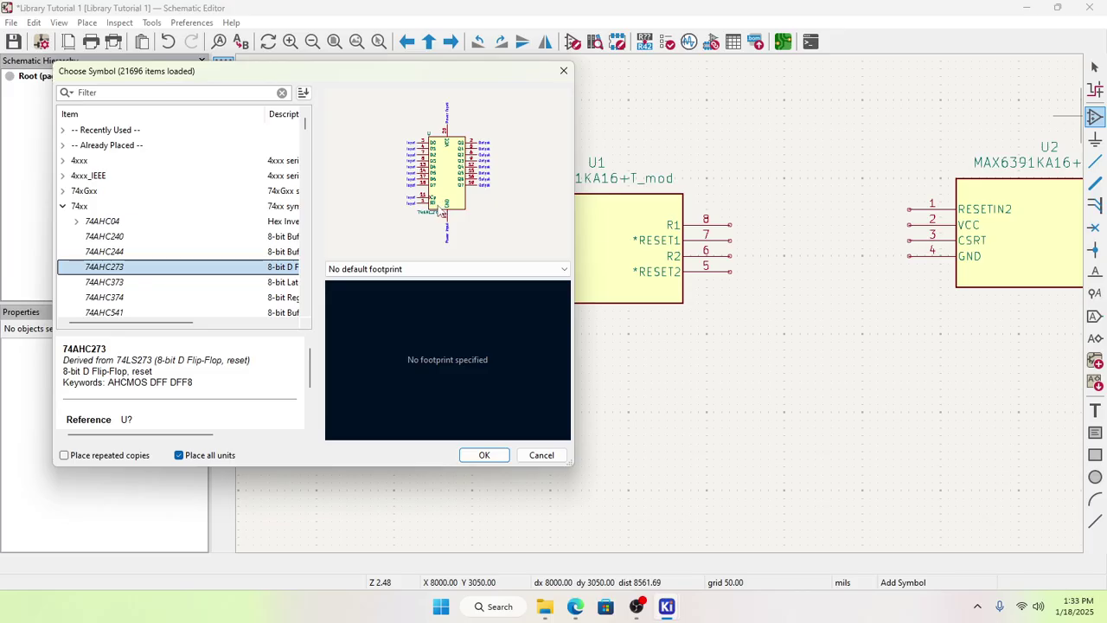
pyautogui.click(122, 286)
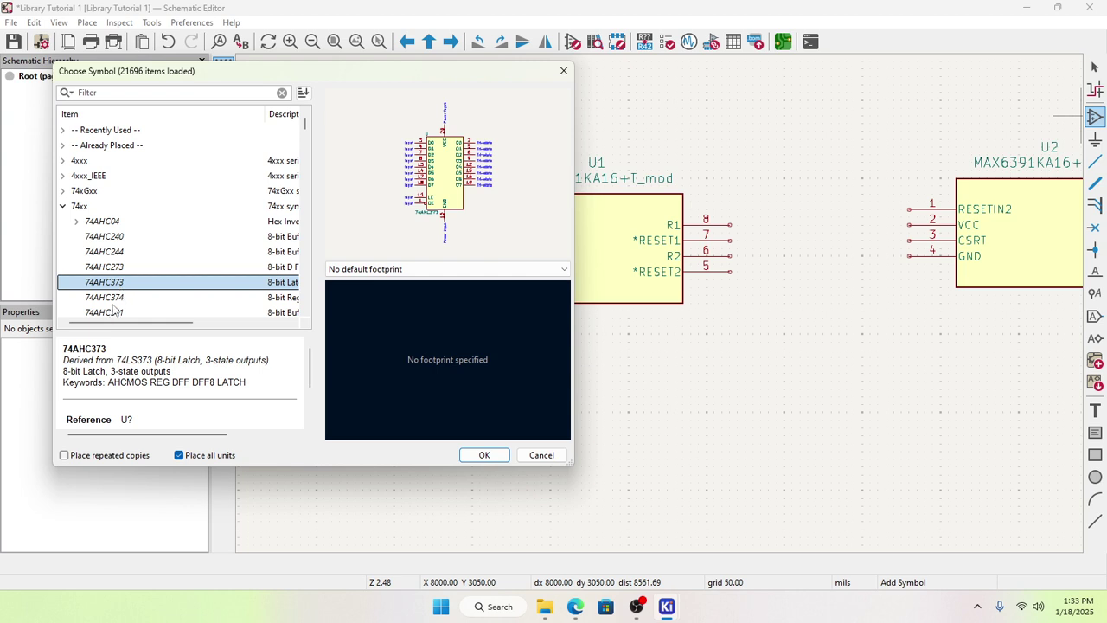
pyautogui.click(118, 298)
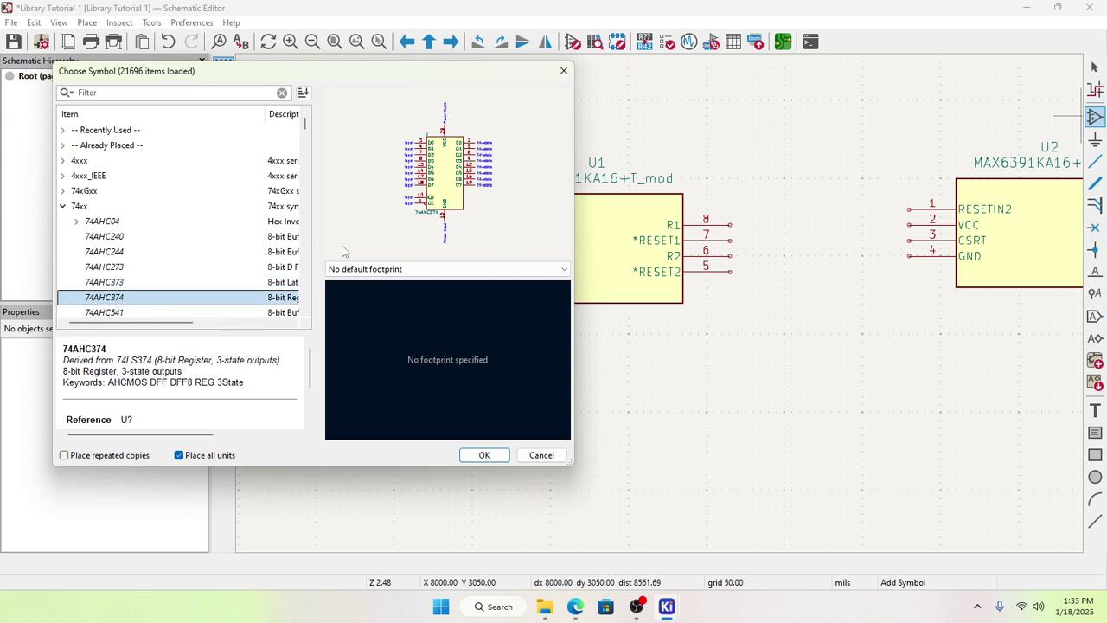
pyautogui.click(121, 315)
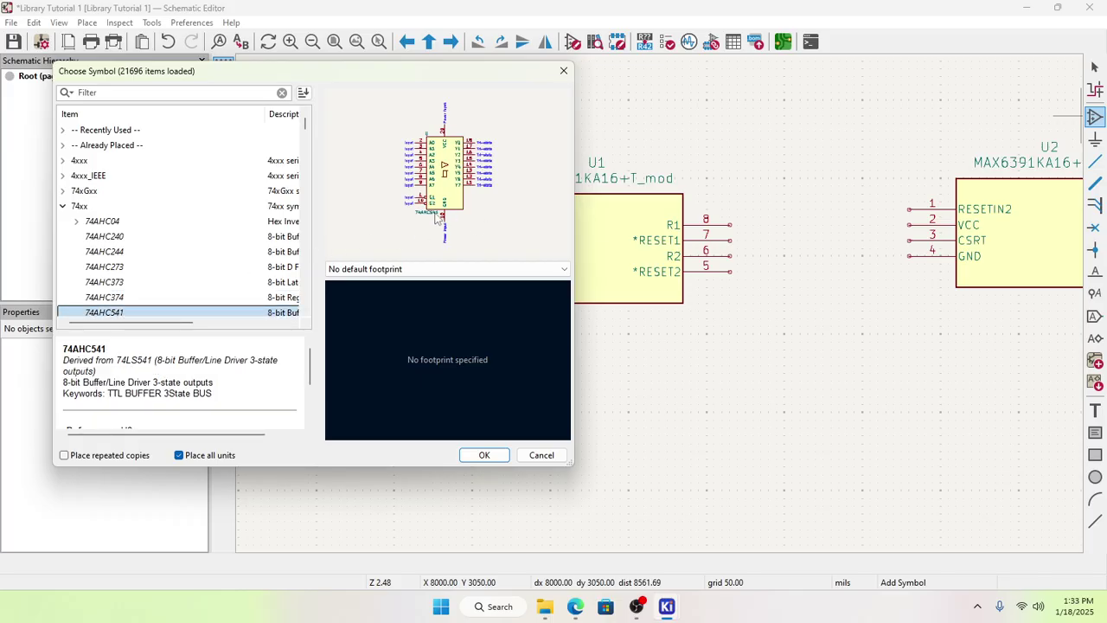
pyautogui.click(119, 252)
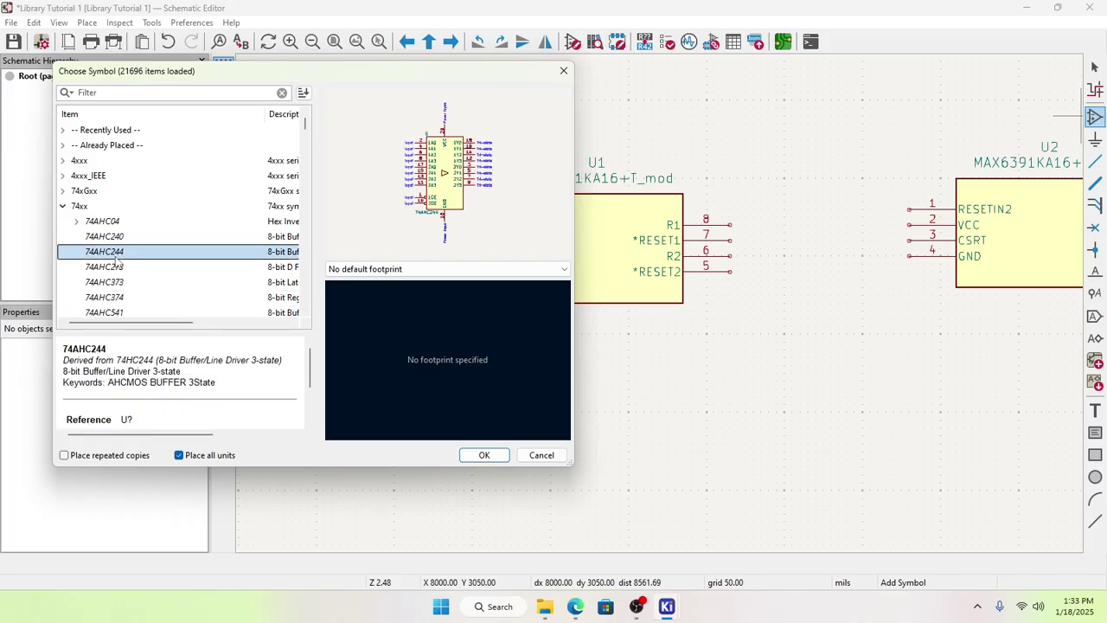
pyautogui.click(123, 237)
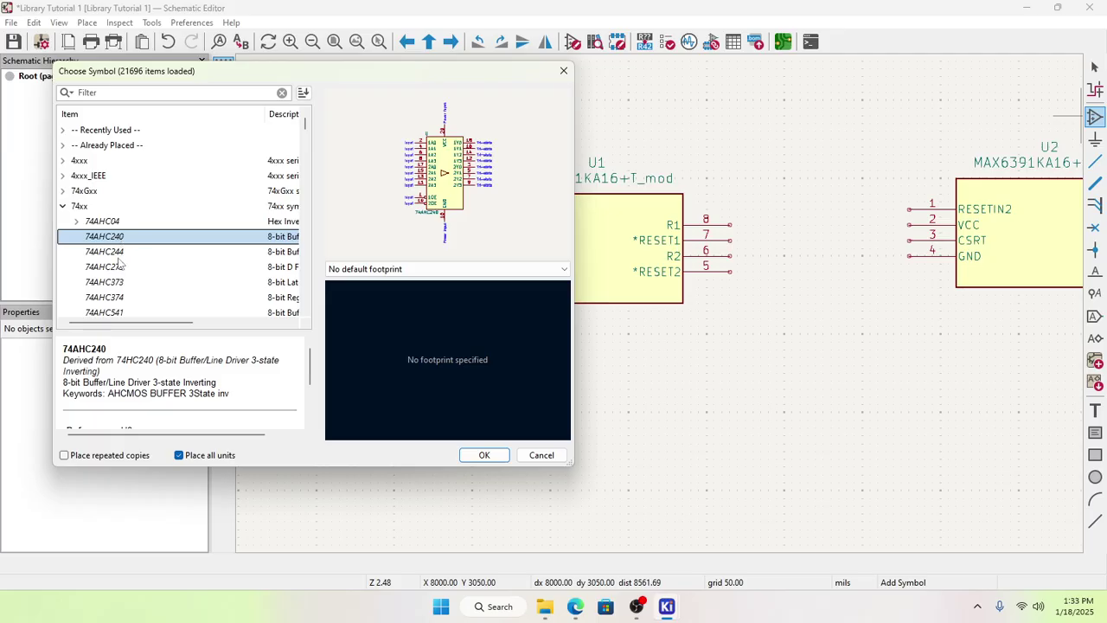
pyautogui.click(117, 256)
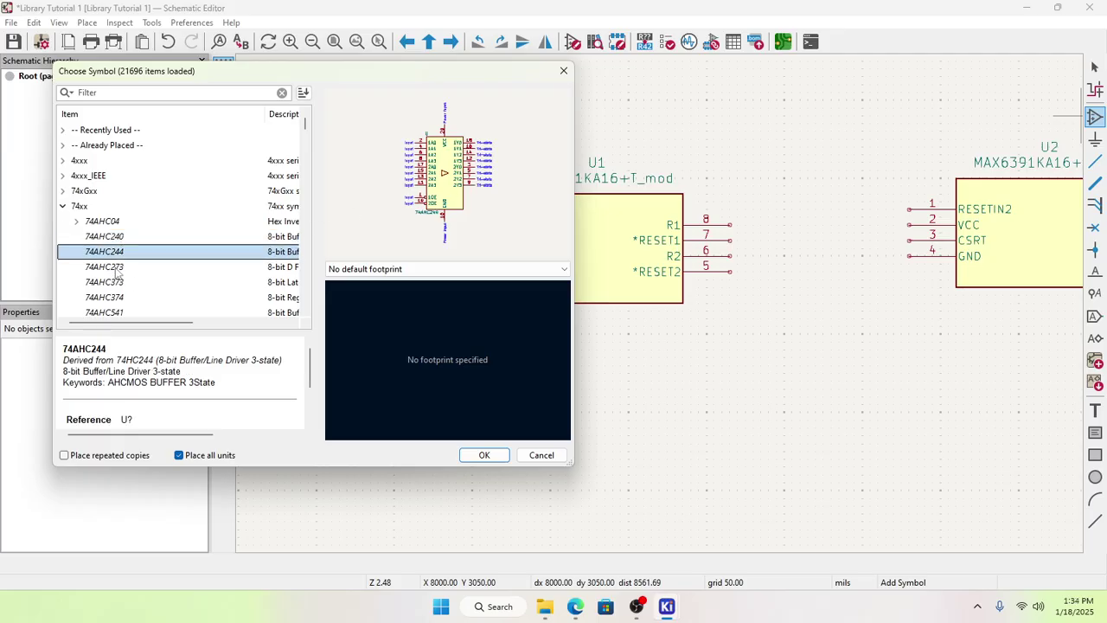
# Step: Place a 74AHC273 symbol from the 74xx library below U1, at X 4200, Y 5900 mils
pyautogui.click(117, 270)
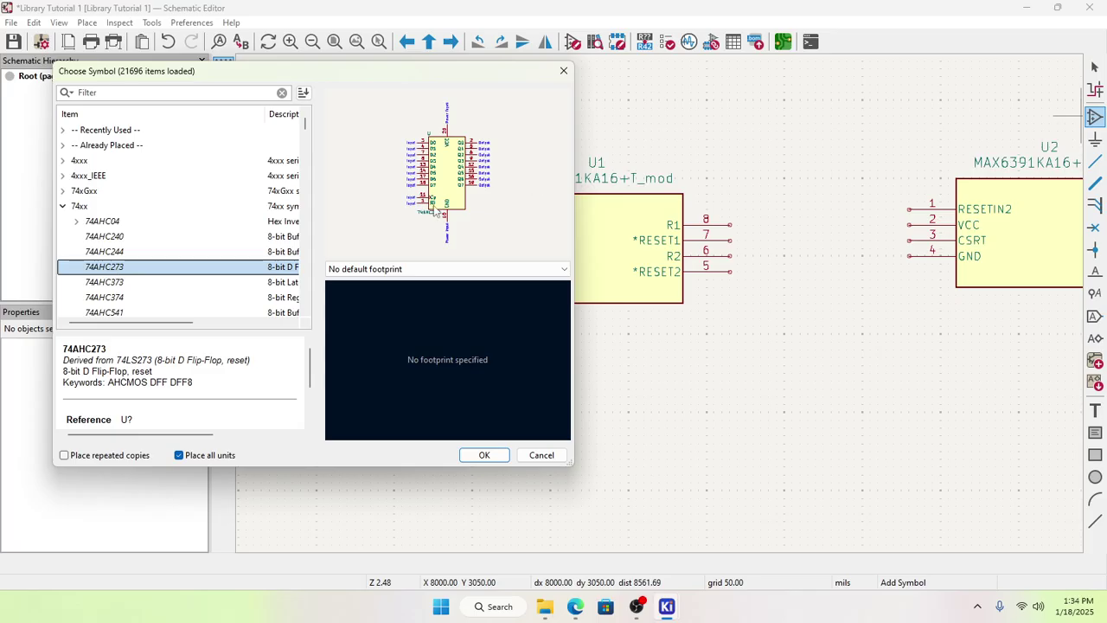
pyautogui.click(480, 454)
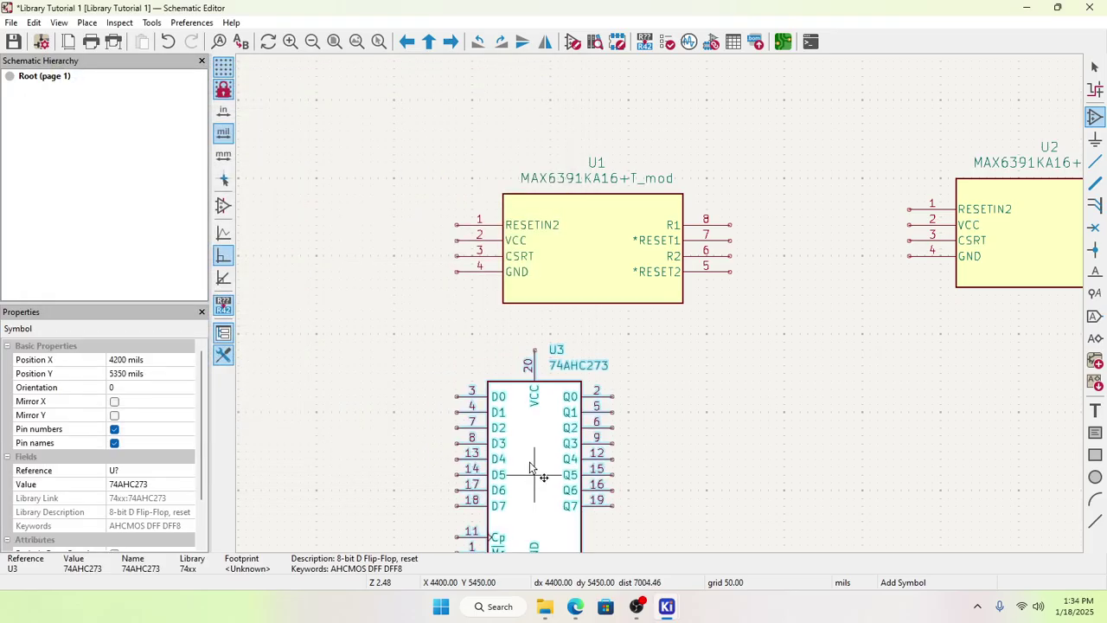
pyautogui.scroll(-2, 589, 354)
pyautogui.scroll(5, 667, 317)
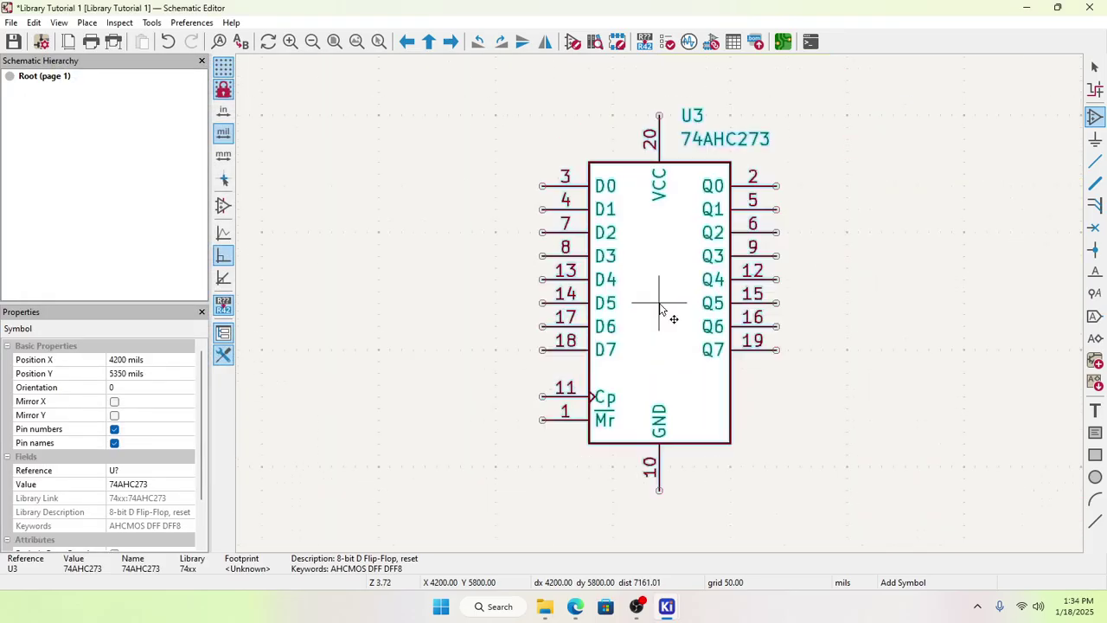
pyautogui.click(657, 337)
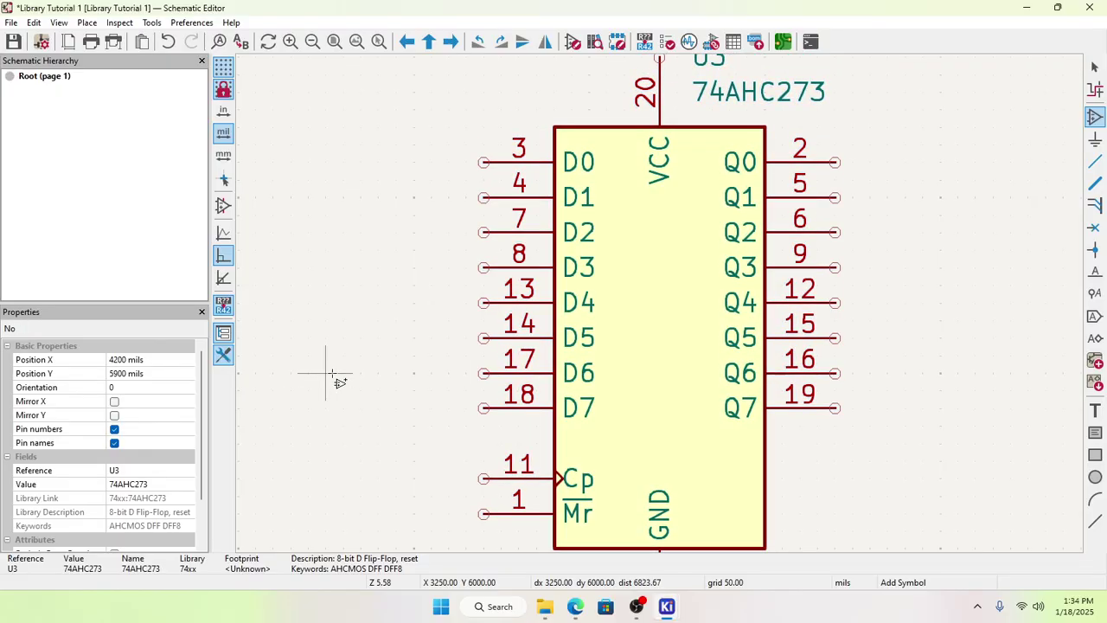
pyautogui.click(672, 402)
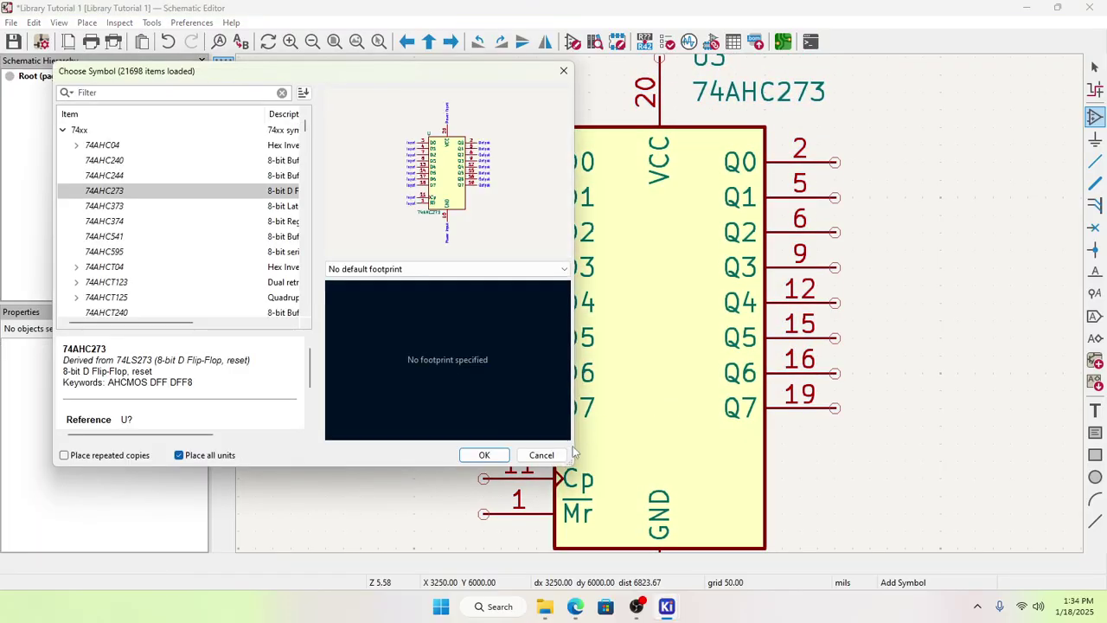
# Step: Cancel adding another symbol and open U3's 74AHC273 library symbol for editing to inspect its Mr pin
pyautogui.click(550, 455)
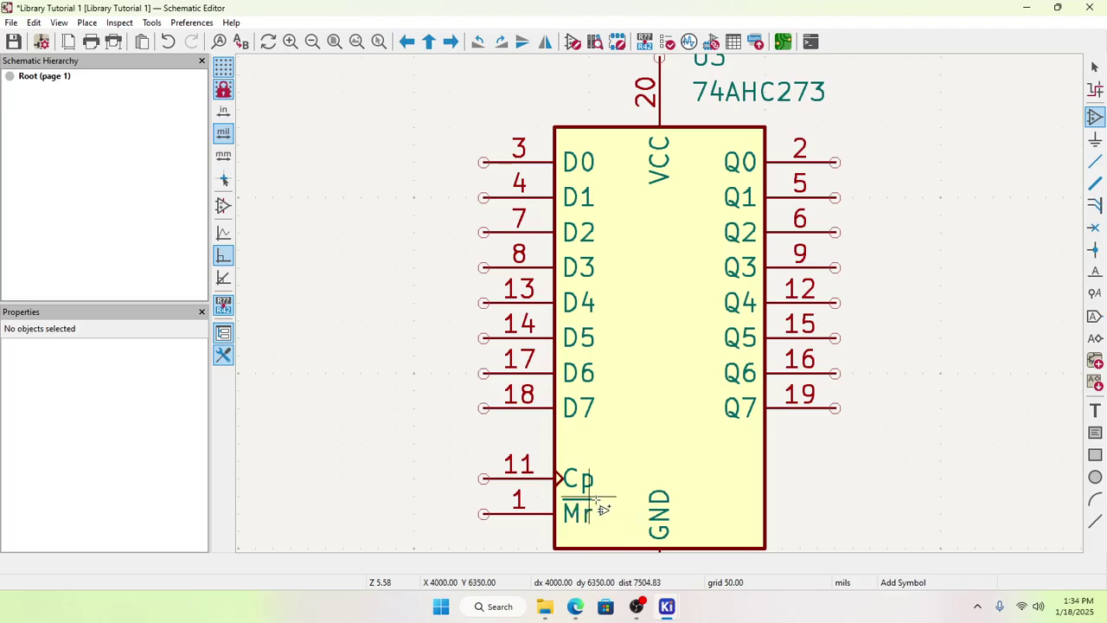
pyautogui.press('Escape')
pyautogui.rightClick(634, 439)
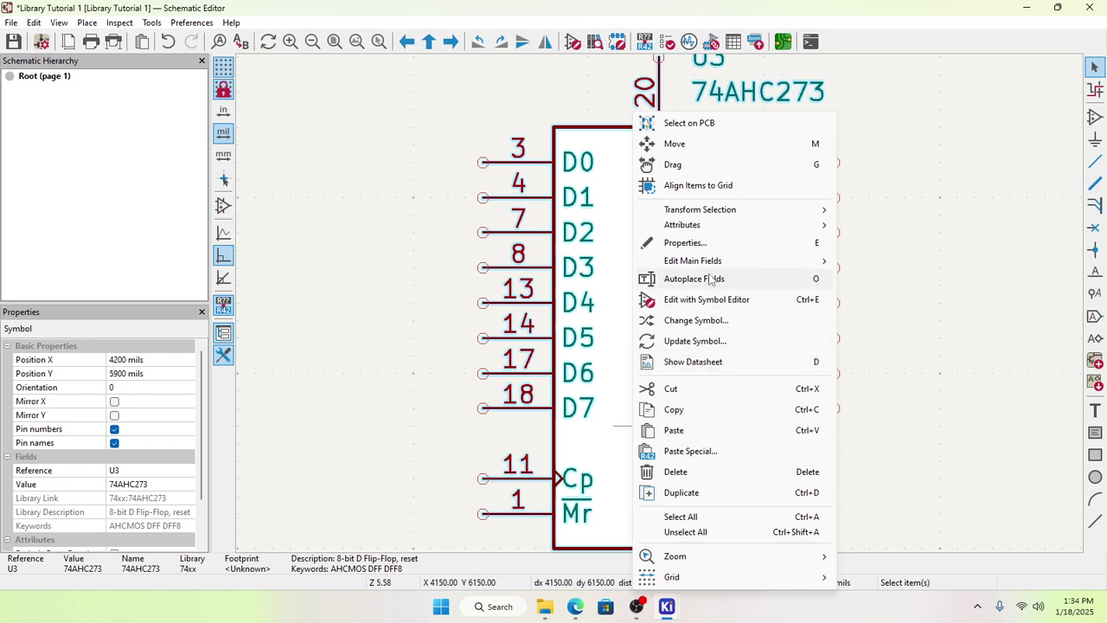
pyautogui.click(699, 244)
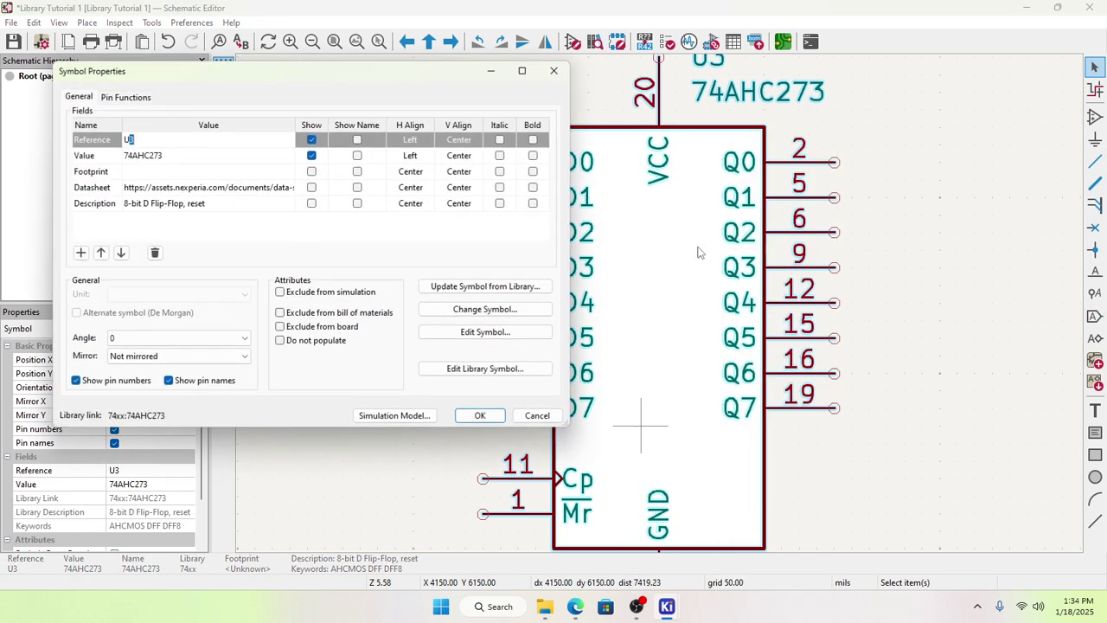
pyautogui.click(485, 368)
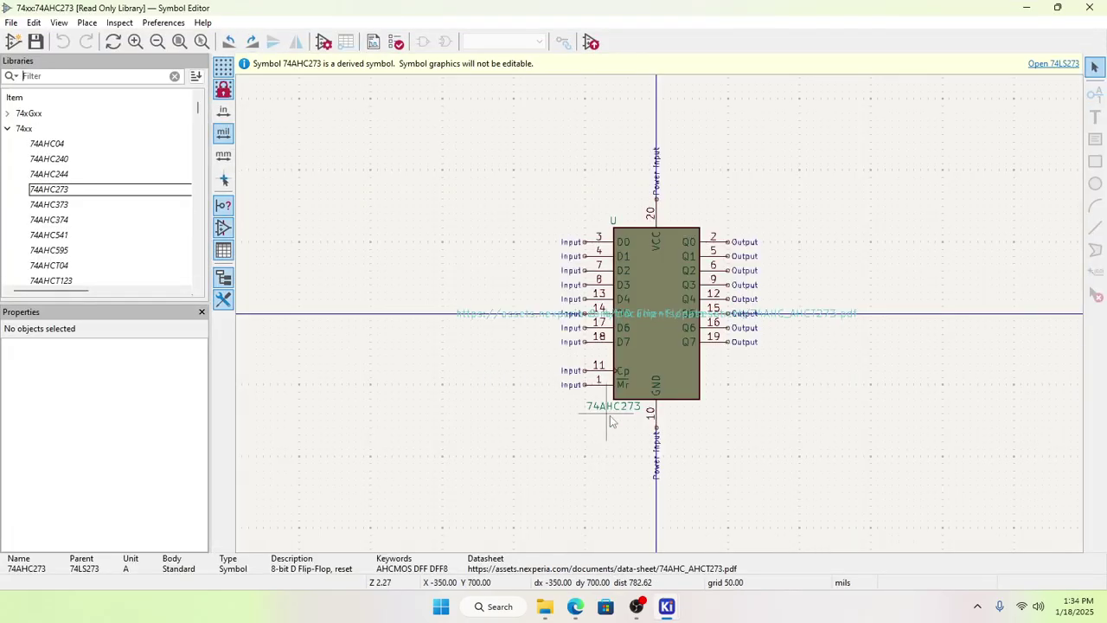
pyautogui.scroll(3, 583, 423)
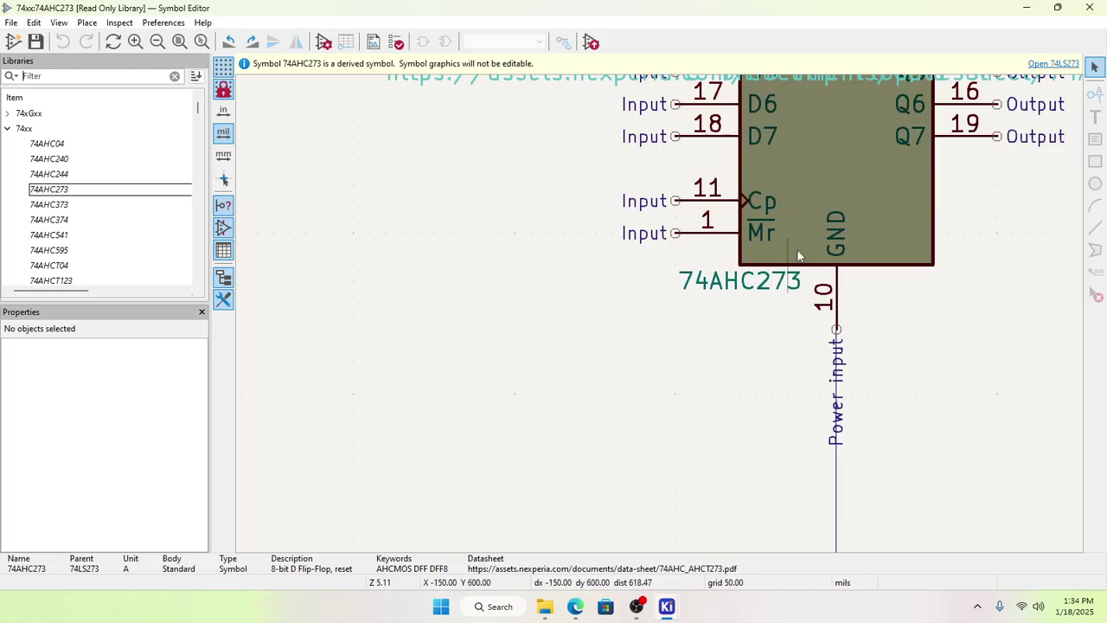
pyautogui.scroll(3, 797, 250)
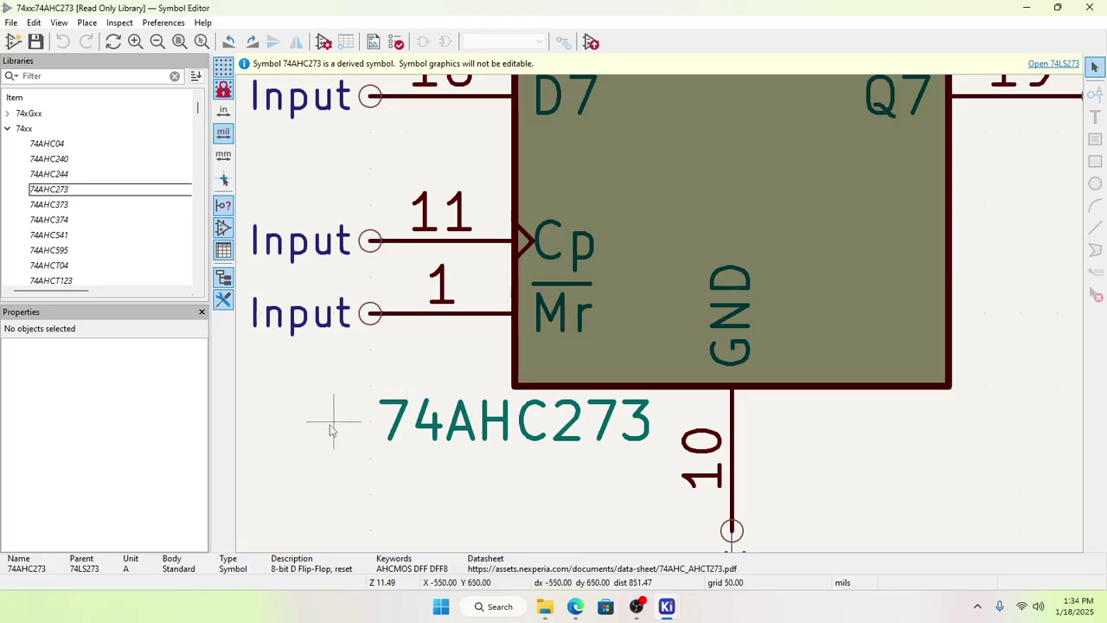
pyautogui.scroll(-2, 329, 431)
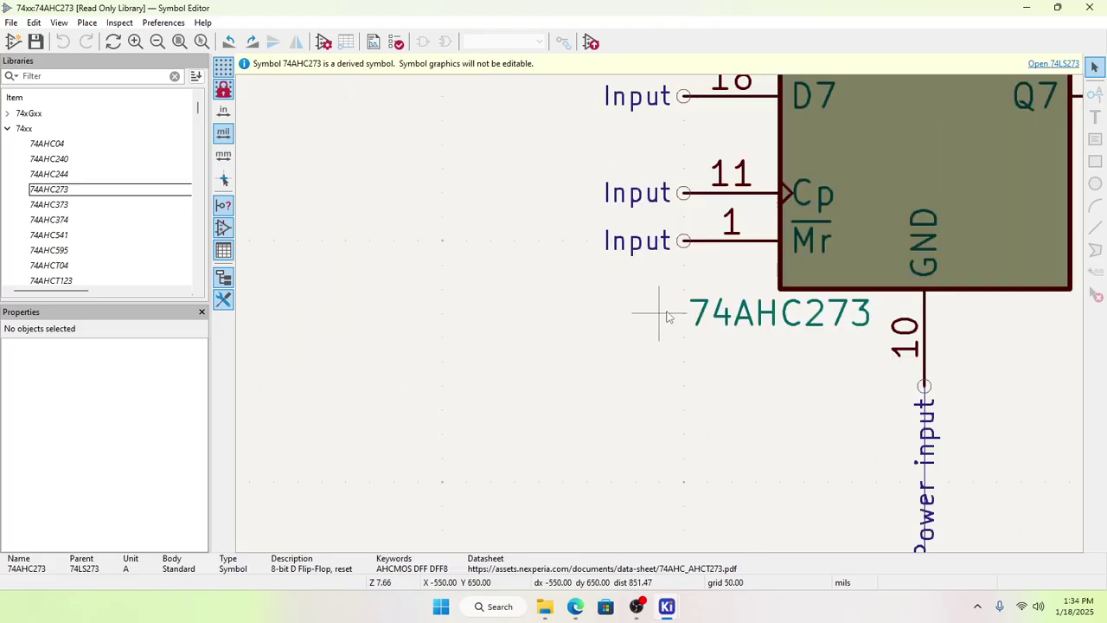
pyautogui.scroll(-1, 666, 317)
pyautogui.scroll(-1, 660, 317)
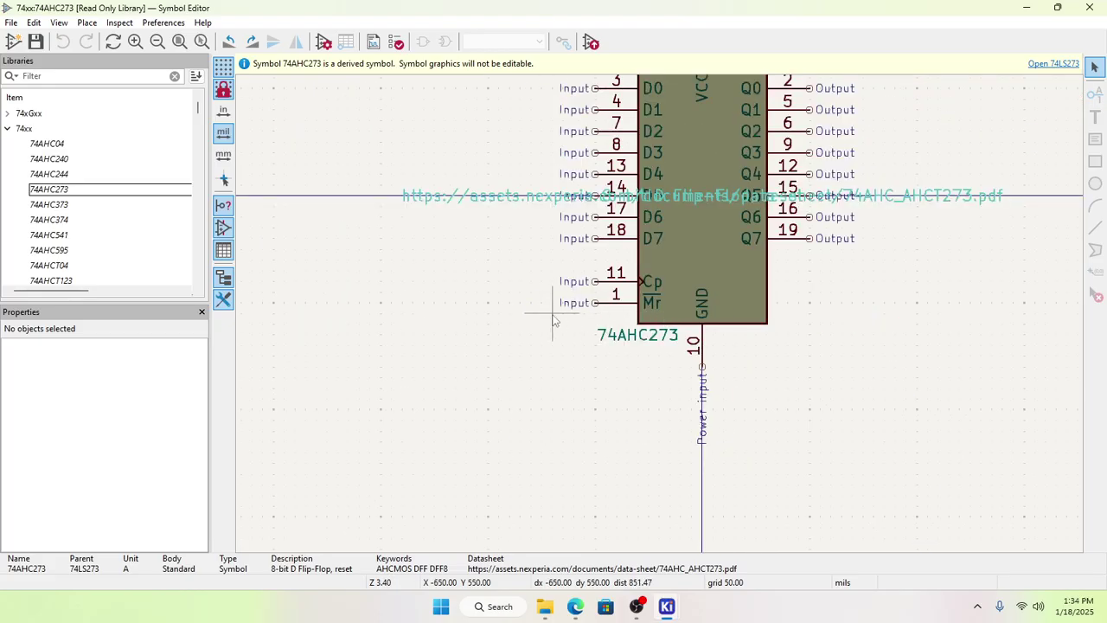
# Step: Try to save a copy of the 74AHC273 symbol as 74AHC273mod in the Sharetrip_ICs library
pyautogui.click(13, 24)
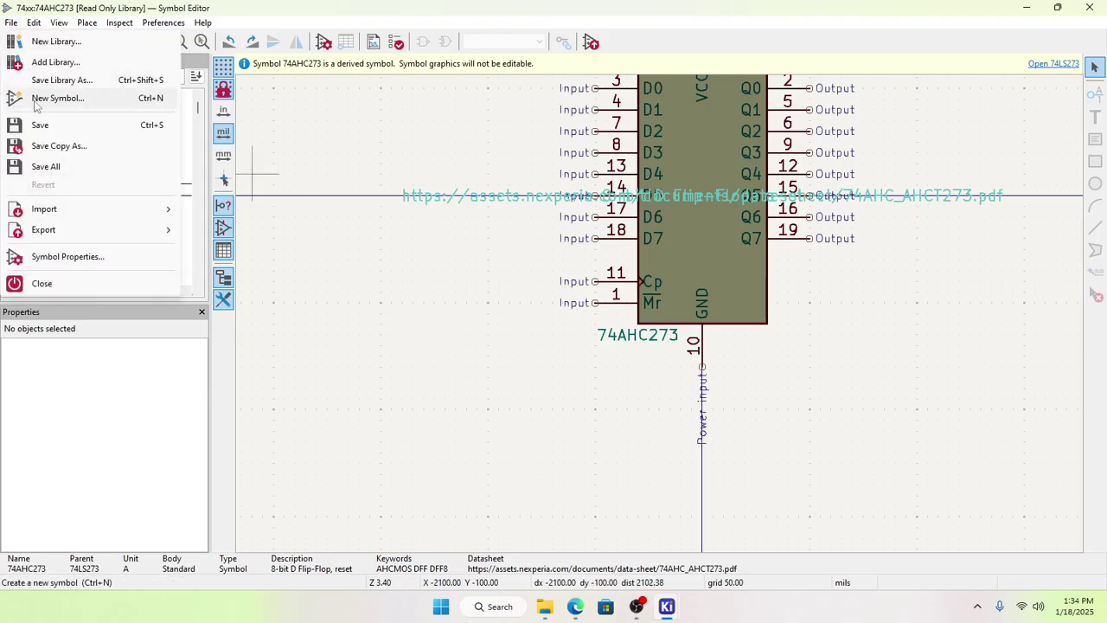
pyautogui.click(61, 145)
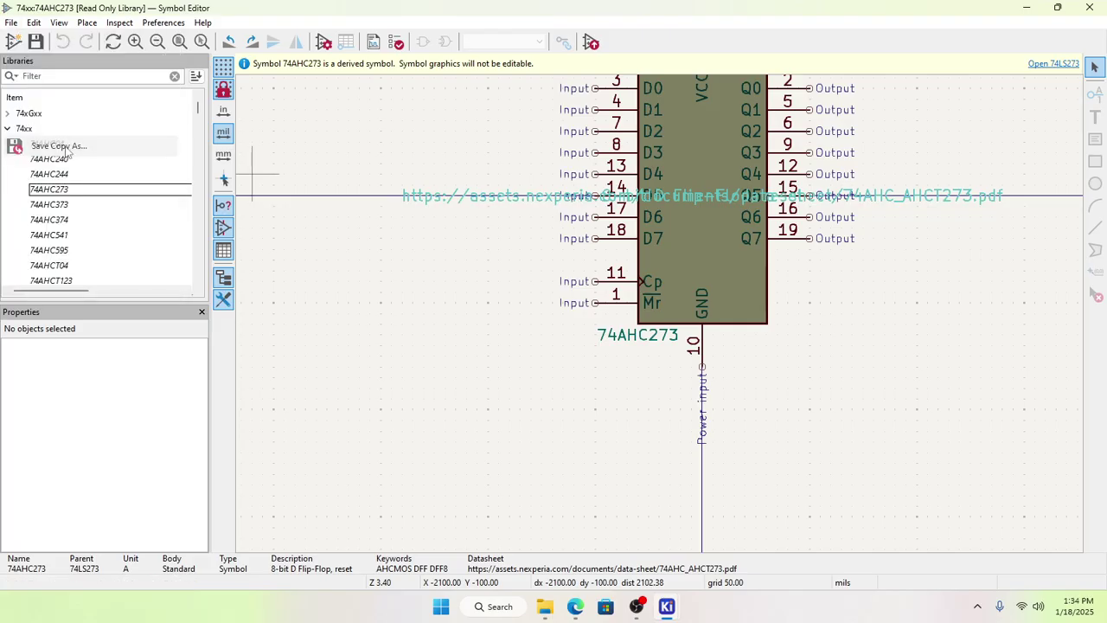
pyautogui.scroll(-4, 398, 330)
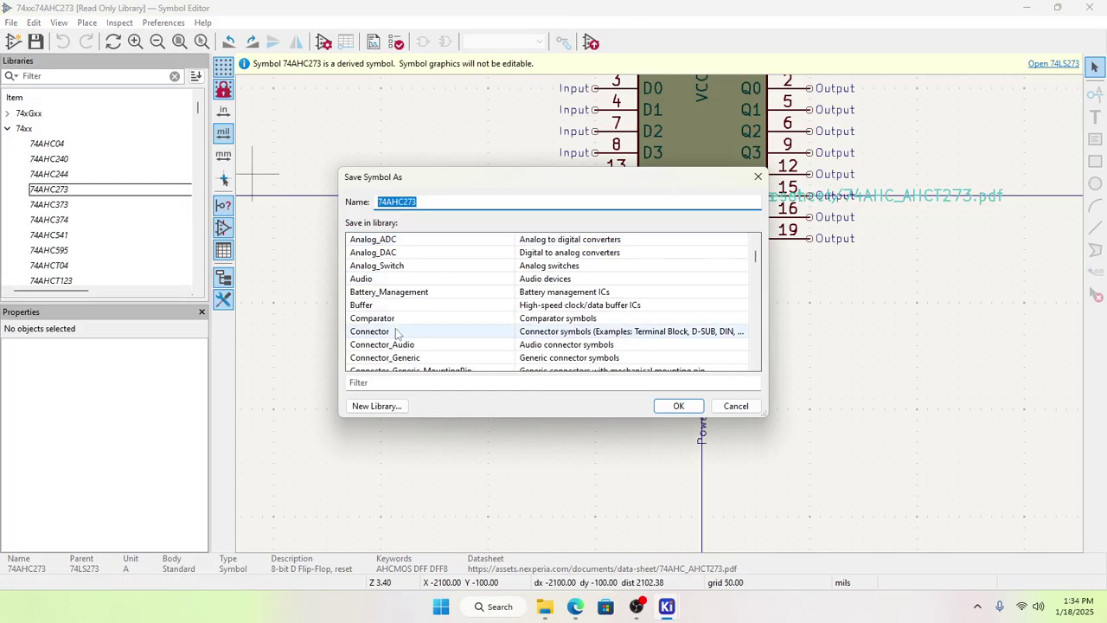
pyautogui.scroll(-11, 398, 333)
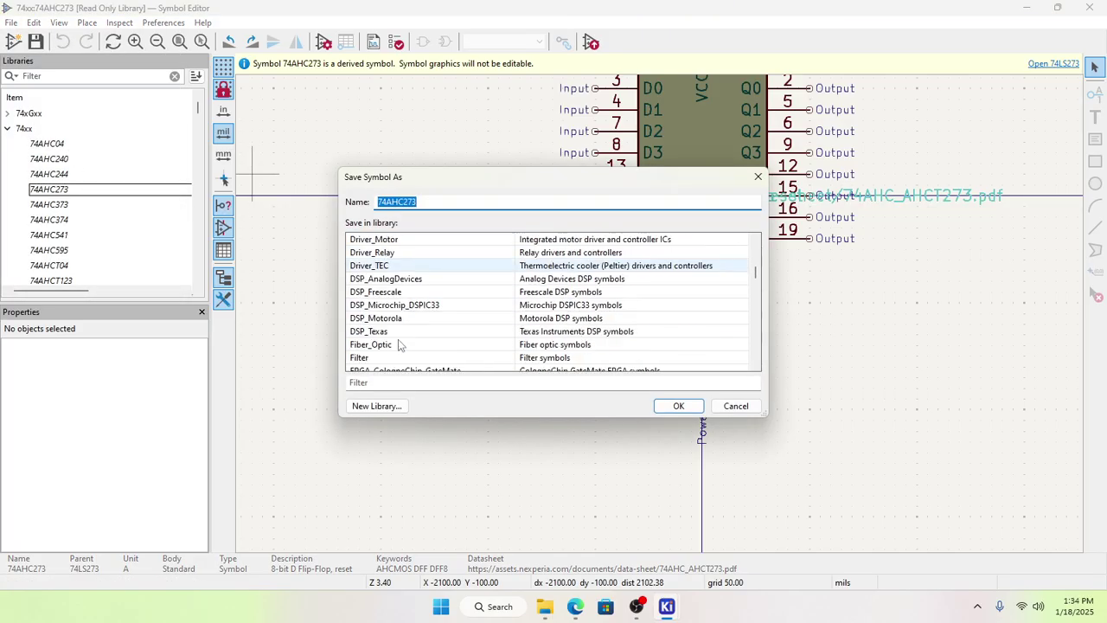
pyautogui.scroll(-7, 399, 344)
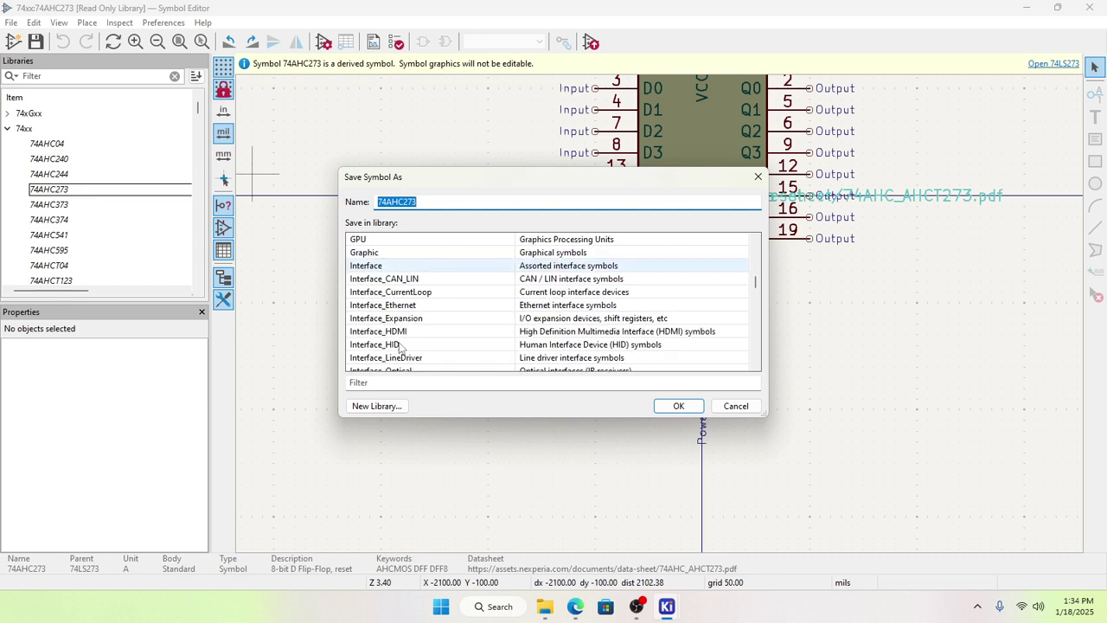
pyautogui.scroll(-12, 401, 345)
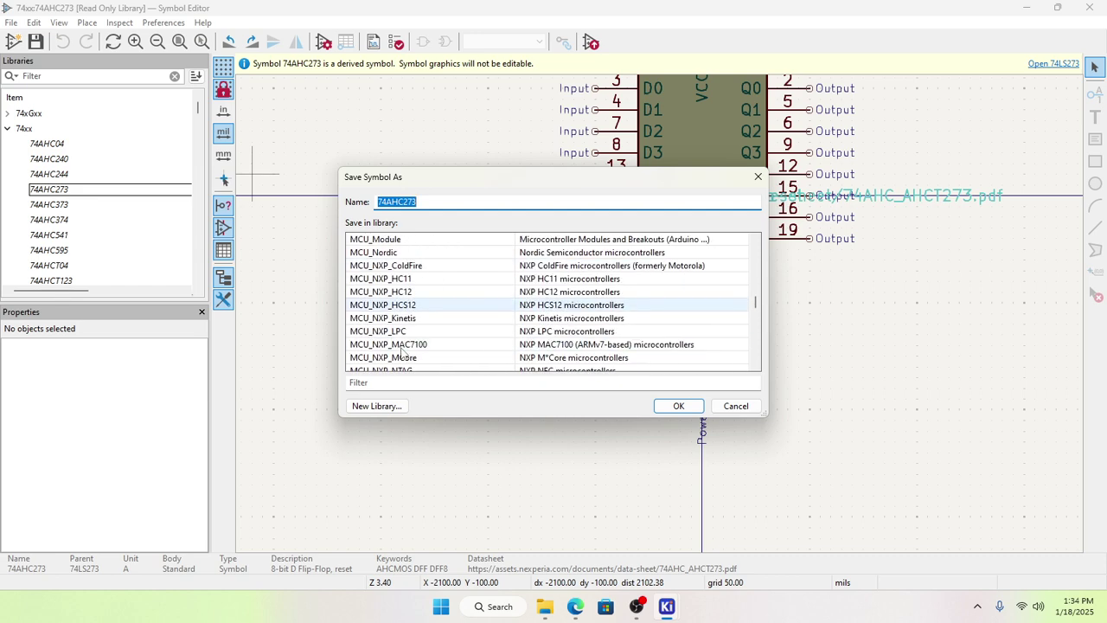
pyautogui.scroll(-15, 401, 350)
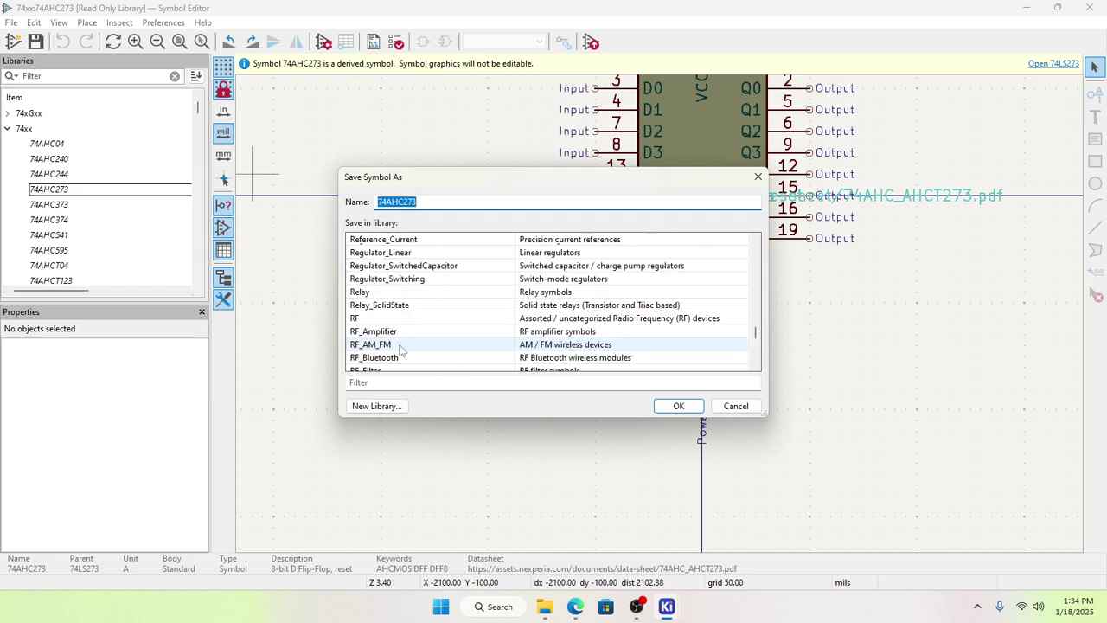
pyautogui.scroll(-7, 401, 349)
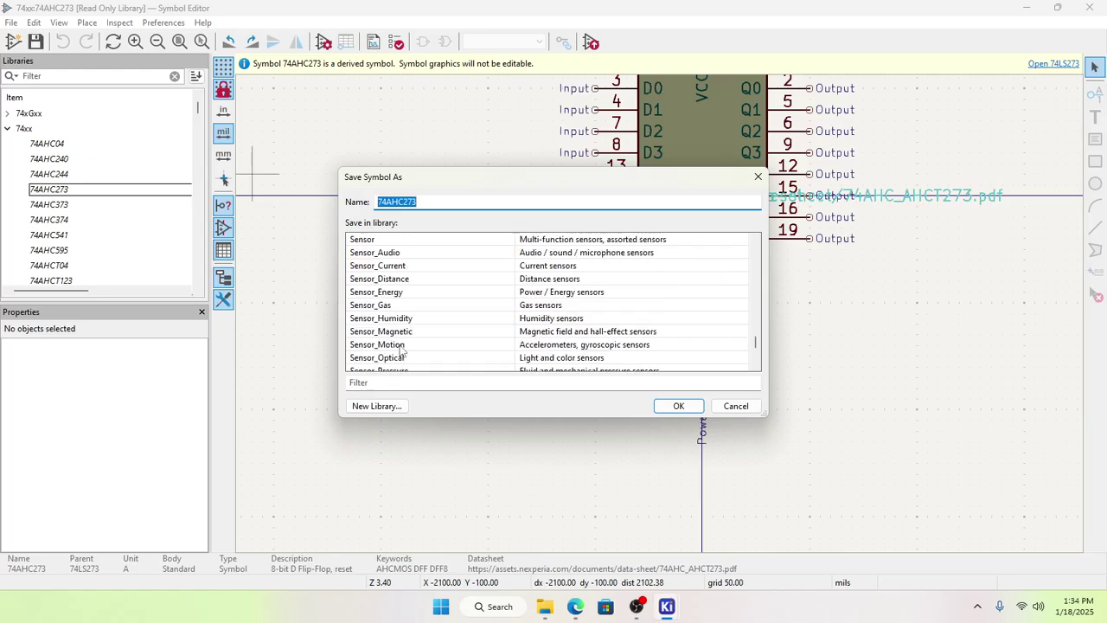
pyautogui.scroll(-4, 401, 347)
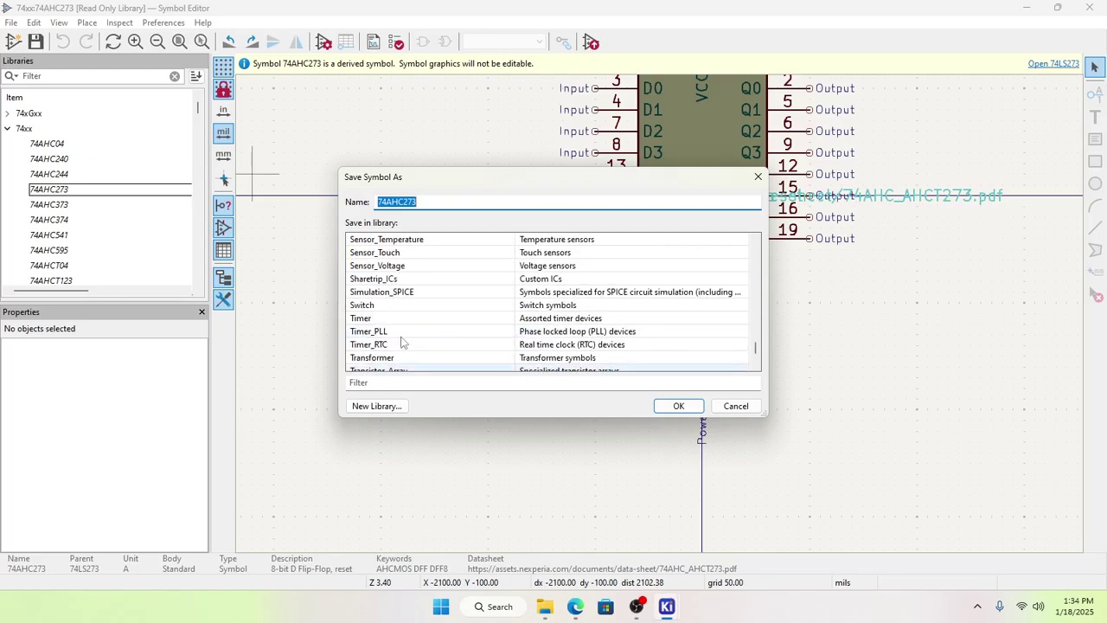
pyautogui.scroll(1, 401, 343)
pyautogui.click(395, 319)
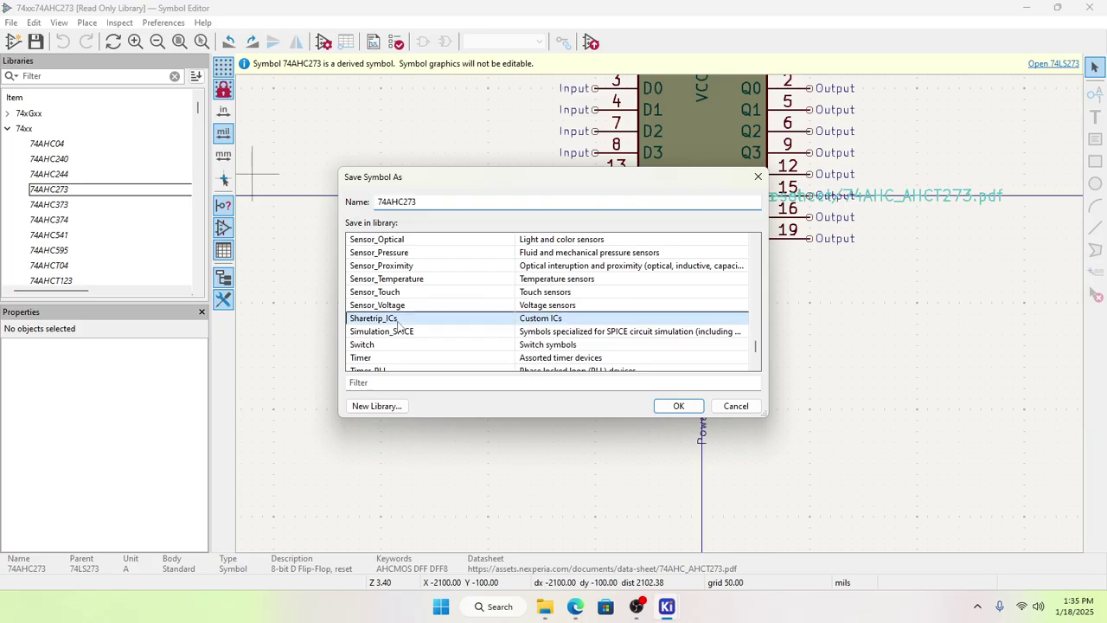
pyautogui.click(431, 202)
pyautogui.write('mo')
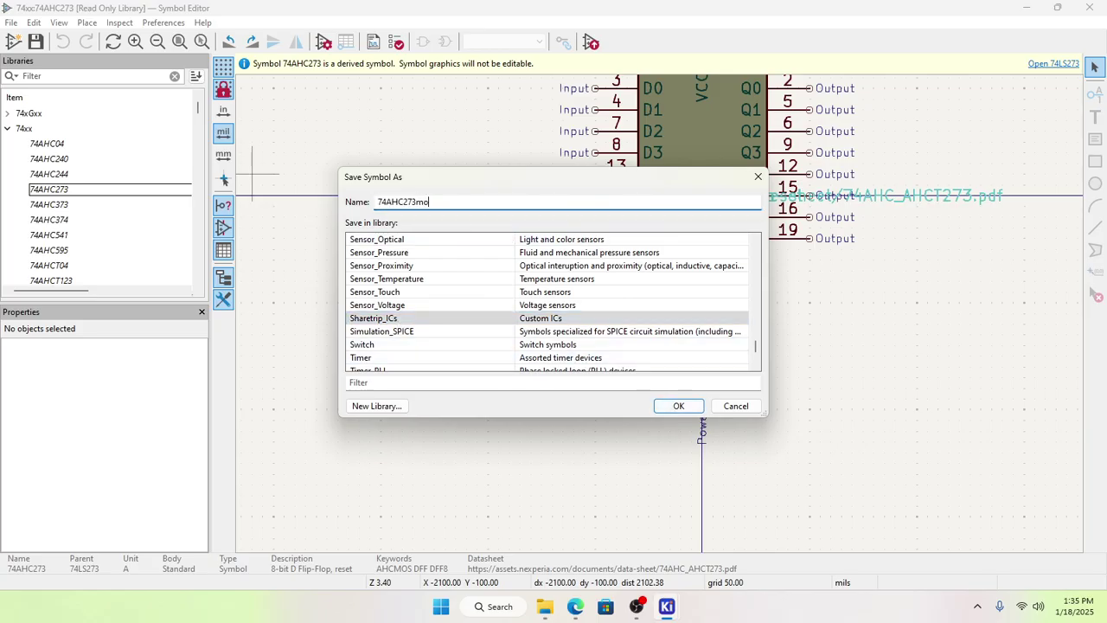
pyautogui.write('d')
pyautogui.click(673, 403)
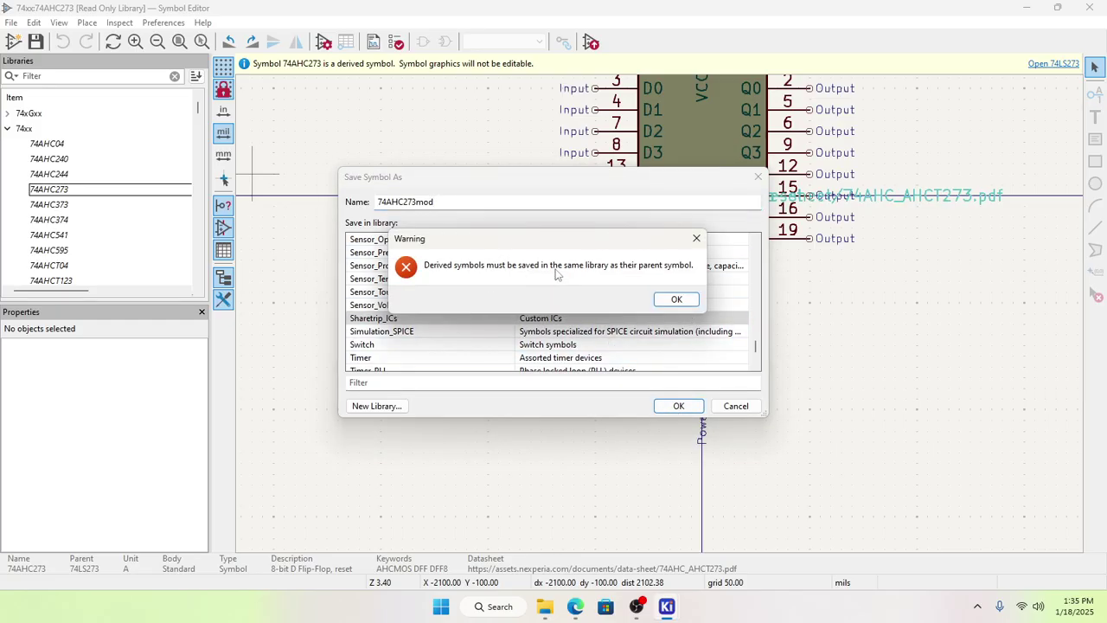
pyautogui.click(676, 300)
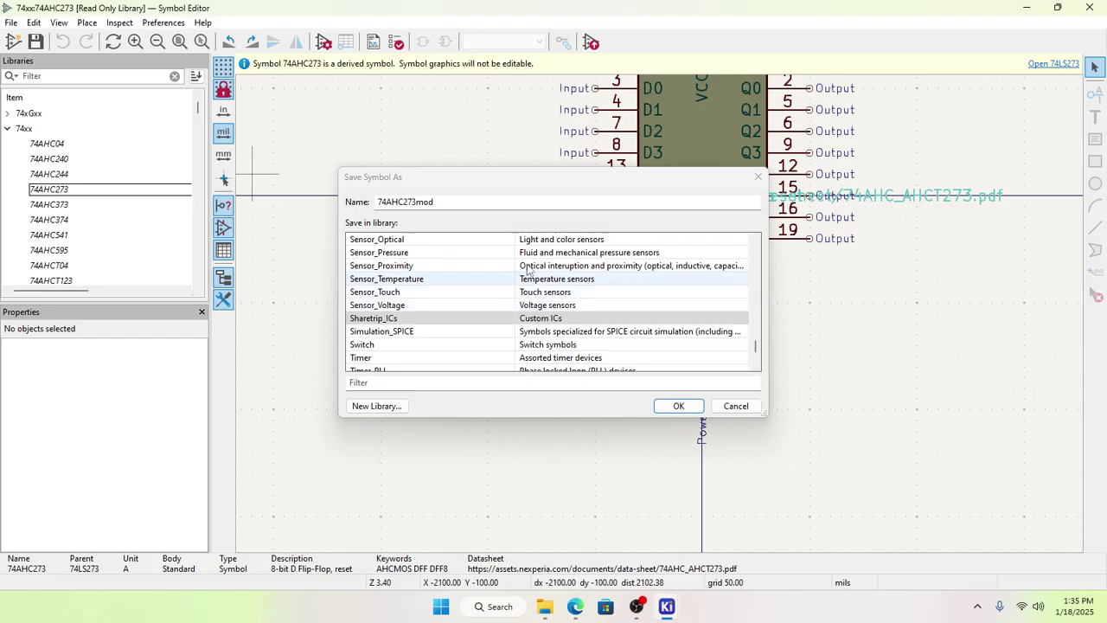
pyautogui.click(443, 320)
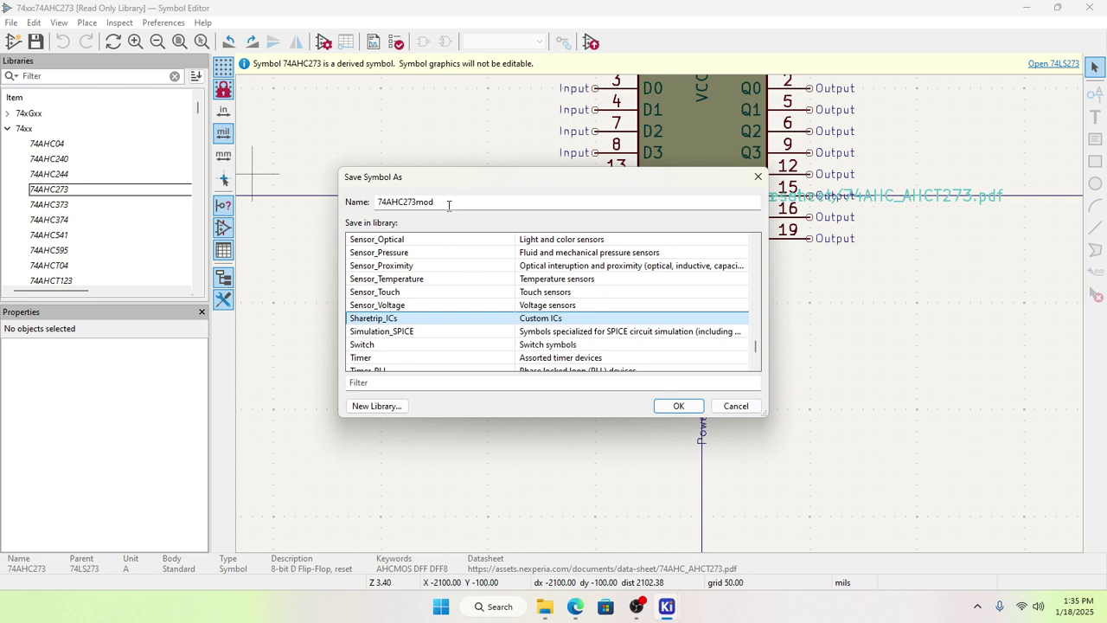
pyautogui.click(680, 407)
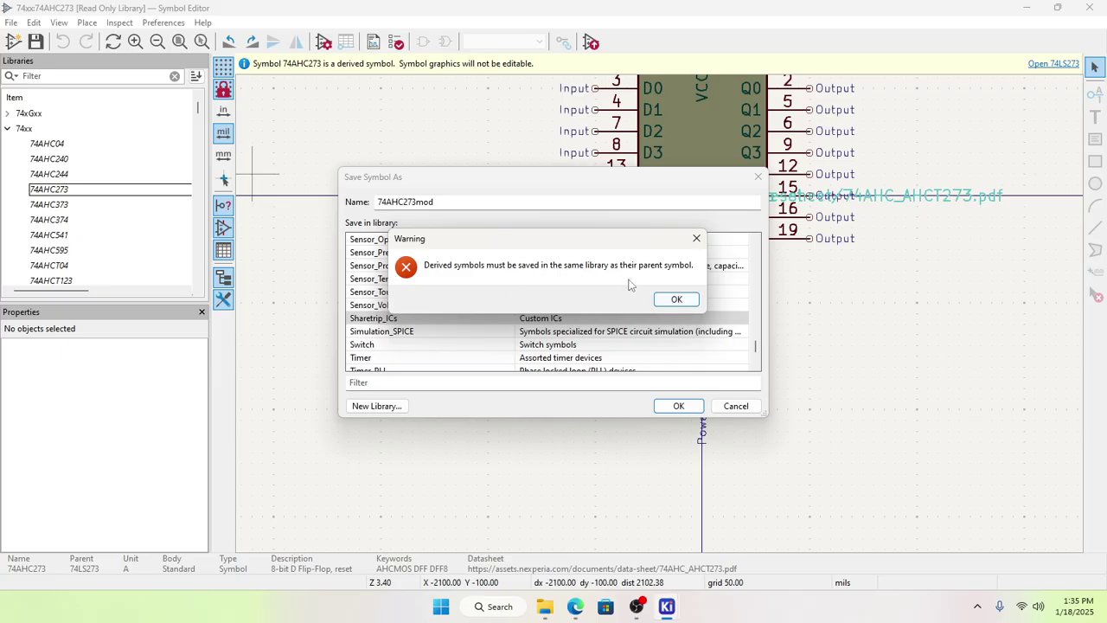
pyautogui.click(686, 305)
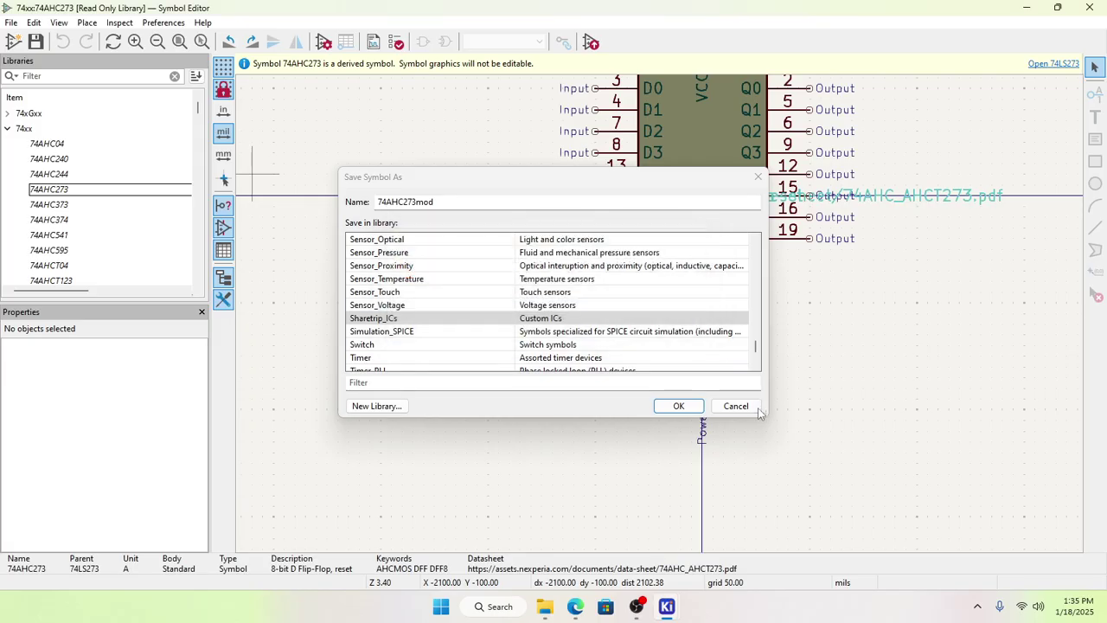
pyautogui.click(758, 407)
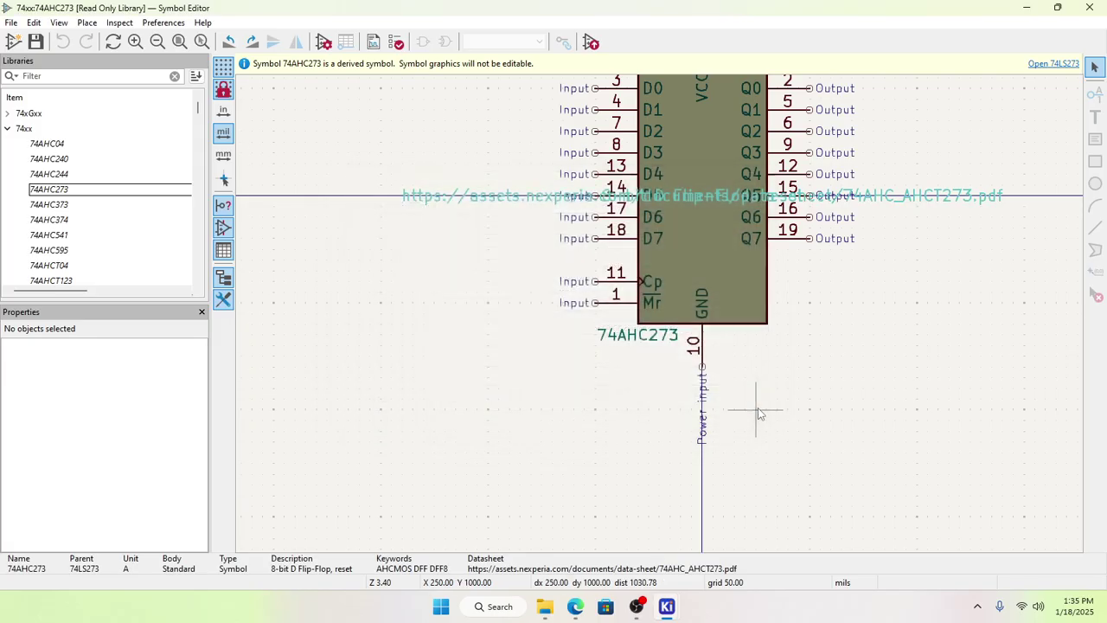
# Step: Save a copy of the 74AHC273 symbol as 74AHC273mod in its parent 74xx library
pyautogui.click(9, 22)
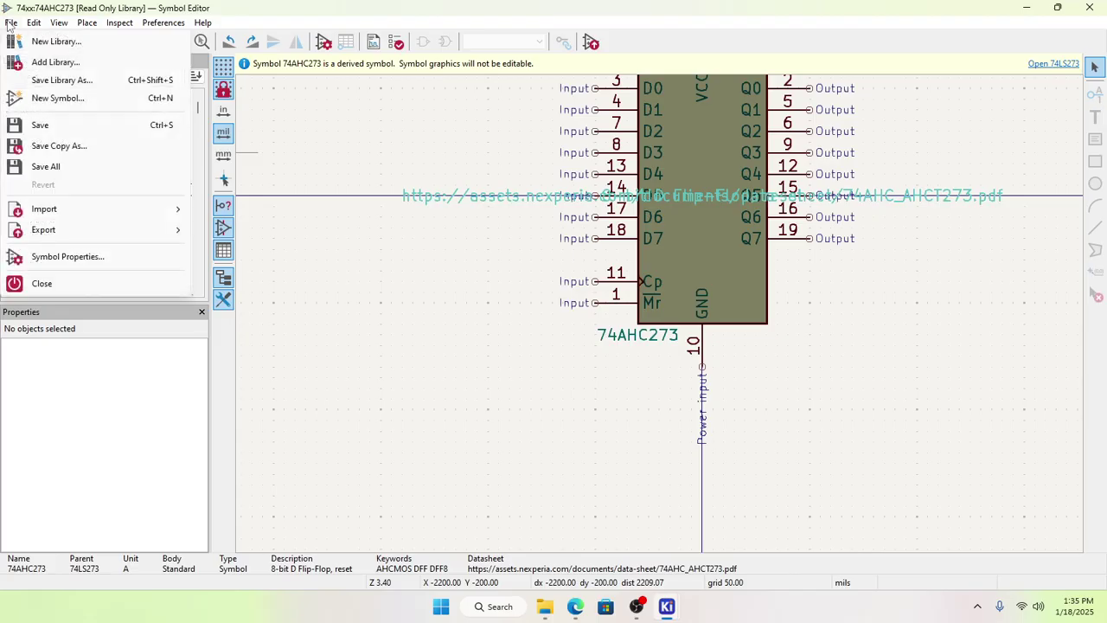
pyautogui.click(59, 147)
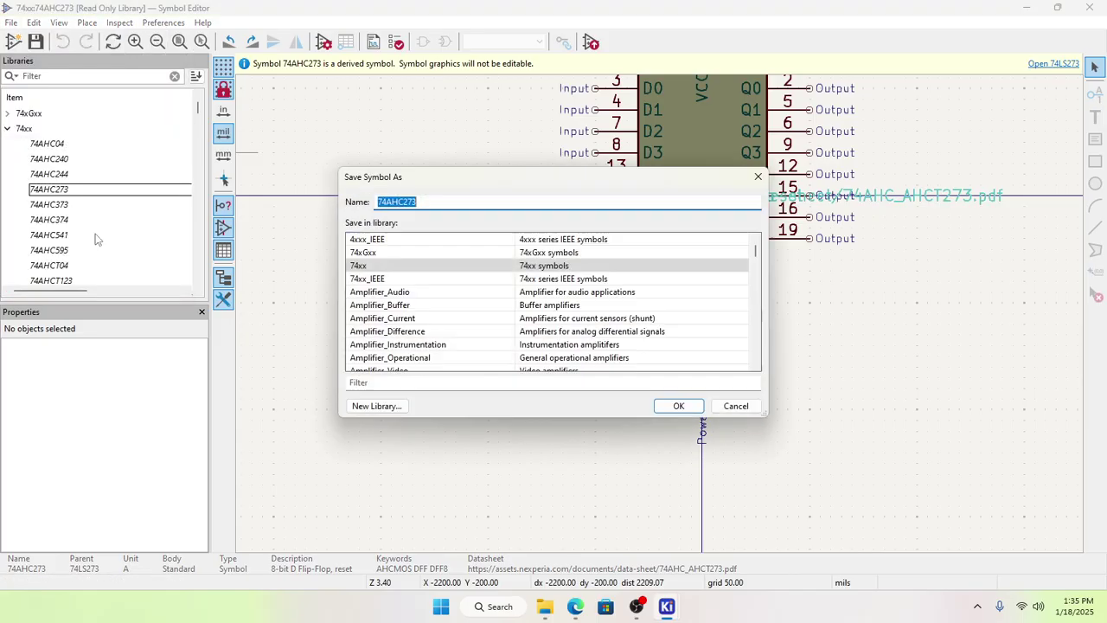
pyautogui.click(440, 202)
pyautogui.write('mod')
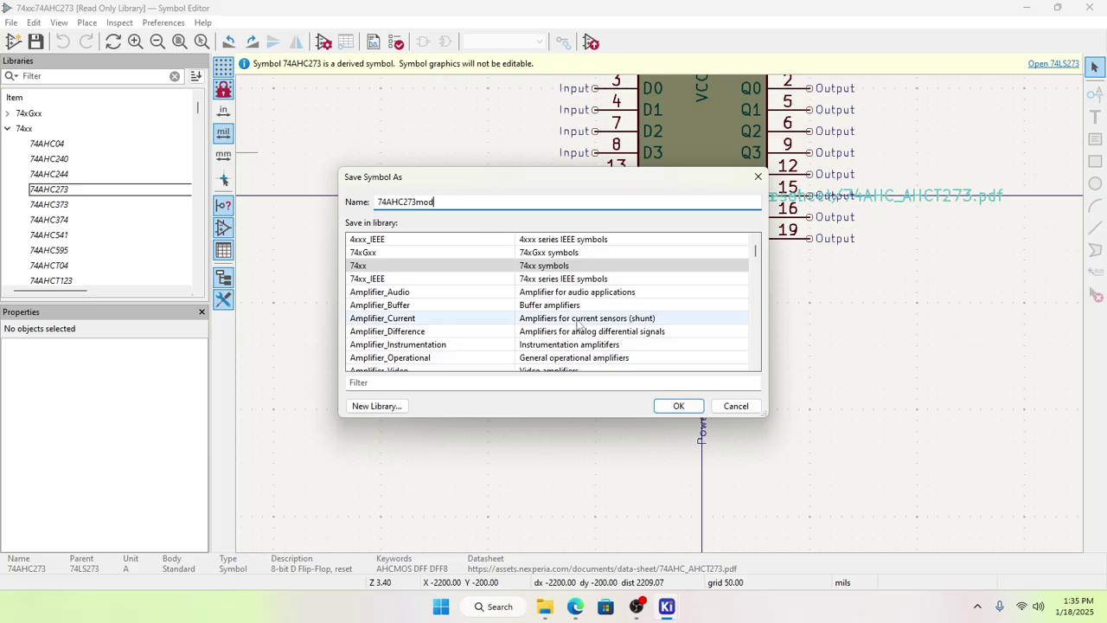
pyautogui.click(678, 405)
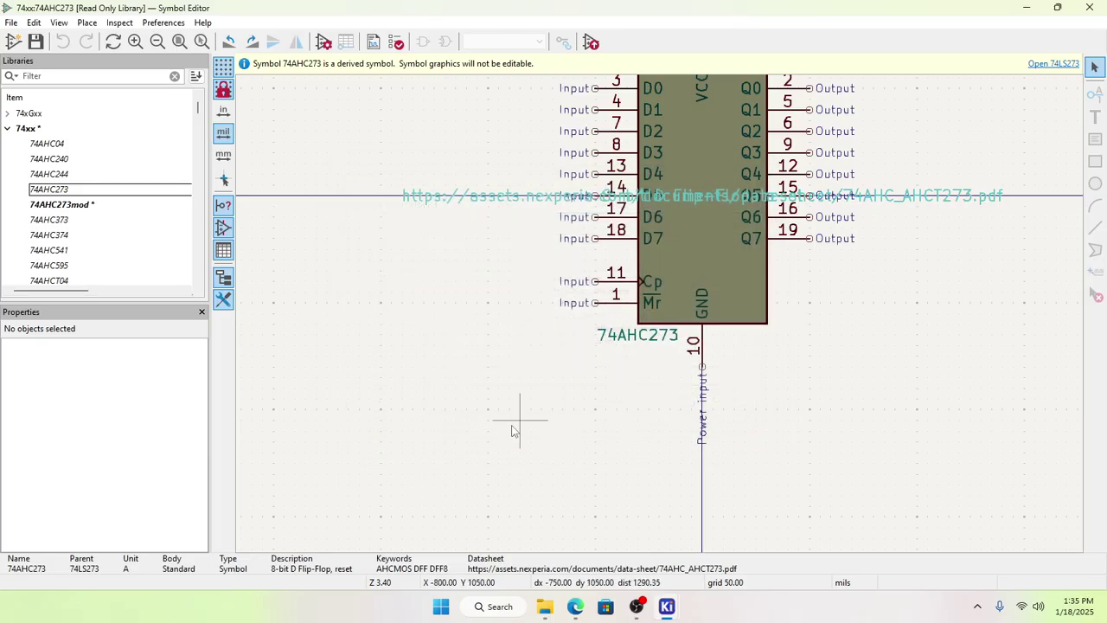
pyautogui.click(35, 41)
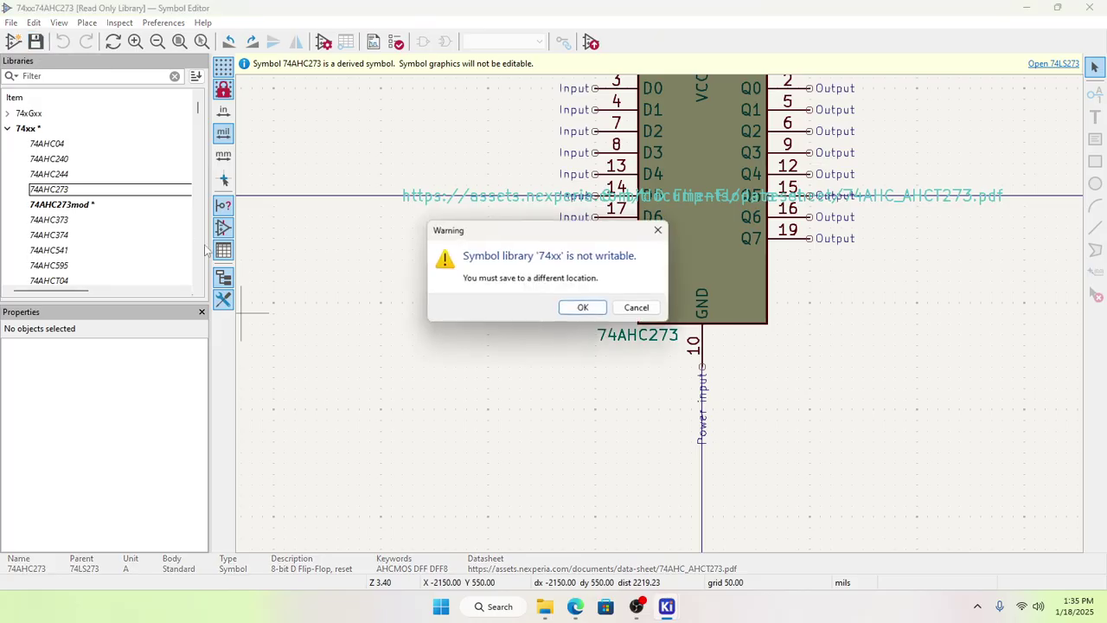
pyautogui.click(638, 308)
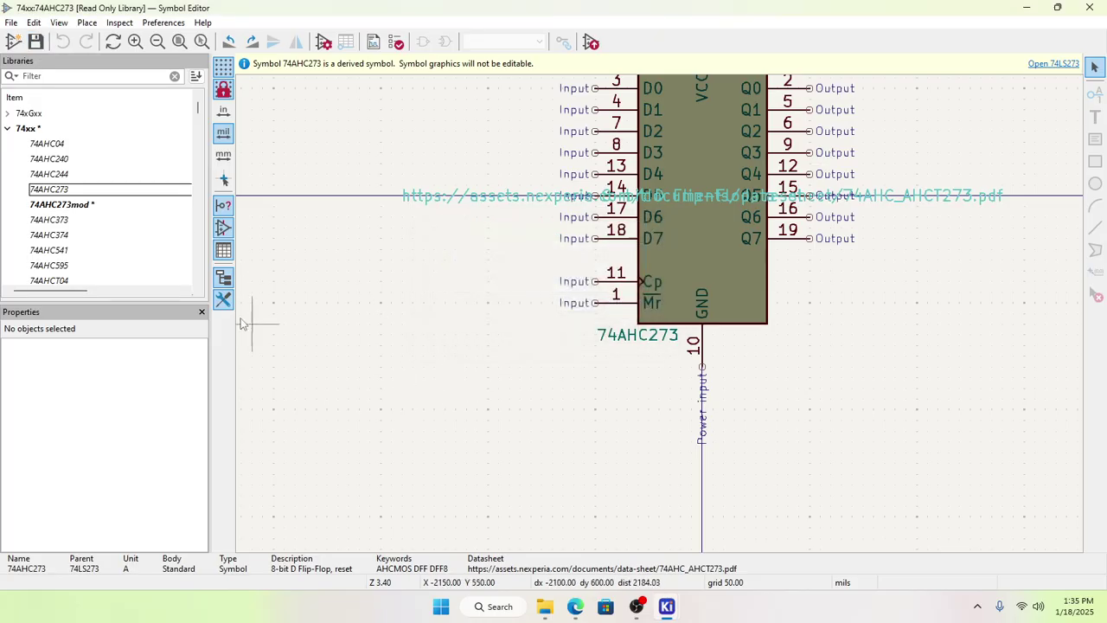
# Step: Open the 74AHC273mod symbol and move its datasheet link field above the symbol body
pyautogui.click(84, 207)
pyautogui.doubleClick(84, 212)
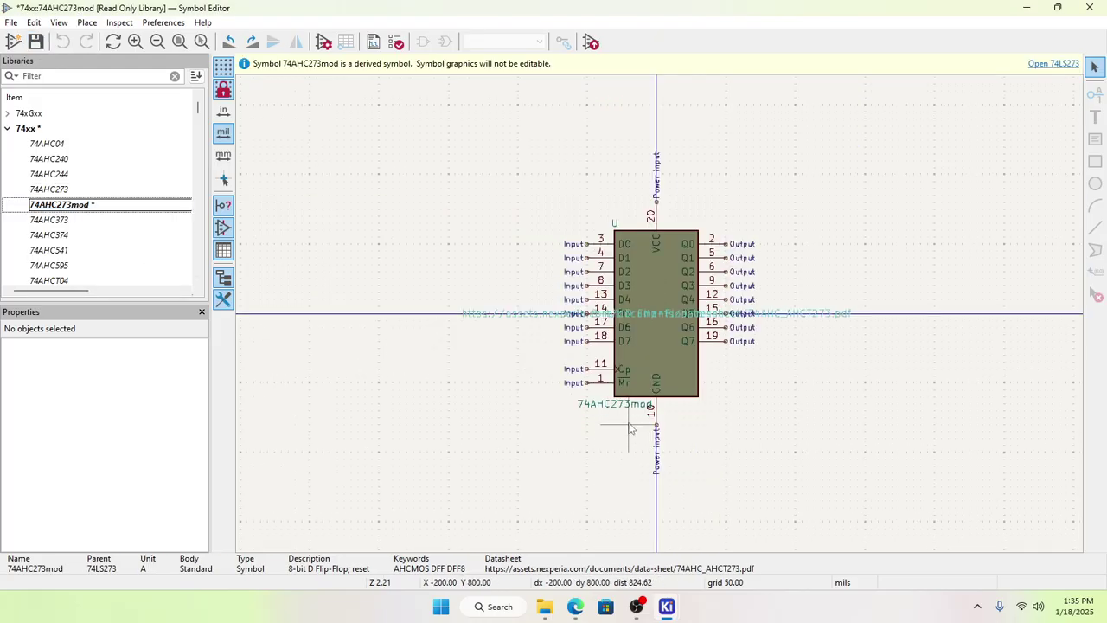
pyautogui.click(569, 317)
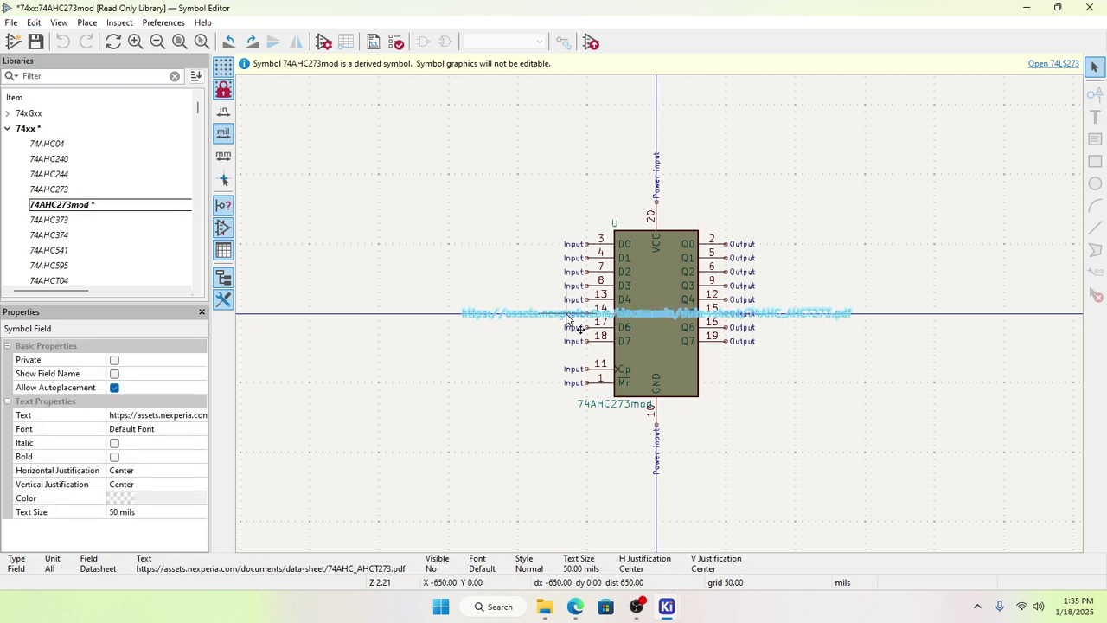
pyautogui.moveTo(566, 318); pyautogui.dragTo(569, 201)
pyautogui.click(566, 445)
# Step: Try to open the pin properties of the Mr pin on the 74AHC273mod symbol, closing the symbol properties dialog without changes
pyautogui.scroll(1, 662, 317)
pyautogui.scroll(-3, 663, 319)
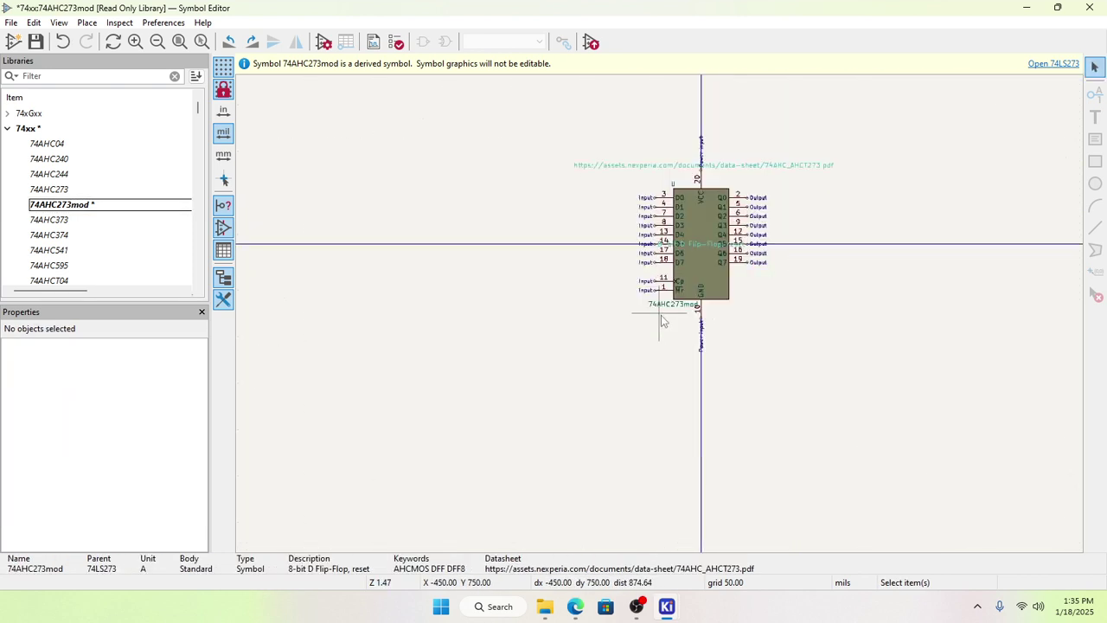
pyautogui.scroll(2, 661, 319)
pyautogui.scroll(6, 660, 320)
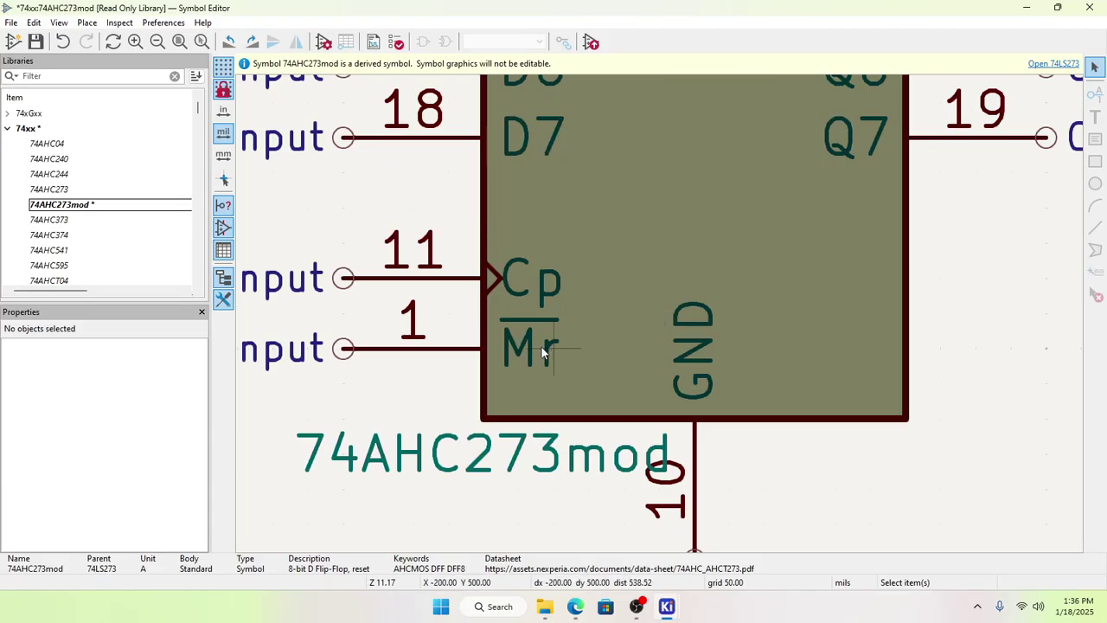
pyautogui.doubleClick(430, 355)
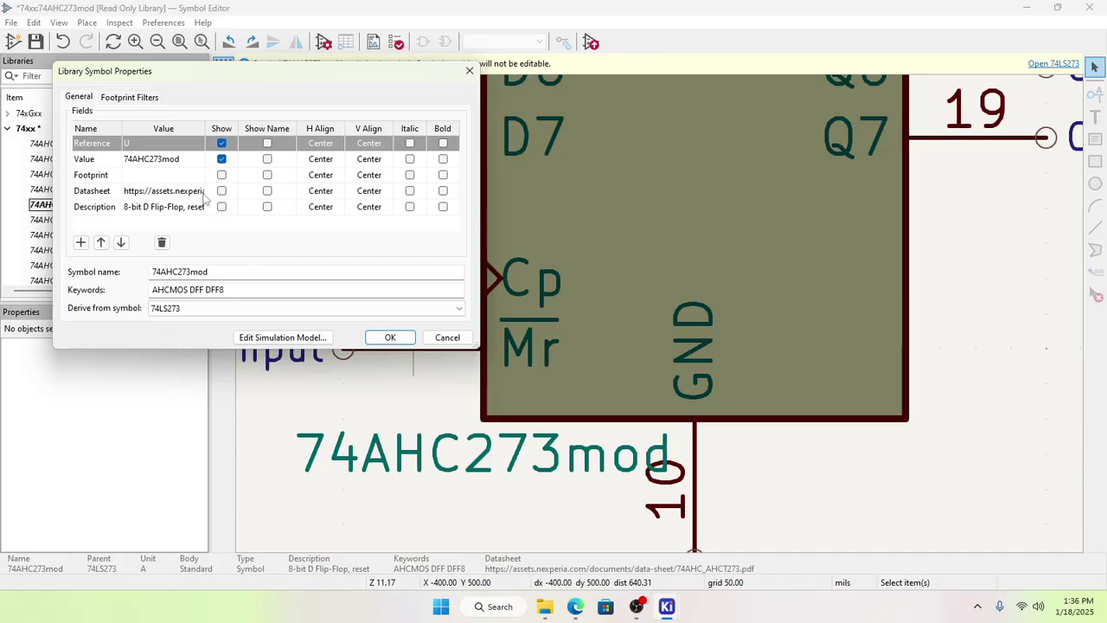
pyautogui.click(469, 70)
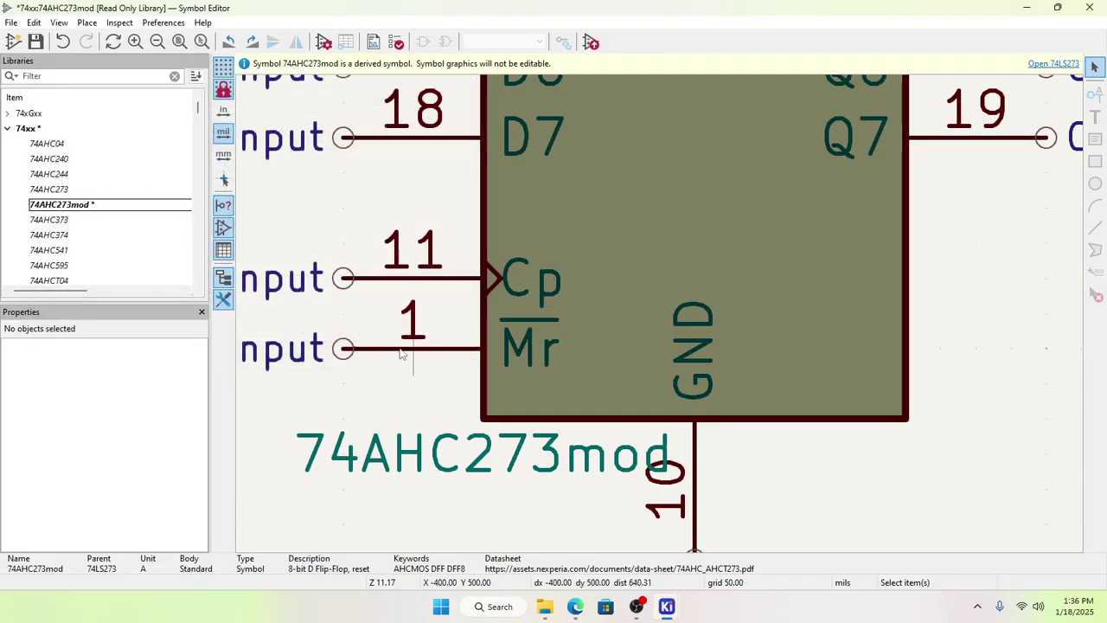
pyautogui.scroll(-3, 315, 351)
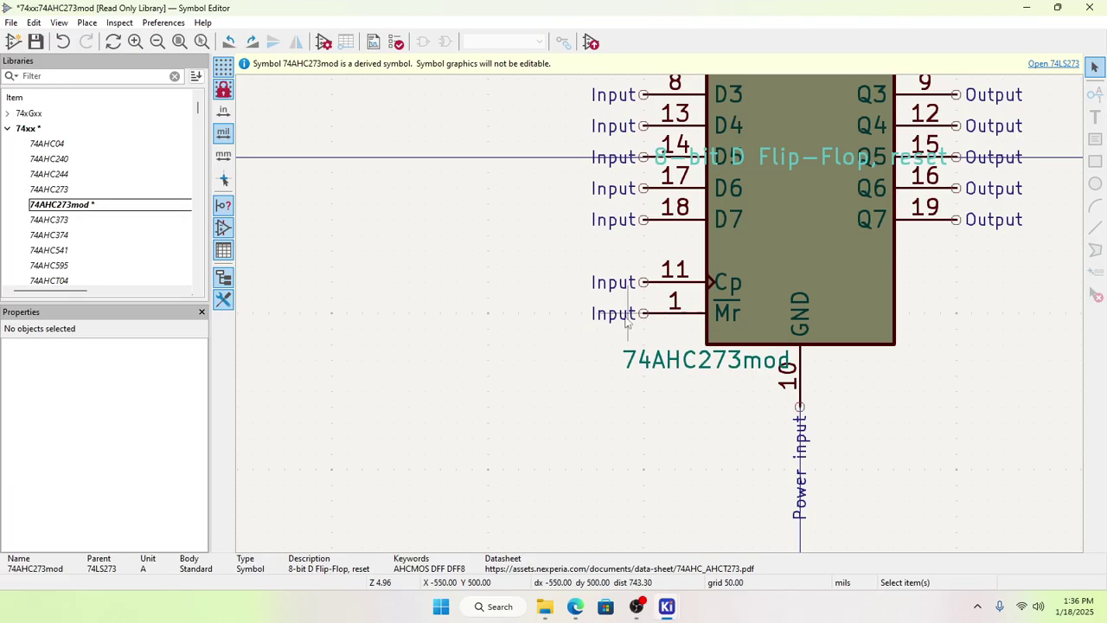
pyautogui.doubleClick(639, 316)
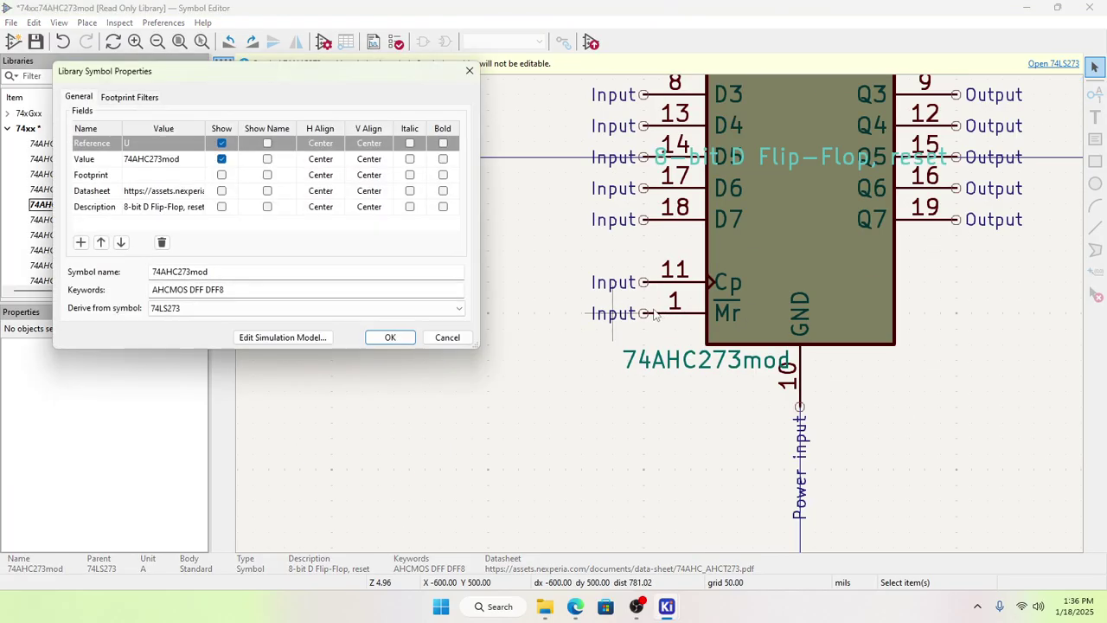
pyautogui.click(447, 337)
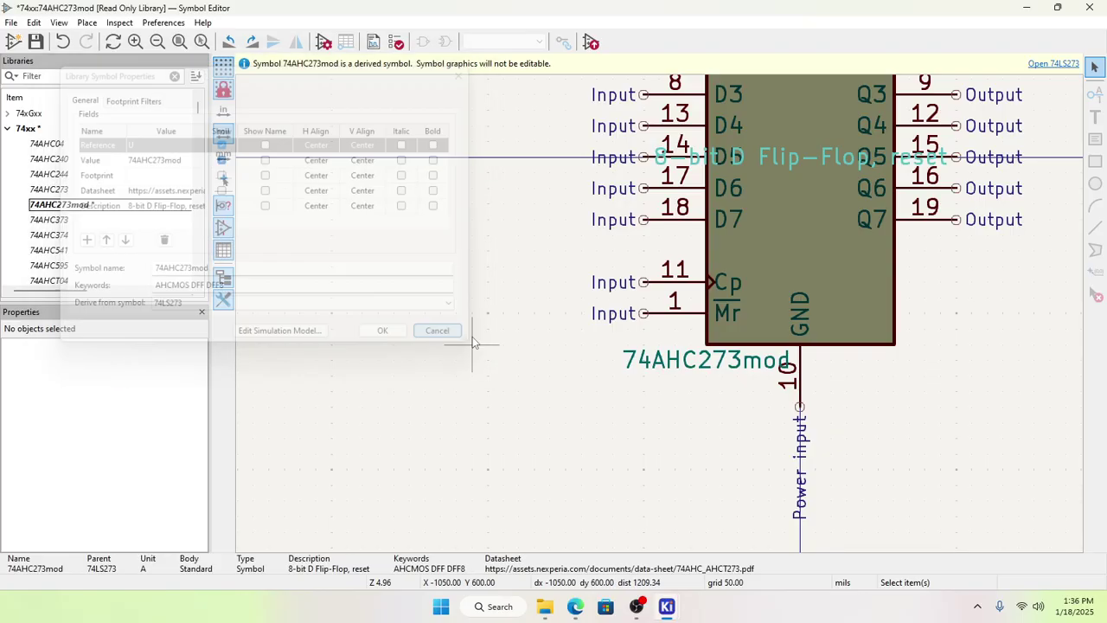
# Step: Move the "8-bit D Flip-Flop, reset" description field of the 74AHC273mod symbol above its datasheet link
pyautogui.click(843, 163)
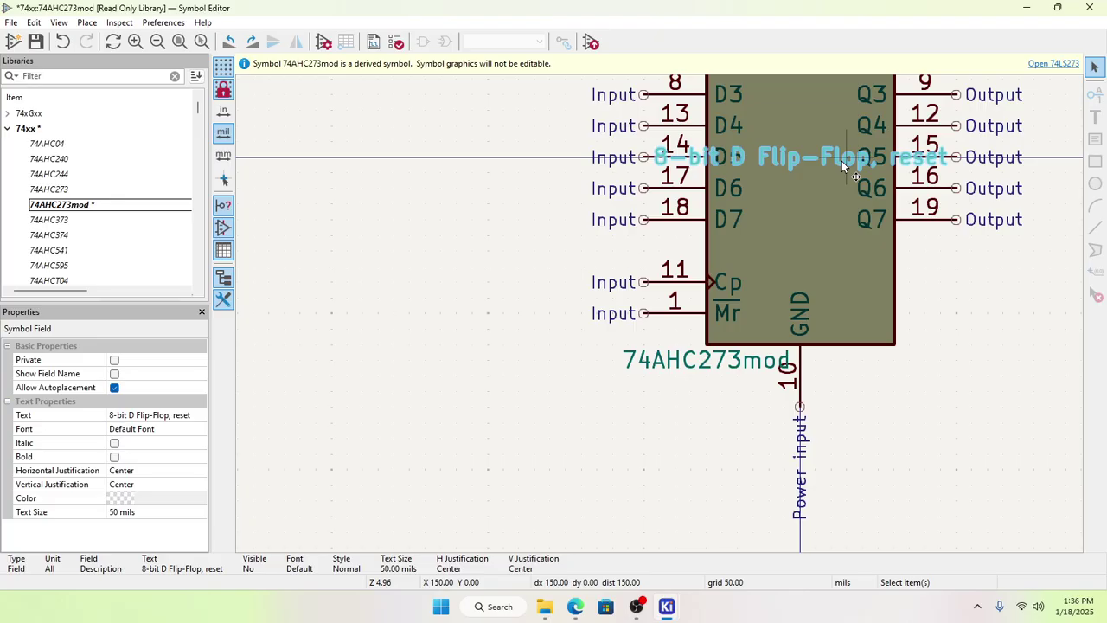
pyautogui.press('m')
pyautogui.scroll(-1, 823, 76)
pyautogui.scroll(1, 657, 318)
pyautogui.scroll(2, 673, 161)
pyautogui.scroll(-2, 659, 313)
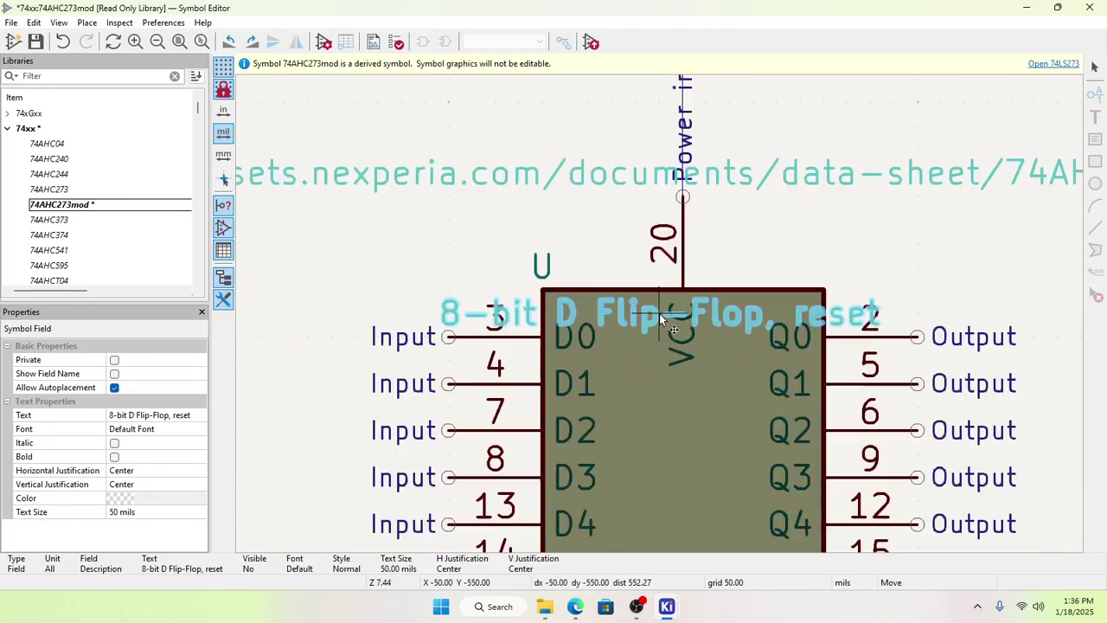
pyautogui.click(671, 170)
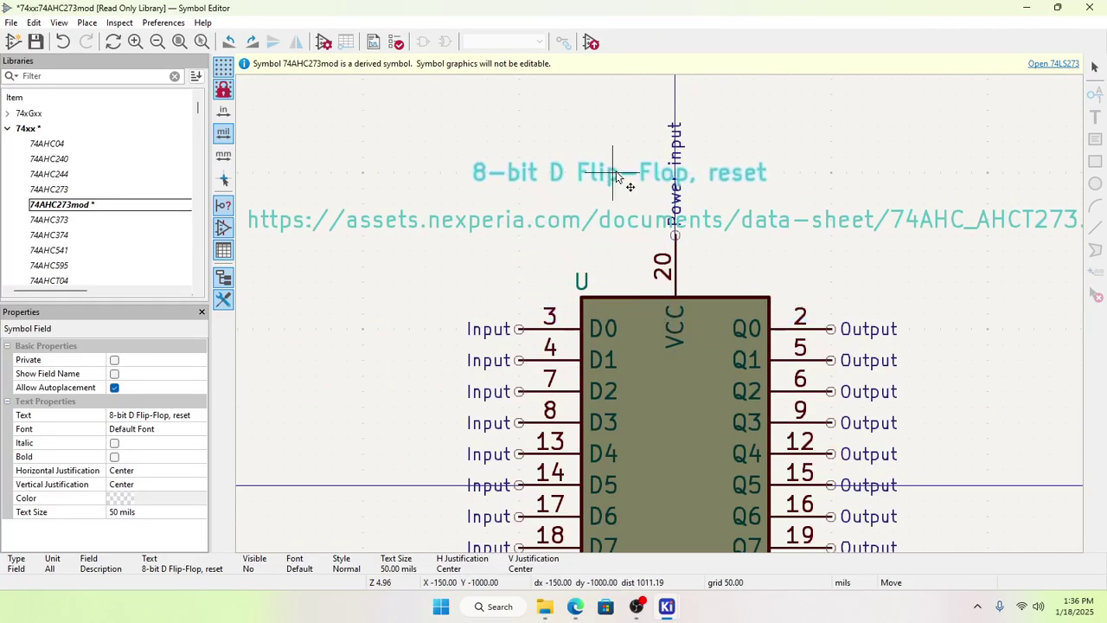
pyautogui.click(965, 410)
# Step: Try to save the modified 74xx library, cancel the save to another location, and try to delete the 74AHC273mod symbol
pyautogui.scroll(-3, 804, 473)
pyautogui.scroll(3, 596, 358)
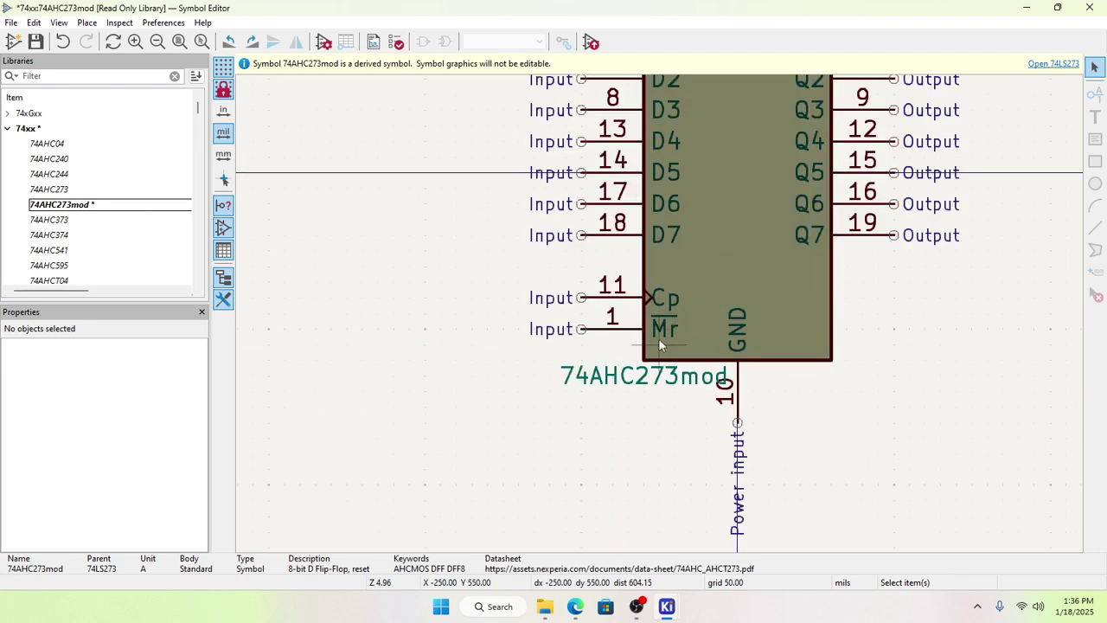
pyautogui.click(35, 41)
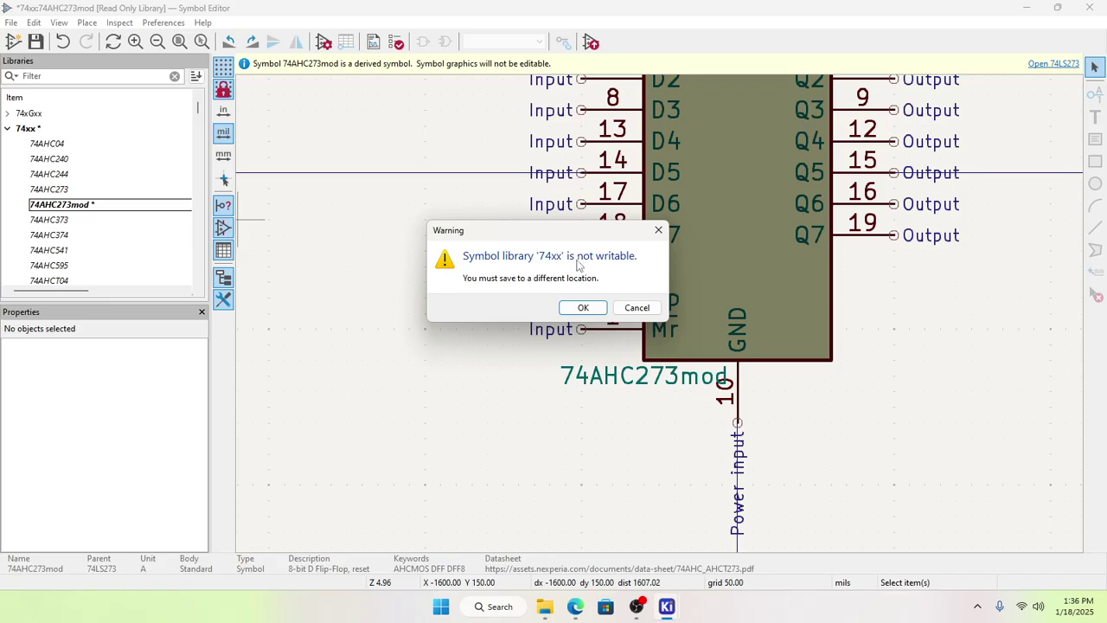
pyautogui.click(594, 313)
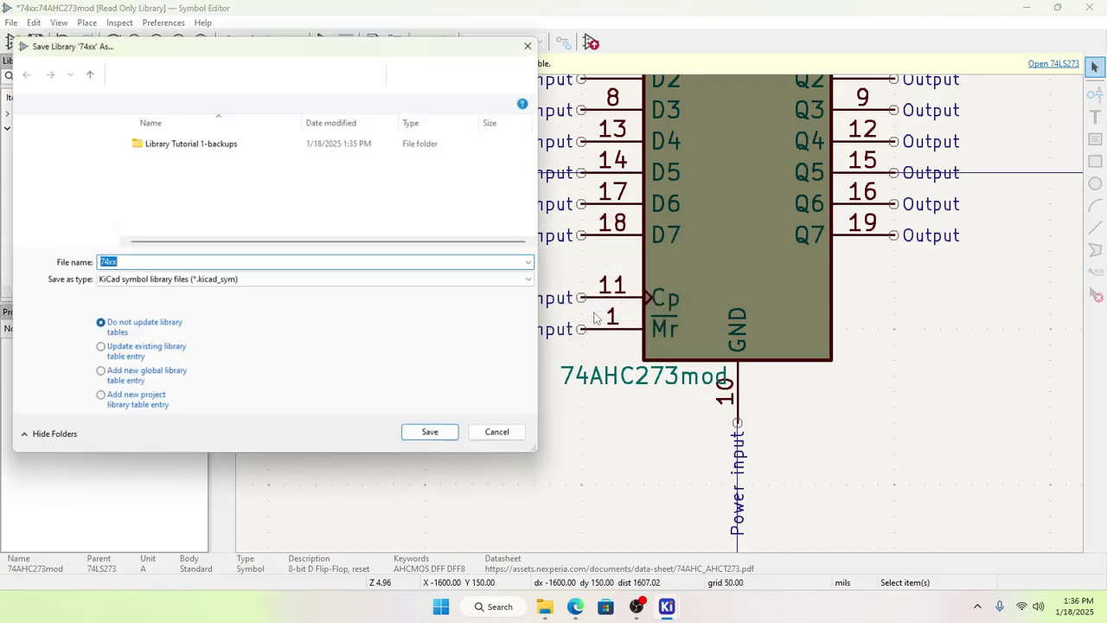
pyautogui.click(503, 443)
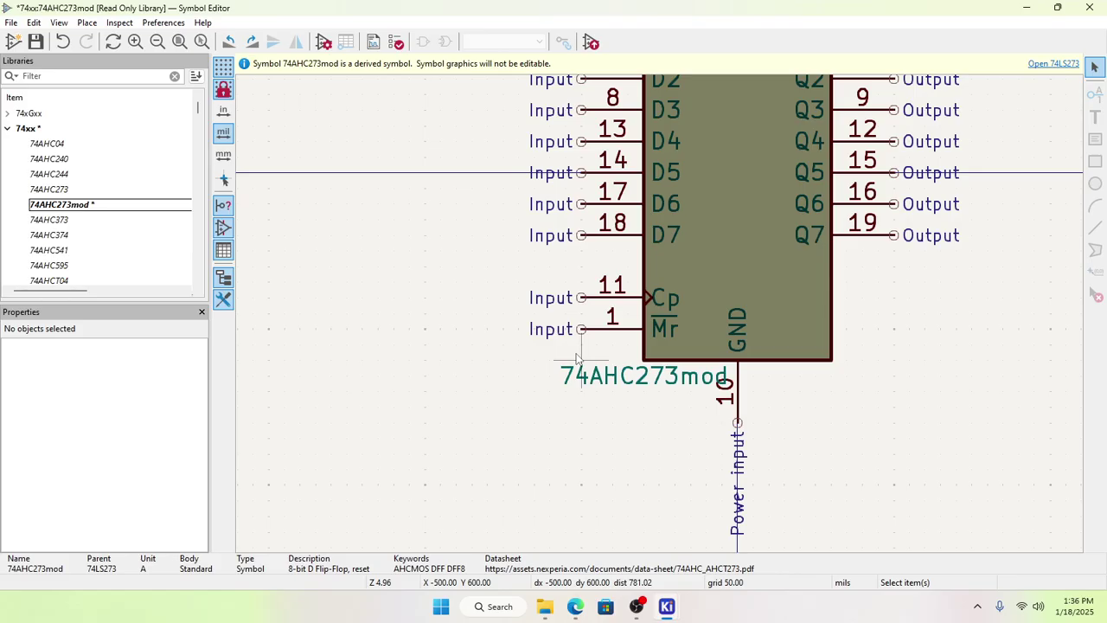
pyautogui.rightClick(96, 204)
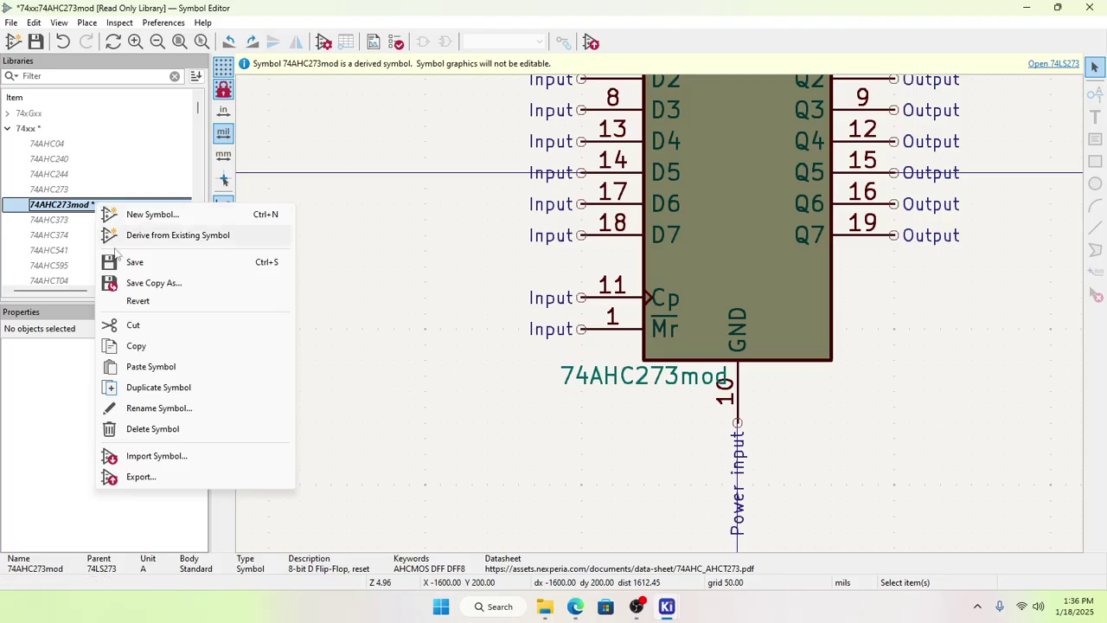
pyautogui.click(191, 431)
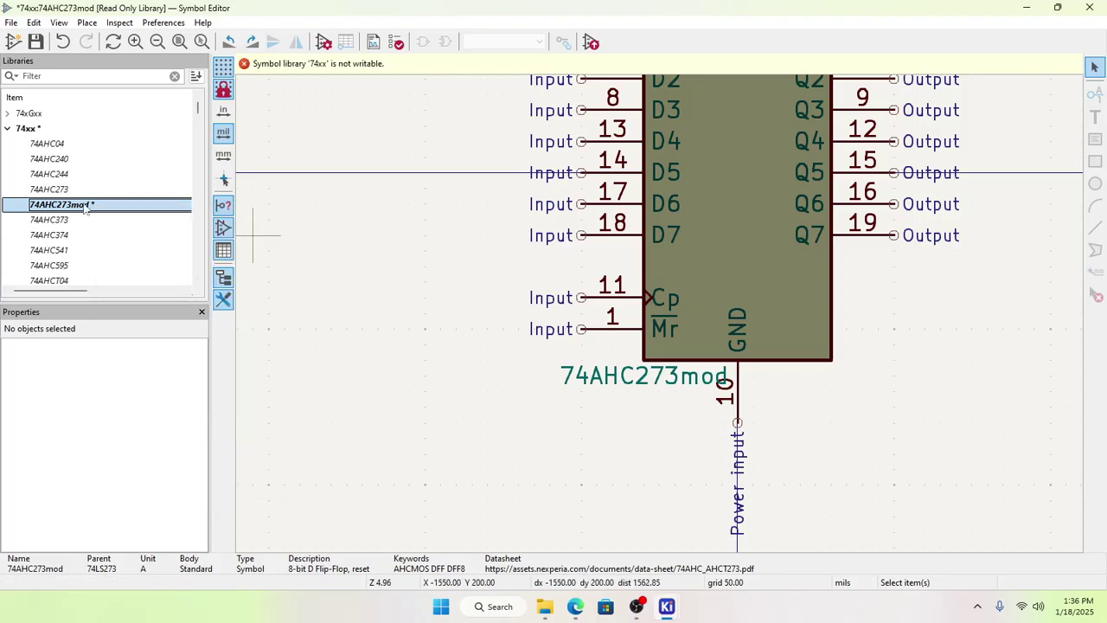
# Step: Open the stock 74AHC273 symbol and check its library symbol properties for the Mr pin's naming, leaving them unchanged
pyautogui.doubleClick(52, 188)
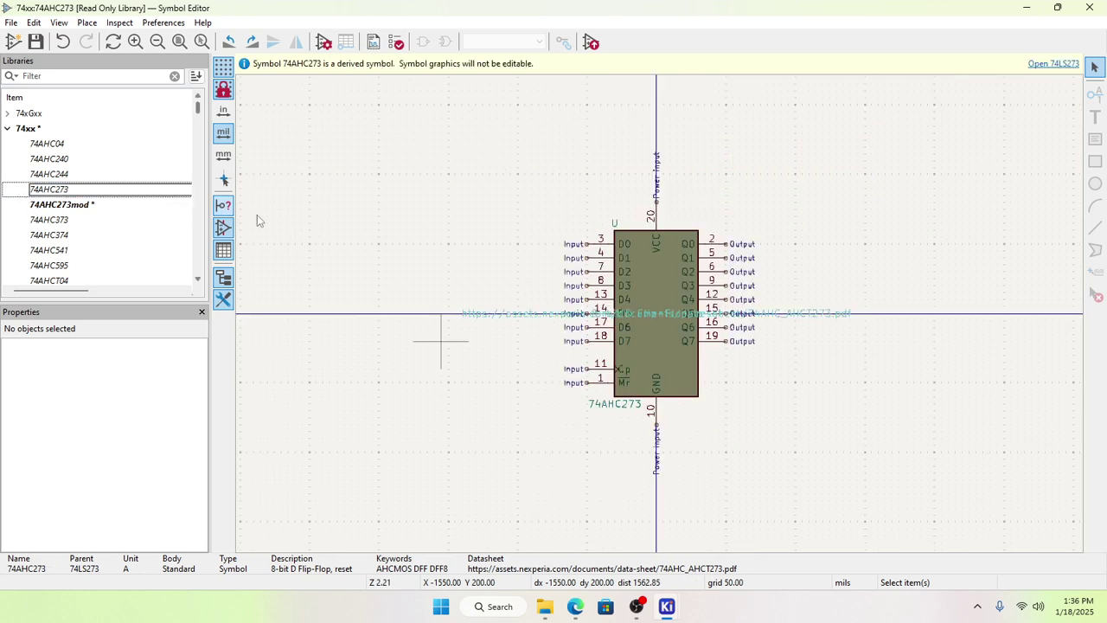
pyautogui.scroll(5, 664, 329)
pyautogui.scroll(2, 663, 329)
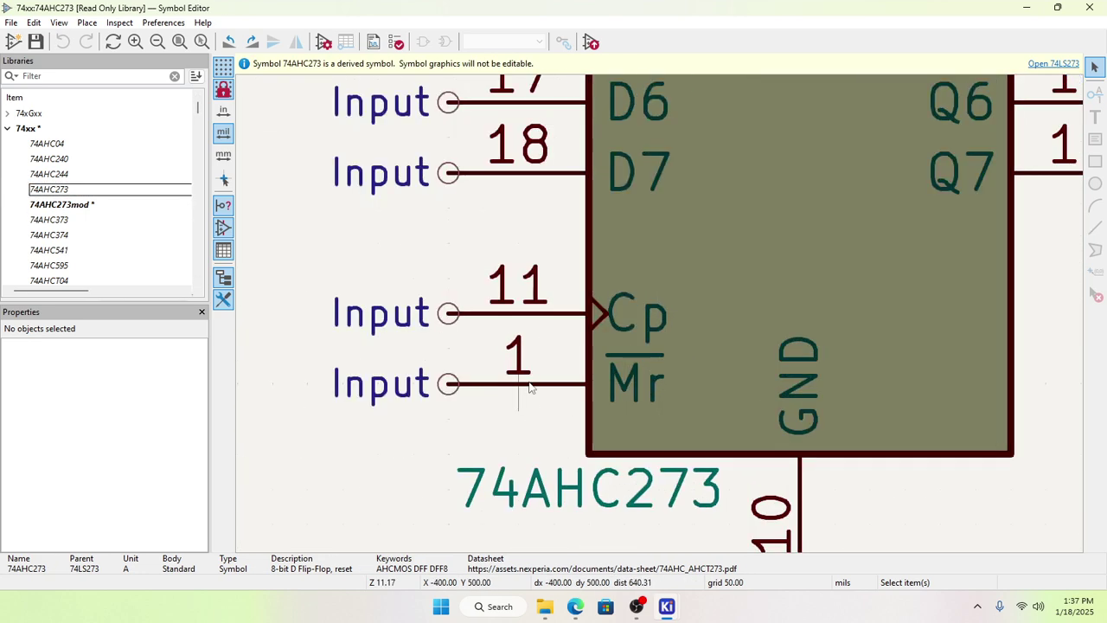
pyautogui.click(324, 41)
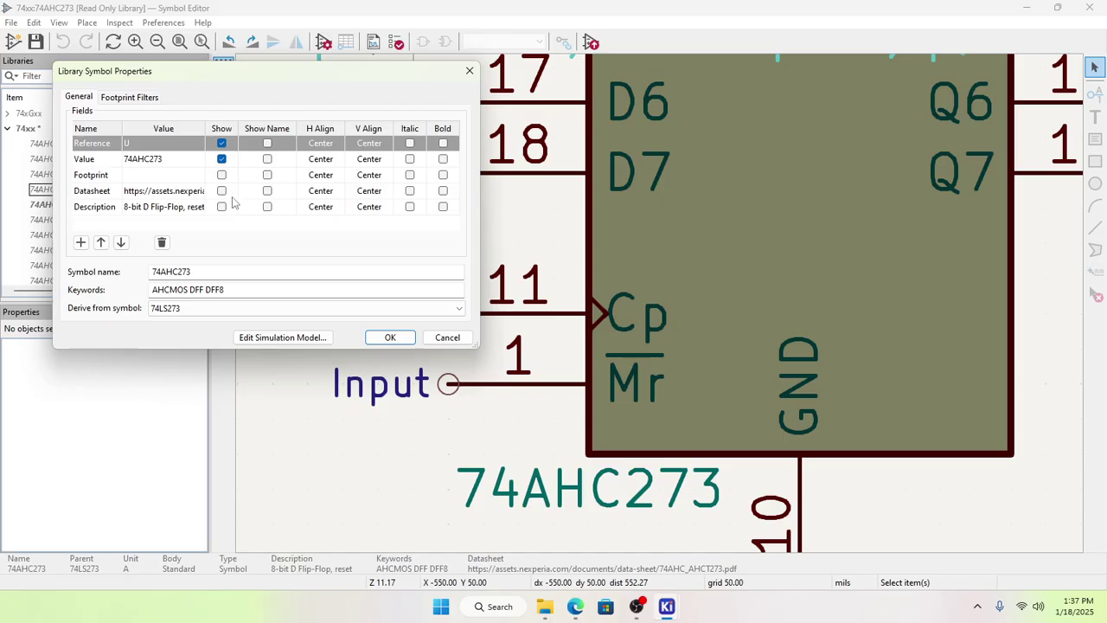
pyautogui.click(447, 337)
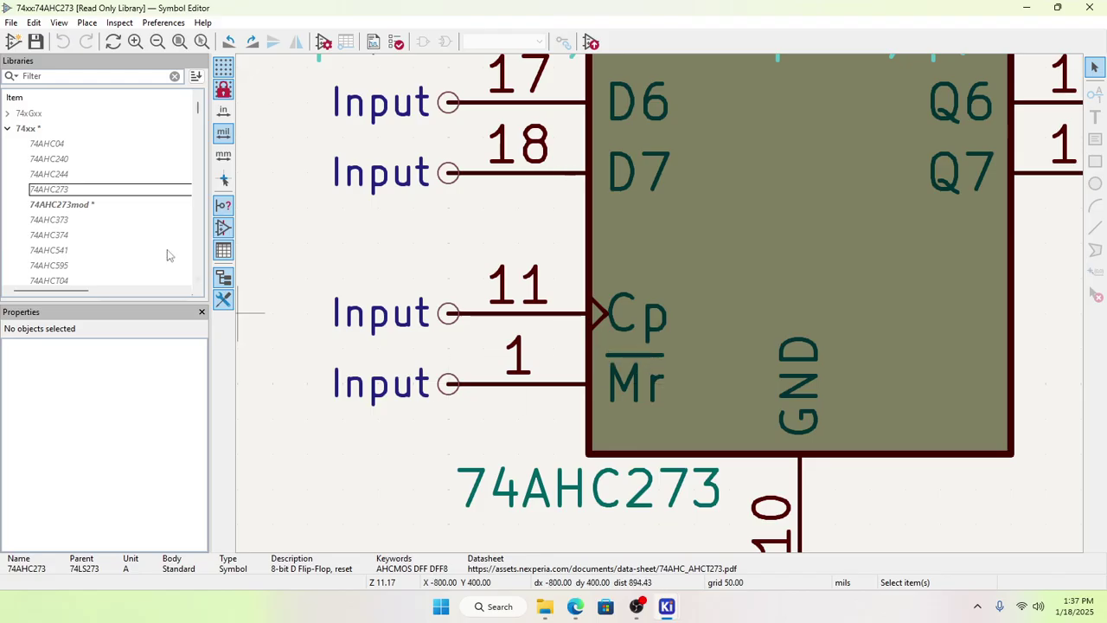
# Step: Close the Symbol Editor, discarding the changes, and select U3's Mr pin in the schematic to read its pin name syntax
pyautogui.click(80, 207)
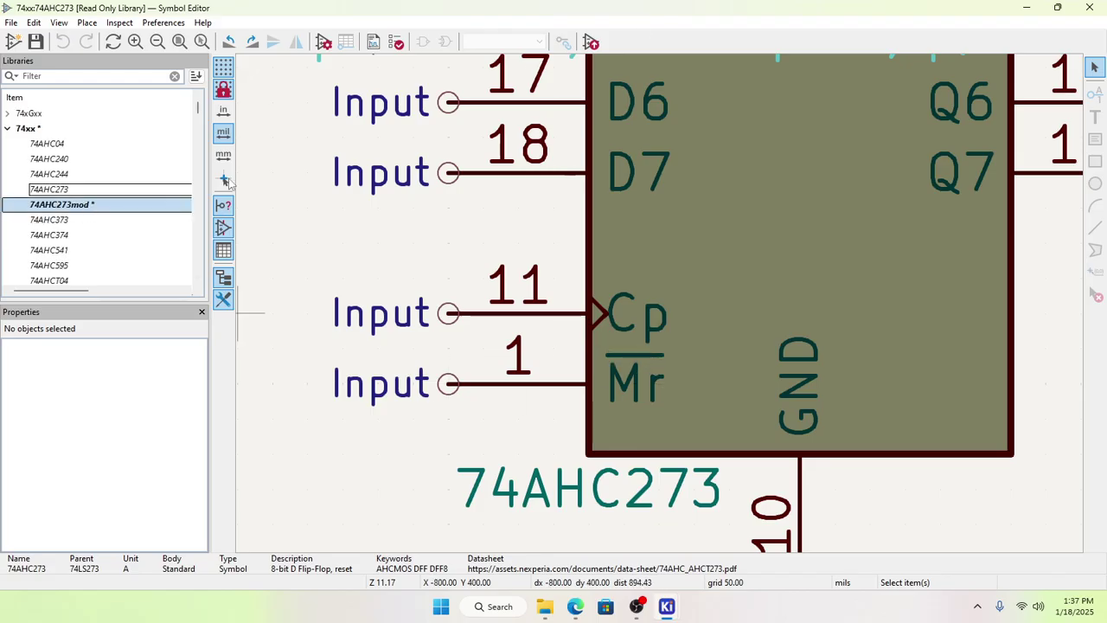
pyautogui.click(1095, 10)
pyautogui.click(576, 312)
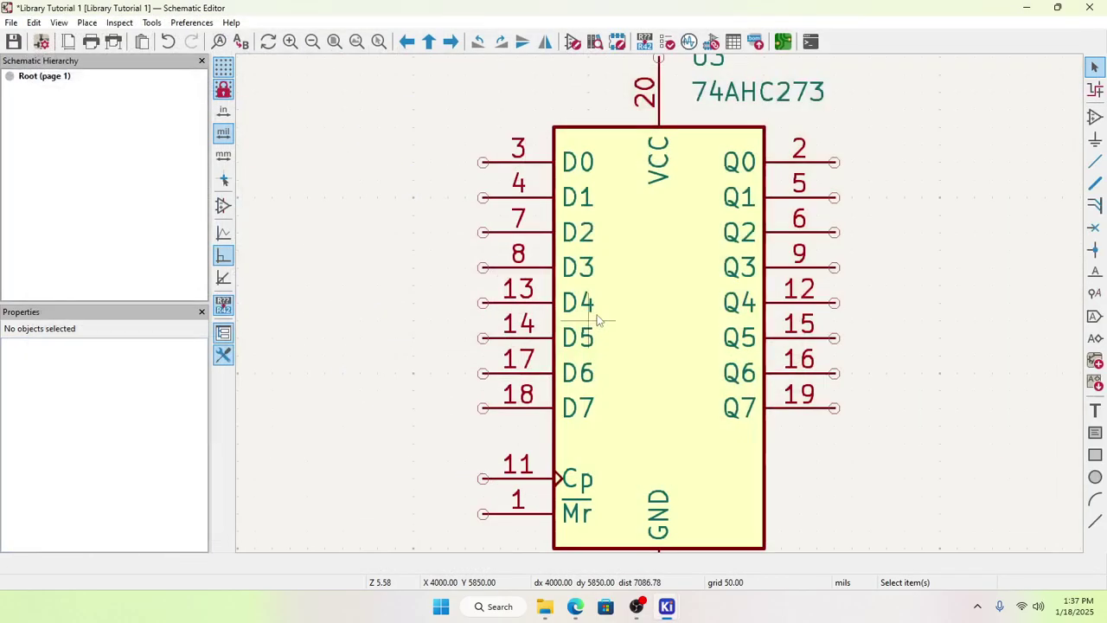
pyautogui.click(573, 516)
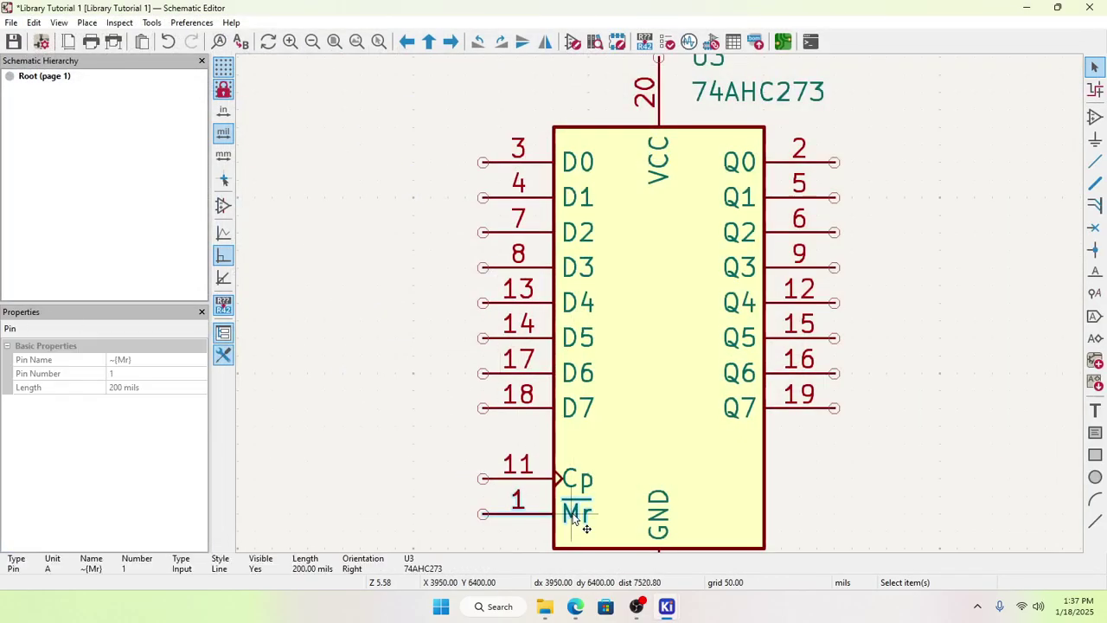
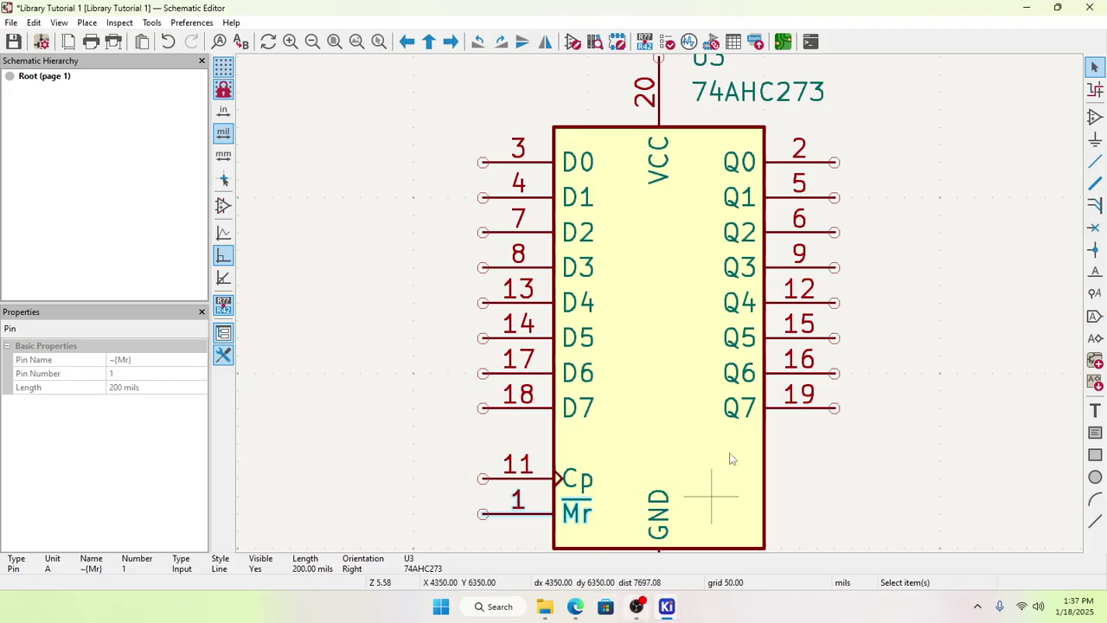
# Step: Close the schematic without saving its changes and reopen it from the PCB Editor
pyautogui.click(1091, 8)
pyautogui.click(575, 314)
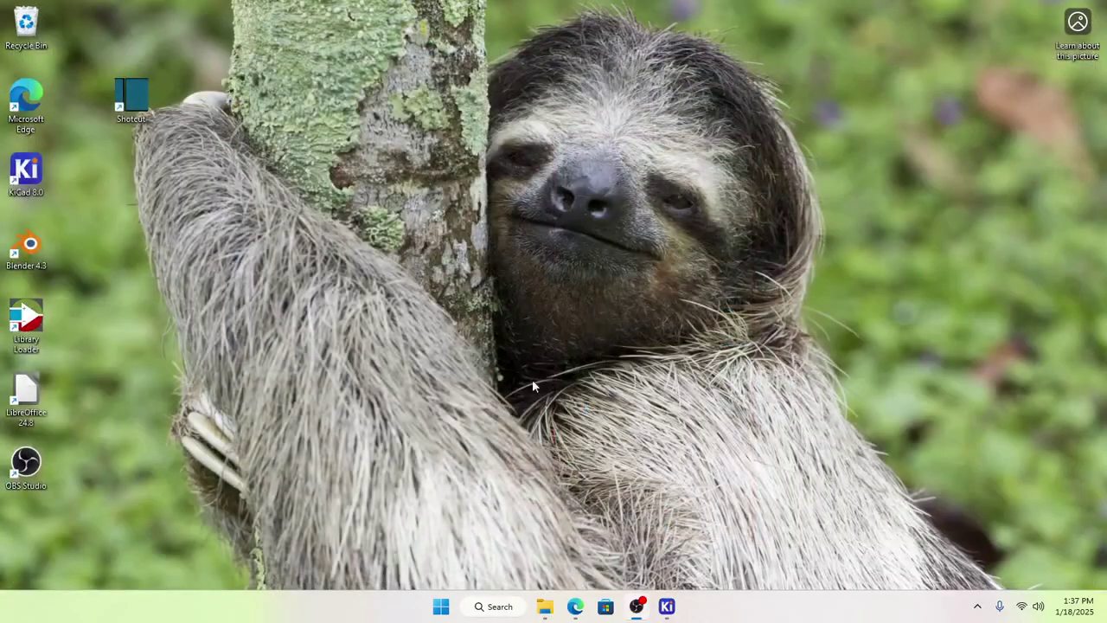
pyautogui.moveTo(666, 605)
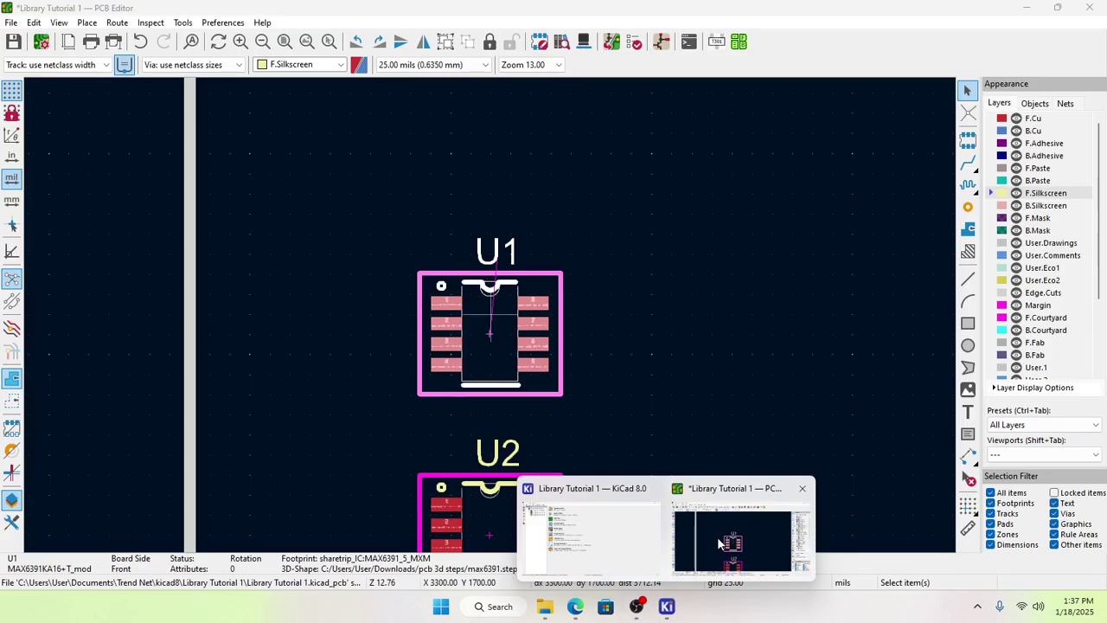
pyautogui.click(717, 537)
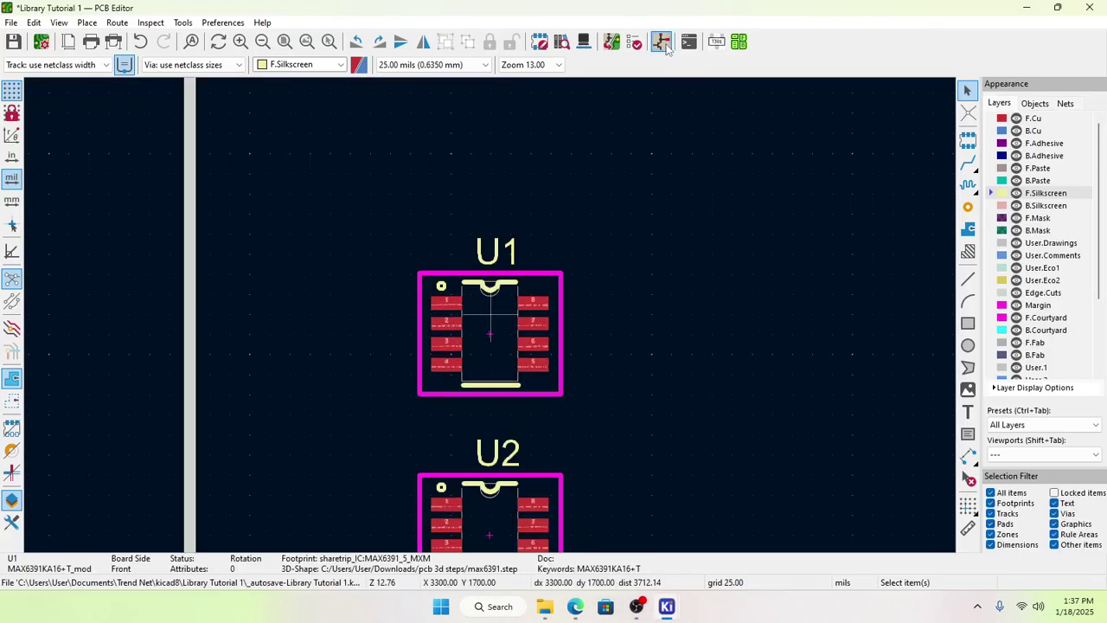
pyautogui.click(662, 43)
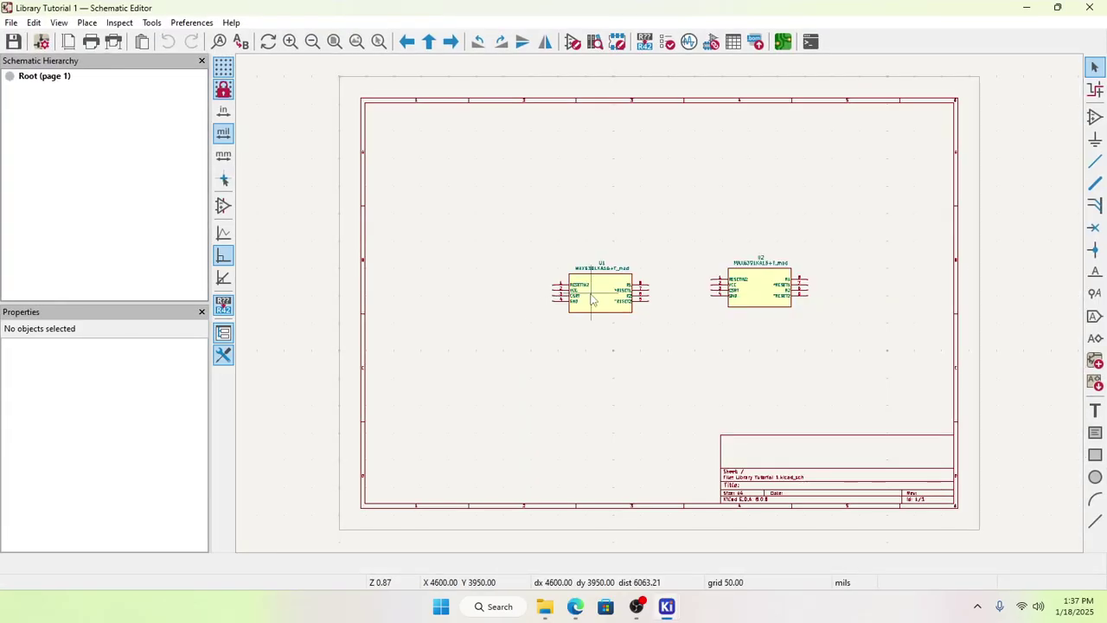
# Step: Open the MAX6391KA16+T_mod library symbol of U1 for editing through its symbol properties
pyautogui.scroll(5, 593, 299)
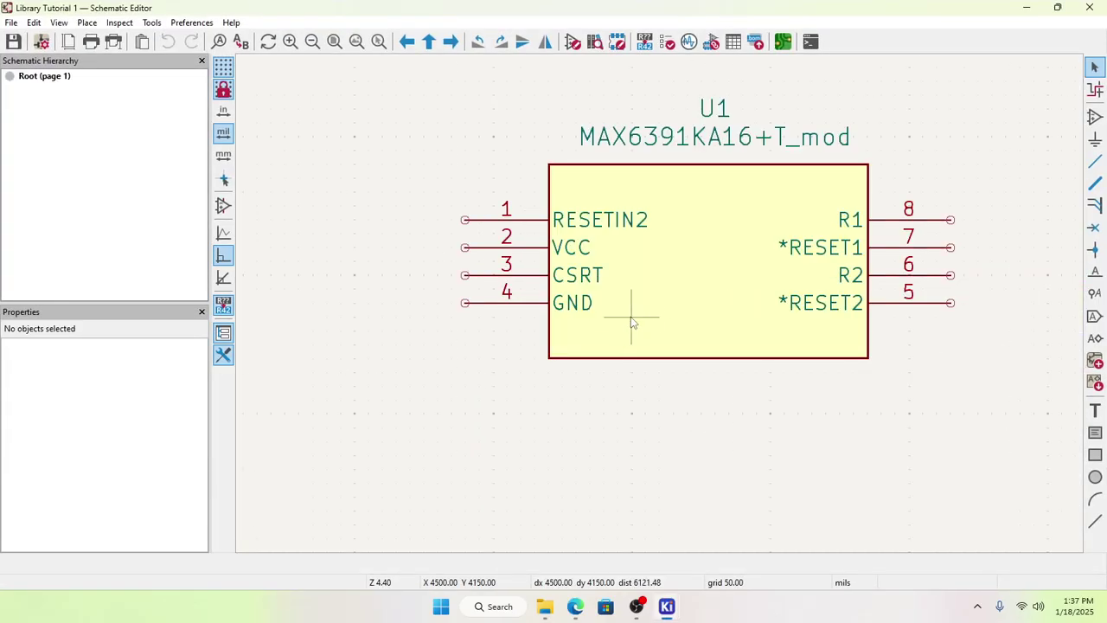
pyautogui.scroll(-1, 605, 318)
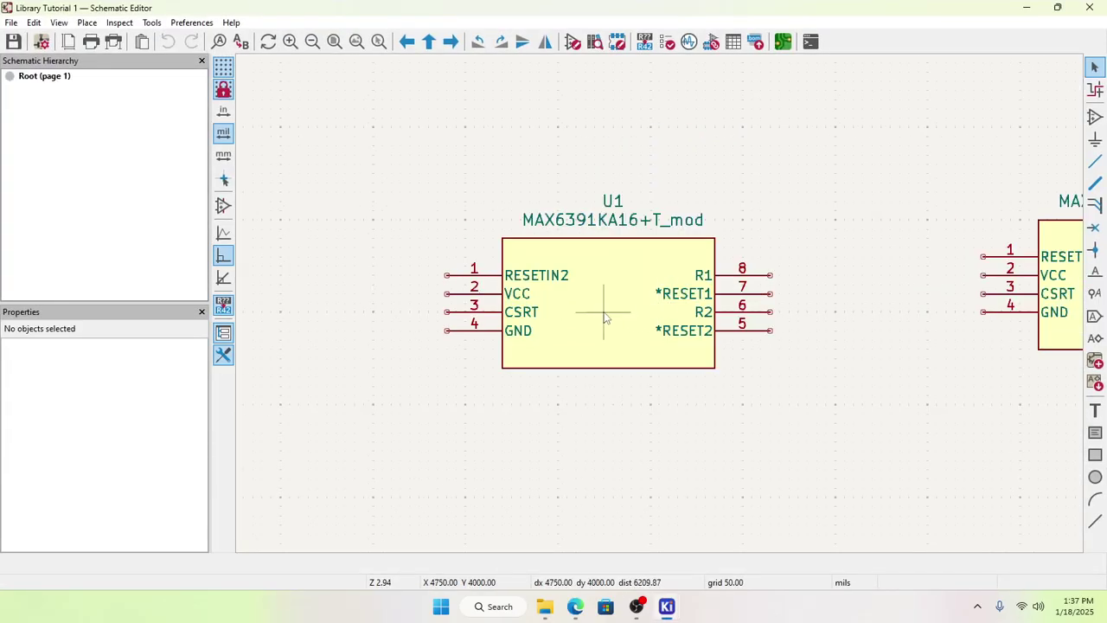
pyautogui.click(605, 316)
pyautogui.rightClick(605, 316)
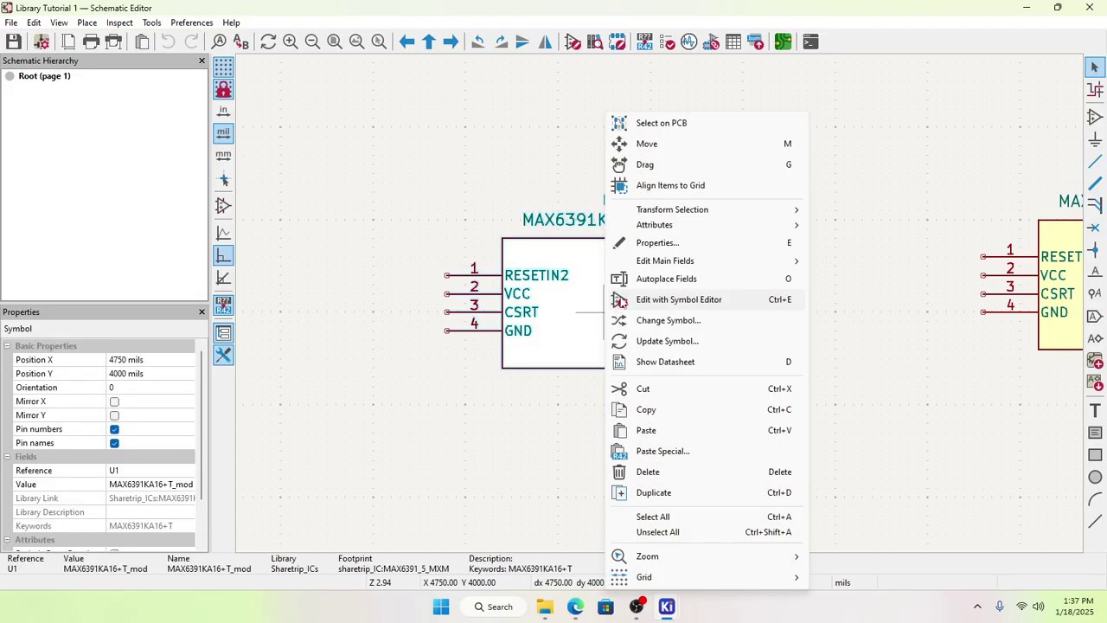
pyautogui.click(676, 245)
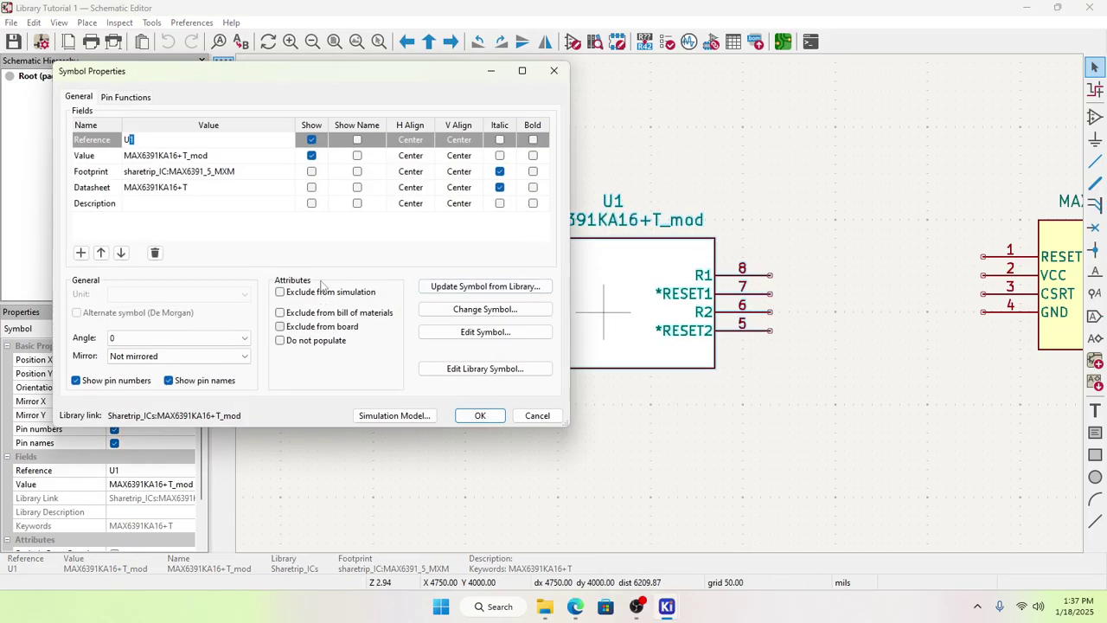
pyautogui.click(474, 369)
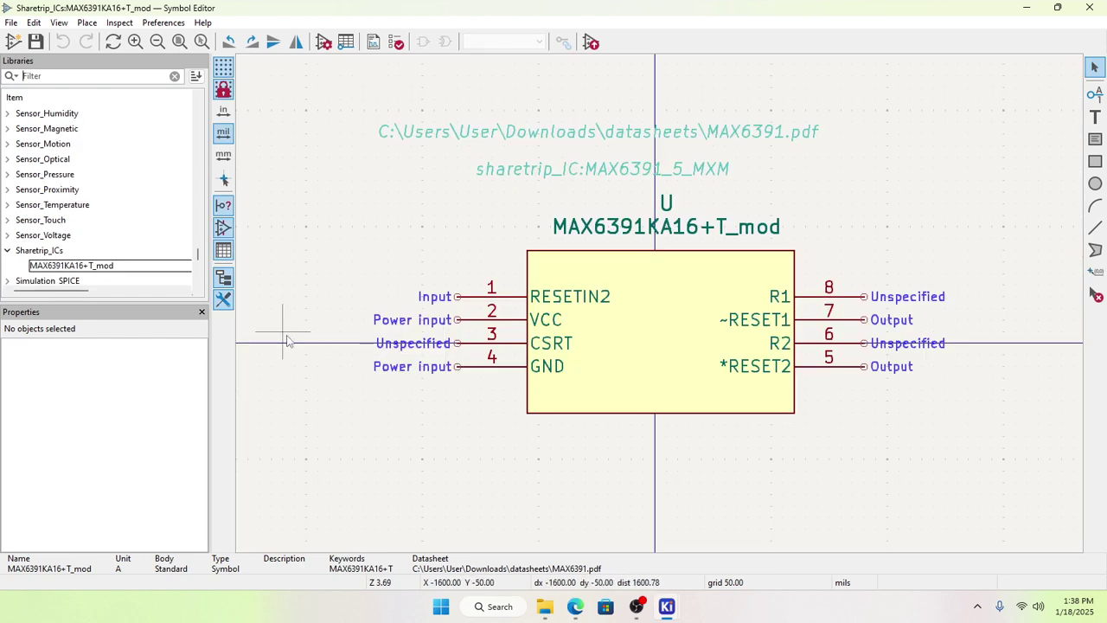
# Step: Rename pin 7 of the MAX6391KA16+T_mod symbol to ~{RESET1} so its name carries an overbar
pyautogui.doubleClick(761, 322)
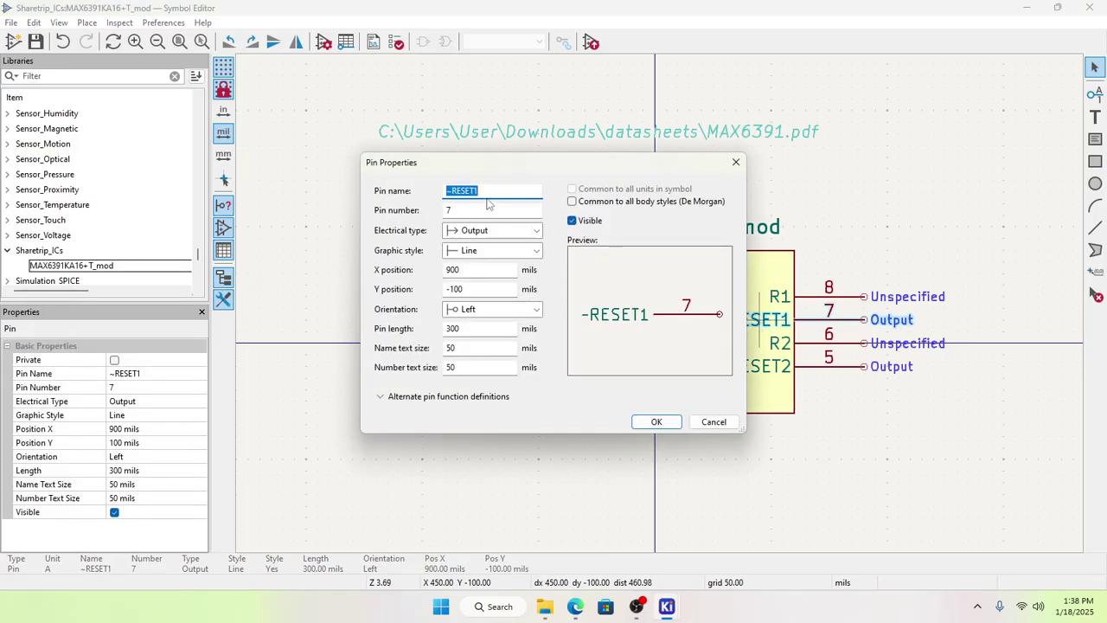
pyautogui.click(483, 191)
pyautogui.click(451, 193)
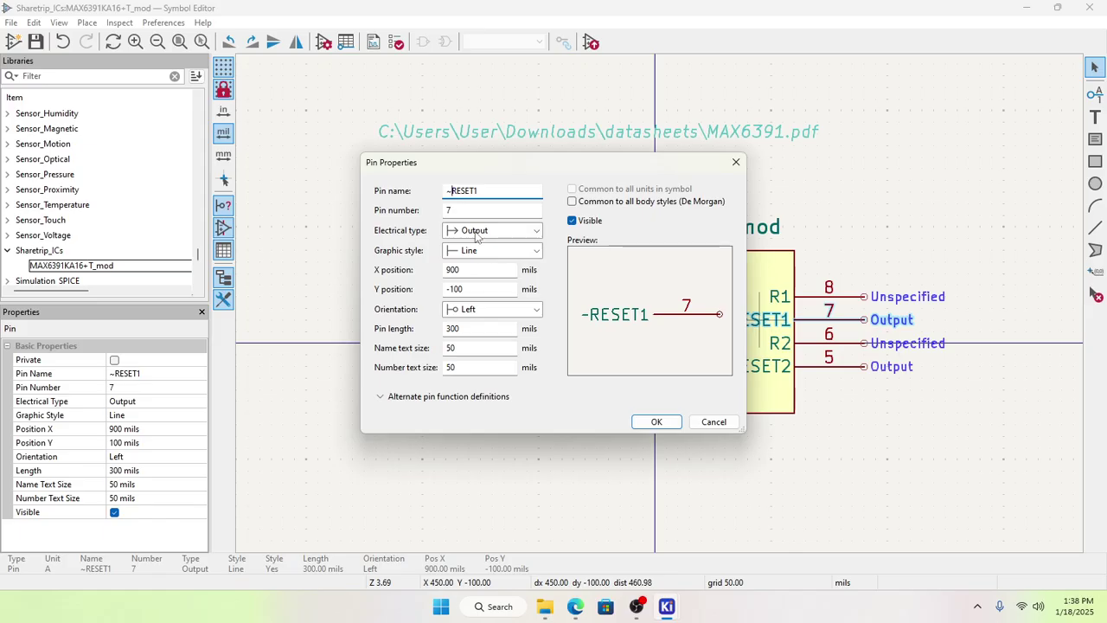
pyautogui.write('{')
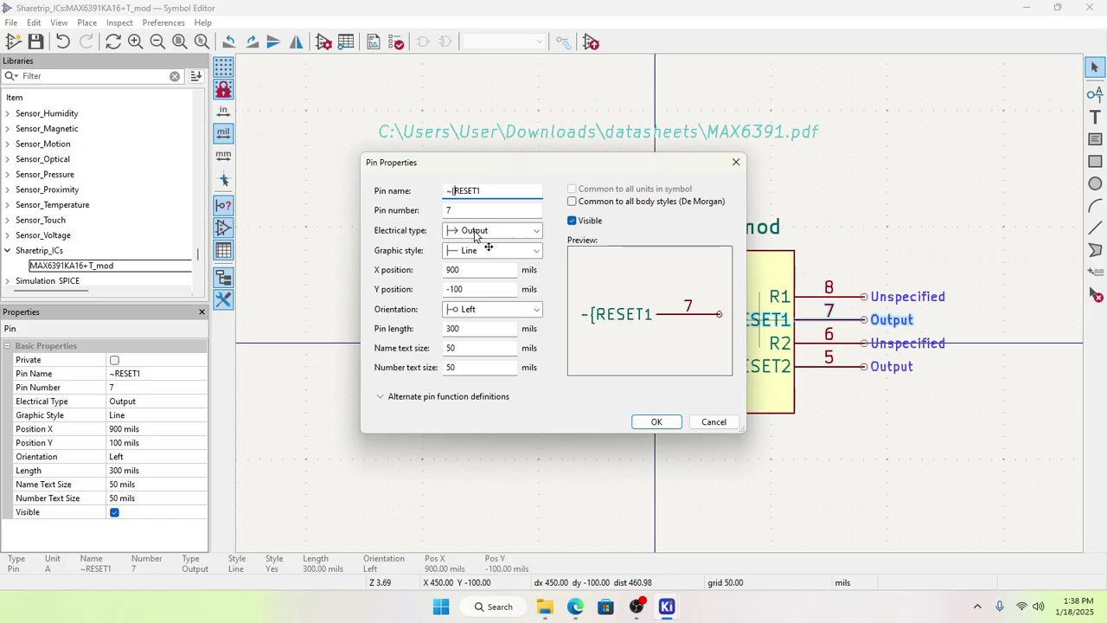
pyautogui.click(496, 190)
pyautogui.write('}')
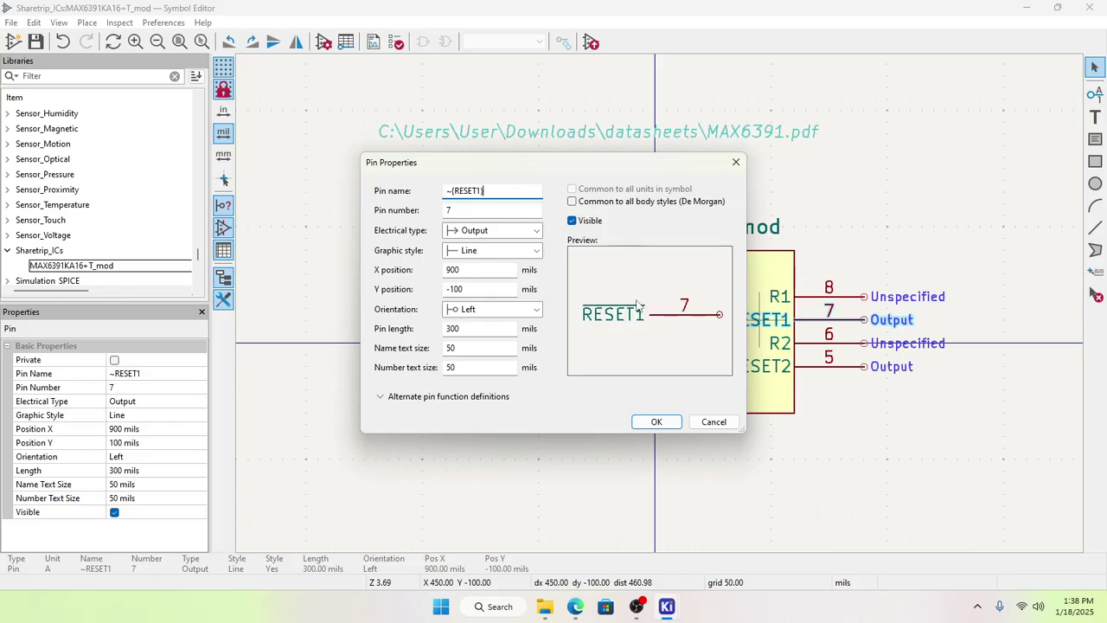
pyautogui.click(656, 422)
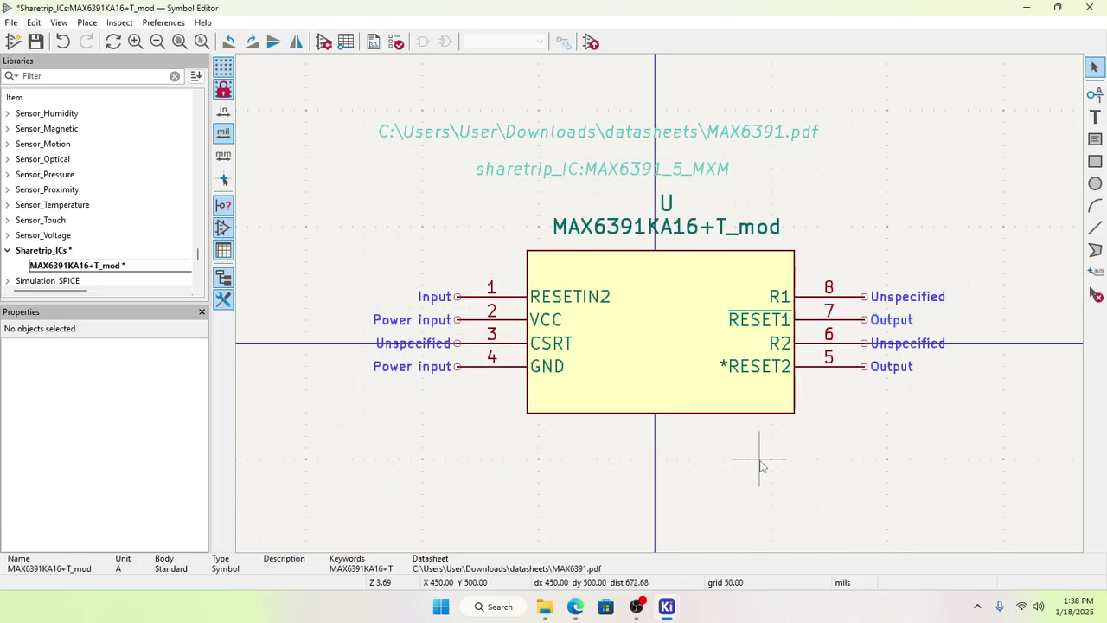
# Step: Rename pin 5 to ~{RESET2} so its name carries an overbar, and save the symbol
pyautogui.doubleClick(747, 370)
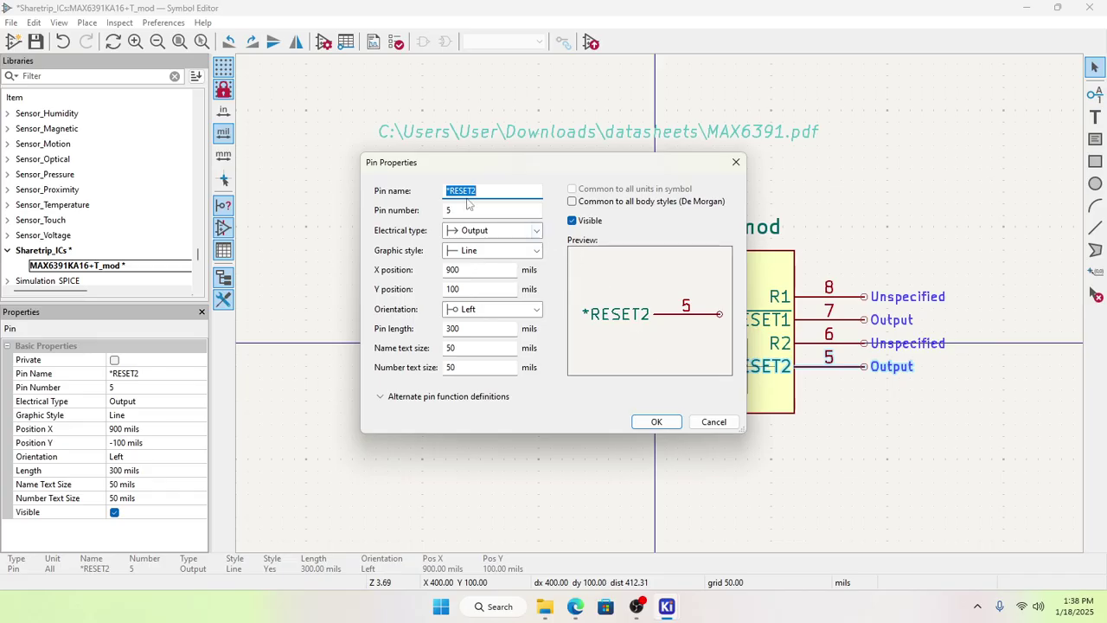
pyautogui.click(448, 191)
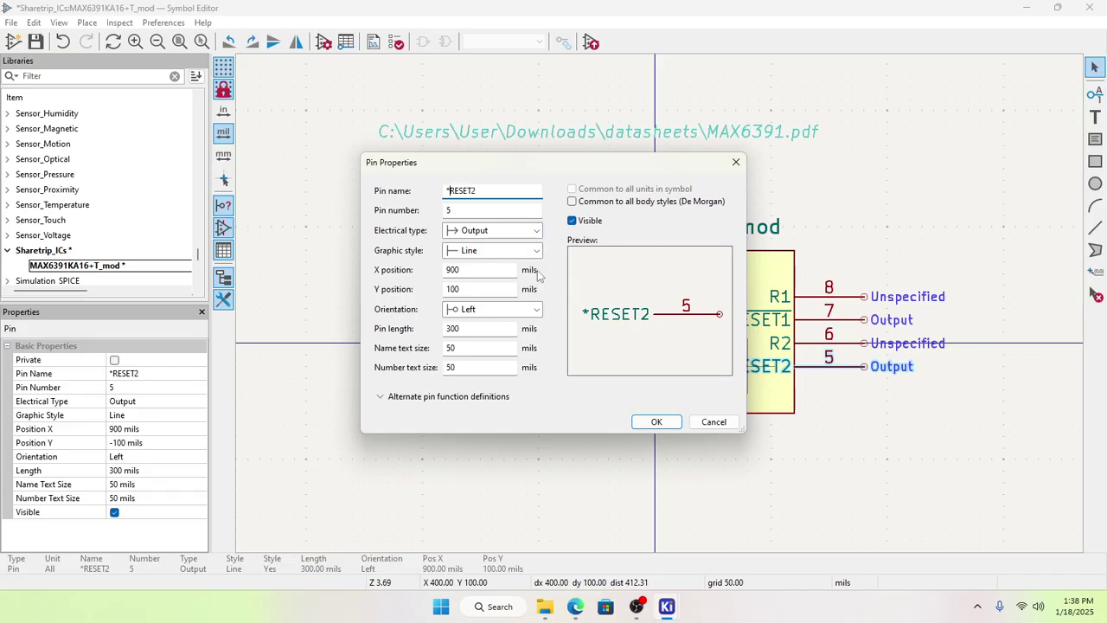
pyautogui.press('BackSpace')
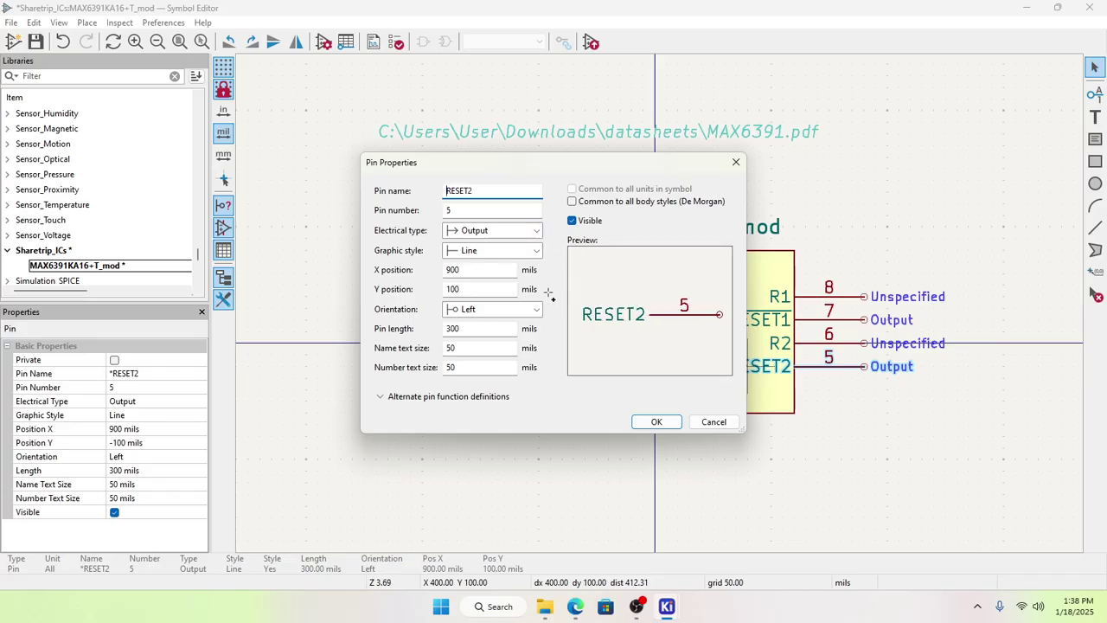
pyautogui.write('~')
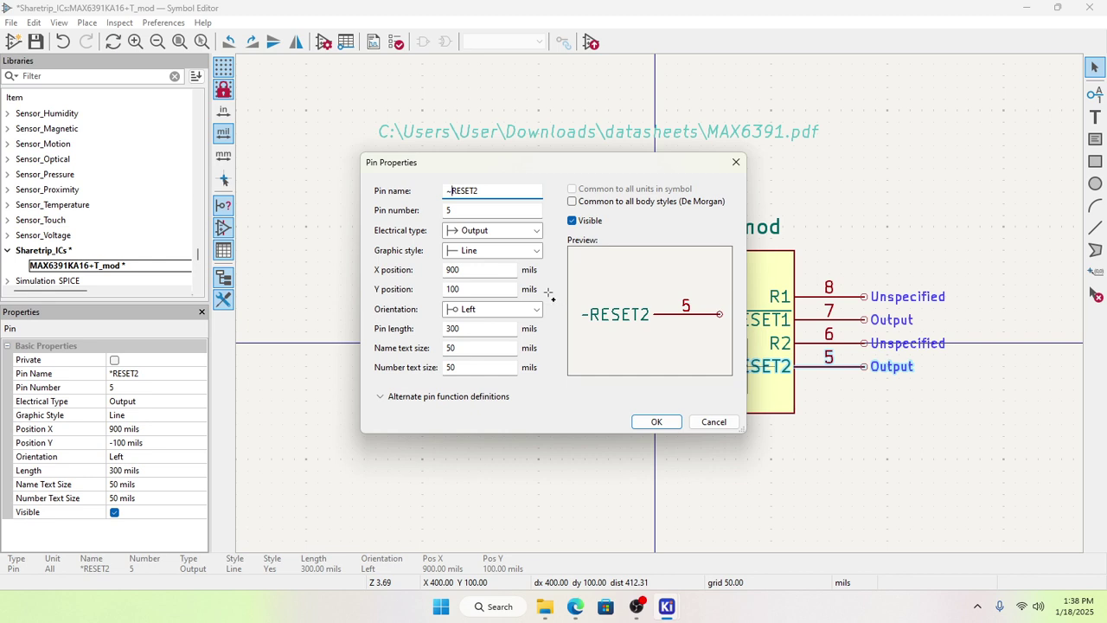
pyautogui.write('{')
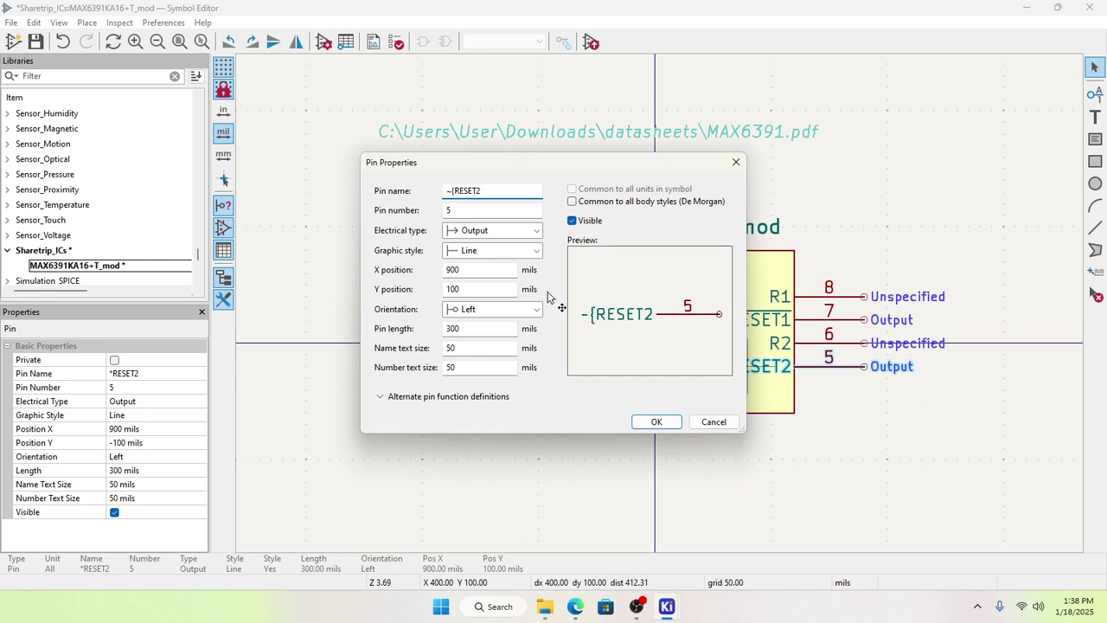
pyautogui.click(494, 191)
pyautogui.write('}')
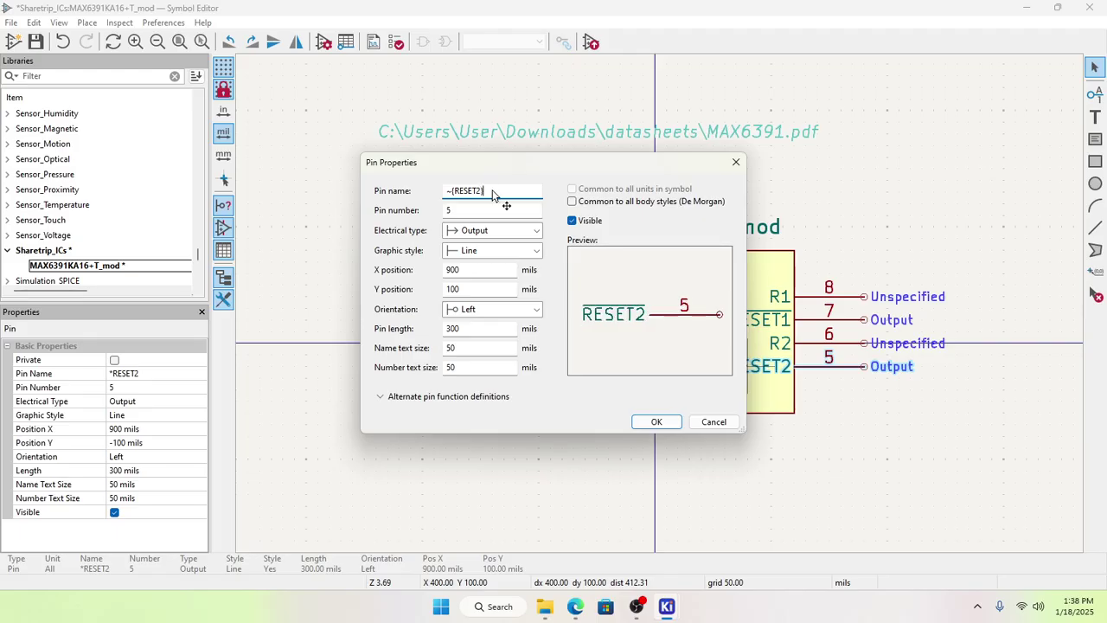
pyautogui.click(657, 421)
pyautogui.click(811, 474)
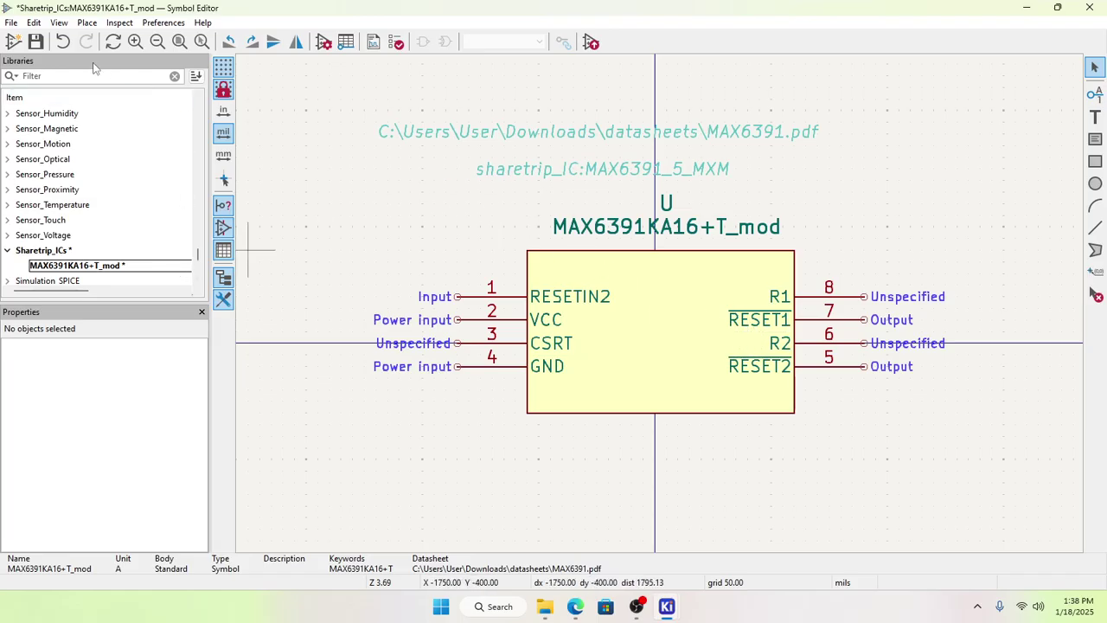
pyautogui.click(35, 41)
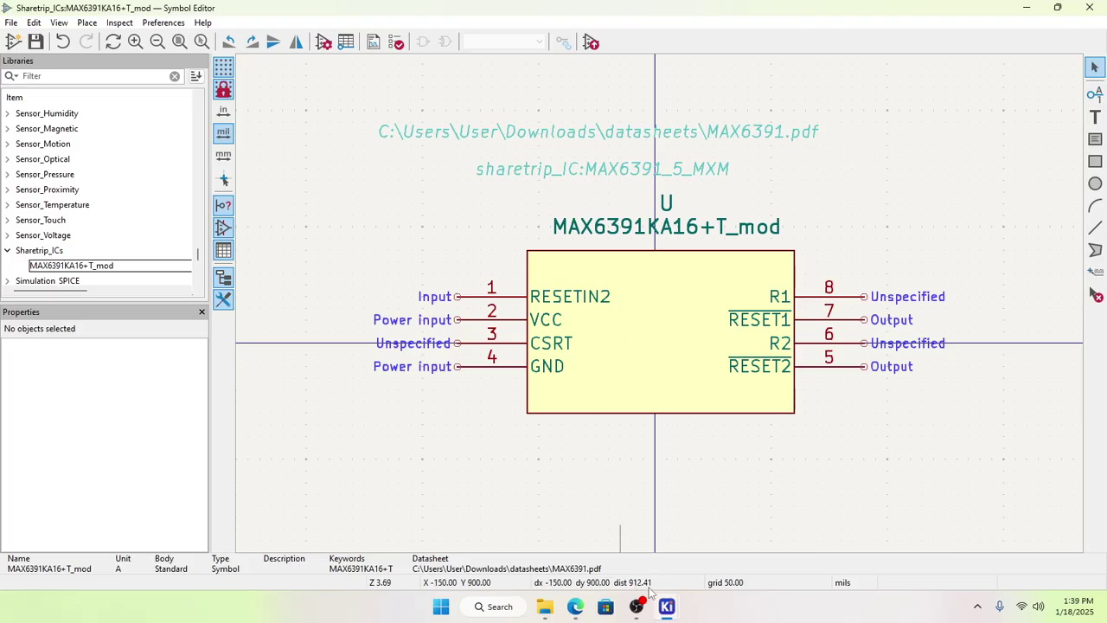
# Step: Open the MAX6391 datasheet PDF from the datasheets folder and examine the pin configuration drawing for pin names and package type
pyautogui.moveTo(666, 607)
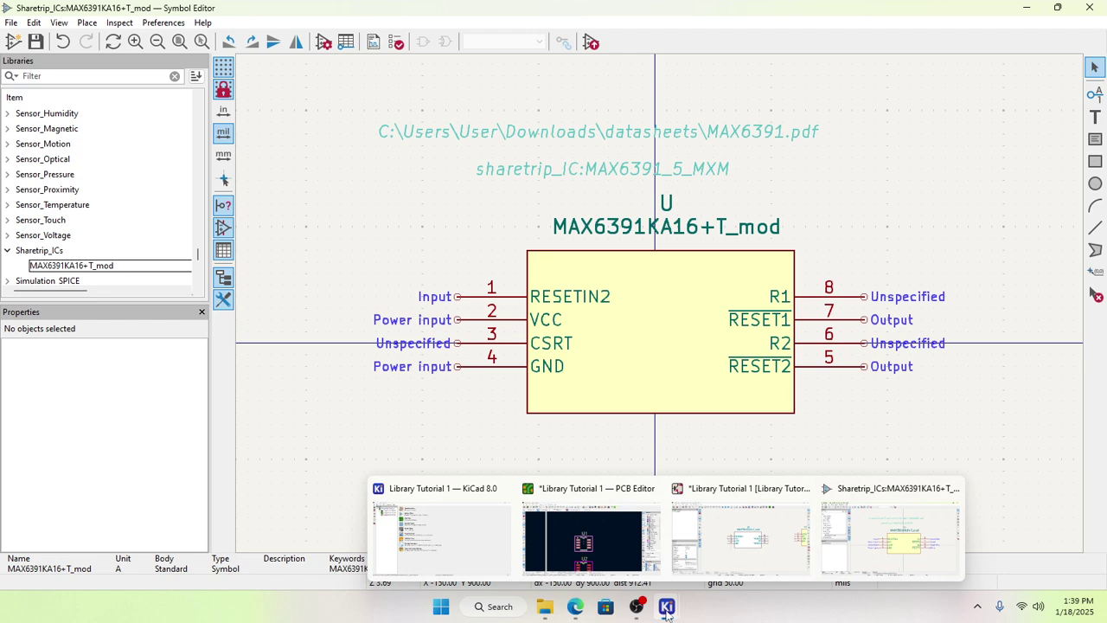
pyautogui.click(538, 607)
pyautogui.click(540, 607)
pyautogui.click(541, 607)
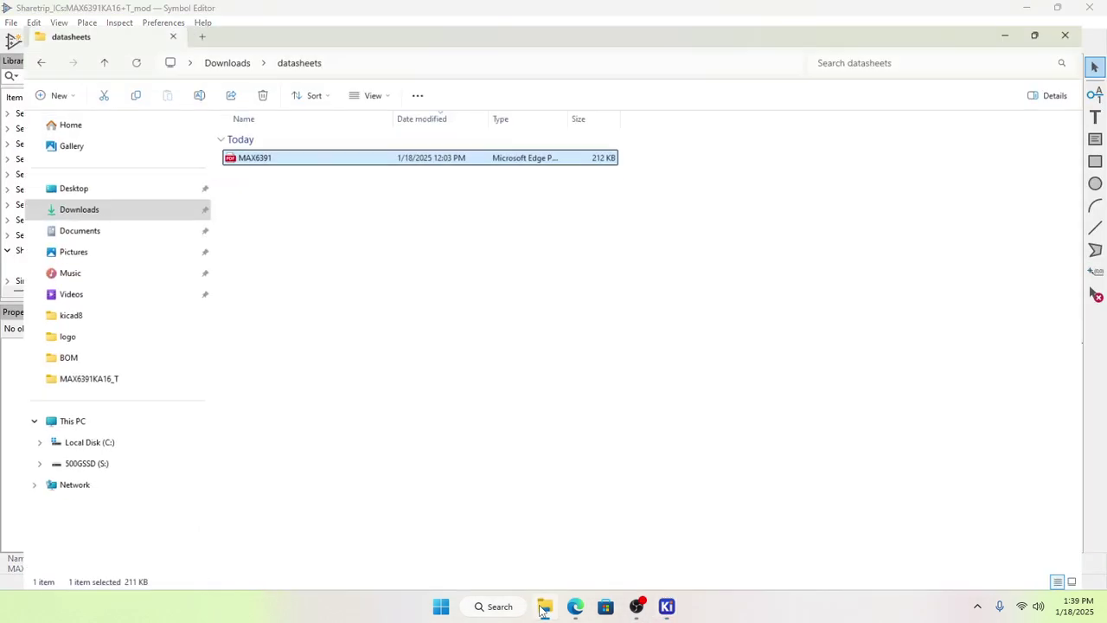
pyautogui.doubleClick(262, 140)
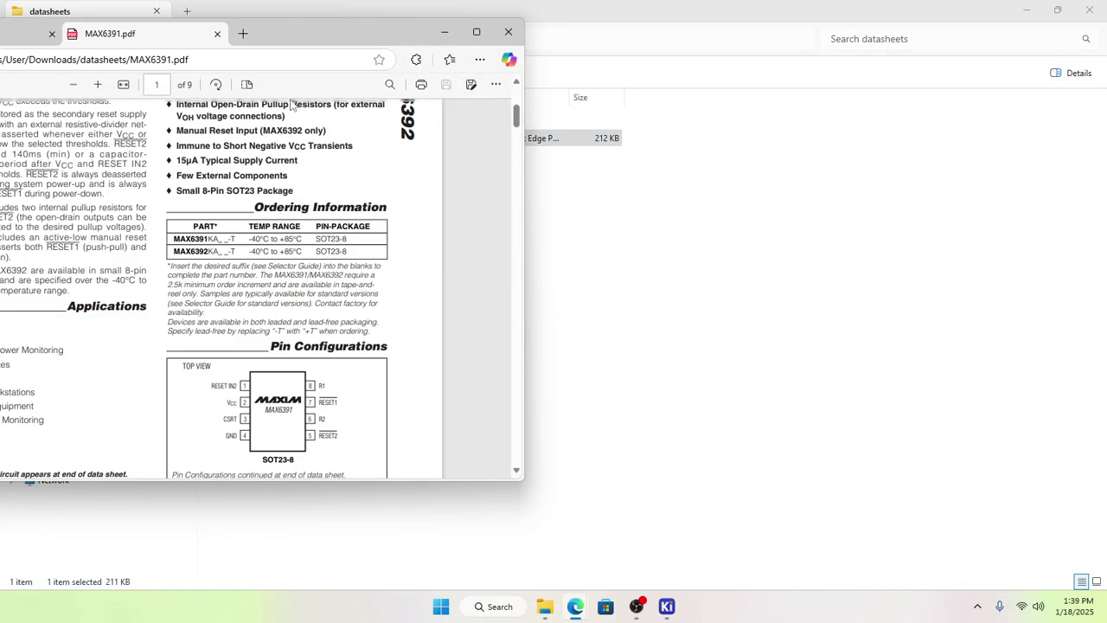
pyautogui.scroll(-1, 322, 406)
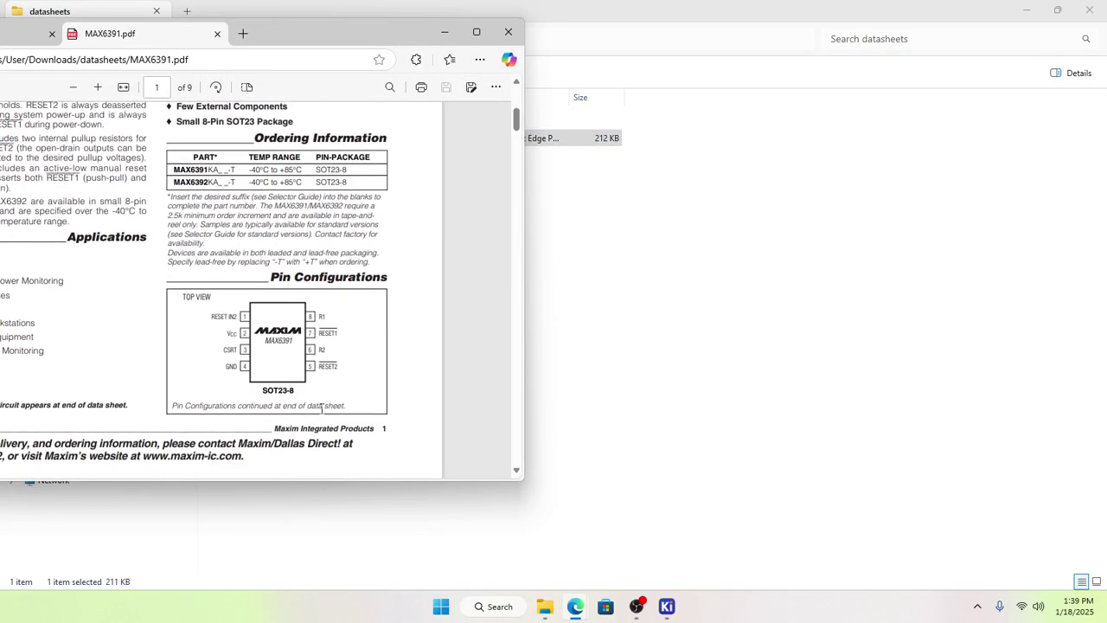
pyautogui.scroll(1, 218, 322)
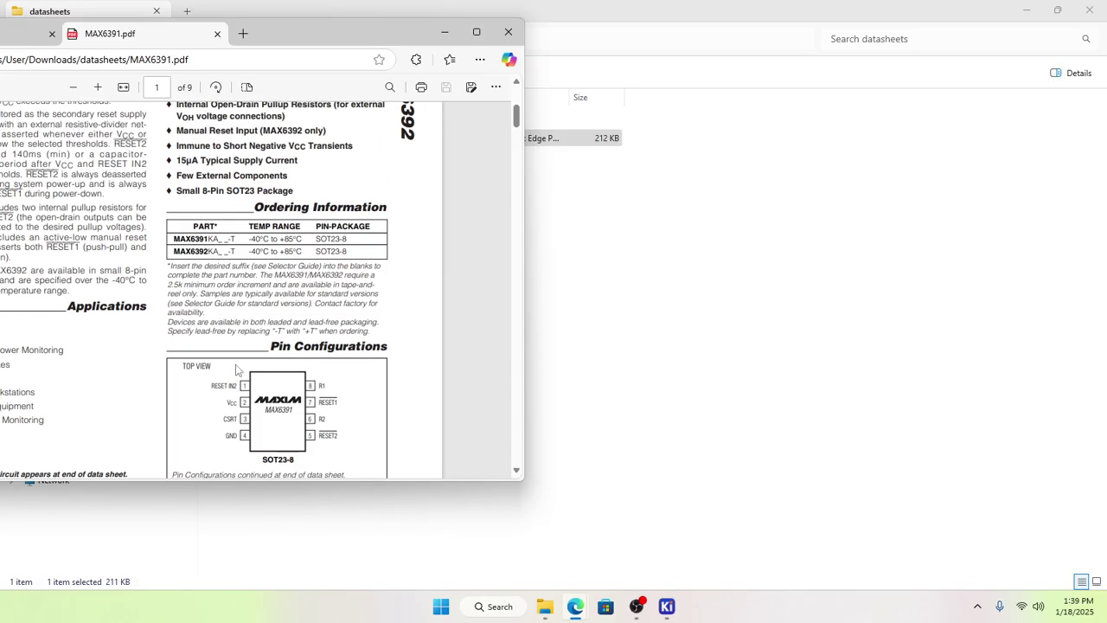
pyautogui.keyDown('ctrl'); pyautogui.scroll(4, 239, 393); pyautogui.keyUp('ctrl')
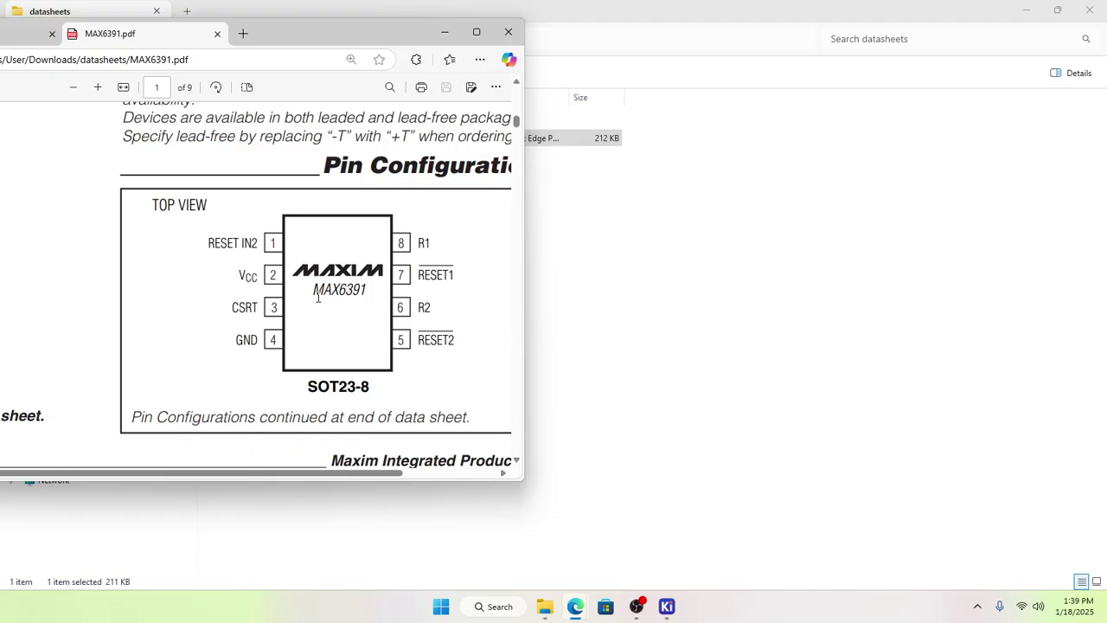
pyautogui.scroll(-1, 320, 318)
pyautogui.scroll(-2, 319, 317)
pyautogui.scroll(2, 320, 350)
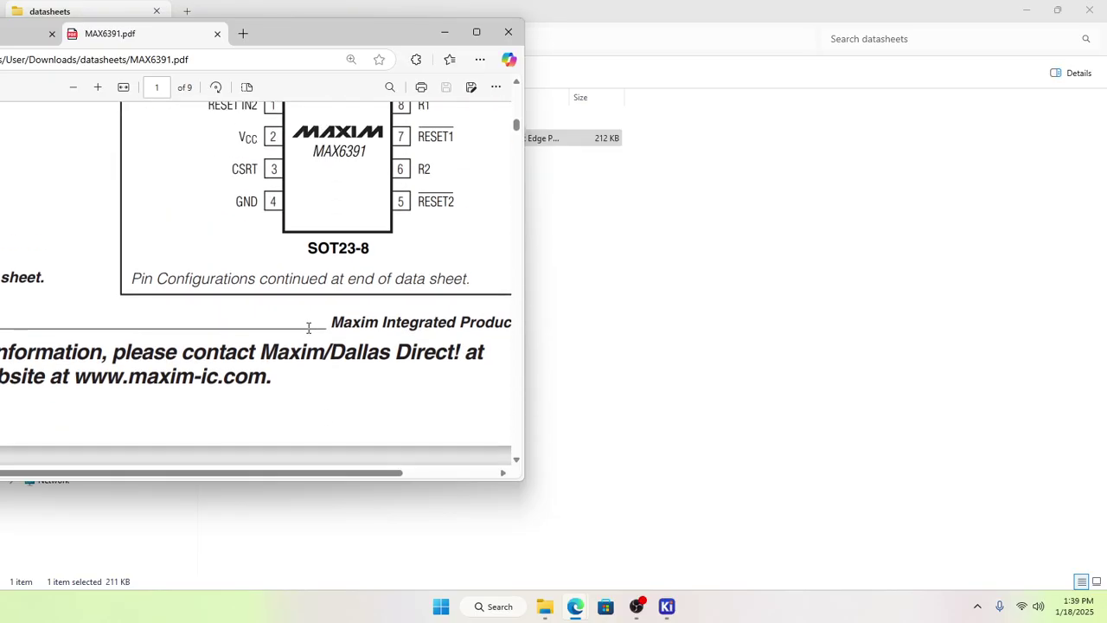
pyautogui.scroll(2, 357, 349)
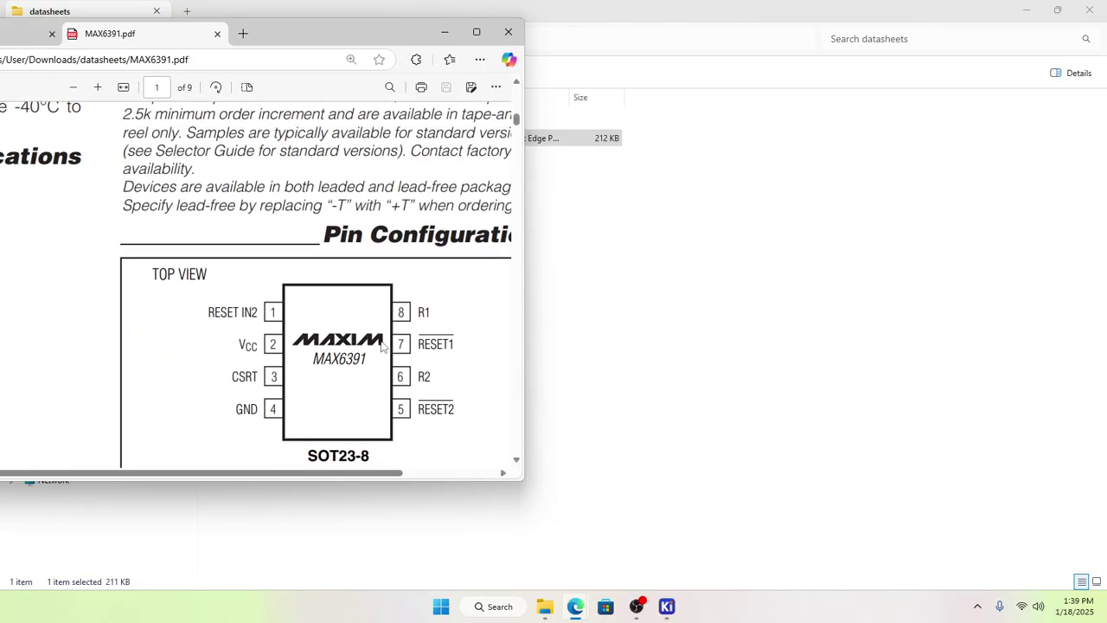
pyautogui.scroll(-1, 382, 346)
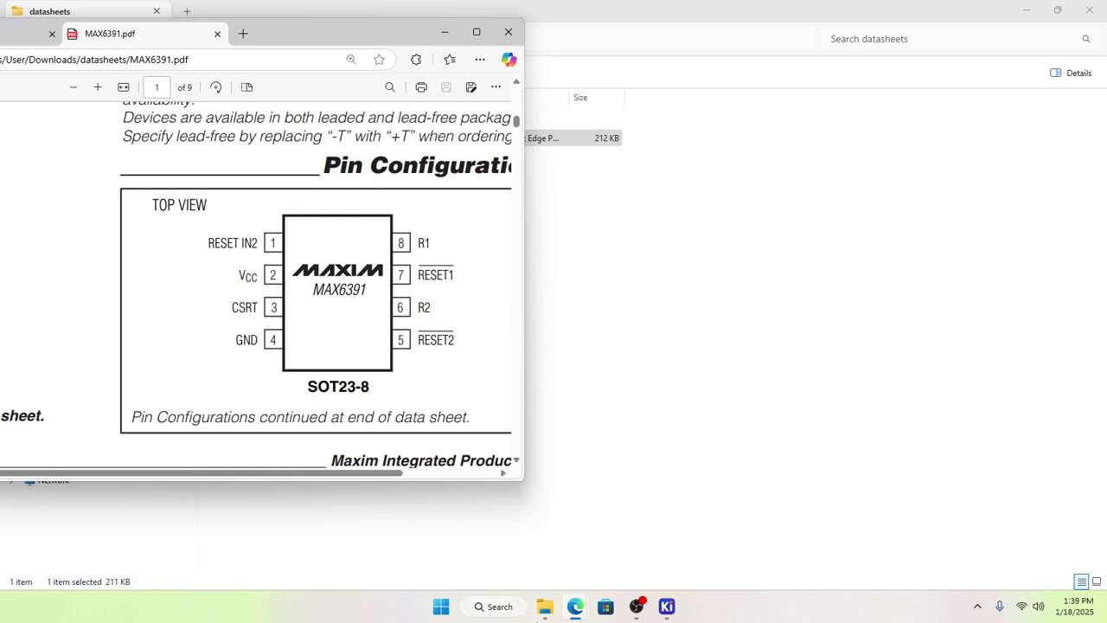
# Step: Switch back to the Symbol Editor and move its window down so the datasheet stays partly visible behind it
pyautogui.click(667, 606)
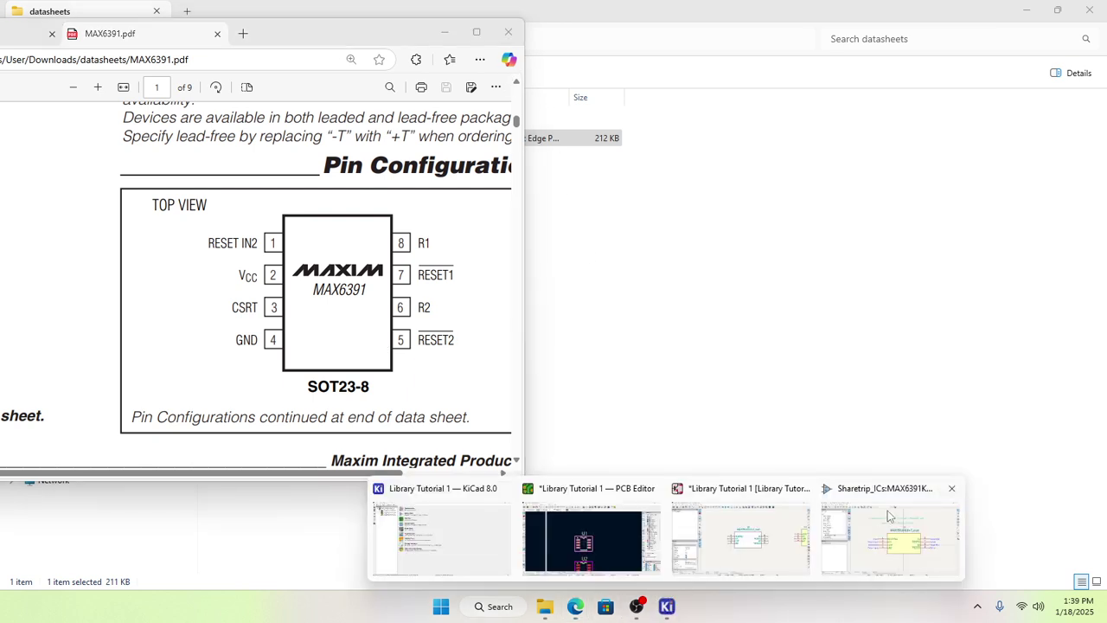
pyautogui.click(891, 518)
pyautogui.moveTo(594, 17); pyautogui.dragTo(581, 125)
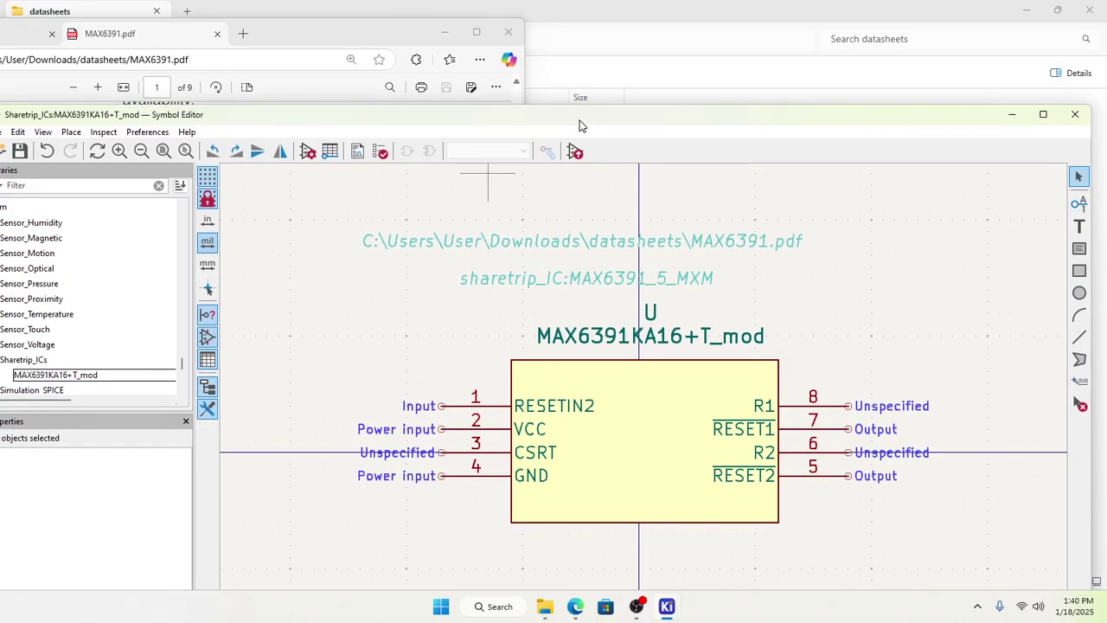
pyautogui.moveTo(581, 125); pyautogui.dragTo(611, 77)
pyautogui.moveTo(689, 62); pyautogui.dragTo(617, 87)
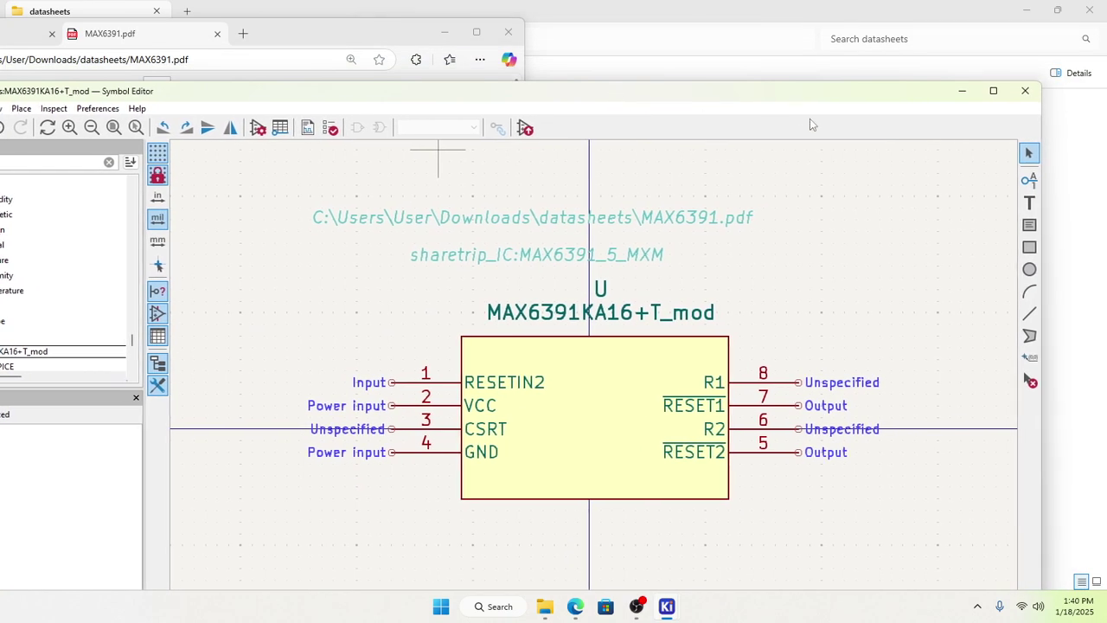
# Step: Add a new field named Footprint_Type to the library symbol properties
pyautogui.click(258, 127)
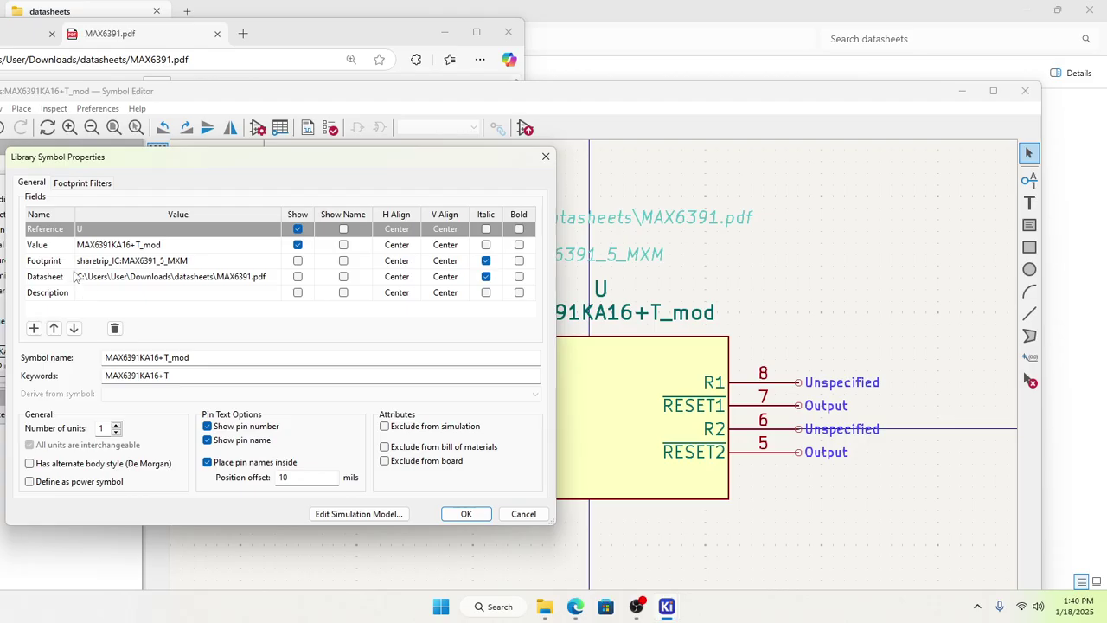
pyautogui.click(34, 329)
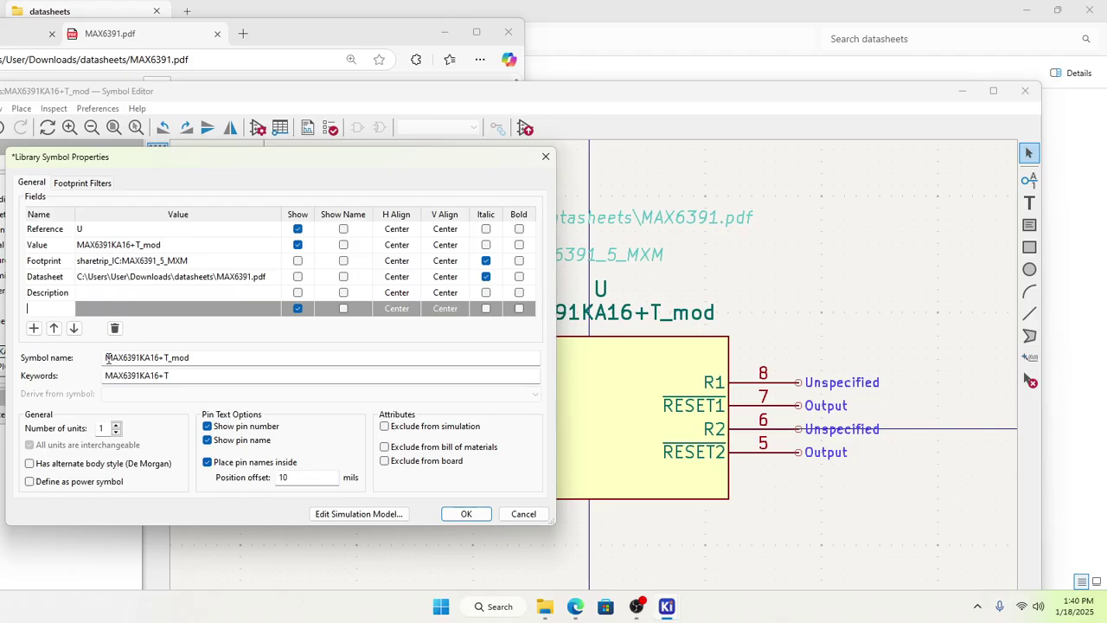
pyautogui.write('F')
pyautogui.write('oot')
pyautogui.write('print')
pyautogui.write('_T')
pyautogui.write('ype')
# Step: Set the Footprint_Type value to SOT23-8, keep the field shown on the symbol, and apply the properties
pyautogui.click(162, 310)
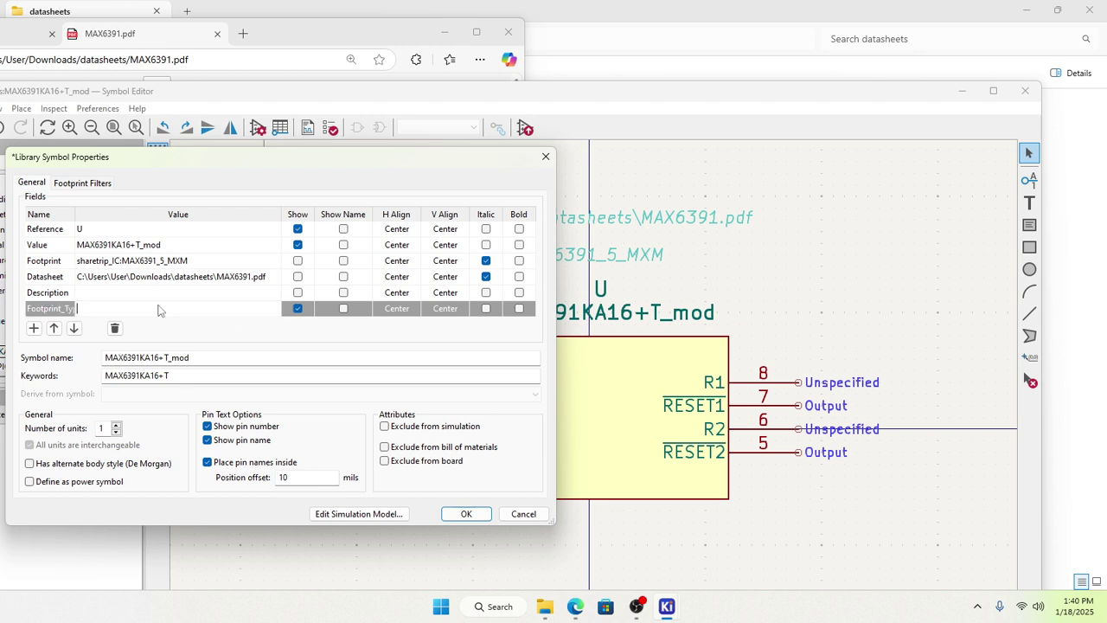
pyautogui.write('SOT23-8')
pyautogui.moveTo(76, 217)
pyautogui.mouseDown()
pyautogui.moveTo(97, 200)
pyautogui.moveTo(92, 210)
pyautogui.mouseUp()
pyautogui.scroll(-2, 116, 268)
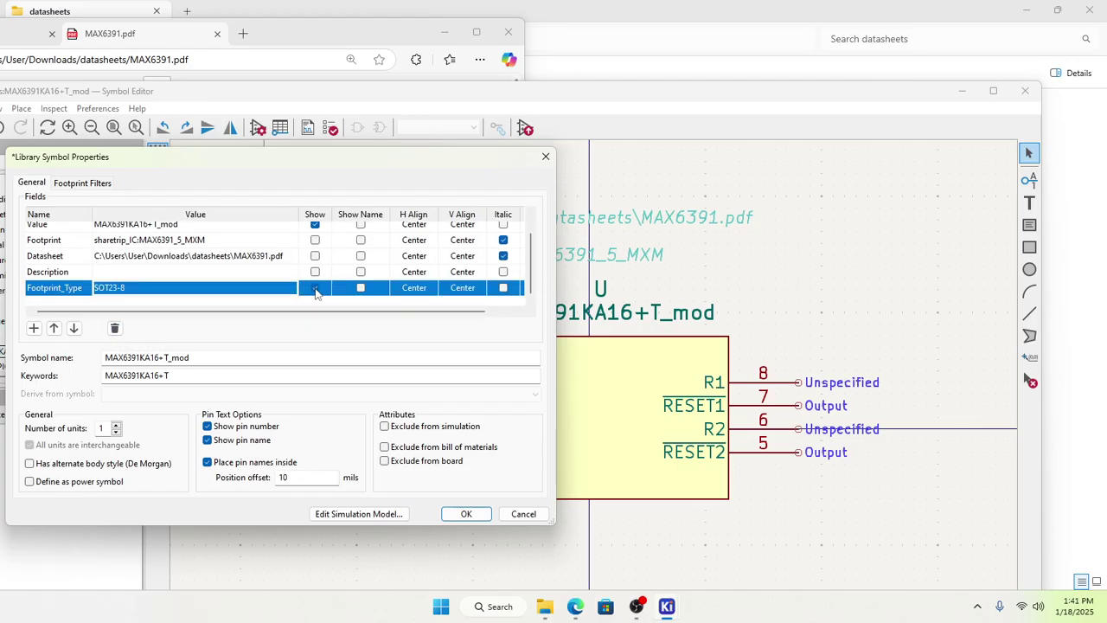
pyautogui.click(317, 289)
pyautogui.click(472, 518)
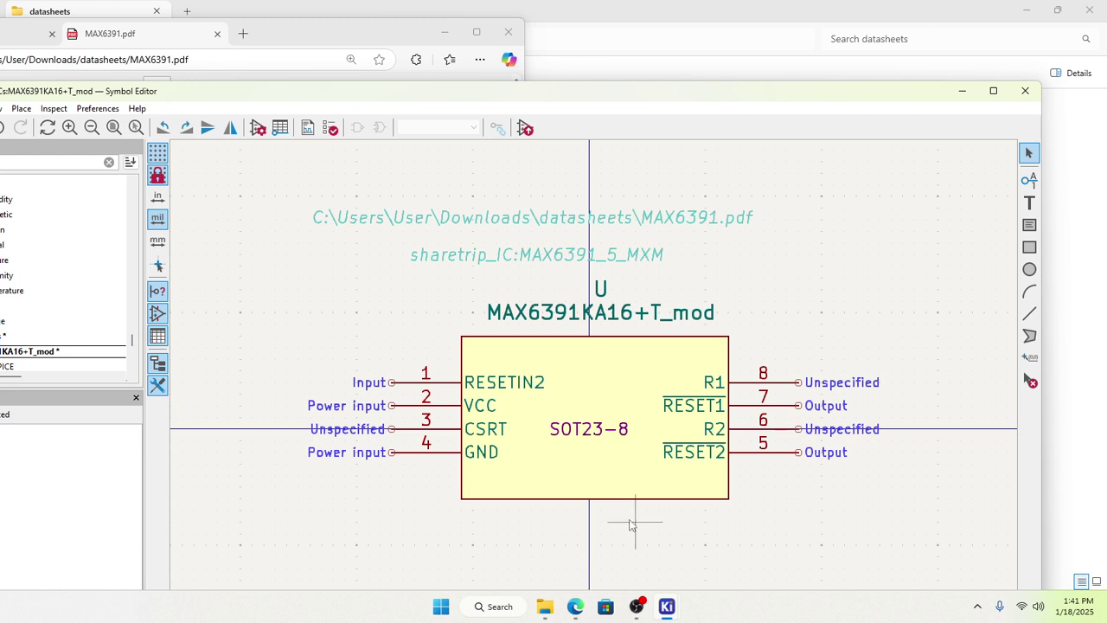
# Step: Move the SOT23-8 text down to the inside of the symbol body's lower edge, centred horizontally
pyautogui.click(587, 438)
pyautogui.moveTo(585, 436); pyautogui.dragTo(591, 488)
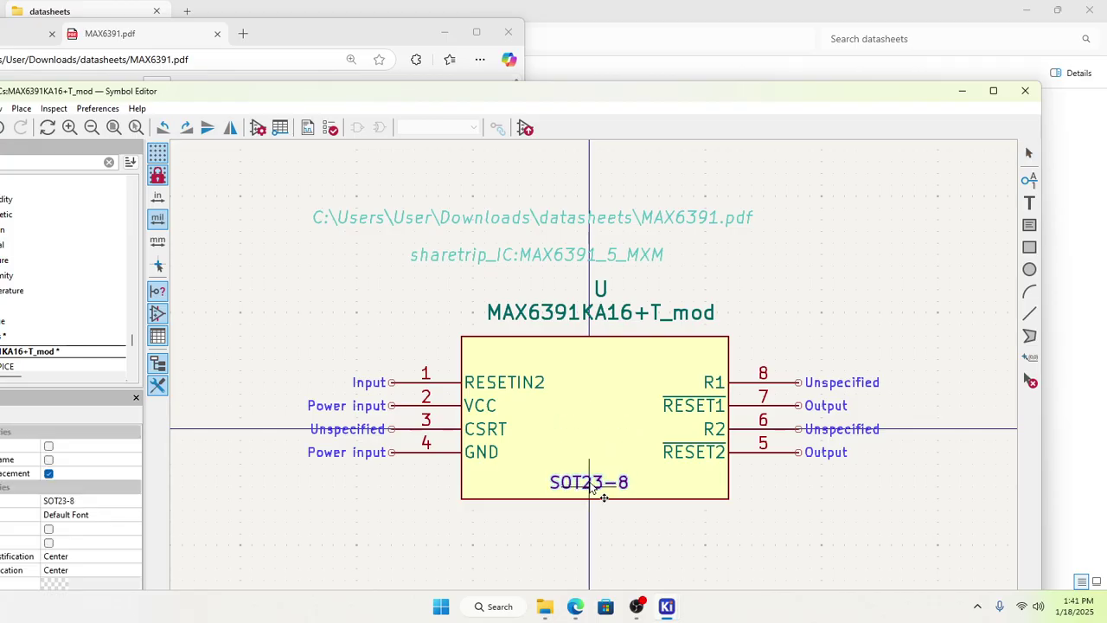
pyautogui.click(671, 536)
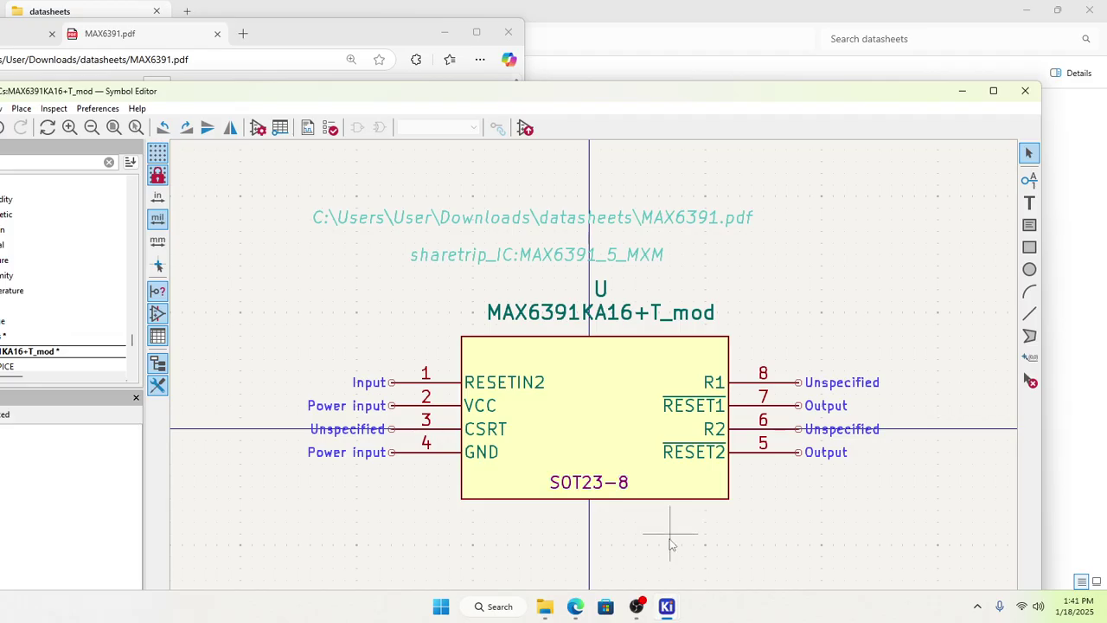
# Step: Change the symbol's Value field to MAX6391KA16 in the library symbol properties and apply it
pyautogui.doubleClick(628, 320)
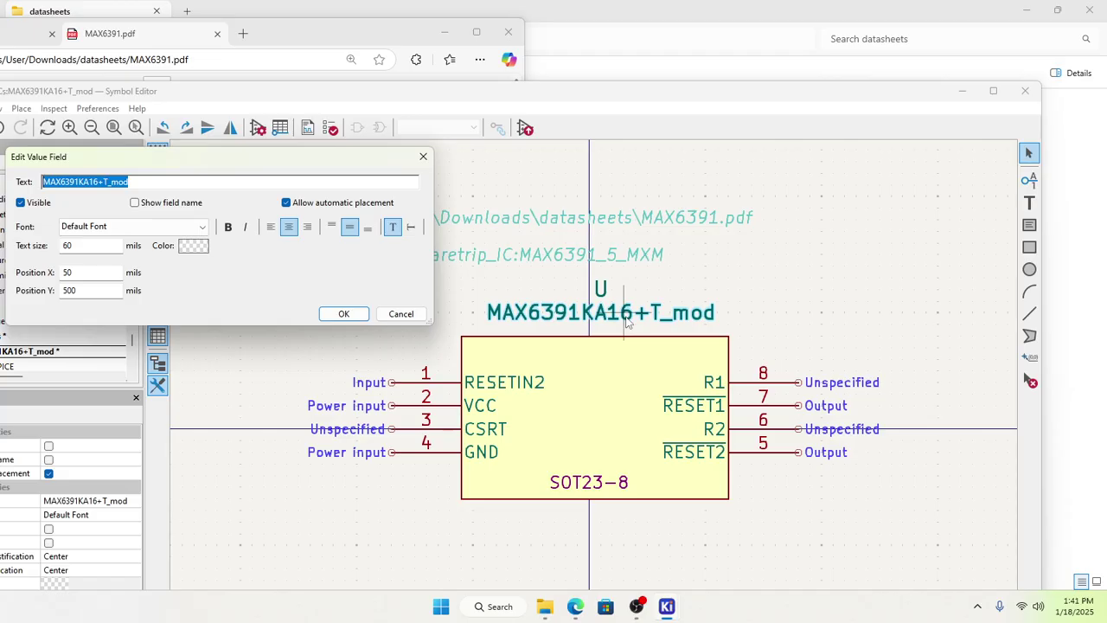
pyautogui.click(399, 314)
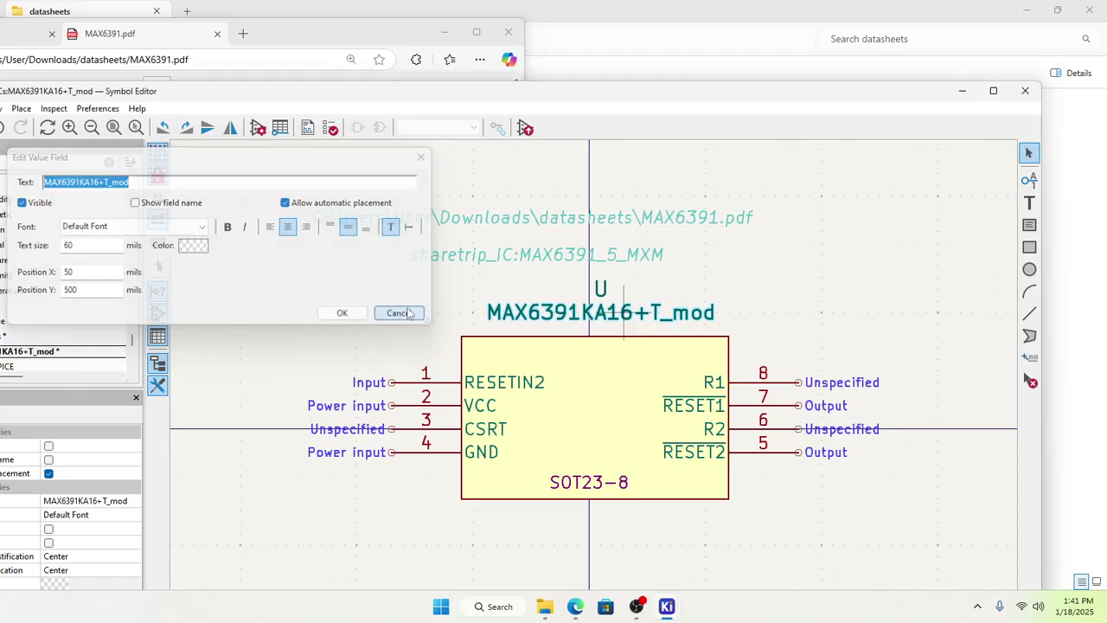
pyautogui.click(258, 127)
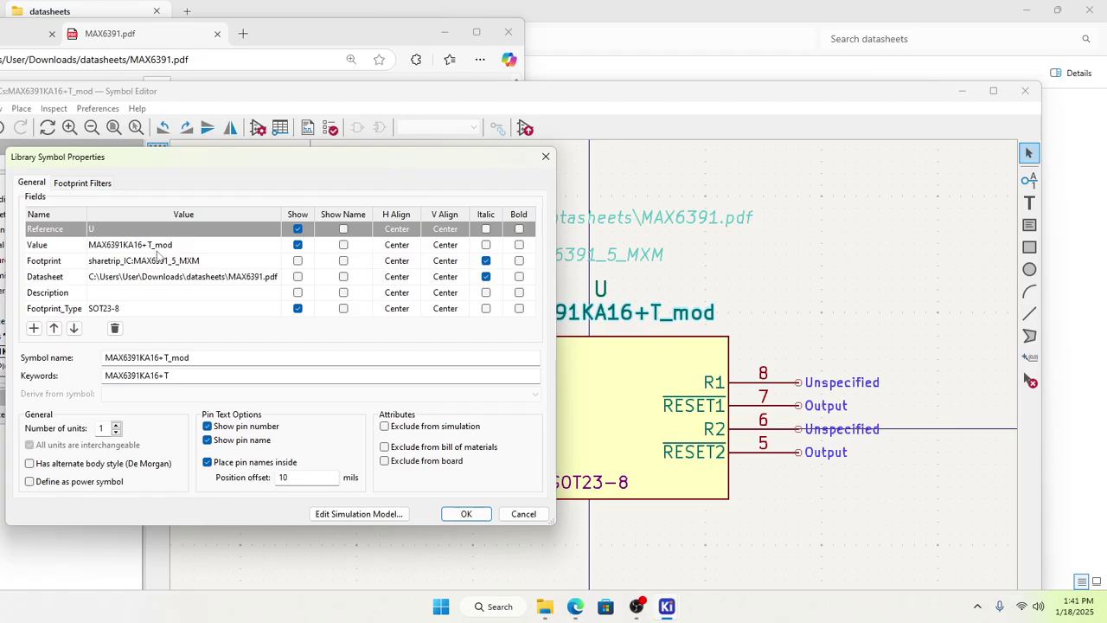
pyautogui.doubleClick(185, 245)
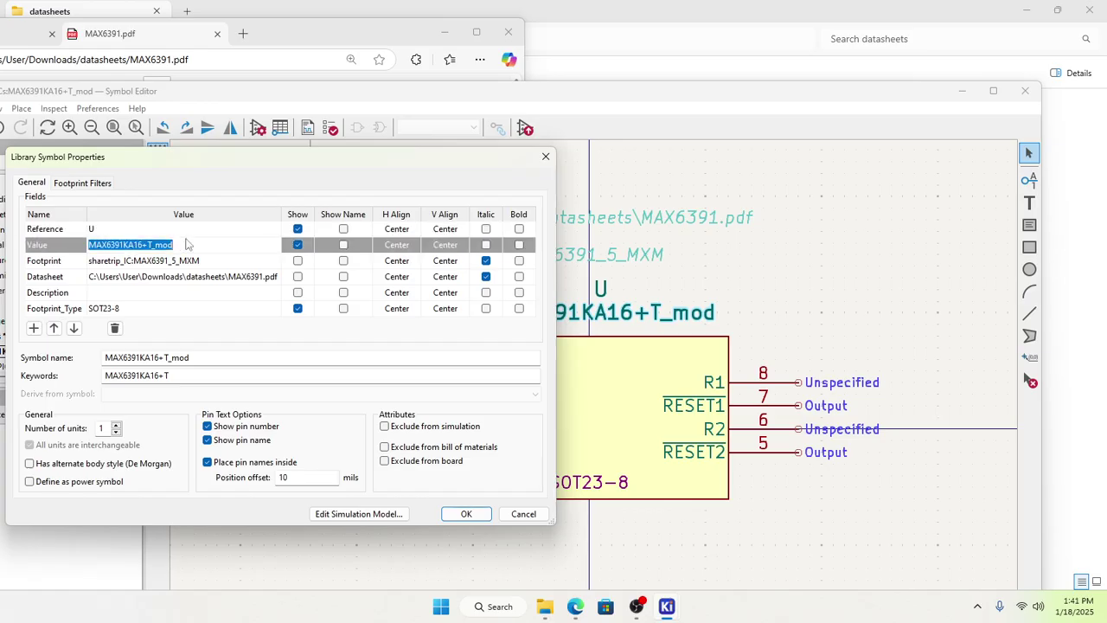
pyautogui.click(182, 245)
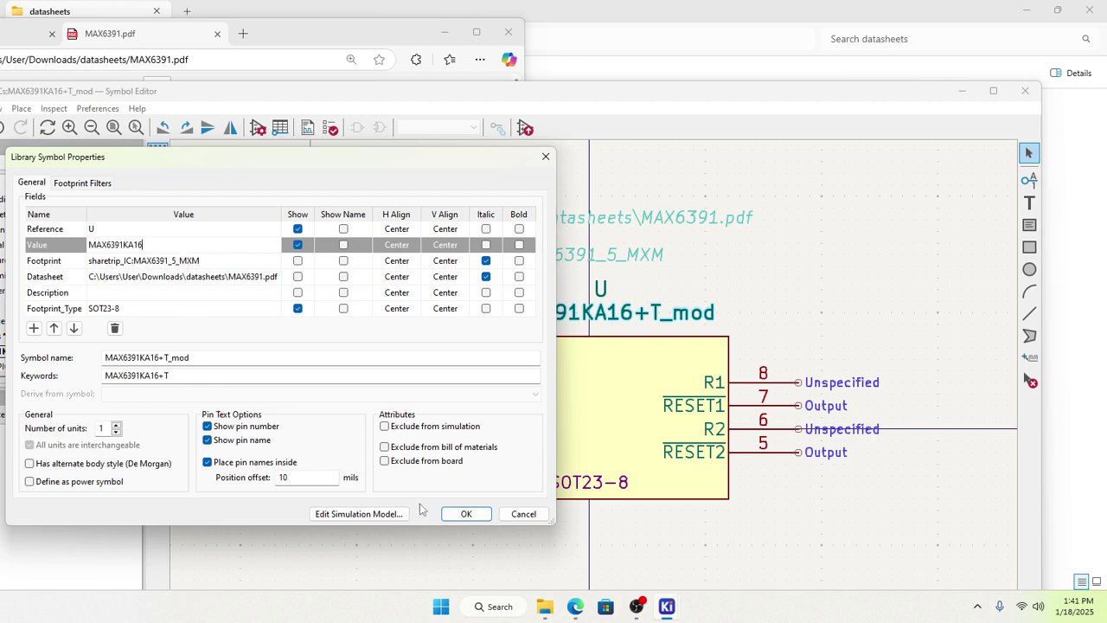
pyautogui.click(466, 514)
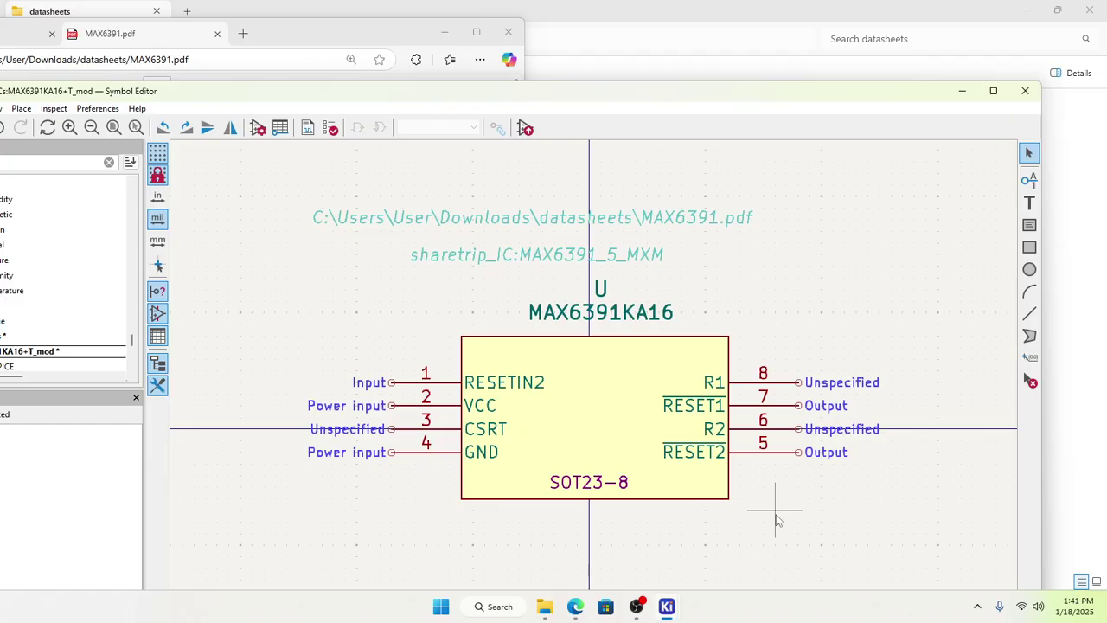
# Step: Move the MAX6391KA16 value text just below the symbol body and centre the U reference just above its upper edge
pyautogui.click(619, 318)
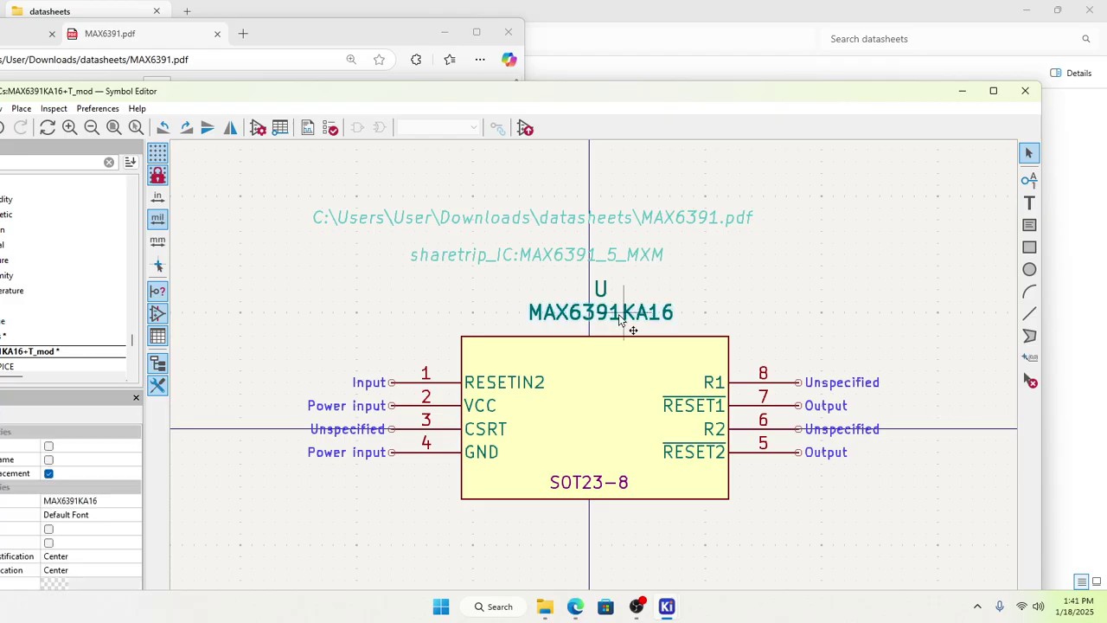
pyautogui.moveTo(619, 318); pyautogui.dragTo(594, 516)
pyautogui.click(718, 295)
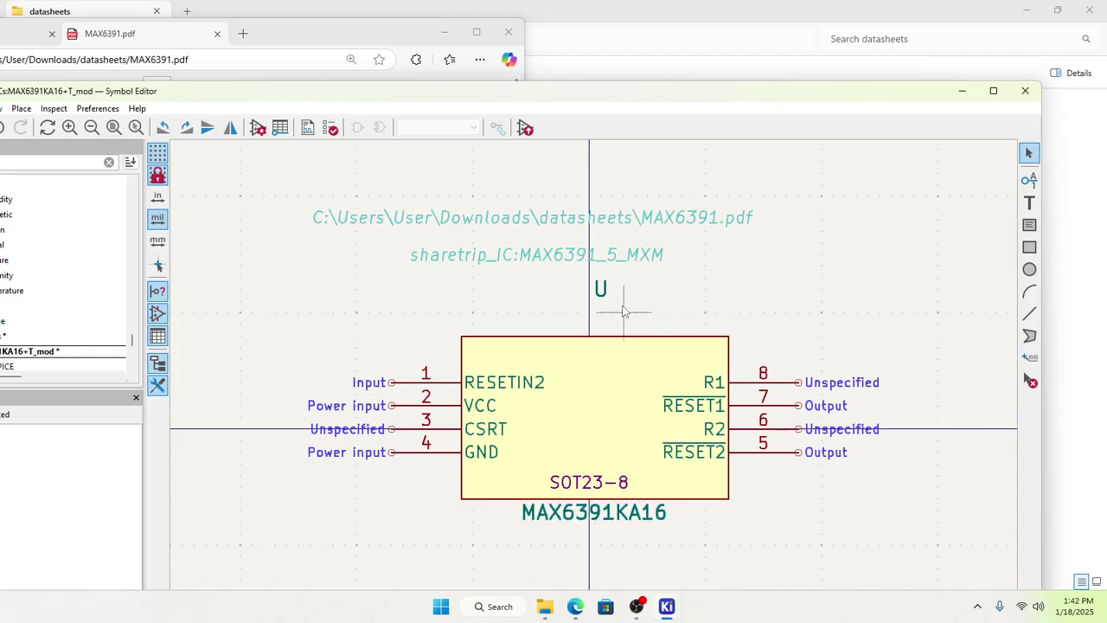
pyautogui.click(601, 292)
pyautogui.moveTo(599, 295); pyautogui.dragTo(589, 326)
pyautogui.click(672, 290)
# Step: Save the modified symbol to the Sharetrip_ICs library and close the Symbol Editor
pyautogui.moveTo(539, 95); pyautogui.dragTo(723, 56)
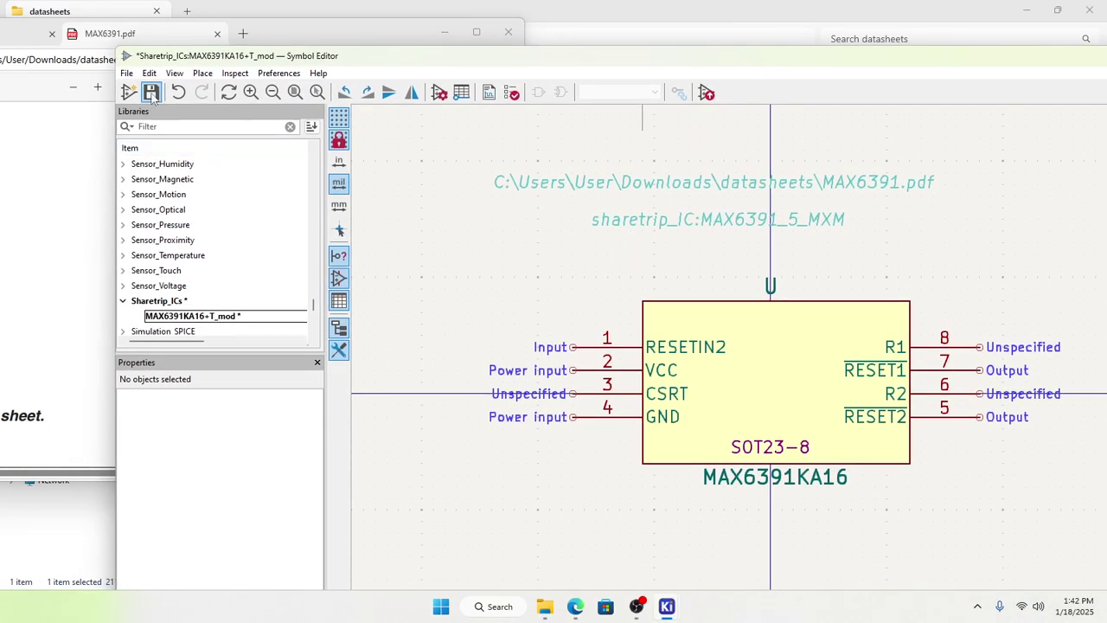
pyautogui.click(150, 92)
pyautogui.moveTo(925, 62); pyautogui.dragTo(759, 84)
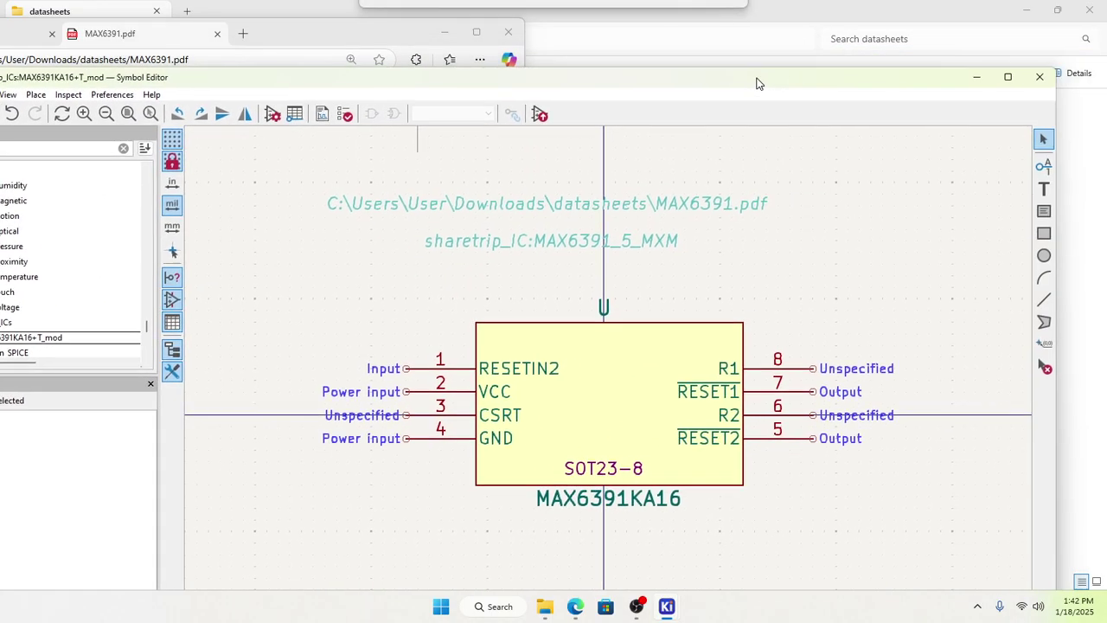
pyautogui.click(1040, 77)
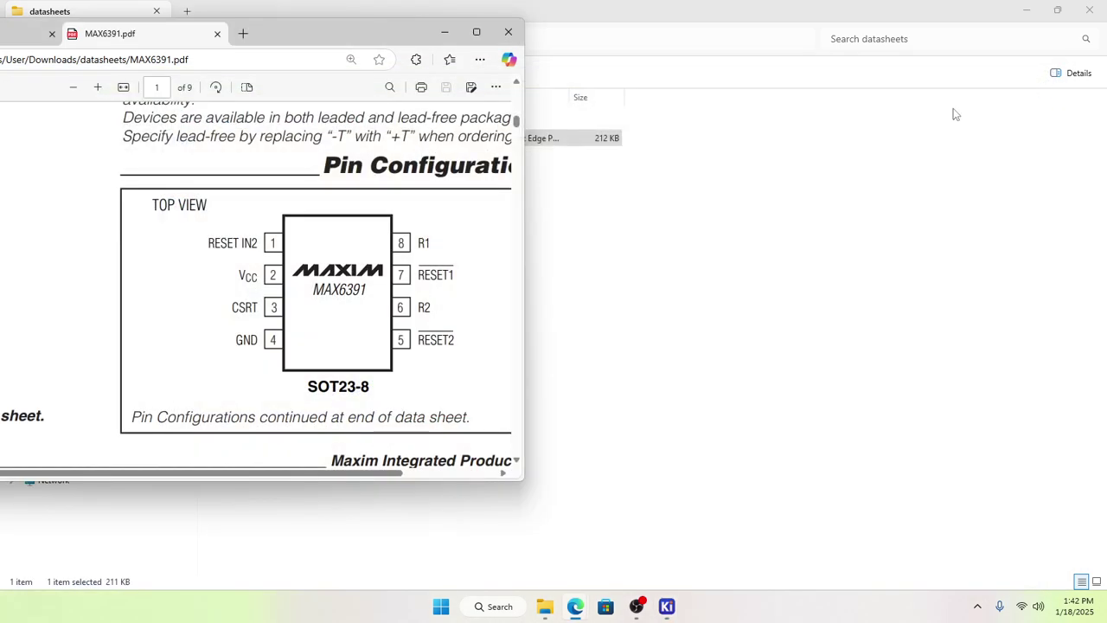
# Step: Close the MAX6391.pdf datasheet and the datasheets folder window to return to the Schematic Editor
pyautogui.scroll(-1, 425, 366)
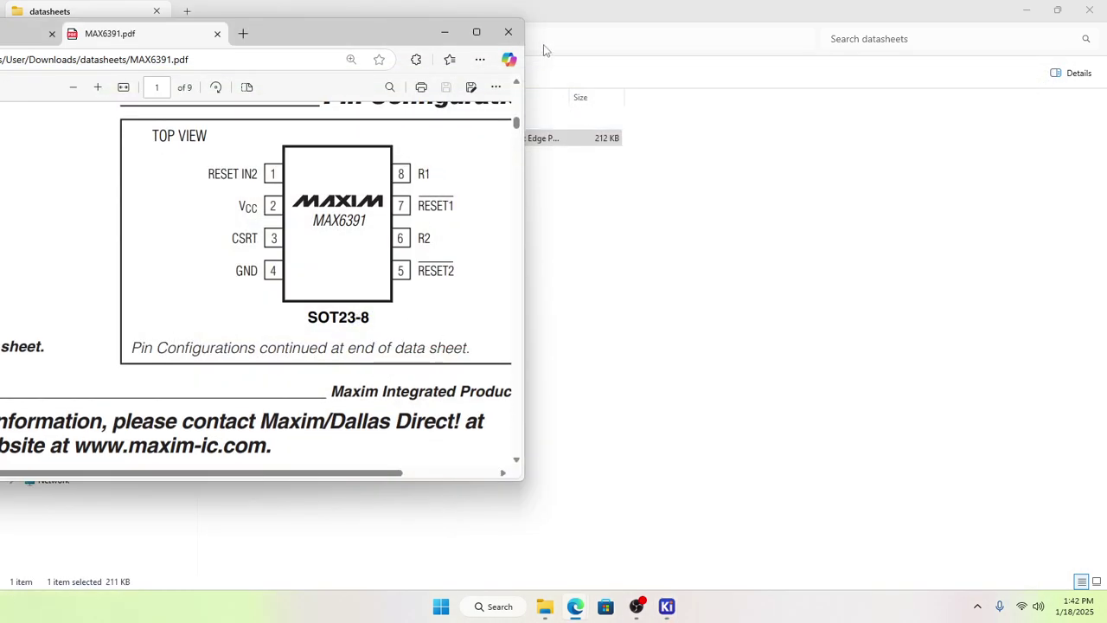
pyautogui.click(509, 32)
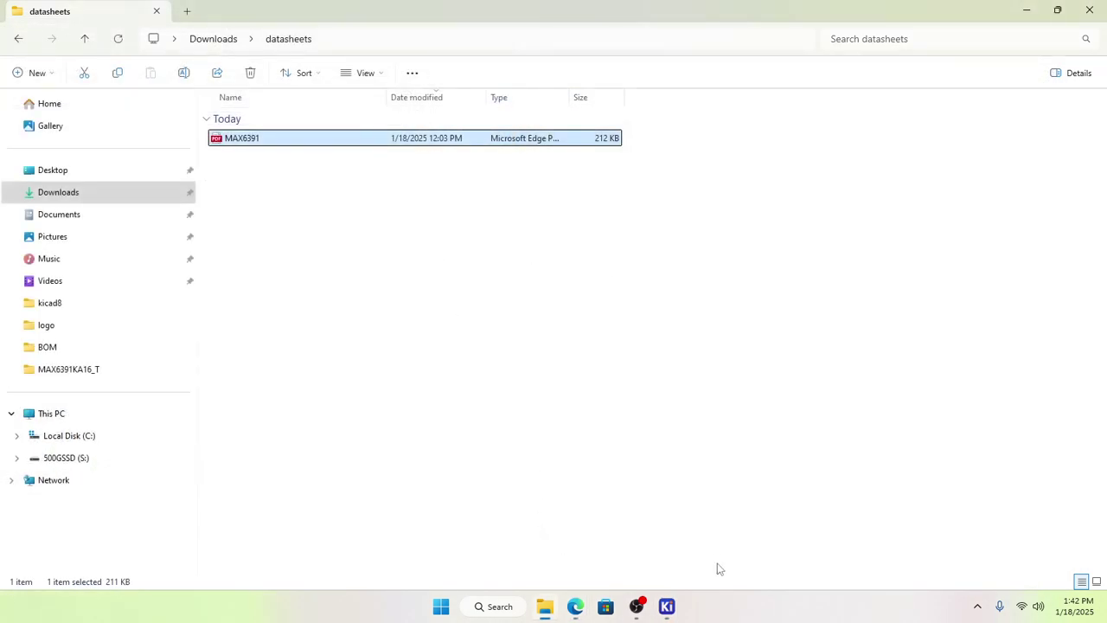
pyautogui.click(1089, 11)
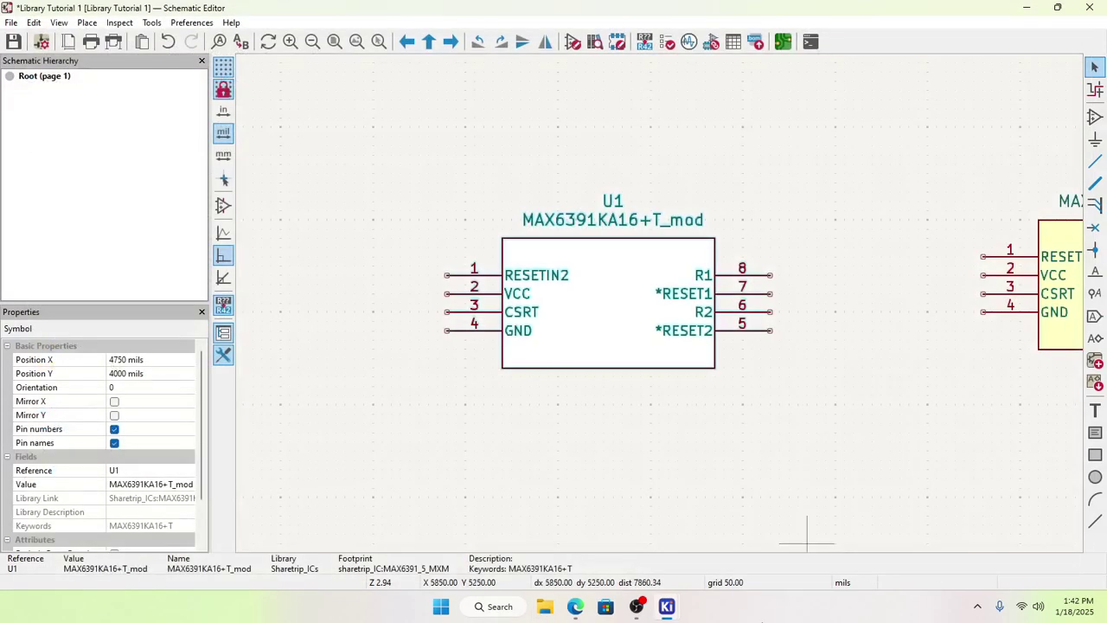
# Step: Delete both outdated MAX6391KA16+T_mod symbols, U1 and U2, from the schematic
pyautogui.click(553, 543)
pyautogui.scroll(-2, 692, 395)
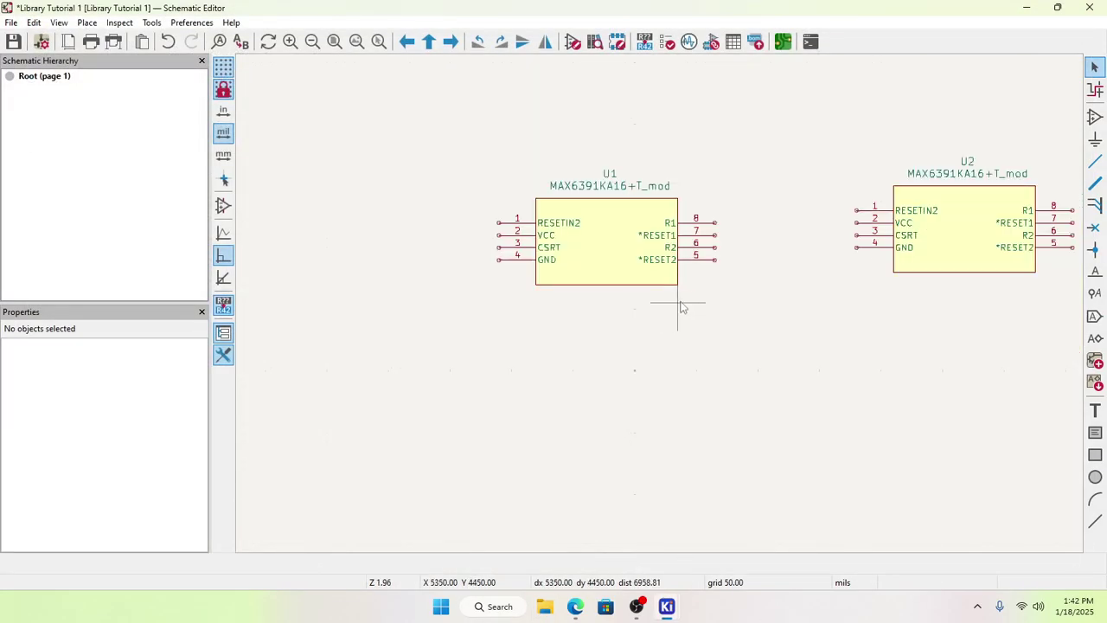
pyautogui.scroll(-2, 680, 307)
pyautogui.moveTo(520, 185); pyautogui.dragTo(1014, 360)
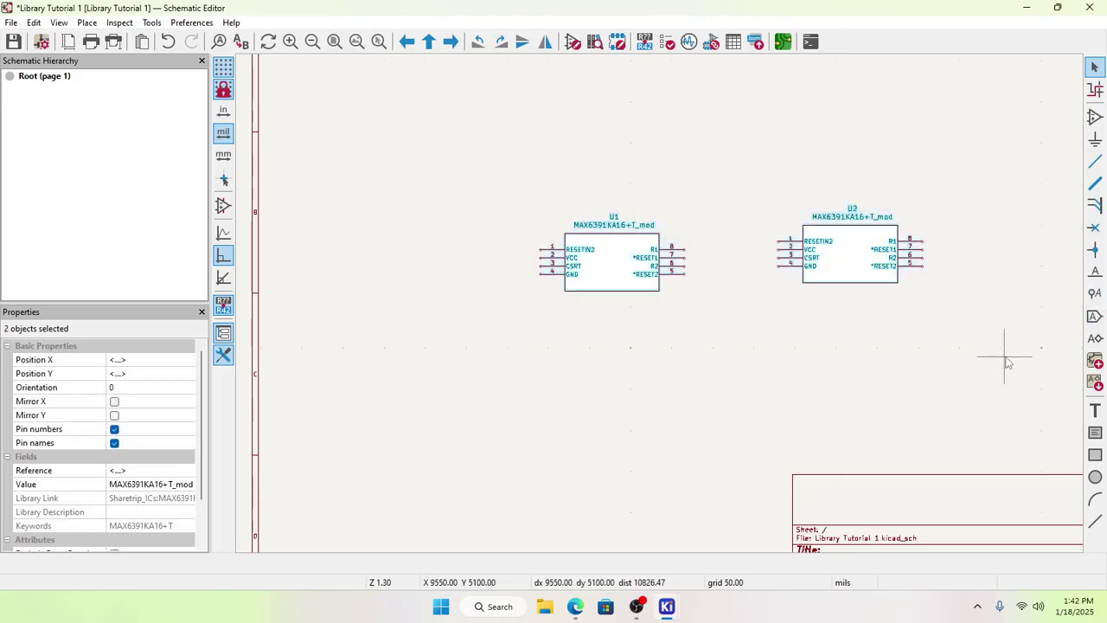
pyautogui.press('Delete')
# Step: Place the updated MAX6391KA16+T_mod symbol from the Sharetrip_ICs library in the left half of the schematic sheet
pyautogui.click(1094, 117)
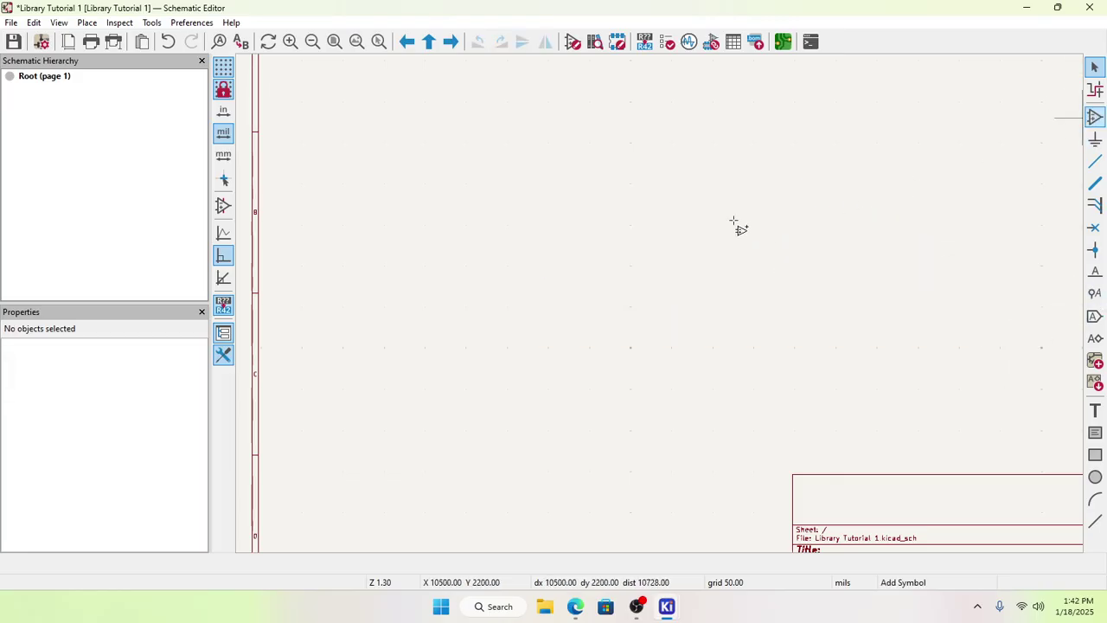
pyautogui.click(559, 240)
pyautogui.scroll(-9, 112, 268)
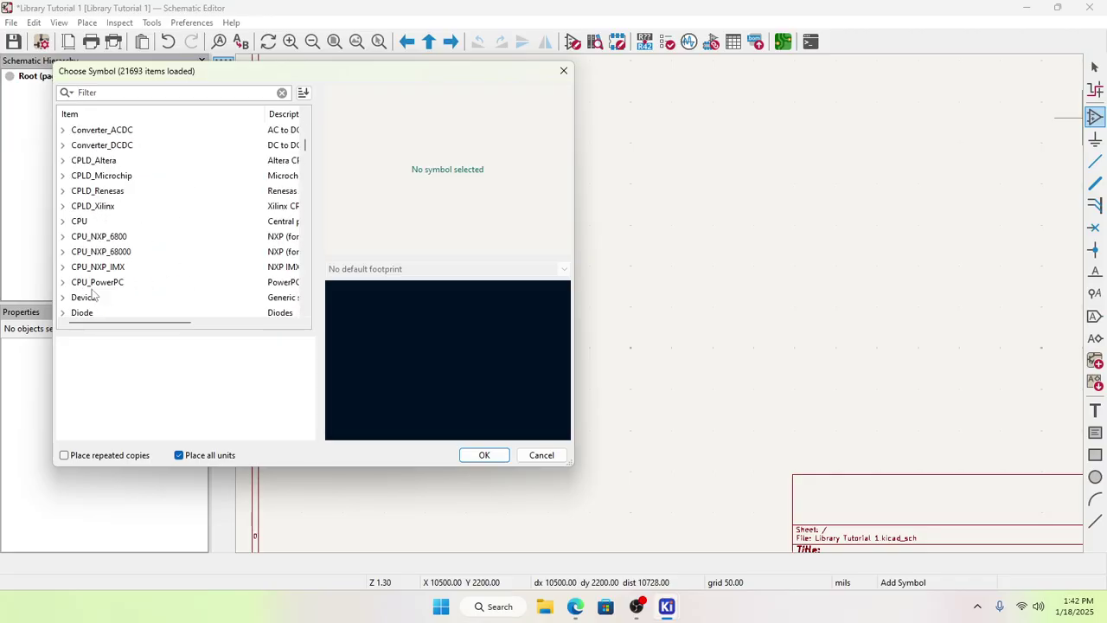
pyautogui.scroll(-20, 93, 296)
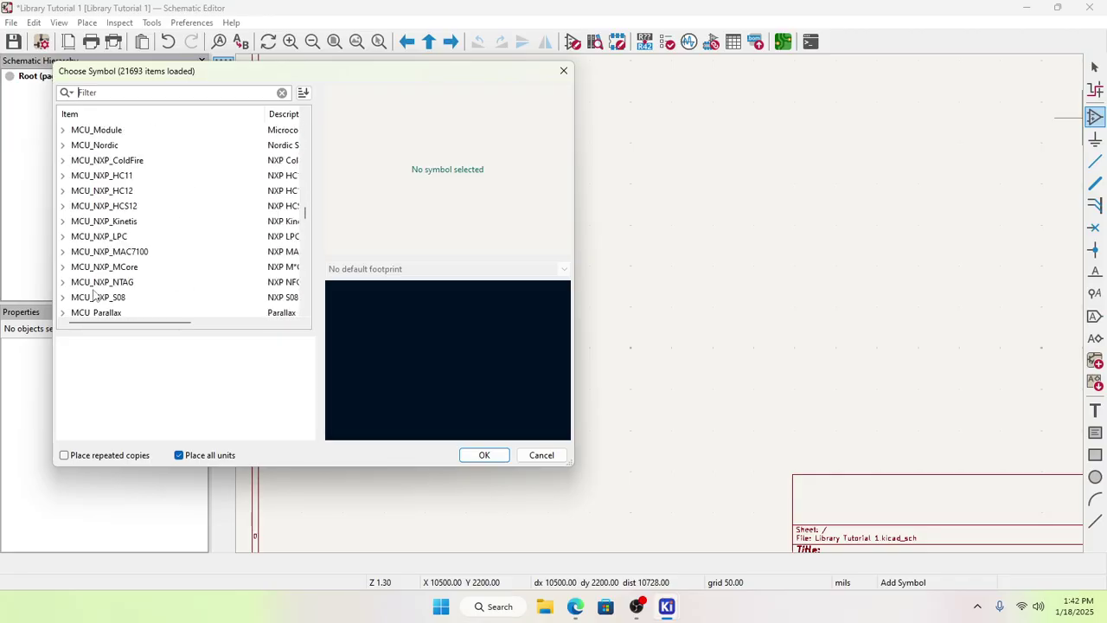
pyautogui.scroll(-20, 94, 295)
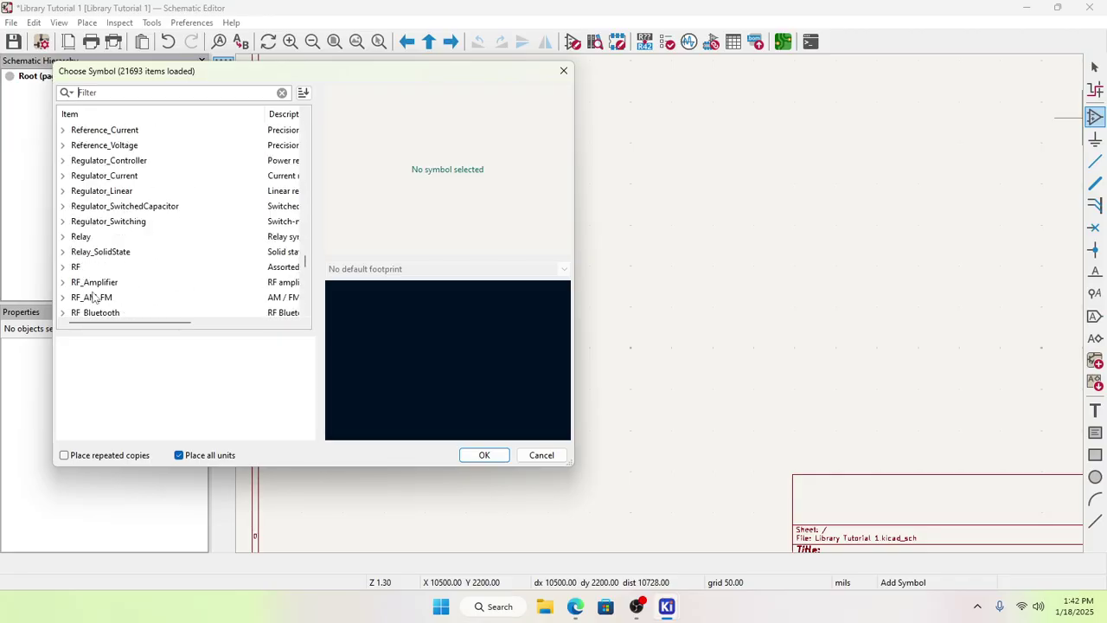
pyautogui.scroll(-5, 94, 296)
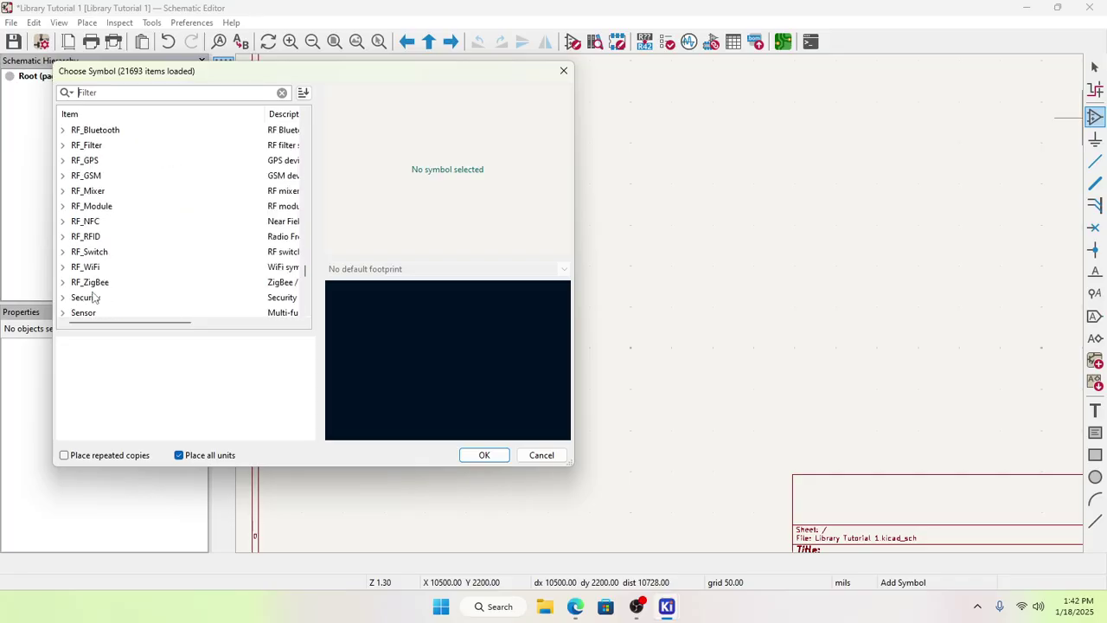
pyautogui.scroll(-3, 94, 296)
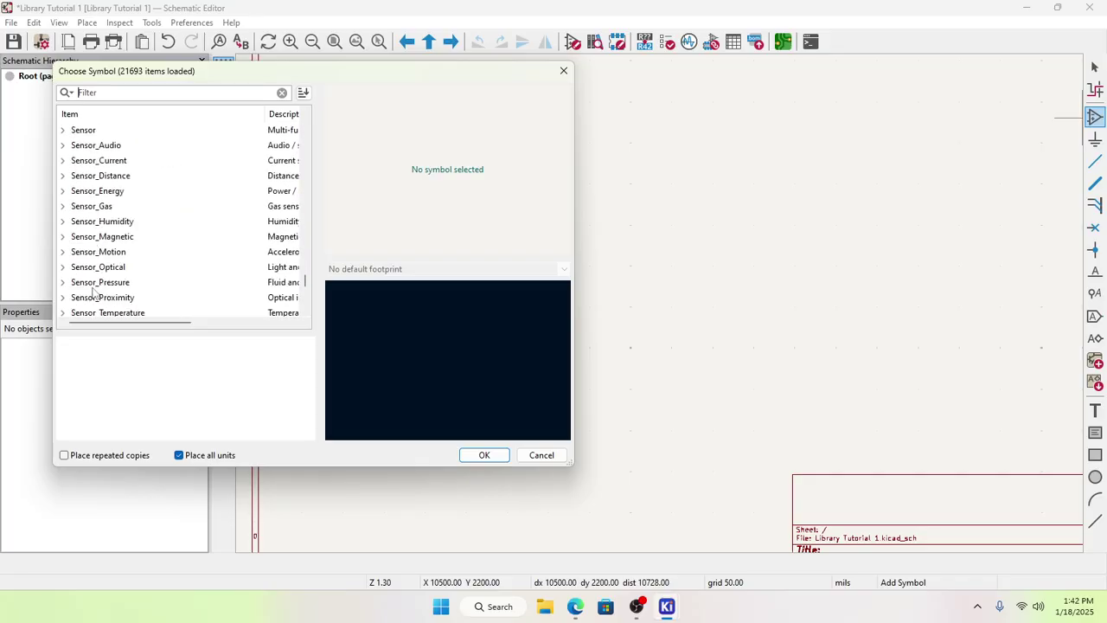
pyautogui.scroll(-2, 89, 295)
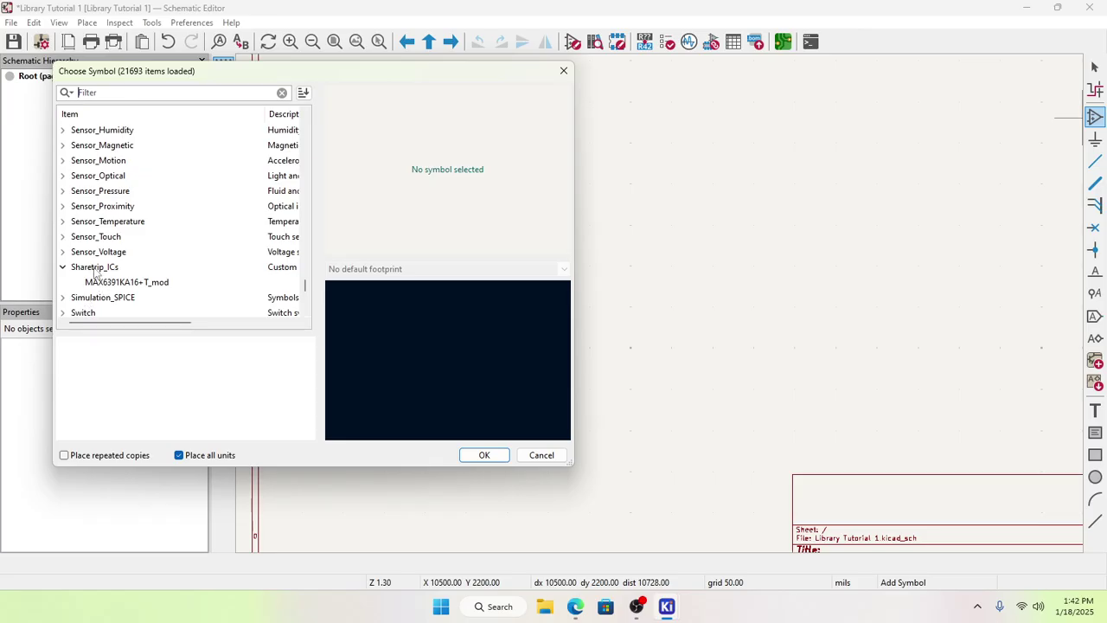
pyautogui.click(89, 269)
pyautogui.click(64, 267)
pyautogui.click(64, 267)
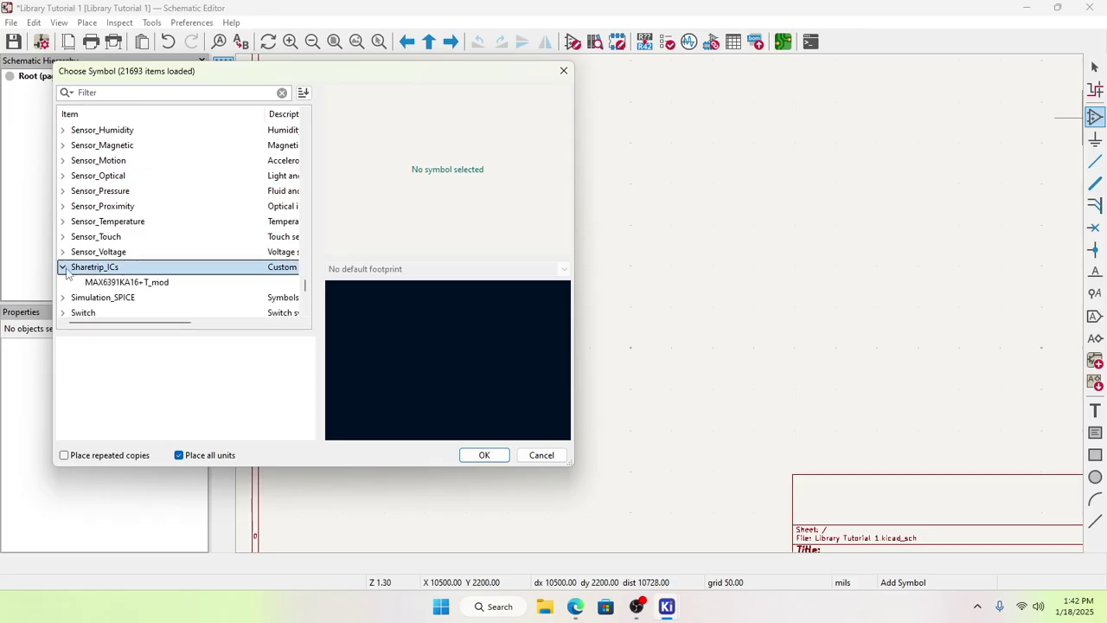
pyautogui.click(122, 283)
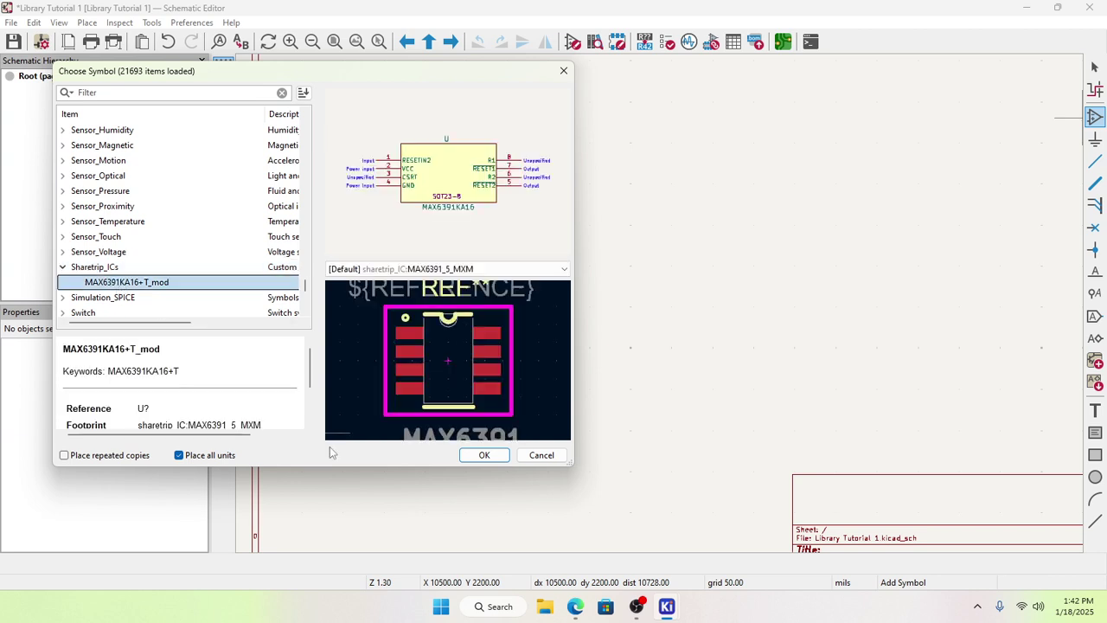
pyautogui.click(484, 456)
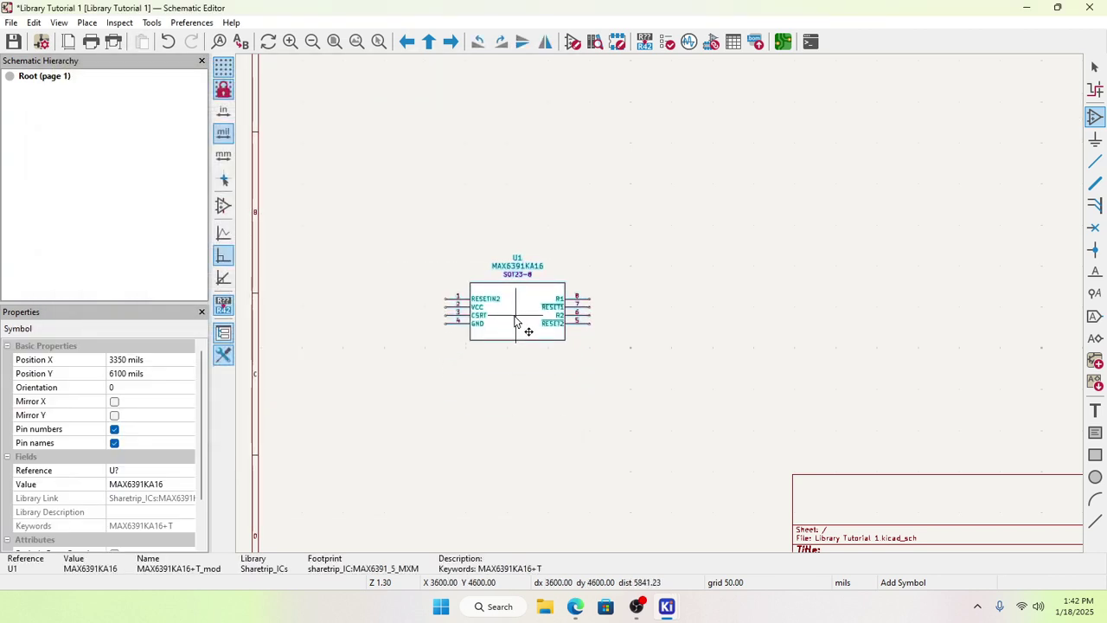
pyautogui.click(517, 312)
# Step: Place a second MAX6391KA16+T_mod symbol to the right of the first, without adding a third
pyautogui.click(550, 394)
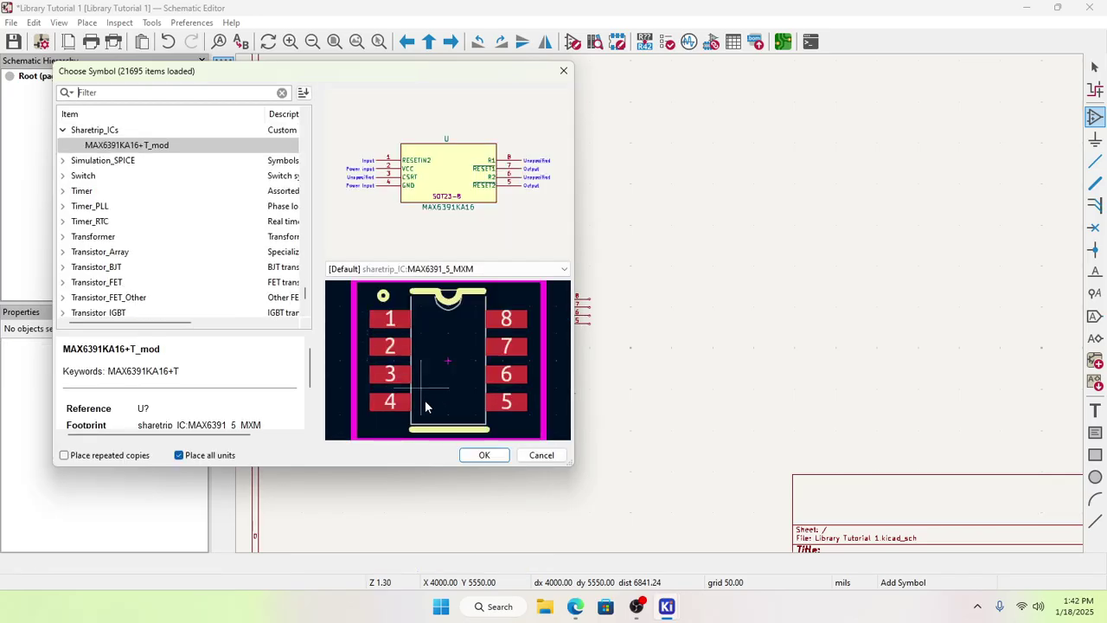
pyautogui.click(482, 456)
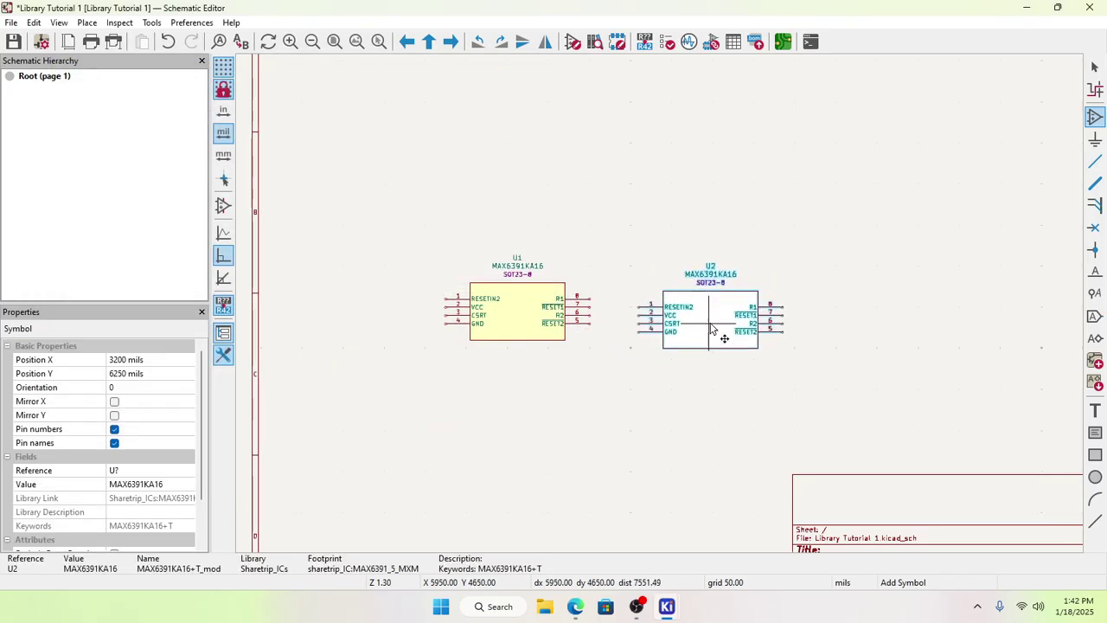
pyautogui.click(714, 329)
pyautogui.click(667, 397)
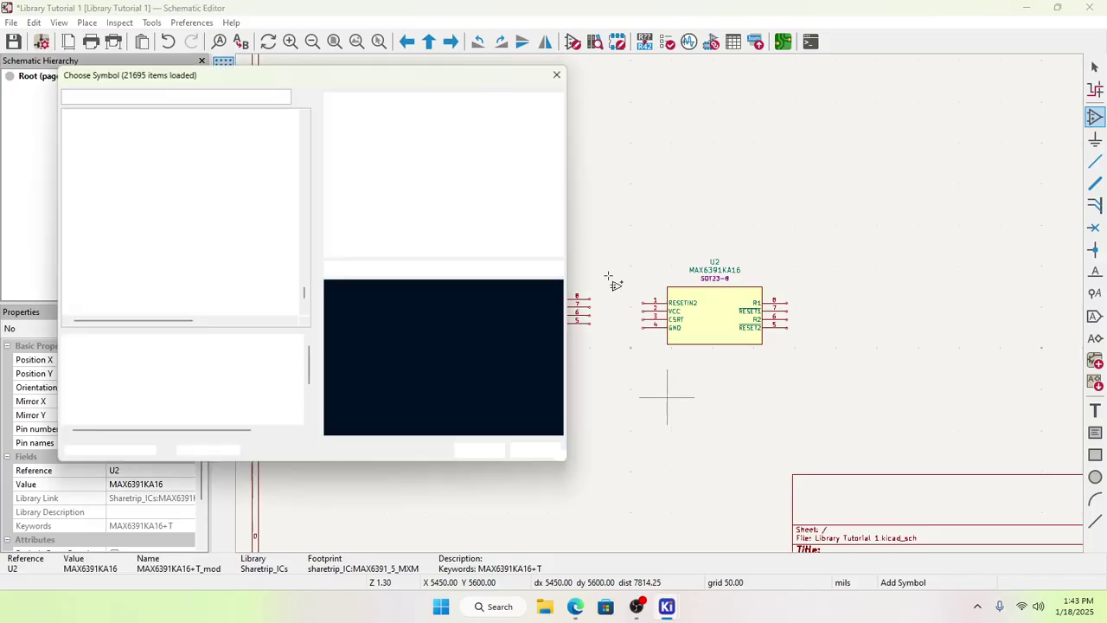
pyautogui.press('Escape')
# Step: Examine the value, footprint type text and overbarred pin names on the two newly placed symbols
pyautogui.scroll(-2, 654, 309)
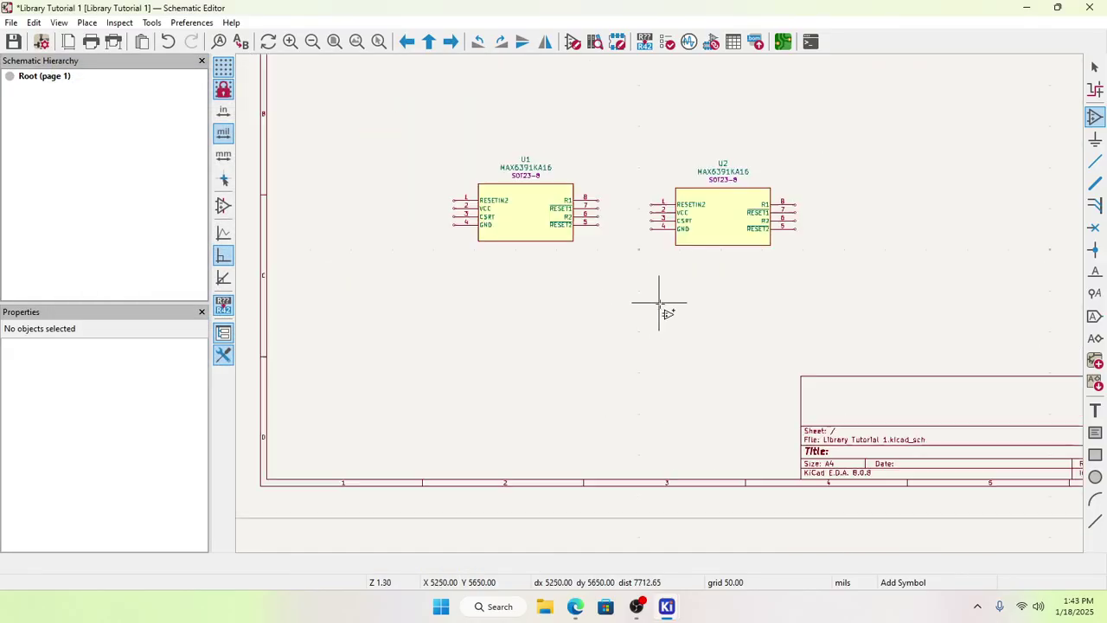
pyautogui.scroll(5, 692, 240)
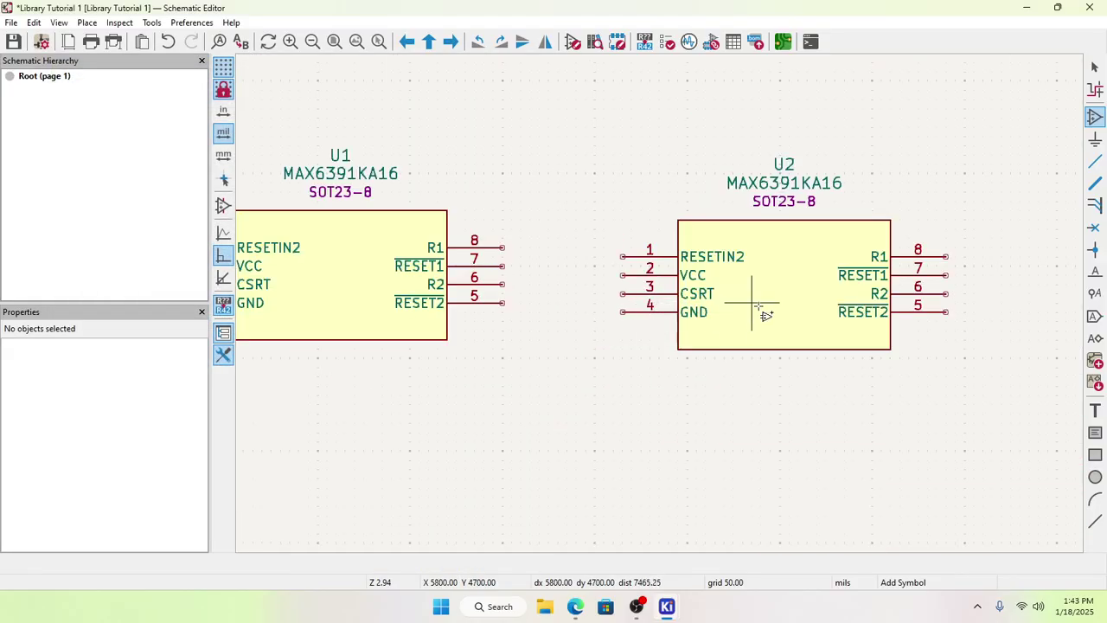
pyautogui.scroll(-2, 666, 309)
pyautogui.scroll(2, 639, 284)
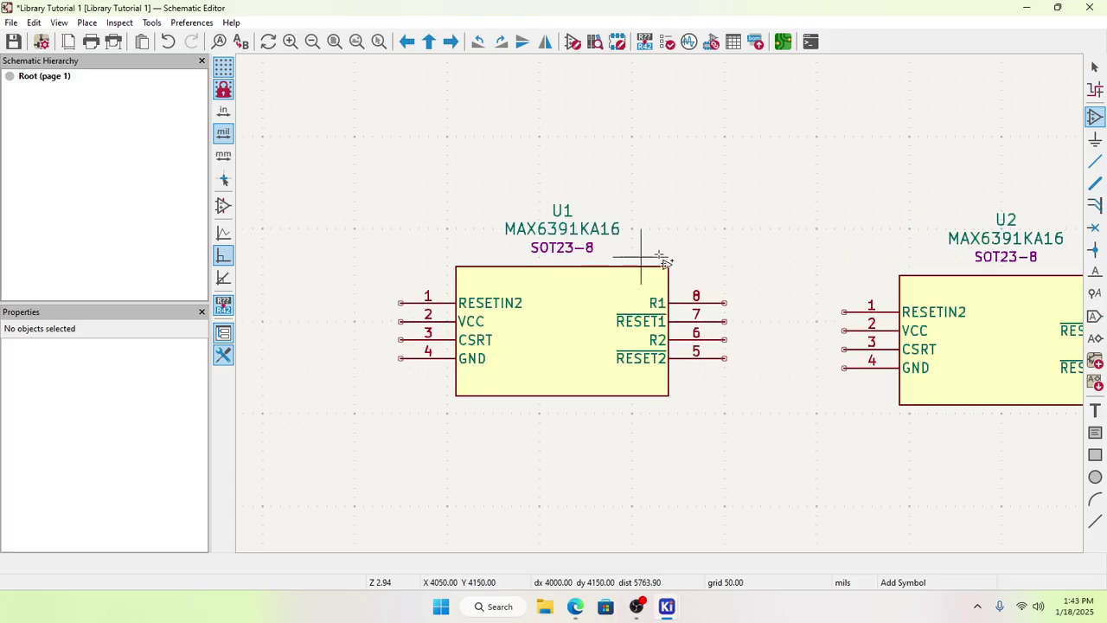
pyautogui.scroll(-3, 680, 315)
pyautogui.scroll(1, 663, 316)
pyautogui.scroll(-3, 657, 303)
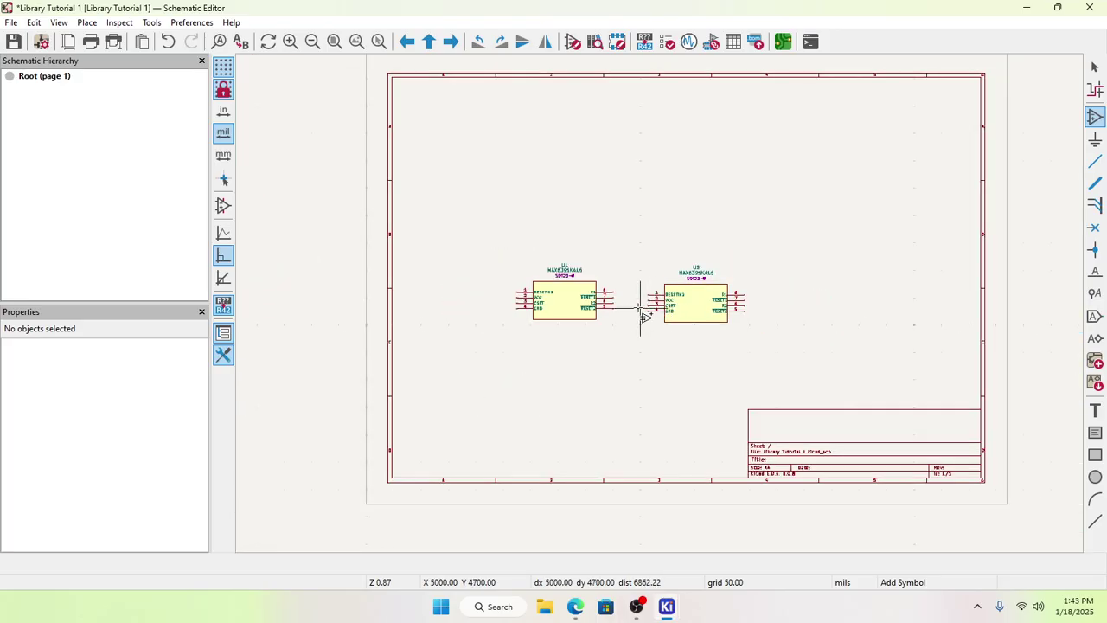
# Step: Stop placing symbols and save the schematic containing the two MAX6391KA16 symbols
pyautogui.scroll(2, 606, 364)
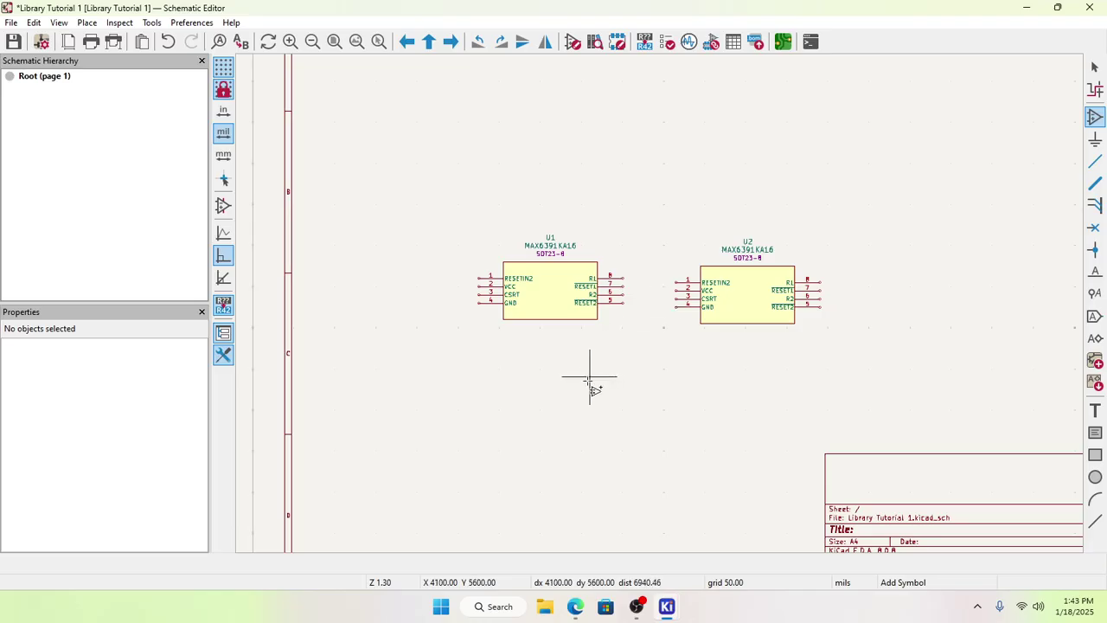
pyautogui.click(593, 377)
pyautogui.press('Escape')
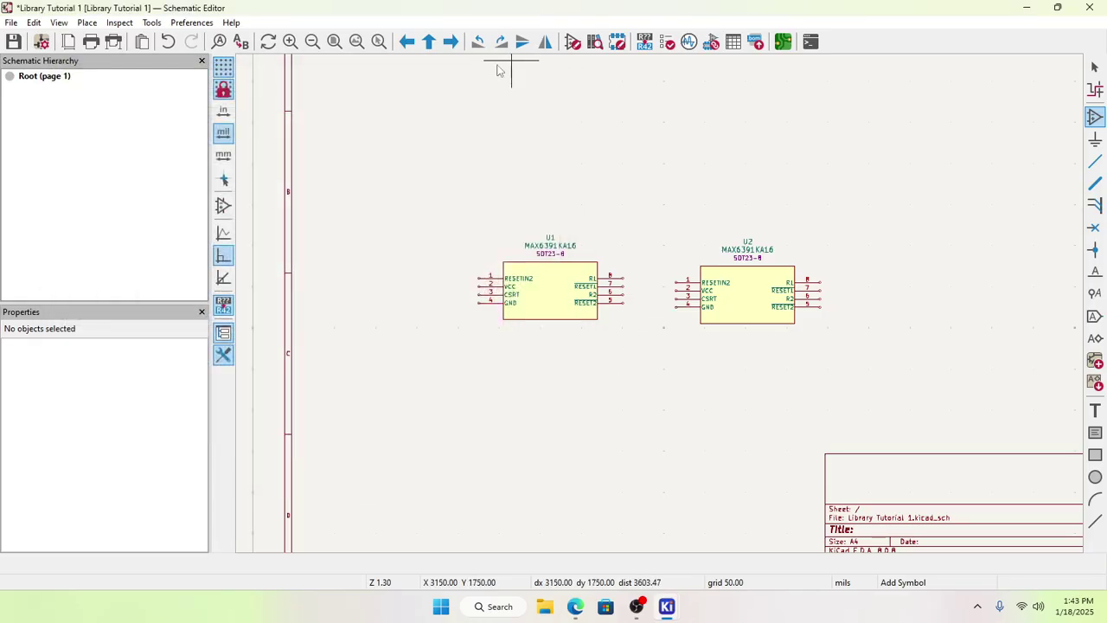
pyautogui.press('Escape')
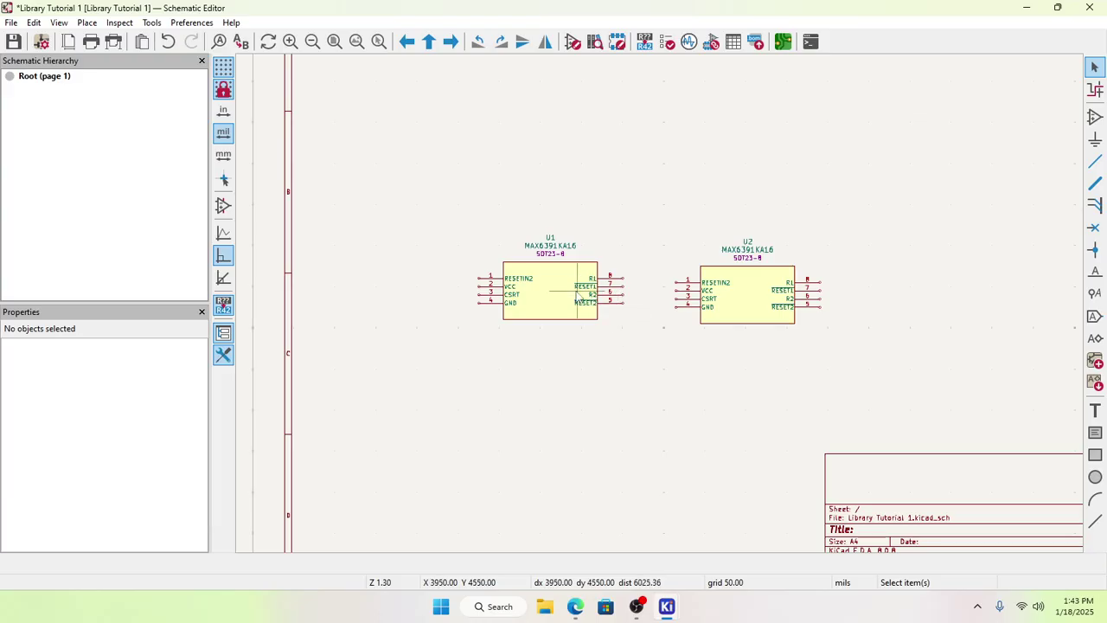
pyautogui.click(608, 319)
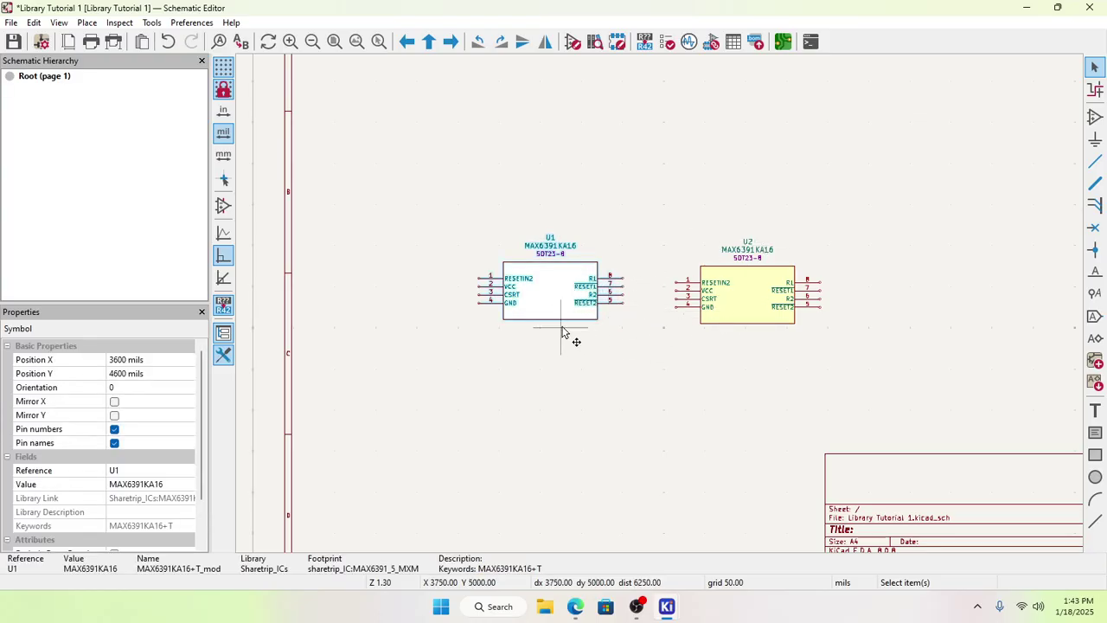
pyautogui.click(14, 41)
# Step: Update the PCB from the schematic and place the new U1 and U2 footprints inside the board outline
pyautogui.click(782, 42)
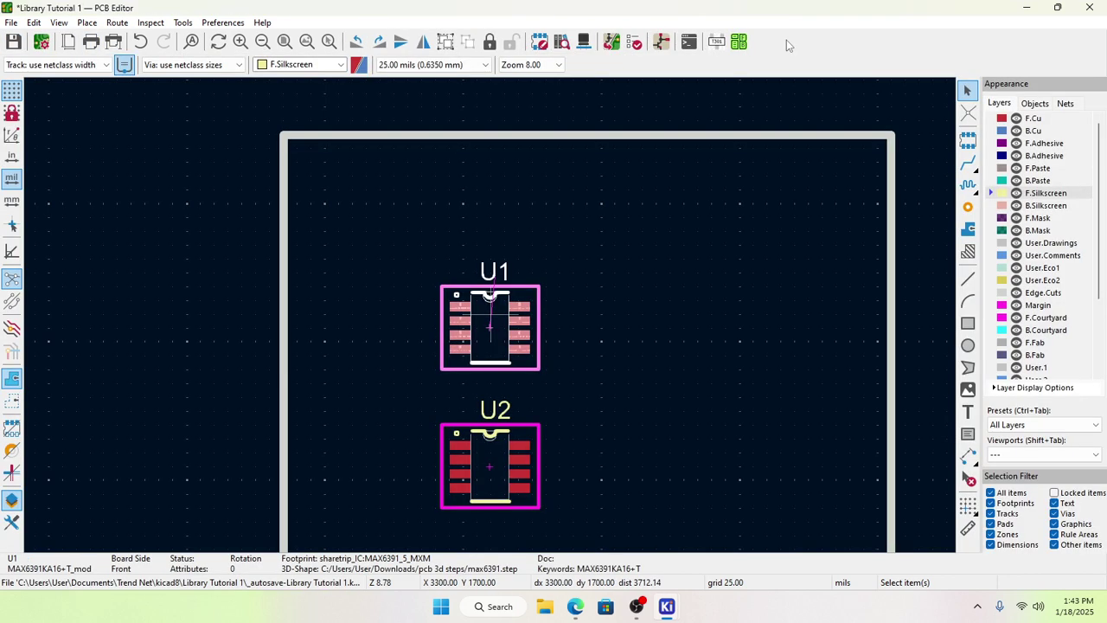
pyautogui.click(182, 22)
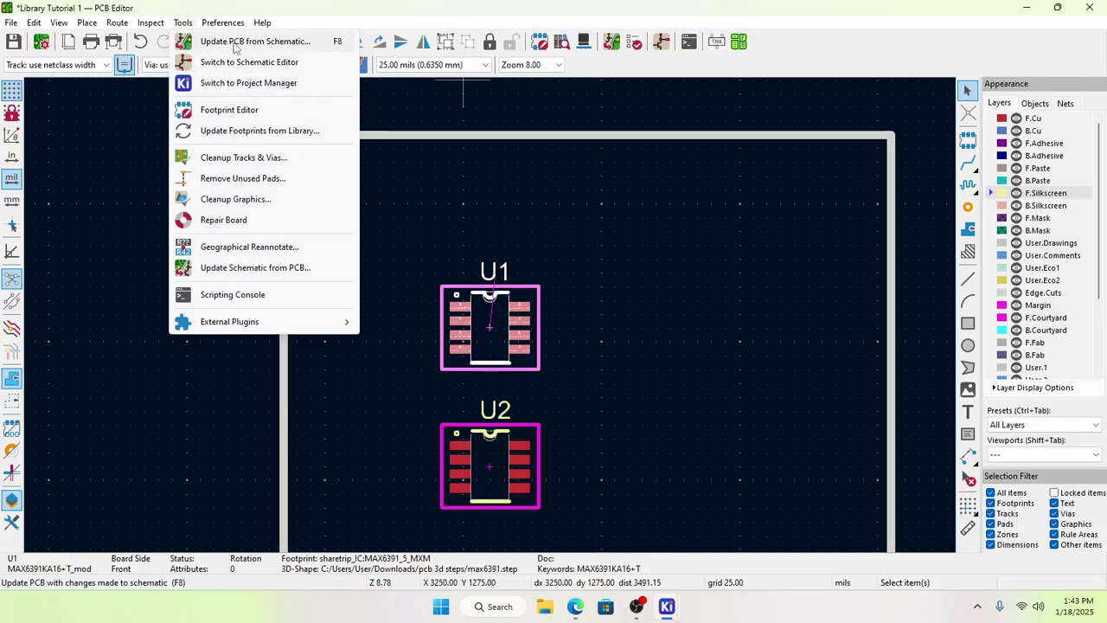
pyautogui.click(233, 43)
pyautogui.click(423, 371)
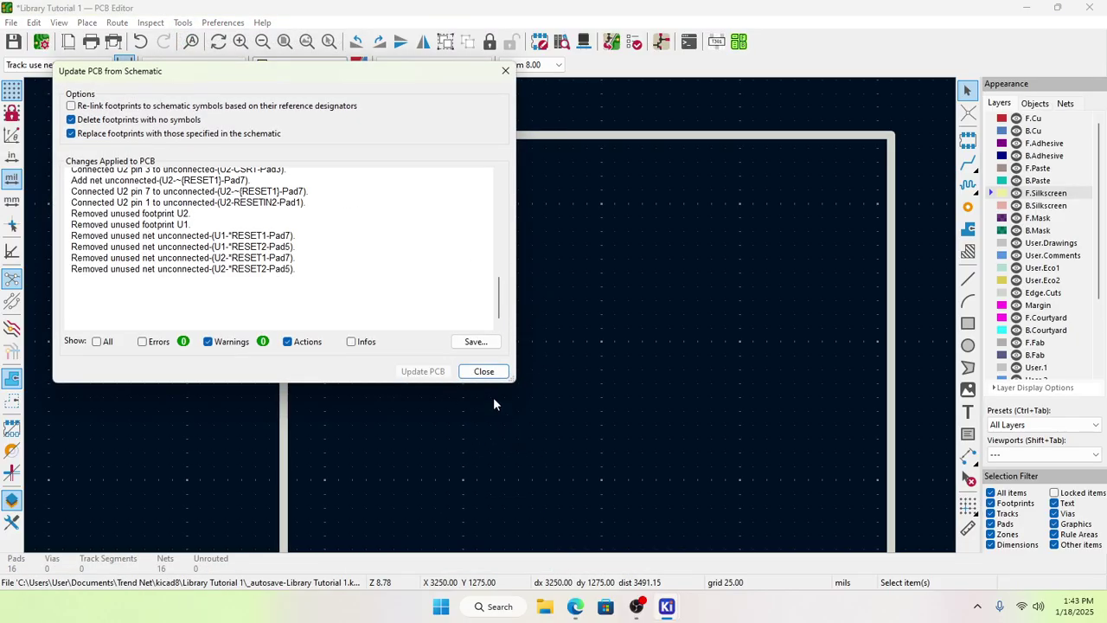
pyautogui.click(483, 371)
pyautogui.click(568, 446)
pyautogui.click(734, 372)
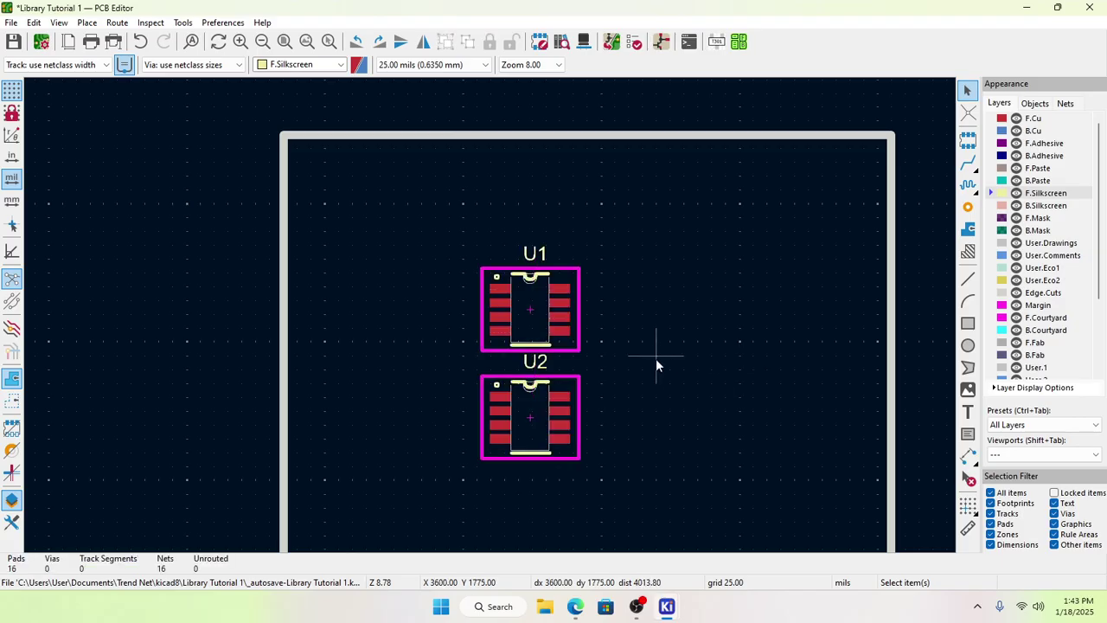
# Step: Close the PCB Editor, saving the changes to the Library Tutorial 1 board
pyautogui.scroll(2, 656, 358)
pyautogui.scroll(-2, 490, 320)
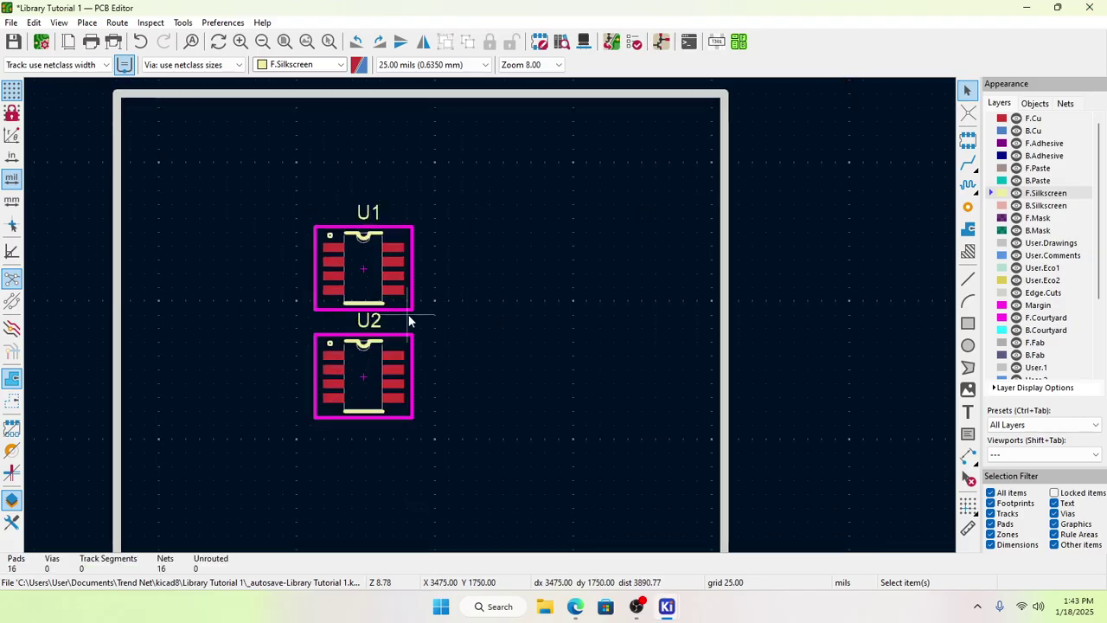
pyautogui.click(1091, 8)
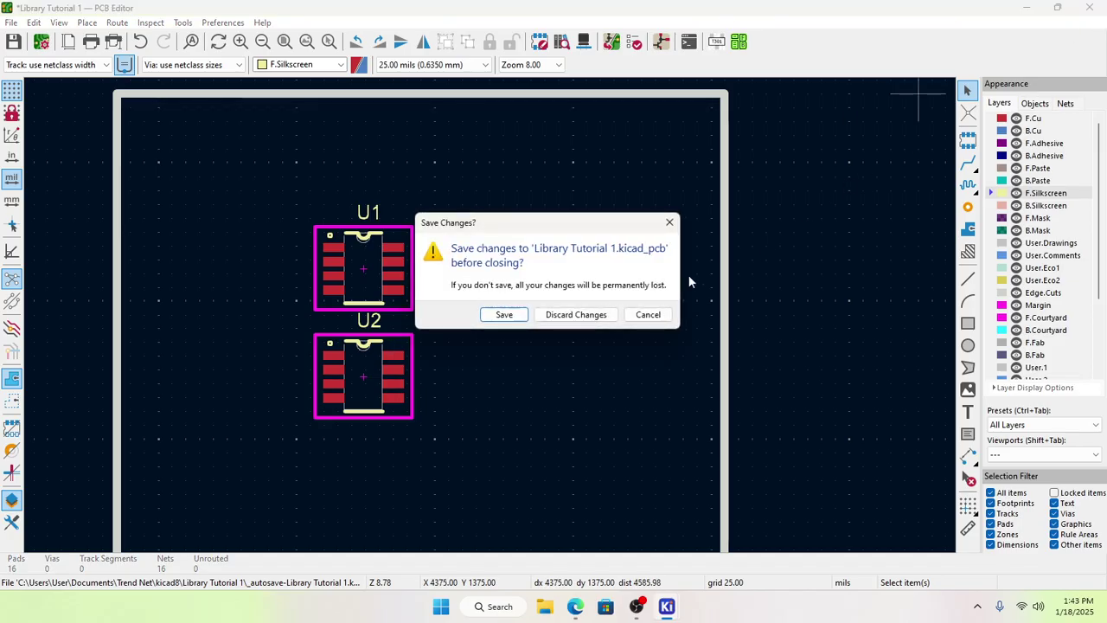
pyautogui.click(511, 313)
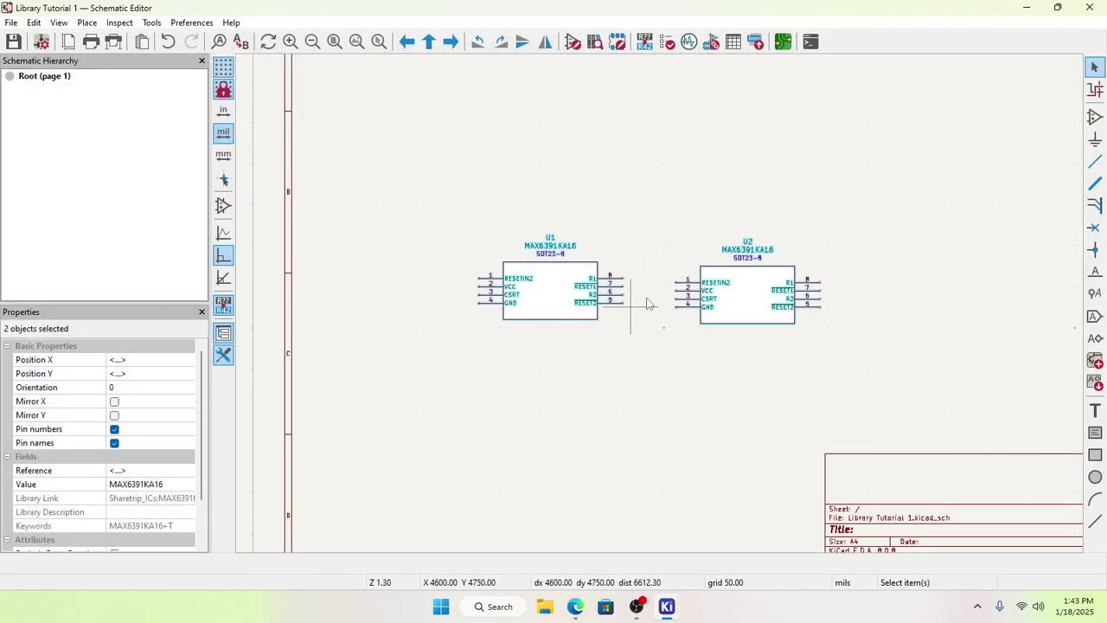
# Step: Open the properties of symbol U2 and browse the footprint libraries for its Footprint field
pyautogui.scroll(2, 754, 367)
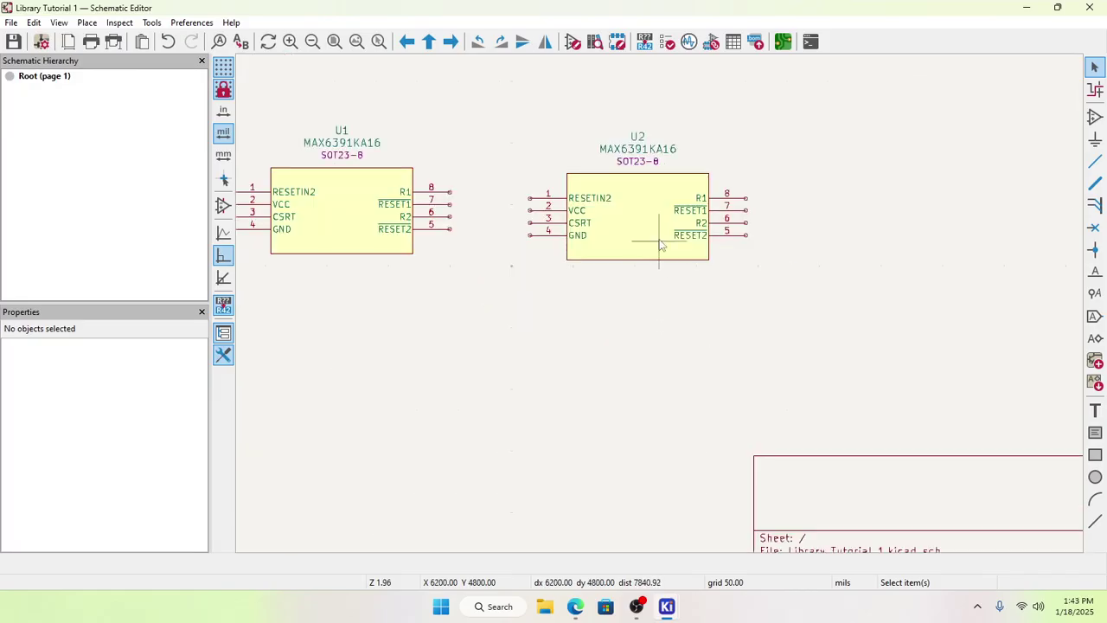
pyautogui.doubleClick(661, 227)
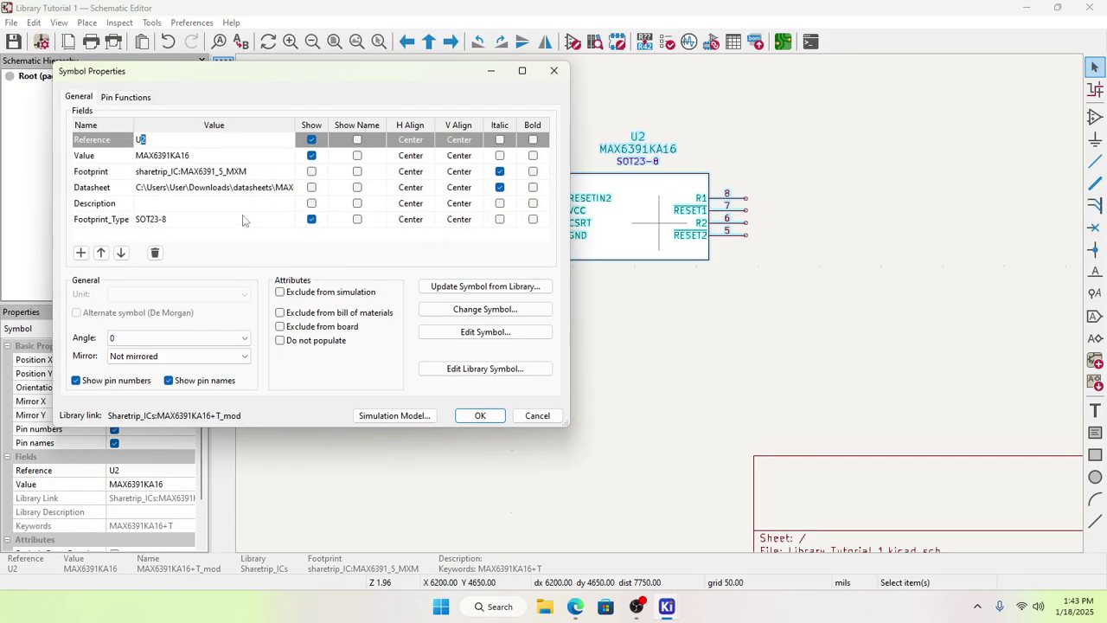
pyautogui.click(179, 173)
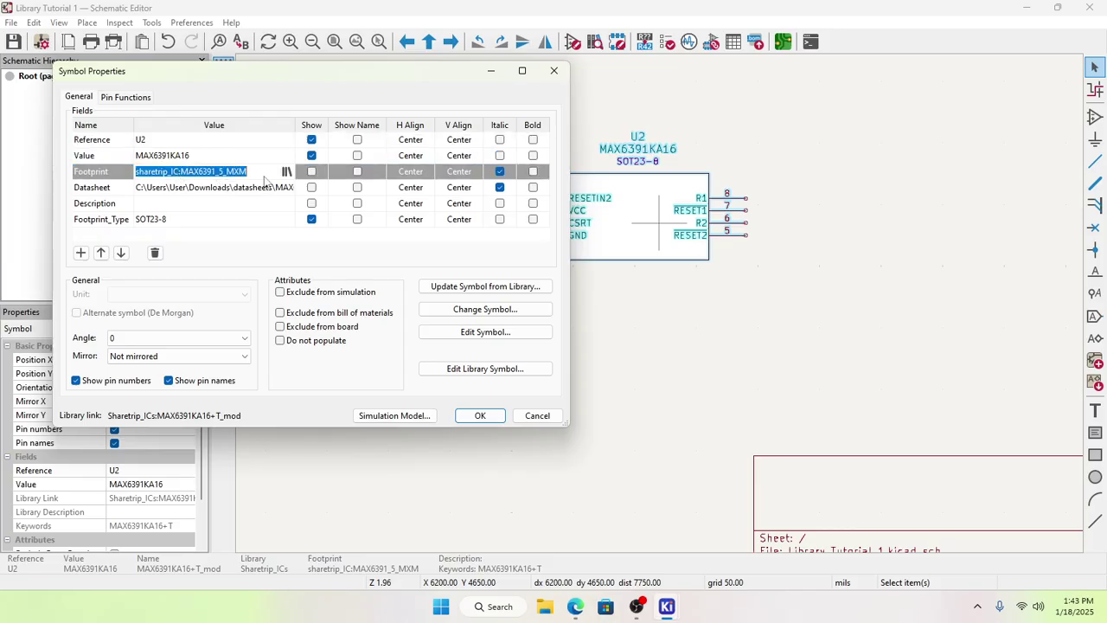
pyautogui.click(286, 173)
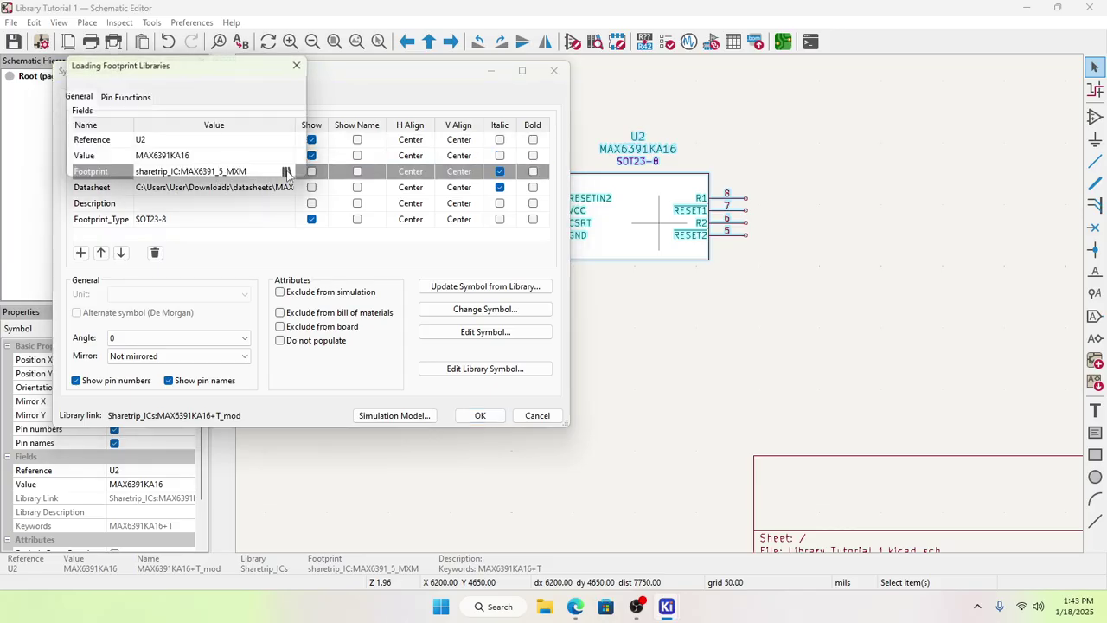
# Step: Collapse the expanded Capacitor_SMD and Audio_Module libraries in the footprint list
pyautogui.scroll(15, 130, 229)
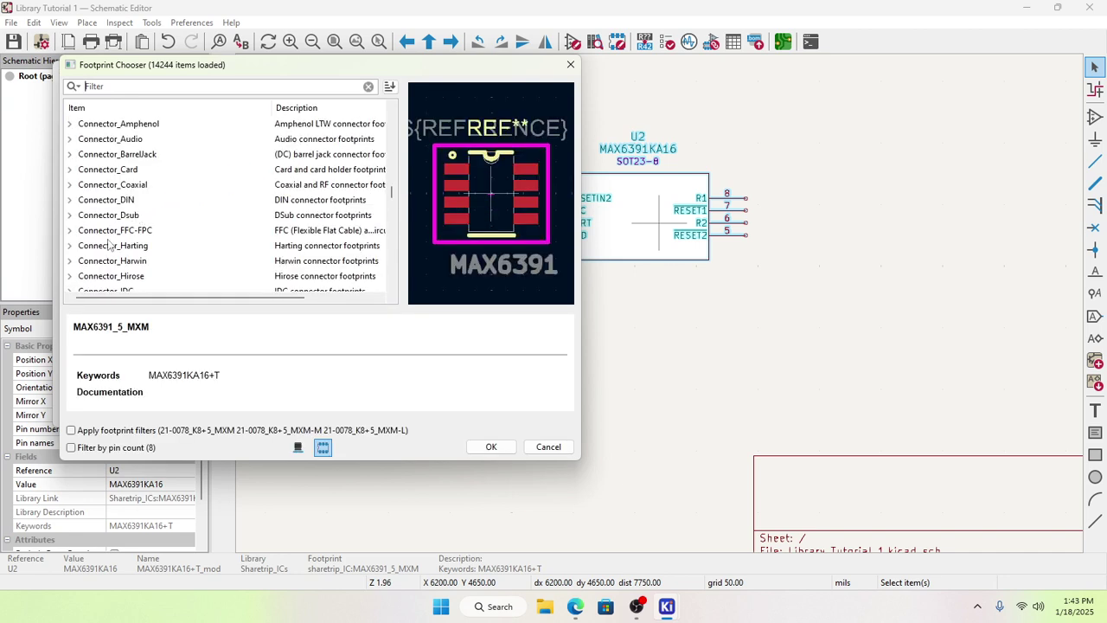
pyautogui.scroll(-2, 110, 247)
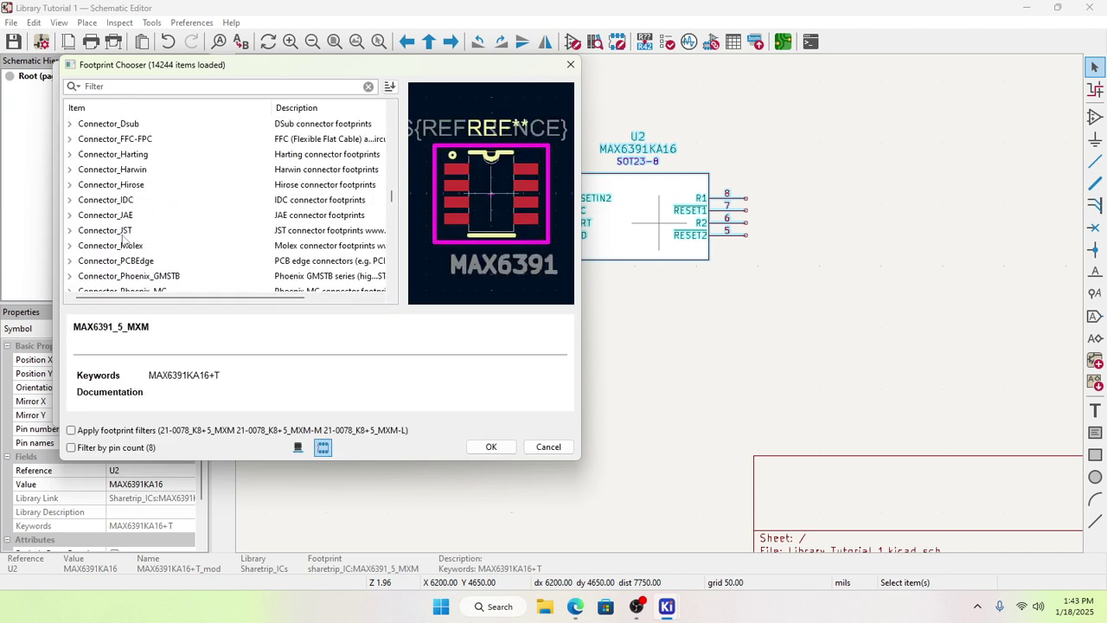
pyautogui.scroll(-3, 124, 242)
pyautogui.scroll(-5, 145, 266)
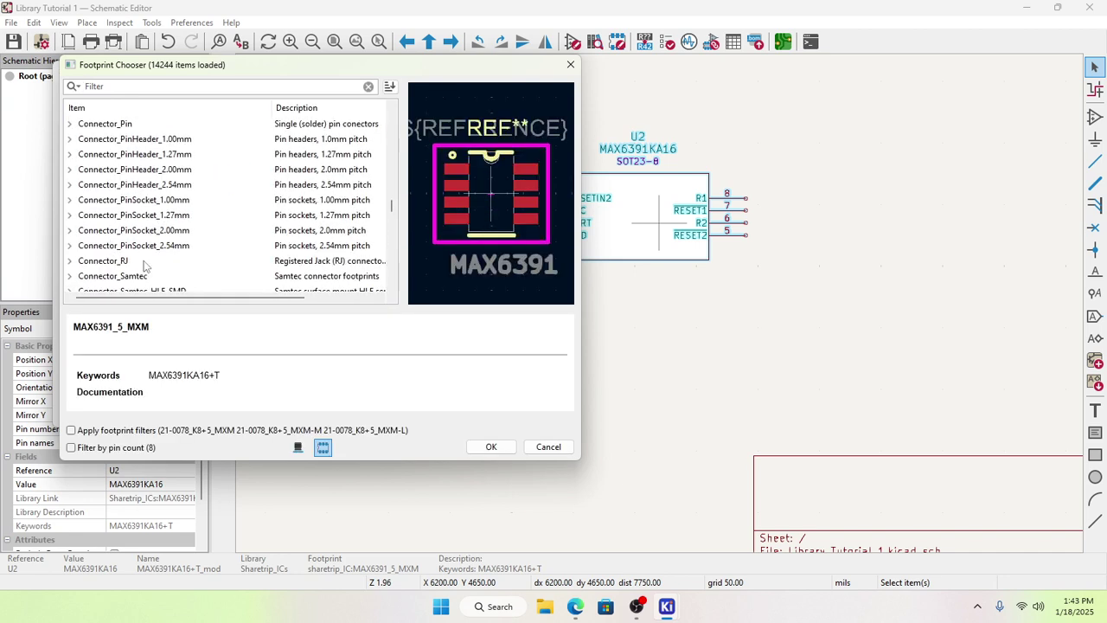
pyautogui.scroll(10, 136, 242)
pyautogui.scroll(20, 134, 229)
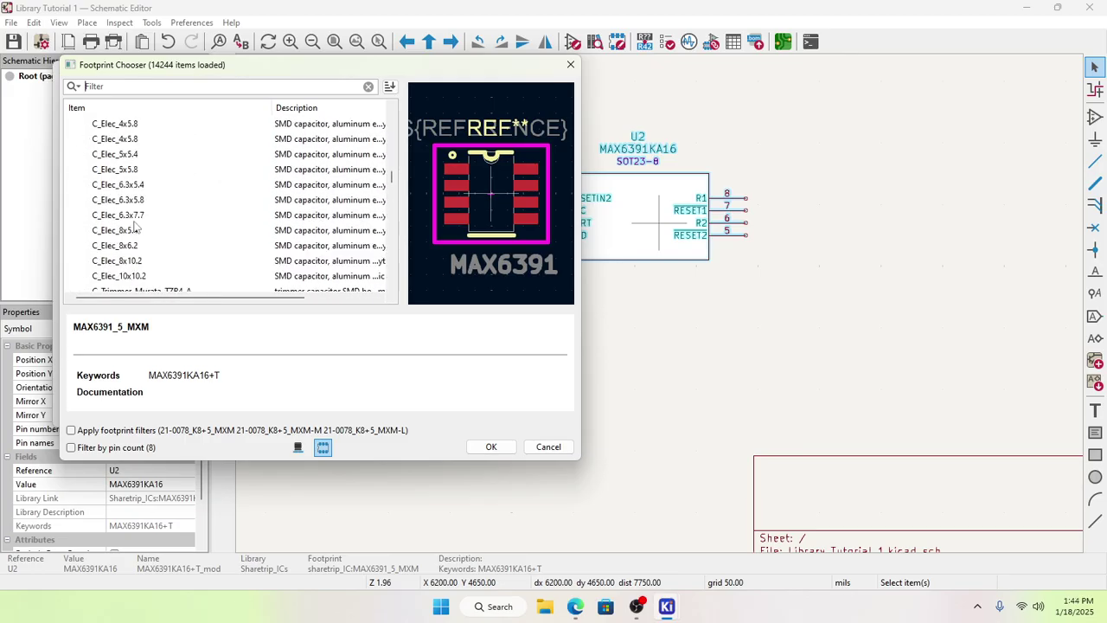
pyautogui.scroll(8, 130, 173)
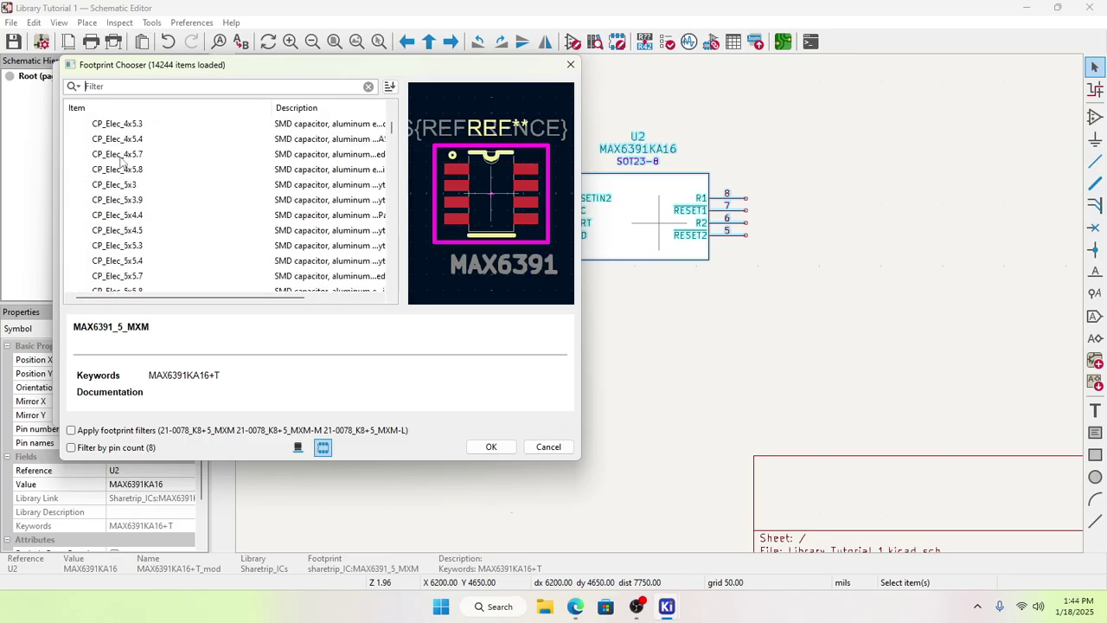
pyautogui.click(69, 217)
pyautogui.scroll(2, 117, 207)
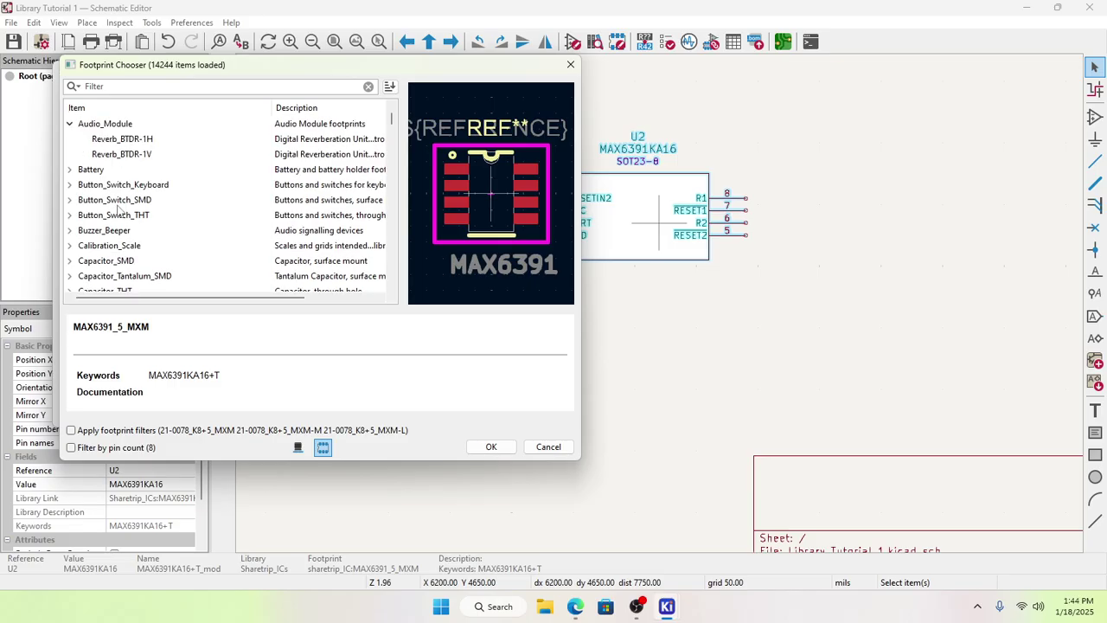
pyautogui.click(73, 138)
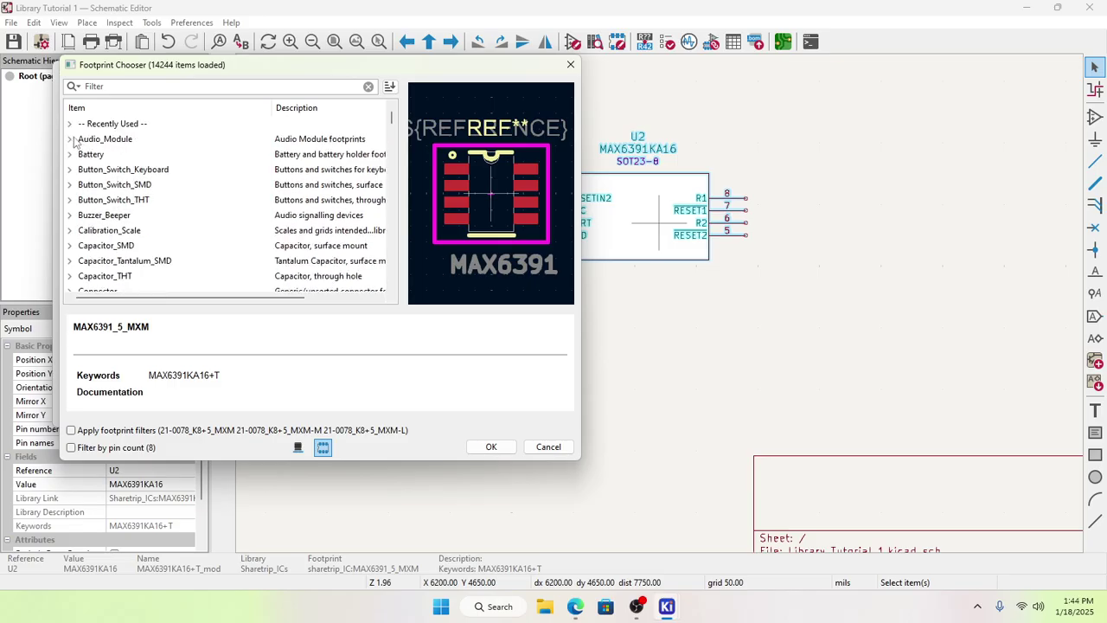
# Step: Look through the footprint libraries down to the package libraries, checking the contents of Package_SO
pyautogui.scroll(-3, 92, 229)
pyautogui.scroll(-18, 96, 251)
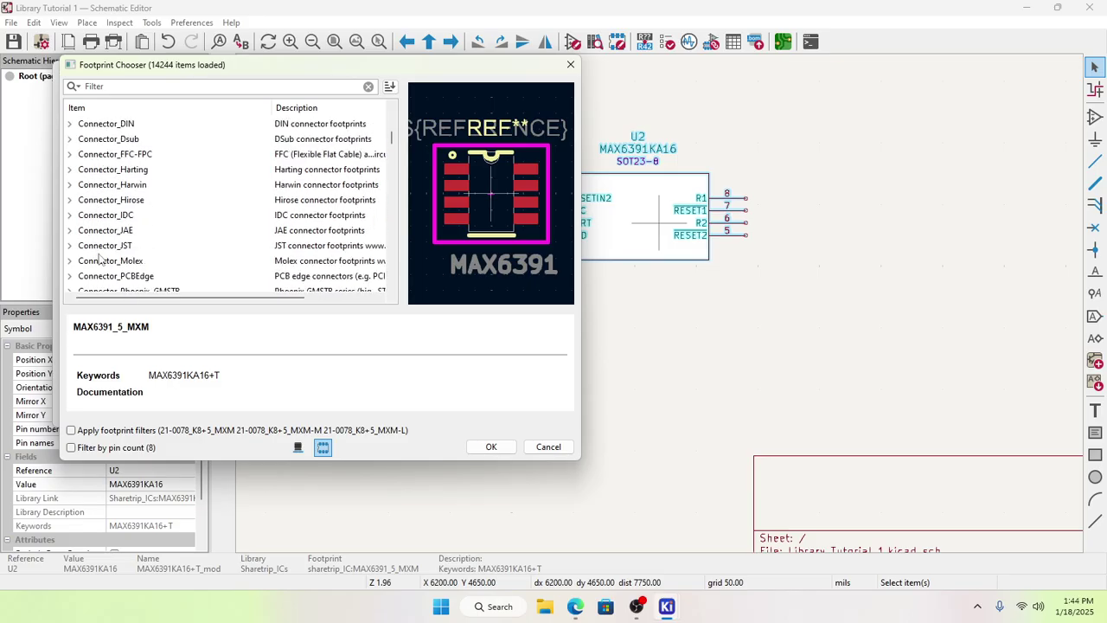
pyautogui.scroll(2, 99, 260)
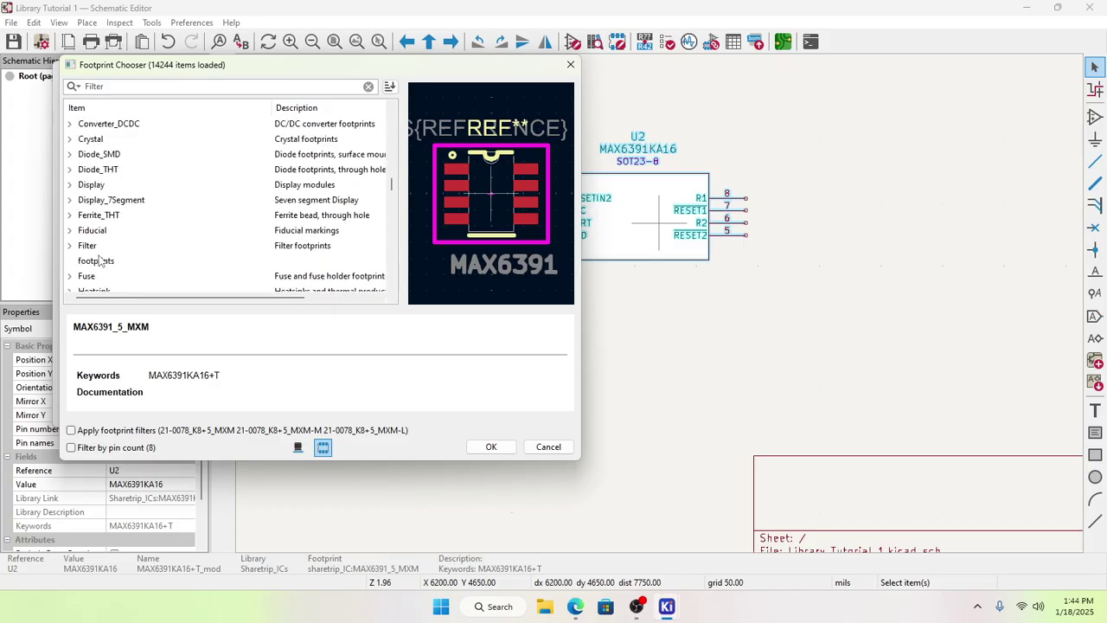
pyautogui.scroll(-1, 99, 259)
pyautogui.scroll(-1, 102, 281)
pyautogui.scroll(-1, 102, 282)
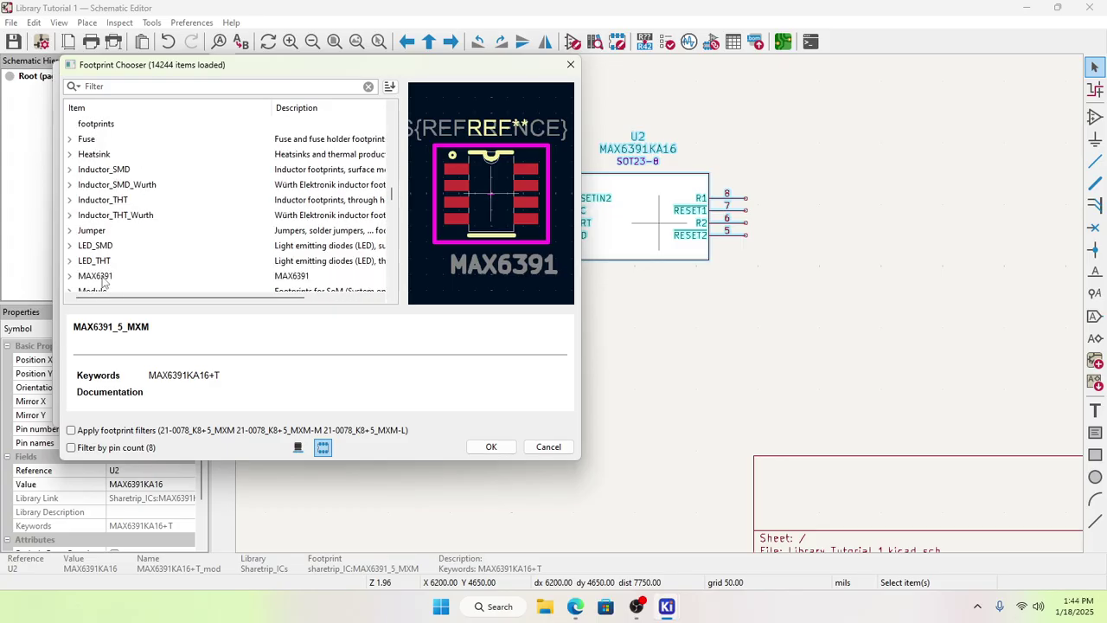
pyautogui.scroll(-1, 110, 273)
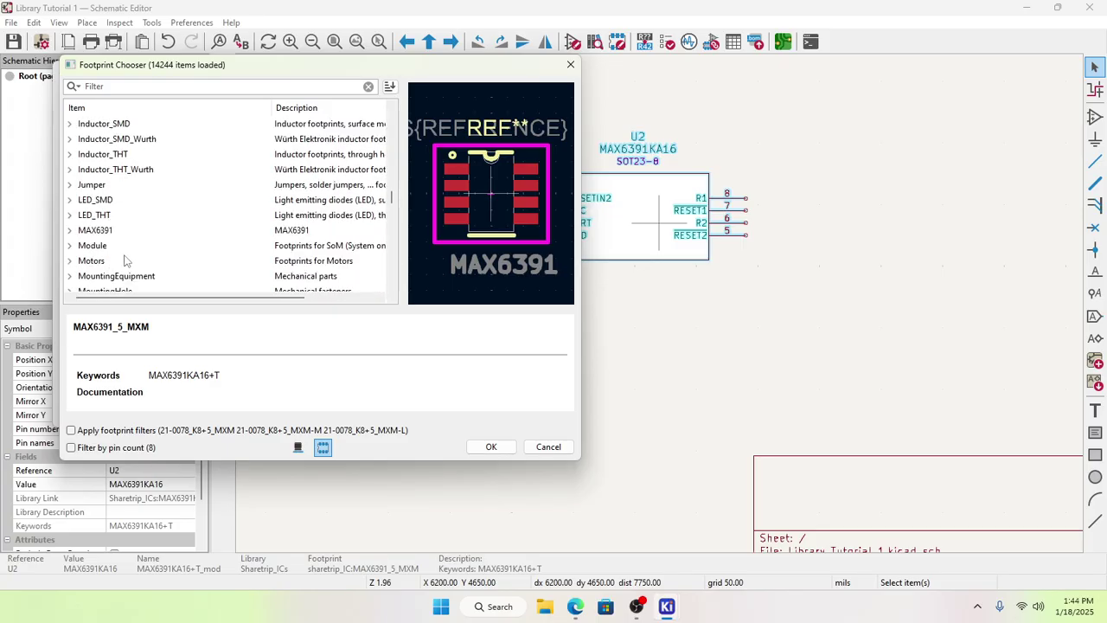
pyautogui.scroll(-4, 123, 260)
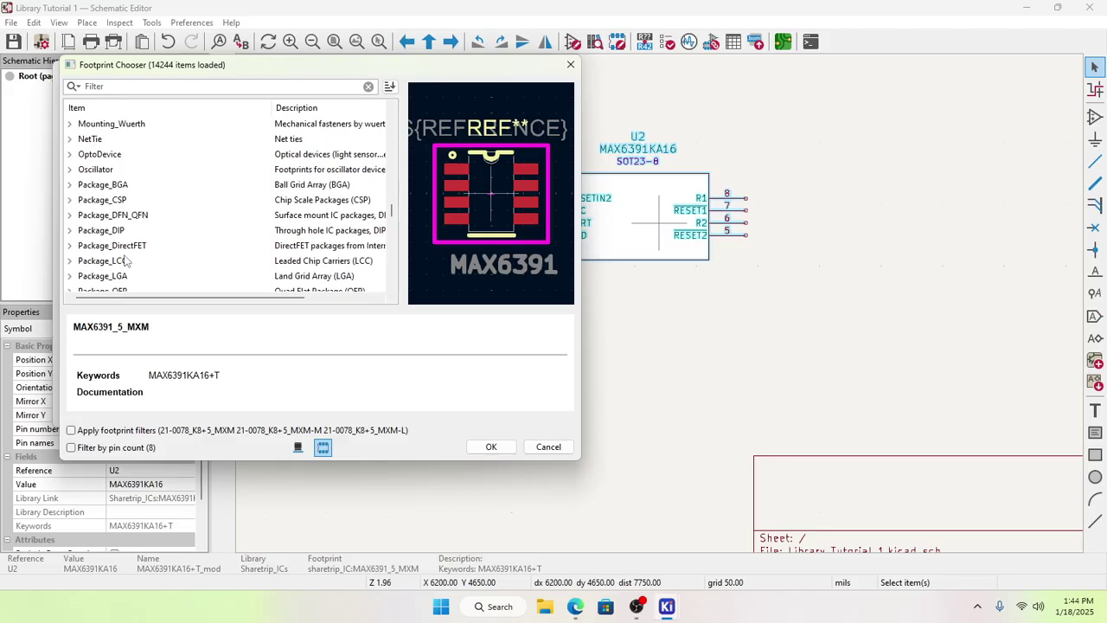
pyautogui.scroll(-1, 121, 262)
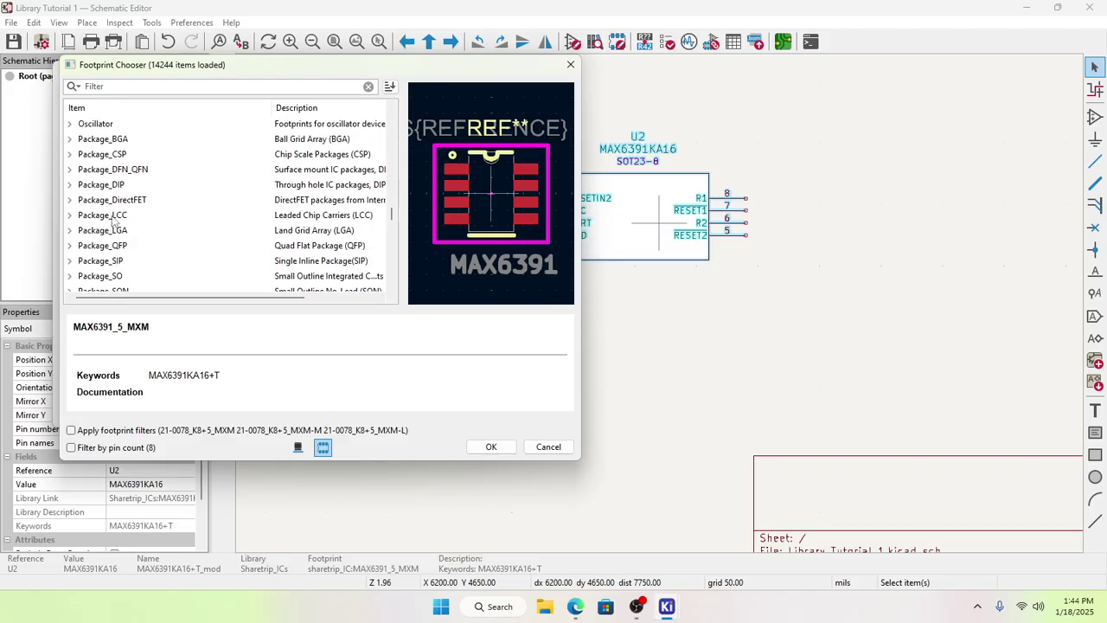
pyautogui.scroll(-1, 135, 228)
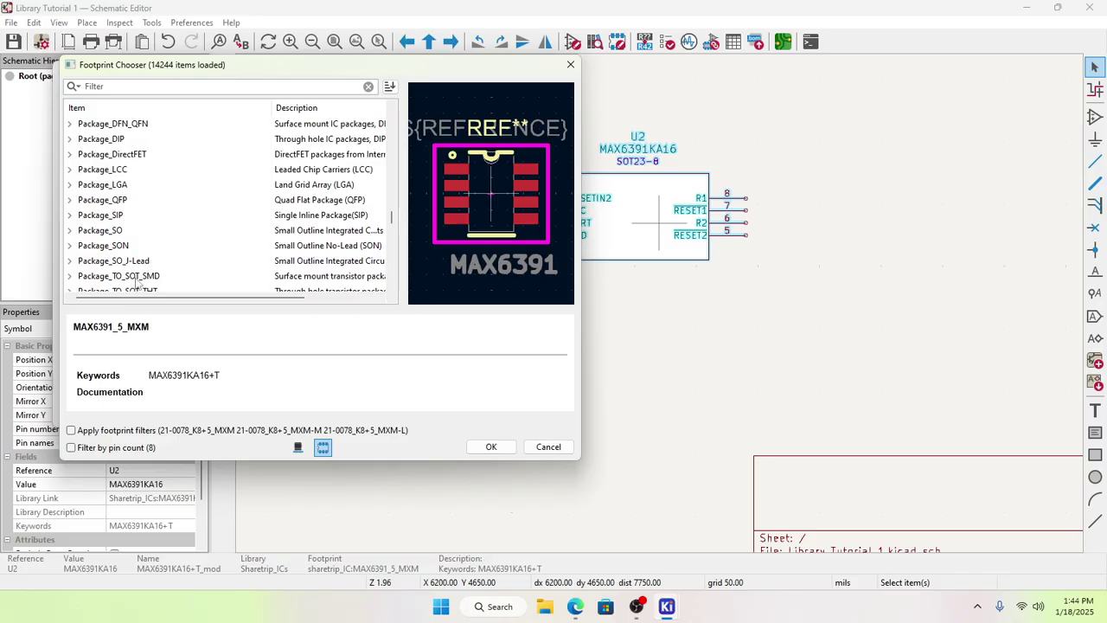
pyautogui.click(70, 231)
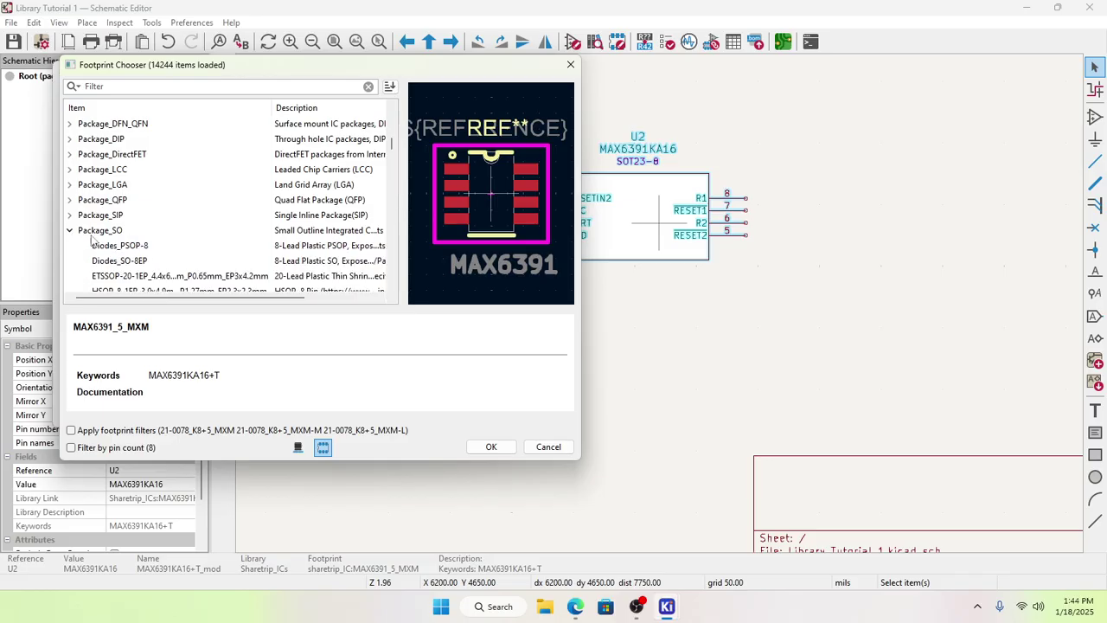
pyautogui.scroll(-1, 99, 246)
pyautogui.click(70, 185)
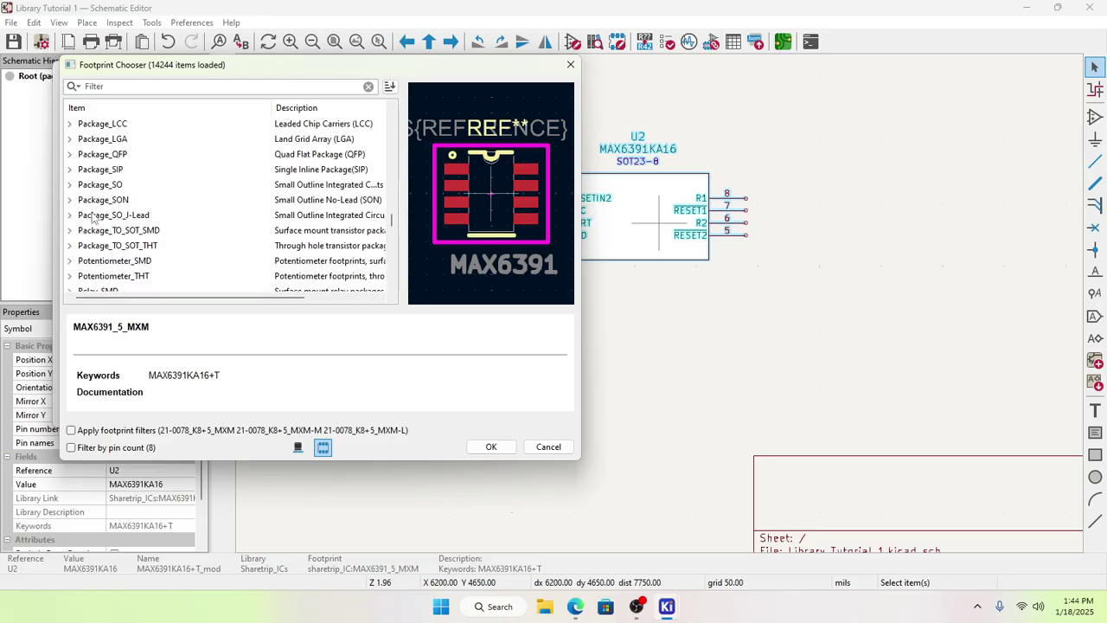
# Step: Select the SOT-23-8 footprint from the Package_TO_SOT_SMD library for U2
pyautogui.scroll(-1, 92, 220)
pyautogui.click(71, 185)
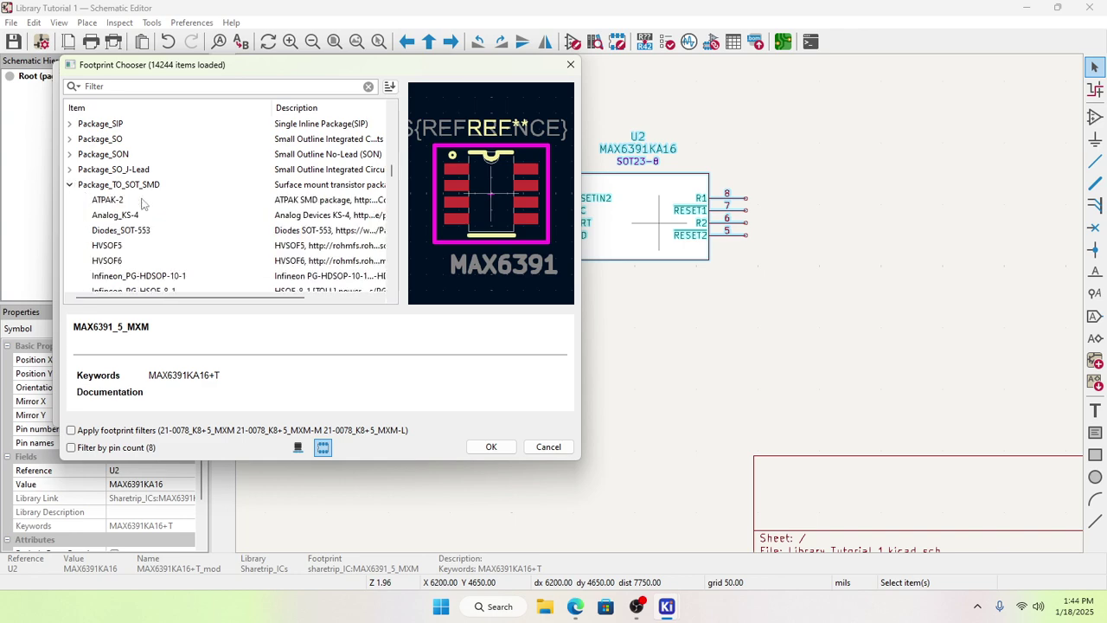
pyautogui.scroll(-1, 160, 226)
pyautogui.scroll(-12, 155, 245)
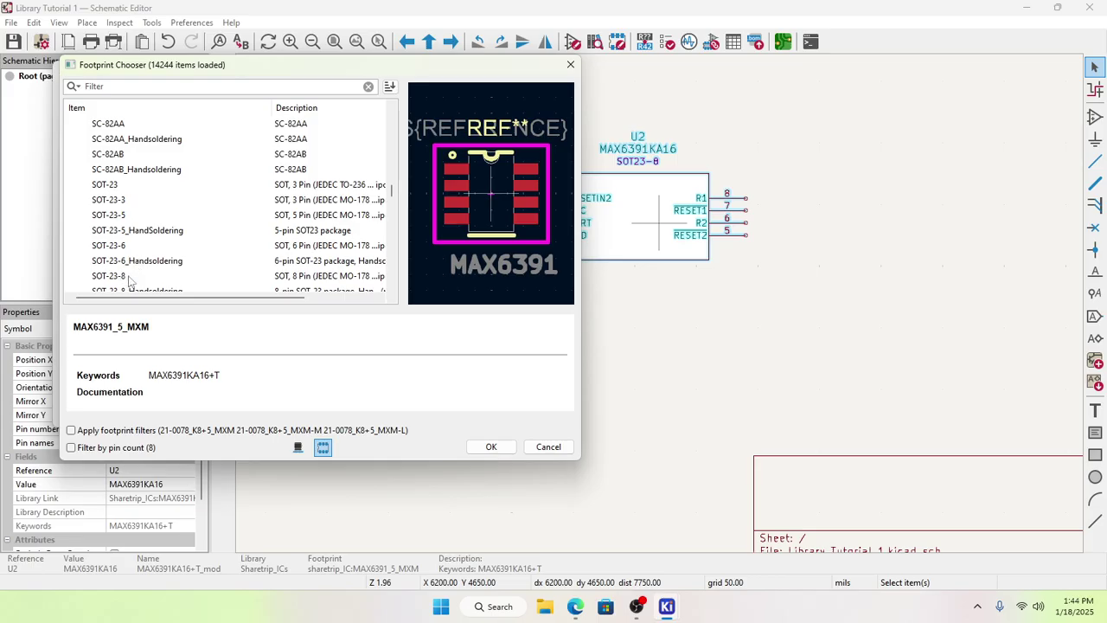
pyautogui.scroll(-1, 134, 275)
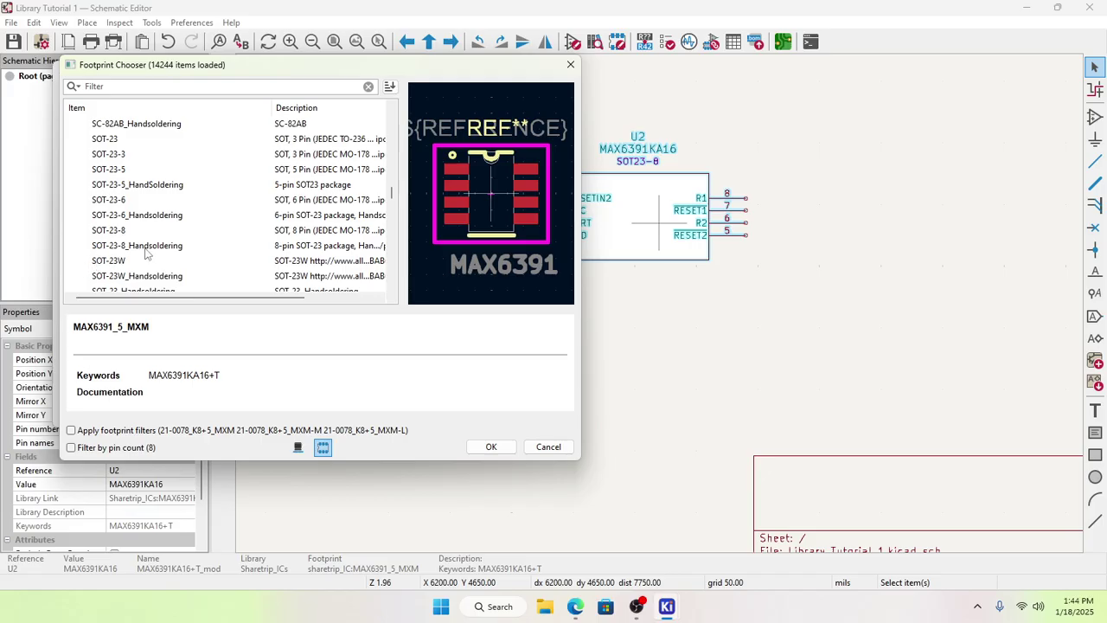
pyautogui.click(117, 237)
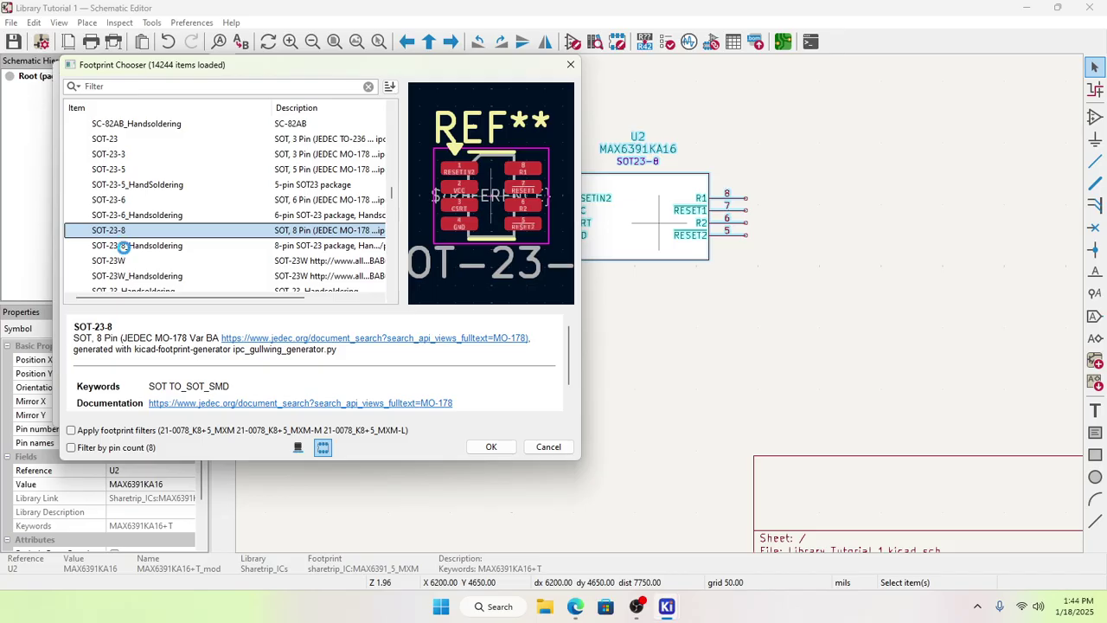
# Step: Compare the previews of the SOT-23-8 and SOT-23-8_Handsoldering footprints in the library
pyautogui.click(125, 248)
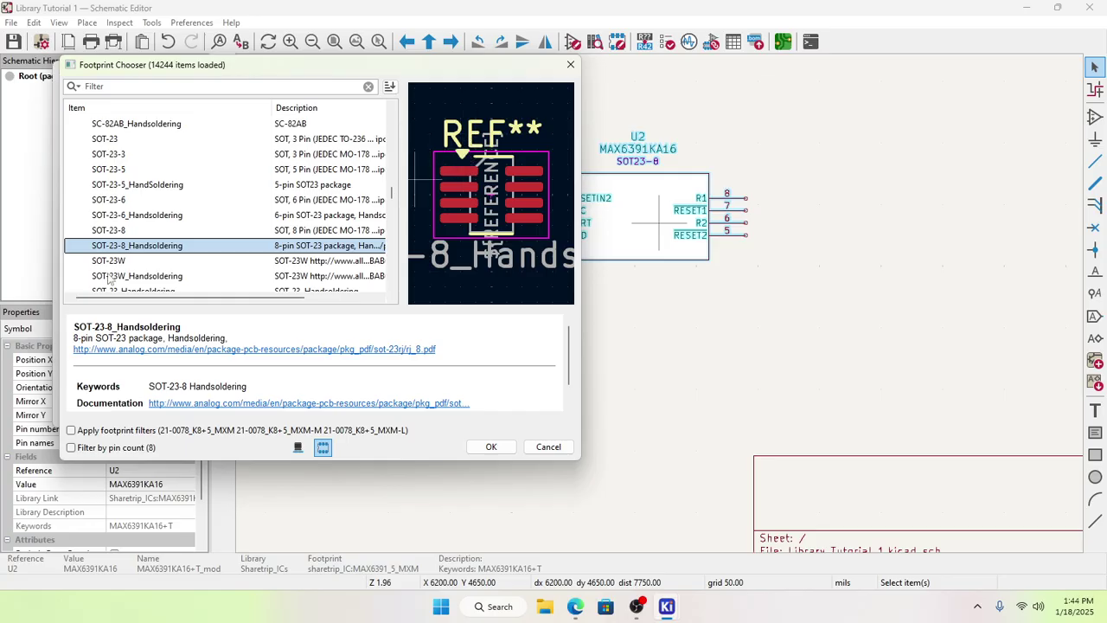
pyautogui.click(112, 230)
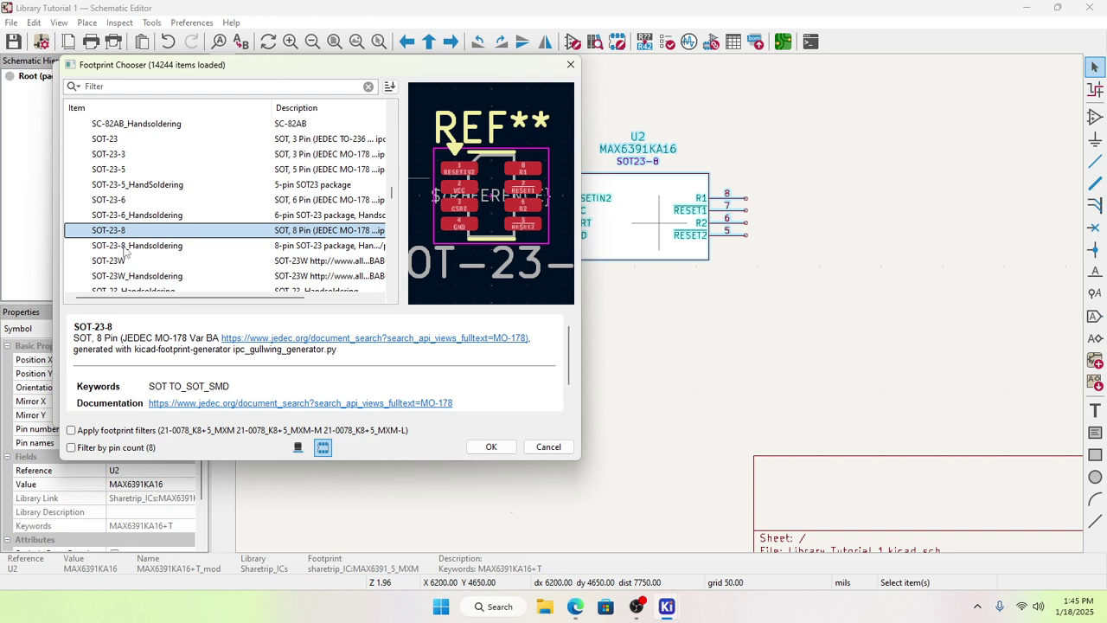
pyautogui.click(126, 247)
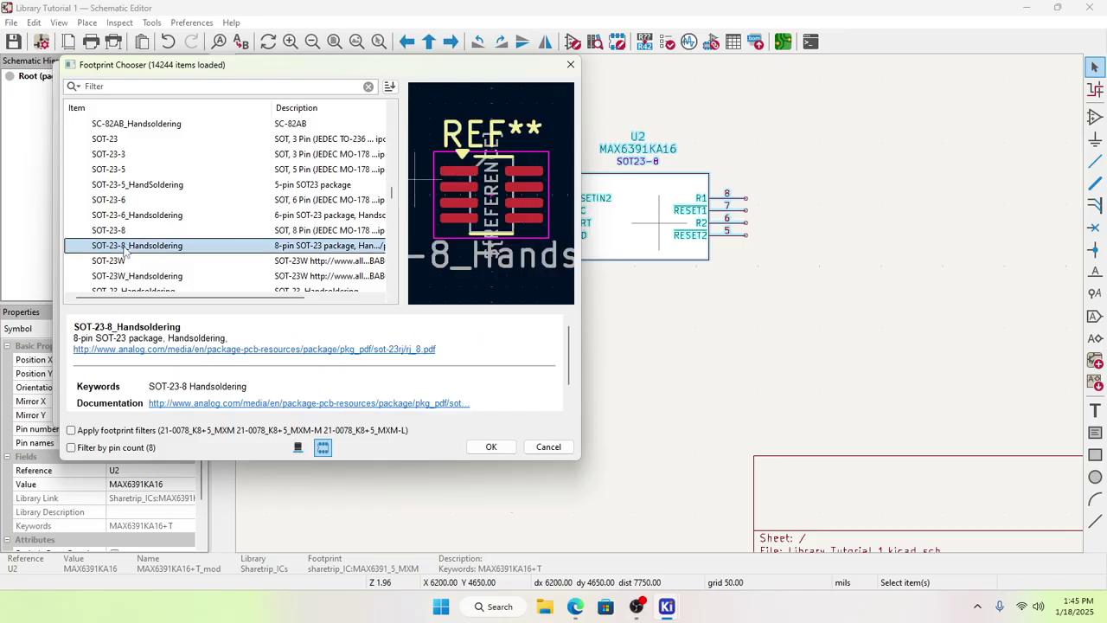
pyautogui.click(125, 232)
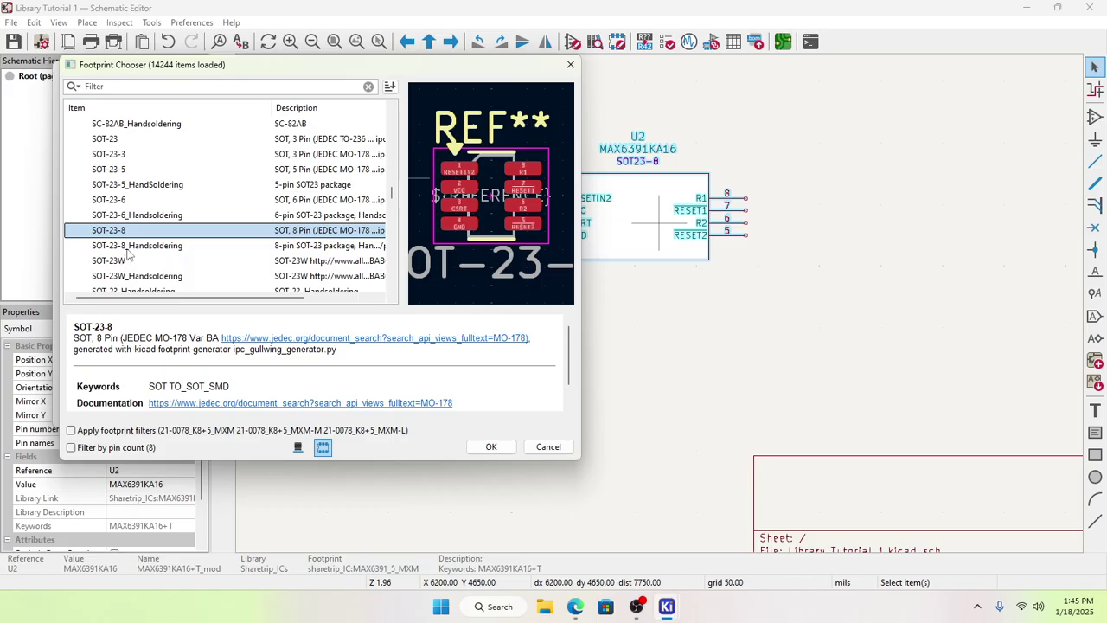
pyautogui.click(128, 247)
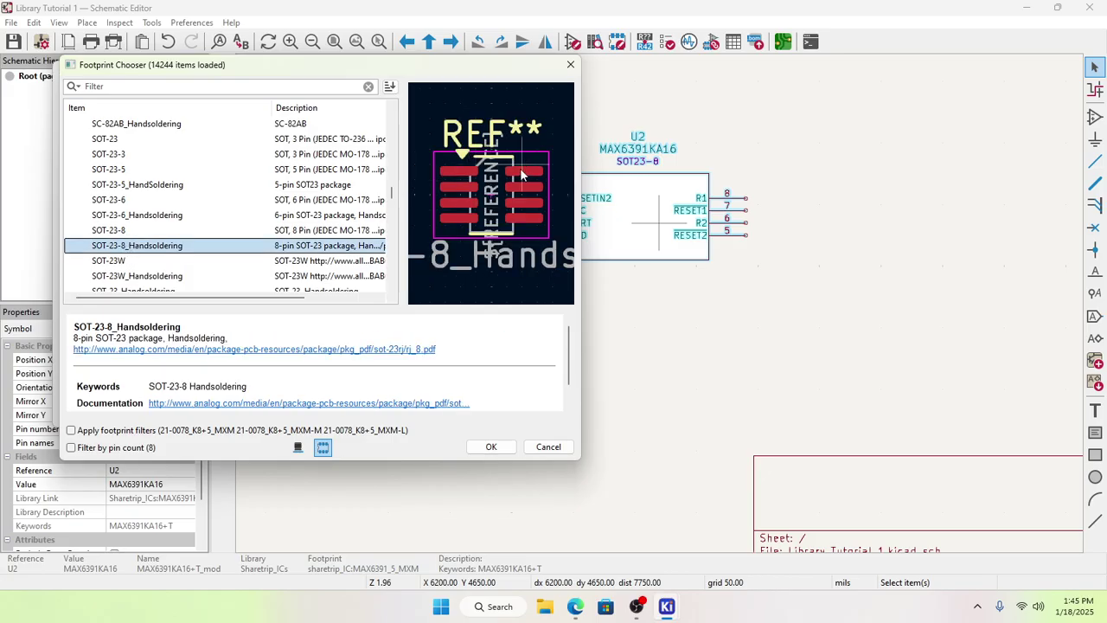
pyautogui.click(125, 230)
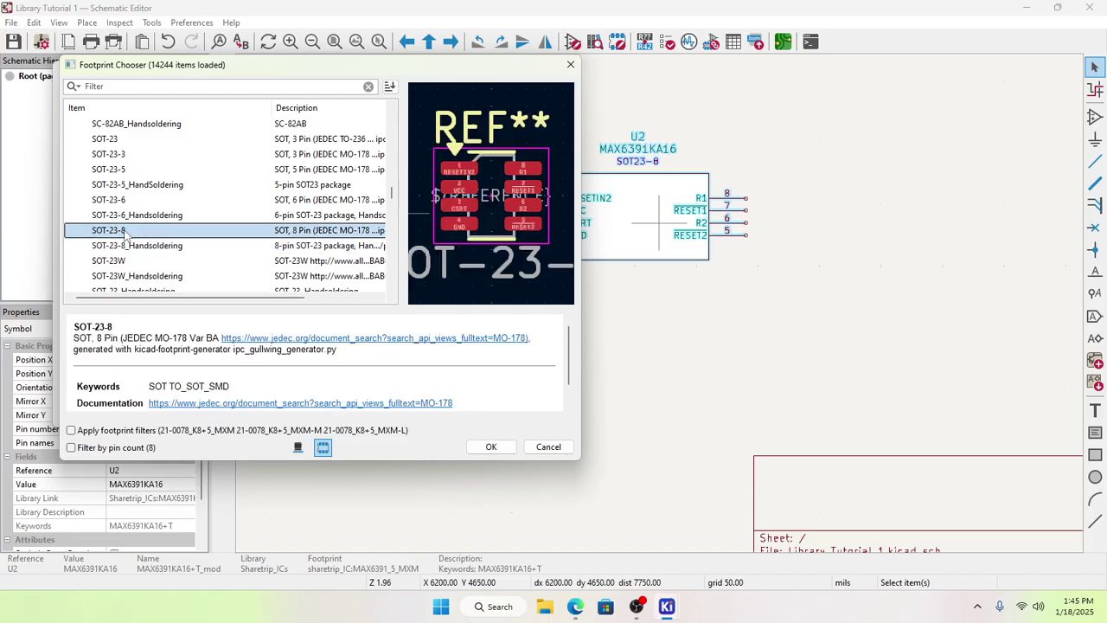
# Step: Assign the SOT-23-8_Handsoldering footprint from Package_TO_SOT_SMD to symbol U2 and accept the symbol properties
pyautogui.click(138, 246)
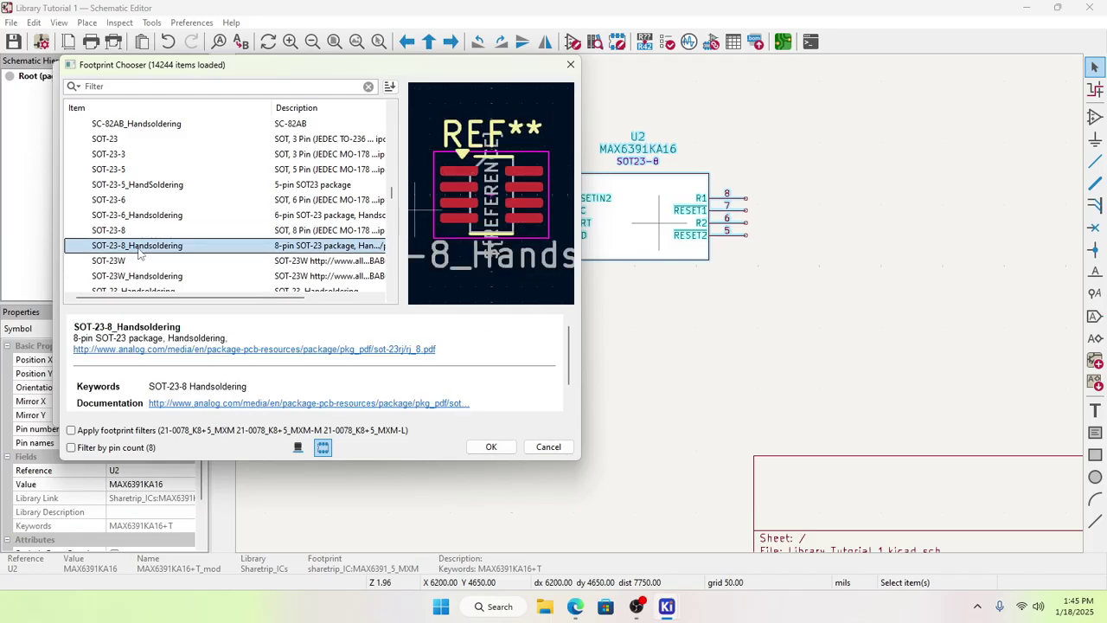
pyautogui.click(505, 450)
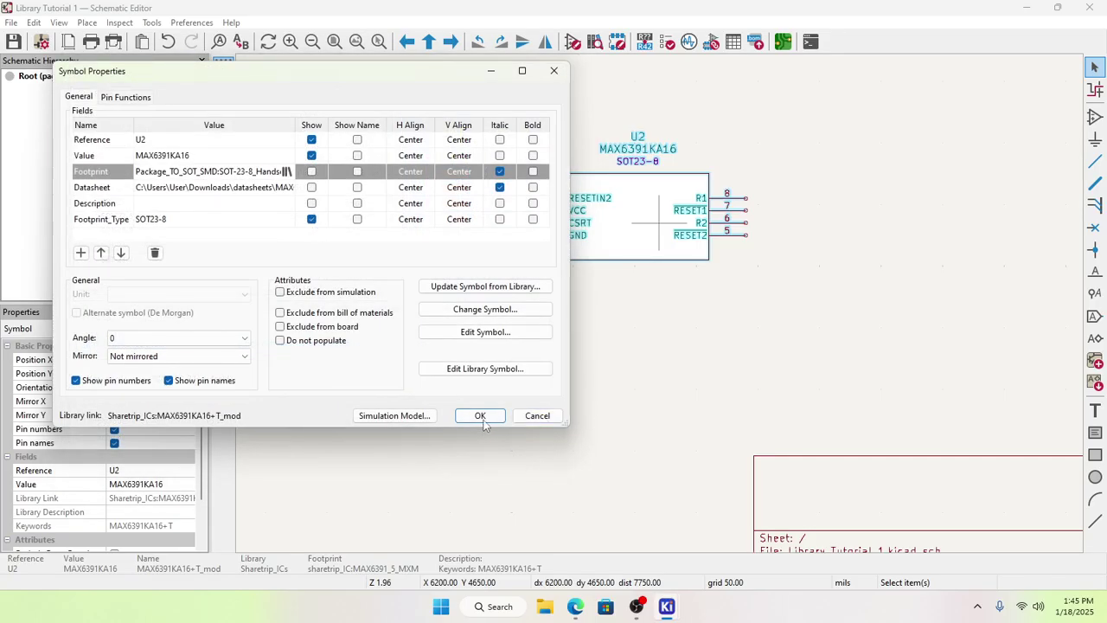
pyautogui.click(480, 416)
pyautogui.click(554, 405)
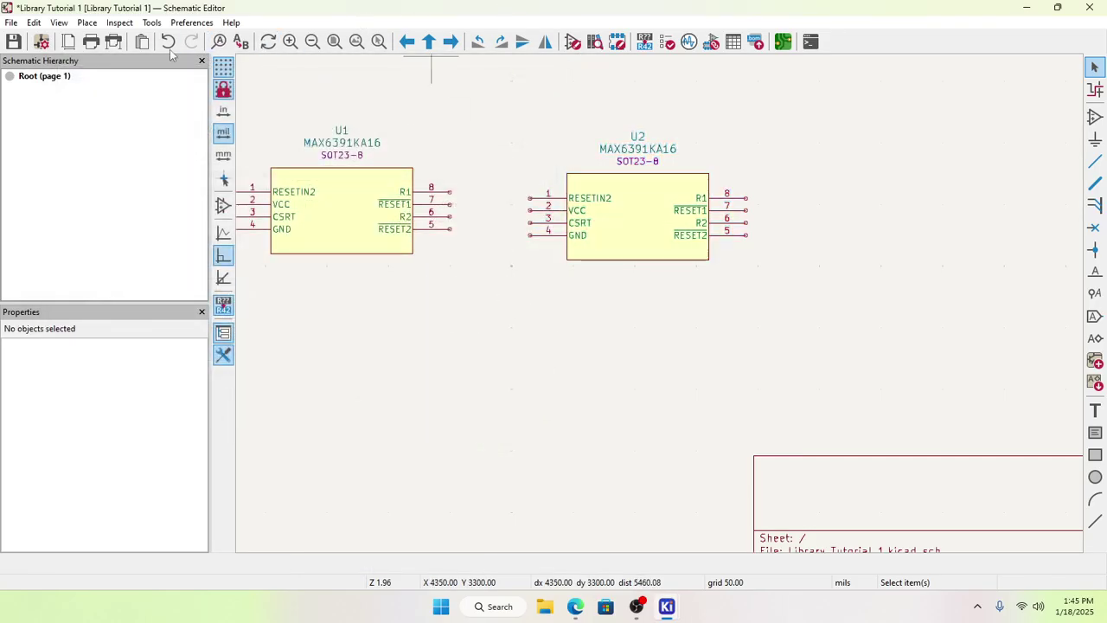
# Step: Save the schematic and update the PCB from it to replace U2's footprint on the board
pyautogui.click(155, 23)
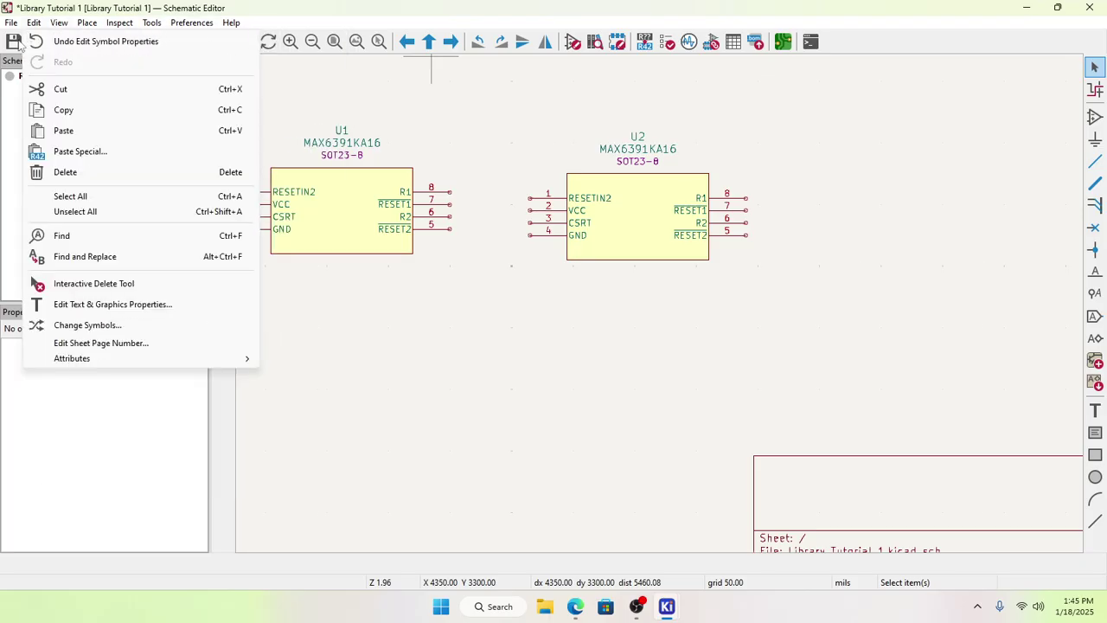
pyautogui.hotkey('ctrl', 's')
pyautogui.click(153, 23)
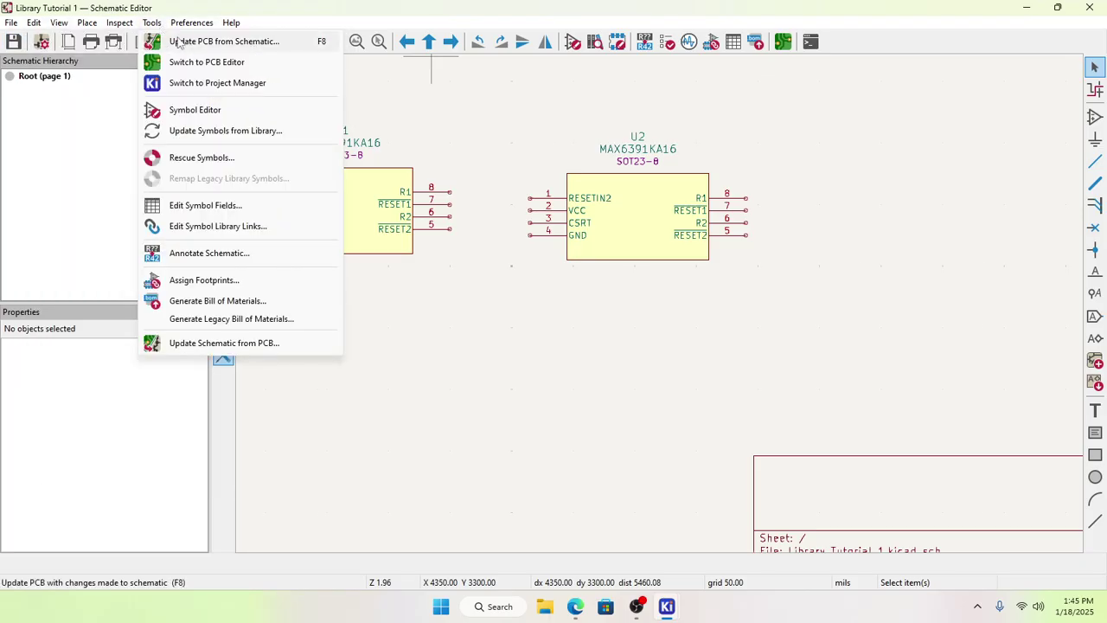
pyautogui.click(192, 41)
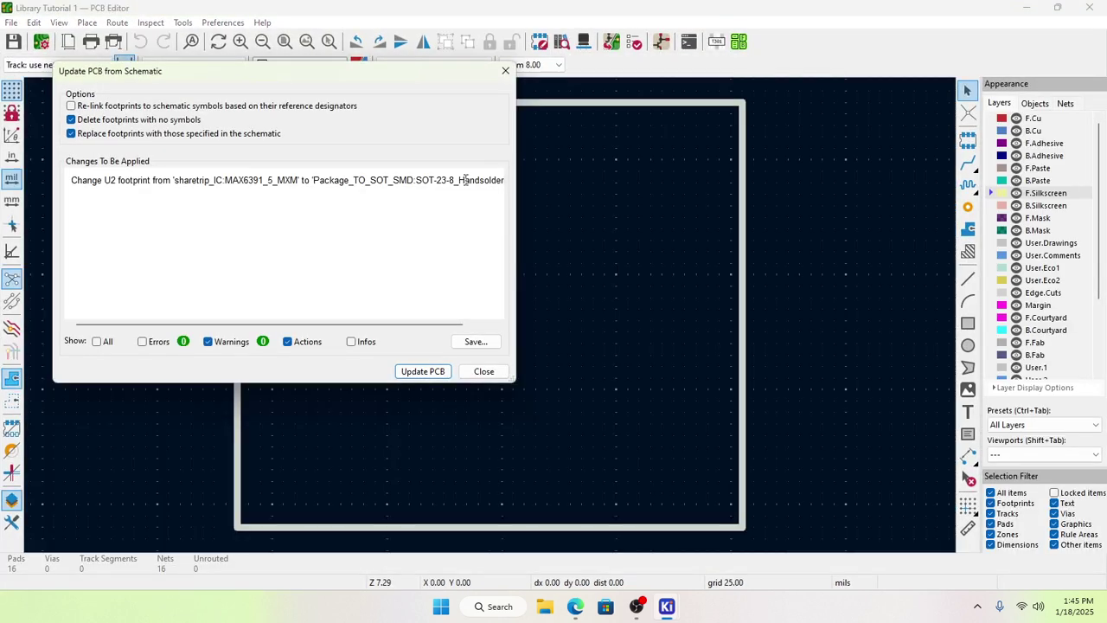
pyautogui.click(403, 371)
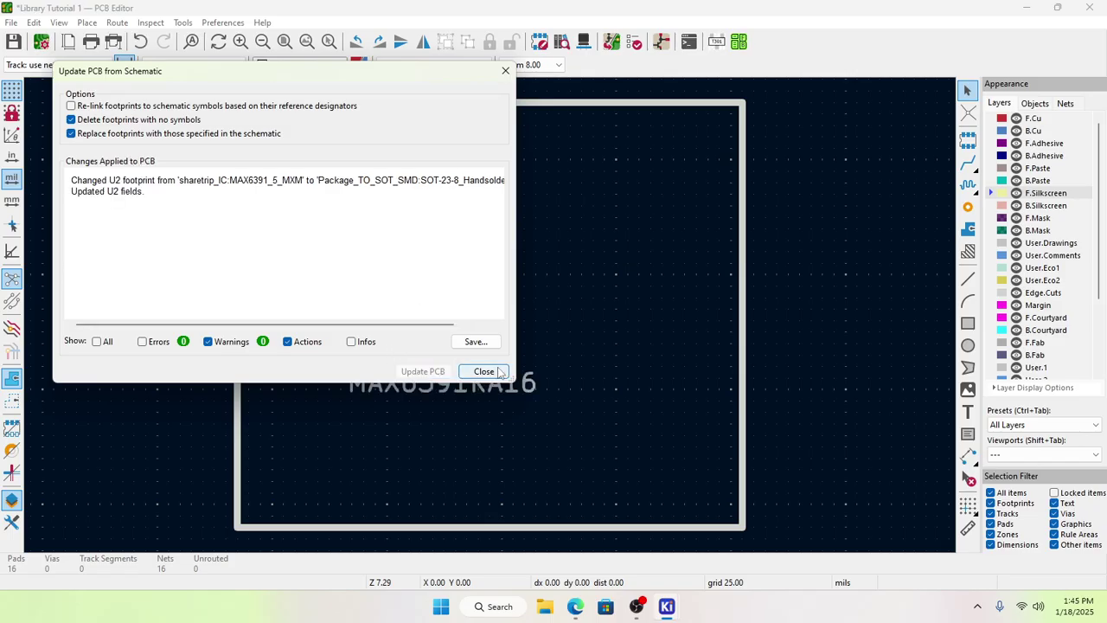
pyautogui.click(491, 374)
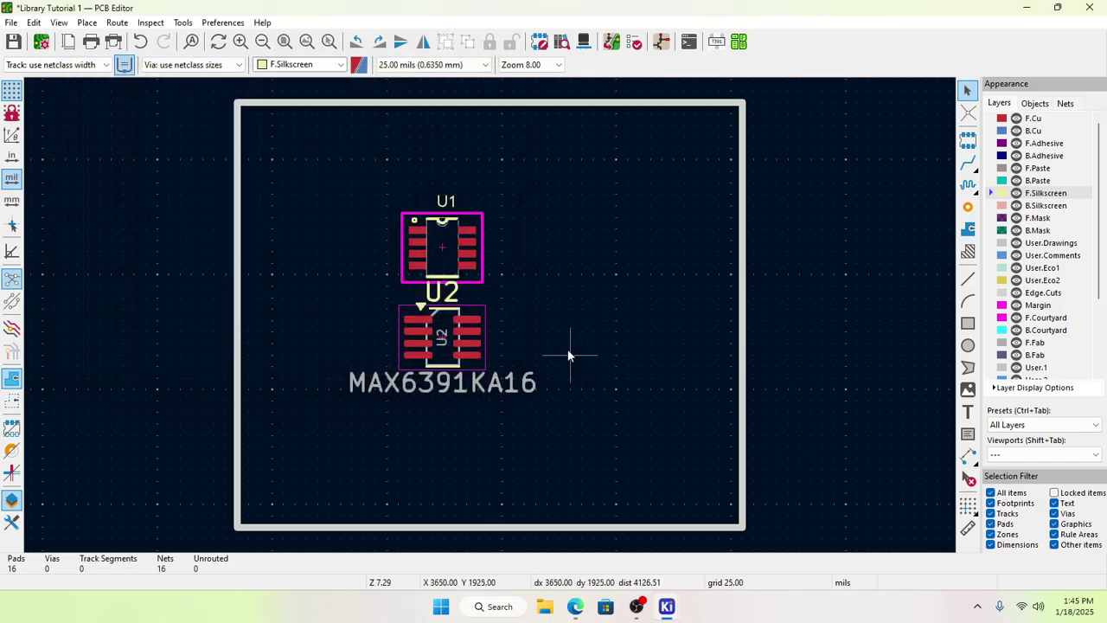
# Step: Move footprint U2 from below U1 to a spot level with it on its right side
pyautogui.scroll(2, 519, 312)
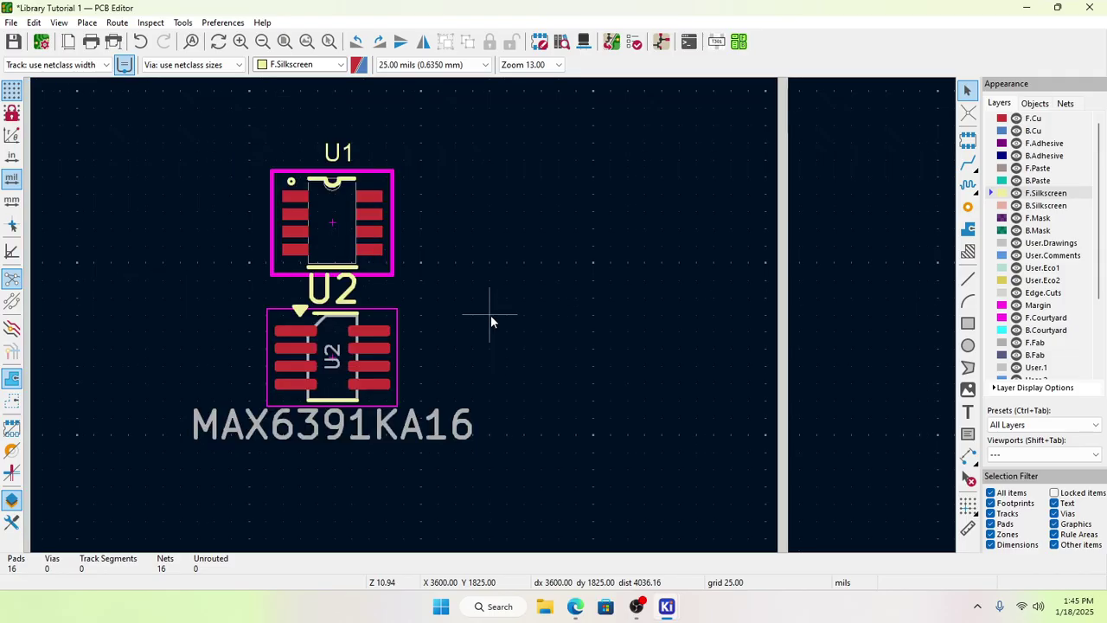
pyautogui.scroll(-2, 491, 315)
pyautogui.click(388, 365)
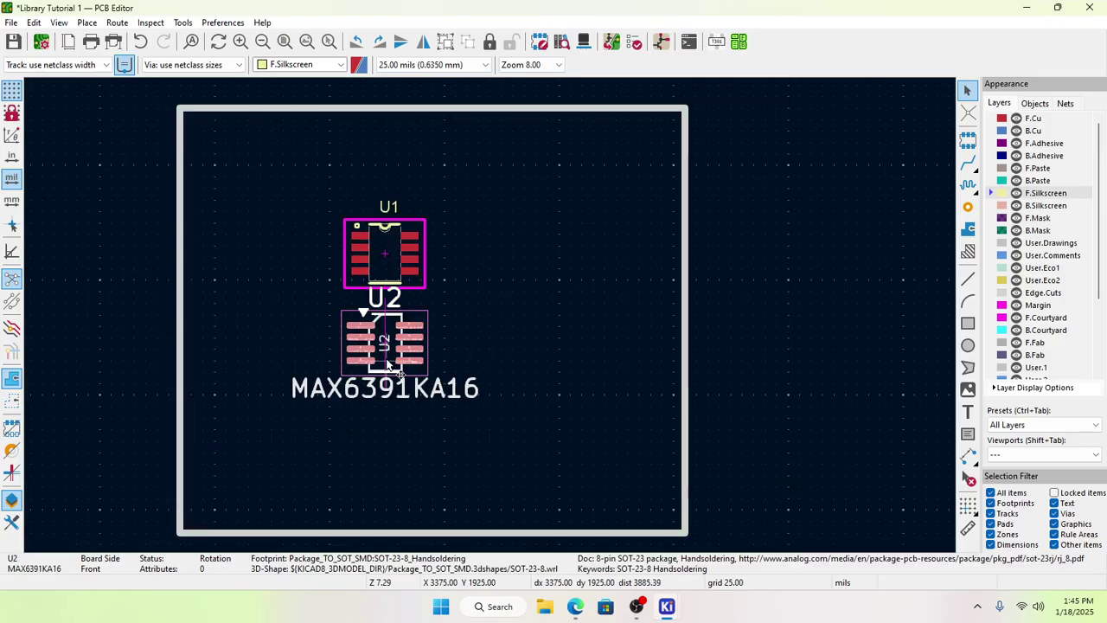
pyautogui.moveTo(388, 365); pyautogui.dragTo(369, 429)
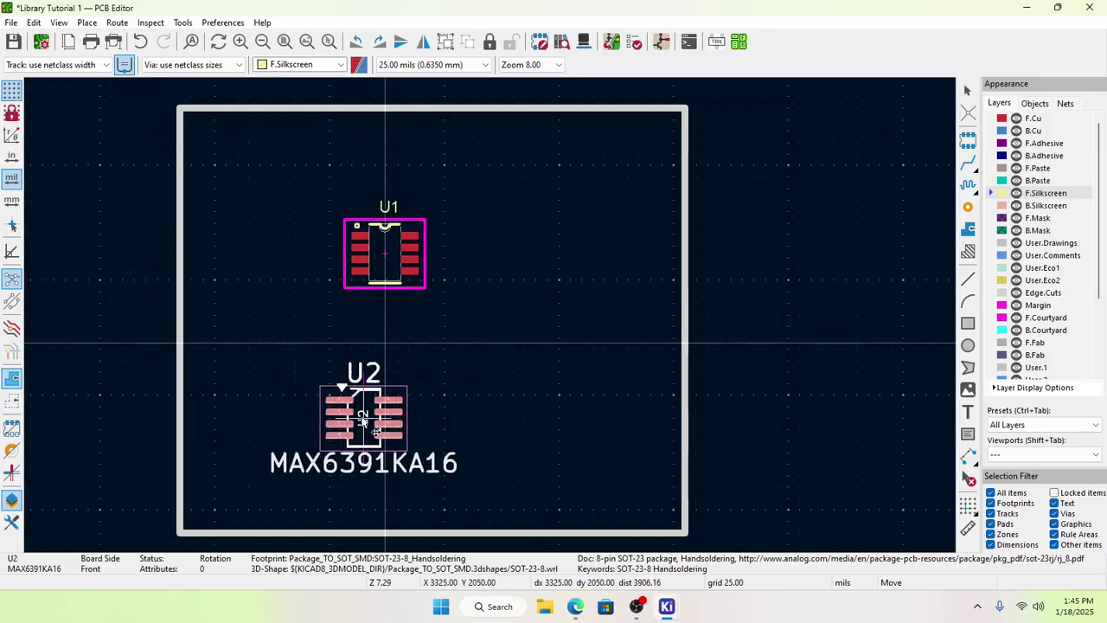
pyautogui.click(457, 386)
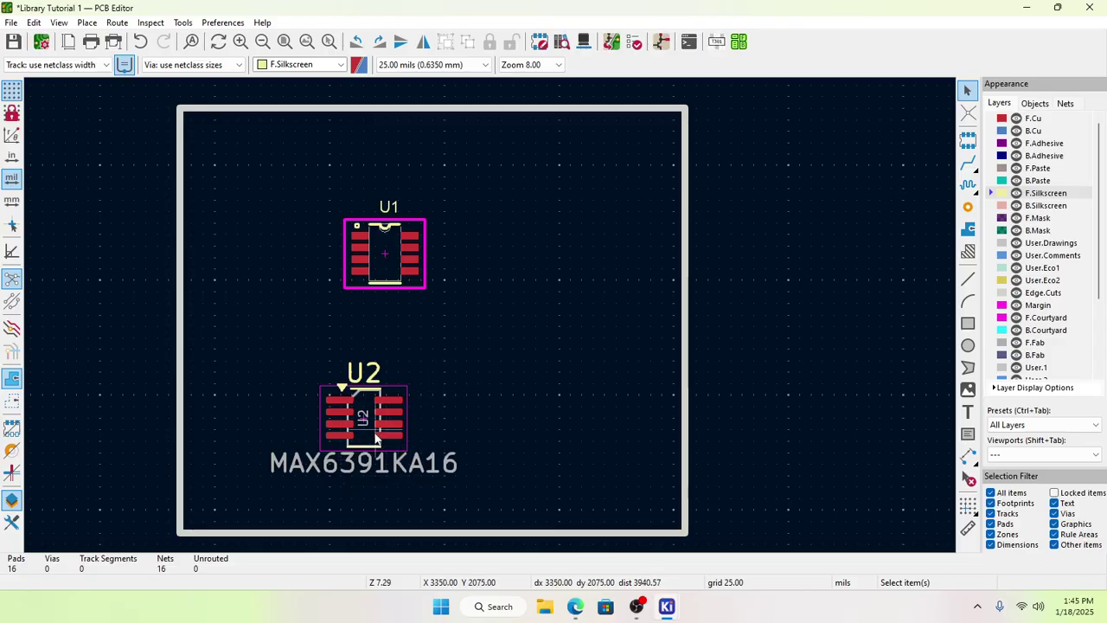
pyautogui.moveTo(375, 439); pyautogui.dragTo(515, 271)
pyautogui.click(489, 338)
# Step: Compare the U1 and U2 footprints up close and check U2's footprint properties without changing them
pyautogui.scroll(4, 477, 315)
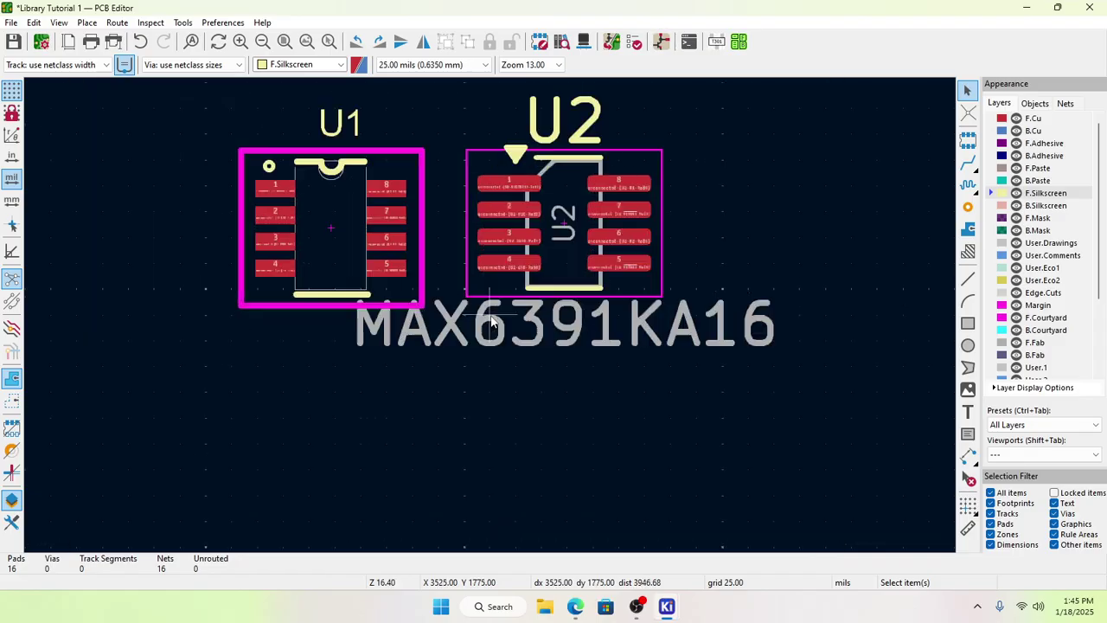
pyautogui.scroll(-3, 490, 322)
pyautogui.scroll(3, 490, 314)
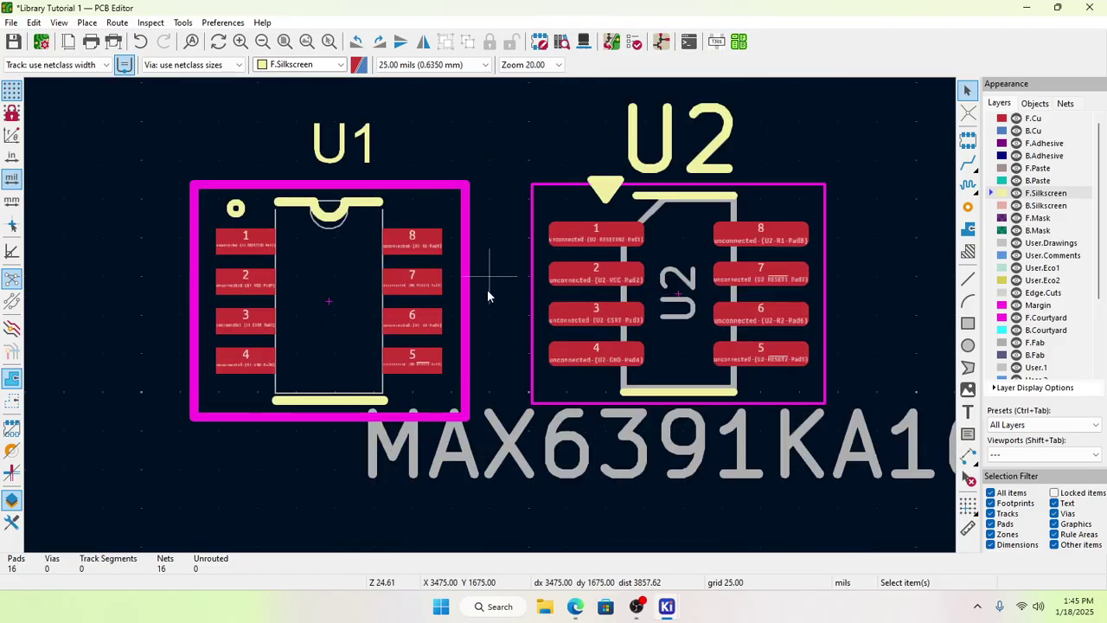
pyautogui.doubleClick(529, 281)
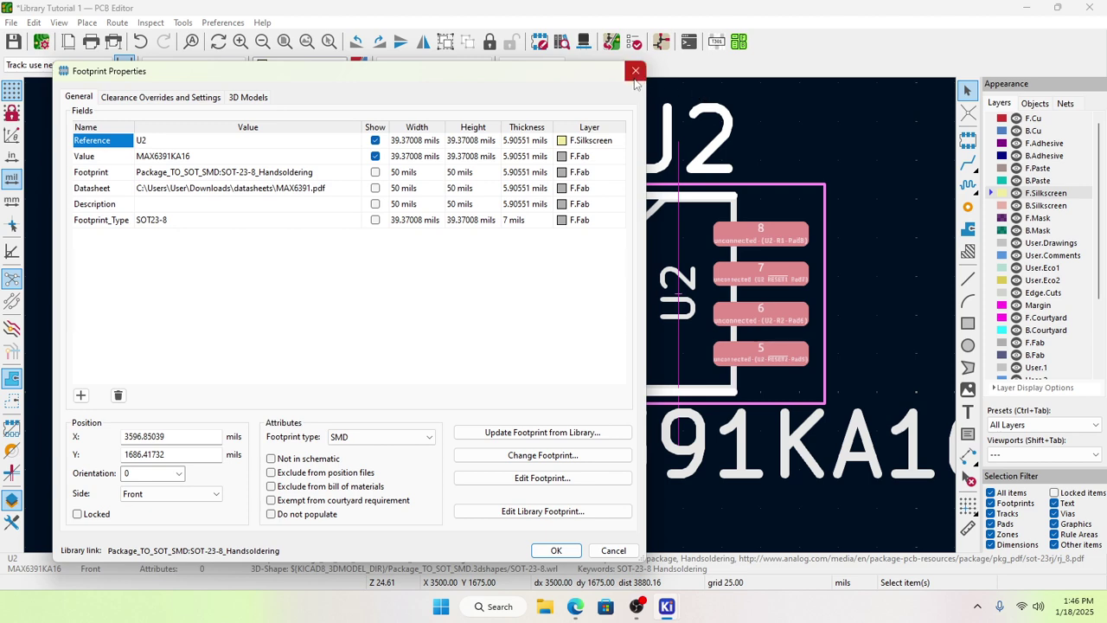
pyautogui.click(635, 70)
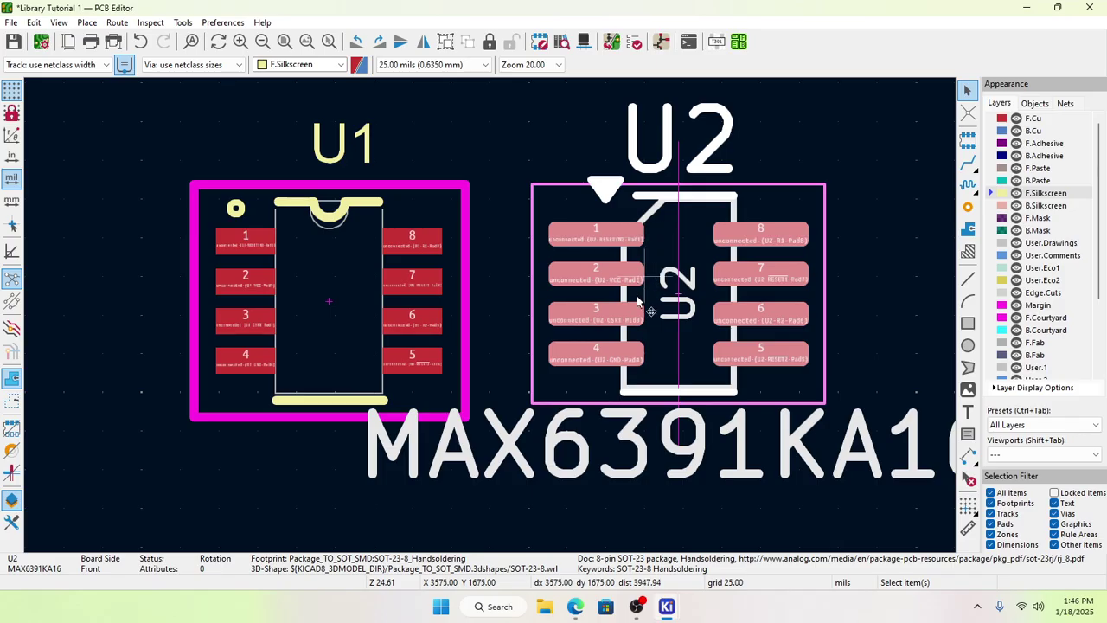
pyautogui.click(493, 512)
# Step: Hide the MAX6391KA16 value text of footprint U2 on the board
pyautogui.scroll(-2, 517, 506)
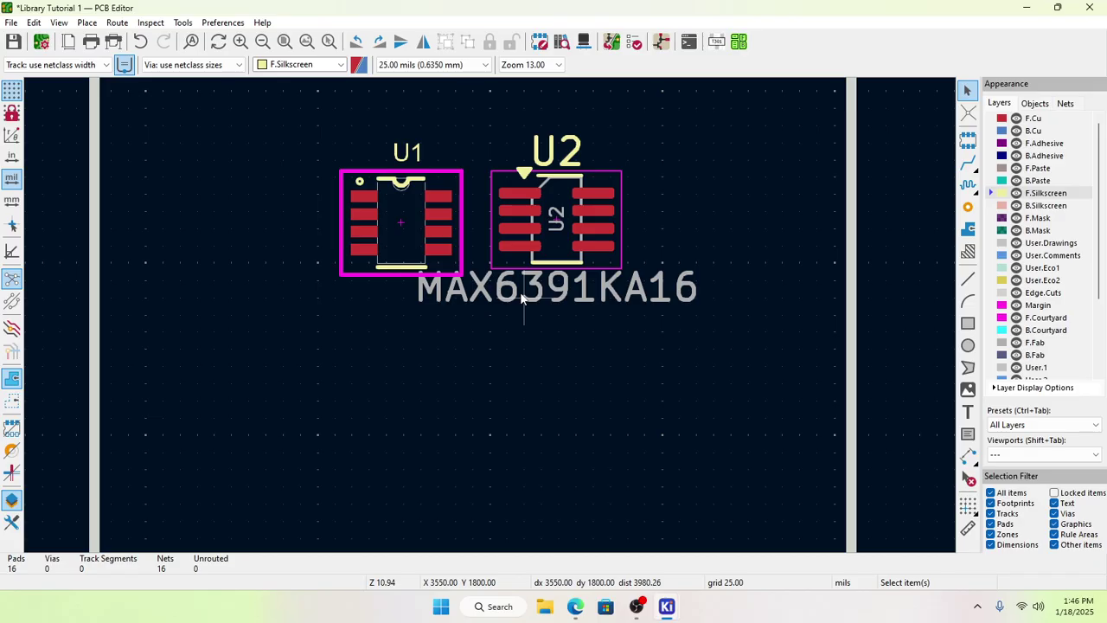
pyautogui.doubleClick(522, 298)
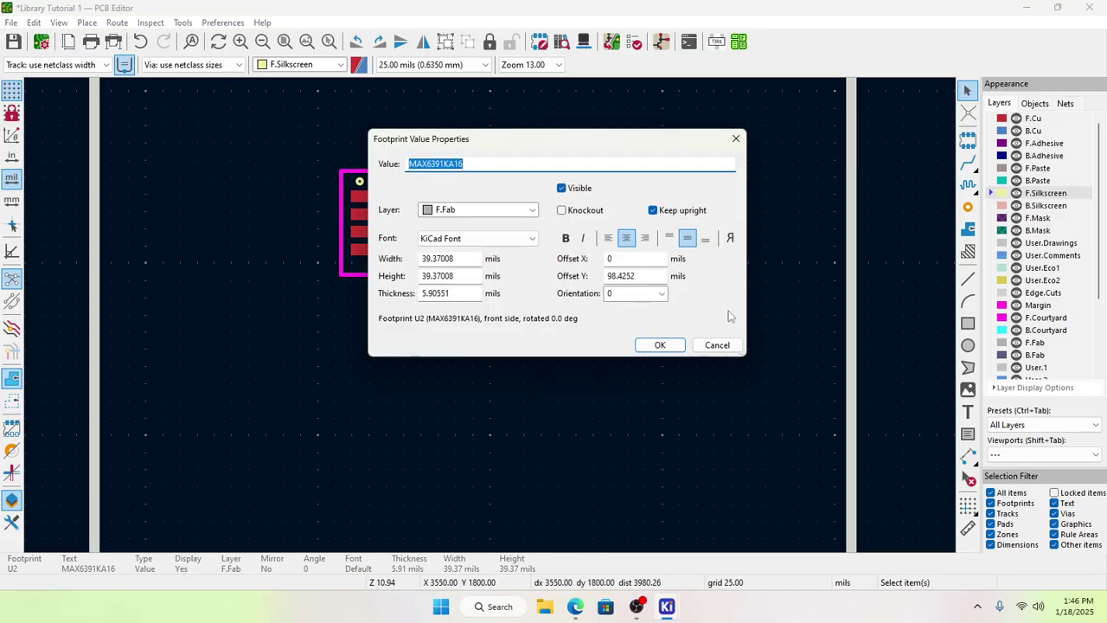
pyautogui.click(561, 188)
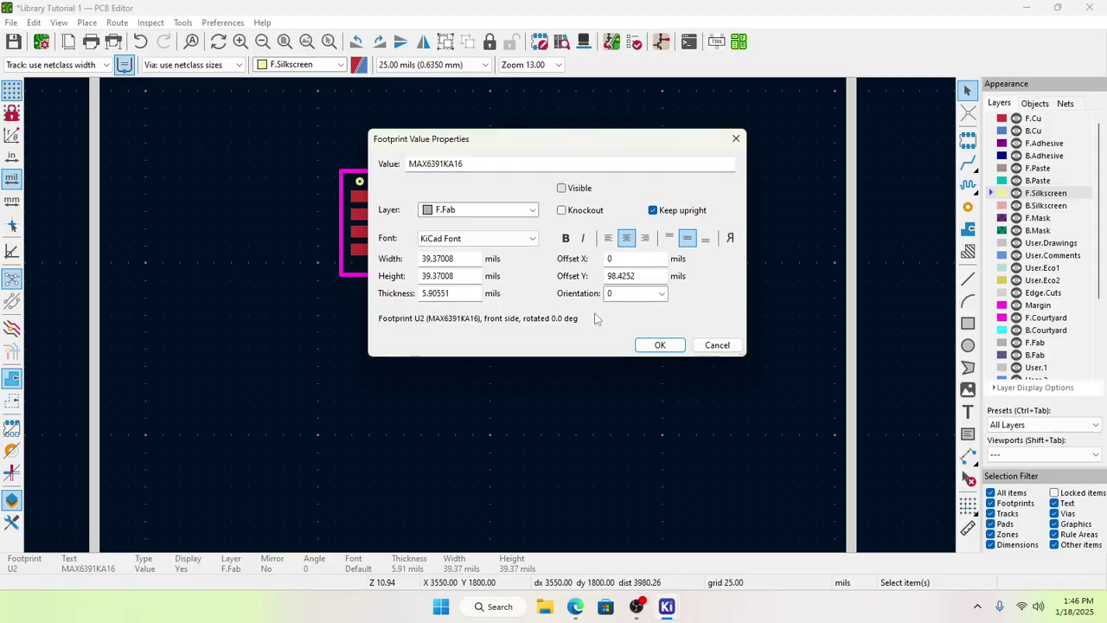
pyautogui.click(659, 344)
# Step: Check the font and text size of the U2 and U1 reference designators in their properties without changing them
pyautogui.scroll(2, 491, 322)
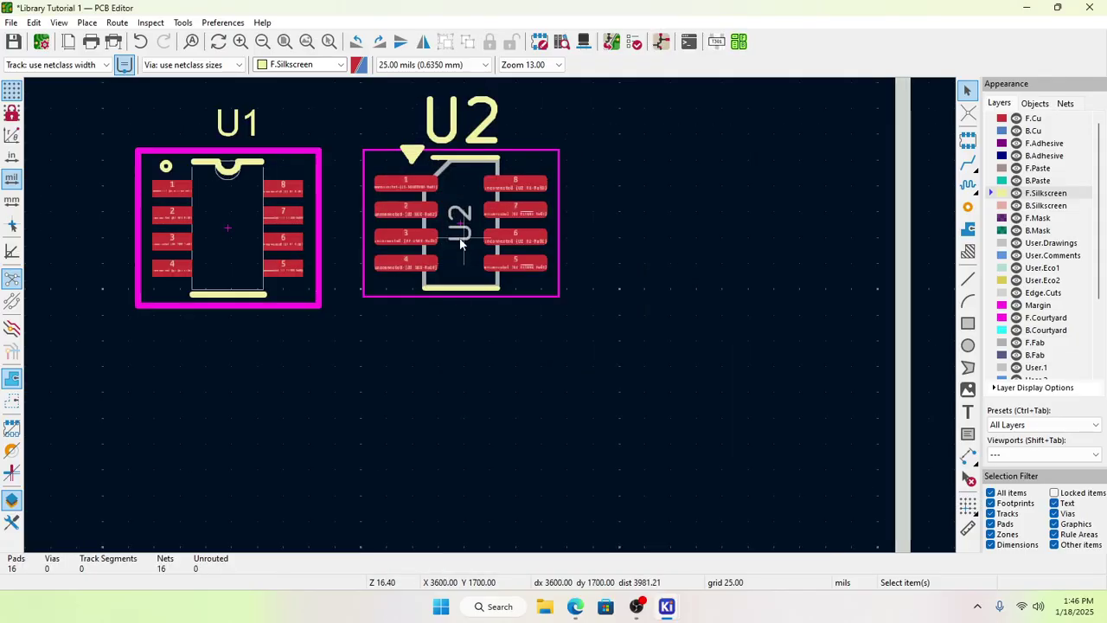
pyautogui.scroll(2, 490, 321)
pyautogui.scroll(-2, 491, 322)
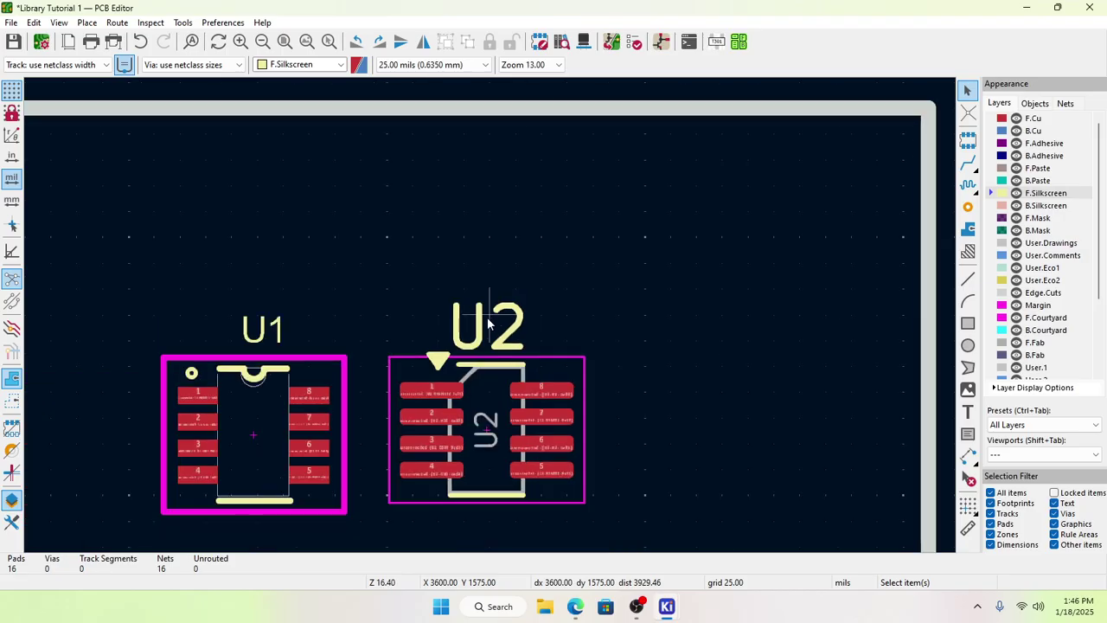
pyautogui.doubleClick(483, 331)
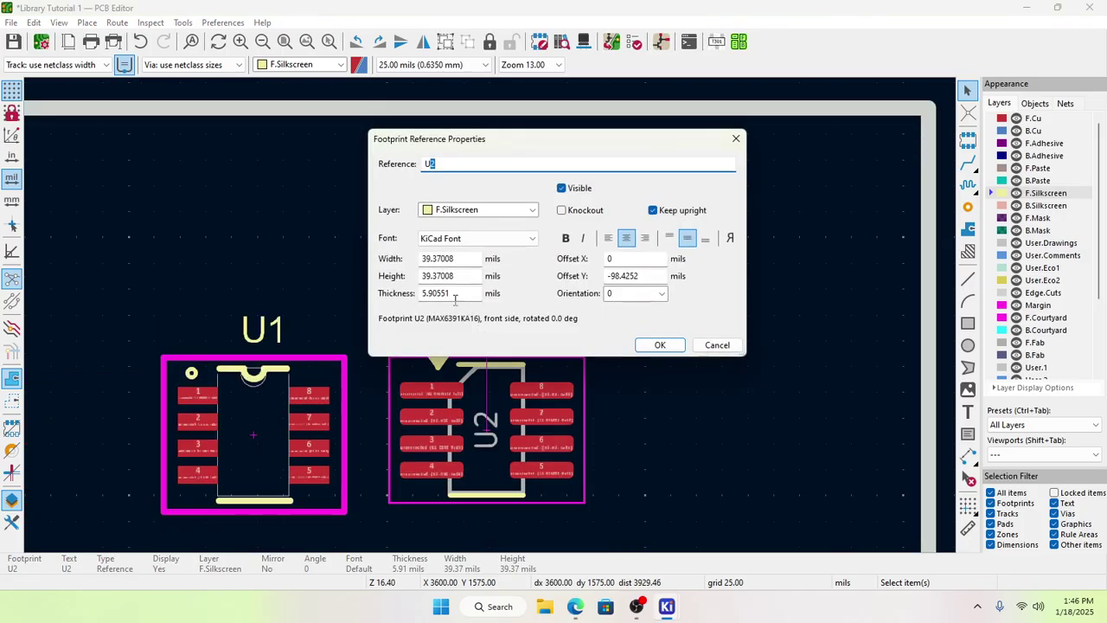
pyautogui.click(718, 347)
pyautogui.click(262, 333)
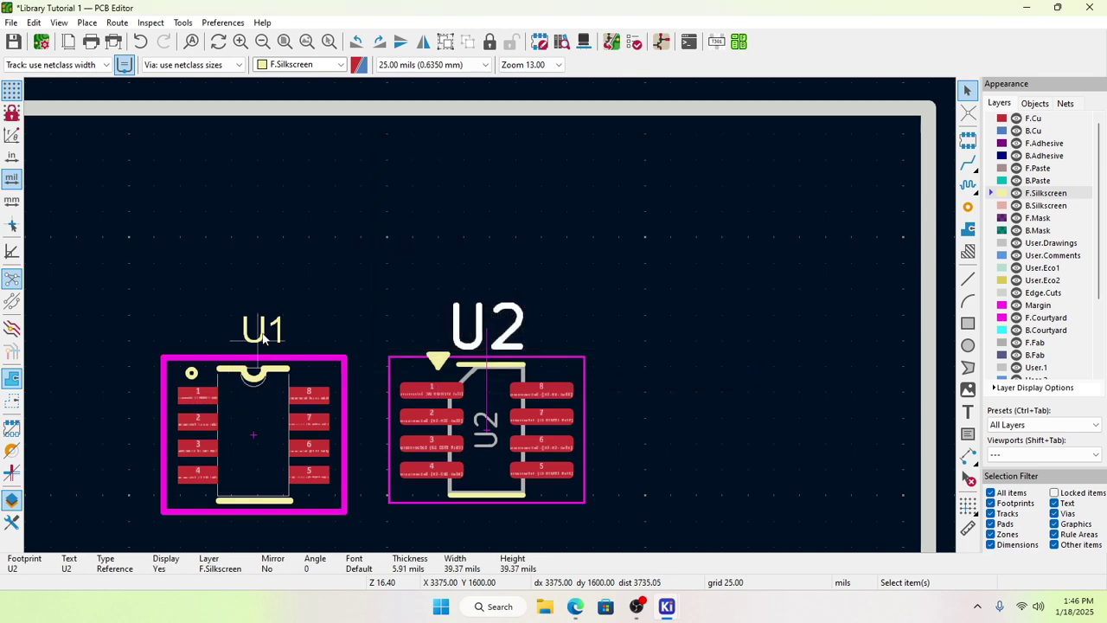
pyautogui.doubleClick(262, 333)
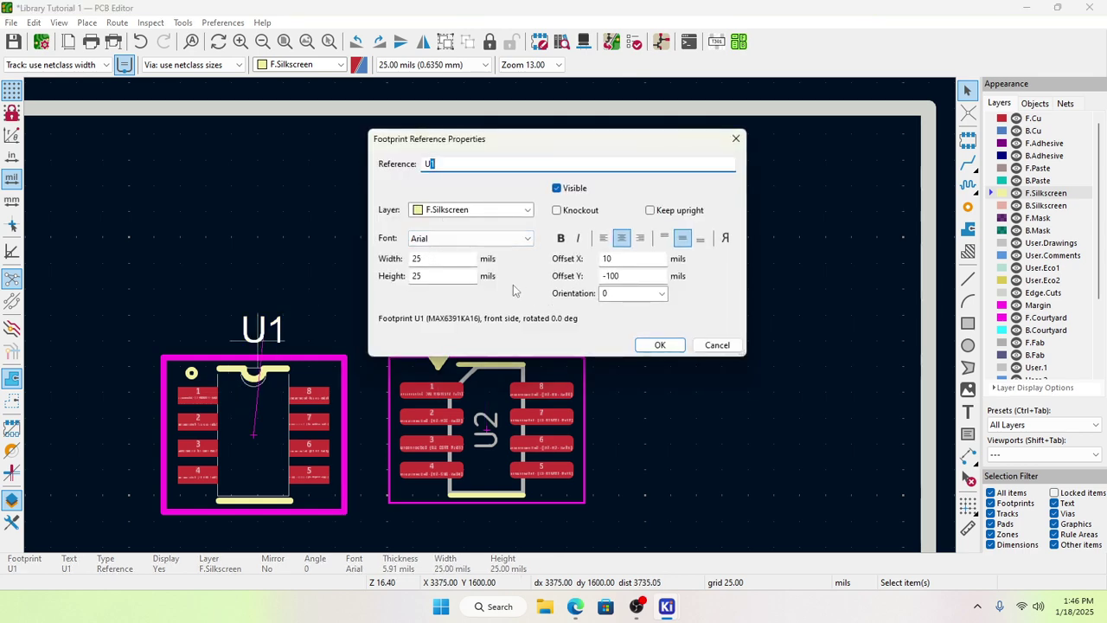
pyautogui.click(714, 344)
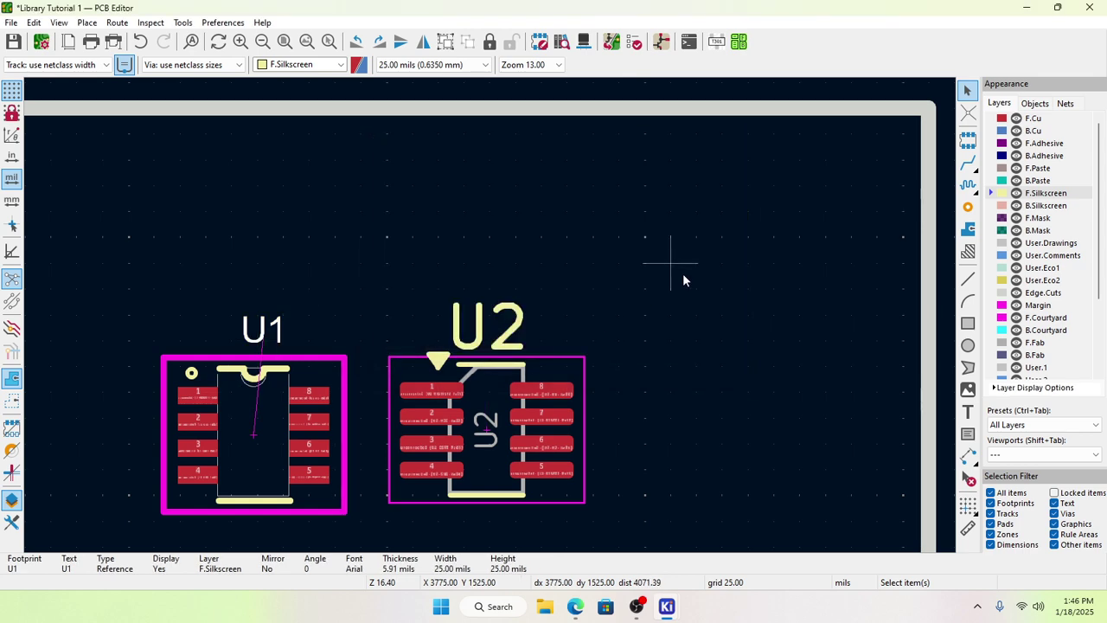
pyautogui.click(690, 277)
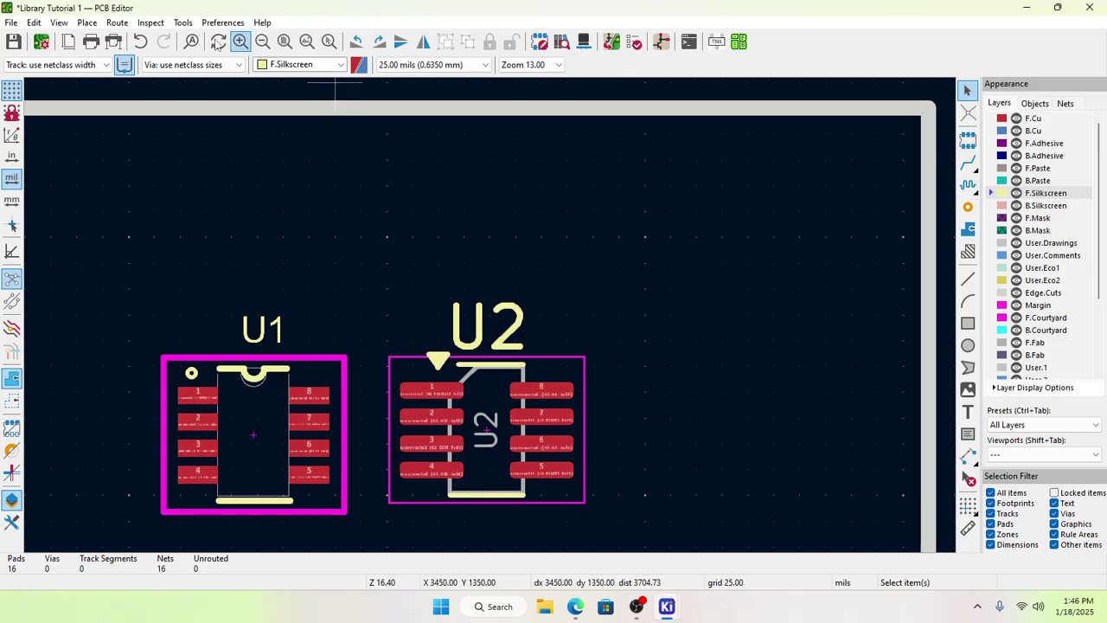
# Step: Save the board and show it in the 3D Viewer
pyautogui.click(13, 41)
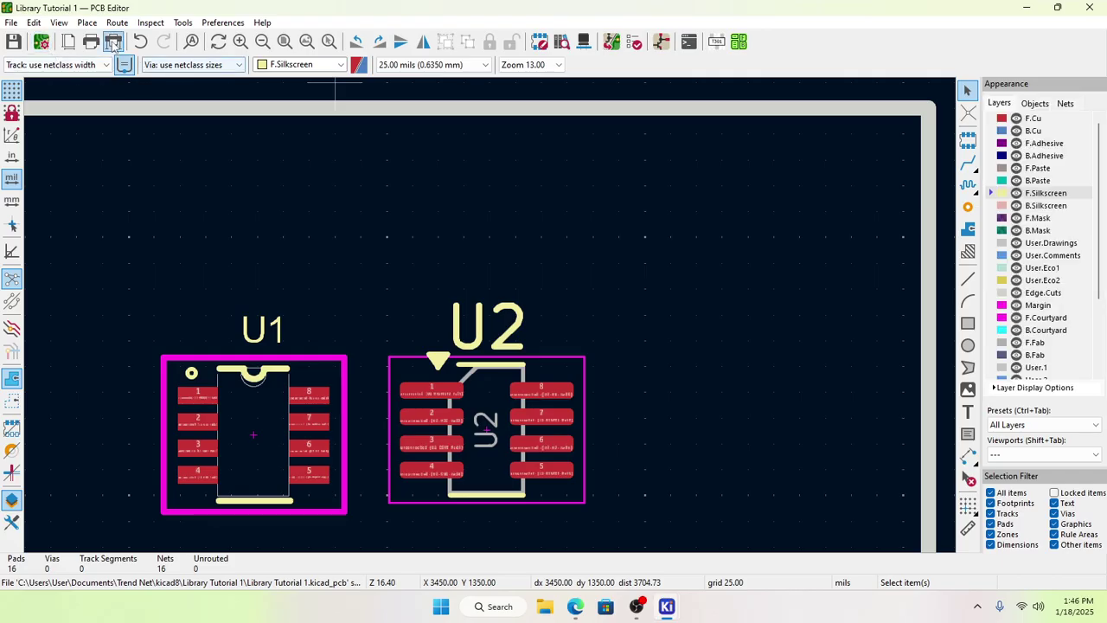
pyautogui.click(59, 22)
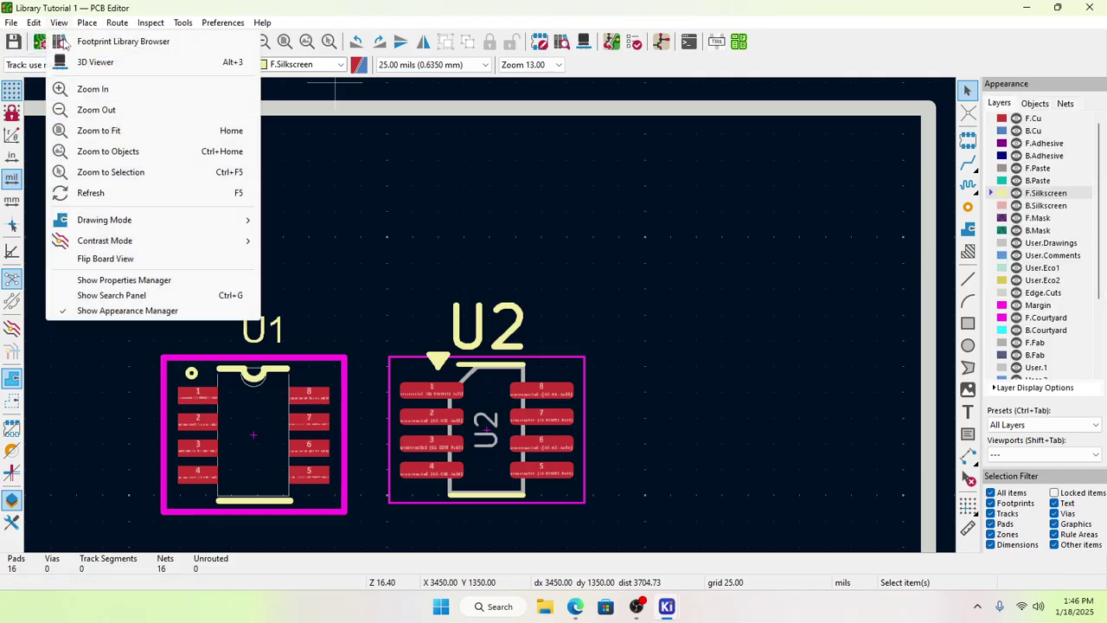
pyautogui.click(95, 66)
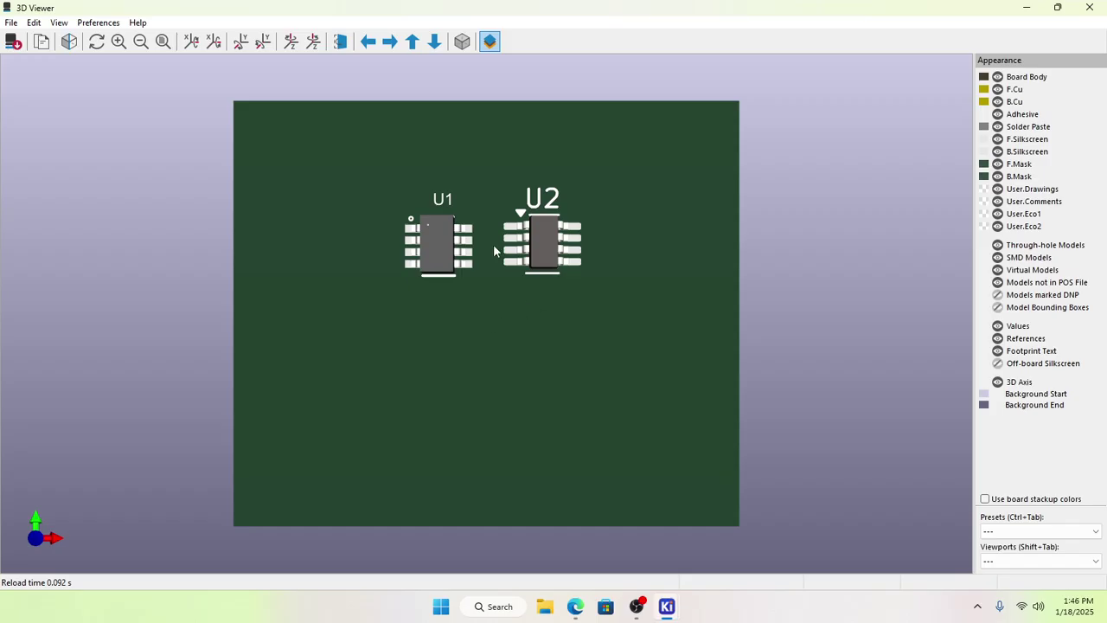
# Step: Examine the 3D models, leads and silkscreen of U1 and U2 up close from several angles
pyautogui.scroll(1, 491, 318)
pyautogui.moveTo(472, 279); pyautogui.dragTo(507, 204)
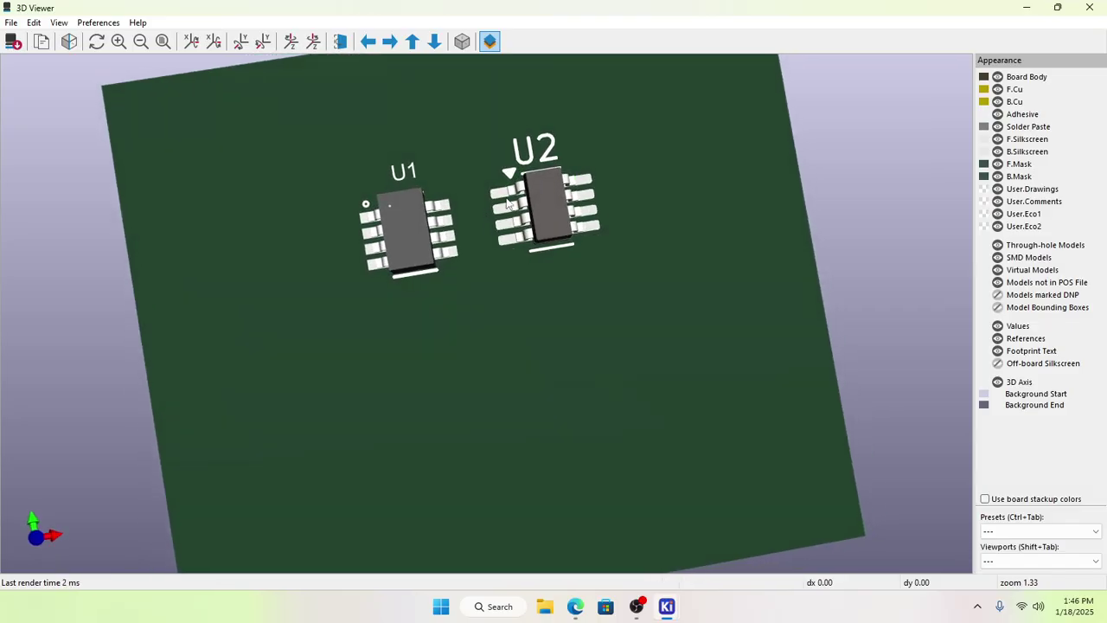
pyautogui.scroll(5, 511, 199)
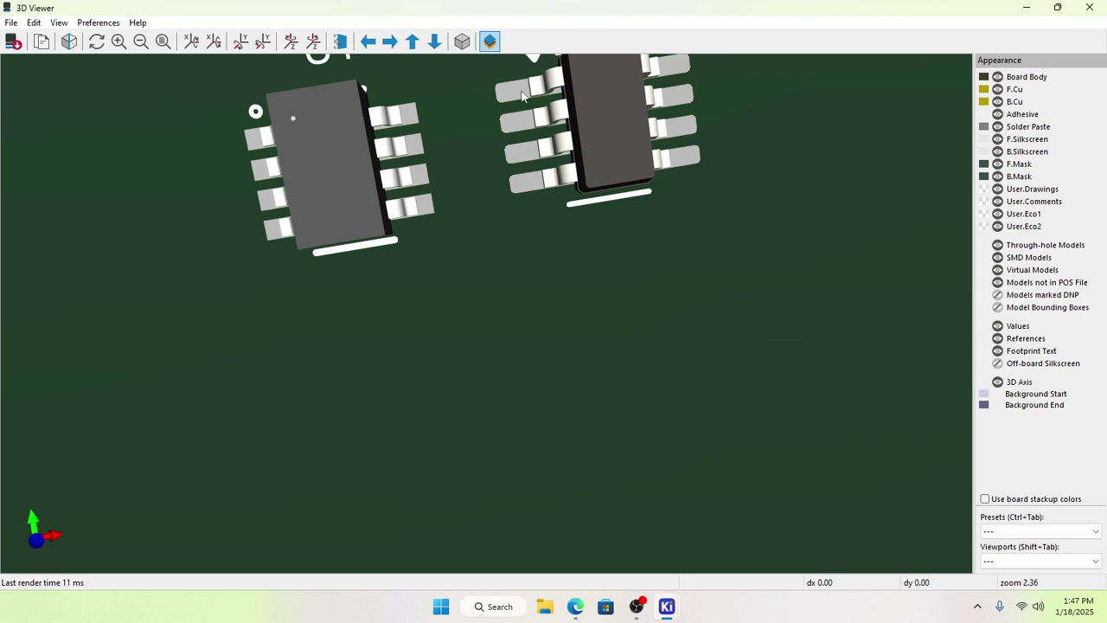
pyautogui.moveTo(510, 107); pyautogui.dragTo(434, 156)
pyautogui.scroll(-6, 436, 157)
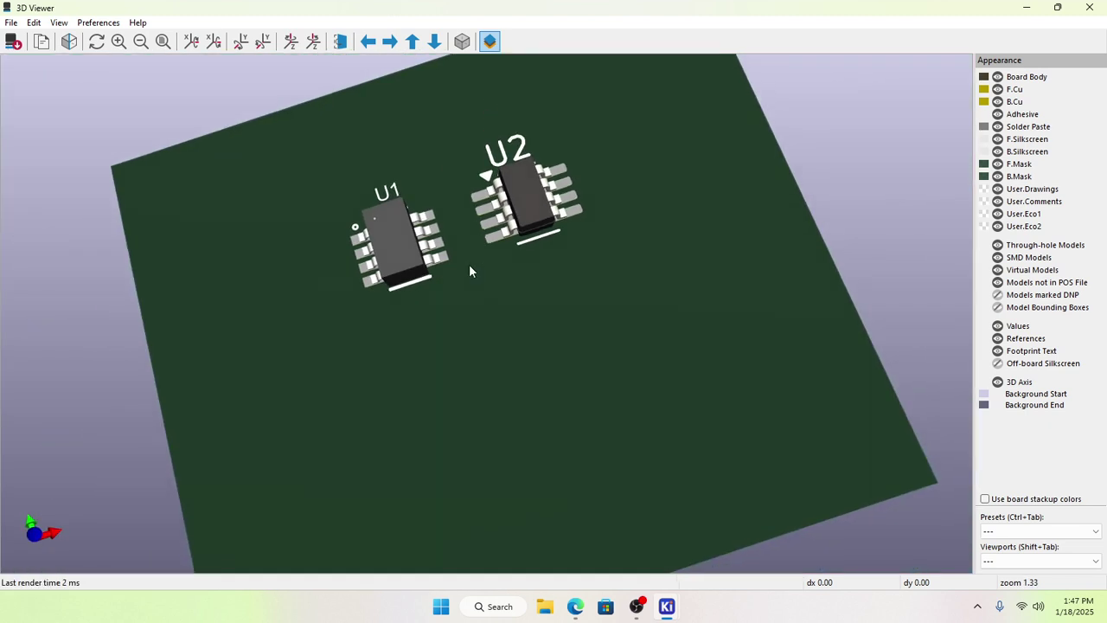
pyautogui.moveTo(469, 264); pyautogui.dragTo(371, 196)
pyautogui.scroll(4, 461, 346)
pyautogui.scroll(2, 487, 242)
pyautogui.scroll(-1, 486, 235)
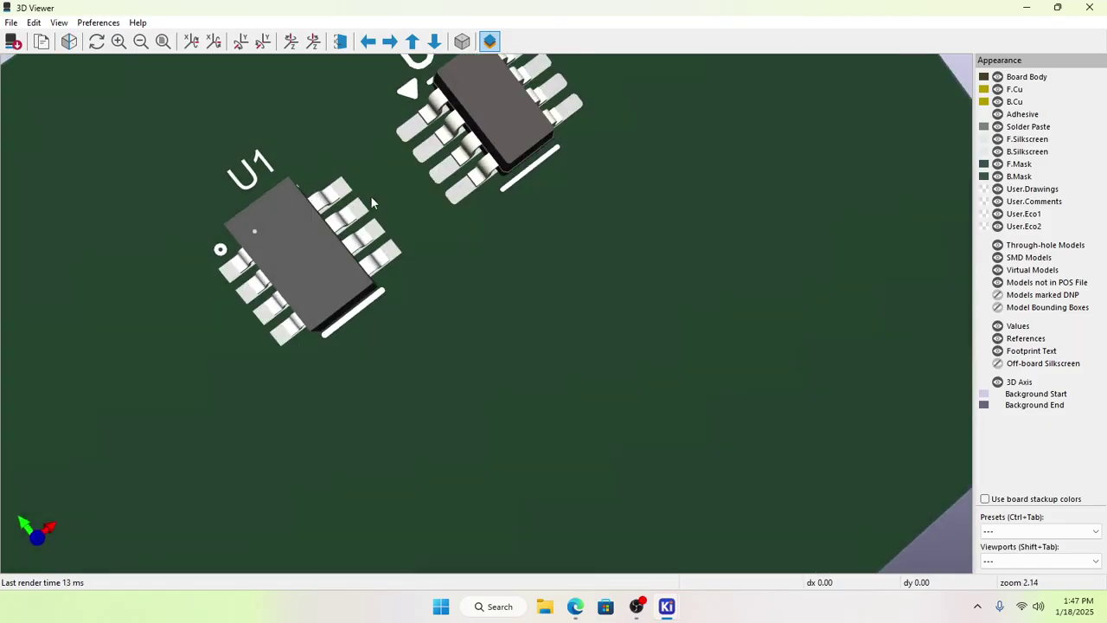
pyautogui.moveTo(337, 163); pyautogui.dragTo(540, 168)
pyautogui.scroll(-6, 541, 166)
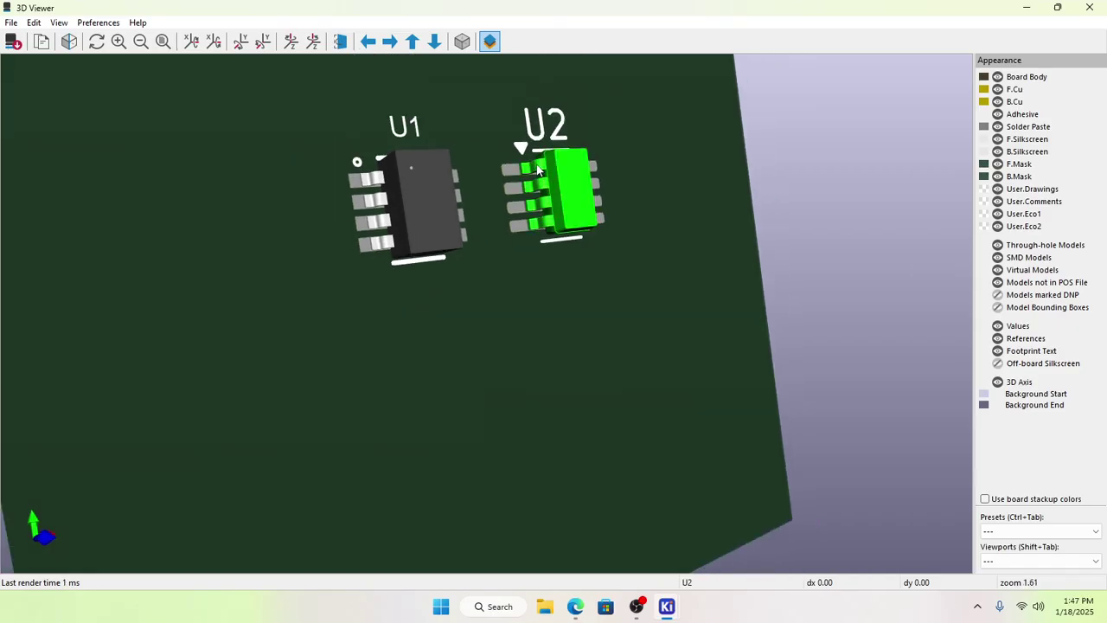
pyautogui.moveTo(473, 273); pyautogui.dragTo(620, 153)
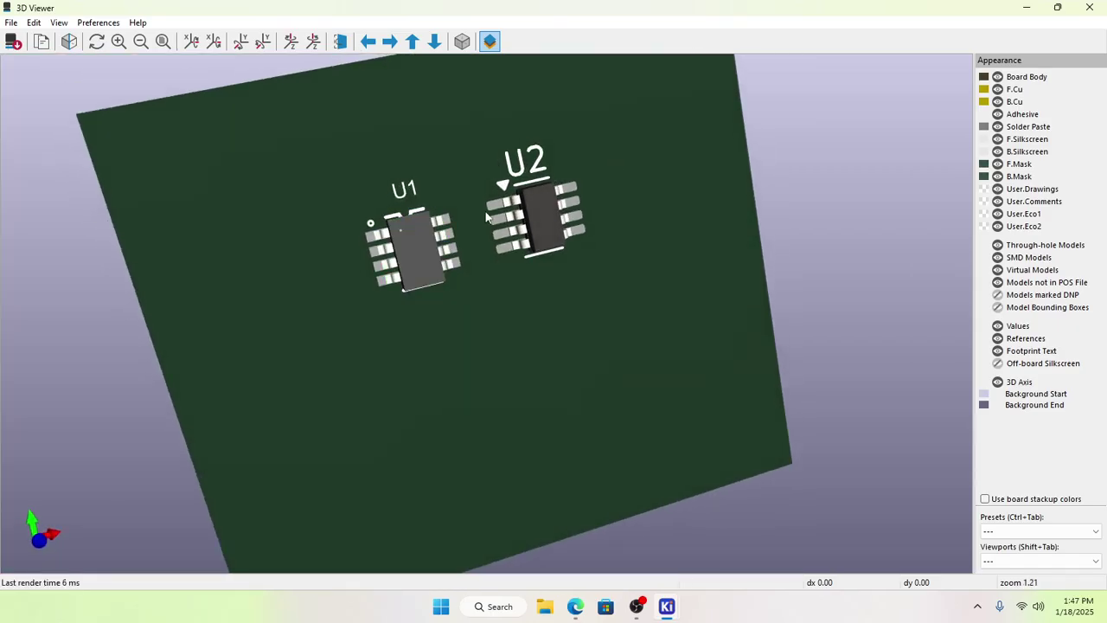
pyautogui.scroll(2, 506, 164)
pyautogui.scroll(1, 506, 167)
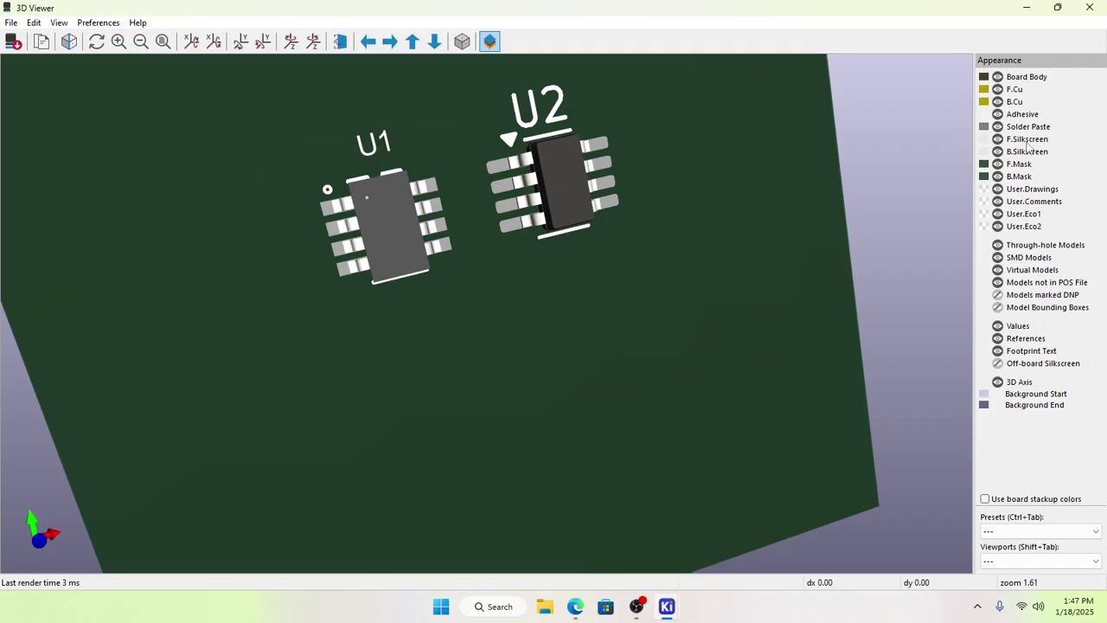
pyautogui.moveTo(626, 307); pyautogui.dragTo(554, 283)
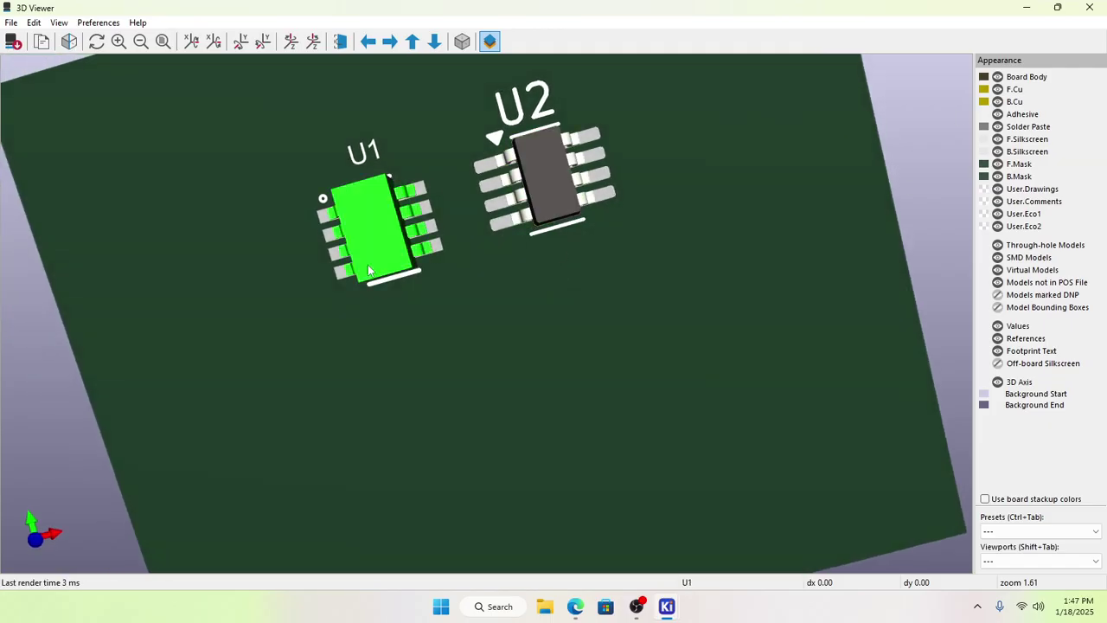
pyautogui.moveTo(680, 261); pyautogui.dragTo(822, 208)
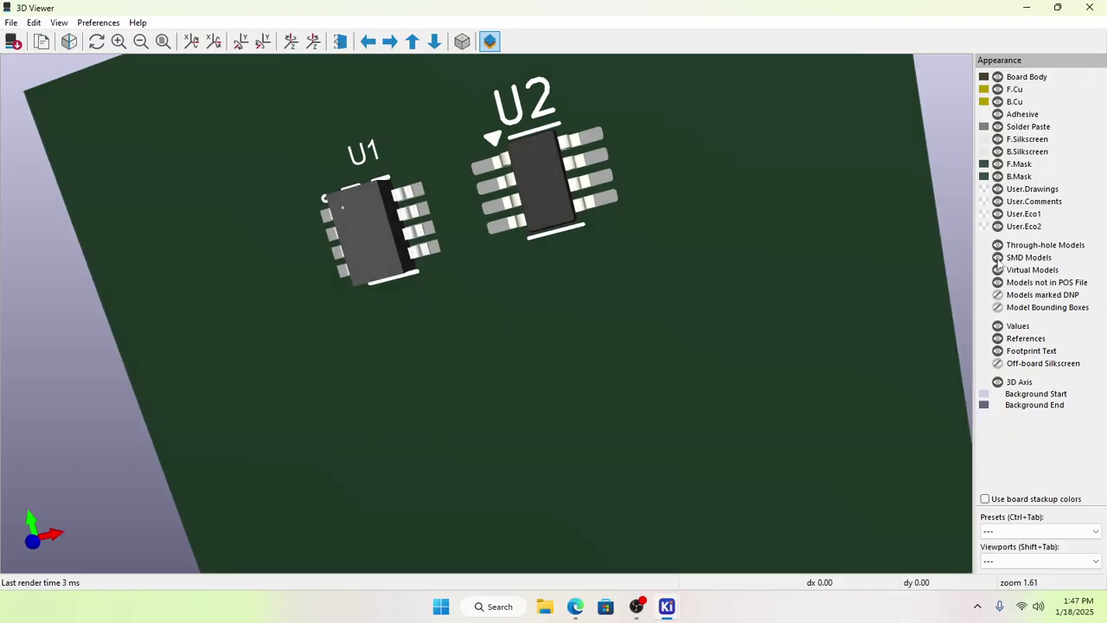
# Step: Hide the SMD models in the 3D view and compare the bare pads and silkscreen of U1 and U2
pyautogui.click(998, 258)
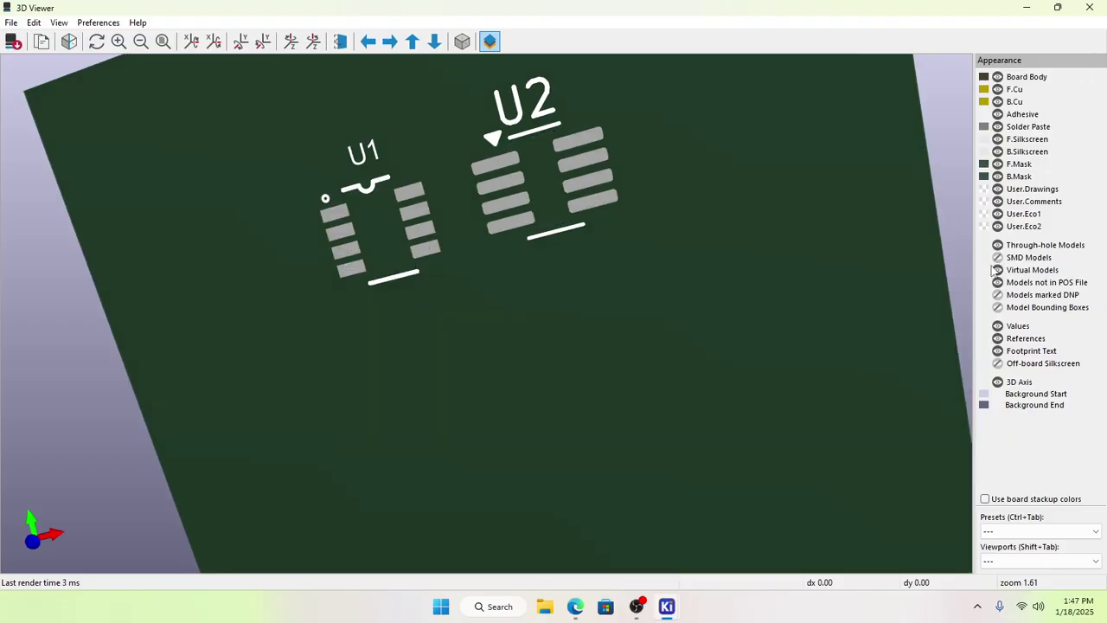
pyautogui.moveTo(640, 353); pyautogui.dragTo(481, 190)
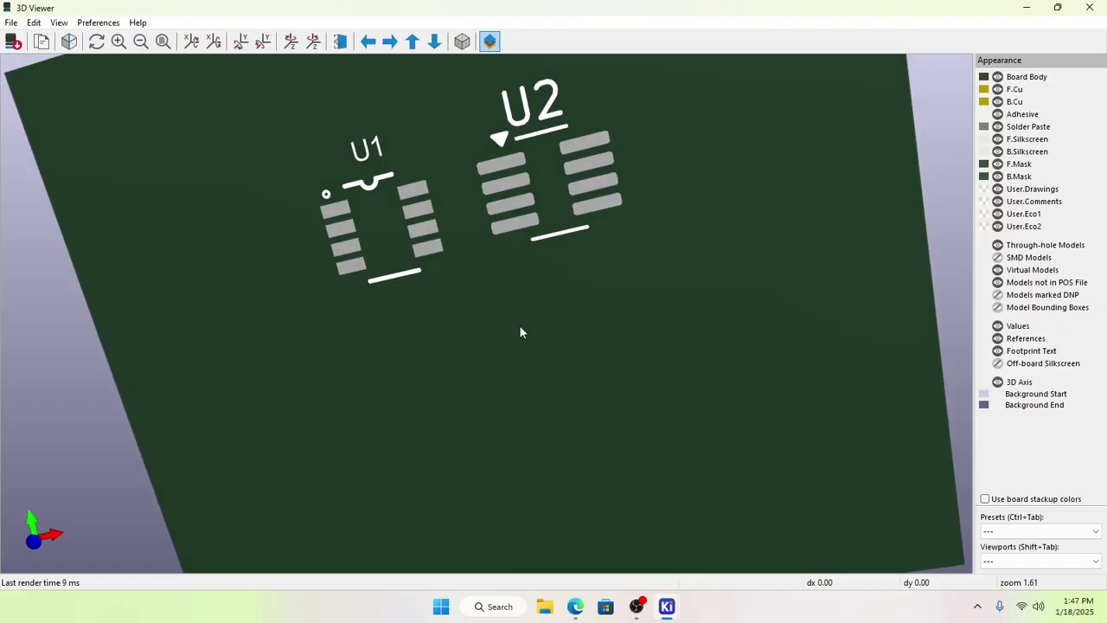
pyautogui.moveTo(520, 332); pyautogui.dragTo(417, 188)
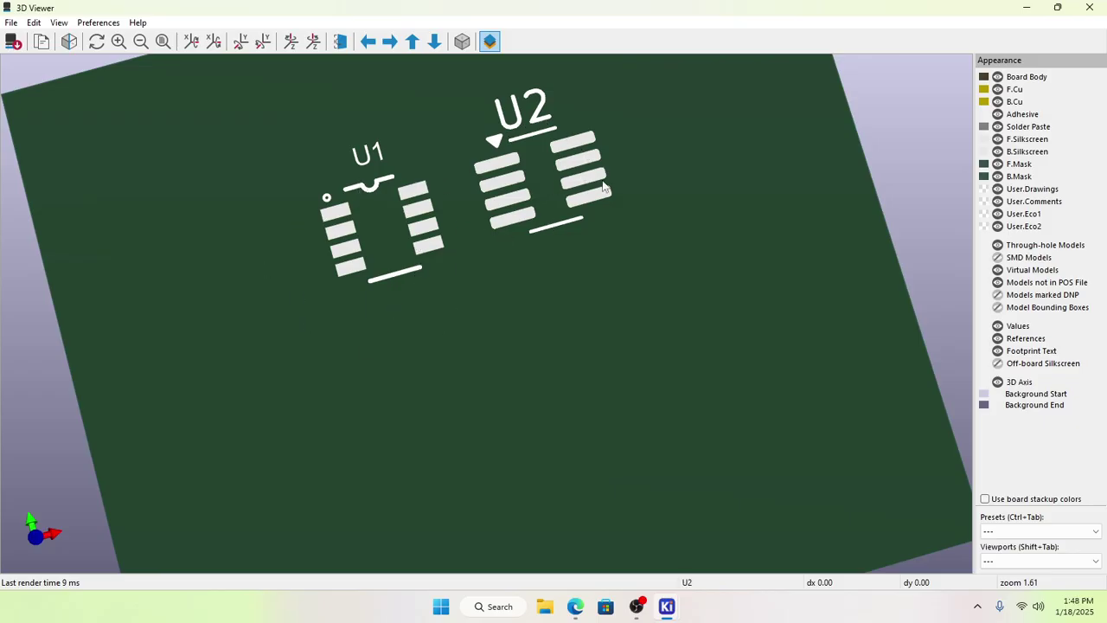
pyautogui.moveTo(486, 225); pyautogui.dragTo(723, 242)
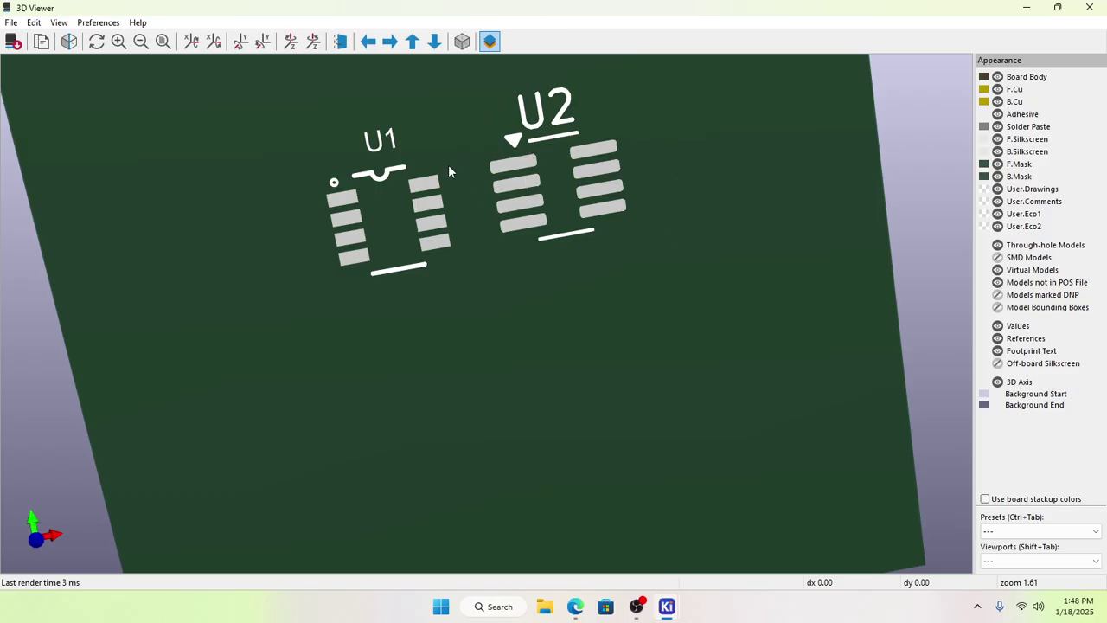
pyautogui.moveTo(595, 397); pyautogui.dragTo(523, 201)
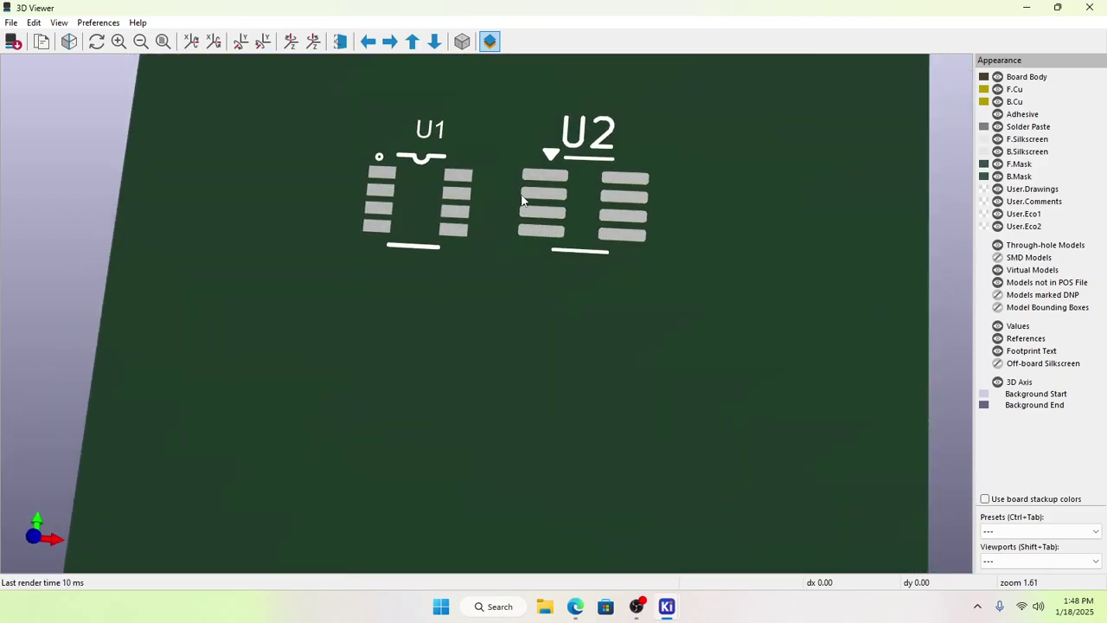
pyautogui.moveTo(456, 200); pyautogui.dragTo(406, 226)
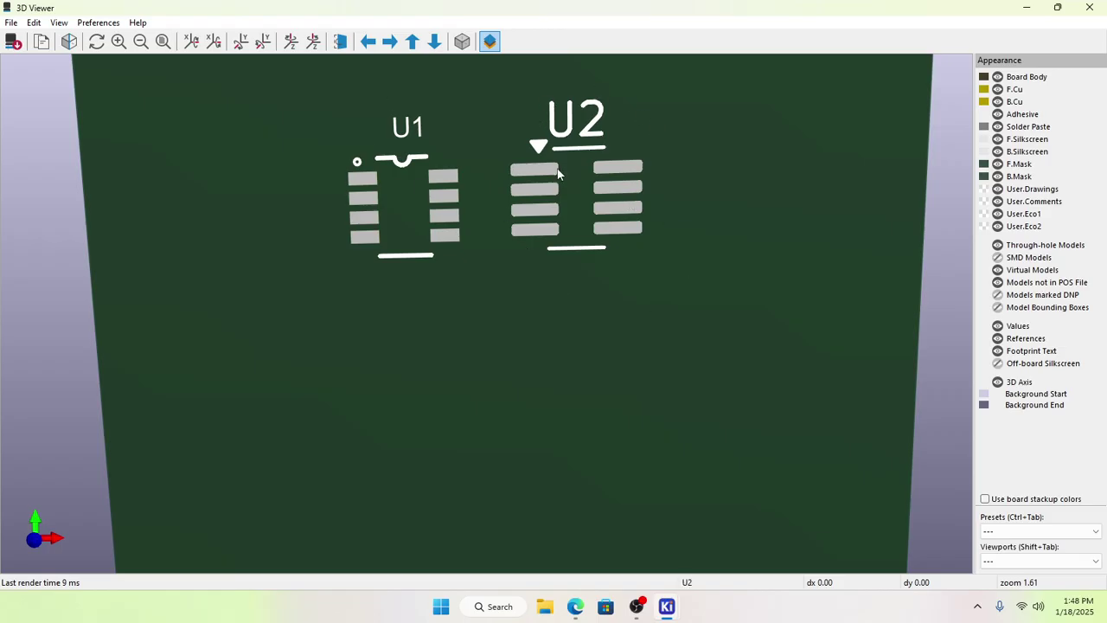
pyautogui.moveTo(592, 321)
pyautogui.mouseDown()
pyautogui.moveTo(513, 233)
pyautogui.moveTo(632, 301)
pyautogui.moveTo(597, 317)
pyautogui.mouseUp()
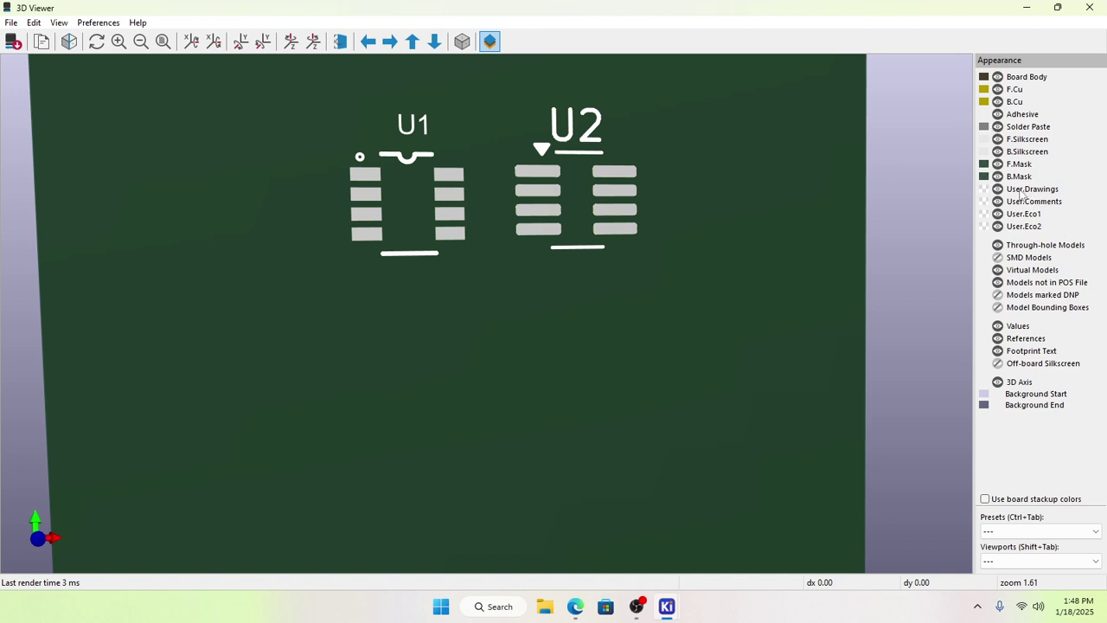
# Step: Show the SMD models again, compare both components on the whole board, and close the 3D view
pyautogui.click(997, 257)
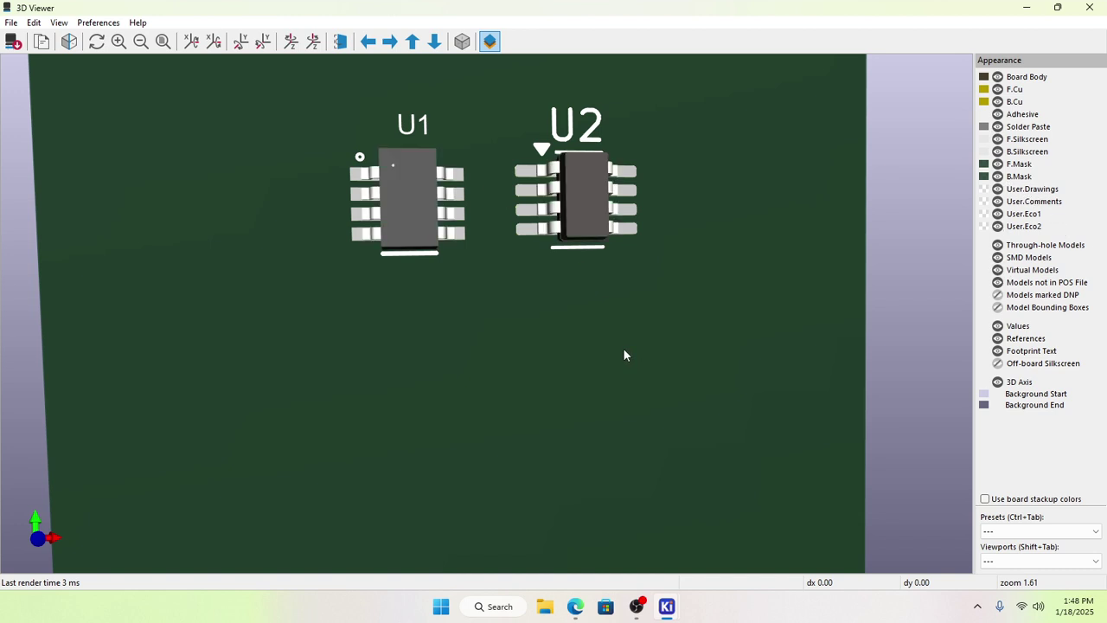
pyautogui.moveTo(624, 354); pyautogui.dragTo(377, 315)
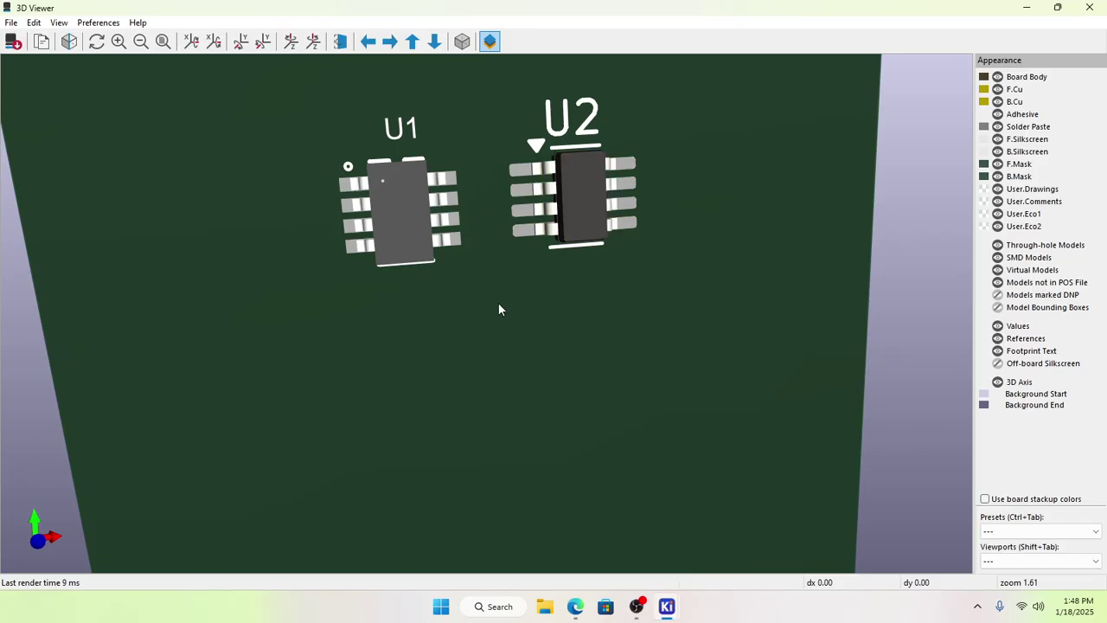
pyautogui.moveTo(499, 309); pyautogui.dragTo(467, 259)
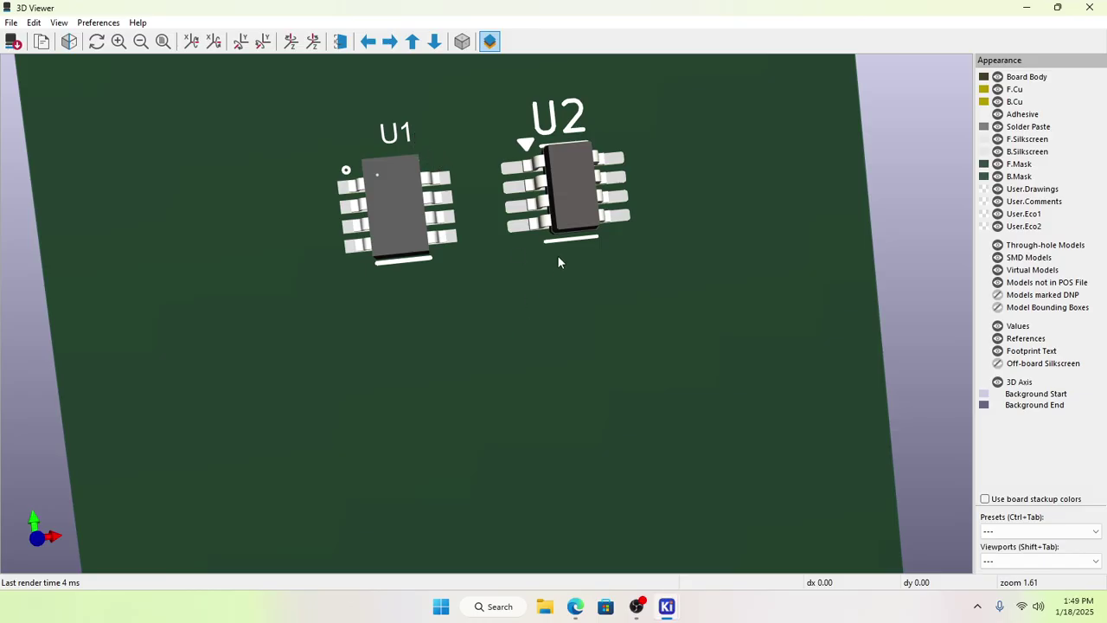
pyautogui.scroll(-5, 558, 258)
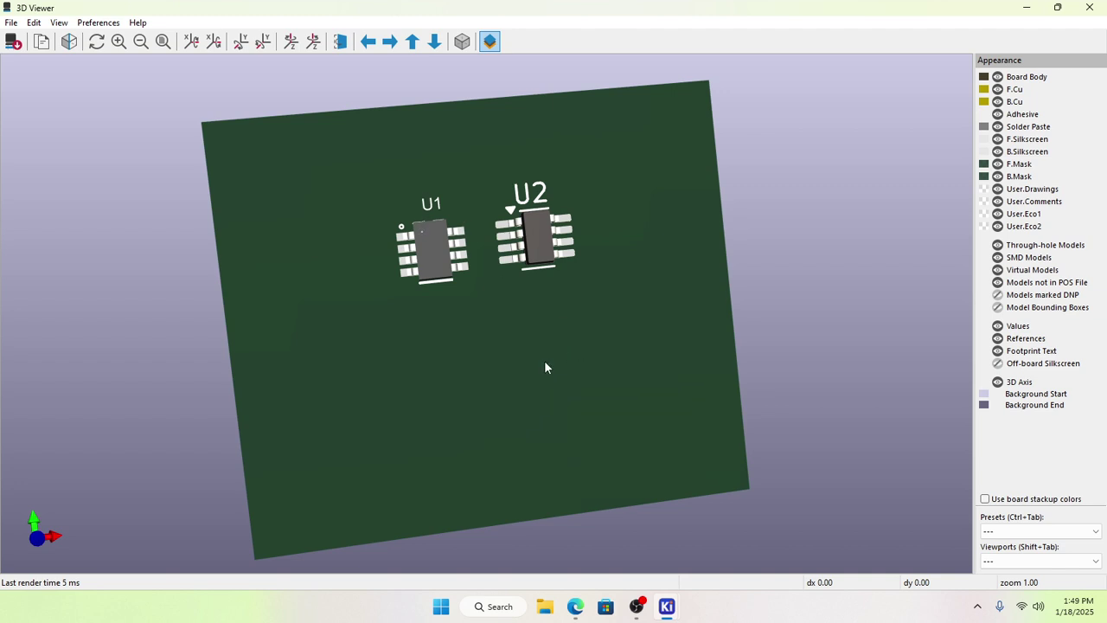
pyautogui.moveTo(544, 368); pyautogui.dragTo(515, 344)
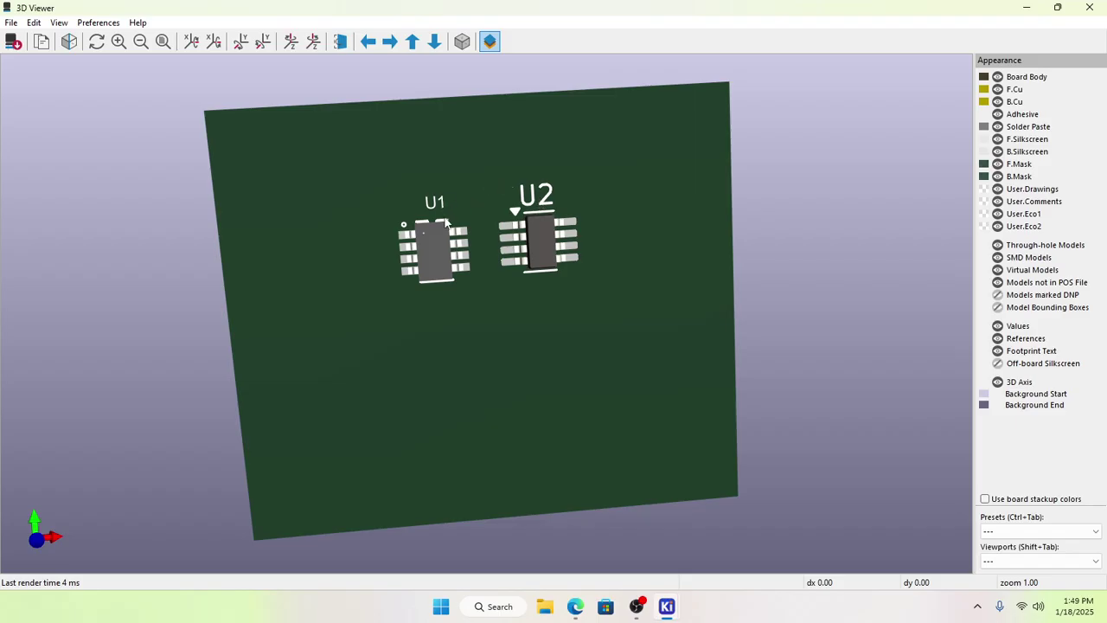
pyautogui.moveTo(454, 359); pyautogui.dragTo(396, 324)
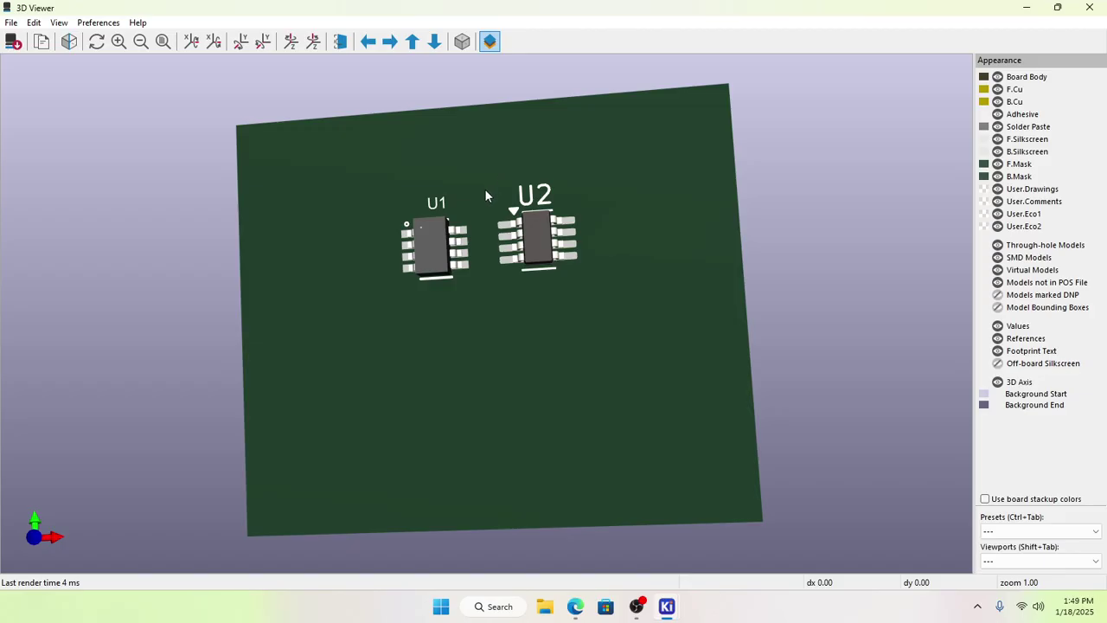
pyautogui.moveTo(486, 191); pyautogui.dragTo(574, 198)
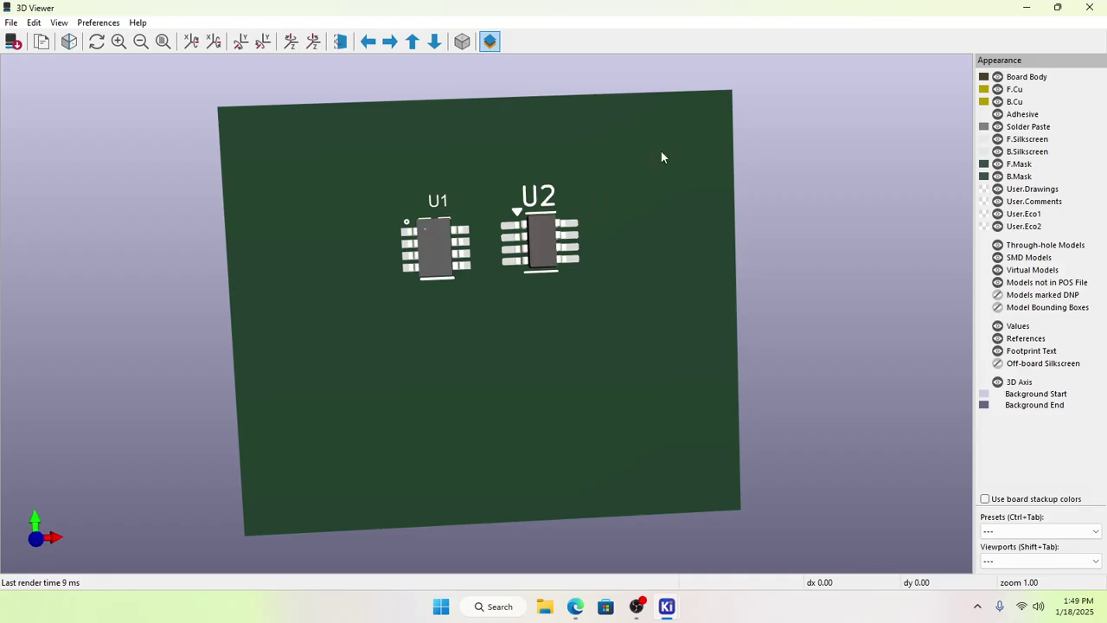
pyautogui.click(1089, 8)
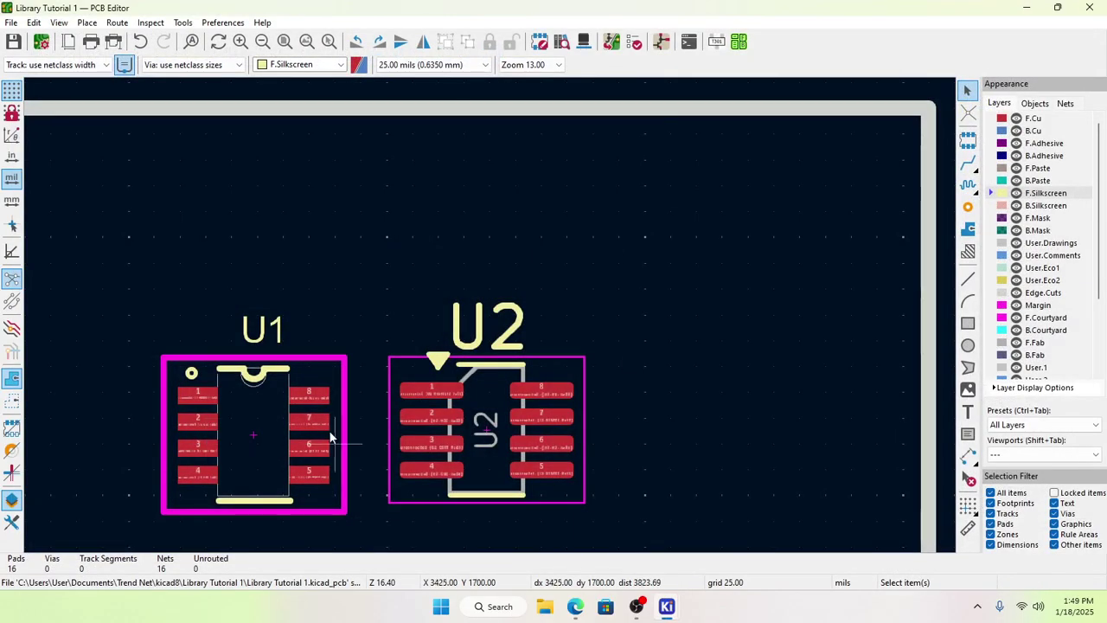
# Step: Compare the U1 and U2 footprints on the board and check U1's footprint properties without changing them
pyautogui.scroll(4, 460, 412)
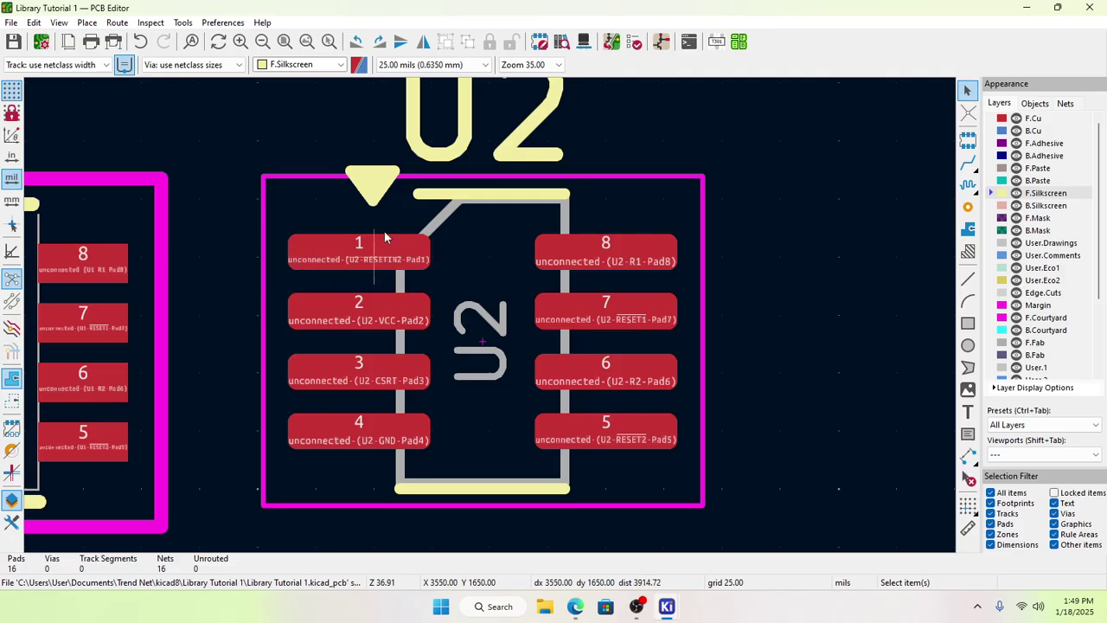
pyautogui.scroll(-2, 491, 322)
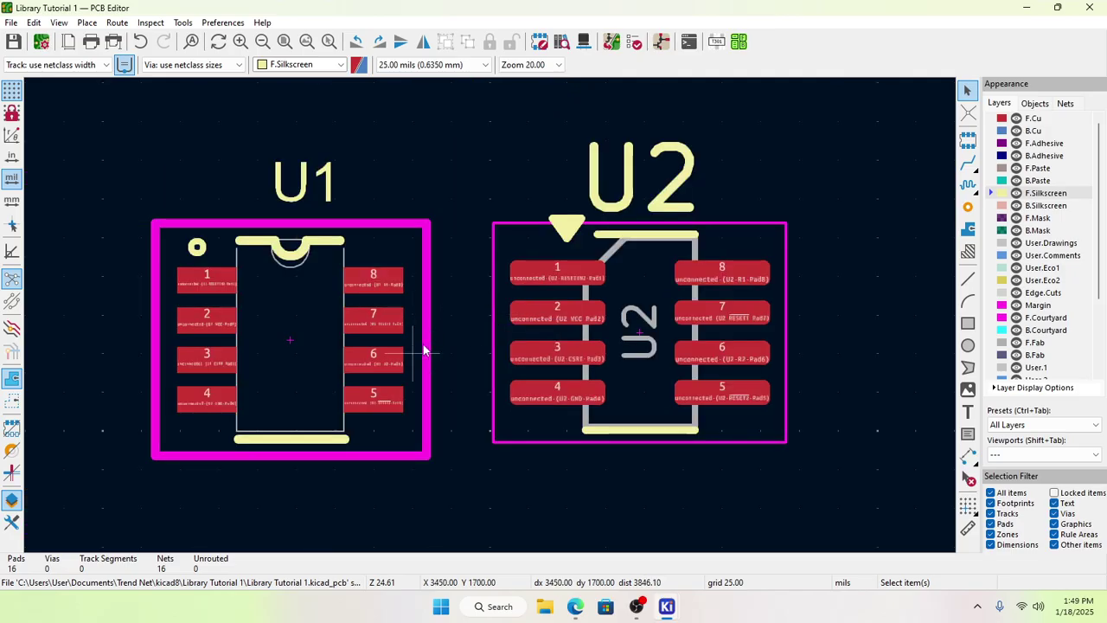
pyautogui.click(308, 297)
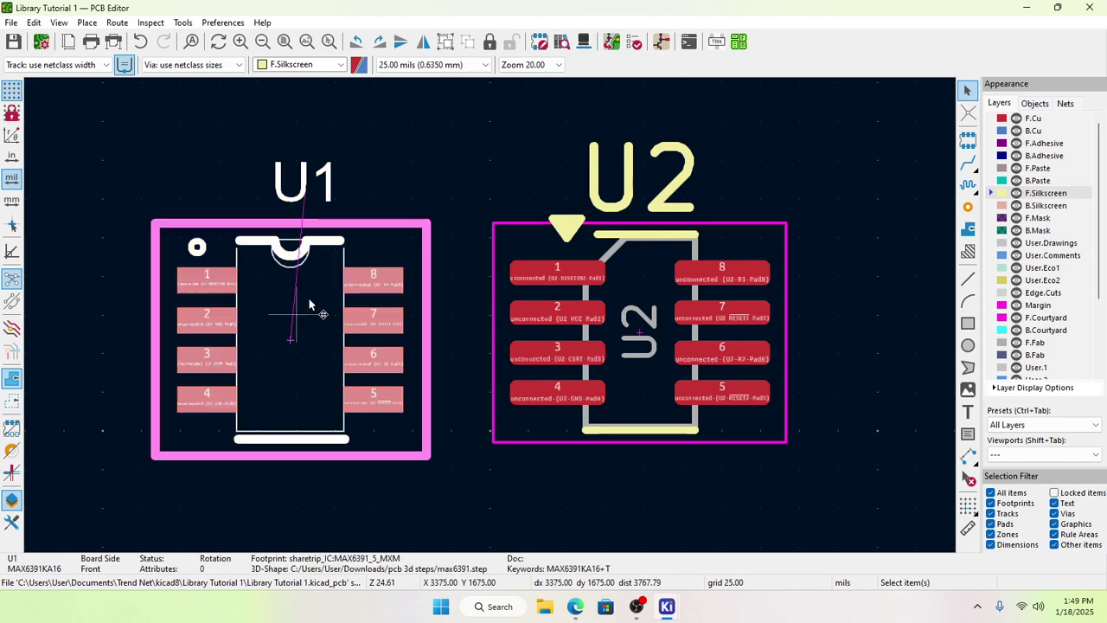
pyautogui.rightClick(307, 297)
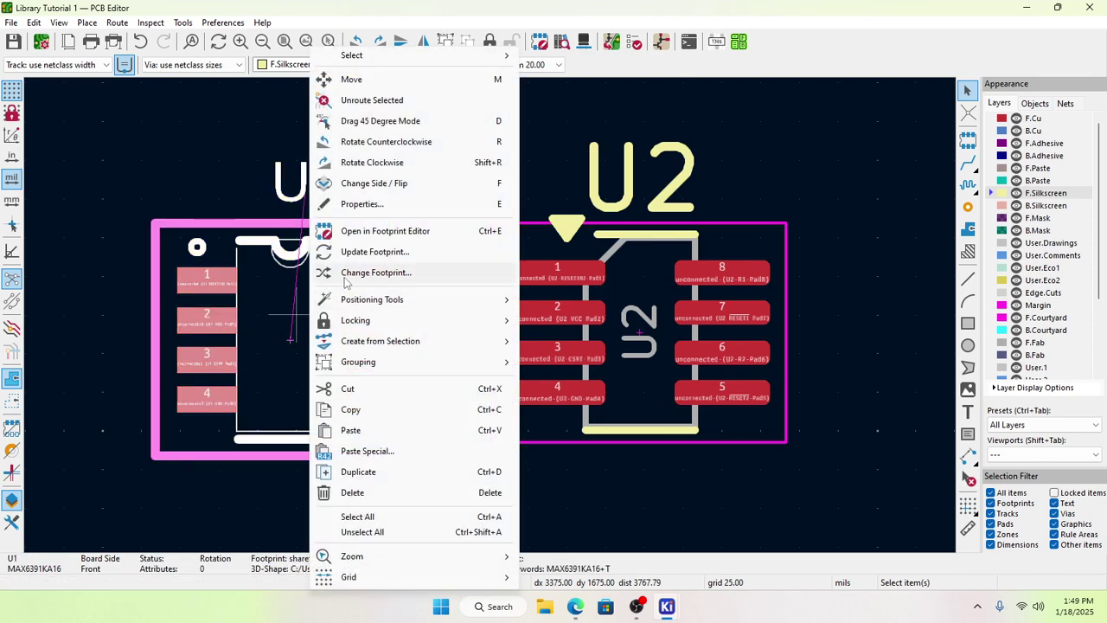
pyautogui.click(399, 204)
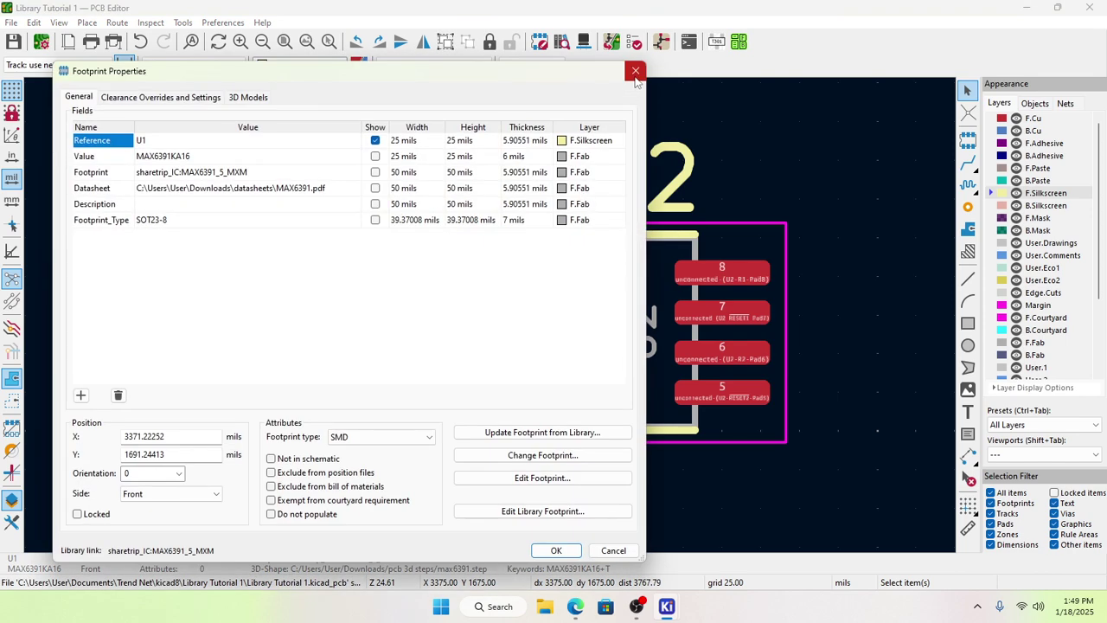
pyautogui.click(635, 71)
# Step: Check the text size and thickness of U2's reference designator, keeping its values
pyautogui.doubleClick(632, 179)
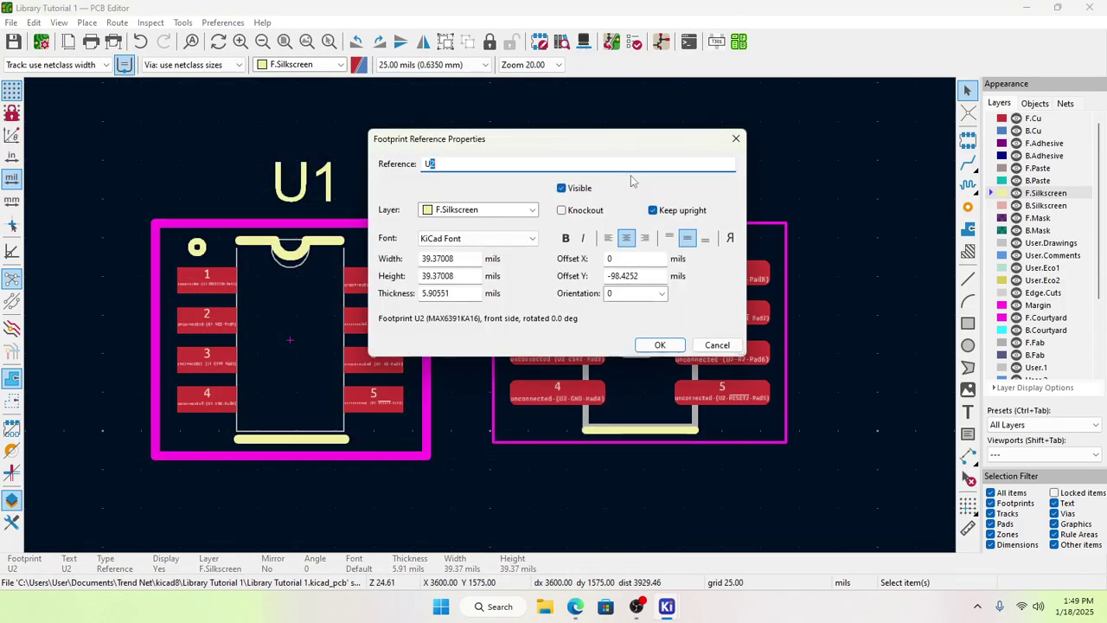
pyautogui.click(450, 294)
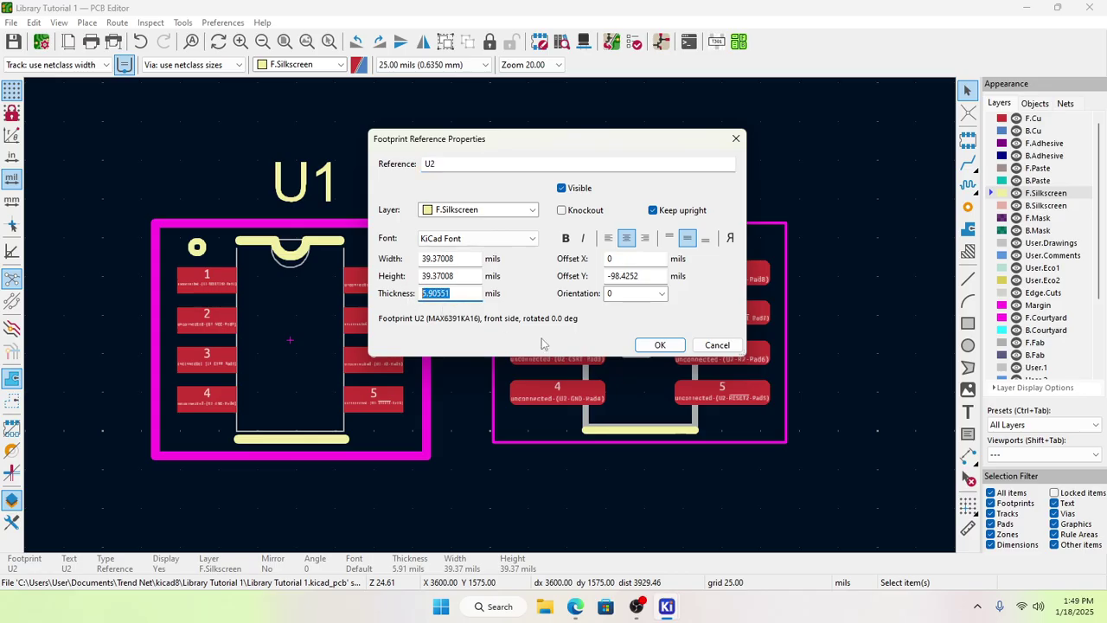
pyautogui.click(660, 345)
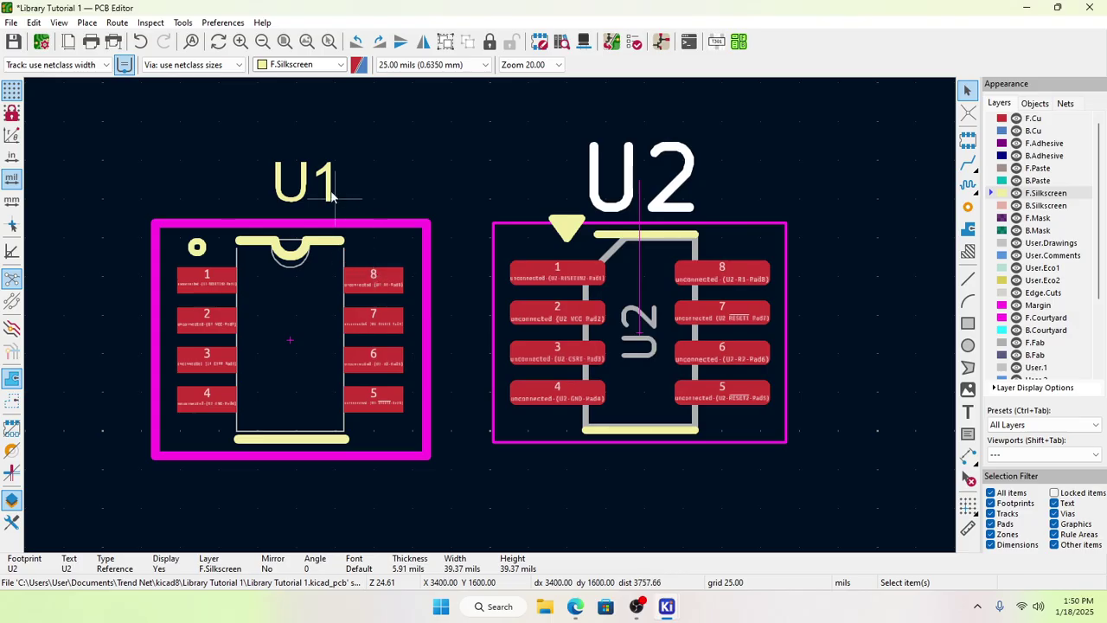
# Step: Open U1's library footprint MAX6391_5_MXM in the Footprint Editor from its footprint properties
pyautogui.click(300, 290)
pyautogui.rightClick(301, 296)
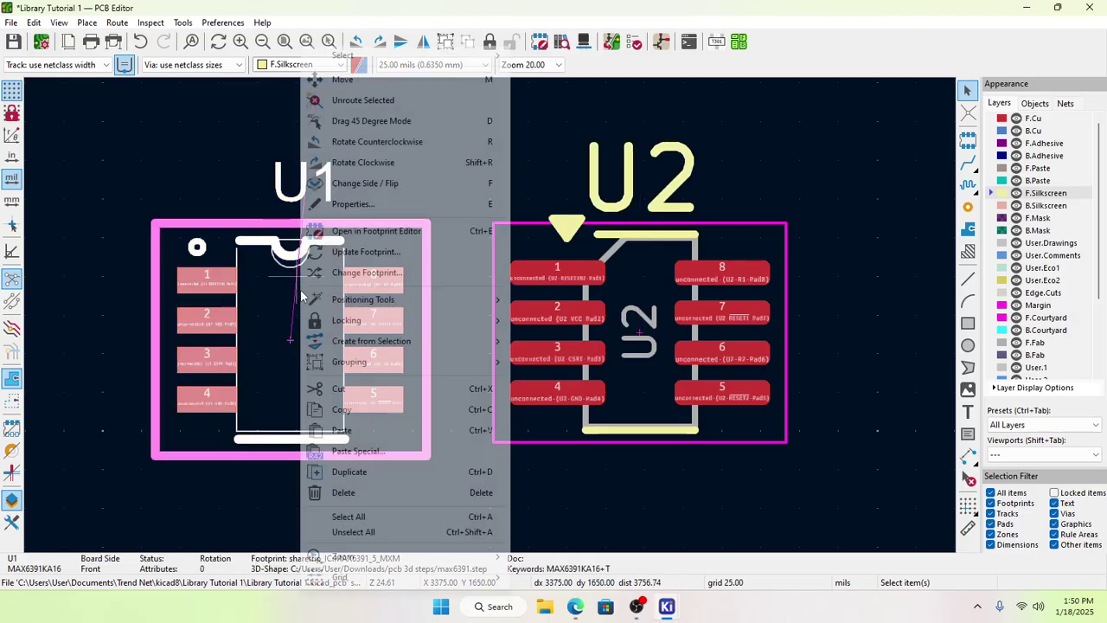
pyautogui.click(372, 205)
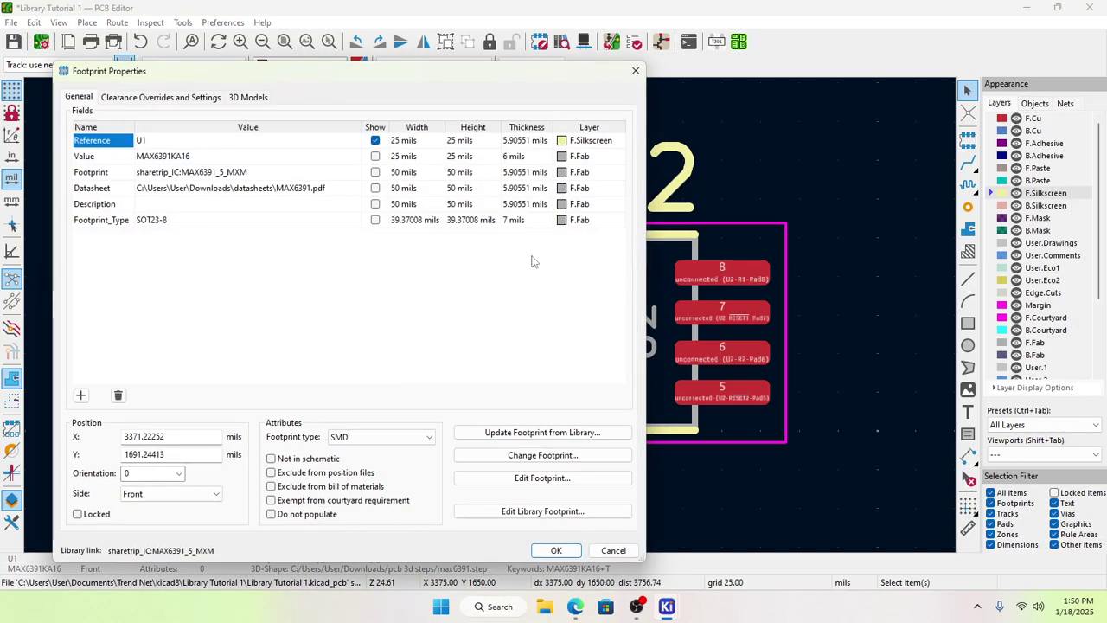
pyautogui.click(519, 511)
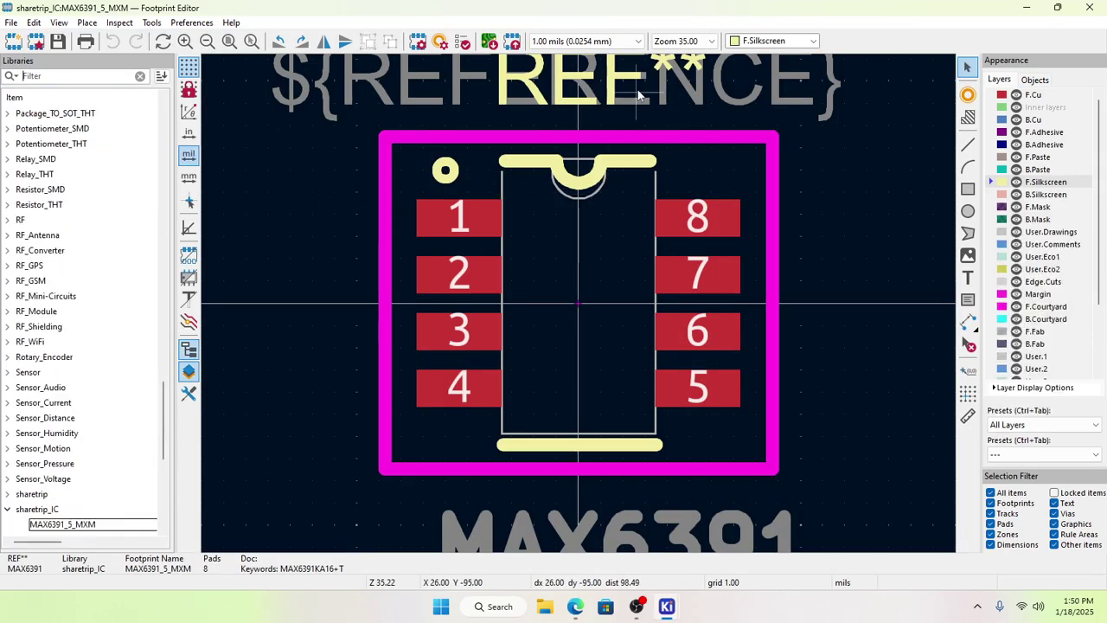
# Step: Set the REF** reference text's width and height to 35 mils, and recheck the text's properties
pyautogui.scroll(2, 638, 95)
pyautogui.doubleClick(471, 292)
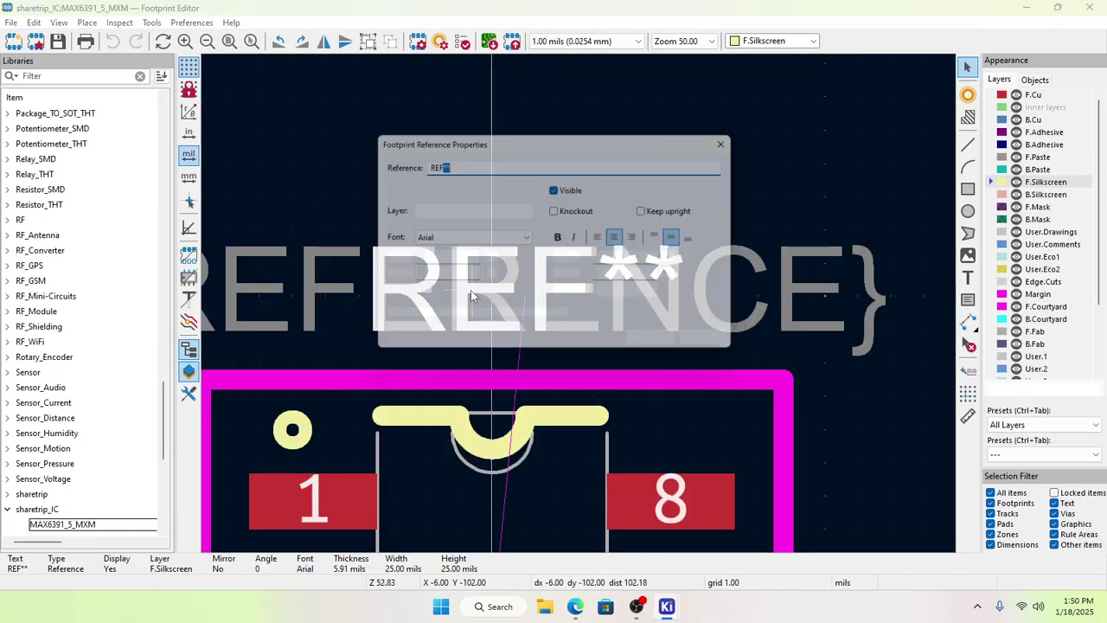
pyautogui.click(437, 258)
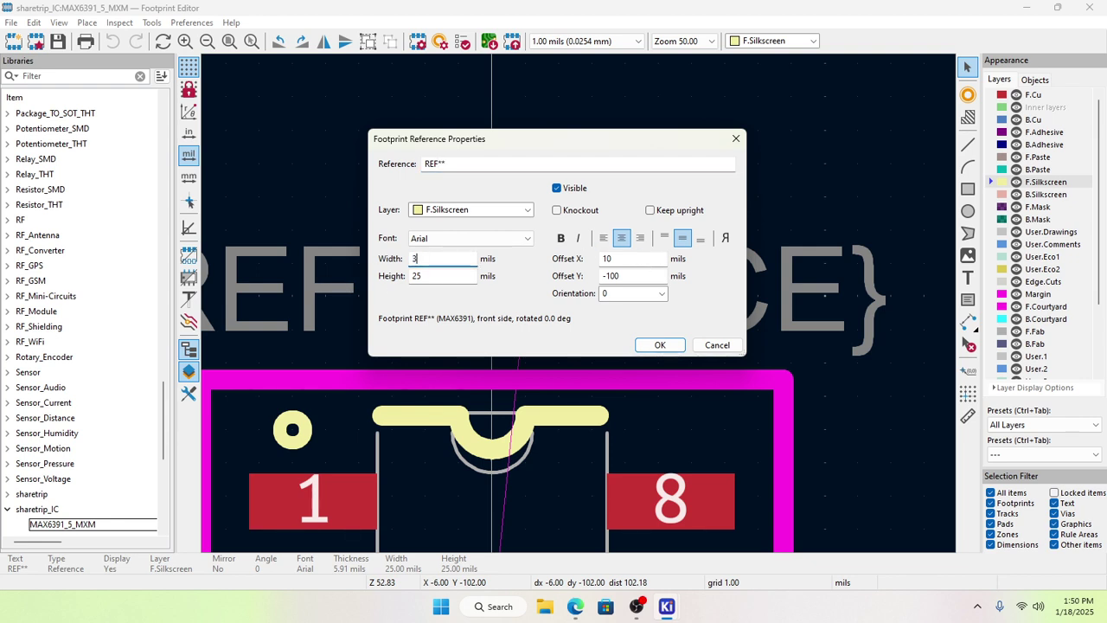
pyautogui.click(438, 273)
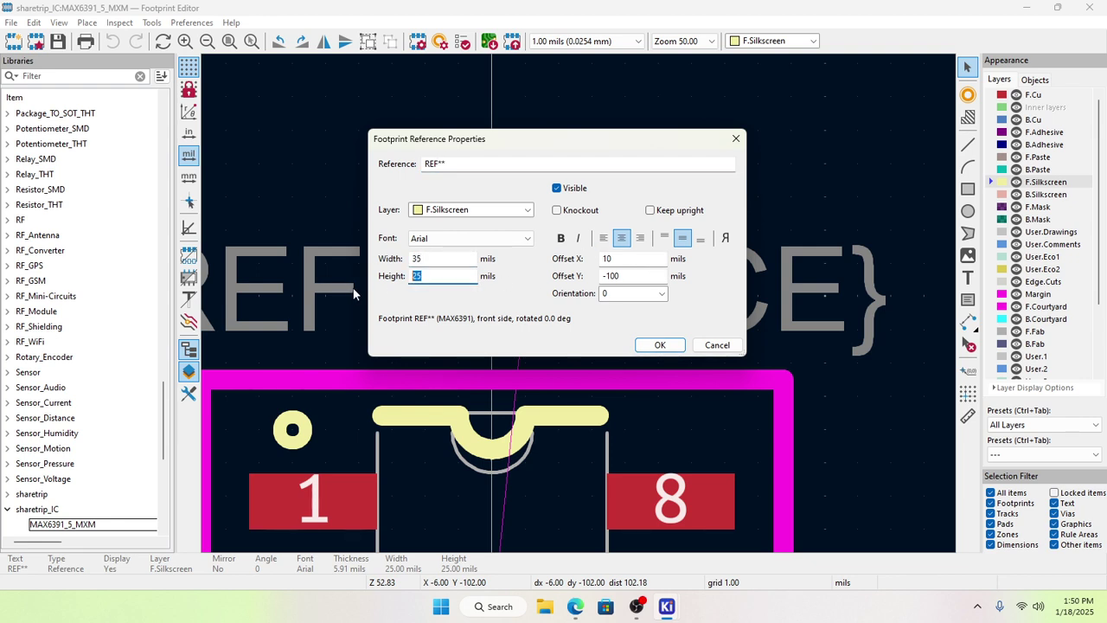
pyautogui.write('3')
pyautogui.click(659, 346)
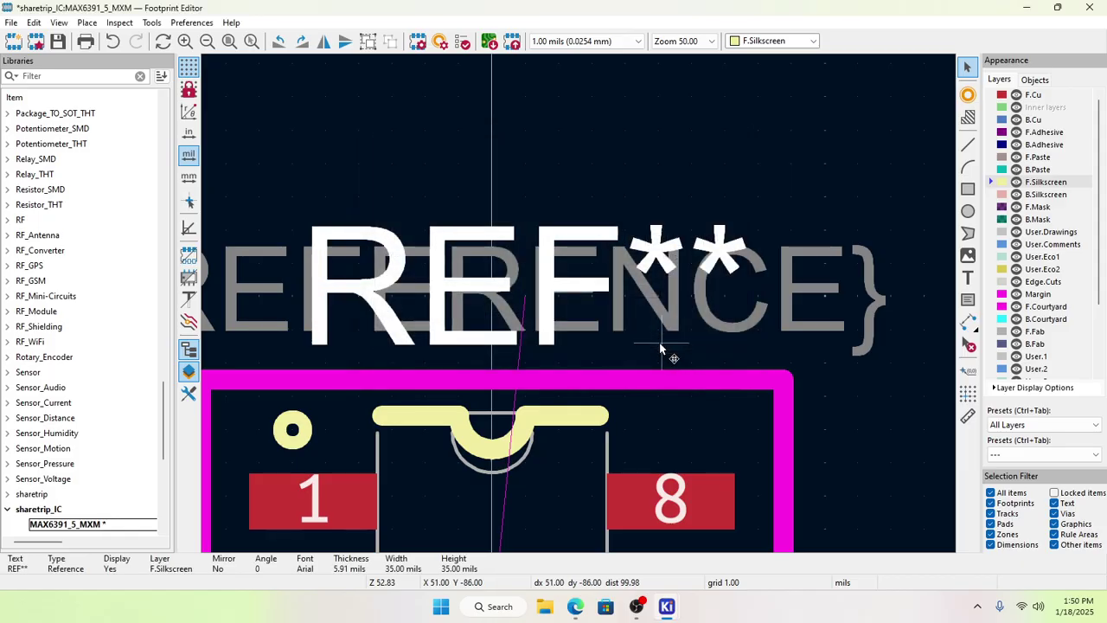
pyautogui.doubleClick(667, 300)
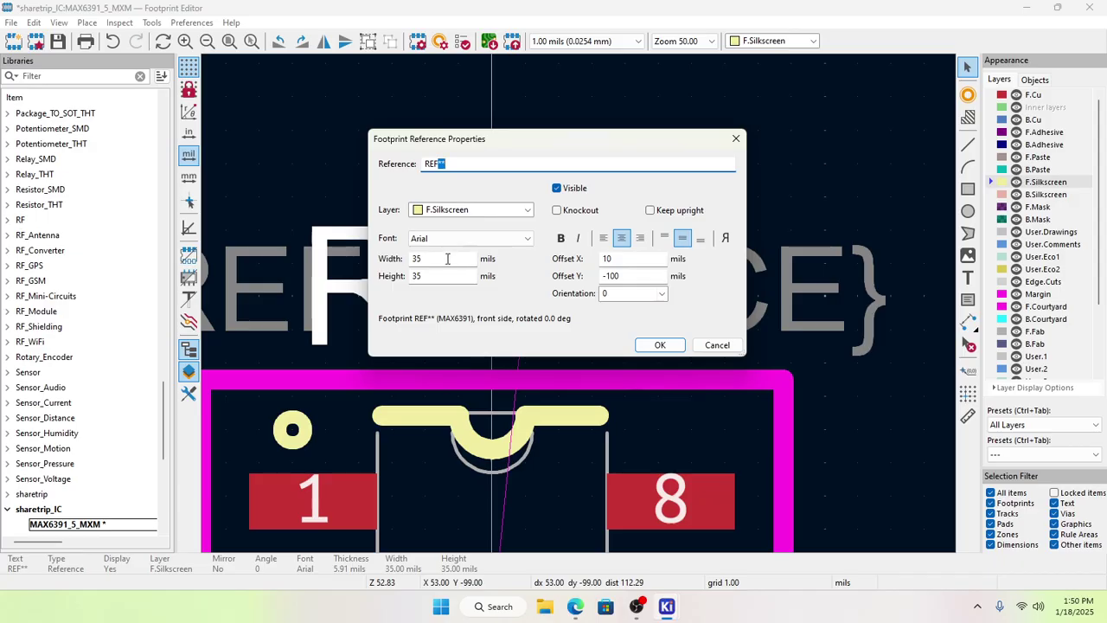
pyautogui.click(707, 346)
# Step: Set the width and height of the ${REFERENCE} text on F.Fab to 35 mils
pyautogui.doubleClick(848, 287)
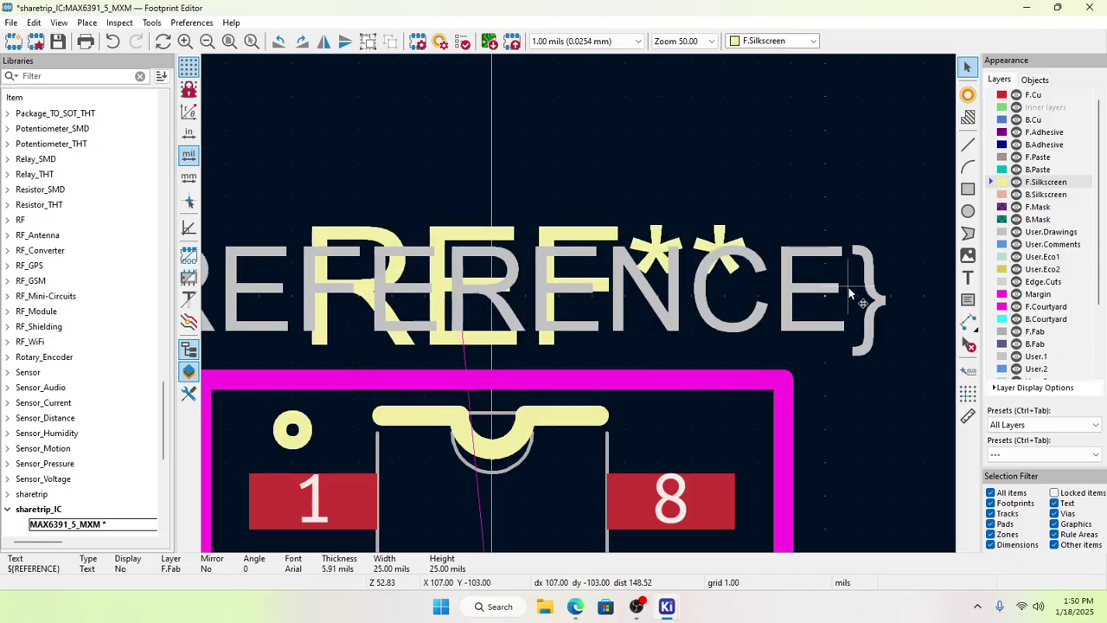
pyautogui.moveTo(452, 259); pyautogui.dragTo(344, 269)
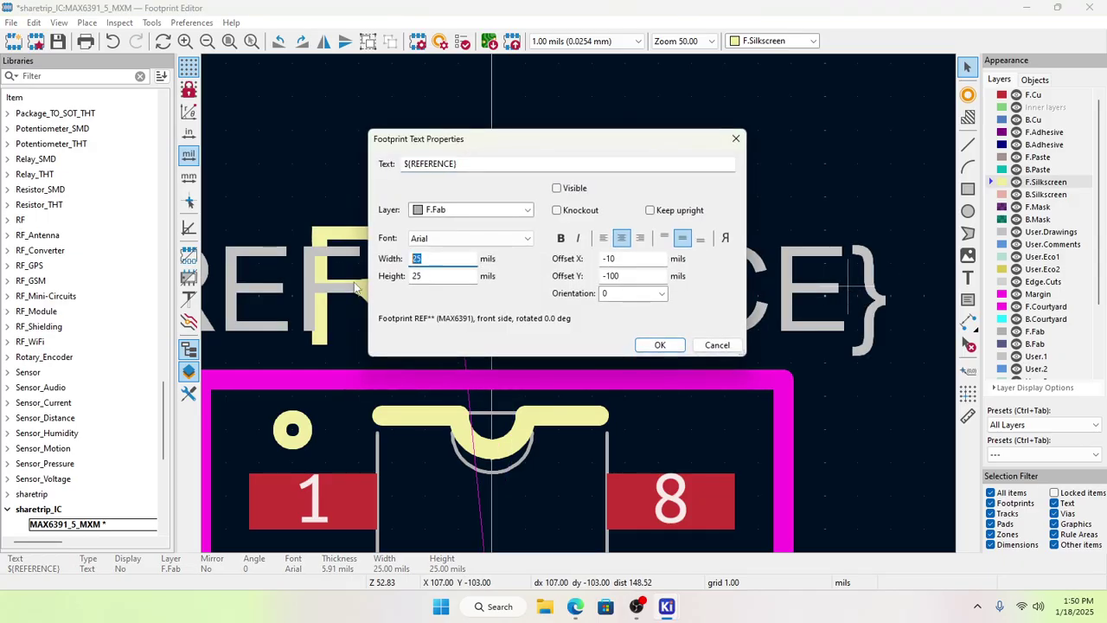
pyautogui.write('35')
pyautogui.moveTo(454, 277); pyautogui.dragTo(361, 294)
pyautogui.write('35')
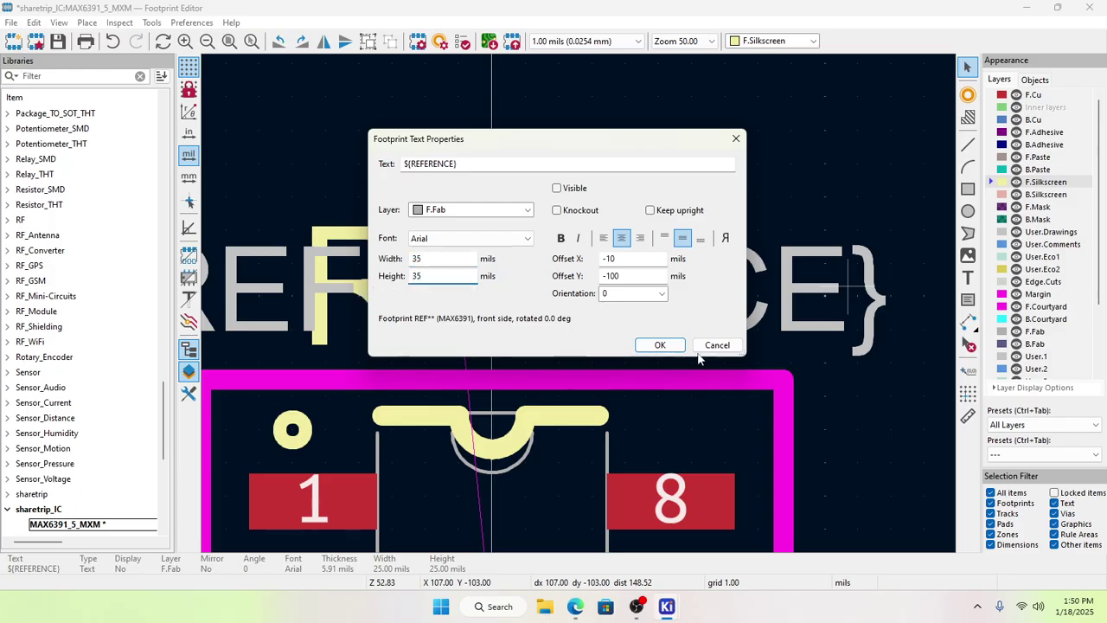
pyautogui.click(659, 345)
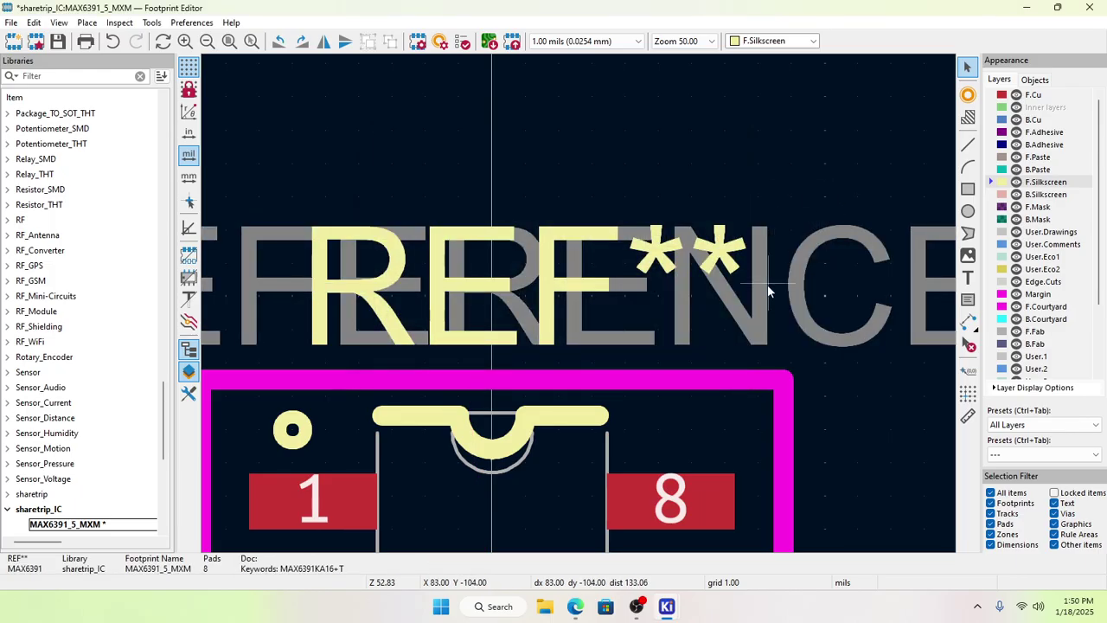
# Step: Check the line width of the footprint's F.Courtyard rectangle without changing it
pyautogui.scroll(-3, 548, 359)
pyautogui.scroll(-1, 434, 425)
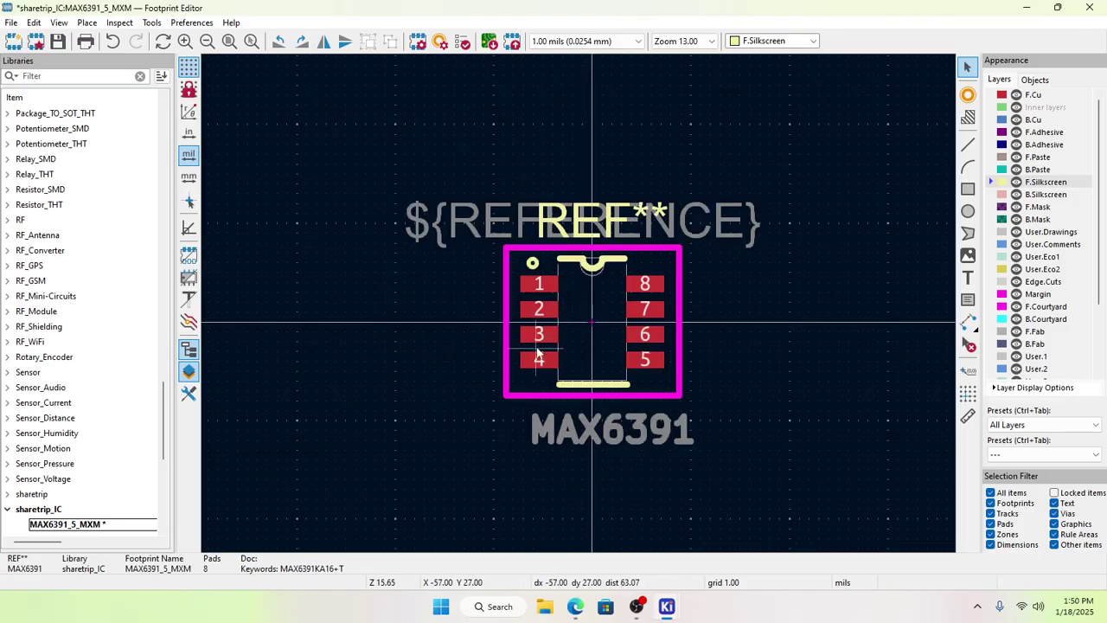
pyautogui.click(504, 314)
pyautogui.doubleClick(504, 316)
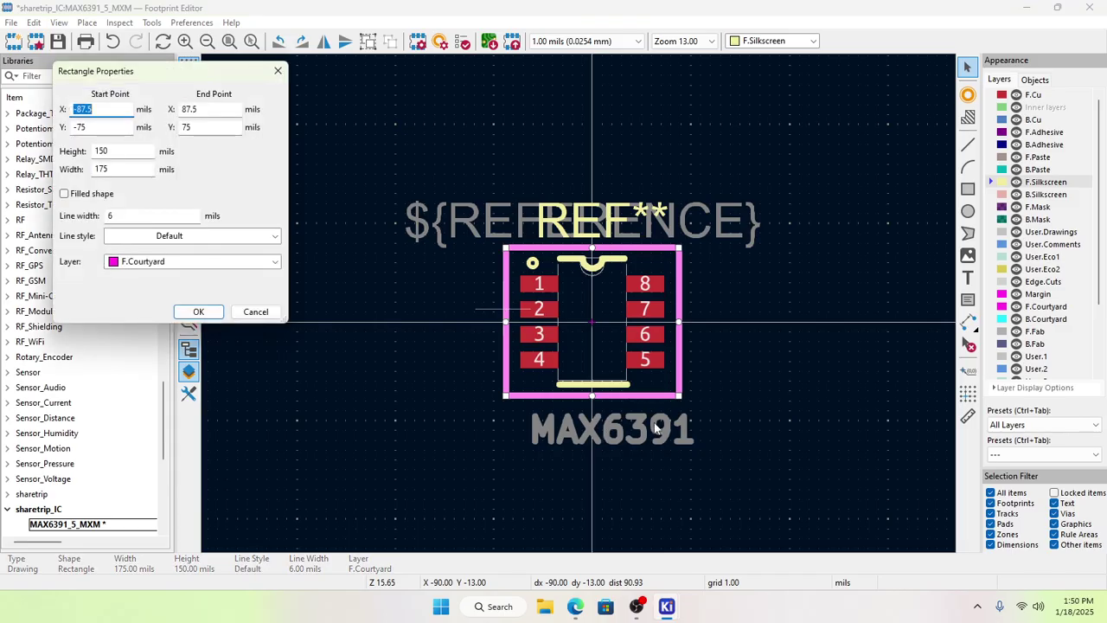
pyautogui.click(147, 218)
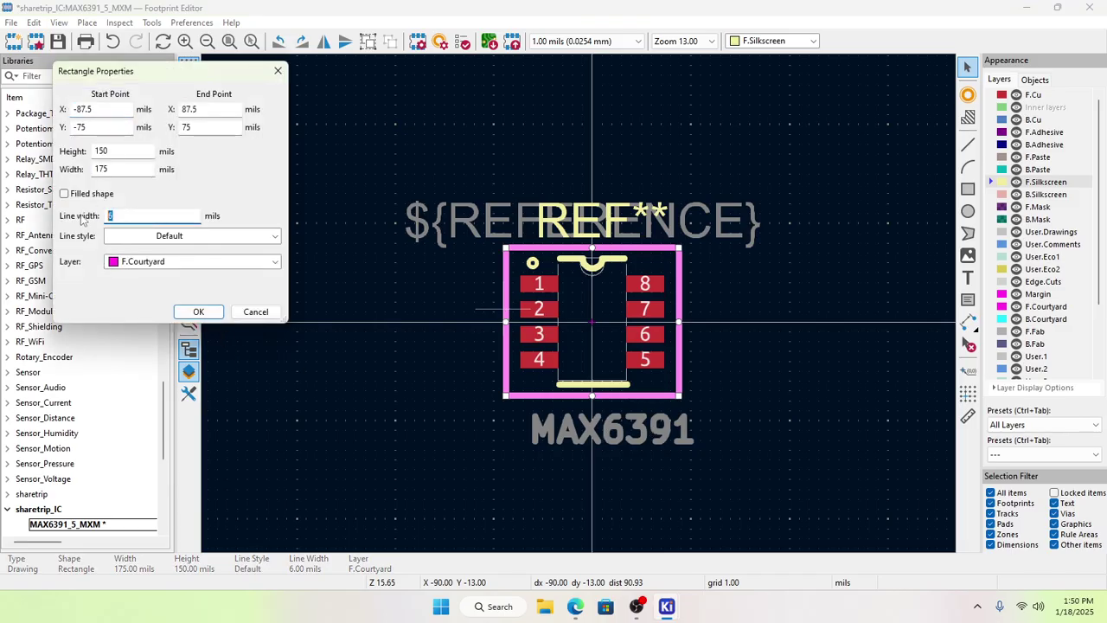
pyautogui.click(256, 312)
pyautogui.click(309, 365)
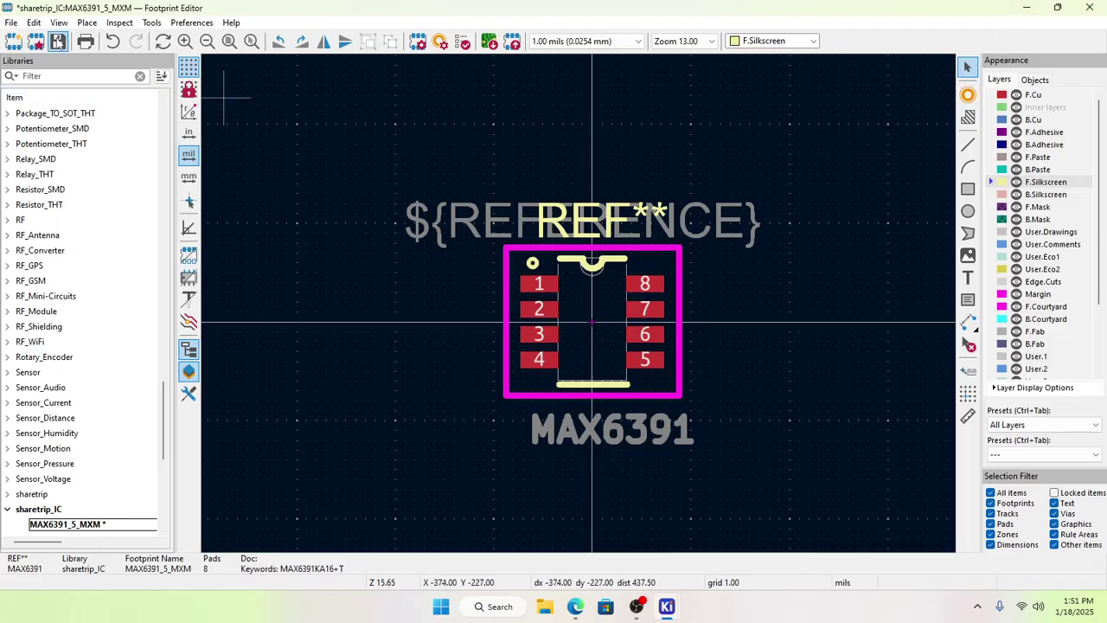
# Step: Save the MAX6391_5_MXM footprint and return to the PCB Editor
pyautogui.click(57, 41)
pyautogui.click(1035, 7)
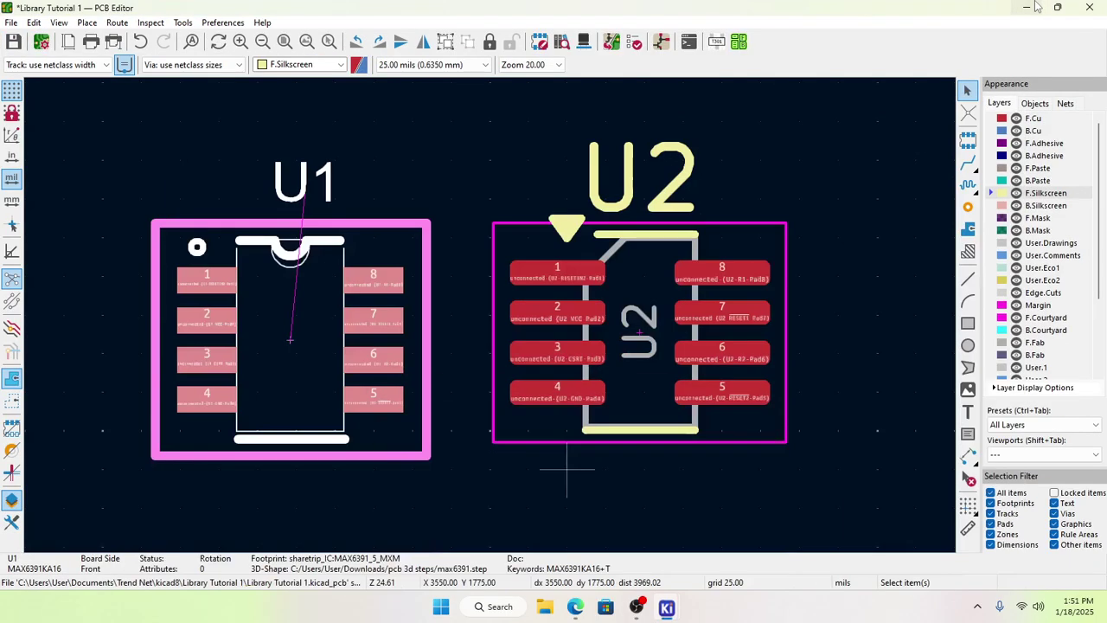
# Step: Review U2's footprint properties, including its text sizes, without changing them
pyautogui.click(490, 251)
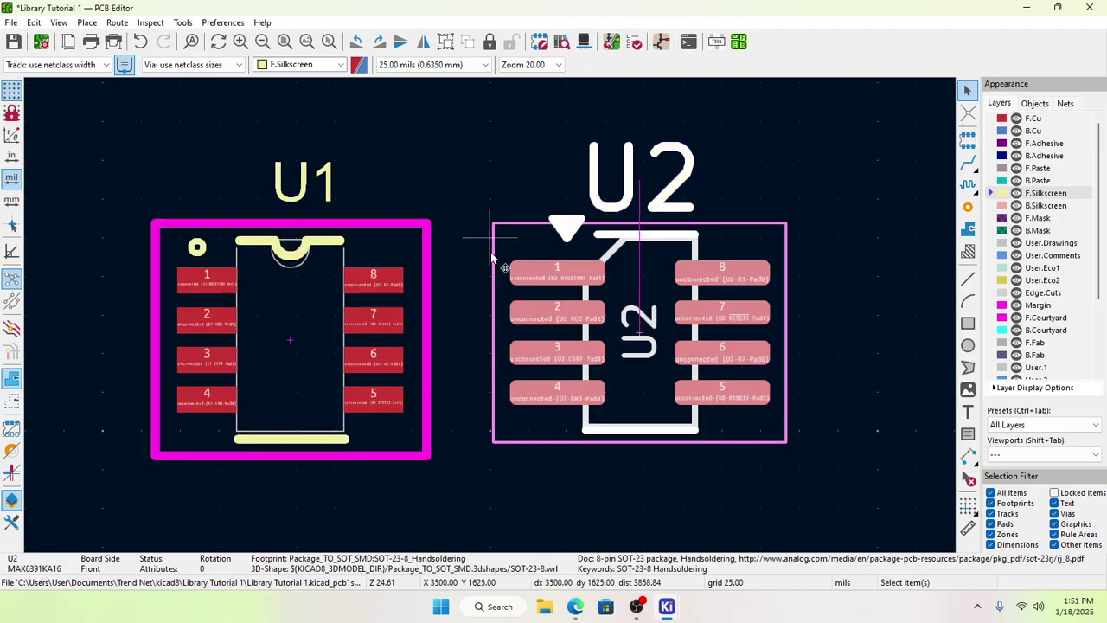
pyautogui.doubleClick(491, 252)
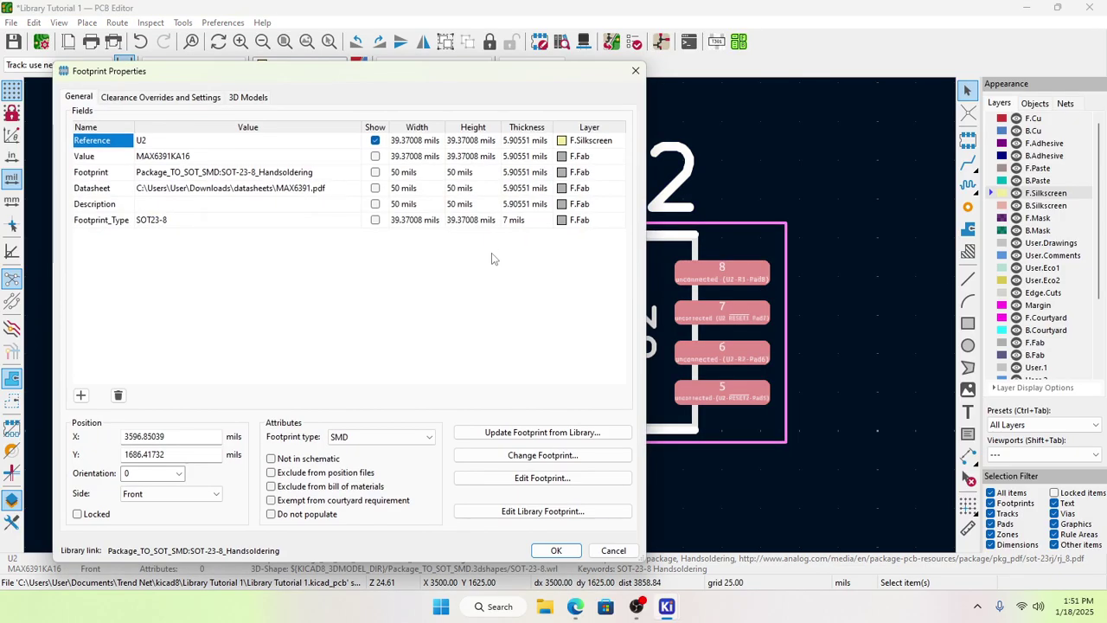
pyautogui.click(636, 71)
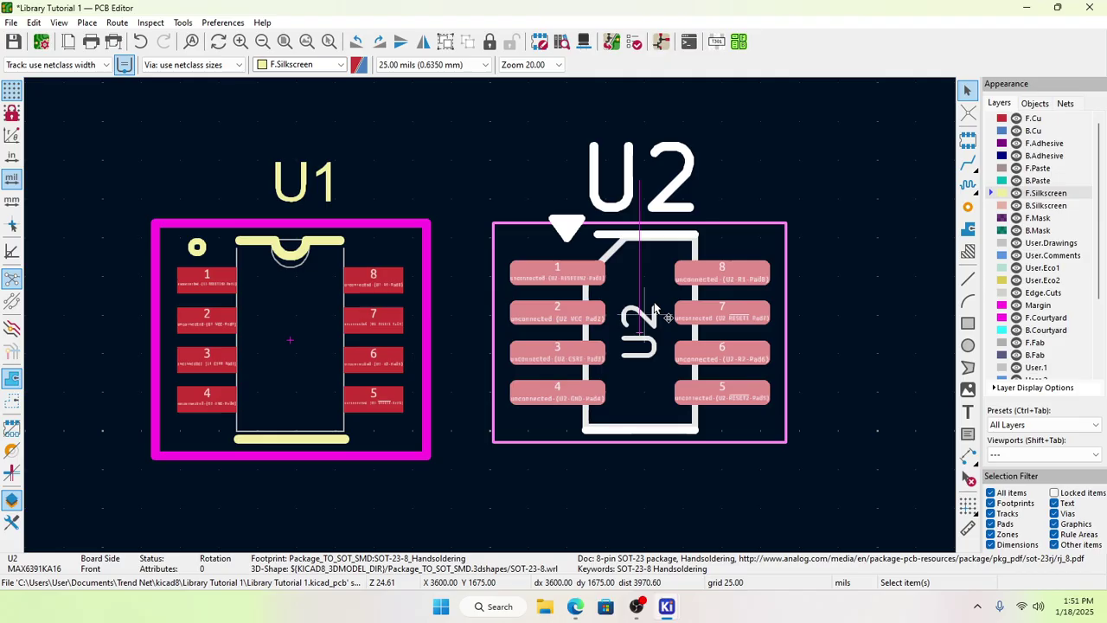
# Step: Update only U1's footprint from the library, with 3D models reset and the text reset options left off
pyautogui.click(281, 295)
pyautogui.rightClick(280, 295)
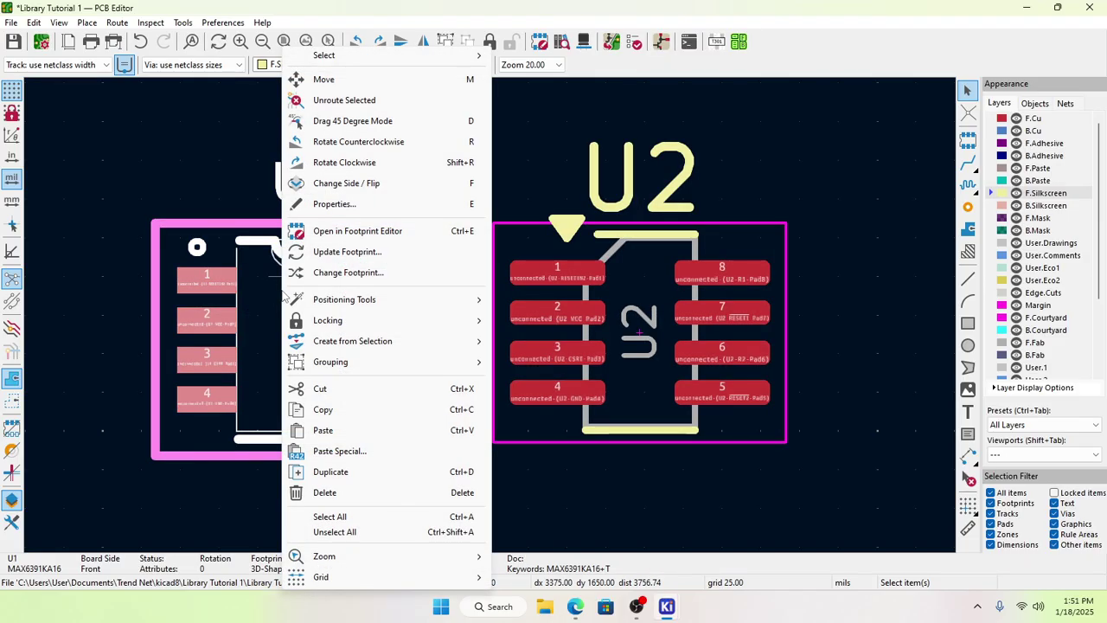
pyautogui.click(350, 205)
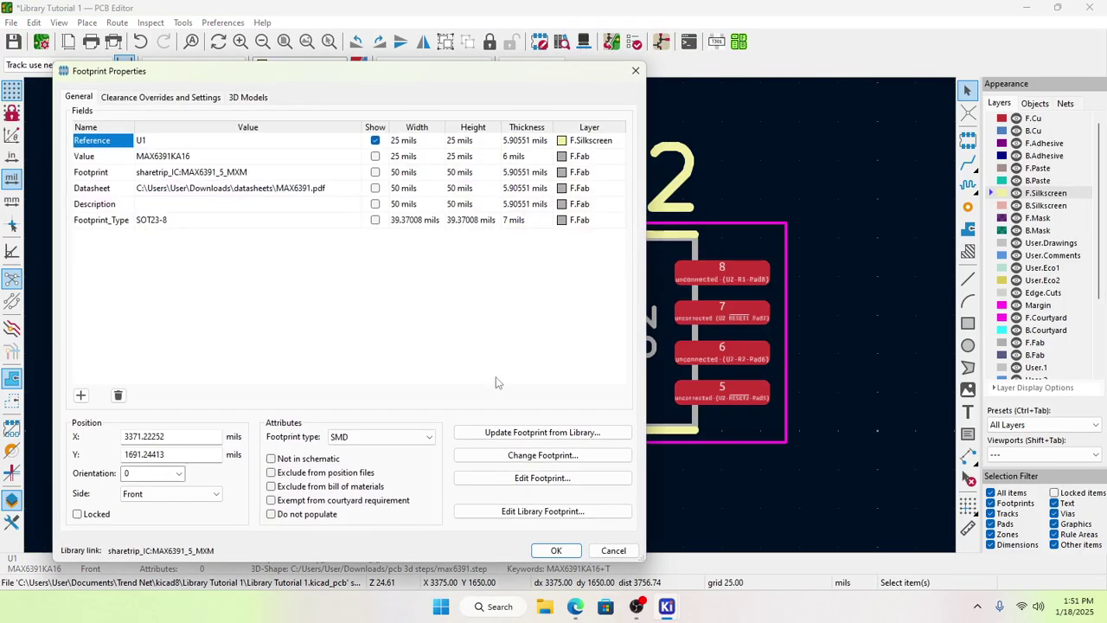
pyautogui.click(502, 431)
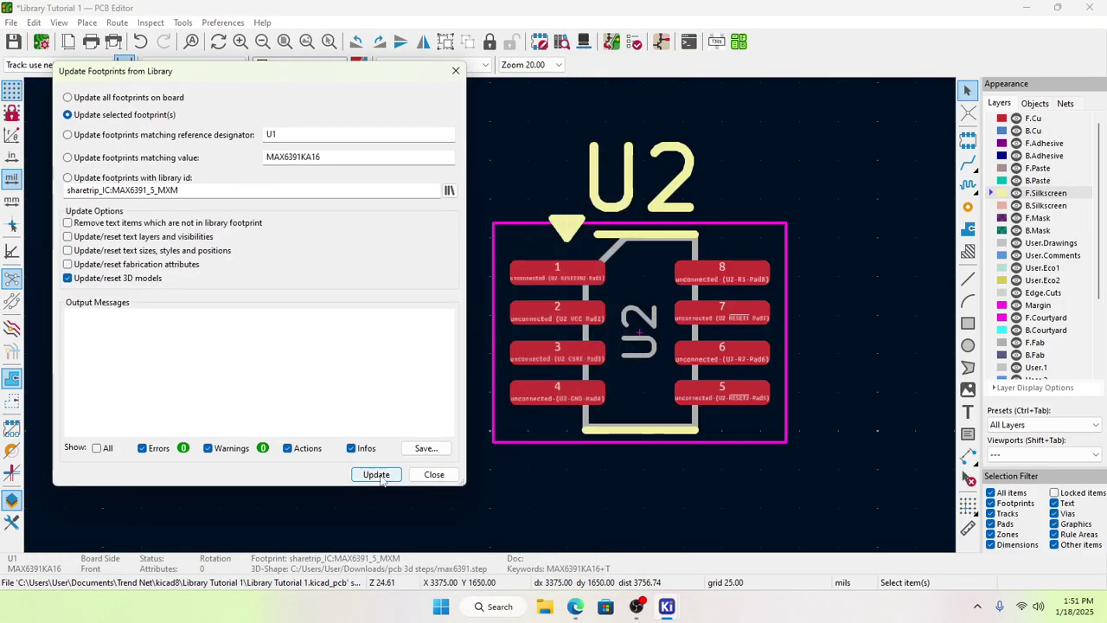
pyautogui.click(376, 473)
pyautogui.click(435, 474)
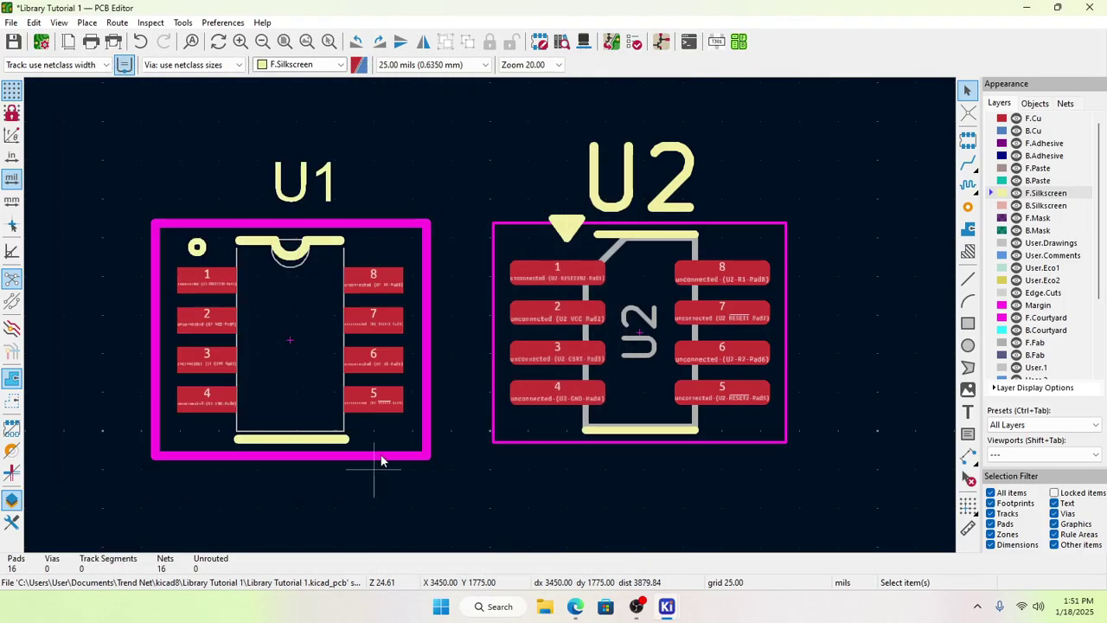
# Step: Check the text width and height of U1's reference designator on the board
pyautogui.doubleClick(303, 177)
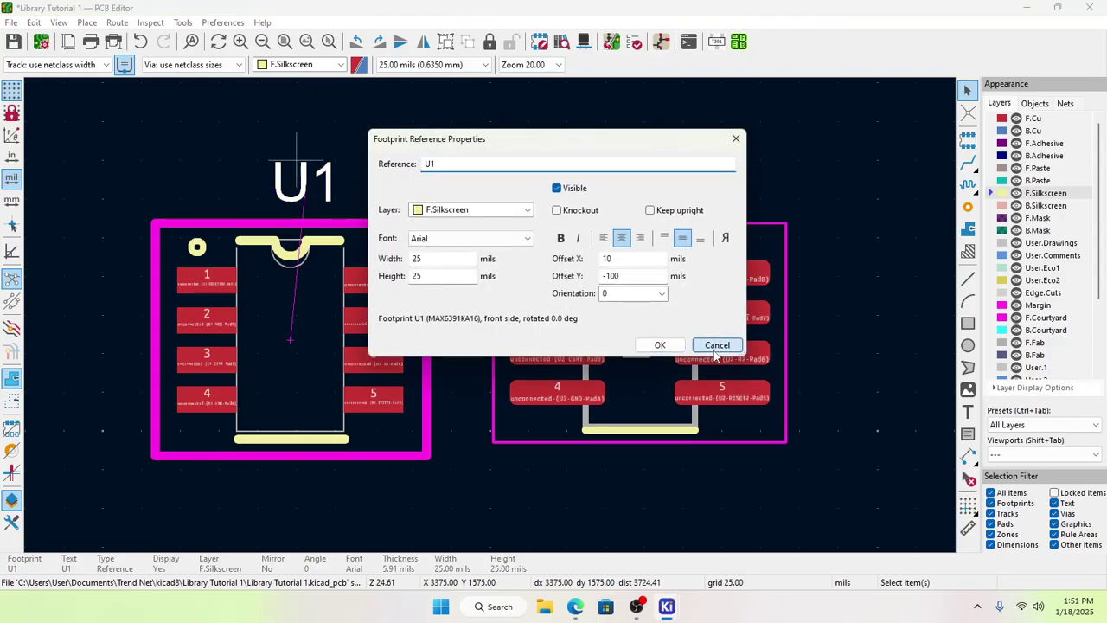
pyautogui.click(717, 344)
pyautogui.click(431, 177)
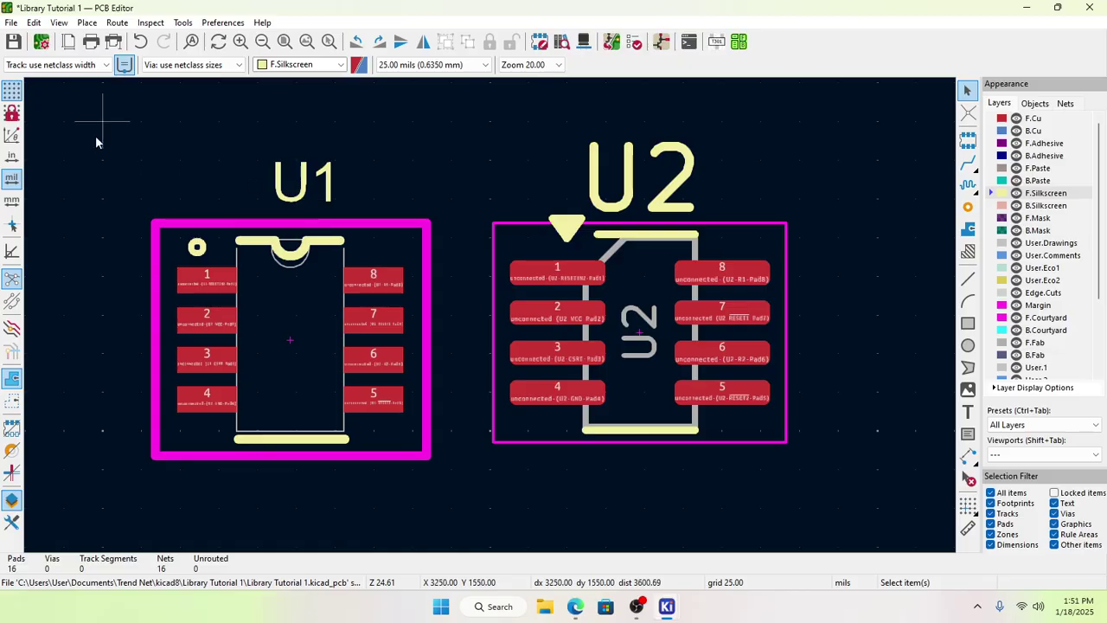
# Step: Delete U1 from the board and re-add it by updating the PCB from the schematic, placing it beside U2
pyautogui.moveTo(95, 161); pyautogui.dragTo(427, 475)
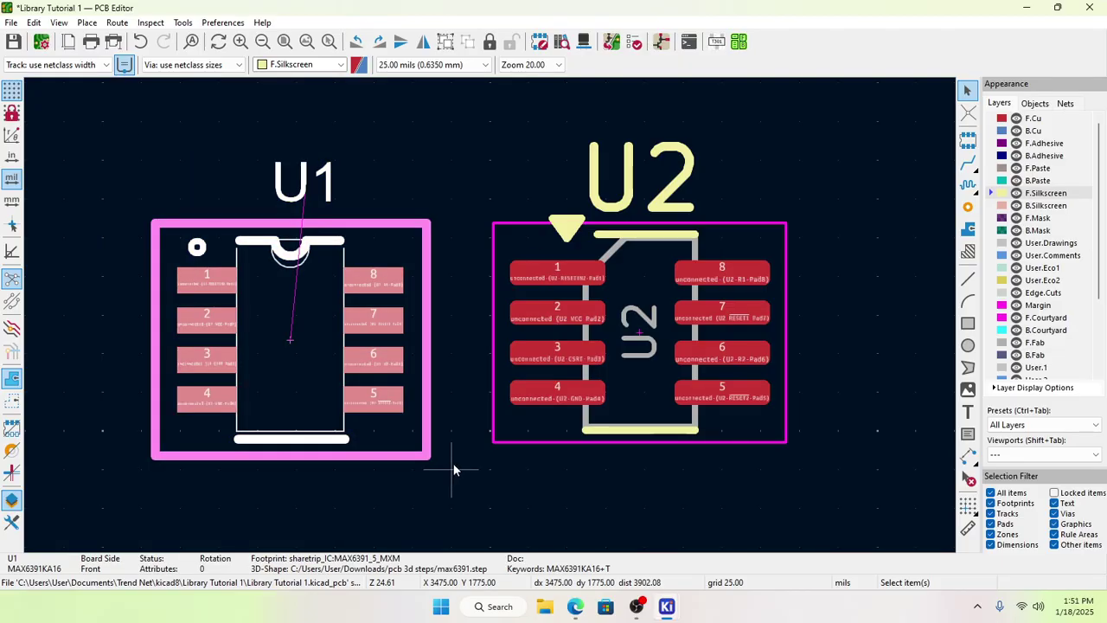
pyautogui.press('Delete')
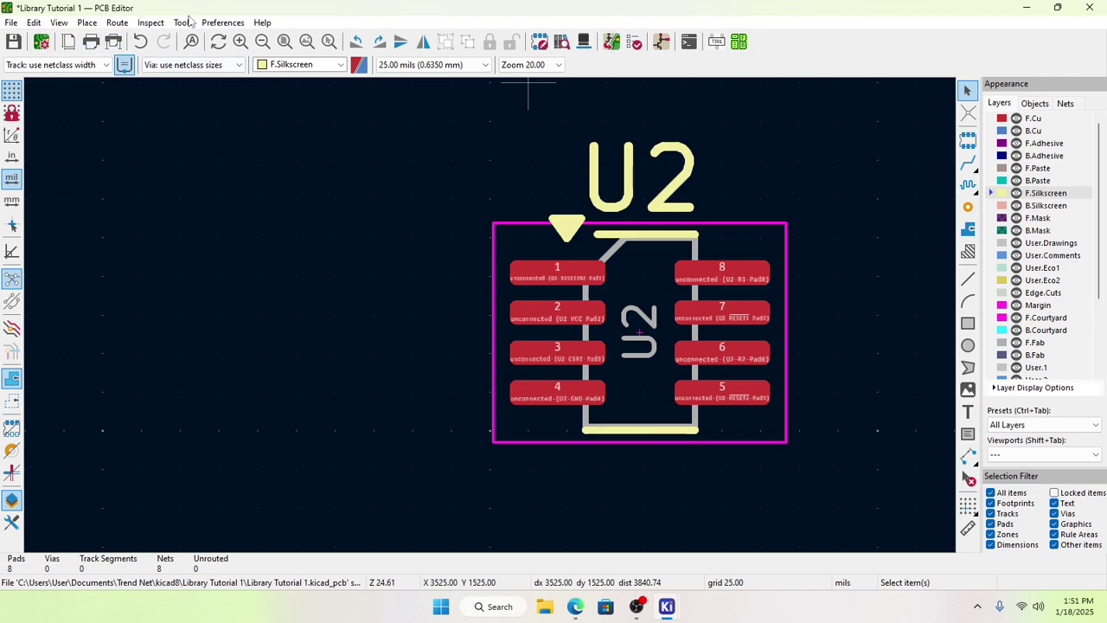
pyautogui.click(182, 23)
pyautogui.click(216, 48)
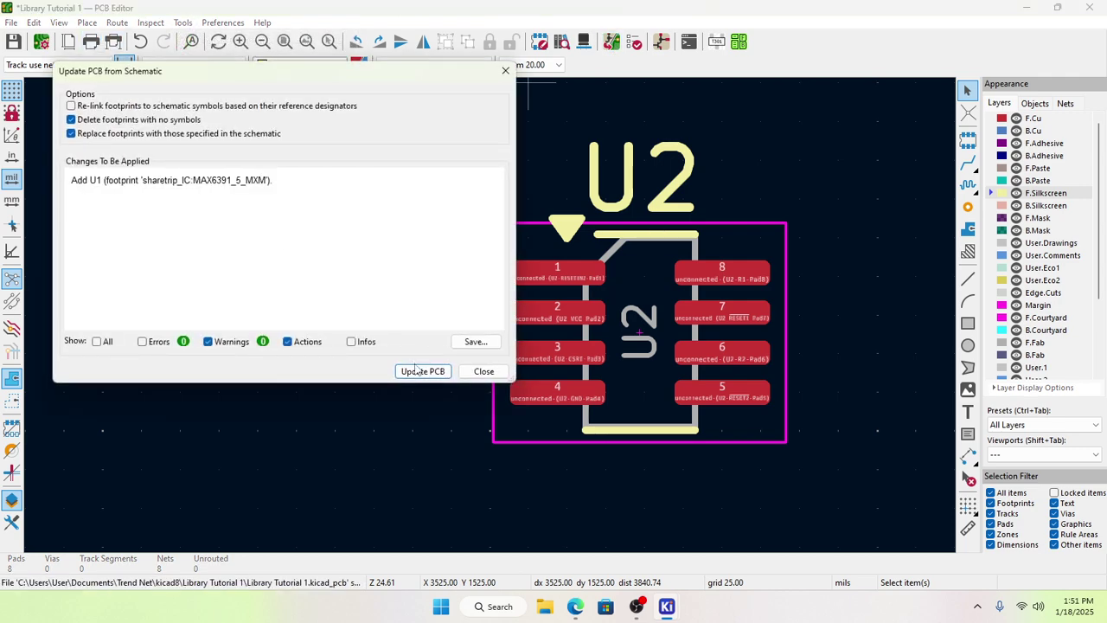
pyautogui.click(422, 371)
pyautogui.click(484, 371)
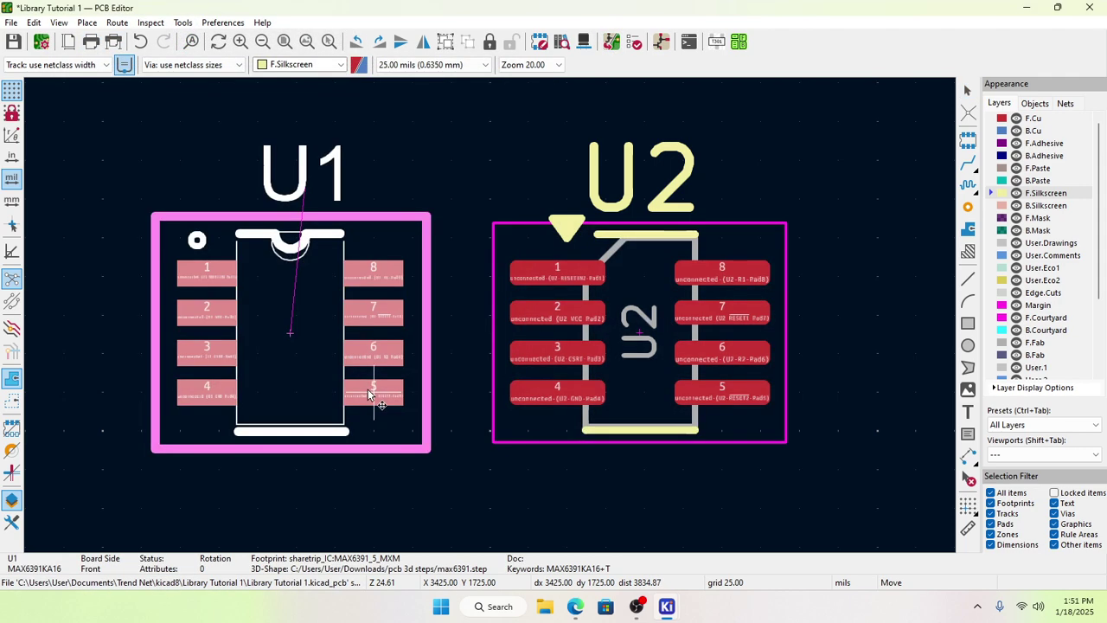
pyautogui.click(425, 190)
# Step: Verify the reference text size of the re-added U1, keeping its values
pyautogui.doubleClick(321, 177)
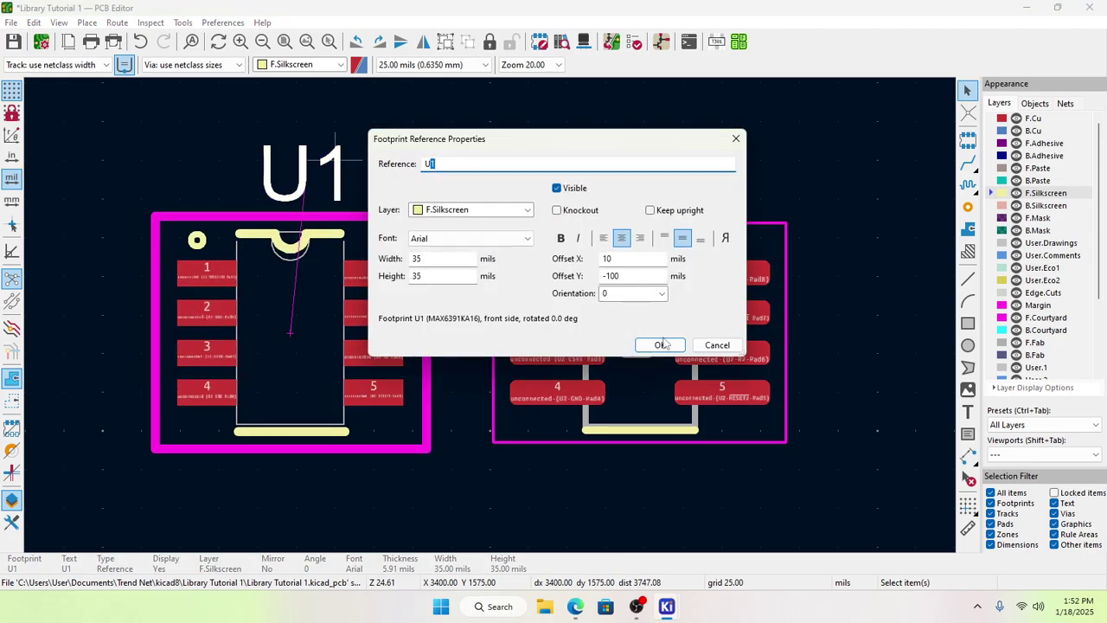
pyautogui.click(659, 344)
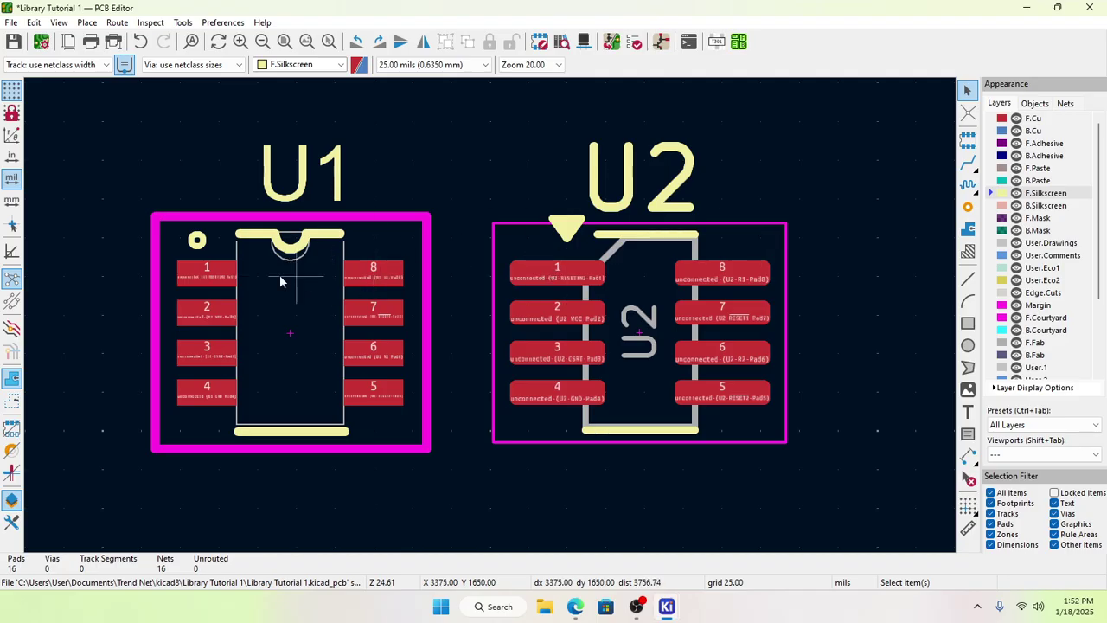
# Step: Reopen U1's library footprint MAX6391_5_MXM from its properties and switch to the Footprint Editor
pyautogui.click(197, 241)
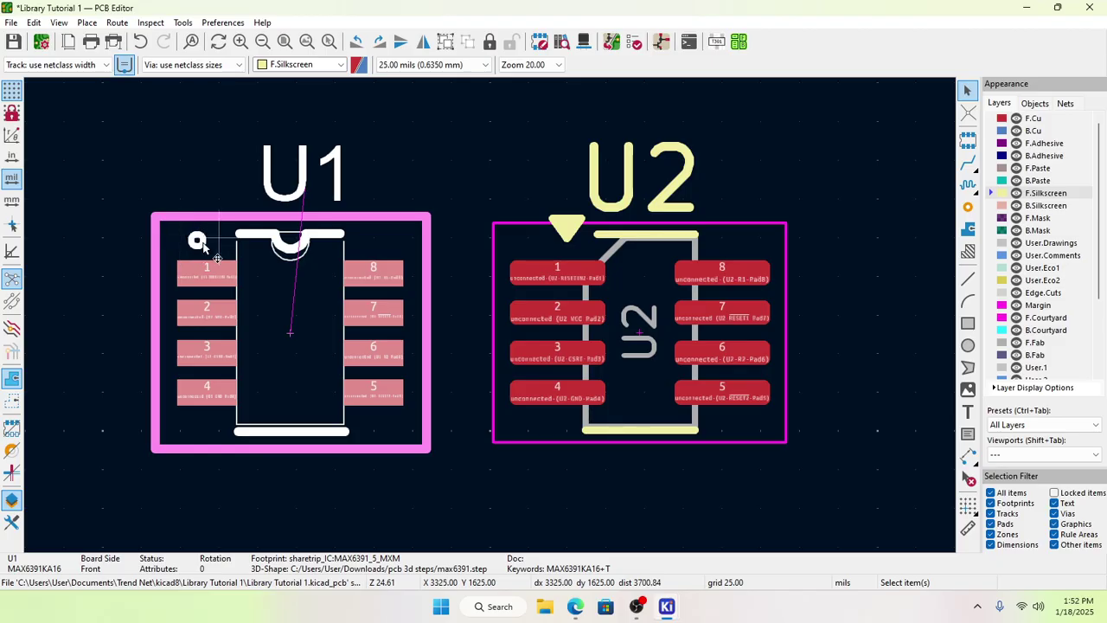
pyautogui.rightClick(311, 318)
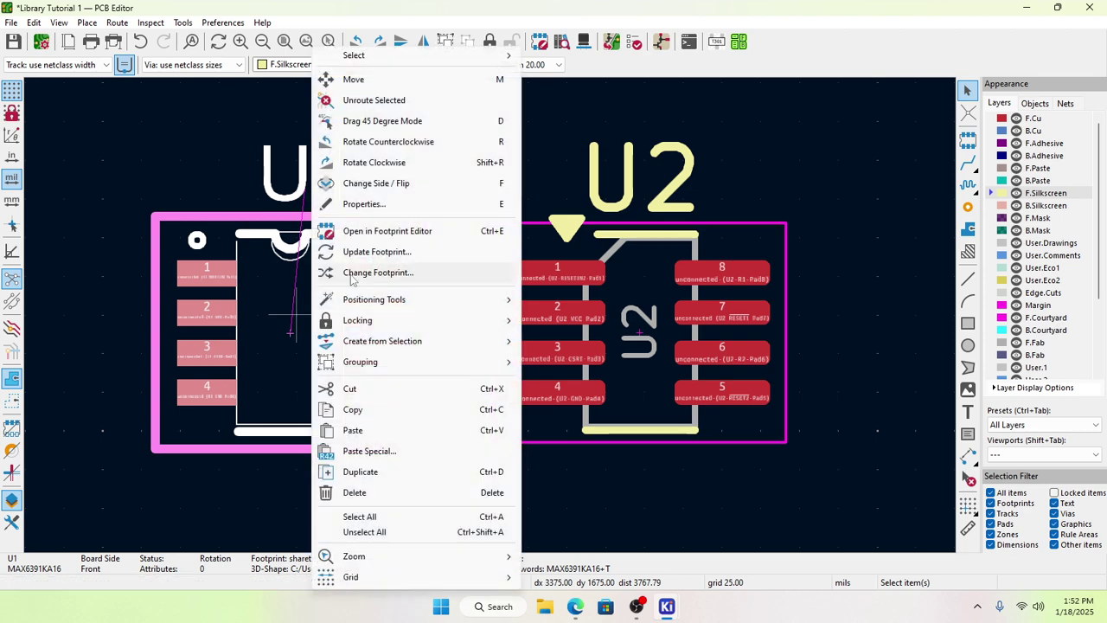
pyautogui.click(371, 216)
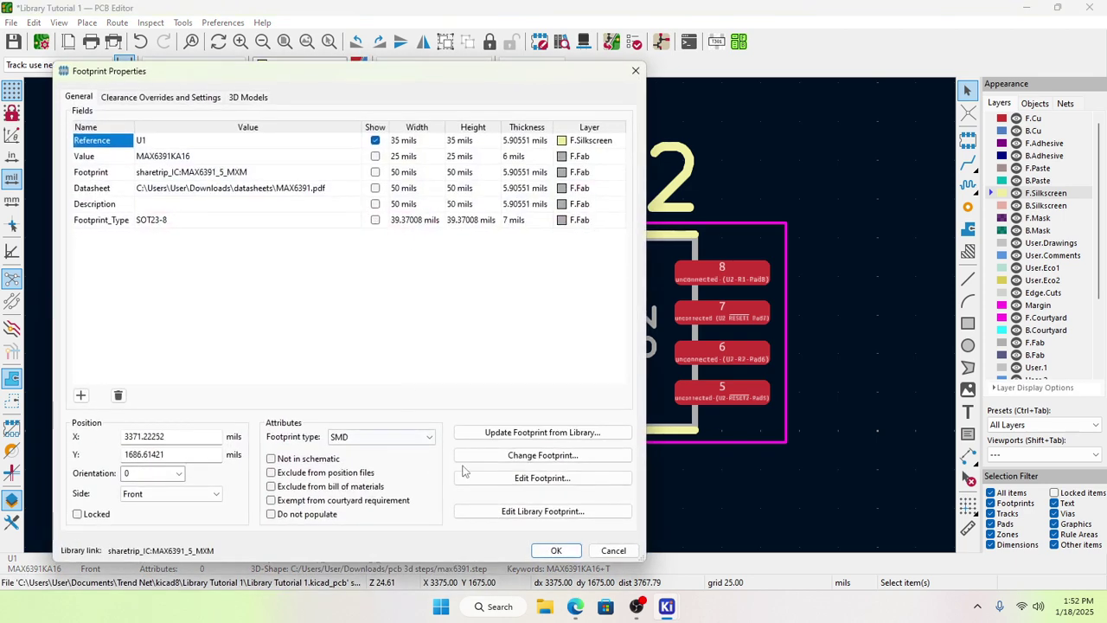
pyautogui.click(540, 512)
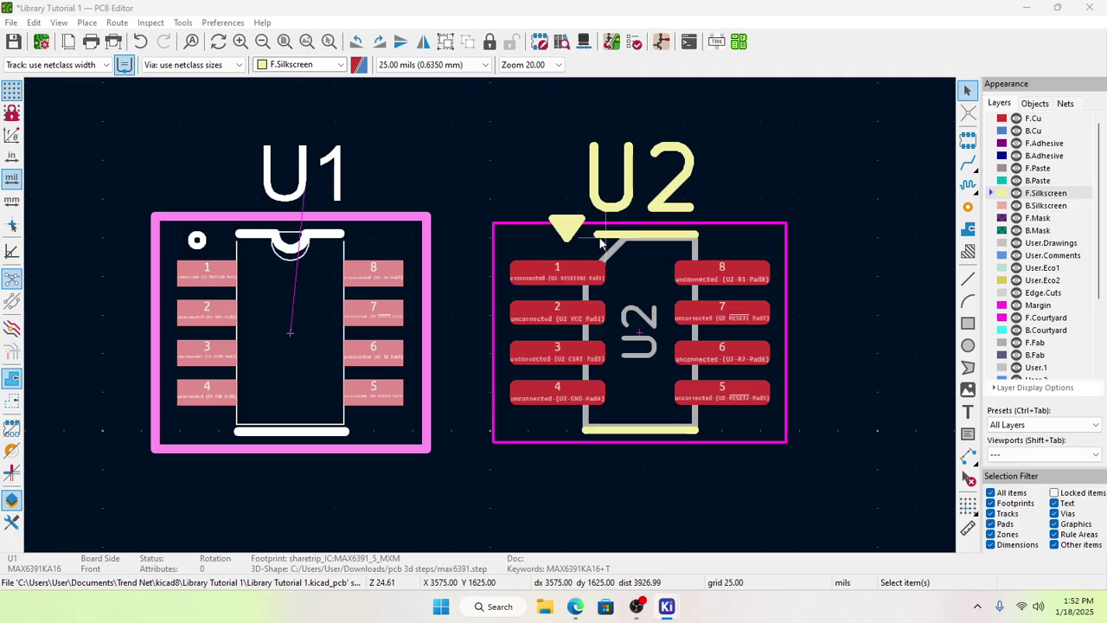
pyautogui.moveTo(672, 609)
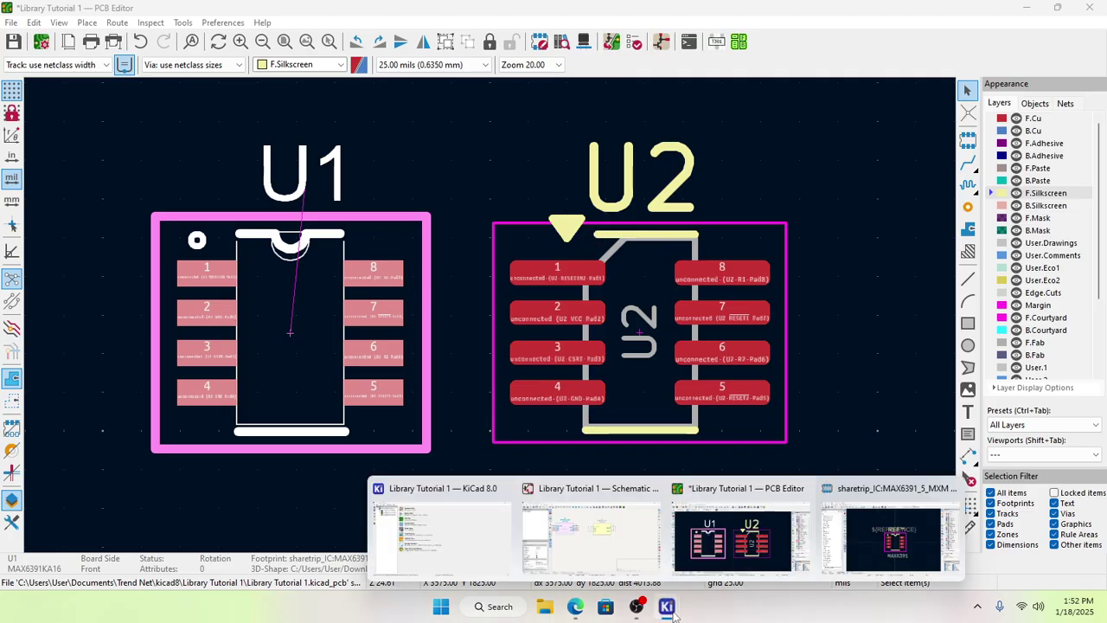
pyautogui.click(894, 545)
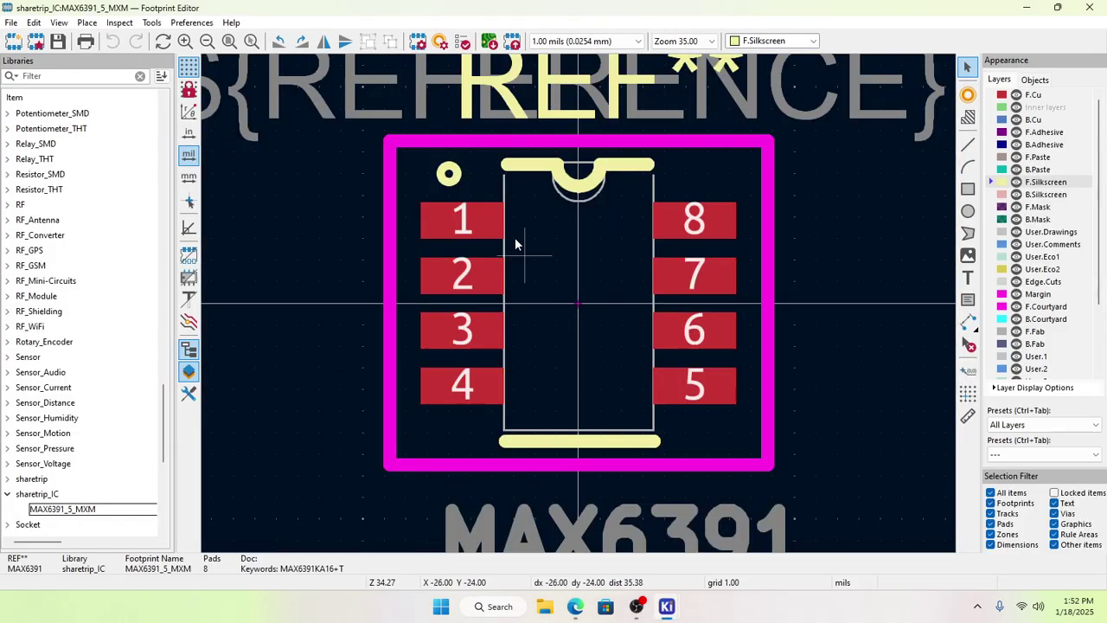
# Step: Enlarge the pin 1 silkscreen circle to a radius of about 7 mils and move it onto the courtyard's upper edge above pad 1
pyautogui.click(448, 173)
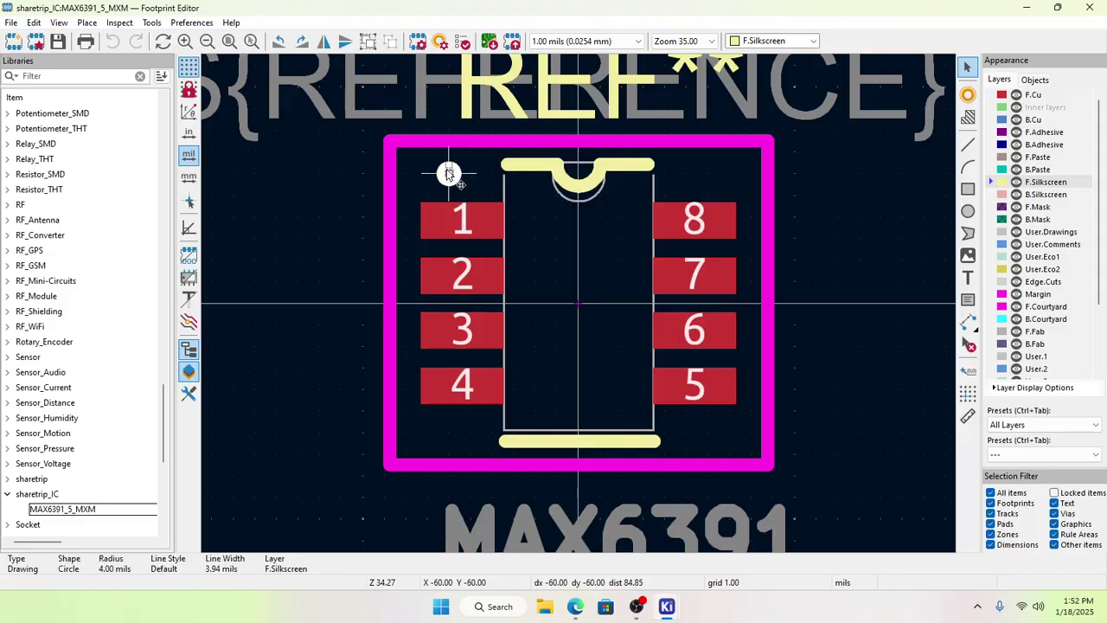
pyautogui.moveTo(449, 164); pyautogui.dragTo(466, 150)
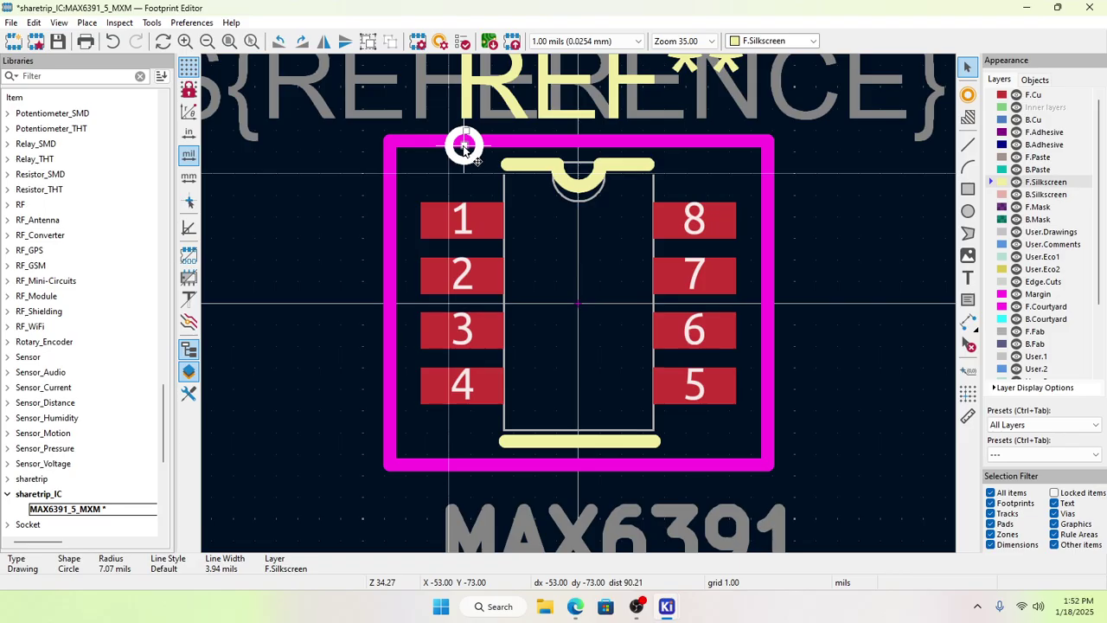
pyautogui.moveTo(465, 149); pyautogui.dragTo(463, 148)
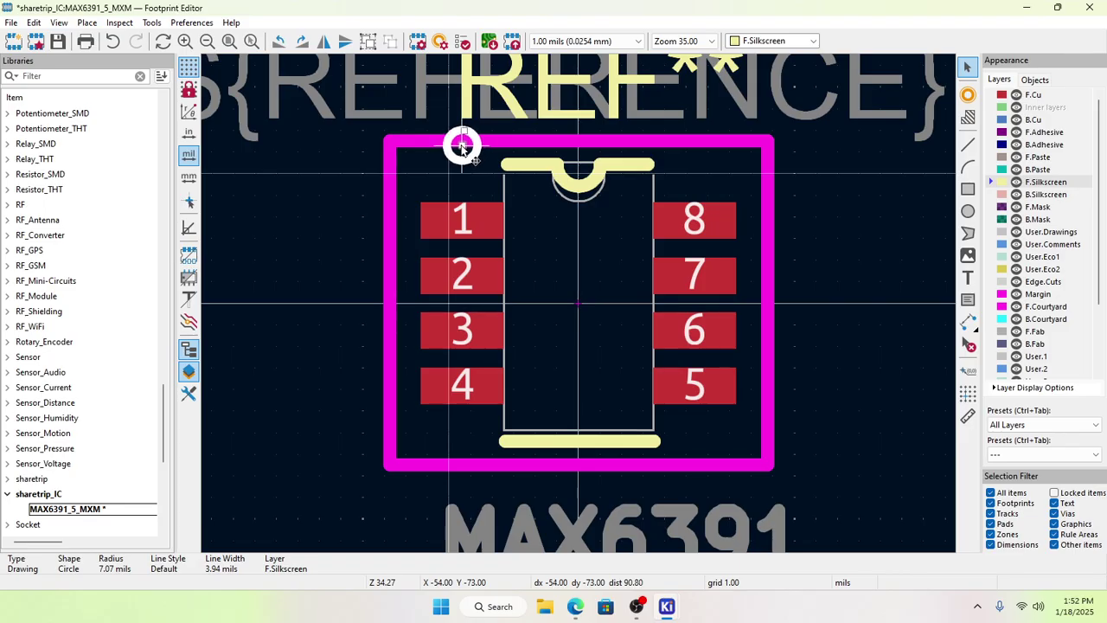
pyautogui.moveTo(462, 147); pyautogui.dragTo(462, 151)
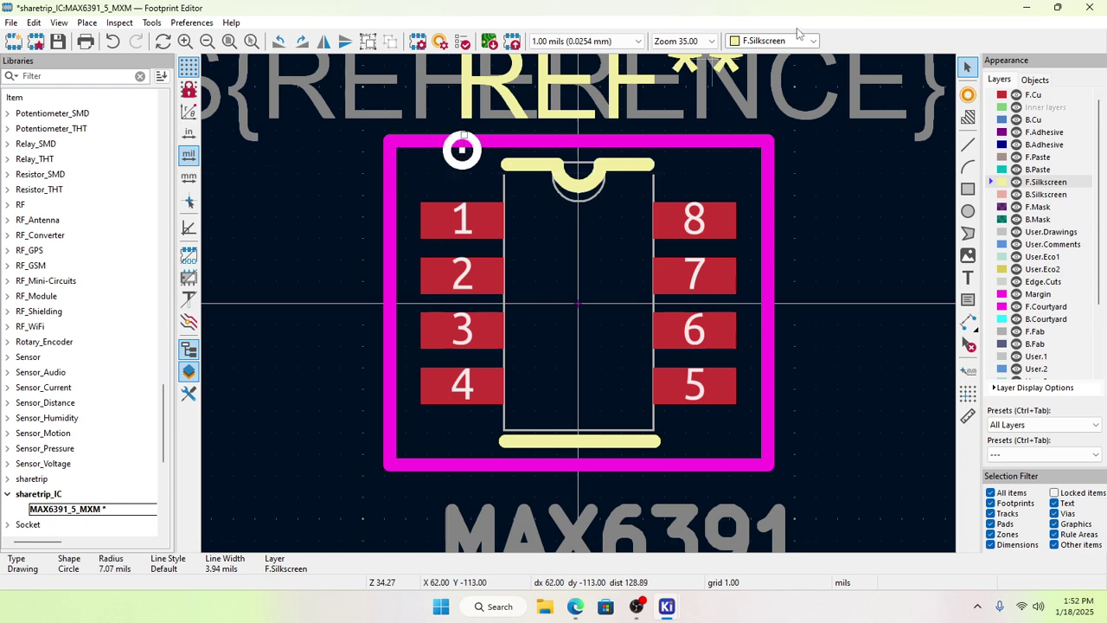
pyautogui.click(1020, 7)
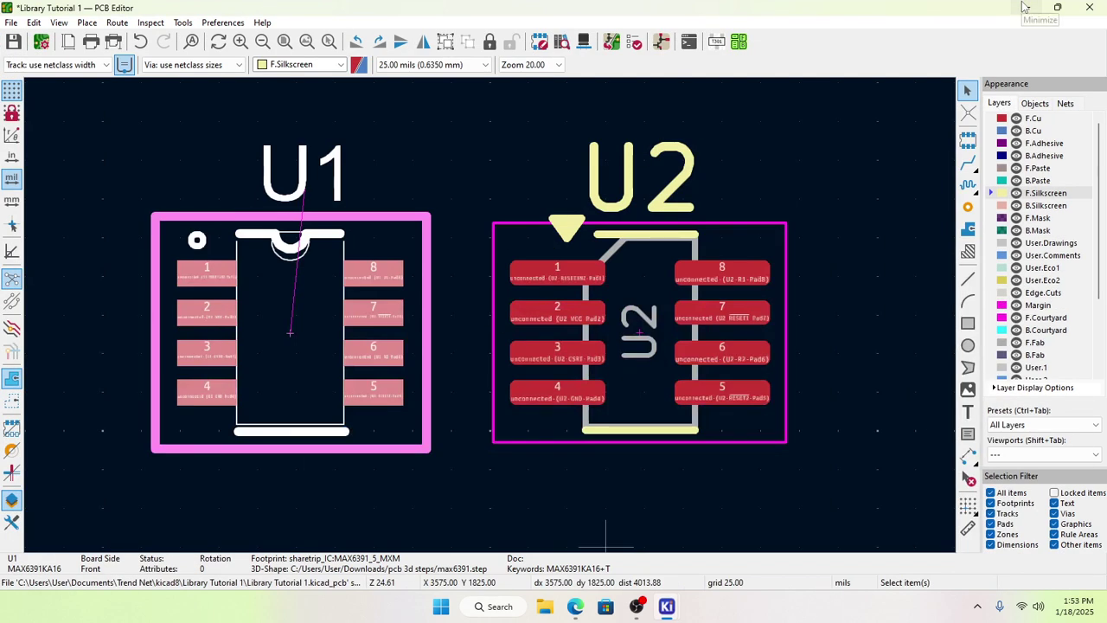
pyautogui.click(1023, 7)
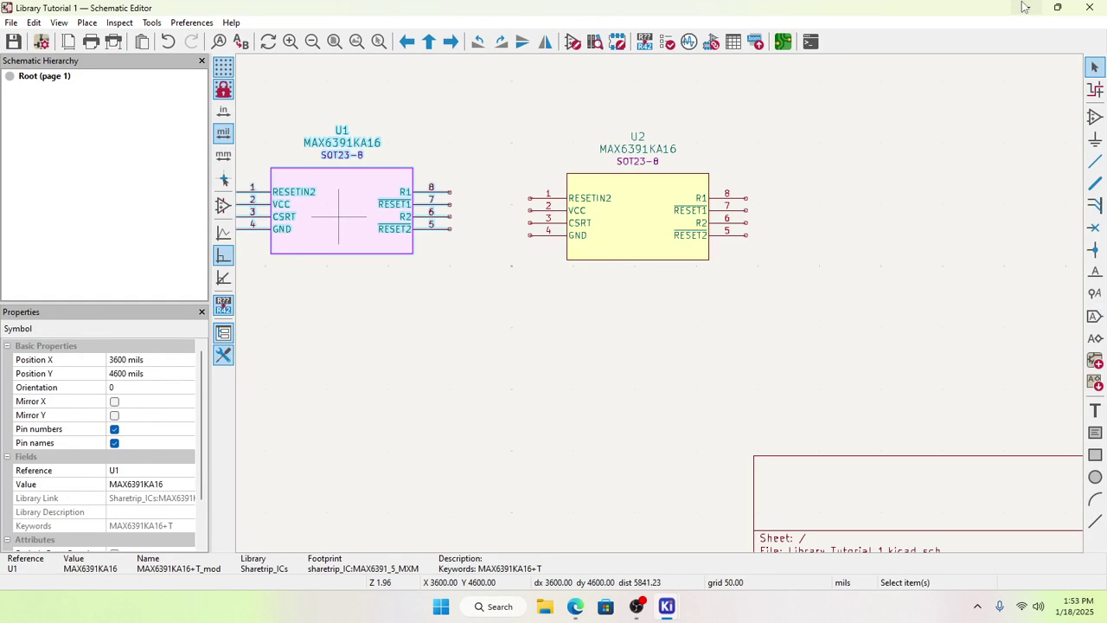
pyautogui.click(1023, 7)
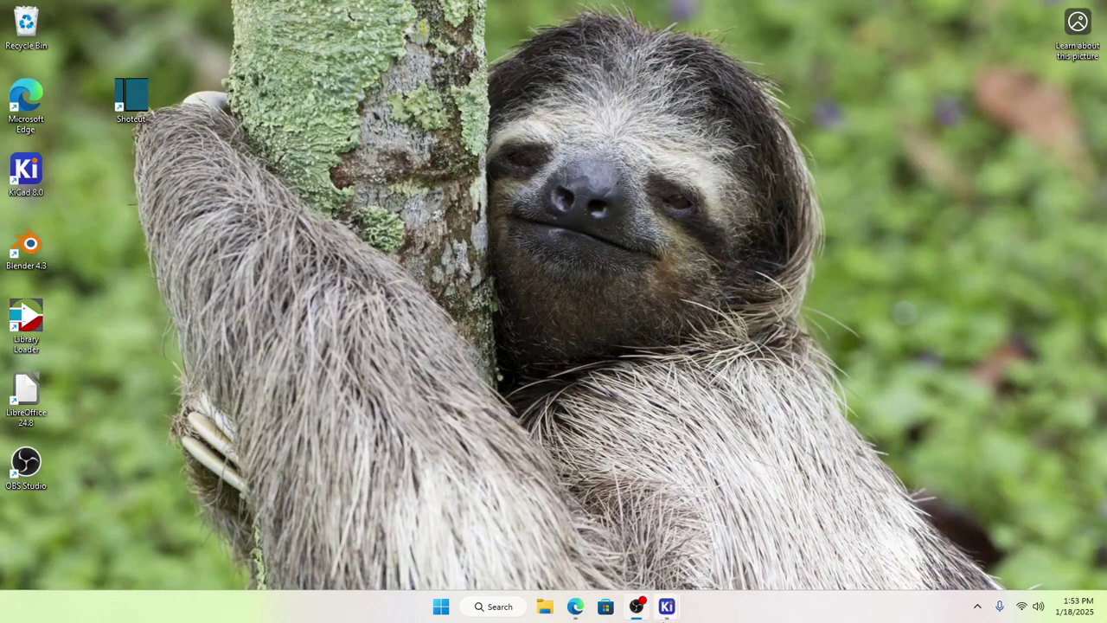
pyautogui.moveTo(666, 605)
pyautogui.click(888, 537)
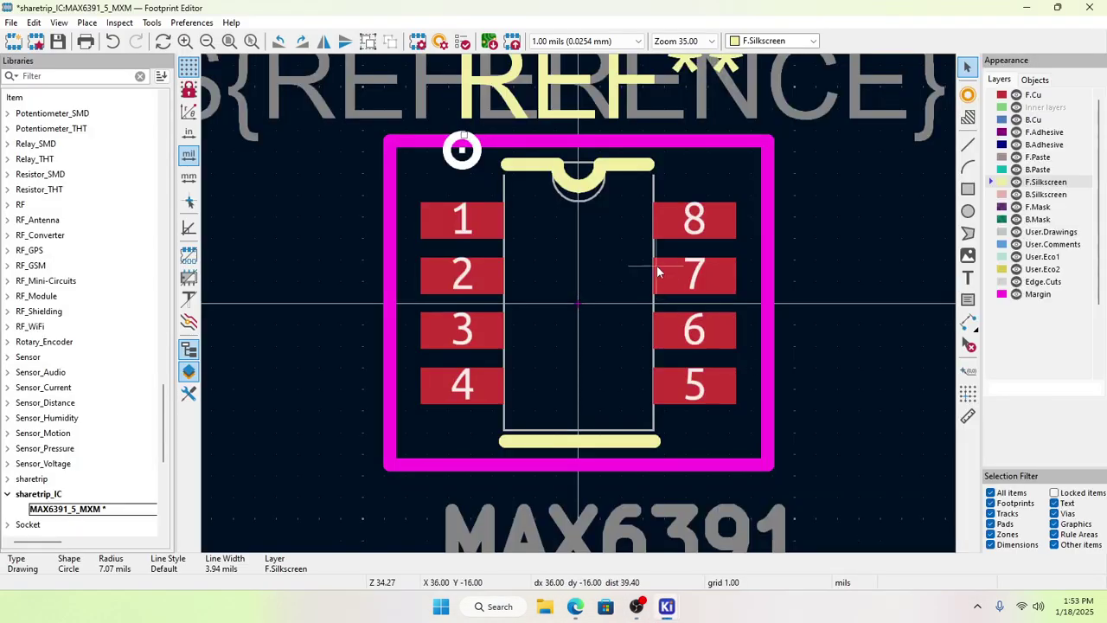
pyautogui.click(611, 233)
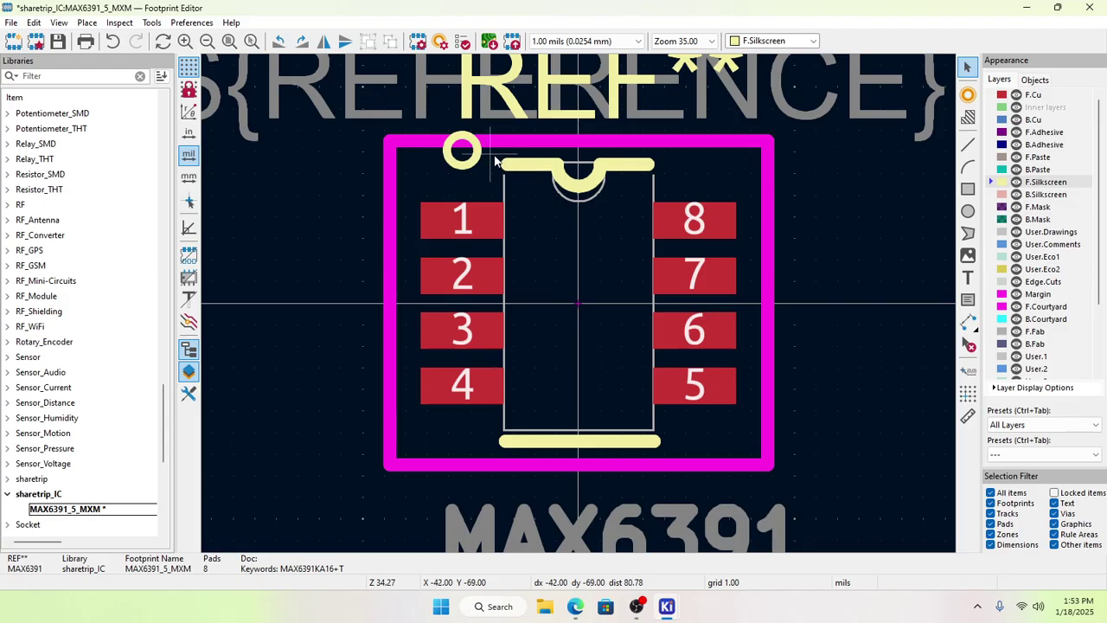
# Step: Switch to the PCB Editor, inspect U2's footprint properties without changing them, and compare U1's silkscreen outline with U2's
pyautogui.click(1027, 7)
pyautogui.moveTo(647, 614)
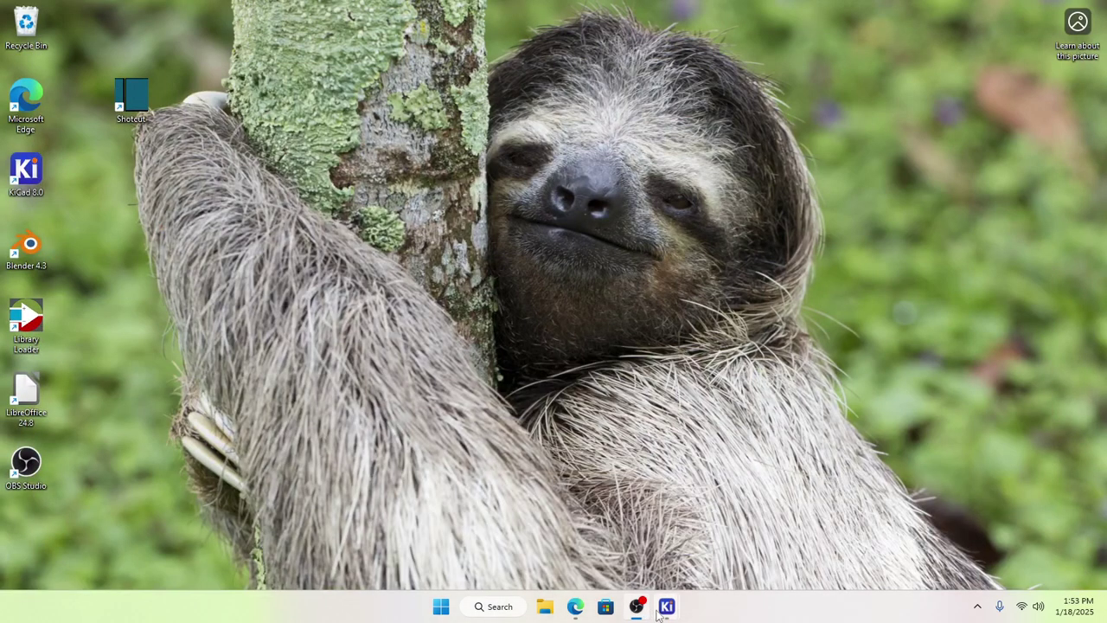
pyautogui.click(735, 550)
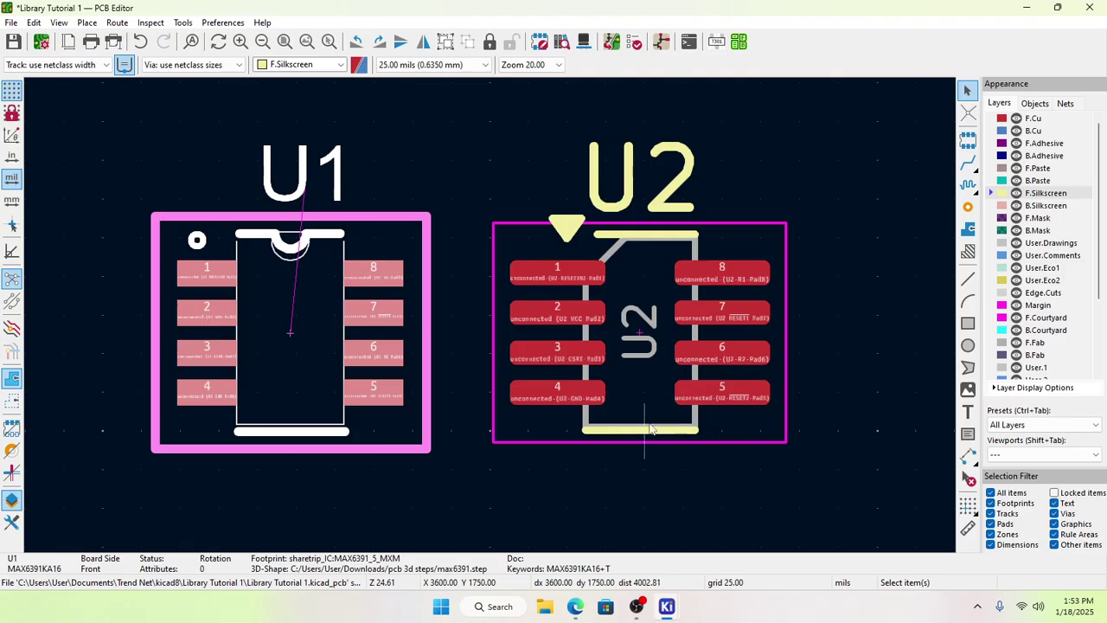
pyautogui.click(587, 422)
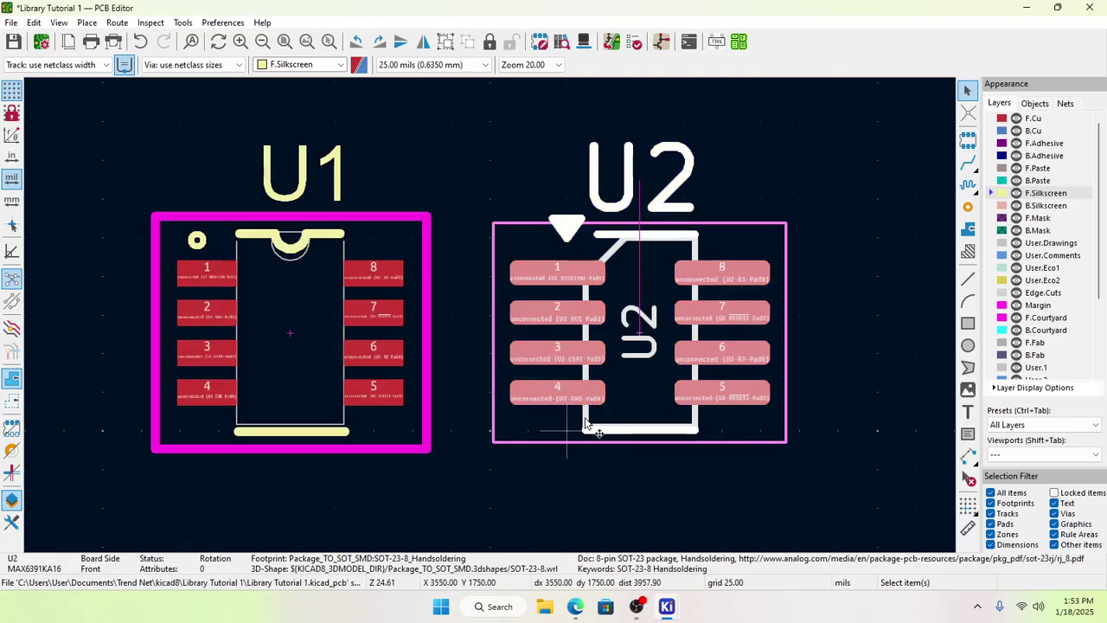
pyautogui.doubleClick(585, 423)
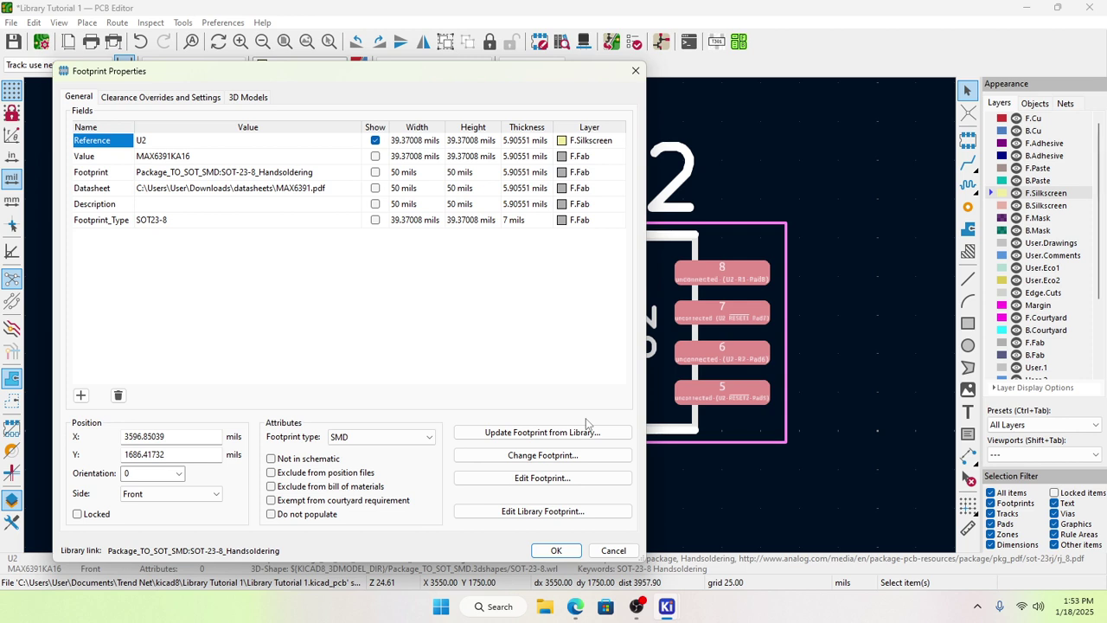
pyautogui.click(635, 72)
pyautogui.click(835, 157)
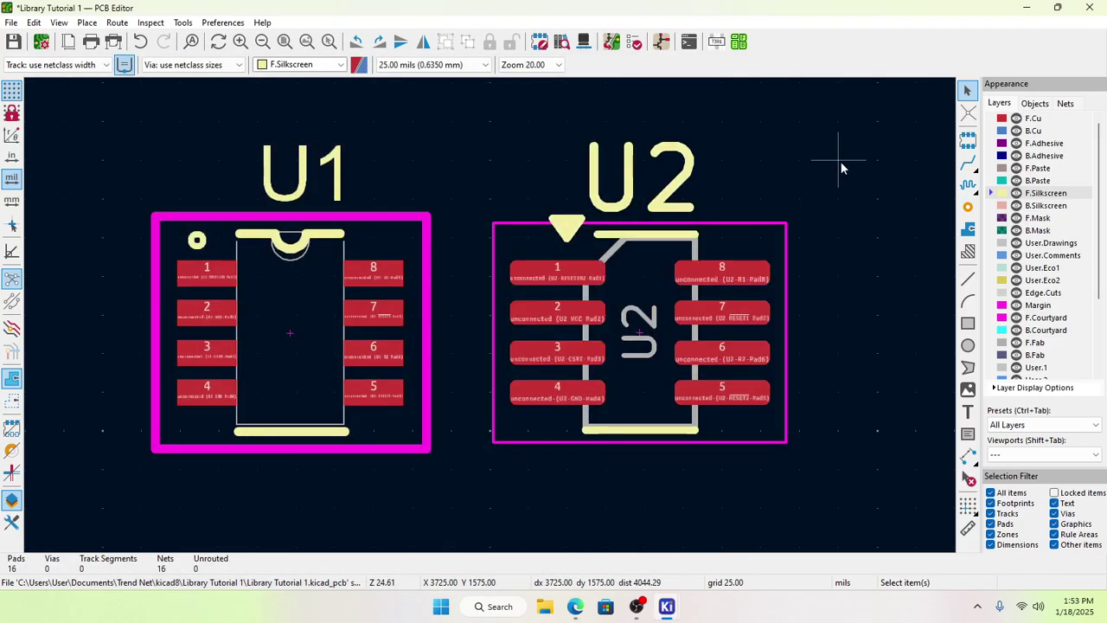
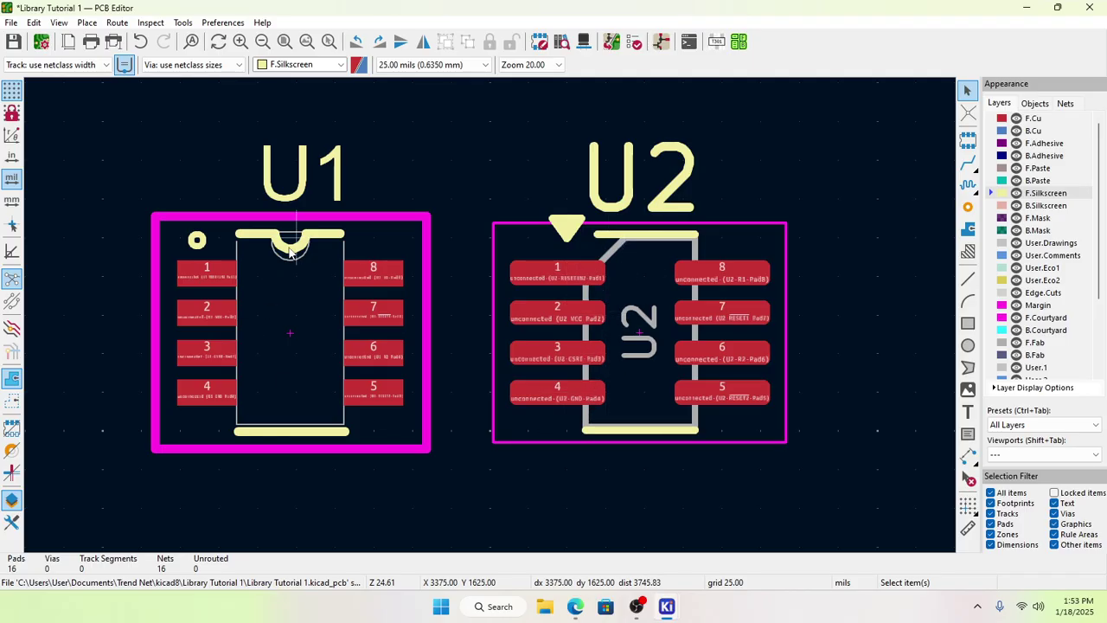
pyautogui.scroll(2, 291, 250)
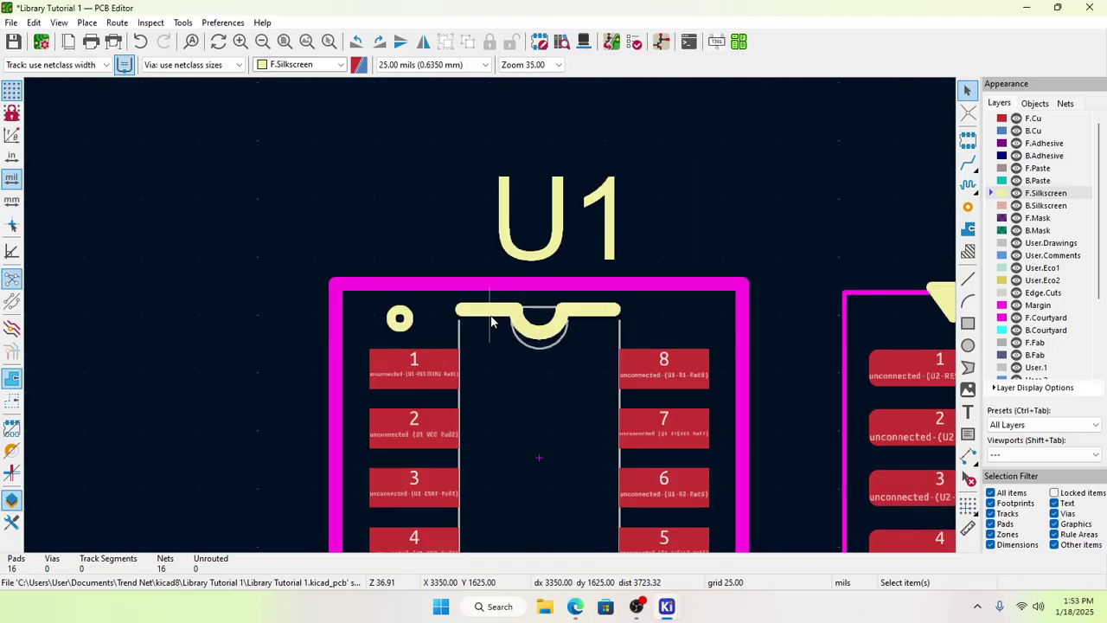
pyautogui.scroll(-4, 537, 324)
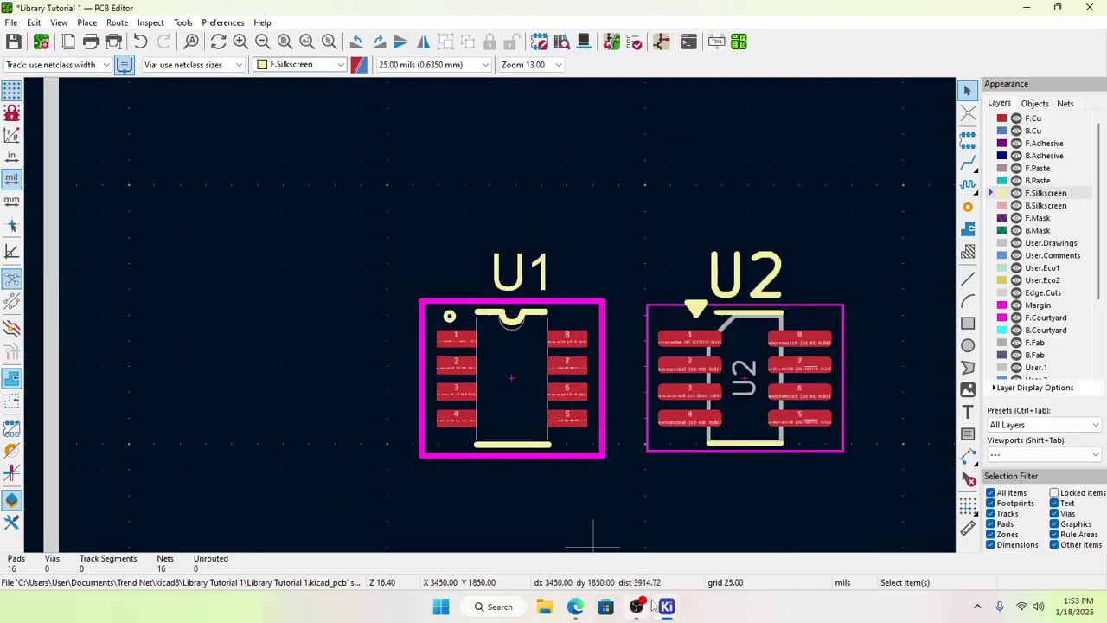
# Step: Return to the MAX6391_5_MXM footprint in the Footprint Editor, at the silkscreen notch above the pads
pyautogui.moveTo(661, 608)
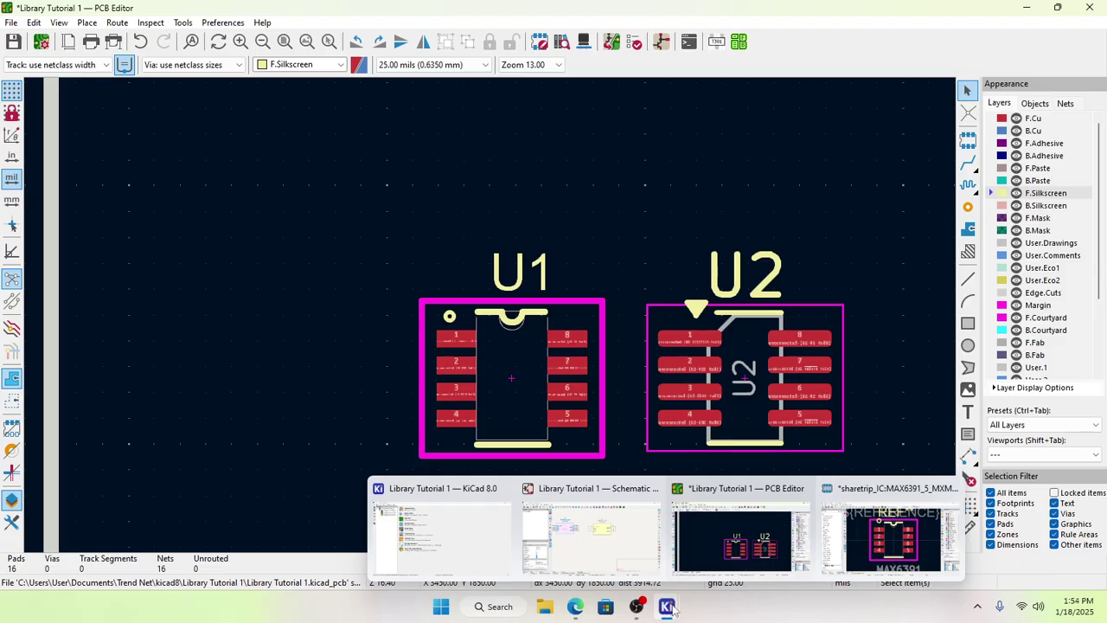
pyautogui.click(890, 532)
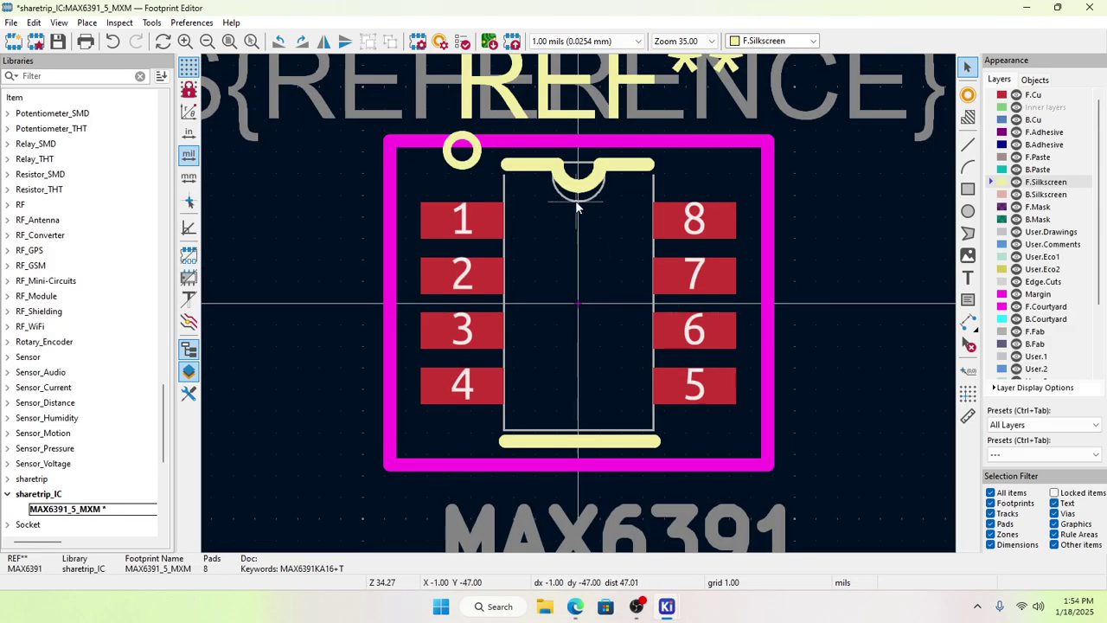
pyautogui.scroll(2, 577, 207)
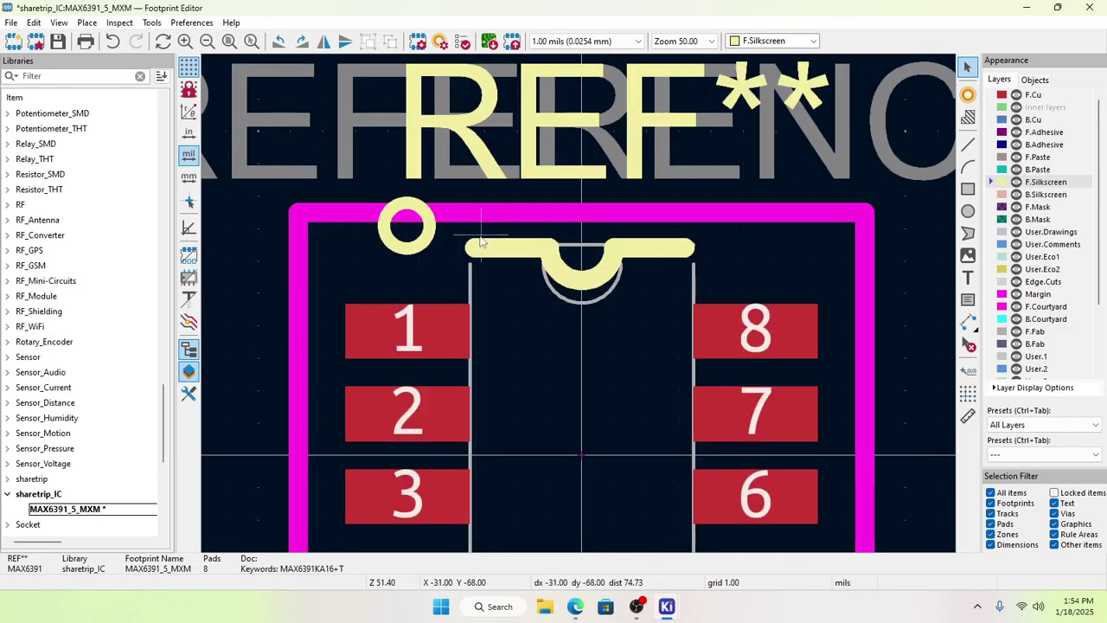
pyautogui.moveTo(465, 236); pyautogui.dragTo(702, 299)
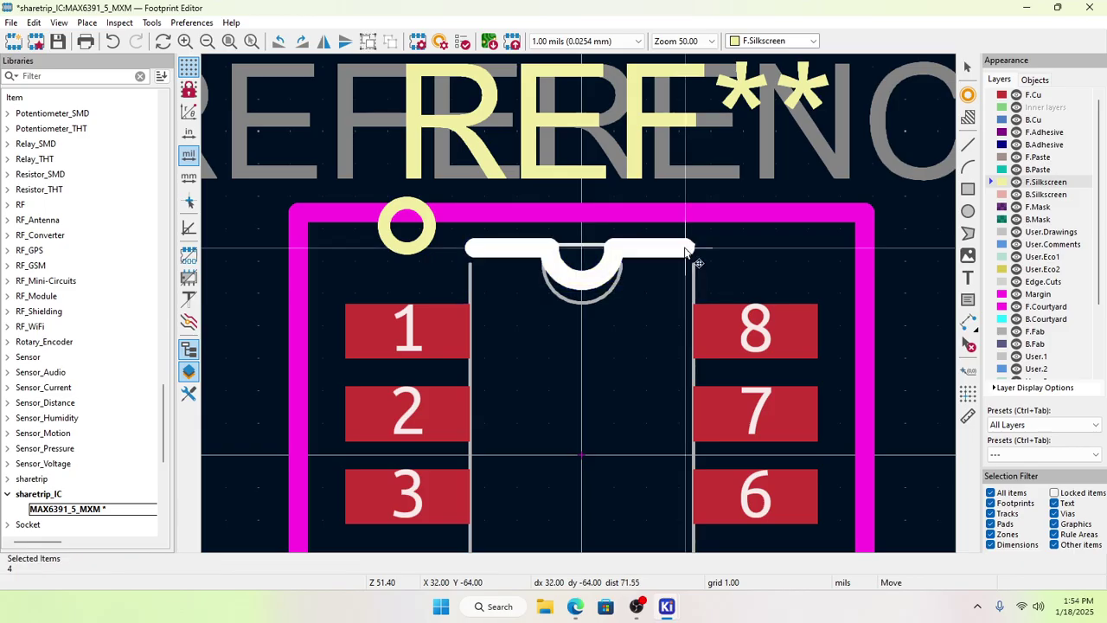
pyautogui.press('m')
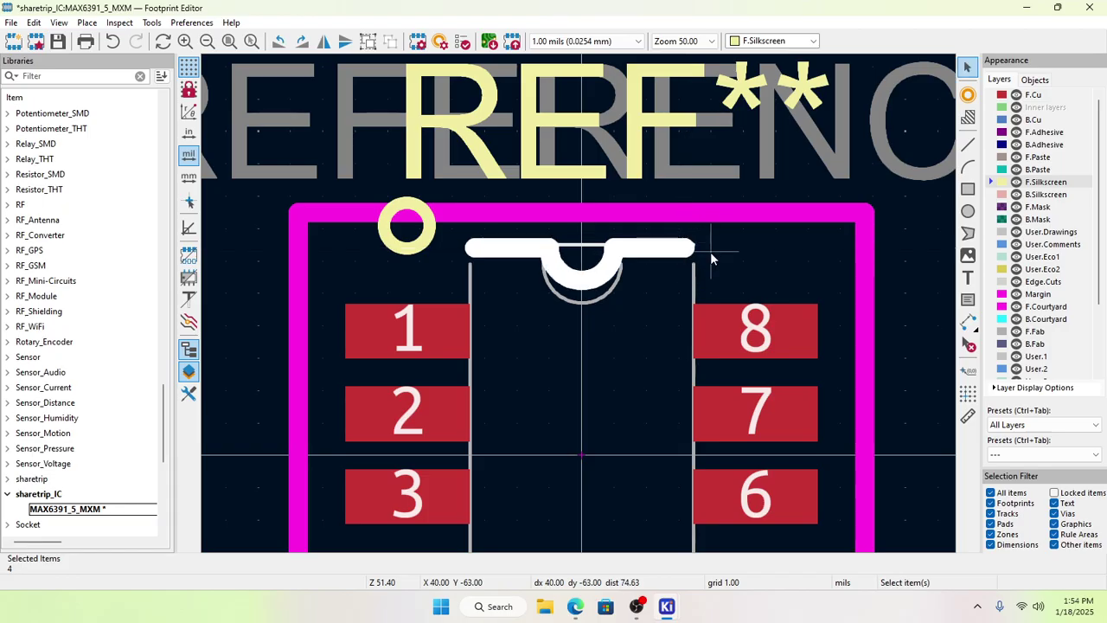
pyautogui.click(691, 248)
# Step: Move the two upper silkscreen segments and the notch arc up about 5 mils, and save the footprint and close the Footprint Editor
pyautogui.click(533, 258)
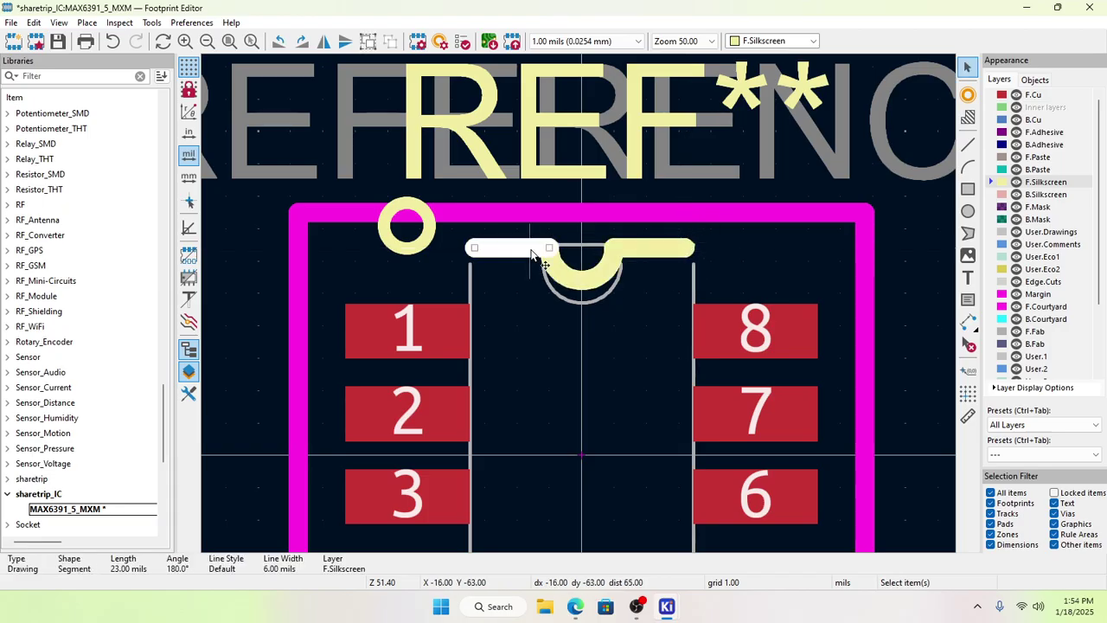
pyautogui.keyDown('shift'); pyautogui.click(577, 275); pyautogui.keyUp('shift')
pyautogui.keyDown('shift'); pyautogui.click(632, 250); pyautogui.keyUp('shift')
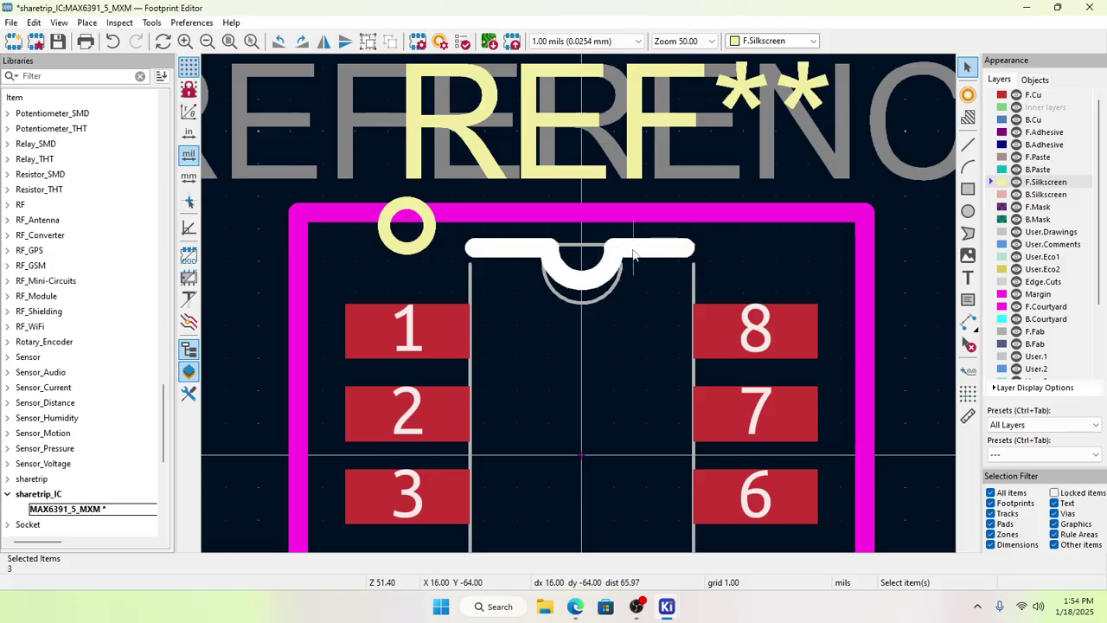
pyautogui.press('m')
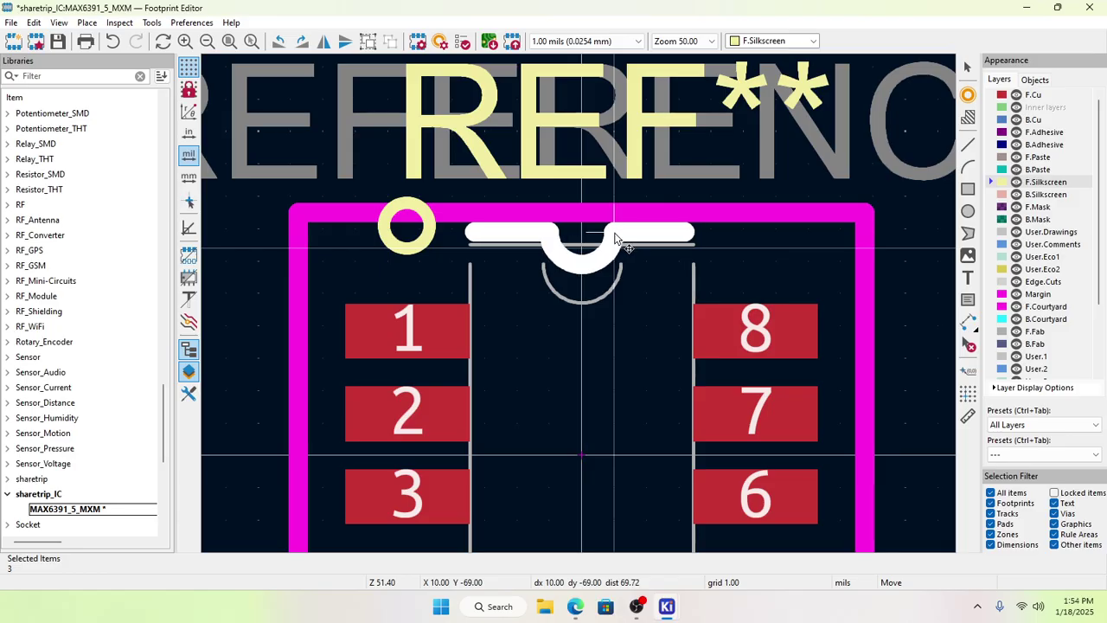
pyautogui.click(616, 236)
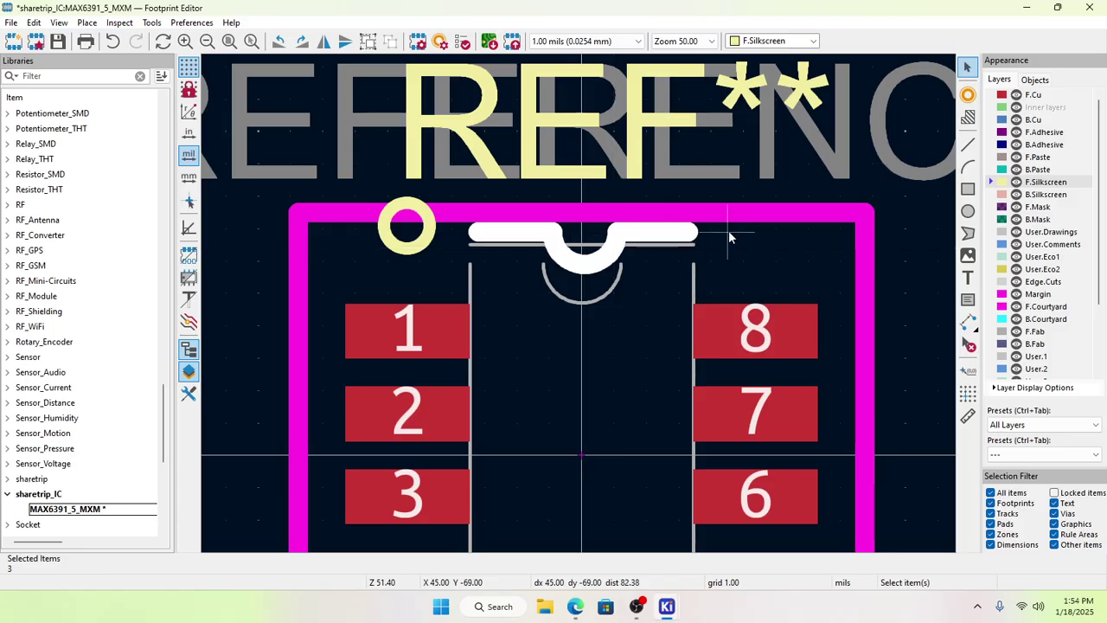
pyautogui.click(724, 243)
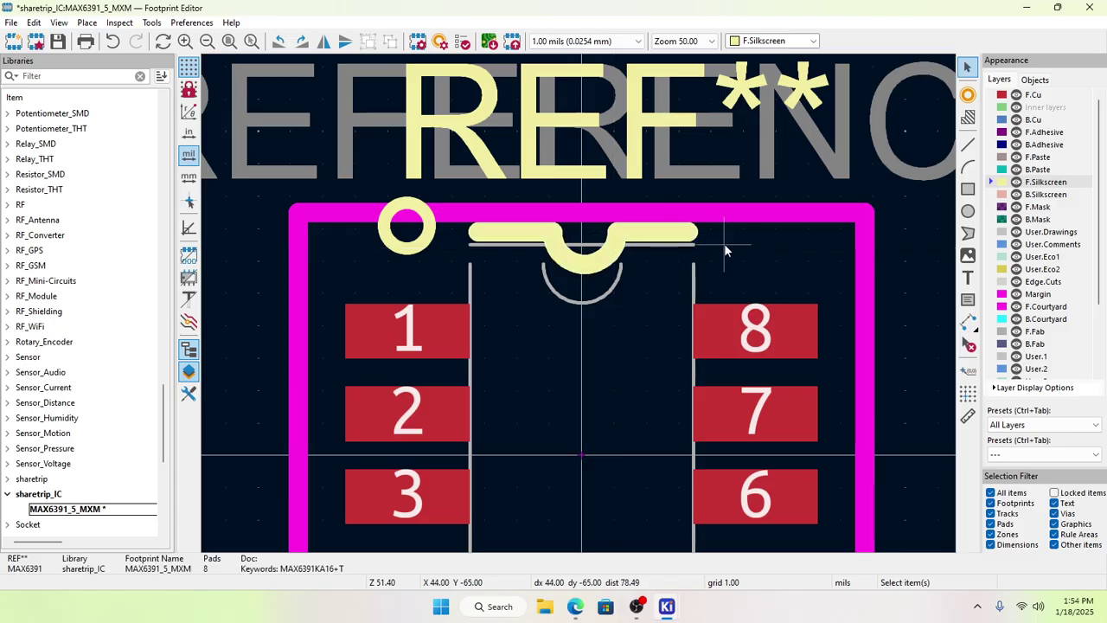
pyautogui.click(57, 40)
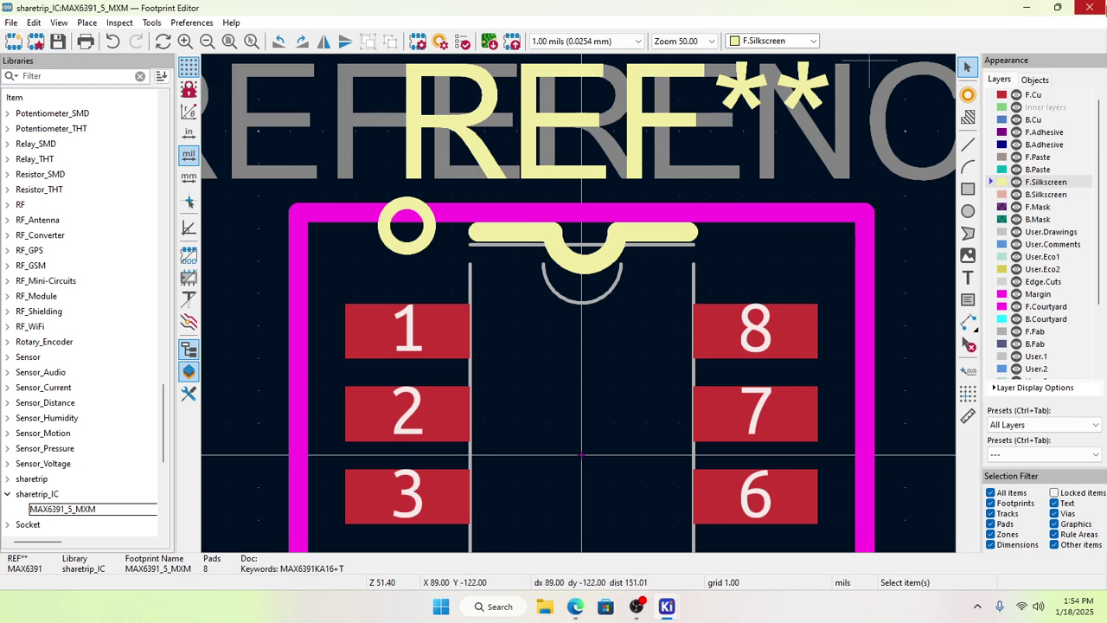
pyautogui.click(1088, 7)
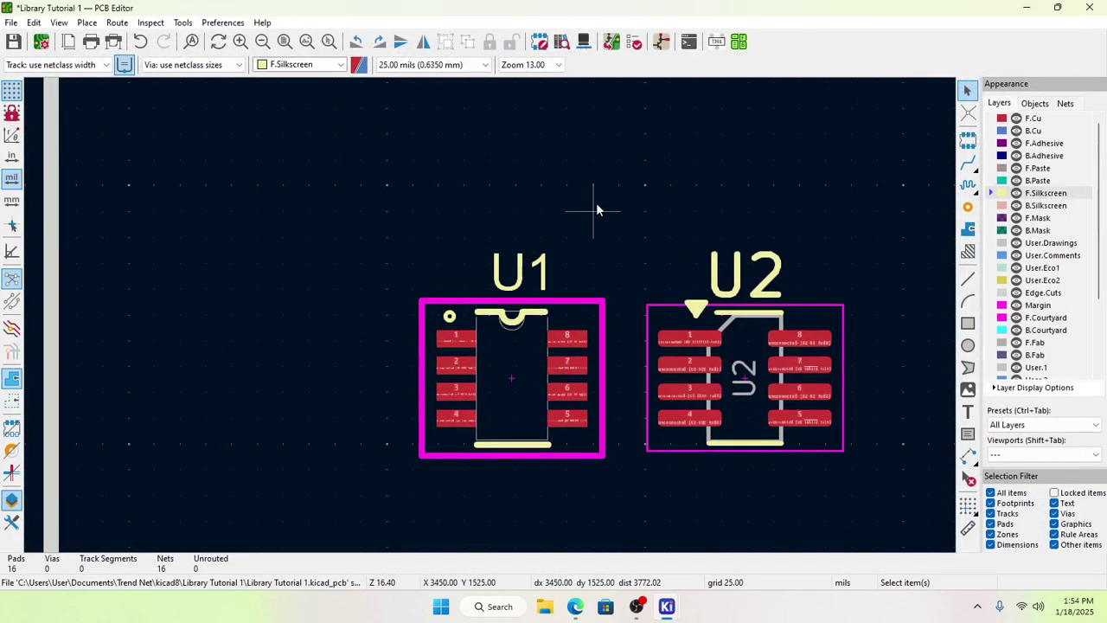
# Step: Replace U1 on the board with the revised footprint by deleting it, updating the PCB from the schematic and placing it beside U2
pyautogui.moveTo(334, 268); pyautogui.dragTo(625, 476)
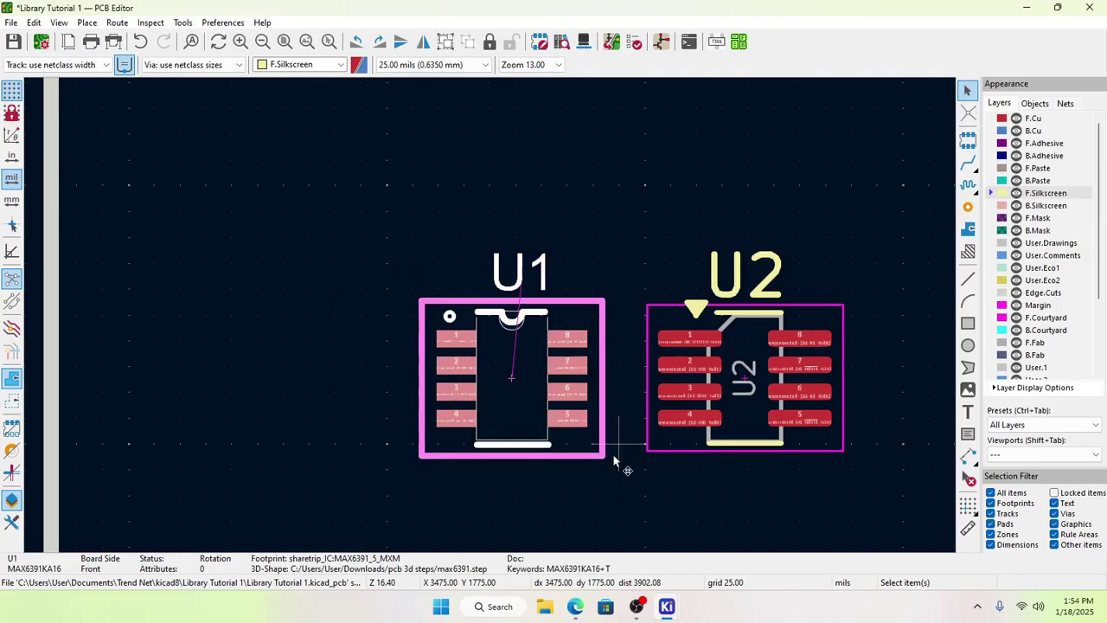
pyautogui.press('Delete')
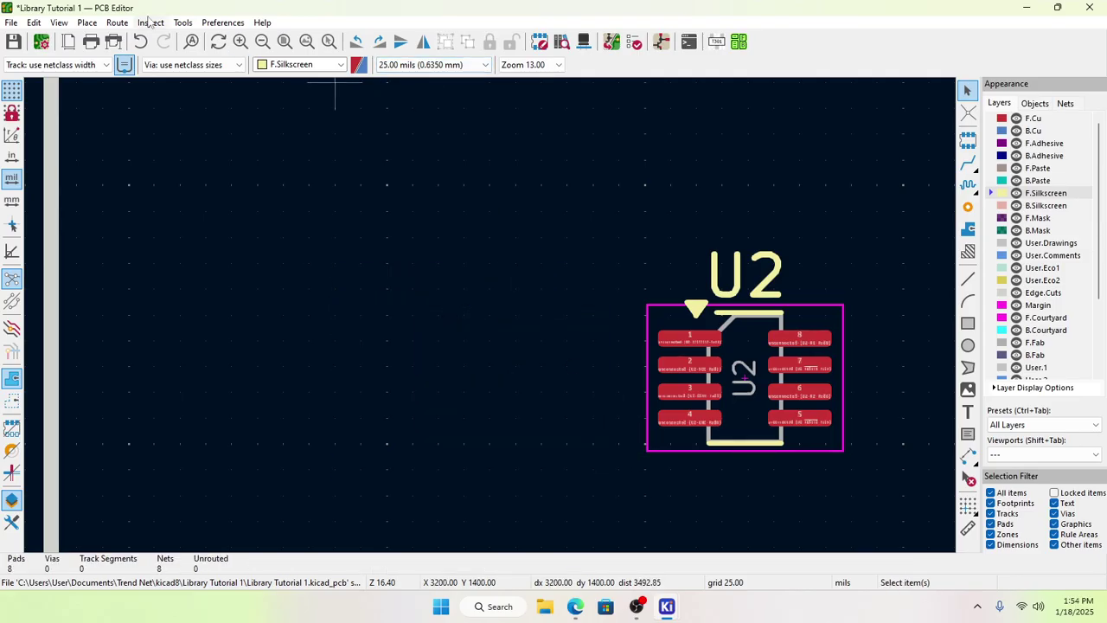
pyautogui.click(182, 23)
pyautogui.click(238, 39)
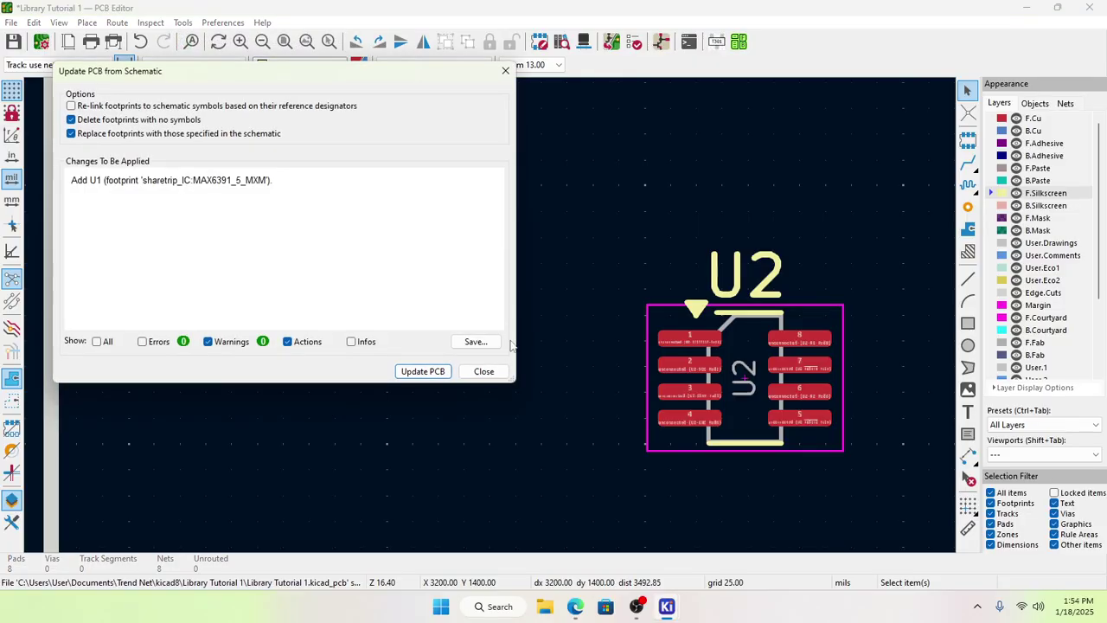
pyautogui.click(421, 372)
pyautogui.click(485, 372)
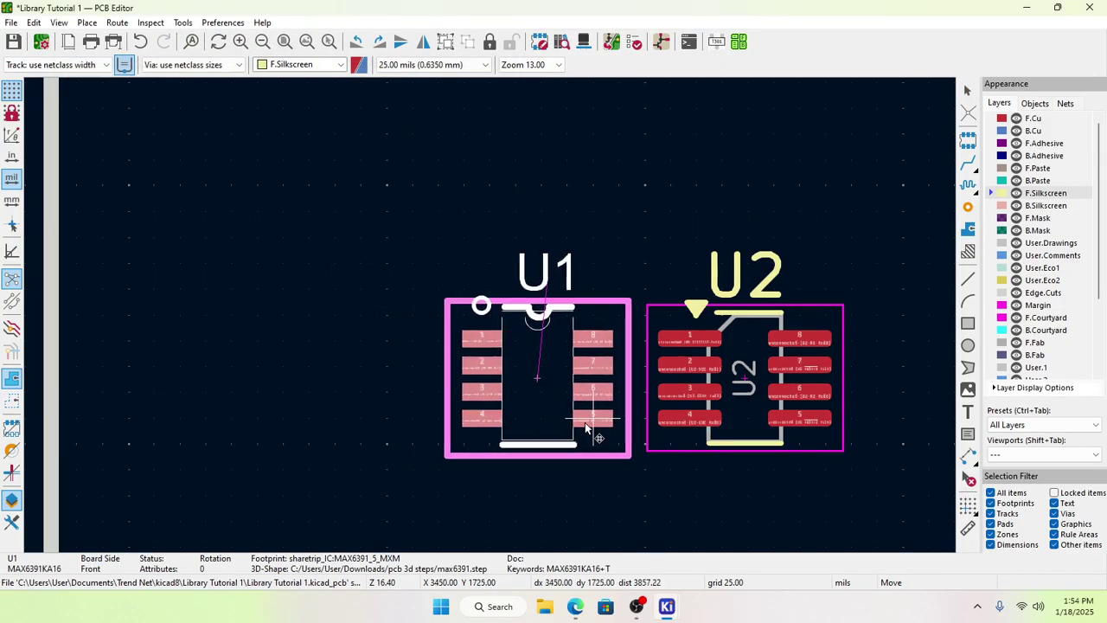
pyautogui.click(585, 422)
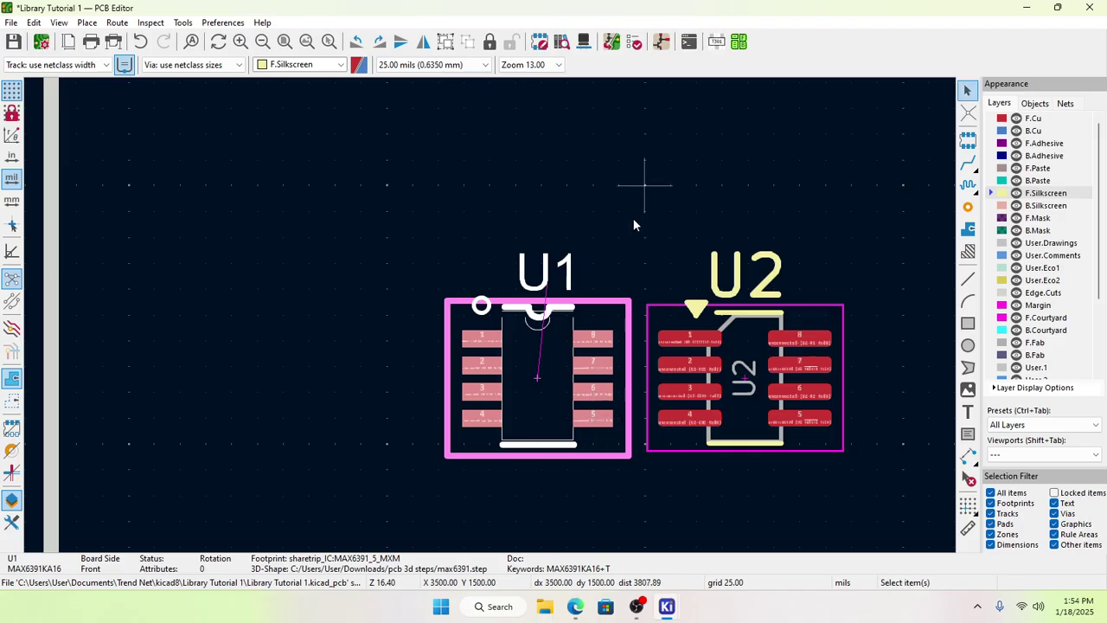
pyautogui.click(687, 154)
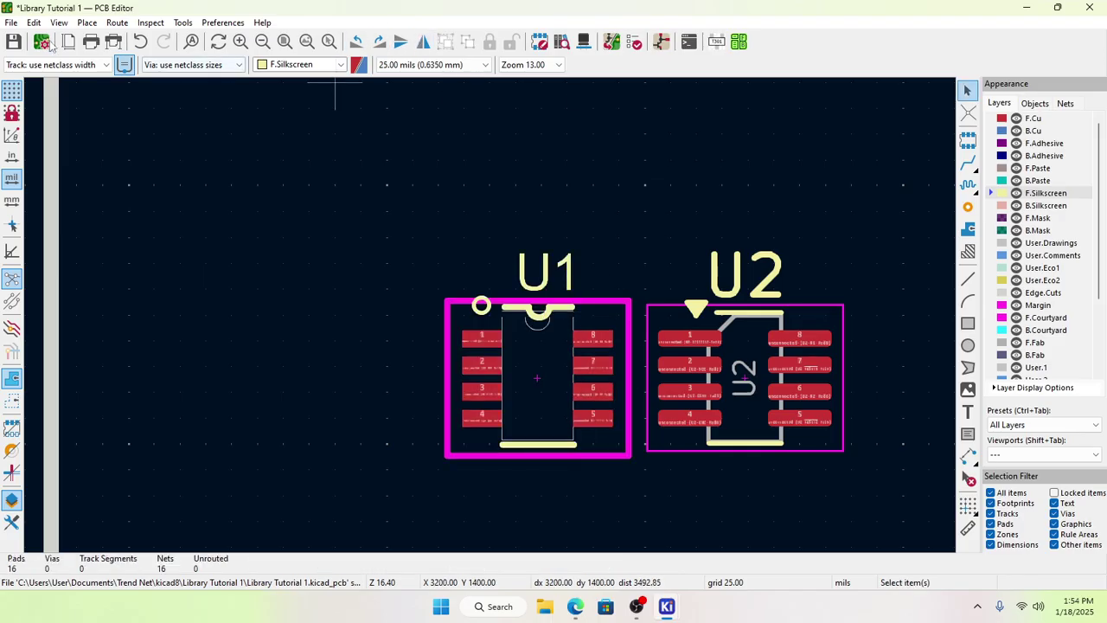
# Step: Save the board and open it in the 3D Viewer
pyautogui.click(14, 42)
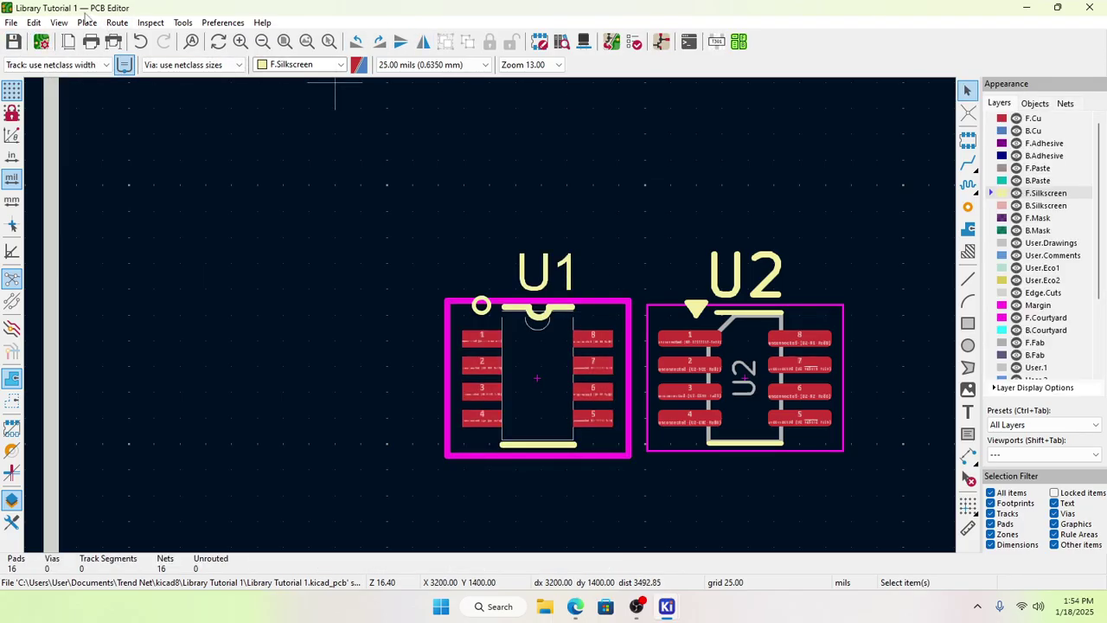
pyautogui.click(59, 22)
pyautogui.click(96, 63)
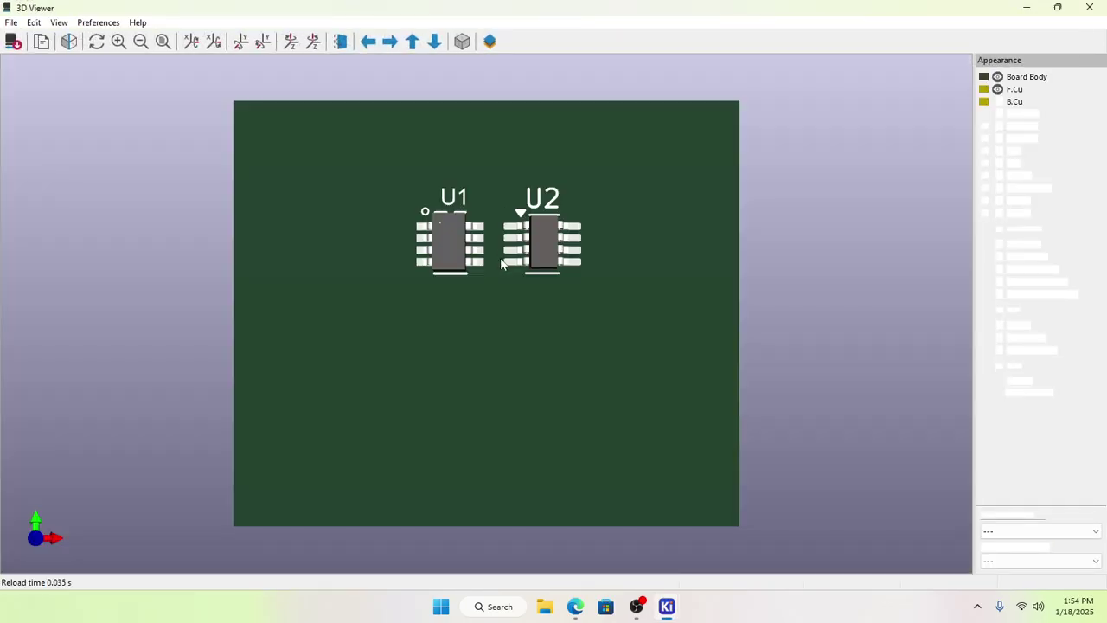
# Step: Compare the bodies, pads and silkscreen of U1 and U2 in 3D from several angles, and close the 3D Viewer
pyautogui.scroll(2, 474, 277)
pyautogui.moveTo(462, 272); pyautogui.dragTo(534, 362)
pyautogui.scroll(4, 529, 278)
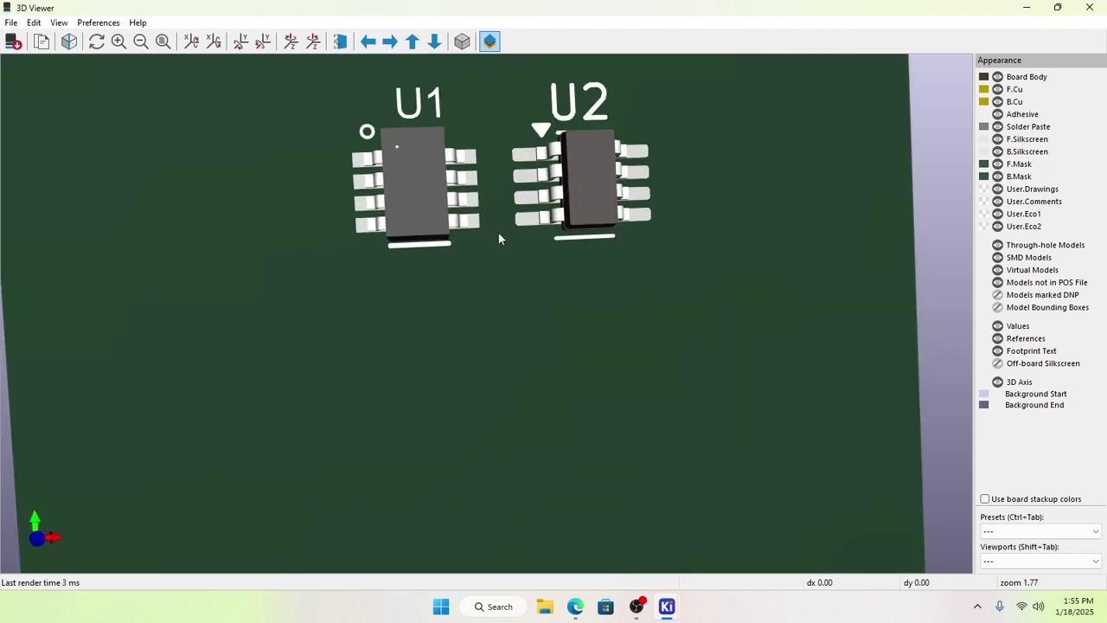
pyautogui.moveTo(514, 274); pyautogui.dragTo(560, 329)
pyautogui.moveTo(572, 372); pyautogui.dragTo(448, 360)
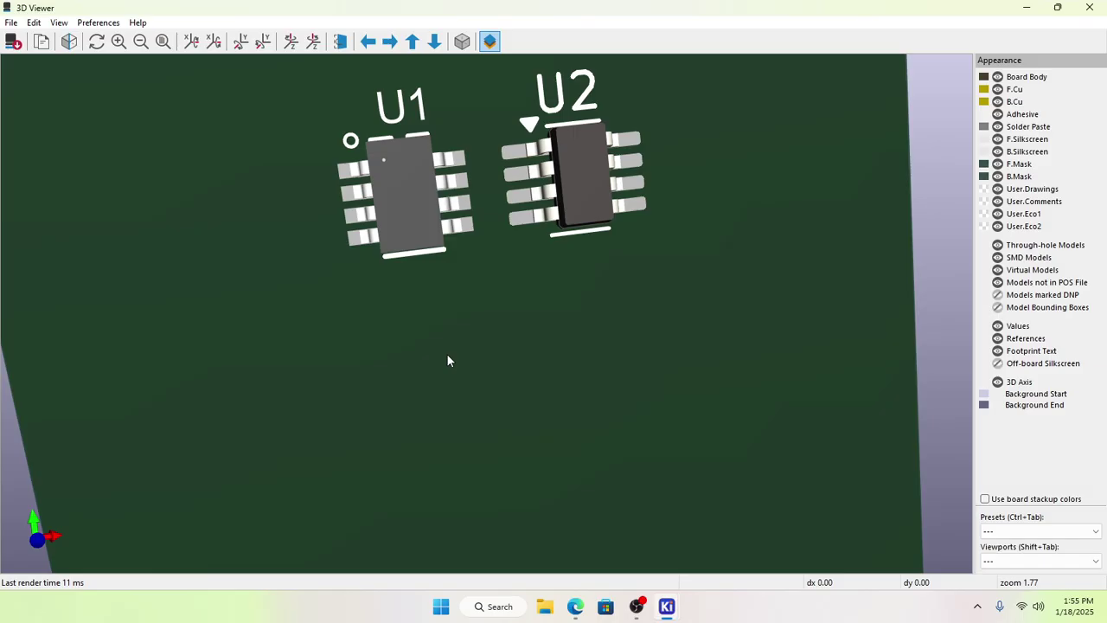
pyautogui.moveTo(447, 360); pyautogui.dragTo(658, 273)
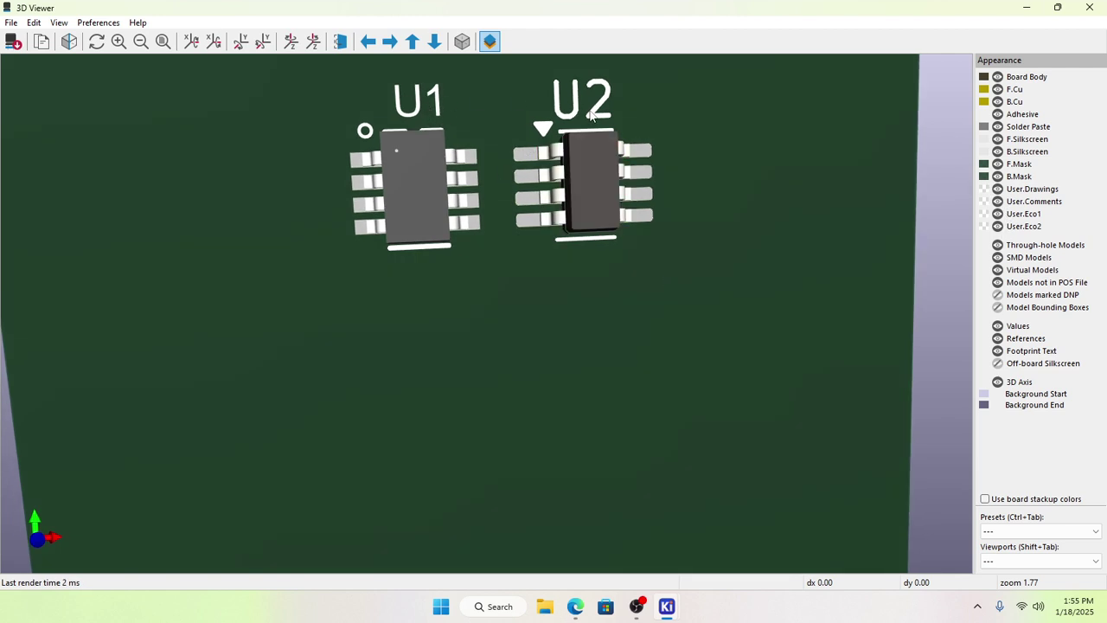
pyautogui.scroll(-3, 678, 292)
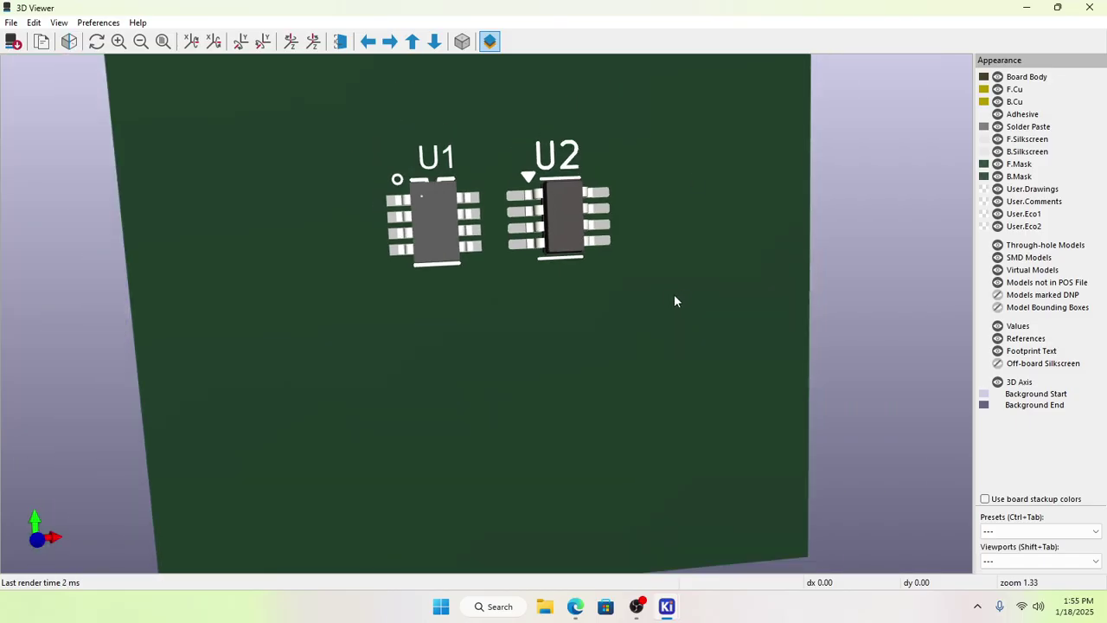
pyautogui.scroll(1, 680, 293)
pyautogui.moveTo(609, 311); pyautogui.dragTo(573, 324)
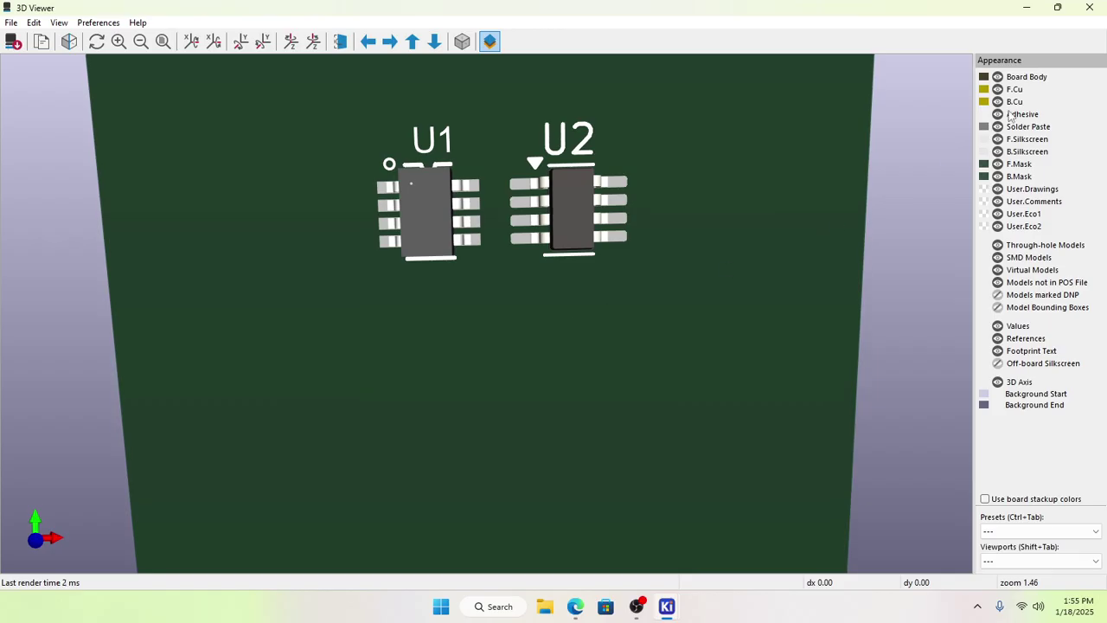
pyautogui.click(1089, 7)
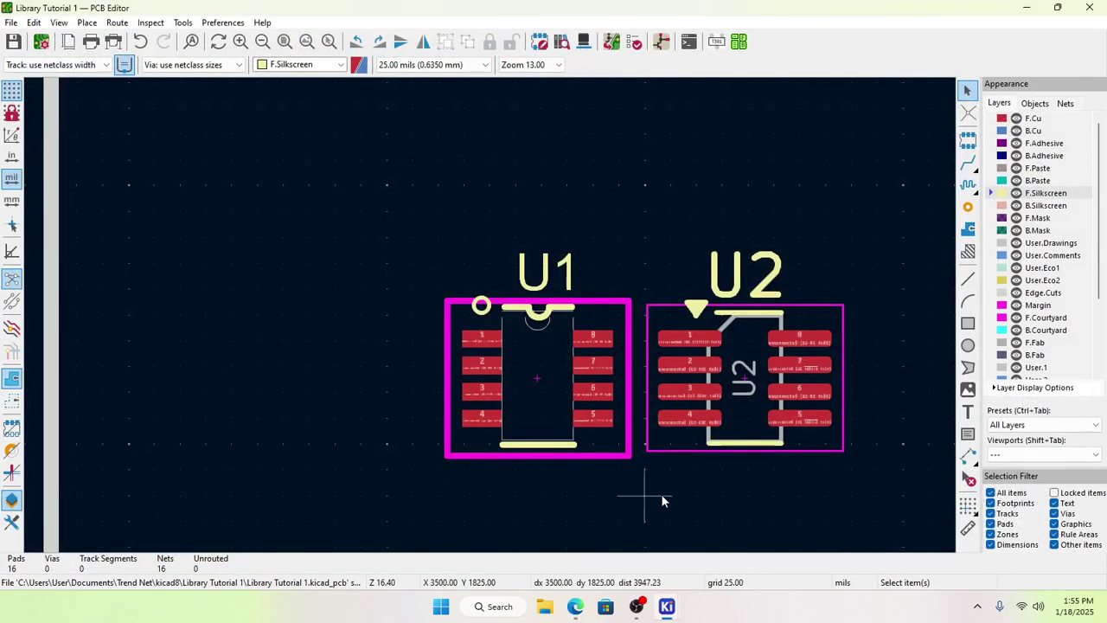
# Step: Start adding a footprint to the board and filter the footprint libraries for "share"
pyautogui.press('Home')
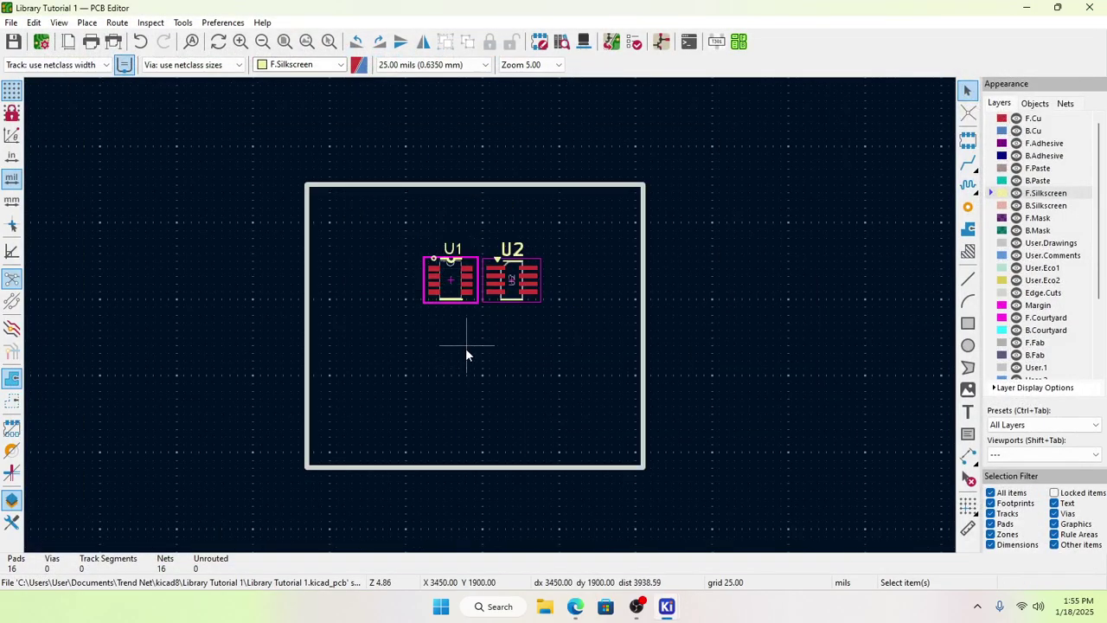
pyautogui.click(968, 138)
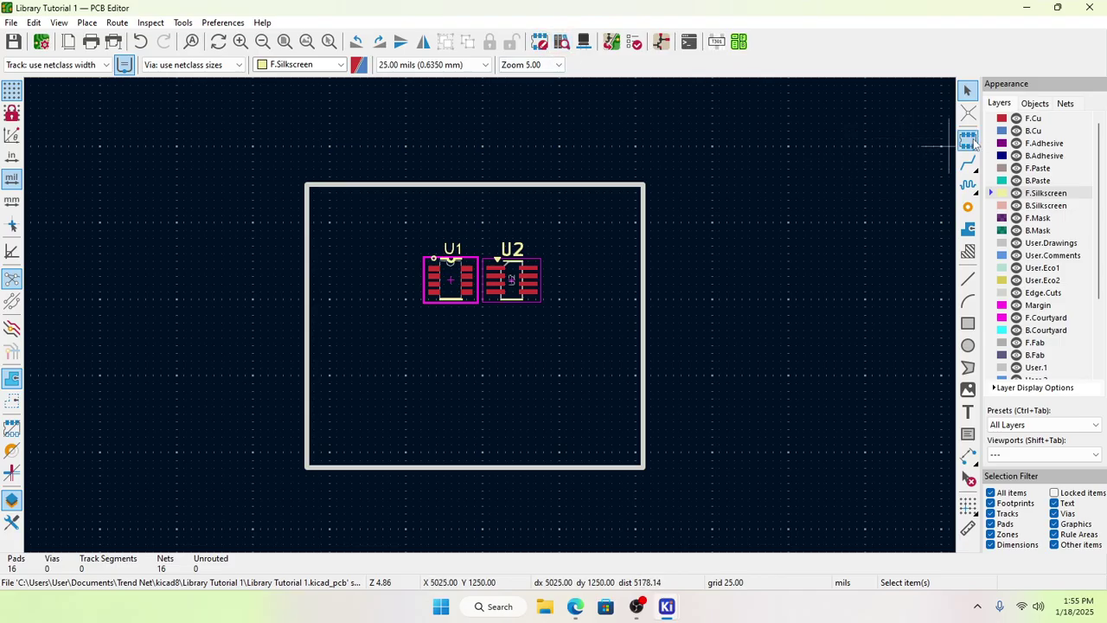
pyautogui.click(240, 248)
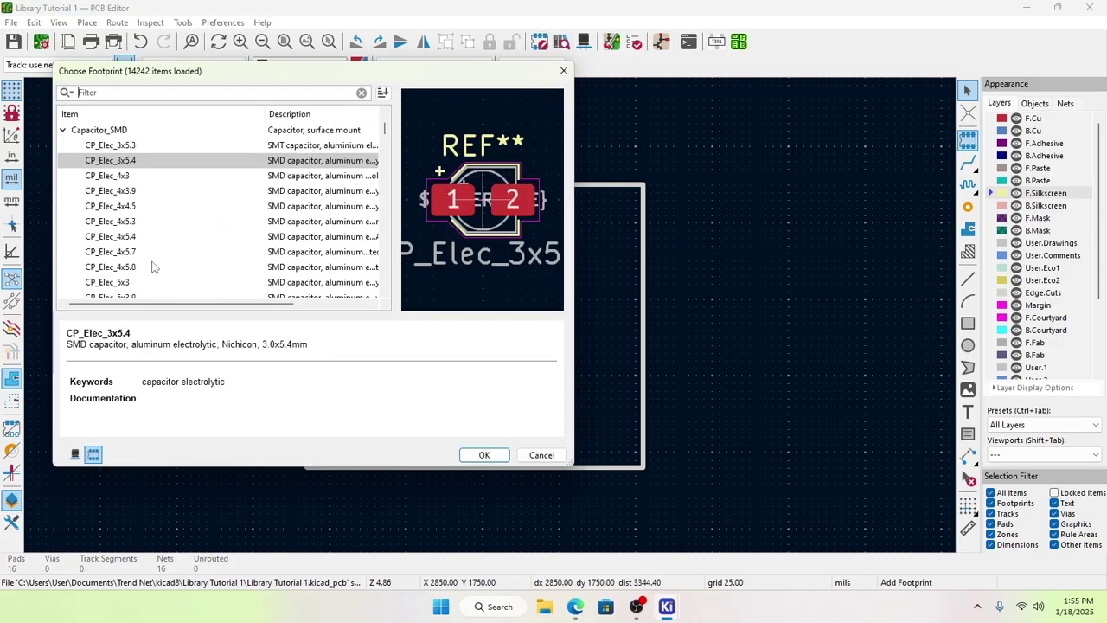
pyautogui.scroll(-3, 151, 263)
pyautogui.scroll(7, 142, 246)
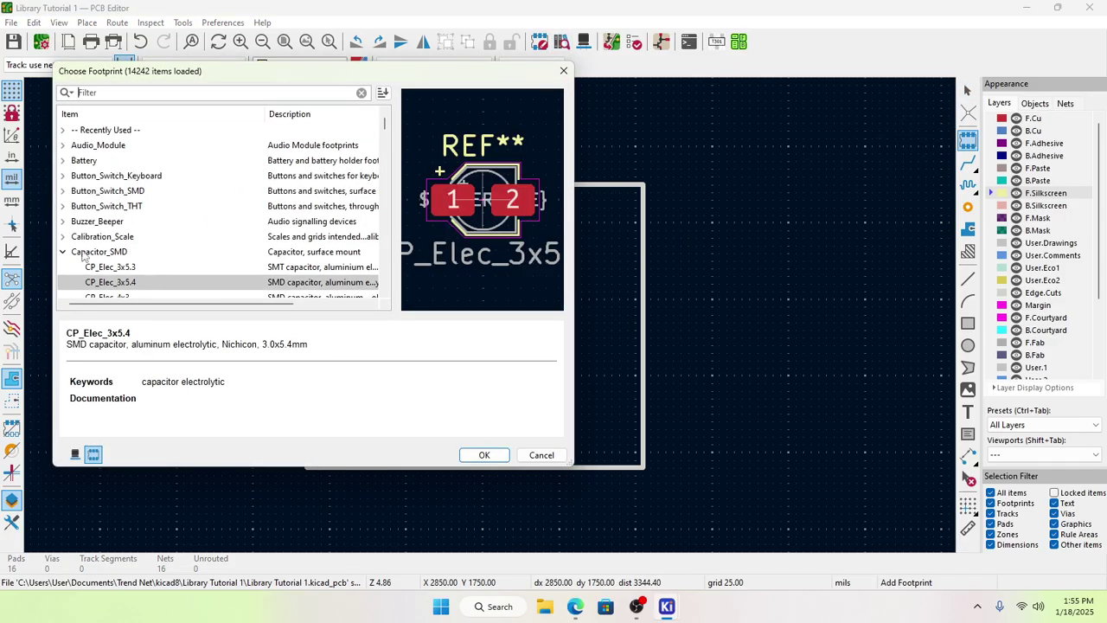
pyautogui.click(63, 252)
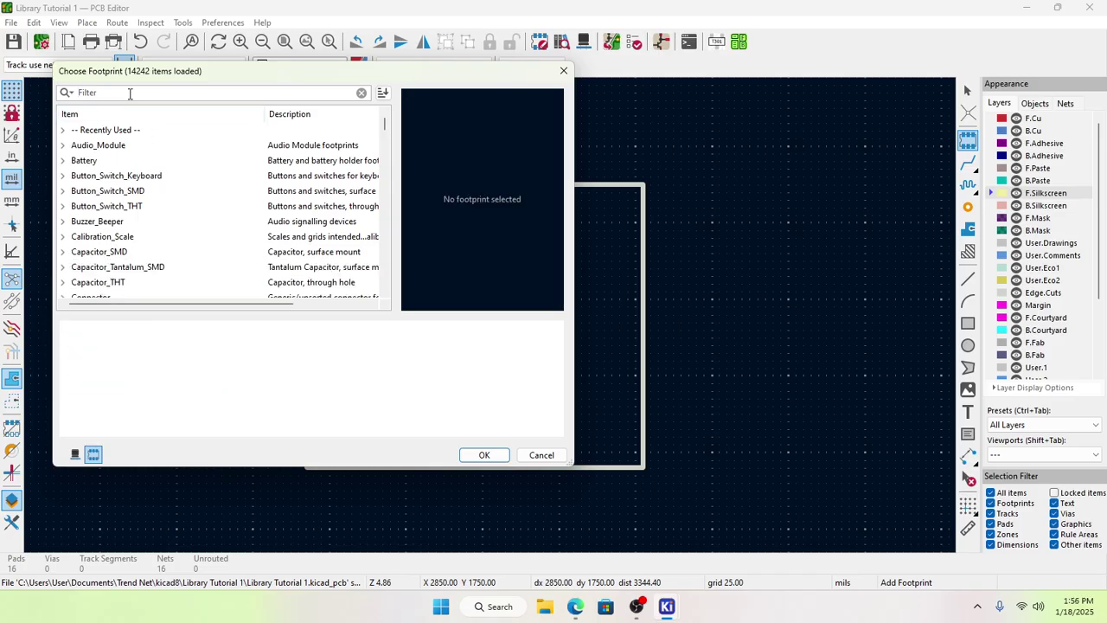
pyautogui.click(79, 93)
pyautogui.write('sha')
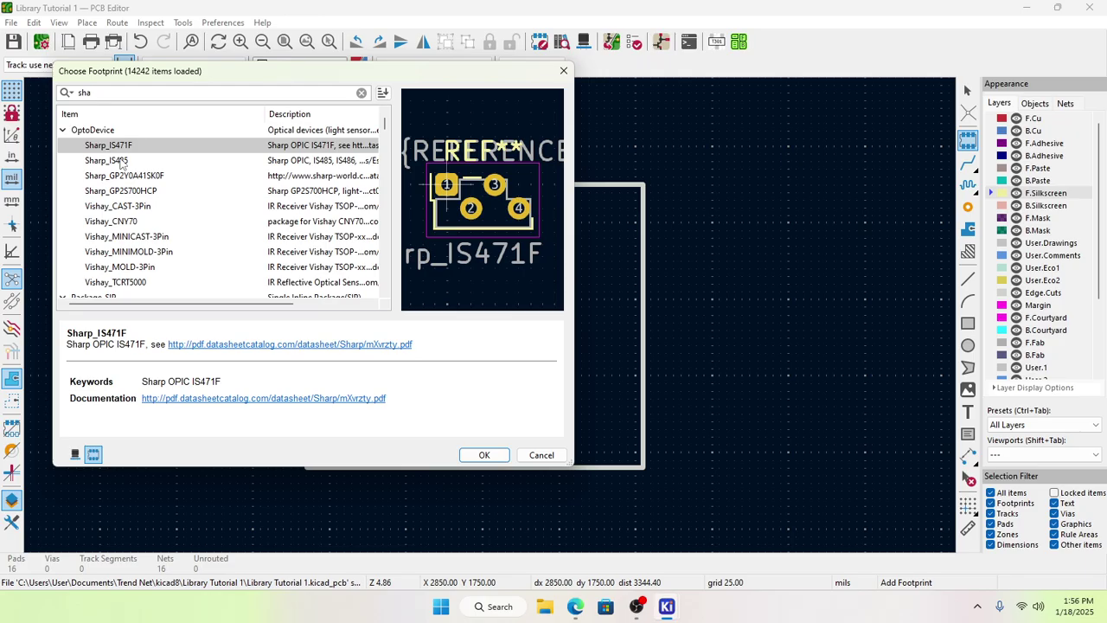
pyautogui.write('re')
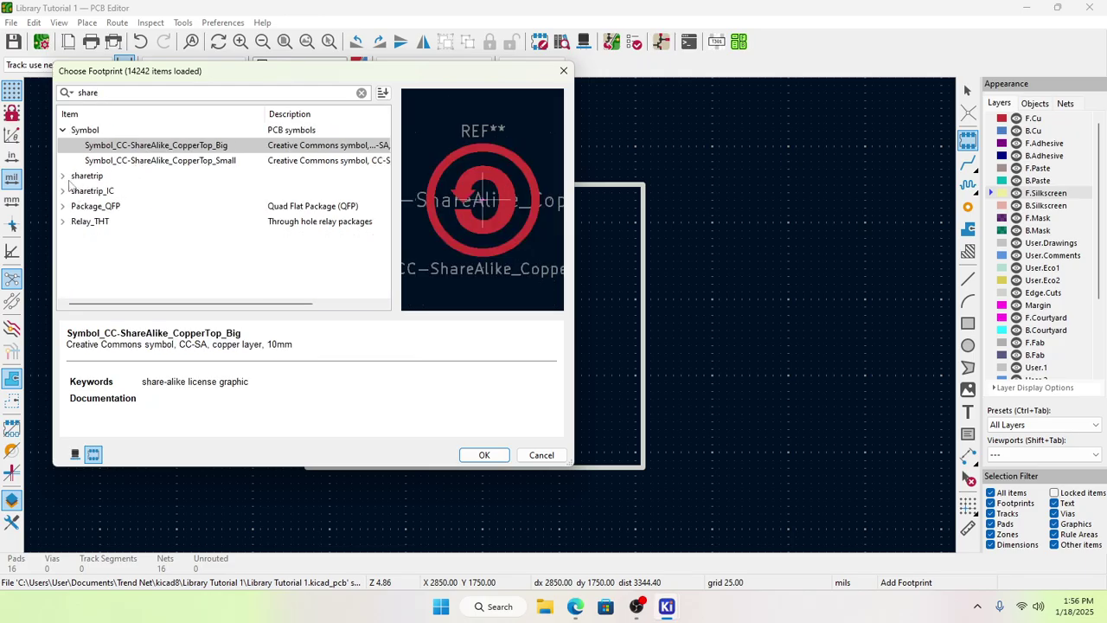
# Step: Preview the logo footprint of the sharetrip library, and place its gigi footprint on the board at X 3450, Y 1650 mils
pyautogui.click(64, 177)
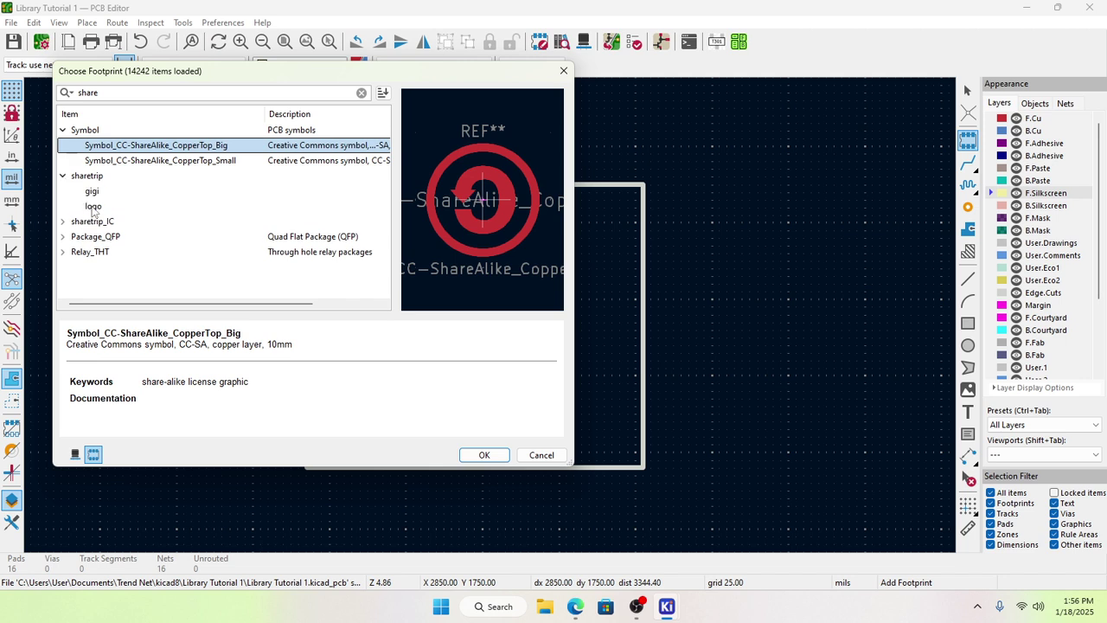
pyautogui.click(92, 208)
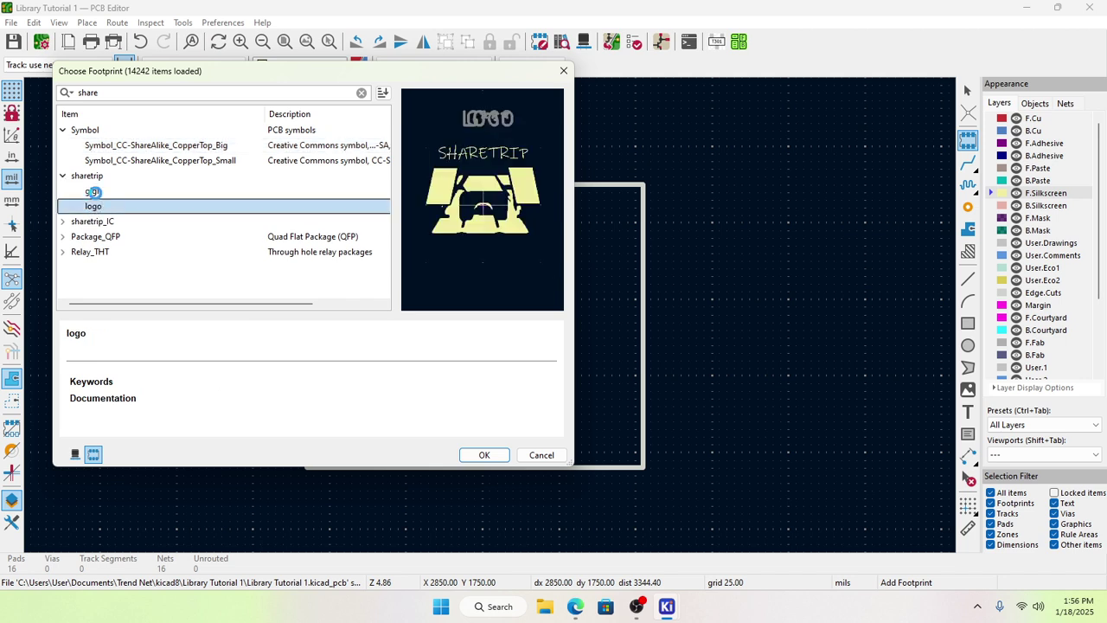
pyautogui.click(93, 192)
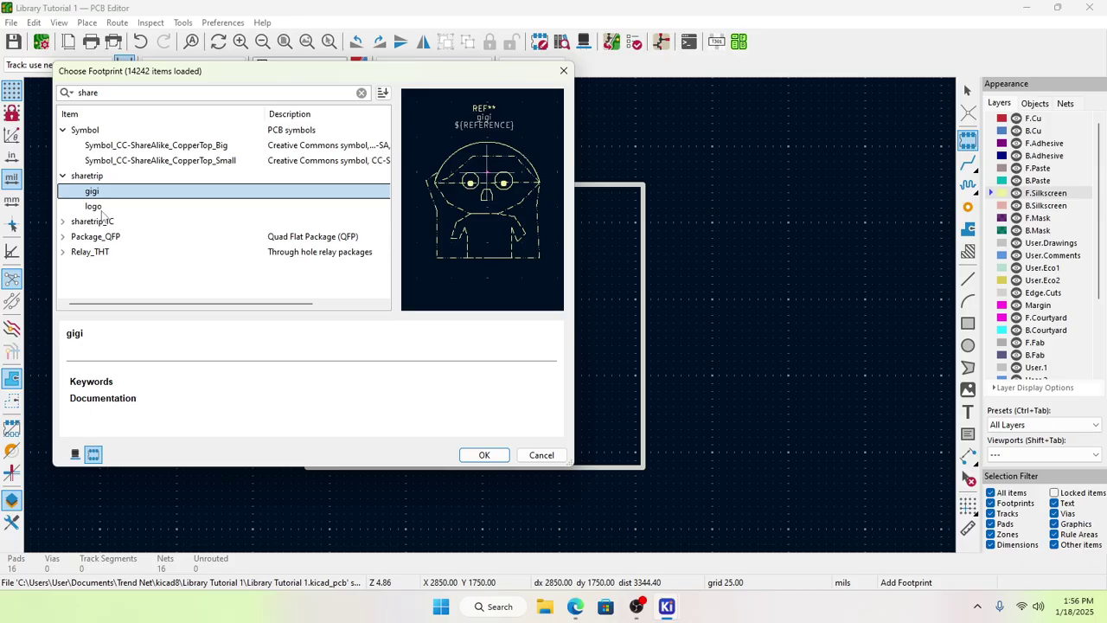
pyautogui.click(484, 455)
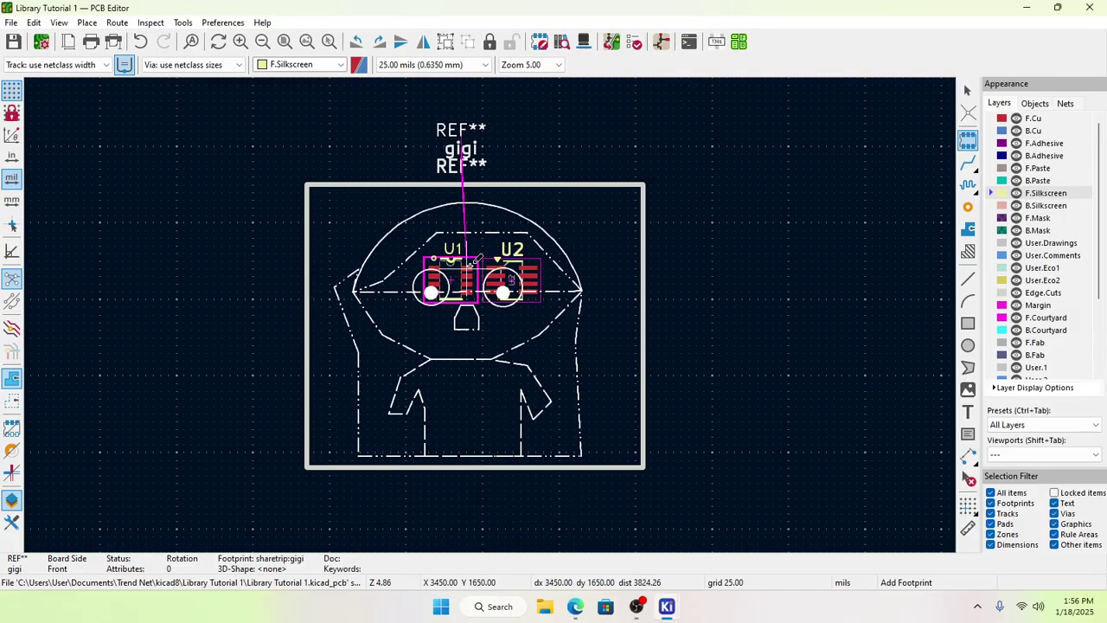
pyautogui.click(469, 258)
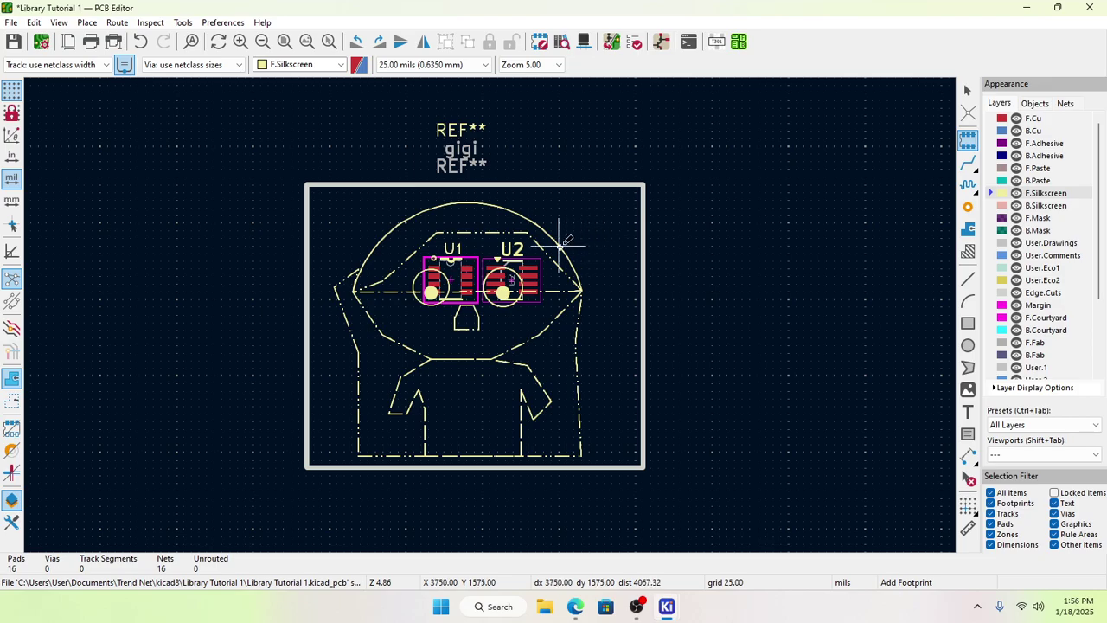
pyautogui.press('Escape')
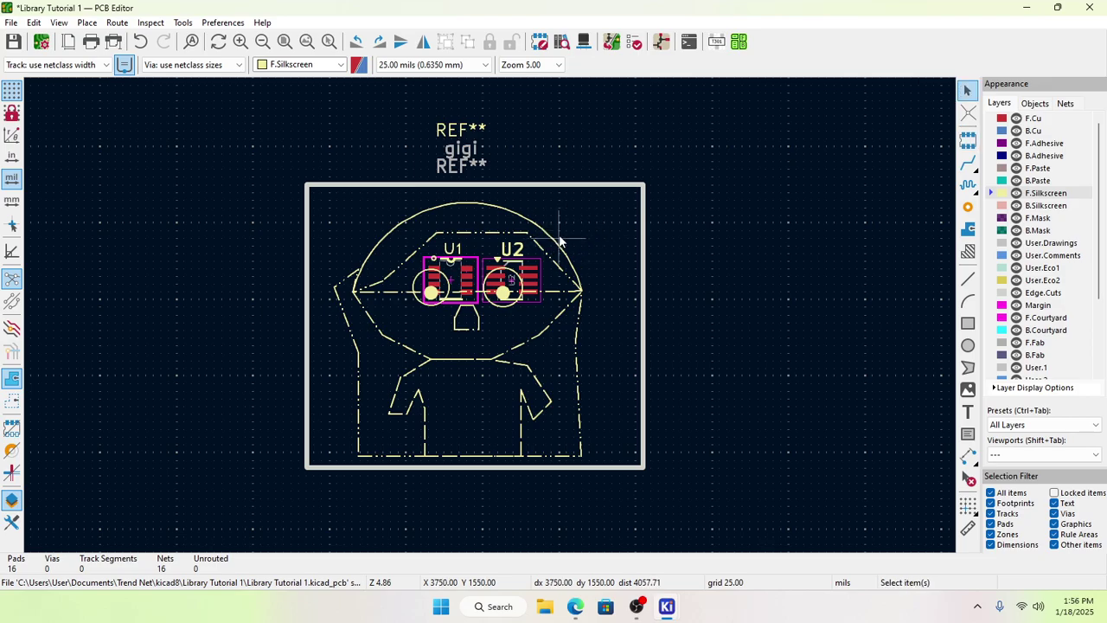
# Step: Check the gigi footprint's properties without changing them, and flip the footprint to the back side of the board
pyautogui.doubleClick(556, 246)
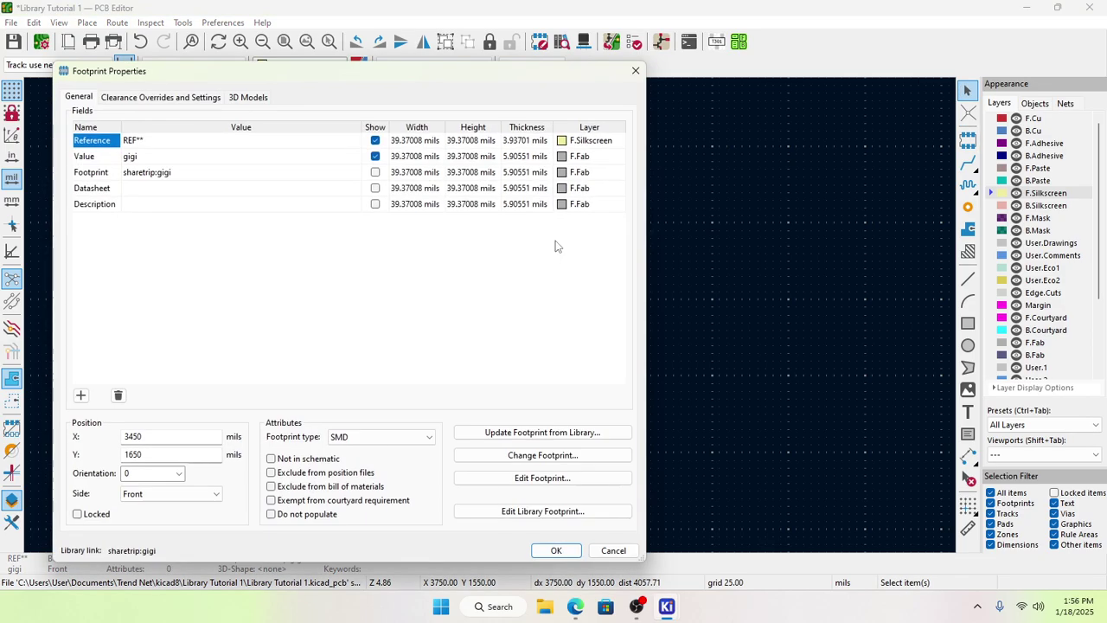
pyautogui.click(634, 73)
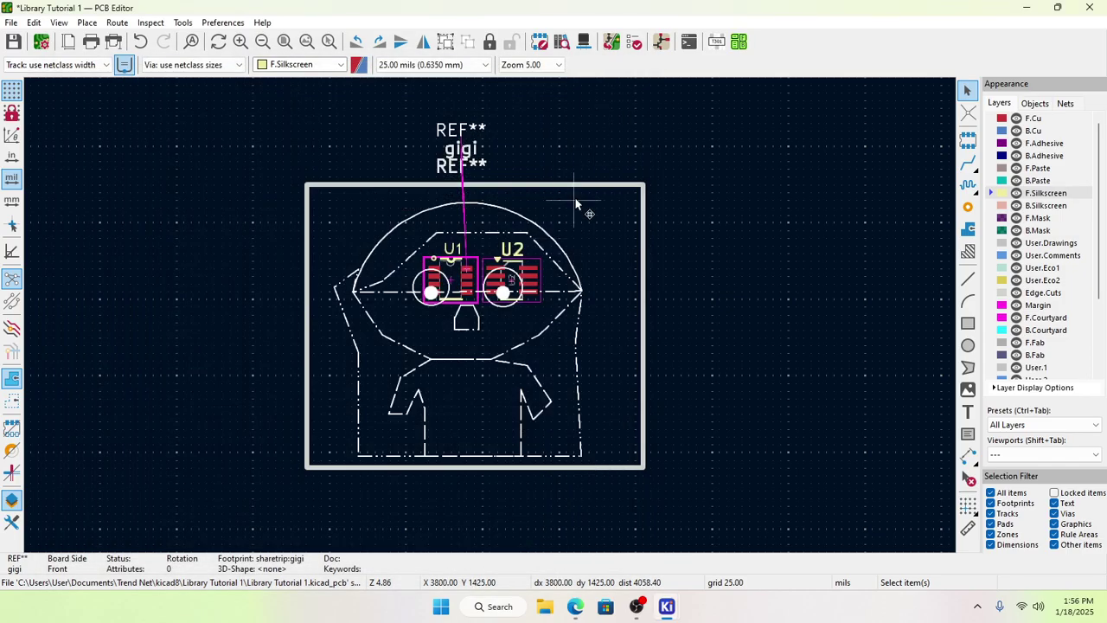
pyautogui.rightClick(550, 239)
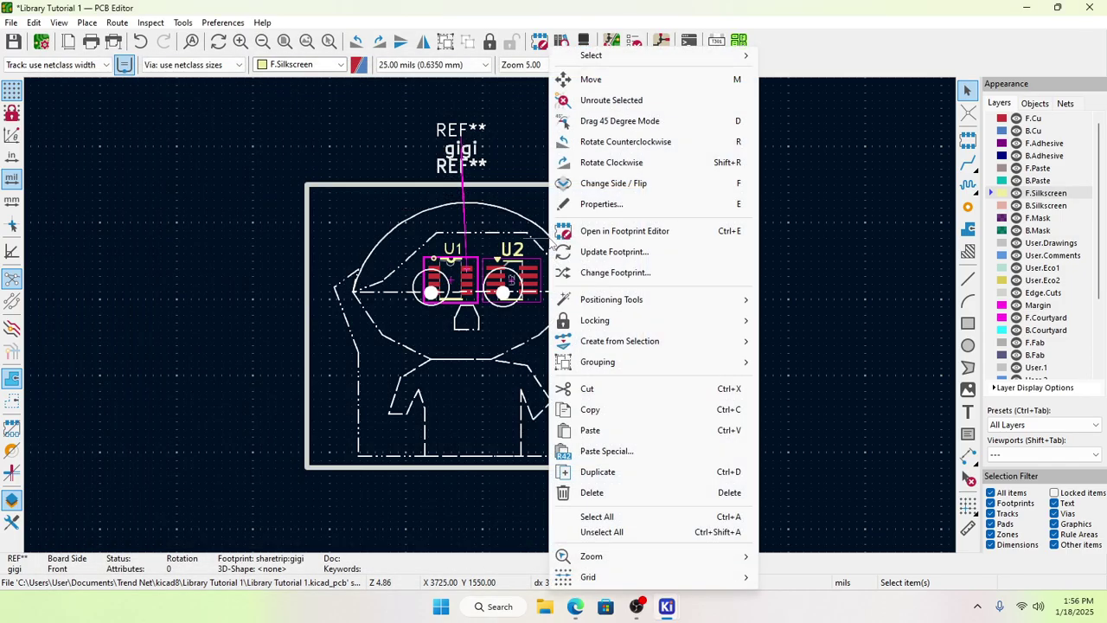
pyautogui.click(630, 184)
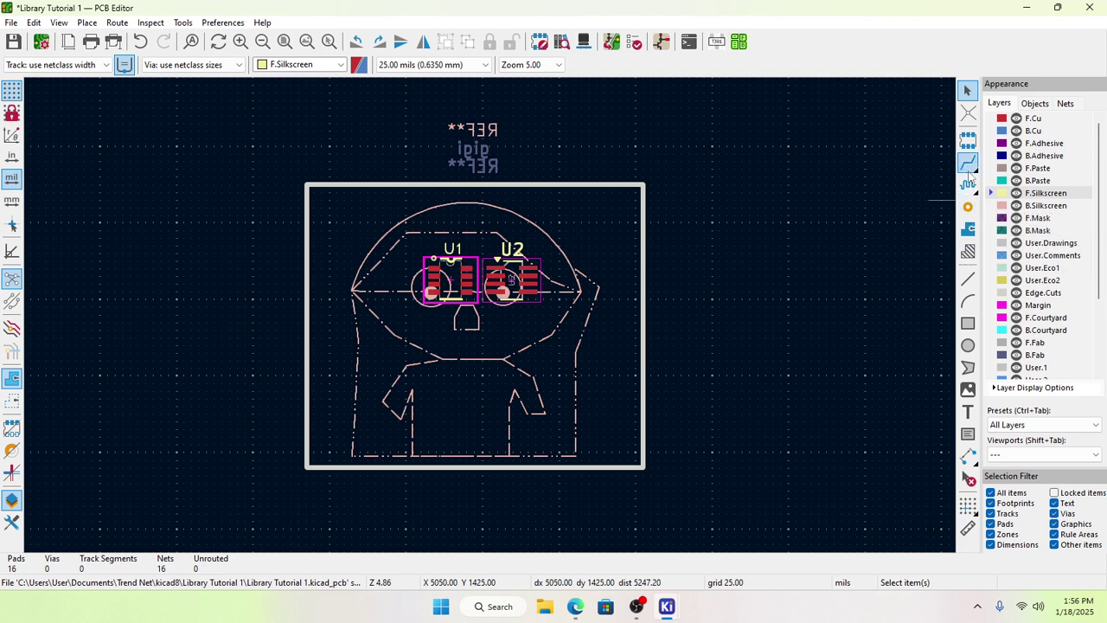
# Step: Place the sharetrip library's logo footprint on the front of the board, centred below U1 and U2, and save the board
pyautogui.click(968, 138)
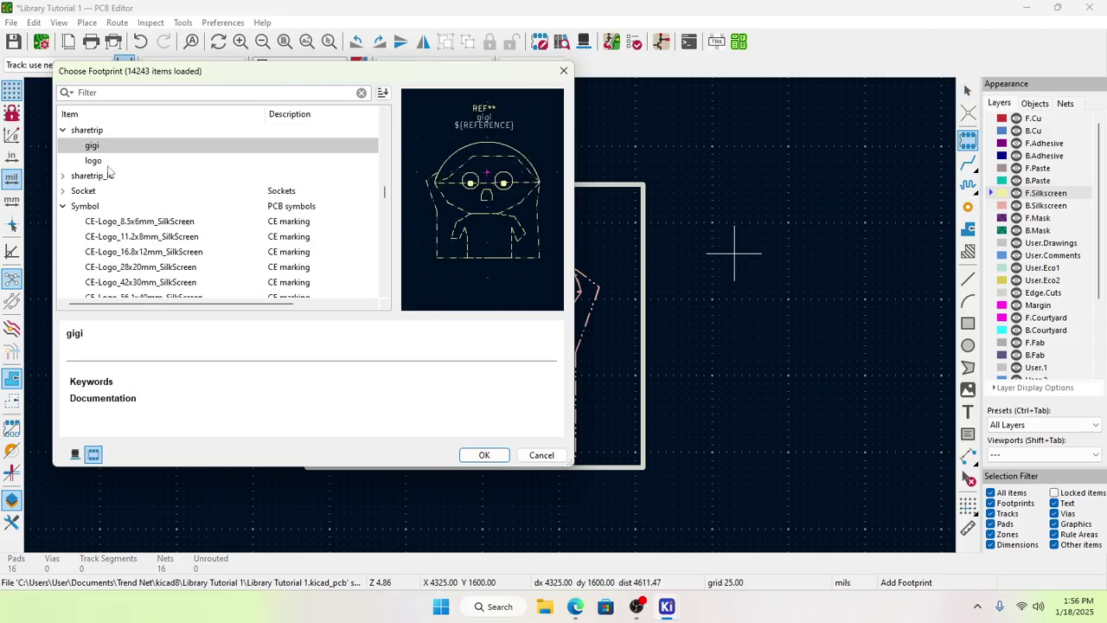
pyautogui.click(95, 161)
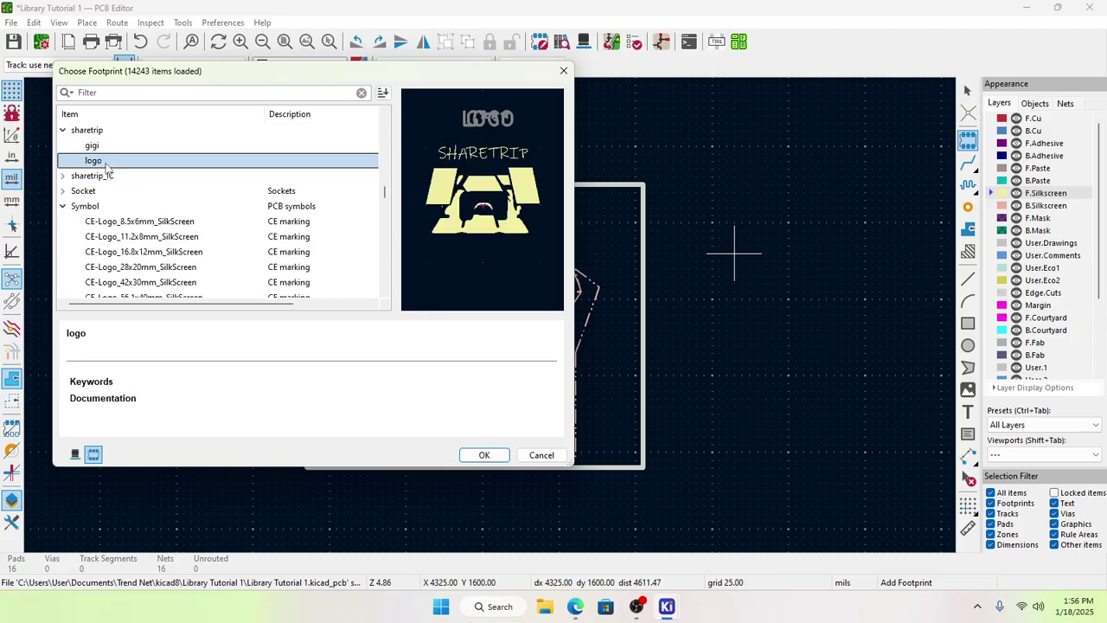
pyautogui.click(484, 454)
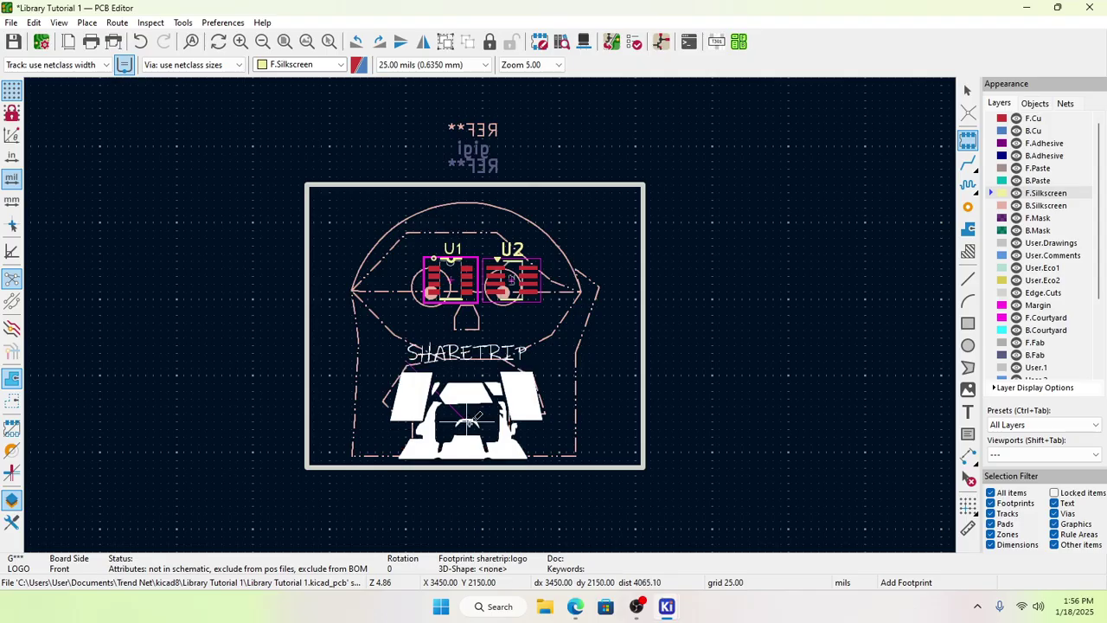
pyautogui.click(477, 412)
pyautogui.press('Escape')
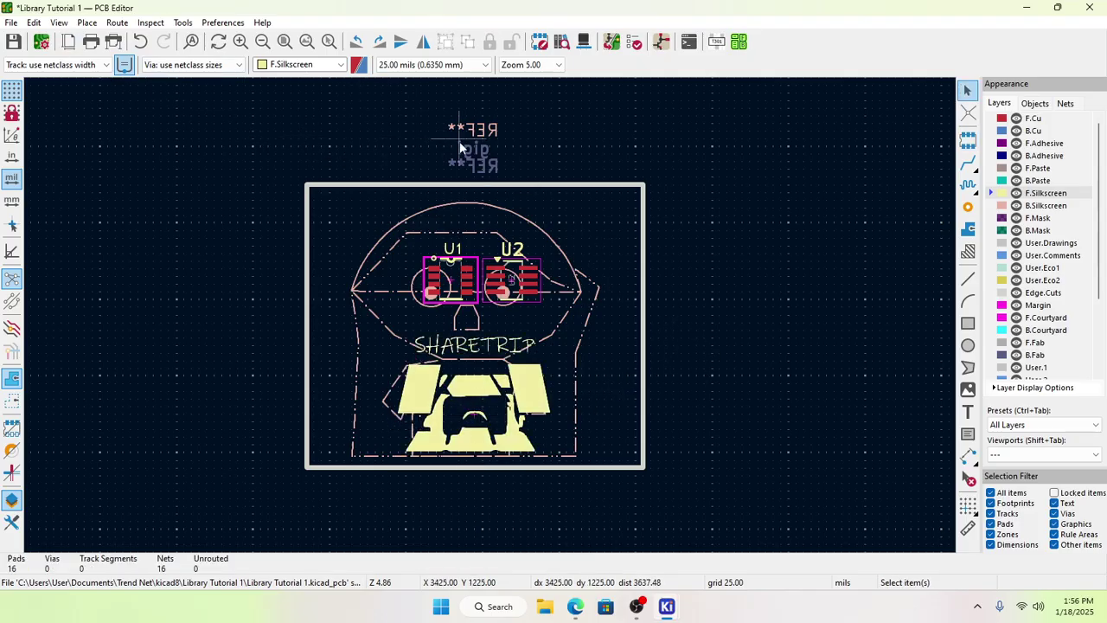
pyautogui.click(13, 41)
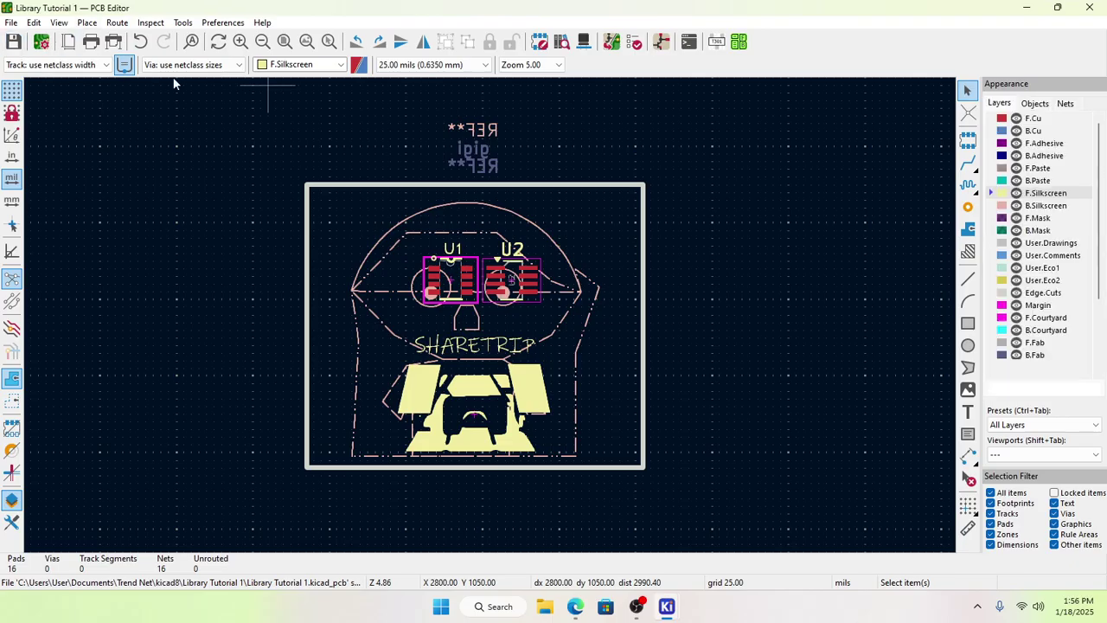
# Step: Open the board in the 3D Viewer and examine the SHARETRIP logo on the front silkscreen with U1 and U2
pyautogui.click(59, 22)
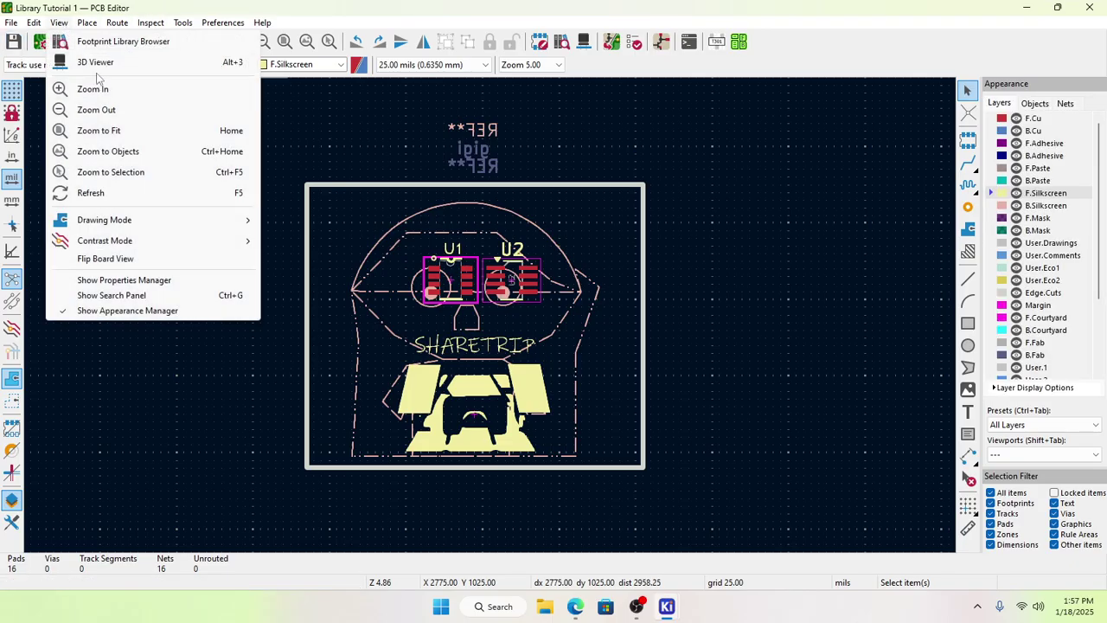
pyautogui.click(97, 63)
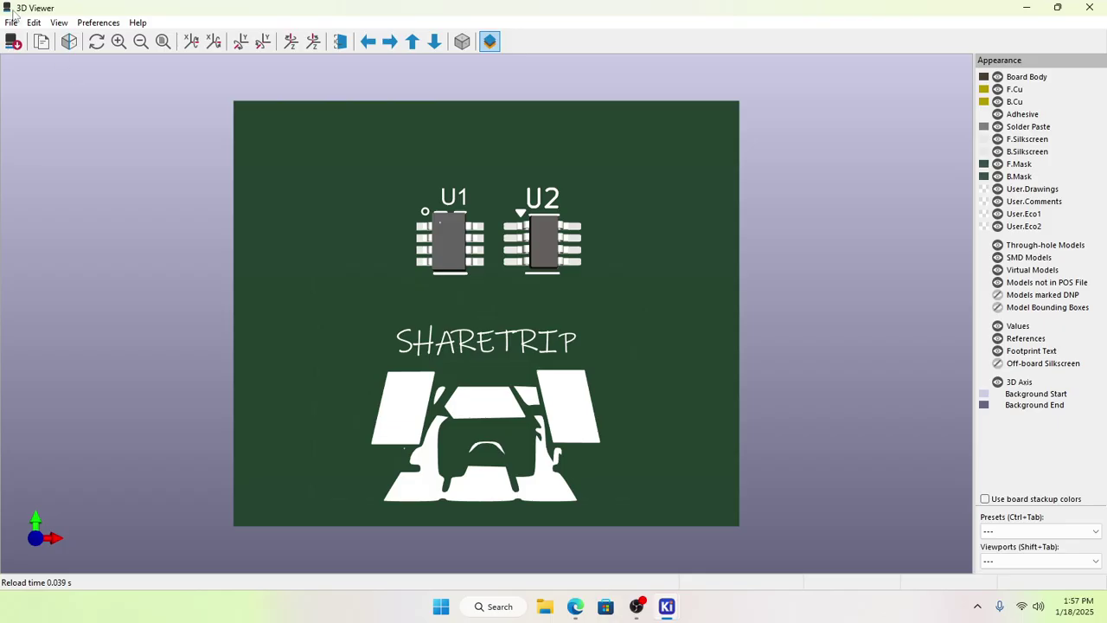
pyautogui.click(164, 43)
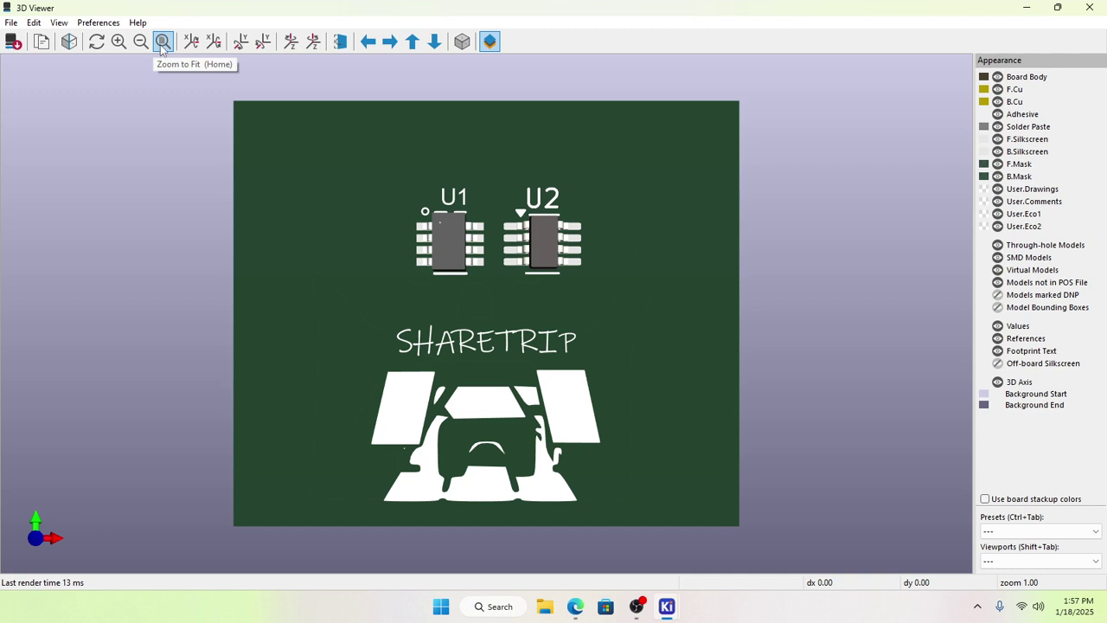
pyautogui.click(162, 43)
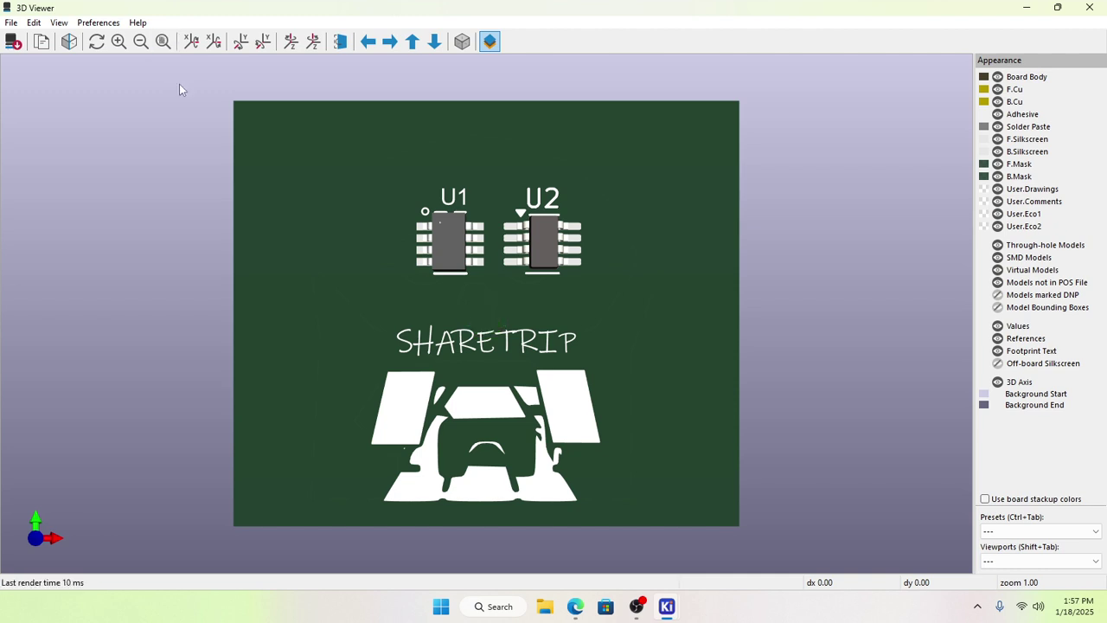
pyautogui.click(119, 42)
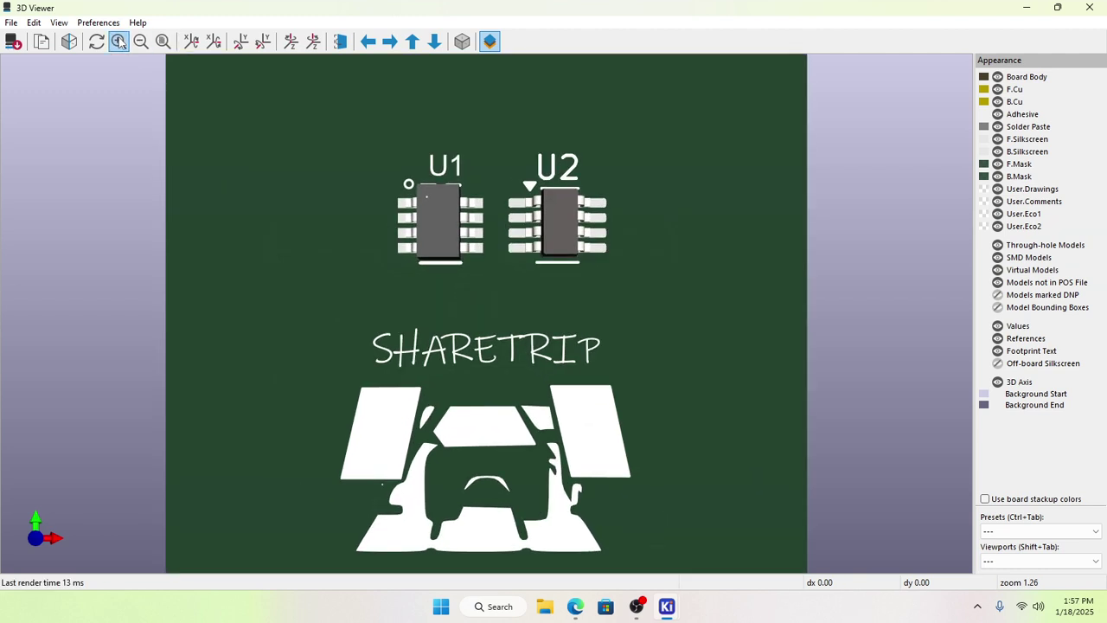
# Step: Fit the whole board in view and export the front 3D view as a PNG named "Library Tutorial 1 front" in the Pictures folder
pyautogui.click(161, 42)
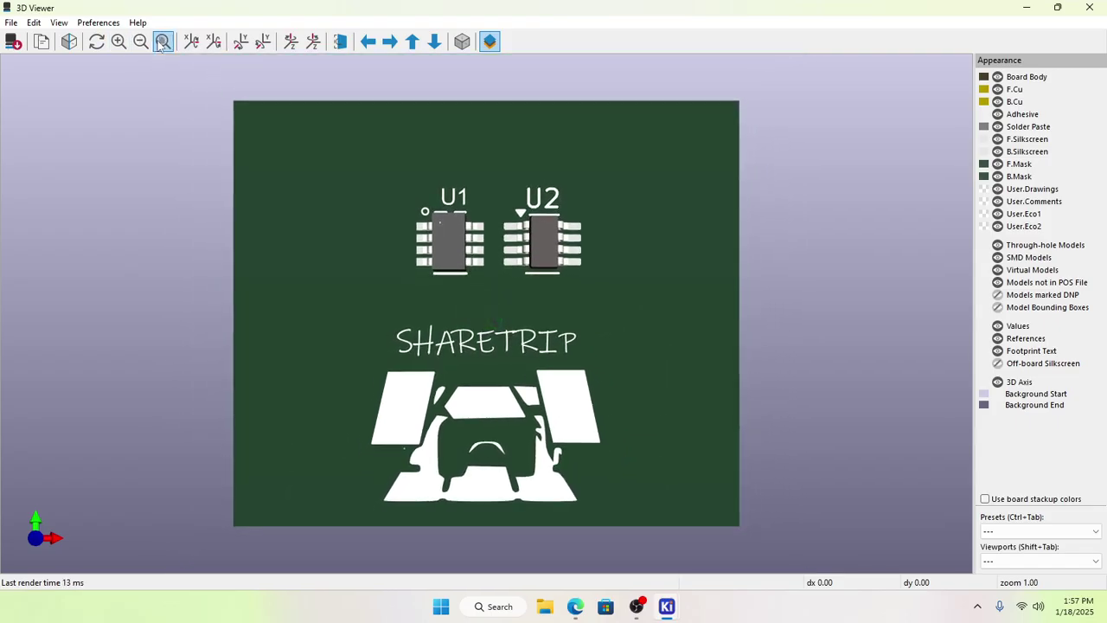
pyautogui.click(12, 24)
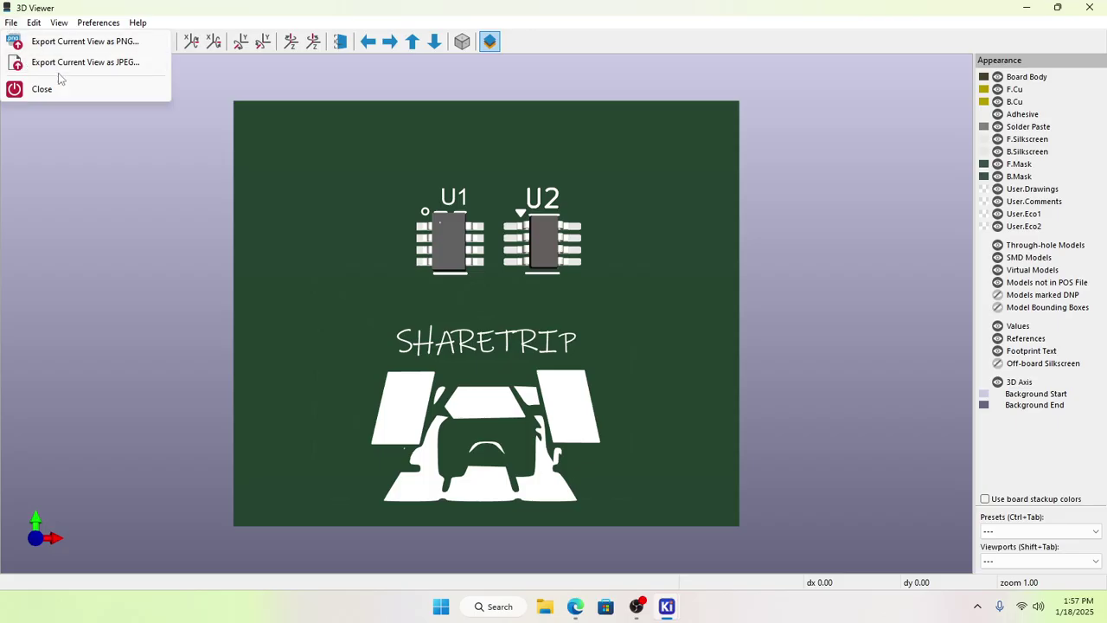
pyautogui.click(57, 41)
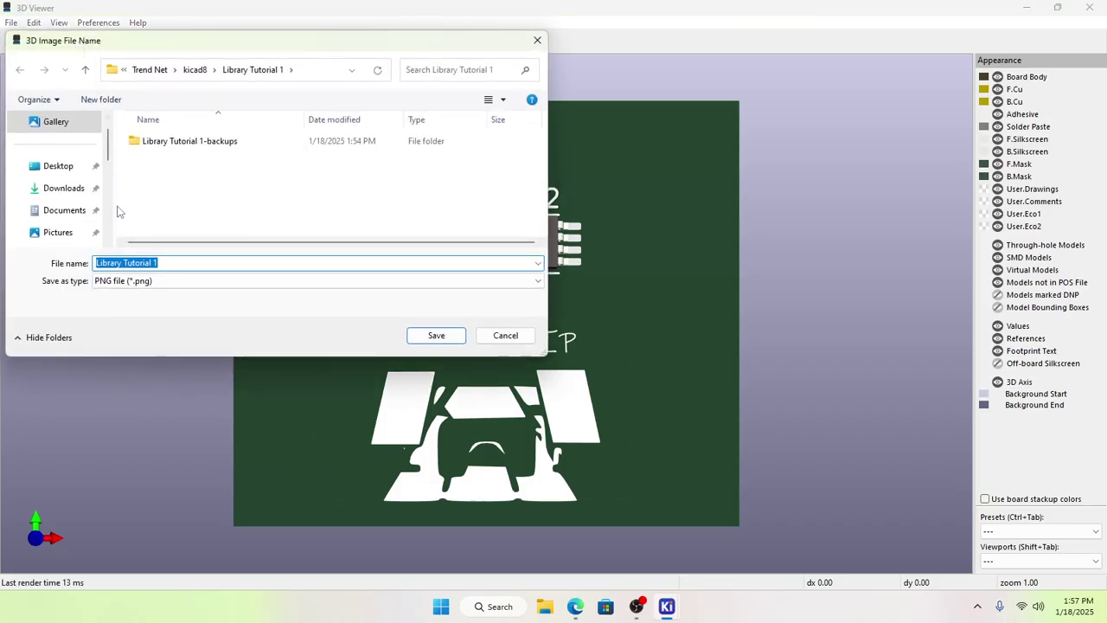
pyautogui.click(172, 264)
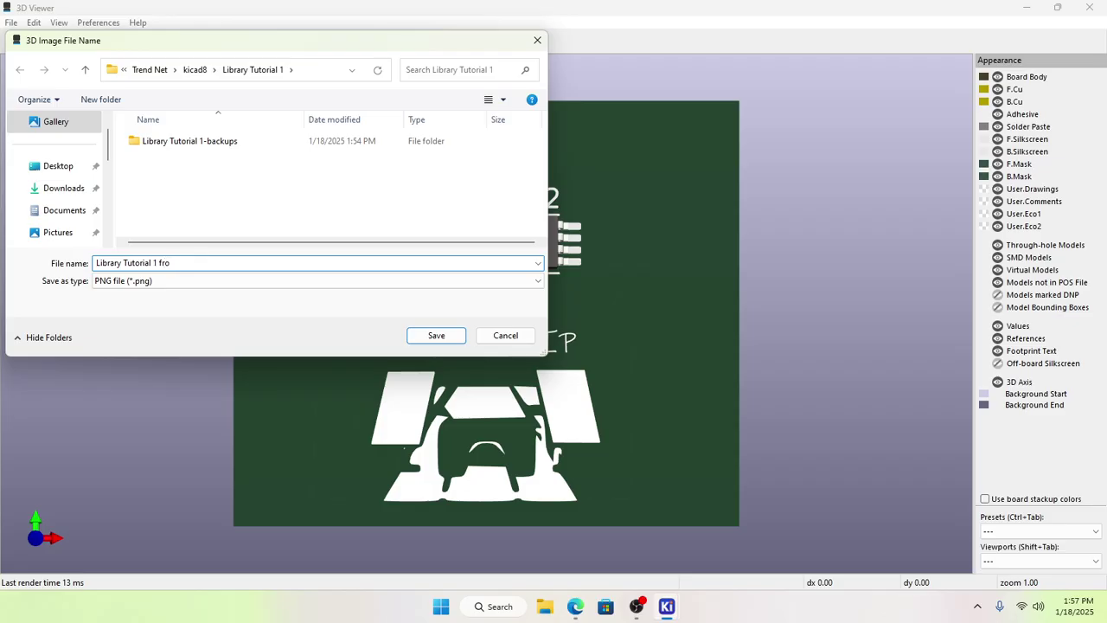
pyautogui.write('front')
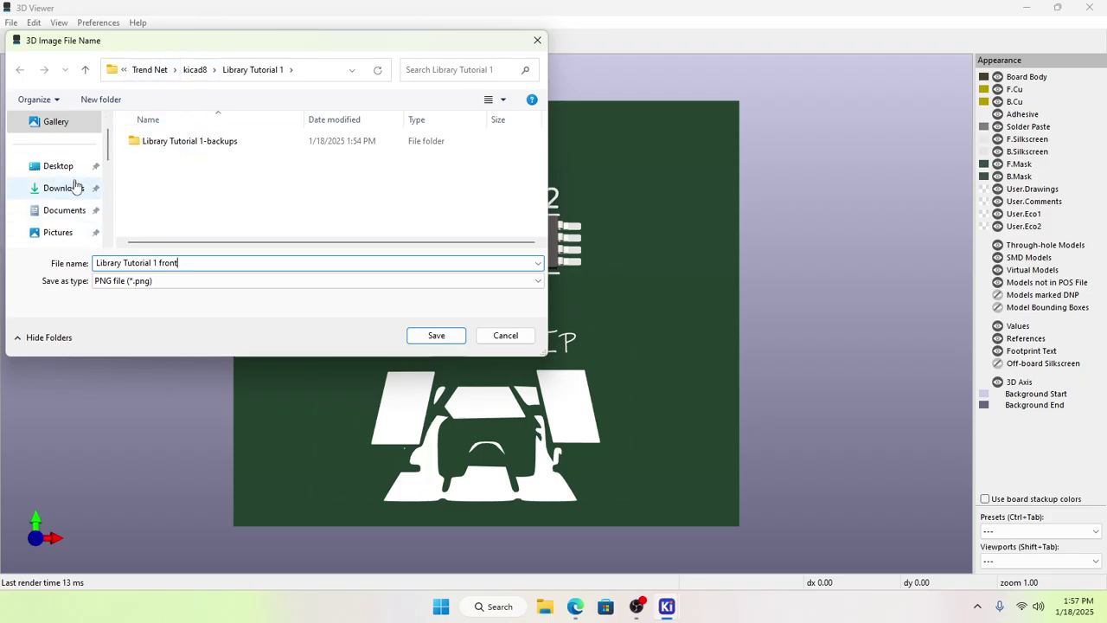
pyautogui.scroll(-3, 52, 229)
pyautogui.scroll(3, 61, 226)
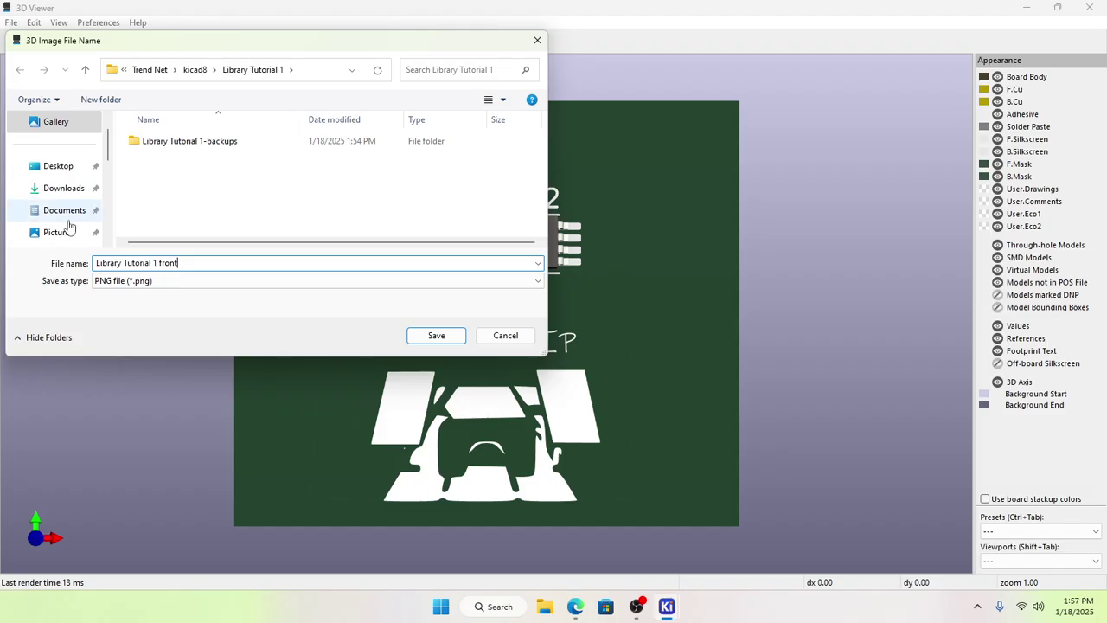
pyautogui.click(69, 230)
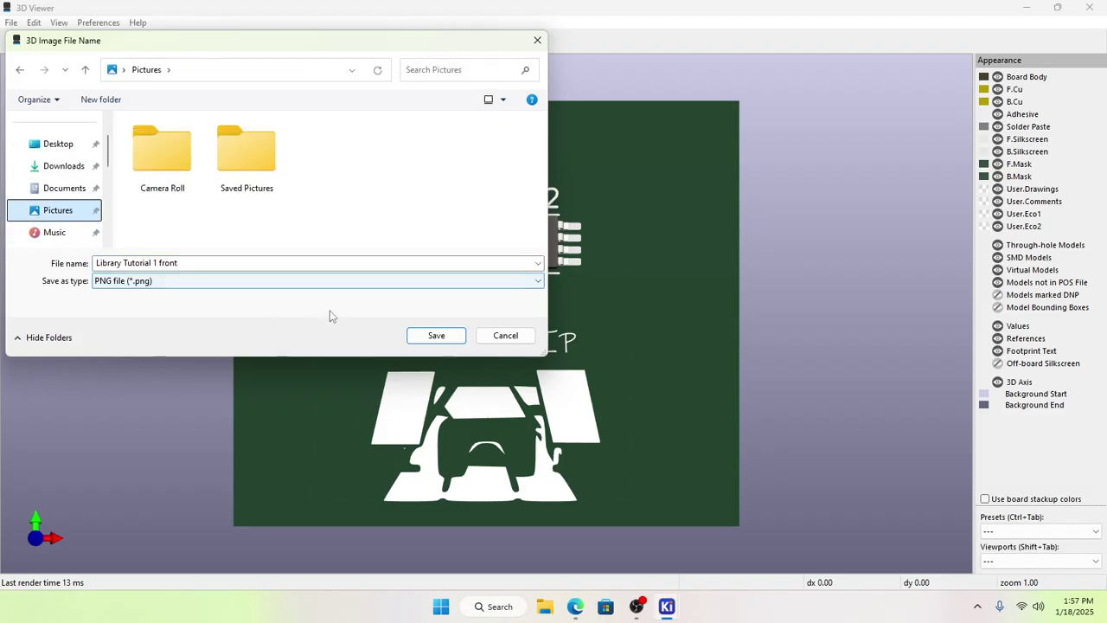
pyautogui.click(416, 336)
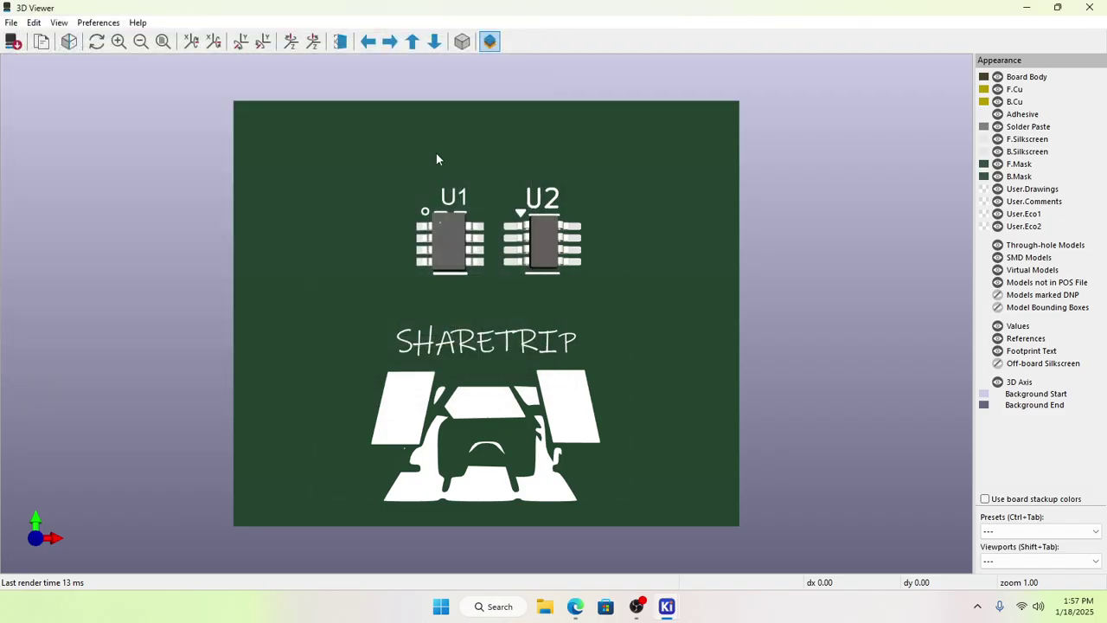
# Step: Flip to the board's back side, export that view as PNG "Library Tutorial 1 back" in Pictures, and close the 3D Viewer from the front view
pyautogui.click(340, 42)
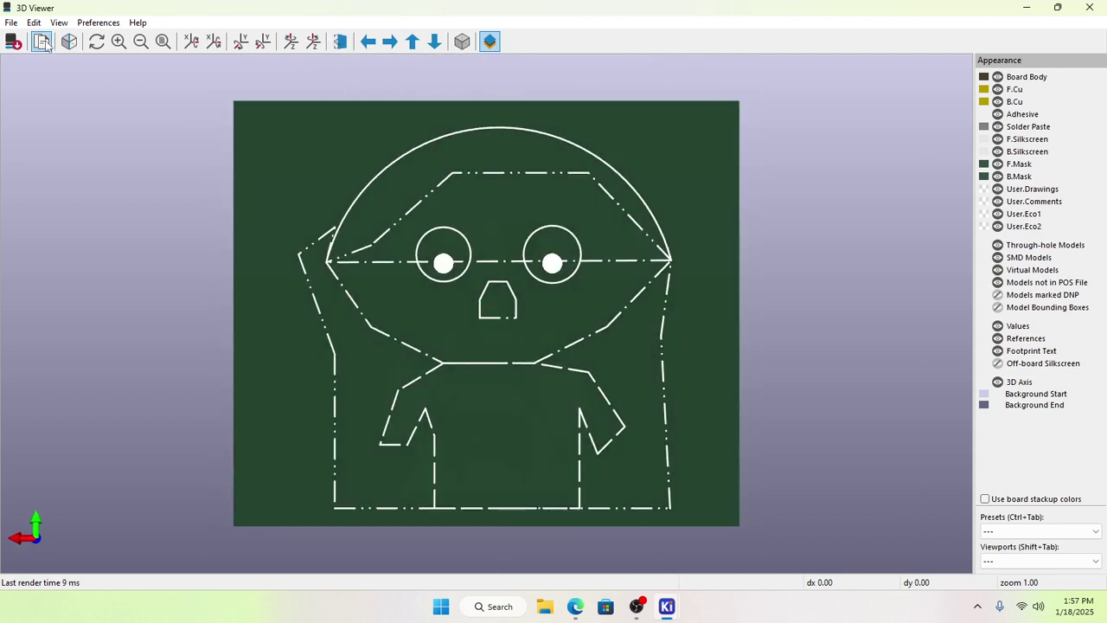
pyautogui.click(12, 24)
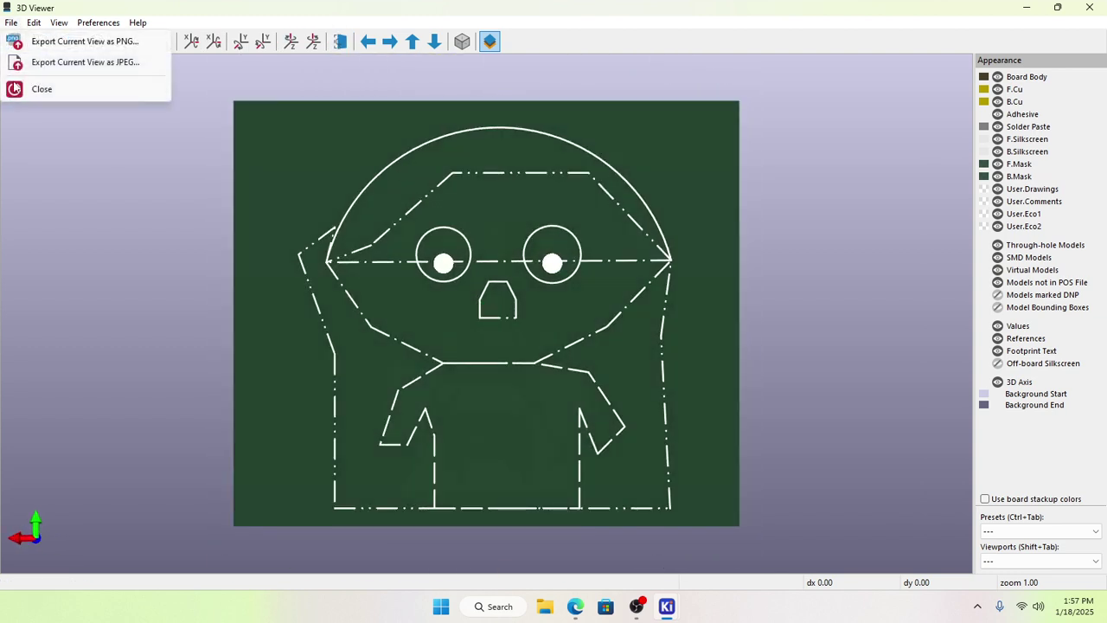
pyautogui.click(52, 41)
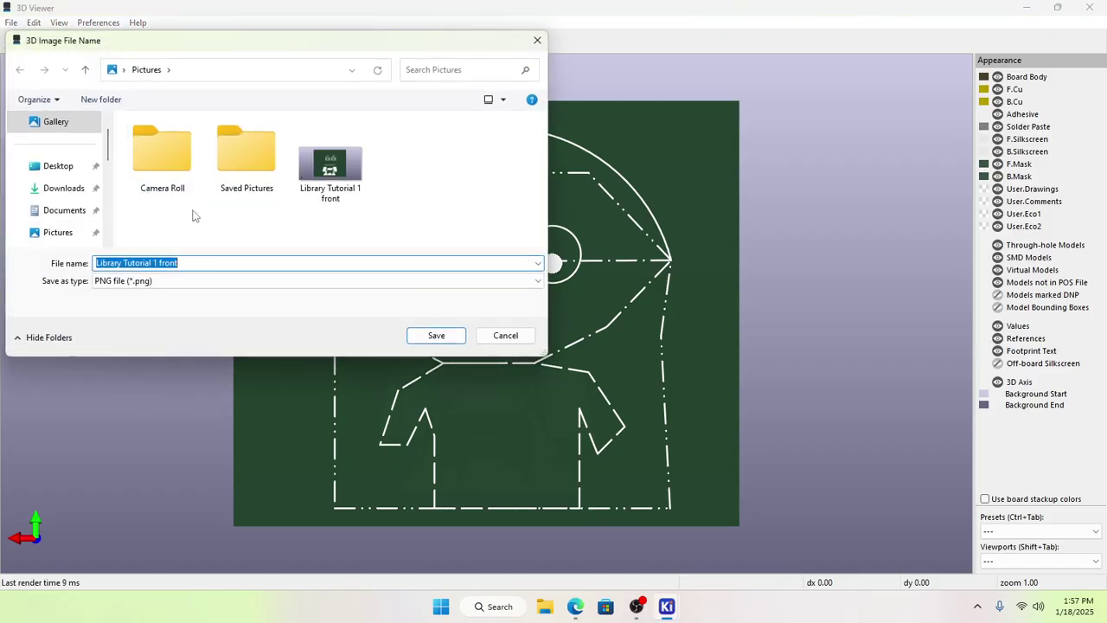
pyautogui.click(198, 261)
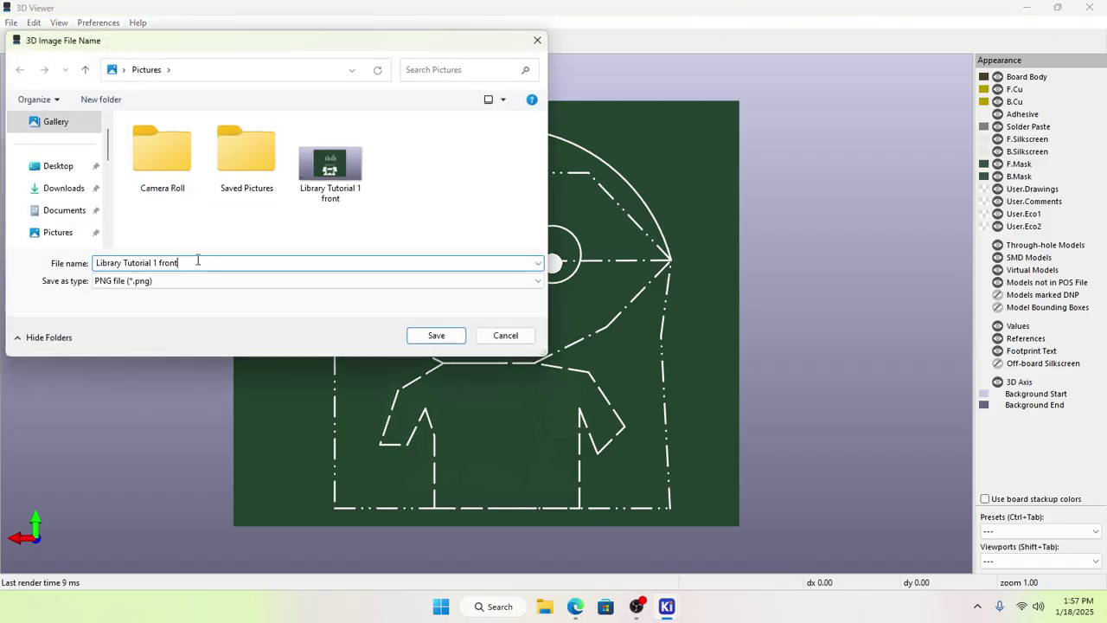
pyautogui.press('BackSpace')
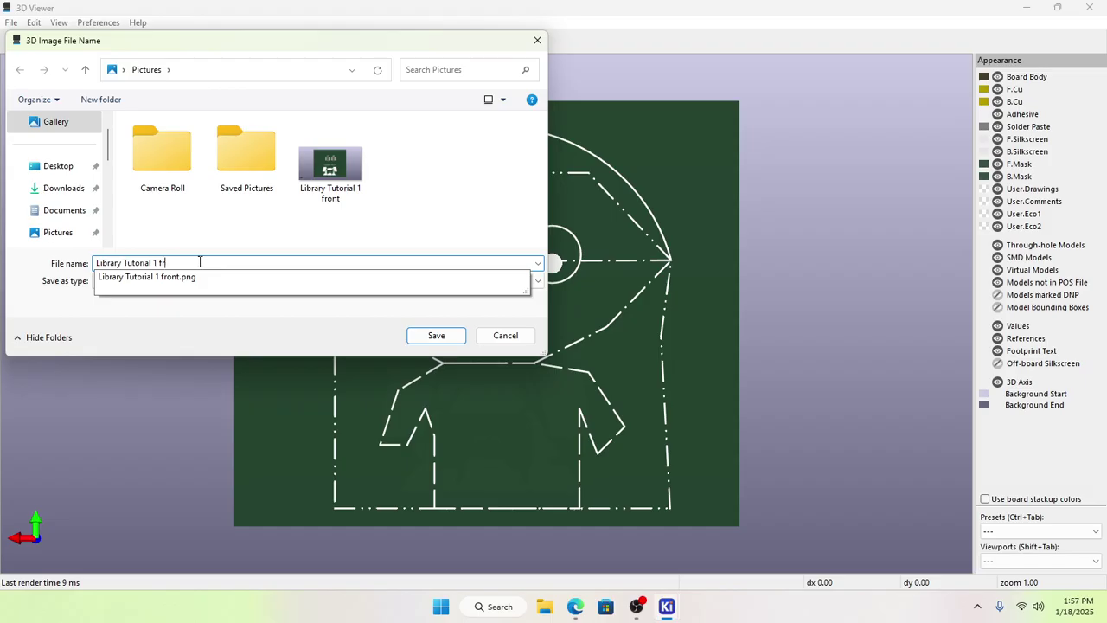
pyautogui.write('back')
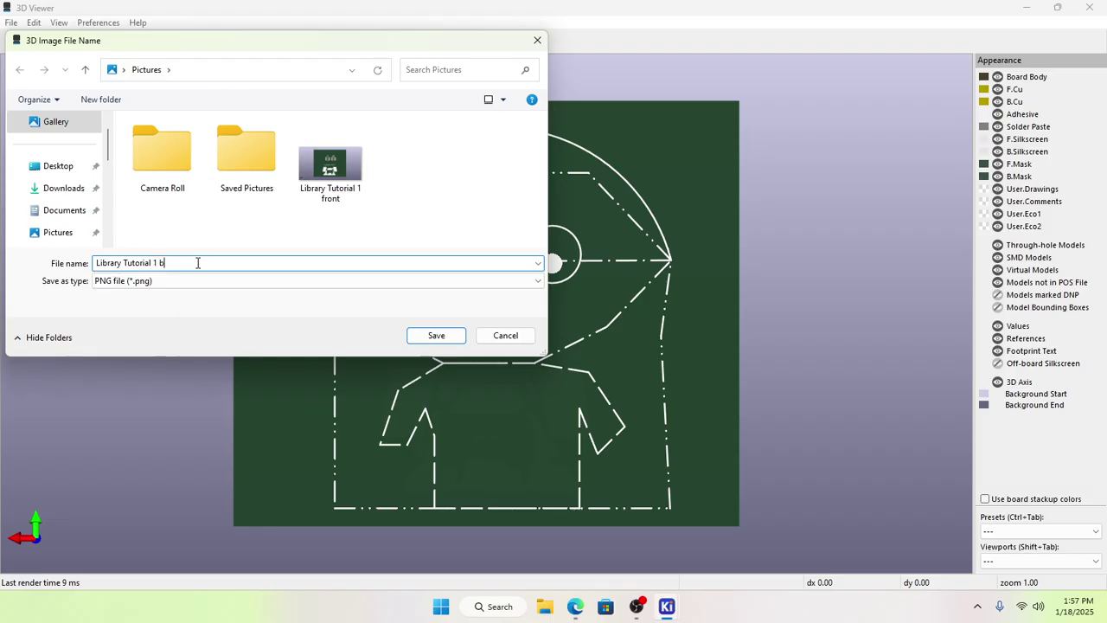
pyautogui.click(434, 335)
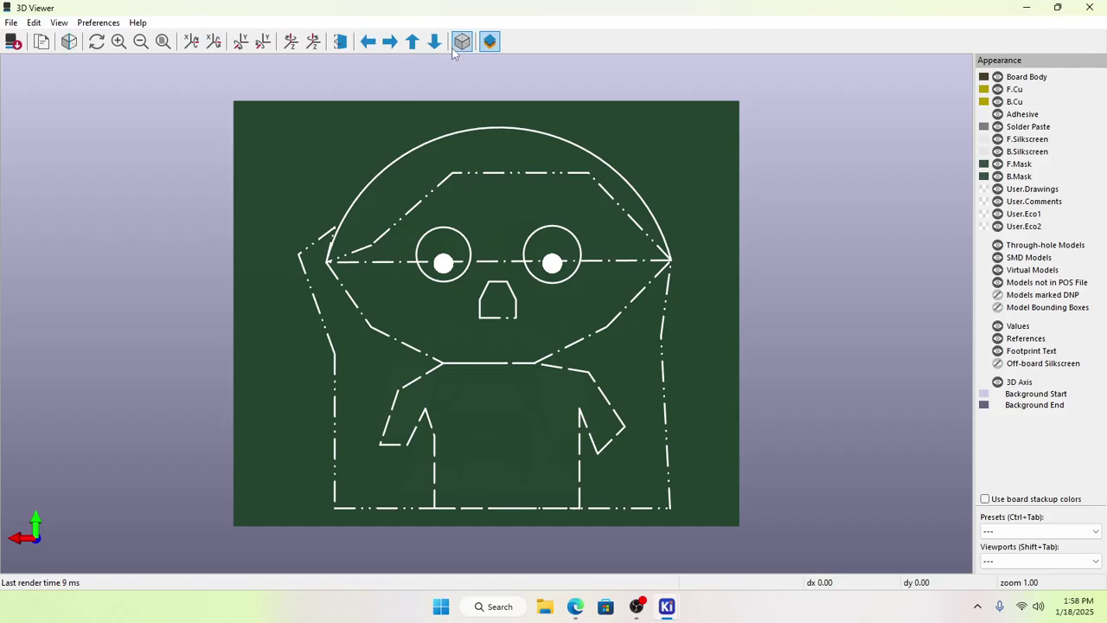
pyautogui.click(343, 46)
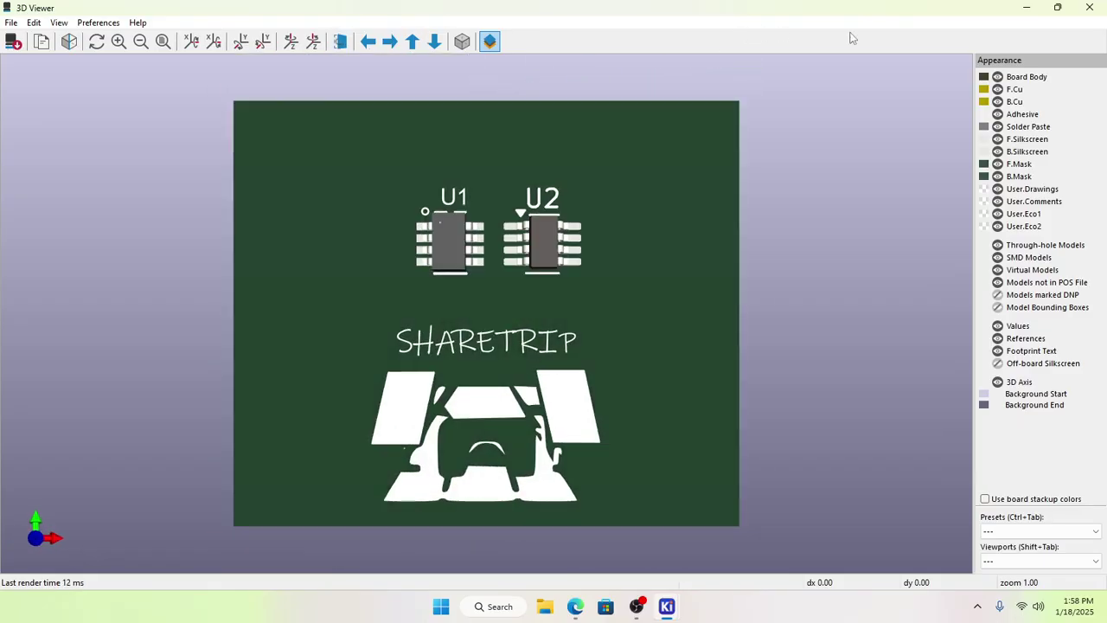
pyautogui.click(1092, 7)
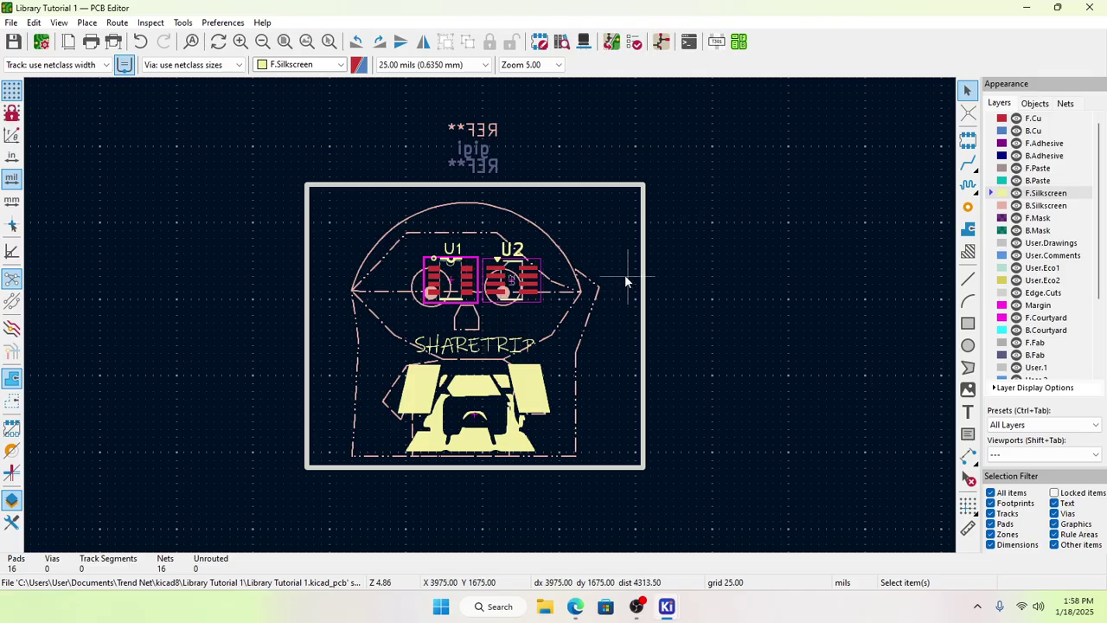
# Step: Delete the gigi and logo graphic footprints from the board, keeping U1 and U2, and save the board
pyautogui.click(591, 296)
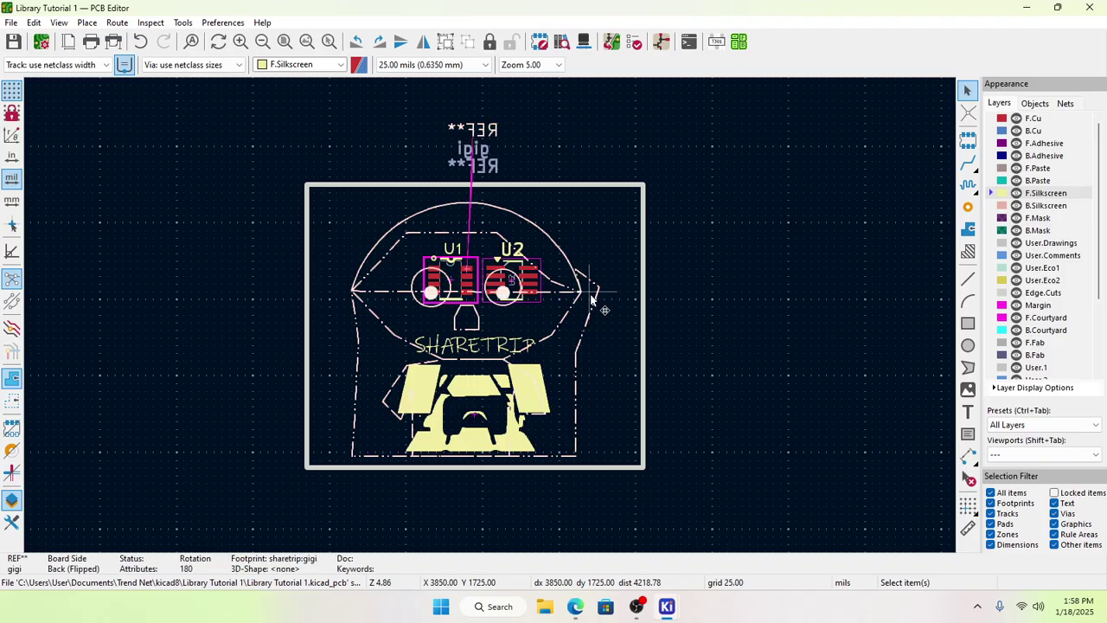
pyautogui.press('Delete')
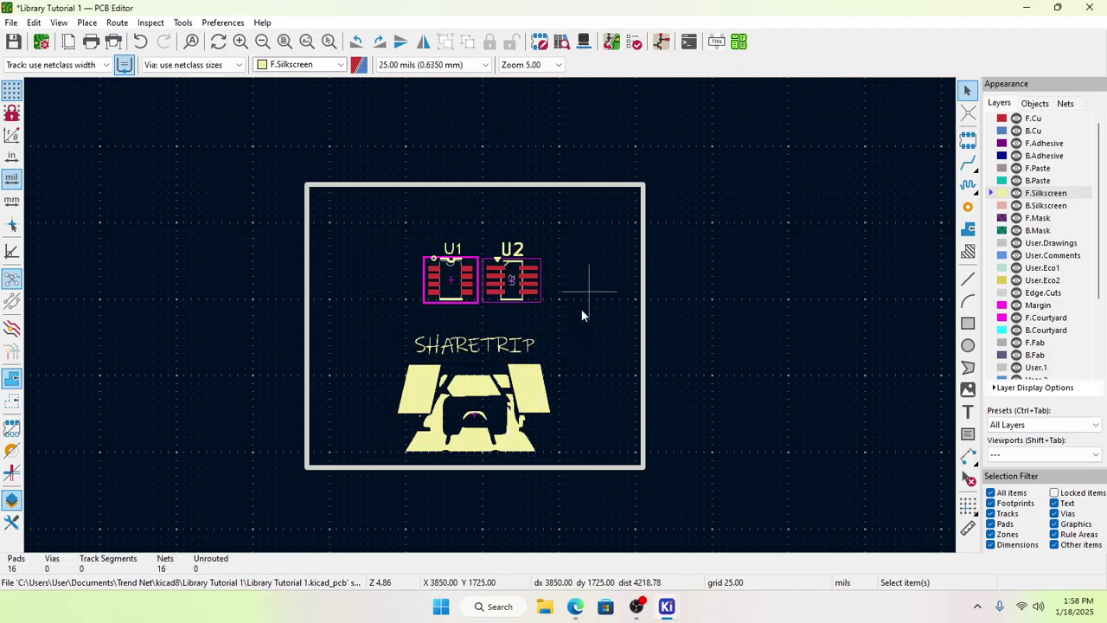
pyautogui.click(527, 385)
pyautogui.press('Delete')
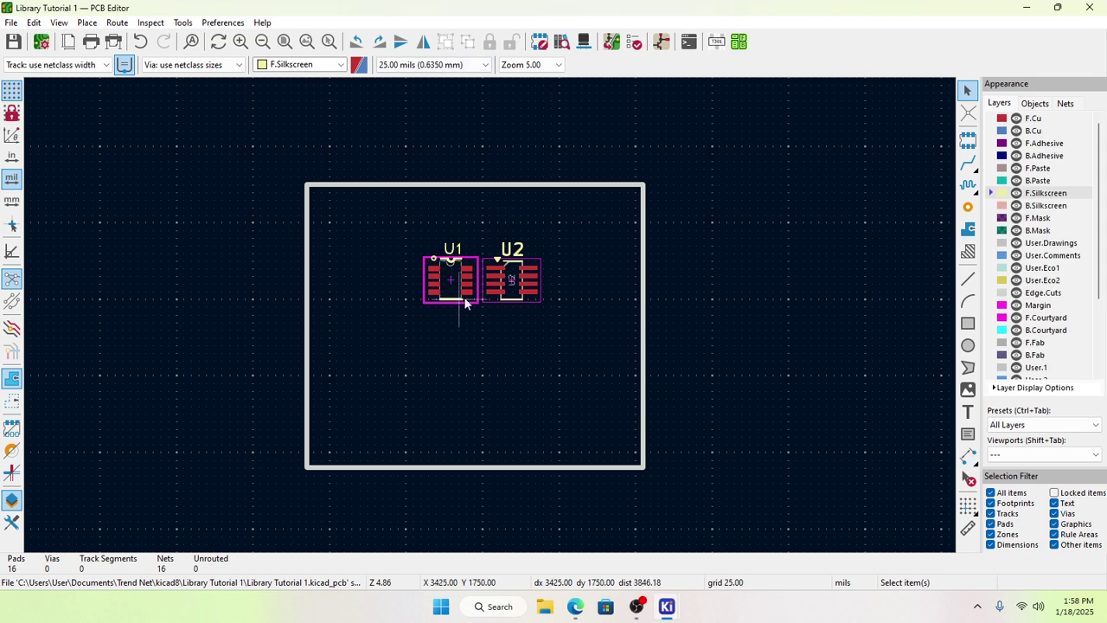
# Step: Inspect the U1 and U2 footprints on the board and check the properties of U2's reference text on the F.Fab layer
pyautogui.scroll(5, 490, 315)
pyautogui.scroll(-3, 490, 314)
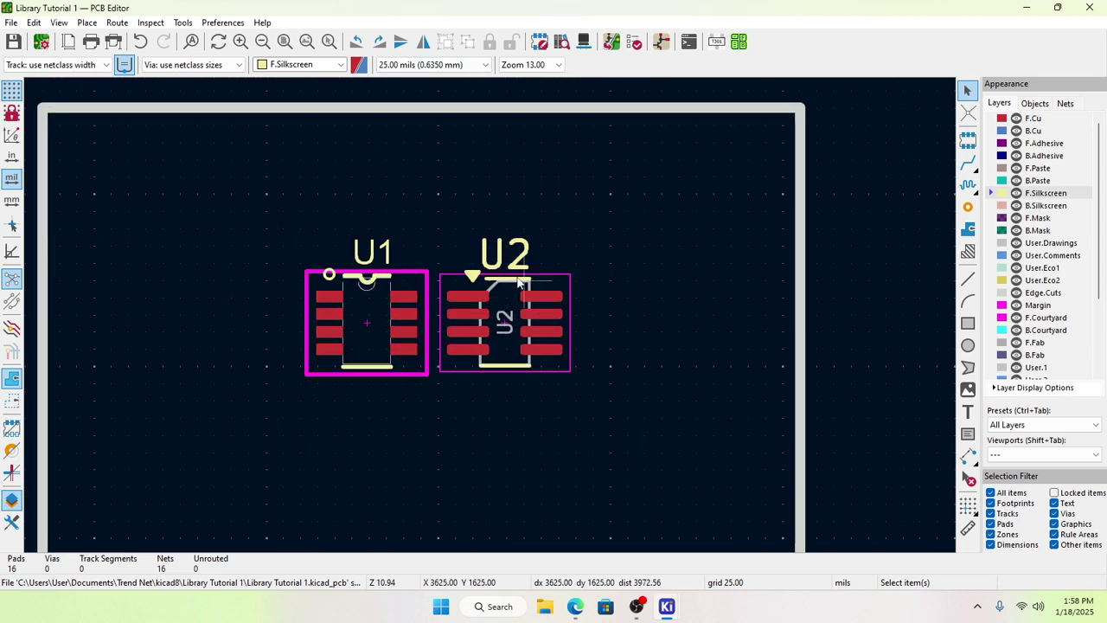
pyautogui.scroll(1, 523, 283)
pyautogui.scroll(-3, 491, 315)
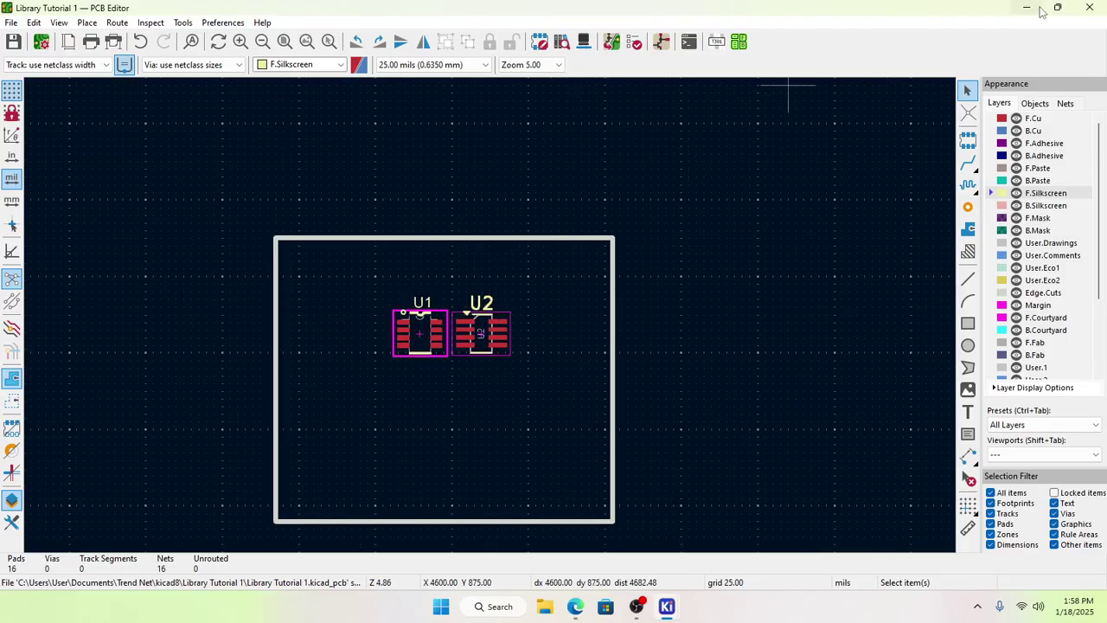
pyautogui.moveTo(1066, 17)
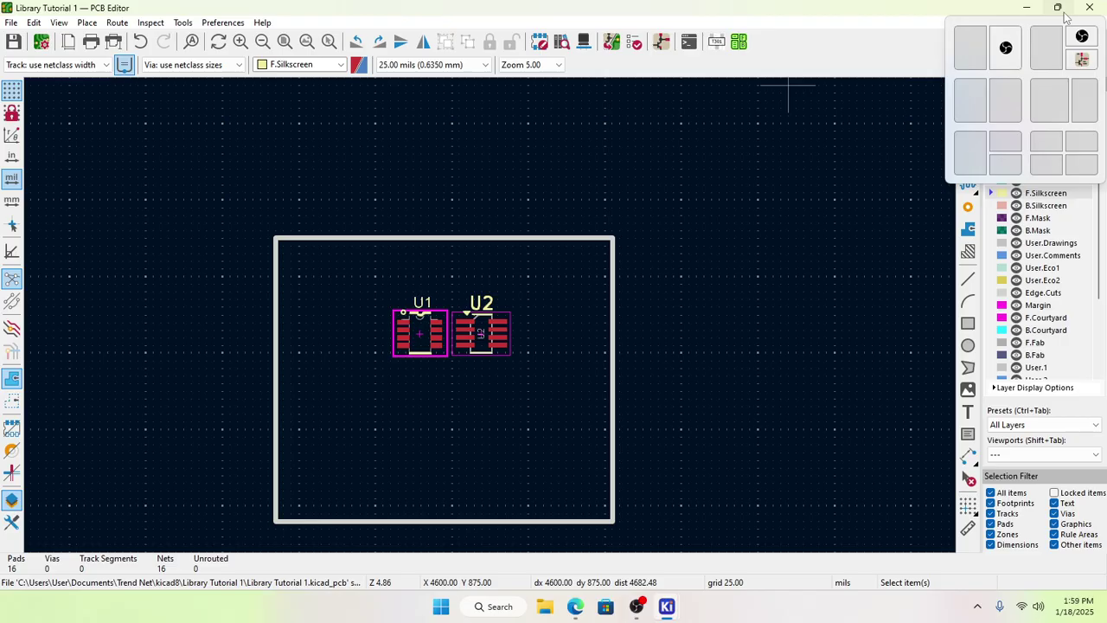
pyautogui.click(480, 339)
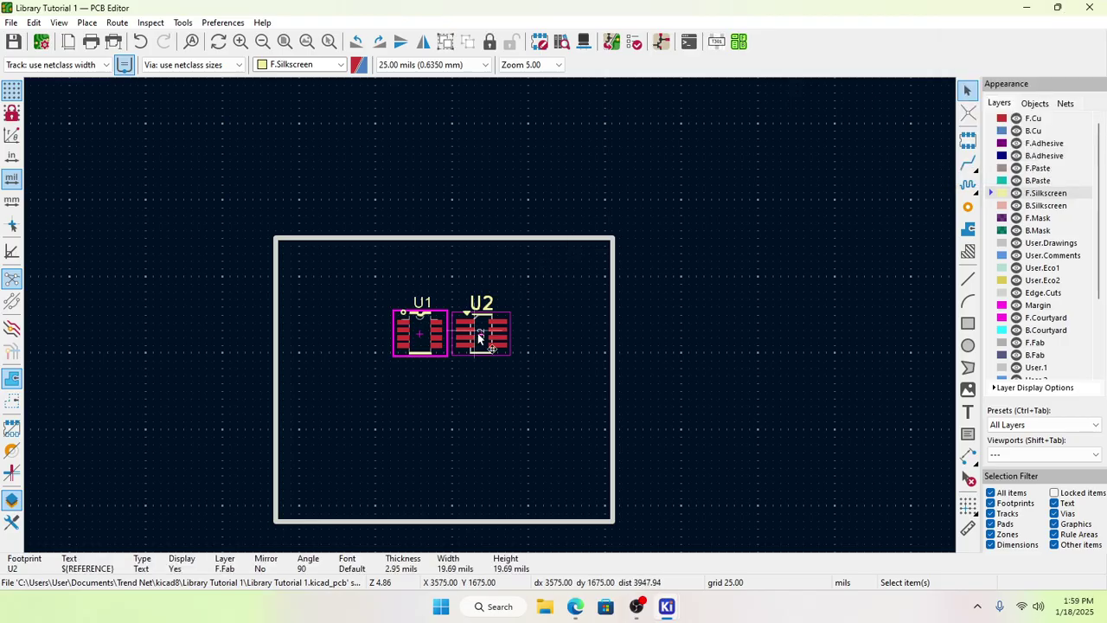
pyautogui.doubleClick(480, 339)
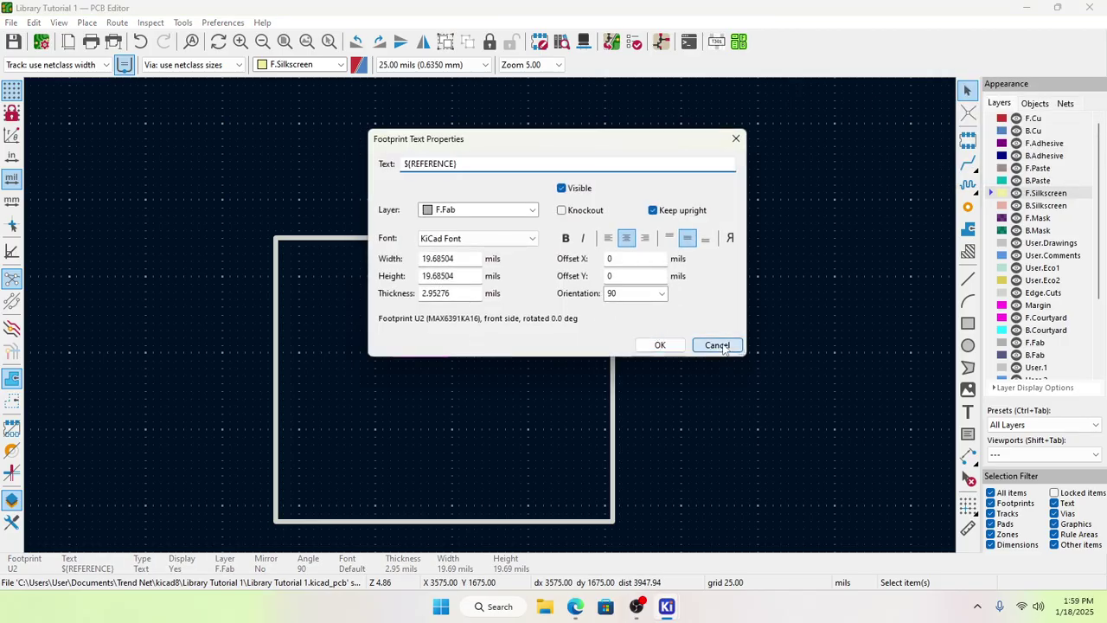
pyautogui.click(660, 344)
# Step: Switch to the Schematic Editor and check the footprint assignments in the symbol properties of U2 and U1 without changing them
pyautogui.click(659, 42)
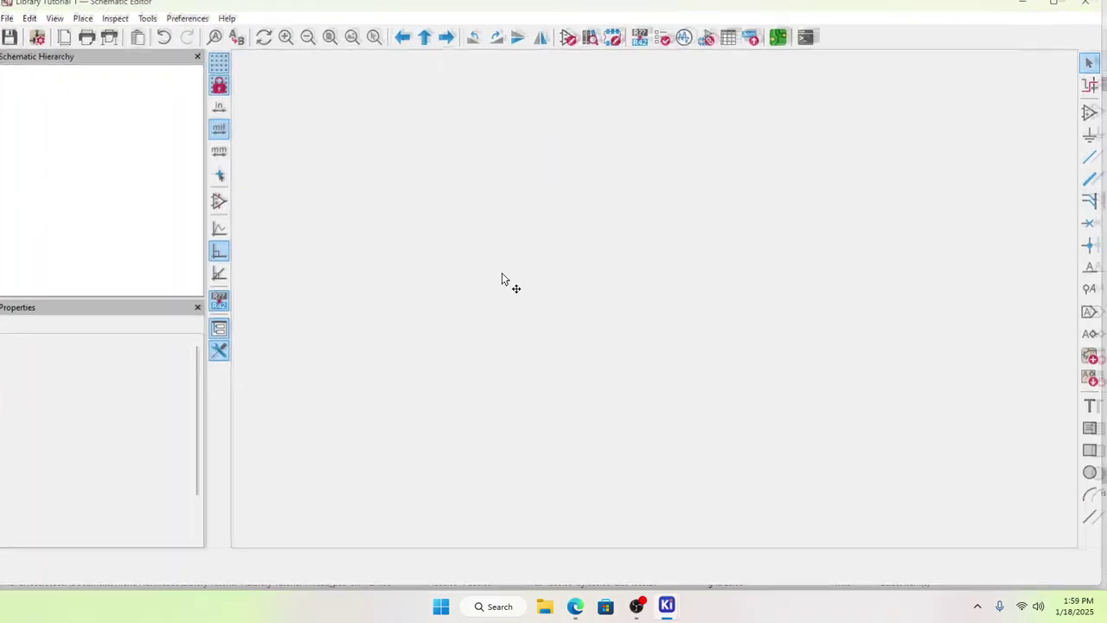
pyautogui.doubleClick(661, 232)
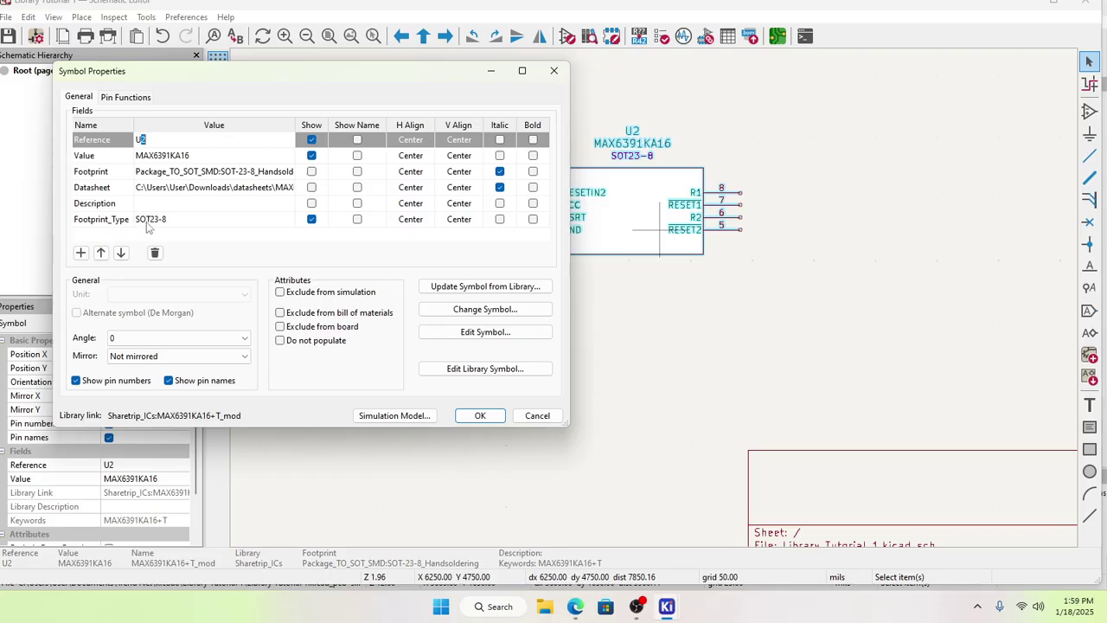
pyautogui.click(537, 416)
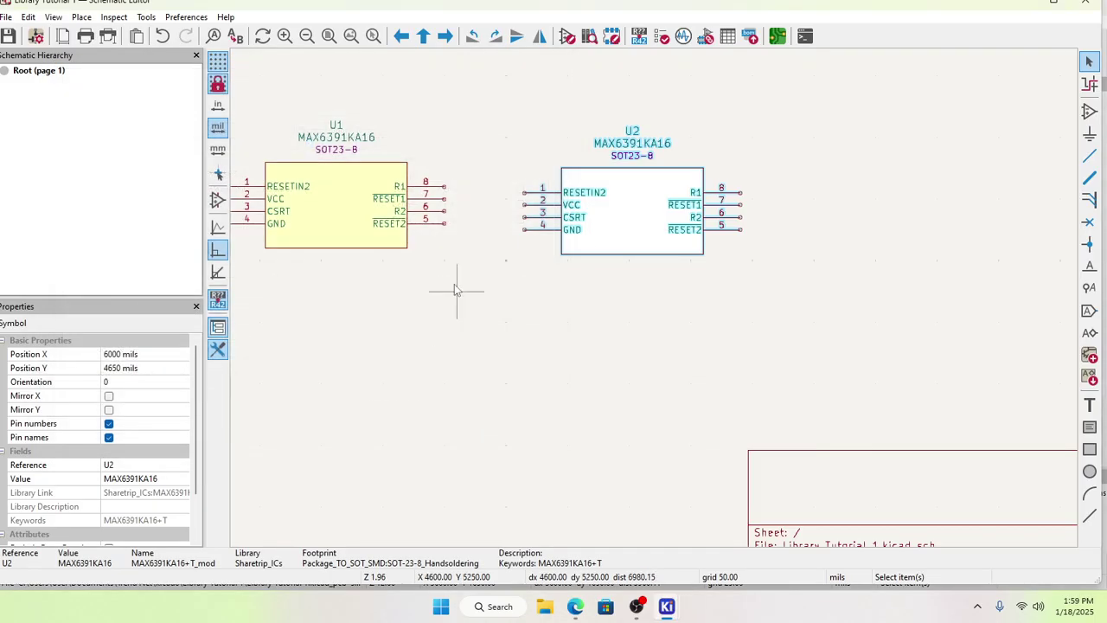
pyautogui.click(433, 316)
pyautogui.doubleClick(365, 239)
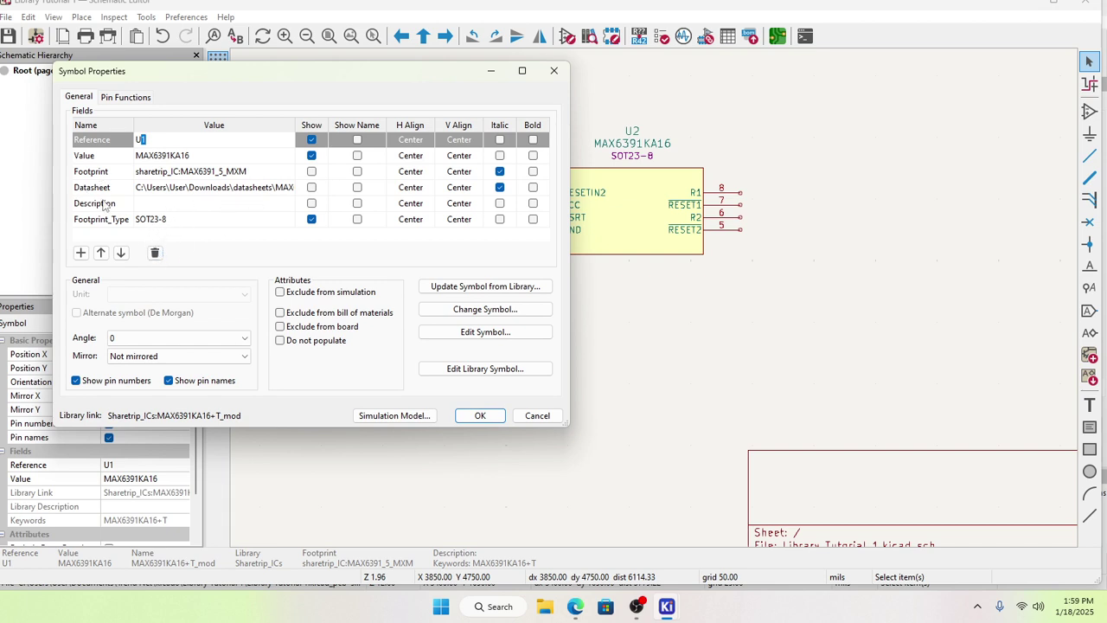
pyautogui.click(543, 416)
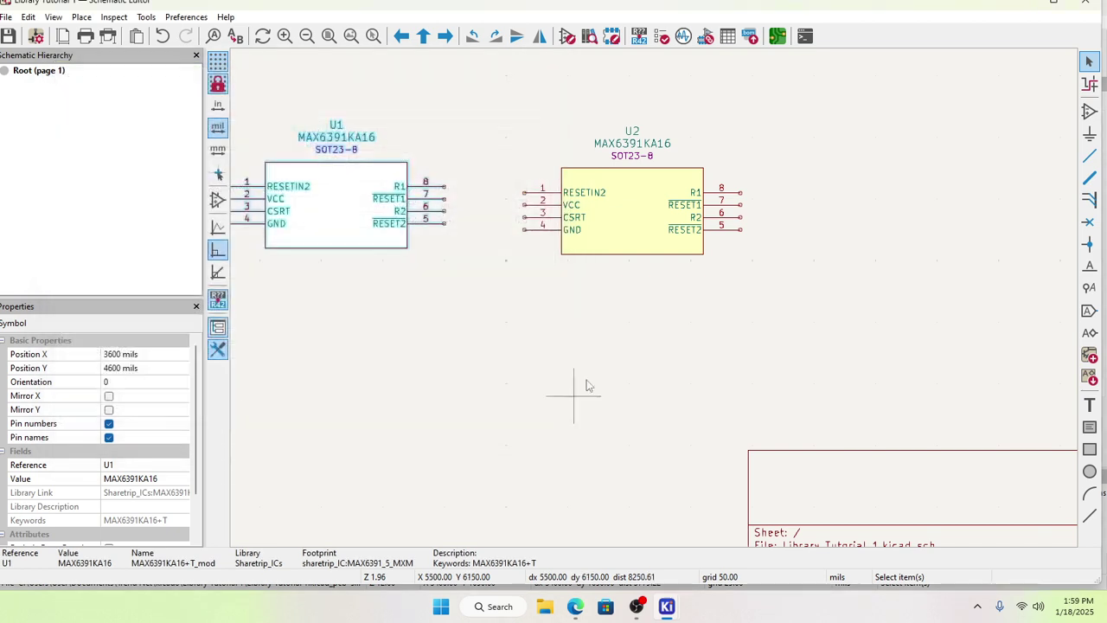
pyautogui.click(571, 346)
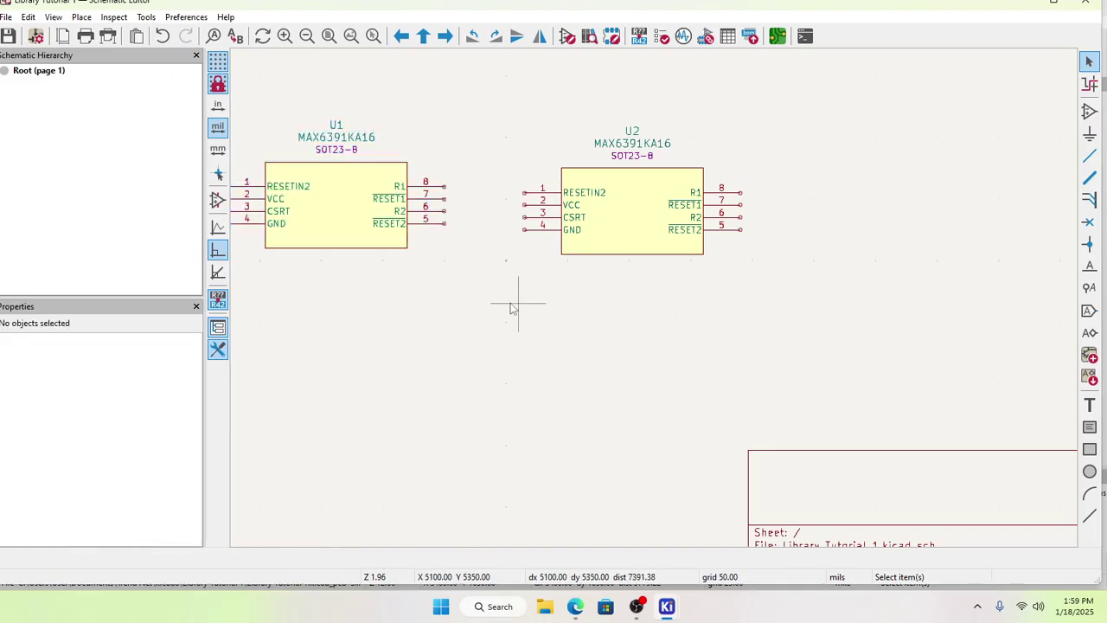
# Step: Review U1's footprint and datasheet fields in its symbol properties once more, leaving them unchanged
pyautogui.doubleClick(354, 203)
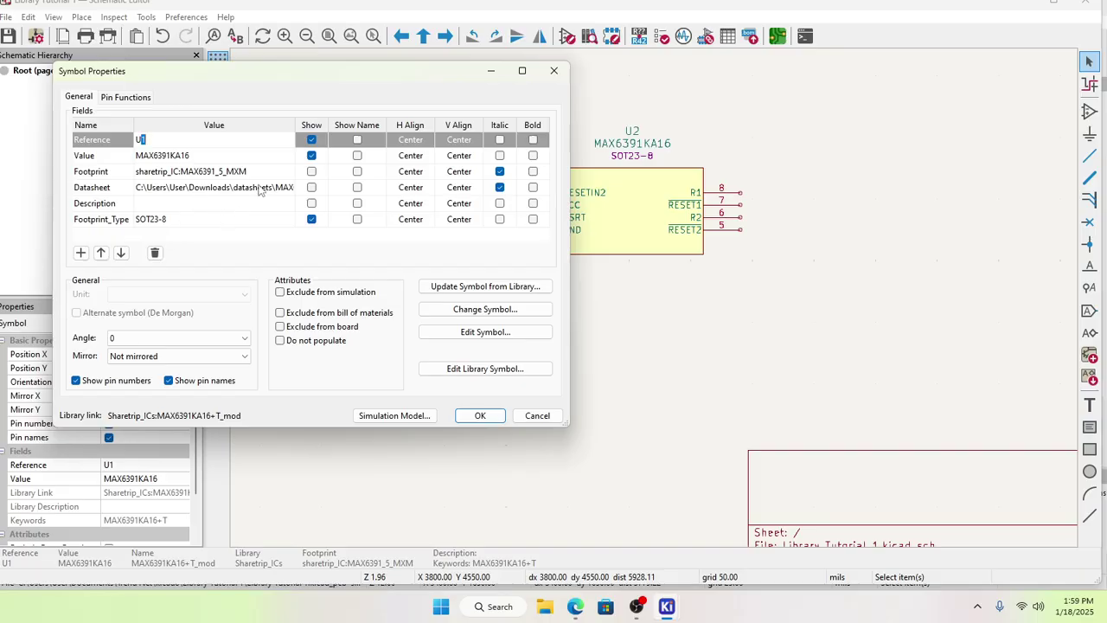
pyautogui.click(536, 415)
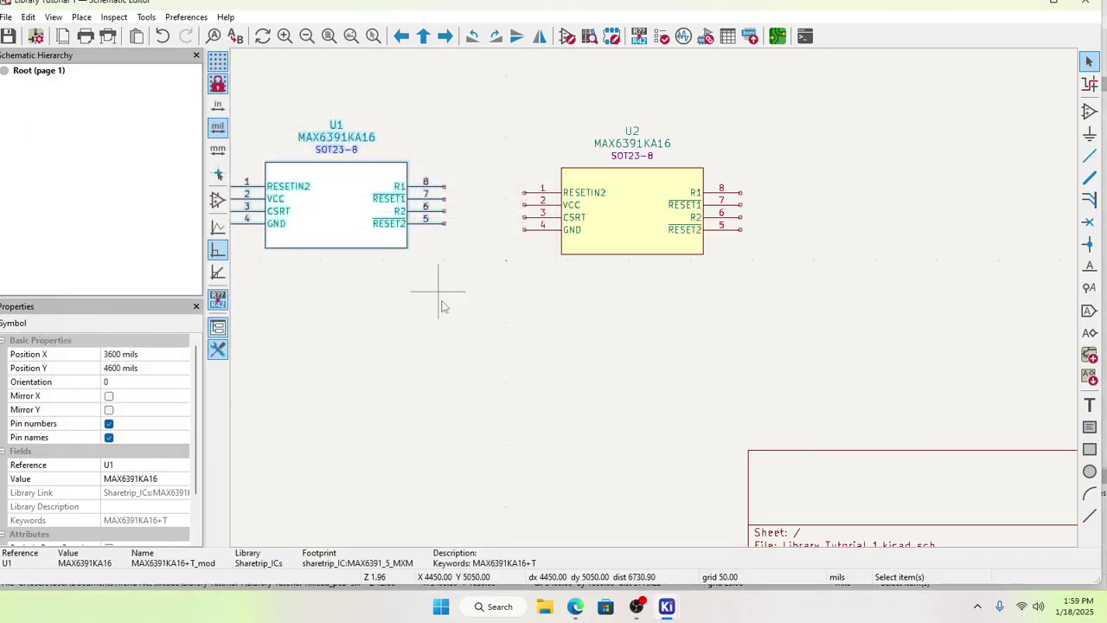
pyautogui.click(424, 275)
pyautogui.scroll(-2, 501, 247)
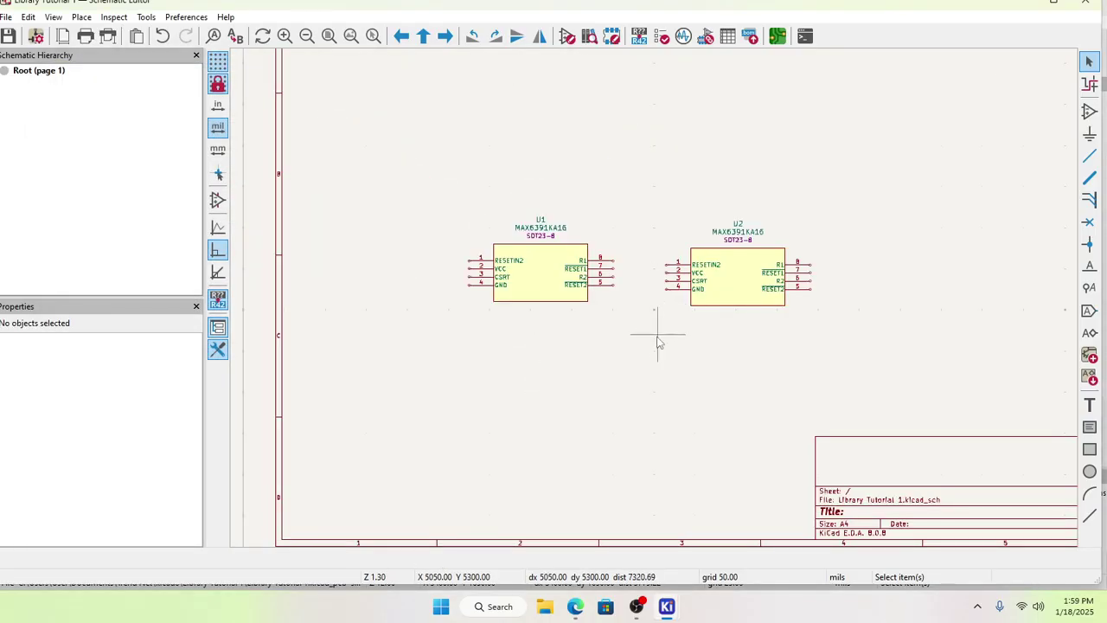
pyautogui.moveTo(664, 602)
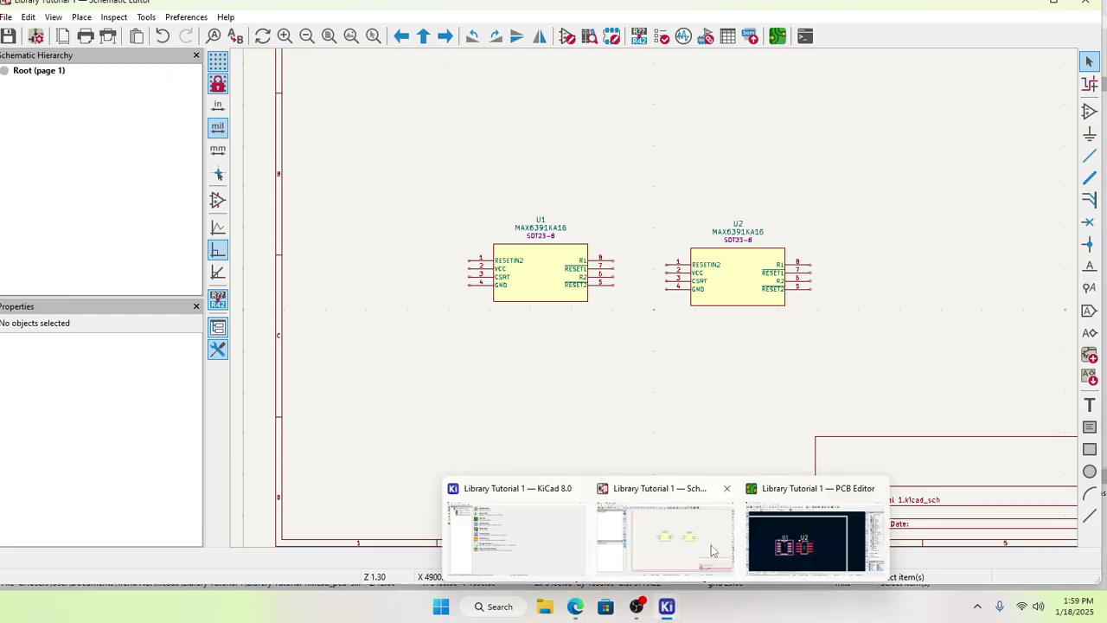
# Step: Switch to the browser and review the MAX6391KA16+T symbol, footprint and 3D model previews on DigiKey's models page
pyautogui.moveTo(572, 607)
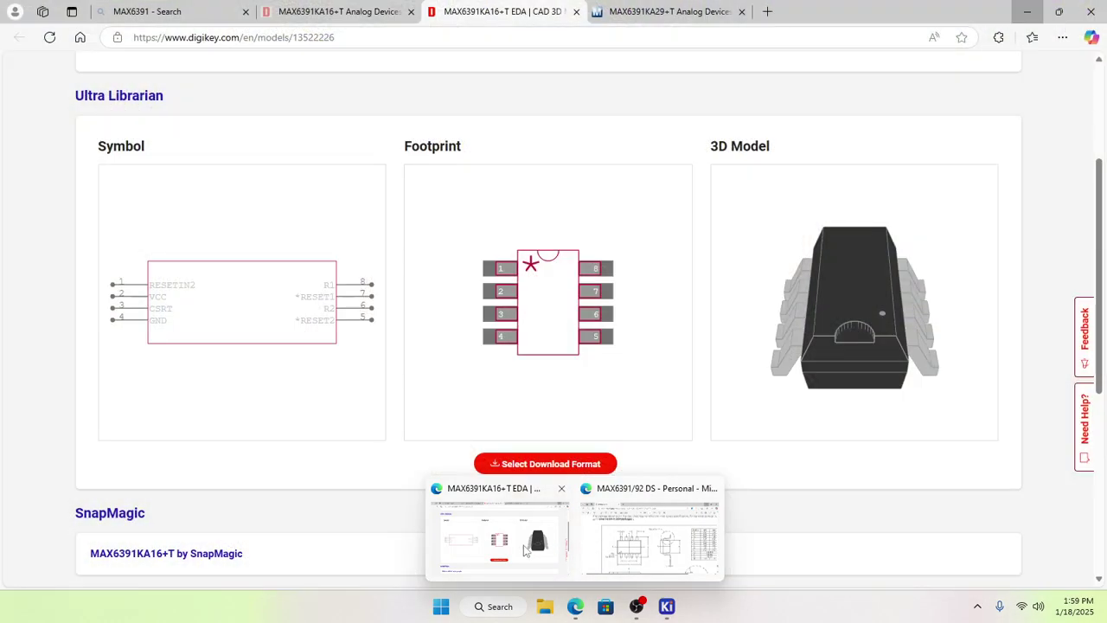
pyautogui.click(525, 550)
pyautogui.scroll(3, 447, 286)
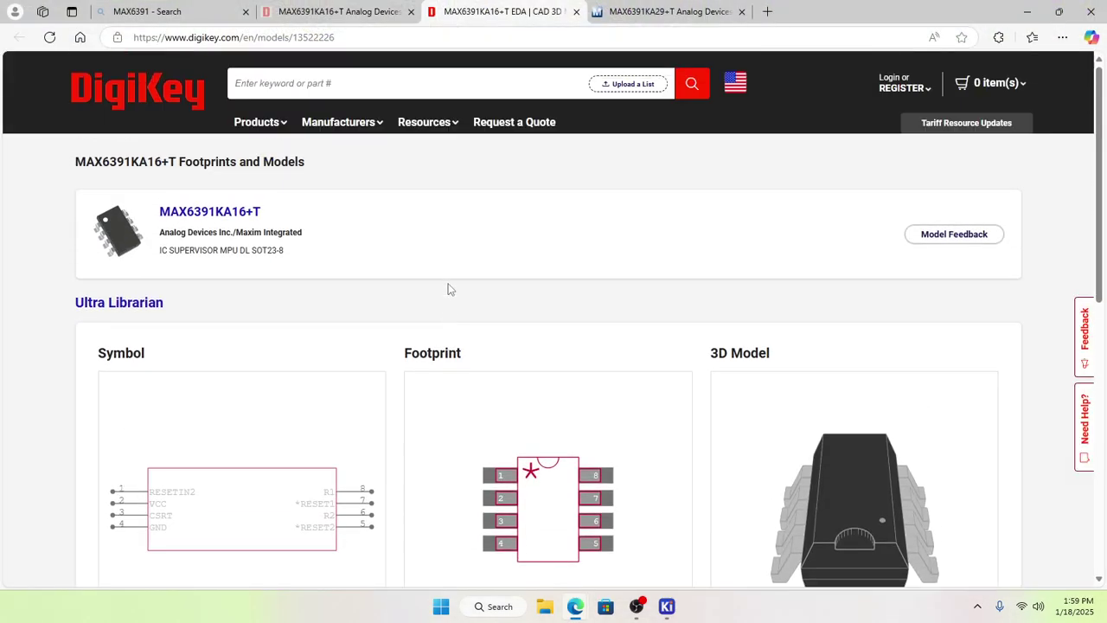
pyautogui.scroll(-2, 415, 346)
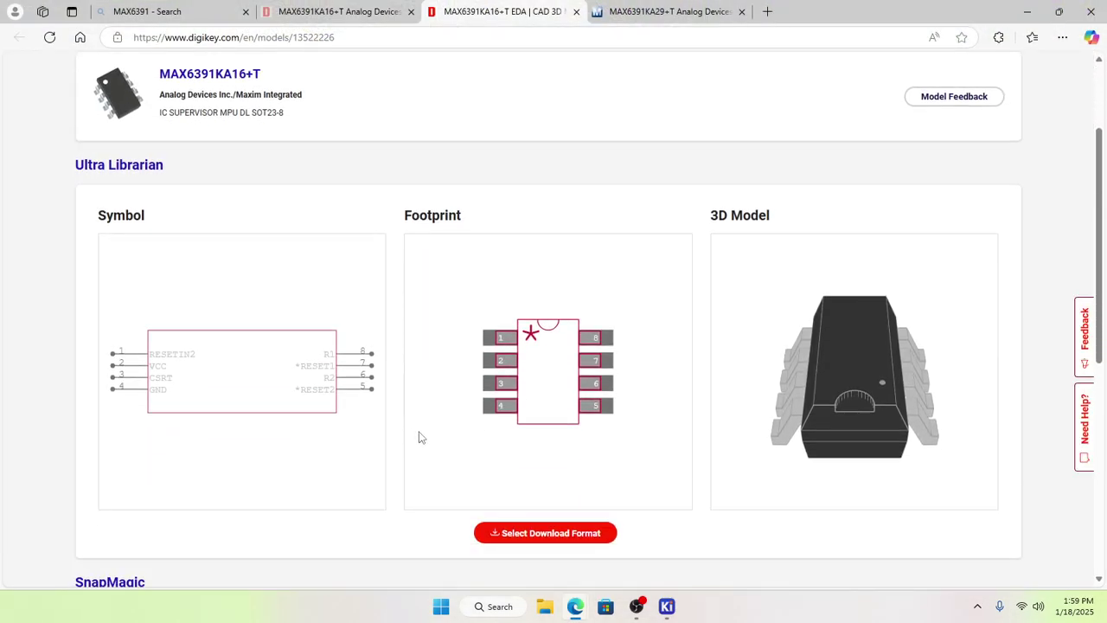
pyautogui.scroll(-3, 437, 419)
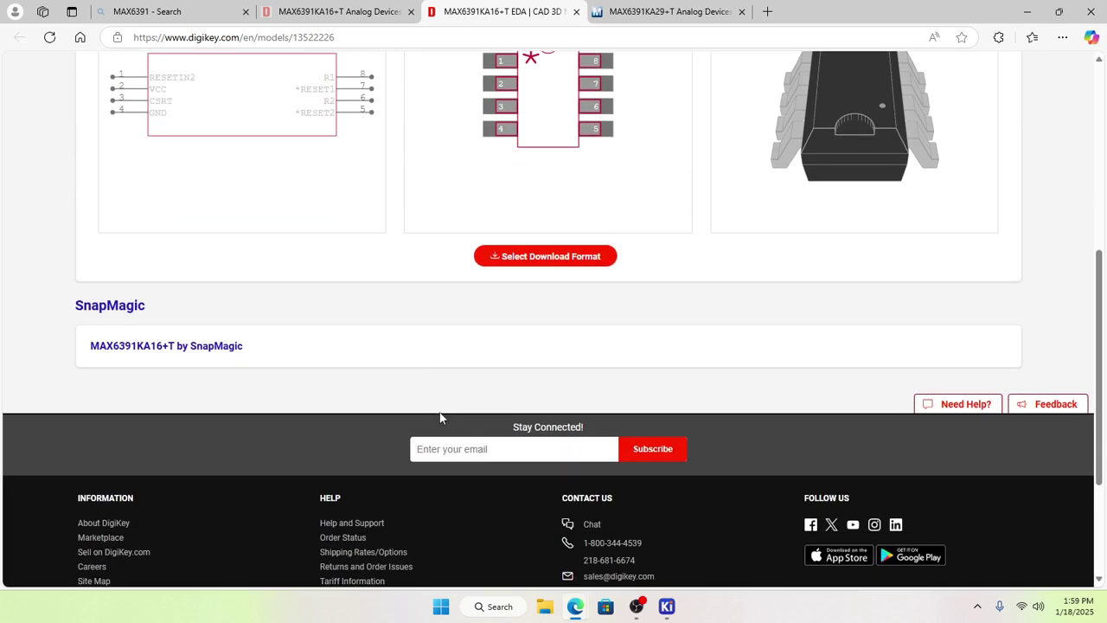
pyautogui.scroll(2, 447, 409)
pyautogui.scroll(3, 447, 409)
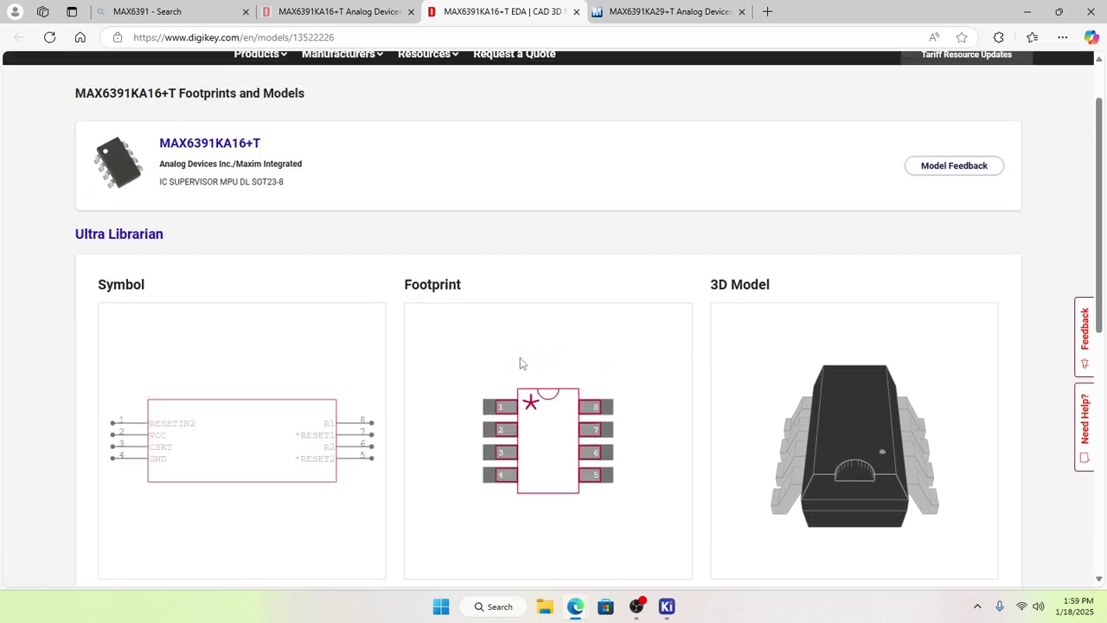
pyautogui.scroll(1, 441, 318)
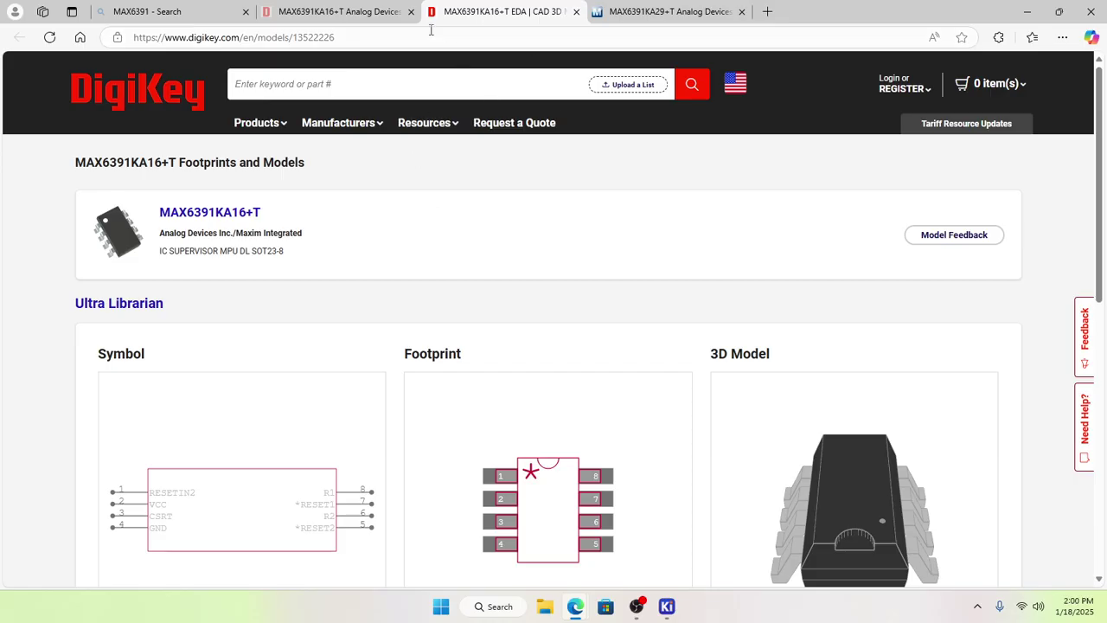
# Step: Examine the product details and specifications of the MAX6391KA29+T on the Mouser product page
pyautogui.click(614, 12)
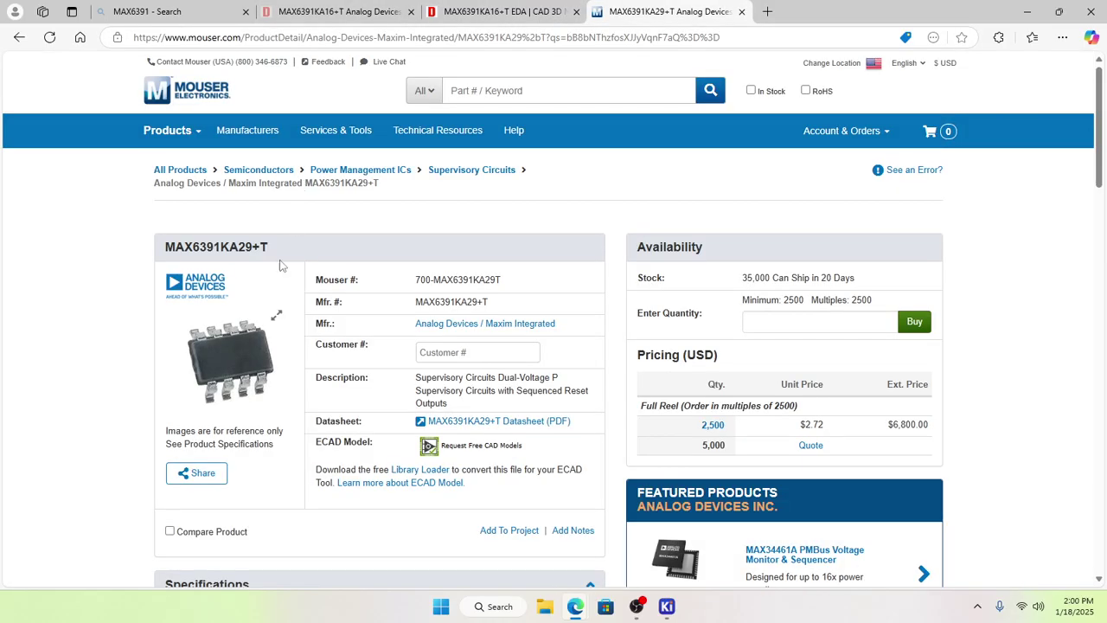
pyautogui.scroll(-1, 418, 481)
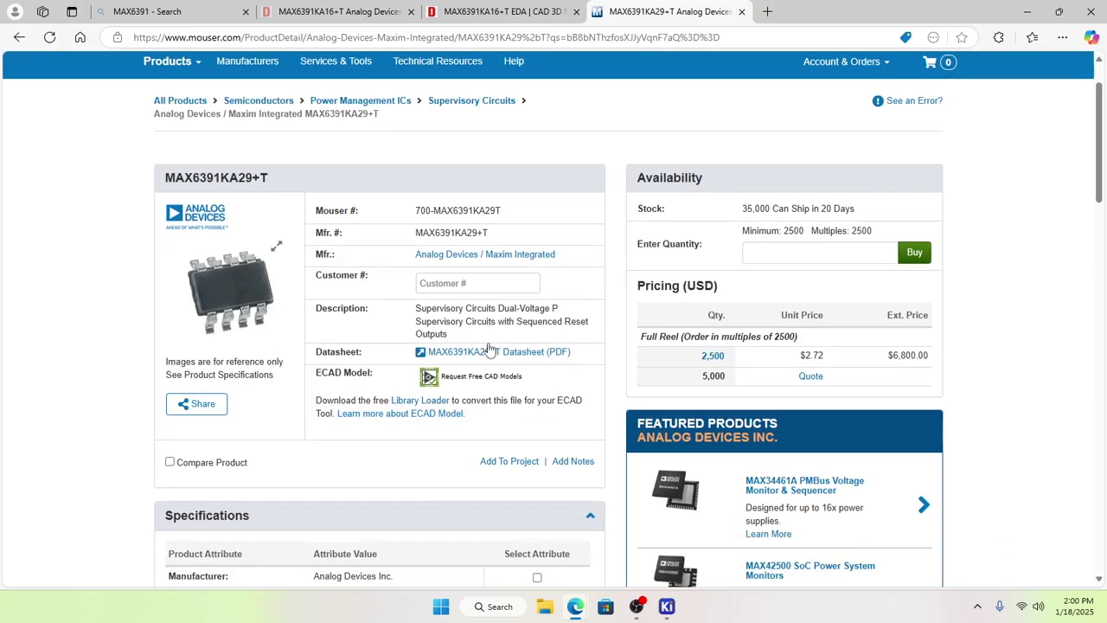
pyautogui.scroll(-4, 486, 372)
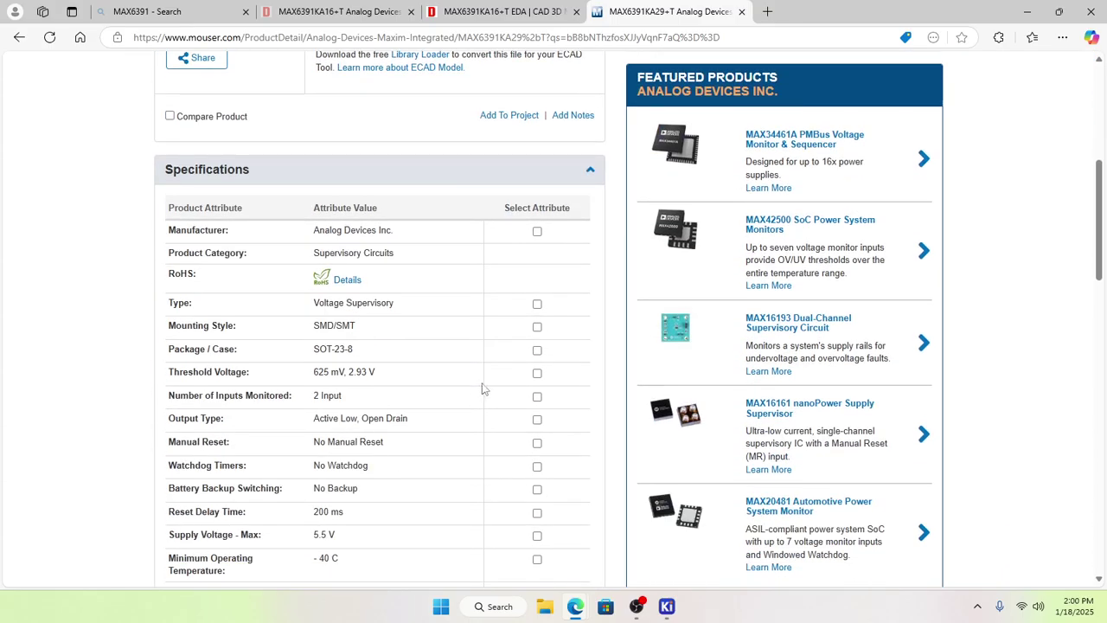
pyautogui.scroll(5, 483, 388)
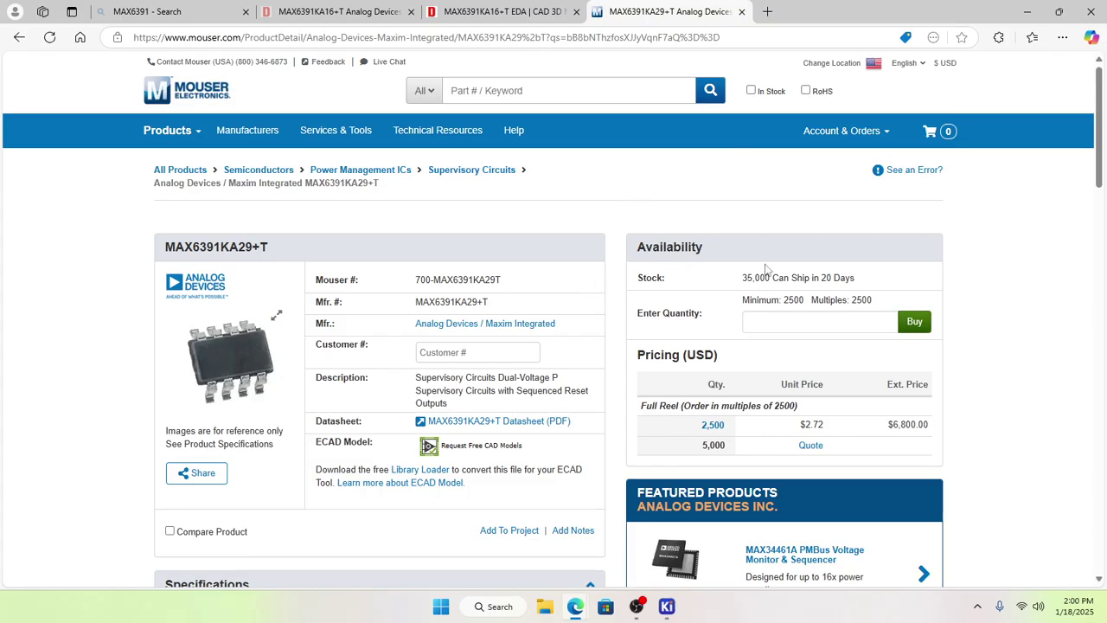
# Step: Check the free CAD model request options for the MAX6391KA29+T on Mouser and close them without choosing one
pyautogui.click(531, 10)
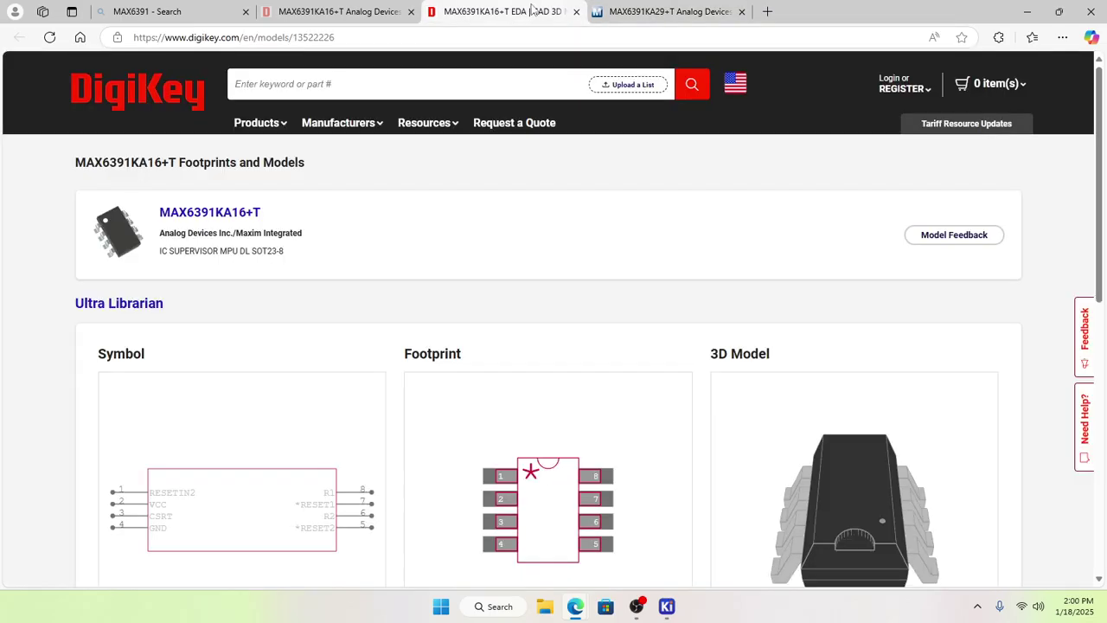
pyautogui.click(629, 11)
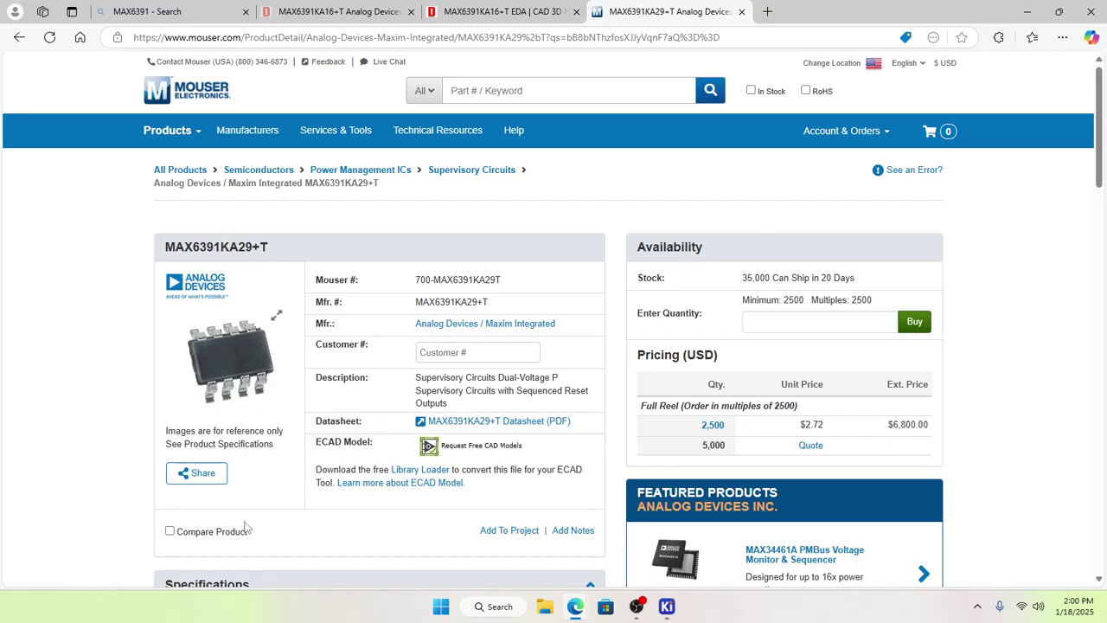
pyautogui.click(464, 449)
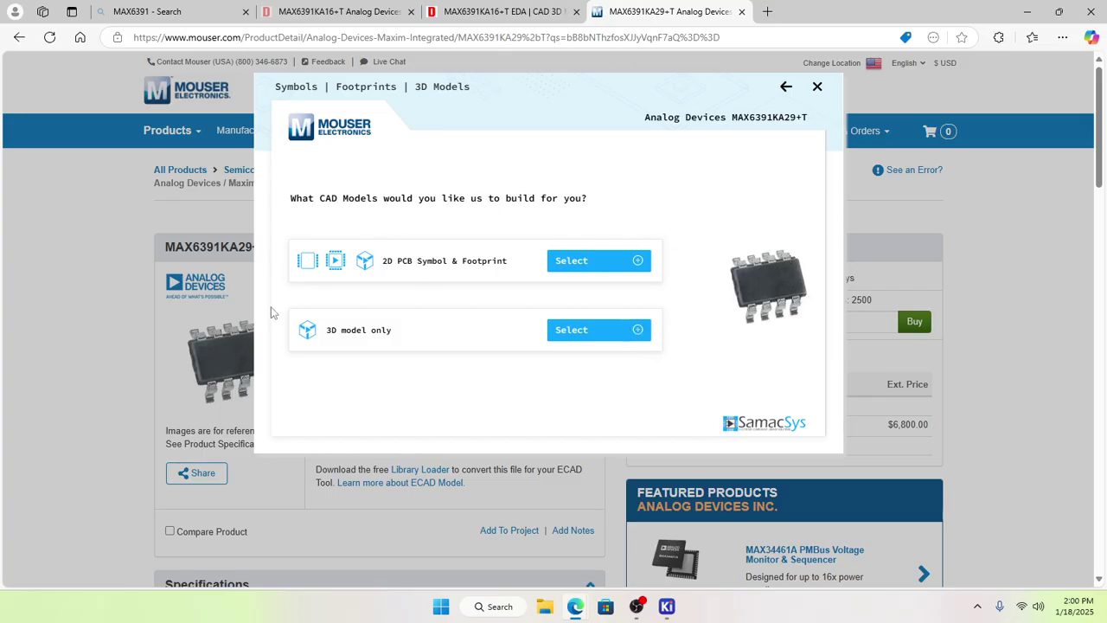
pyautogui.click(817, 87)
# Step: Rotate the MAX6391KA16+T 3D model on DigiKey to view its package from the side, and close the models and Mouser pages
pyautogui.click(542, 14)
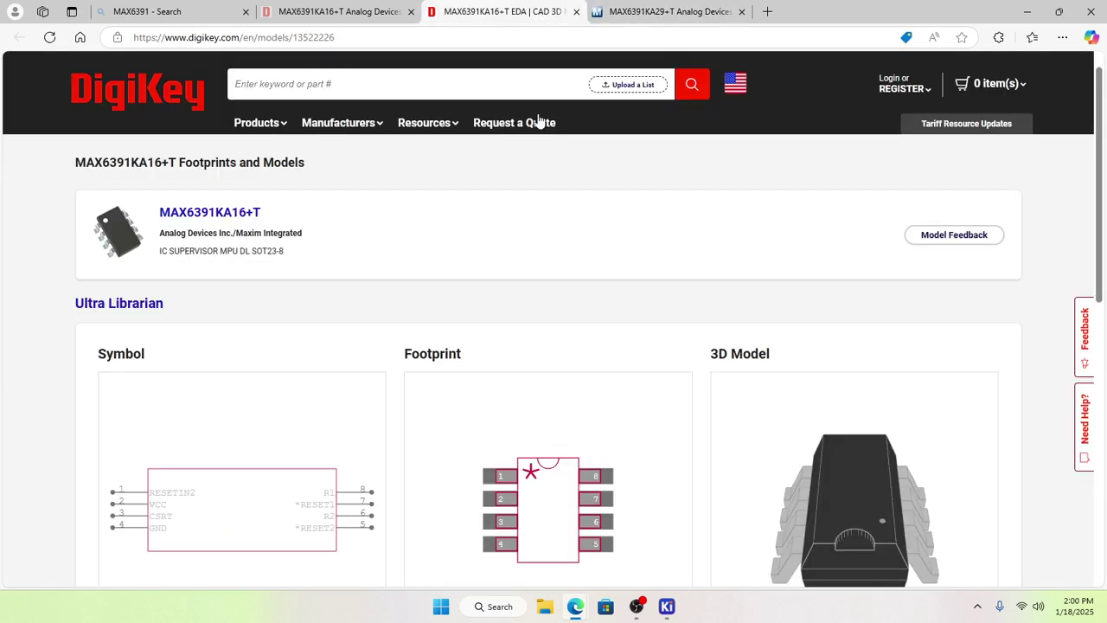
pyautogui.moveTo(806, 506); pyautogui.dragTo(754, 464)
pyautogui.scroll(-1, 268, 483)
pyautogui.scroll(-1, 269, 483)
pyautogui.scroll(1, 356, 432)
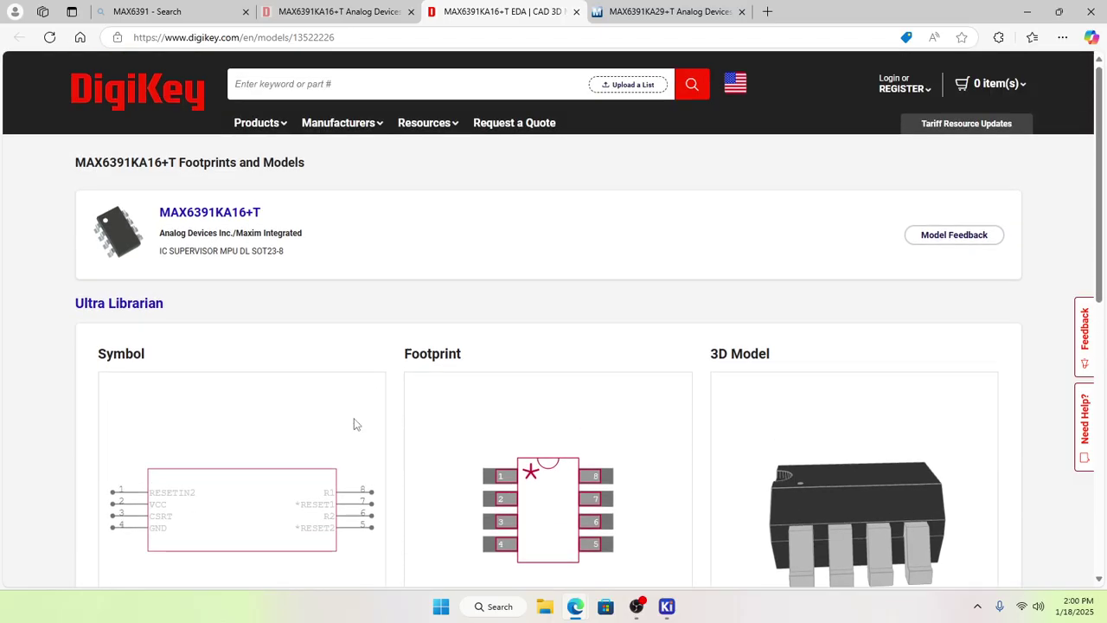
pyautogui.scroll(-1, 346, 389)
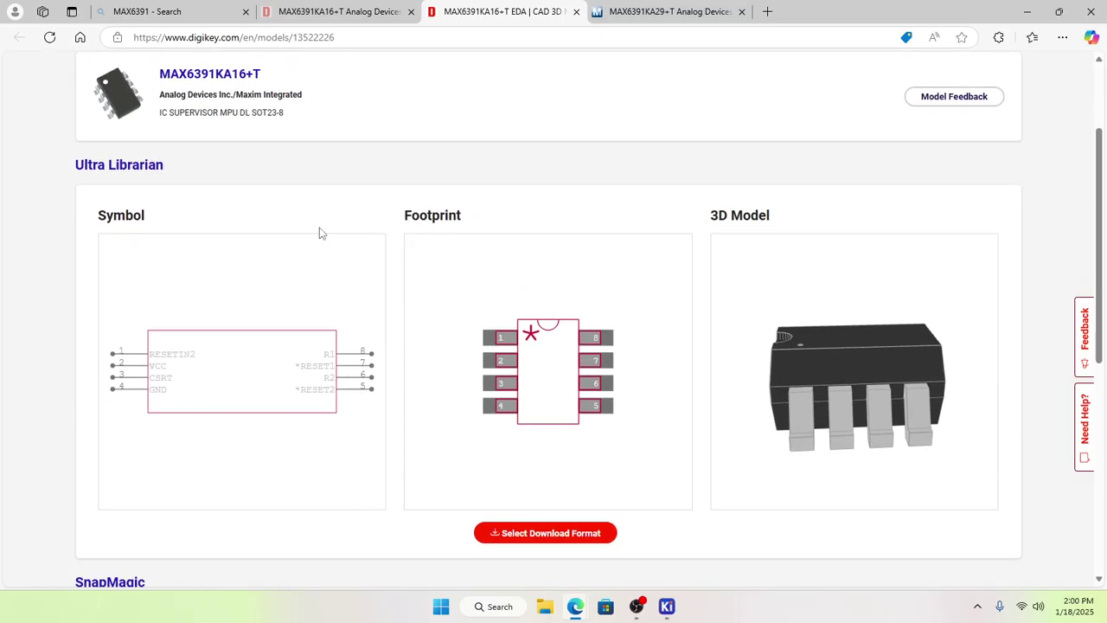
pyautogui.click(576, 11)
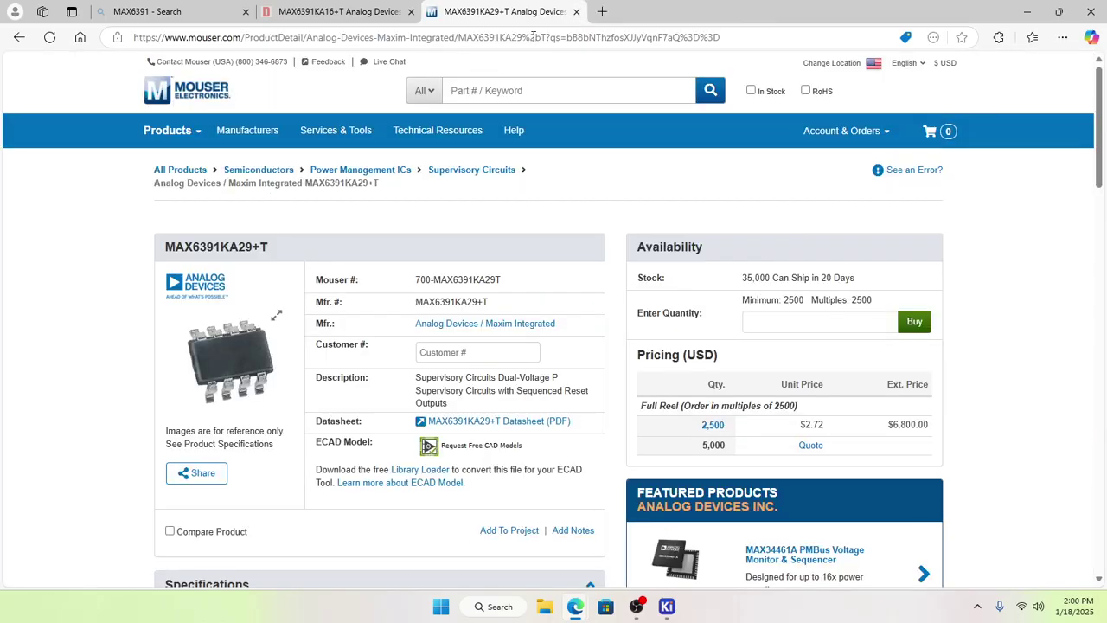
pyautogui.click(576, 11)
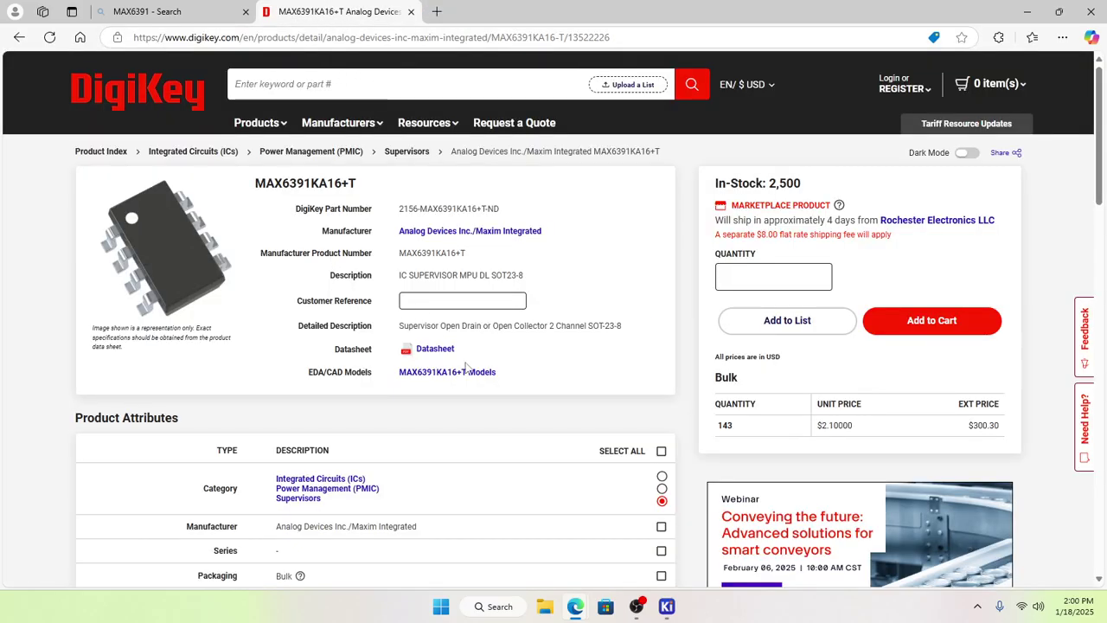
# Step: Open the MAX6391KA16+T datasheet from the DigiKey product page and find the package outline drawing on page 9
pyautogui.click(435, 348)
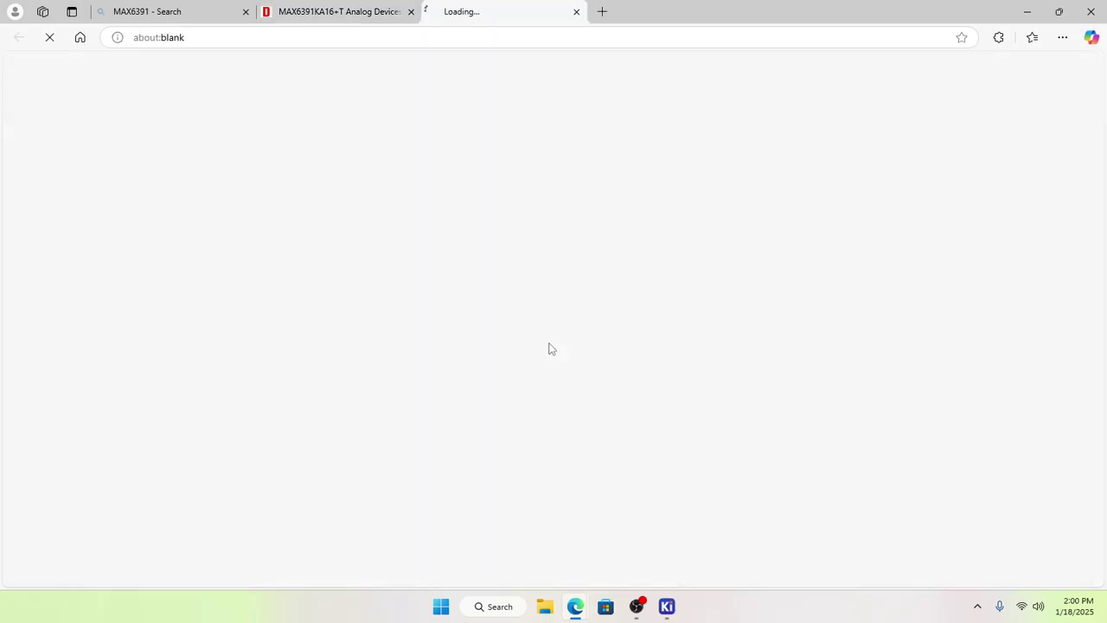
pyautogui.scroll(-6, 601, 371)
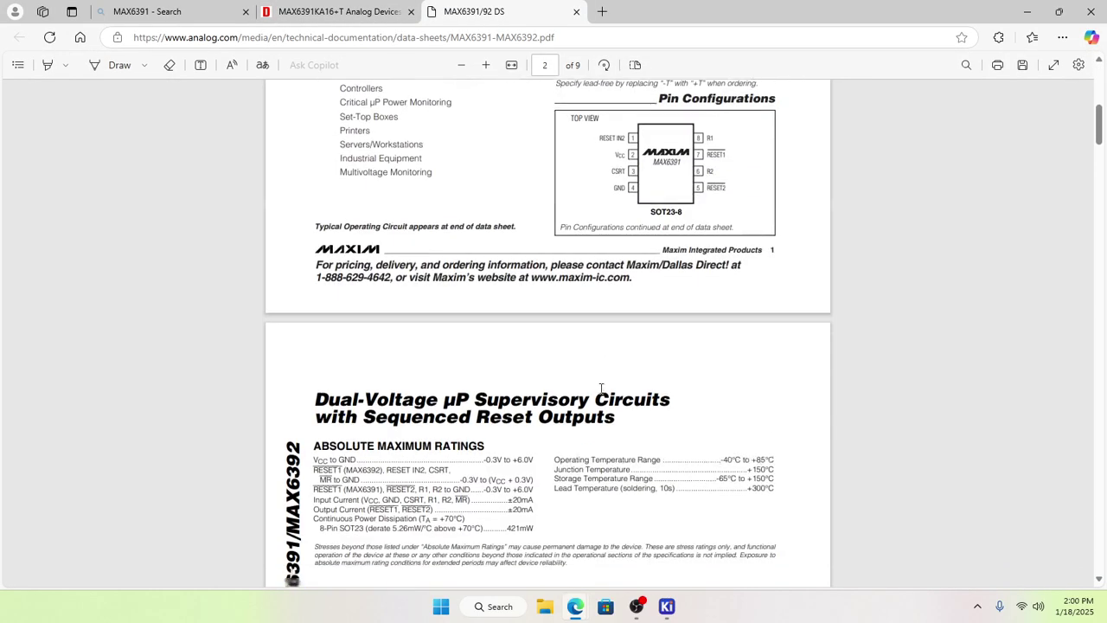
pyautogui.scroll(-10, 601, 389)
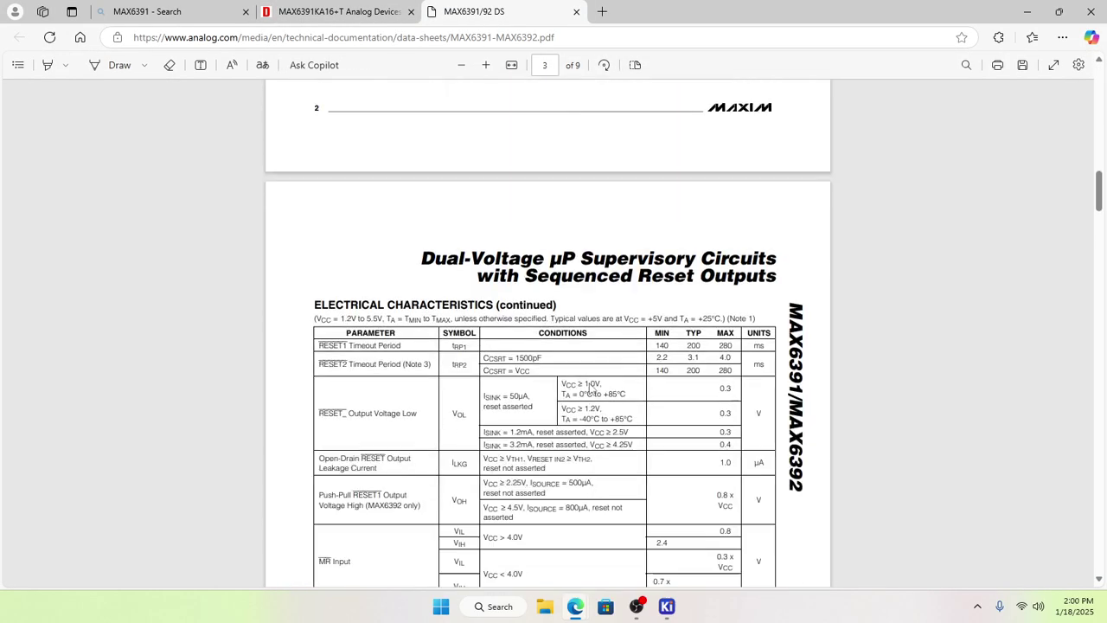
pyautogui.scroll(-20, 588, 389)
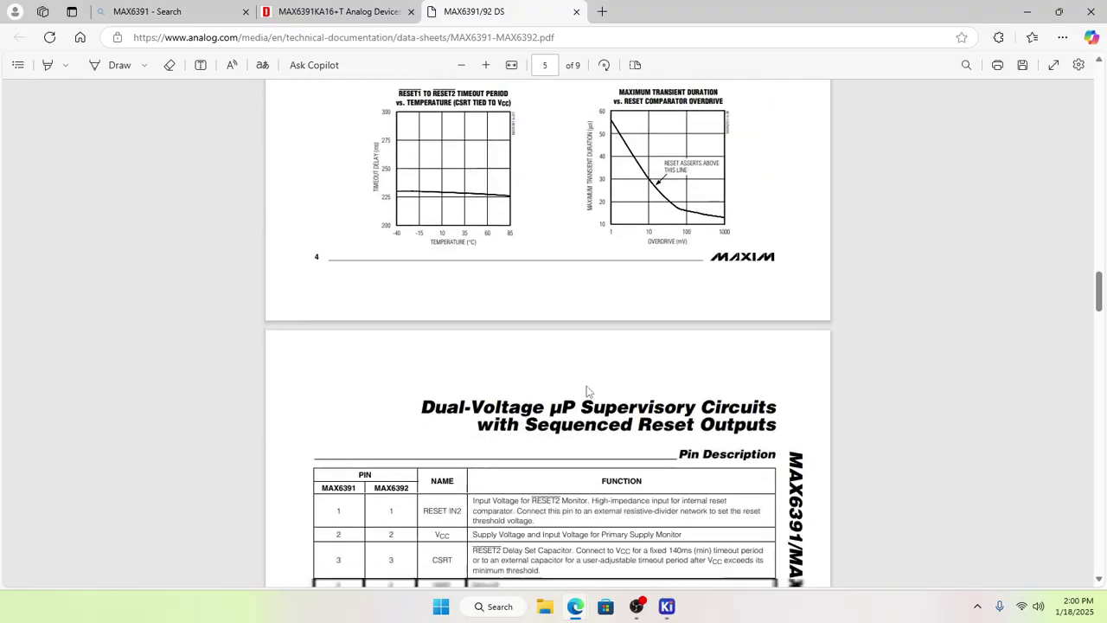
pyautogui.scroll(-20, 587, 391)
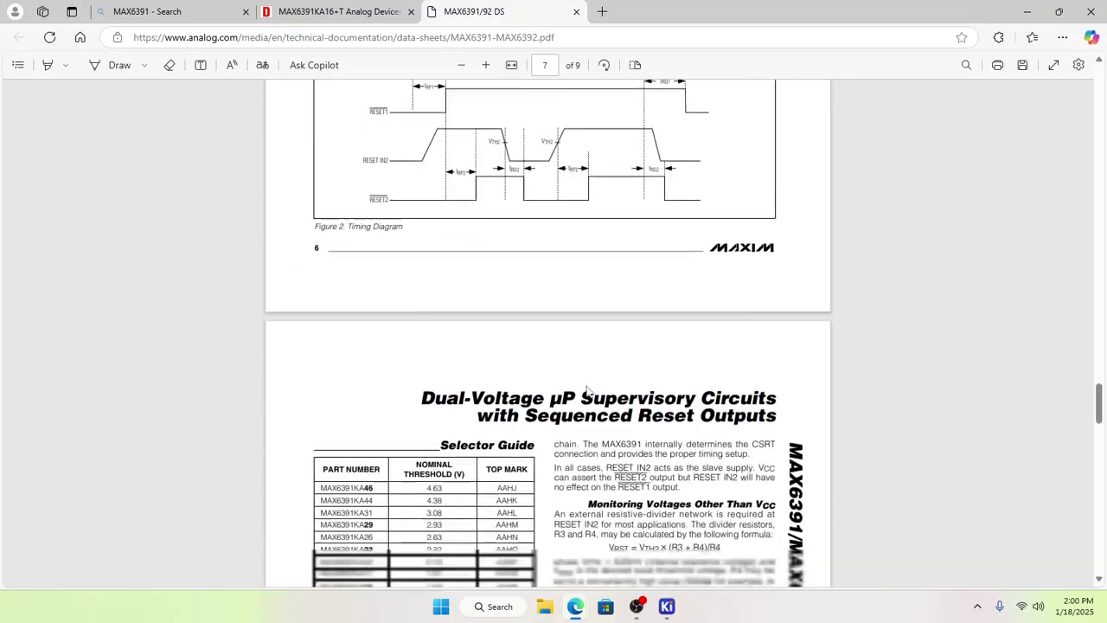
pyautogui.scroll(-20, 588, 391)
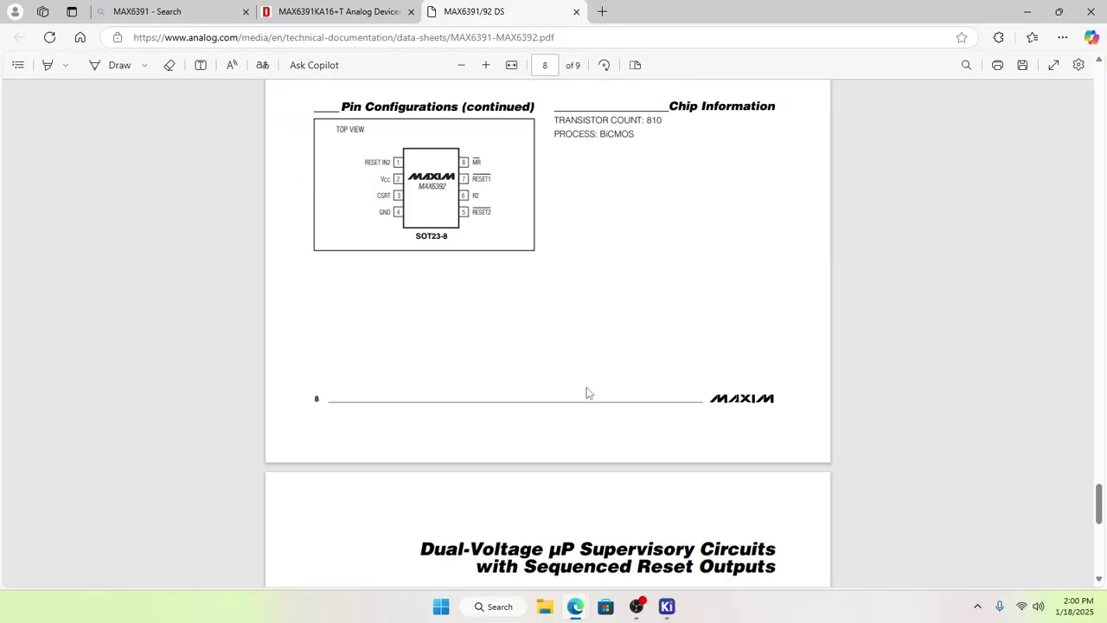
pyautogui.scroll(-10, 587, 391)
pyautogui.scroll(5, 587, 391)
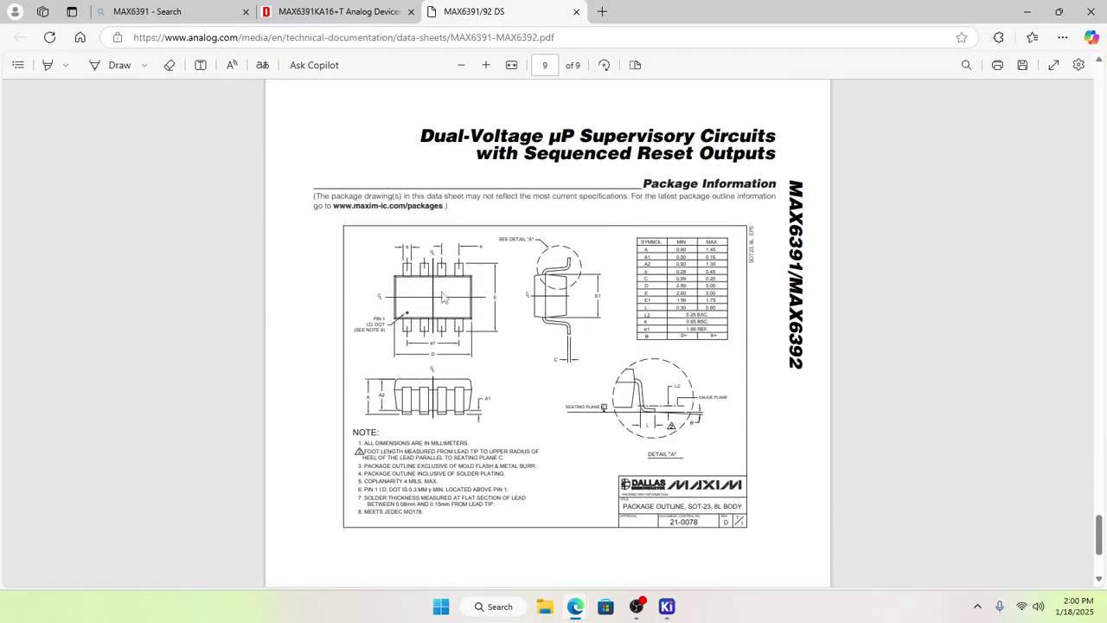
pyautogui.scroll(1, 417, 395)
pyautogui.keyDown('ctrl'); pyautogui.scroll(5, 420, 398); pyautogui.keyUp('ctrl')
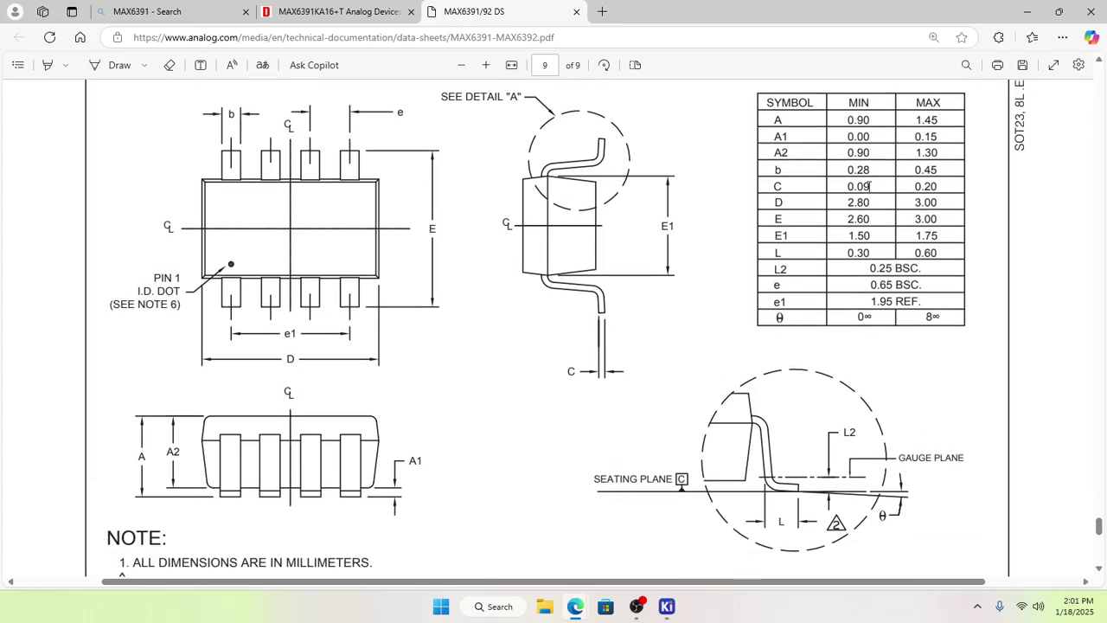
# Step: Examine the SOT-23 package dimensions, reopen the datasheet to view the drawing's notes, and close it
pyautogui.scroll(-2, 869, 185)
pyautogui.scroll(4, 698, 255)
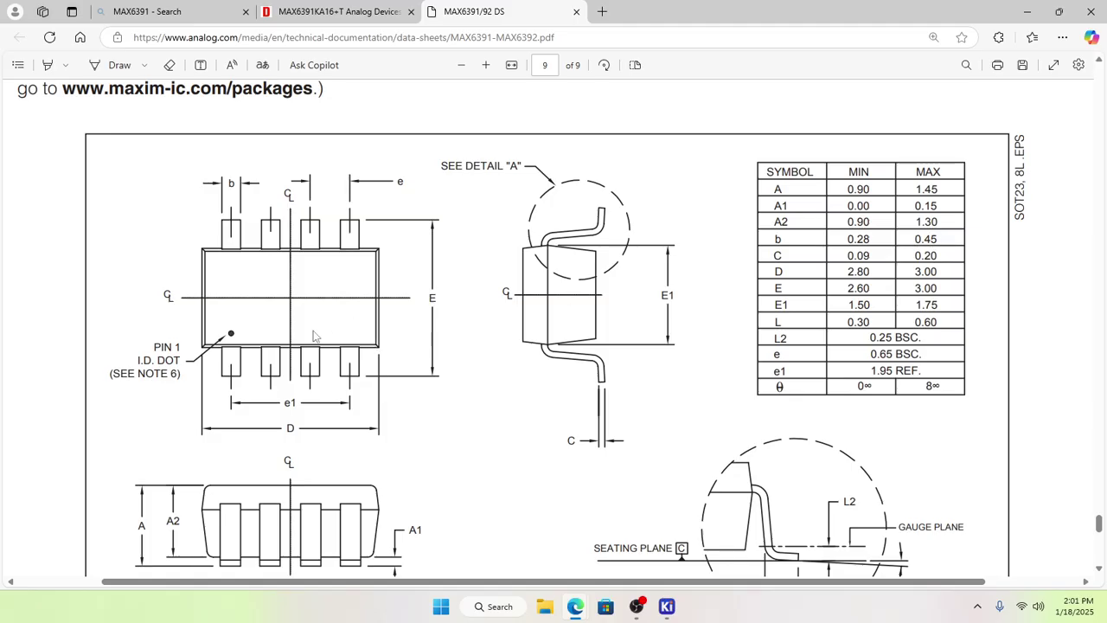
pyautogui.scroll(-2, 556, 346)
pyautogui.scroll(2, 556, 346)
pyautogui.click(576, 11)
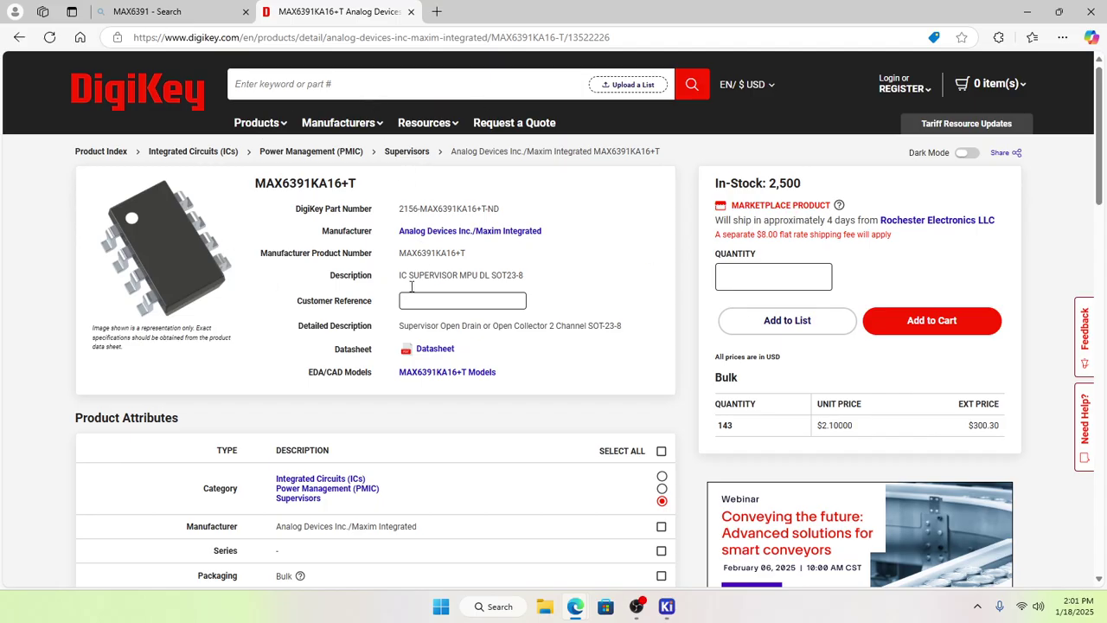
pyautogui.click(428, 351)
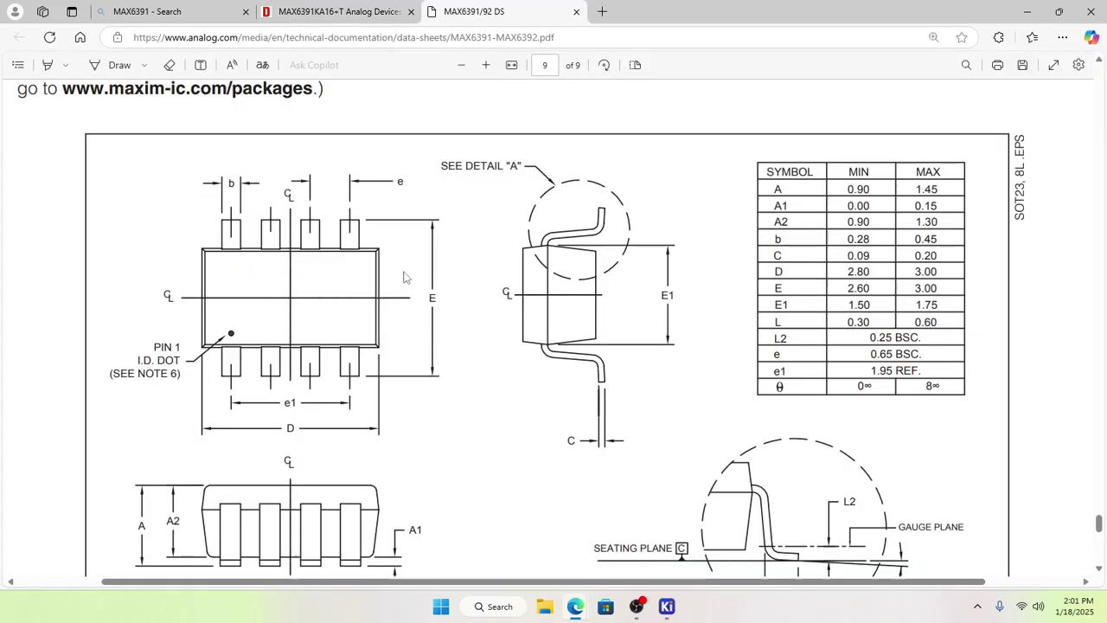
pyautogui.scroll(-3, 380, 294)
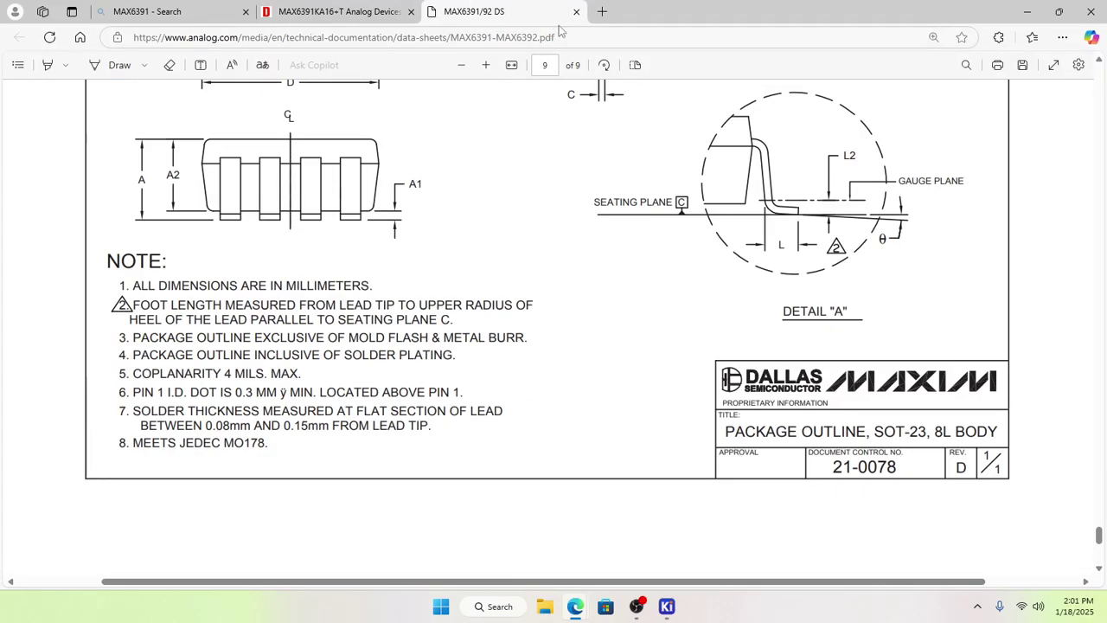
pyautogui.click(576, 11)
# Step: Check the Package / Case entry in DigiKey's product attributes and highlight its value SOT-23-8
pyautogui.scroll(-5, 311, 389)
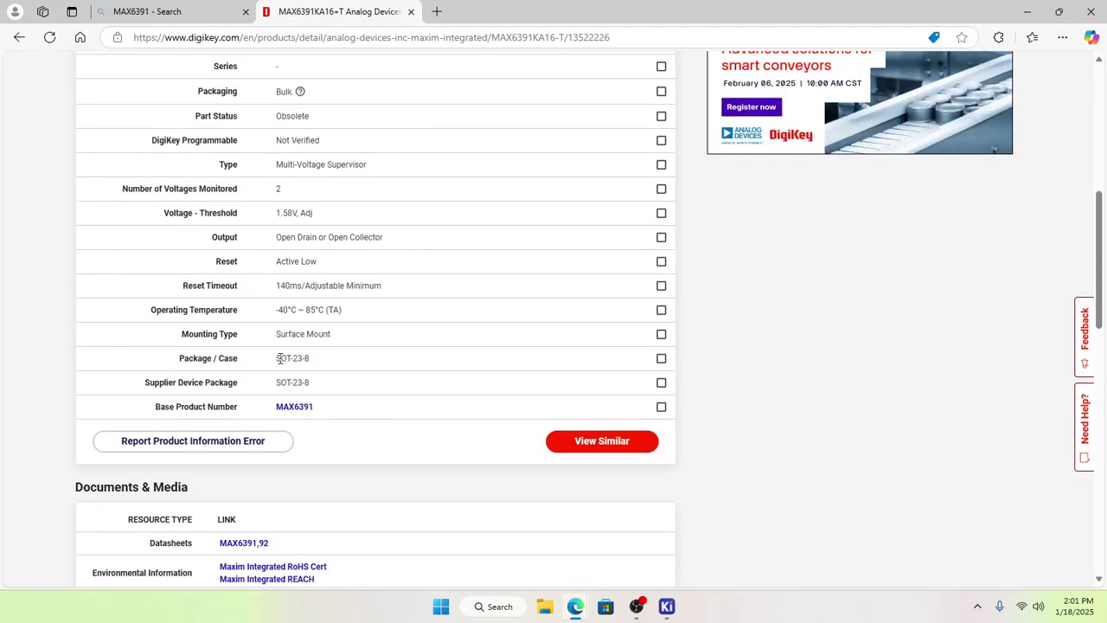
pyautogui.moveTo(279, 358); pyautogui.dragTo(311, 360)
pyautogui.click(215, 384)
pyautogui.moveTo(183, 359); pyautogui.dragTo(309, 358)
pyautogui.click(302, 363)
# Step: Switch to the KiCad schematic, rename U1's Footprint_Type field to Package, and hide its value on the sheet
pyautogui.click(667, 606)
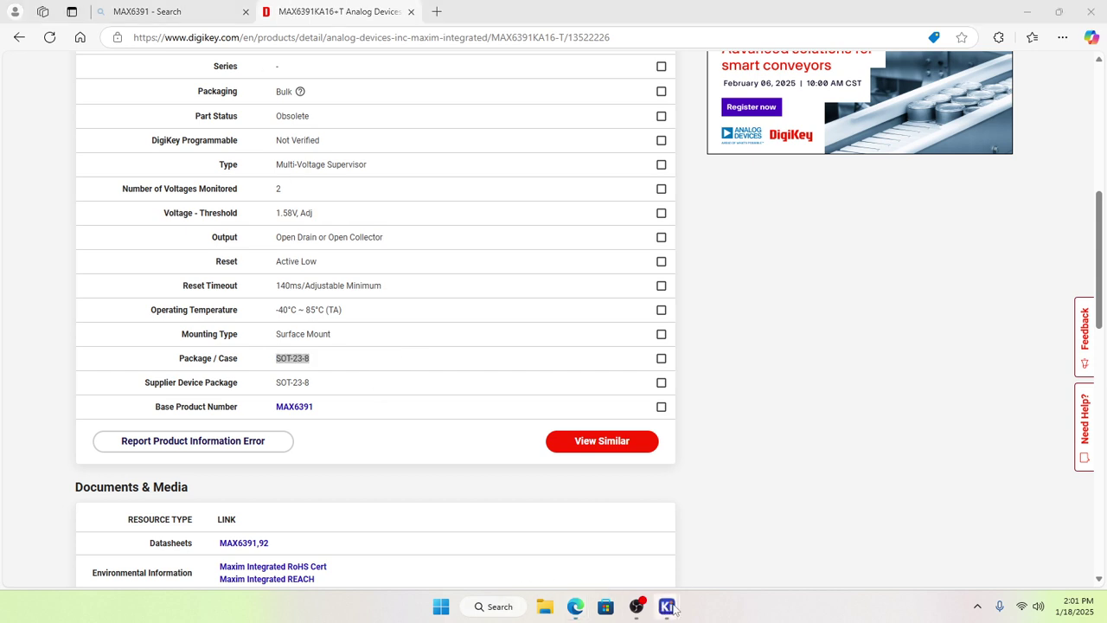
pyautogui.click(666, 532)
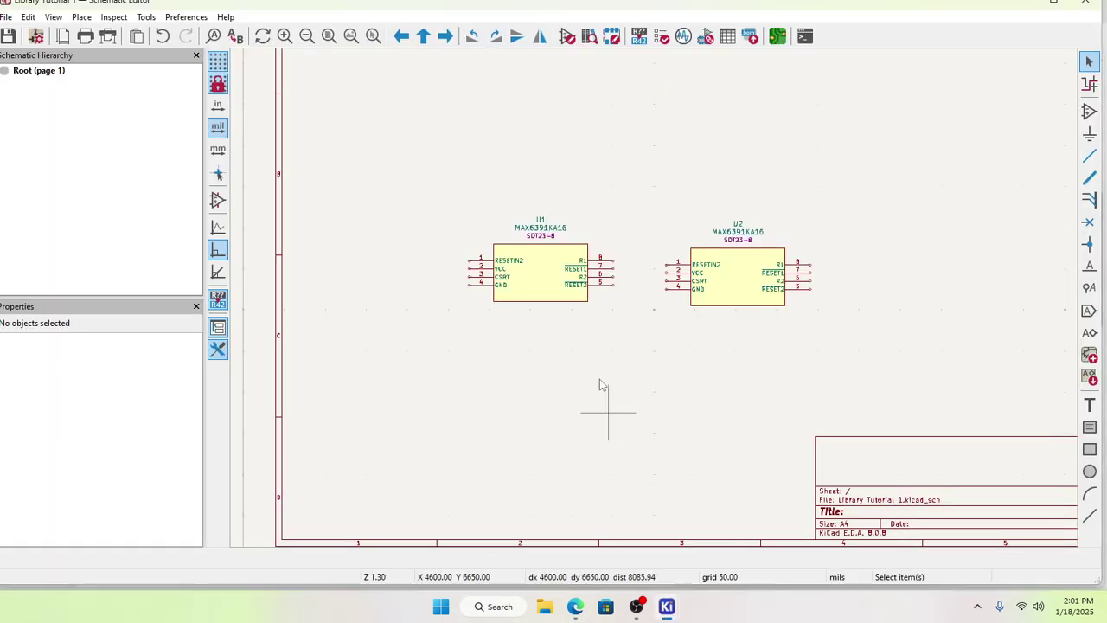
pyautogui.doubleClick(551, 288)
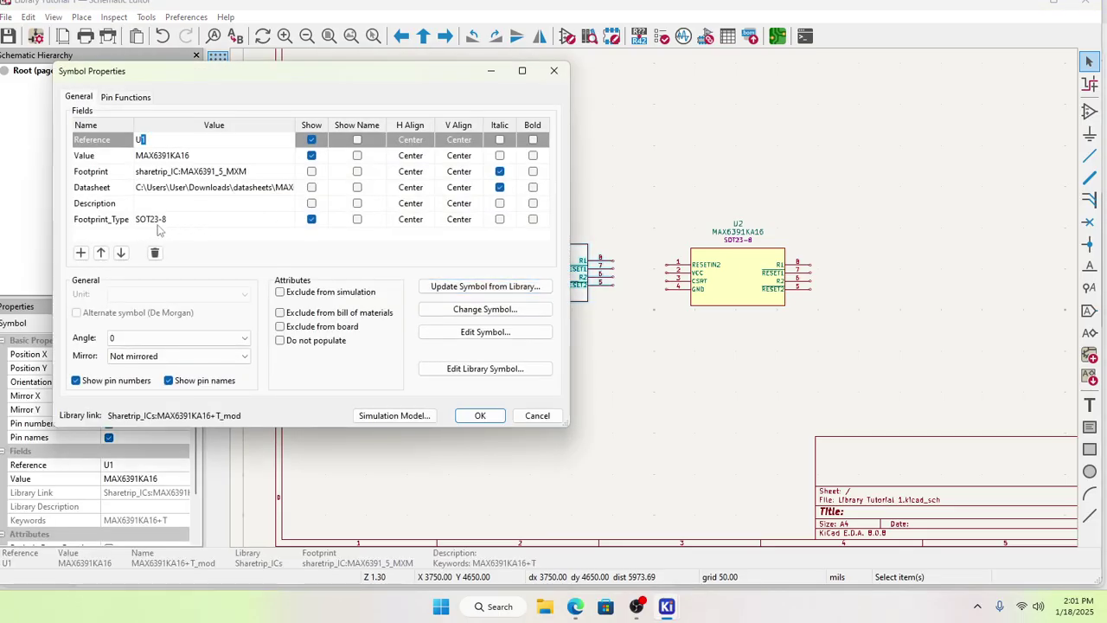
pyautogui.doubleClick(124, 222)
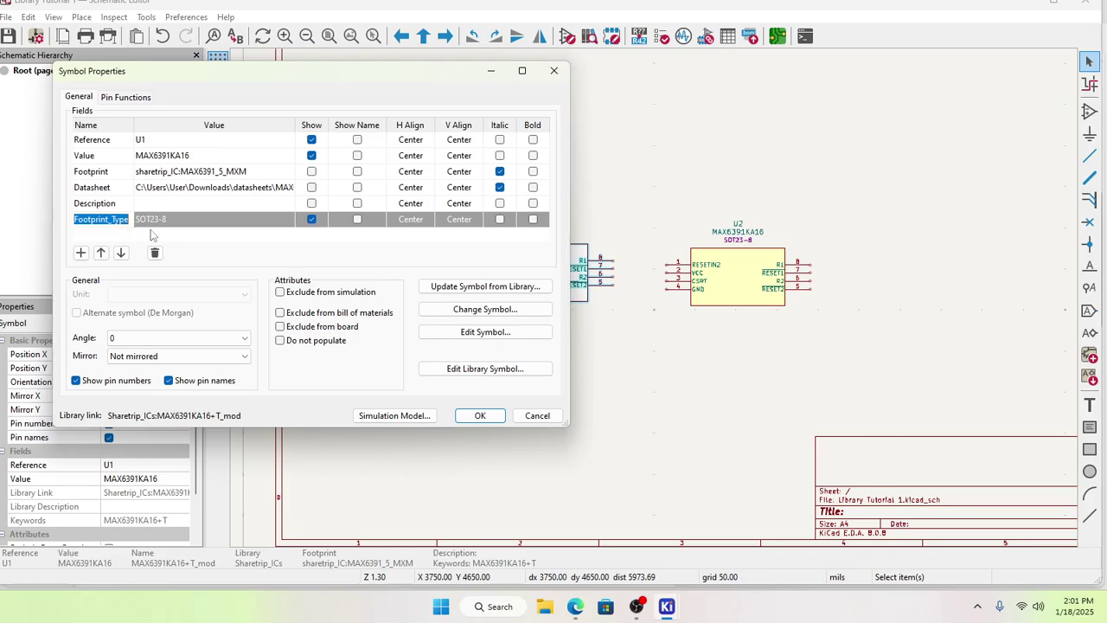
pyautogui.write('Pac')
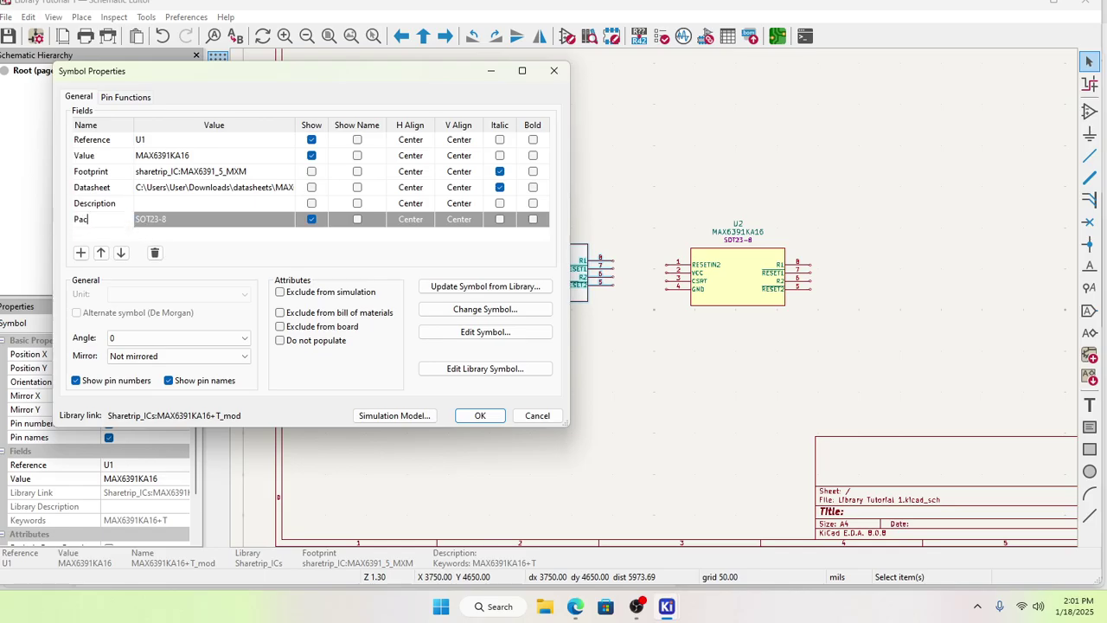
pyautogui.write('kage')
pyautogui.click(312, 220)
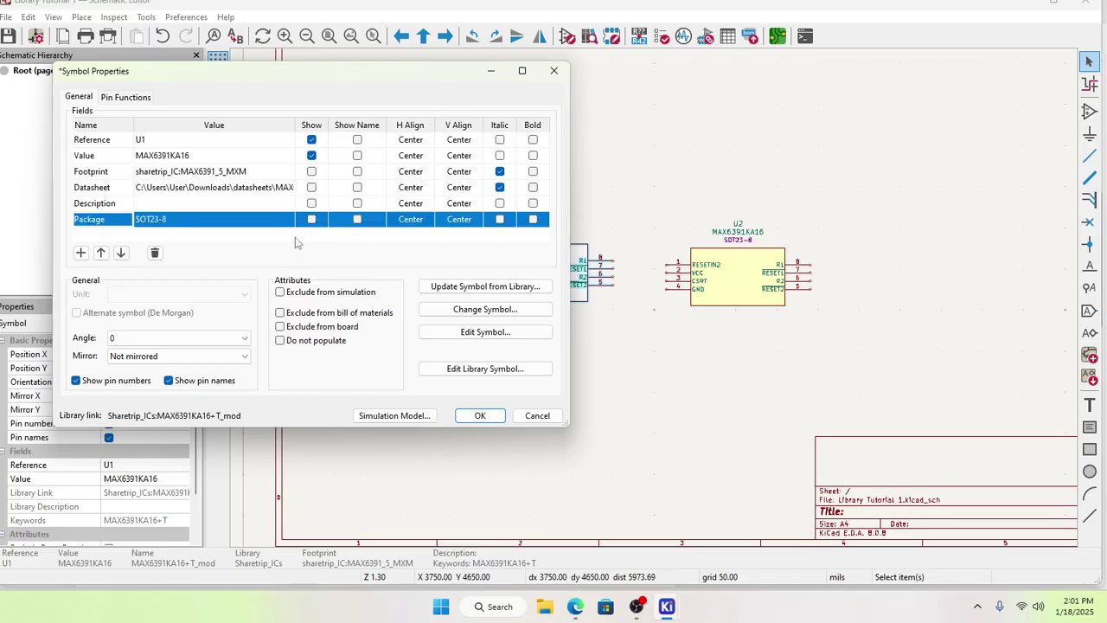
pyautogui.click(480, 415)
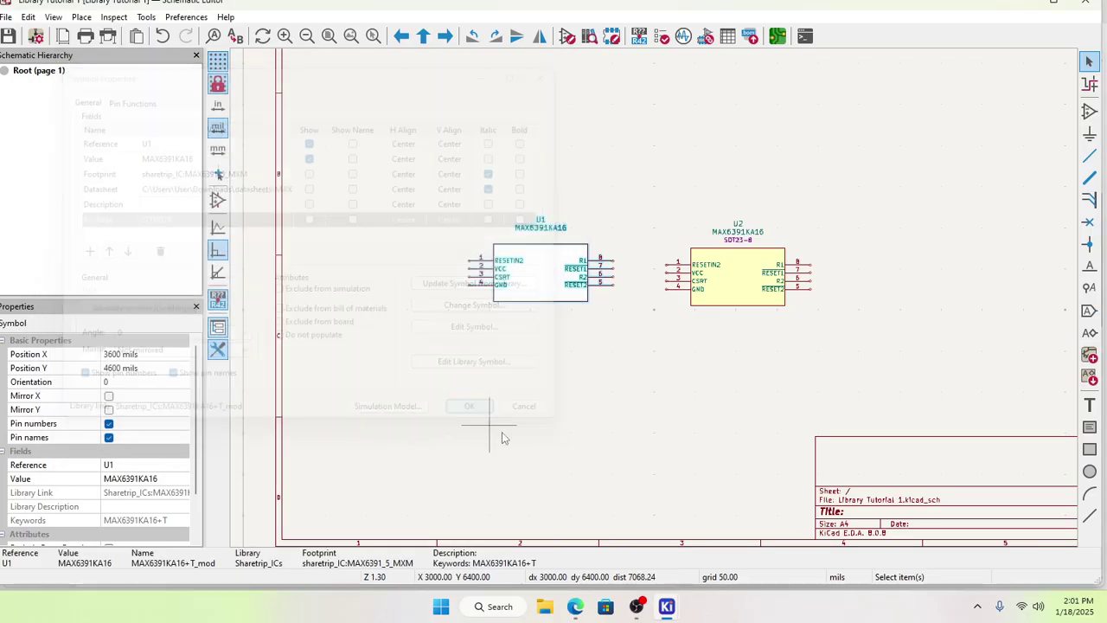
# Step: Open U1's library symbol MAX6391KA16+T_mod, rename its Footprint_Type field to Package, then save and close the symbol
pyautogui.doubleClick(521, 275)
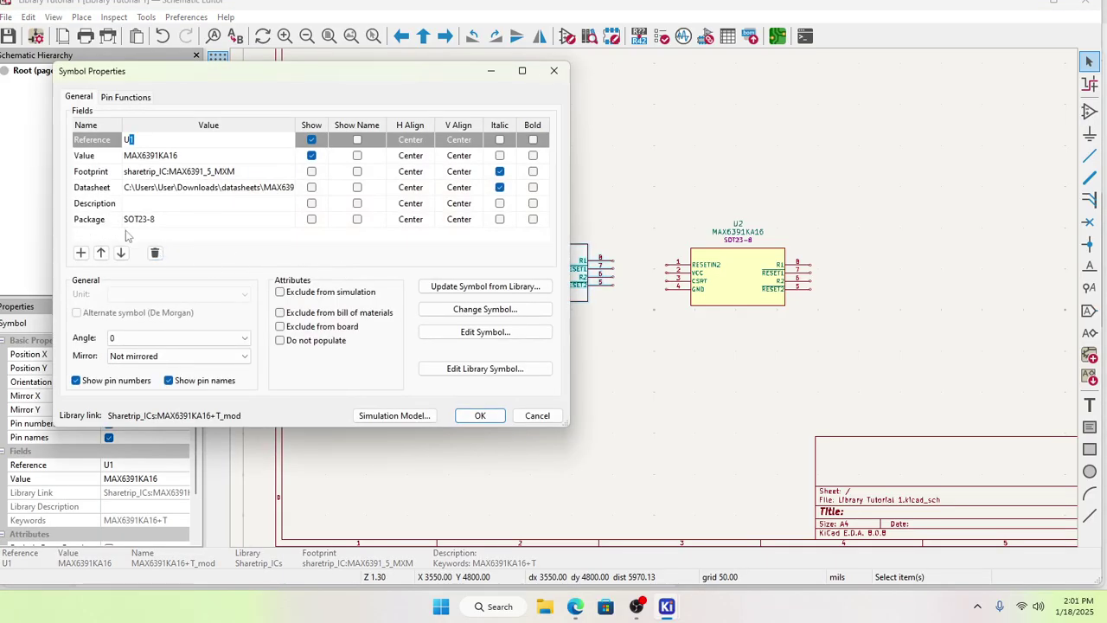
pyautogui.click(486, 369)
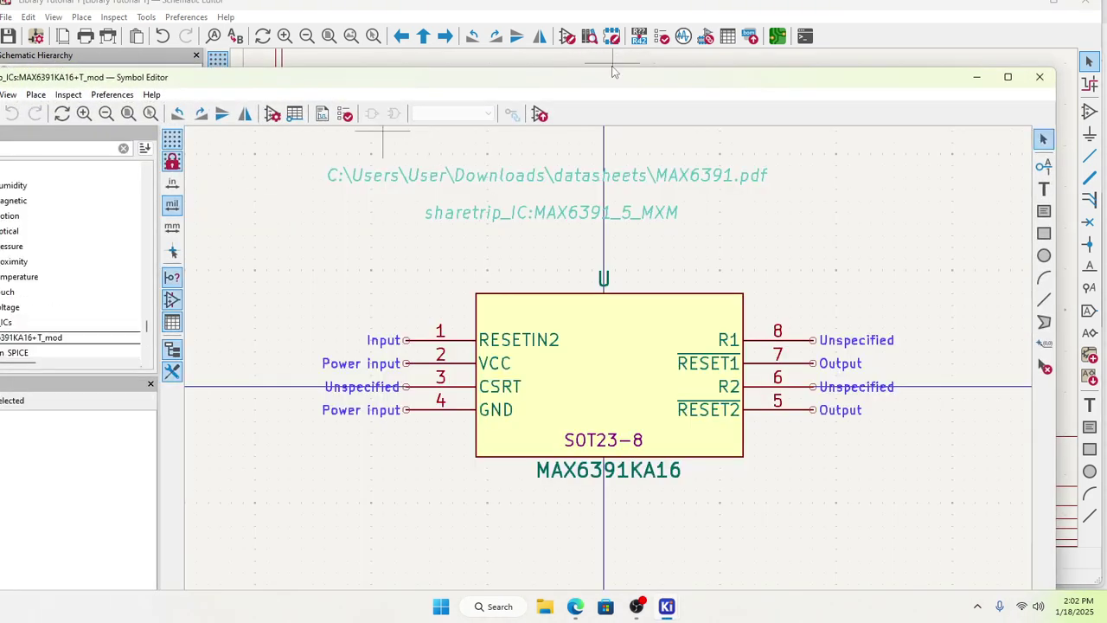
pyautogui.click(1007, 77)
pyautogui.click(323, 41)
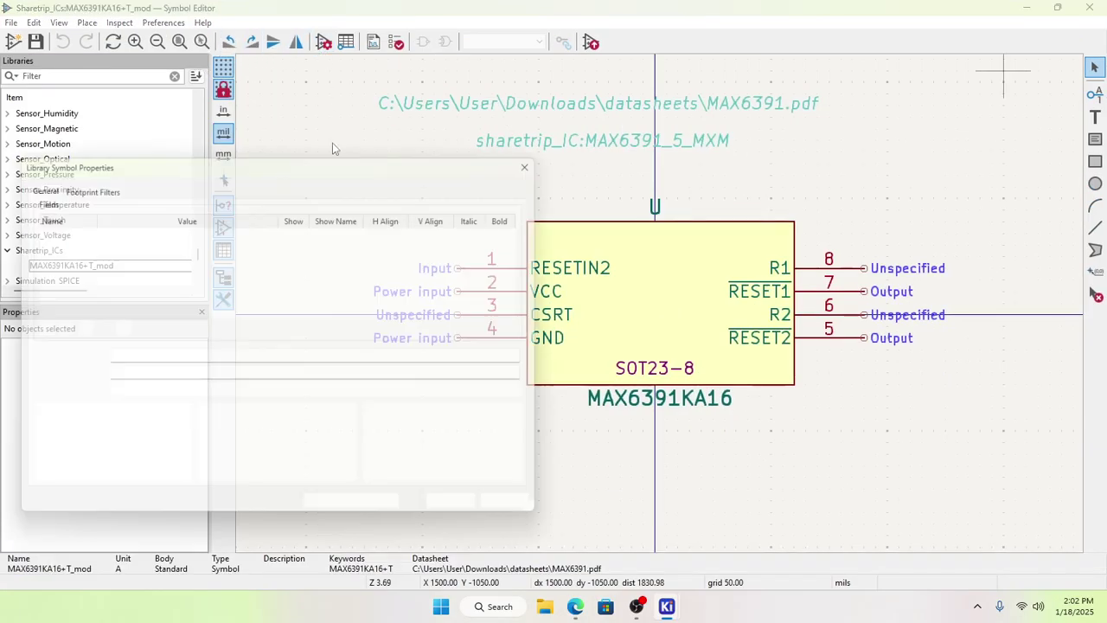
pyautogui.click(67, 309)
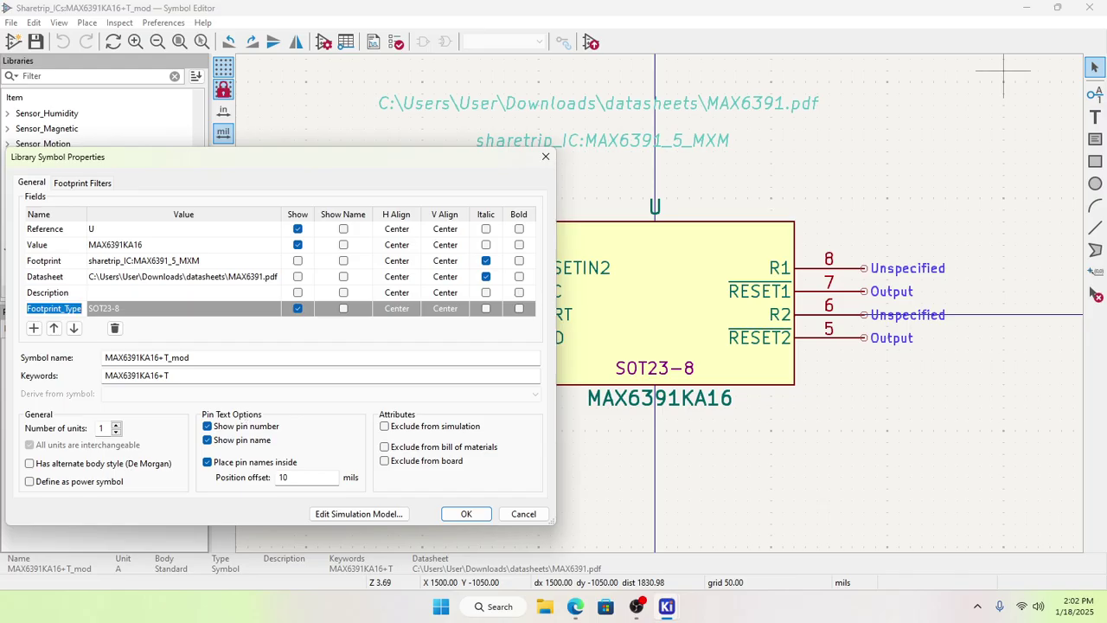
pyautogui.write('Package')
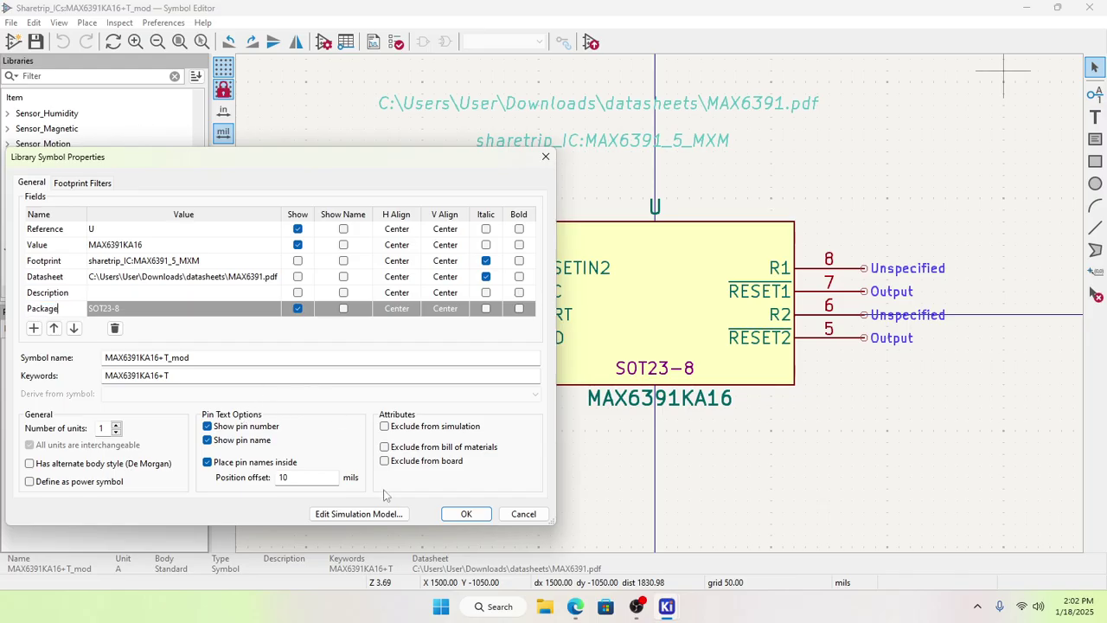
pyautogui.click(466, 514)
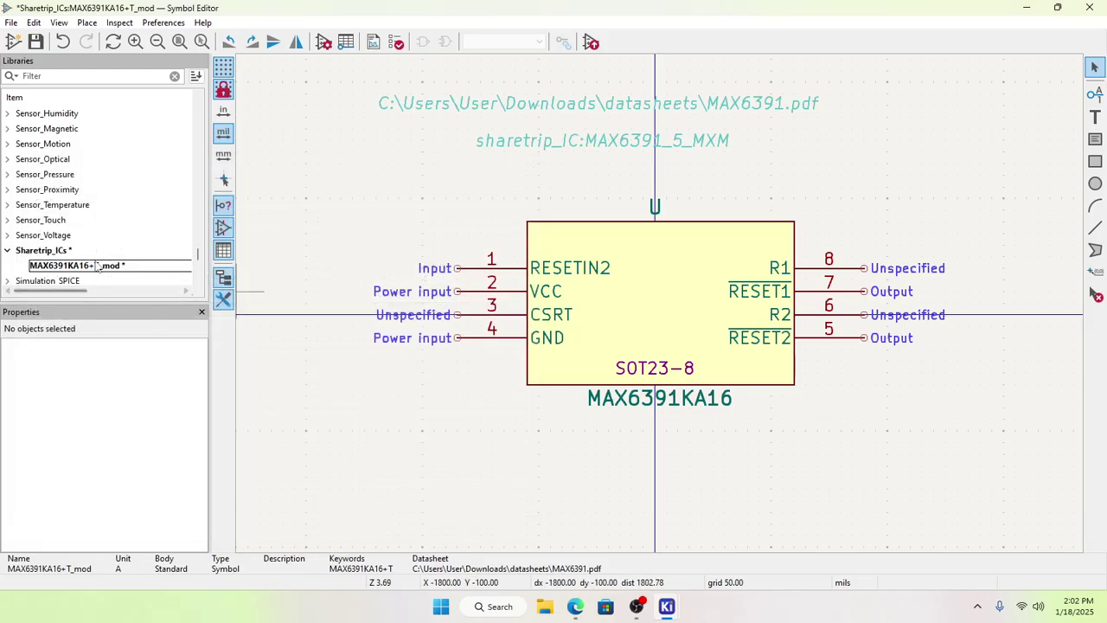
pyautogui.click(35, 41)
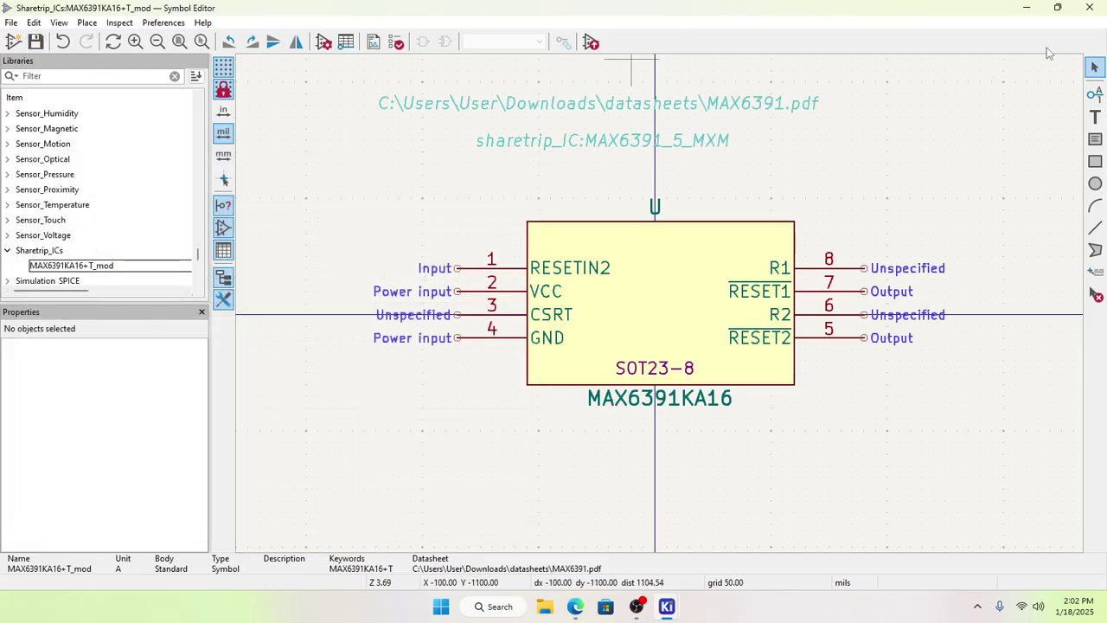
pyautogui.click(1089, 7)
pyautogui.click(899, 180)
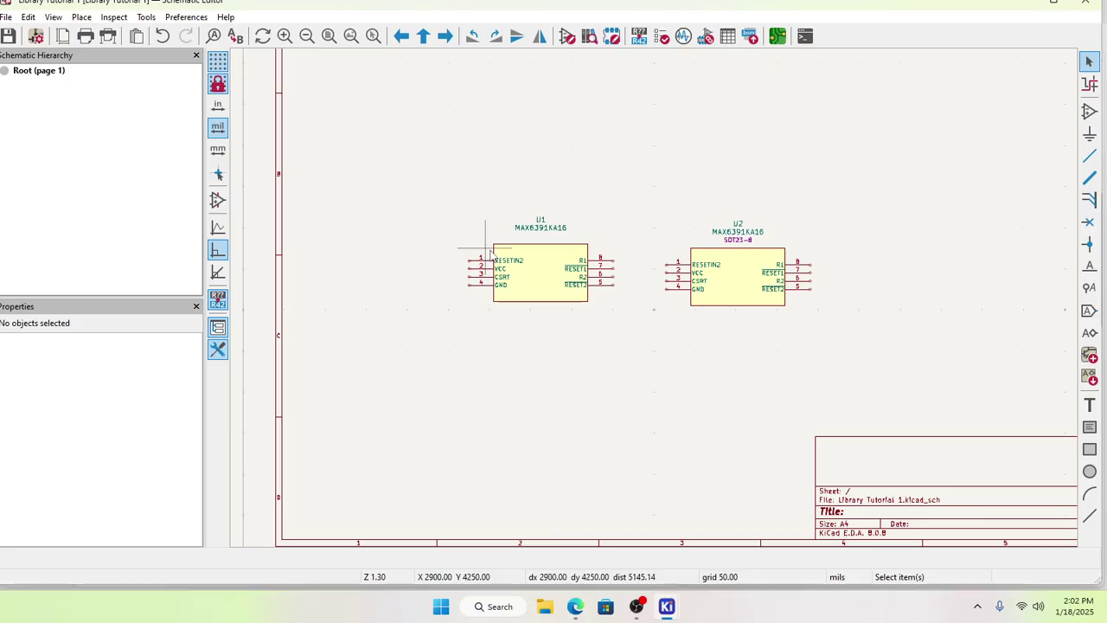
# Step: Update U1 from its library symbol with the default update options and check its fields
pyautogui.click(538, 275)
pyautogui.rightClick(539, 275)
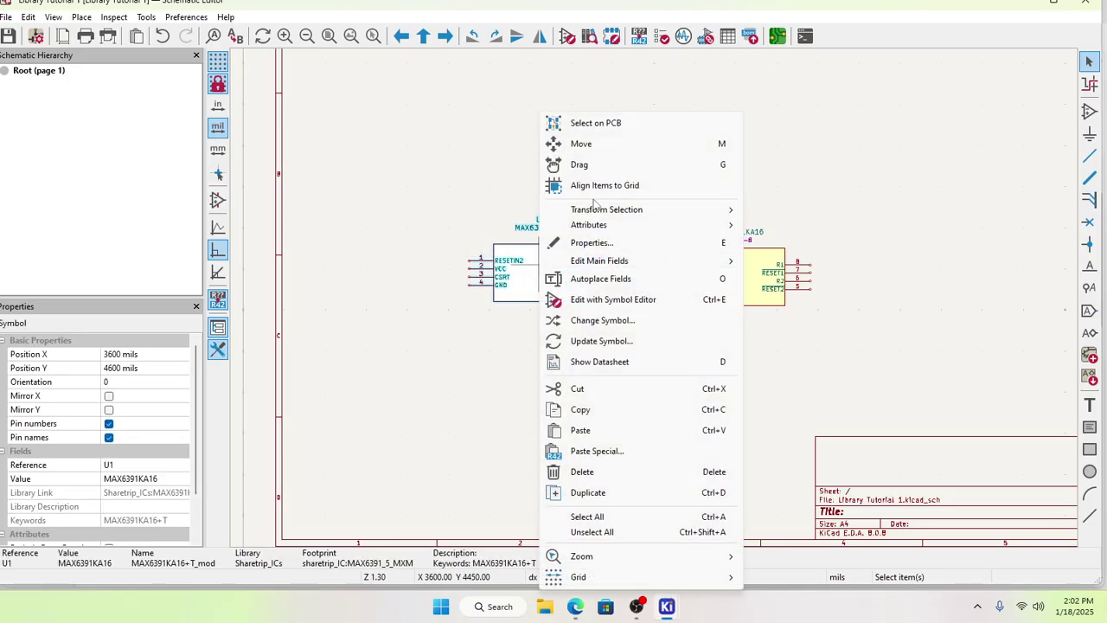
pyautogui.click(605, 242)
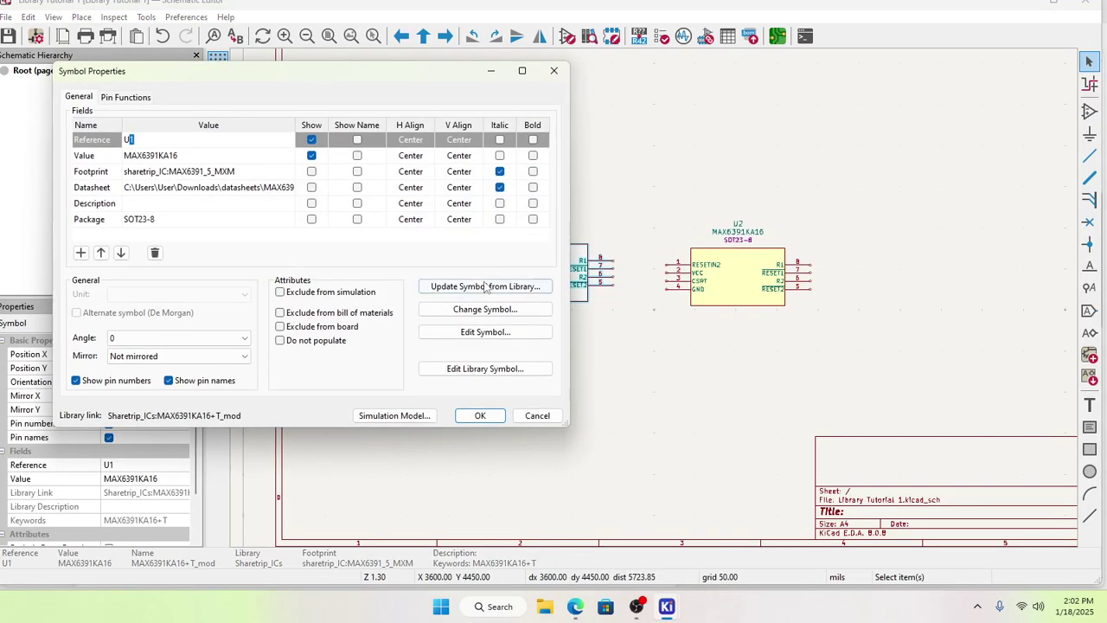
pyautogui.click(486, 286)
pyautogui.click(664, 490)
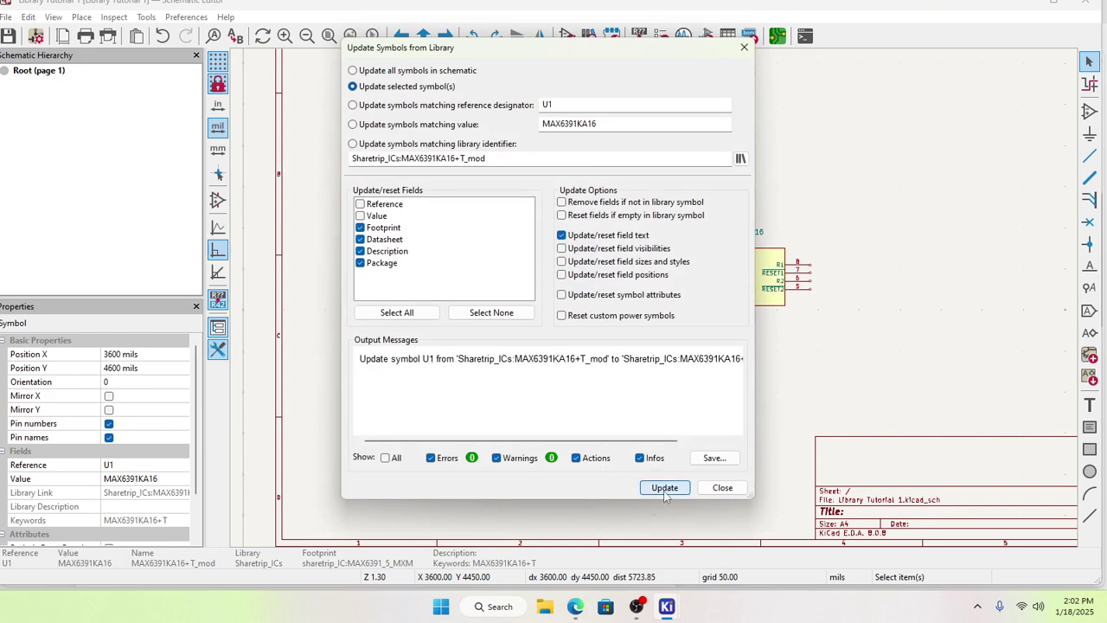
pyautogui.click(722, 488)
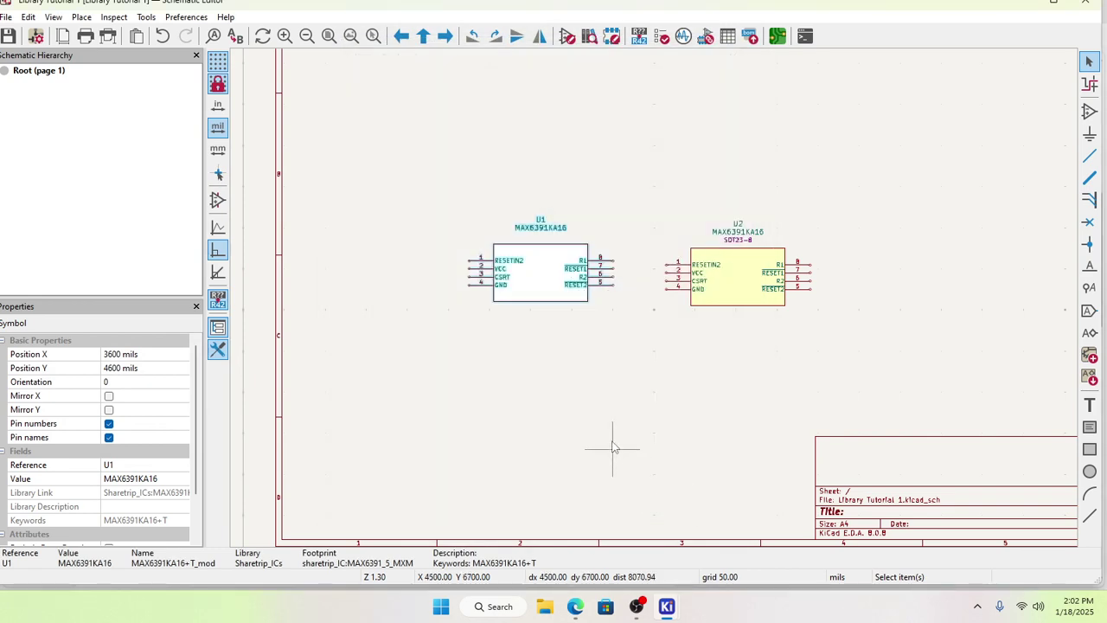
pyautogui.doubleClick(552, 283)
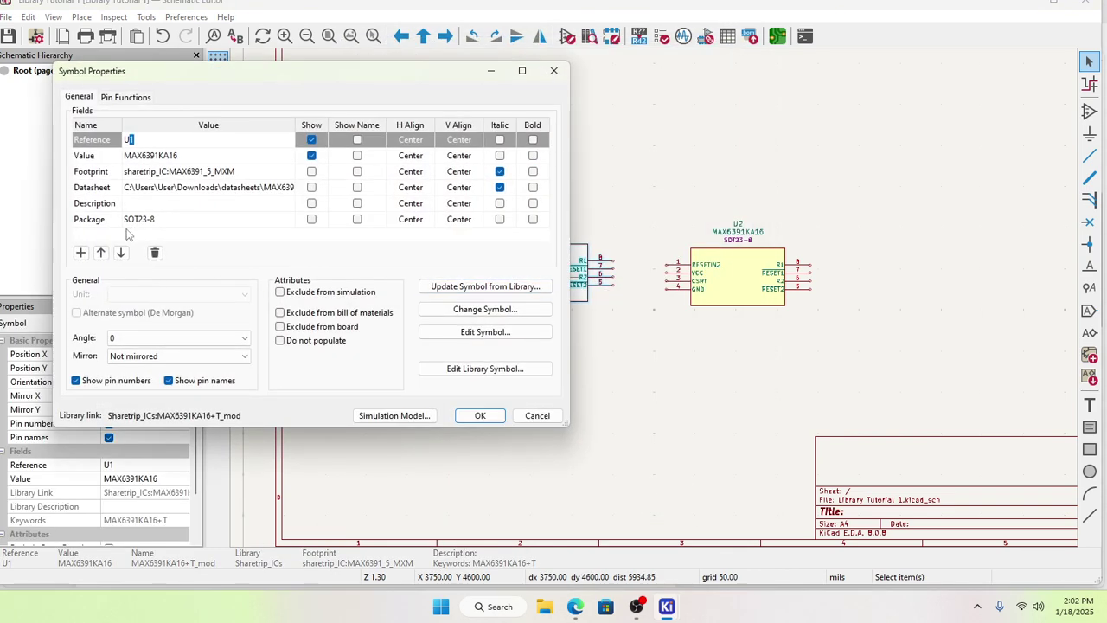
pyautogui.click(538, 419)
# Step: Update U2 from its library symbol with the default update options
pyautogui.doubleClick(715, 271)
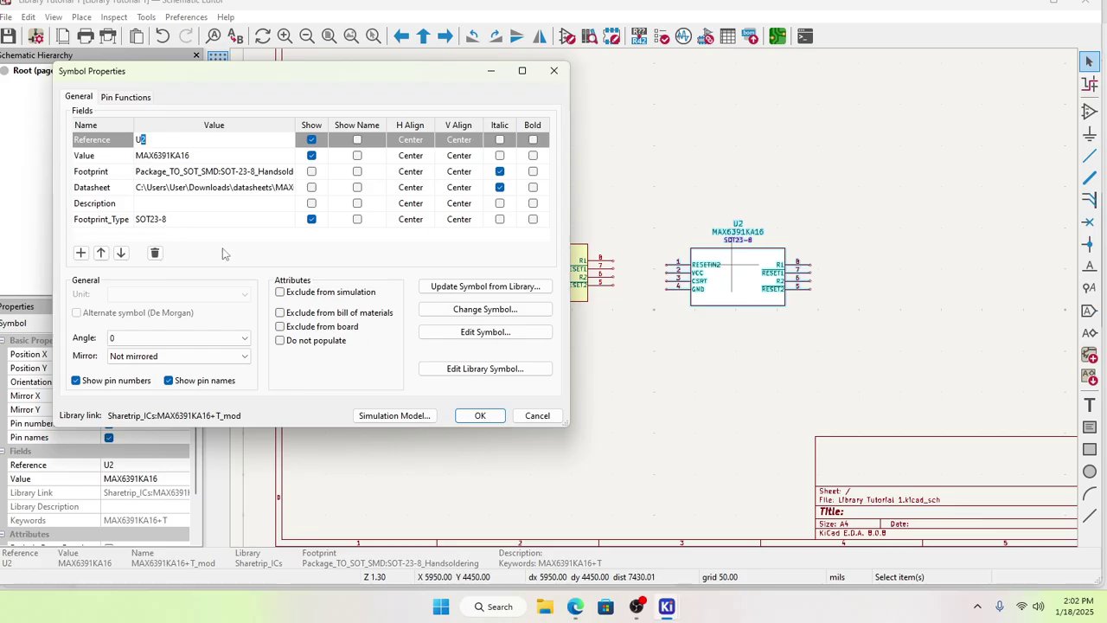
pyautogui.click(486, 286)
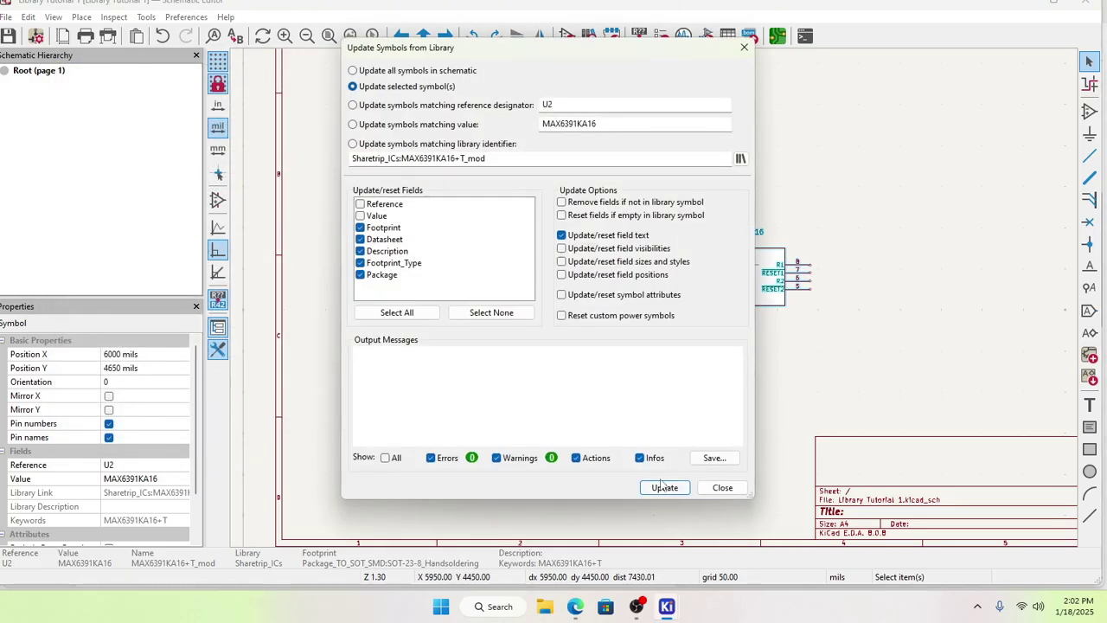
pyautogui.click(662, 487)
pyautogui.click(722, 487)
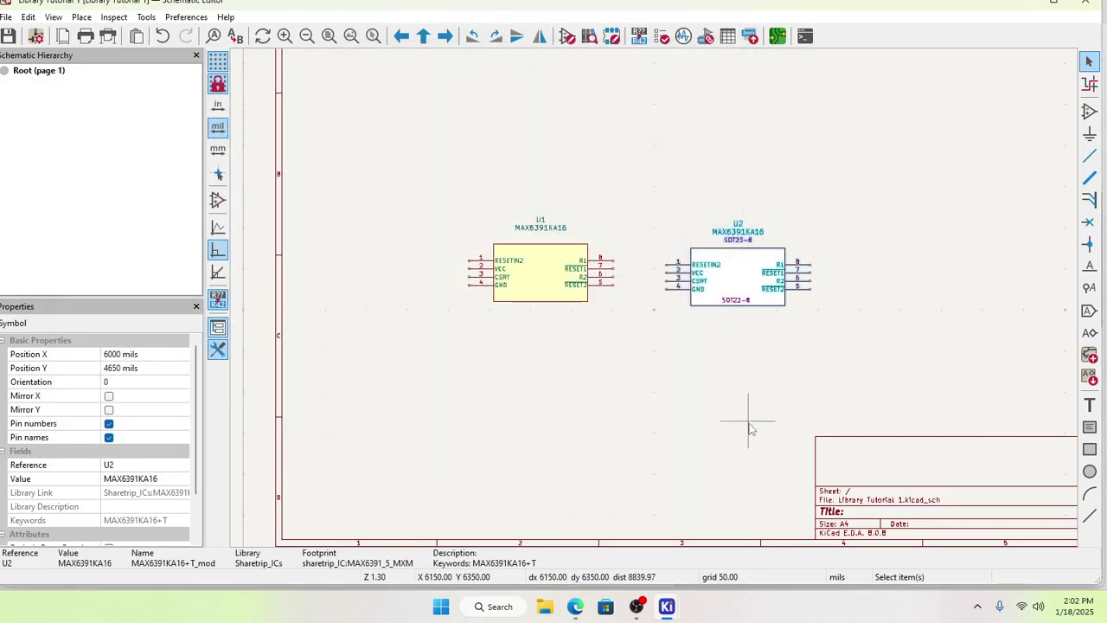
# Step: Delete the leftover Footprint_Type field from U2, keeping its Package field
pyautogui.doubleClick(741, 262)
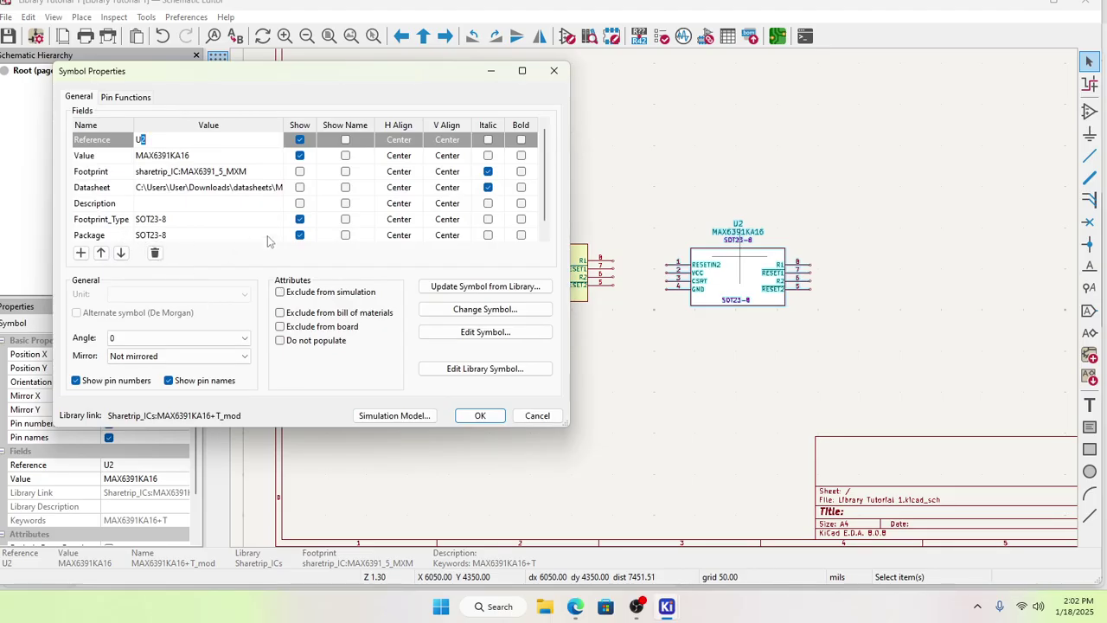
pyautogui.click(299, 219)
pyautogui.click(92, 222)
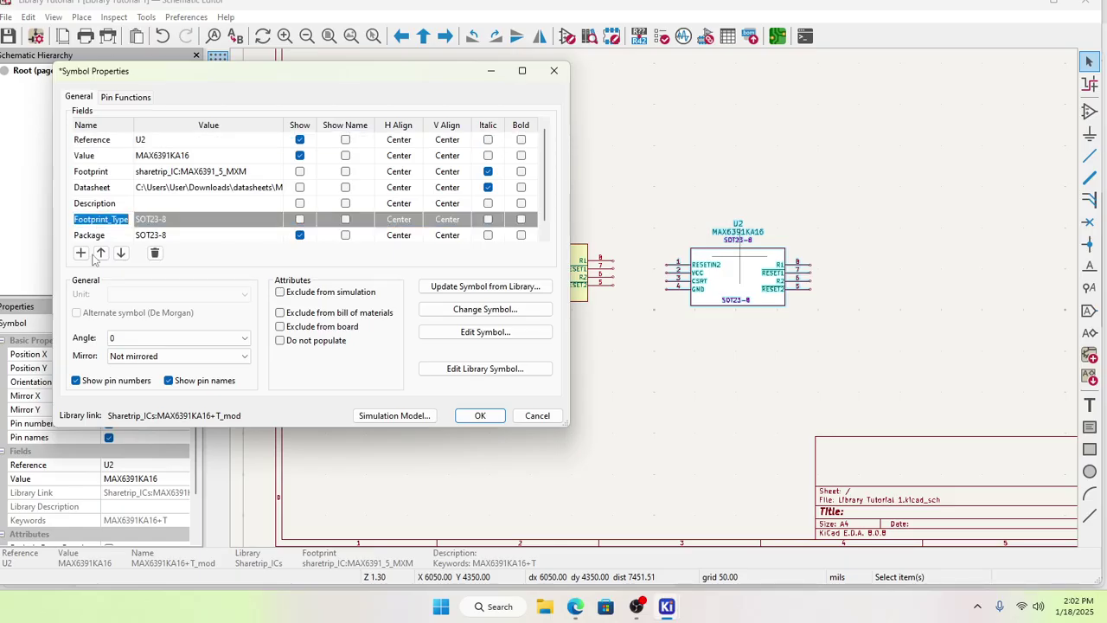
pyautogui.click(155, 253)
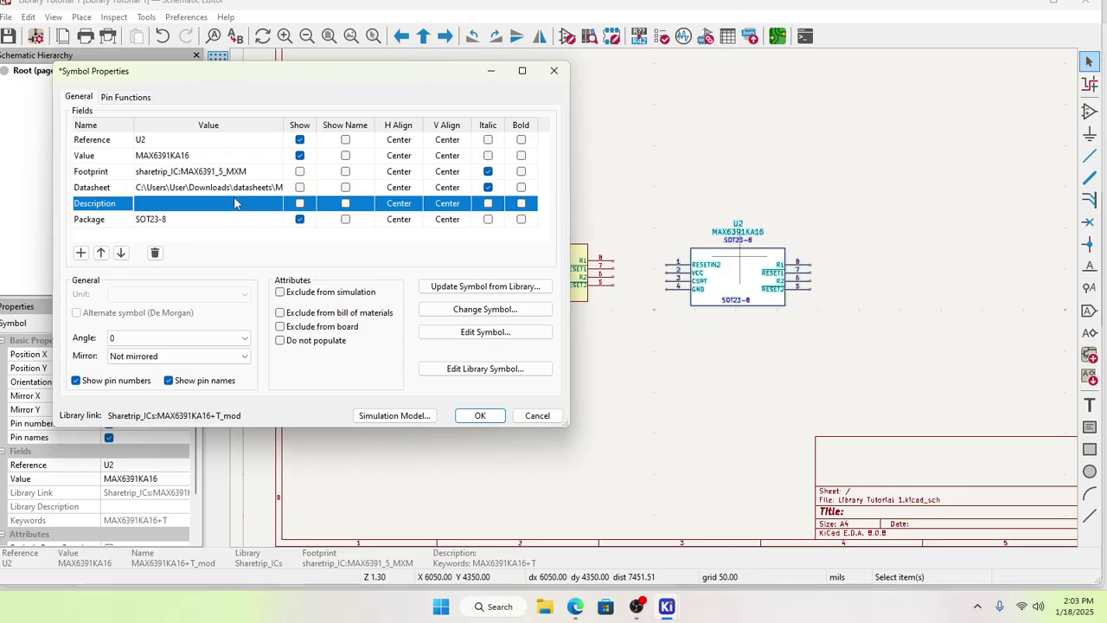
pyautogui.click(481, 416)
pyautogui.press('Escape')
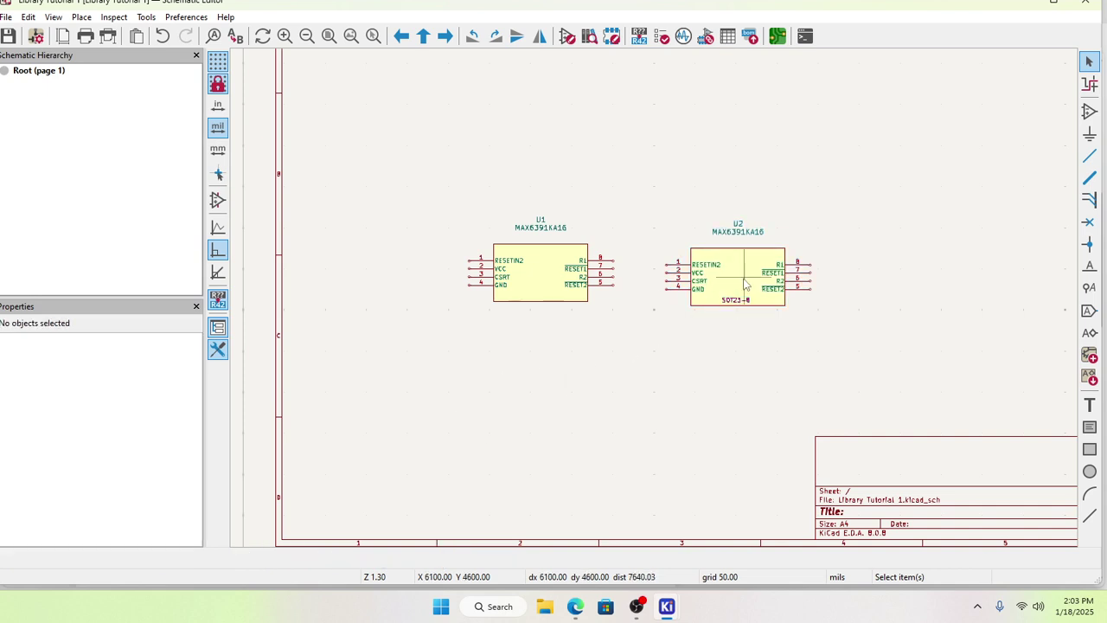
# Step: Open the footprint chooser for U2's Footprint field, search for "sot" and preview the SOT-23-8 footprint
pyautogui.doubleClick(744, 284)
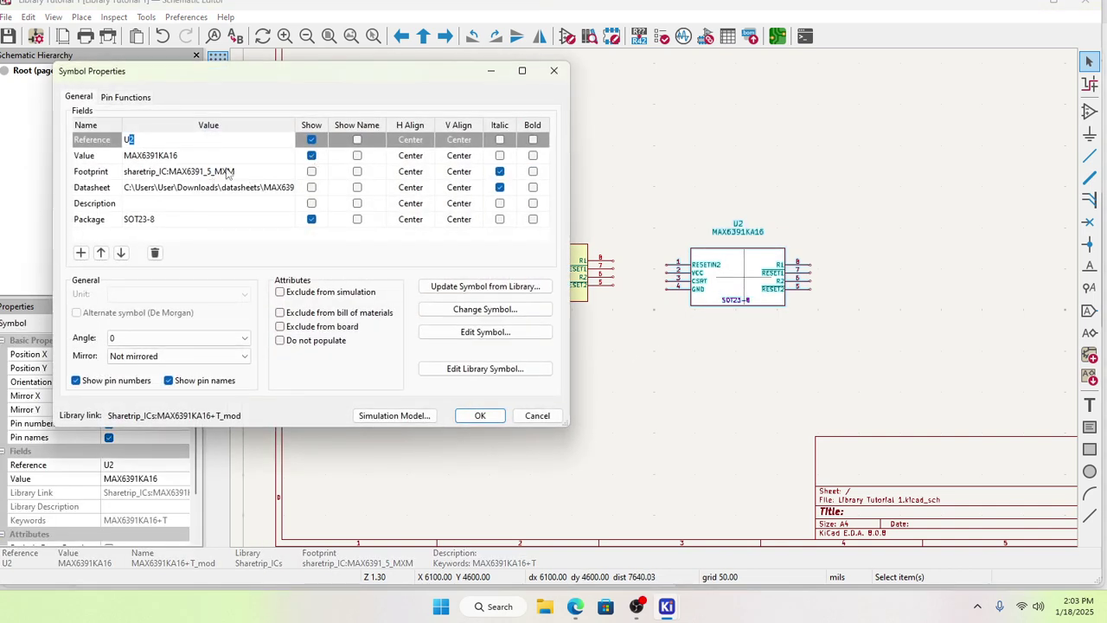
pyautogui.click(281, 174)
pyautogui.click(285, 171)
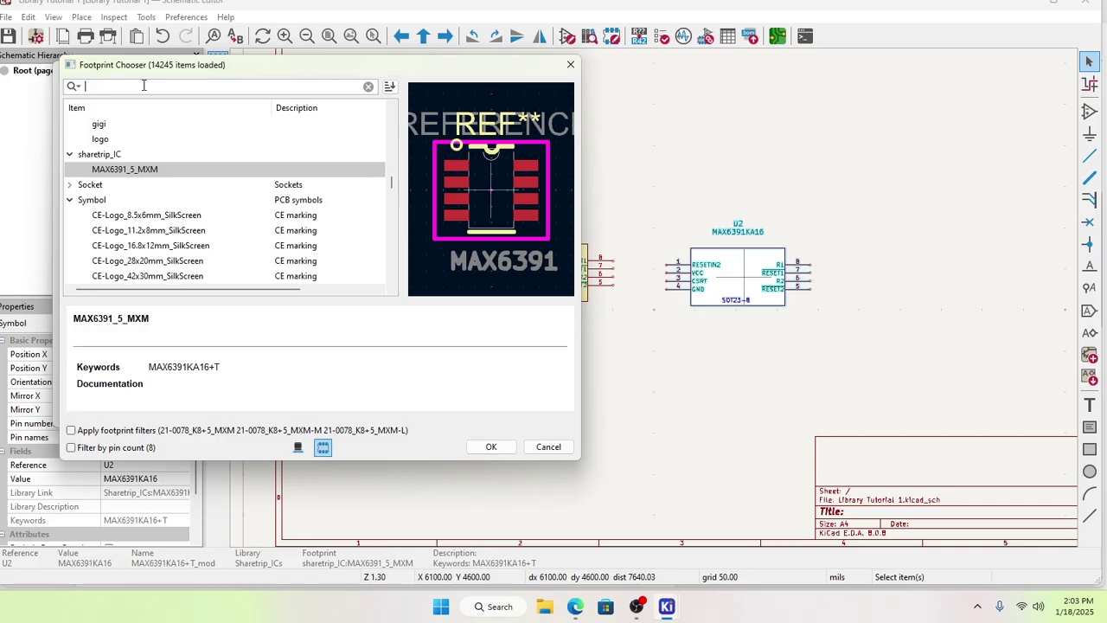
pyautogui.write('sot')
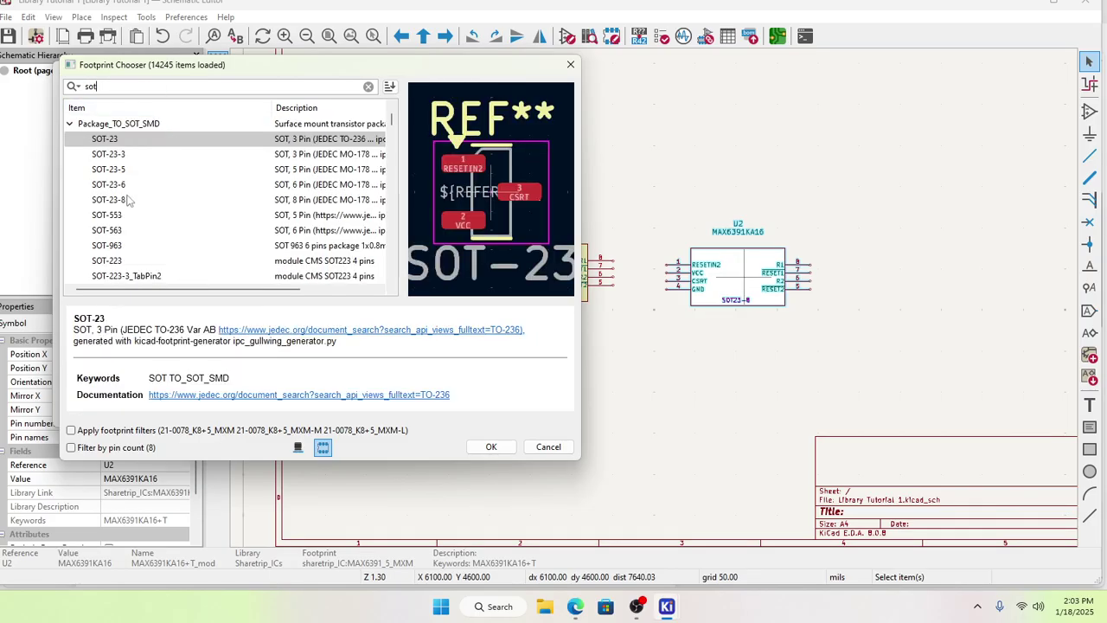
pyautogui.click(121, 201)
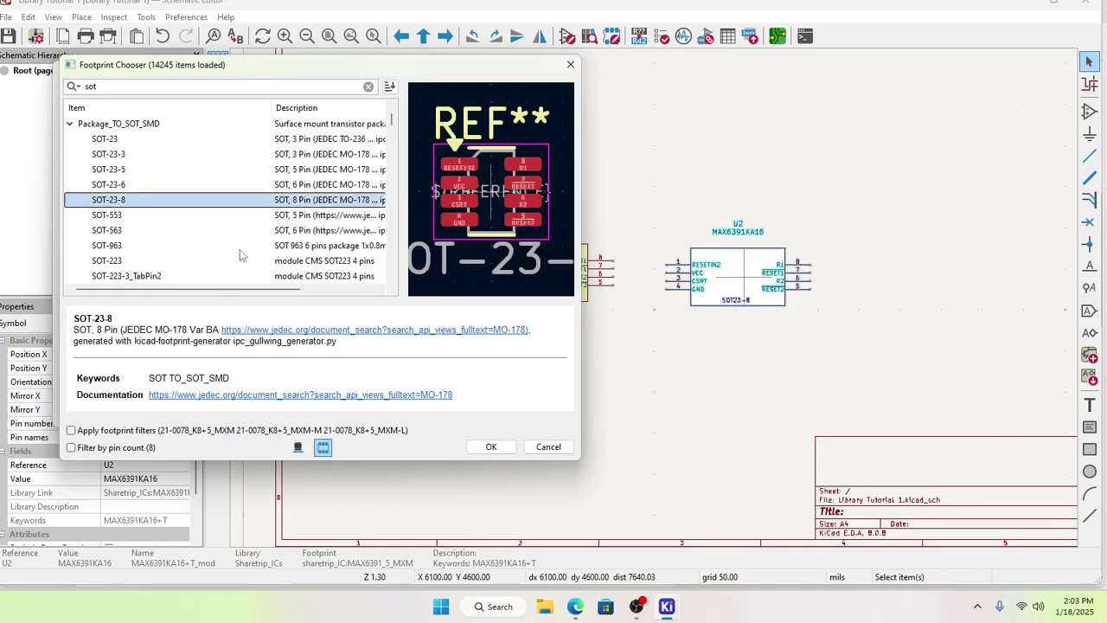
pyautogui.moveTo(220, 292); pyautogui.dragTo(198, 288)
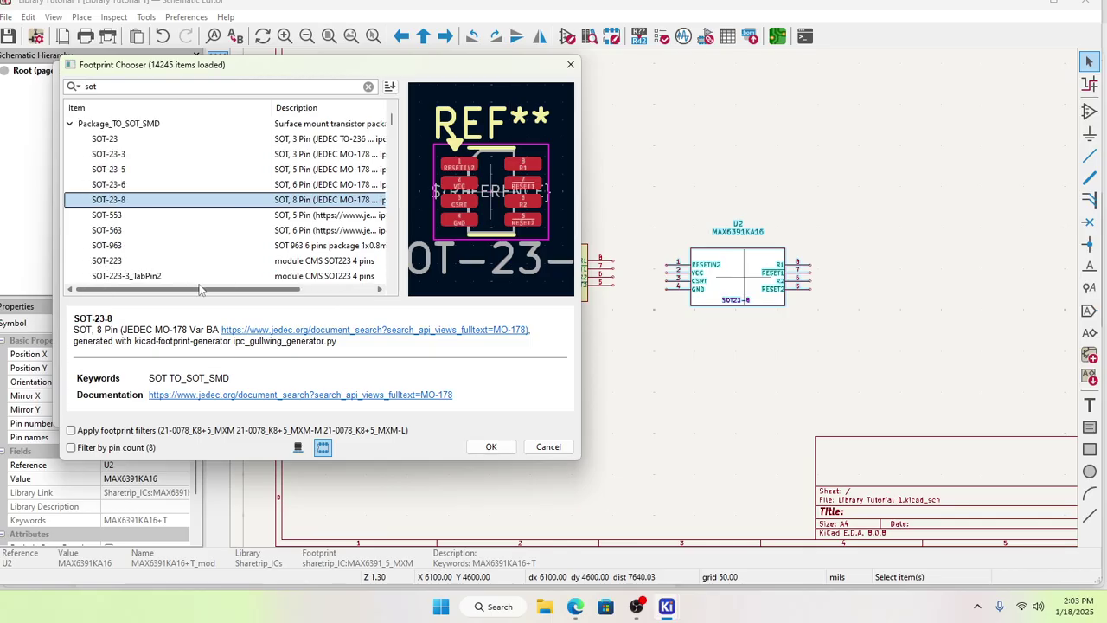
pyautogui.click(70, 124)
pyautogui.click(71, 127)
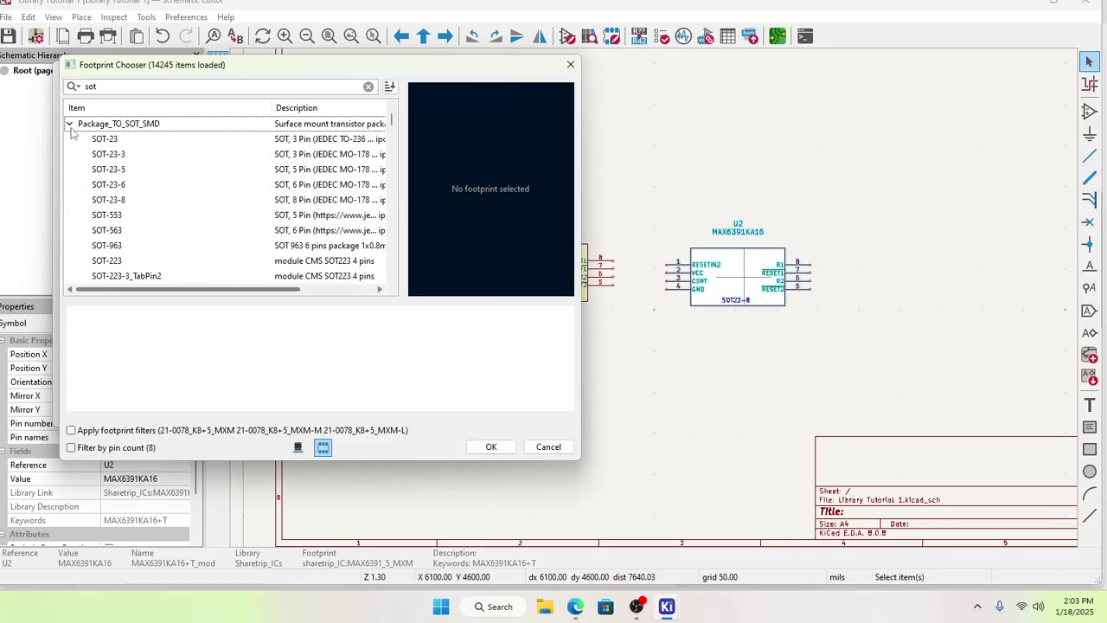
# Step: Look through the SOT search results for an 8-pin hand-soldering variant, previewing TSOT-23-6_HandSoldering and SuperSOT-8
pyautogui.scroll(-6, 121, 182)
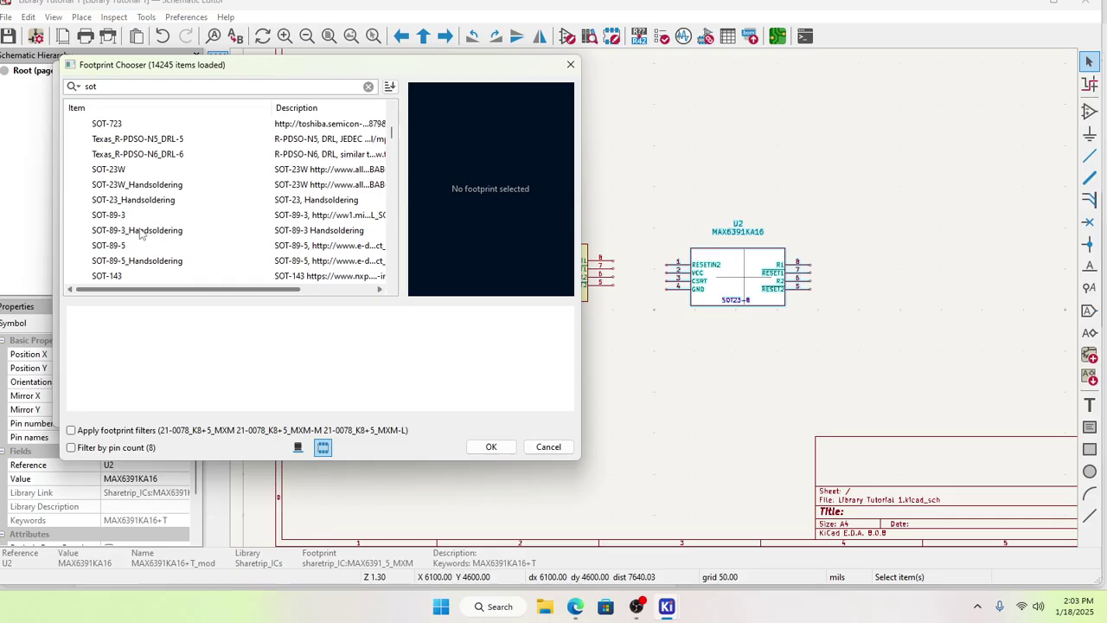
pyautogui.scroll(-1, 140, 234)
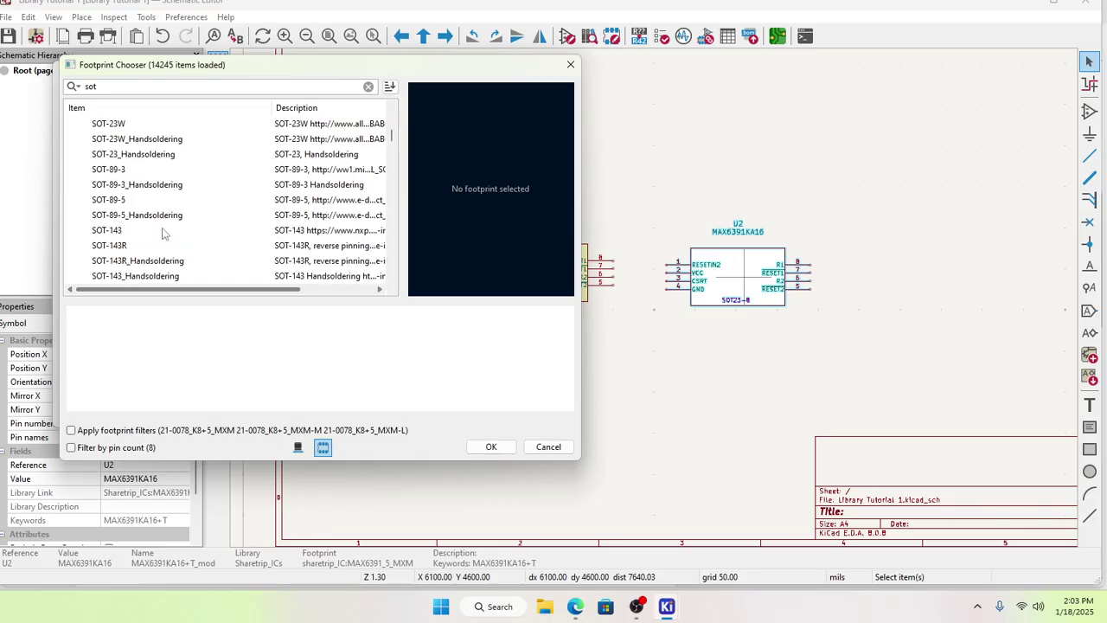
pyautogui.scroll(-2, 162, 233)
pyautogui.scroll(-8, 135, 234)
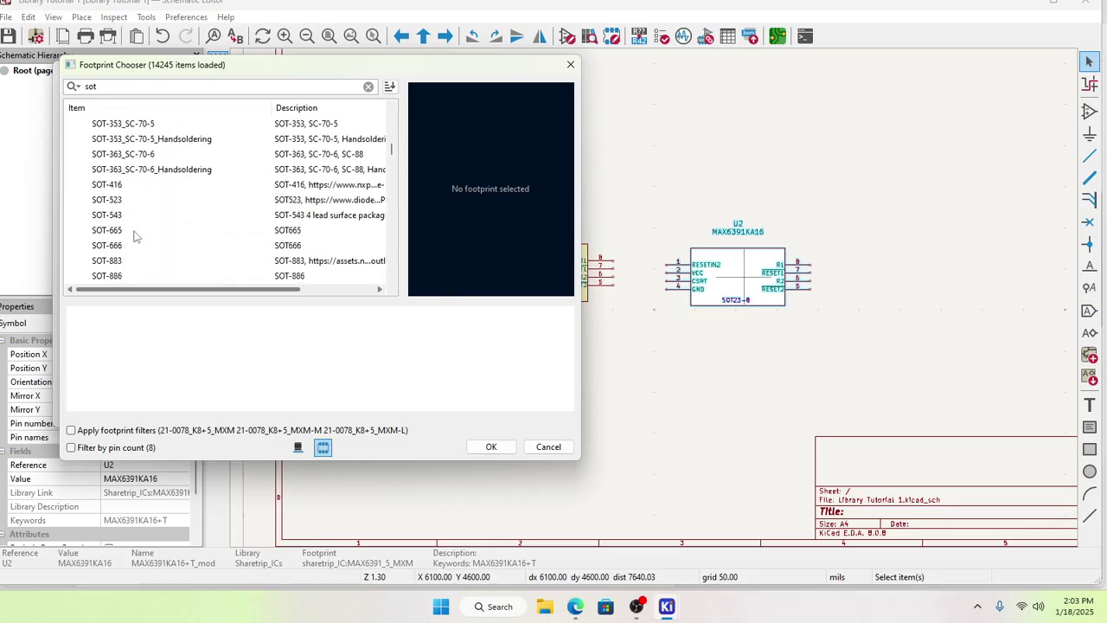
pyautogui.scroll(-2, 134, 246)
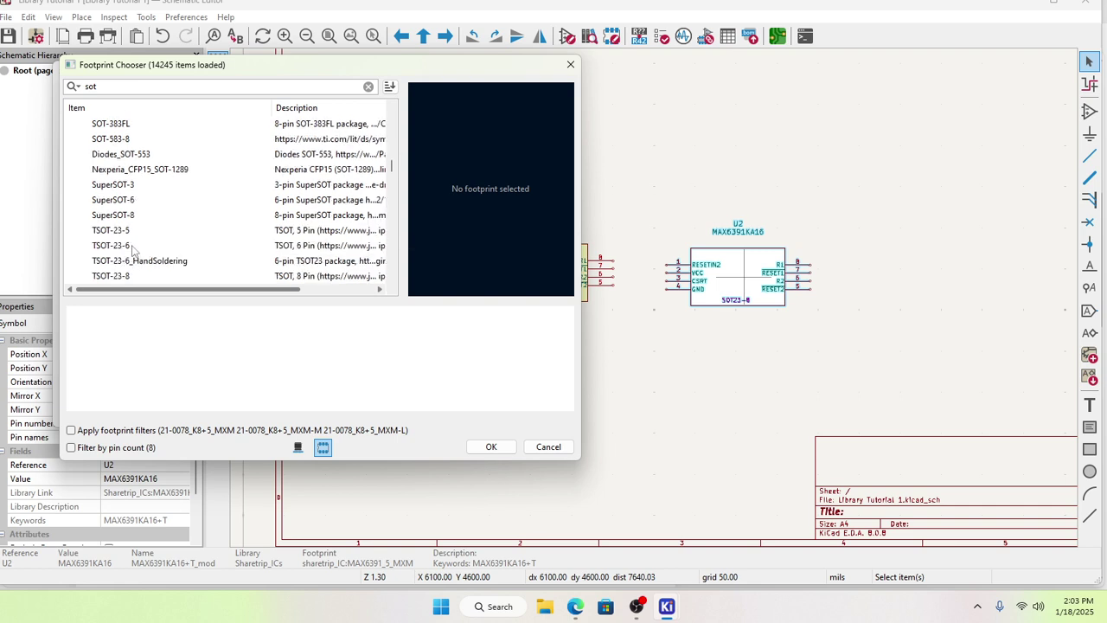
pyautogui.scroll(-1, 130, 277)
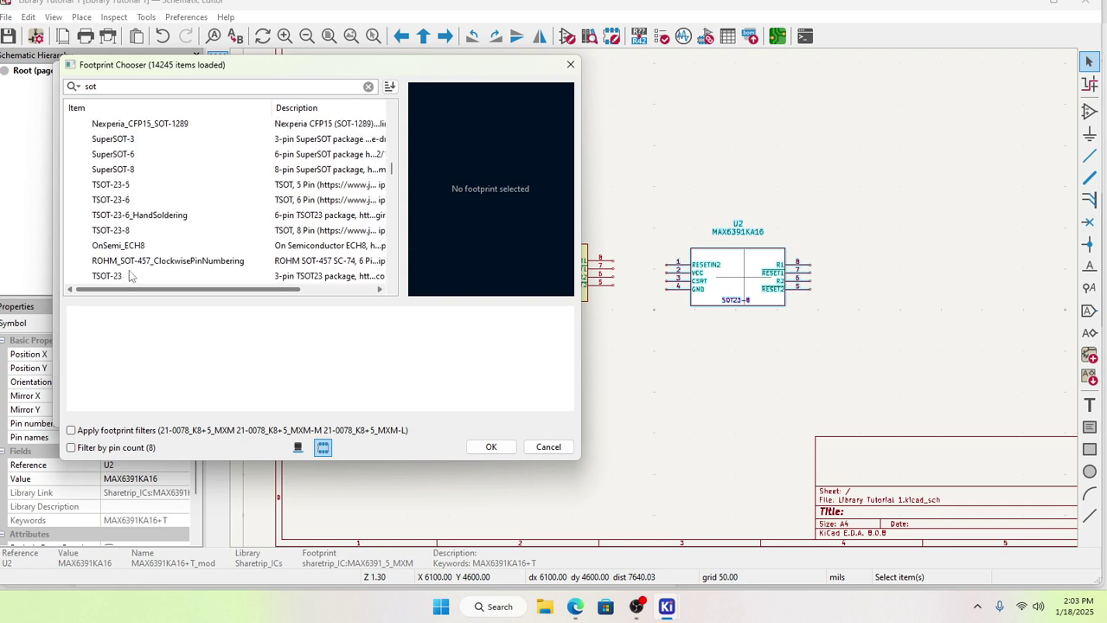
pyautogui.click(140, 216)
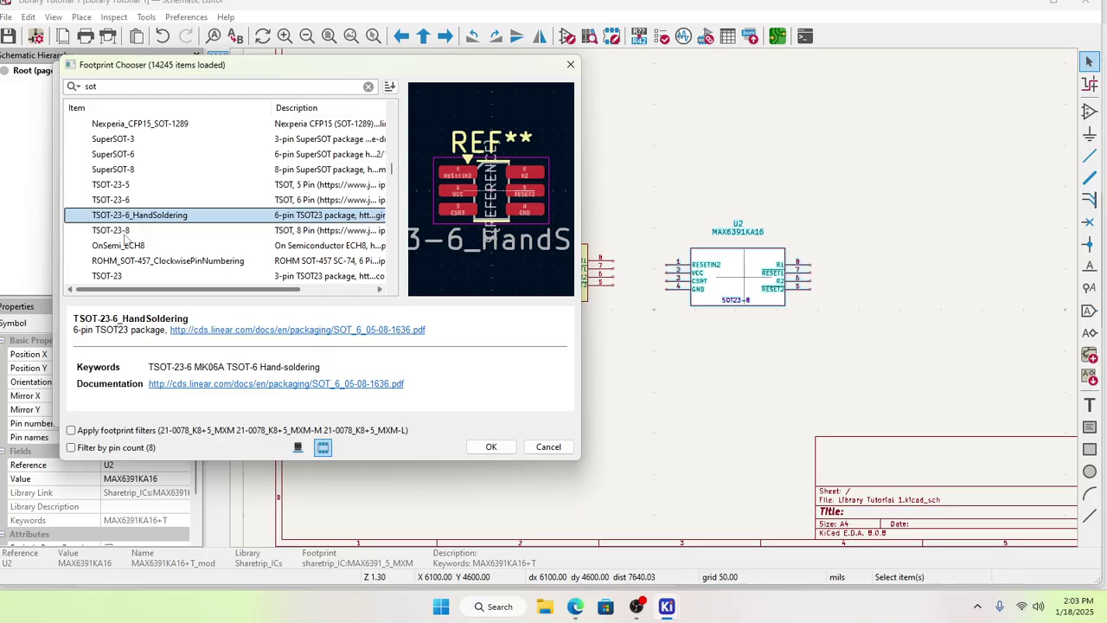
pyautogui.scroll(-2, 134, 249)
pyautogui.scroll(-5, 134, 251)
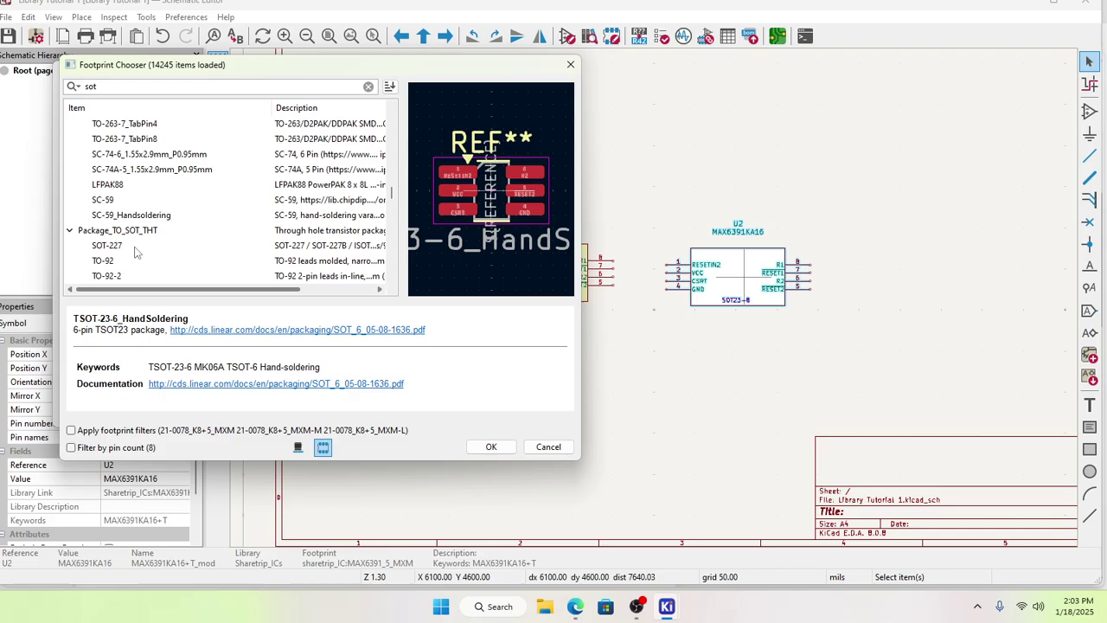
pyautogui.scroll(5, 151, 228)
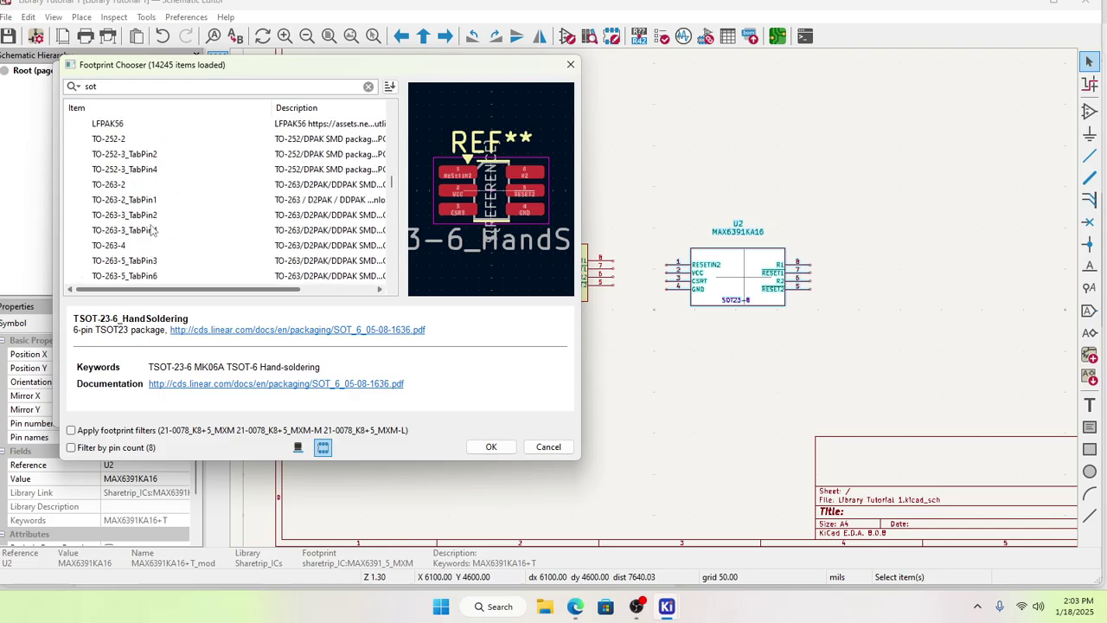
pyautogui.scroll(3, 154, 228)
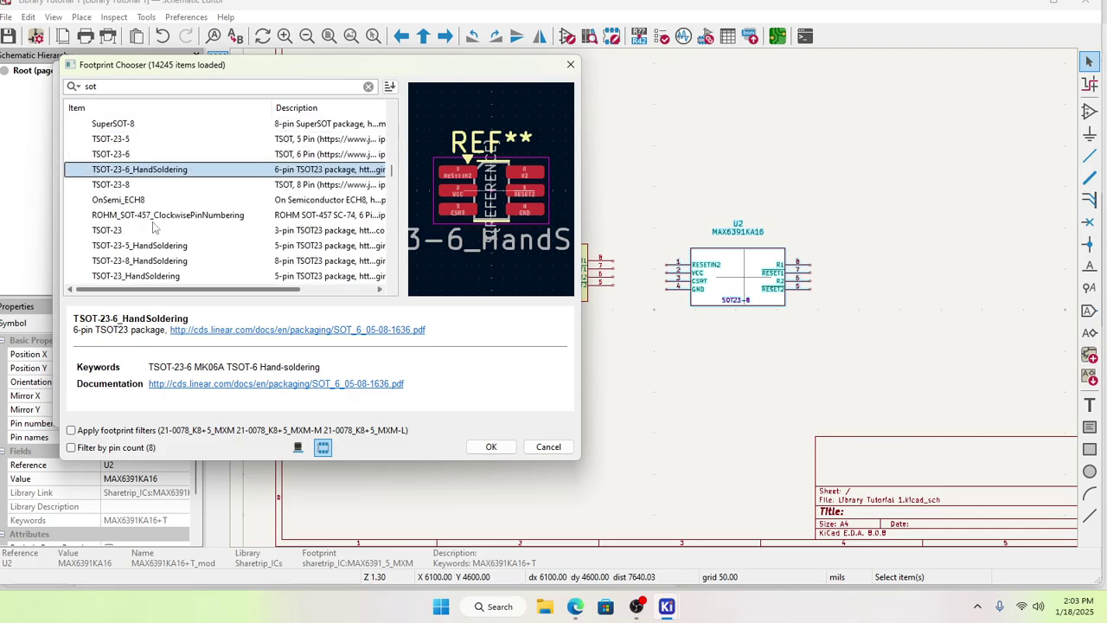
pyautogui.scroll(3, 154, 227)
pyautogui.click(129, 170)
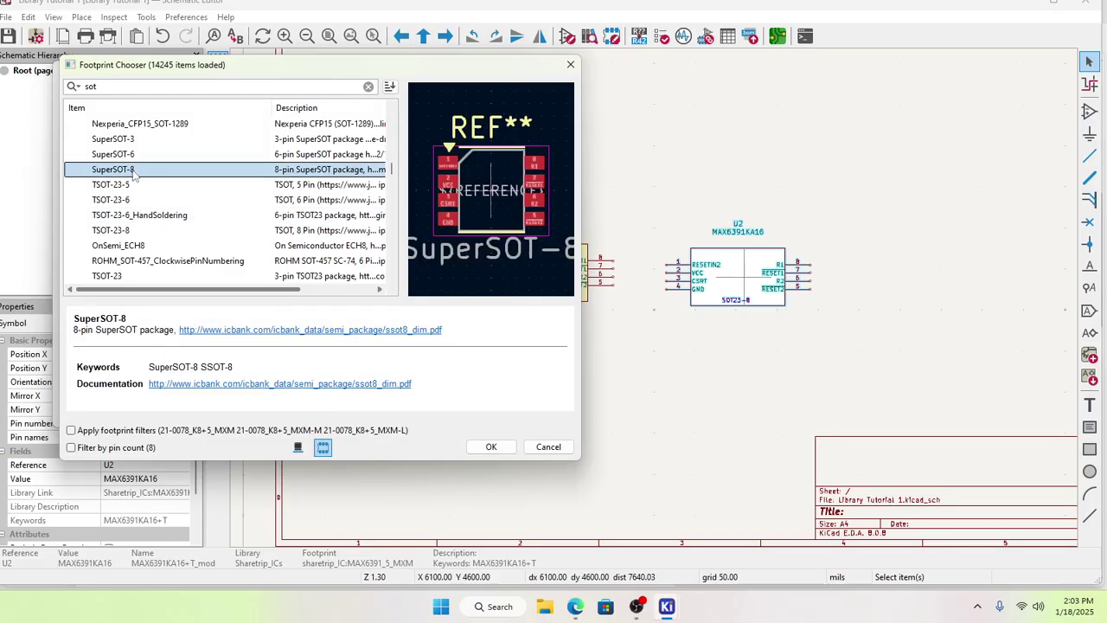
pyautogui.scroll(1, 144, 172)
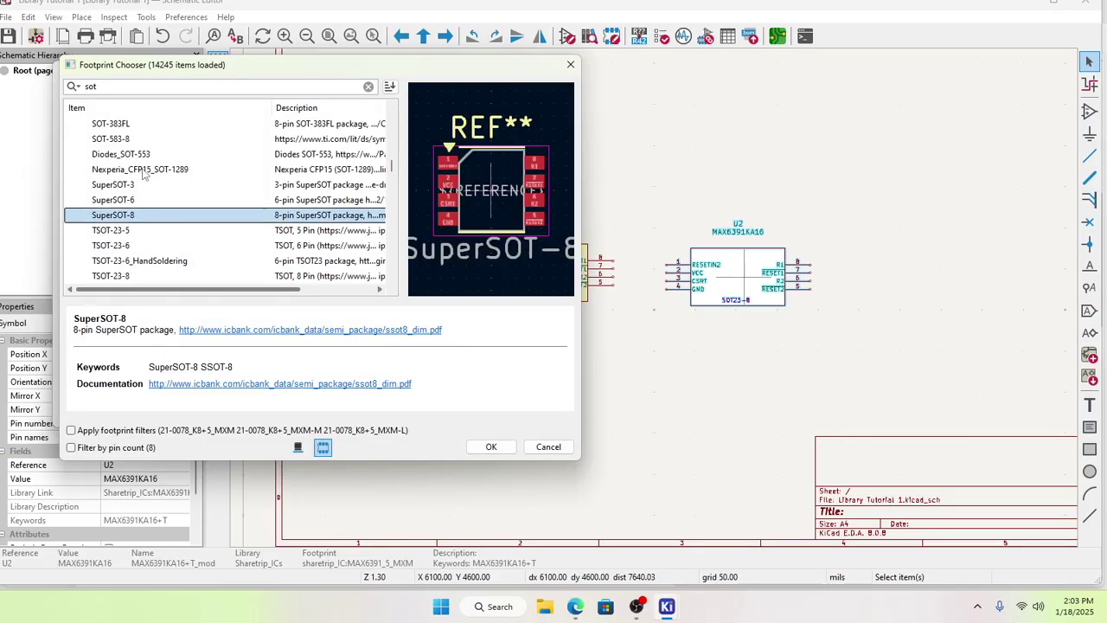
pyautogui.scroll(3, 144, 174)
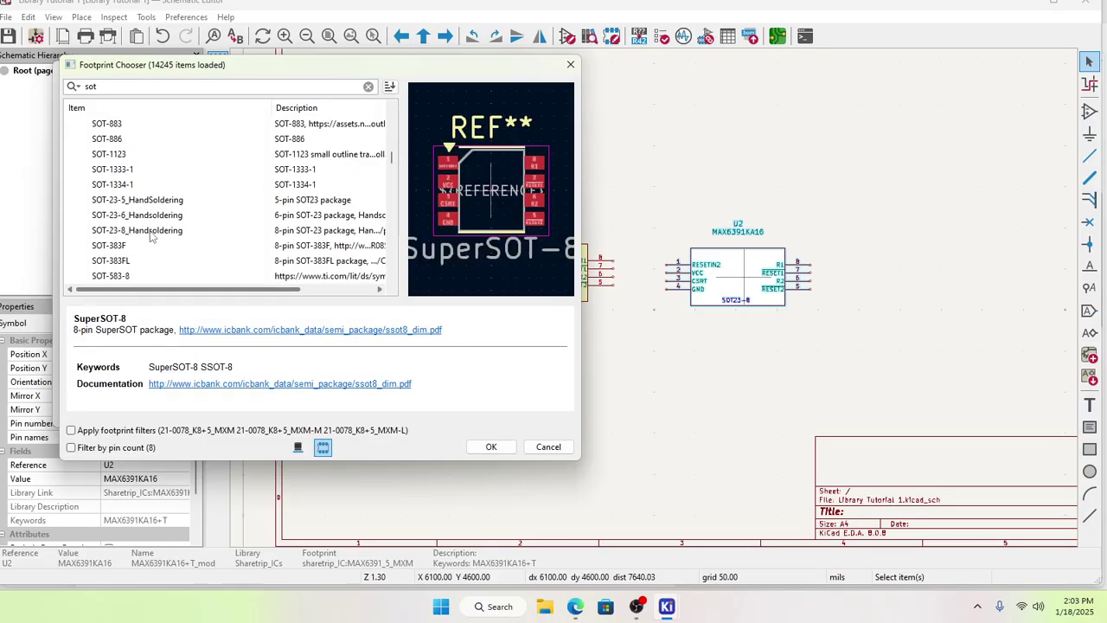
# Step: Assign the SOT-23-8_Handsoldering footprint from Package_TO_SOT_SMD to U2 and save the schematic
pyautogui.click(147, 232)
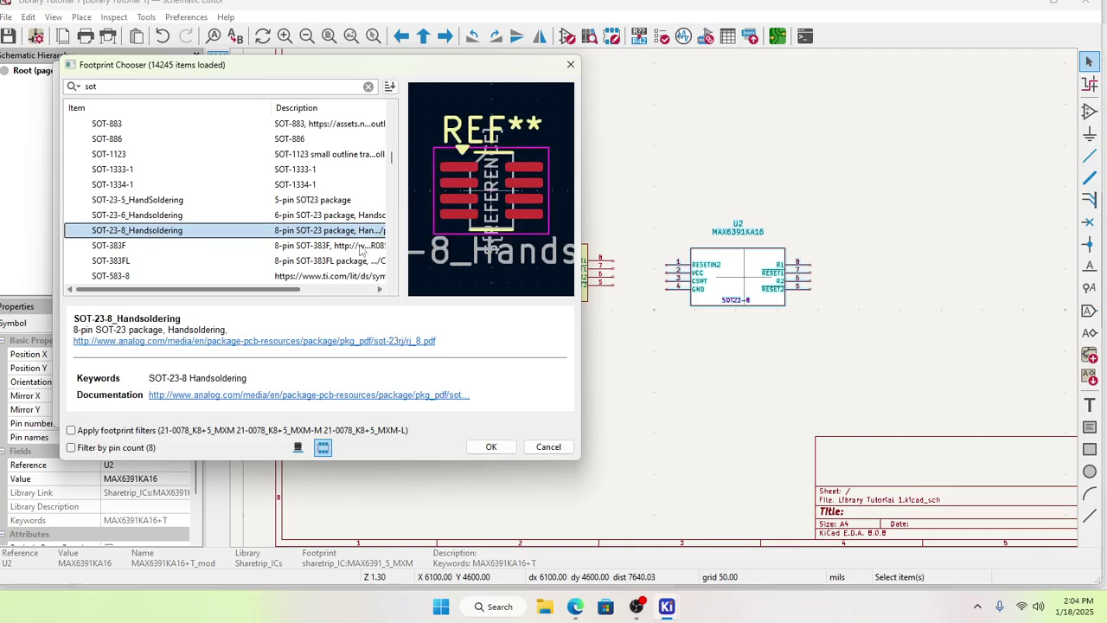
pyautogui.click(489, 446)
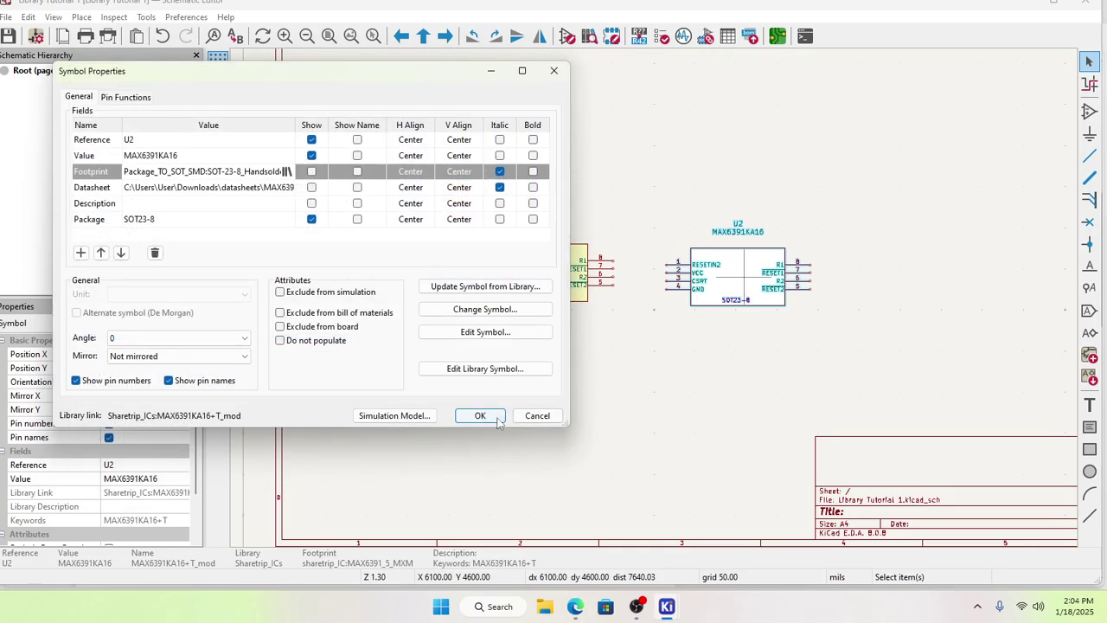
pyautogui.click(481, 416)
pyautogui.click(618, 432)
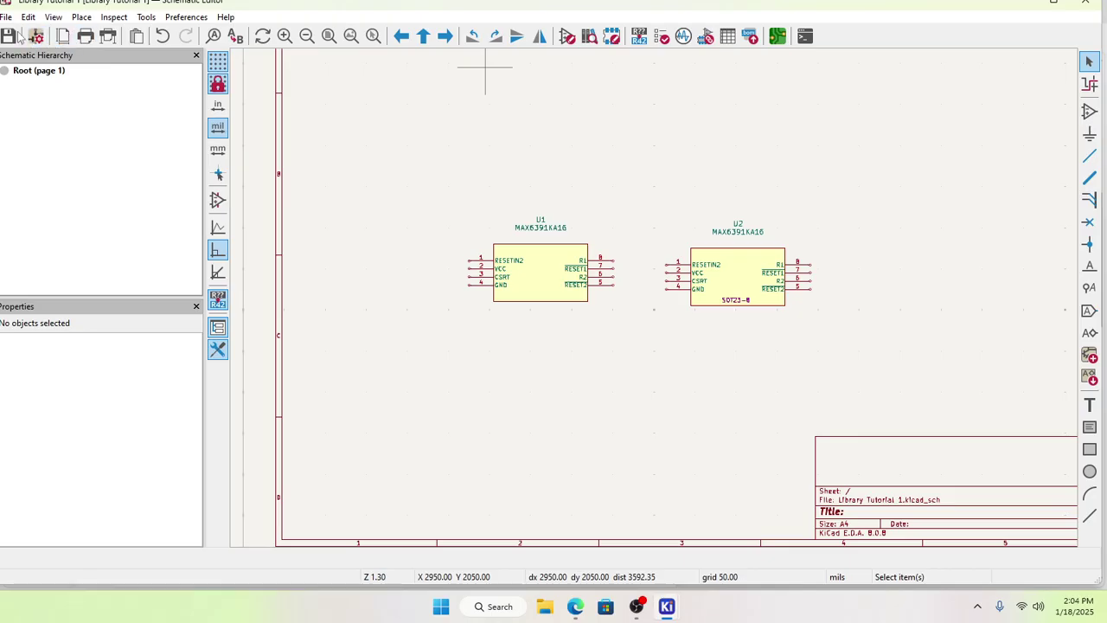
pyautogui.click(8, 36)
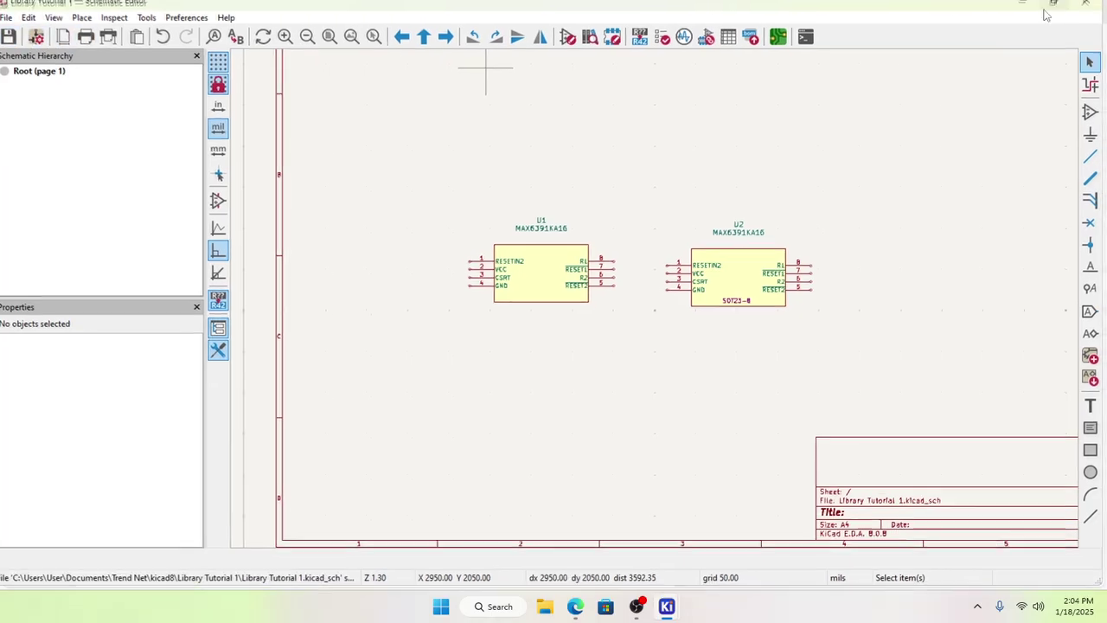
# Step: Switch to the PCB Editor and update the board from the schematic, replacing footprints with those specified there
pyautogui.click(1053, 2)
pyautogui.click(783, 41)
pyautogui.click(461, 251)
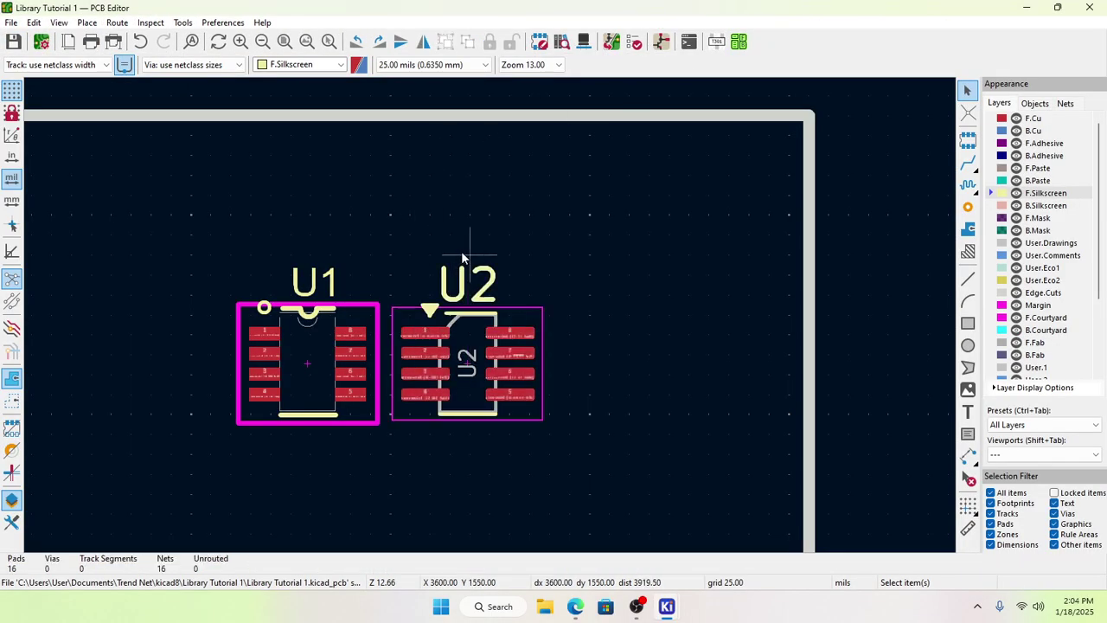
pyautogui.click(182, 23)
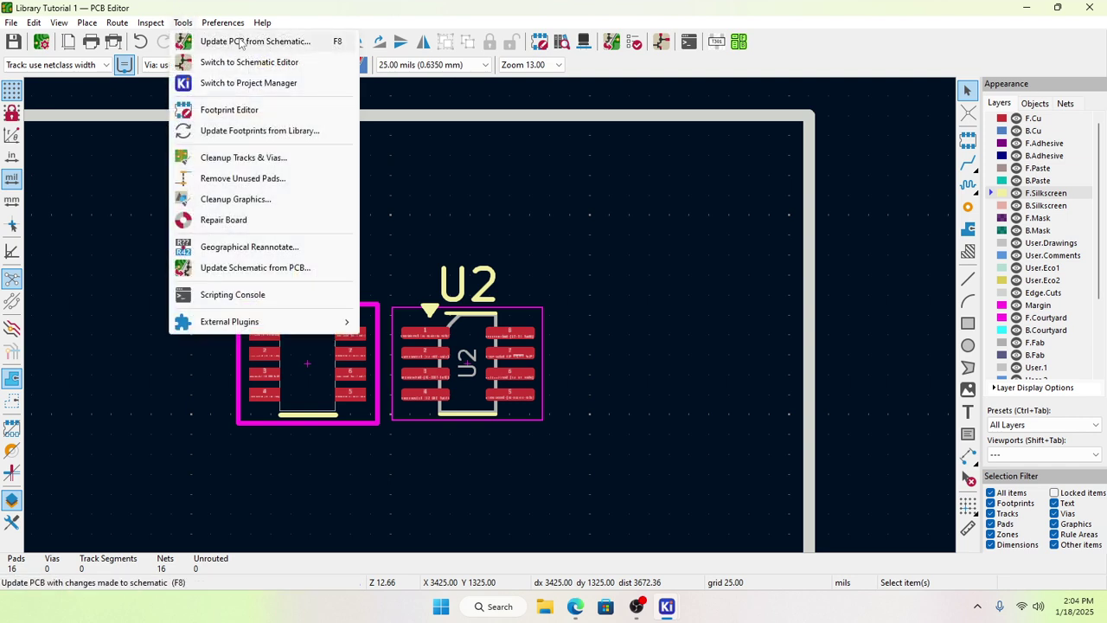
pyautogui.click(207, 40)
pyautogui.click(422, 371)
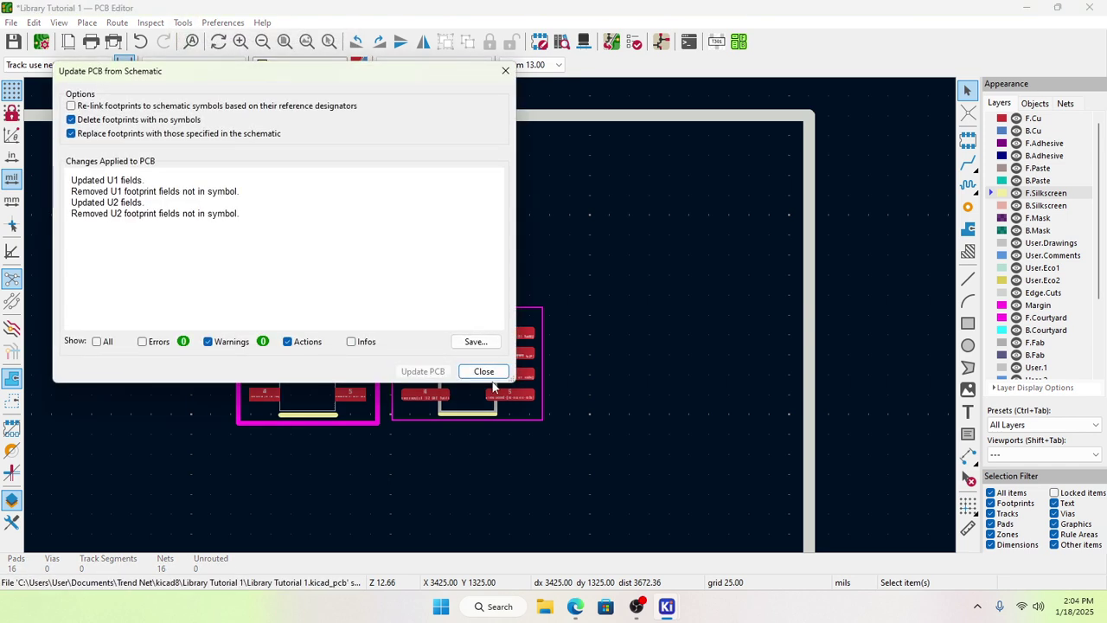
pyautogui.click(483, 371)
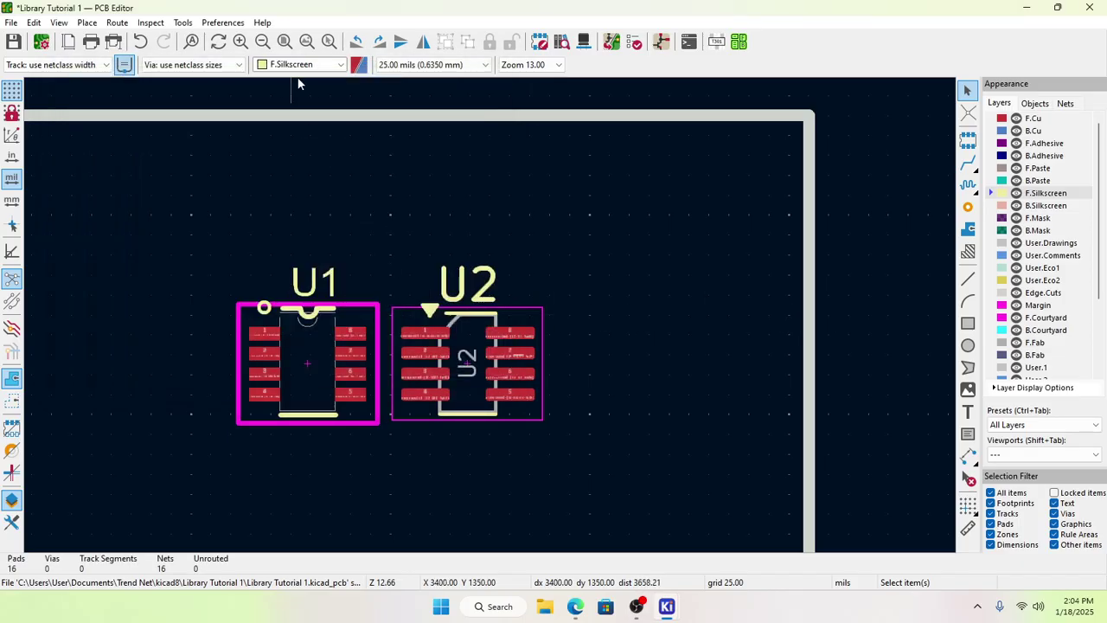
# Step: Open the board in the 3D Viewer and examine the U1 and U2 packages from a tilted angle
pyautogui.click(33, 22)
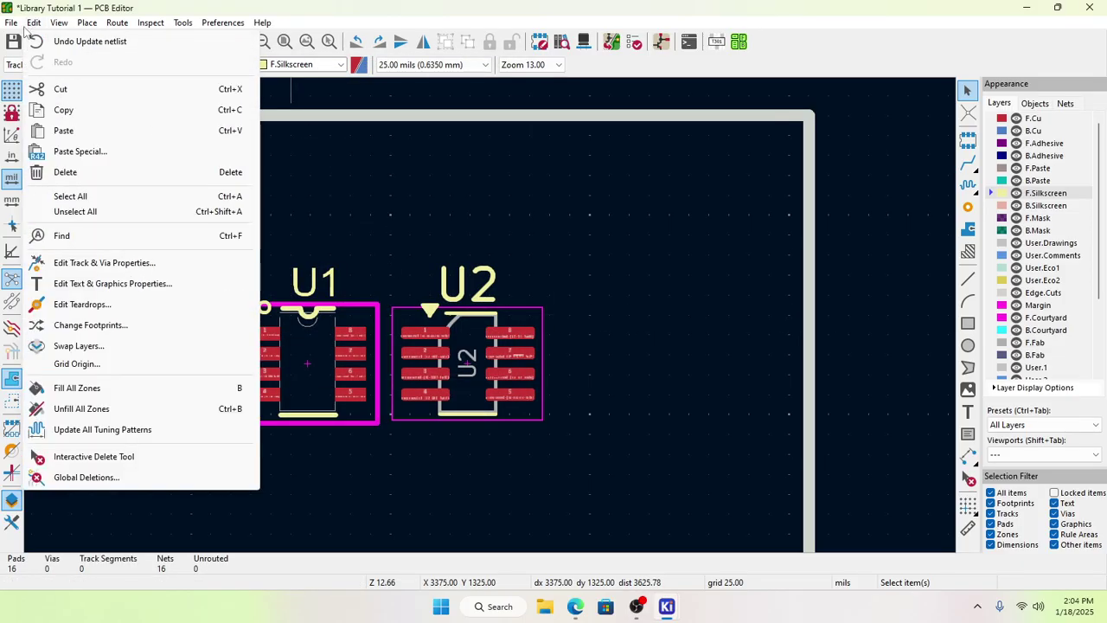
pyautogui.moveTo(59, 24)
pyautogui.click(90, 64)
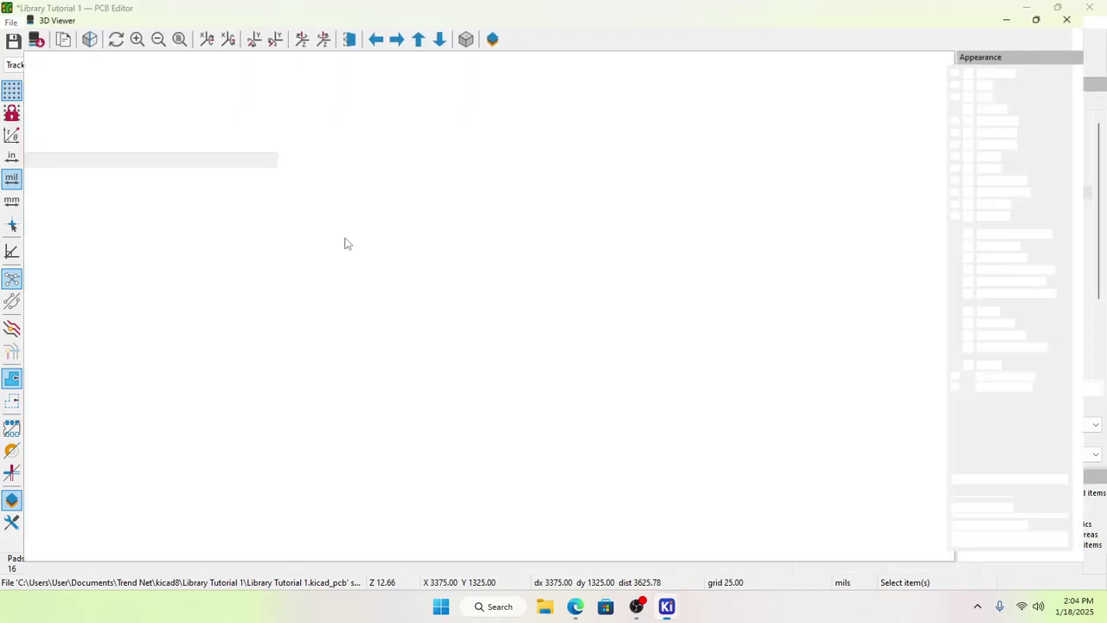
pyautogui.scroll(1, 476, 290)
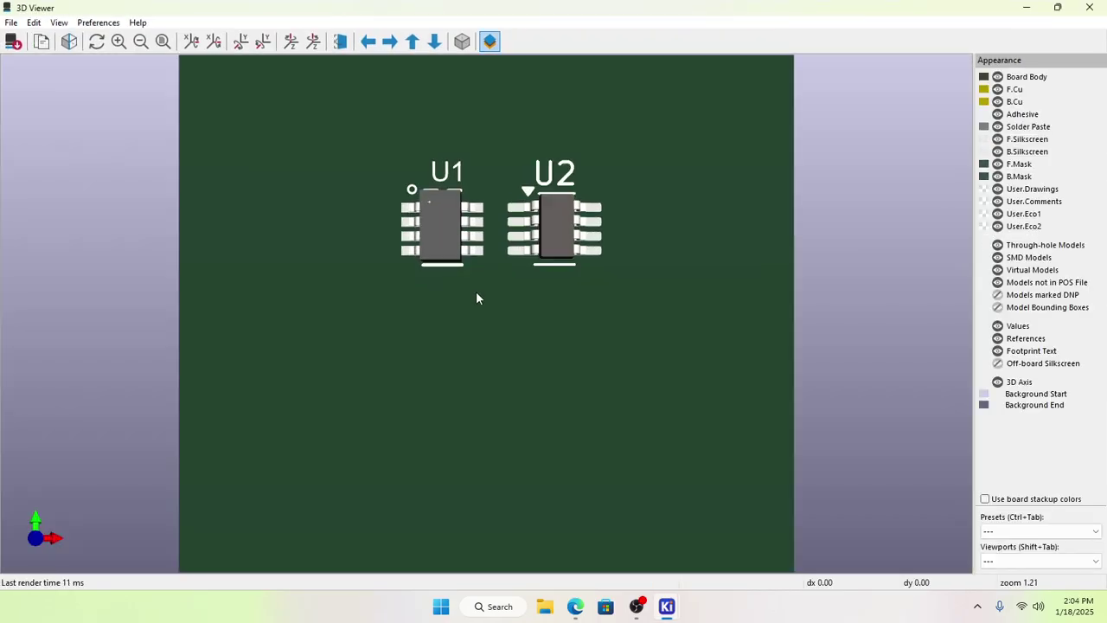
pyautogui.scroll(-2, 479, 294)
pyautogui.moveTo(479, 294); pyautogui.dragTo(514, 329)
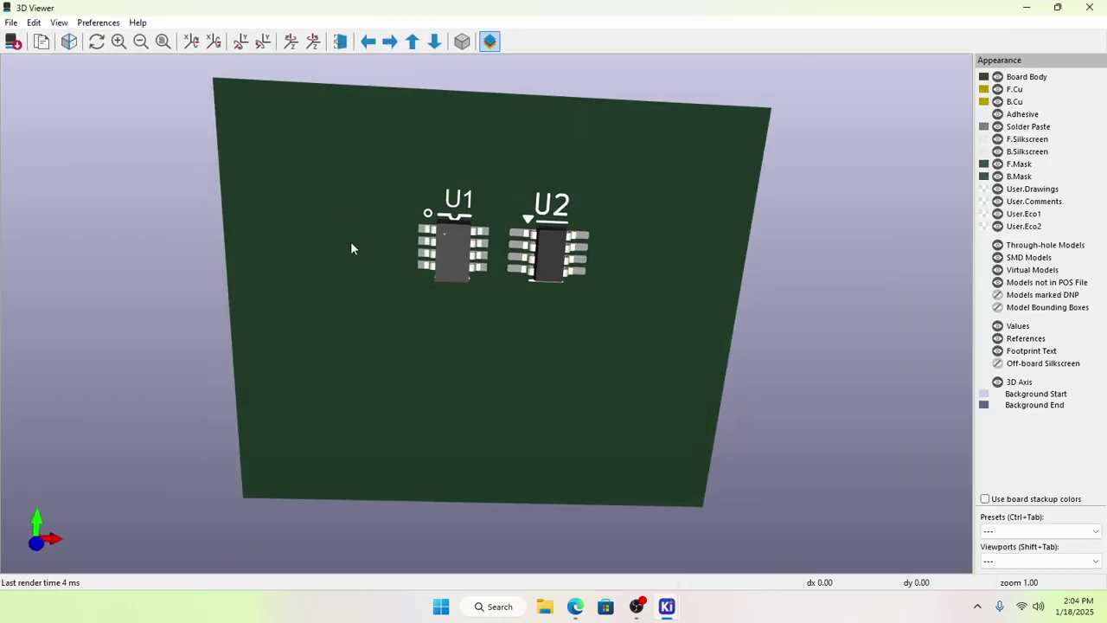
# Step: Close the 3D Viewer and the PCB Editor, saving the changes to Library Tutorial 1.kicad_pcb
pyautogui.click(1090, 7)
pyautogui.click(1091, 8)
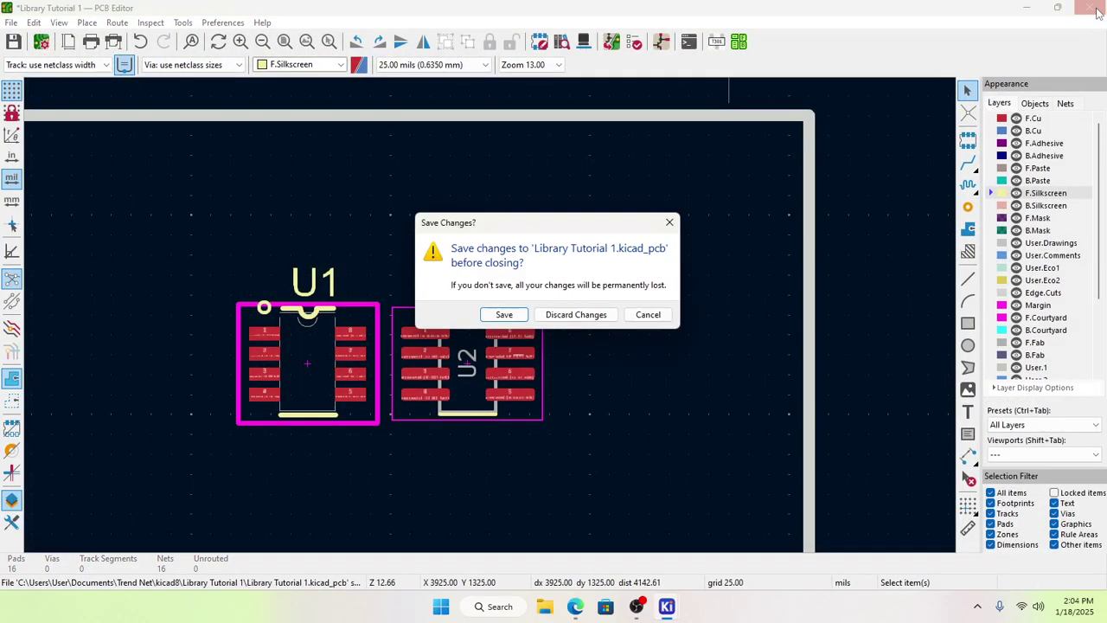
pyautogui.click(502, 315)
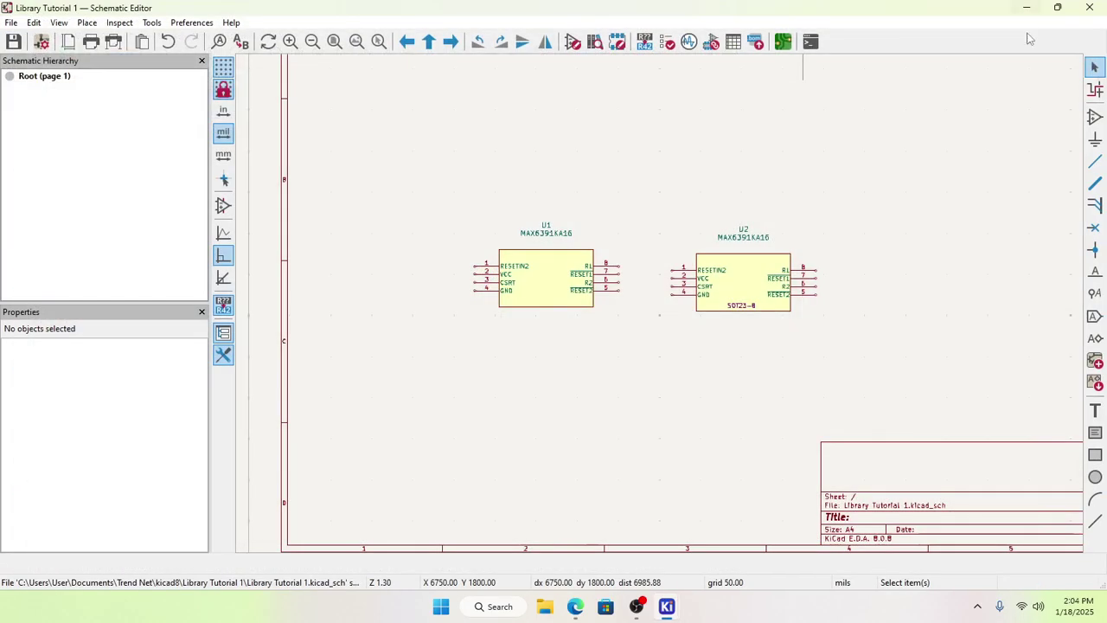